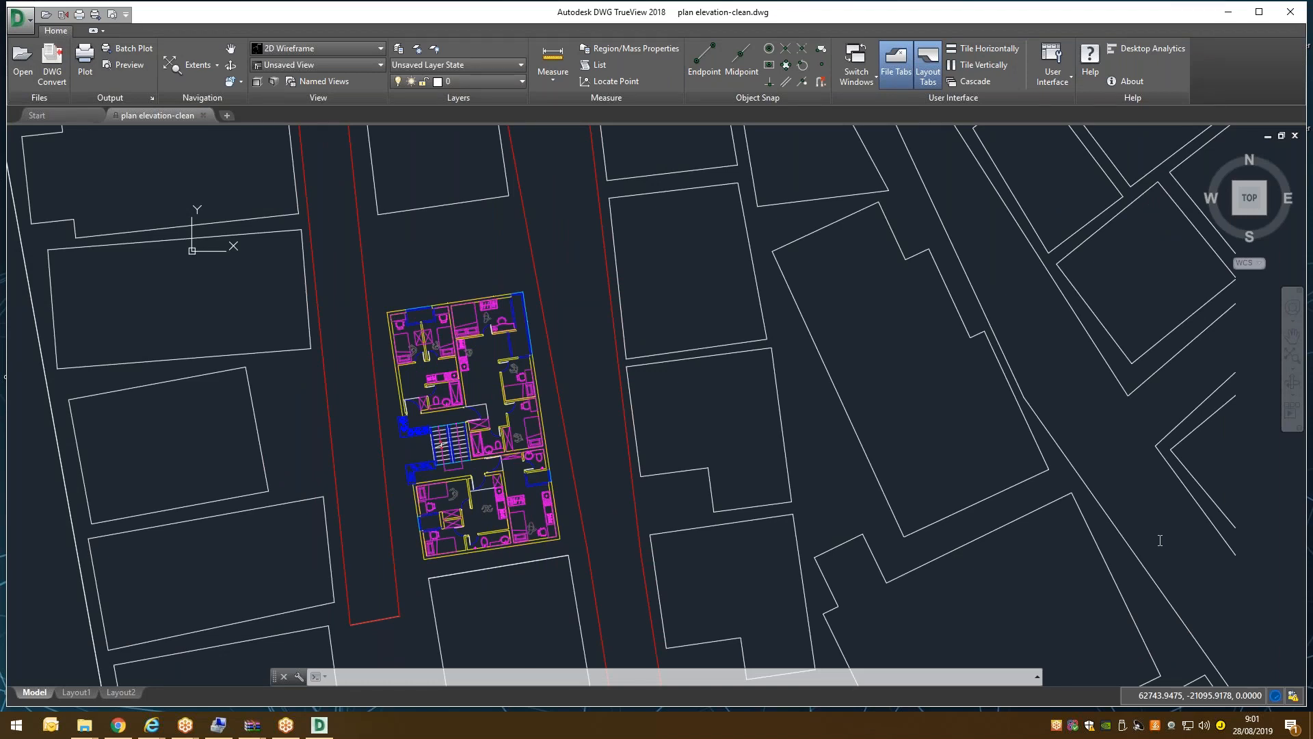
# Zoom the plan elevation-clean.dwg view out until all the plan copies are visible together.
pyautogui.press('XF86AudioRaiseVolume')
pyautogui.scroll(-6, 648, 352)
pyautogui.scroll(5, 573, 226)
pyautogui.scroll(-5, 534, 335)
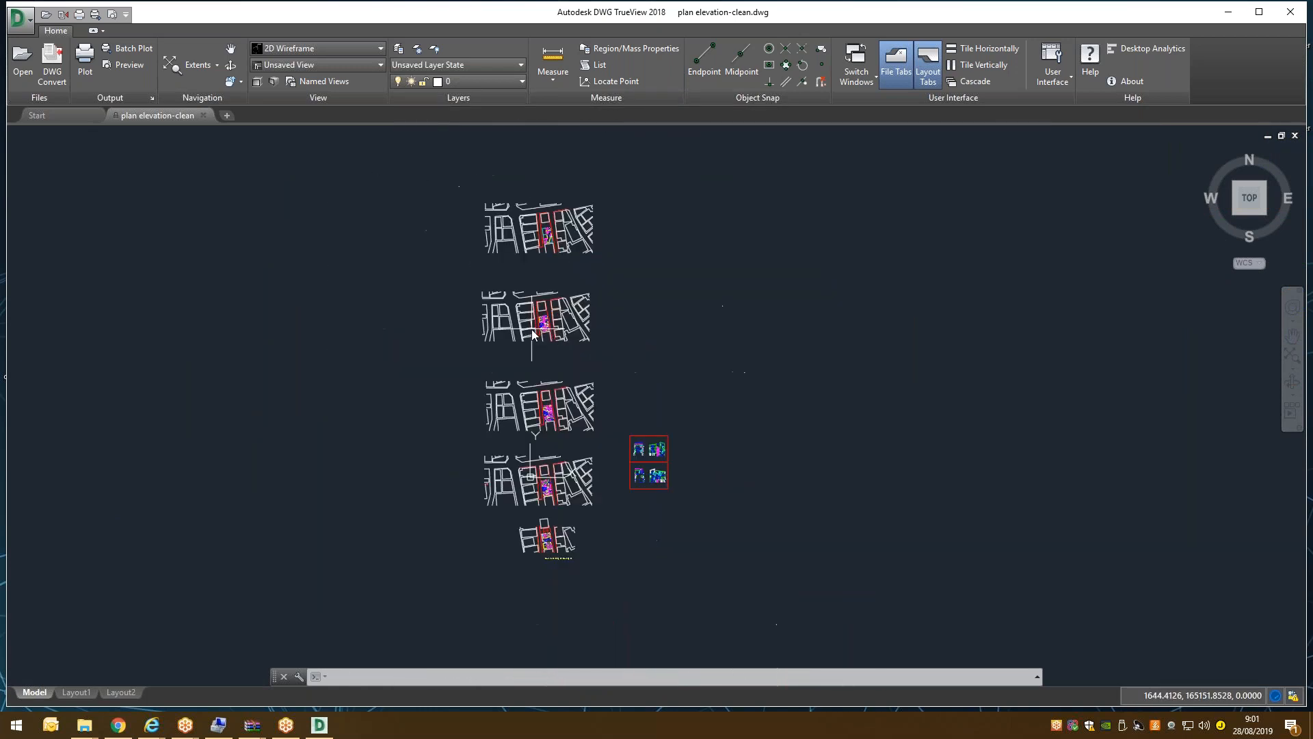
pyautogui.scroll(2, 533, 335)
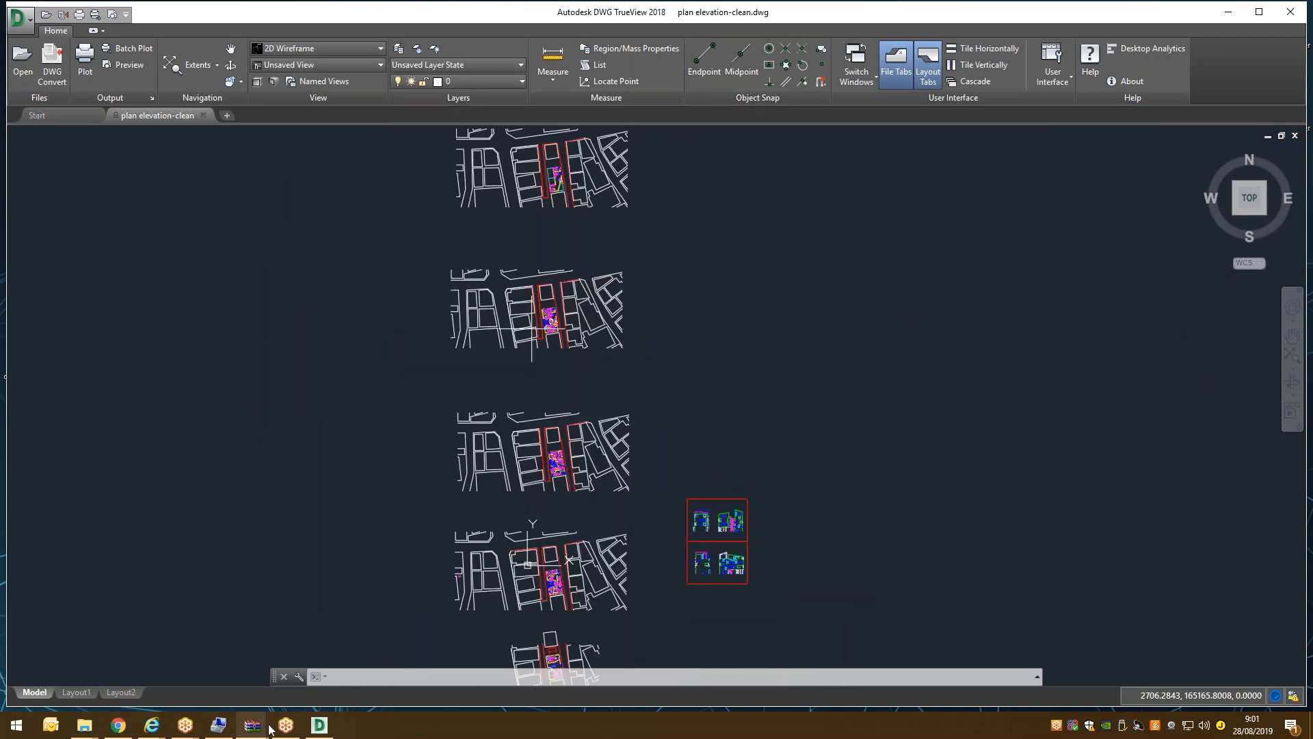
pyautogui.moveTo(268, 729)
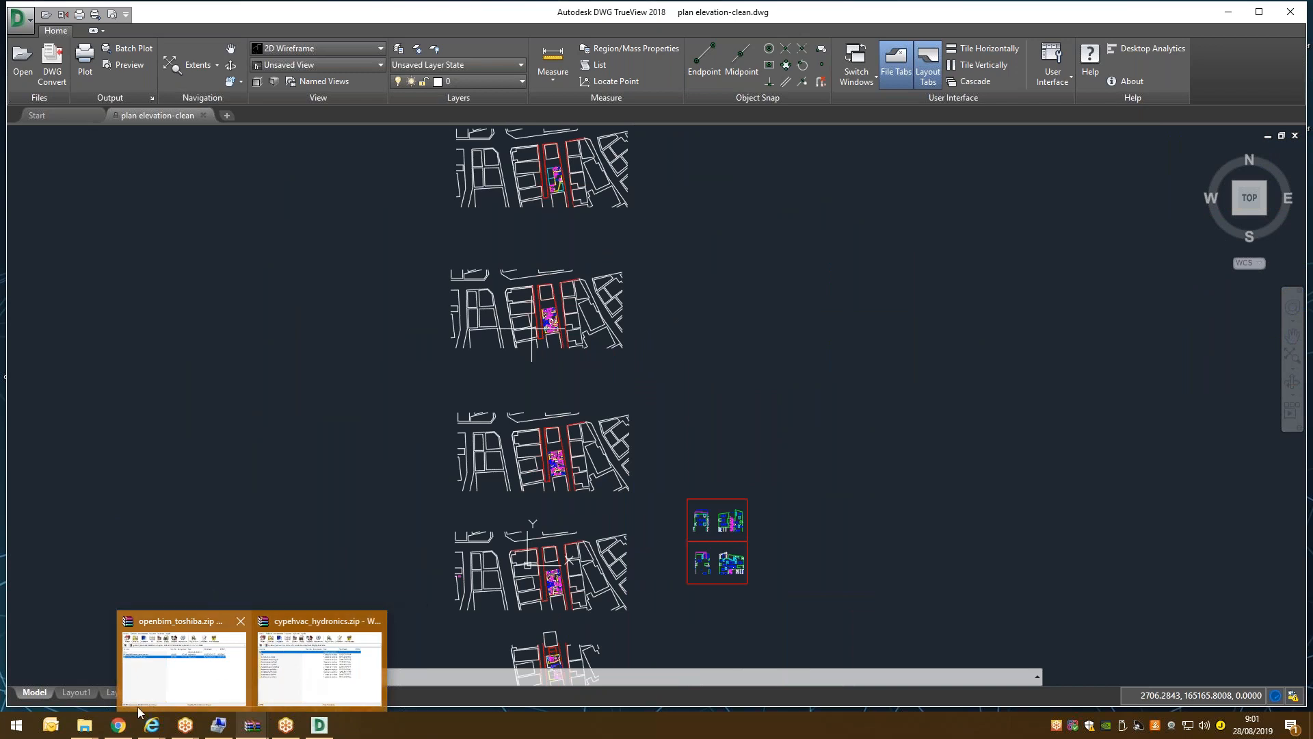
# Switch to the BIMserver.center tab showing the BIM model consolidation workflow page.
pyautogui.click(134, 619)
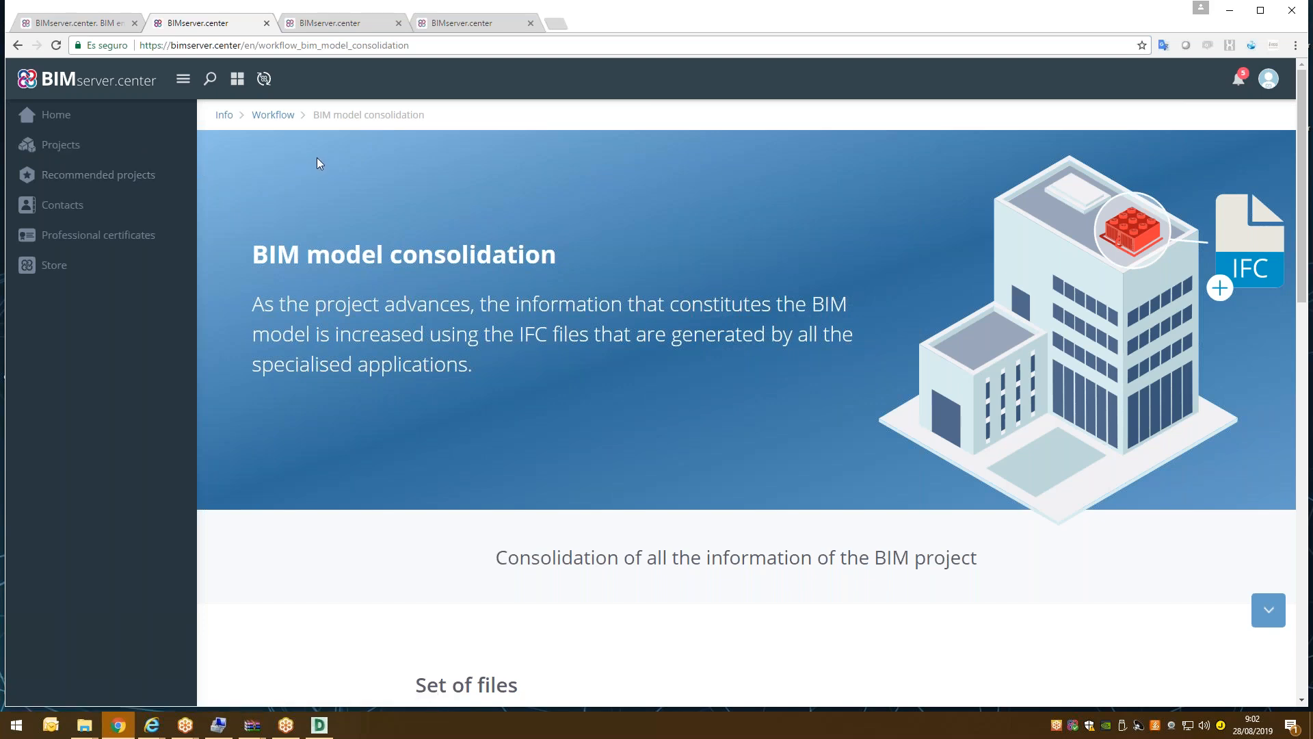
# Show the Projects page listing the 48 active projects.
pyautogui.click(81, 146)
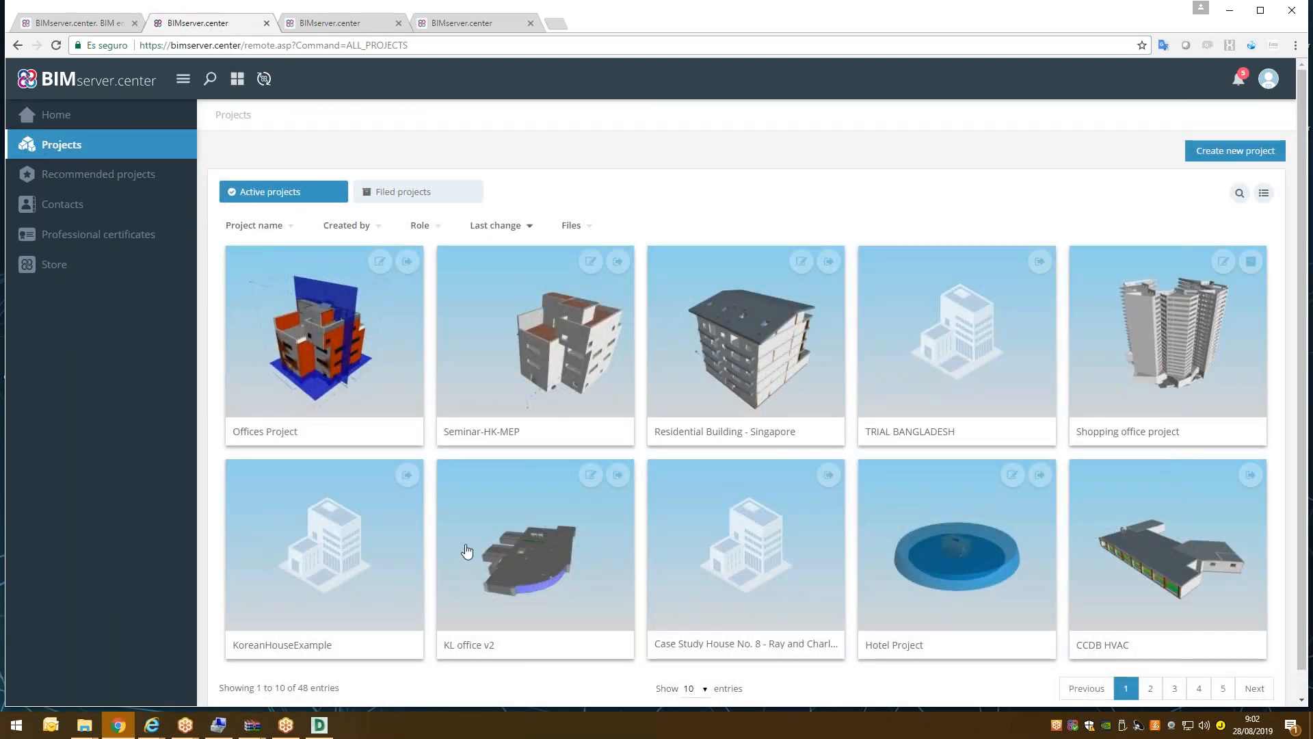
pyautogui.moveTo(583, 530)
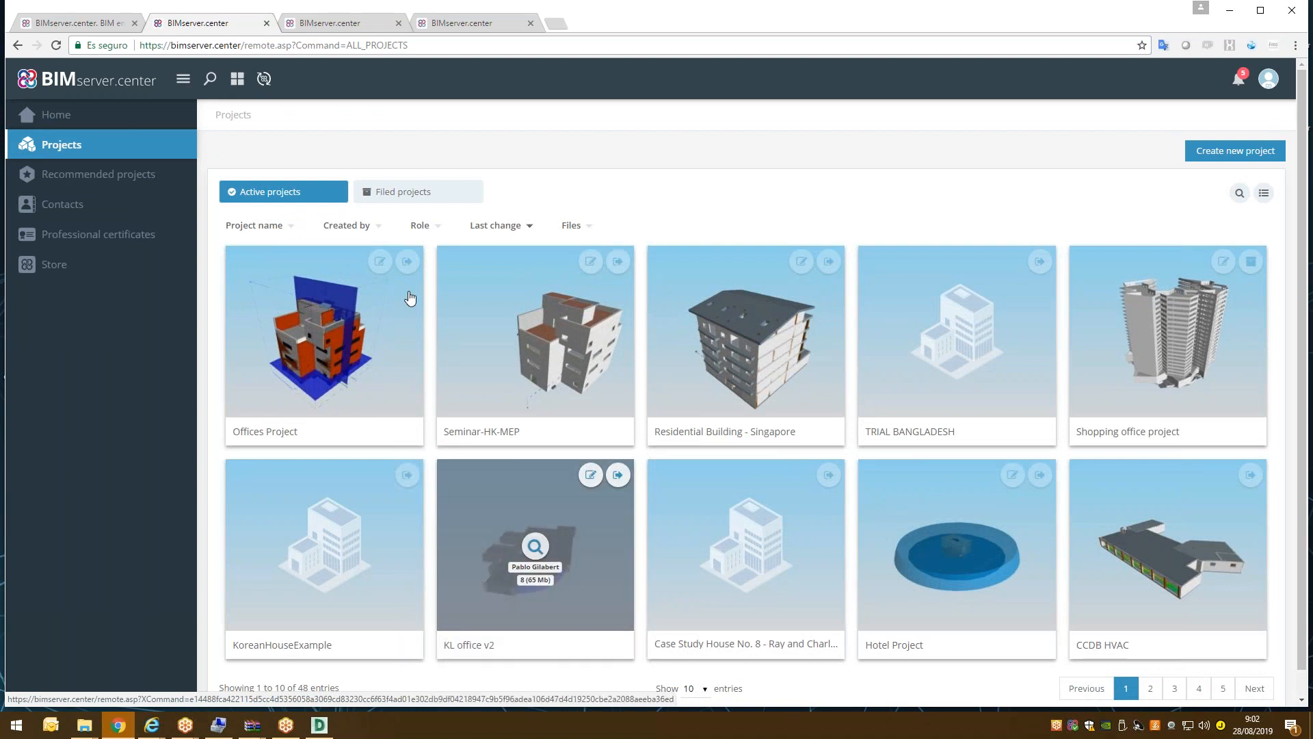
pyautogui.moveTo(406, 298)
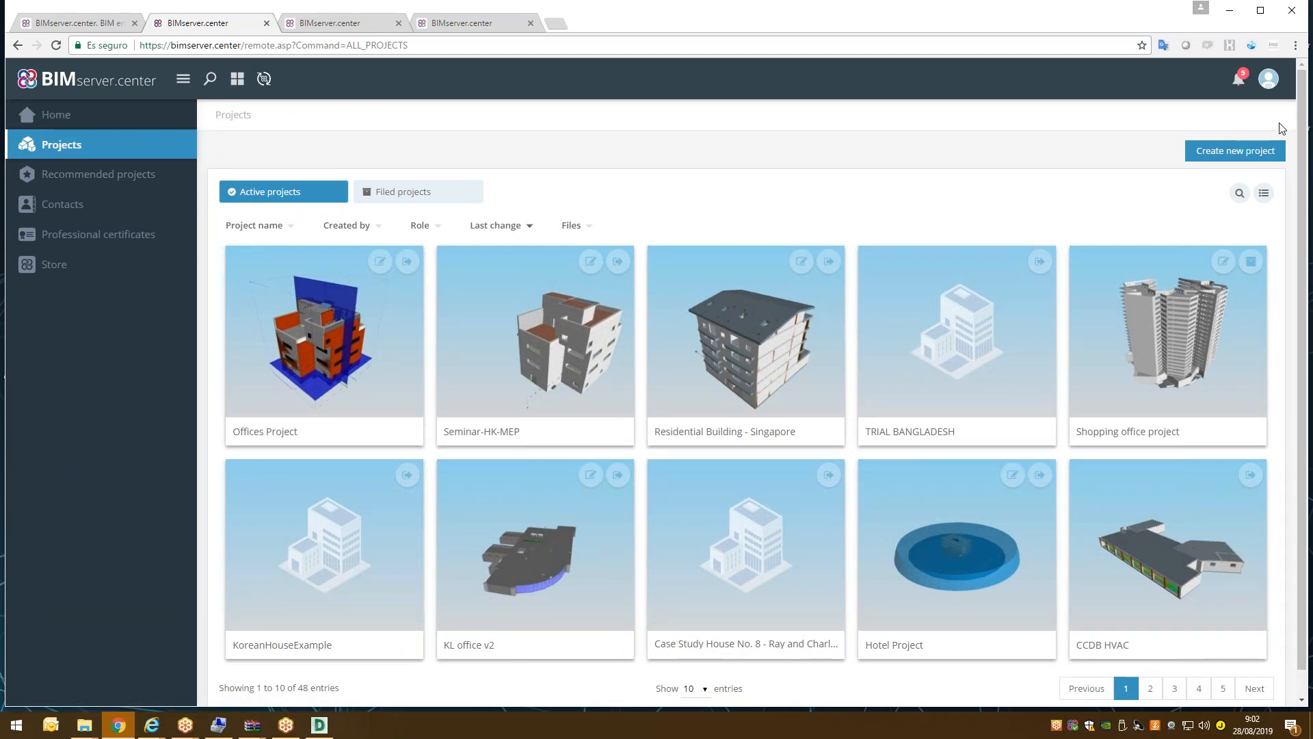
# Start a new project named test-woosik-project of type Tests, visible to my contacts.
pyautogui.click(1231, 151)
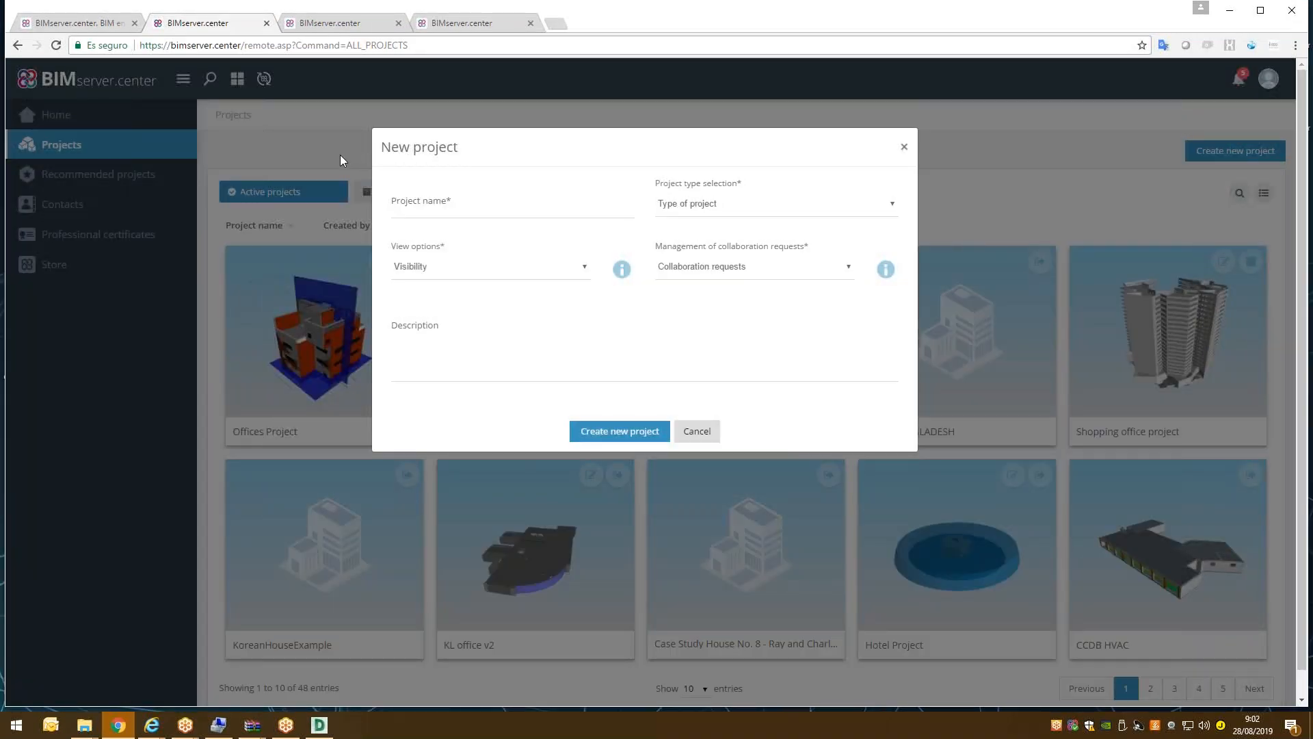
pyautogui.click(471, 204)
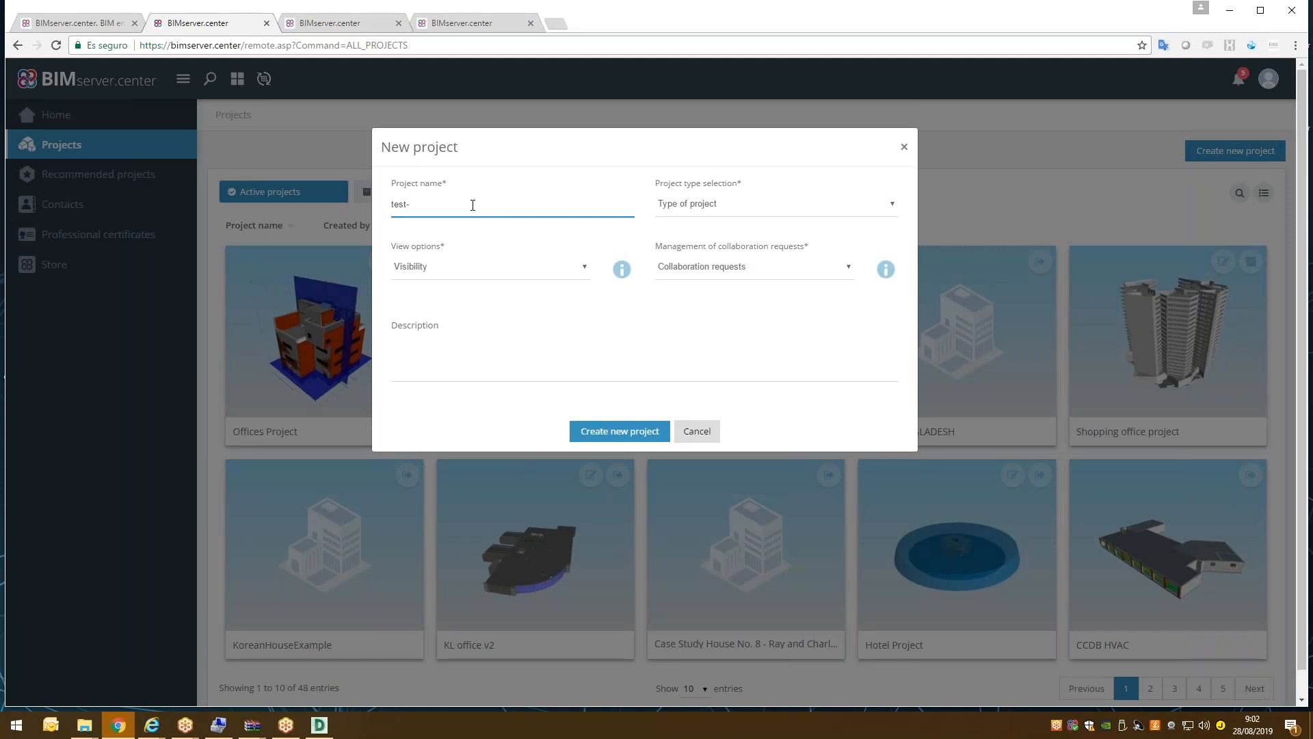
pyautogui.write('test-woosik-project')
pyautogui.click(816, 211)
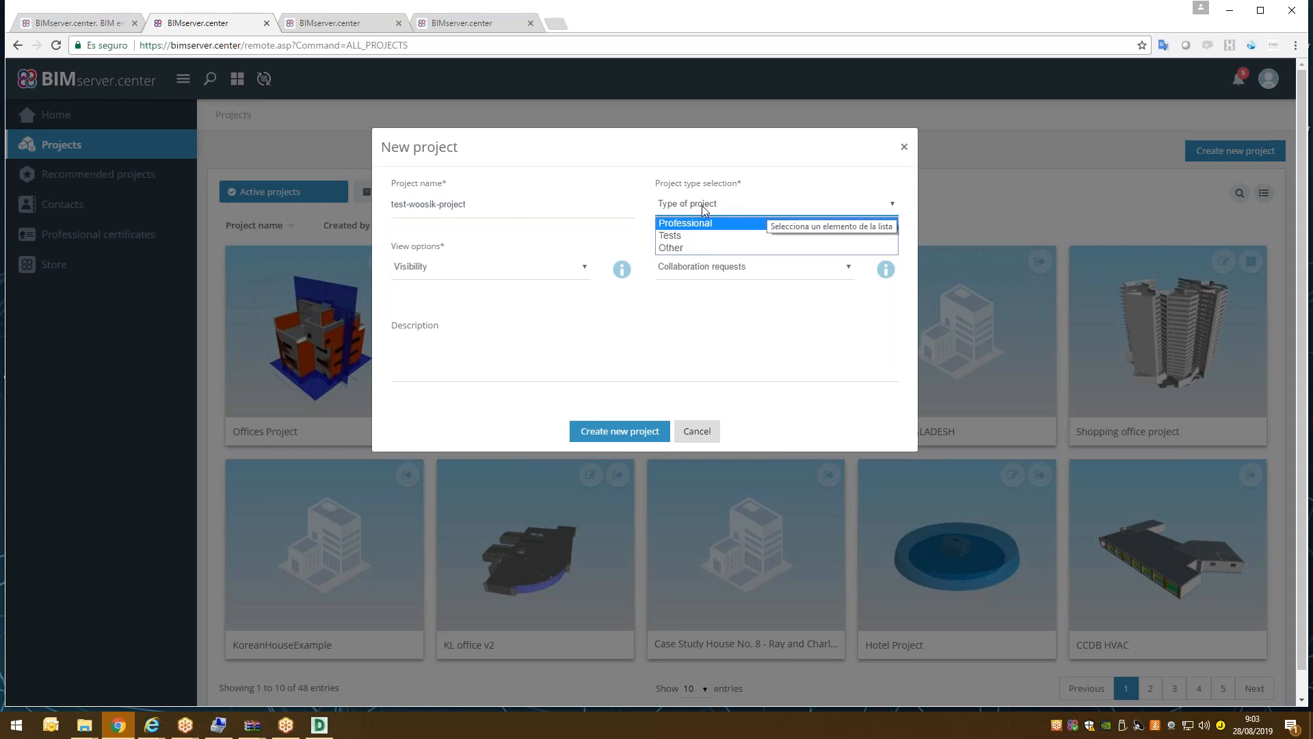
pyautogui.click(695, 240)
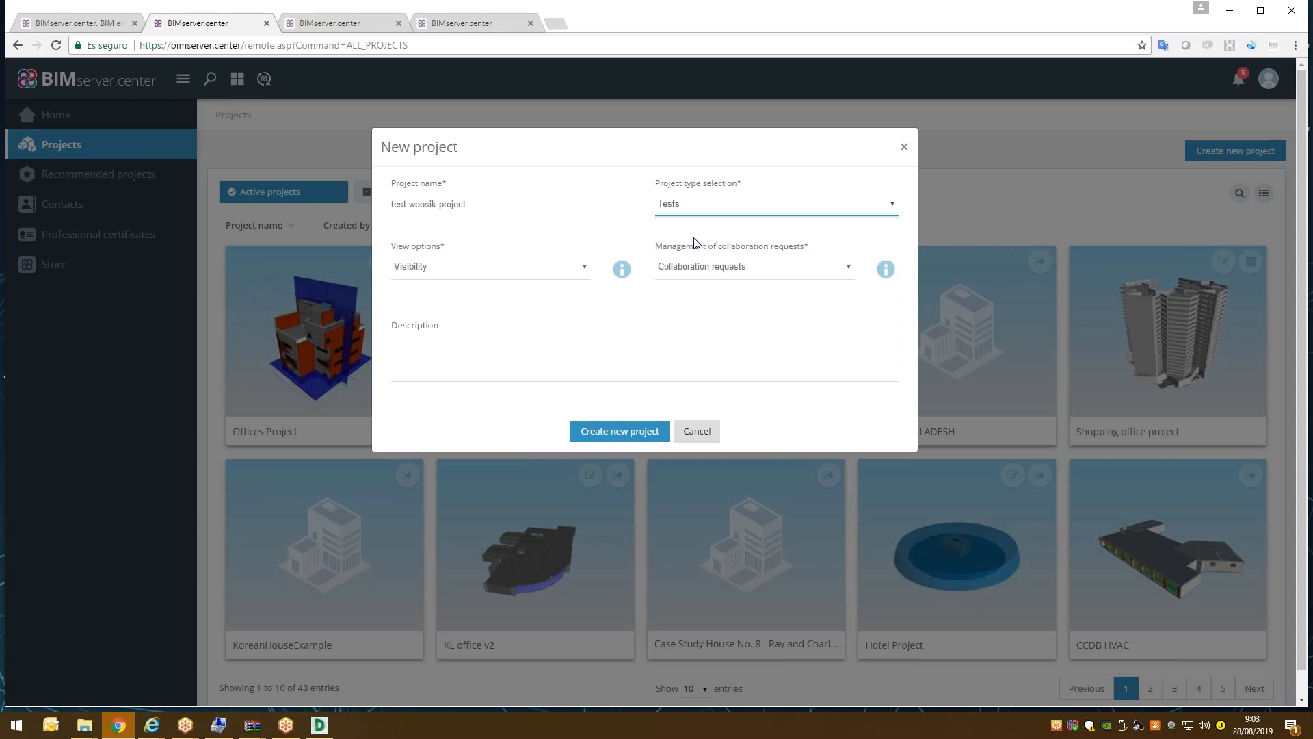
pyautogui.click(477, 270)
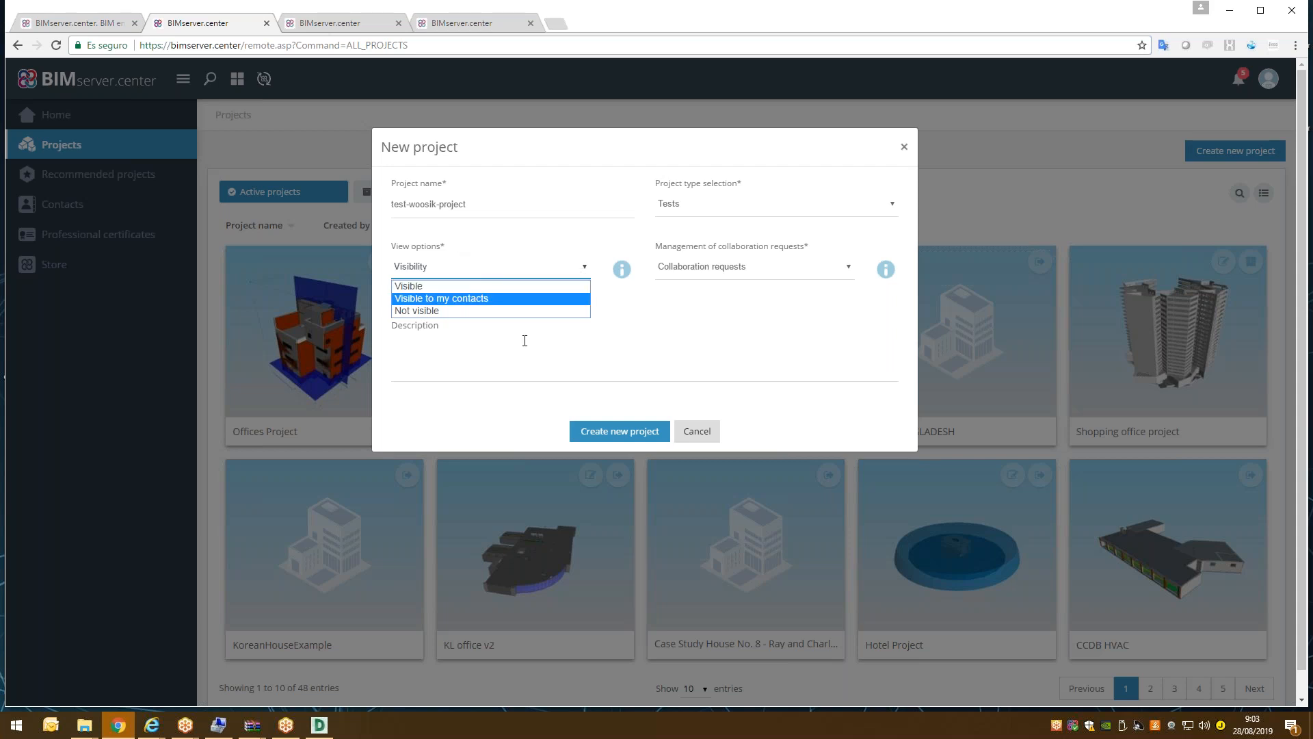
pyautogui.click(457, 298)
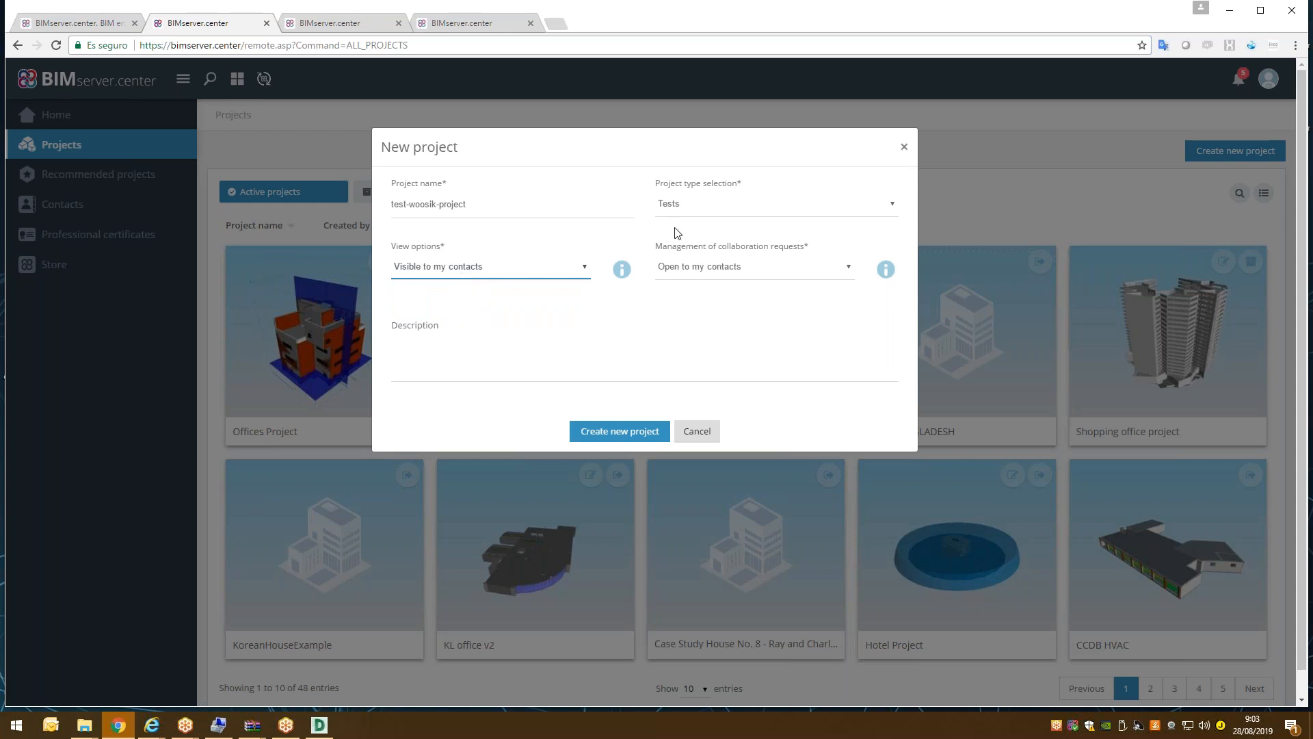
# Add the description 'Korean dwelling' and create the project.
pyautogui.click(720, 273)
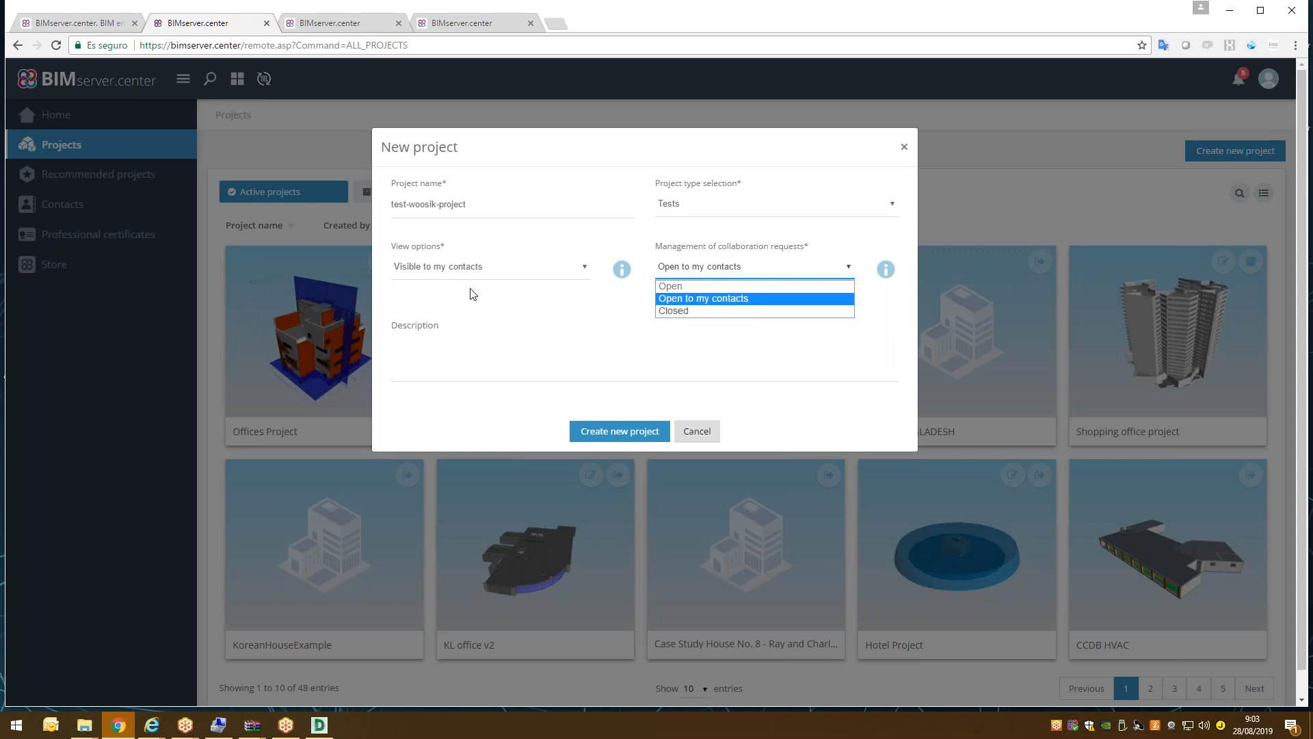
pyautogui.click(694, 345)
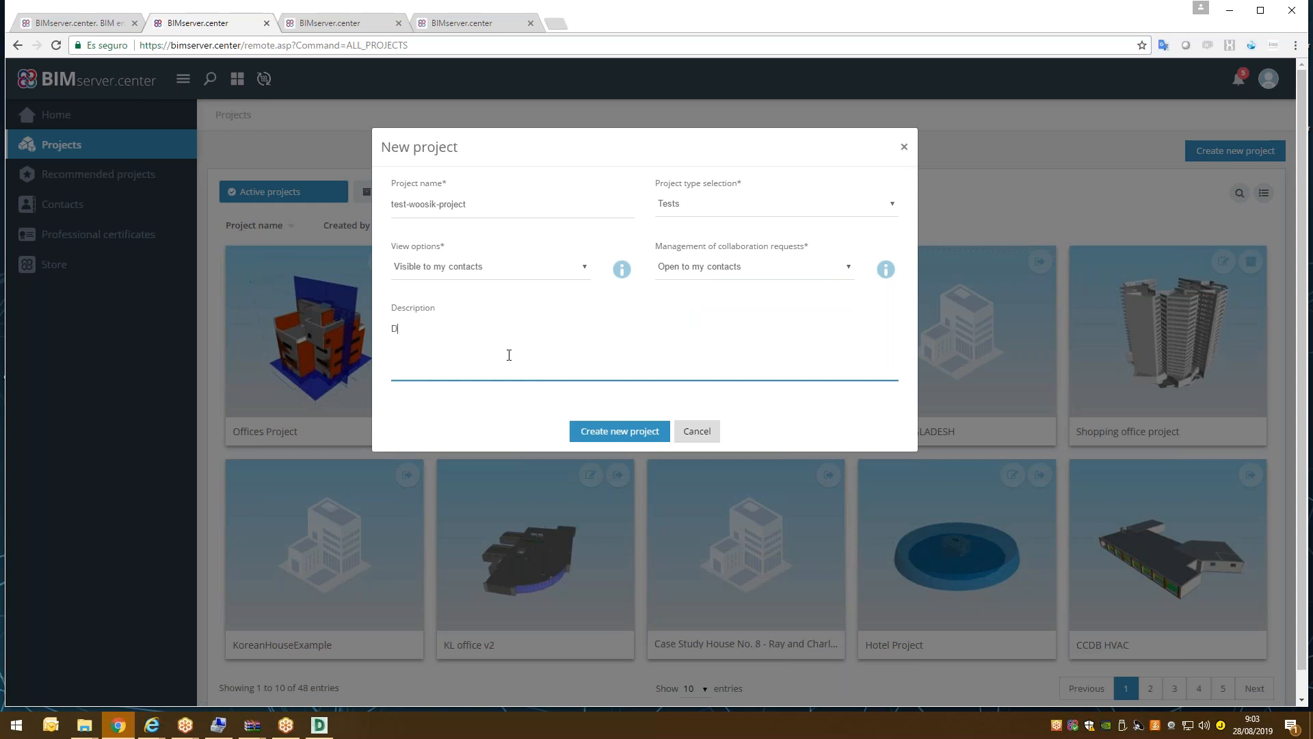
pyautogui.write('Korean dwelling')
pyautogui.click(611, 435)
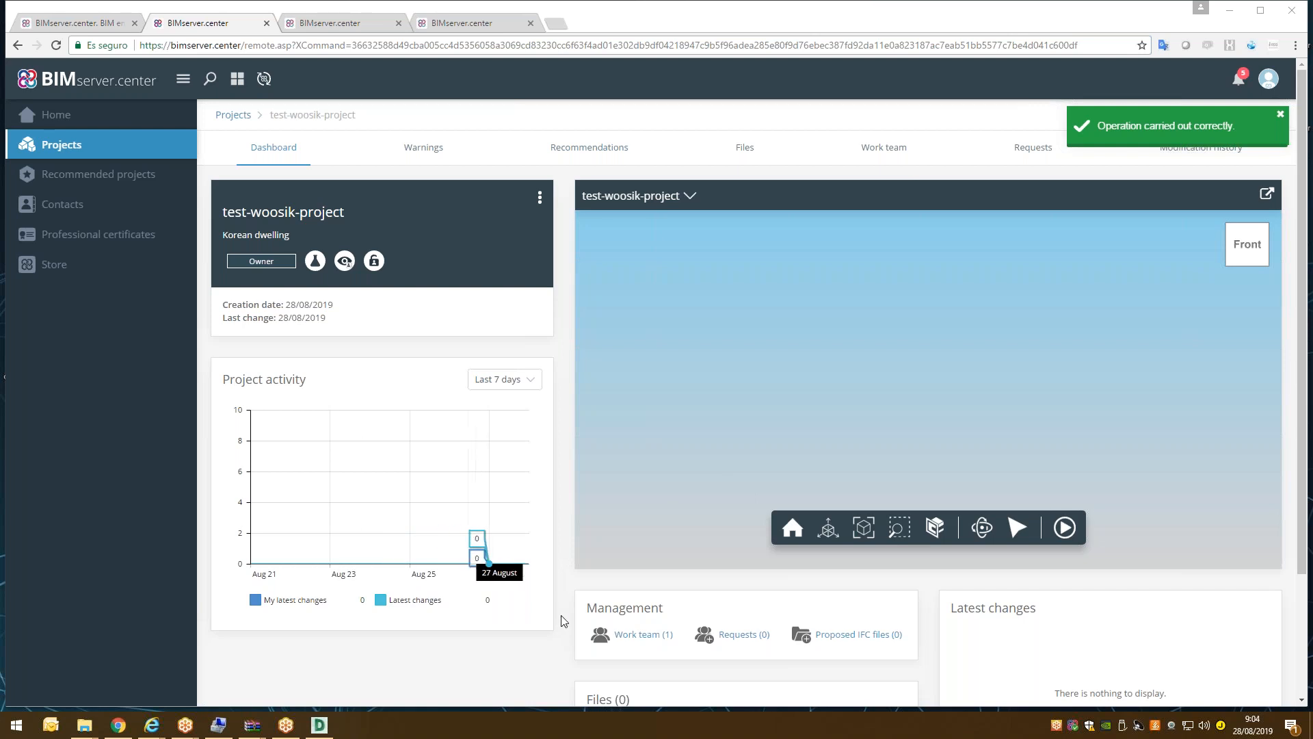
# View the project's empty Files section, then its Work team with the single Owner.
pyautogui.scroll(-2, 570, 604)
pyautogui.scroll(2, 561, 588)
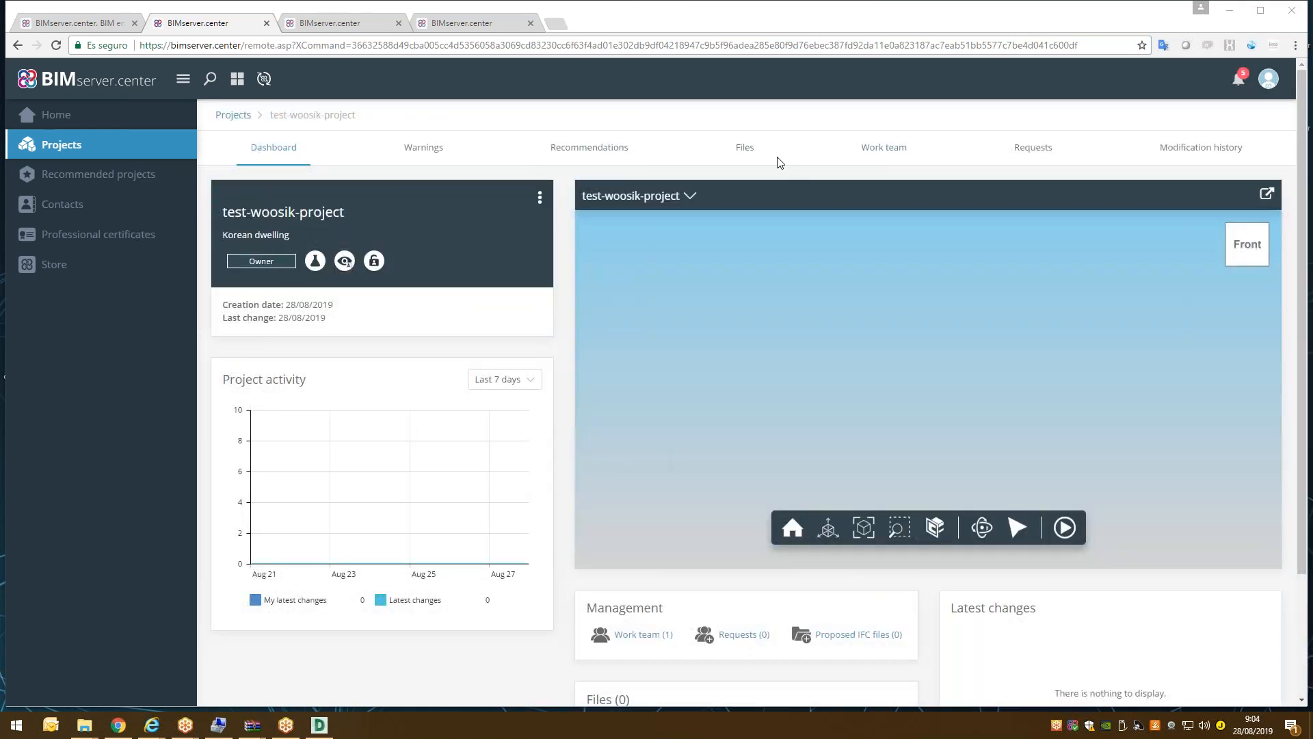
pyautogui.click(752, 152)
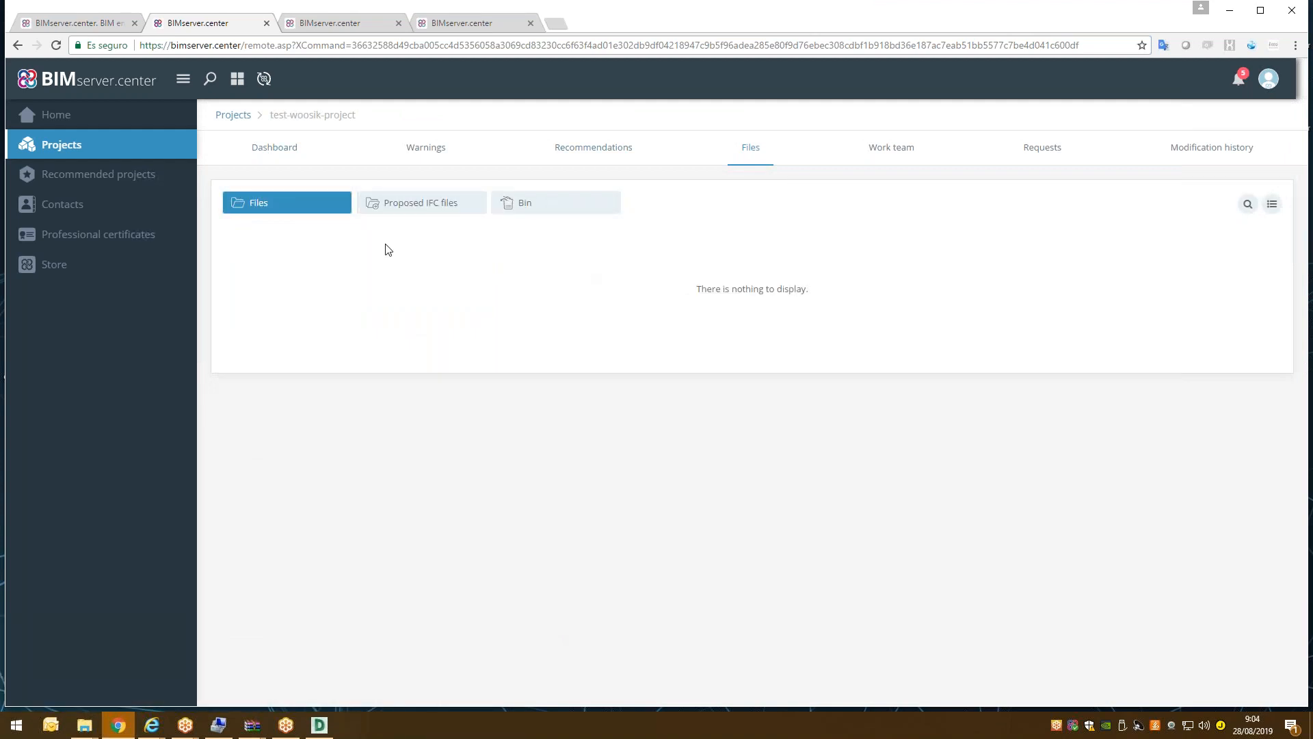
pyautogui.click(889, 157)
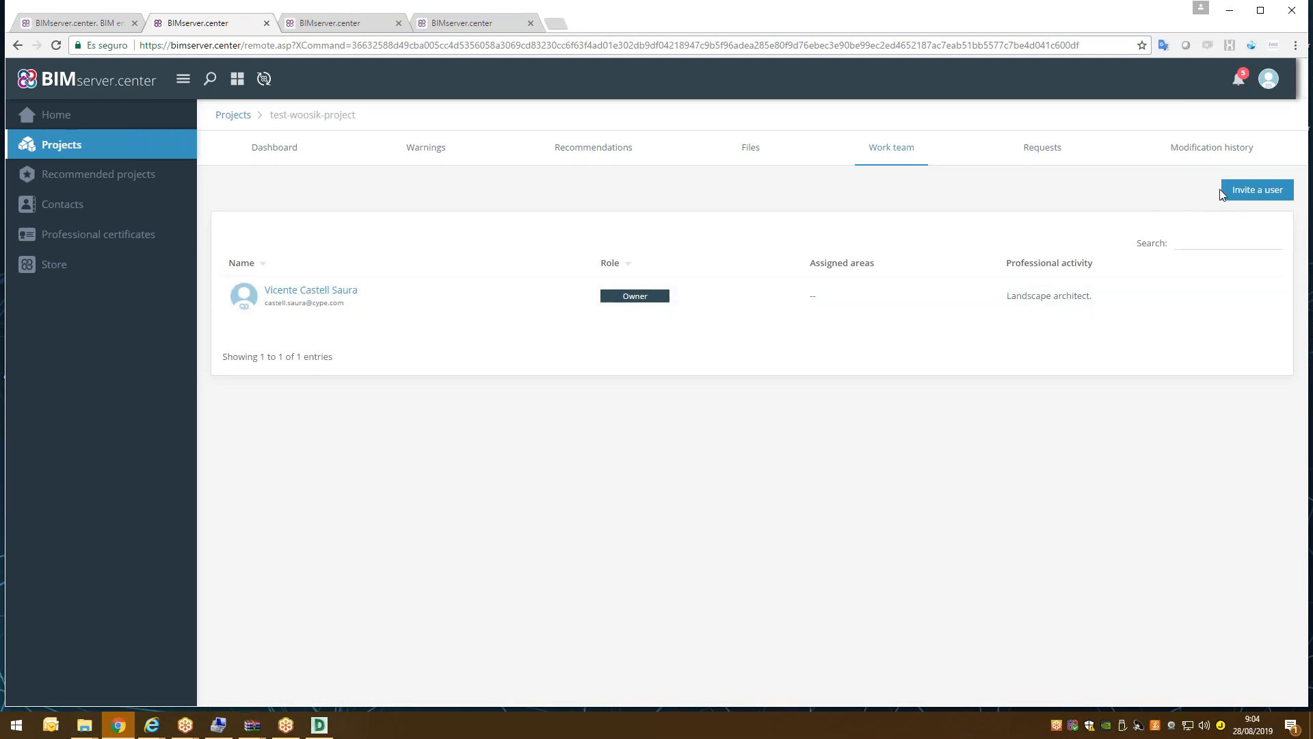
# Invite the user found by searching 'da' to the work team with the Moderator role.
pyautogui.click(1241, 193)
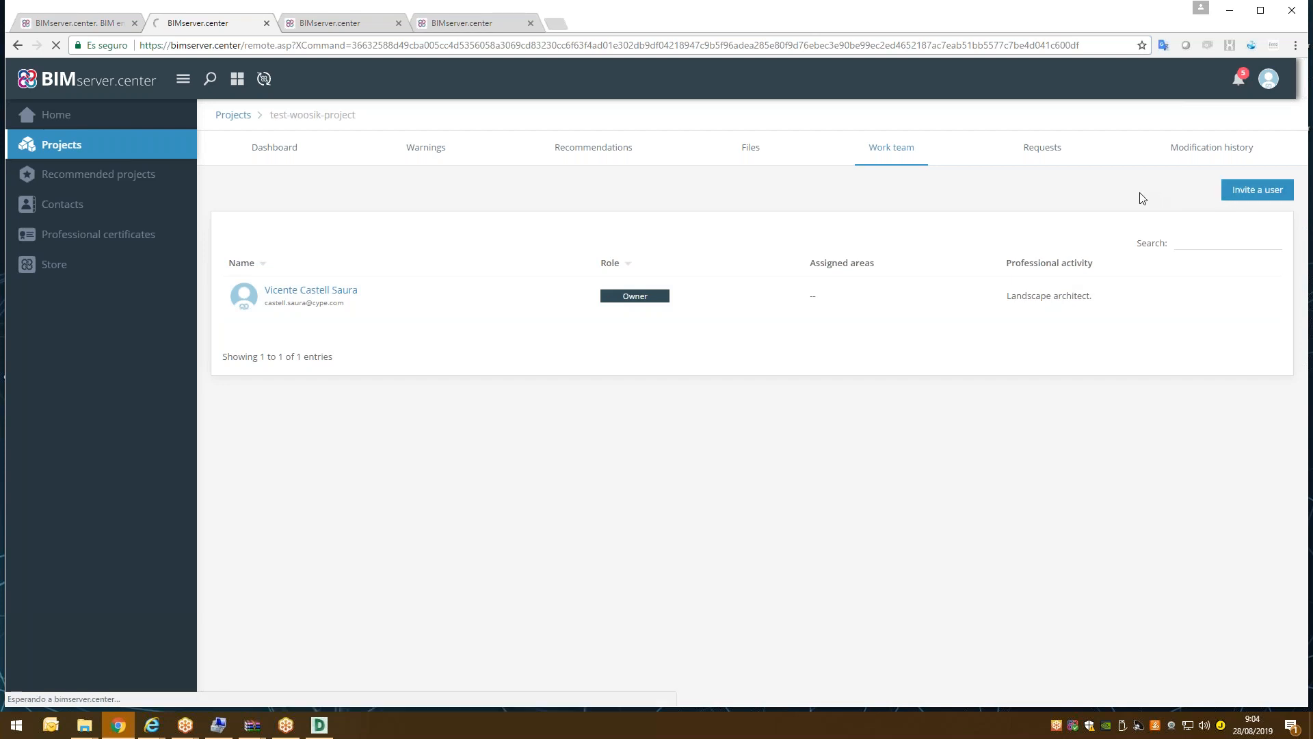
pyautogui.click(347, 195)
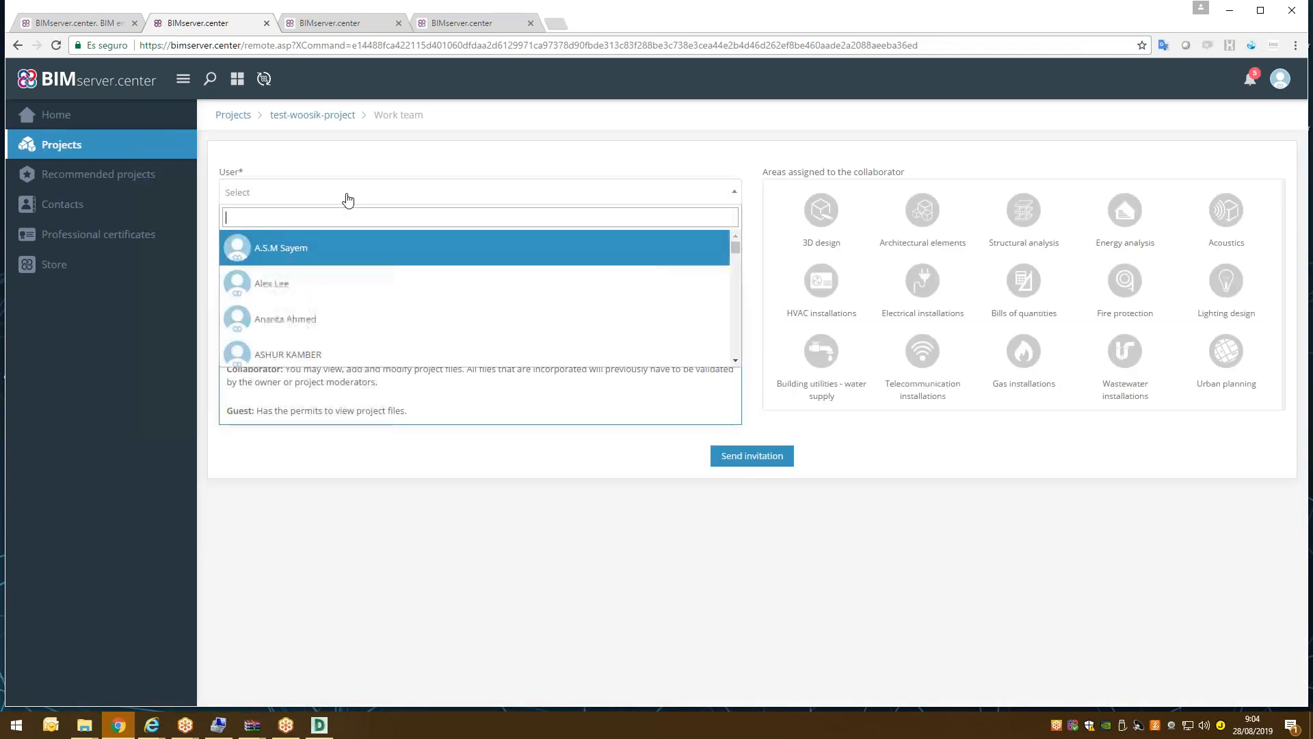
pyautogui.write('da')
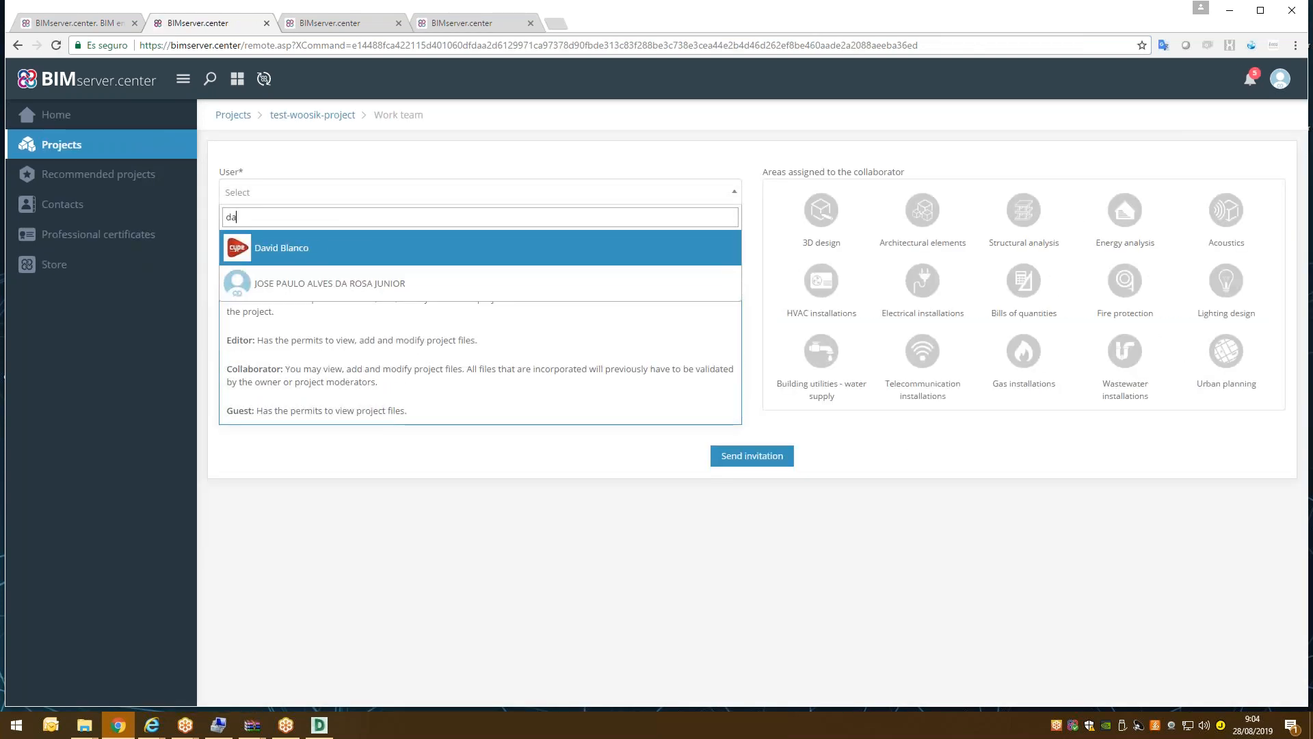
pyautogui.click(316, 249)
pyautogui.click(310, 251)
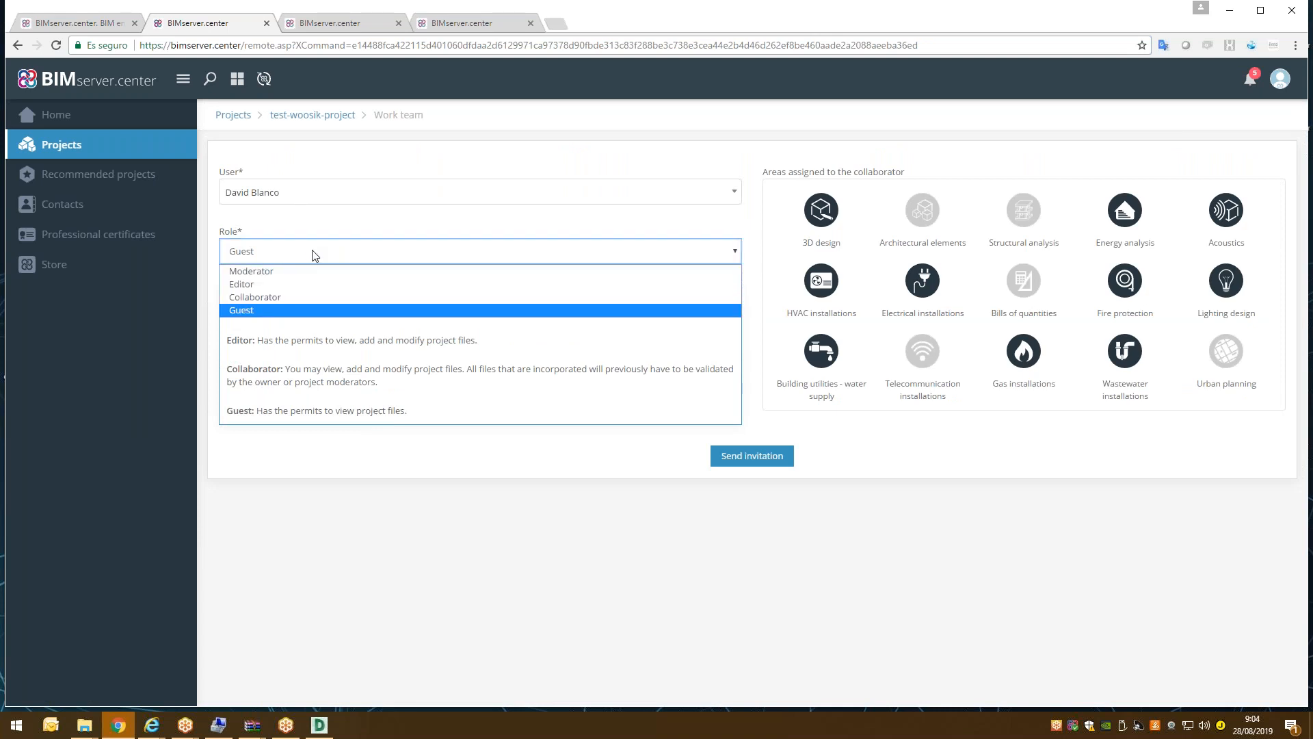
pyautogui.click(280, 273)
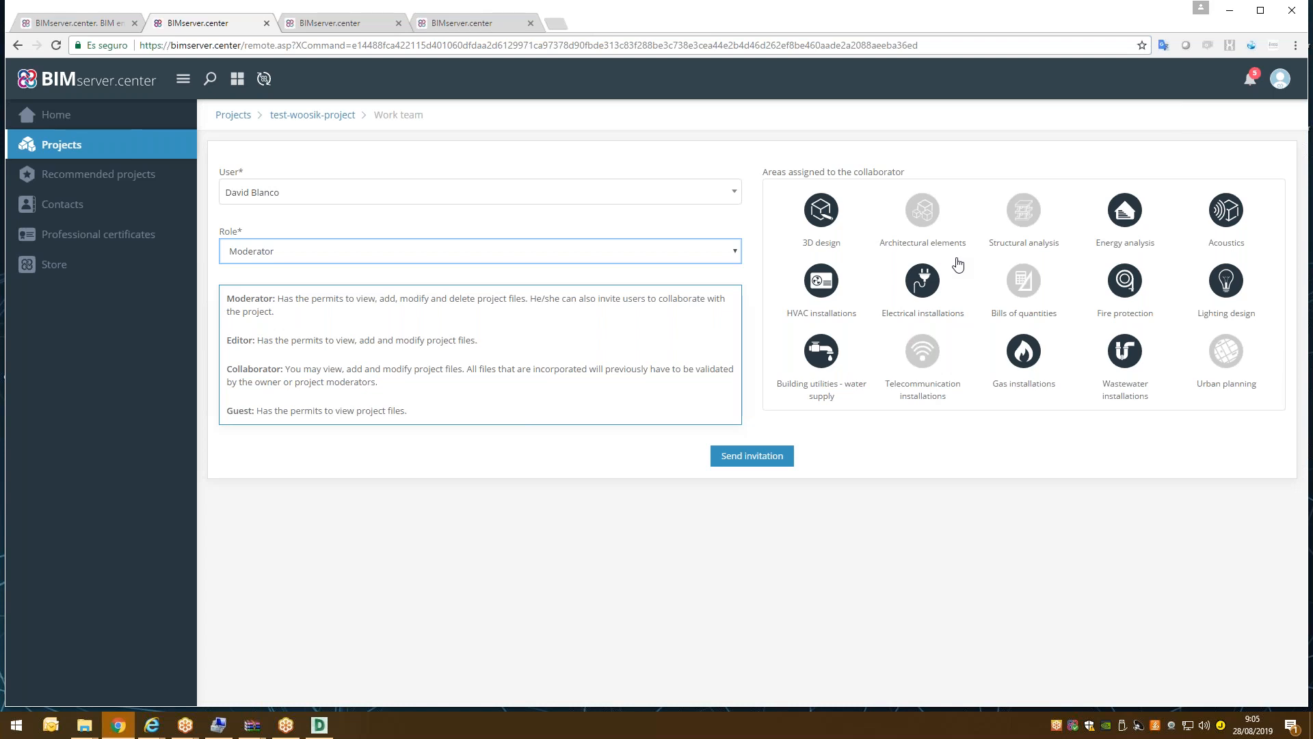
pyautogui.click(775, 455)
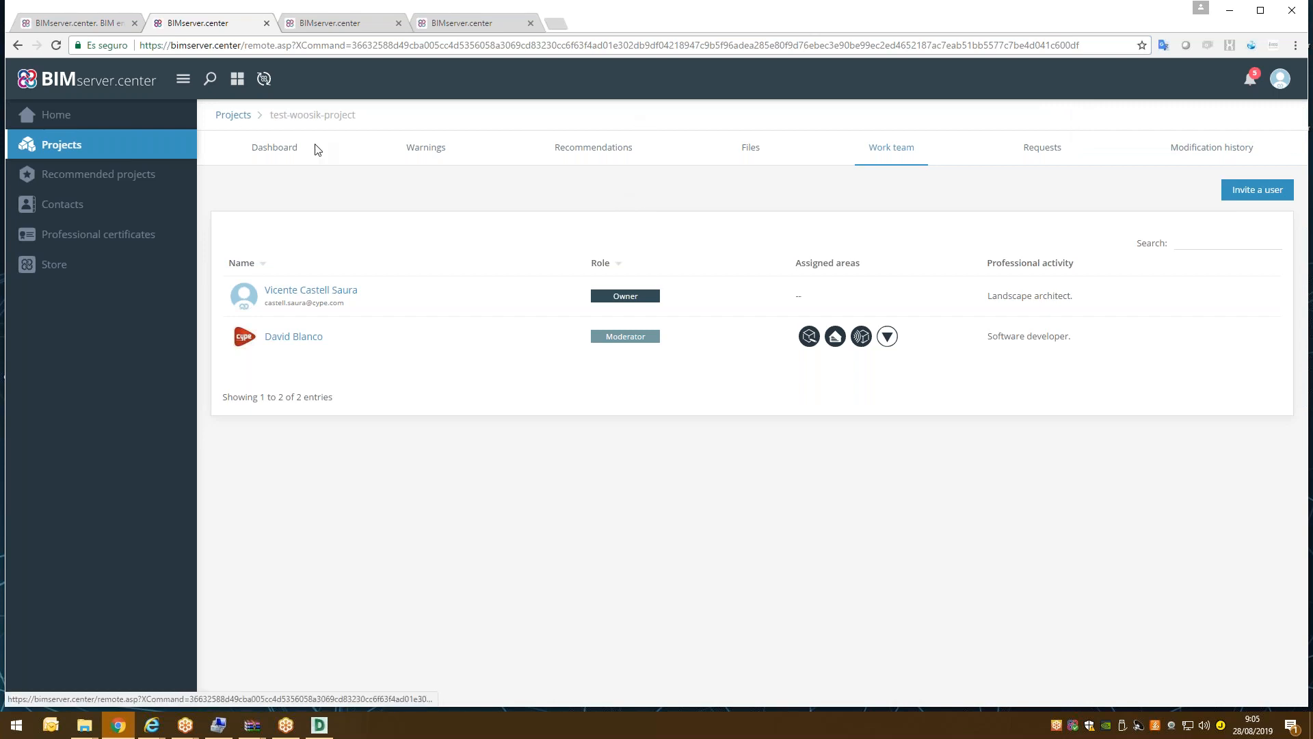
# Return to the project dashboard showing Work team (2), then minimise Chrome.
pyautogui.click(294, 152)
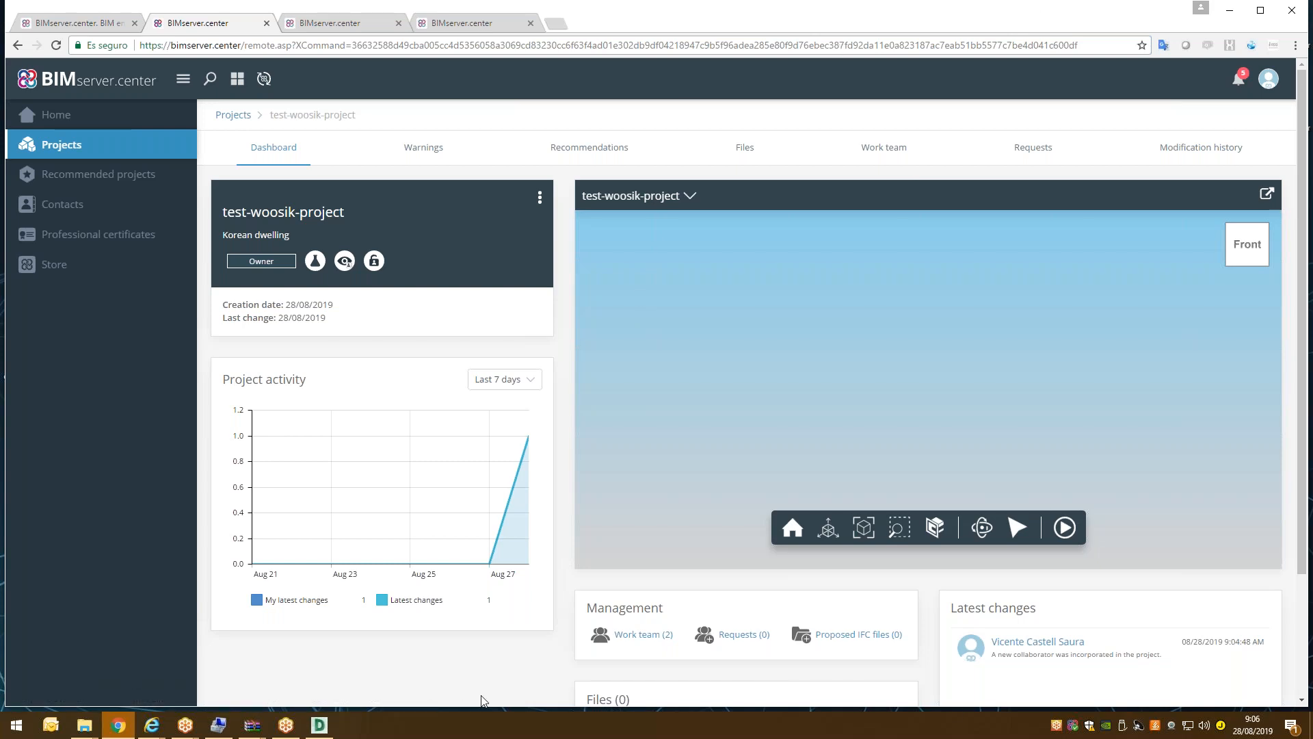
pyautogui.click(1228, 12)
# Minimise DWG TrueView and File Explorer, then launch CYPE 2020 (English) from the desktop.
pyautogui.click(1228, 12)
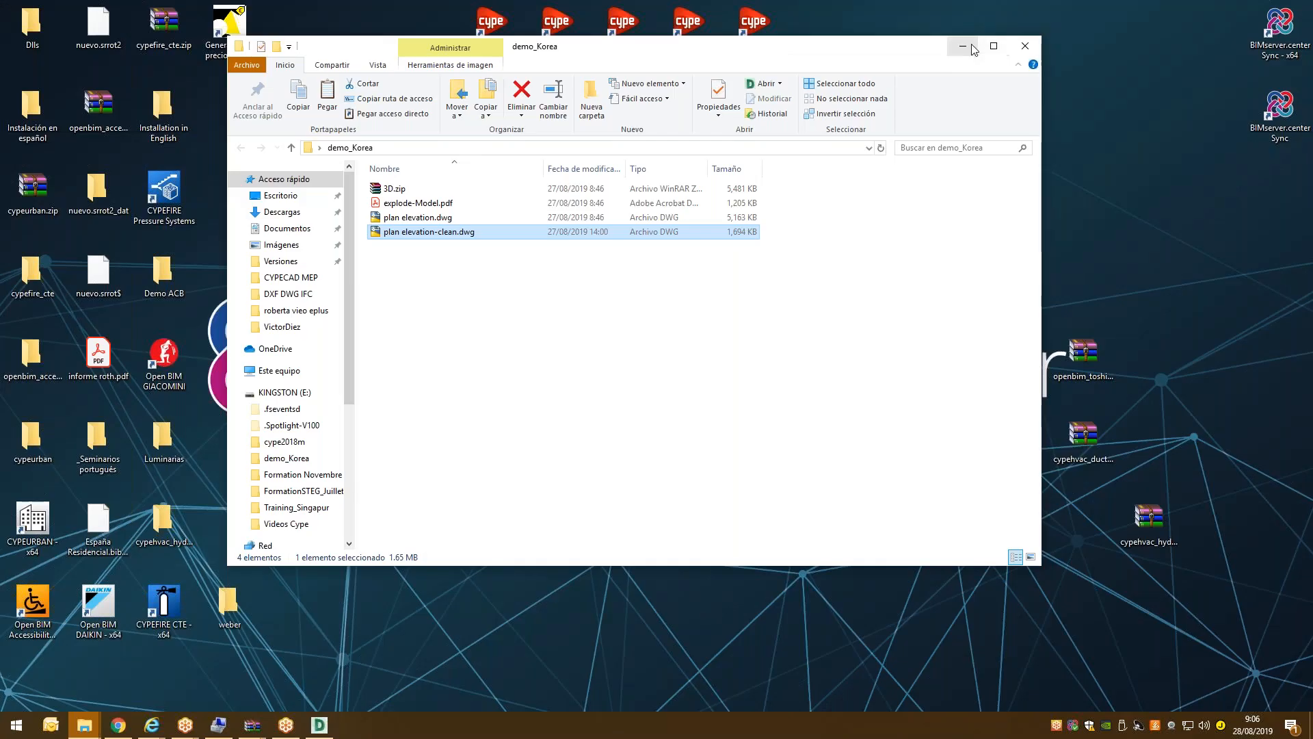
pyautogui.click(961, 42)
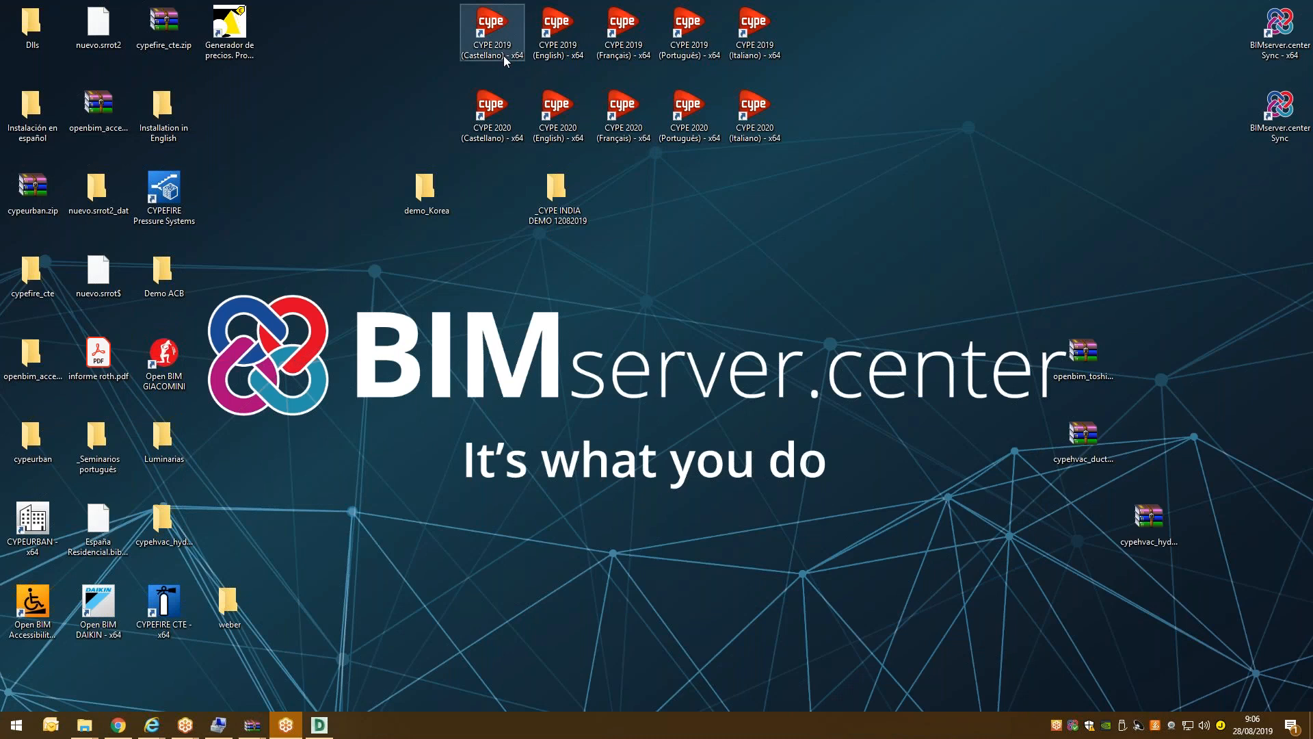
pyautogui.doubleClick(559, 114)
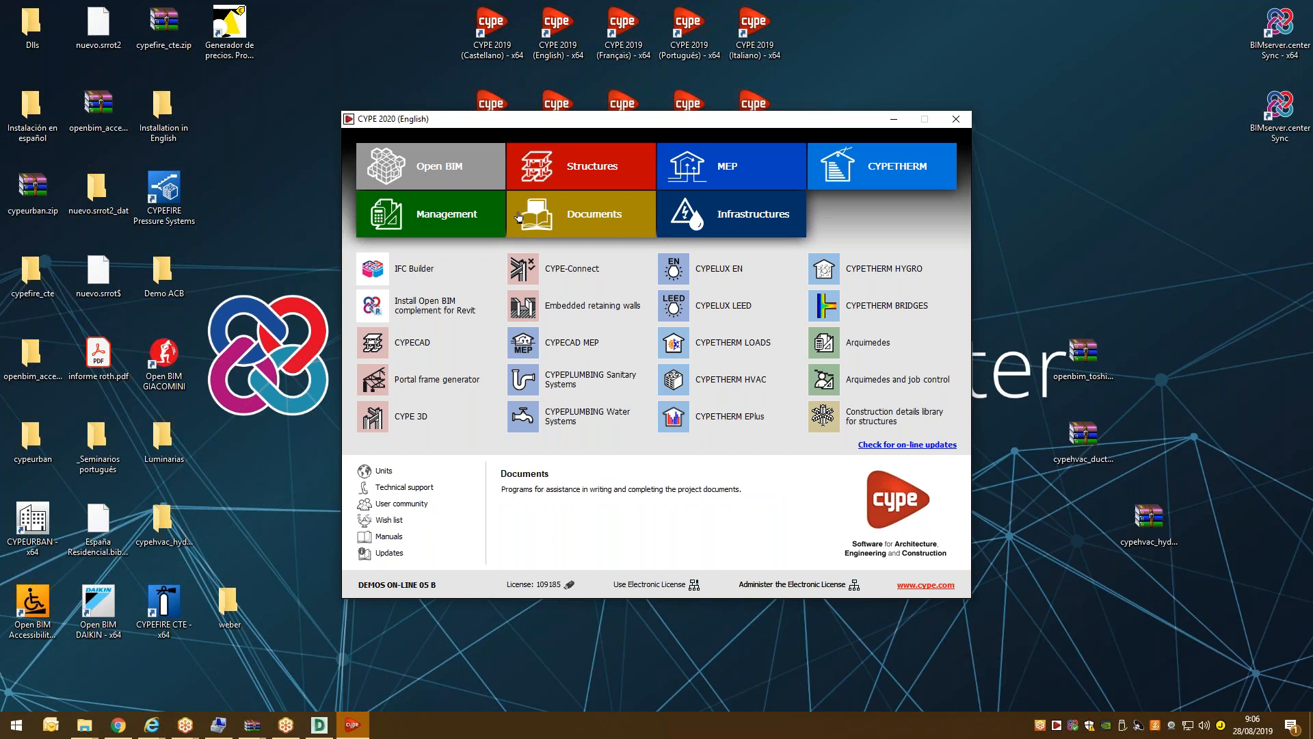
# Filter the CYPE 2020 launcher to Open BIM programs and start IFC Builder.
pyautogui.click(481, 175)
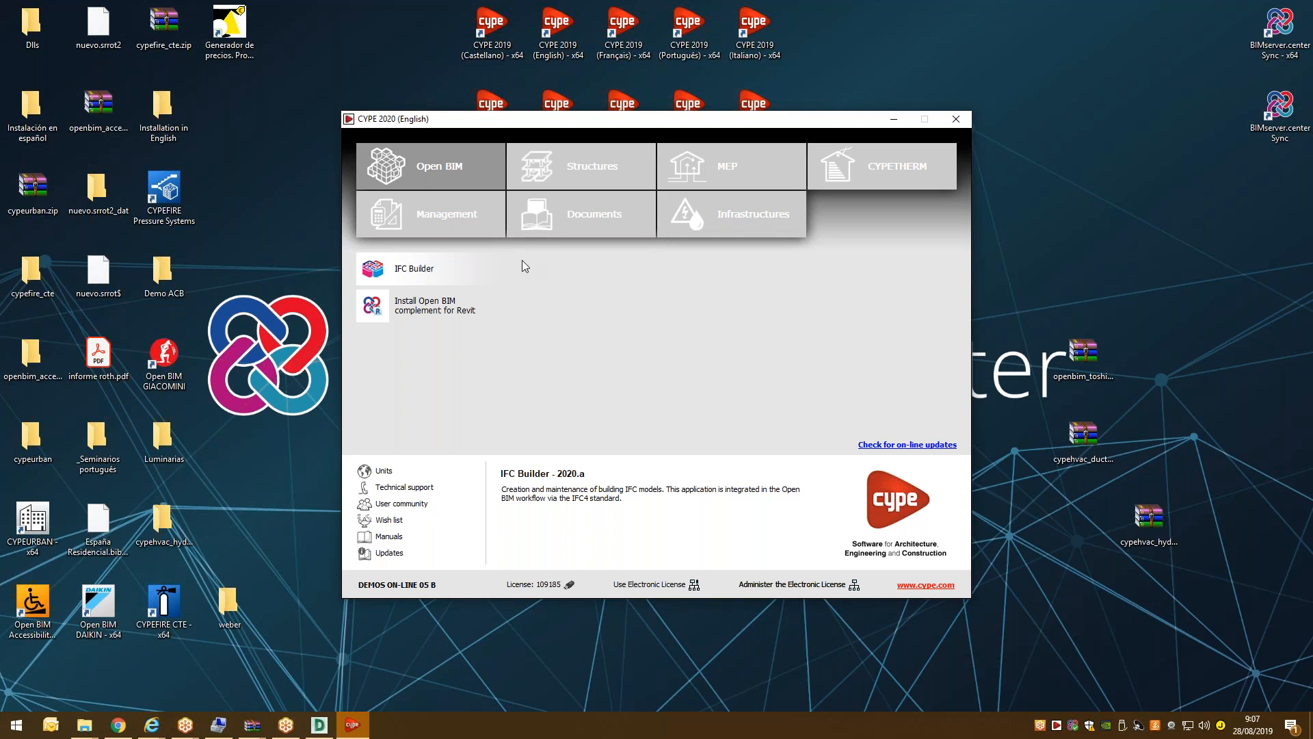
pyautogui.click(424, 271)
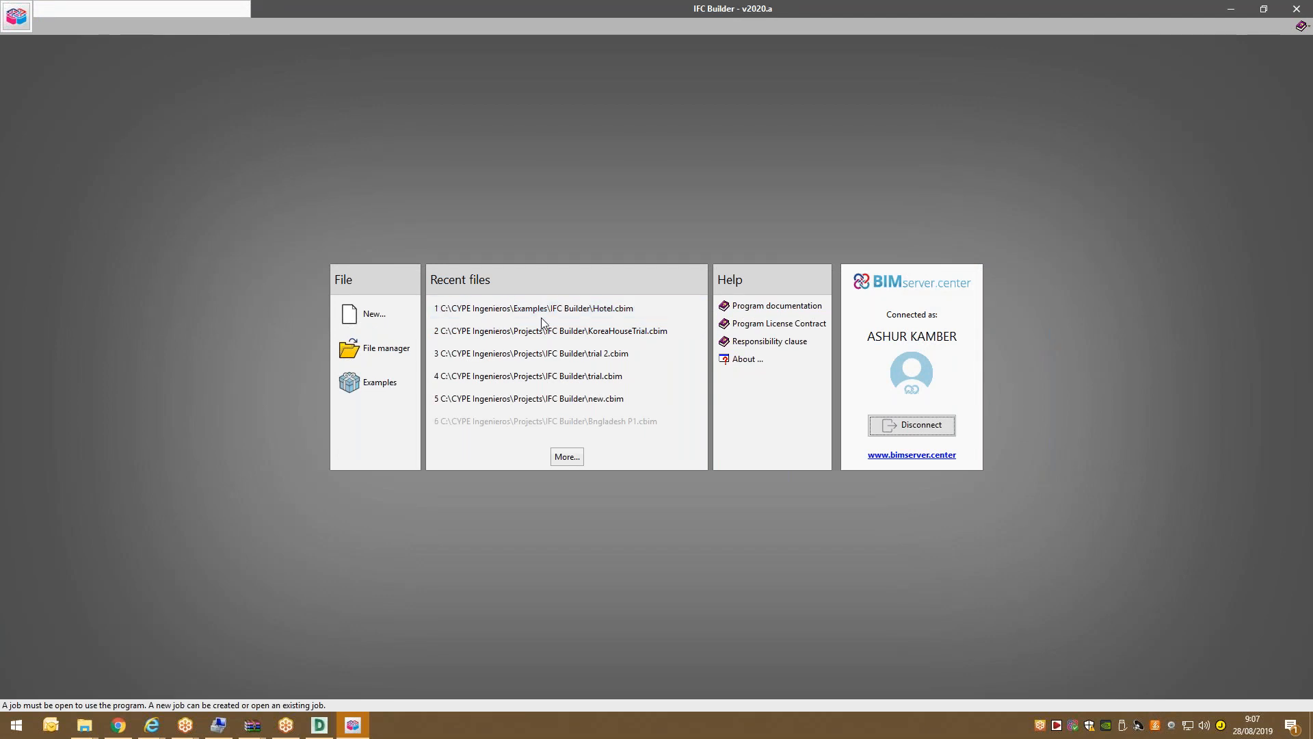
# Disconnect the current BIMserver.center account and enter another account's e-mail and password.
pyautogui.click(936, 429)
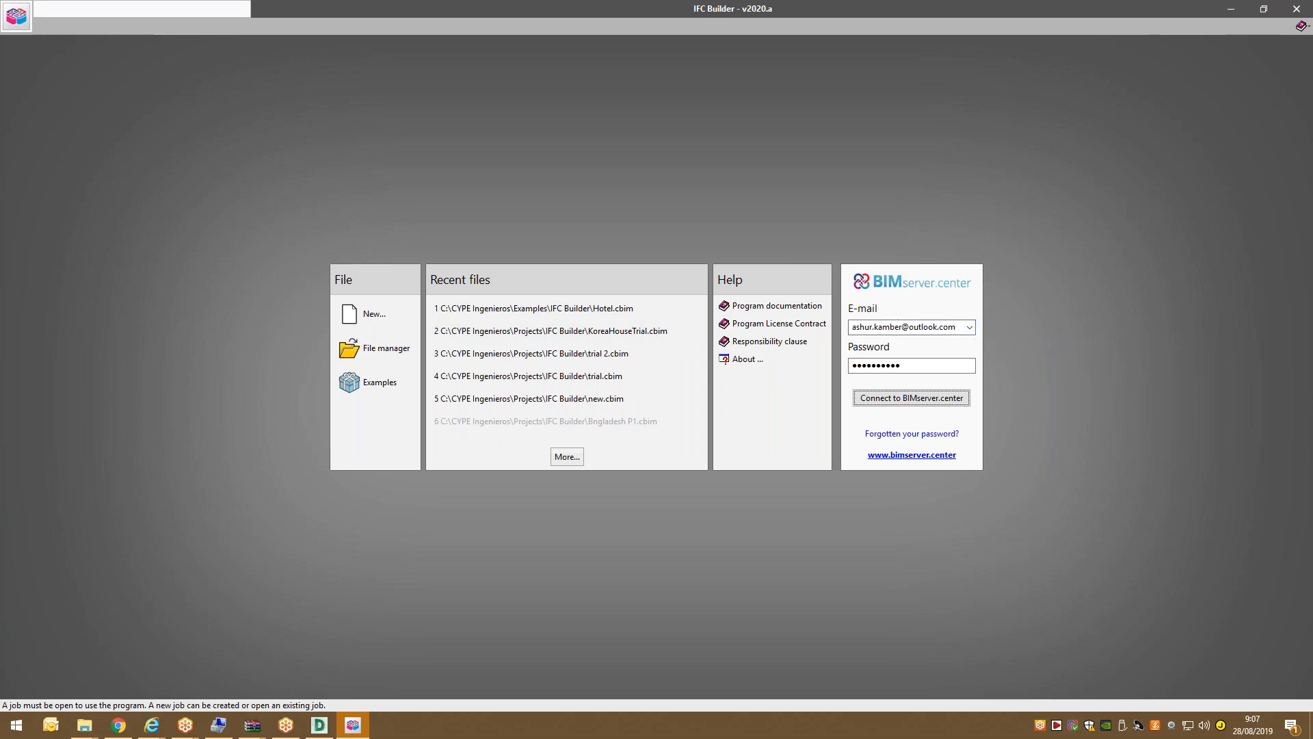
pyautogui.click(889, 326)
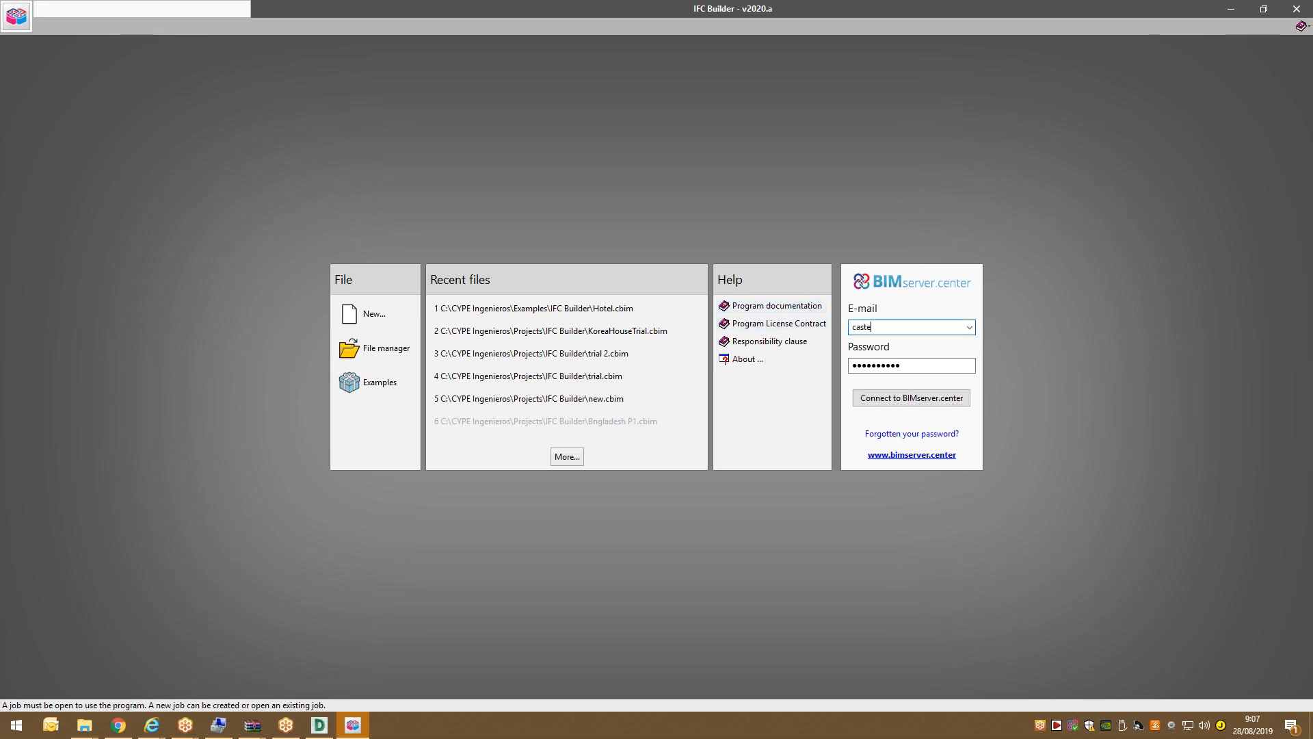
pyautogui.doubleClick(912, 364)
pyautogui.write('•')
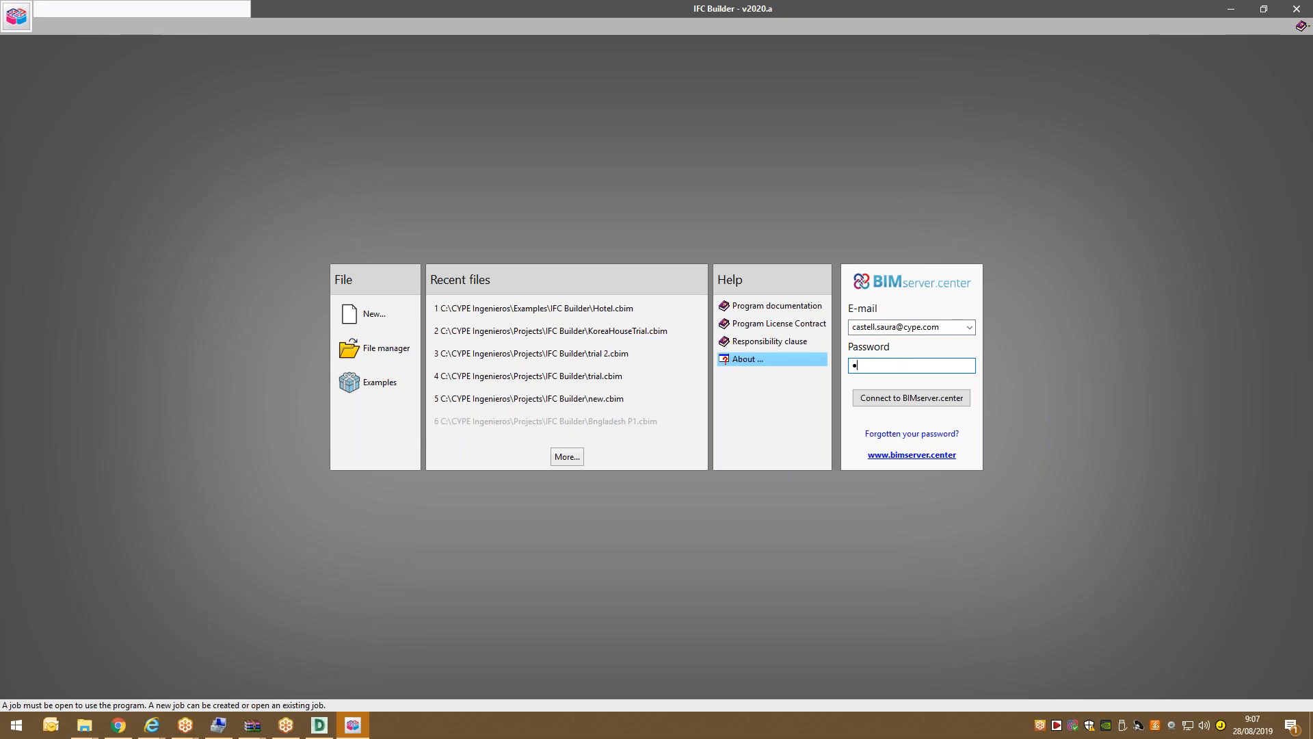
pyautogui.write('••••••••••••••')
# Log IFC Builder in to BIMserver.center using the newly entered account credentials.
pyautogui.click(879, 397)
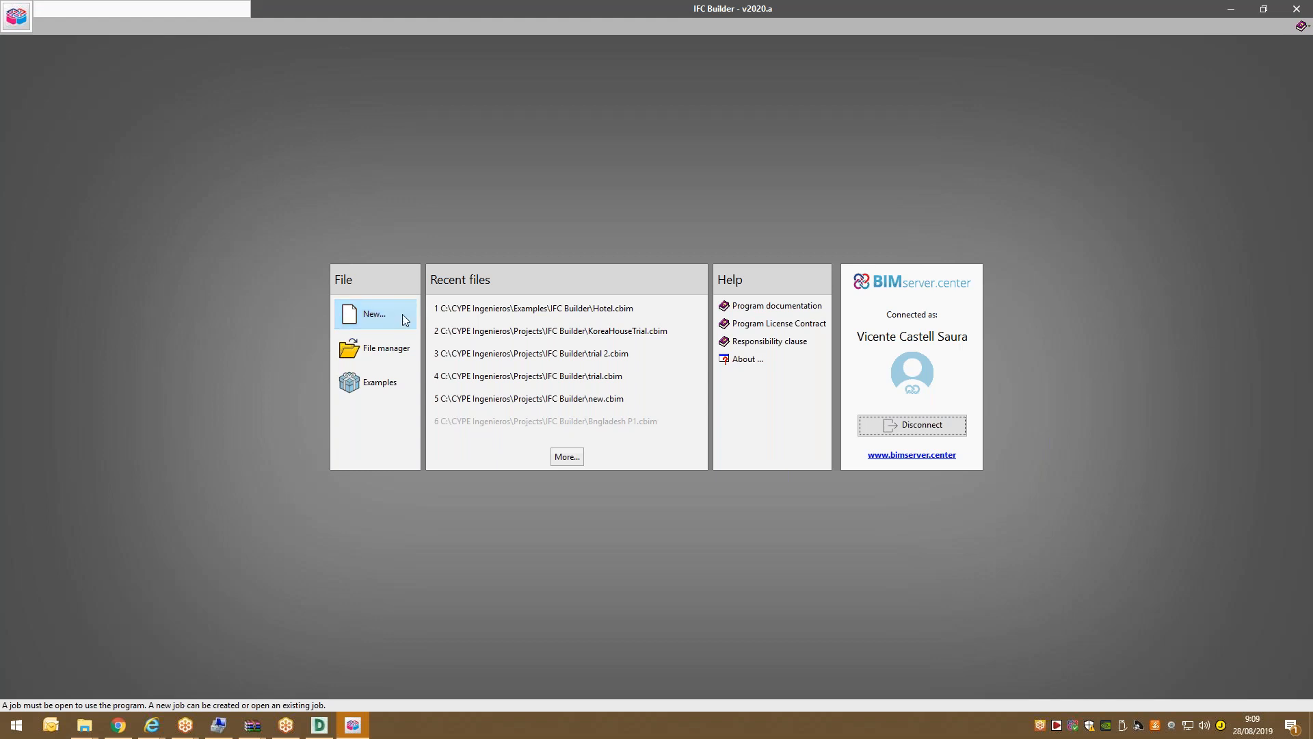
# Create a new project named korean-3Dmodel with the description HOuse.
pyautogui.click(380, 310)
pyautogui.write('korean-3Dmodel')
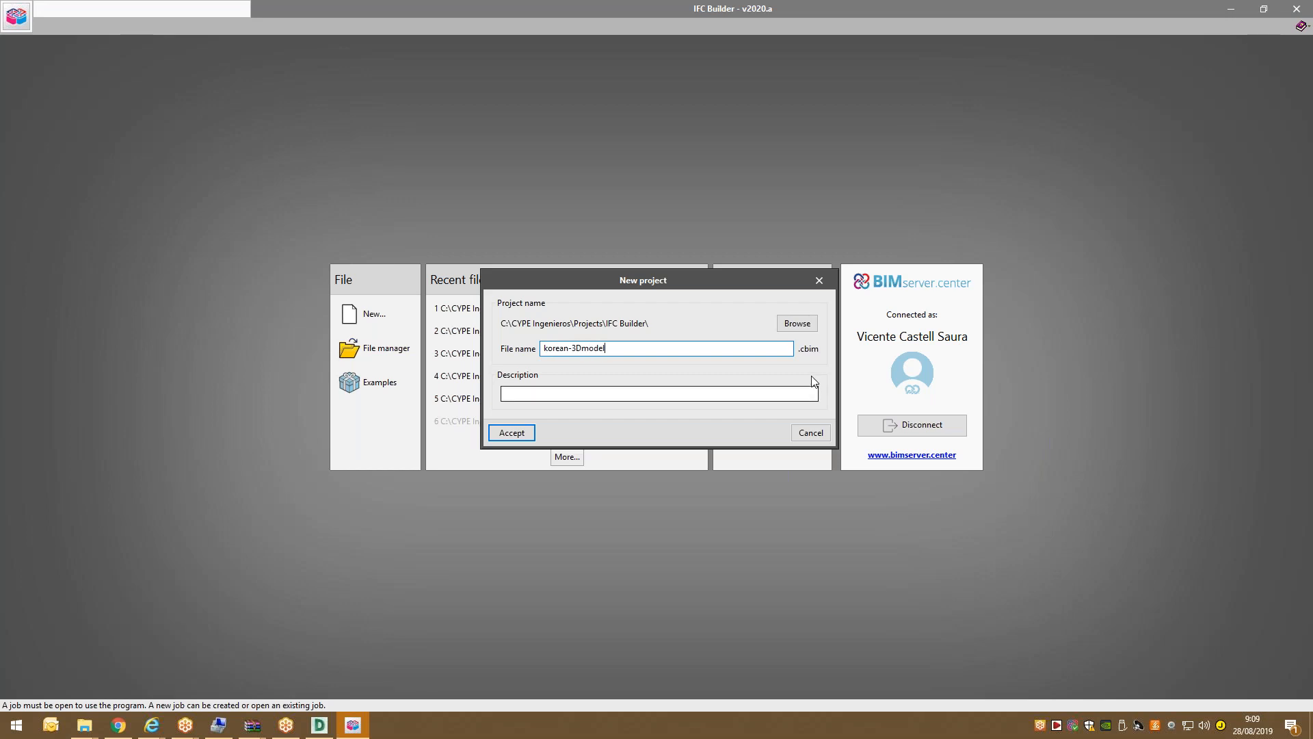
pyautogui.click(524, 393)
pyautogui.write('HOuse')
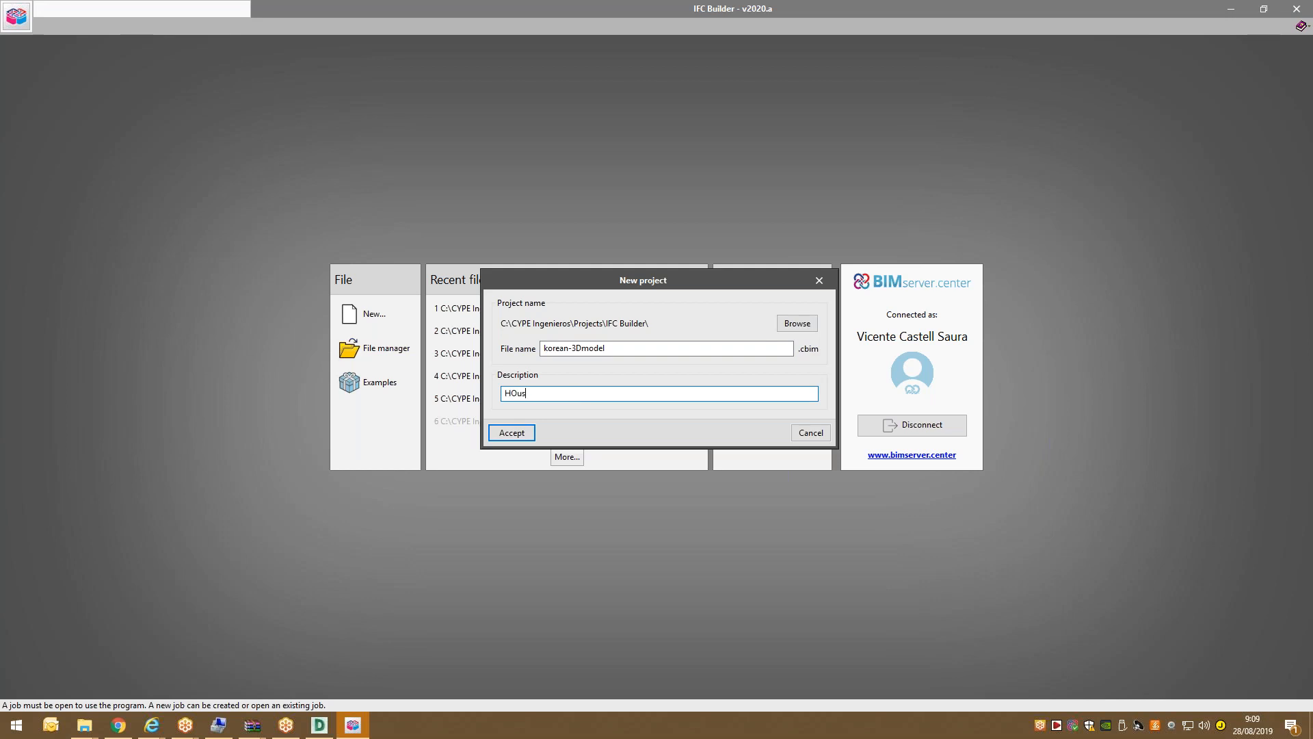
pyautogui.click(512, 432)
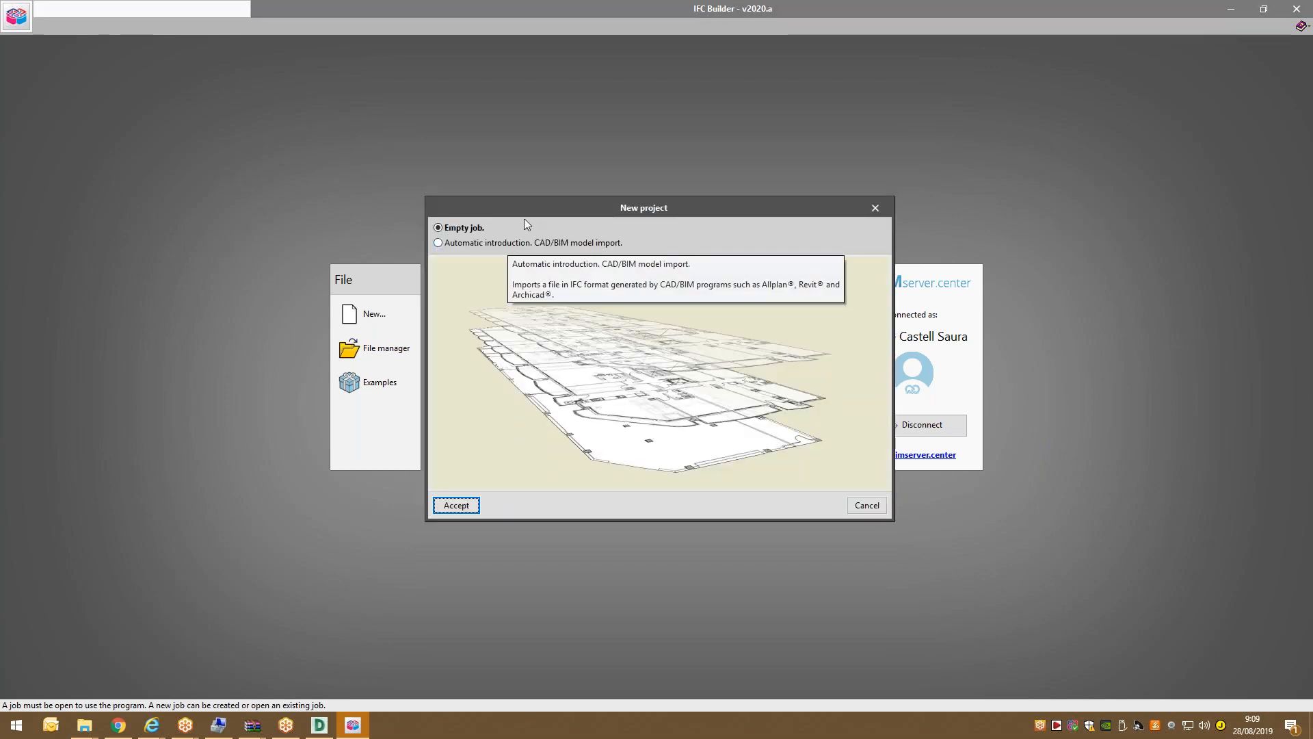
# Start an empty job and add one 3.000 m Floor 1 above the Ground floor.
pyautogui.click(457, 505)
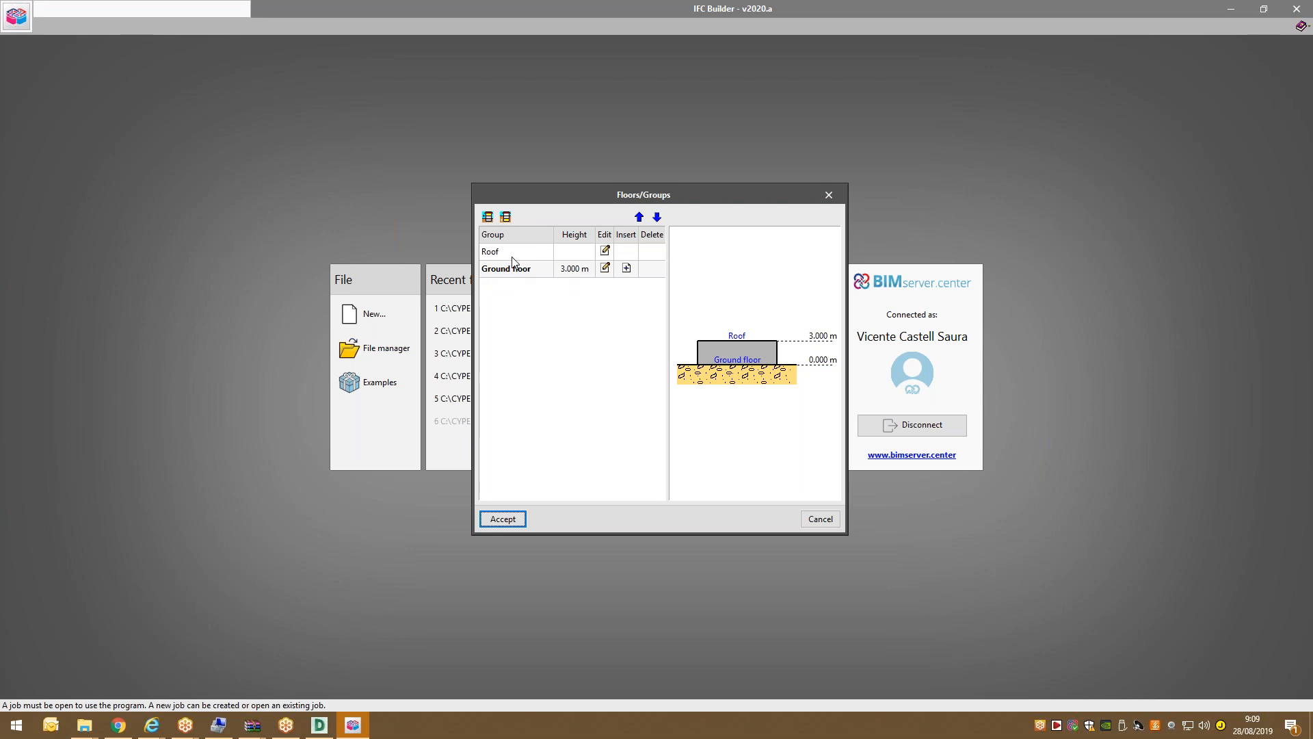
pyautogui.click(605, 267)
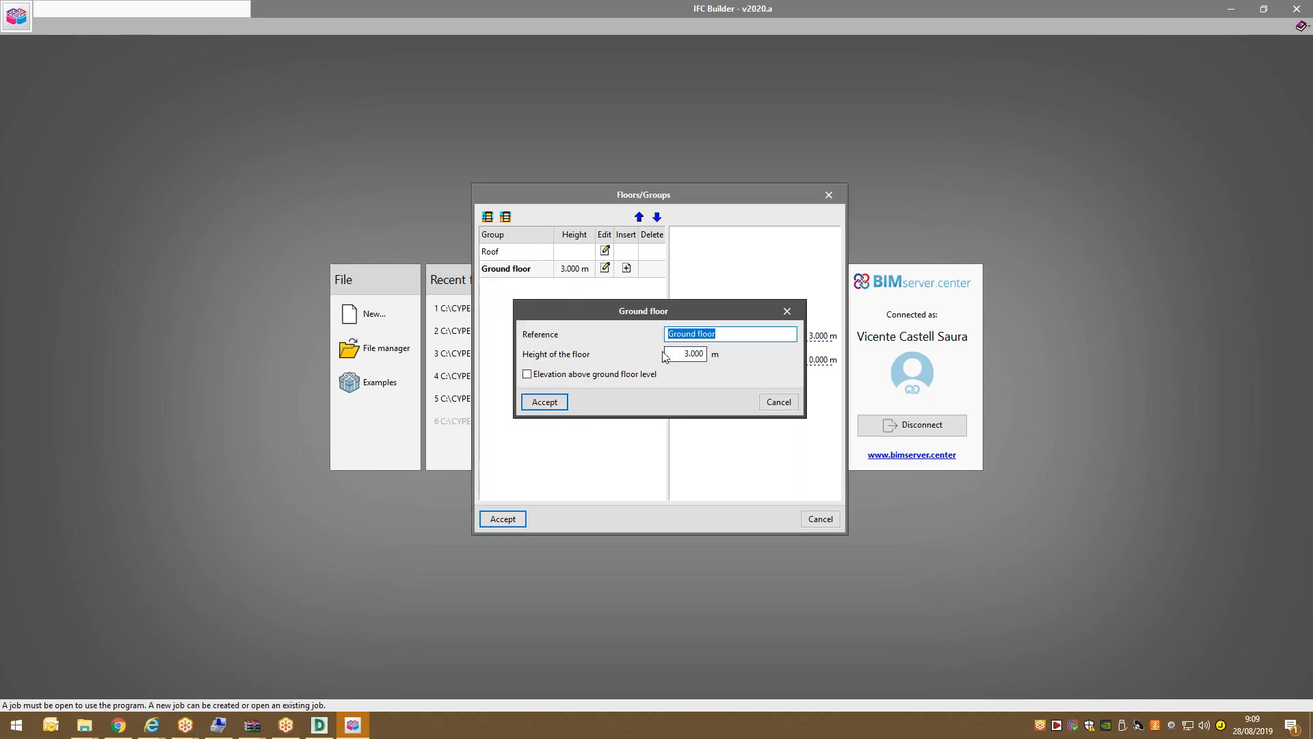
pyautogui.click(766, 401)
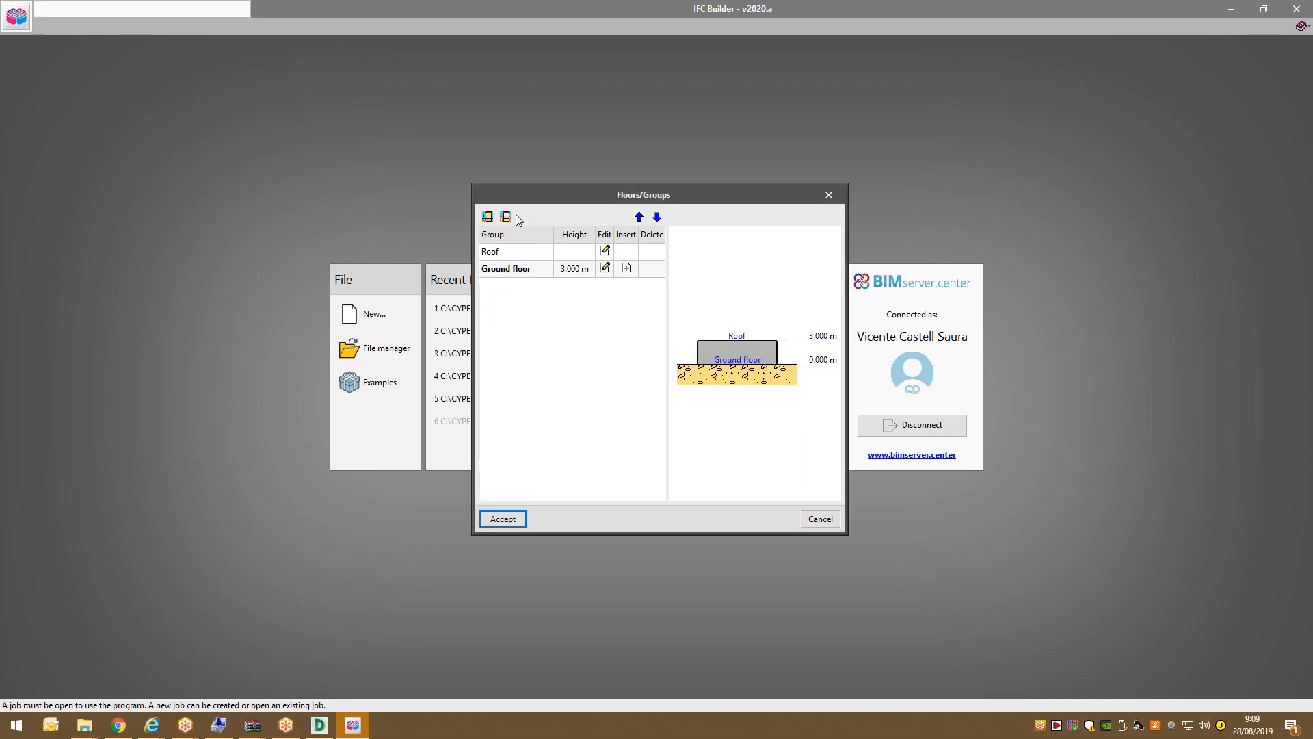
pyautogui.click(488, 216)
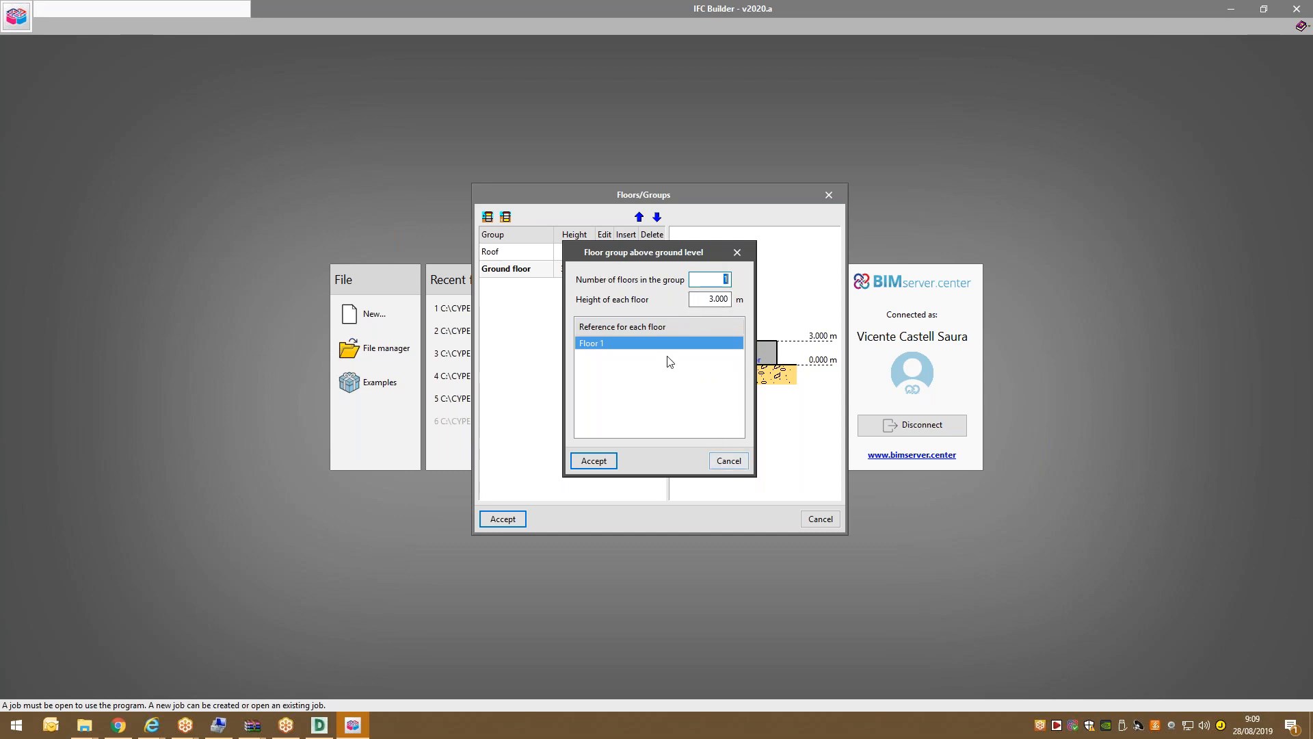
pyautogui.write('3')
pyautogui.click(699, 424)
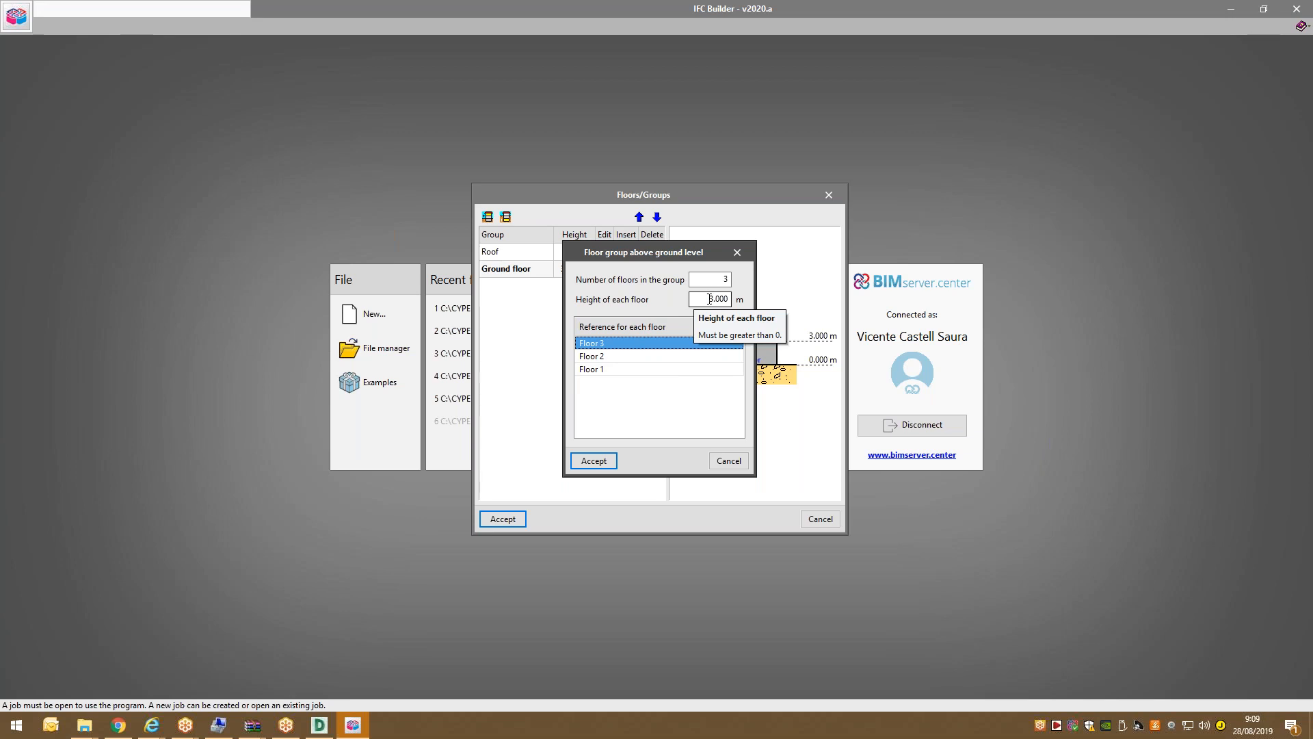
pyautogui.click(721, 280)
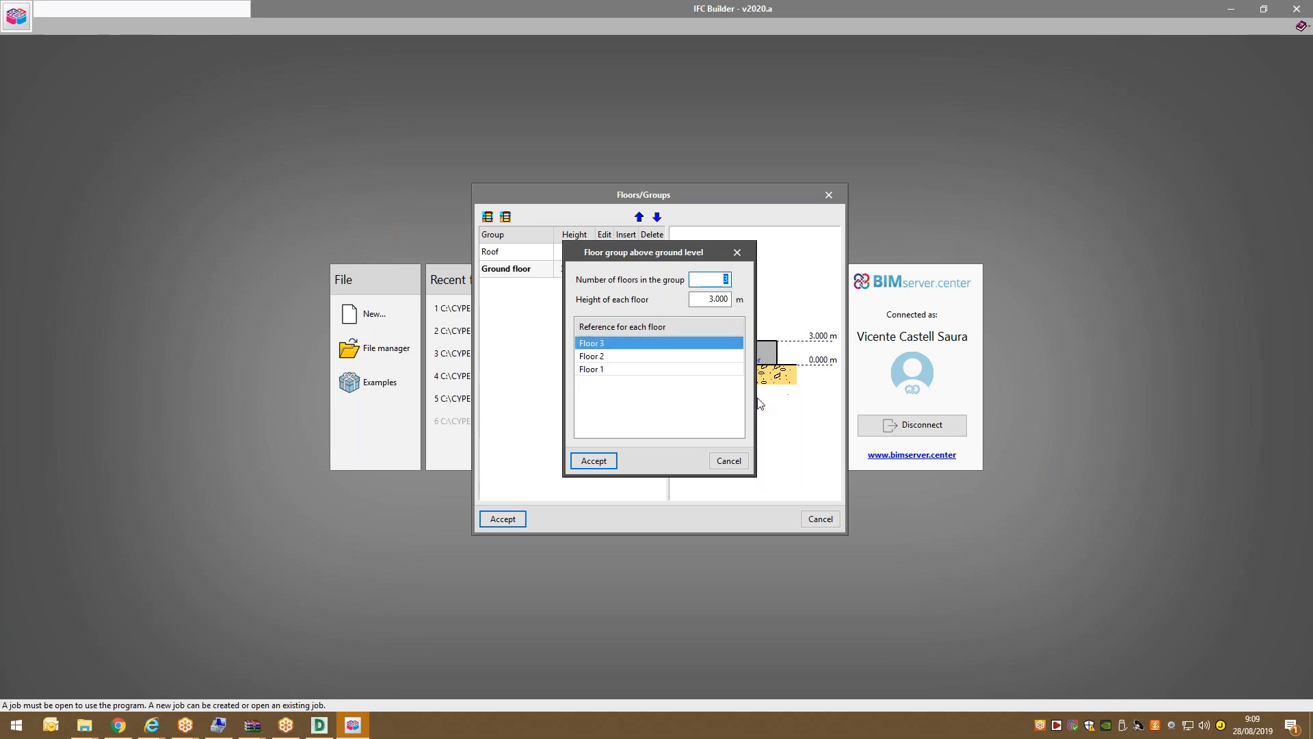
pyautogui.write('1')
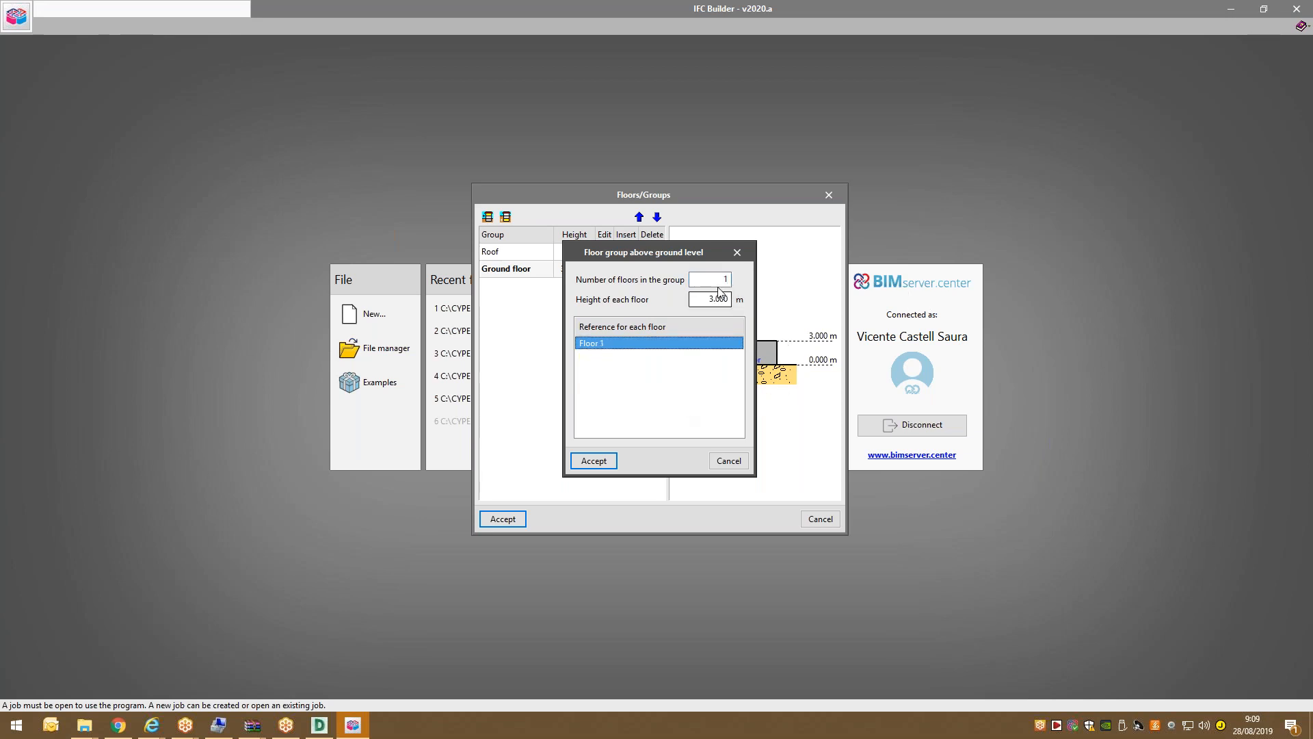
pyautogui.click(594, 461)
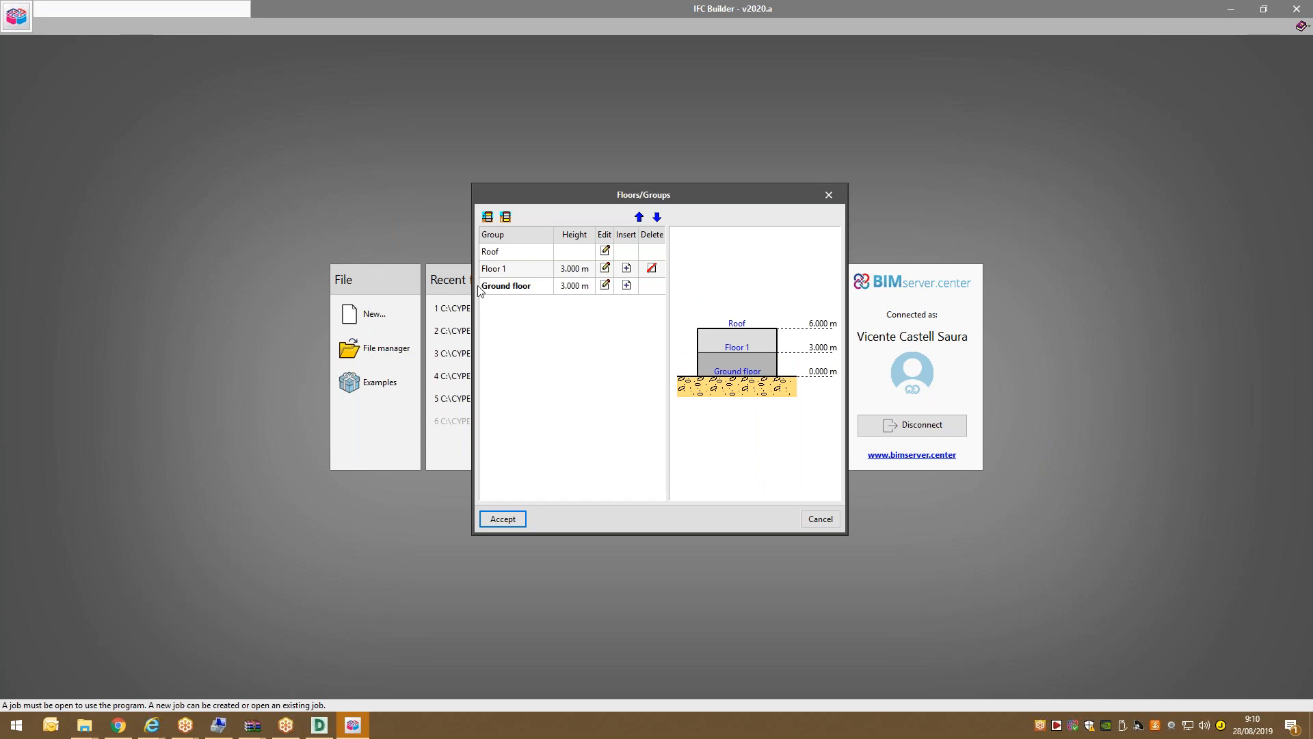
pyautogui.click(518, 523)
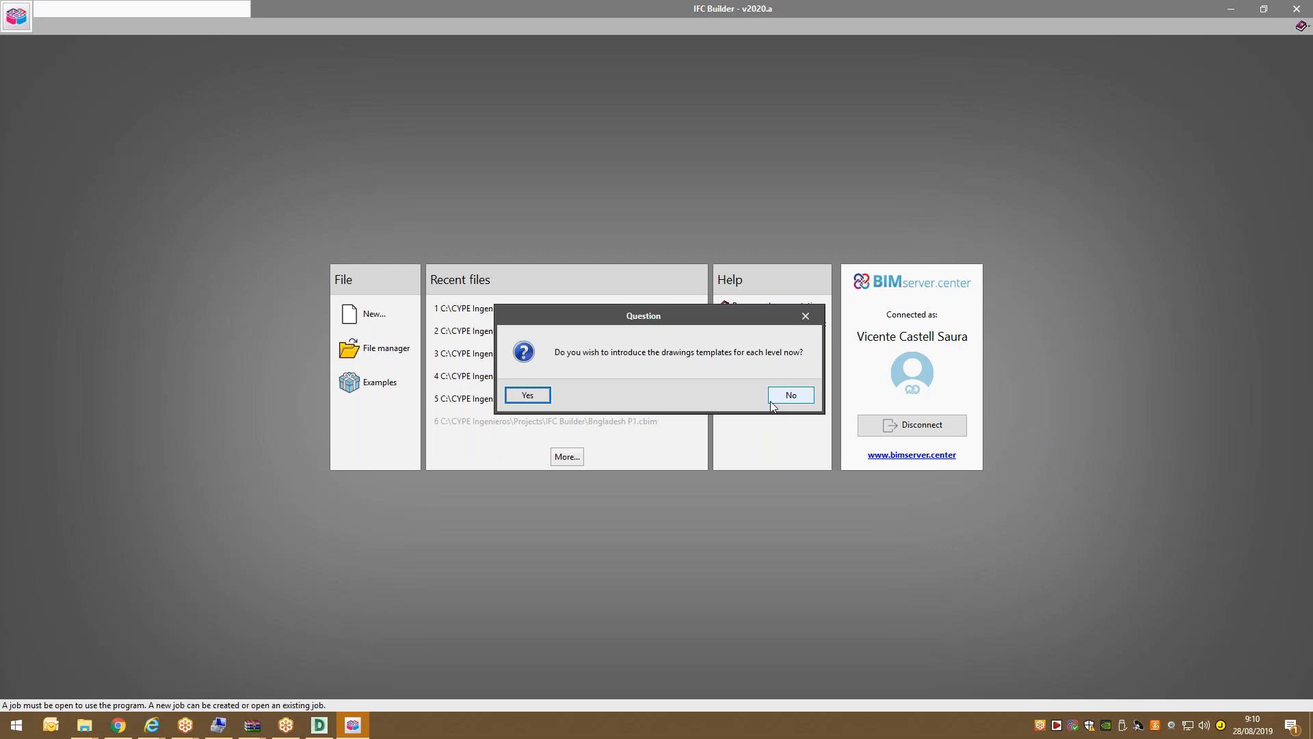
# Agree to add templates and import plan elevation-clean.dwg from Desktop > demo_Korea.
pyautogui.click(541, 395)
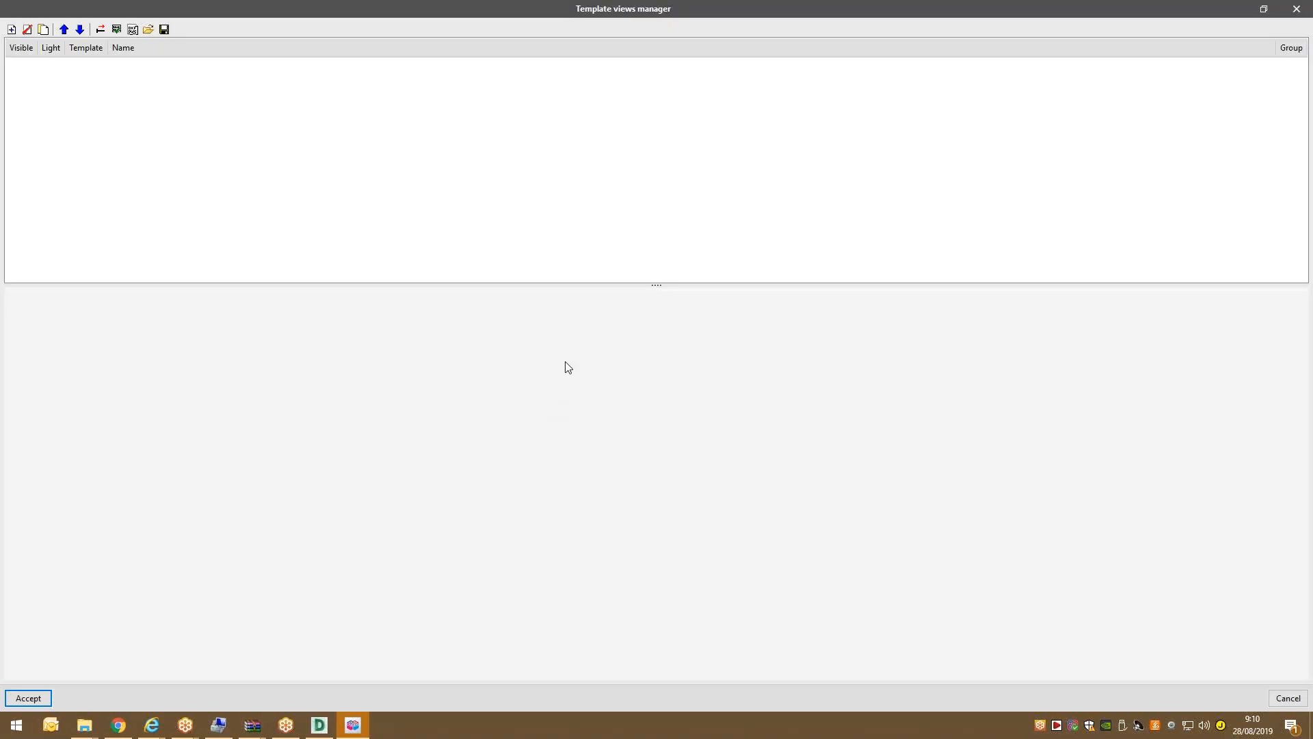
pyautogui.click(12, 30)
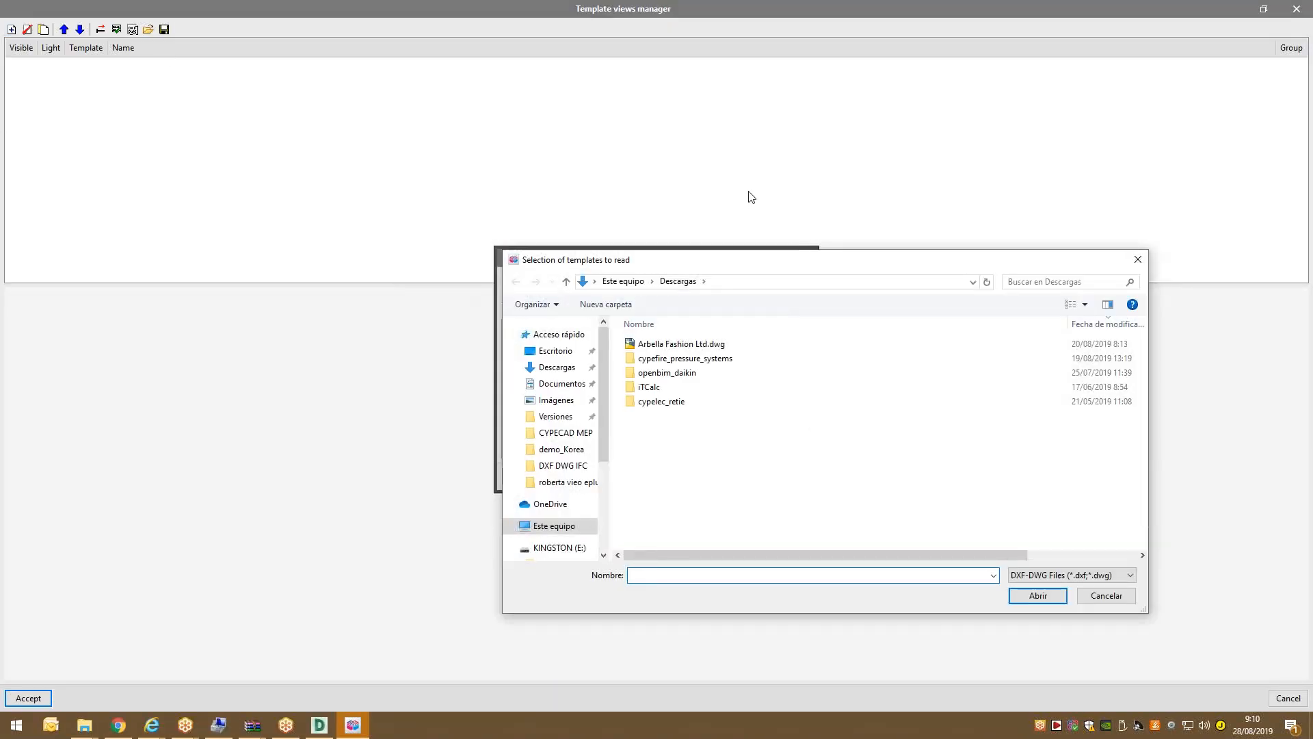
pyautogui.click(556, 351)
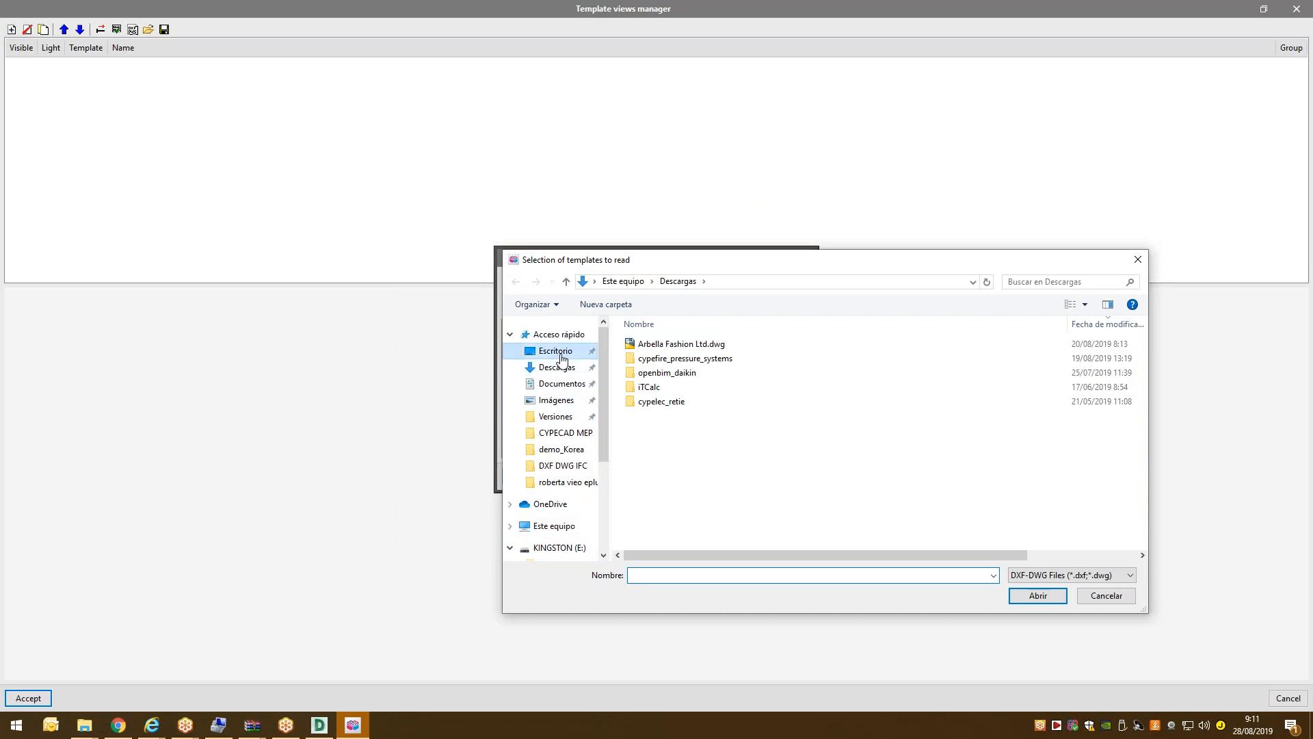
pyautogui.doubleClick(749, 428)
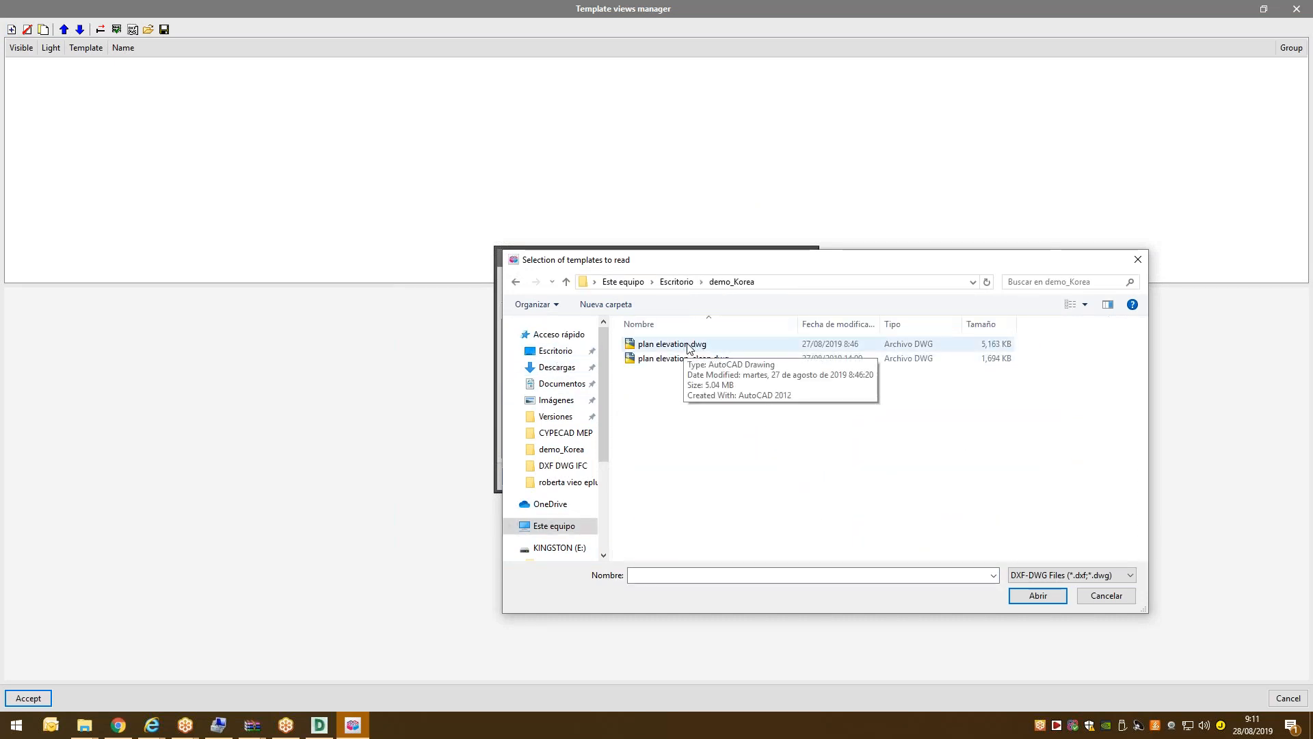
pyautogui.click(699, 361)
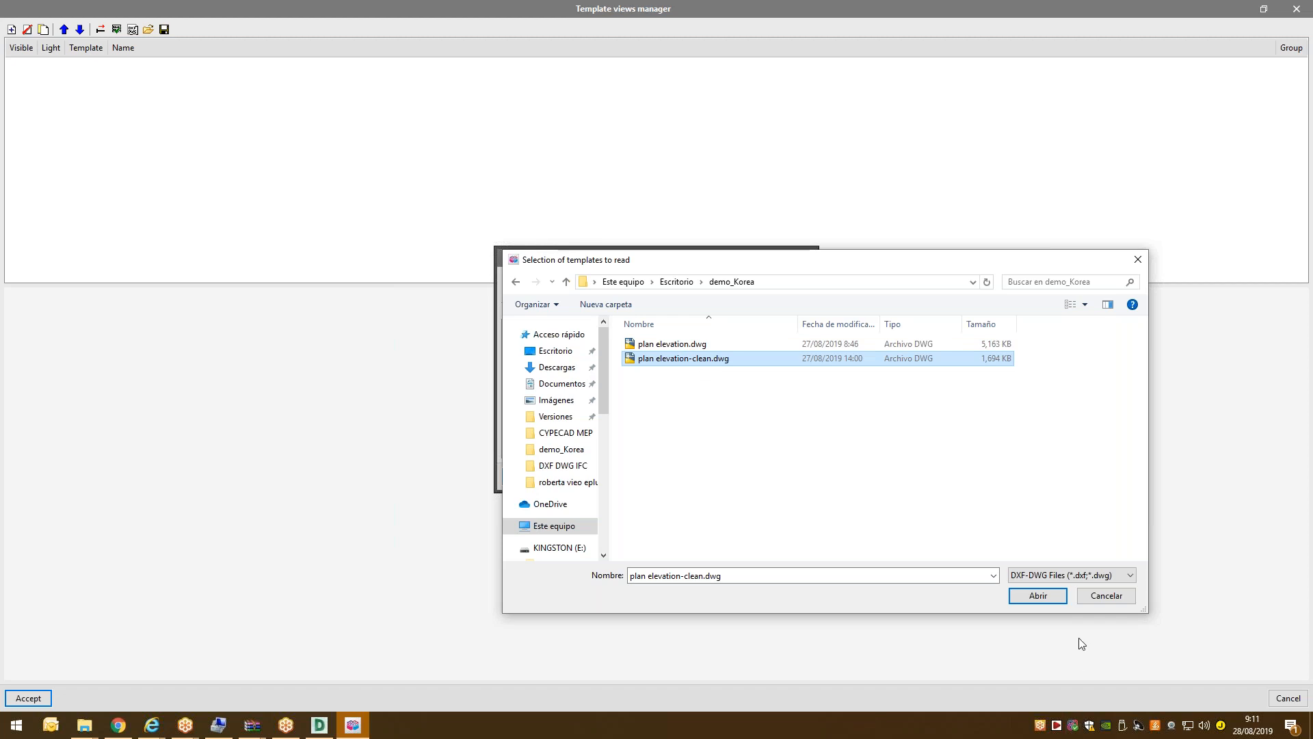
pyautogui.click(1038, 597)
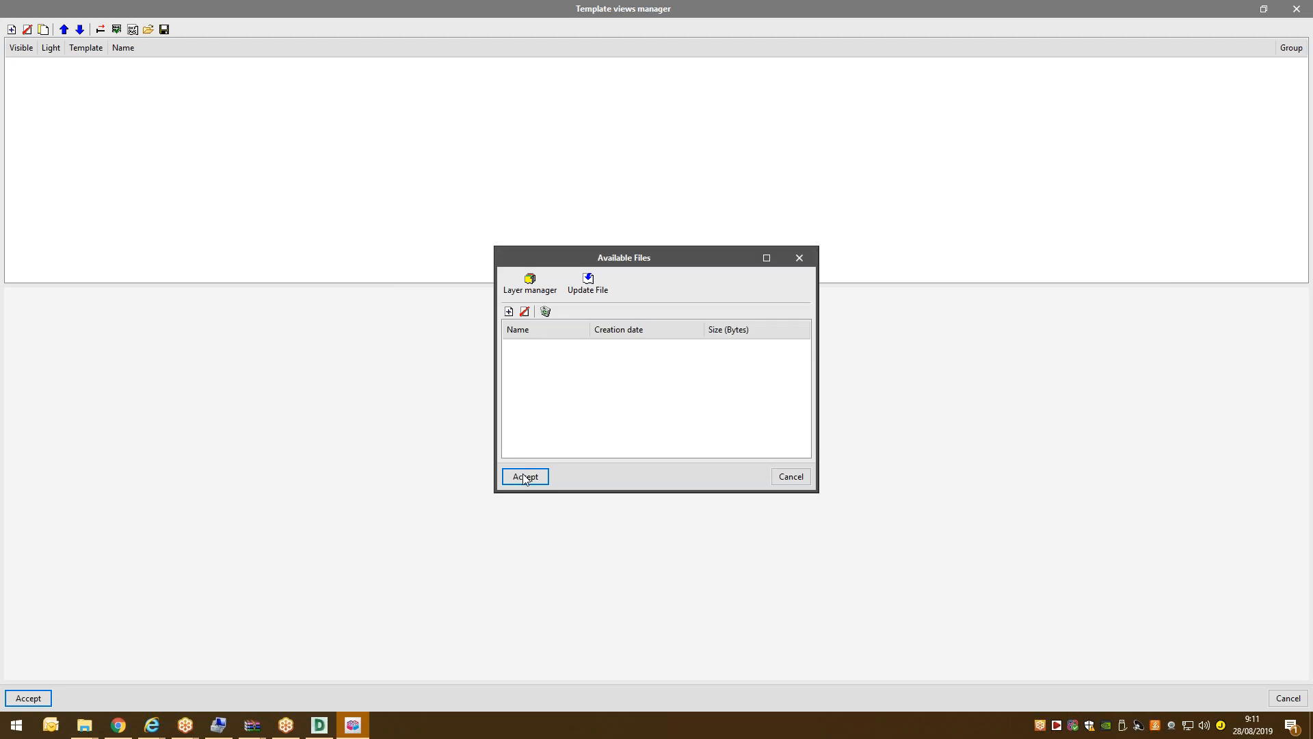
# Accept plan elevation-clean as a template view and bring up its Transformation settings.
pyautogui.click(523, 476)
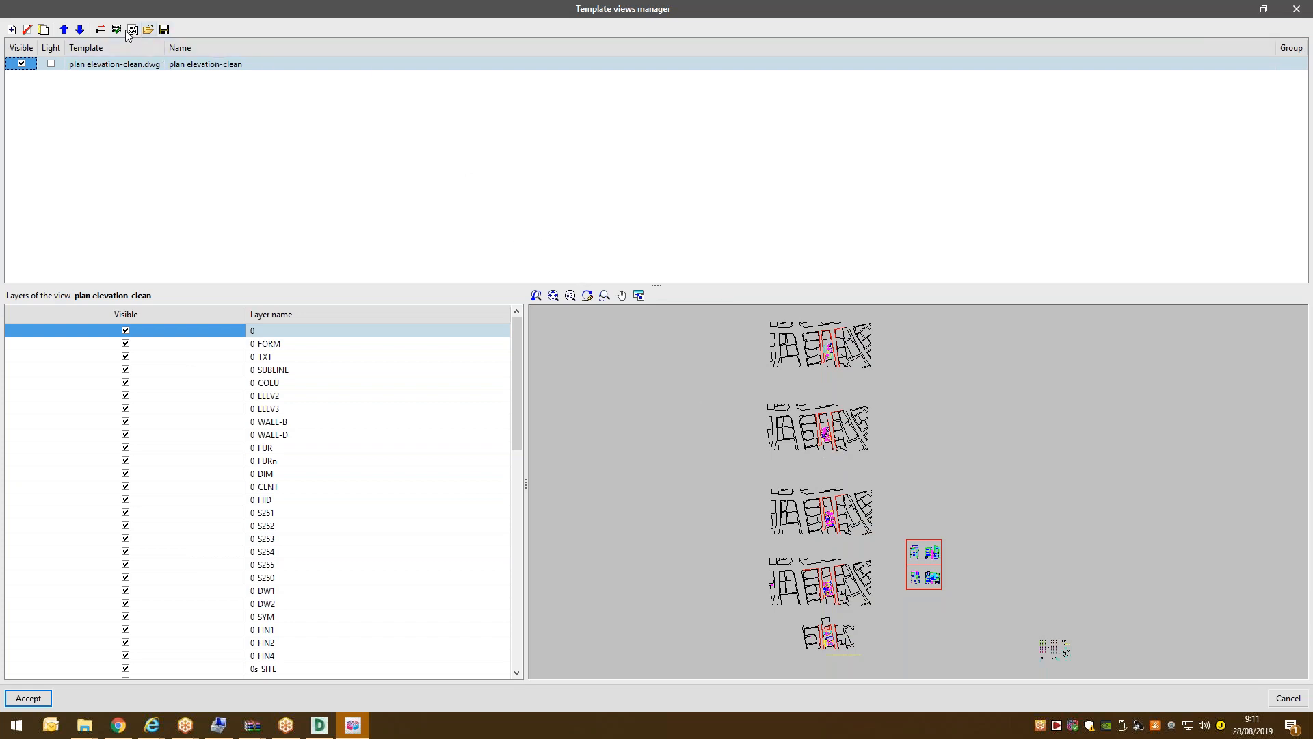
pyautogui.click(102, 30)
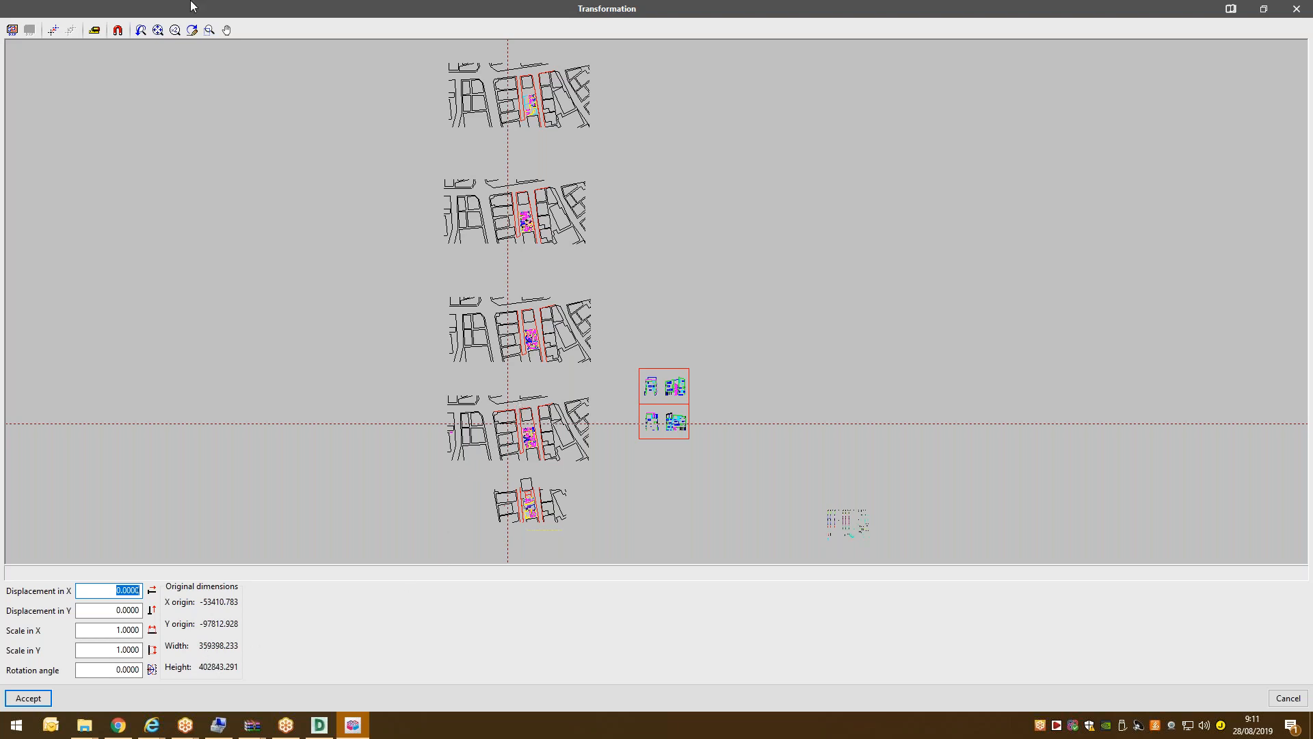
# Zoom to the apartment plan, enable object snaps without midpoint, and take a trial 1 m measurement.
pyautogui.click(210, 31)
pyautogui.click(538, 442)
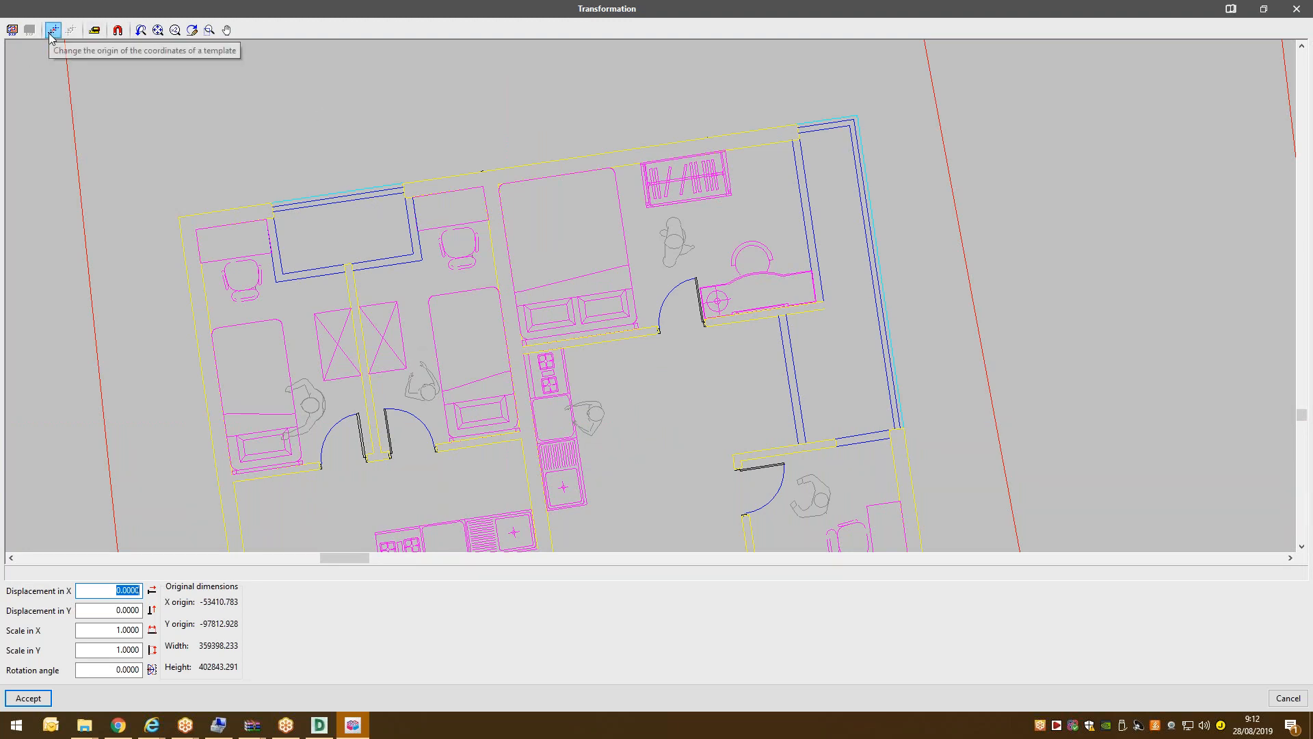
pyautogui.click(95, 30)
pyautogui.click(273, 212)
pyautogui.click(118, 30)
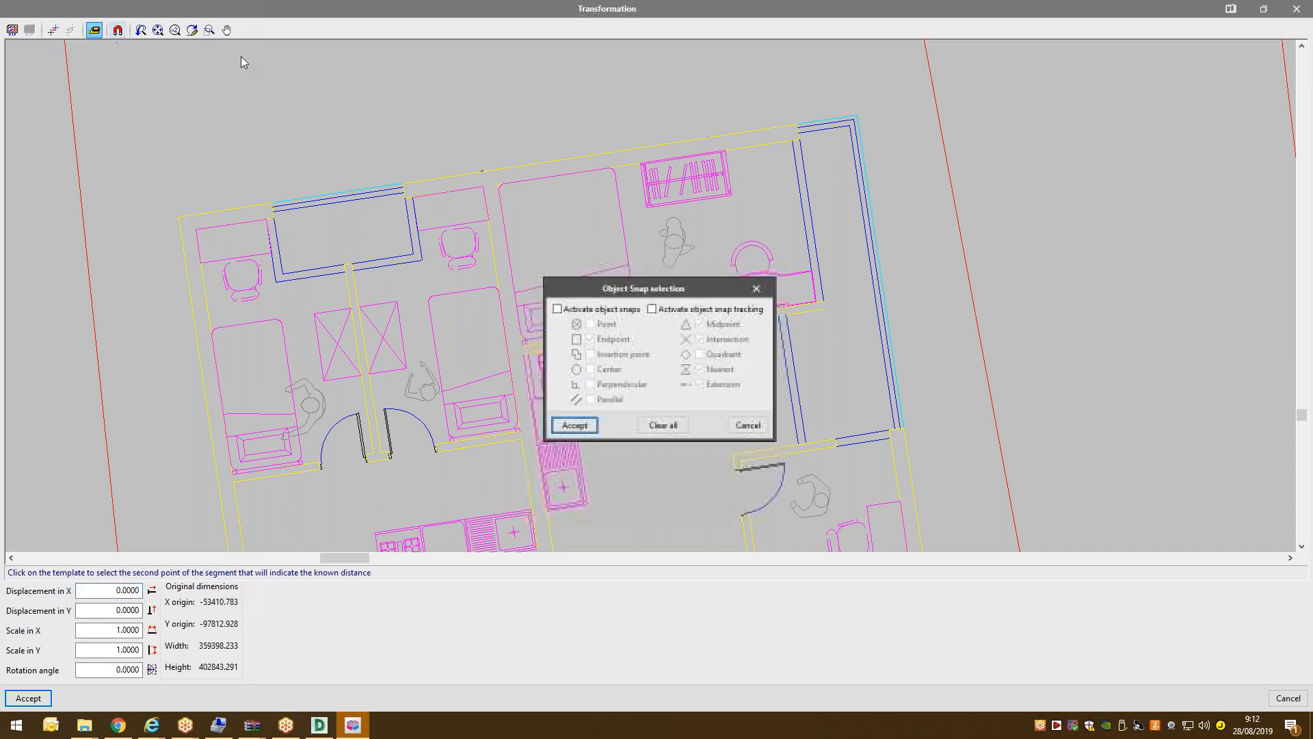
pyautogui.click(575, 309)
pyautogui.click(705, 327)
pyautogui.click(708, 339)
pyautogui.click(708, 342)
pyautogui.click(708, 370)
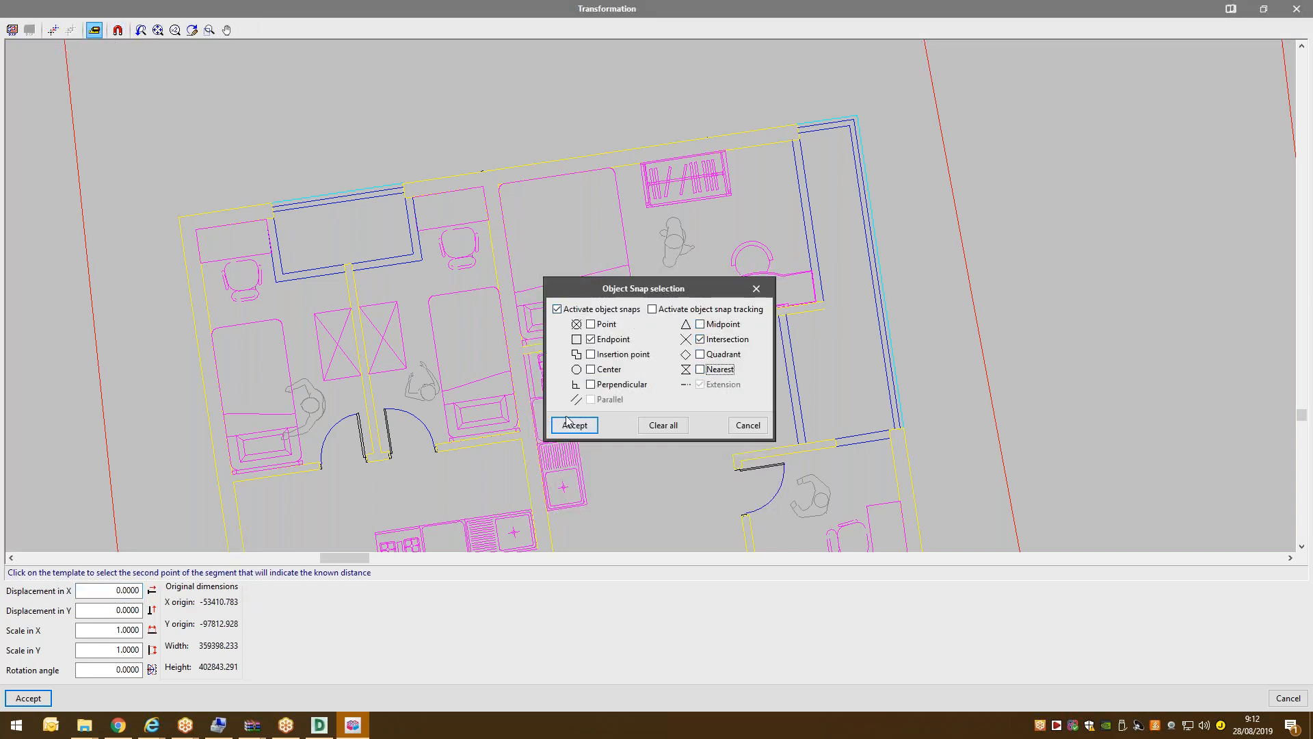
pyautogui.click(574, 425)
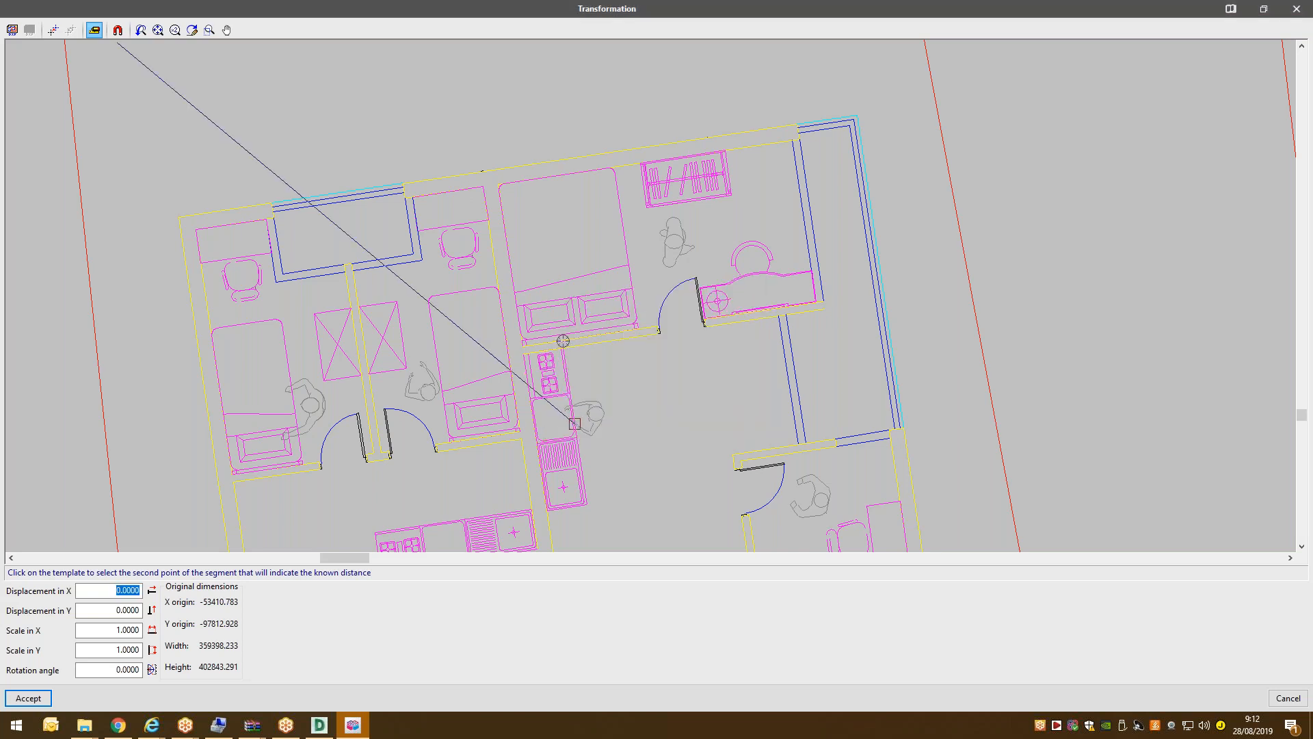
pyautogui.click(436, 451)
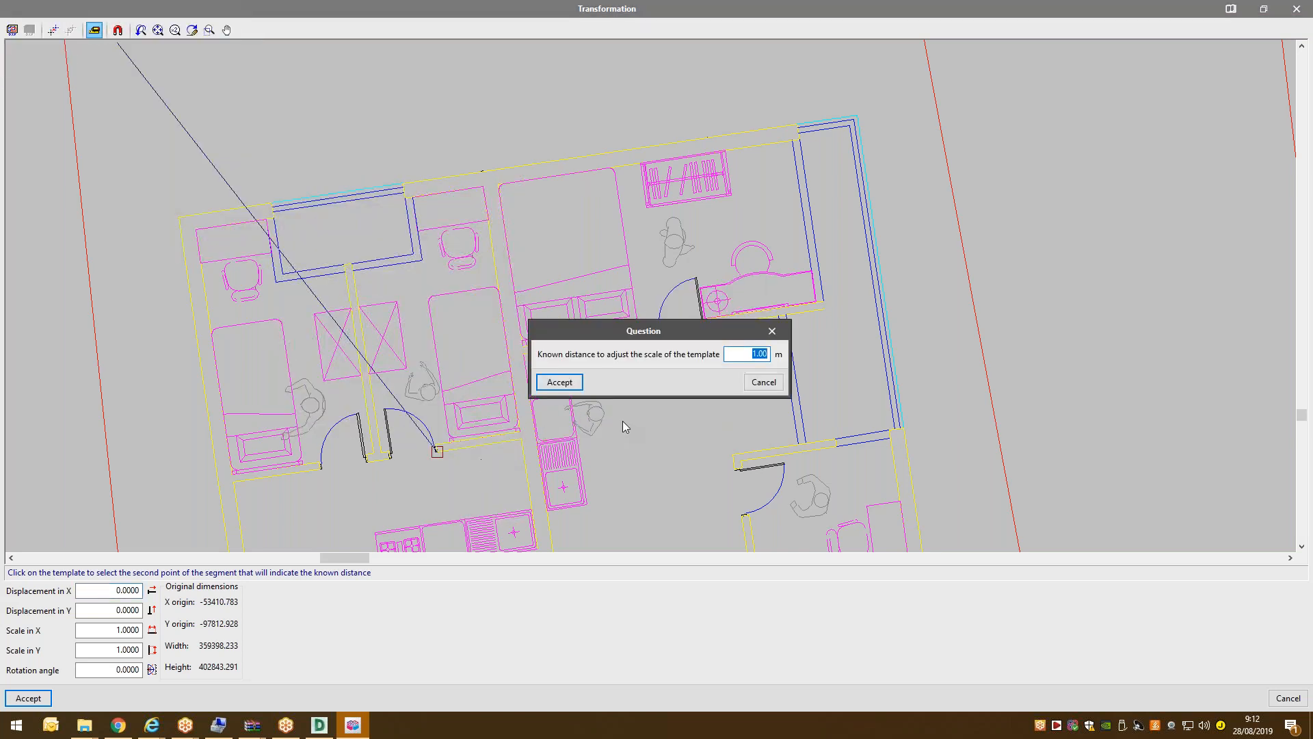
pyautogui.press('Return')
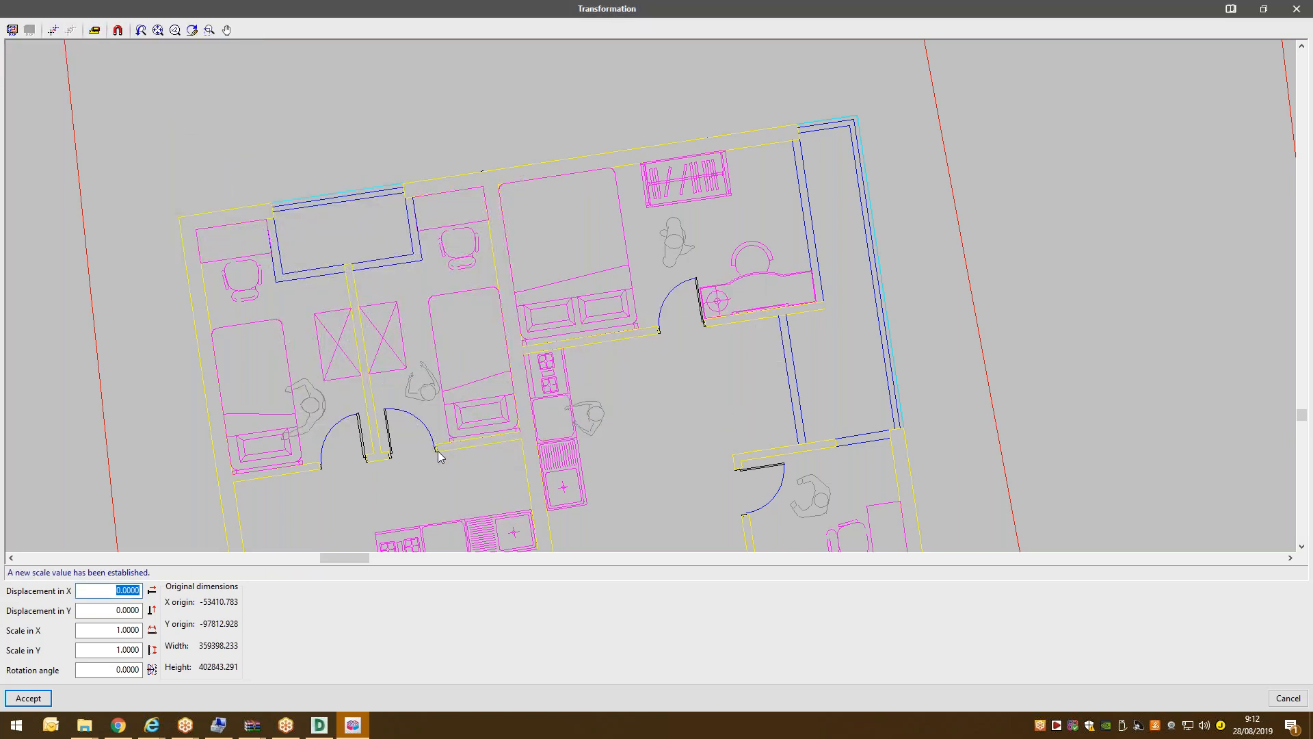
# Measure the door opening as 0.82 m and apply the resulting 0.0013 X/Y scale.
pyautogui.click(95, 29)
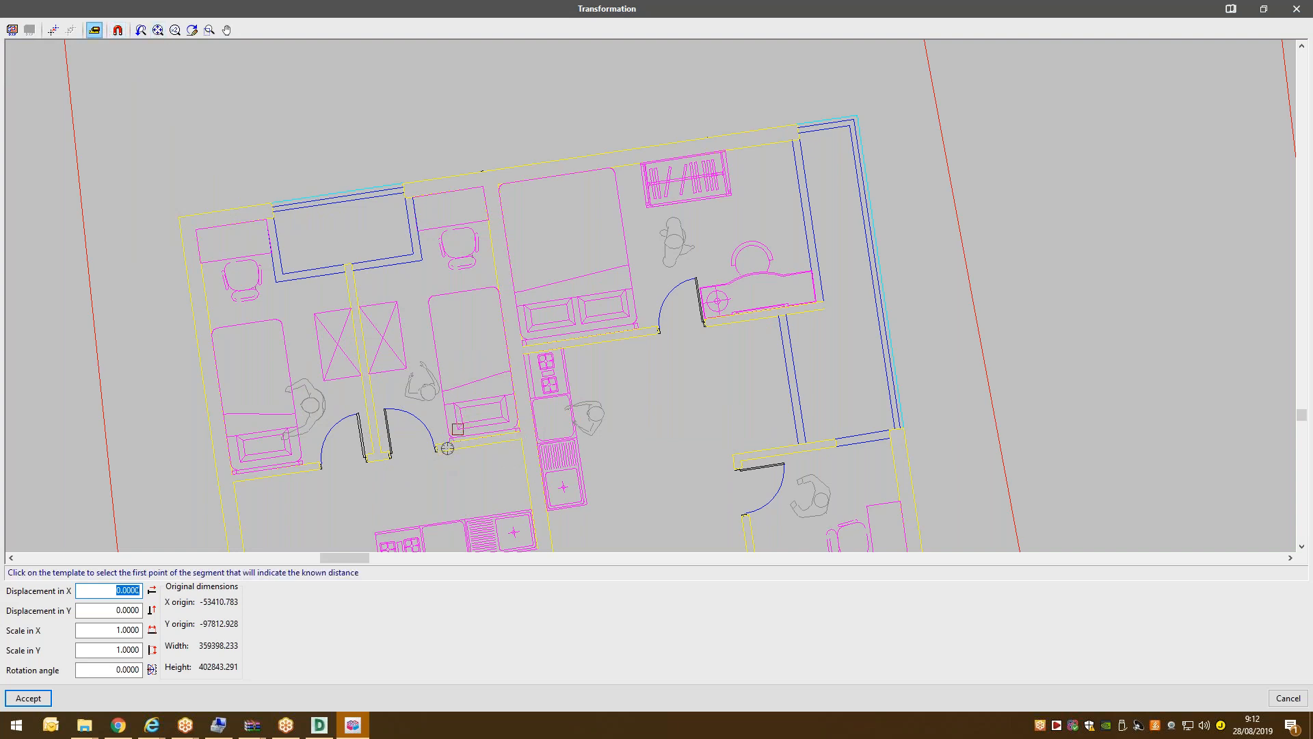
pyautogui.click(436, 450)
pyautogui.click(392, 459)
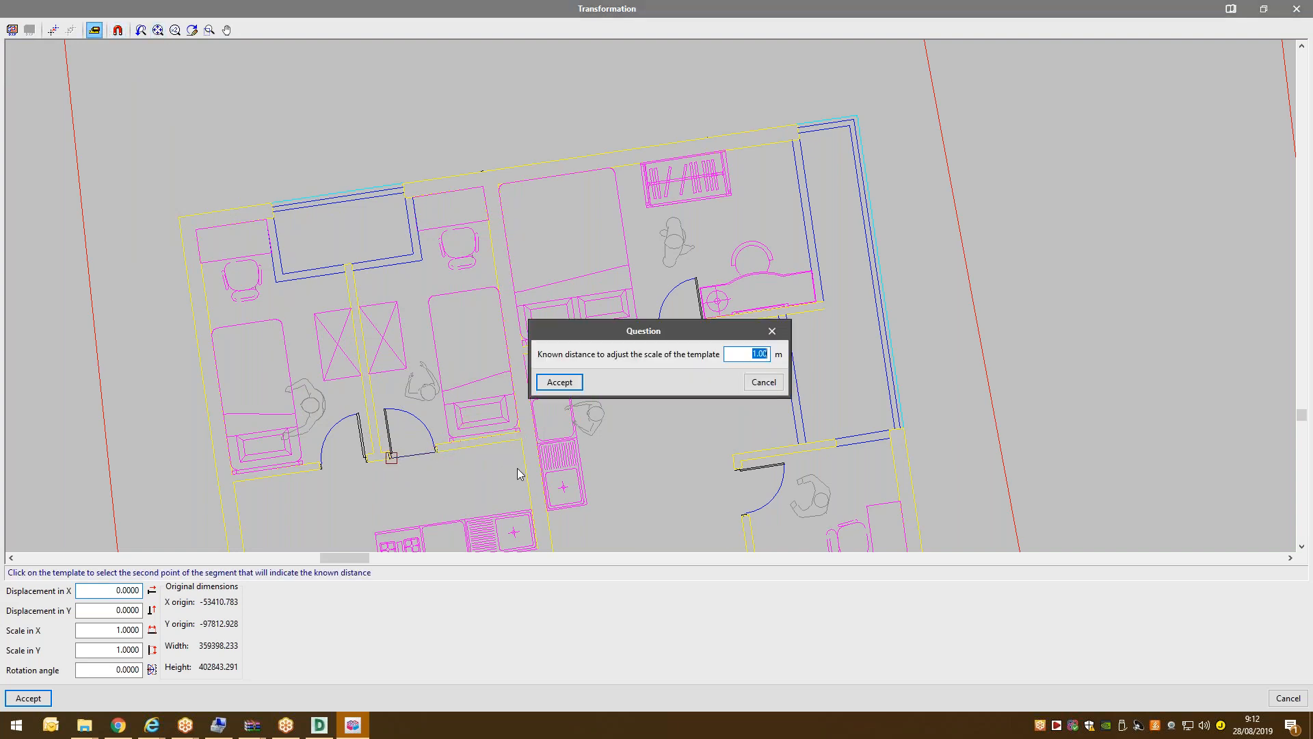
pyautogui.write('0.7')
pyautogui.press('BackSpace')
pyautogui.write('82')
pyautogui.click(571, 383)
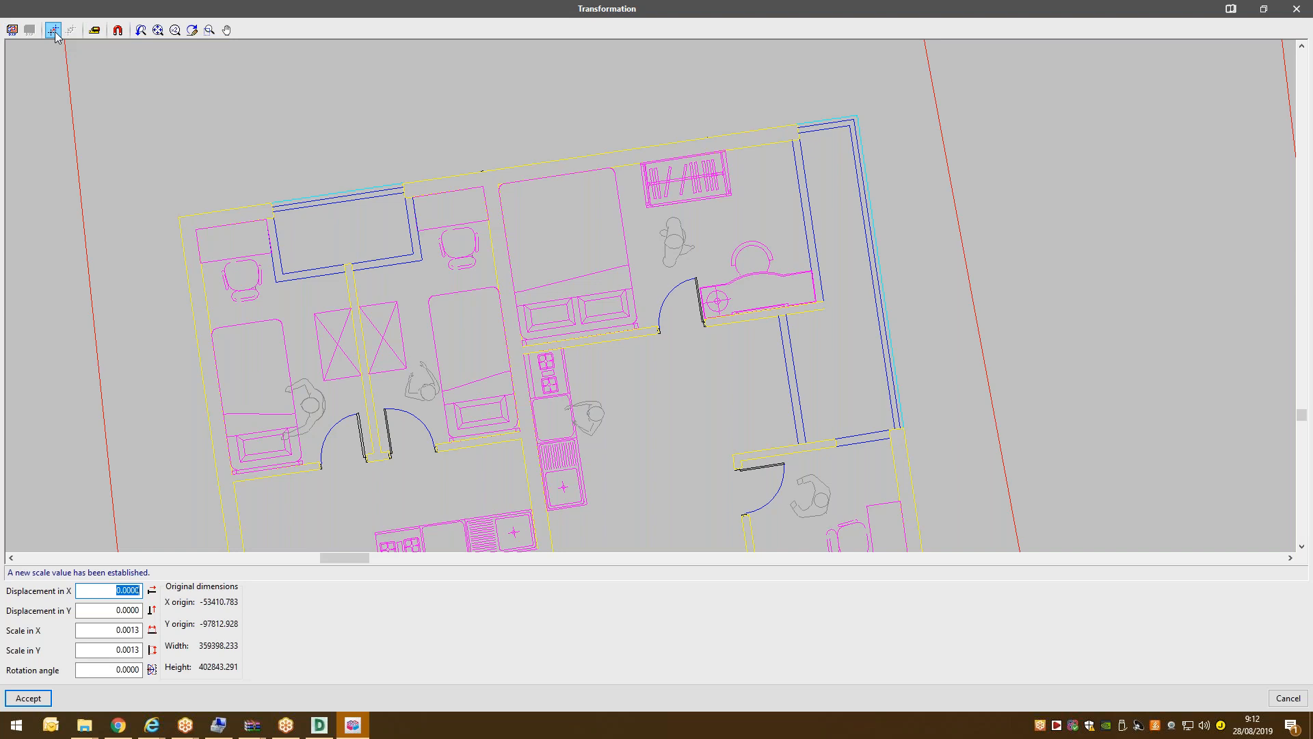
pyautogui.click(43, 701)
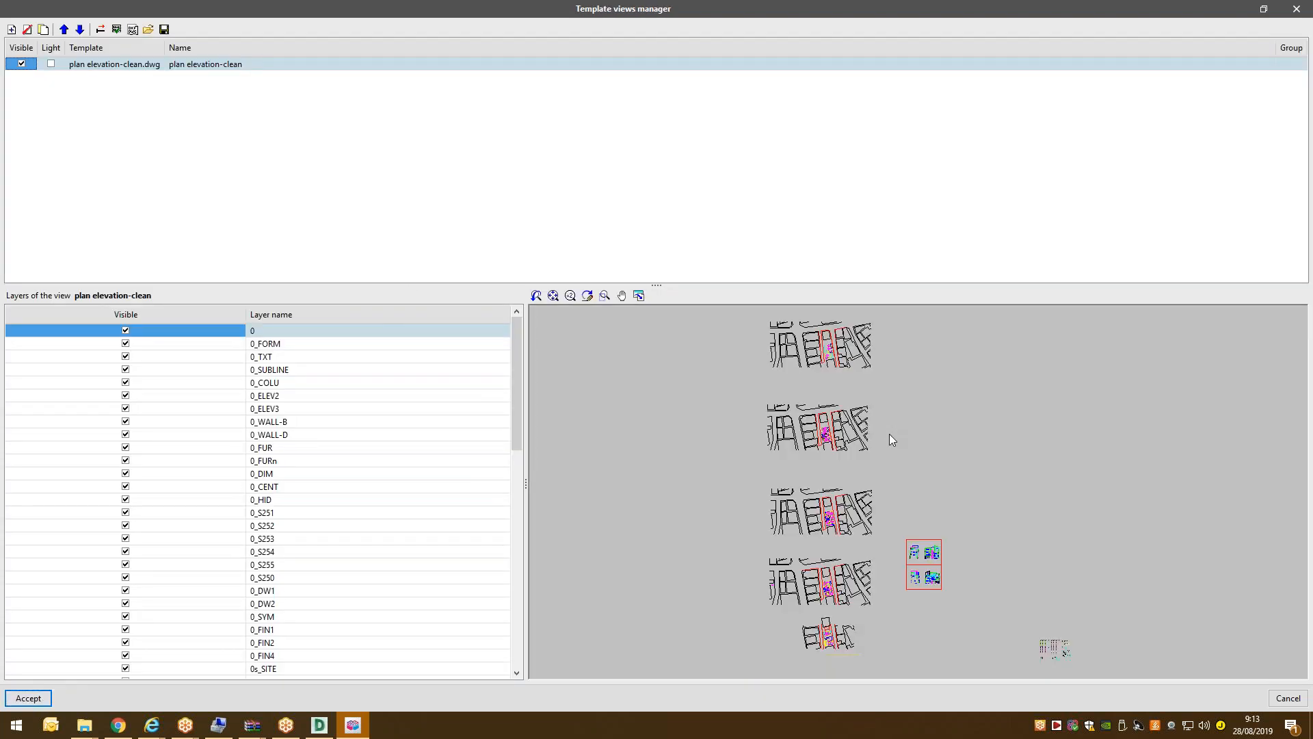
# Tick plan elevation-clean in Group views for both Ground floor and Floor 1.
pyautogui.click(100, 29)
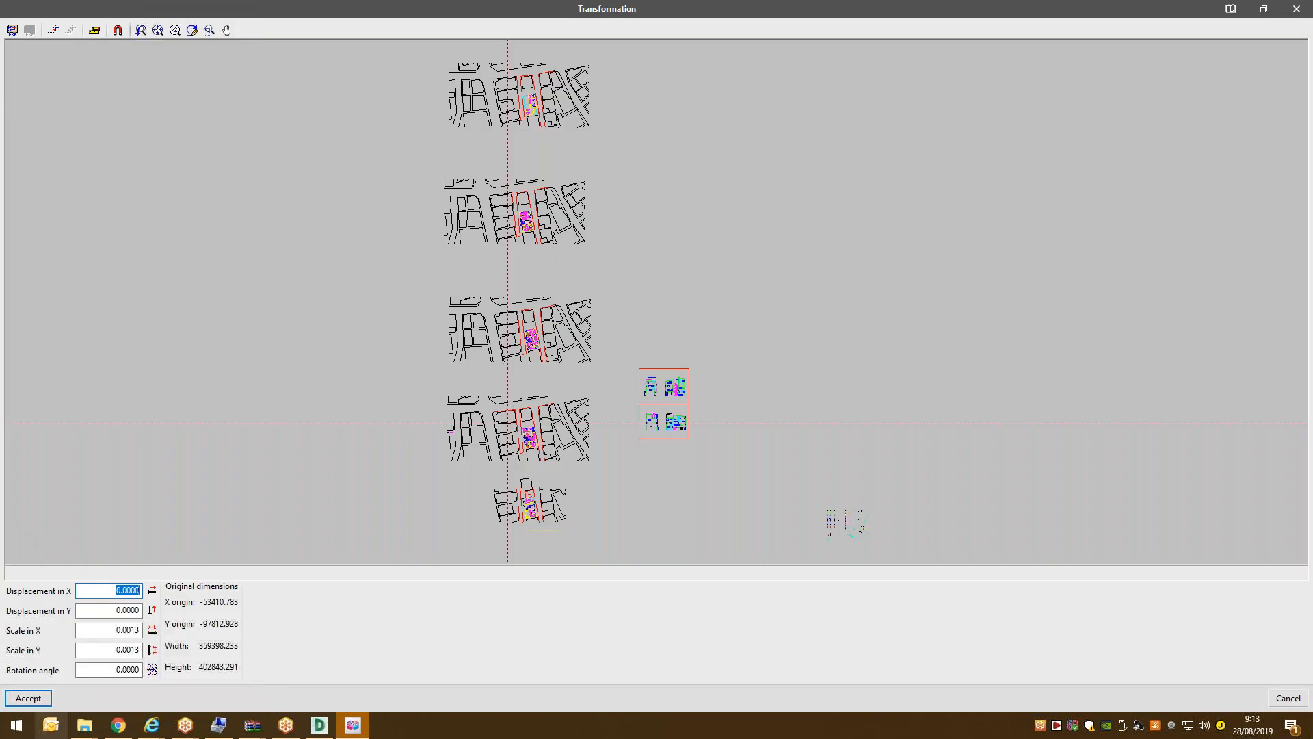
pyautogui.click(30, 698)
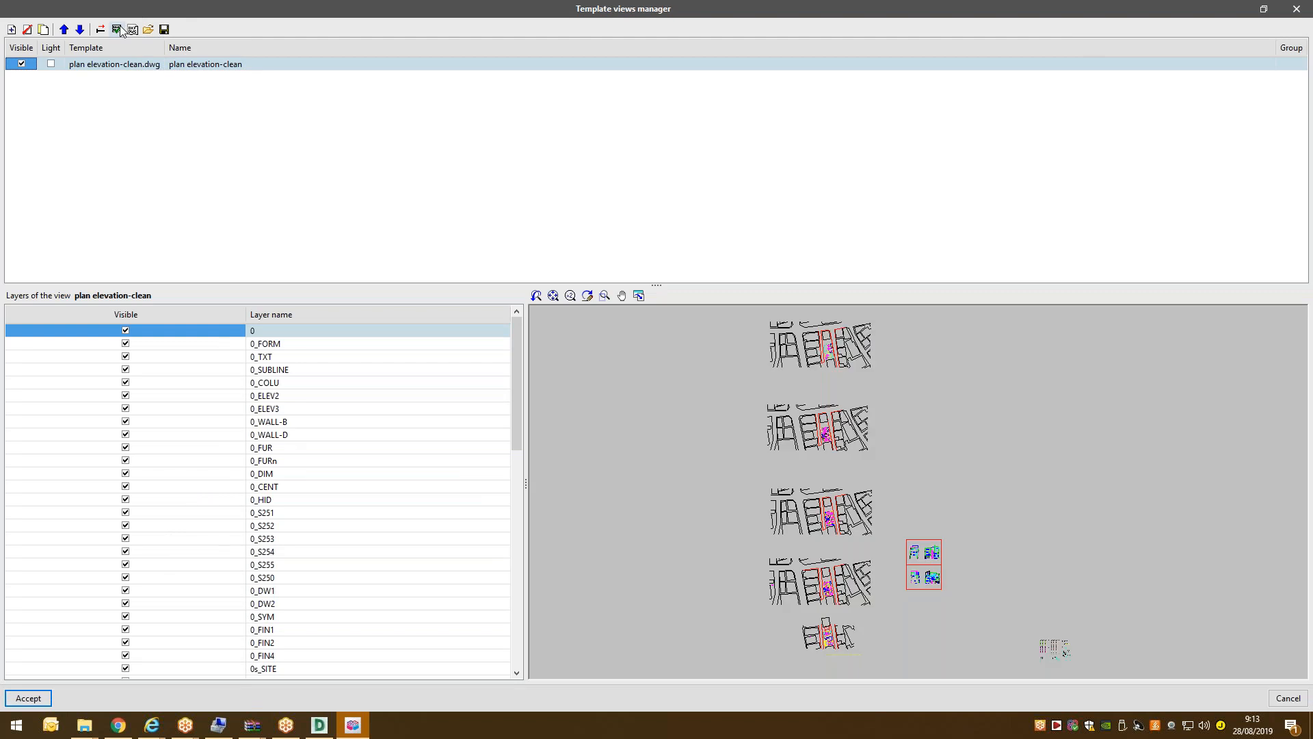
pyautogui.click(118, 30)
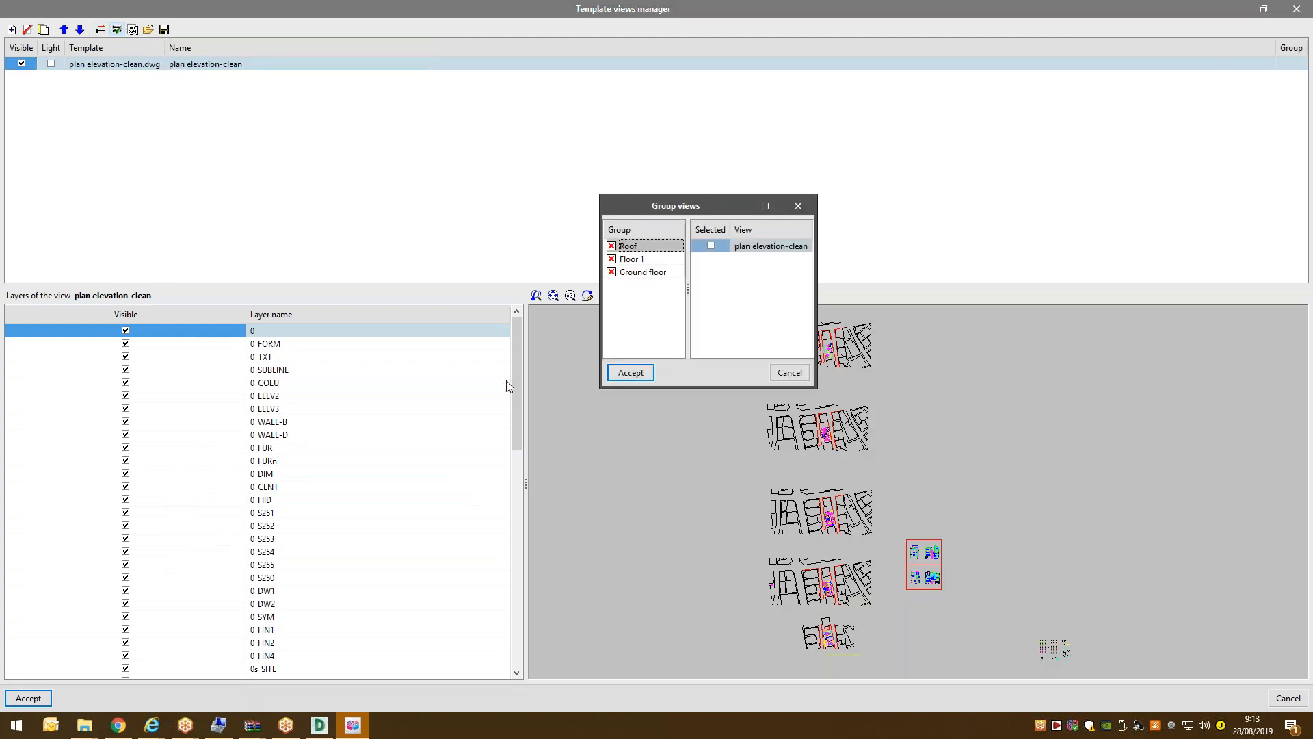
pyautogui.click(668, 271)
pyautogui.click(711, 245)
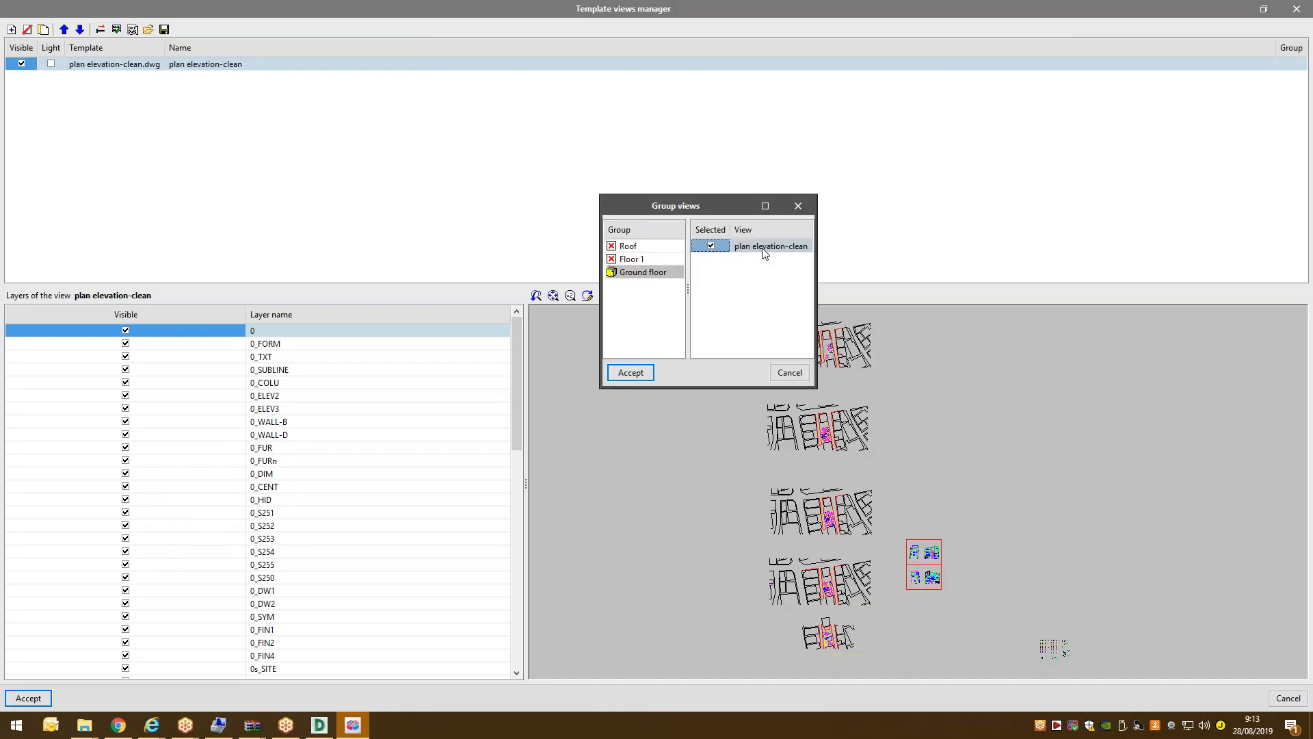
pyautogui.click(646, 260)
pyautogui.click(725, 246)
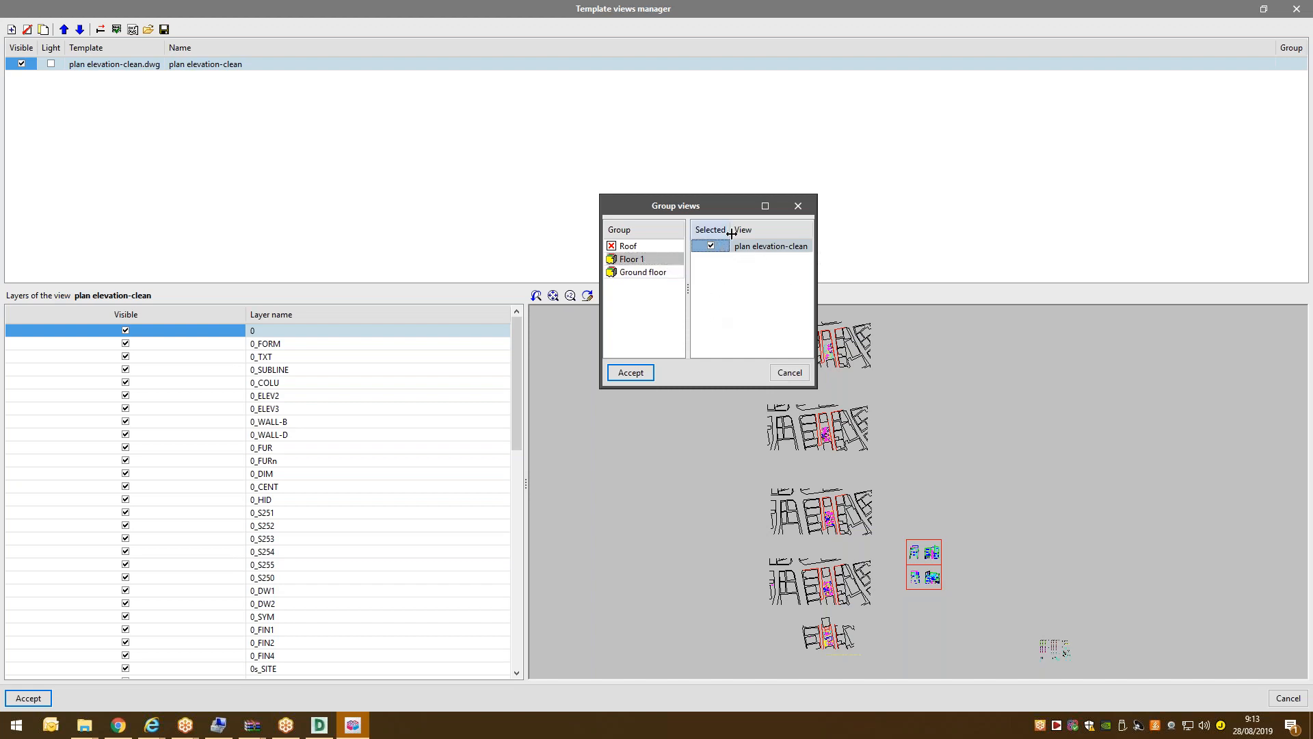
pyautogui.moveTo(814, 332); pyautogui.dragTo(898, 333)
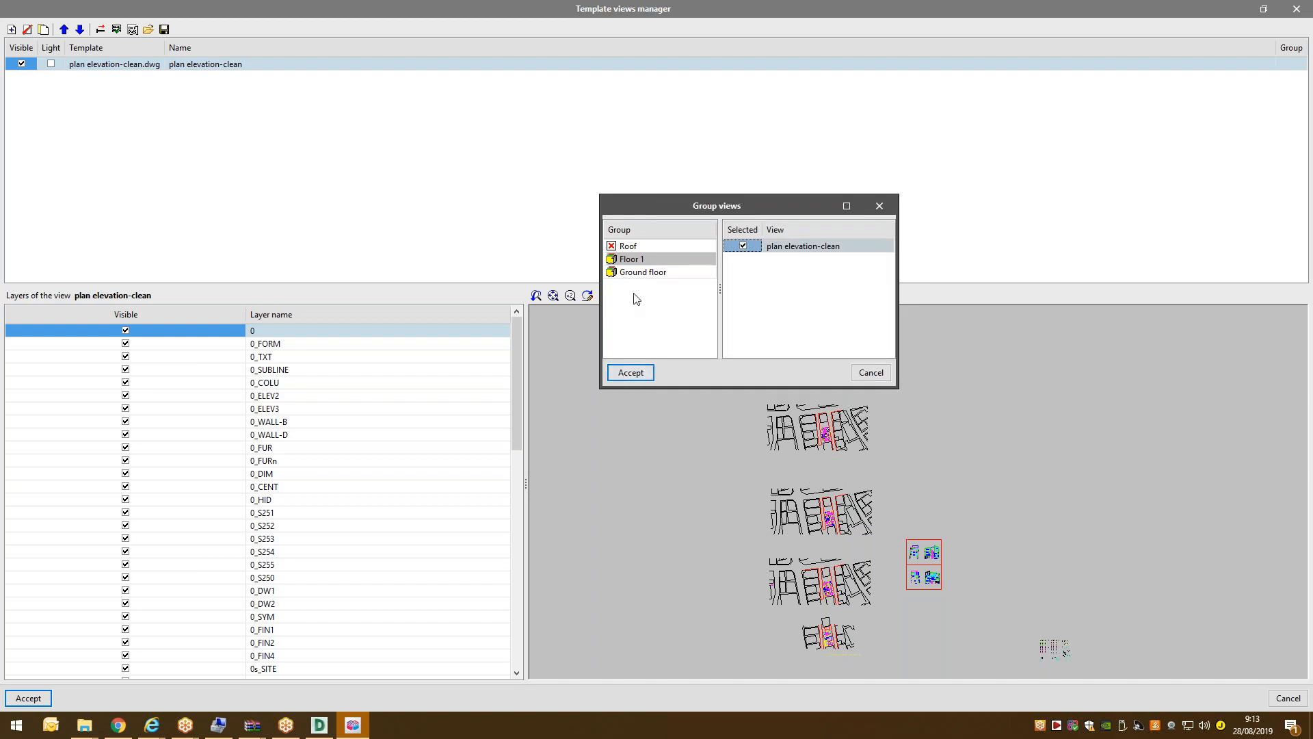
pyautogui.click(640, 272)
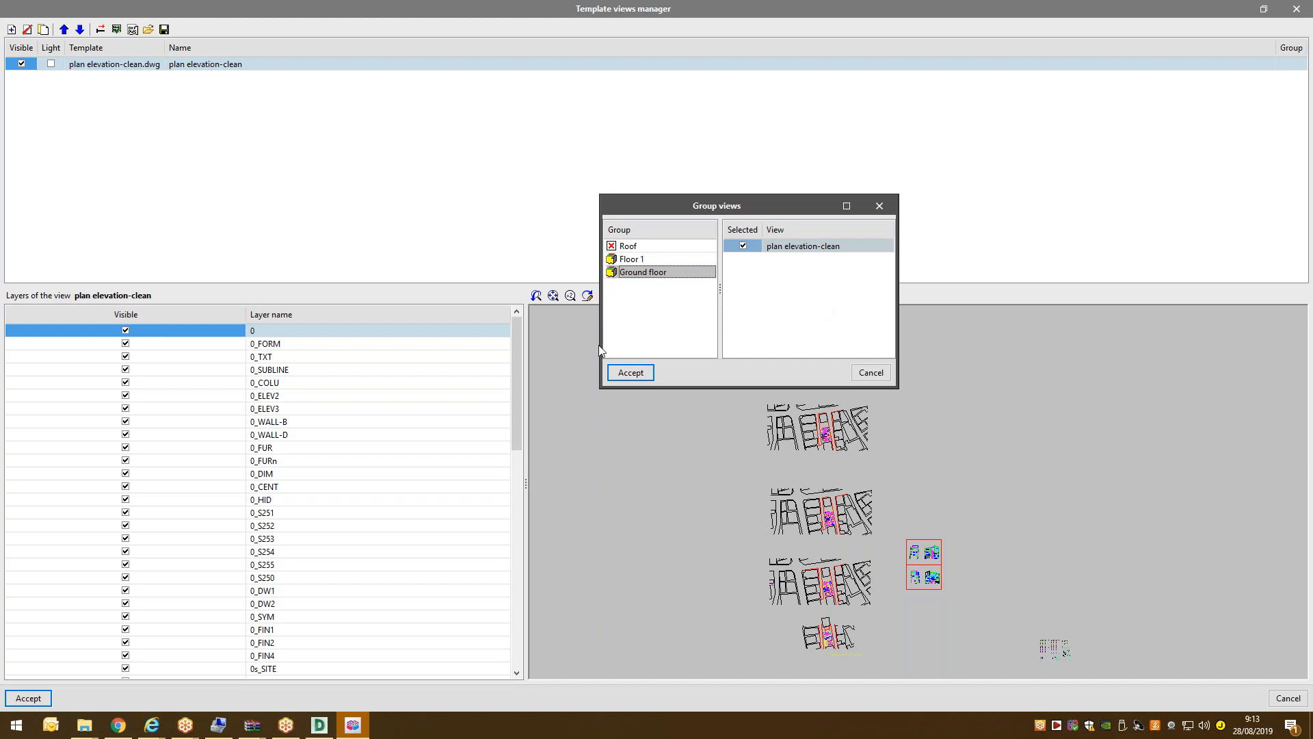
pyautogui.click(628, 373)
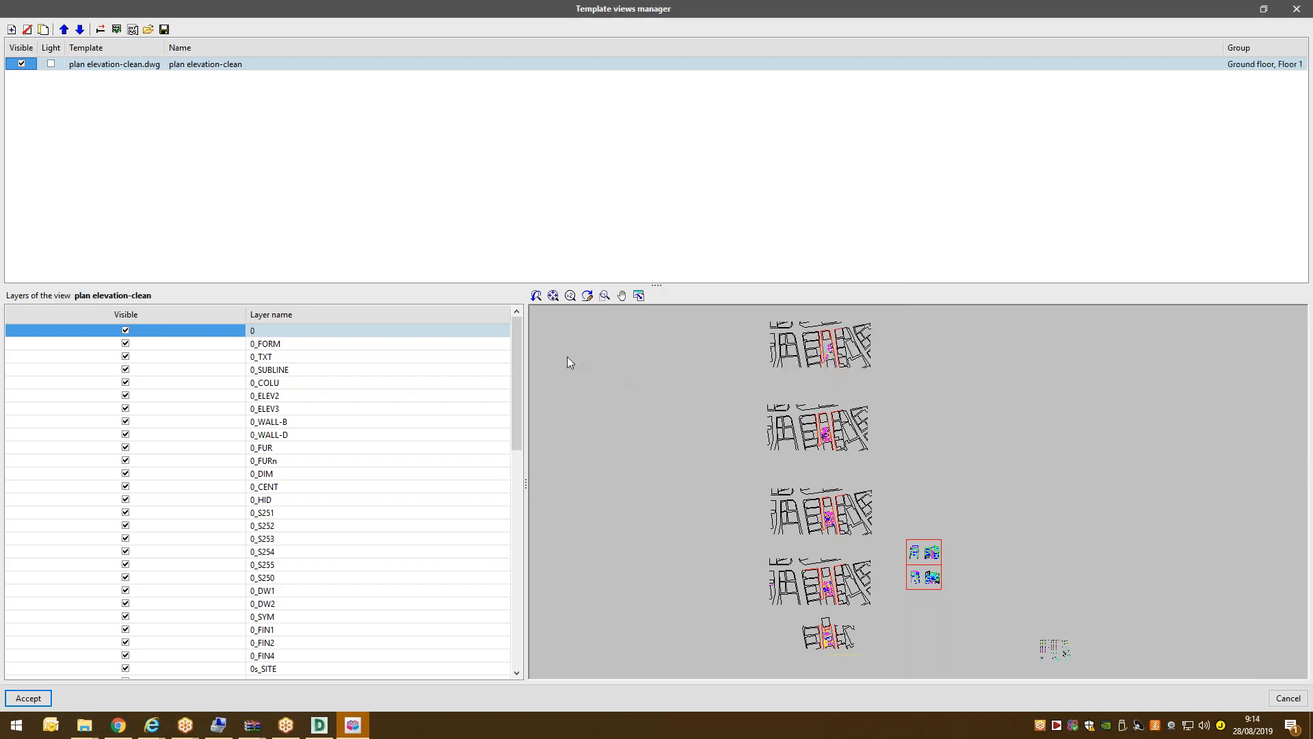
# Close the Template views manager and return to the Project tools.
pyautogui.click(30, 698)
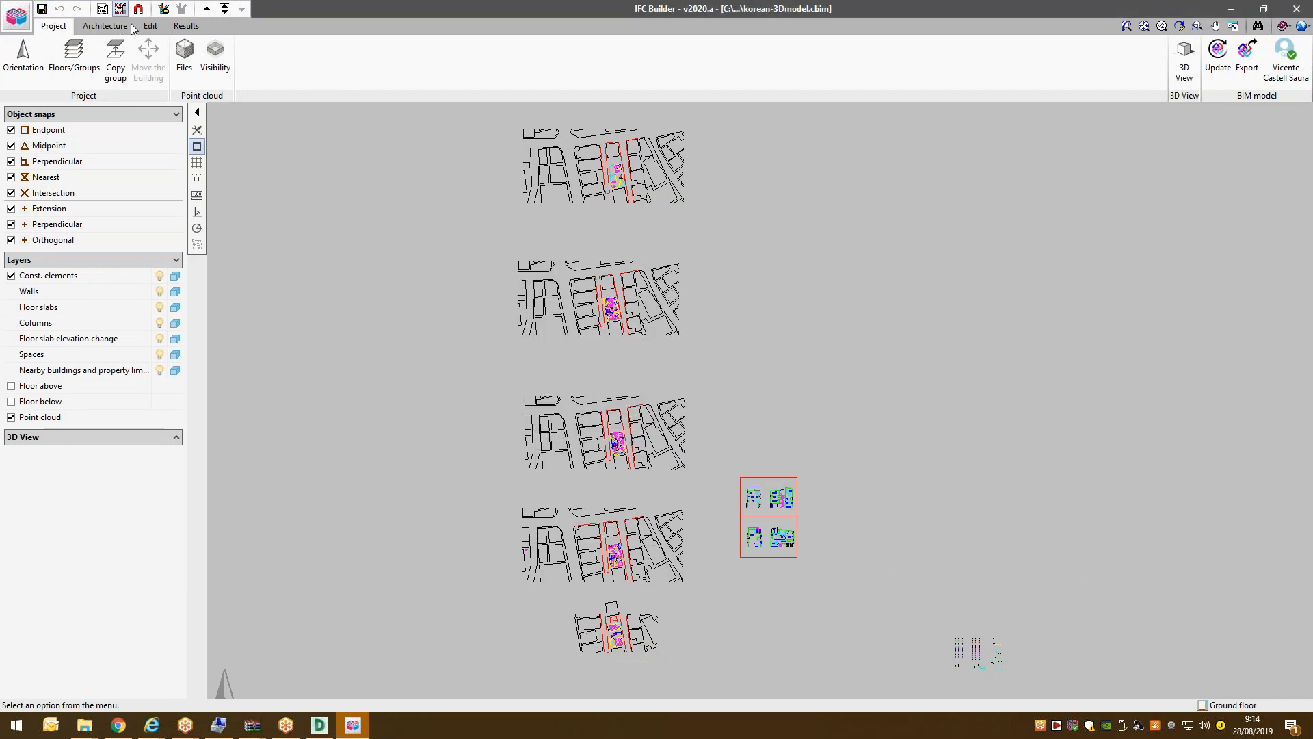
pyautogui.click(110, 26)
pyautogui.click(69, 26)
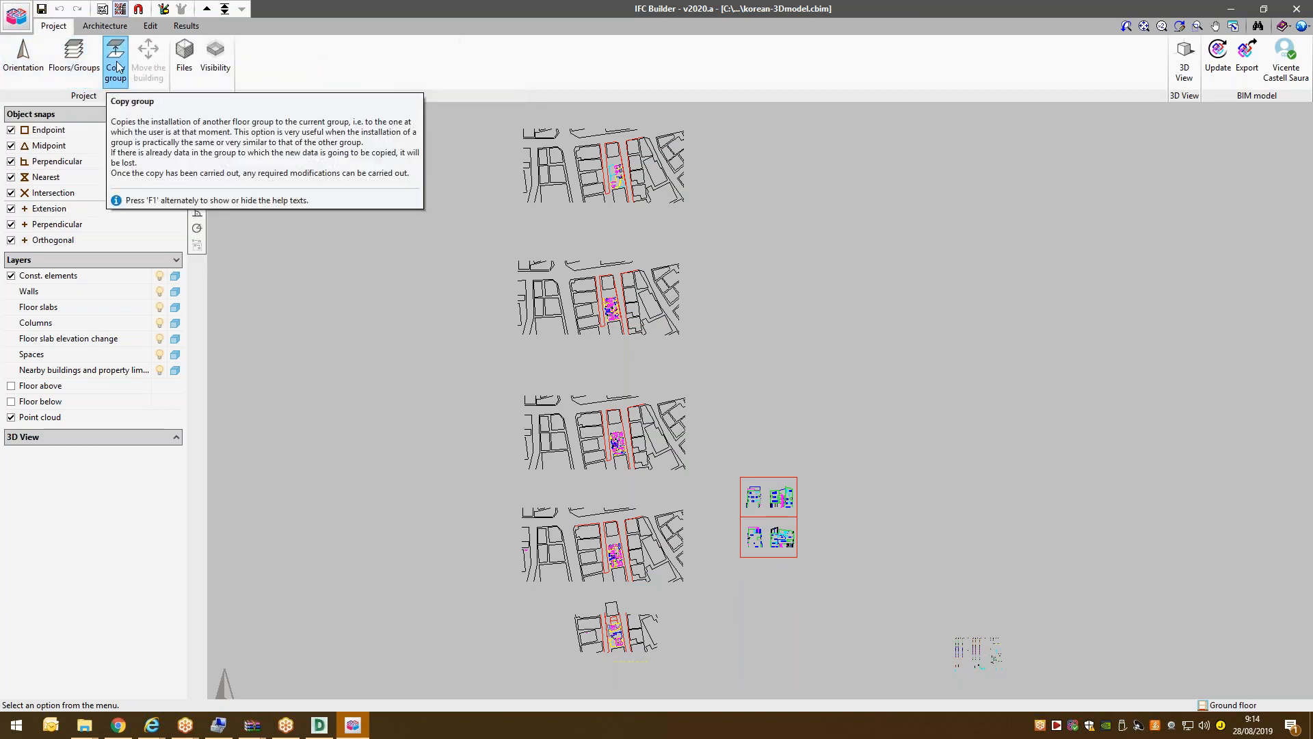
# Try placing the project north Orientation arrow while zooming out over the plans.
pyautogui.click(21, 71)
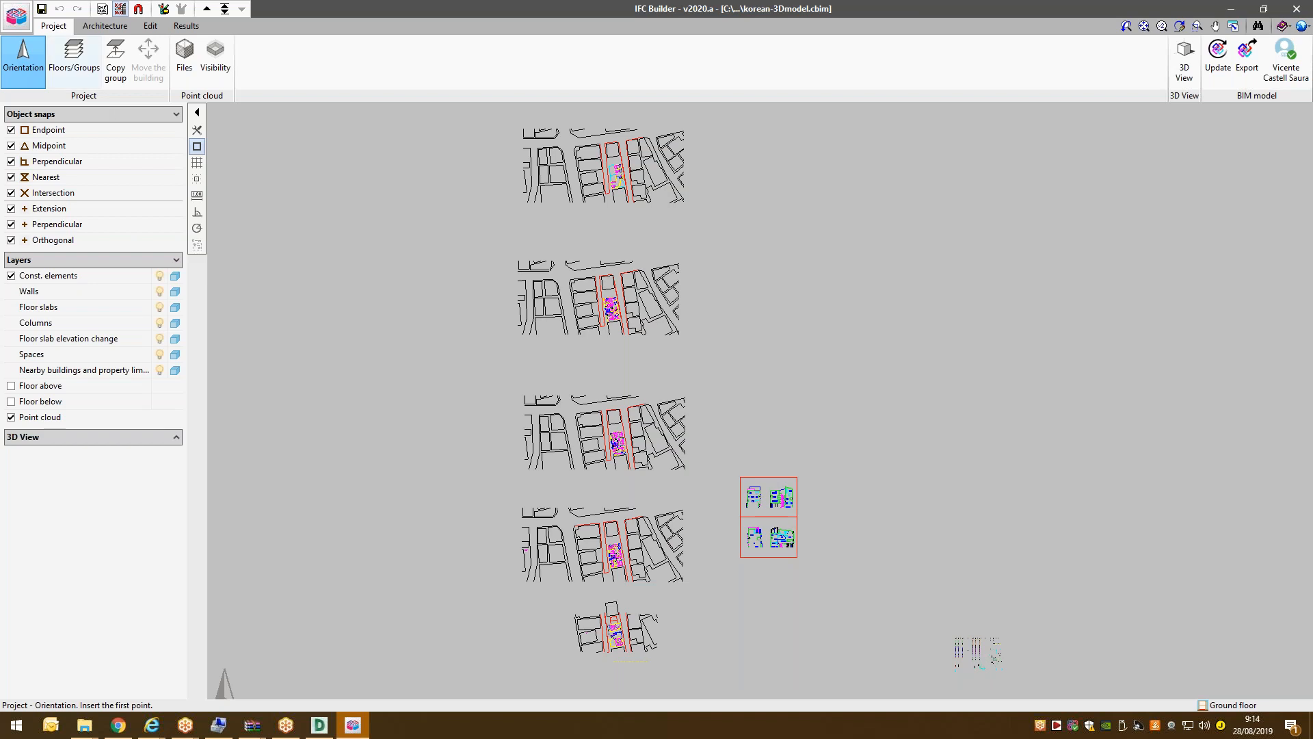
pyautogui.click(325, 505)
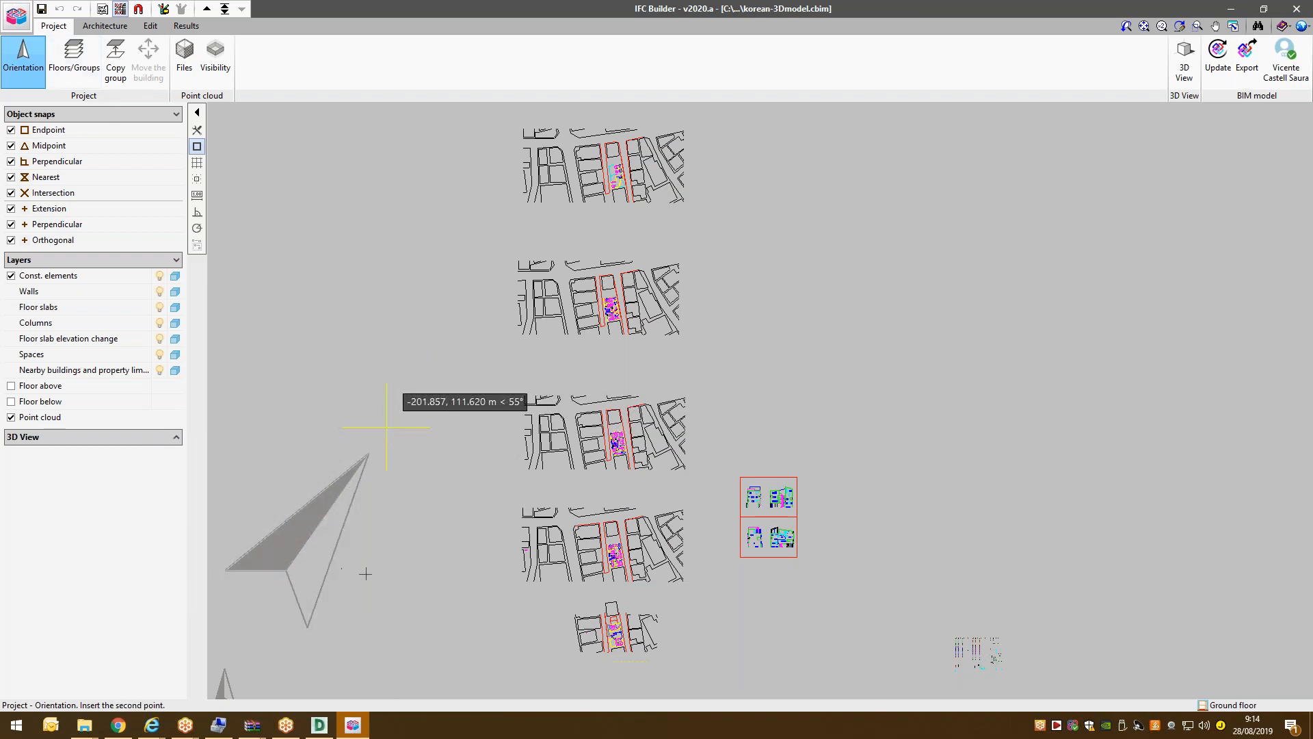
pyautogui.scroll(-1, 397, 523)
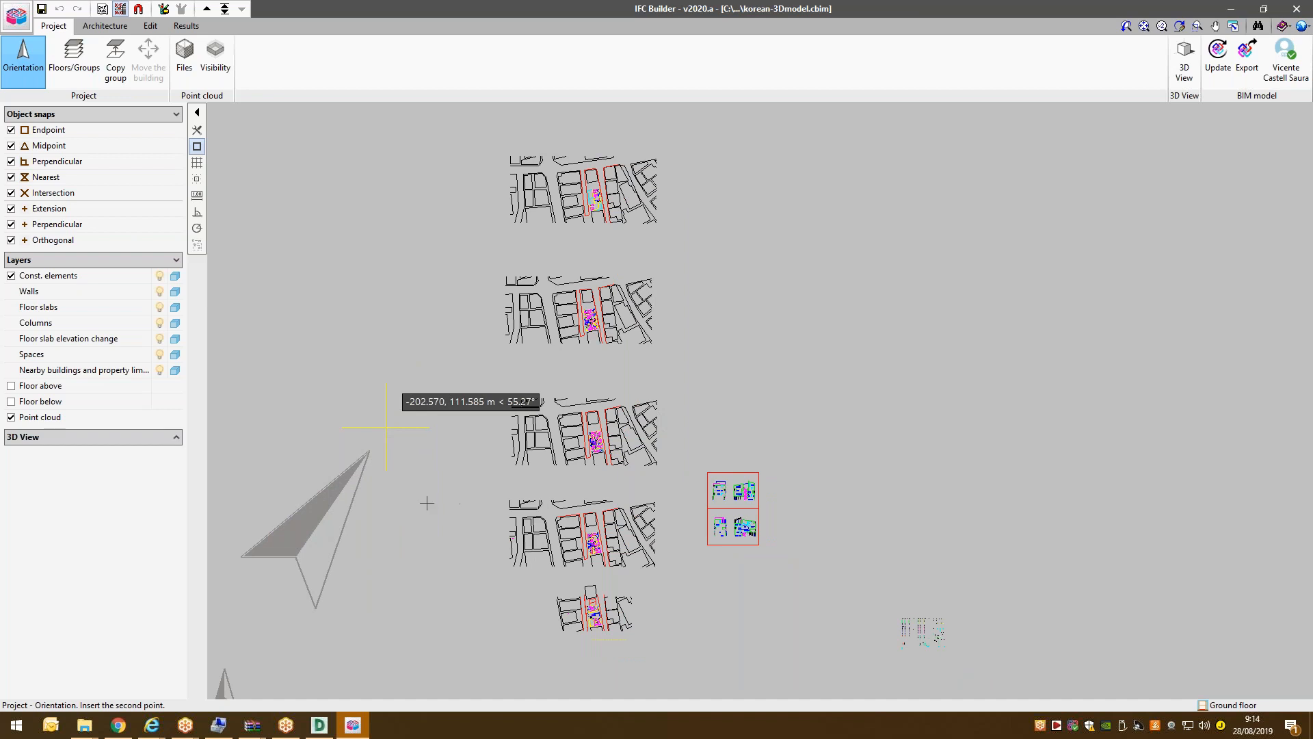
pyautogui.scroll(-1, 511, 465)
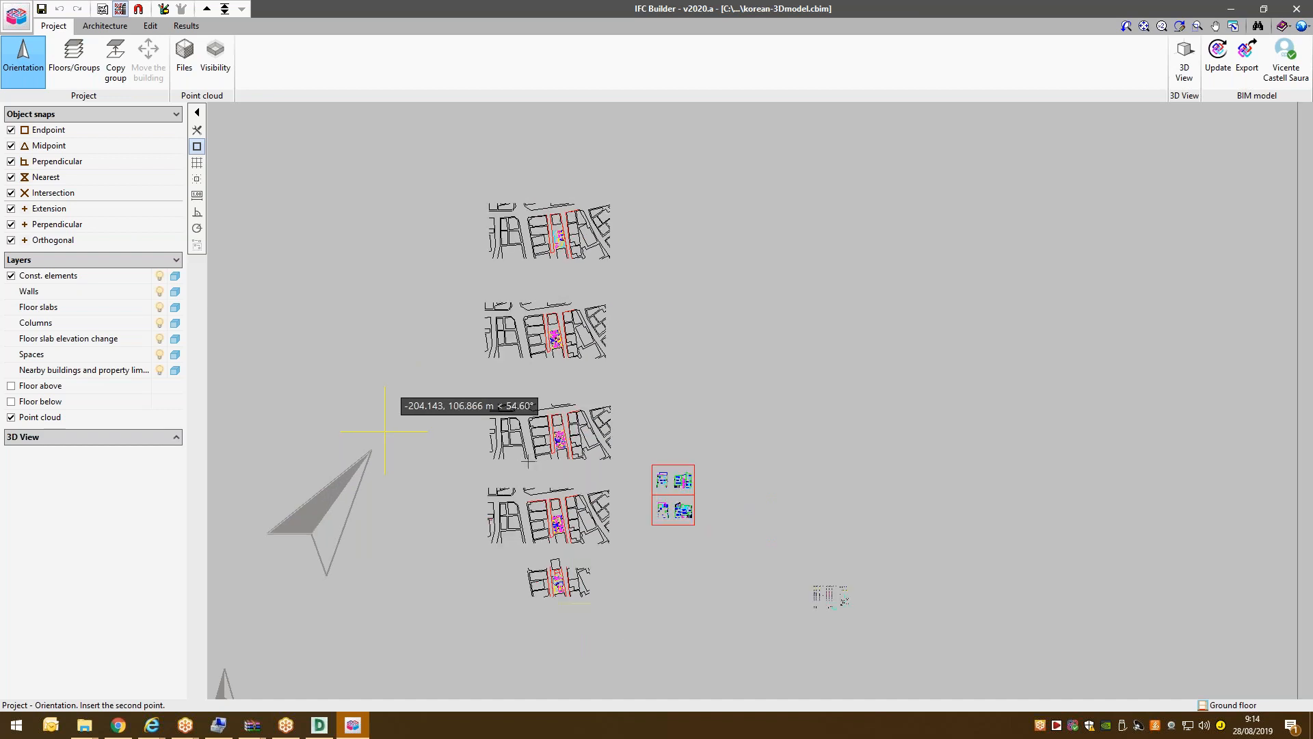
pyautogui.scroll(-1, 530, 465)
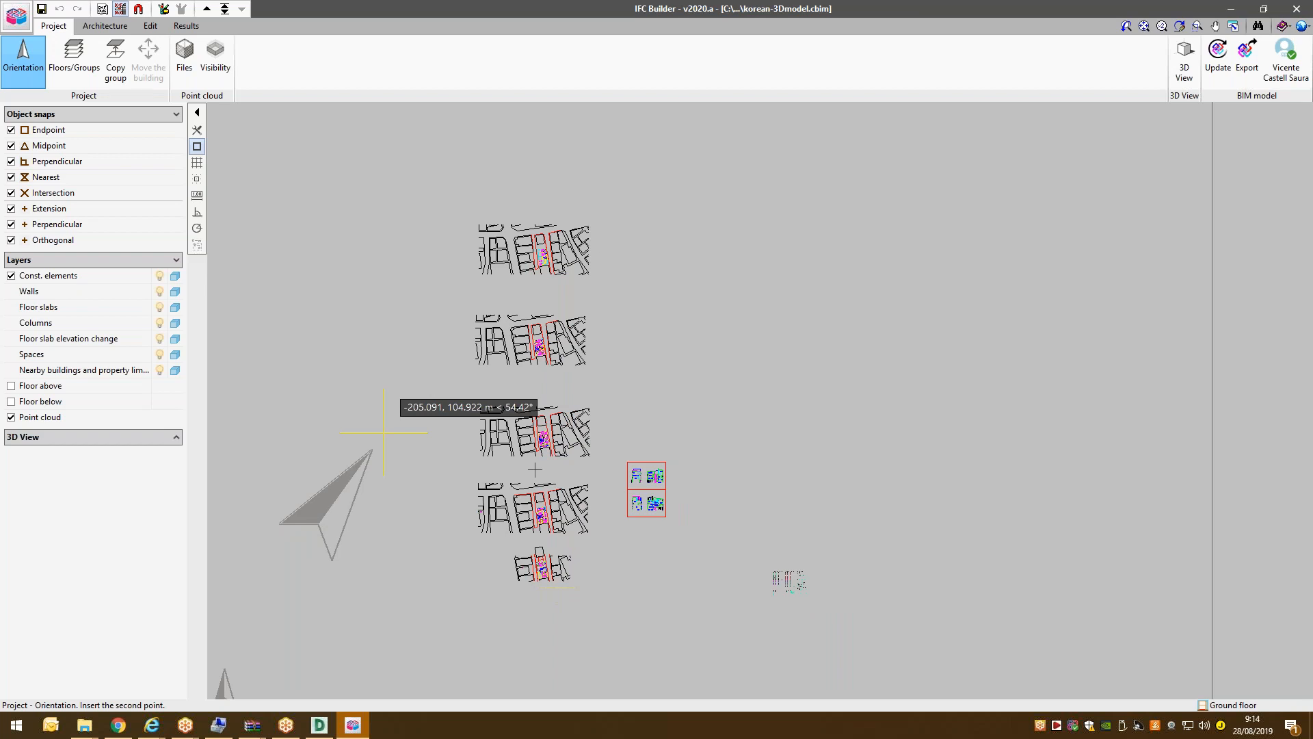
pyautogui.scroll(-1, 500, 448)
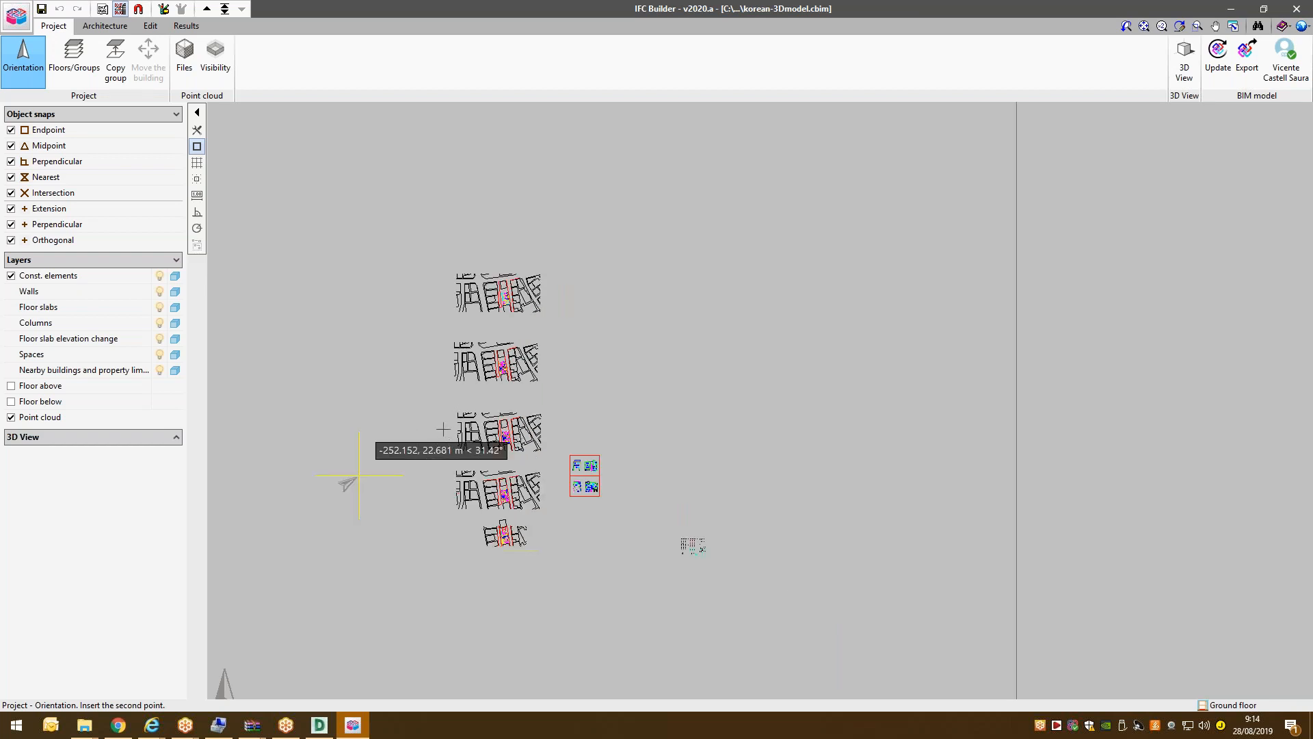
pyautogui.scroll(-1, 443, 429)
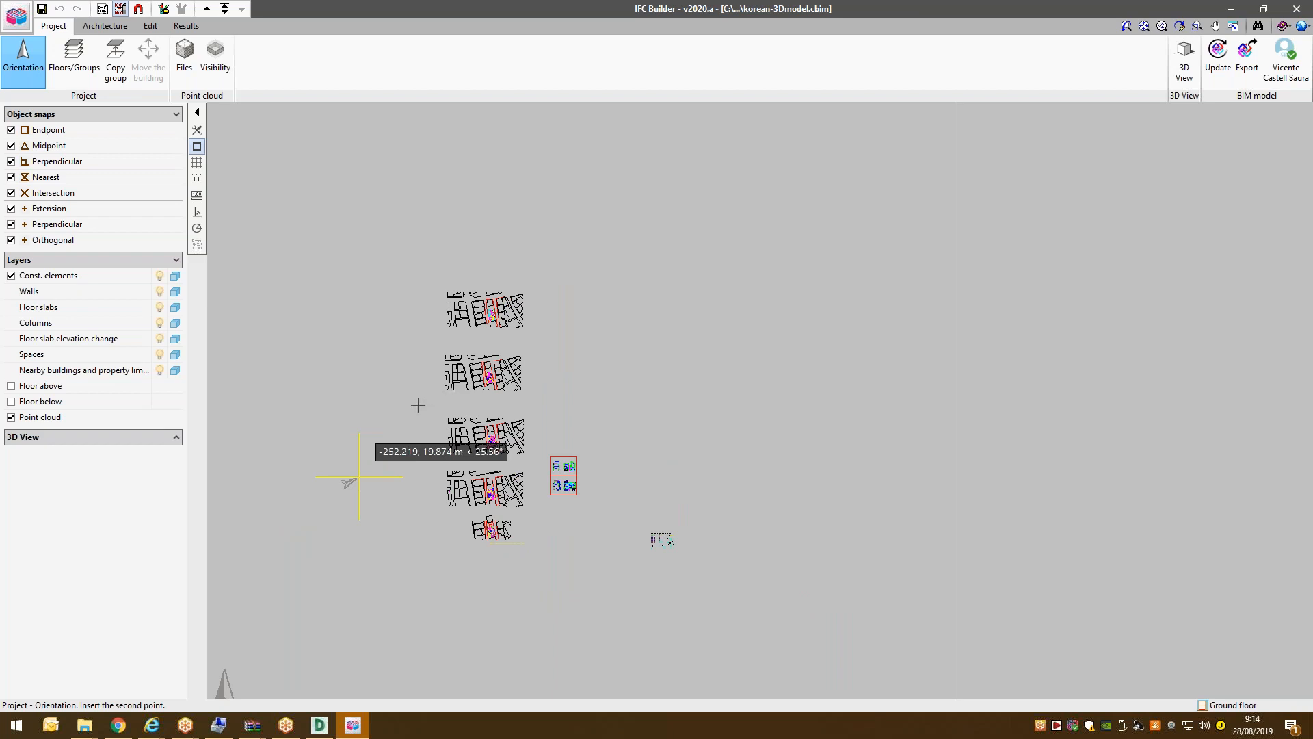
pyautogui.scroll(-1, 405, 402)
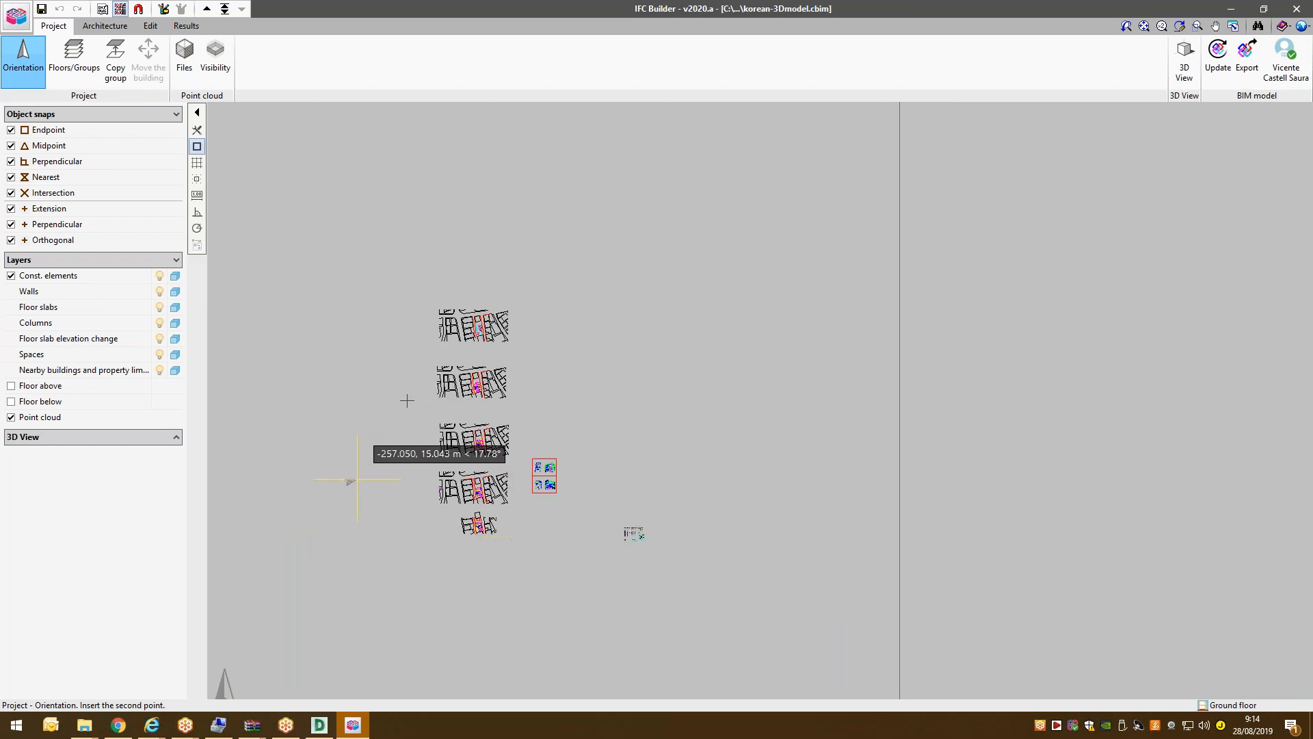
pyautogui.scroll(-1, 406, 393)
pyautogui.rightClick(407, 392)
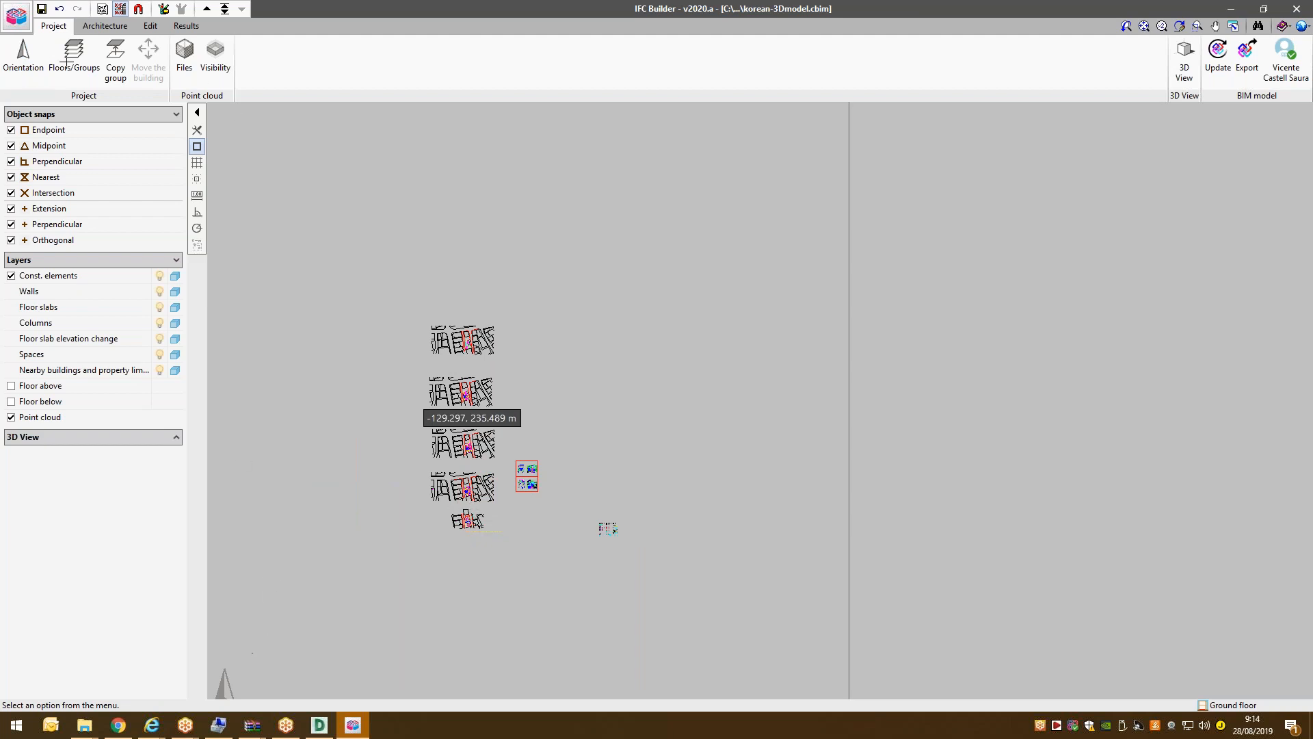
pyautogui.click(27, 65)
pyautogui.click(336, 554)
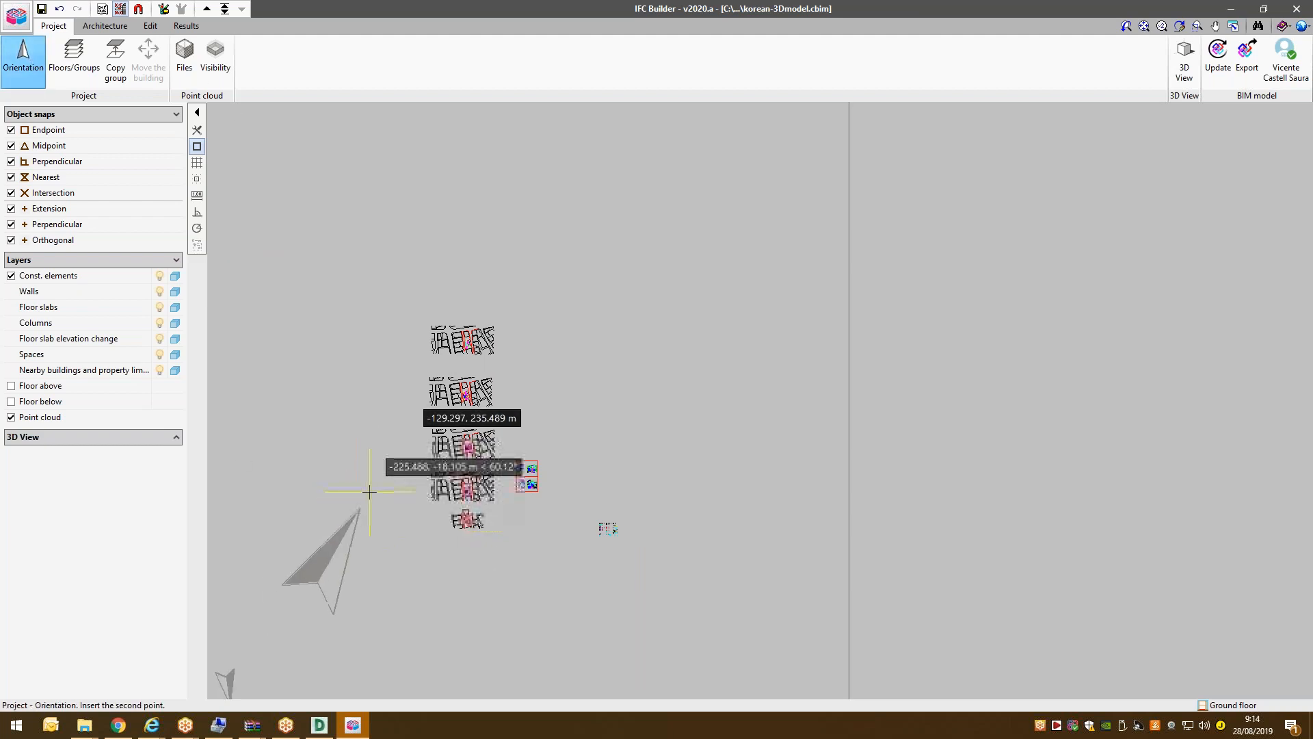
pyautogui.click(354, 511)
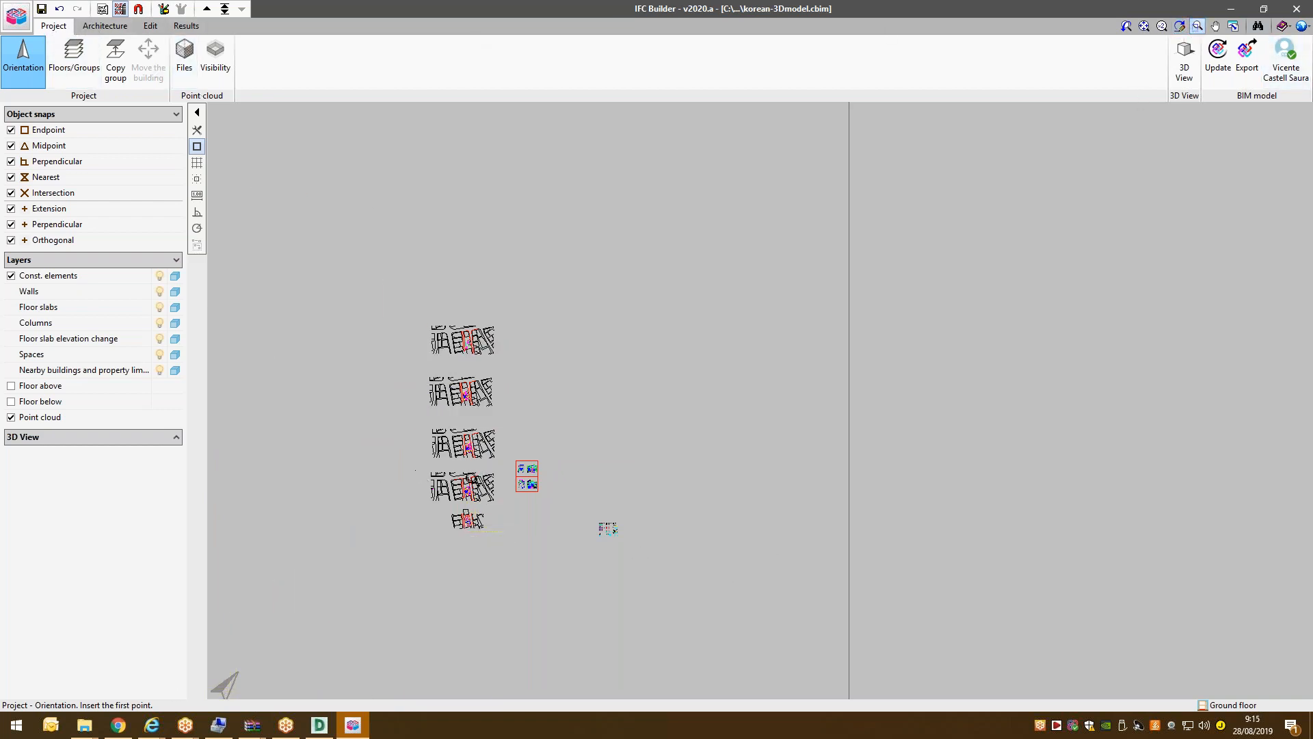
# Zoom in and pan so the ground-floor plan drawing is centred, then show Architecture tools.
pyautogui.click(471, 498)
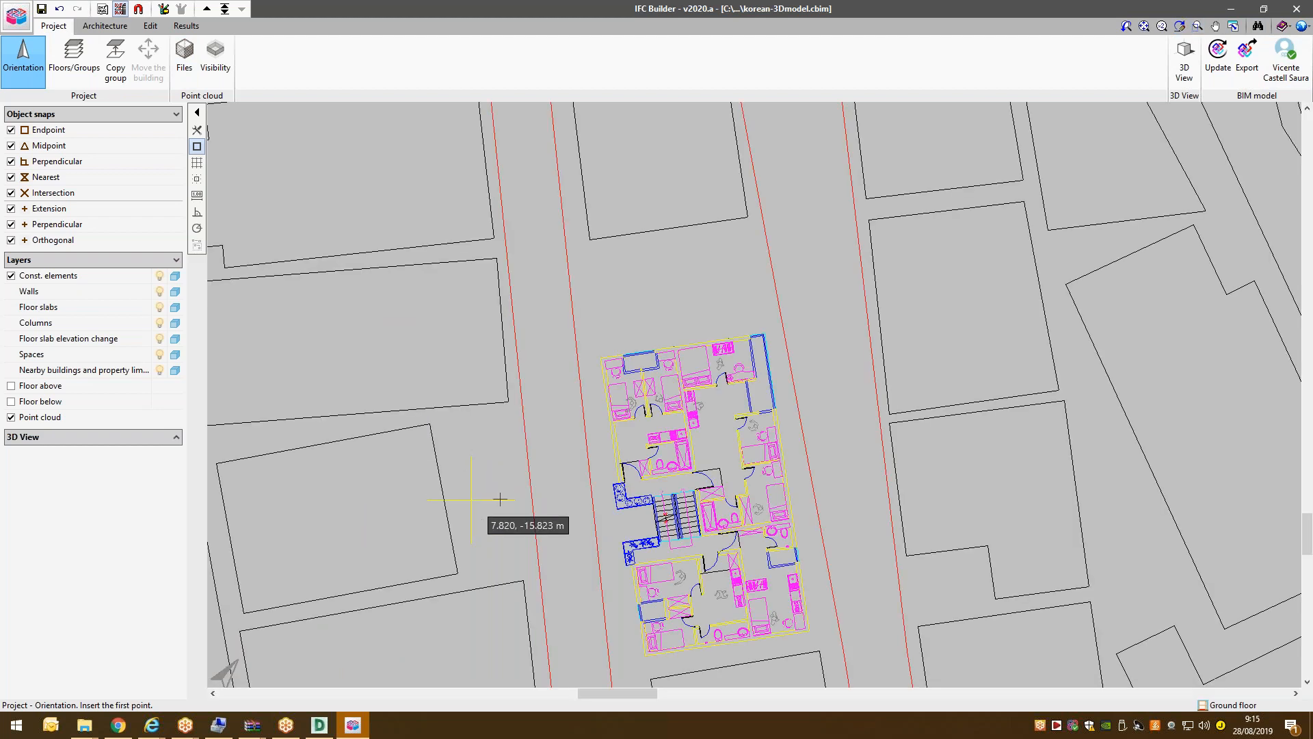
pyautogui.scroll(1, 807, 495)
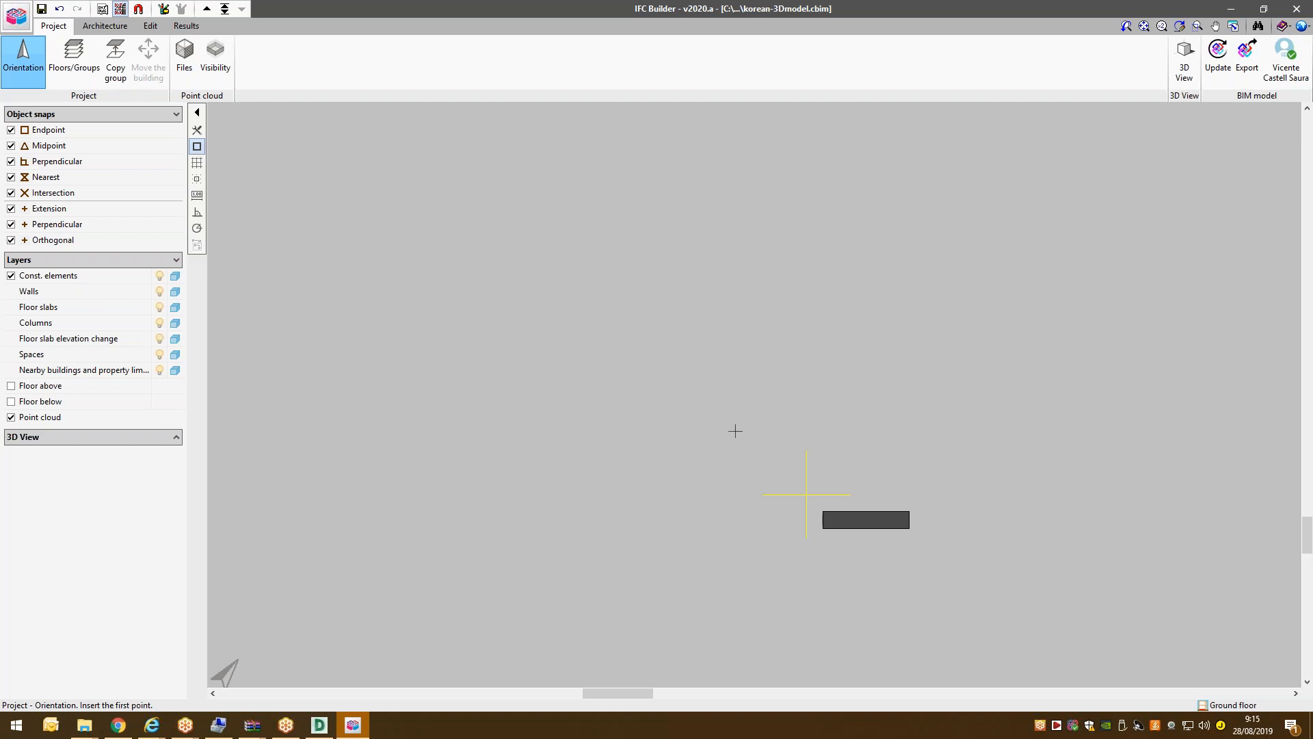
pyautogui.scroll(1, 797, 566)
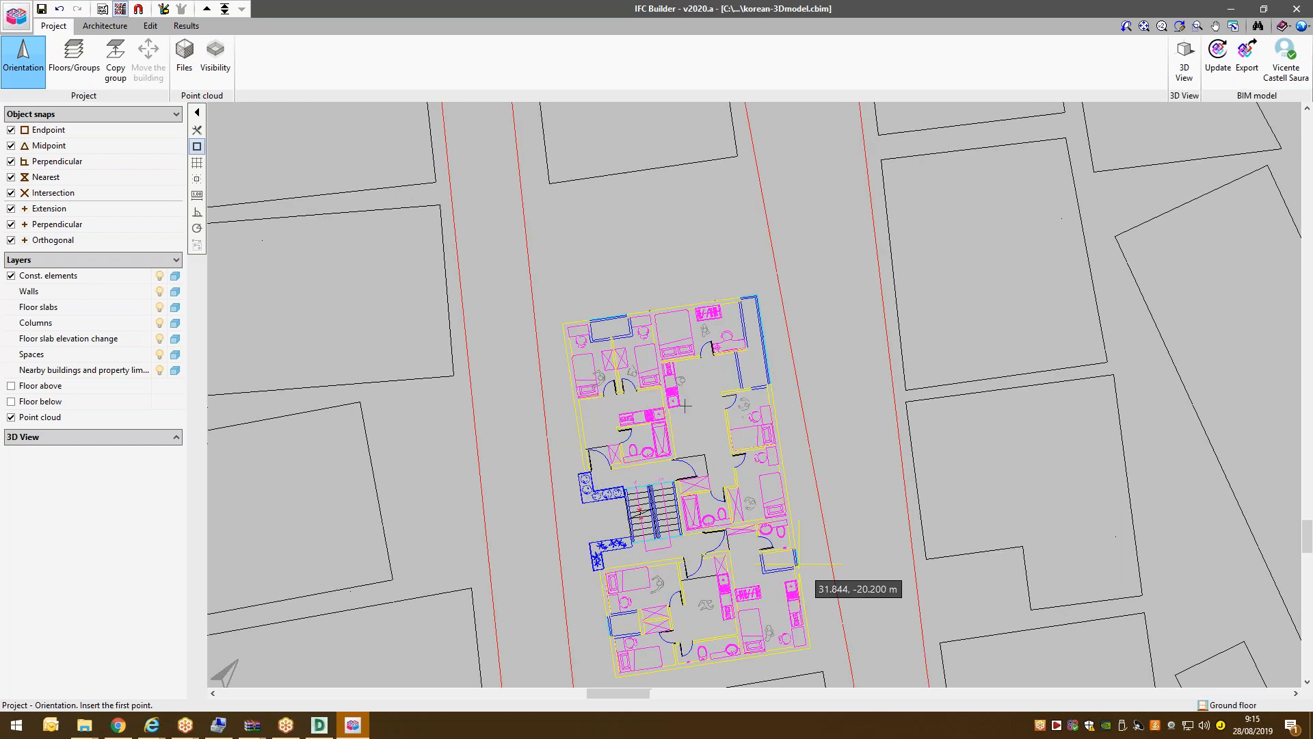
pyautogui.scroll(1, 797, 565)
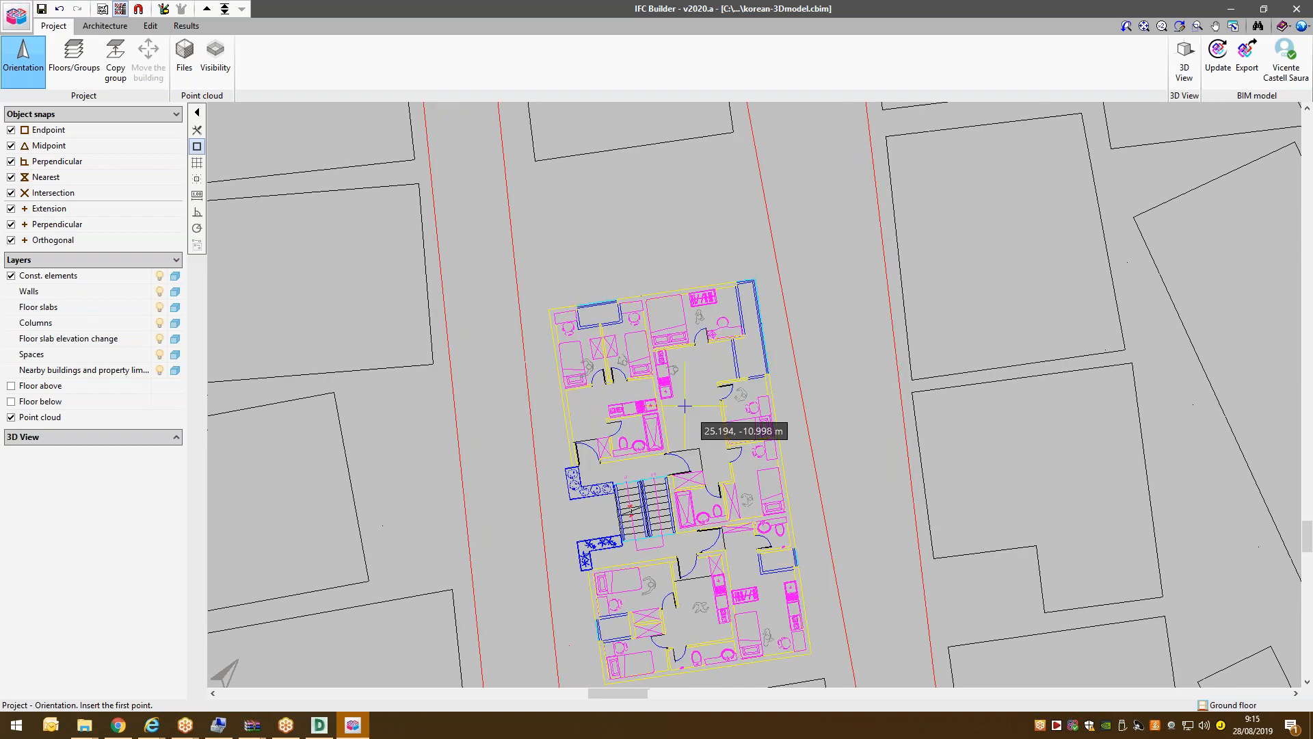
pyautogui.scroll(1, 685, 407)
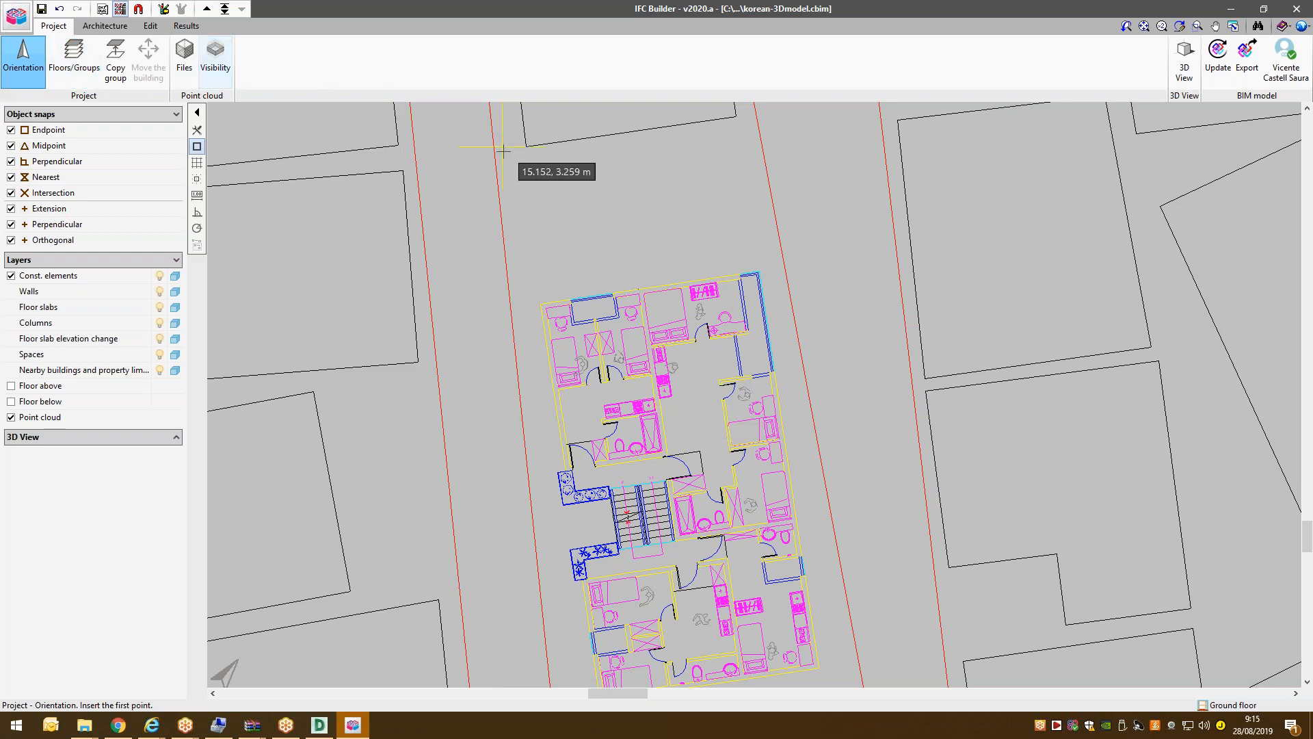
pyautogui.click(1215, 26)
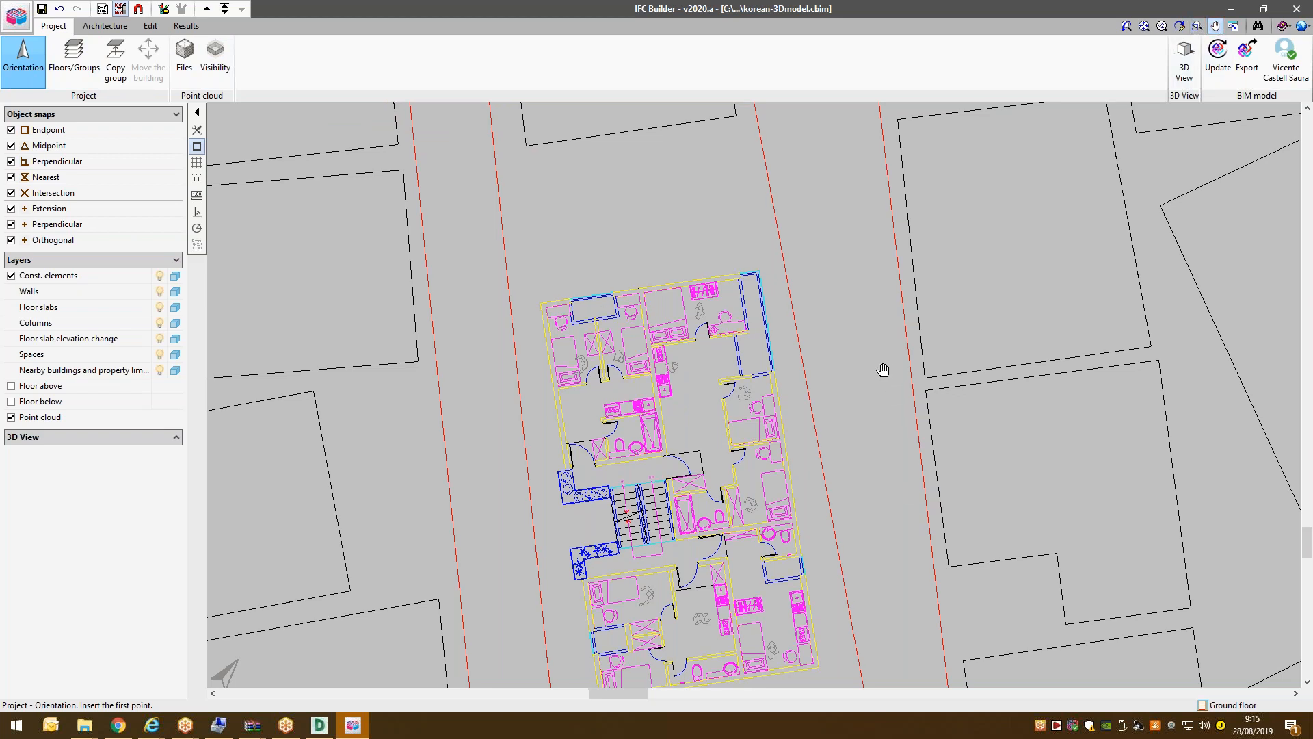
pyautogui.moveTo(894, 492); pyautogui.dragTo(883, 369)
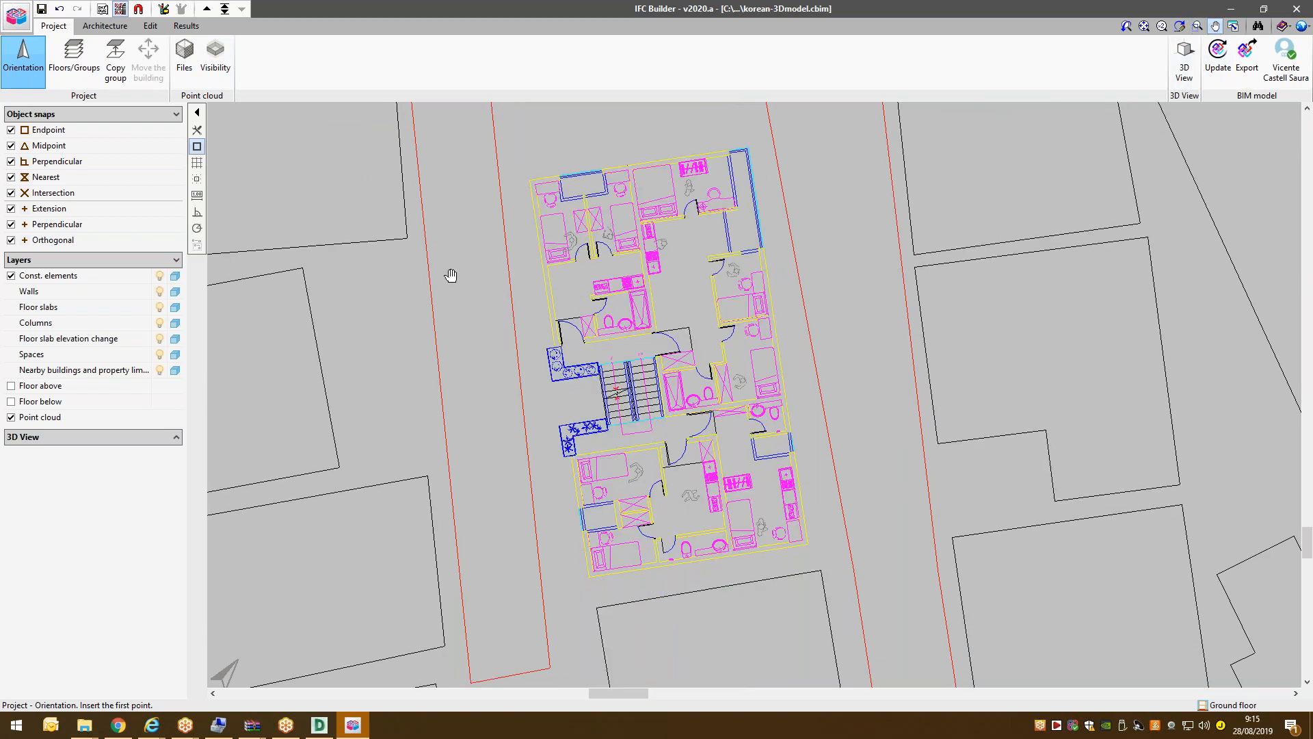
pyautogui.click(119, 26)
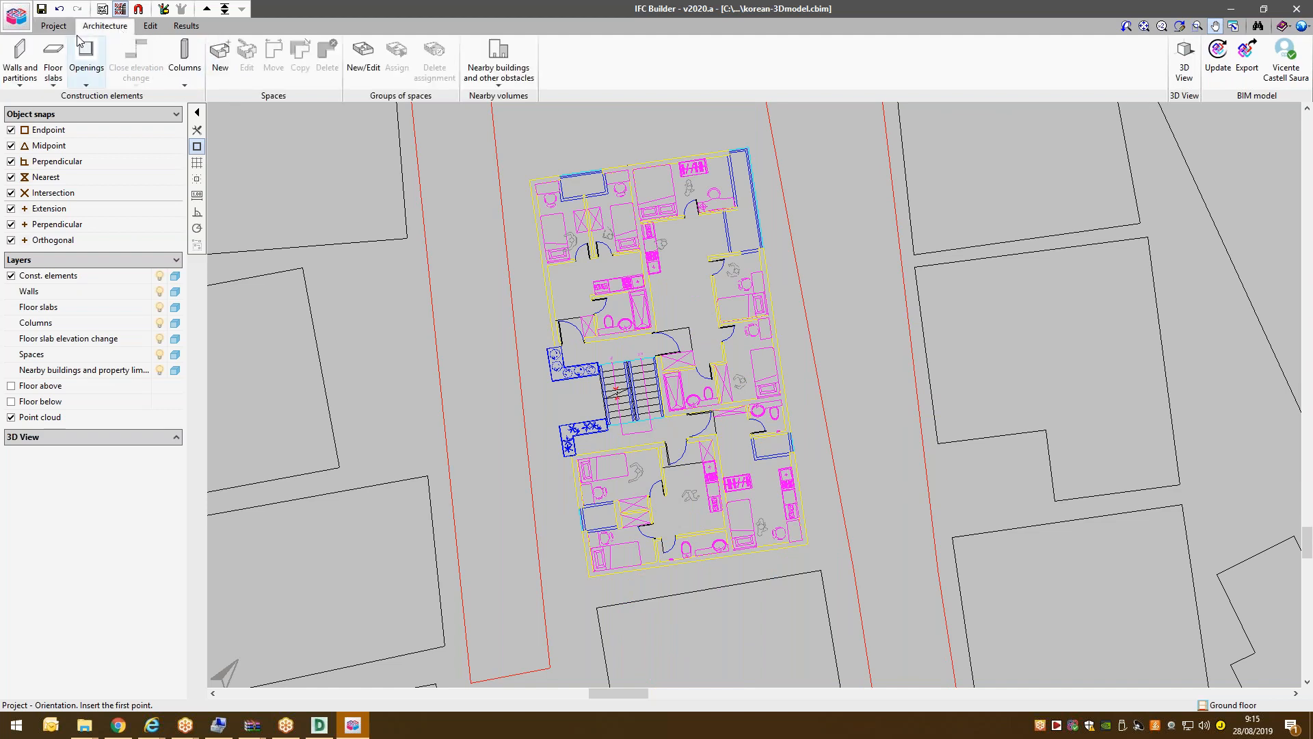
# Add a W1 external wall type with 0.200 m thickness.
pyautogui.click(27, 56)
pyautogui.click(223, 147)
pyautogui.click(671, 356)
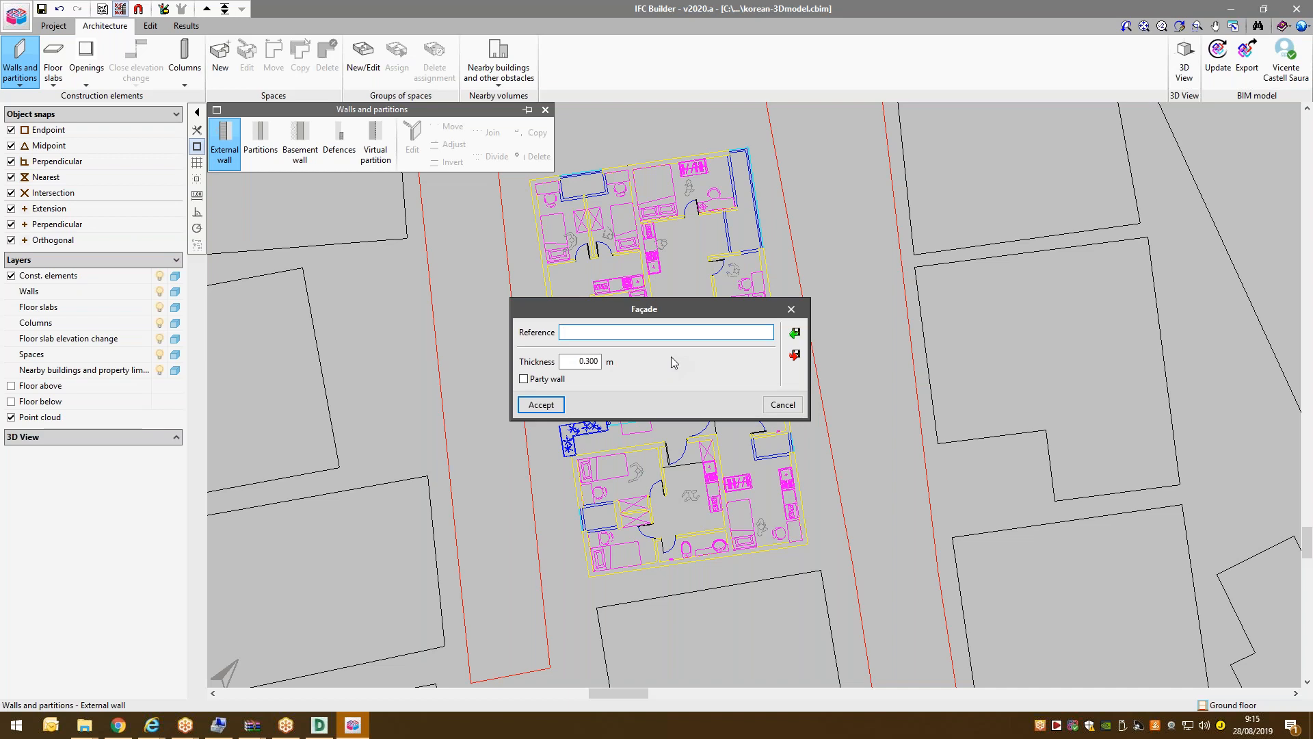
pyautogui.write('W1')
pyautogui.doubleClick(589, 362)
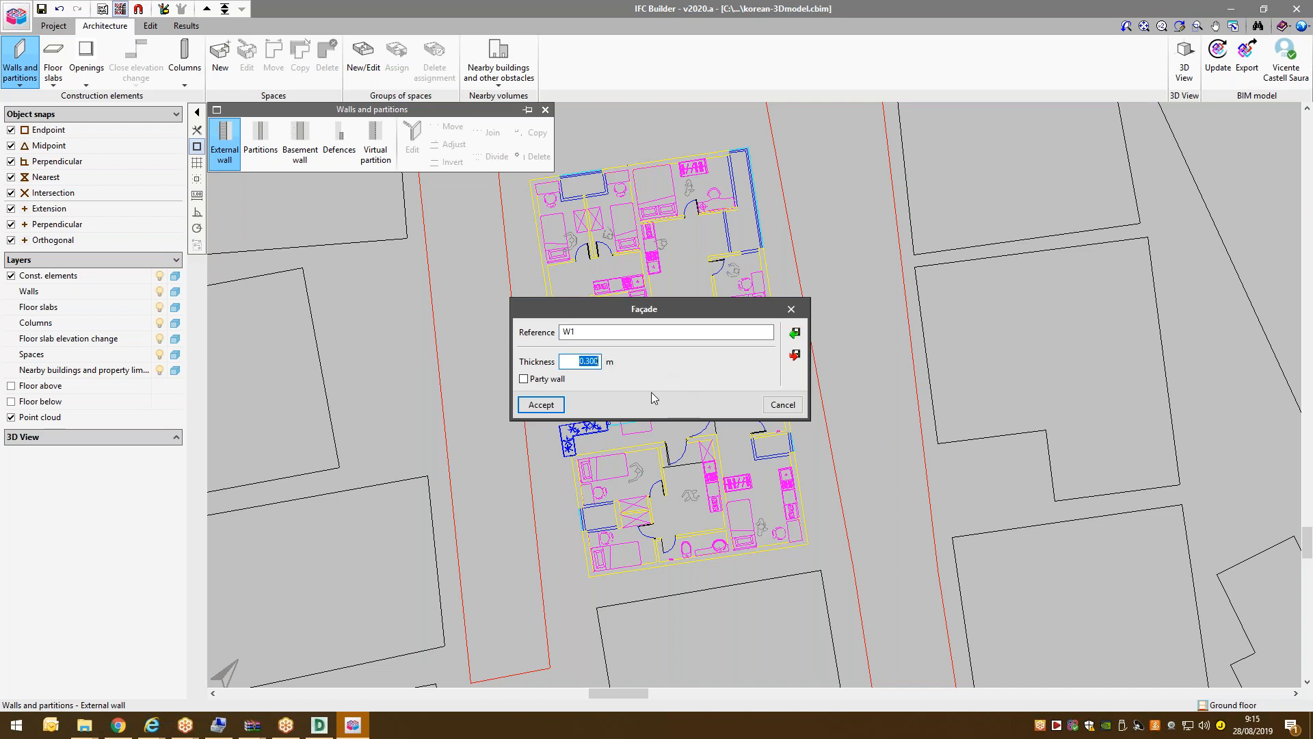
pyautogui.write('0')
pyautogui.press('Tab')
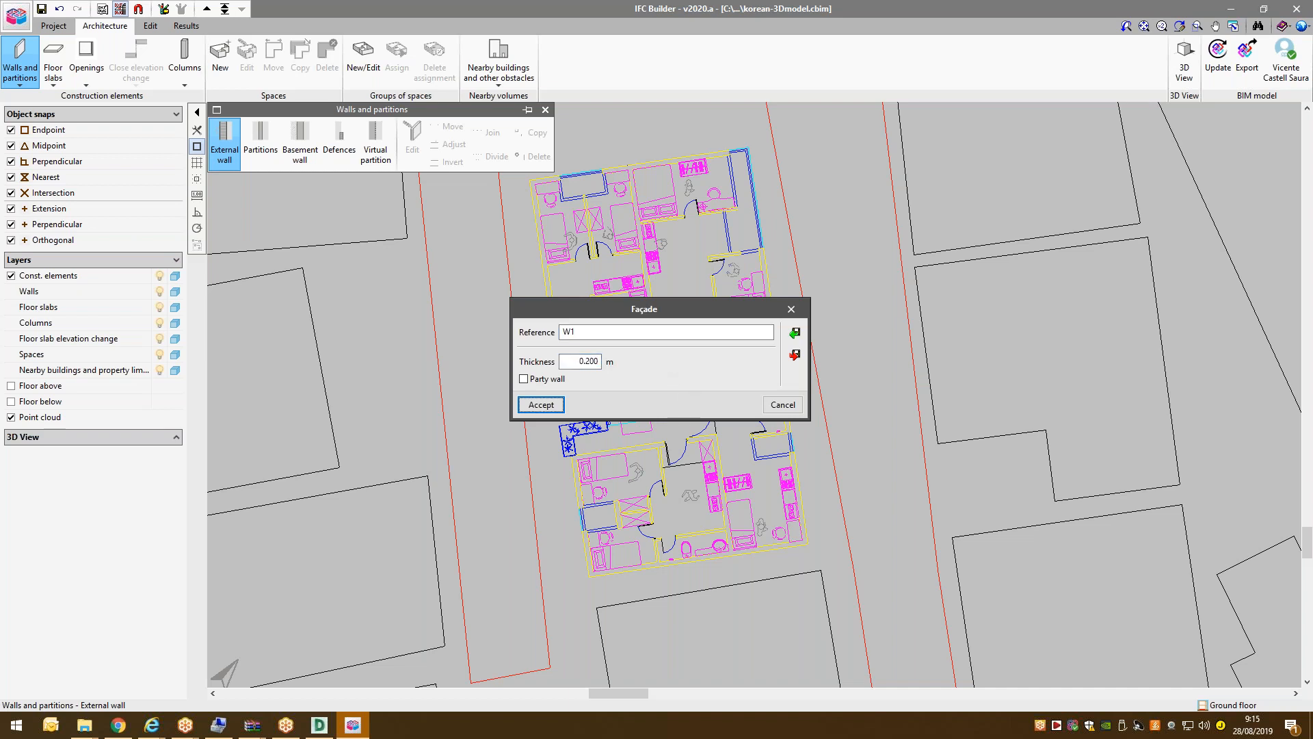
pyautogui.click(548, 409)
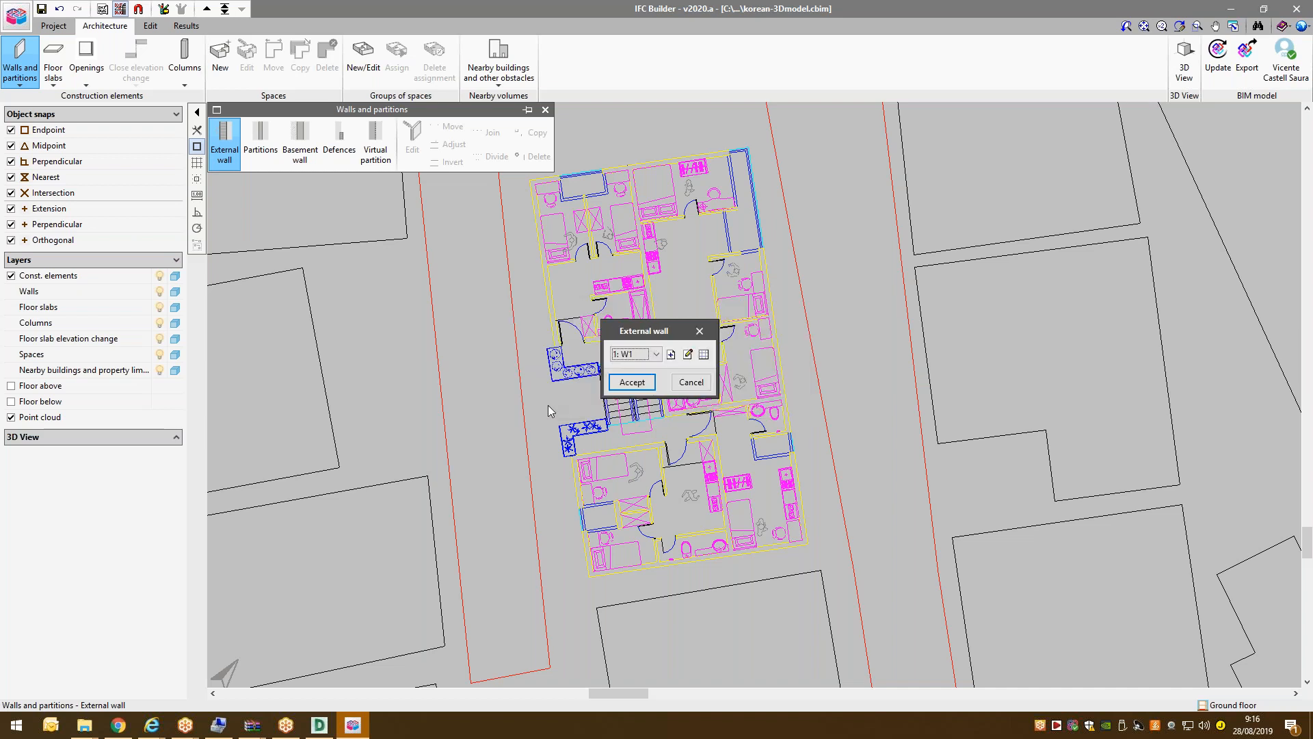
# Accept wall type W1 and review the object snap settings.
pyautogui.click(632, 381)
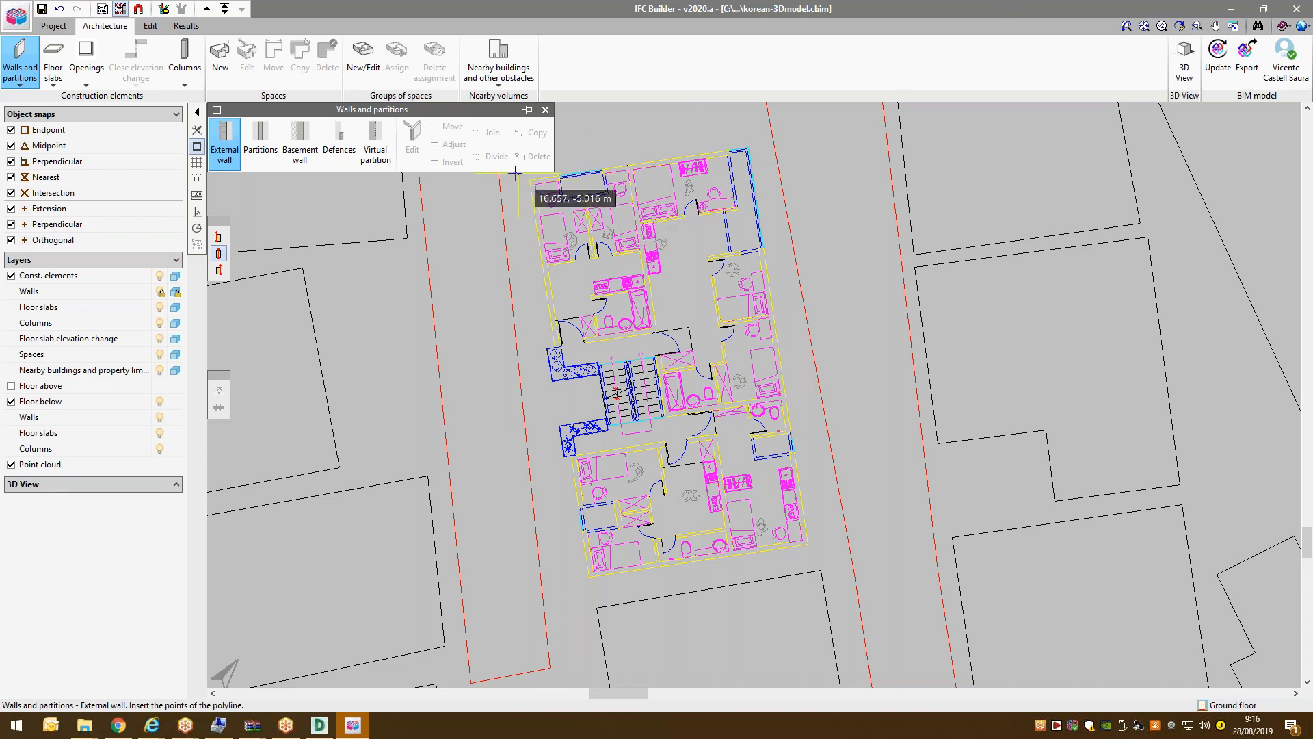
pyautogui.scroll(1, 524, 178)
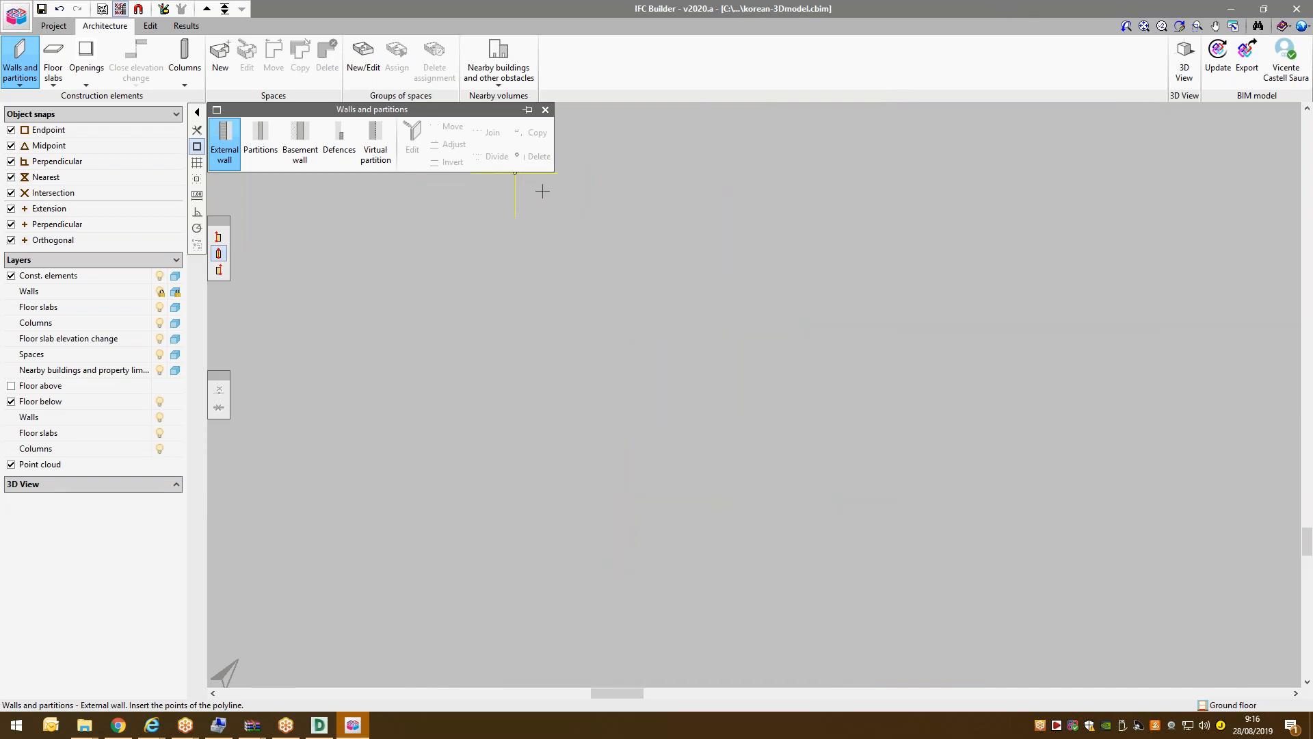
pyautogui.scroll(1, 518, 175)
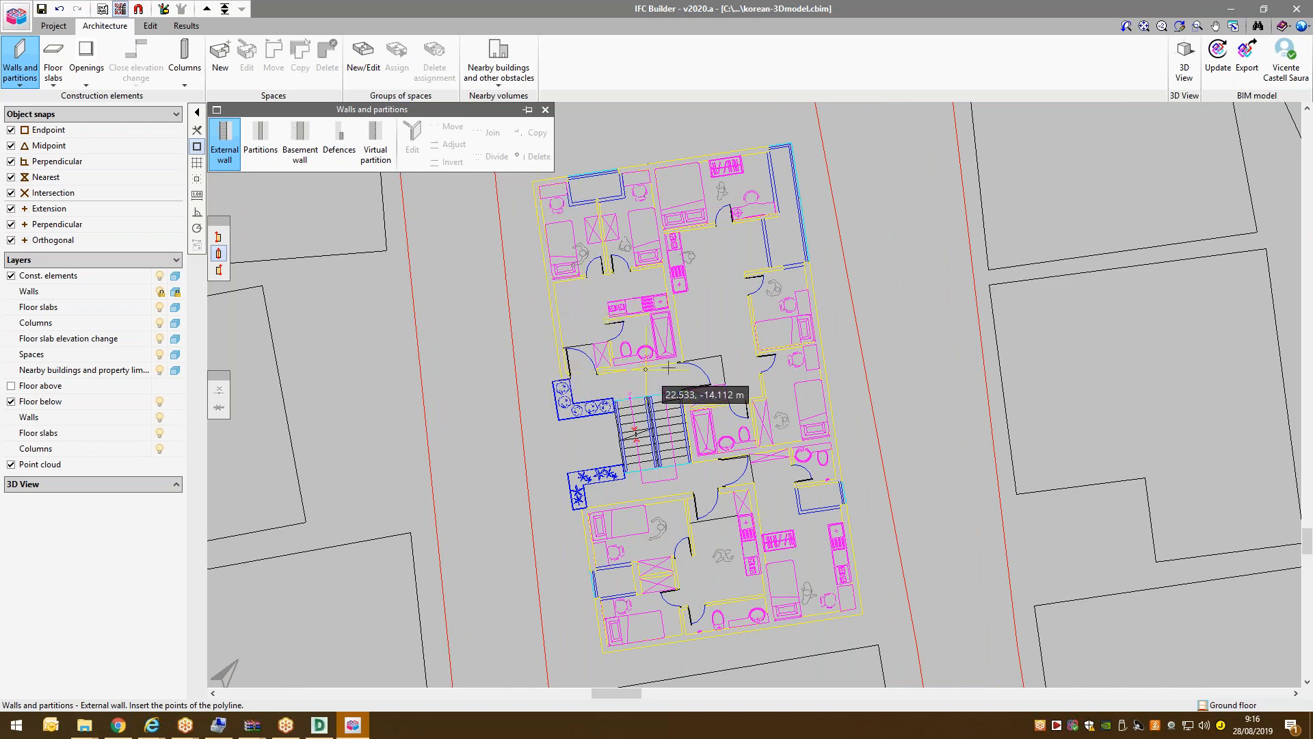
pyautogui.click(138, 8)
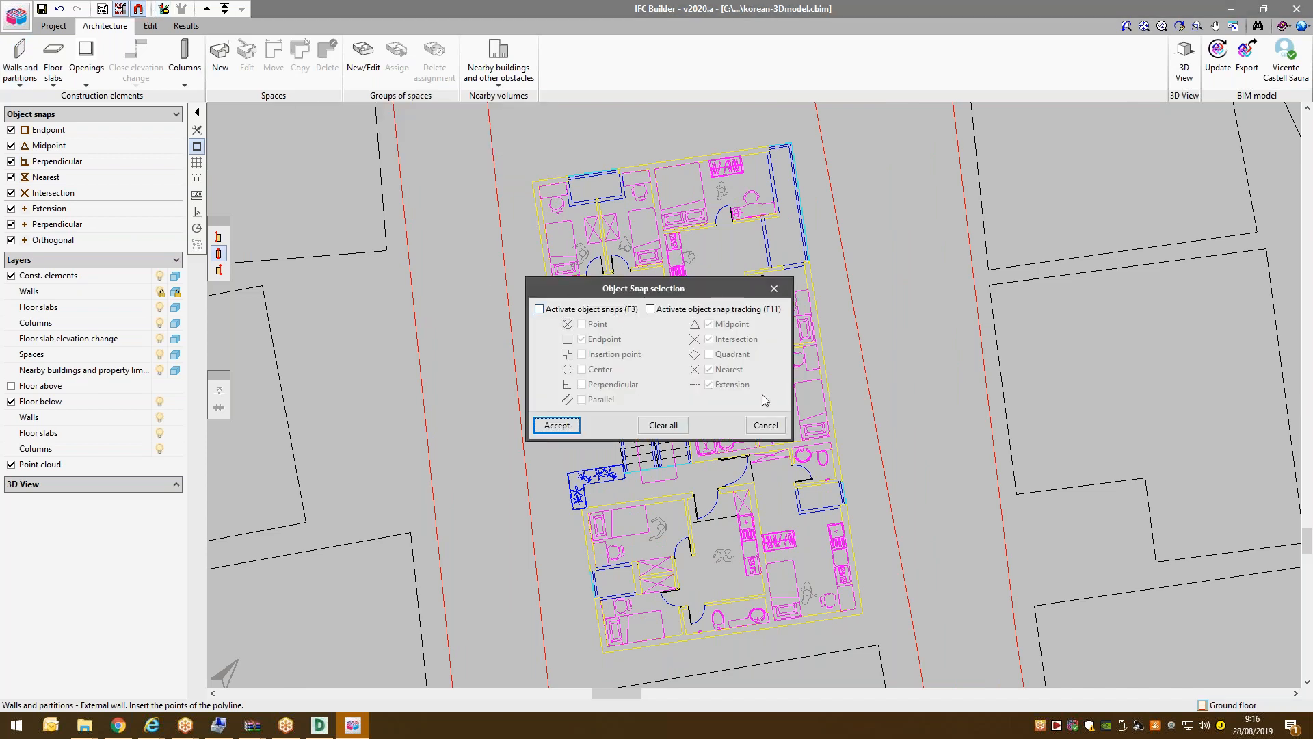
pyautogui.click(765, 425)
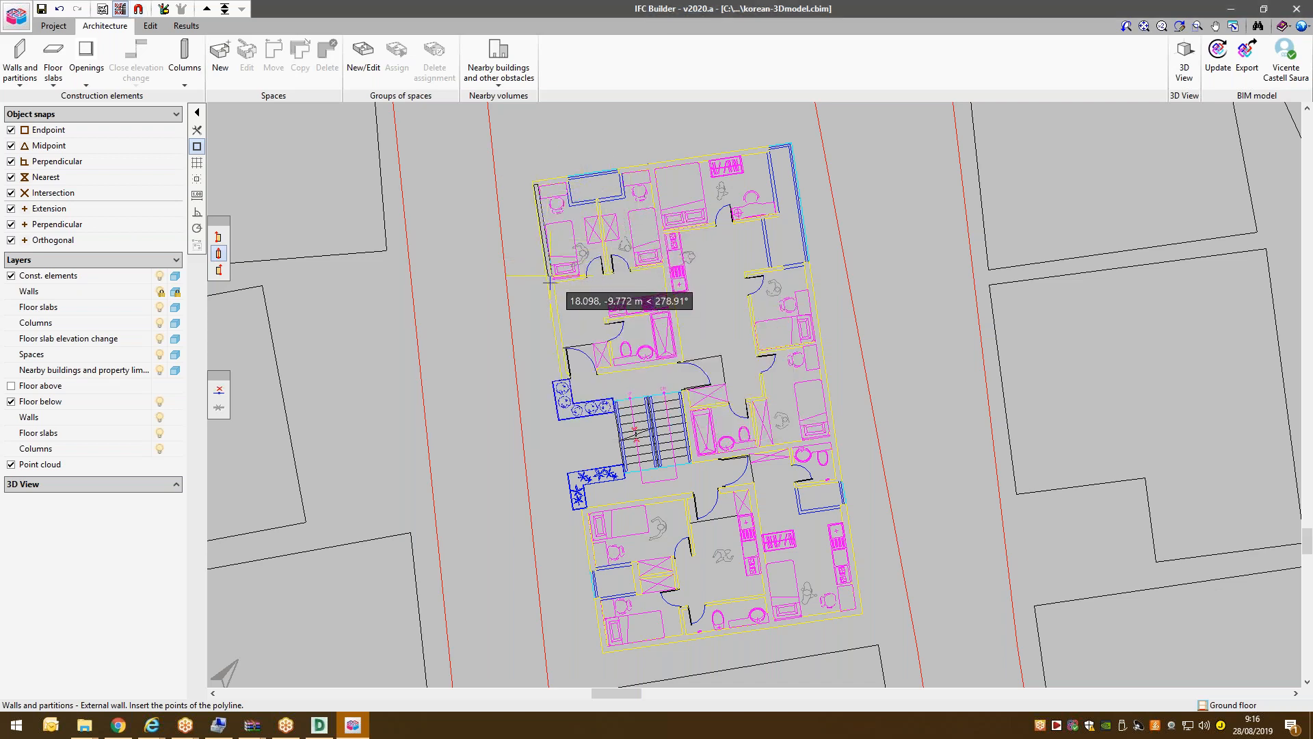
# Draw the first W1 wall corners down the west façade, aligned right of the traced line.
pyautogui.click(564, 376)
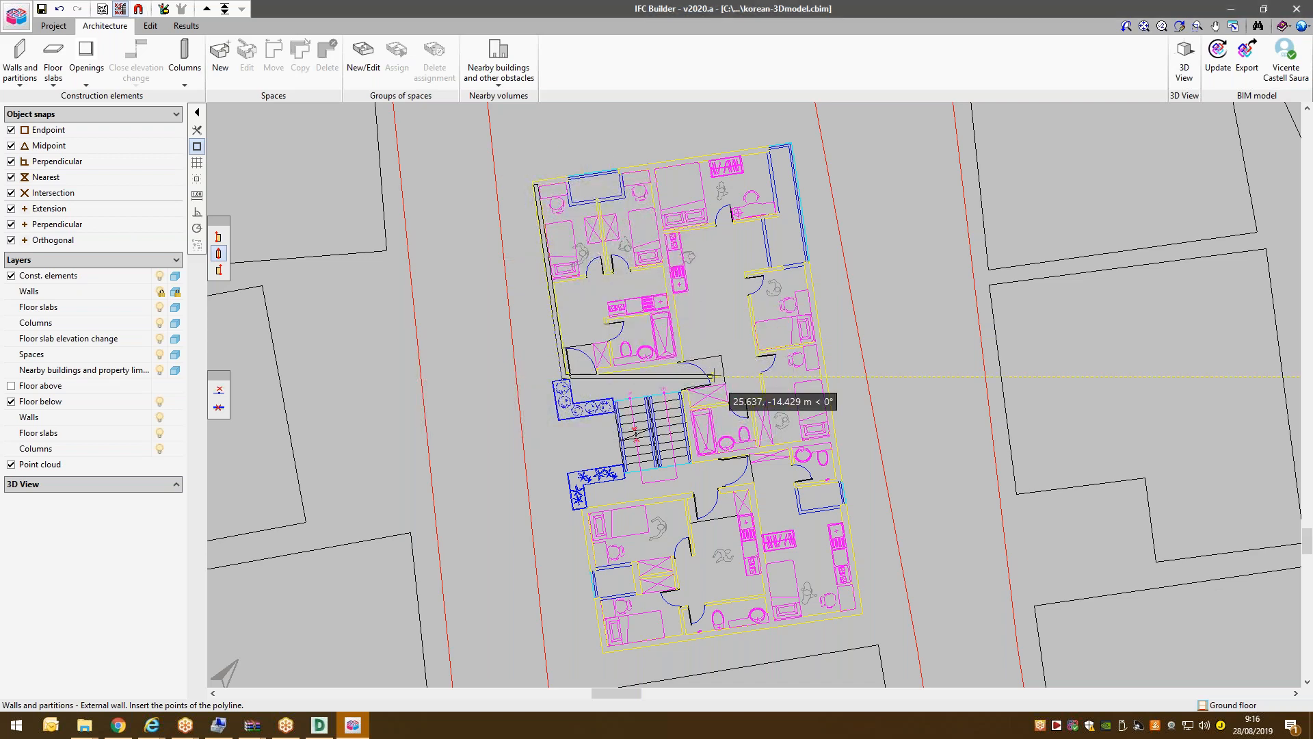
pyautogui.click(219, 238)
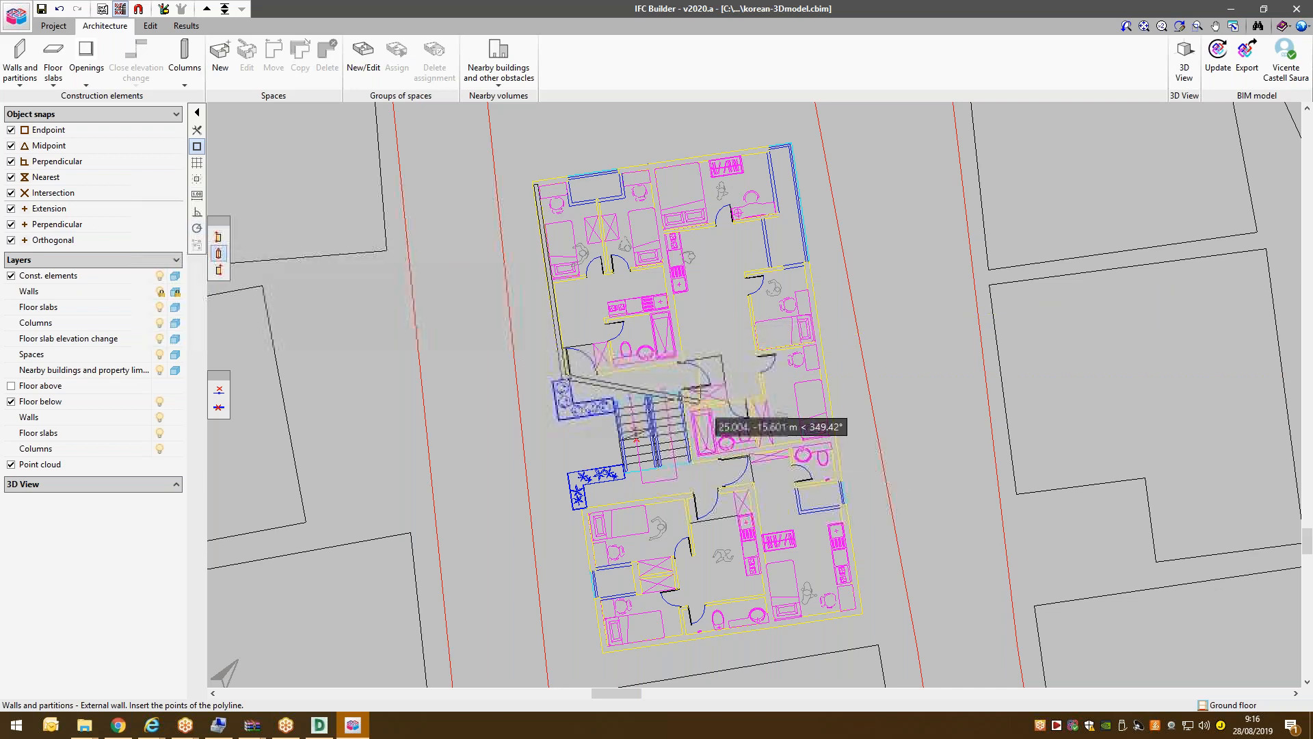
pyautogui.click(679, 358)
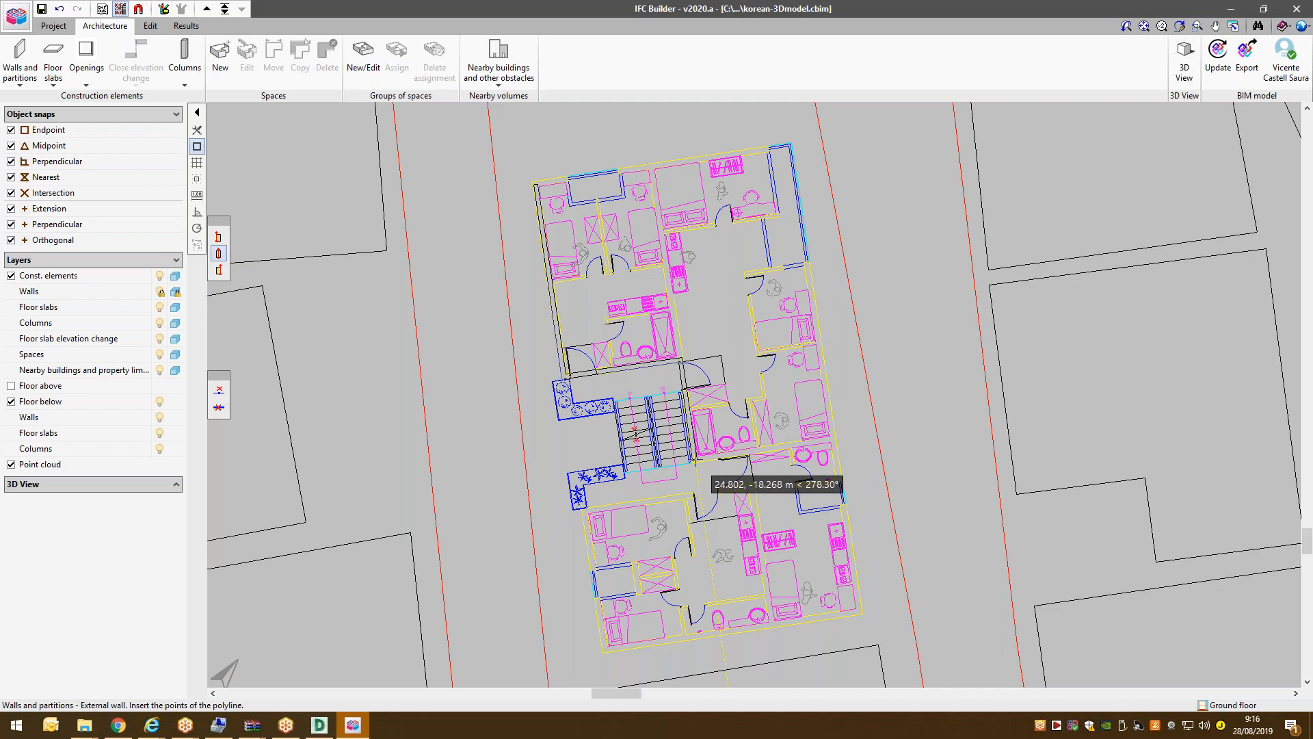
pyautogui.click(699, 483)
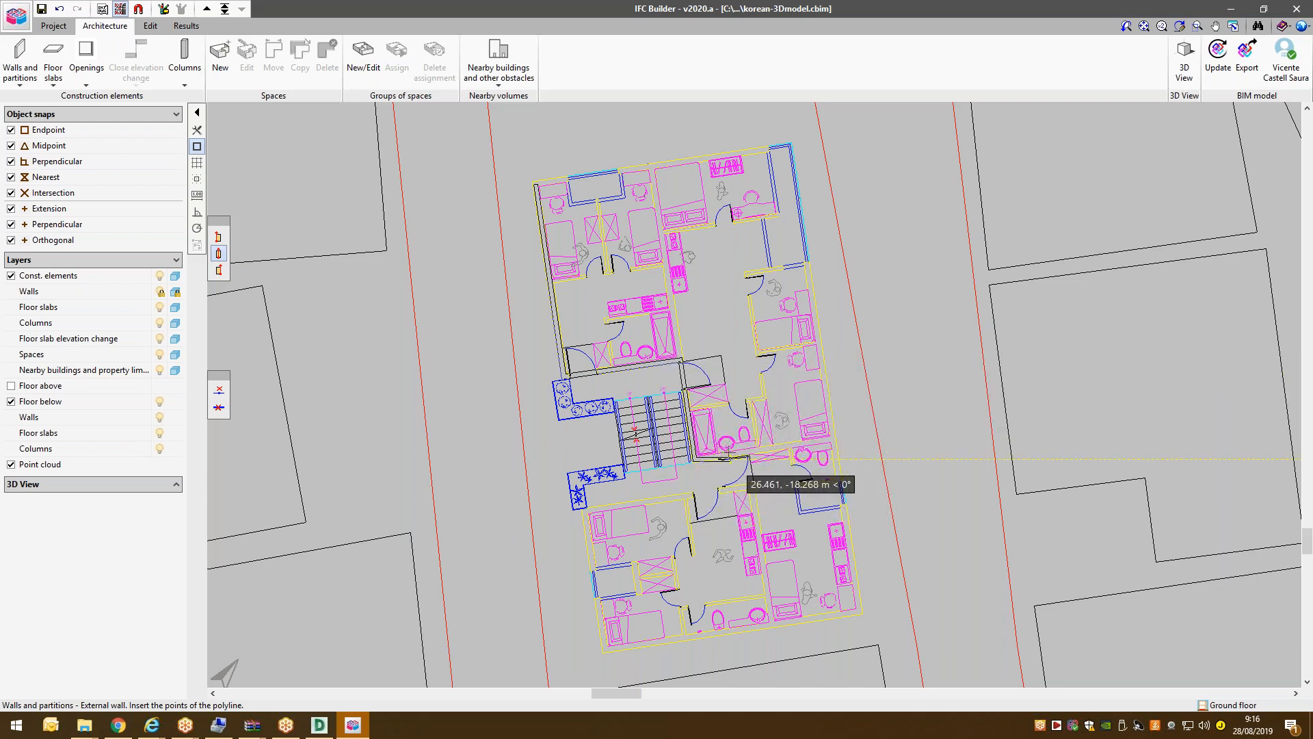
pyautogui.scroll(2, 721, 452)
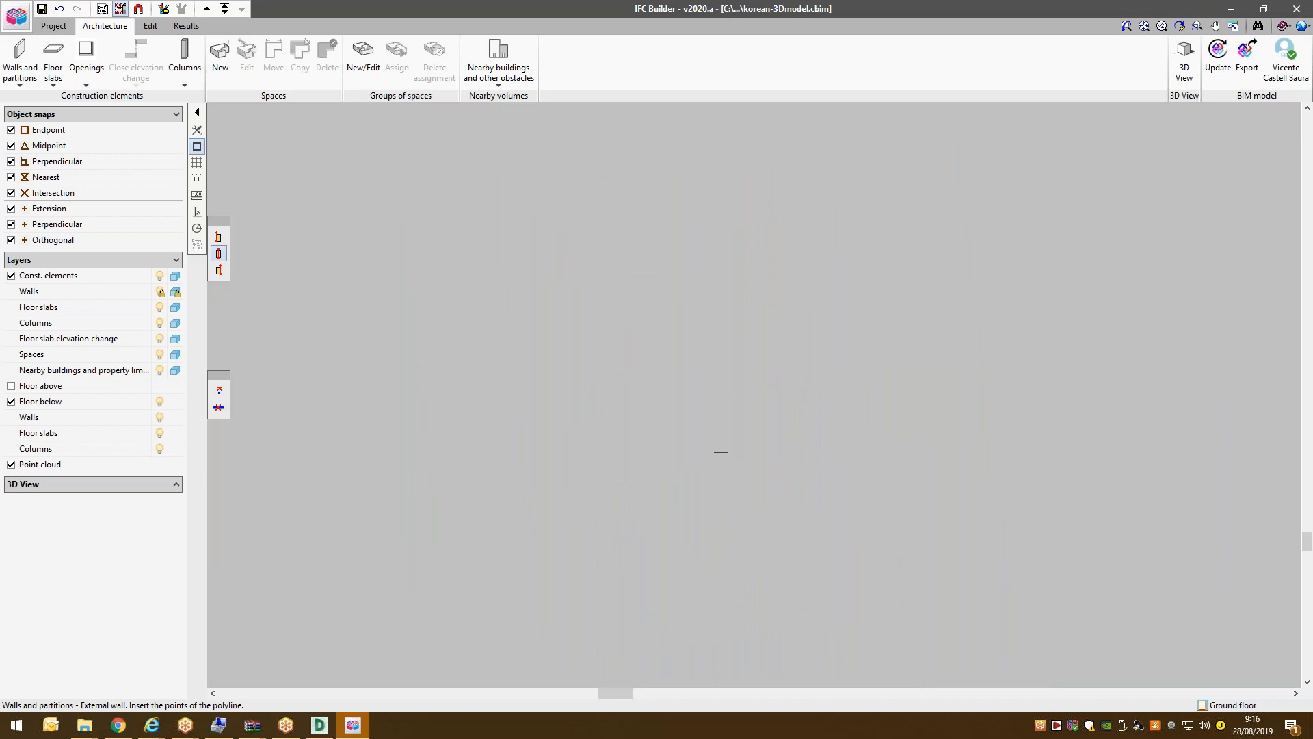
# Continue the external wall past the stairwell to the bottom-right corner and right-side jog.
pyautogui.scroll(1, 720, 454)
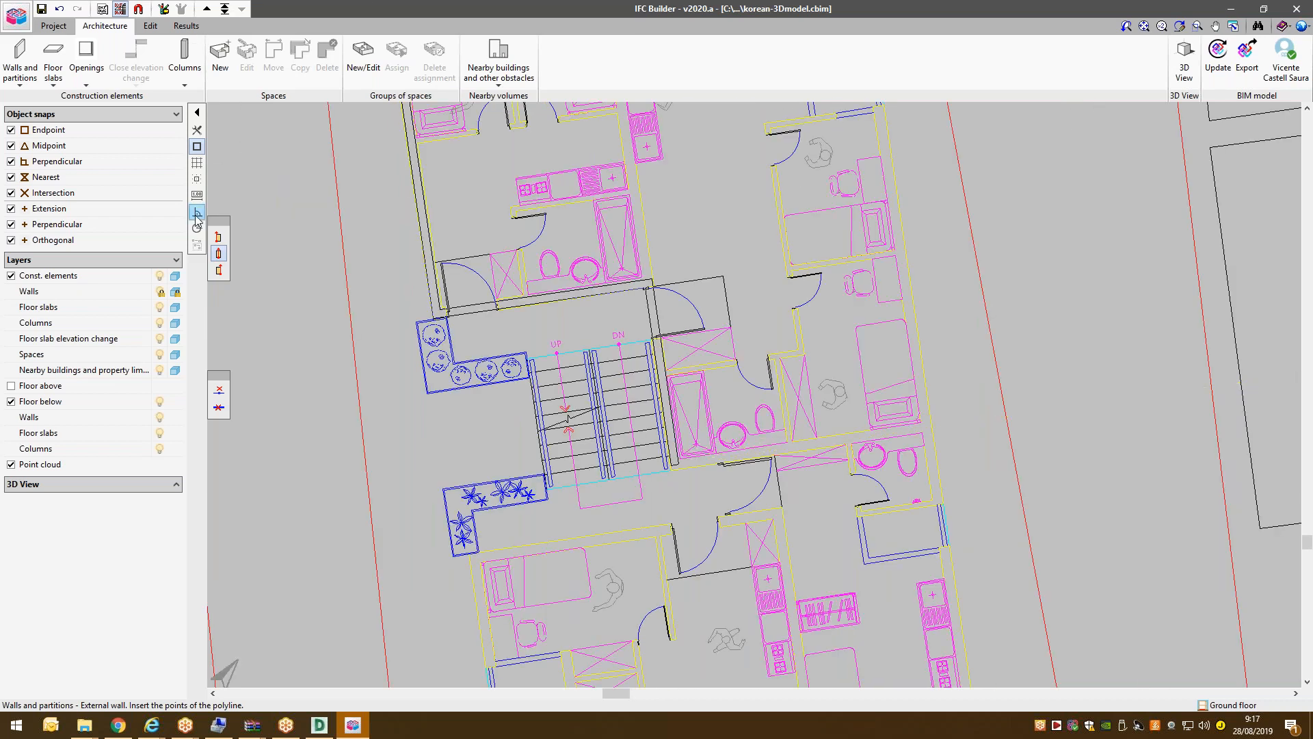
pyautogui.click(722, 463)
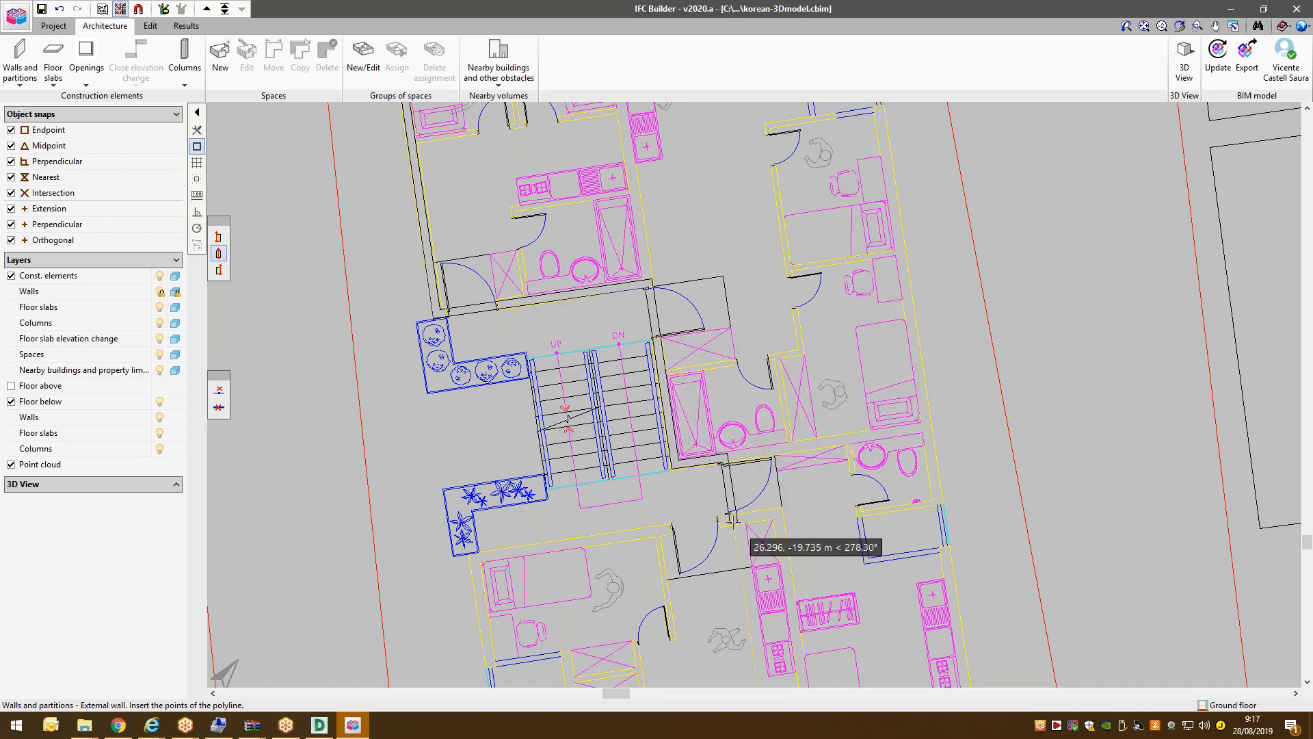
pyautogui.click(727, 518)
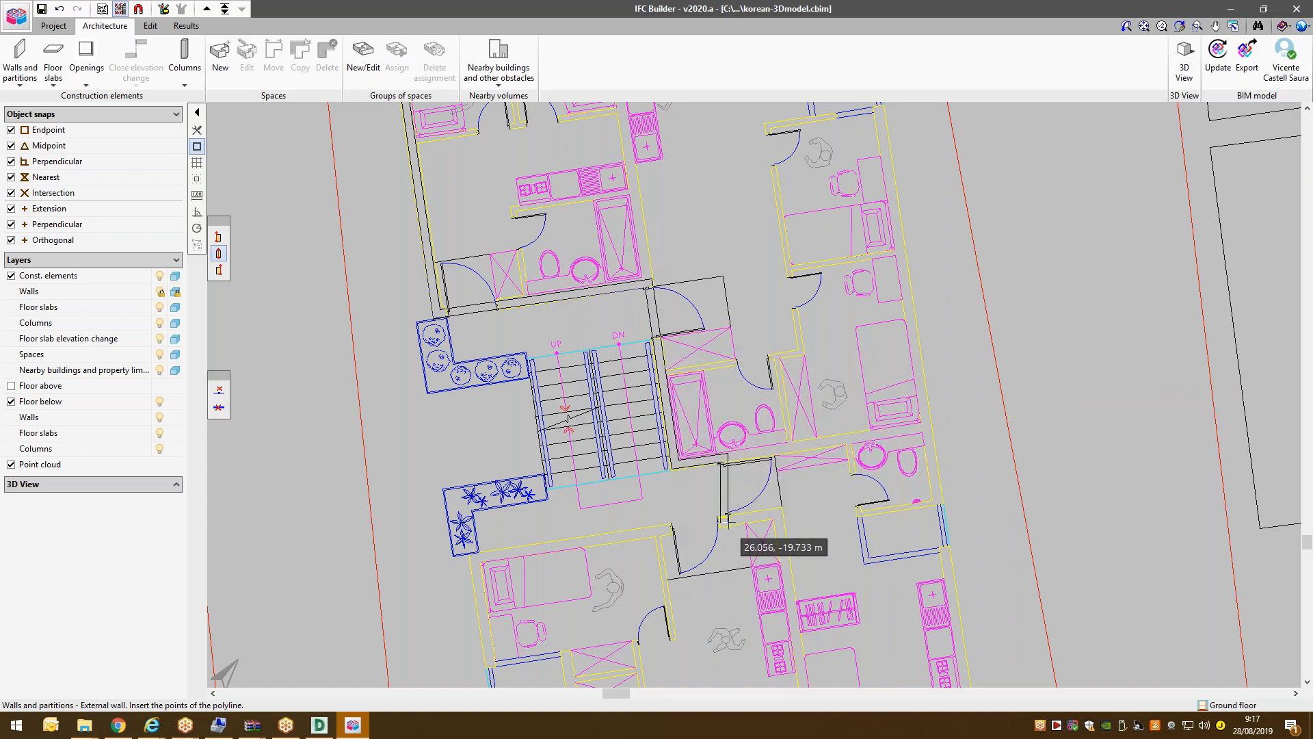
pyautogui.click(473, 559)
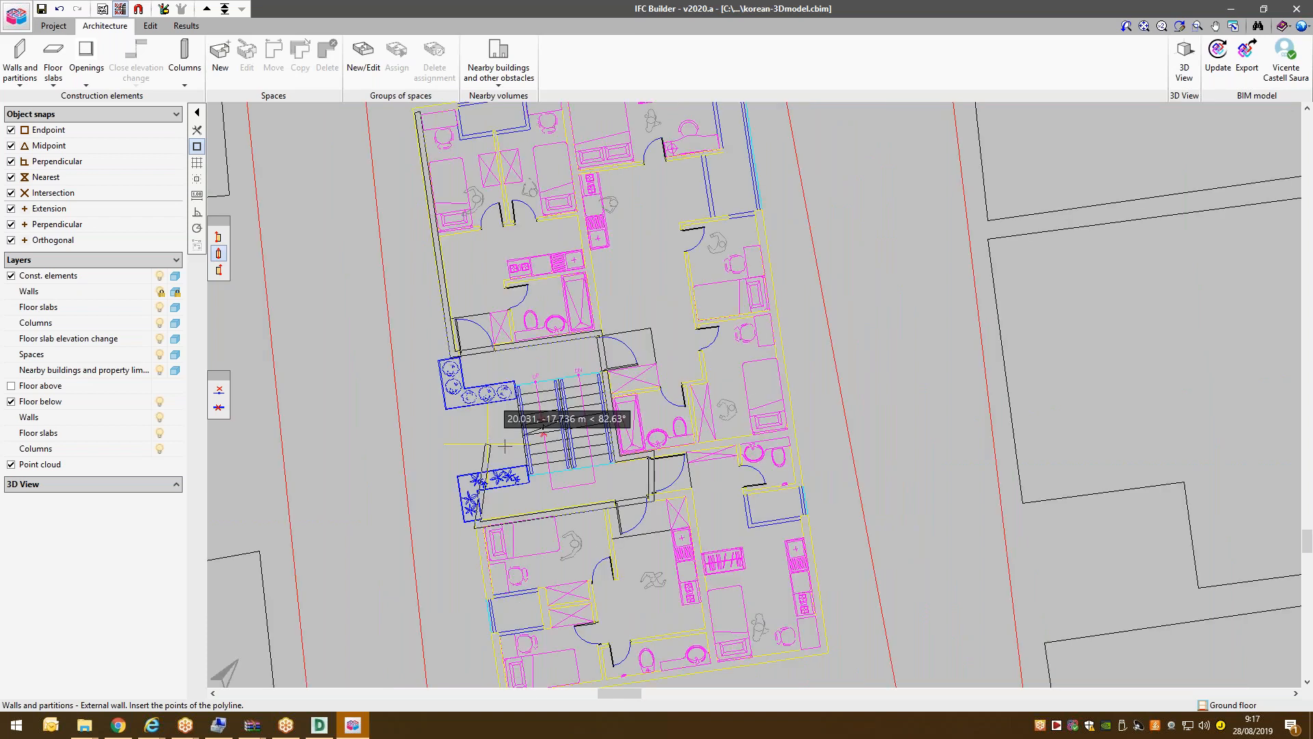
pyautogui.scroll(-1, 505, 446)
pyautogui.scroll(-1, 504, 444)
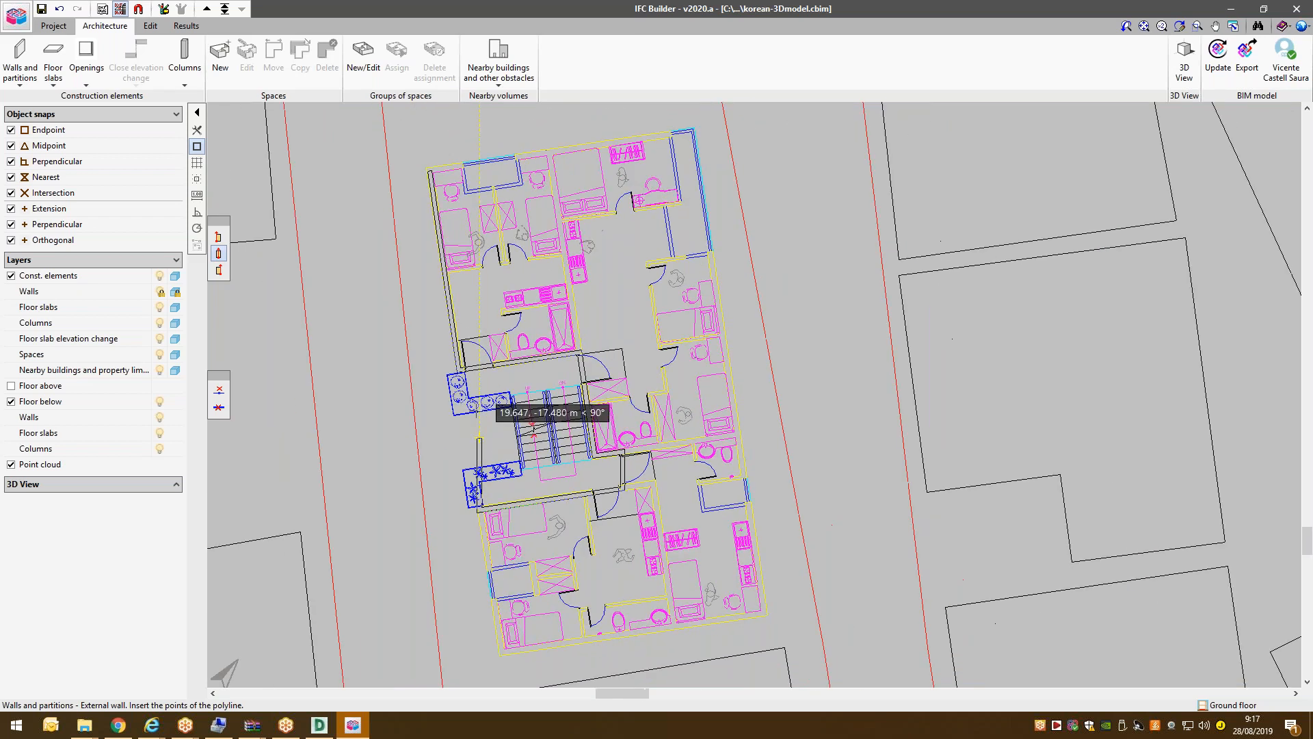
pyautogui.scroll(-1, 541, 660)
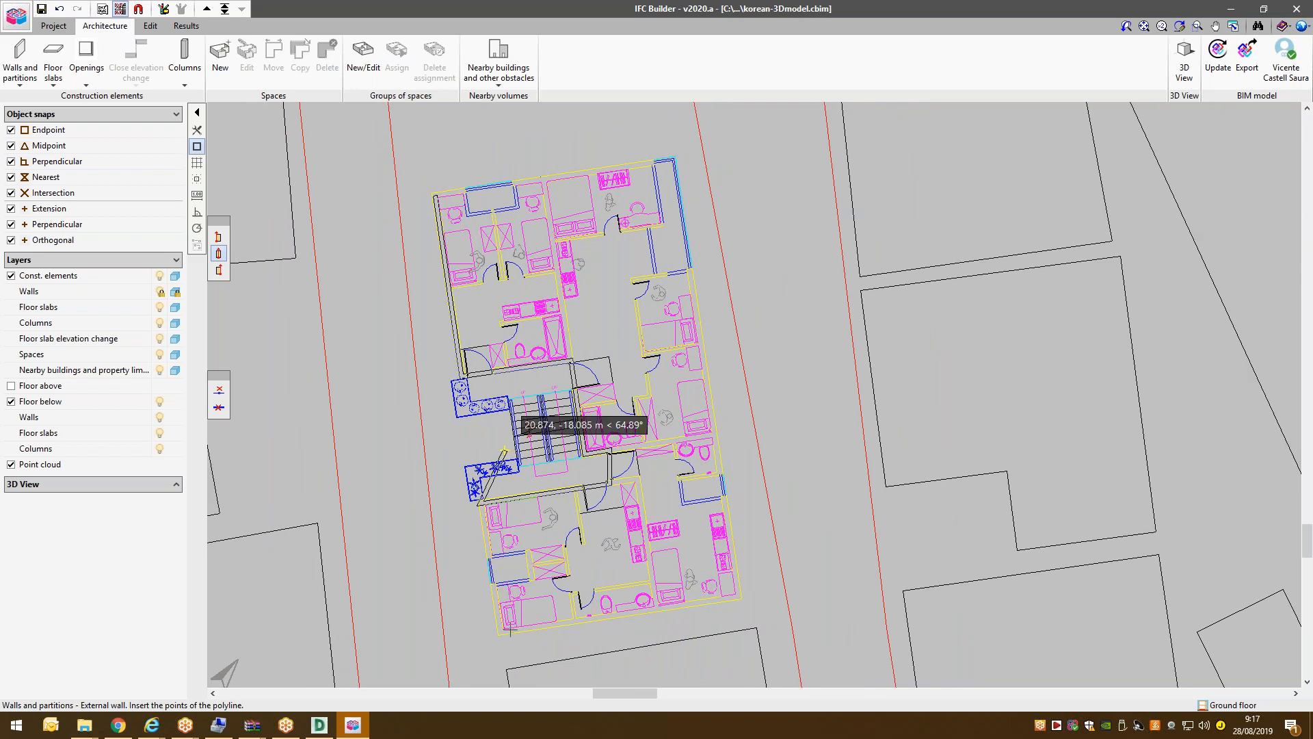
pyautogui.scroll(-1, 506, 448)
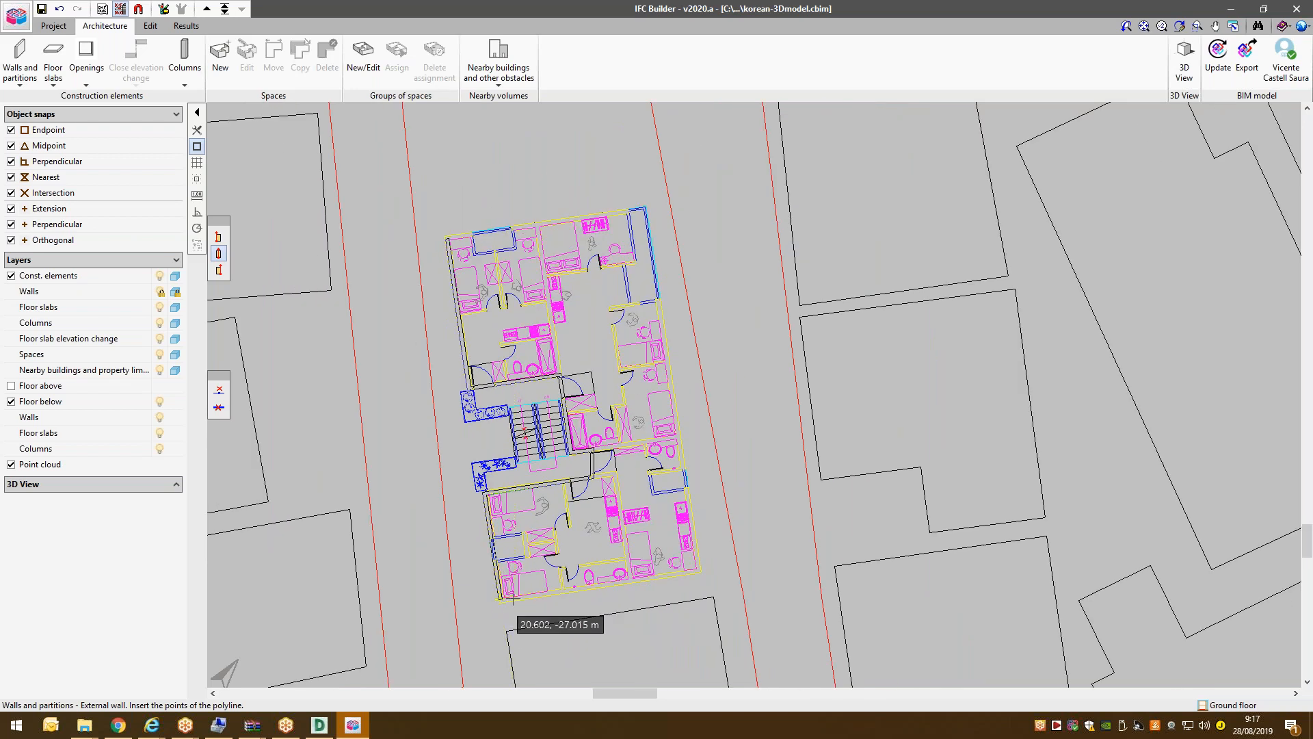
pyautogui.click(703, 574)
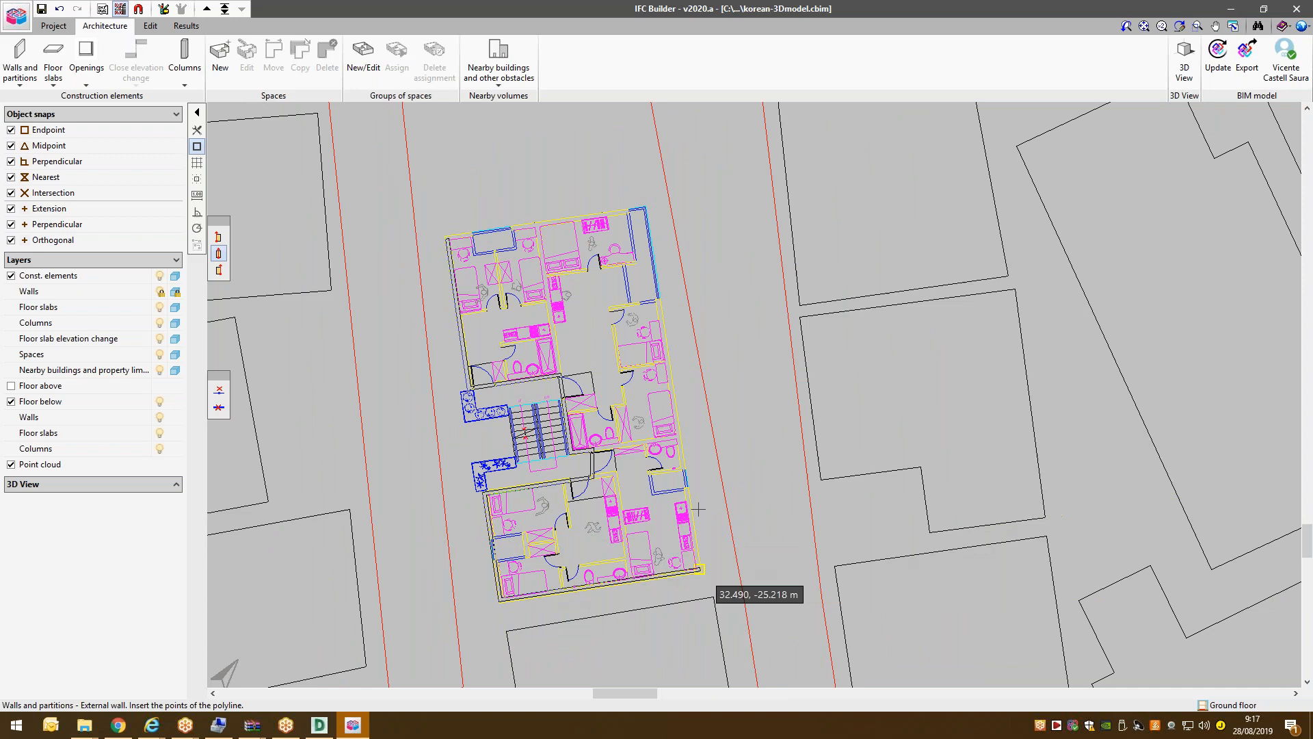
pyautogui.click(660, 301)
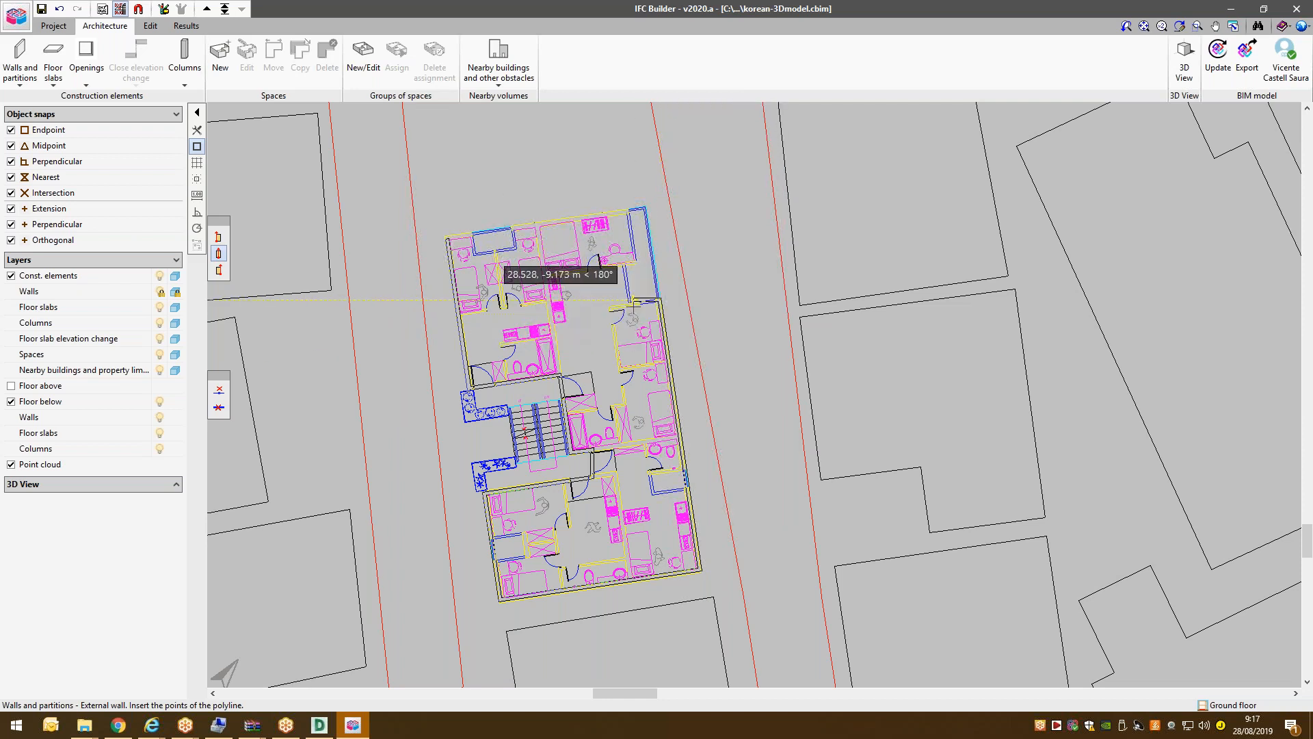
# Close the wall outline at the top-right and top-left corners, then check it with F4.
pyautogui.scroll(1, 634, 294)
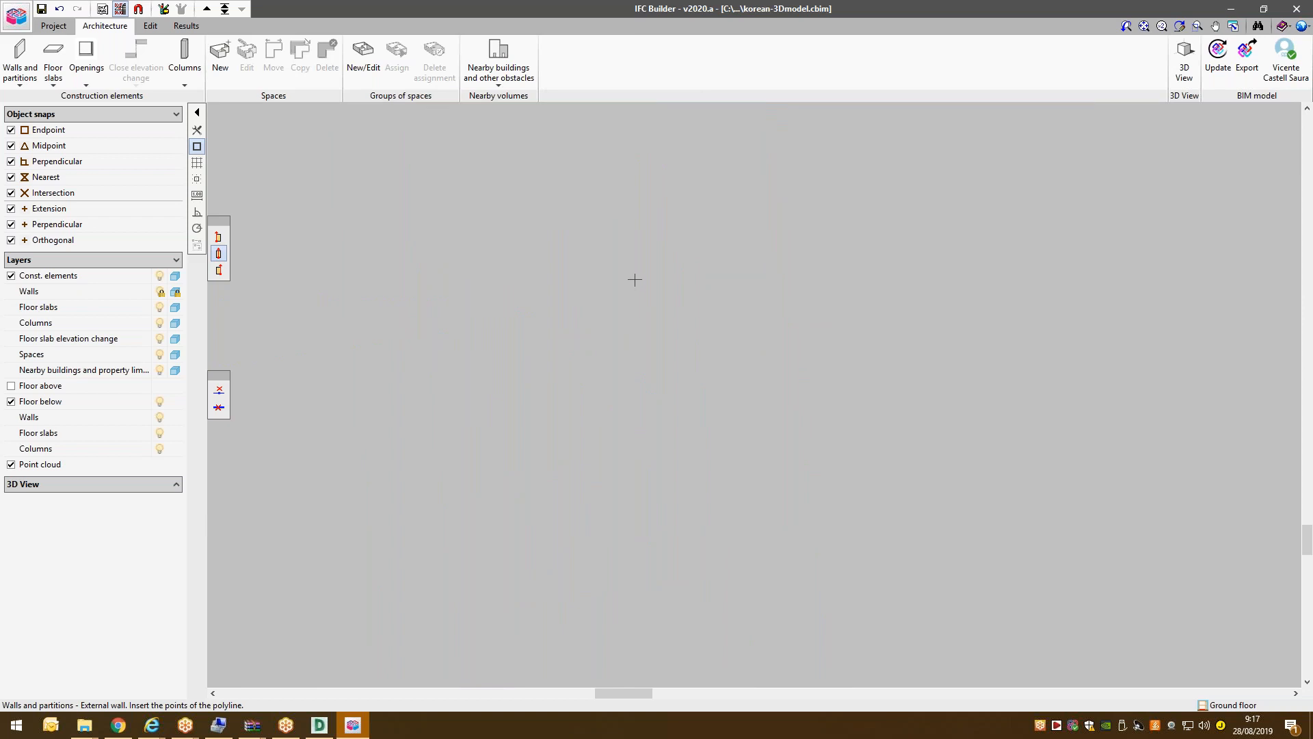
pyautogui.scroll(1, 634, 280)
pyautogui.scroll(1, 635, 299)
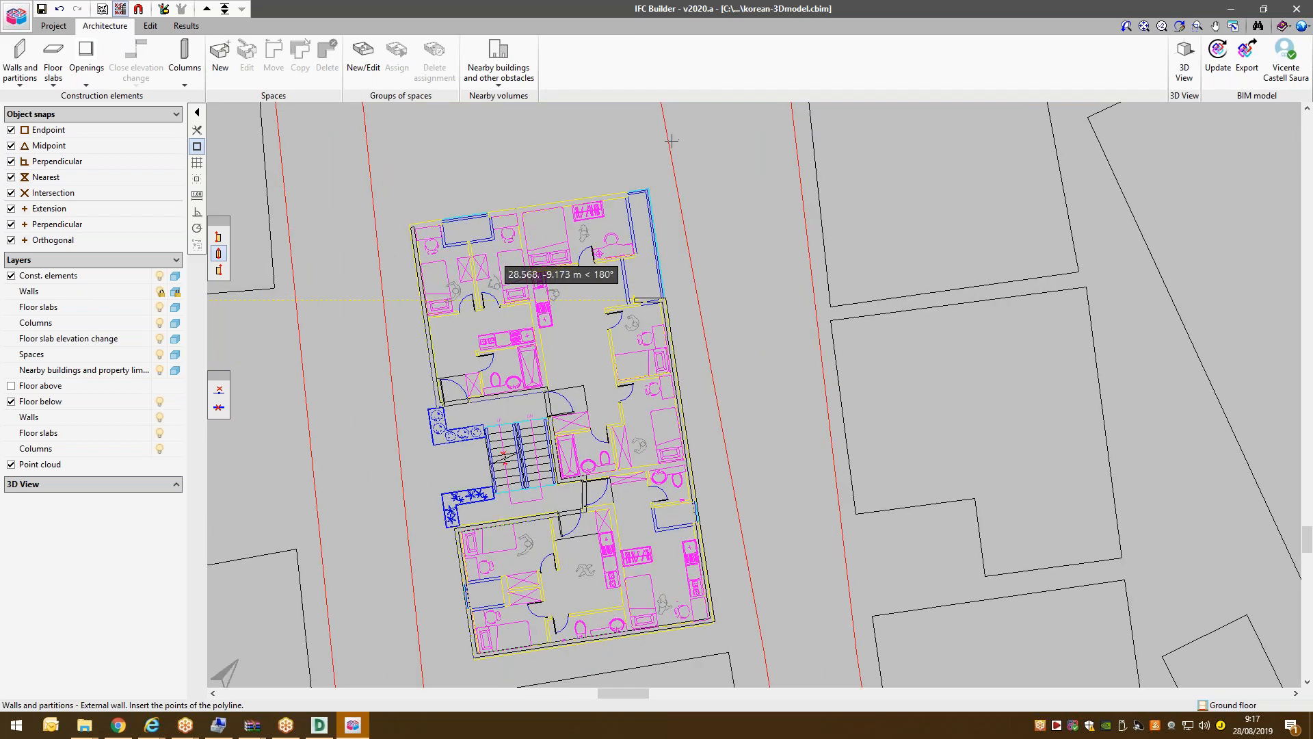
pyautogui.scroll(1, 635, 299)
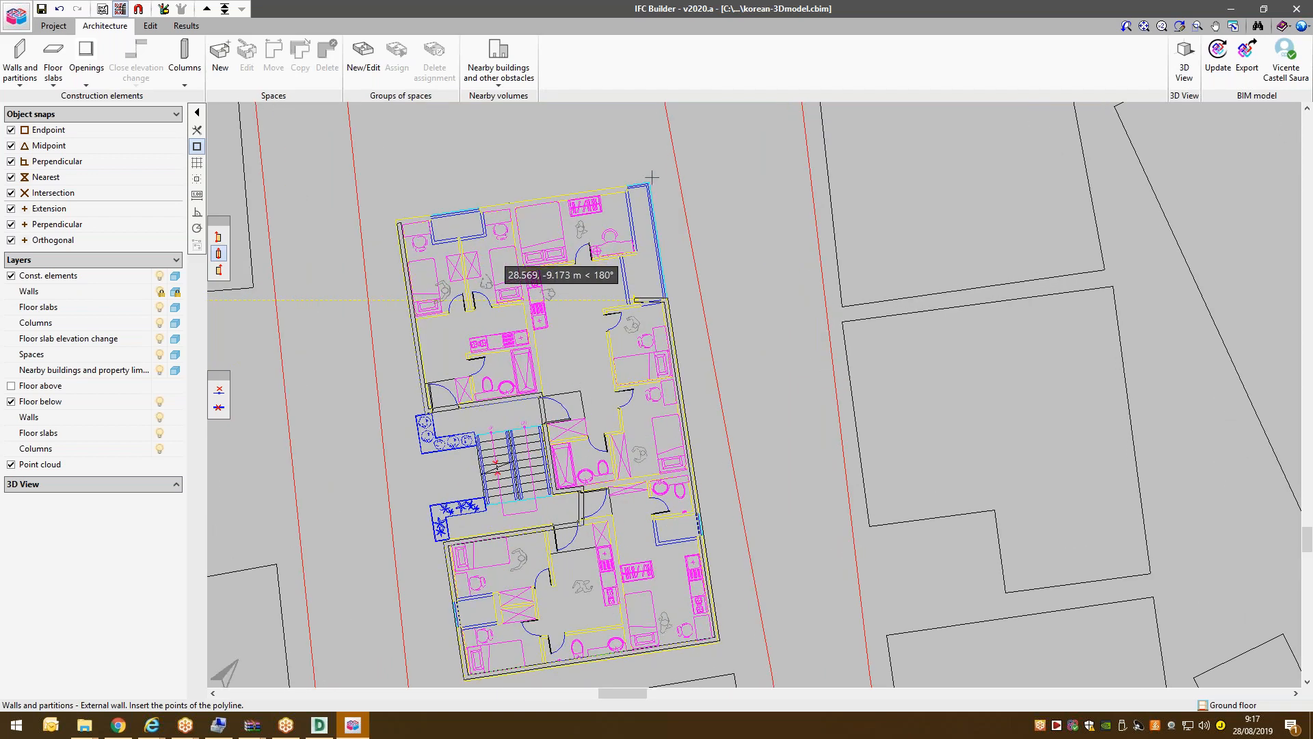
pyautogui.scroll(1, 652, 178)
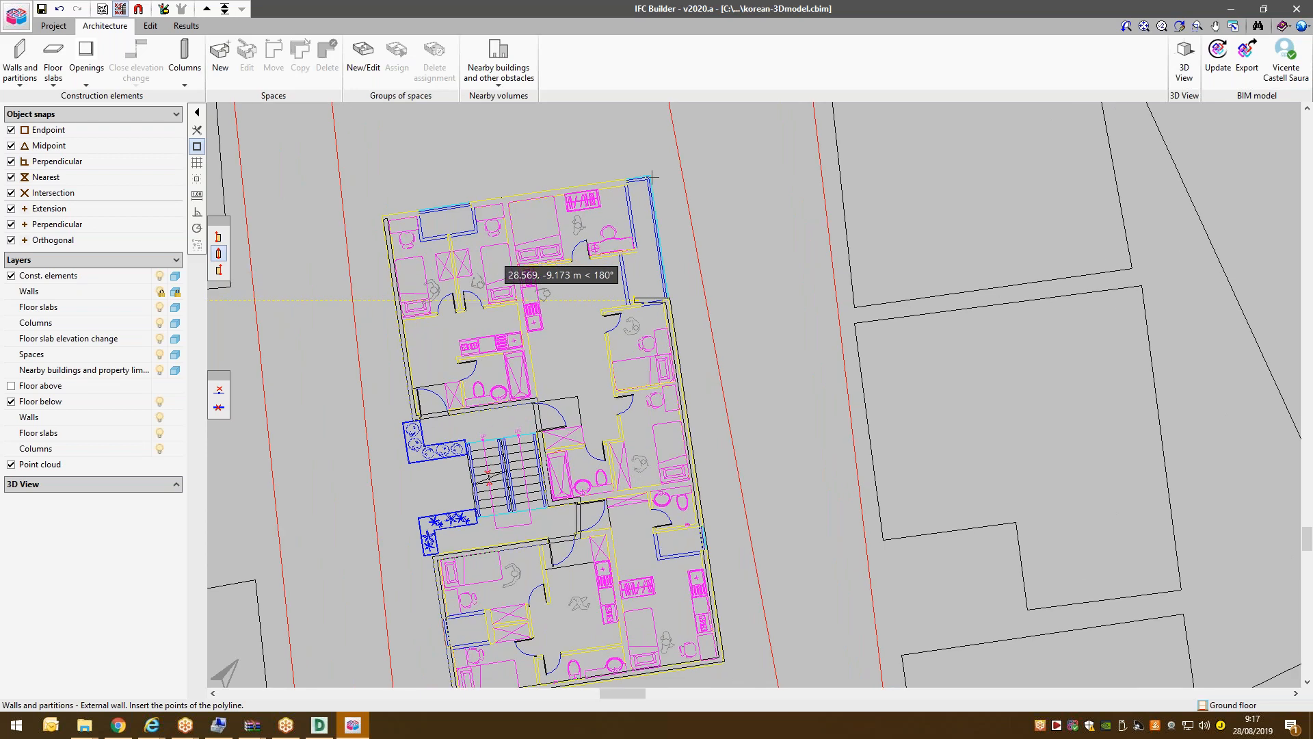
pyautogui.click(652, 171)
pyautogui.click(370, 214)
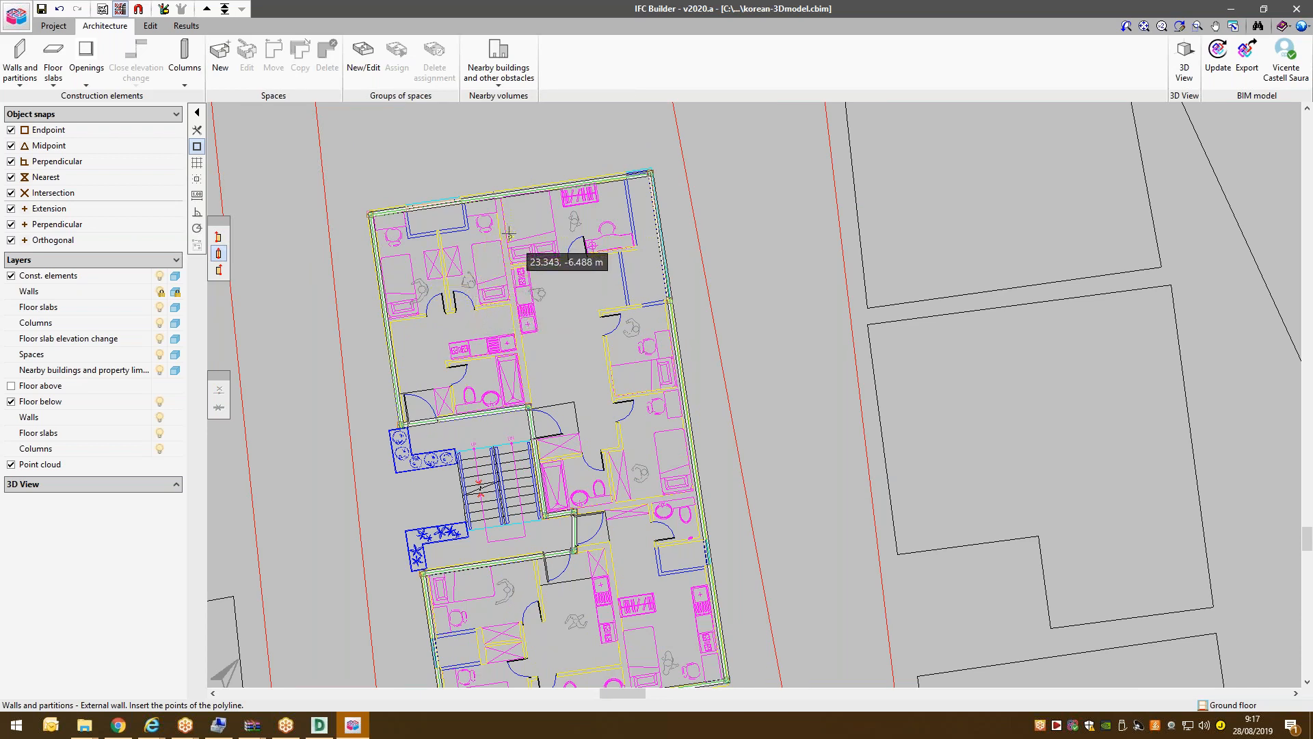
pyautogui.press('F4')
pyautogui.press('F4')
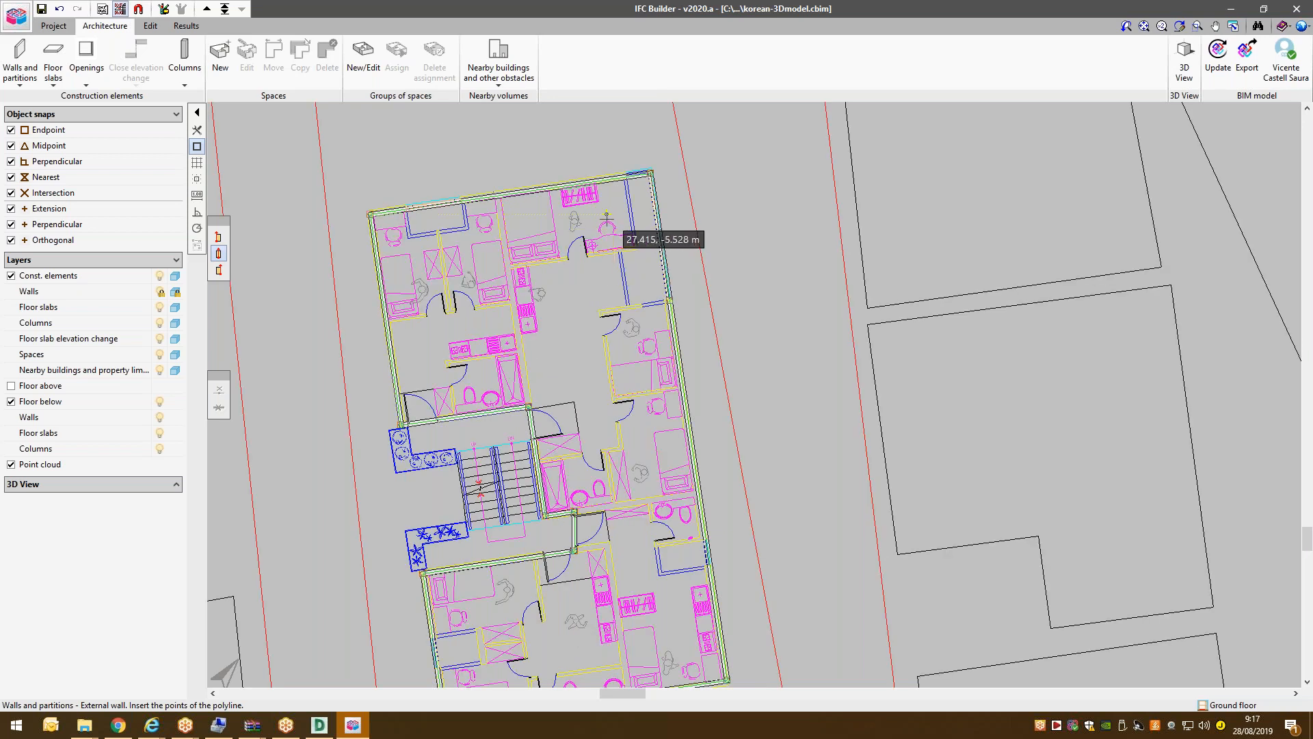
pyautogui.press('F4')
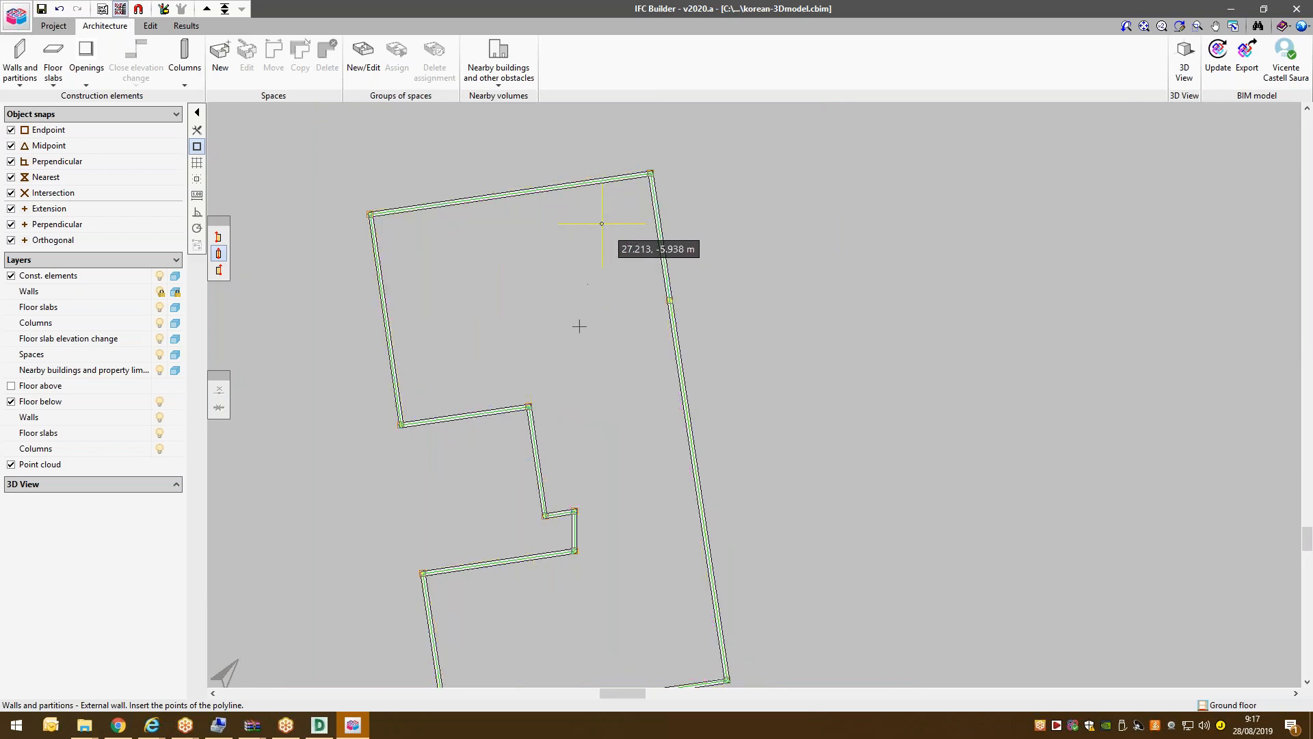
pyautogui.press('F4')
pyautogui.press('F4')
pyautogui.press('F4')
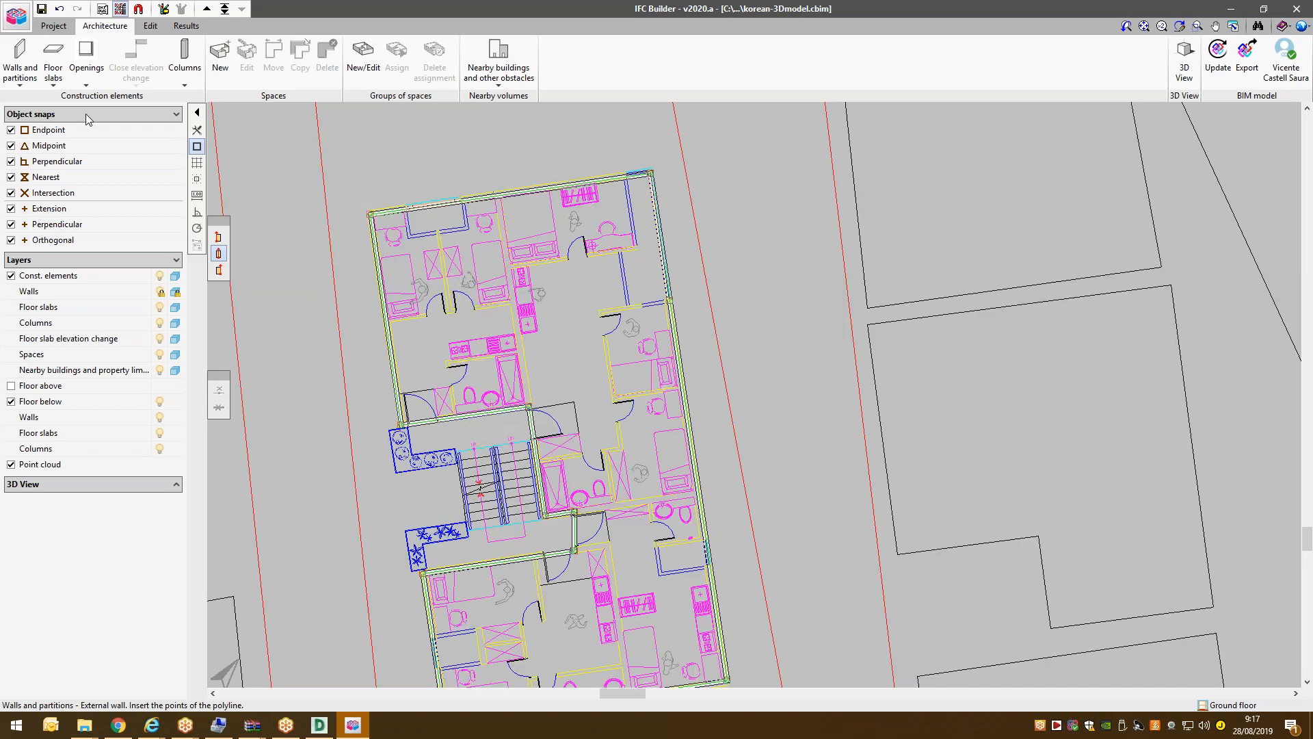
# Create a new partition type P1 with 0.07 m thickness.
pyautogui.click(20, 60)
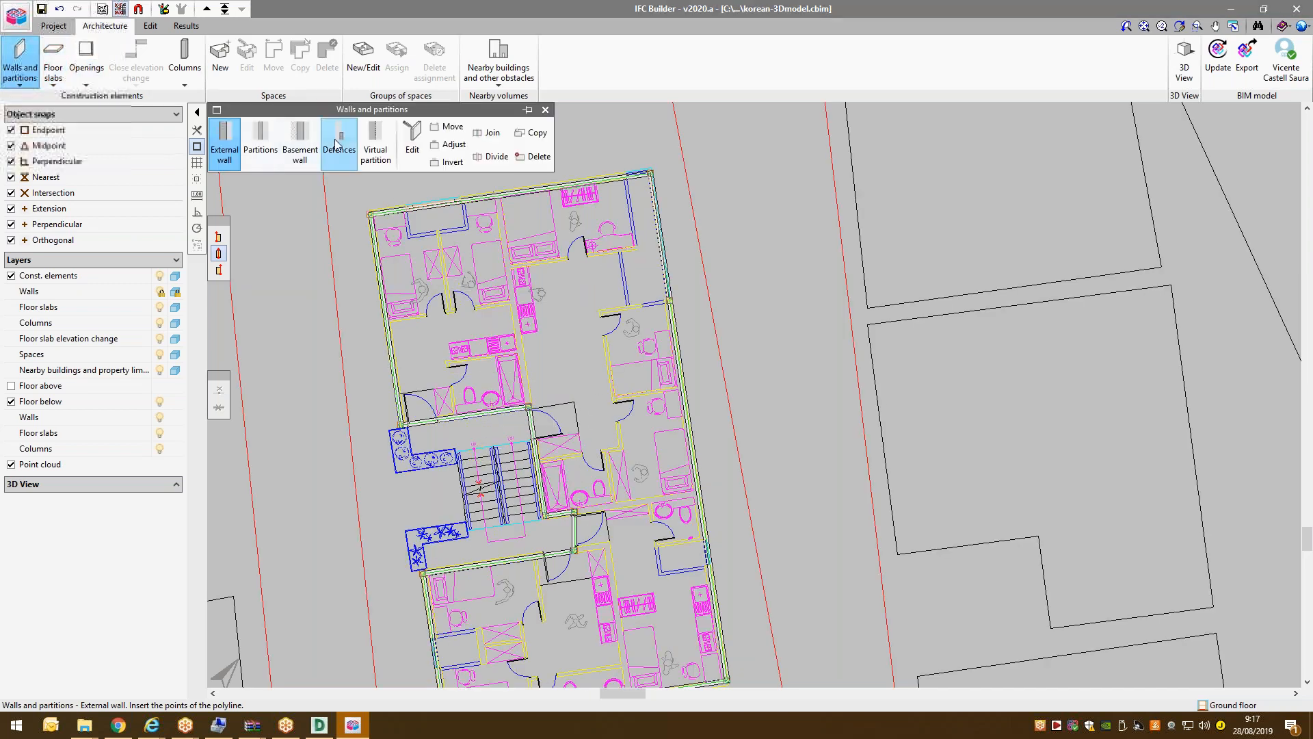
pyautogui.click(260, 141)
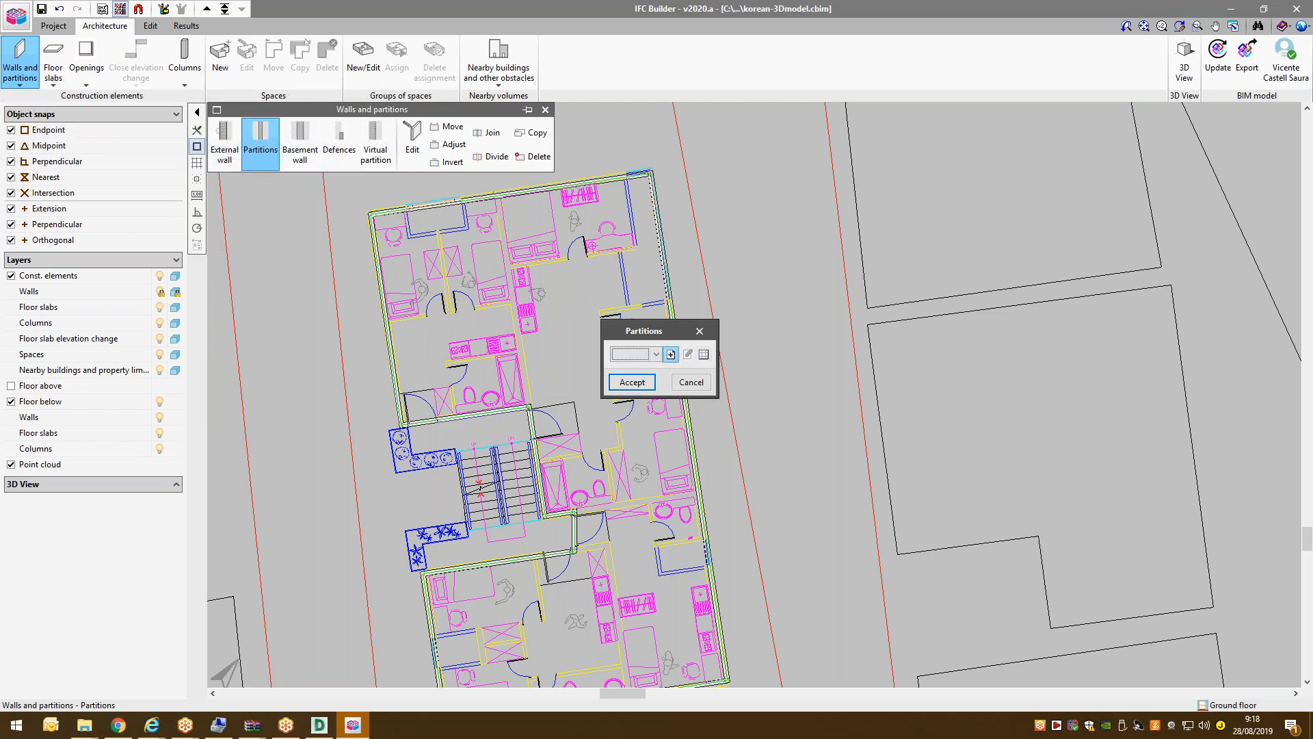
pyautogui.click(672, 355)
pyautogui.write('P1')
pyautogui.press('Tab')
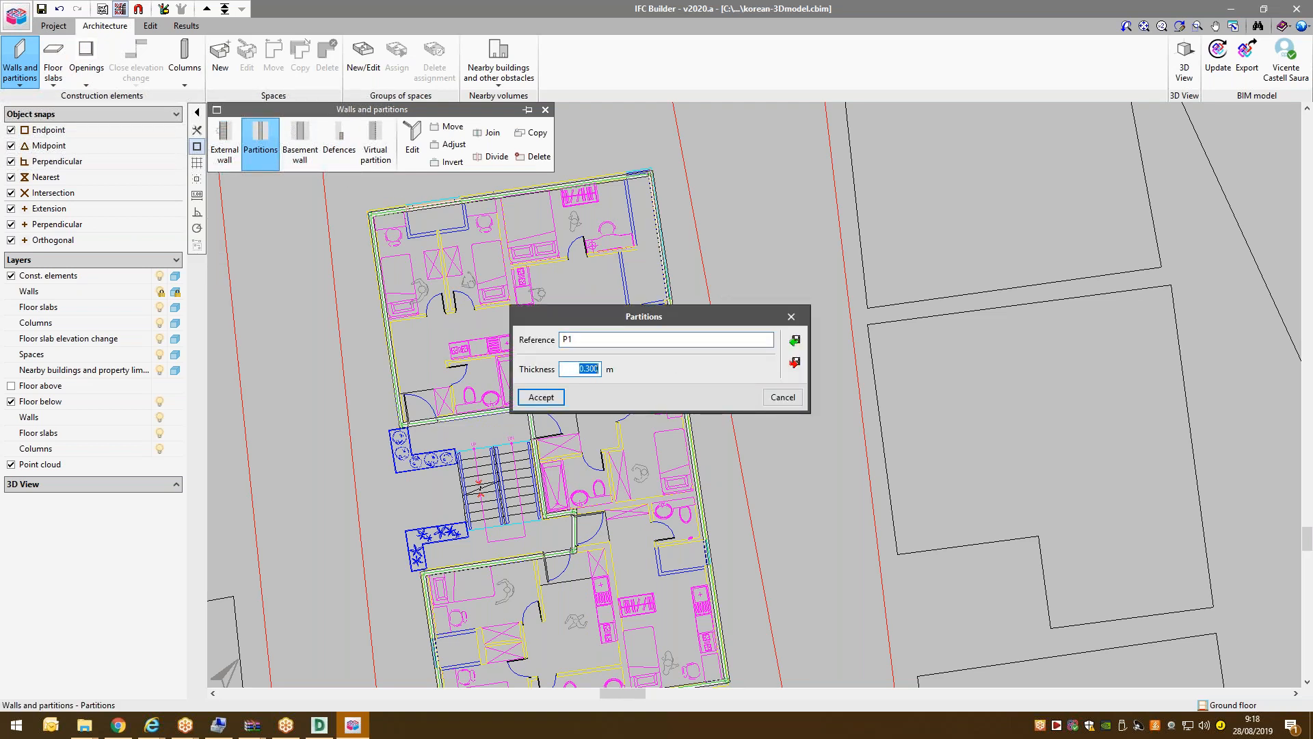
pyautogui.write('0.')
pyautogui.press('Return')
# Draw two P1 partitions: one from the left external wall, one up to the top wall.
pyautogui.click(632, 381)
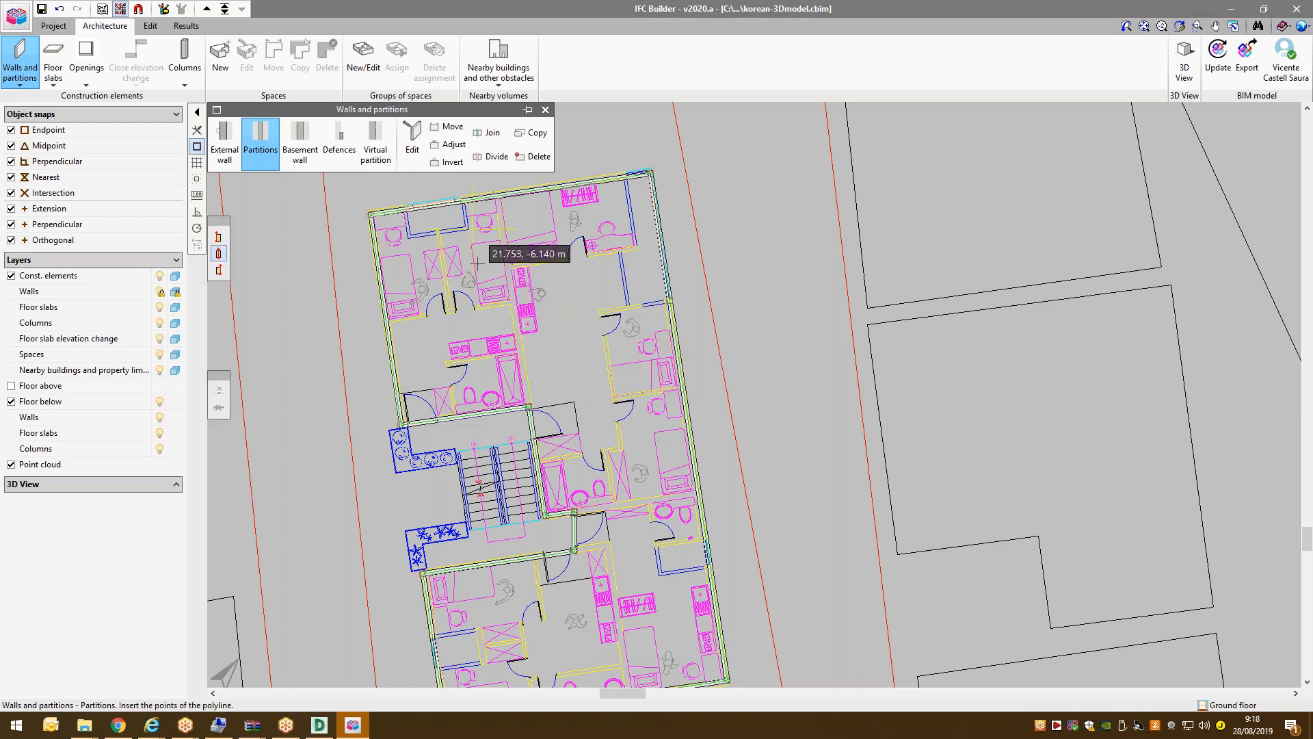
pyautogui.click(398, 322)
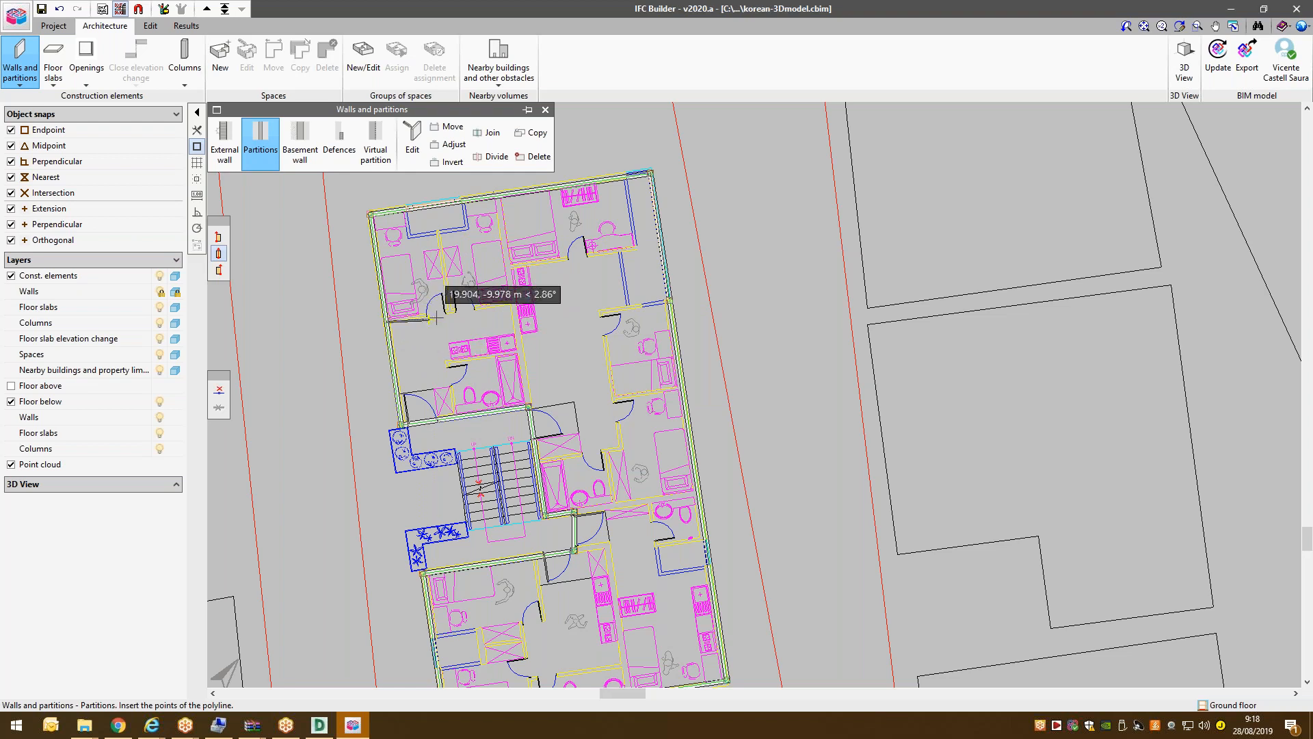
pyautogui.click(513, 303)
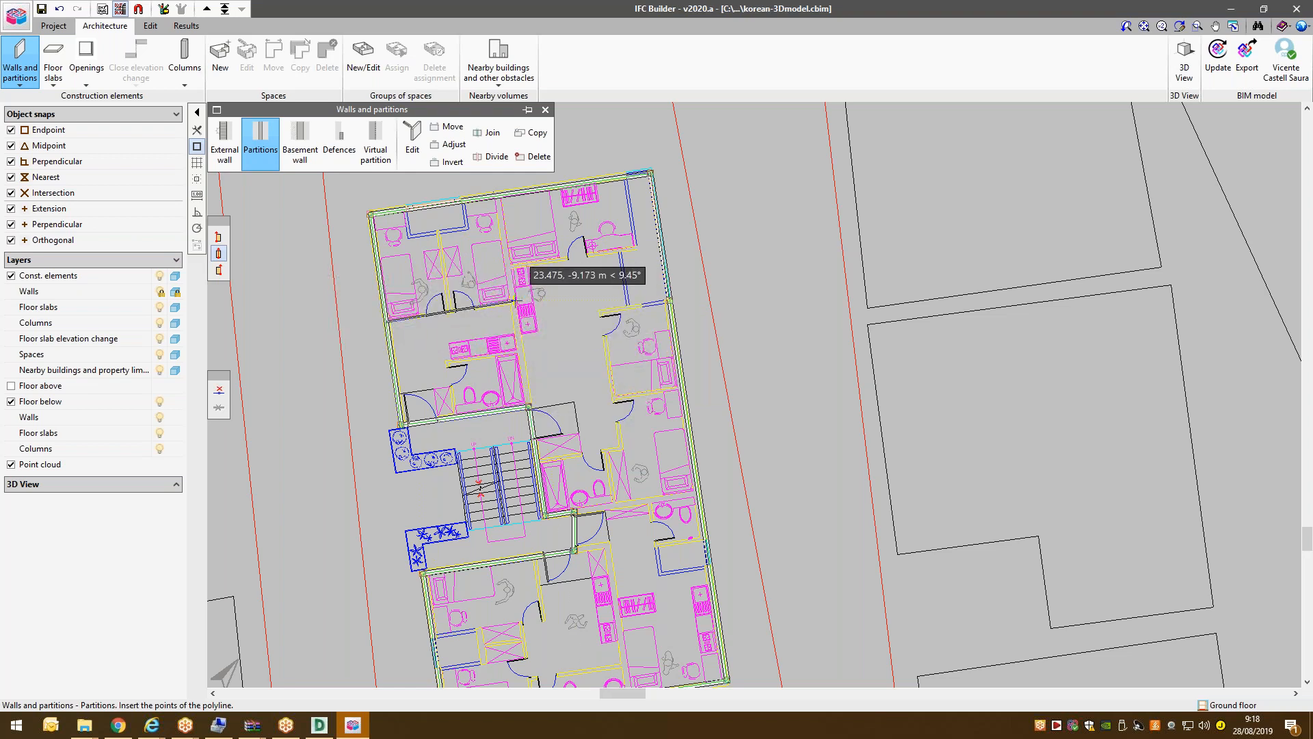
pyautogui.click(528, 407)
pyautogui.rightClick(528, 407)
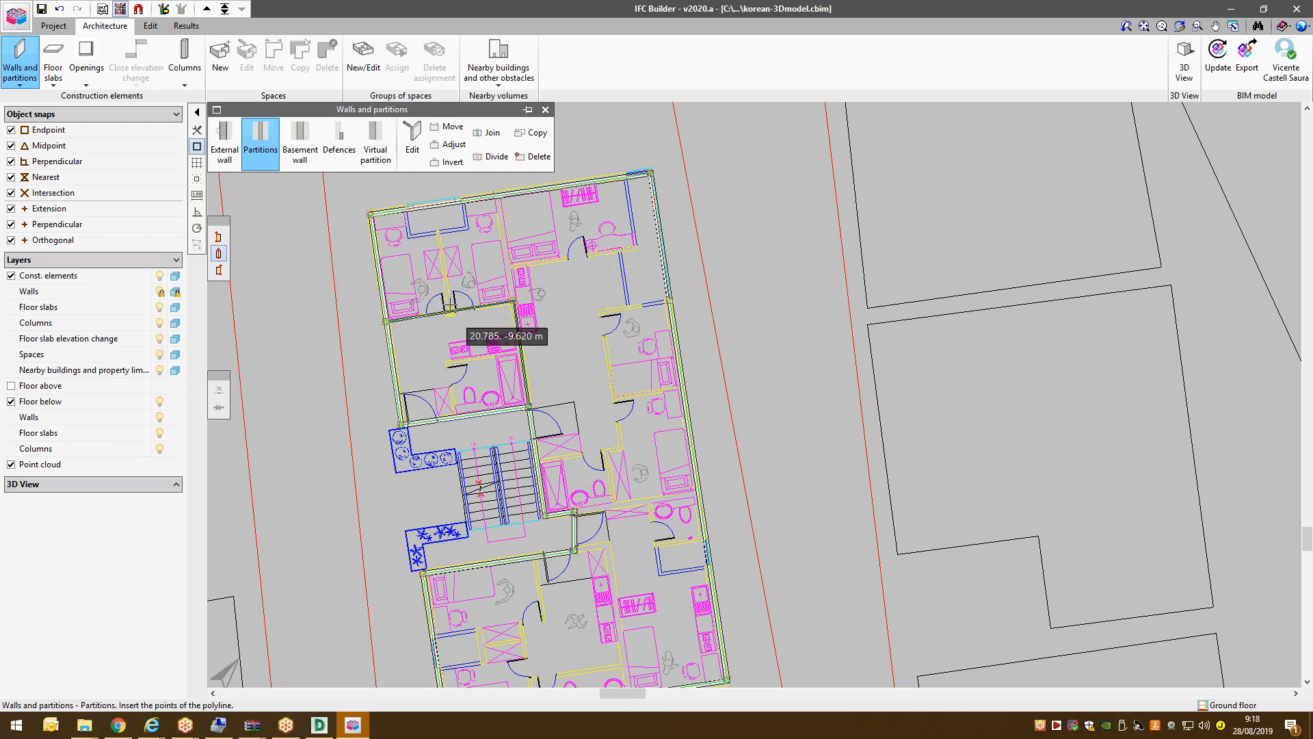
pyautogui.click(450, 282)
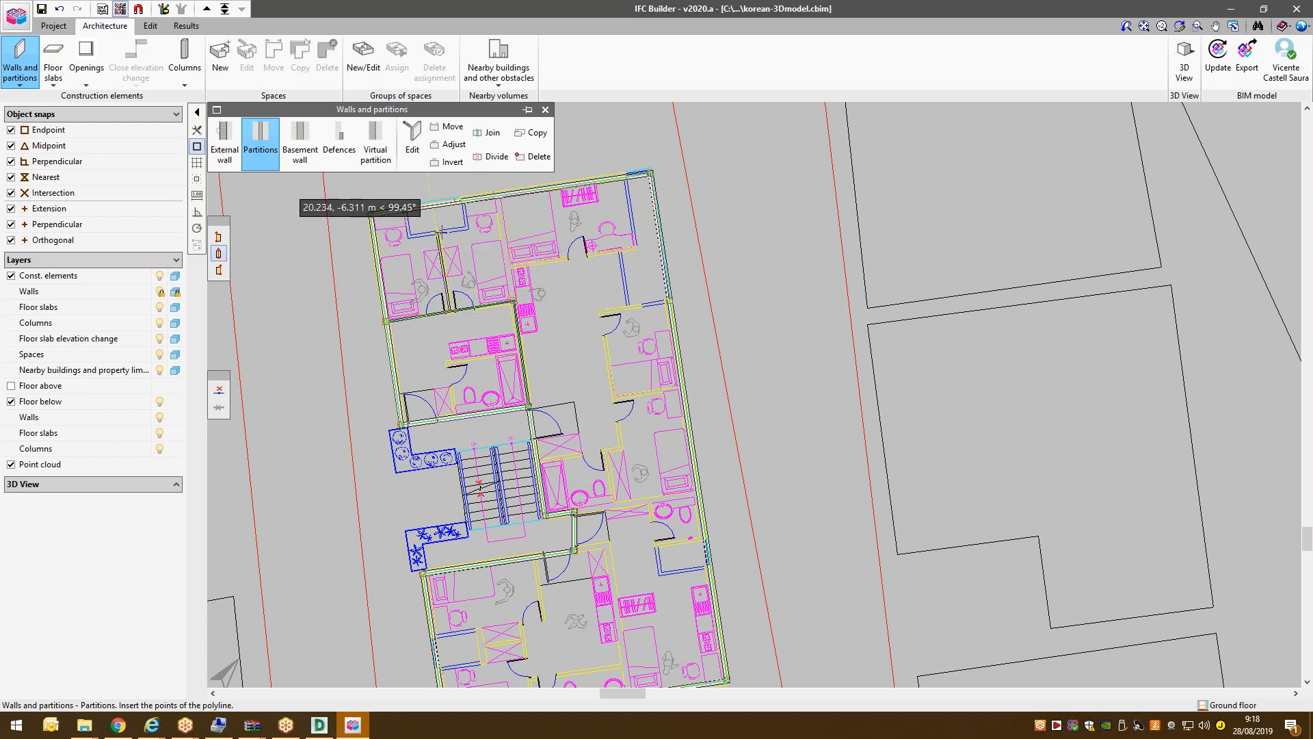
pyautogui.click(436, 202)
pyautogui.rightClick(437, 201)
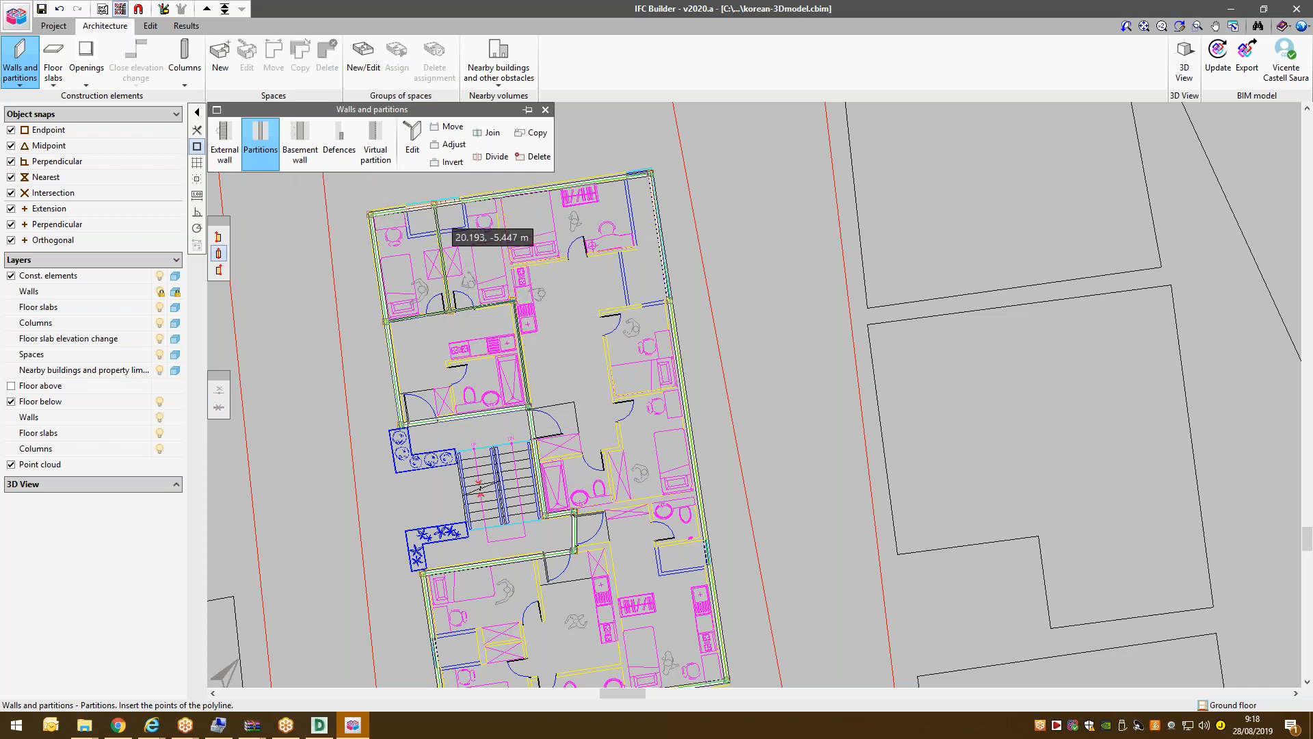
# Add partitions from the interior corner to the right external wall and up to the top wall.
pyautogui.click(514, 300)
pyautogui.click(509, 265)
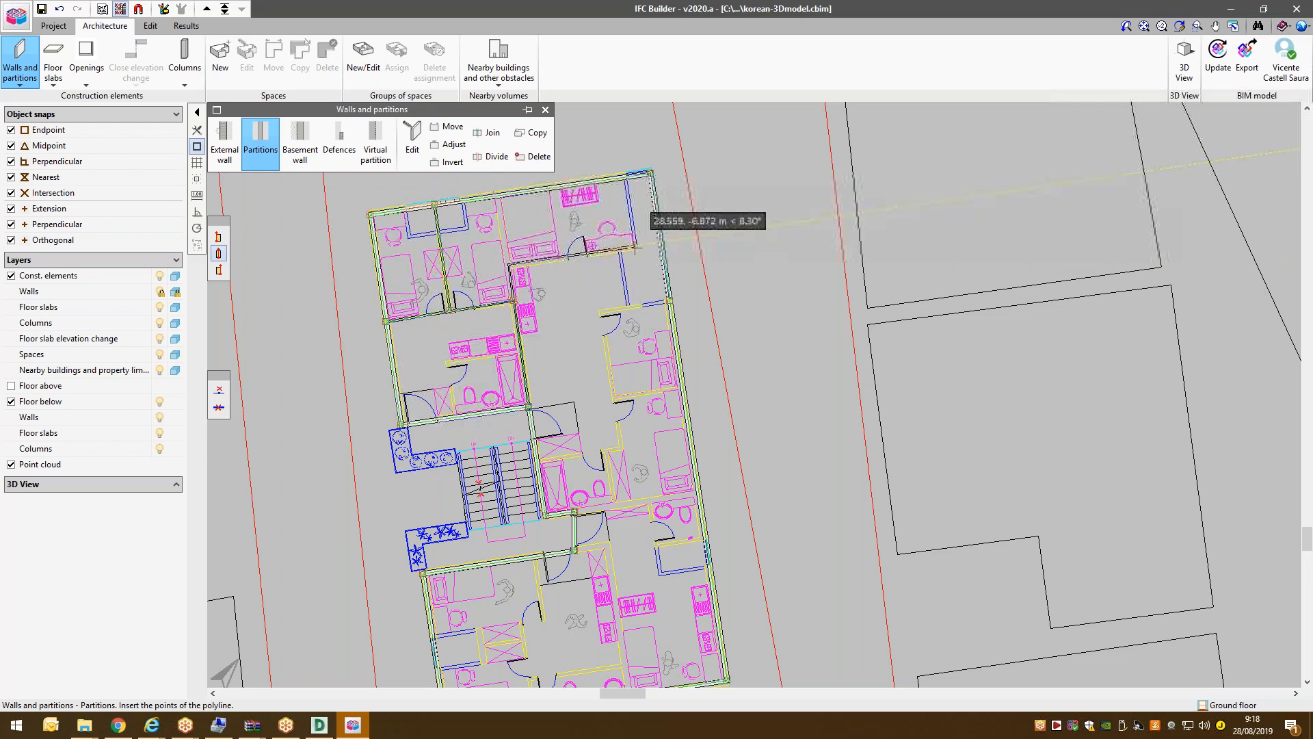
pyautogui.click(634, 246)
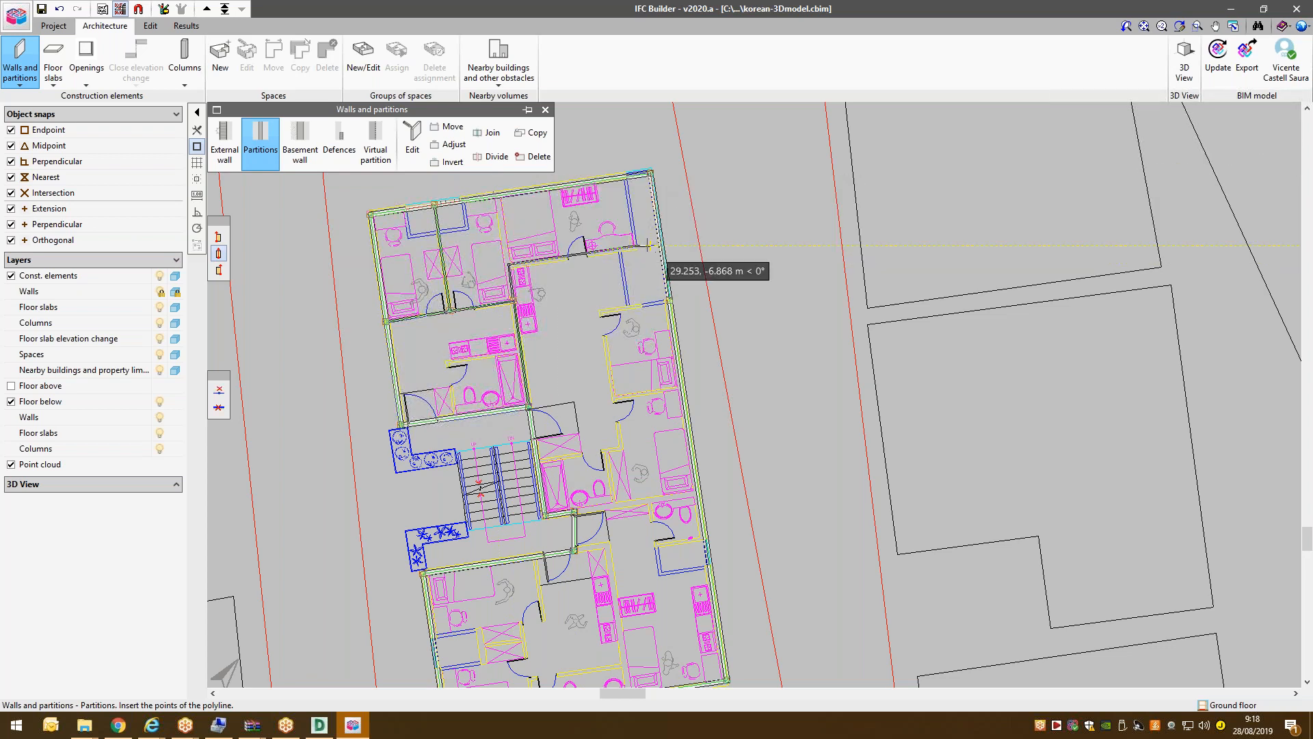
pyautogui.click(660, 244)
pyautogui.rightClick(660, 243)
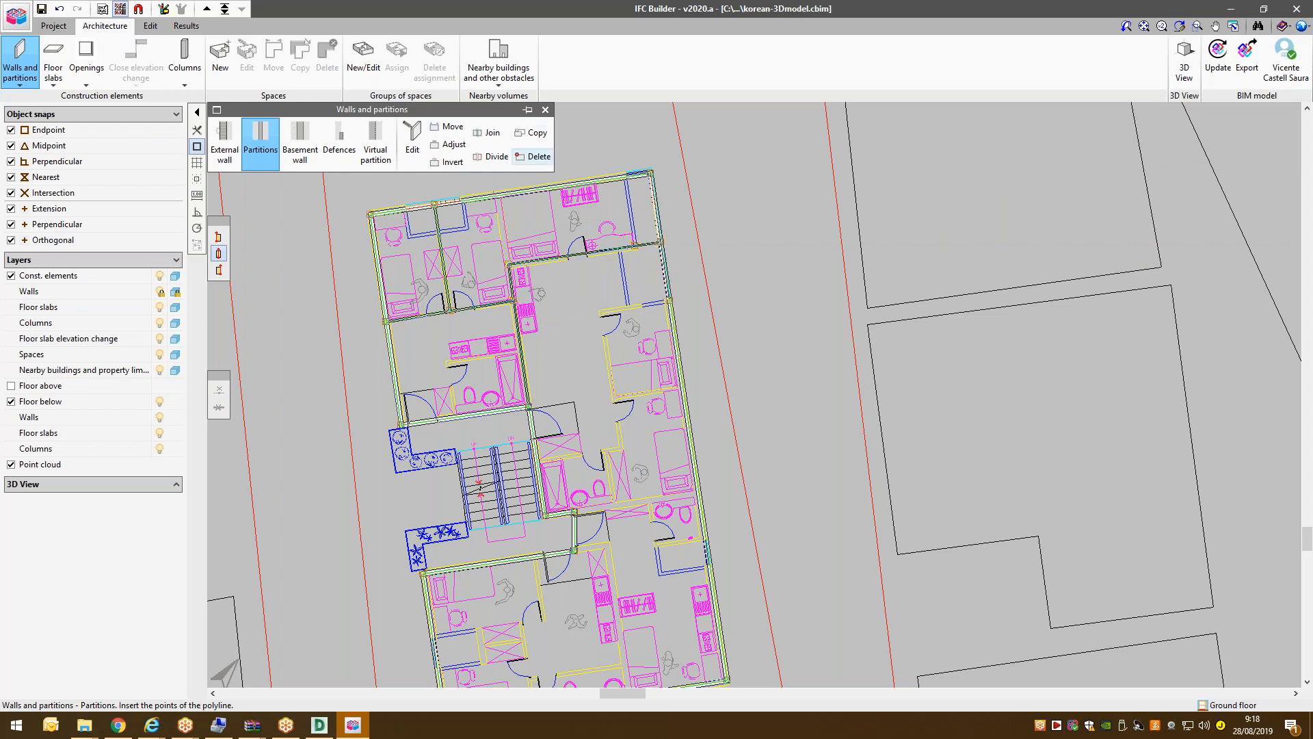
pyautogui.click(509, 265)
pyautogui.click(497, 195)
pyautogui.rightClick(498, 195)
# Close off the bathroom below the kitchen with a partition.
pyautogui.scroll(3, 472, 226)
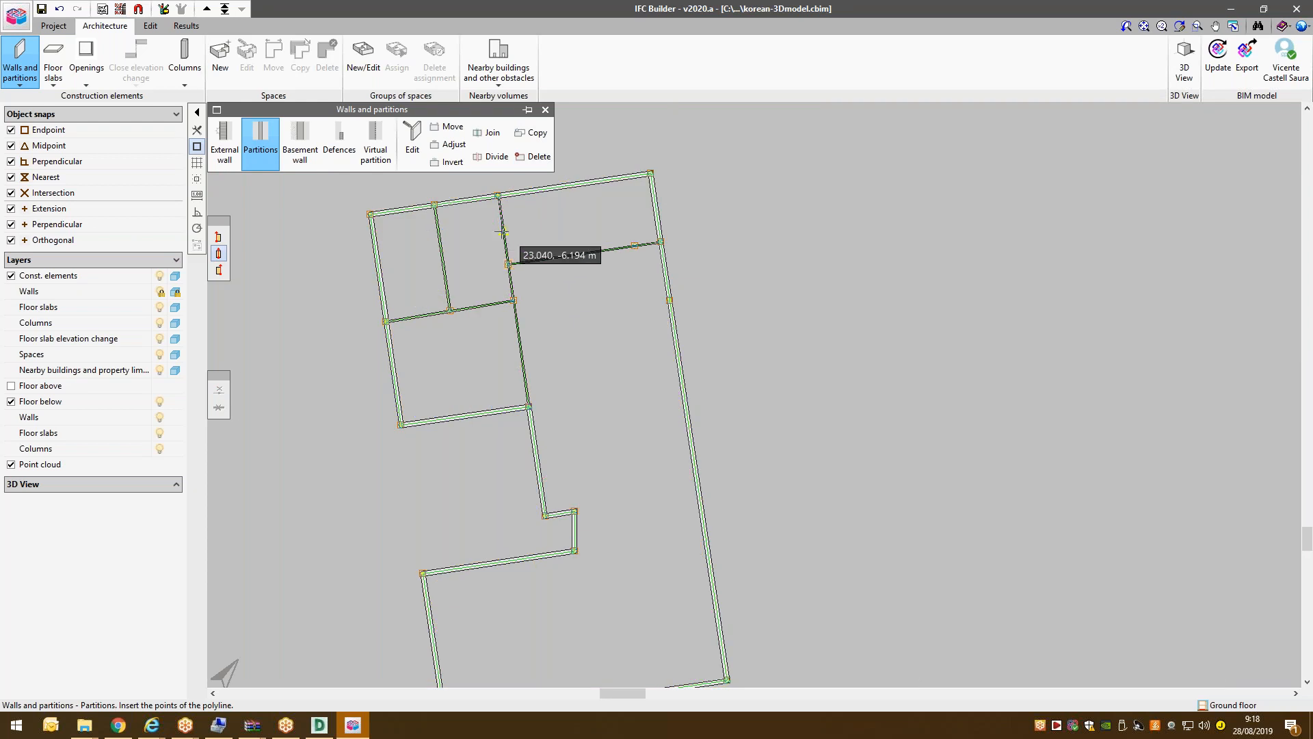
pyautogui.scroll(-1, 478, 508)
pyautogui.scroll(1, 492, 348)
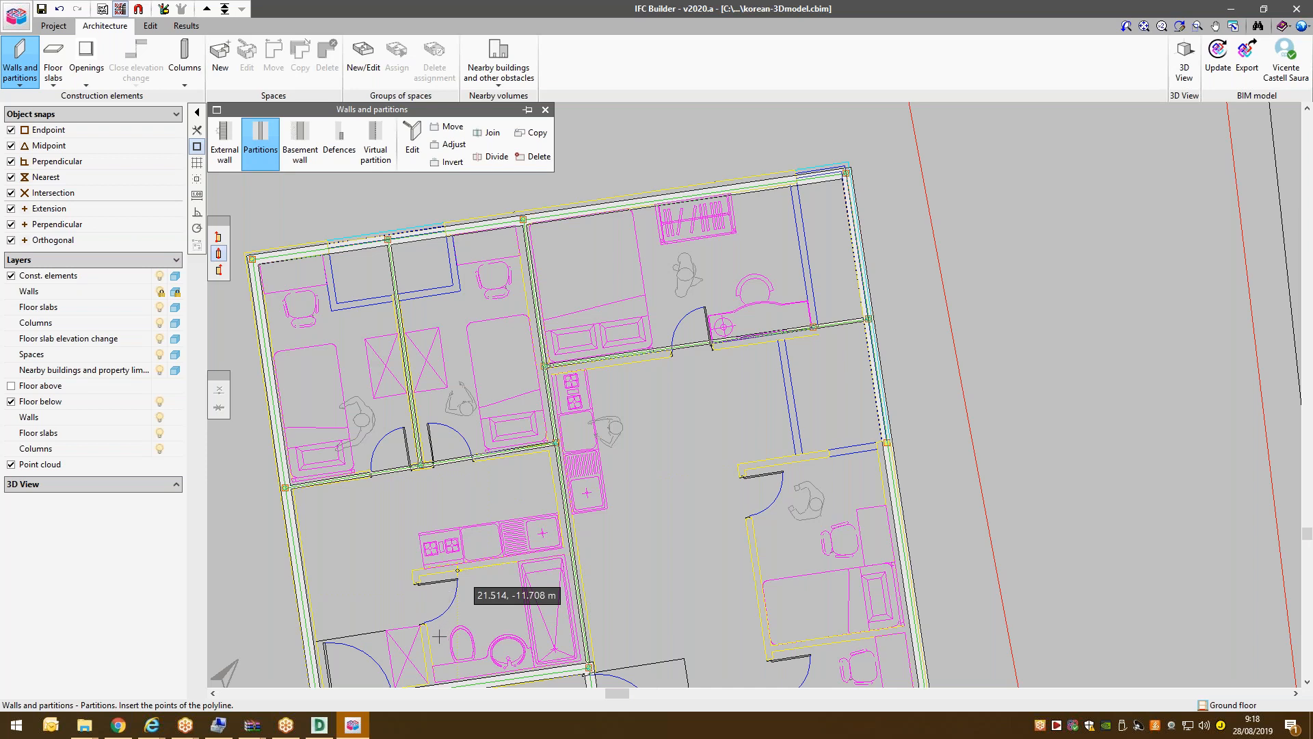
pyautogui.scroll(-1, 457, 570)
pyautogui.scroll(-1, 458, 570)
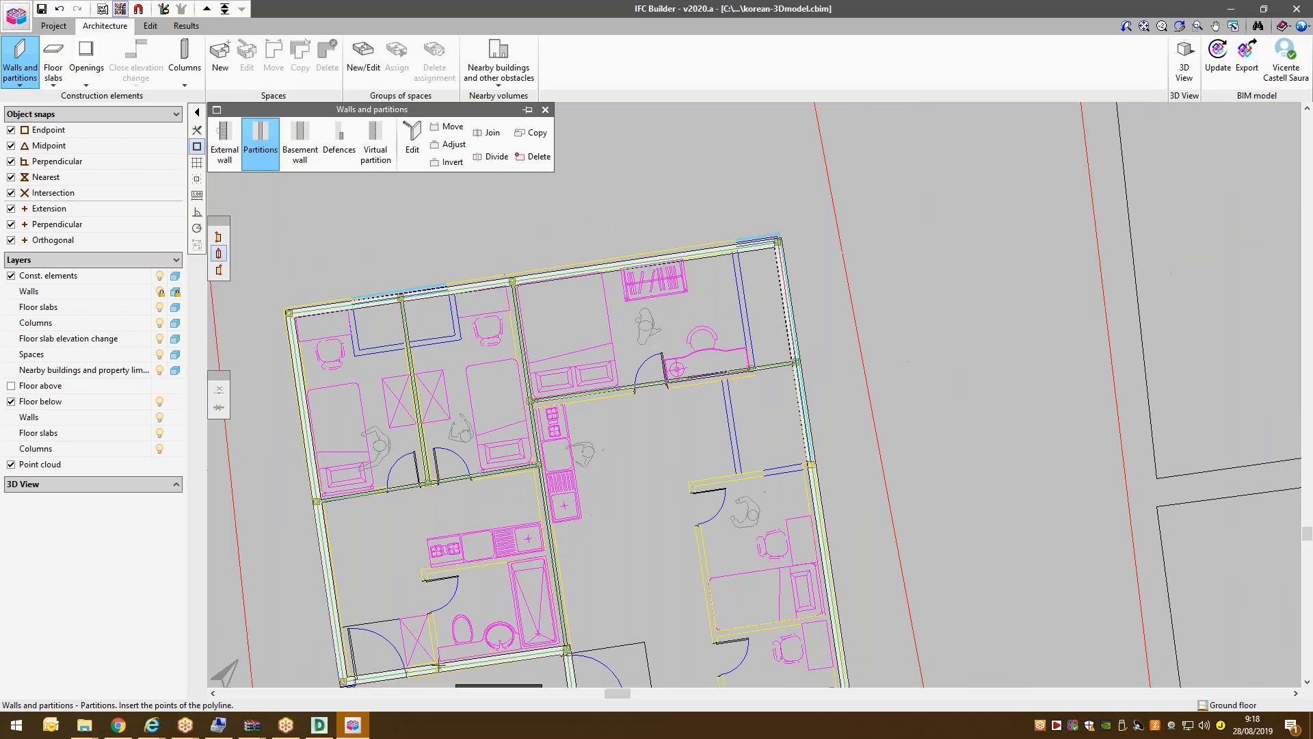
pyautogui.click(558, 551)
pyautogui.rightClick(557, 549)
# Check the walls by toggling the background plan with F4, then exit the walls tools.
pyautogui.press('F4')
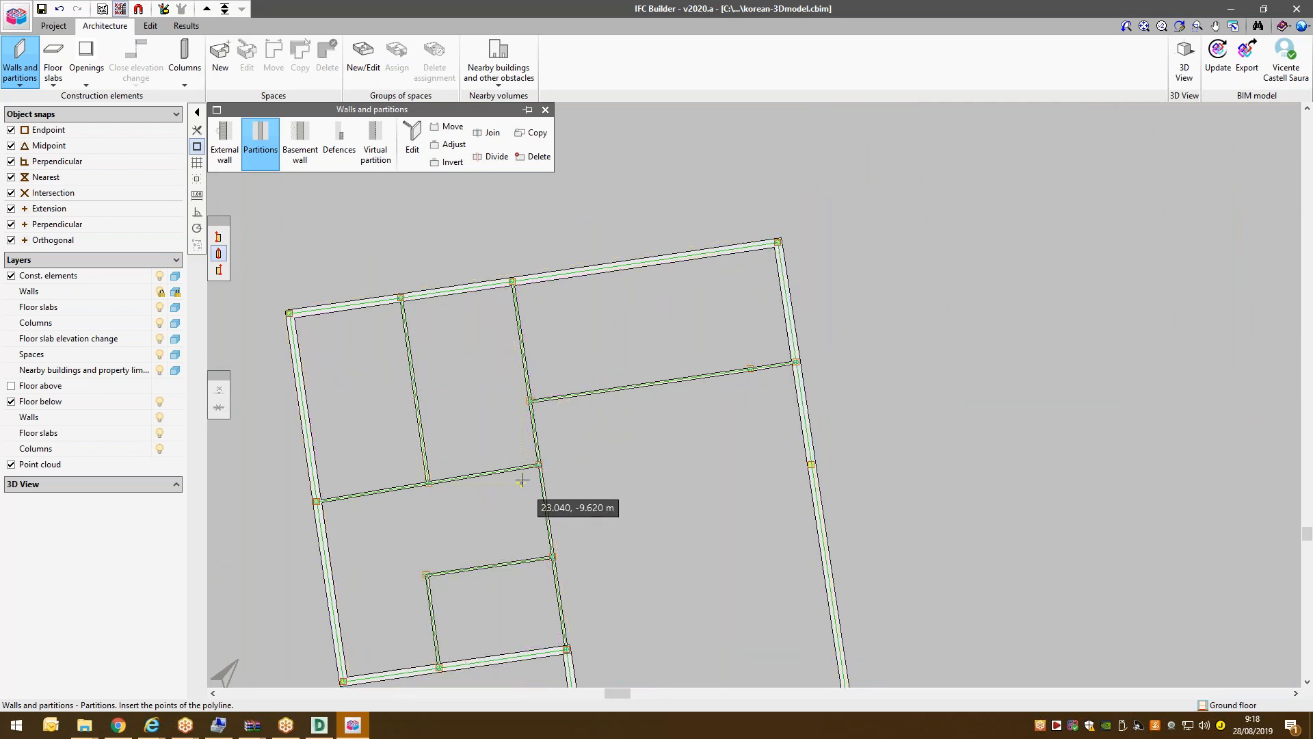
pyautogui.press('F4')
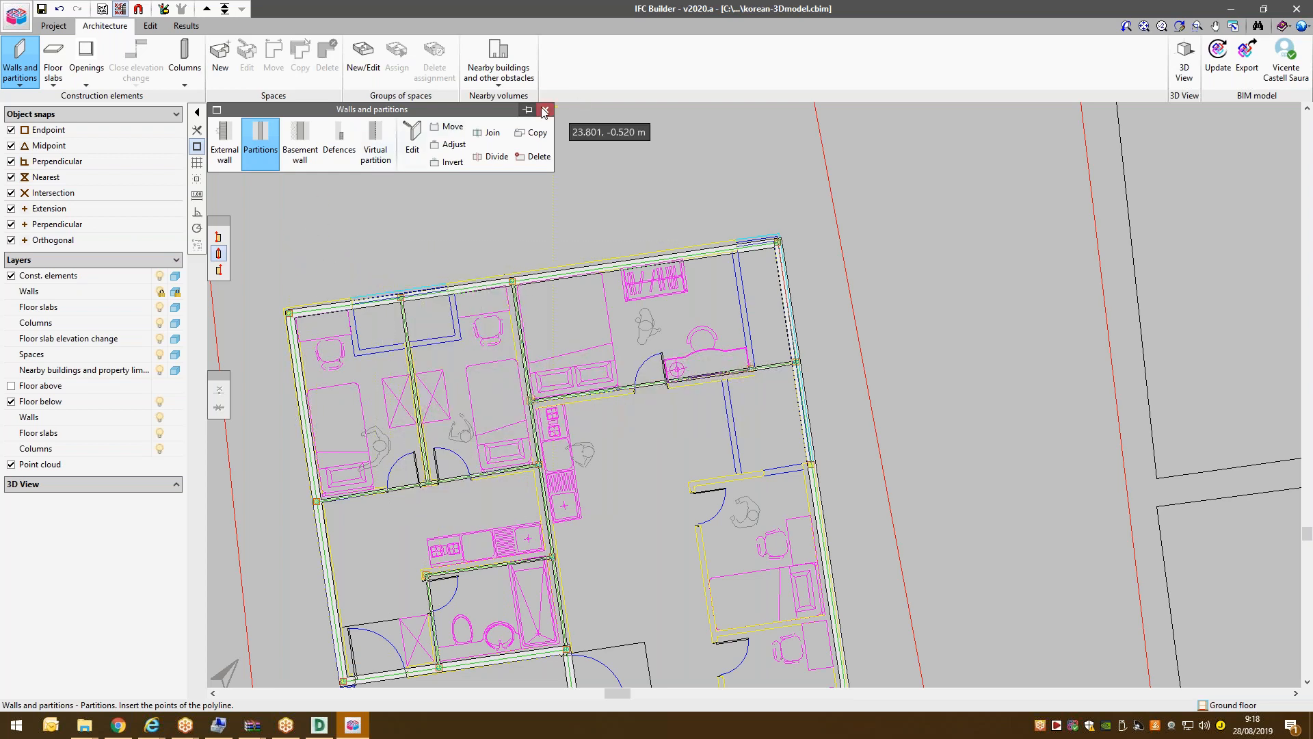
pyautogui.press('Escape')
# Create 0.800 m wide door type D1 and place it on the upper-left bedroom partition.
pyautogui.click(84, 70)
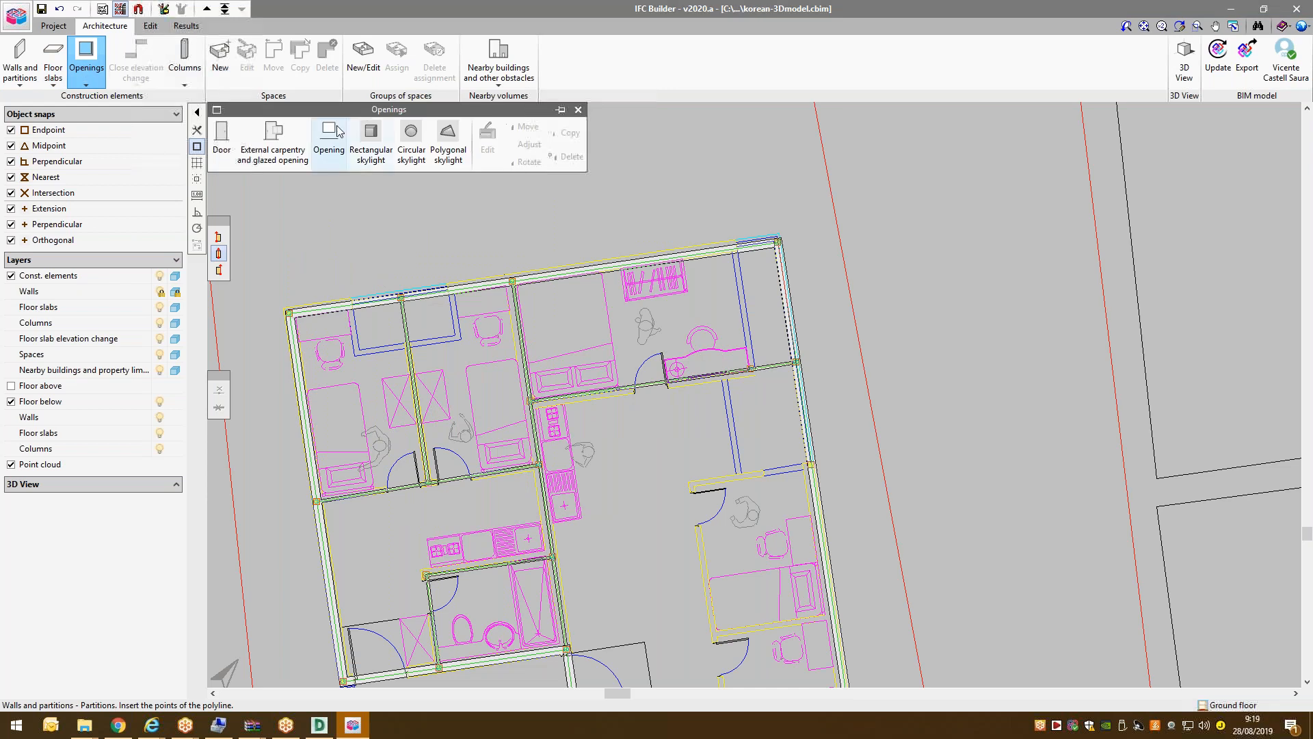
pyautogui.click(228, 143)
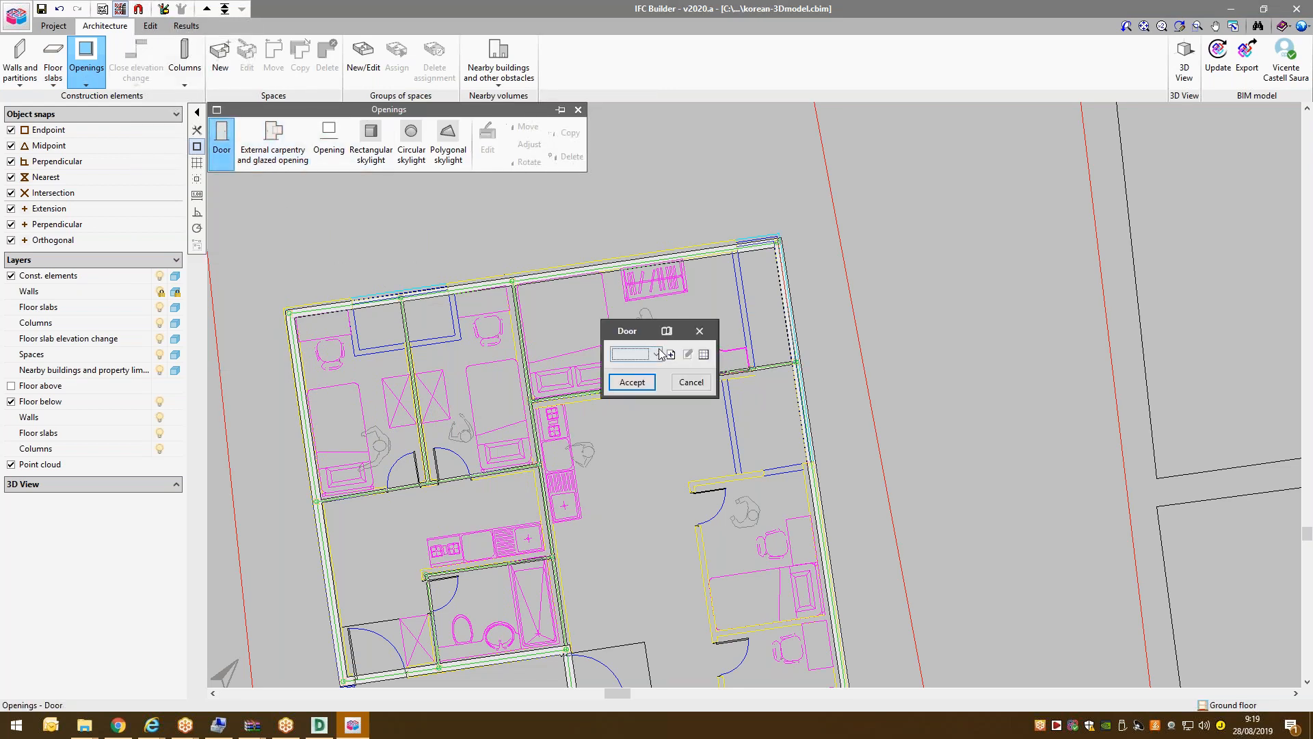
pyautogui.write('D1')
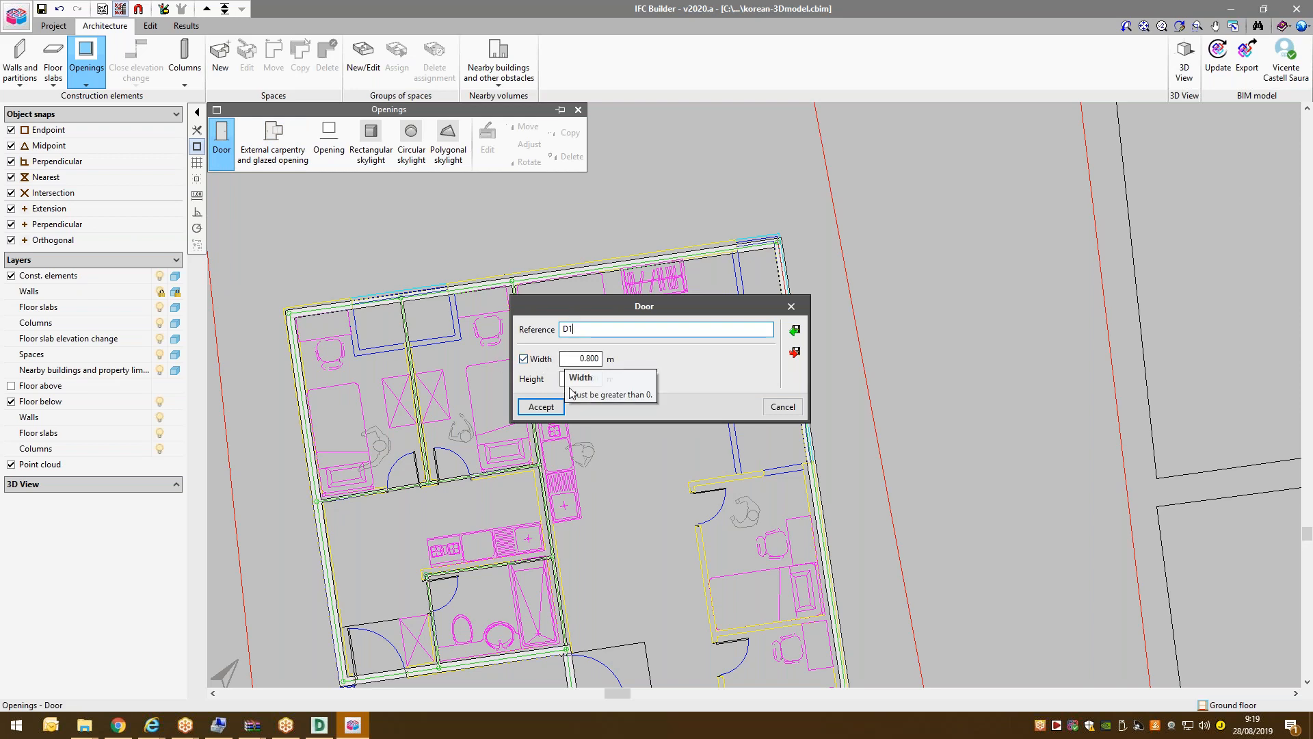
pyautogui.click(541, 407)
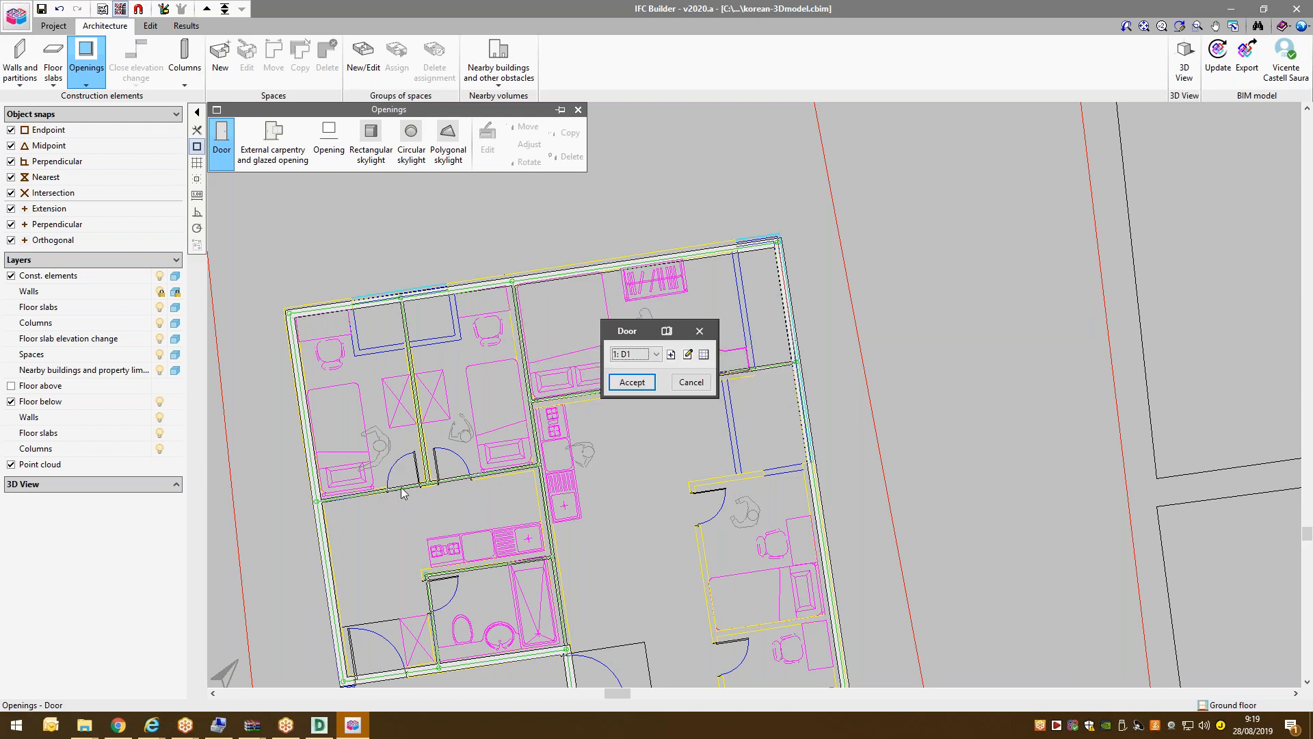
pyautogui.click(632, 382)
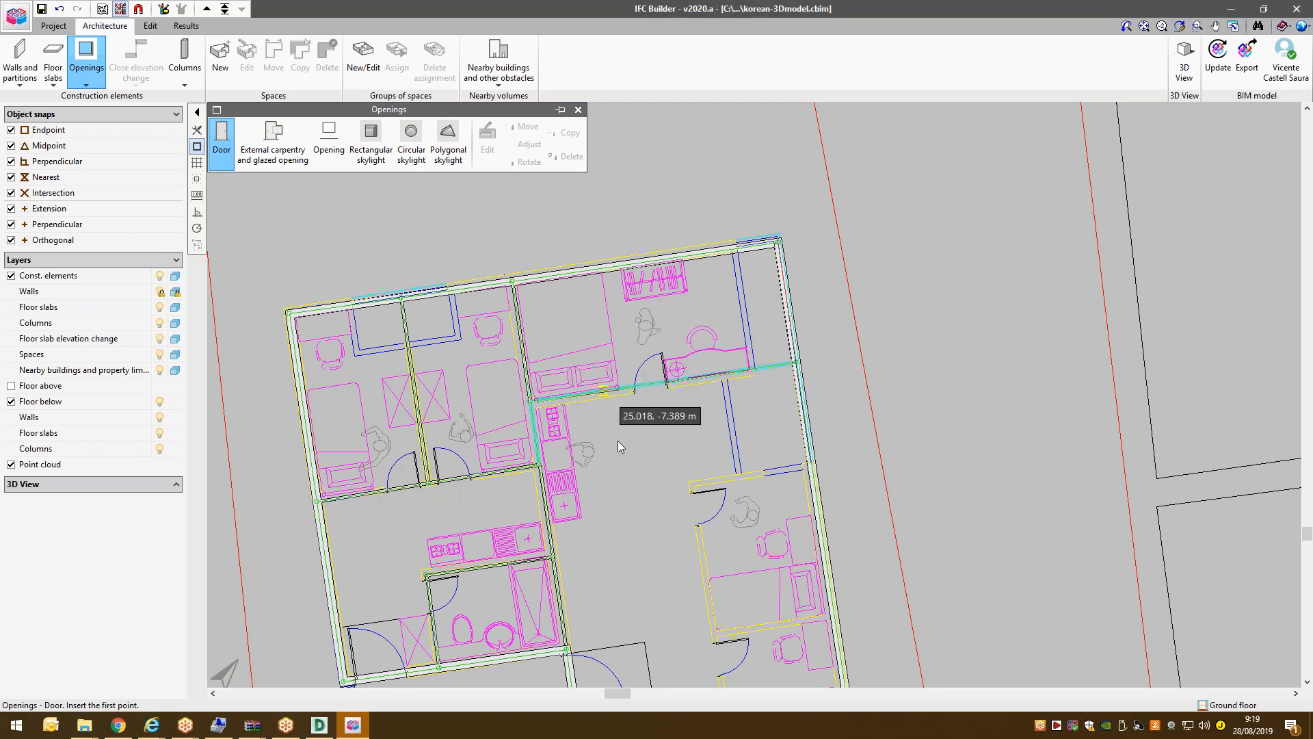
pyautogui.click(419, 484)
pyautogui.click(389, 491)
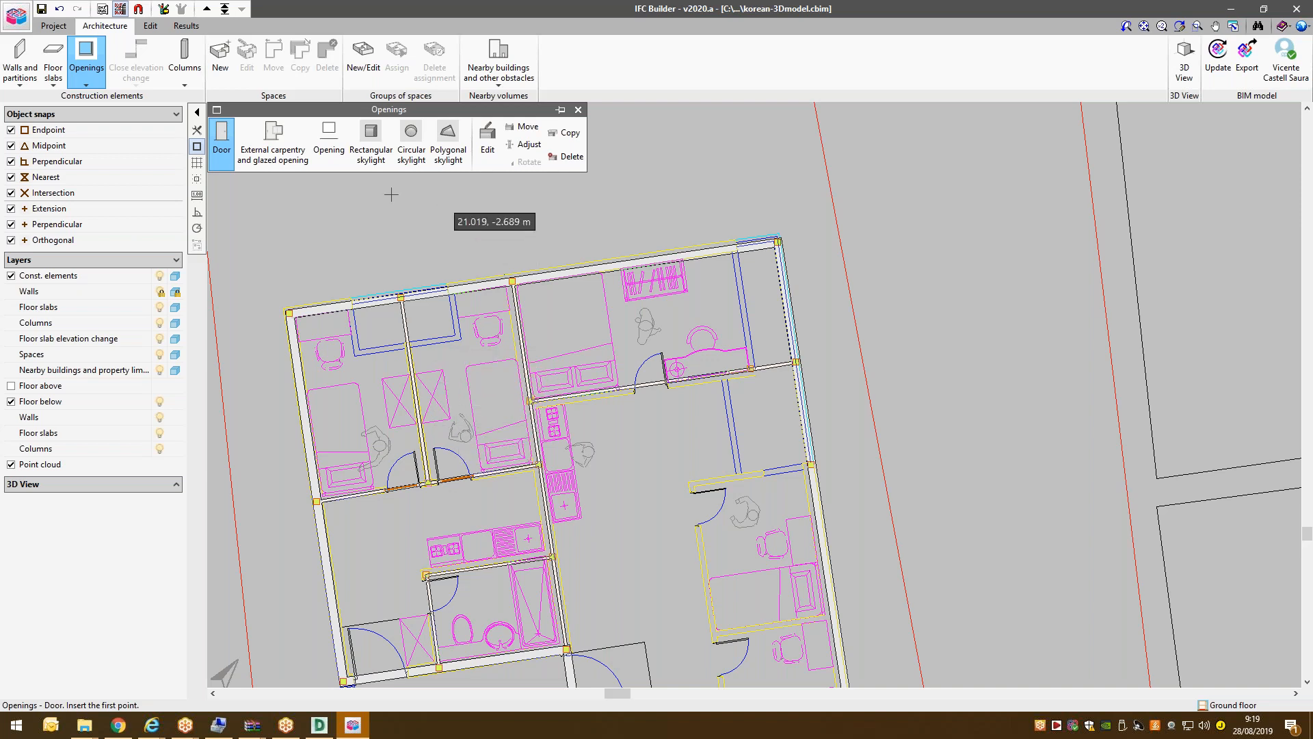
# Create window type Window1 with free width and 1.200 m height.
pyautogui.click(295, 143)
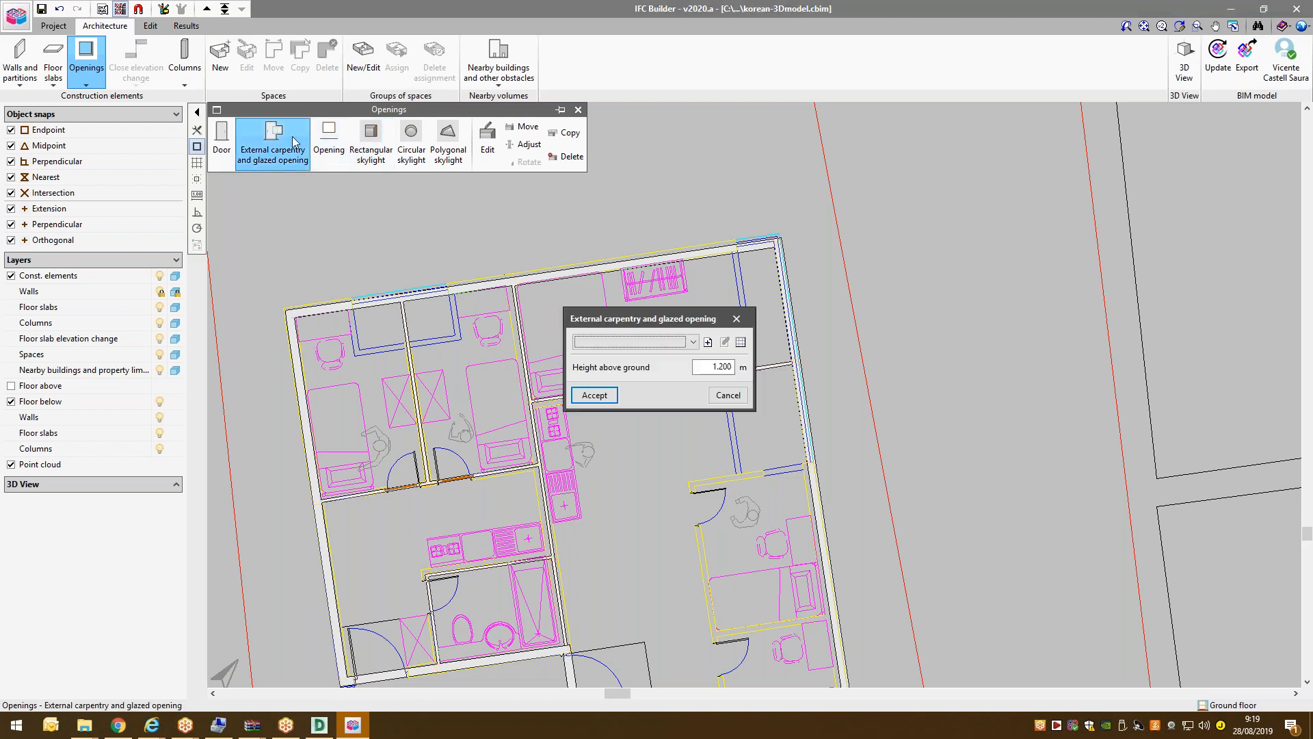
pyautogui.click(708, 342)
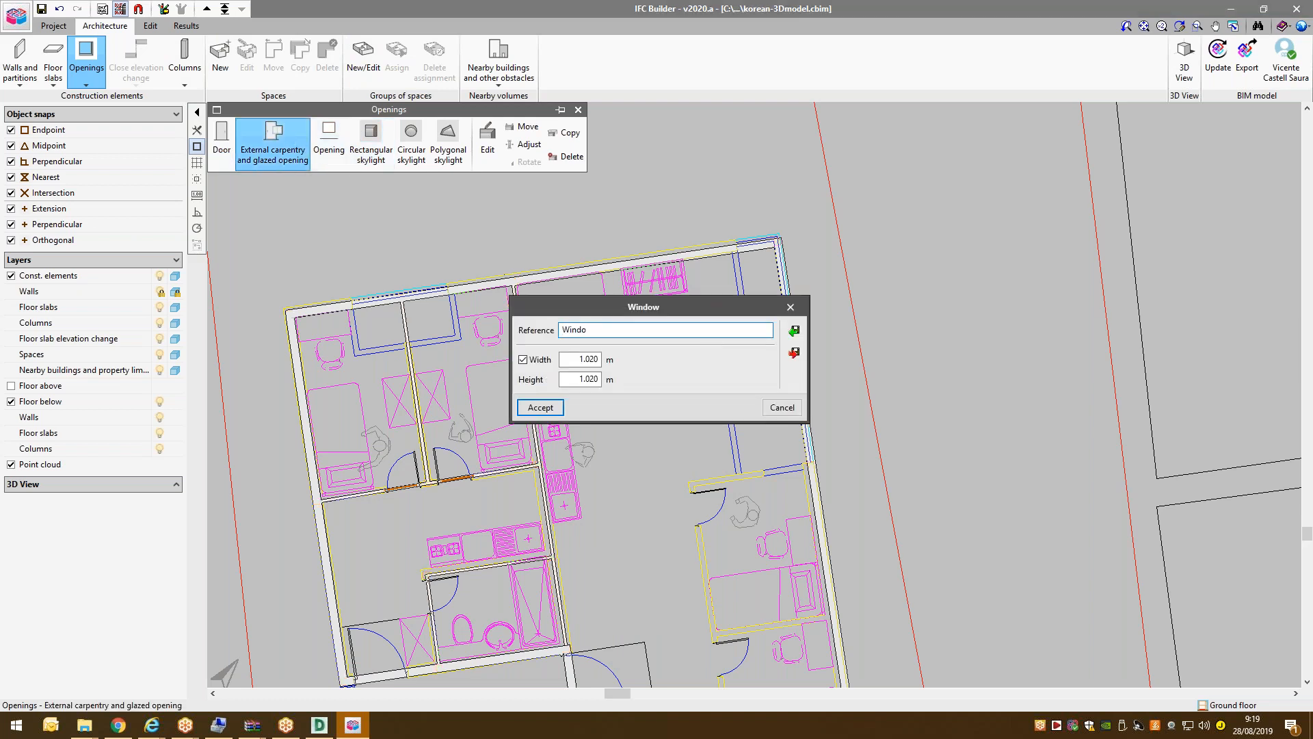
pyautogui.press('Tab')
pyautogui.click(523, 361)
pyautogui.press('Tab')
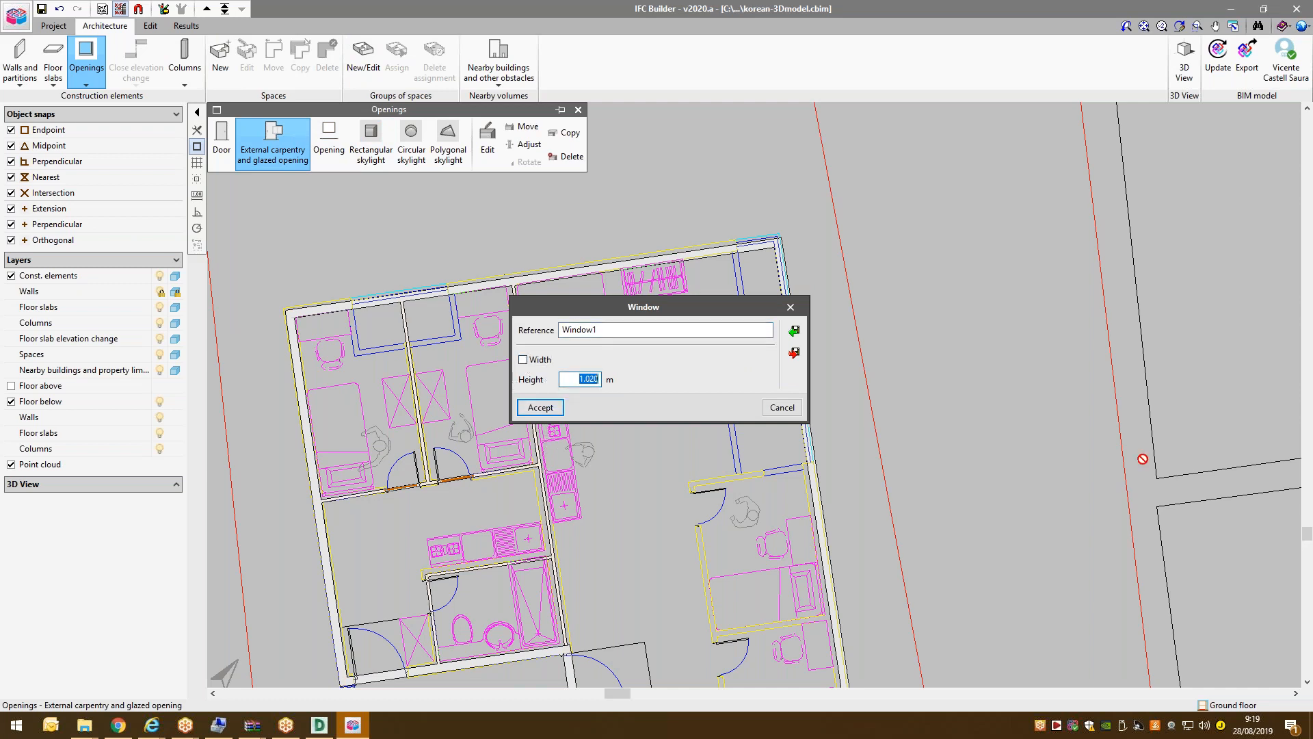
pyautogui.press('Tab')
pyautogui.click(540, 407)
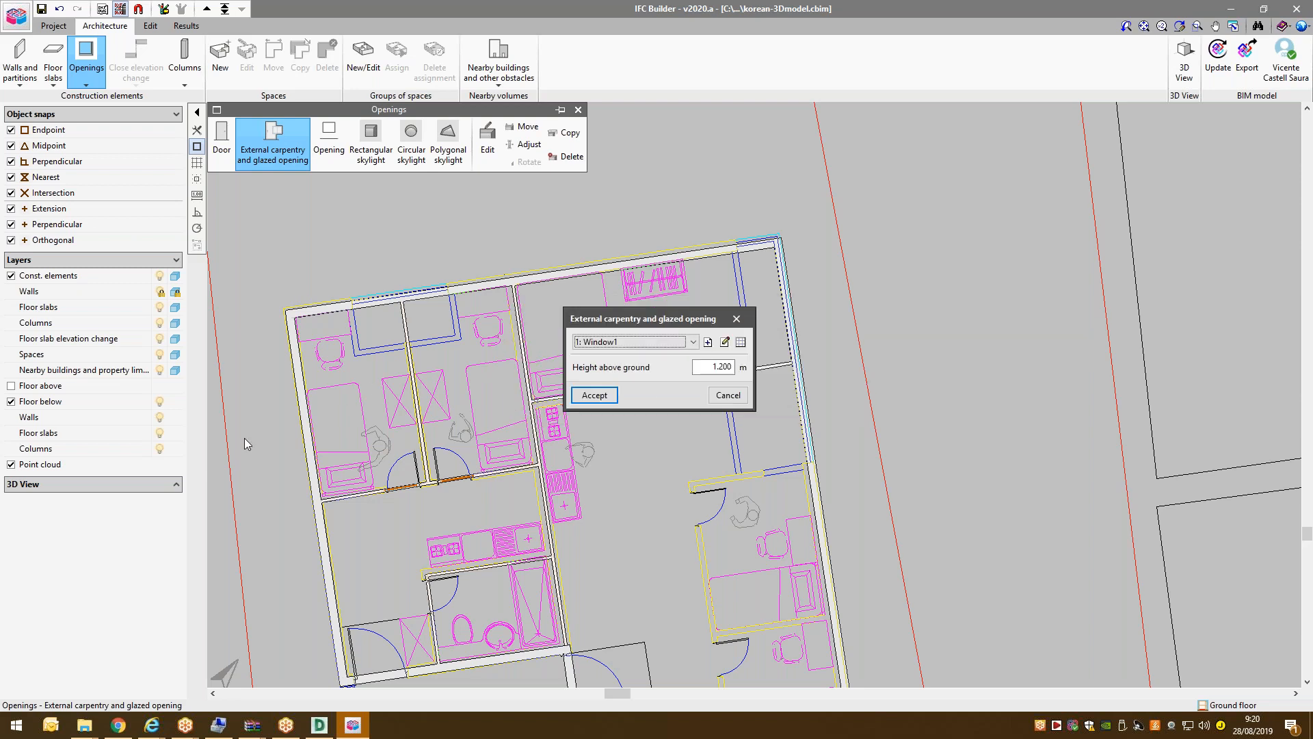
# Set Window1's height above ground to 1.000 m and accept it for placement.
pyautogui.click(709, 368)
pyautogui.write('1')
pyautogui.press('Tab')
pyautogui.press('Return')
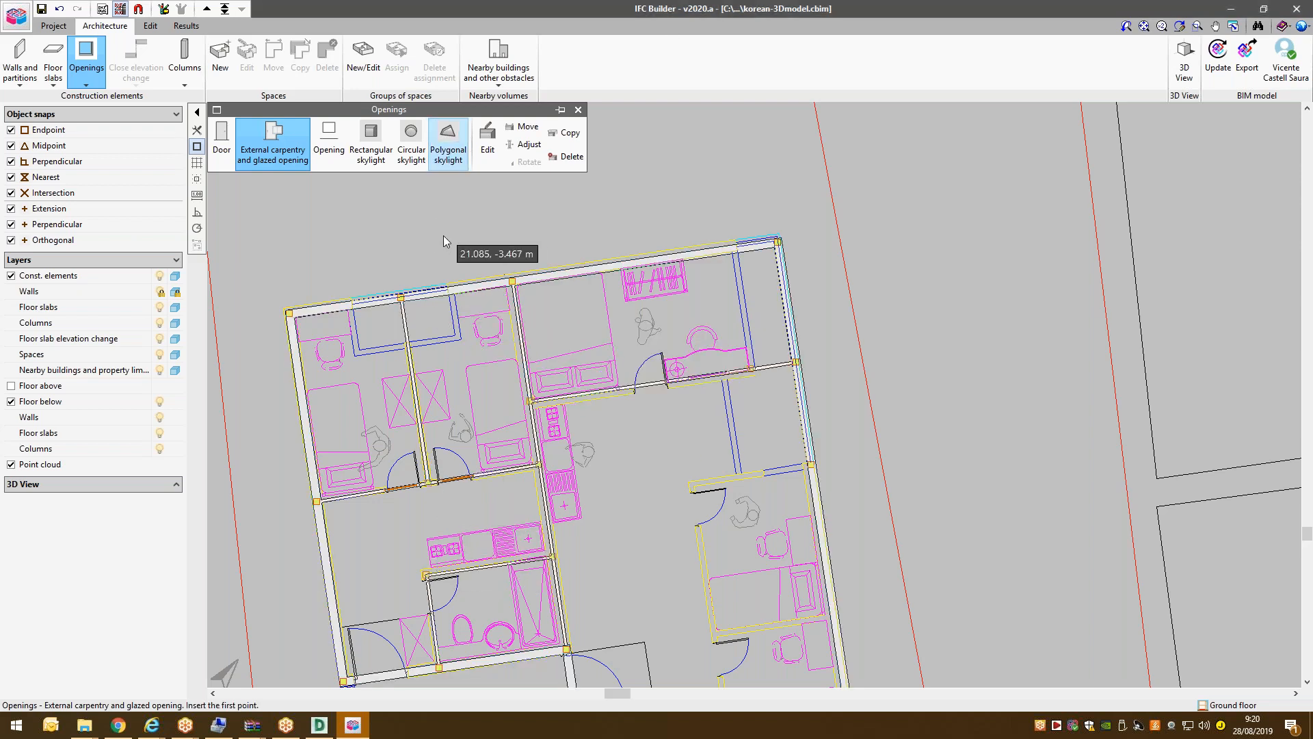
# Place two Window1 windows on the top wall and one on the left outer wall.
pyautogui.click(485, 286)
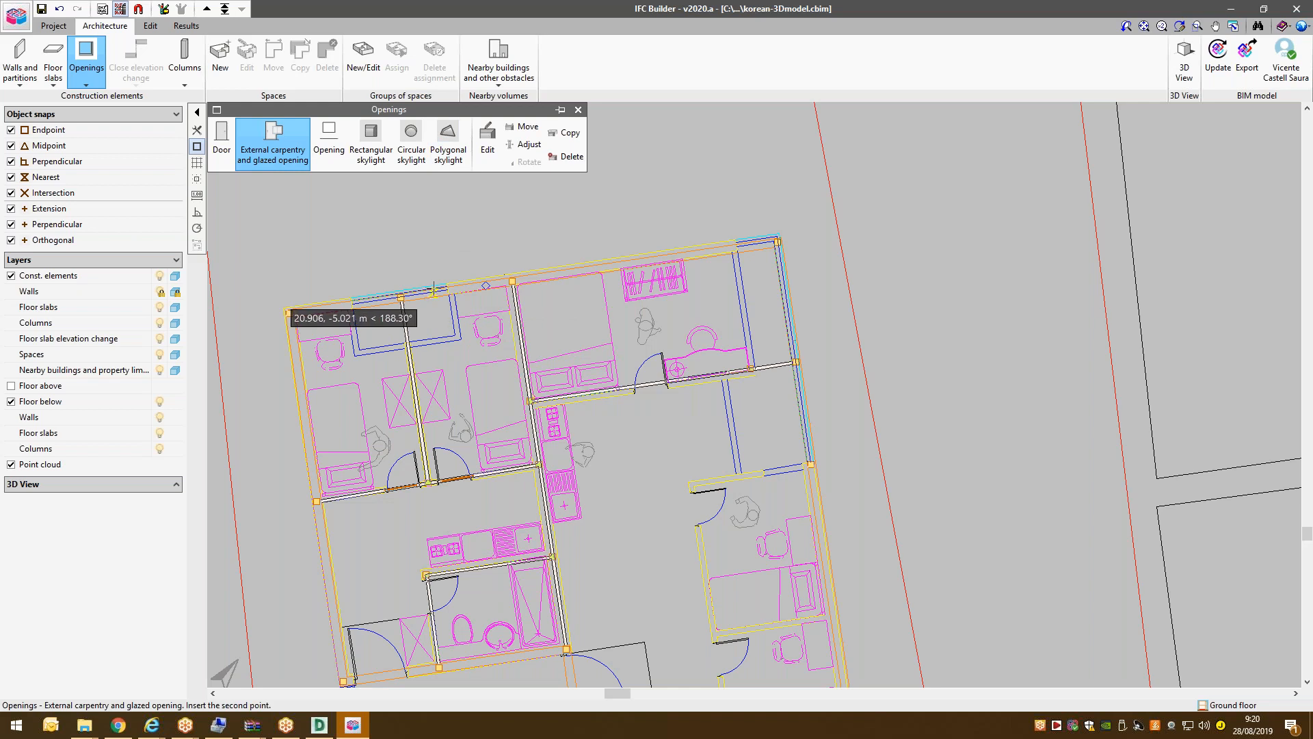
pyautogui.click(436, 290)
pyautogui.click(320, 309)
pyautogui.click(350, 306)
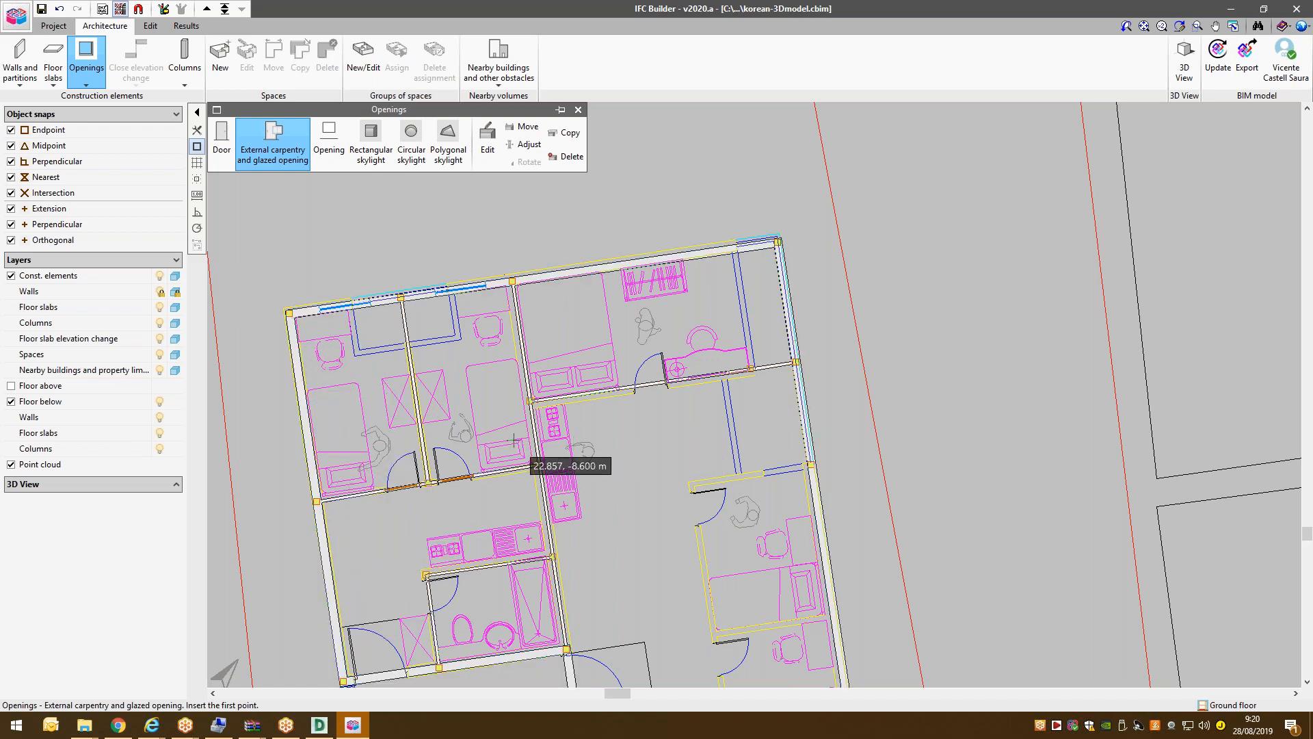
pyautogui.click(294, 345)
pyautogui.click(300, 387)
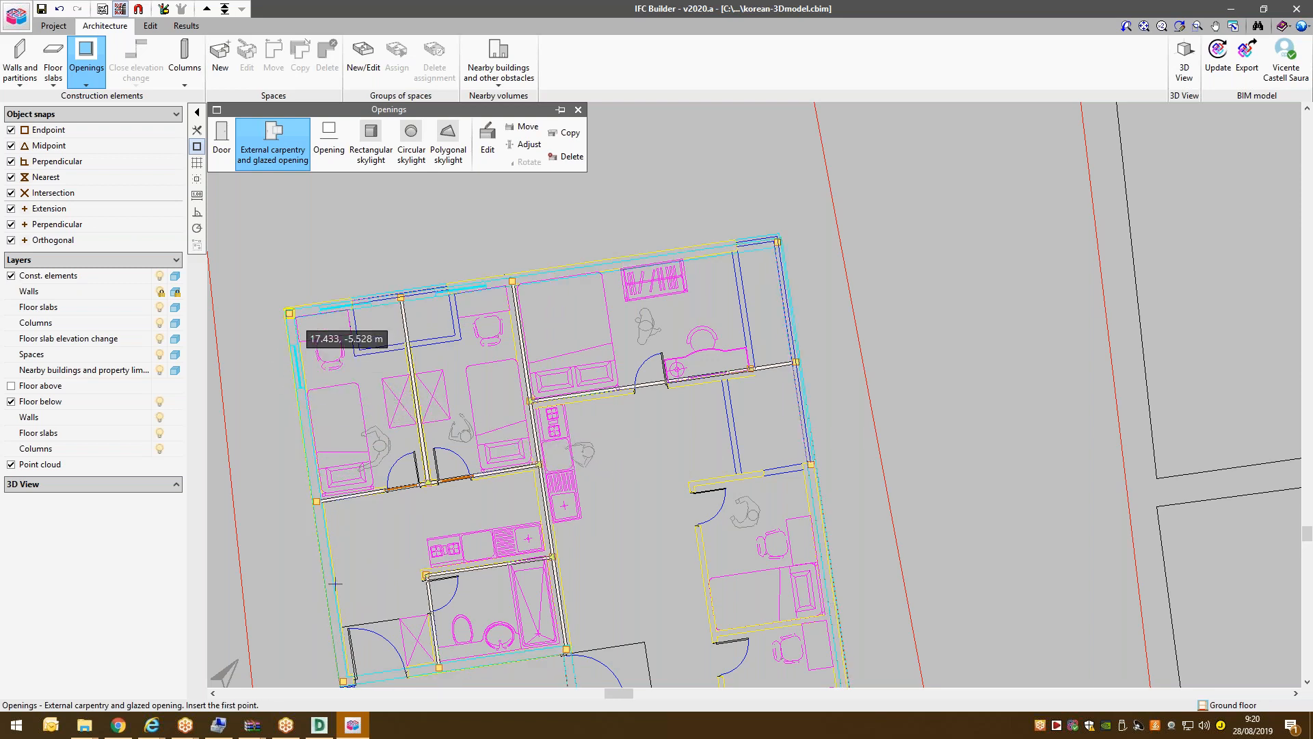
# Stop placing windows and switch to the Door tool.
pyautogui.scroll(-3, 331, 550)
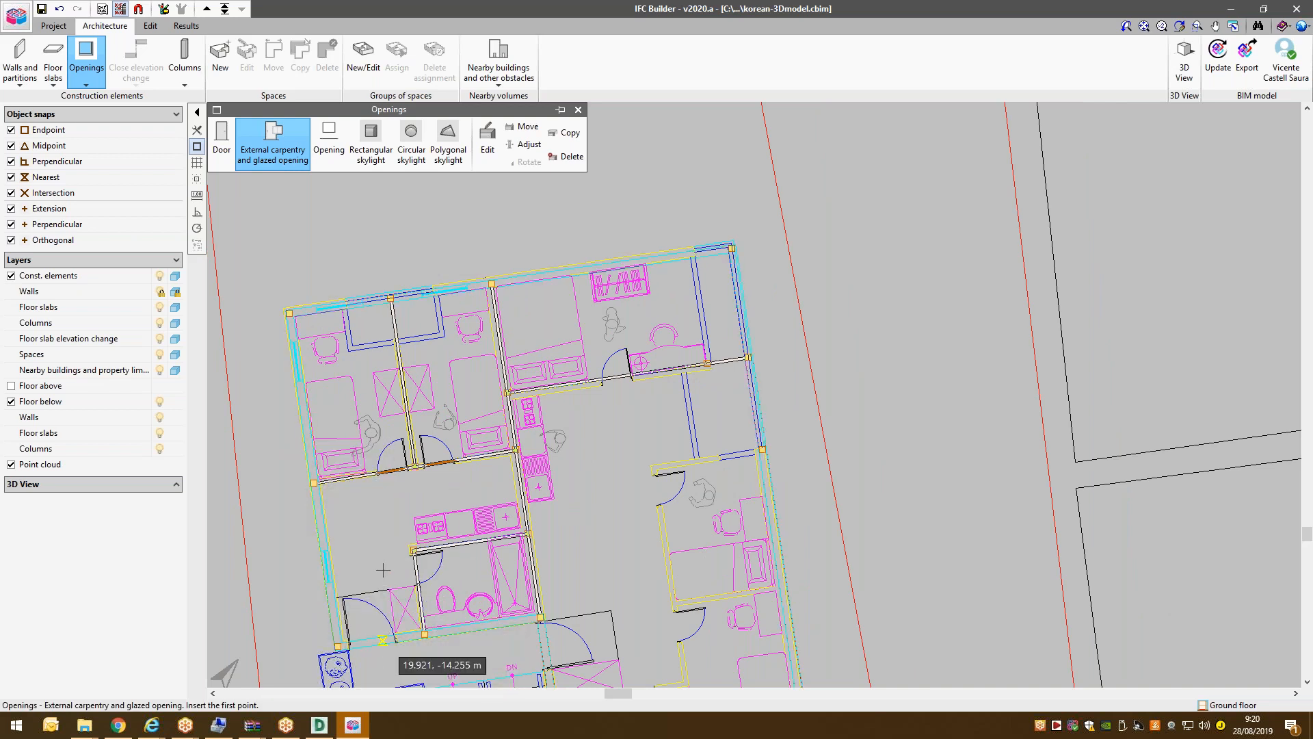
pyautogui.scroll(1, 383, 570)
pyautogui.scroll(1, 391, 664)
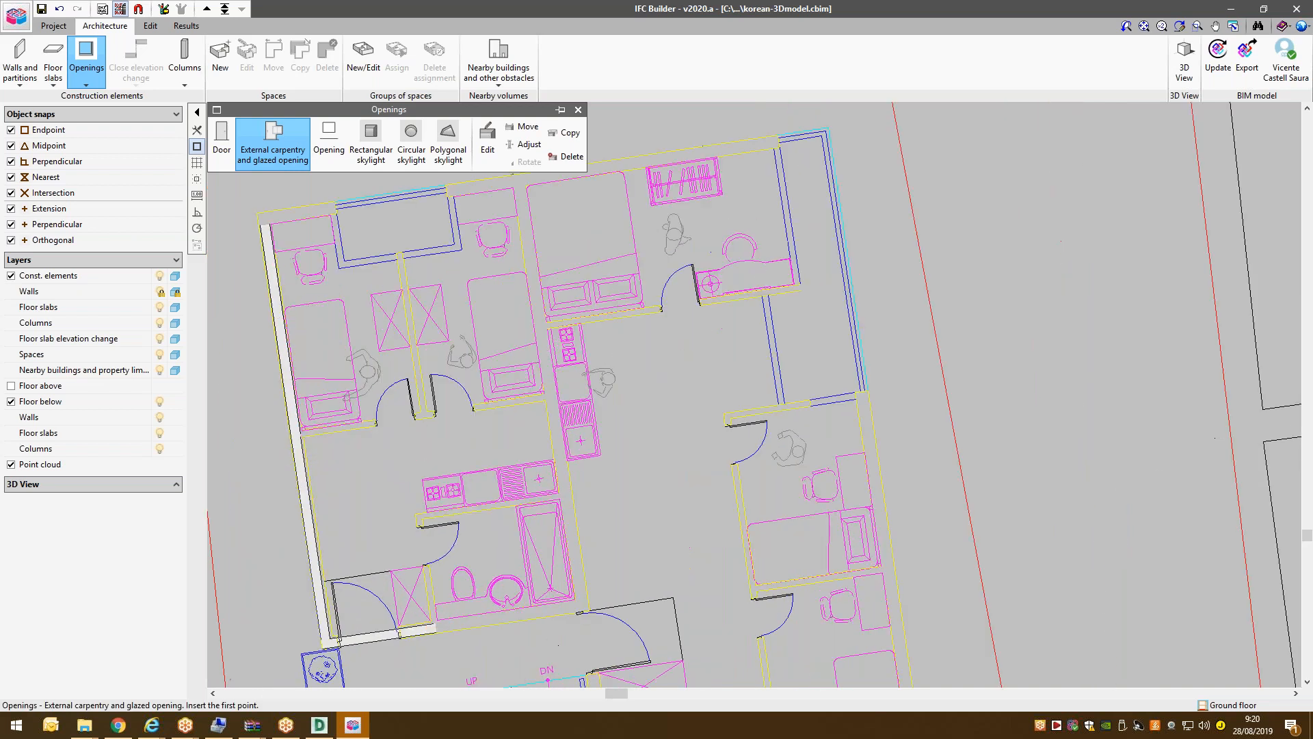
pyautogui.rightClick(392, 547)
pyautogui.click(729, 395)
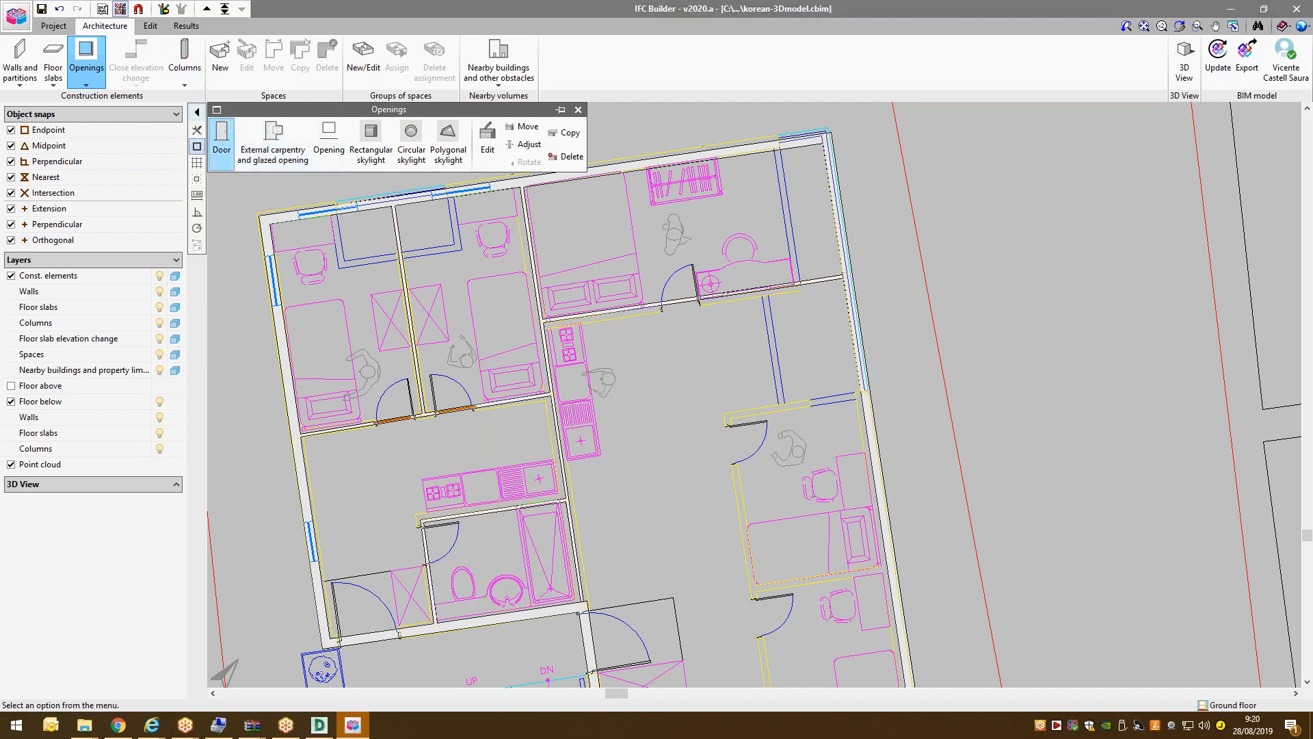
pyautogui.click(222, 144)
# Create a 0.8 × 2.03 m door type D2 and place it on the bottom outer wall.
pyautogui.click(672, 354)
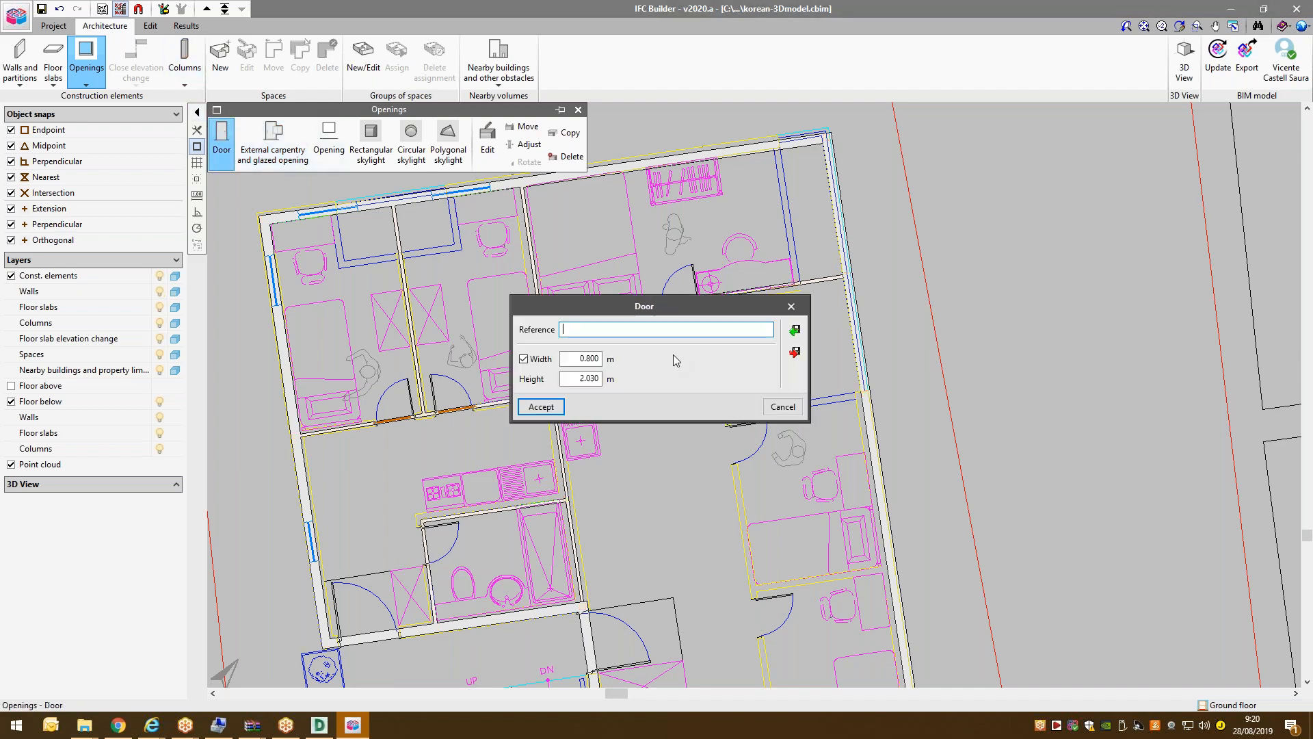
pyautogui.write('D2')
pyautogui.click(547, 404)
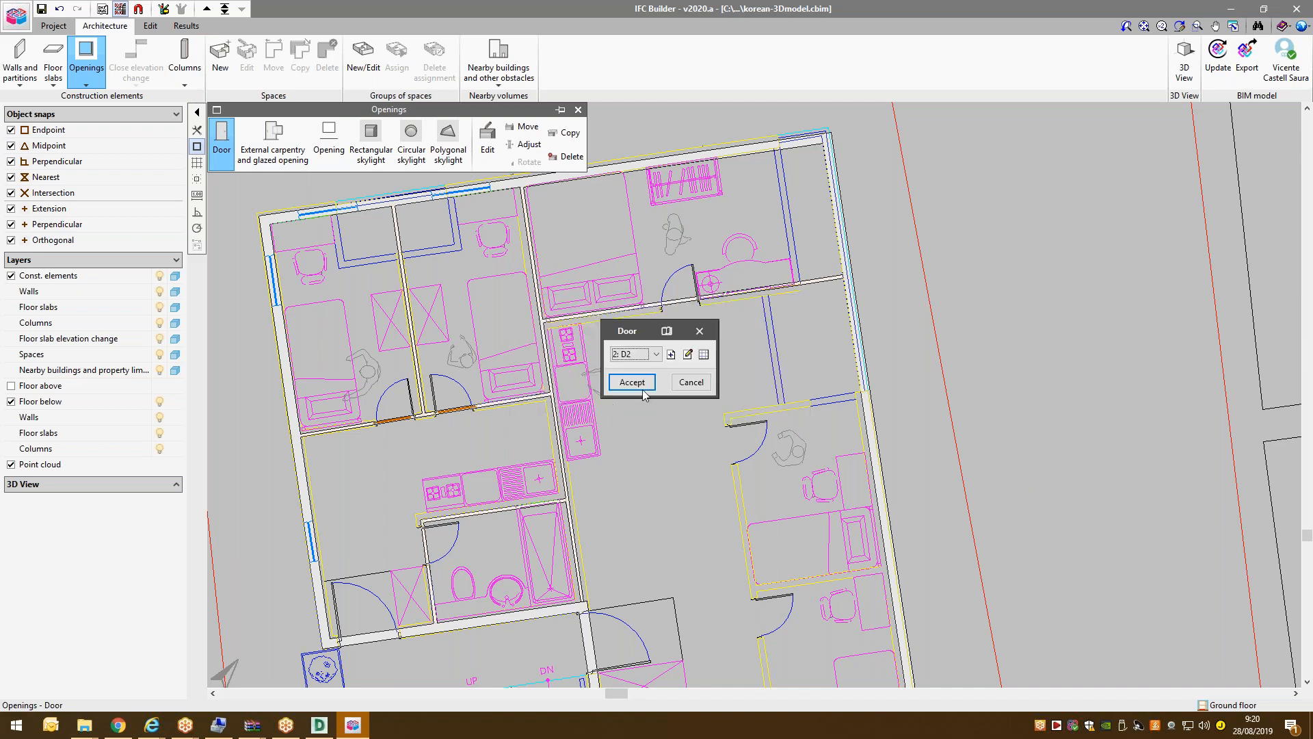
pyautogui.click(632, 381)
pyautogui.click(399, 632)
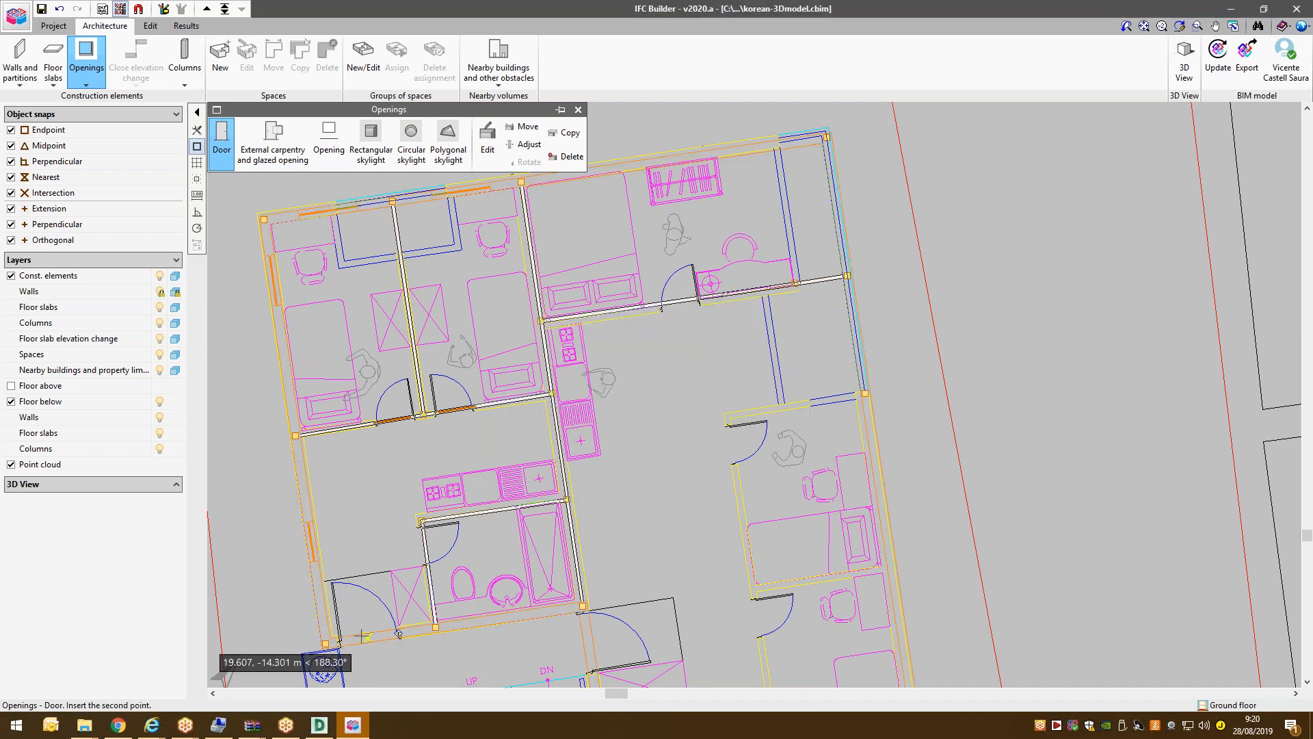
pyautogui.click(340, 641)
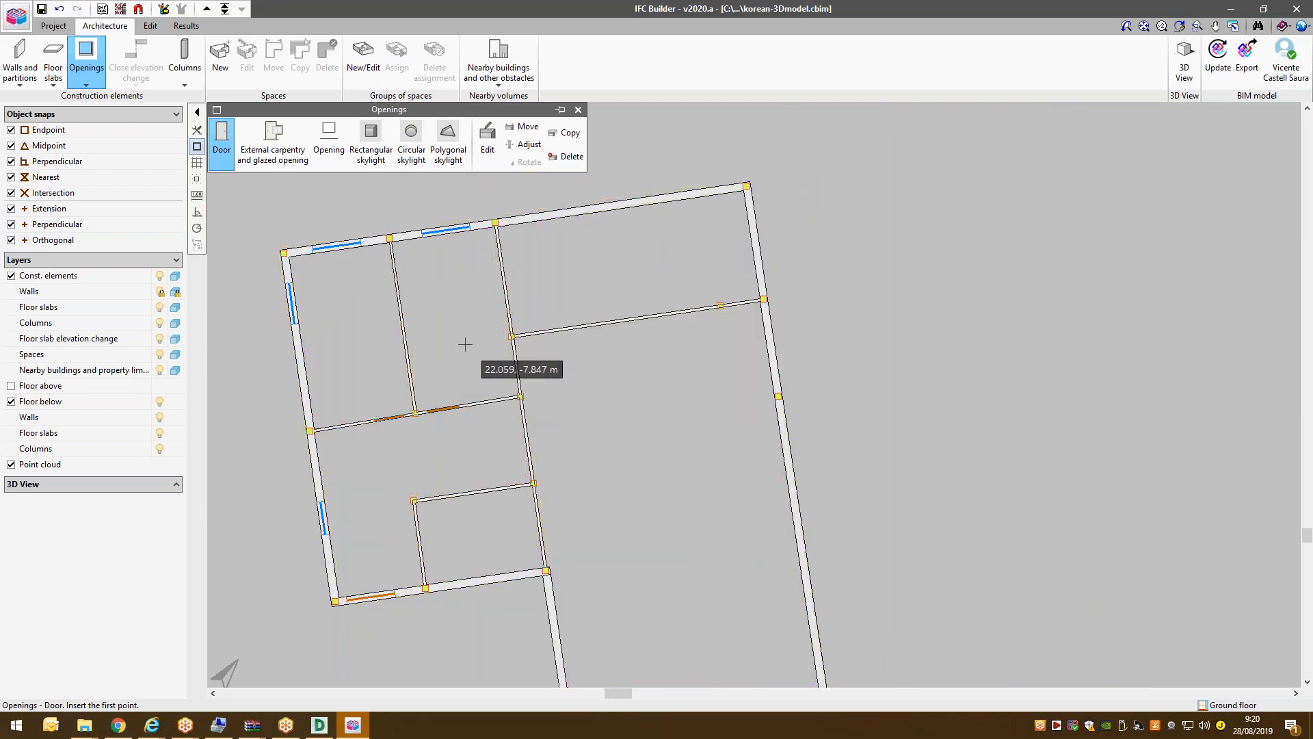
# Finish door placement and close the Openings panel.
pyautogui.scroll(-1, 465, 344)
pyautogui.rightClick(465, 344)
pyautogui.click(650, 387)
pyautogui.scroll(-2, 605, 351)
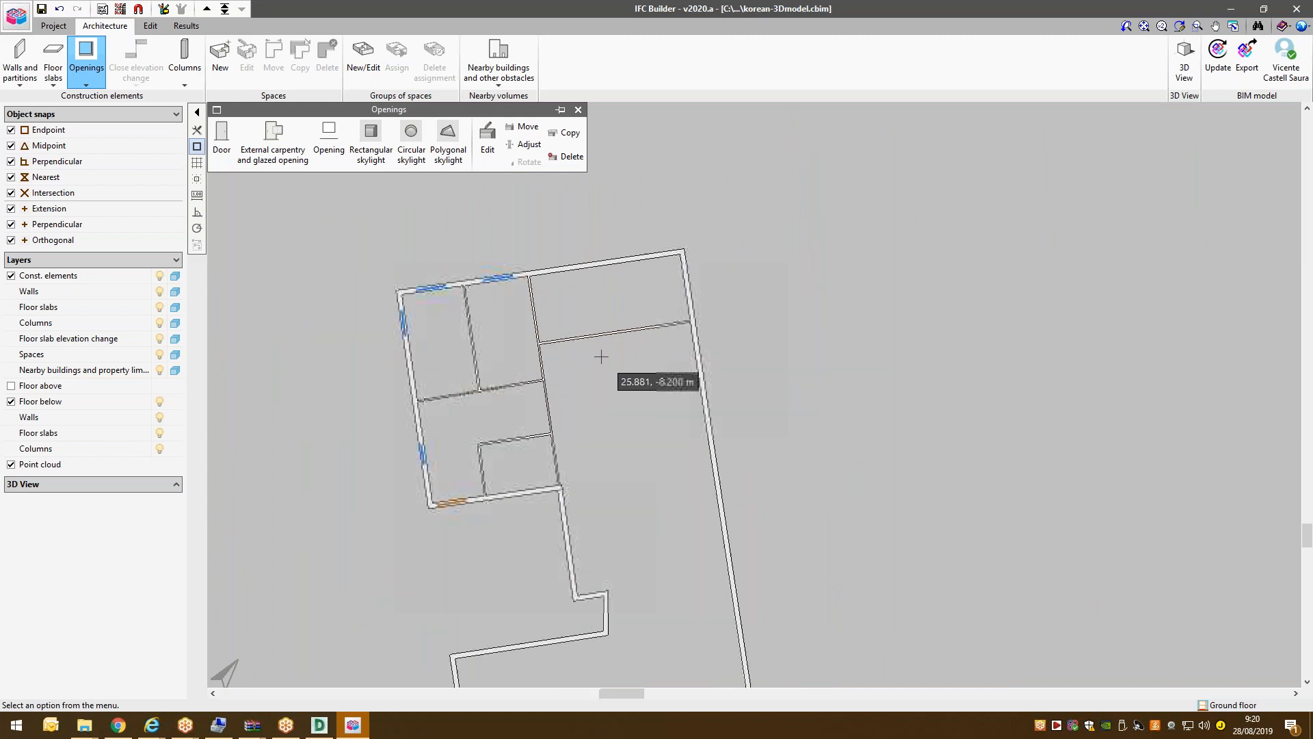
pyautogui.scroll(1, 520, 362)
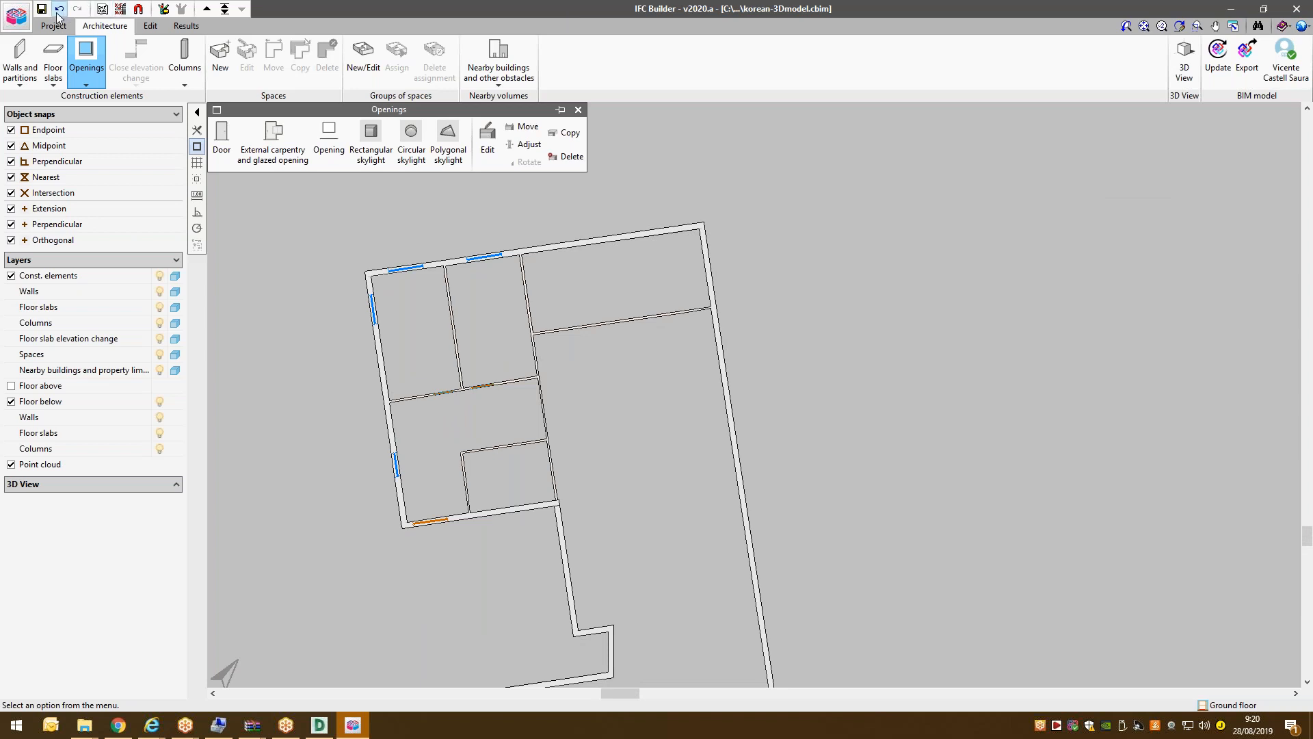
pyautogui.press('Escape')
# Show all floors in the 3D view with materials enabled.
pyautogui.click(1185, 60)
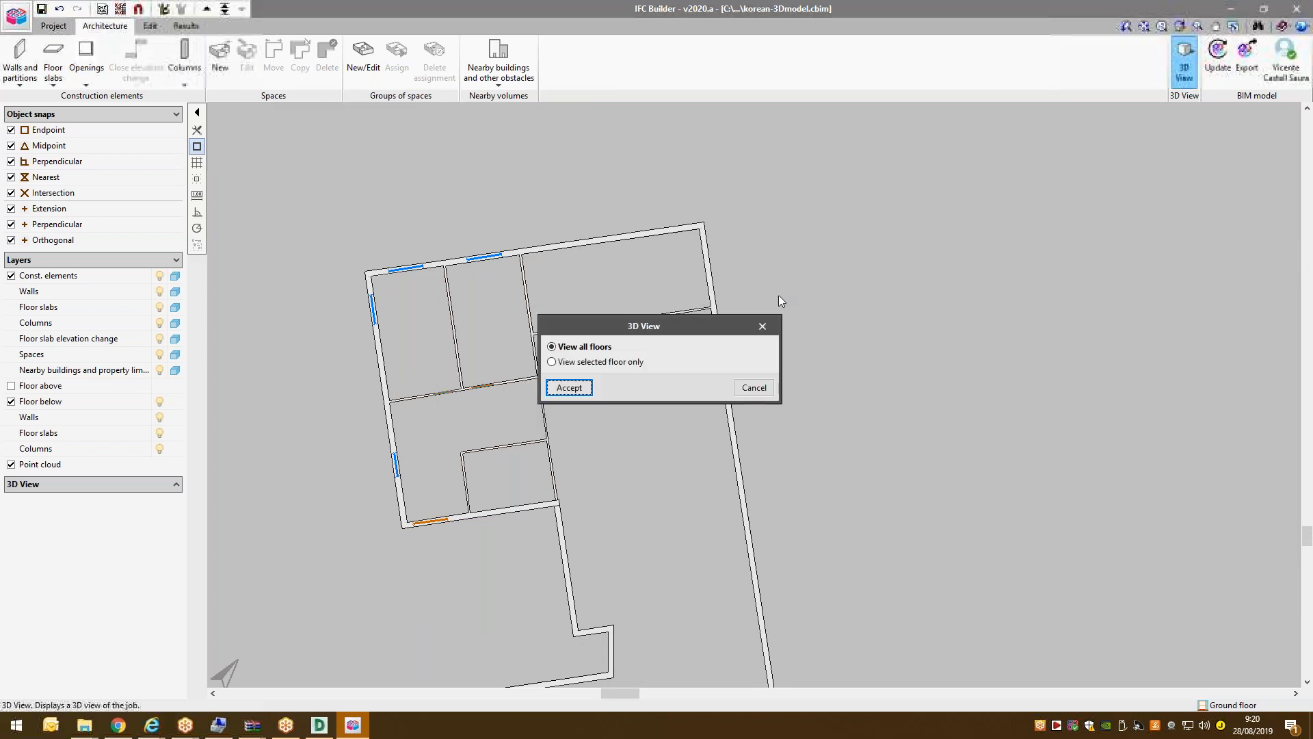
pyautogui.click(569, 387)
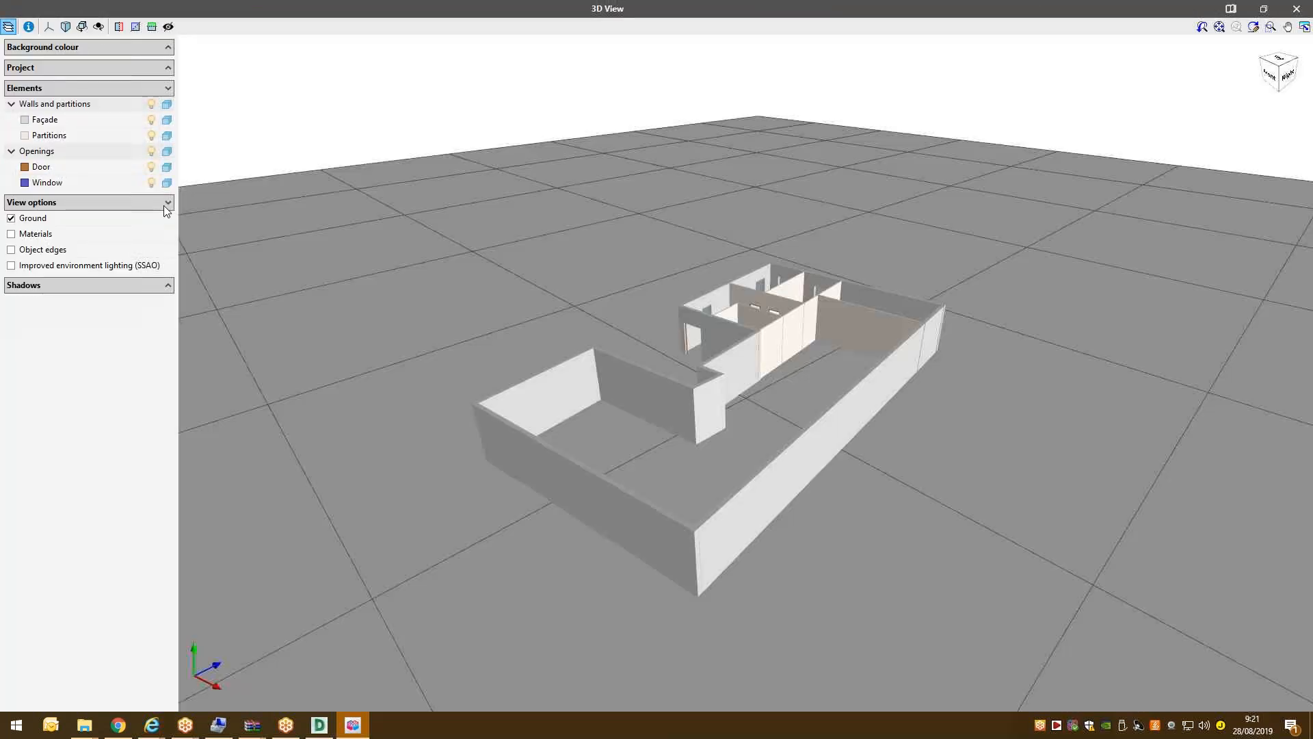
pyautogui.click(34, 235)
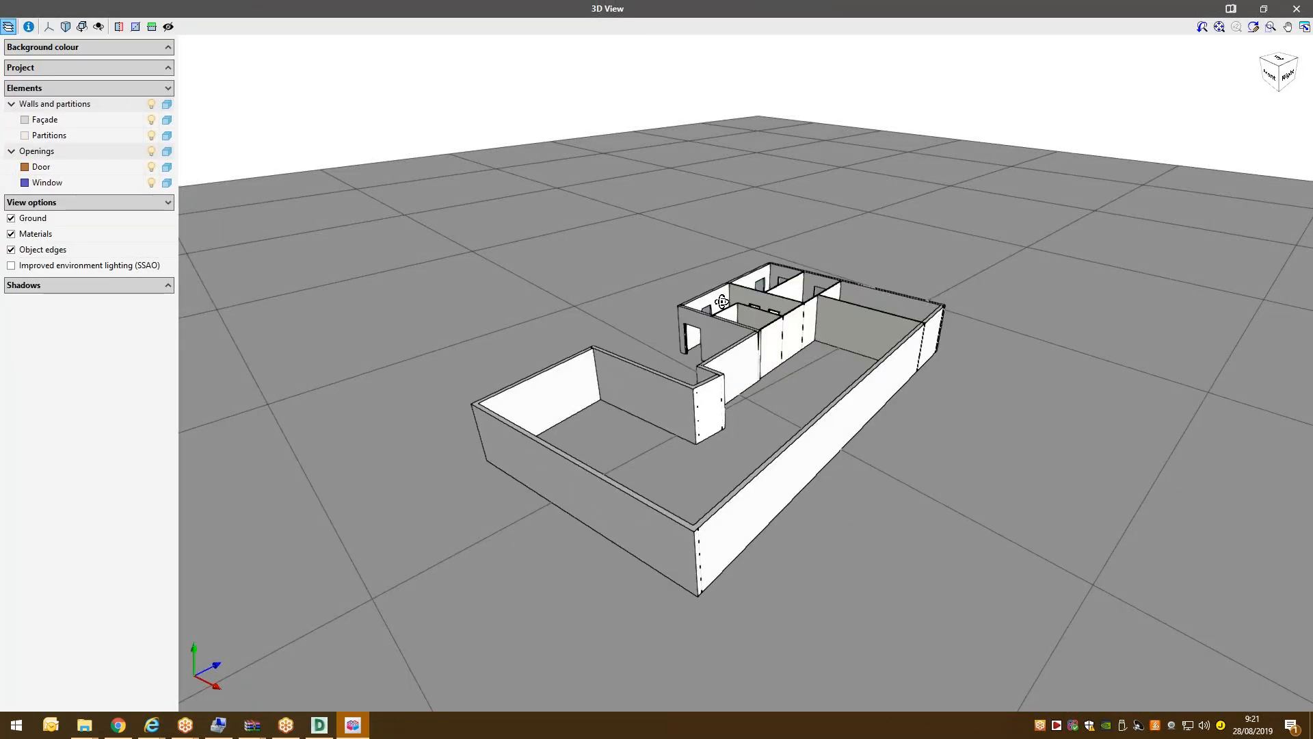
# Orbit the 3D model to inspect the façade windows and back, then close the 3D view.
pyautogui.moveTo(722, 302); pyautogui.dragTo(768, 387)
pyautogui.scroll(2, 766, 388)
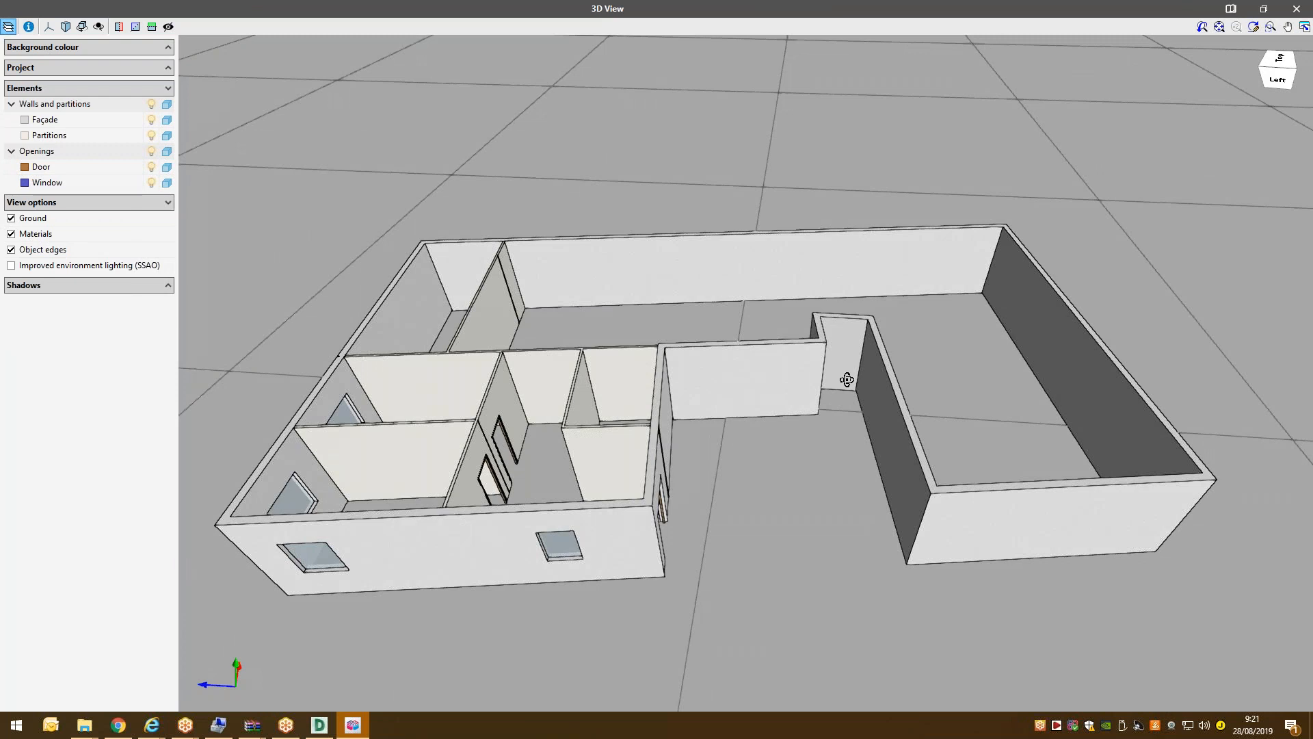
pyautogui.moveTo(846, 380); pyautogui.dragTo(850, 375)
pyautogui.scroll(-3, 848, 375)
pyautogui.moveTo(713, 409); pyautogui.dragTo(632, 350)
pyautogui.moveTo(704, 324); pyautogui.dragTo(729, 362)
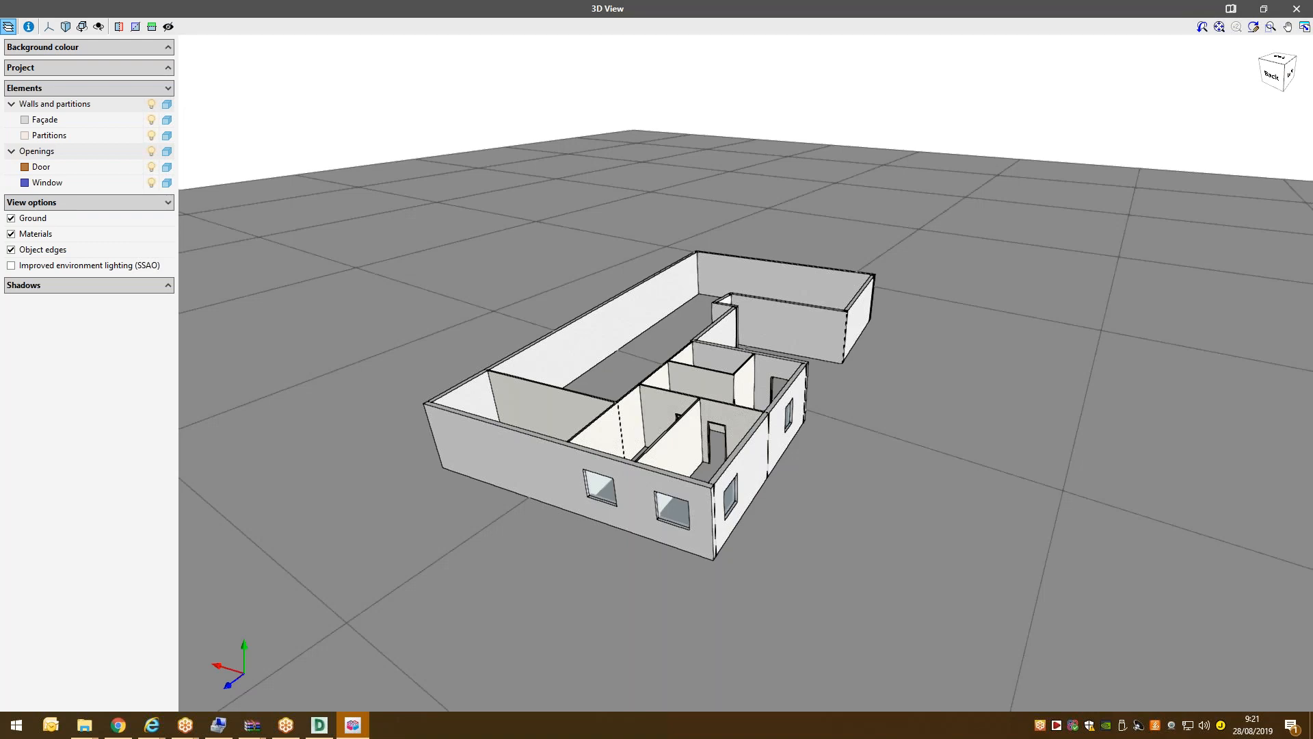
pyautogui.moveTo(481, 319); pyautogui.dragTo(479, 320)
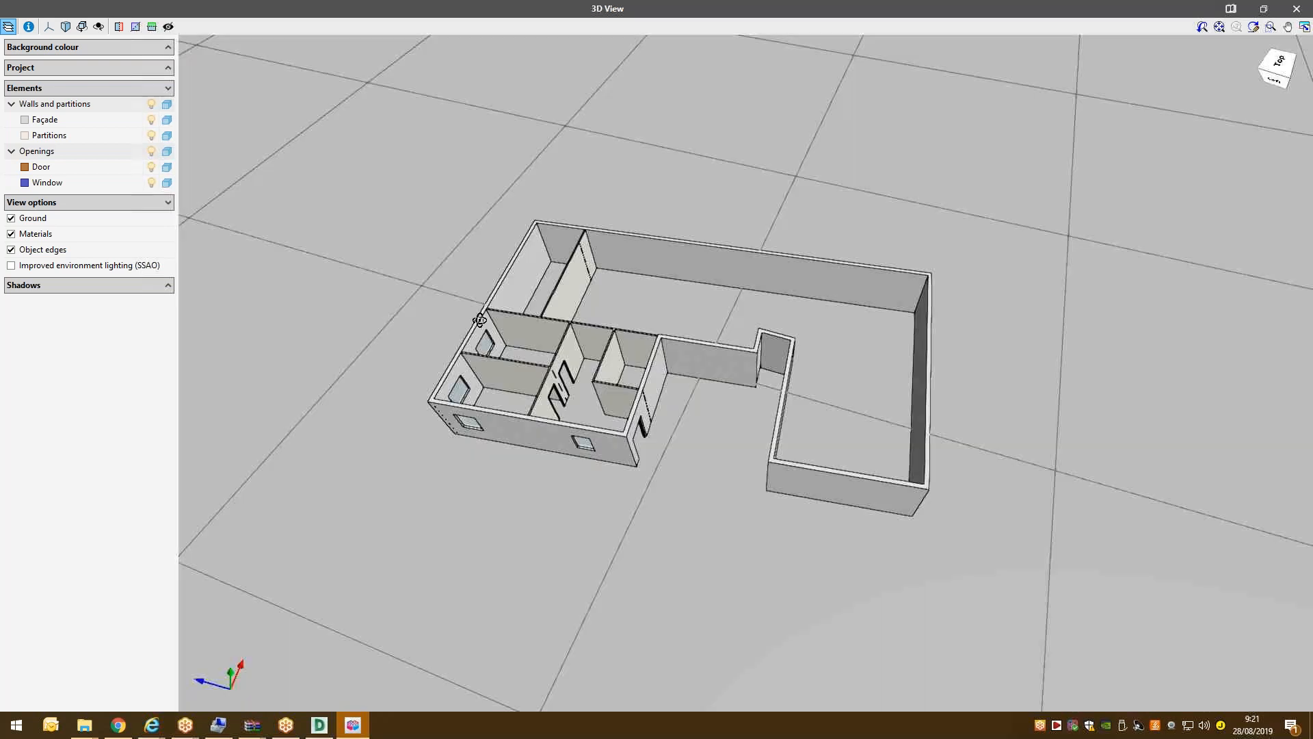
pyautogui.moveTo(576, 329); pyautogui.dragTo(553, 332)
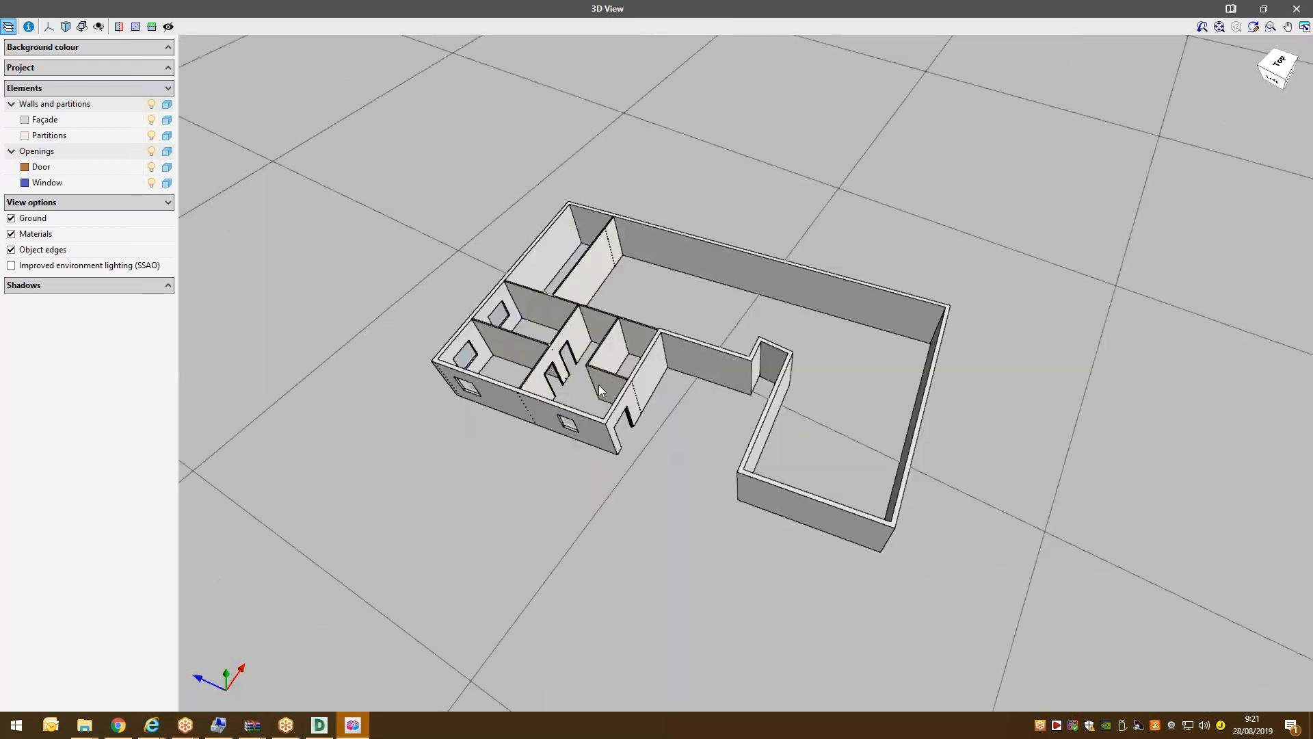
pyautogui.click(1308, 8)
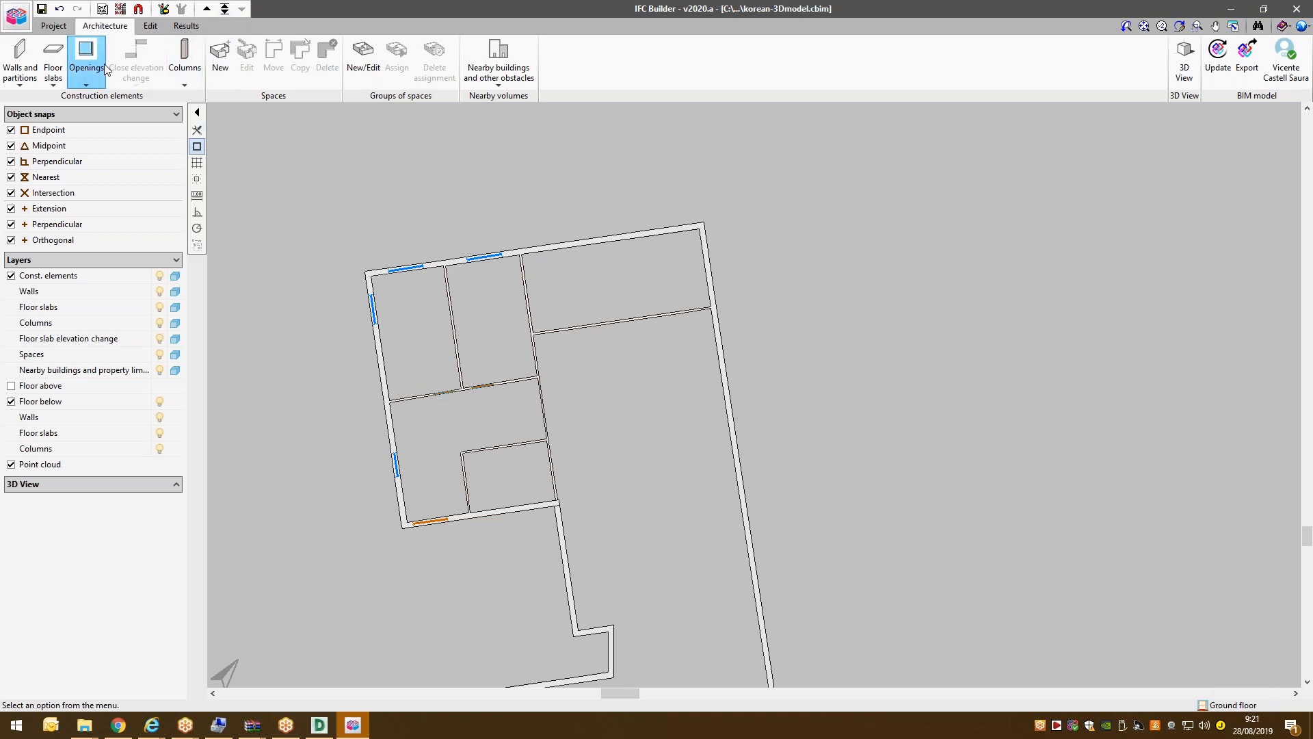
# Create a new screed floor slab type S1.
pyautogui.click(95, 61)
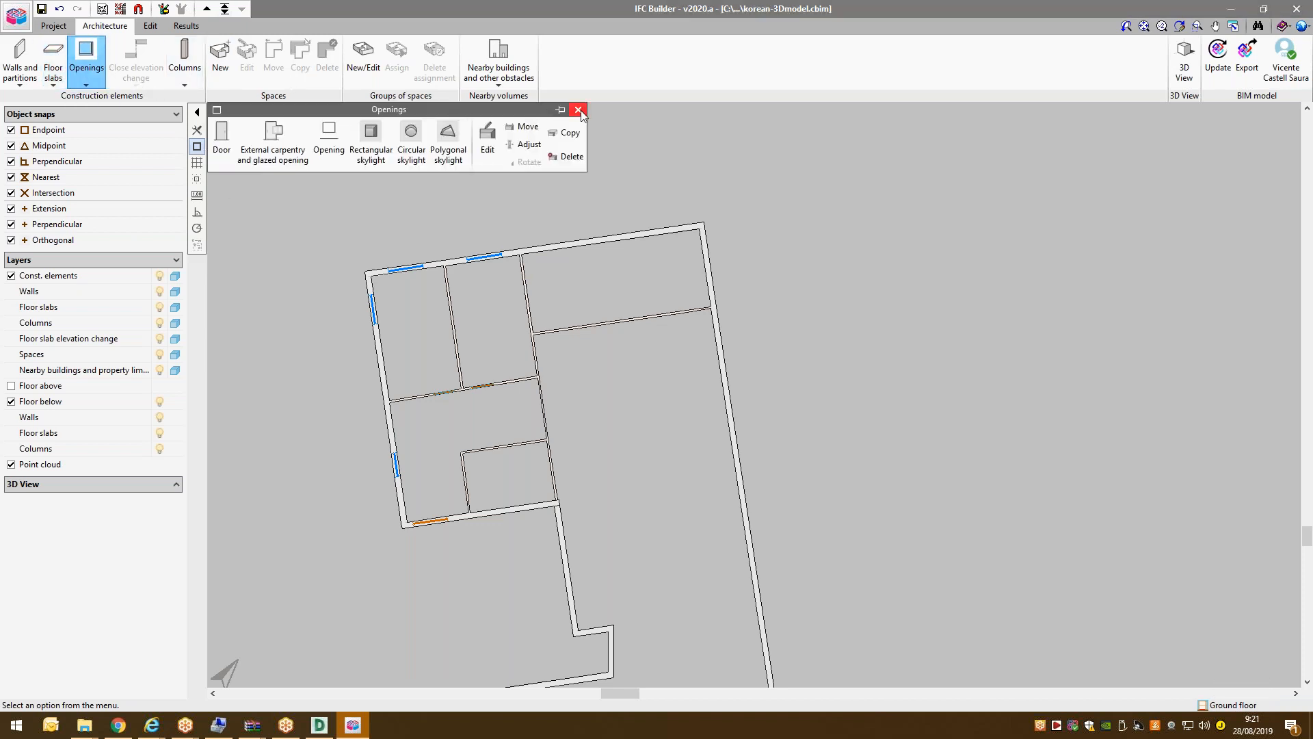
pyautogui.click(578, 110)
pyautogui.click(53, 62)
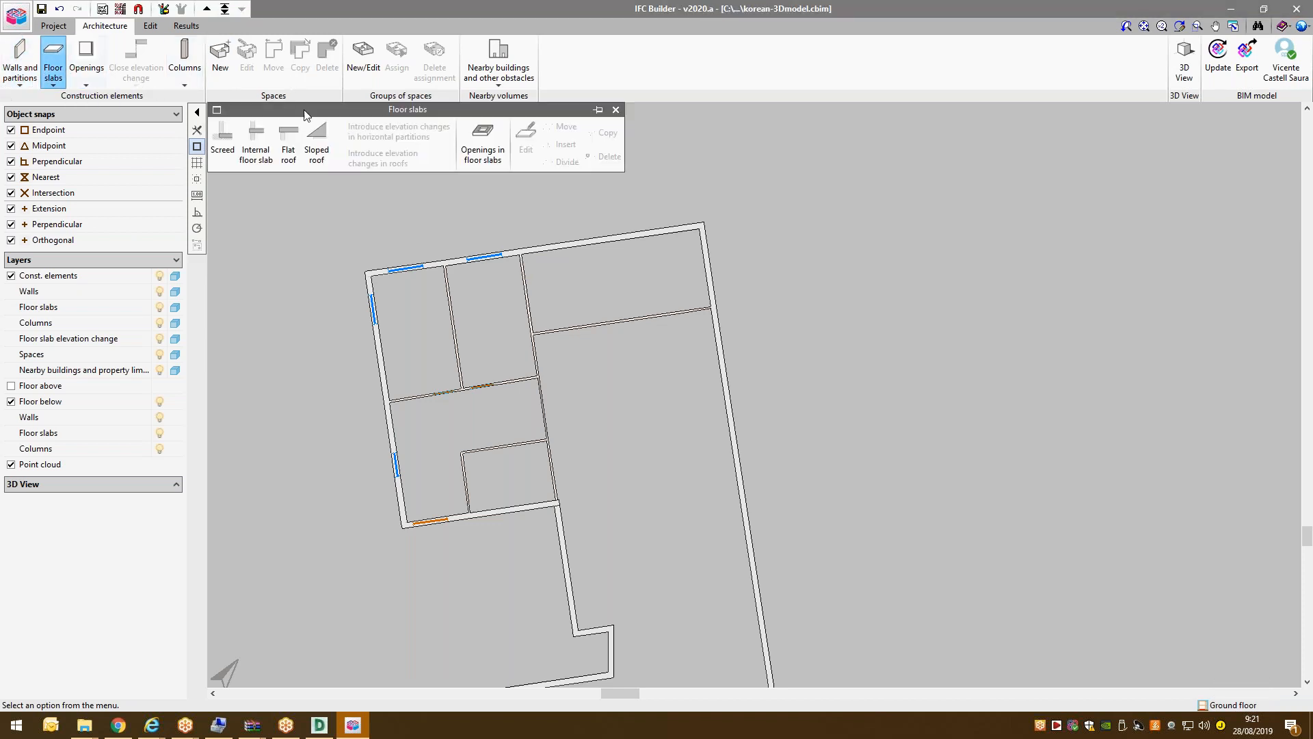
pyautogui.click(223, 143)
pyautogui.click(670, 354)
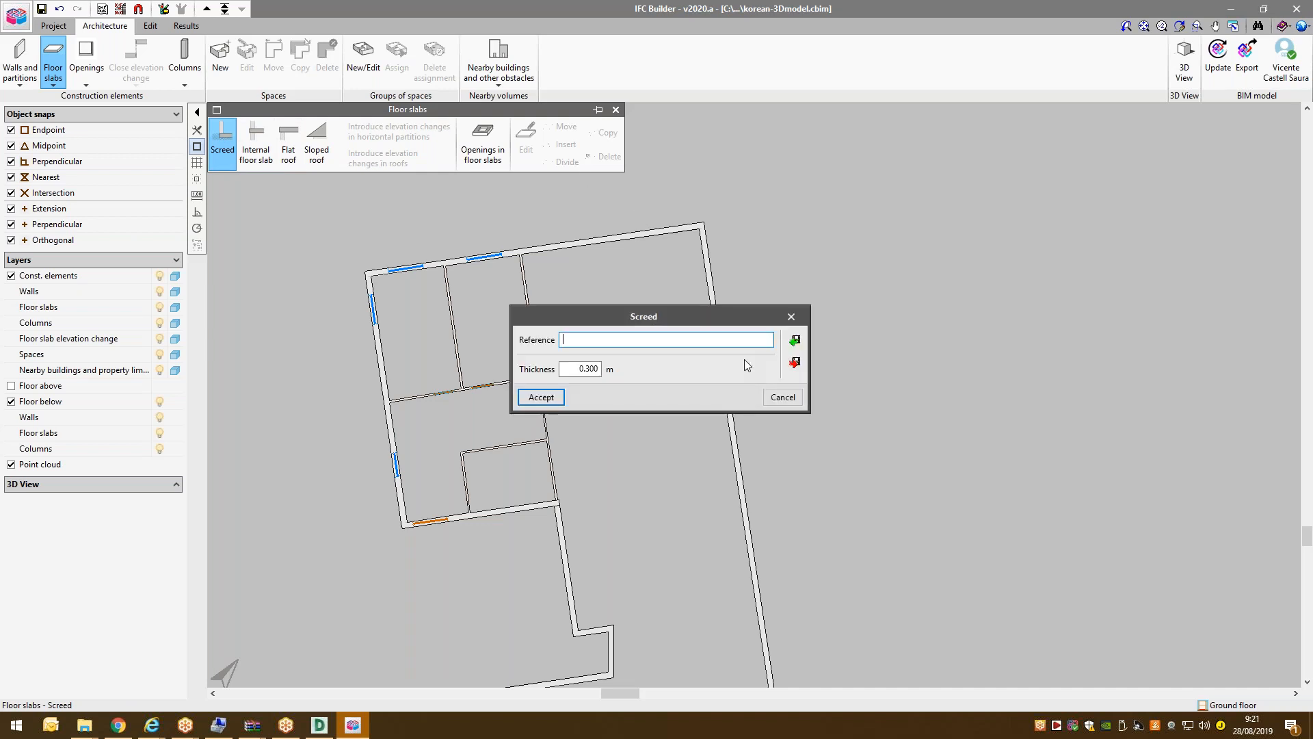
pyautogui.write('S1')
pyautogui.click(540, 397)
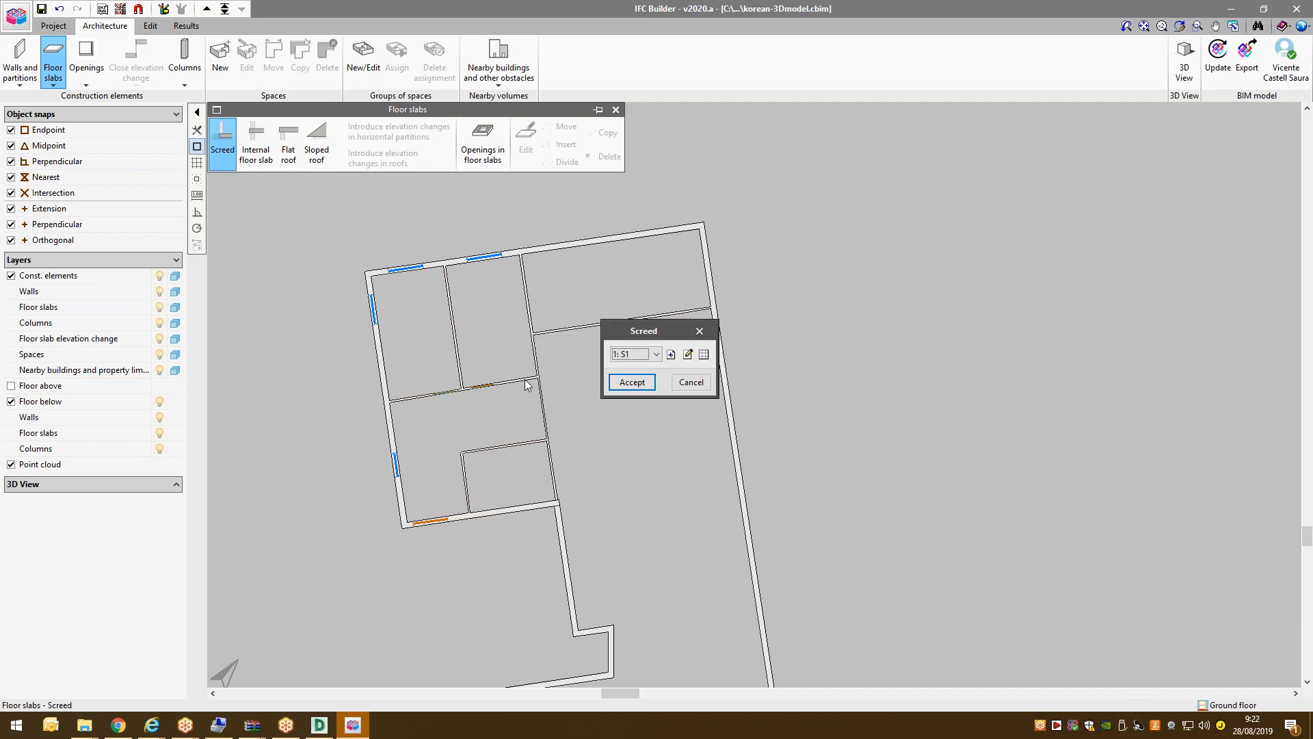
pyautogui.click(632, 382)
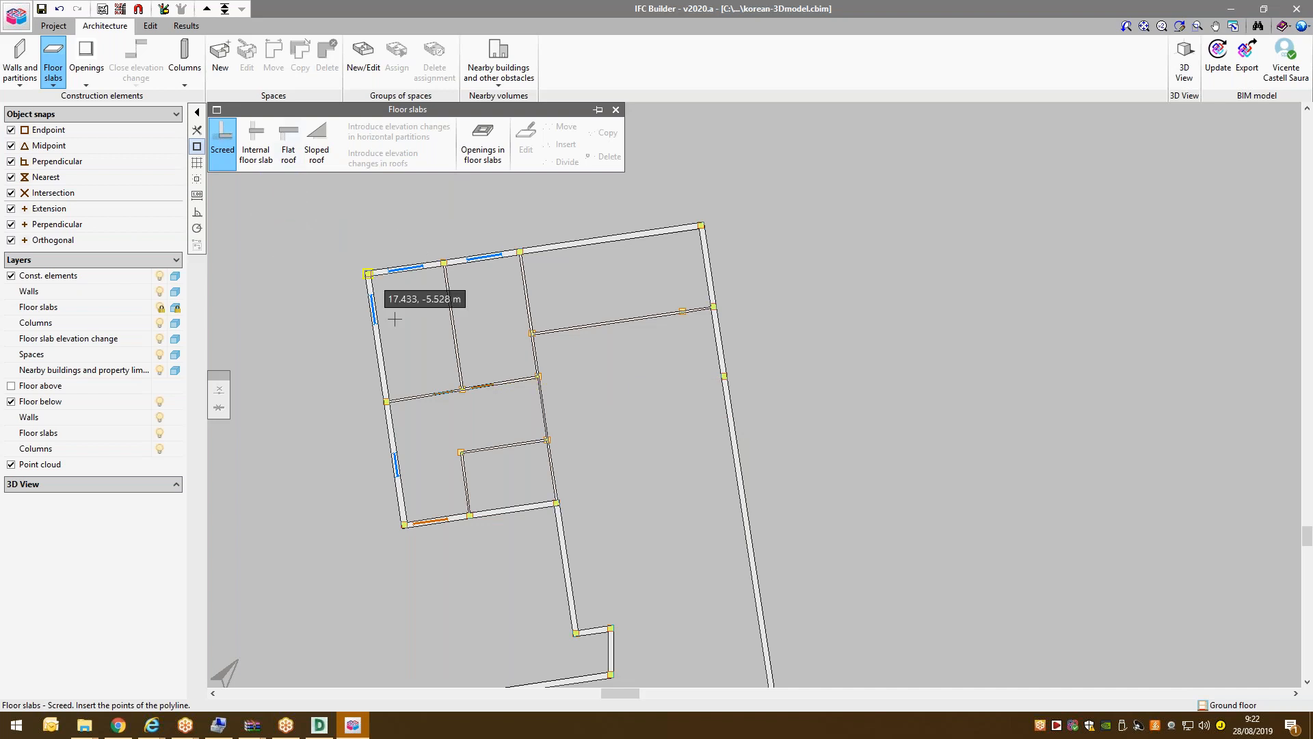
# Trace the screed outline from the top-left corner down the stepped left side to the notch.
pyautogui.scroll(-1, 367, 270)
pyautogui.scroll(-3, 372, 266)
pyautogui.scroll(4, 475, 291)
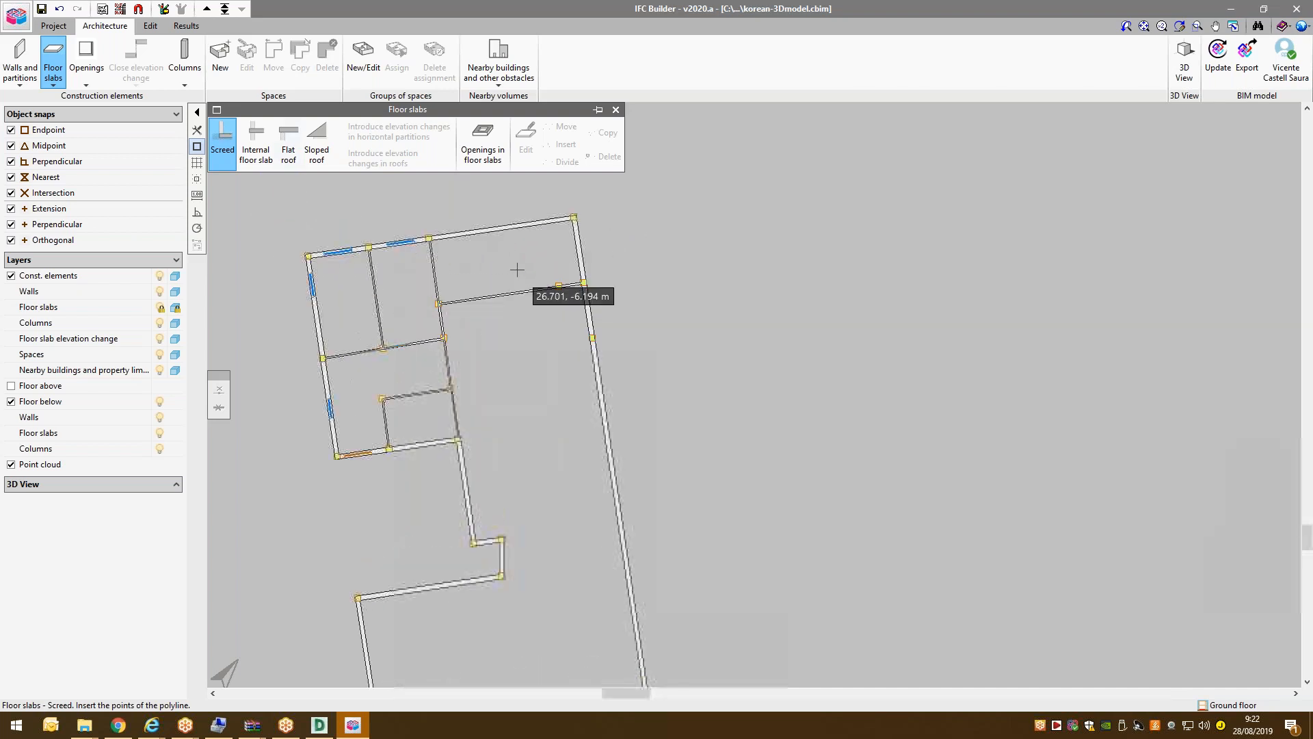
pyautogui.scroll(-1, 513, 229)
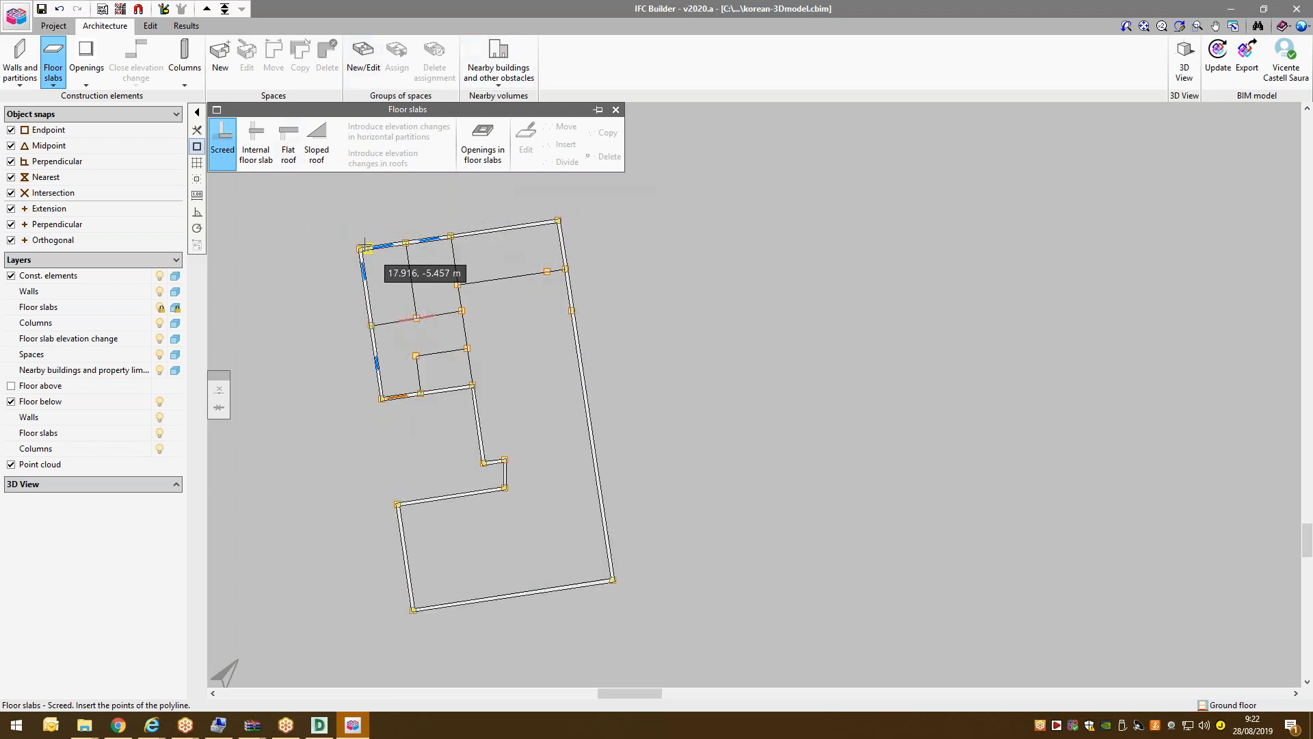
pyautogui.click(360, 249)
pyautogui.click(381, 400)
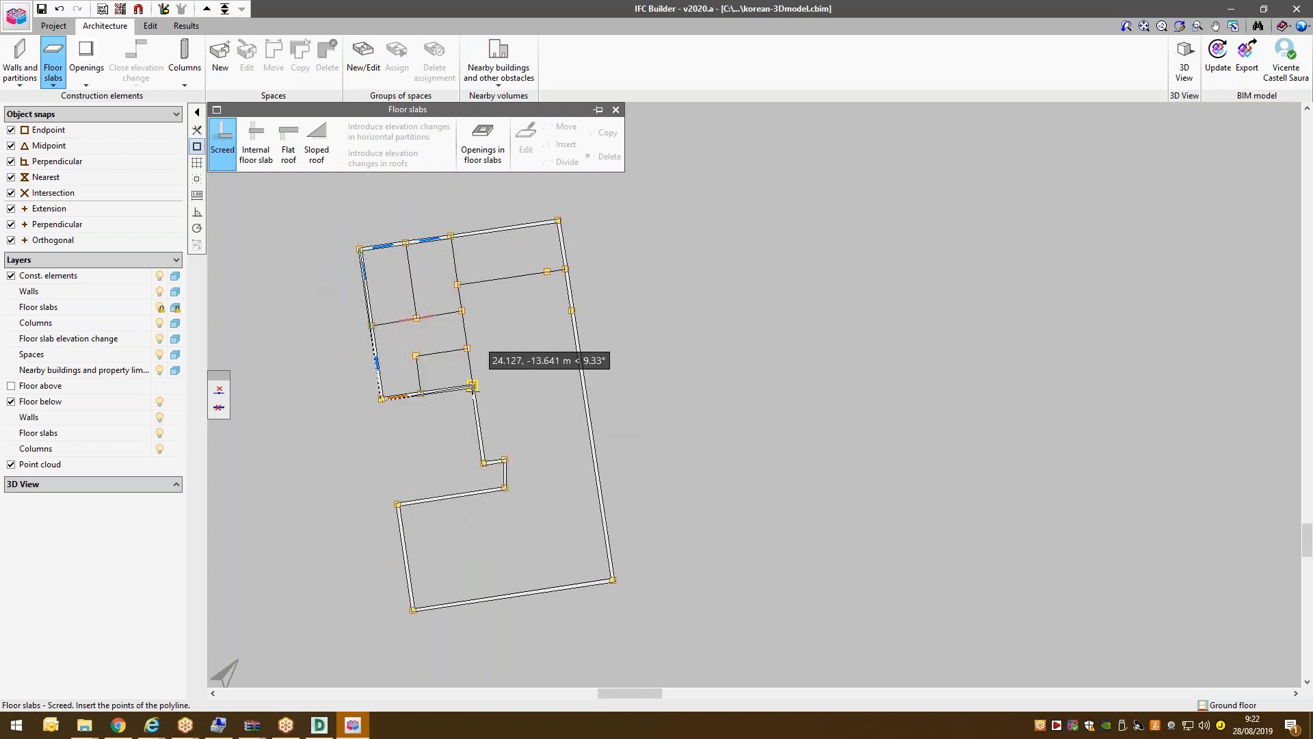
pyautogui.click(472, 386)
pyautogui.click(484, 462)
pyautogui.click(504, 459)
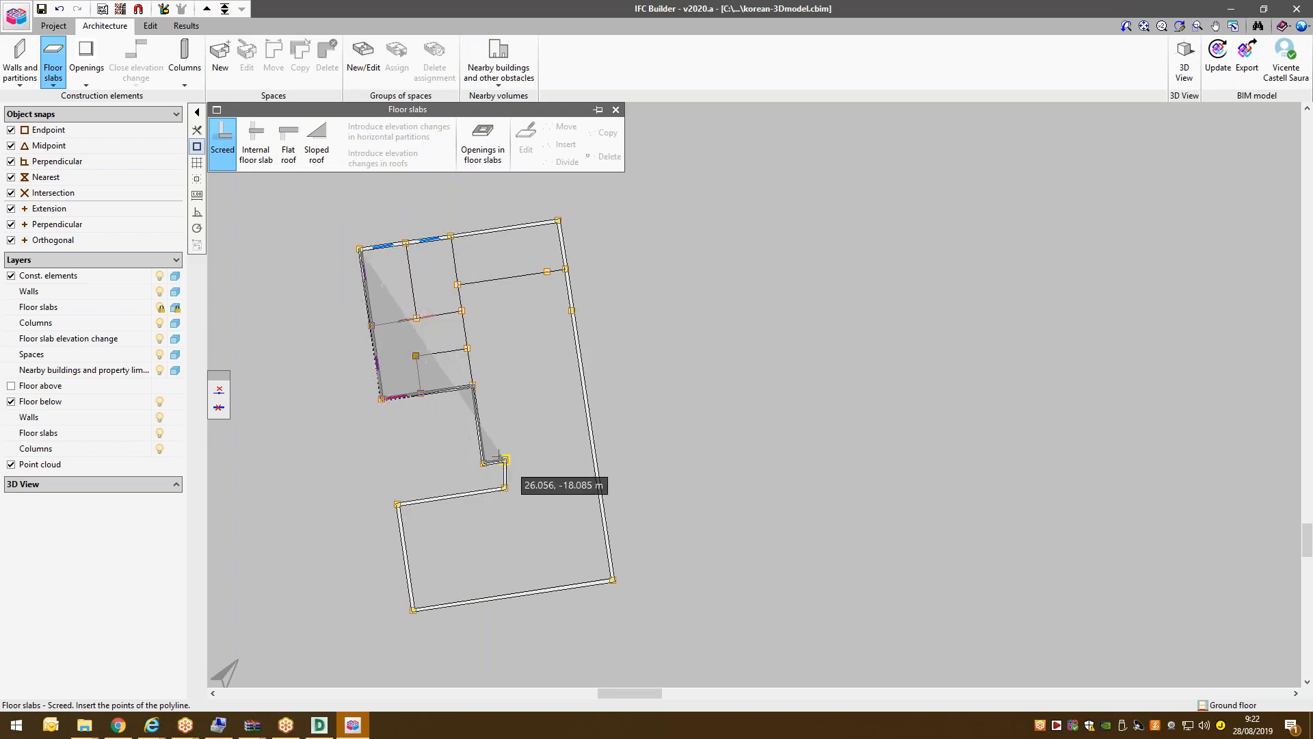
# Complete the screed outline through the bottom corners, close it, and orbit the 3D preview.
pyautogui.click(505, 487)
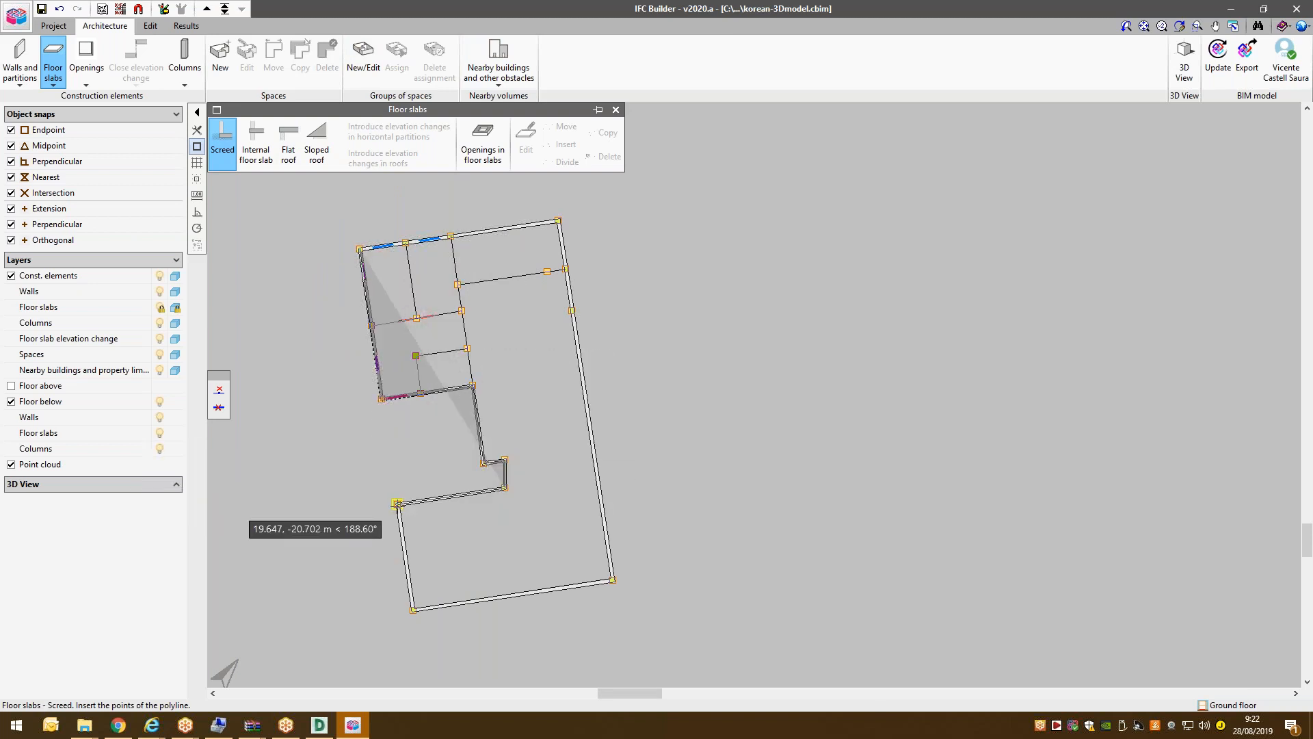
pyautogui.click(398, 504)
pyautogui.click(413, 609)
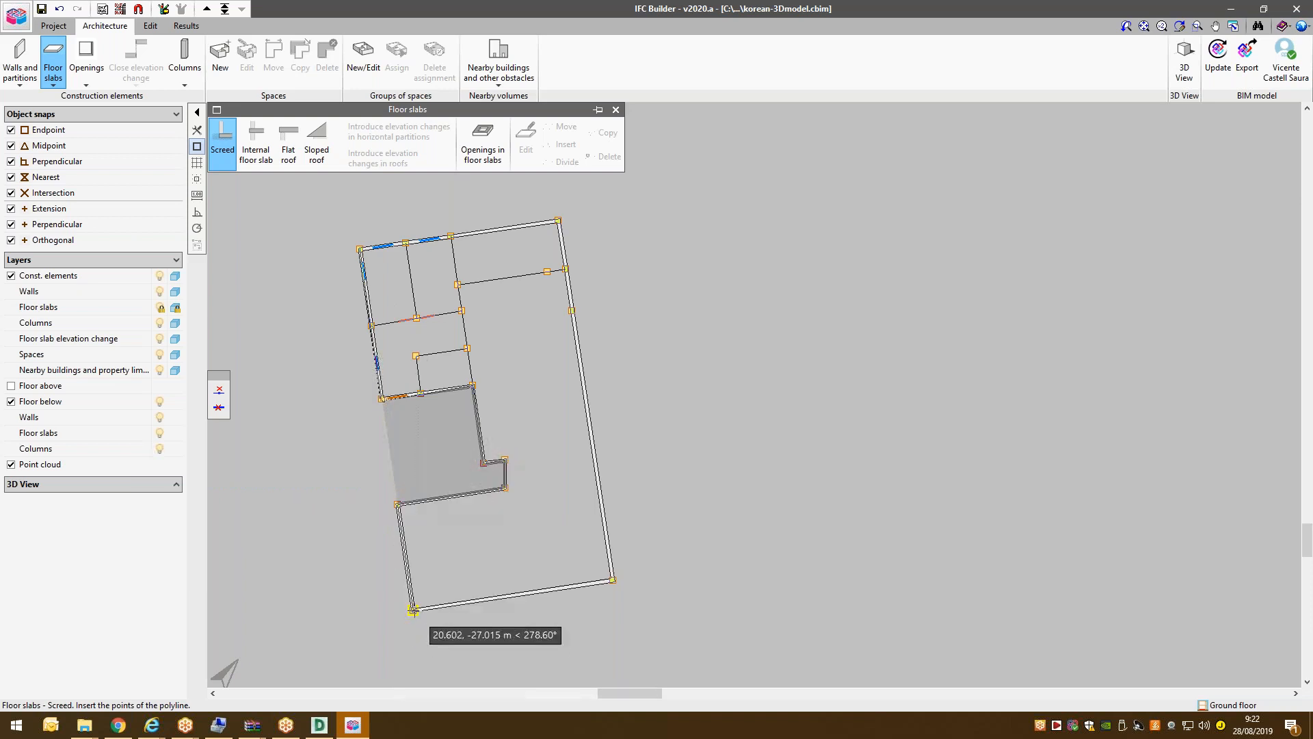
pyautogui.click(614, 580)
pyautogui.click(558, 220)
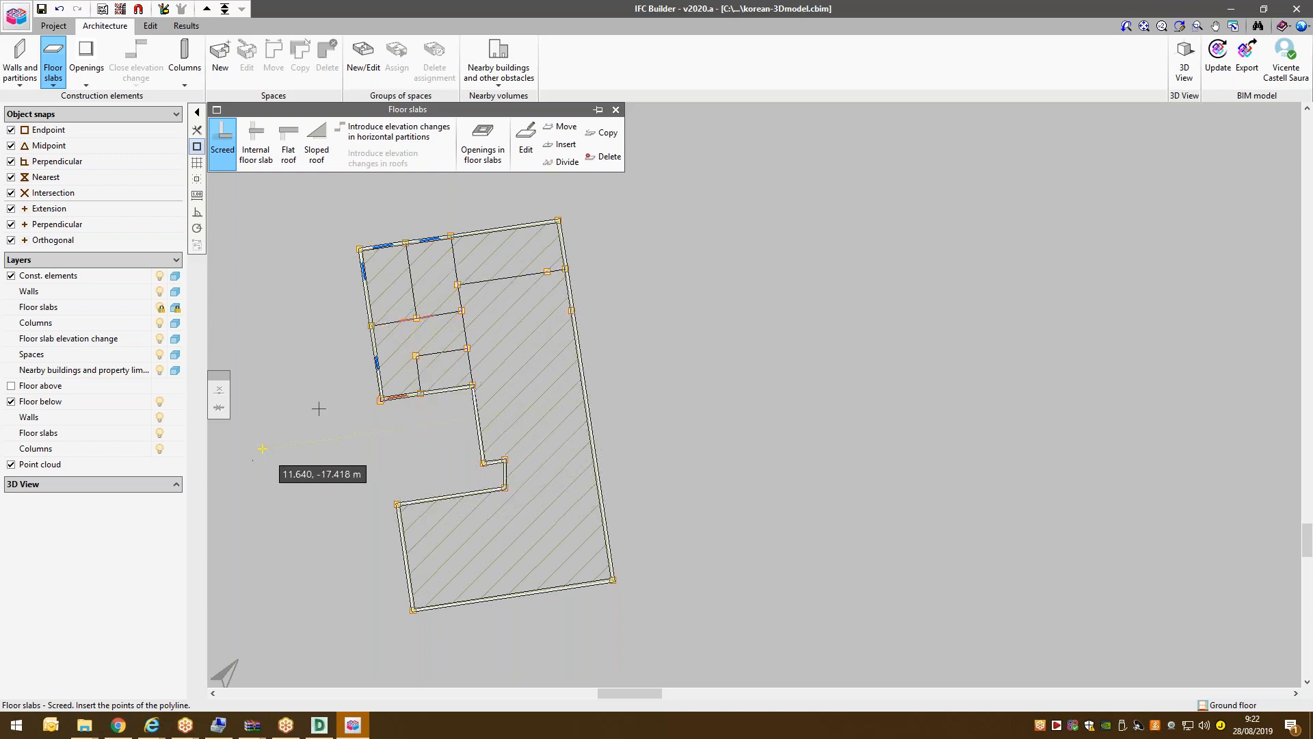
pyautogui.moveTo(100, 537)
pyautogui.mouseDown()
pyautogui.moveTo(93, 549)
pyautogui.moveTo(80, 531)
pyautogui.moveTo(59, 535)
pyautogui.moveTo(83, 538)
pyautogui.mouseUp()
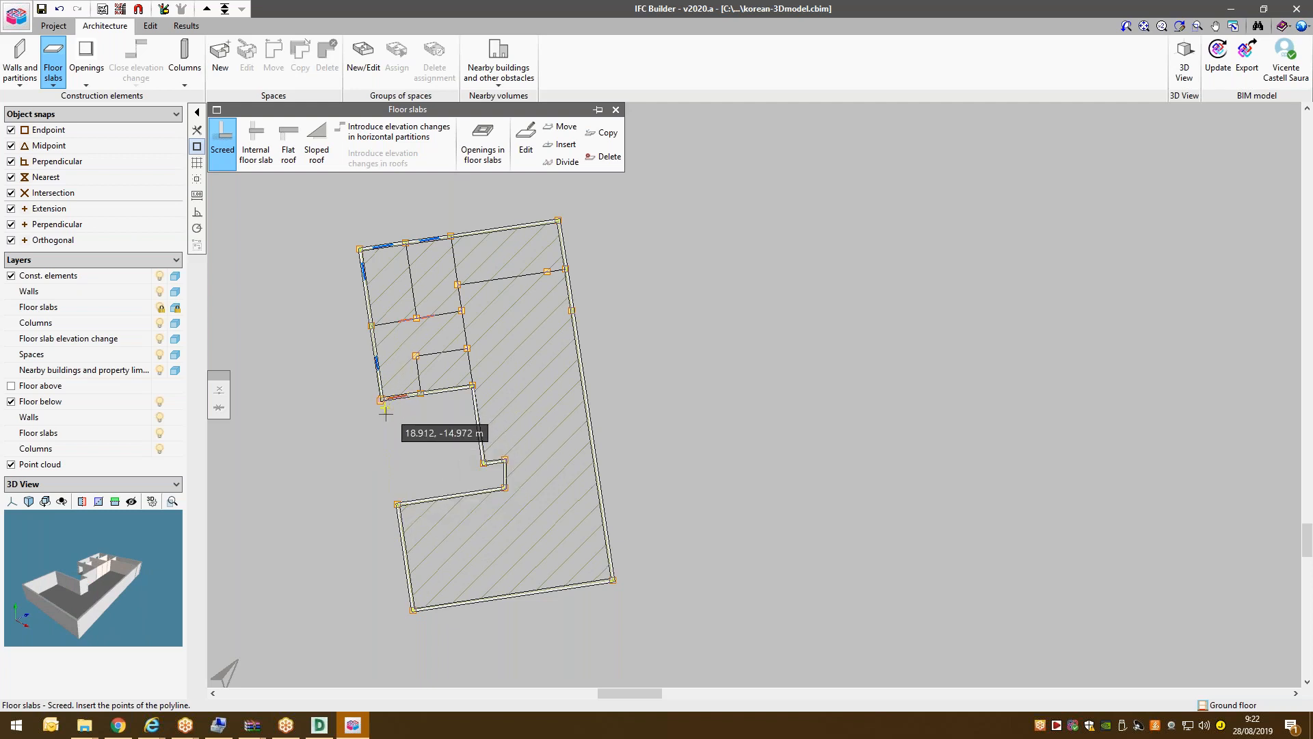
# Create a new 0.300 m screed type S2 and select it for drawing.
pyautogui.click(476, 418)
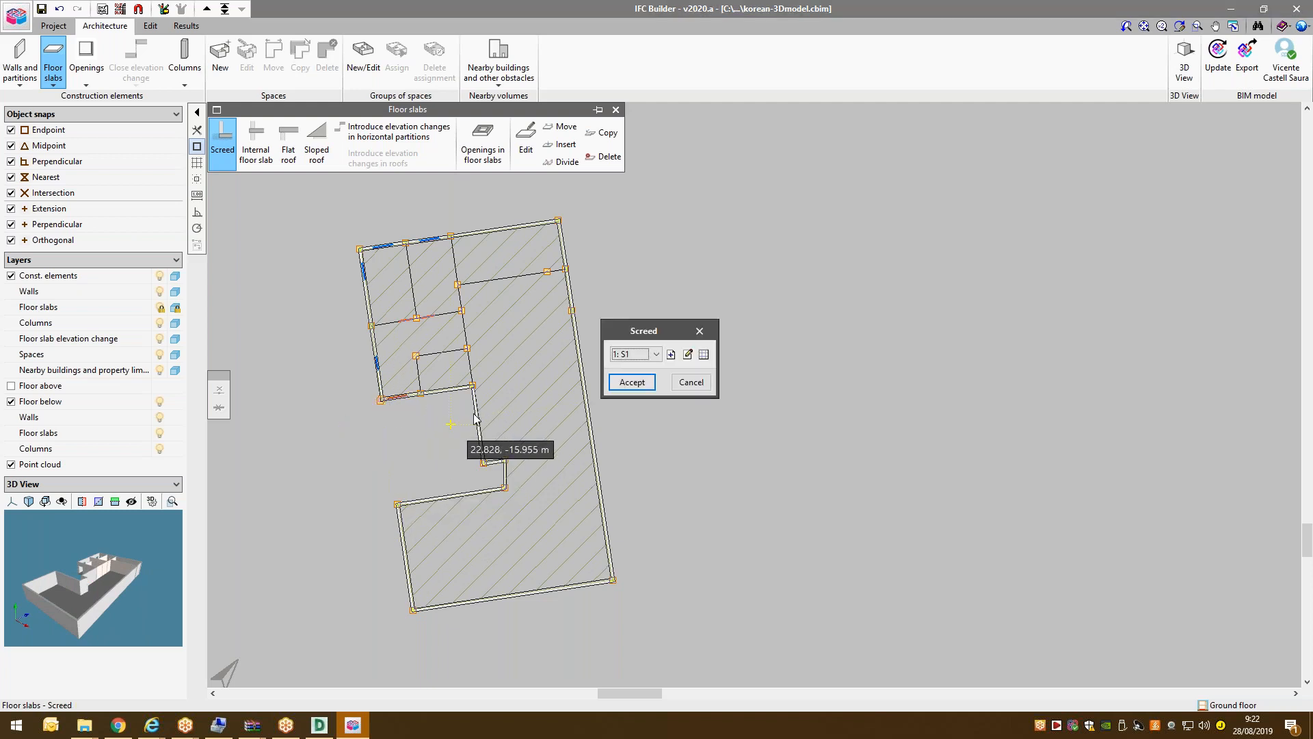
pyautogui.click(670, 354)
pyautogui.write('S2')
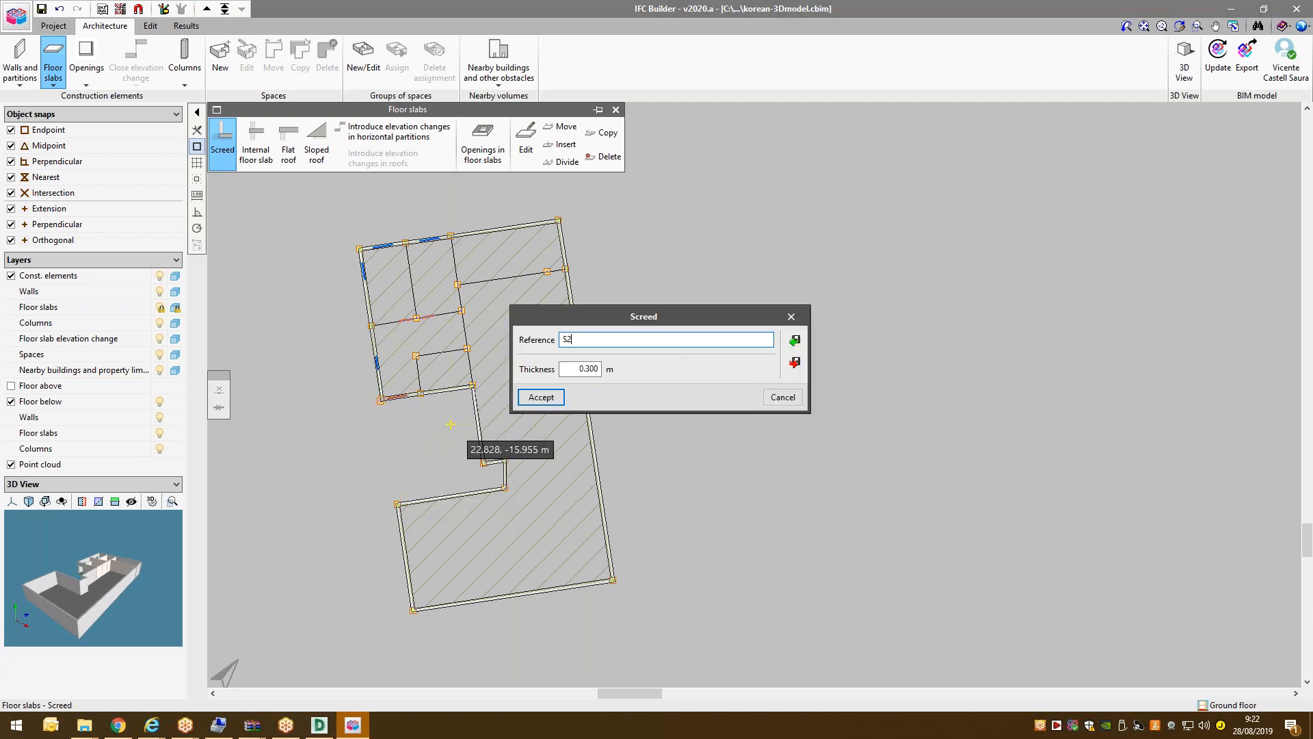
pyautogui.click(568, 366)
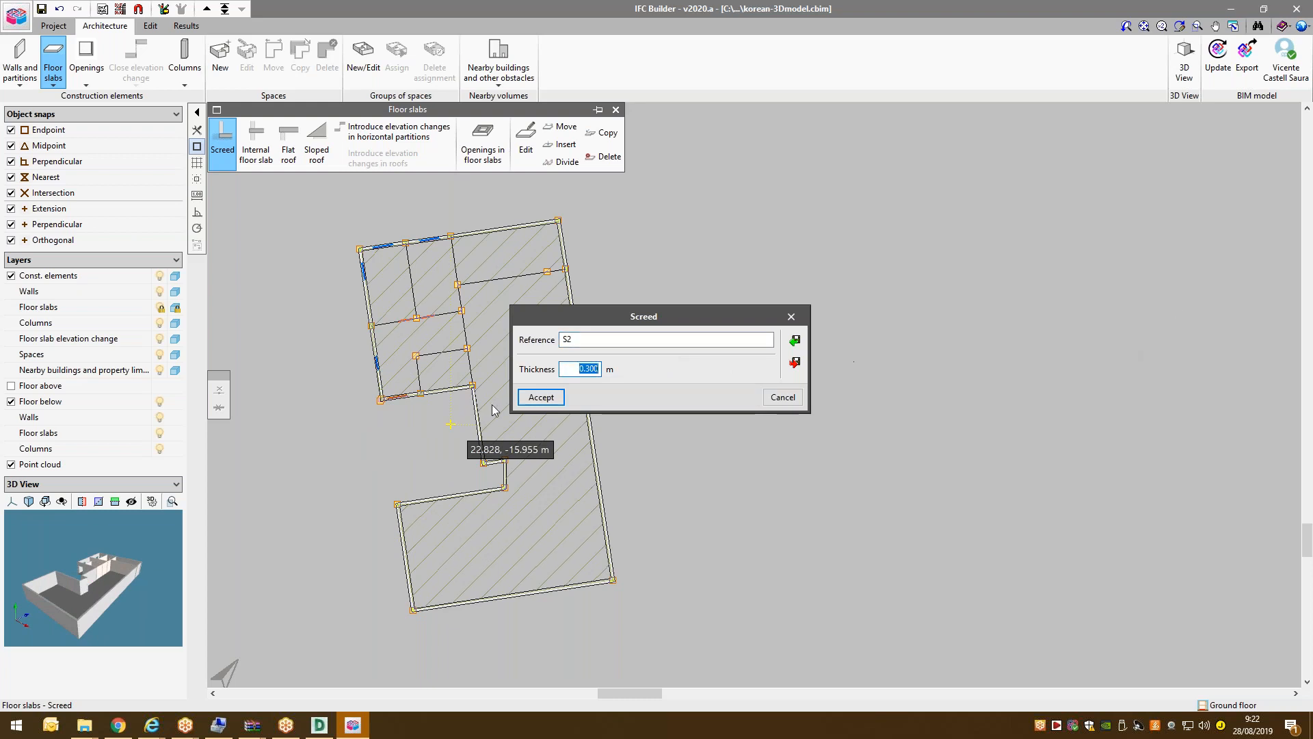
pyautogui.click(555, 401)
pyautogui.click(650, 381)
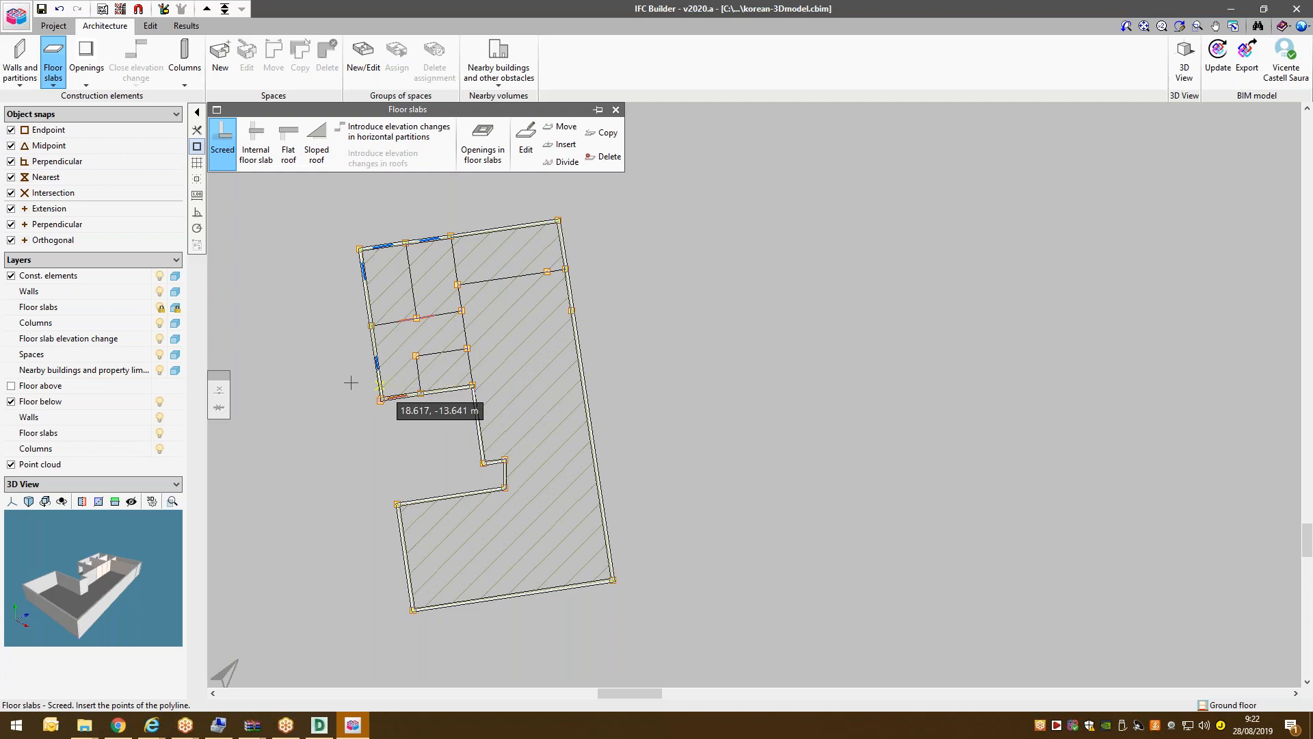
# Outline the lower-left ground-floor area with six corners around the notch to place the S2 screed.
pyautogui.click(380, 400)
pyautogui.click(397, 504)
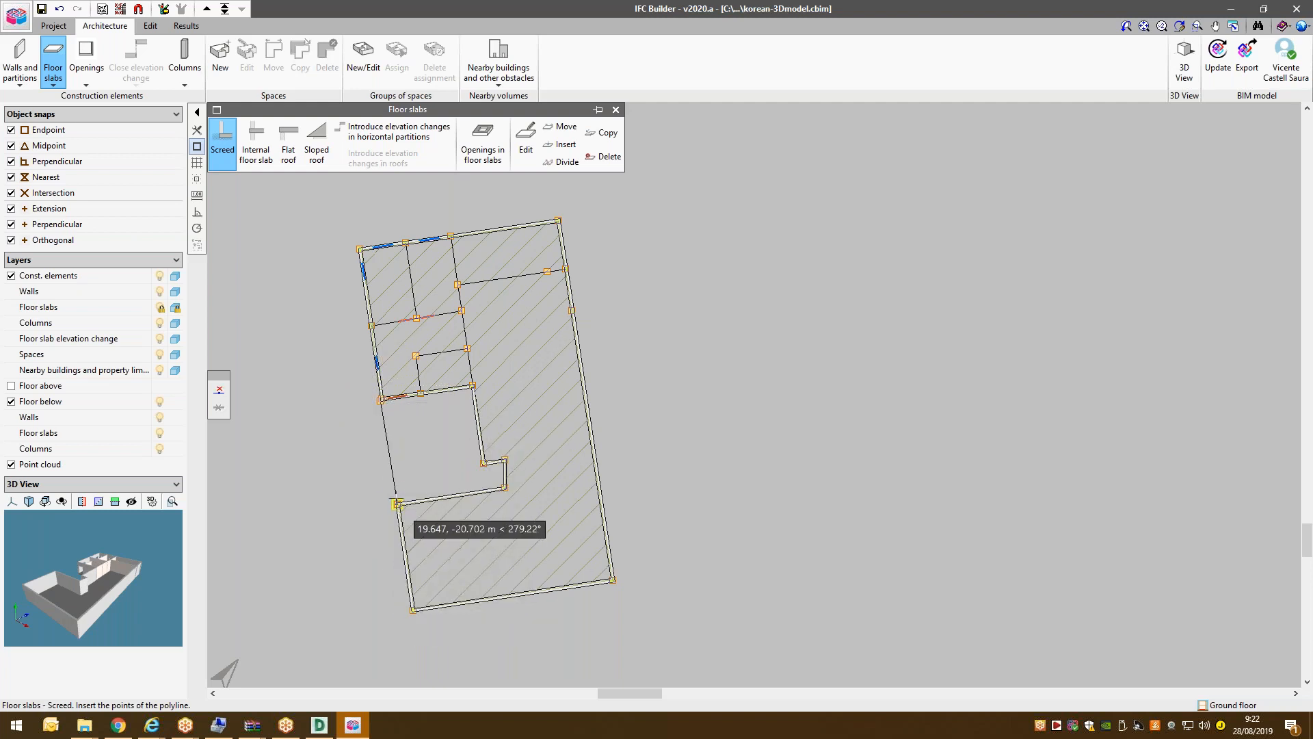
pyautogui.click(505, 488)
pyautogui.click(505, 460)
pyautogui.click(484, 463)
pyautogui.click(472, 386)
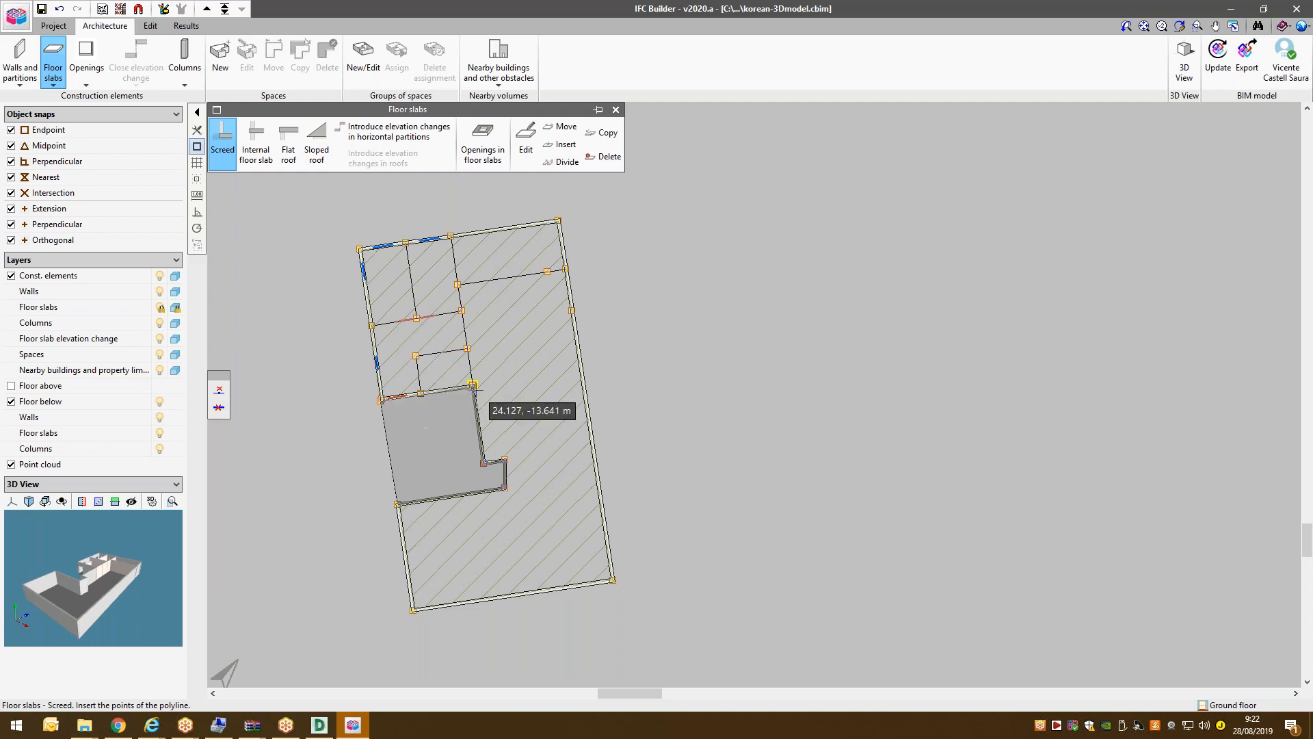
pyautogui.rightClick(473, 392)
pyautogui.scroll(1, 459, 417)
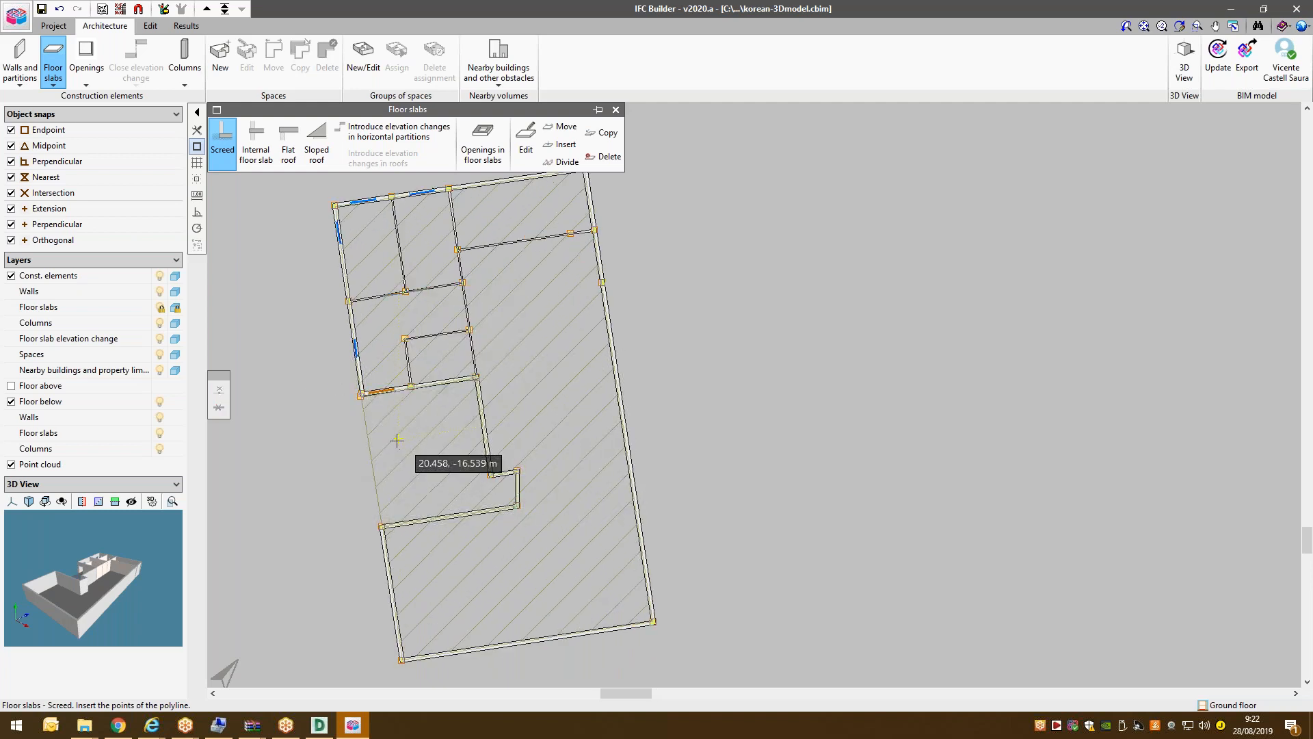
pyautogui.scroll(-1, 655, 363)
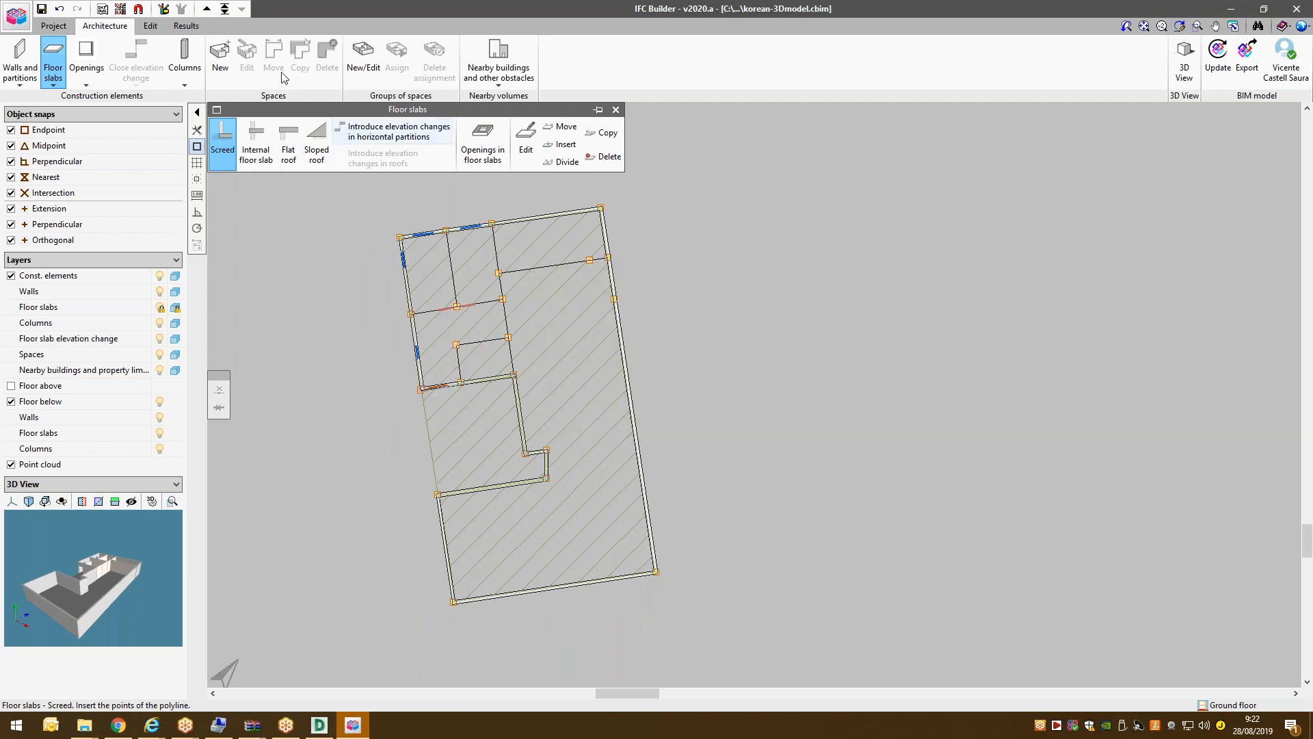
# Switch the working group to Floor 1, dismissing the screed type prompt.
pyautogui.click(226, 10)
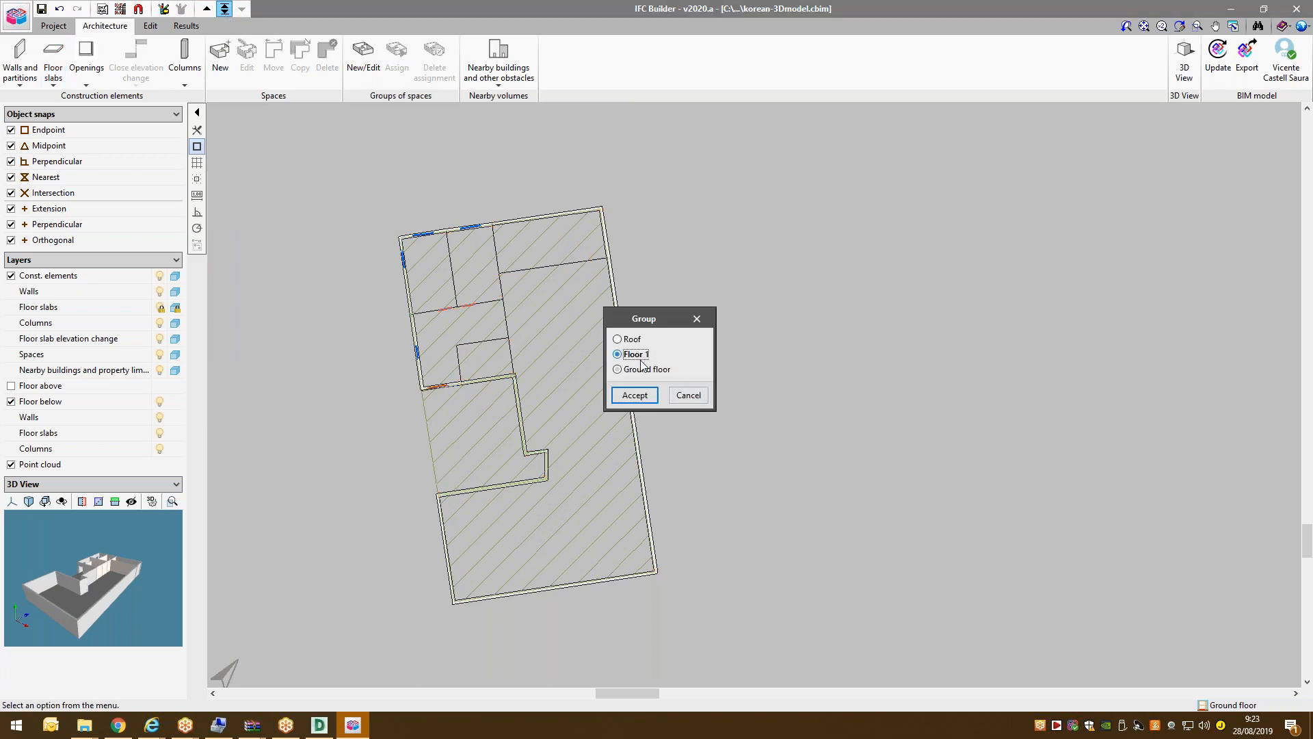
pyautogui.click(635, 397)
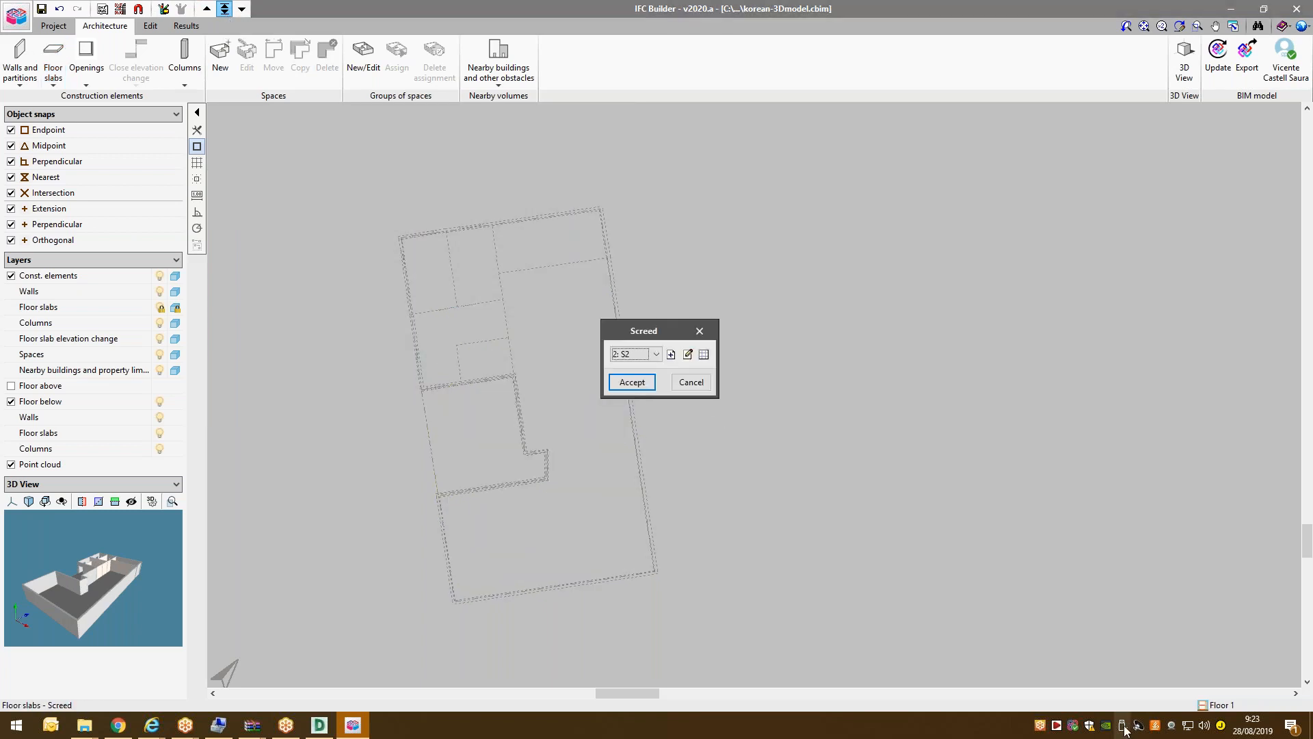
pyautogui.click(692, 382)
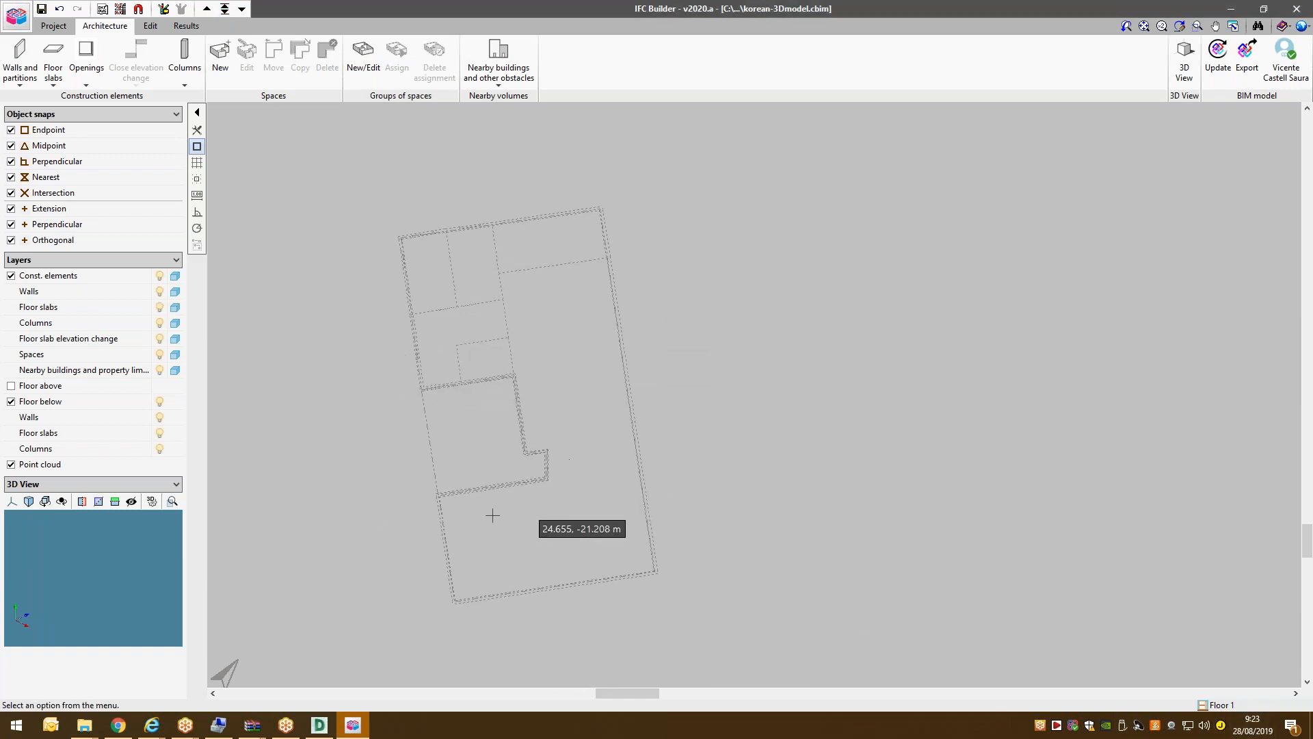
# Check the floor-below reference and DWG template view settings, leaving both unchanged.
pyautogui.click(11, 402)
pyautogui.click(11, 402)
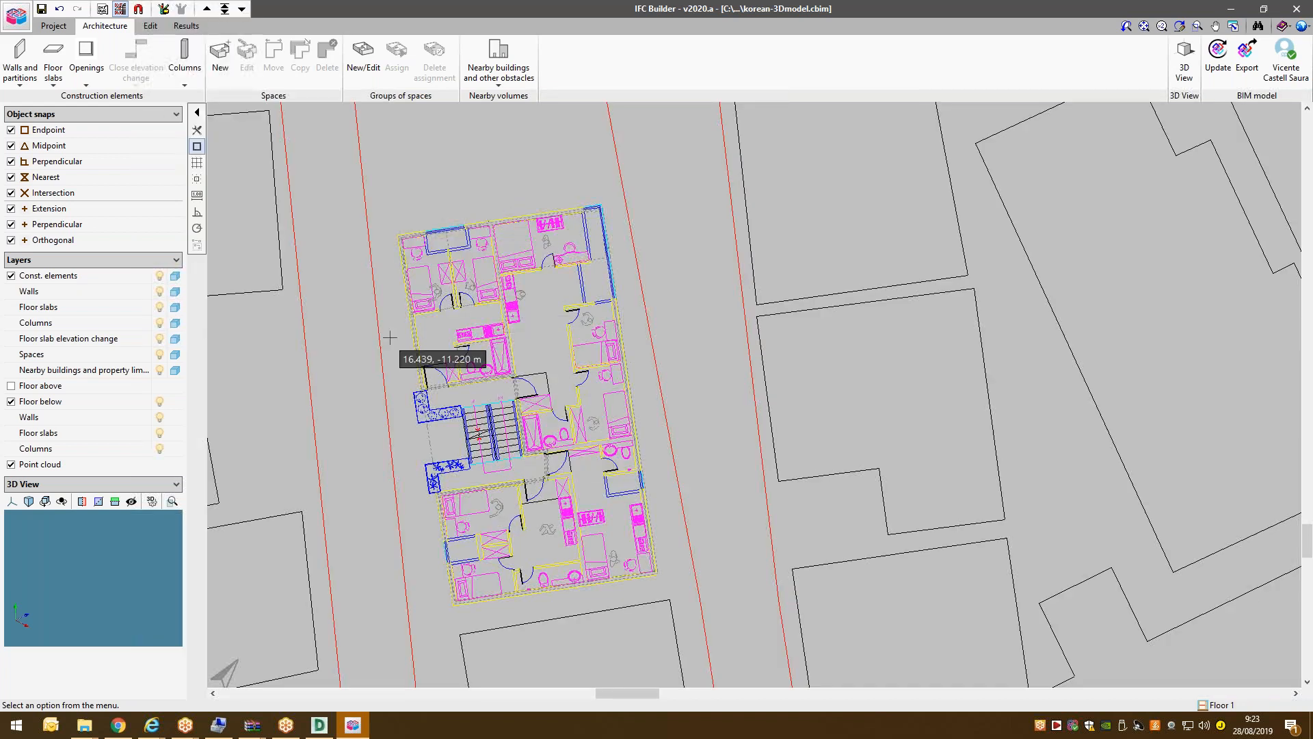
pyautogui.click(117, 10)
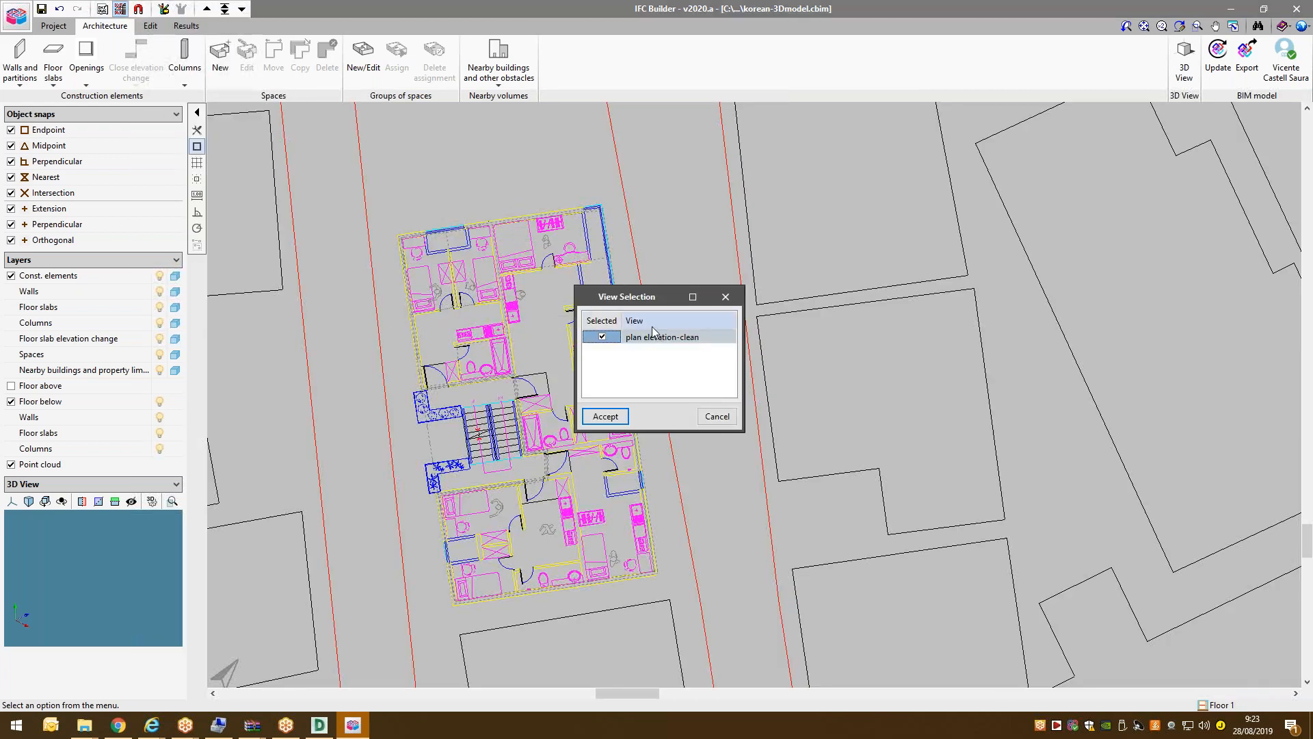
pyautogui.click(715, 417)
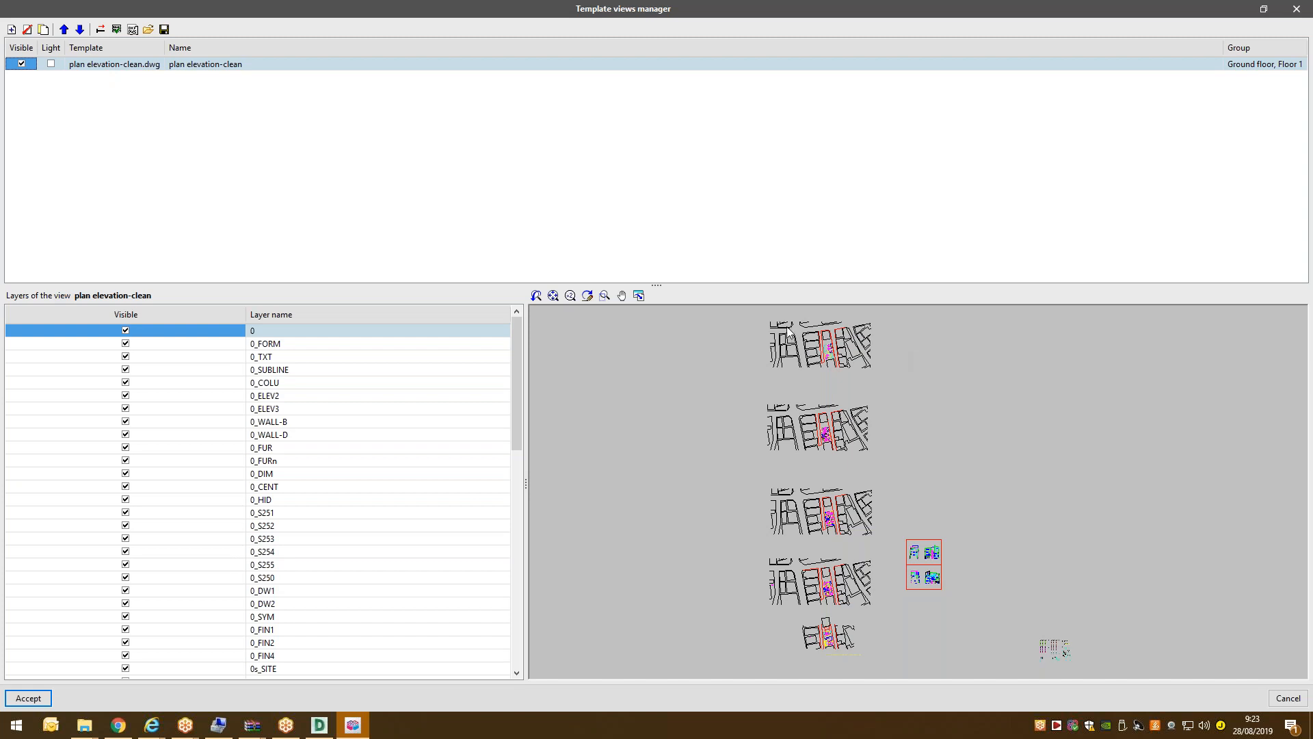
pyautogui.click(1308, 5)
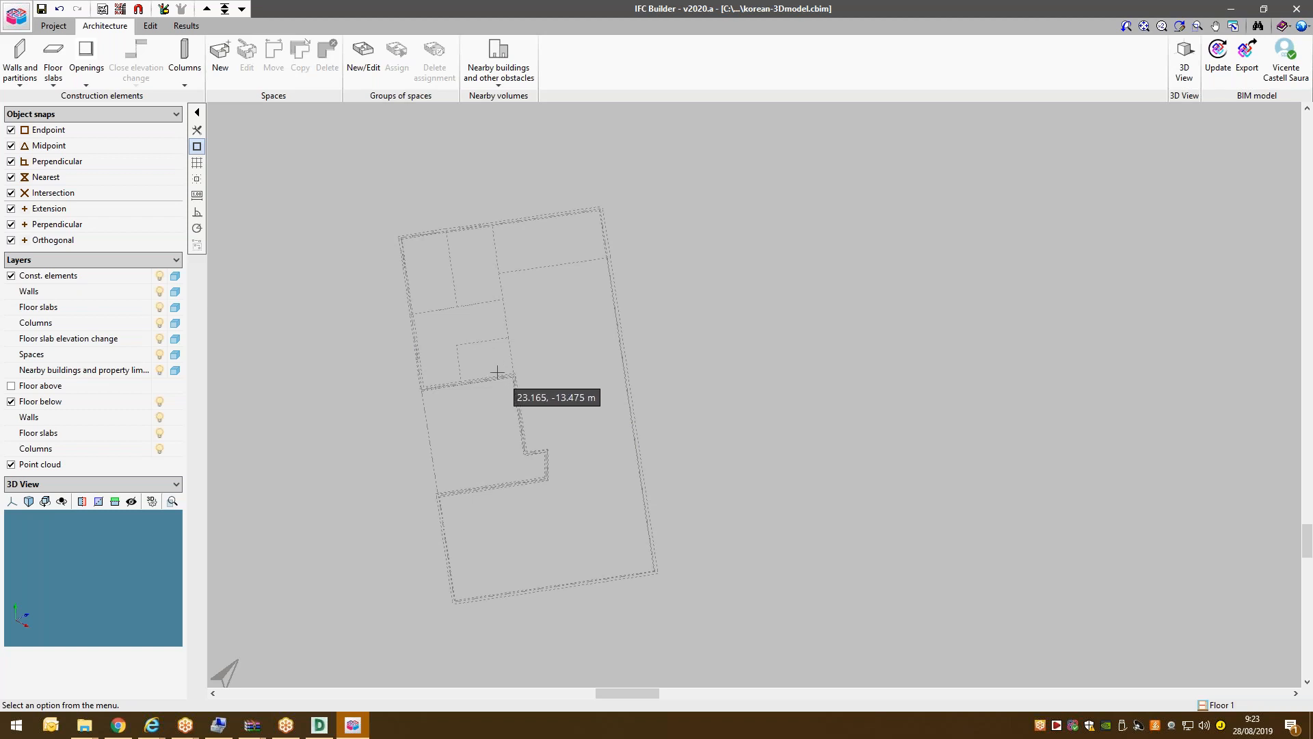
# Copy the whole Ground floor, with all element types, onto Floor 1 using Copy group.
pyautogui.click(67, 27)
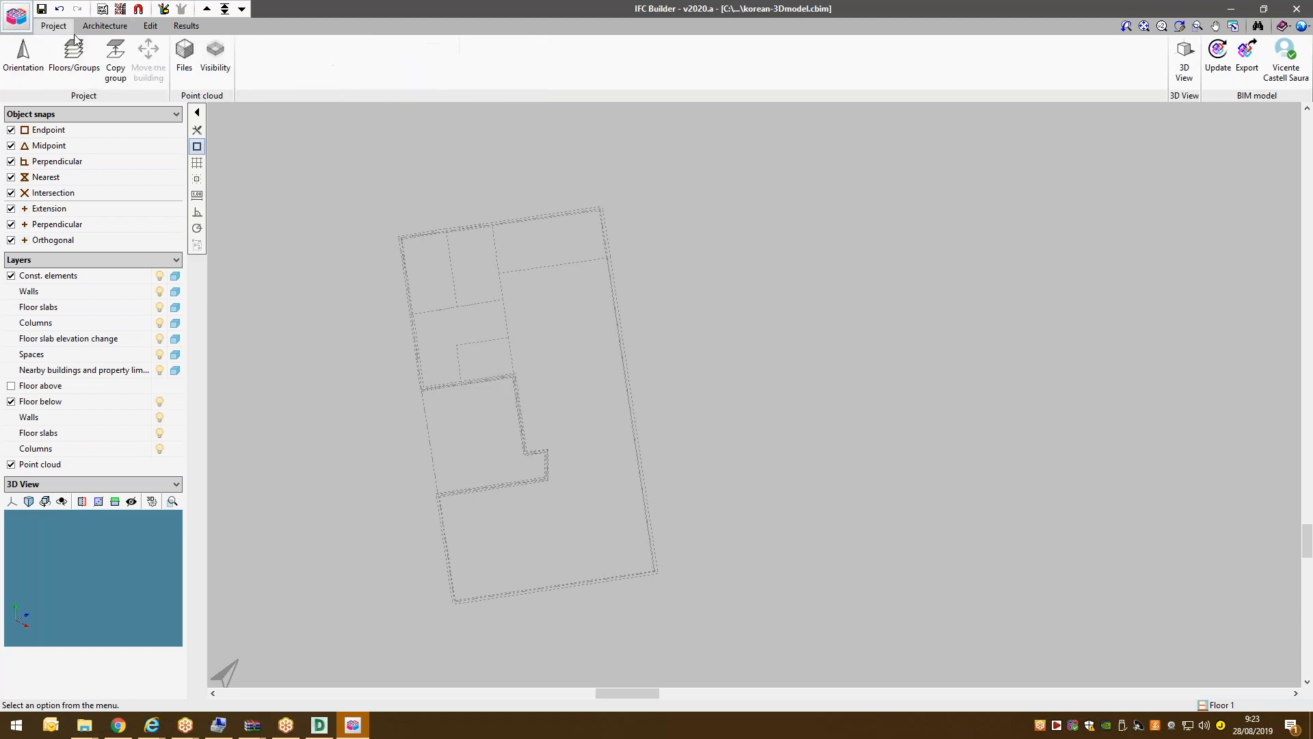
pyautogui.click(116, 58)
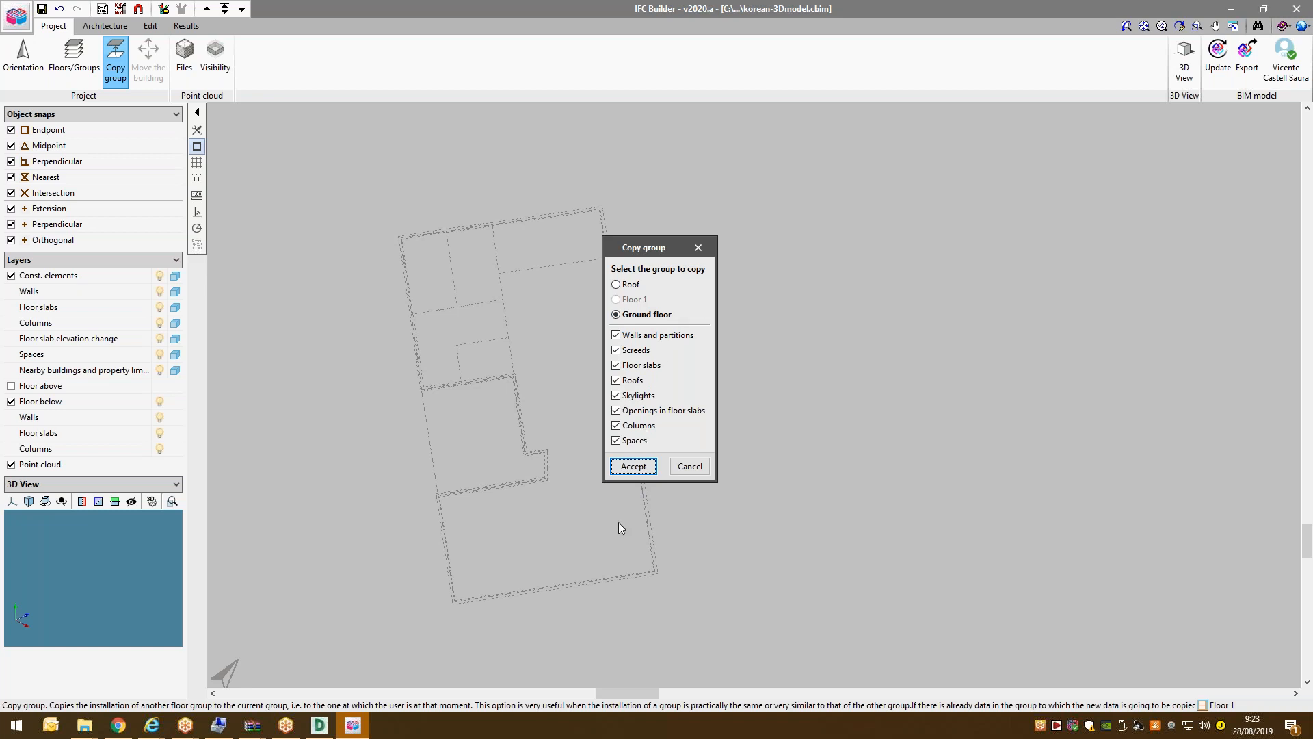
pyautogui.click(634, 467)
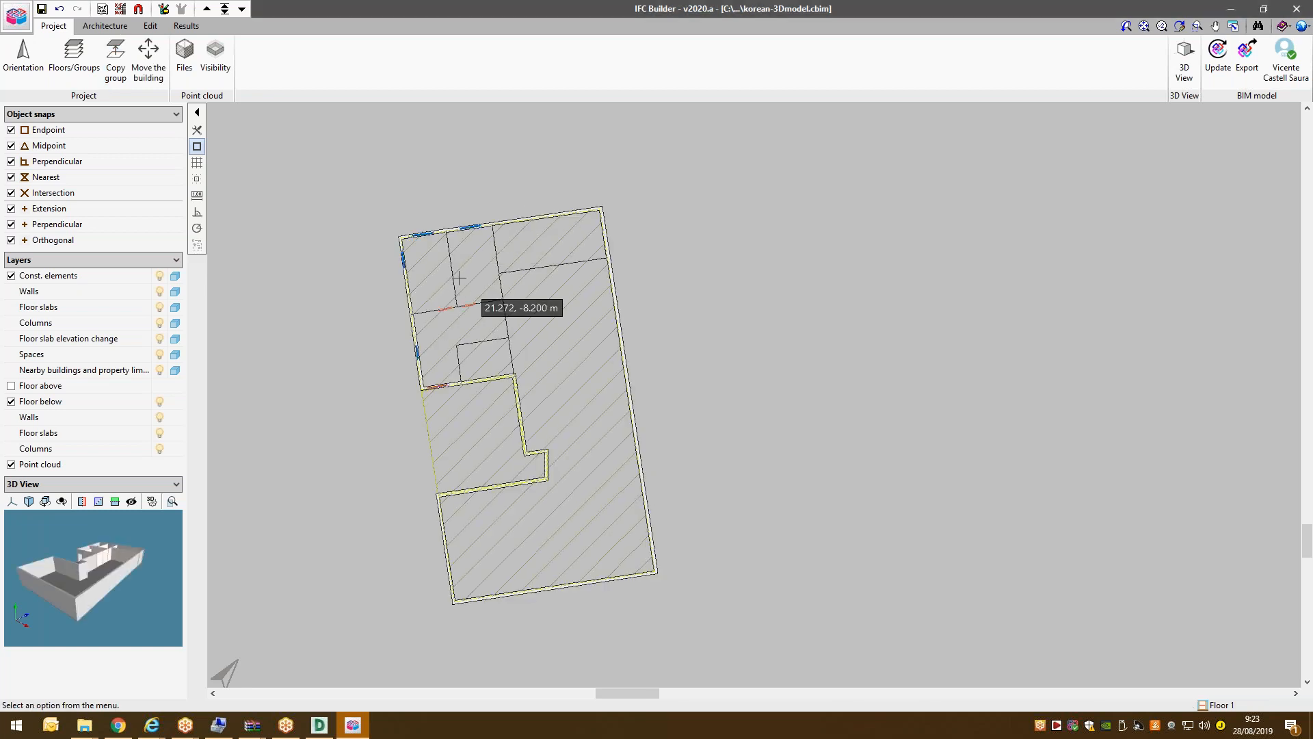
pyautogui.click(105, 26)
# Delete the copied partition across Floor 1's upper-right room.
pyautogui.click(19, 65)
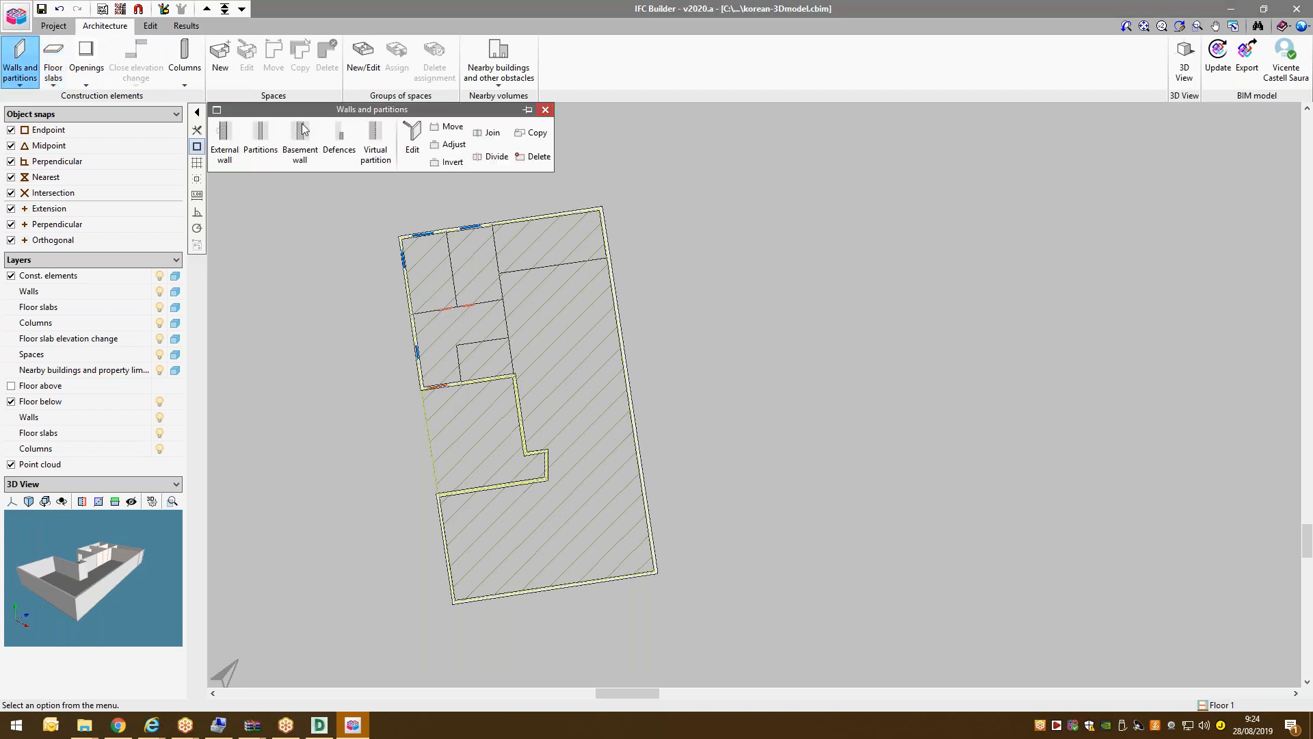
pyautogui.click(533, 156)
pyautogui.scroll(2, 467, 232)
pyautogui.scroll(3, 527, 346)
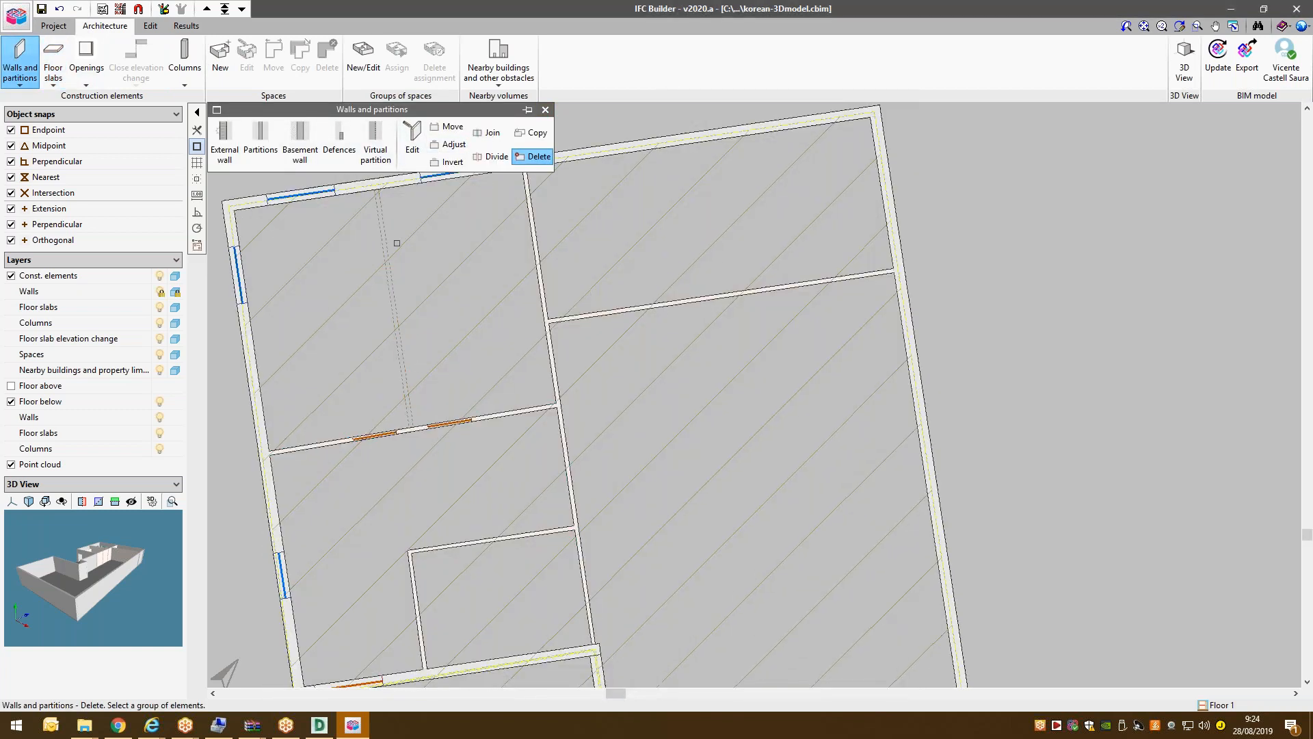
pyautogui.scroll(-1, 565, 235)
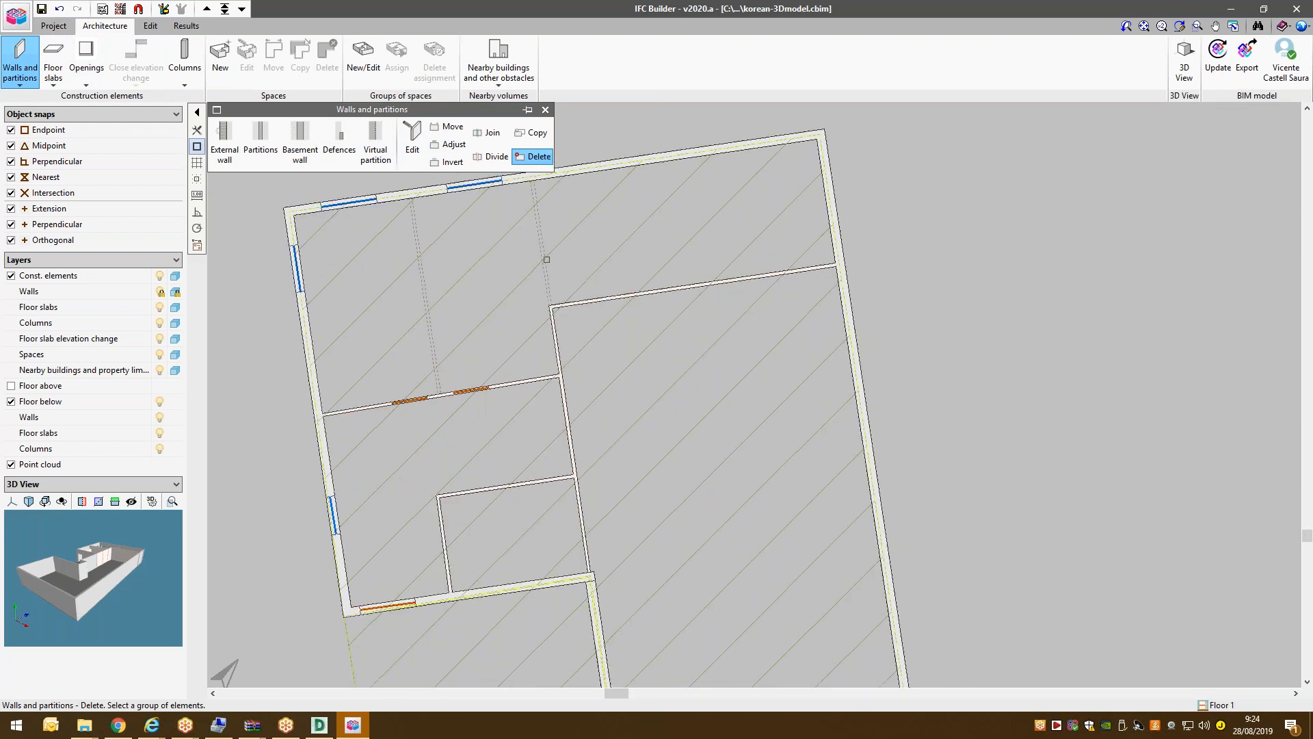
pyautogui.click(704, 291)
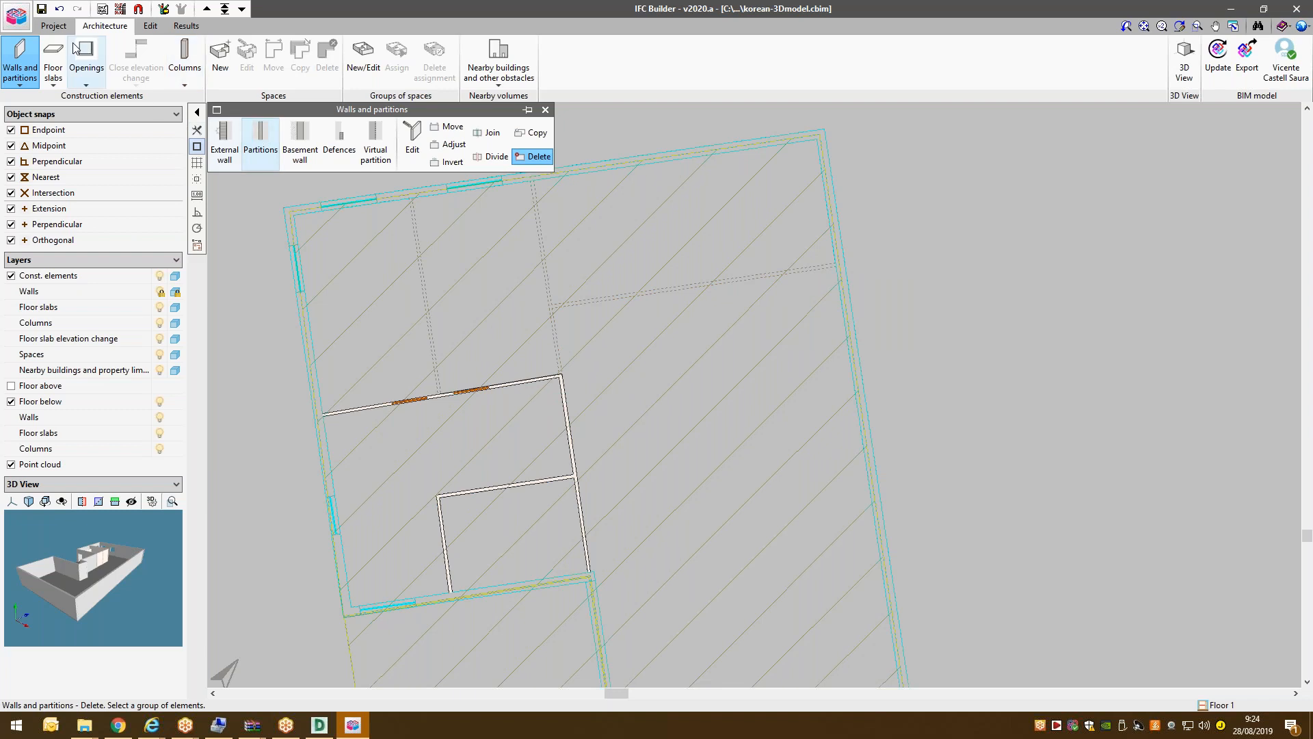
# Delete the door opening in Floor 1's middle partition.
pyautogui.click(77, 72)
pyautogui.click(567, 156)
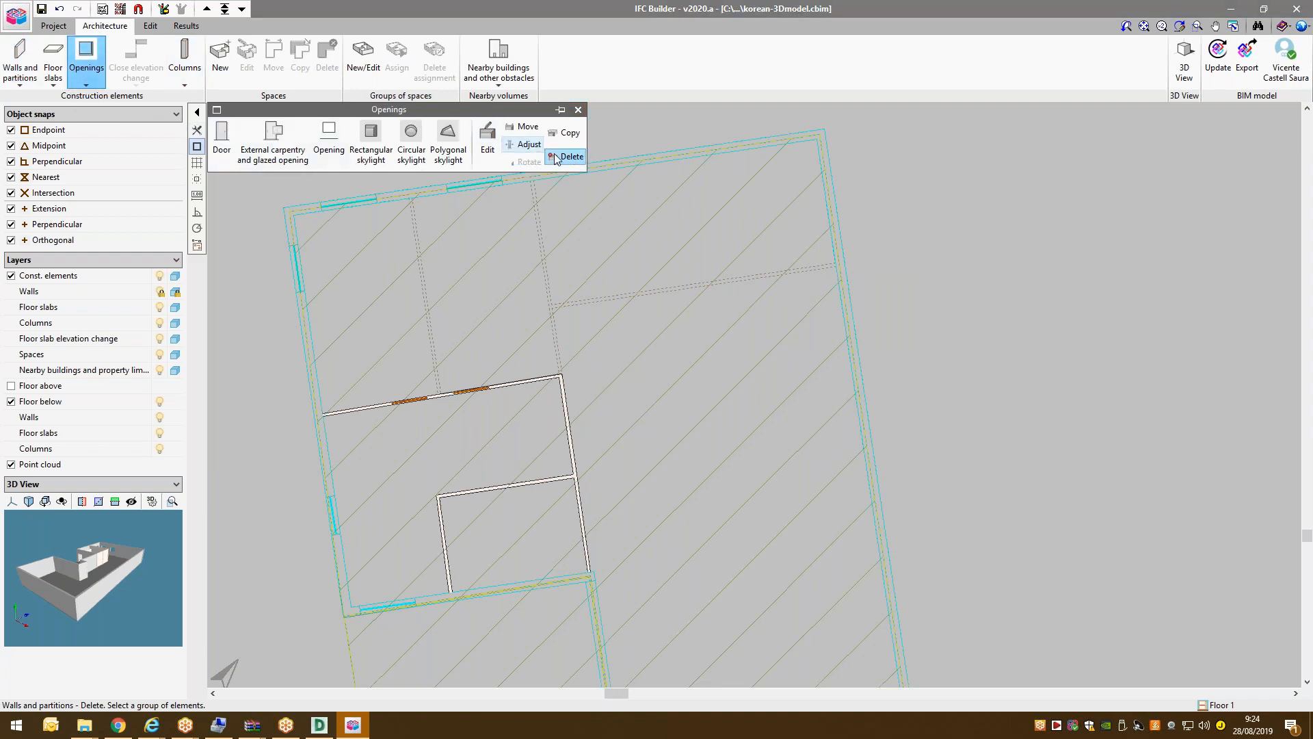
pyautogui.click(469, 391)
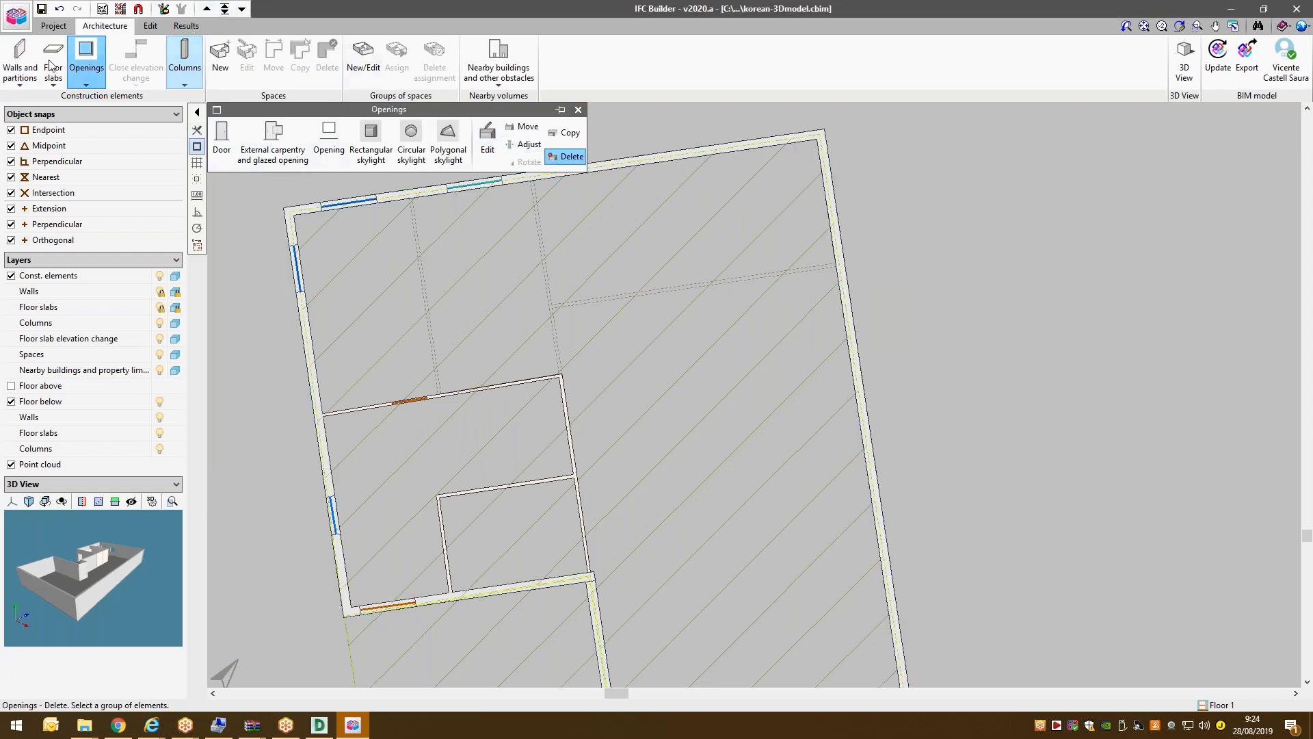
pyautogui.click(20, 61)
# Draw two P1 partitions across Floor 1's upper rooms, reaching the left and right outer walls.
pyautogui.click(247, 133)
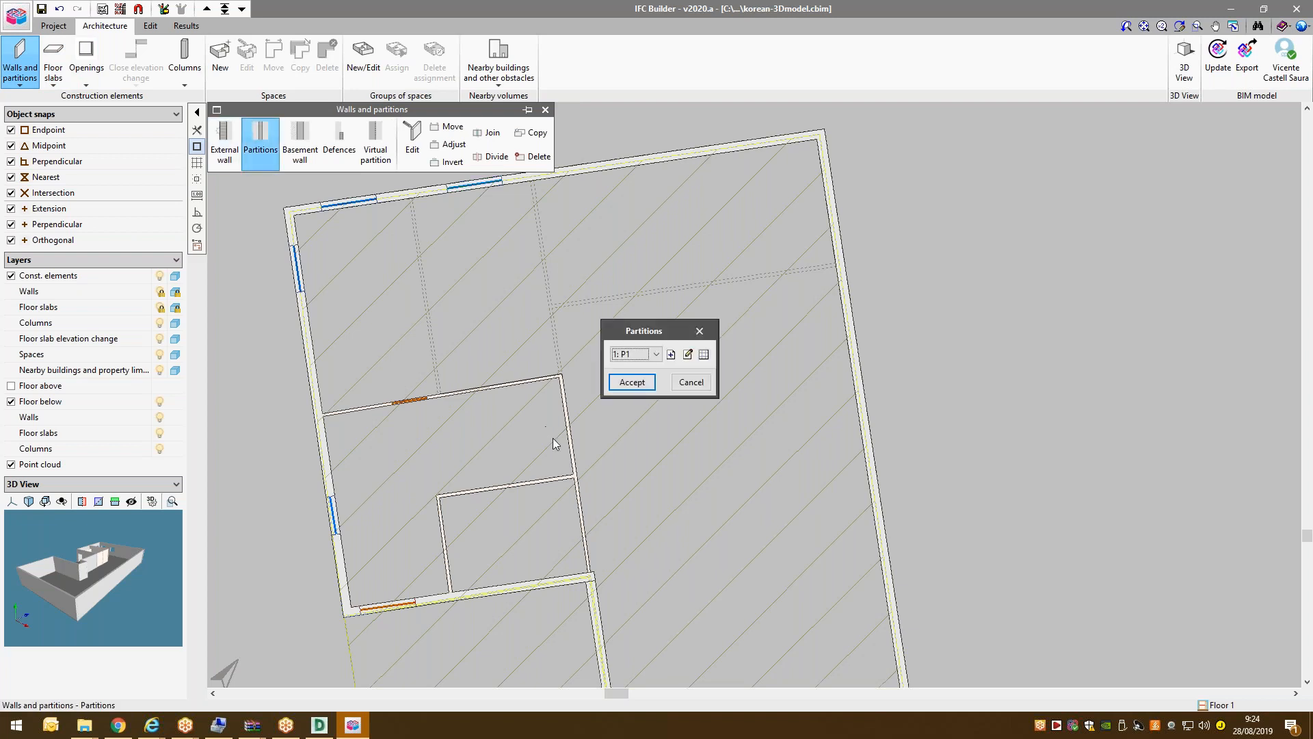
pyautogui.click(630, 381)
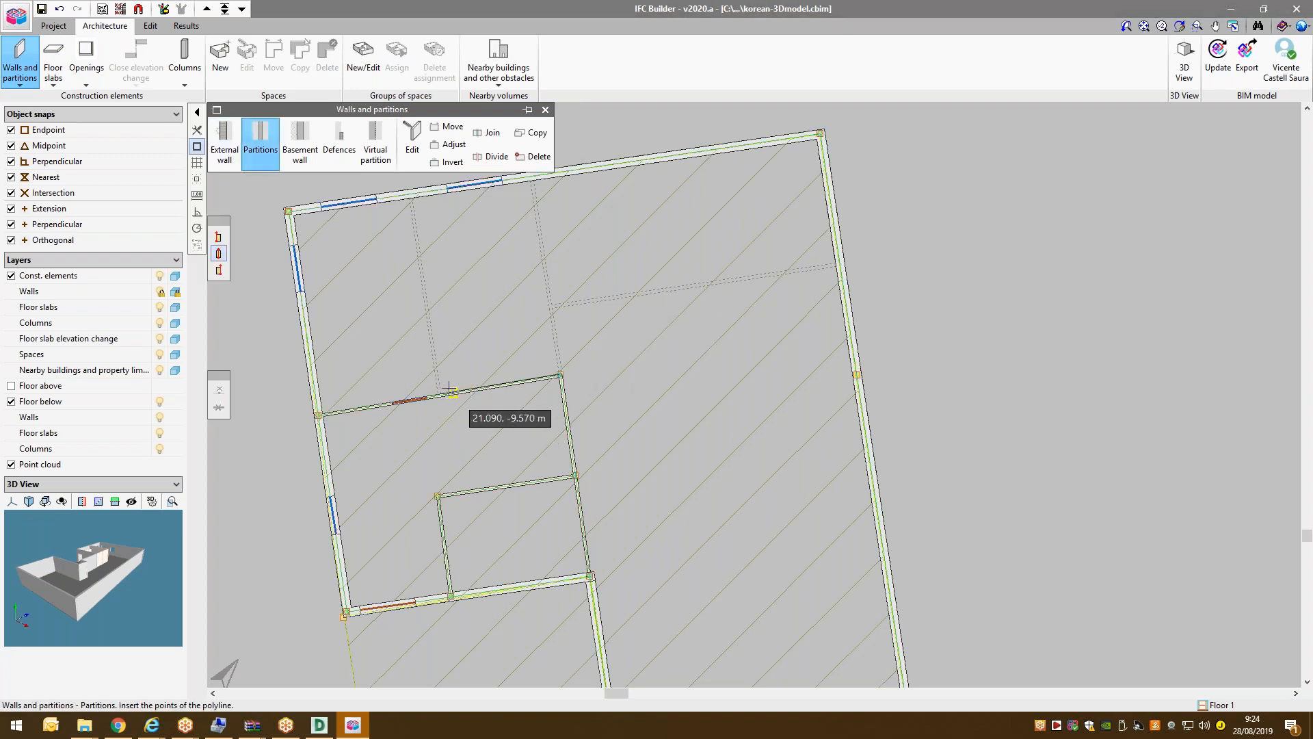
pyautogui.click(483, 386)
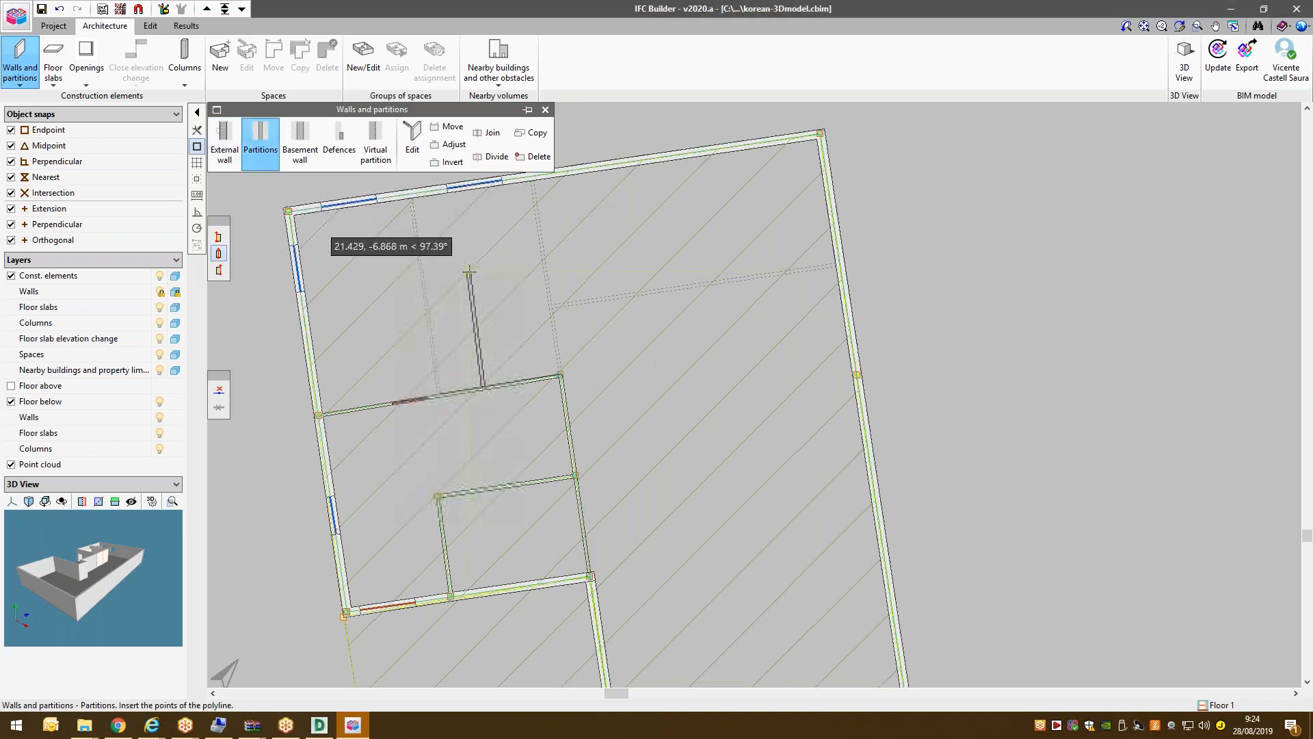
pyautogui.click(468, 287)
pyautogui.click(303, 312)
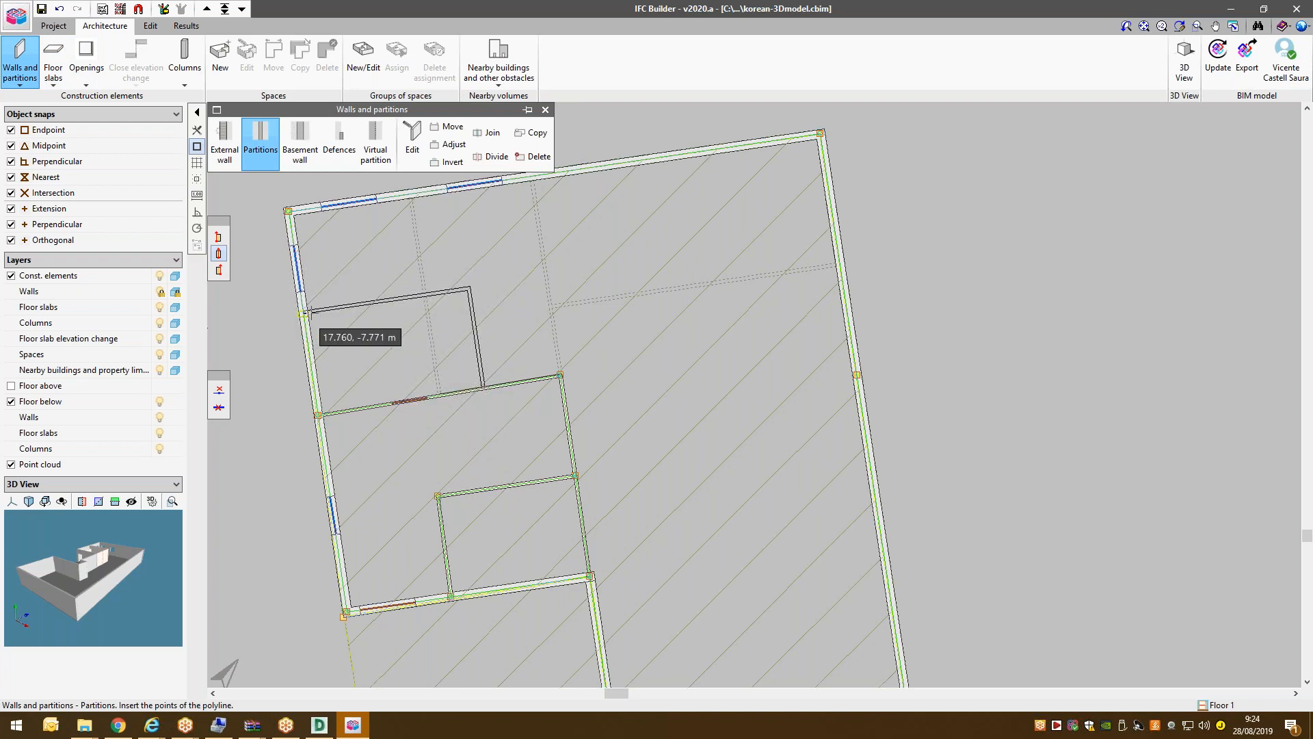
pyautogui.click(468, 287)
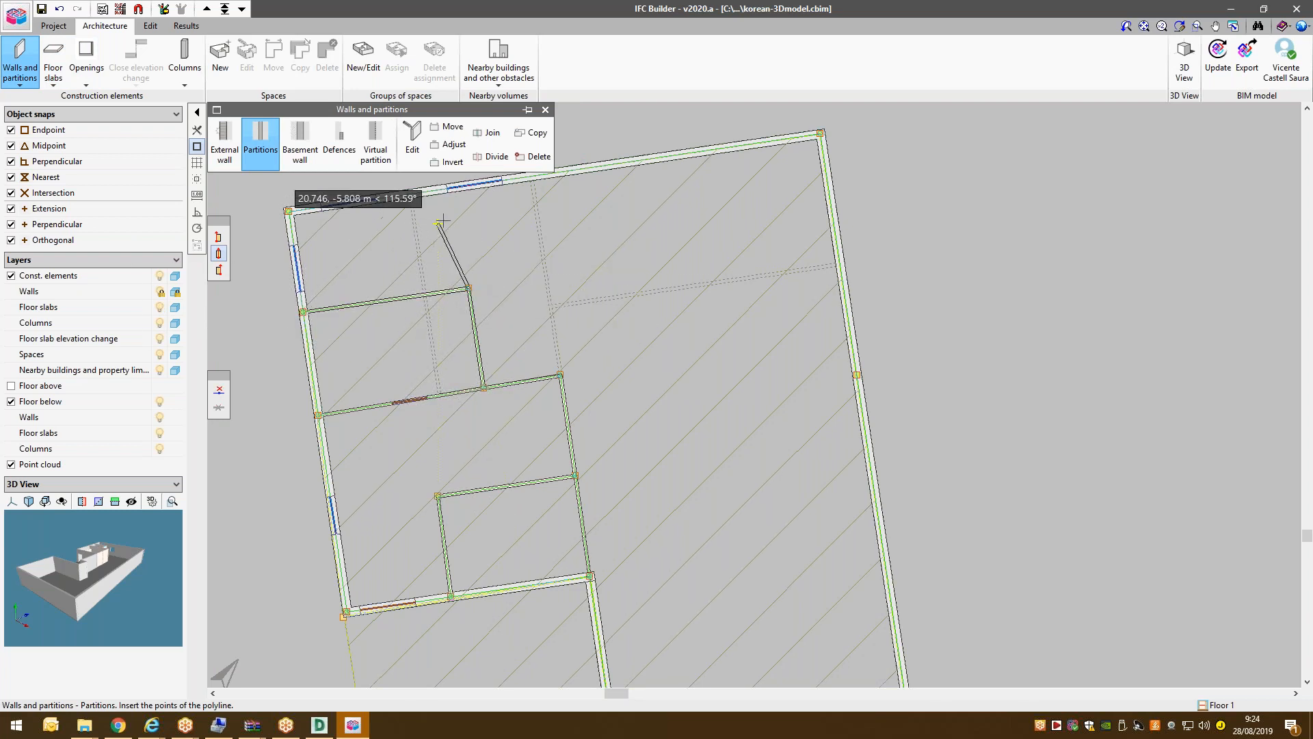
pyautogui.click(691, 254)
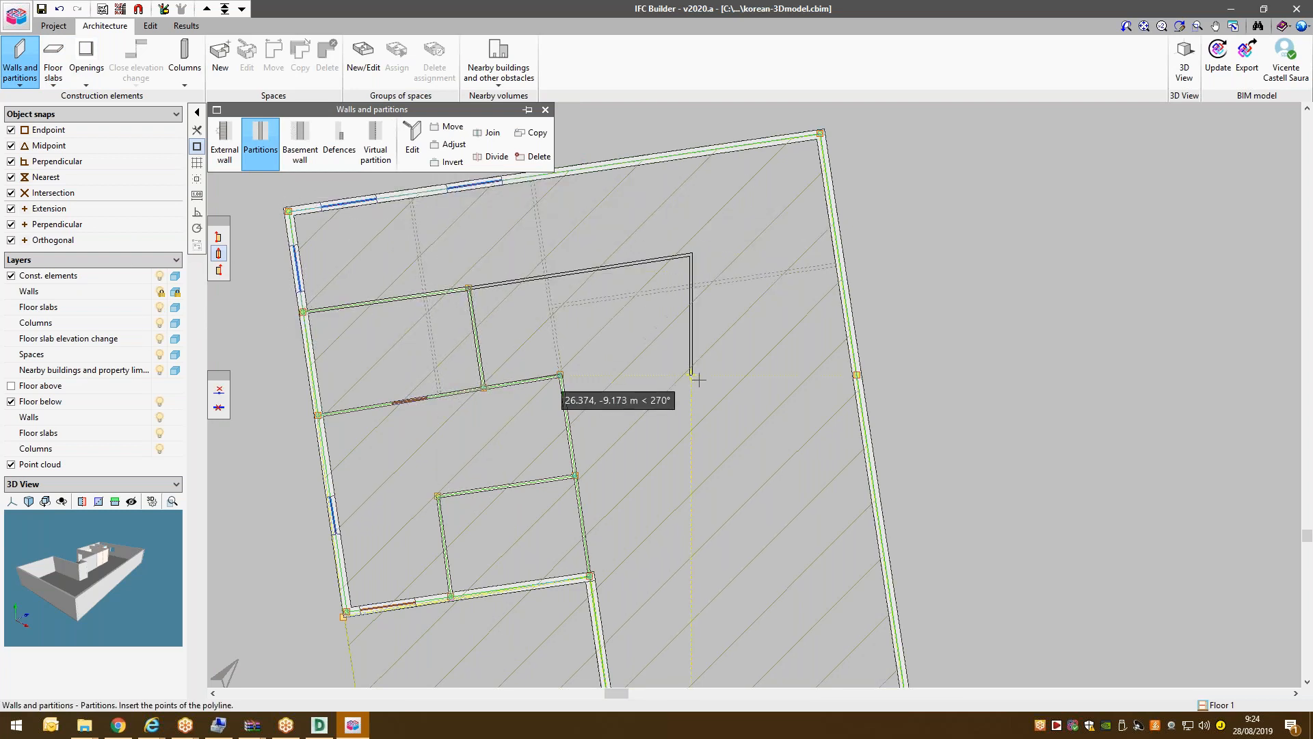
pyautogui.click(708, 364)
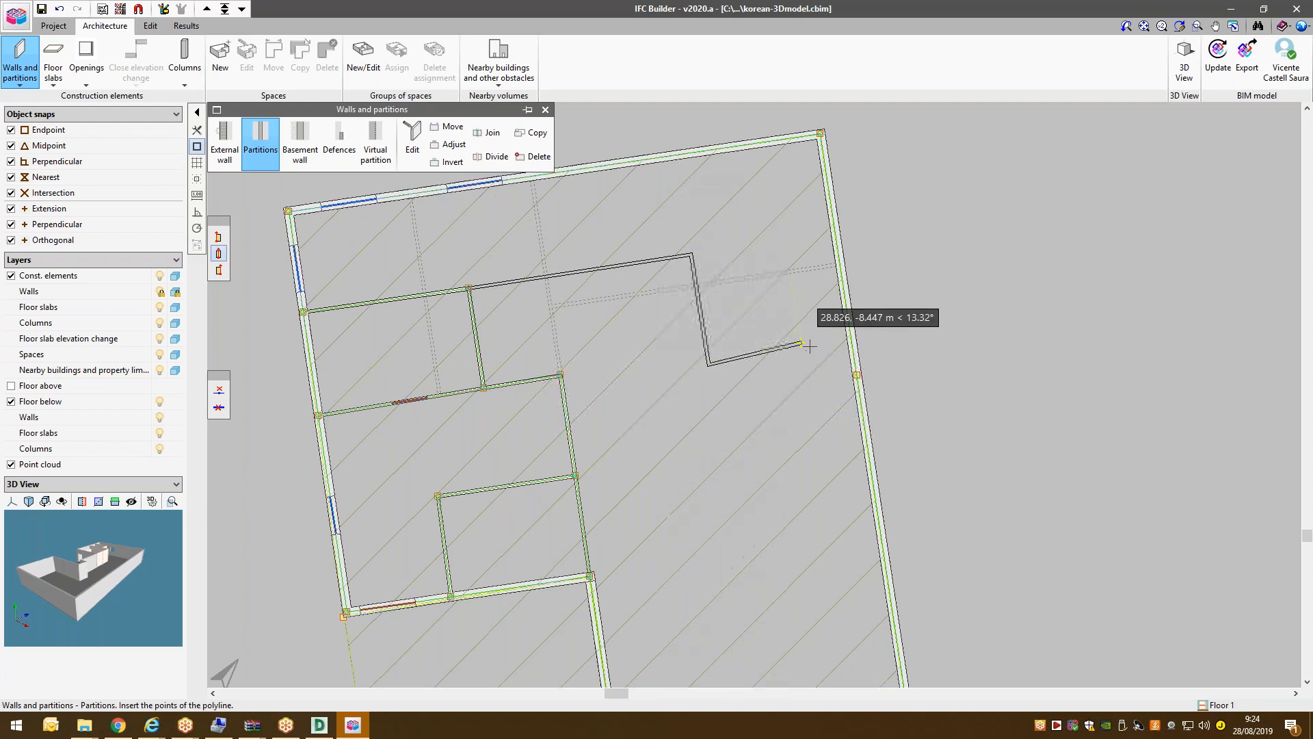
pyautogui.click(844, 347)
pyautogui.scroll(1, 797, 294)
pyautogui.scroll(-2, 716, 244)
pyautogui.scroll(2, 636, 410)
pyautogui.scroll(-1, 588, 337)
pyautogui.scroll(1, 580, 339)
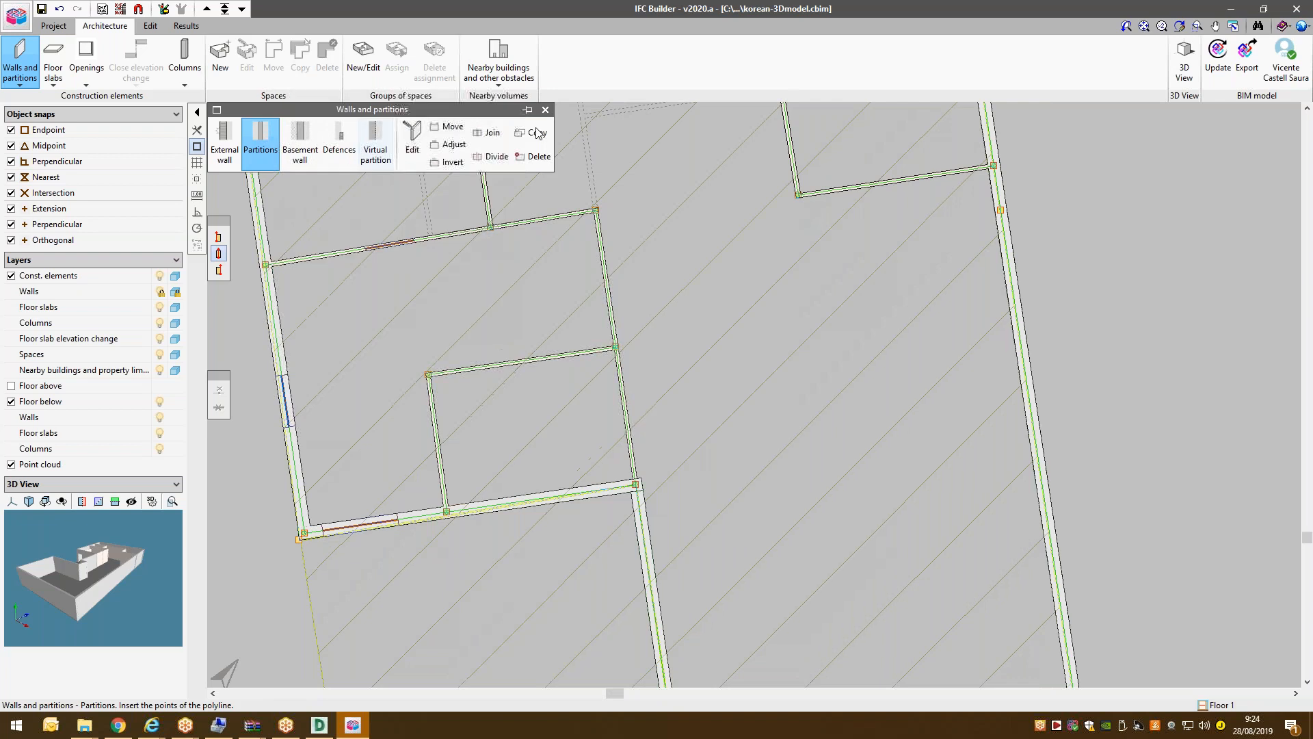
# Delete the small inner room's two-segment partition.
pyautogui.click(533, 156)
pyautogui.click(520, 361)
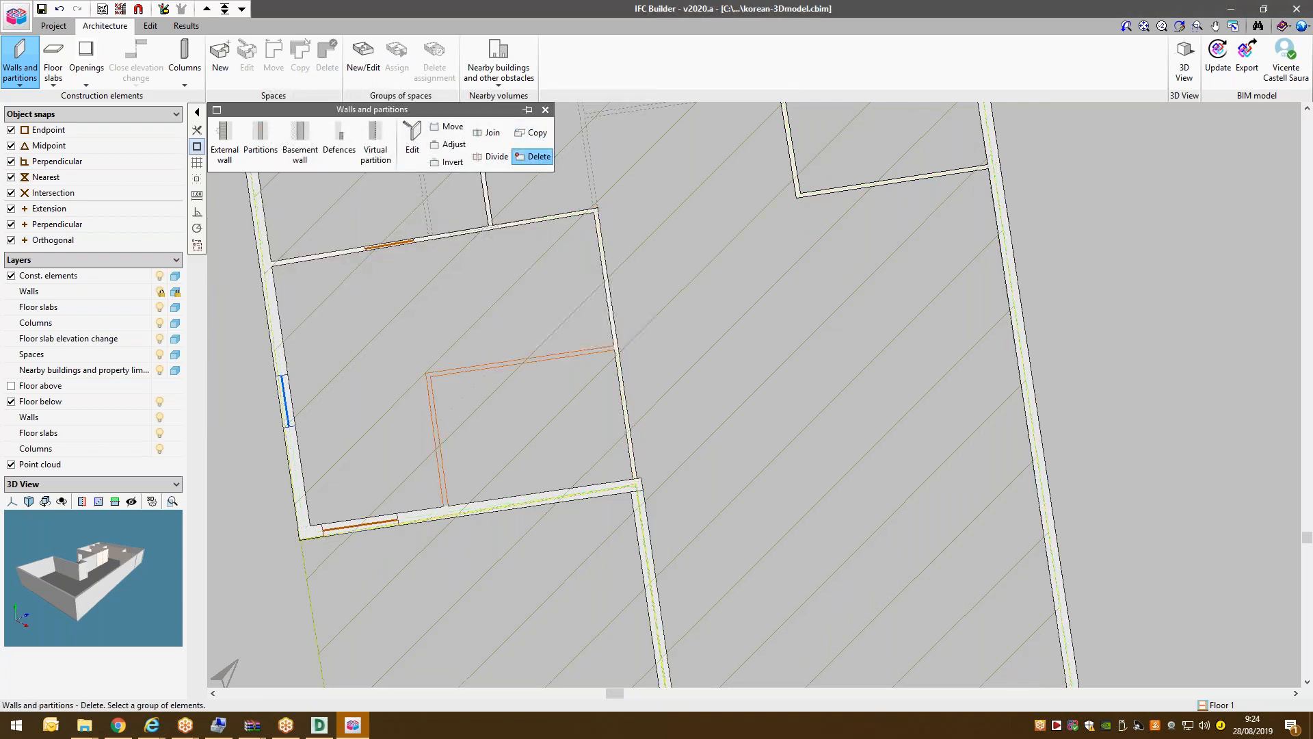
pyautogui.rightClick(519, 364)
pyautogui.scroll(-2, 489, 496)
pyautogui.scroll(2, 479, 497)
pyautogui.scroll(-4, 454, 419)
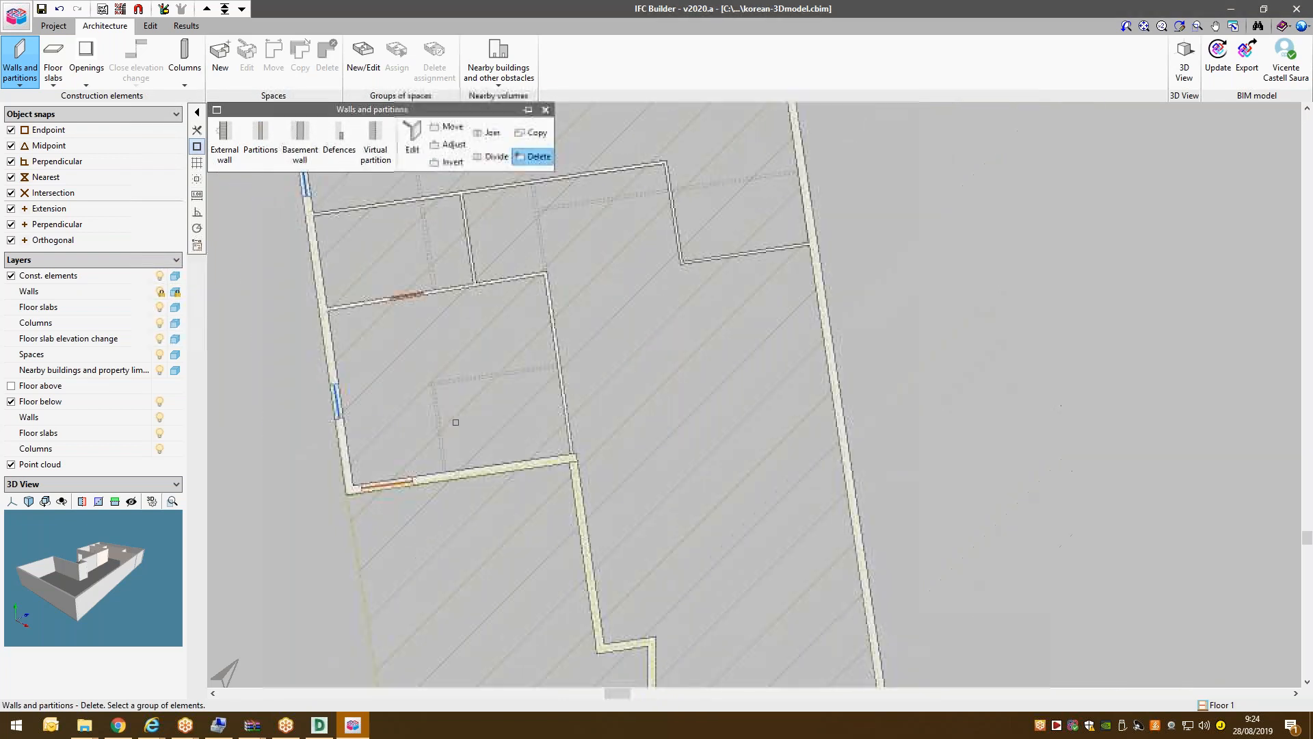
pyautogui.scroll(2, 507, 519)
pyautogui.scroll(-2, 443, 327)
pyautogui.rightClick(530, 303)
pyautogui.scroll(-2, 505, 453)
pyautogui.scroll(4, 504, 386)
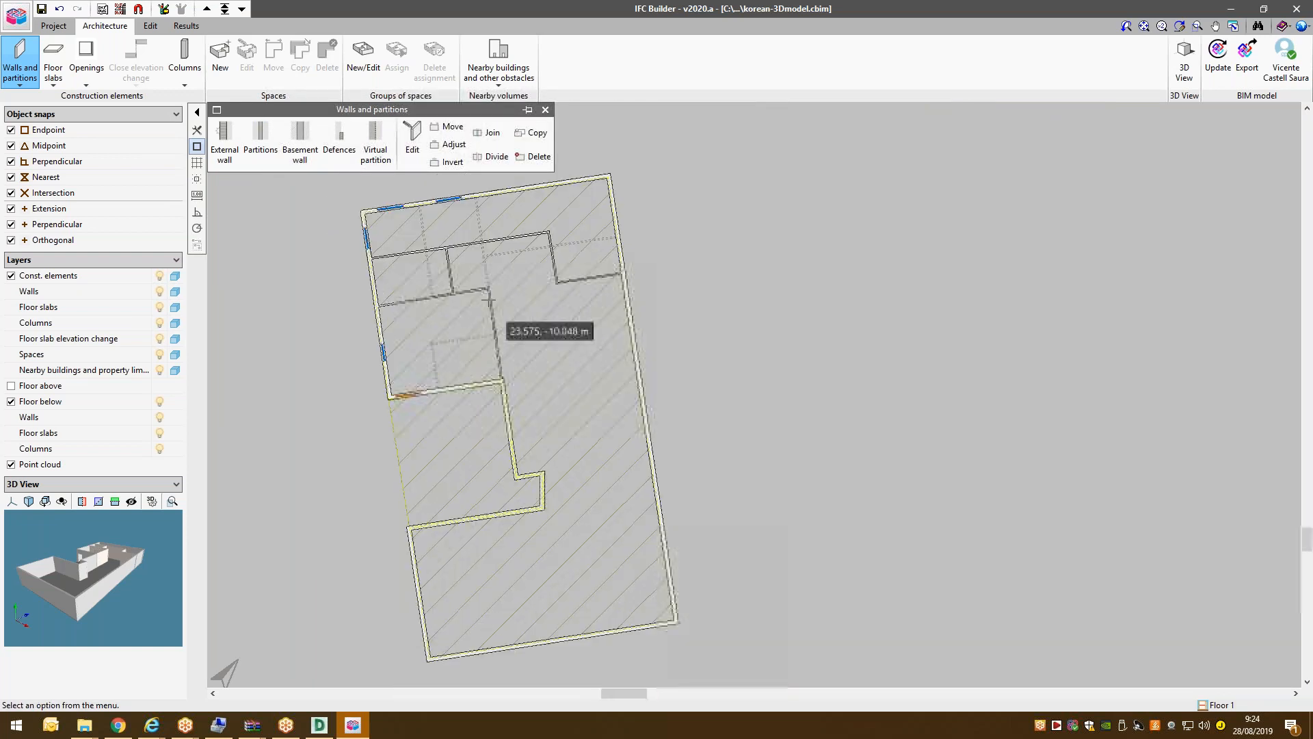
# Insert two D2 doors into the new upper partitions on Floor 1.
pyautogui.click(74, 72)
pyautogui.click(222, 141)
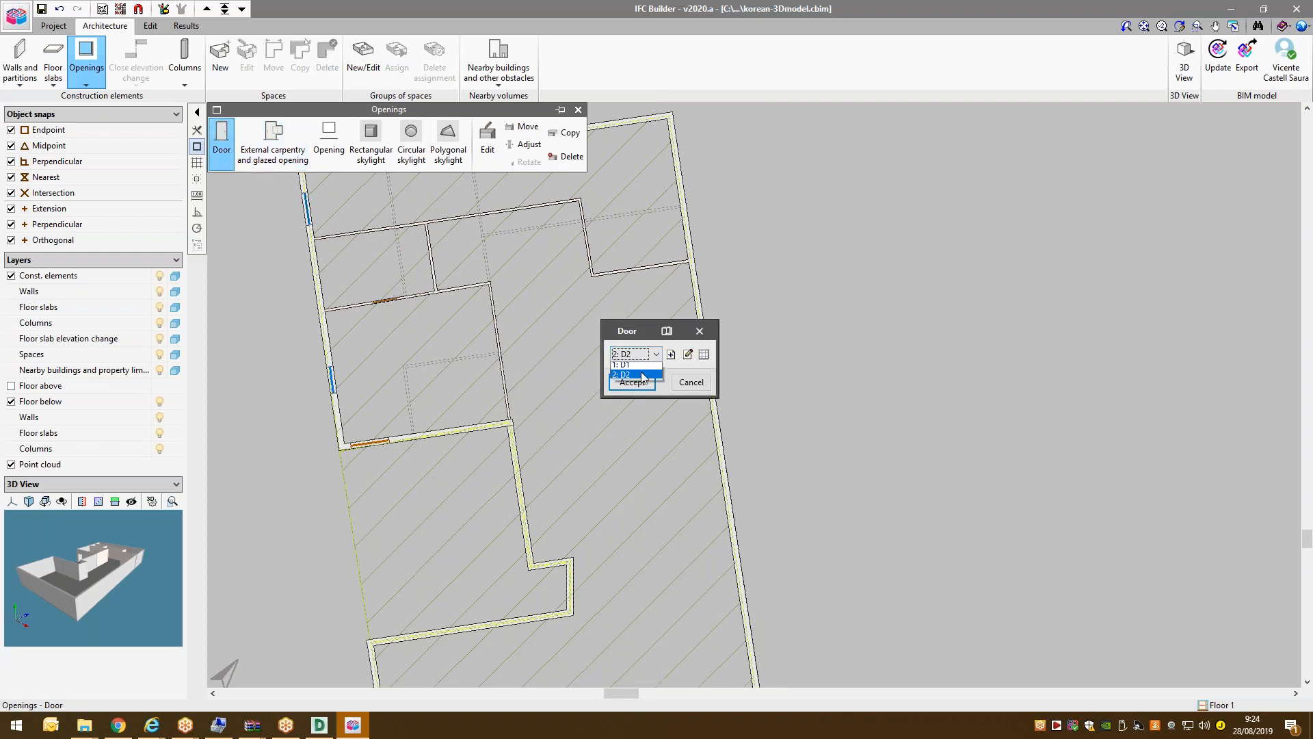
pyautogui.click(642, 375)
pyautogui.click(632, 382)
pyautogui.click(641, 268)
pyautogui.click(674, 272)
pyautogui.click(461, 213)
pyautogui.scroll(3, 510, 248)
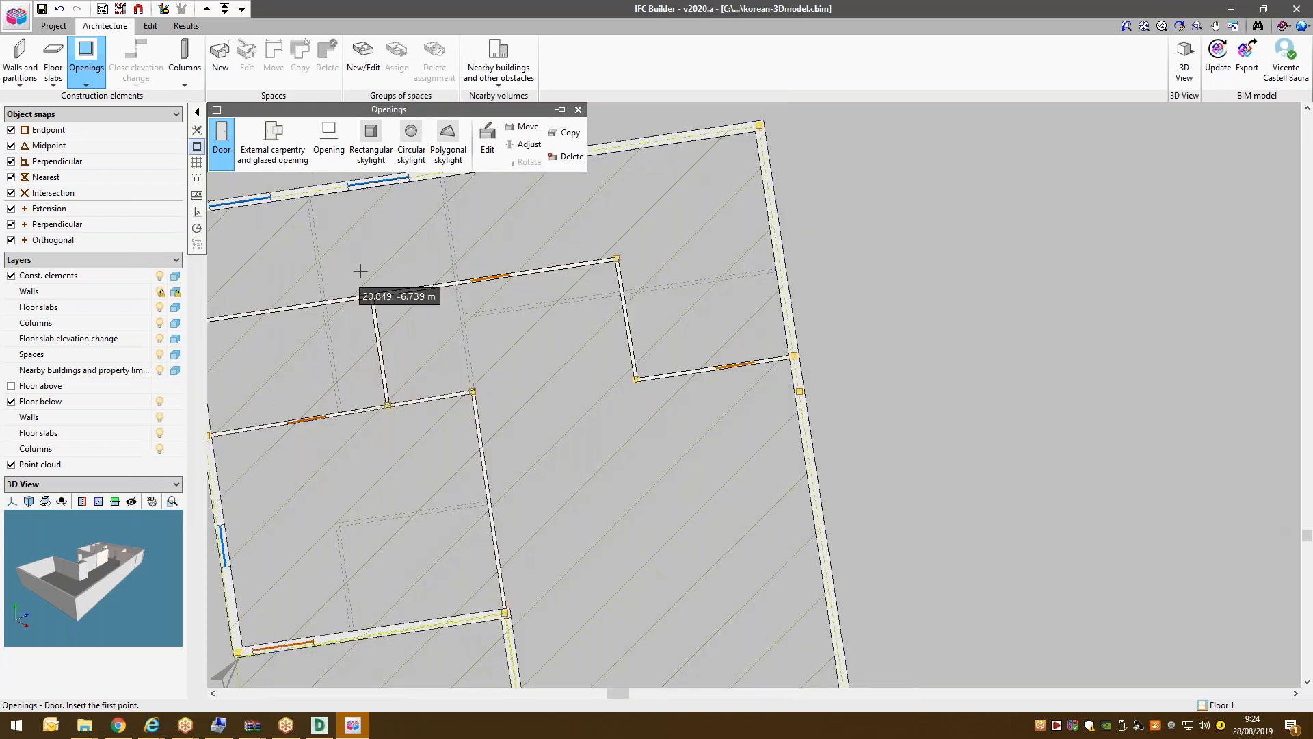
pyautogui.scroll(-2, 361, 271)
pyautogui.scroll(-2, 410, 273)
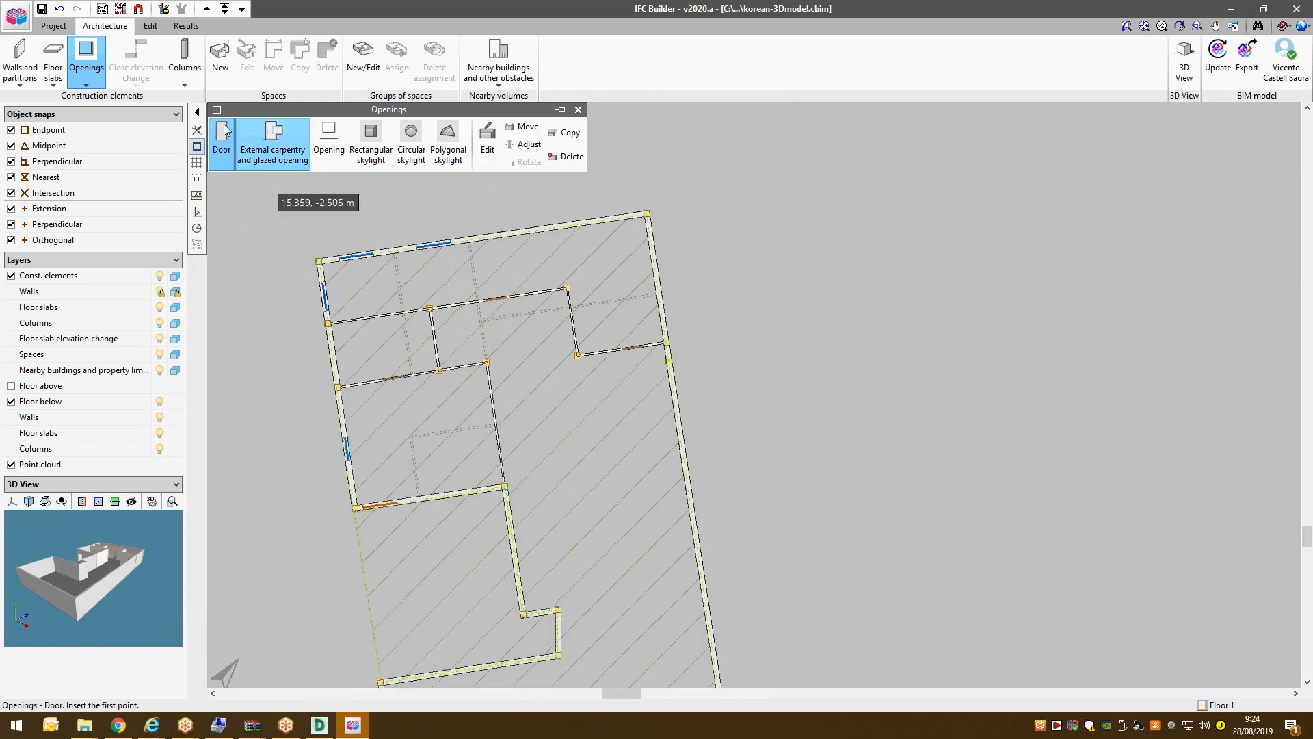
pyautogui.click(53, 62)
pyautogui.click(526, 141)
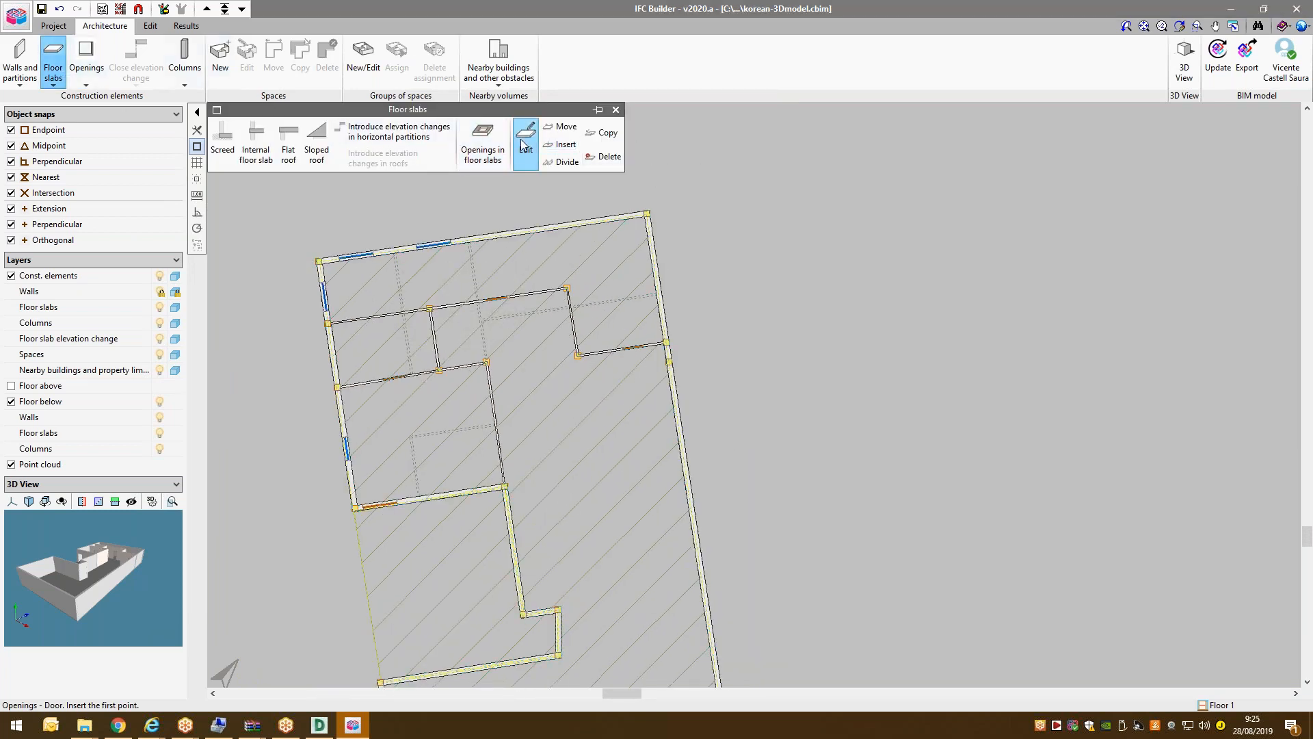
# Convert the Floor 1 slab to an internal floor slab of new 0.300 m type FS1.
pyautogui.click(520, 236)
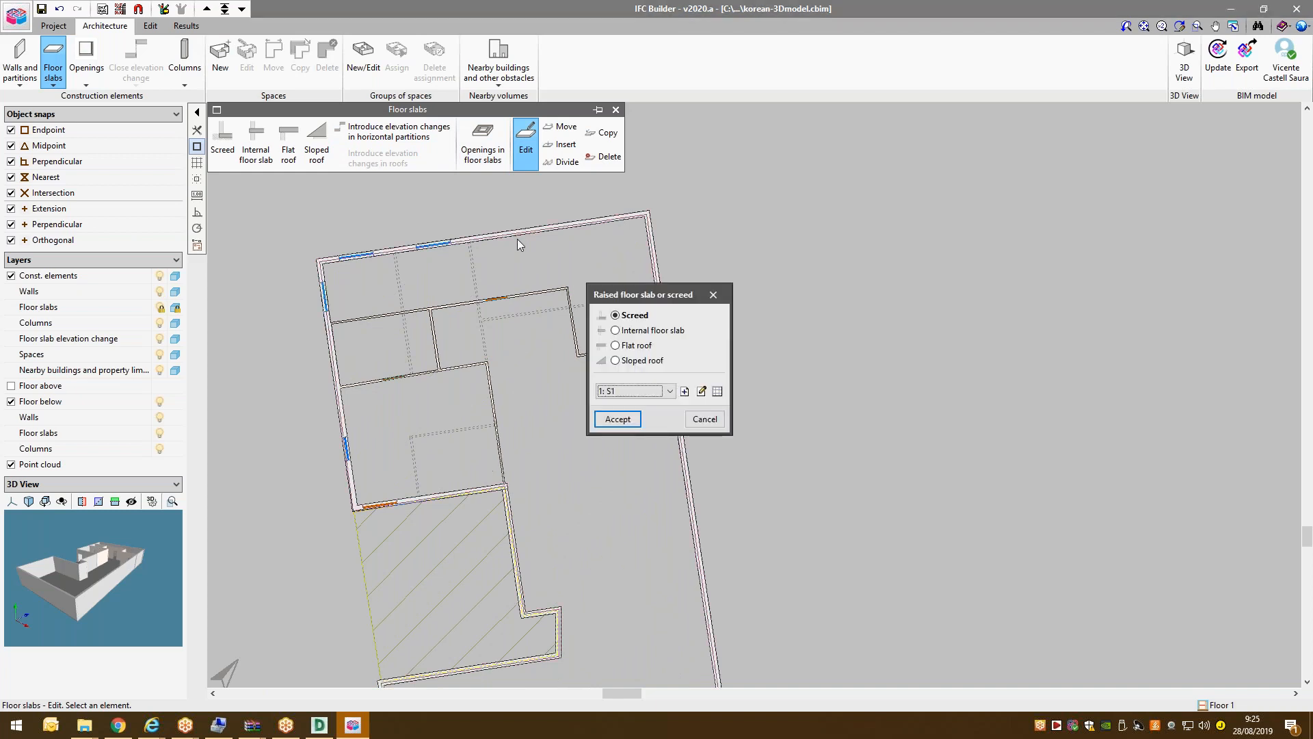
pyautogui.click(649, 331)
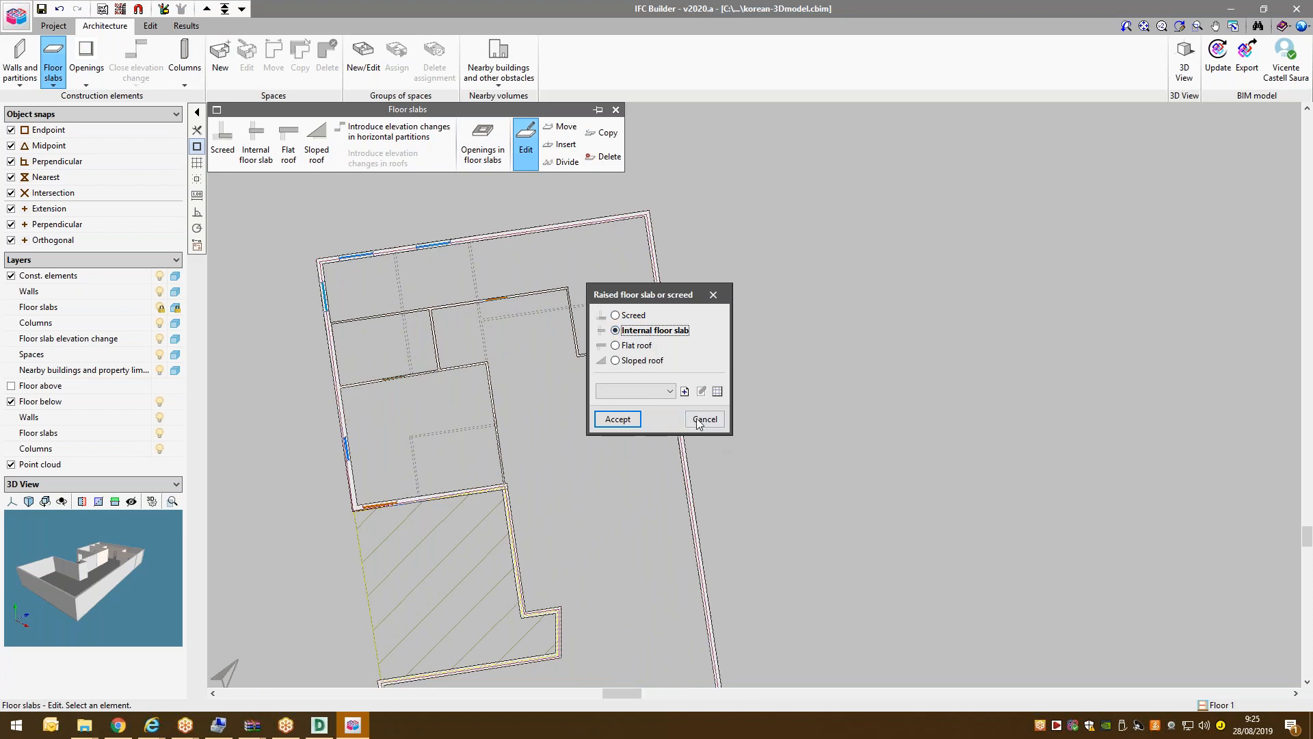
pyautogui.click(684, 391)
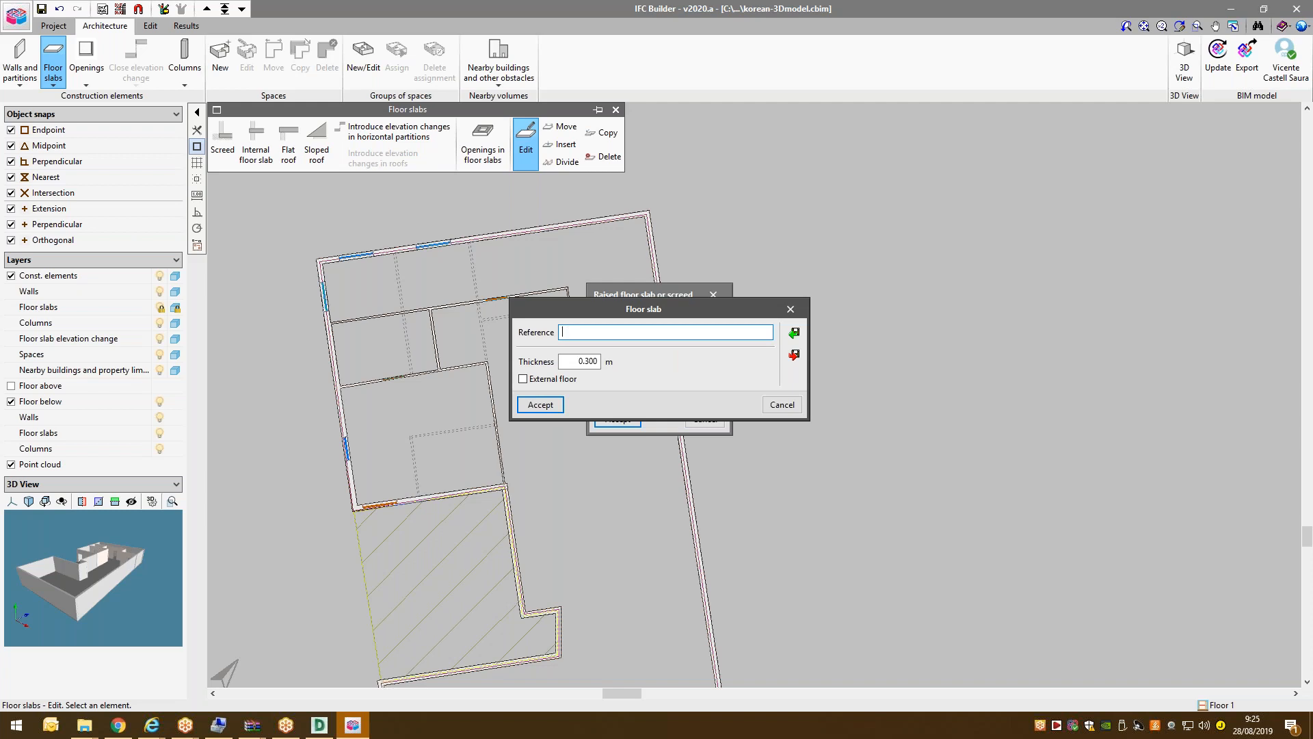
pyautogui.press('Tab')
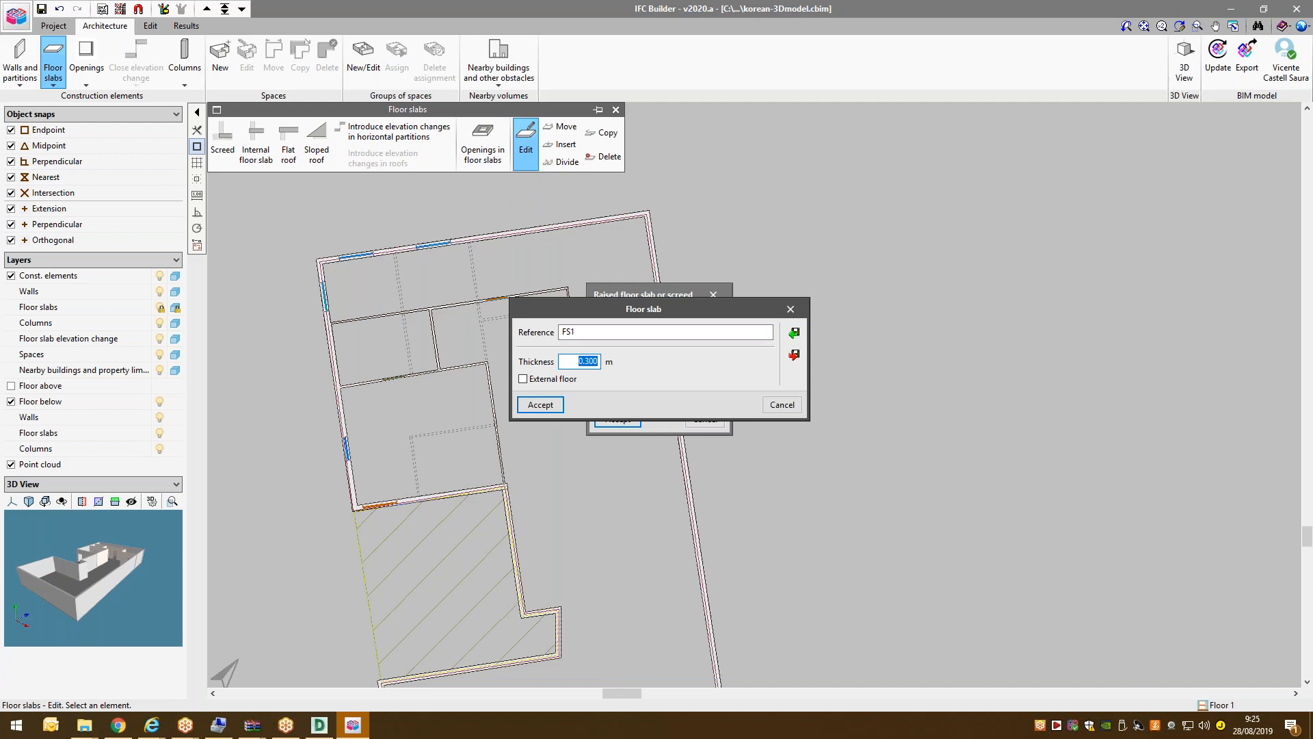
pyautogui.click(554, 404)
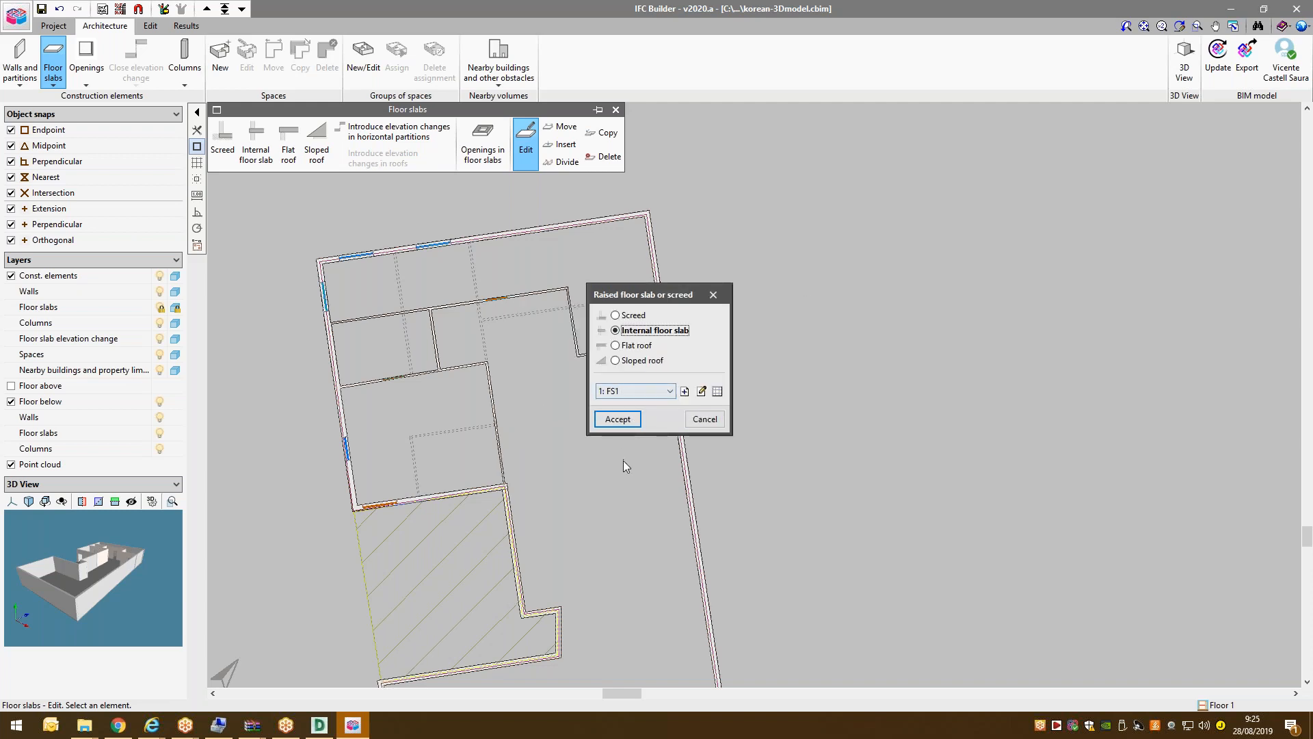
pyautogui.click(617, 418)
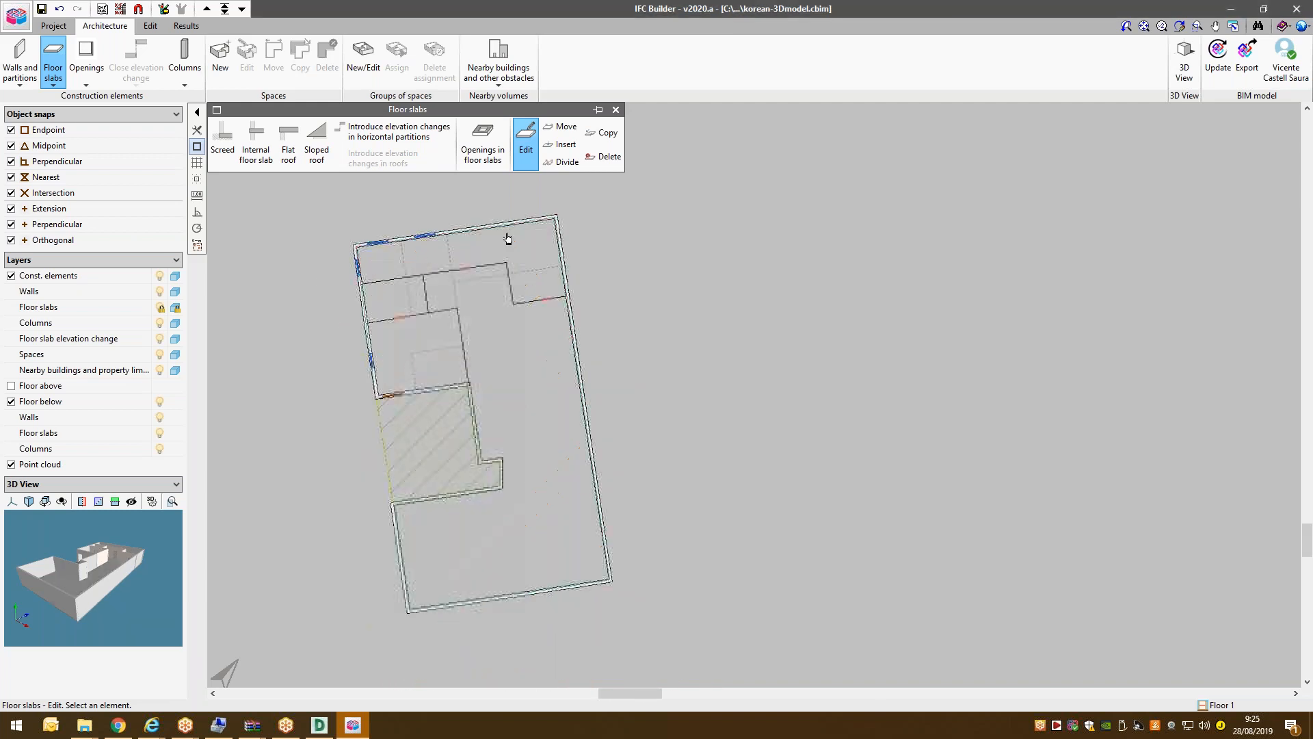
# Step up from Ground floor through Floor 1 to the Roof level and bring up Floor slabs.
pyautogui.scroll(5, 401, 309)
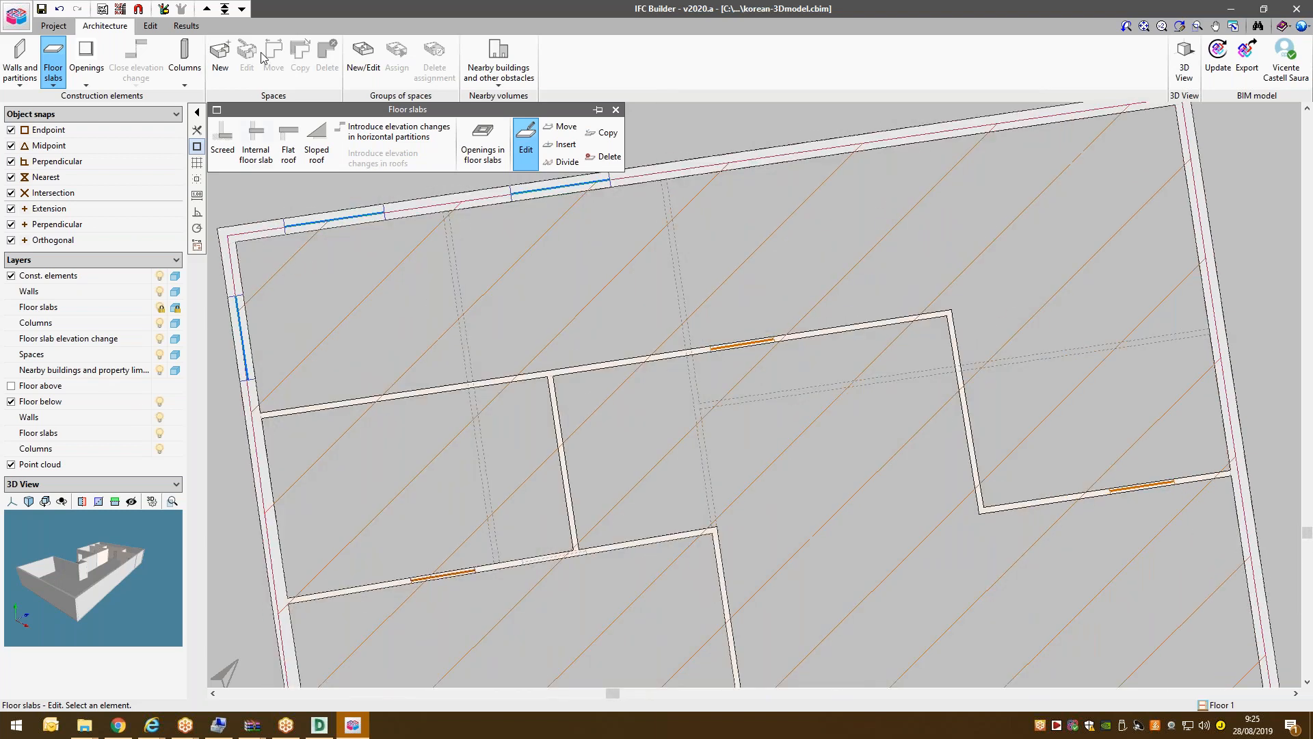
pyautogui.click(242, 9)
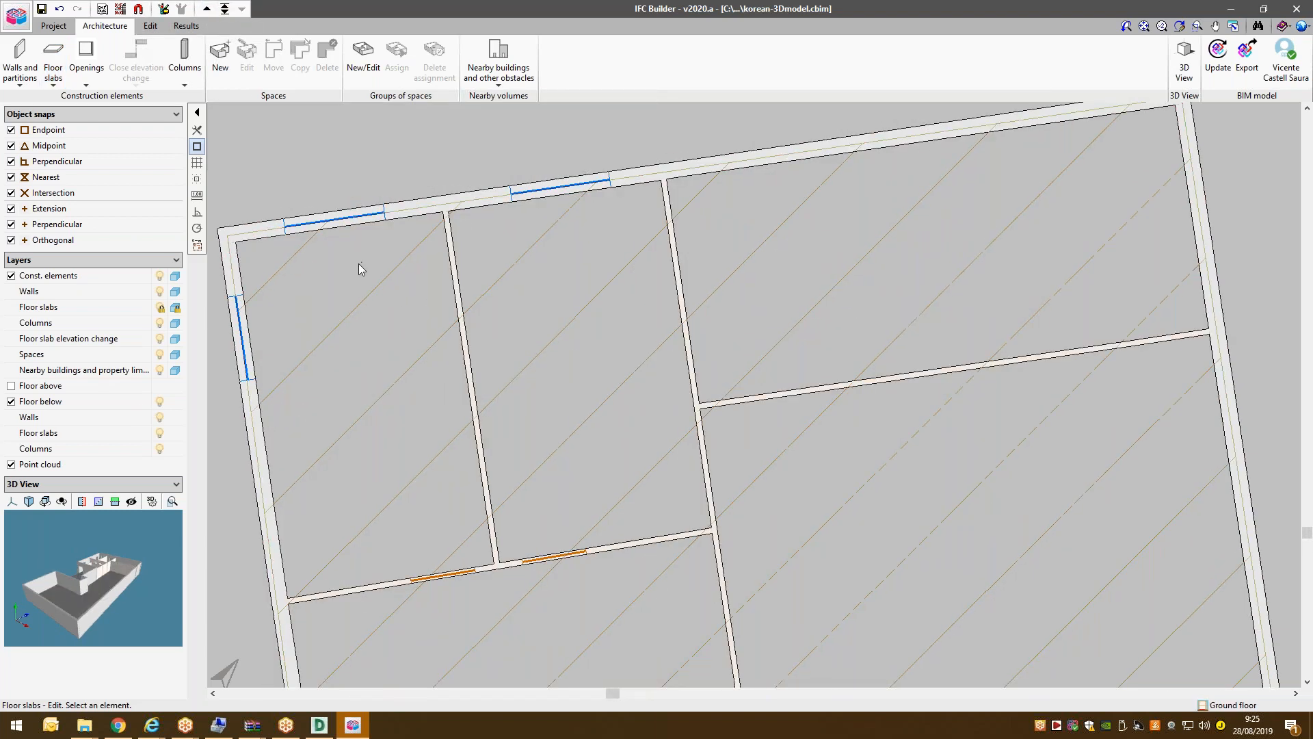
pyautogui.scroll(-5, 363, 287)
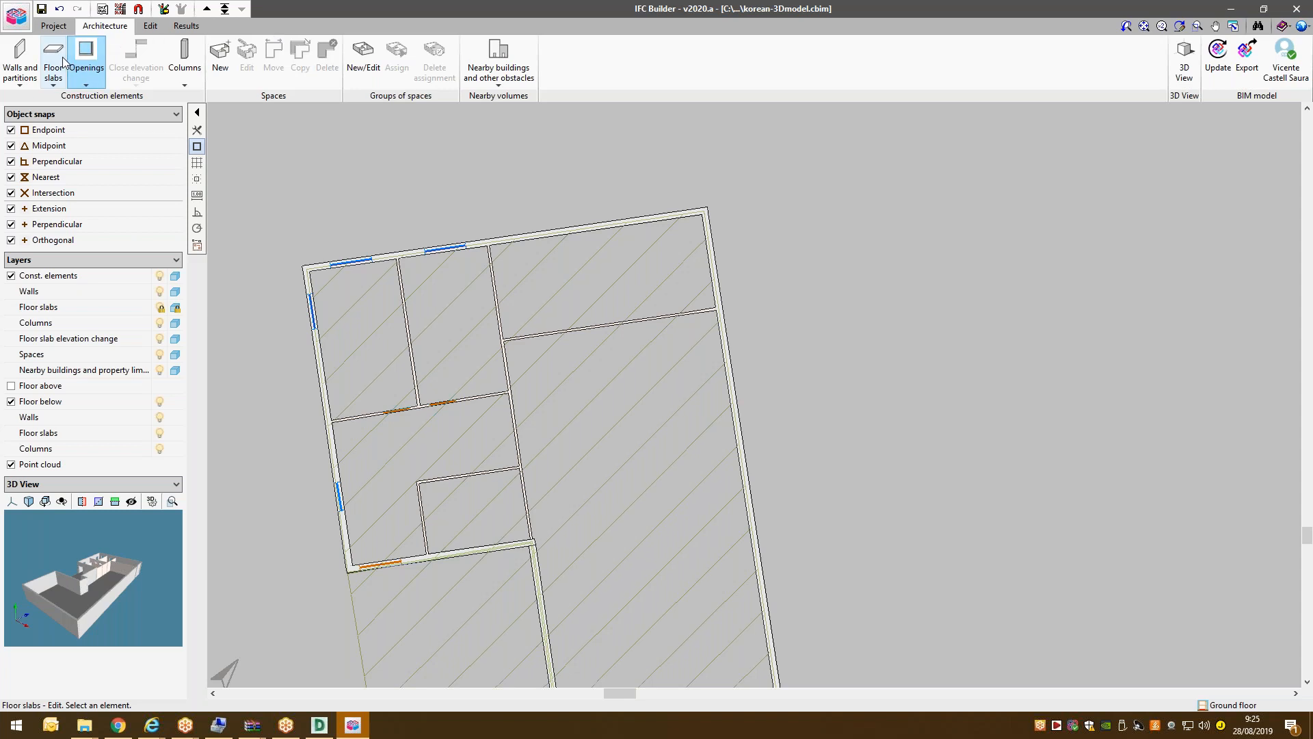
pyautogui.scroll(-2, 448, 272)
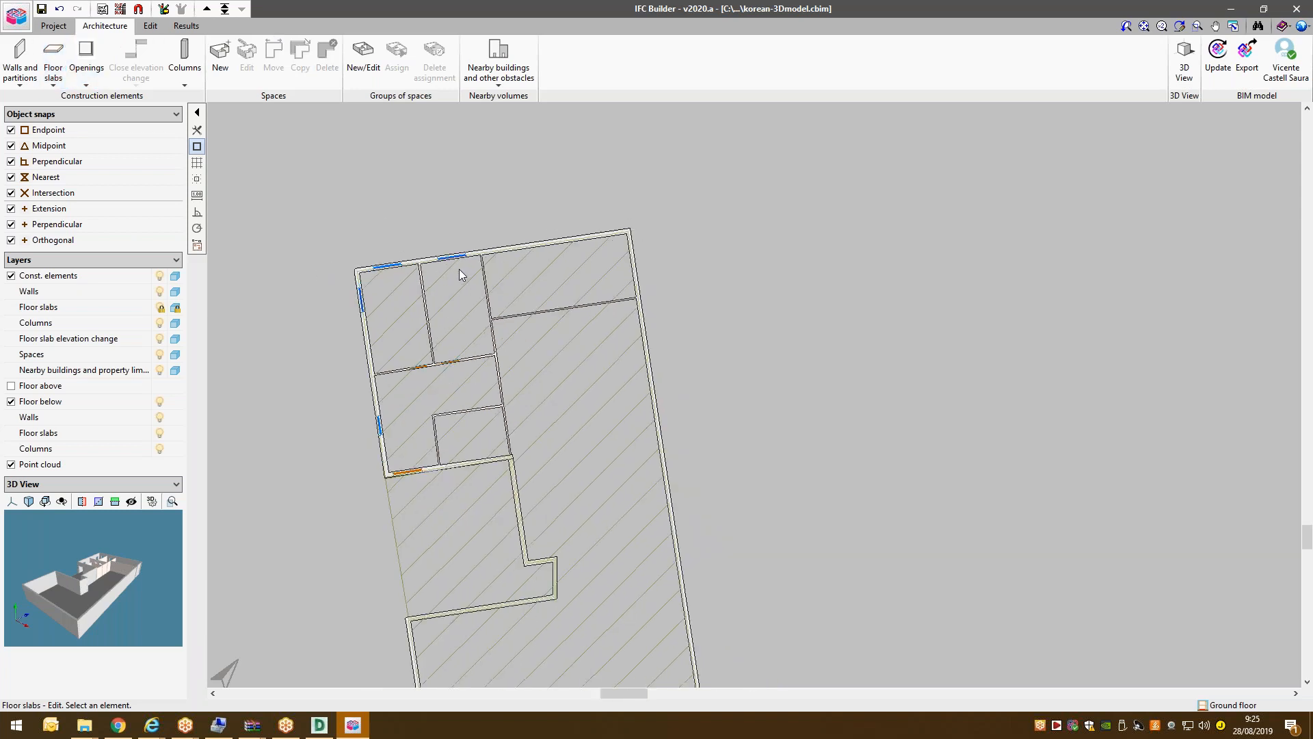
pyautogui.click(207, 9)
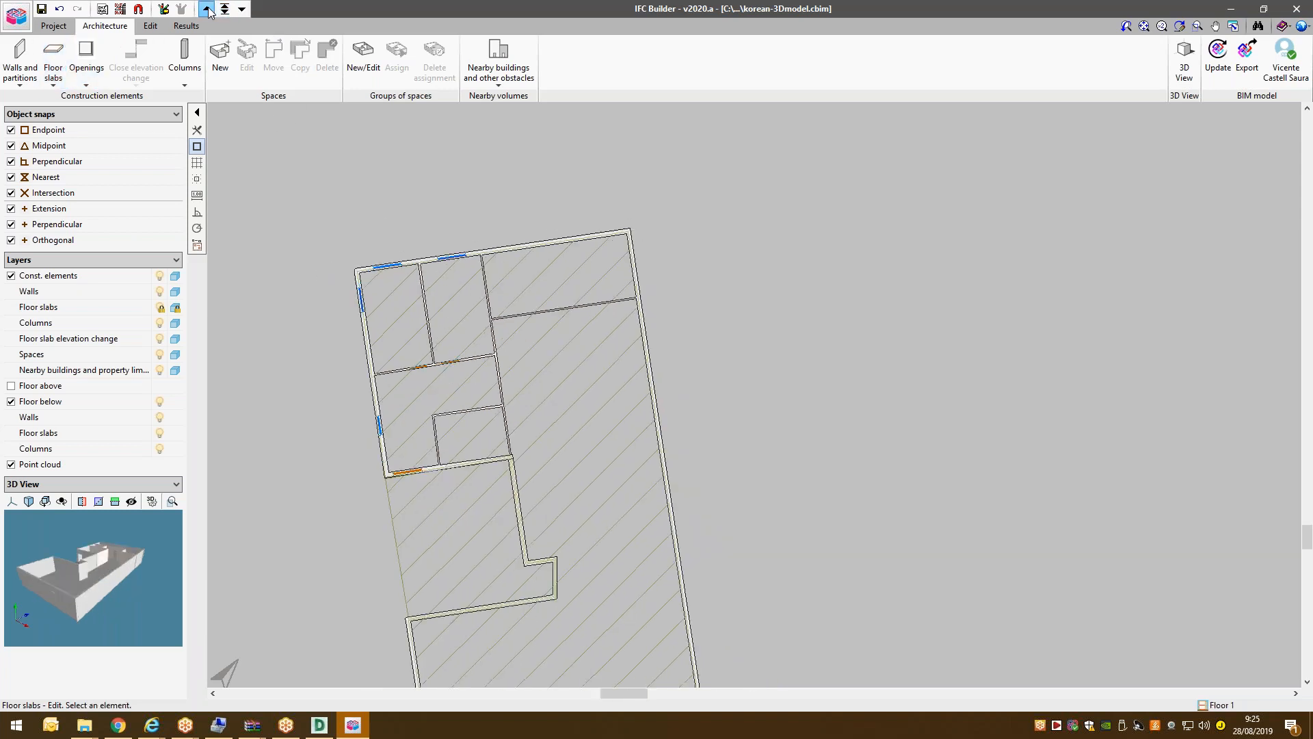
pyautogui.click(207, 8)
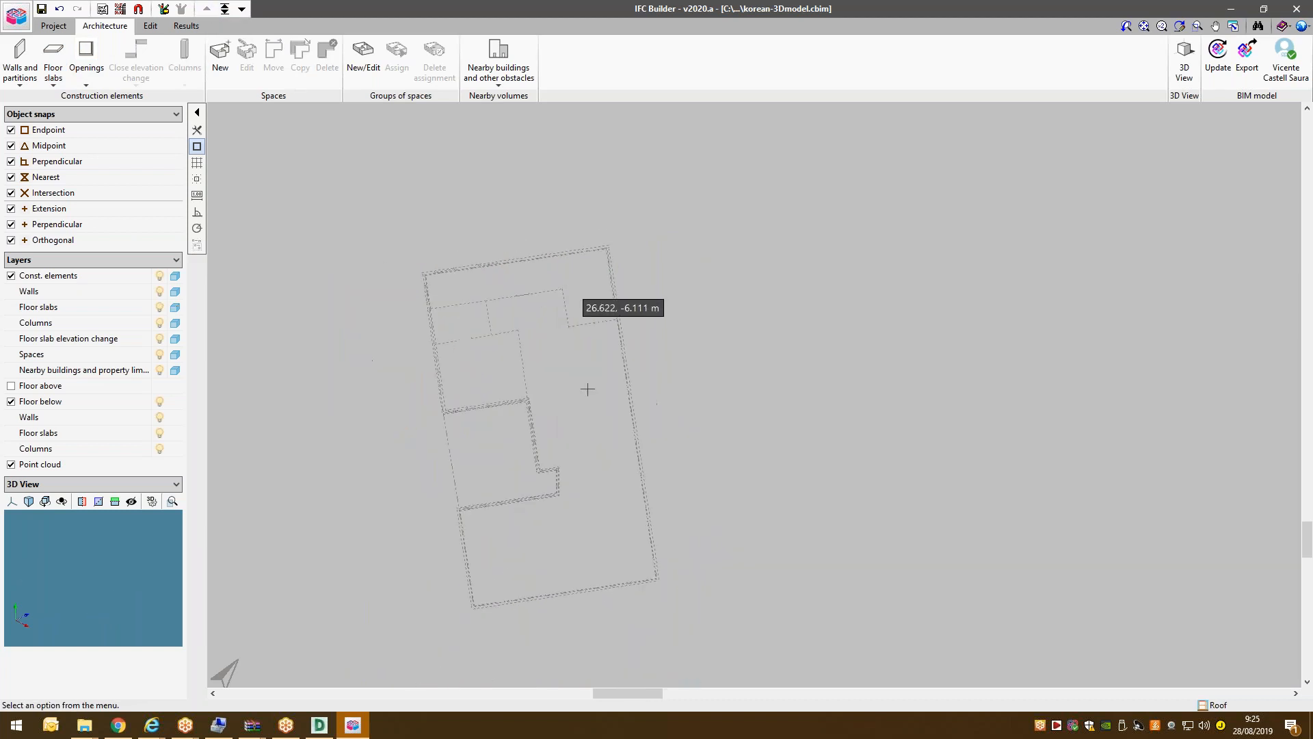
pyautogui.scroll(2, 489, 431)
pyautogui.click(53, 57)
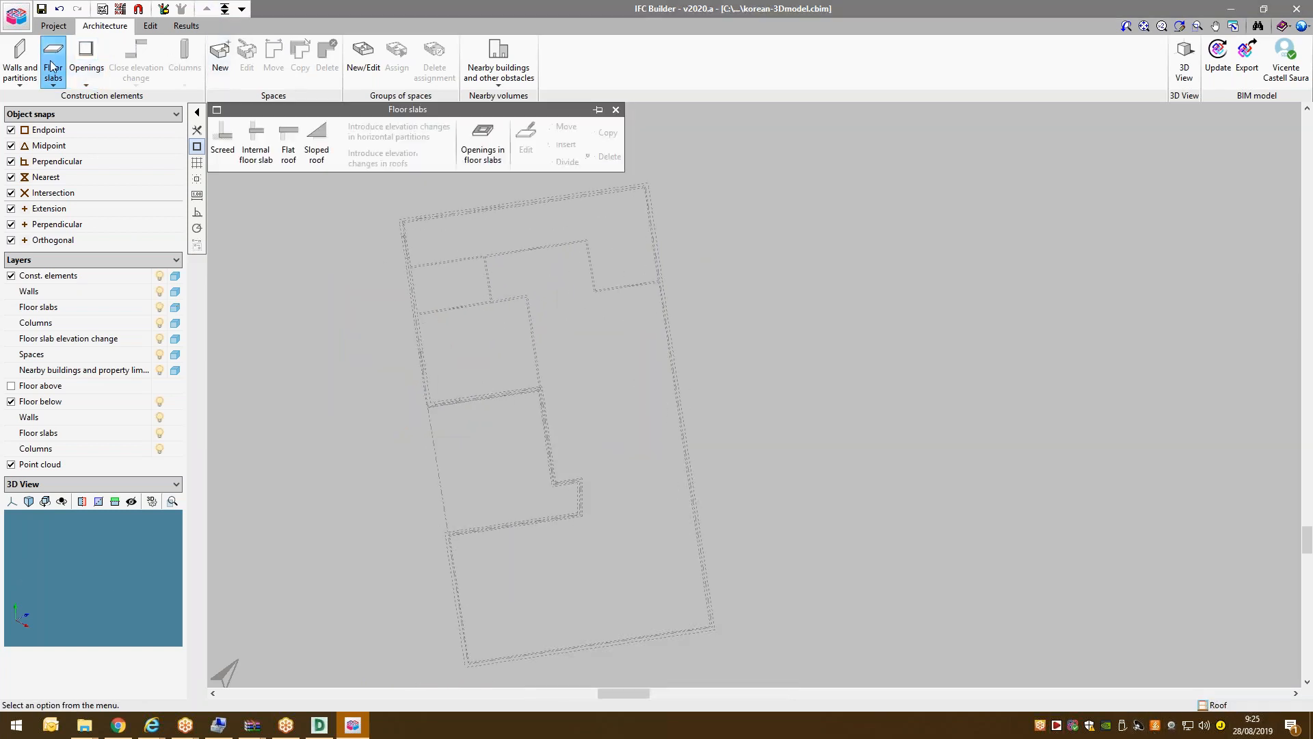
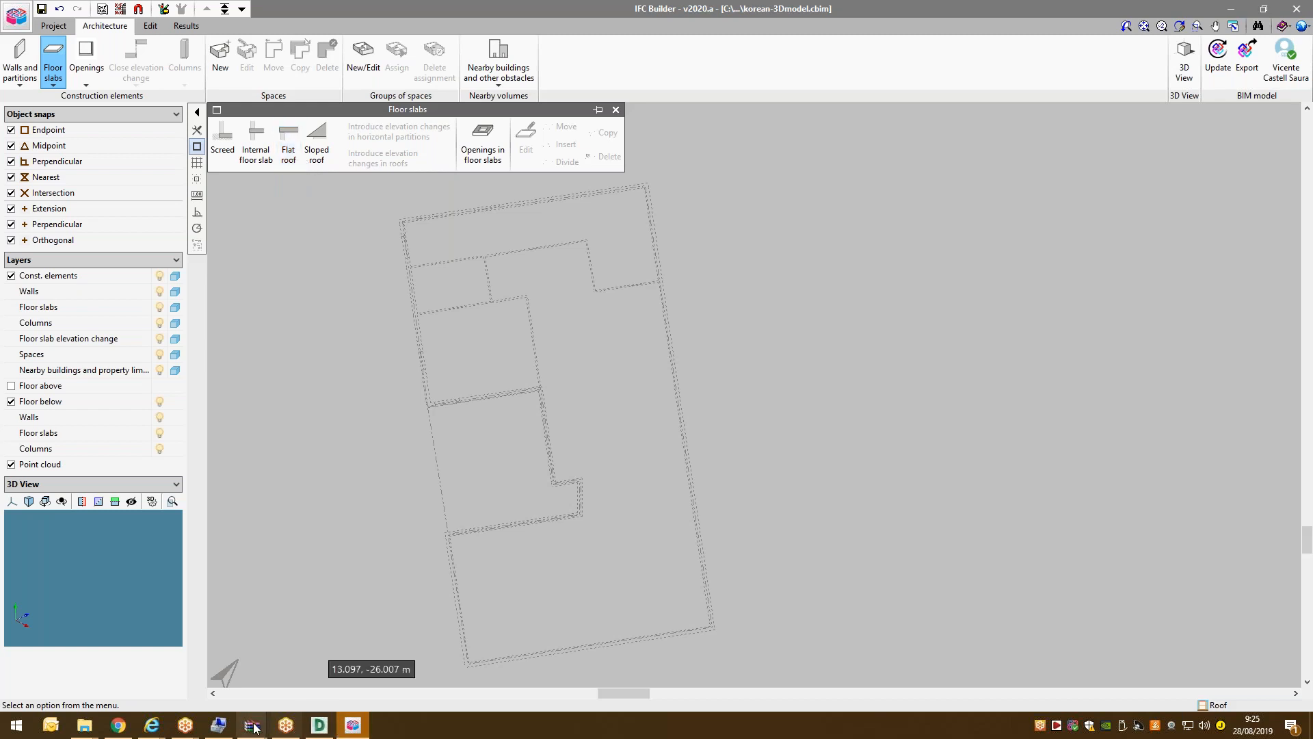
# Bring up the building elevation in plan elevation-clean.dwg in DWG TrueView for reference.
pyautogui.click(327, 725)
pyautogui.scroll(5, 434, 241)
pyautogui.scroll(5, 434, 241)
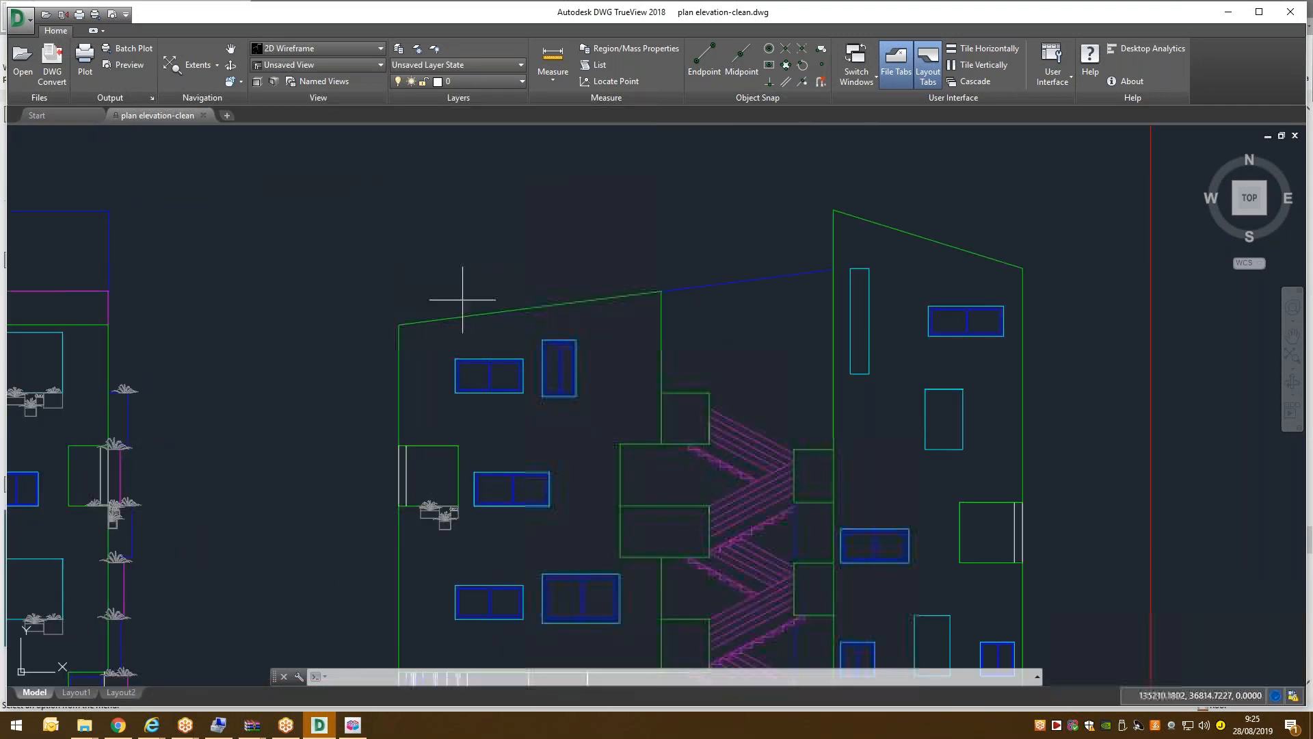
pyautogui.scroll(-3, 656, 281)
pyautogui.scroll(2, 619, 284)
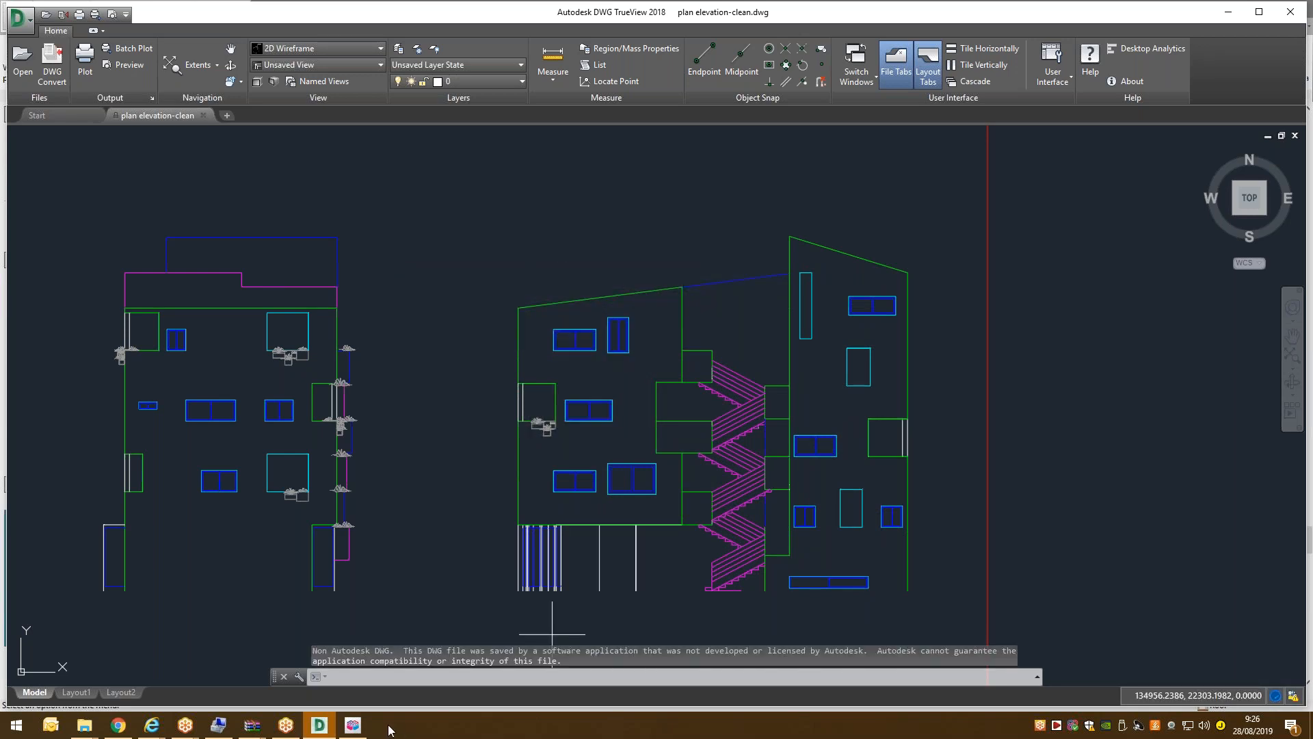
# Create a new sloped roof type SR1 with 0.200 m thickness.
pyautogui.click(353, 725)
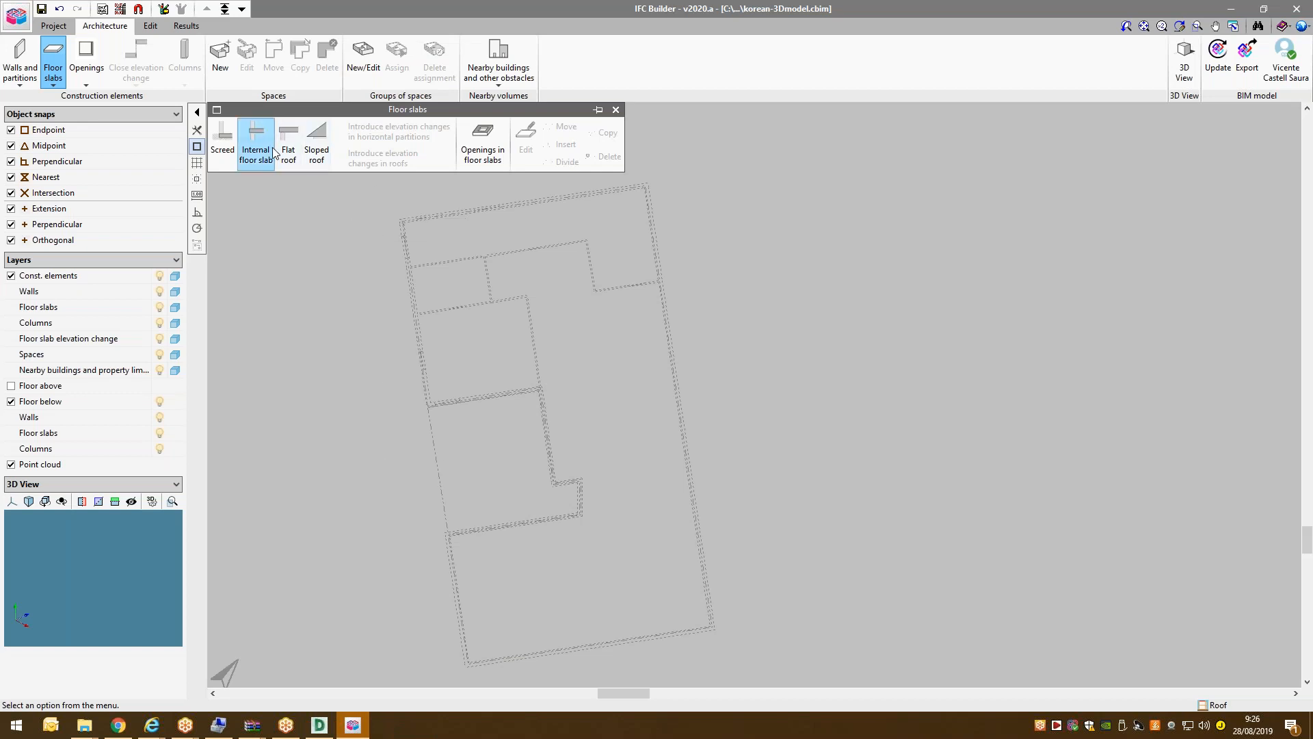
pyautogui.click(316, 144)
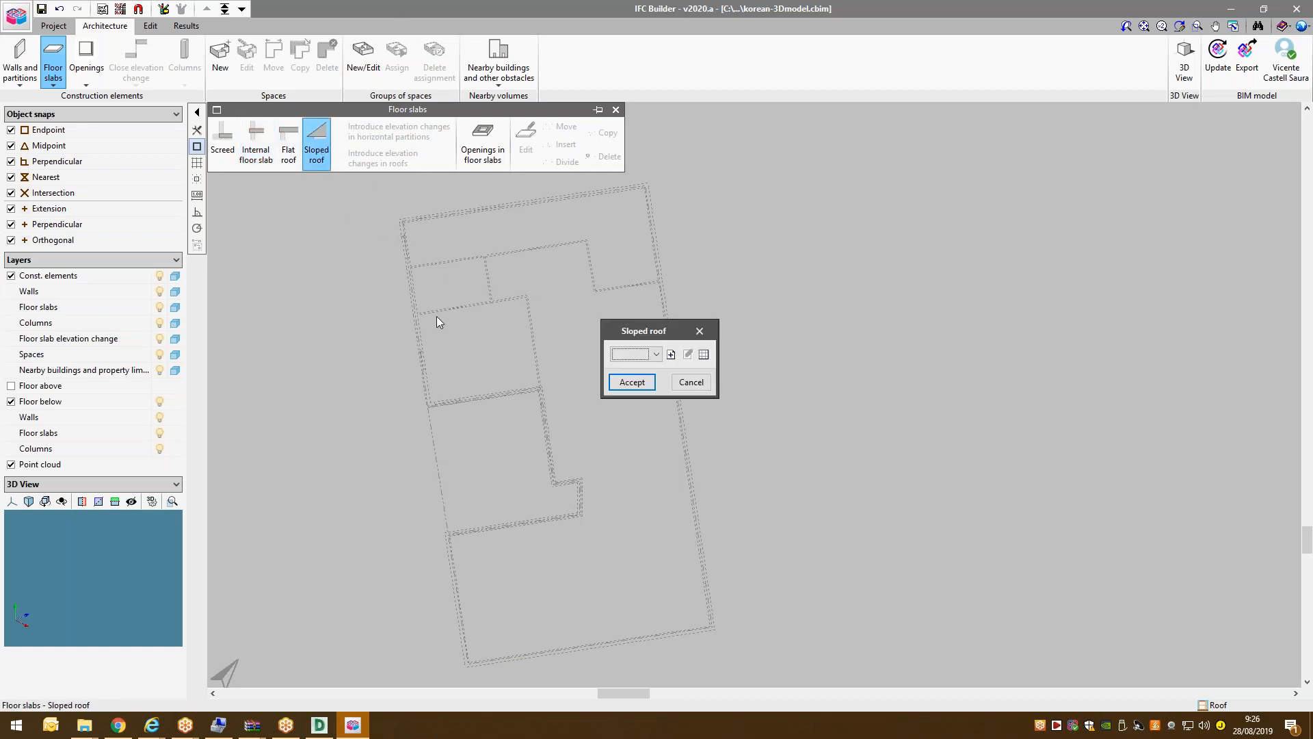
pyautogui.click(670, 355)
pyautogui.write('SR')
pyautogui.press('Tab')
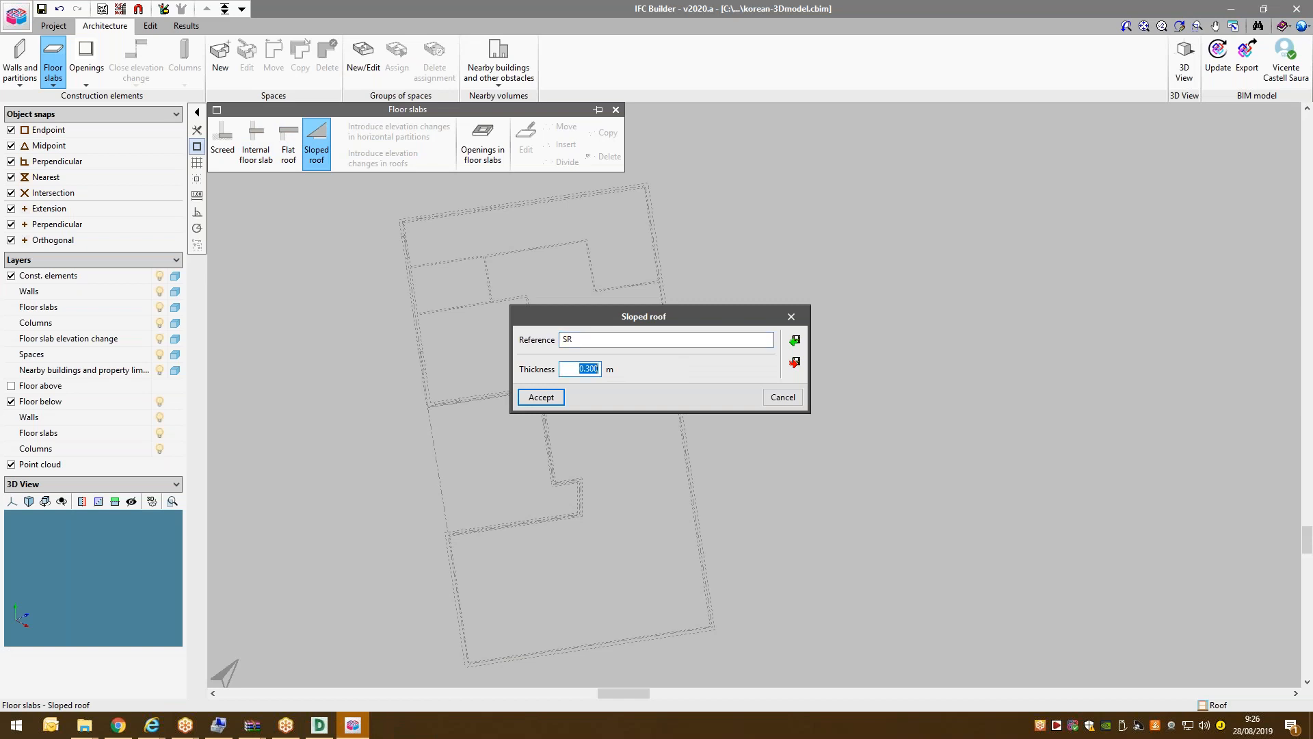
pyautogui.click(608, 340)
pyautogui.write('1')
pyautogui.press('Tab')
pyautogui.write('0')
pyautogui.press('Tab')
pyautogui.click(532, 400)
pyautogui.press('Return')
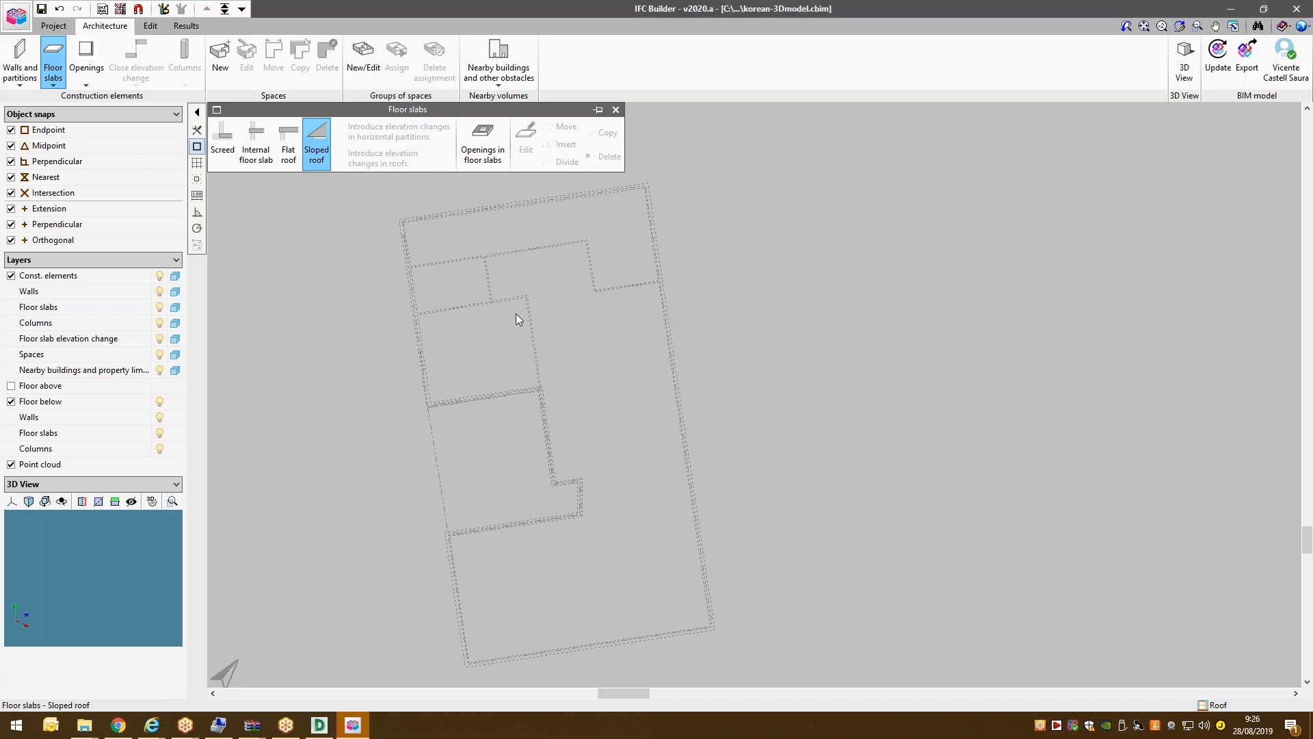
# Trace the SR1 roof outlines over both wings, leaving the courtyard notch open.
pyautogui.click(403, 215)
pyautogui.click(427, 407)
pyautogui.click(541, 389)
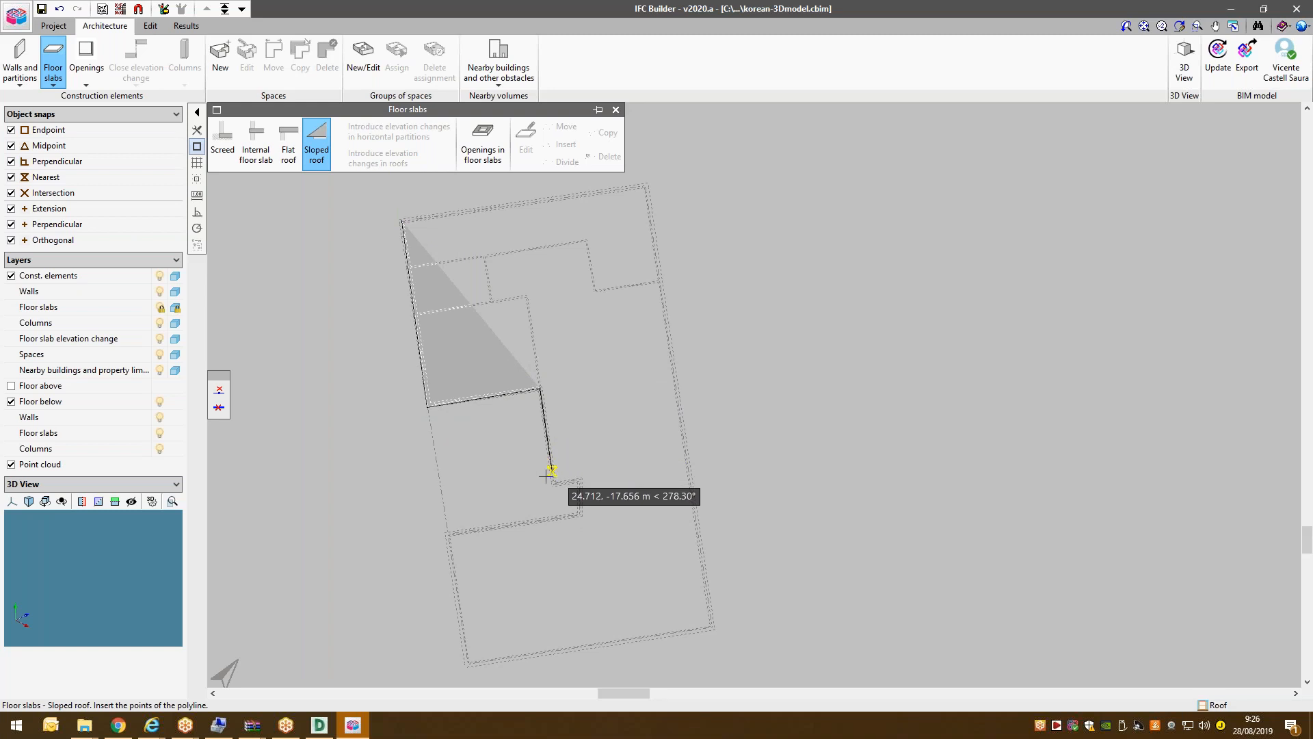
pyautogui.click(581, 479)
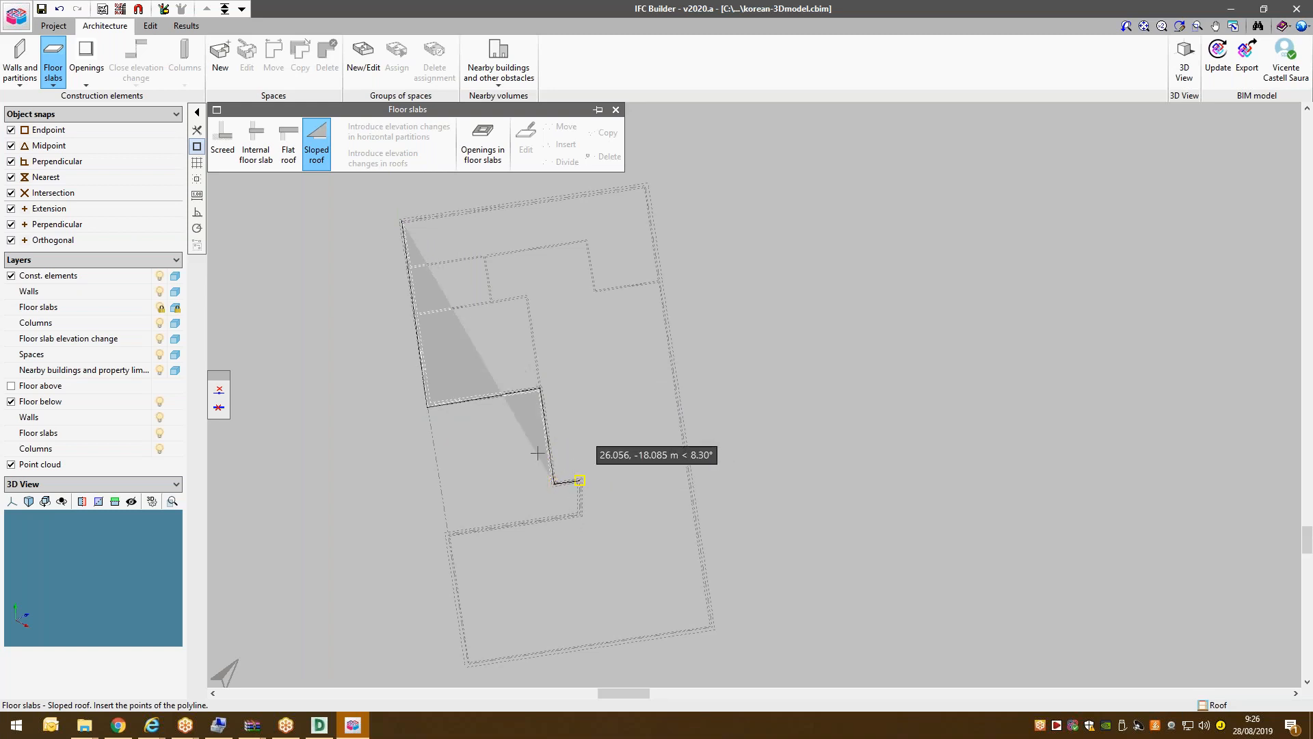
pyautogui.click(580, 513)
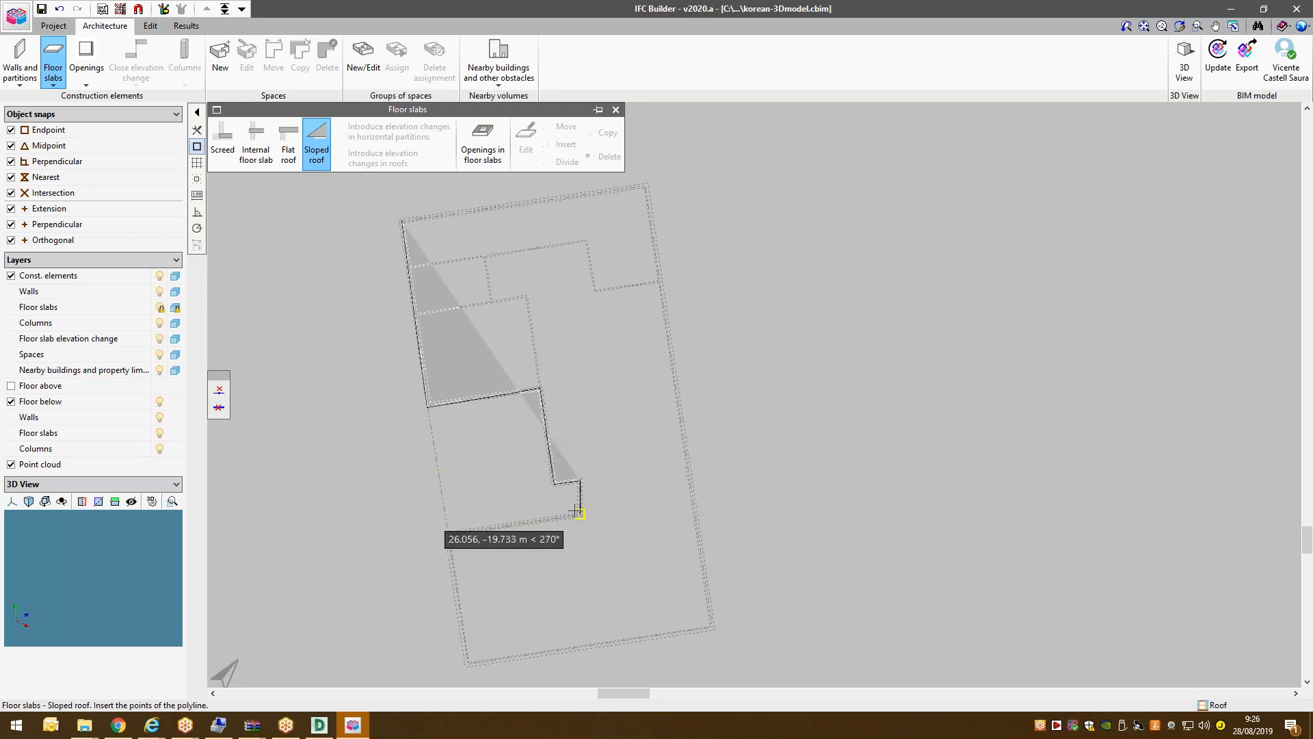
pyautogui.click(446, 532)
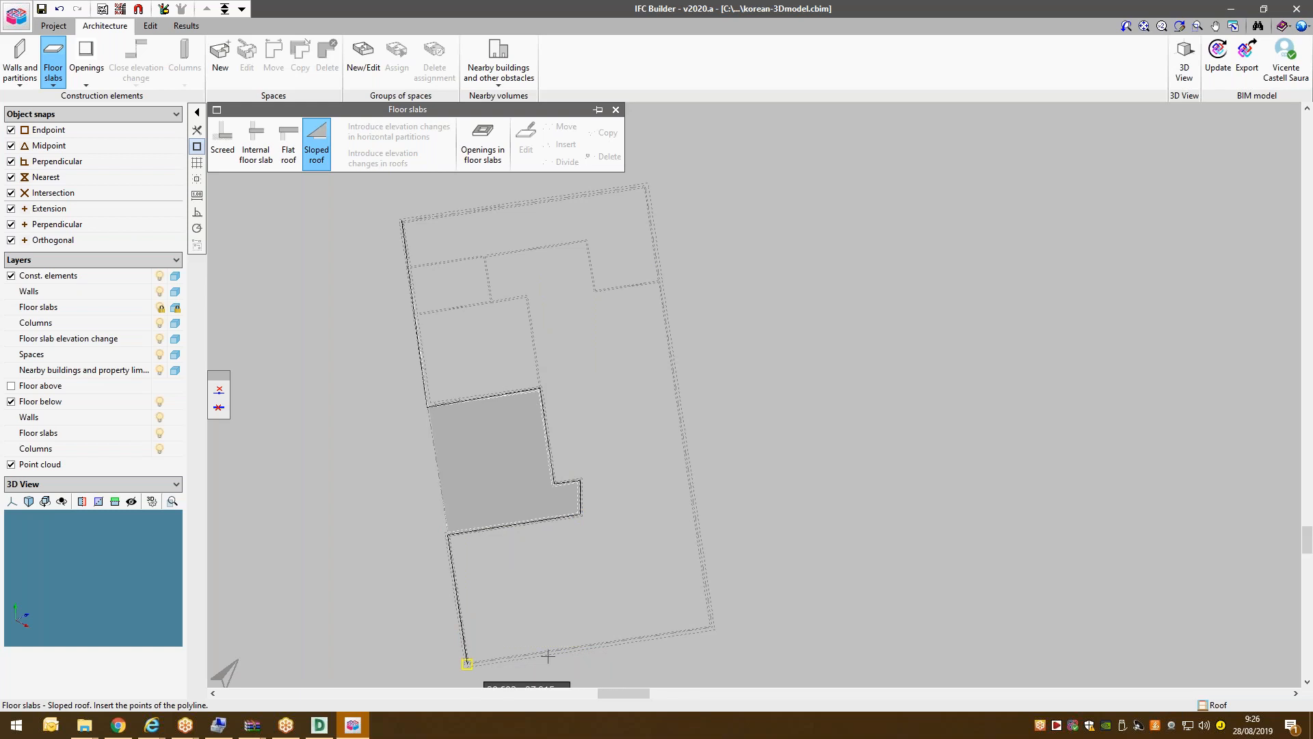
pyautogui.click(712, 626)
pyautogui.click(657, 185)
pyautogui.scroll(-2, 387, 376)
pyautogui.scroll(1, 398, 396)
# Show all floors in 3D, orbit to a low side view, and add a section perpendicular to X.
pyautogui.click(1184, 58)
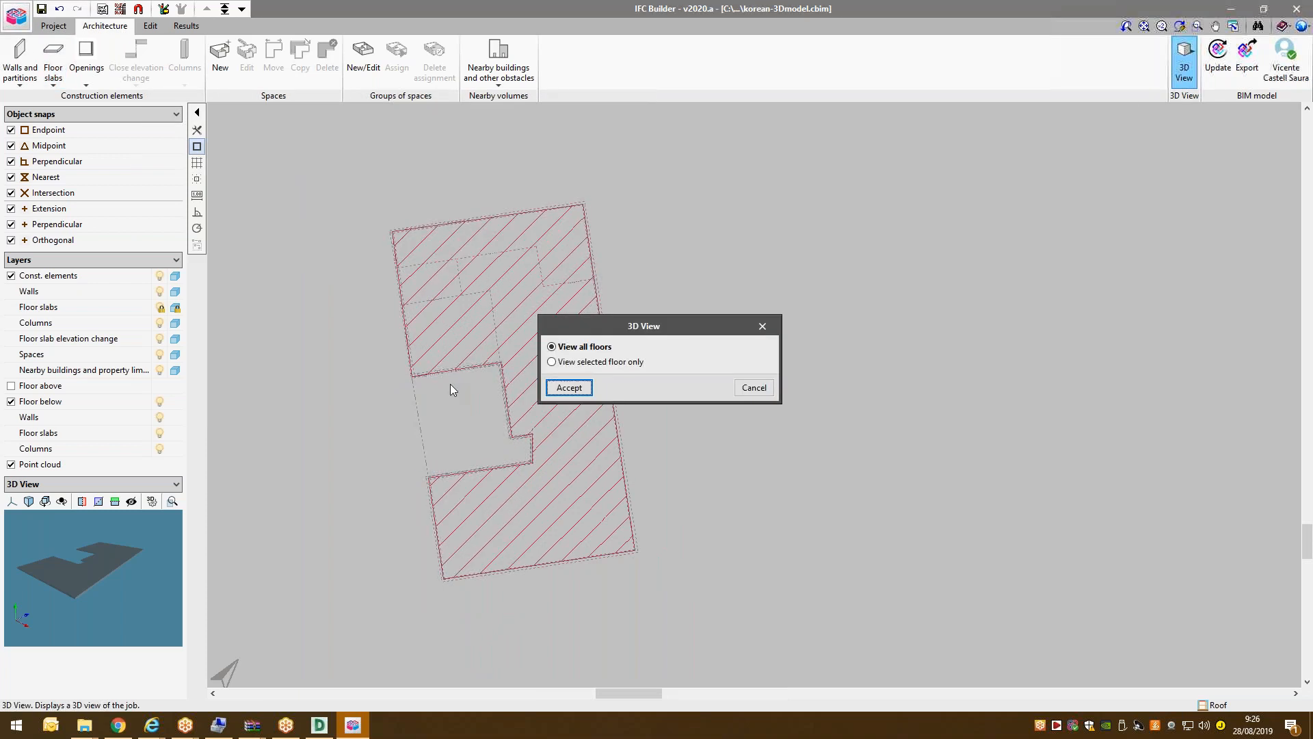
pyautogui.click(574, 388)
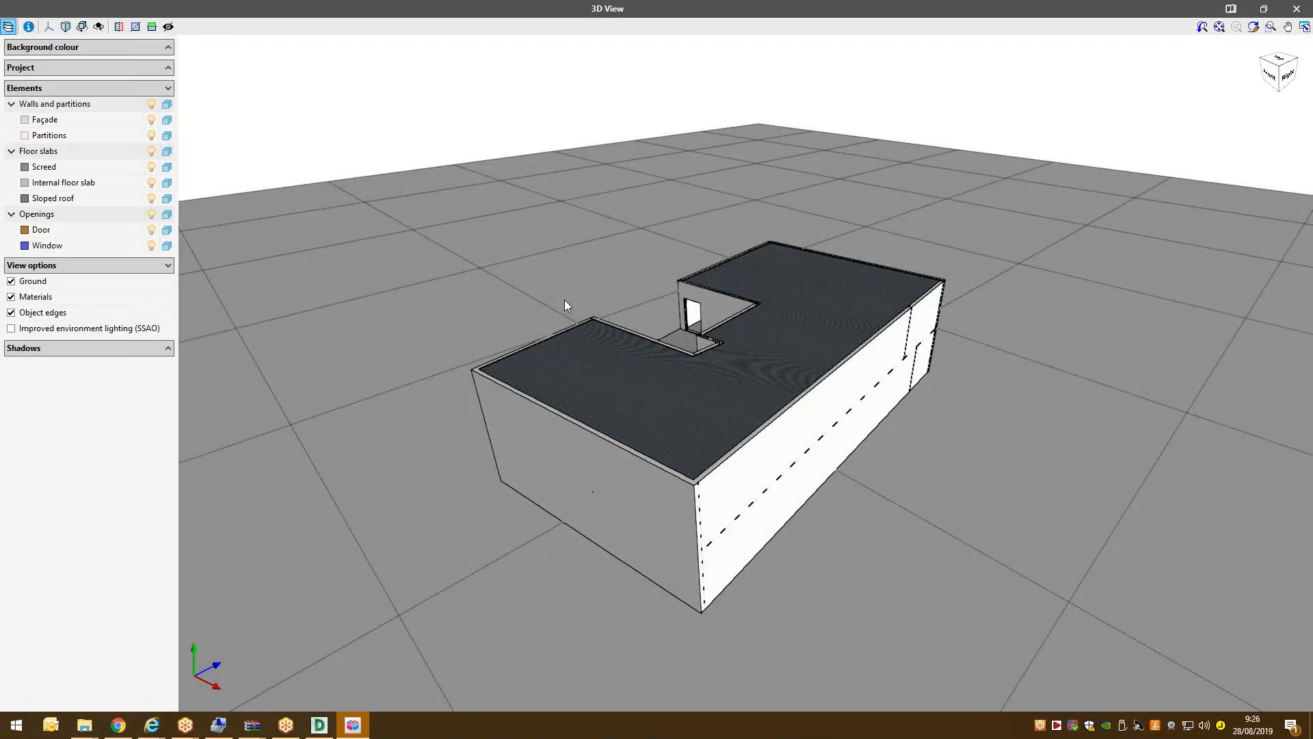
pyautogui.moveTo(565, 301); pyautogui.dragTo(694, 370, button='middle')
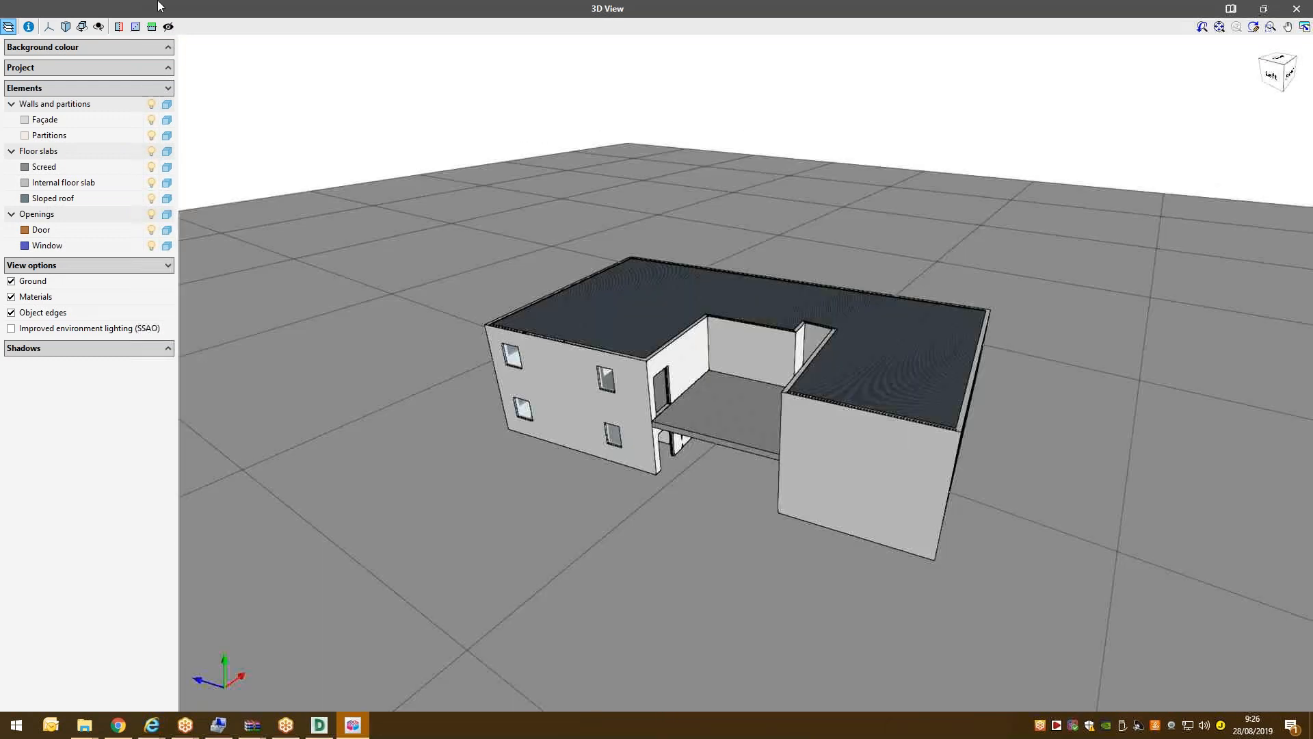
pyautogui.click(119, 27)
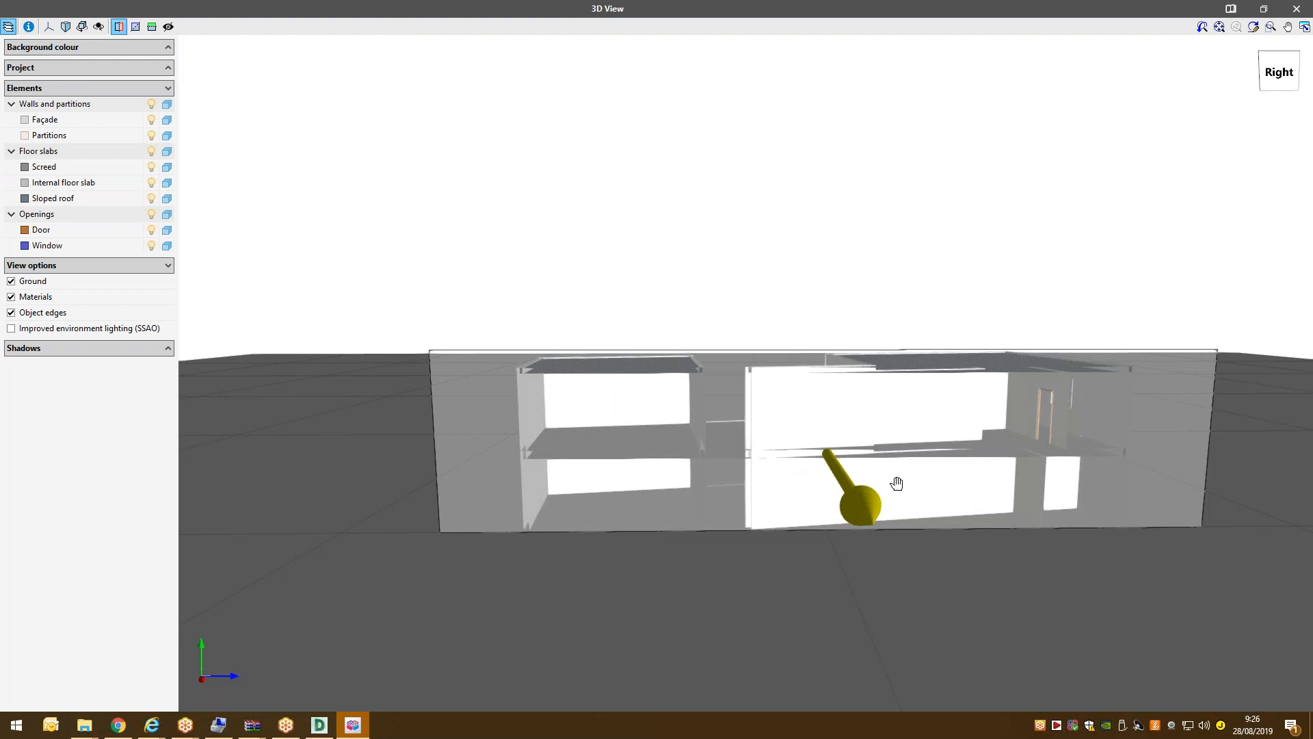
# Orbit the 3D model and slide the vertical section plane to reveal more interior.
pyautogui.moveTo(929, 483); pyautogui.dragTo(975, 535)
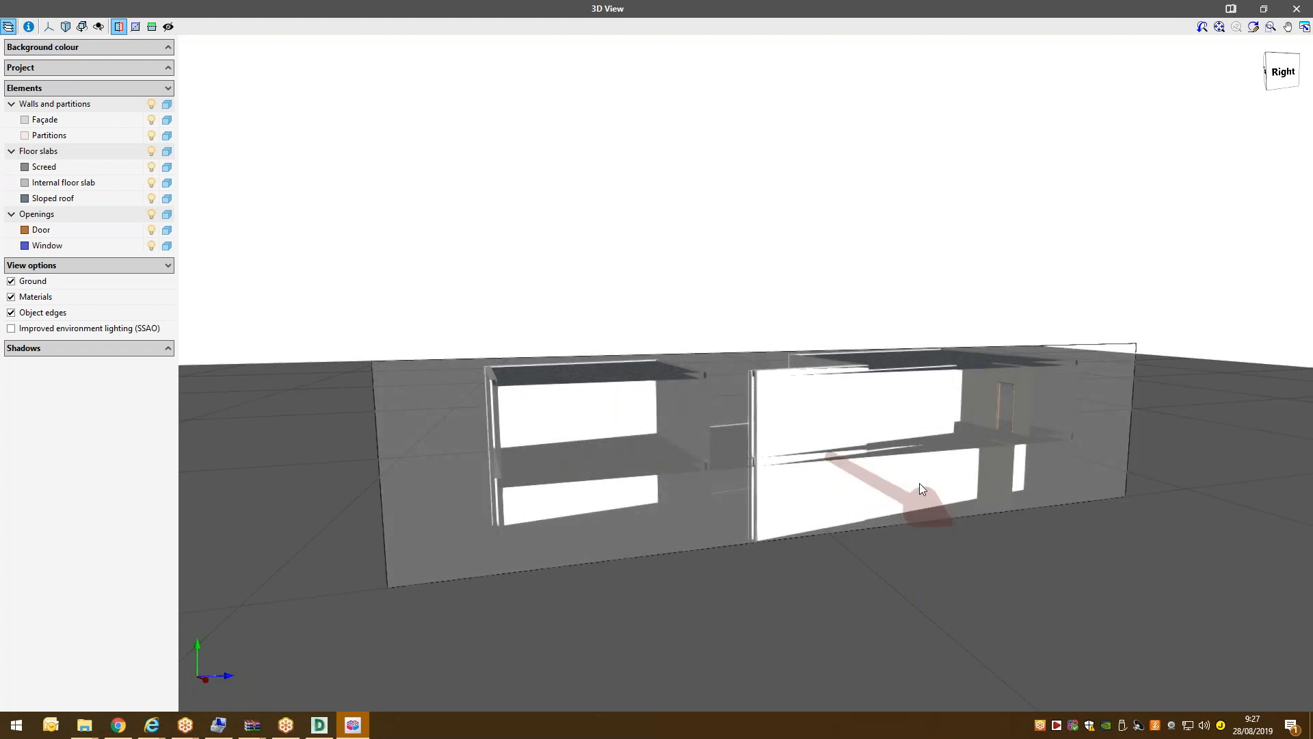
pyautogui.moveTo(948, 504); pyautogui.dragTo(969, 526)
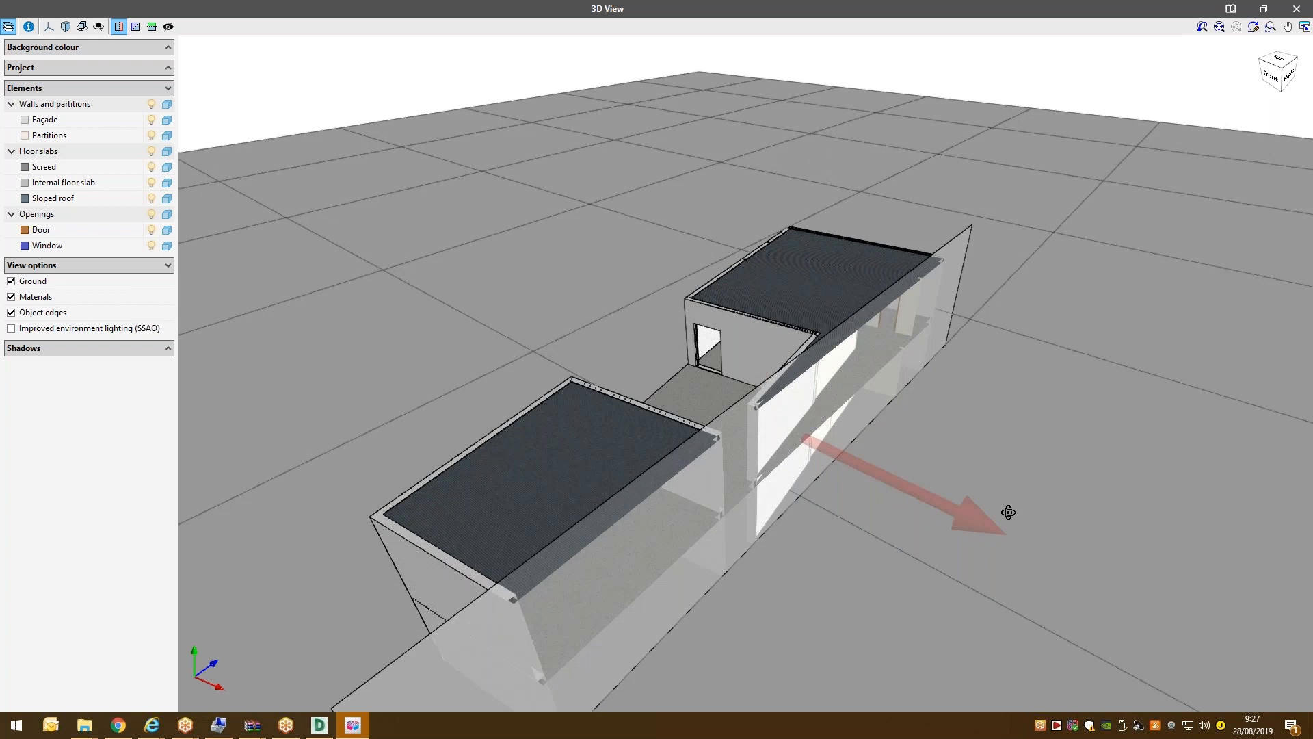
pyautogui.moveTo(1008, 512); pyautogui.dragTo(729, 453)
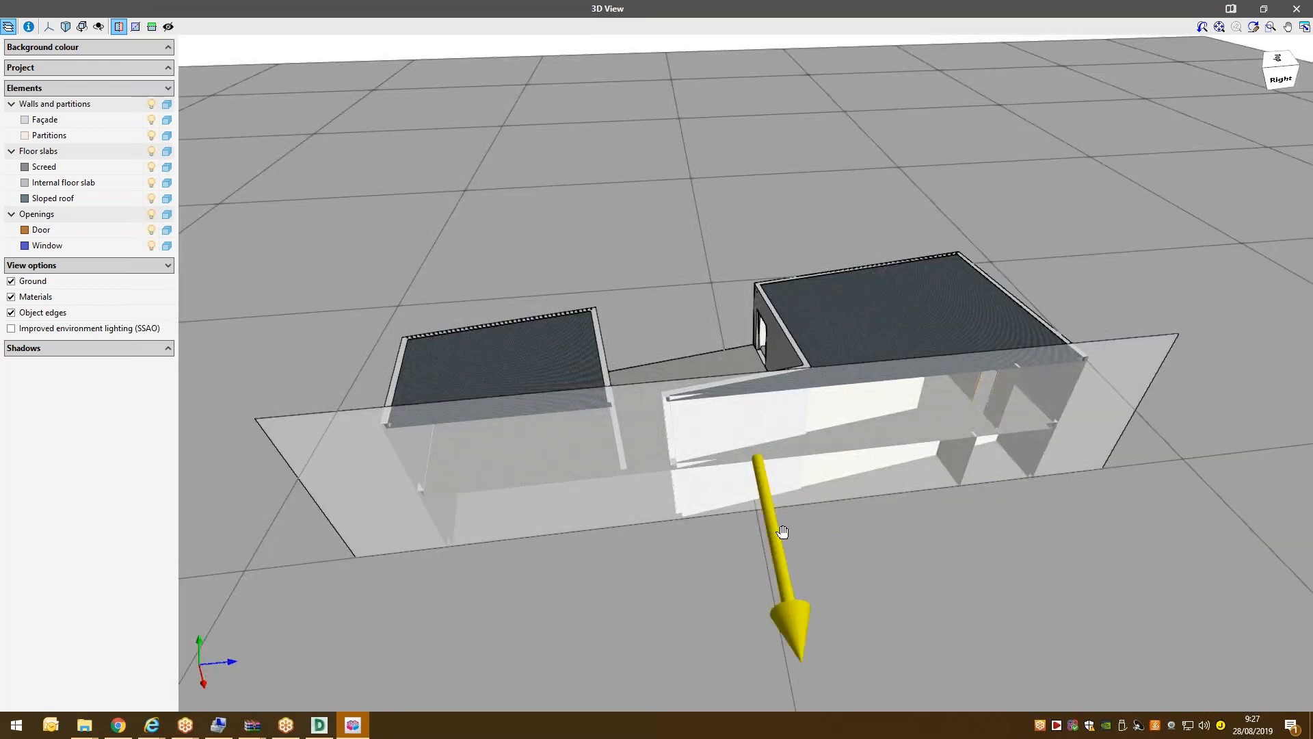
pyautogui.moveTo(782, 531); pyautogui.dragTo(771, 354)
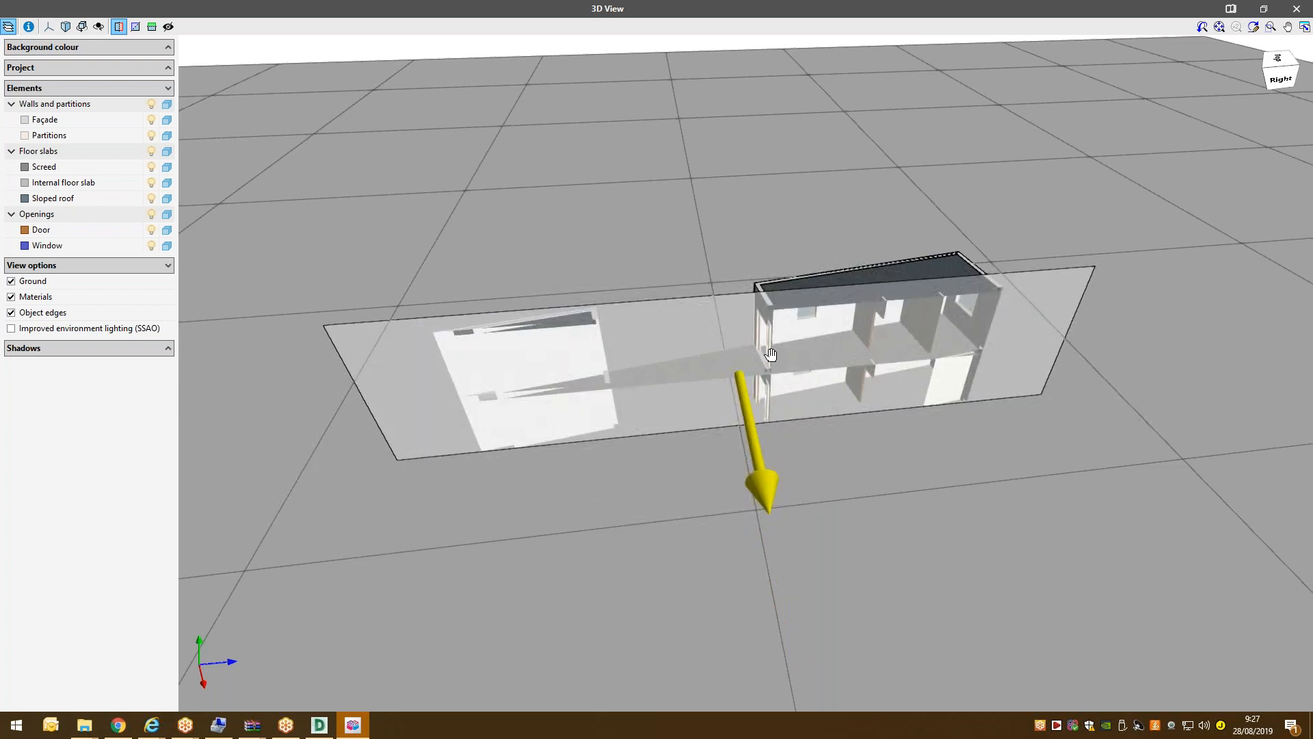
pyautogui.moveTo(783, 418); pyautogui.dragTo(810, 495)
pyautogui.moveTo(849, 424); pyautogui.dragTo(749, 321)
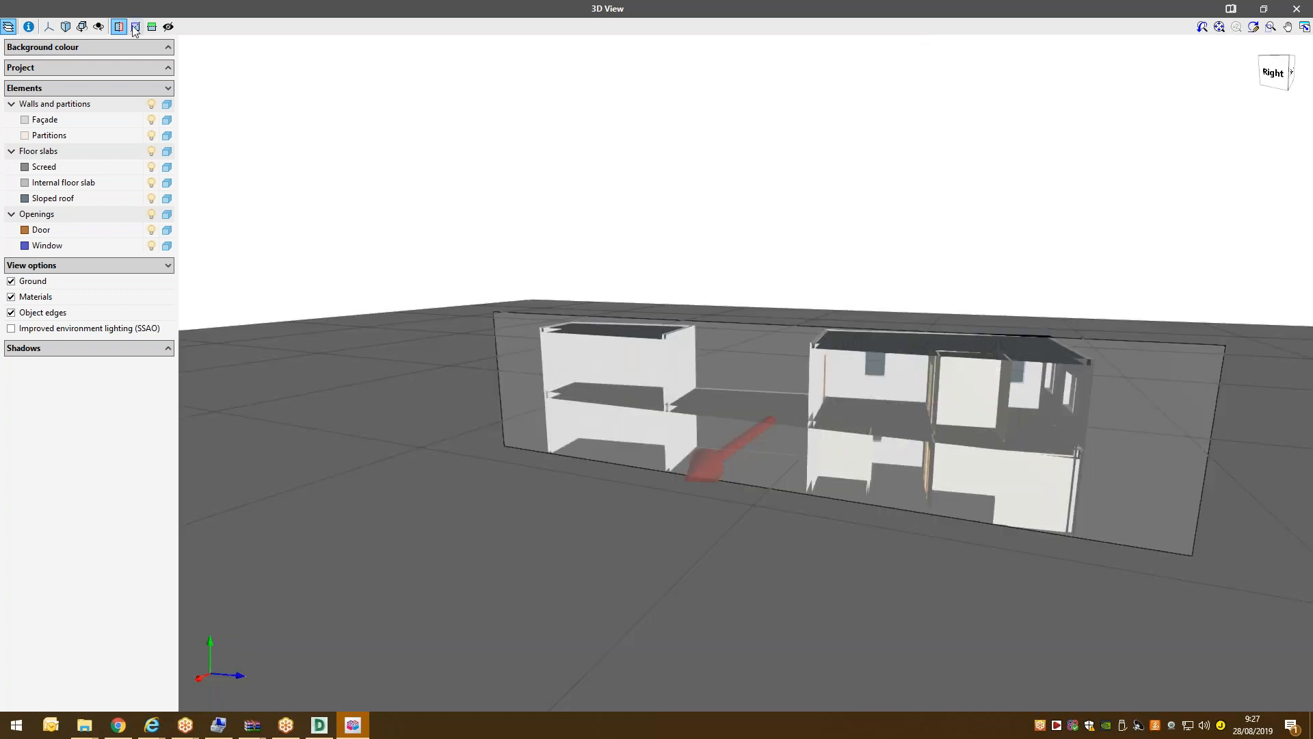
# Replace the X and Y sections with a Z section raised through the building.
pyautogui.click(134, 28)
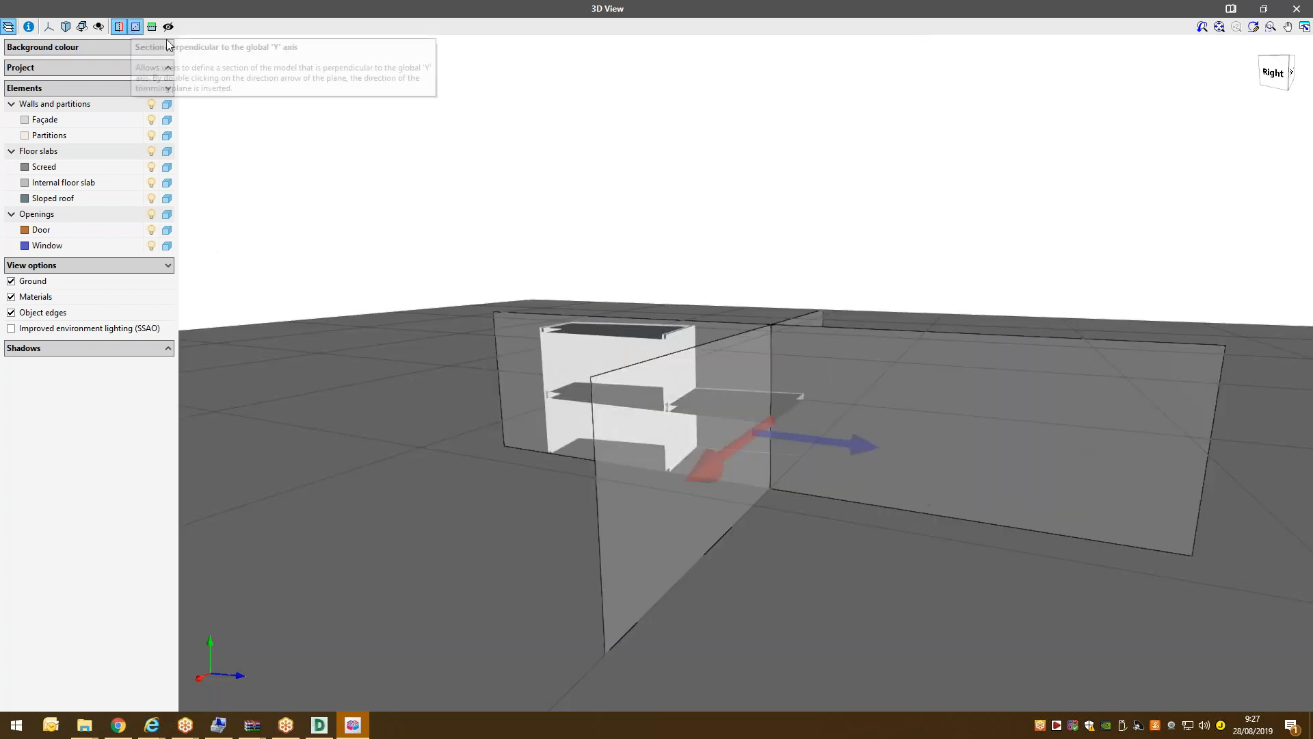
pyautogui.click(119, 27)
pyautogui.click(152, 27)
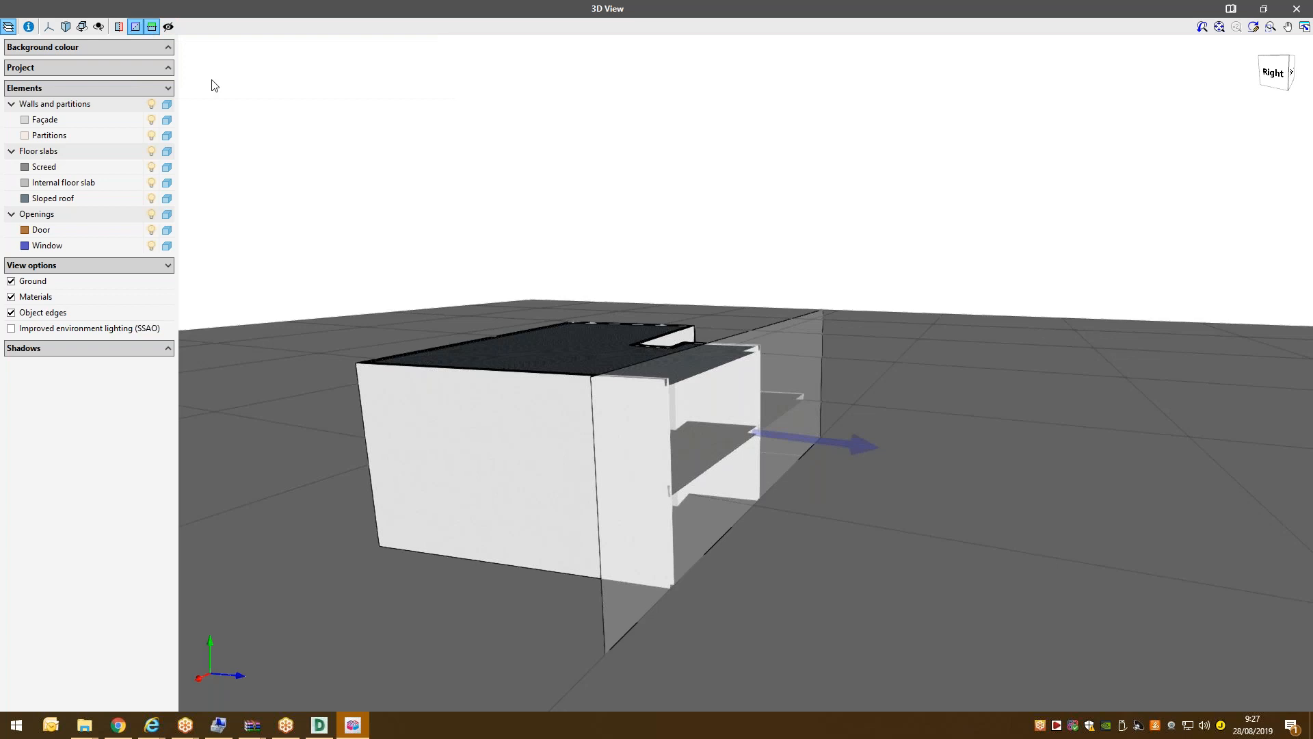
pyautogui.click(135, 27)
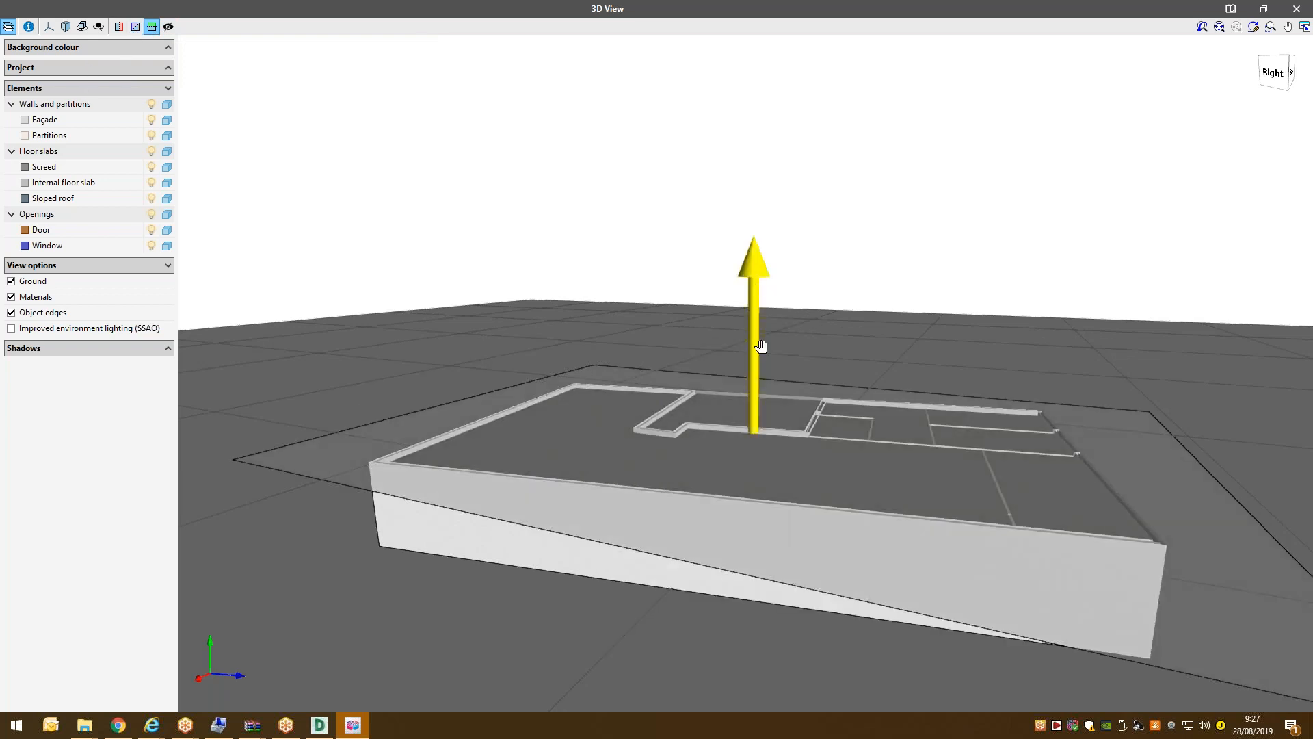
pyautogui.moveTo(761, 347); pyautogui.dragTo(762, 157)
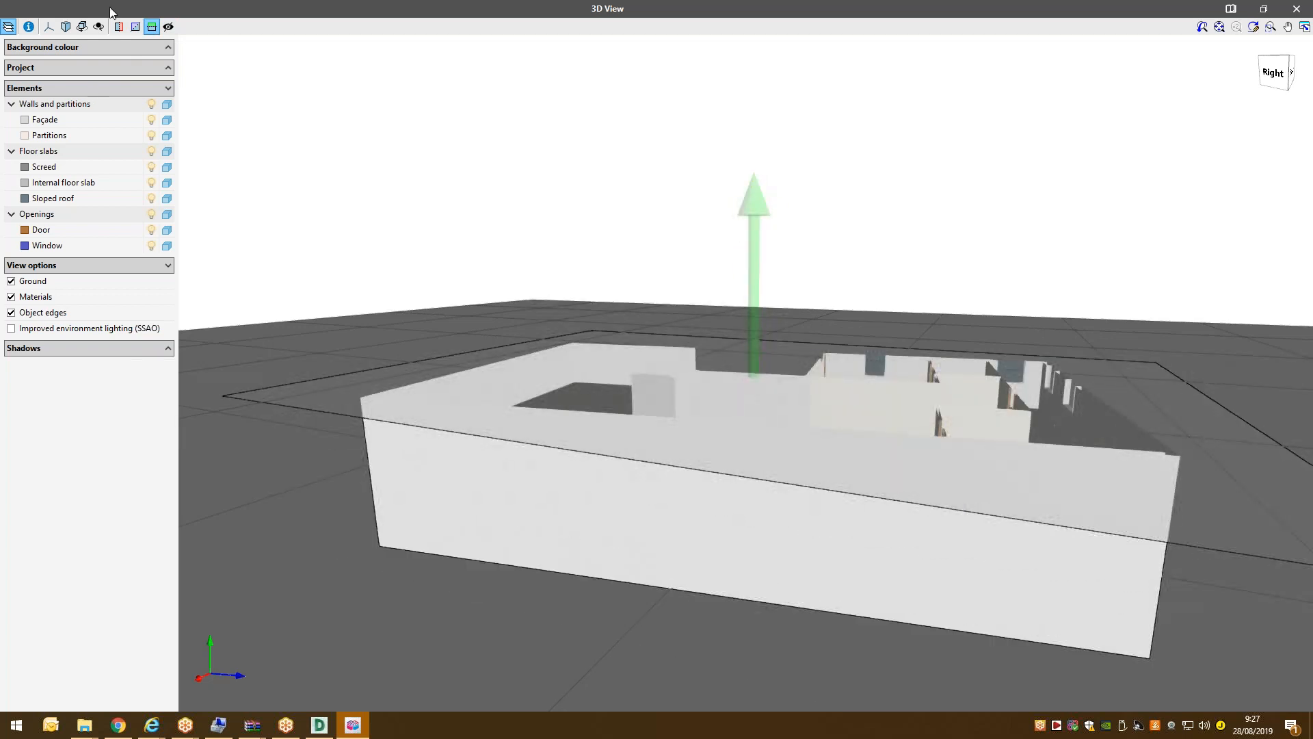
# Remove the horizontal cut, make the façades transparent, orbit around, and close the 3D view.
pyautogui.click(155, 31)
pyautogui.moveTo(709, 454); pyautogui.dragTo(411, 417)
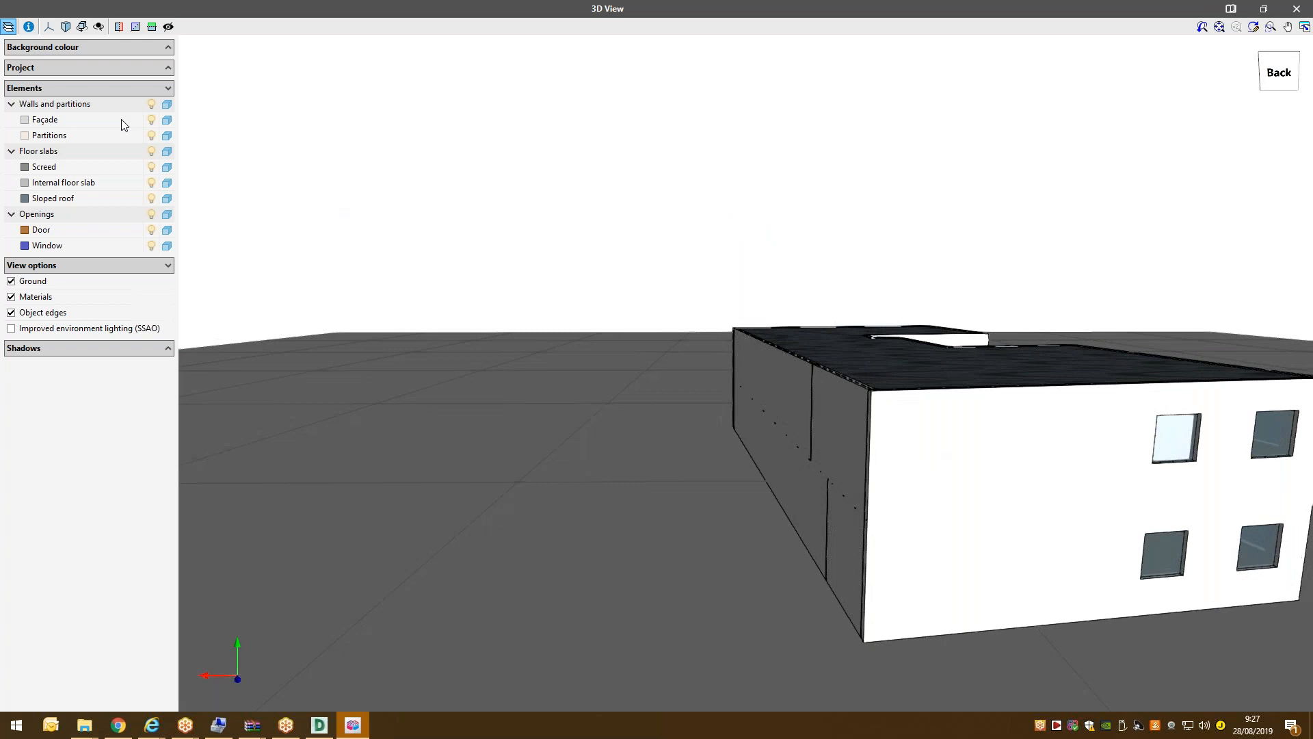
pyautogui.click(167, 120)
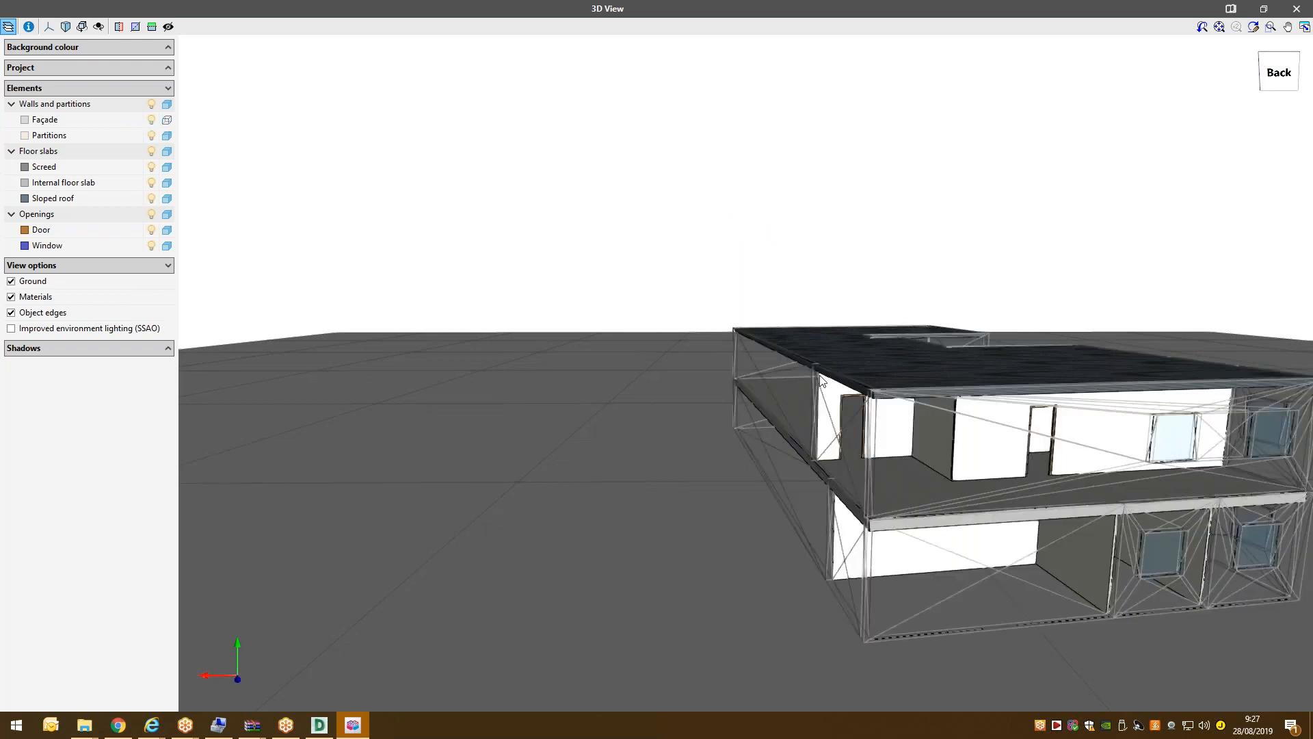
pyautogui.moveTo(906, 387); pyautogui.dragTo(814, 373)
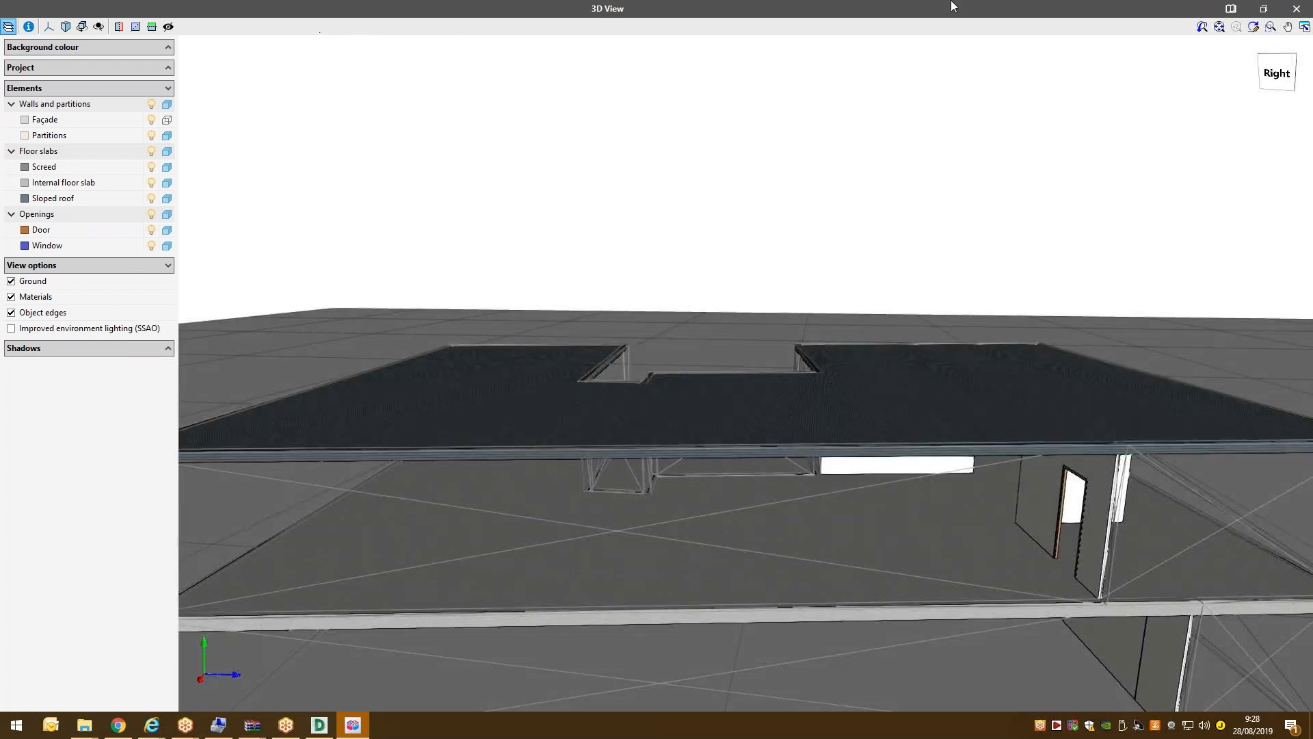
pyautogui.click(1308, 6)
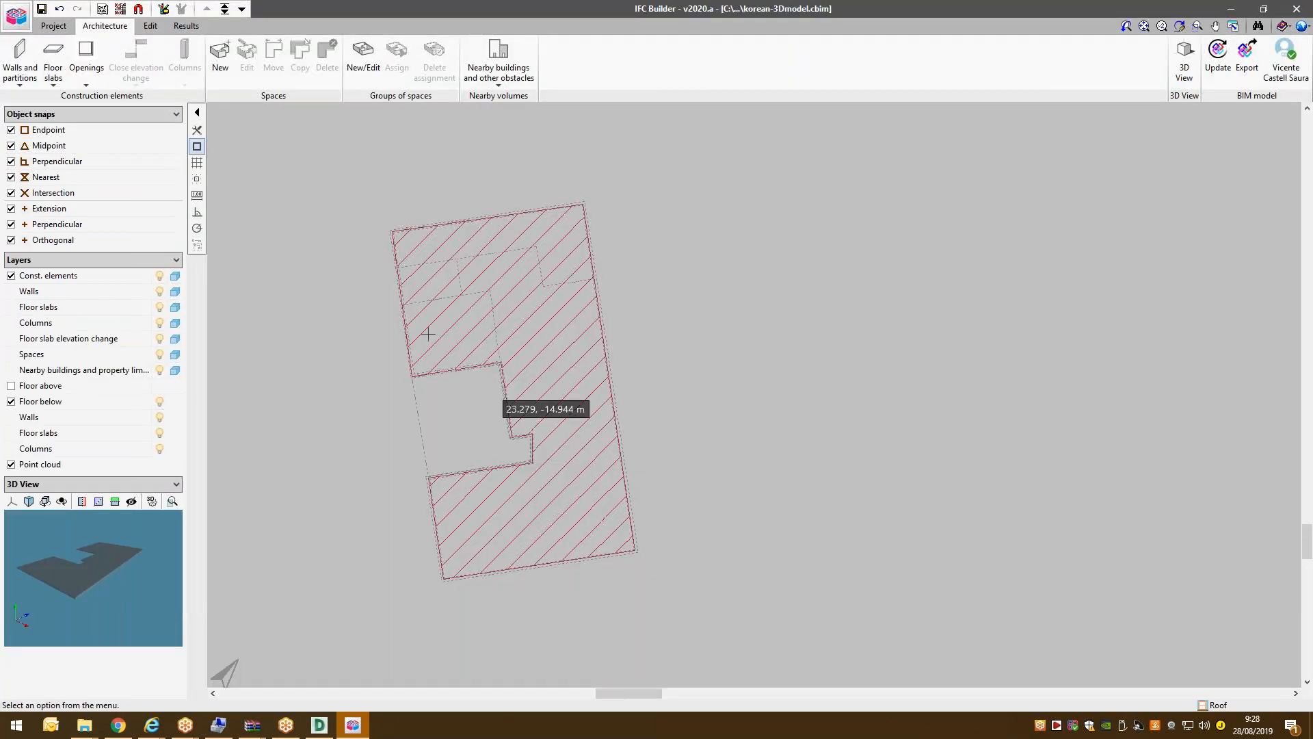
# Give the roof slab's lower-left corner an introduced elevation change of 1.800 m.
pyautogui.click(53, 58)
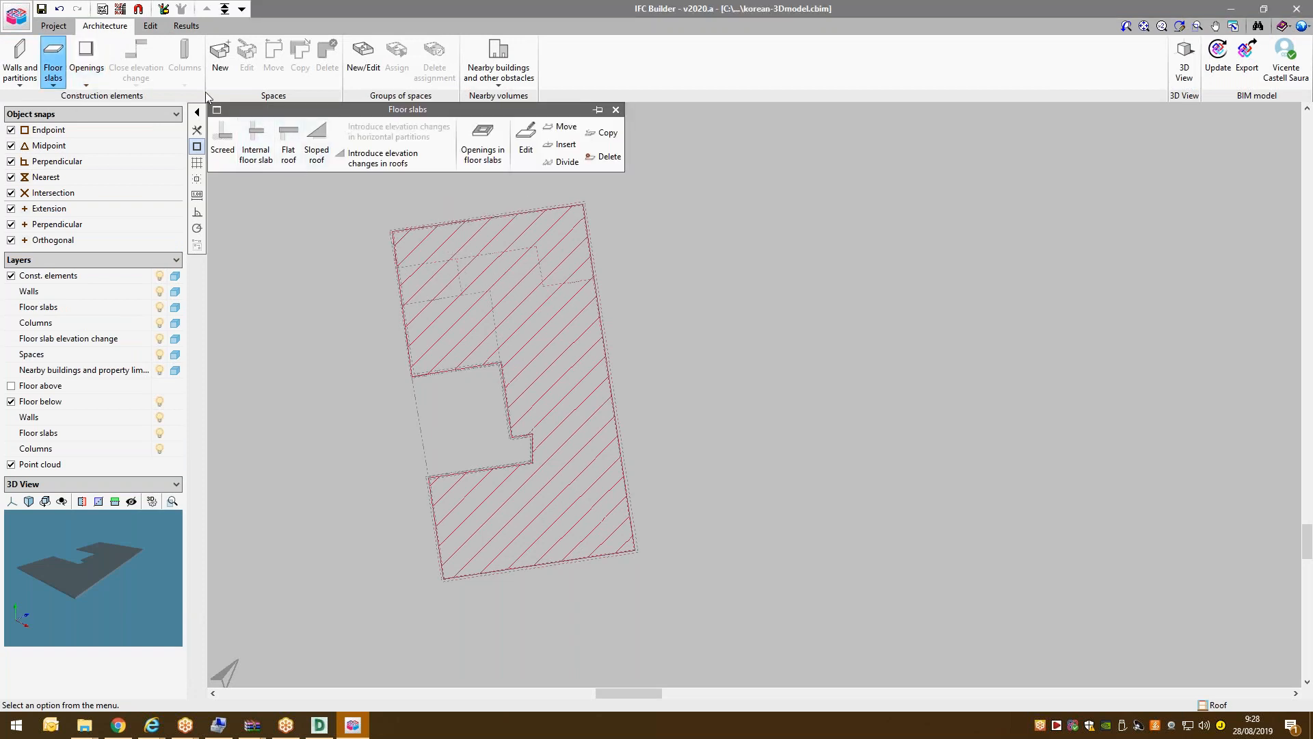
pyautogui.click(379, 160)
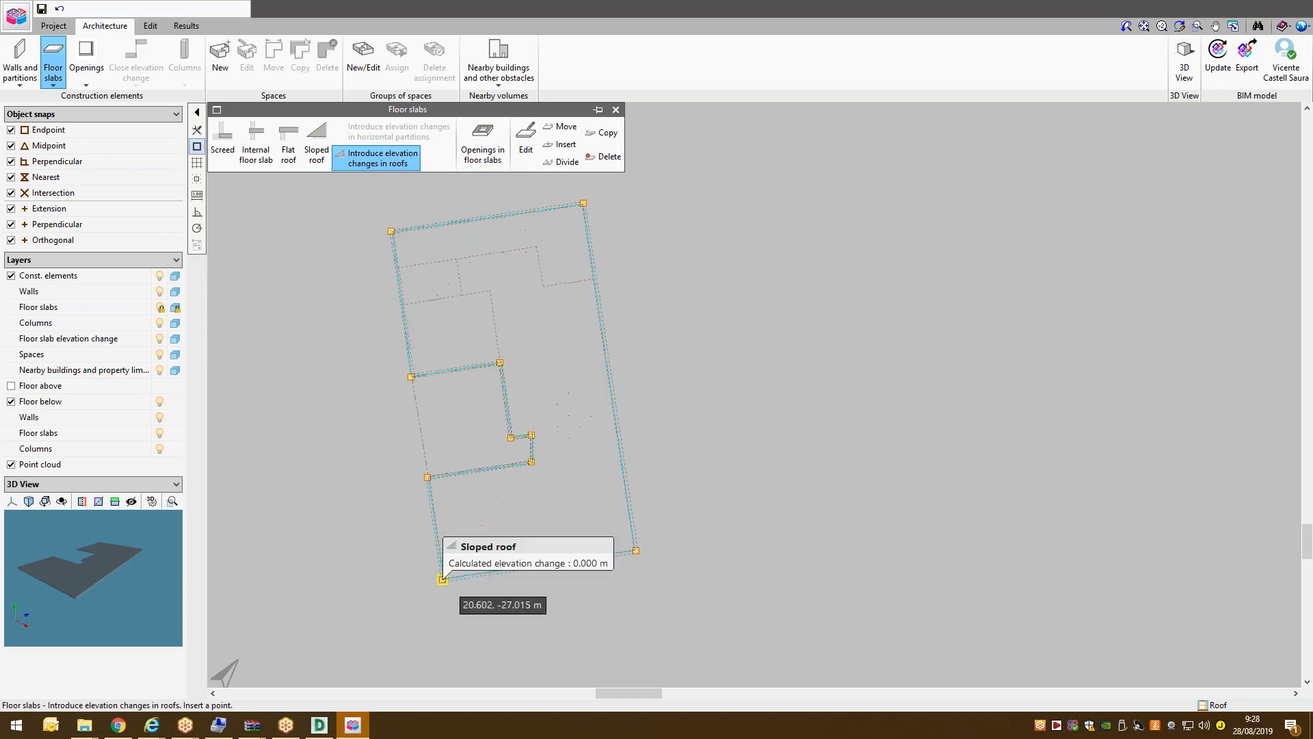
pyautogui.click(442, 579)
pyautogui.click(631, 361)
pyautogui.doubleClick(719, 363)
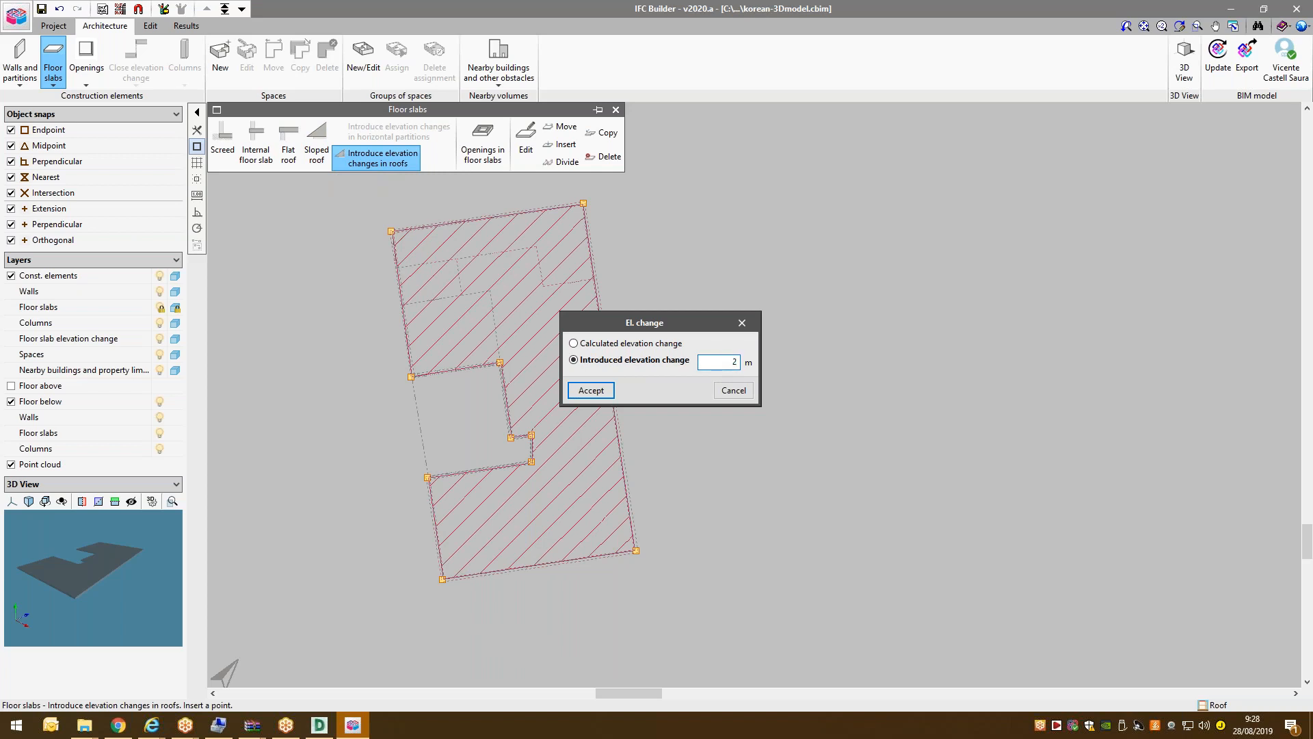
pyautogui.write('1.8')
pyautogui.press('Tab')
pyautogui.click(589, 390)
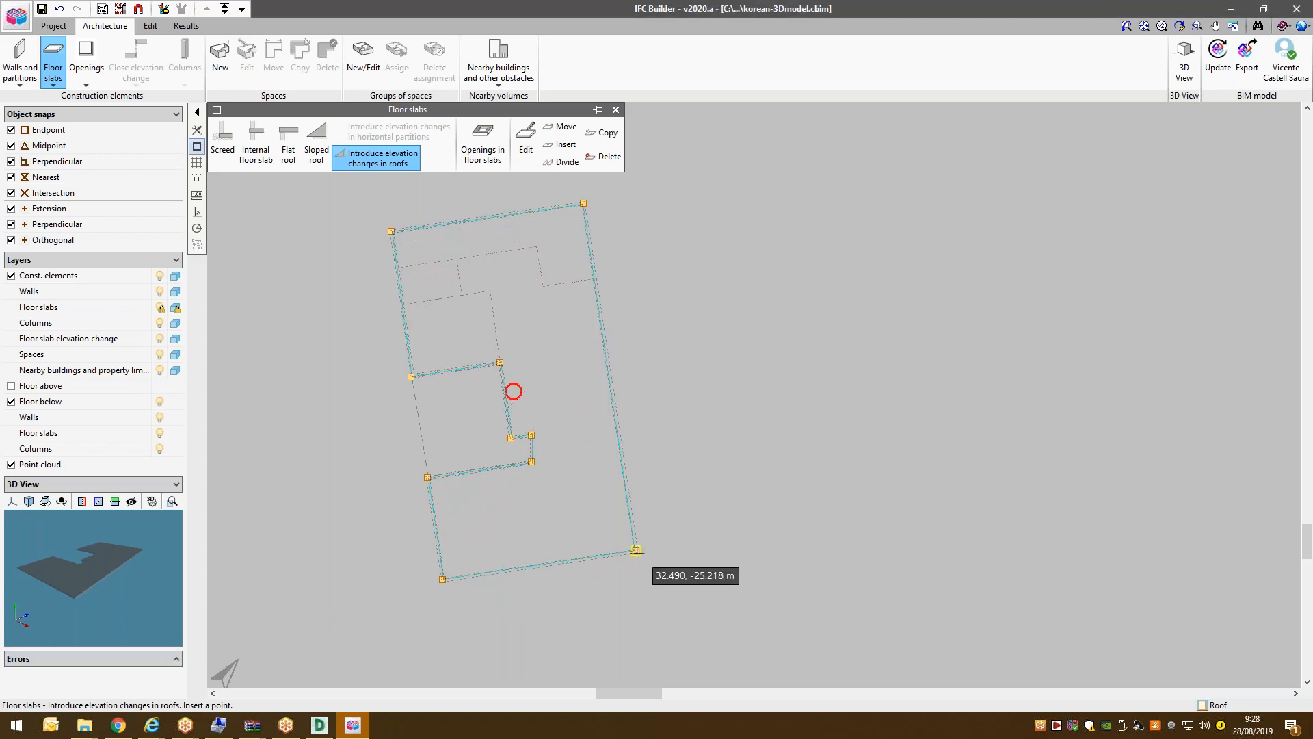
# Set the lower-right corner to 1.800 m and the top-left corner to 0 so the roof slopes.
pyautogui.click(637, 551)
pyautogui.click(717, 361)
pyautogui.write('1.8')
pyautogui.press('Tab')
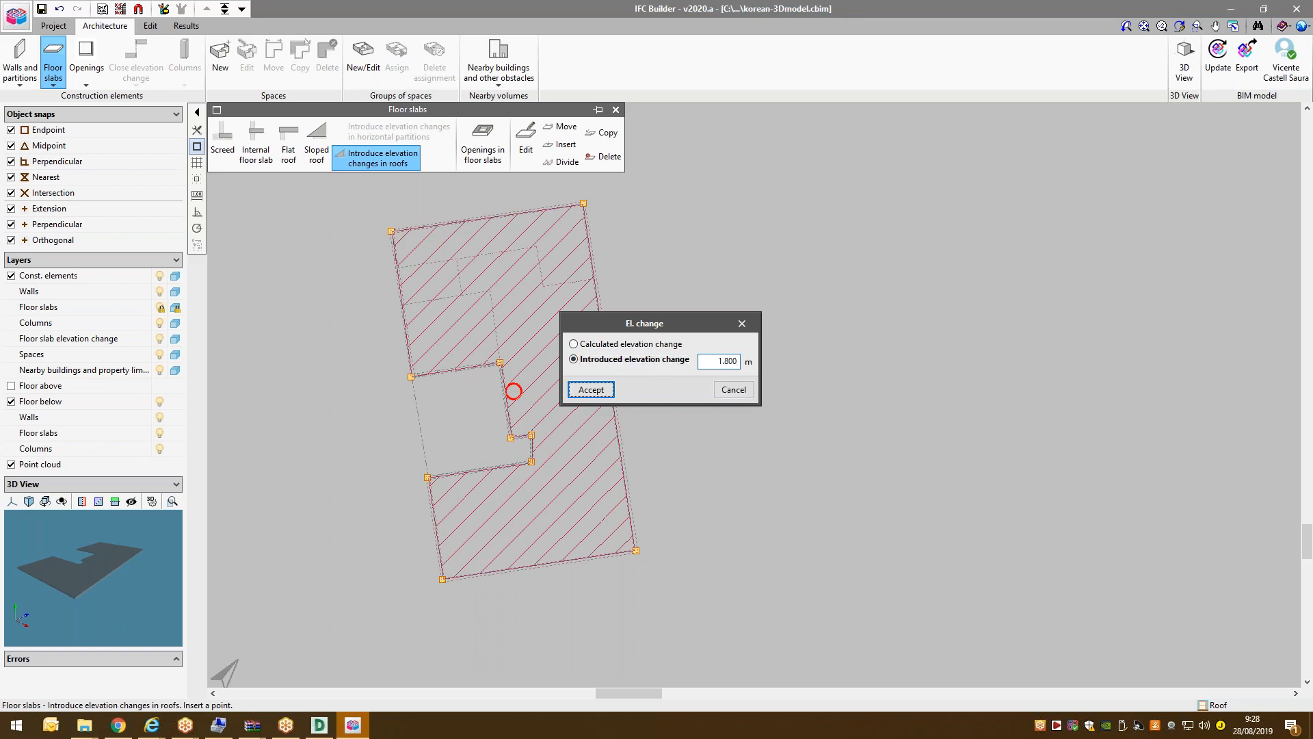
pyautogui.click(591, 389)
pyautogui.click(390, 231)
pyautogui.click(625, 359)
pyautogui.click(608, 391)
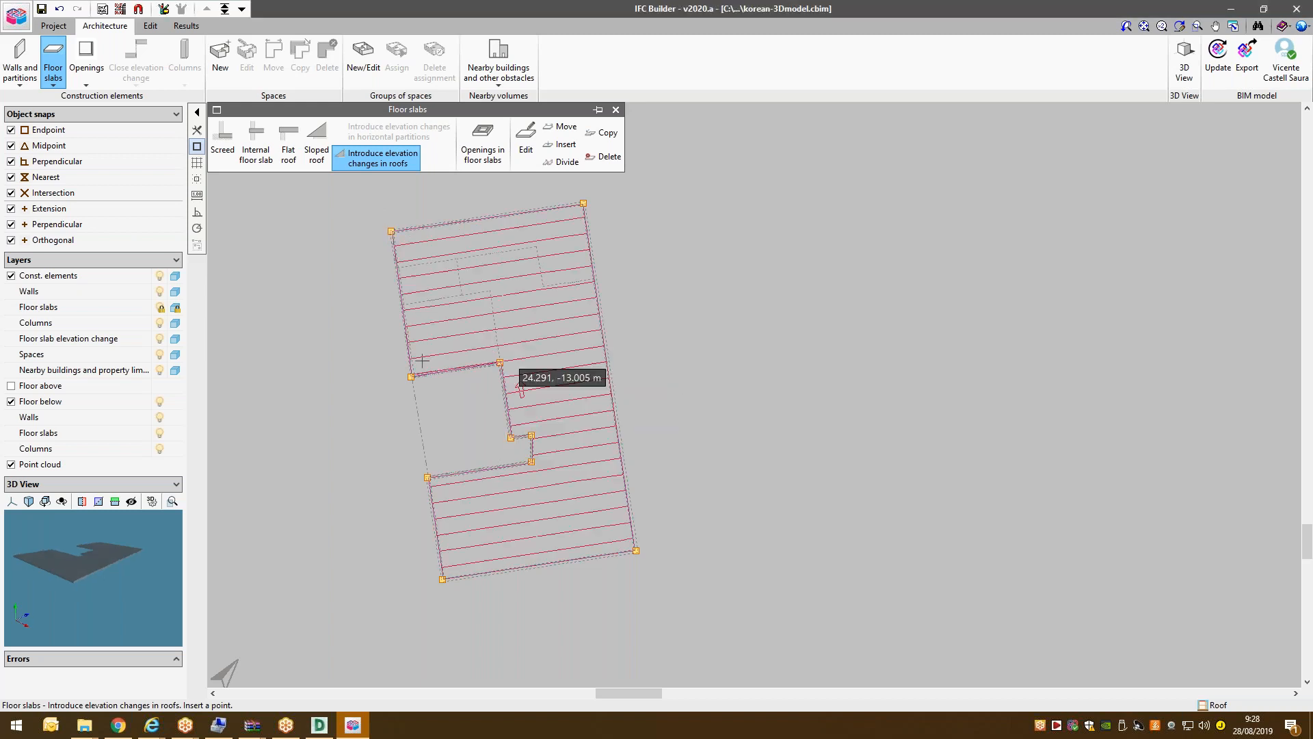
pyautogui.click(1185, 58)
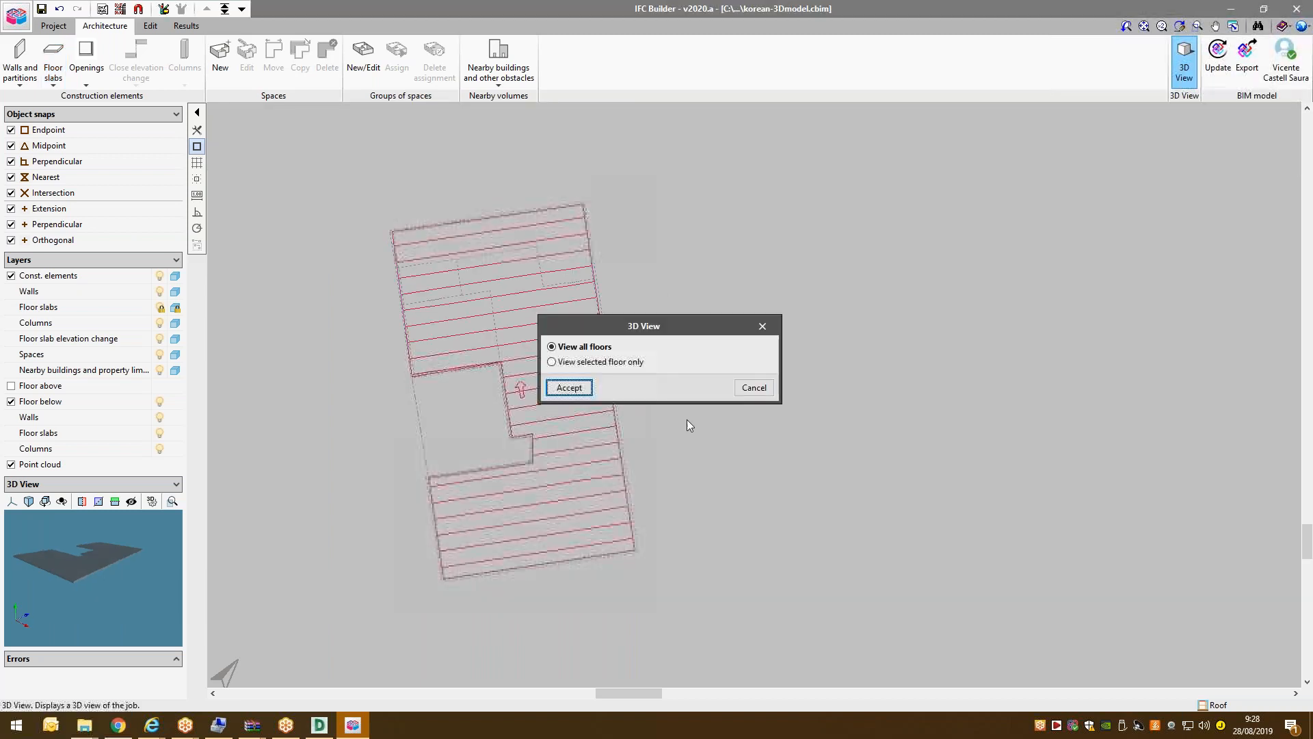
pyautogui.click(567, 384)
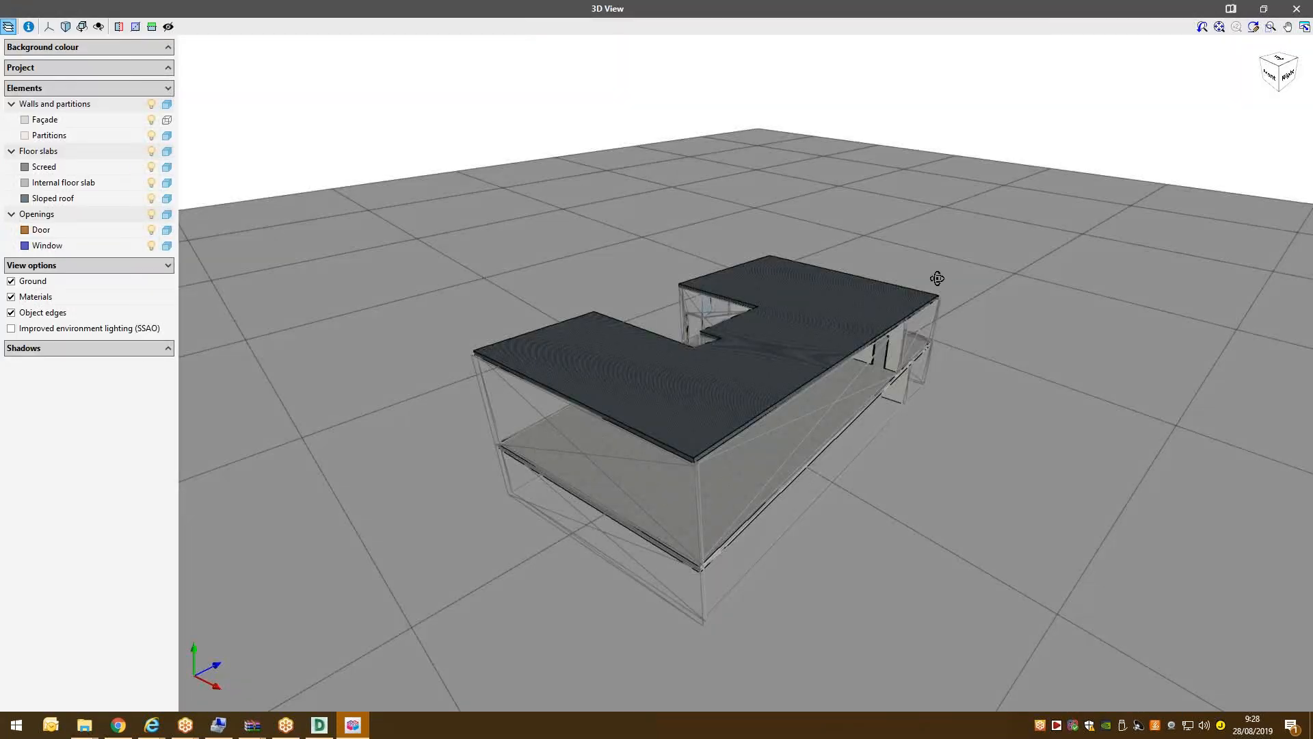
pyautogui.moveTo(937, 278); pyautogui.dragTo(581, 335)
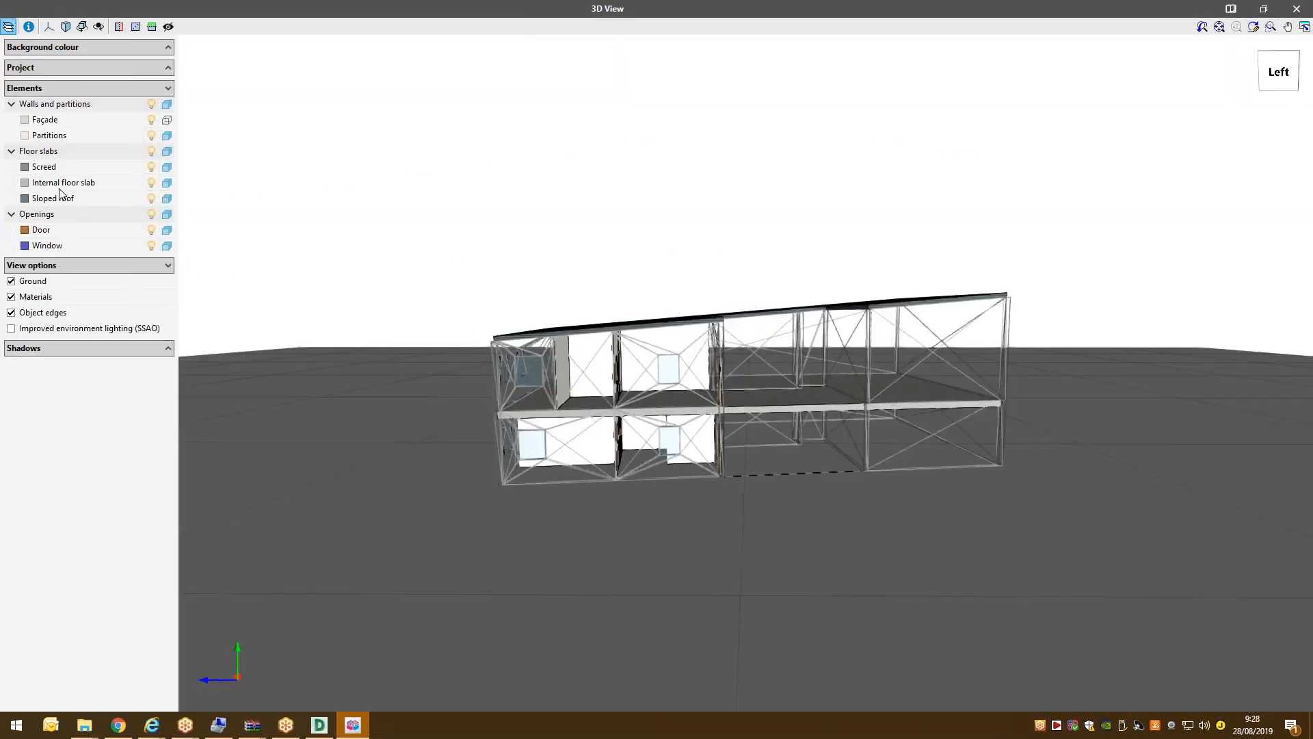
pyautogui.click(167, 120)
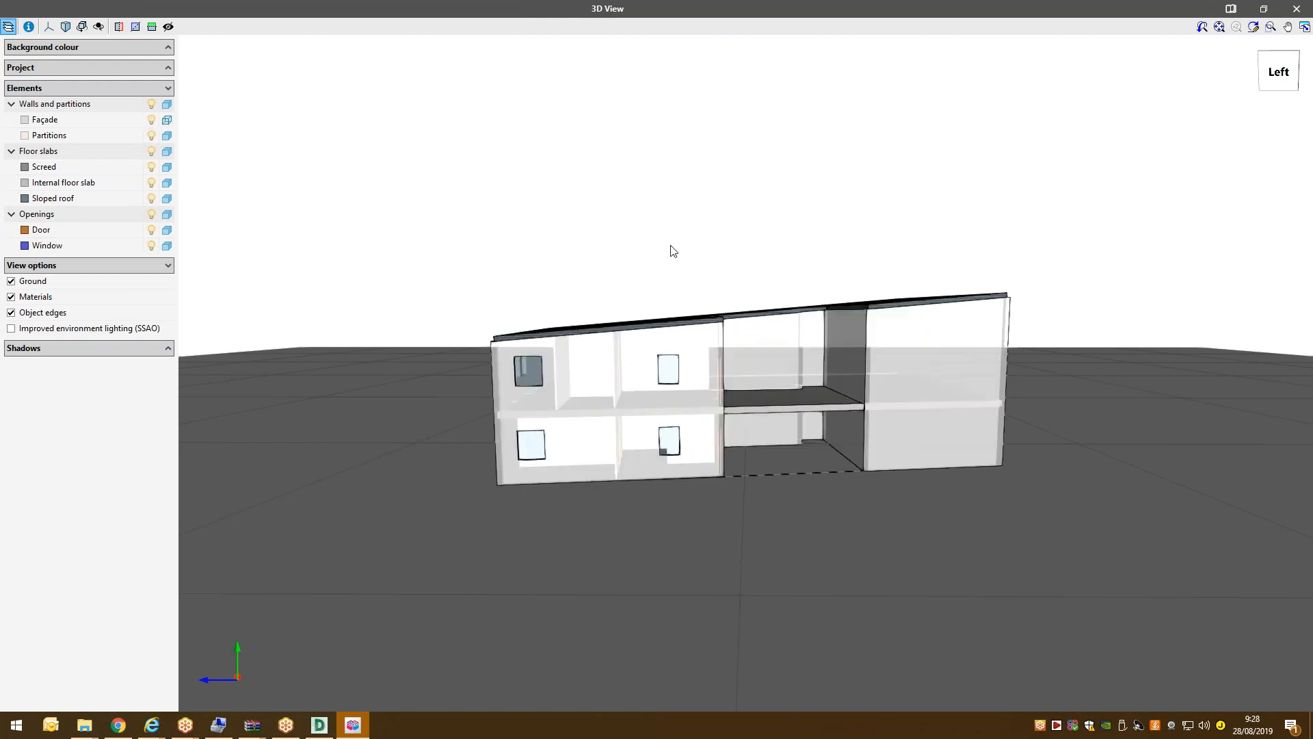
pyautogui.moveTo(670, 251); pyautogui.dragTo(471, 211)
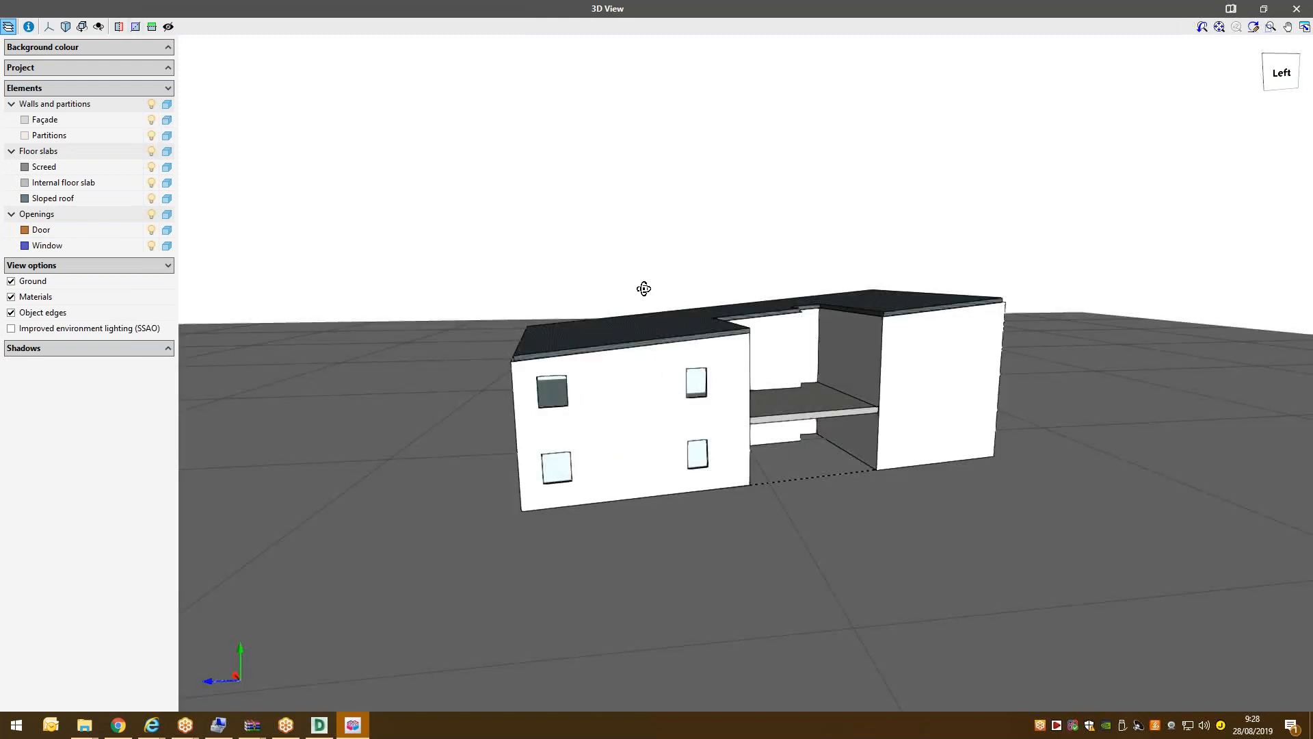
pyautogui.moveTo(643, 288); pyautogui.dragTo(401, 273)
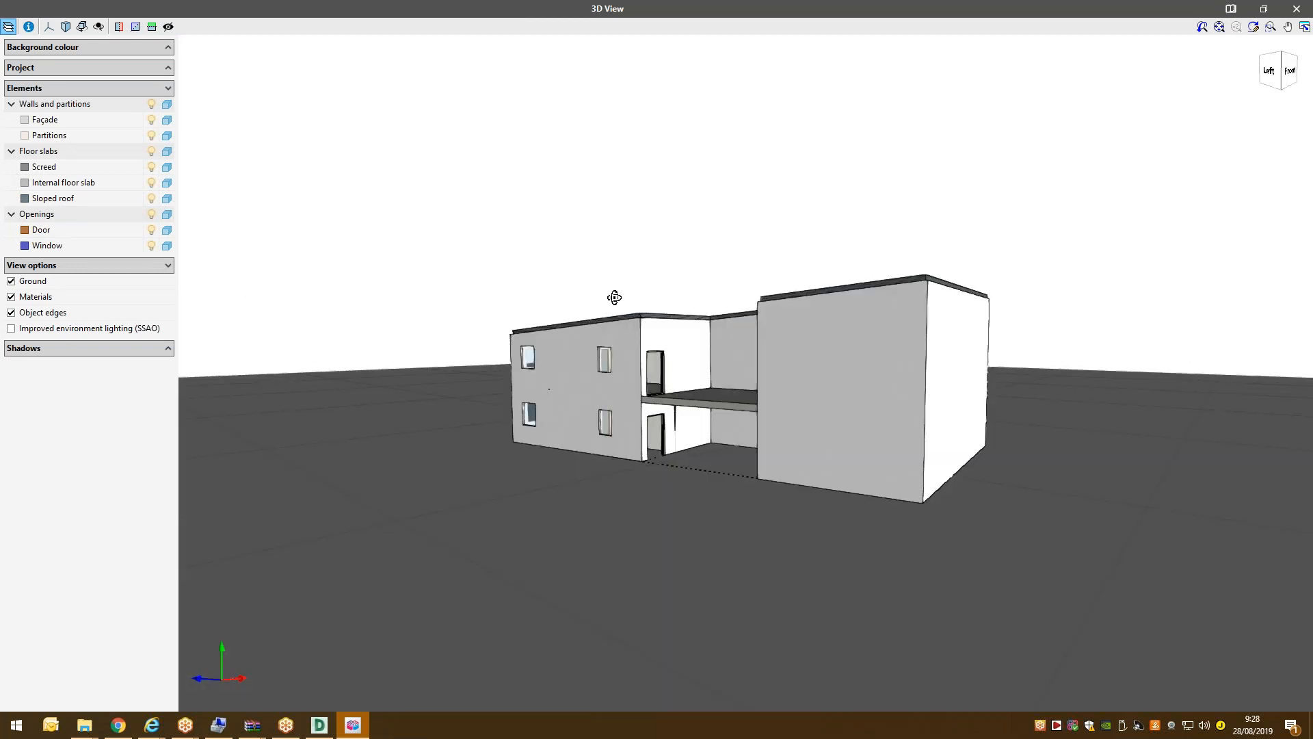
pyautogui.moveTo(614, 298); pyautogui.dragTo(710, 340)
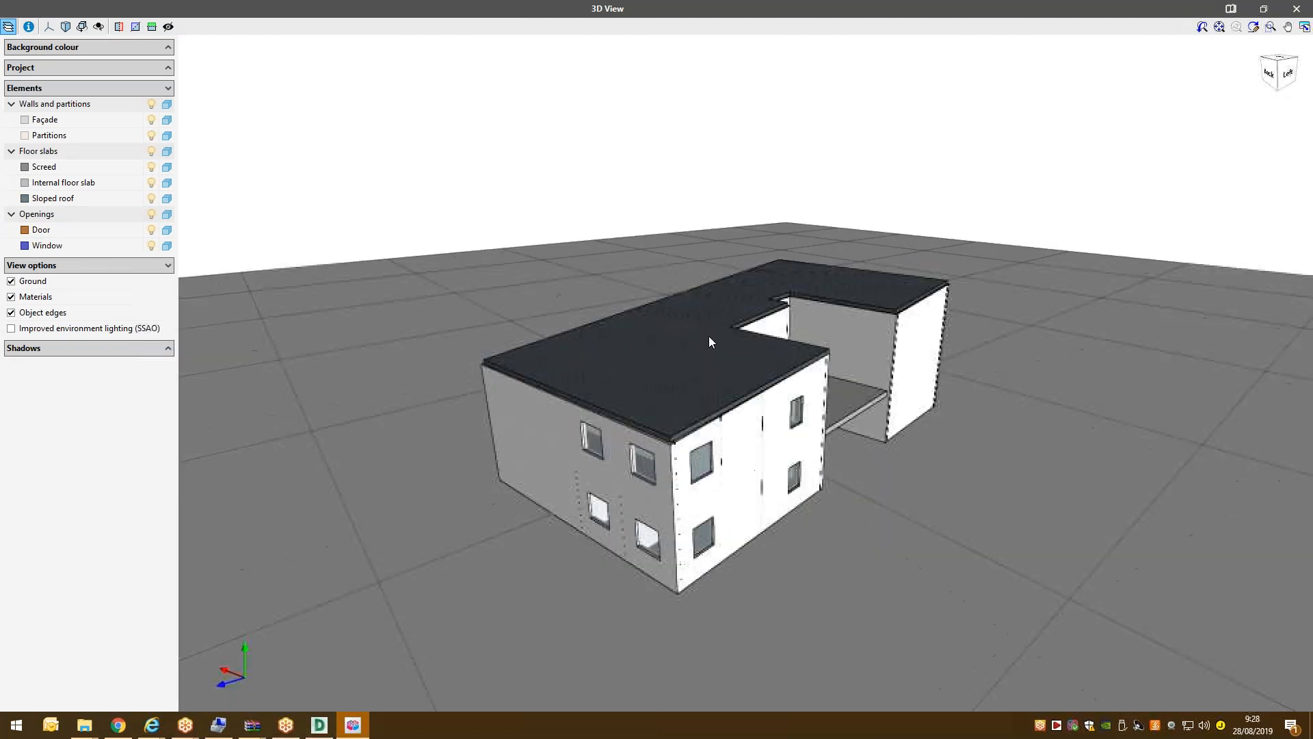
pyautogui.click(1288, 6)
# Go to the Ground floor and create a new Bedroom space type.
pyautogui.click(723, 396)
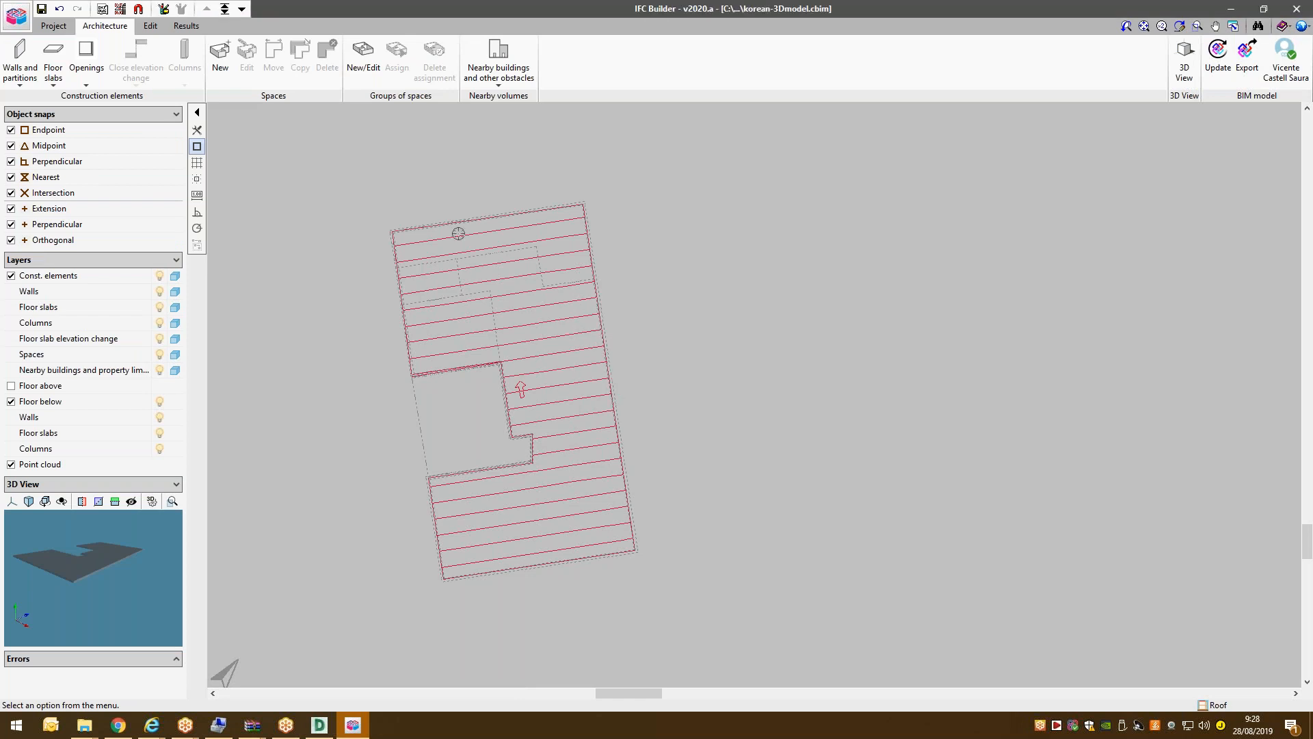
pyautogui.click(243, 11)
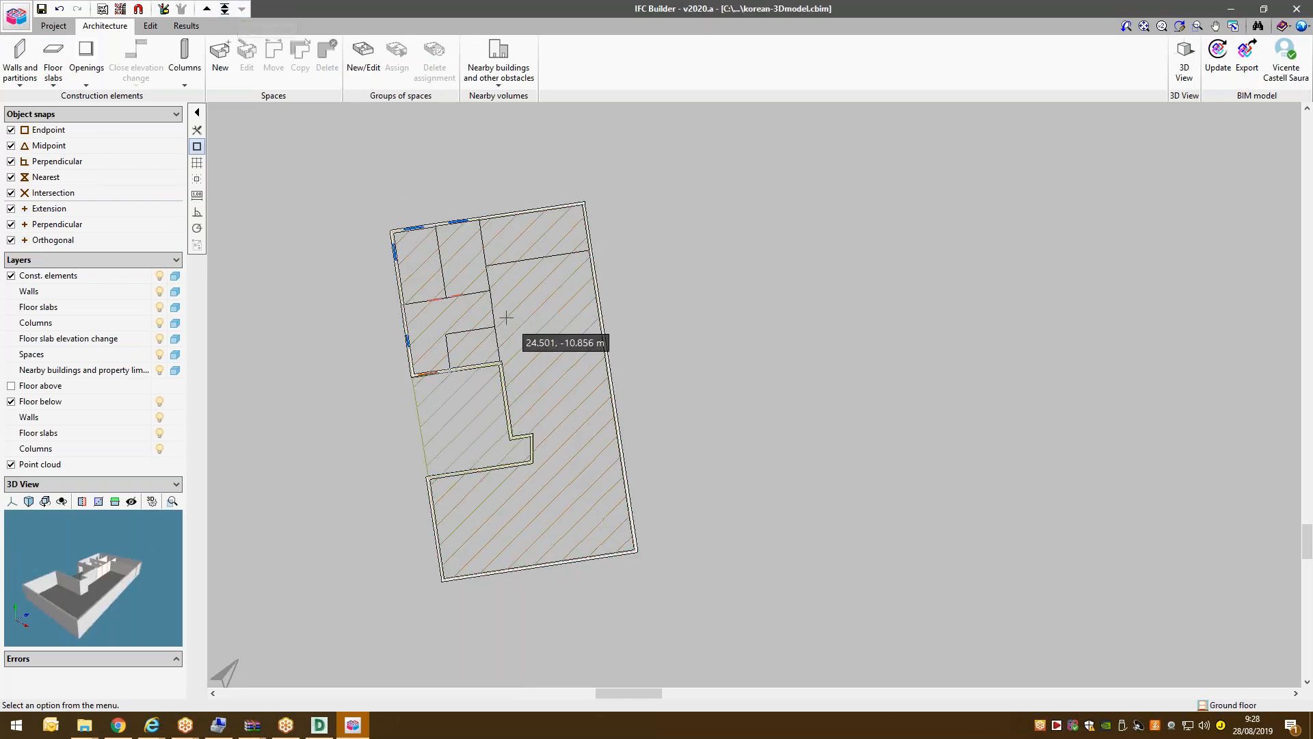
pyautogui.scroll(5, 364, 188)
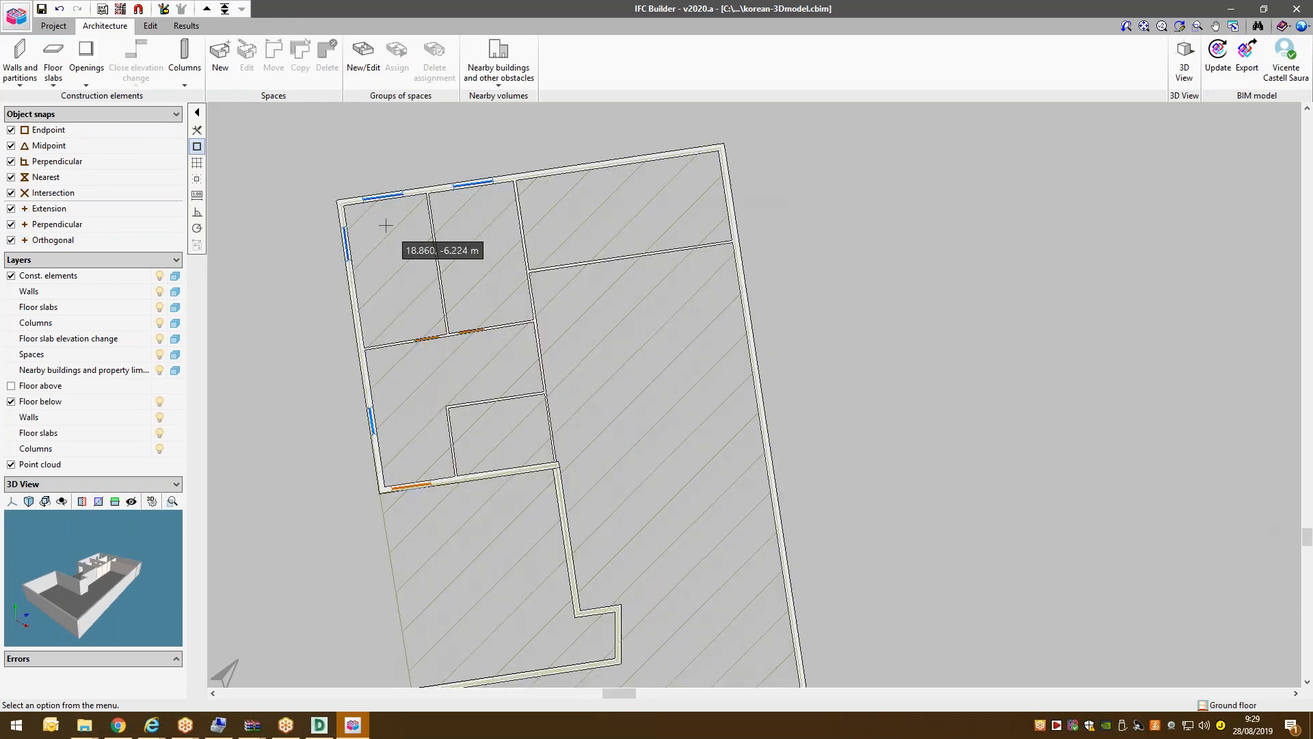
pyautogui.scroll(-3, 384, 217)
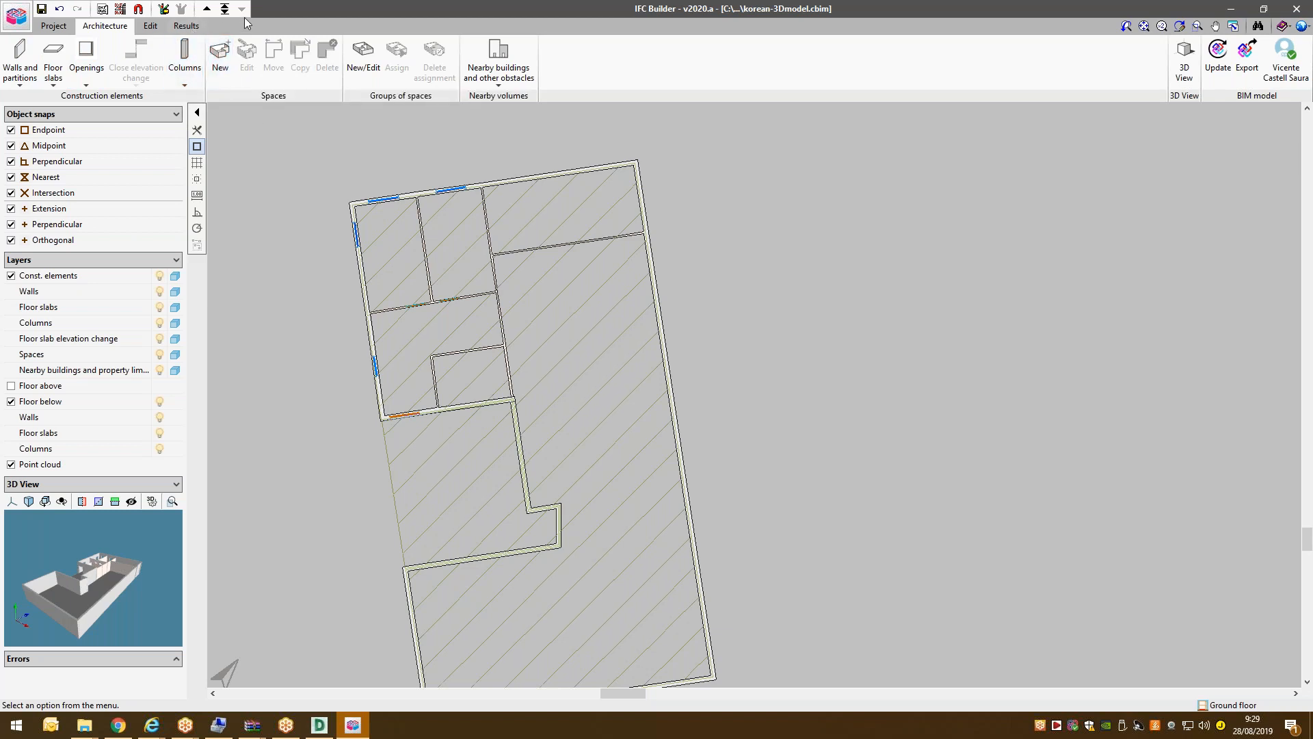
pyautogui.scroll(3, 380, 274)
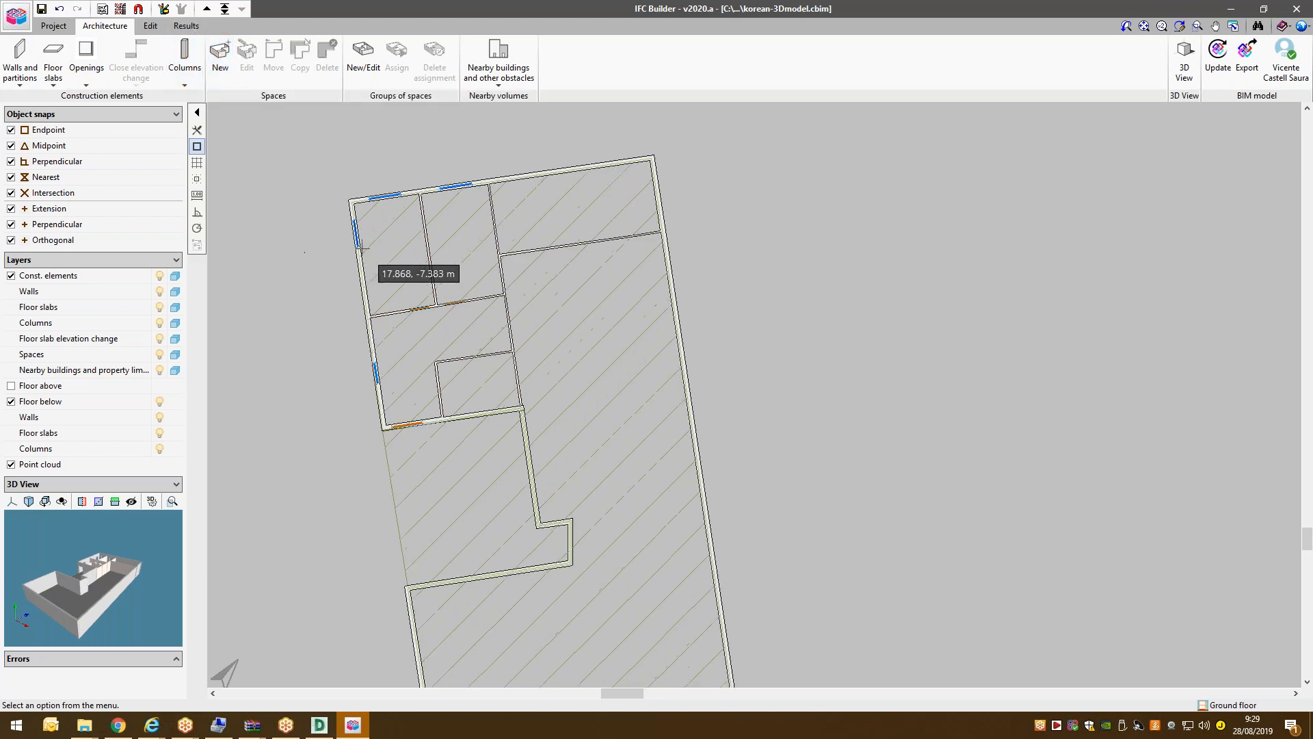
pyautogui.click(217, 56)
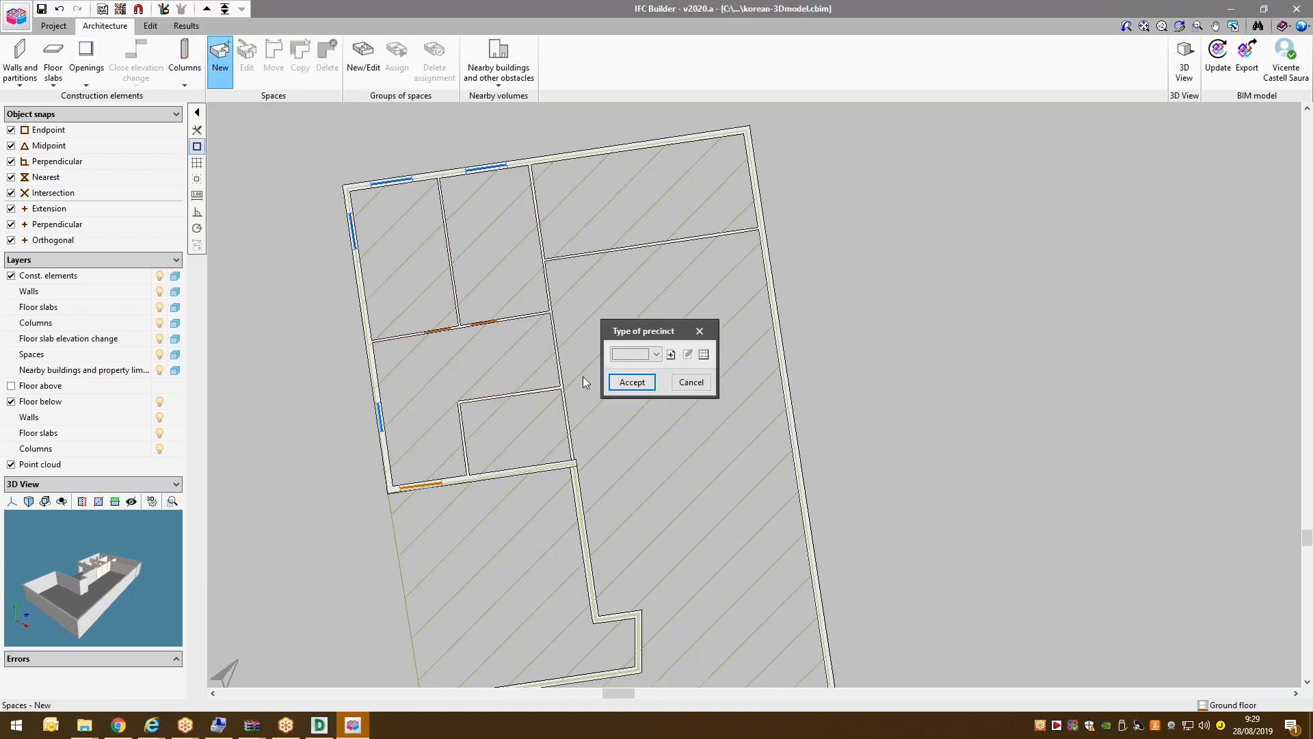
pyautogui.click(671, 355)
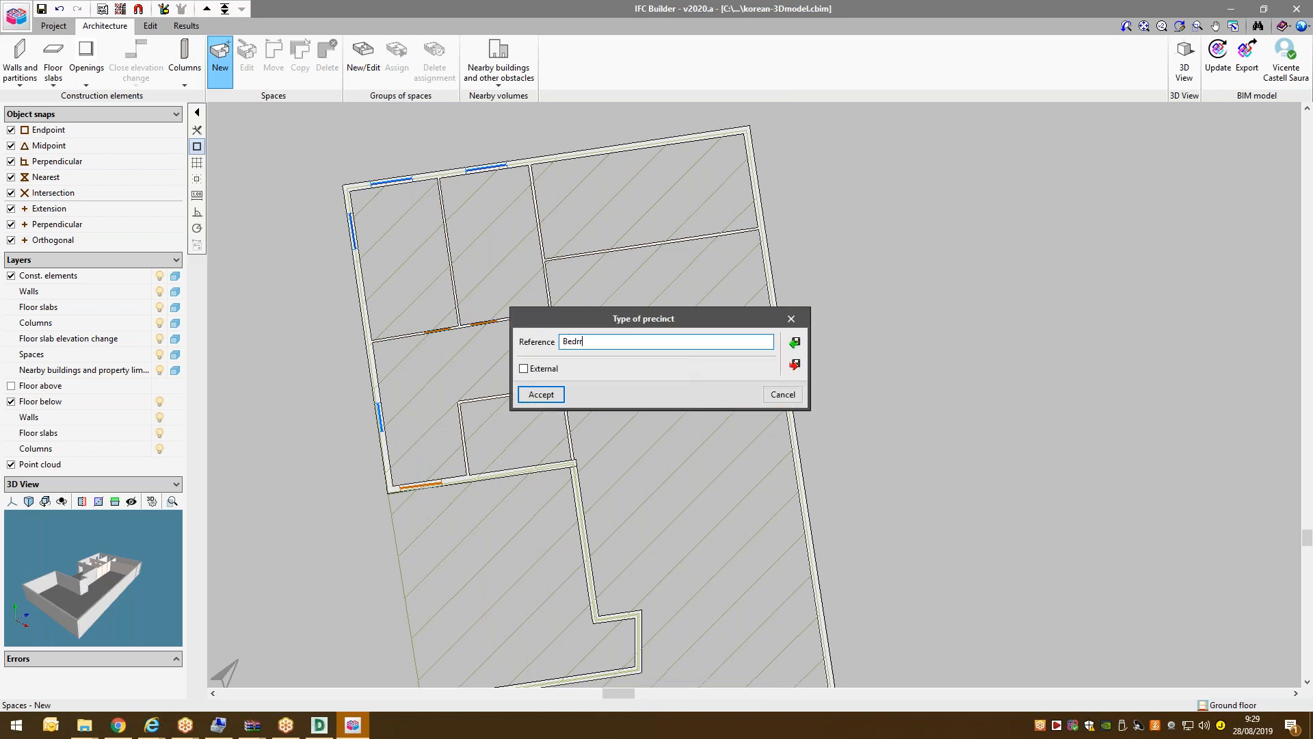
pyautogui.click(523, 397)
pyautogui.click(622, 383)
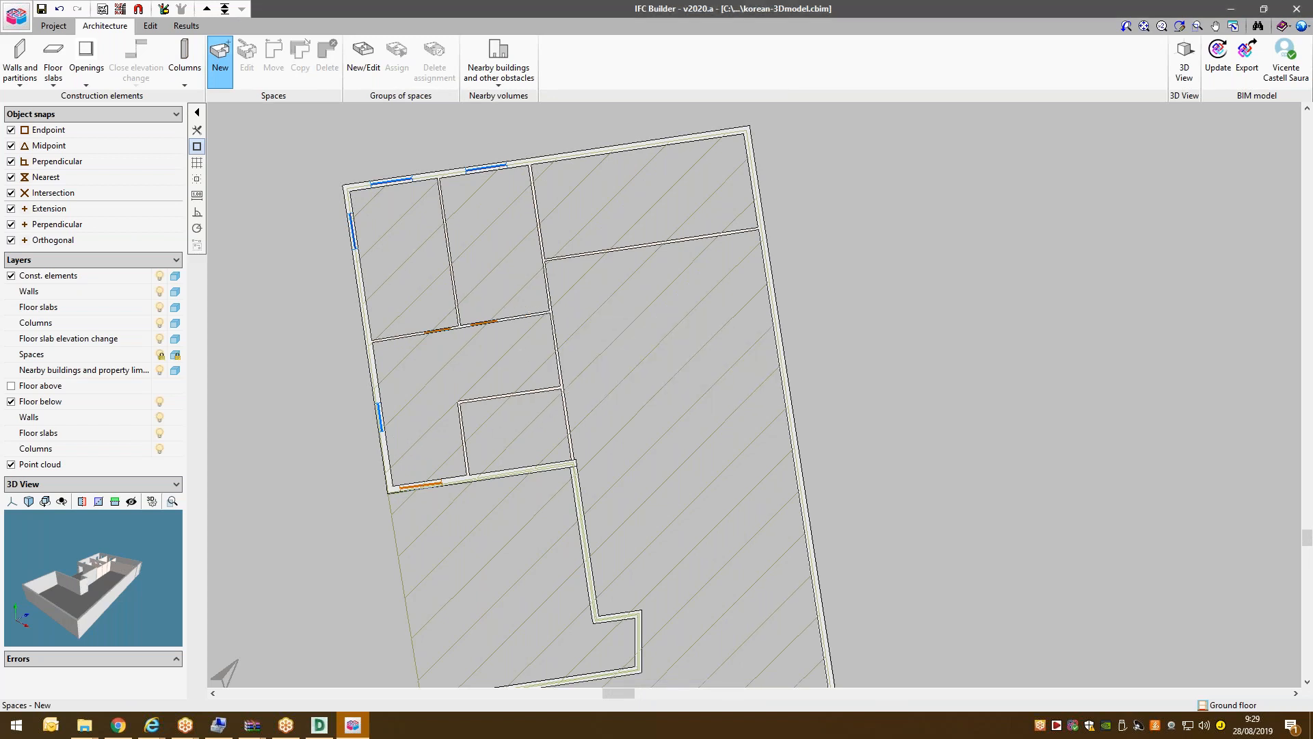
# Place Bedroom spaces B1 and B2 in the two top-left rooms.
pyautogui.click(381, 229)
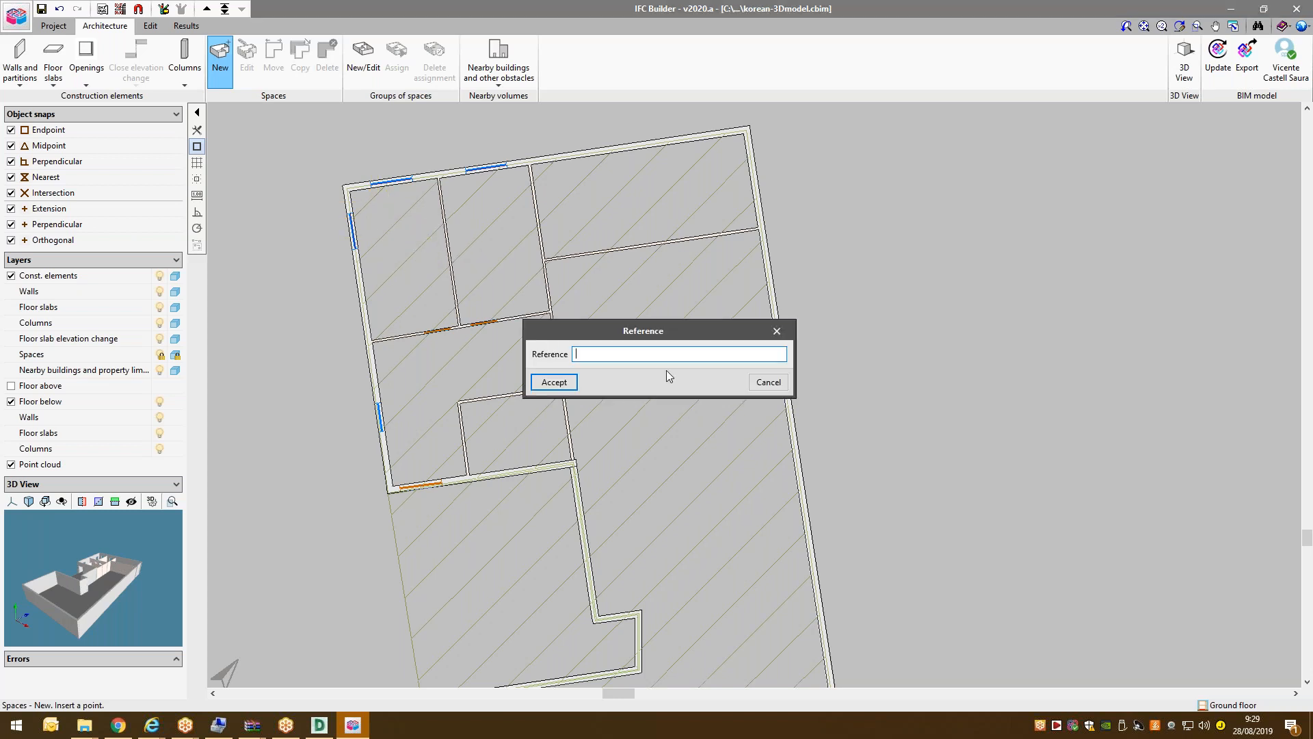
pyautogui.click(551, 380)
pyautogui.click(507, 234)
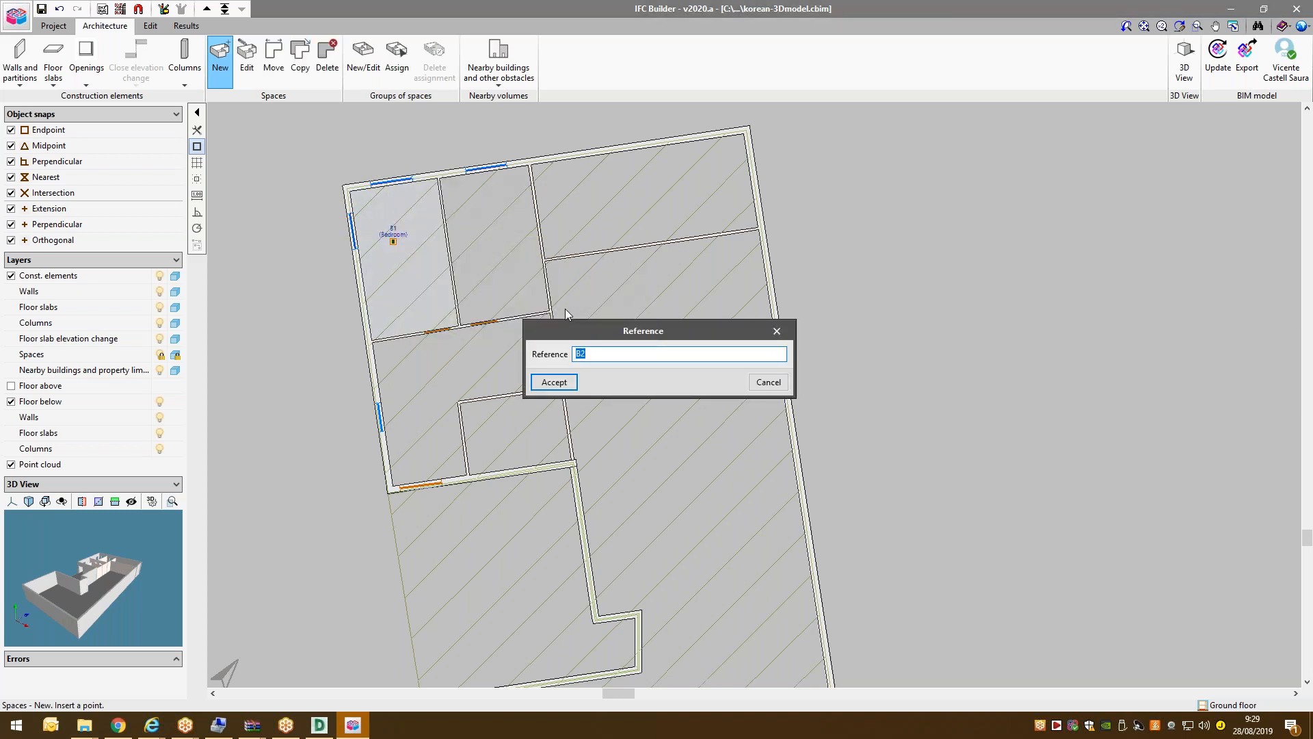
pyautogui.click(551, 383)
pyautogui.scroll(3, 425, 531)
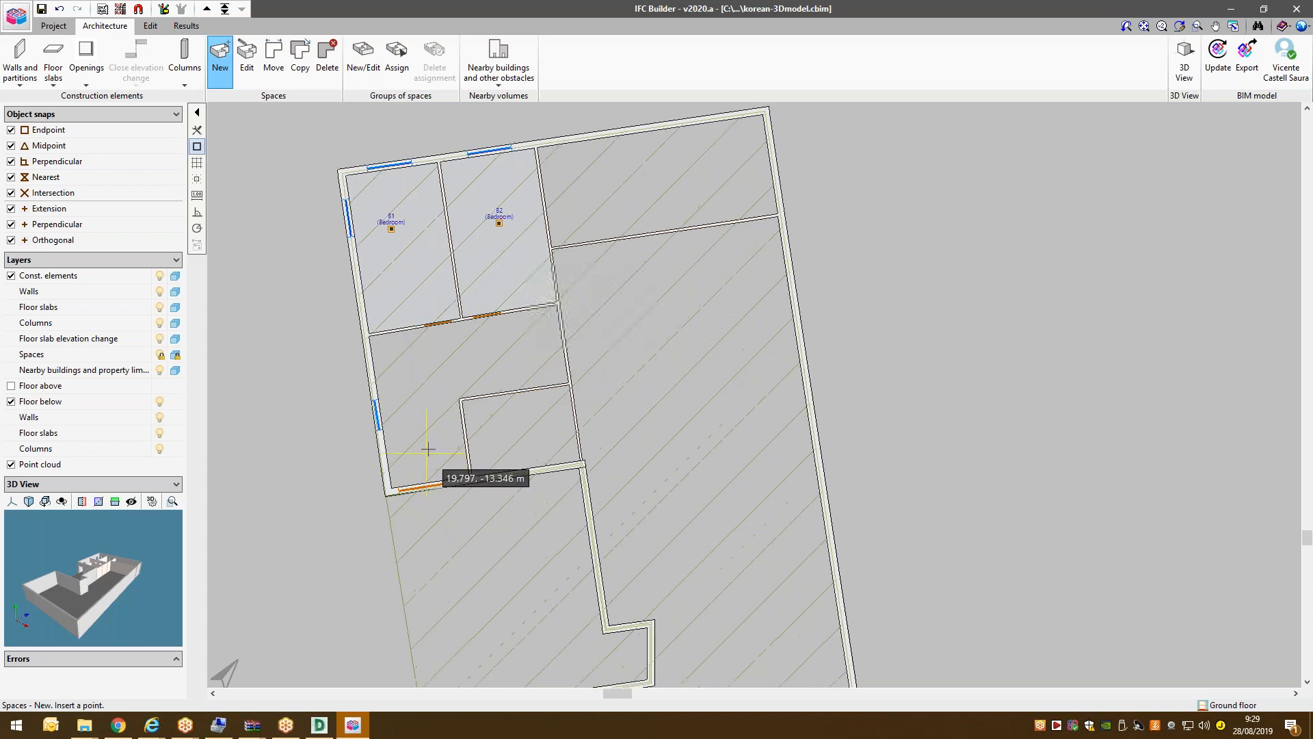
# Create a Corridor space type and add a space referenced Corridor below the bedrooms.
pyautogui.click(427, 358)
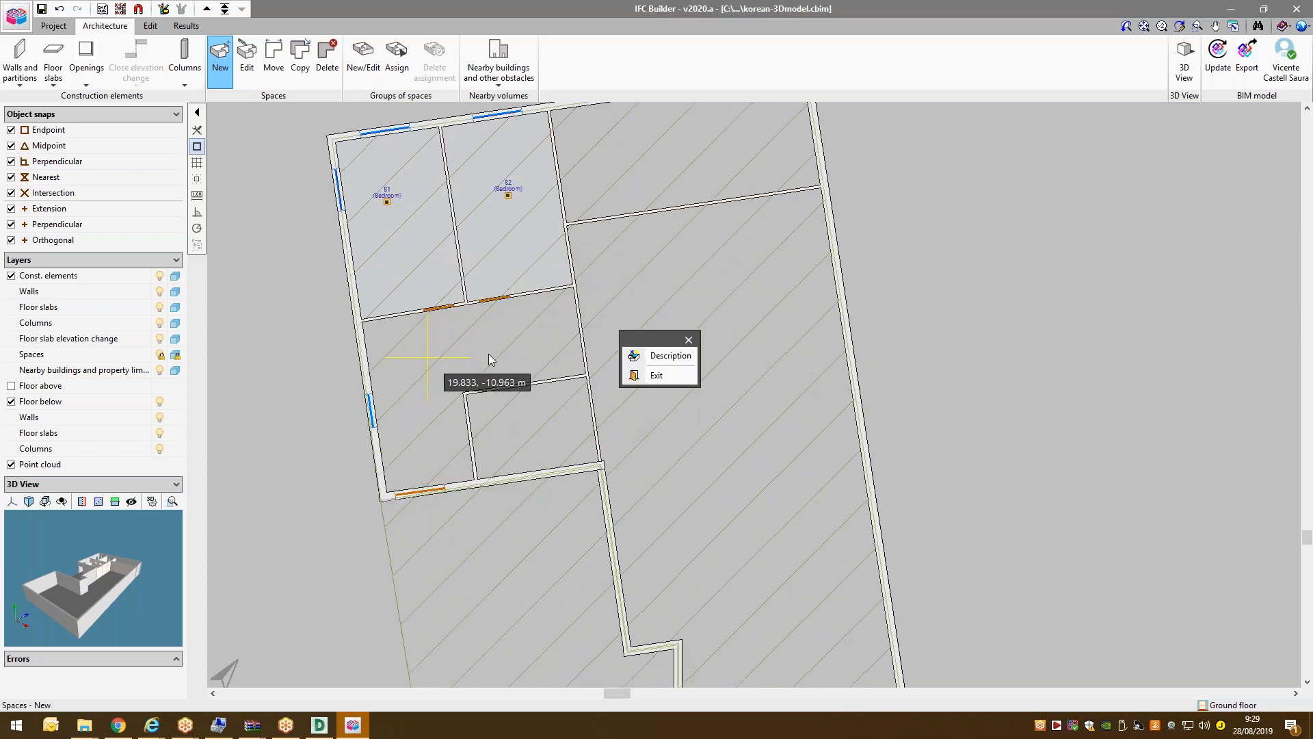
pyautogui.click(639, 356)
pyautogui.click(674, 354)
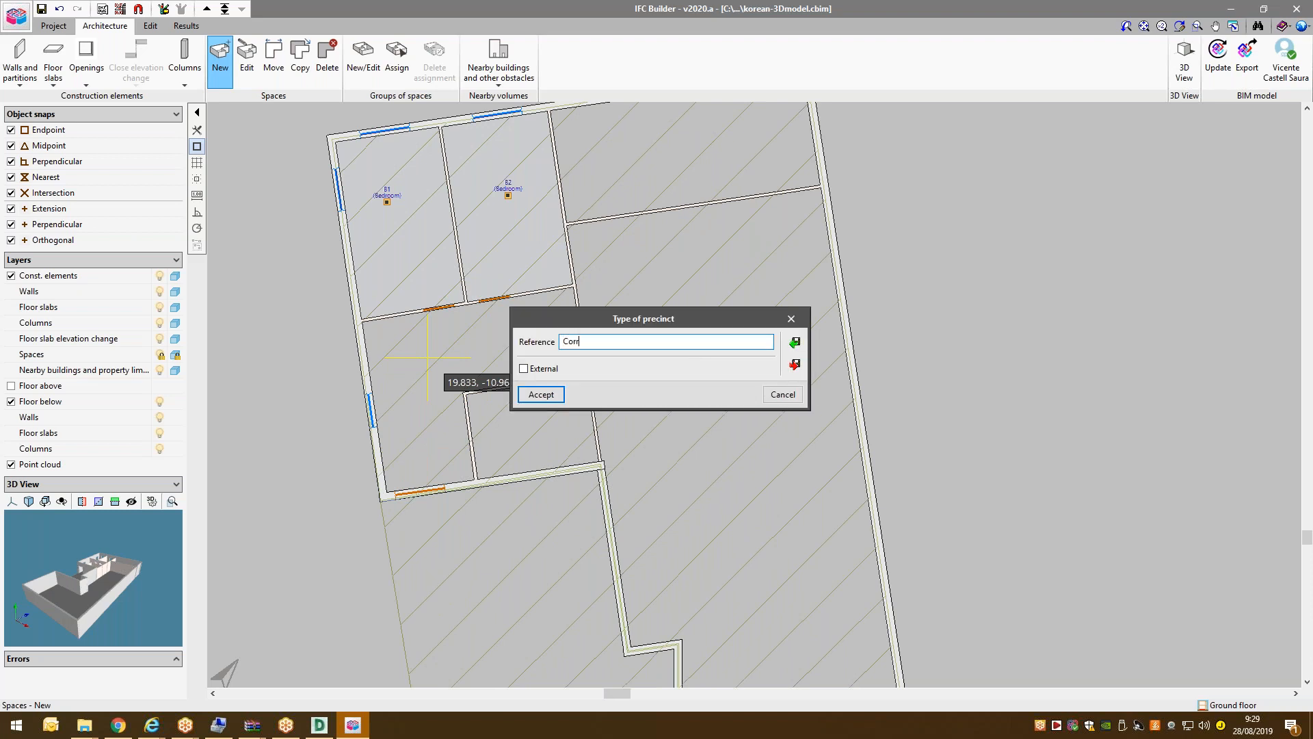
pyautogui.click(549, 395)
pyautogui.click(633, 385)
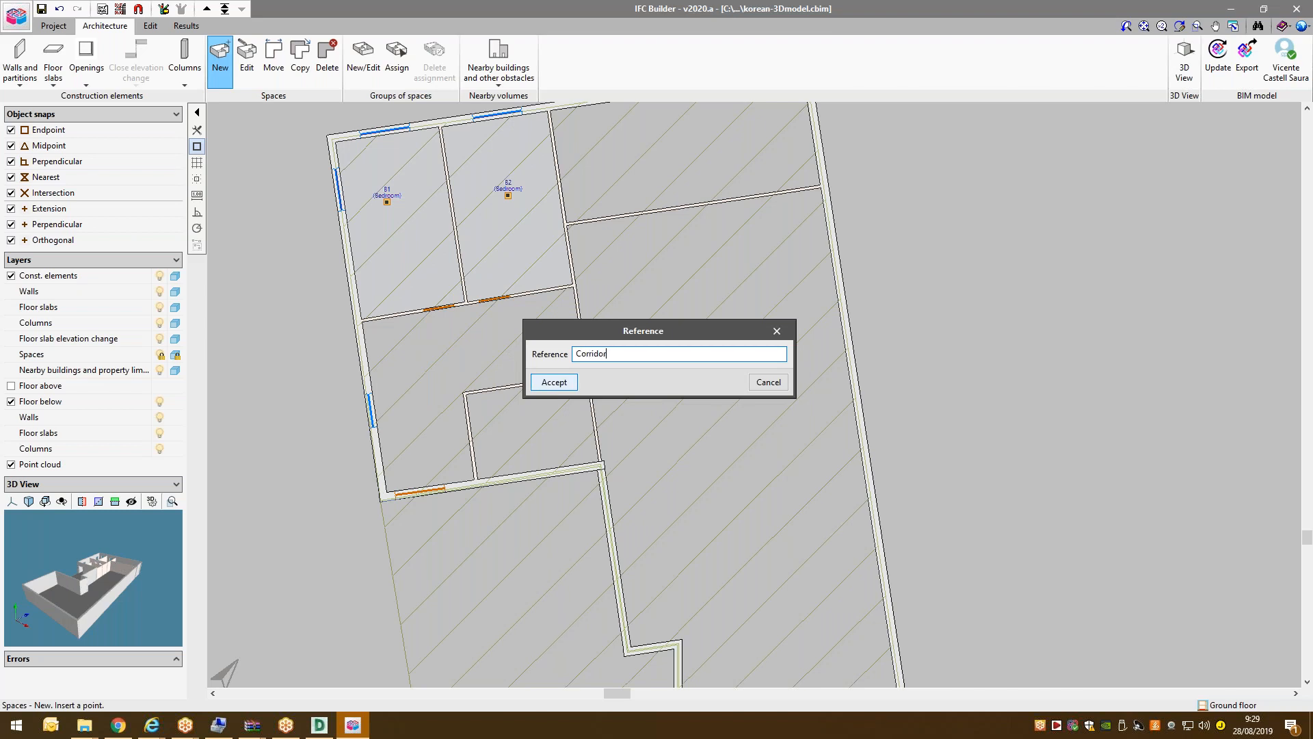
pyautogui.write('Corridor')
pyautogui.press('Return')
pyautogui.scroll(-3, 536, 424)
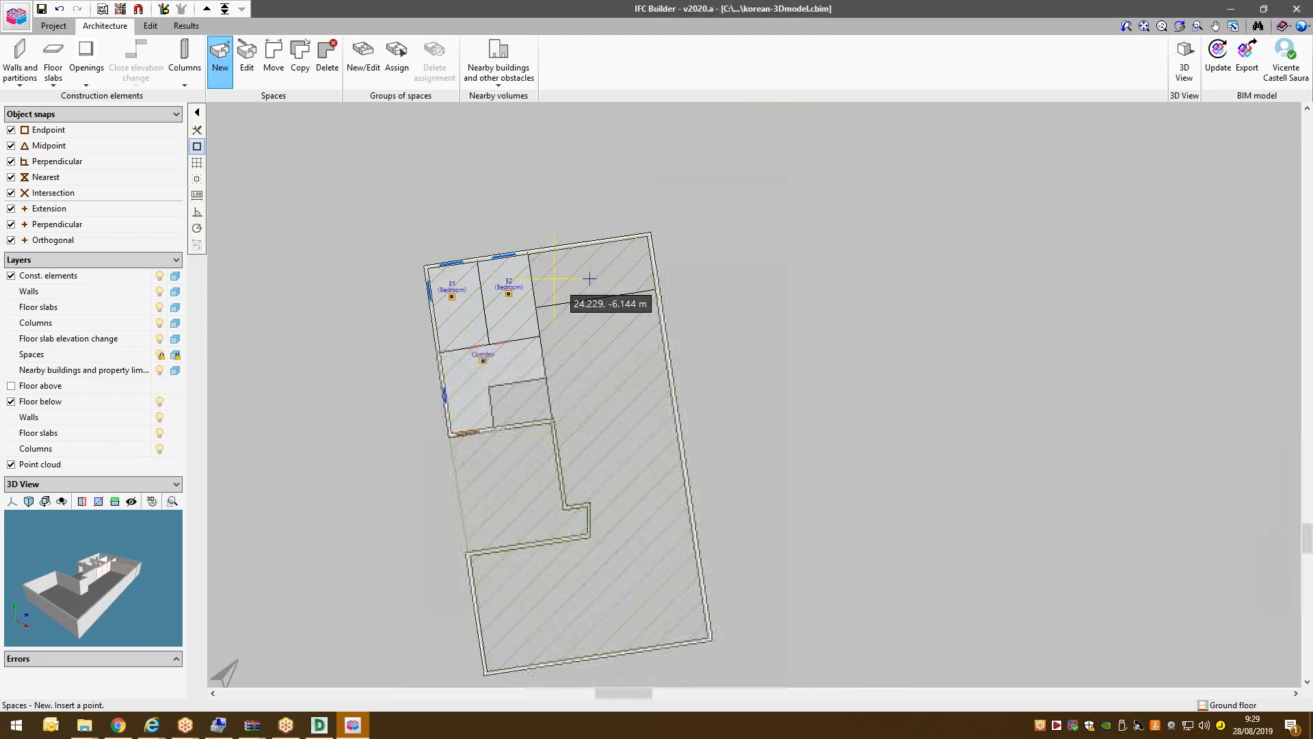
pyautogui.scroll(3, 590, 279)
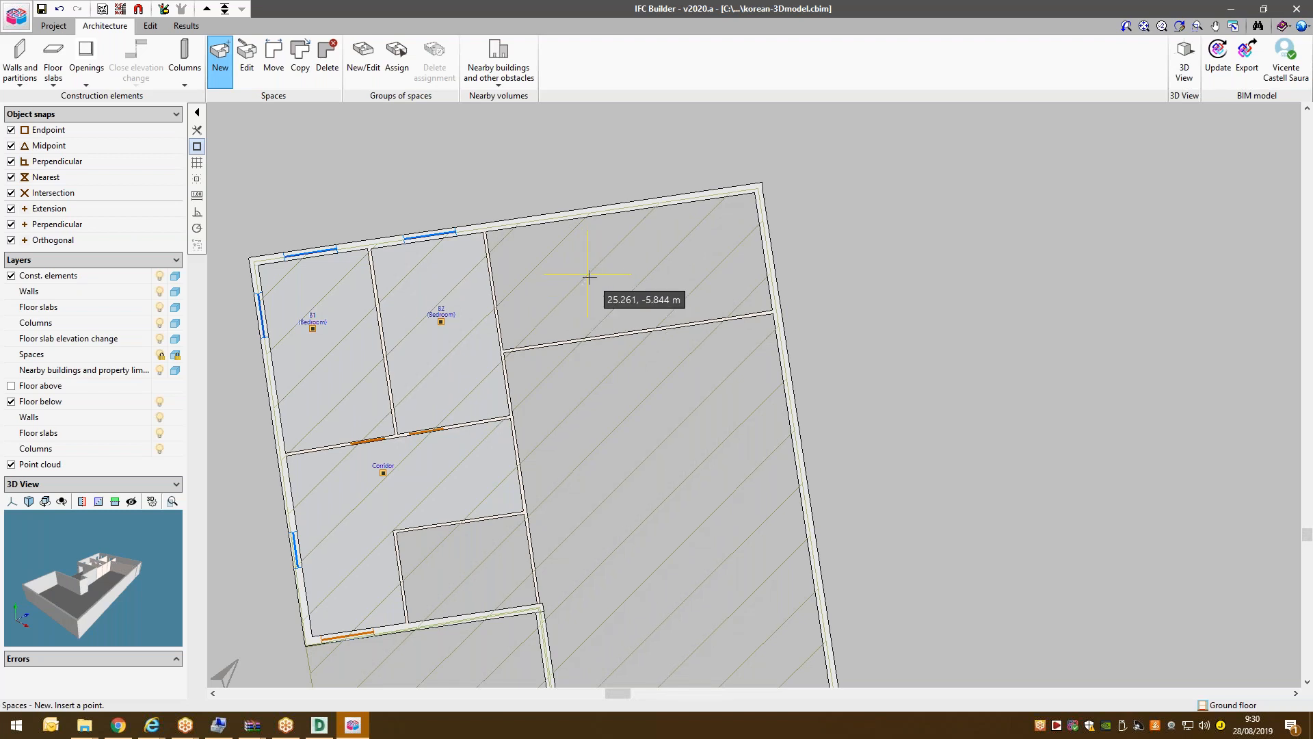
pyautogui.scroll(-5, 465, 273)
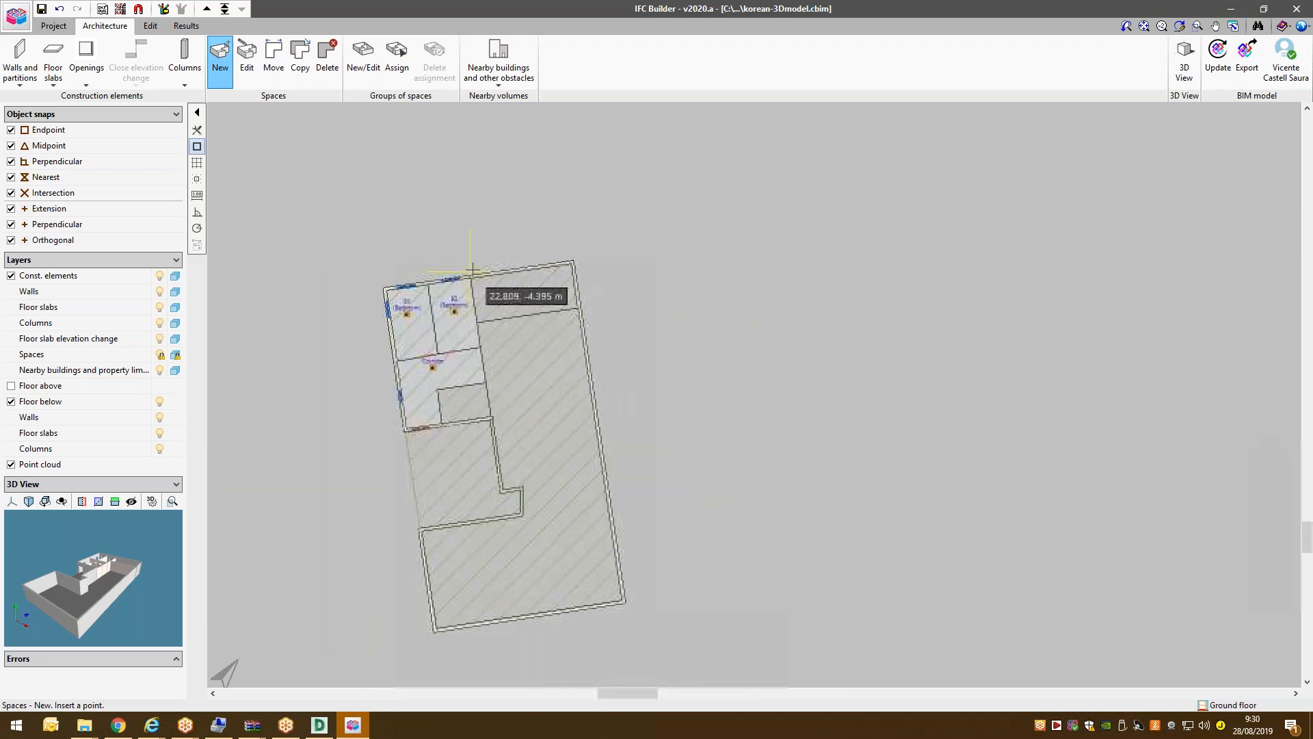
pyautogui.scroll(5, 501, 294)
# Create a Dining room precinct type, add space Dining in the top-right room, and exit.
pyautogui.rightClick(534, 282)
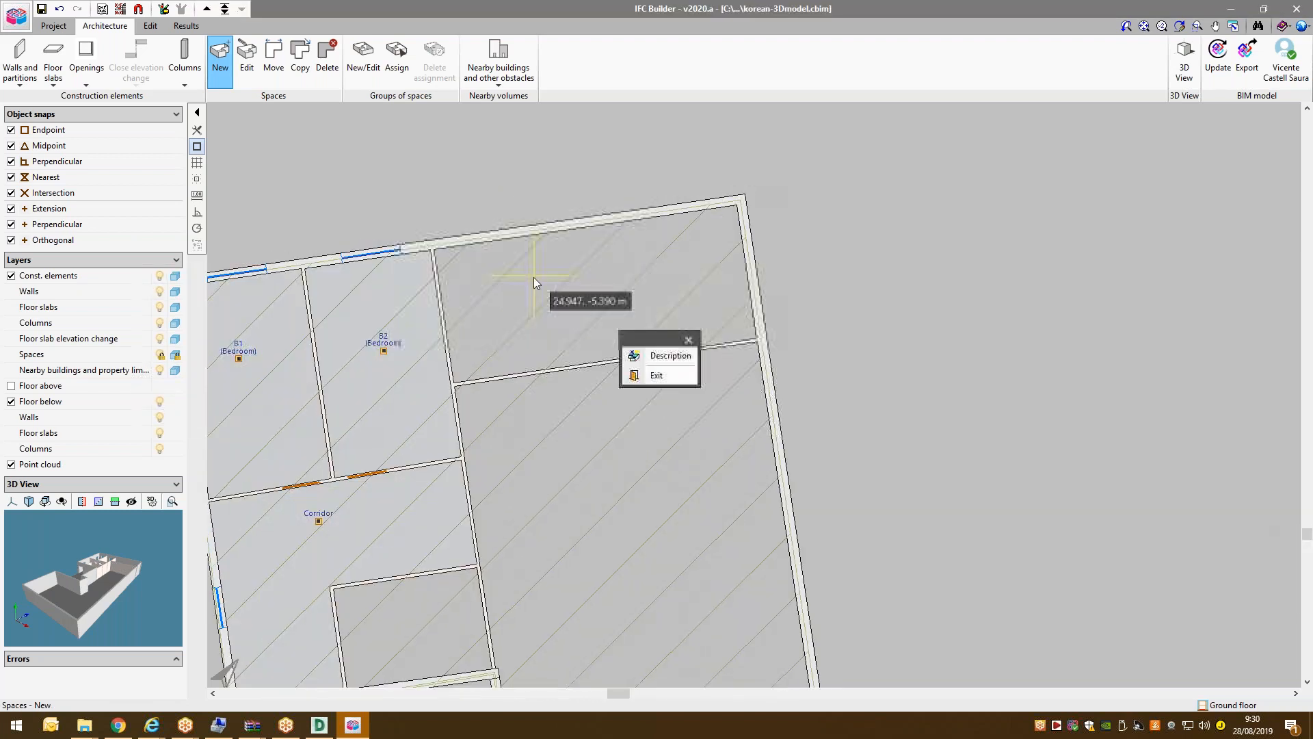
pyautogui.click(667, 356)
pyautogui.click(678, 356)
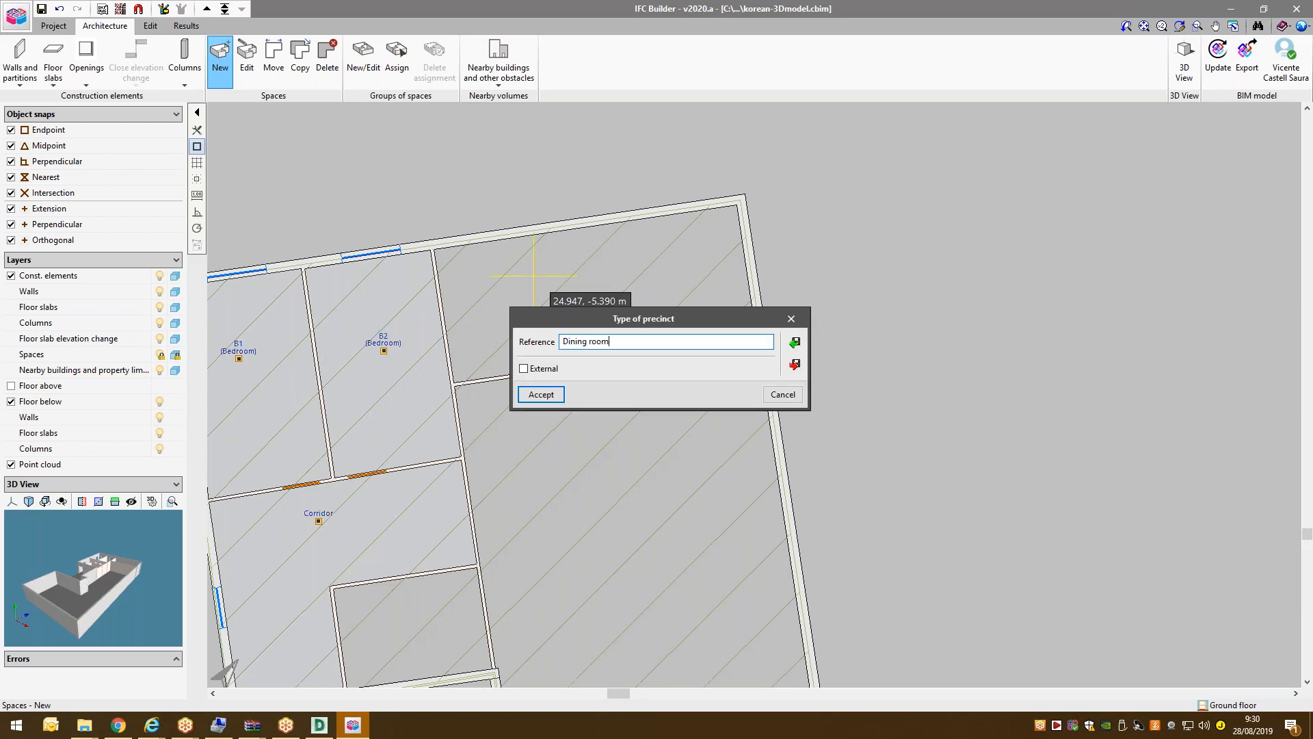
pyautogui.click(540, 395)
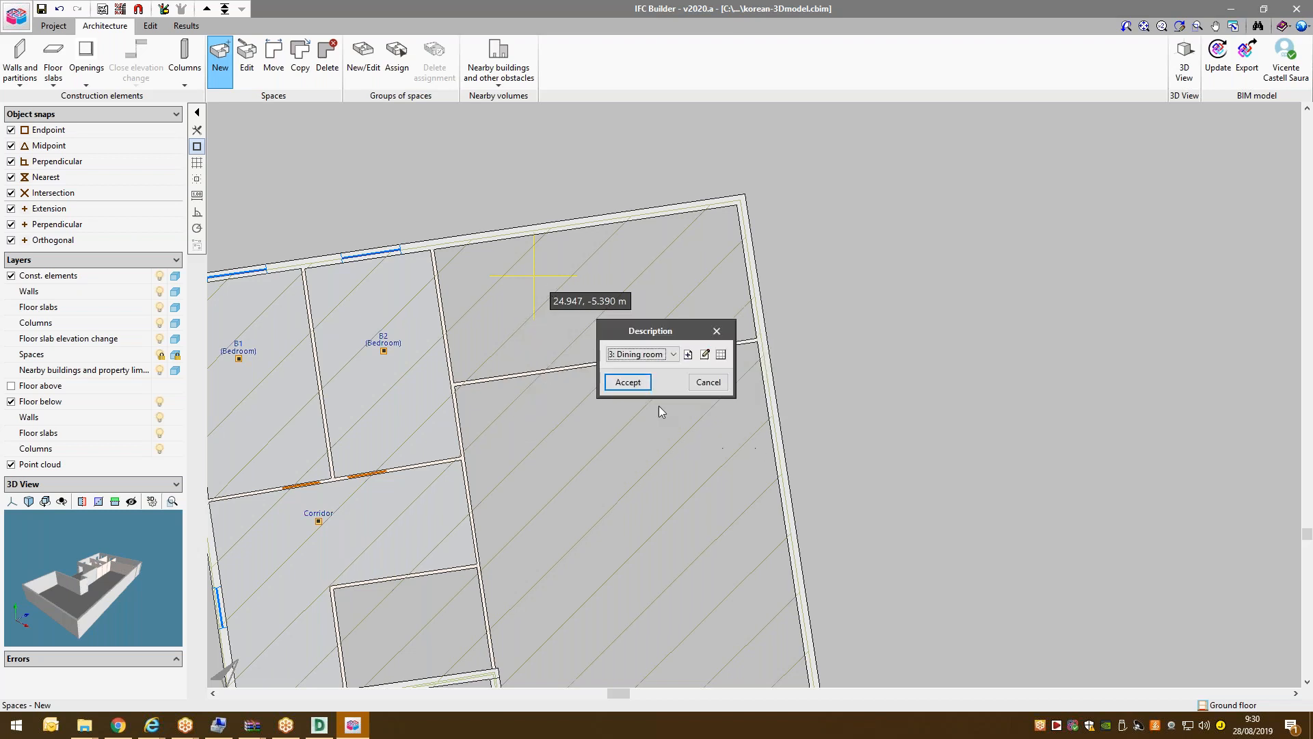
pyautogui.click(626, 382)
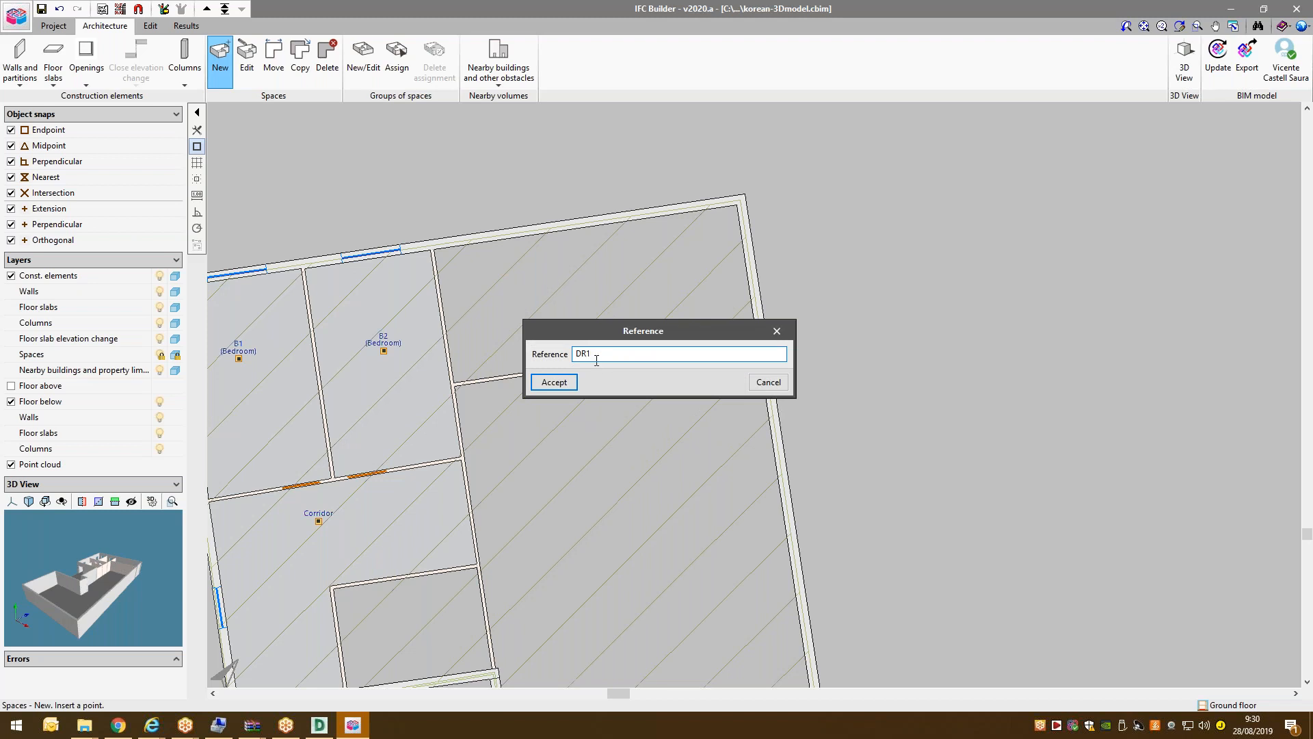
pyautogui.write('Dining')
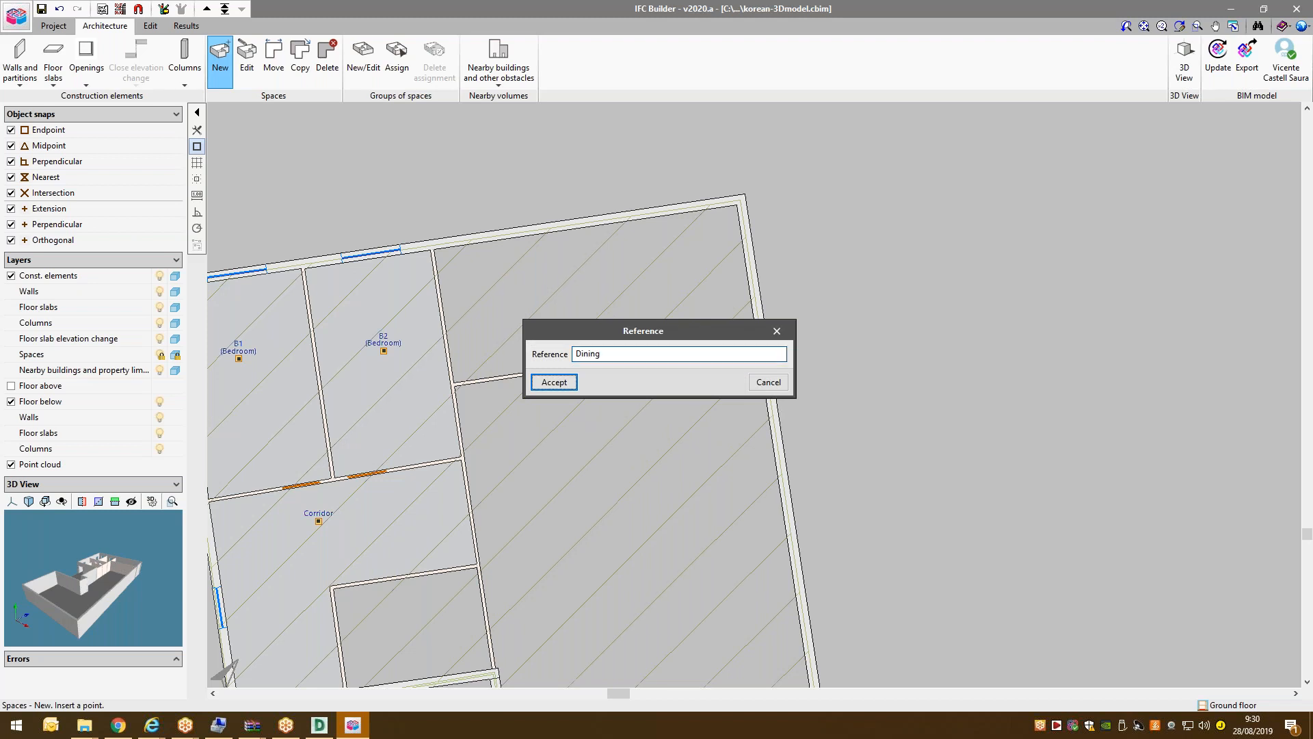
pyautogui.press('Return')
pyautogui.scroll(-2, 600, 272)
pyautogui.scroll(2, 602, 273)
pyautogui.scroll(-2, 400, 212)
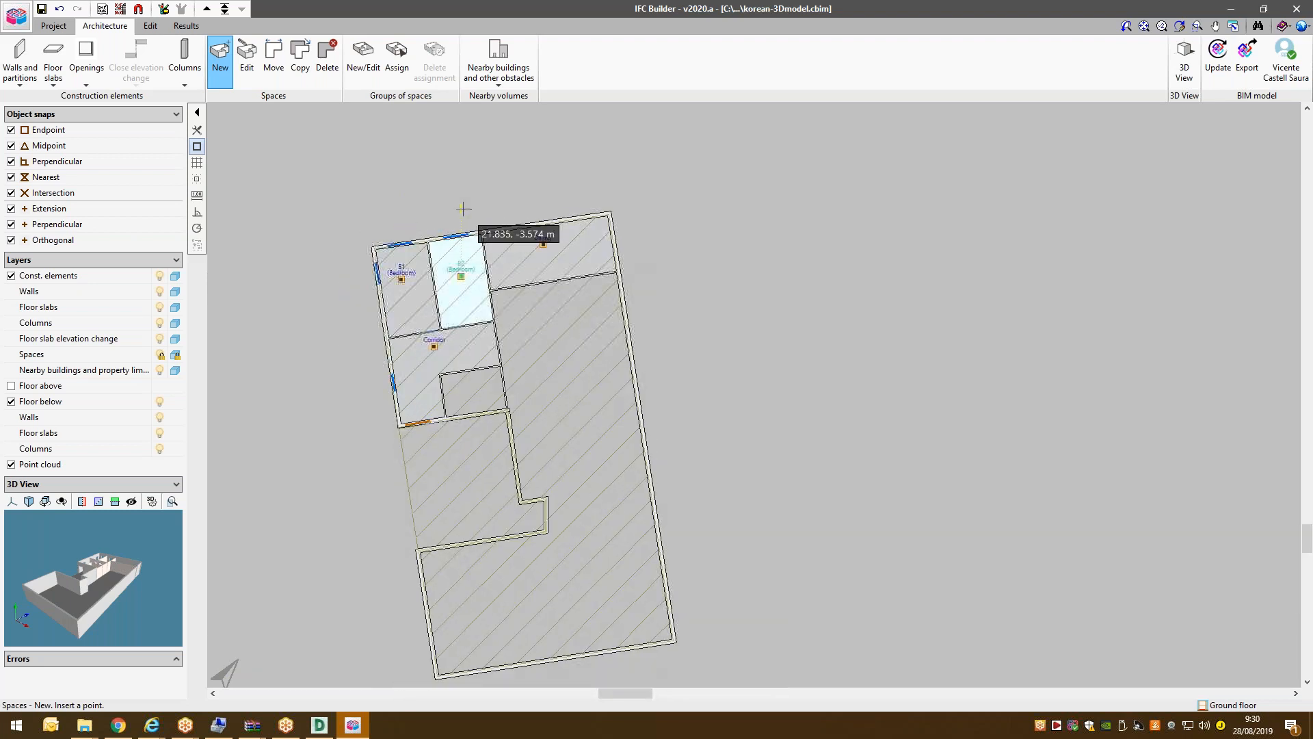
pyautogui.scroll(1, 546, 199)
pyautogui.rightClick(621, 333)
pyautogui.click(667, 381)
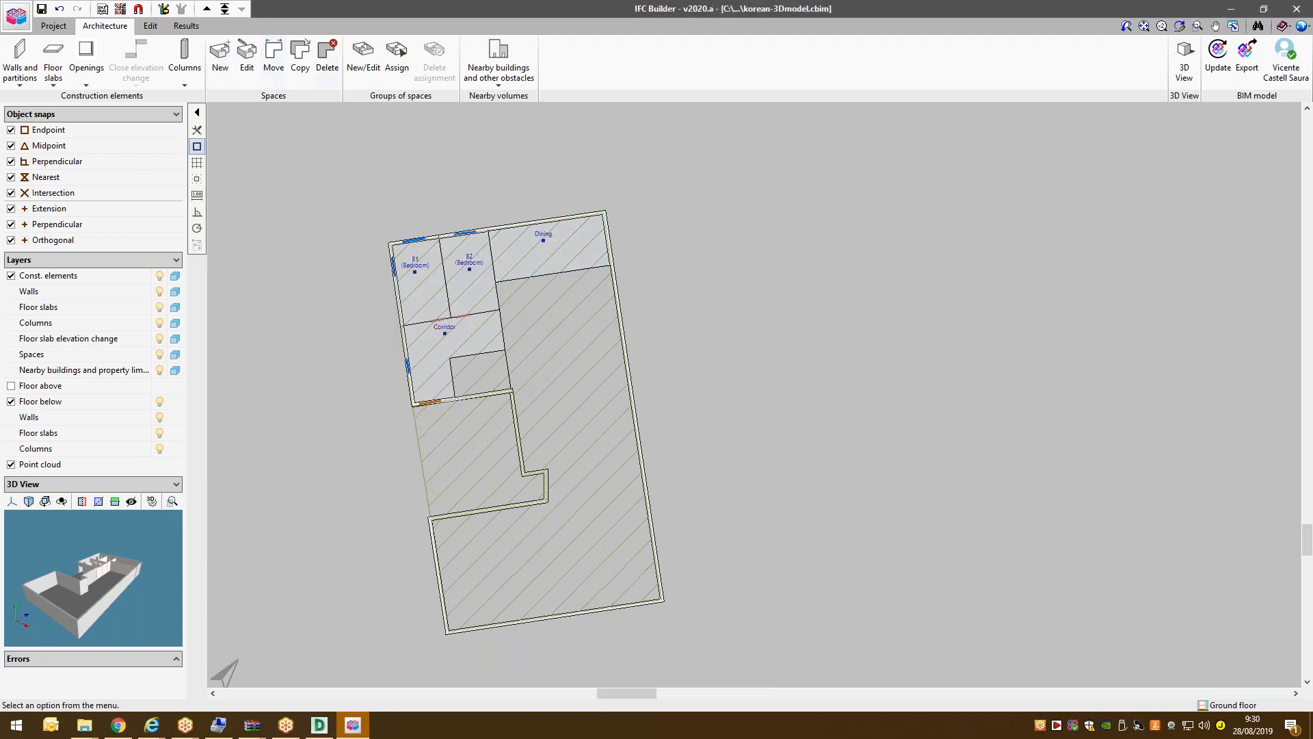
pyautogui.scroll(1, 387, 240)
# On Floor 1, add a Dining room space Dining2 in the lower-left room.
pyautogui.click(206, 9)
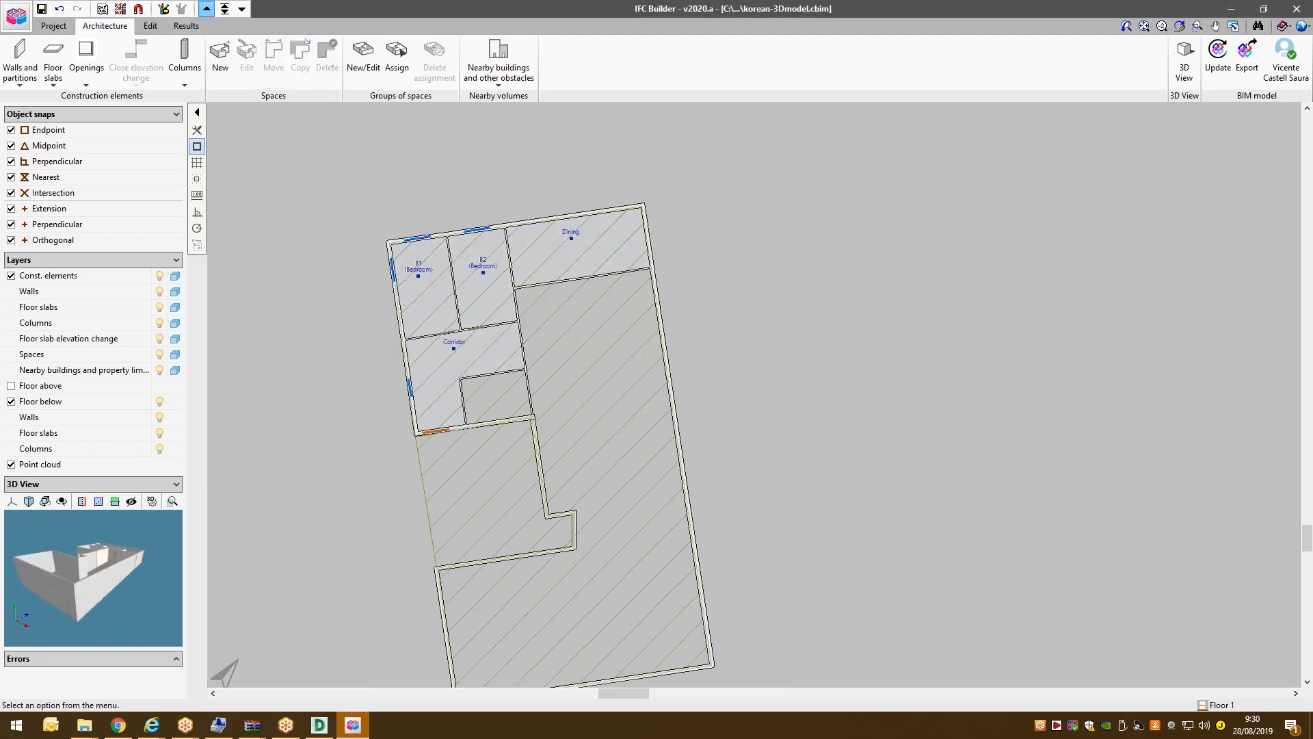
pyautogui.scroll(2, 479, 277)
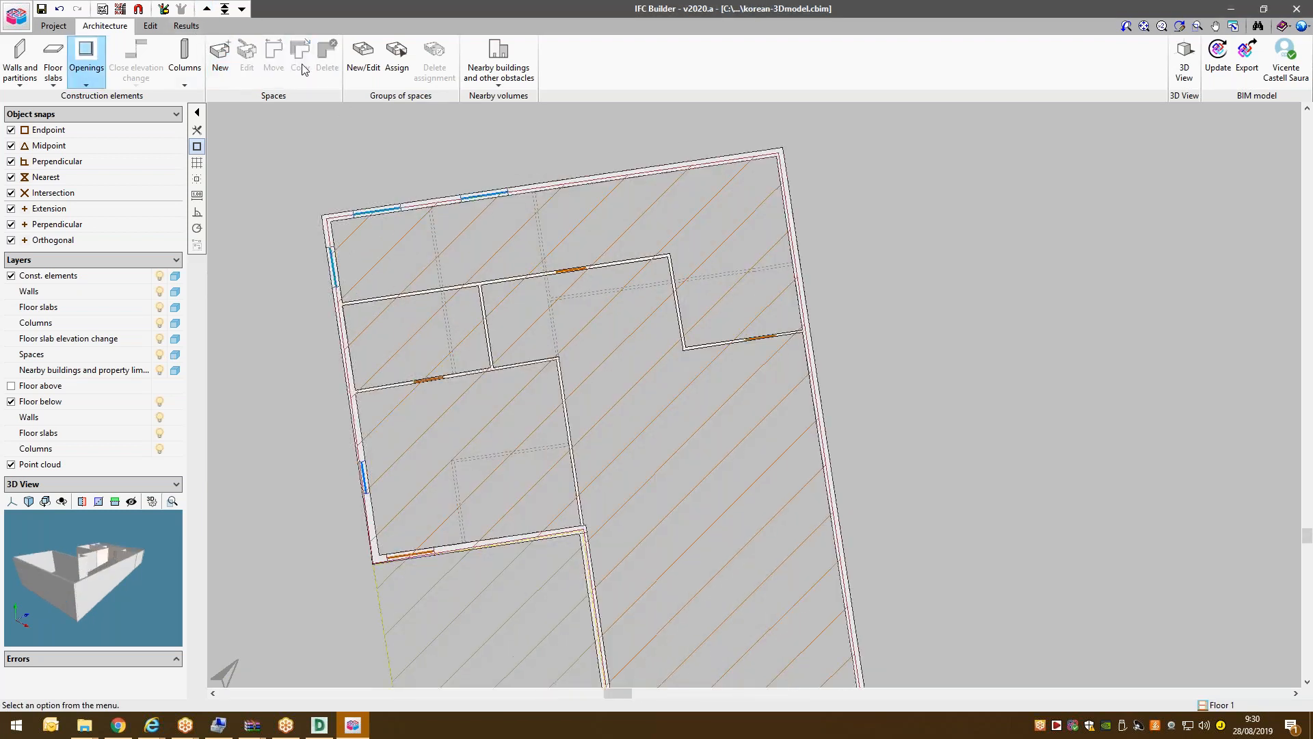
pyautogui.click(220, 55)
pyautogui.click(637, 355)
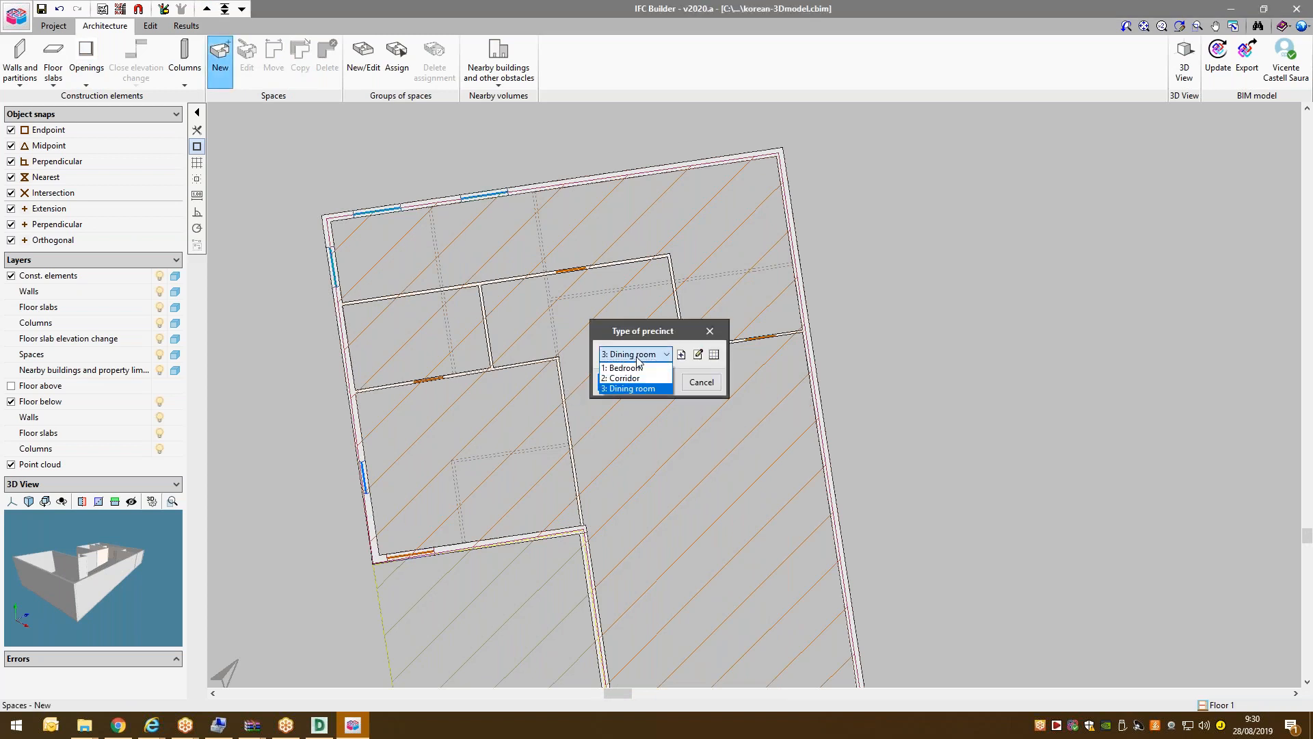
pyautogui.click(630, 388)
pyautogui.click(630, 383)
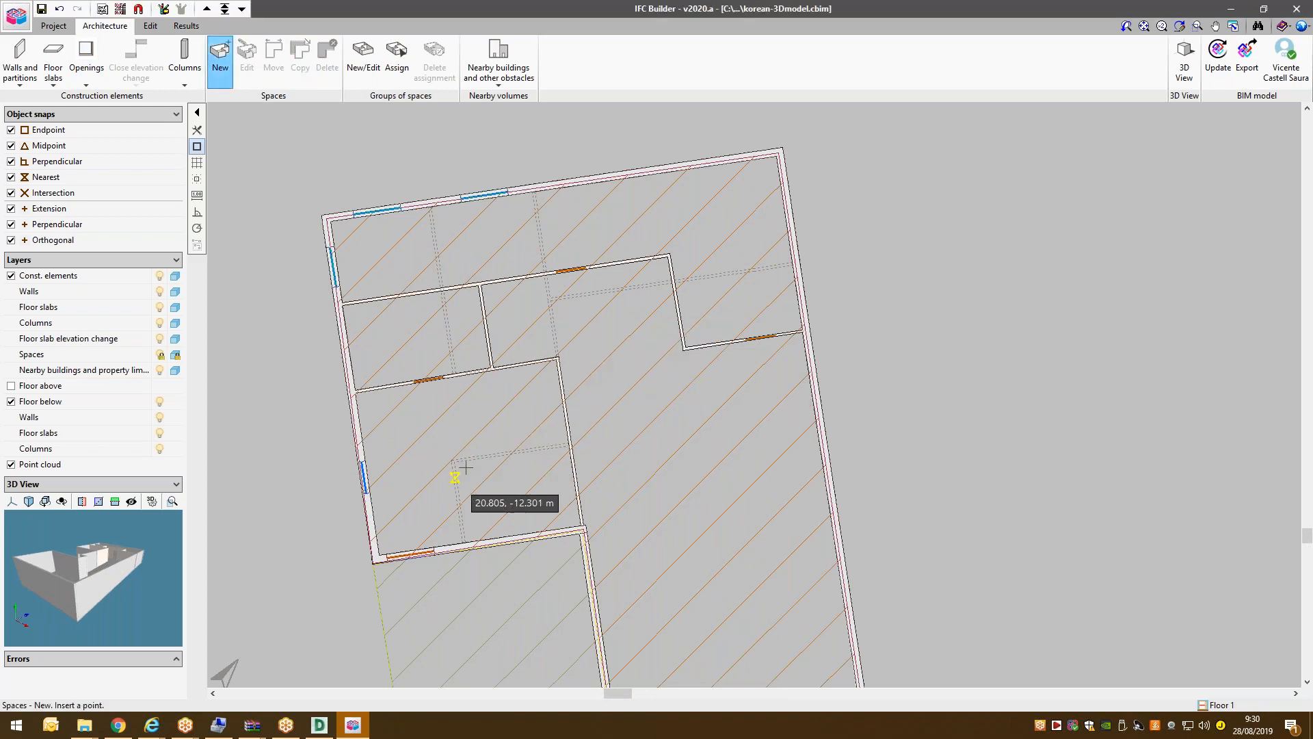
pyautogui.click(497, 508)
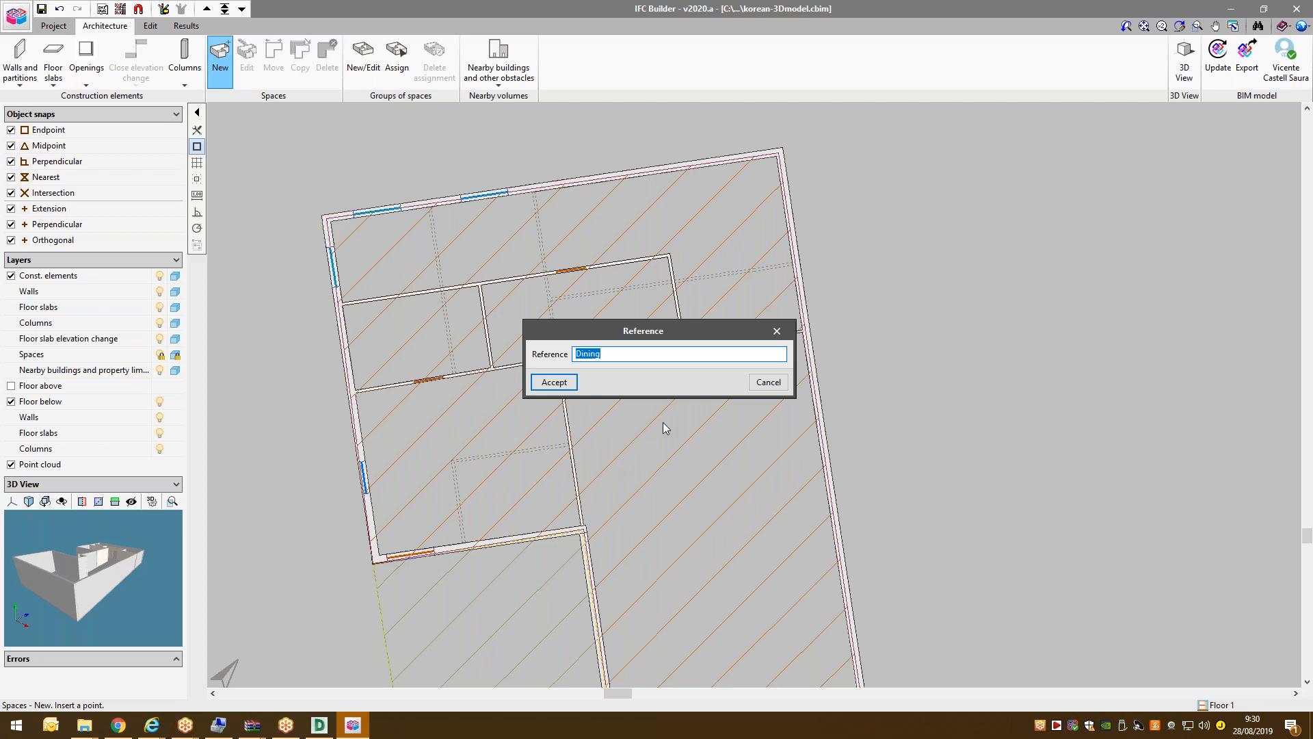
pyautogui.click(632, 356)
pyautogui.click(568, 383)
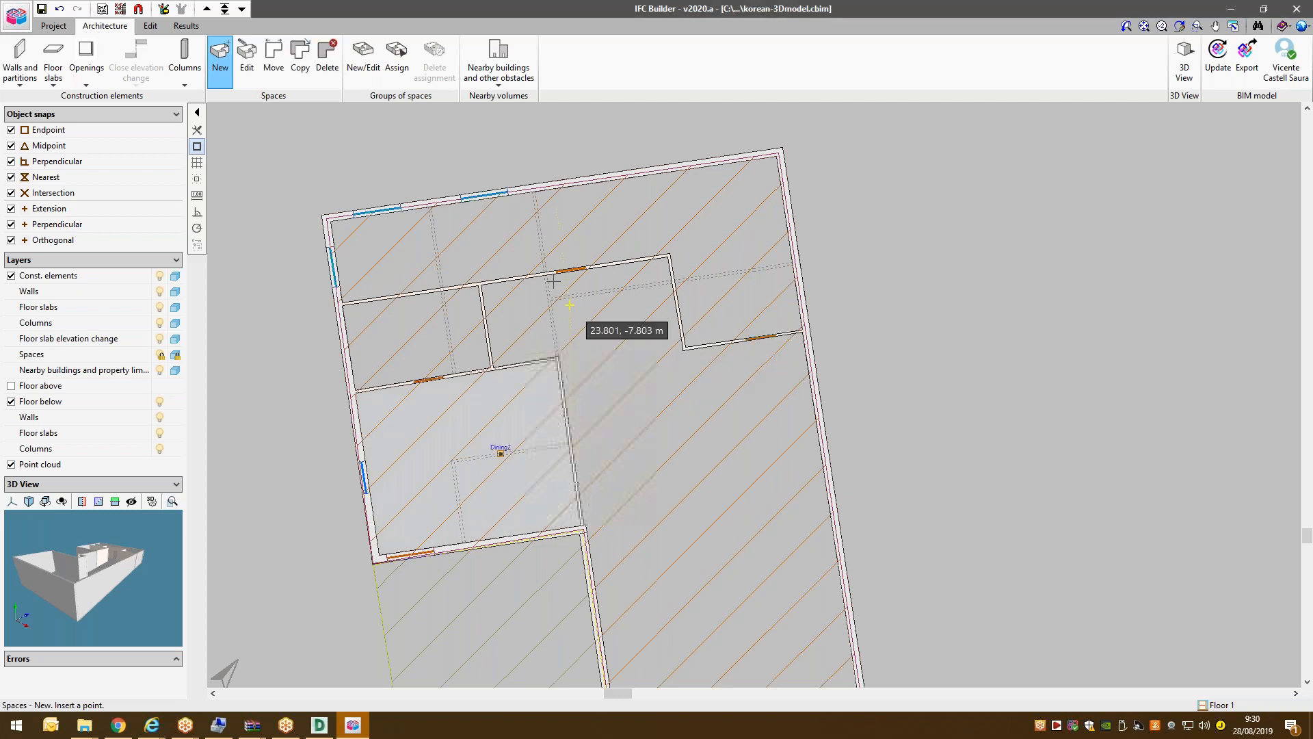
# Add a Bedroom space B1 in the upper-left room.
pyautogui.rightClick(561, 239)
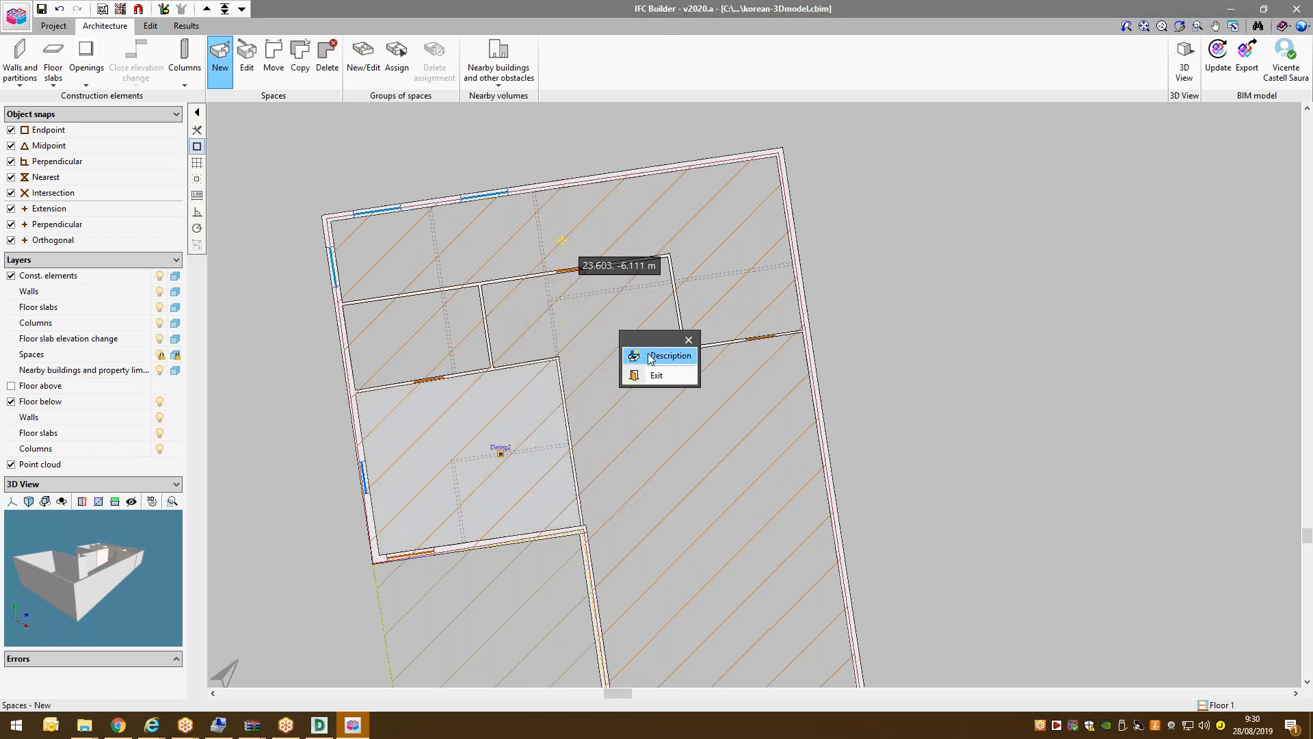
pyautogui.click(647, 354)
pyautogui.click(639, 355)
pyautogui.click(637, 368)
pyautogui.click(626, 383)
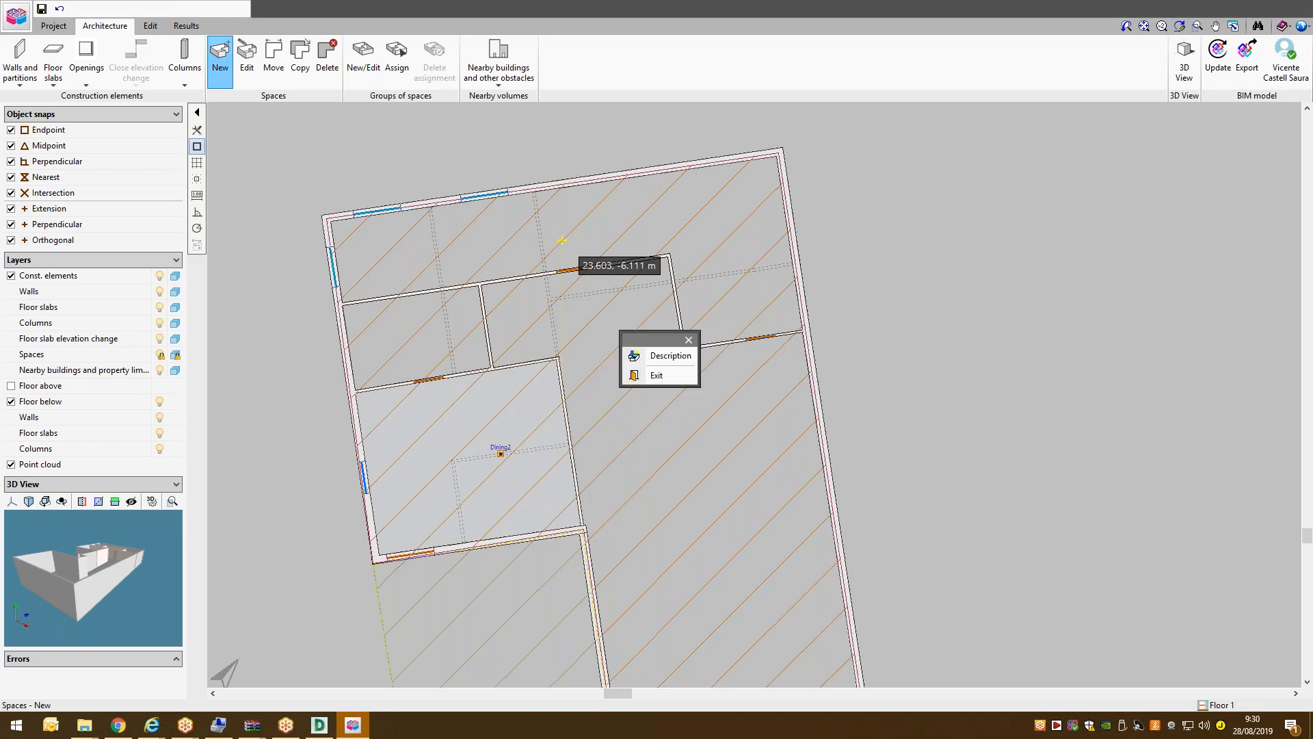
pyautogui.click(631, 377)
pyautogui.click(434, 328)
pyautogui.write('B')
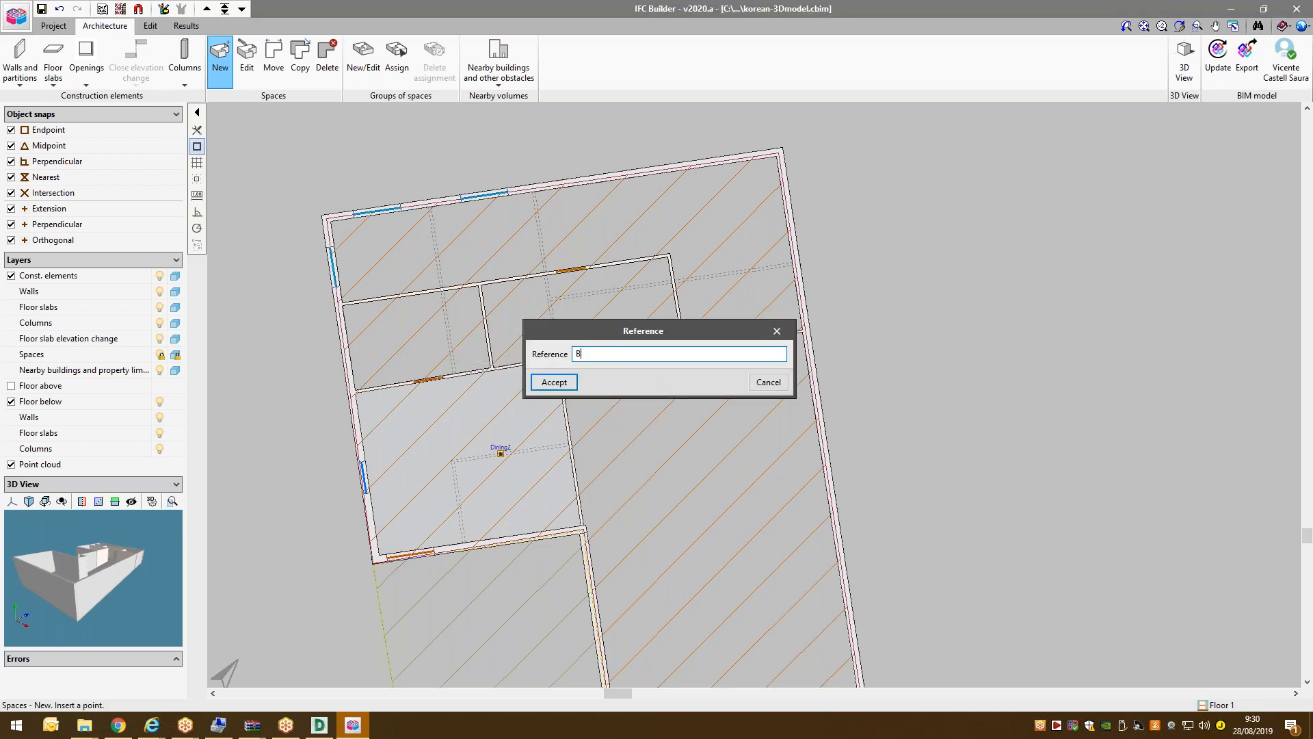
pyautogui.click(558, 383)
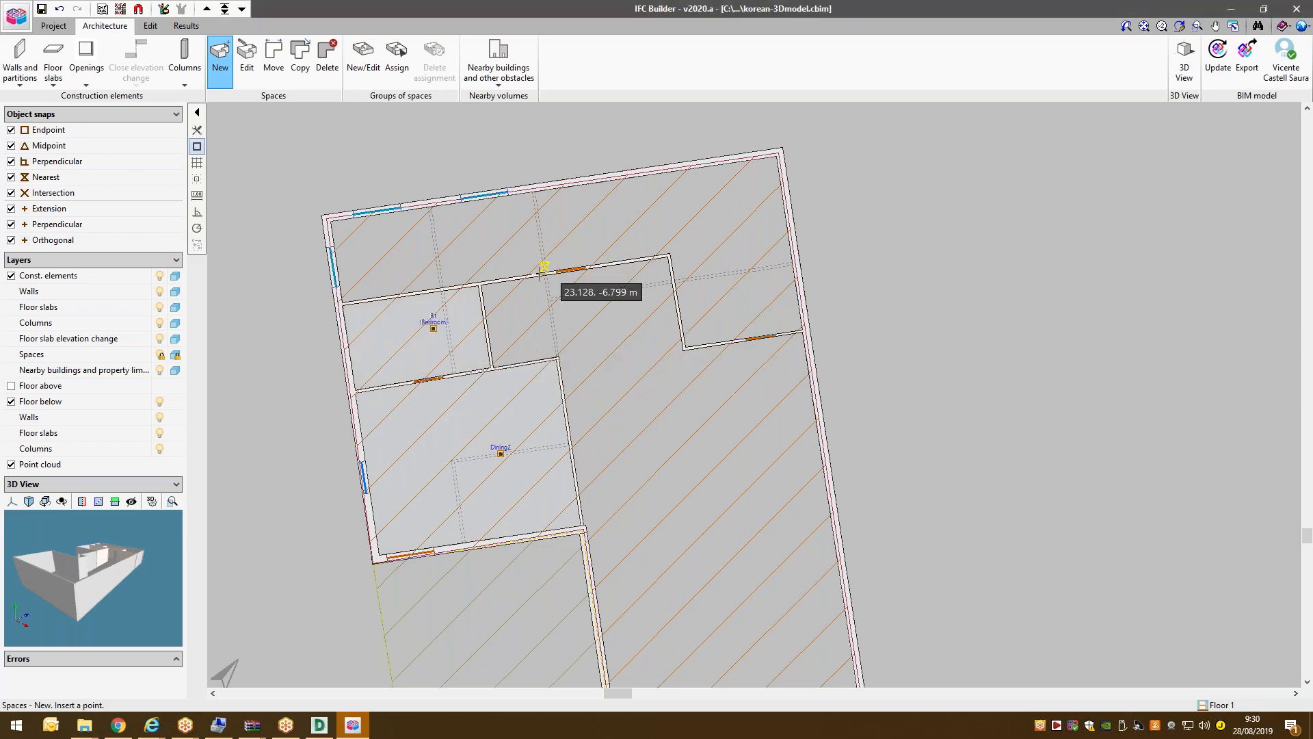
pyautogui.scroll(-4, 543, 274)
pyautogui.scroll(5, 588, 272)
# Add a Corridor space Corridor2 in the top L-shaped area and exit space creation.
pyautogui.rightClick(623, 244)
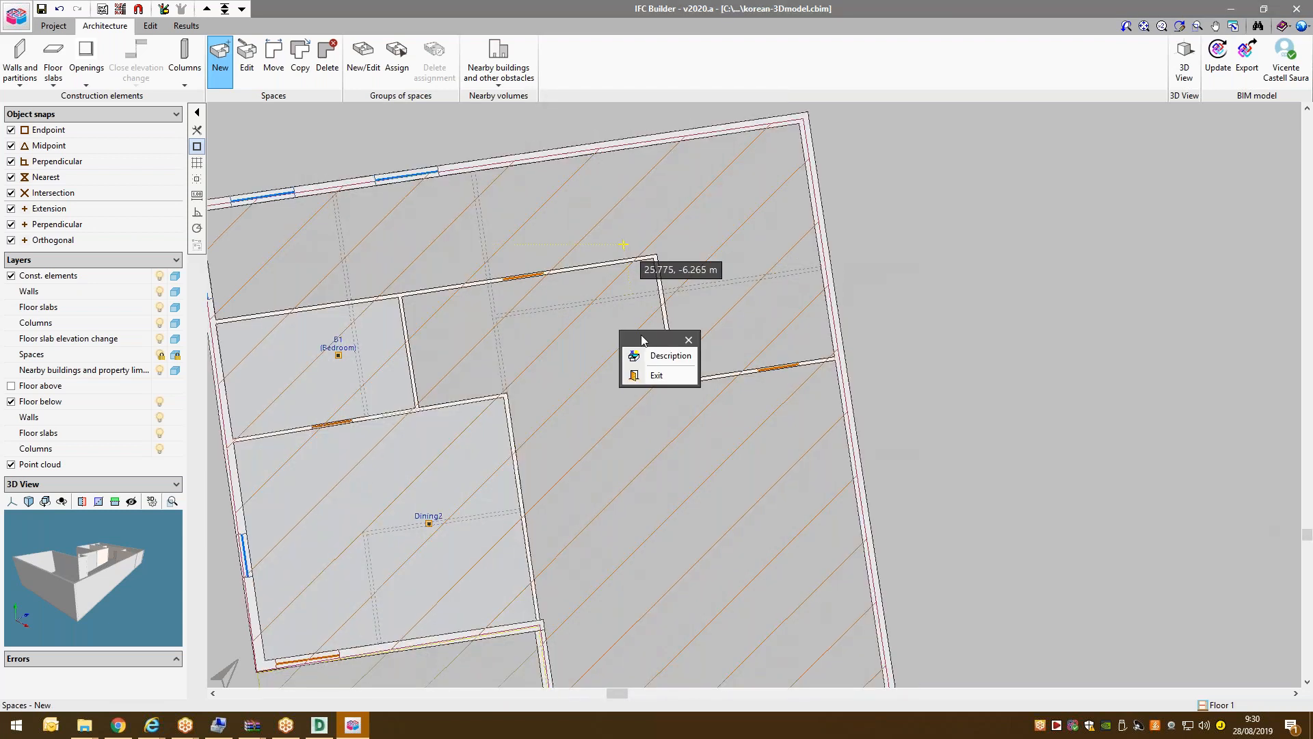
pyautogui.click(641, 354)
pyautogui.click(642, 355)
pyautogui.click(633, 373)
pyautogui.click(621, 381)
pyautogui.click(545, 253)
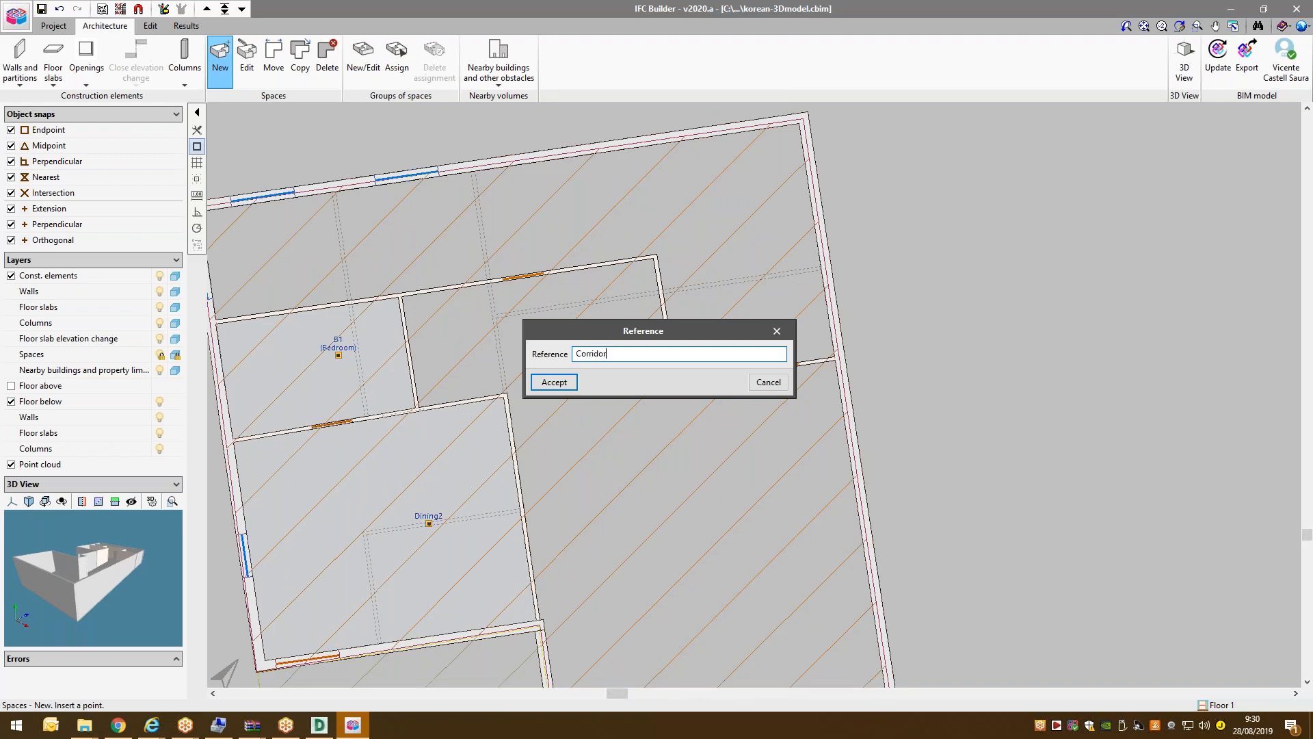
pyautogui.click(538, 386)
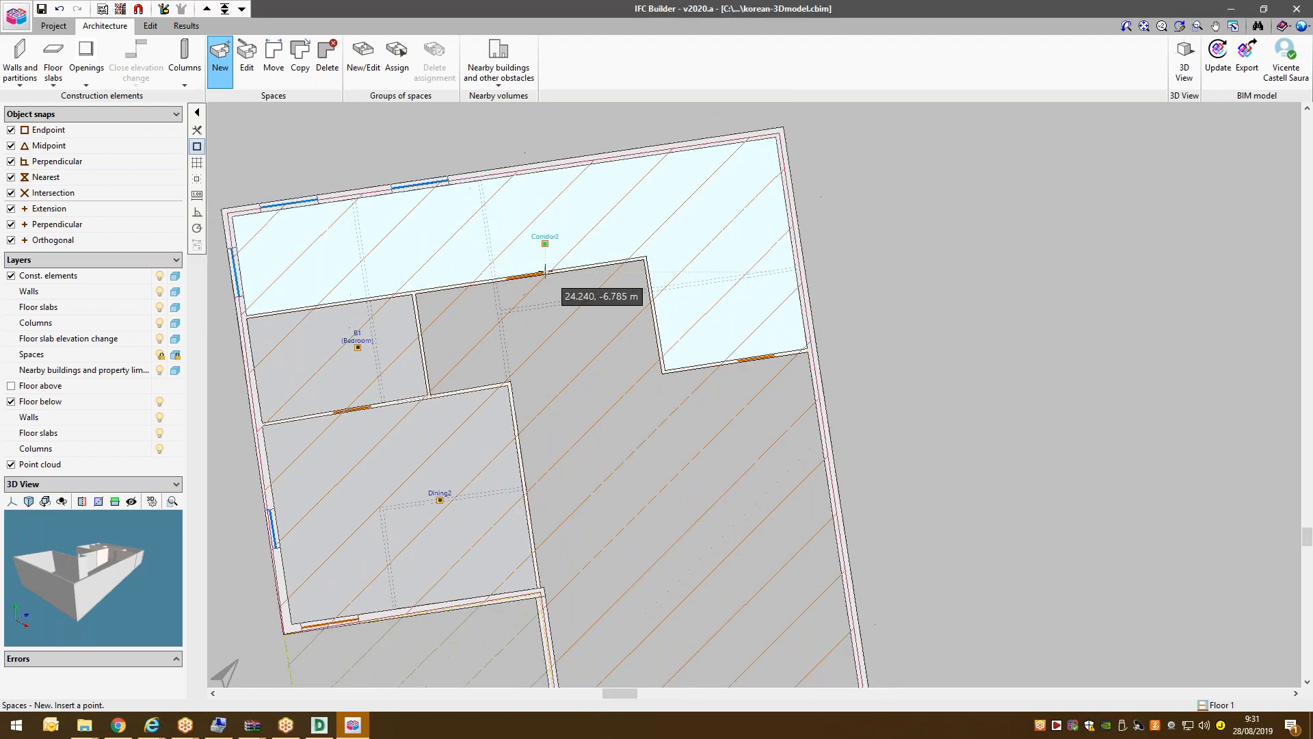
pyautogui.scroll(-3, 732, 349)
pyautogui.rightClick(732, 349)
pyautogui.click(655, 376)
pyautogui.scroll(1, 414, 226)
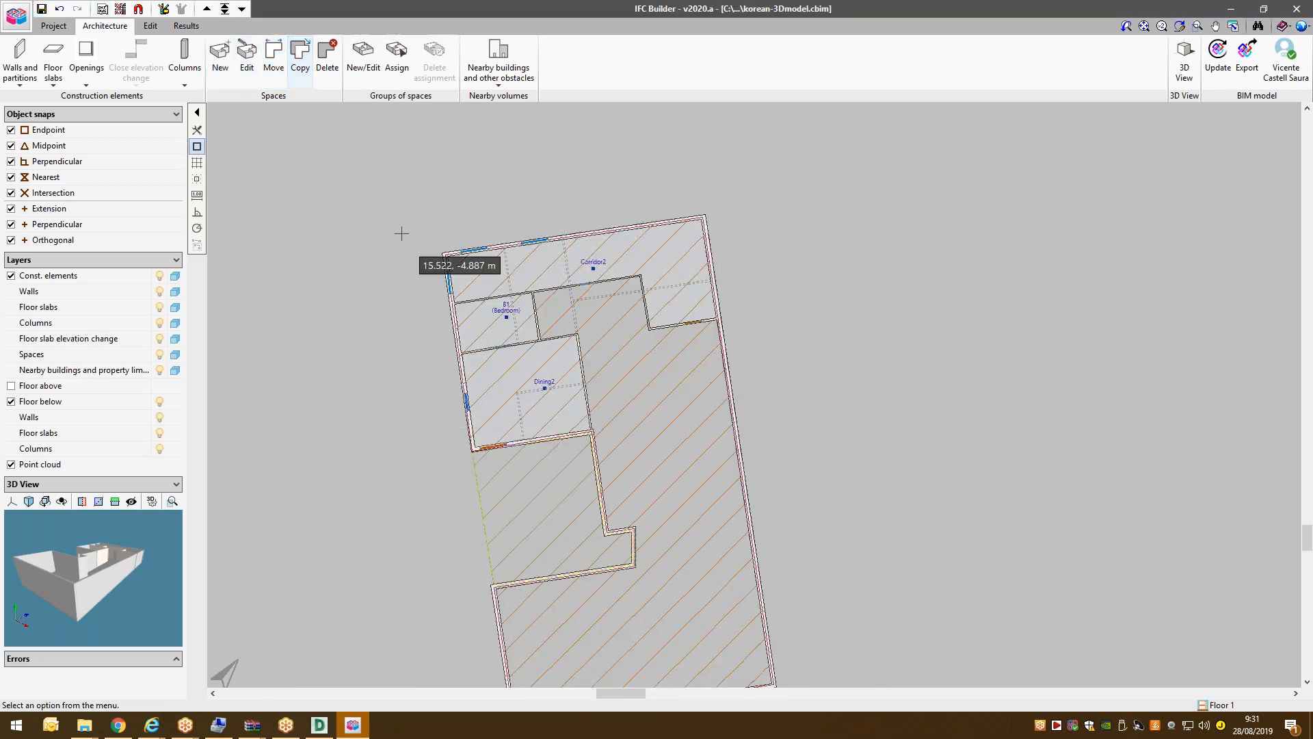
pyautogui.scroll(-2, 411, 212)
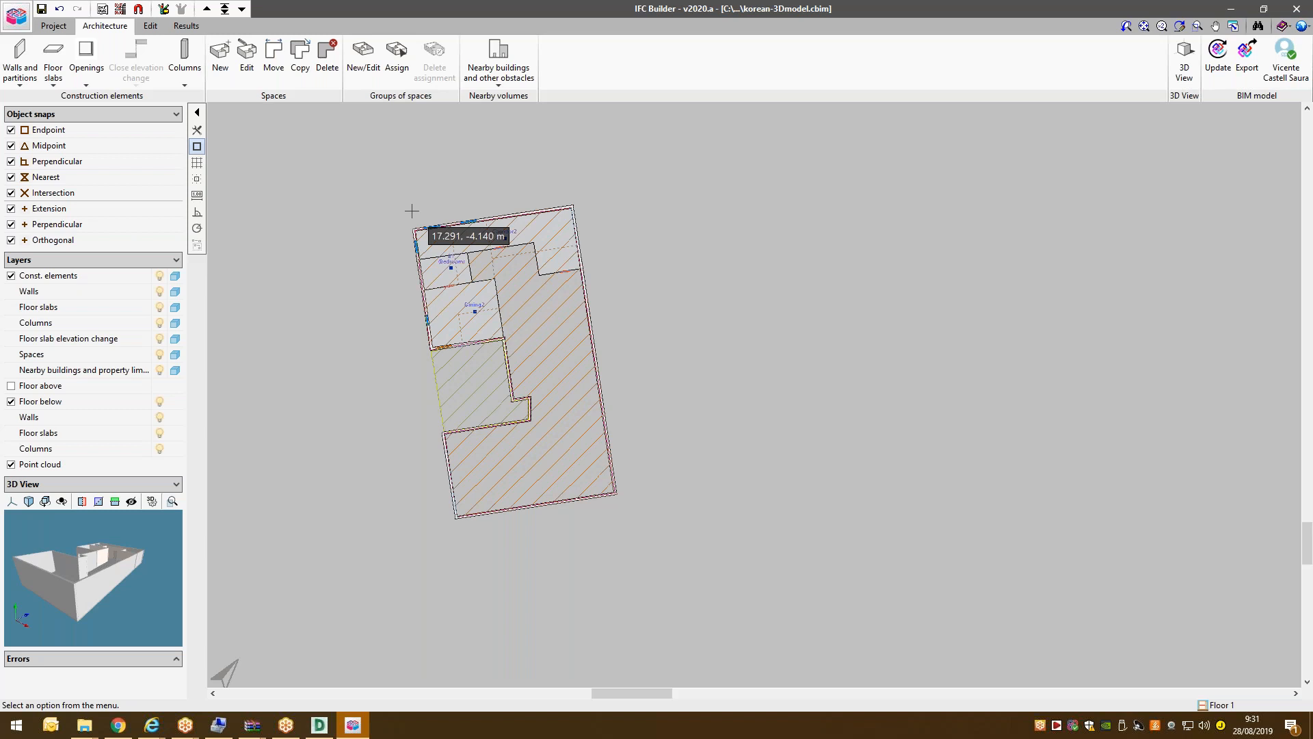
pyautogui.scroll(2, 510, 270)
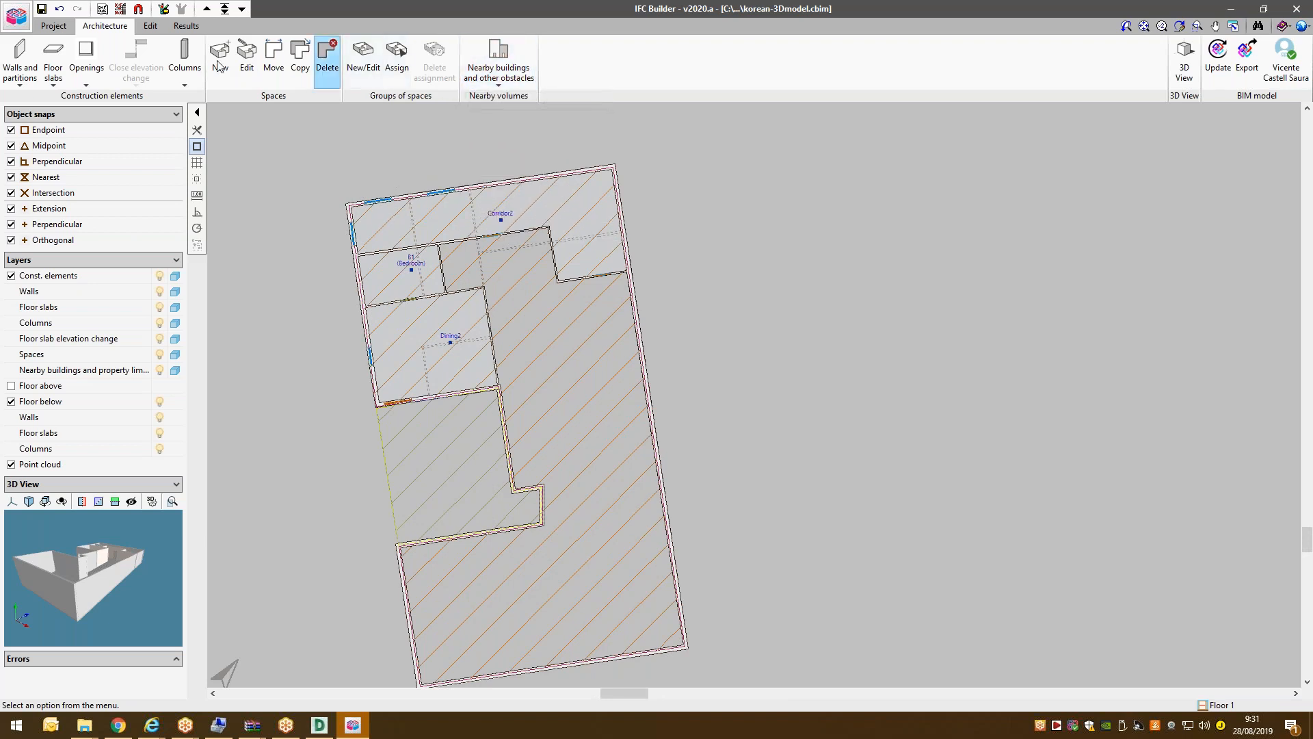
# Run Analyse from the Results tab to compute the space data, then return to Ground floor.
pyautogui.click(185, 28)
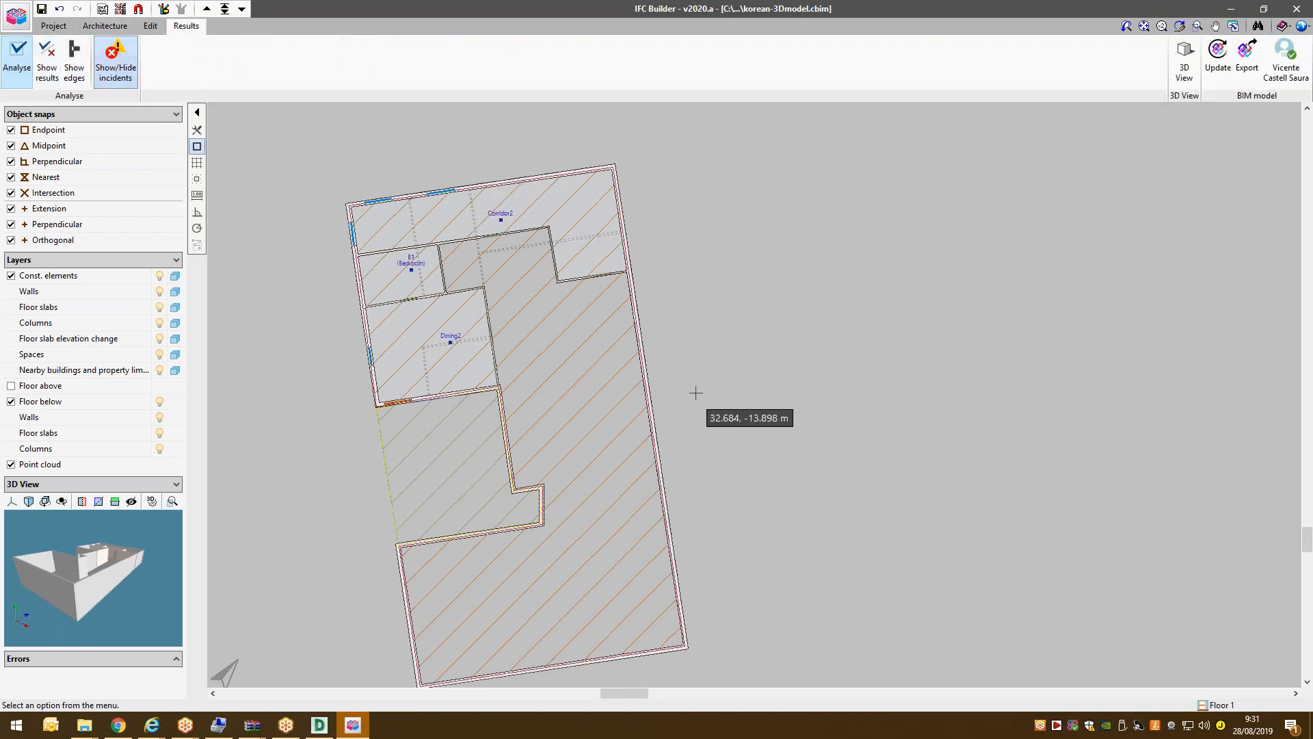
pyautogui.scroll(-1, 555, 360)
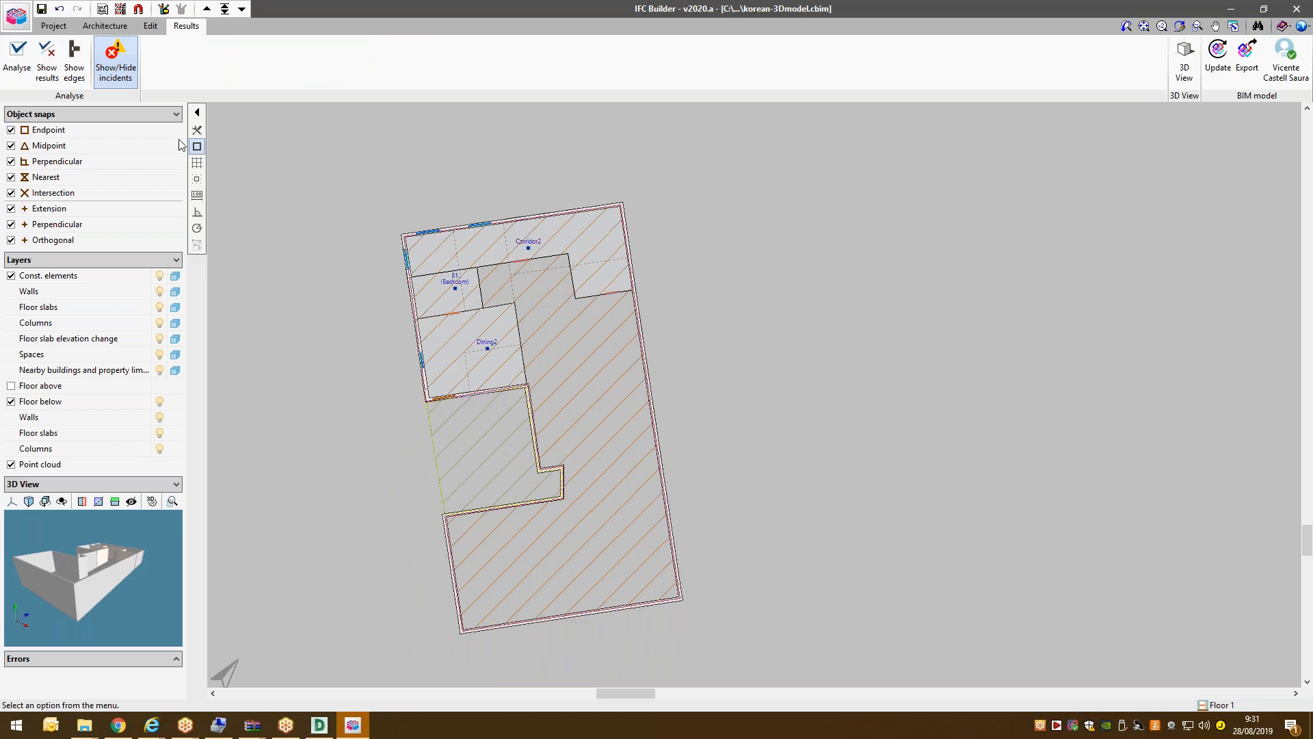
pyautogui.click(12, 49)
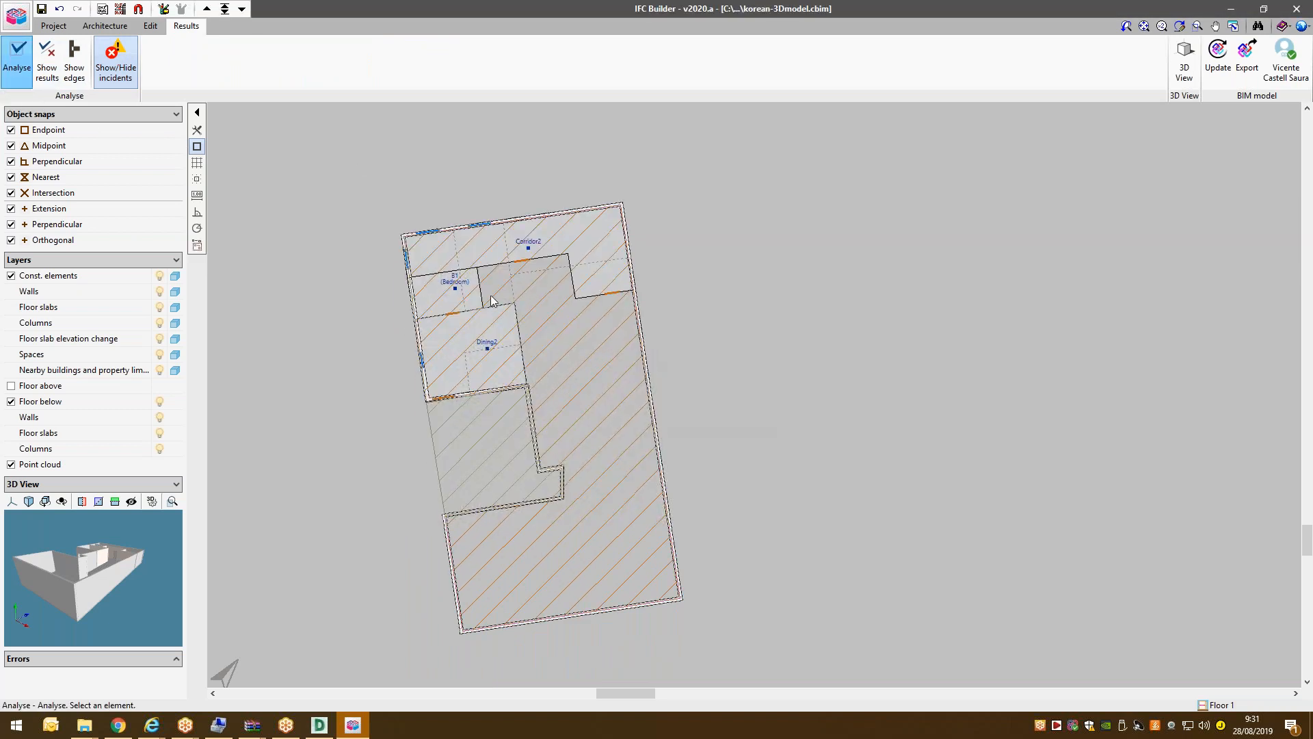
pyautogui.scroll(1, 453, 292)
pyautogui.moveTo(456, 292)
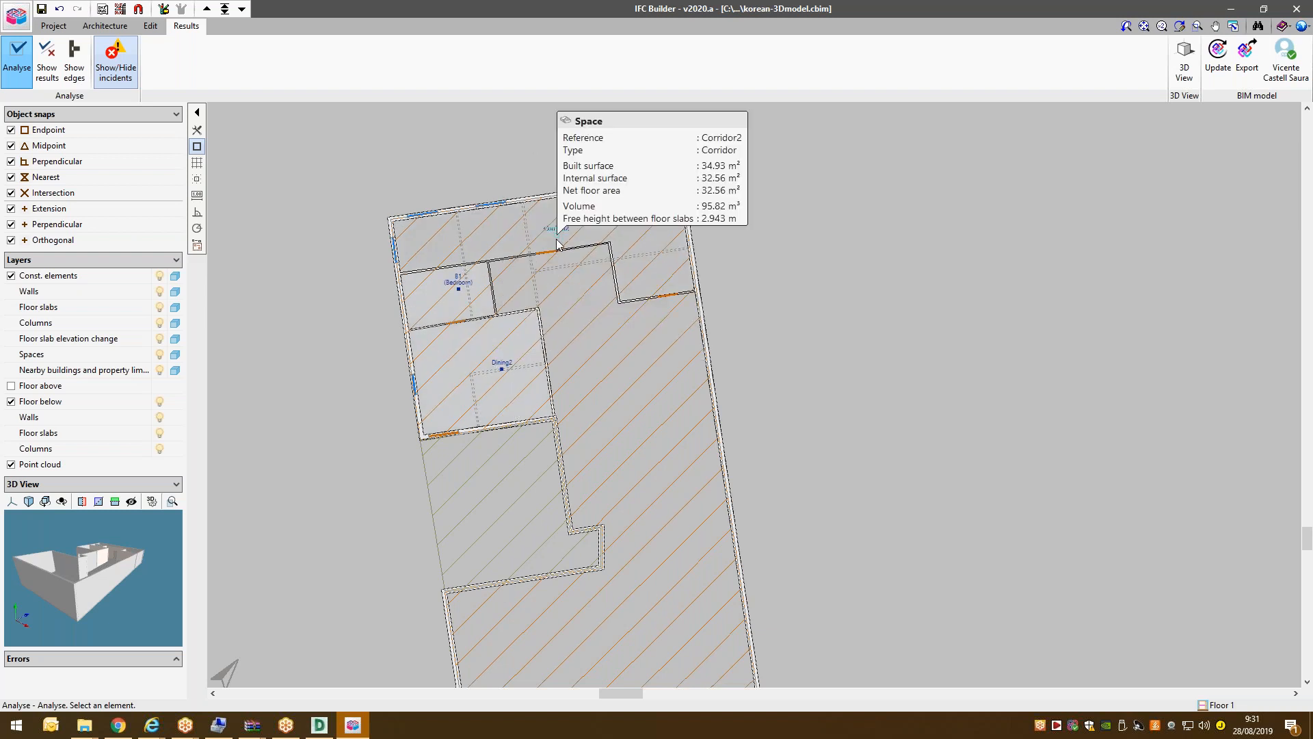
pyautogui.click(241, 8)
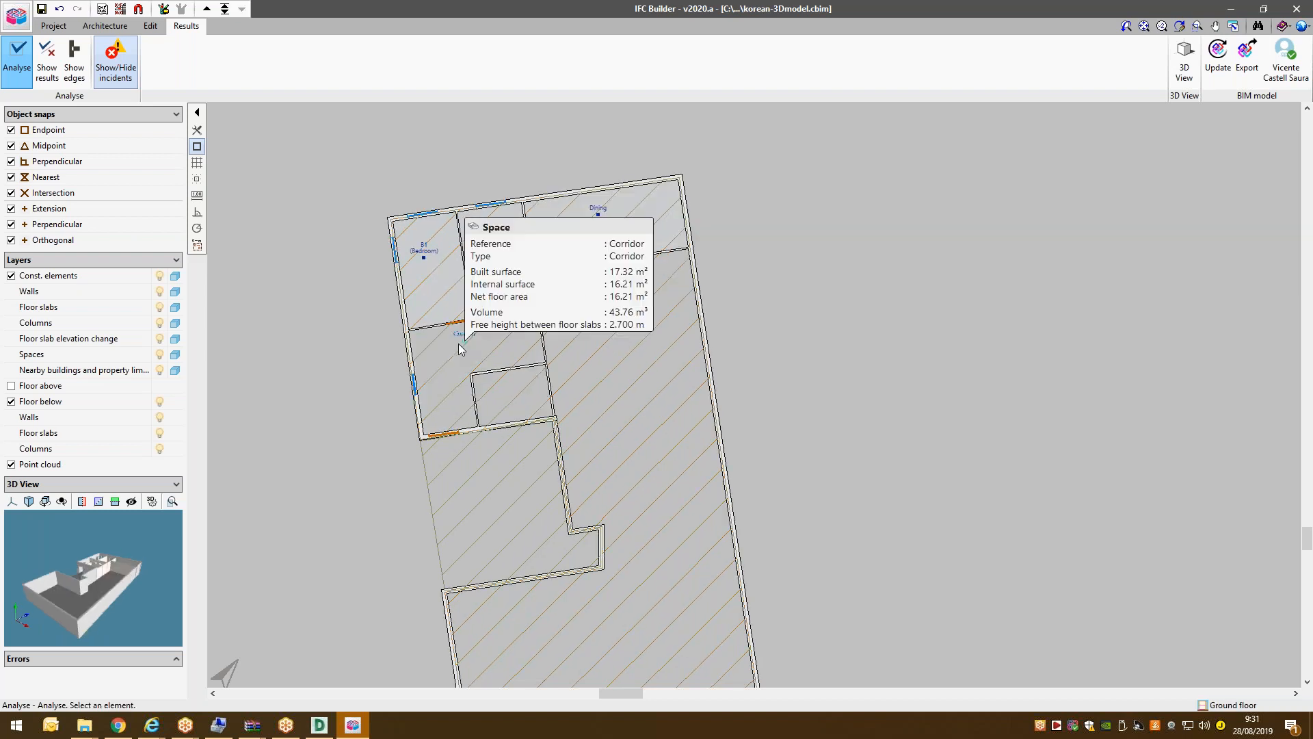
pyautogui.moveTo(601, 216)
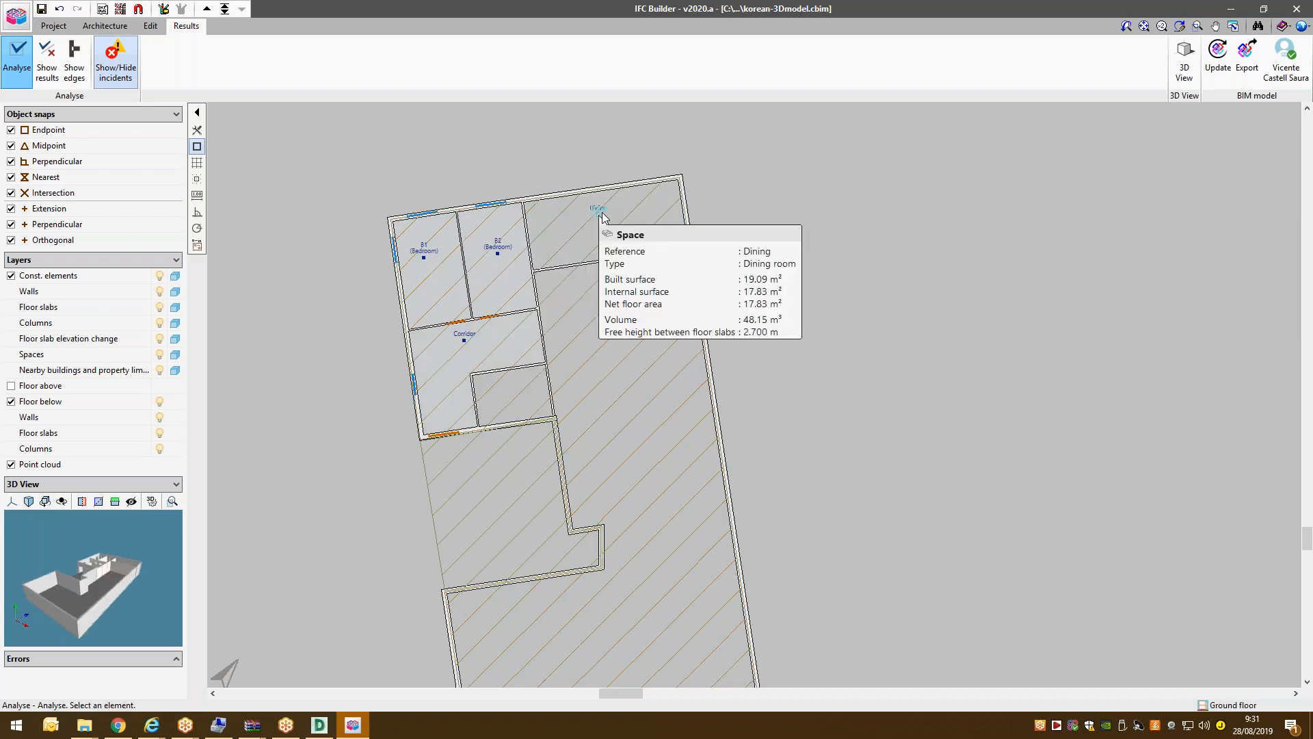
pyautogui.click(1304, 27)
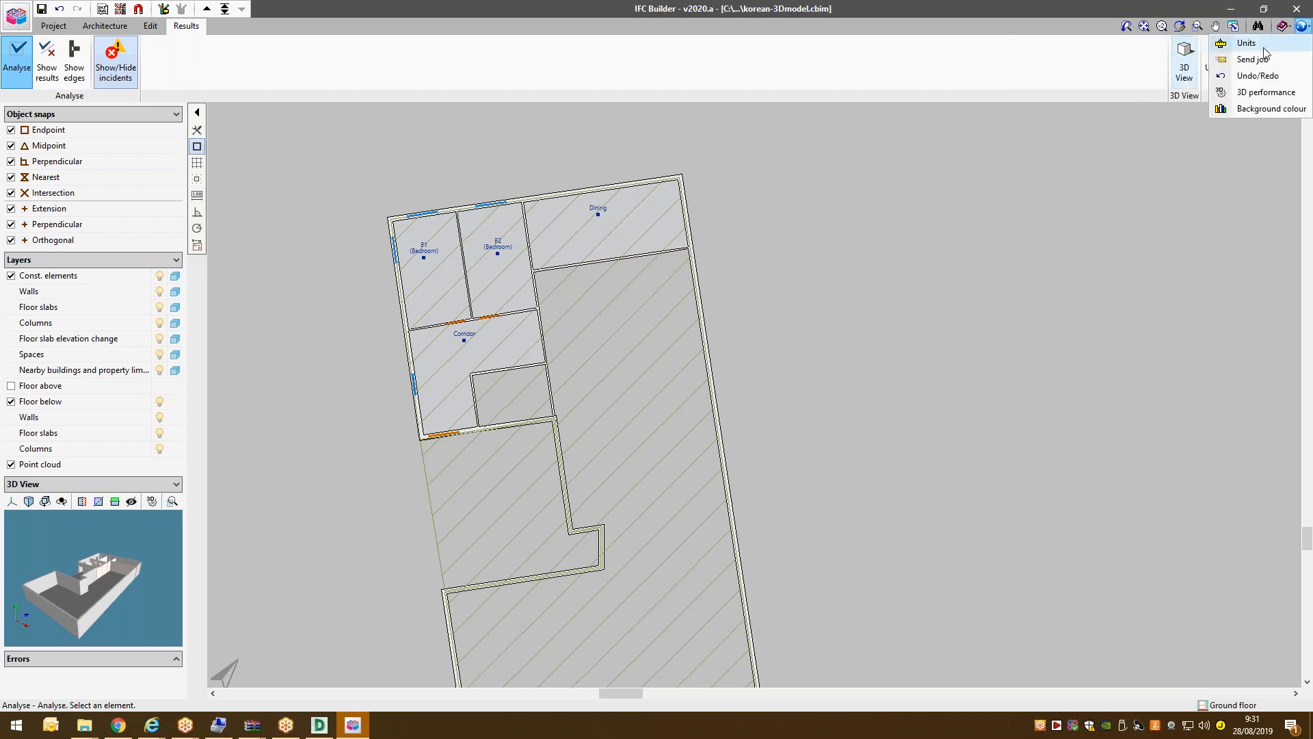
pyautogui.click(1264, 48)
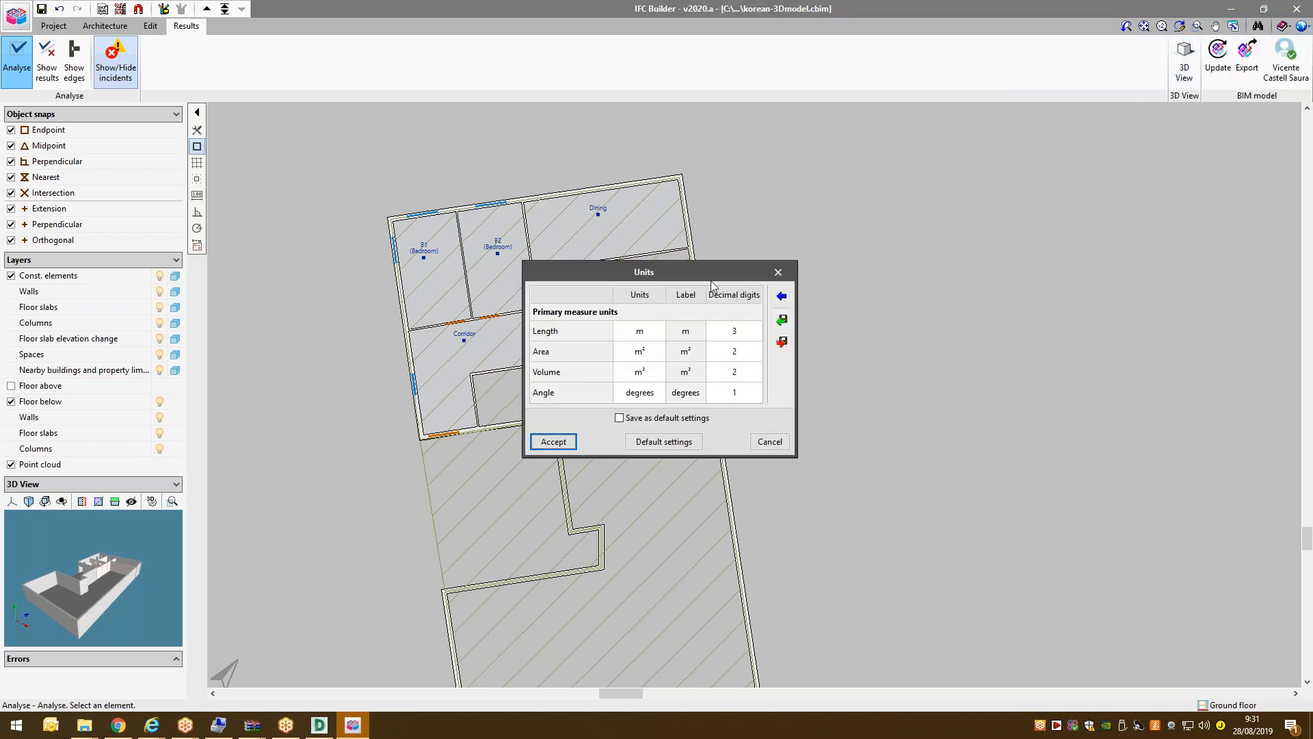
pyautogui.click(788, 301)
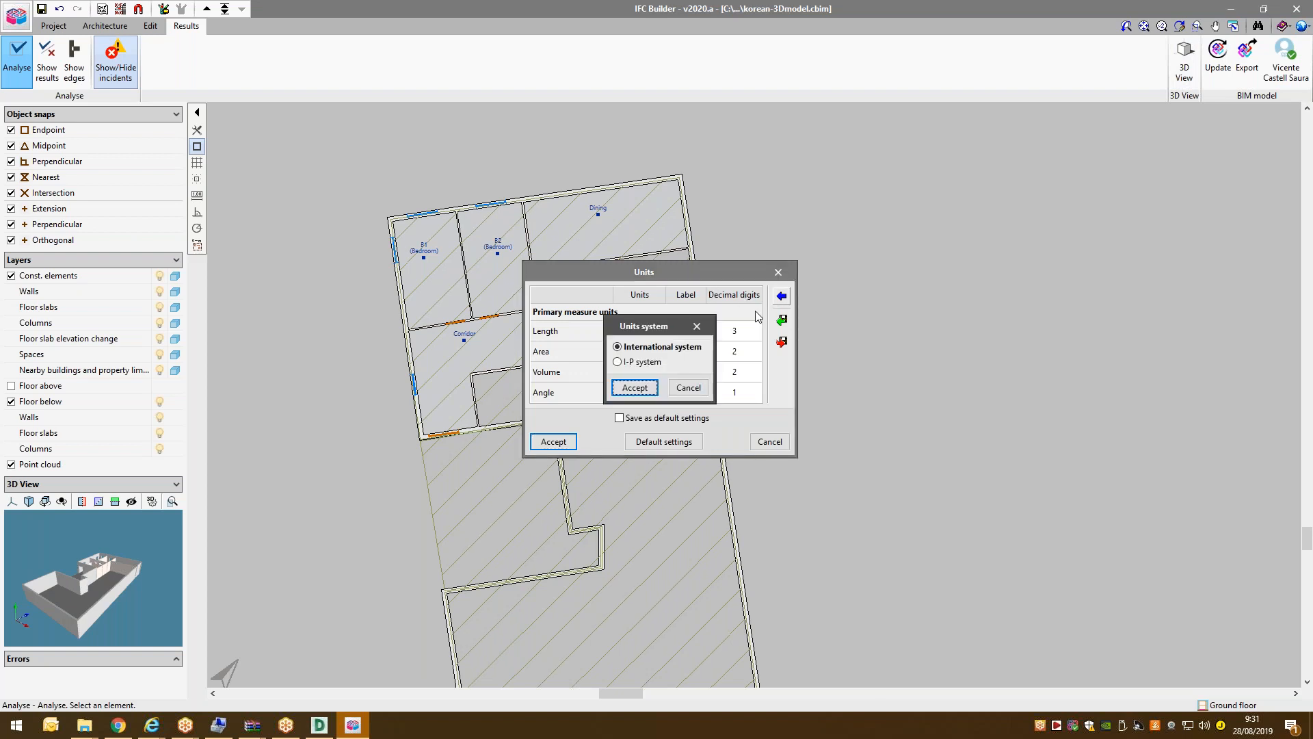
pyautogui.click(644, 362)
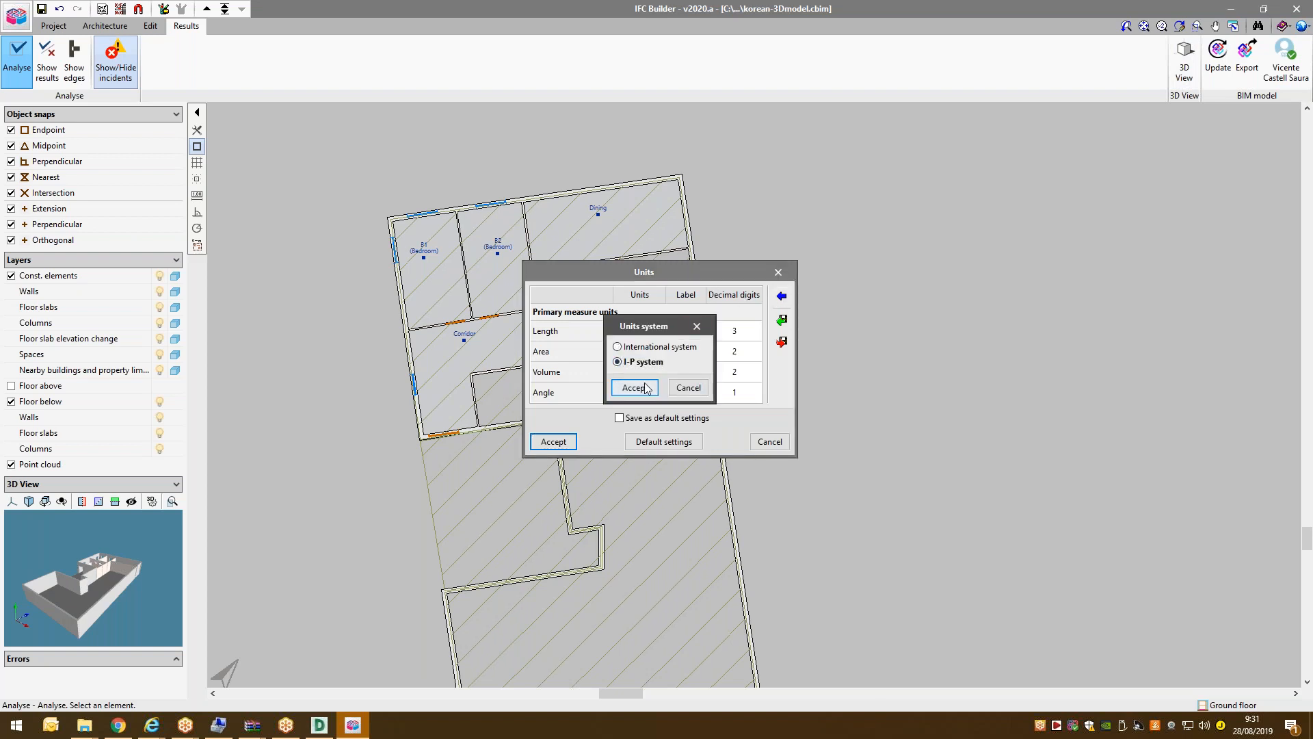
pyautogui.click(635, 387)
pyautogui.click(681, 400)
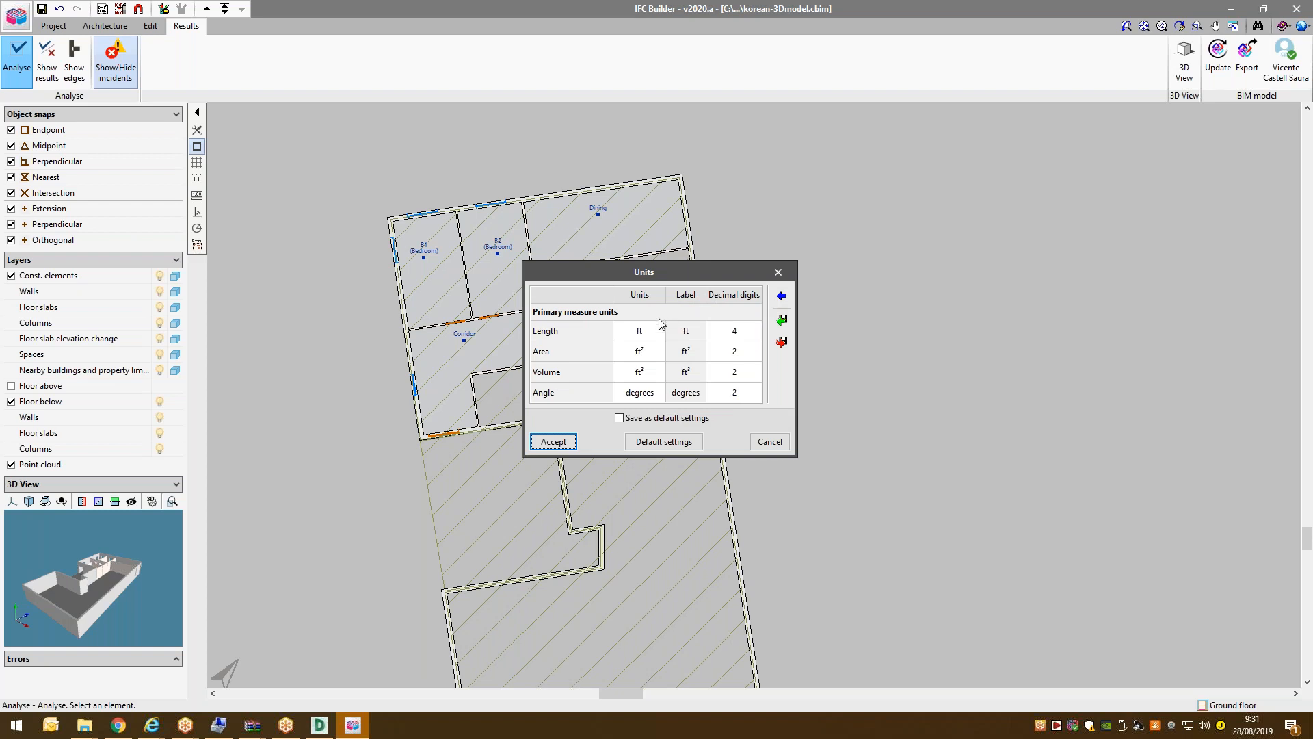
pyautogui.click(655, 332)
pyautogui.click(655, 331)
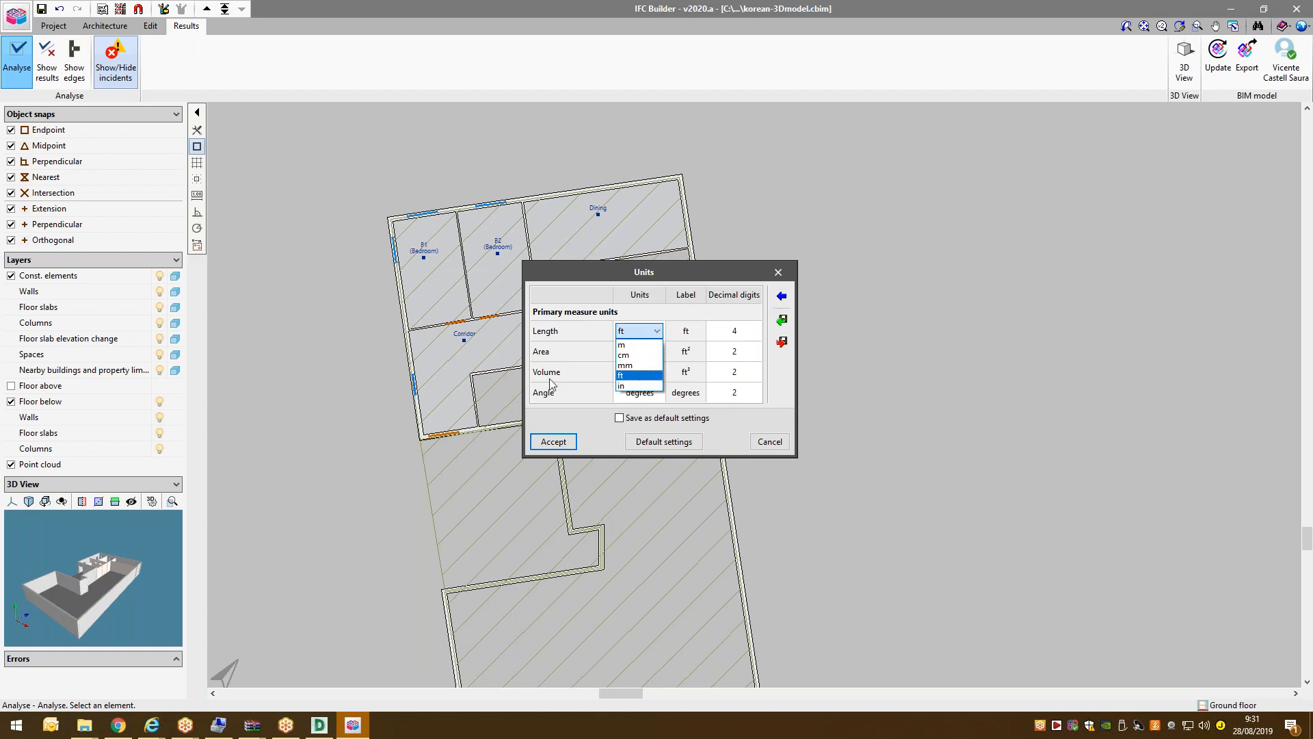
pyautogui.click(571, 361)
pyautogui.click(662, 356)
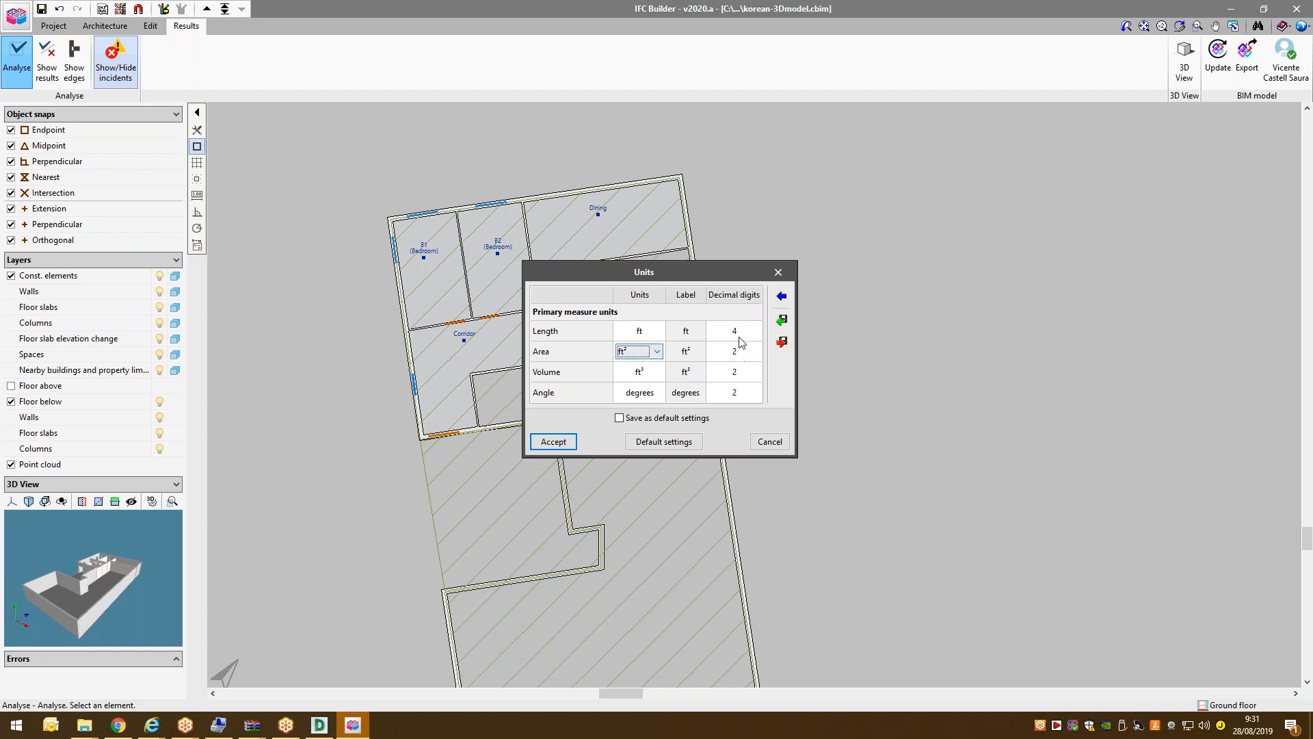
pyautogui.click(740, 336)
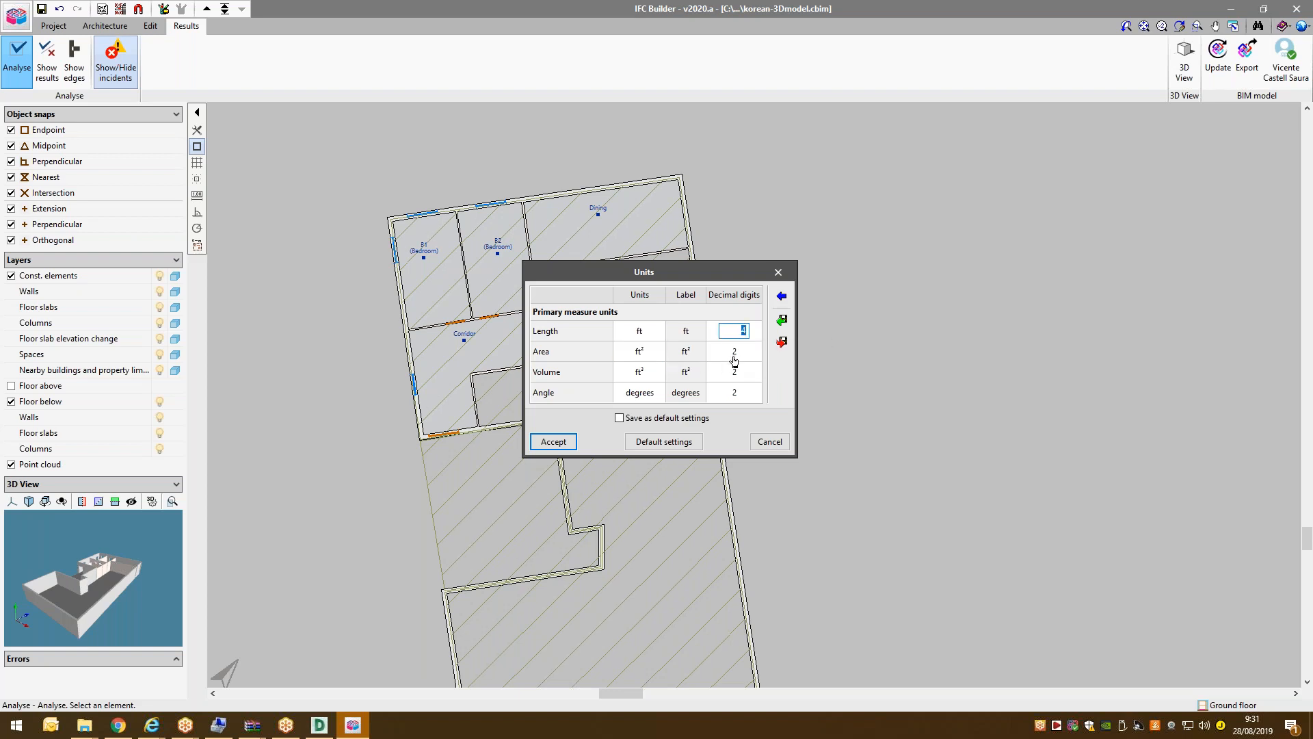
pyautogui.click(734, 352)
pyautogui.click(734, 371)
pyautogui.click(735, 390)
pyautogui.click(735, 347)
pyautogui.press('Up')
pyautogui.click(782, 296)
pyautogui.click(638, 348)
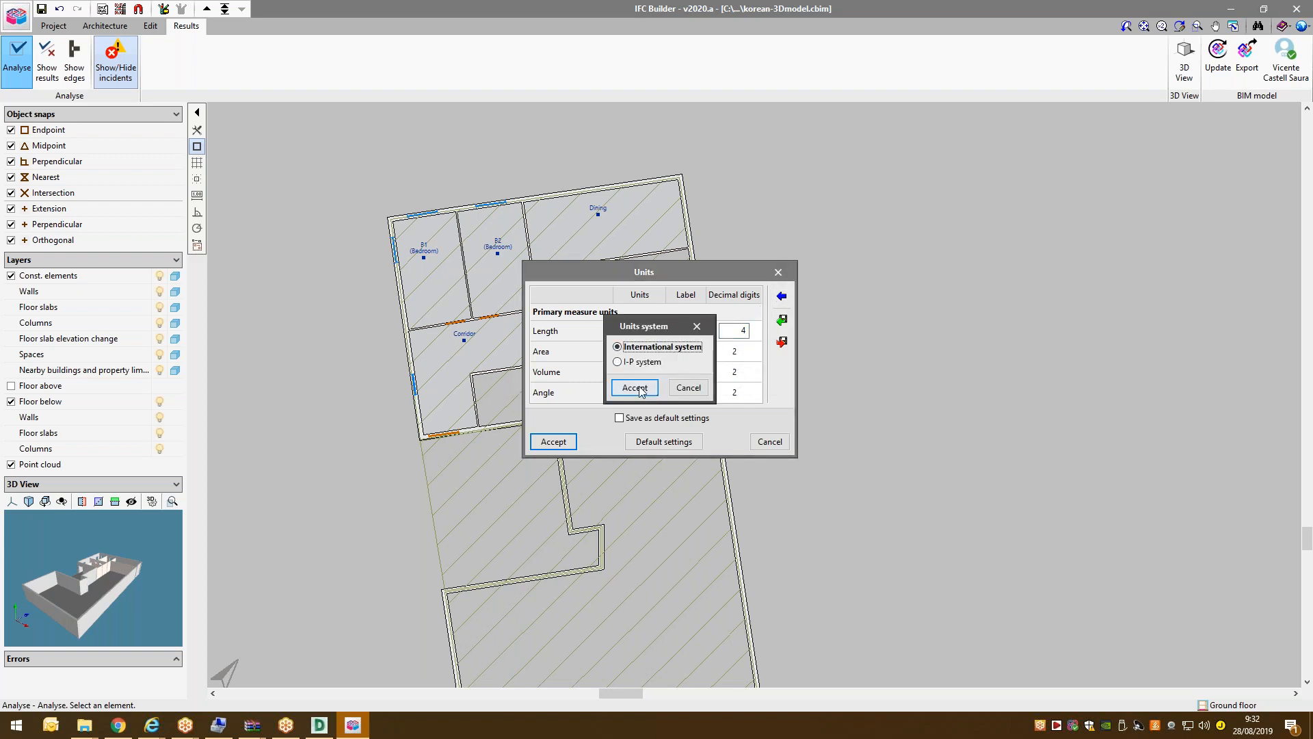
pyautogui.click(635, 387)
pyautogui.click(658, 396)
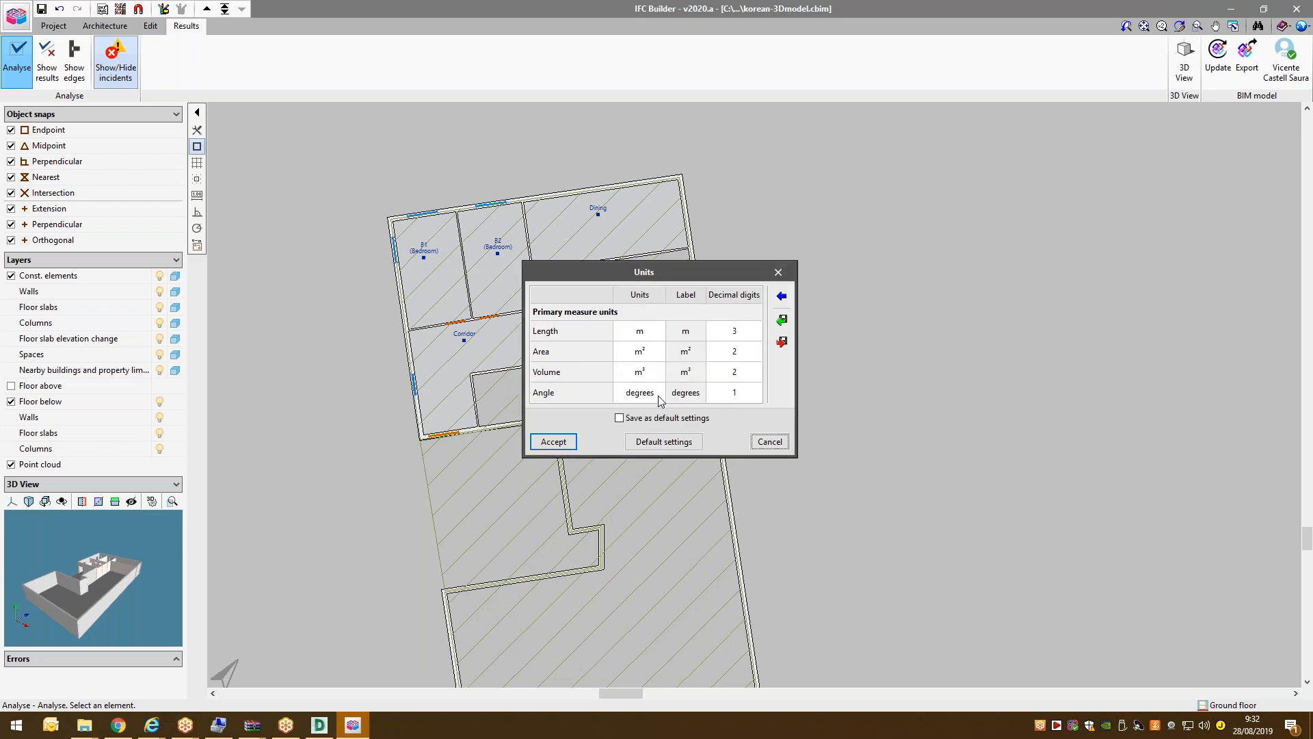
pyautogui.click(574, 445)
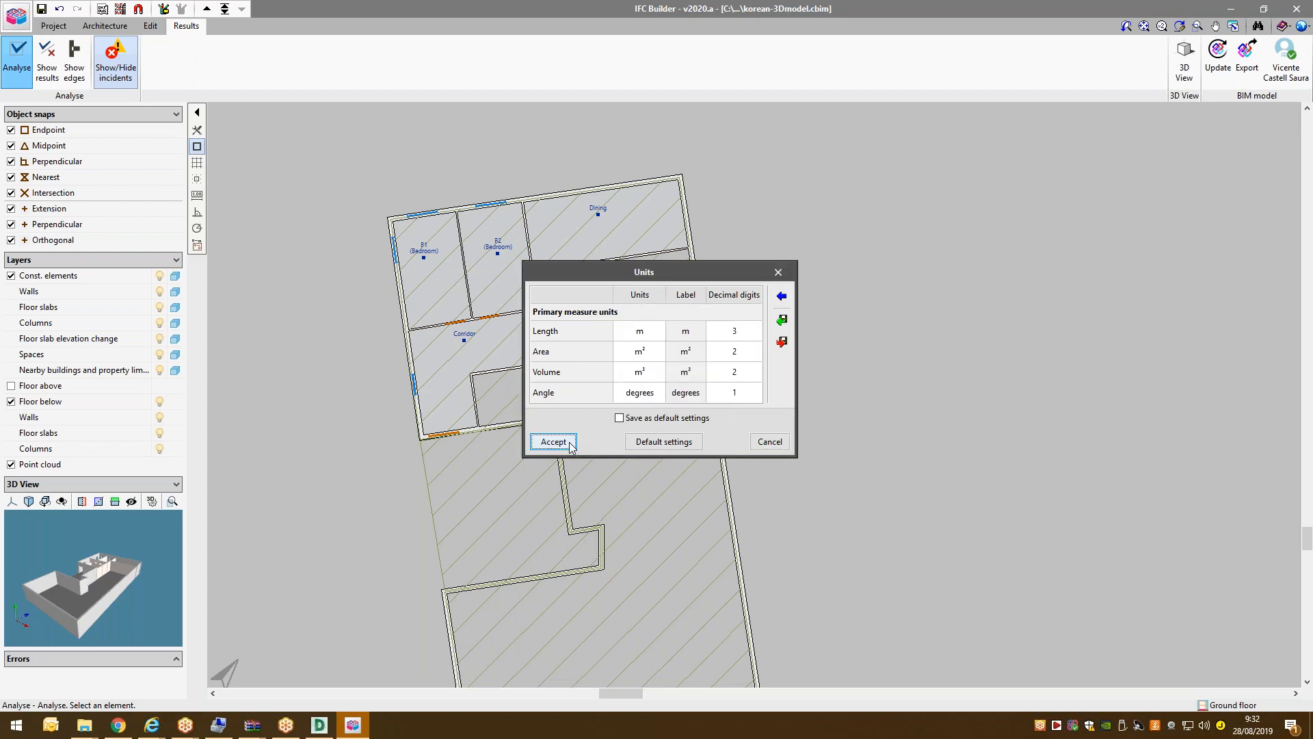
pyautogui.scroll(-2, 514, 254)
pyautogui.moveTo(514, 254)
pyautogui.scroll(2, 514, 255)
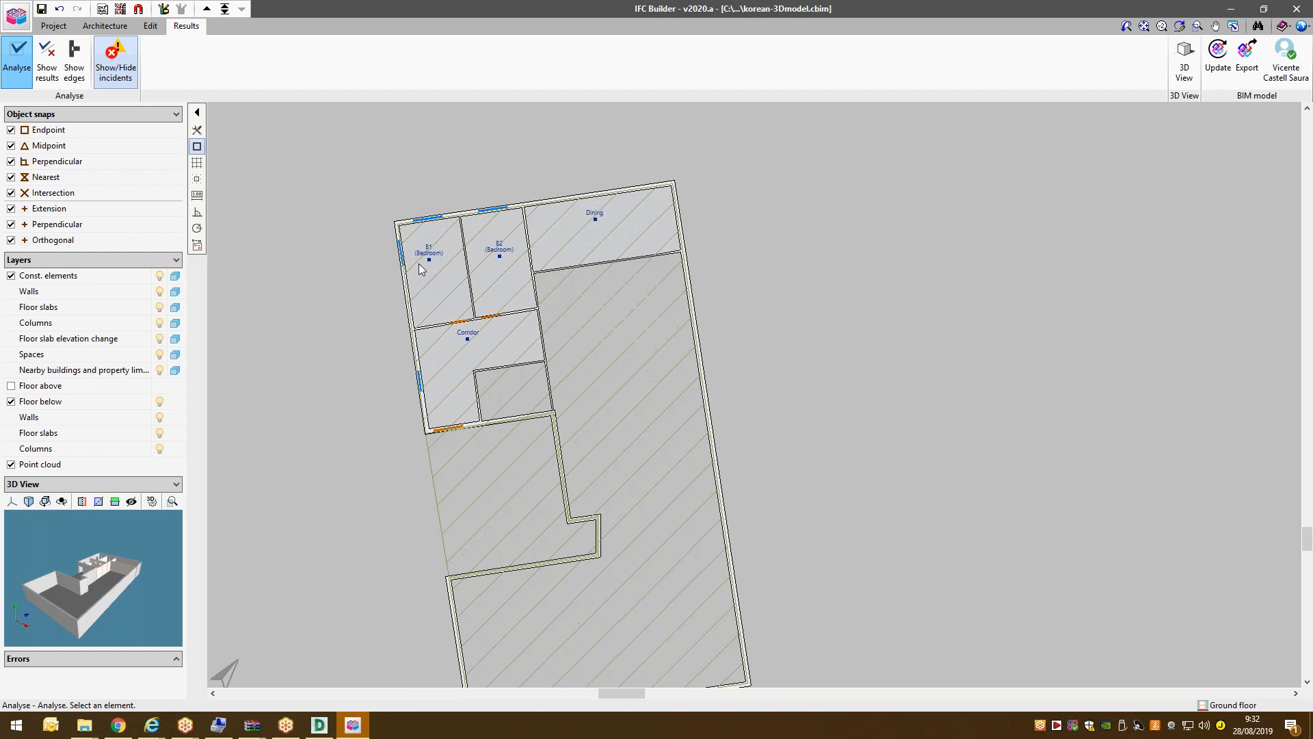
# Add a yellow group of spaces named GroundFloor1 in the full-screen groups editor.
pyautogui.click(117, 27)
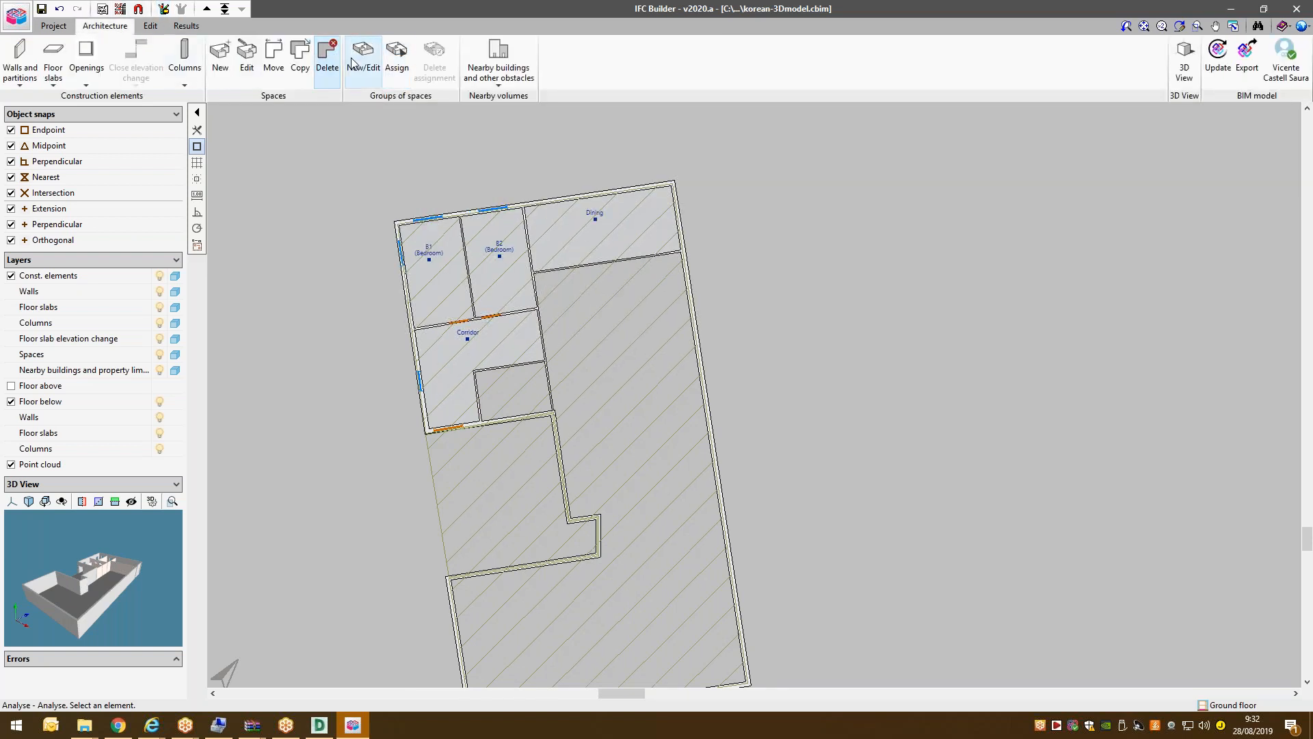
pyautogui.click(364, 57)
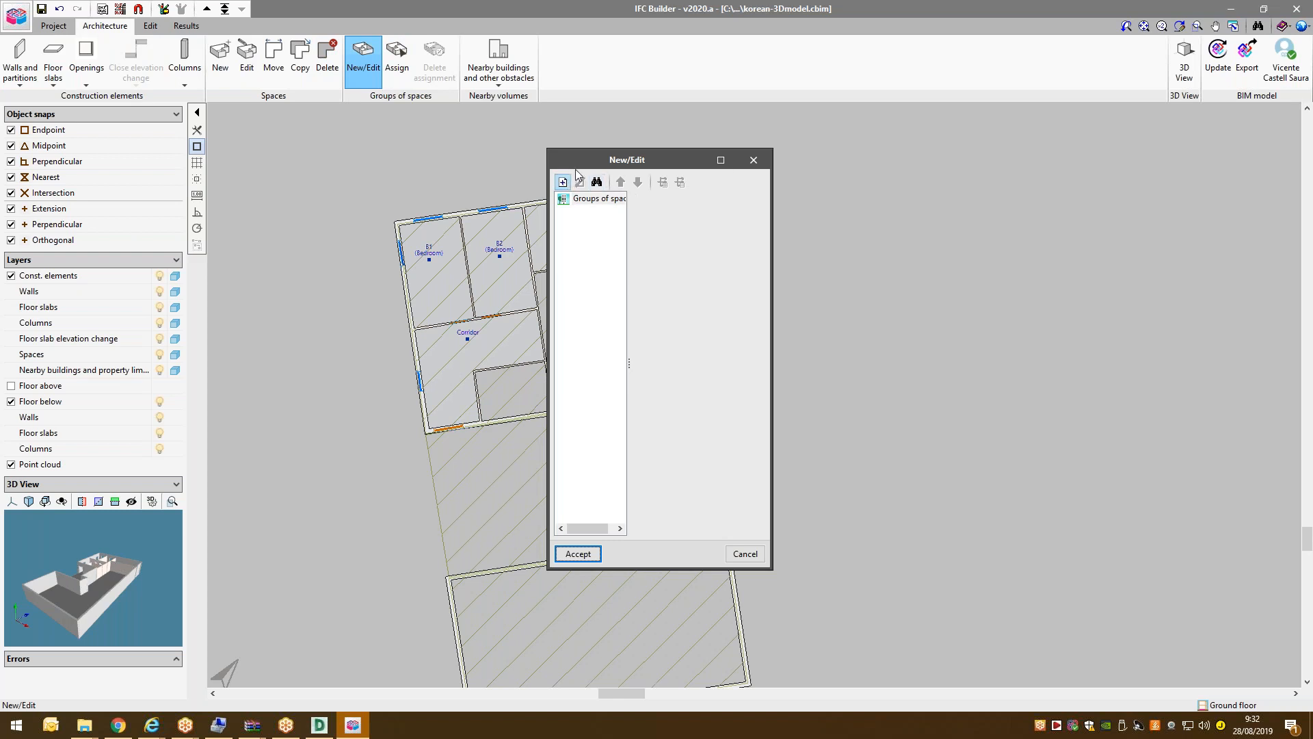
pyautogui.click(721, 159)
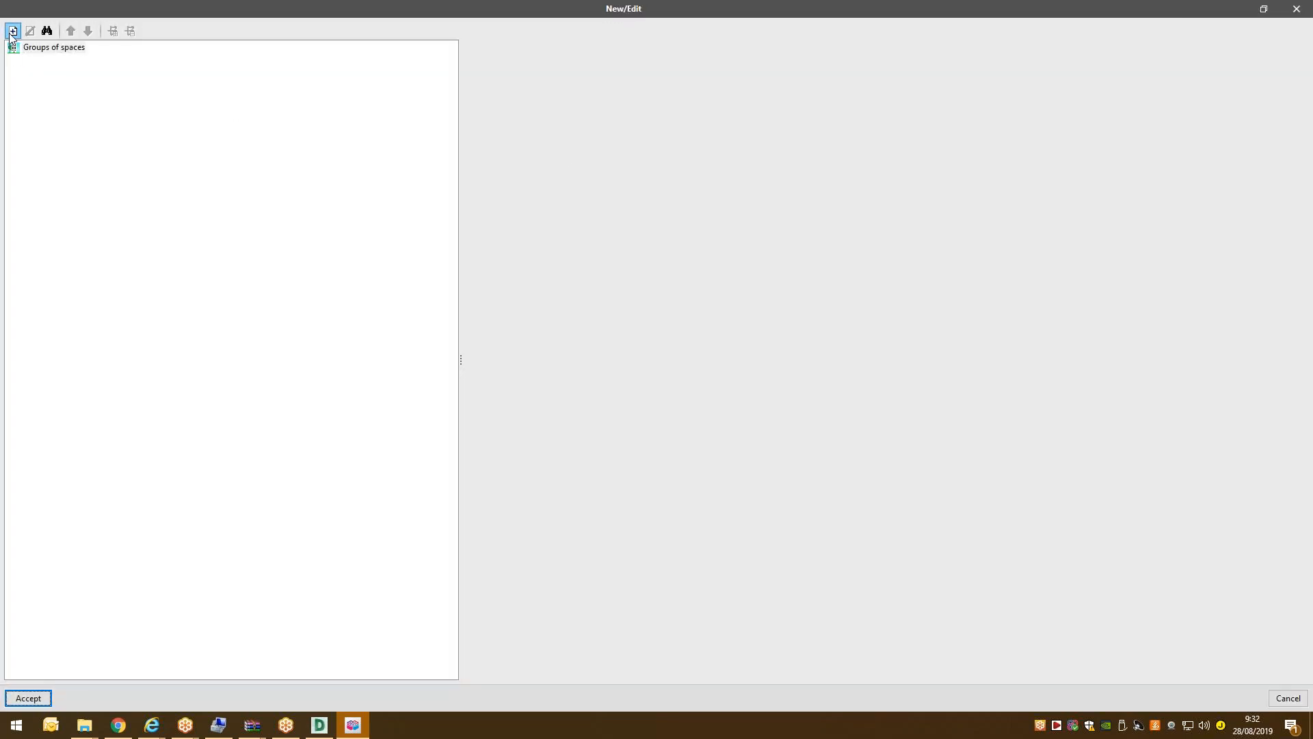
pyautogui.click(13, 31)
pyautogui.press('BackSpace')
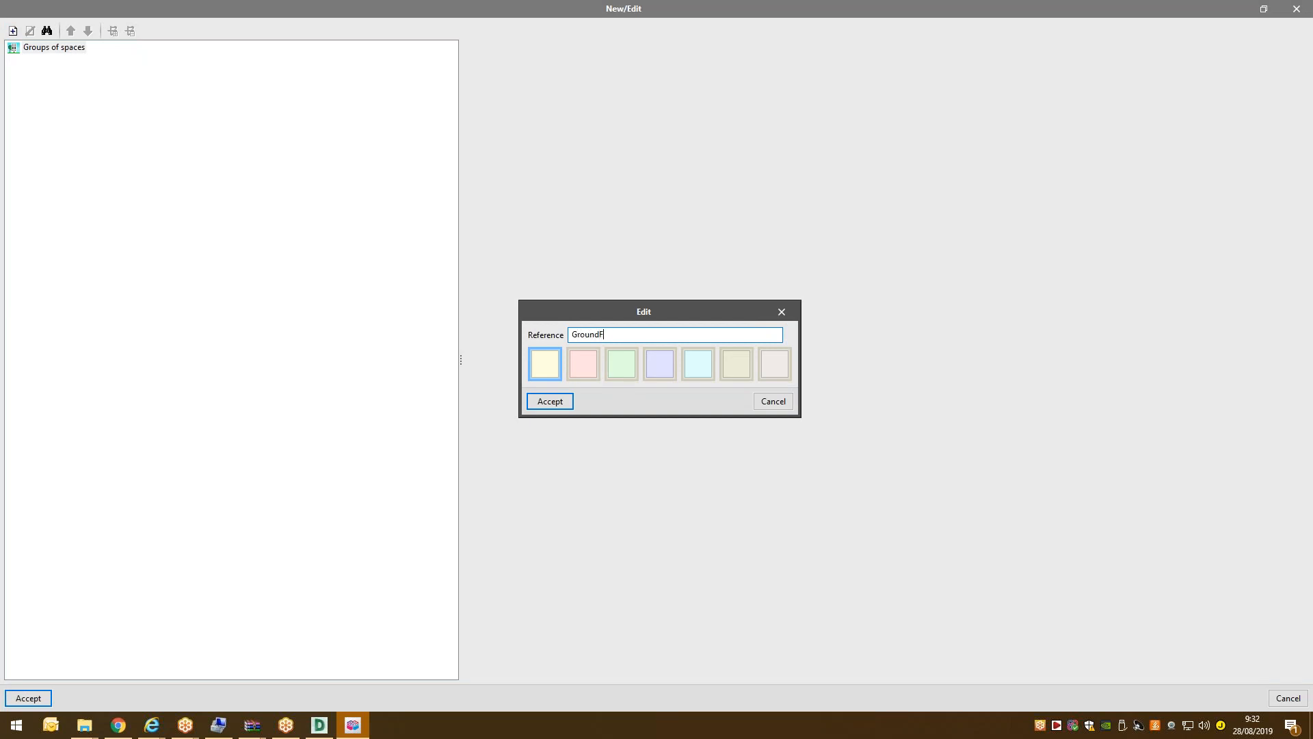
pyautogui.click(551, 403)
# Add a second group of spaces, Floor1, coloured pink.
pyautogui.click(13, 30)
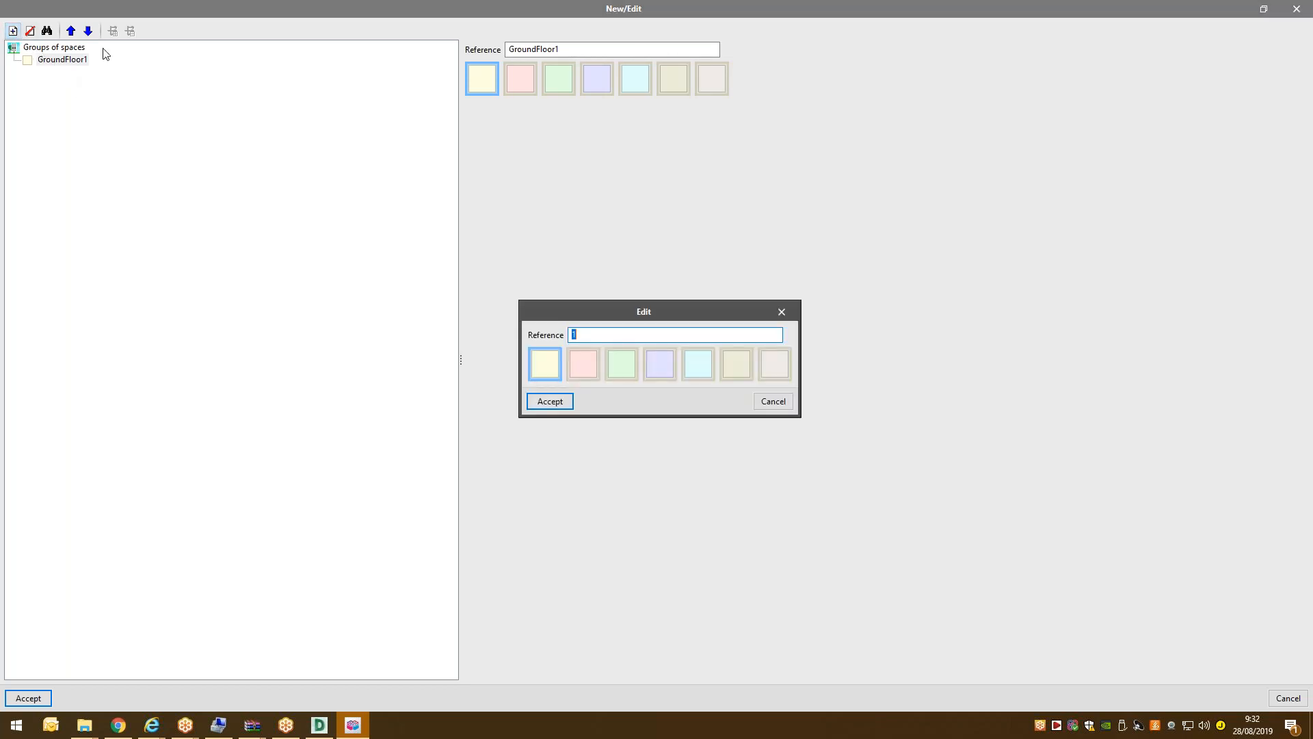
pyautogui.click(773, 402)
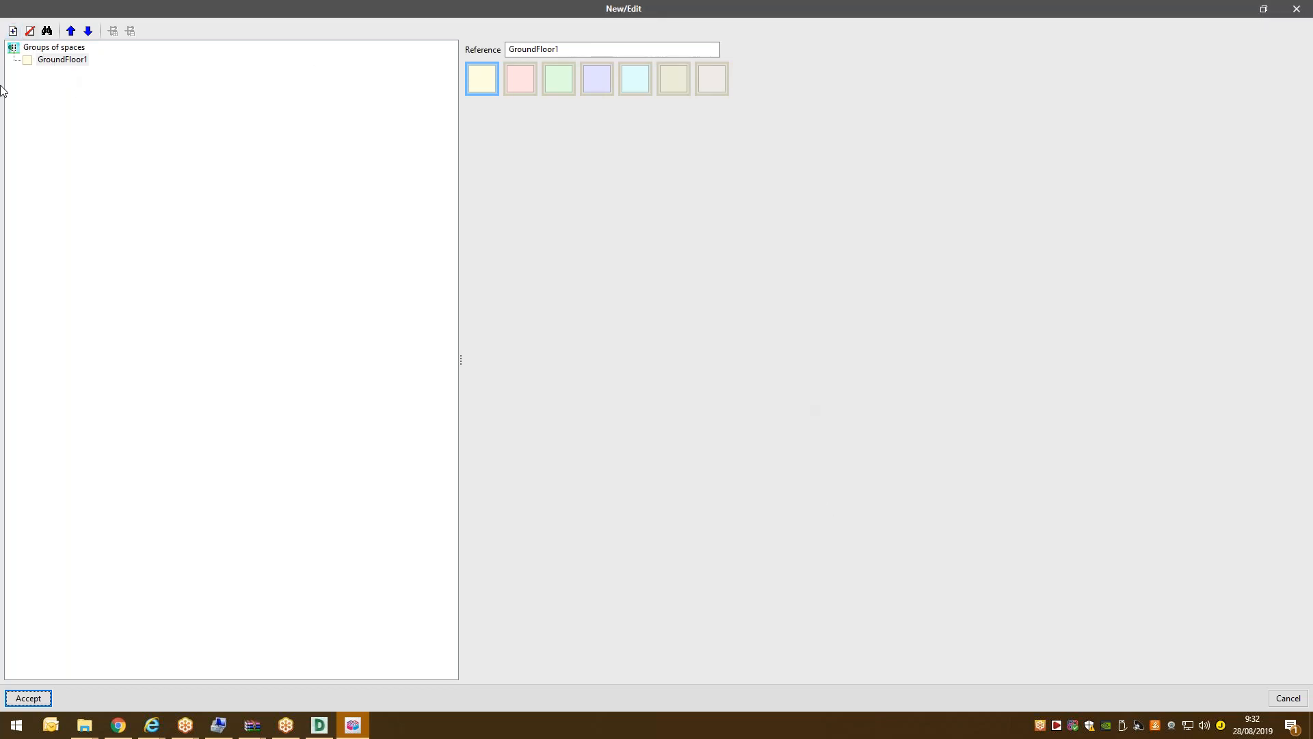
pyautogui.click(48, 47)
pyautogui.click(13, 30)
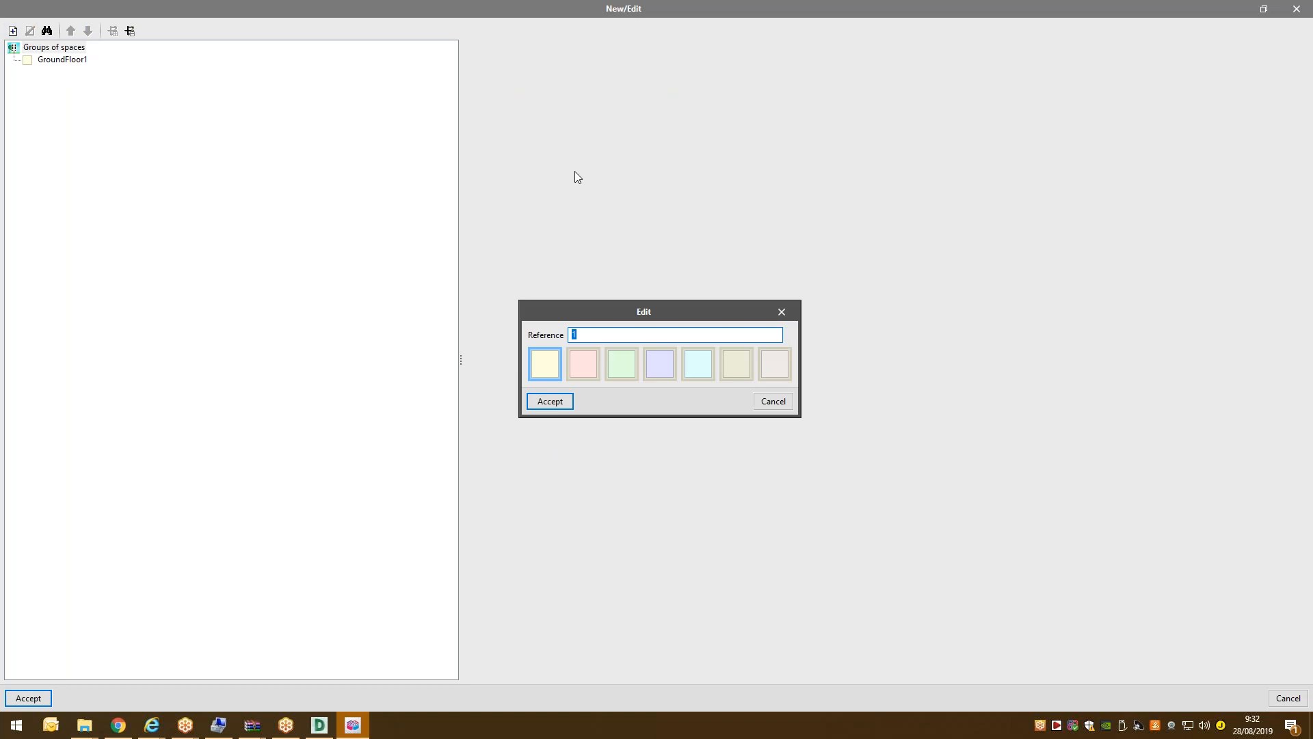
pyautogui.write('Floor')
pyautogui.click(588, 375)
pyautogui.click(552, 404)
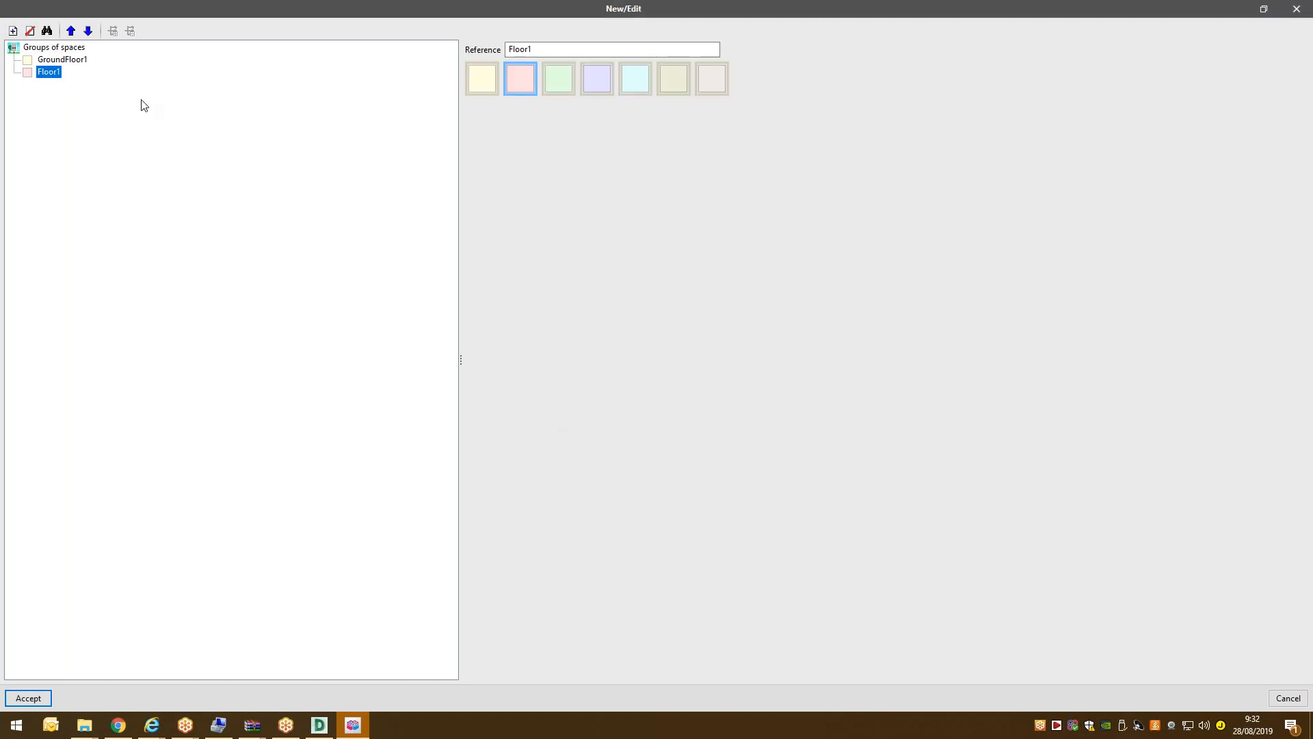
pyautogui.press('Up')
pyautogui.click(34, 702)
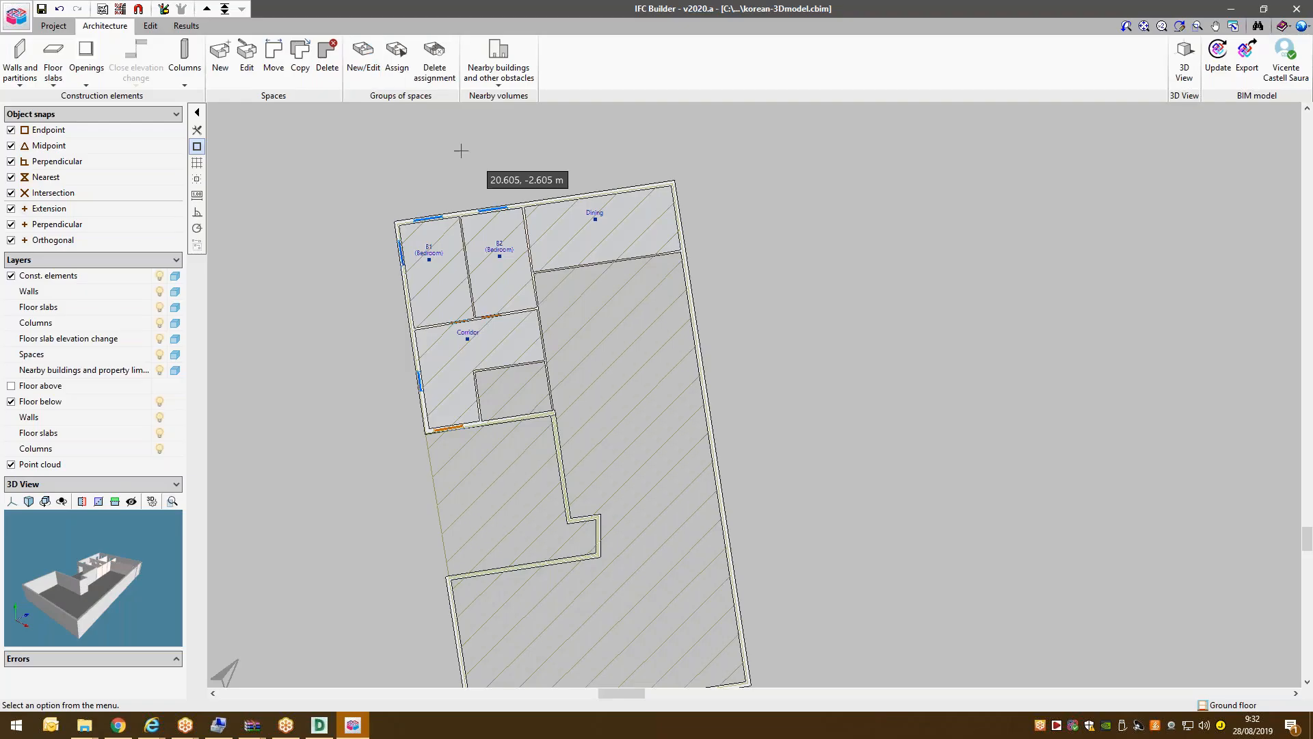
pyautogui.click(390, 68)
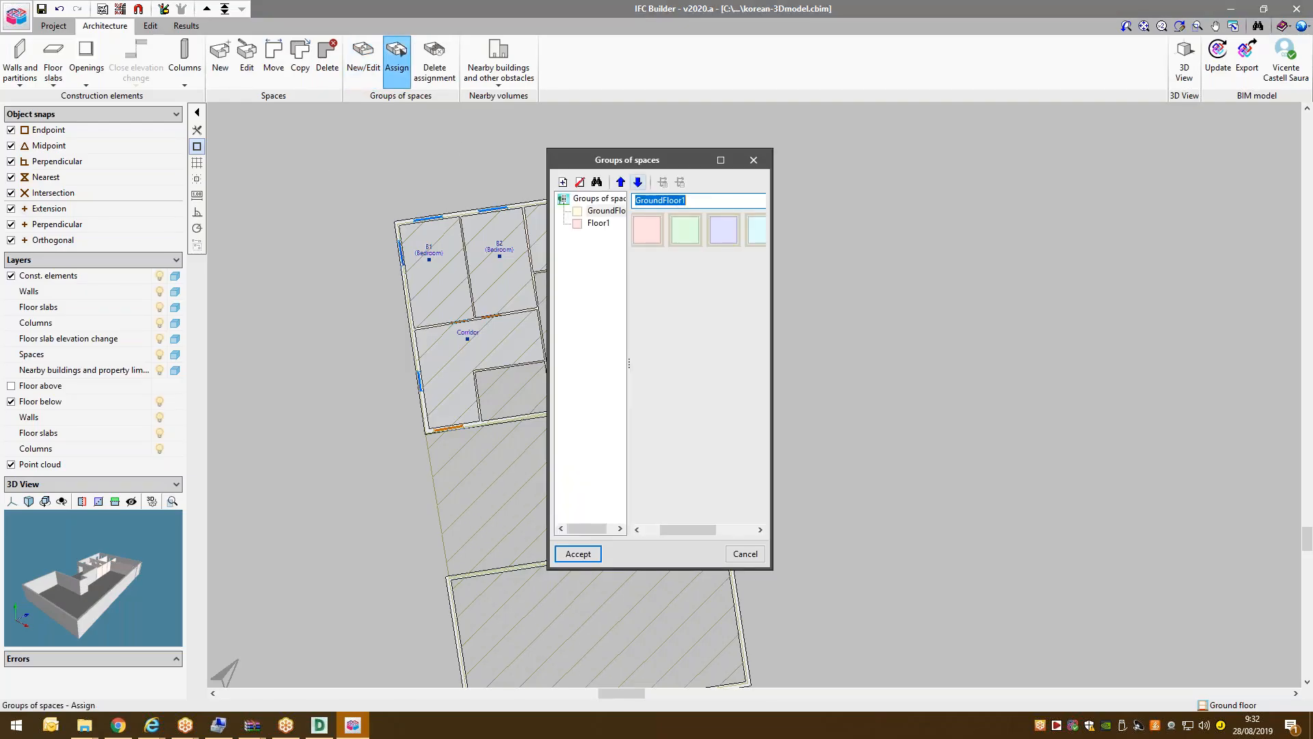
pyautogui.click(618, 211)
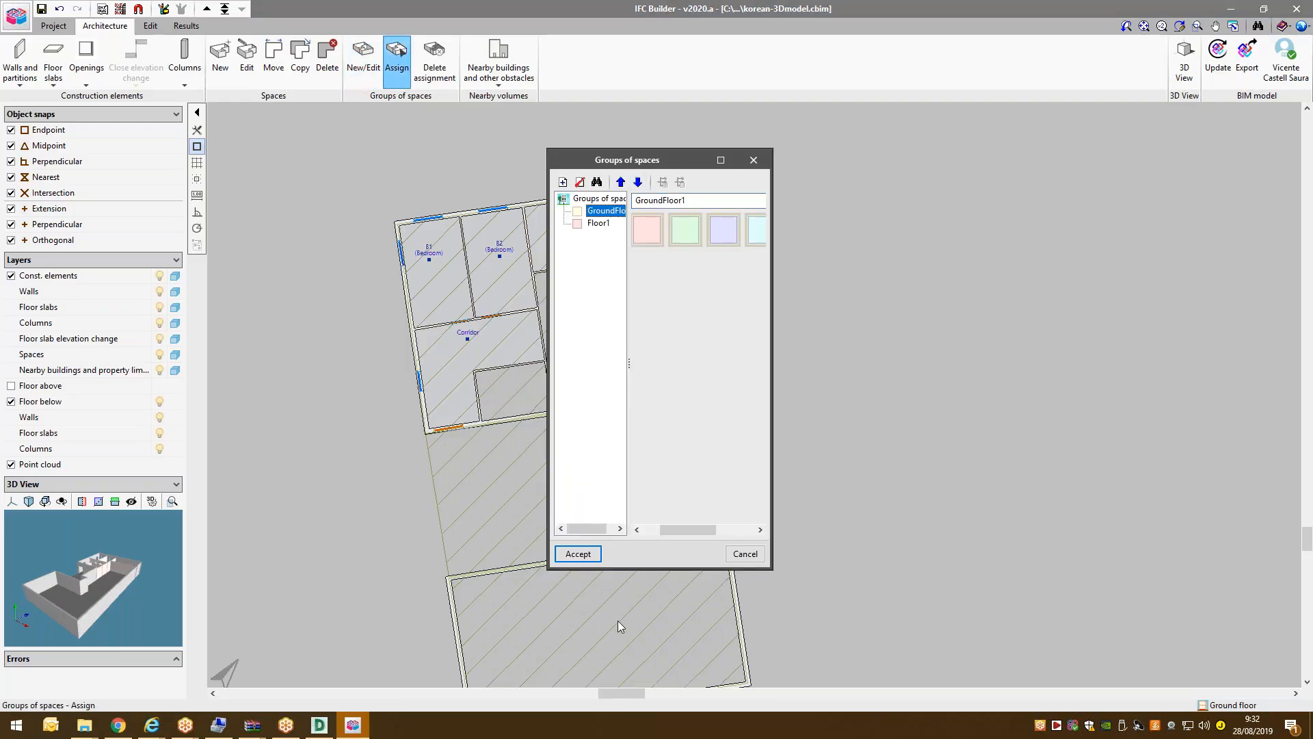
pyautogui.click(578, 553)
pyautogui.click(450, 284)
pyautogui.click(516, 284)
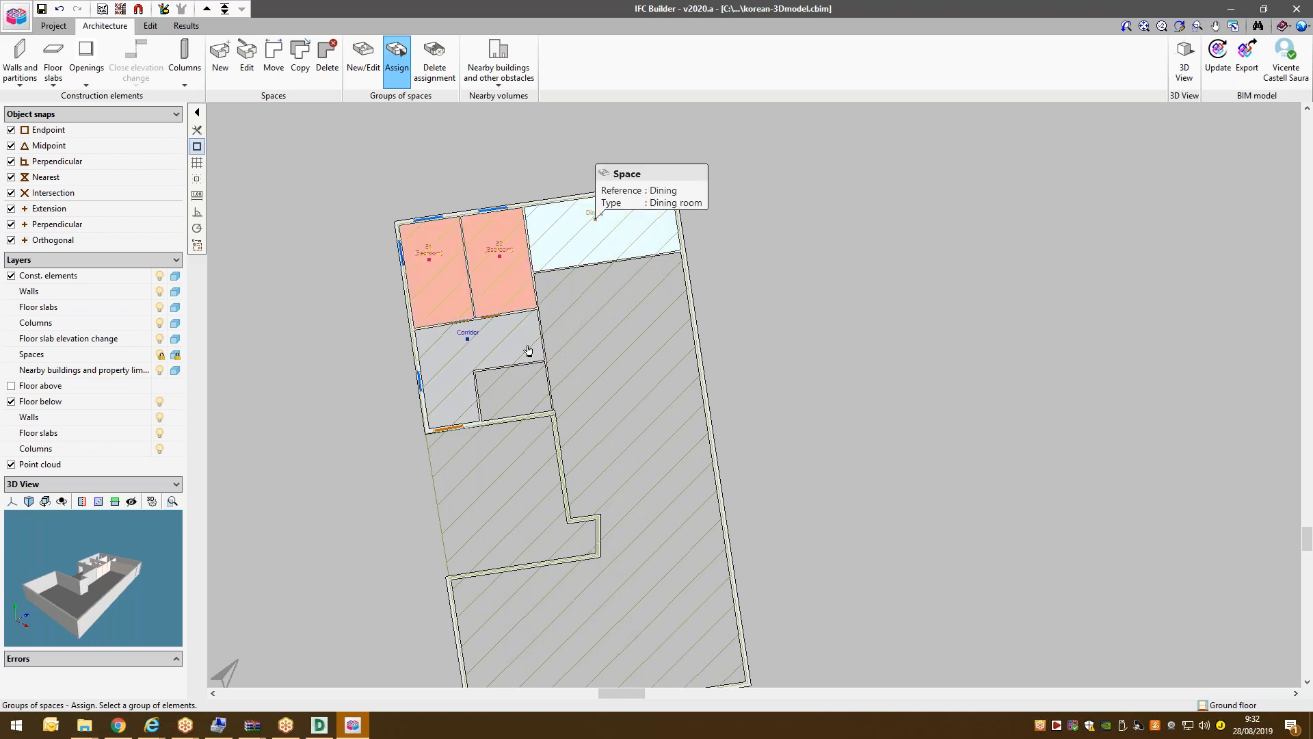
pyautogui.click(569, 249)
pyautogui.click(506, 335)
pyautogui.rightClick(933, 285)
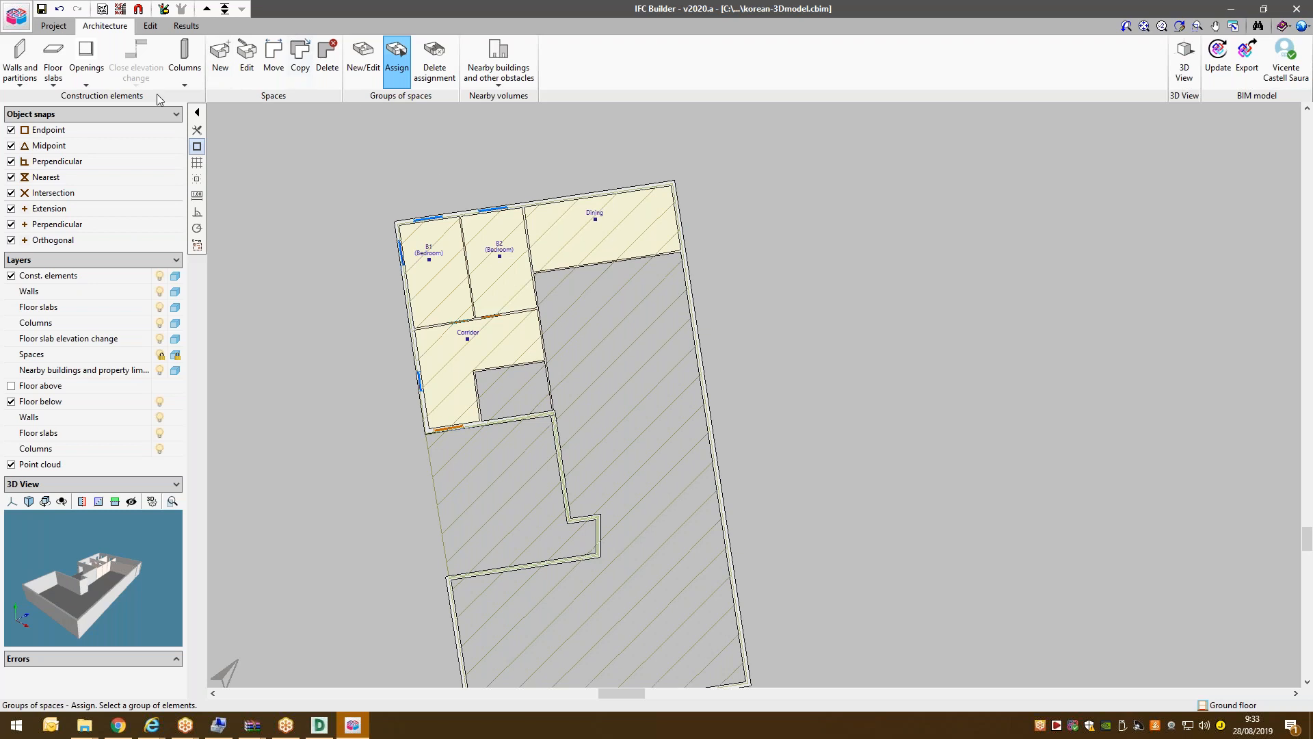
pyautogui.click(206, 9)
pyautogui.click(599, 223)
pyautogui.click(578, 554)
pyautogui.click(460, 242)
pyautogui.click(461, 350)
pyautogui.click(456, 313)
pyautogui.scroll(-1, 574, 289)
pyautogui.rightClick(573, 289)
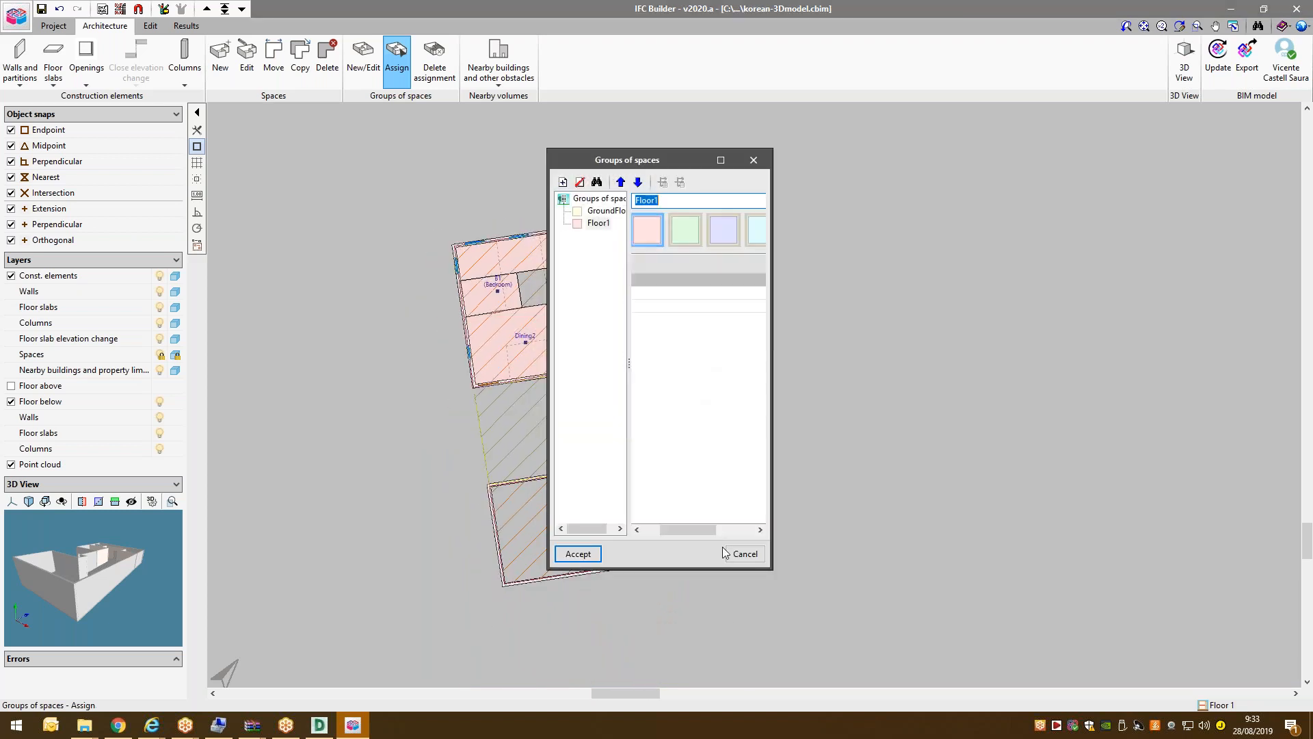
pyautogui.click(721, 159)
pyautogui.click(58, 62)
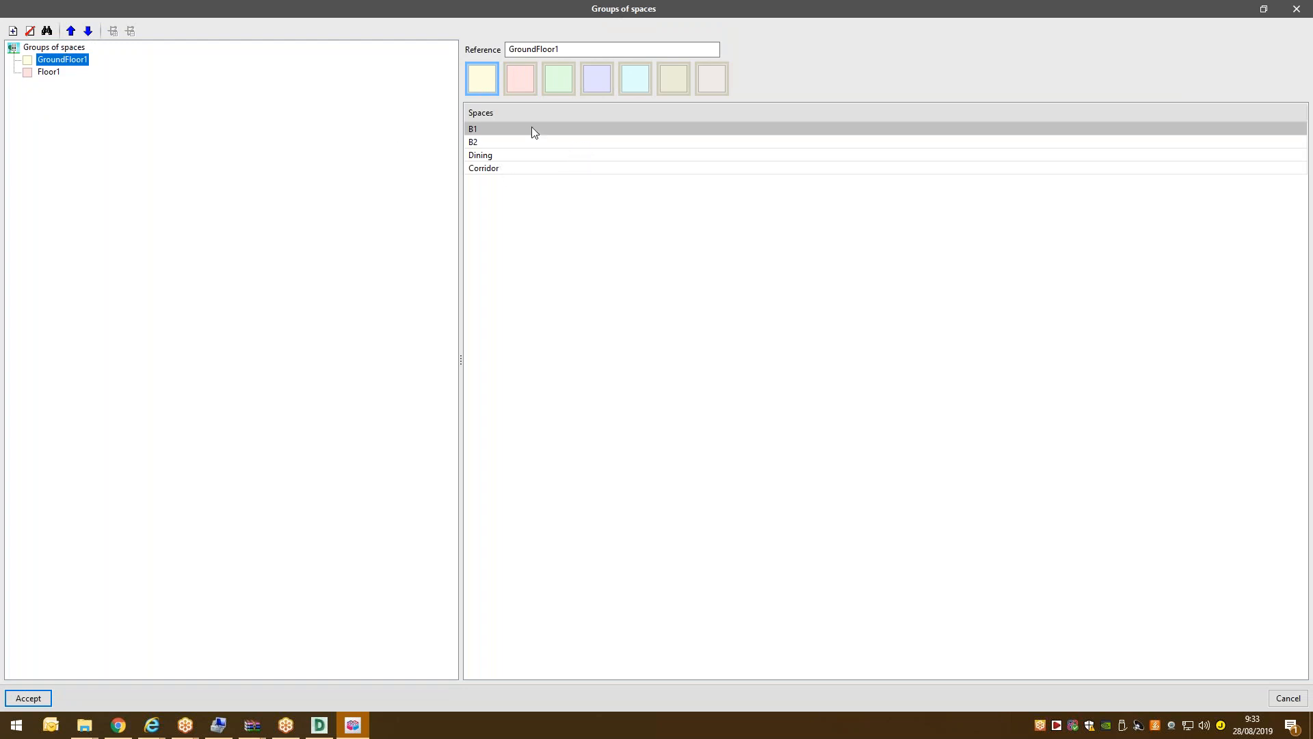
pyautogui.click(57, 75)
pyautogui.click(28, 698)
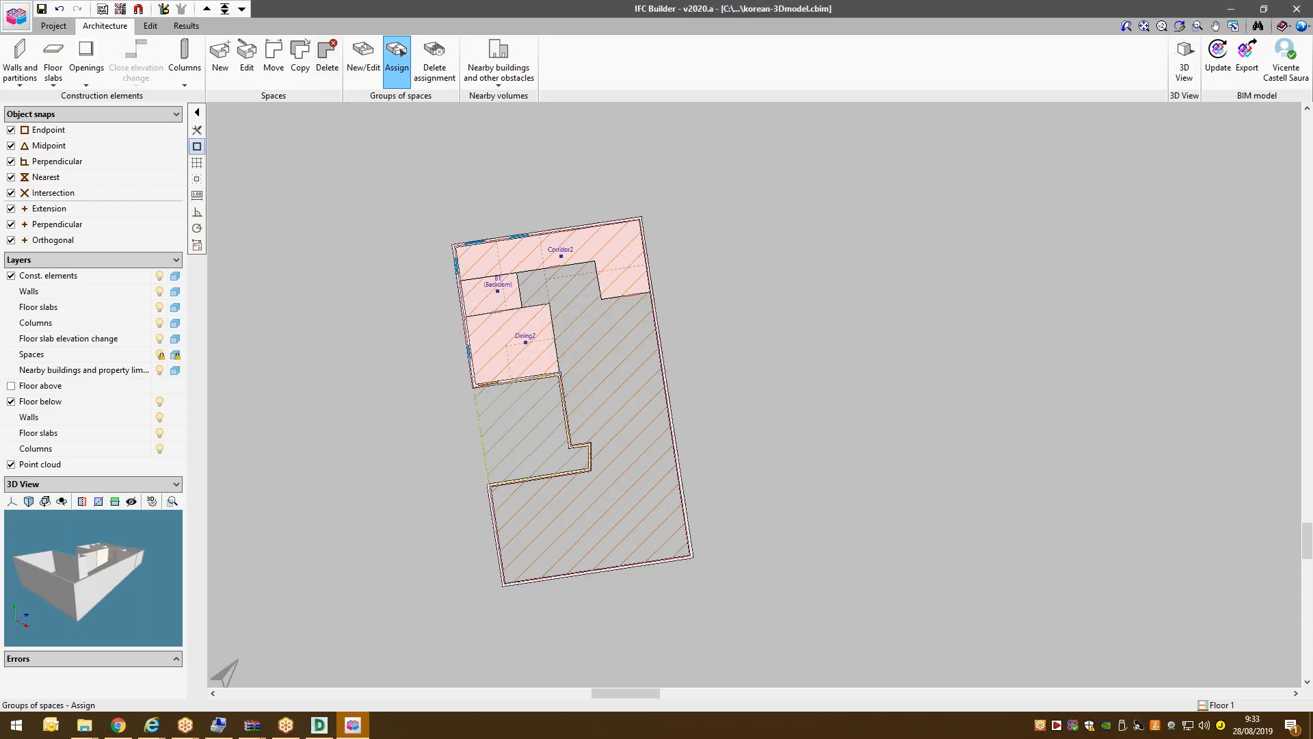
pyautogui.scroll(1, 690, 217)
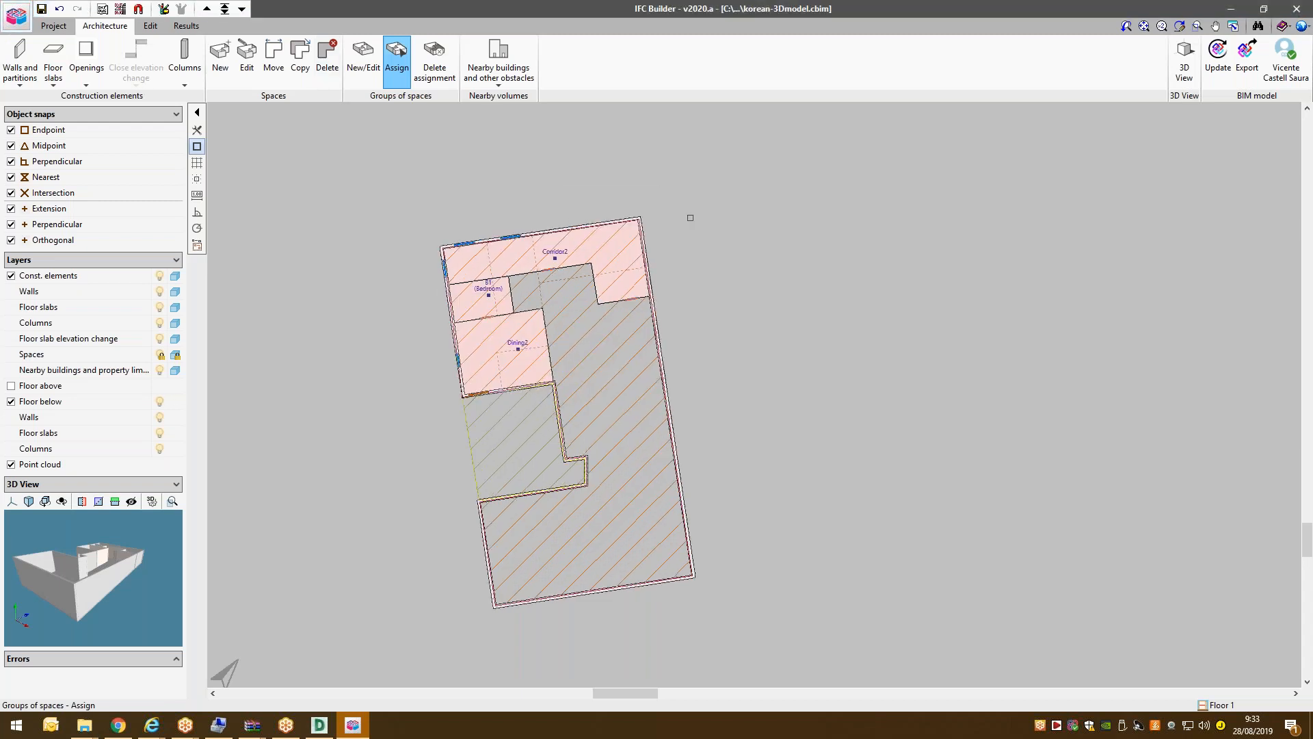
pyautogui.moveTo(690, 218); pyautogui.dragTo(805, 365)
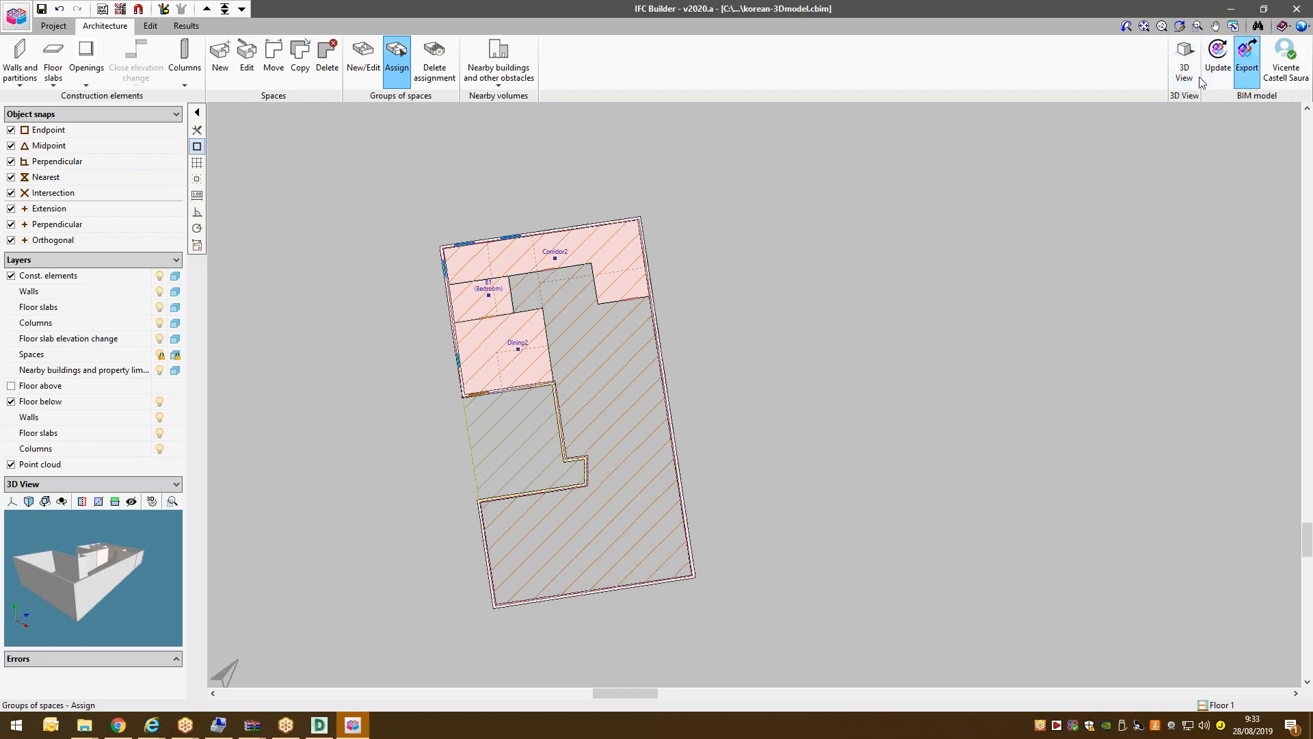
# Remove one of the three connected accounts from BIMserver.center Sync, confirming with Yes.
pyautogui.click(118, 725)
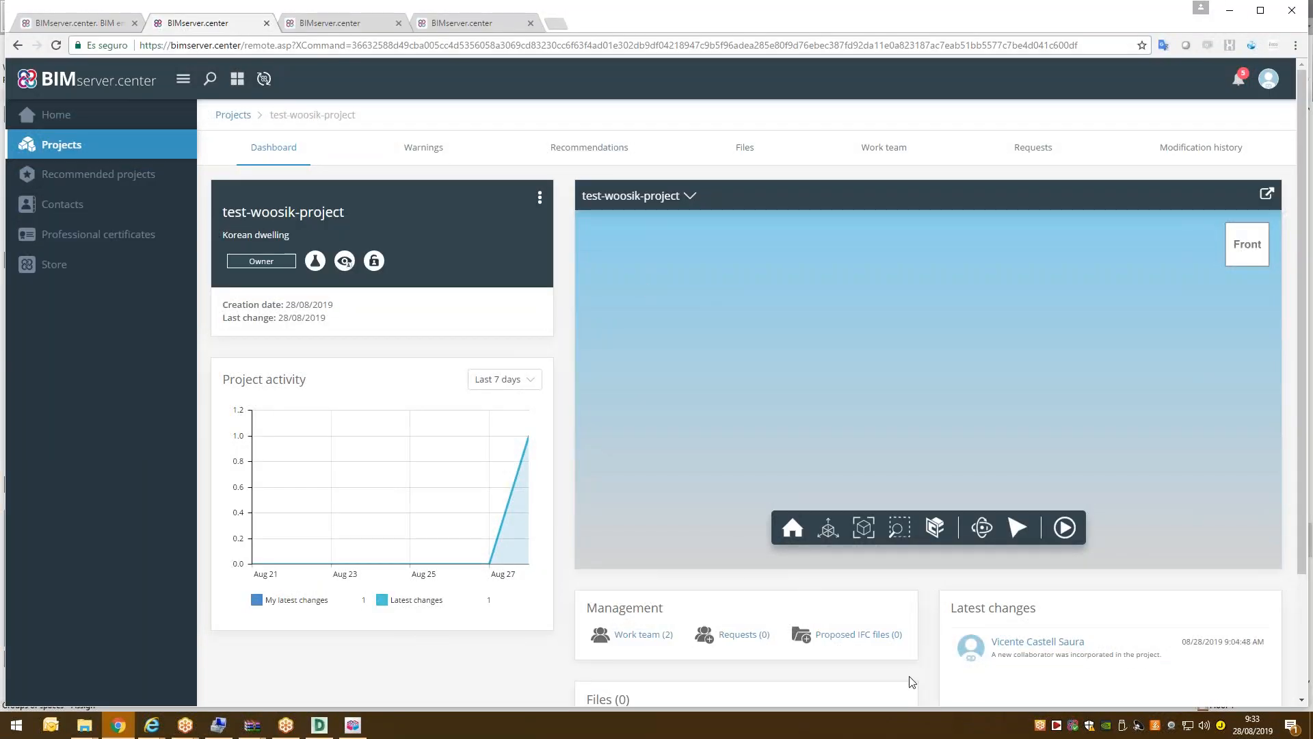
pyautogui.click(1074, 726)
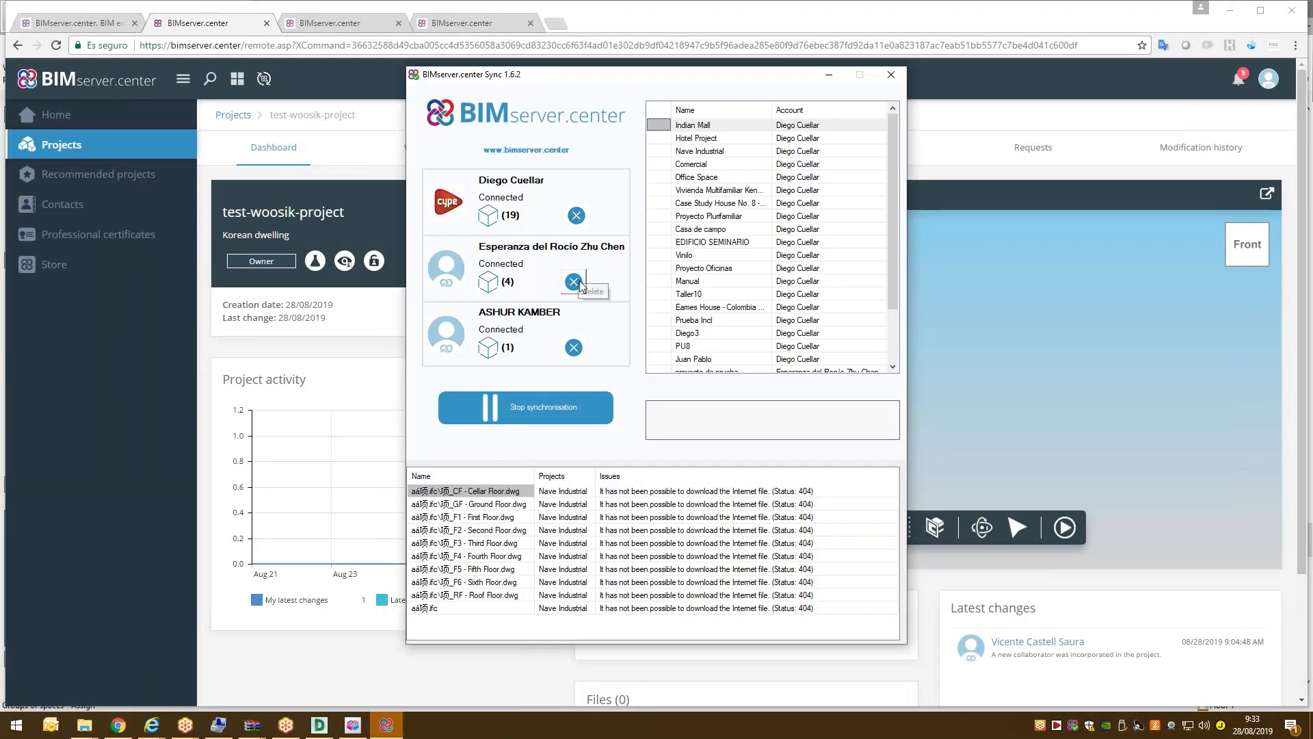
pyautogui.click(574, 282)
pyautogui.click(557, 391)
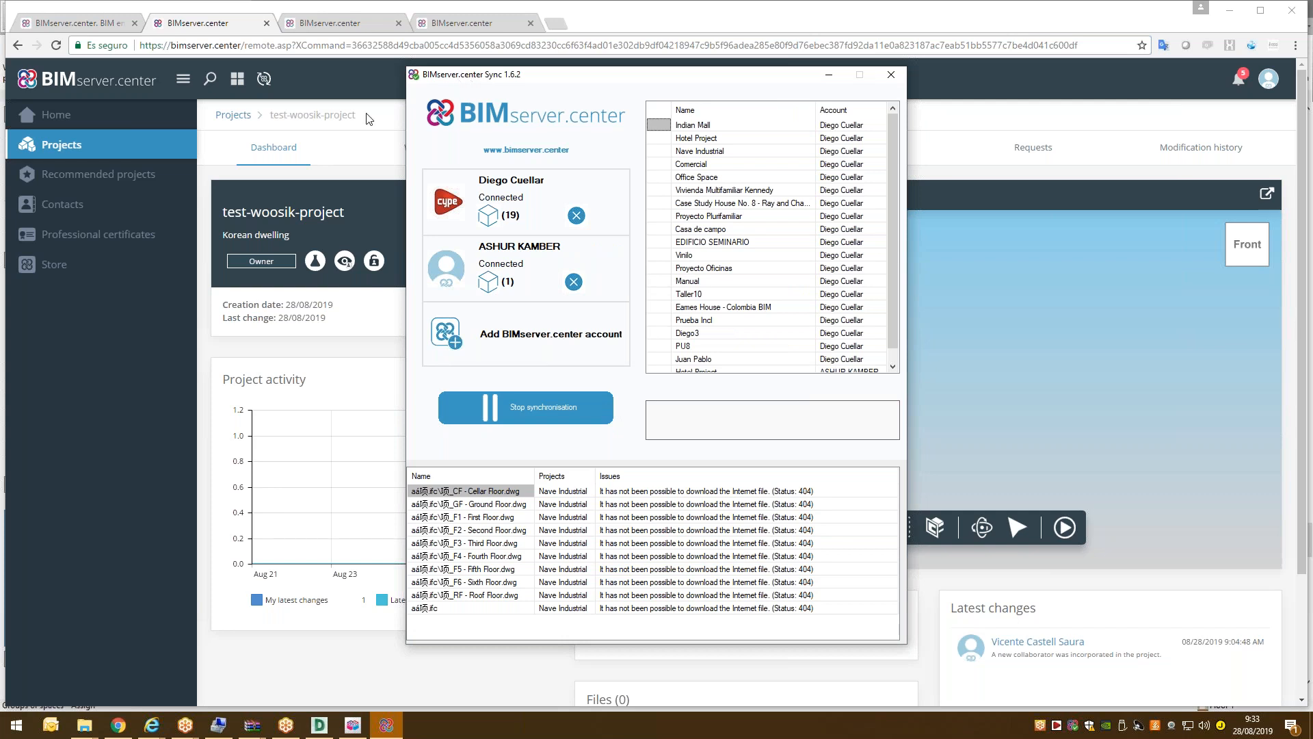
pyautogui.click(112, 396)
pyautogui.click(264, 79)
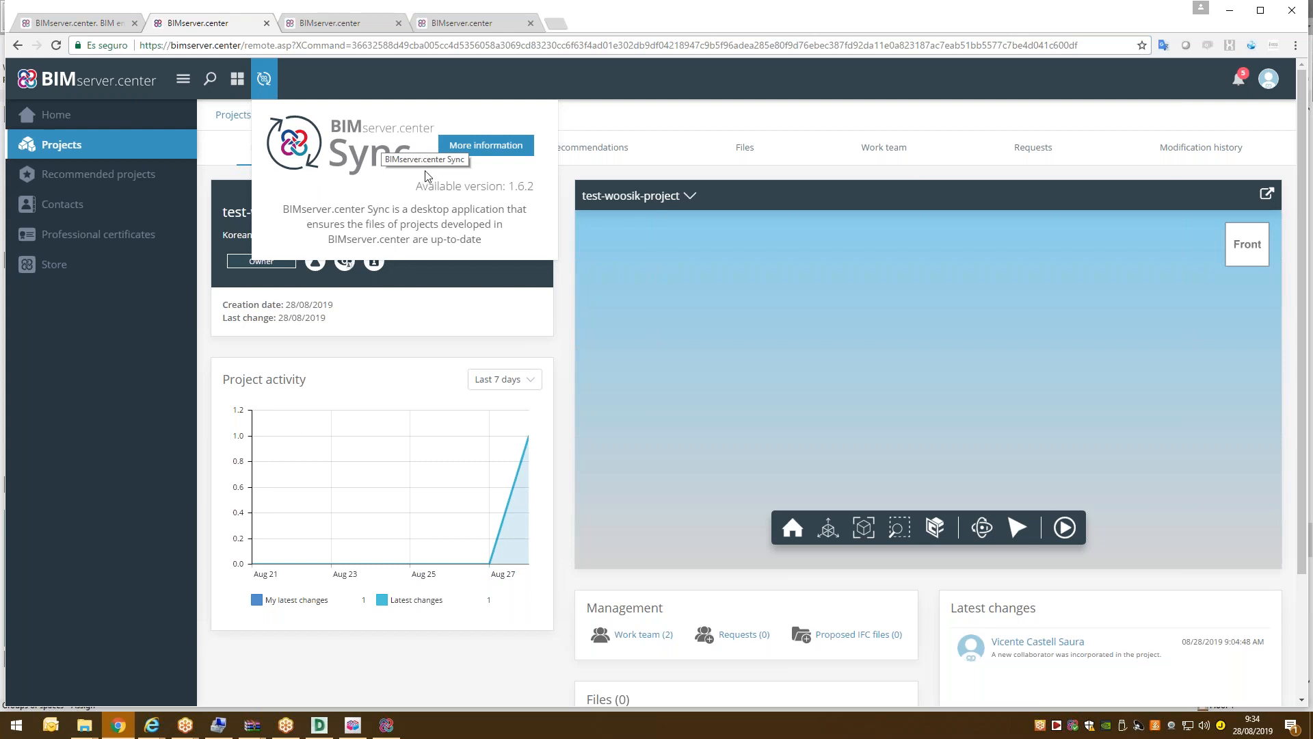
pyautogui.click(386, 725)
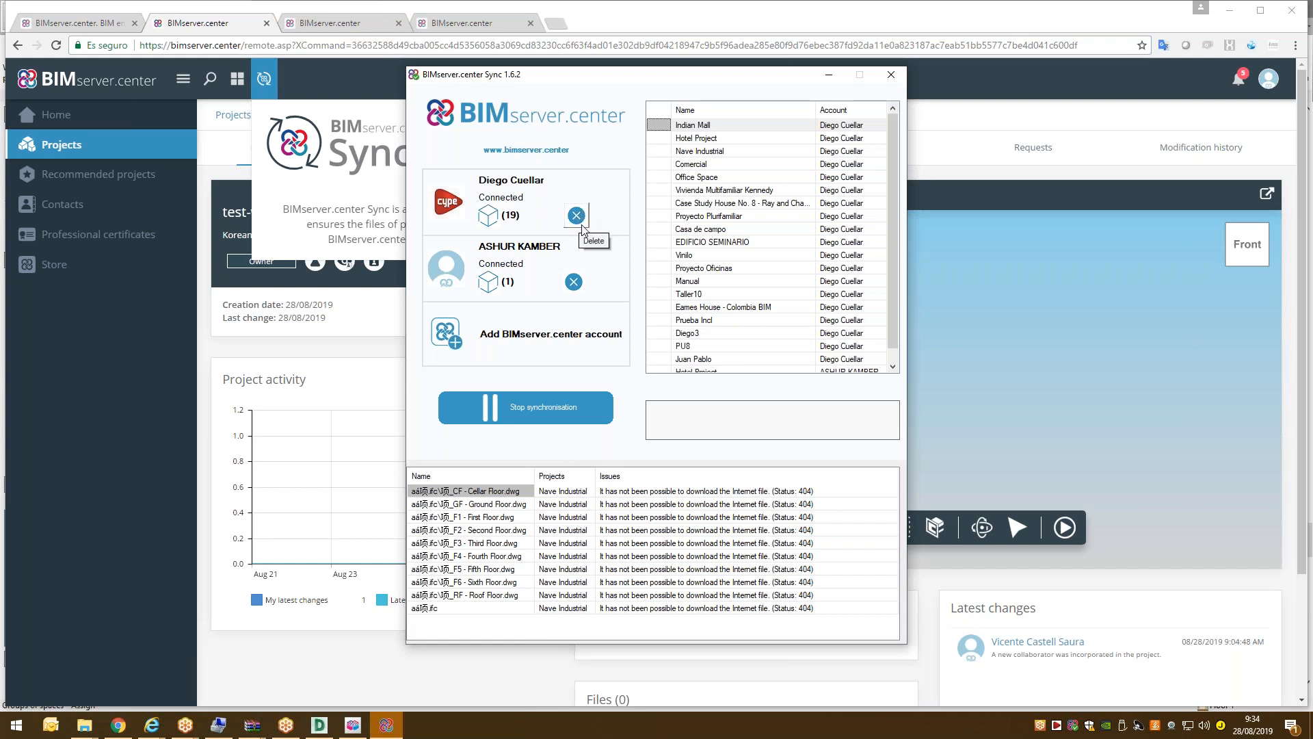
# Add your BIMserver.center account with its e-mail and password and accept its synchronised projects.
pyautogui.click(448, 334)
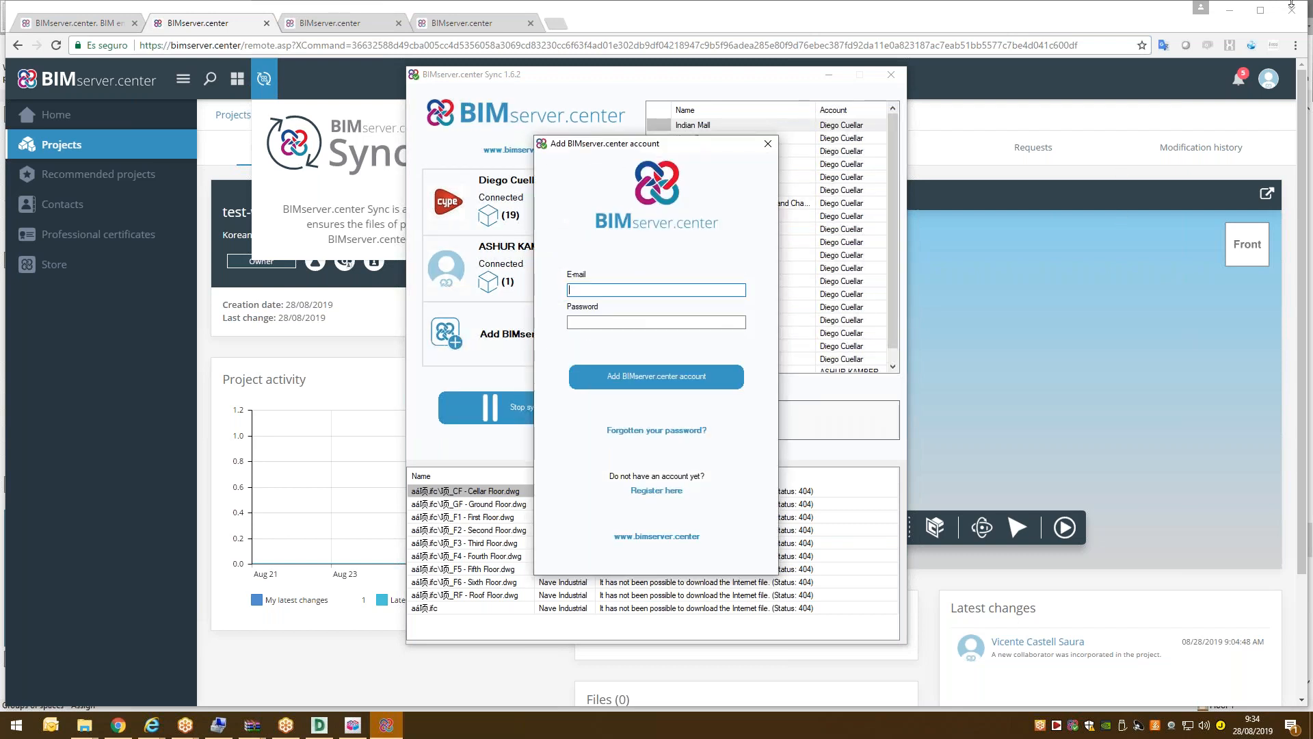
pyautogui.click(693, 322)
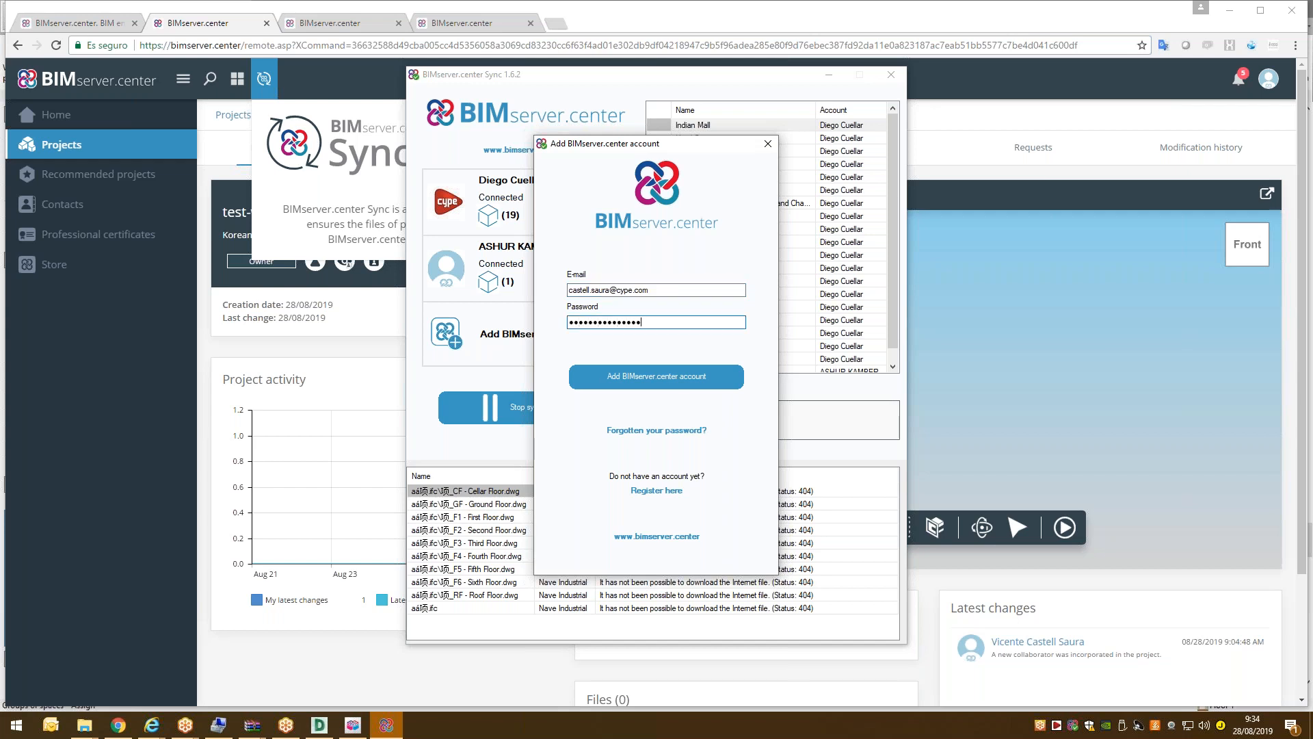
pyautogui.click(705, 380)
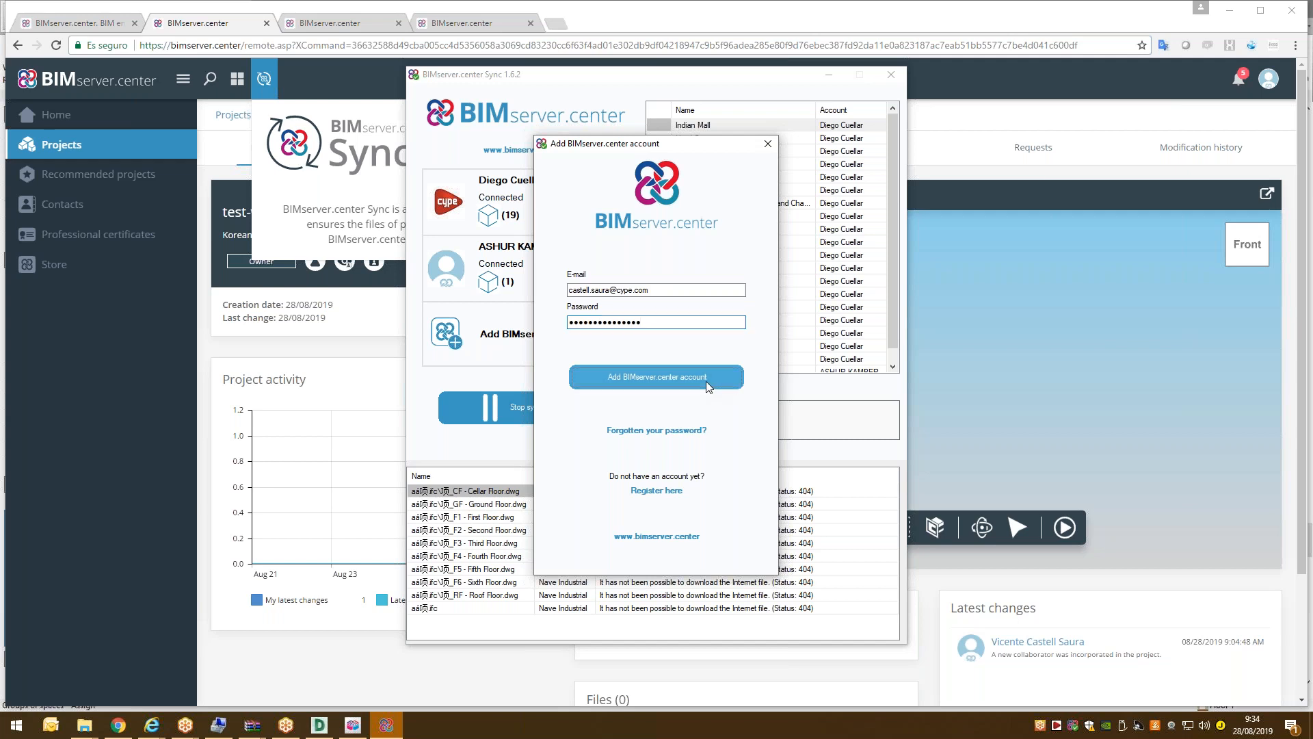
pyautogui.click(705, 380)
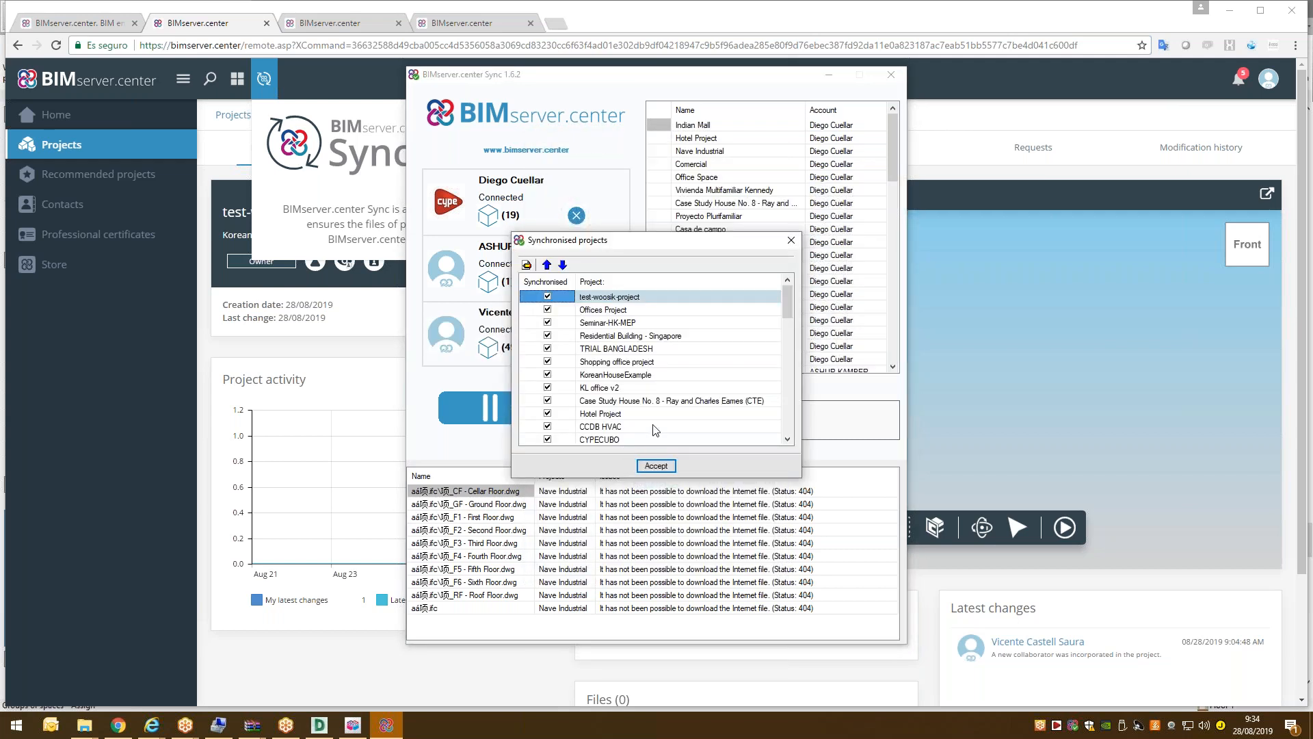
pyautogui.scroll(-10, 655, 428)
pyautogui.click(657, 466)
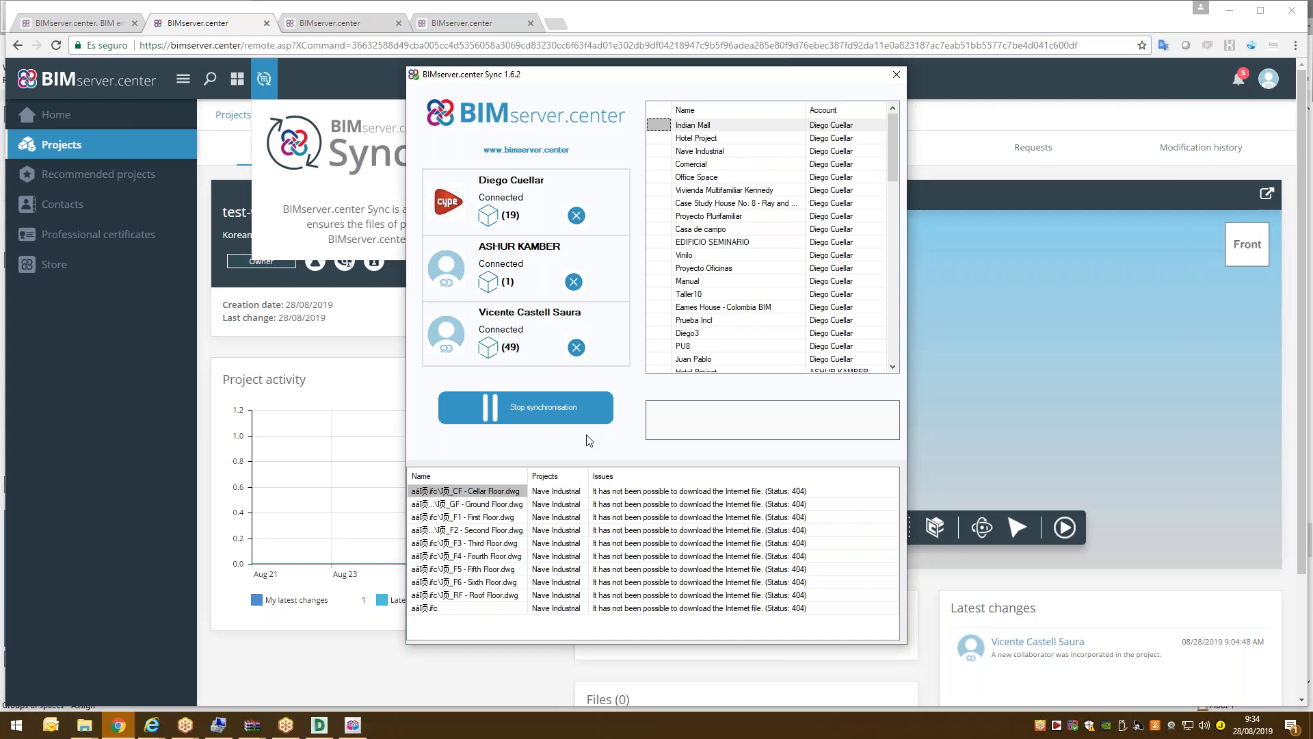
# Stop synchronising the remaining older account and select test-woosik-project in the synced list.
pyautogui.scroll(-14, 788, 235)
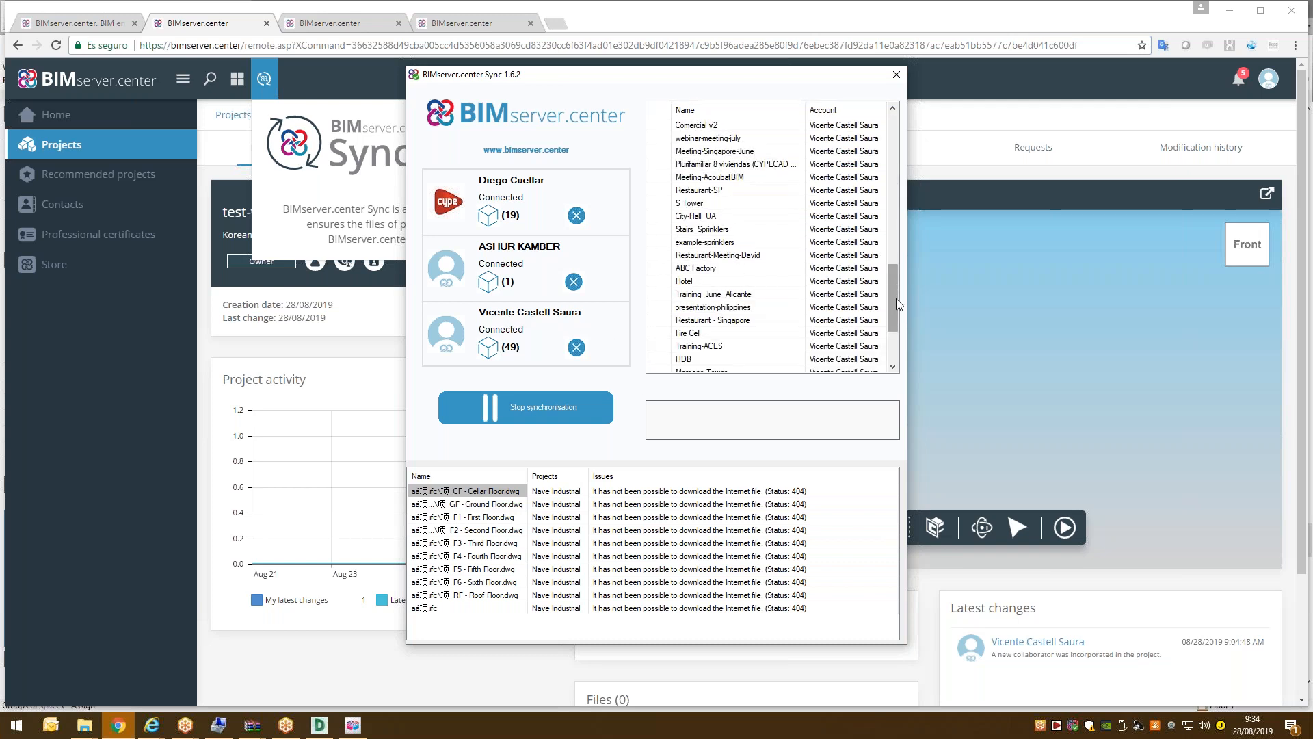
pyautogui.moveTo(896, 299); pyautogui.dragTo(893, 88)
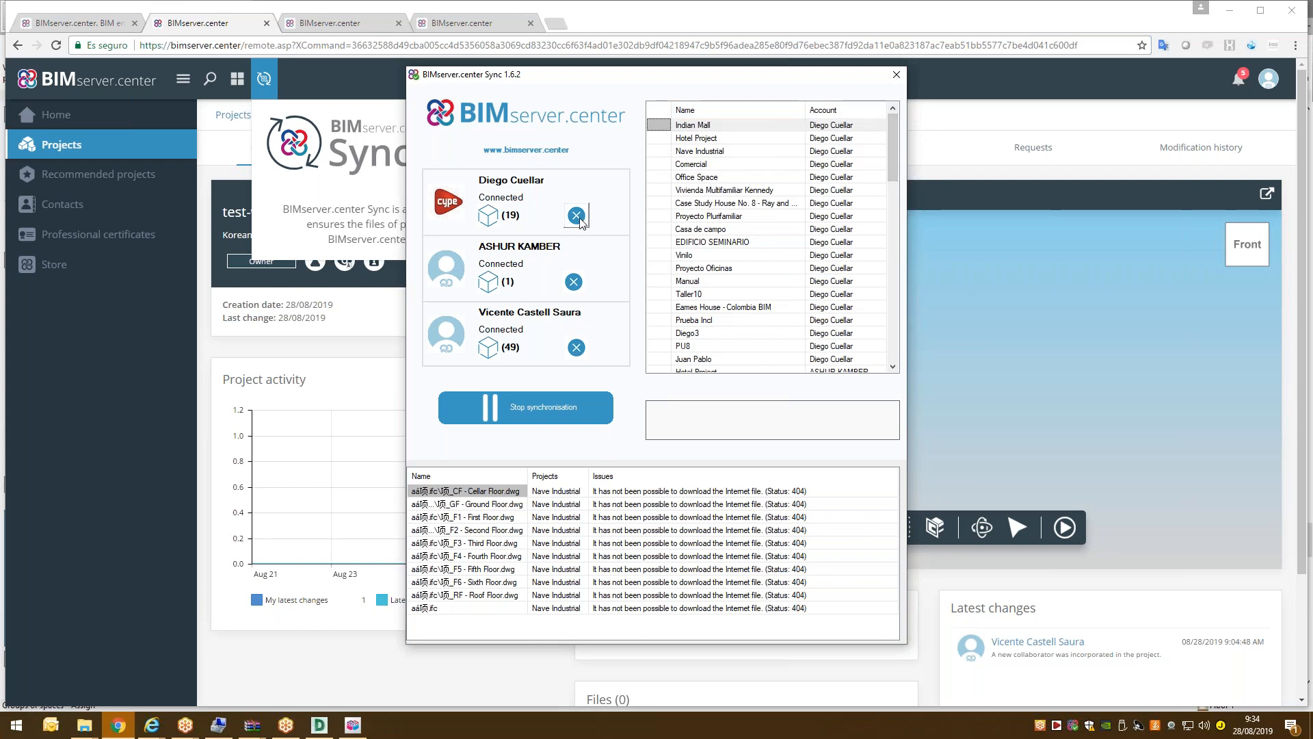
pyautogui.click(576, 215)
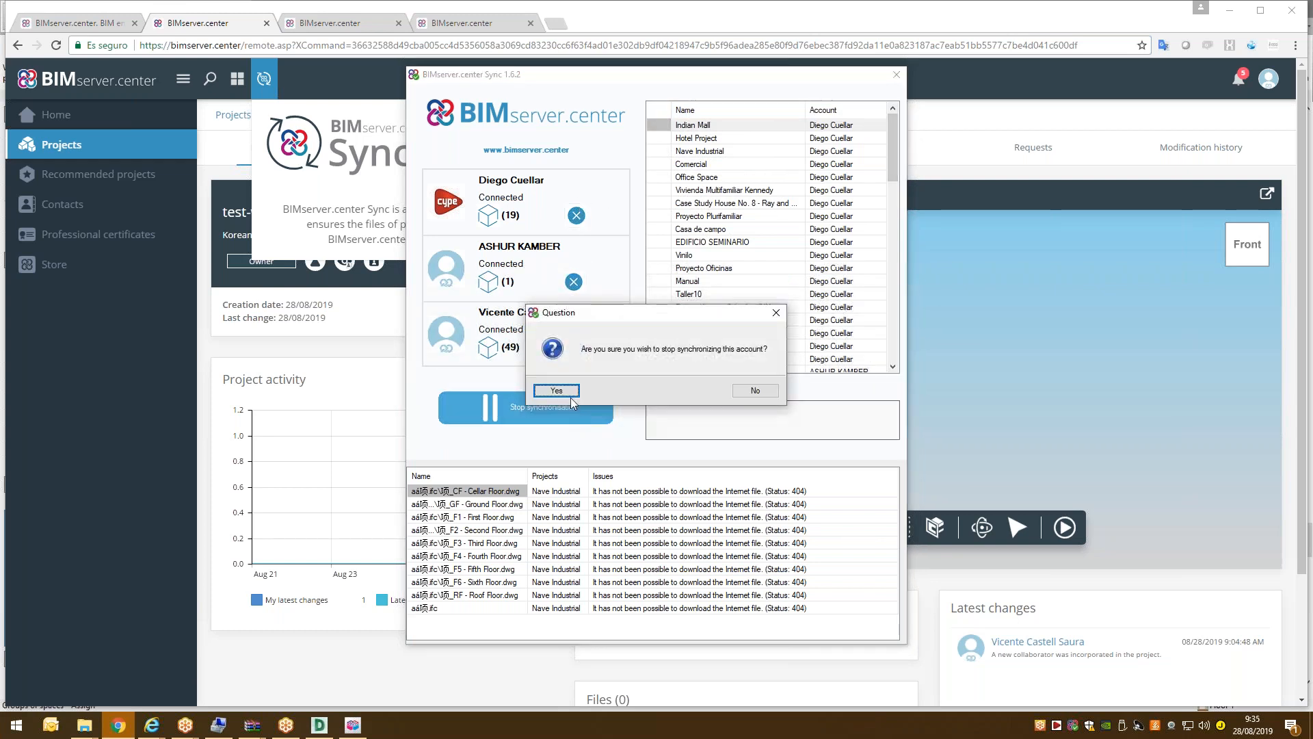
pyautogui.click(556, 391)
pyautogui.scroll(-5, 825, 269)
pyautogui.scroll(5, 795, 170)
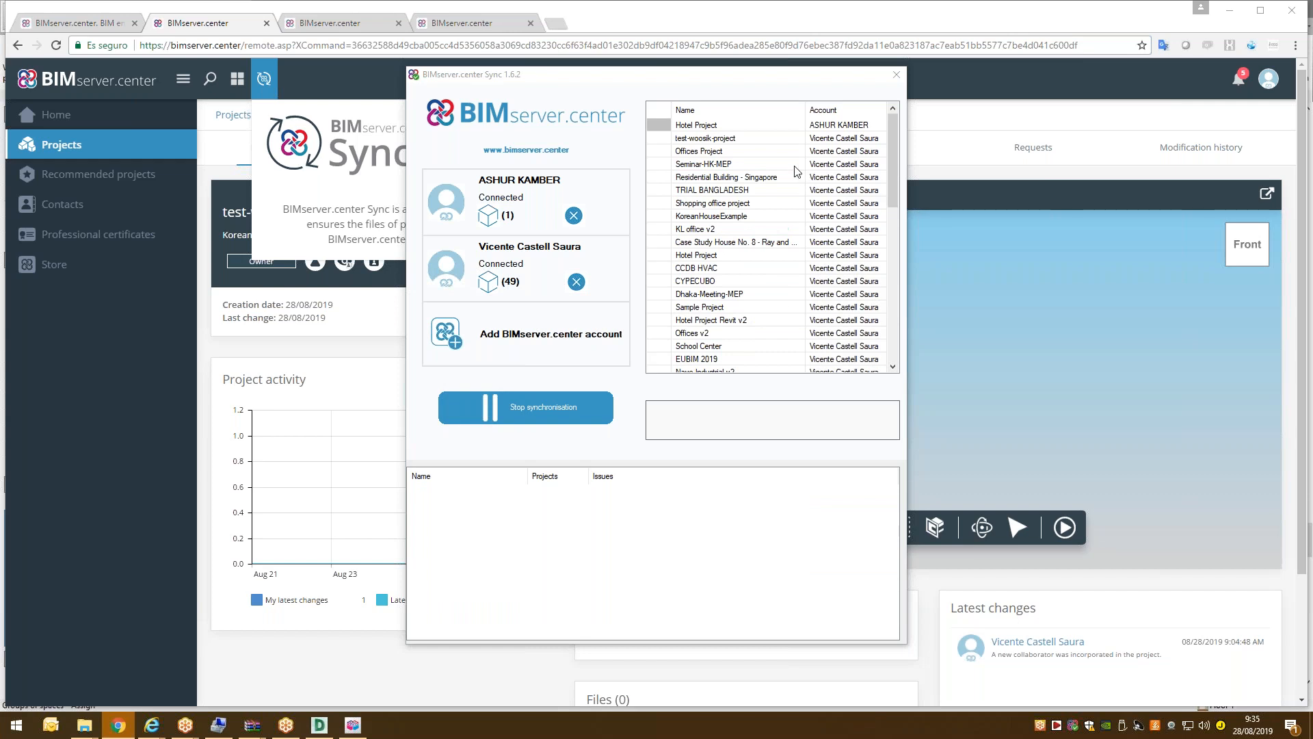
pyautogui.click(708, 139)
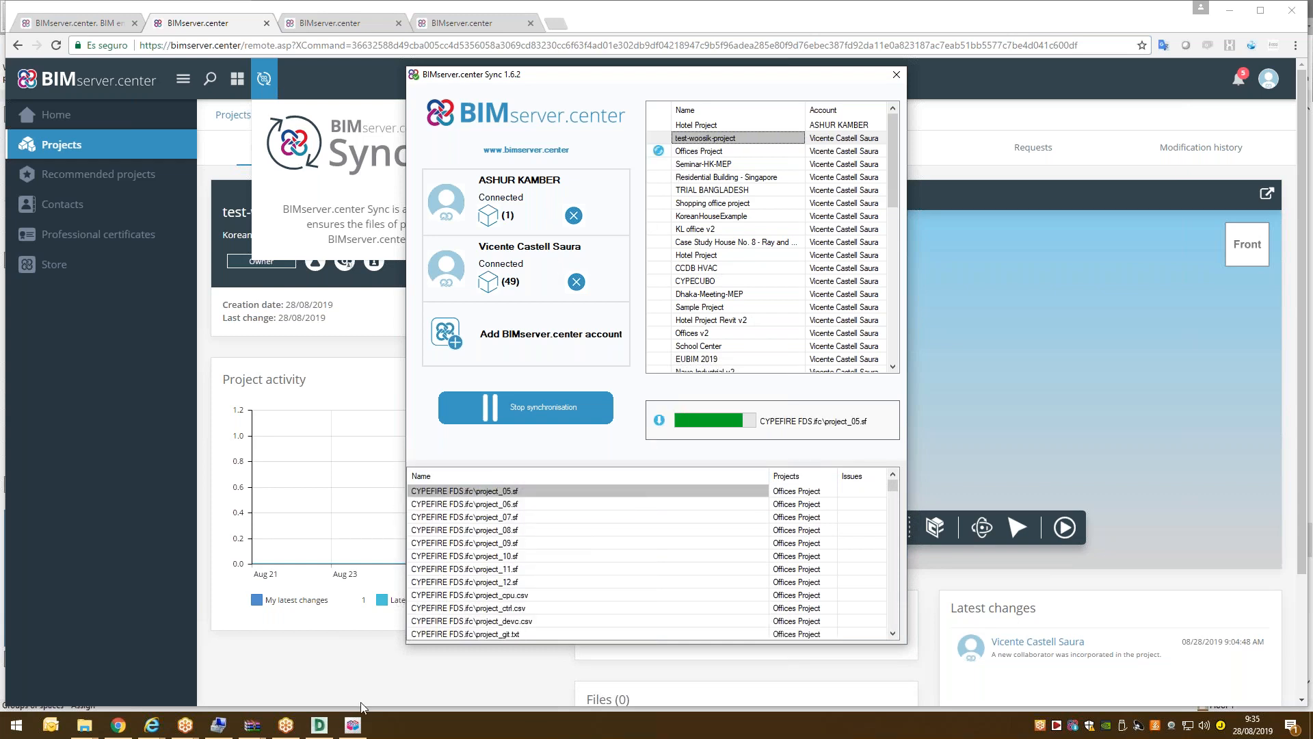
# Start the IFC export linked to the BIMserver.center project test-woosik-project.
pyautogui.click(353, 724)
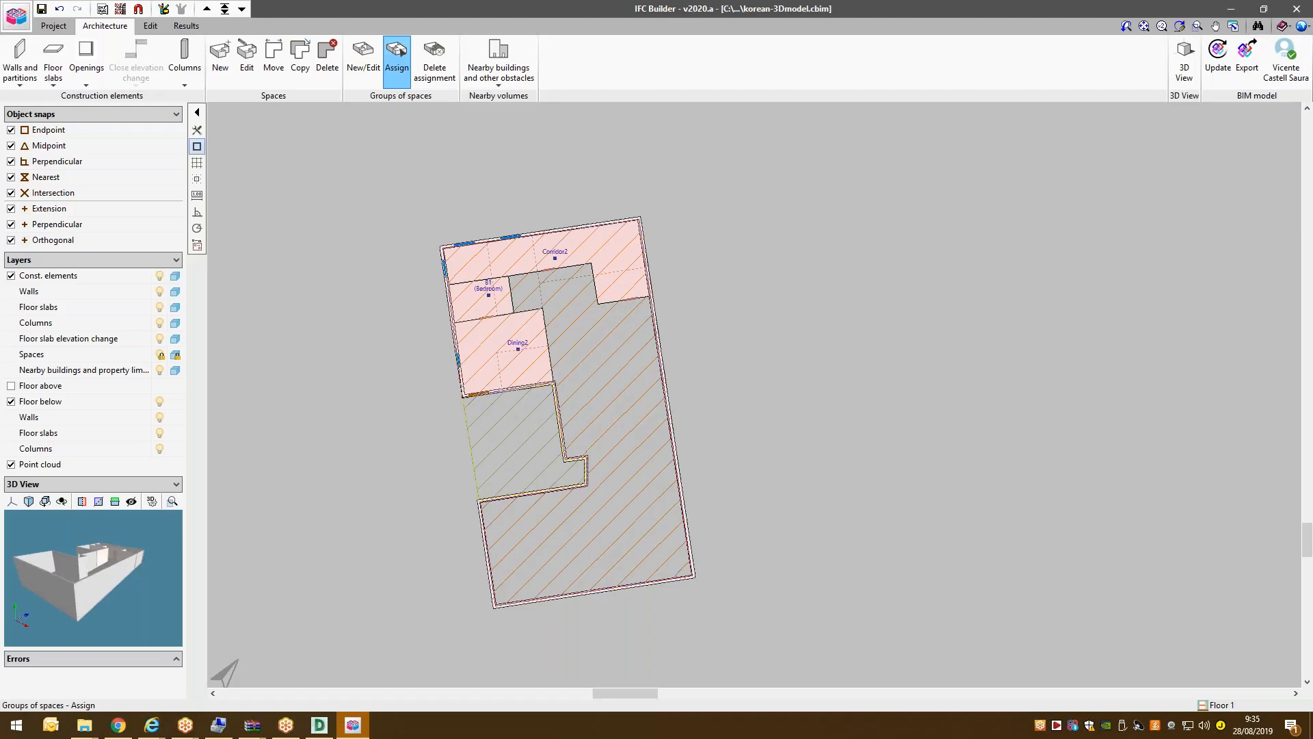
pyautogui.click(1247, 58)
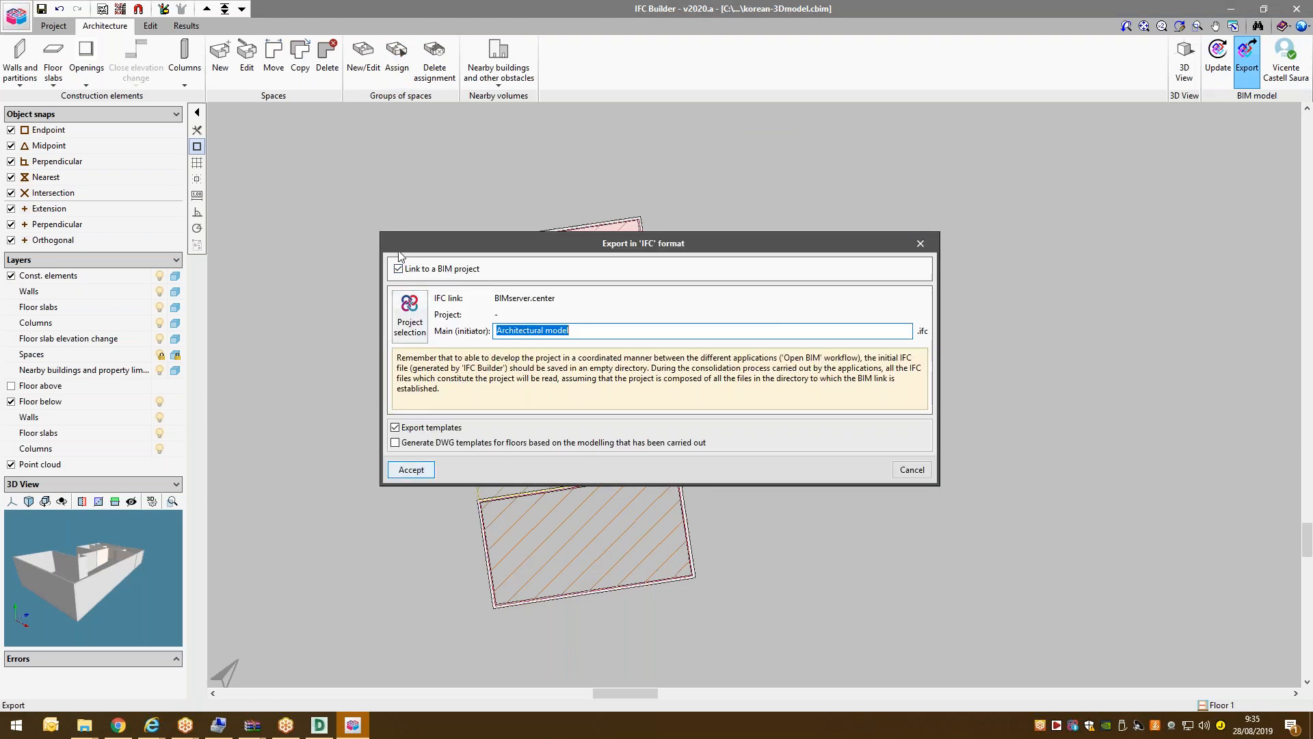
pyautogui.click(410, 315)
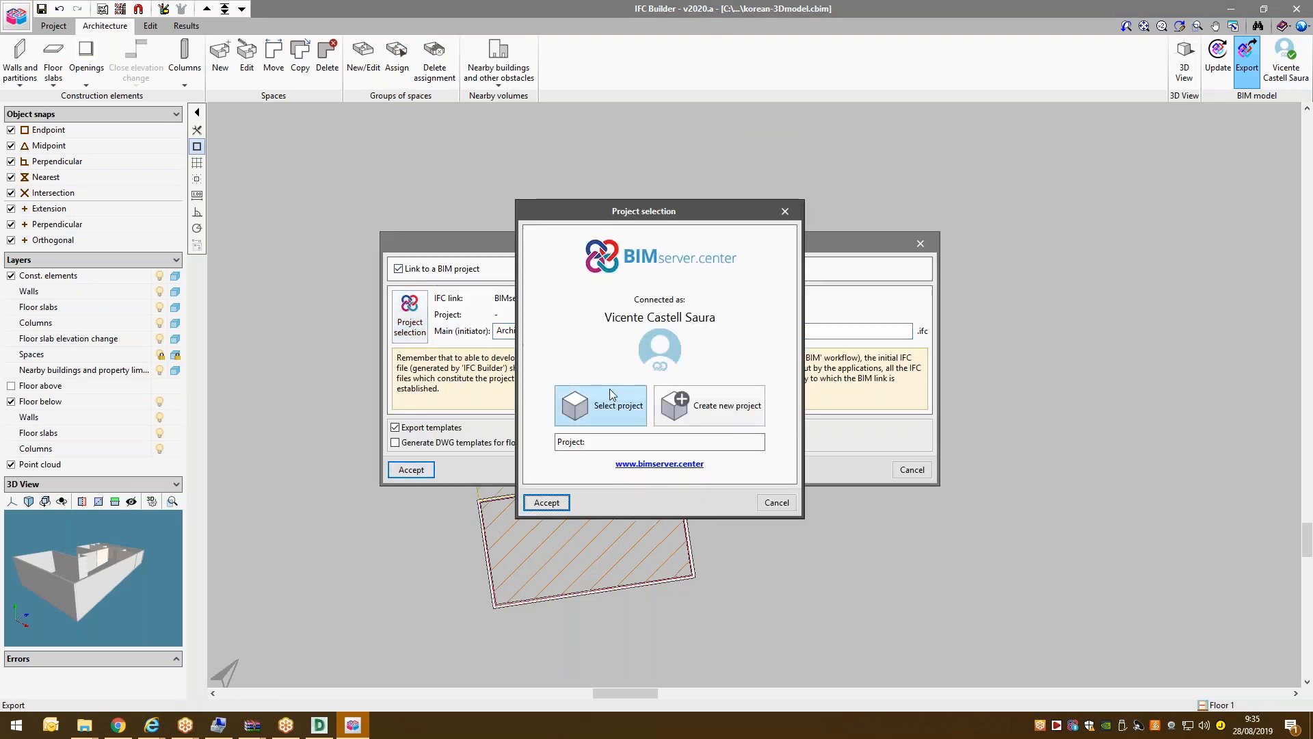
pyautogui.click(631, 405)
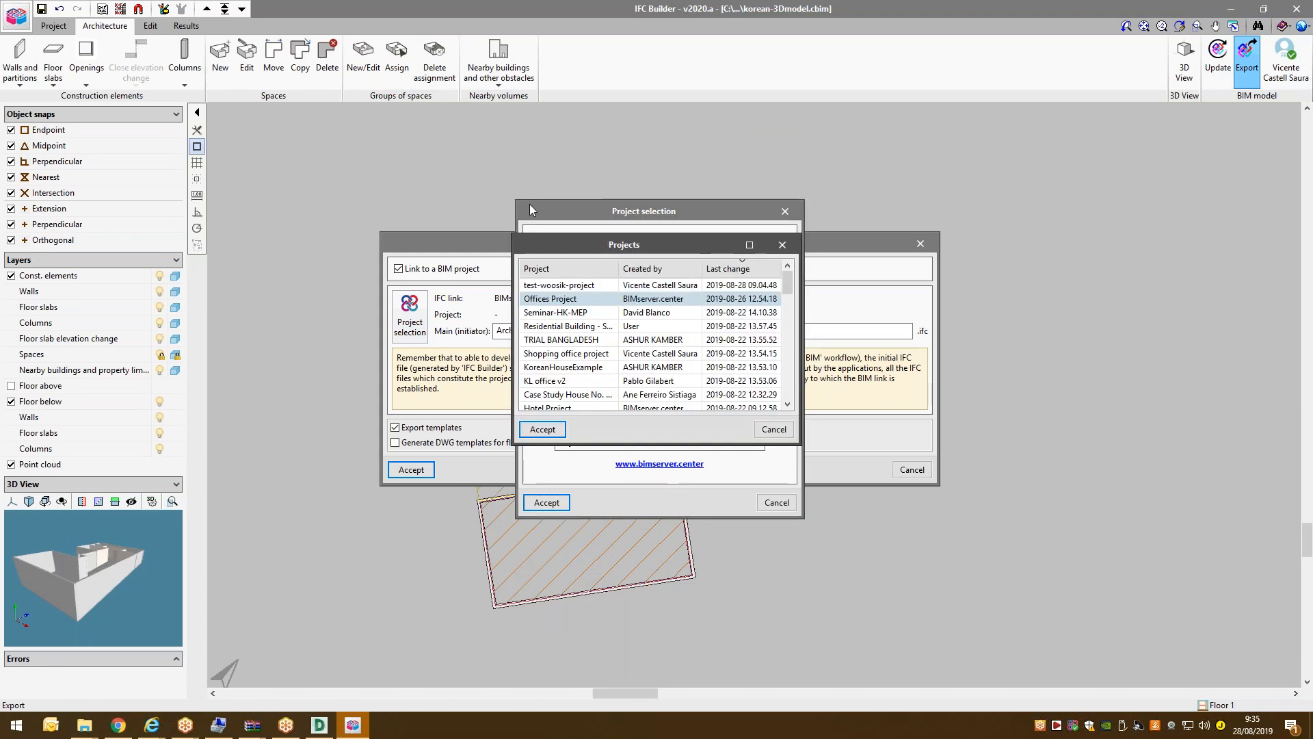
pyautogui.click(547, 430)
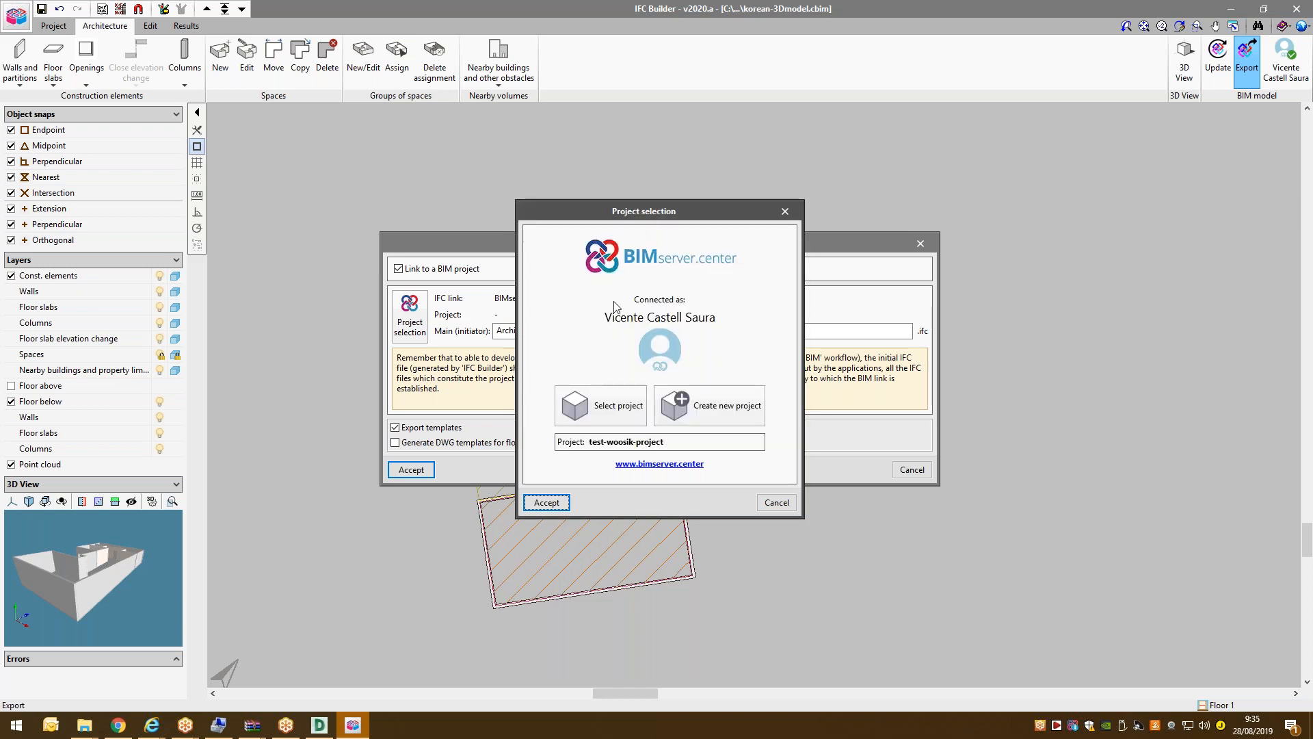
pyautogui.click(559, 503)
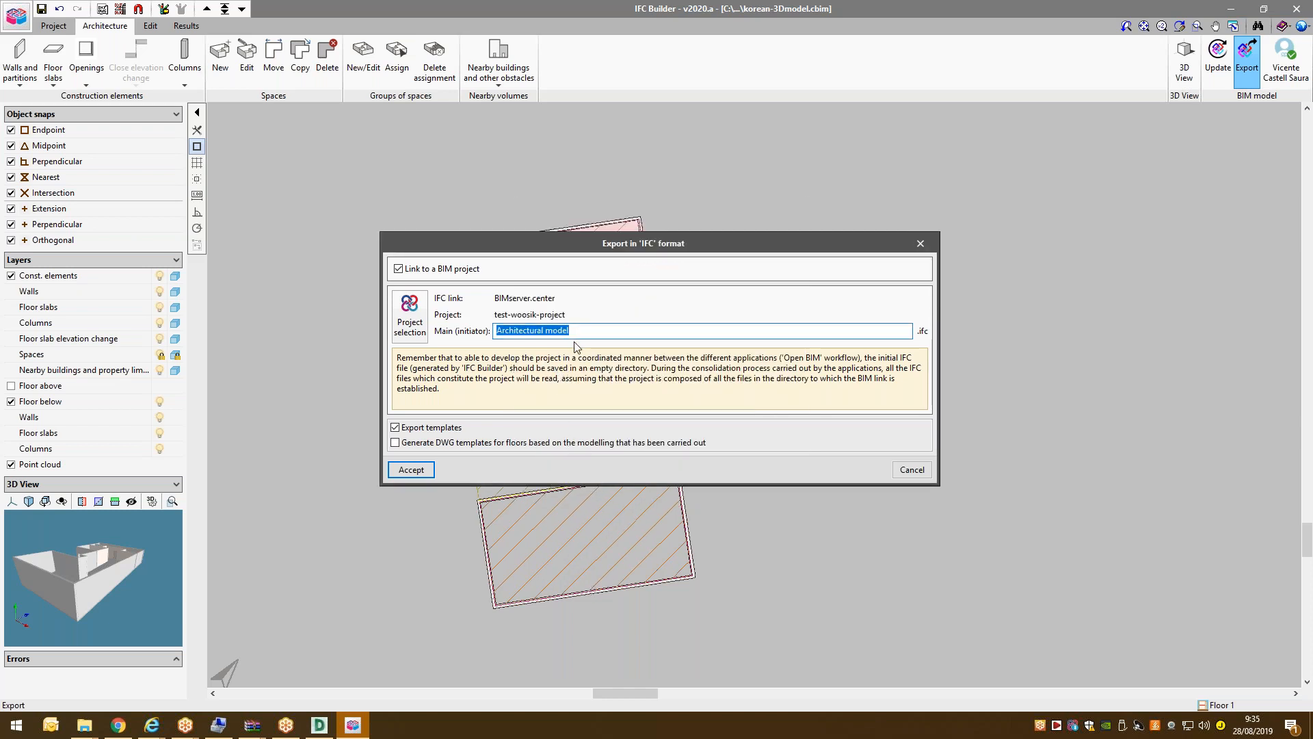
# Rename the main file to Korean3Dmodel and complete the IFC export.
pyautogui.write('Korean3Dmodel')
pyautogui.click(420, 471)
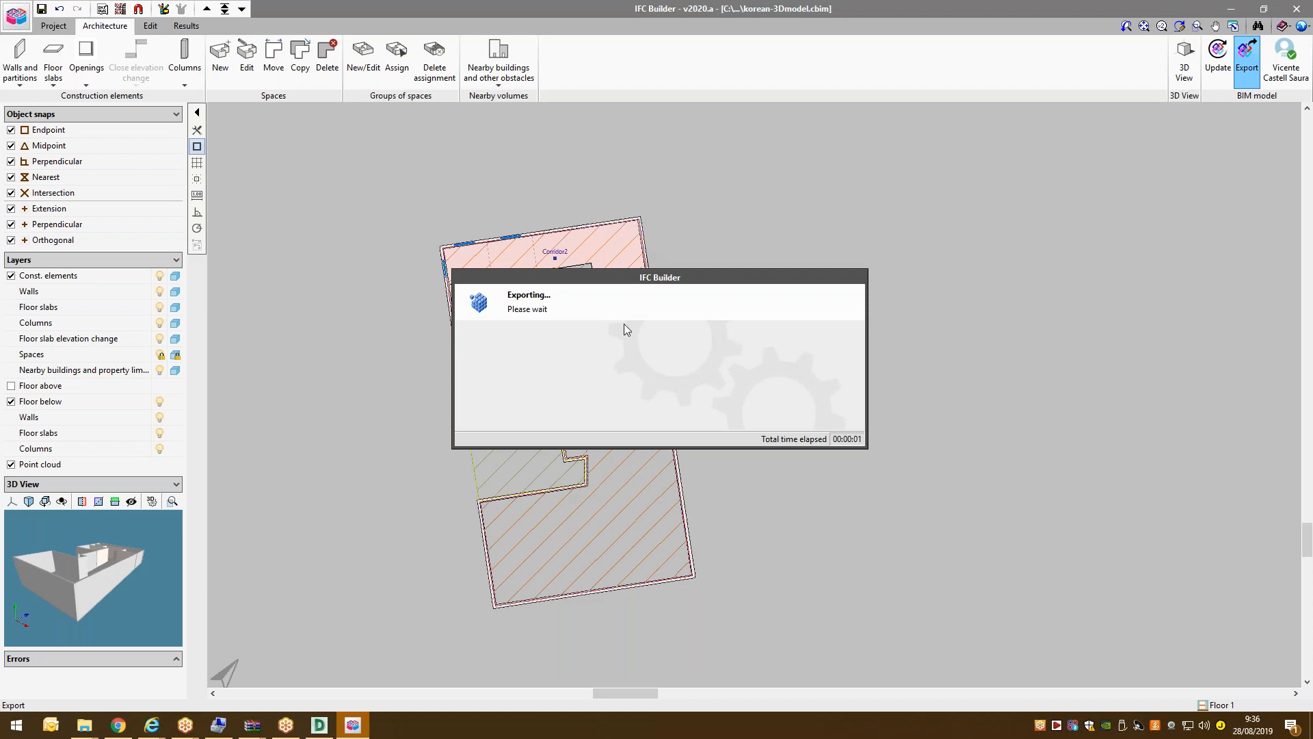
pyautogui.click(660, 395)
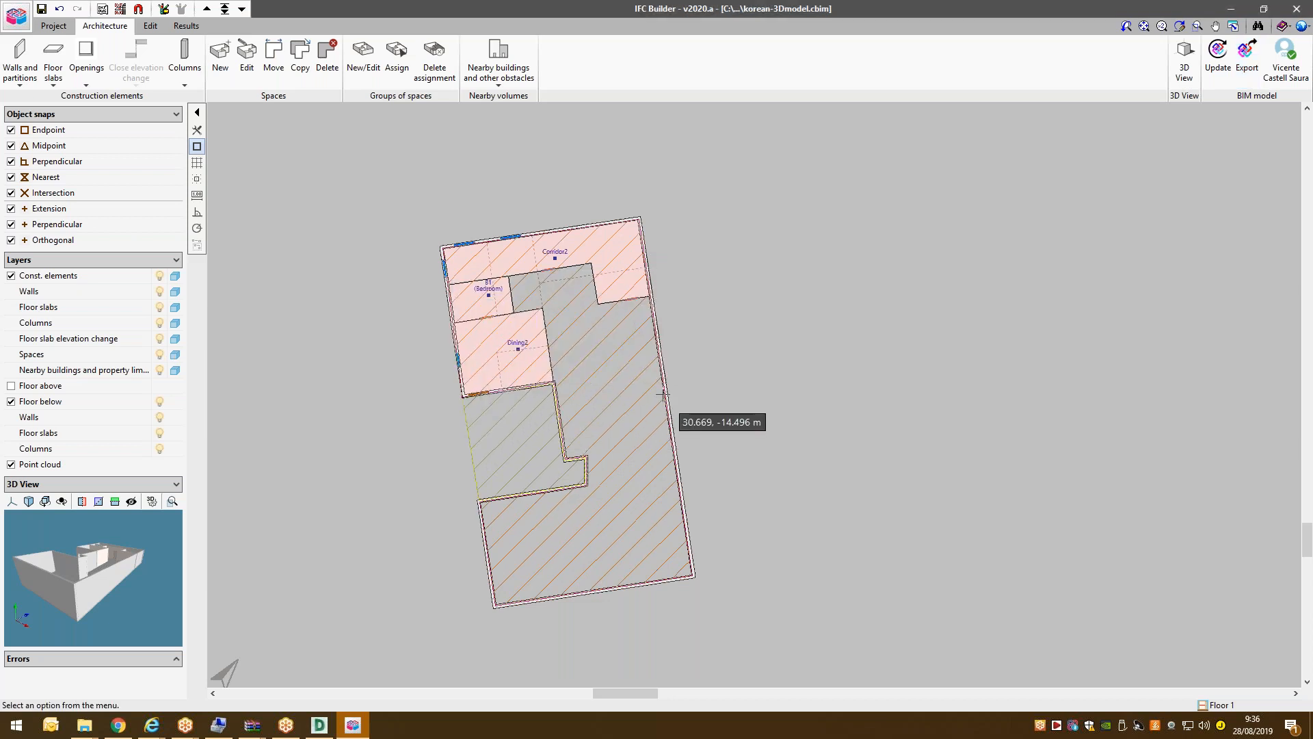
pyautogui.scroll(-2, 662, 395)
pyautogui.moveTo(356, 725)
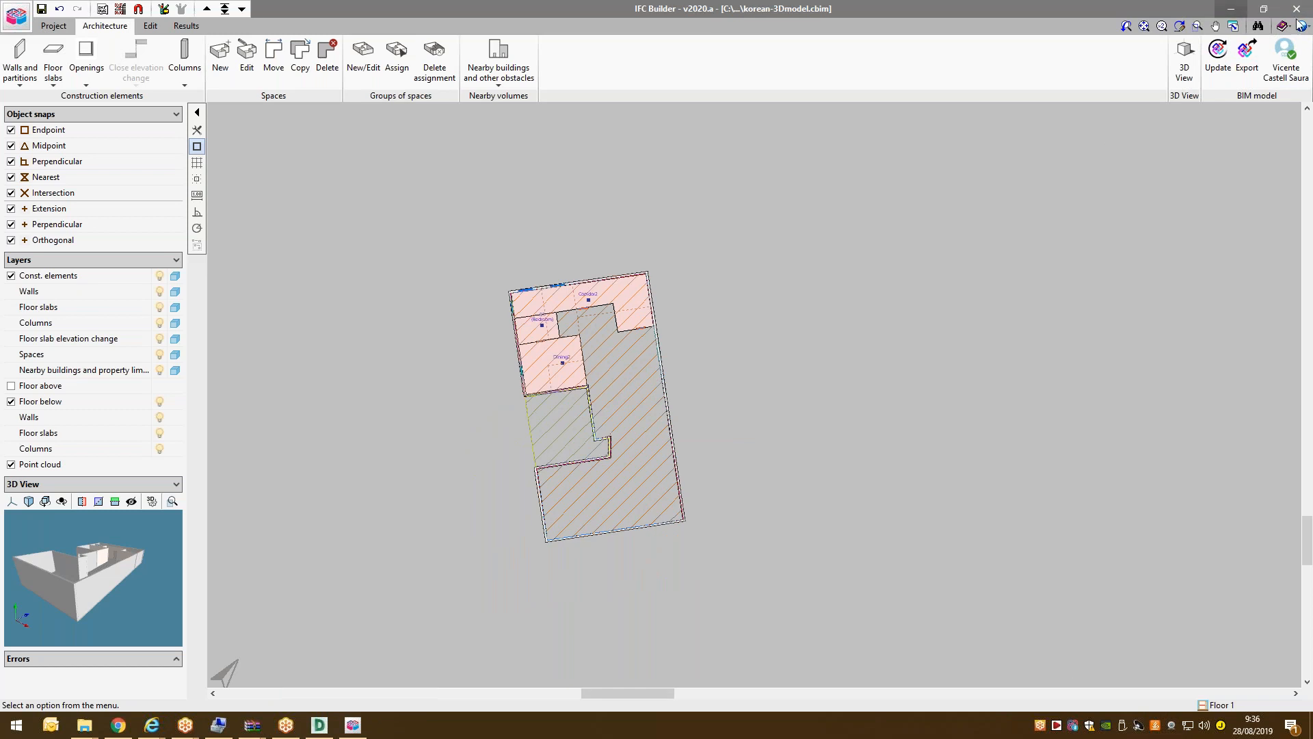
pyautogui.click(1224, 8)
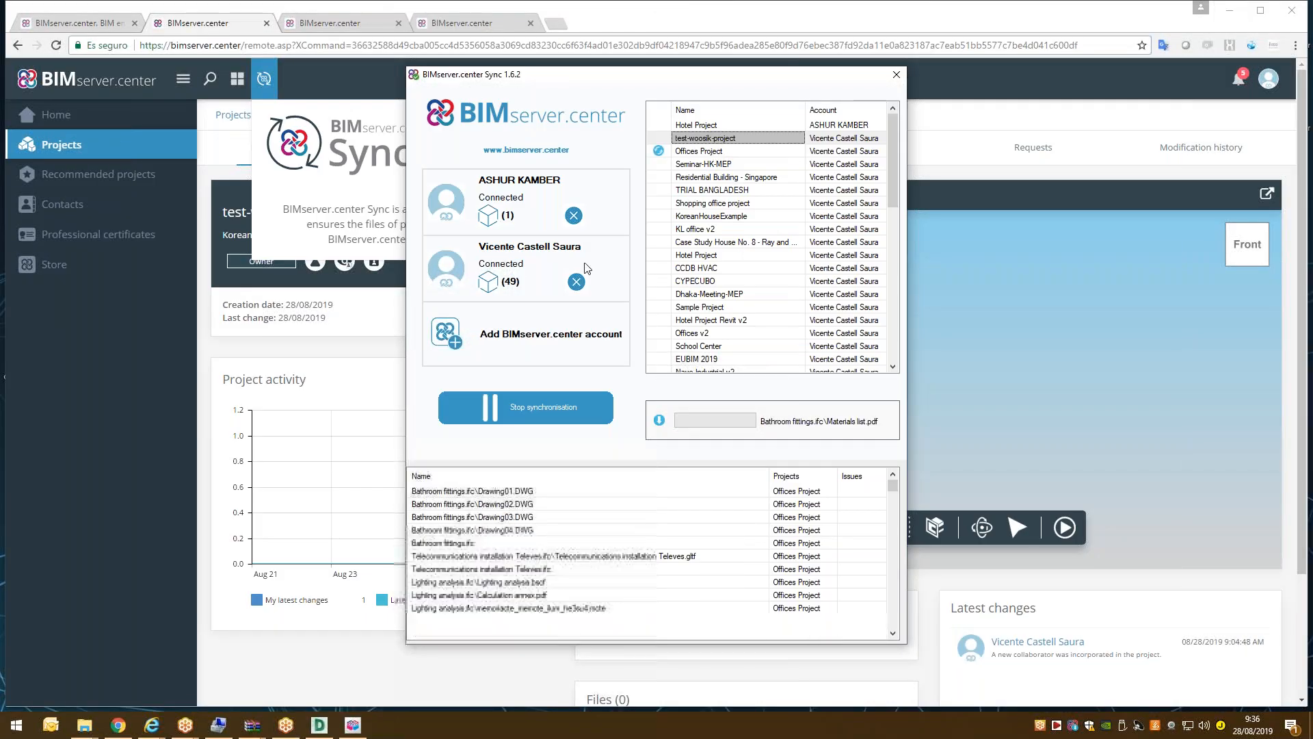
# Reload the test-woosik-project page and view its still-empty Files list.
pyautogui.click(27, 440)
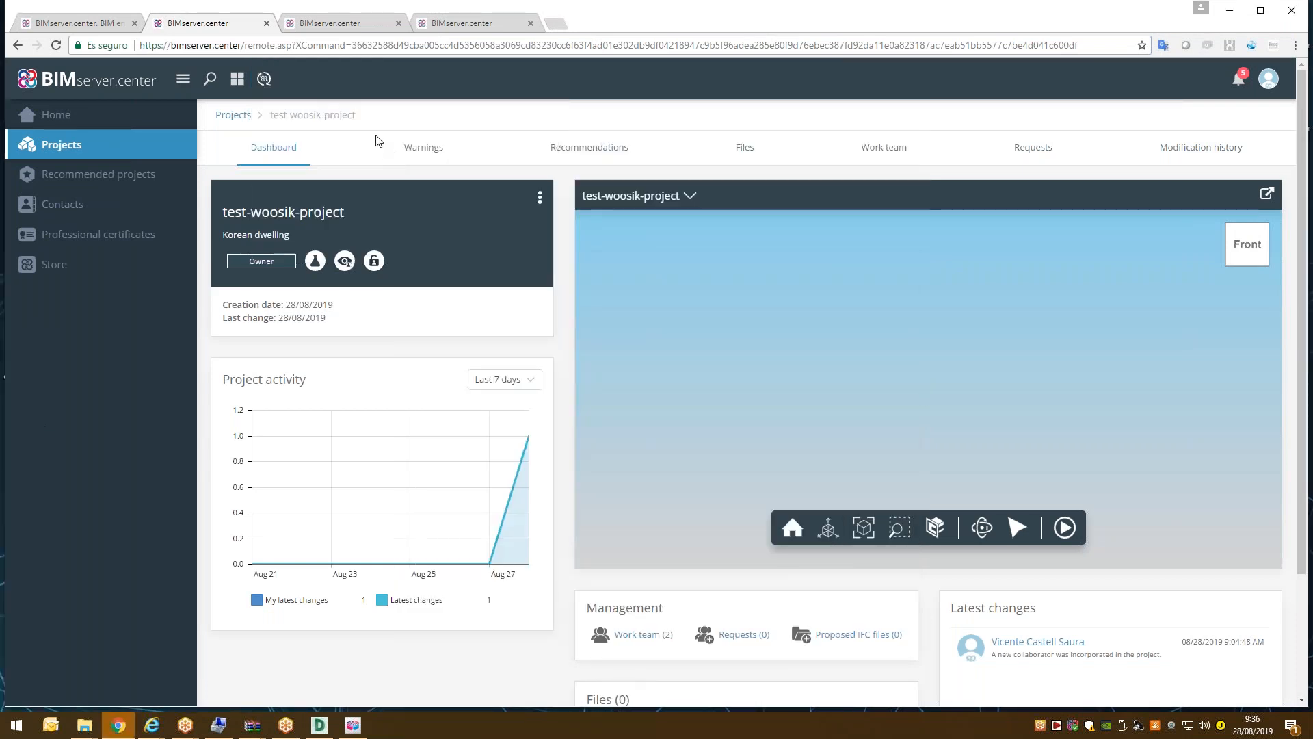
pyautogui.click(56, 48)
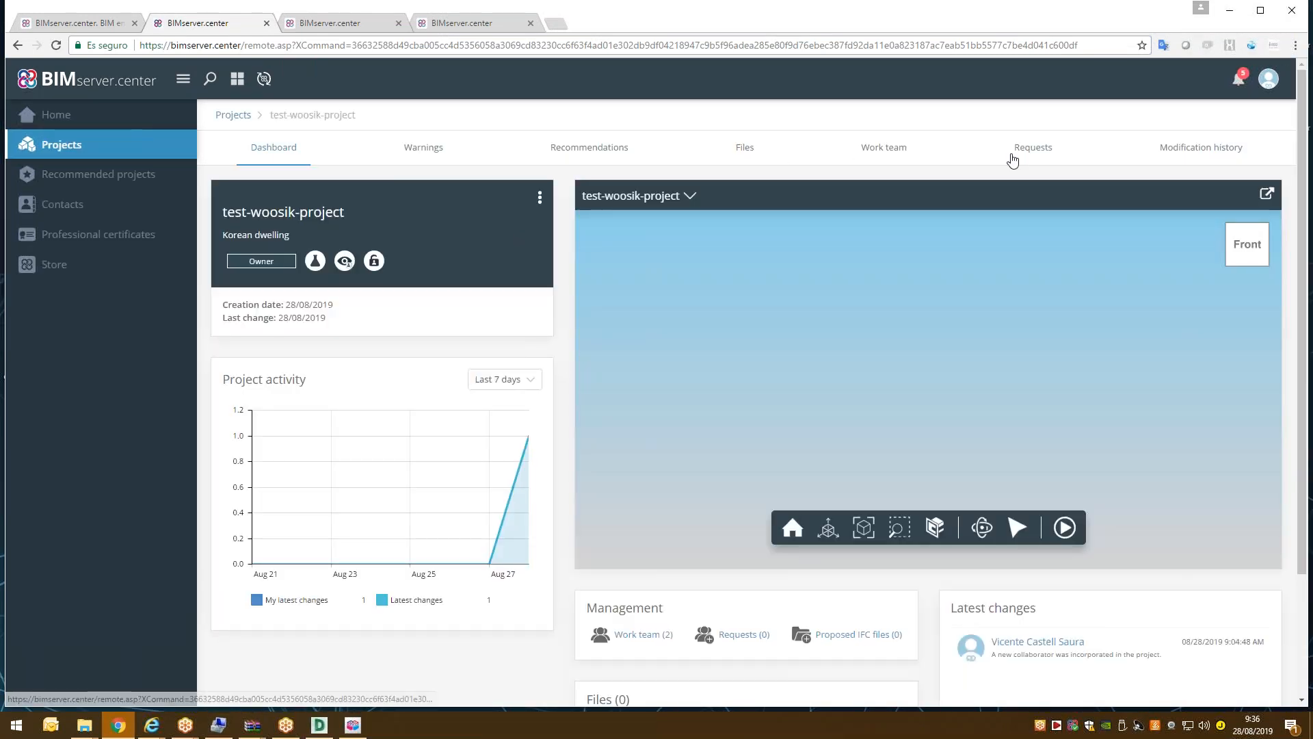
pyautogui.click(746, 151)
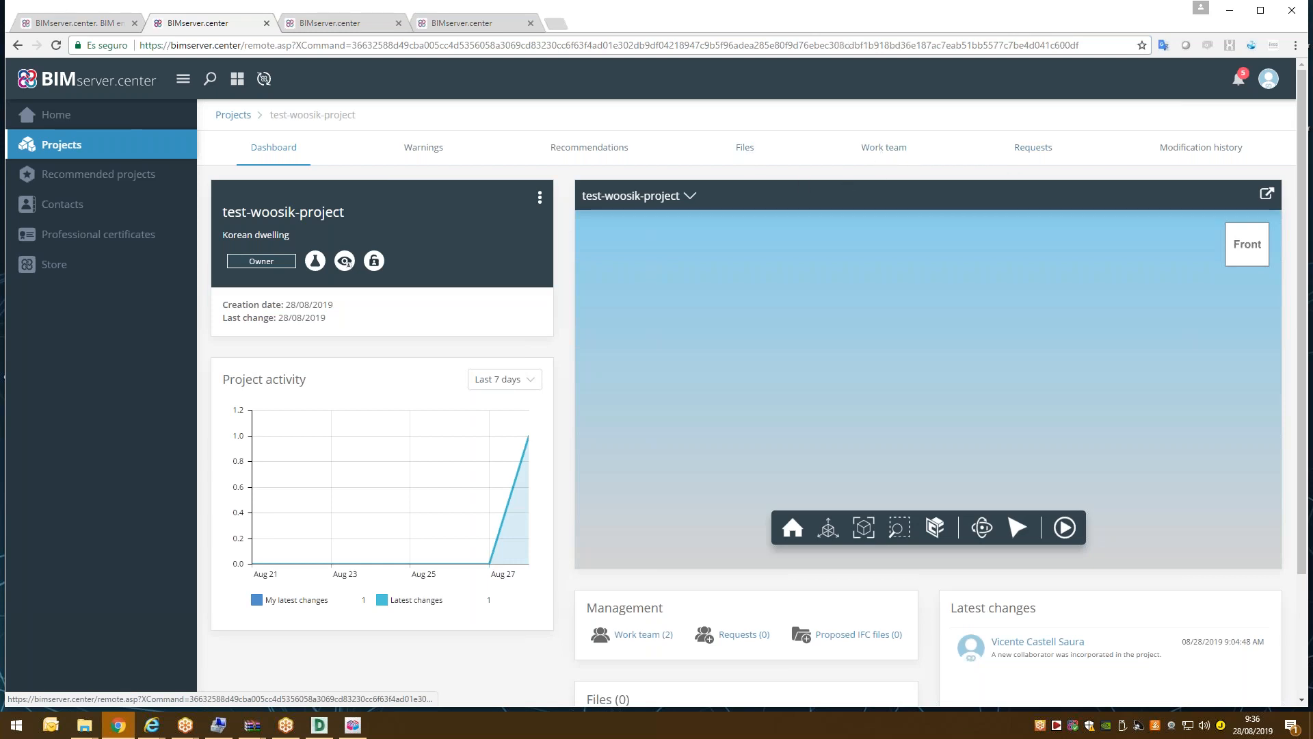
pyautogui.click(1074, 727)
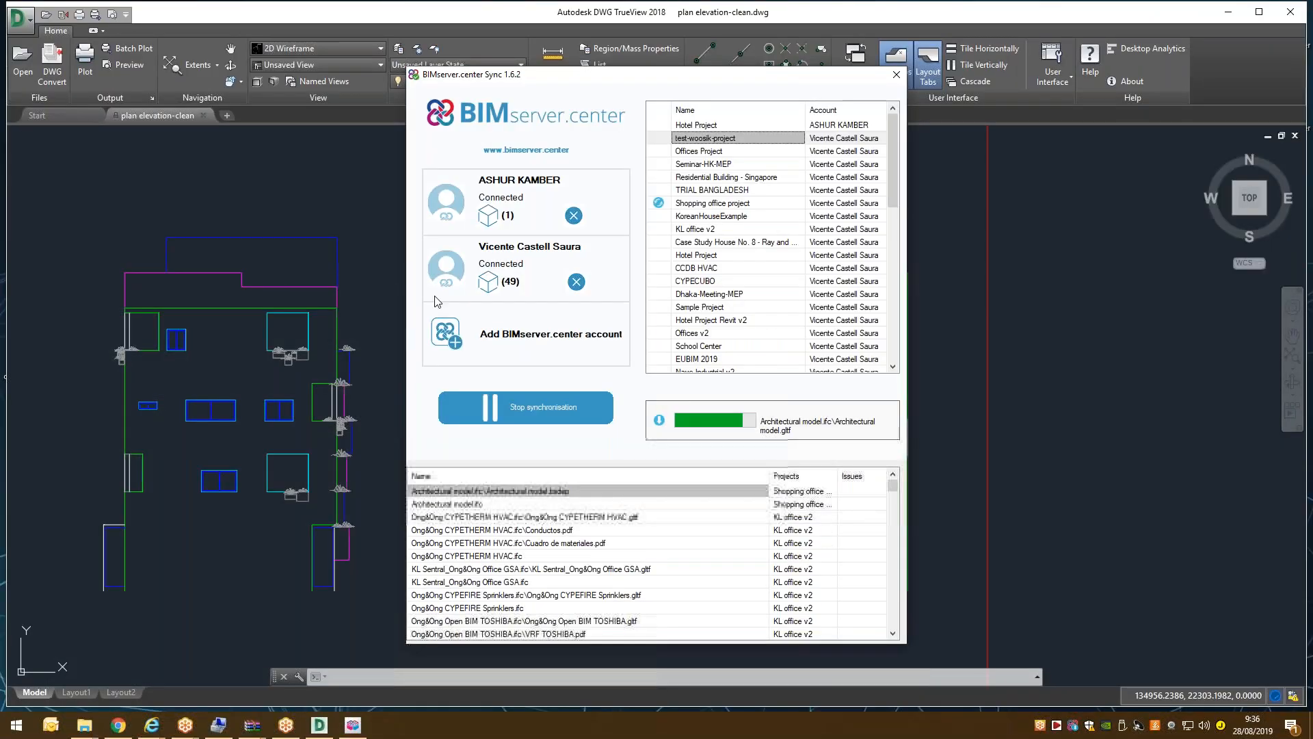
# Sync only test-woosik-project on the second account, unticking all others including Seminar-HK-MEP.
pyautogui.click(488, 281)
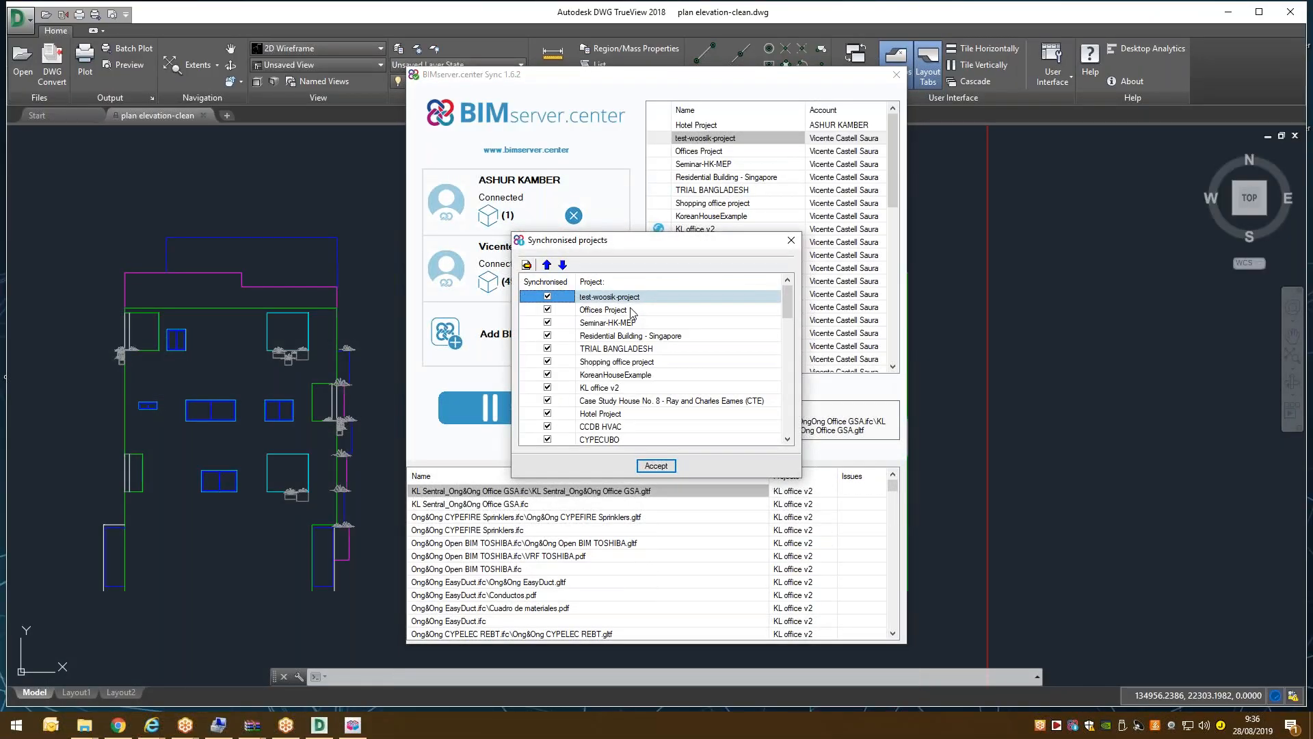
pyautogui.click(527, 265)
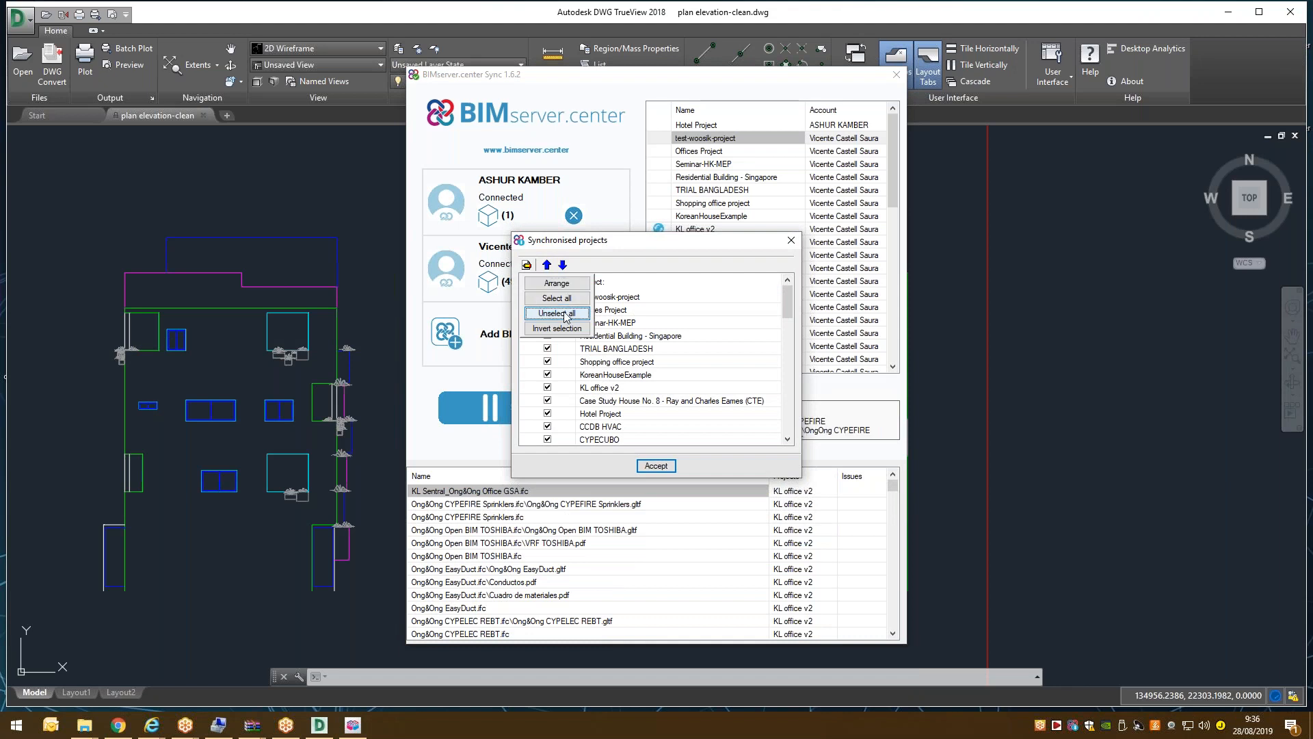
pyautogui.click(556, 313)
pyautogui.click(547, 296)
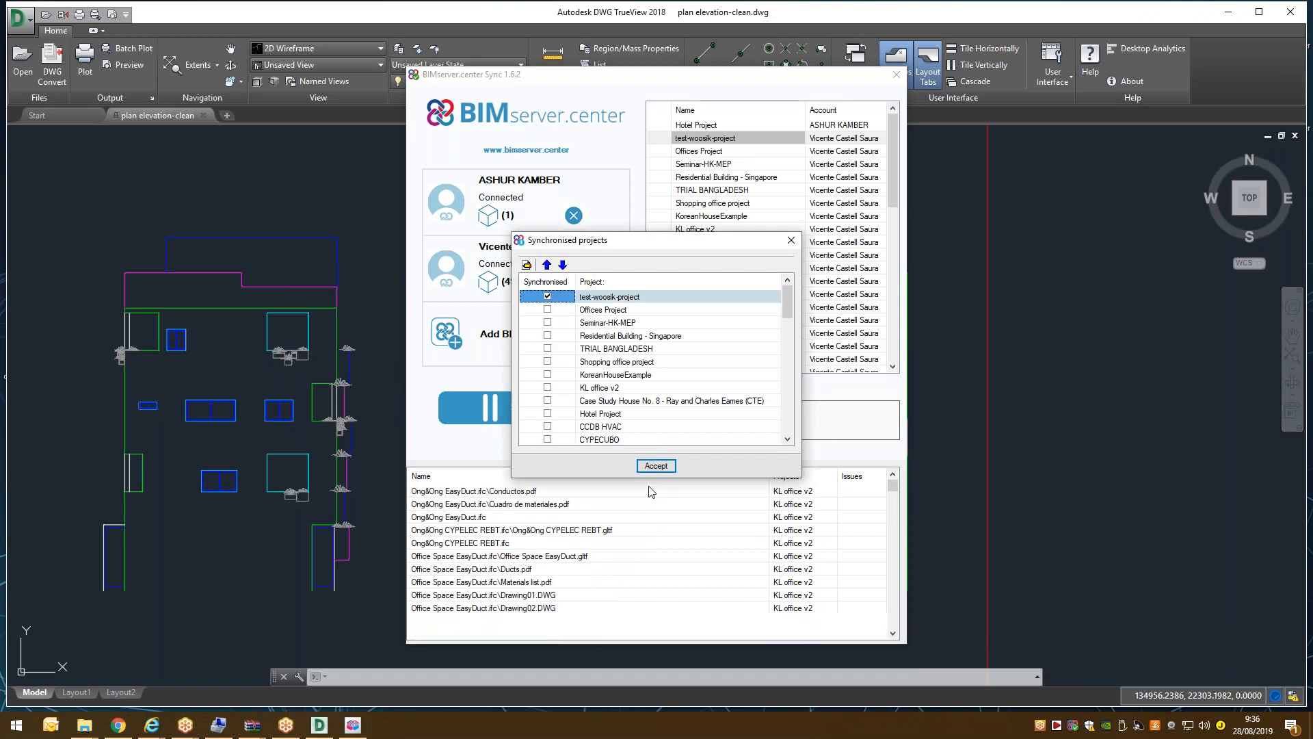
pyautogui.click(560, 321)
pyautogui.click(560, 322)
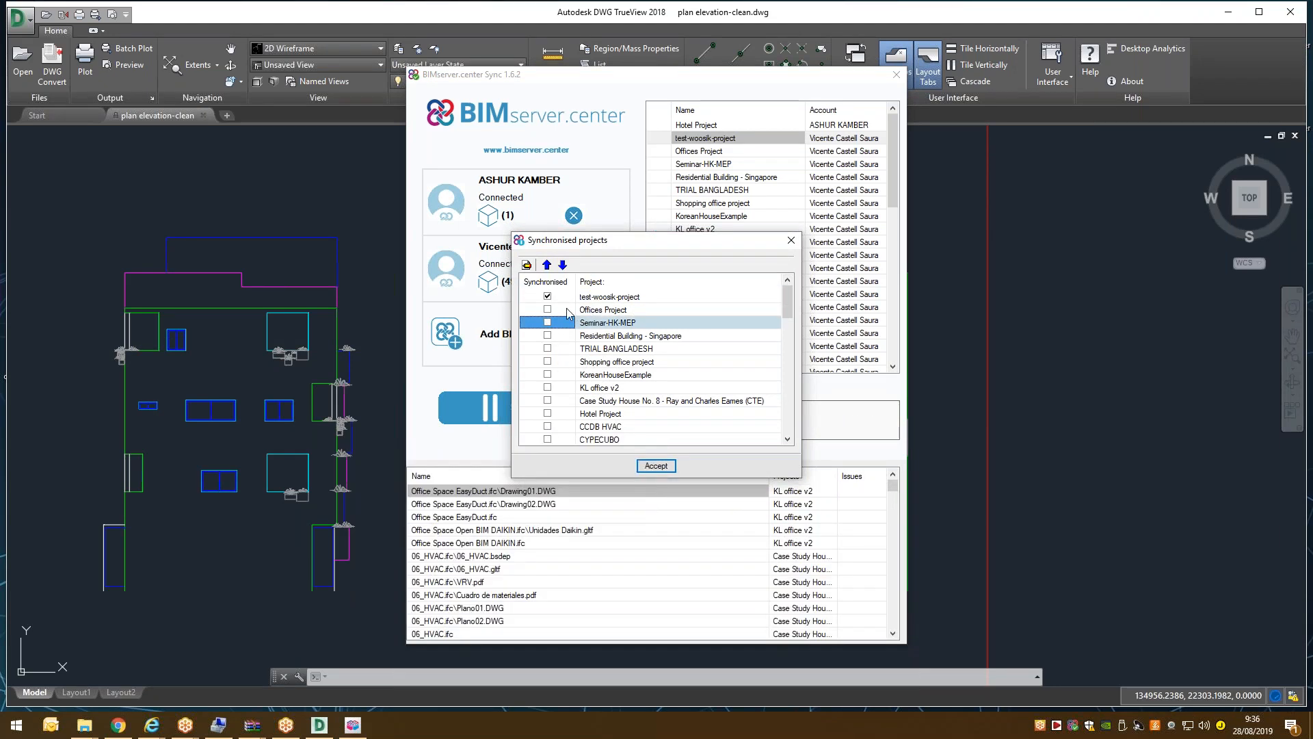
pyautogui.click(656, 465)
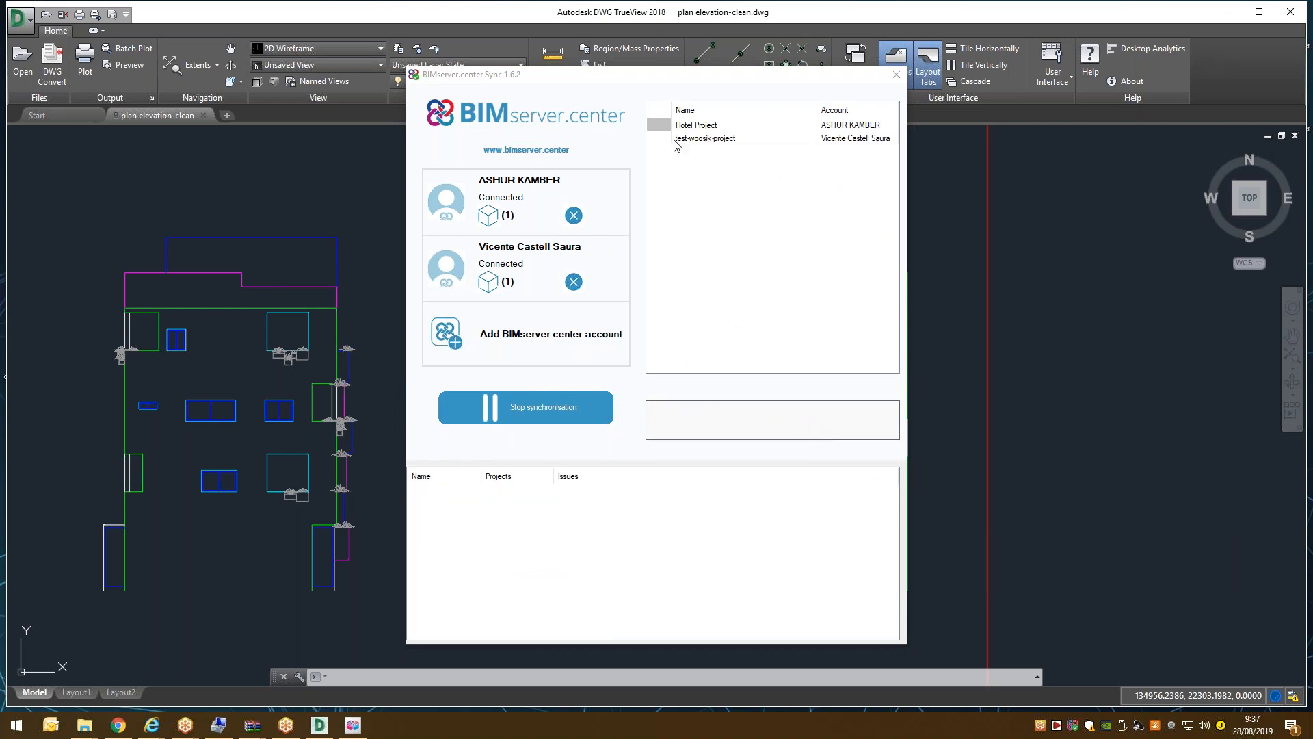
pyautogui.click(699, 139)
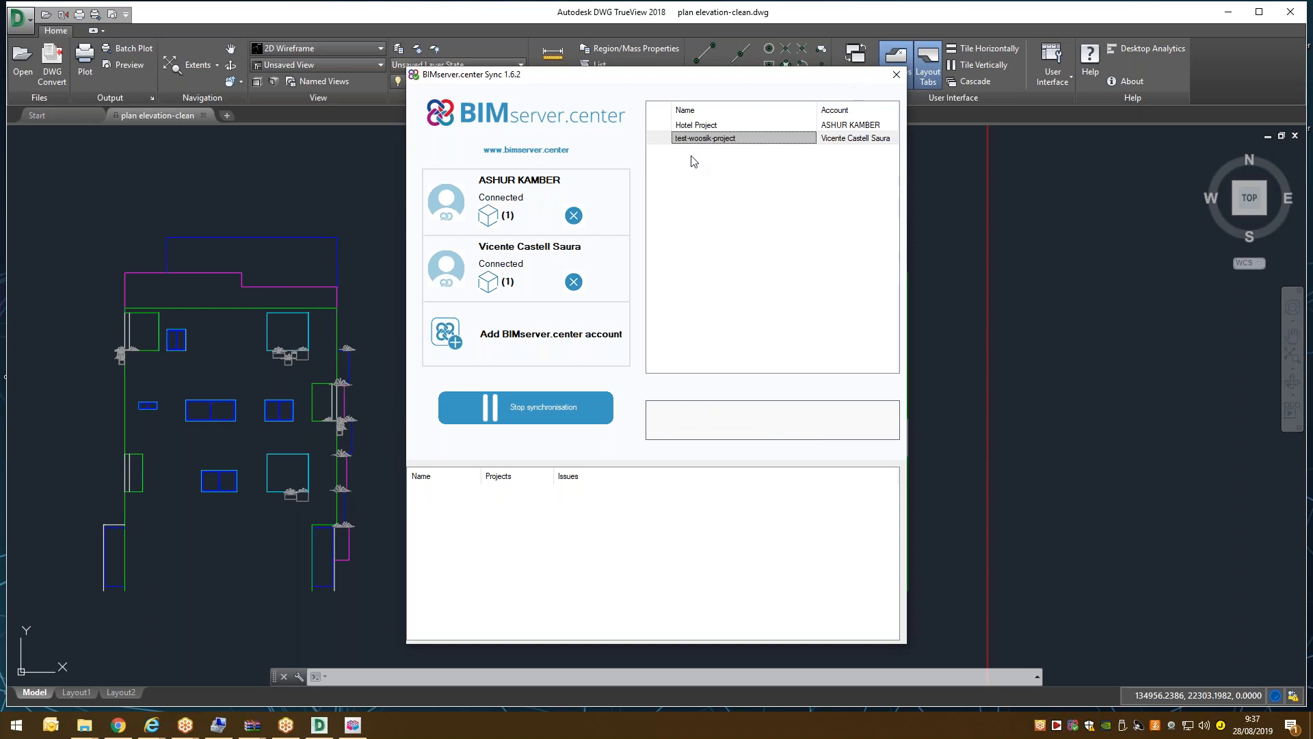
pyautogui.click(353, 725)
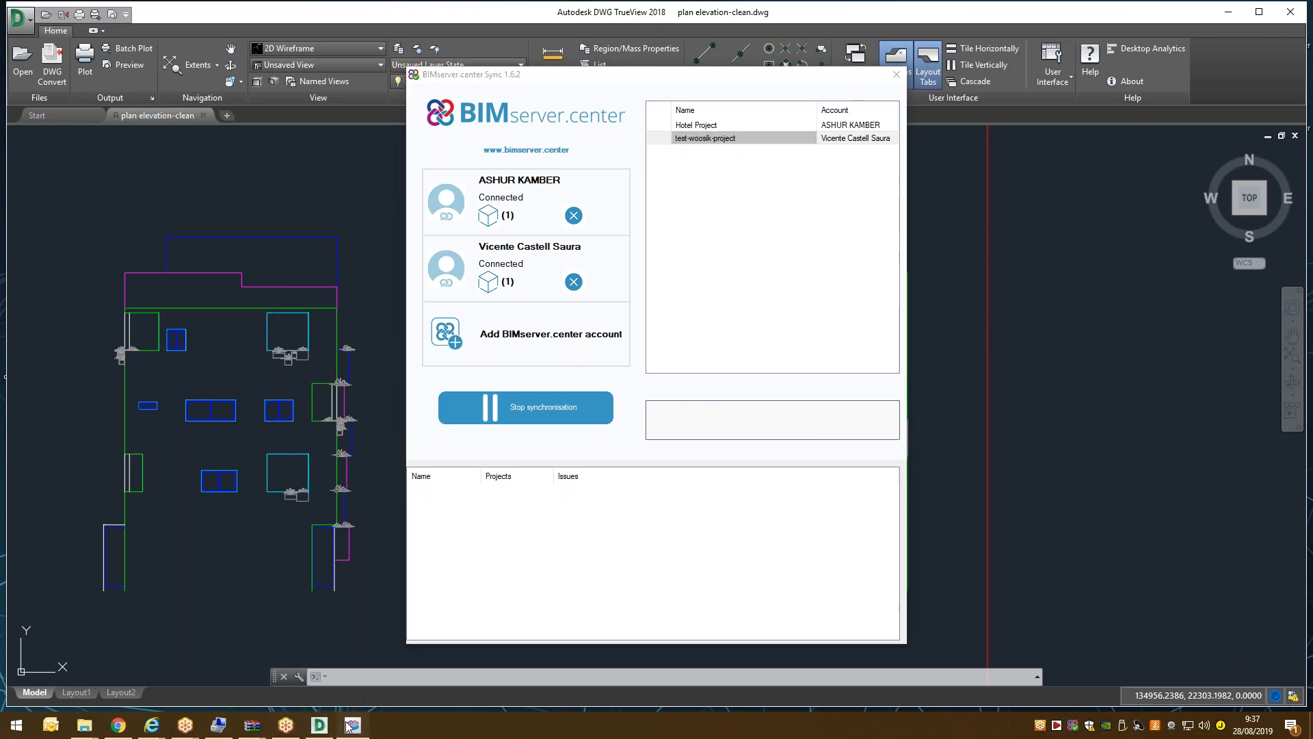
pyautogui.click(118, 725)
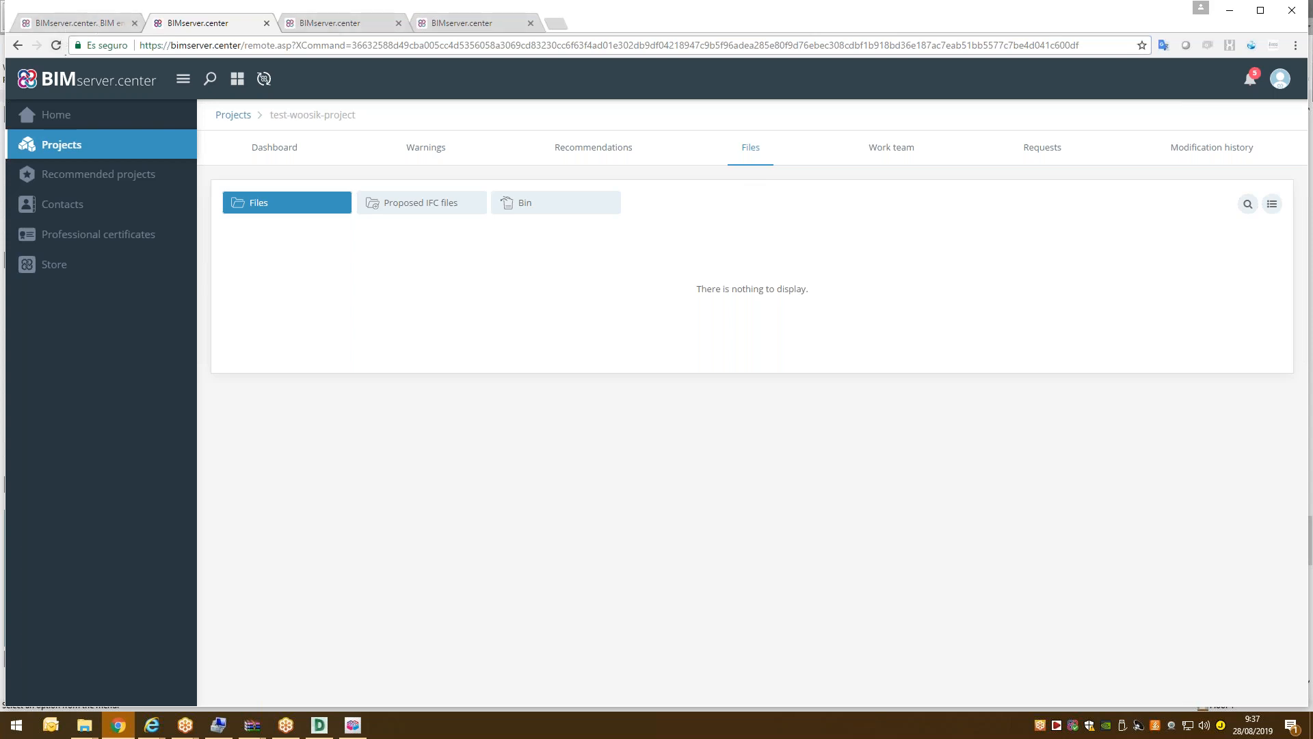
# Reload the Files page, preview Korean3Dmodel, and orbit the house on the project dashboard.
pyautogui.click(54, 48)
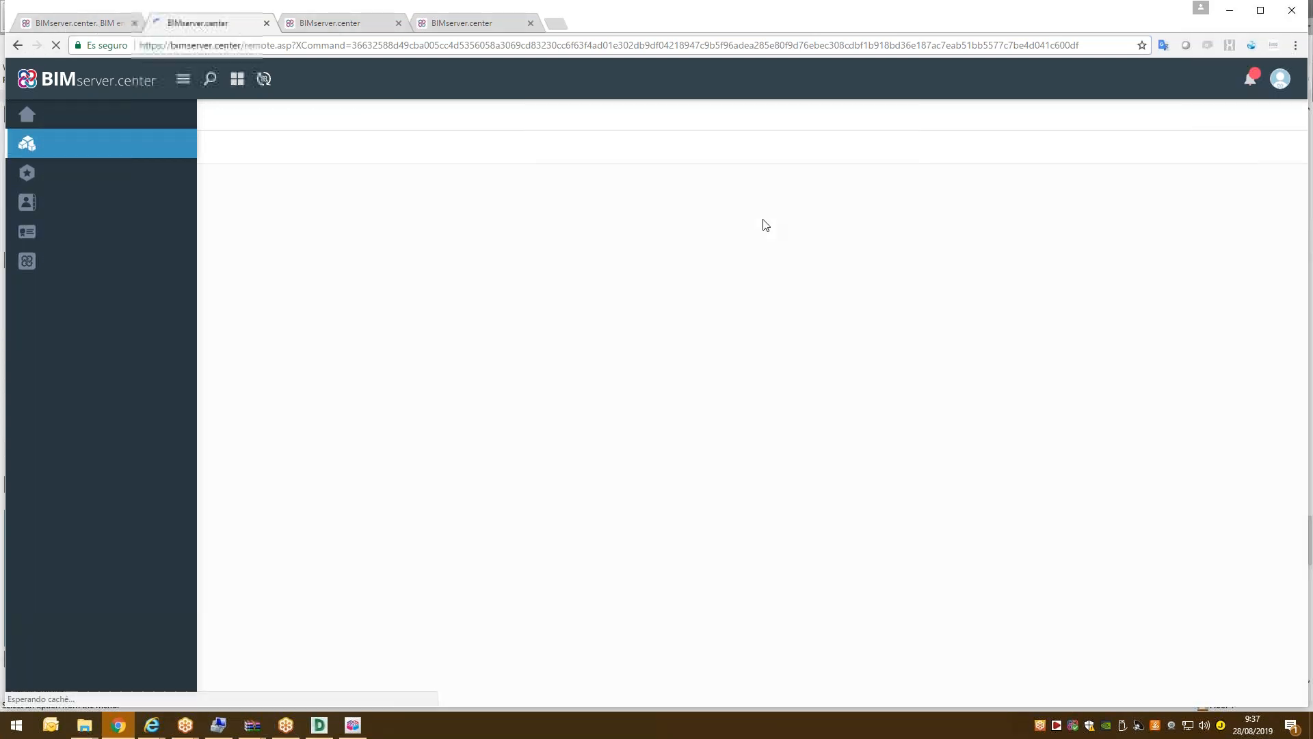
pyautogui.moveTo(369, 355)
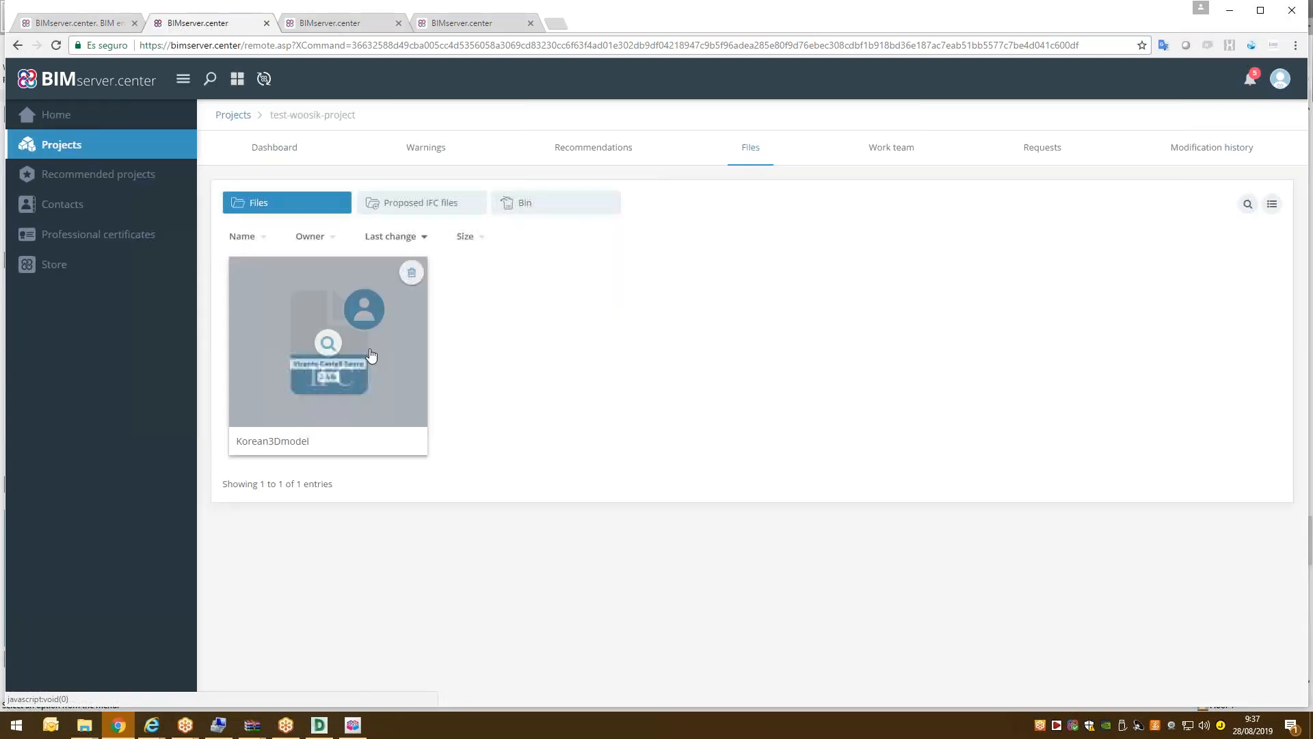
pyautogui.click(340, 351)
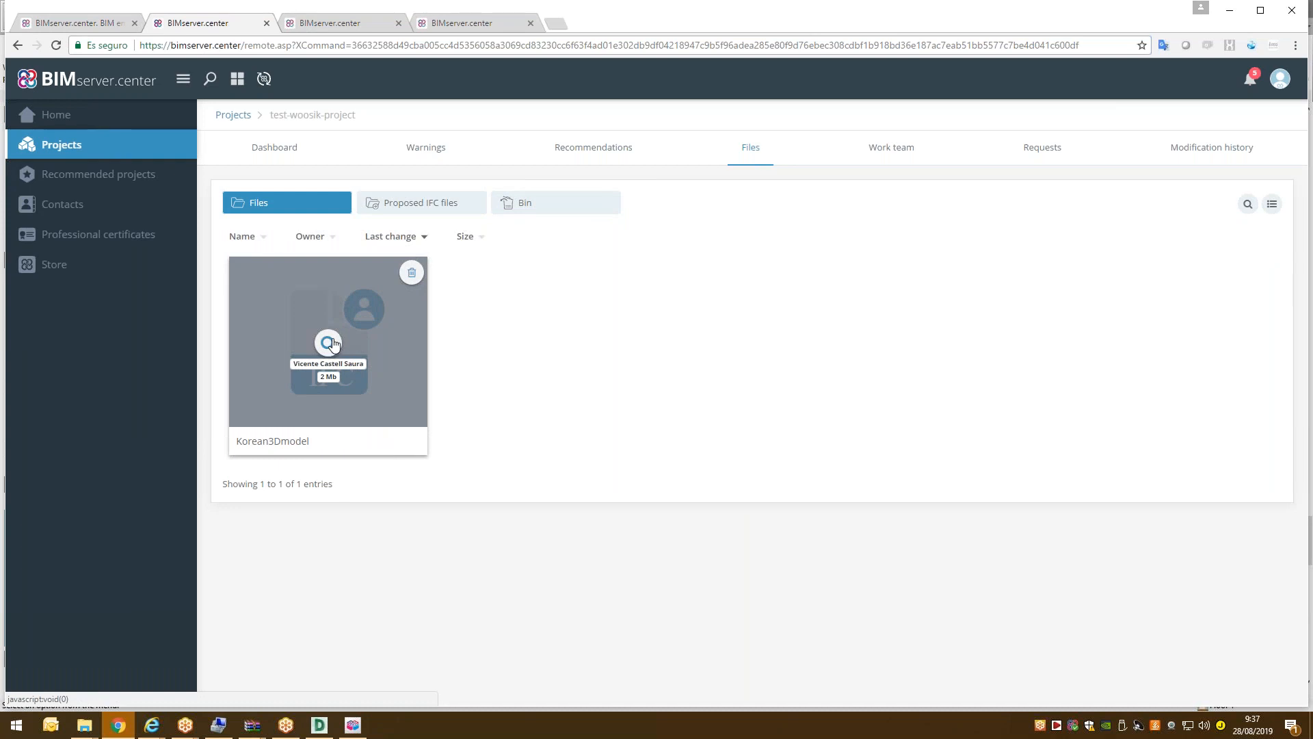
pyautogui.click(295, 150)
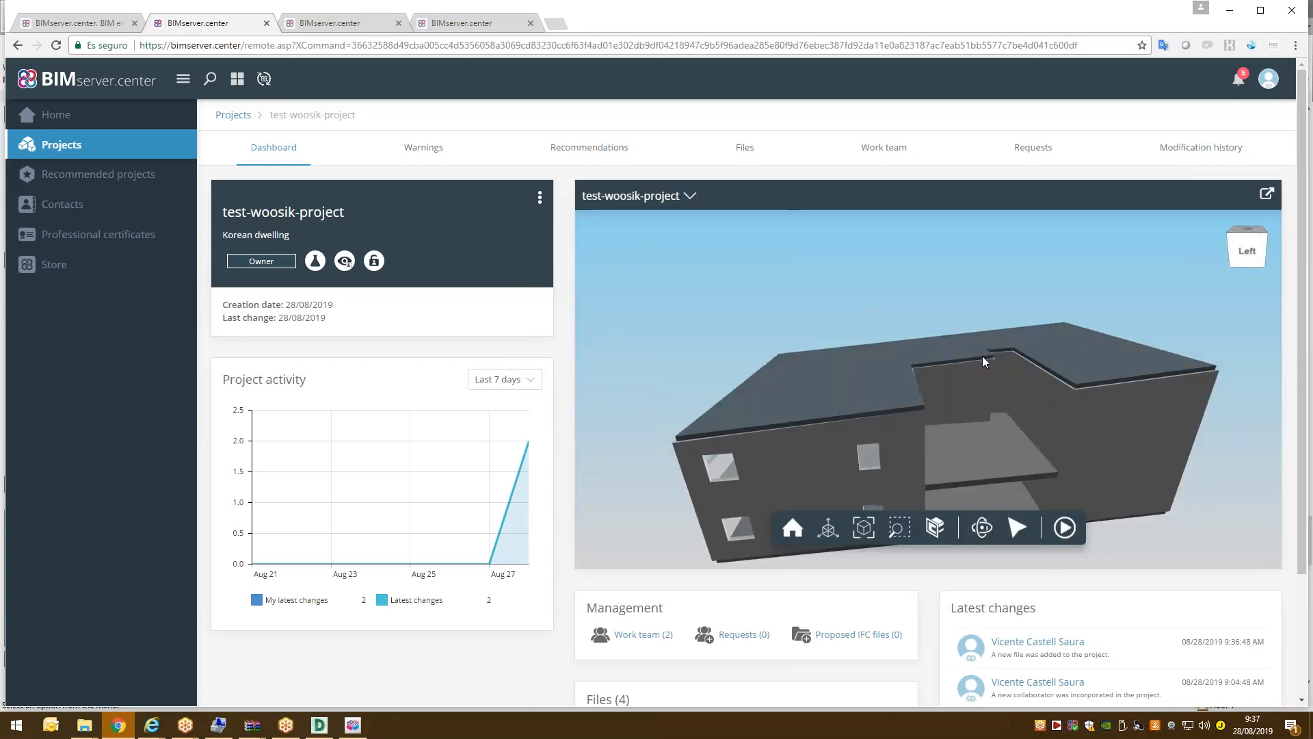
pyautogui.scroll(-2, 983, 356)
pyautogui.moveTo(986, 372); pyautogui.dragTo(944, 375)
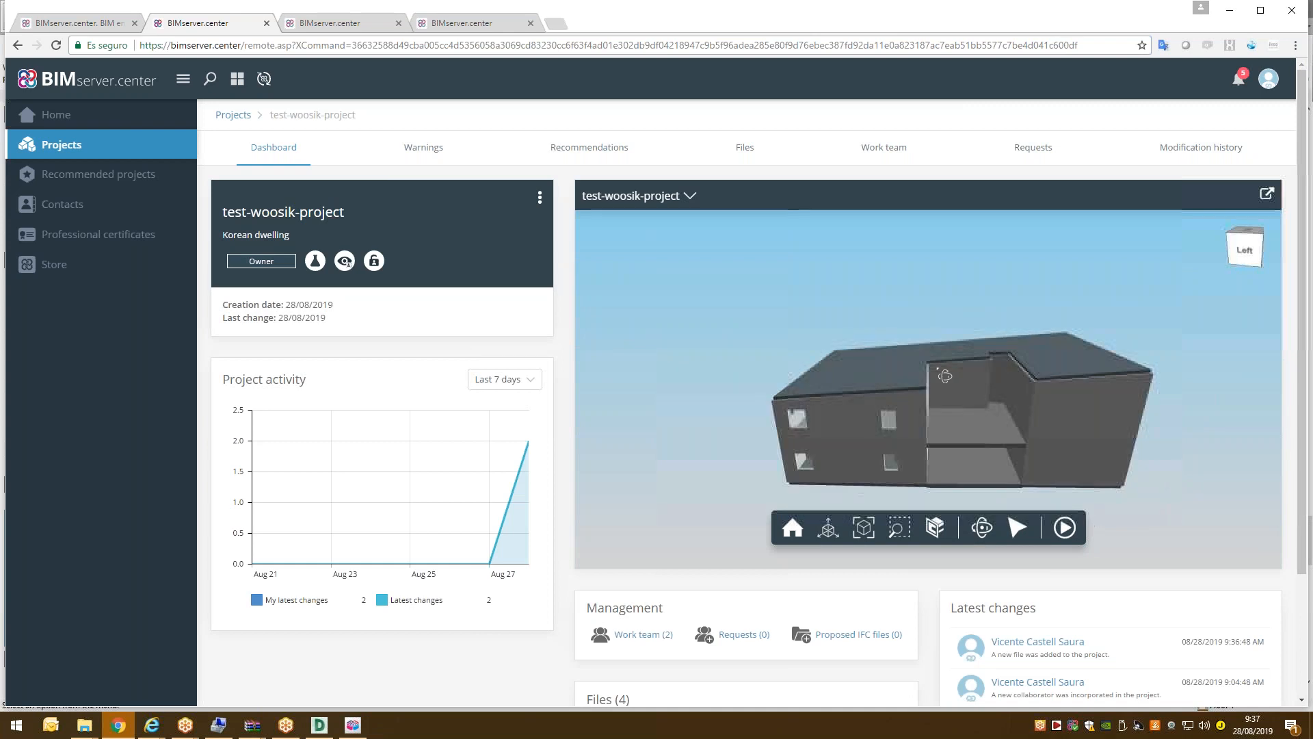
# Make the house transparent and cut it with a clip plane perpendicular to the global Y-axis.
pyautogui.click(692, 197)
pyautogui.click(754, 260)
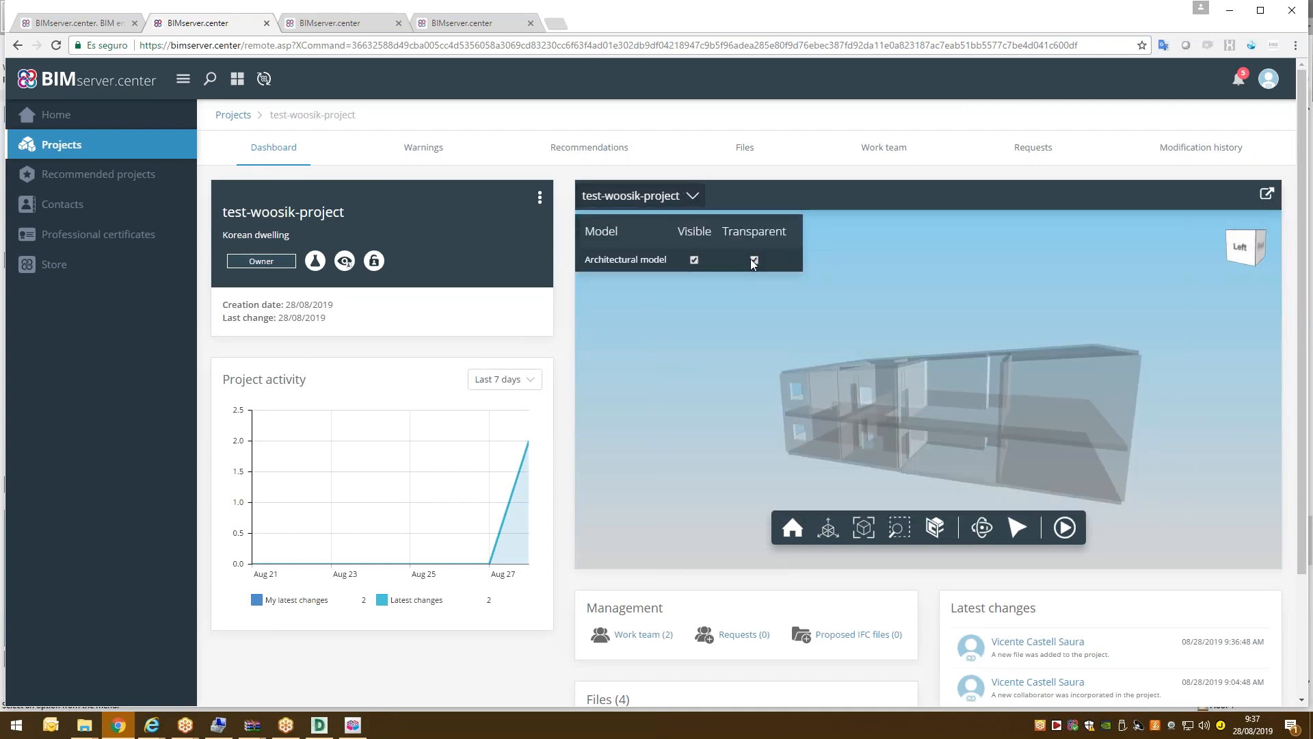
pyautogui.moveTo(1033, 436); pyautogui.dragTo(1006, 465)
pyautogui.click(935, 527)
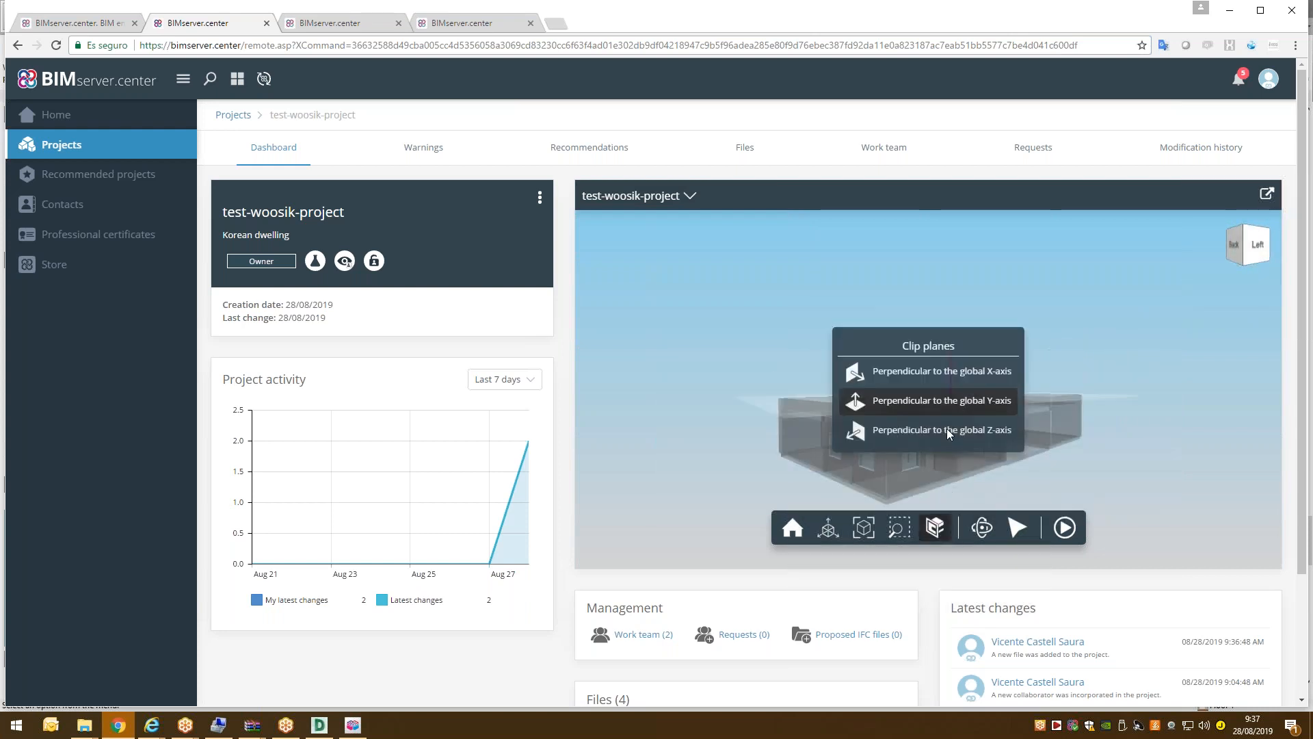
pyautogui.click(885, 404)
pyautogui.moveTo(966, 396); pyautogui.dragTo(814, 414)
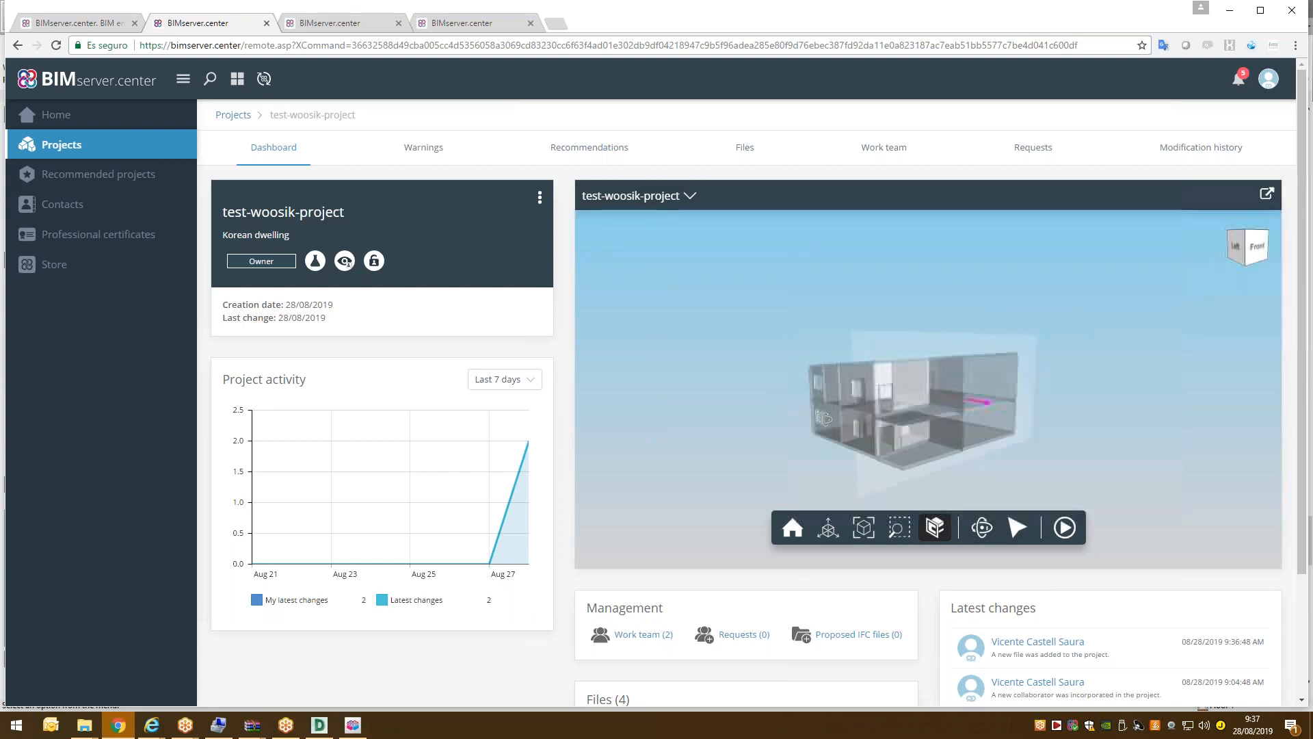
pyautogui.scroll(4, 1040, 384)
pyautogui.scroll(-1, 1029, 378)
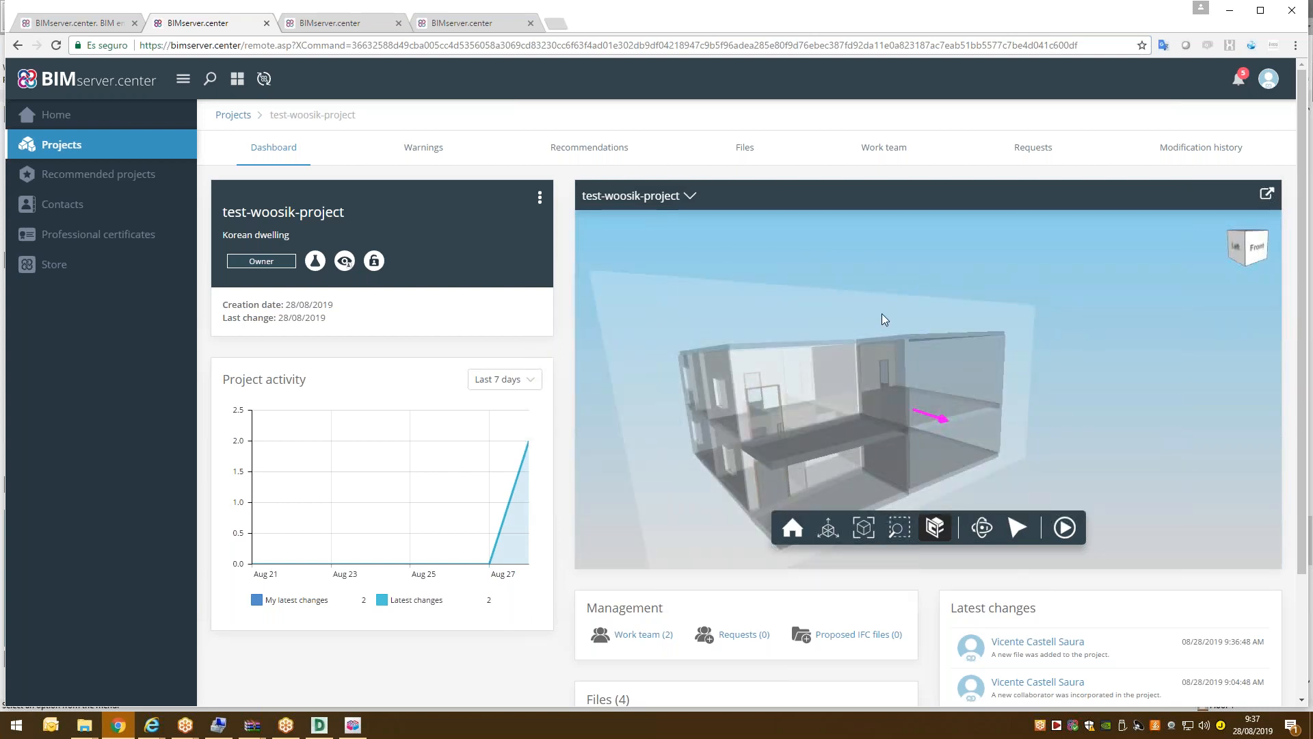
pyautogui.scroll(-2, 470, 381)
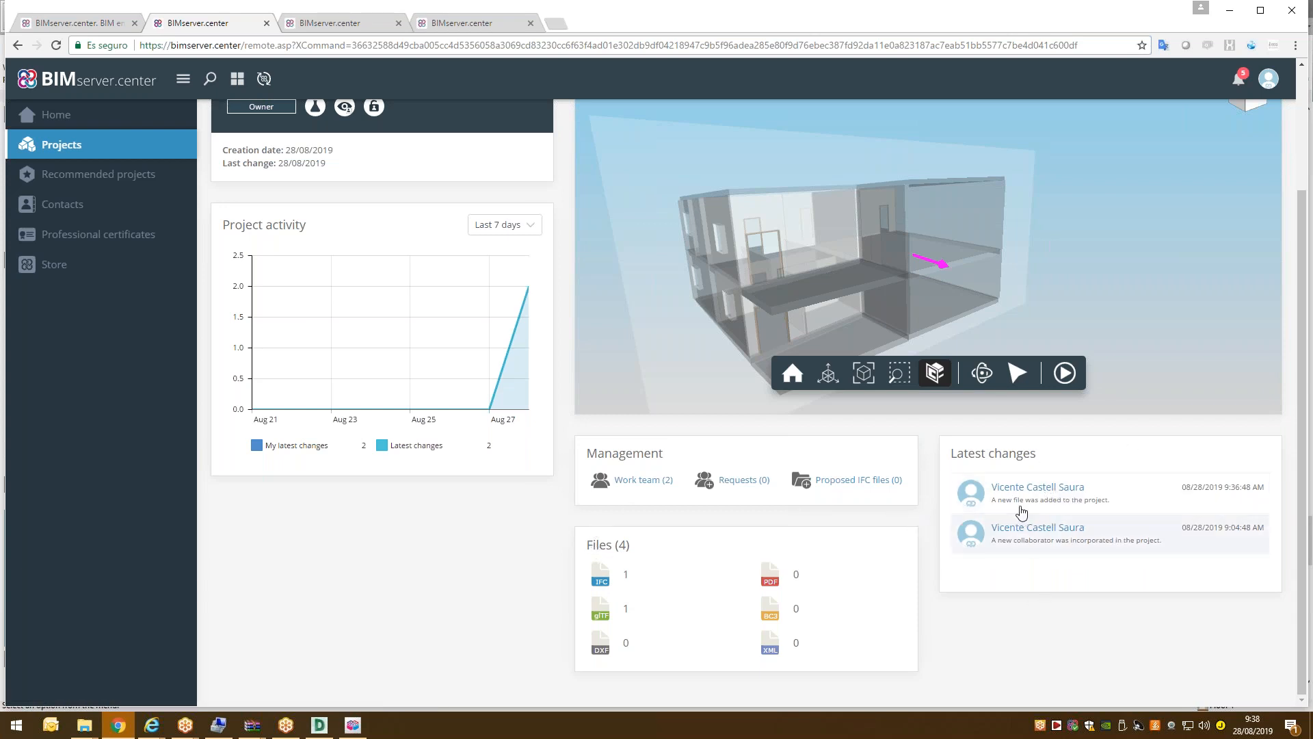
pyautogui.scroll(1, 1019, 528)
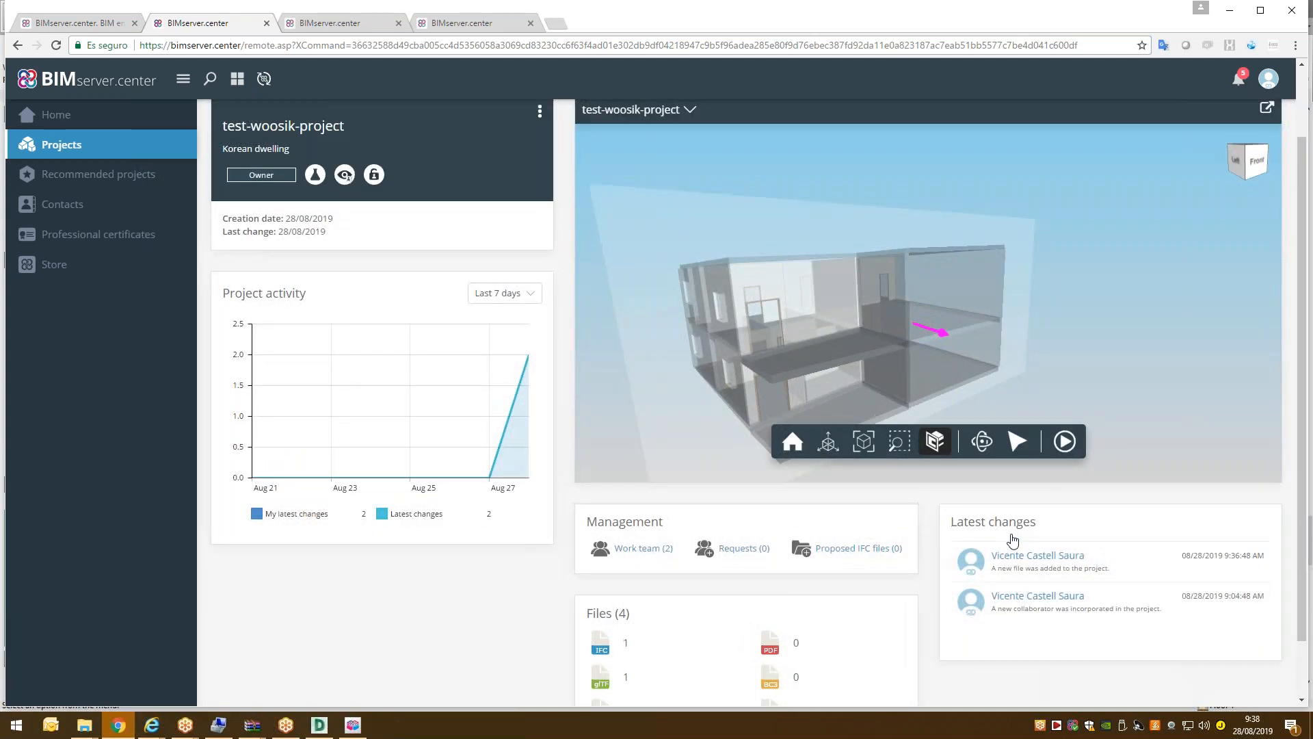
pyautogui.scroll(1, 469, 185)
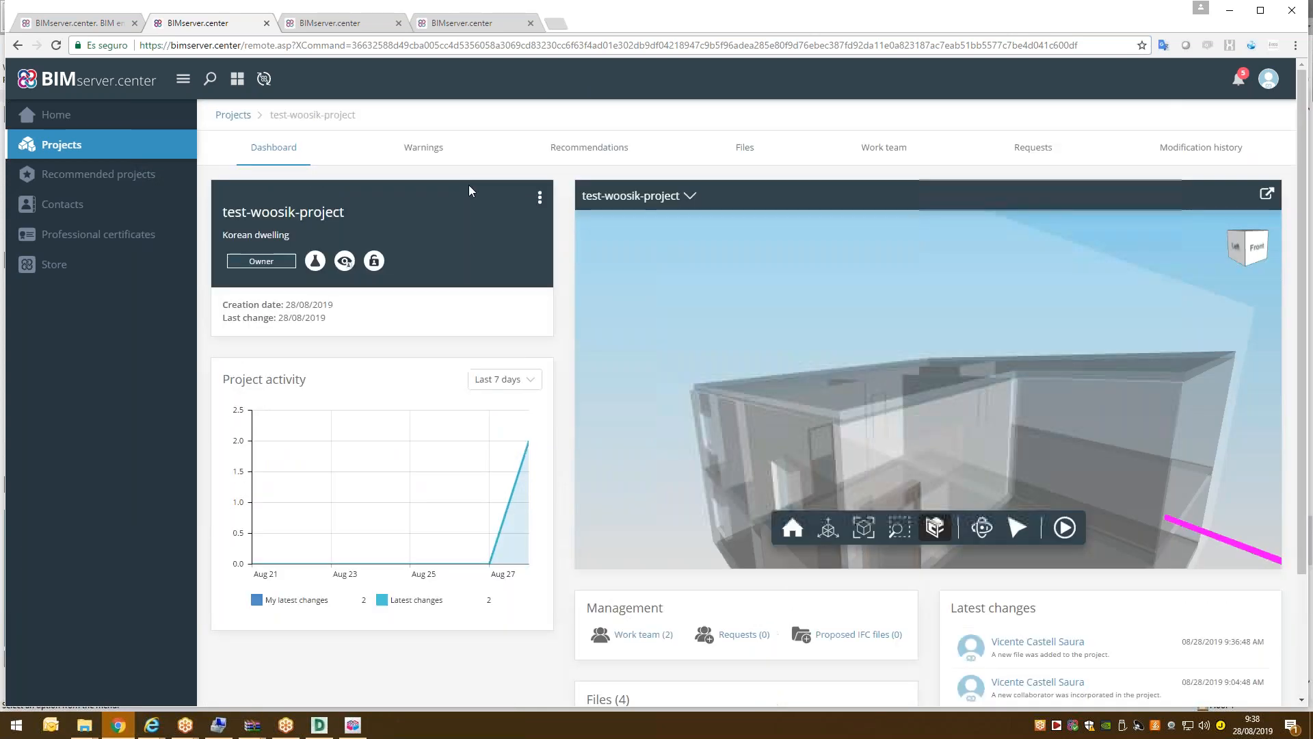
# Check Korean3Dmodel.ifc's Information panel for its three associated files, then close it.
pyautogui.click(750, 150)
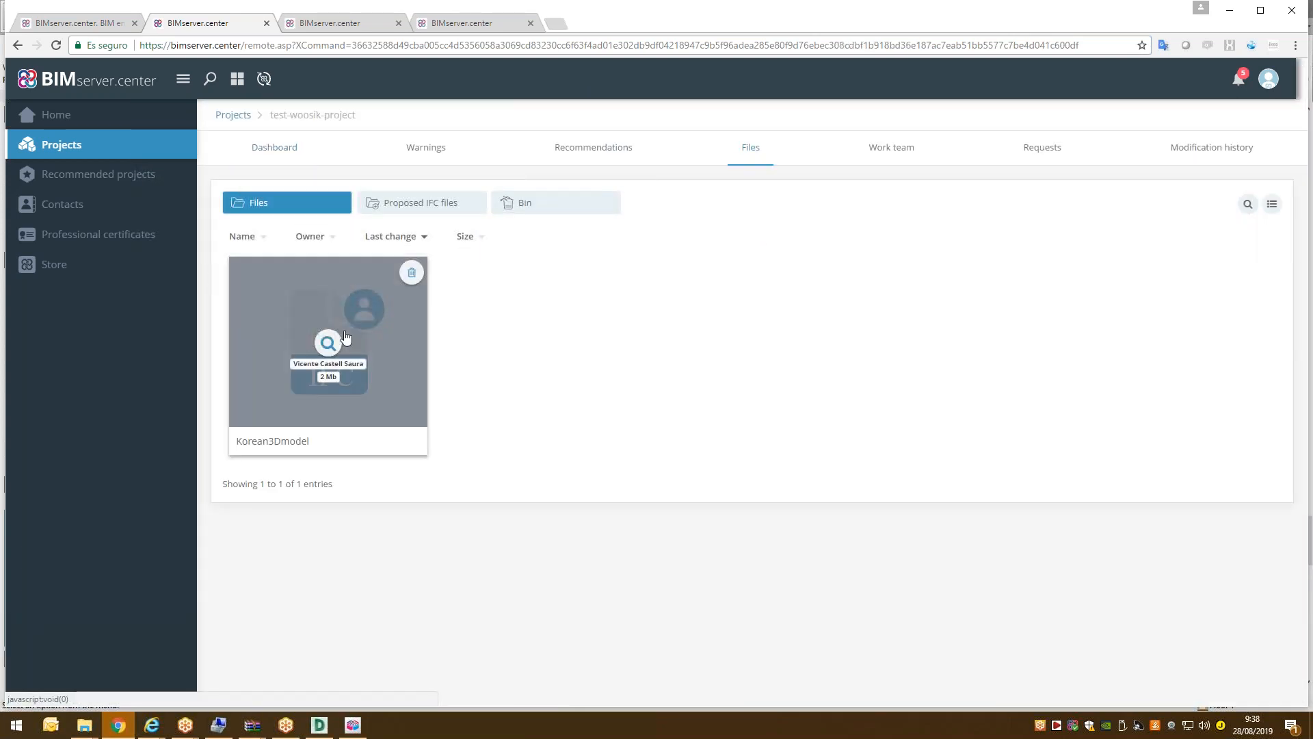
pyautogui.click(328, 343)
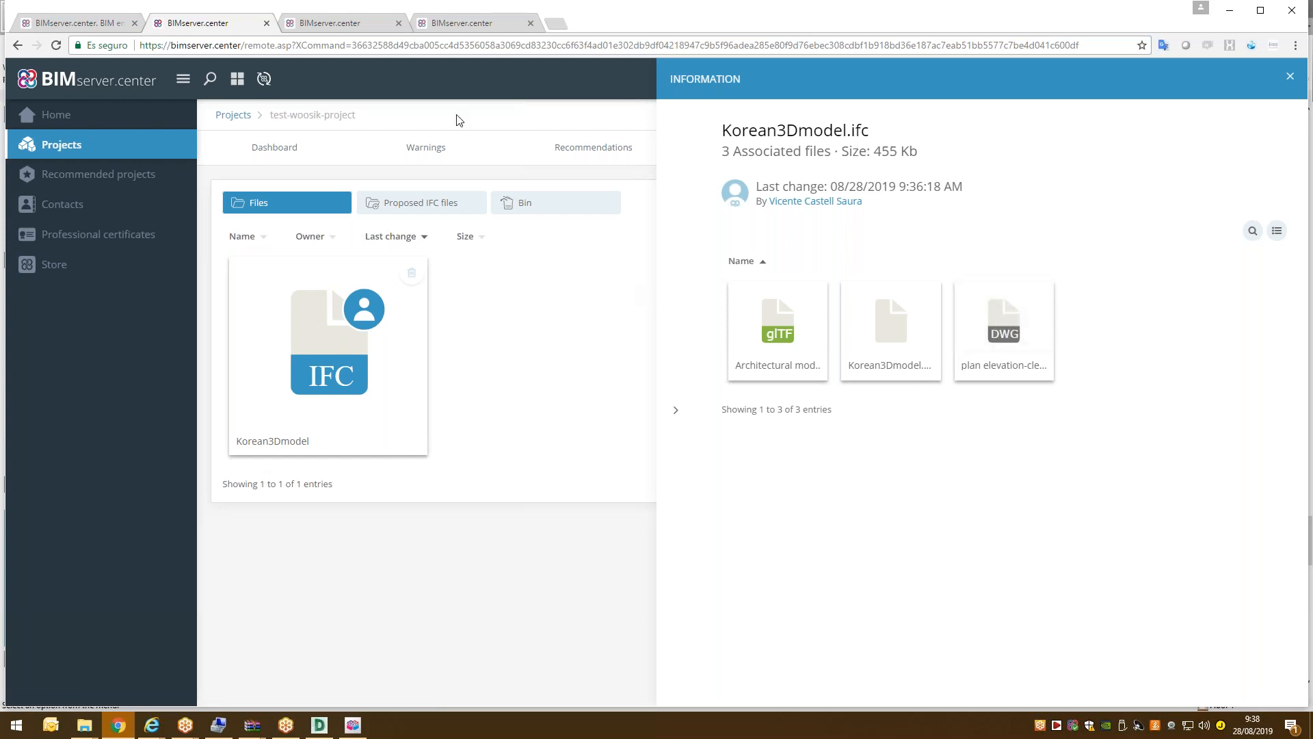
pyautogui.click(621, 299)
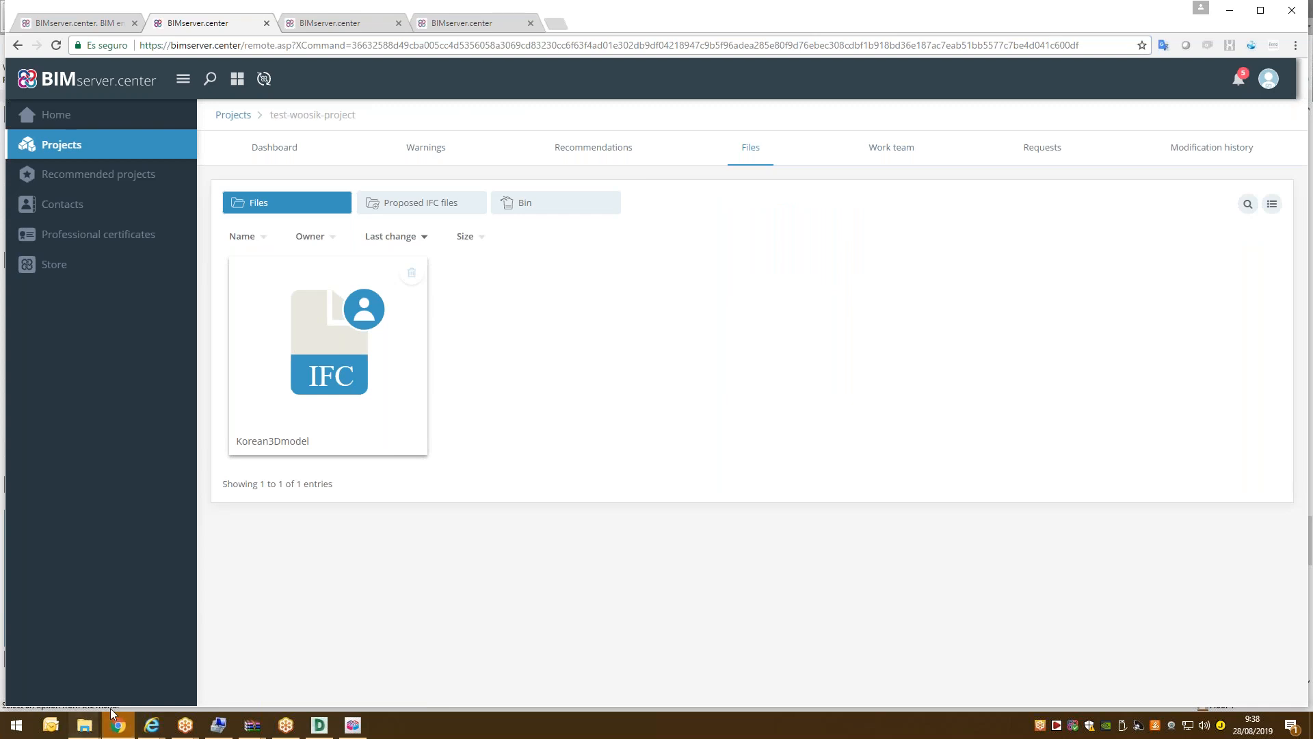
# Navigate File Explorer from the drives overview to C:\bim_projects\user_11465.
pyautogui.moveTo(84, 727)
pyautogui.click(76, 652)
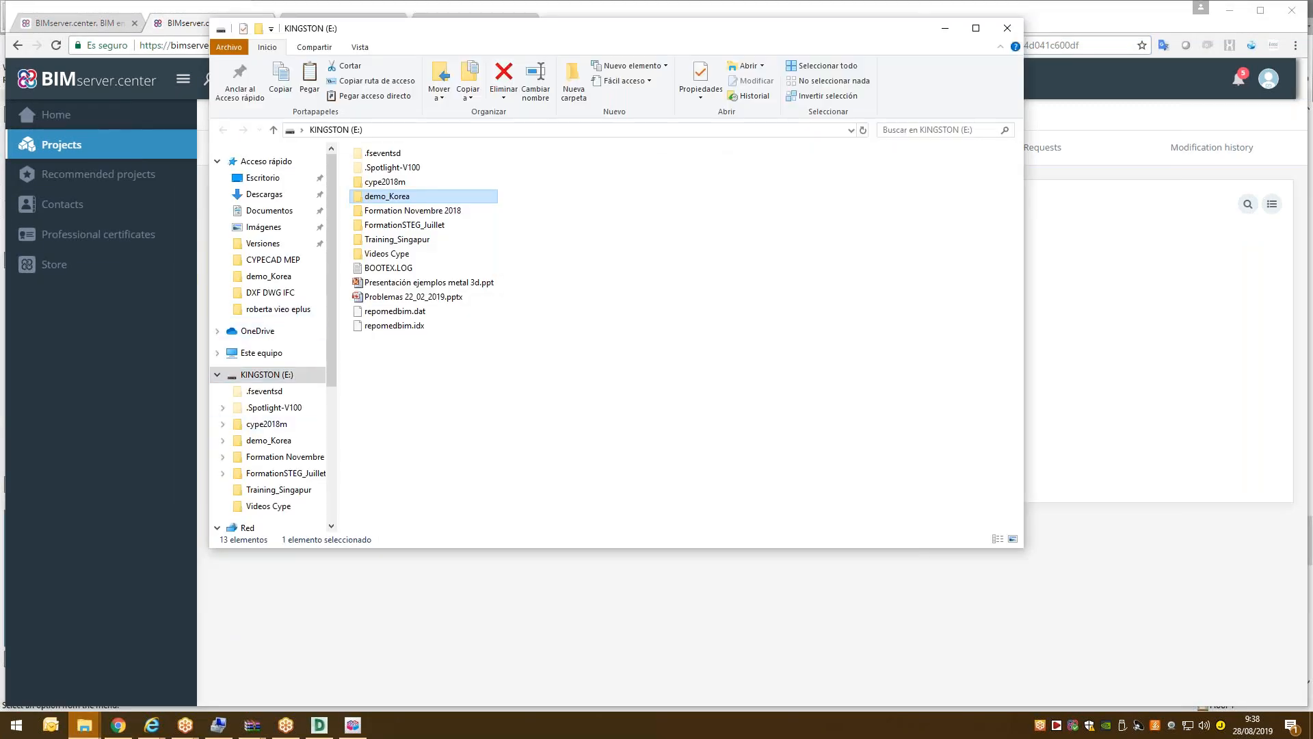
pyautogui.click(263, 353)
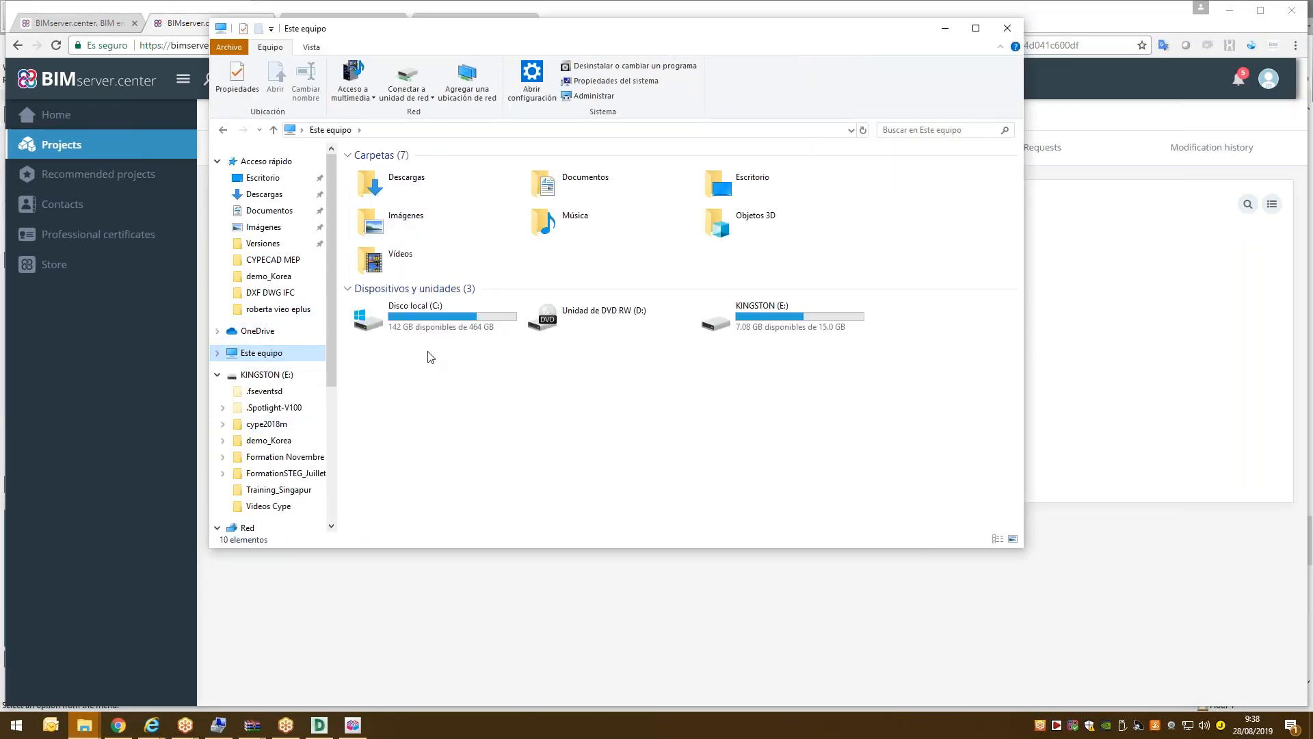
pyautogui.doubleClick(427, 313)
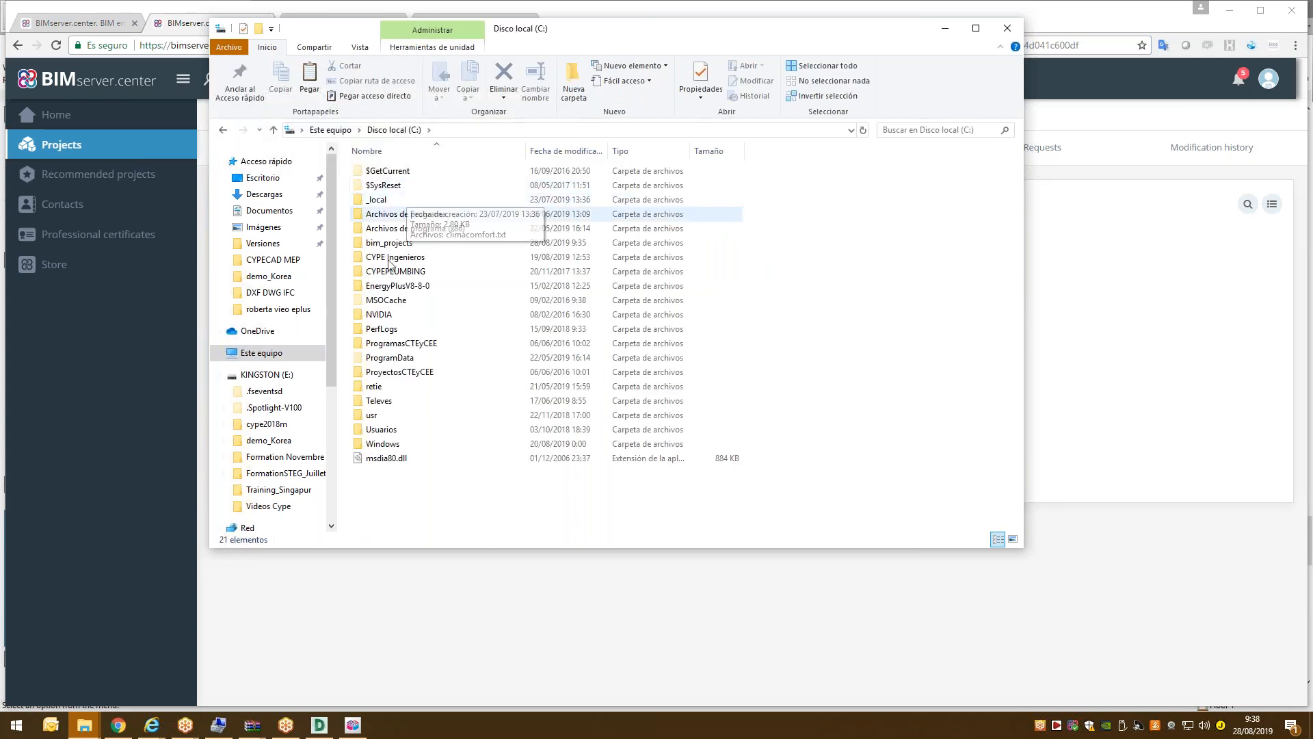
pyautogui.doubleClick(397, 243)
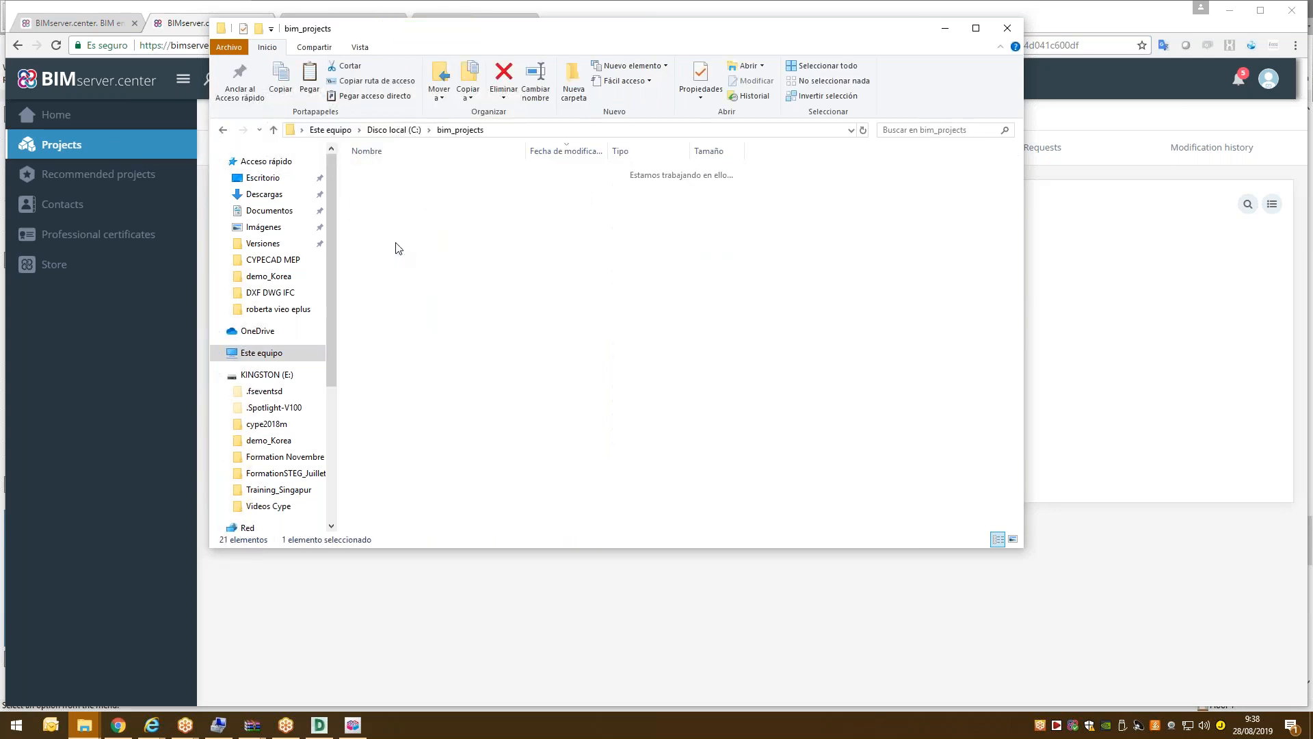
pyautogui.click(500, 130)
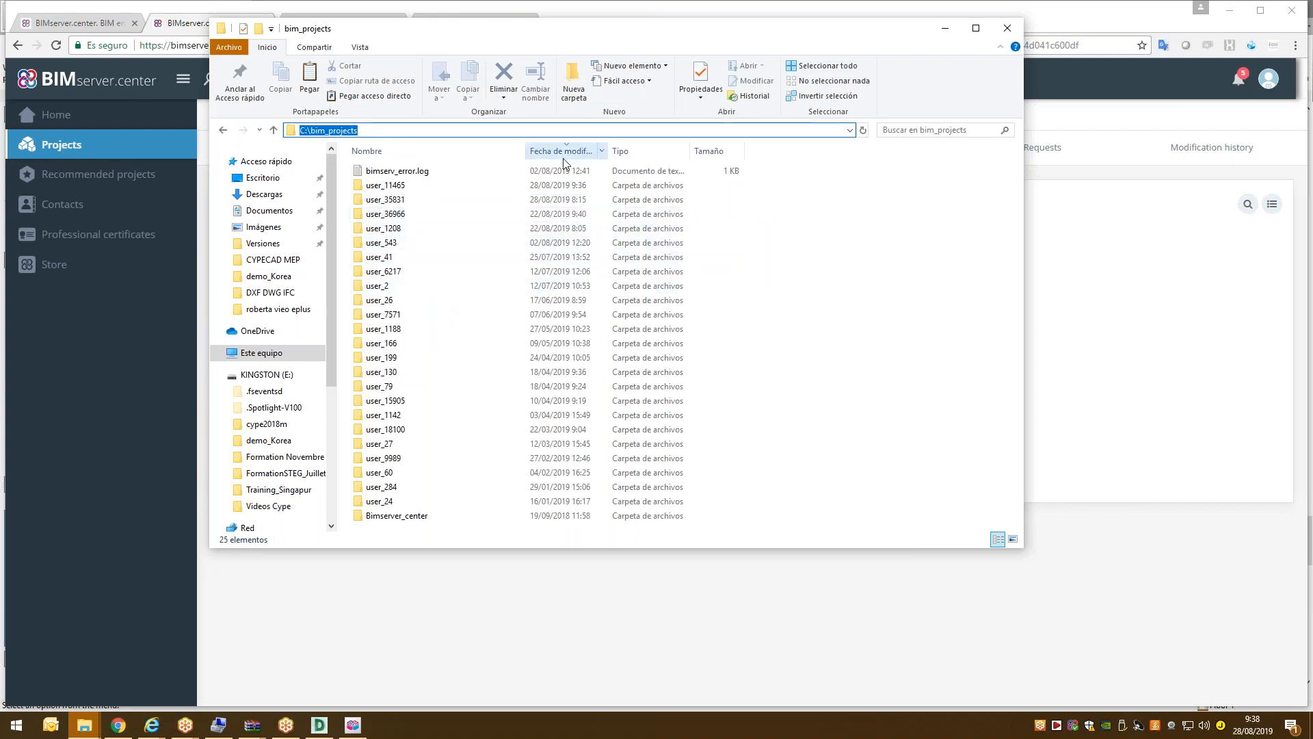
pyautogui.click(411, 186)
pyautogui.doubleClick(410, 186)
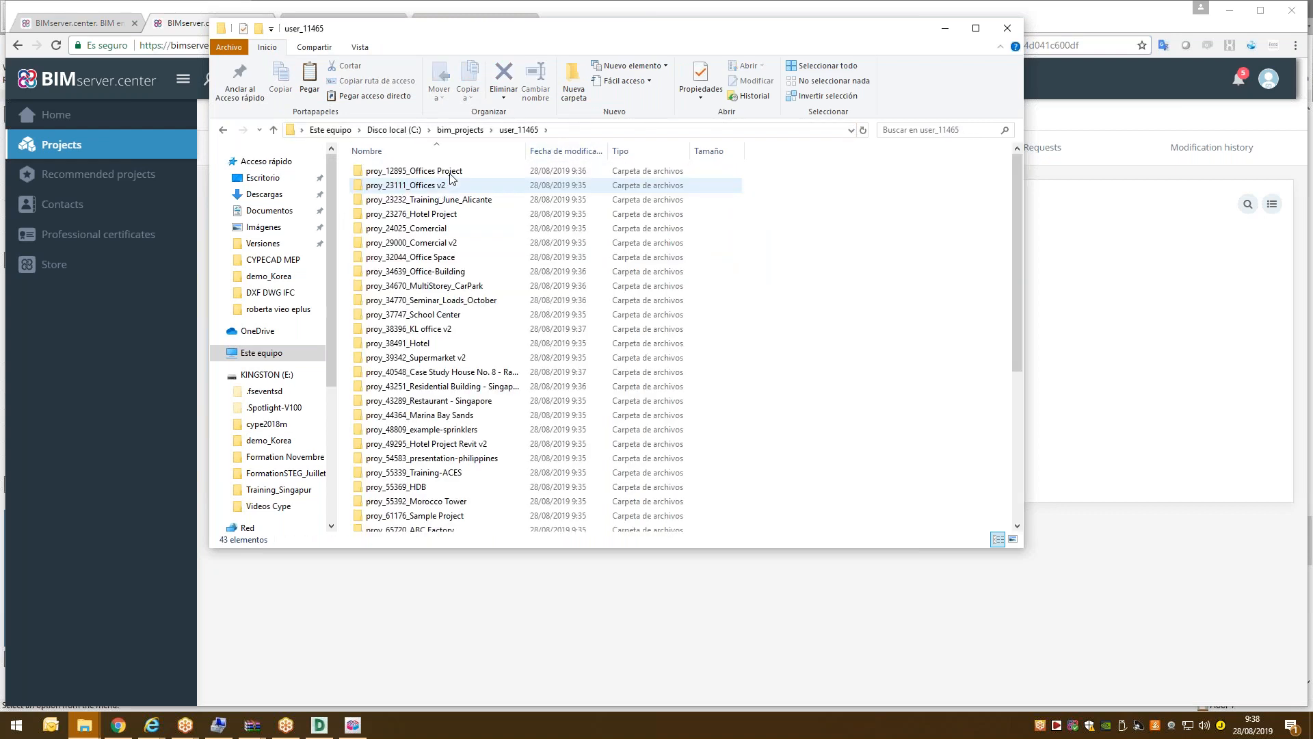
pyautogui.scroll(-6, 502, 337)
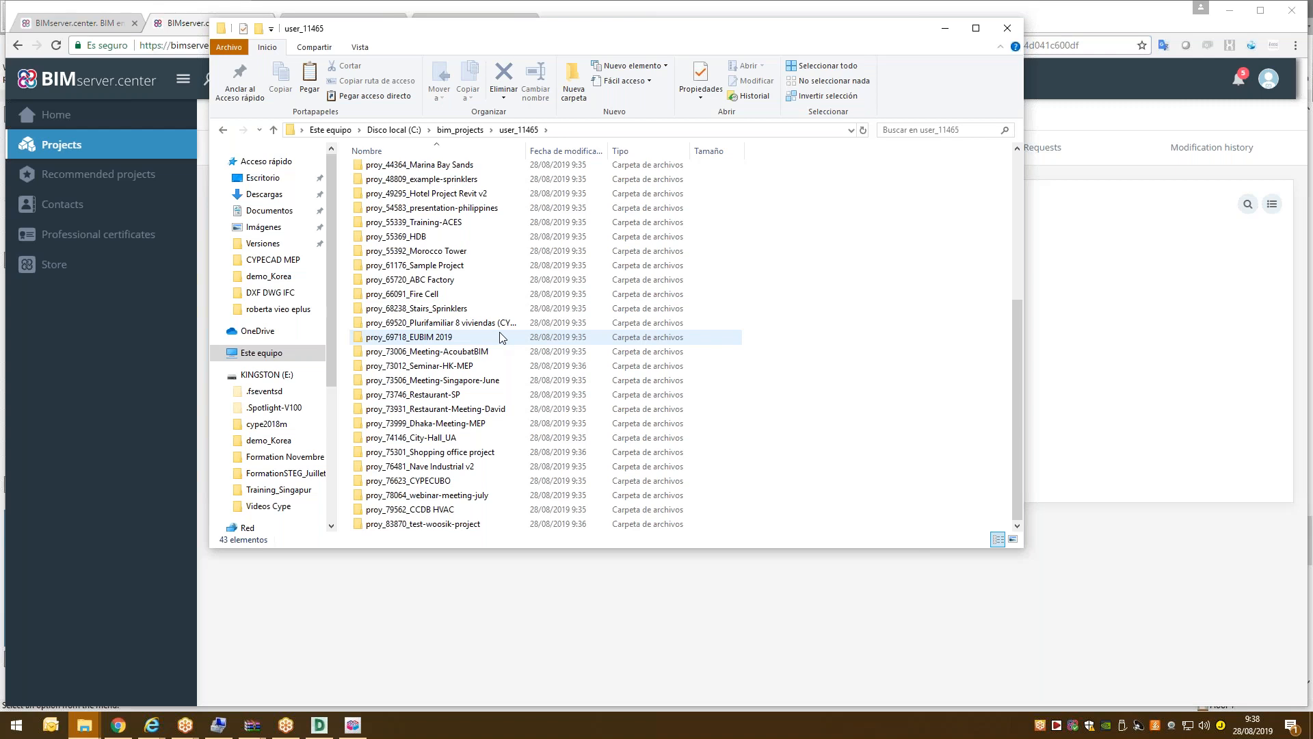
pyautogui.scroll(6, 499, 396)
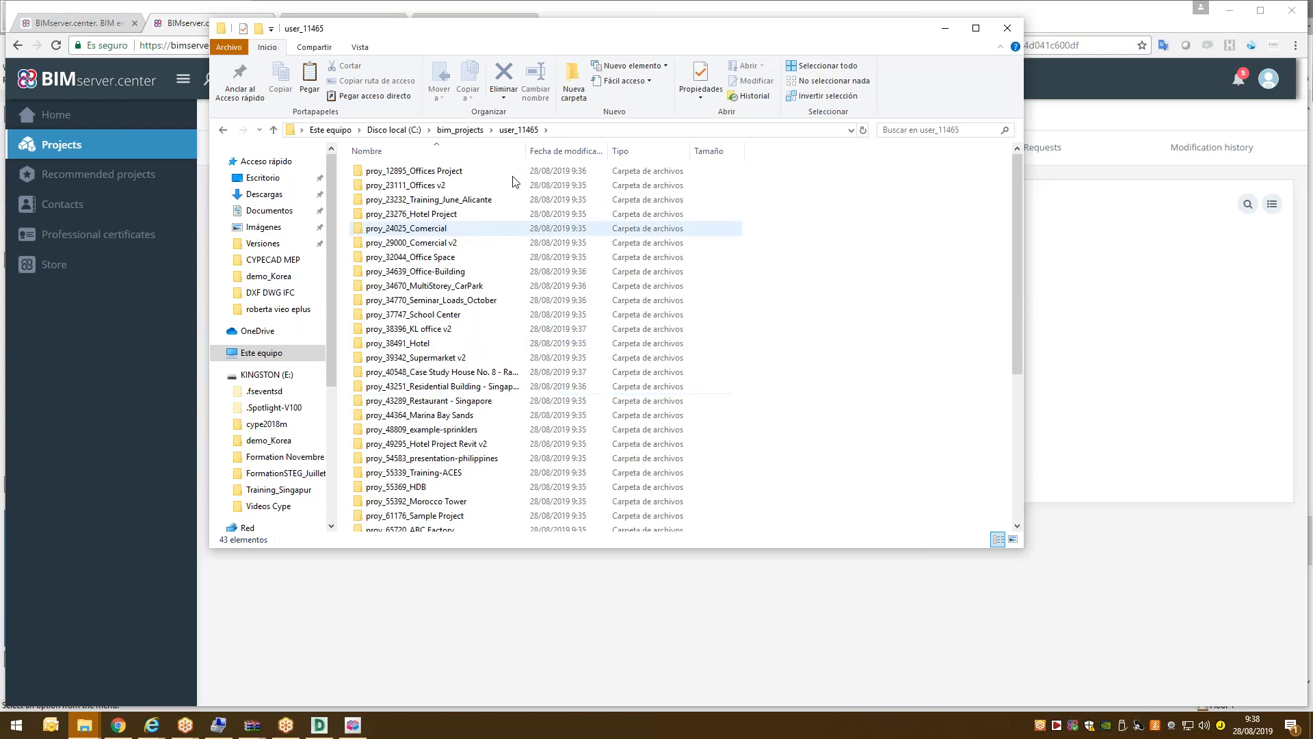
pyautogui.click(575, 132)
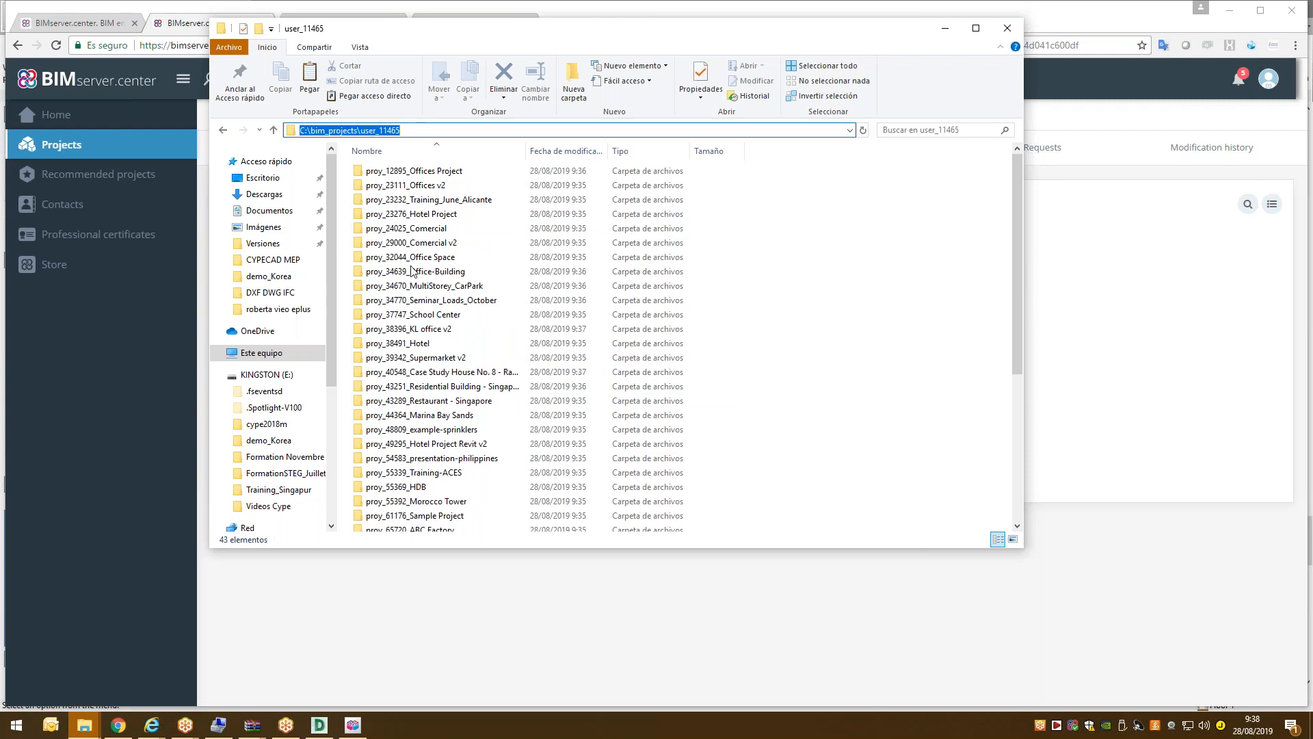
pyautogui.scroll(-1, 430, 316)
pyautogui.scroll(-5, 431, 510)
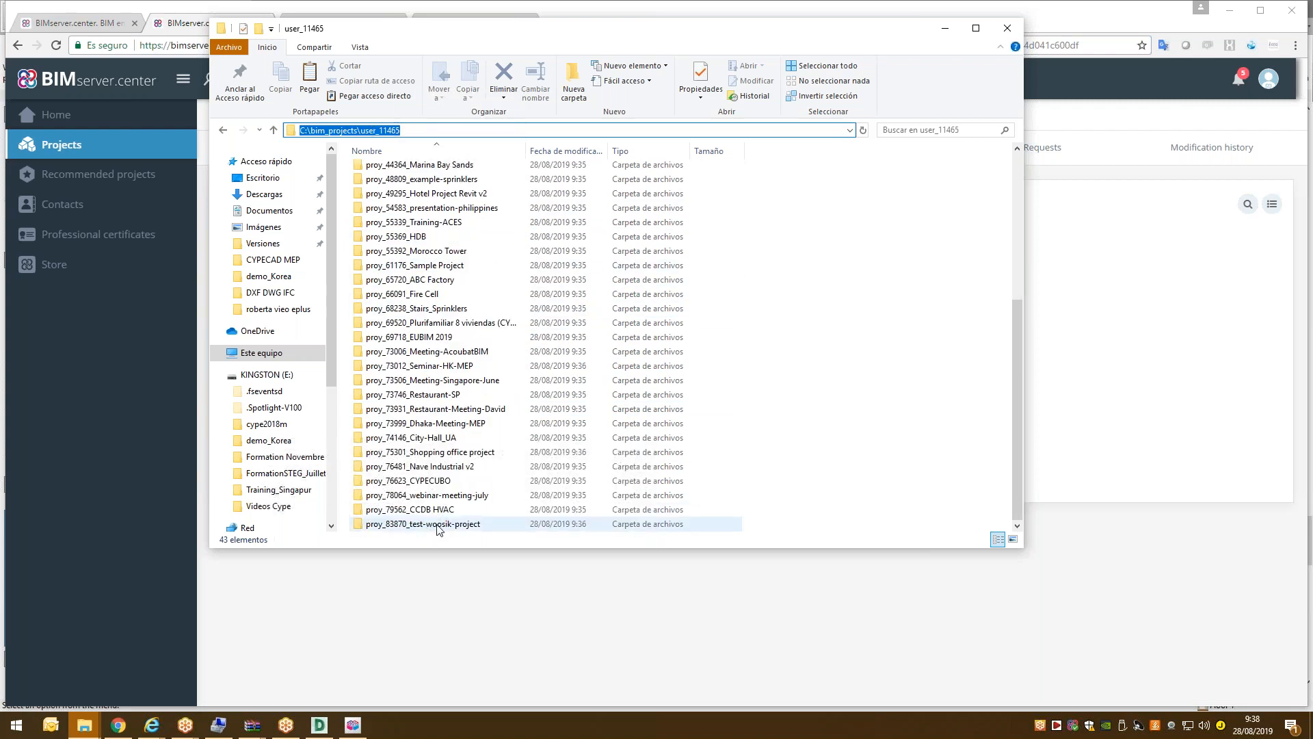
# Inspect the test-woosik-project folder and its Korean3Dmodel subfolder, then return to user_11465.
pyautogui.doubleClick(431, 524)
pyautogui.click(411, 171)
pyautogui.click(413, 182)
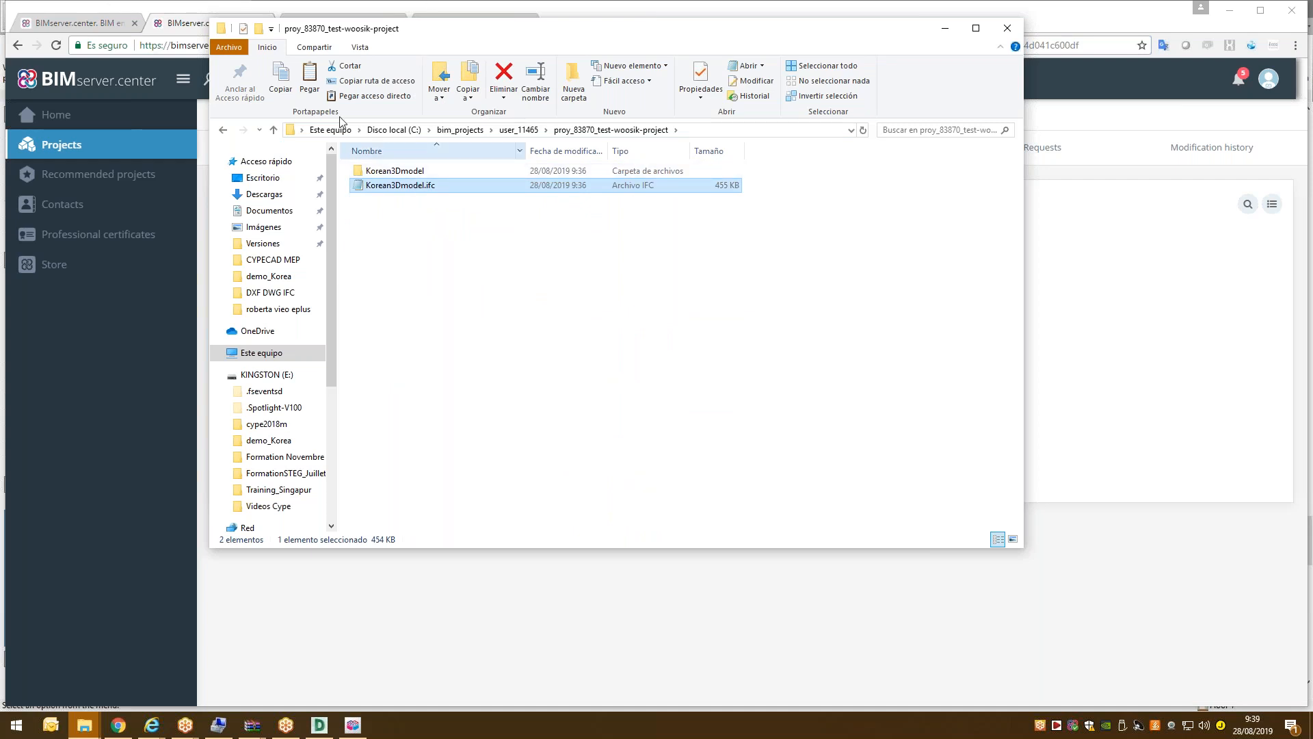
pyautogui.doubleClick(380, 171)
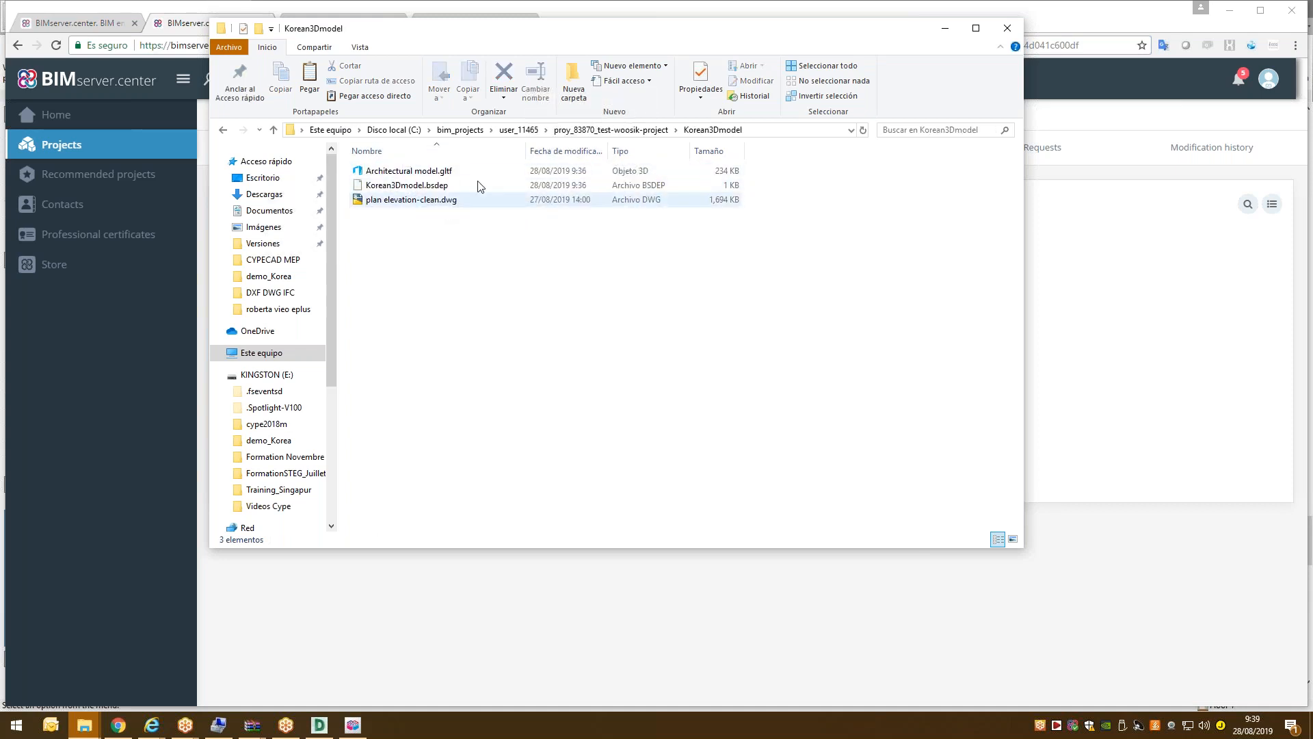
pyautogui.click(519, 130)
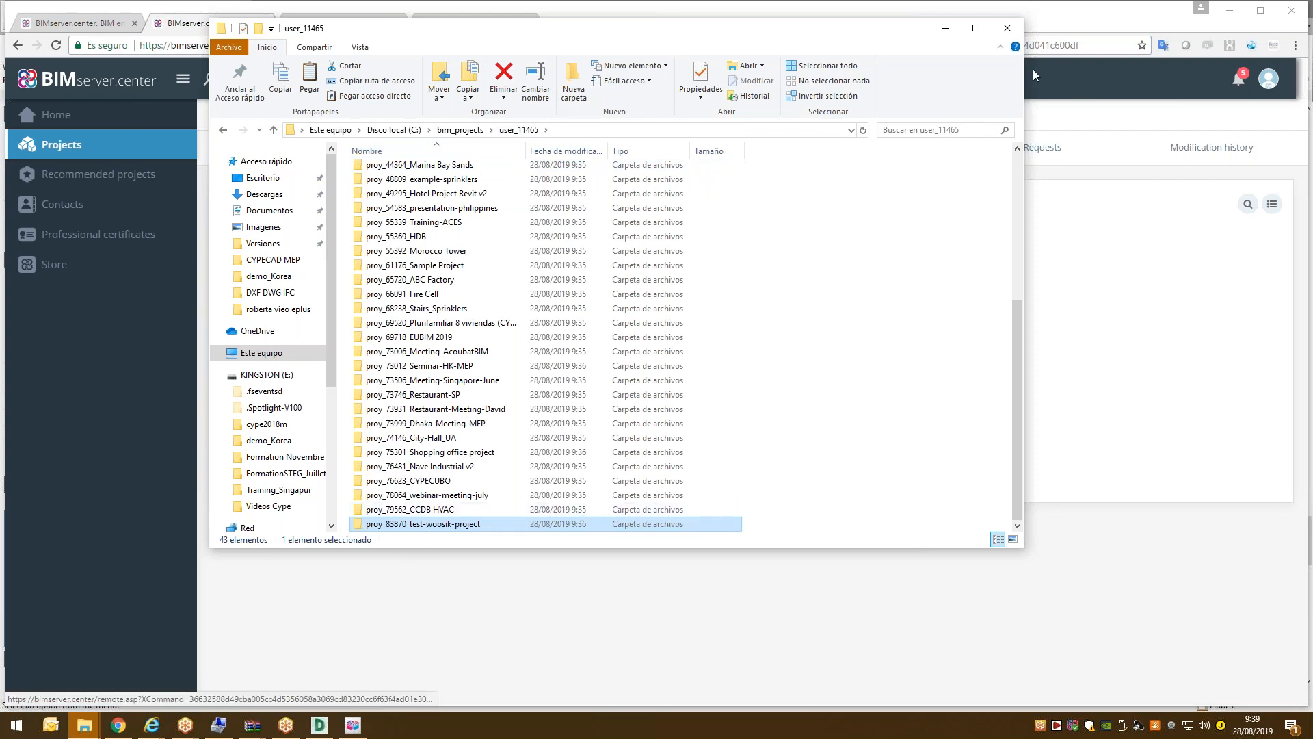
pyautogui.click(944, 28)
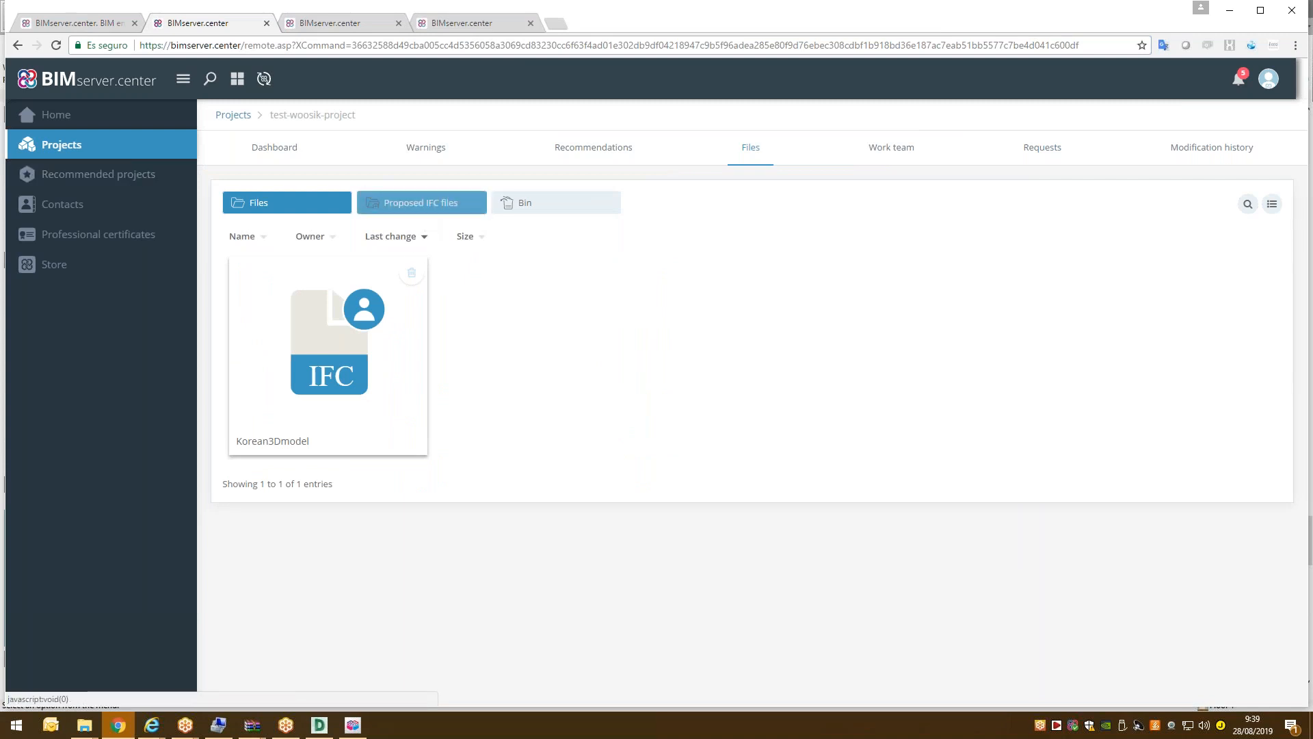
# Log out of BIMserver.center and begin entering another user's e-mail on the login page.
pyautogui.click(1056, 725)
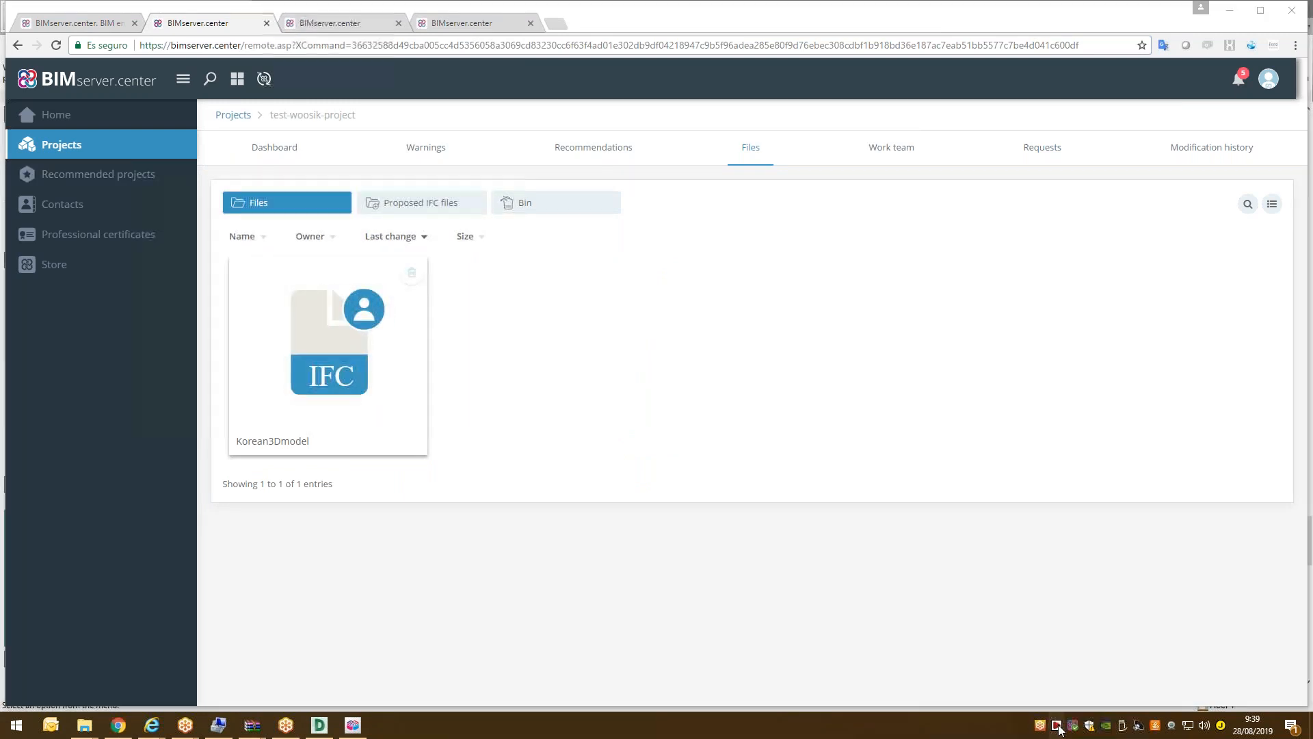
pyautogui.click(43, 362)
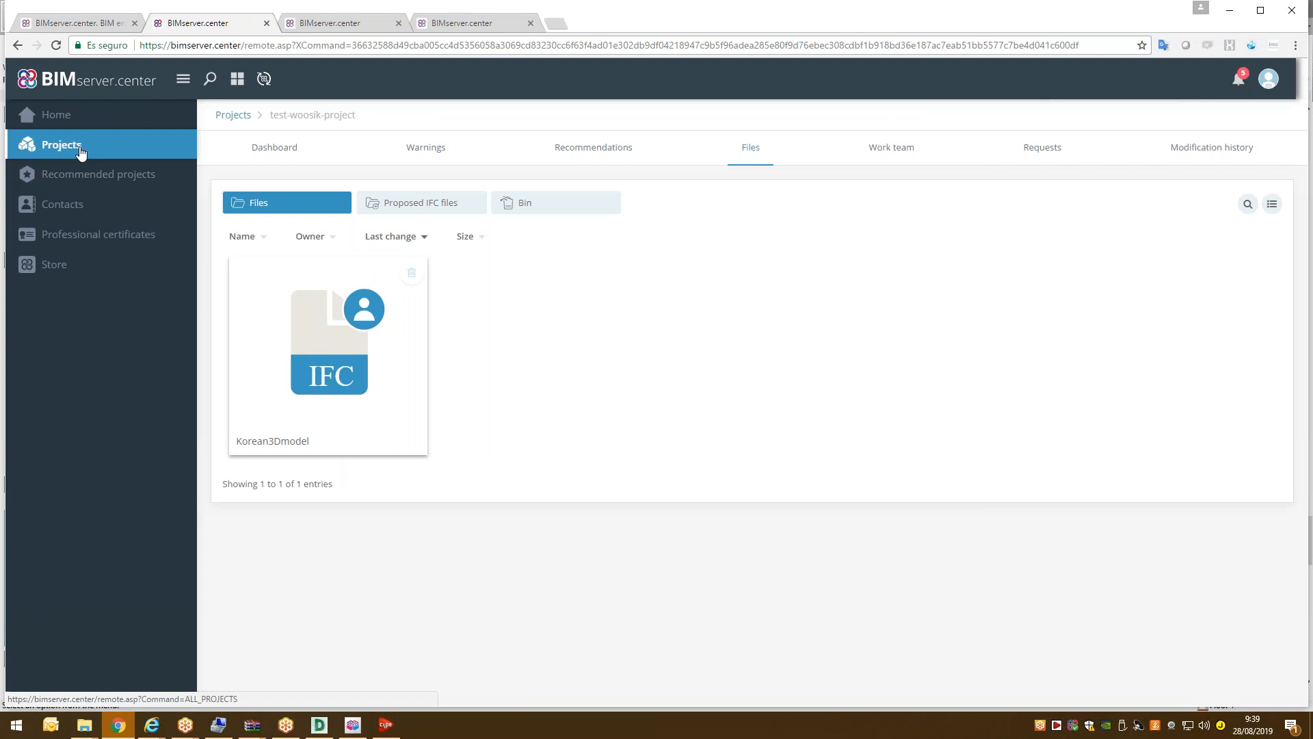
pyautogui.click(1269, 78)
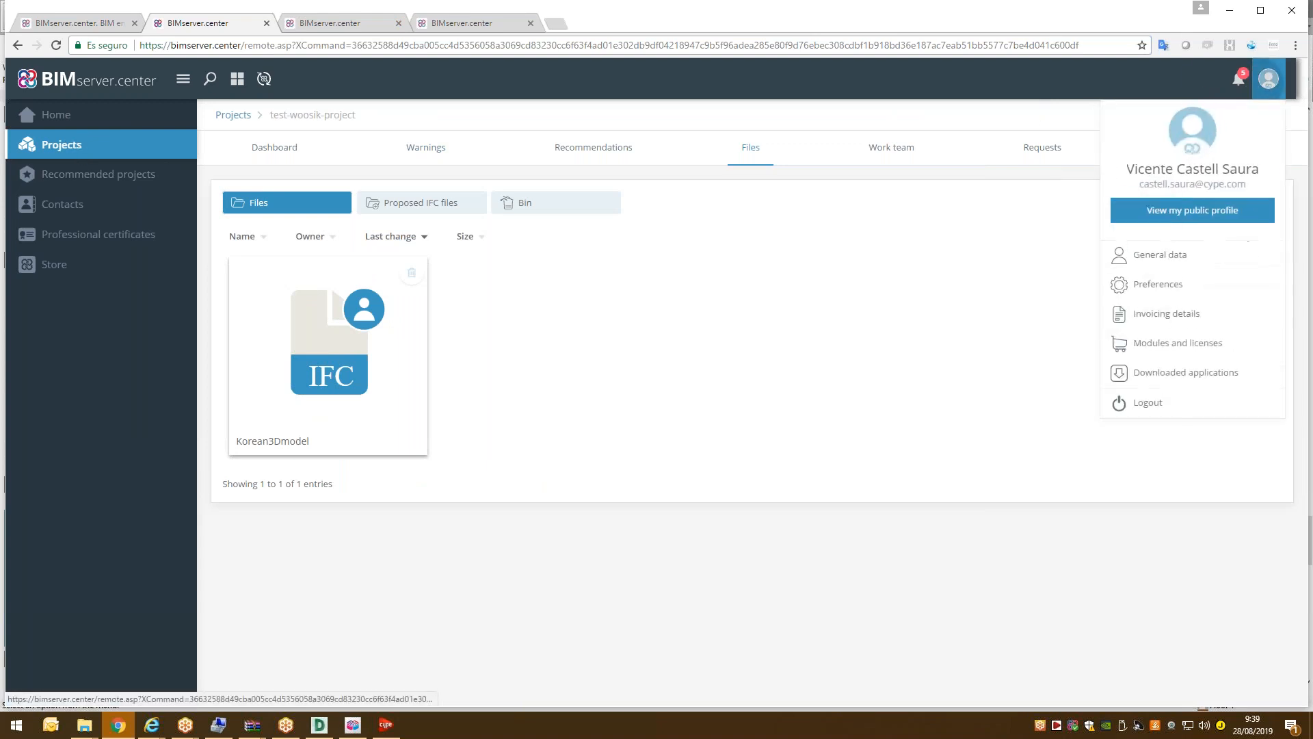
pyautogui.click(1145, 409)
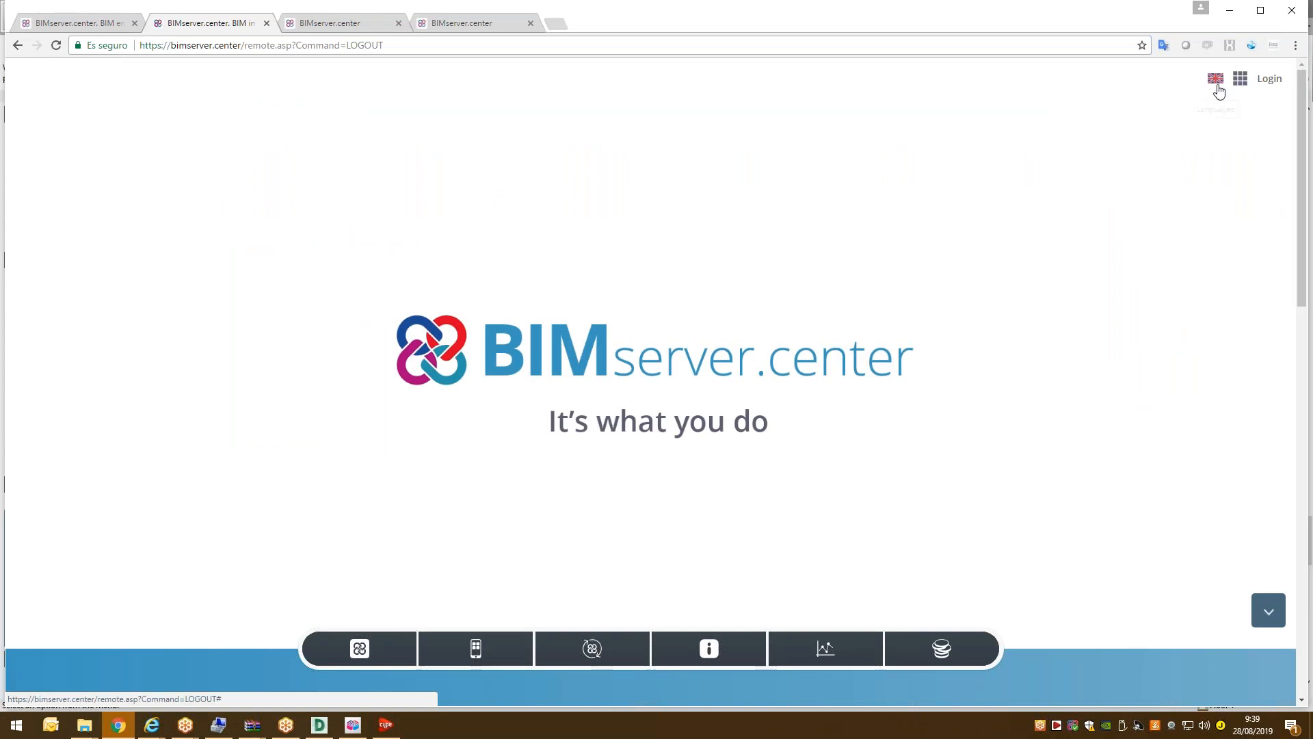
pyautogui.click(1268, 79)
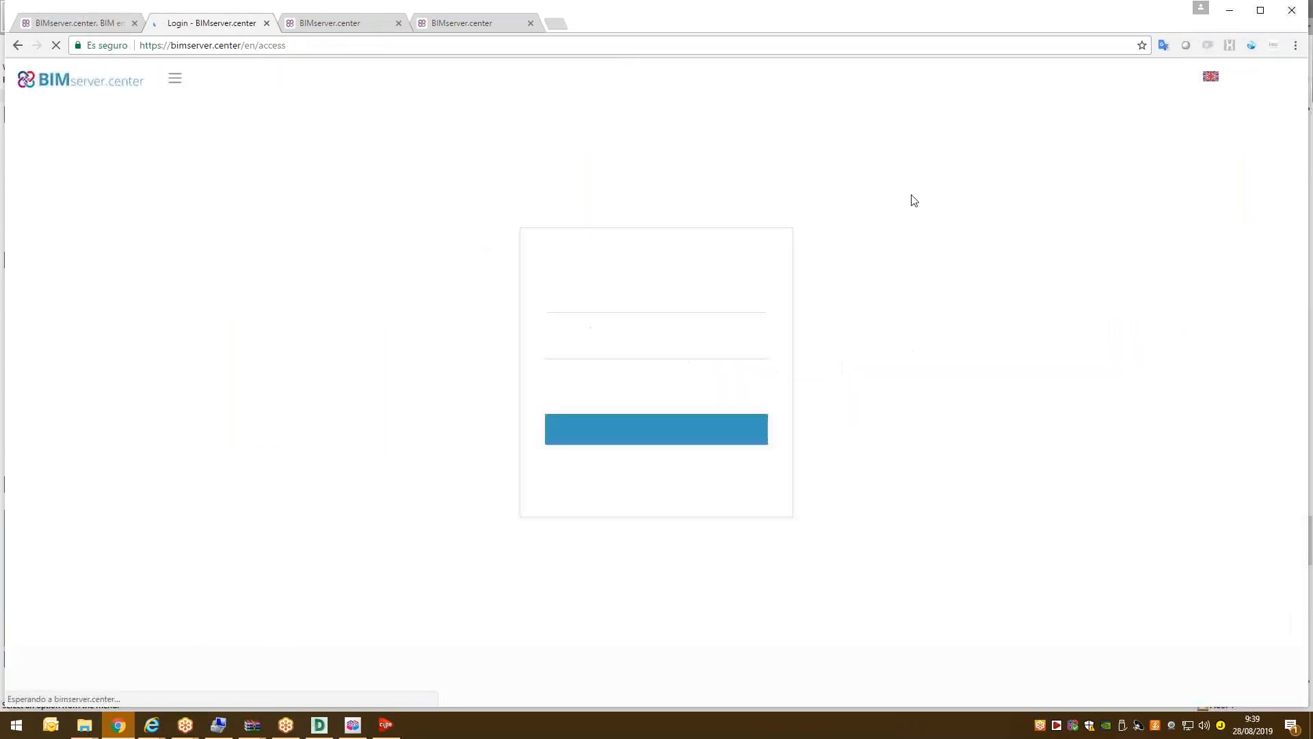
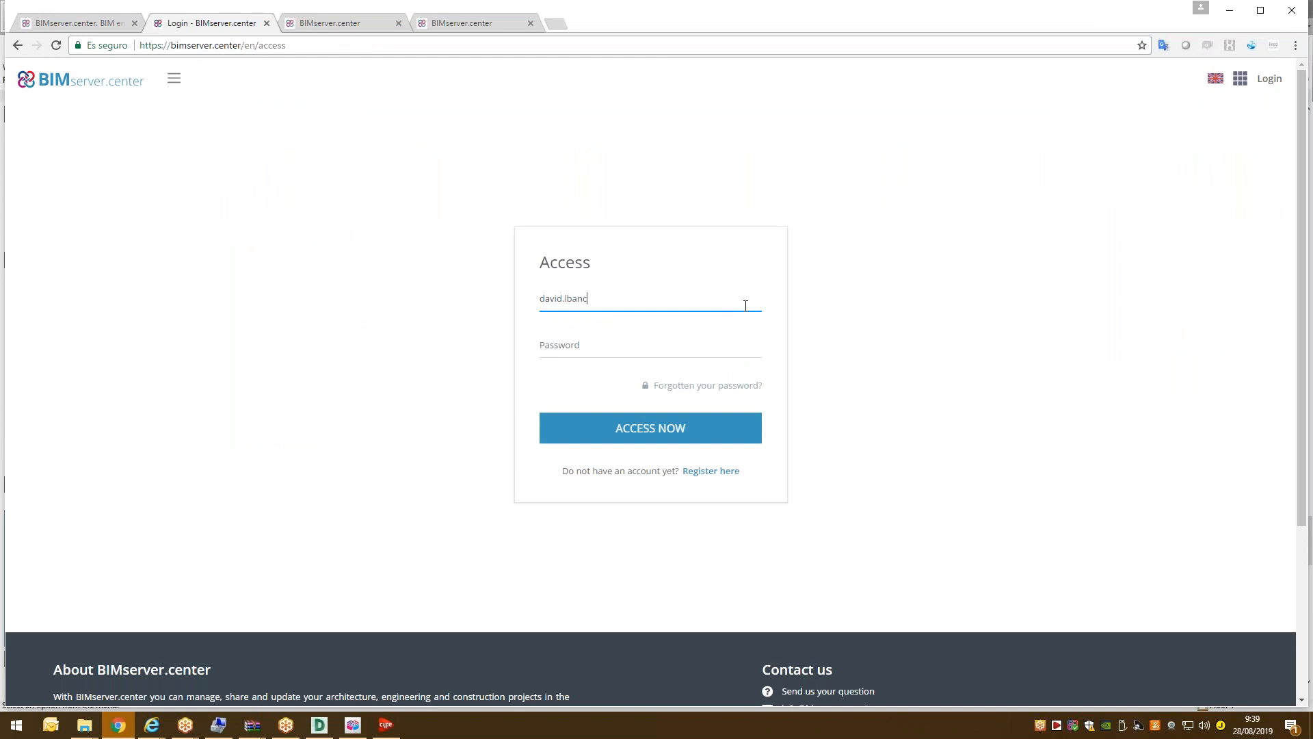
# Enter the second account's password and log in to reach its Home dashboard.
pyautogui.press('Tab')
pyautogui.write('*')
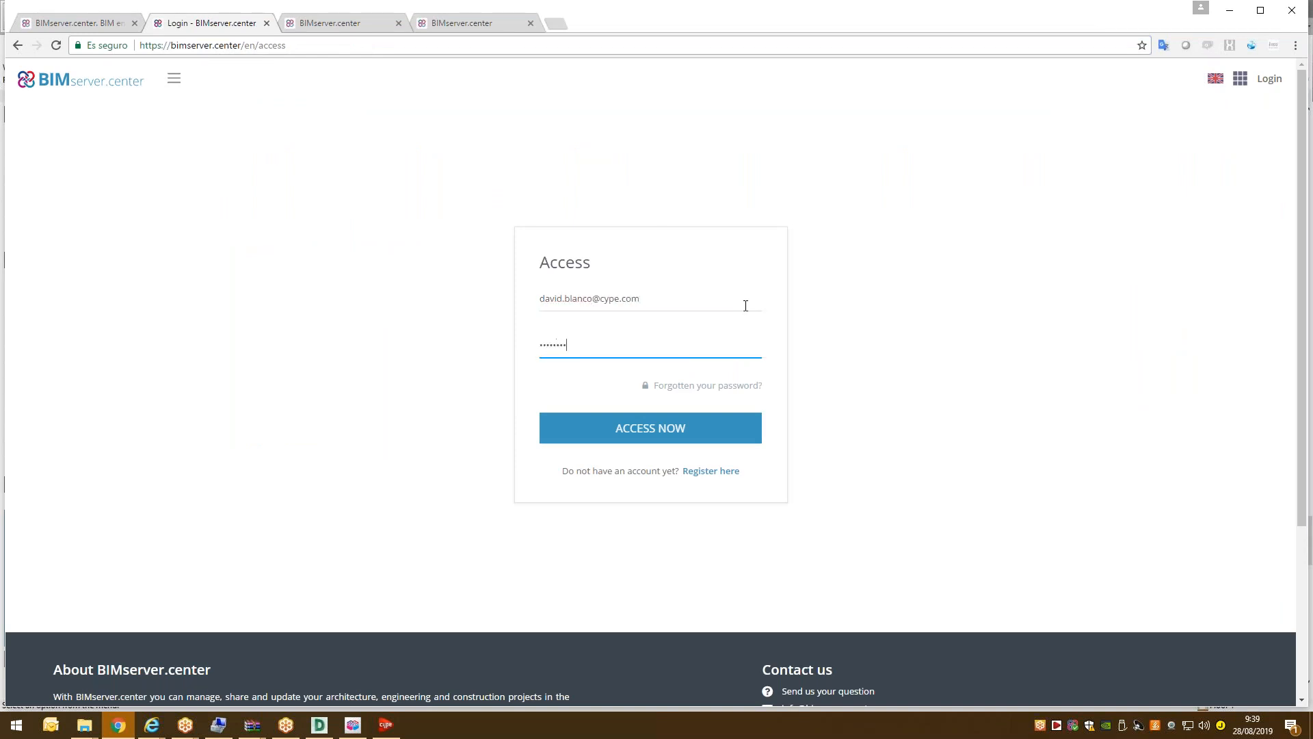
pyautogui.press('Return')
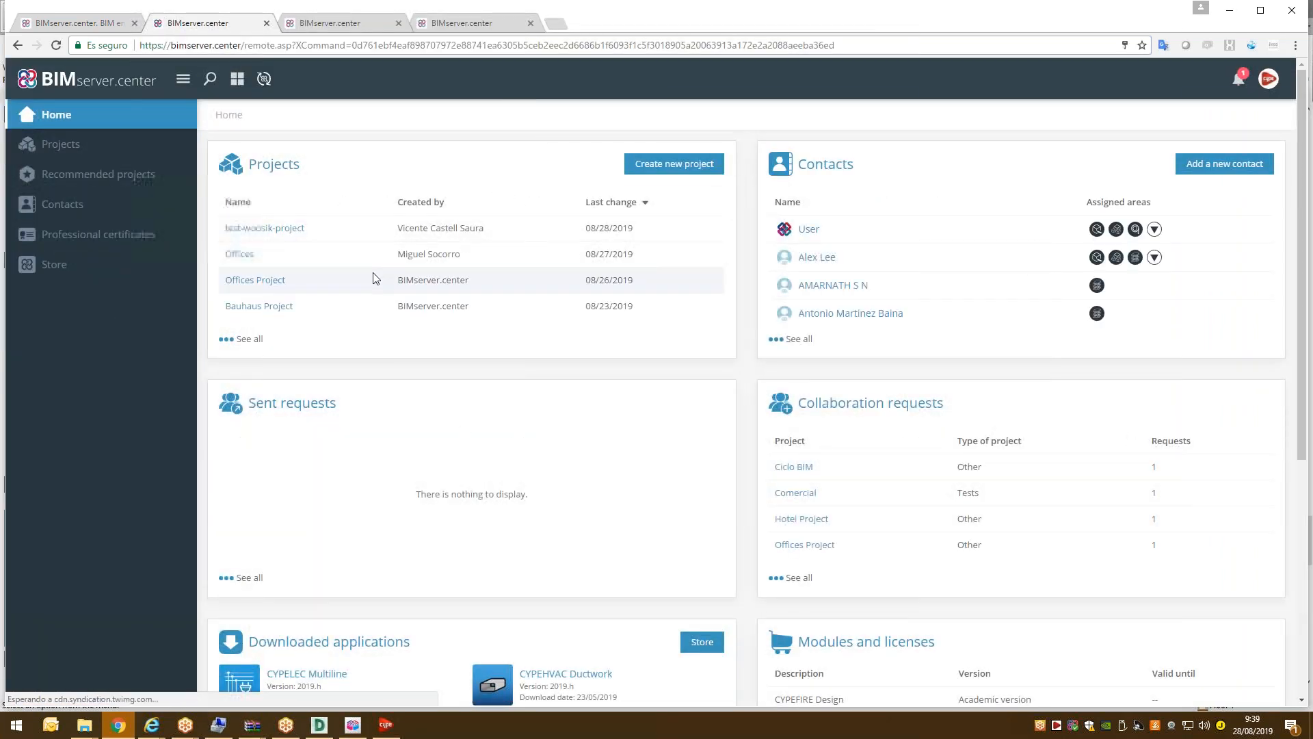
# Open test-woosik-project from its collaboration invitation in the notifications.
pyautogui.click(74, 153)
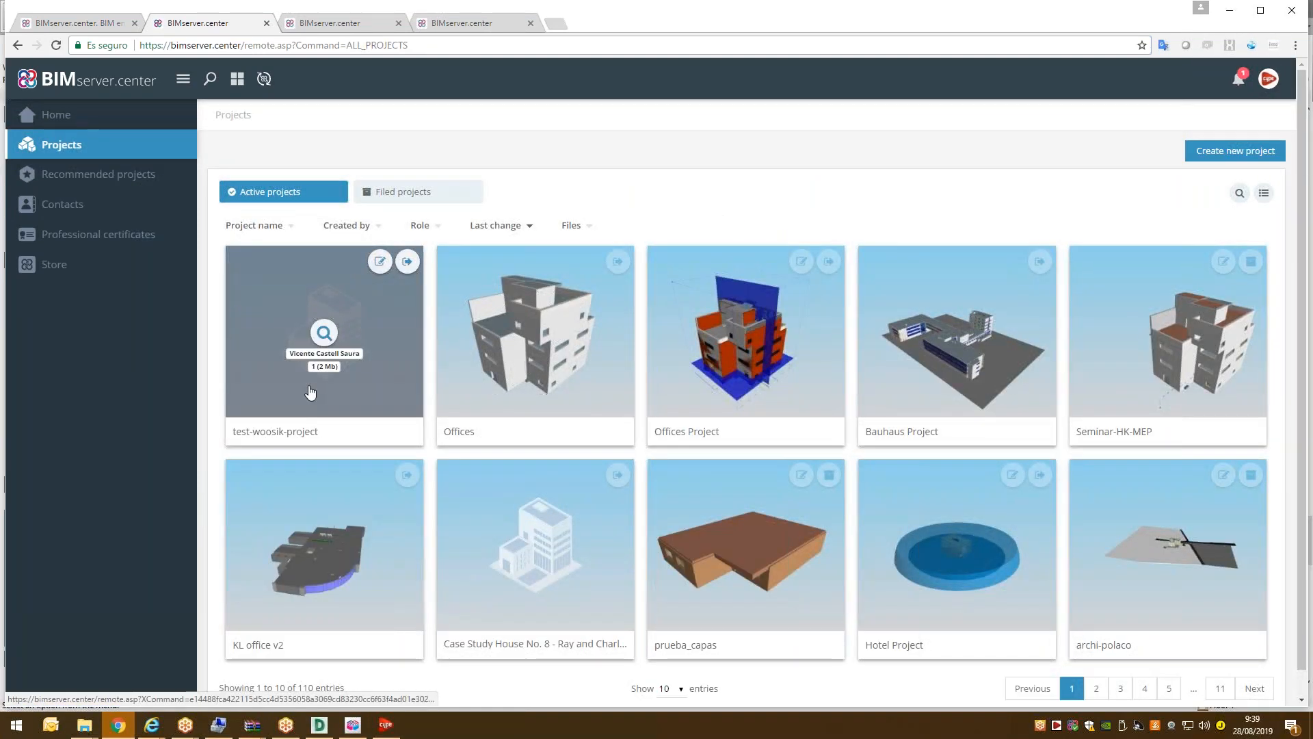
pyautogui.click(1238, 79)
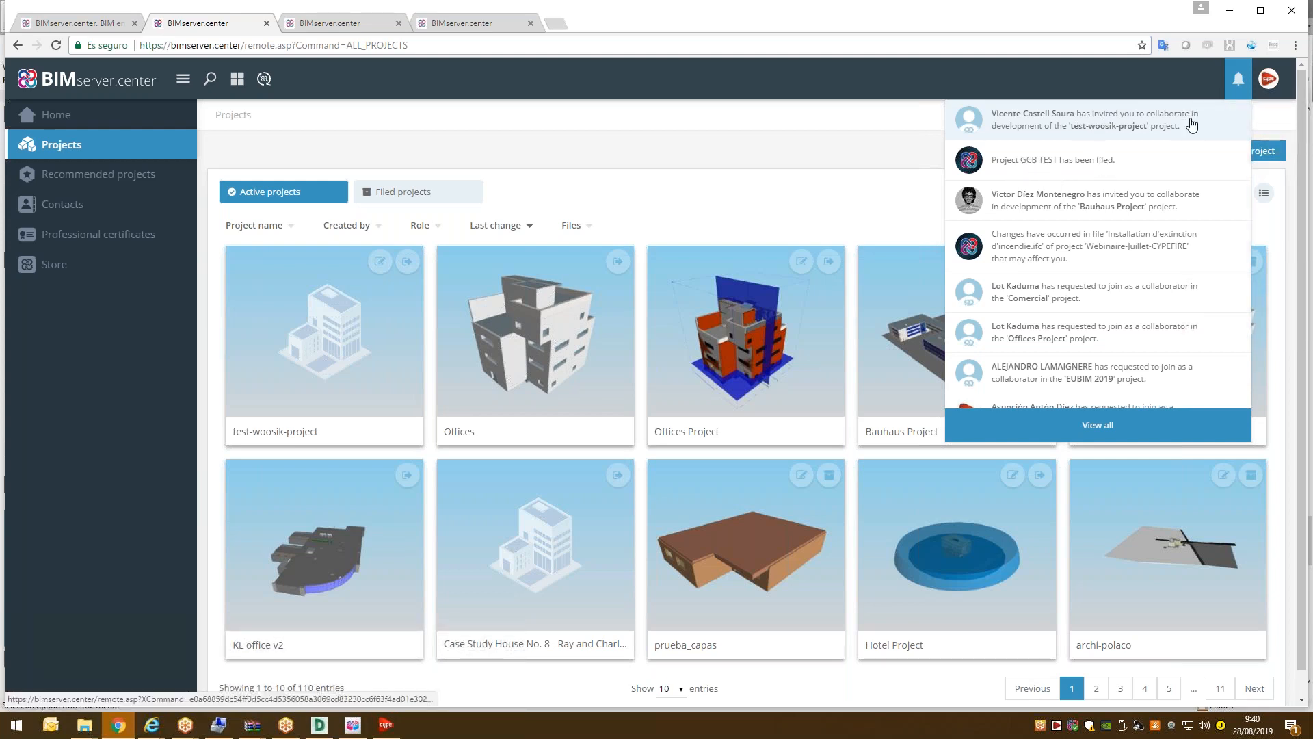
pyautogui.click(339, 328)
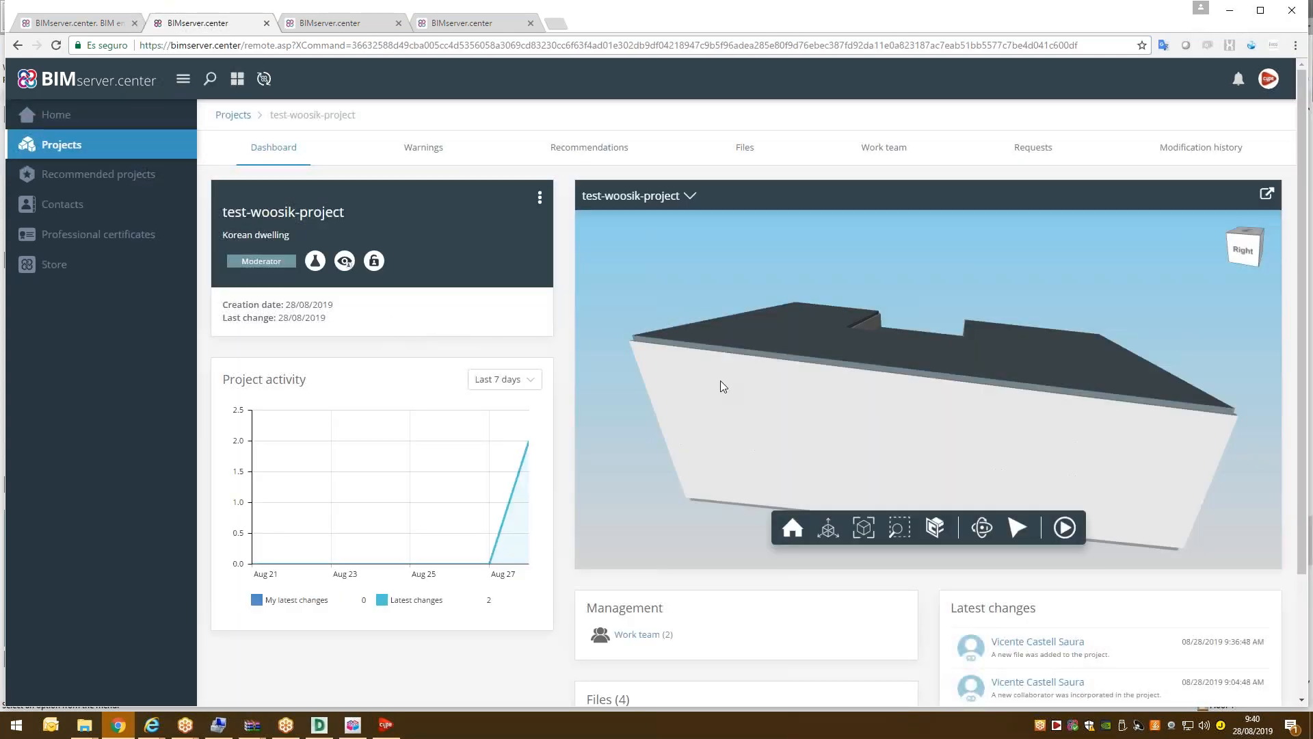
# Orbit the project's 3D building model, then view its file list showing Korean3Dmodel.
pyautogui.moveTo(818, 356)
pyautogui.mouseDown()
pyautogui.moveTo(957, 343)
pyautogui.moveTo(785, 322)
pyautogui.moveTo(950, 329)
pyautogui.moveTo(823, 331)
pyautogui.mouseUp()
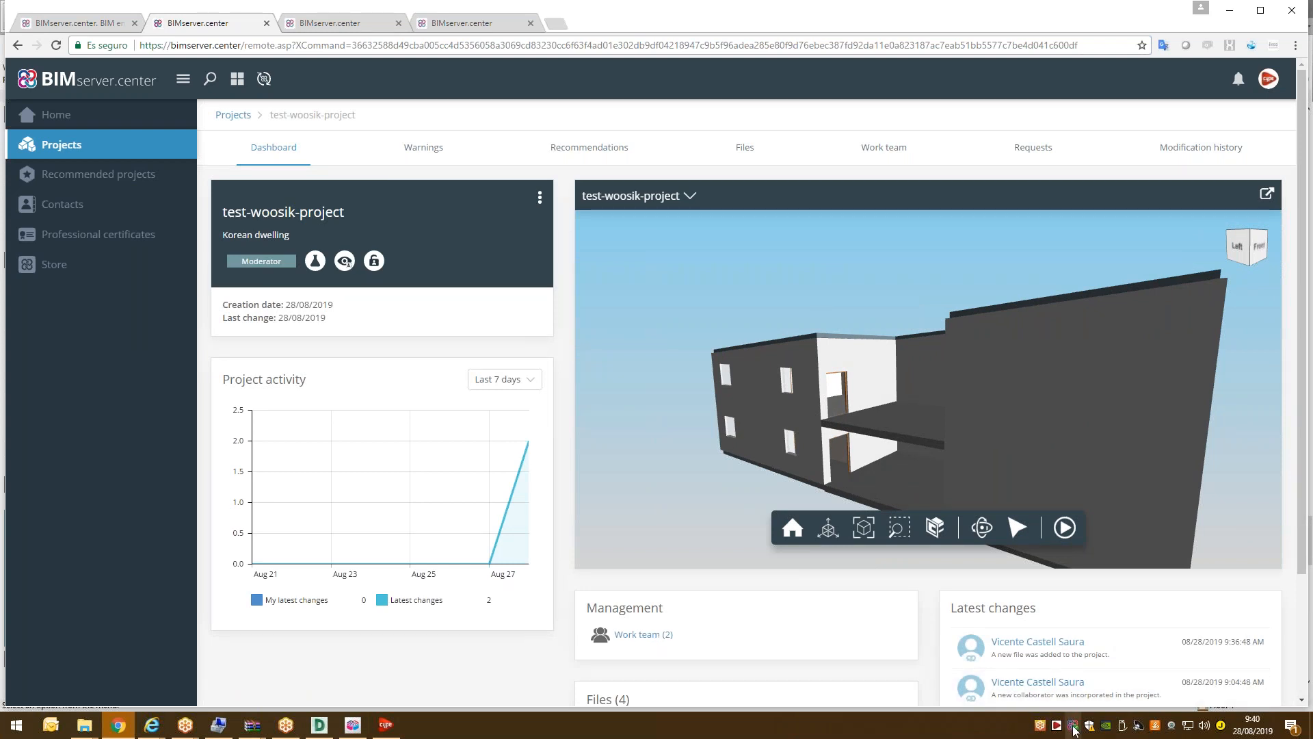
pyautogui.click(1074, 726)
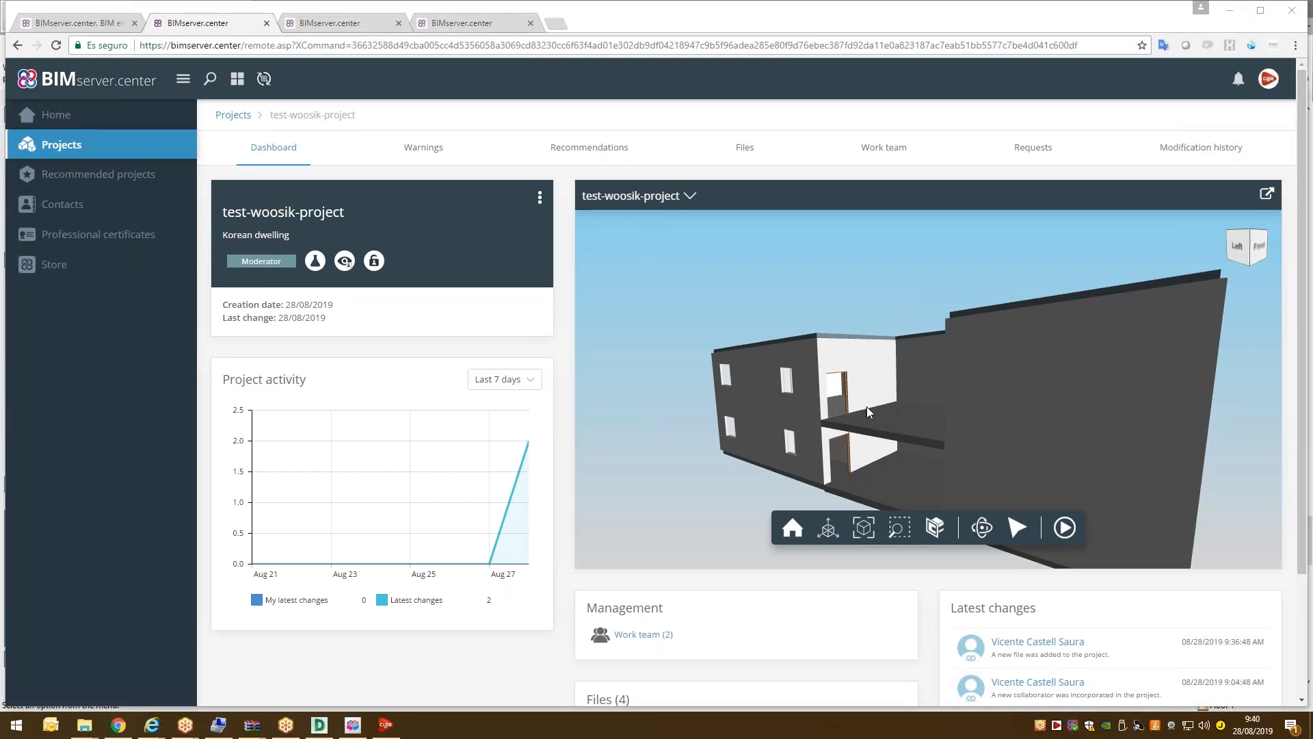
pyautogui.click(745, 147)
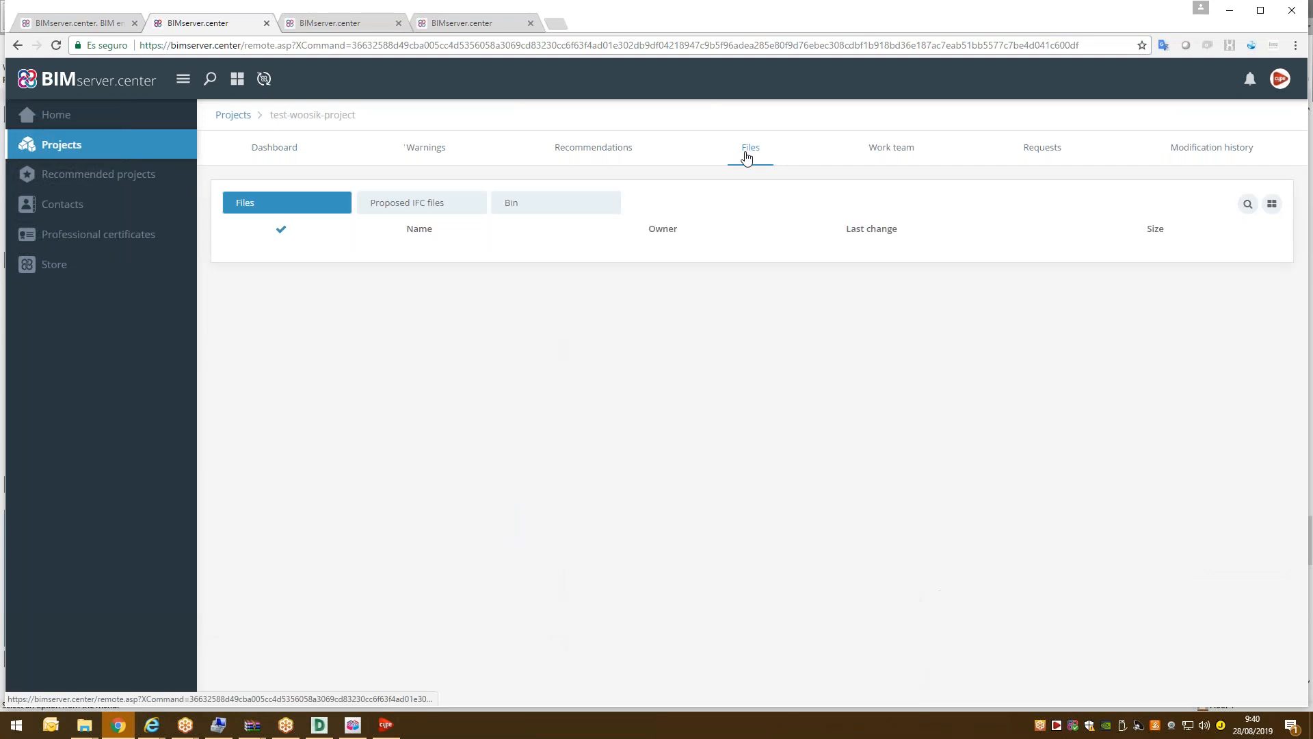
pyautogui.click(386, 725)
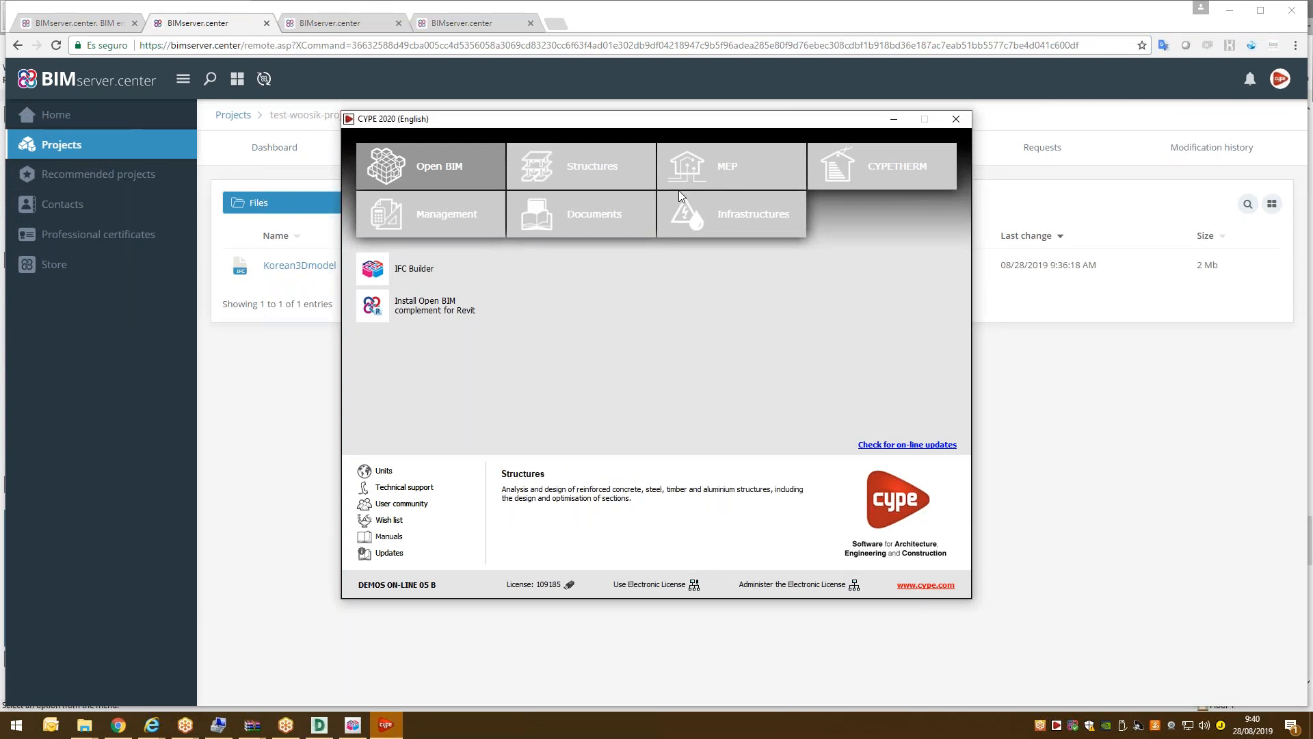
# Launch CYPETHERM LOADS from the CYPETHERM program group in the CYPE 2020 launcher.
pyautogui.click(684, 163)
pyautogui.click(873, 169)
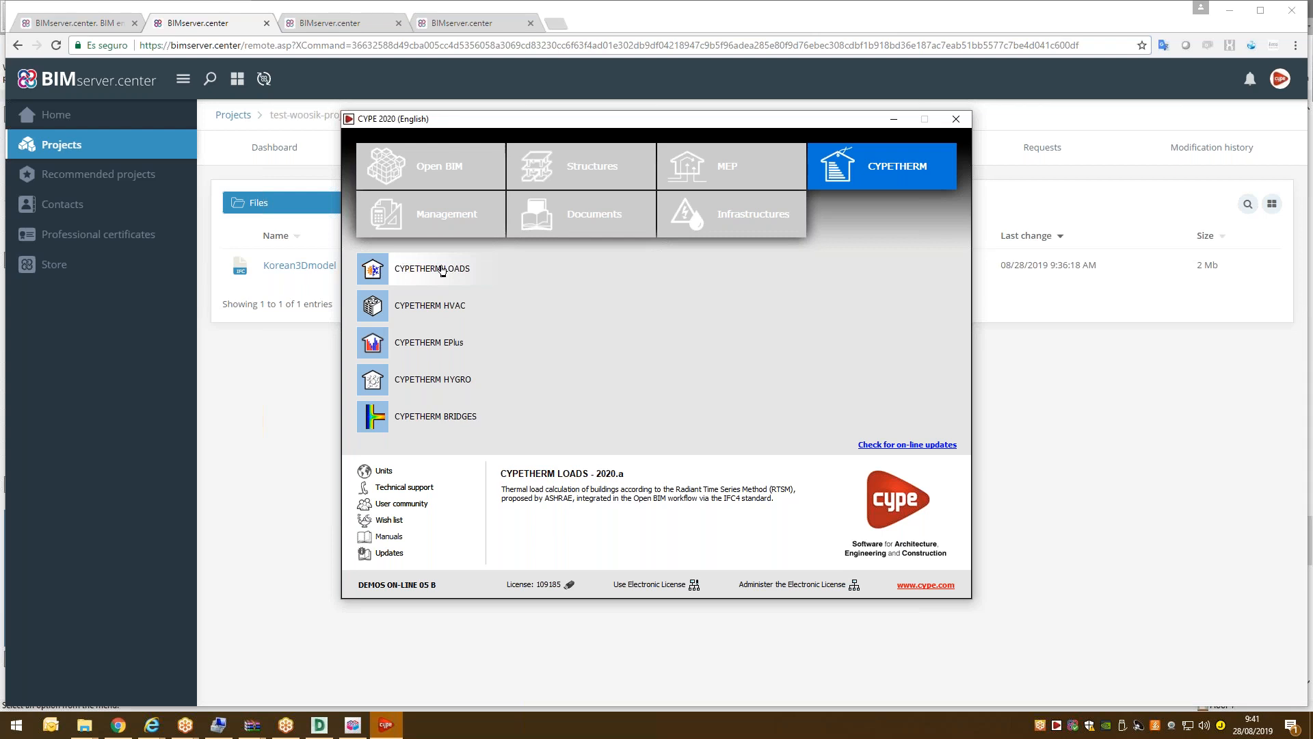
pyautogui.click(442, 270)
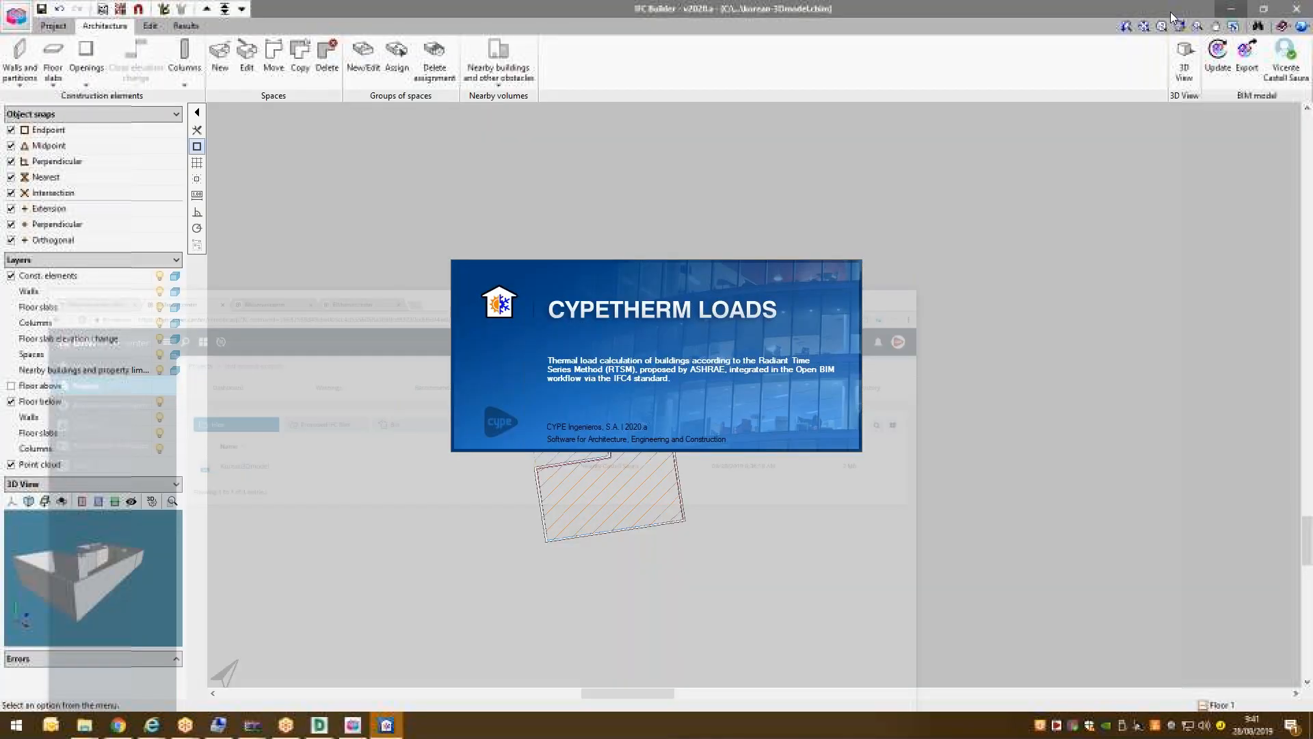
pyautogui.click(1228, 9)
# Add a new BIMserver.center account in Sync using the account's e-mail and password.
pyautogui.click(606, 98)
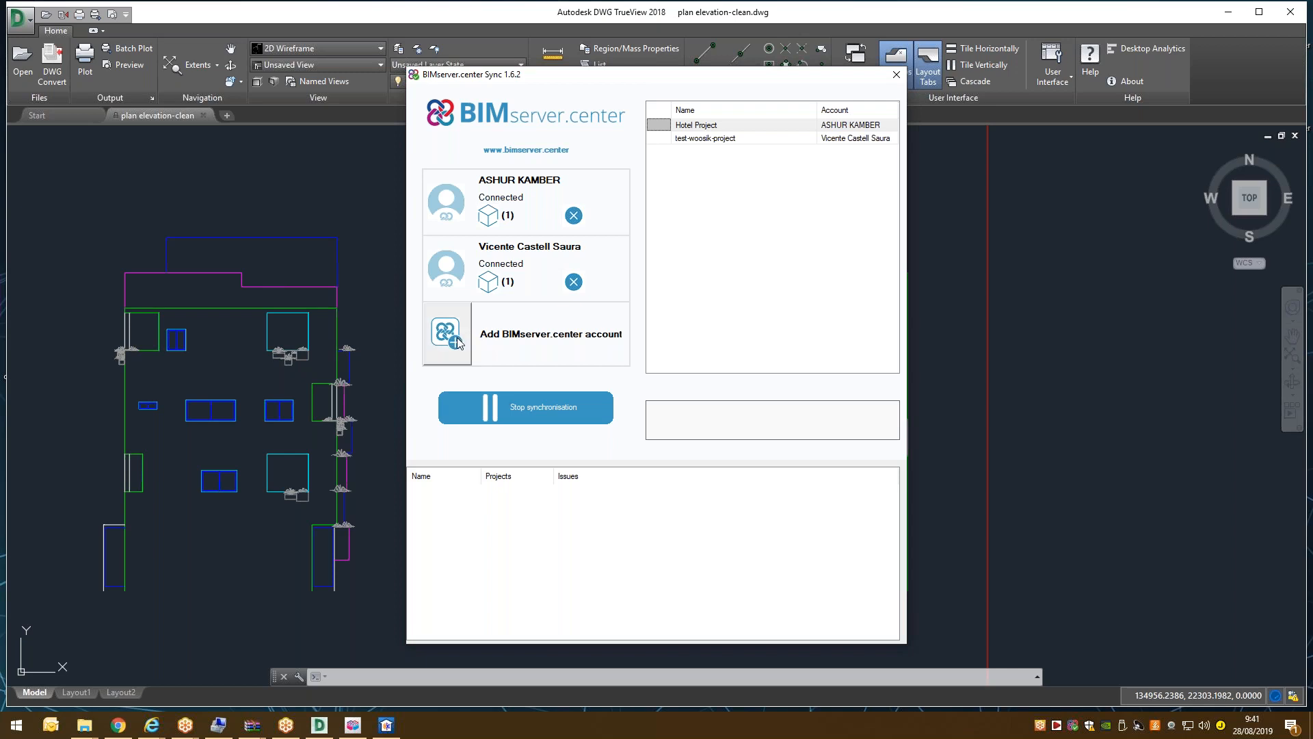
pyautogui.click(477, 345)
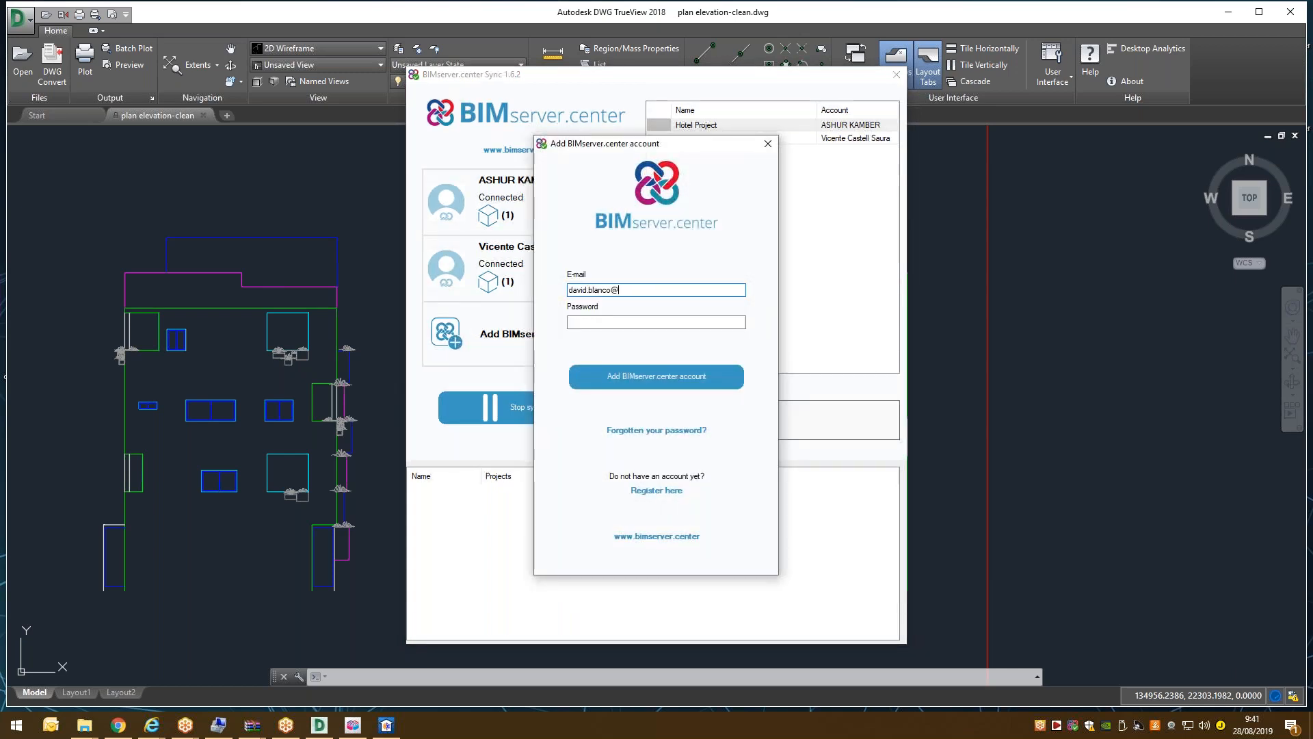
pyautogui.press('Tab')
pyautogui.write('••••••')
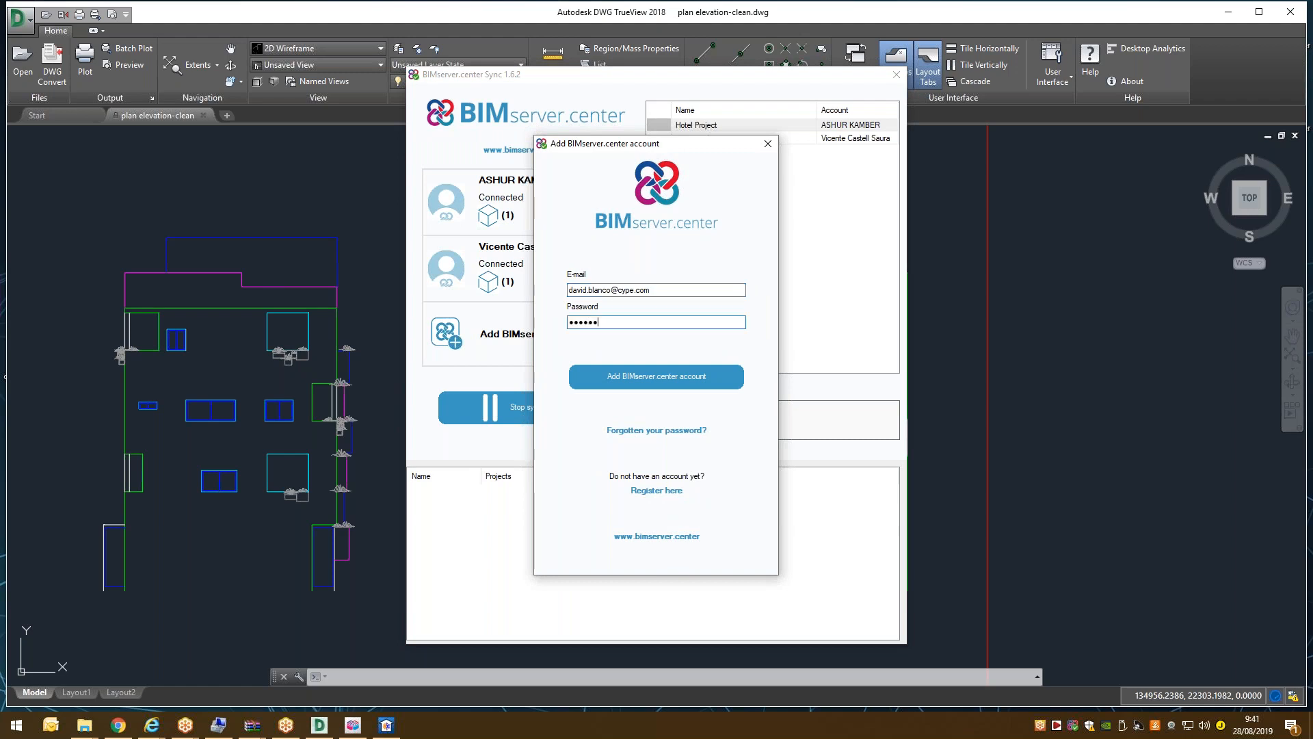
pyautogui.write('••••')
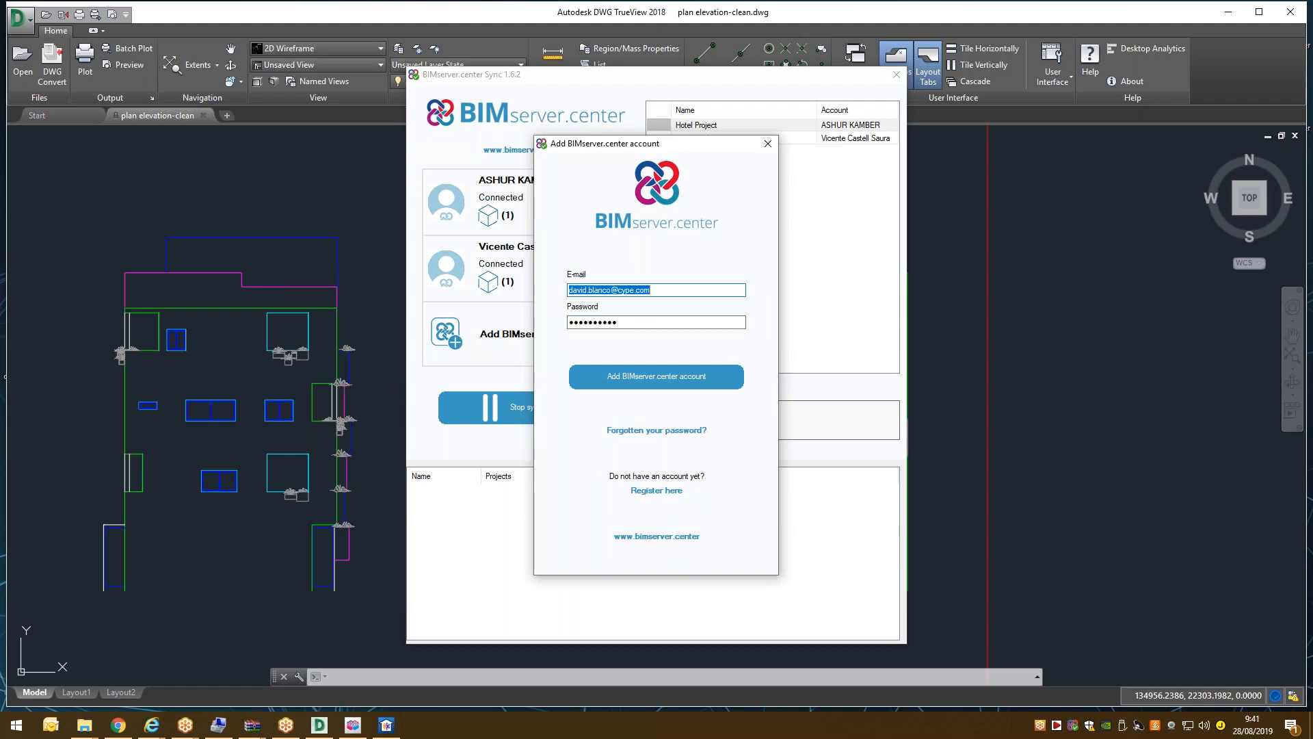
pyautogui.click(675, 378)
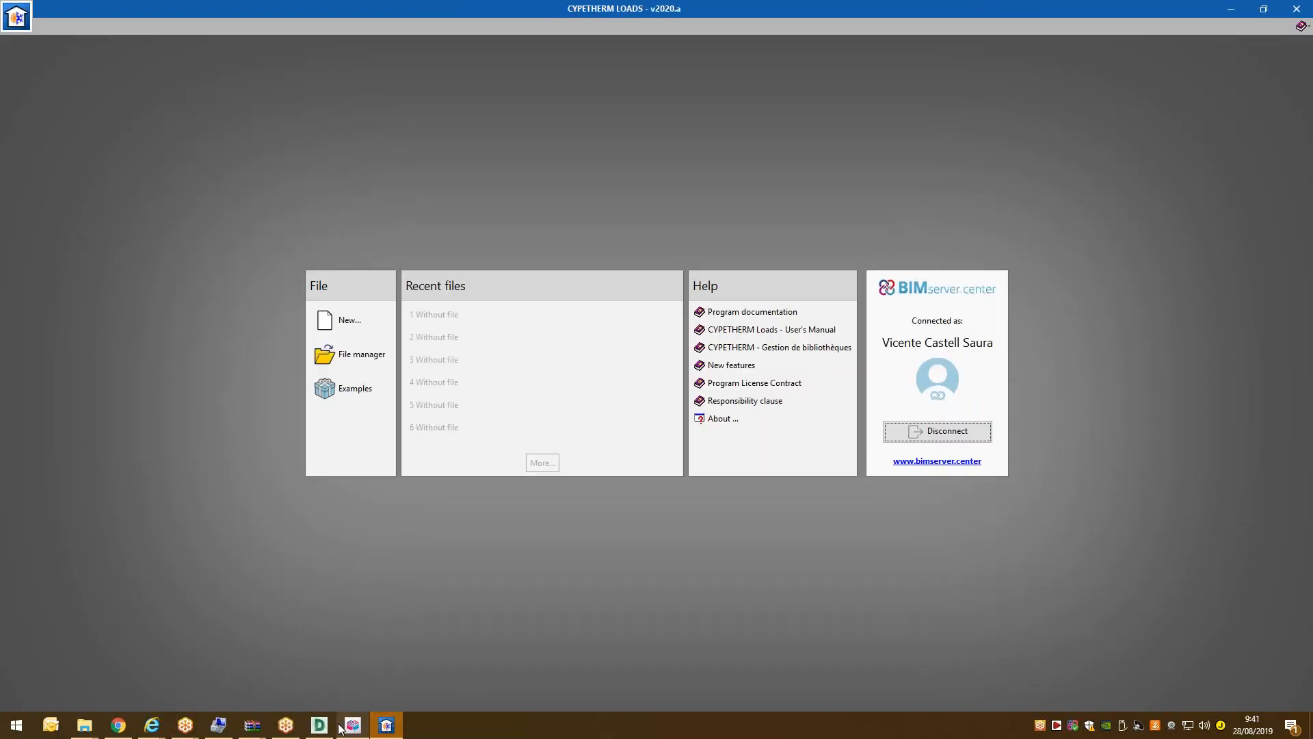
# Limit the new account's synchronised projects to test-woosik-project only.
pyautogui.click(1230, 10)
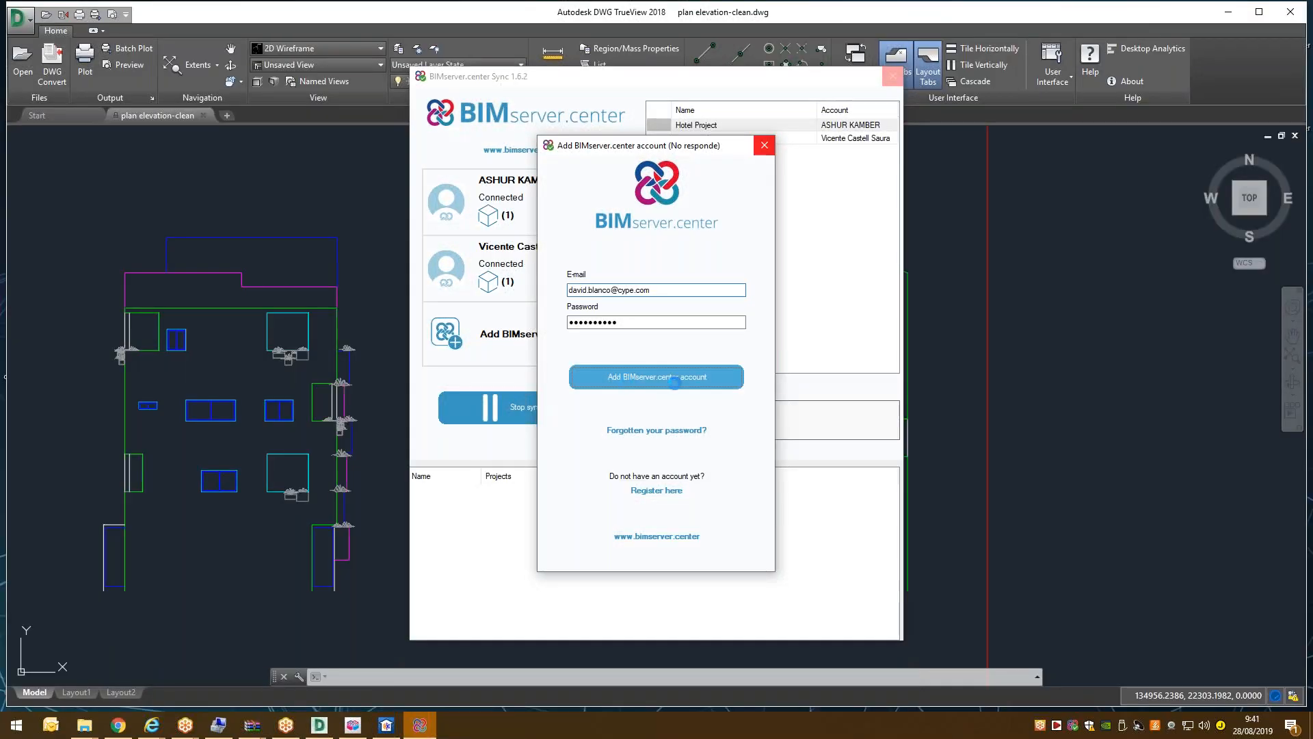
pyautogui.click(562, 283)
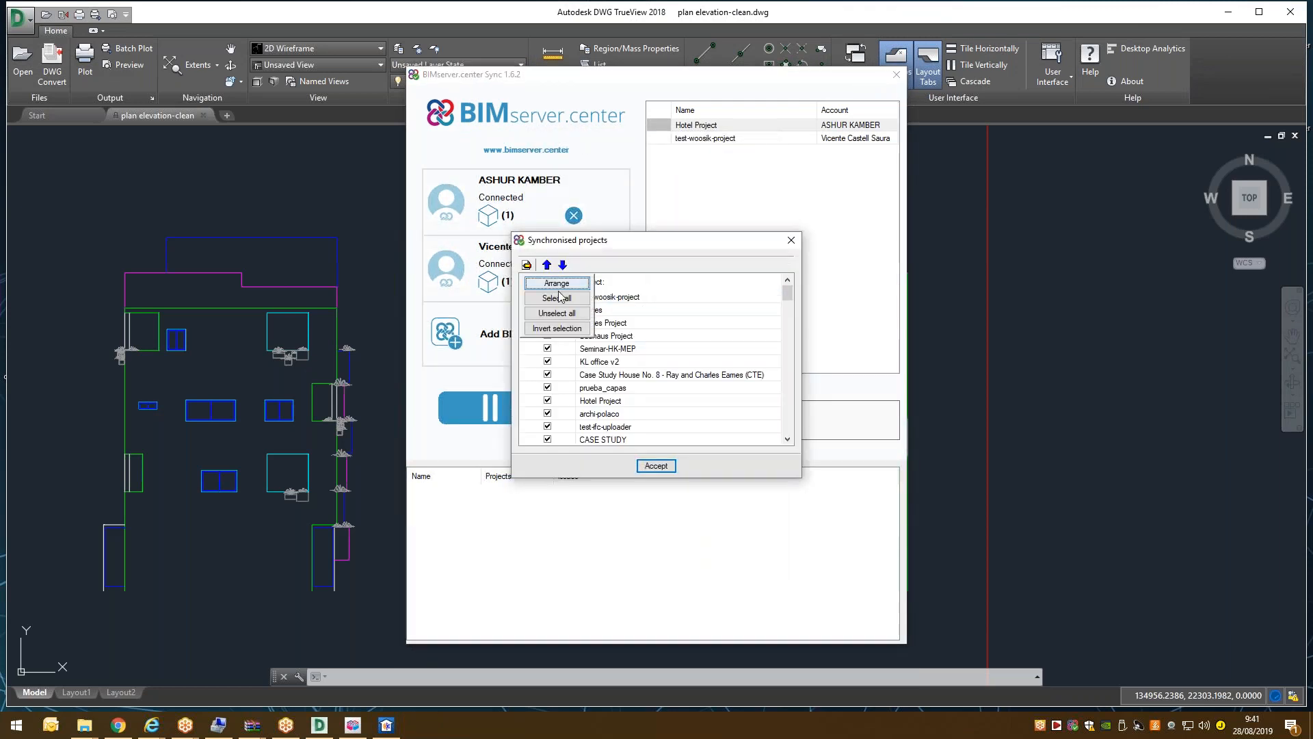
pyautogui.click(562, 313)
pyautogui.click(547, 297)
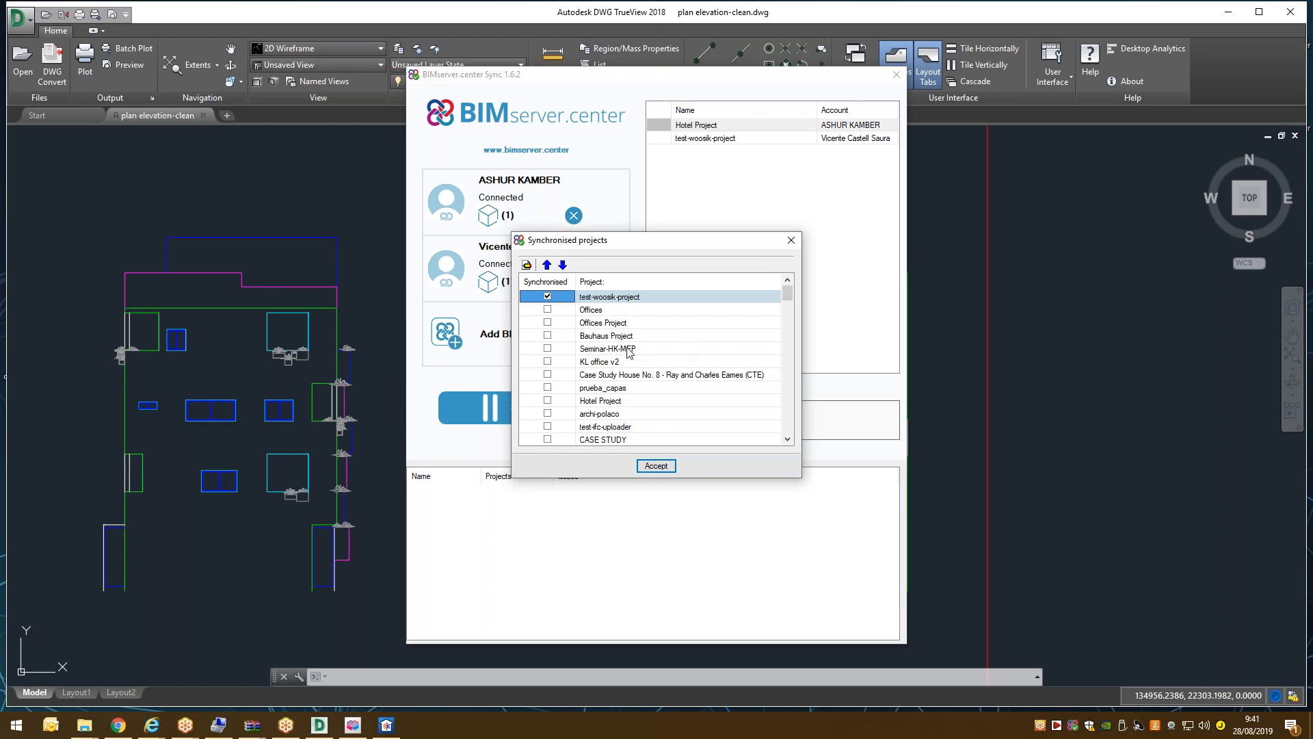
pyautogui.click(660, 466)
# Select the new account's test-woosik-project entry and return to CYPETHERM LOADS.
pyautogui.click(720, 150)
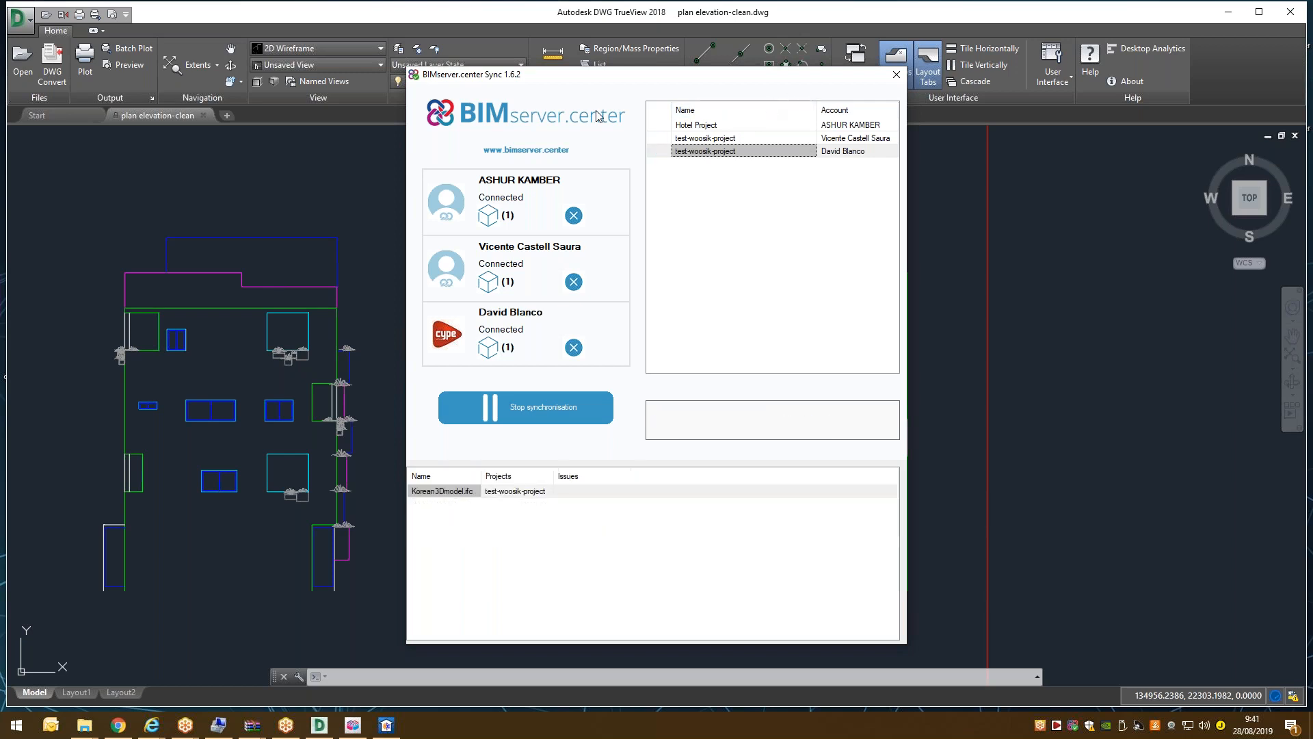
pyautogui.click(743, 3)
pyautogui.click(387, 725)
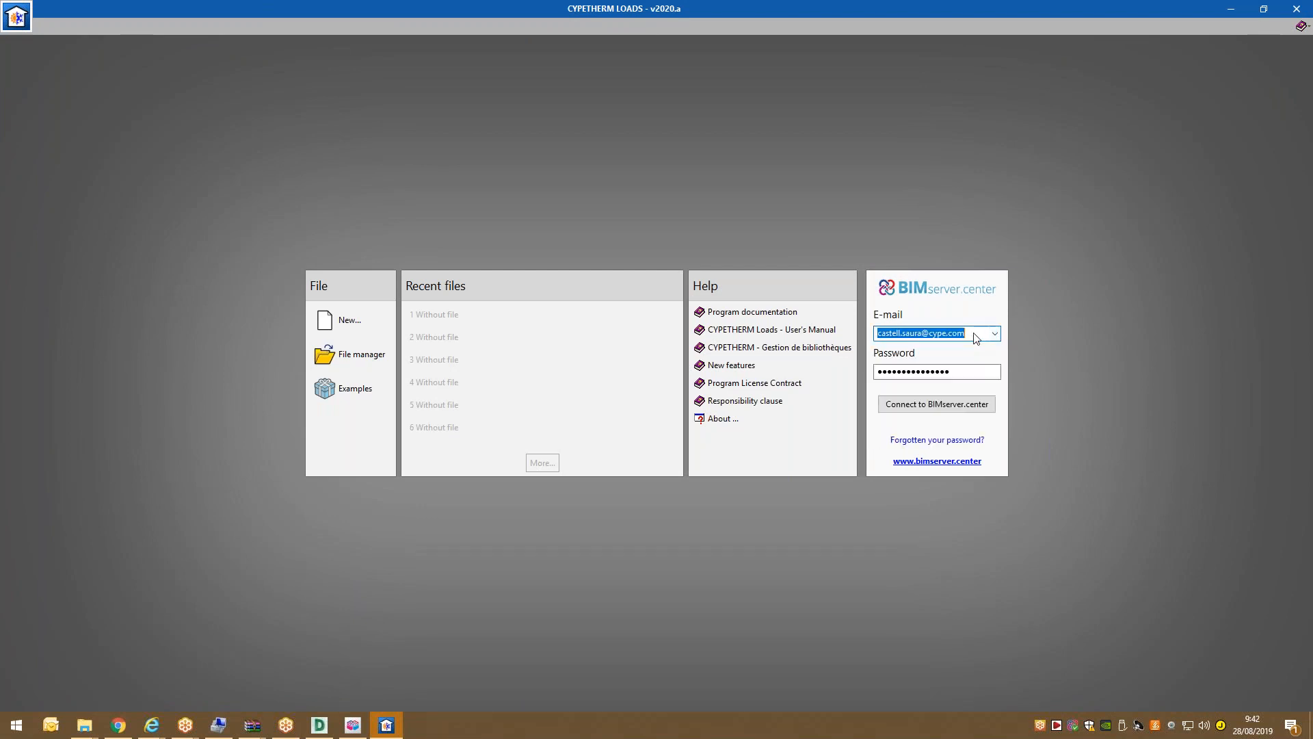
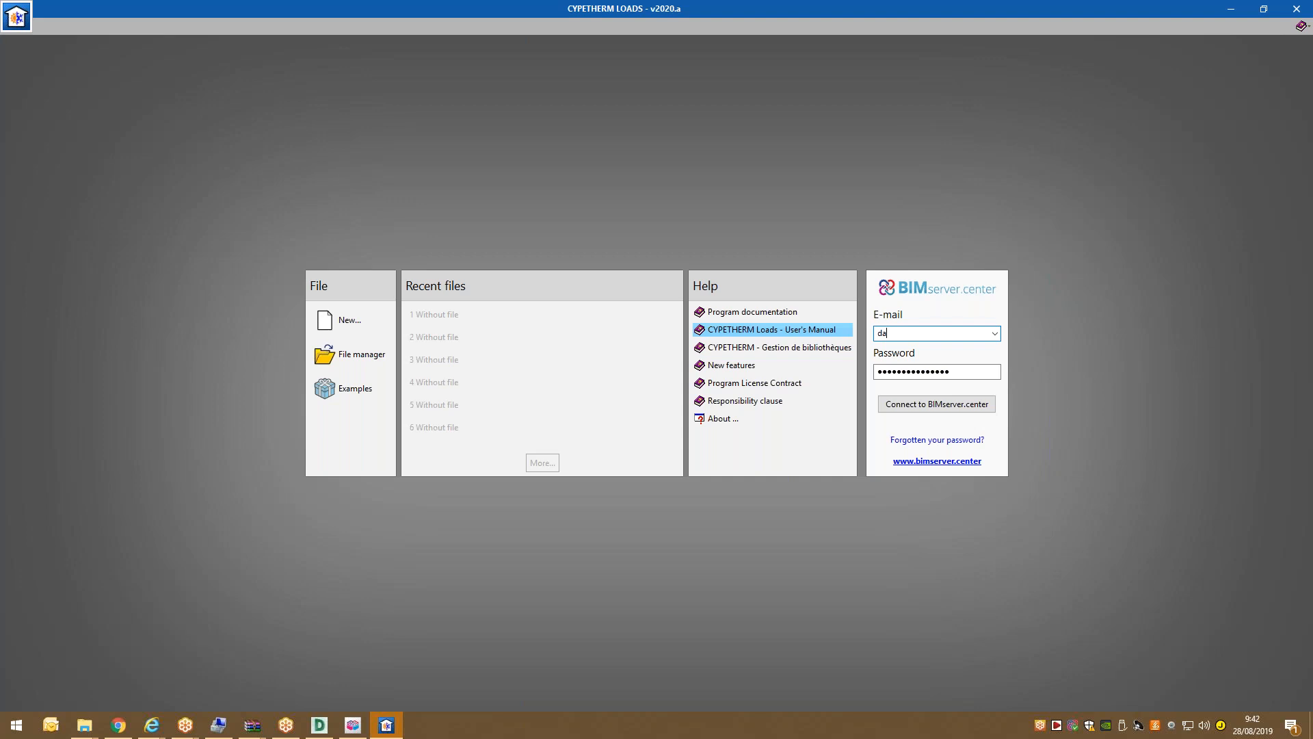
# Enter the account's e-mail and password in the BIMserver.center panel and try connecting.
pyautogui.press('Tab')
pyautogui.write('•••••')
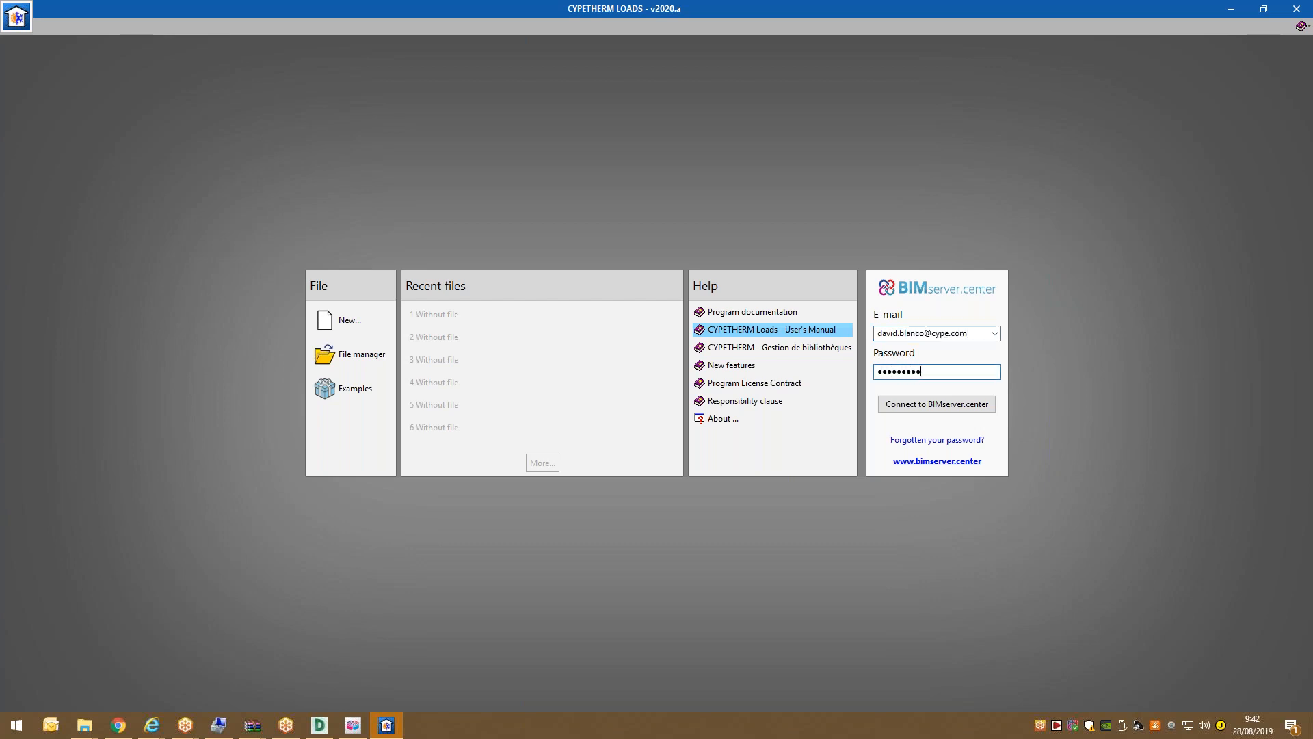
pyautogui.write('•')
pyautogui.hotkey('shift', 'Tab')
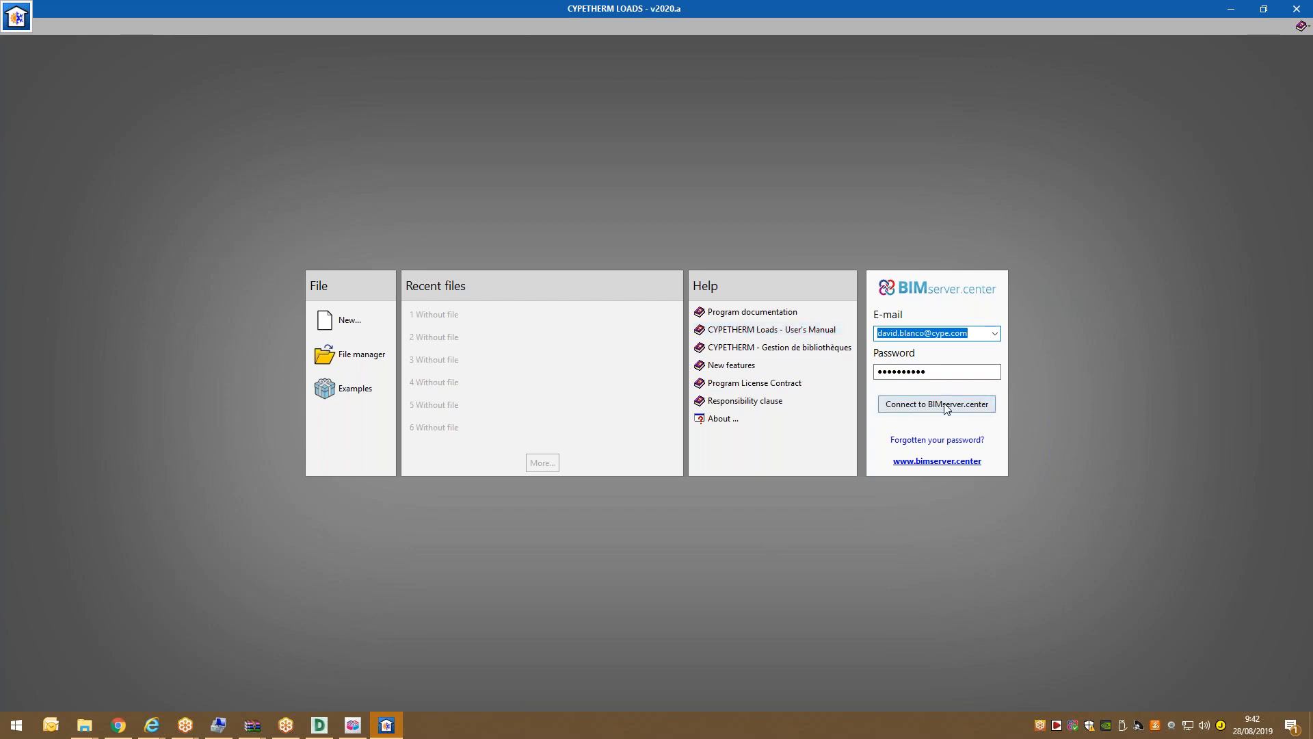
pyautogui.click(946, 406)
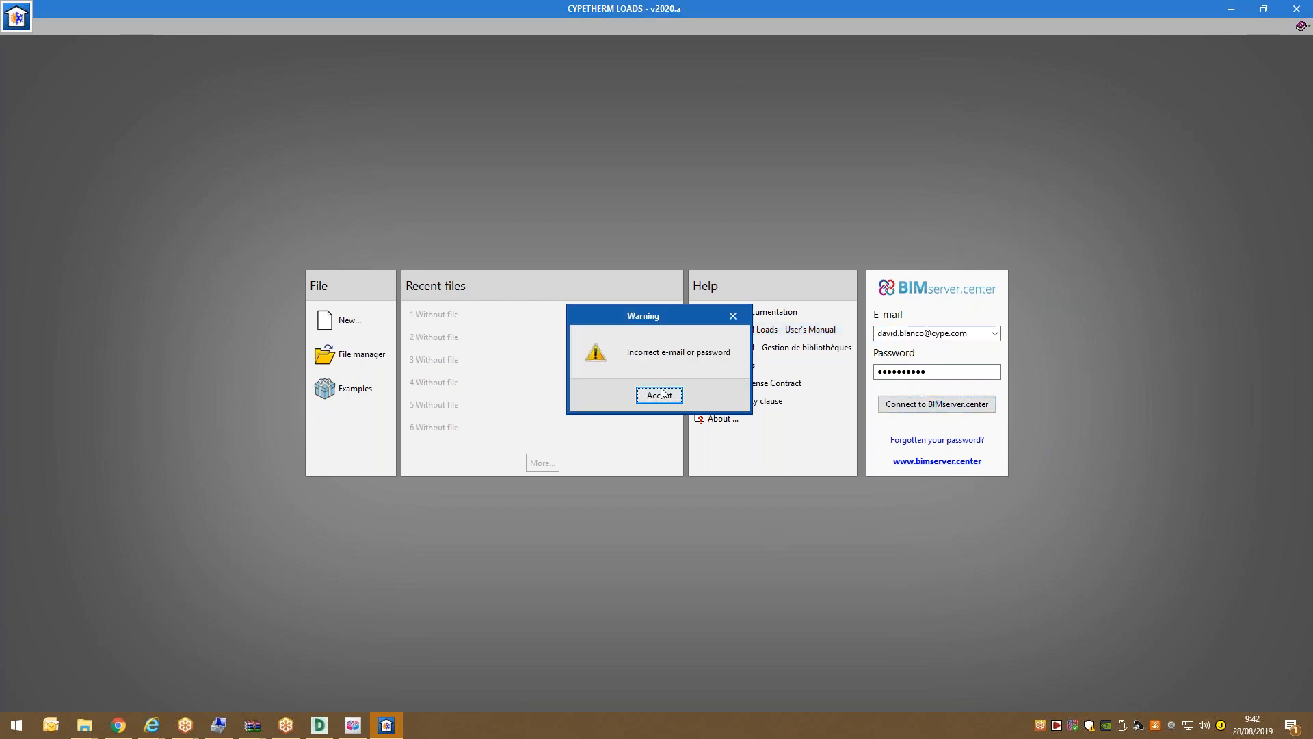
# Dismiss the incorrect-login warning, reconnect with the corrected password, and start a new project.
pyautogui.click(661, 395)
pyautogui.write('••••••••••')
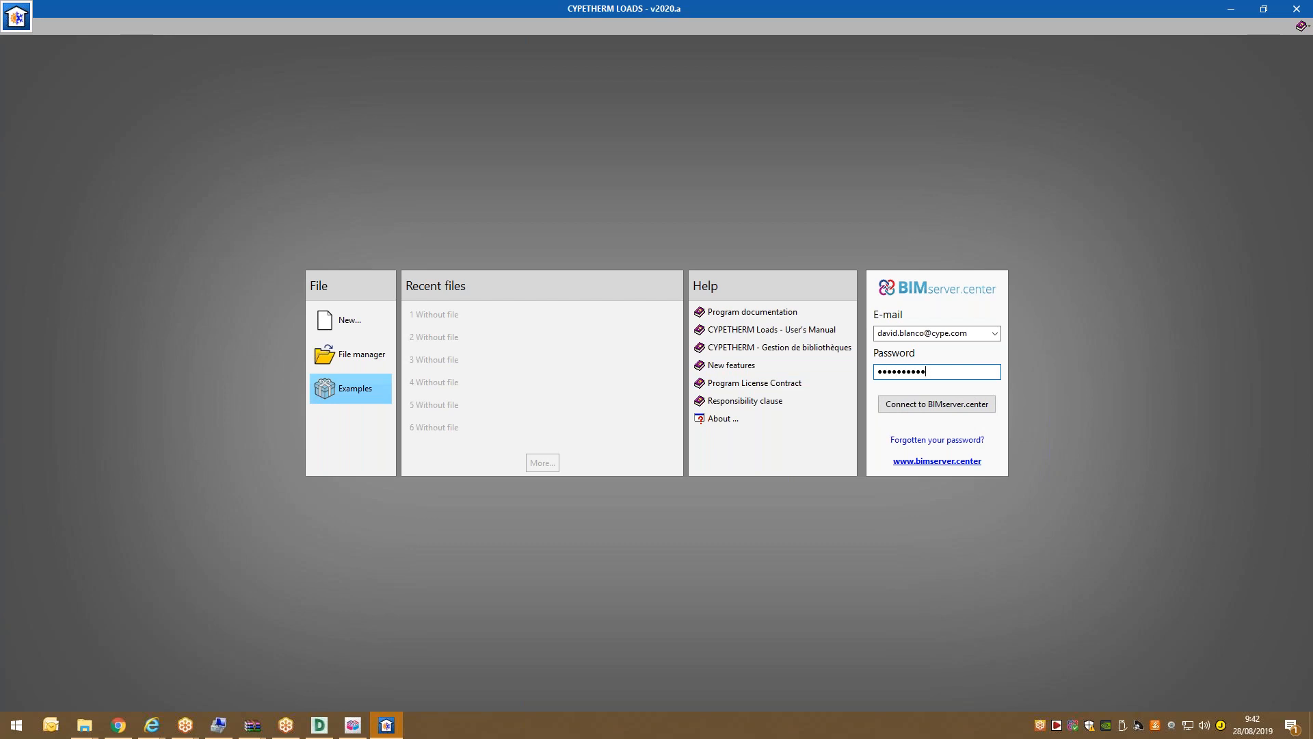
pyautogui.click(932, 405)
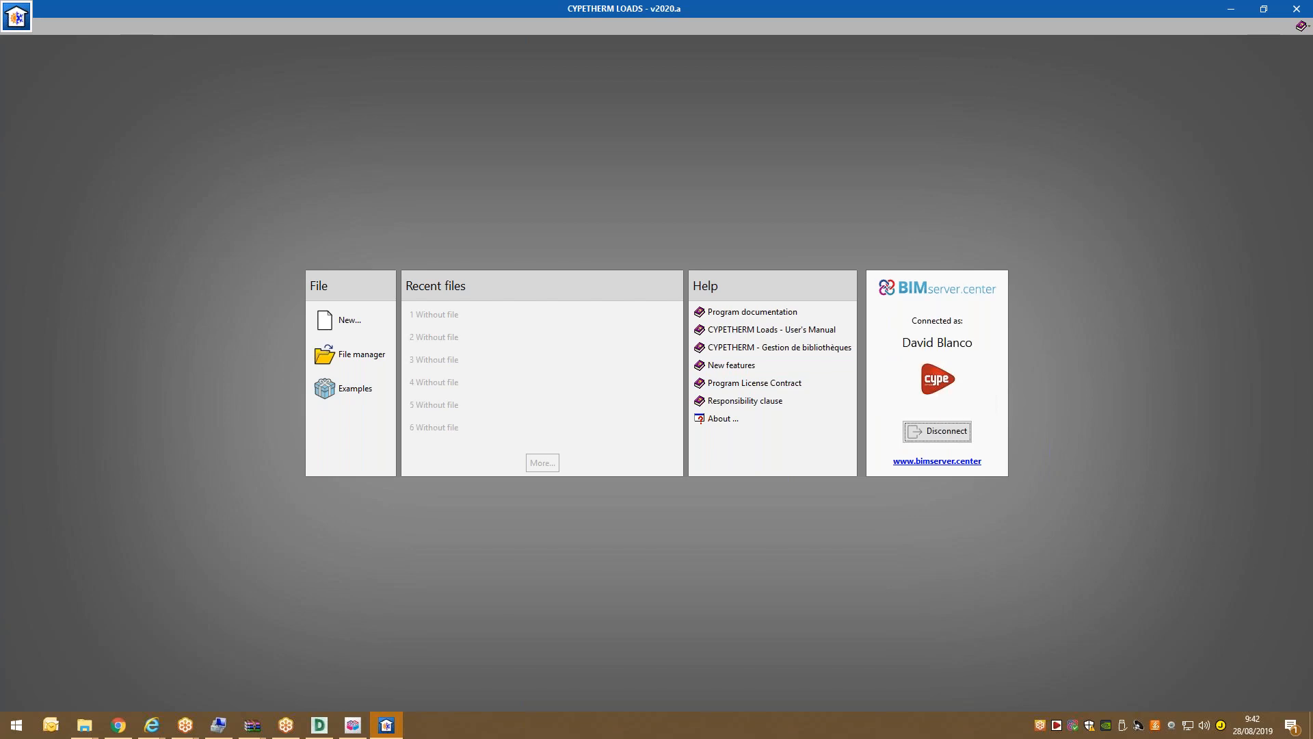
pyautogui.click(373, 318)
# Name the new project file thermal-load-Korea and confirm it.
pyautogui.write('thermal-load-Korea')
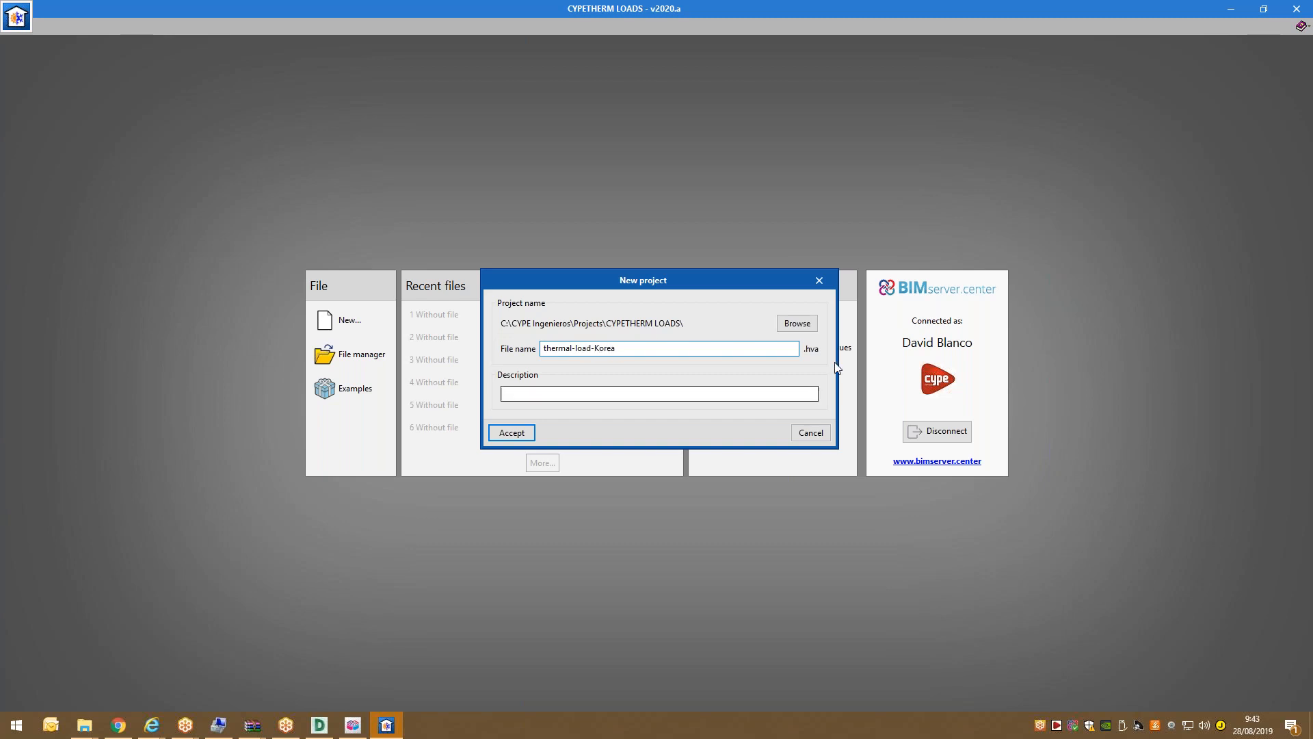
pyautogui.click(563, 394)
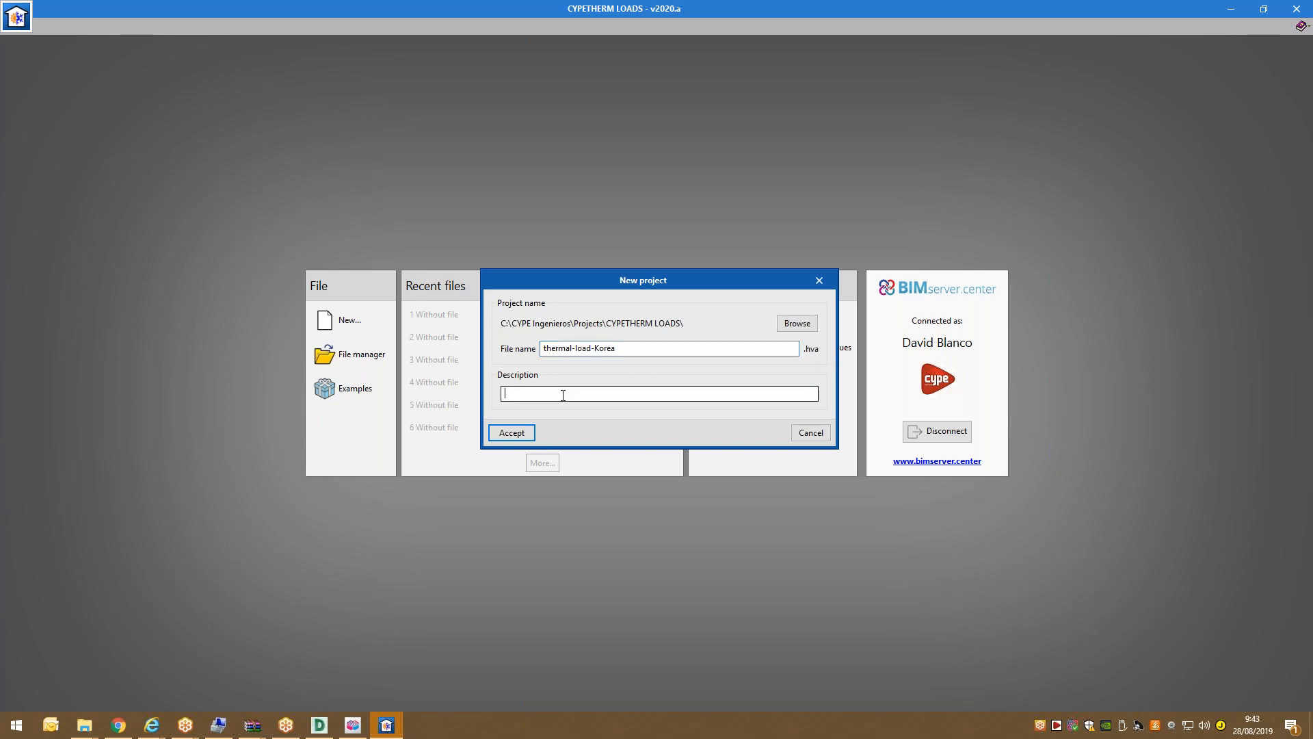
pyautogui.click(528, 433)
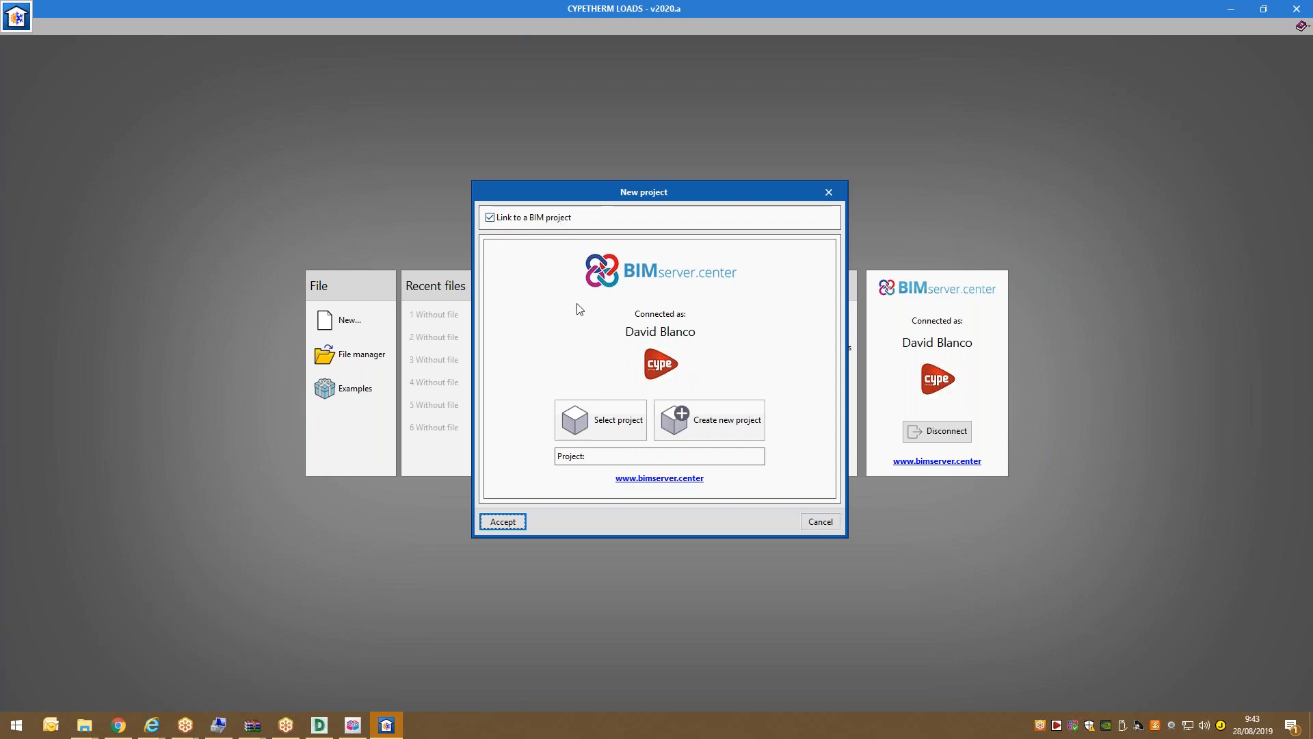
# Link the project to test-woosik-project on BIMserver.center and start importing Korean3Dmodel.ifc.
pyautogui.click(628, 420)
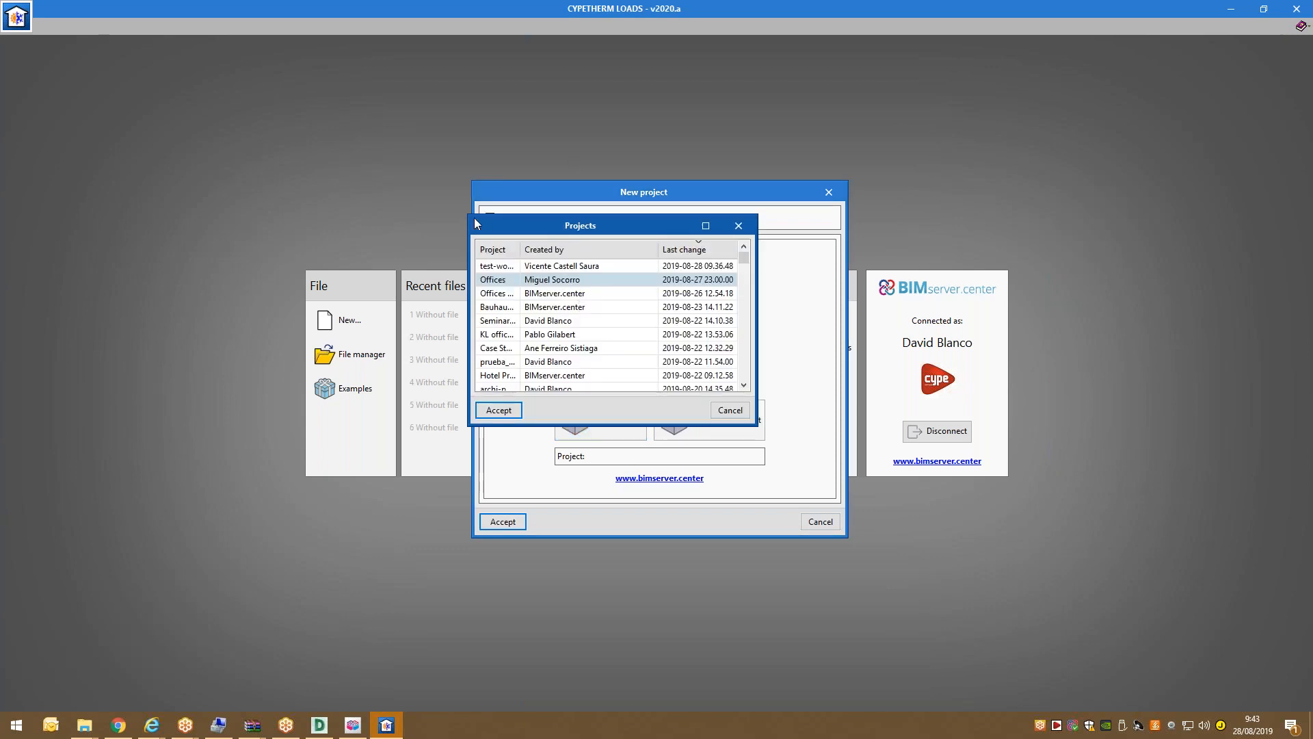
pyautogui.moveTo(474, 218); pyautogui.dragTo(164, 107)
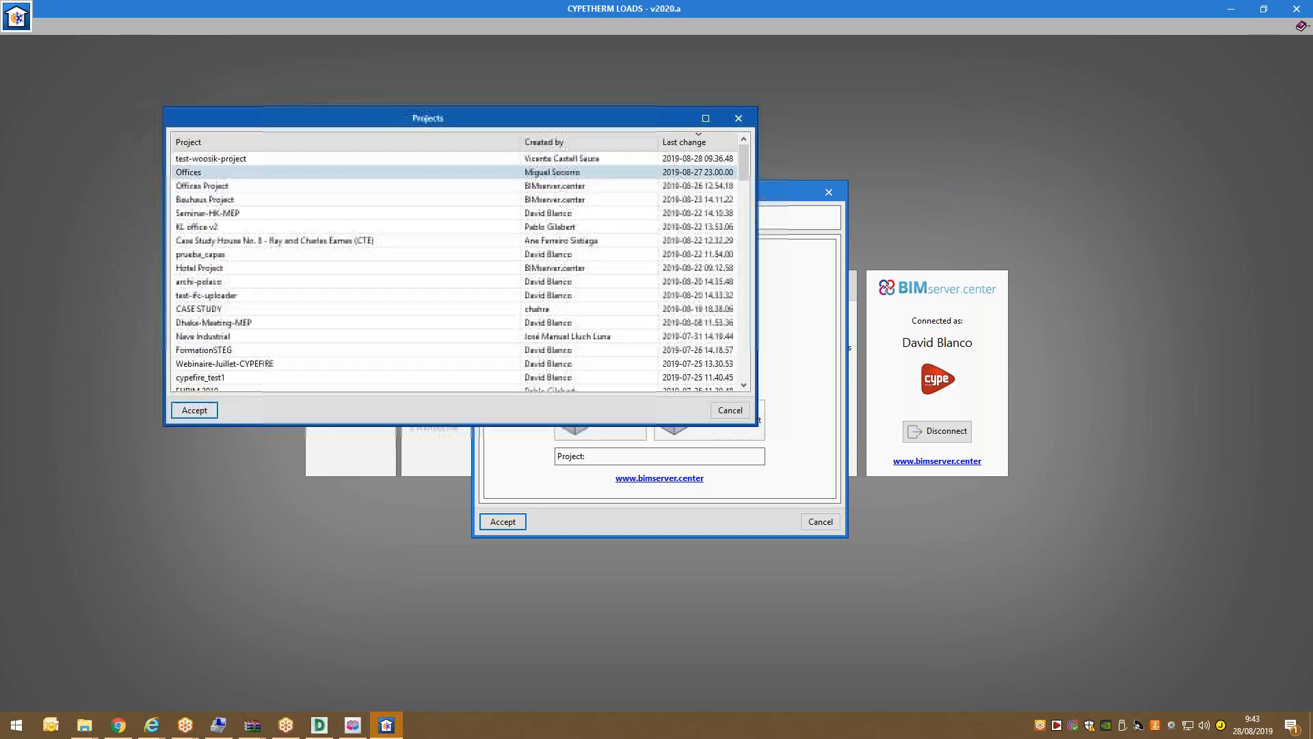
pyautogui.click(228, 161)
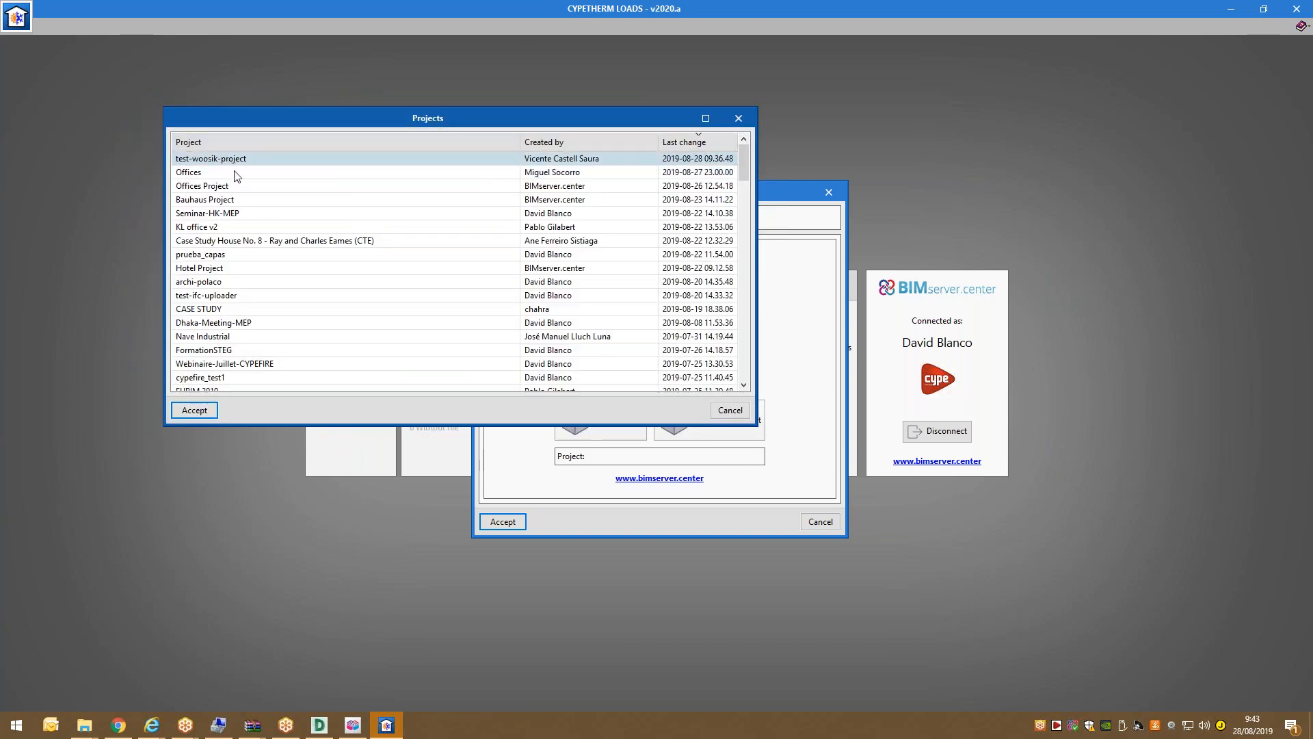
pyautogui.click(203, 412)
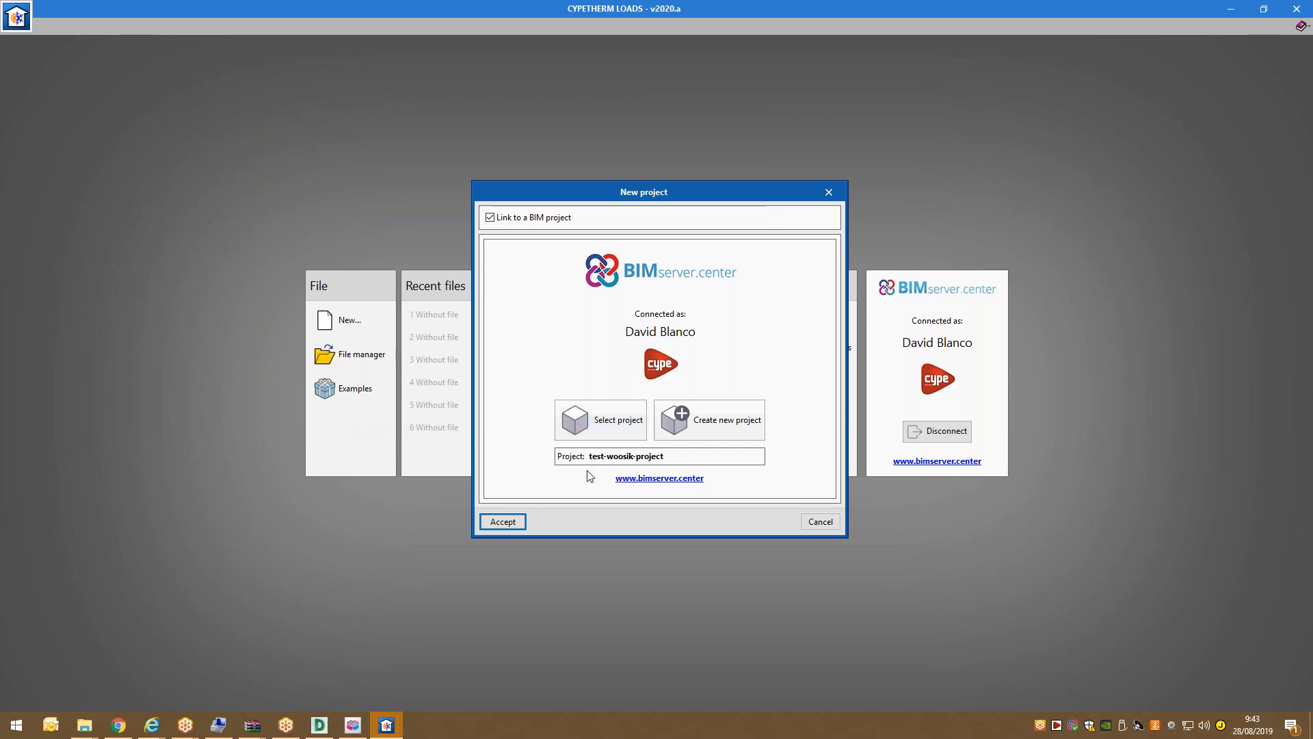
pyautogui.click(503, 522)
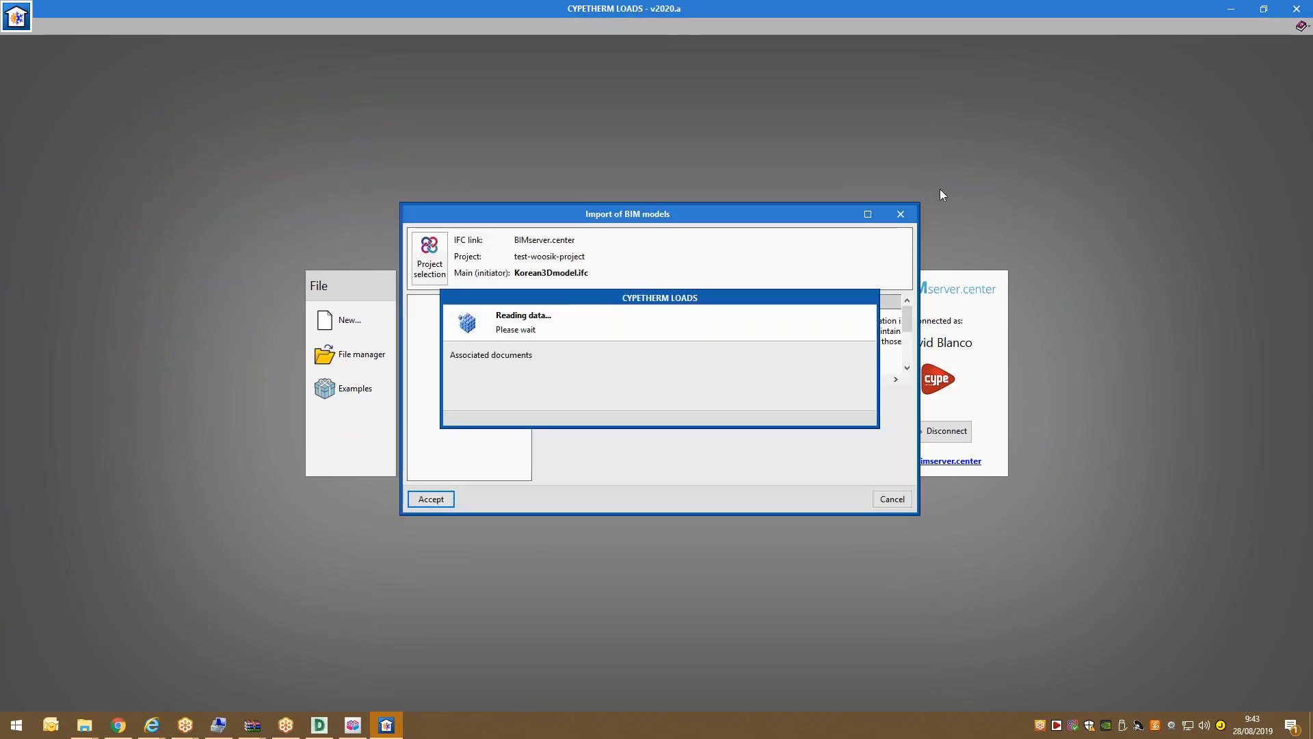
# Maximize the Import of BIM models window and zoom the preview to a raised corner view.
pyautogui.click(867, 214)
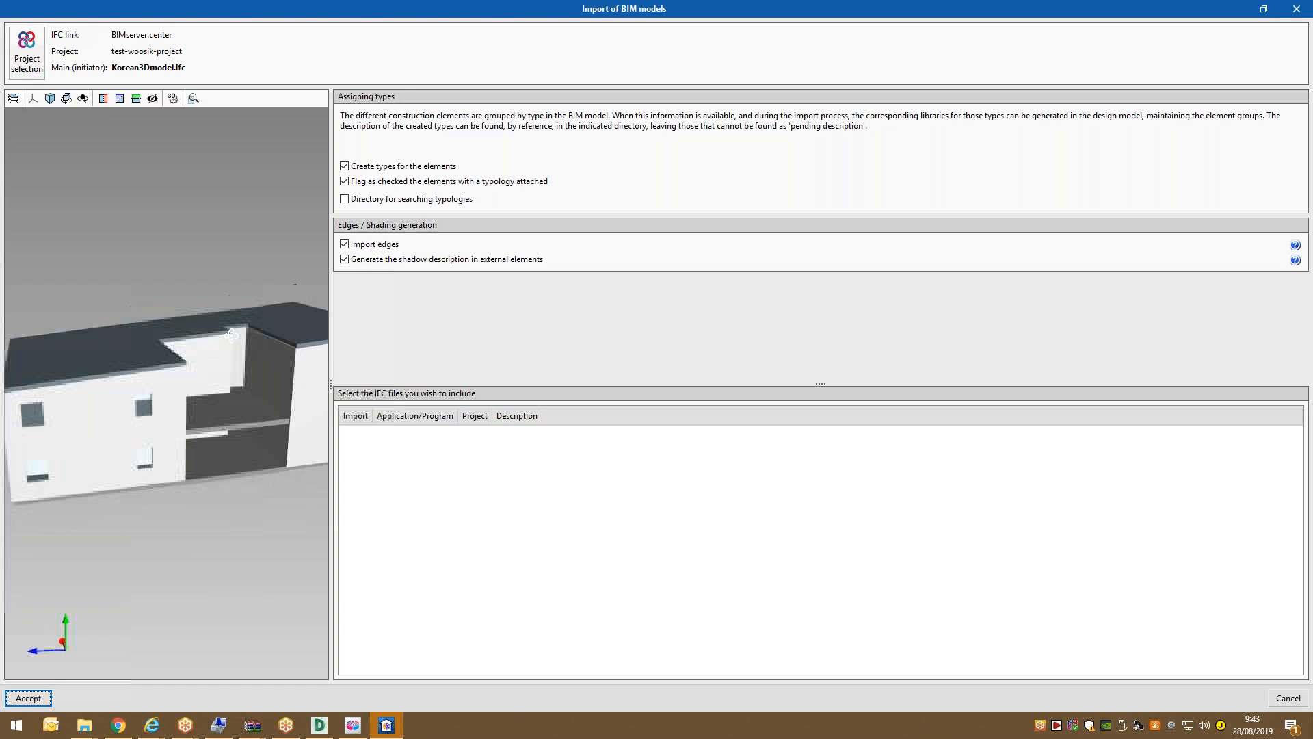
pyautogui.scroll(-5, 198, 317)
pyautogui.moveTo(147, 320); pyautogui.dragTo(134, 345, button='middle')
pyautogui.scroll(5, 179, 339)
pyautogui.scroll(-5, 134, 344)
pyautogui.scroll(5, 244, 355)
pyautogui.scroll(-4, 229, 355)
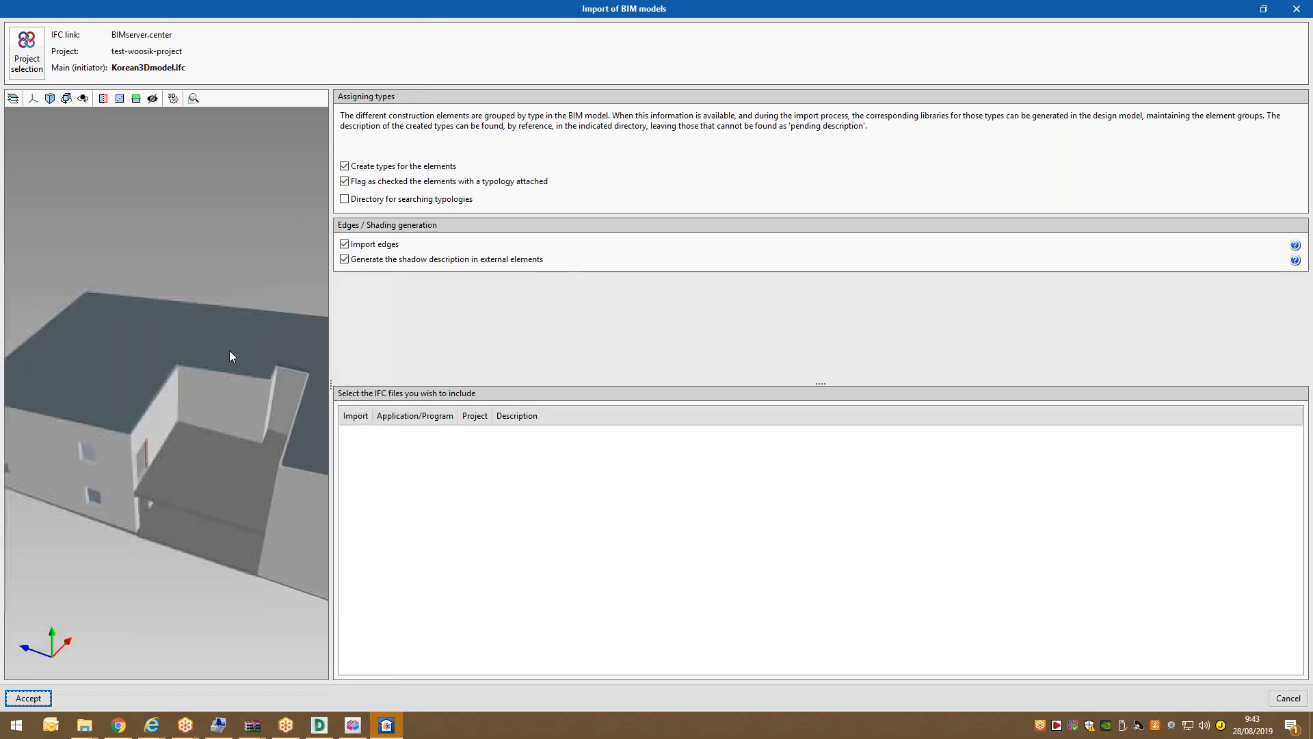
pyautogui.scroll(-3, 222, 368)
pyautogui.scroll(4, 210, 383)
pyautogui.scroll(-3, 203, 386)
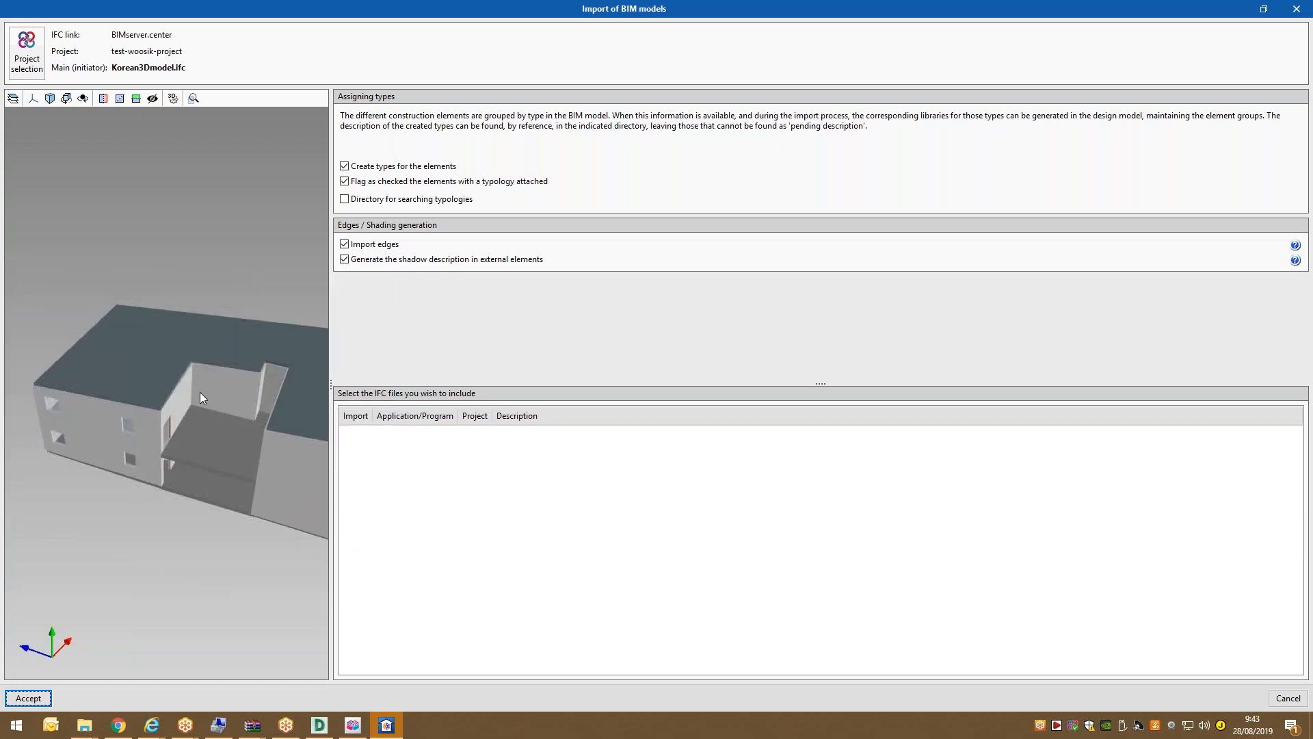
# Orbit the two-storey building preview through frontal, corner and roof-top views.
pyautogui.moveTo(175, 408); pyautogui.dragTo(219, 365, button='middle')
pyautogui.scroll(4, 219, 364)
pyautogui.scroll(-2, 214, 362)
pyautogui.scroll(-2, 240, 371)
pyautogui.moveTo(166, 374)
pyautogui.mouseDown(button='middle')
pyautogui.moveTo(167, 342)
pyautogui.moveTo(165, 356)
pyautogui.mouseUp(button='middle')
pyautogui.scroll(3, 166, 353)
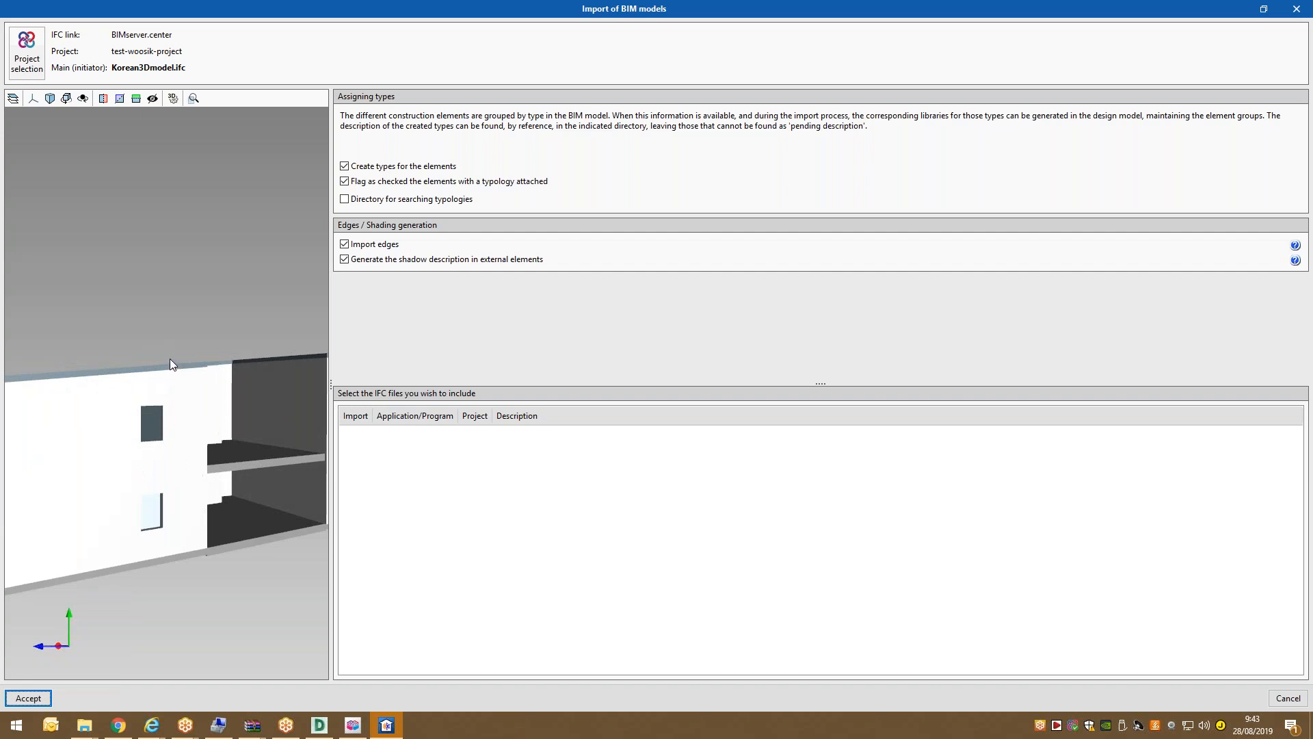
pyautogui.scroll(-3, 171, 359)
pyautogui.scroll(3, 171, 361)
pyautogui.scroll(-5, 172, 366)
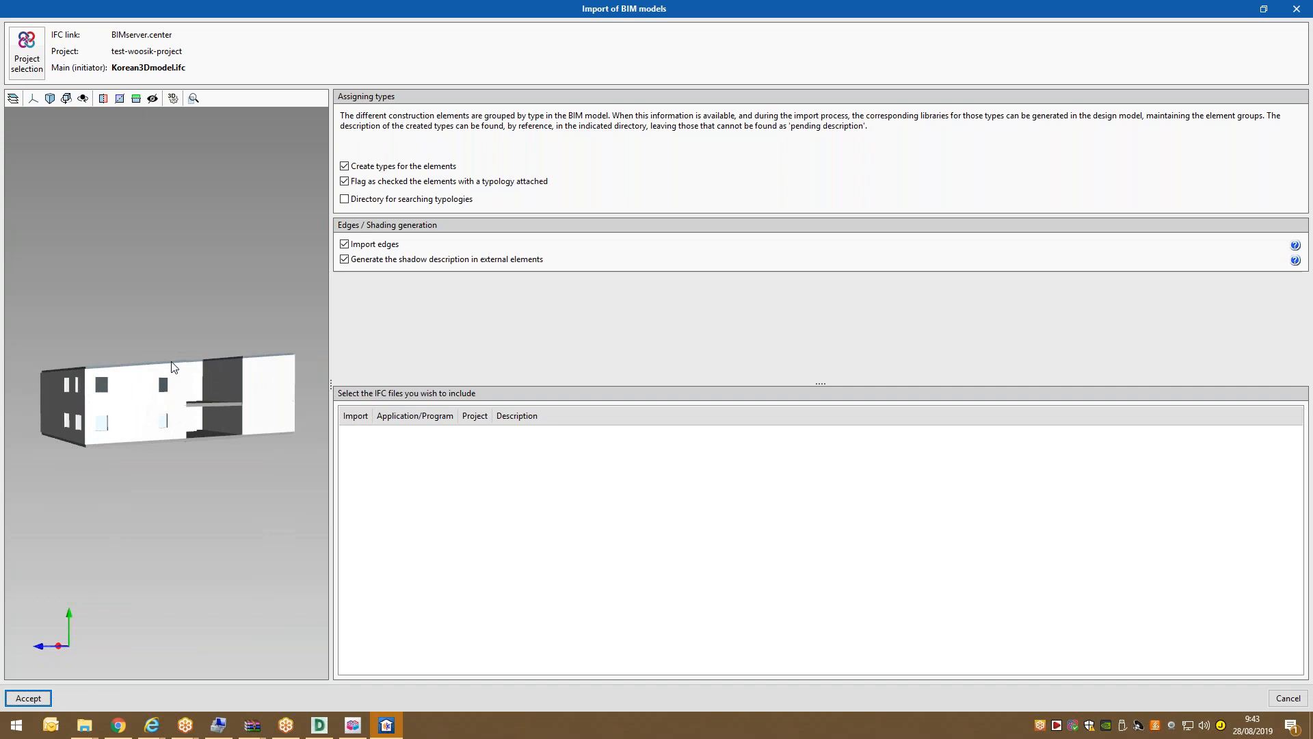
pyautogui.scroll(5, 171, 362)
pyautogui.moveTo(181, 379); pyautogui.dragTo(113, 384)
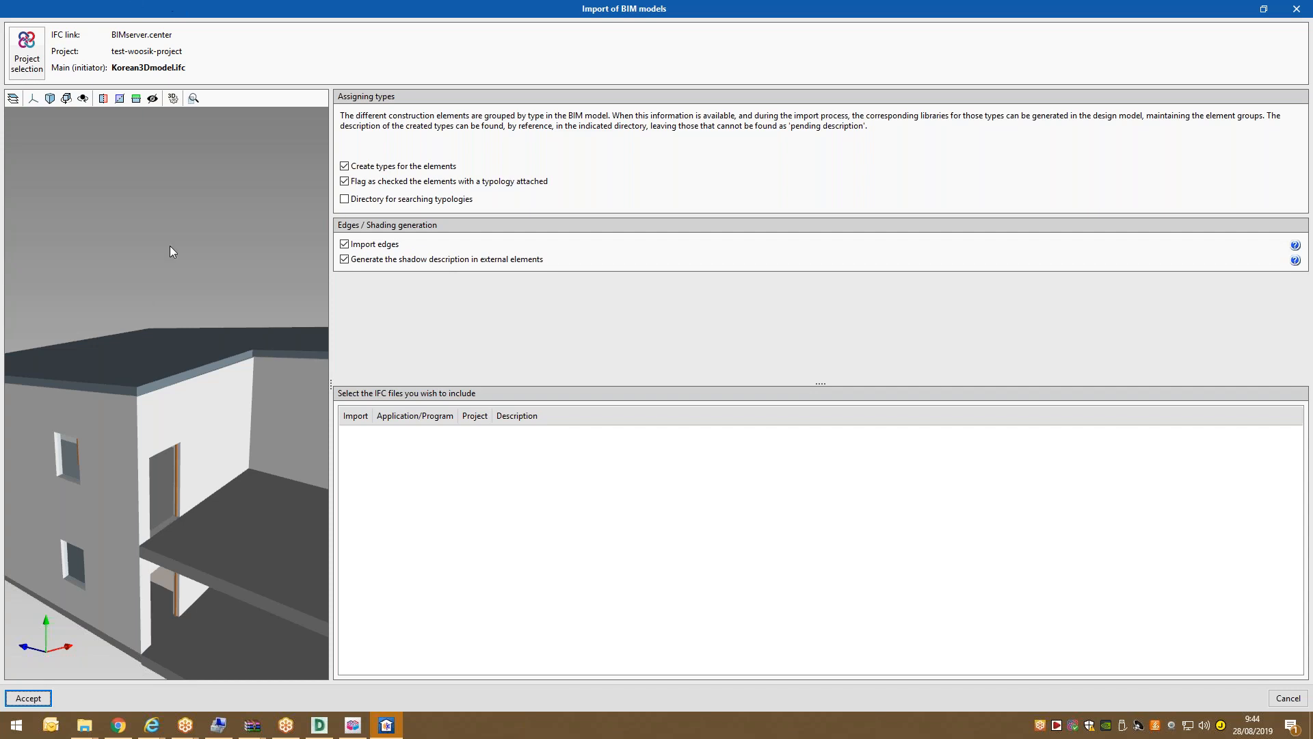
pyautogui.scroll(-5, 163, 314)
pyautogui.scroll(2, 255, 299)
pyautogui.moveTo(153, 312); pyautogui.dragTo(124, 262)
pyautogui.scroll(3, 123, 265)
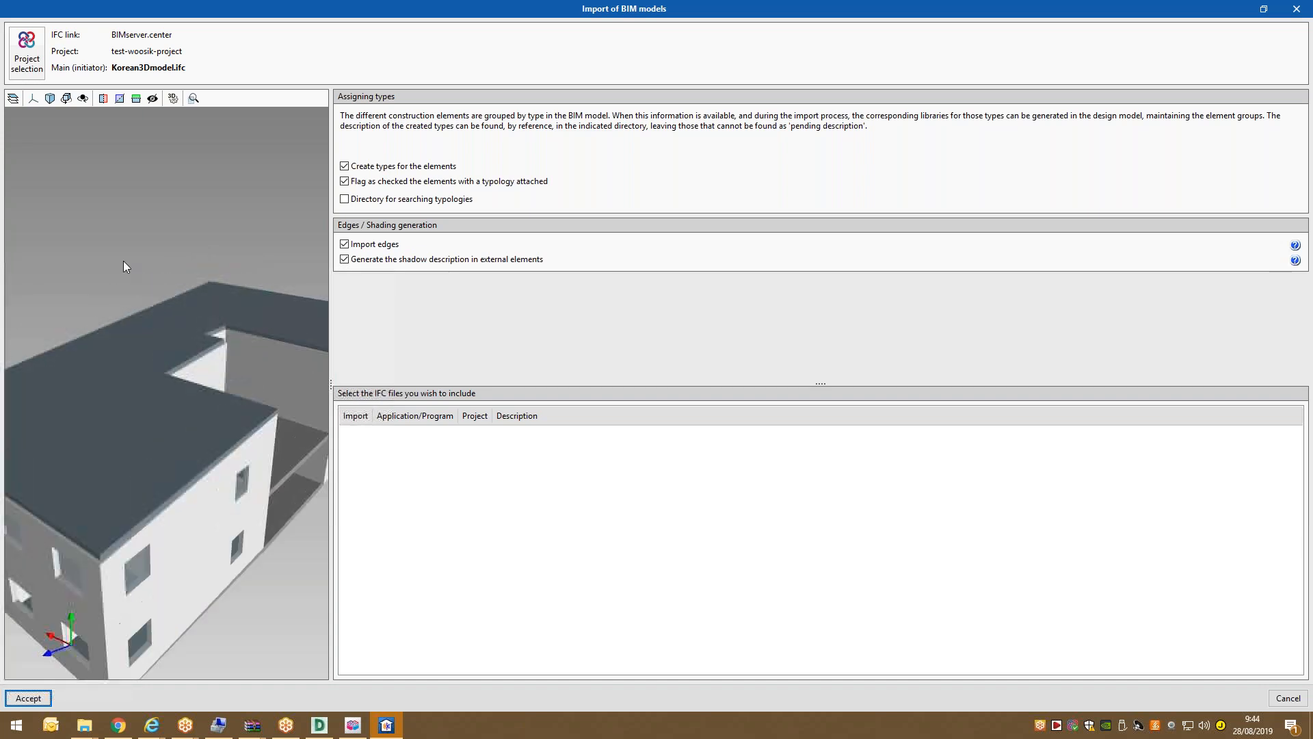
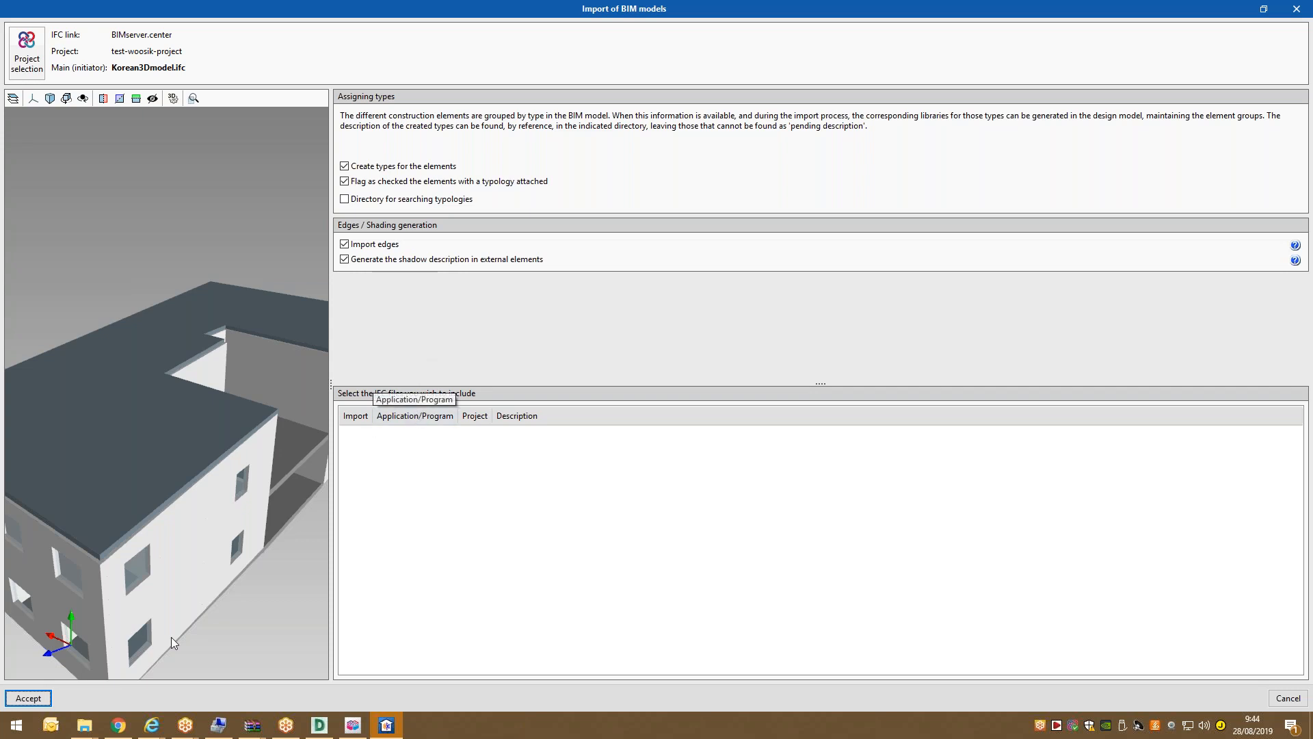
# Accept the Korean3Dmodel.ifc import and close the 'Import finished' message.
pyautogui.click(34, 702)
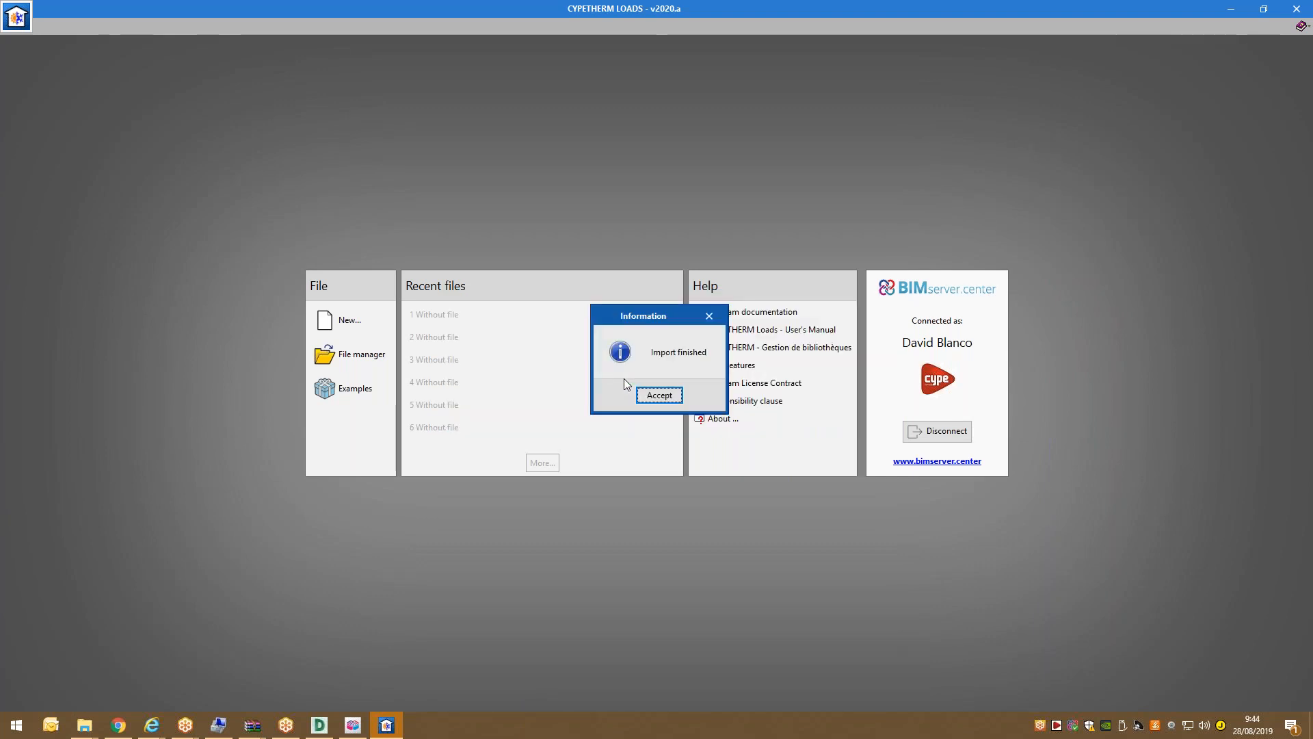
pyautogui.click(662, 395)
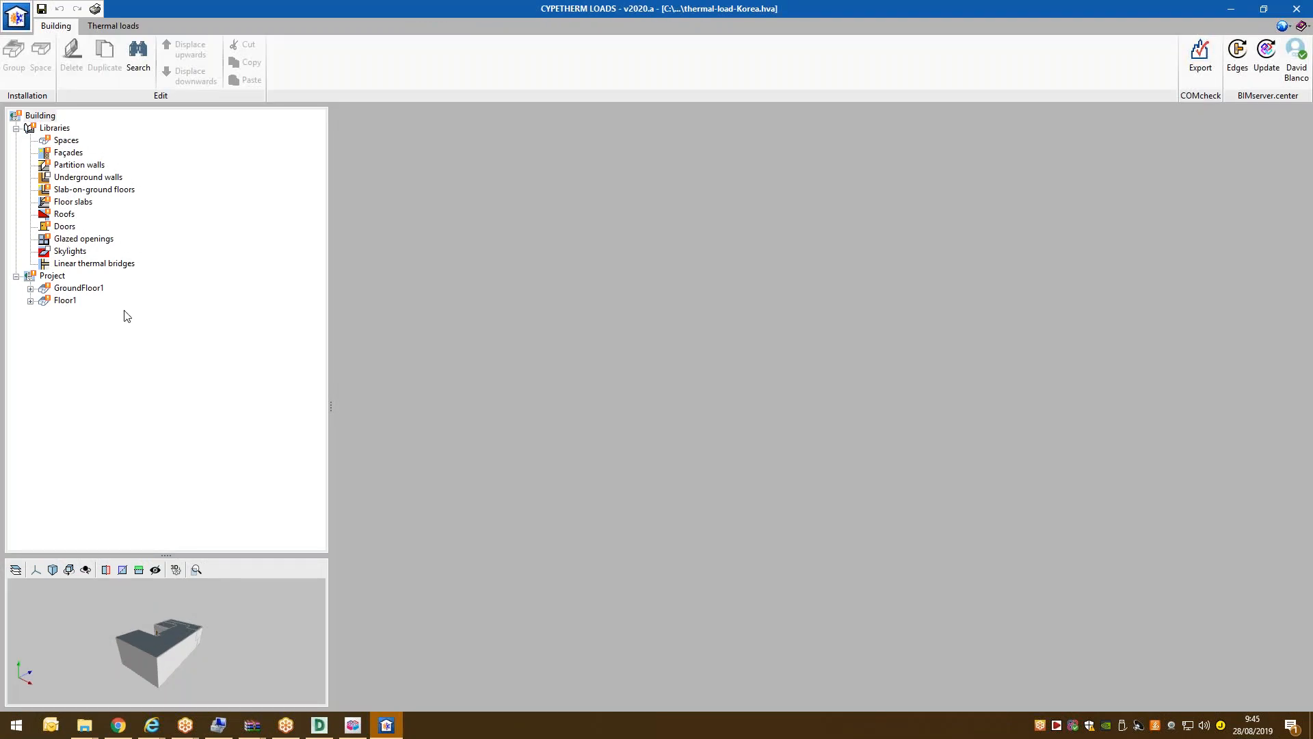
# Enlarge and orbit the 3D building view, then show the Façades library listing W1 and P1.
pyautogui.moveTo(162, 556); pyautogui.dragTo(275, 584)
pyautogui.scroll(2, 186, 516)
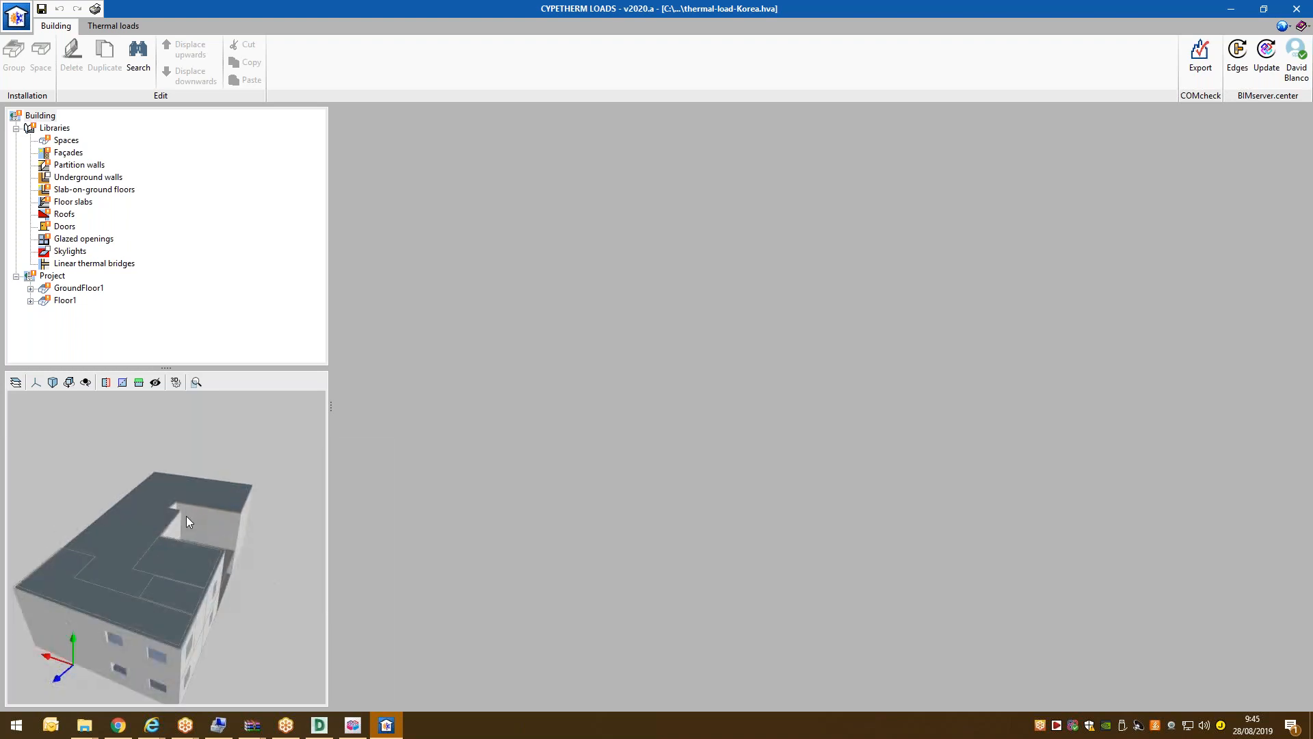
pyautogui.moveTo(176, 519); pyautogui.dragTo(150, 502)
pyautogui.scroll(-3, 162, 541)
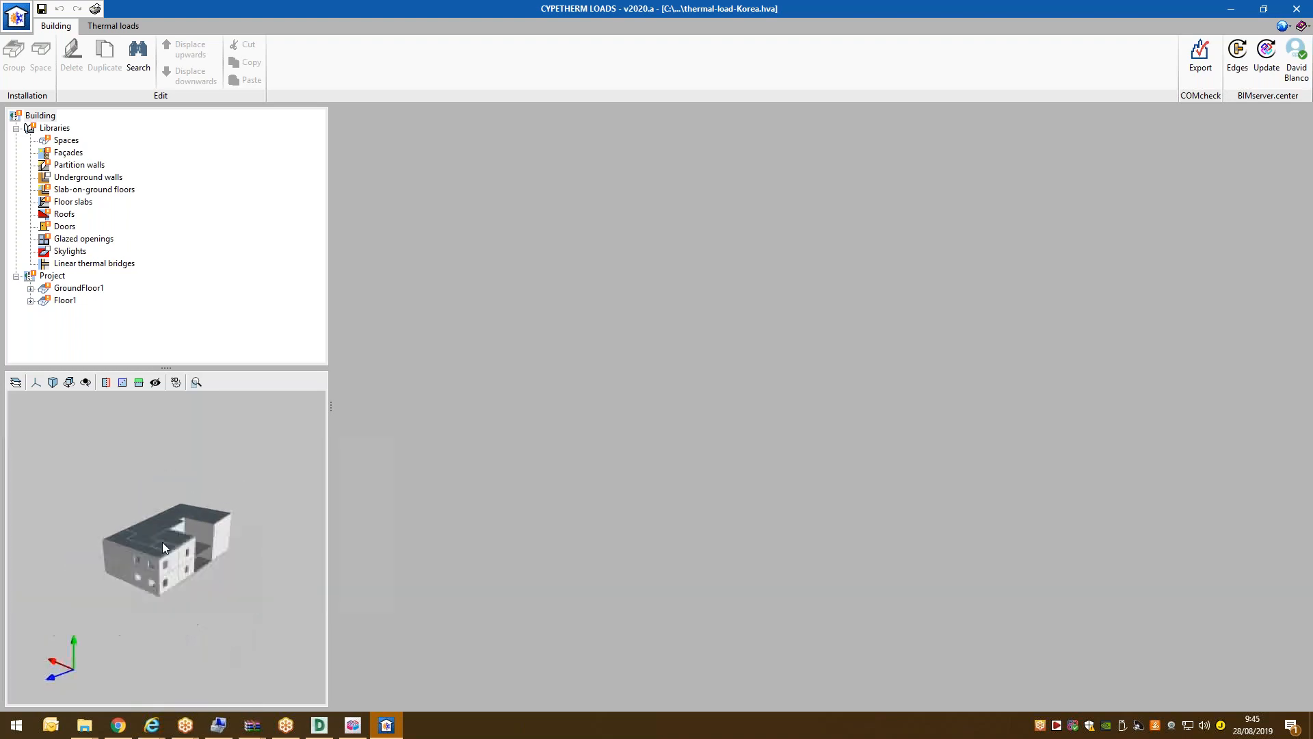
pyautogui.scroll(3, 166, 544)
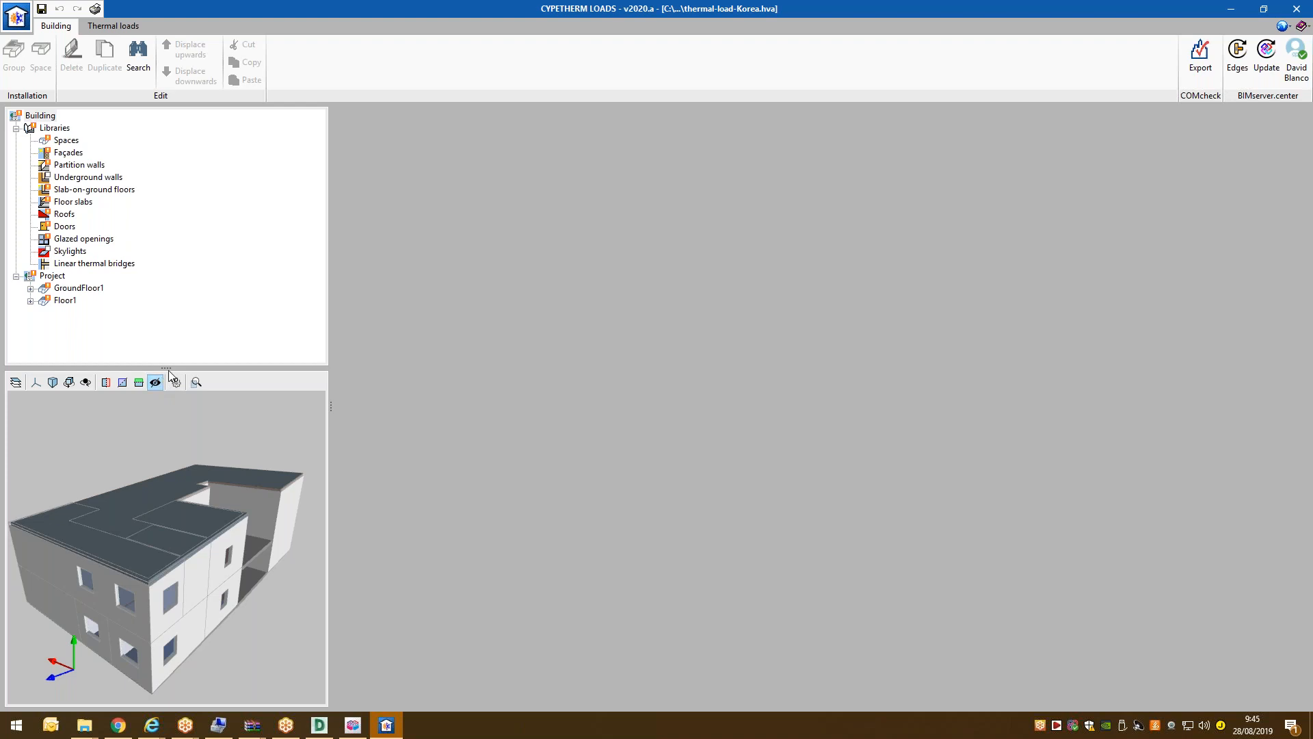
pyautogui.moveTo(166, 368); pyautogui.dragTo(166, 410)
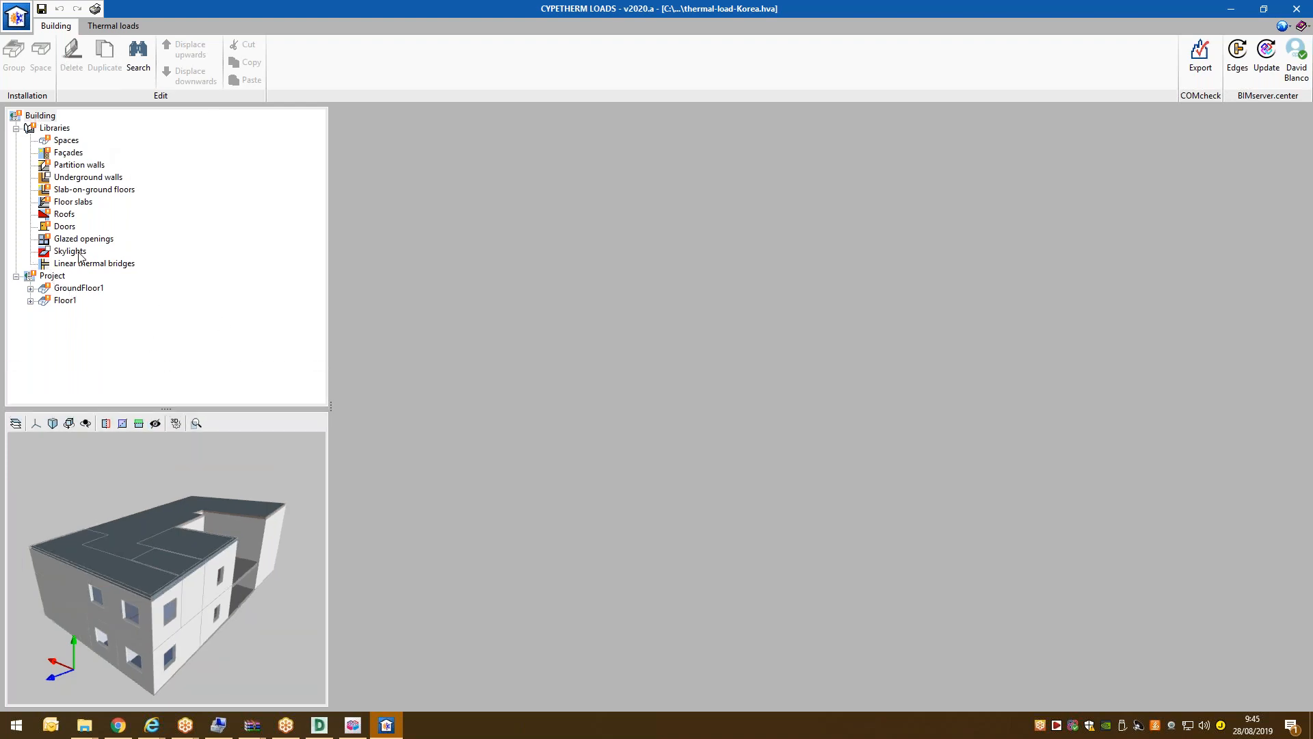
pyautogui.click(68, 154)
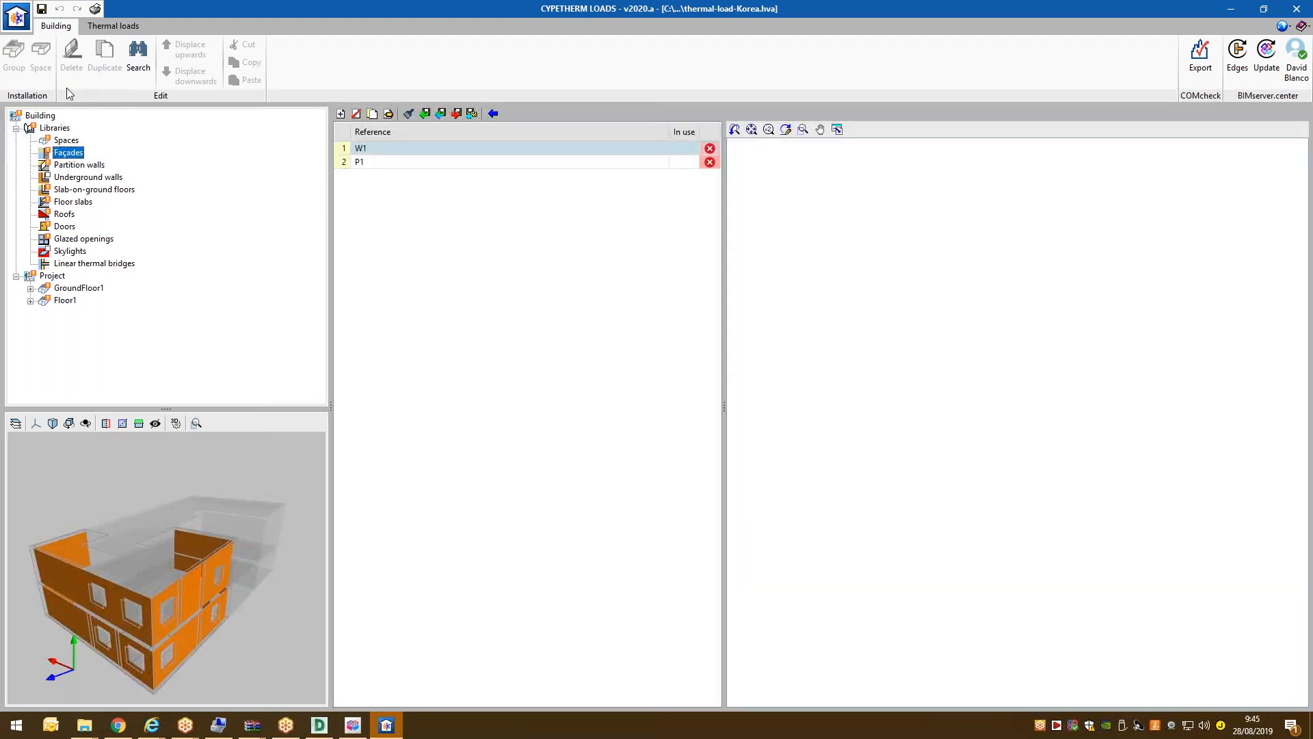
# Browse the Spaces, Partition walls, Floor slabs and Roofs libraries, then edit the Bedroom space type.
pyautogui.click(45, 115)
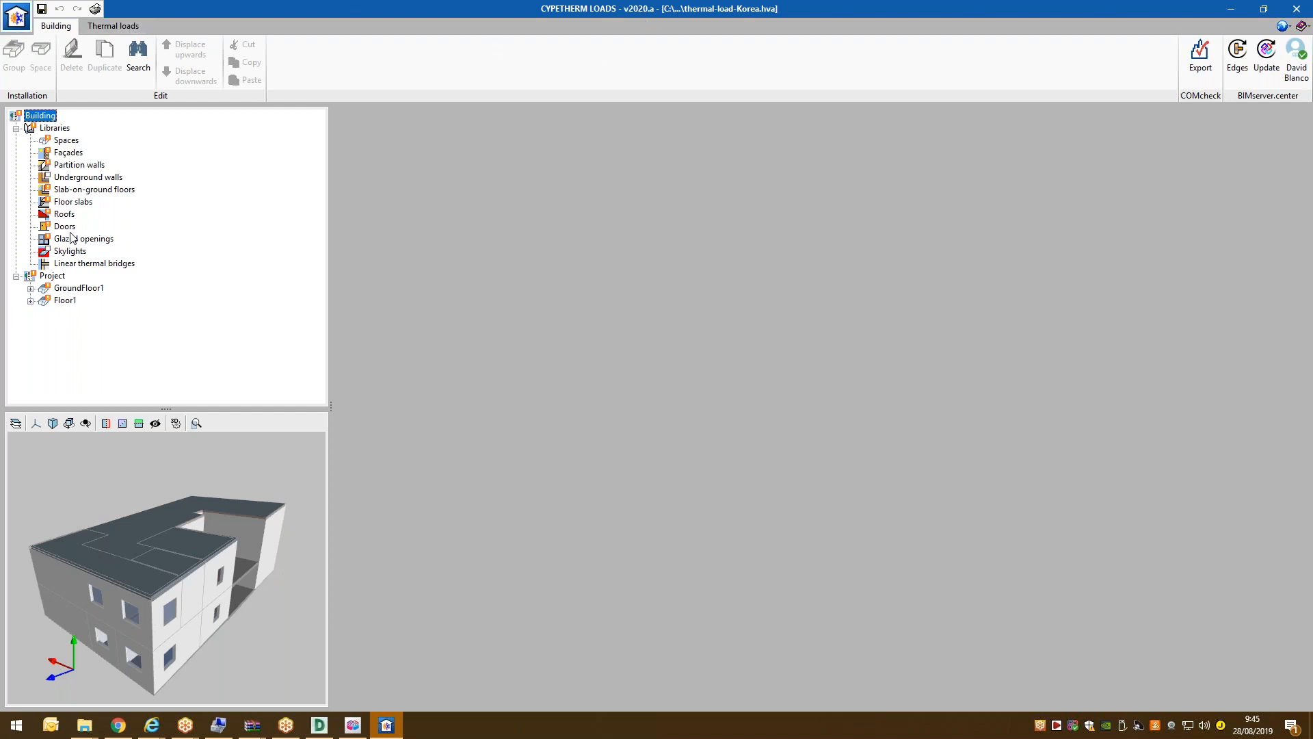
pyautogui.click(63, 140)
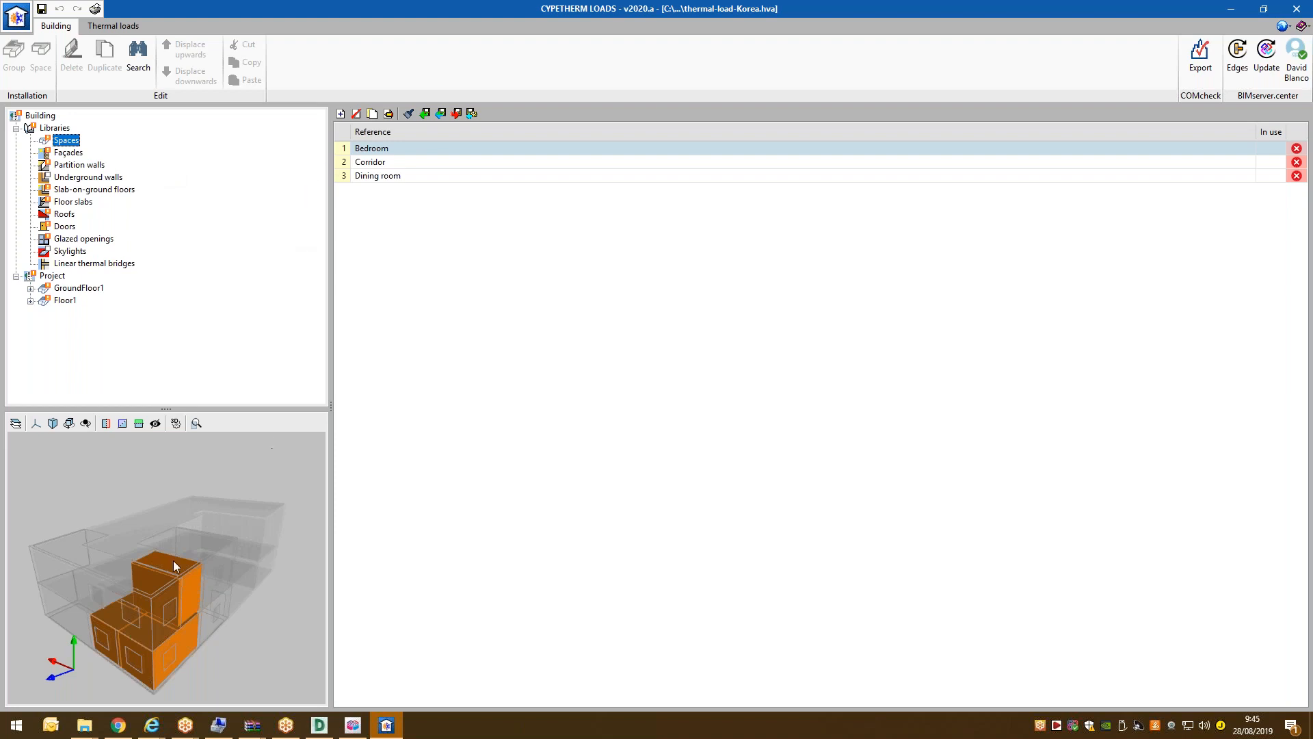
pyautogui.moveTo(174, 561); pyautogui.dragTo(191, 556, button='middle')
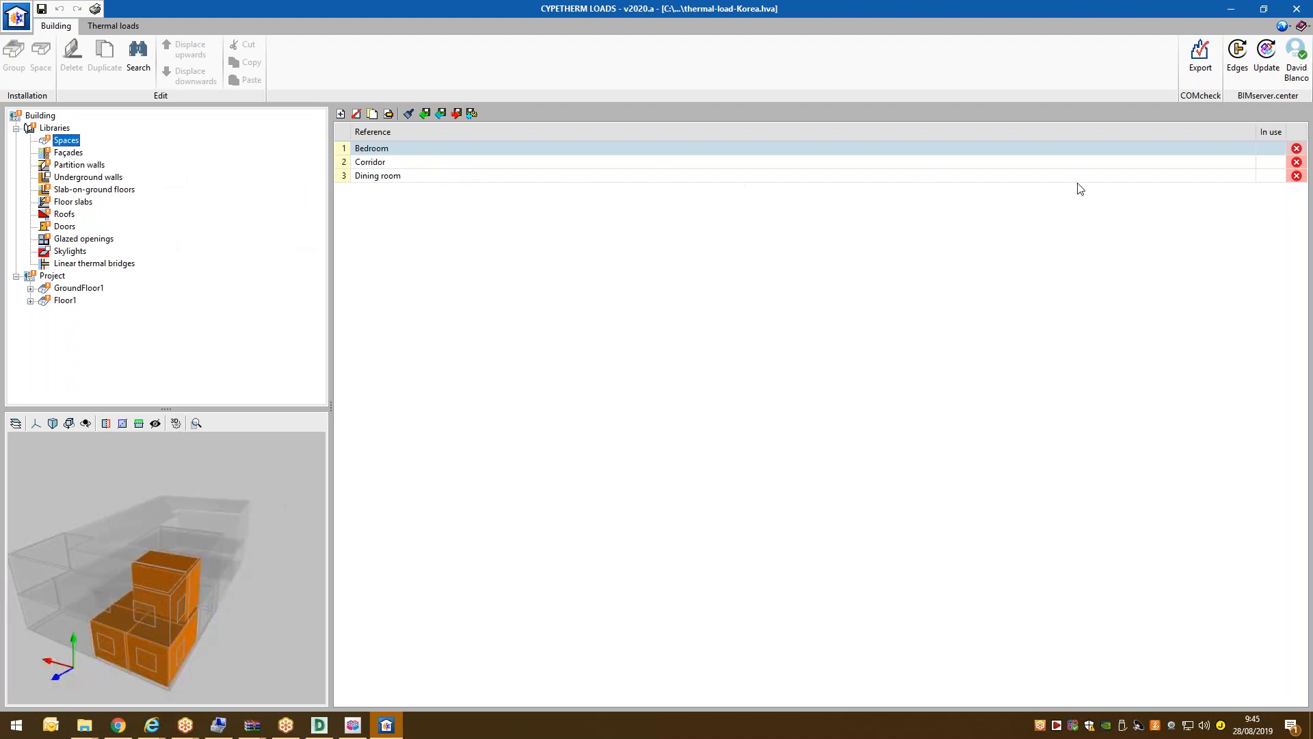
pyautogui.click(65, 164)
pyautogui.click(70, 189)
pyautogui.click(69, 202)
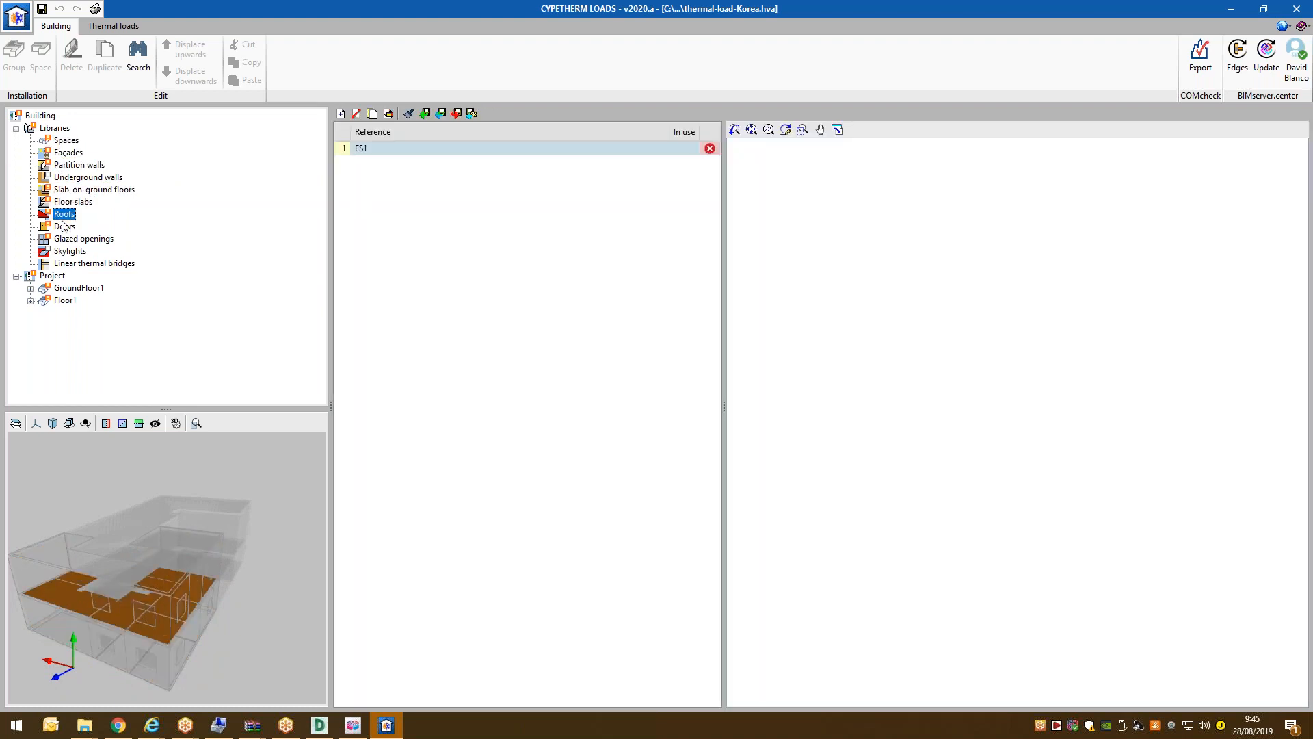
pyautogui.click(65, 214)
pyautogui.click(63, 141)
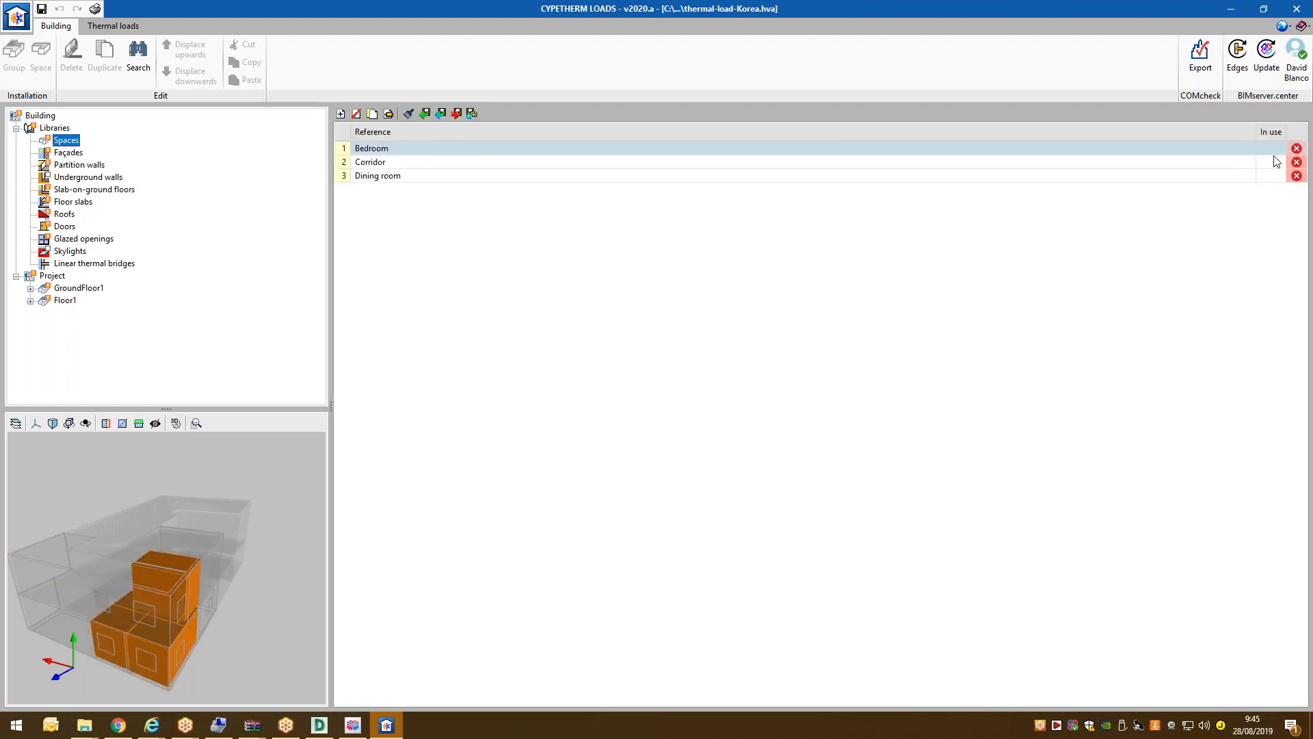
pyautogui.click(406, 115)
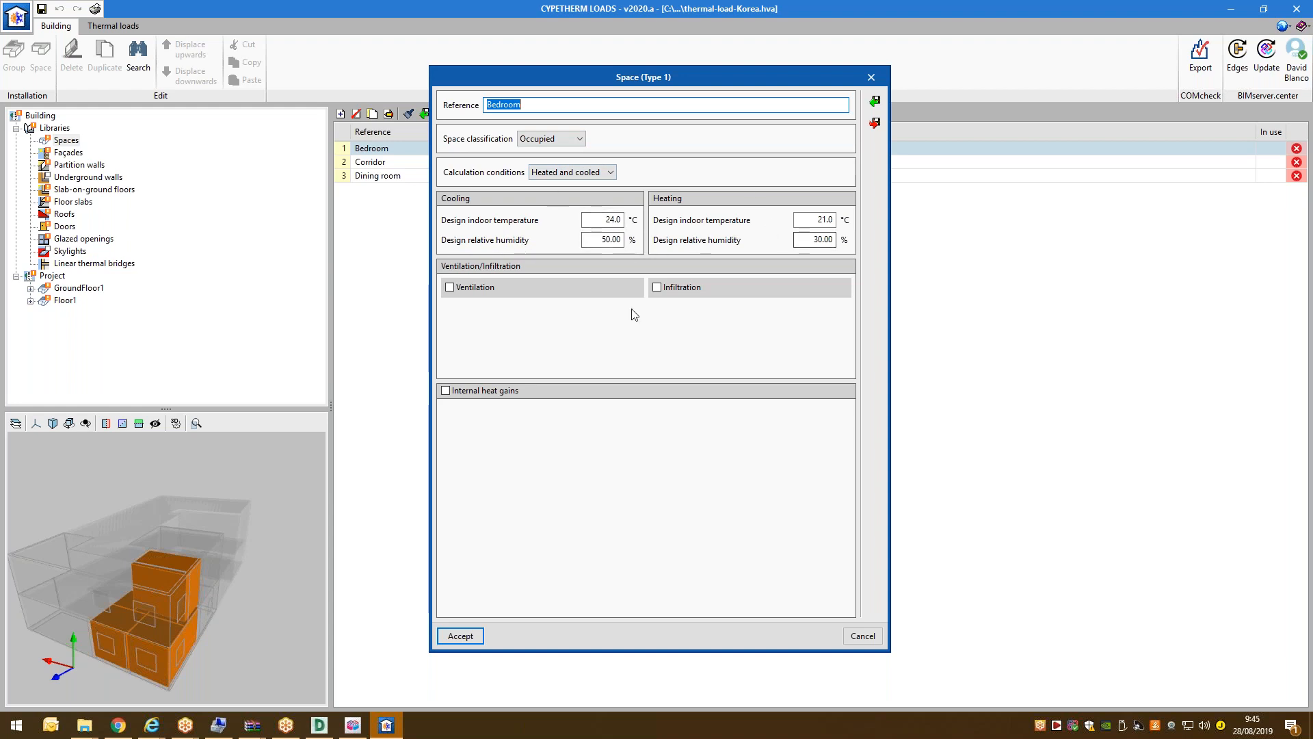
# Enable Bedroom ventilation at 1.20 air changes per hour.
pyautogui.click(471, 288)
pyautogui.press('Tab')
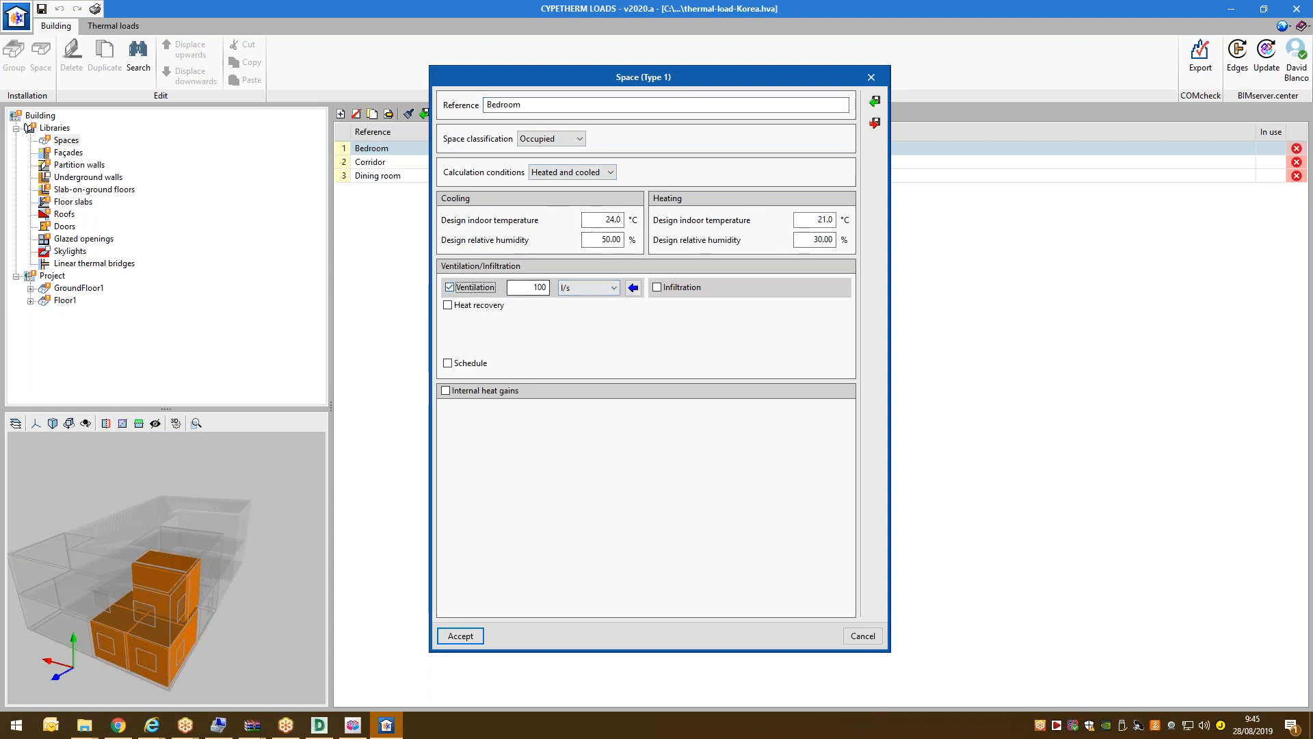
pyautogui.click(614, 288)
pyautogui.click(581, 324)
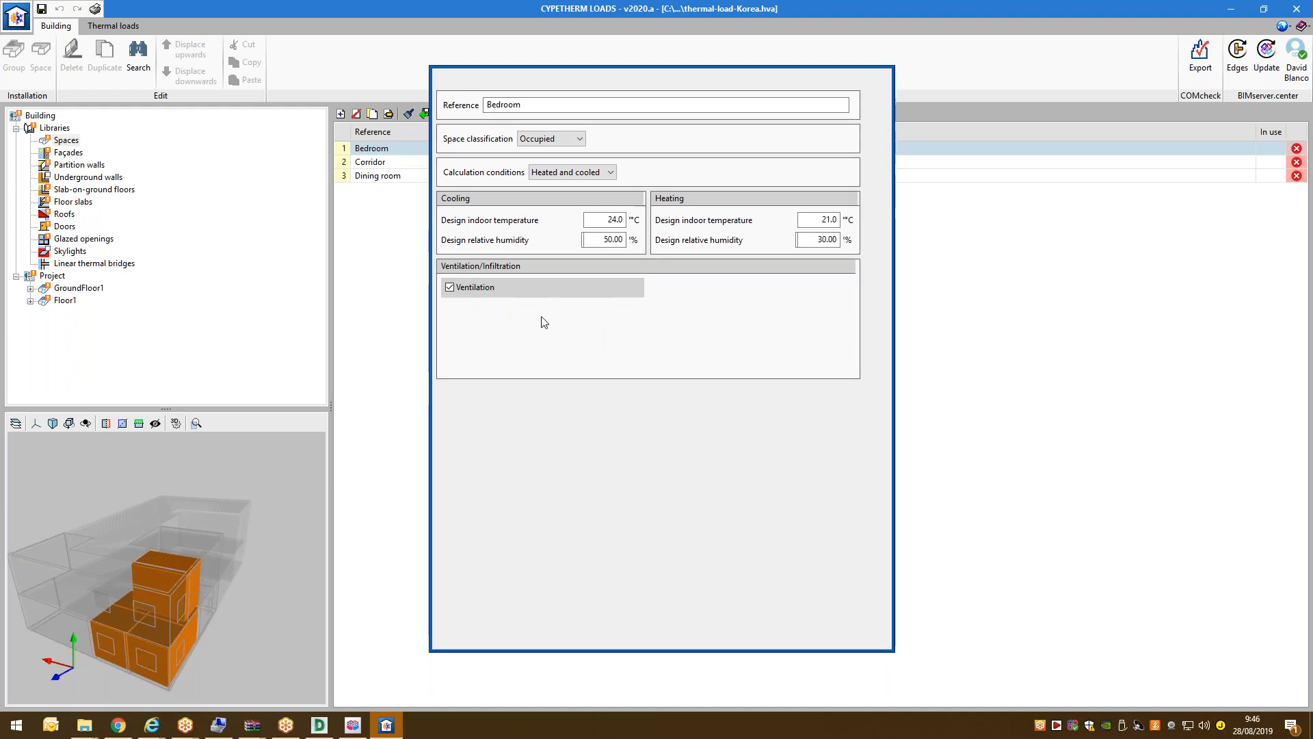
pyautogui.write('1.2')
pyautogui.press('Tab')
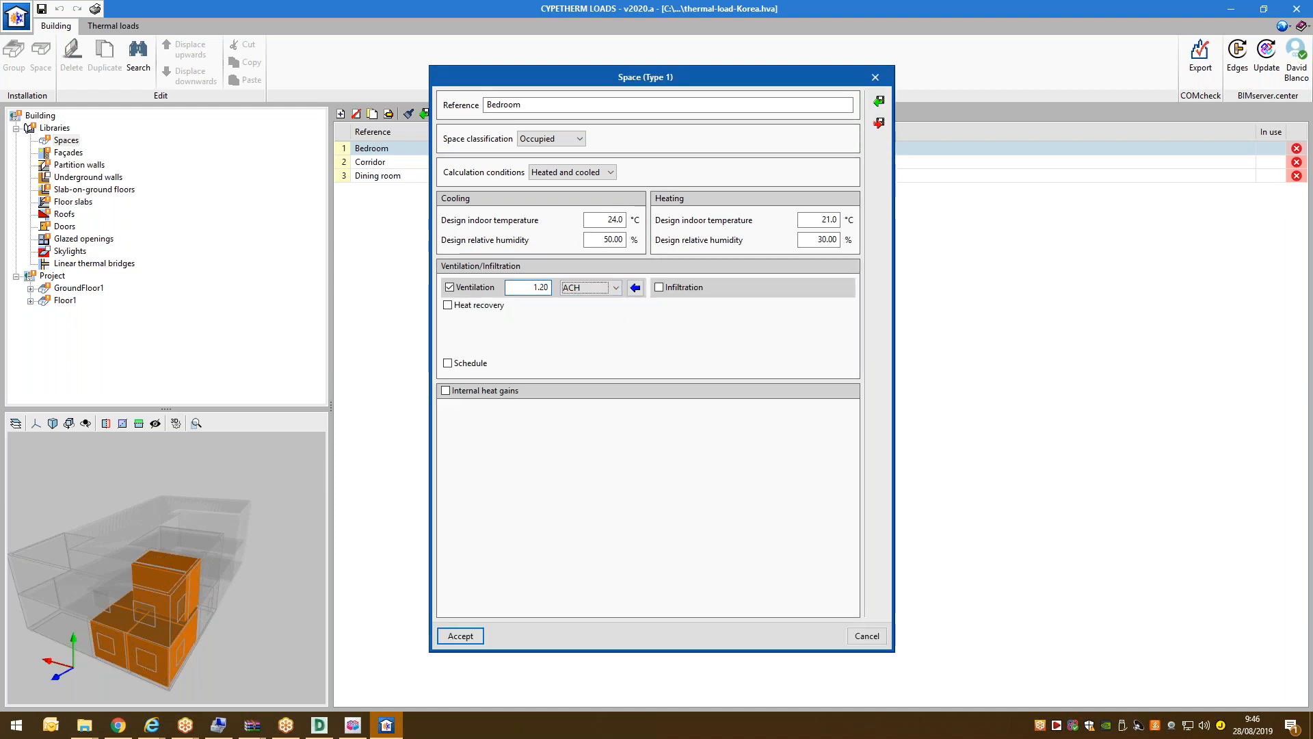
# Close the ASHRAE minimum ventilation rates table unused, then enable infiltration and a ventilation schedule.
pyautogui.click(635, 287)
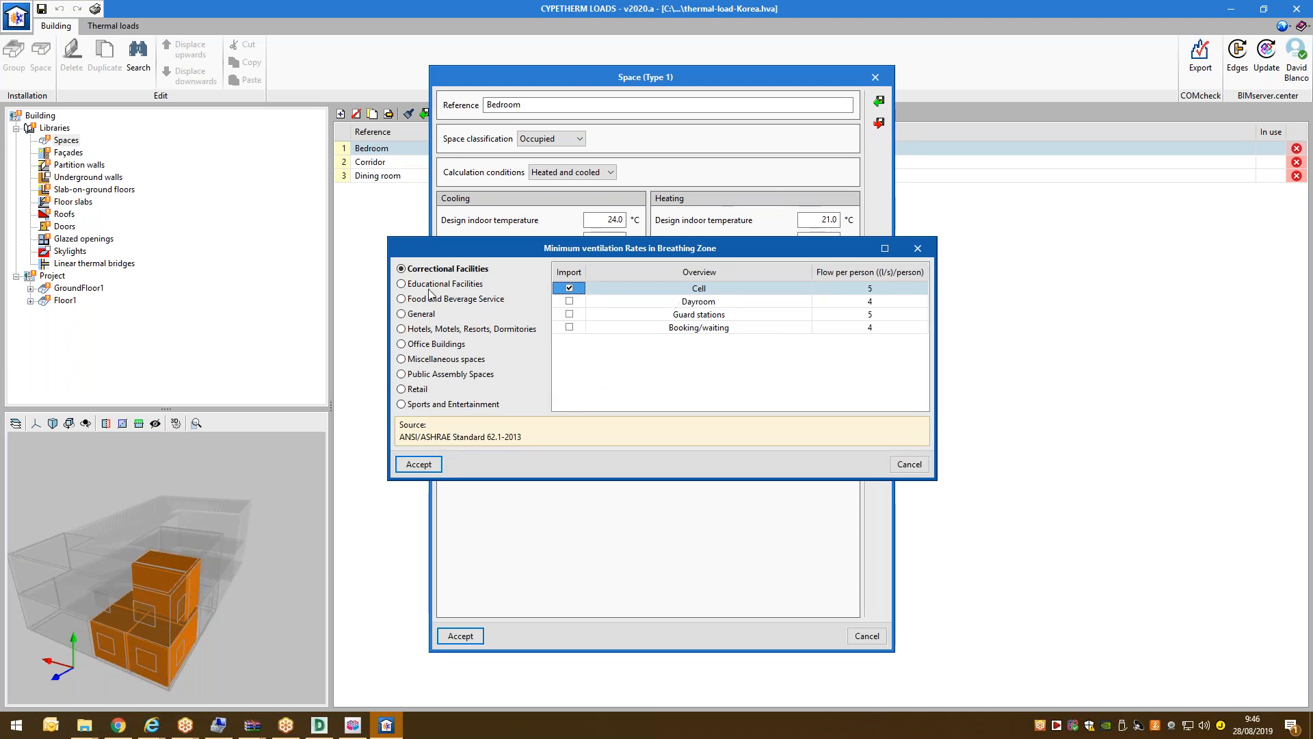
pyautogui.moveTo(546, 253); pyautogui.dragTo(577, 406)
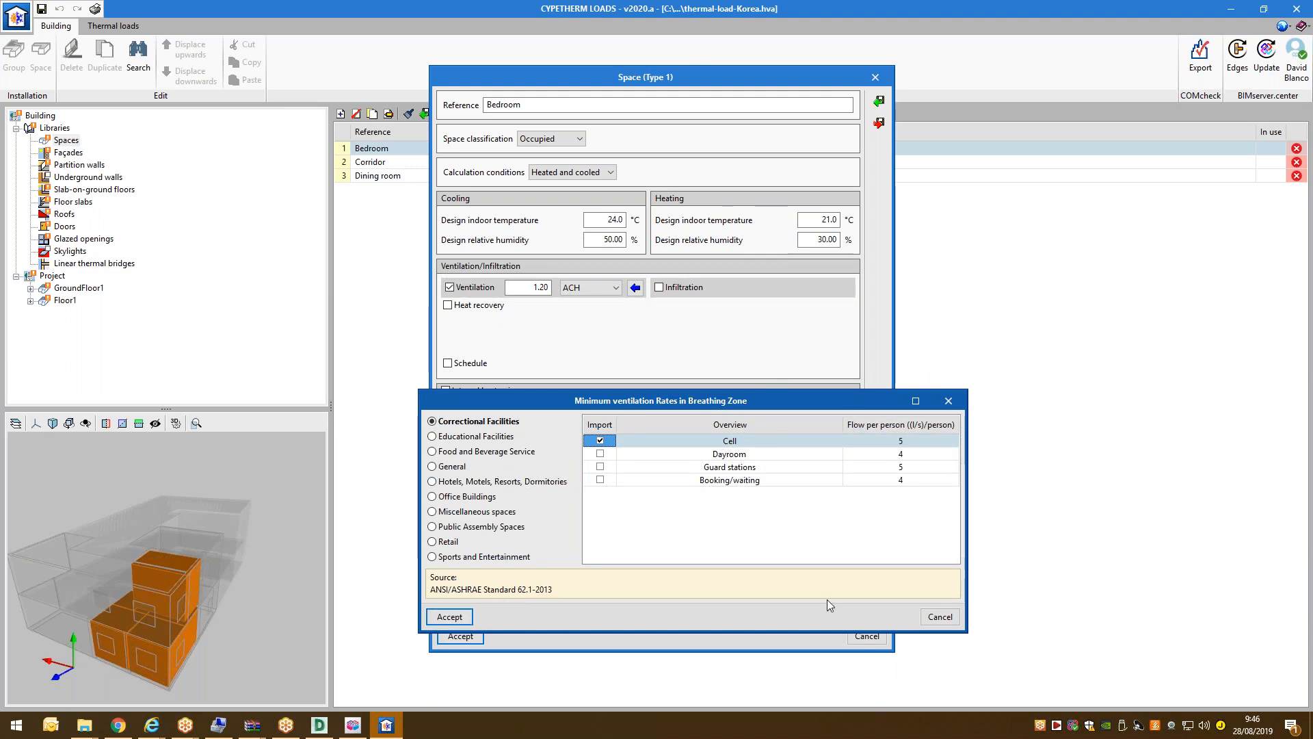
pyautogui.click(940, 616)
pyautogui.click(535, 286)
pyautogui.doubleClick(535, 286)
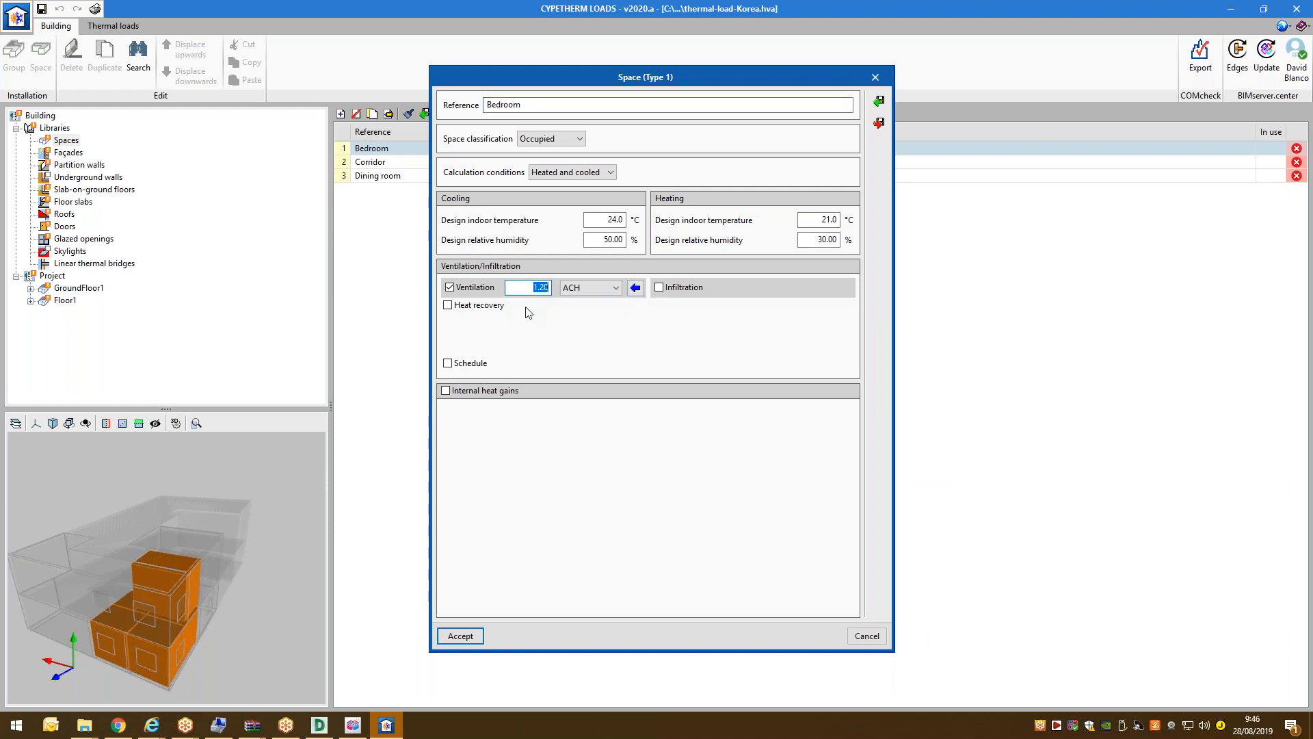
pyautogui.click(673, 289)
pyautogui.click(448, 363)
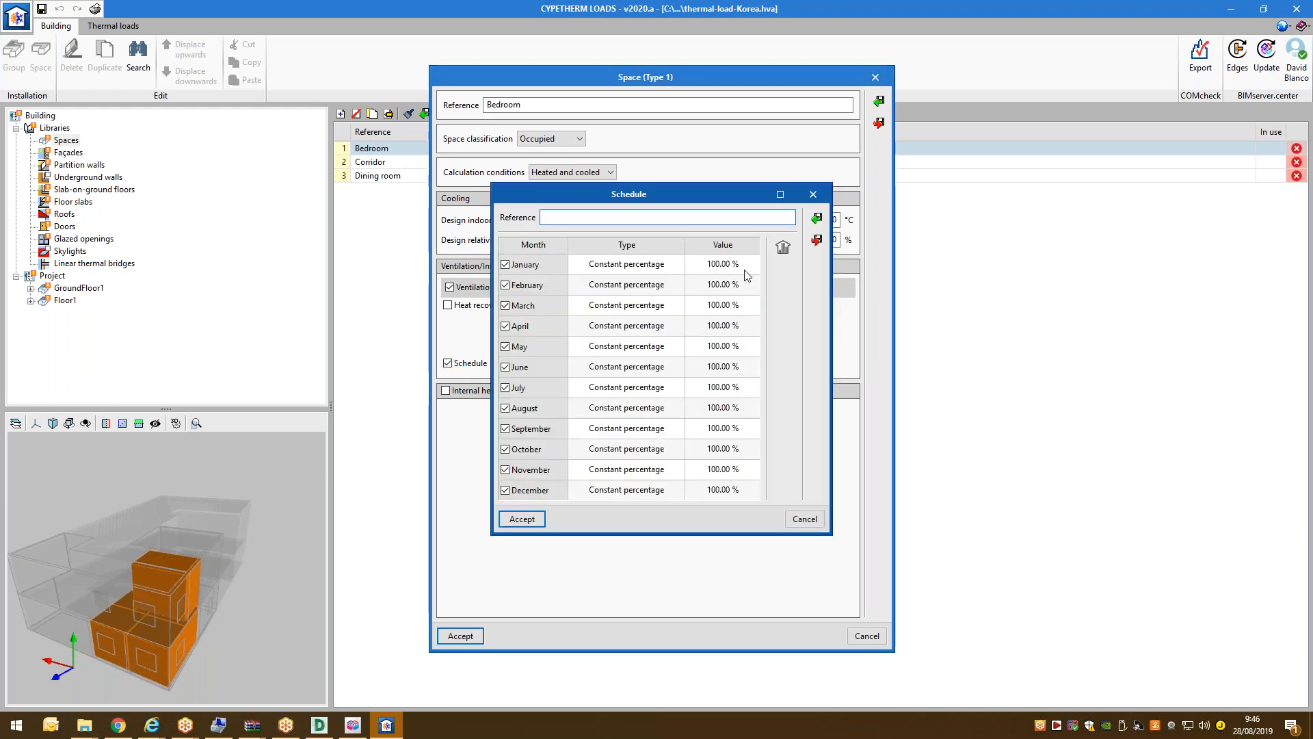
# Set January's schedule type to Daily profile and create a new profile in the library.
pyautogui.click(668, 267)
pyautogui.click(643, 266)
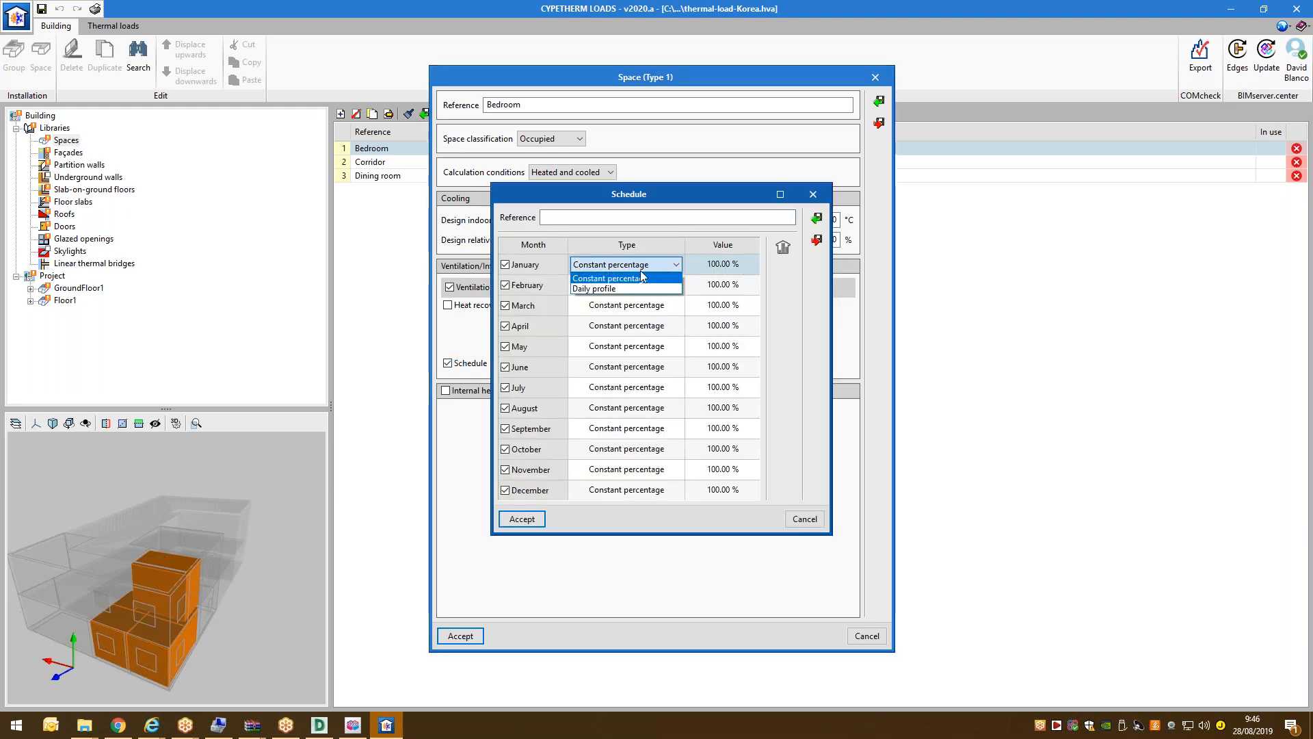
pyautogui.click(633, 288)
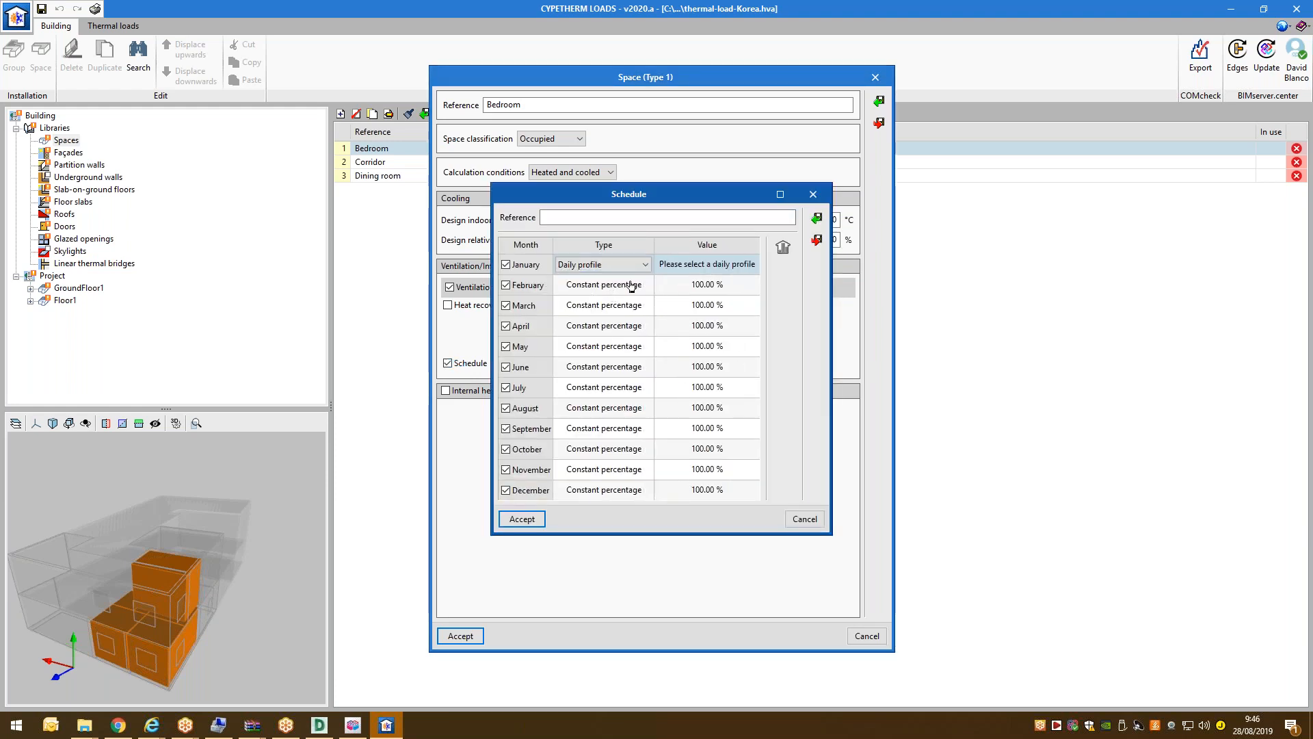
pyautogui.click(784, 246)
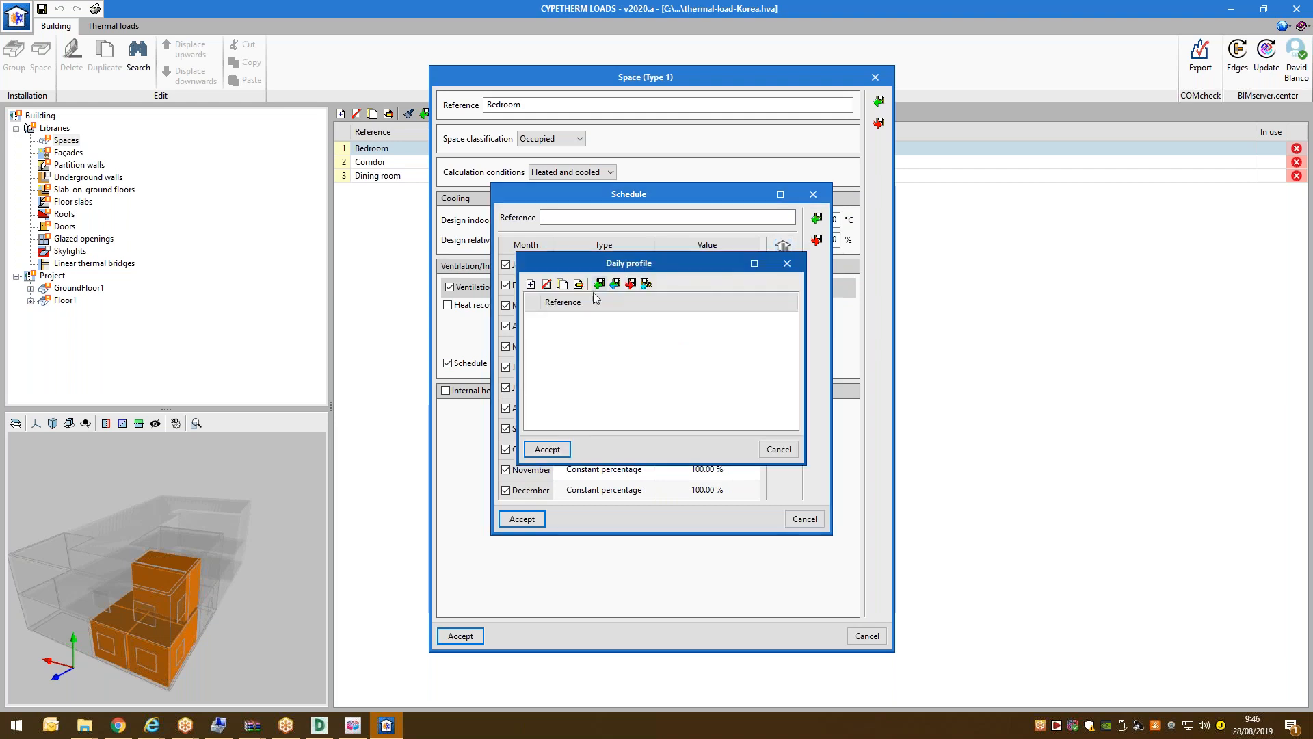
pyautogui.click(532, 286)
# Sketch hourly values for 6–13 h (about 64%, 71%, 78%, 77%, 47%, 52%), then discard the profile.
pyautogui.click(458, 316)
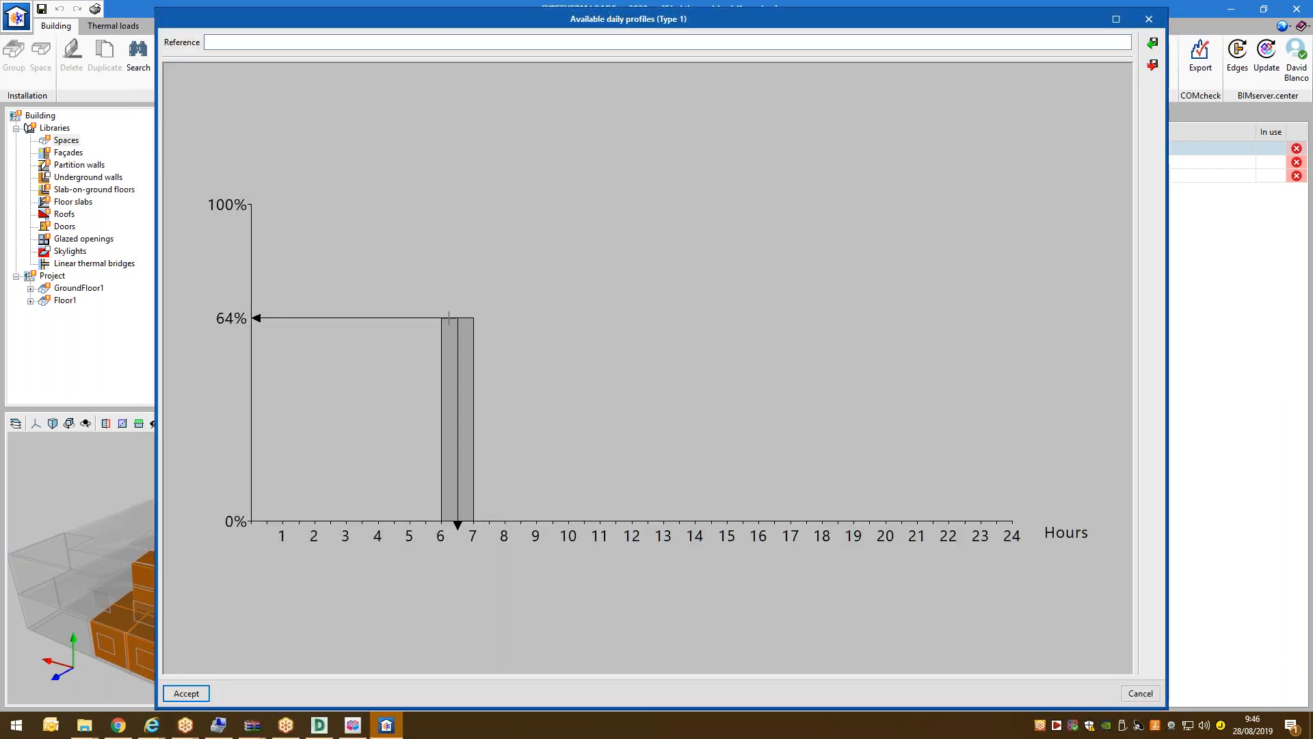
pyautogui.click(511, 296)
pyautogui.click(551, 275)
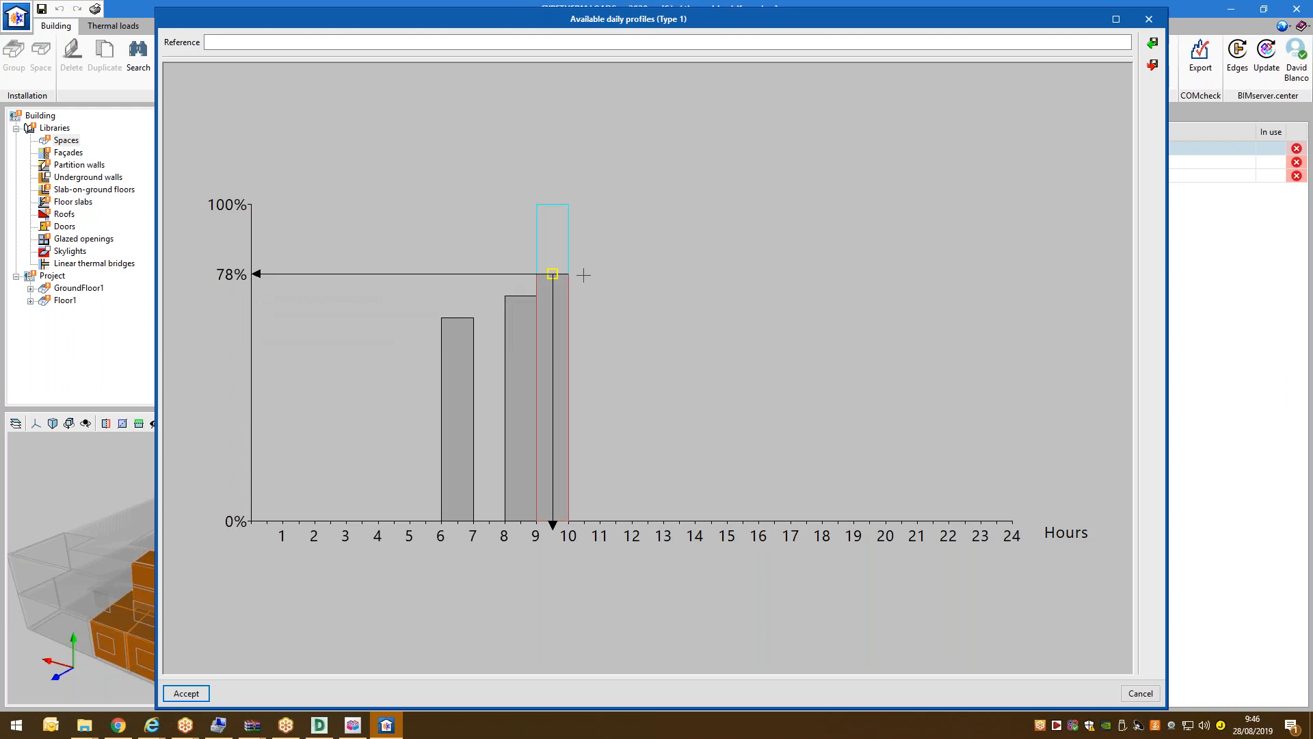
pyautogui.click(584, 277)
pyautogui.click(615, 371)
pyautogui.click(649, 356)
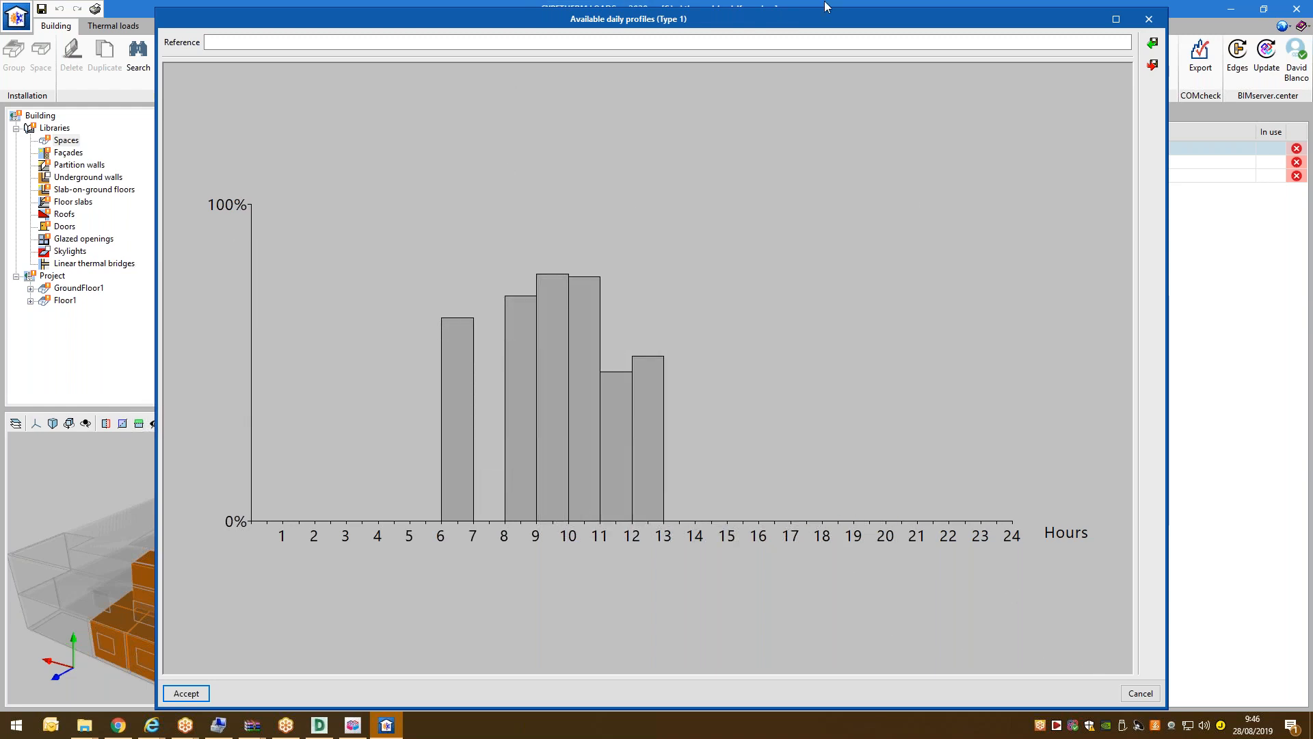
pyautogui.click(1127, 693)
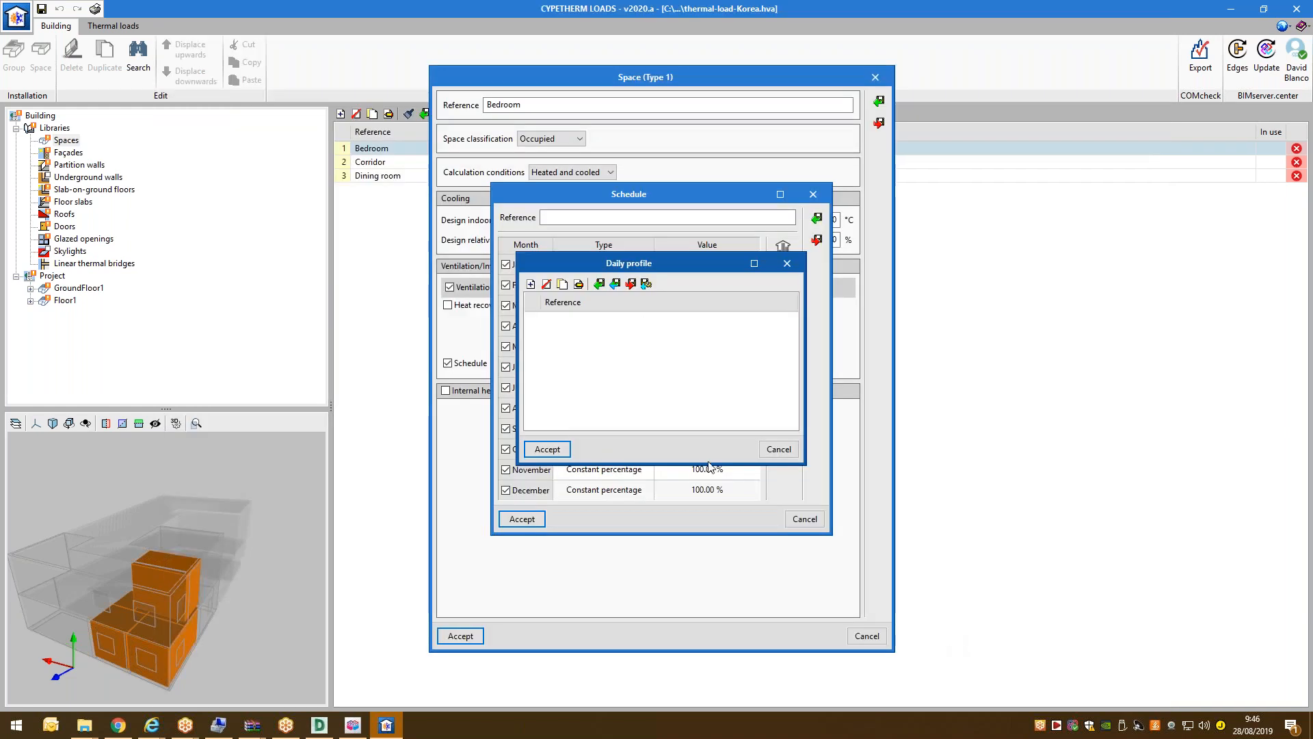
pyautogui.click(780, 449)
# Drop the ventilation schedule and add internal occupant heat gains for 2 people.
pyautogui.click(804, 519)
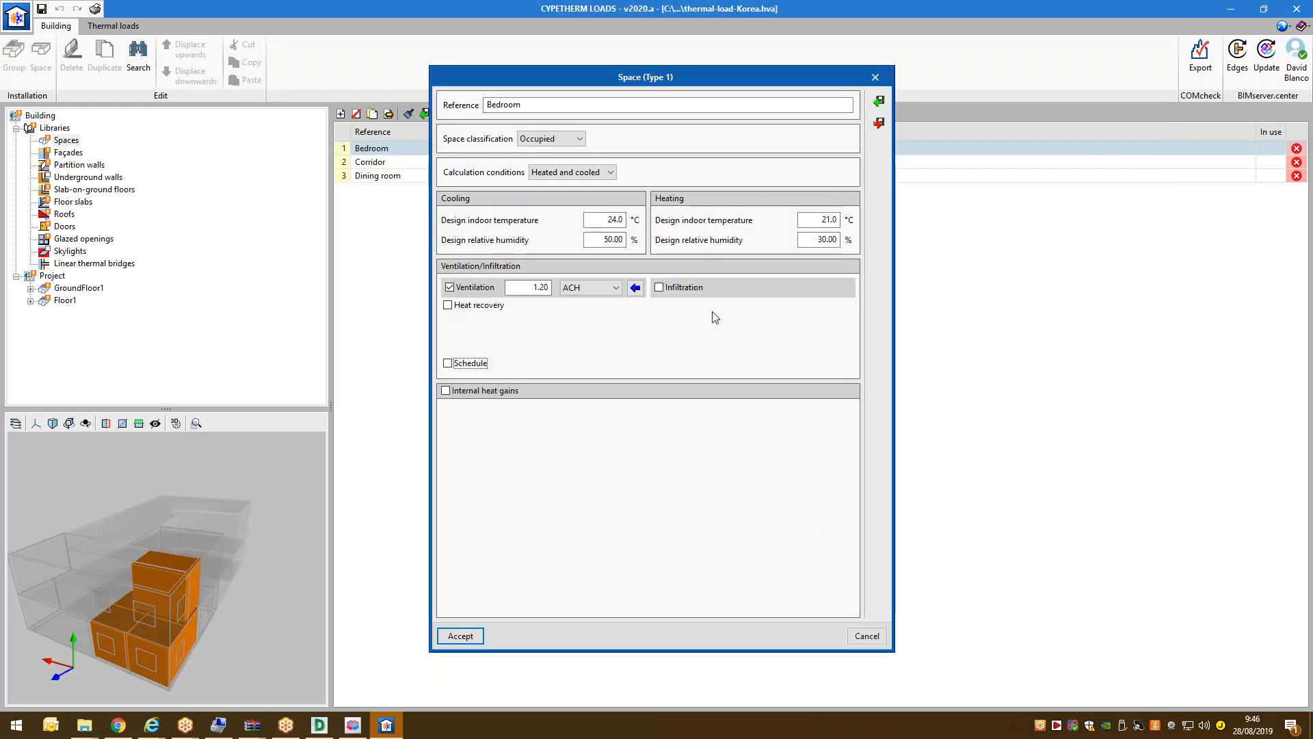
pyautogui.click(466, 363)
pyautogui.click(469, 391)
pyautogui.click(498, 419)
pyautogui.click(531, 413)
pyautogui.write('2')
pyautogui.press('Tab')
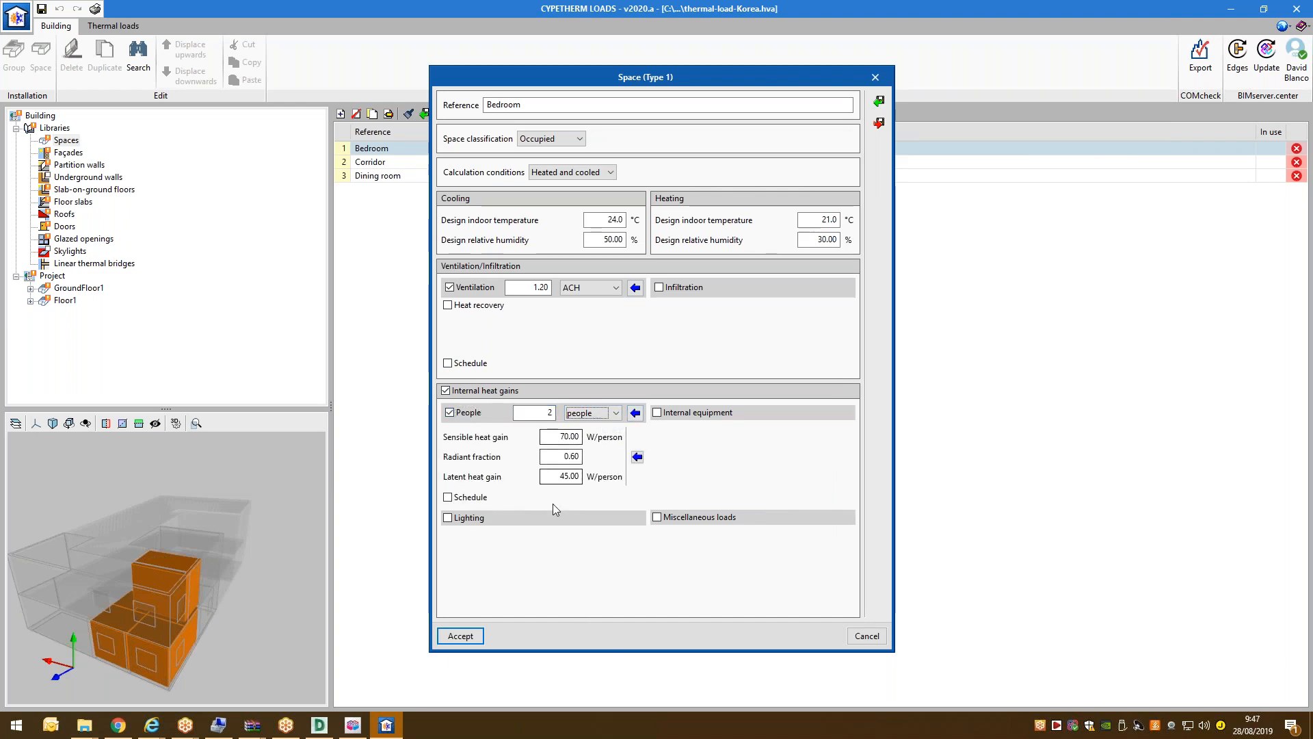
pyautogui.click(548, 457)
pyautogui.write('0')
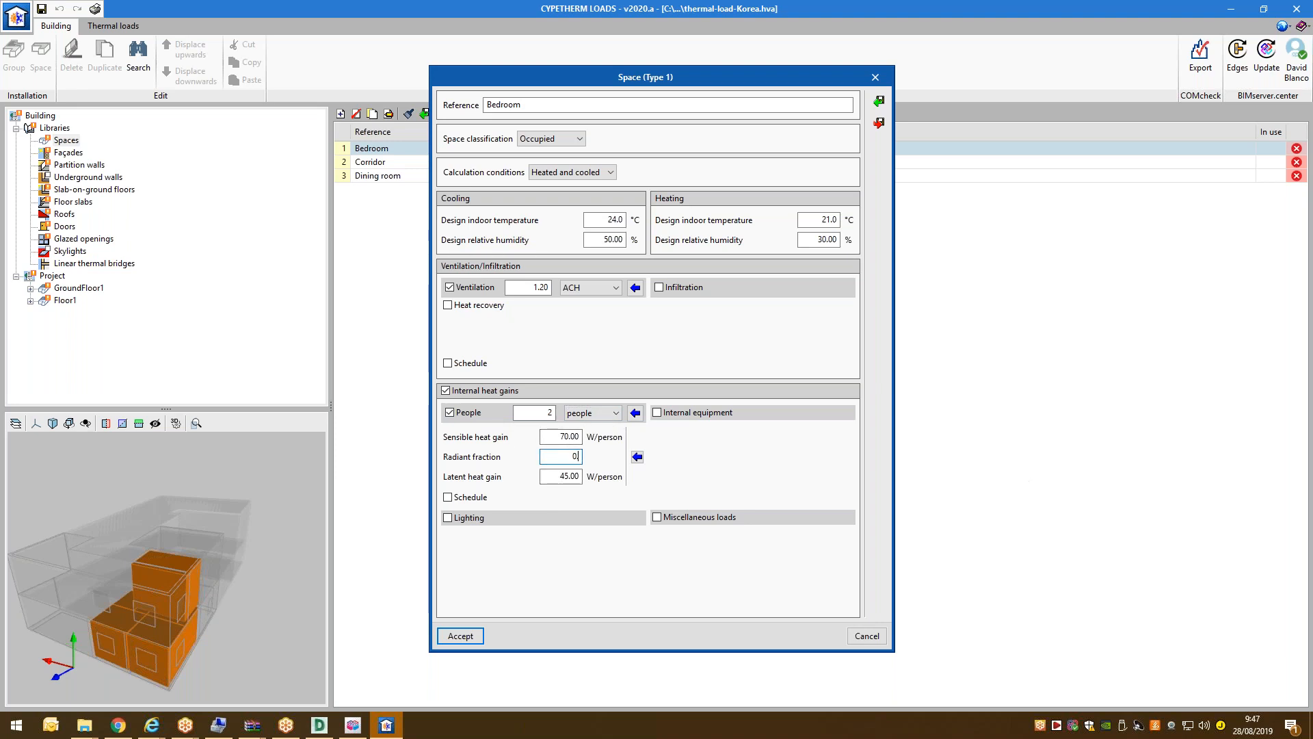
pyautogui.press('Tab')
# Add Bedroom lighting heat gains of 18 W/m².
pyautogui.click(658, 413)
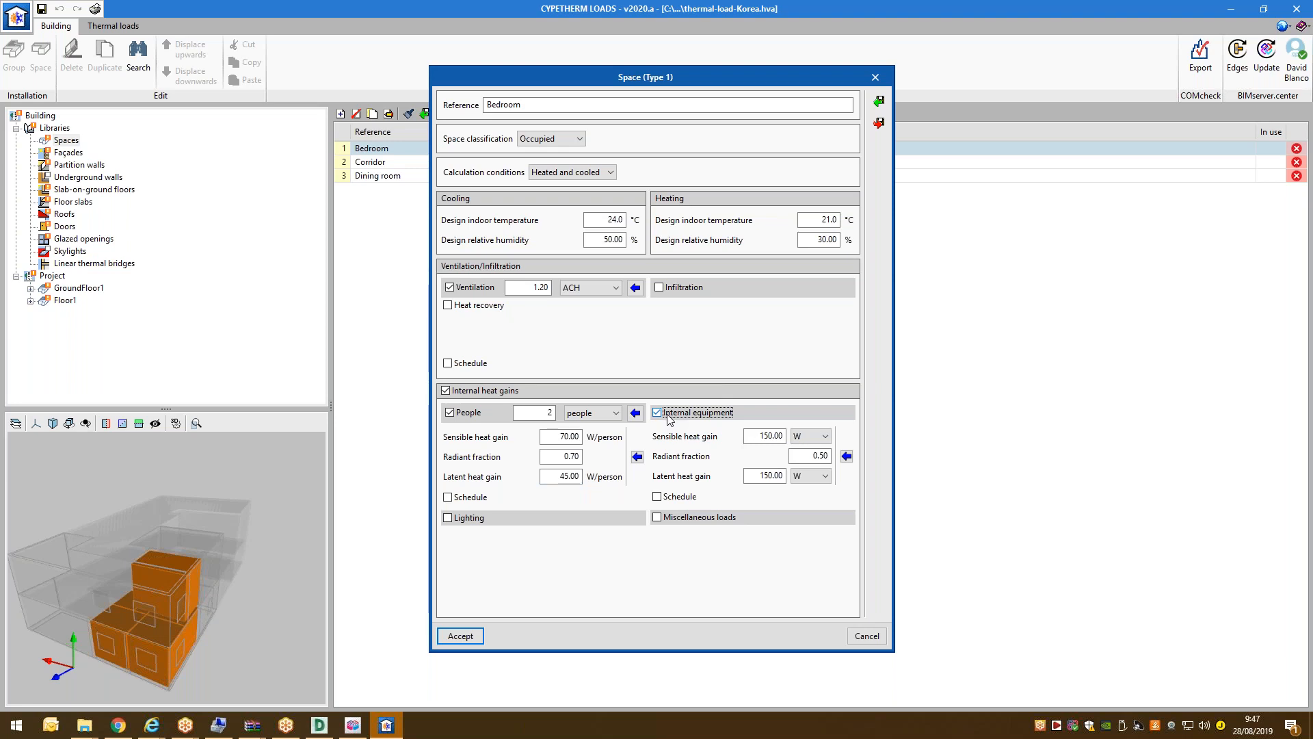
pyautogui.click(658, 413)
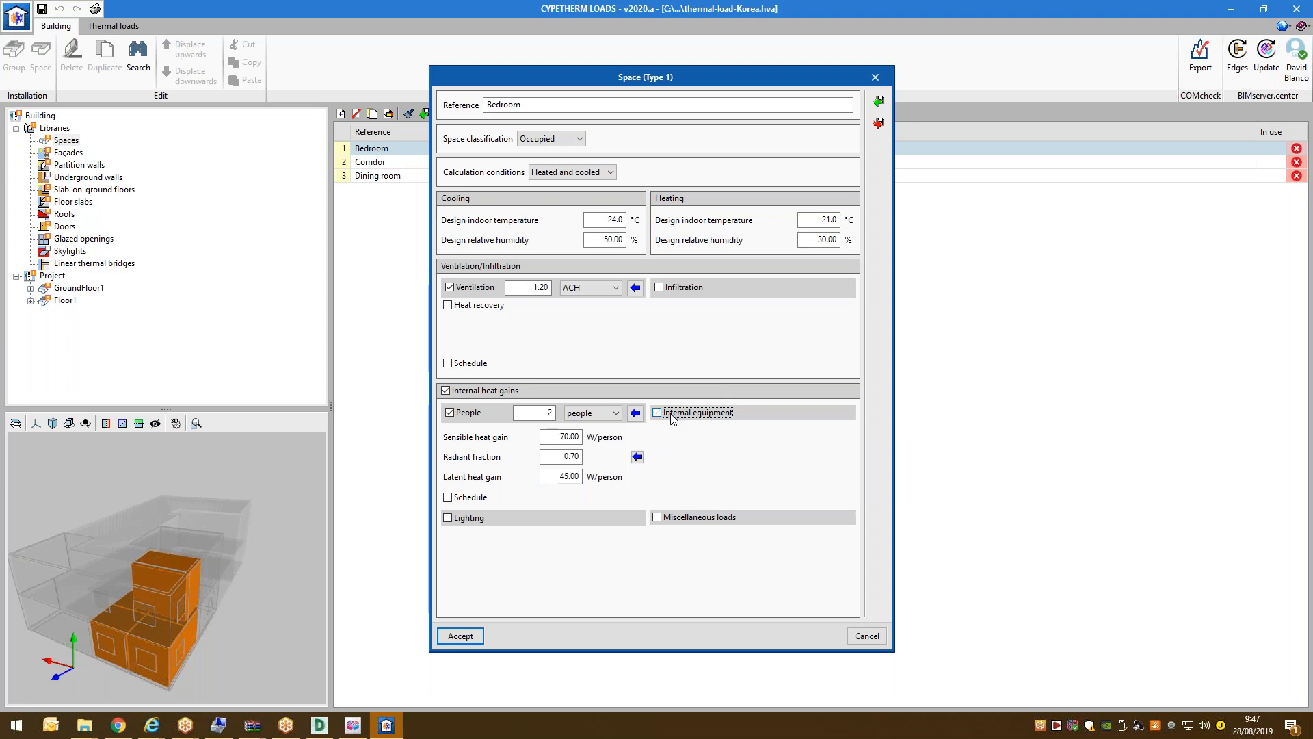
pyautogui.click(450, 518)
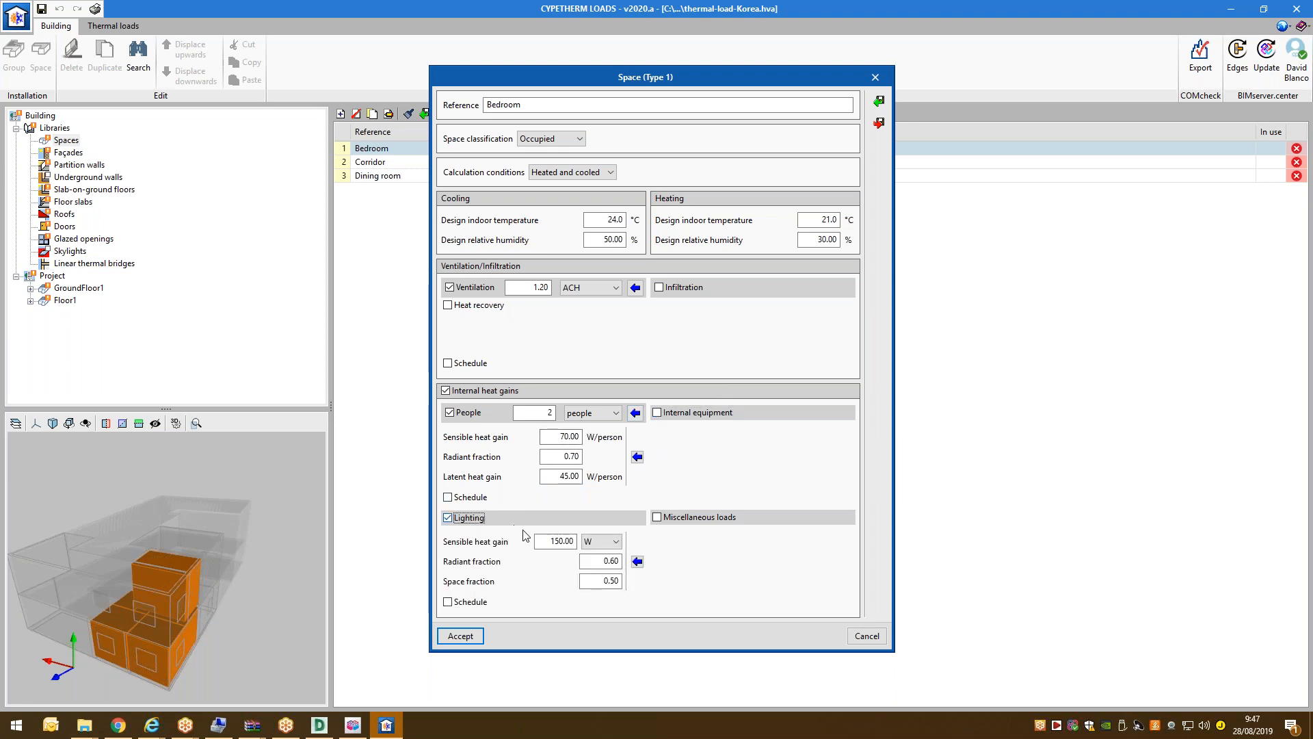
pyautogui.click(542, 538)
pyautogui.click(601, 545)
pyautogui.click(600, 566)
pyautogui.click(559, 546)
pyautogui.write('18')
pyautogui.press('Tab')
# Set the lighting space fraction to 0.80 and radiant fraction to 0.75.
pyautogui.click(601, 580)
pyautogui.write('0.8')
pyautogui.press('Return')
pyautogui.click(602, 560)
pyautogui.write('0.75')
pyautogui.press('Tab')
# Review the occupant activity states without changes and accept the Bedroom settings.
pyautogui.click(636, 457)
pyautogui.click(687, 300)
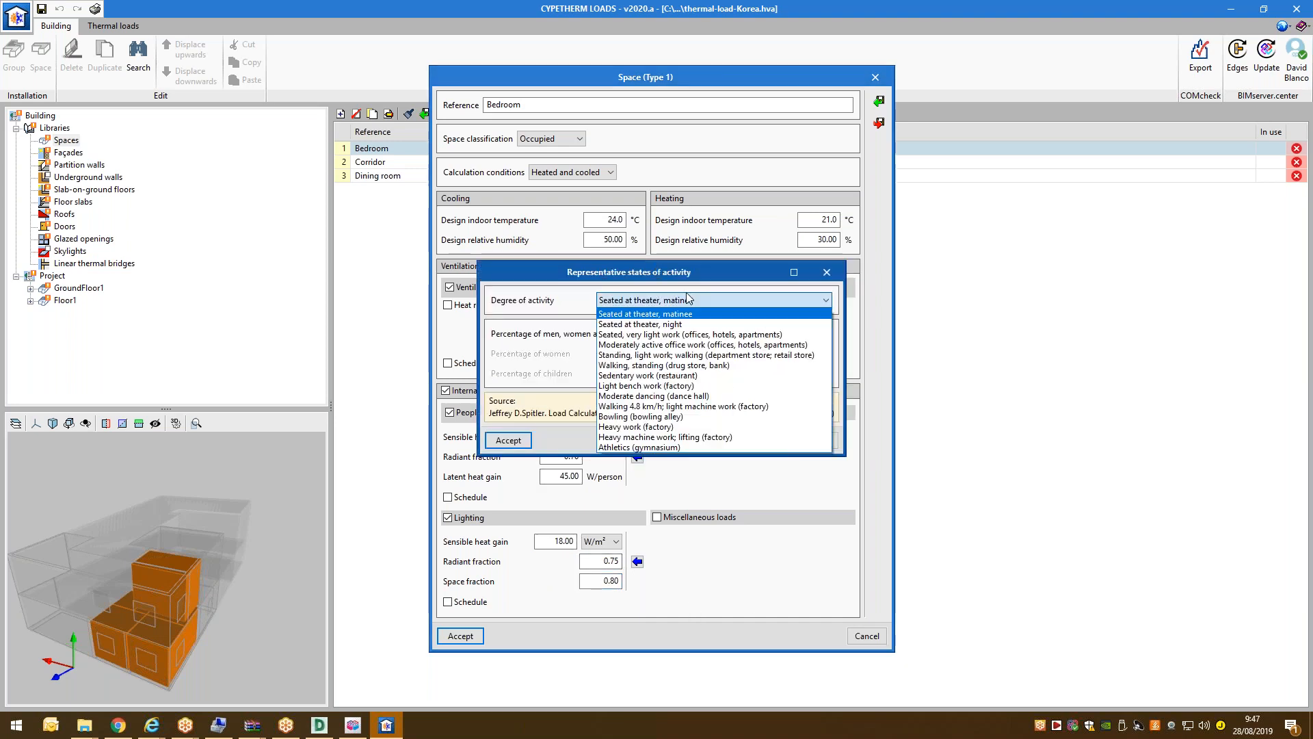
pyautogui.click(687, 299)
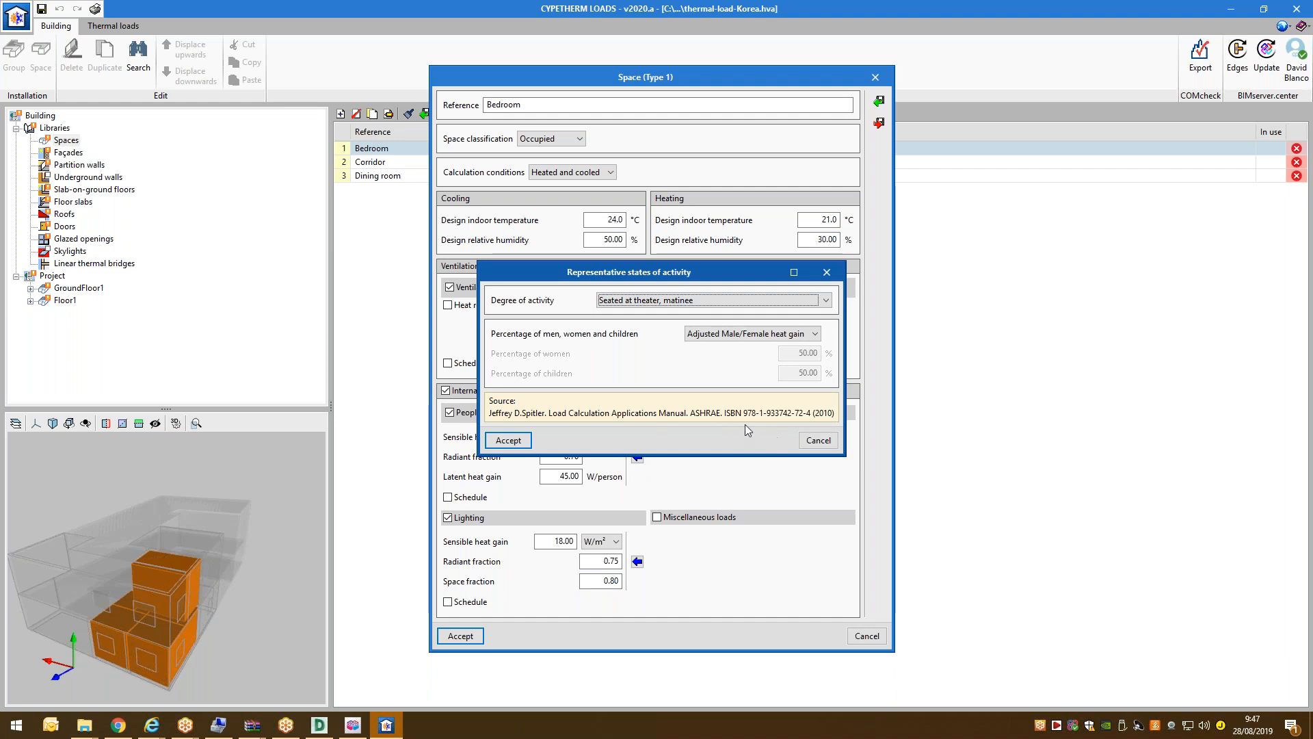
pyautogui.click(818, 439)
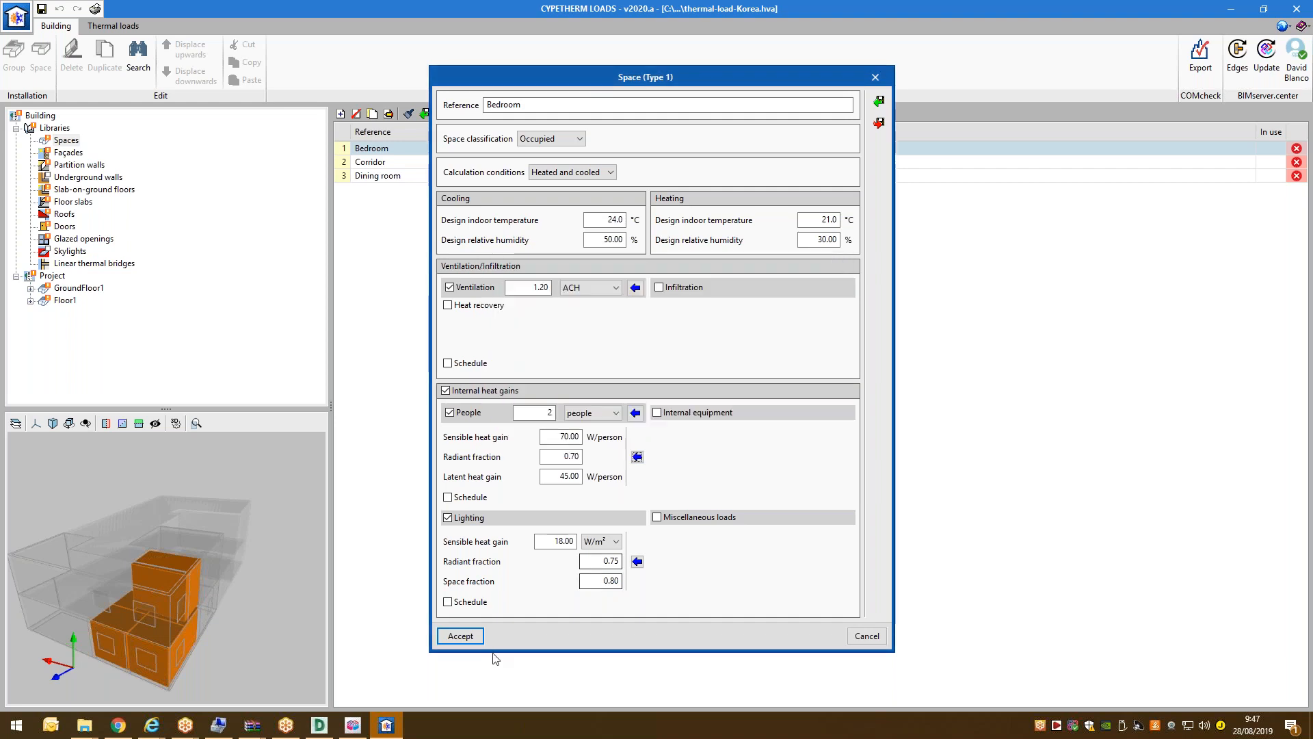
pyautogui.click(461, 636)
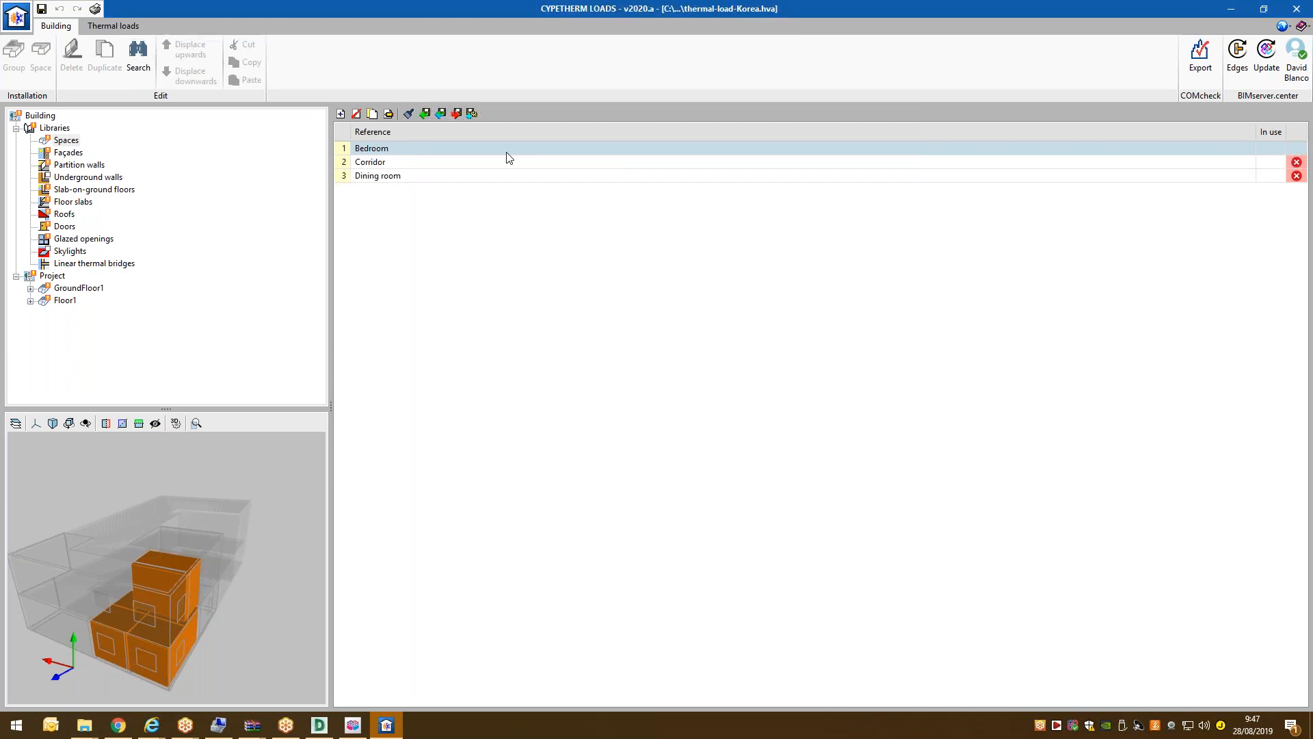
# Open the Dining room space type and give it 8 l/s ventilation.
pyautogui.click(406, 166)
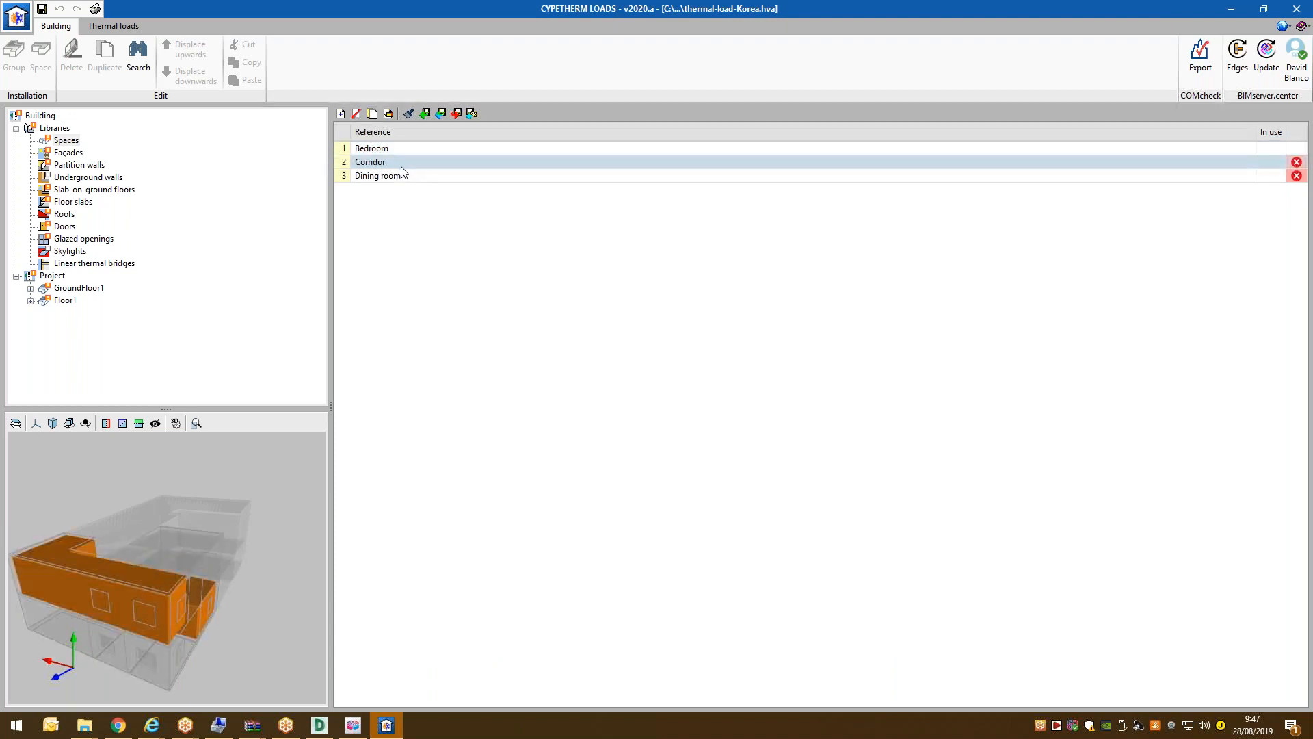
pyautogui.doubleClick(402, 176)
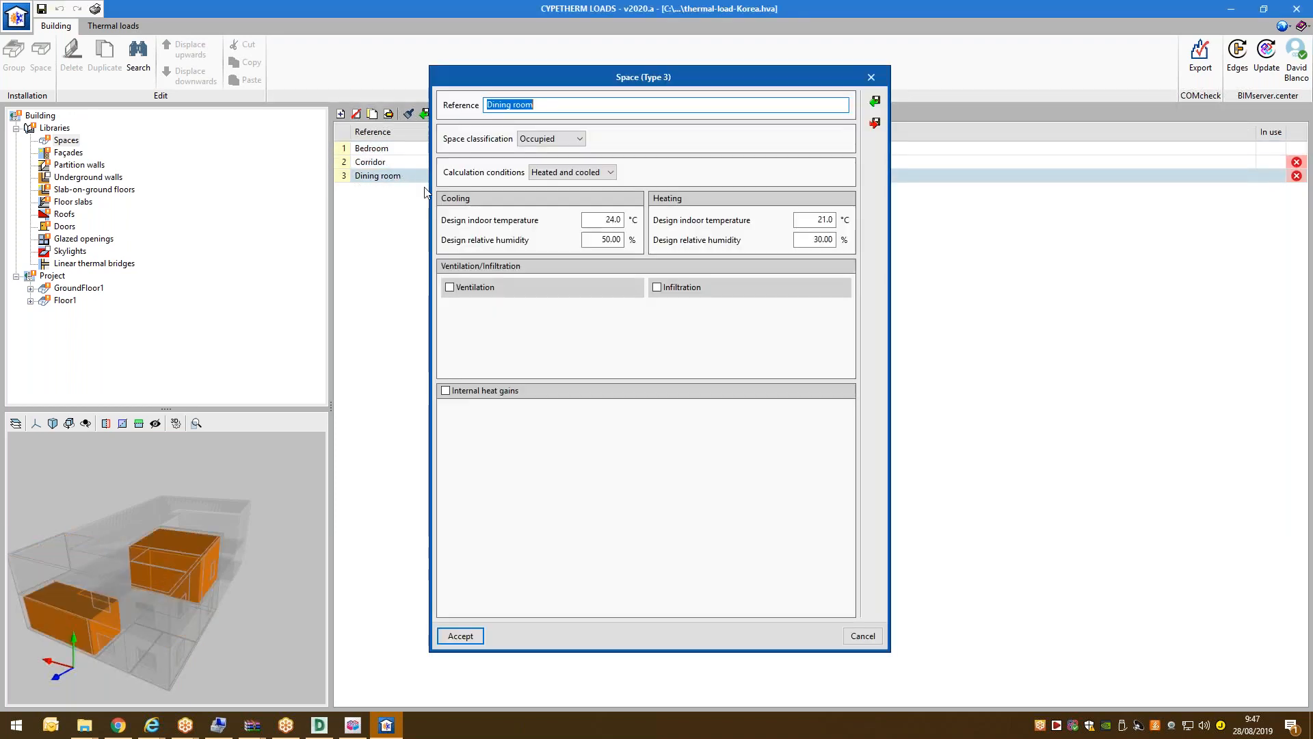
pyautogui.click(450, 288)
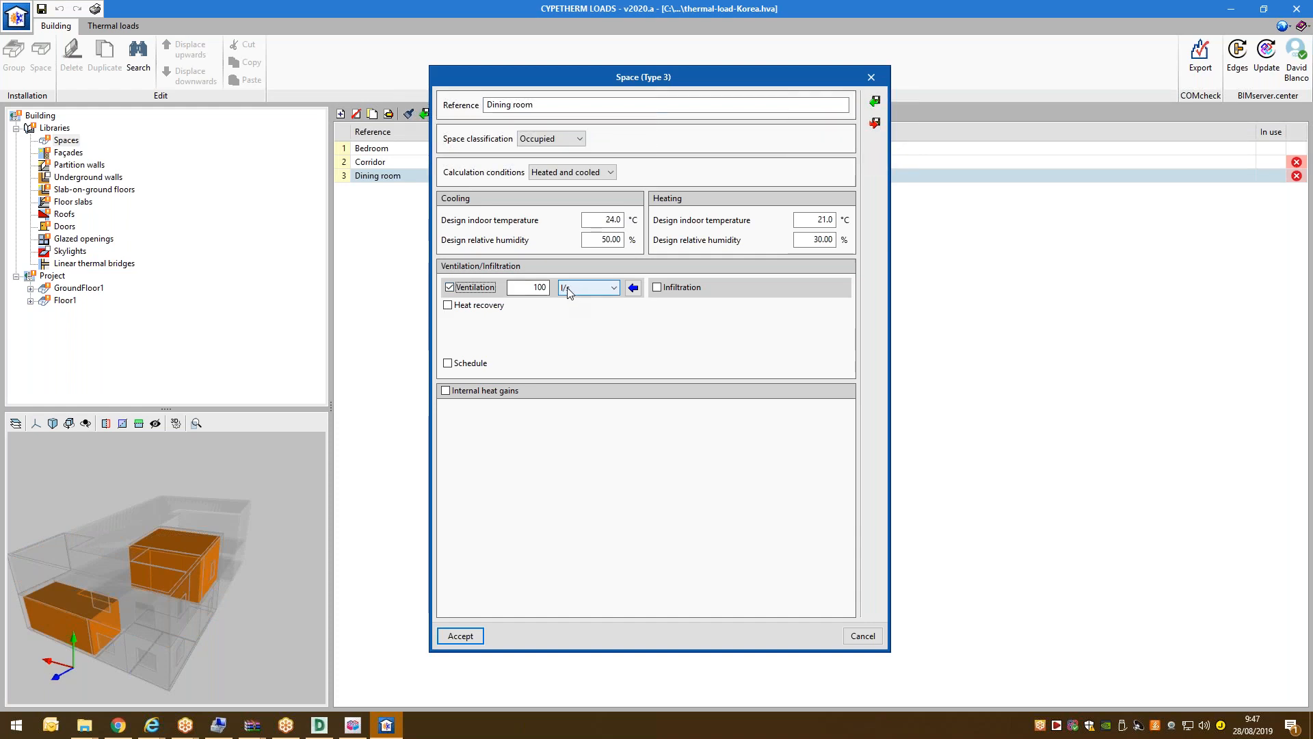
pyautogui.write('8')
pyautogui.press('Tab')
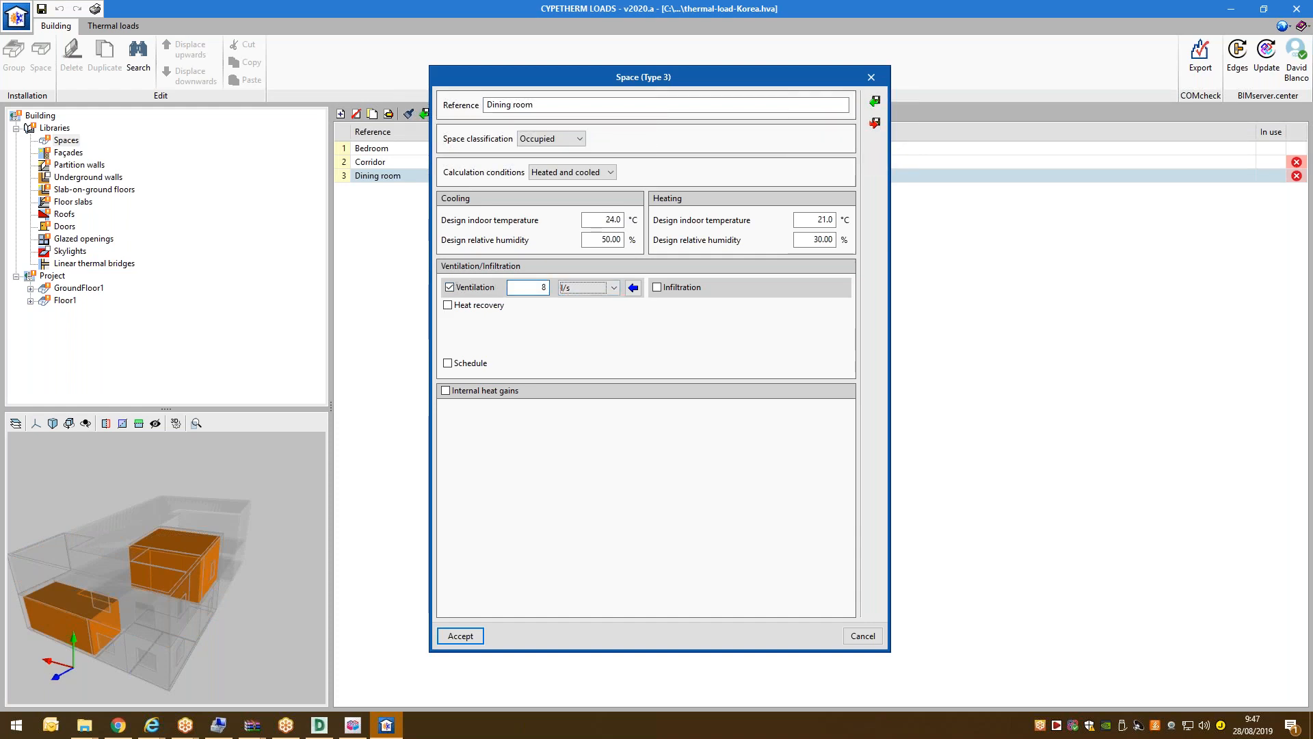
# Add Dining room internal gains: 5 people and 120 W lighting with 0.90 space fraction.
pyautogui.click(485, 391)
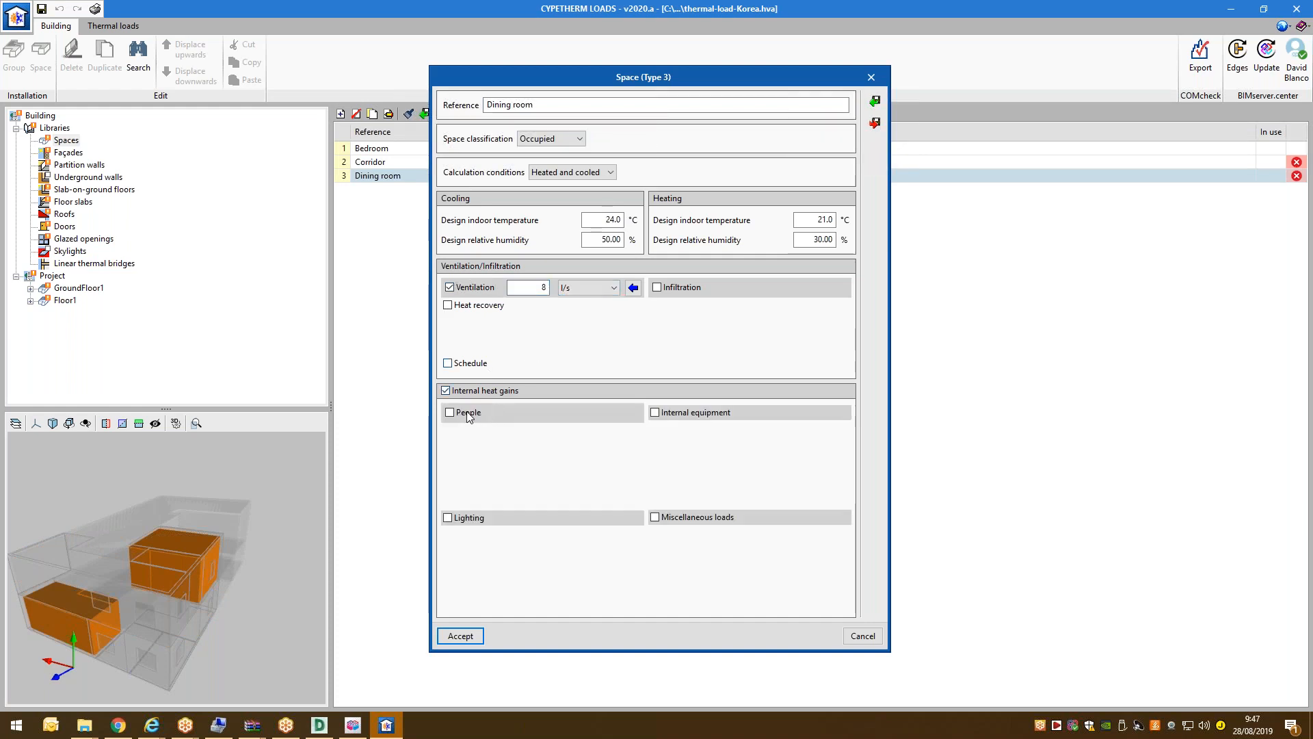
pyautogui.click(470, 412)
pyautogui.click(548, 414)
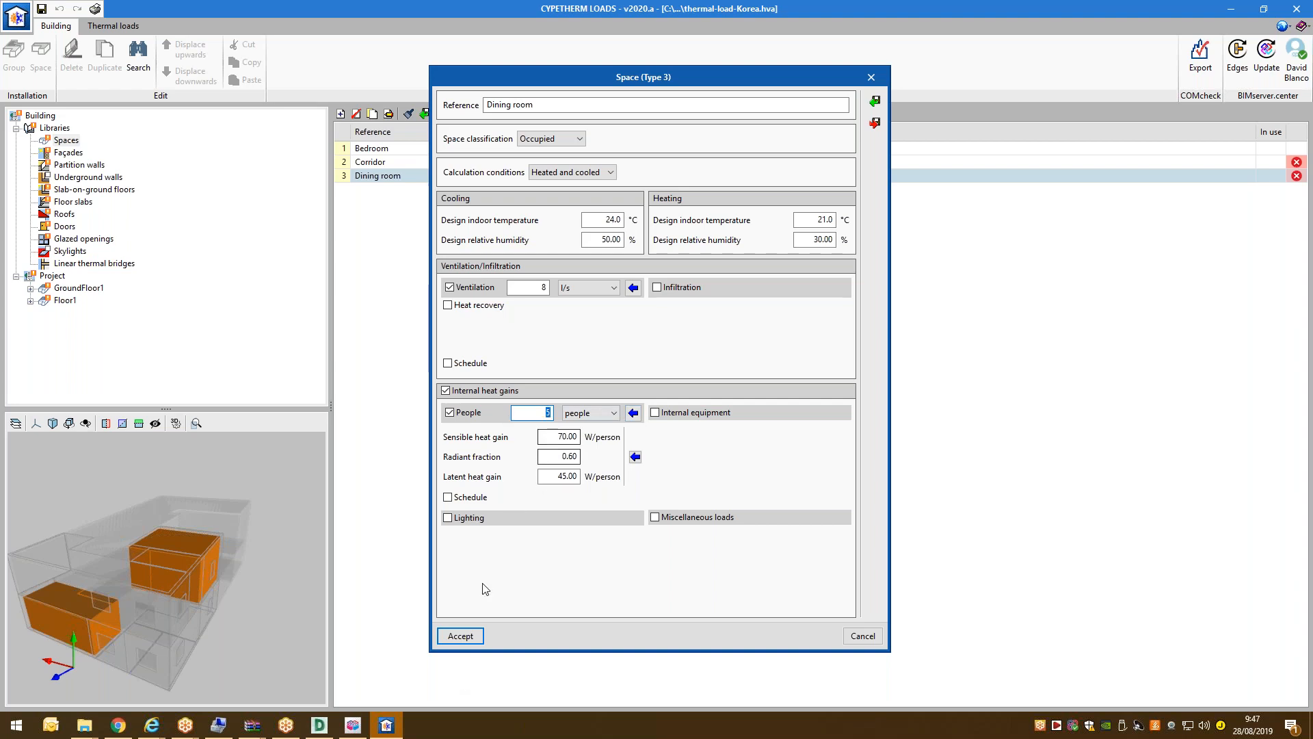
pyautogui.click(470, 518)
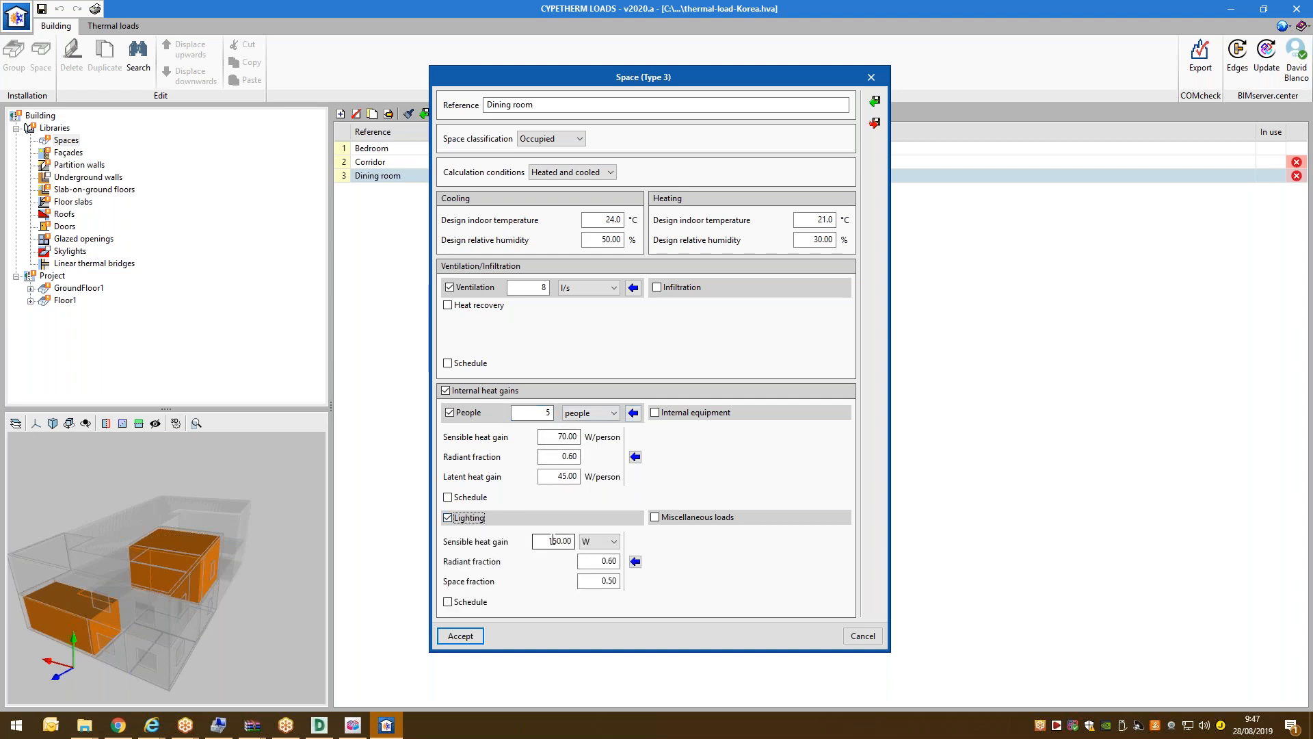
pyautogui.click(598, 581)
pyautogui.write('0')
pyautogui.hotkey('shift', 'Tab')
pyautogui.hotkey('shift', 'Tab')
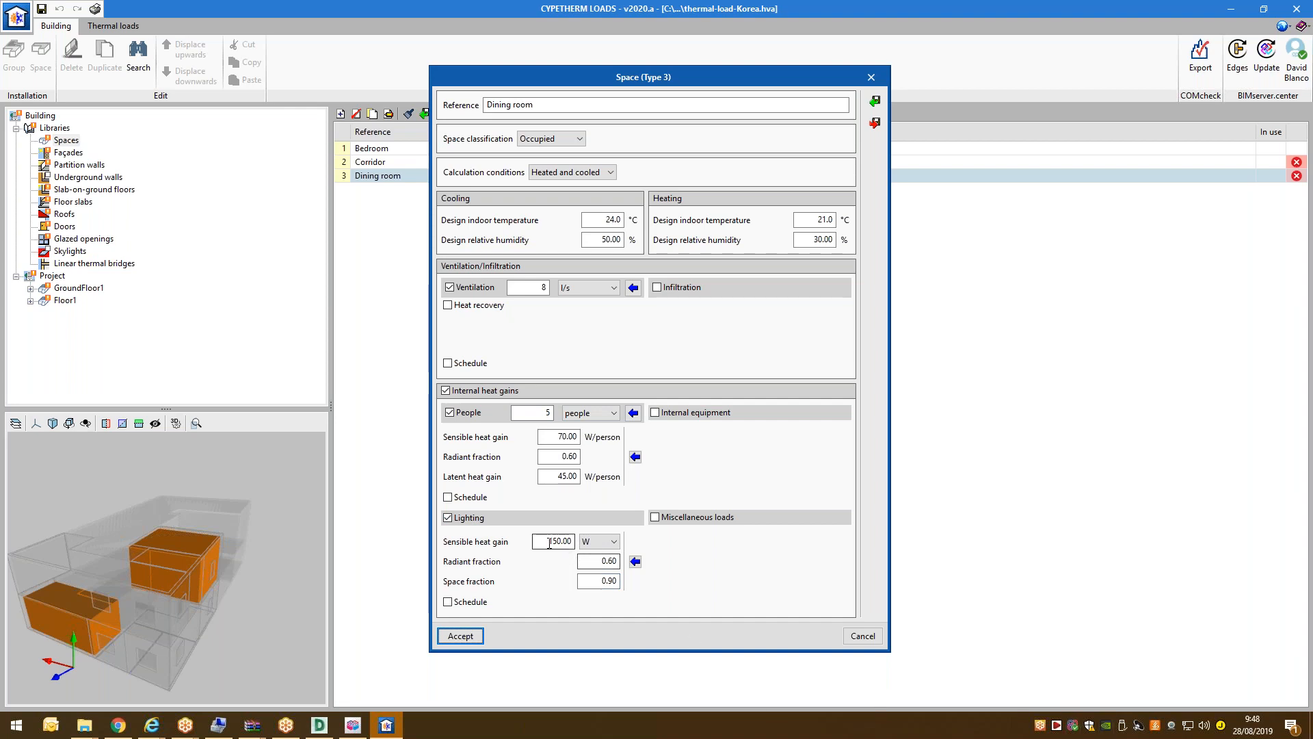
pyautogui.write('12')
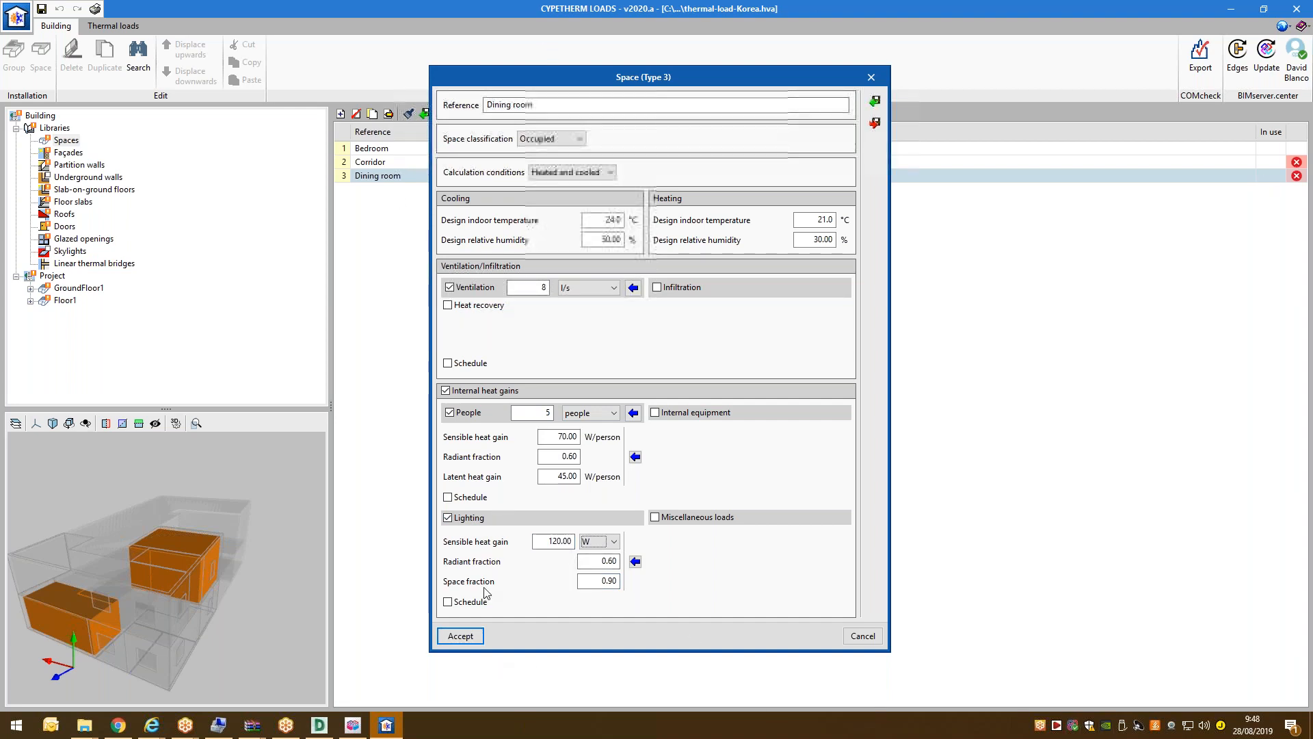
# Save the Dining room, then open Corridor and add occupant gains for 1 person.
pyautogui.click(460, 635)
pyautogui.doubleClick(402, 164)
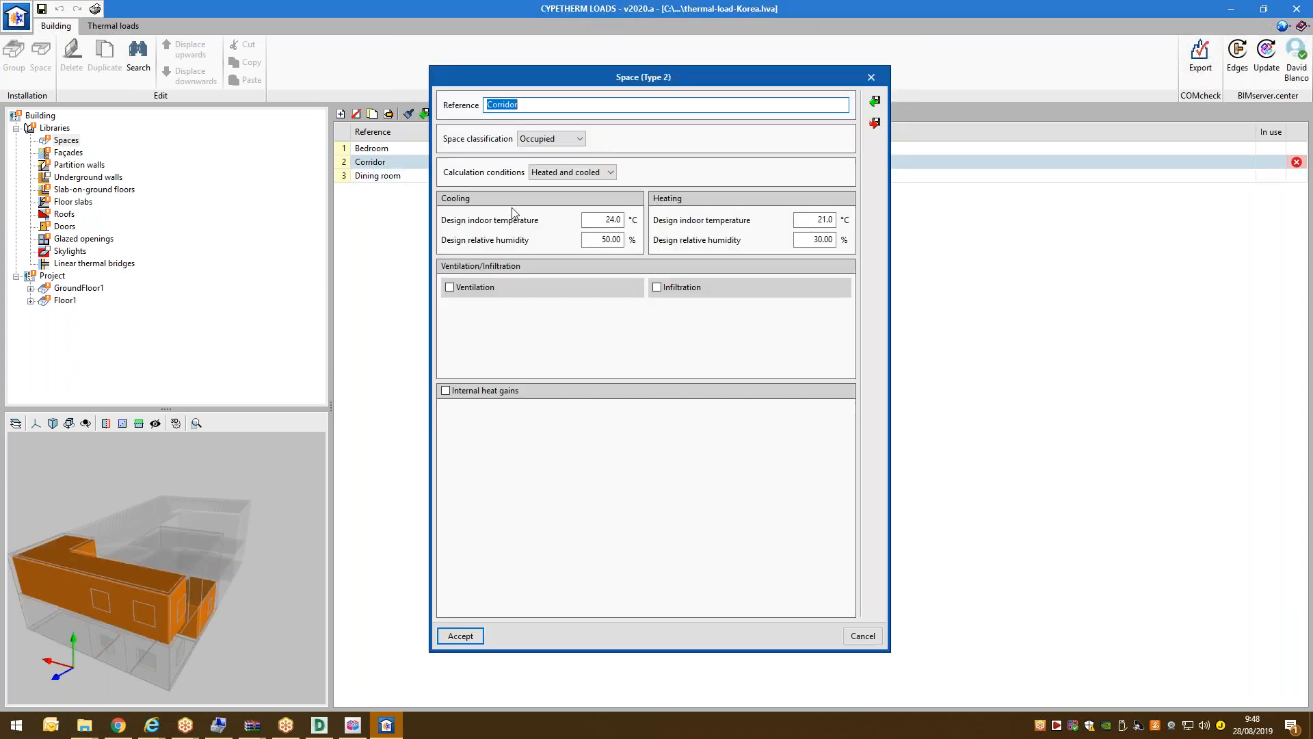
pyautogui.click(481, 390)
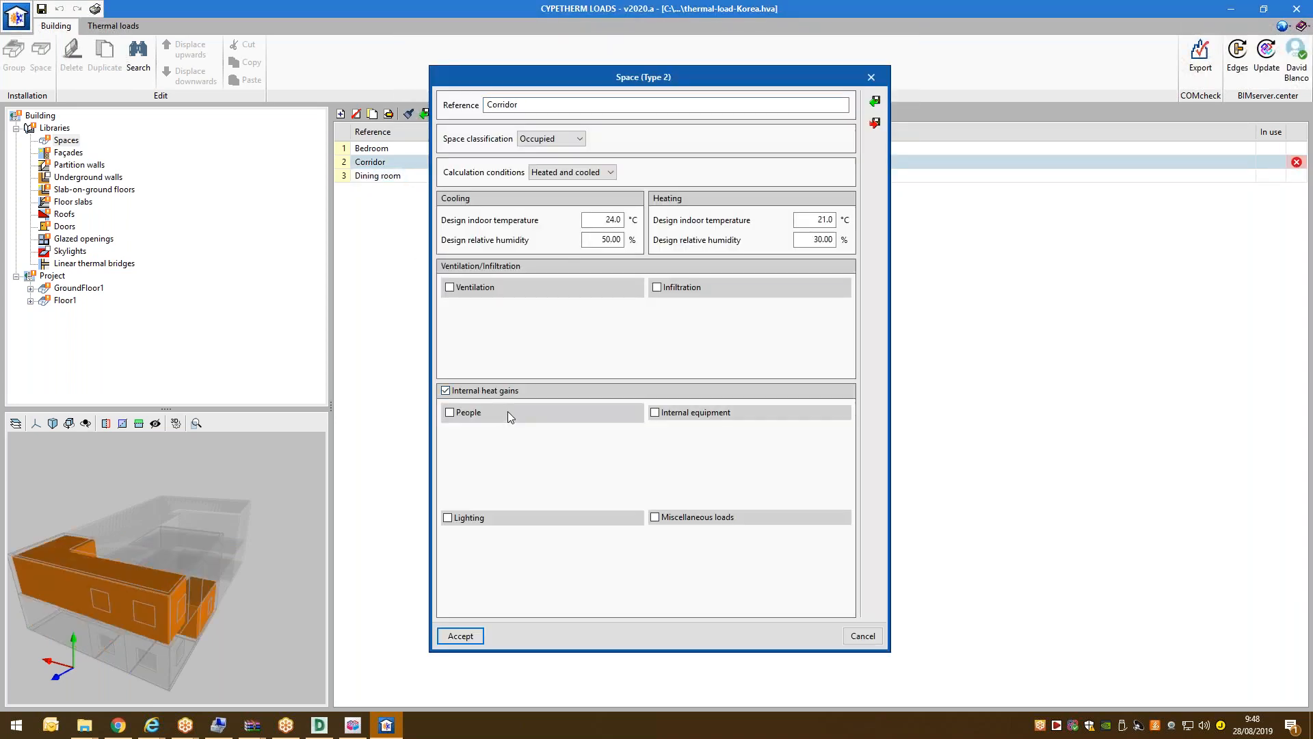
pyautogui.click(457, 413)
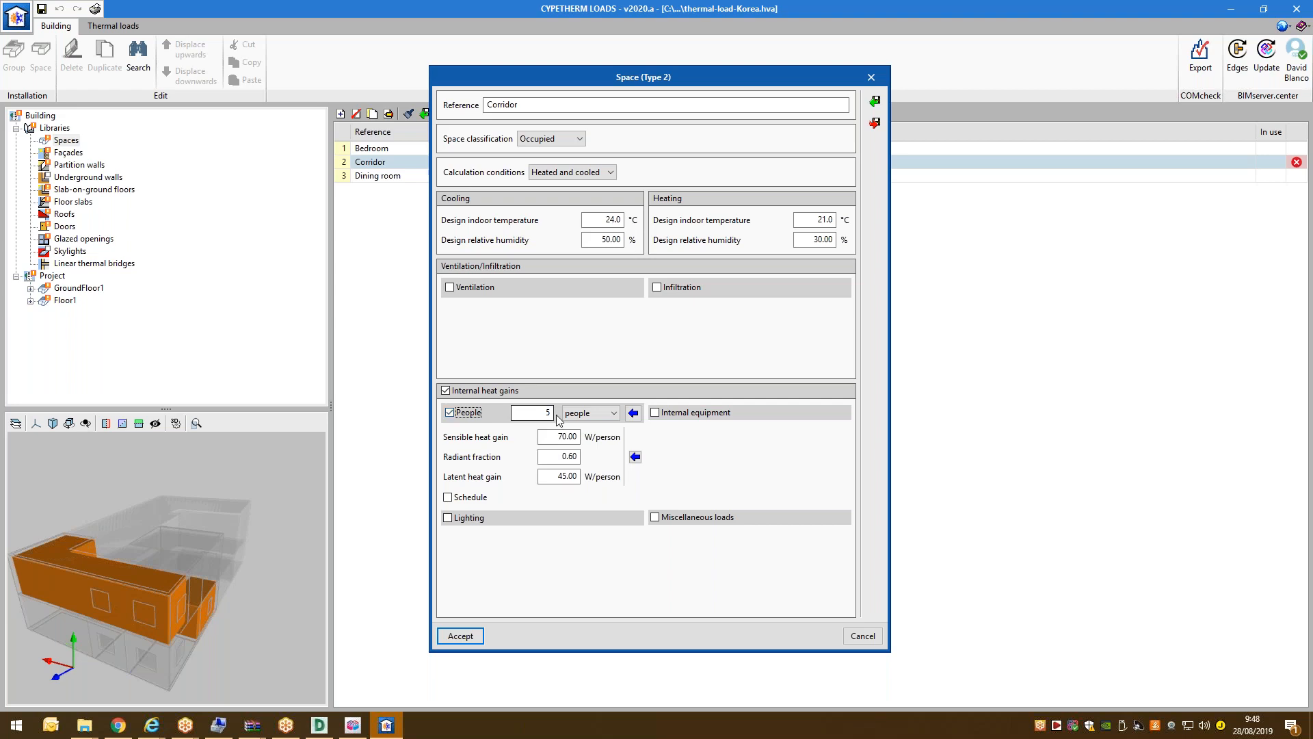
pyautogui.write('1')
pyautogui.press('Tab')
# Add Corridor lighting gains of 11 W/m² with a 0.70 space fraction.
pyautogui.click(468, 518)
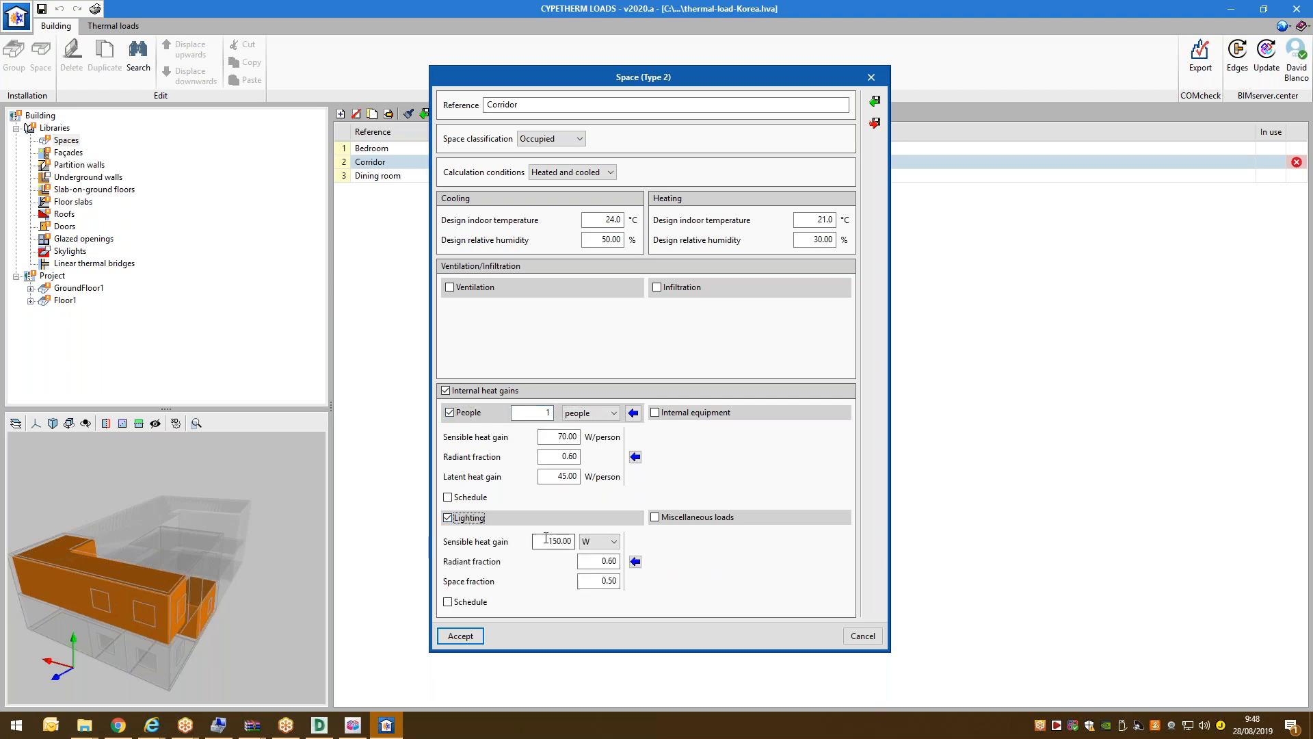
pyautogui.write('11')
pyautogui.click(600, 541)
pyautogui.click(596, 562)
pyautogui.doubleClick(560, 541)
pyautogui.write('11')
pyautogui.doubleClick(614, 580)
pyautogui.write('0')
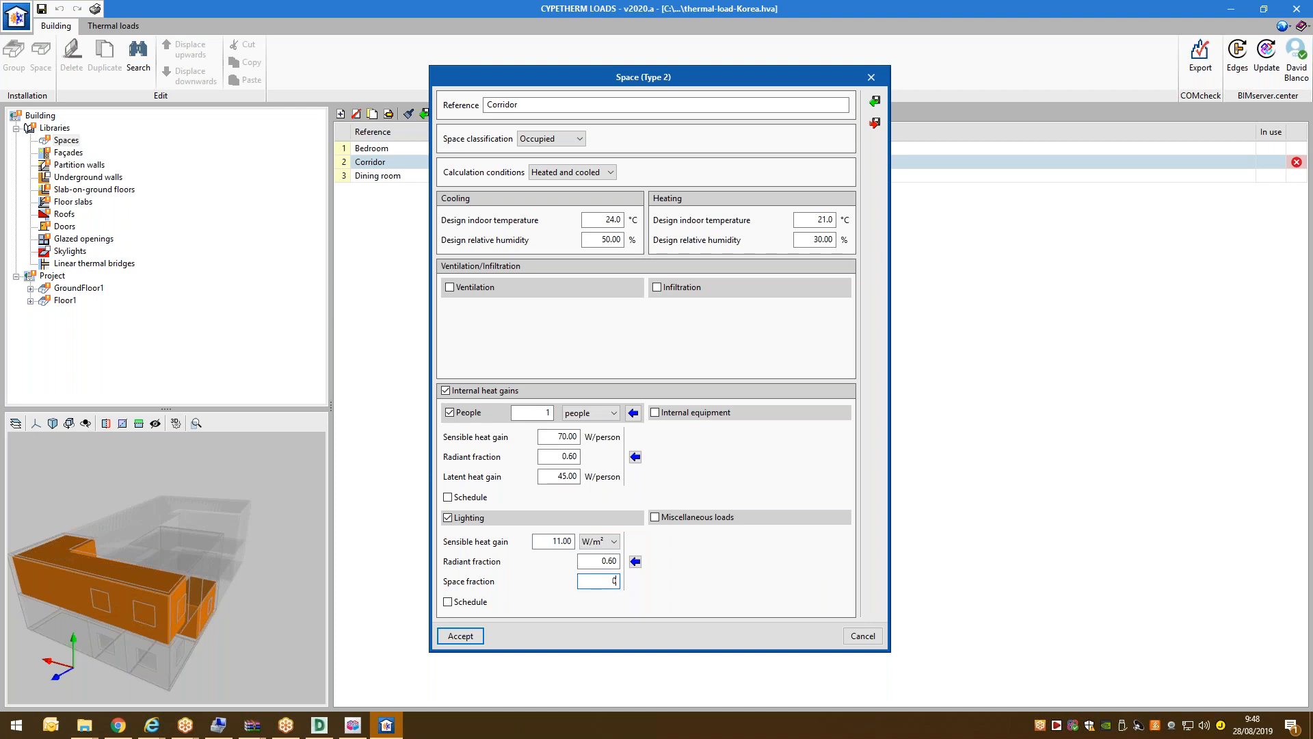
pyautogui.press('Tab')
# Set Corridor ventilation to 1.00 air changes per hour and accept the space settings.
pyautogui.click(487, 288)
pyautogui.click(602, 288)
pyautogui.click(586, 323)
pyautogui.click(592, 287)
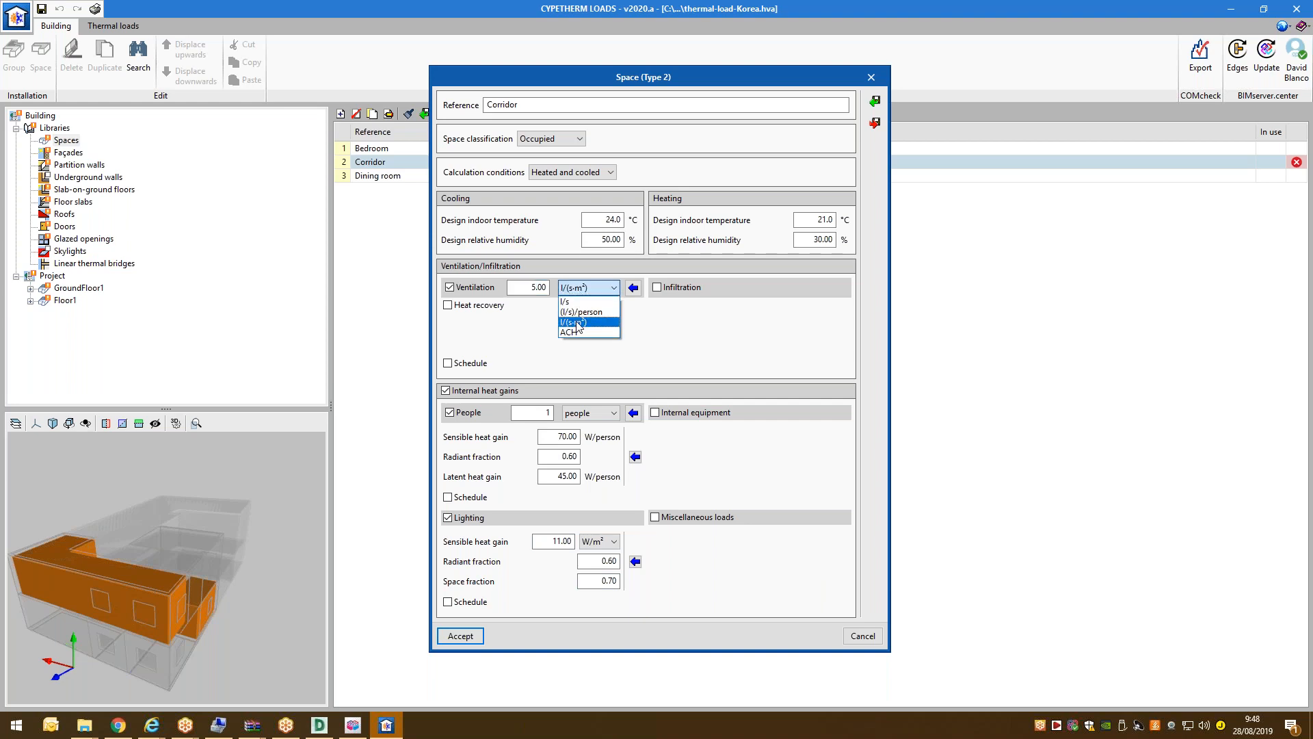
pyautogui.click(571, 332)
pyautogui.press('Tab')
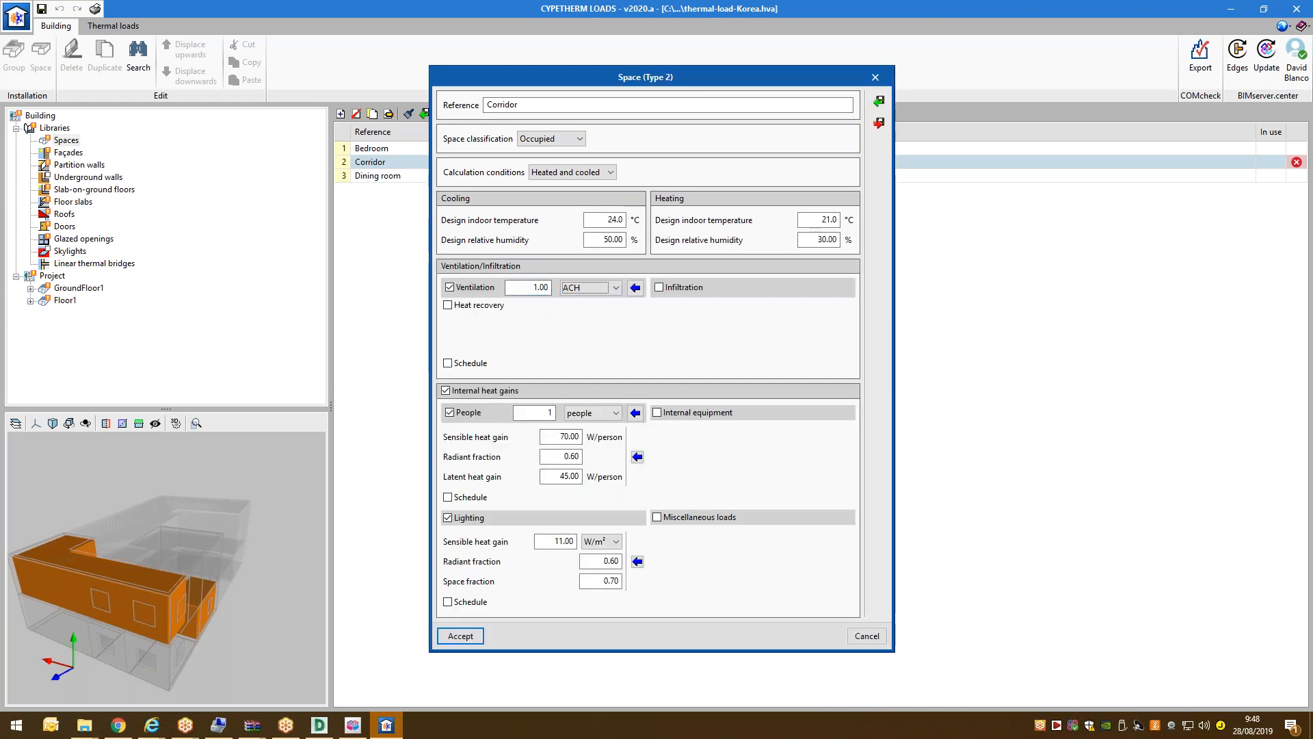
pyautogui.click(460, 636)
pyautogui.click(425, 177)
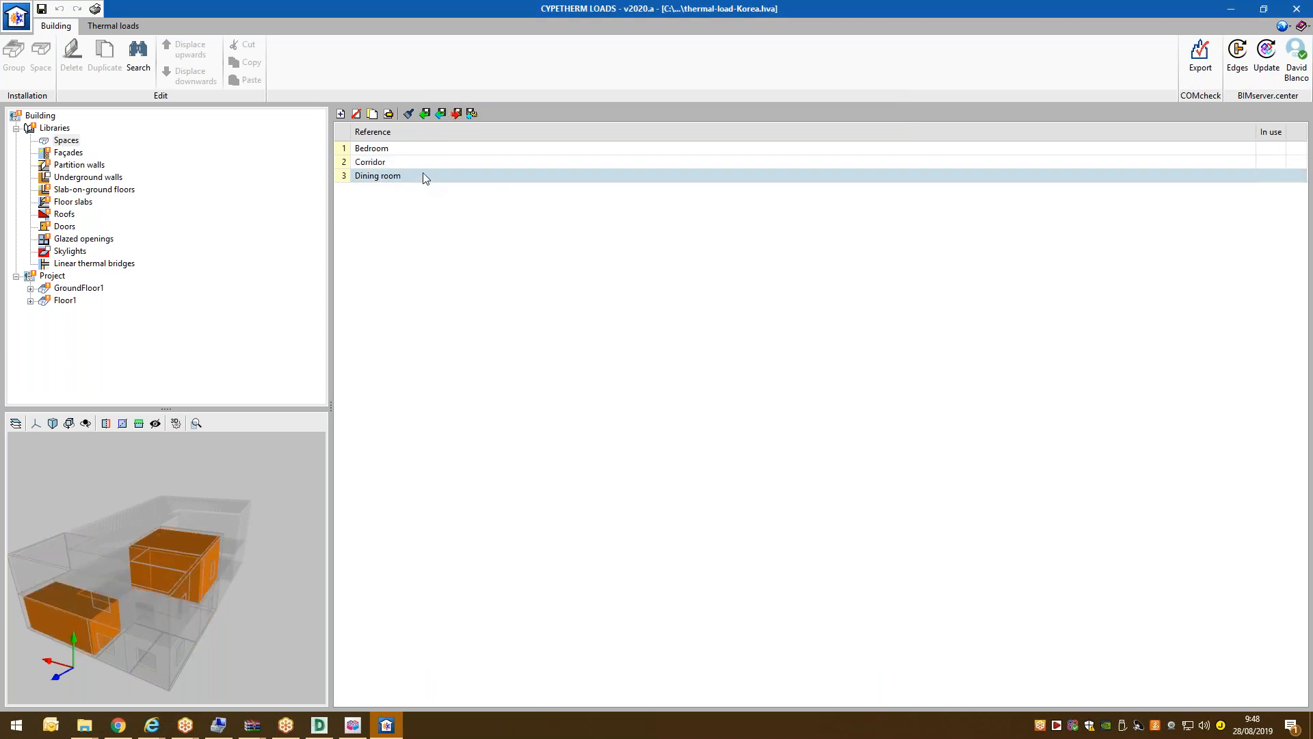
pyautogui.click(411, 162)
pyautogui.click(391, 151)
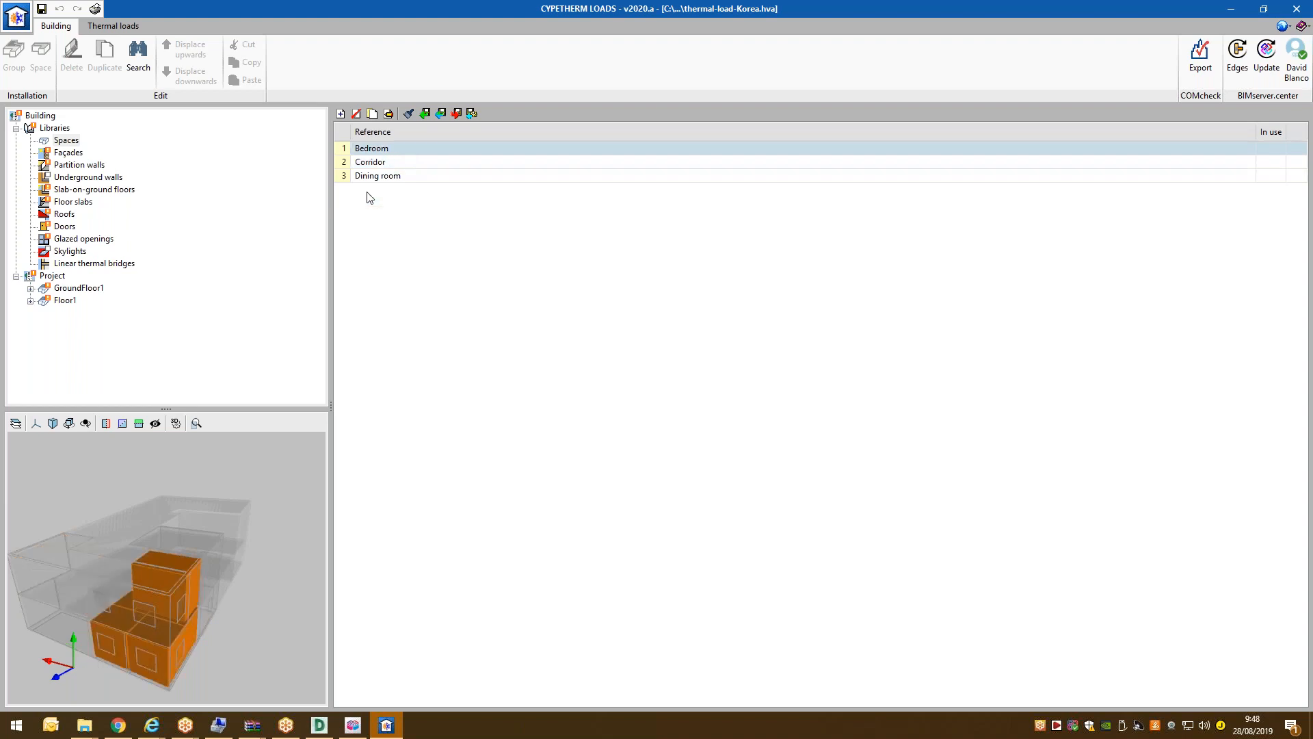
pyautogui.moveTo(203, 509); pyautogui.dragTo(229, 537)
pyautogui.moveTo(124, 556); pyautogui.dragTo(136, 560)
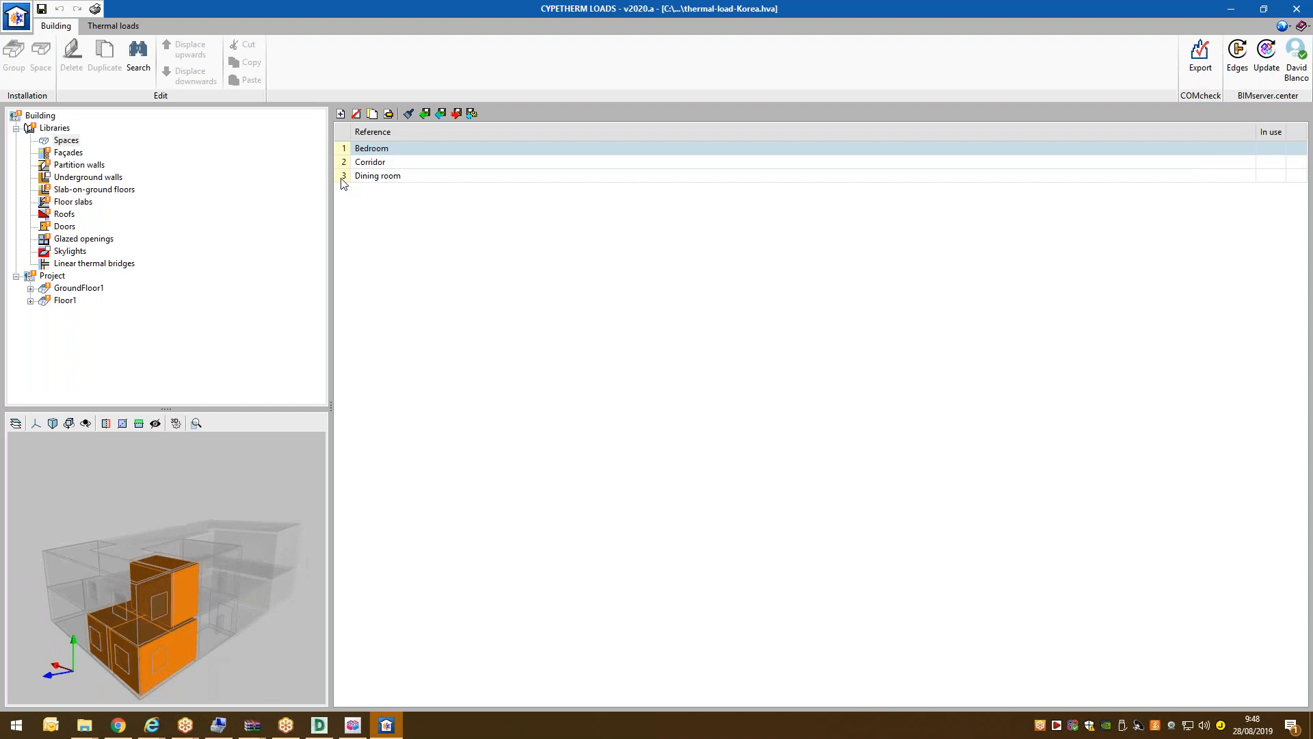
pyautogui.click(386, 163)
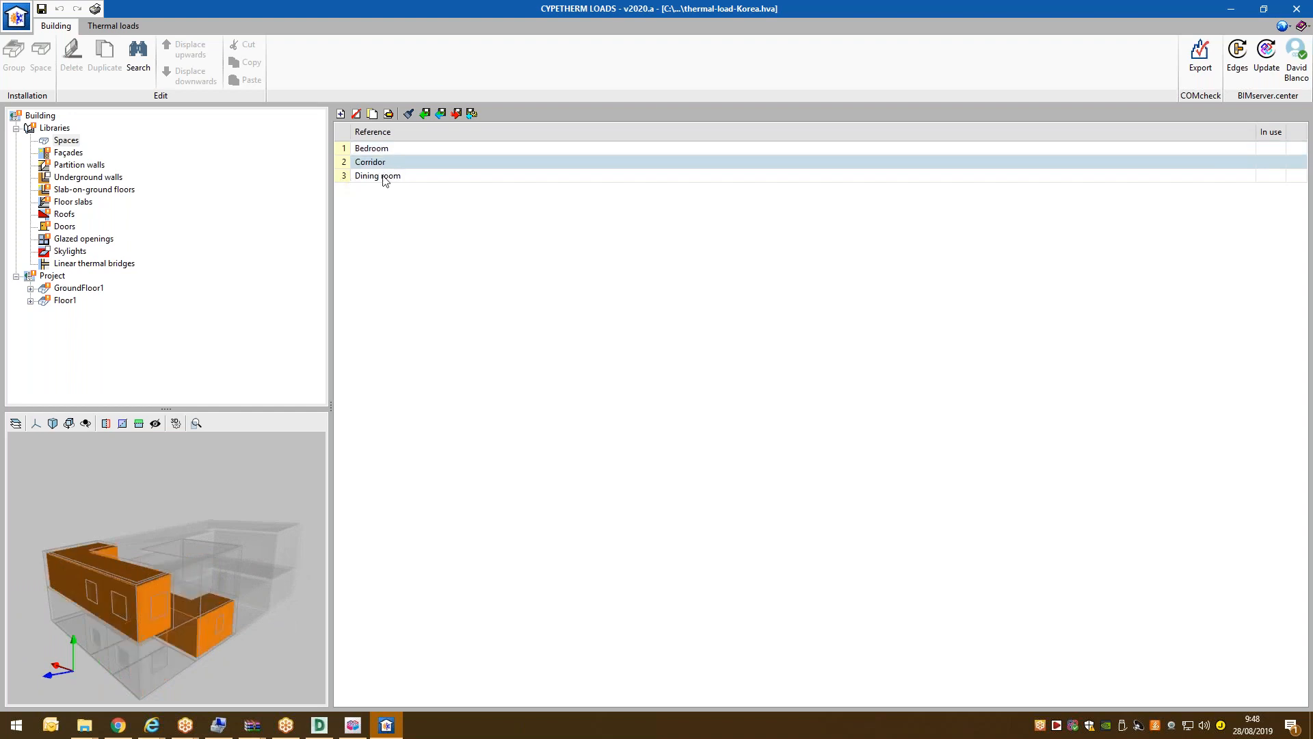
pyautogui.click(382, 180)
pyautogui.moveTo(239, 589)
pyautogui.mouseDown()
pyautogui.moveTo(258, 586)
pyautogui.moveTo(234, 581)
pyautogui.mouseUp()
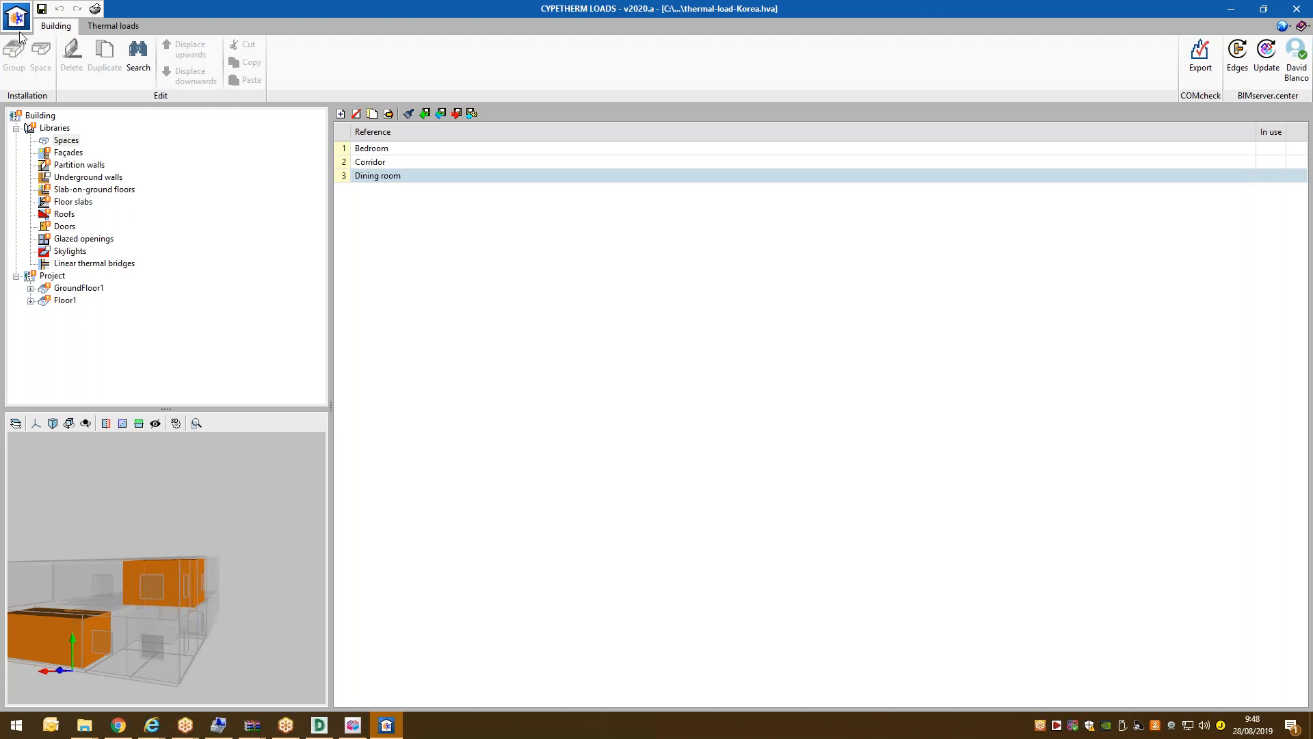
# Save the project and inspect façade types P1 and W1 on the orbited 3D model.
pyautogui.click(42, 9)
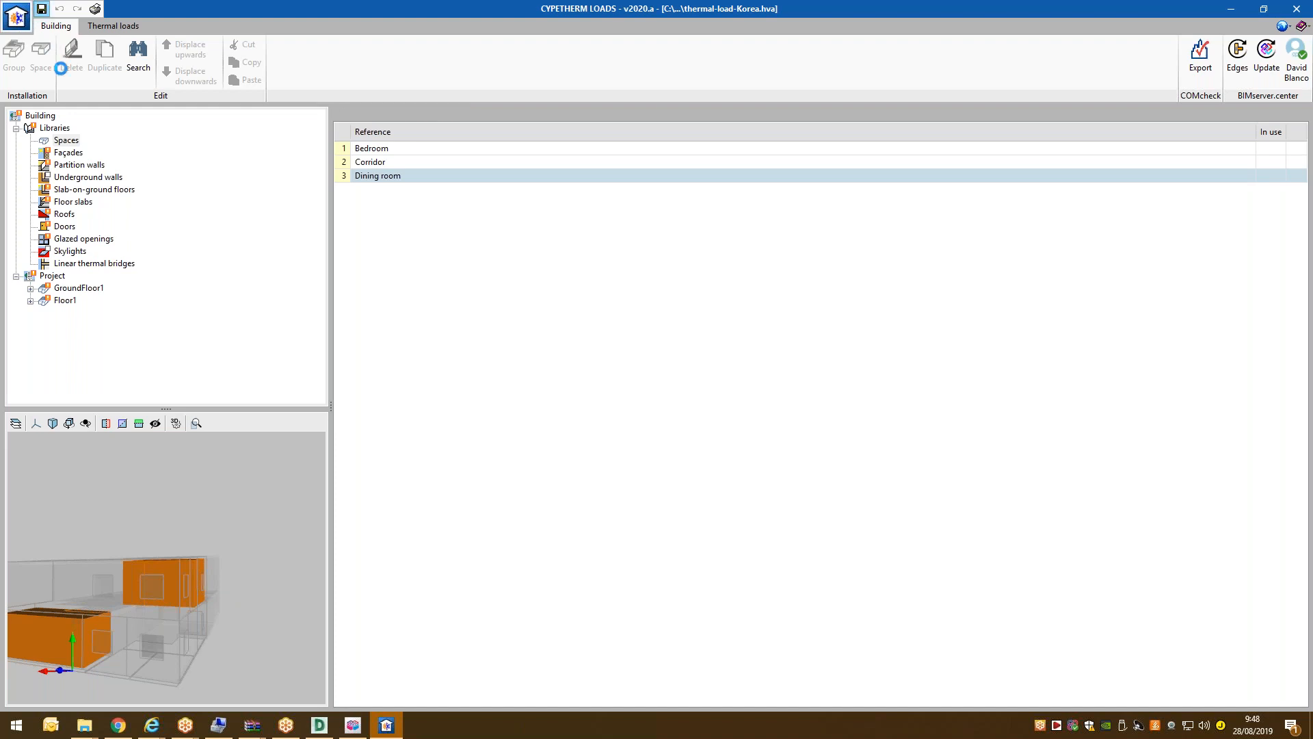
pyautogui.click(68, 153)
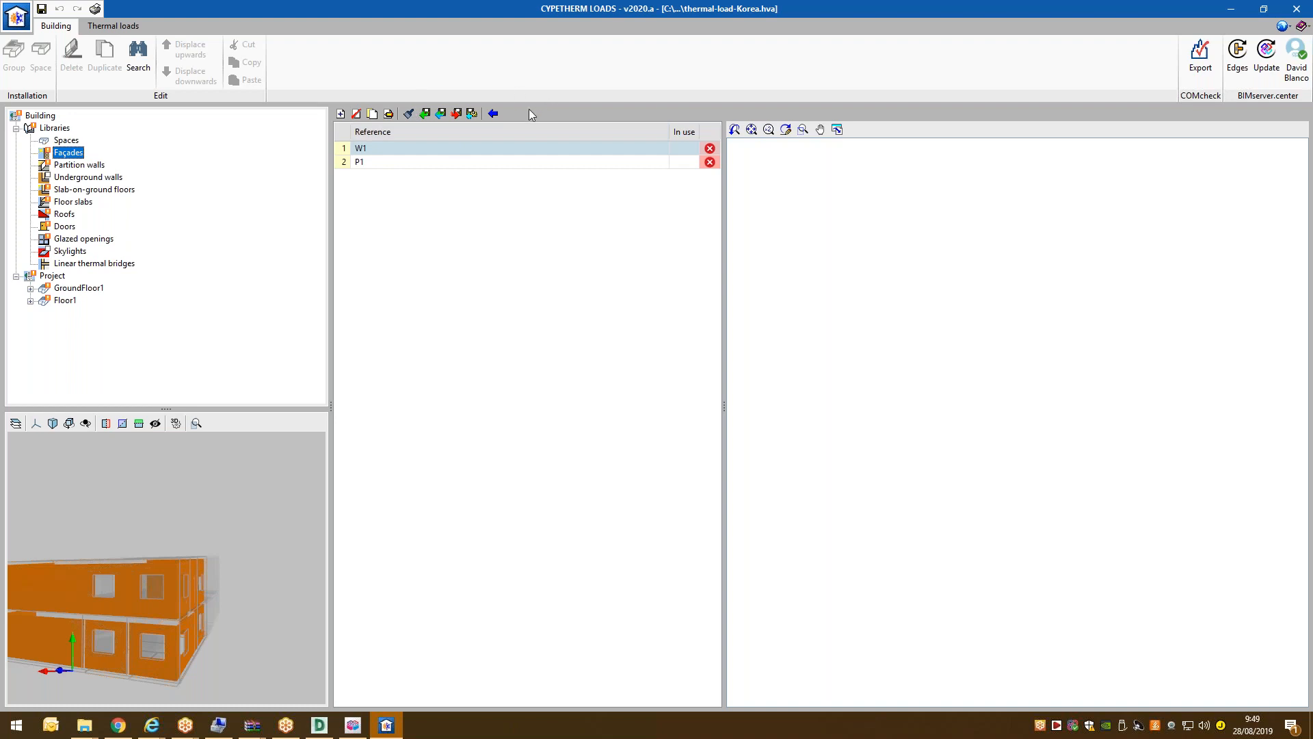
pyautogui.moveTo(194, 568)
pyautogui.mouseDown(button='middle')
pyautogui.moveTo(179, 603)
pyautogui.moveTo(158, 587)
pyautogui.mouseUp(button='middle')
pyautogui.scroll(-3, 162, 584)
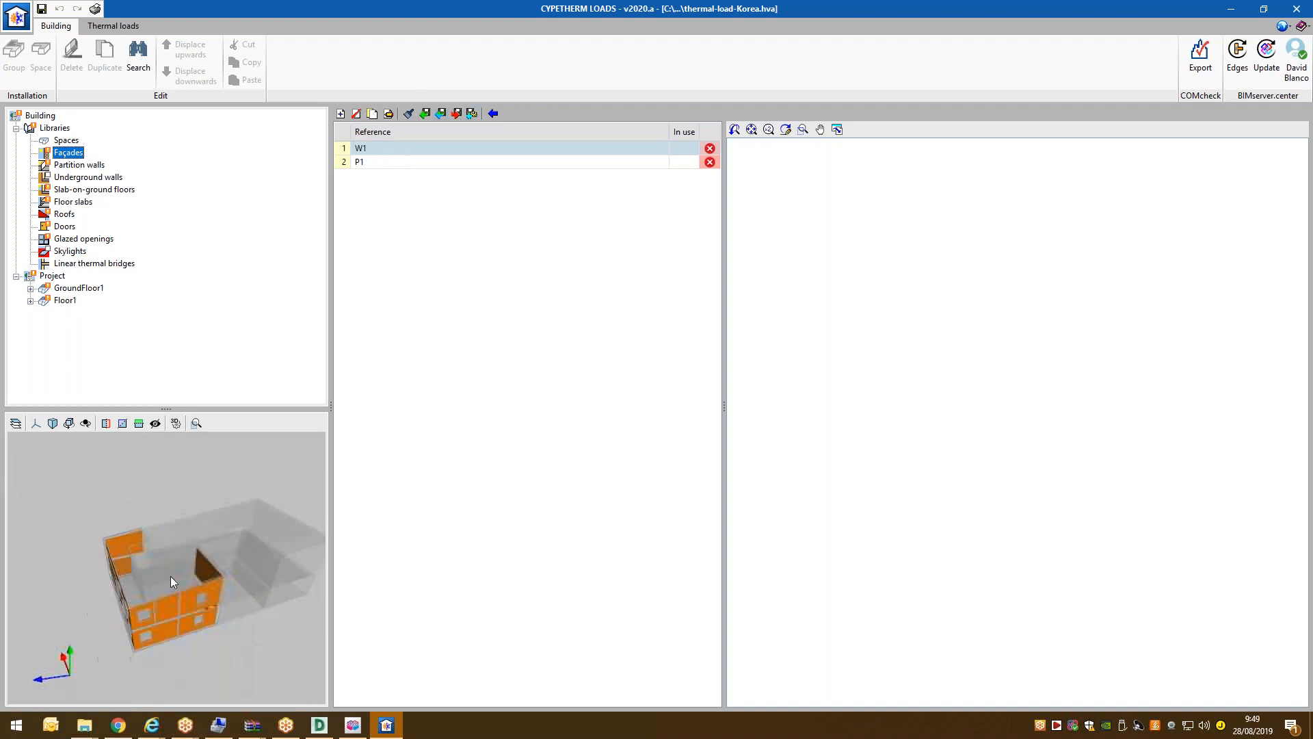
pyautogui.scroll(5, 228, 539)
pyautogui.click(368, 163)
pyautogui.click(370, 151)
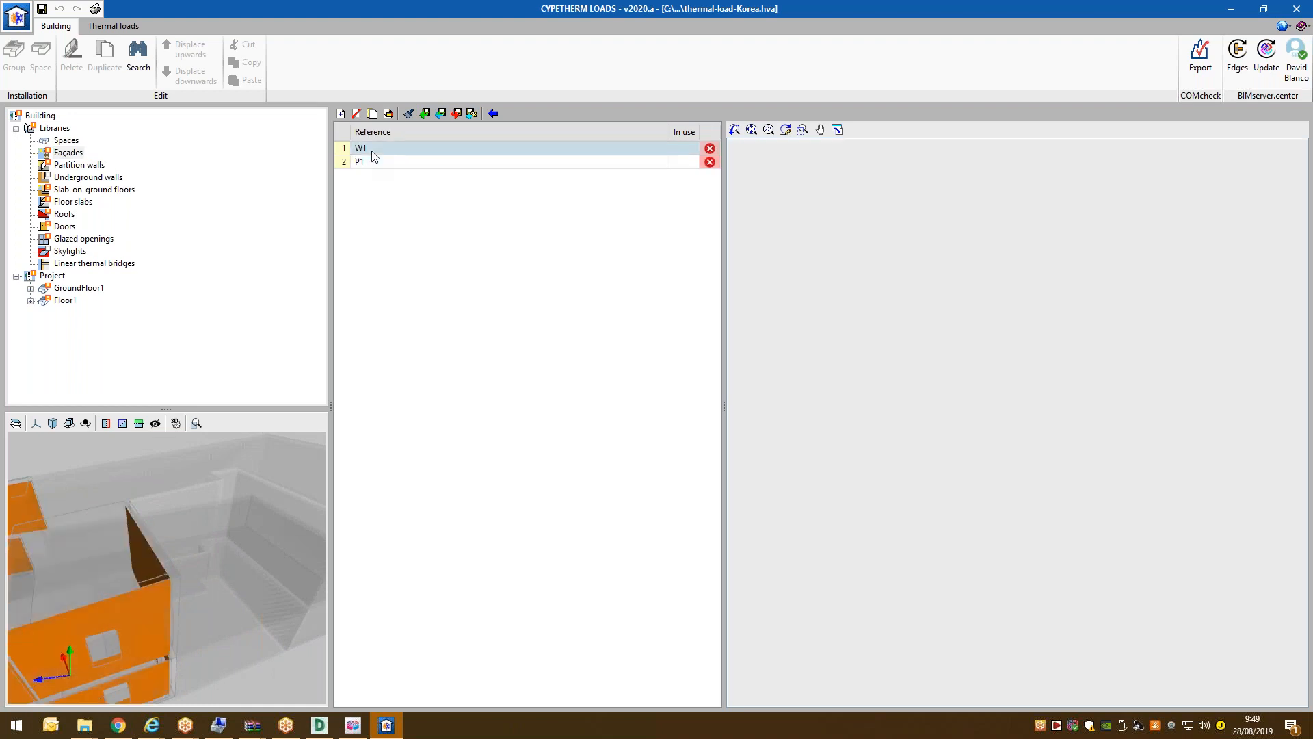
pyautogui.moveTo(146, 631); pyautogui.dragTo(119, 642, button='middle')
pyautogui.scroll(-5, 219, 592)
pyautogui.moveTo(219, 592); pyautogui.dragTo(250, 550, button='middle')
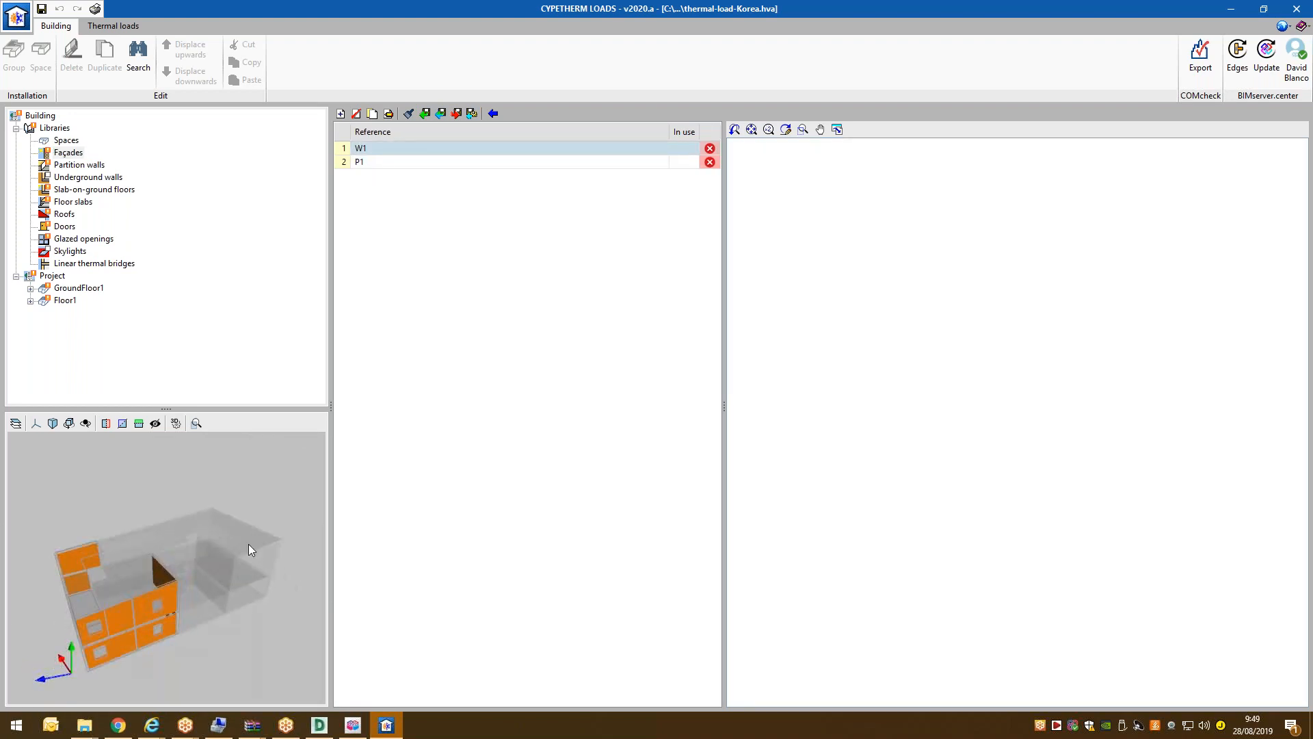
# Edit façade W1 in a maximized dialog using Detailed input.
pyautogui.click(389, 114)
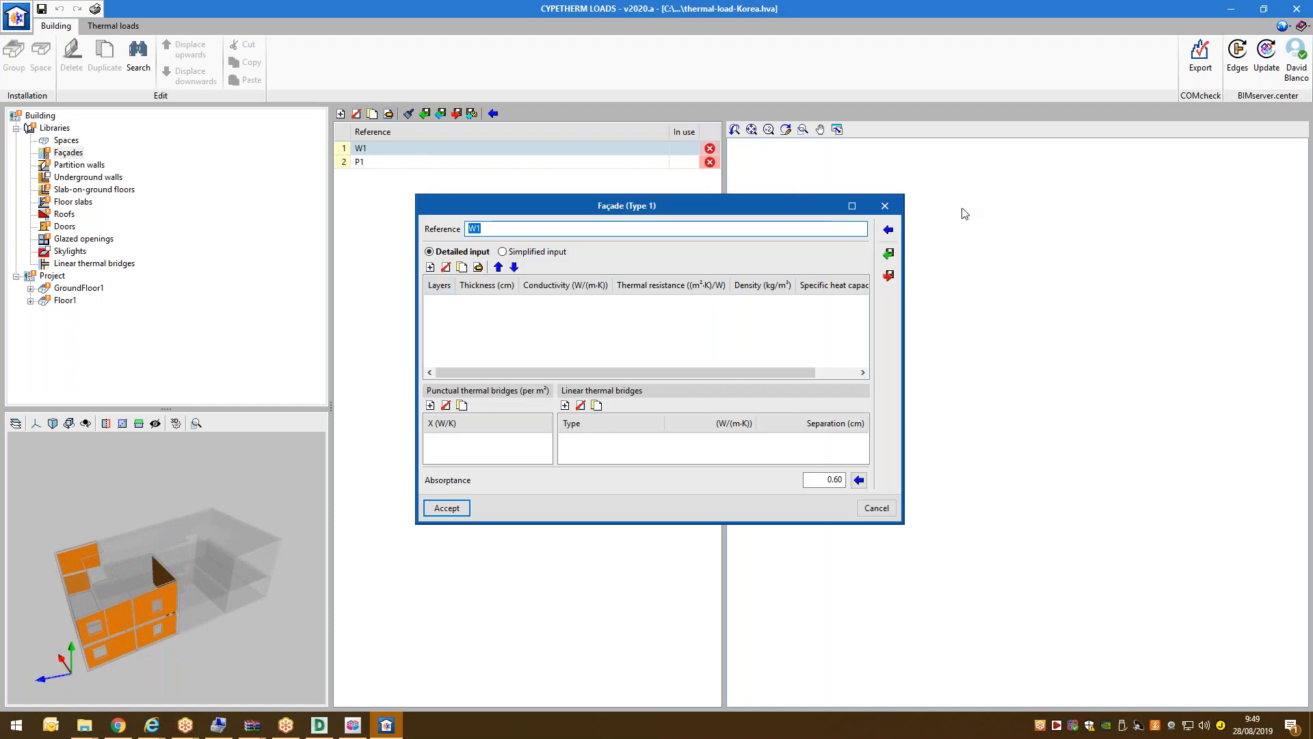
pyautogui.click(852, 206)
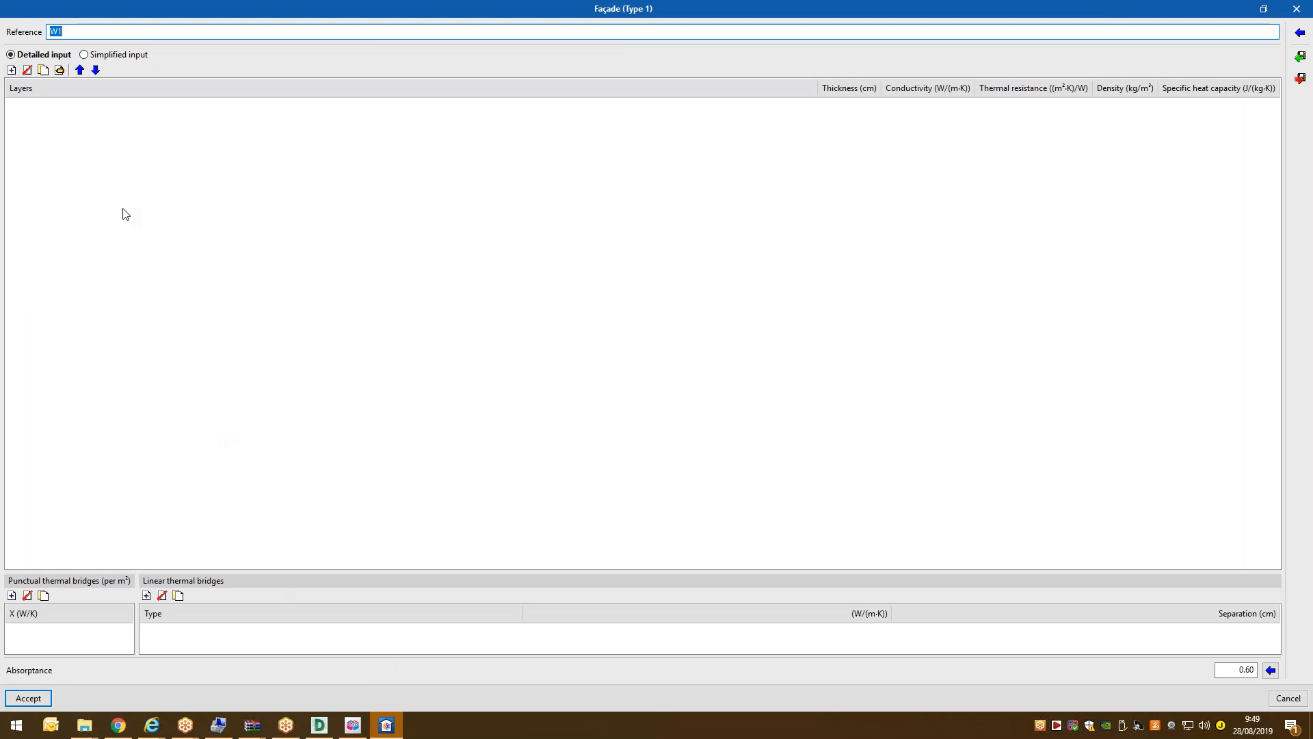
pyautogui.click(106, 54)
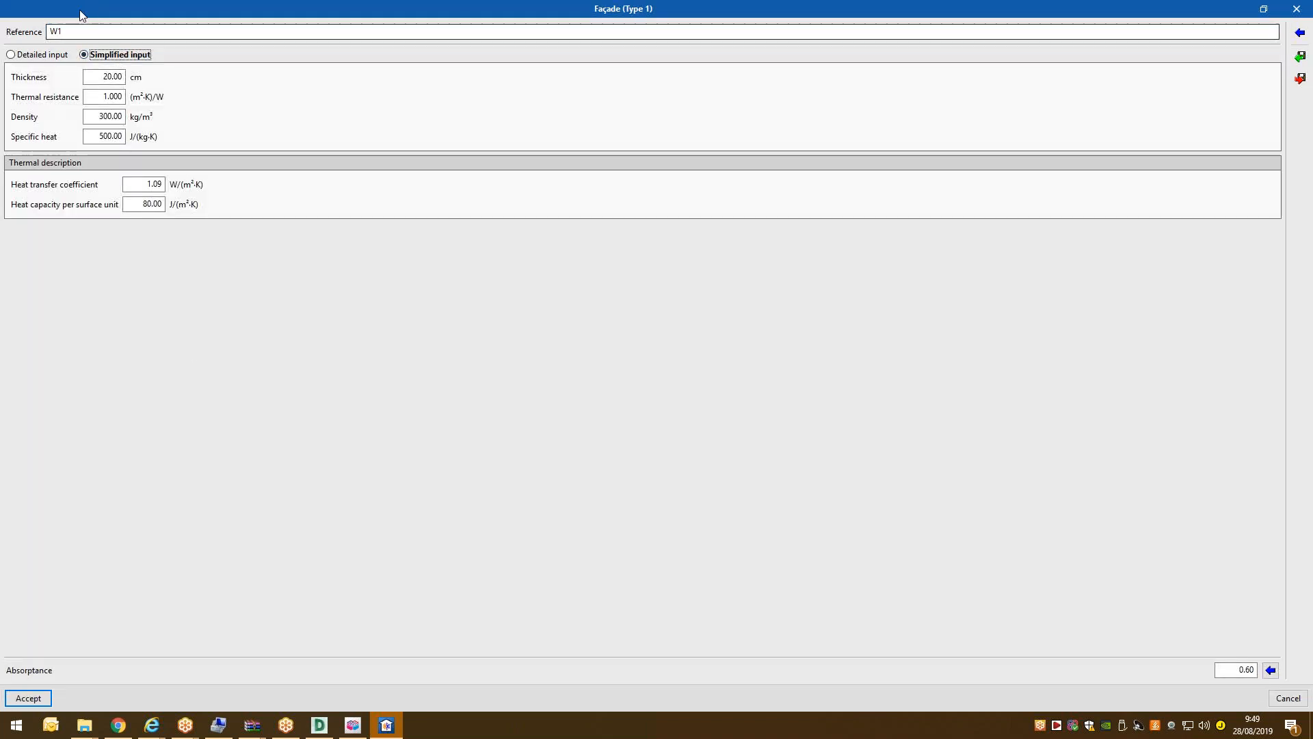
pyautogui.click(42, 55)
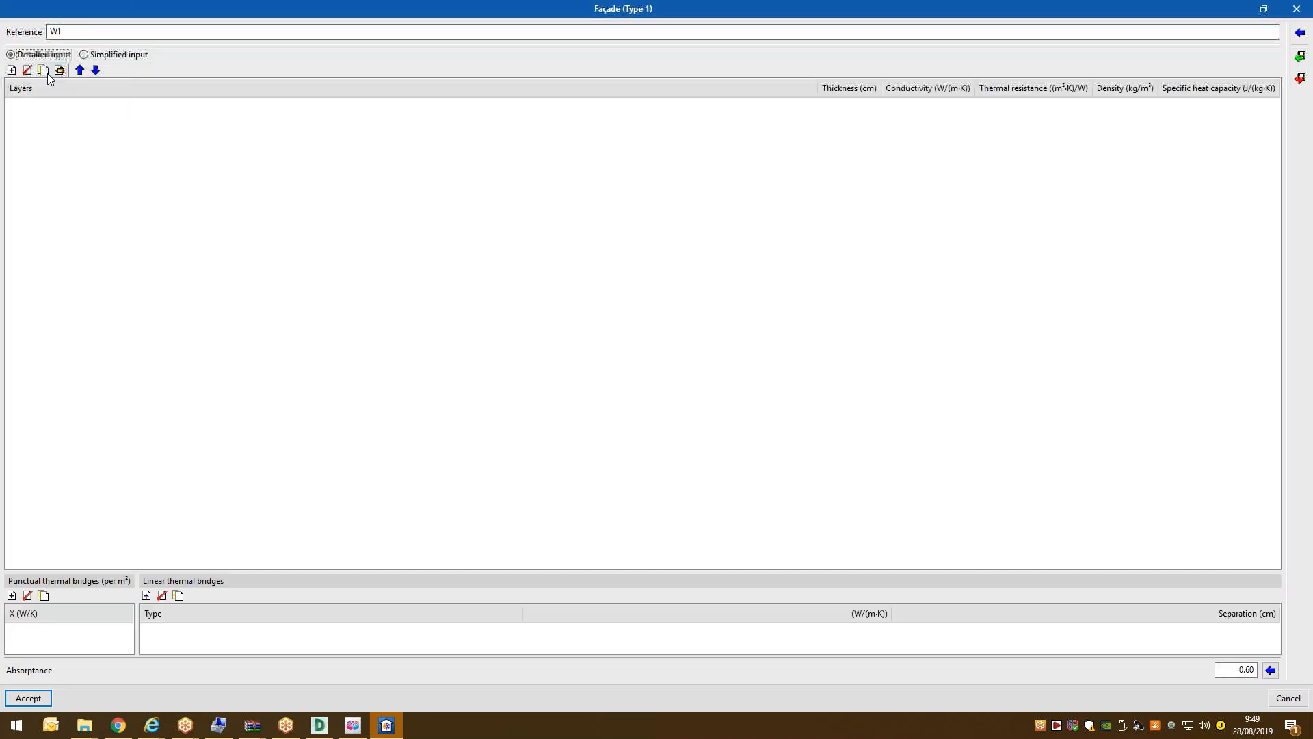
# Add a 100 mm M01 brick layer from the Masonry representative materials.
pyautogui.click(11, 70)
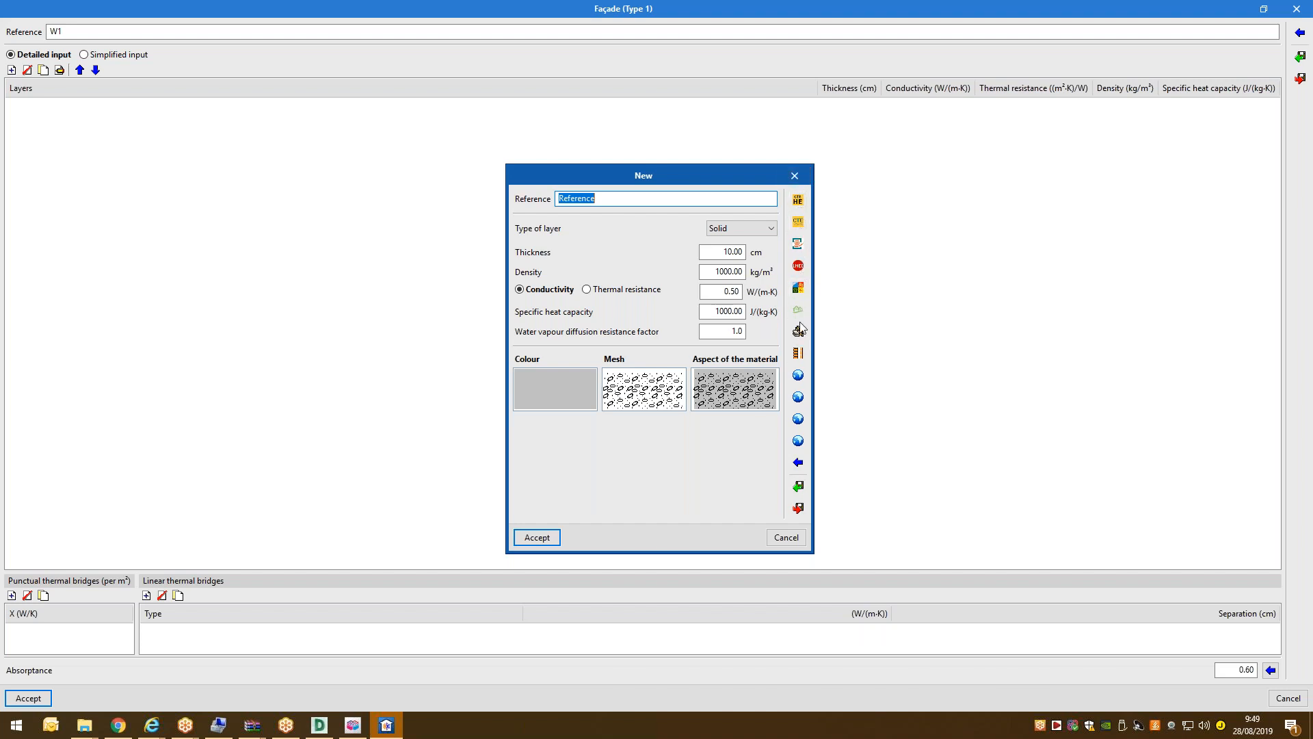
pyautogui.click(799, 463)
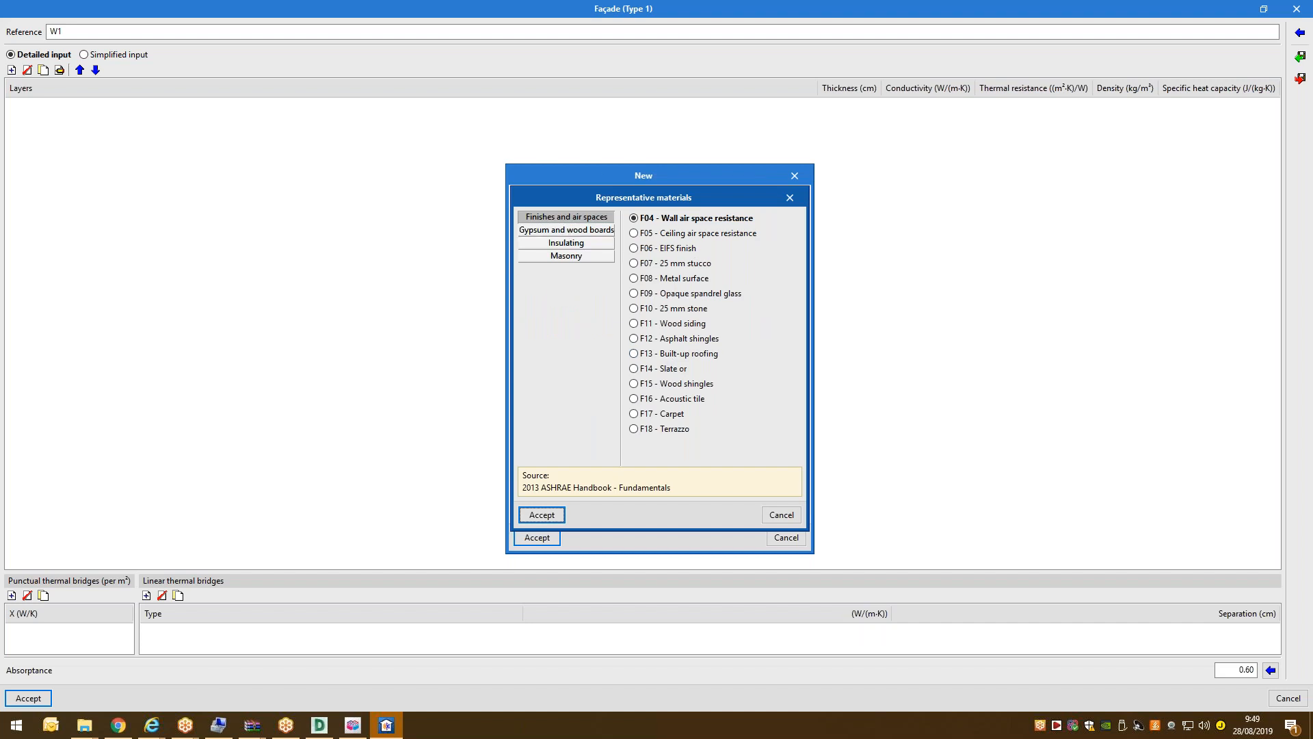
pyautogui.click(573, 257)
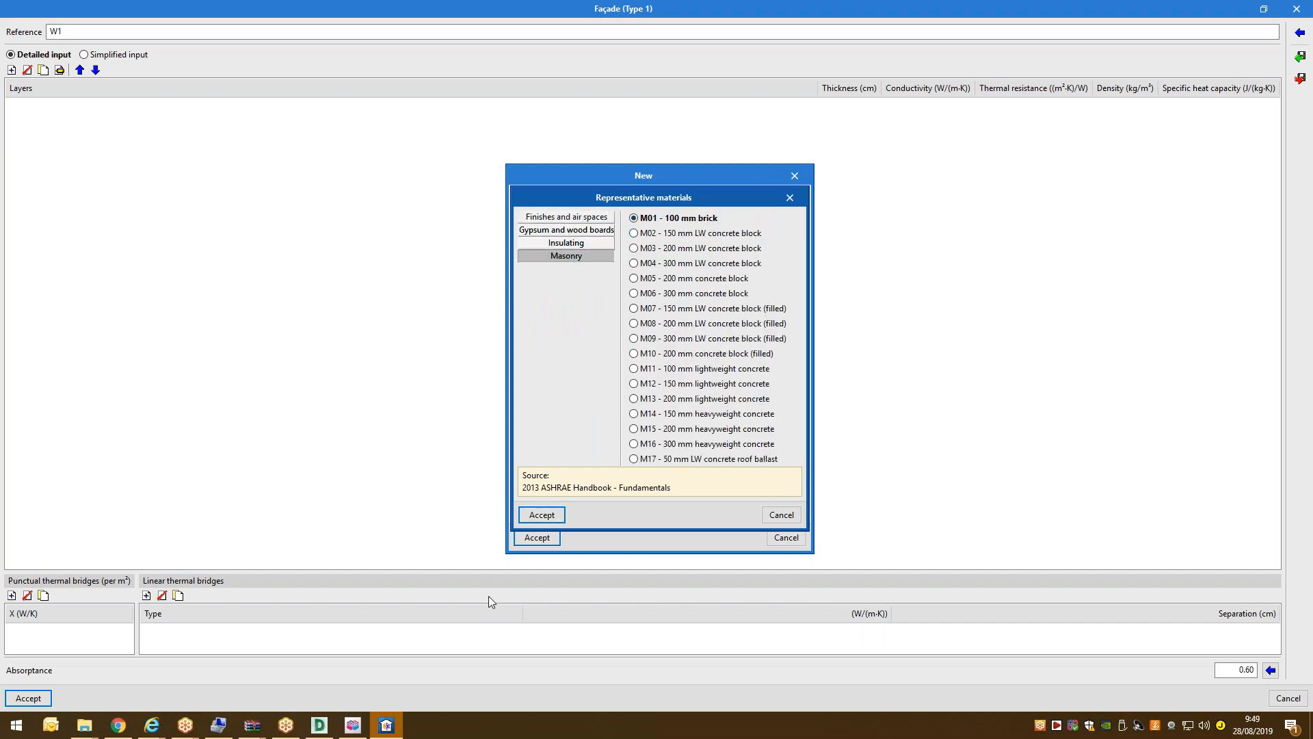
pyautogui.click(543, 514)
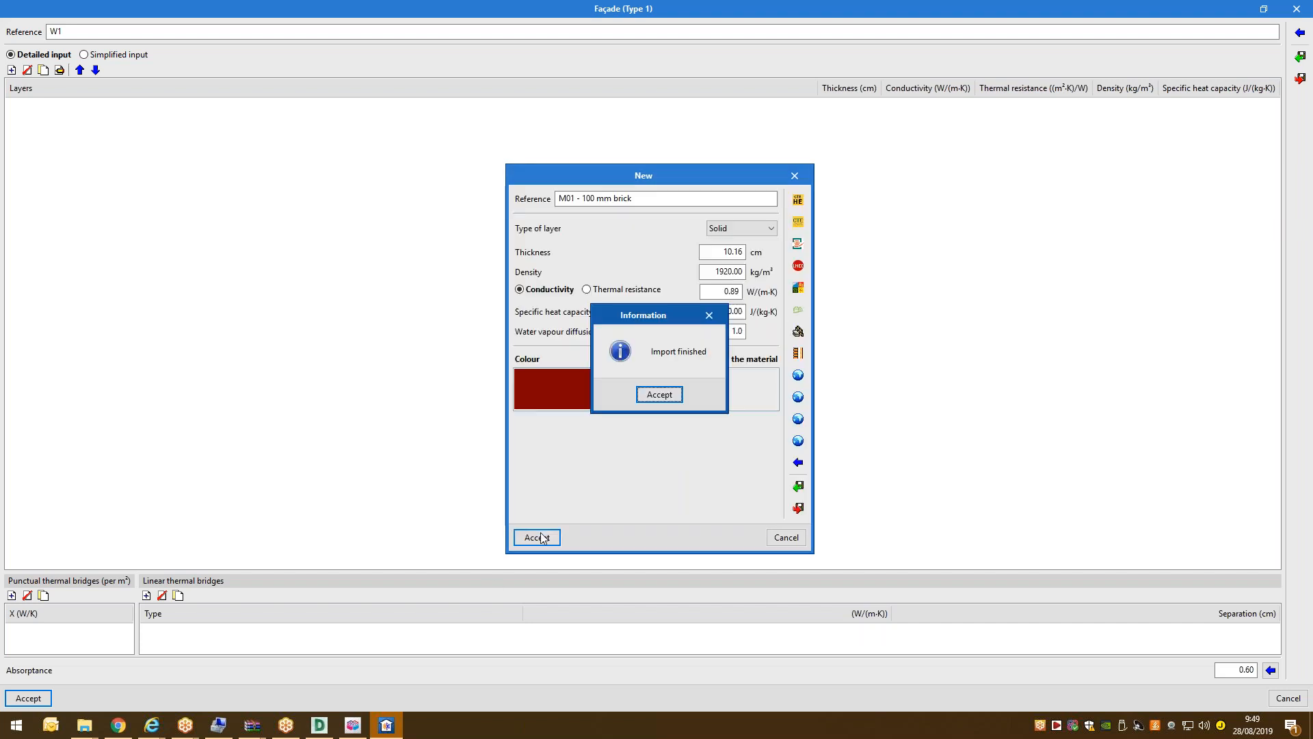
pyautogui.click(674, 394)
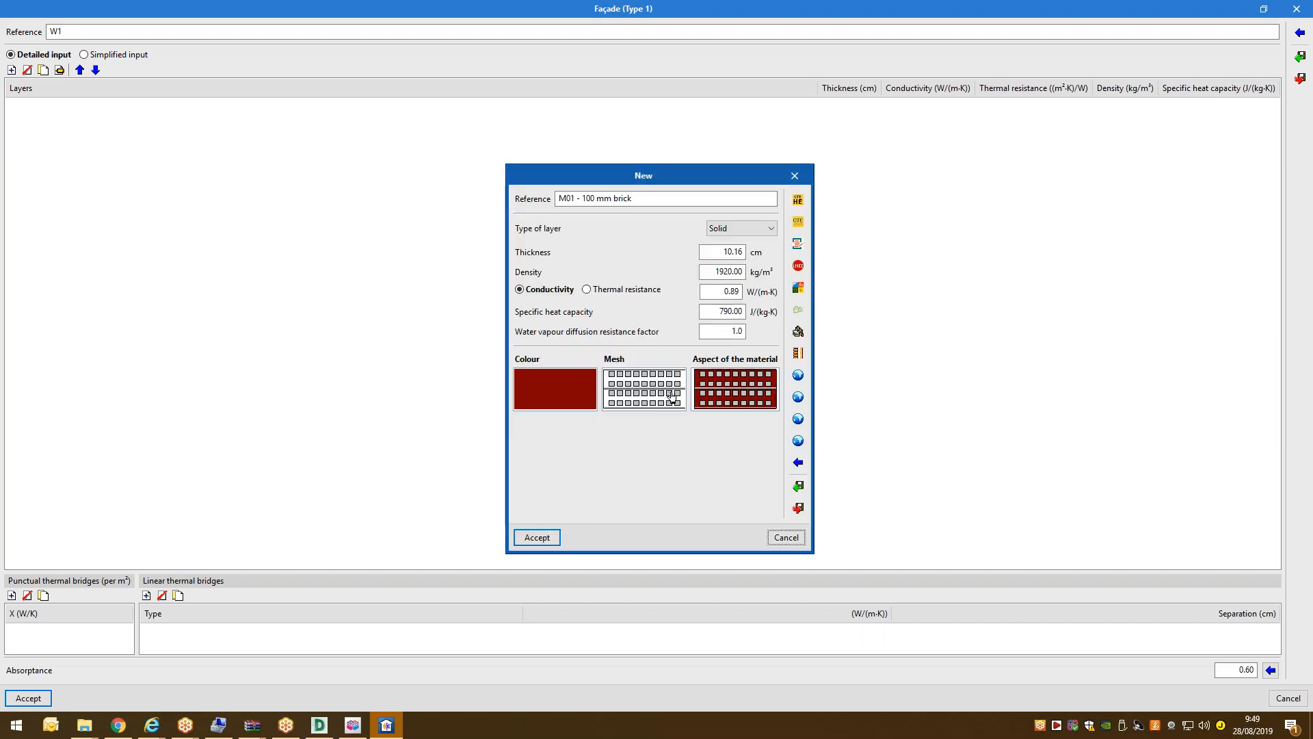
pyautogui.click(528, 542)
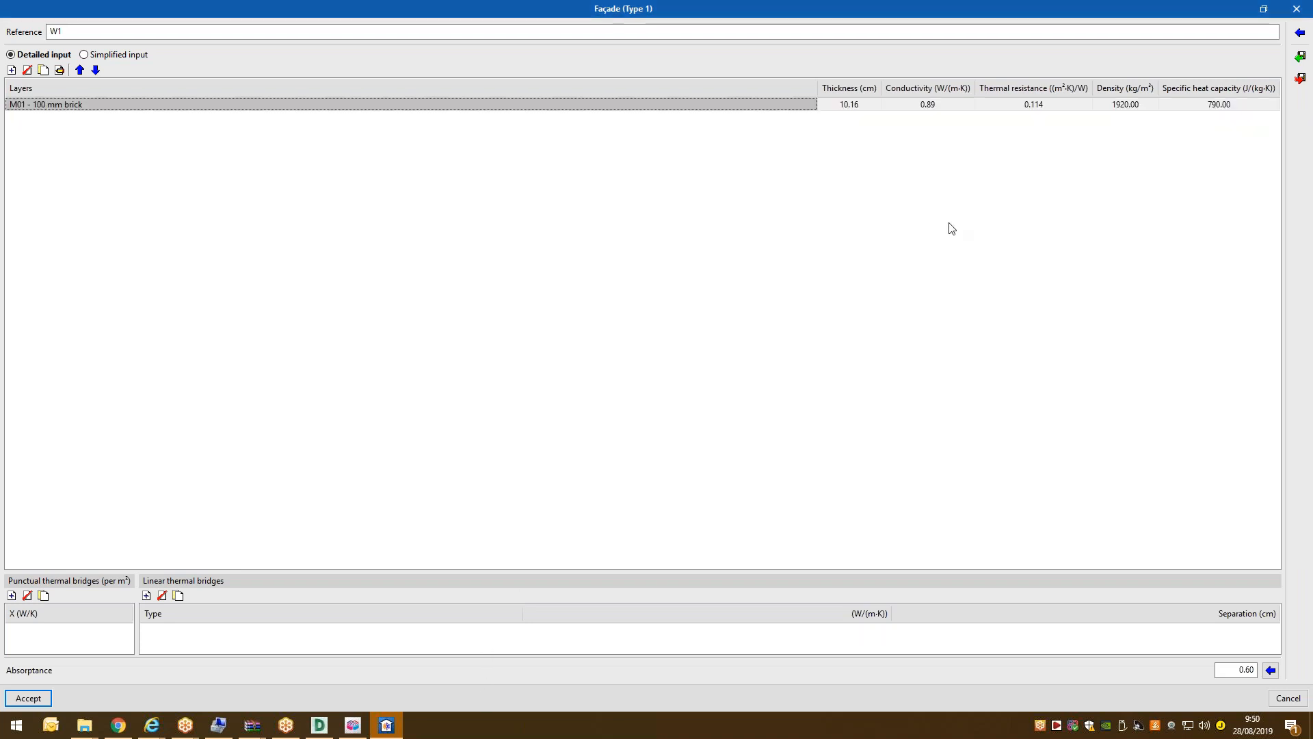
# Add 16 mm G02 plywood, duplicate it and move one copy above the brick.
pyautogui.click(12, 71)
pyautogui.click(798, 463)
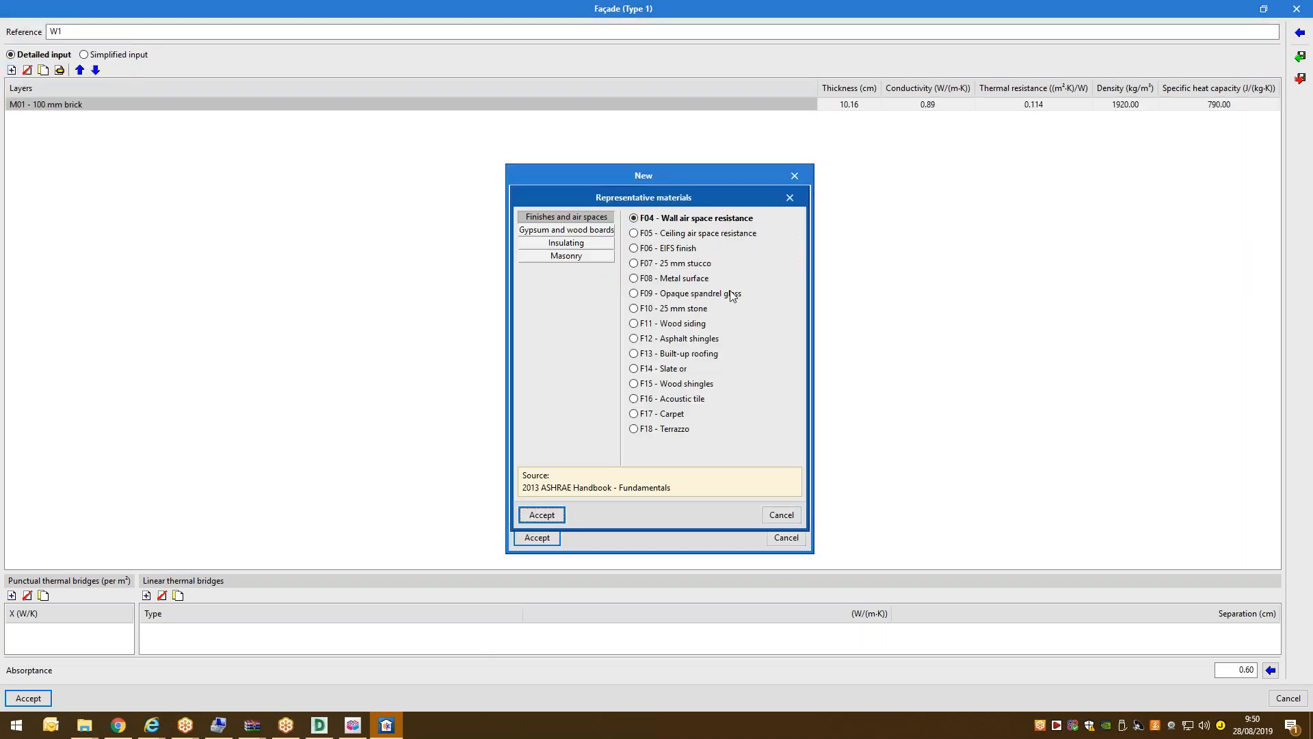
pyautogui.click(573, 230)
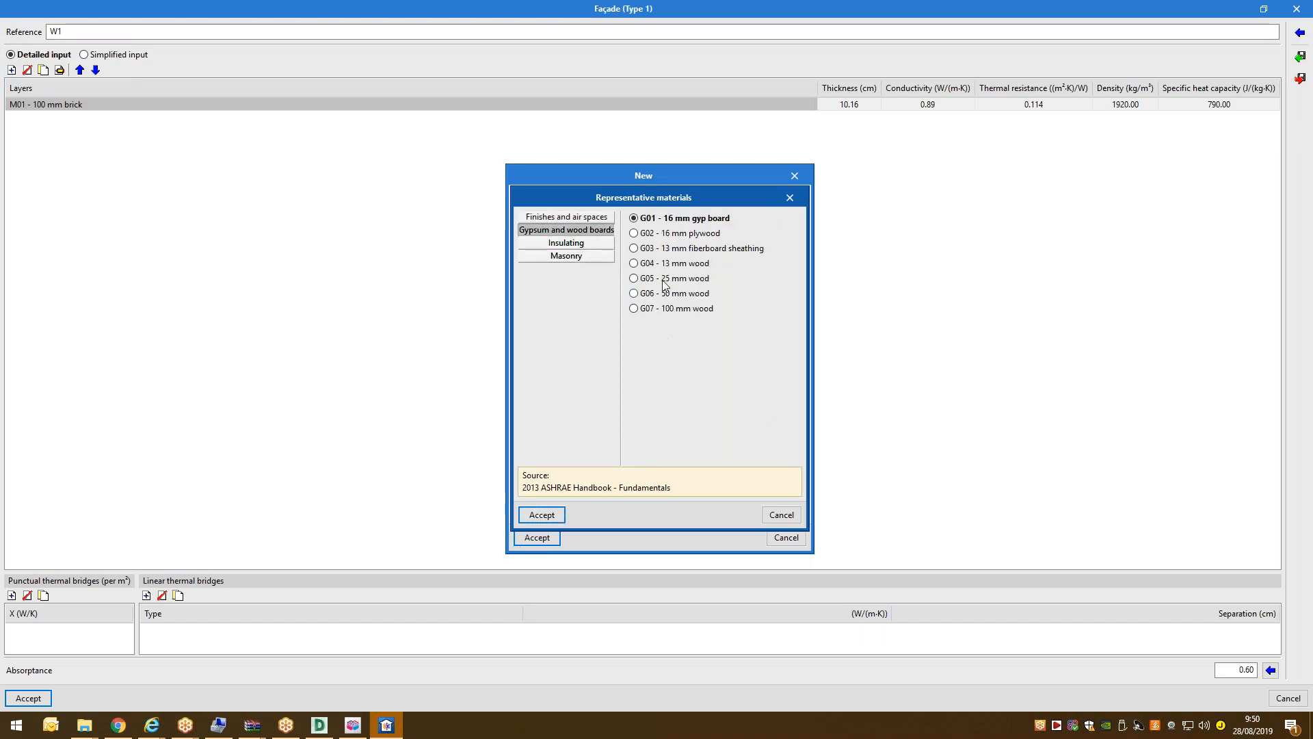
pyautogui.click(683, 236)
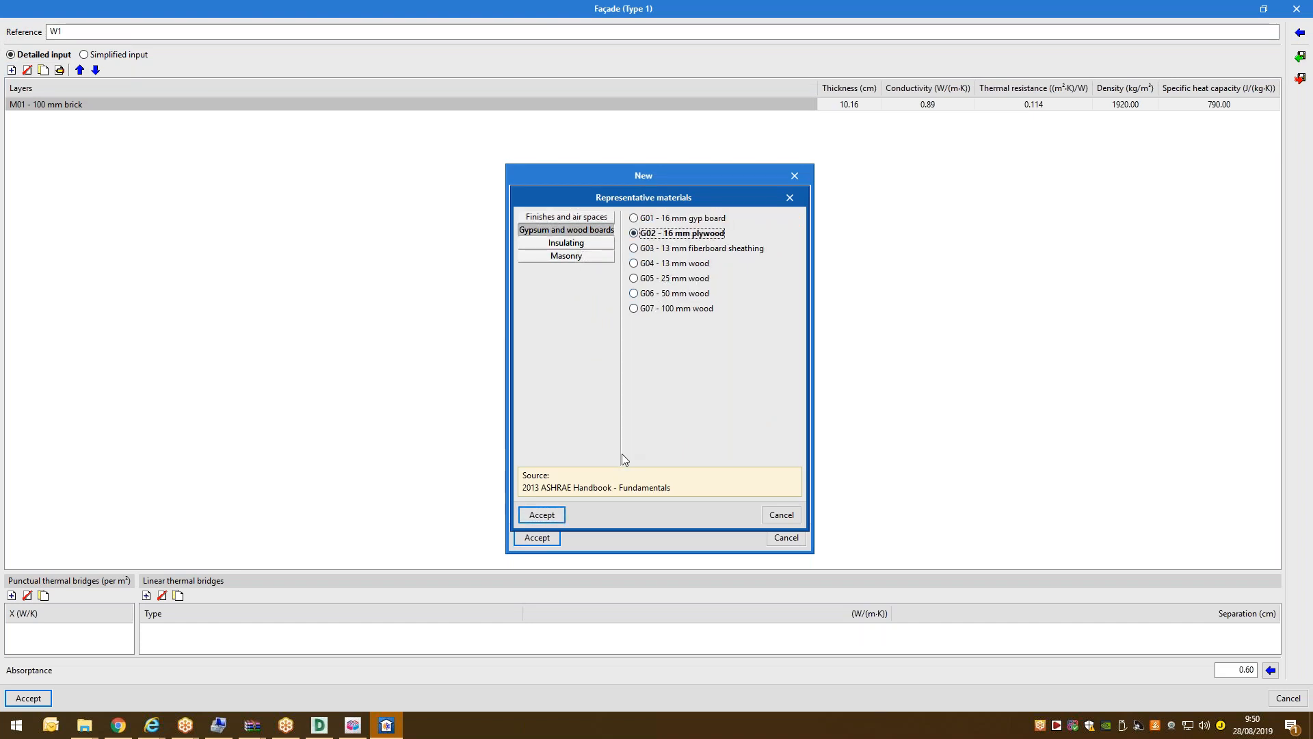
pyautogui.click(557, 517)
pyautogui.click(660, 394)
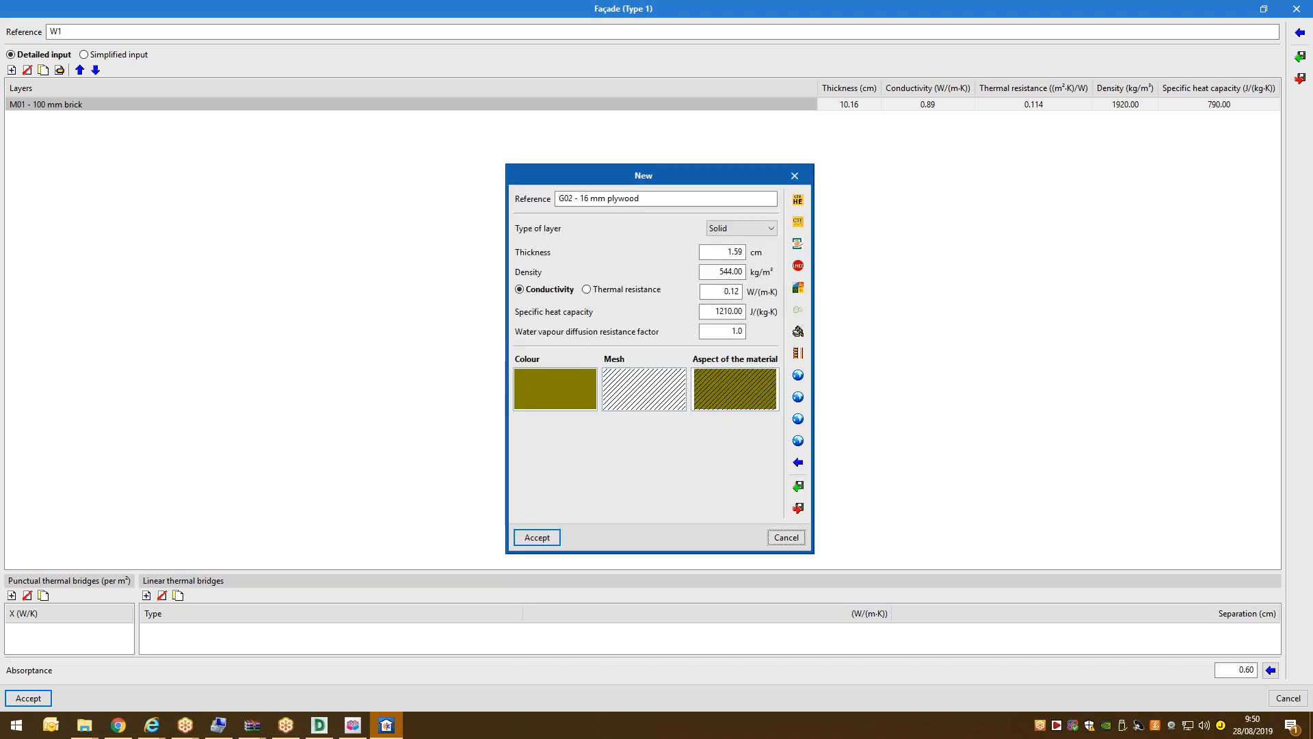
pyautogui.click(547, 543)
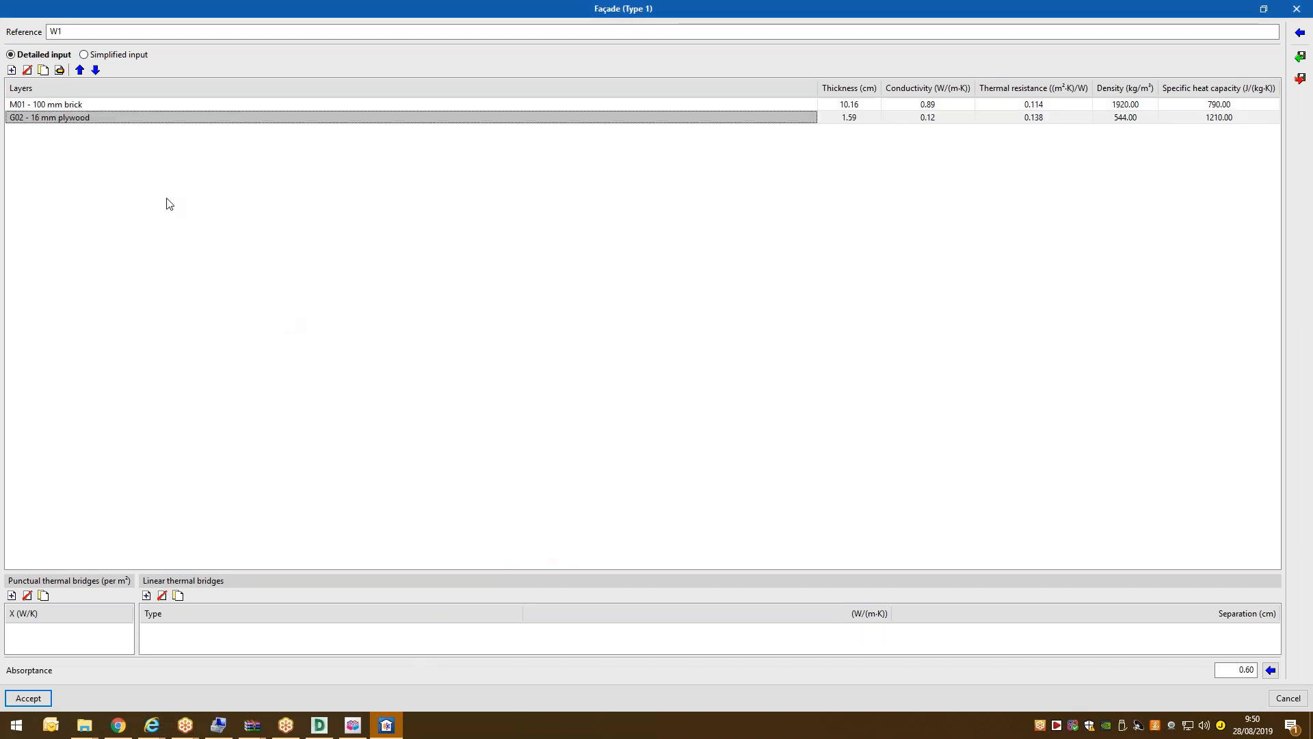
pyautogui.click(44, 70)
pyautogui.click(80, 70)
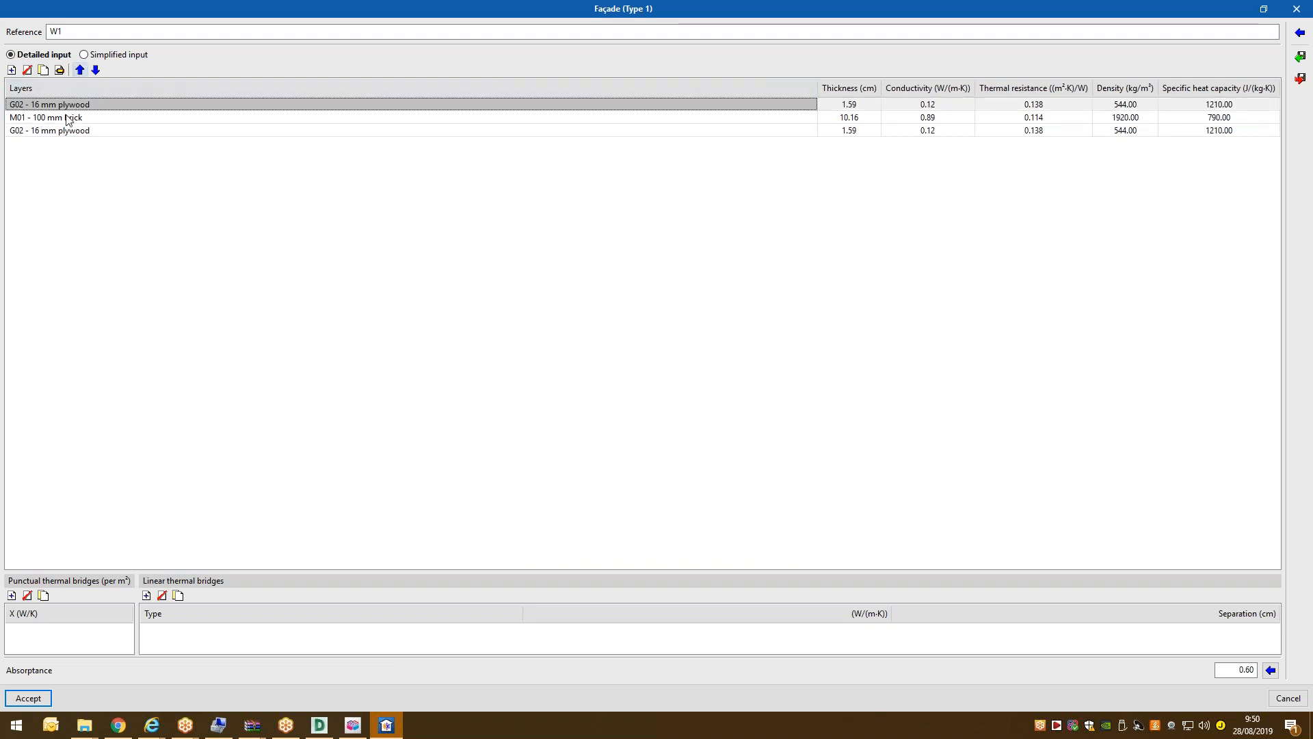
# Save façade W1 (three layers, 13.34 cm, 1.79 W/(m²·K)) and reselect it in the façade list.
pyautogui.click(28, 697)
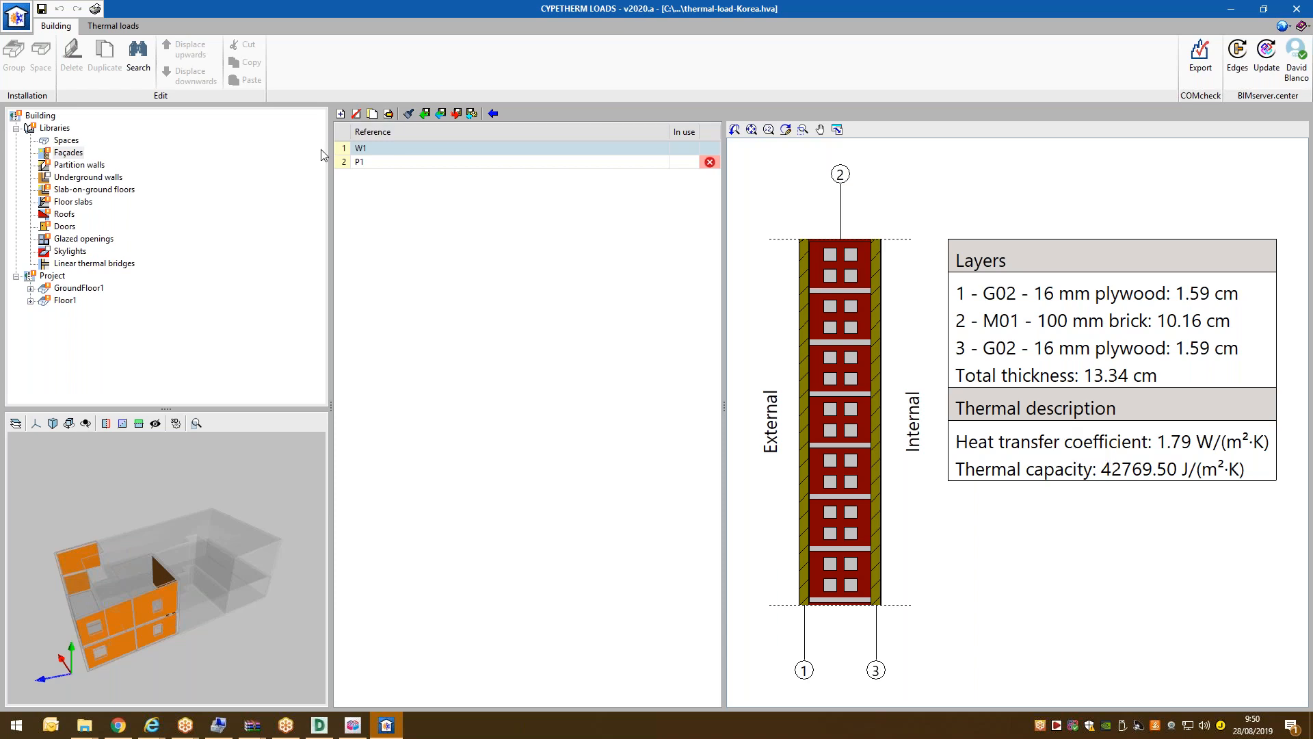
pyautogui.moveTo(190, 588); pyautogui.dragTo(175, 580)
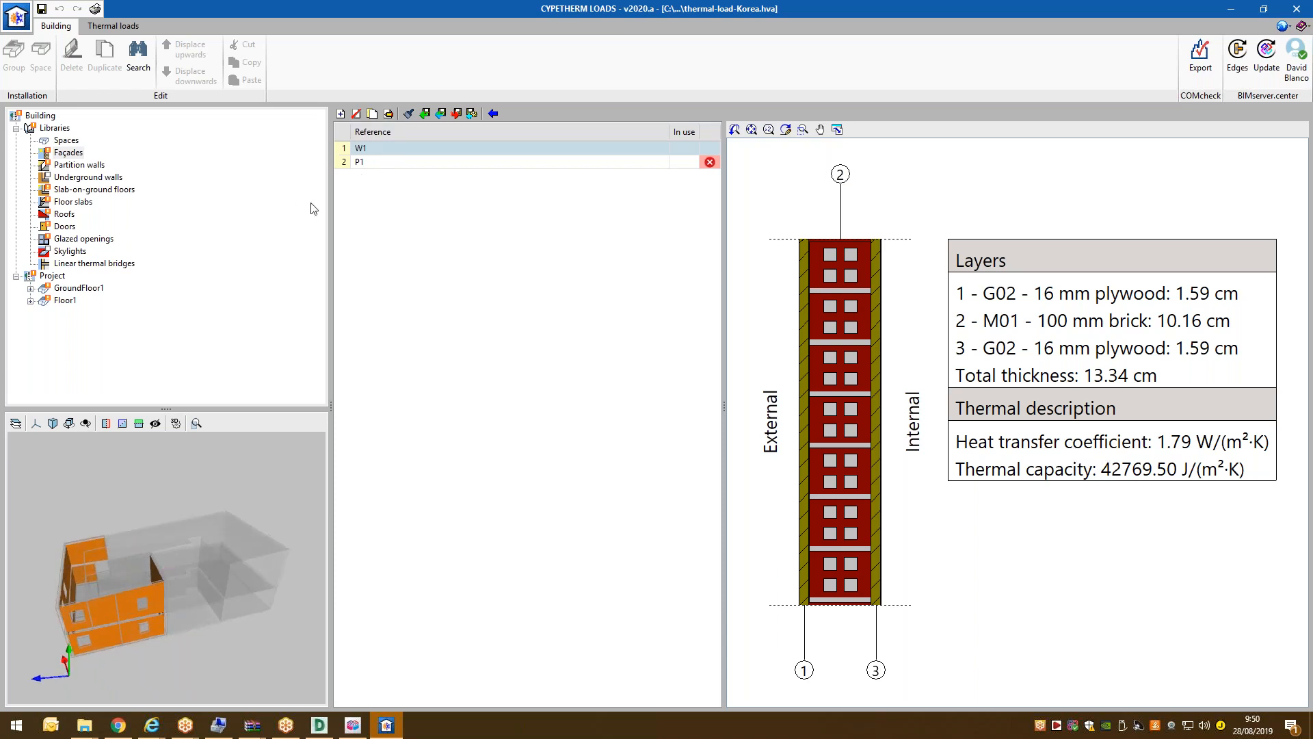
pyautogui.click(366, 164)
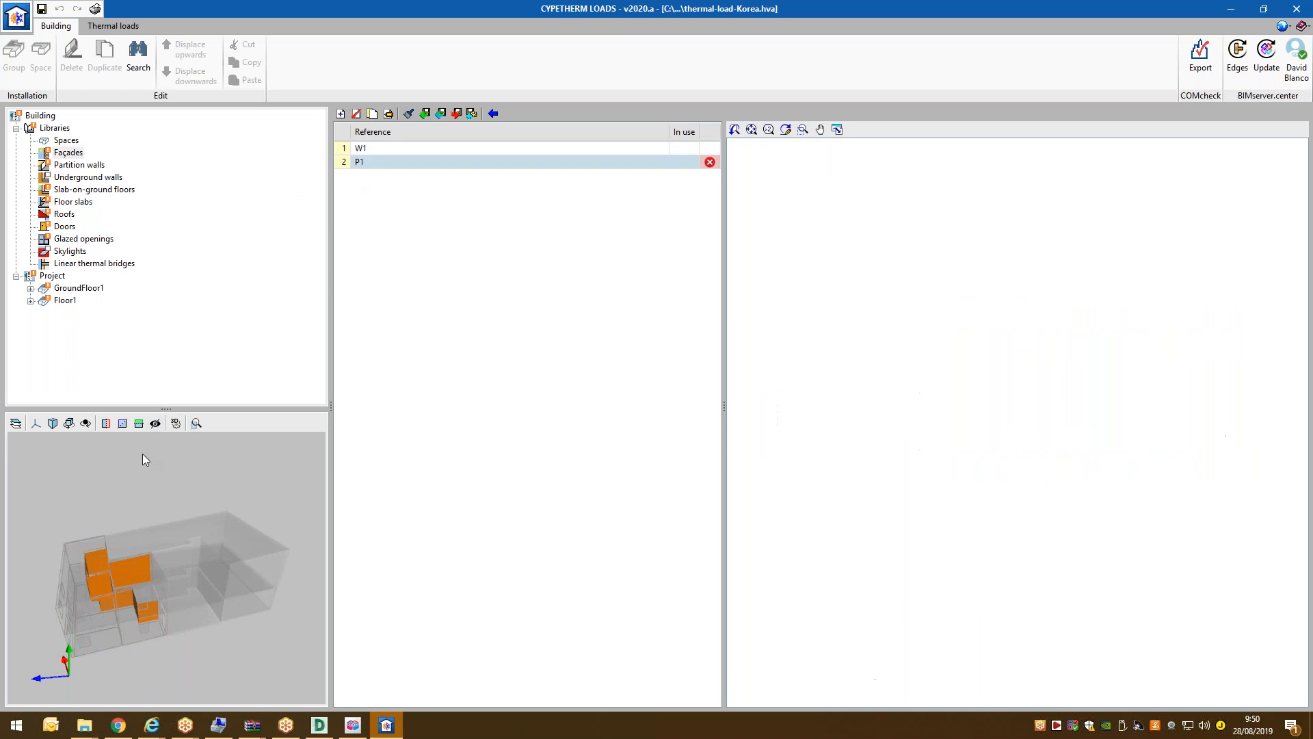
pyautogui.click(390, 150)
pyautogui.click(390, 116)
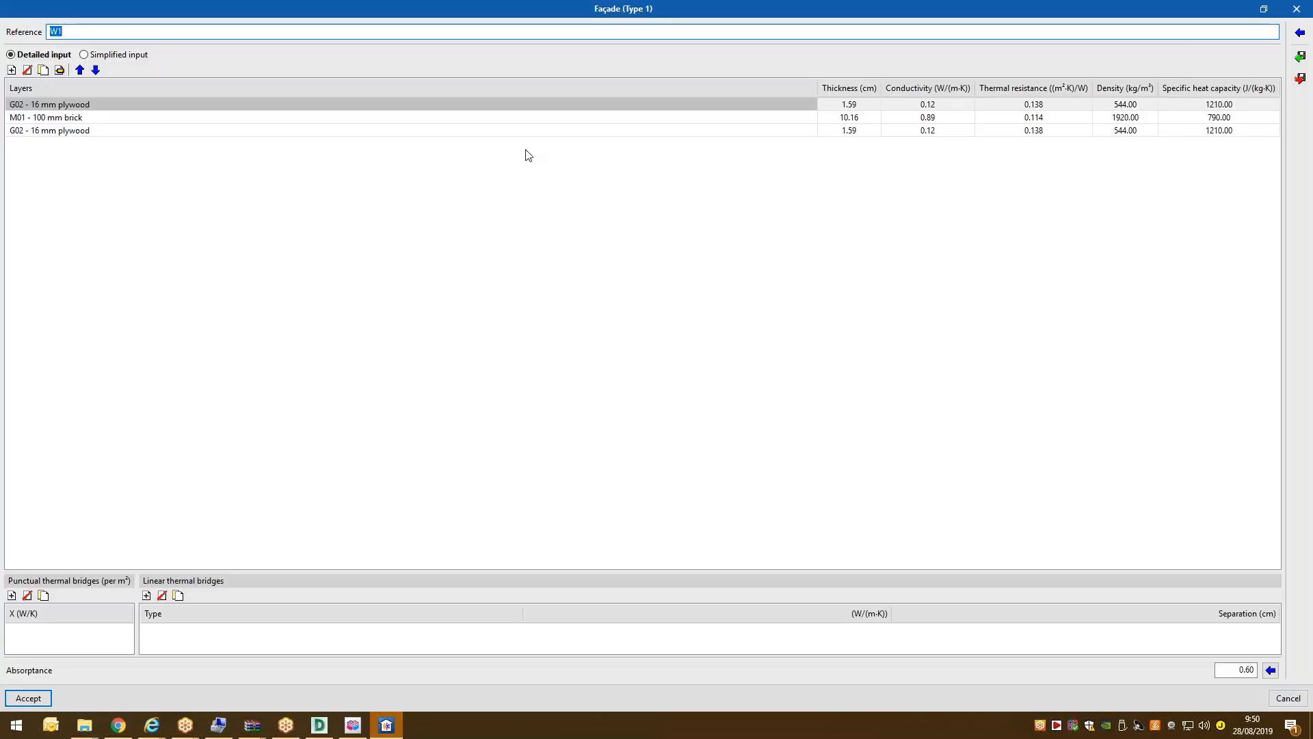
pyautogui.click(1301, 57)
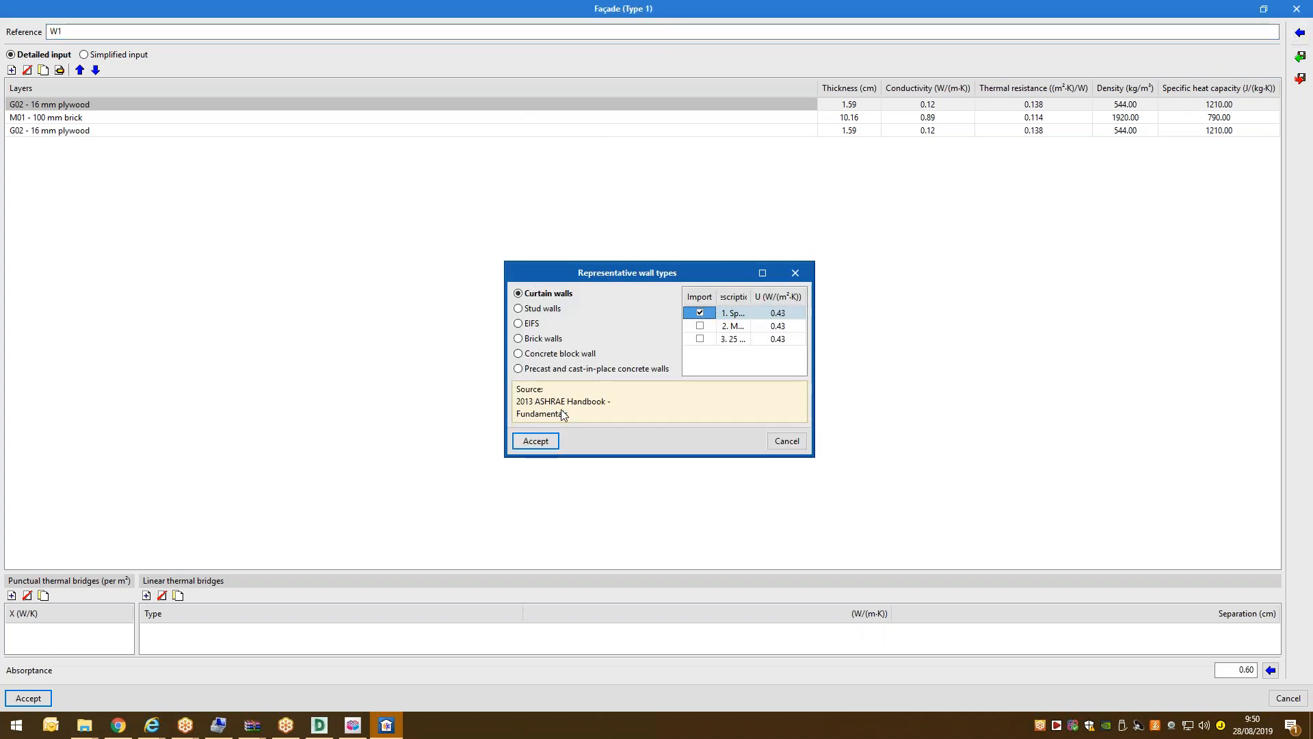
pyautogui.moveTo(510, 262); pyautogui.dragTo(461, 114)
pyautogui.click(504, 195)
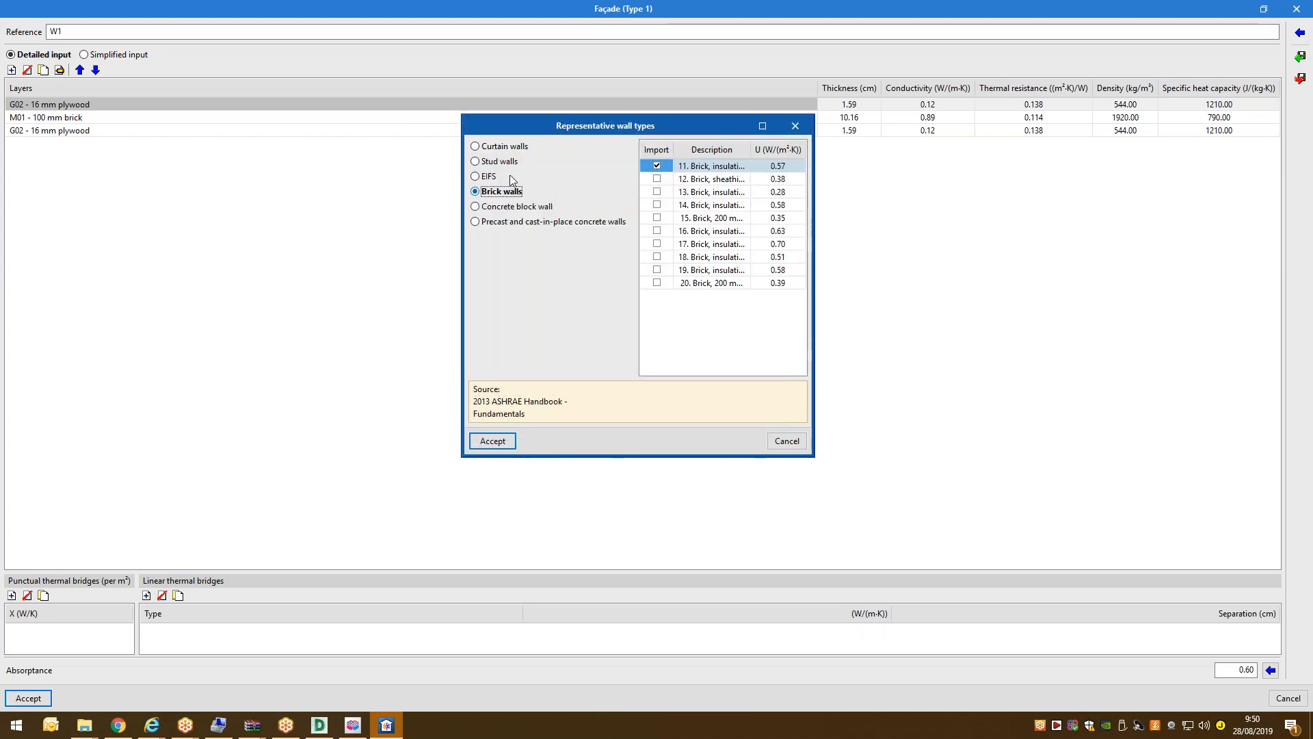
pyautogui.click(490, 179)
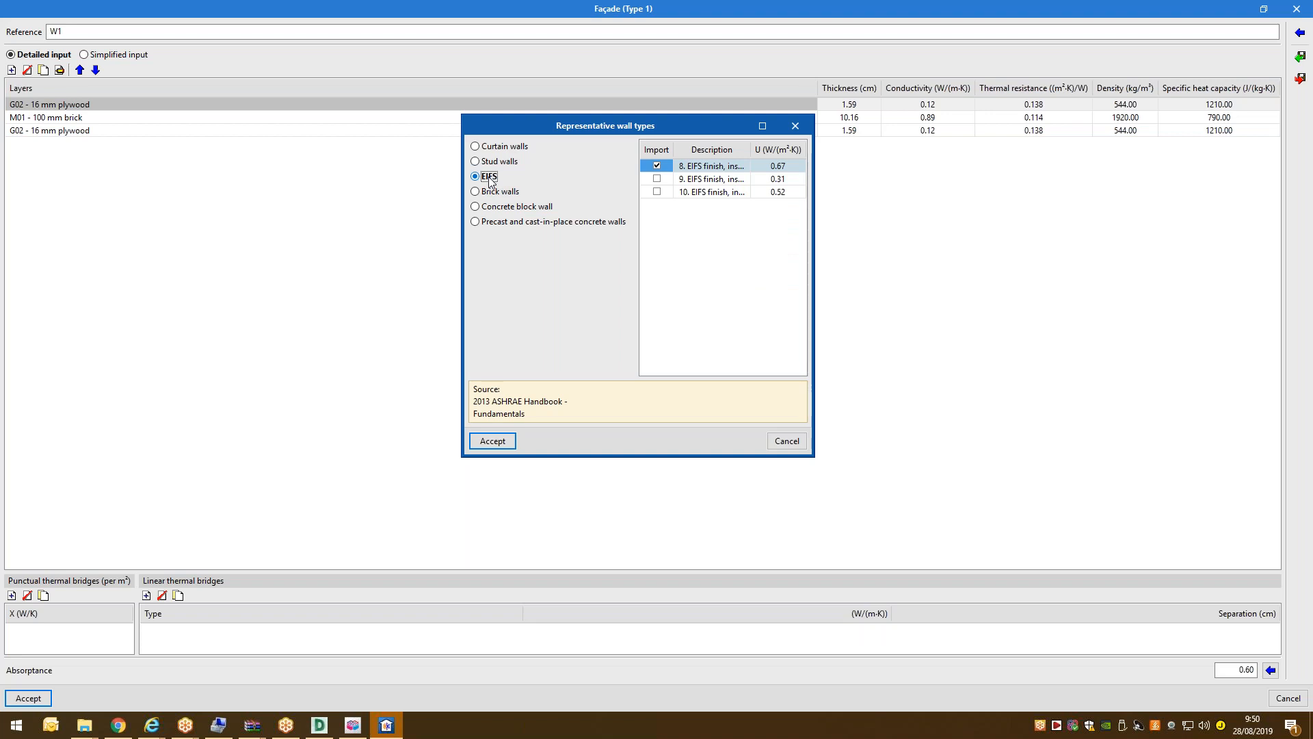
pyautogui.click(511, 148)
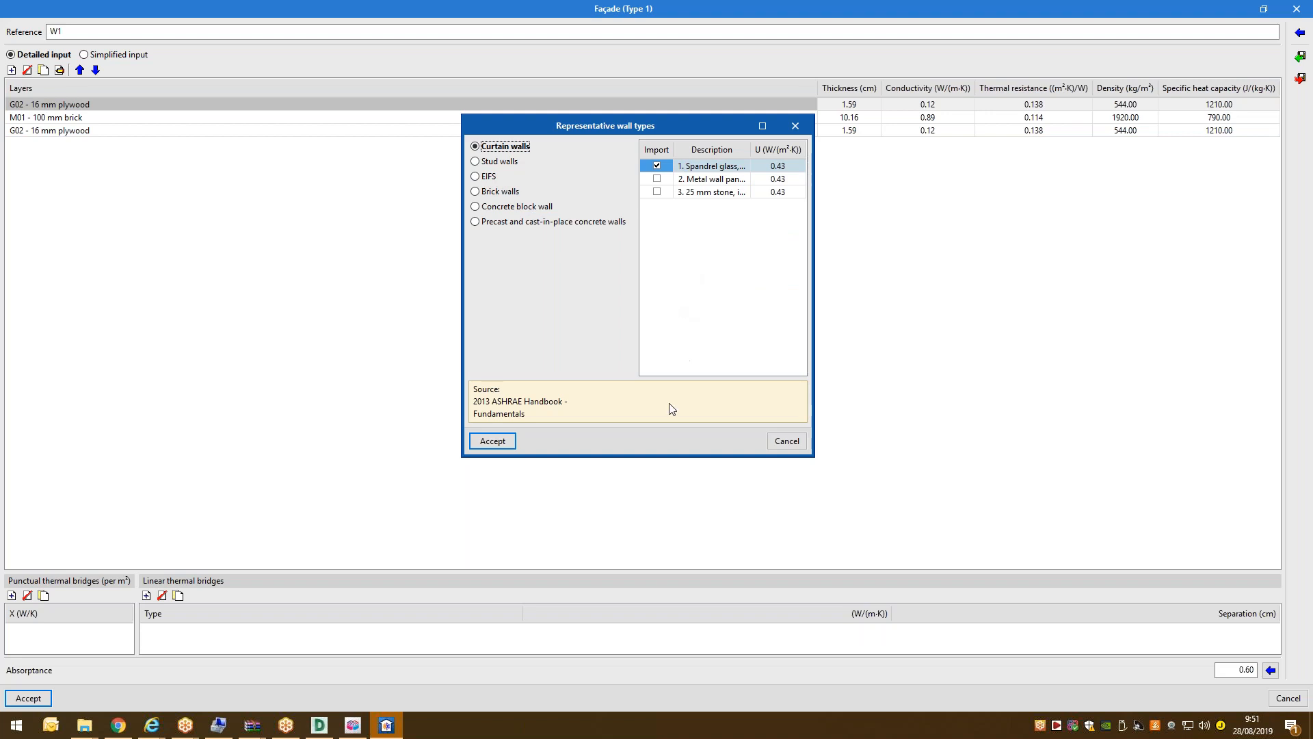
pyautogui.click(787, 442)
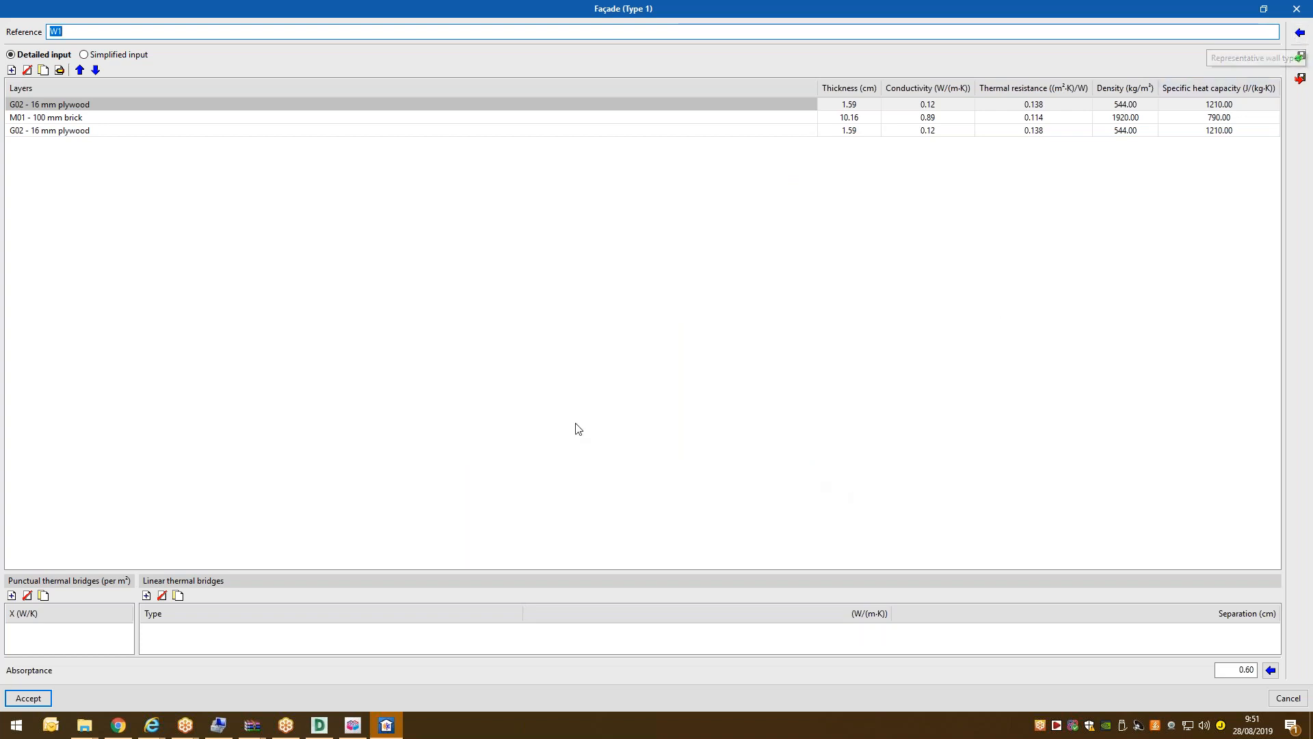
pyautogui.click(1296, 8)
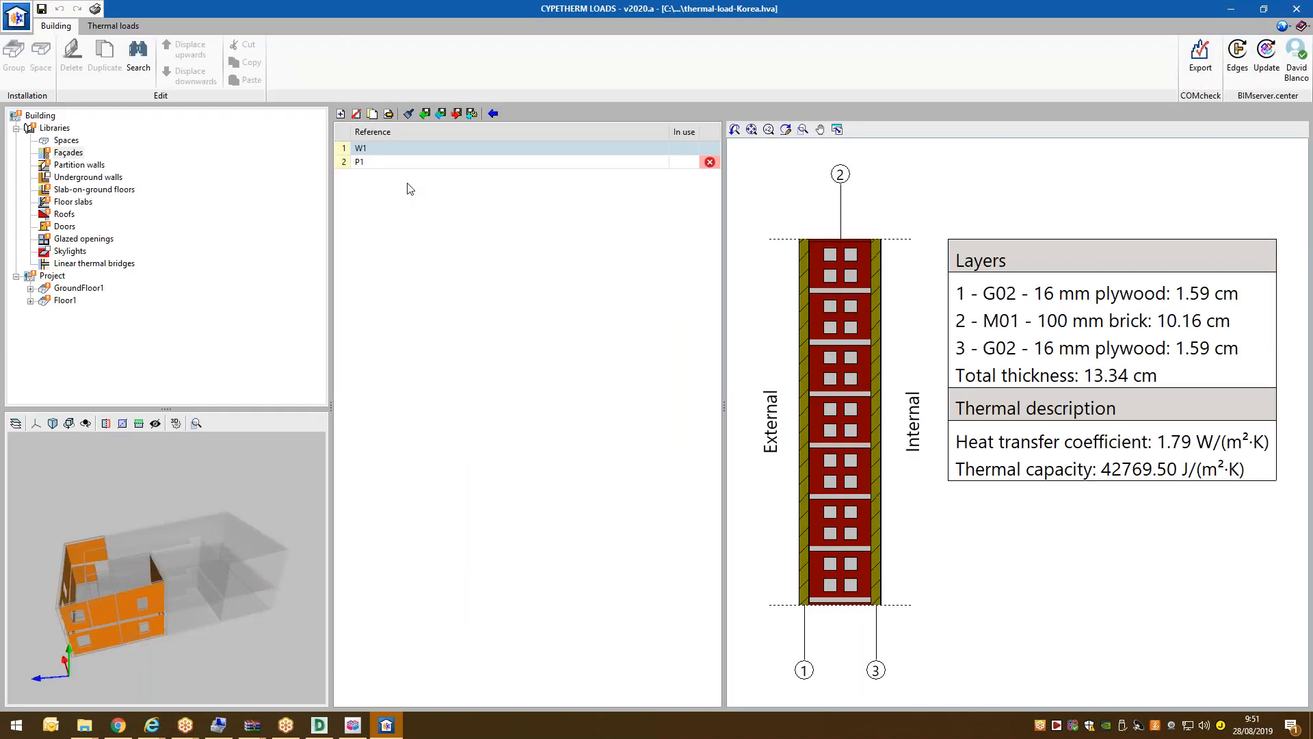
# Select partition wall P1 in the partition walls library.
pyautogui.click(409, 165)
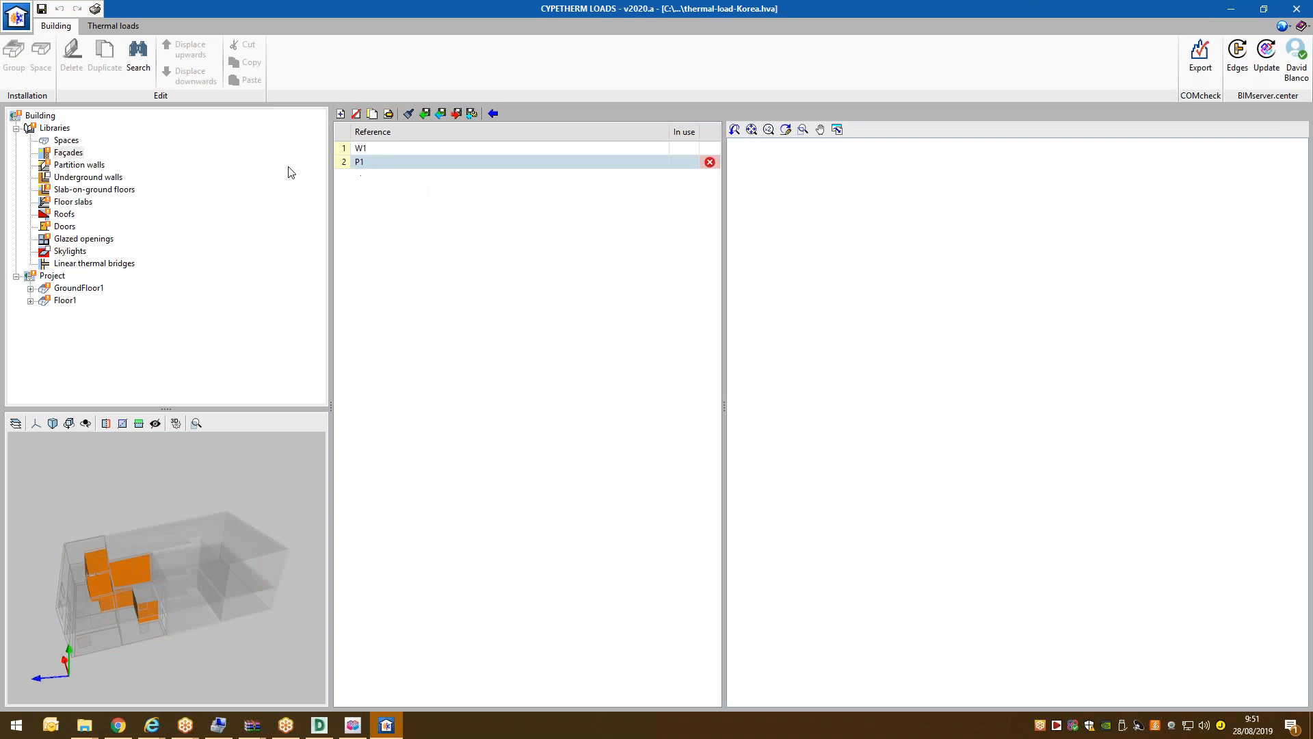
pyautogui.moveTo(231, 543); pyautogui.dragTo(173, 531)
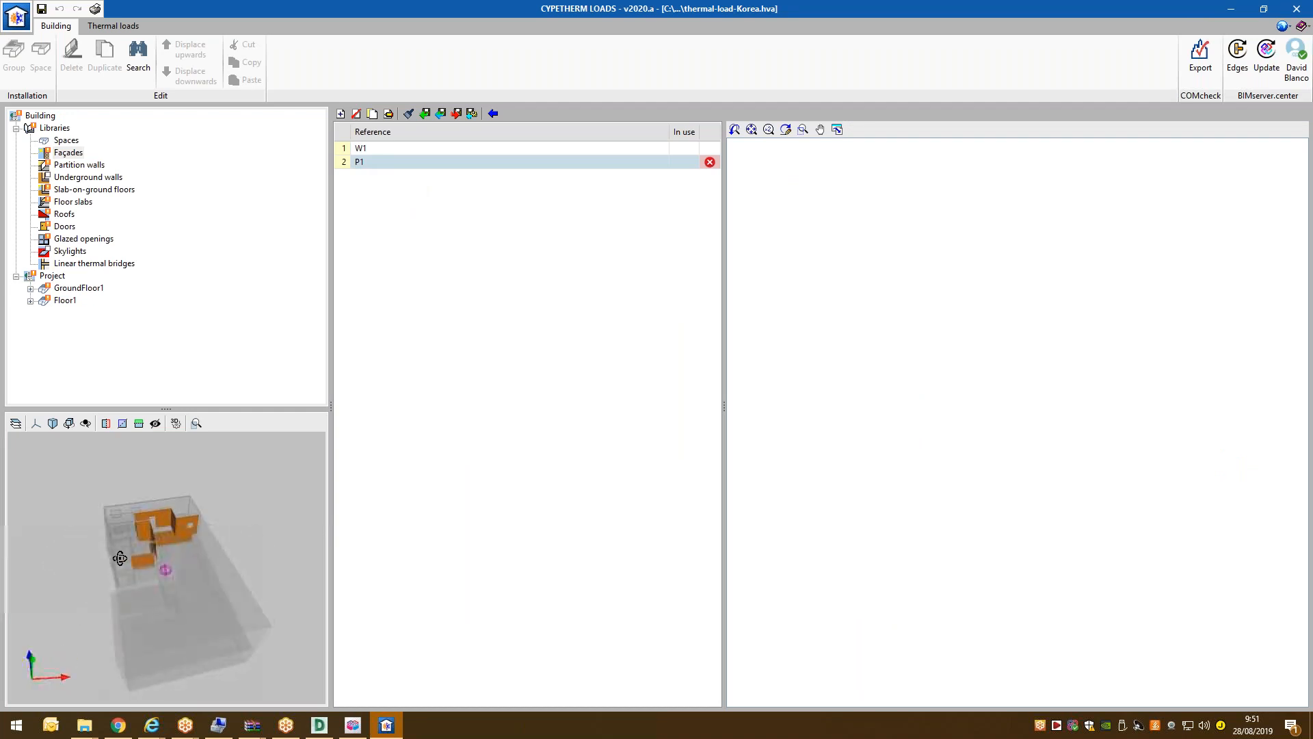
pyautogui.click(88, 167)
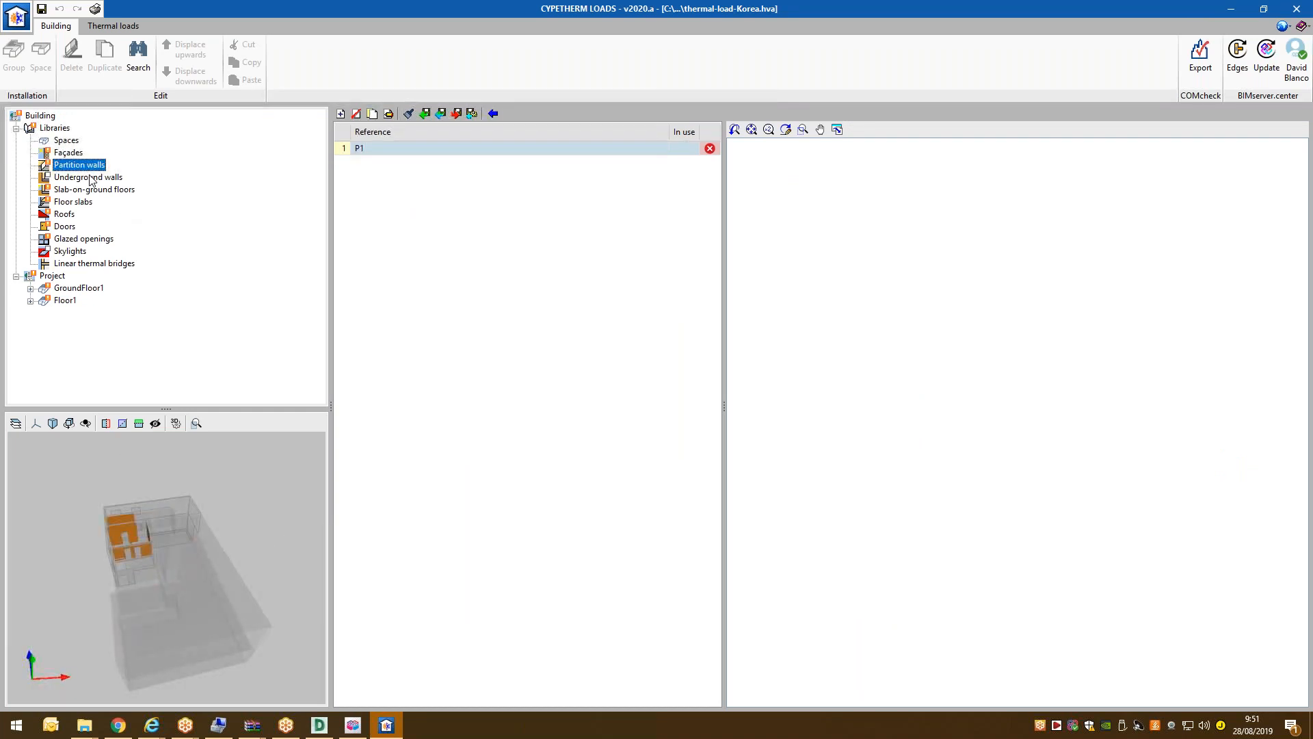
pyautogui.moveTo(152, 536); pyautogui.dragTo(178, 522)
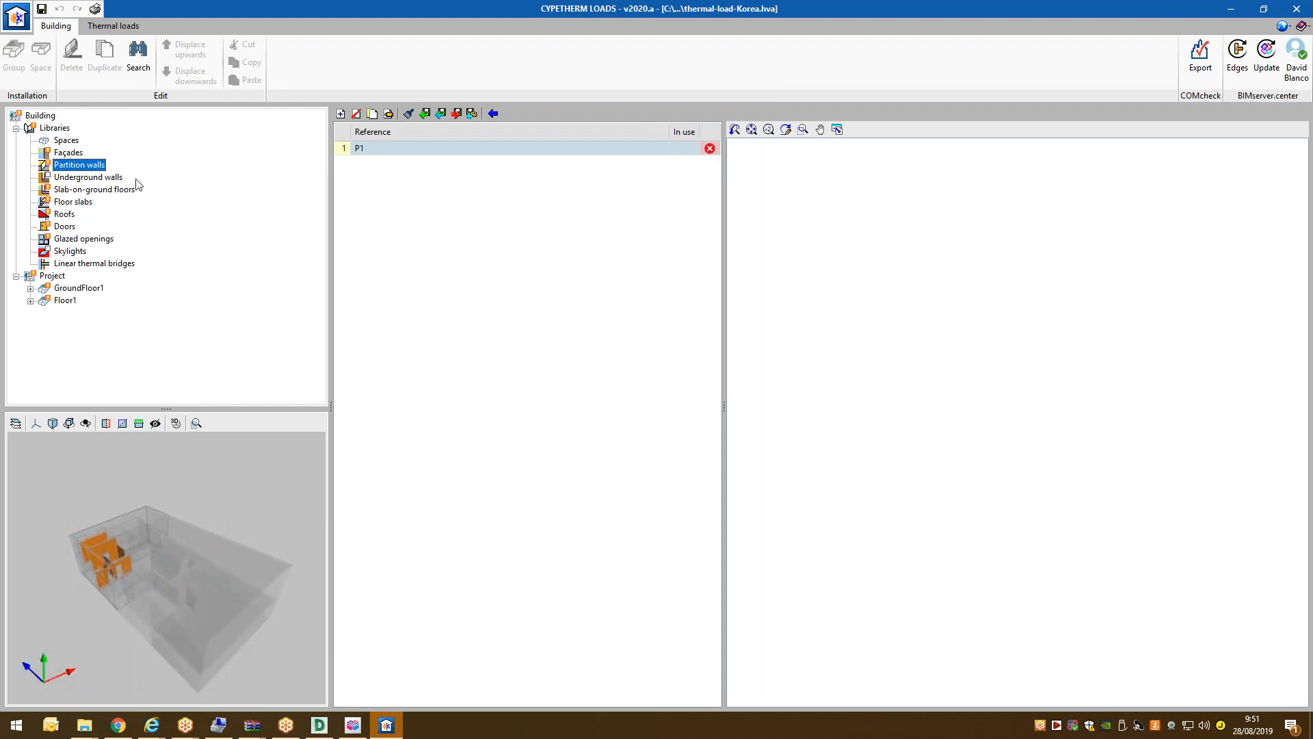
# Import the ASHRAE brick wall type into P1: six layers, 23.56 cm, 0.54 W/(m²·K).
pyautogui.click(388, 113)
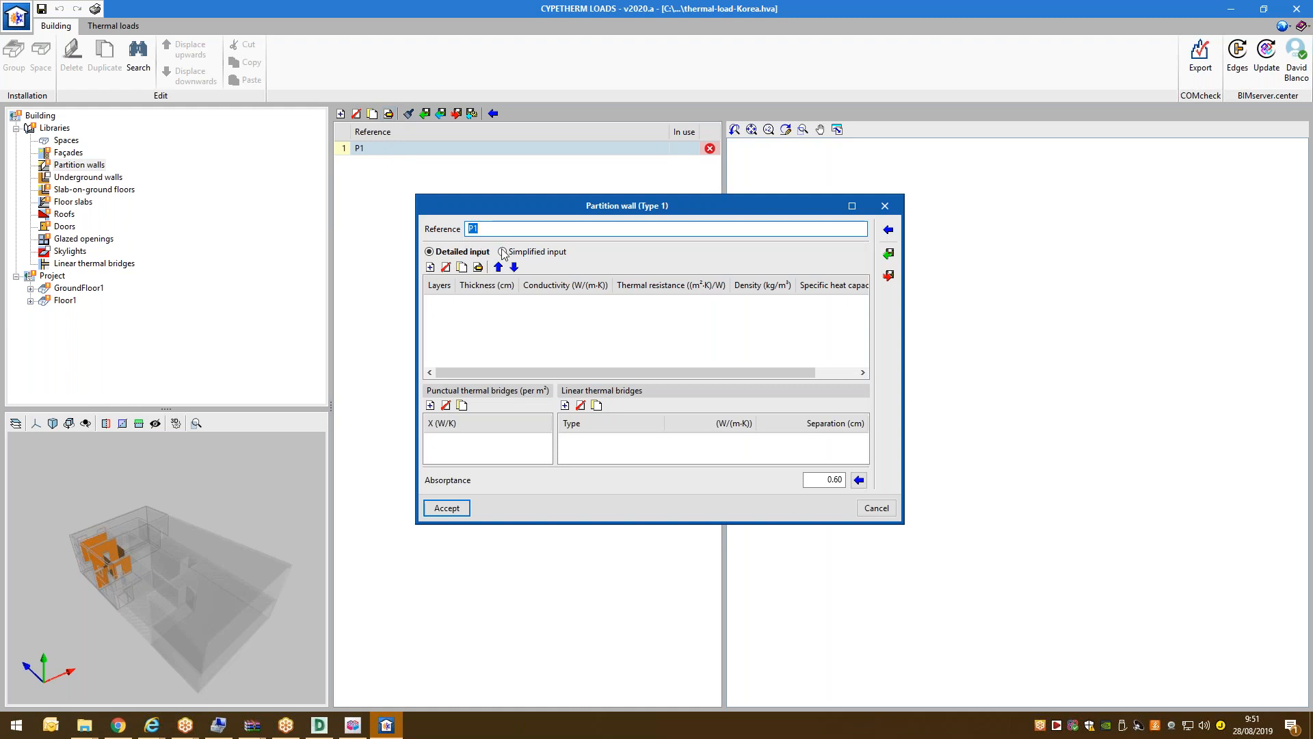
pyautogui.click(888, 253)
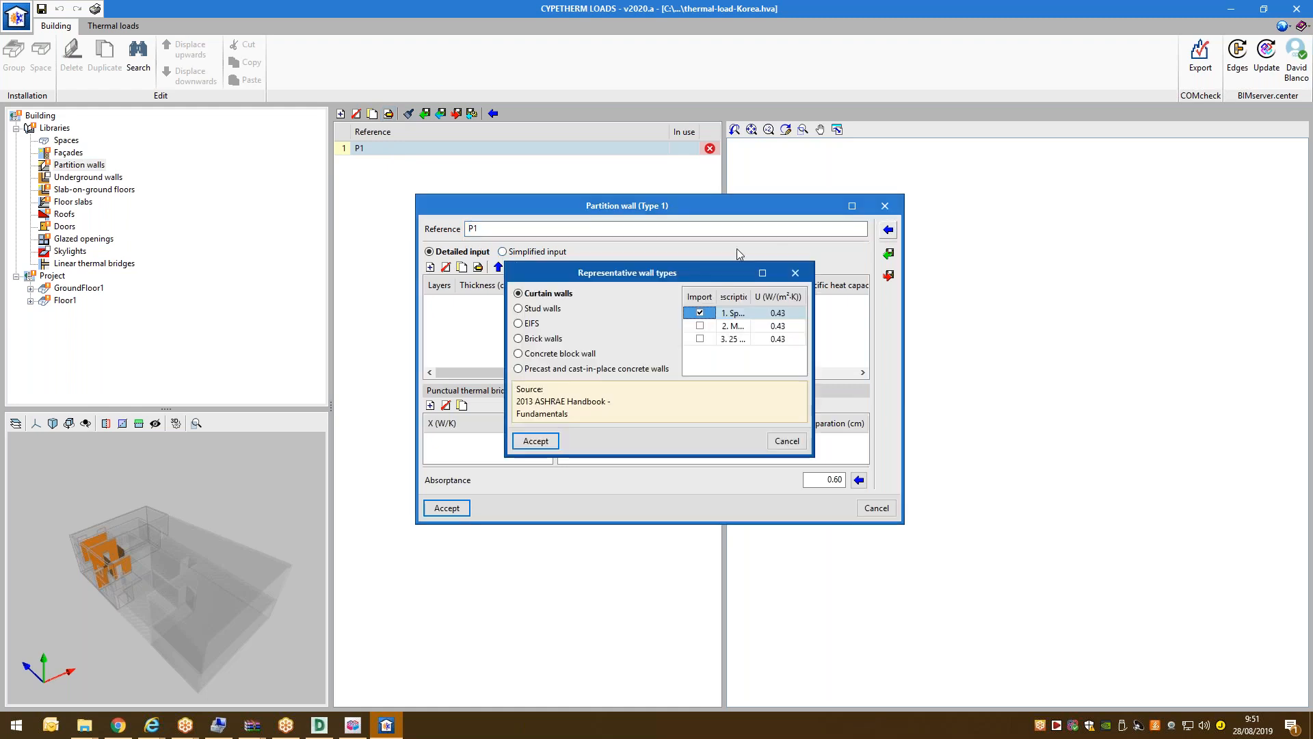
pyautogui.click(546, 338)
pyautogui.click(537, 441)
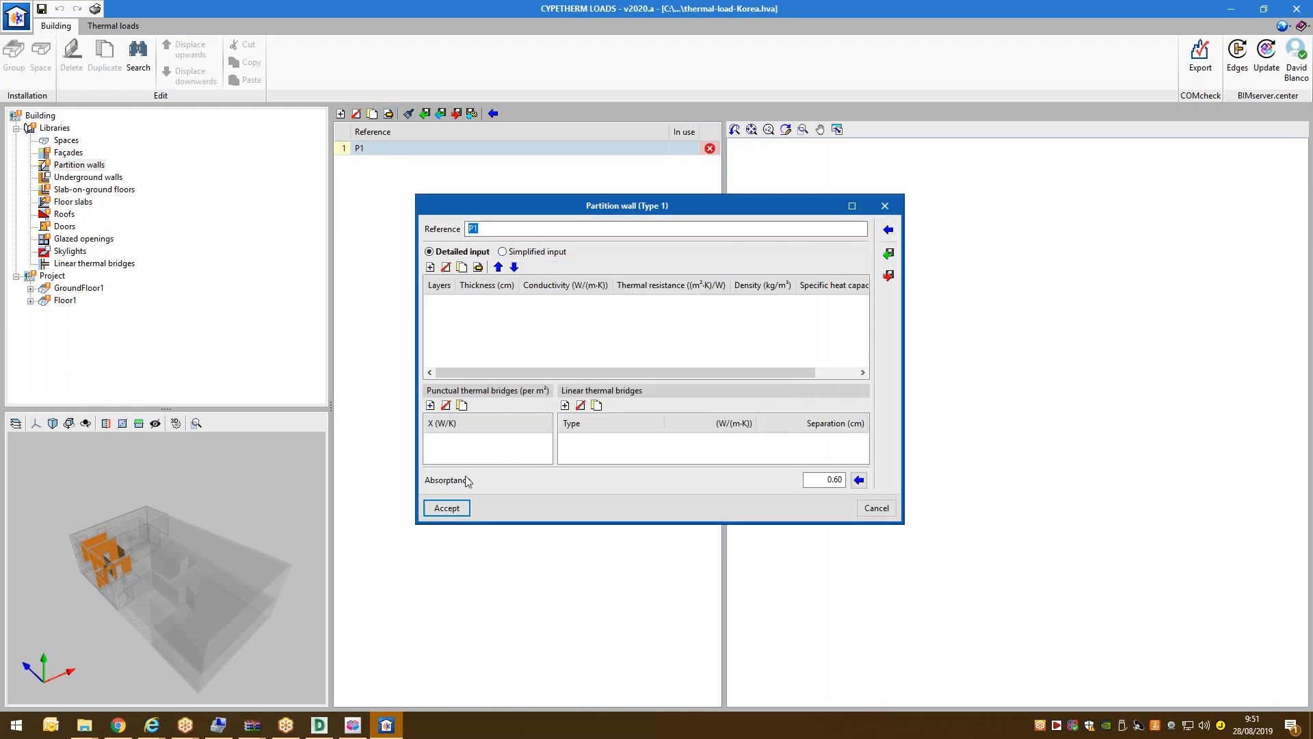
pyautogui.click(657, 472)
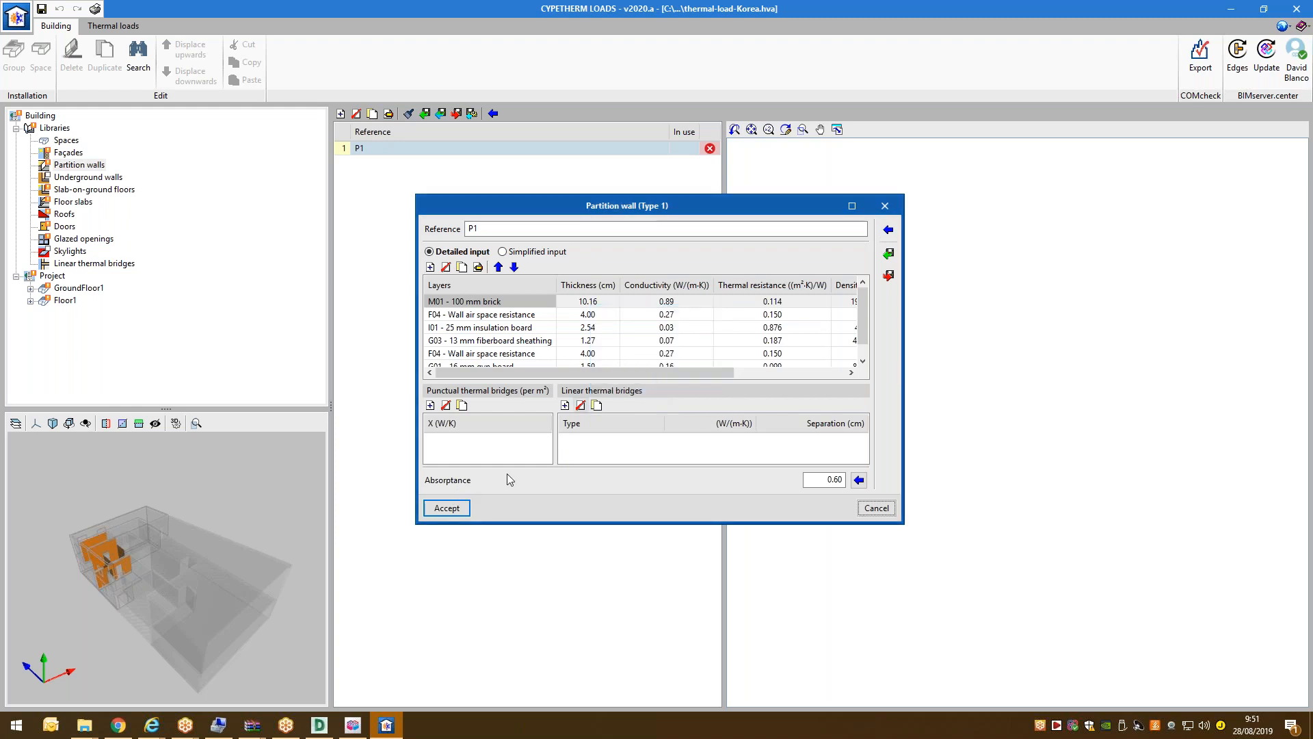
pyautogui.click(465, 505)
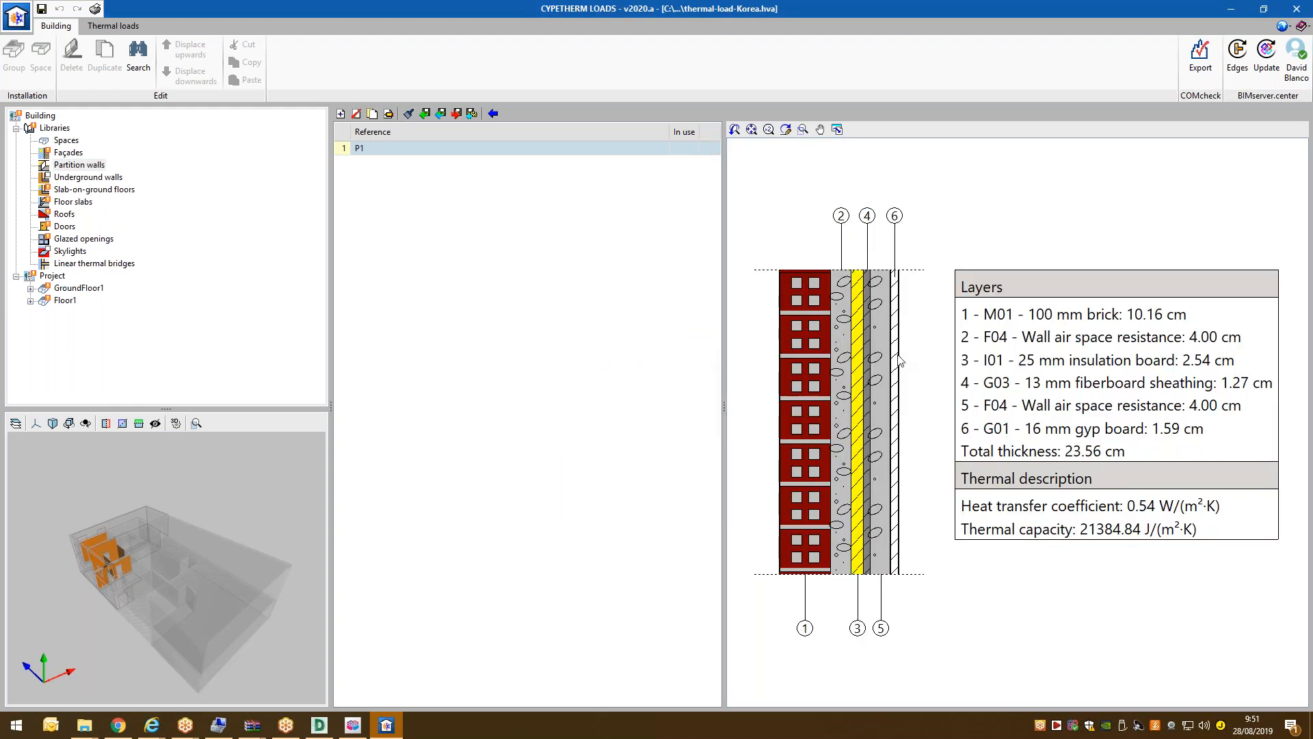
pyautogui.moveTo(152, 539); pyautogui.dragTo(119, 546)
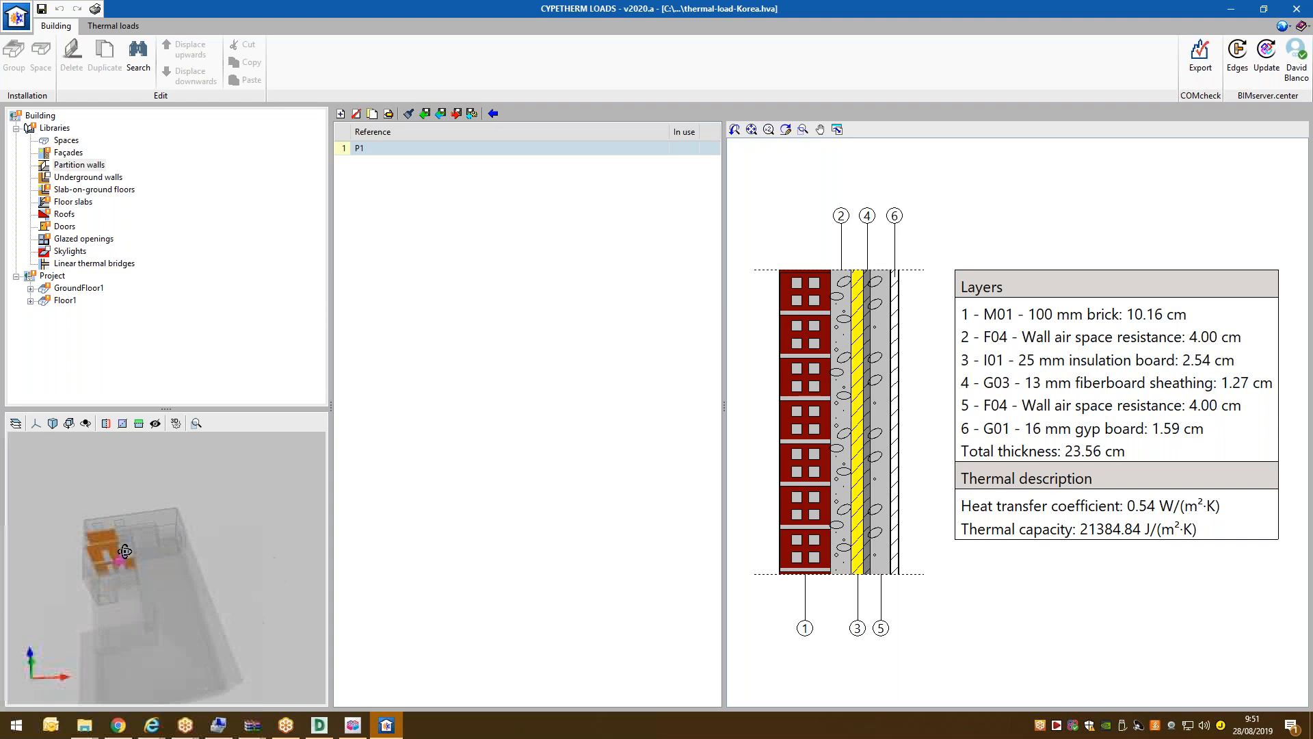
pyautogui.click(67, 153)
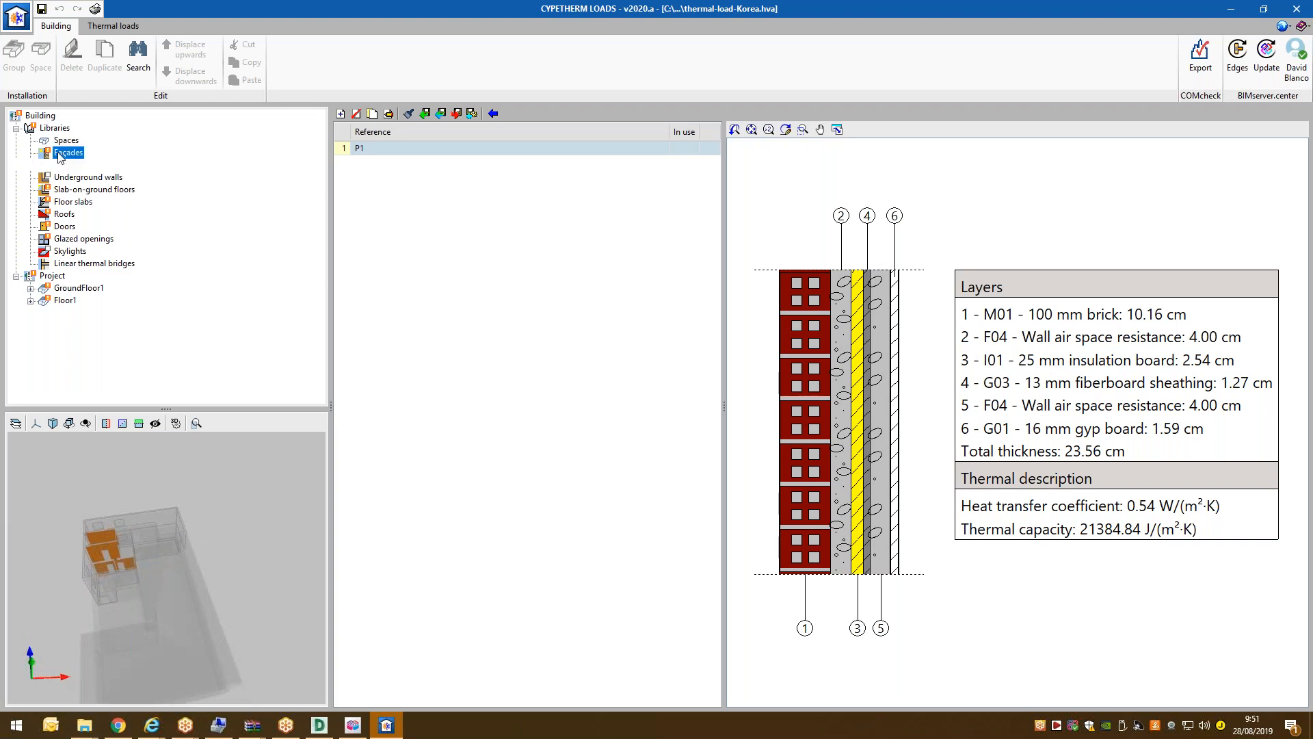
# Replace façade P1's build-up with ASHRAE brick wall type 17: four layers, 26.86 cm, U 0.70.
pyautogui.click(384, 163)
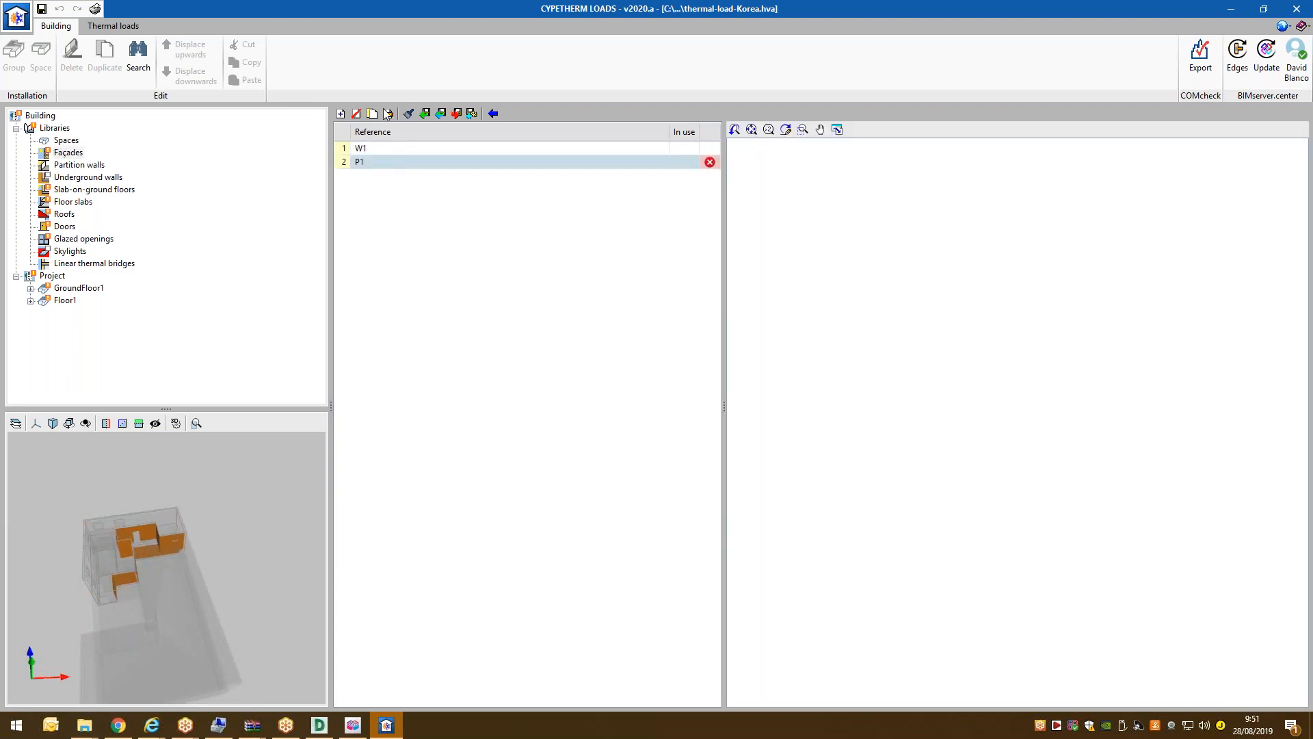
pyautogui.click(389, 114)
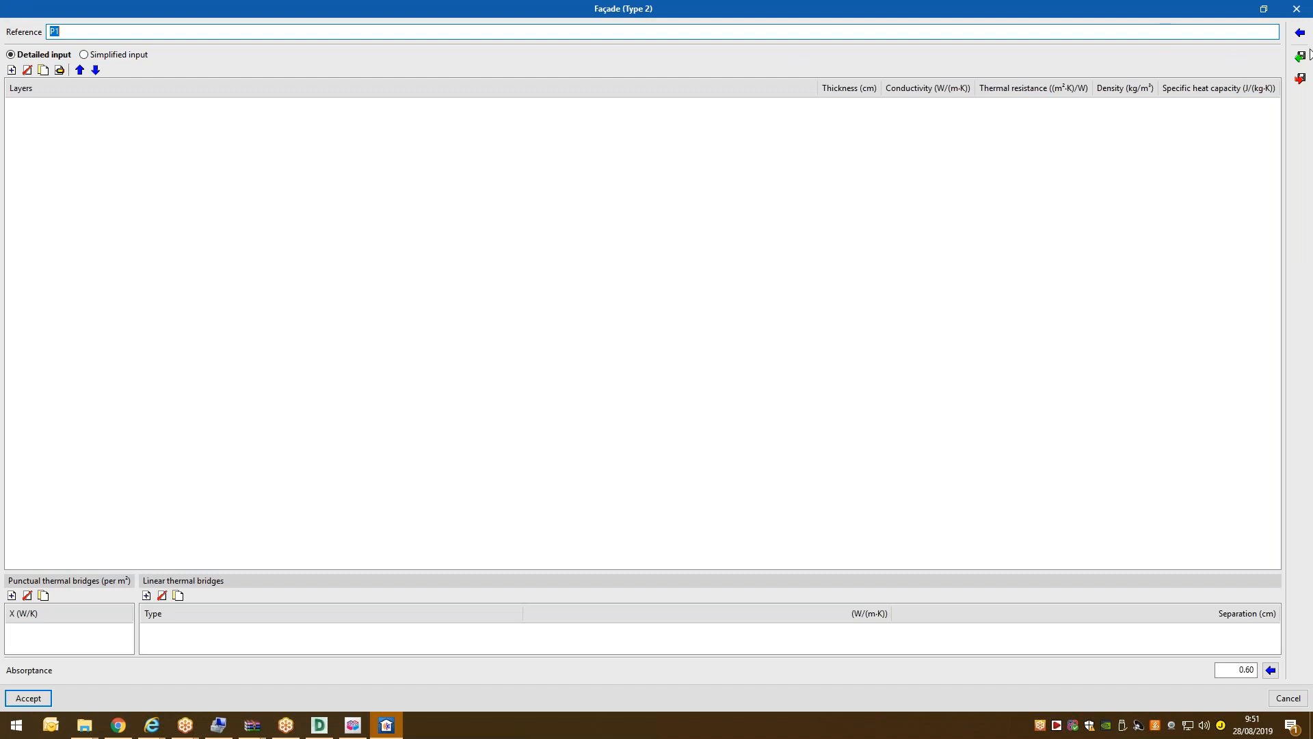
pyautogui.click(1299, 34)
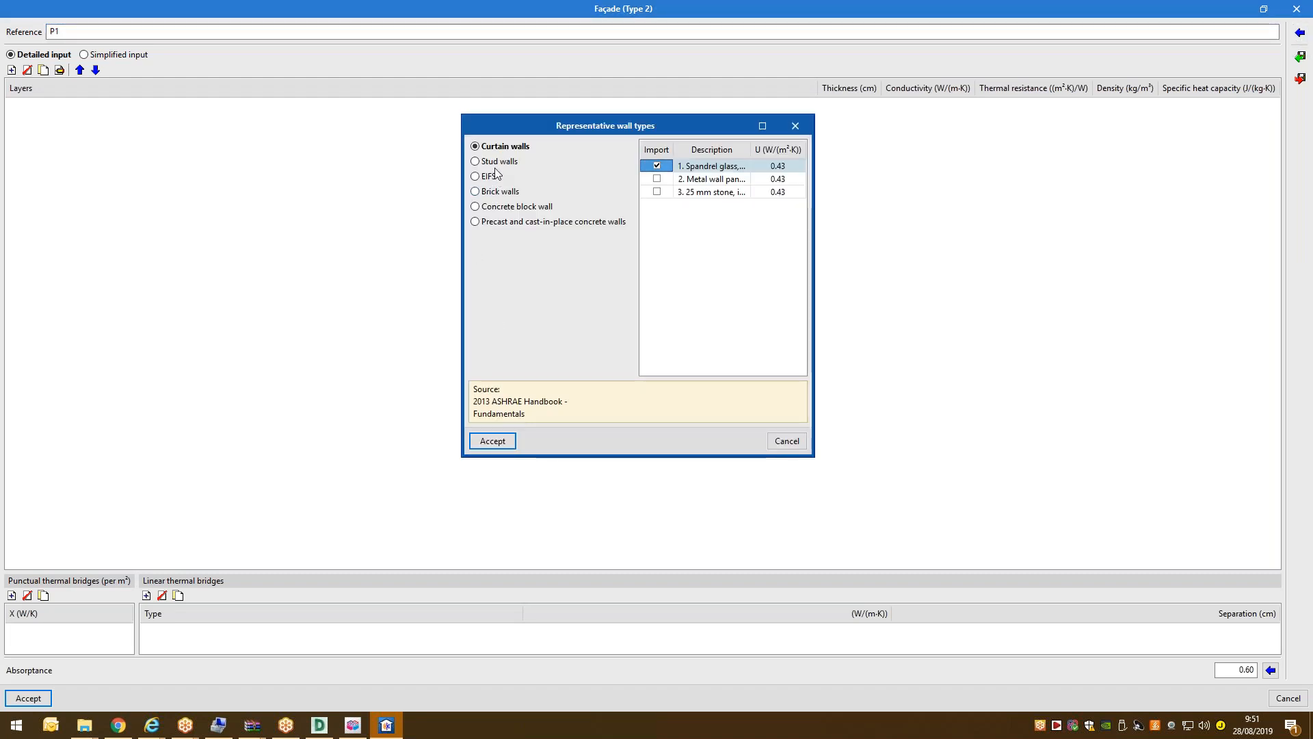
pyautogui.click(499, 191)
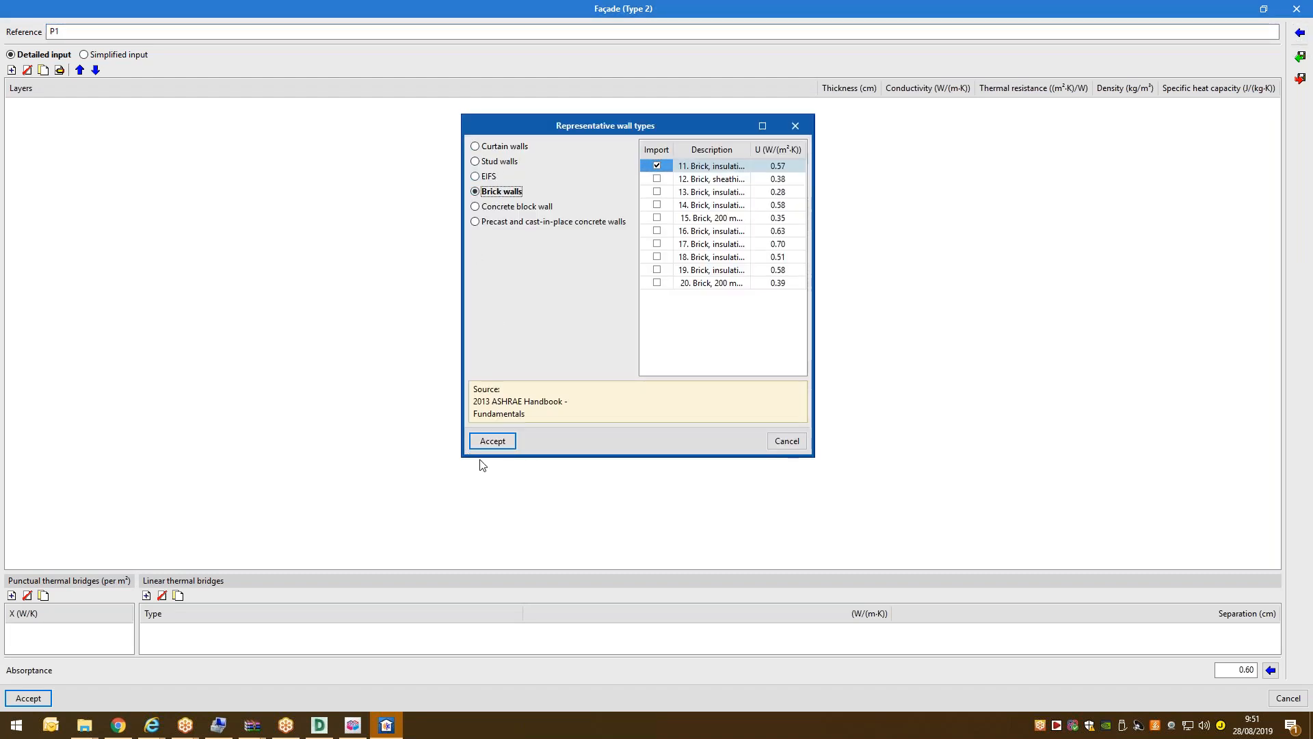
pyautogui.click(656, 243)
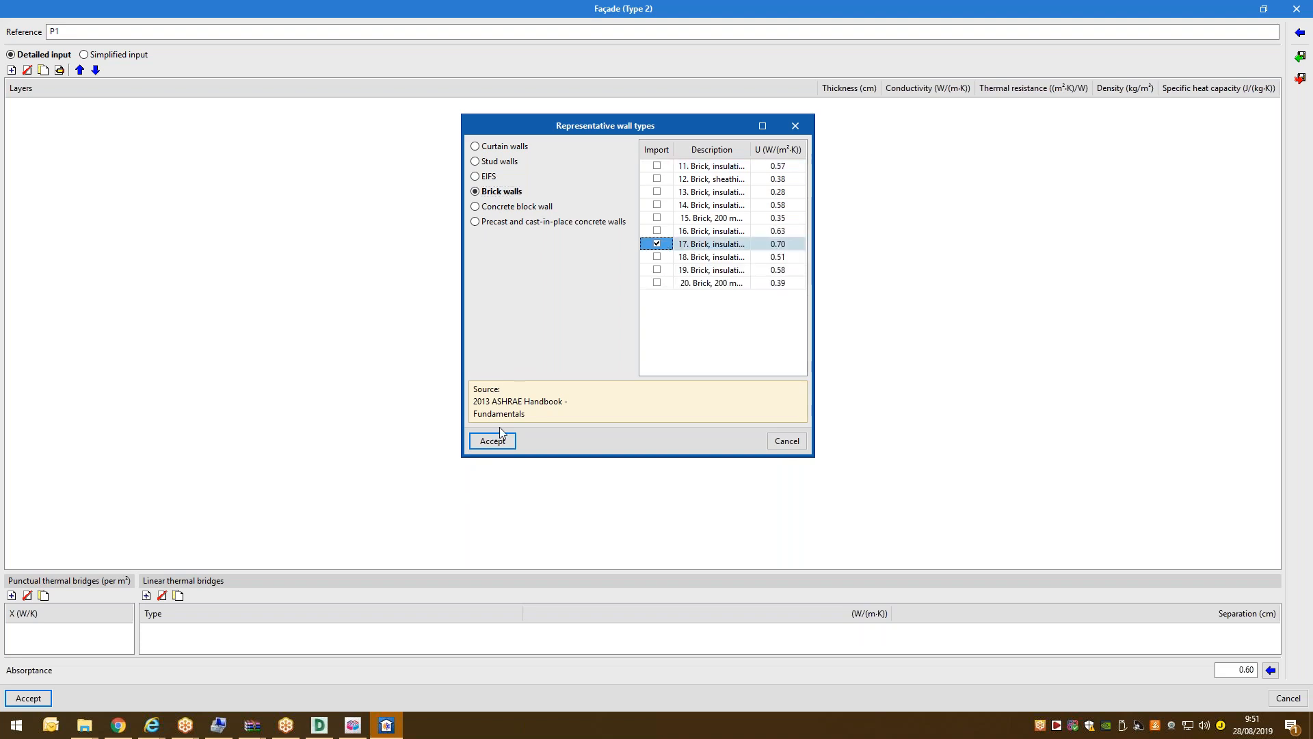
pyautogui.click(498, 441)
pyautogui.click(658, 395)
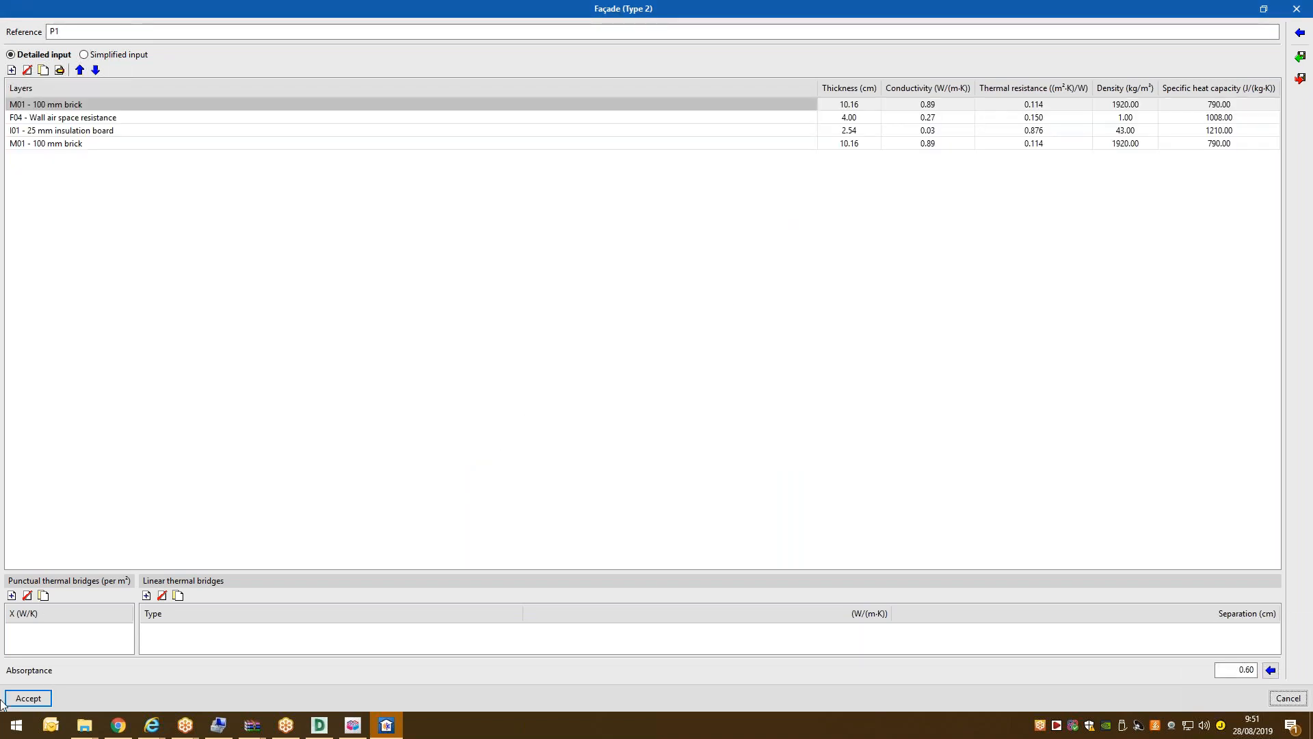
pyautogui.click(38, 697)
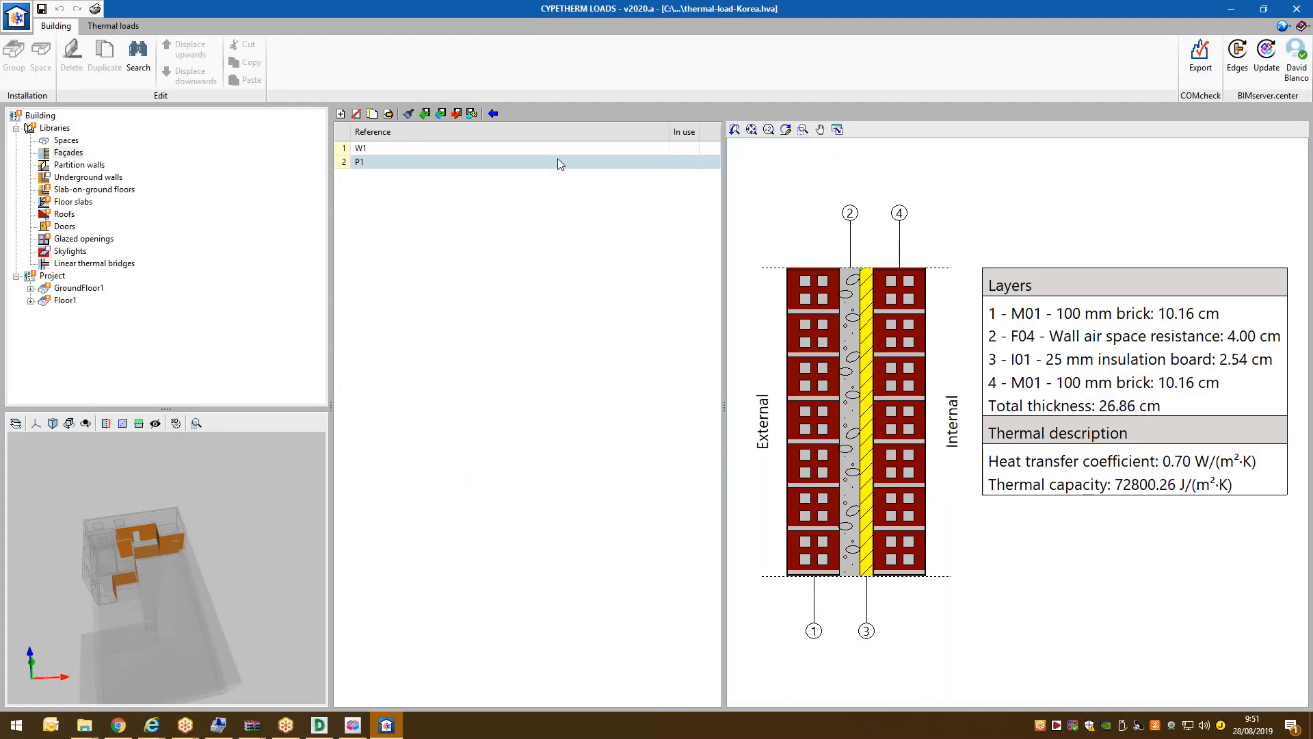
pyautogui.moveTo(132, 551); pyautogui.dragTo(166, 493, button='middle')
pyautogui.click(80, 165)
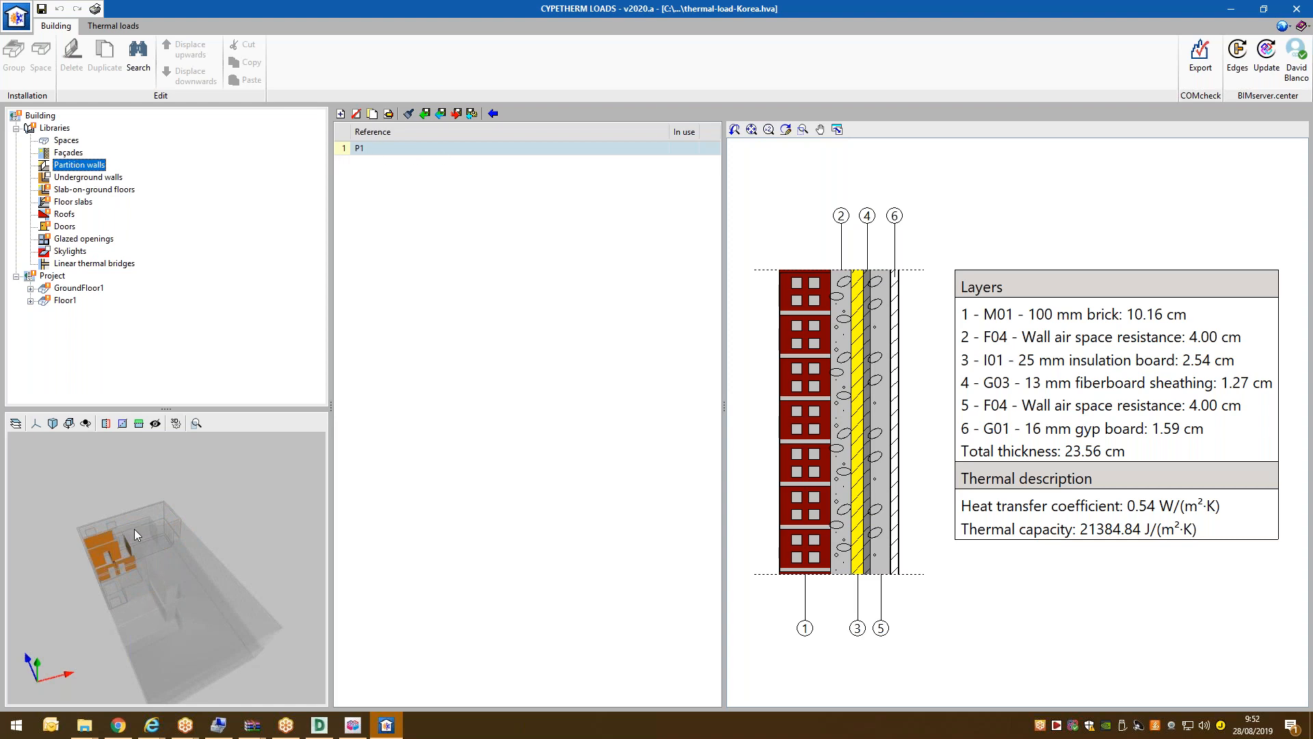
# Inspect partition wall P1's definition and close it without changes.
pyautogui.moveTo(121, 551); pyautogui.dragTo(315, 202, button='middle')
pyautogui.click(388, 114)
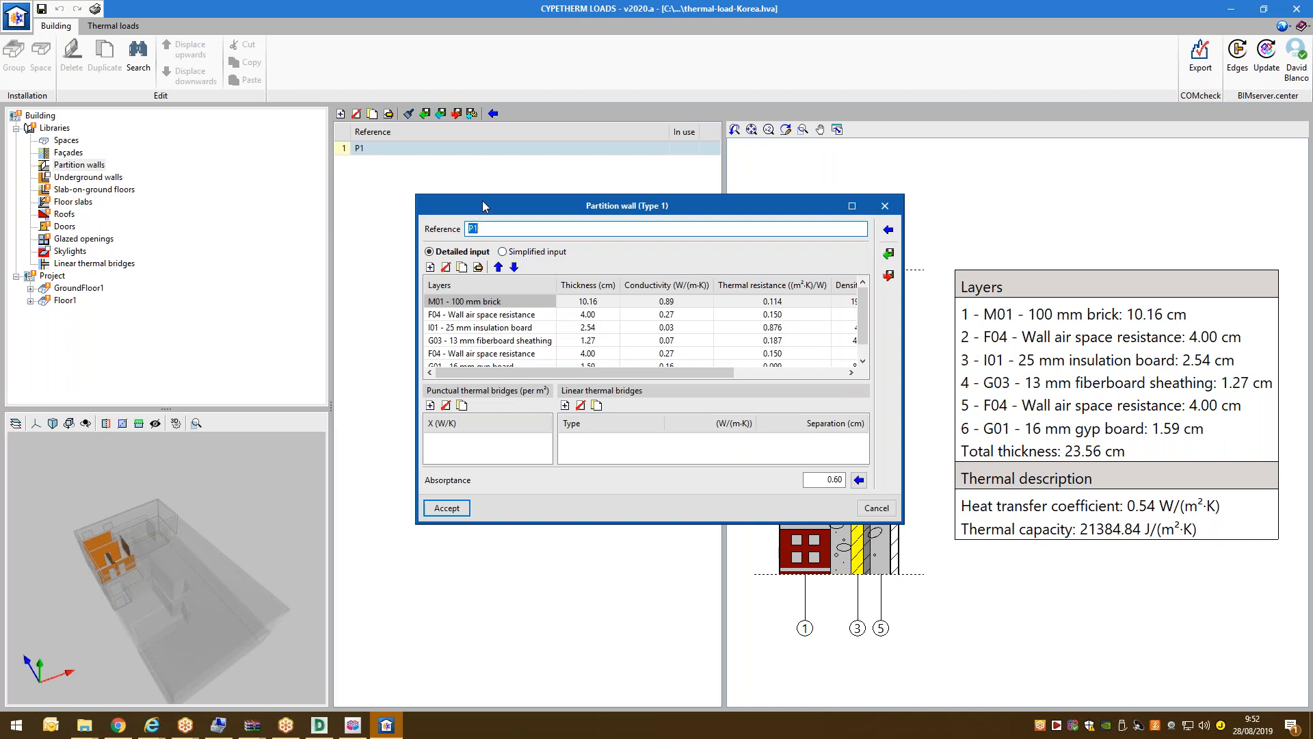
pyautogui.click(888, 230)
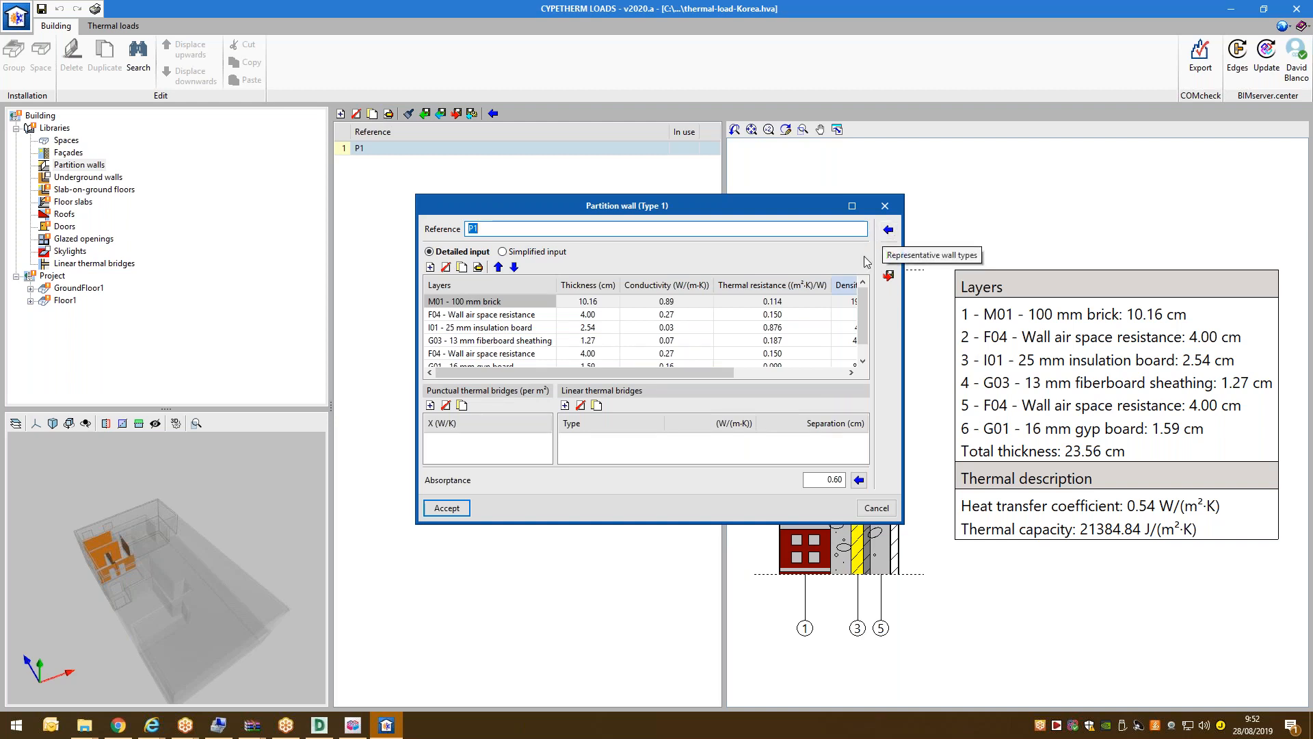
pyautogui.click(875, 507)
# Browse the façade, partition and underground wall libraries, then edit slab-on-ground floor S1.
pyautogui.click(62, 156)
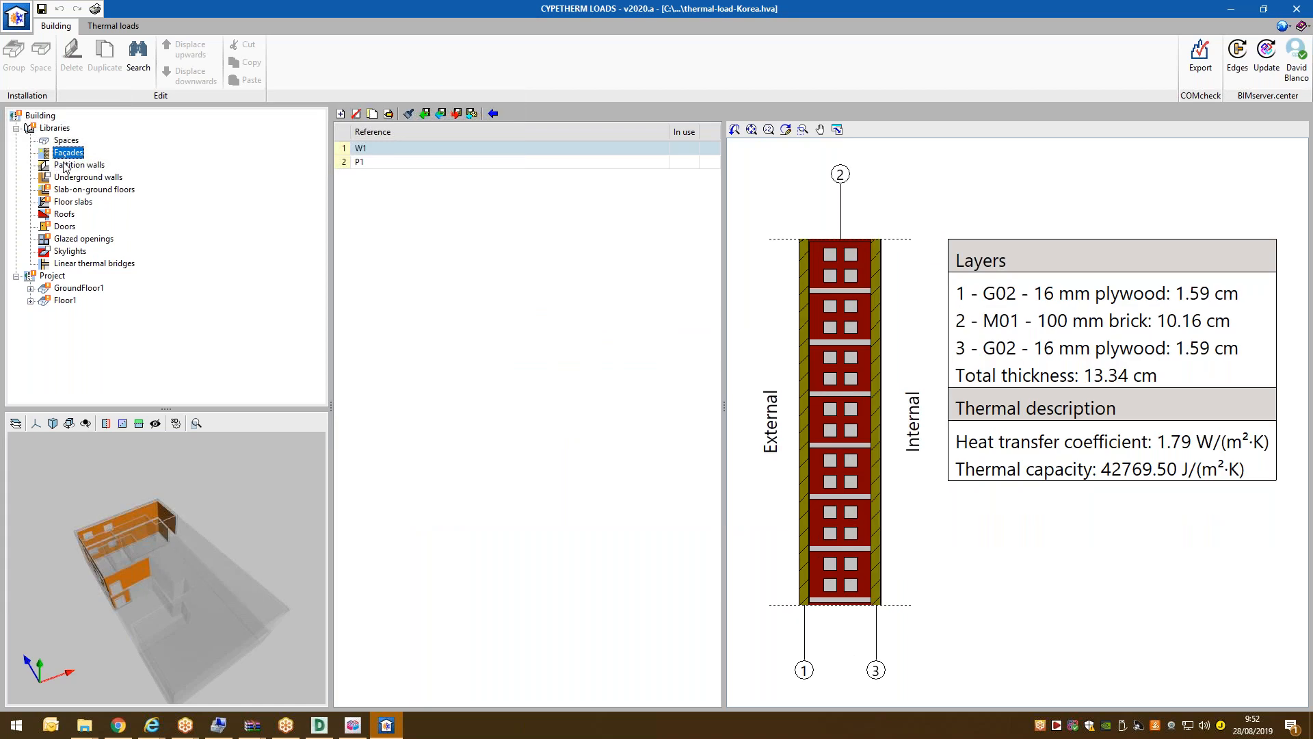
pyautogui.click(69, 166)
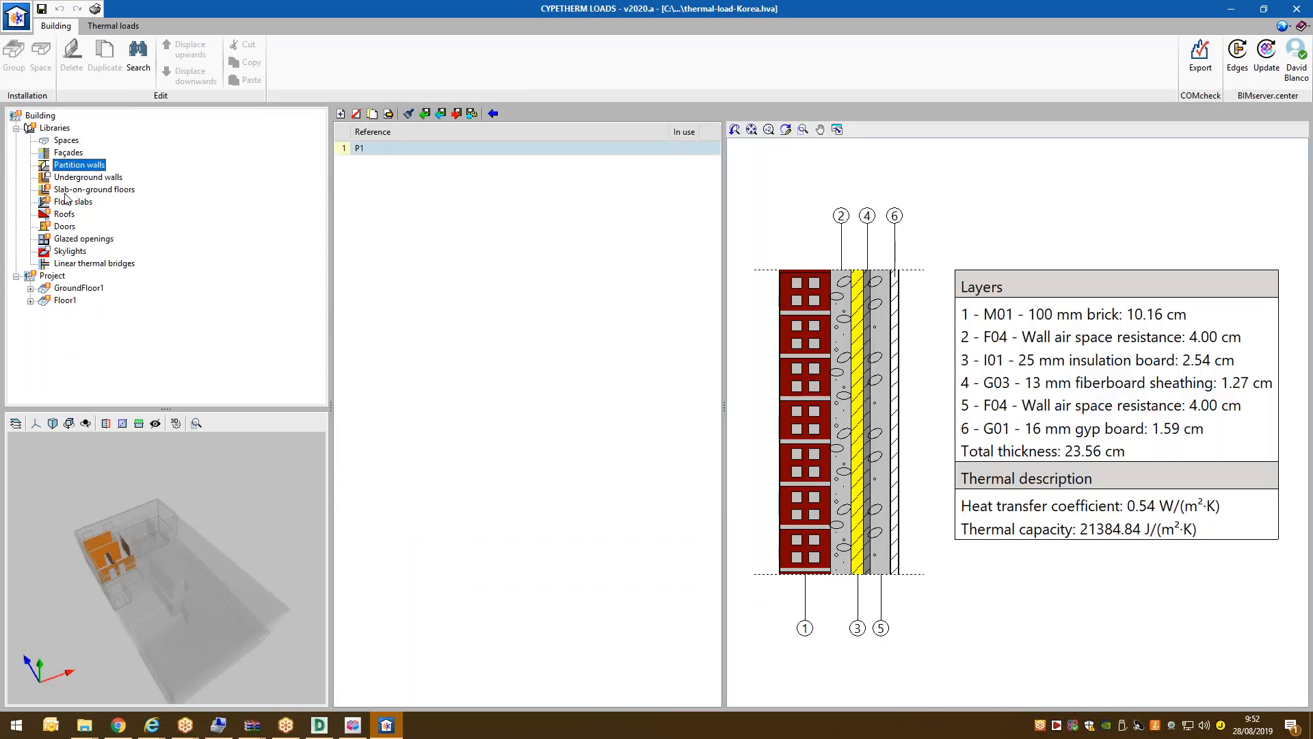
pyautogui.click(67, 191)
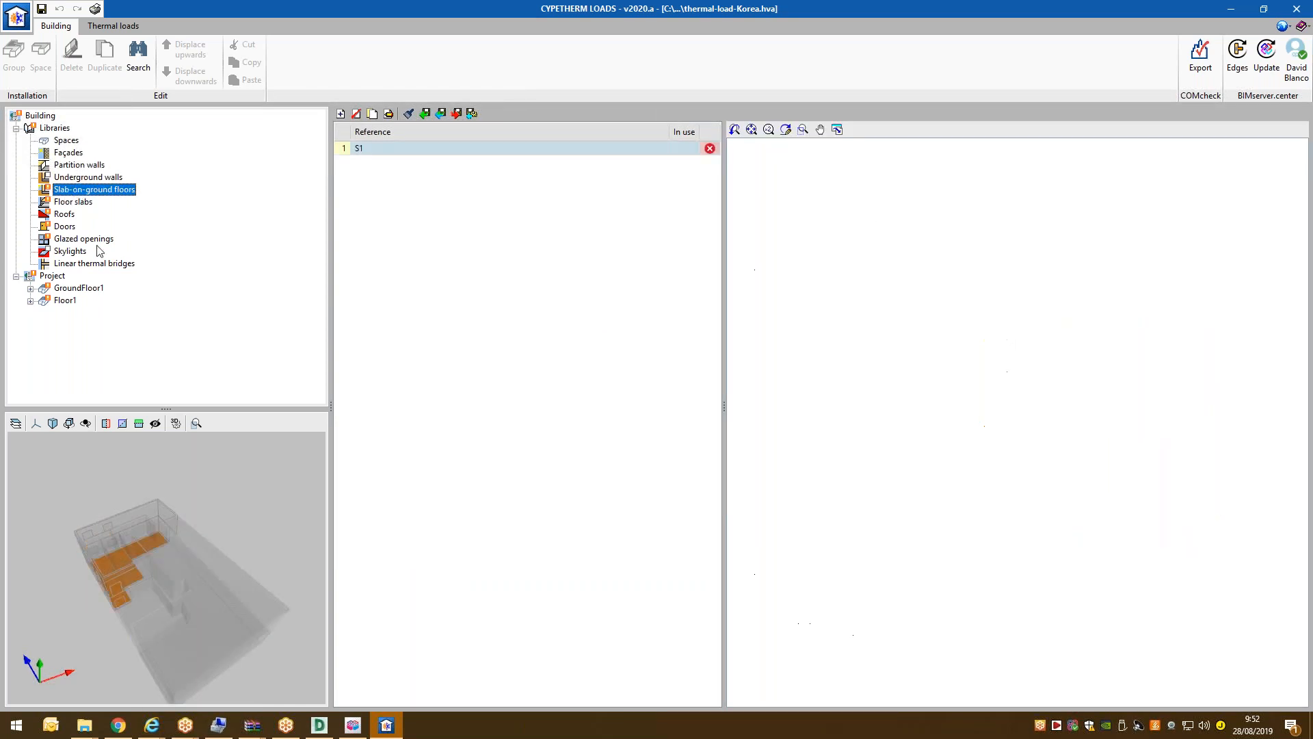
pyautogui.click(69, 177)
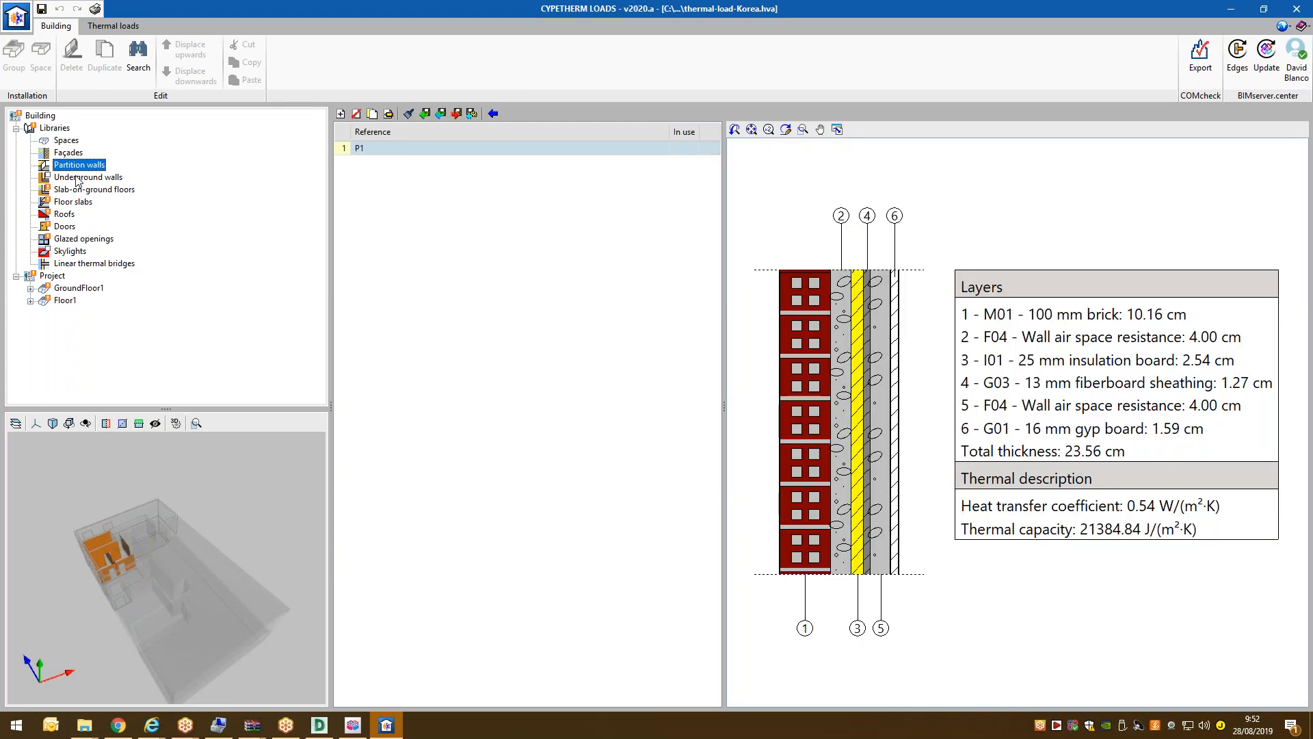
pyautogui.moveTo(110, 545); pyautogui.dragTo(122, 519, button='middle')
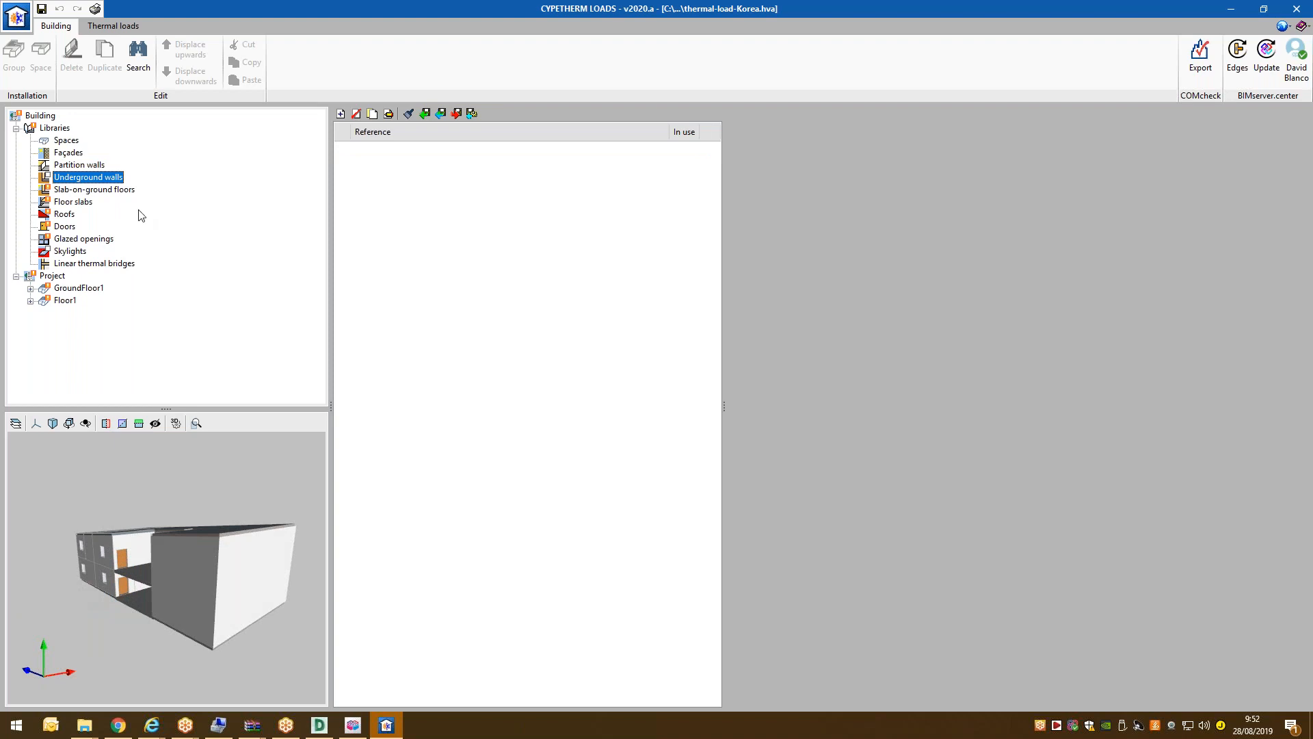
pyautogui.click(73, 187)
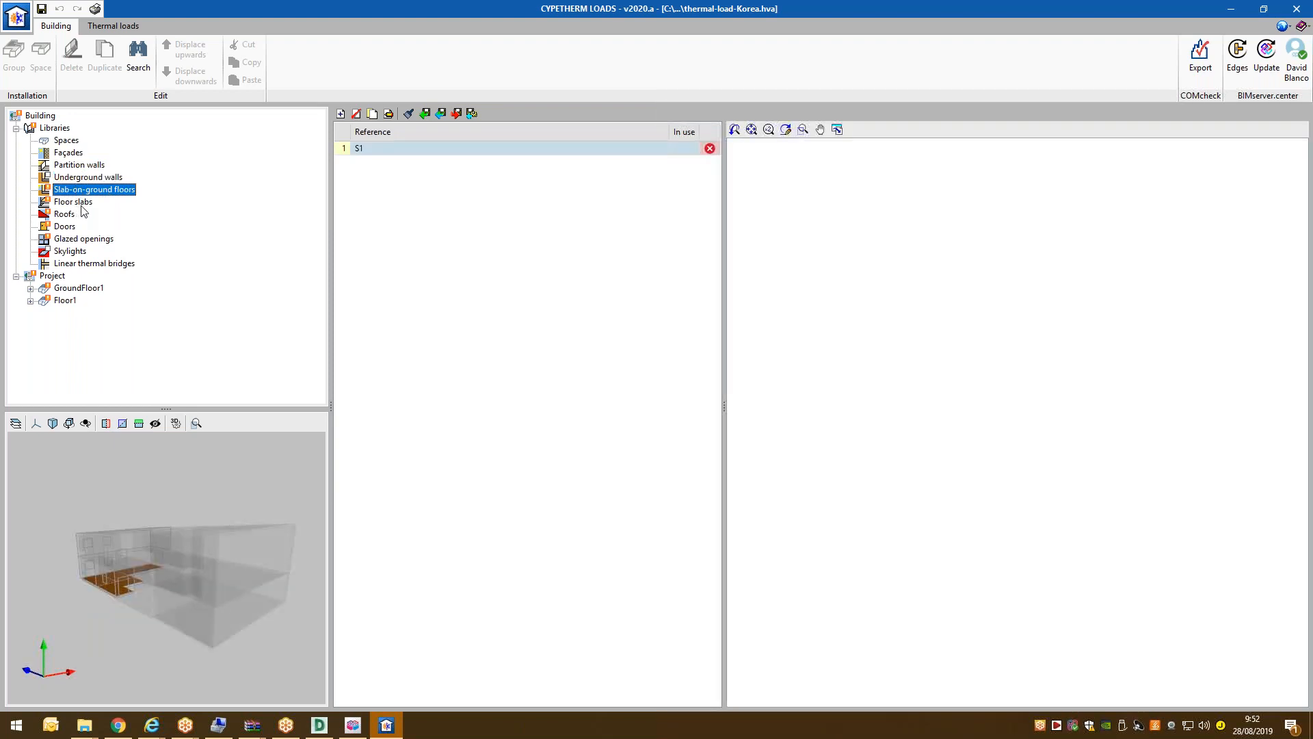
pyautogui.moveTo(126, 509); pyautogui.dragTo(190, 610, button='middle')
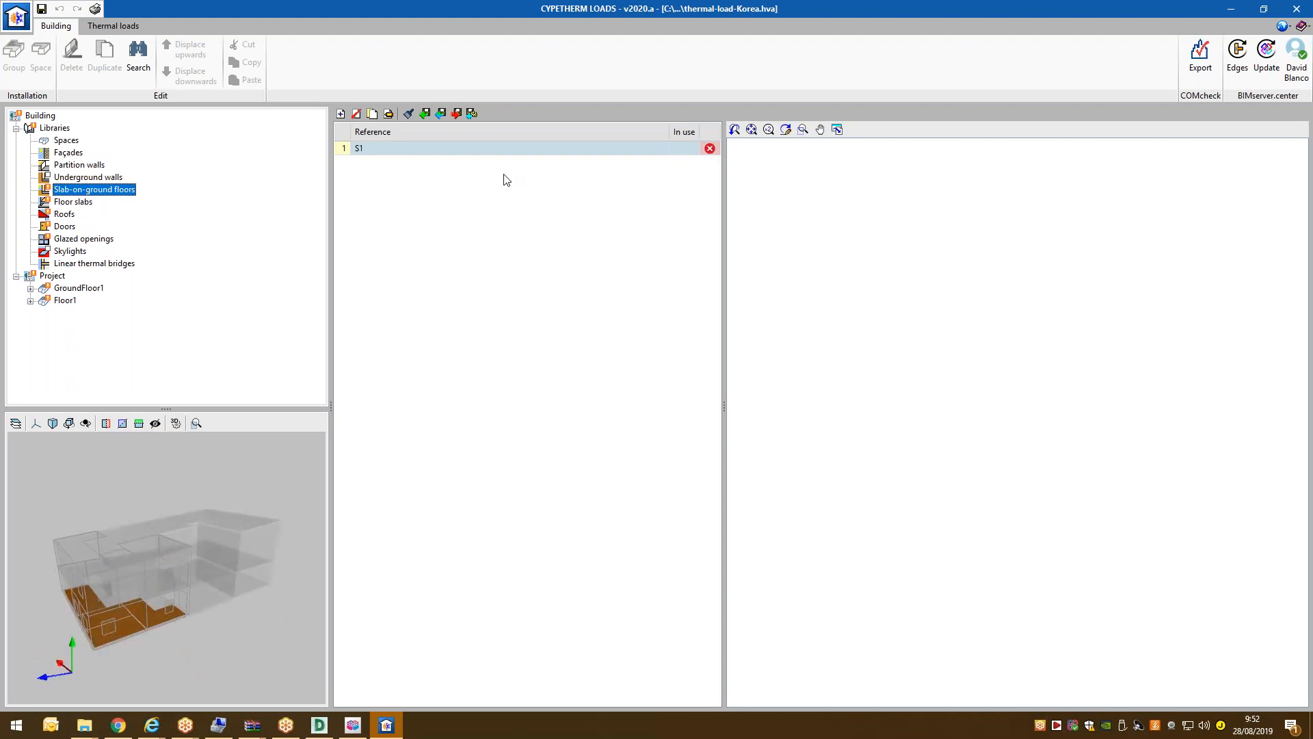
pyautogui.click(390, 114)
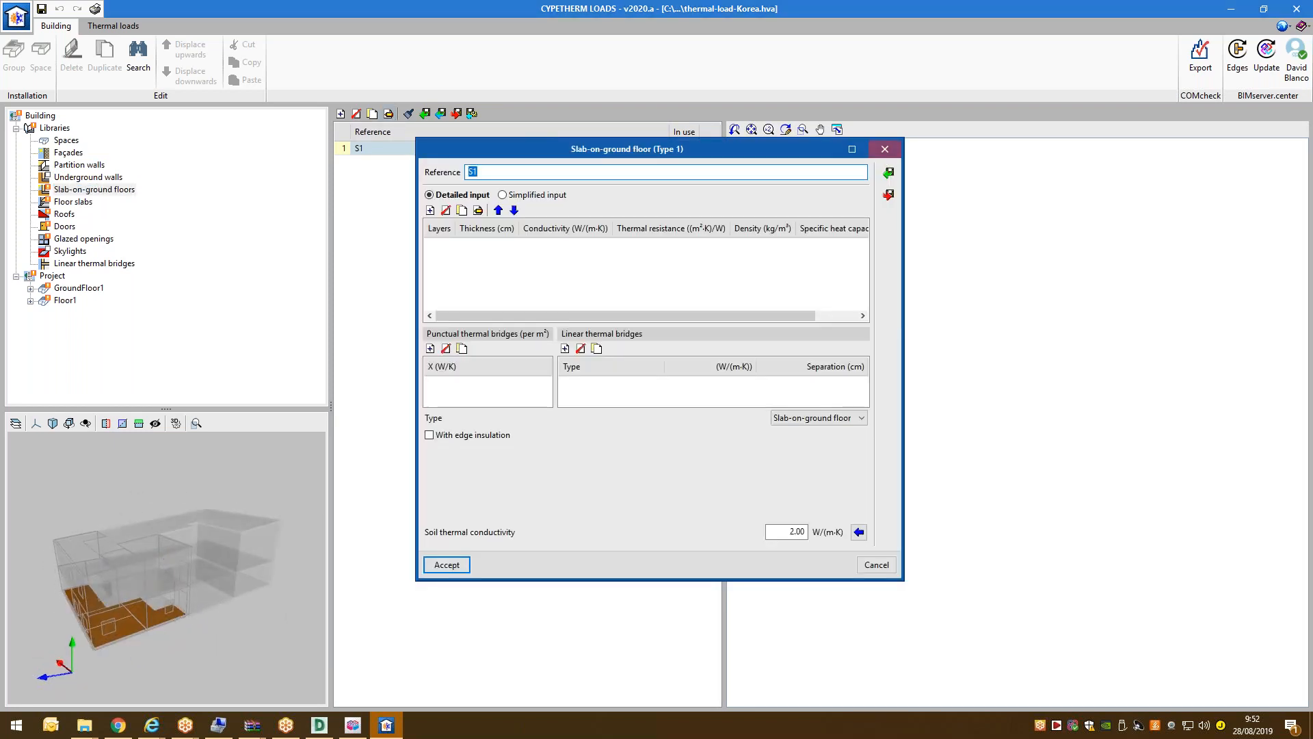
# Import medium-density concrete (density 1800) from the EN ISO 10456 catalogue as a new S1 layer.
pyautogui.click(852, 148)
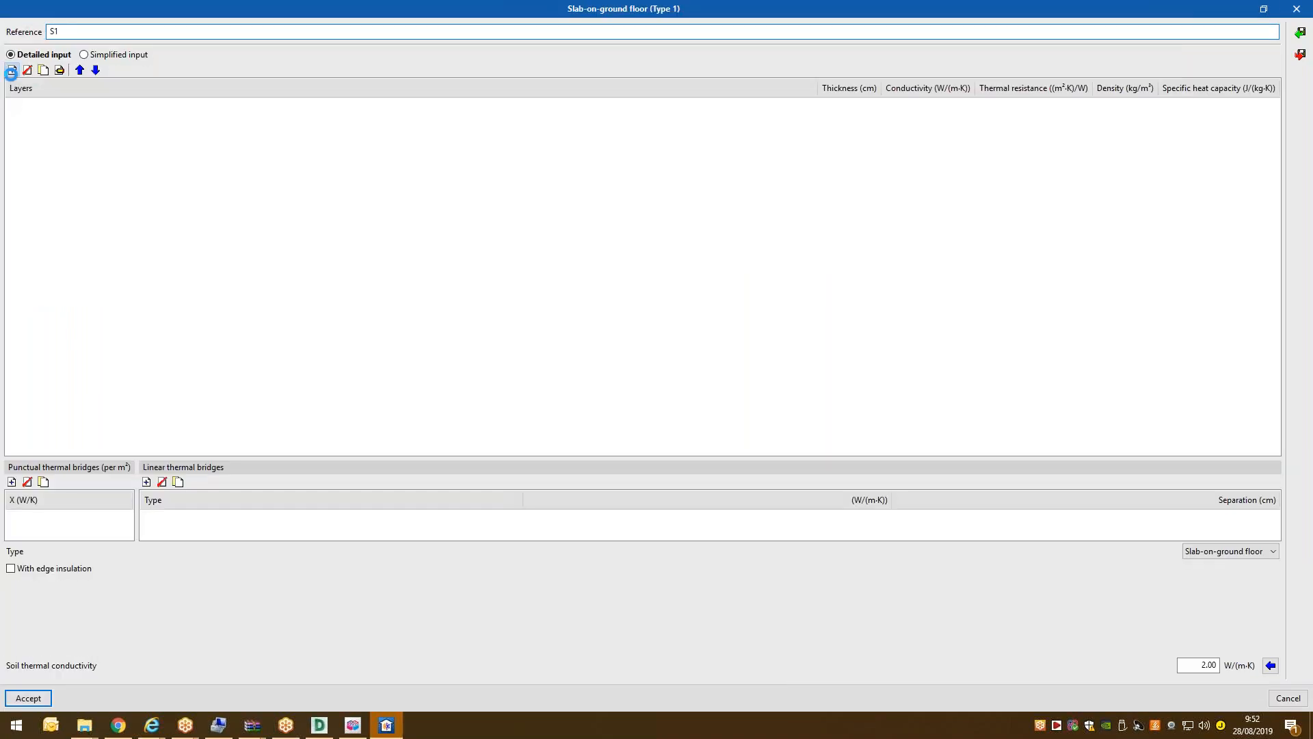
pyautogui.click(11, 71)
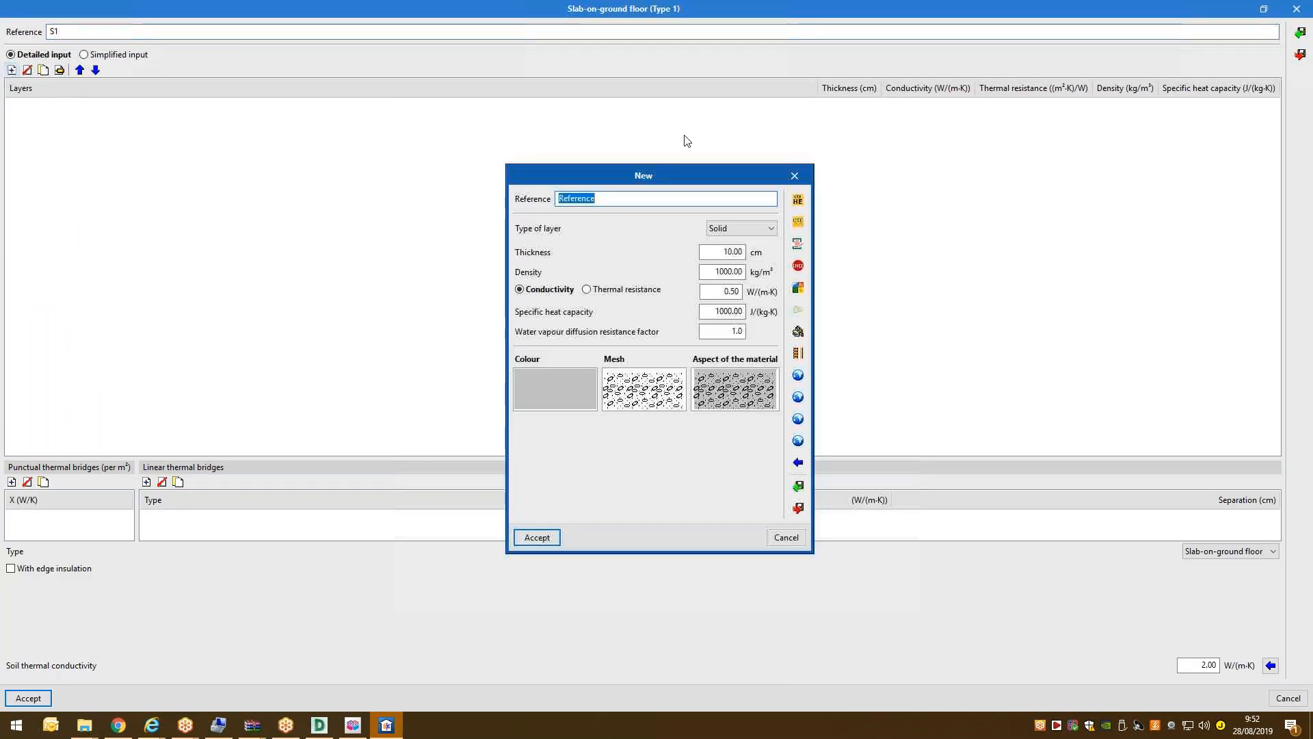
pyautogui.click(798, 397)
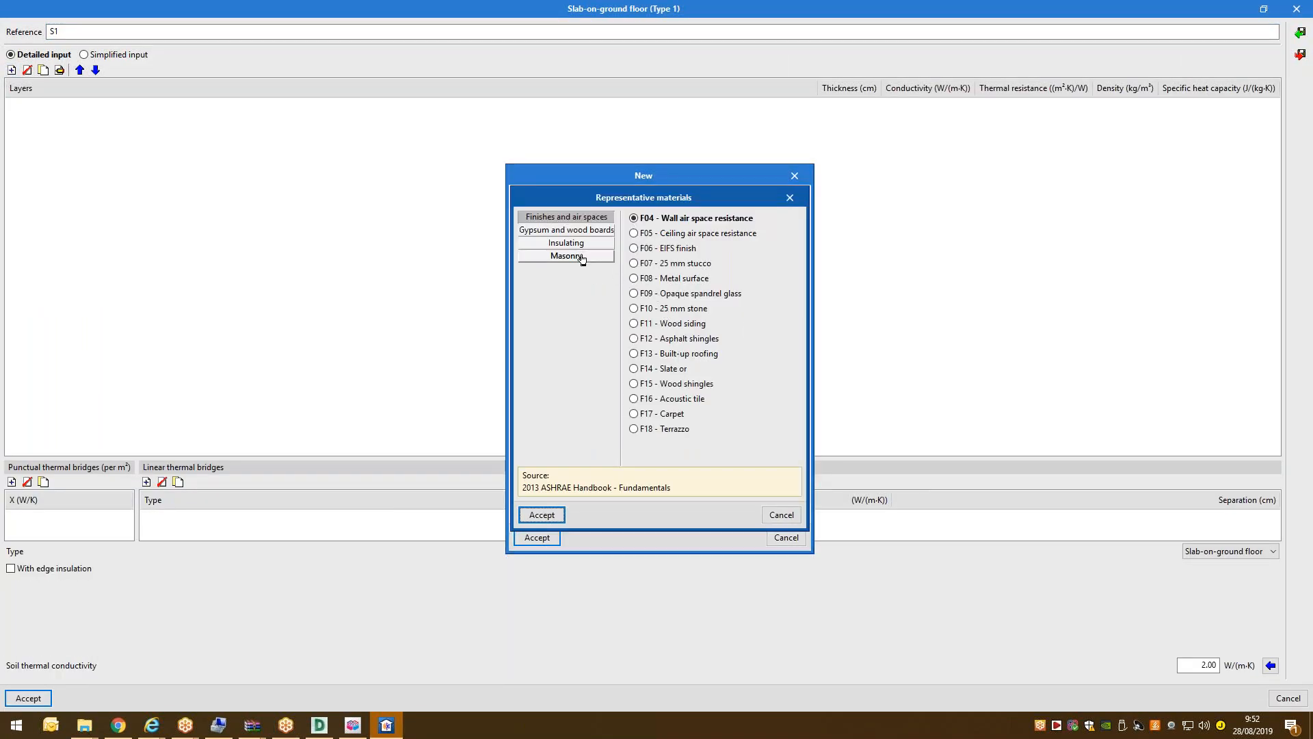
pyautogui.click(790, 197)
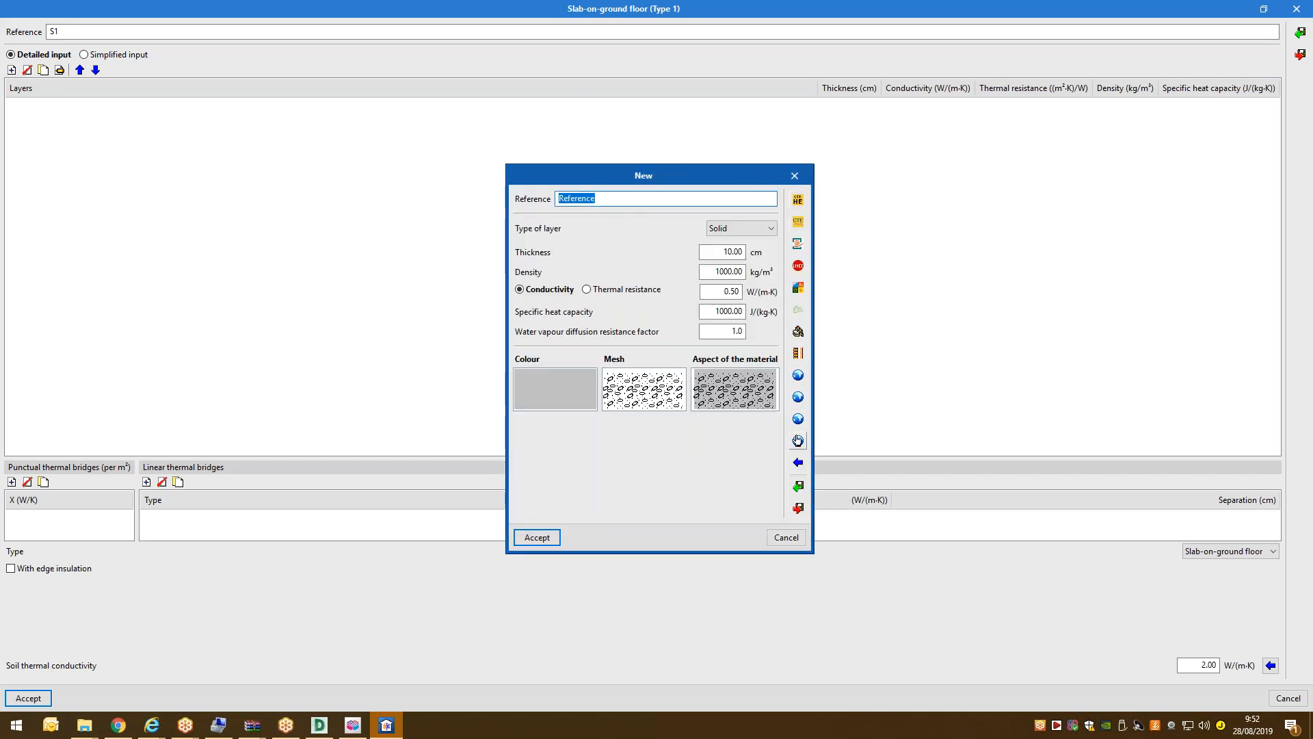
pyautogui.click(798, 441)
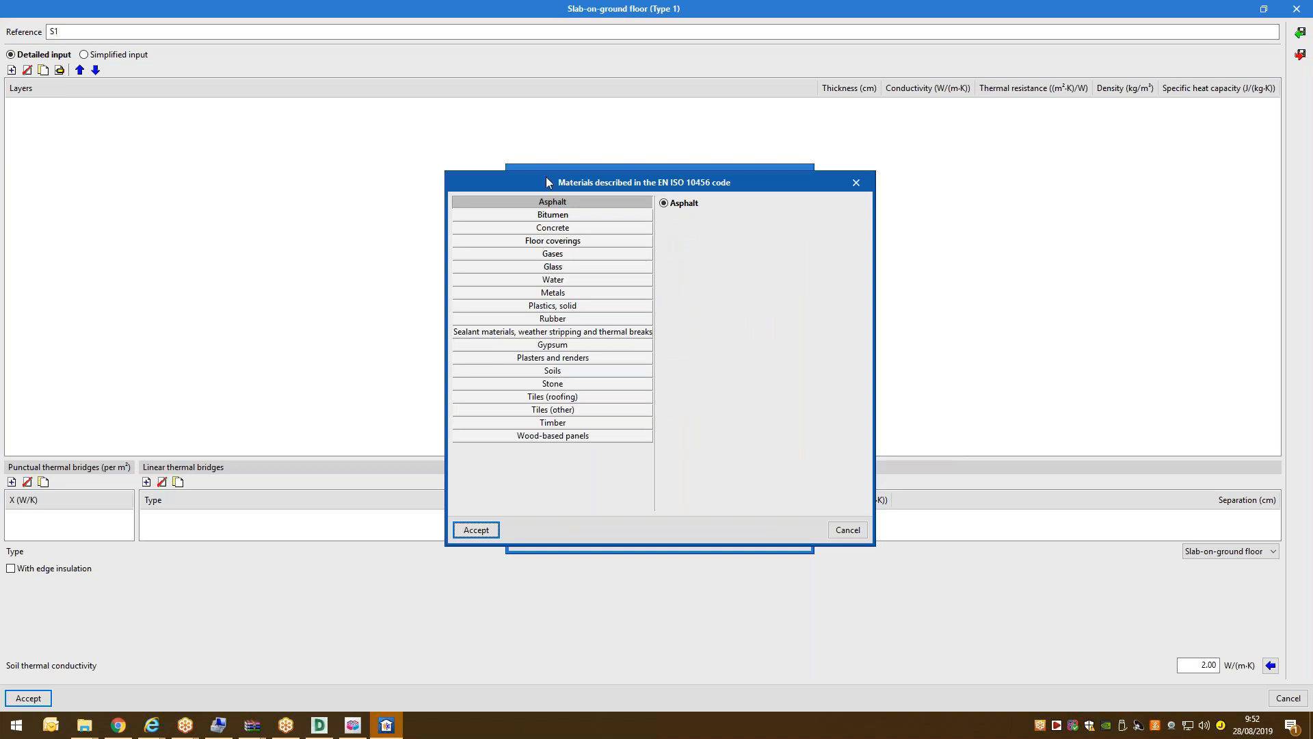
pyautogui.click(554, 228)
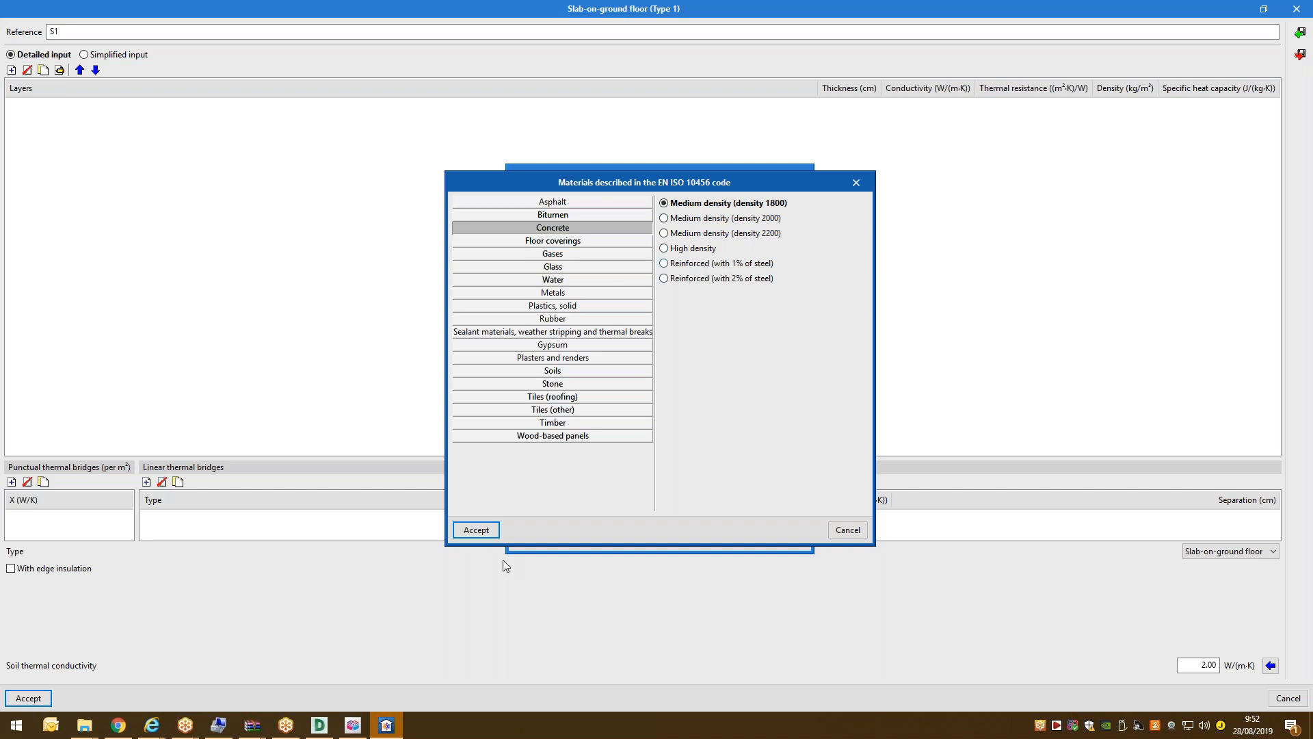
pyautogui.click(475, 530)
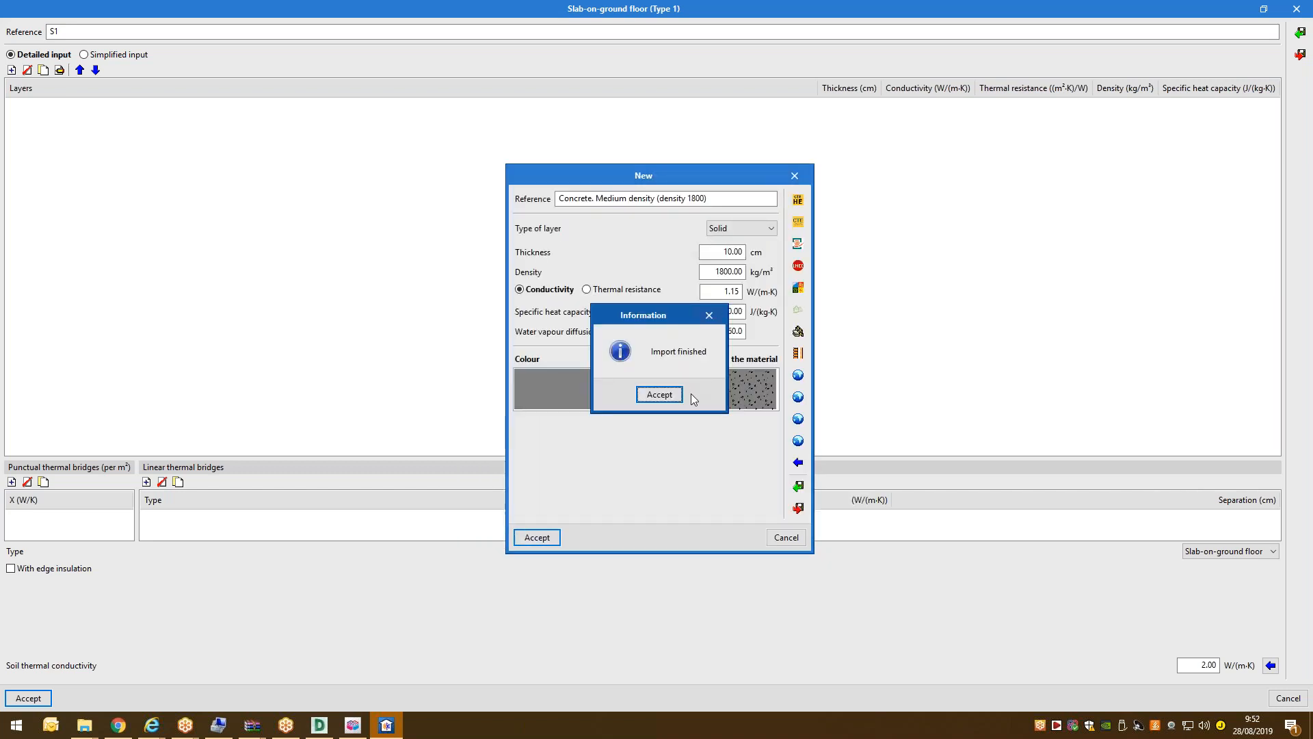
pyautogui.press('Return')
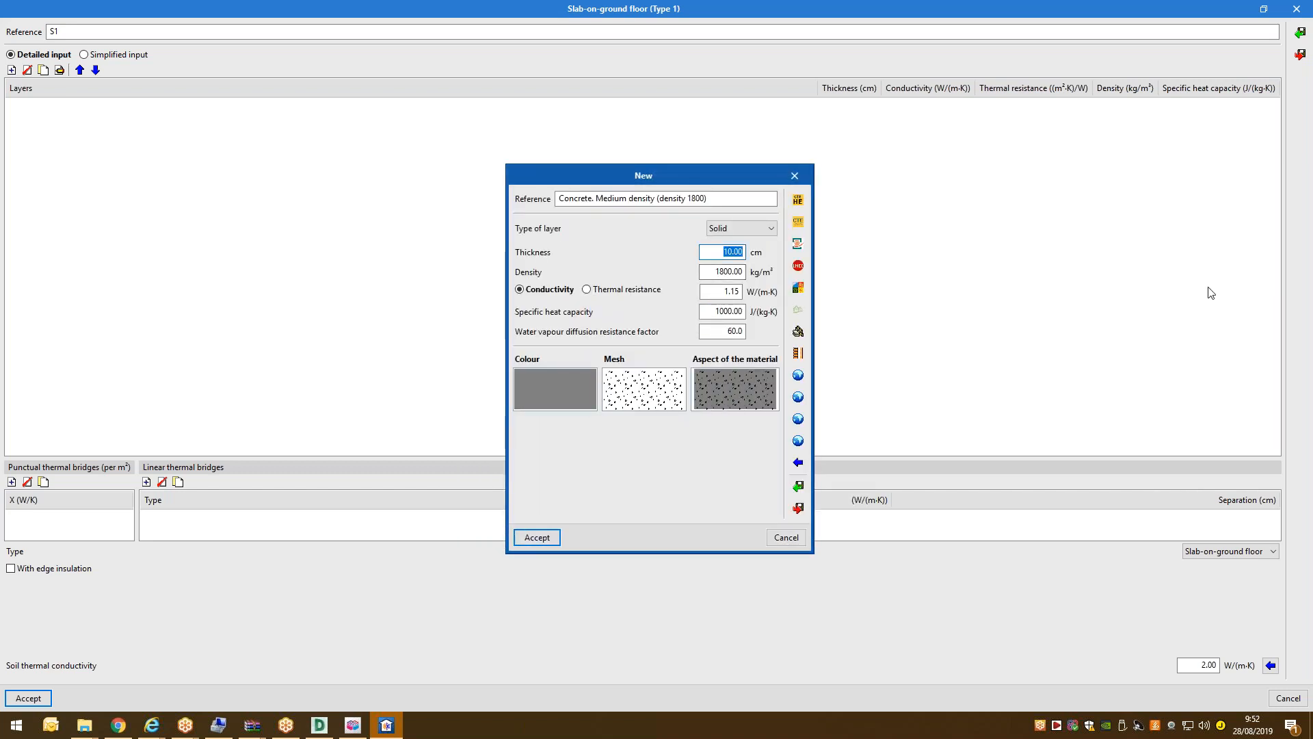
# Set the concrete layer to 25 cm and save slab S1 (R 0.217 (m²·K)/W).
pyautogui.write('25')
pyautogui.press('Tab')
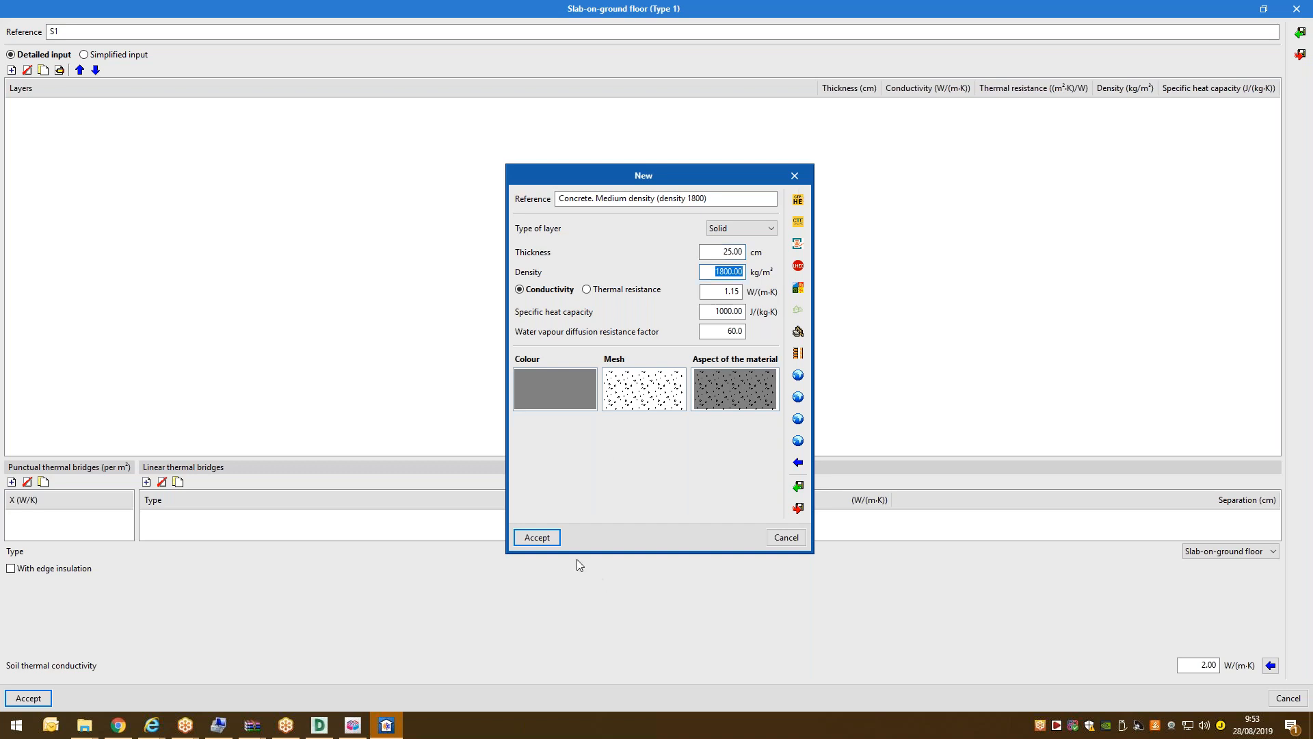
pyautogui.click(550, 395)
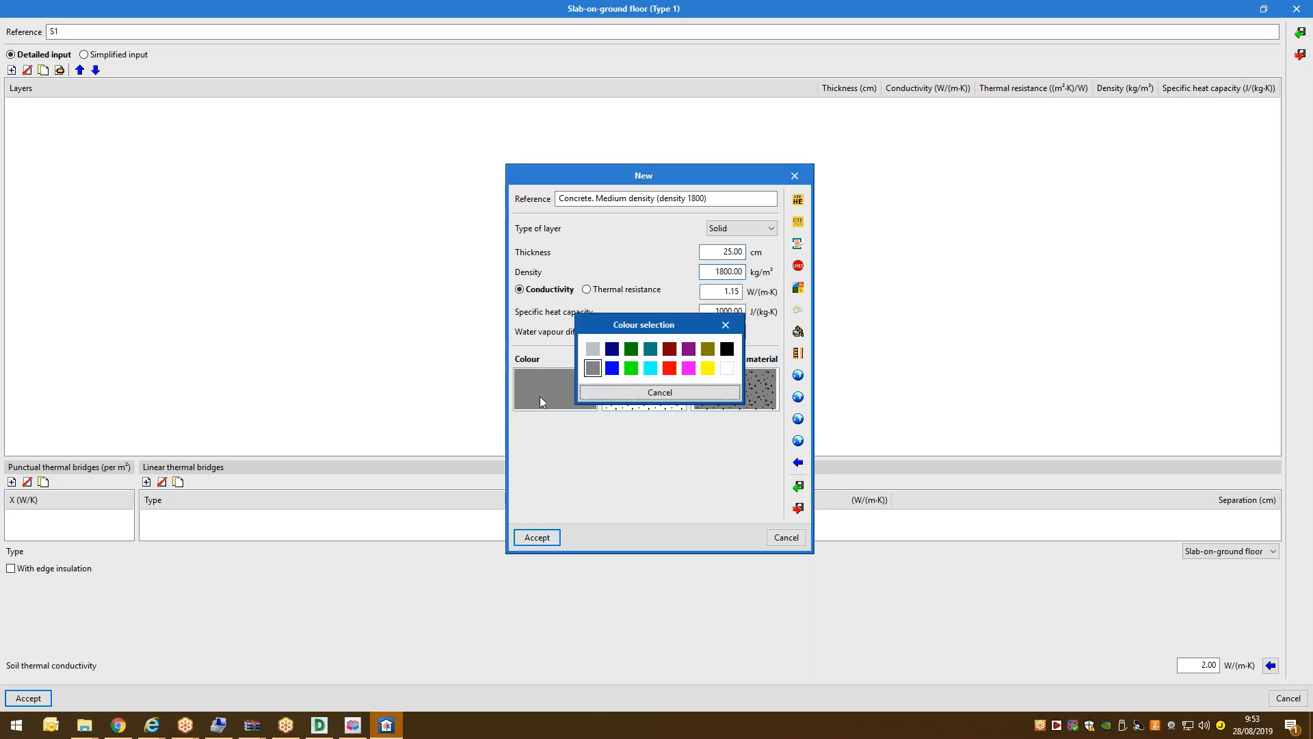
pyautogui.click(726, 325)
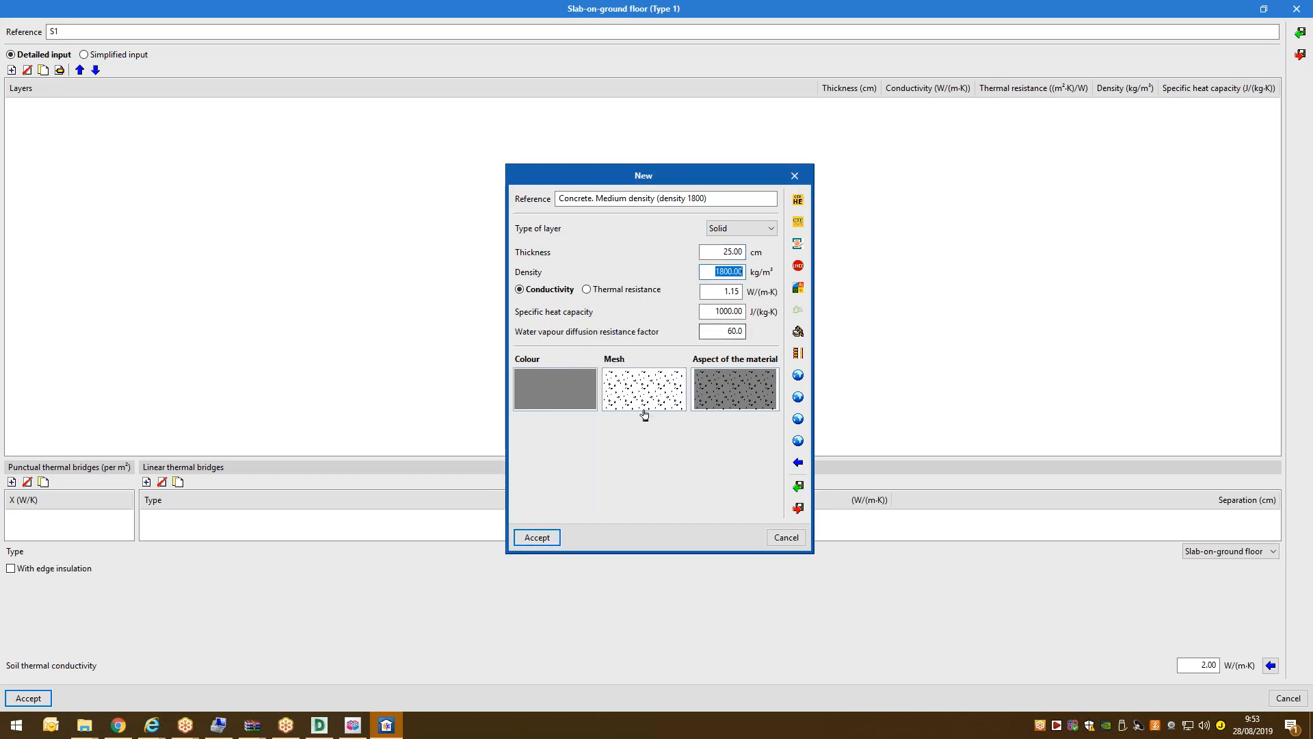
pyautogui.click(555, 535)
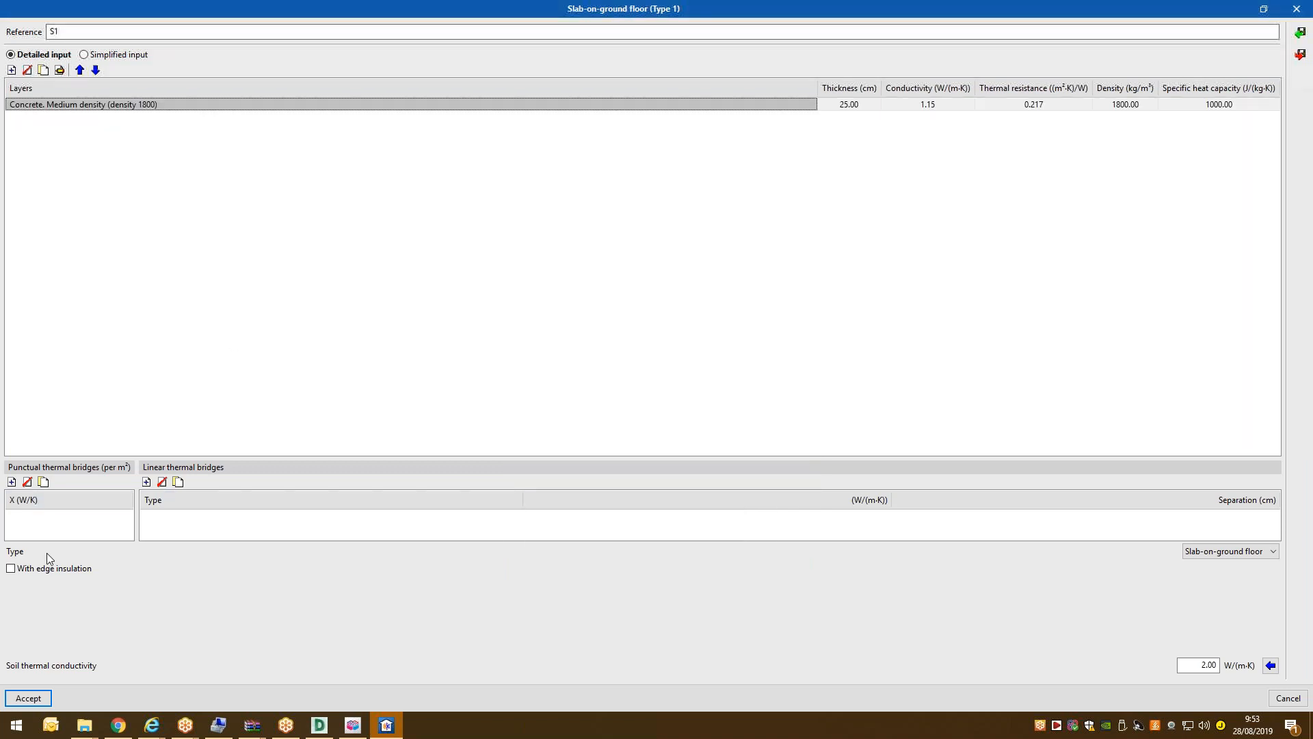
pyautogui.click(41, 698)
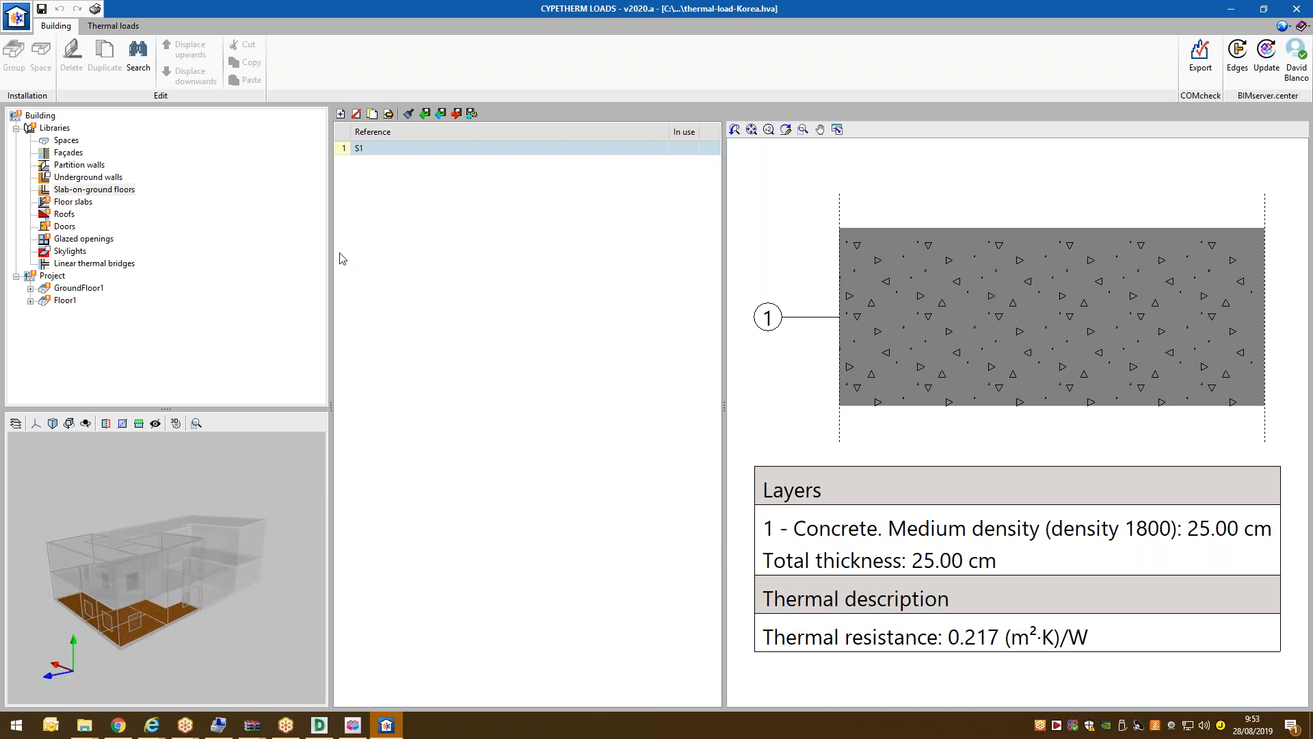
# Start a new layer for floor slab FS1 from the HULC library's Forjados unidireccionales category.
pyautogui.click(73, 201)
pyautogui.click(389, 114)
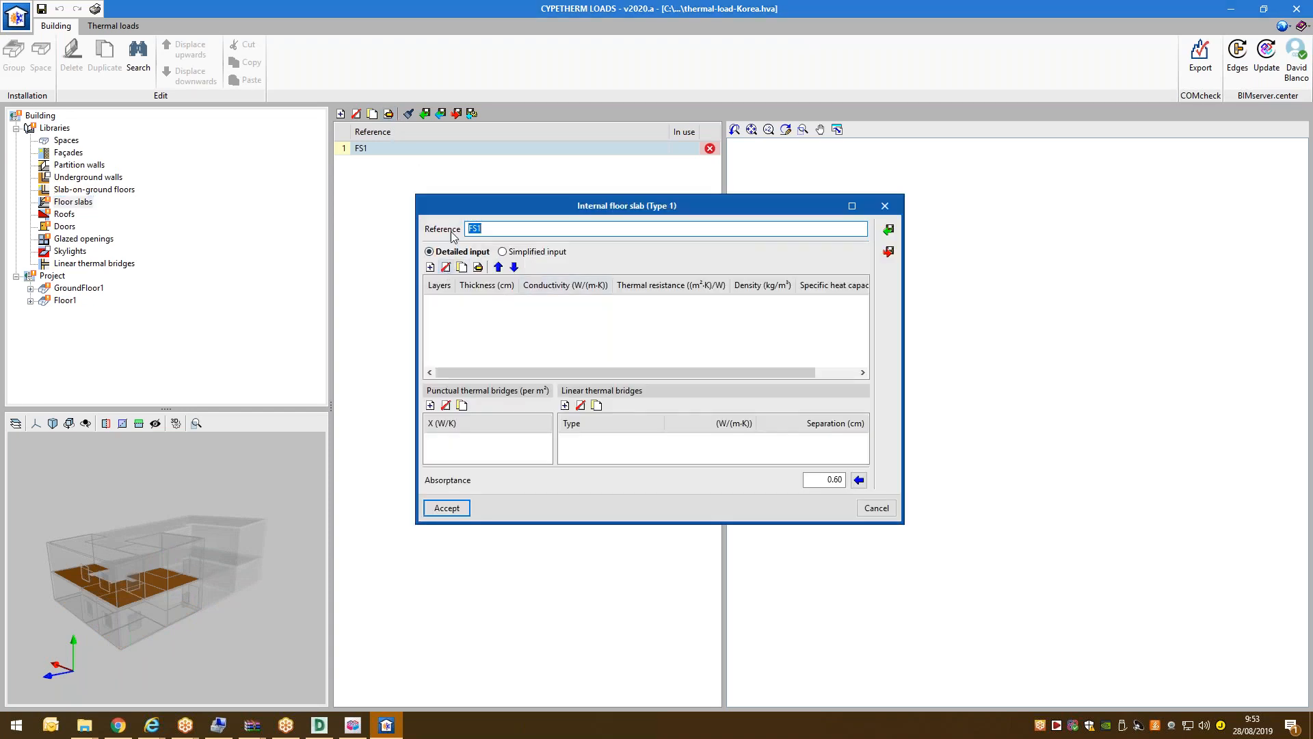
pyautogui.doubleClick(485, 208)
pyautogui.click(11, 70)
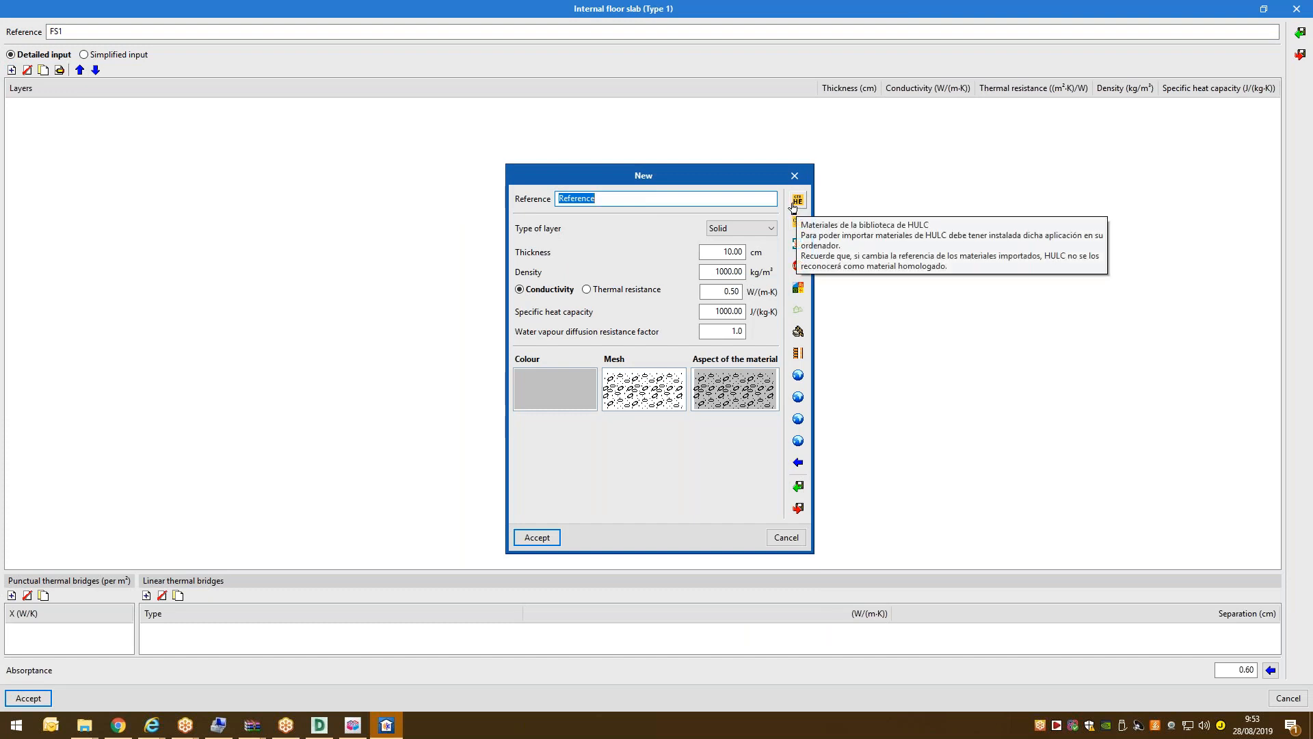
pyautogui.click(794, 203)
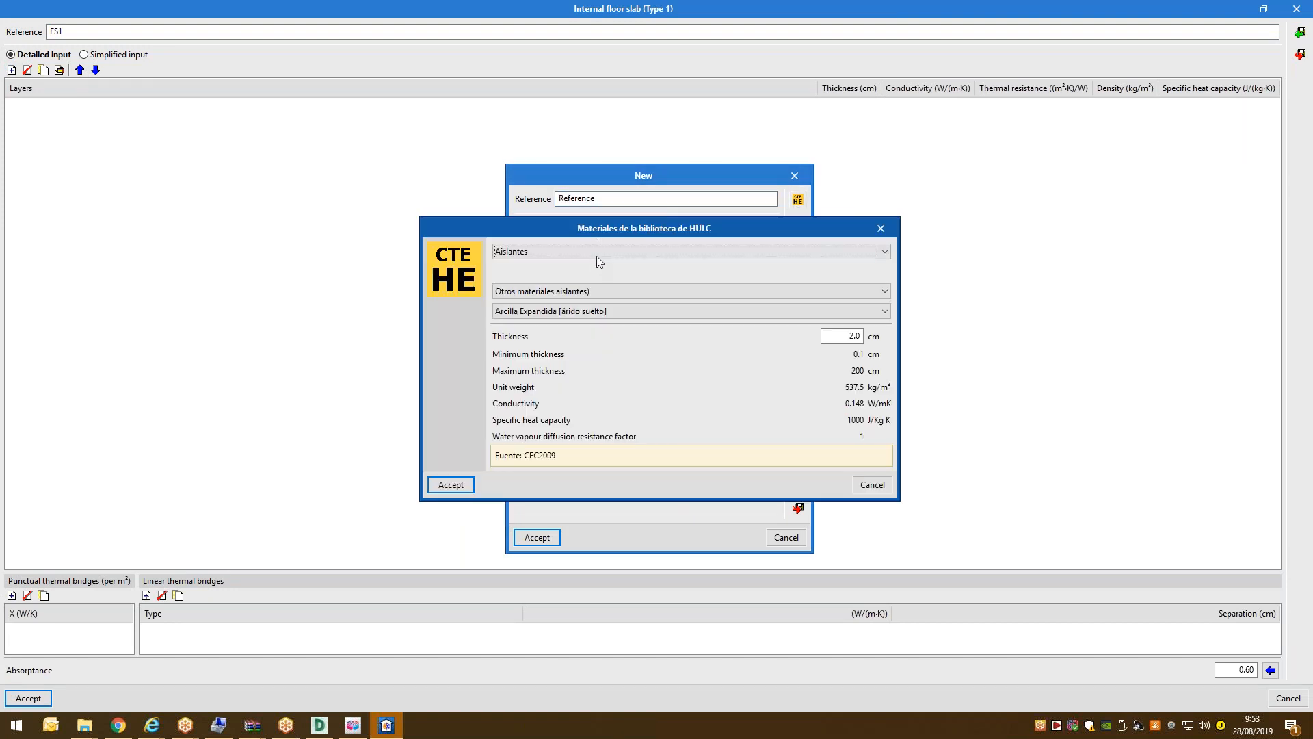
pyautogui.click(599, 253)
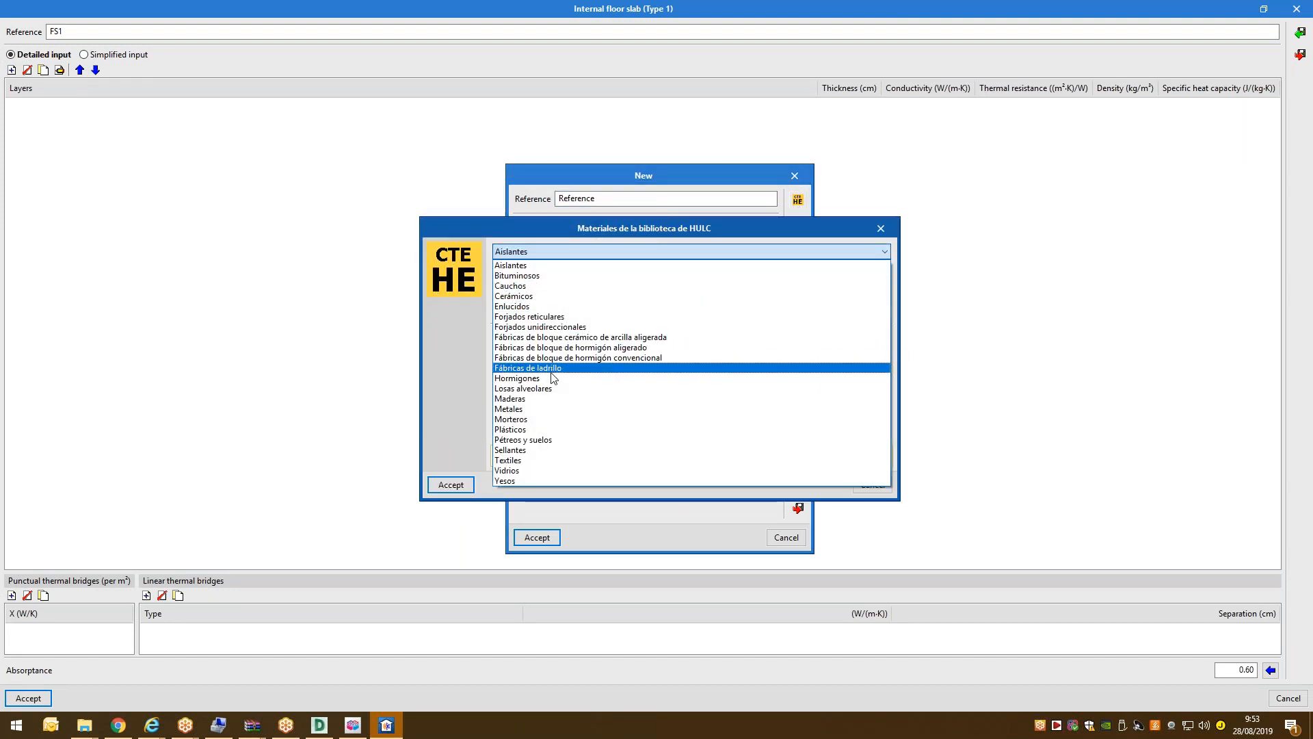
pyautogui.click(557, 327)
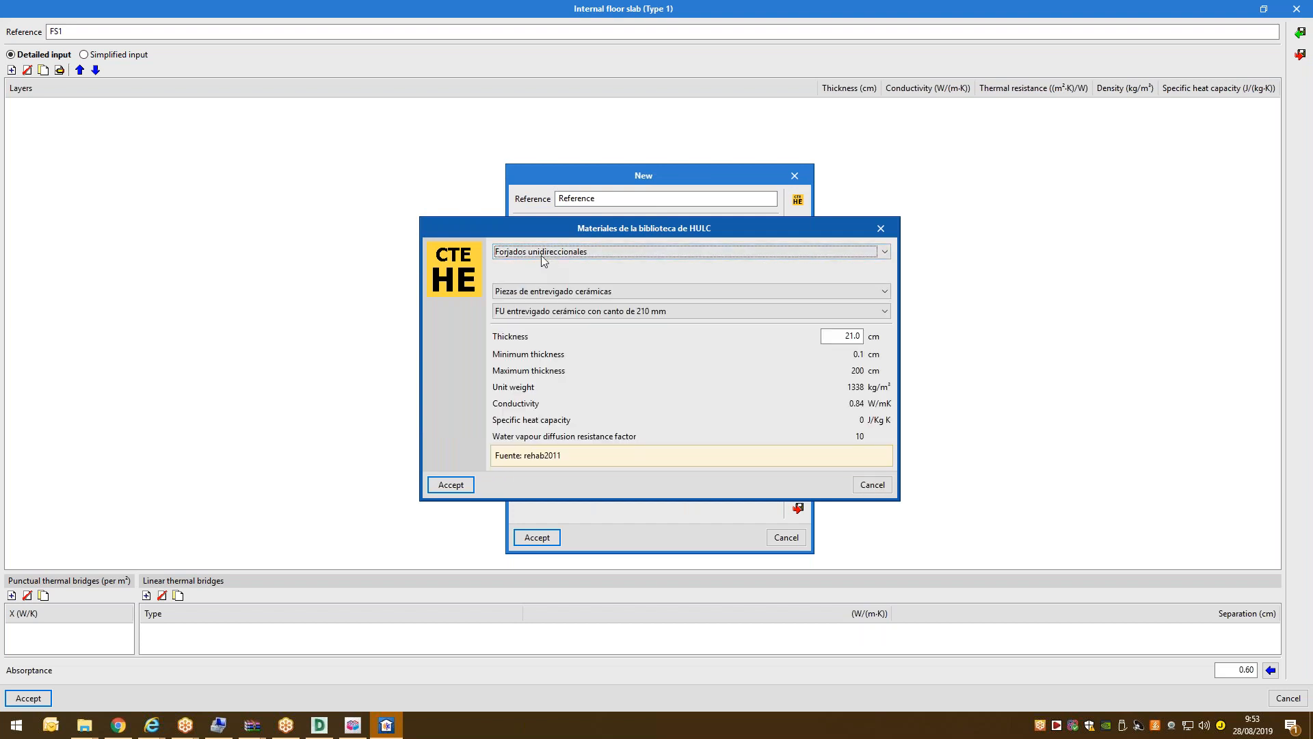
# Import FU Entrevigado de hormigón -Canto 250 mm as a 25 cm layer and save FS1.
pyautogui.click(552, 313)
pyautogui.click(553, 299)
pyautogui.click(554, 294)
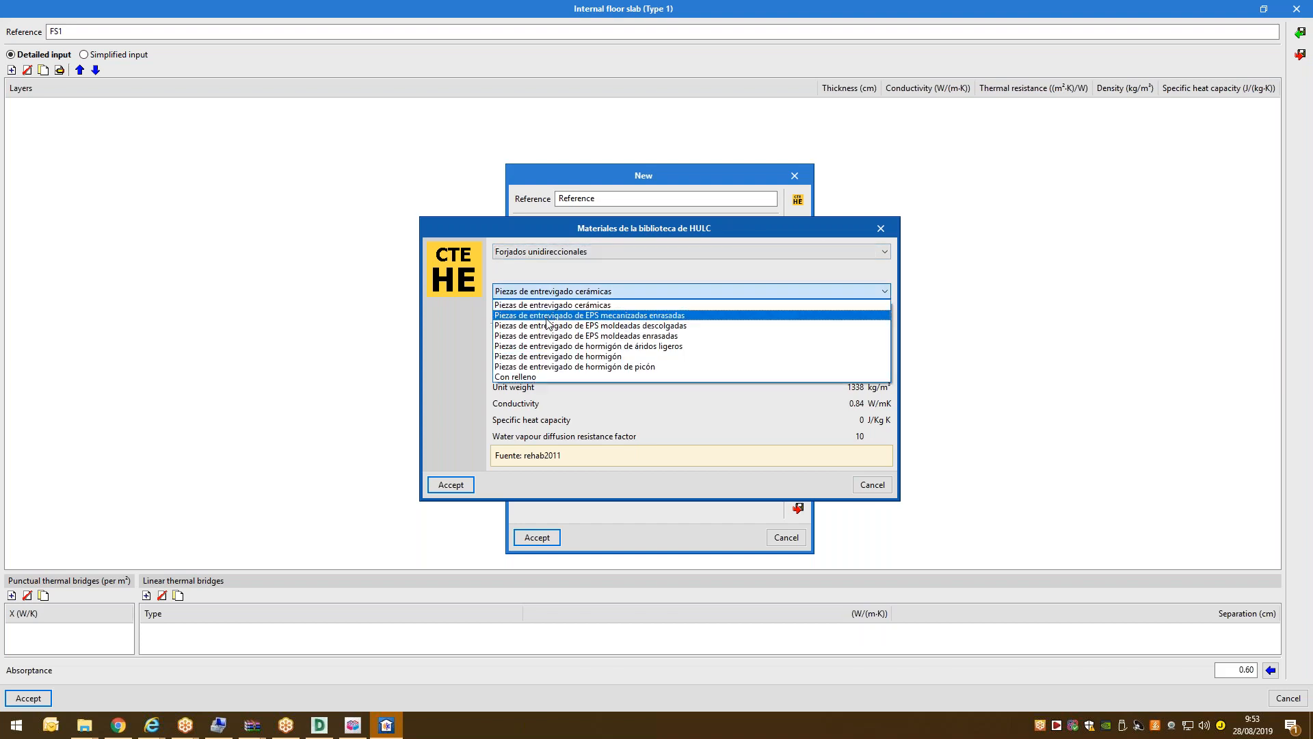
pyautogui.click(558, 356)
pyautogui.click(450, 484)
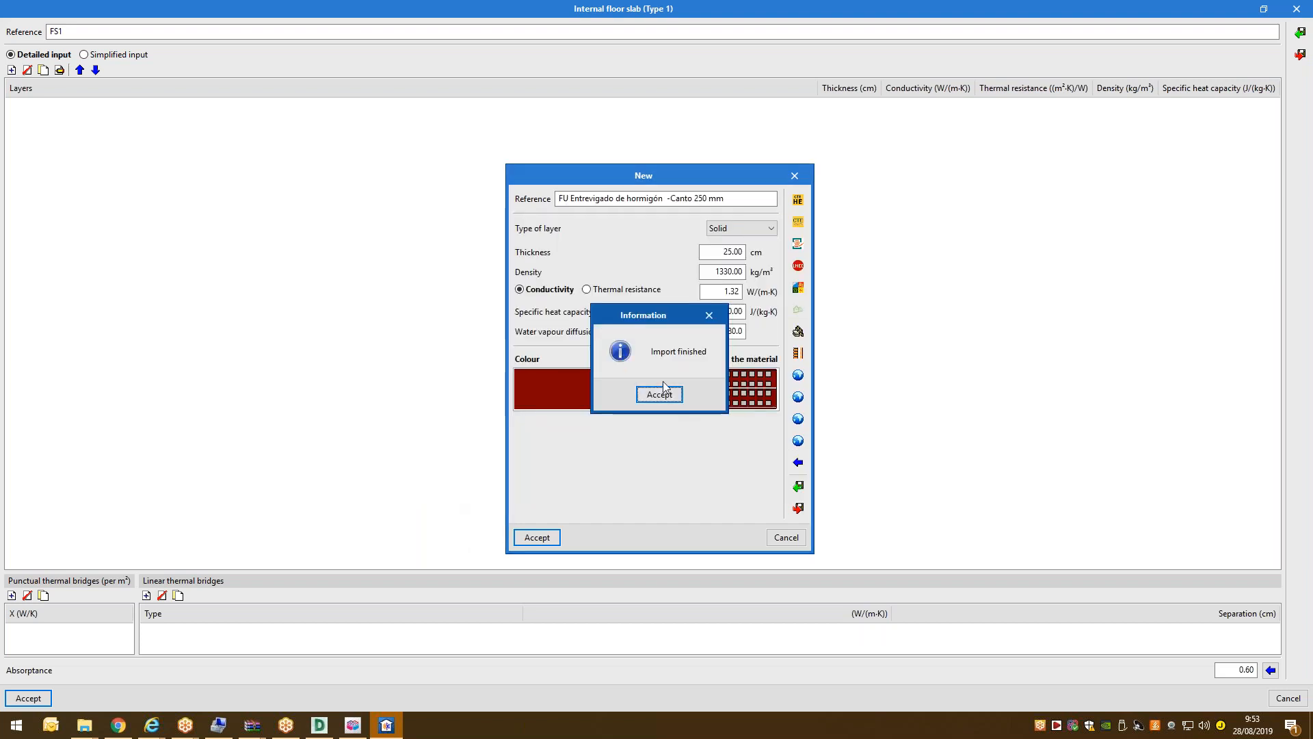
pyautogui.click(660, 396)
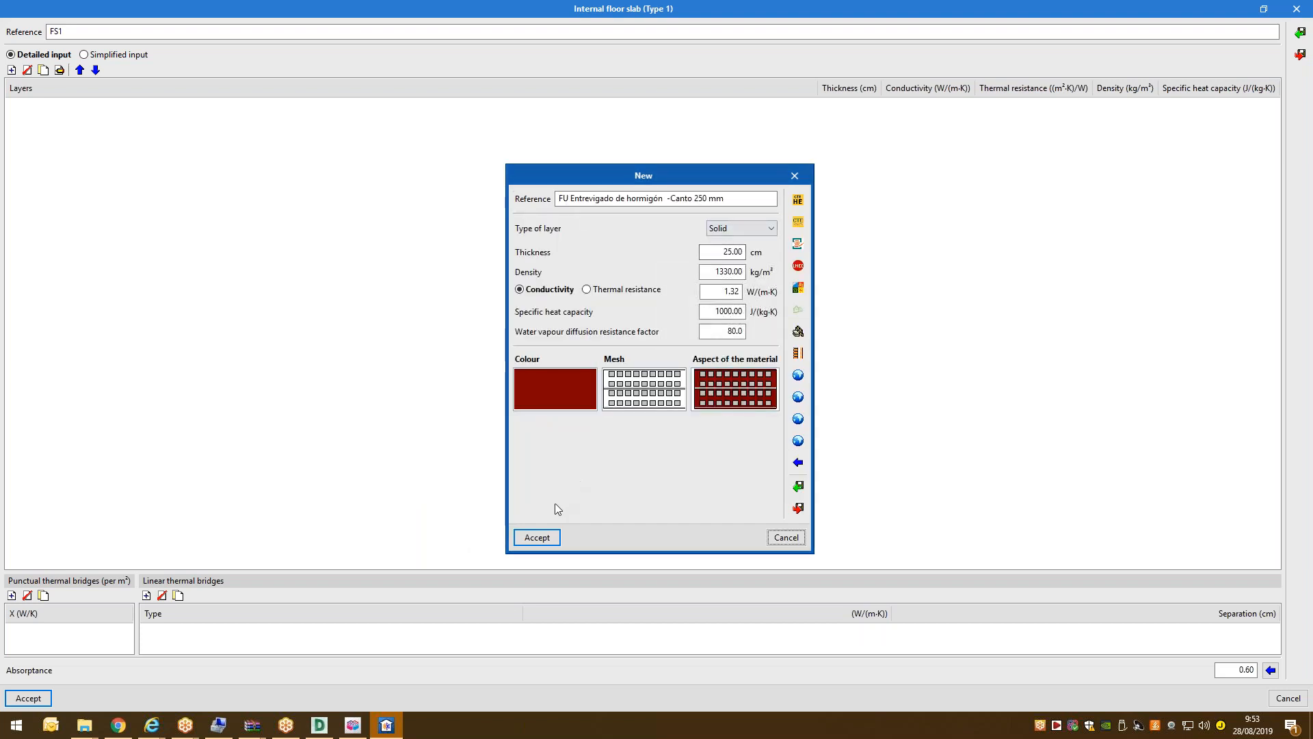
pyautogui.doubleClick(726, 252)
pyautogui.click(555, 537)
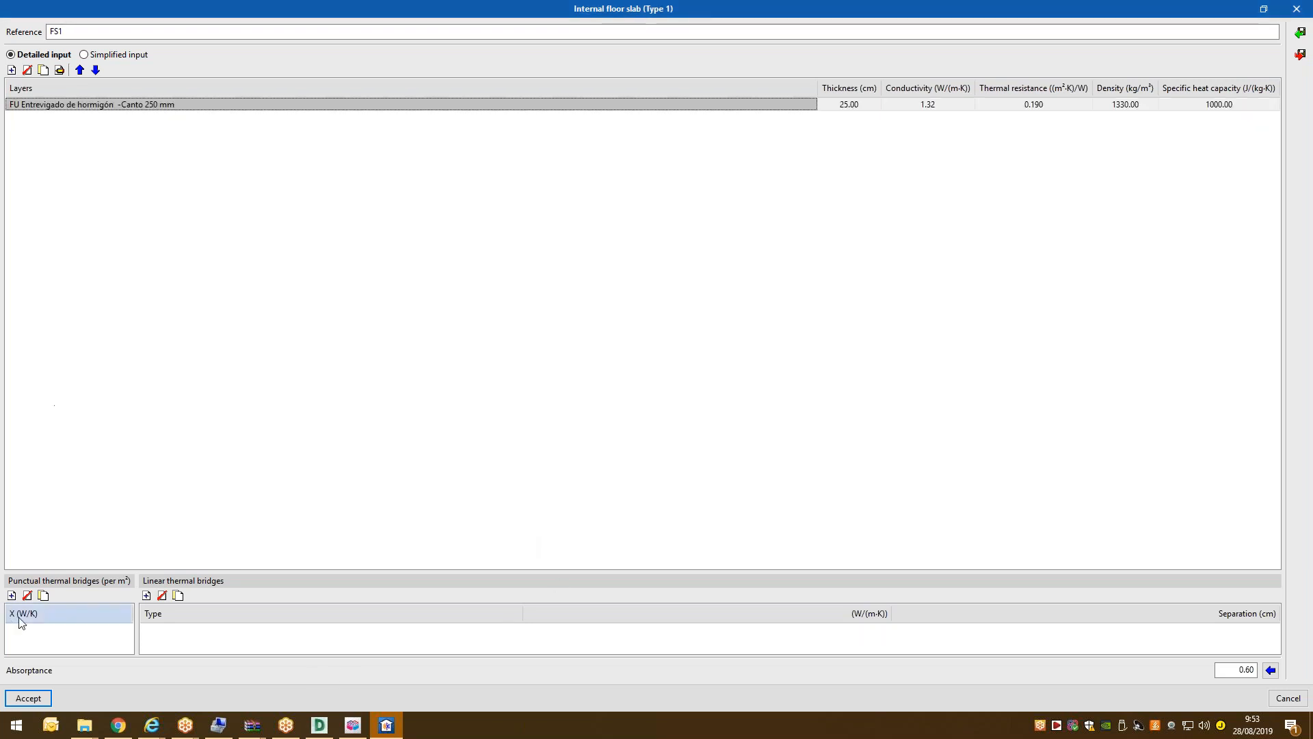
pyautogui.press('Return')
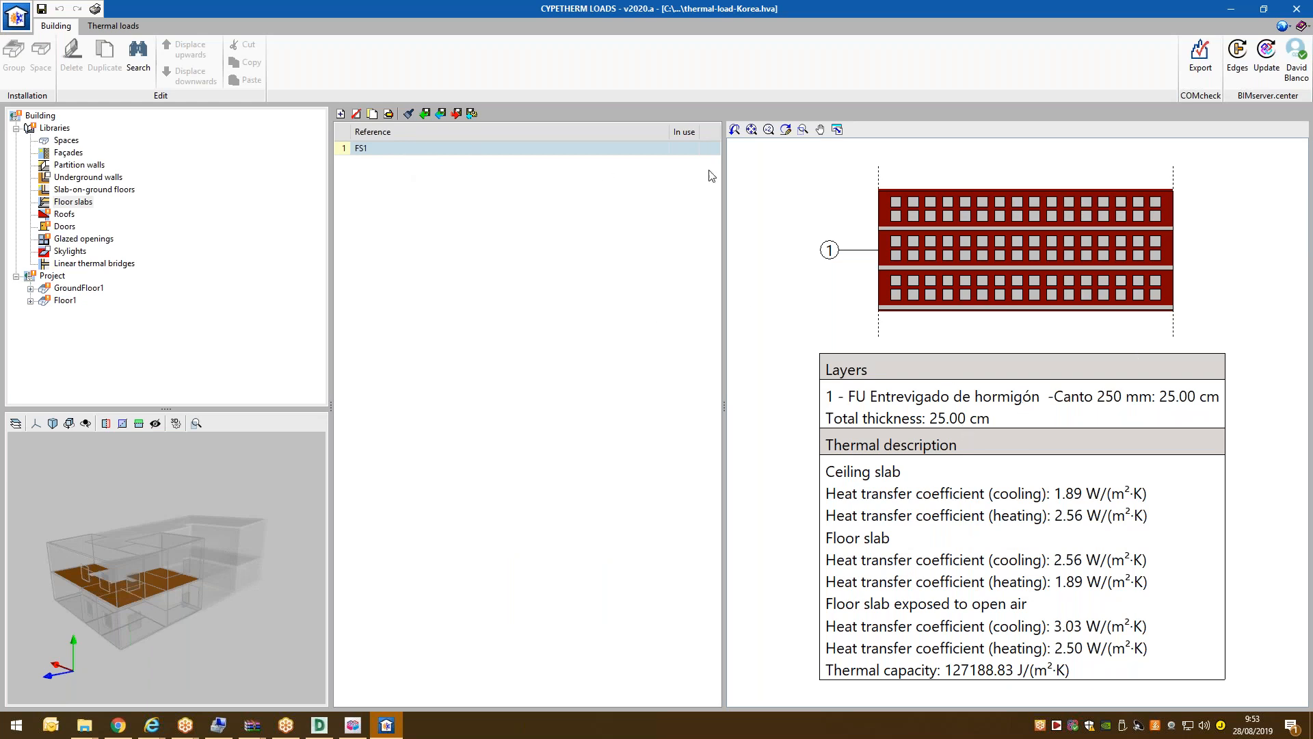
# Edit roof SR1 and bring up the ASHRAE representative roof types list.
pyautogui.click(65, 214)
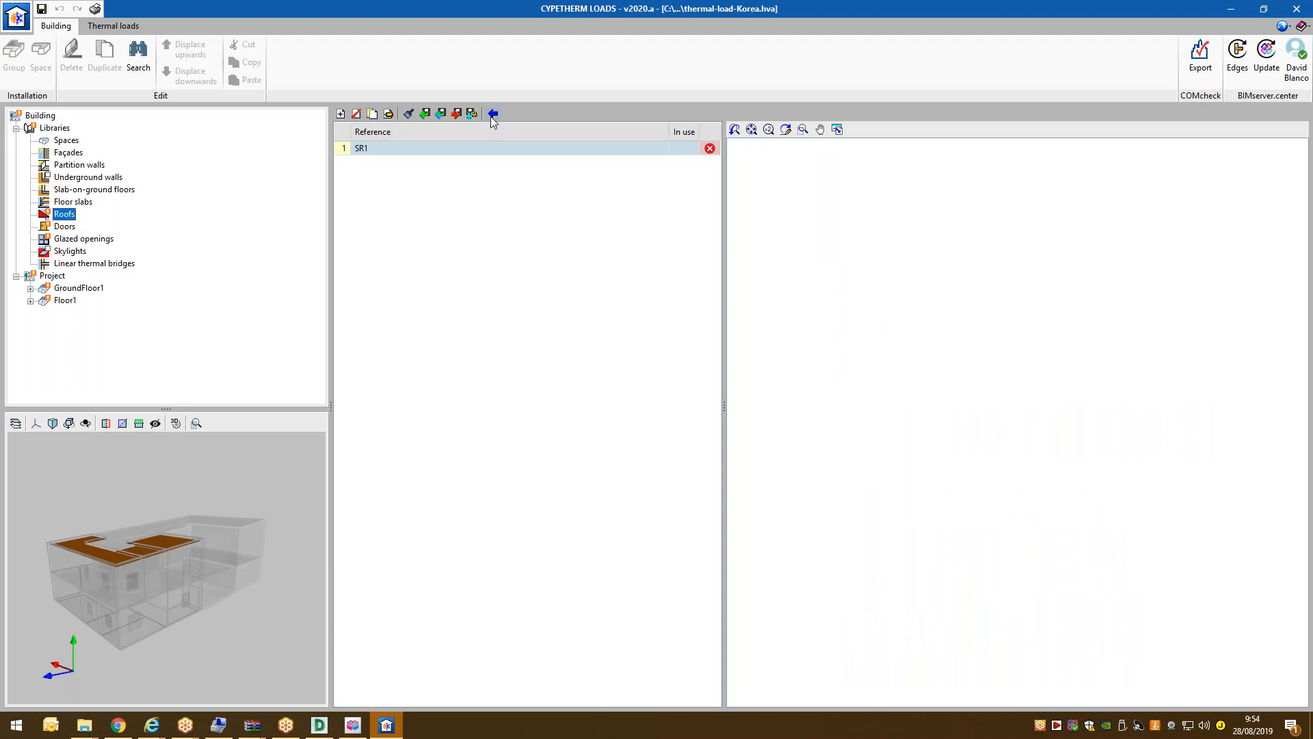
pyautogui.click(389, 113)
pyautogui.click(851, 203)
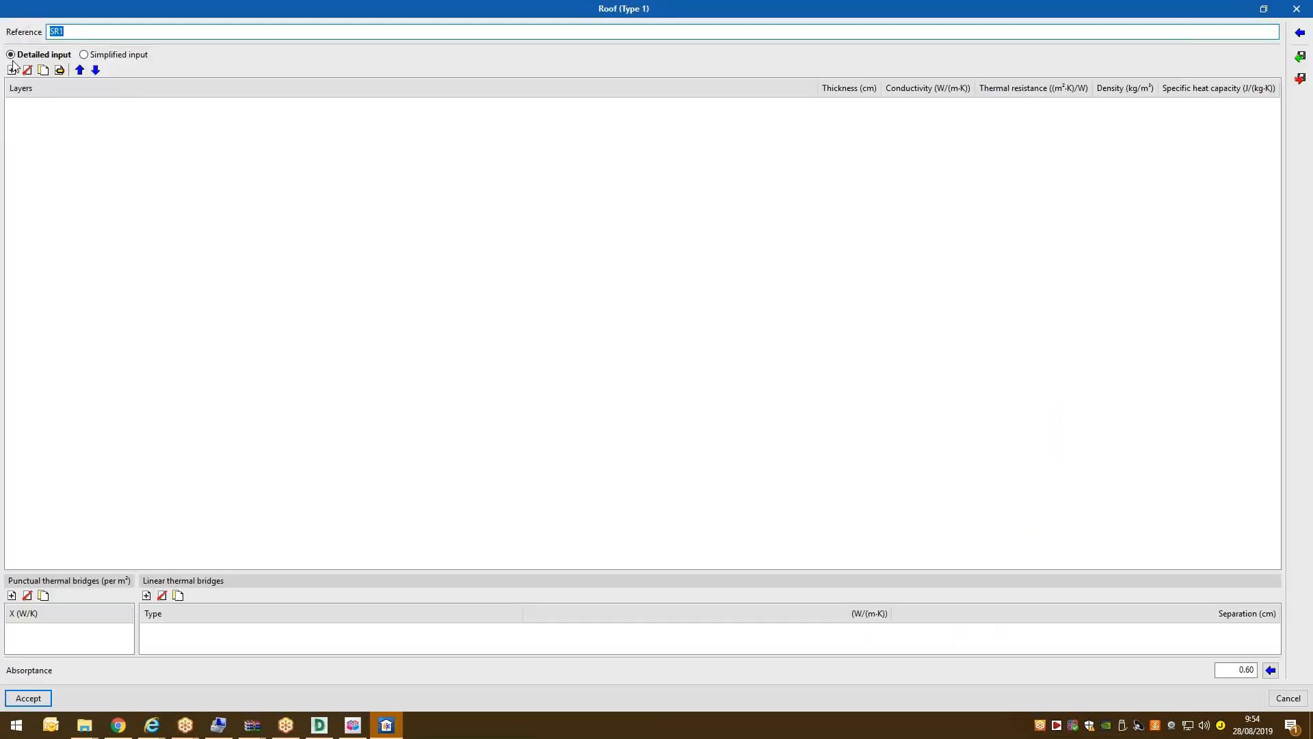
pyautogui.click(1299, 35)
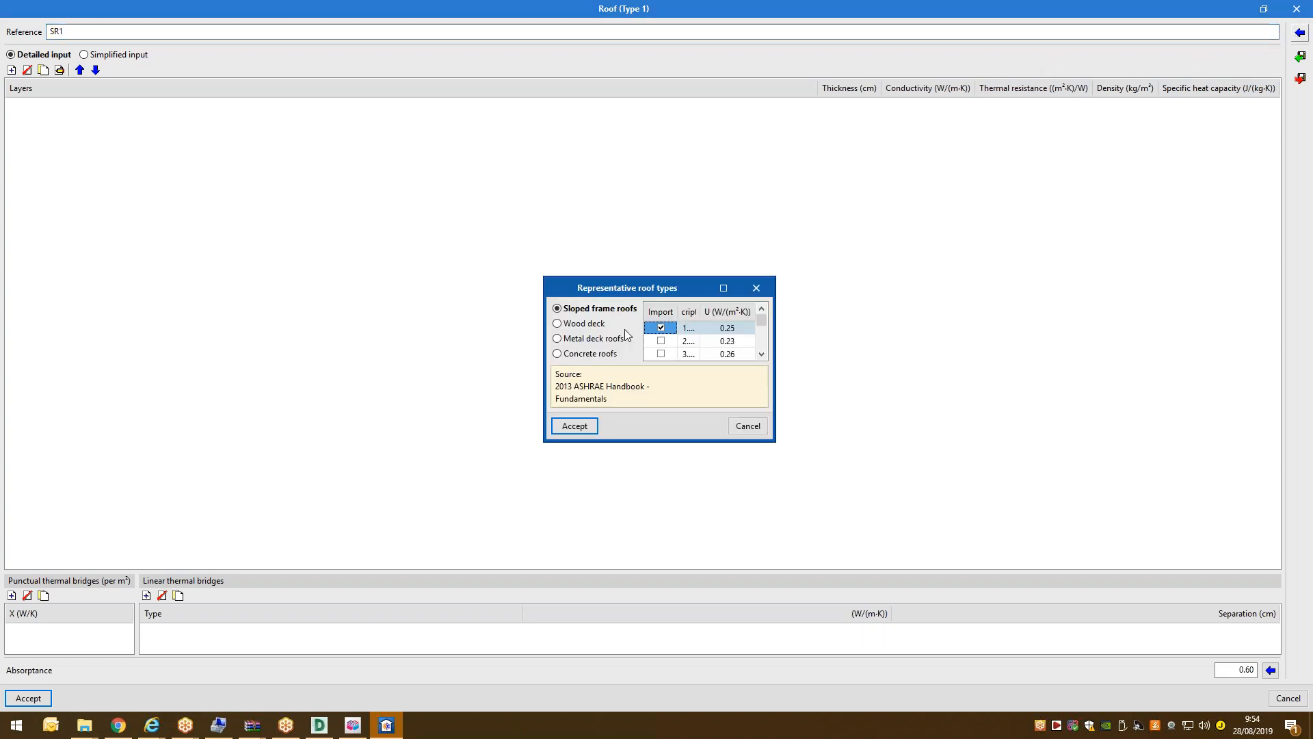
pyautogui.click(725, 281)
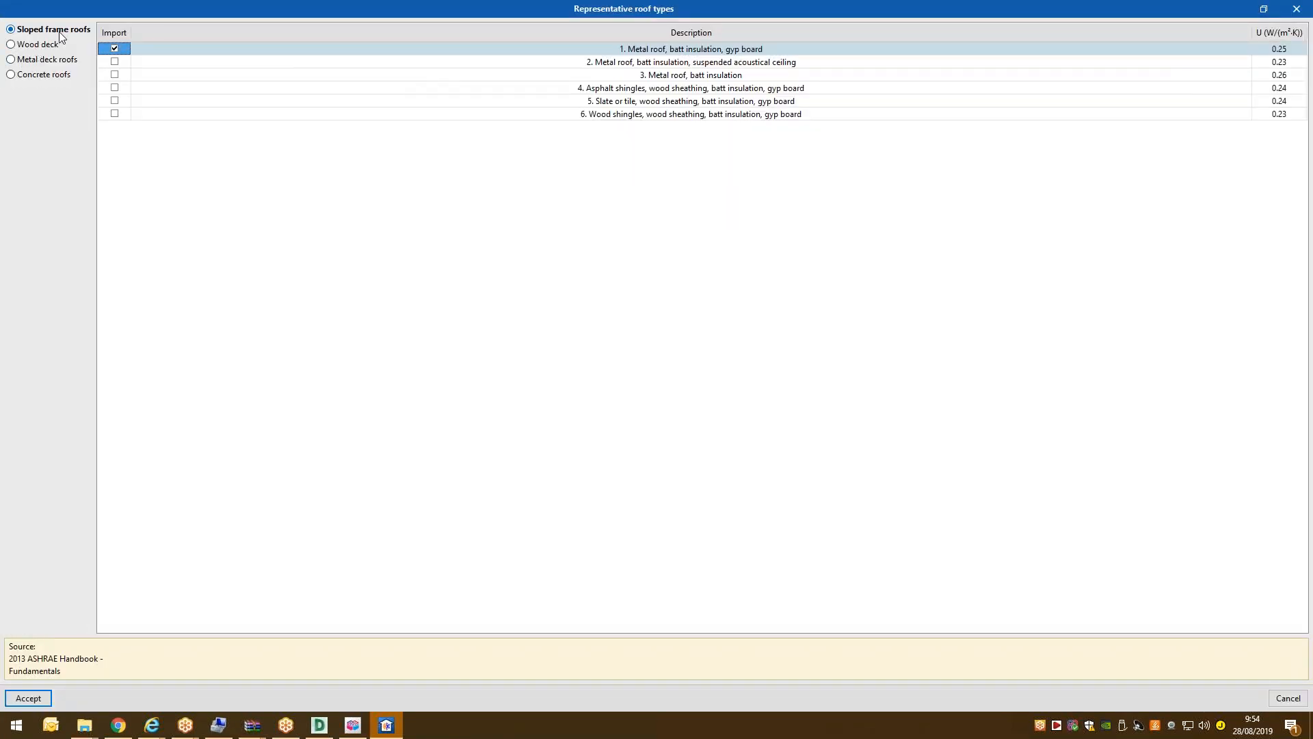
# Import the Slate or tile roof type (six layers, 38.84 cm, 0.24 W/(m²·K)) and save SR1.
pyautogui.click(114, 74)
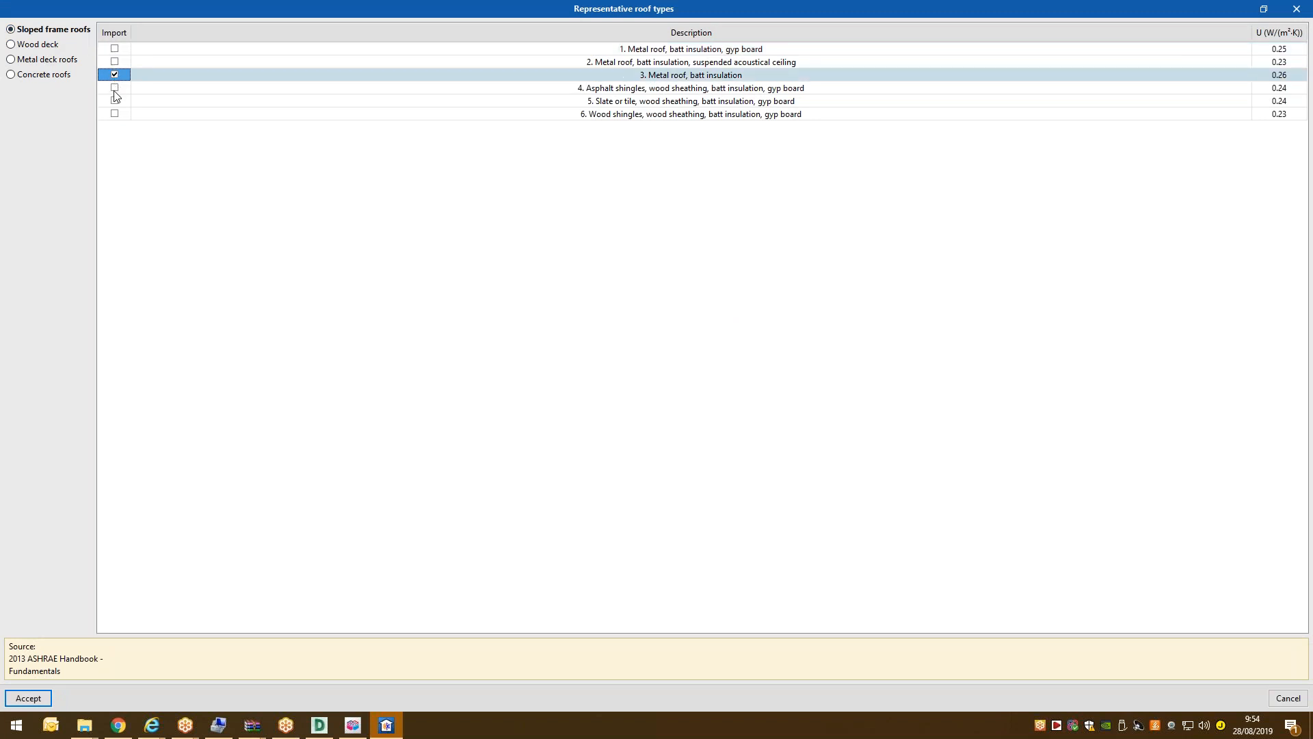
pyautogui.click(116, 93)
pyautogui.click(119, 102)
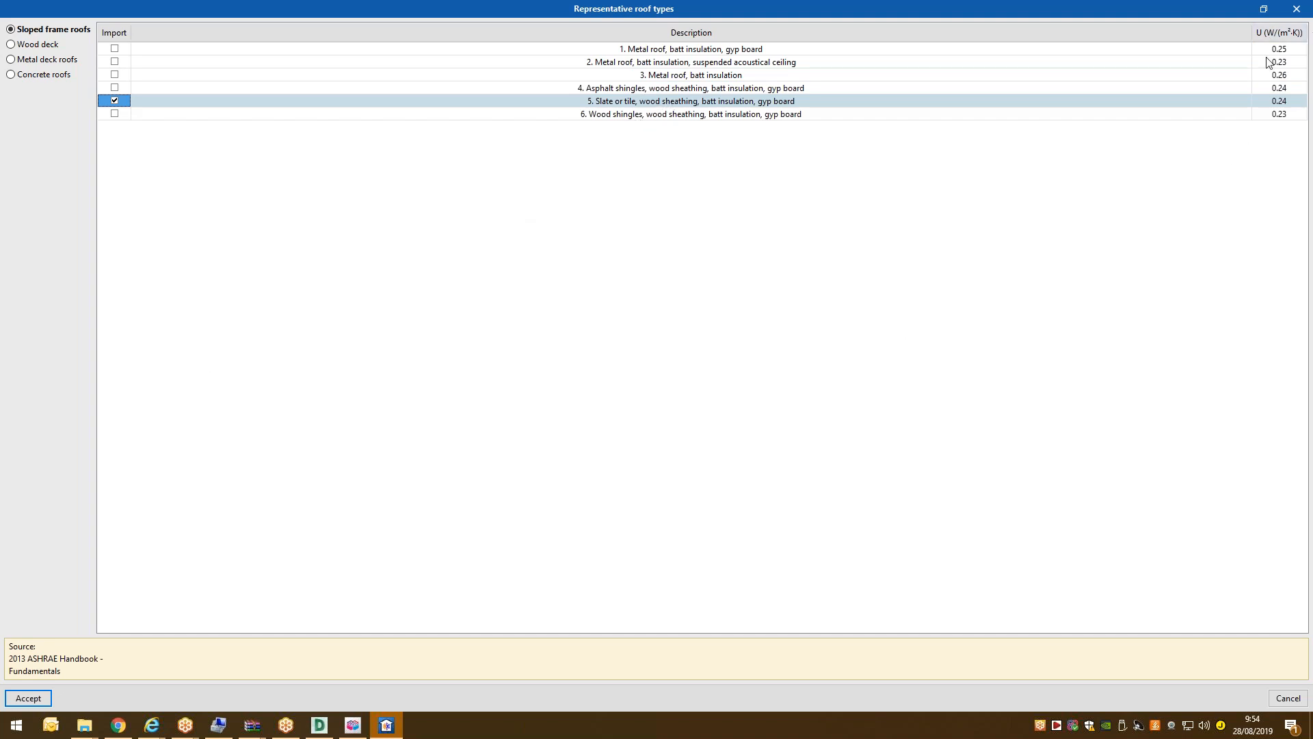
pyautogui.click(28, 697)
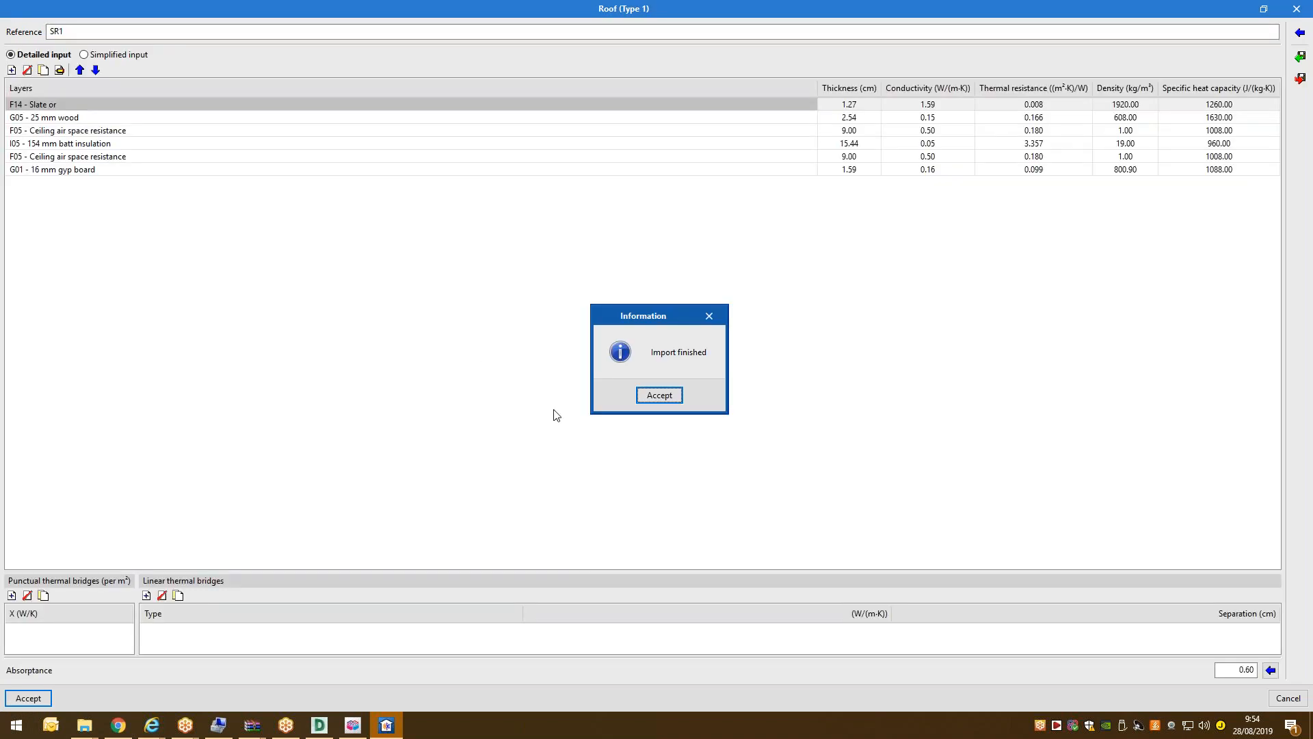
pyautogui.click(658, 395)
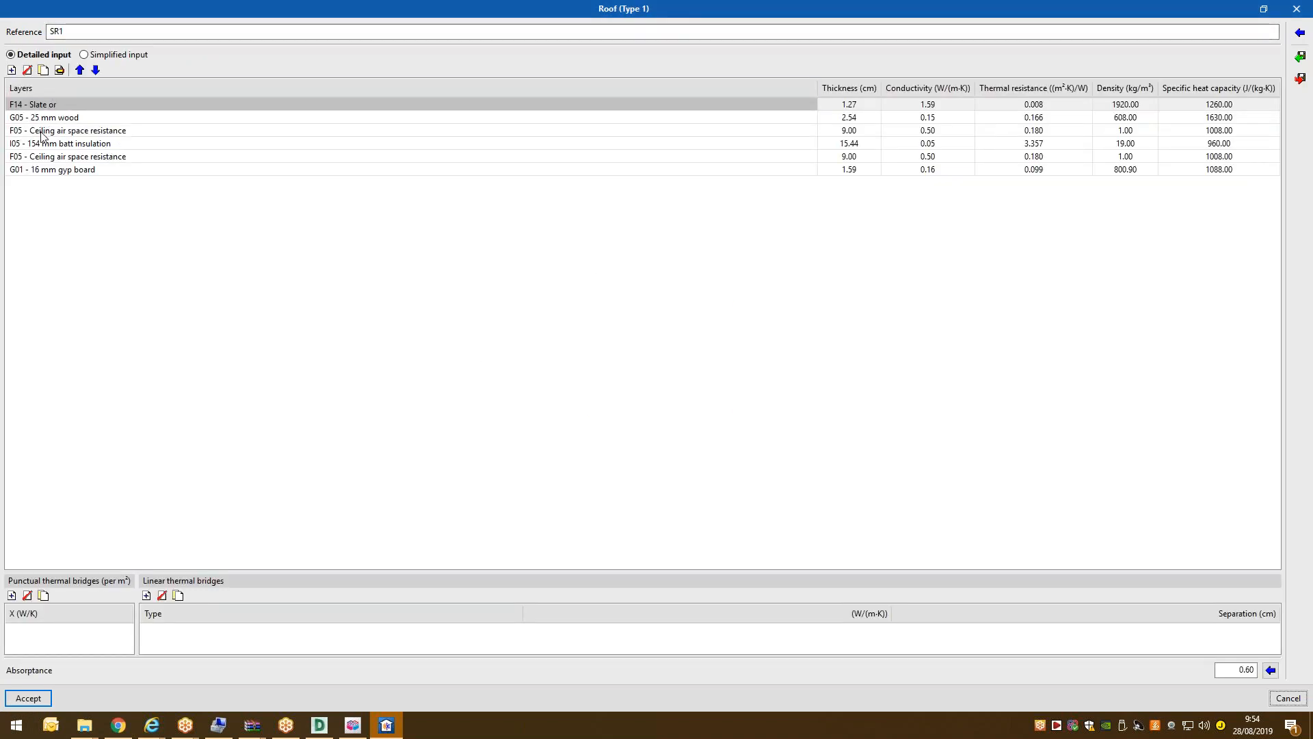
pyautogui.click(28, 697)
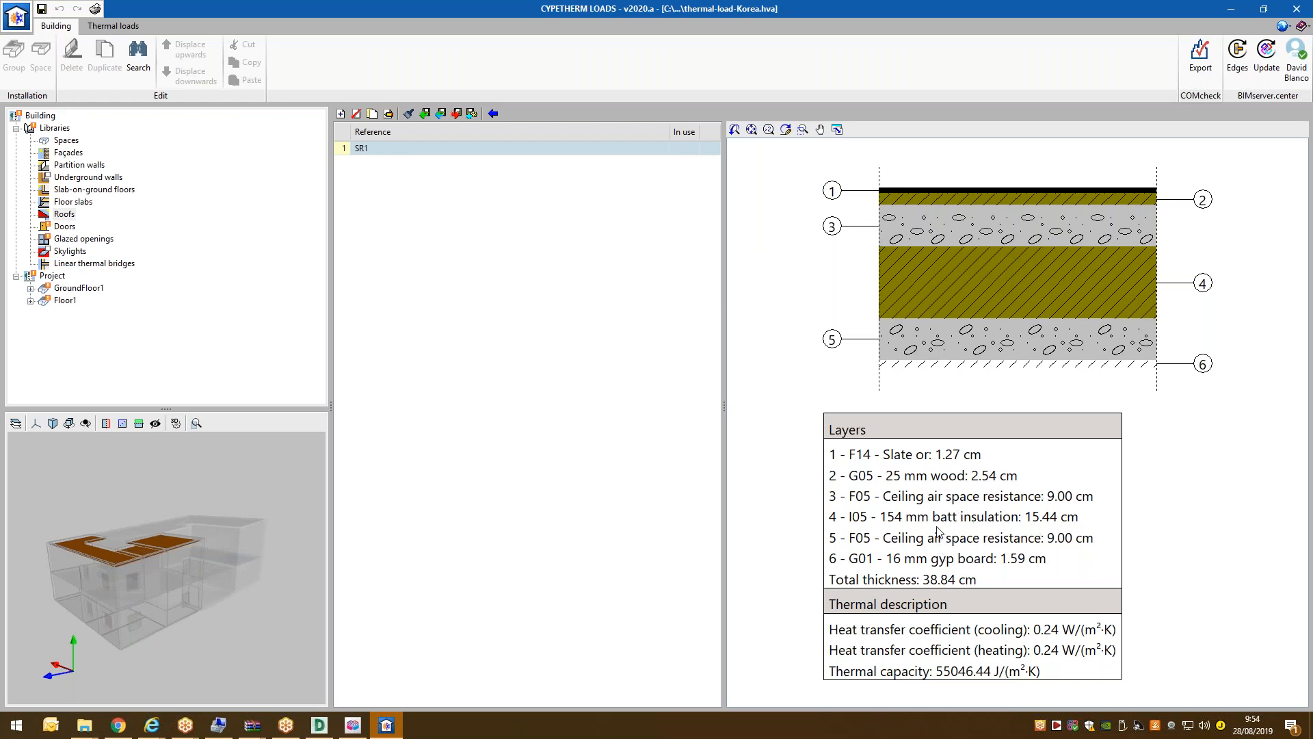
pyautogui.click(63, 226)
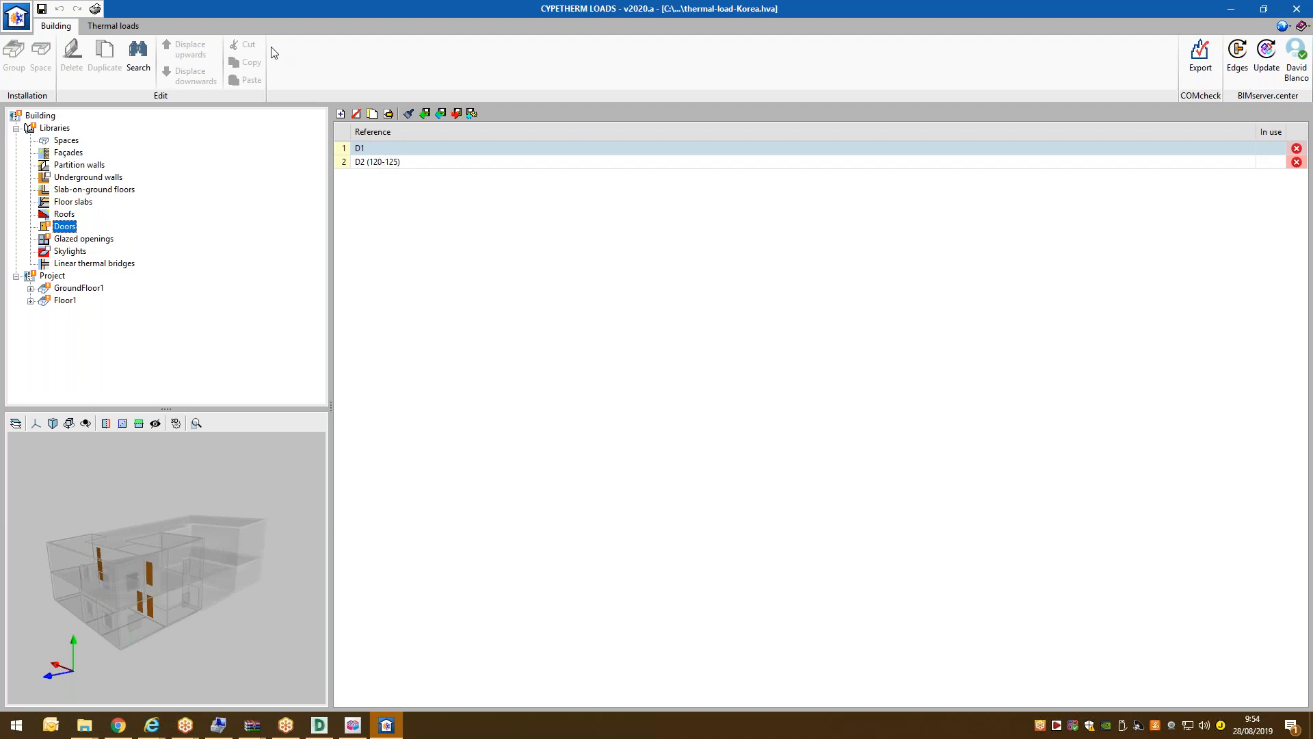
# Set door D1's heat transfer coefficient to 2.20 W/(m²·K) and save it.
pyautogui.click(376, 158)
pyautogui.click(383, 147)
pyautogui.click(389, 114)
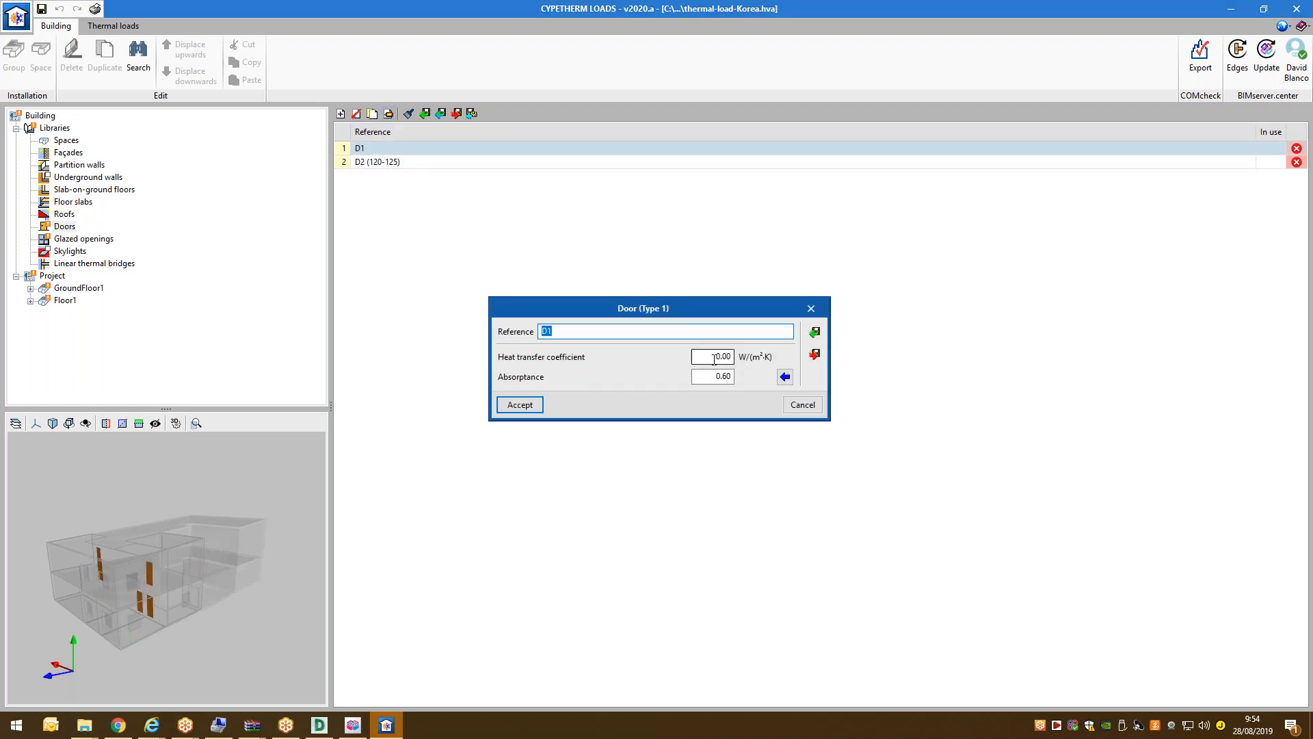
pyautogui.write('4')
pyautogui.press('Tab')
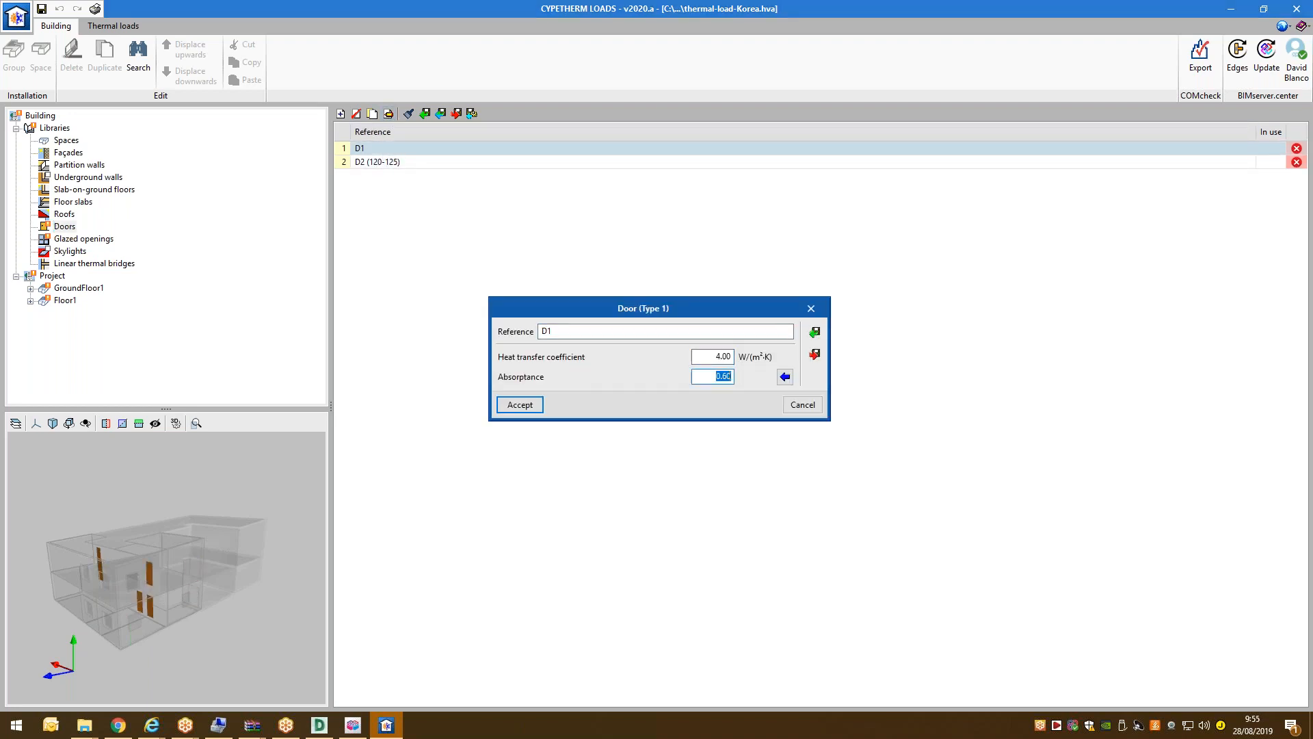
pyautogui.click(814, 354)
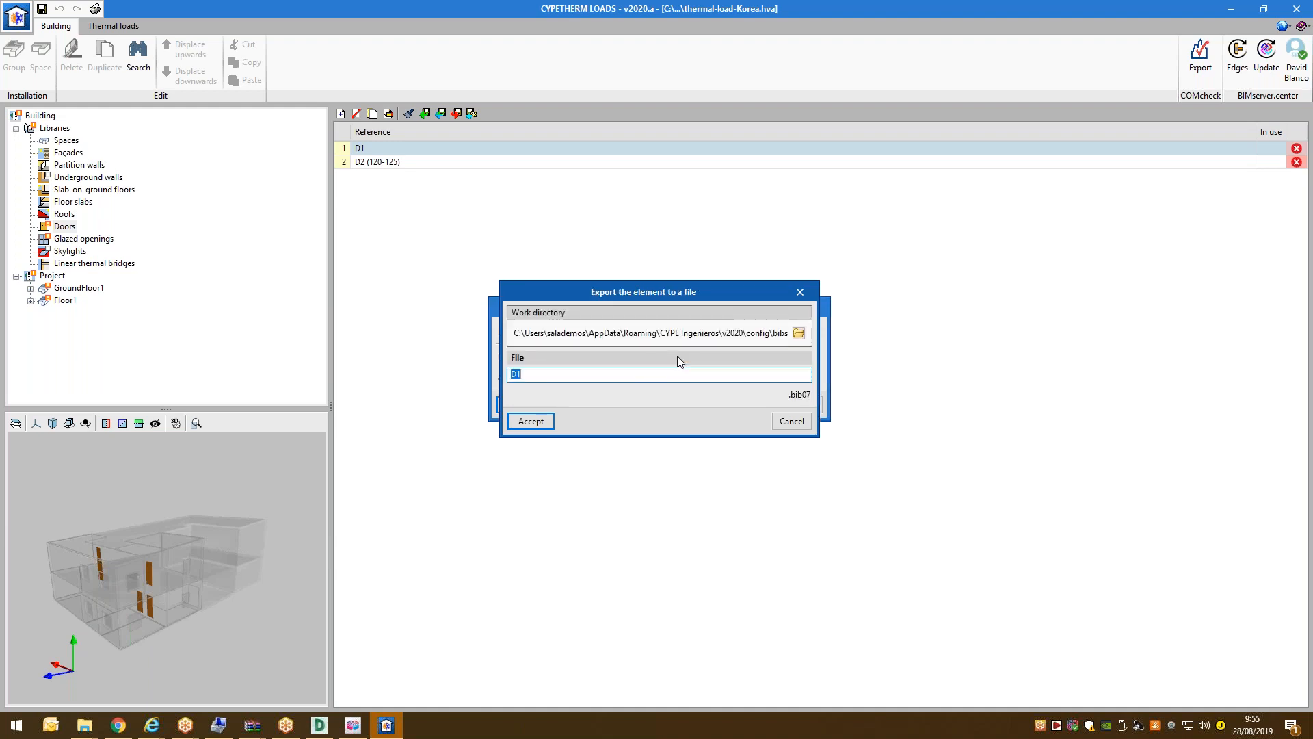
pyautogui.click(812, 415)
pyautogui.click(713, 356)
pyautogui.write('2.2')
pyautogui.press('Tab')
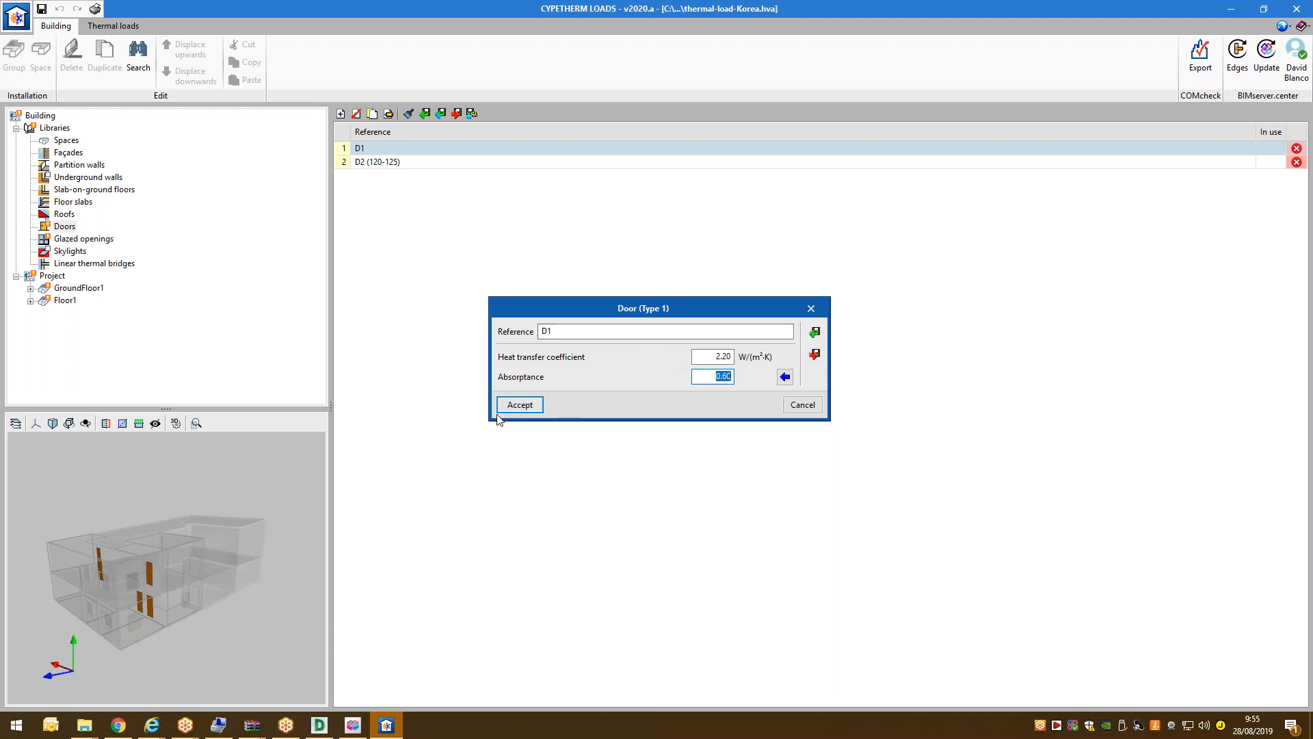
pyautogui.click(519, 405)
# Enter 2.20 as the heat transfer coefficient of door D2 (120-125).
pyautogui.doubleClick(405, 161)
pyautogui.click(714, 357)
pyautogui.write('2 (120-125')
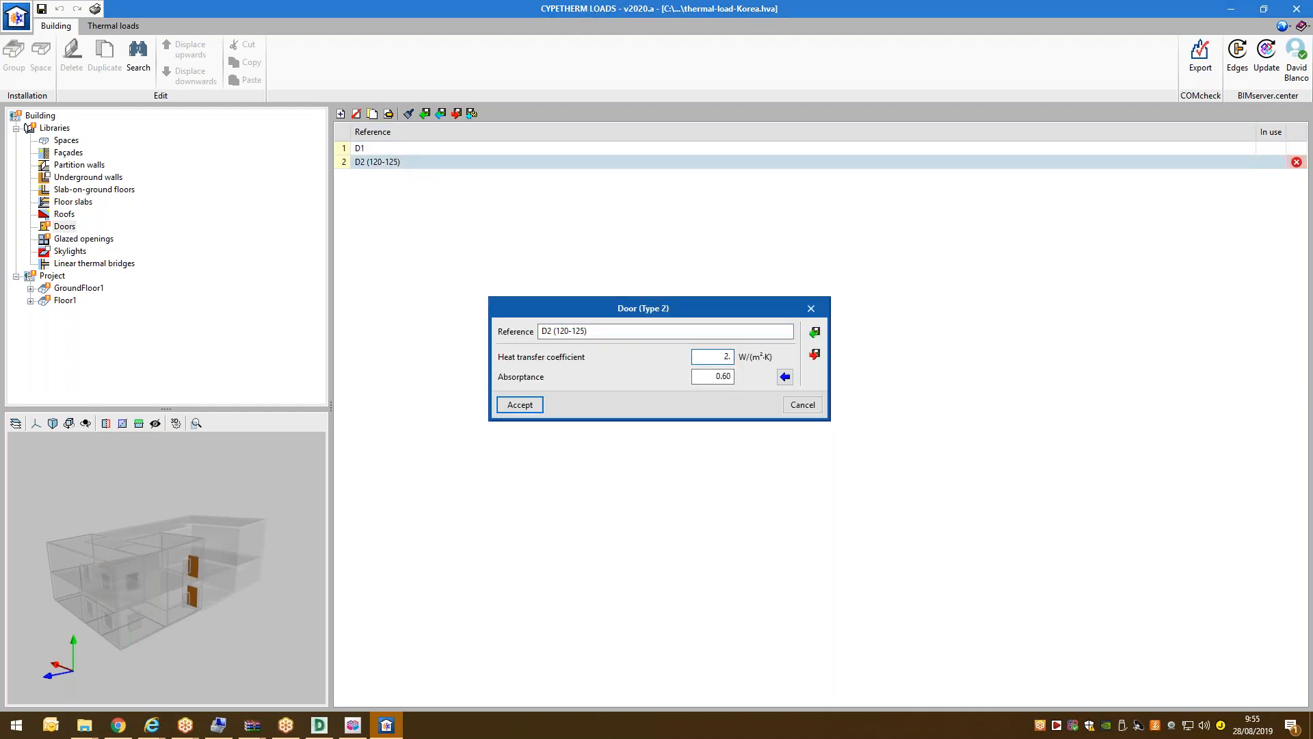
pyautogui.click(520, 404)
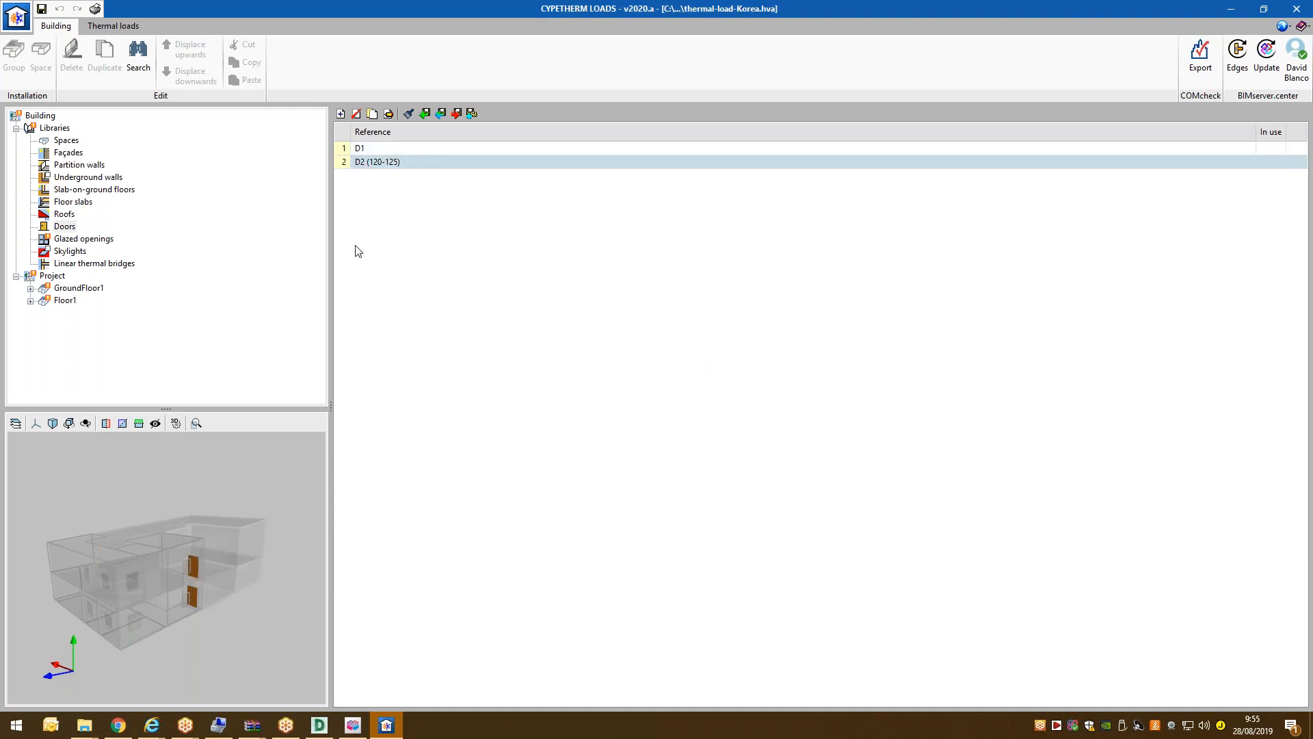
# Set the U value of glazed opening Window1 (105-110) to 2.80.
pyautogui.click(95, 240)
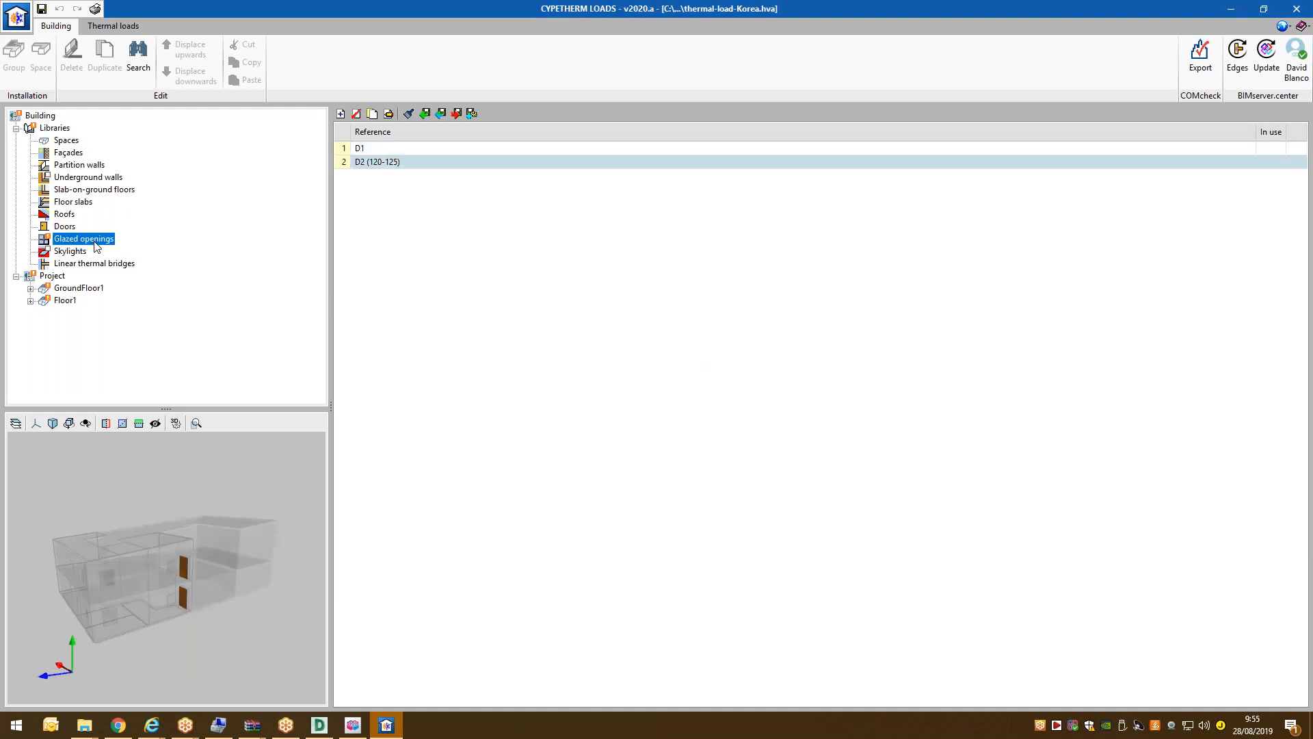
pyautogui.click(389, 114)
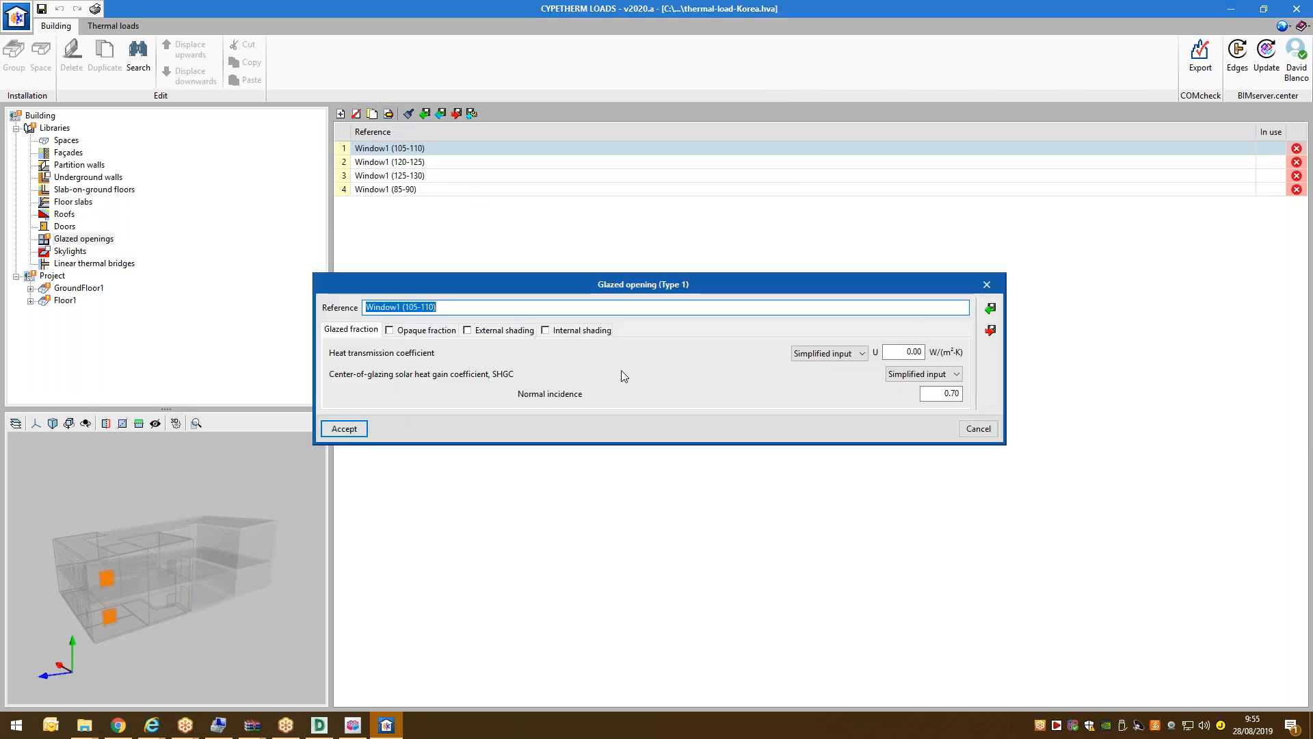
pyautogui.click(904, 351)
pyautogui.write('2.8')
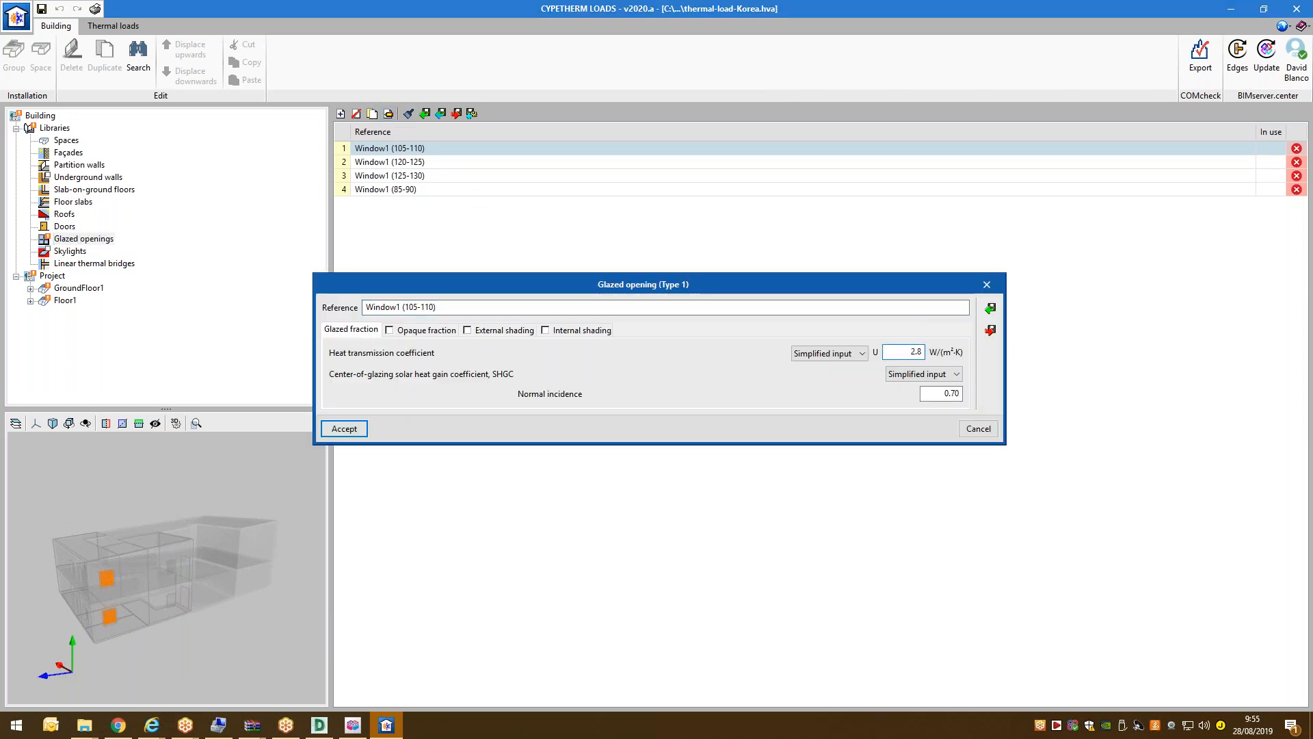
pyautogui.press('Tab')
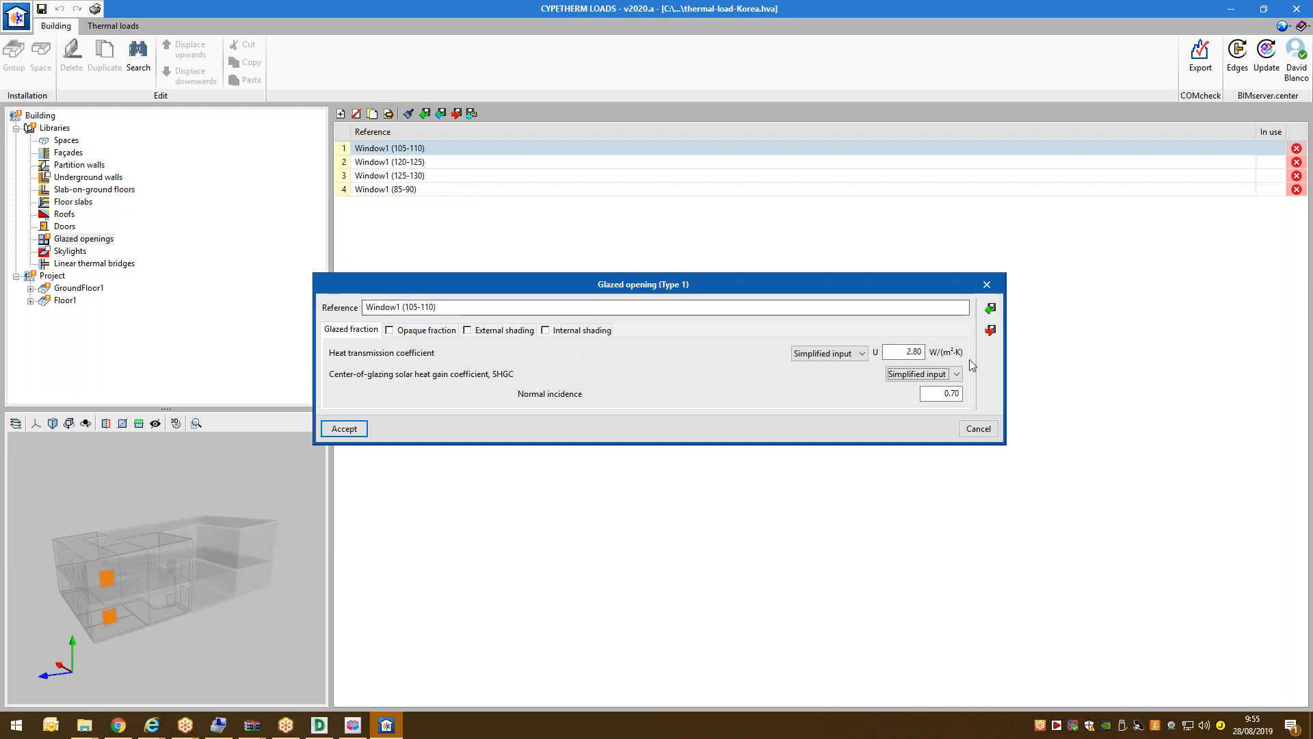
# Add a 0.16 opaque fraction at 4.00 W/(m²·K), absorptance 0.60, and save the window.
pyautogui.click(426, 330)
pyautogui.click(389, 330)
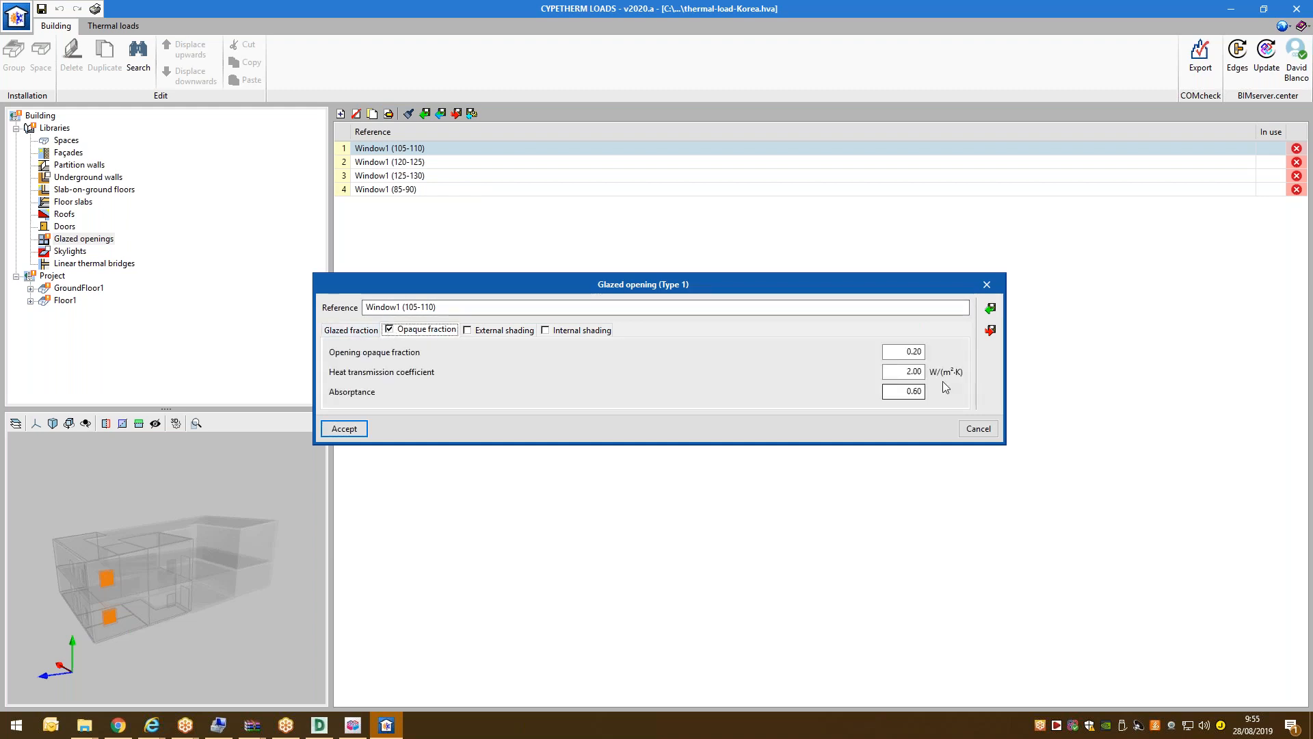
pyautogui.press('Tab')
pyautogui.write('0.')
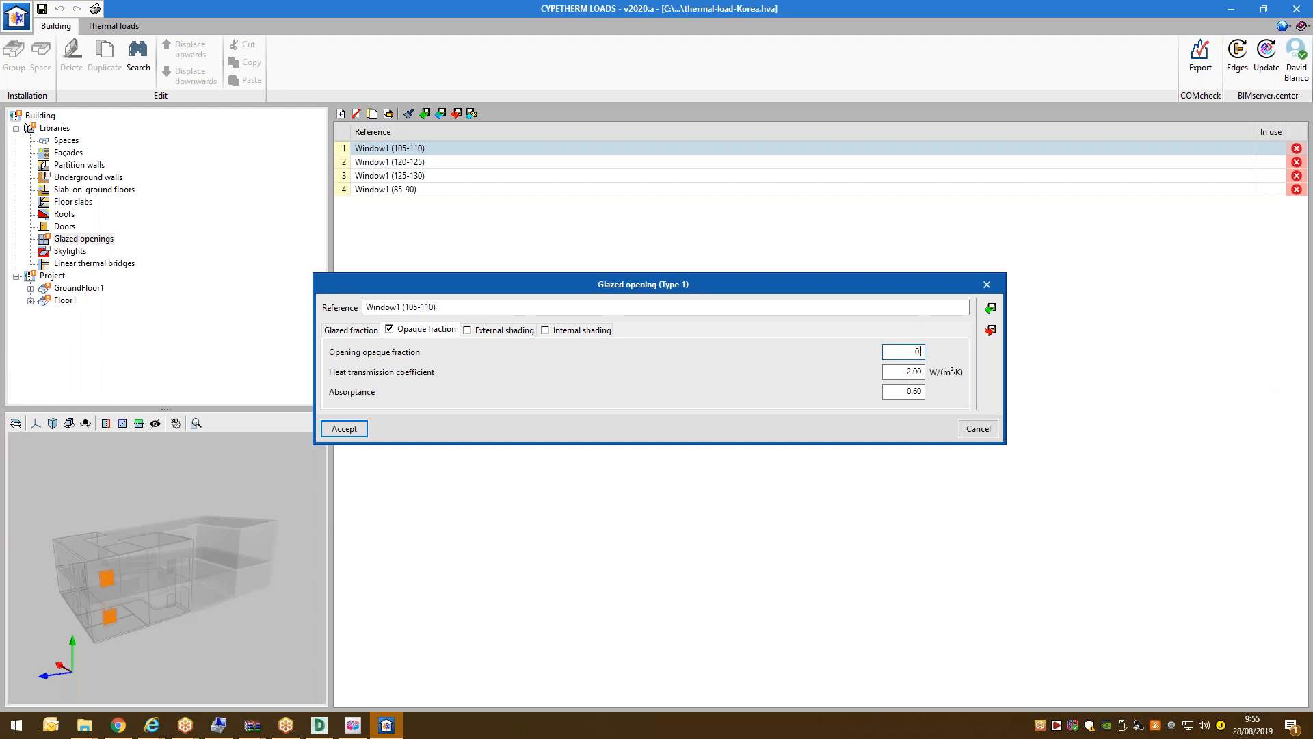
pyautogui.press('Tab')
pyautogui.write('4')
pyautogui.press('Tab')
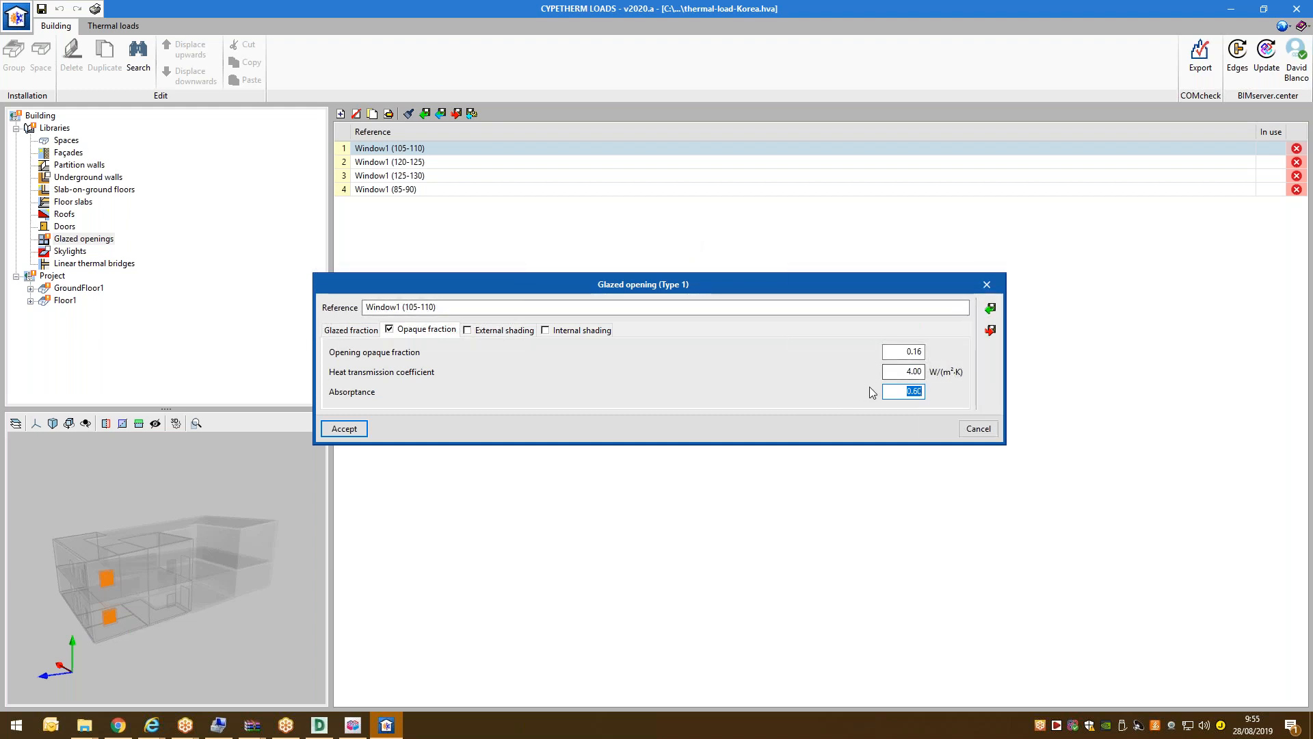
pyautogui.click(913, 371)
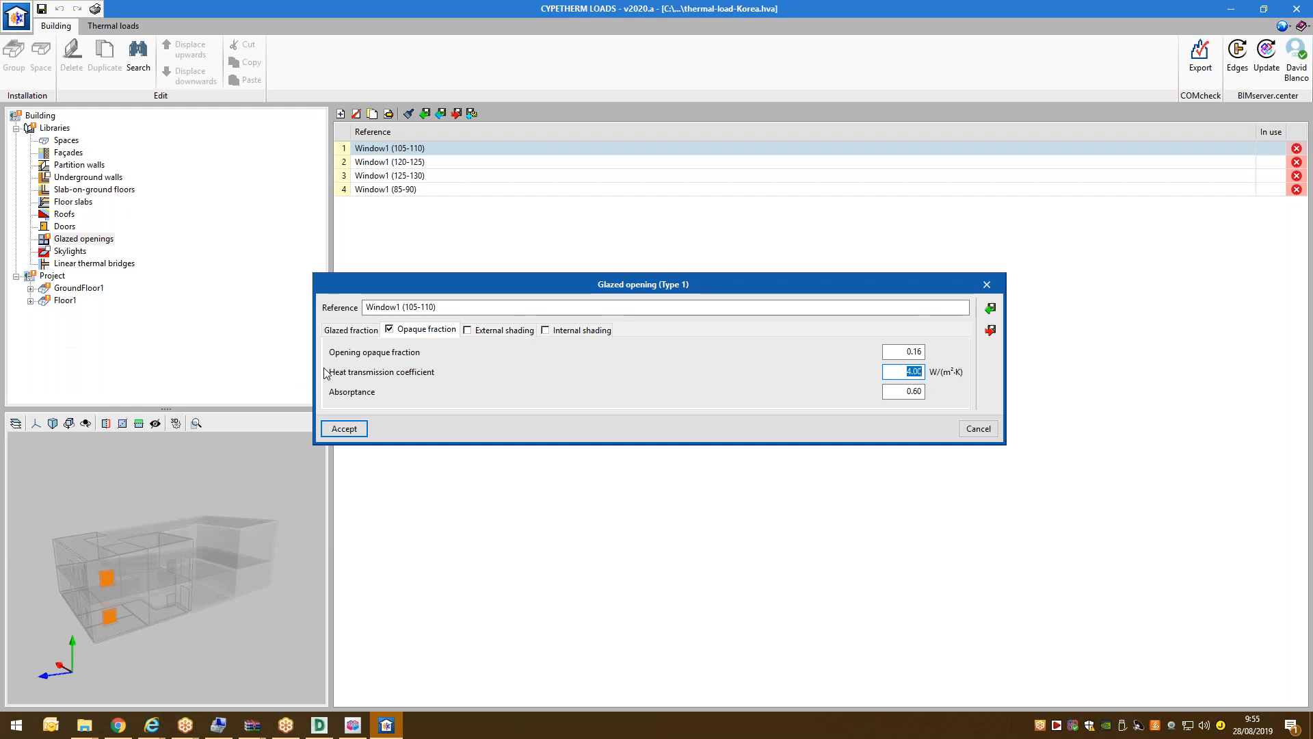
pyautogui.click(346, 428)
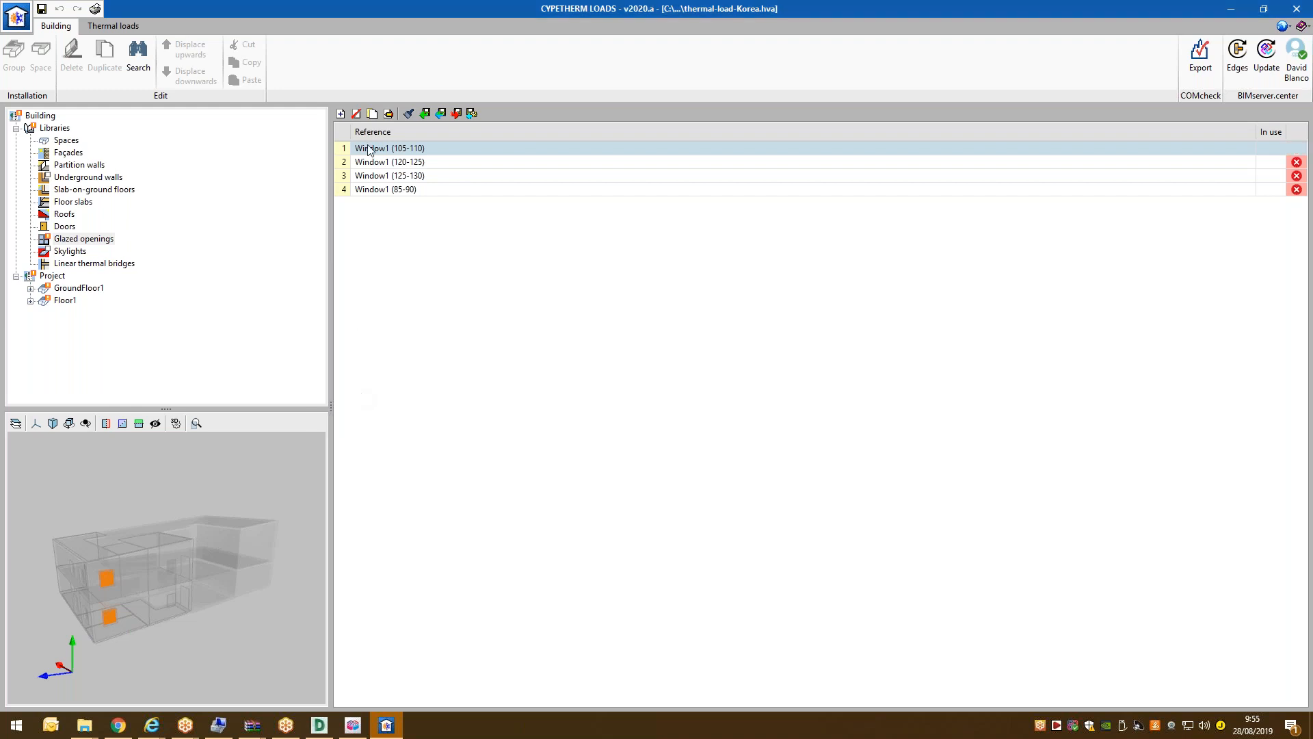
pyautogui.doubleClick(386, 162)
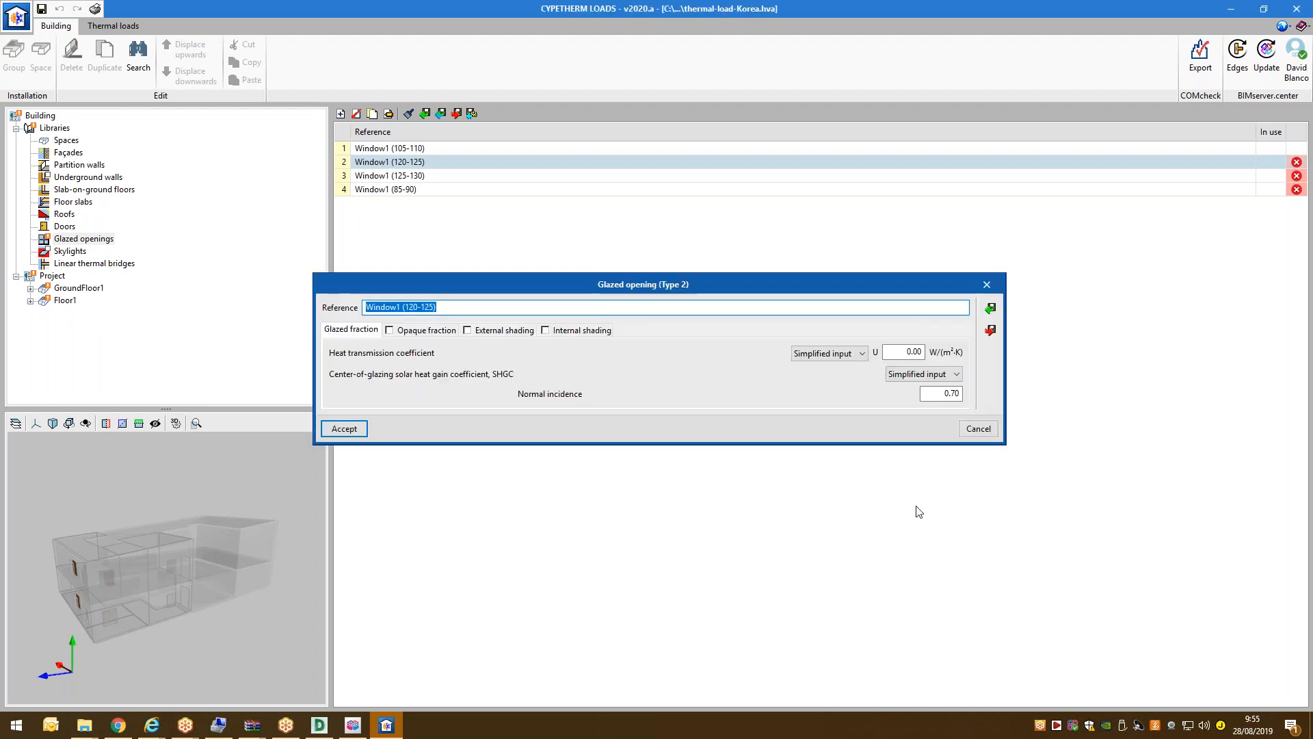
pyautogui.click(977, 428)
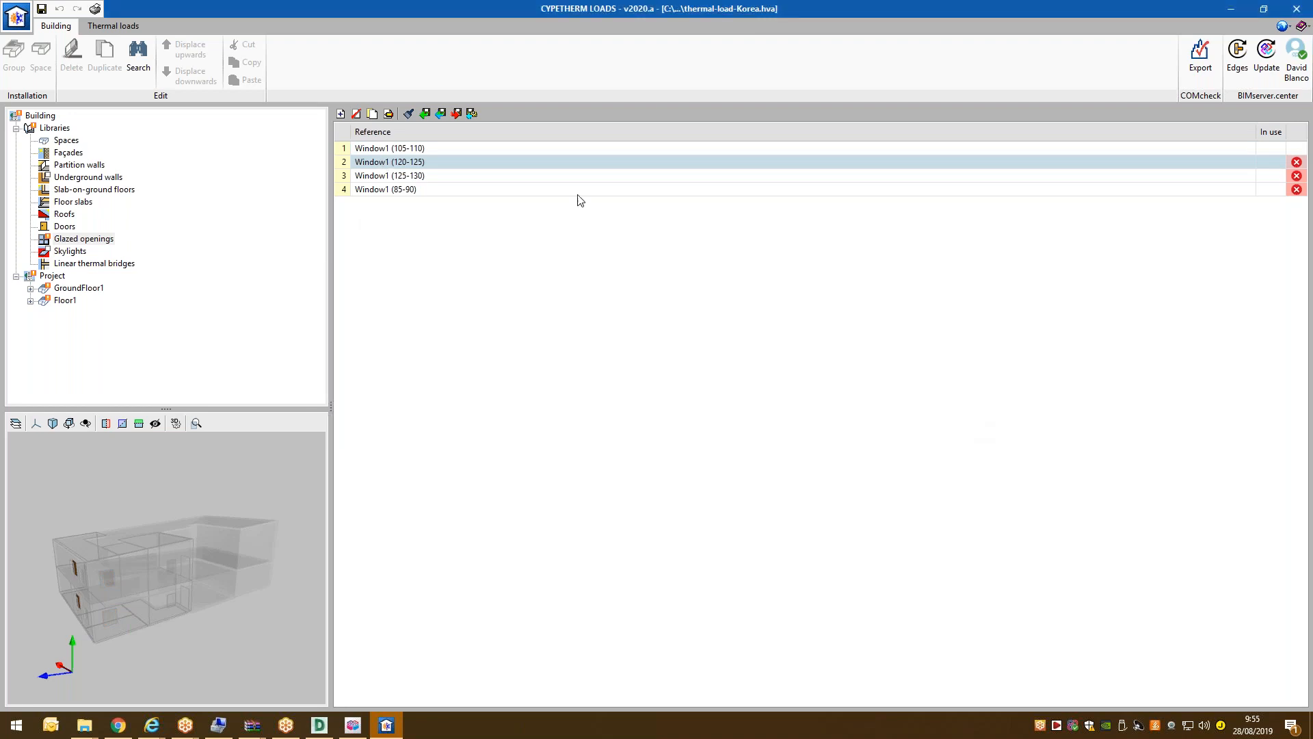
# Select all four windows (105-110, 120-125, 125-130, 85-90) for a shared property assignment.
pyautogui.click(408, 113)
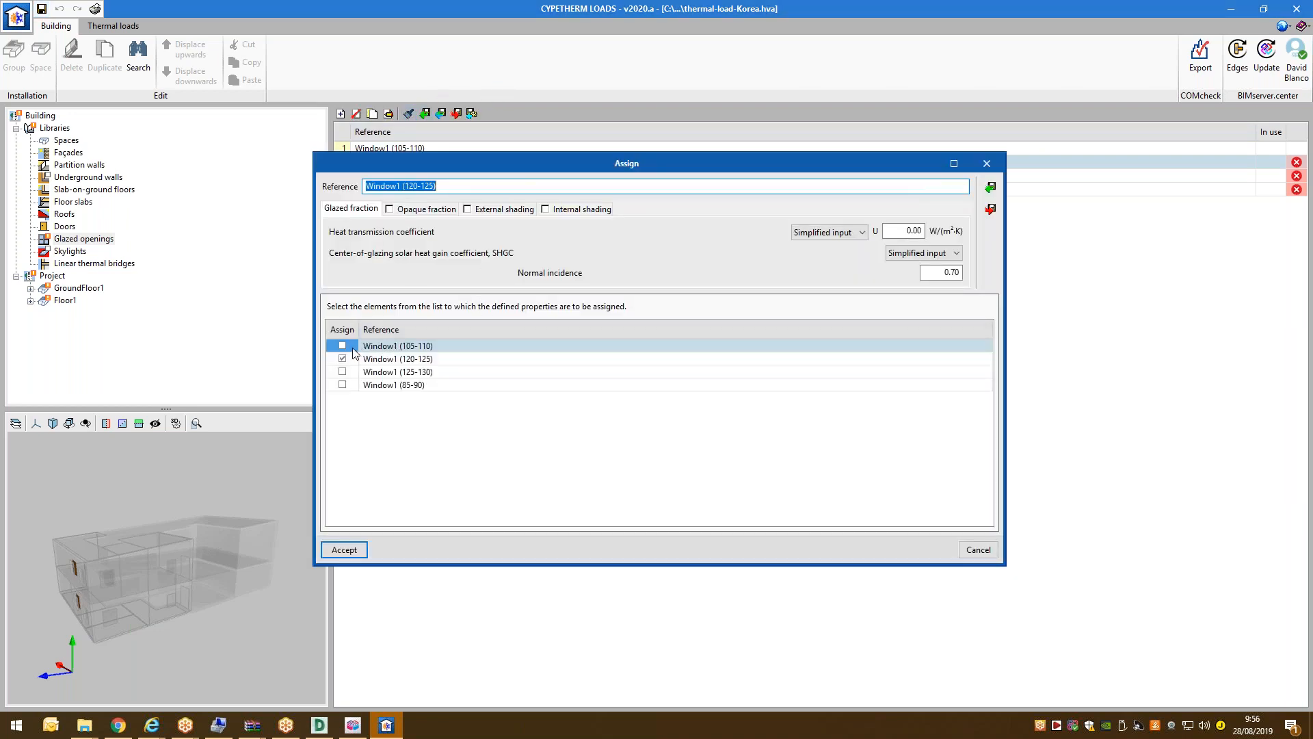
pyautogui.click(342, 345)
pyautogui.click(345, 360)
pyautogui.click(346, 349)
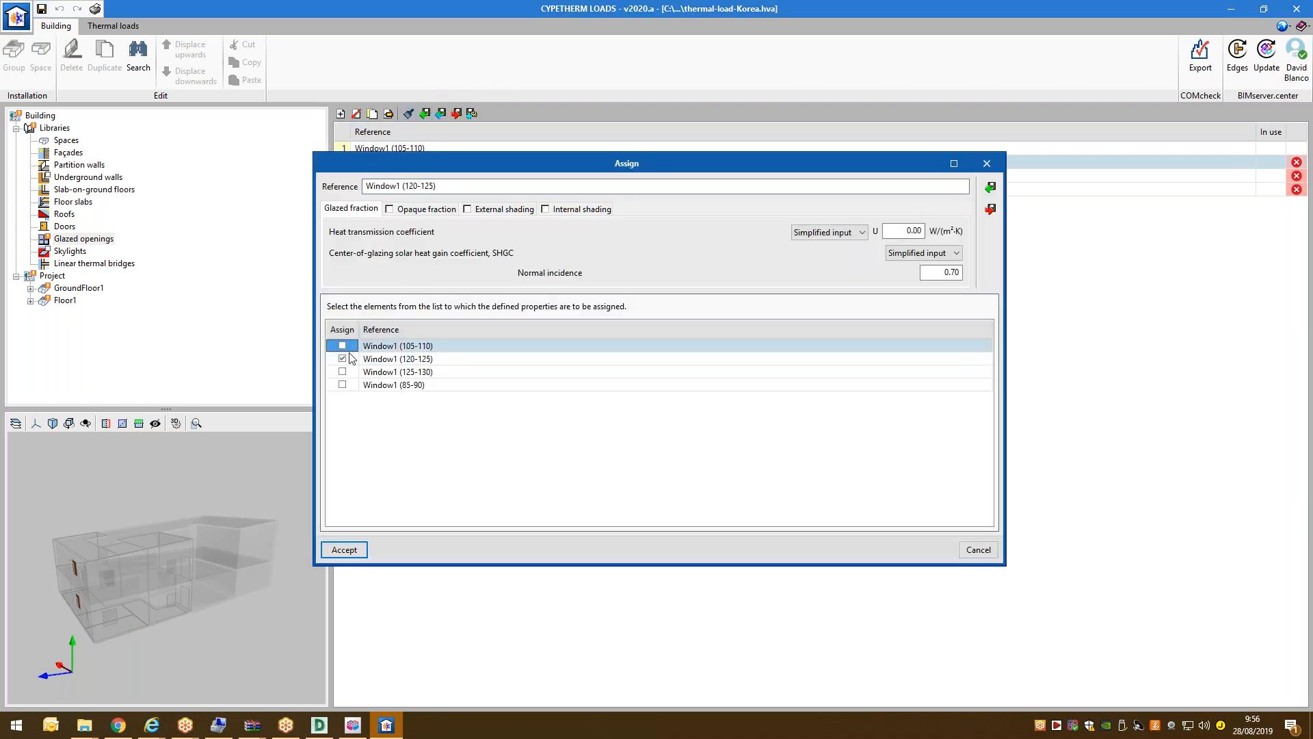
pyautogui.click(348, 362)
pyautogui.click(343, 345)
pyautogui.click(343, 371)
pyautogui.click(343, 384)
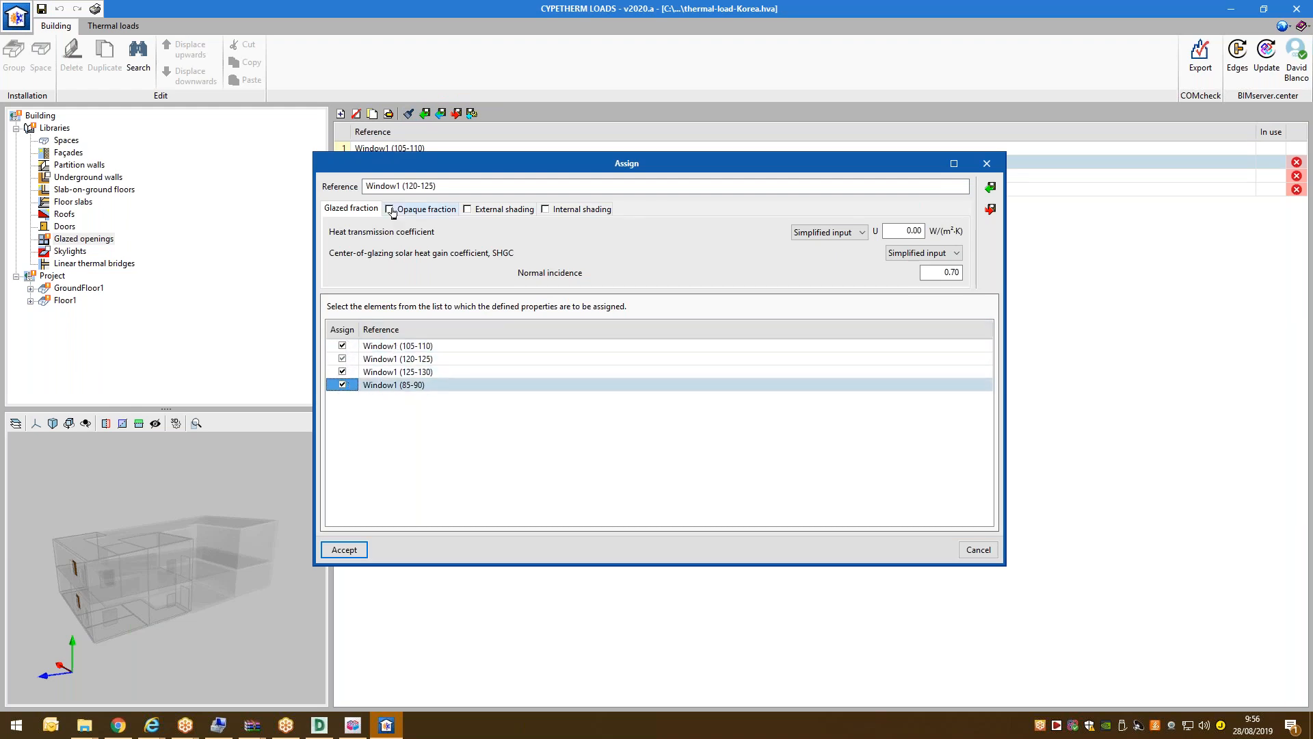
# Assign U 2.8 and a 0.22 opaque fraction at 4.00 W/(m²·K) to the four windows.
pyautogui.click(913, 231)
pyautogui.write('2.8')
pyautogui.press('Tab')
pyautogui.click(389, 208)
pyautogui.click(920, 229)
pyautogui.write('0')
pyautogui.press('Tab')
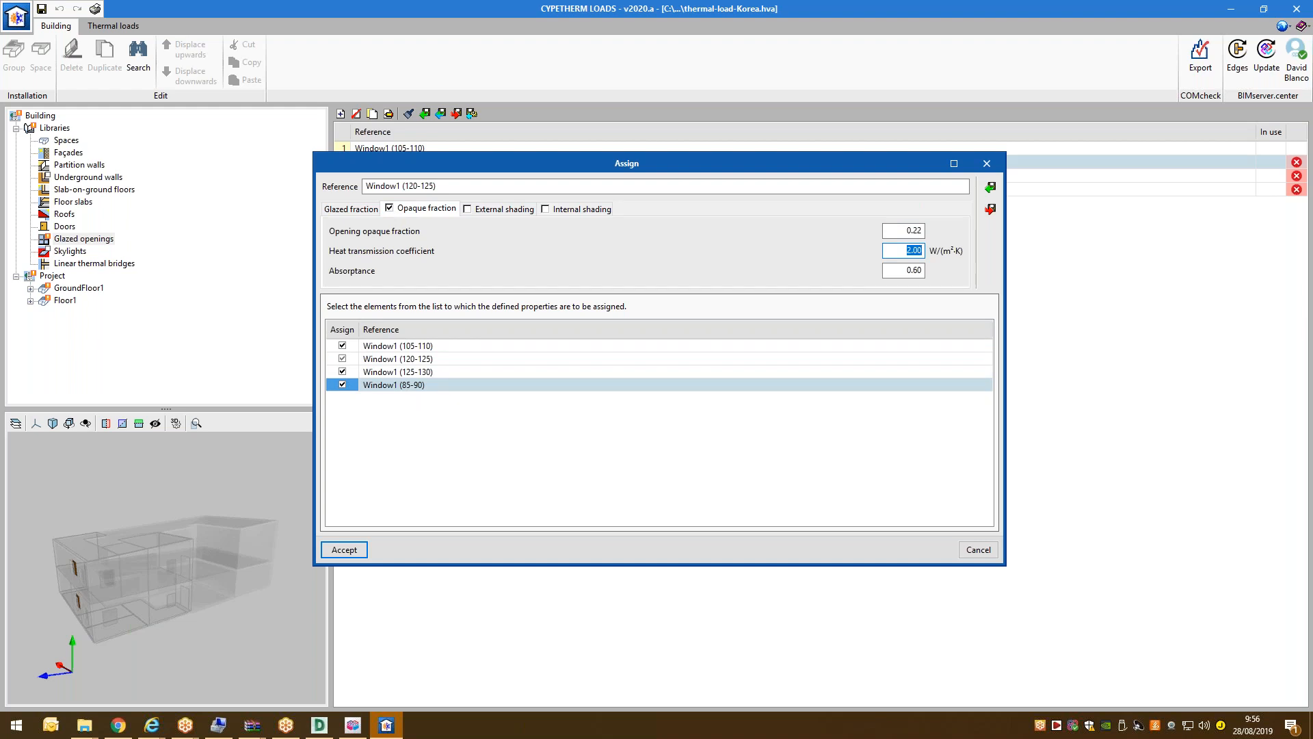
pyautogui.write('4')
pyautogui.press('Tab')
pyautogui.click(354, 553)
# Highlight each window in the 3D view, then show the linear thermal bridges library.
pyautogui.click(428, 177)
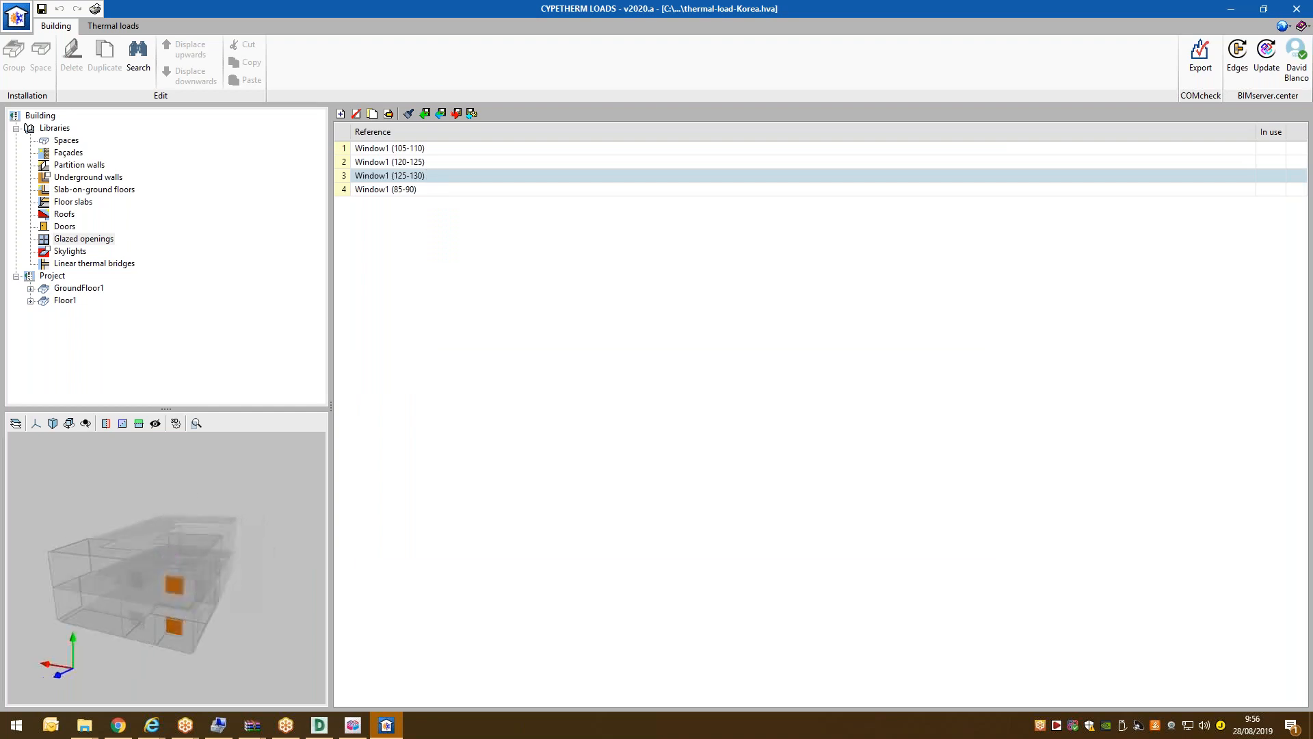
pyautogui.click(379, 163)
pyautogui.click(377, 179)
pyautogui.click(379, 190)
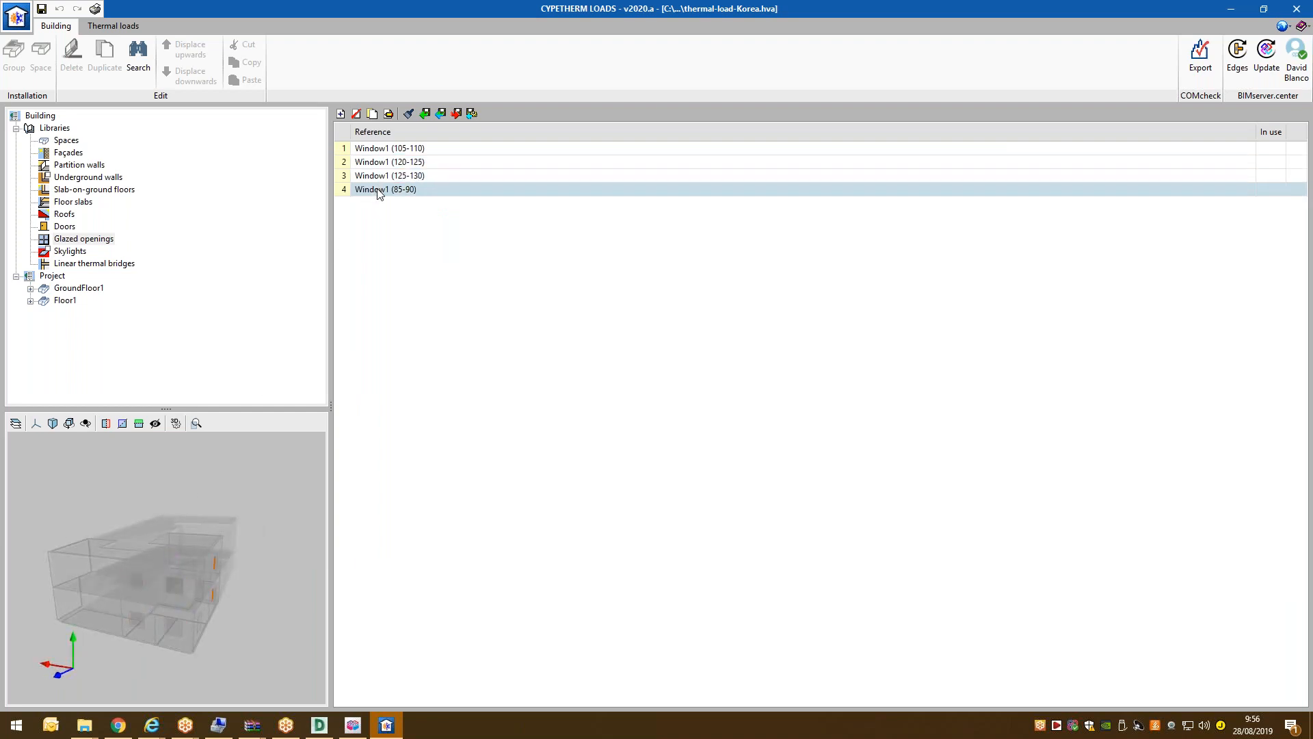
pyautogui.click(387, 164)
pyautogui.click(388, 151)
pyautogui.click(386, 177)
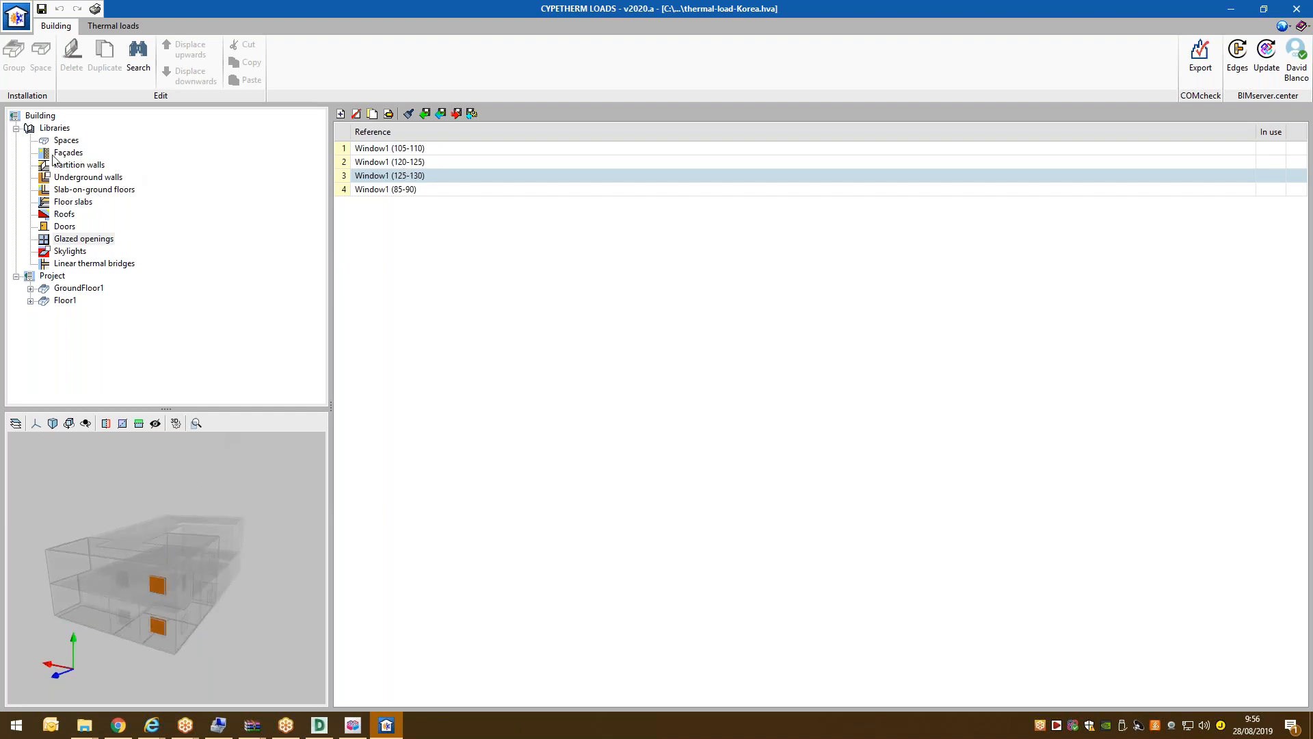
pyautogui.click(63, 253)
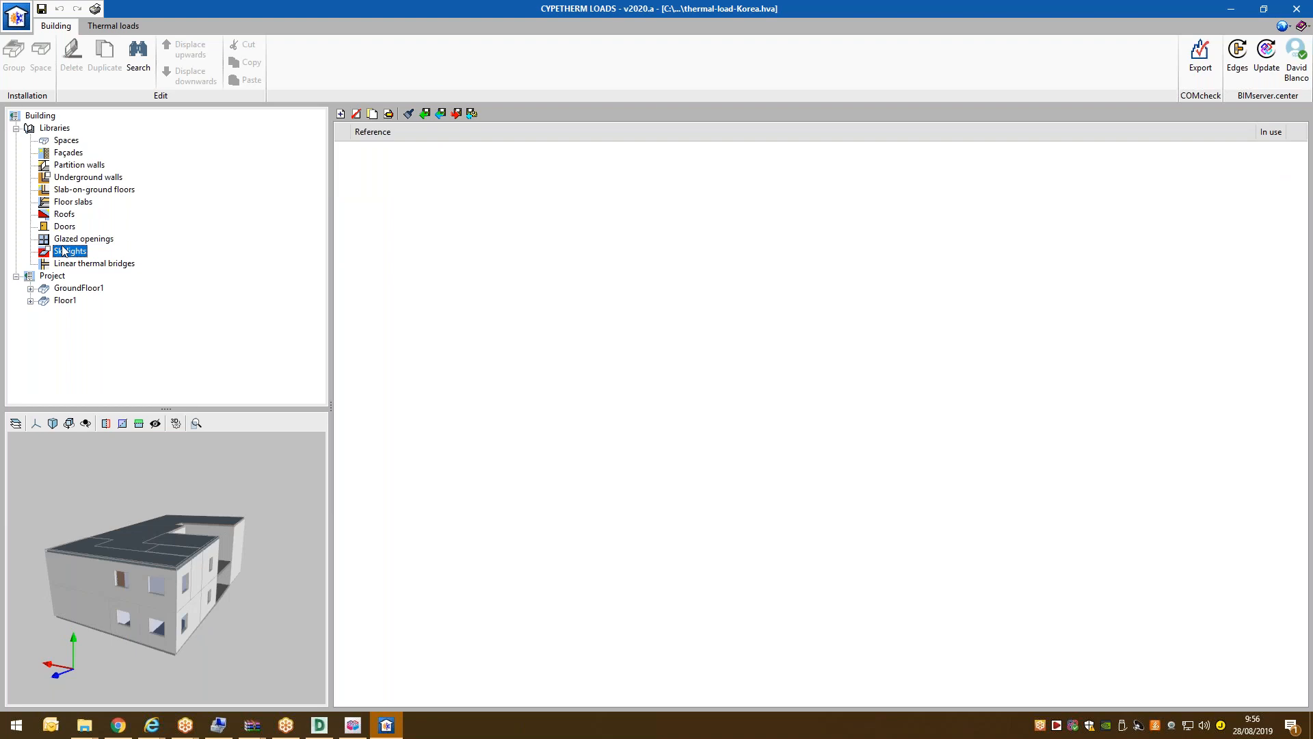
pyautogui.click(68, 264)
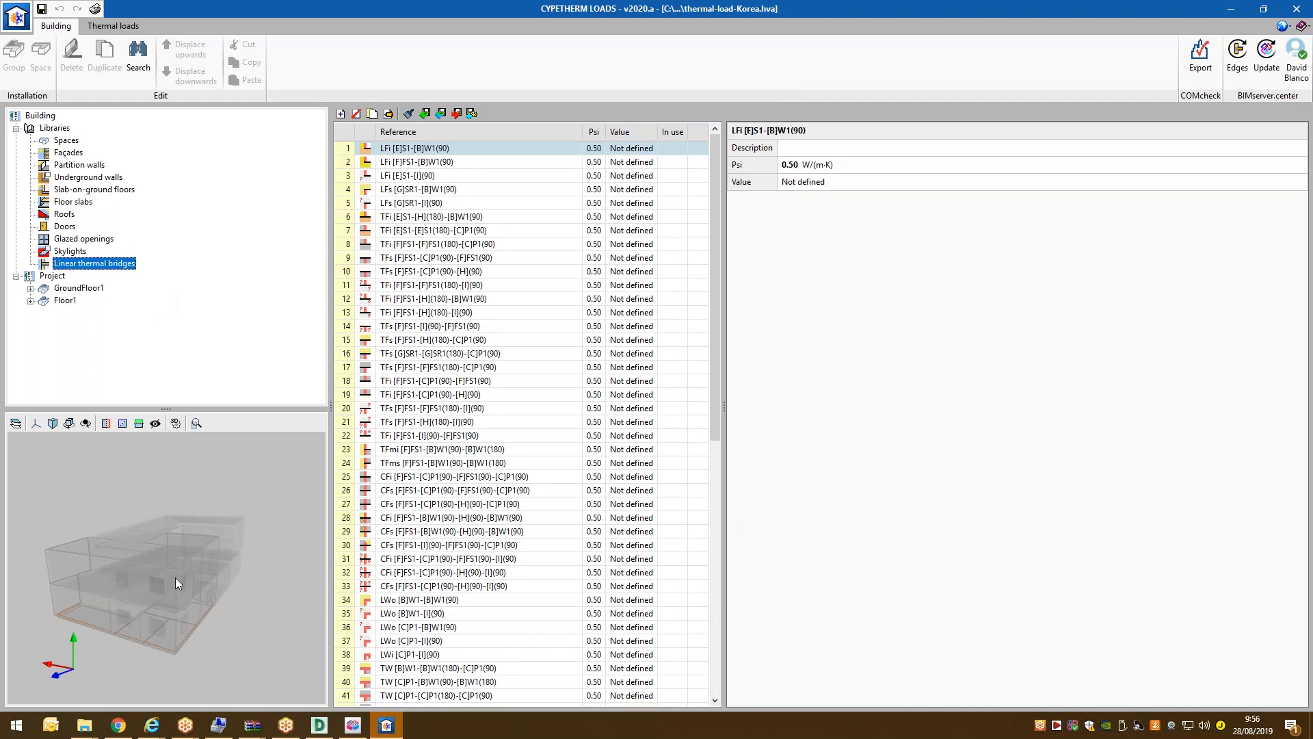
# Review thermal bridges such as TFi [F]FS1-[C]P1(90)-[H](90) and row 25, then launch Edges processing.
pyautogui.click(432, 343)
pyautogui.click(422, 395)
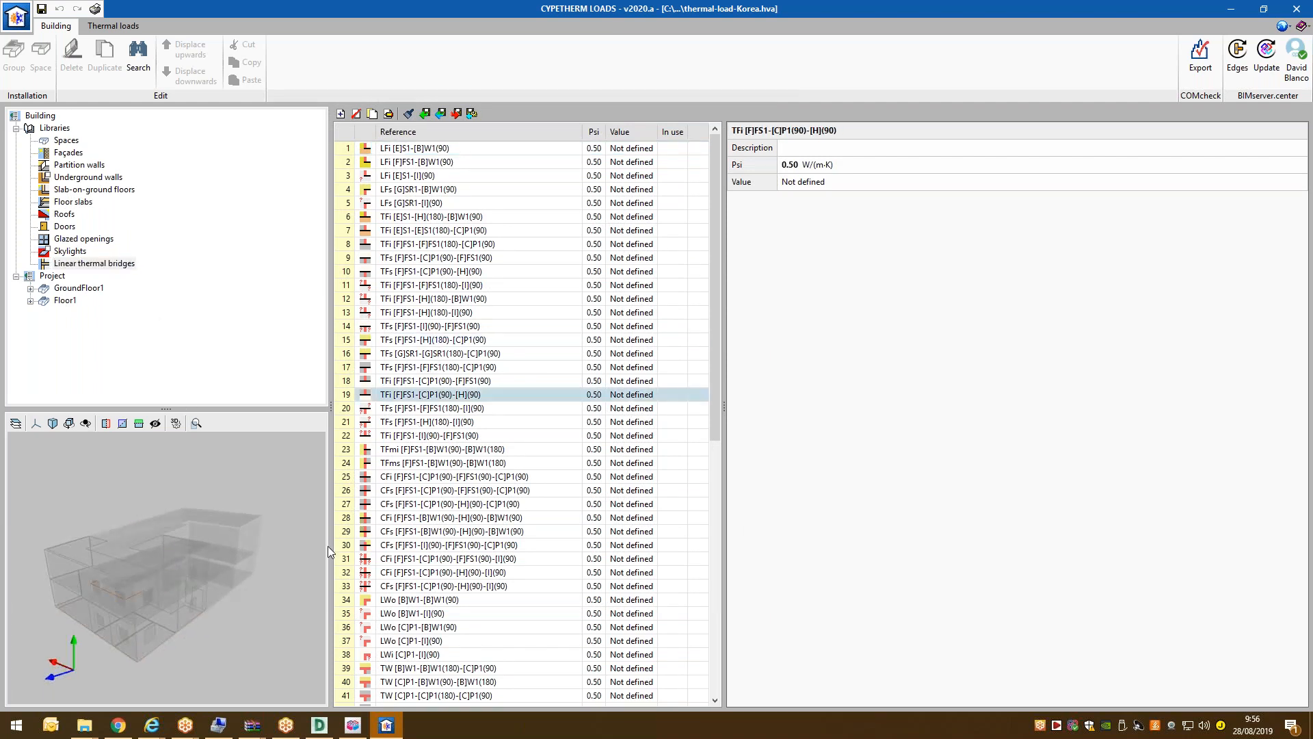
pyautogui.moveTo(269, 545); pyautogui.dragTo(263, 564, button='middle')
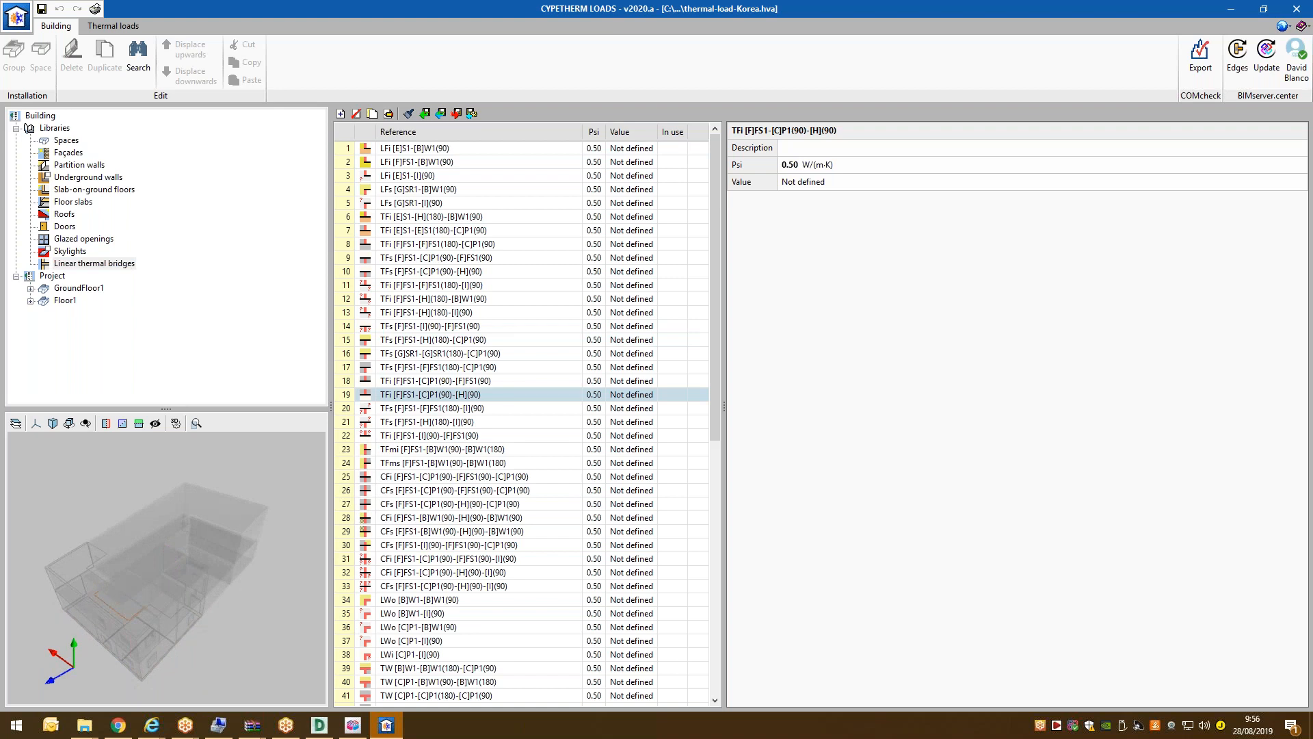
pyautogui.click(438, 299)
pyautogui.click(483, 477)
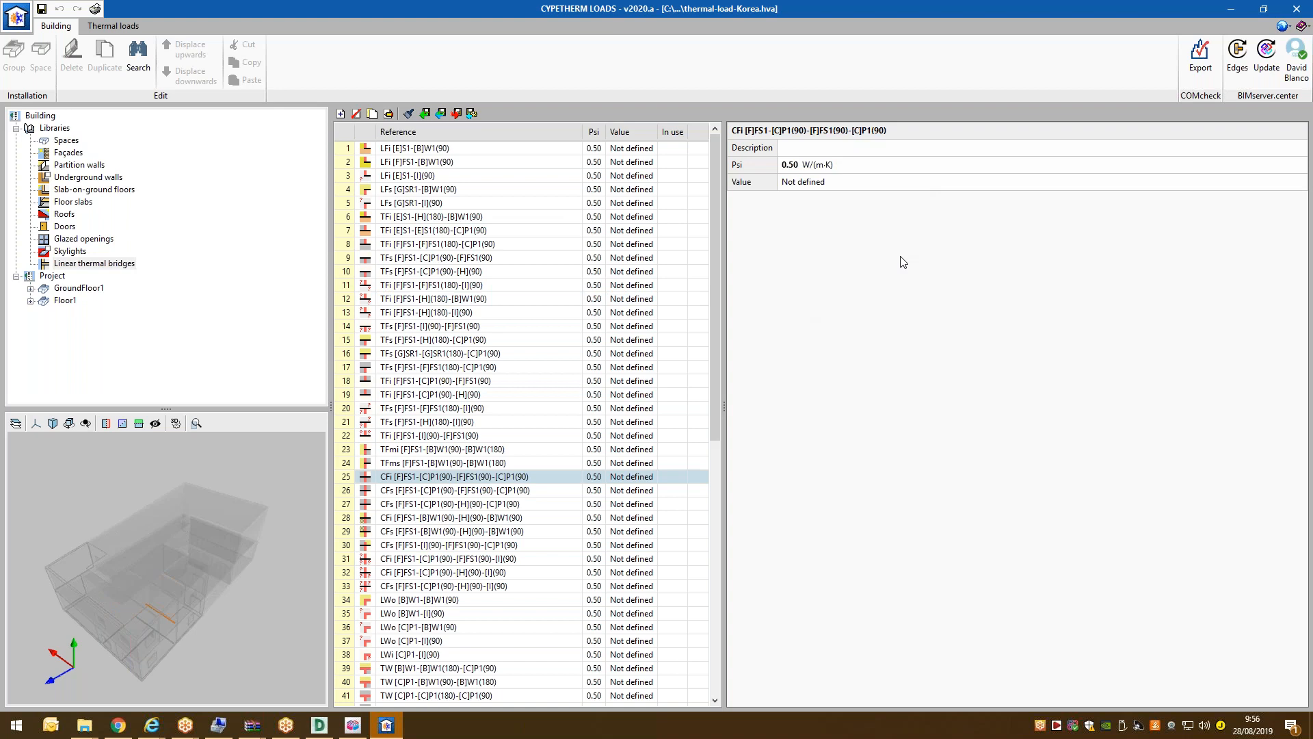
pyautogui.click(1237, 55)
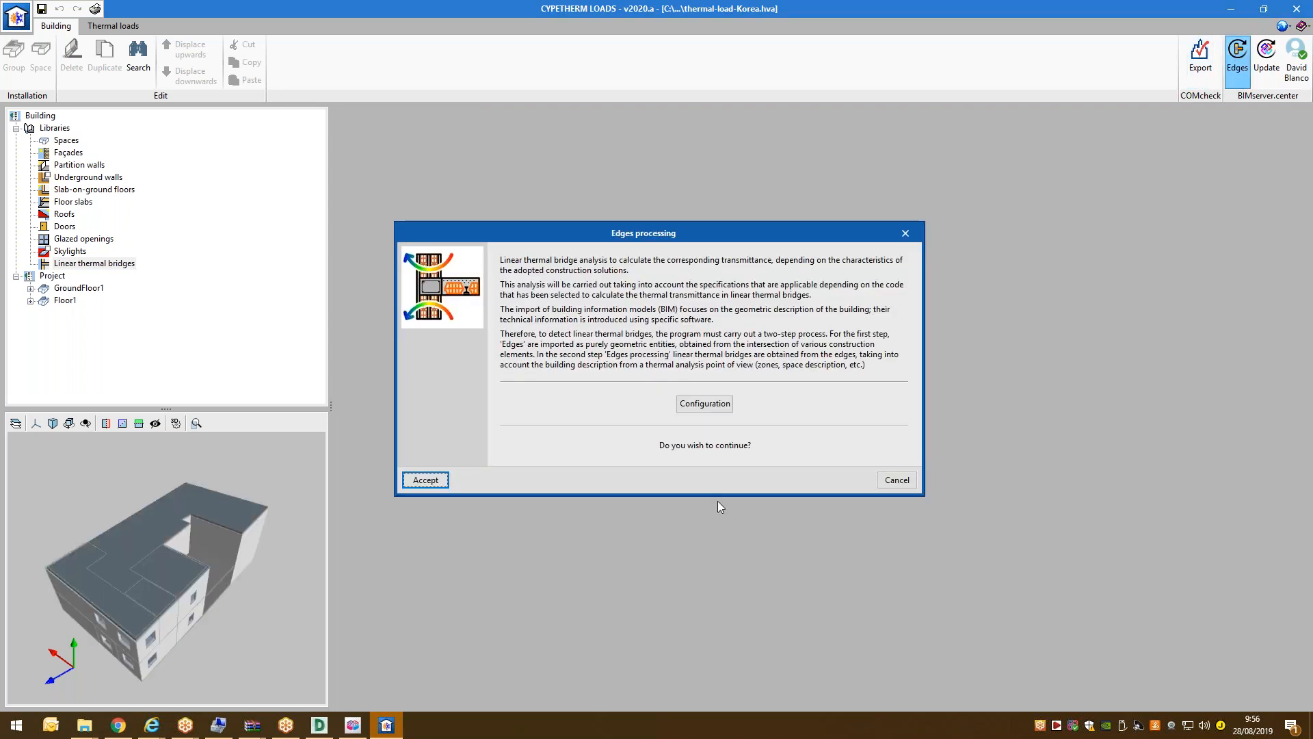
# Keep ISO 14683 as the code in the thermal bridge Configuration and accept it.
pyautogui.click(723, 406)
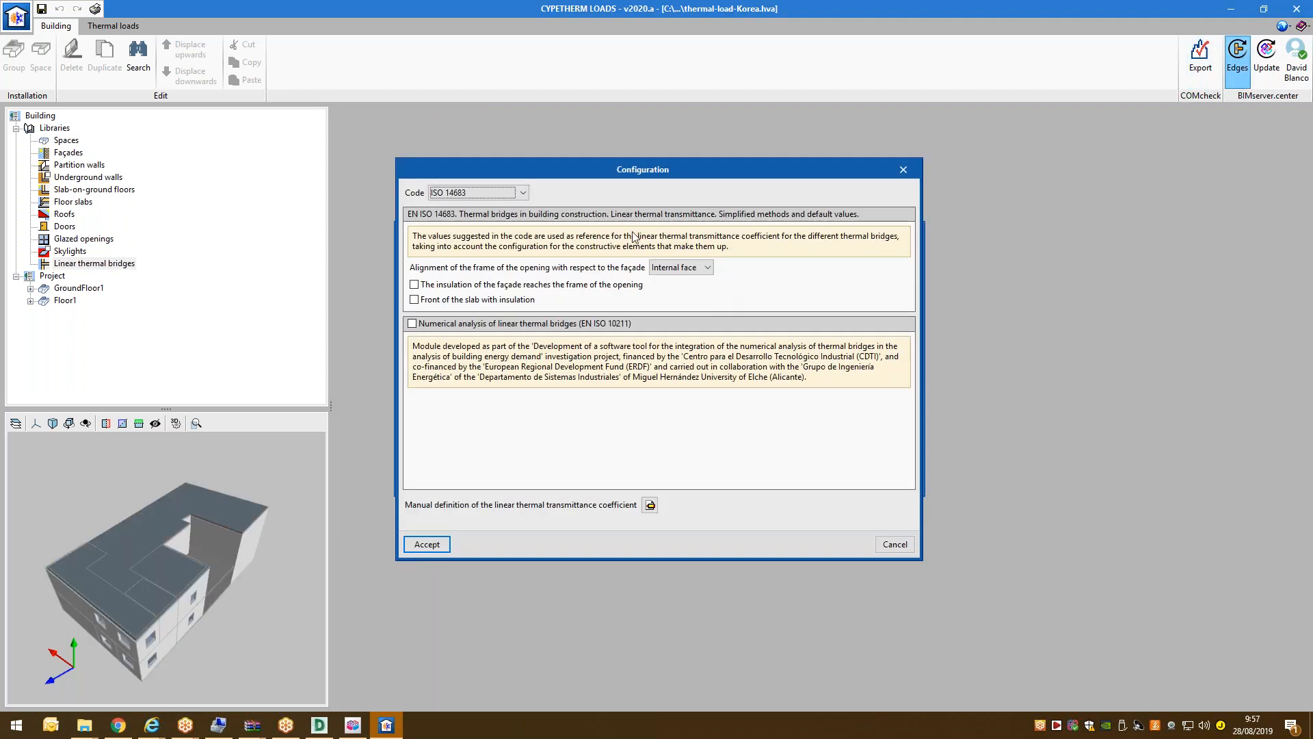
pyautogui.click(498, 193)
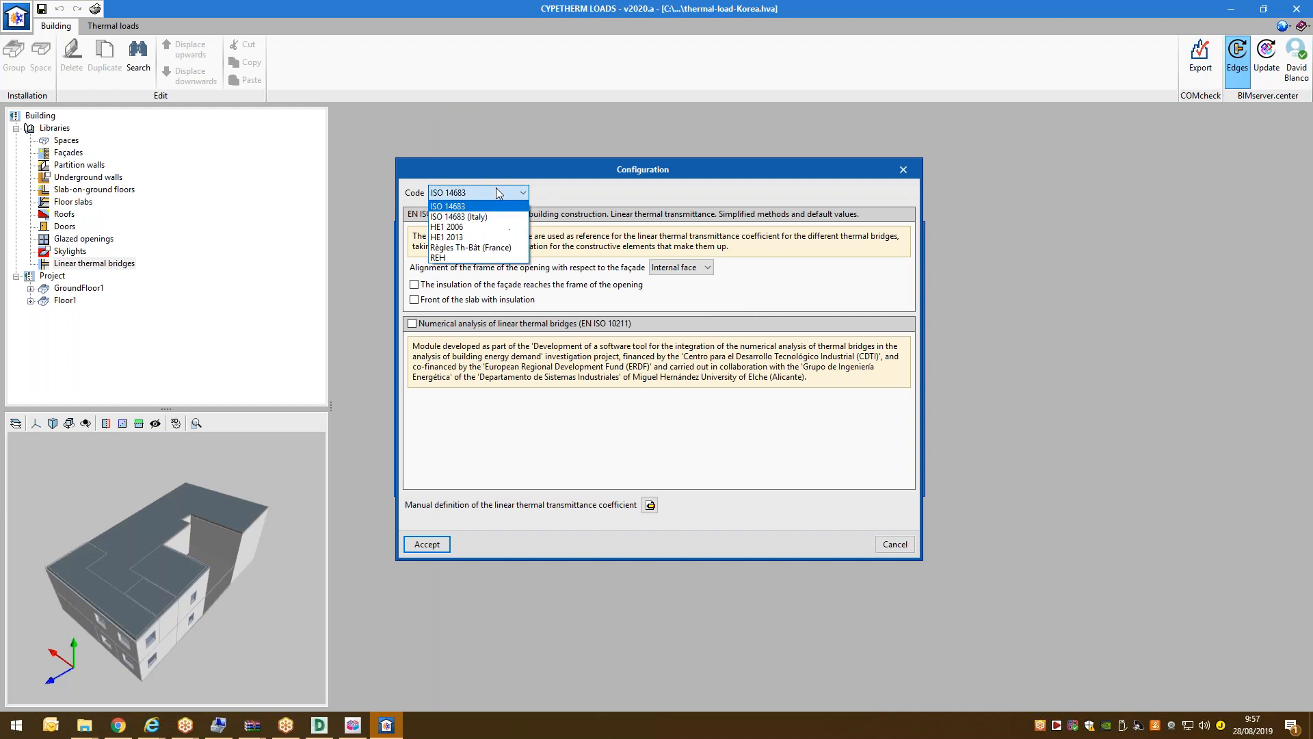
pyautogui.click(572, 203)
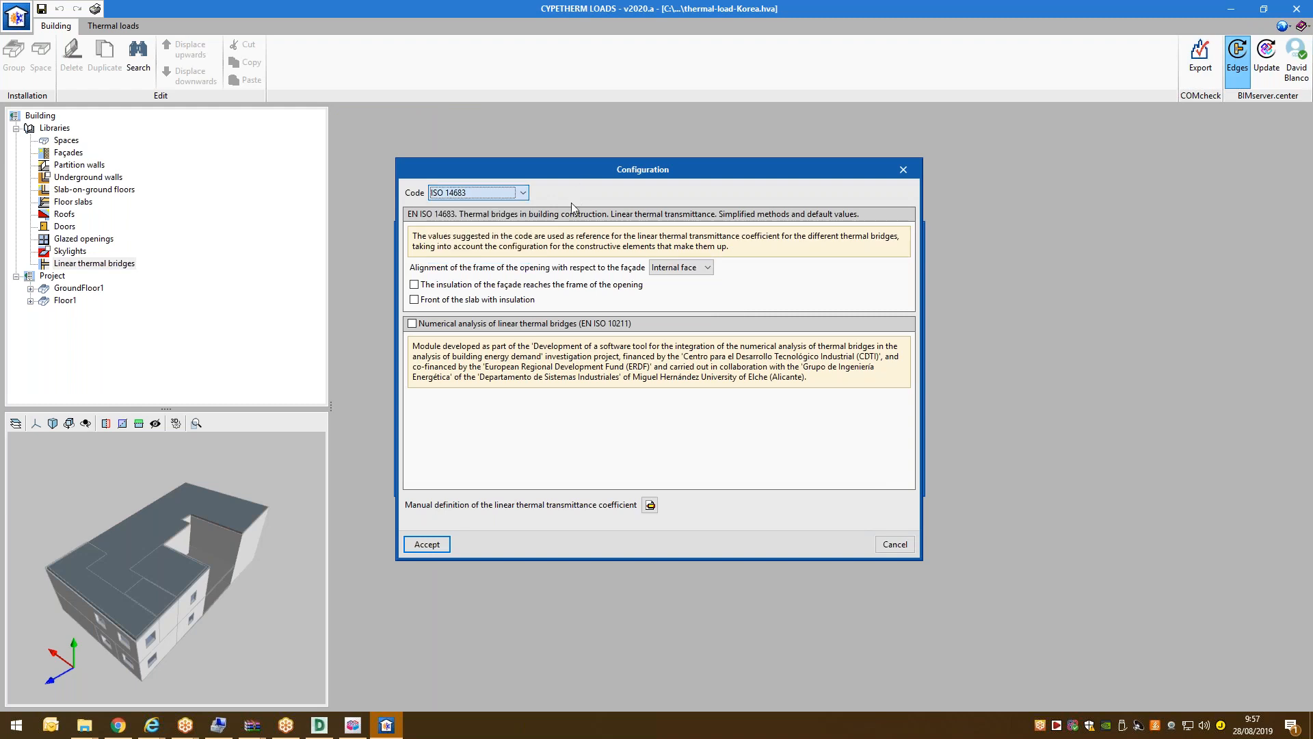
pyautogui.click(427, 544)
# Run the edges processing, then accept the detected bridges table and the update results.
pyautogui.press('Return')
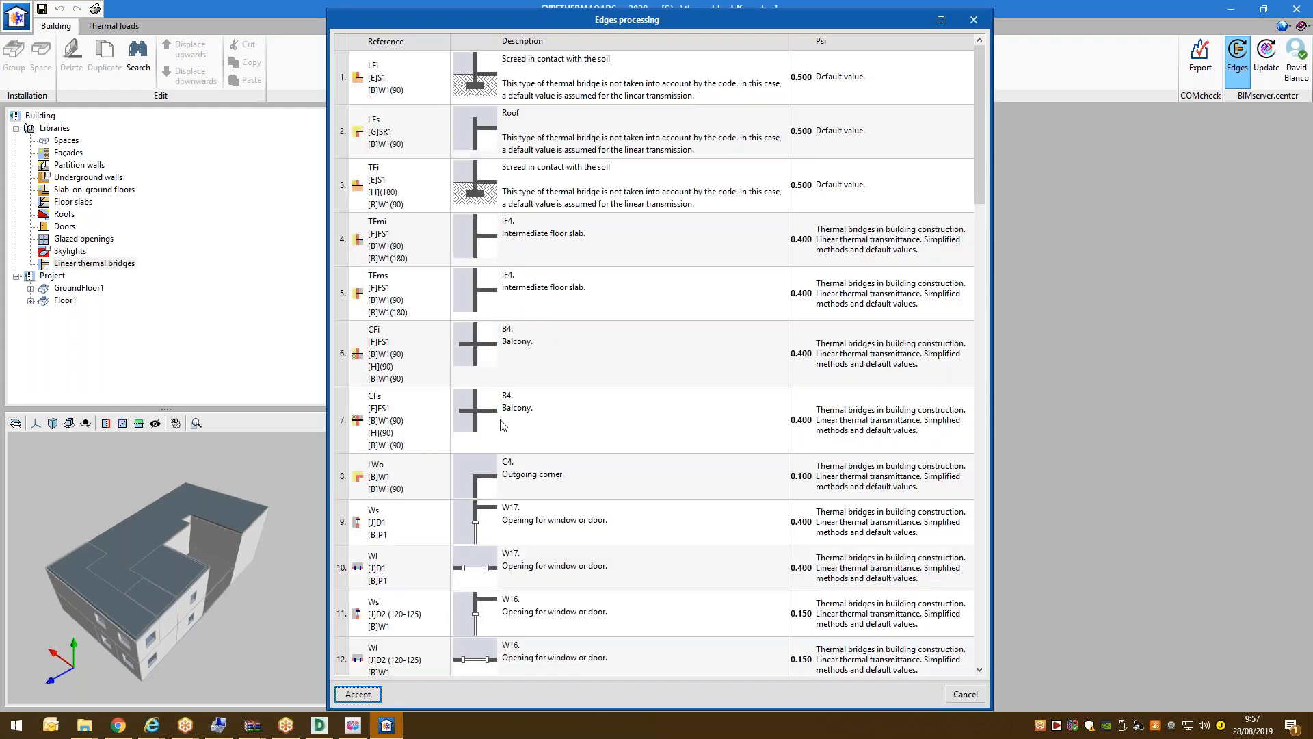
pyautogui.scroll(-8, 503, 425)
pyautogui.scroll(-5, 503, 421)
pyautogui.click(358, 693)
pyautogui.click(645, 424)
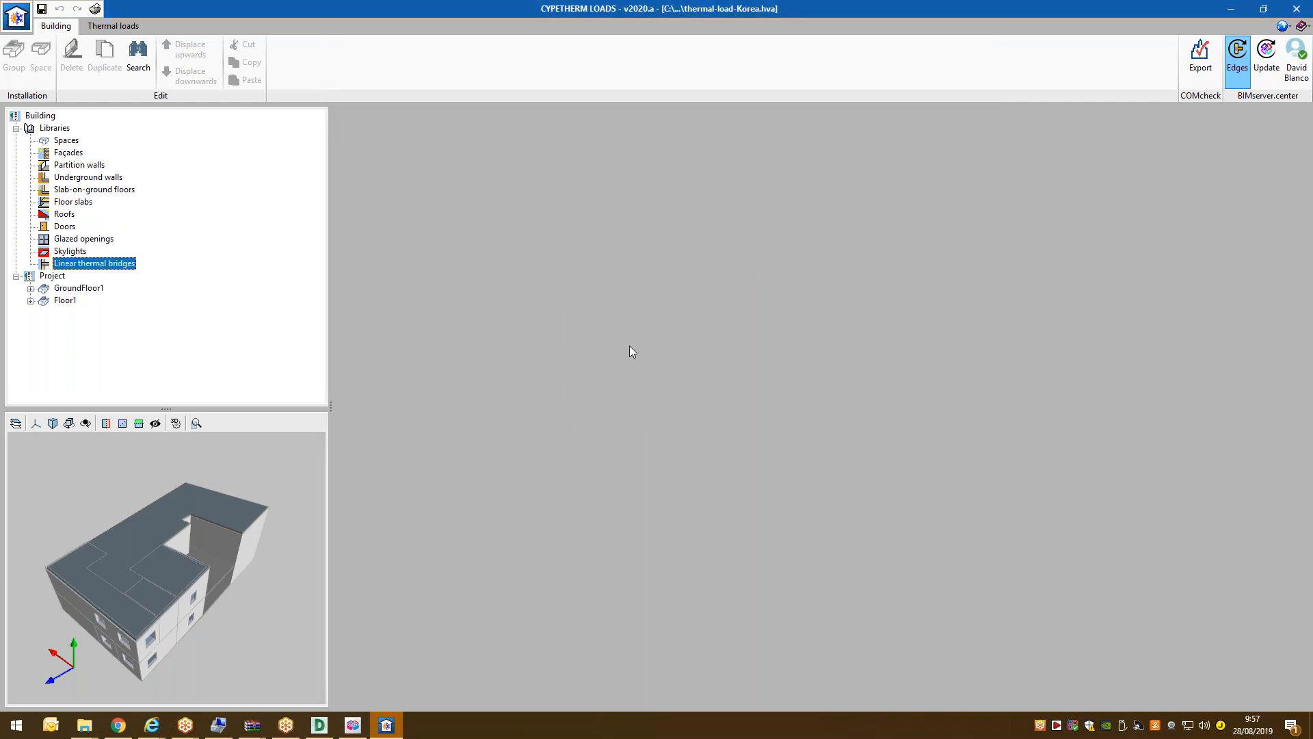
# Inspect the LWo [B]W1-[B]W1(90), window and TFmi bridges, viewing the building from a low angle.
pyautogui.click(502, 245)
pyautogui.click(494, 312)
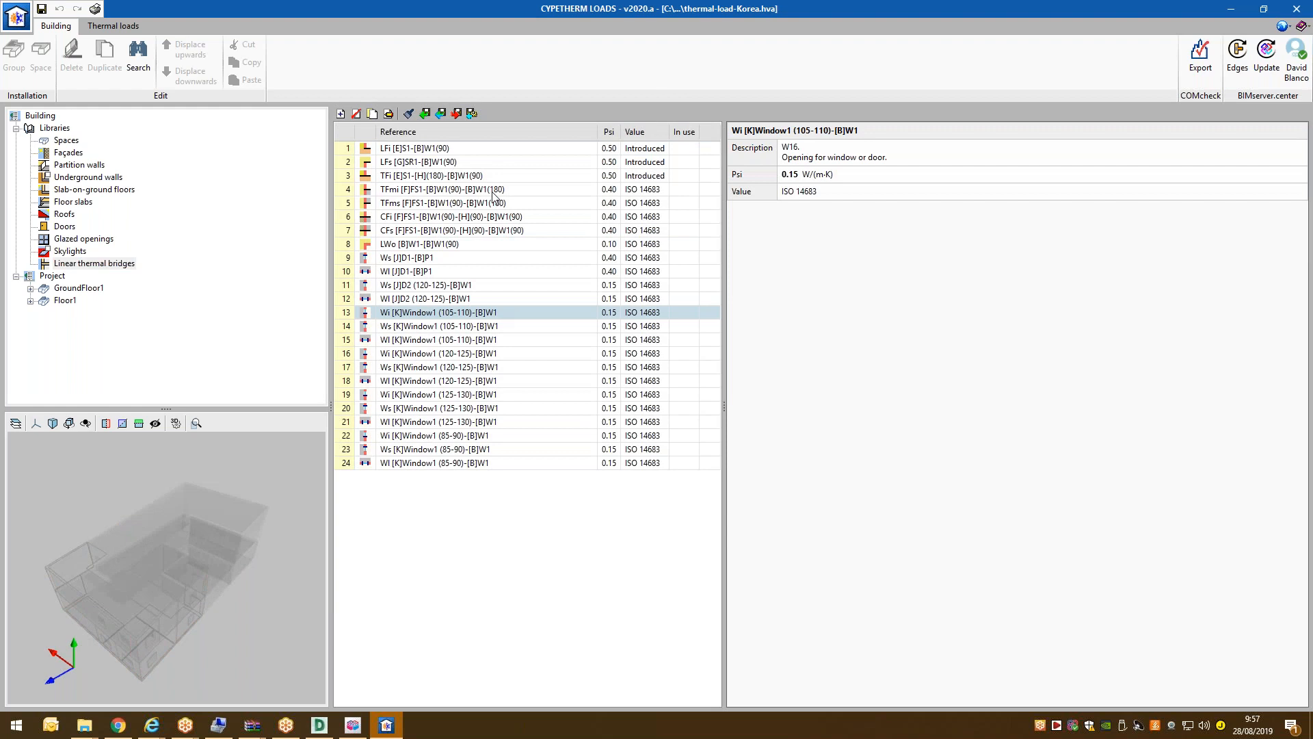
pyautogui.click(493, 192)
pyautogui.moveTo(162, 600); pyautogui.dragTo(199, 592)
pyautogui.scroll(3, 73, 594)
pyautogui.scroll(-3, 167, 587)
# Inspect the balcony, TFmi, LFs roof, TFms intermediate floor and TFi screed-on-soil bridges.
pyautogui.click(415, 233)
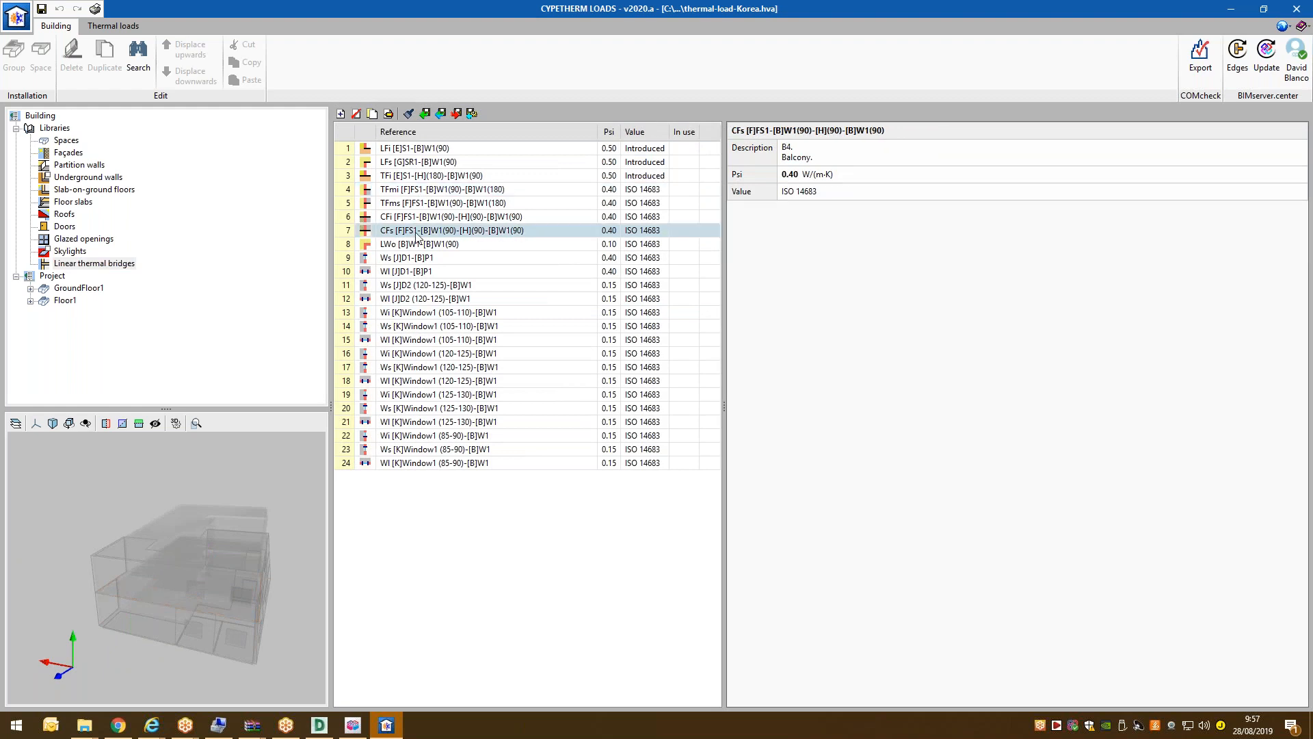
pyautogui.click(433, 189)
pyautogui.click(438, 162)
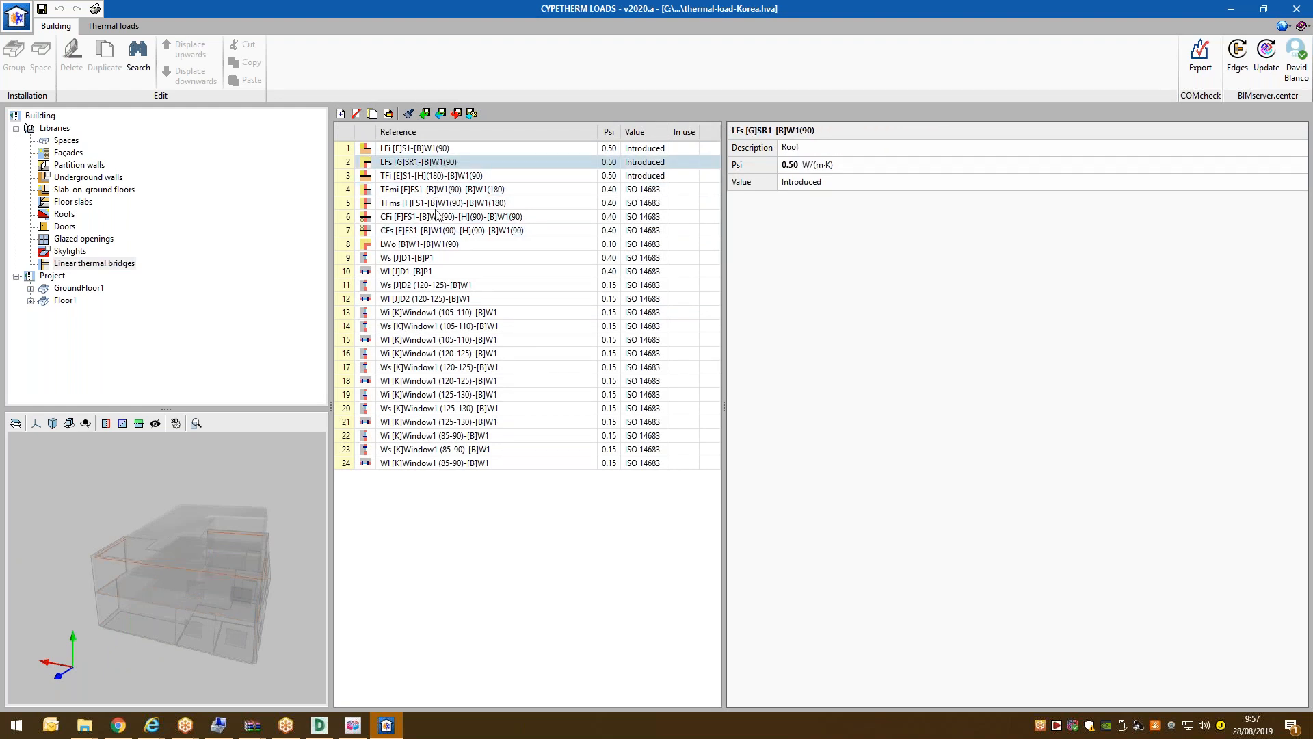
pyautogui.click(435, 205)
pyautogui.click(435, 176)
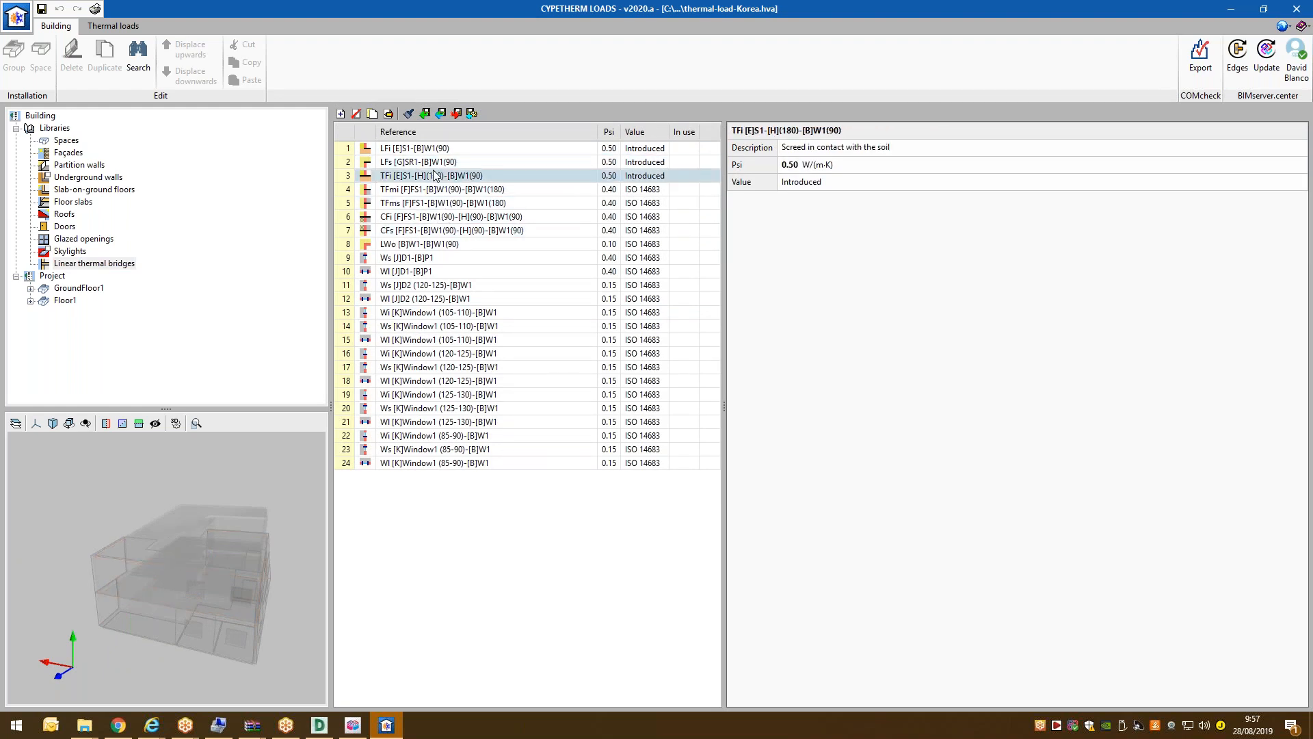
# Show details of the CFi balcony, TFms slab, and row 12, 20 and 14 bridges.
pyautogui.click(443, 218)
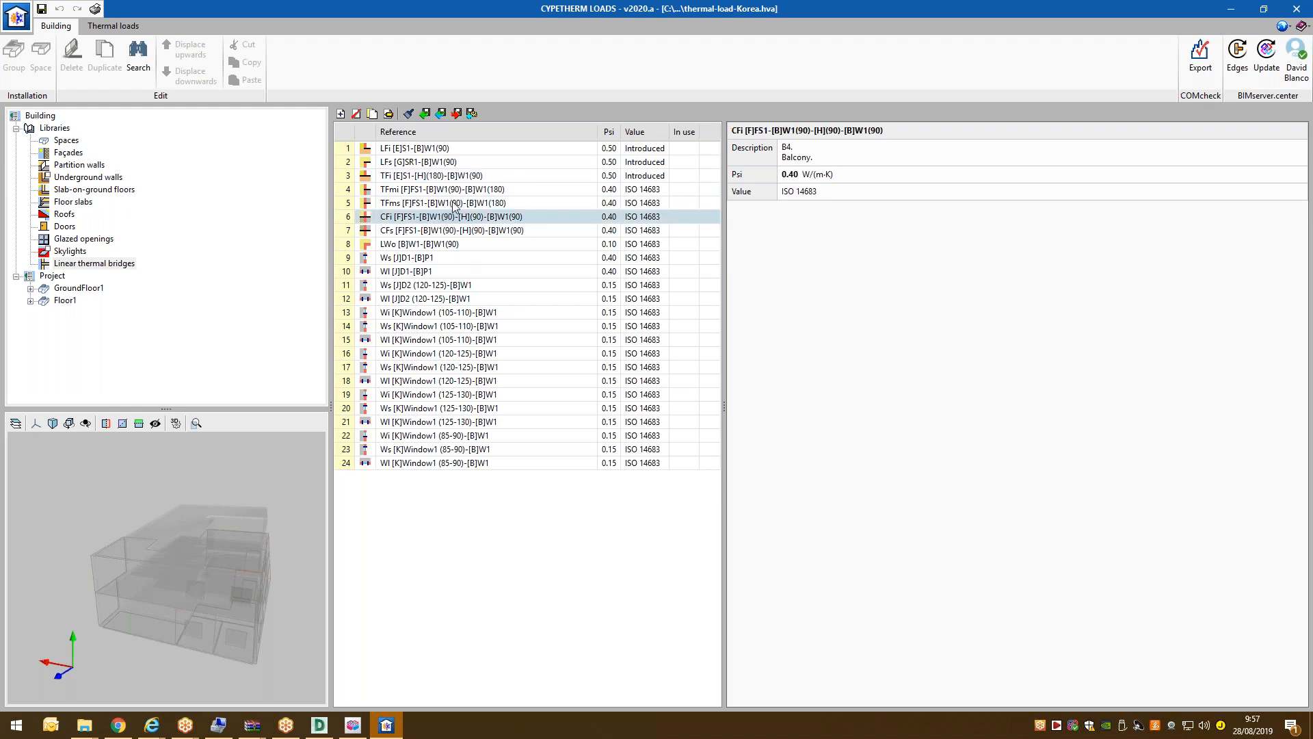
pyautogui.click(456, 205)
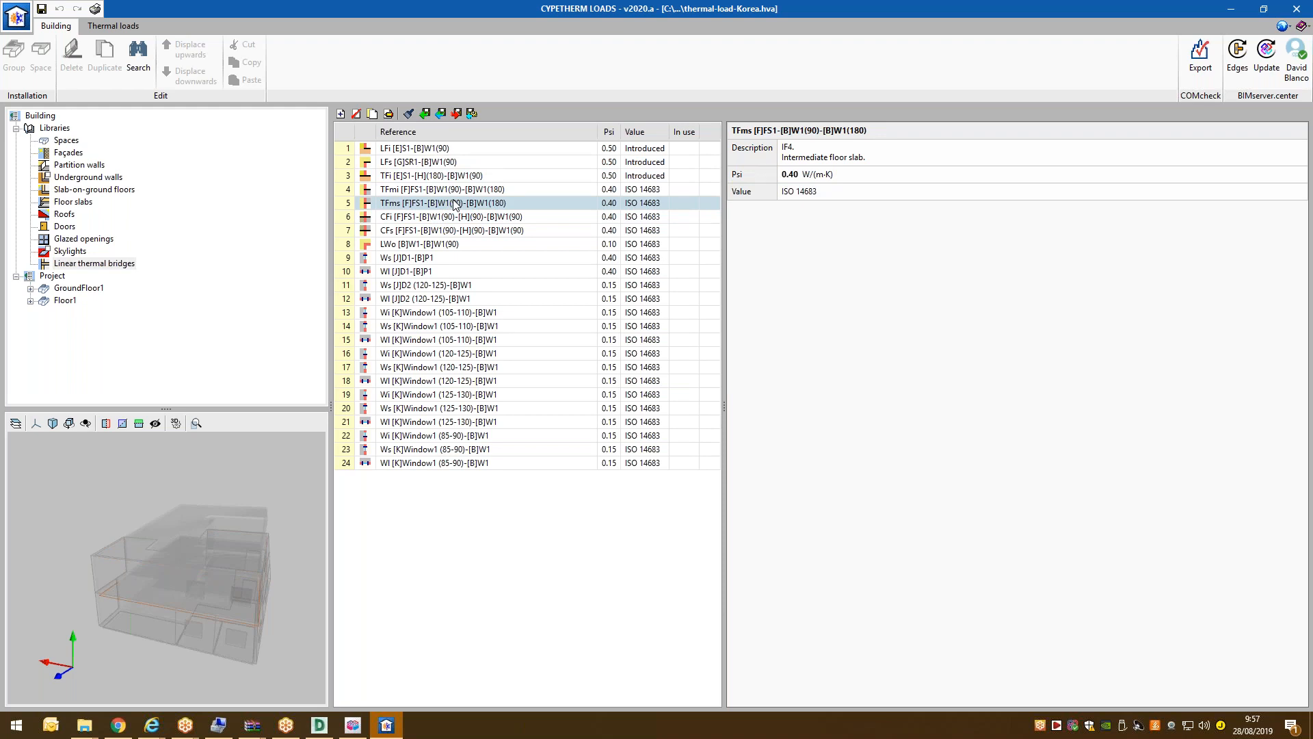
pyautogui.click(546, 301)
pyautogui.click(532, 408)
pyautogui.click(493, 325)
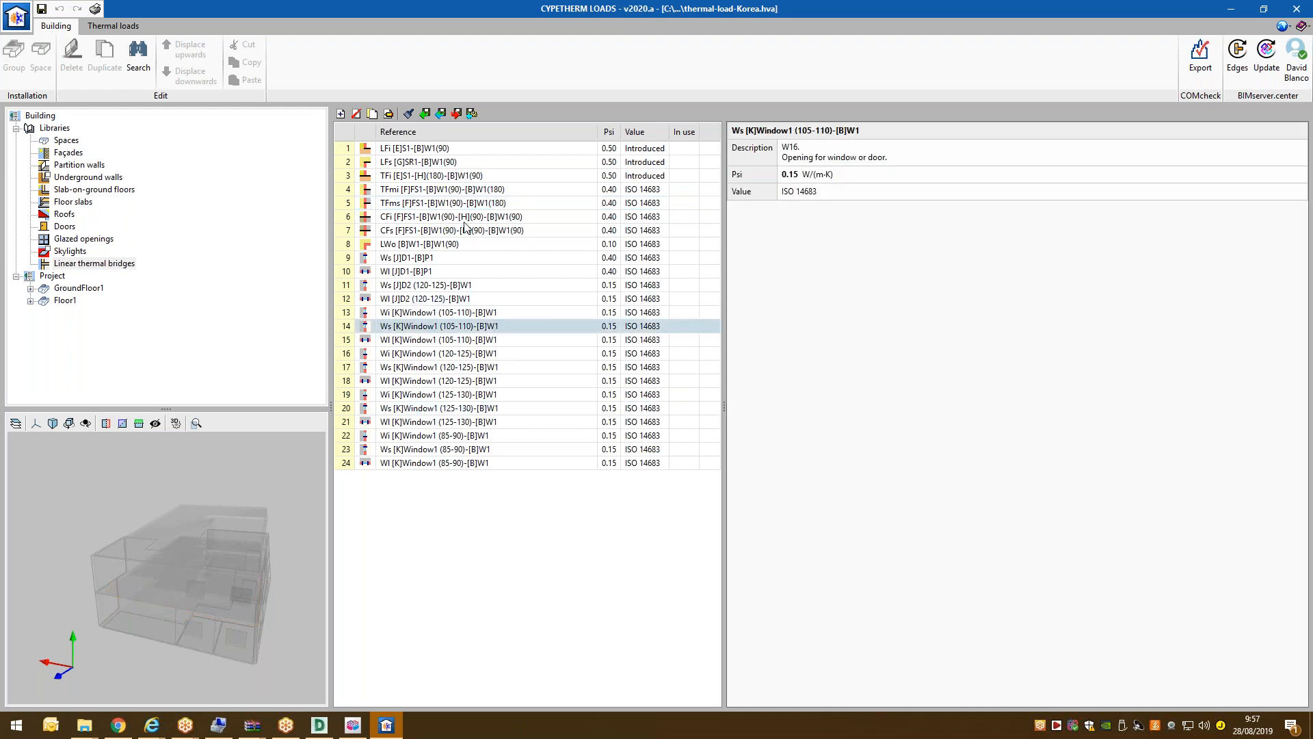
# Reselect the CFi balcony bridge and zoom the 3D view in on the balcony edge.
pyautogui.click(466, 217)
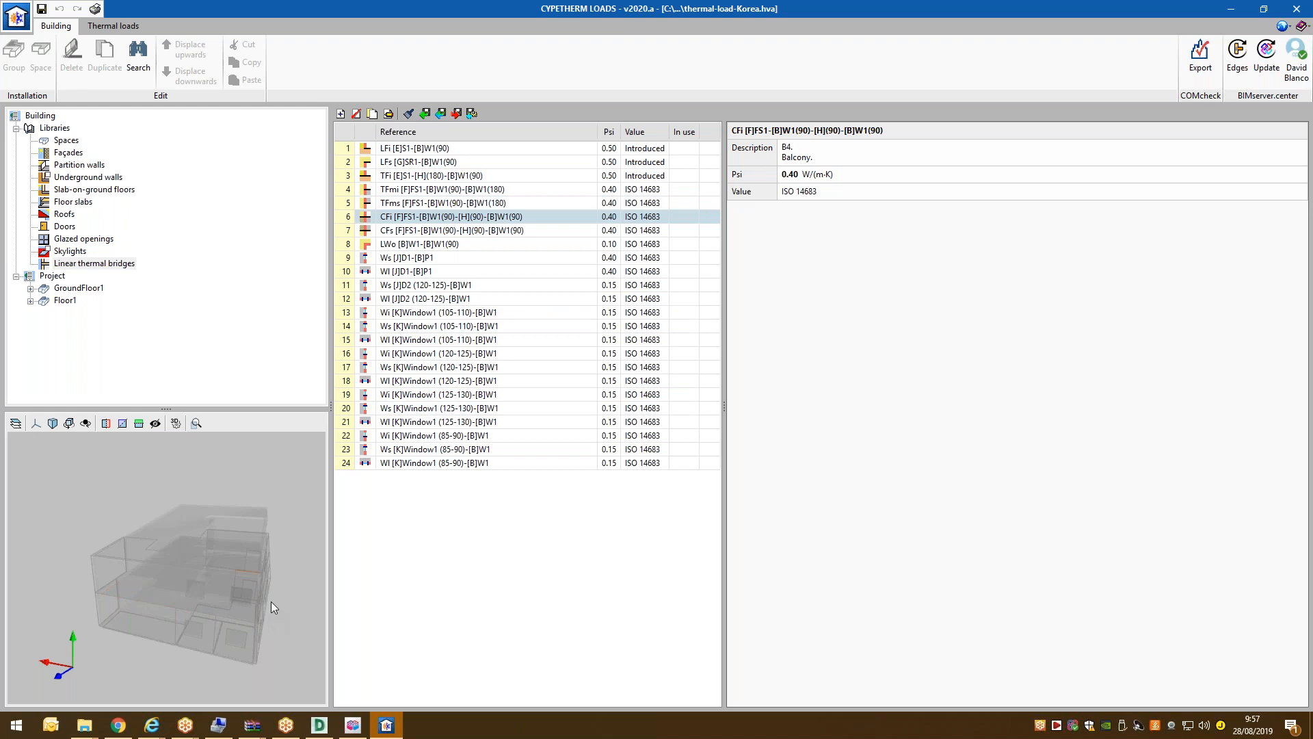
pyautogui.scroll(6, 270, 601)
pyautogui.moveTo(260, 548)
pyautogui.mouseDown(button='middle')
pyautogui.moveTo(241, 547)
pyautogui.moveTo(281, 539)
pyautogui.moveTo(279, 520)
pyautogui.moveTo(316, 508)
pyautogui.mouseUp(button='middle')
pyautogui.scroll(4, 216, 539)
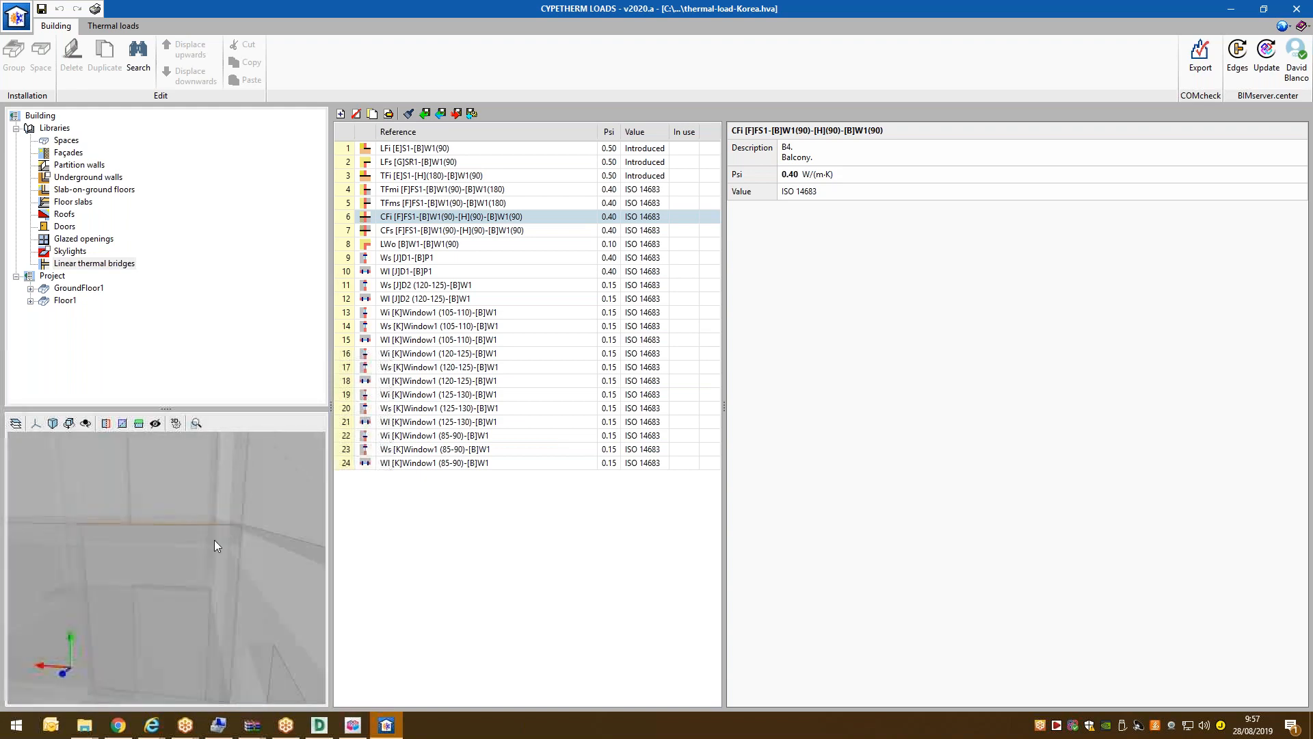
pyautogui.scroll(2, 215, 540)
pyautogui.moveTo(188, 518)
pyautogui.mouseDown(button='middle')
pyautogui.moveTo(197, 527)
pyautogui.moveTo(164, 537)
pyautogui.moveTo(59, 531)
pyautogui.moveTo(121, 518)
pyautogui.moveTo(186, 535)
pyautogui.moveTo(196, 511)
pyautogui.mouseUp(button='middle')
pyautogui.scroll(2, 155, 528)
pyautogui.moveTo(196, 493); pyautogui.dragTo(342, 510)
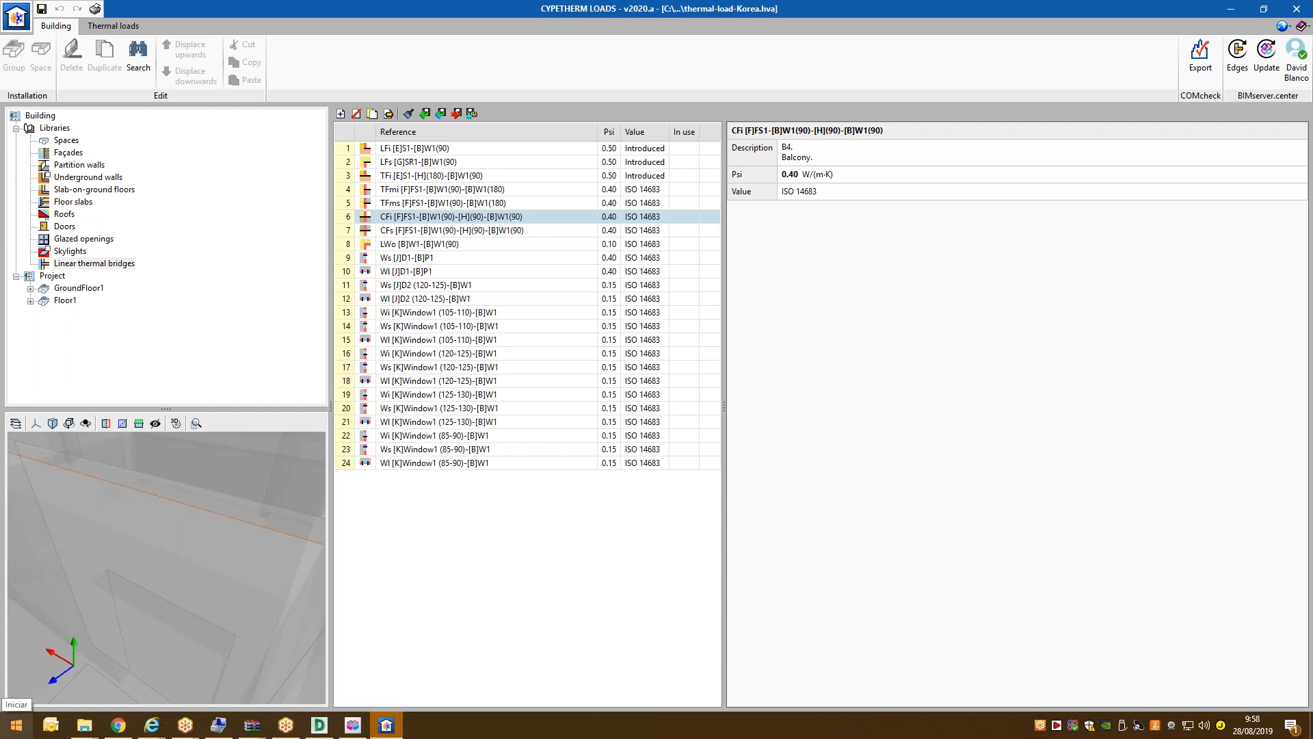
pyautogui.moveTo(119, 539); pyautogui.dragTo(87, 515)
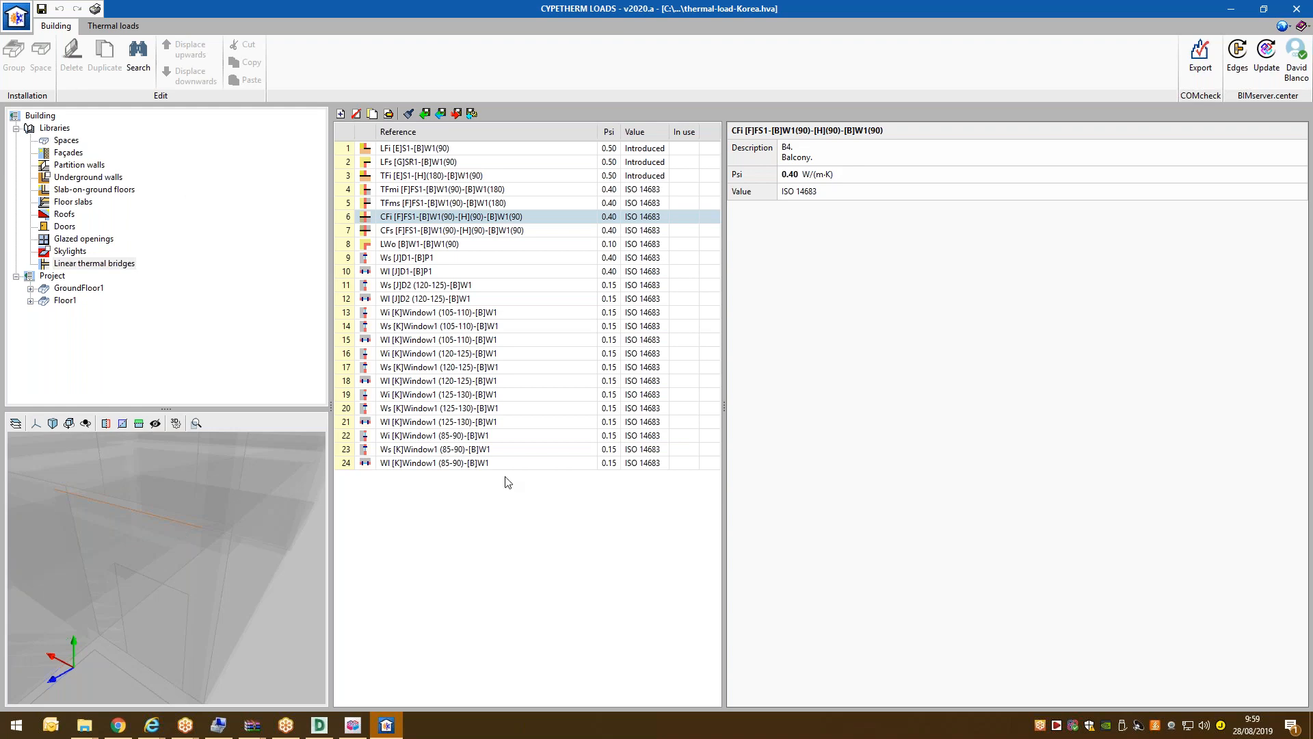
pyautogui.moveTo(183, 556)
pyautogui.mouseDown(button='middle')
pyautogui.moveTo(232, 524)
pyautogui.moveTo(239, 542)
pyautogui.mouseUp(button='middle')
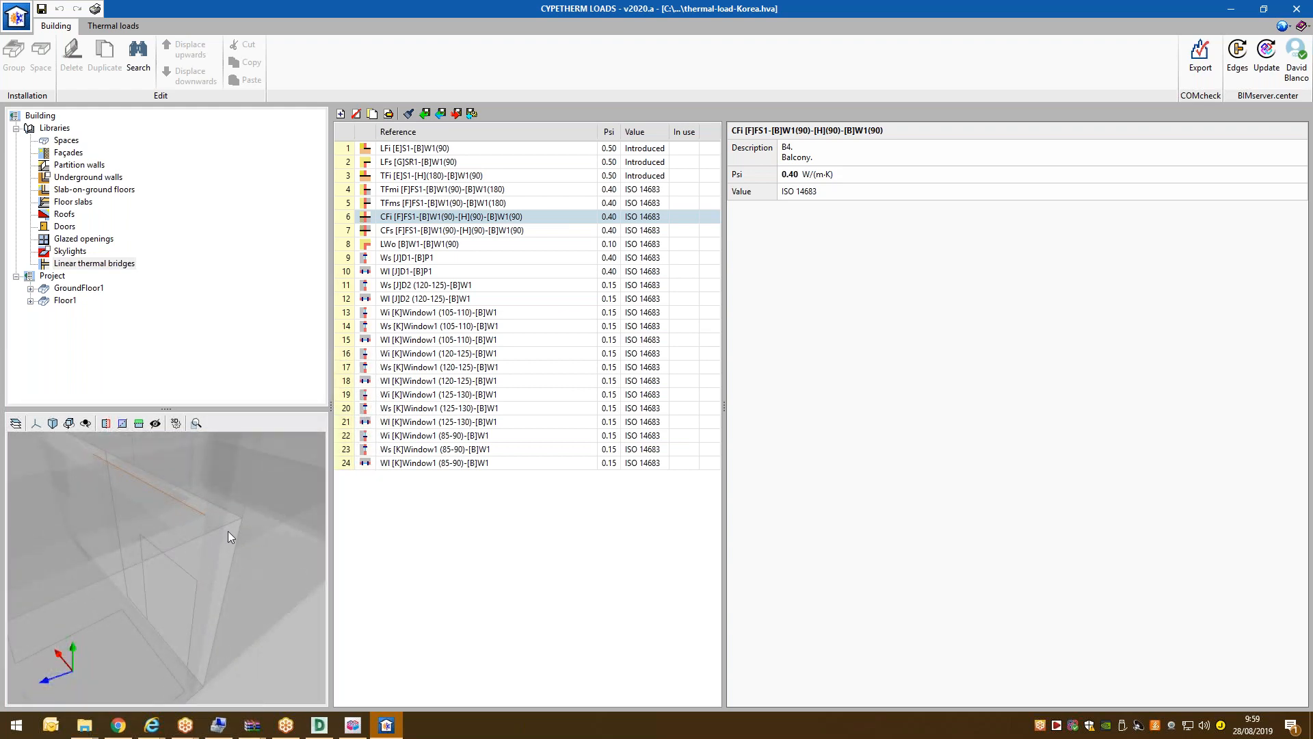
pyautogui.moveTo(223, 526); pyautogui.dragTo(212, 528, button='middle')
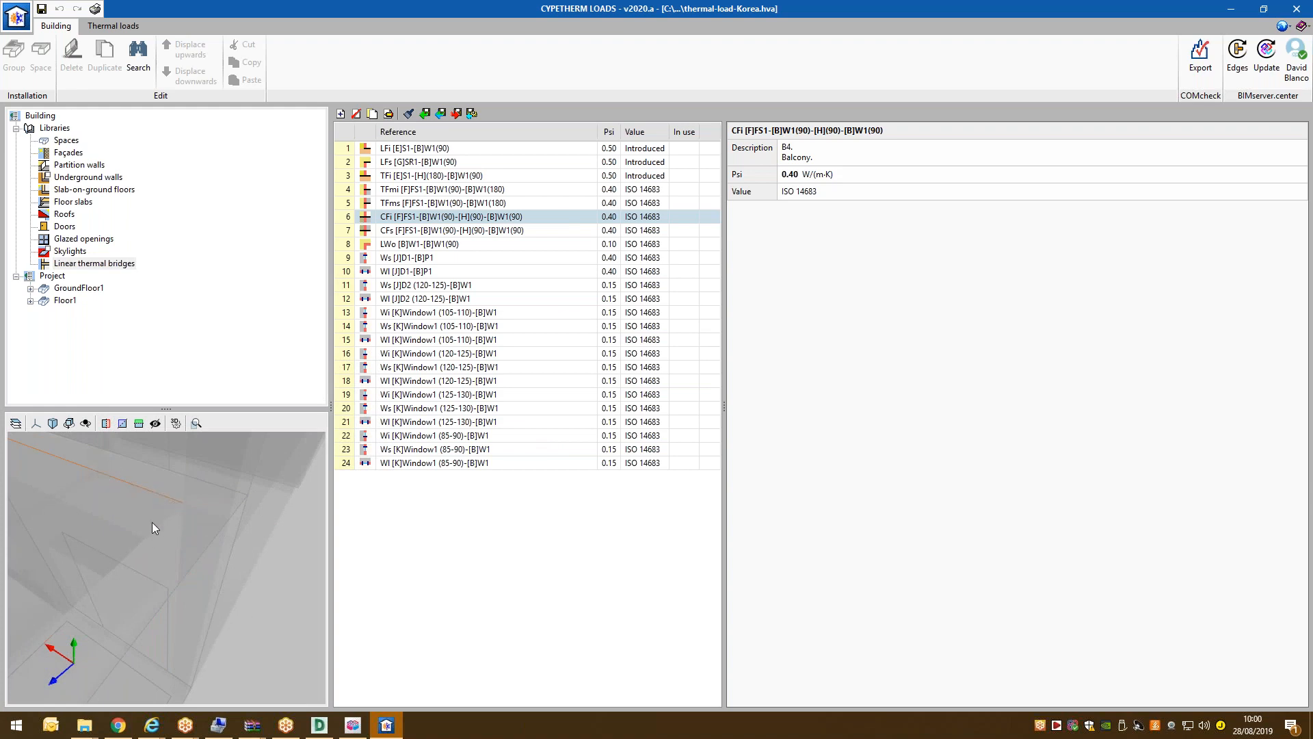
pyautogui.moveTo(143, 470); pyautogui.dragTo(163, 495, button='middle')
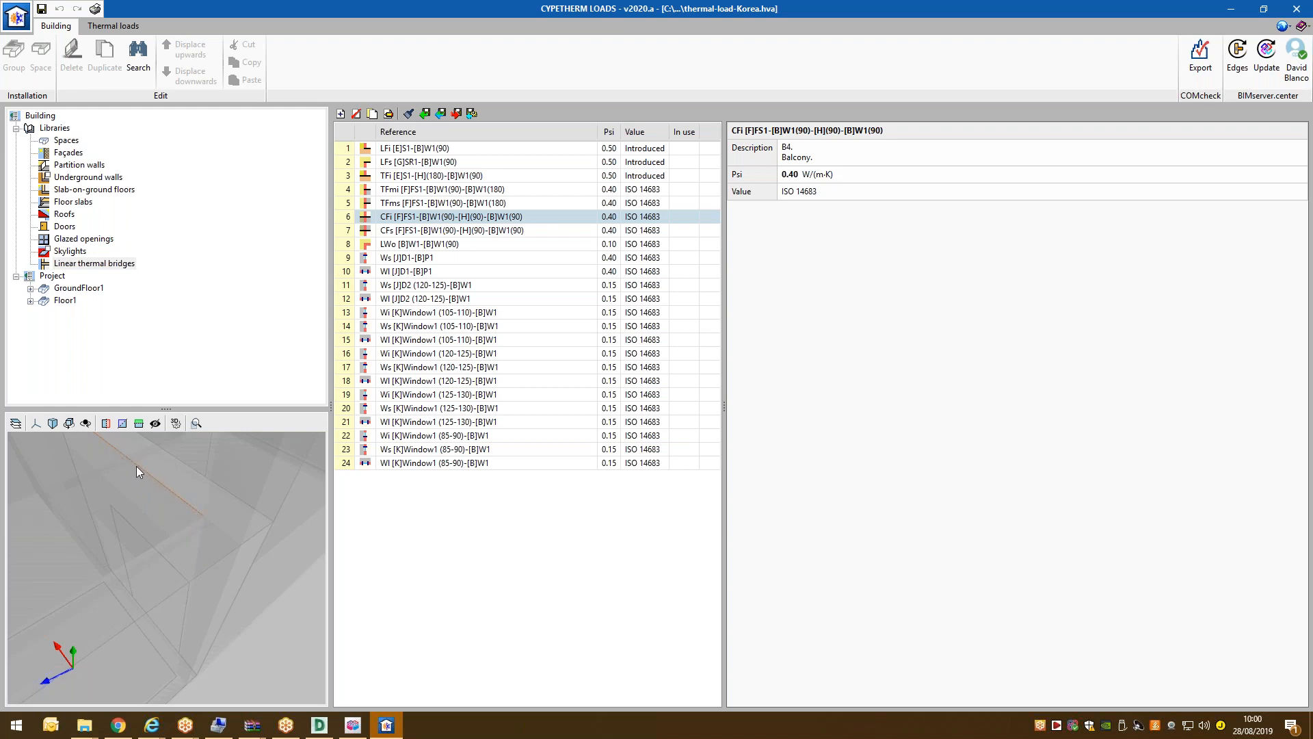
pyautogui.moveTo(203, 523); pyautogui.dragTo(190, 517, button='middle')
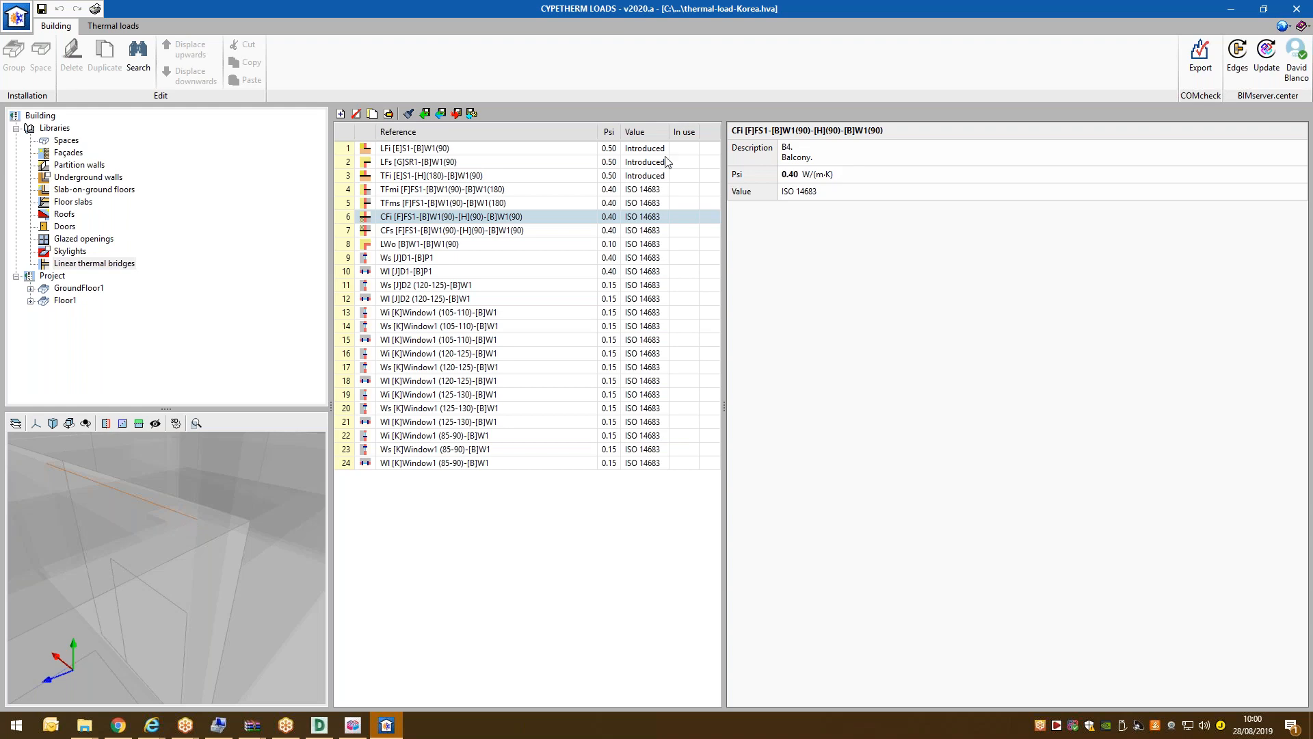
pyautogui.click(70, 262)
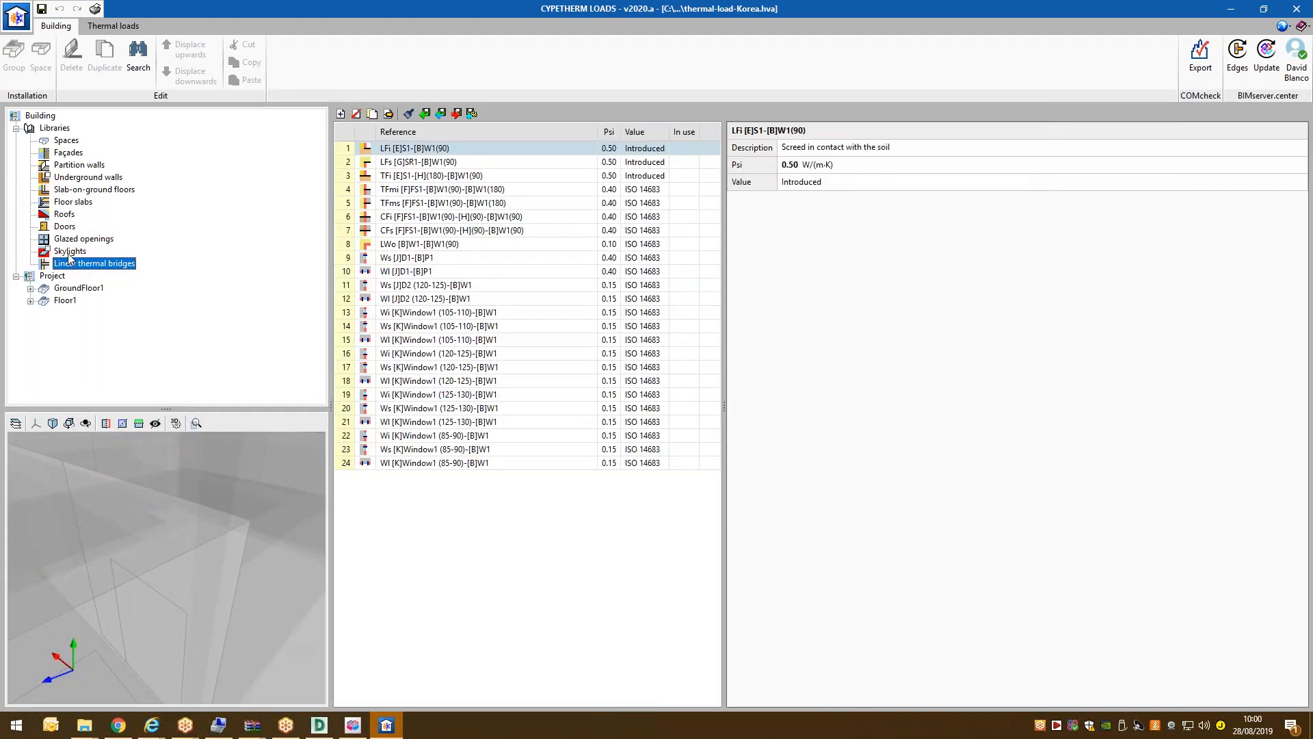
# Expand GroundFloor1 in the Project tree and list room B1's components.
pyautogui.click(68, 252)
pyautogui.click(30, 301)
pyautogui.click(30, 288)
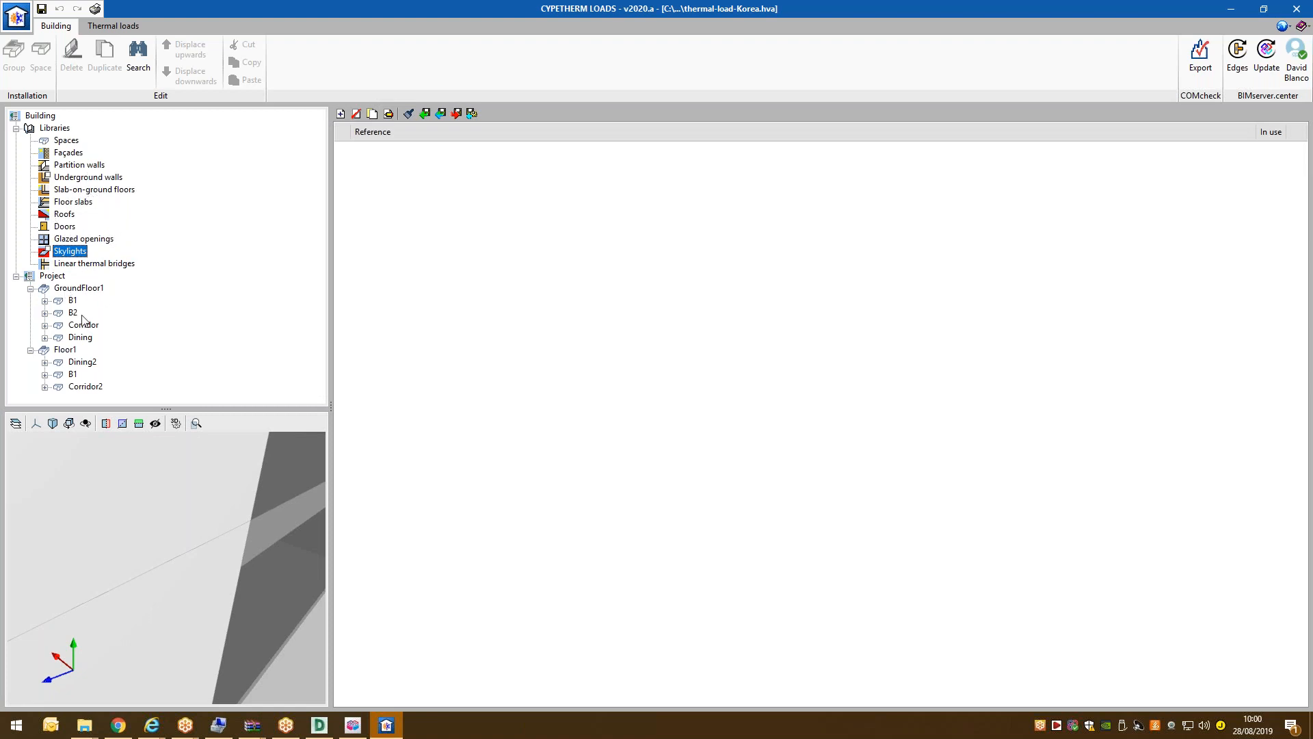
pyautogui.click(79, 288)
pyautogui.click(45, 301)
# Centre the building in view and review room B1's floors, walls and openings.
pyautogui.scroll(-8, 93, 519)
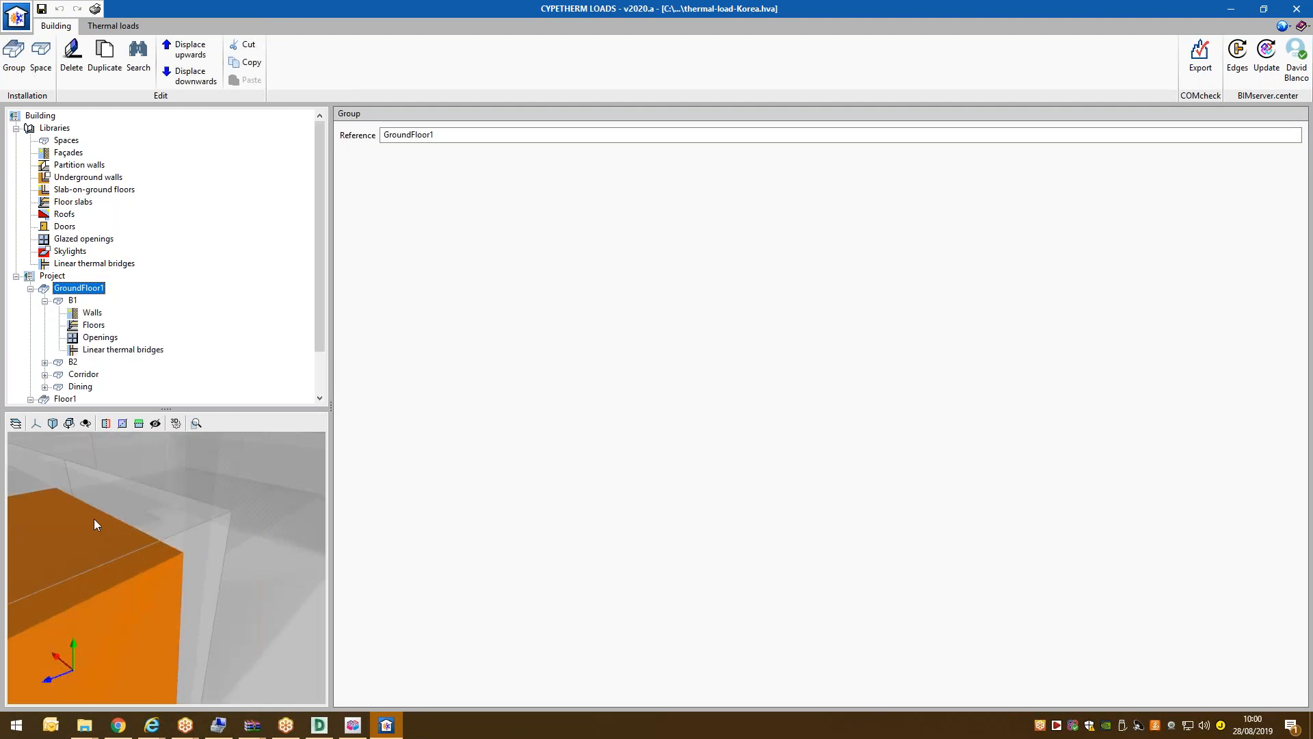
pyautogui.moveTo(108, 511); pyautogui.dragTo(129, 492)
pyautogui.moveTo(129, 492); pyautogui.dragTo(204, 595, button='middle')
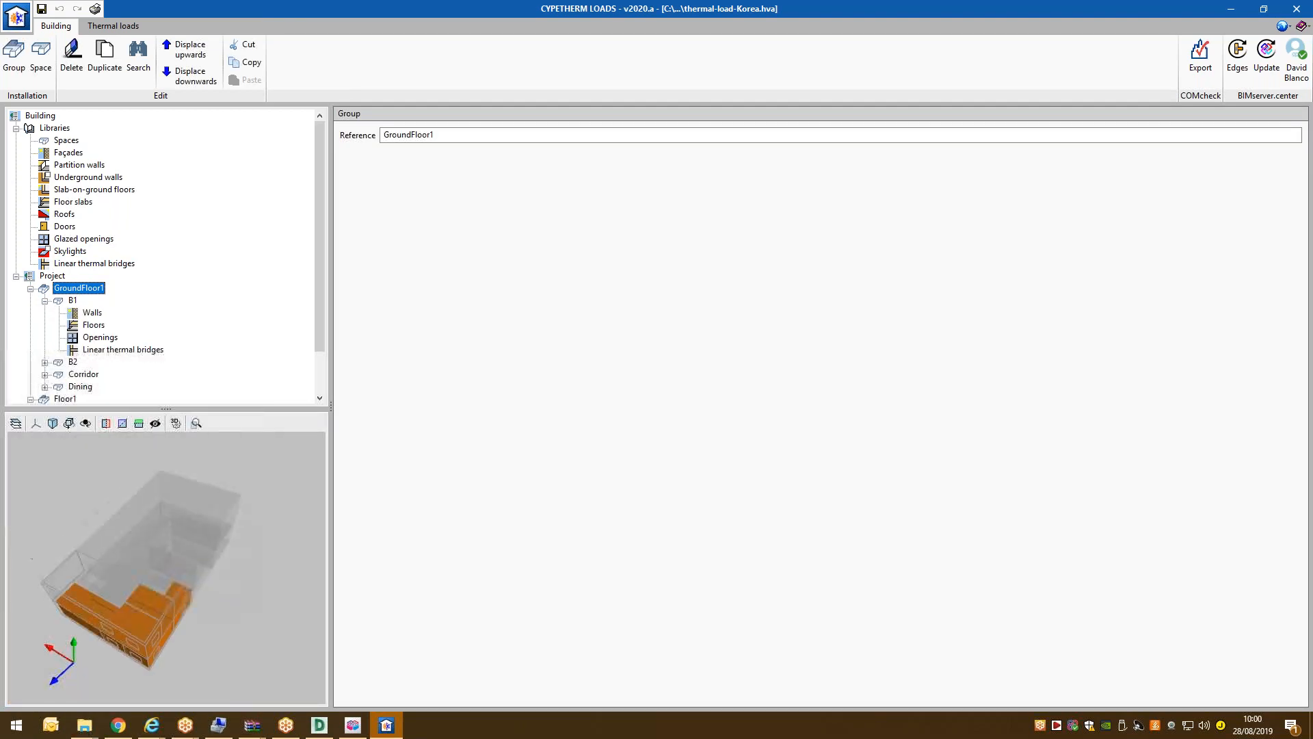
pyautogui.scroll(-2, 87, 287)
pyautogui.click(94, 273)
pyautogui.click(93, 264)
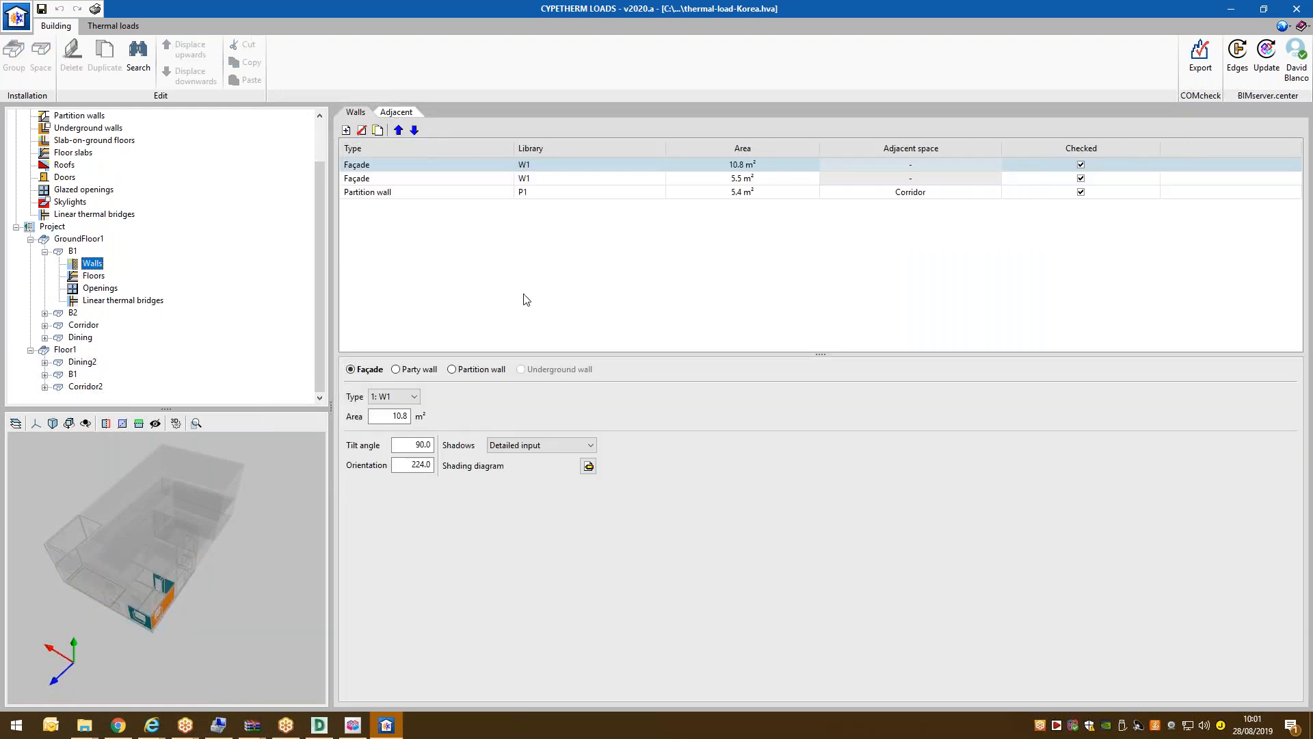
pyautogui.click(94, 275)
pyautogui.click(100, 287)
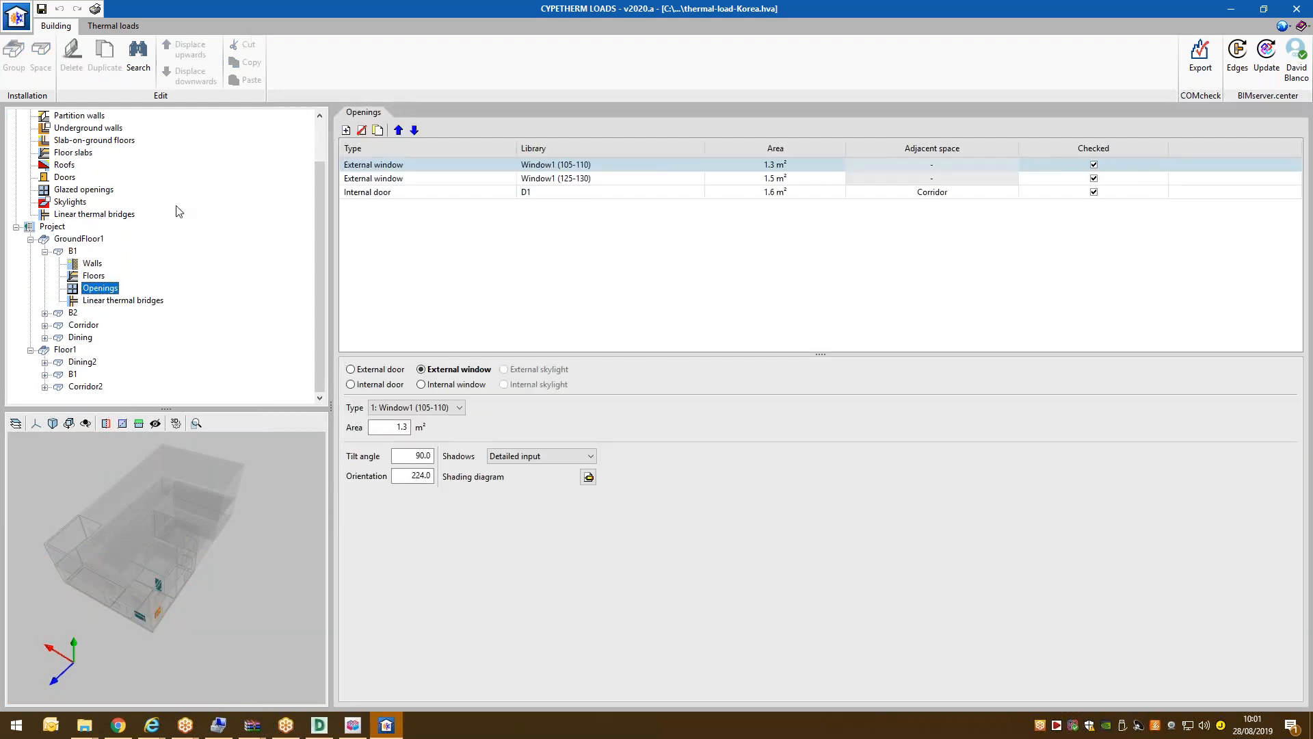
# Check room B1's space properties, show room B2's walls, and save the project.
pyautogui.click(45, 251)
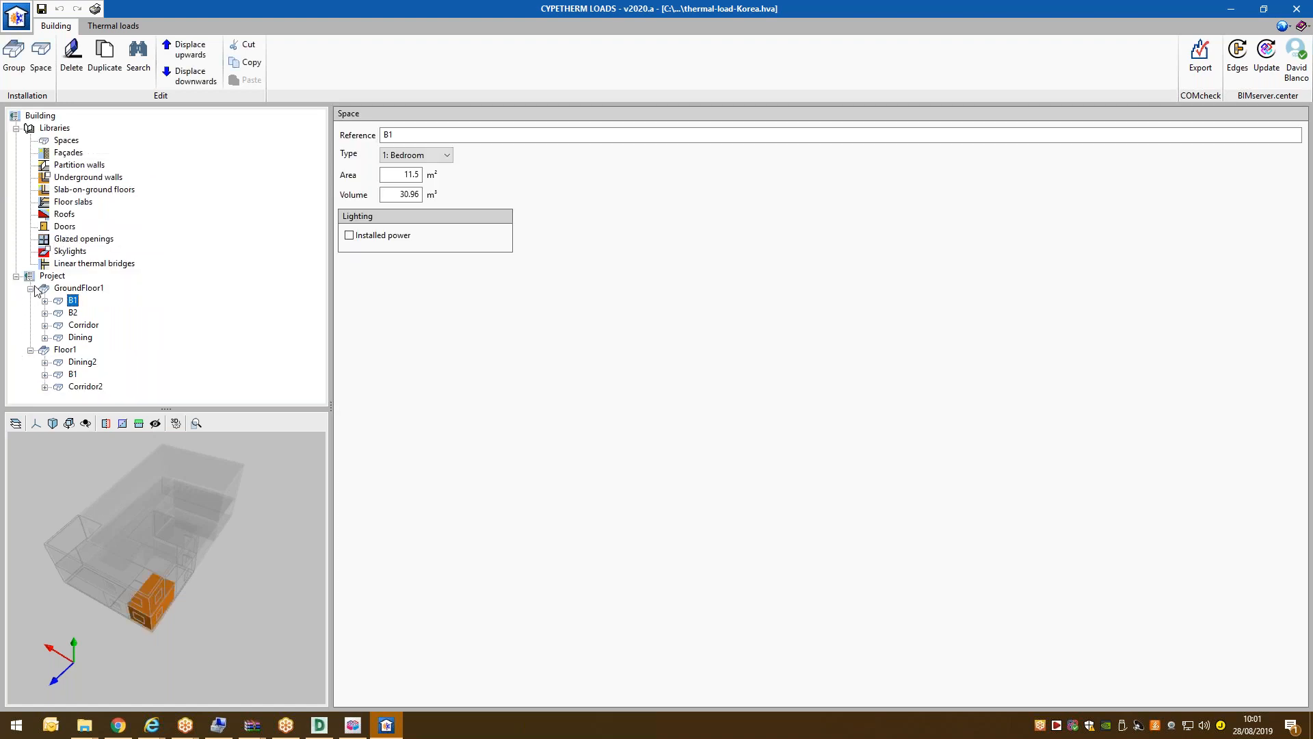
pyautogui.click(49, 277)
pyautogui.click(72, 301)
pyautogui.click(45, 313)
pyautogui.click(92, 326)
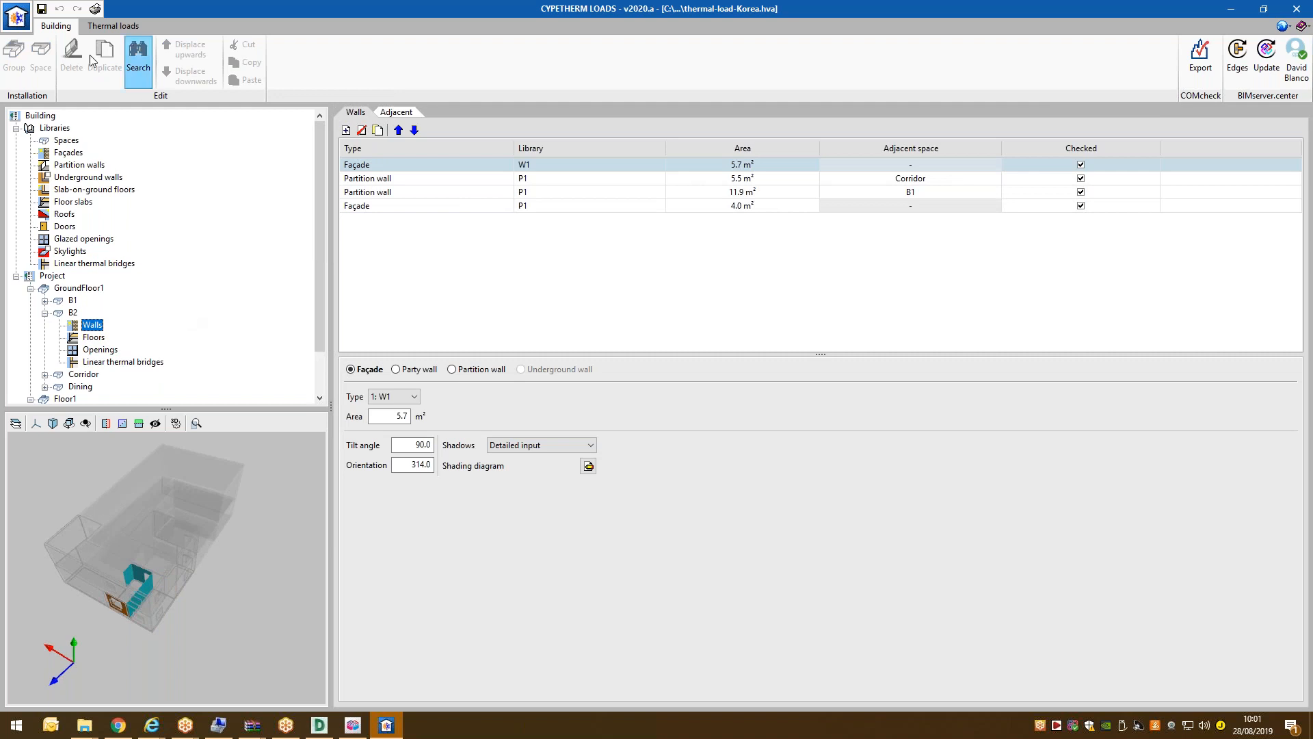
pyautogui.click(42, 8)
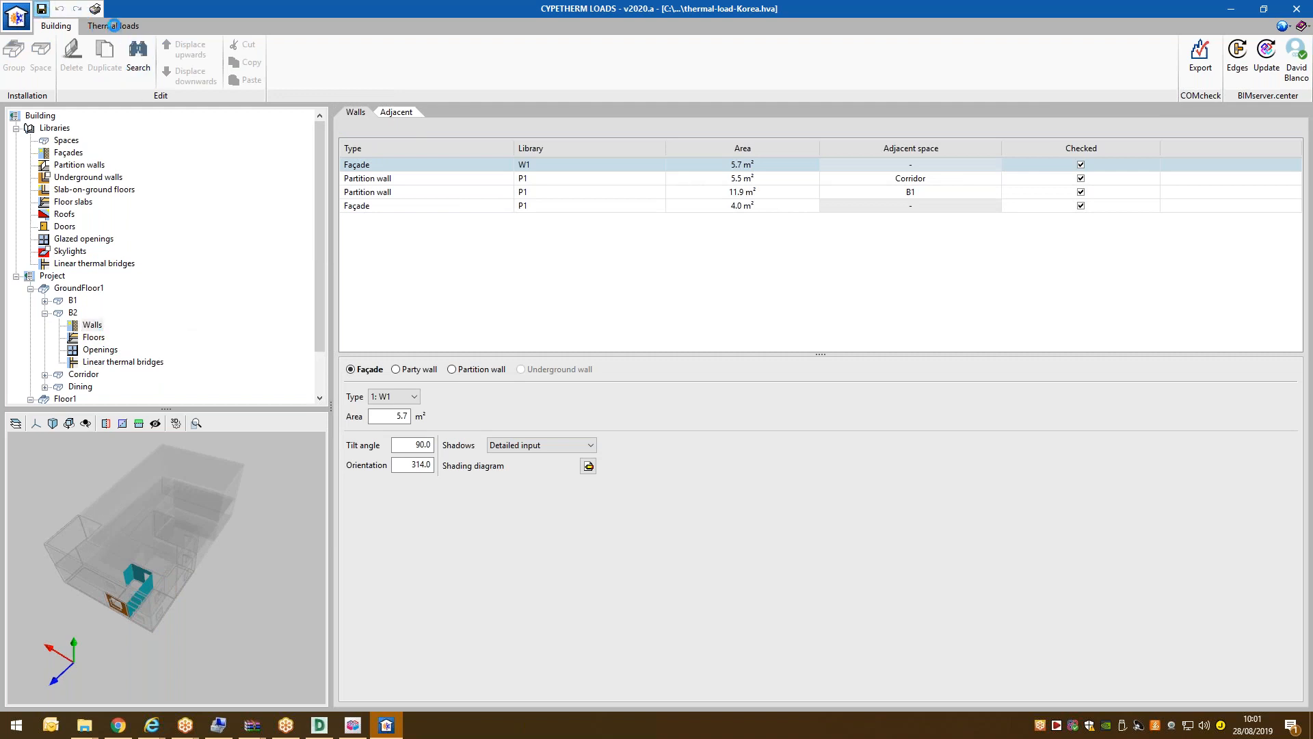
# In the Thermal loads workspace, open the project's Location data window.
pyautogui.click(113, 26)
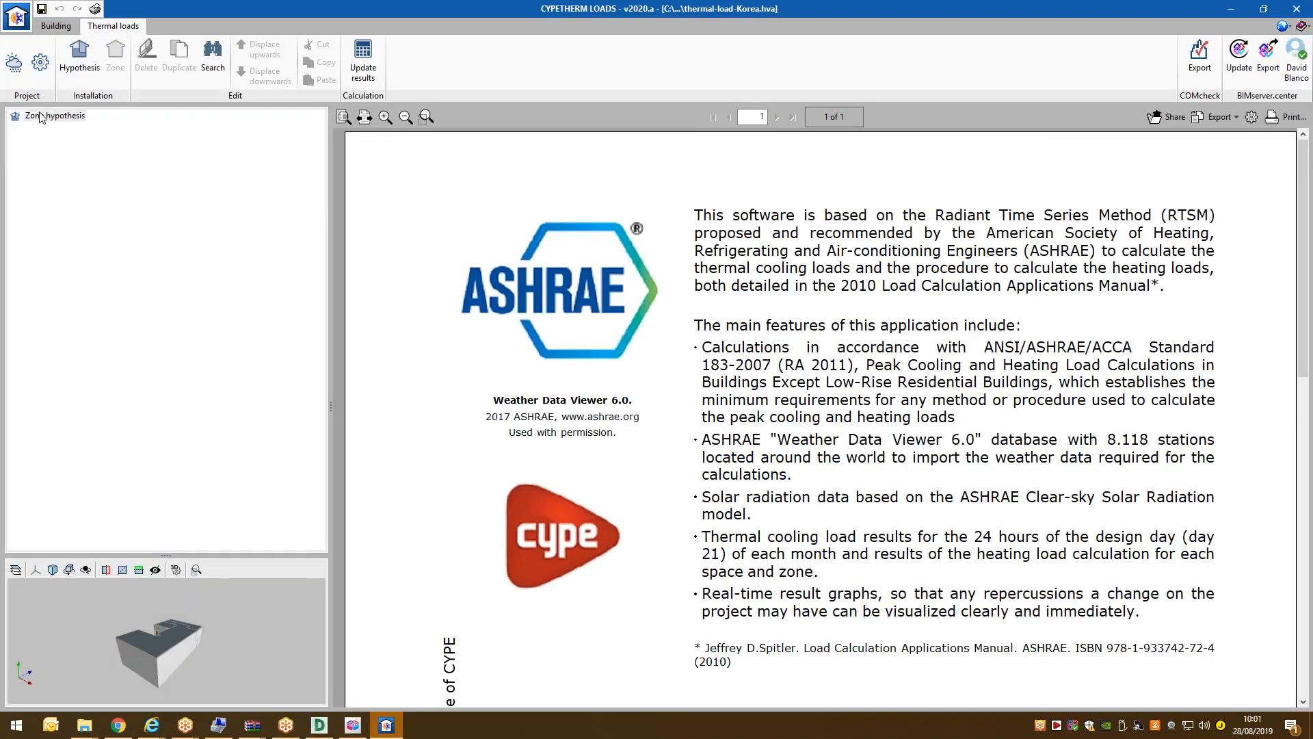
pyautogui.click(40, 115)
pyautogui.click(20, 66)
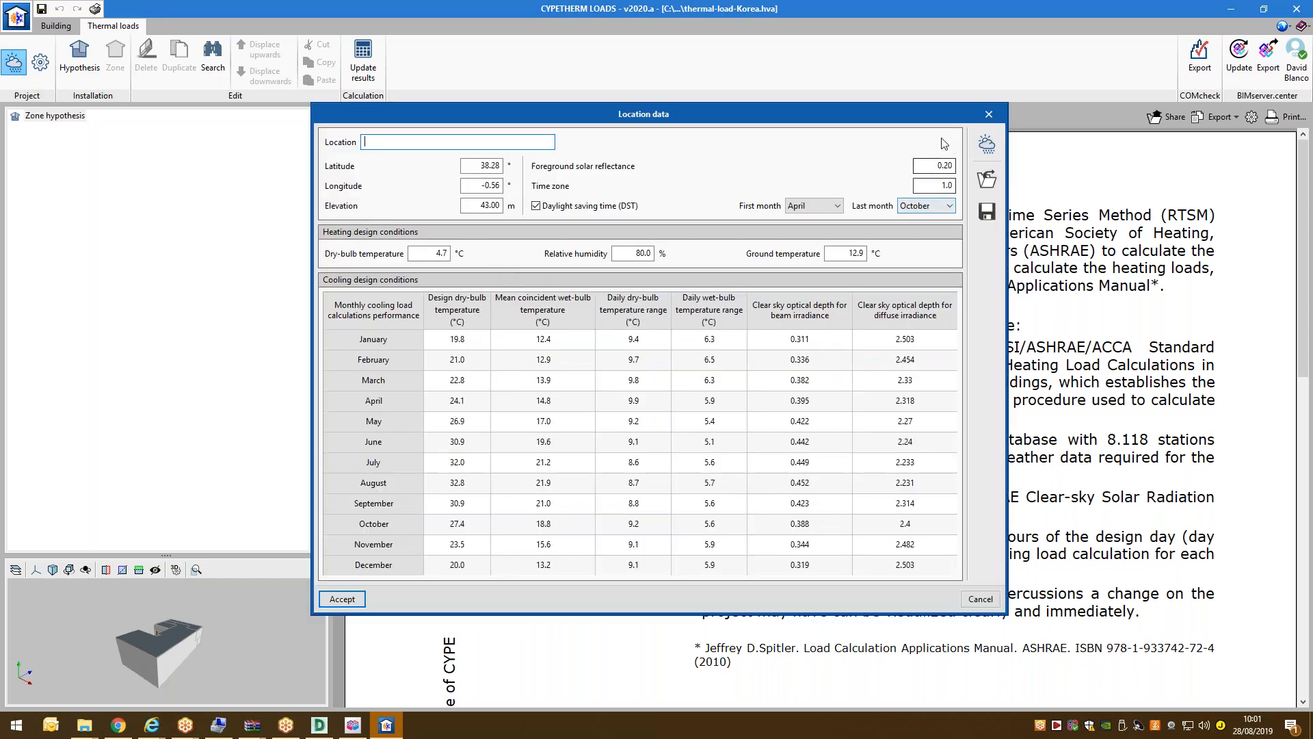
pyautogui.moveTo(910, 113); pyautogui.dragTo(731, 474)
pyautogui.moveTo(741, 380); pyautogui.dragTo(795, 155)
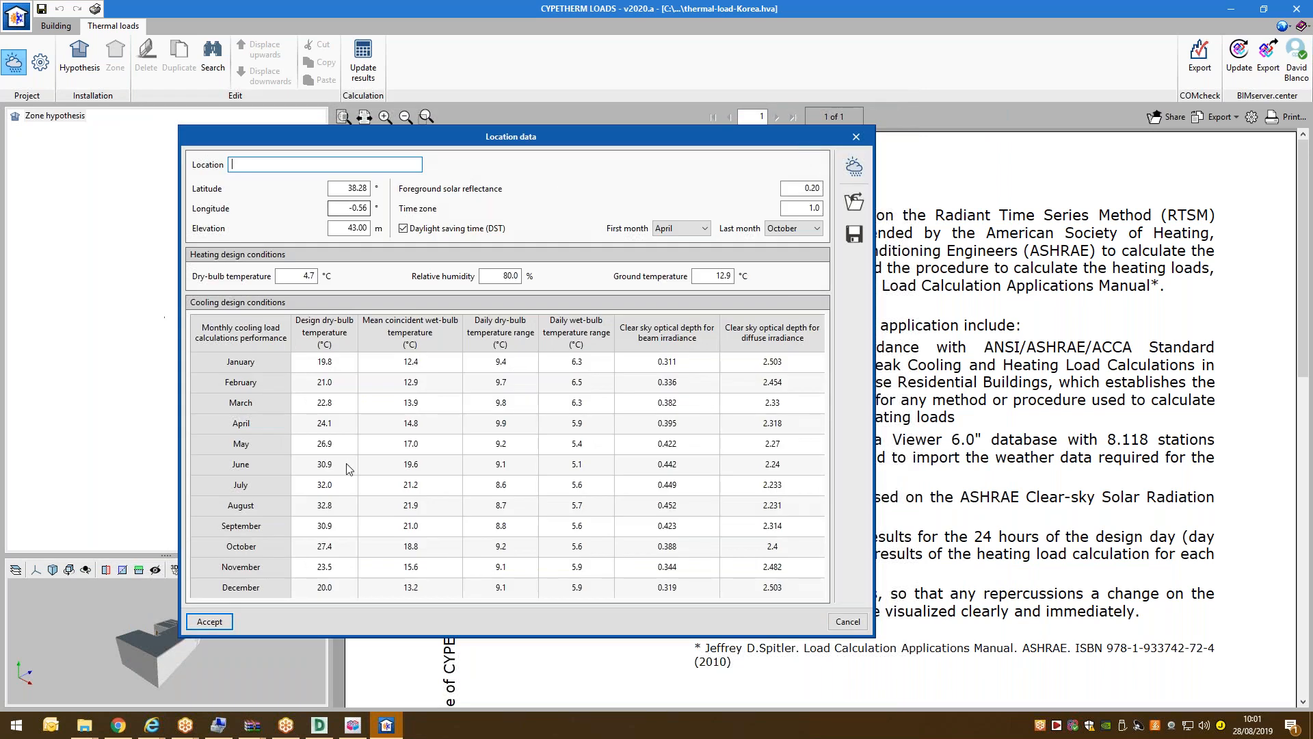
# Check the monthly wet-bulb cooling values, then bring up the ASHRAE weather station database.
pyautogui.click(376, 384)
pyautogui.press('Down')
pyautogui.press('Down')
pyautogui.press('Down')
pyautogui.press('Down')
pyautogui.press('Down')
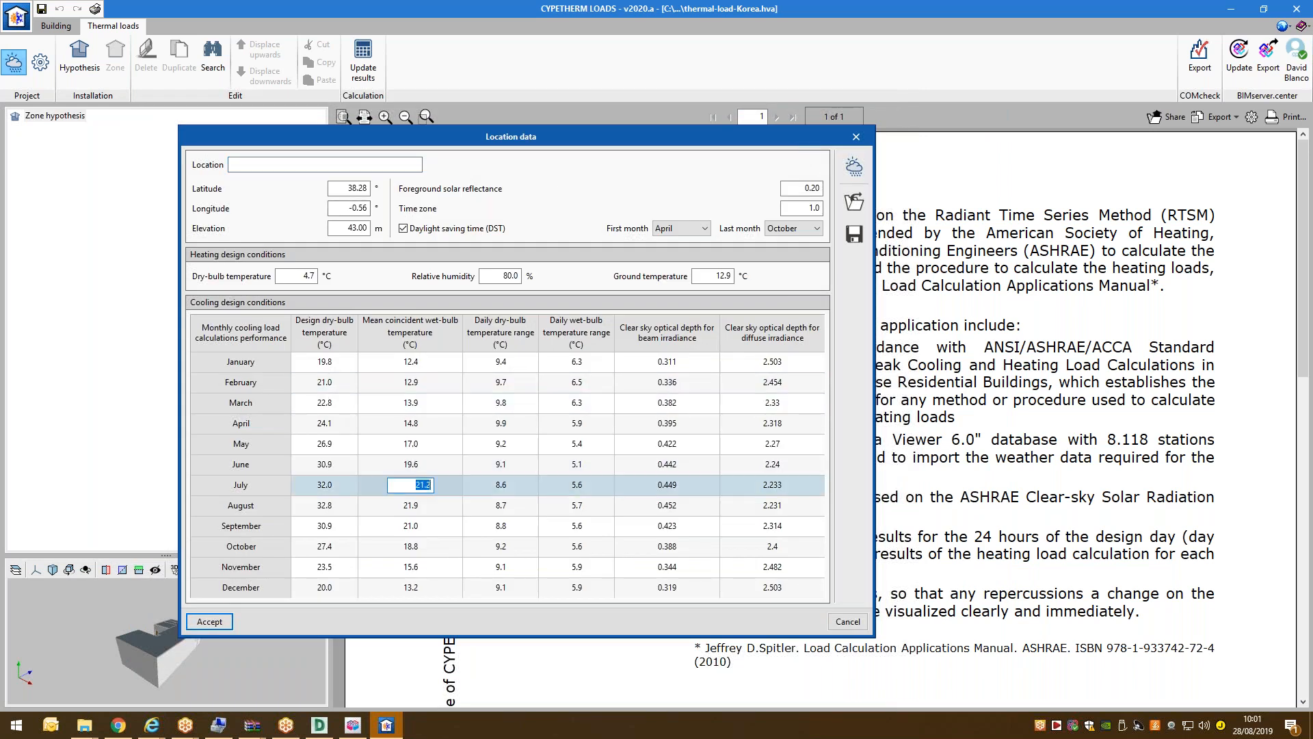
pyautogui.click(440, 370)
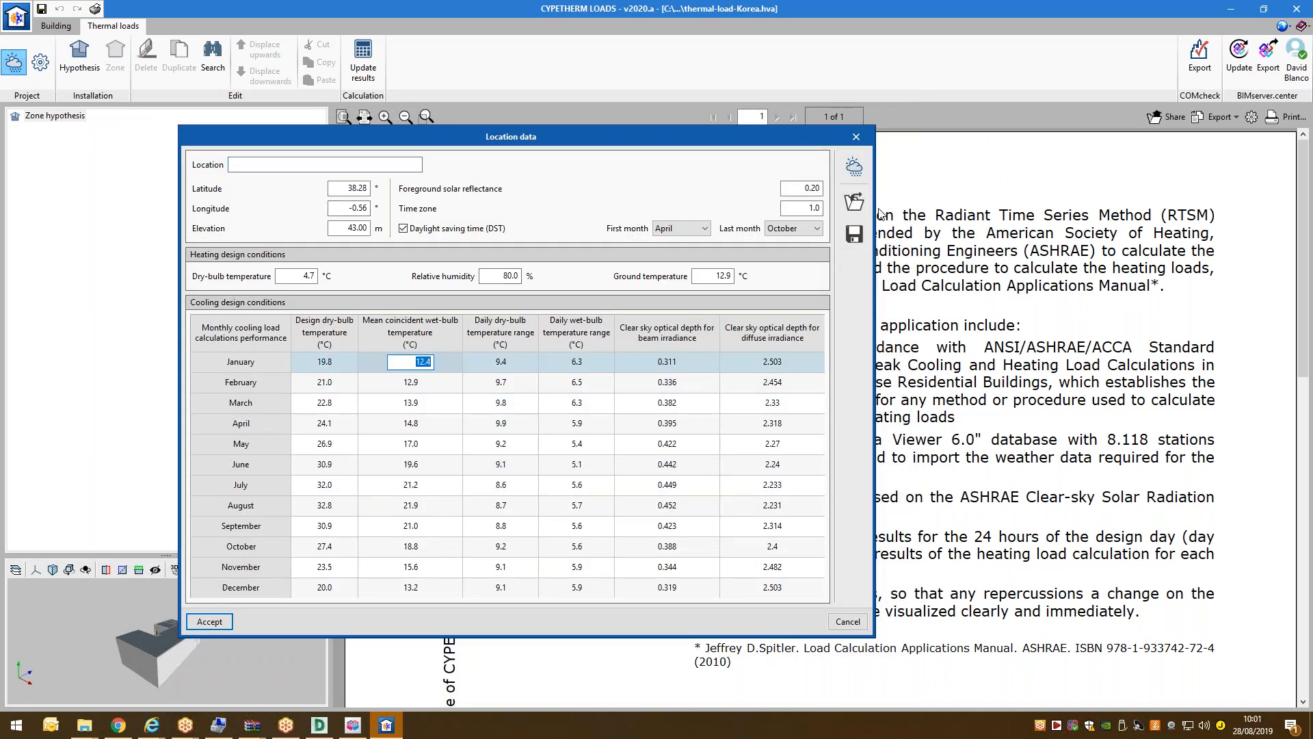
pyautogui.click(599, 467)
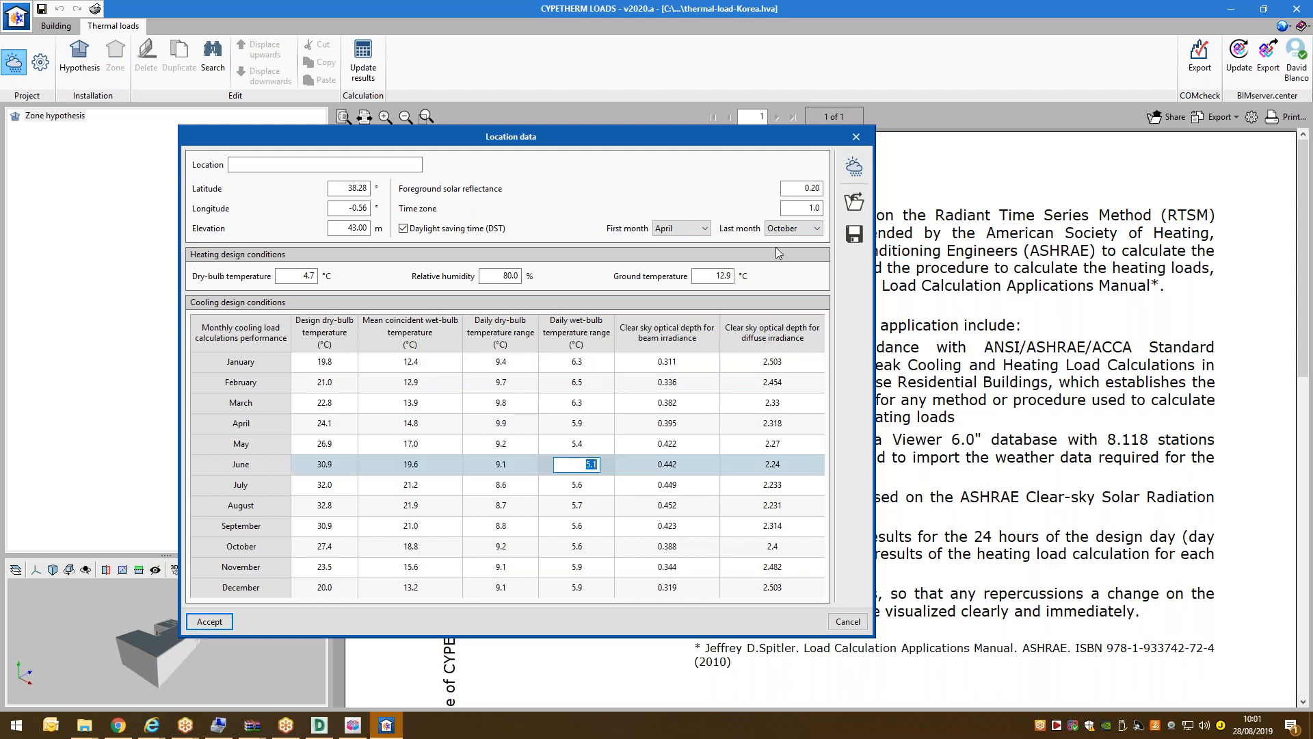
pyautogui.click(853, 166)
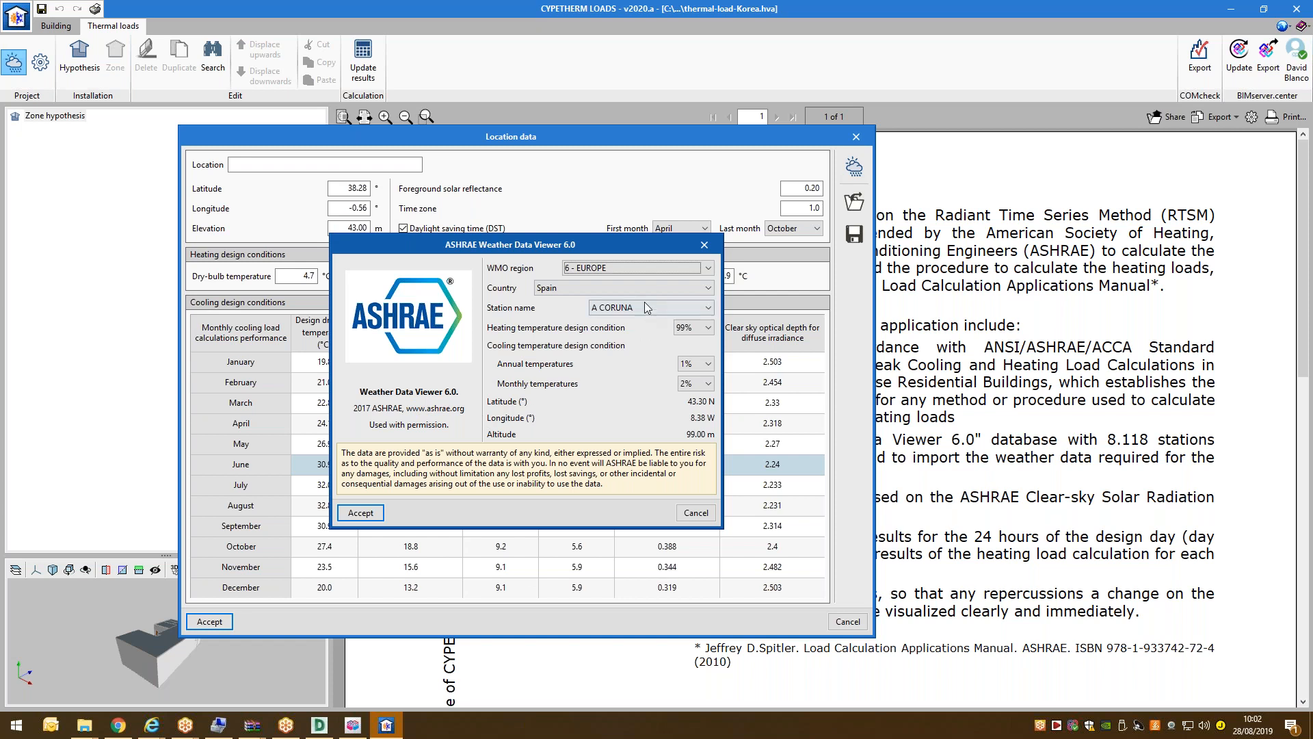
# Pick region 2 - ASIA, country Korea, Republic of, and station SEOUL AB (37.45 N, 127.11 E).
pyautogui.click(633, 268)
pyautogui.click(601, 288)
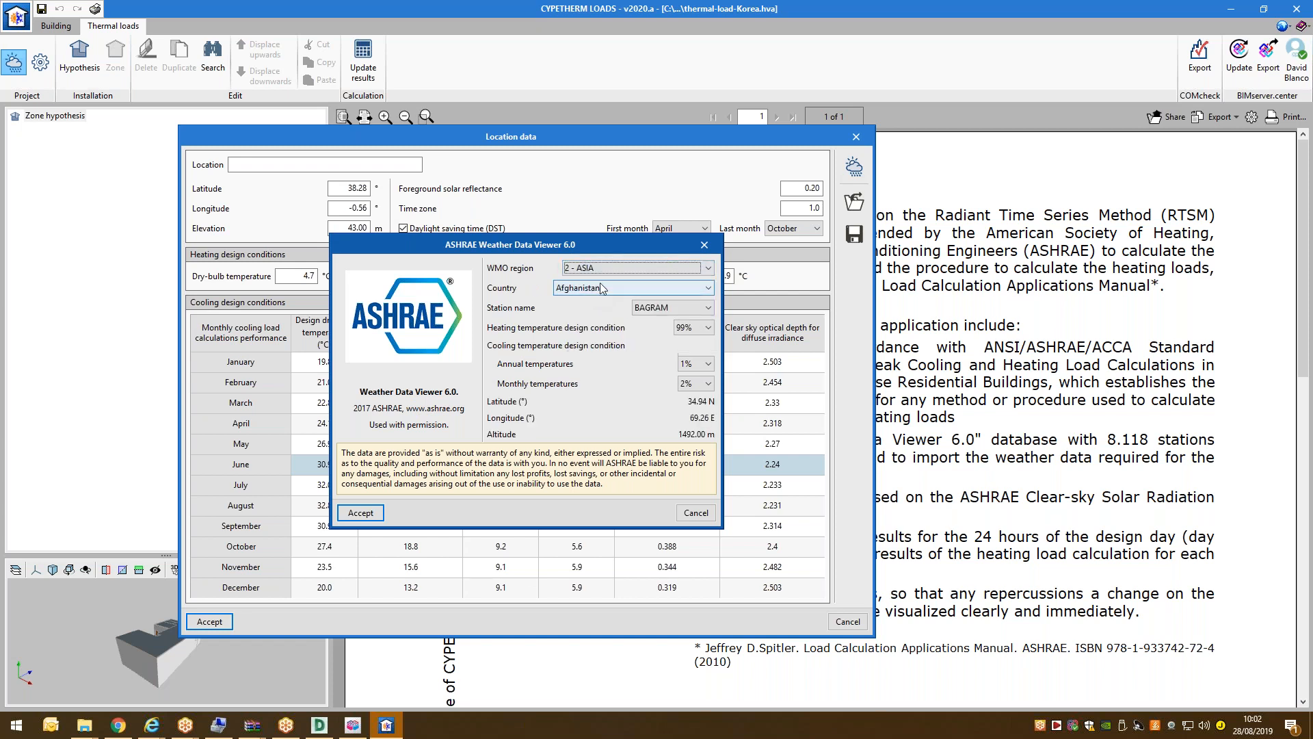
pyautogui.click(601, 288)
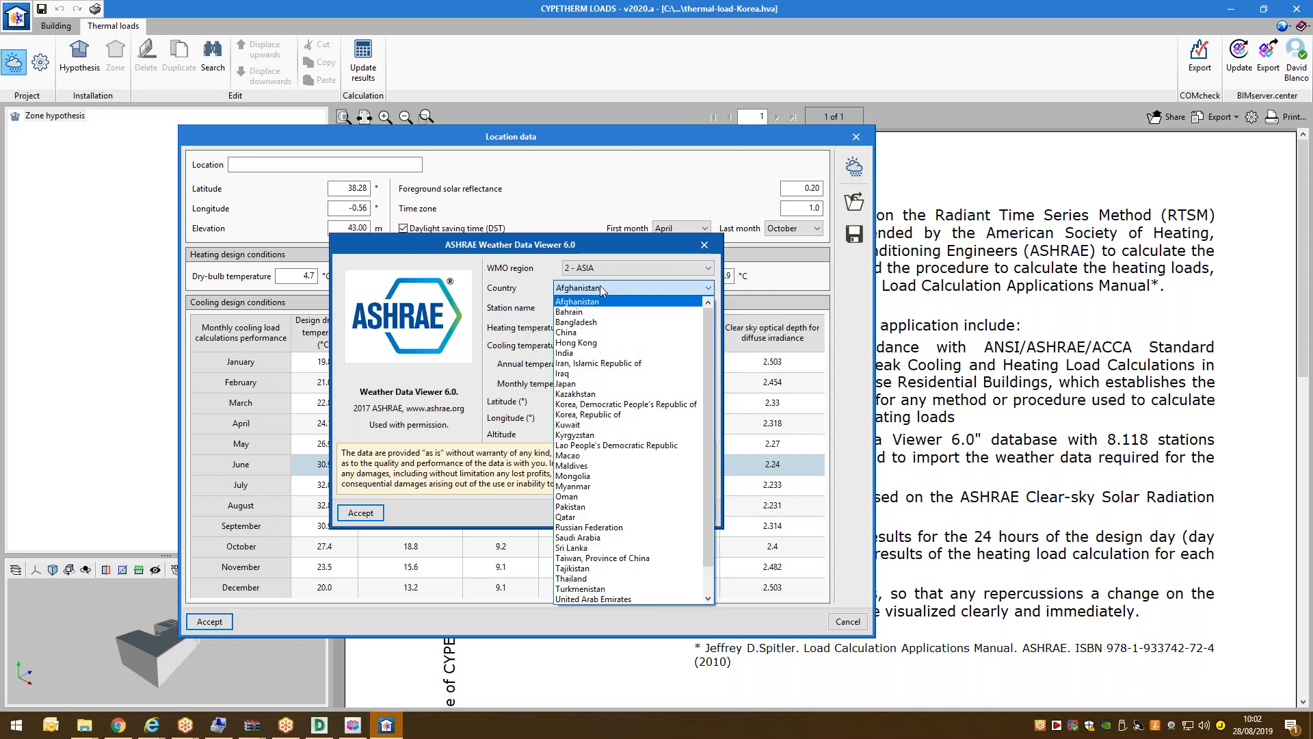
pyautogui.click(589, 405)
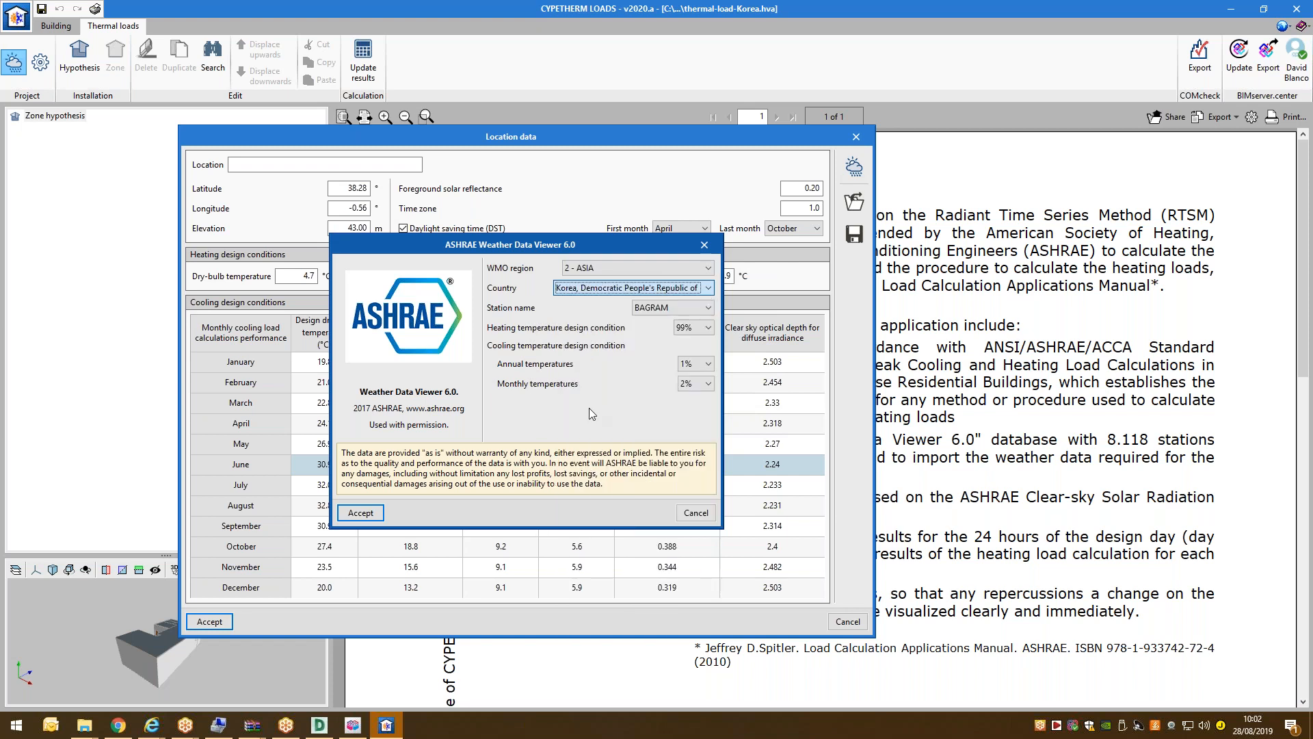
pyautogui.click(640, 293)
pyautogui.click(626, 378)
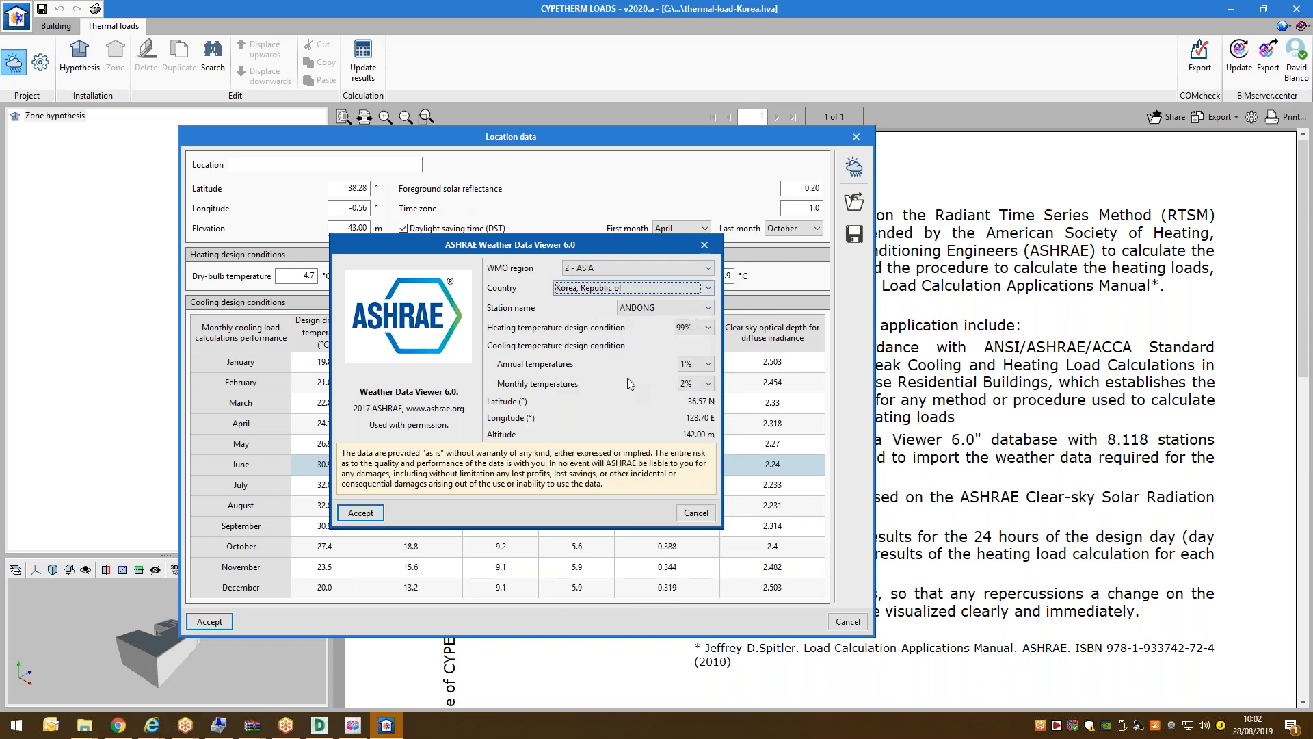
pyautogui.click(654, 308)
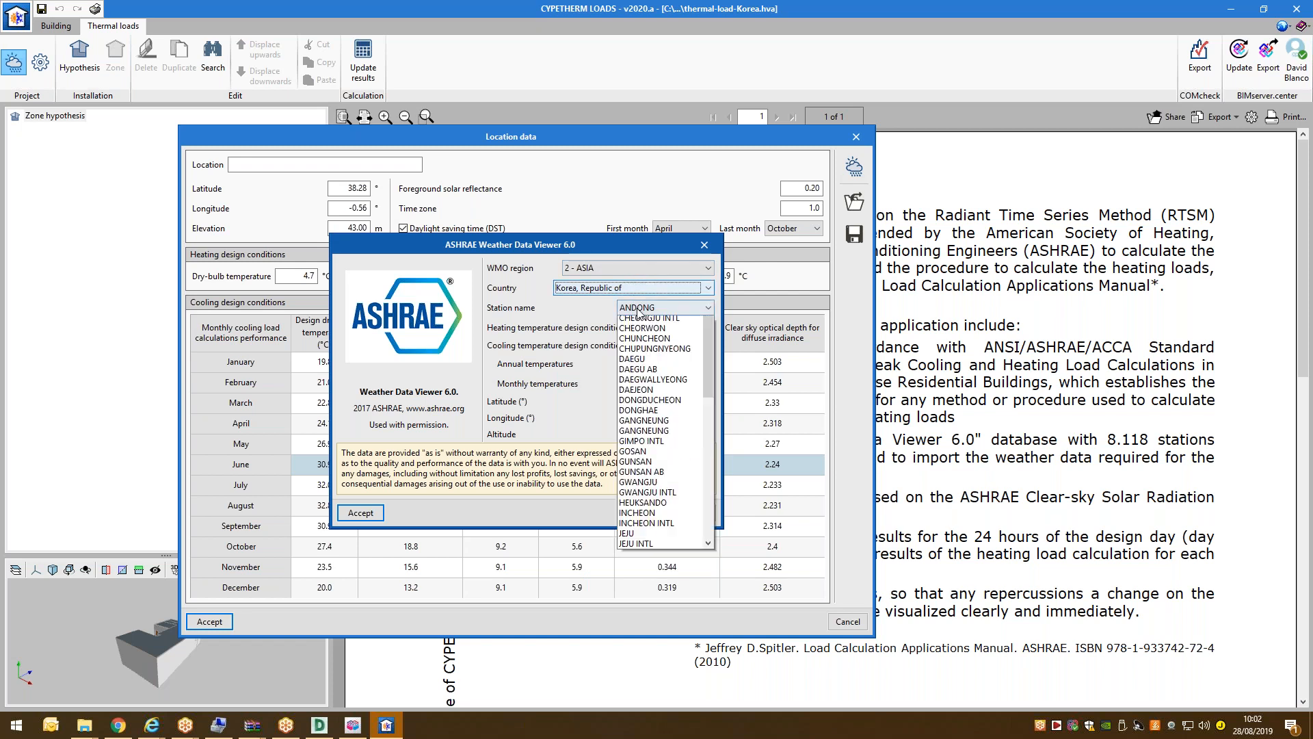
pyautogui.scroll(-1, 677, 400)
pyautogui.scroll(-6, 680, 410)
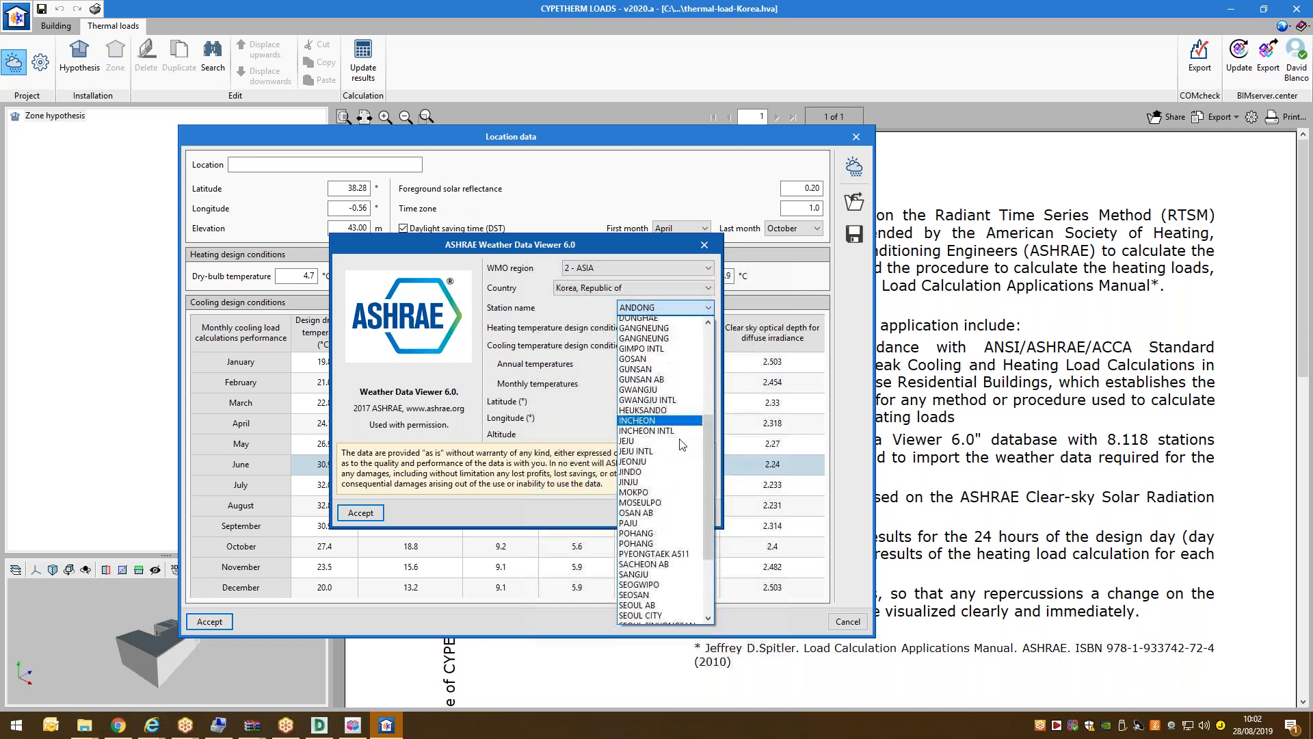
pyautogui.scroll(-3, 680, 451)
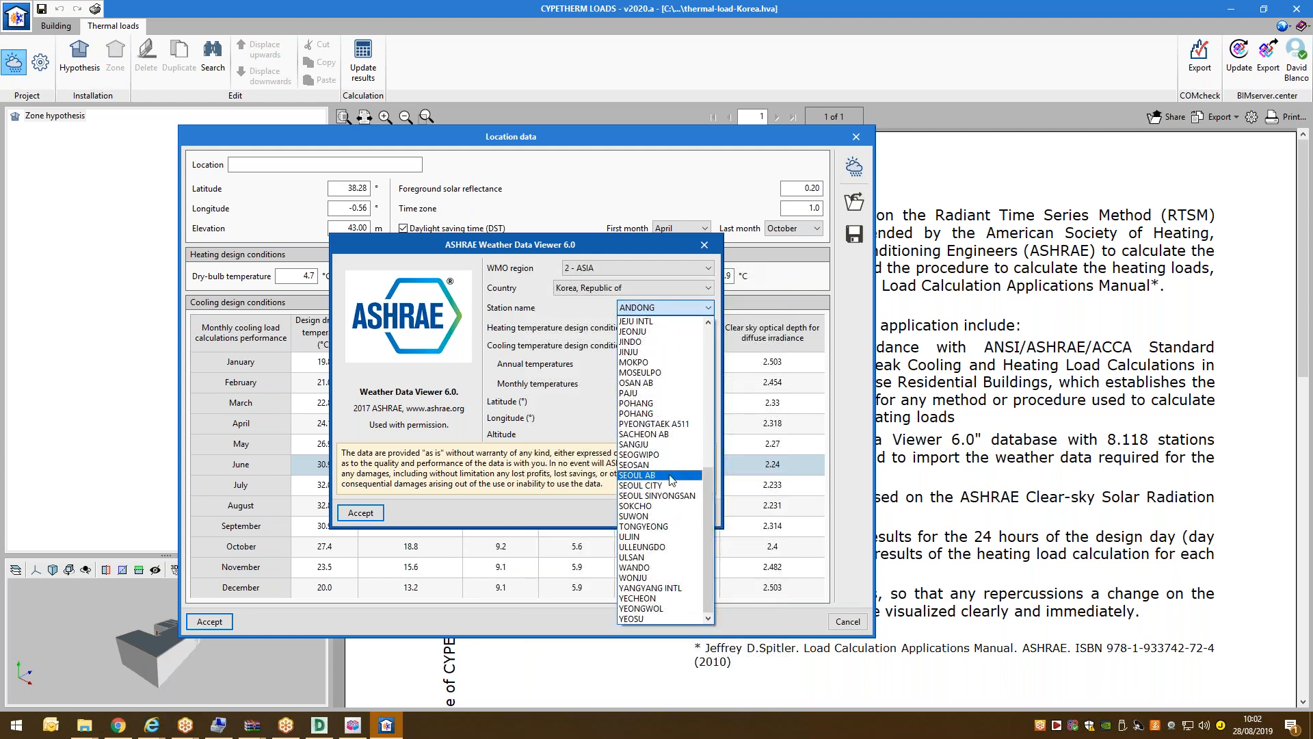
pyautogui.click(661, 476)
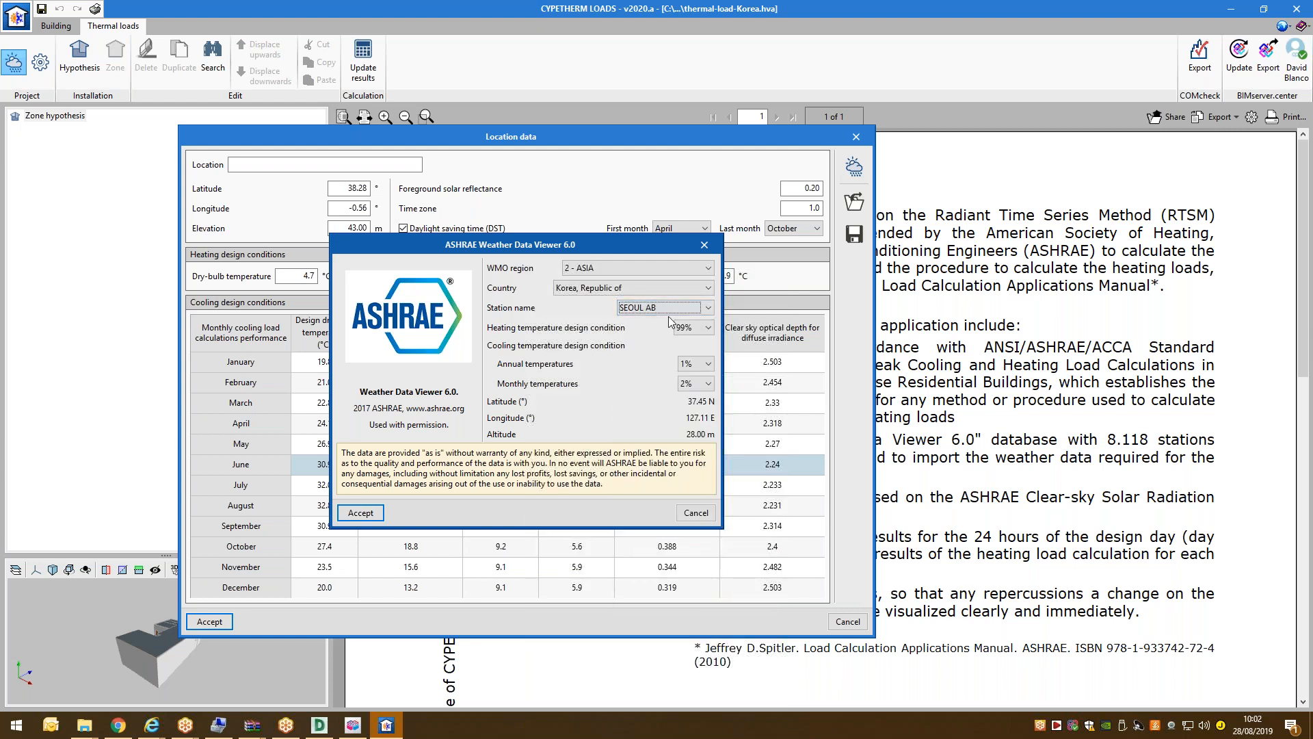
# Import the SEOUL AB weather data and check April's and February's wet-bulb values.
pyautogui.click(360, 513)
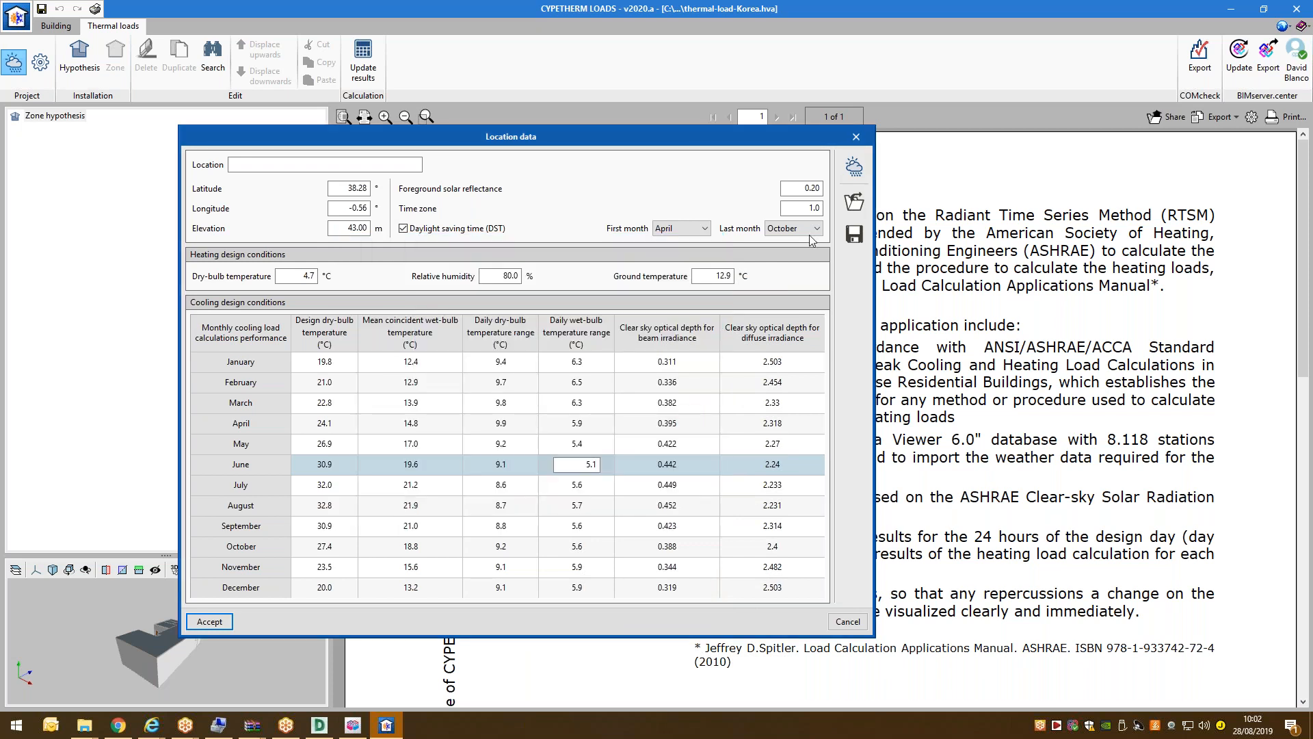
pyautogui.click(540, 424)
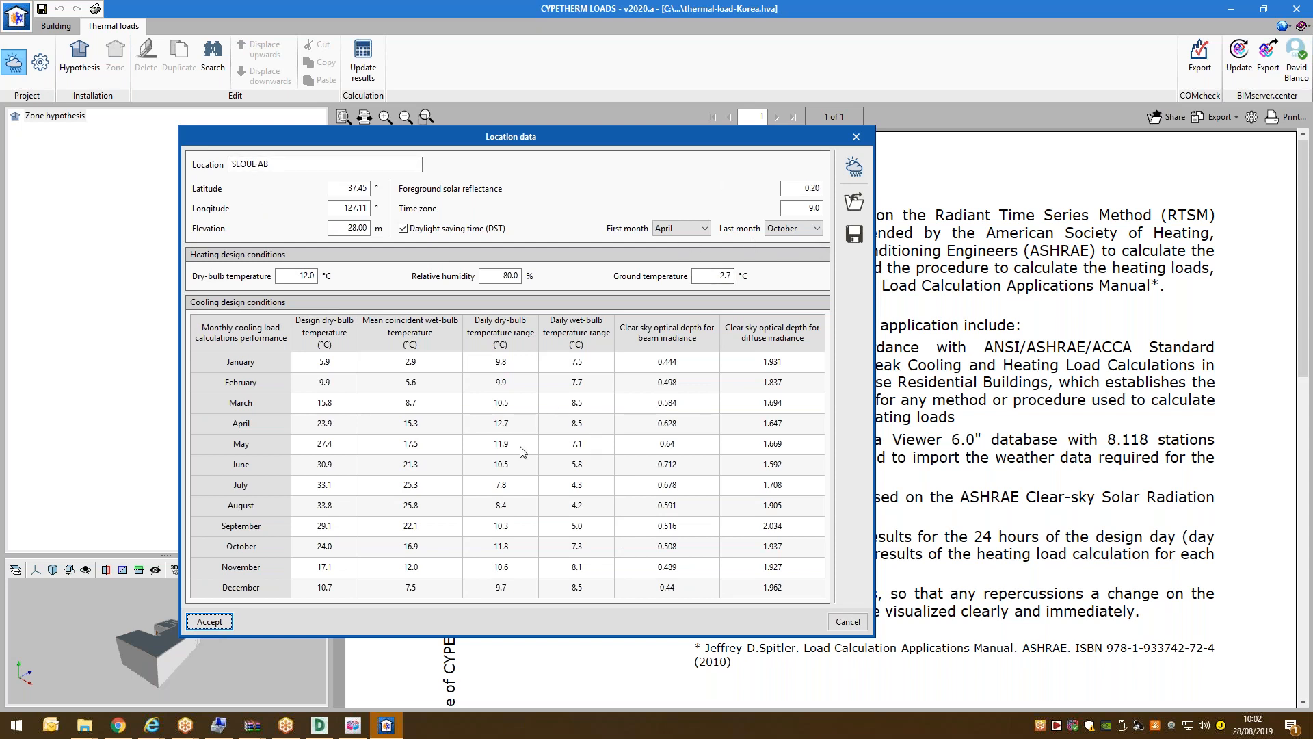
pyautogui.click(440, 429)
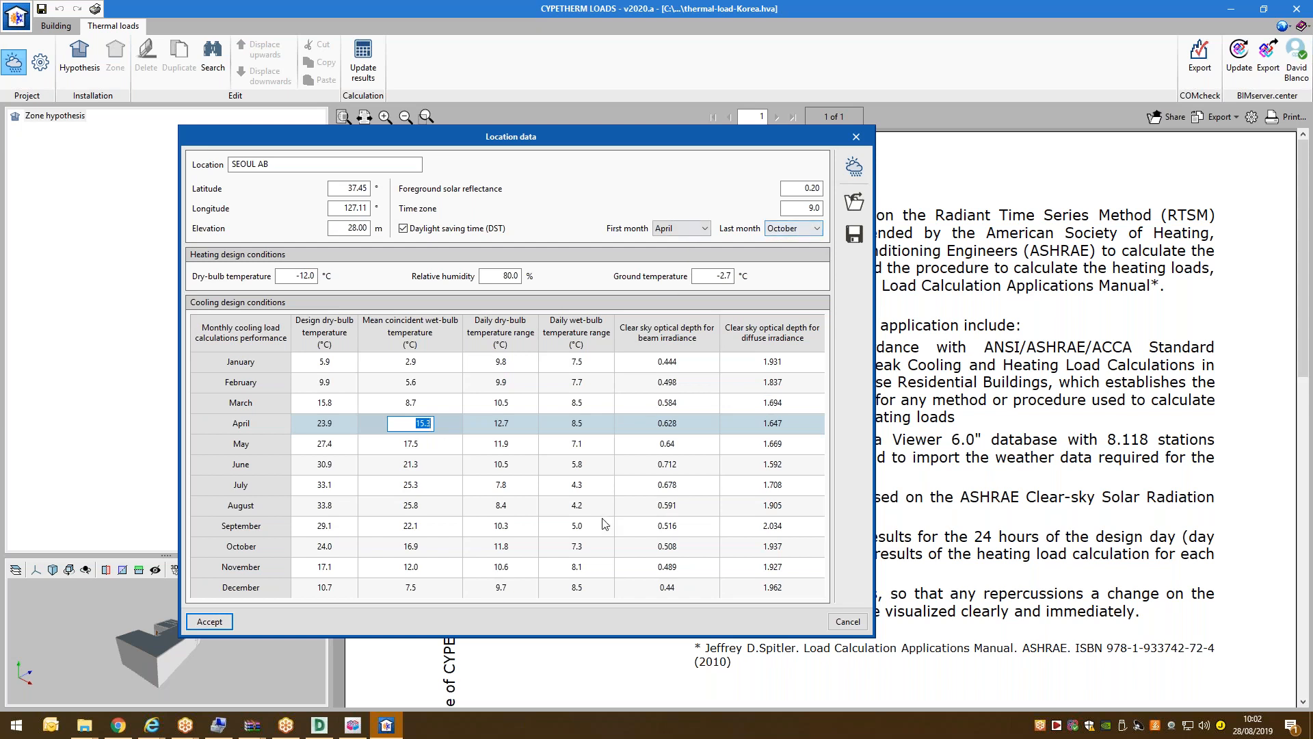
pyautogui.click(595, 390)
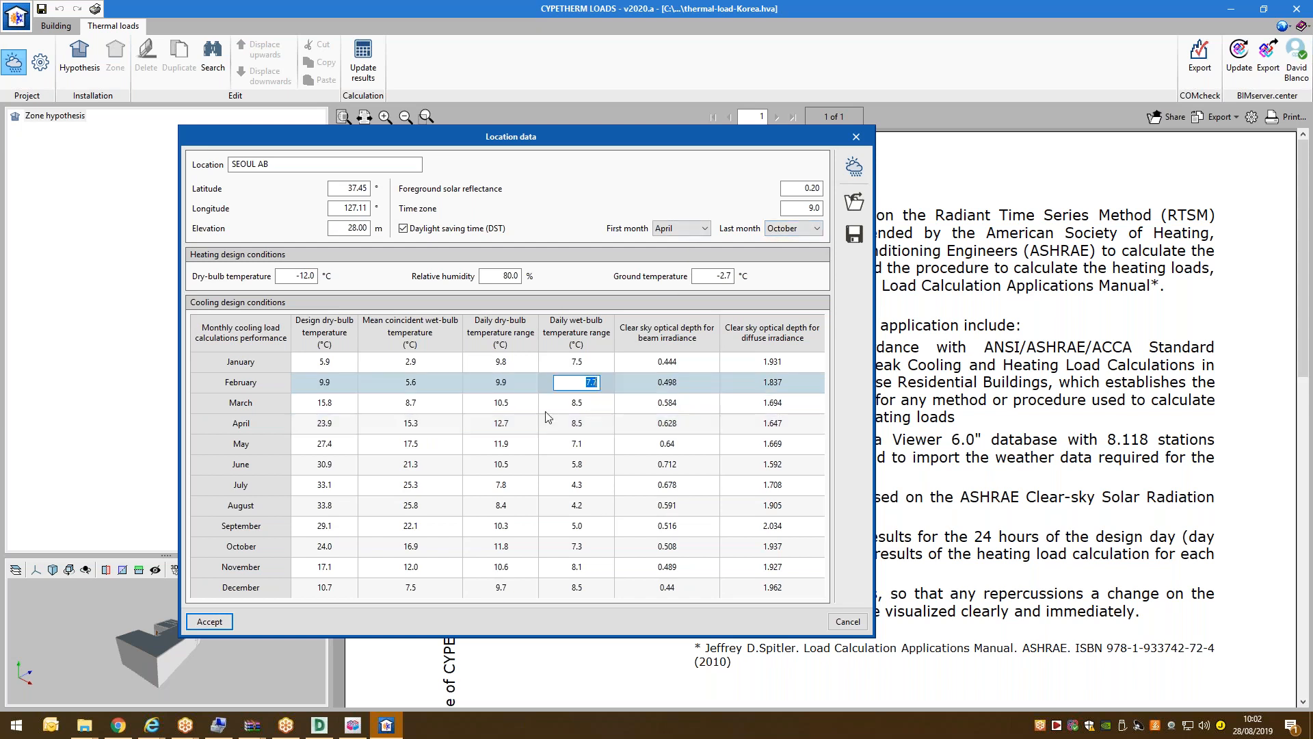
# Check the April, June and August dry-bulb and wet-bulb values, then accept the location data.
pyautogui.click(498, 425)
pyautogui.click(477, 462)
pyautogui.click(487, 505)
pyautogui.click(443, 467)
pyautogui.click(451, 430)
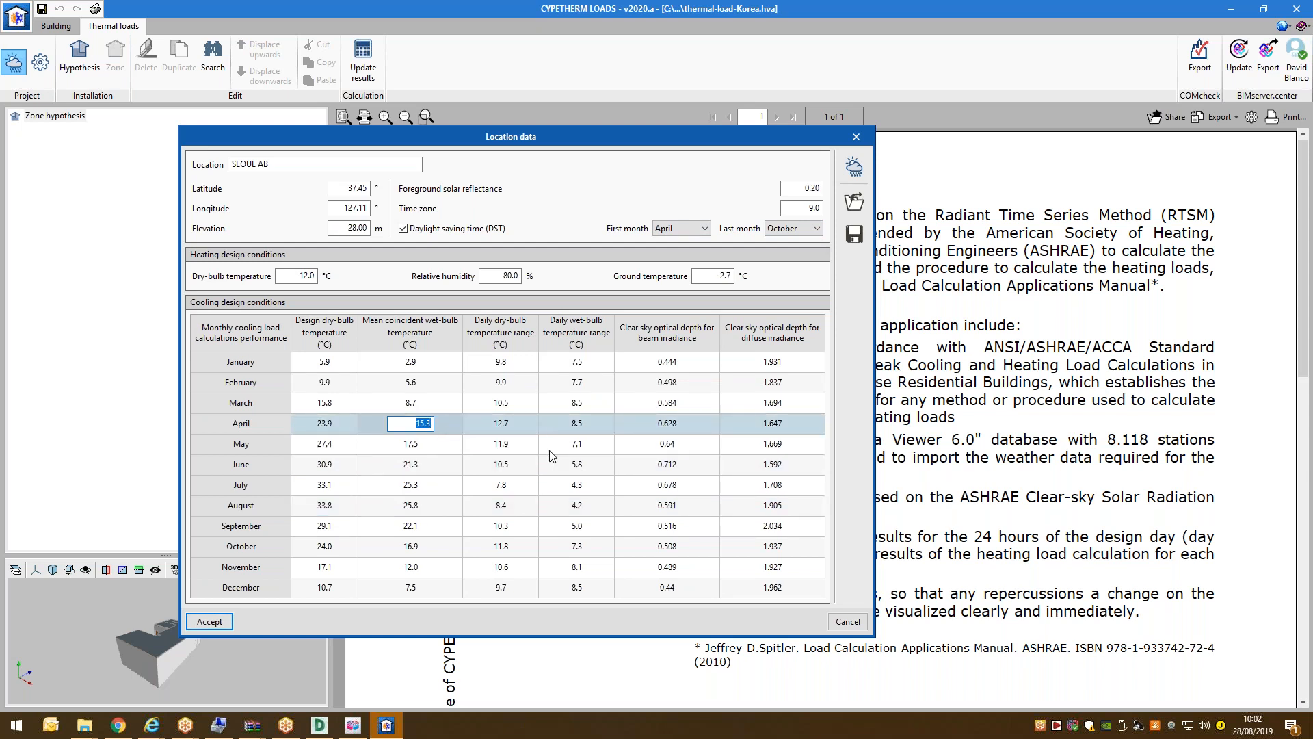
pyautogui.click(548, 467)
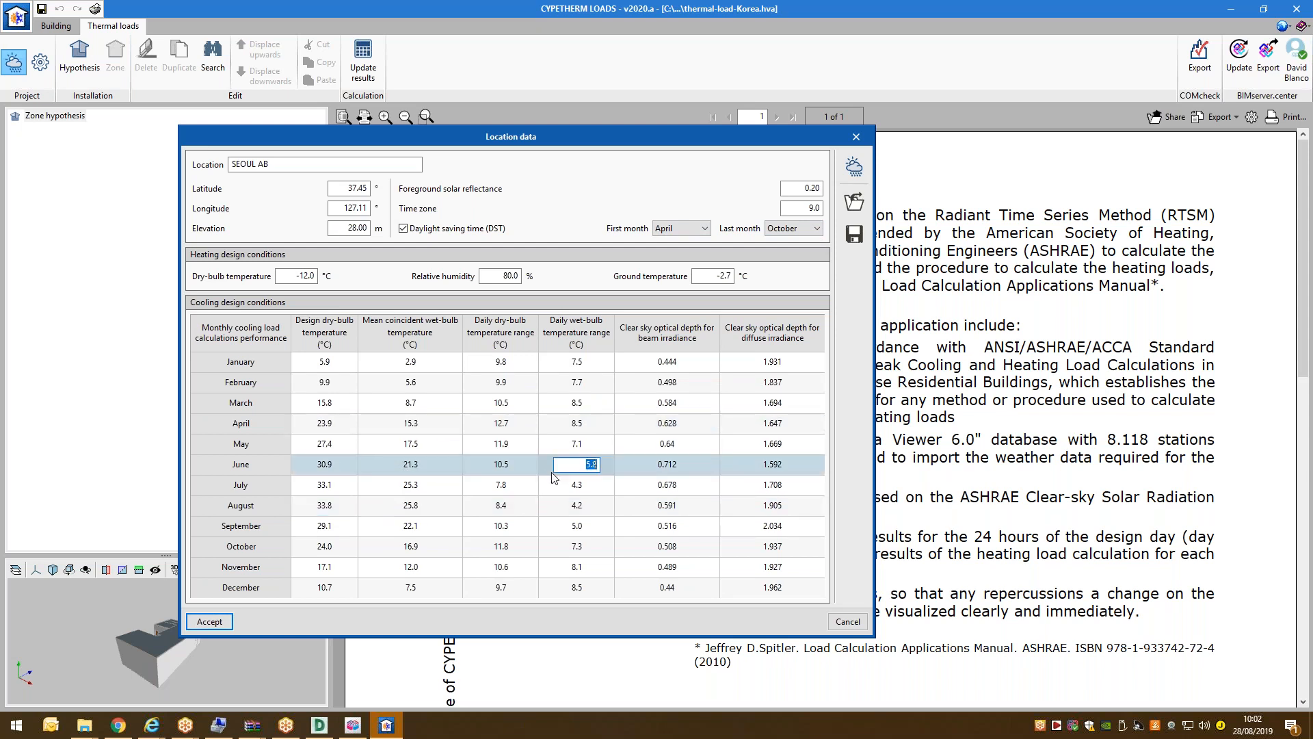
pyautogui.click(209, 622)
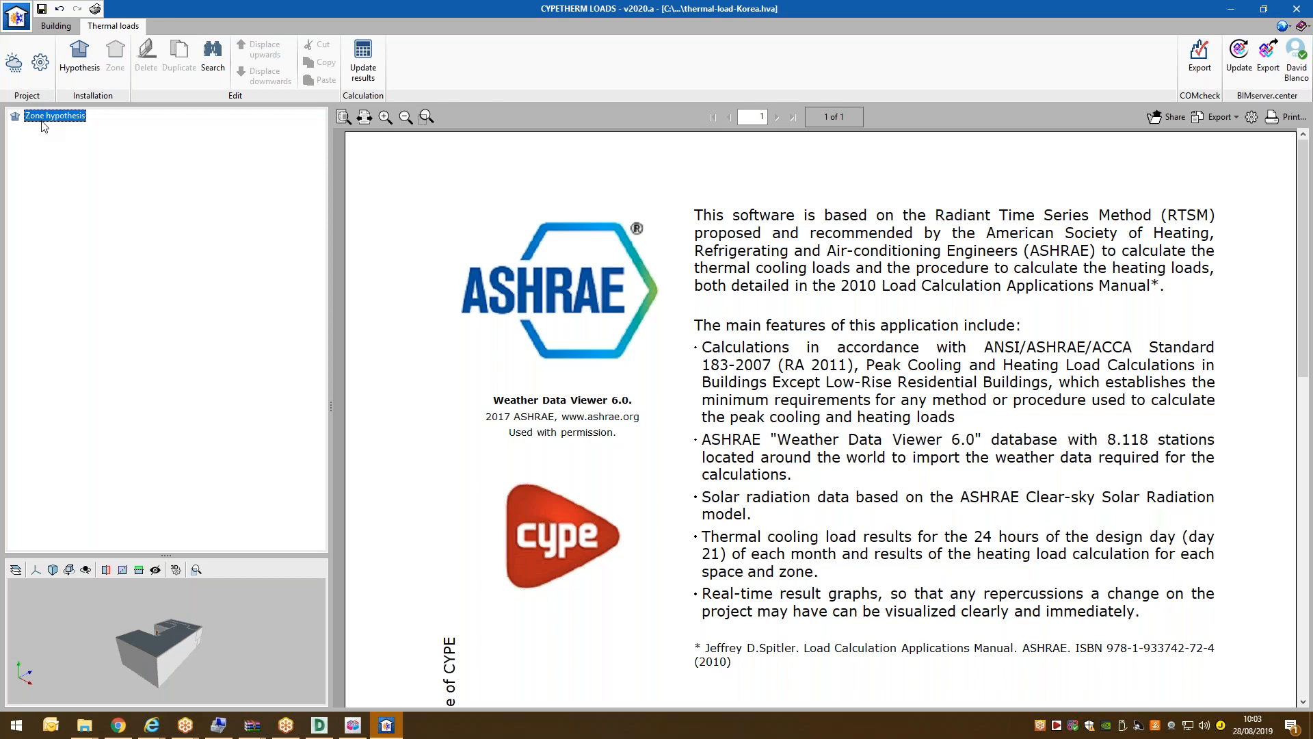
# Add Hypothesis 1 with a Zone 1 containing every project space, then save the project.
pyautogui.click(79, 56)
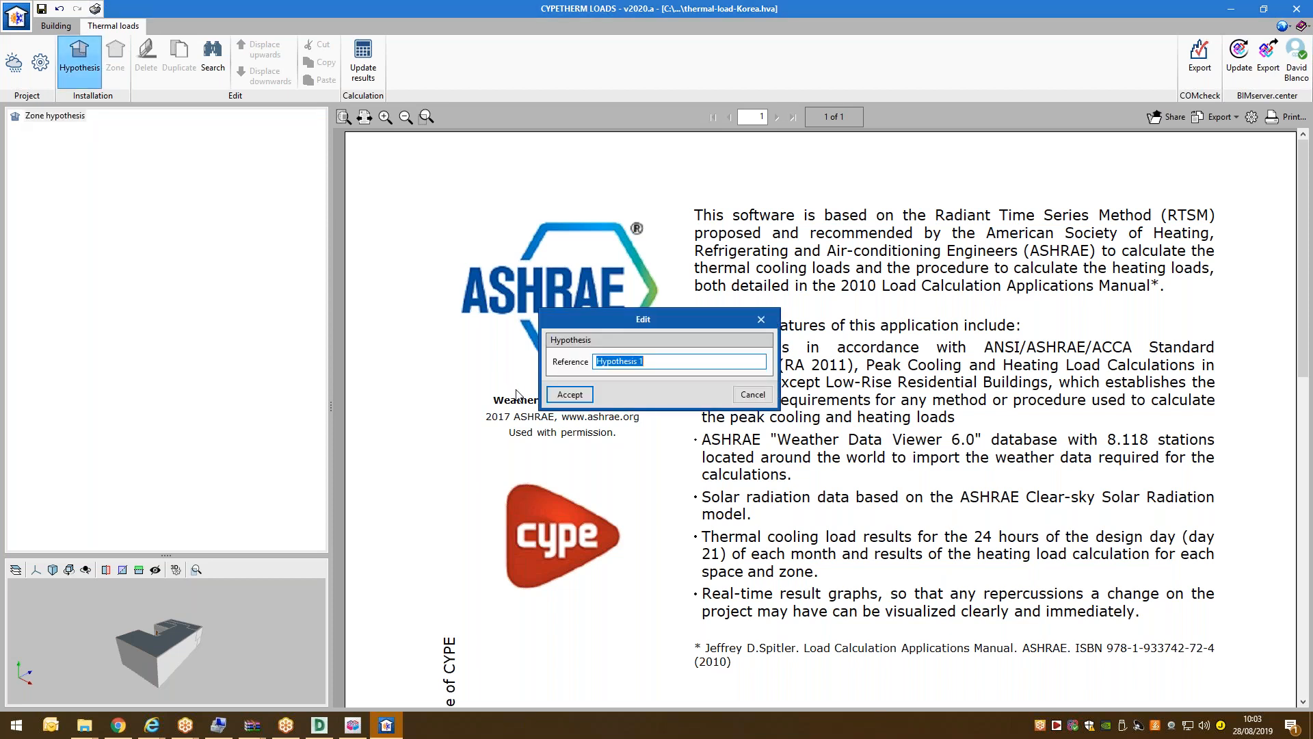
pyautogui.click(570, 395)
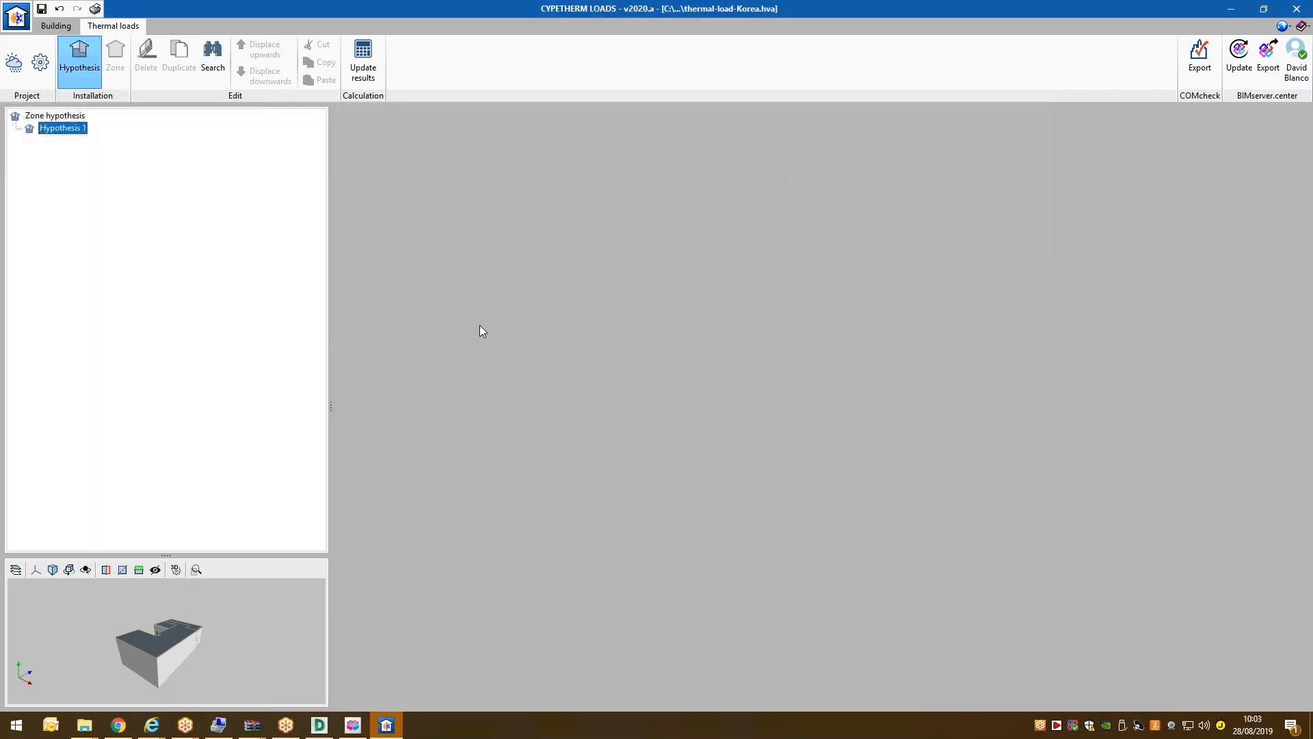
pyautogui.click(116, 69)
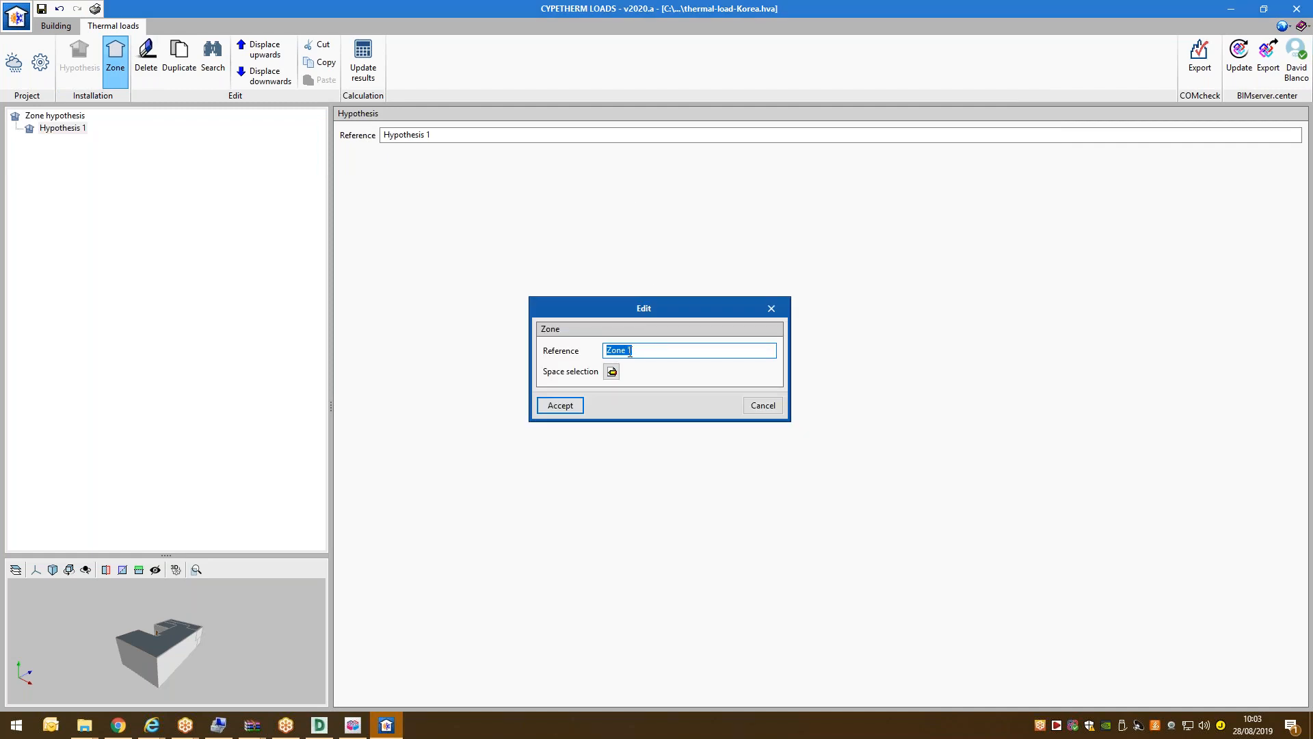
pyautogui.click(612, 371)
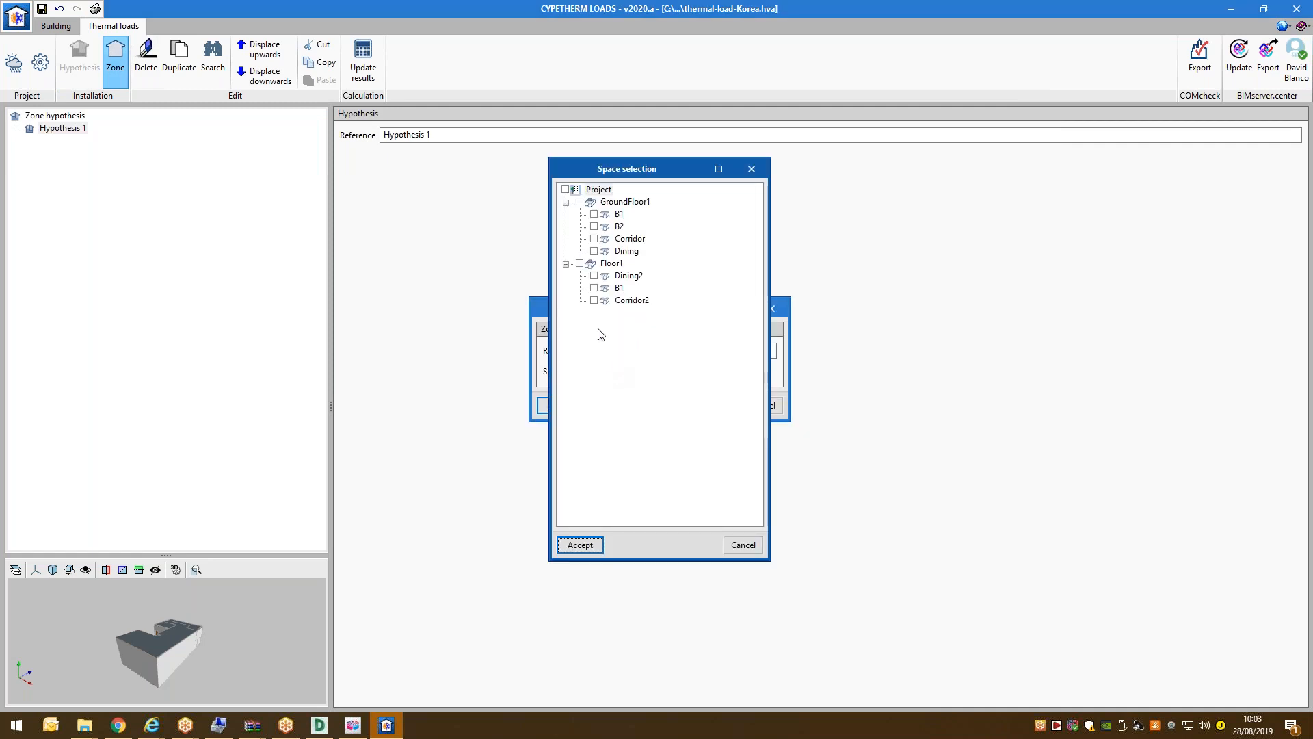
pyautogui.click(567, 189)
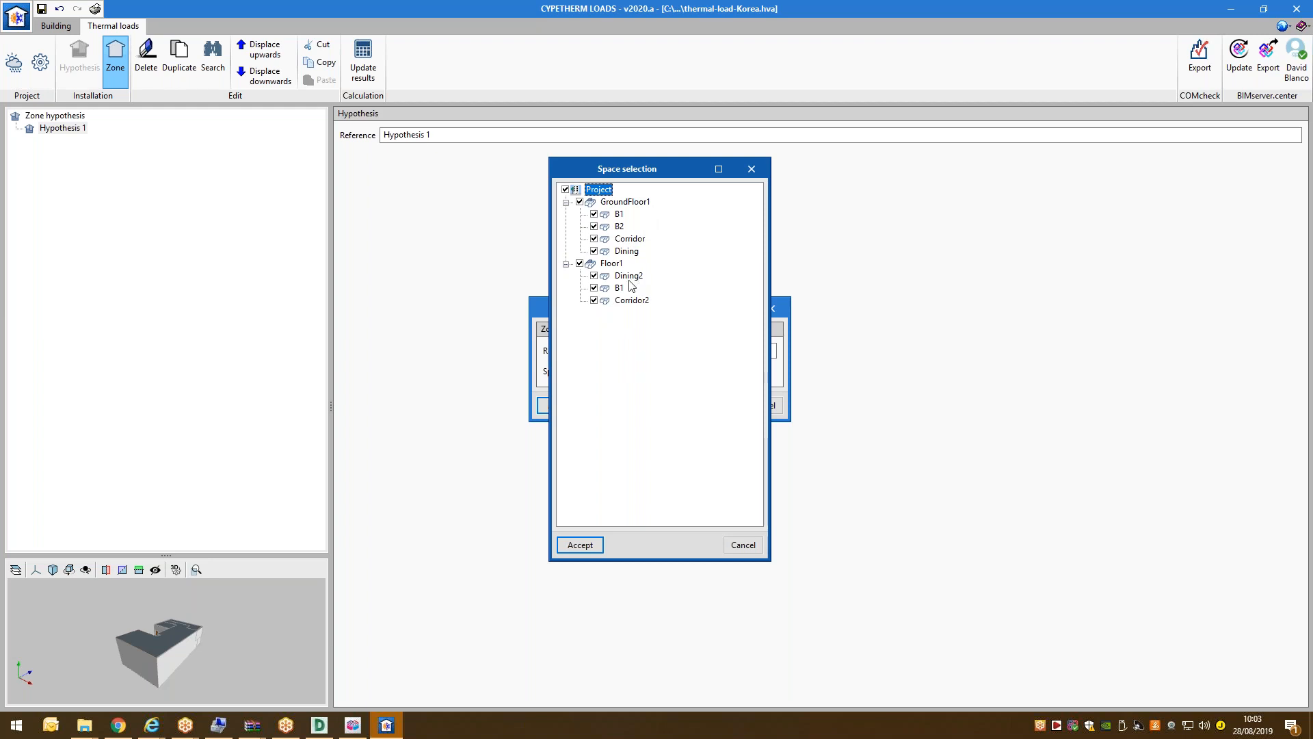
pyautogui.click(580, 544)
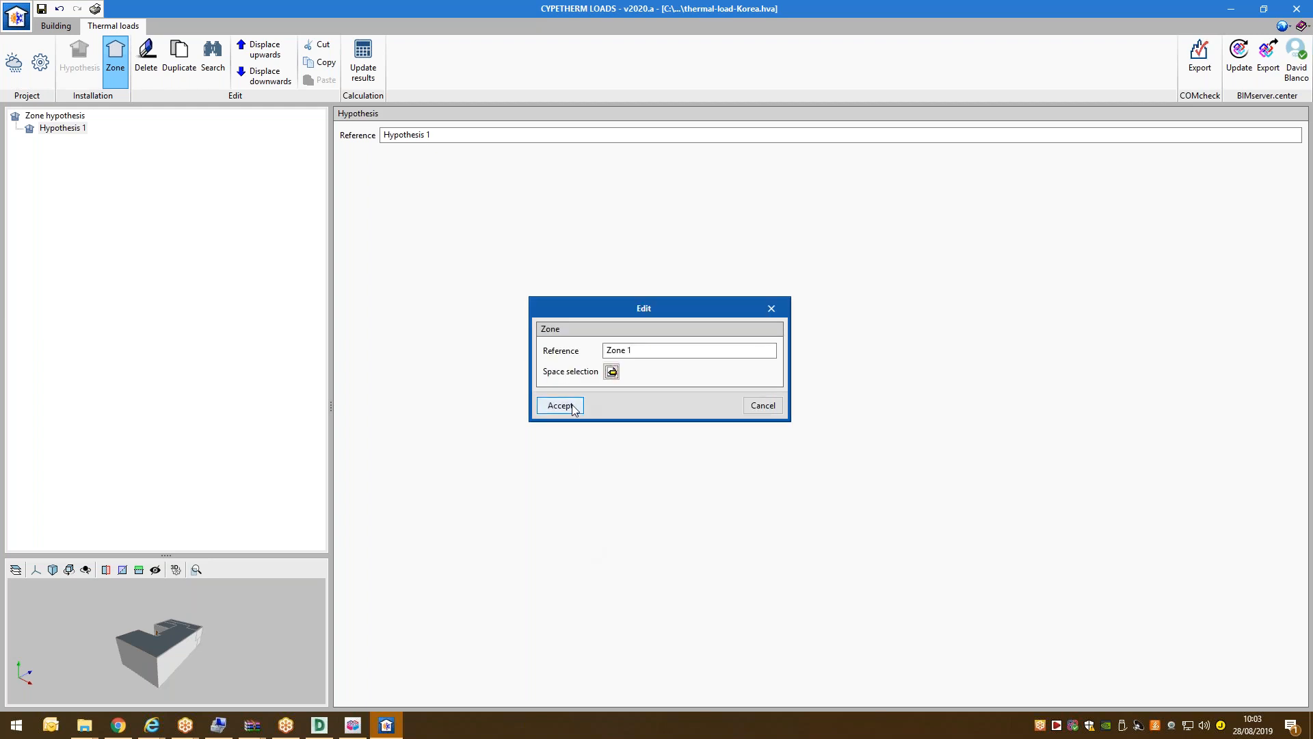
pyautogui.click(559, 406)
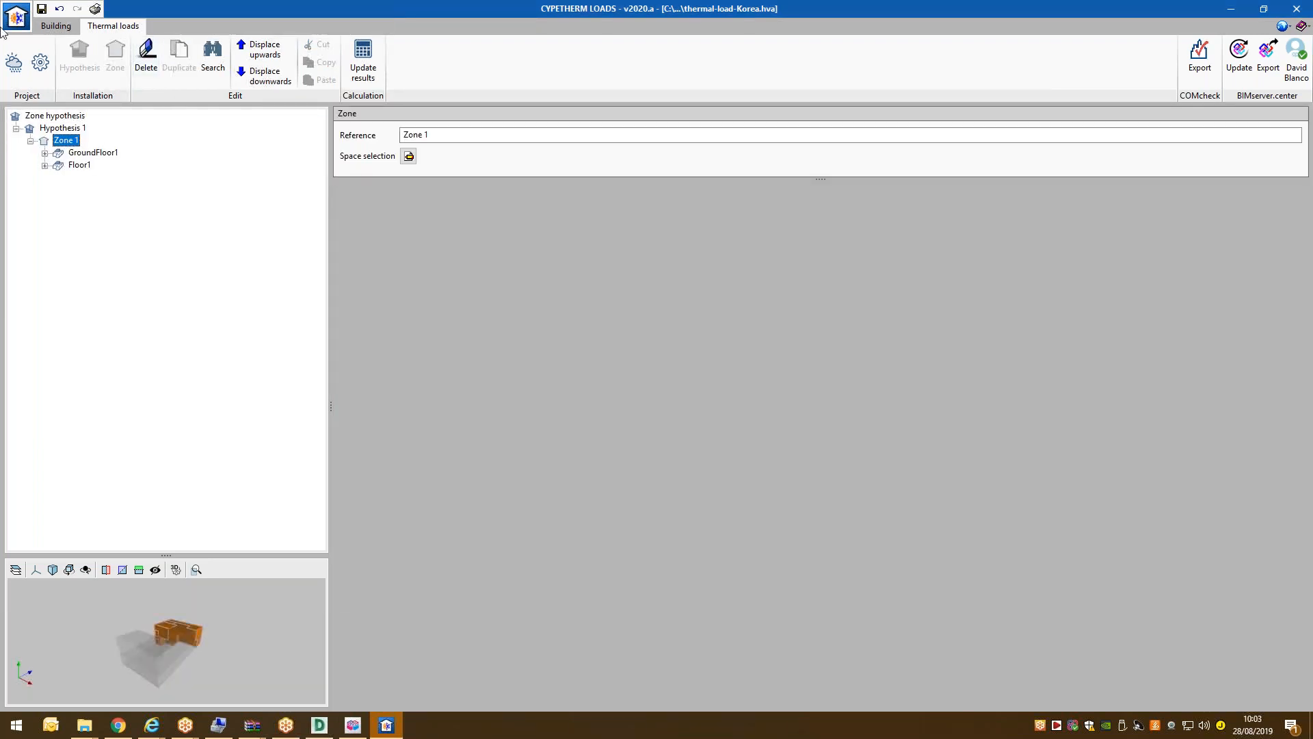
pyautogui.click(42, 8)
# Update the load results and view the simultaneous peak cooling, peak heating and overview calculations.
pyautogui.click(358, 60)
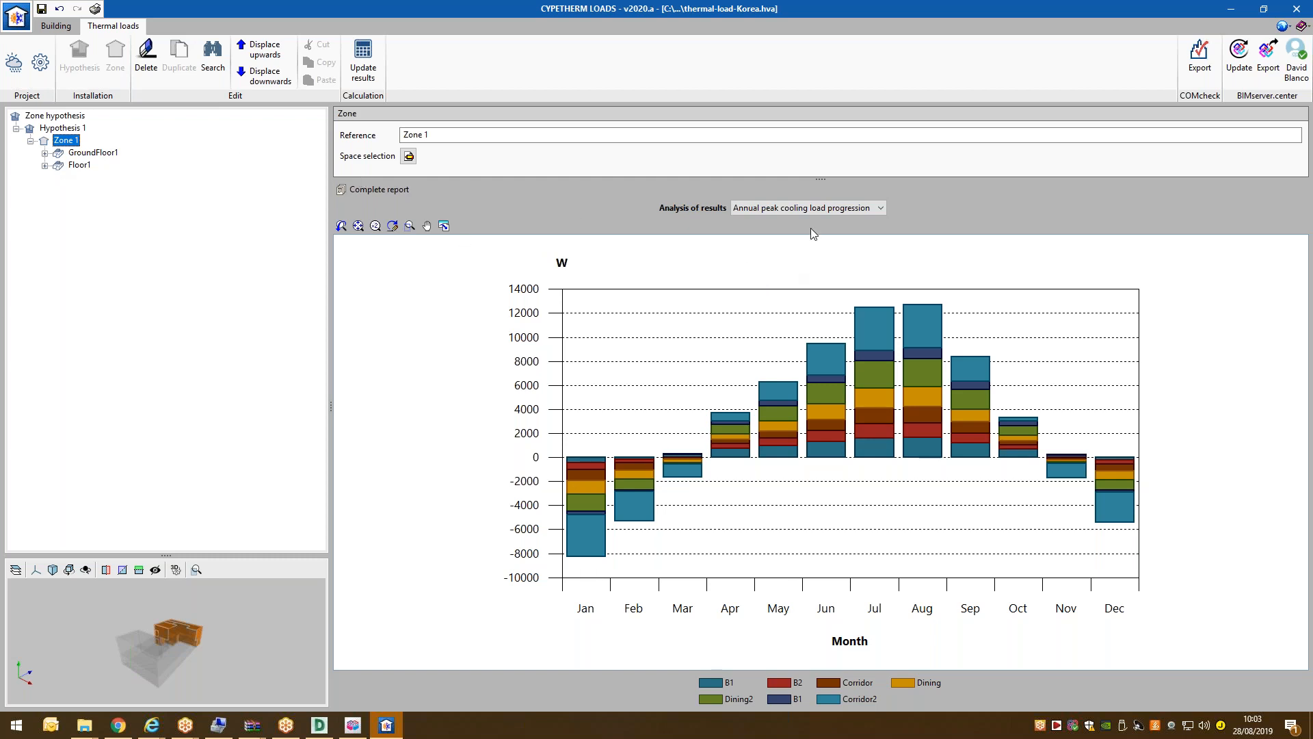
pyautogui.click(810, 207)
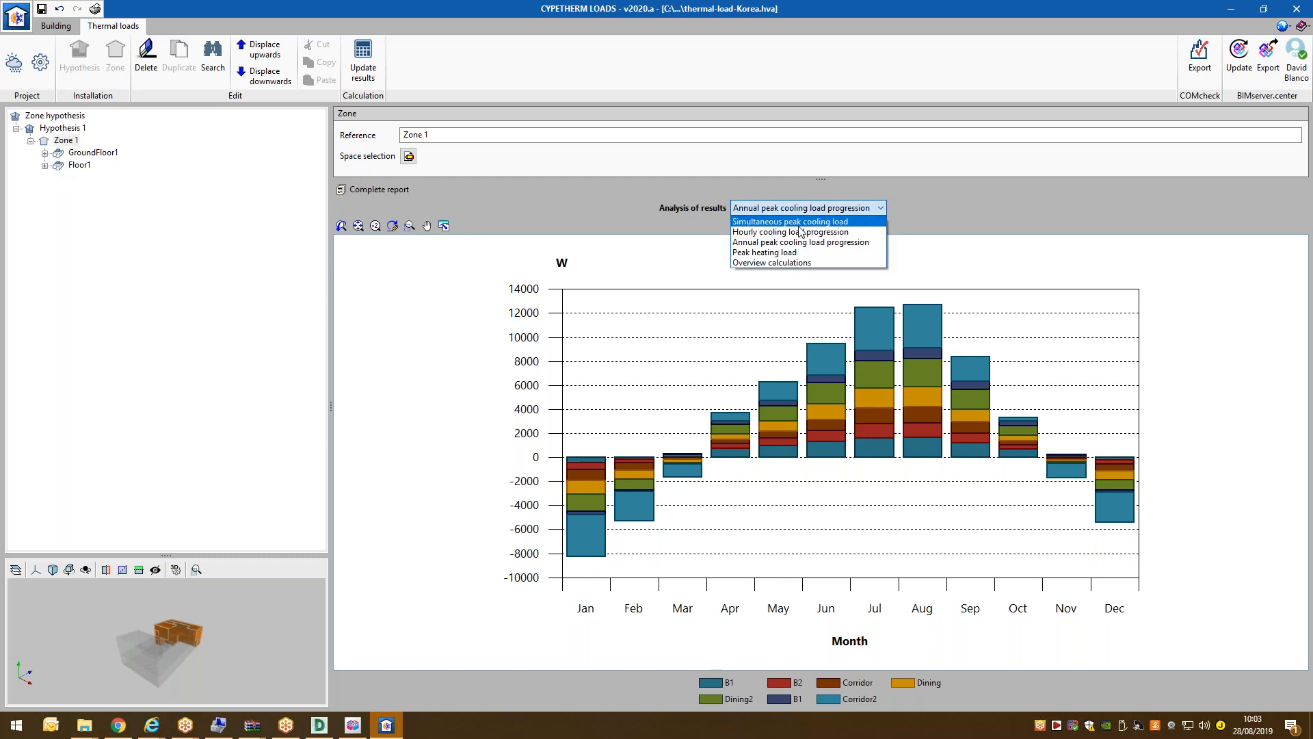
pyautogui.click(803, 223)
pyautogui.click(806, 212)
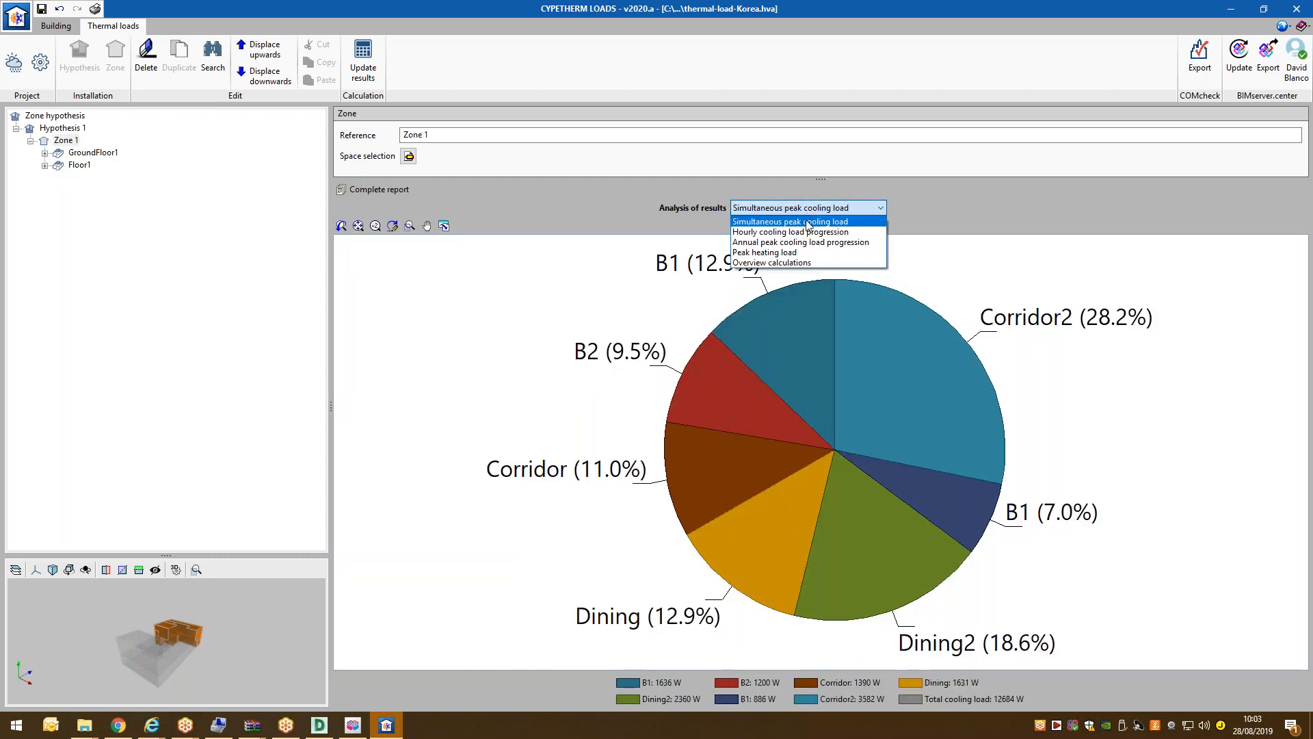
pyautogui.click(797, 252)
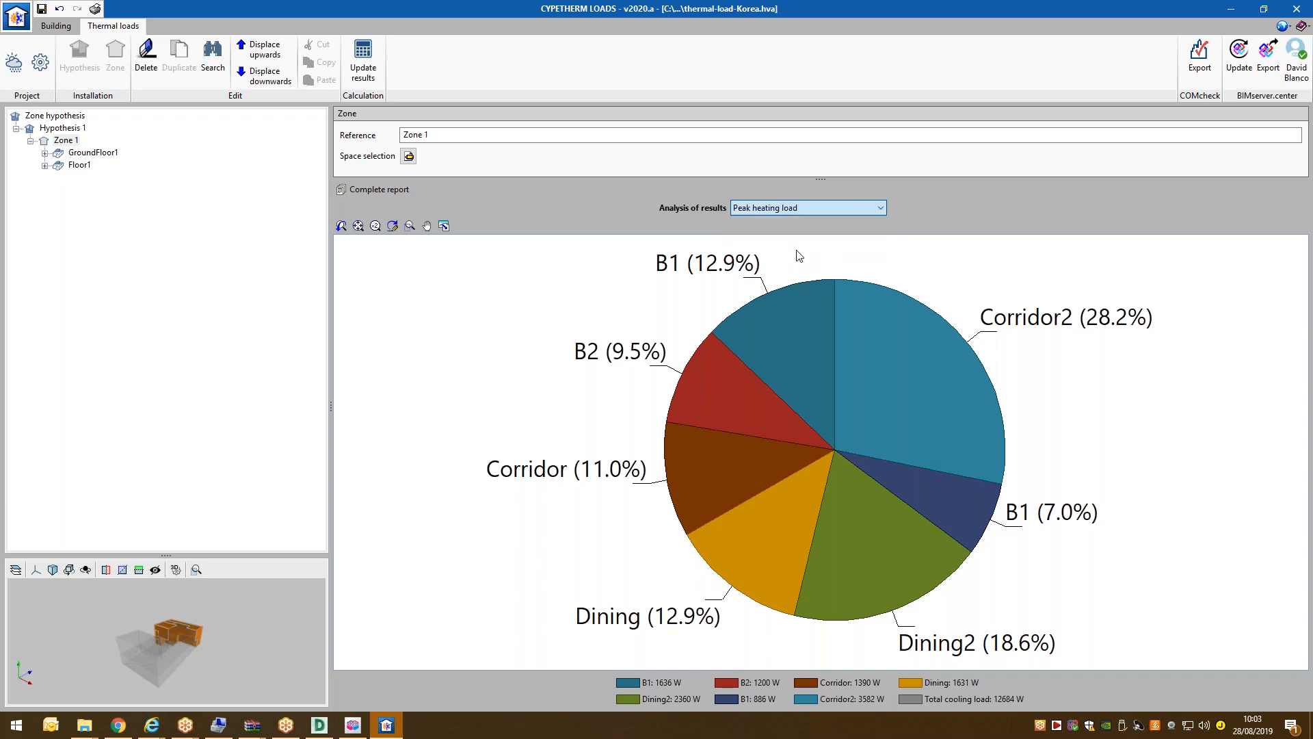
pyautogui.click(808, 208)
pyautogui.click(794, 266)
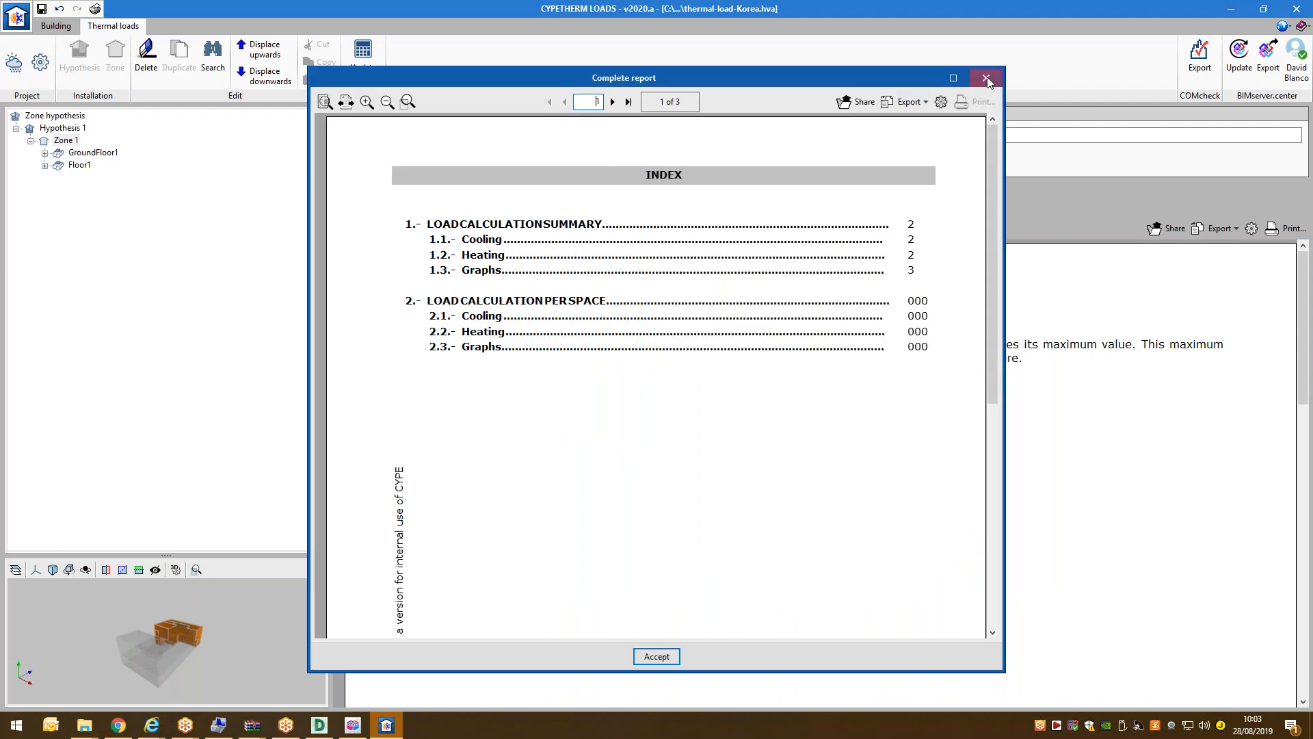
pyautogui.click(964, 78)
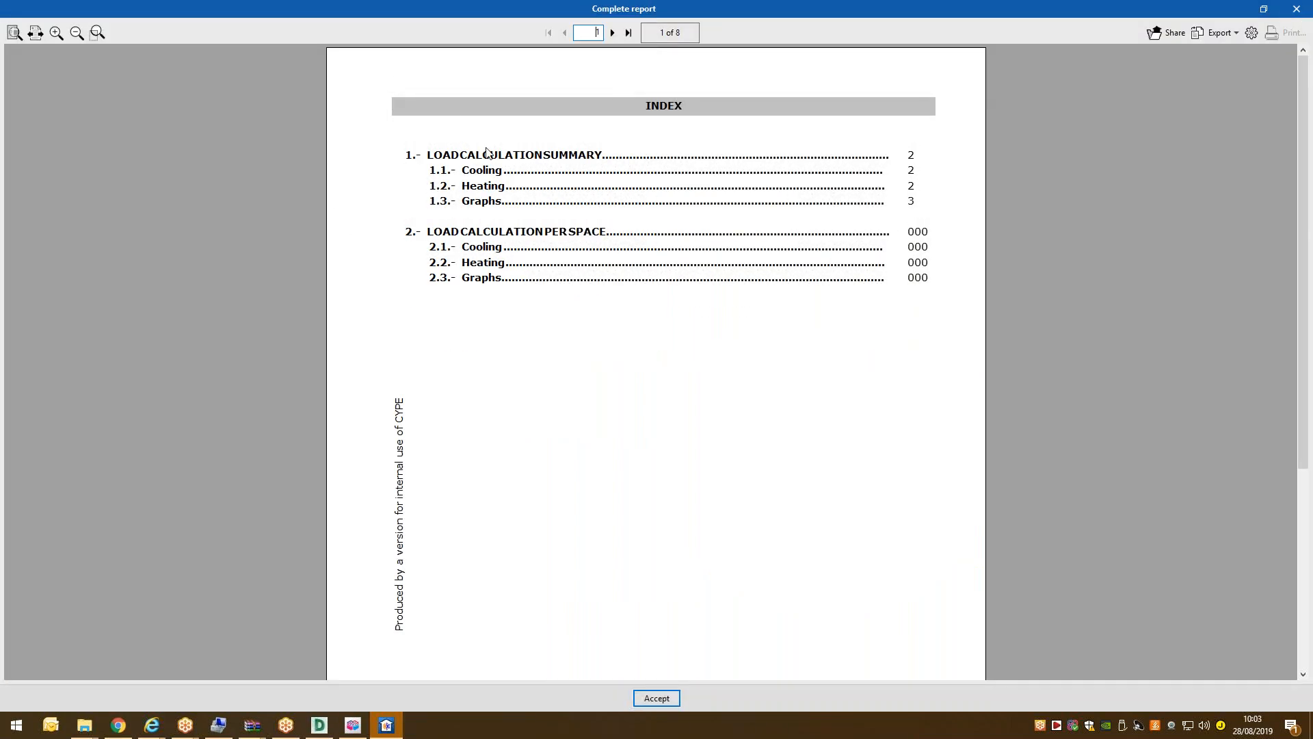
pyautogui.click(612, 32)
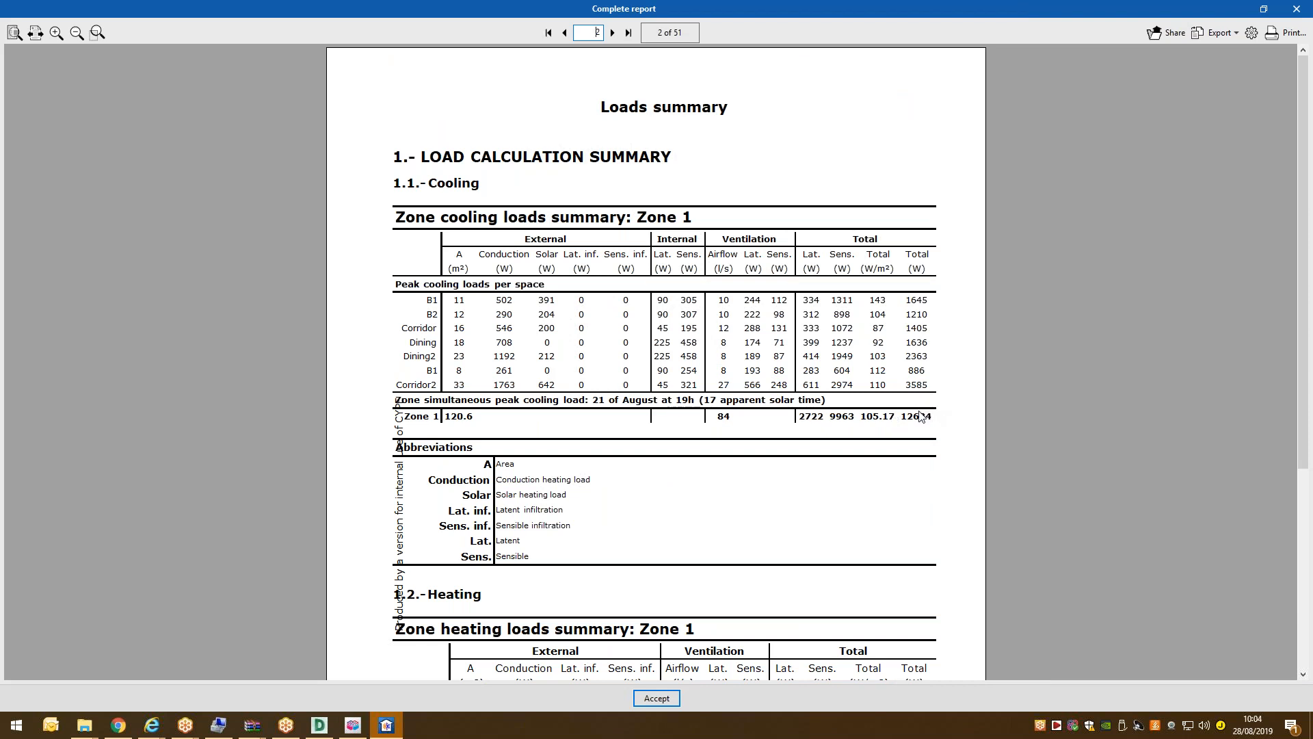
pyautogui.scroll(-1, 911, 415)
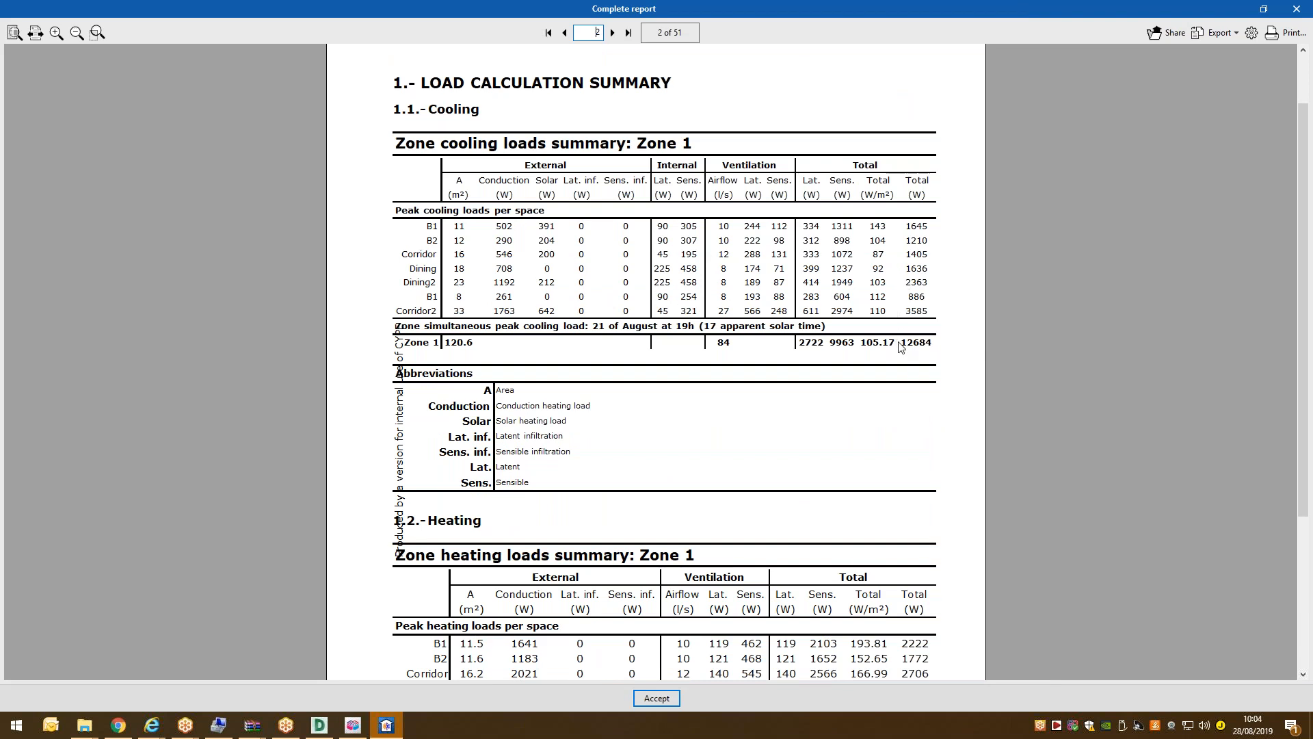
pyautogui.scroll(-2, 900, 347)
pyautogui.scroll(3, 913, 321)
pyautogui.scroll(-2, 919, 299)
pyautogui.scroll(2, 918, 303)
pyautogui.scroll(-2, 919, 303)
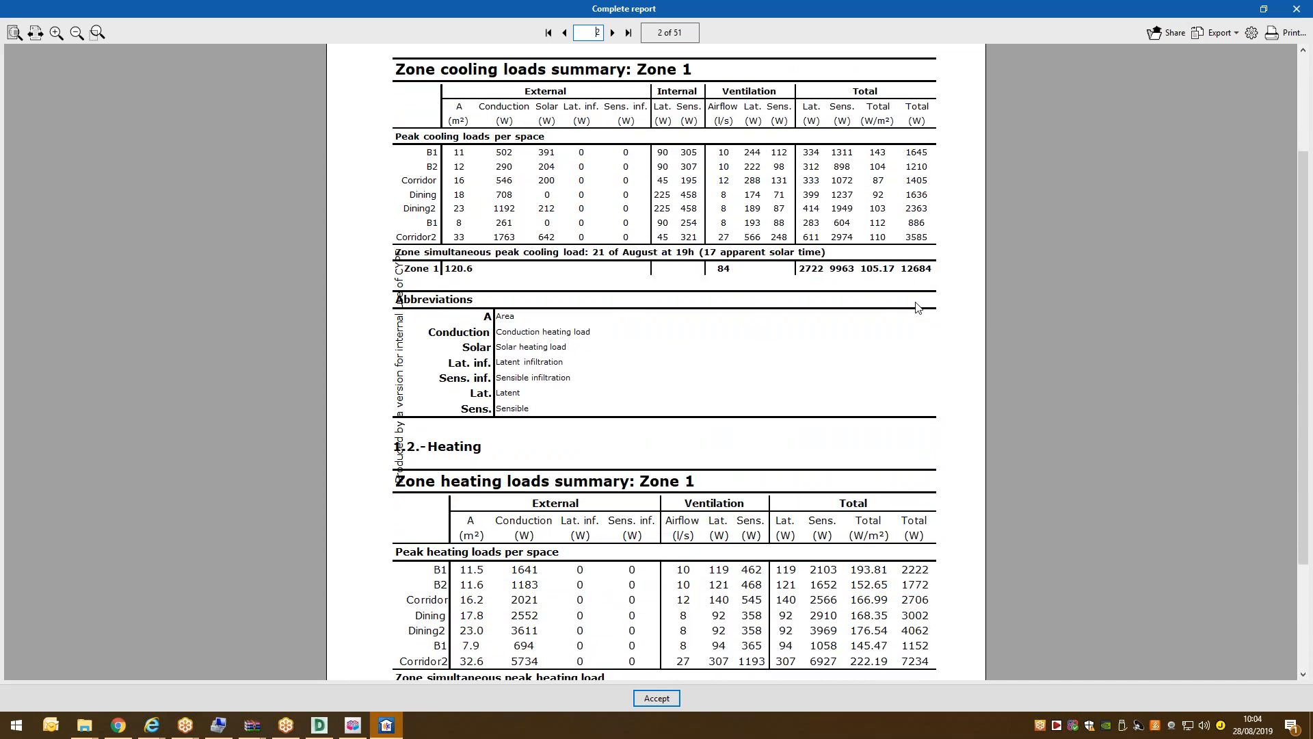
pyautogui.scroll(2, 916, 280)
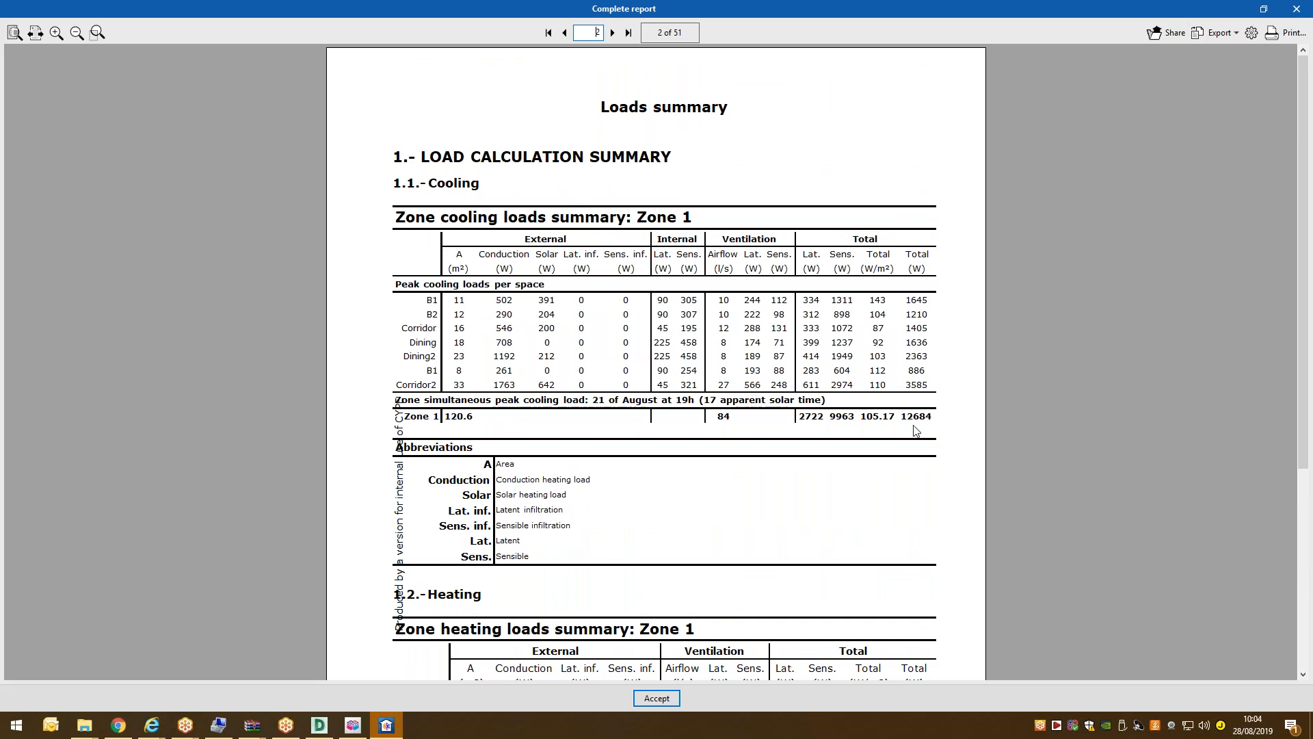
pyautogui.scroll(-1, 916, 405)
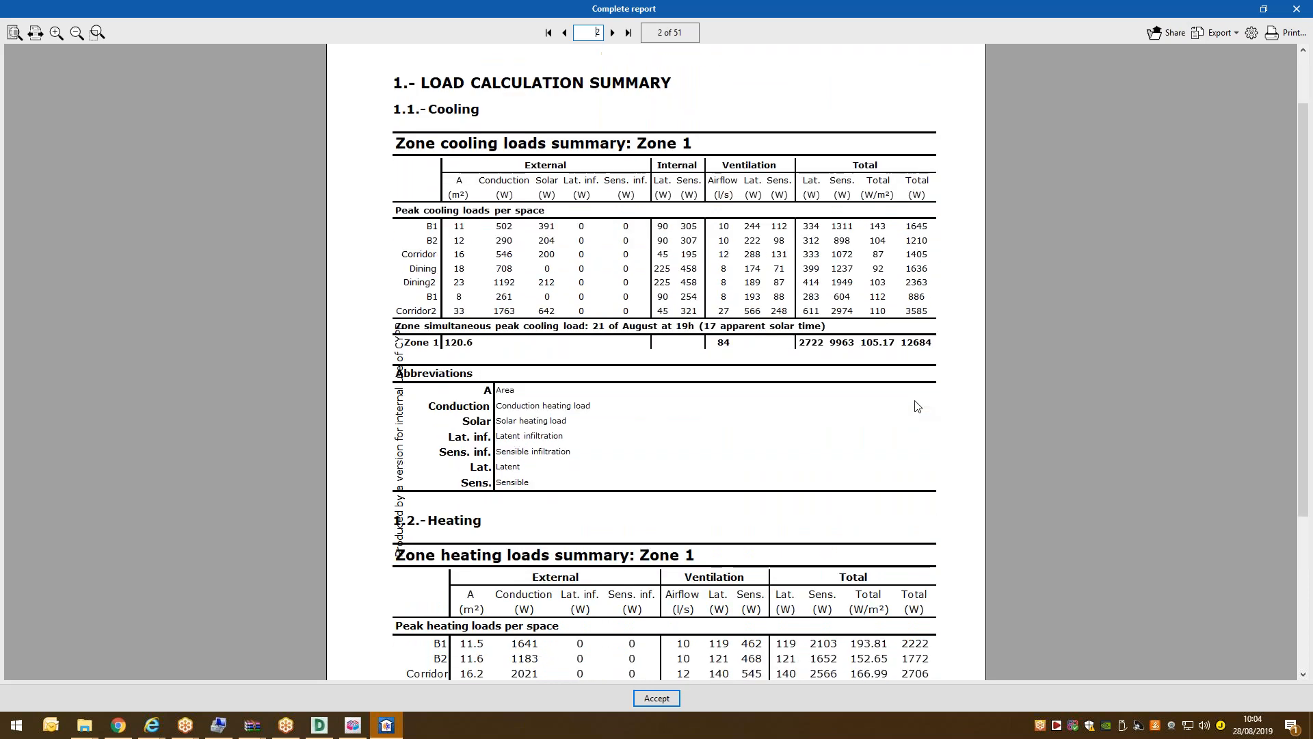
pyautogui.scroll(1, 920, 405)
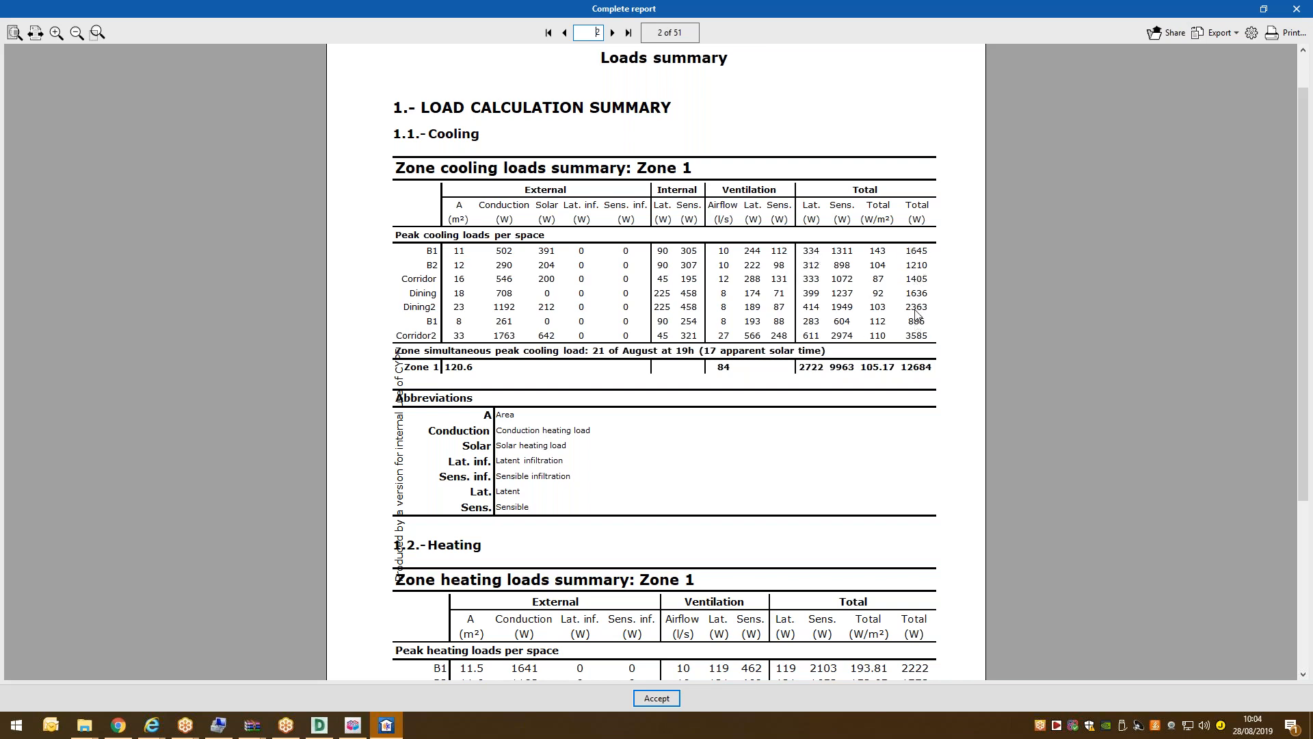
pyautogui.scroll(-3, 917, 313)
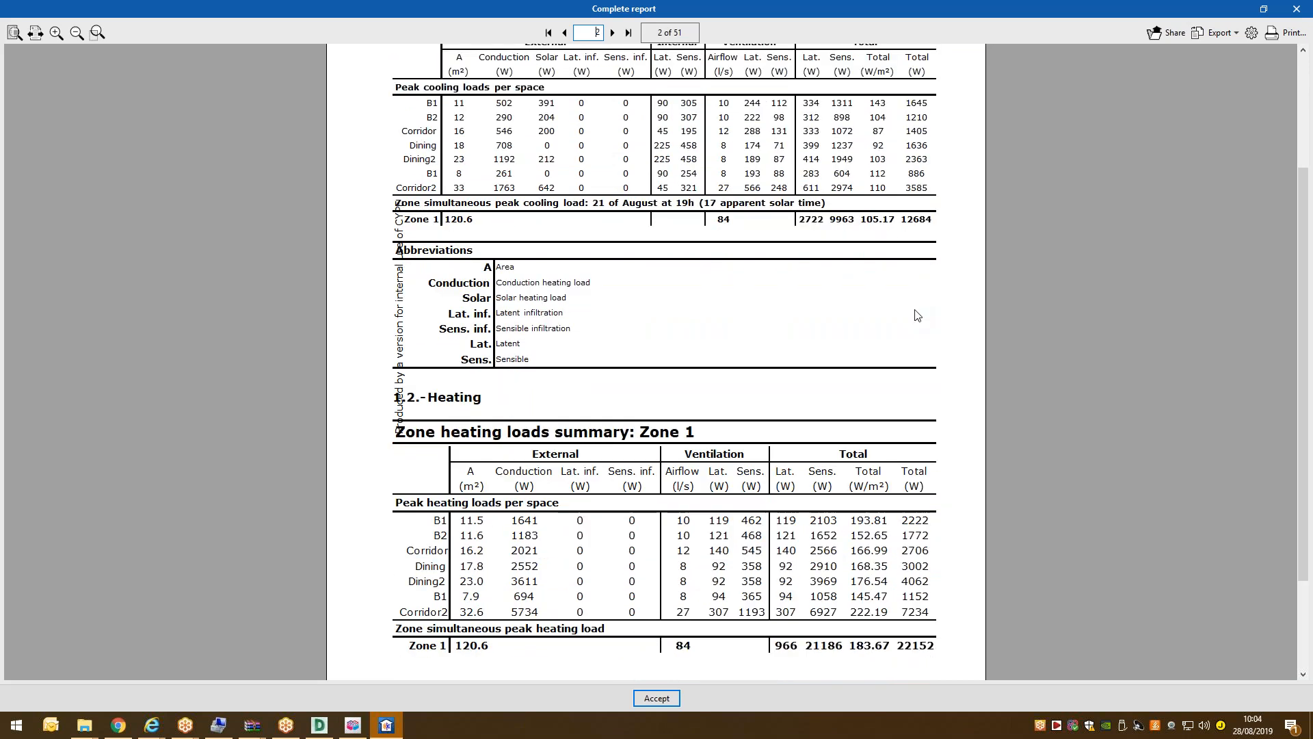
pyautogui.scroll(-3, 915, 314)
pyautogui.scroll(7, 911, 311)
pyautogui.scroll(-5, 912, 313)
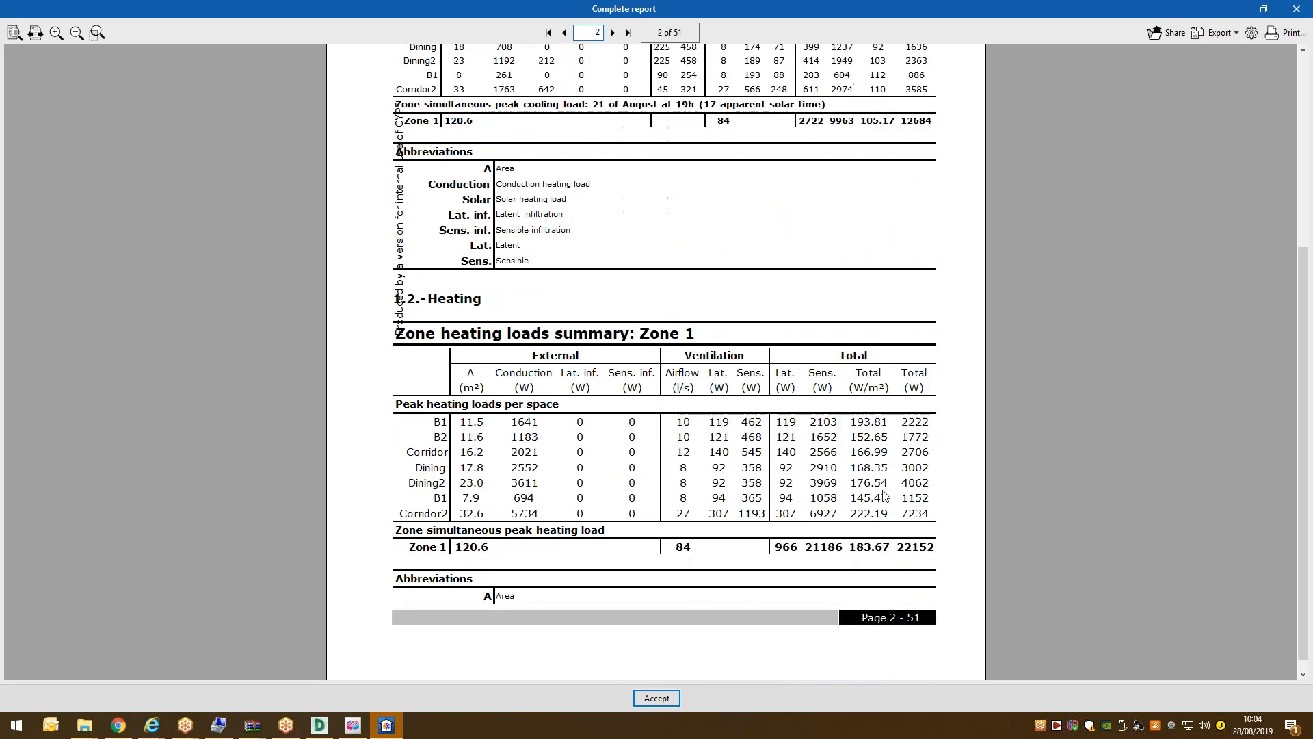
pyautogui.scroll(6, 868, 478)
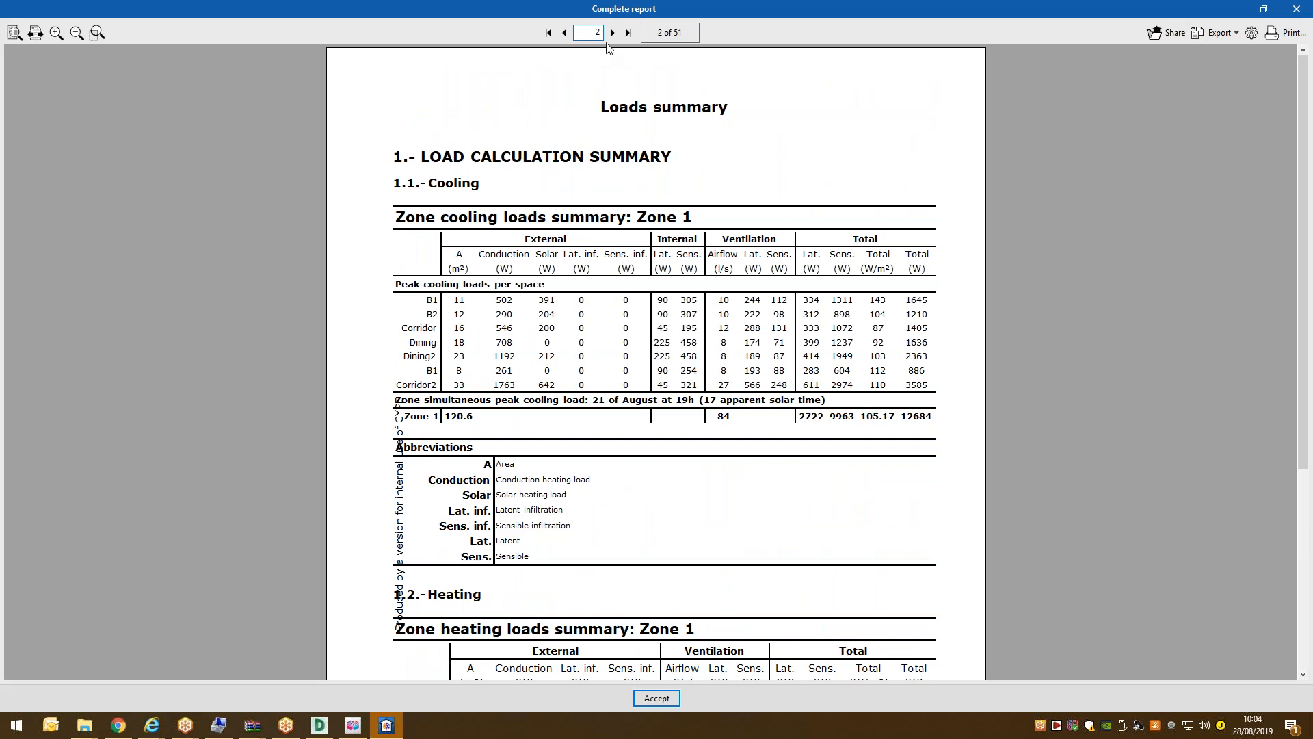
# Page through the per-space calculations to page 10's loads summary (1210 W total cooling).
pyautogui.click(613, 33)
pyautogui.click(613, 33)
pyautogui.click(613, 33)
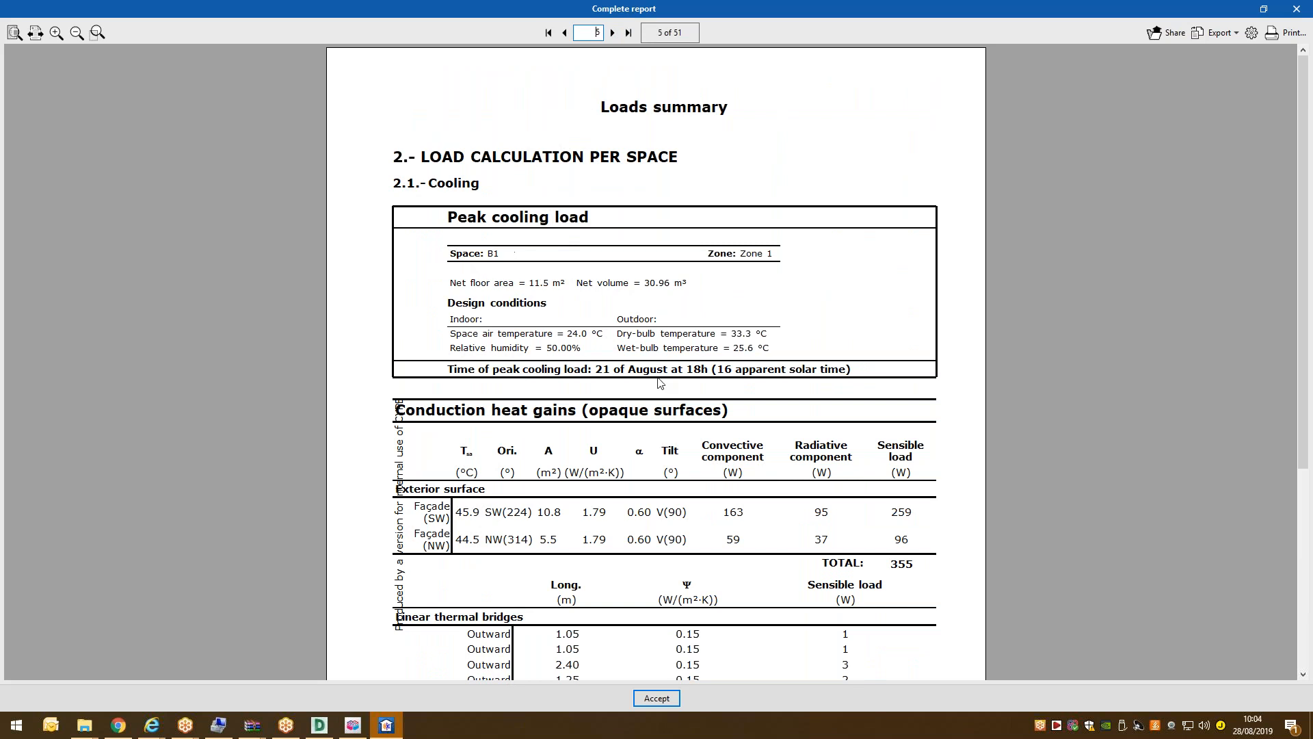
pyautogui.scroll(-3, 660, 383)
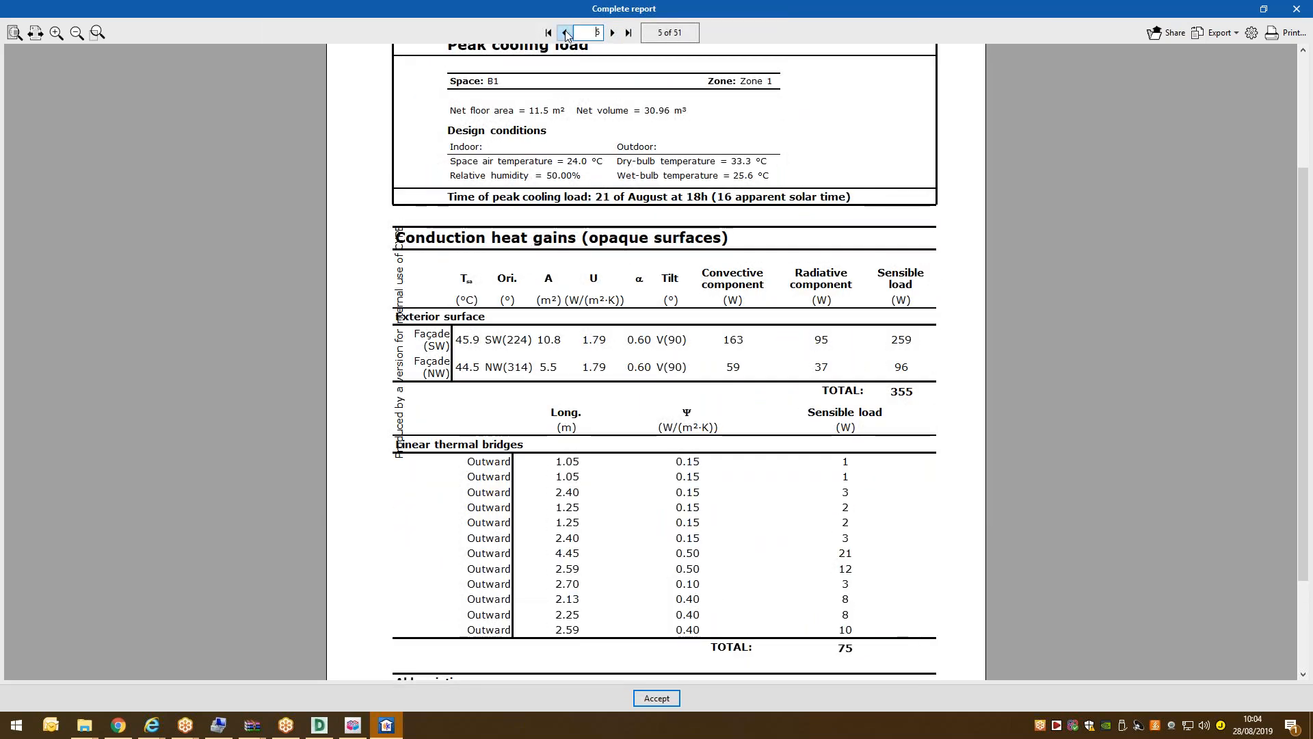
pyautogui.click(612, 33)
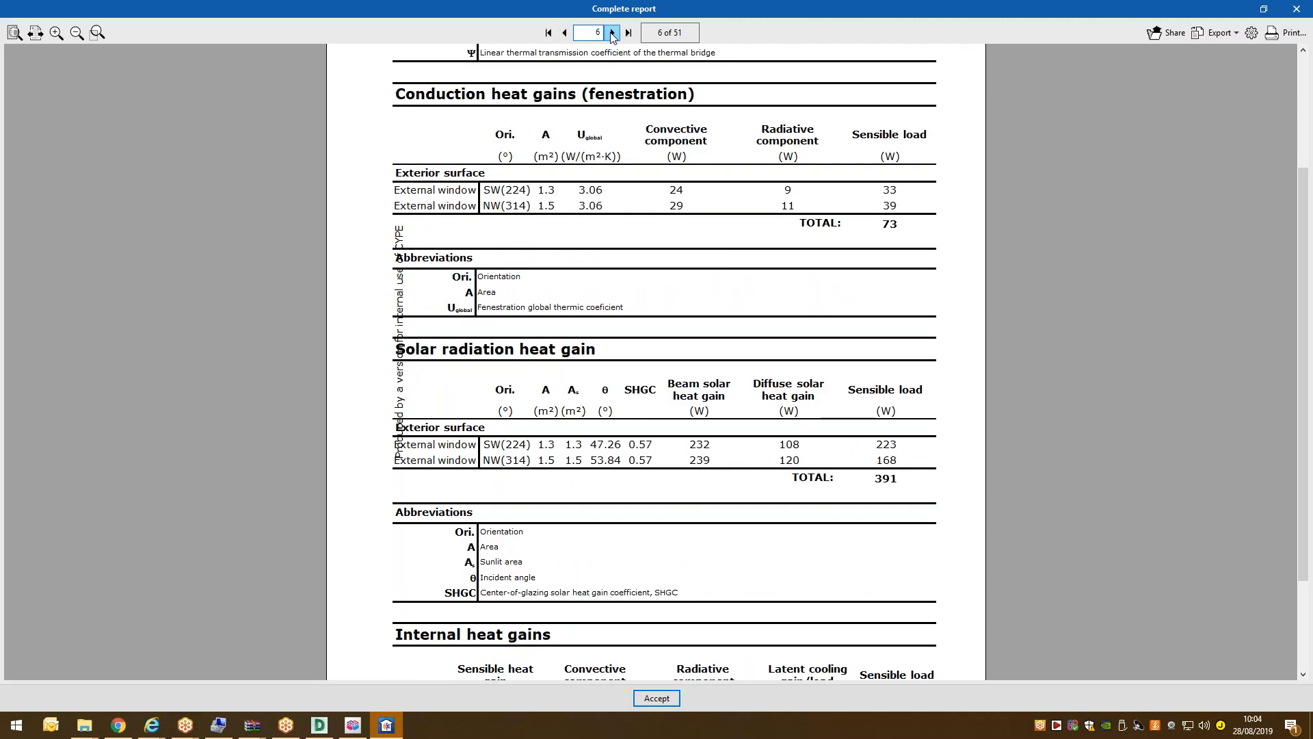
pyautogui.scroll(-3, 664, 619)
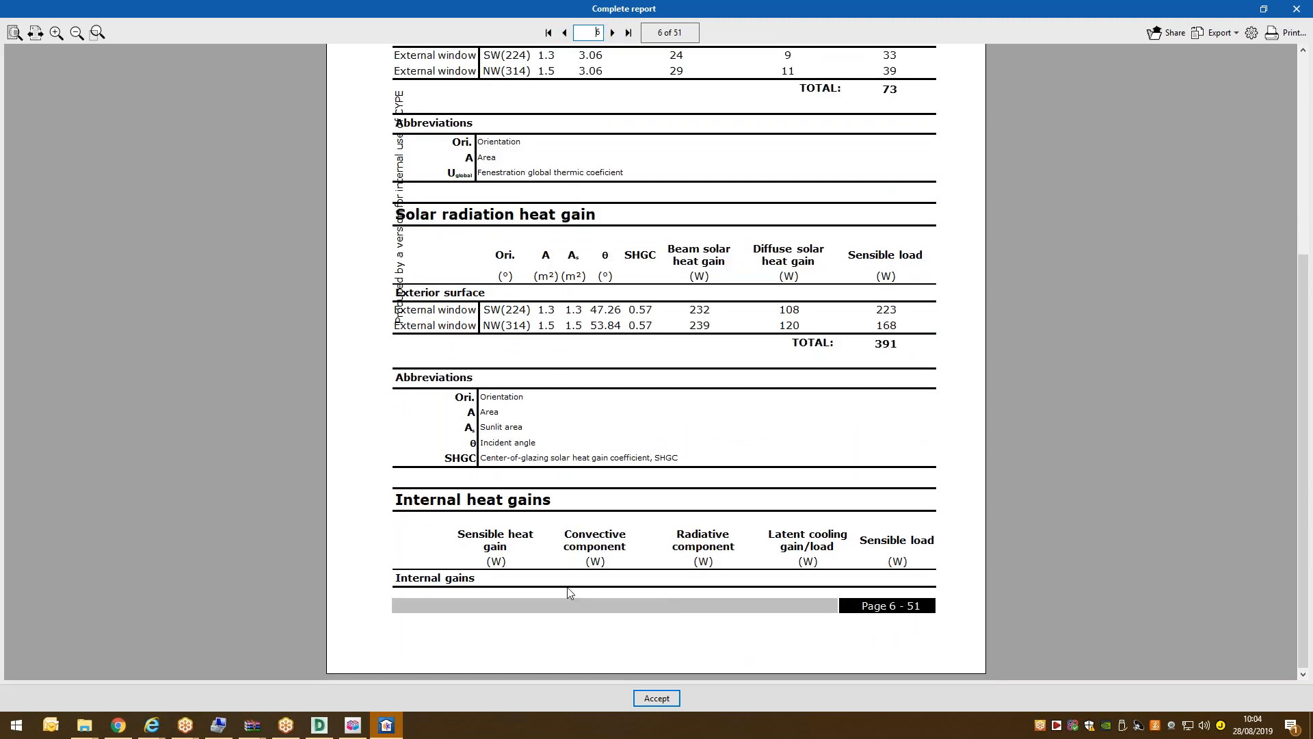
pyautogui.click(612, 33)
pyautogui.scroll(3, 576, 147)
pyautogui.scroll(3, 577, 147)
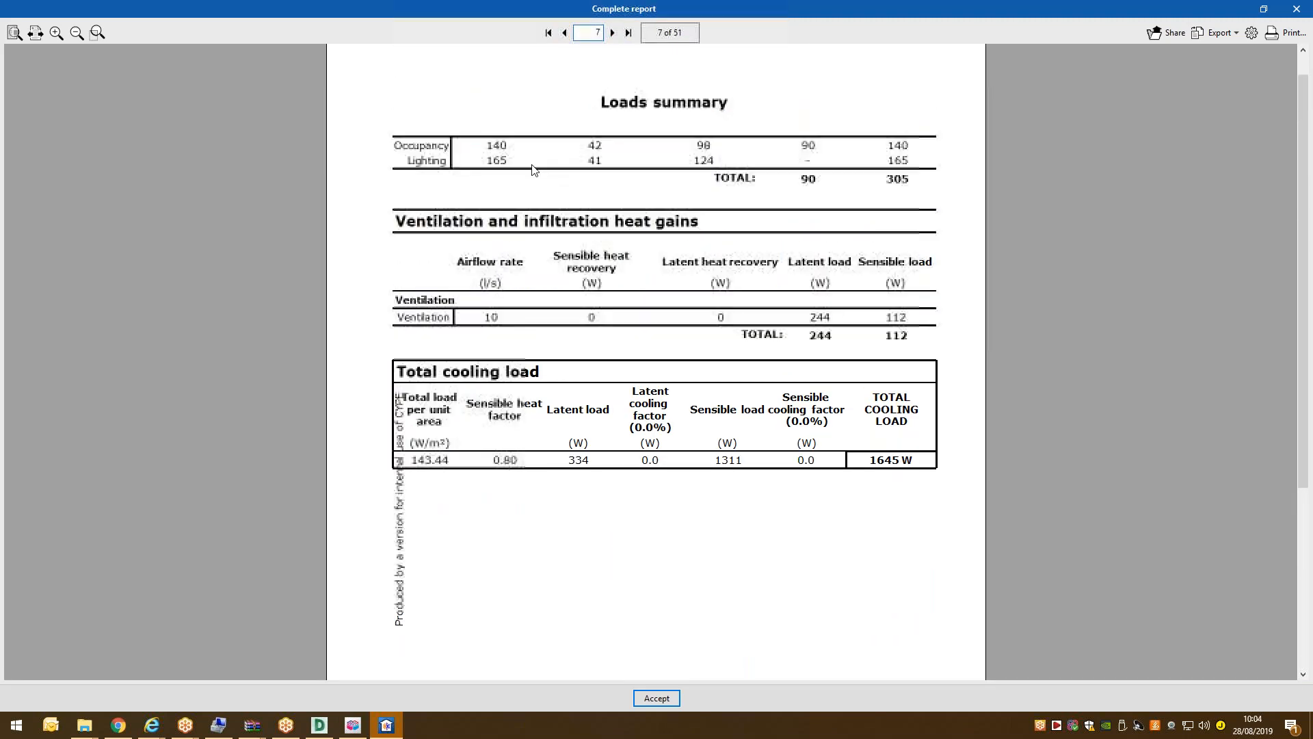
pyautogui.scroll(-1, 640, 191)
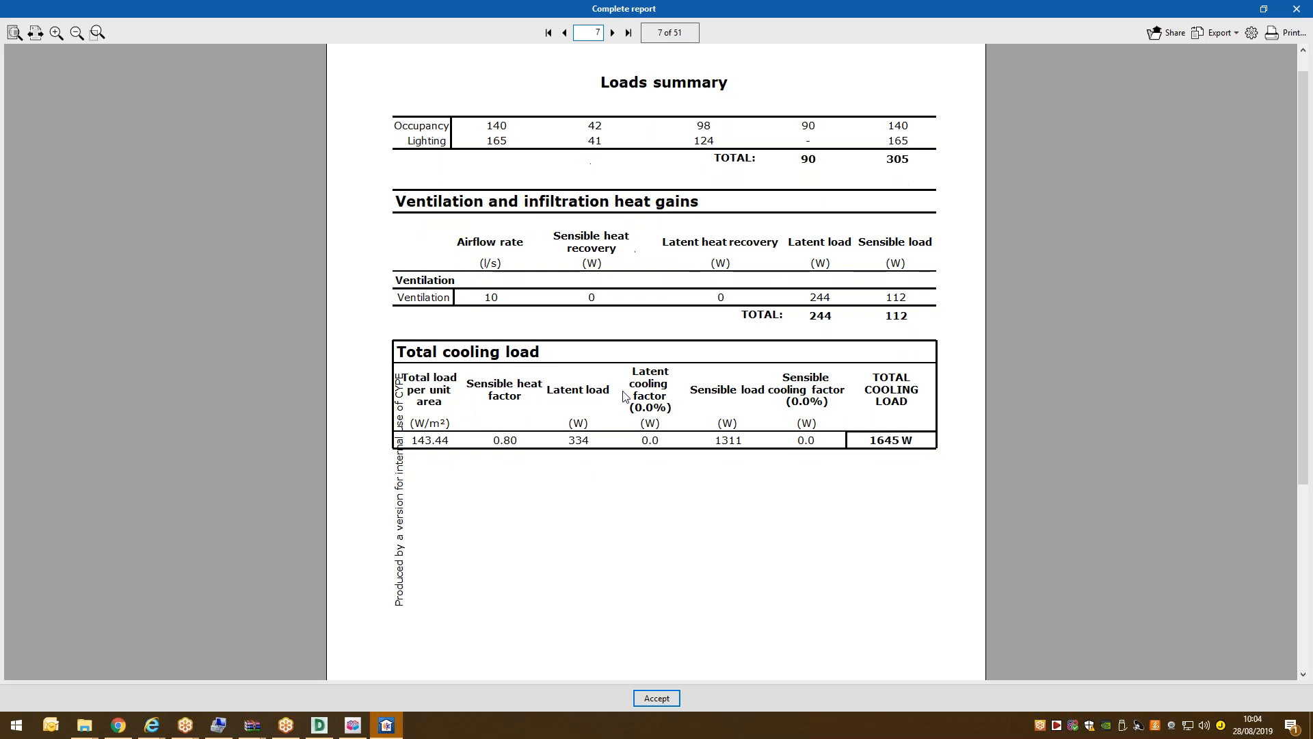
pyautogui.click(613, 33)
pyautogui.click(612, 33)
pyautogui.click(613, 33)
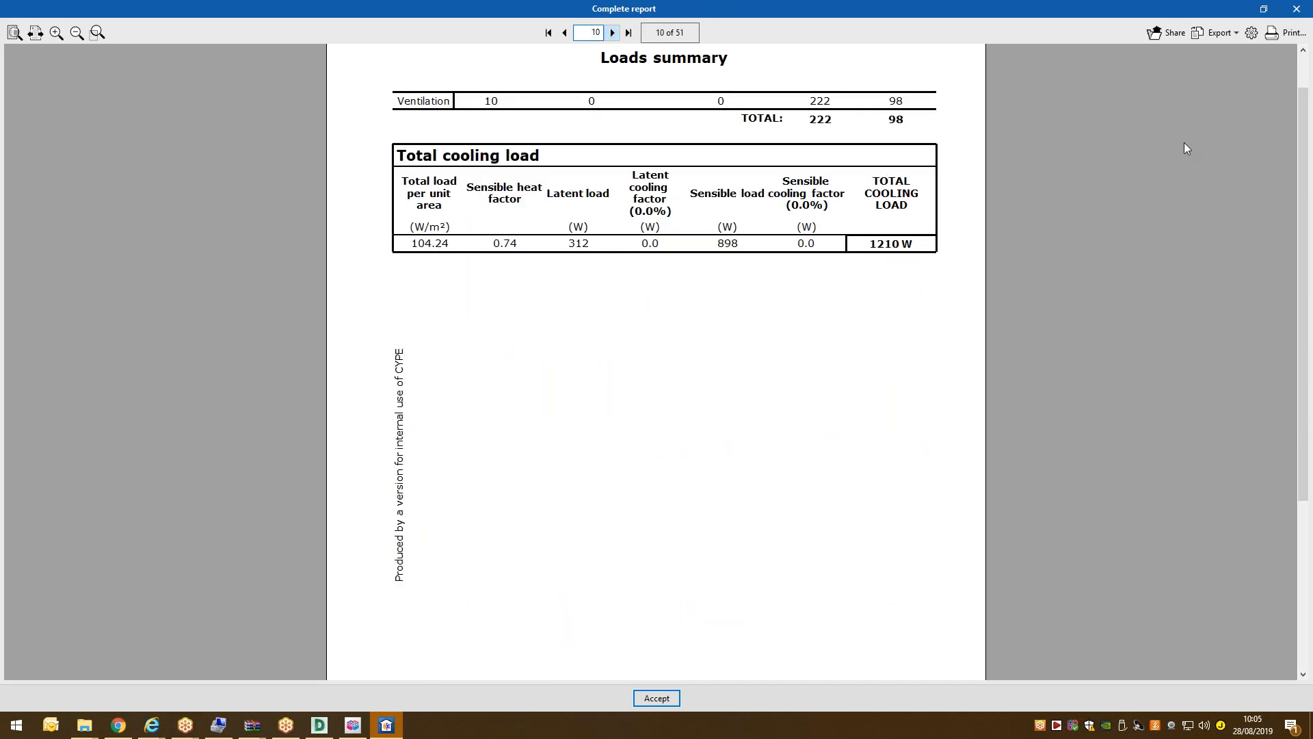
pyautogui.scroll(1, 1203, 102)
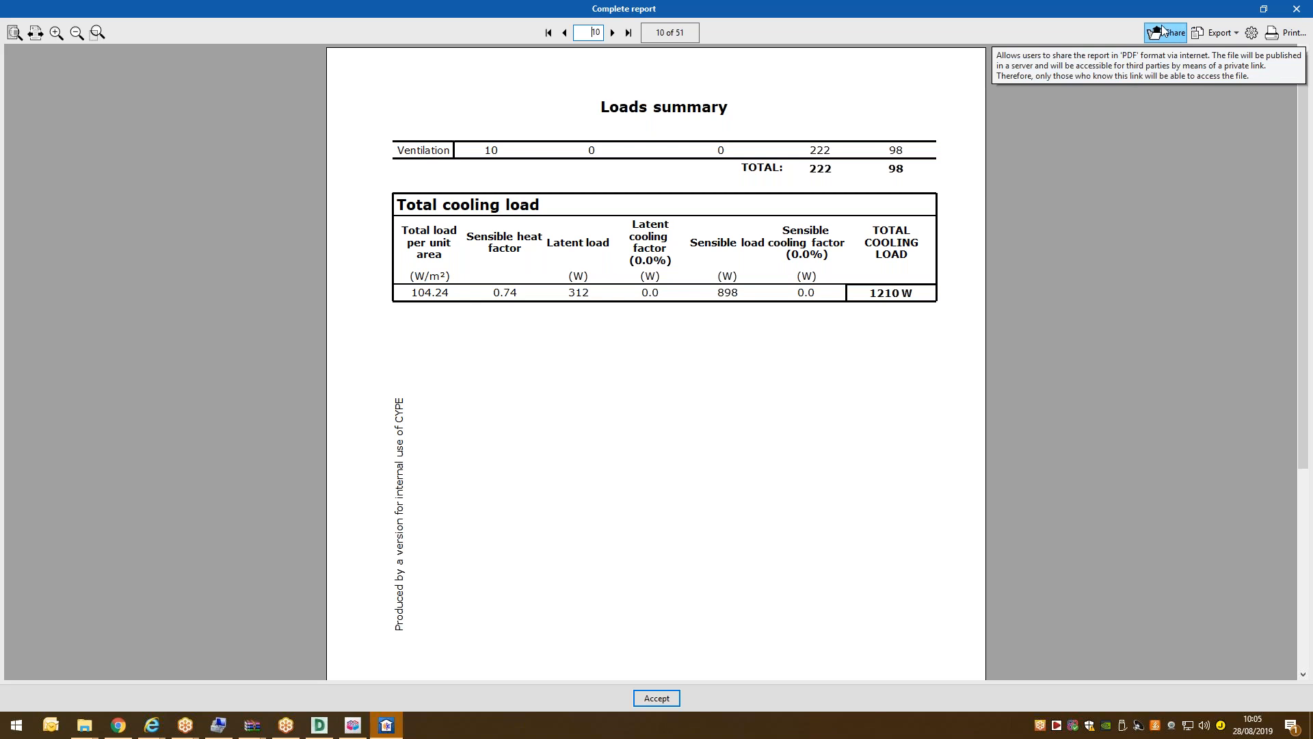
# Look at the export format options without exporting, then close the report viewer.
pyautogui.click(1218, 32)
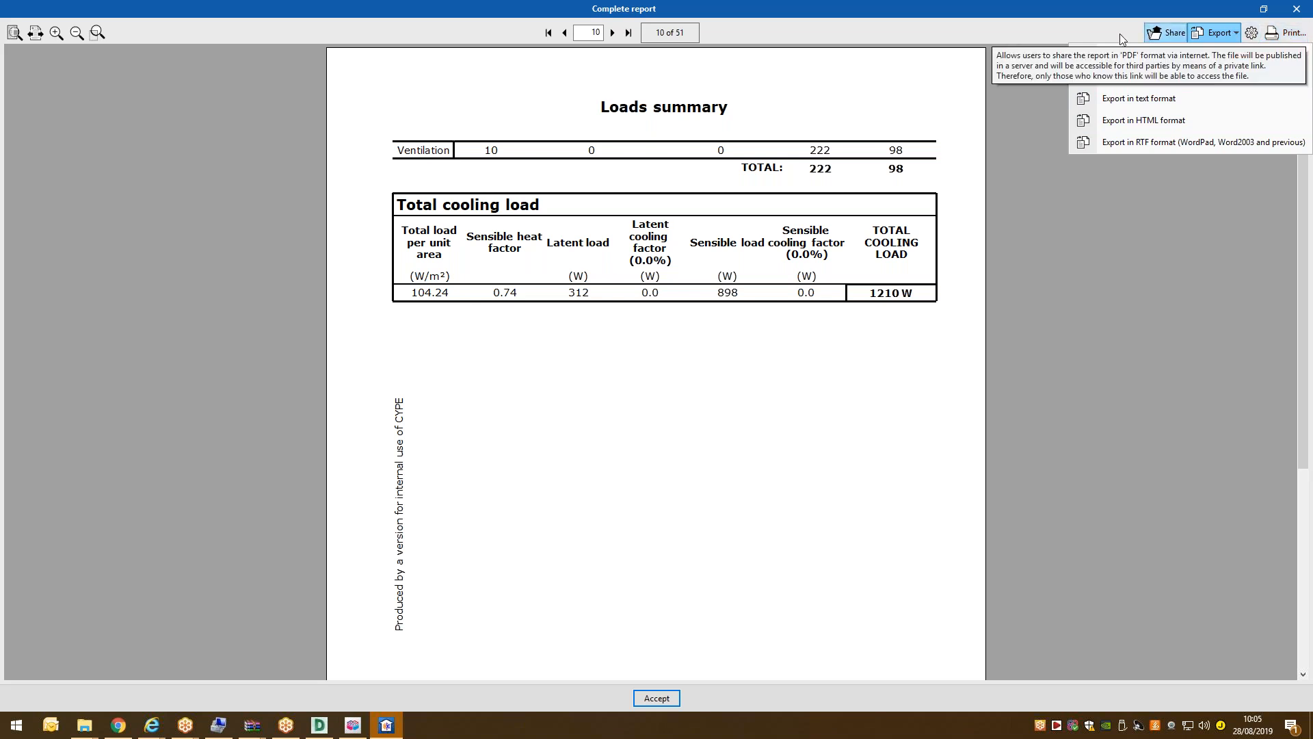
pyautogui.click(1136, 53)
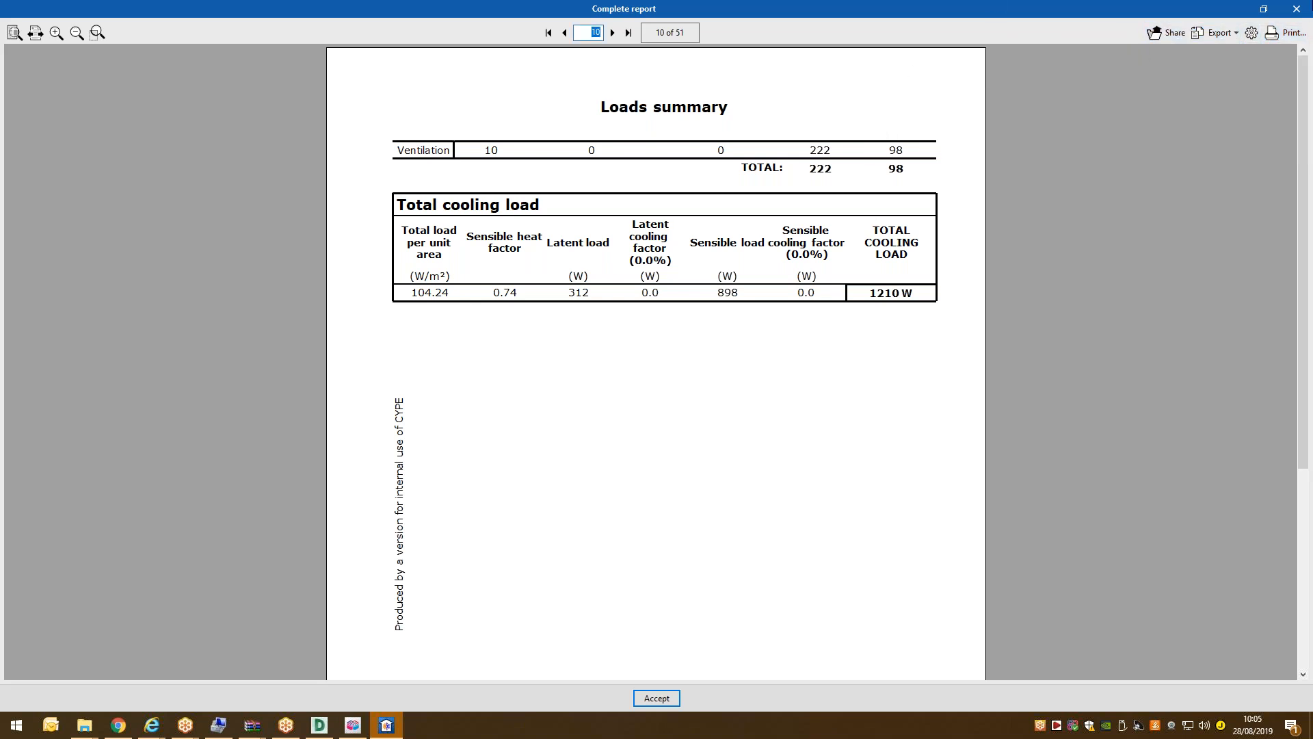
pyautogui.click(1296, 8)
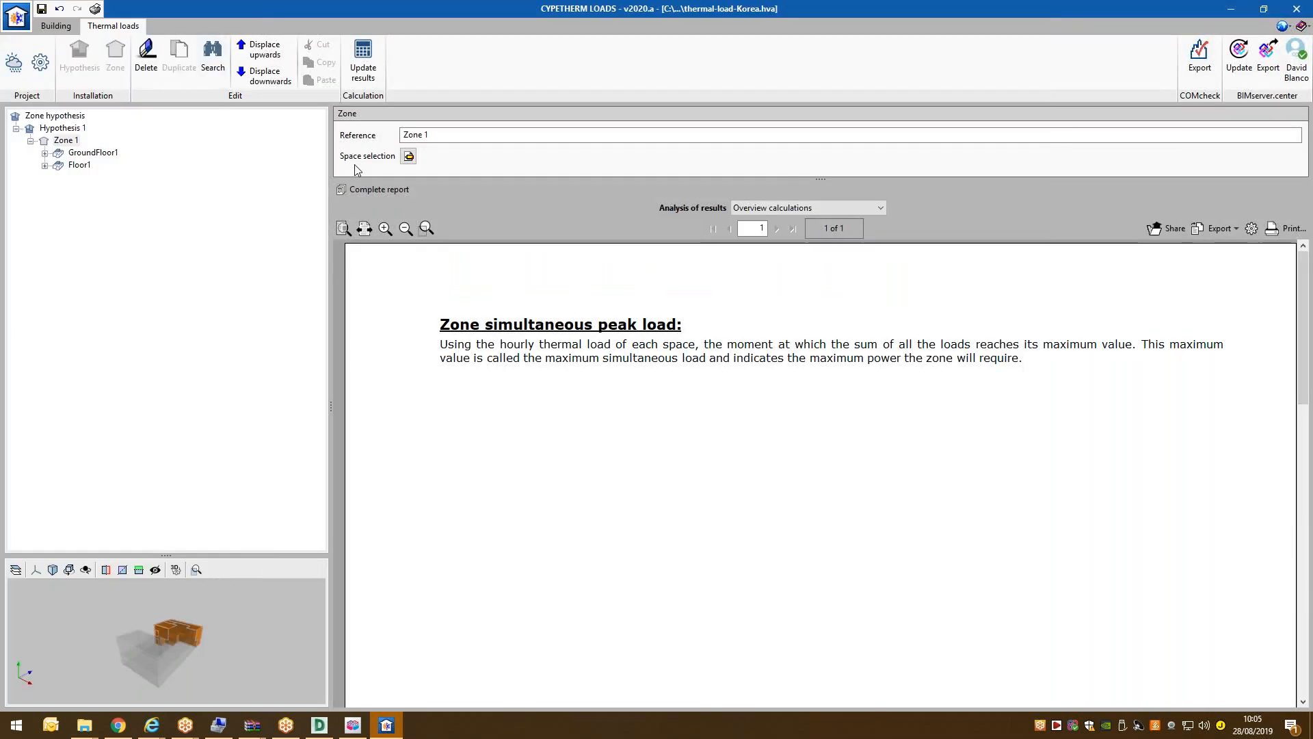
# Select space B1 on GroundFloor1 and show its RTF non-solar and solar chart.
pyautogui.click(45, 154)
pyautogui.click(59, 165)
pyautogui.click(75, 165)
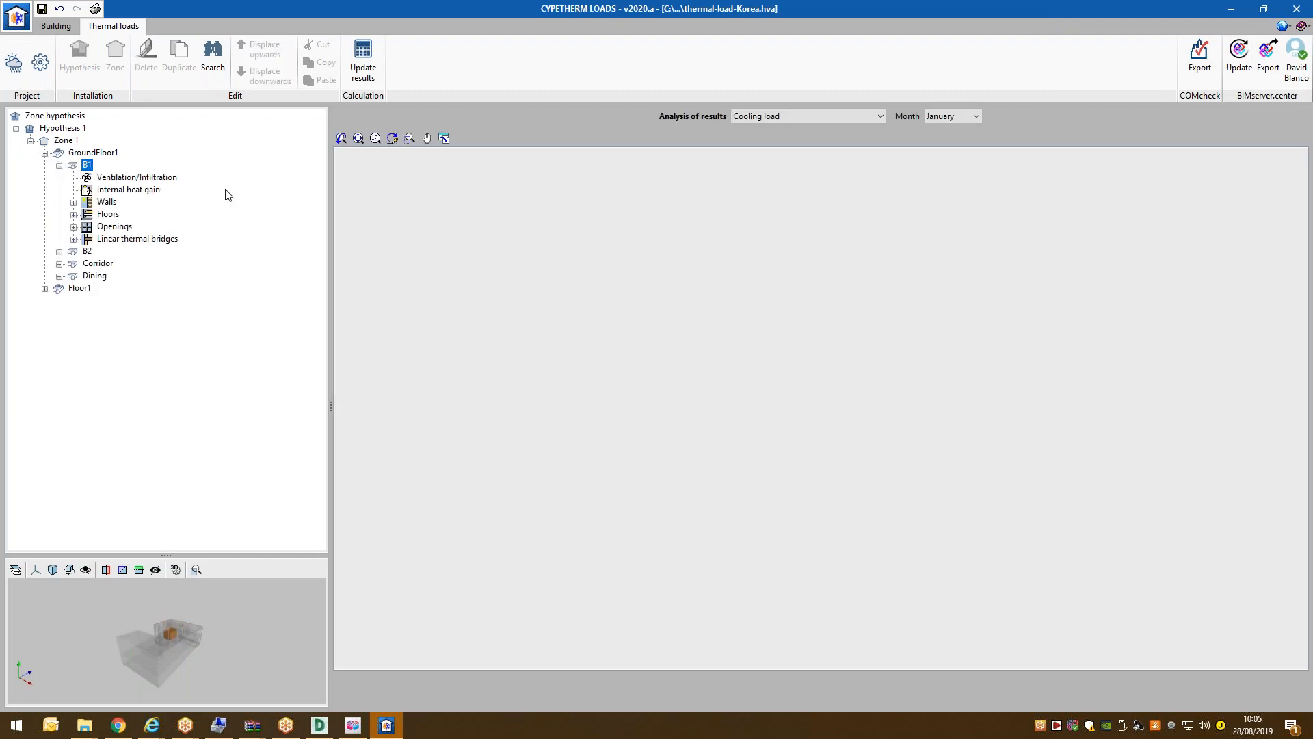
pyautogui.click(861, 116)
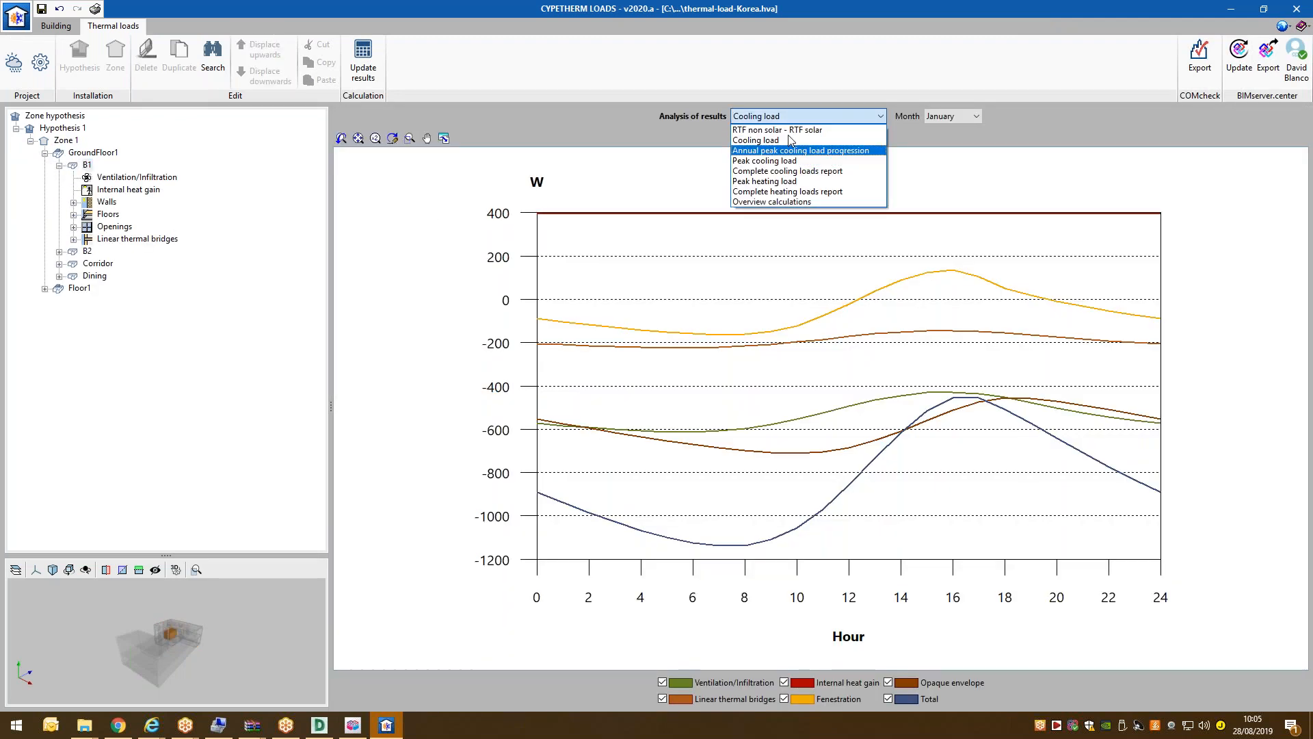
pyautogui.click(782, 136)
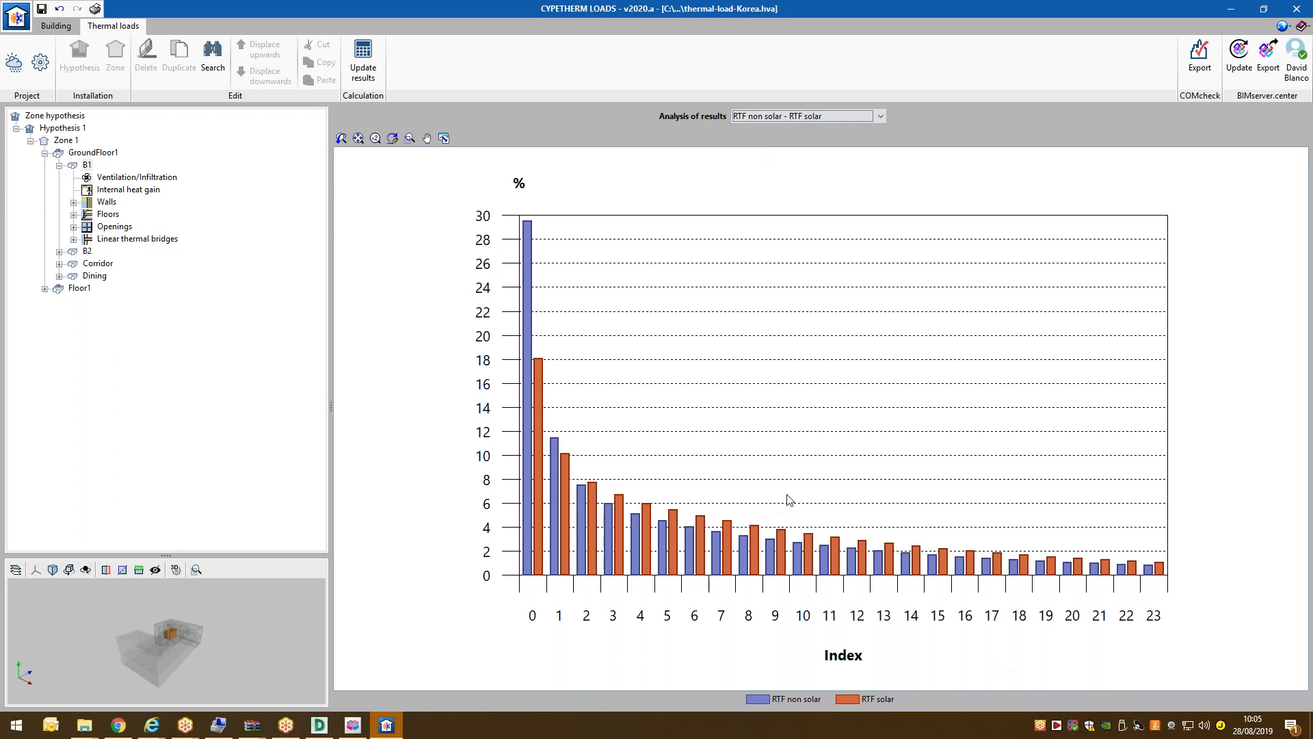
# Review B1's overview calculations, then show its complete cooling loads report.
pyautogui.click(790, 115)
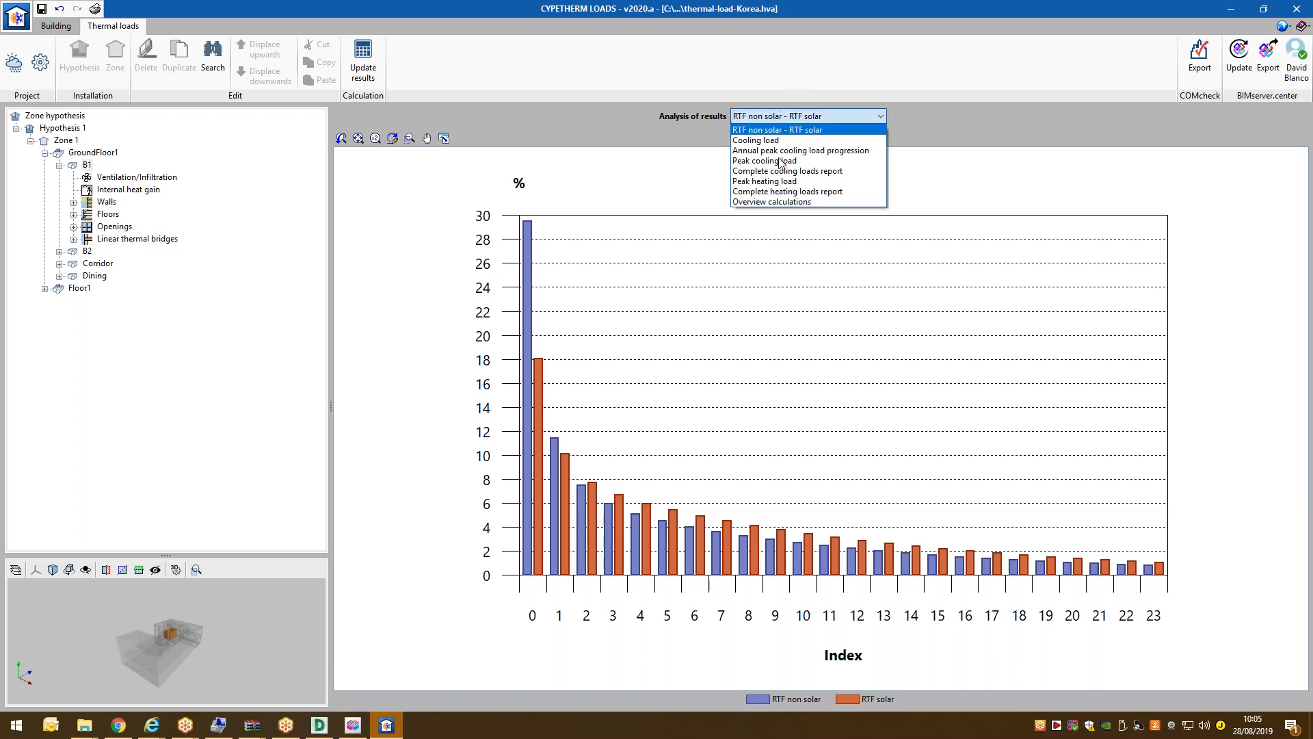
pyautogui.click(773, 204)
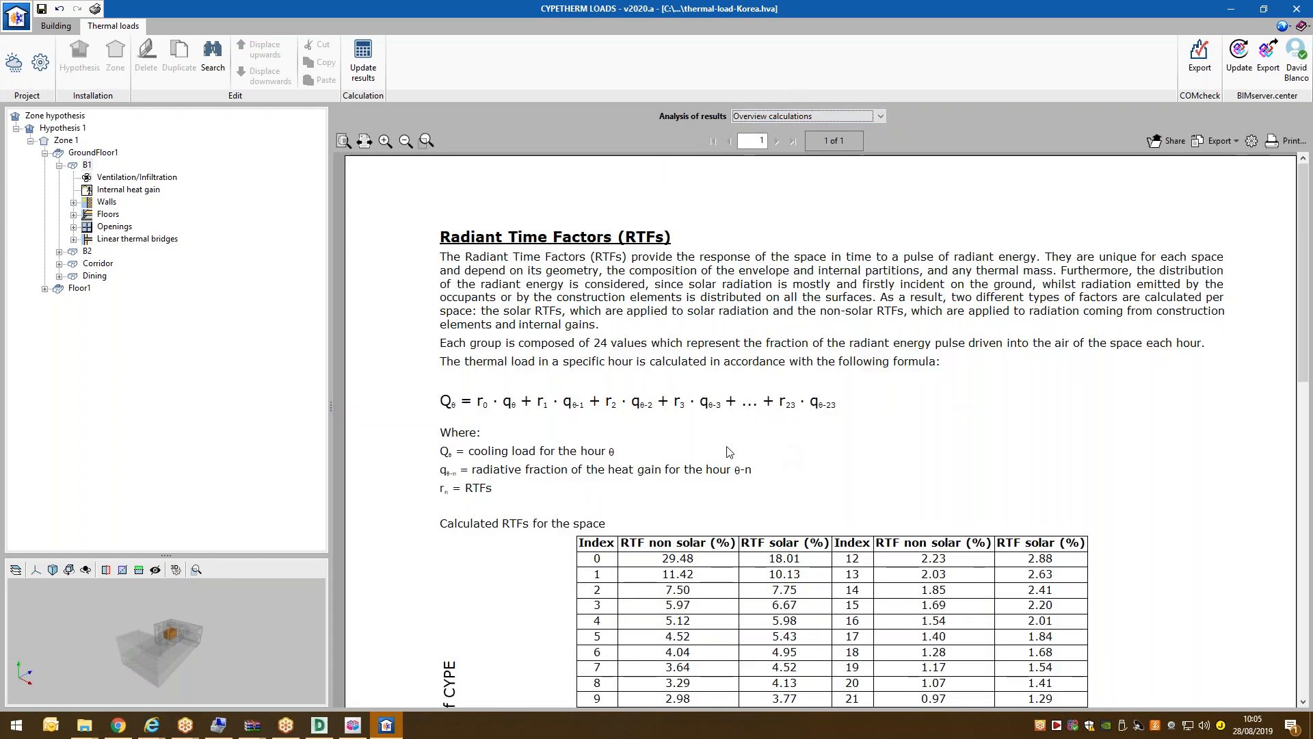
pyautogui.scroll(-5, 727, 443)
pyautogui.scroll(3, 728, 443)
pyautogui.scroll(2, 727, 444)
pyautogui.click(833, 116)
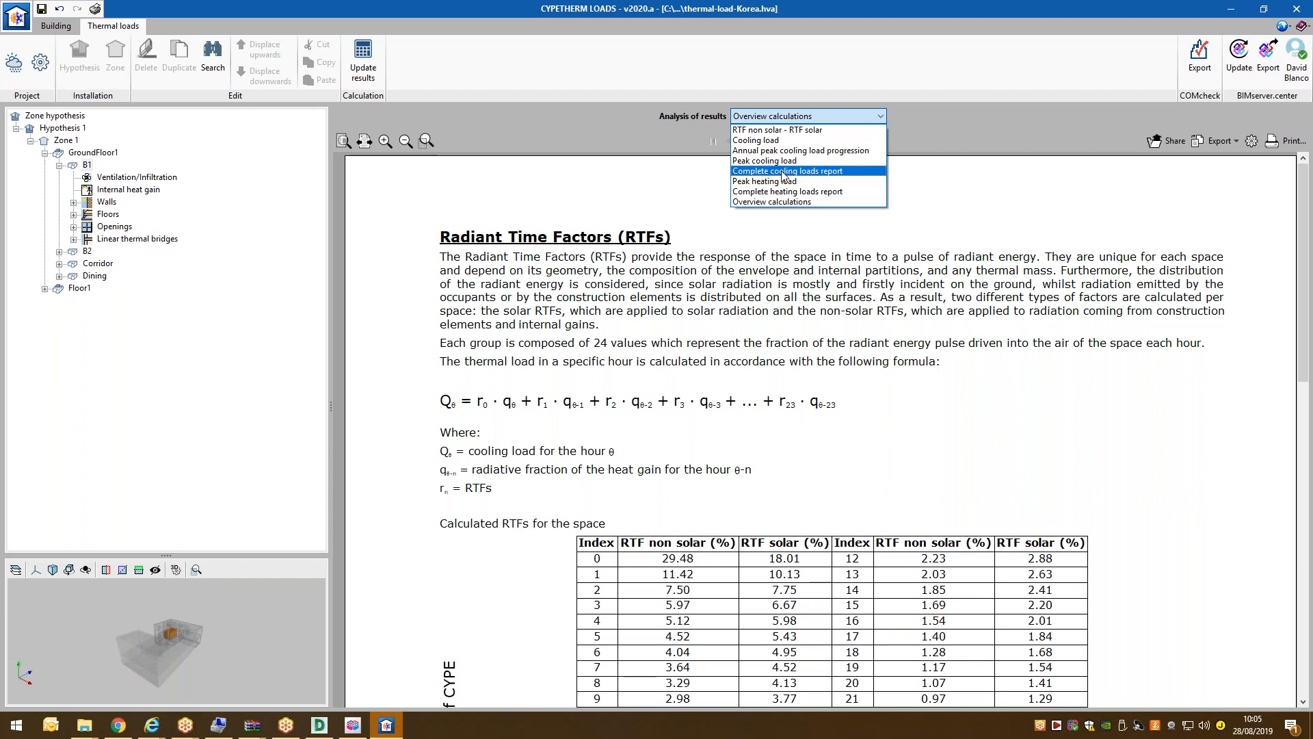
pyautogui.click(784, 172)
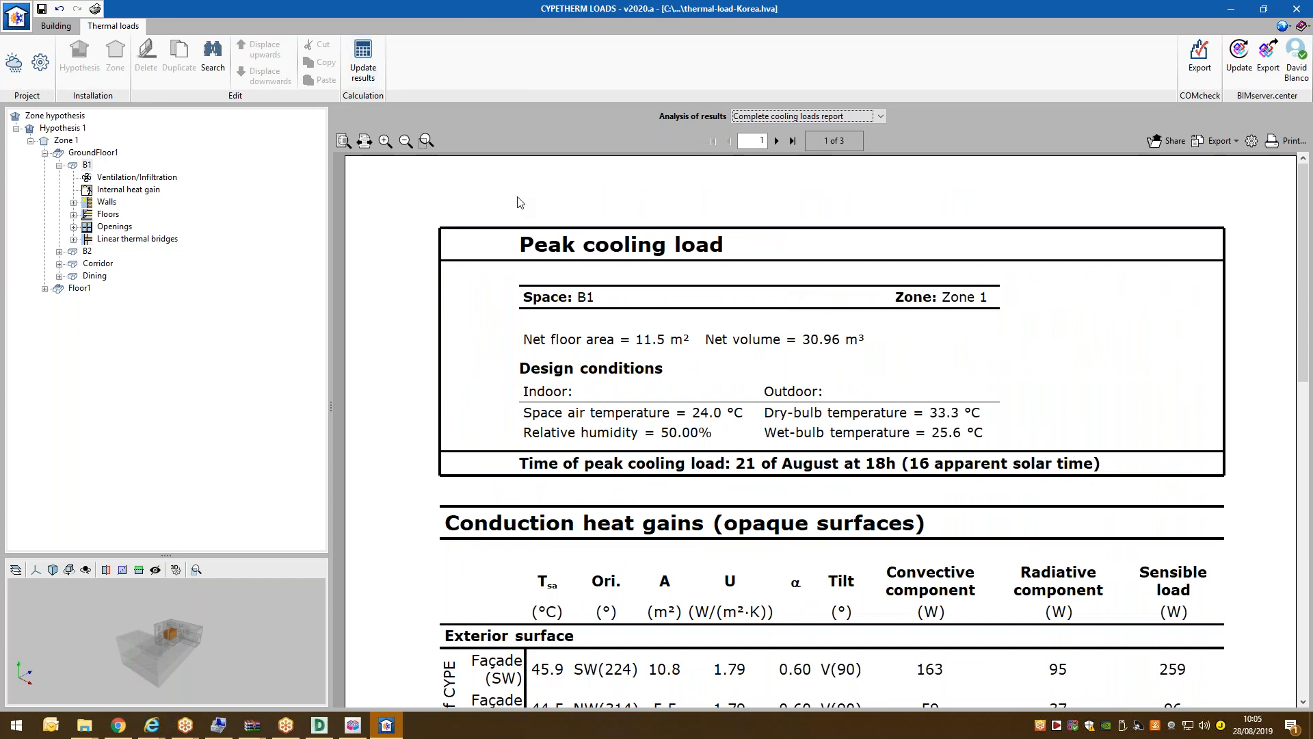
# Review B1's ventilation and infiltration overview, keeping the January sensible cooling loads graph.
pyautogui.click(118, 178)
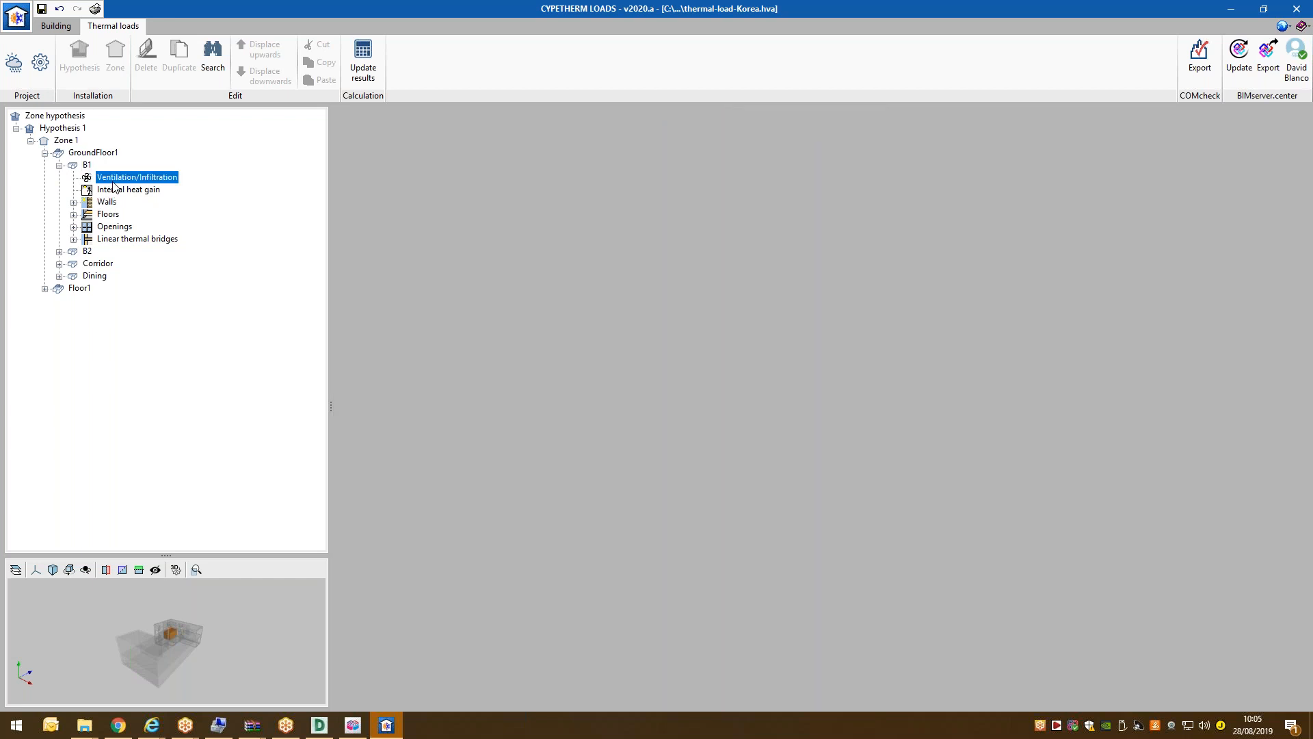
pyautogui.click(780, 116)
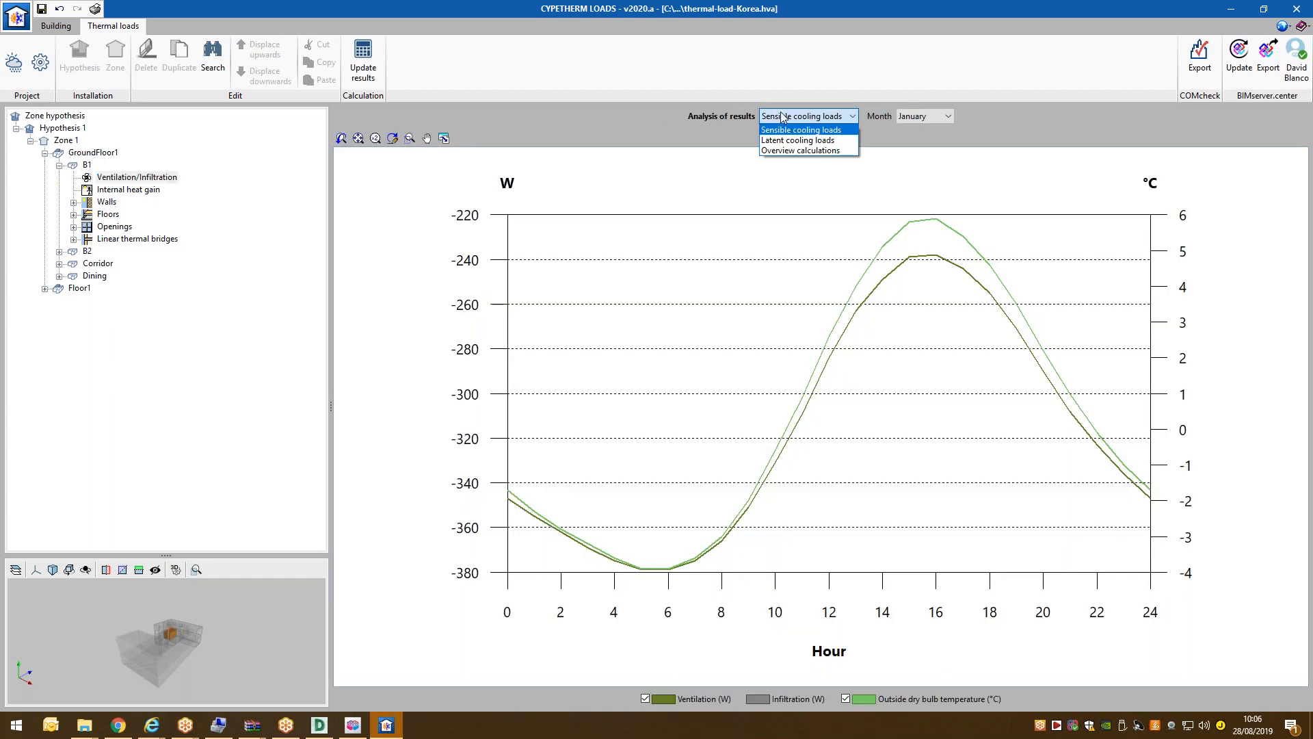
pyautogui.click(800, 151)
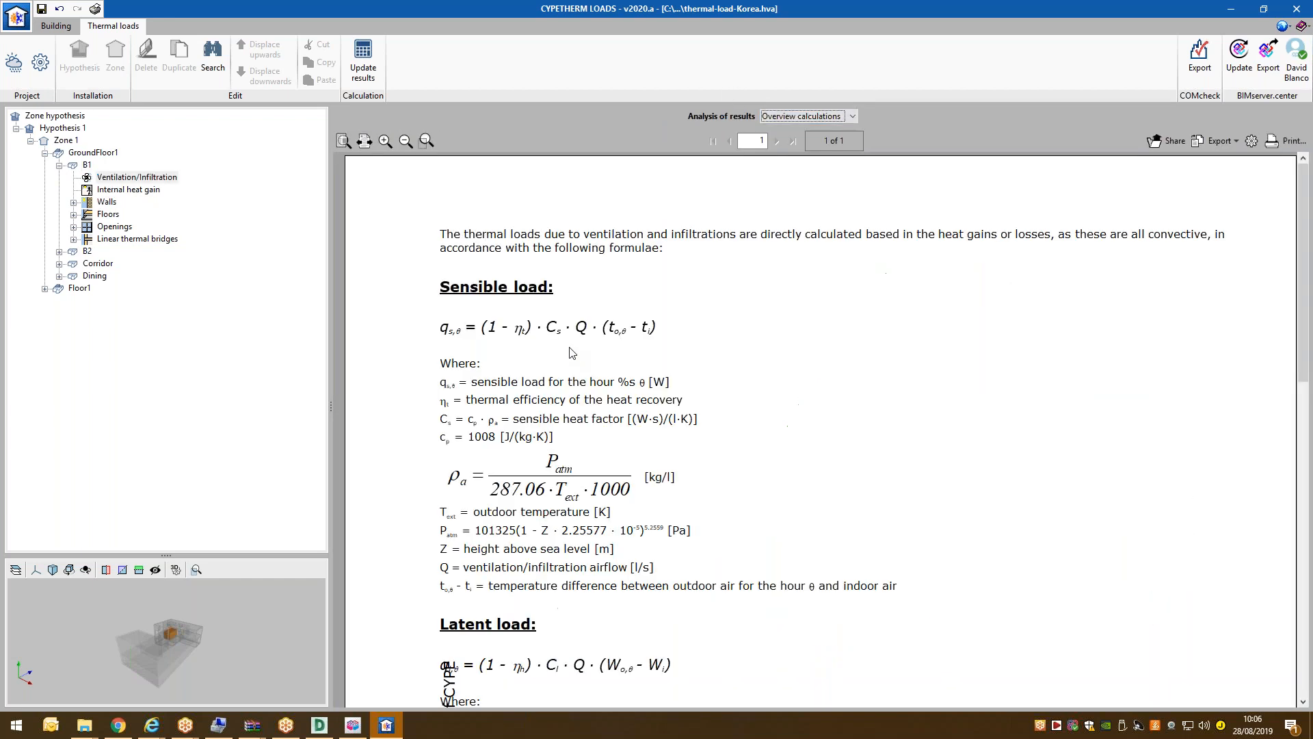
pyautogui.scroll(-12, 573, 353)
pyautogui.scroll(12, 573, 352)
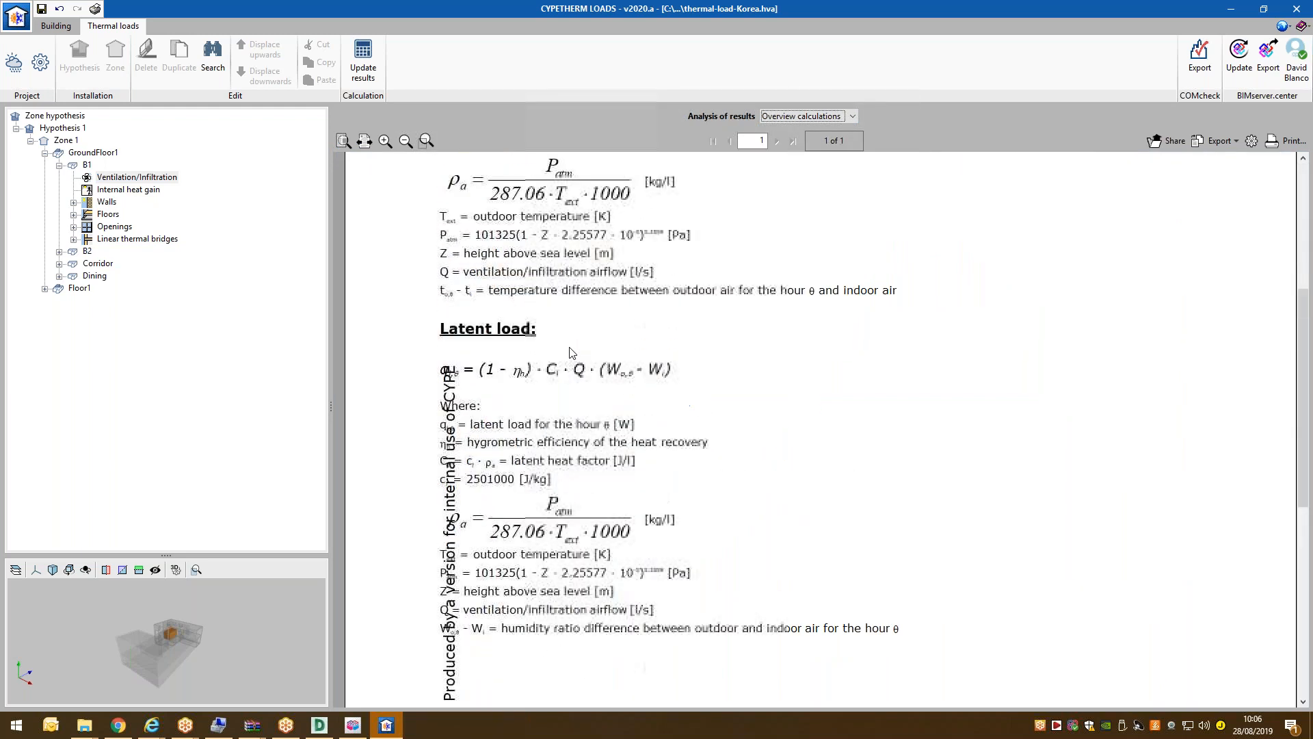
pyautogui.click(801, 116)
pyautogui.click(797, 129)
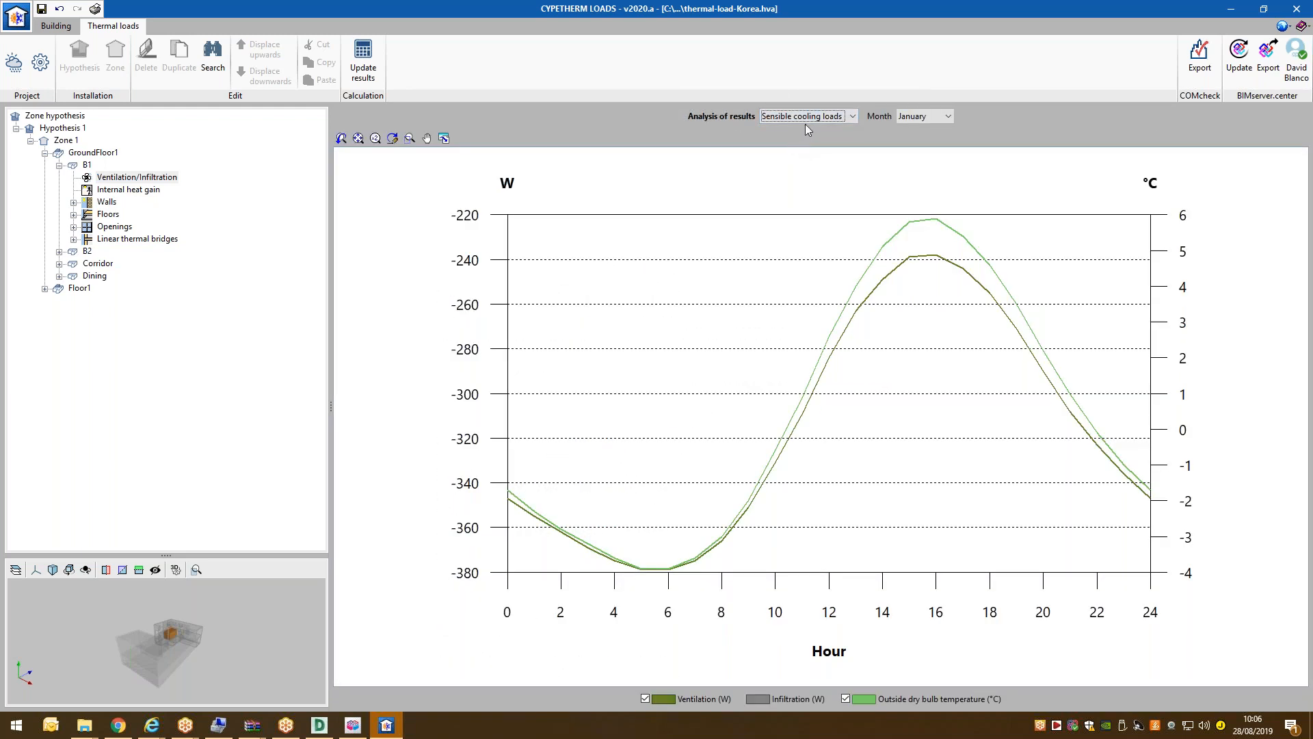
pyautogui.click(923, 117)
pyautogui.click(912, 129)
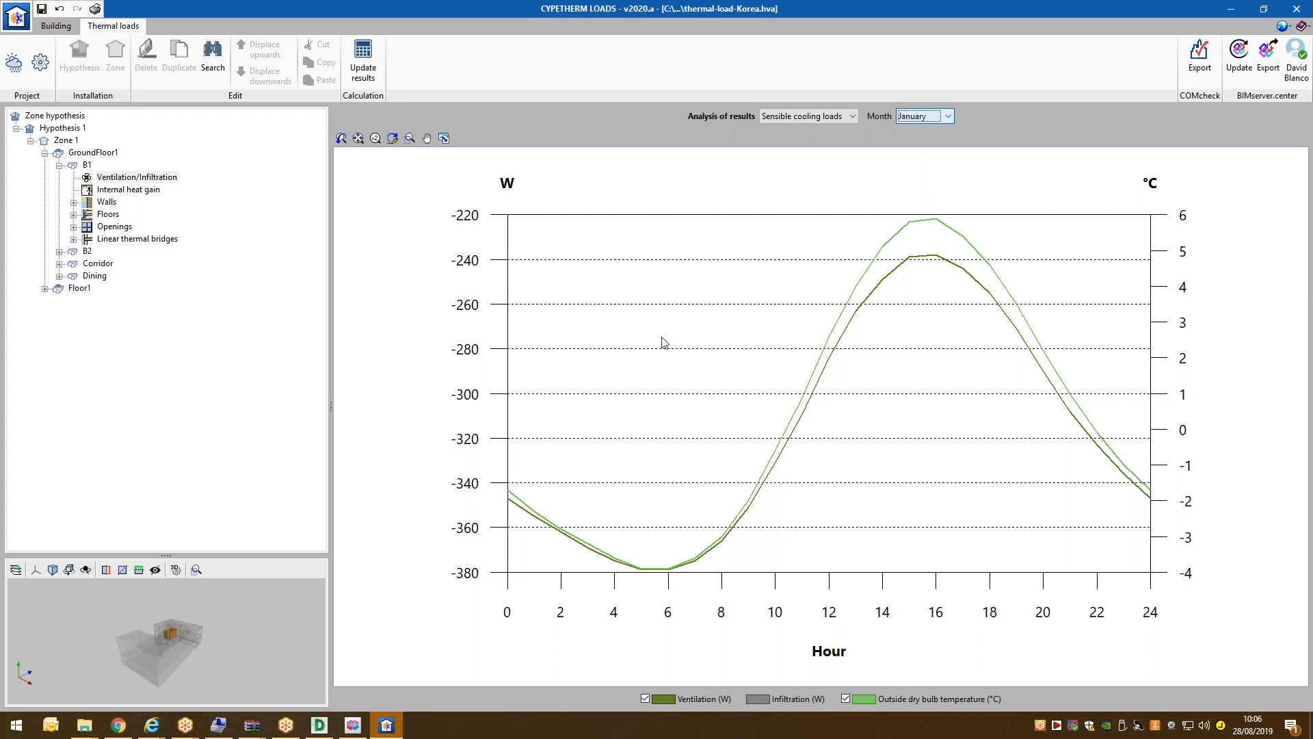
pyautogui.click(835, 118)
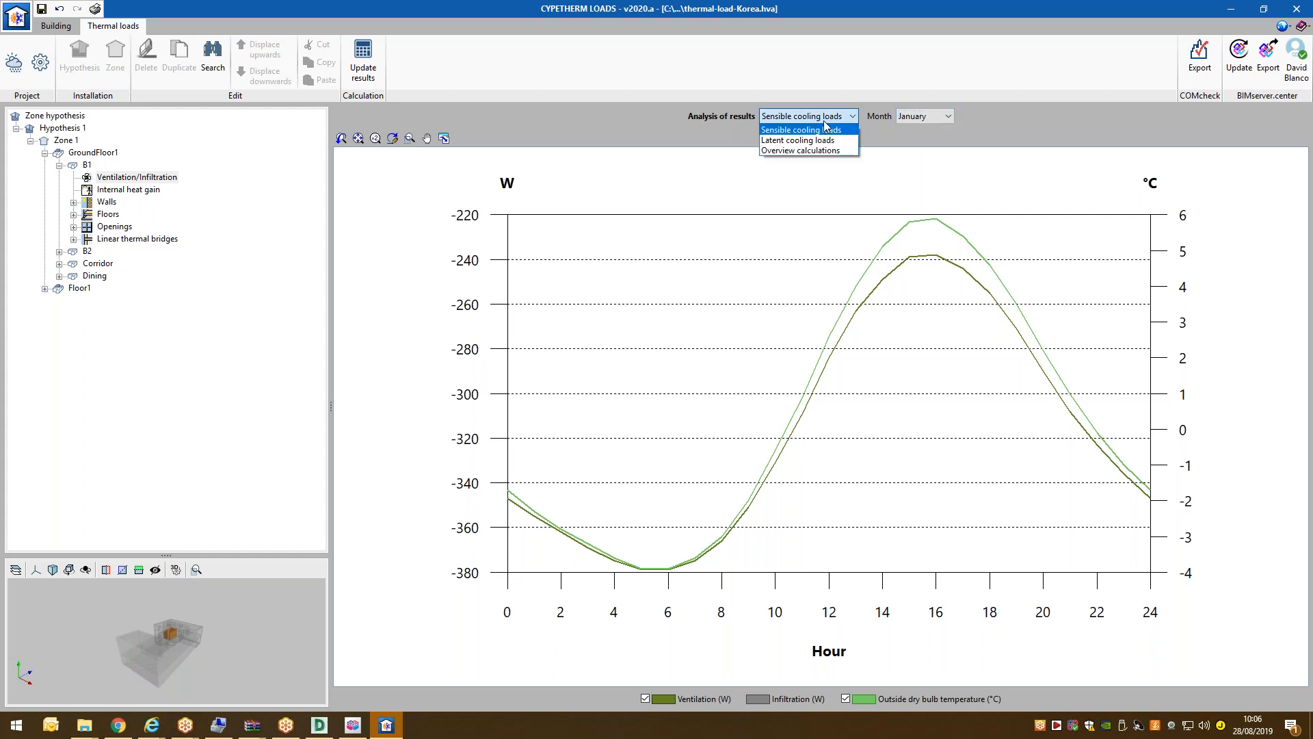
pyautogui.click(825, 127)
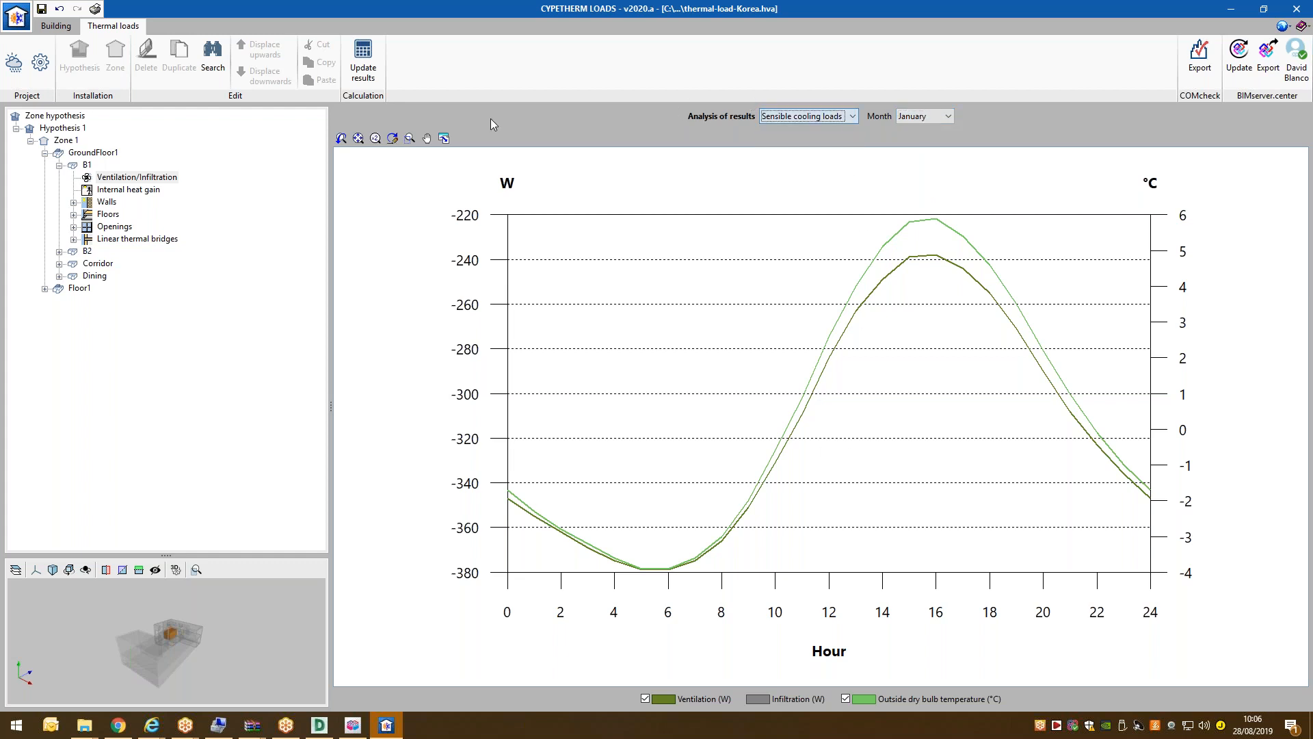
# Show the Façade (SW) wall's CTSF chart, then its cooling load curves.
pyautogui.click(73, 201)
pyautogui.click(133, 214)
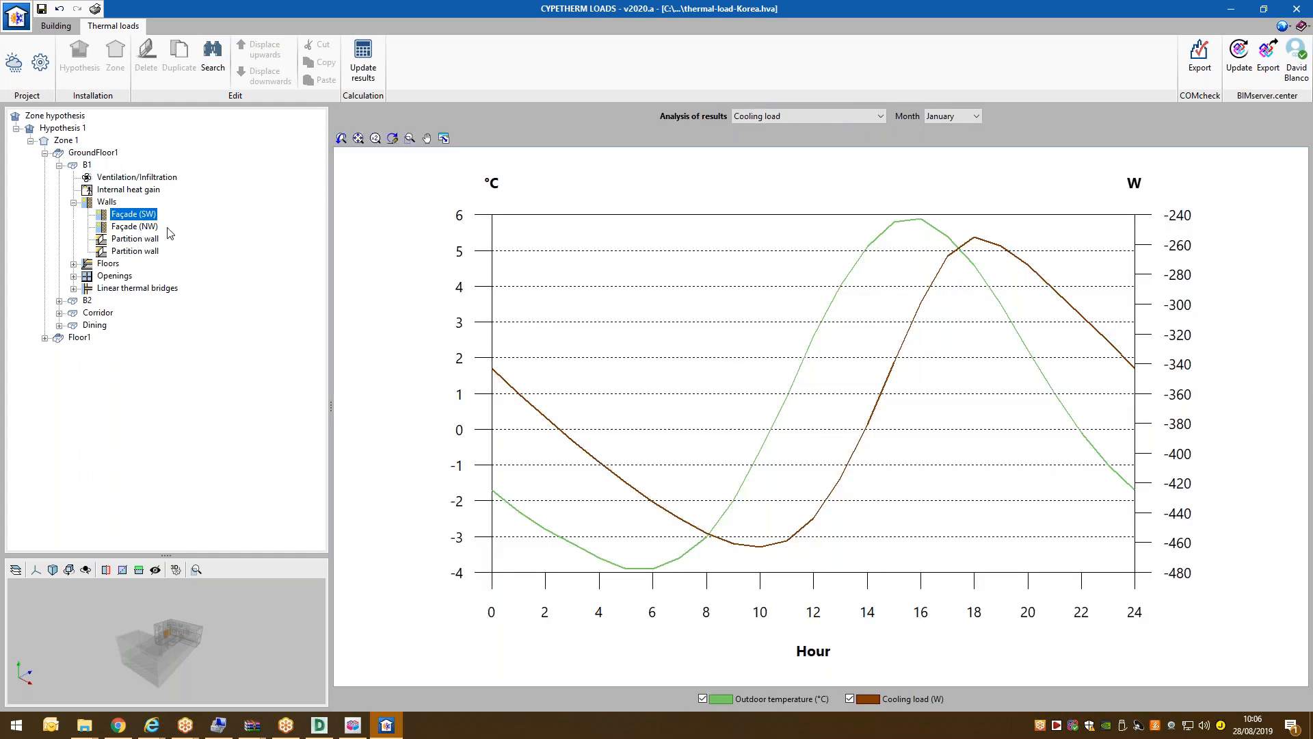
pyautogui.click(809, 115)
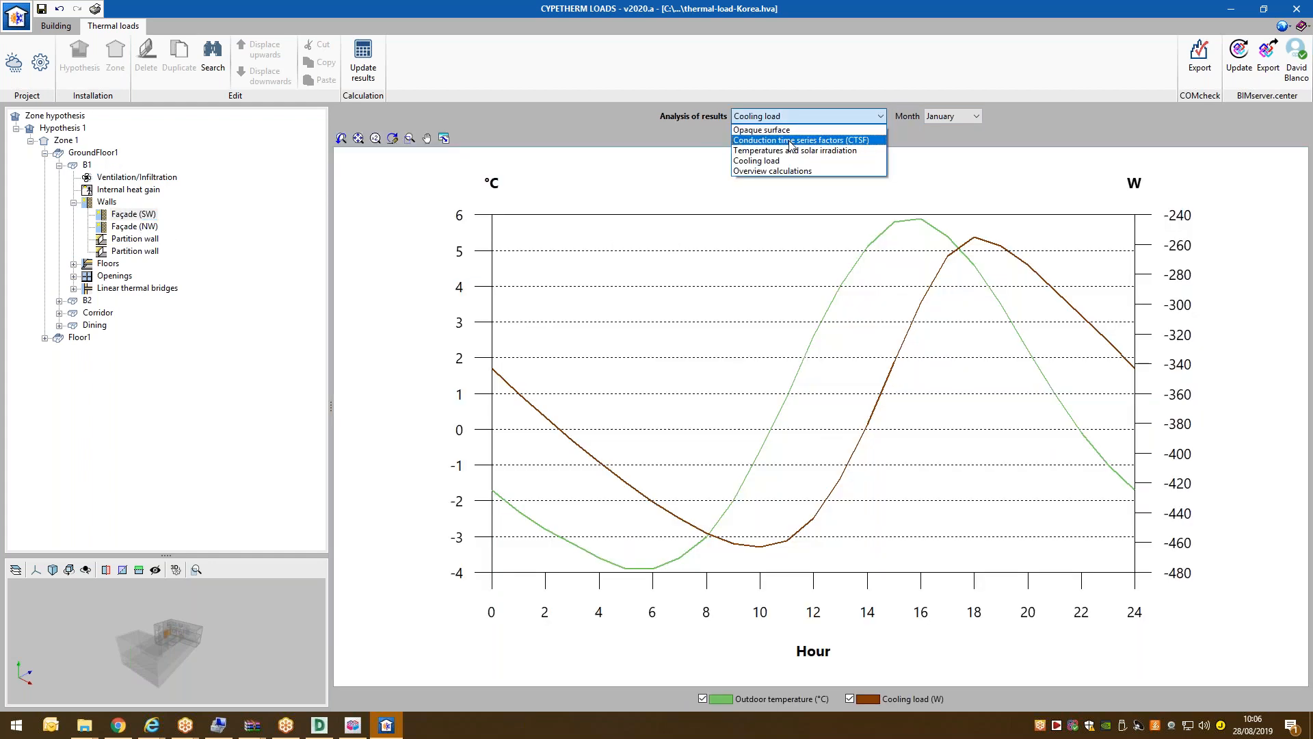
pyautogui.click(792, 141)
pyautogui.click(848, 116)
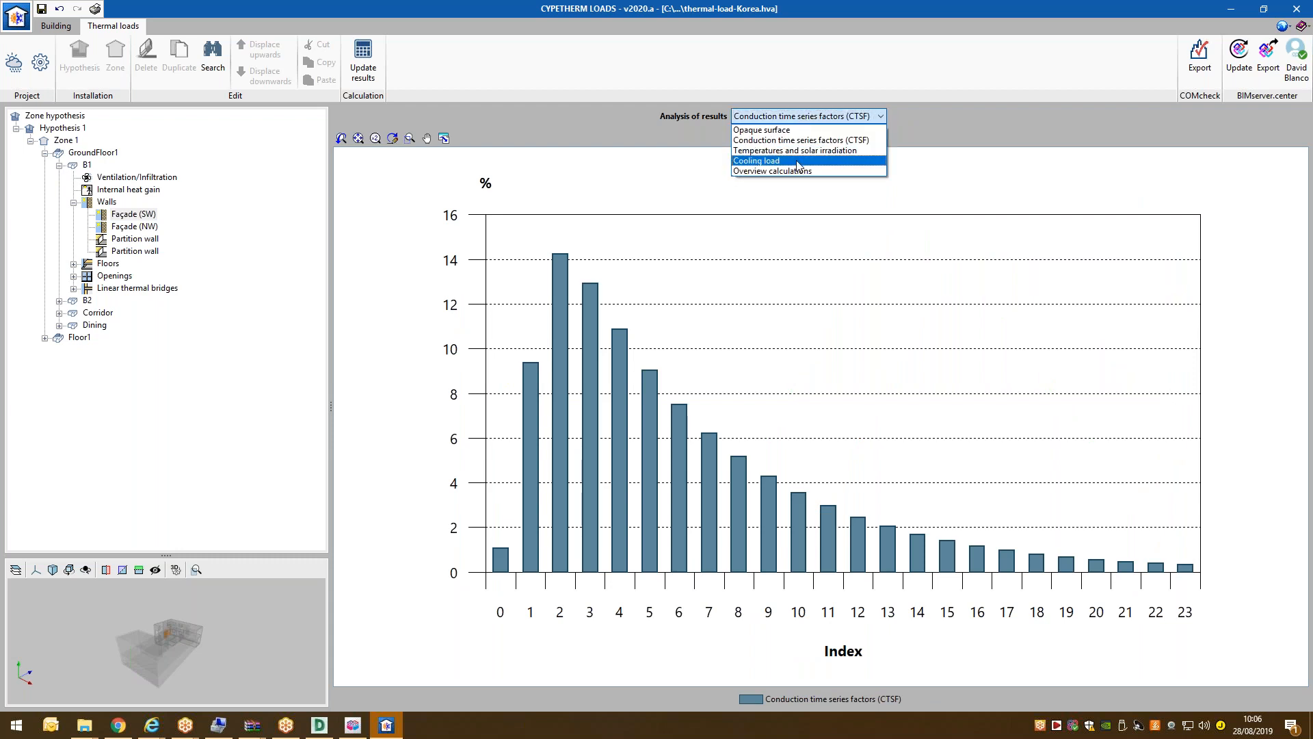
pyautogui.click(797, 162)
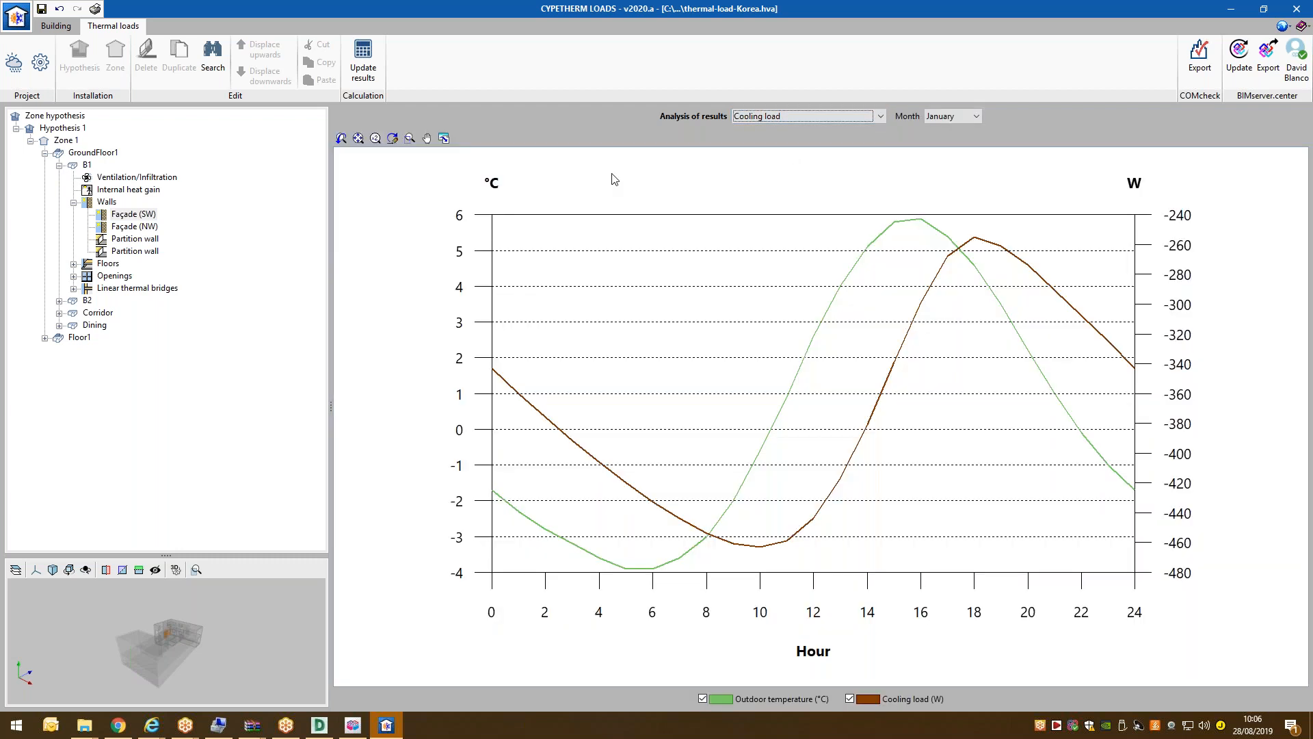
# Expand Floor1 and Dining2, then chart B1's internal heat gain sensible cooling loads.
pyautogui.click(46, 338)
pyautogui.click(59, 350)
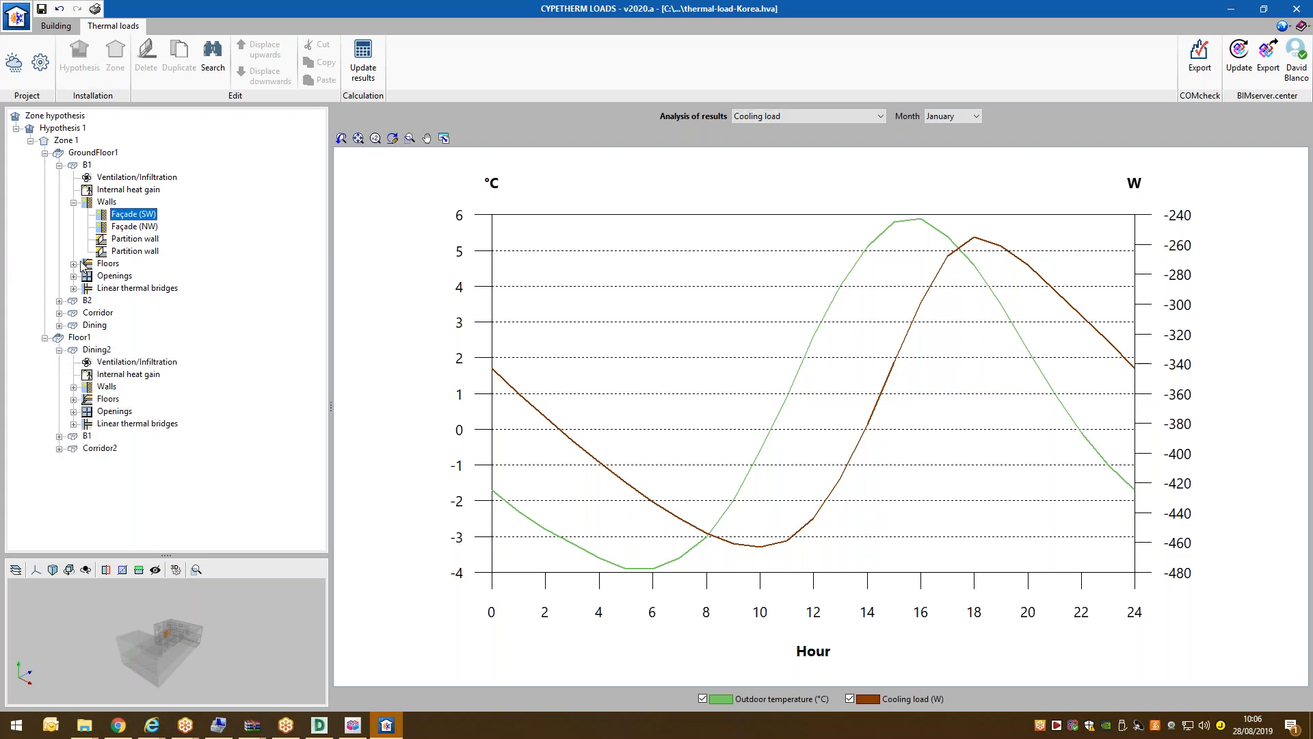
pyautogui.click(116, 190)
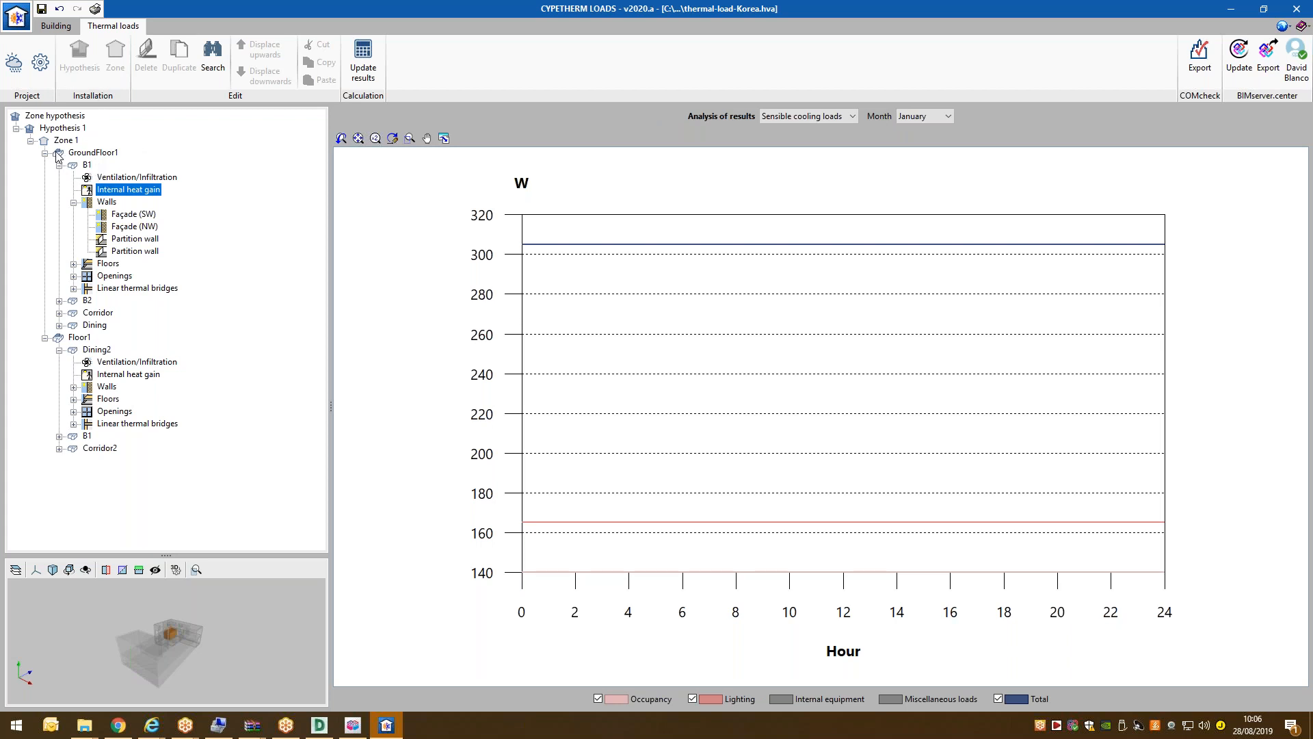
pyautogui.click(94, 10)
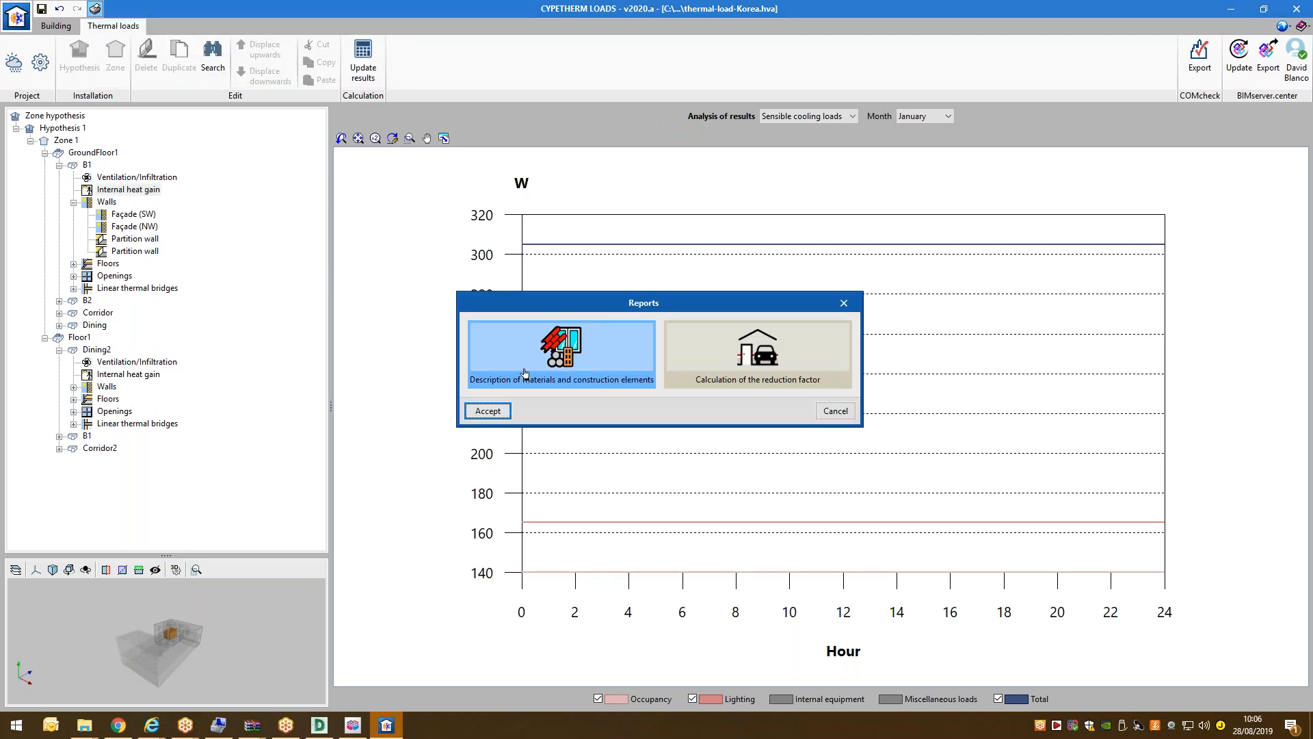
pyautogui.click(487, 411)
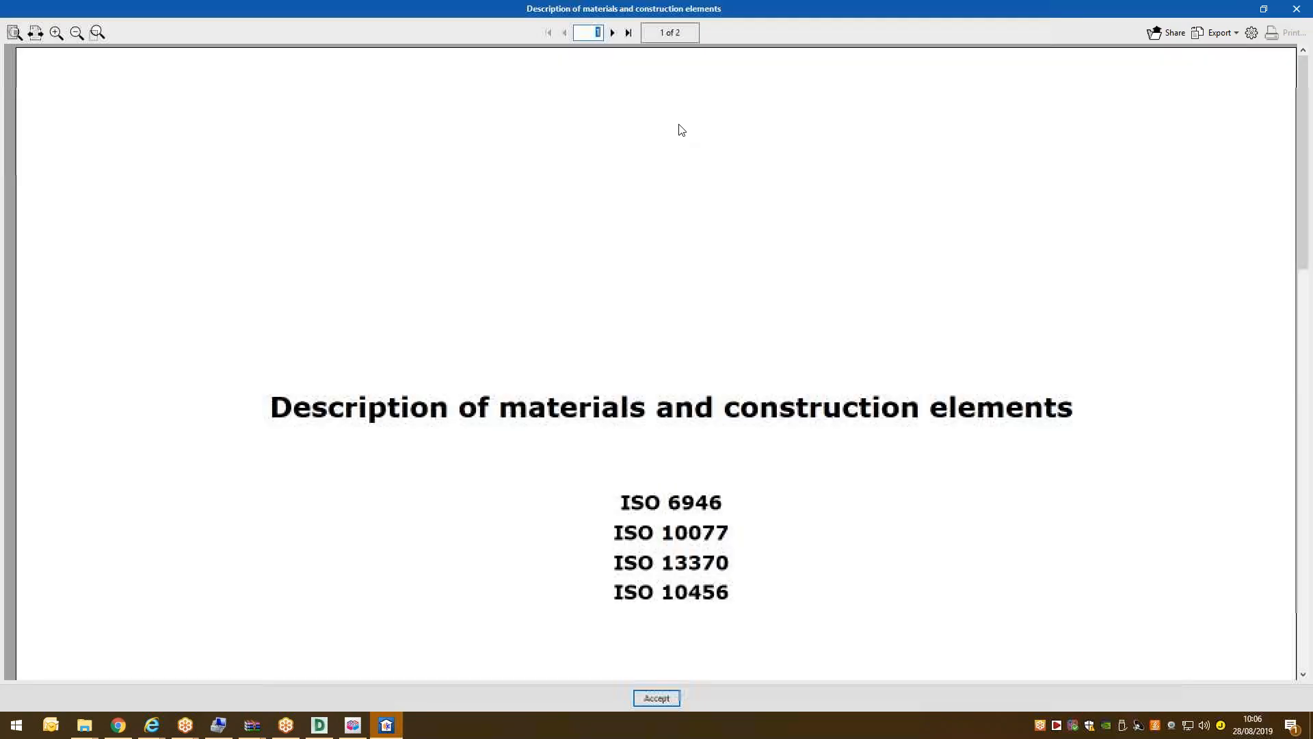
pyautogui.click(613, 33)
pyautogui.click(613, 33)
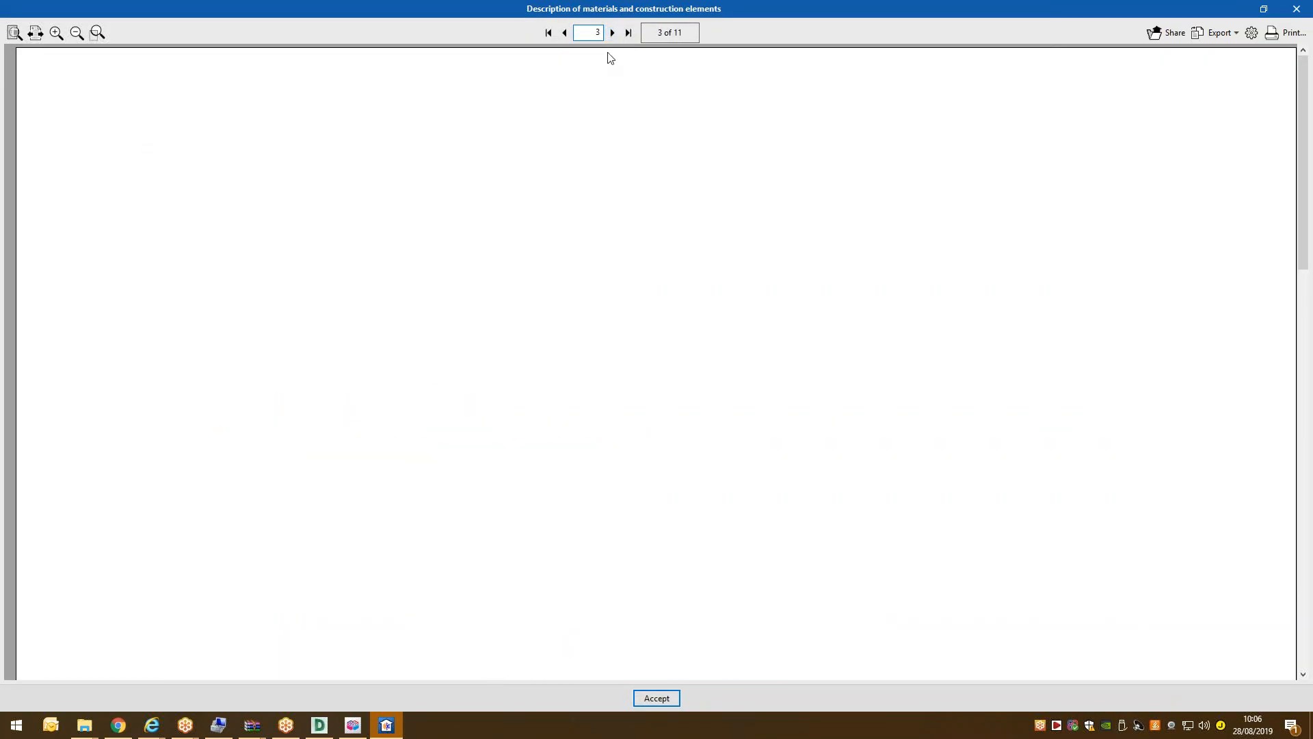
pyautogui.click(613, 33)
pyautogui.scroll(-5, 618, 236)
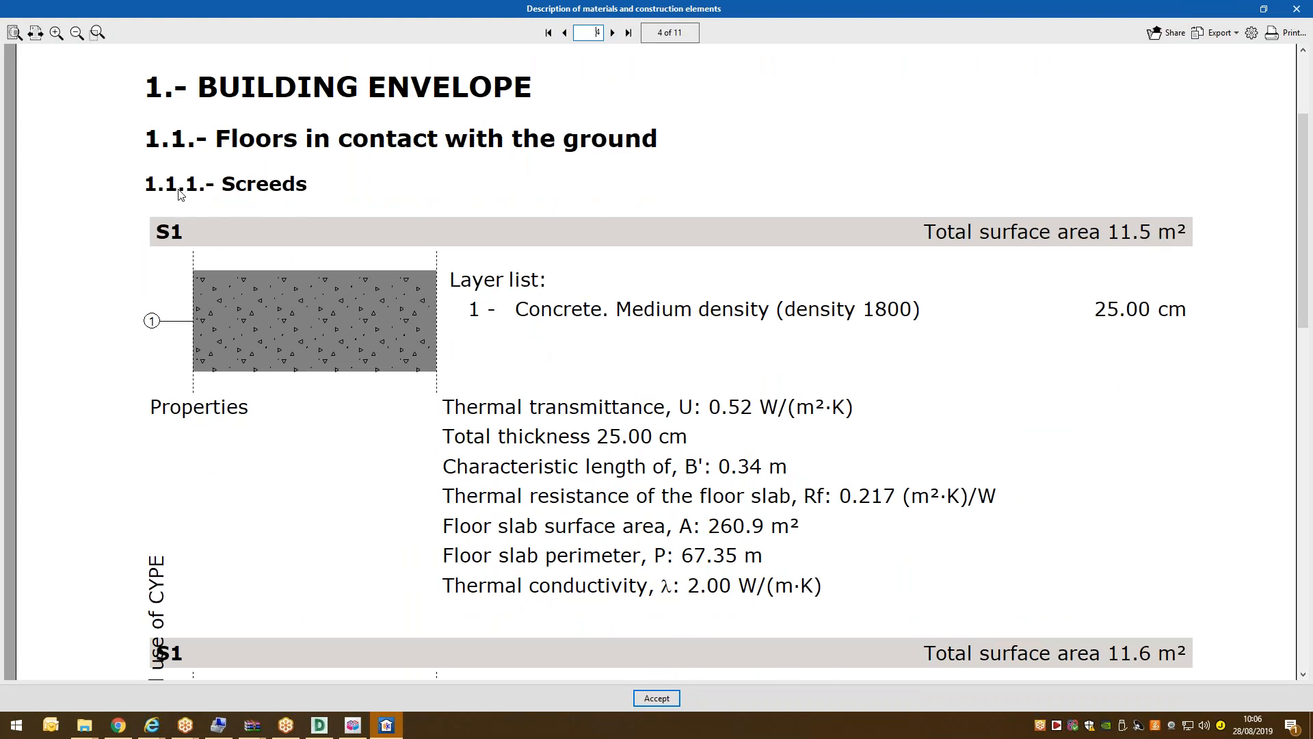
pyautogui.scroll(-10, 547, 356)
pyautogui.scroll(7, 654, 351)
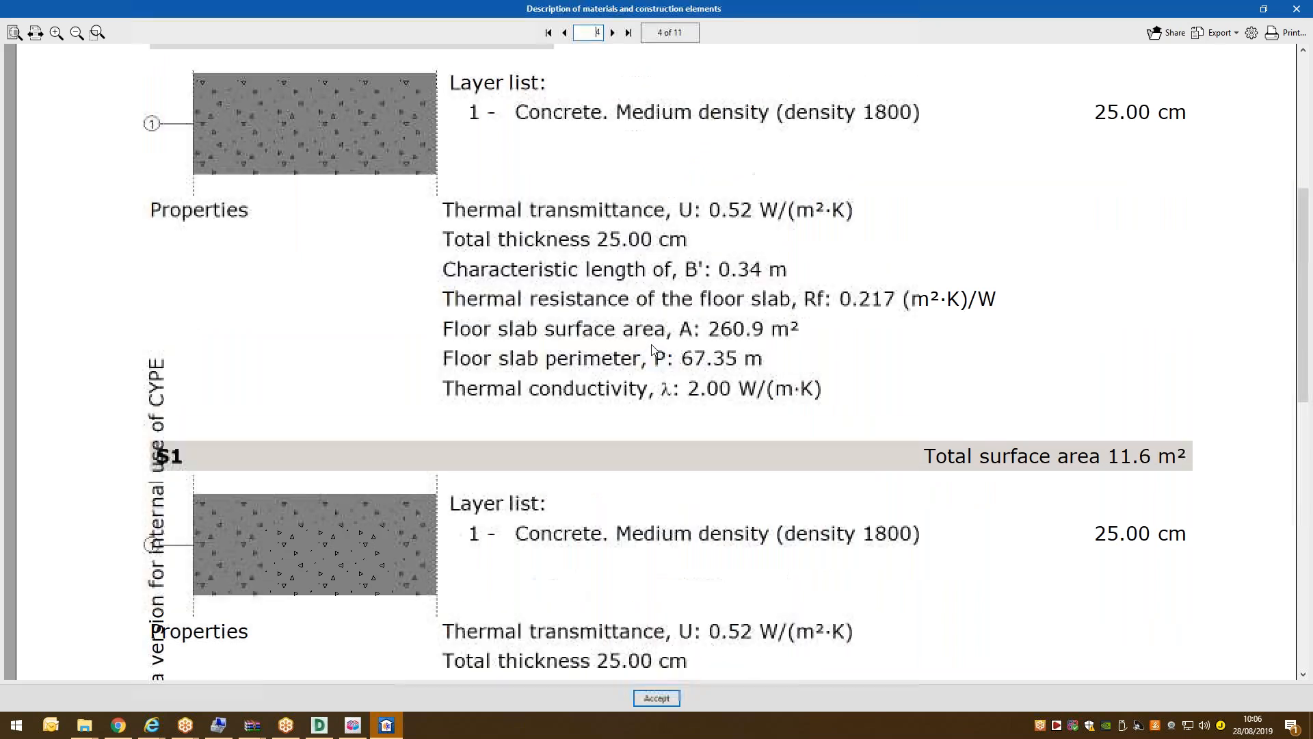
pyautogui.click(613, 33)
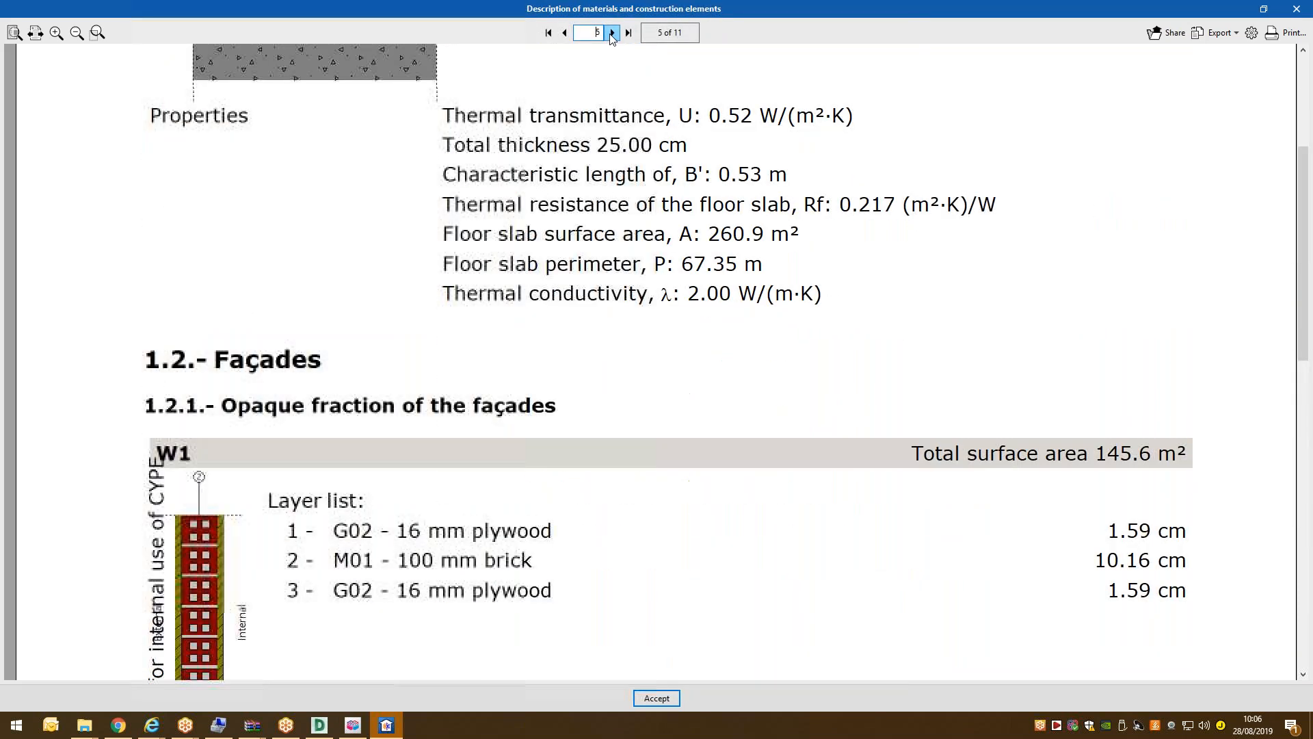
pyautogui.scroll(-3, 220, 276)
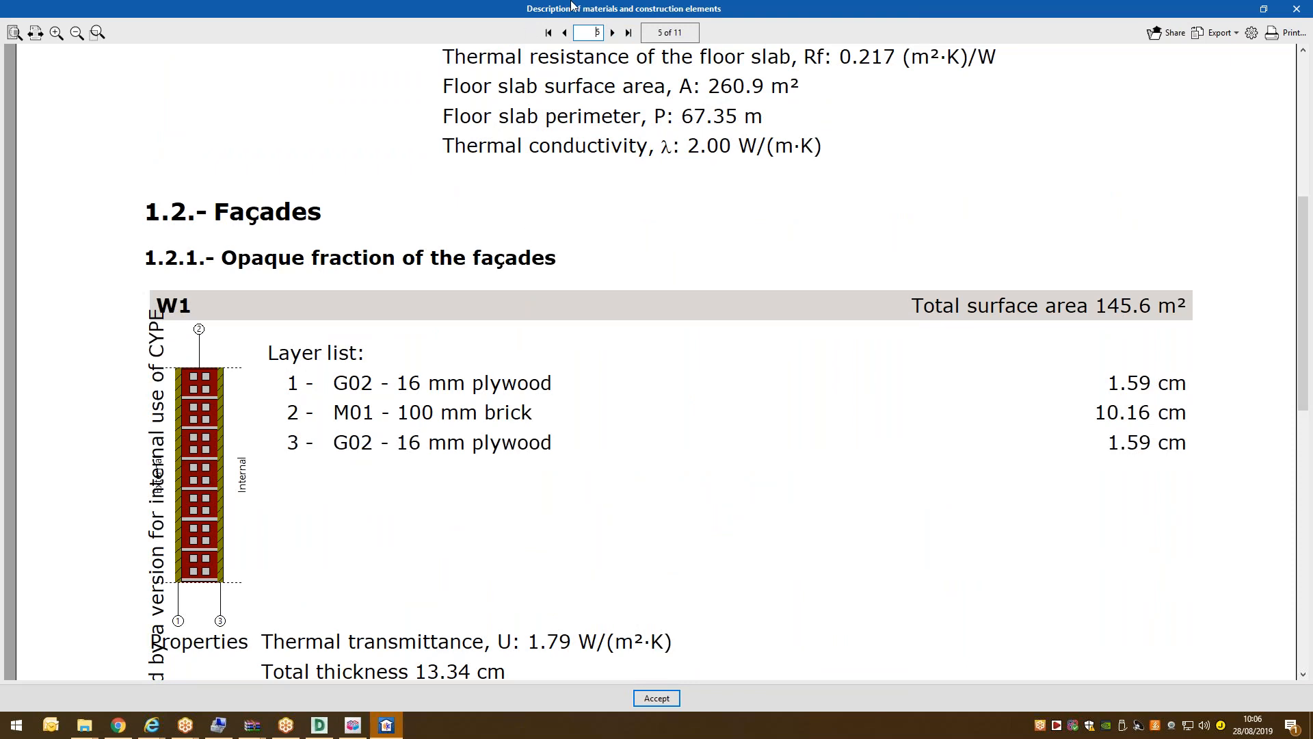
pyautogui.click(612, 33)
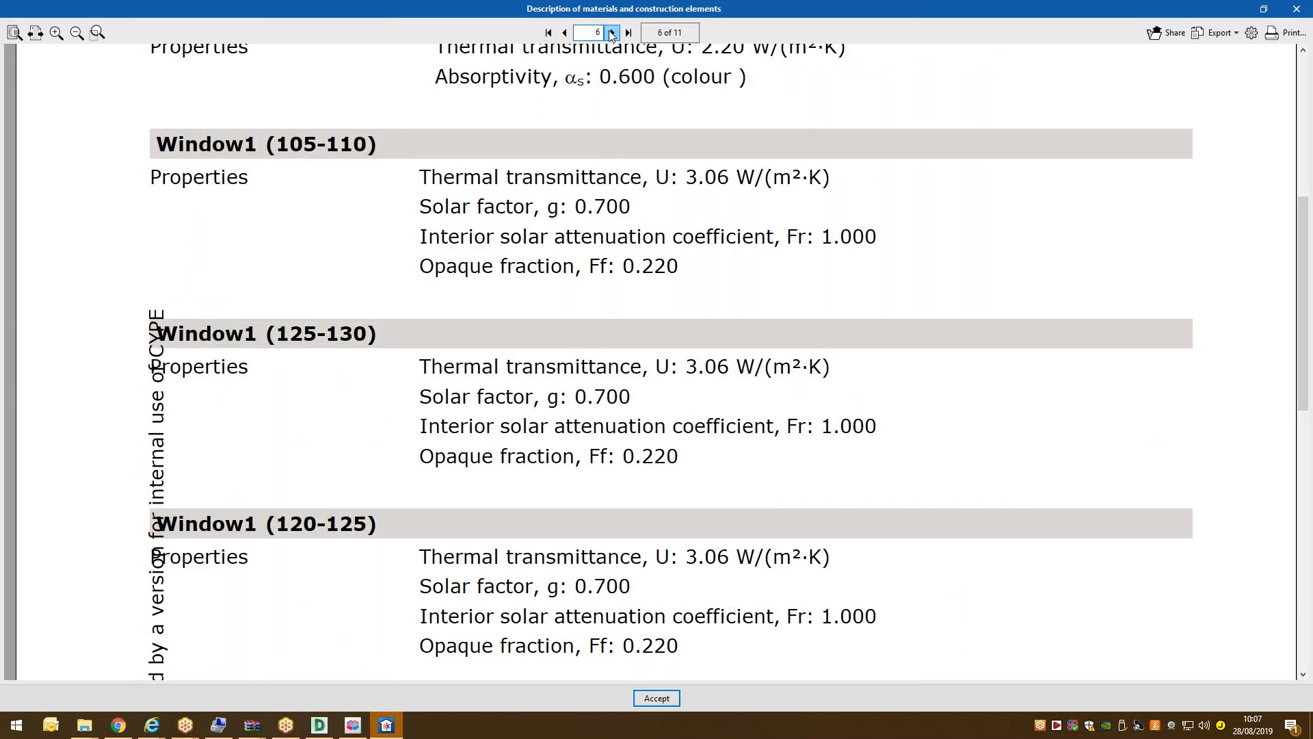
pyautogui.scroll(5, 605, 393)
pyautogui.scroll(1, 605, 393)
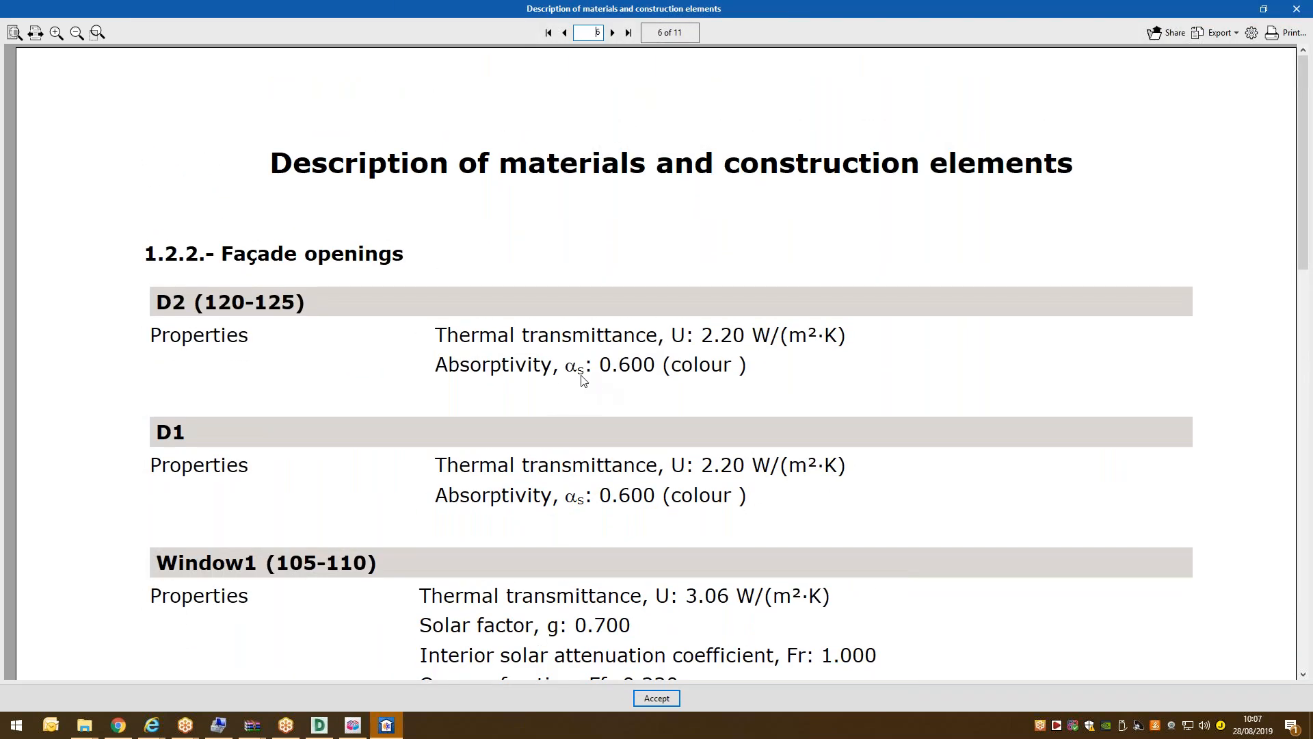
pyautogui.doubleClick(612, 33)
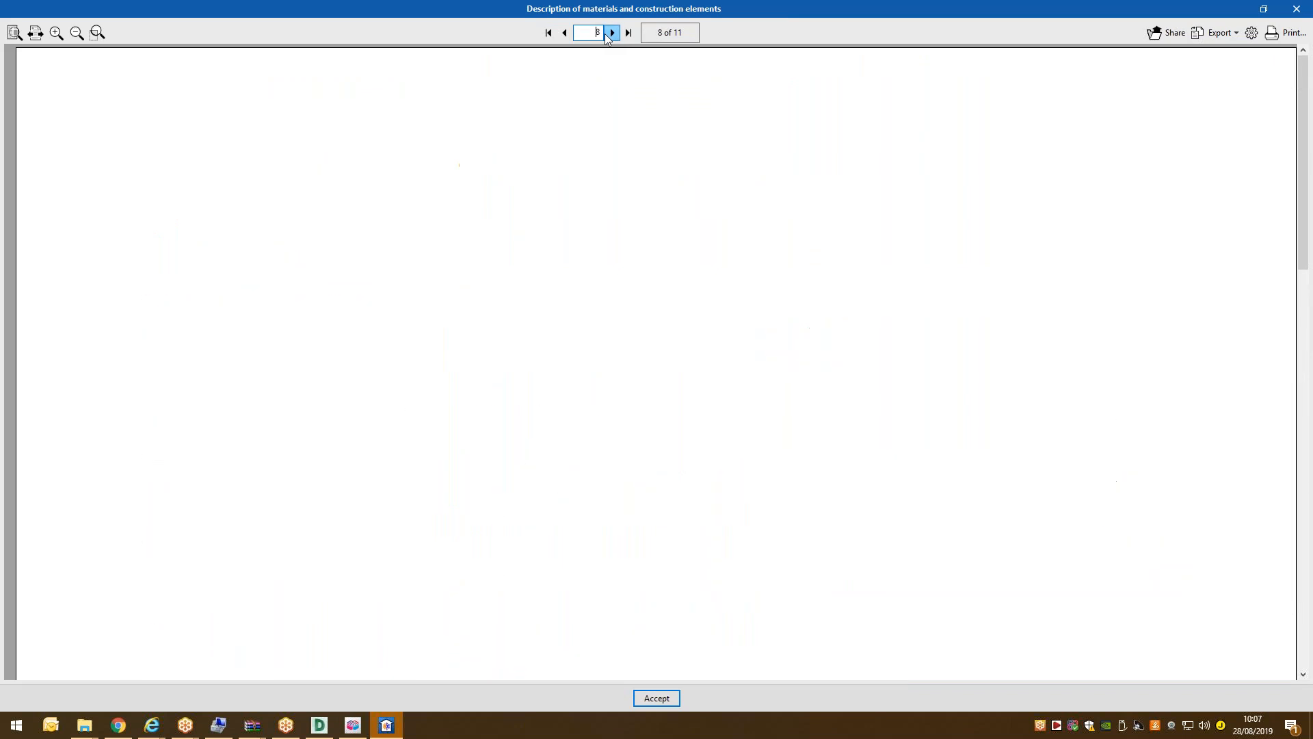
pyautogui.click(565, 33)
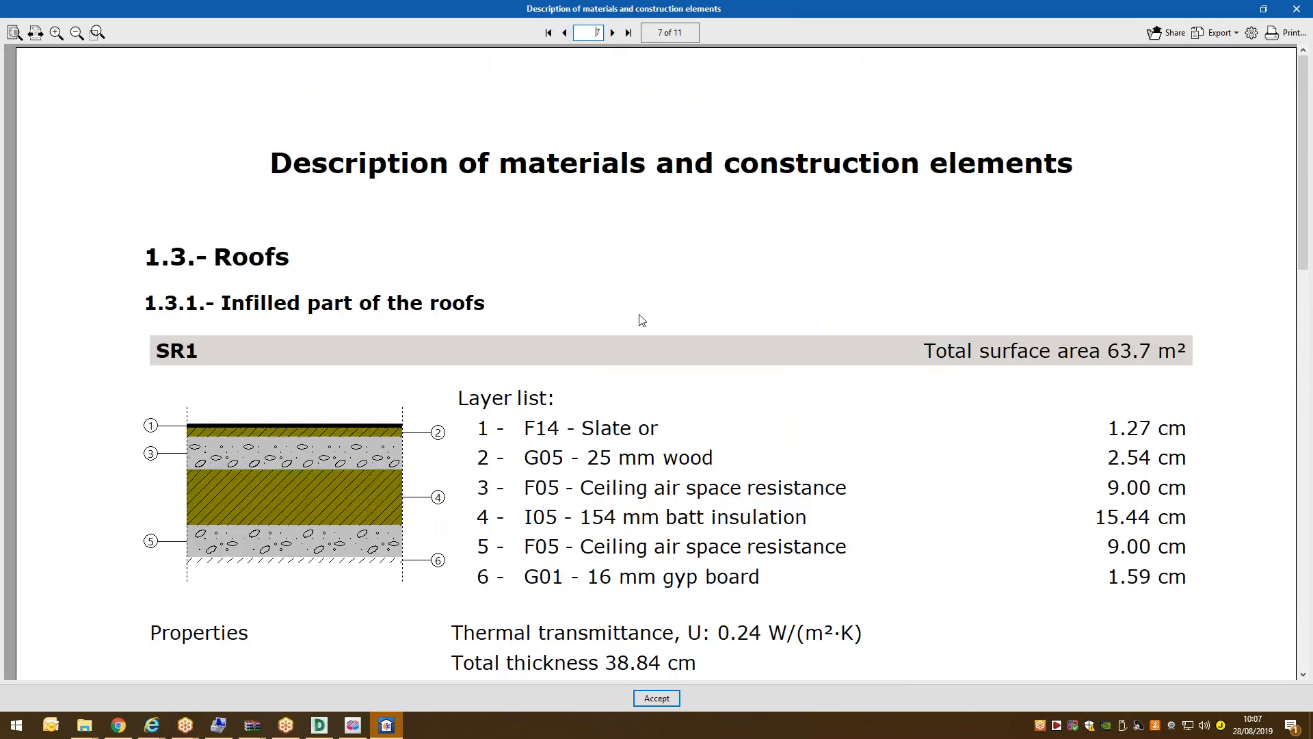
pyautogui.scroll(-3, 672, 424)
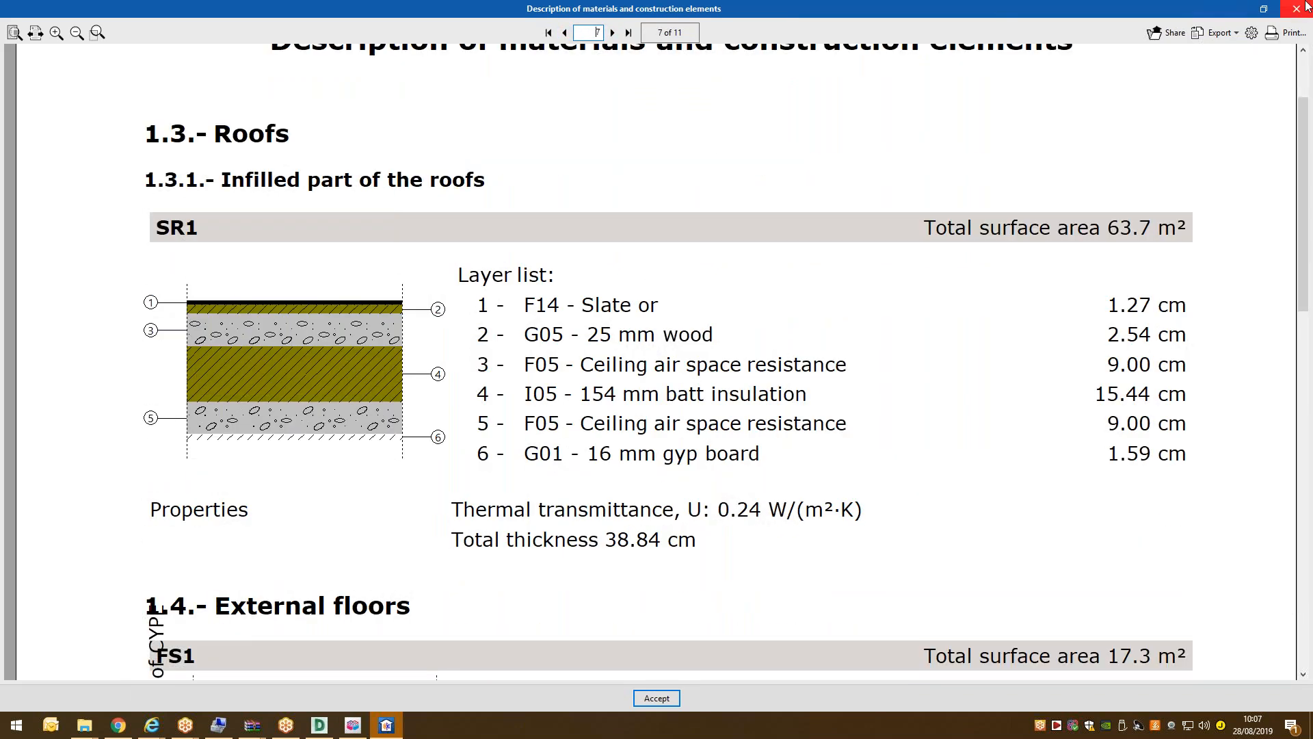
pyautogui.click(1305, 7)
pyautogui.click(836, 411)
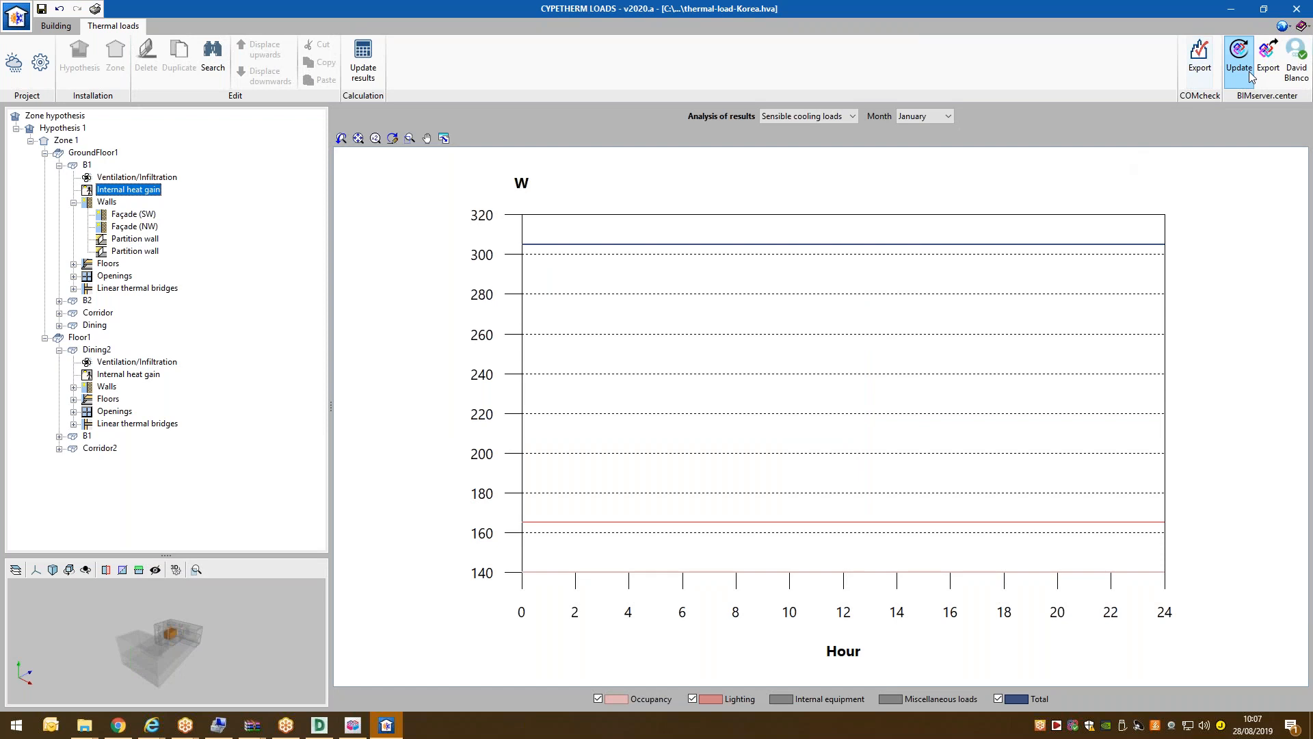
# Export the results as IFC named 'Thermal loads Korea', confirm, and bring up the sync window.
pyautogui.click(1268, 58)
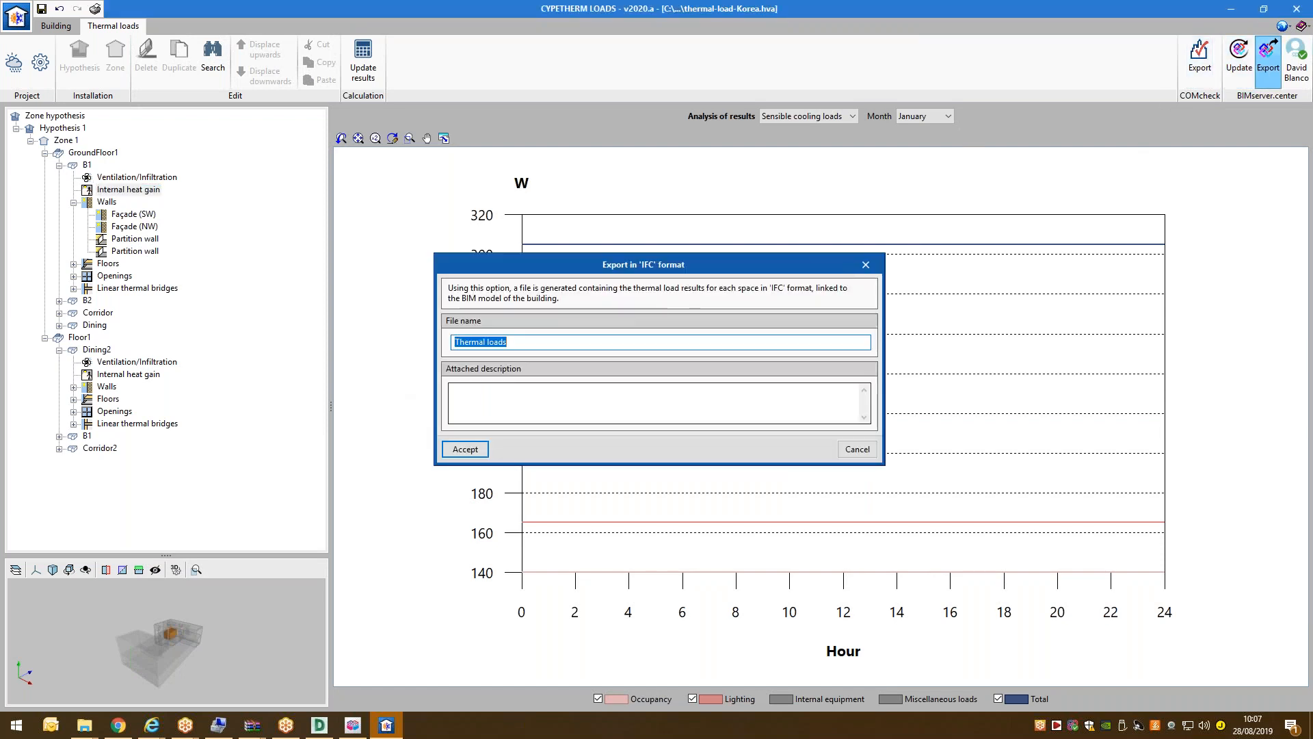
pyautogui.click(518, 344)
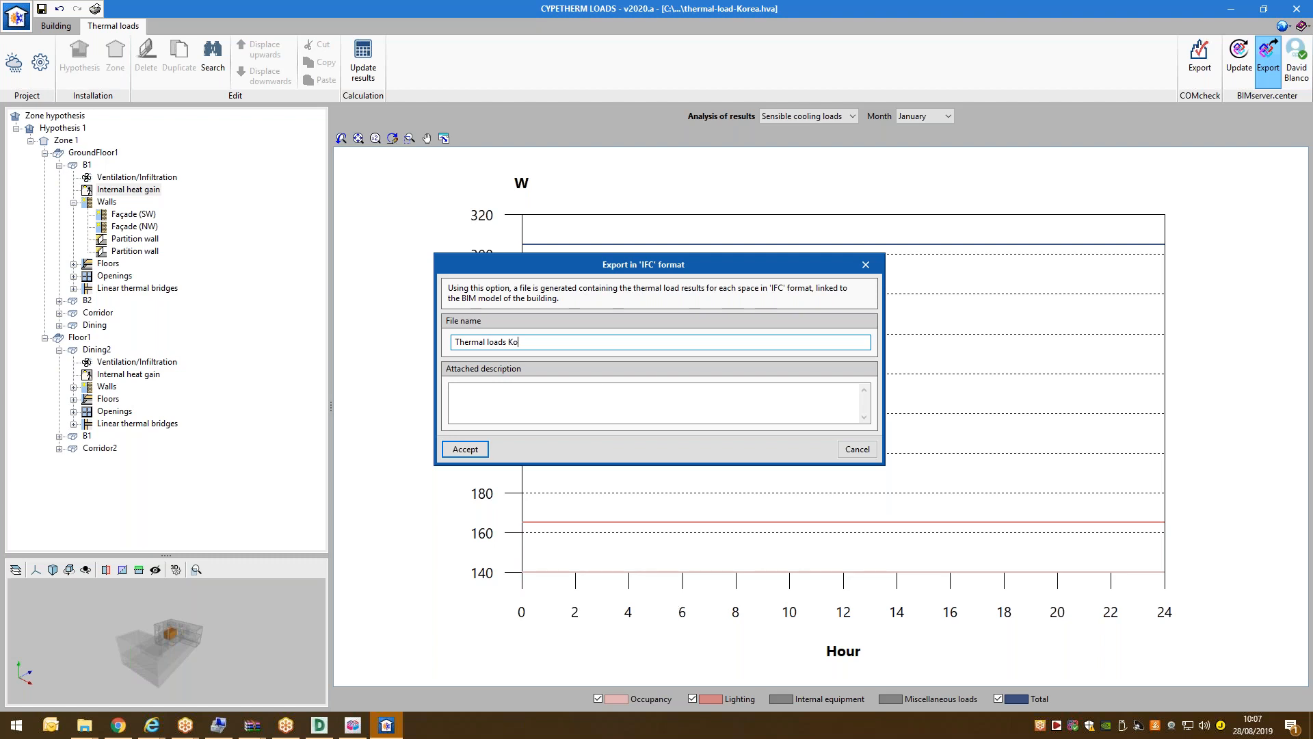
pyautogui.write('Korea')
pyautogui.click(465, 448)
pyautogui.click(674, 404)
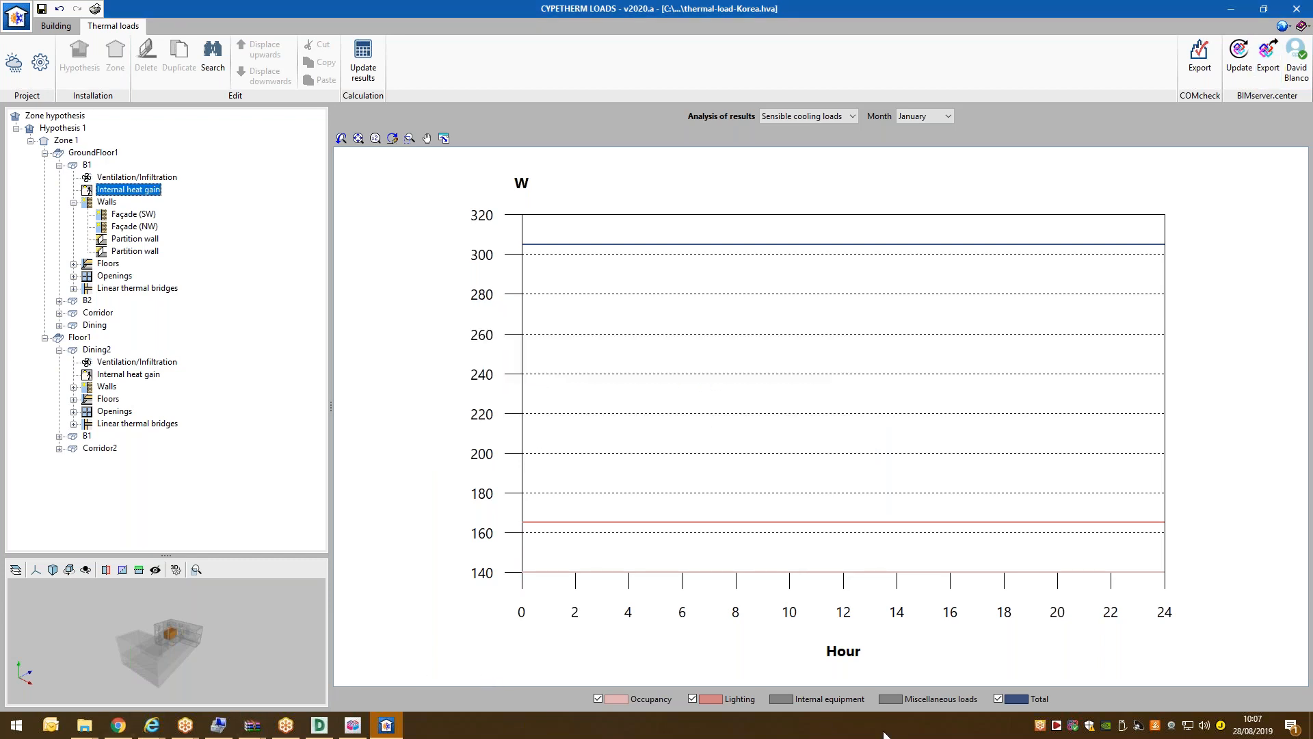
pyautogui.click(1073, 727)
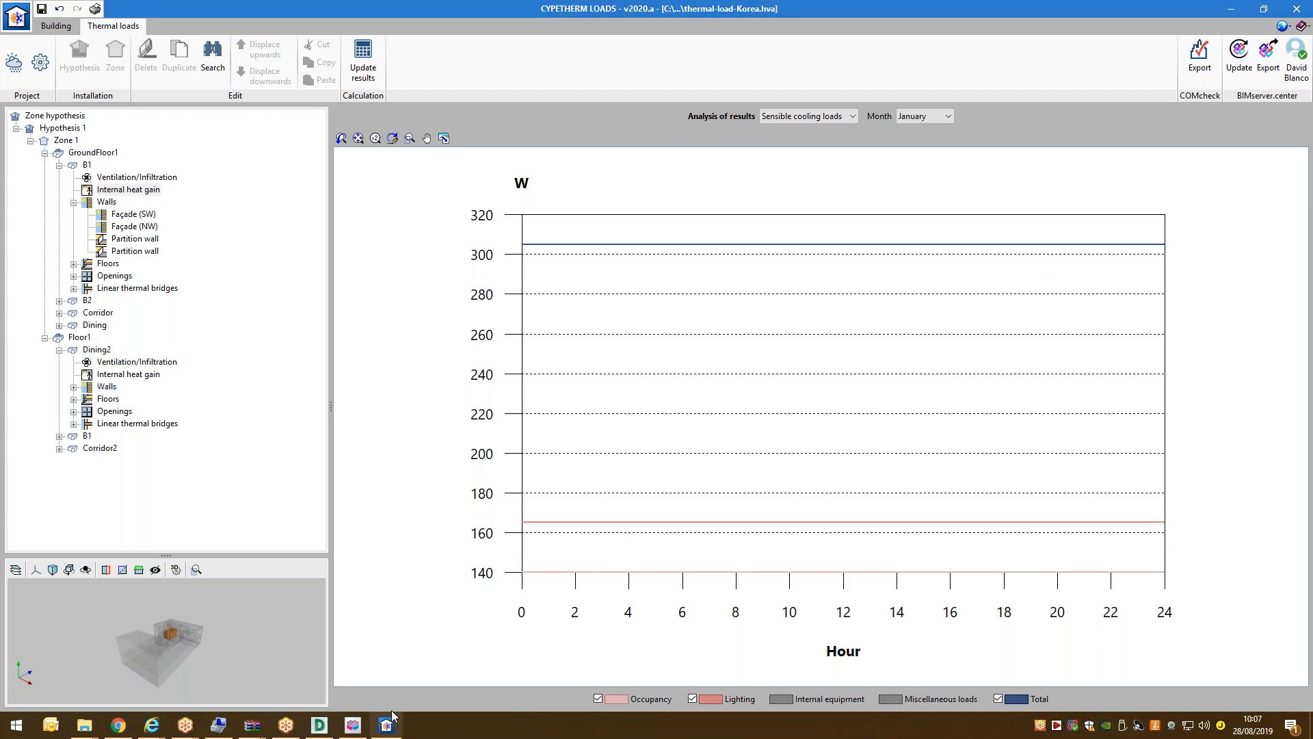
# Switch to the browser, refresh the project Files list, and open the Thermal loads Korea file.
pyautogui.click(1231, 9)
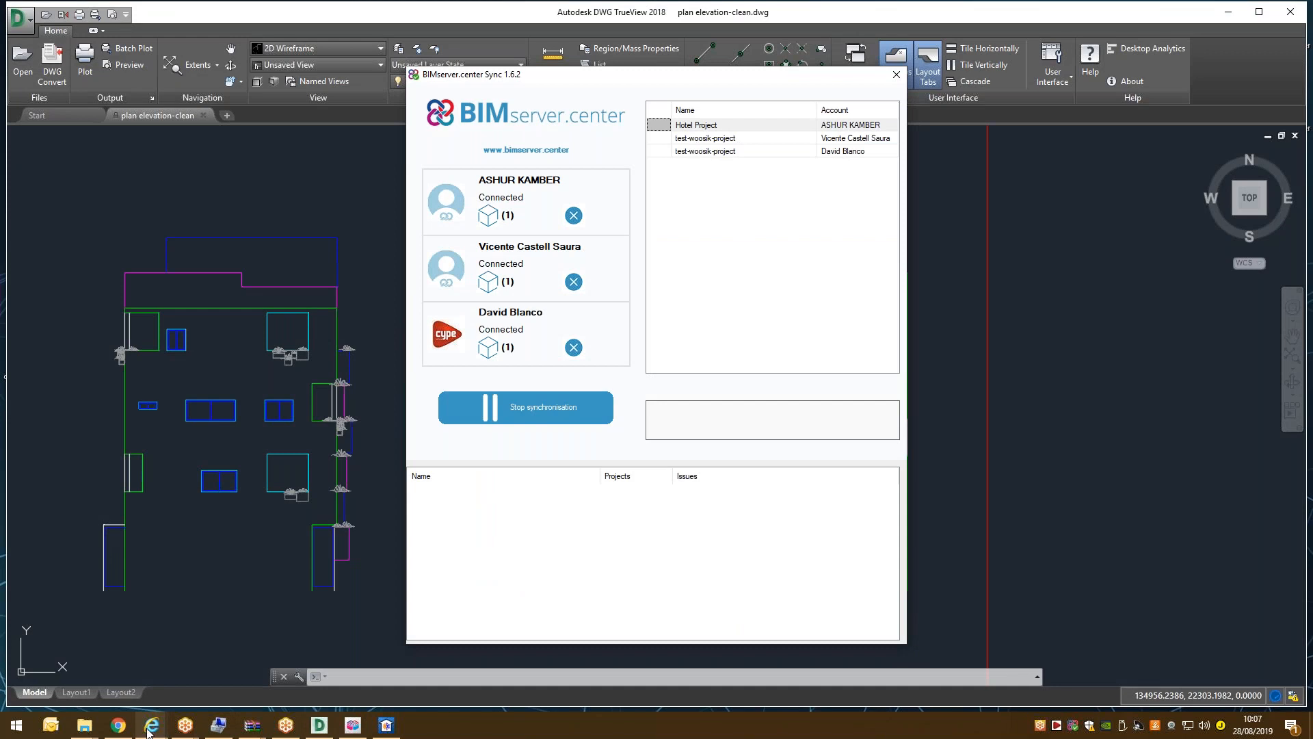
pyautogui.click(126, 731)
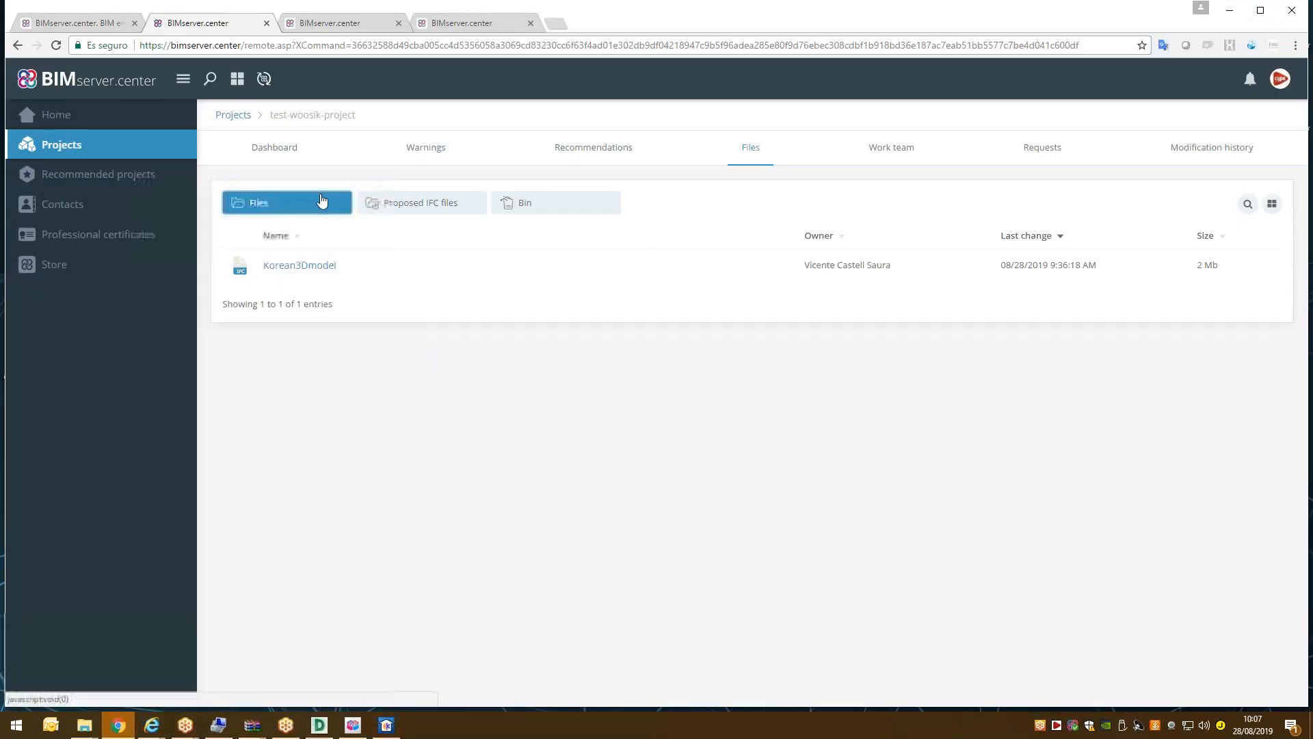
pyautogui.click(321, 201)
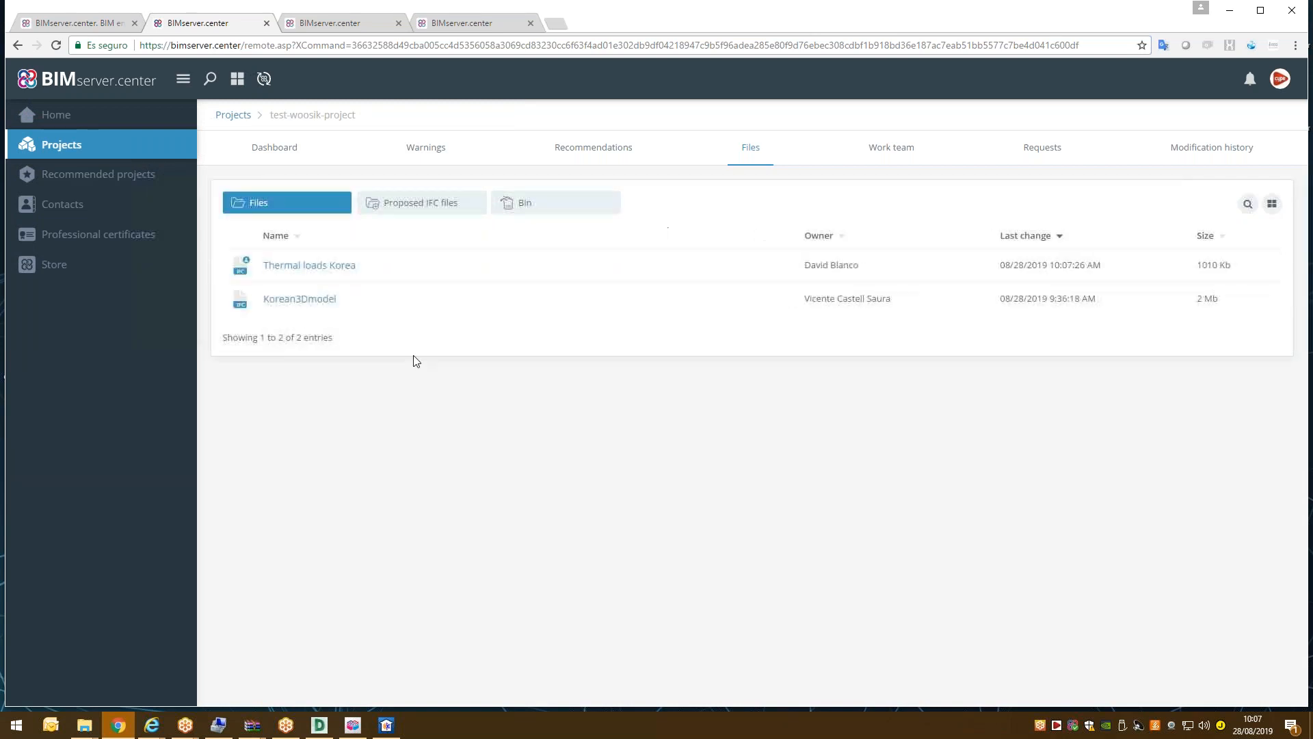
pyautogui.click(308, 270)
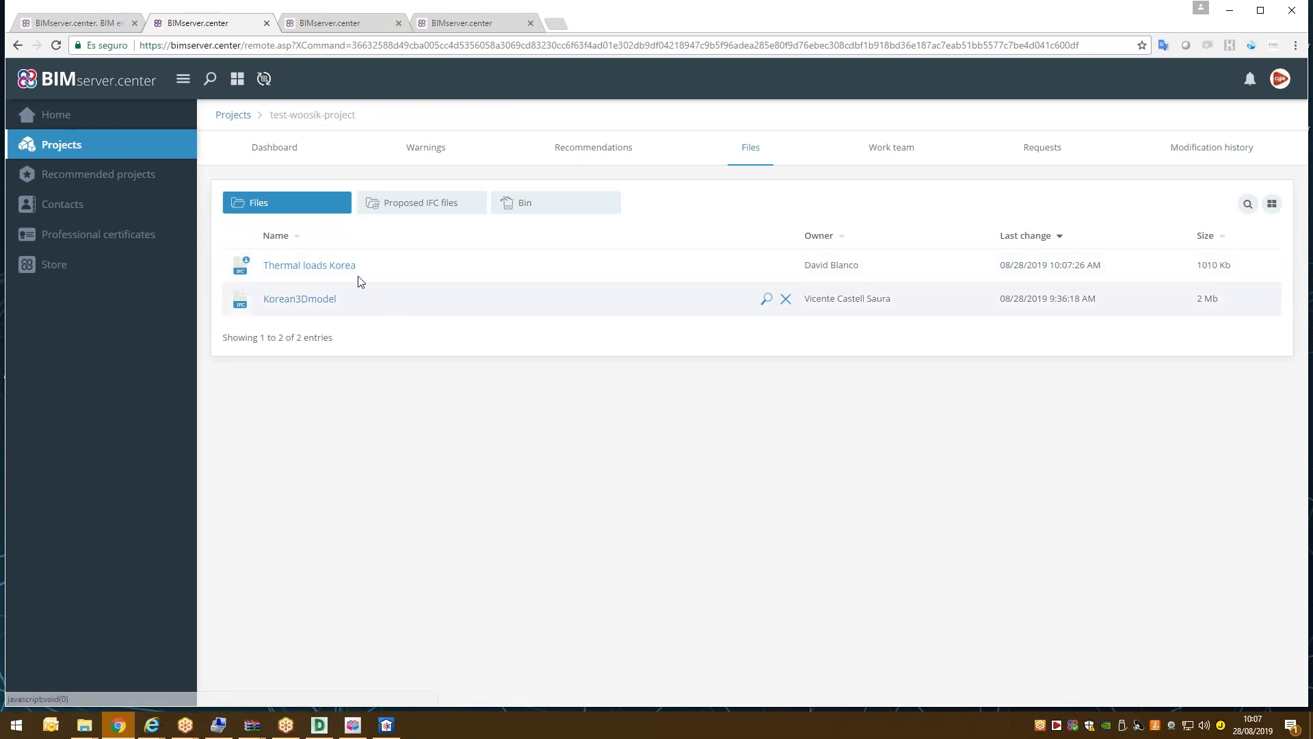
pyautogui.click(273, 150)
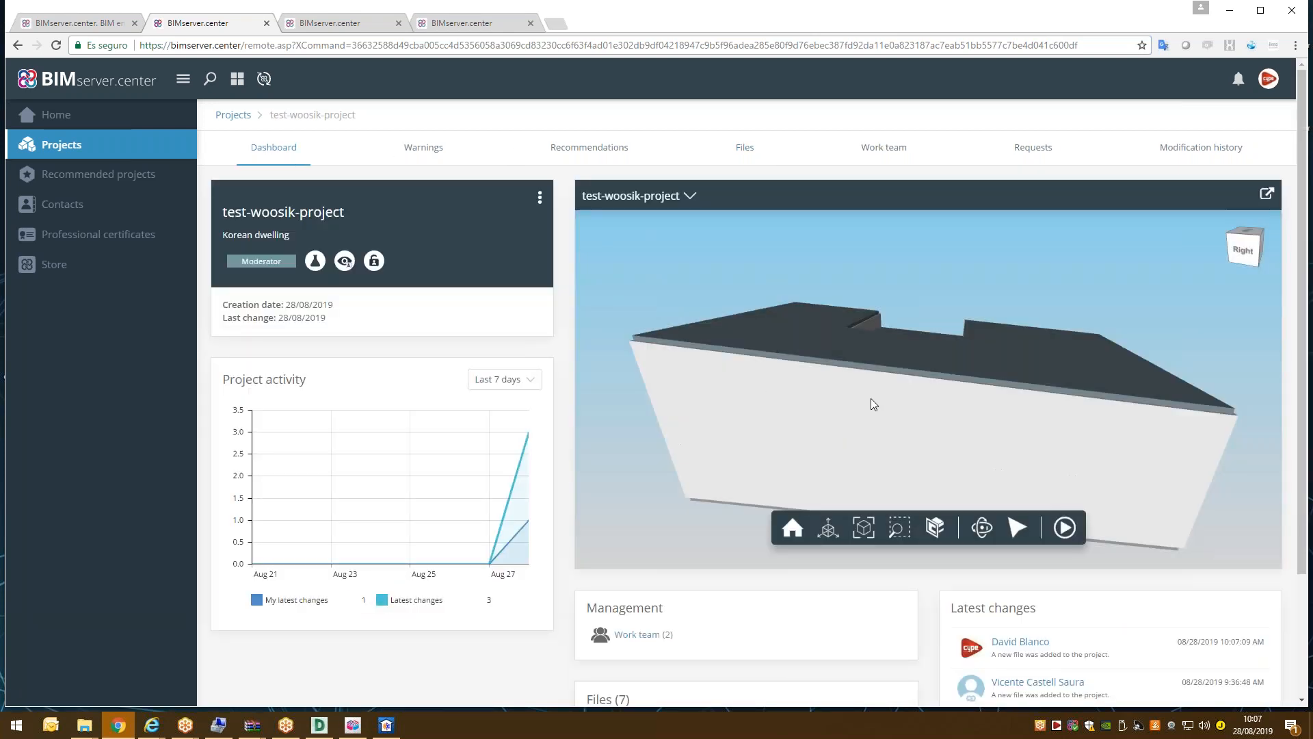
pyautogui.moveTo(872, 398); pyautogui.dragTo(848, 352)
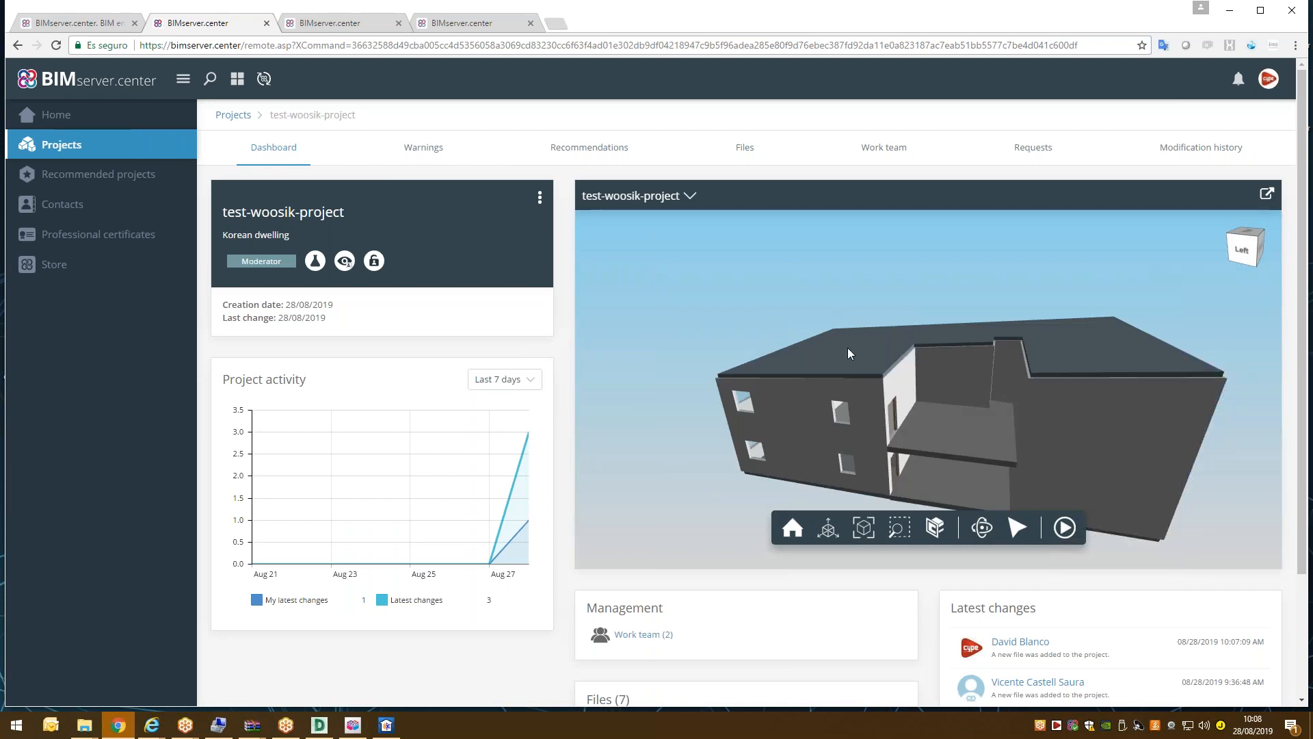
pyautogui.click(693, 196)
pyautogui.click(790, 260)
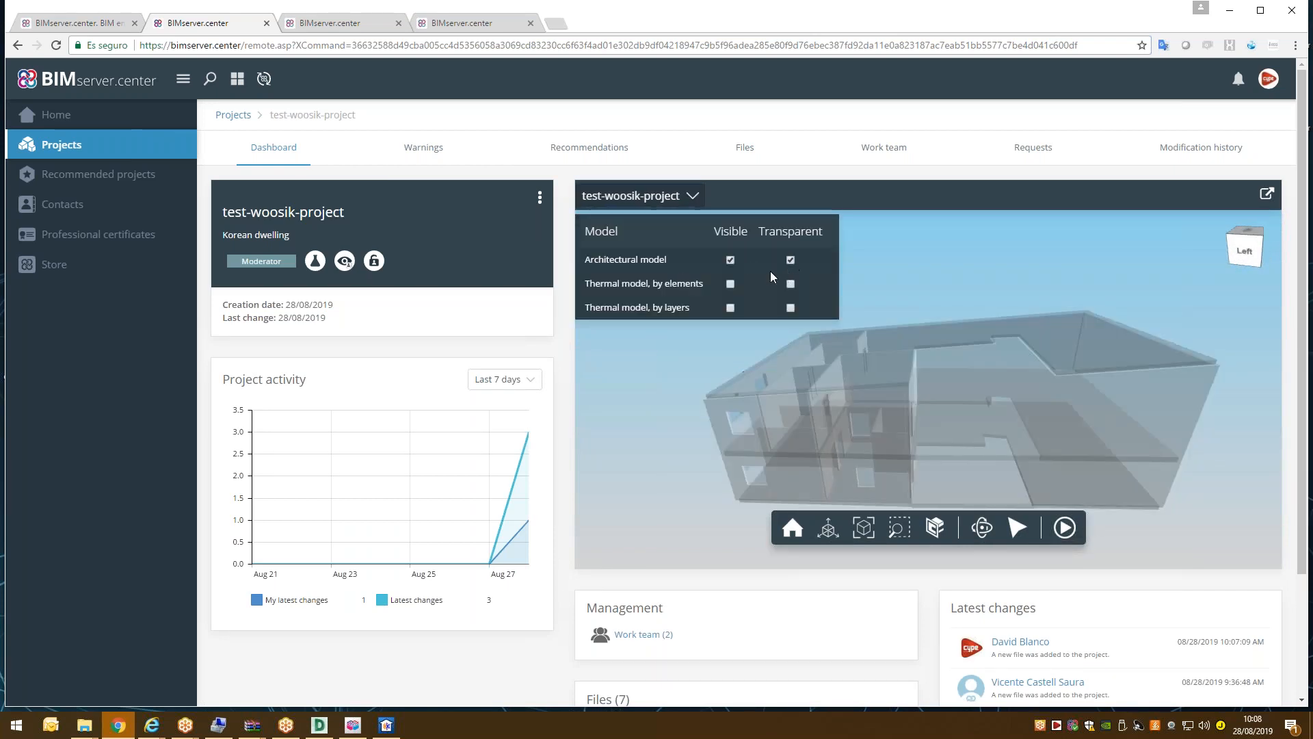
pyautogui.click(731, 307)
pyautogui.click(697, 198)
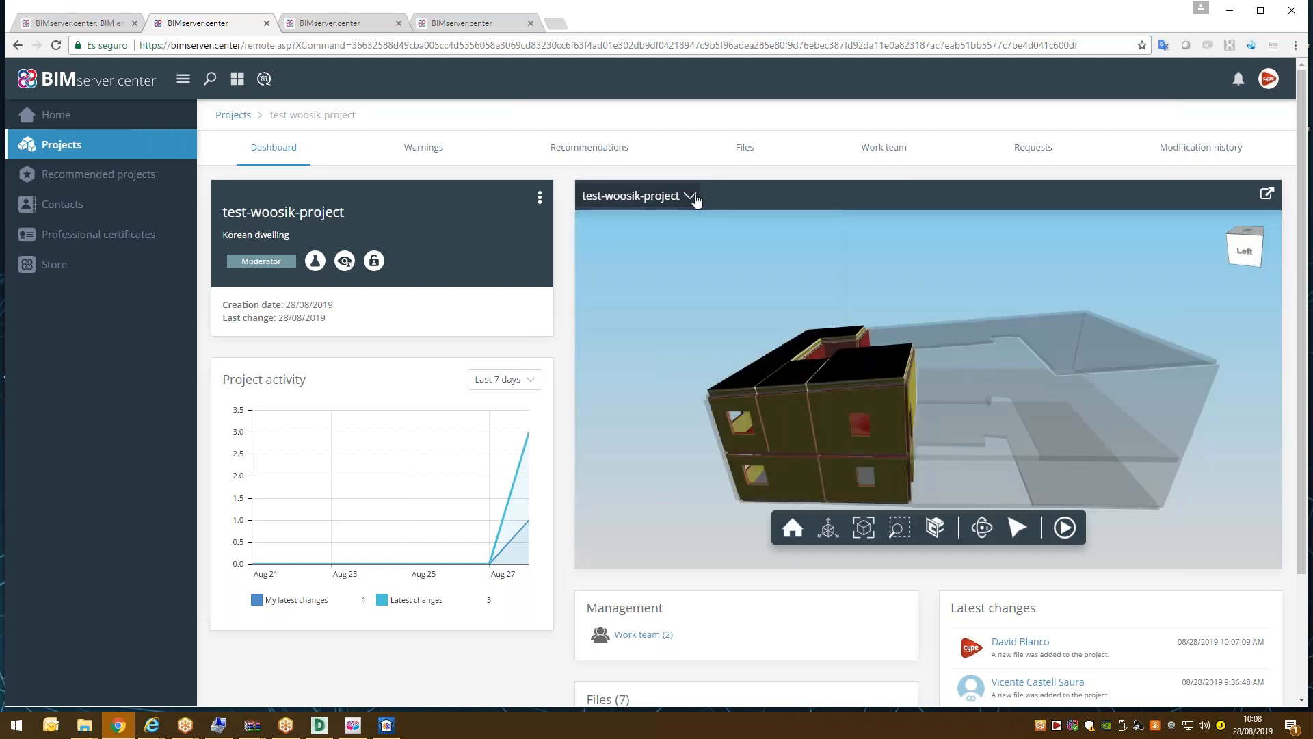
pyautogui.moveTo(879, 441); pyautogui.dragTo(826, 440)
pyautogui.scroll(3, 826, 443)
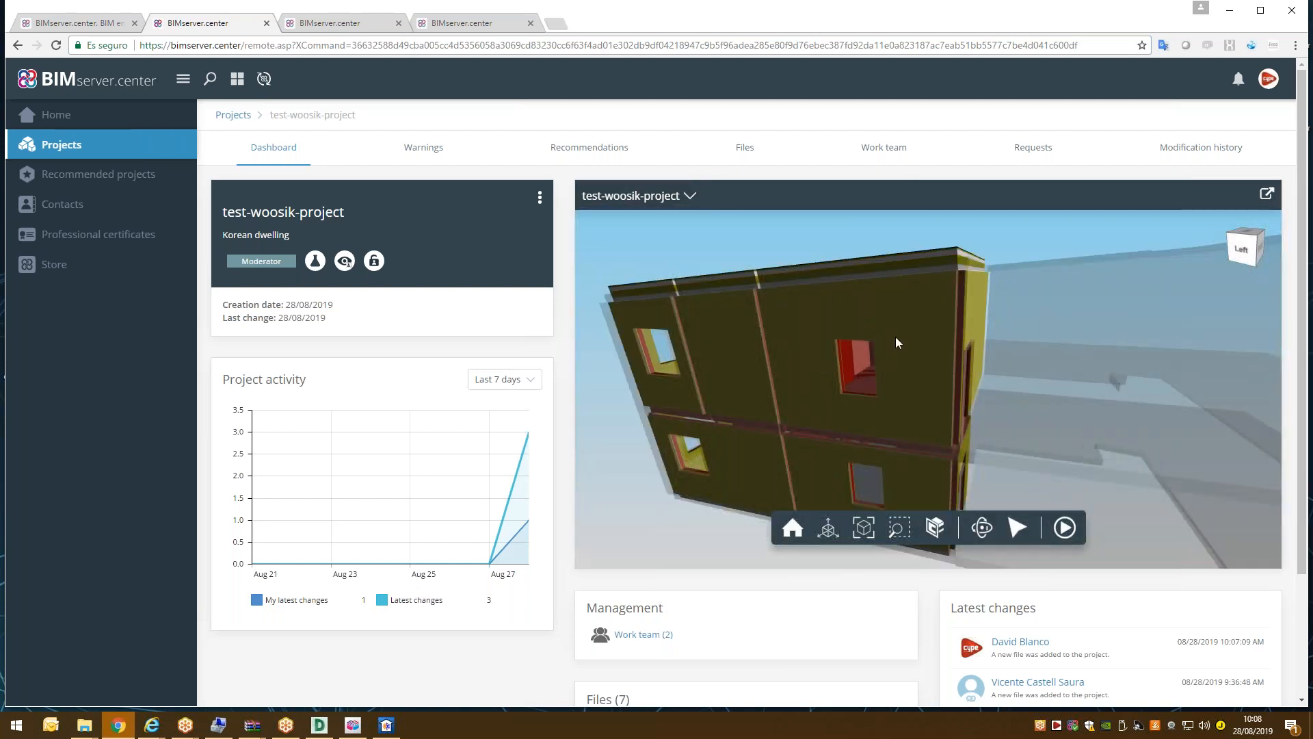
pyautogui.moveTo(1035, 355); pyautogui.dragTo(971, 423)
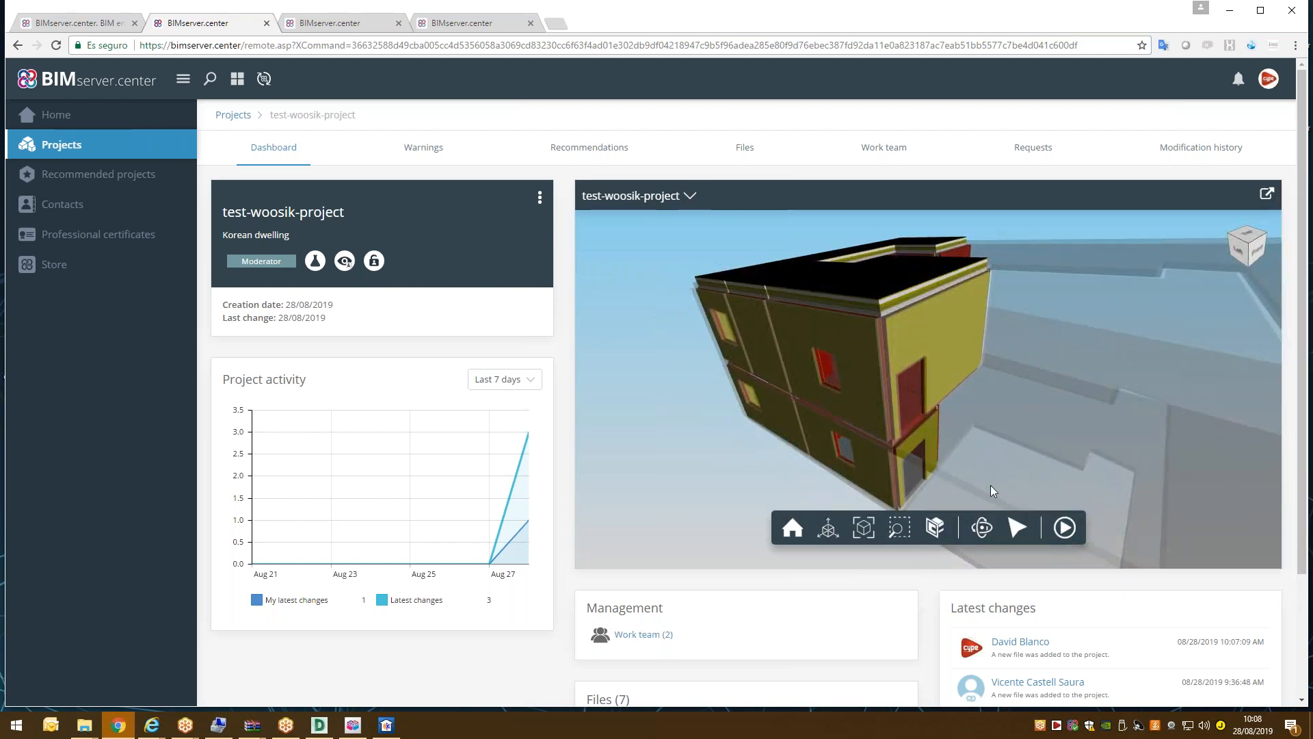
pyautogui.click(1018, 528)
pyautogui.click(864, 255)
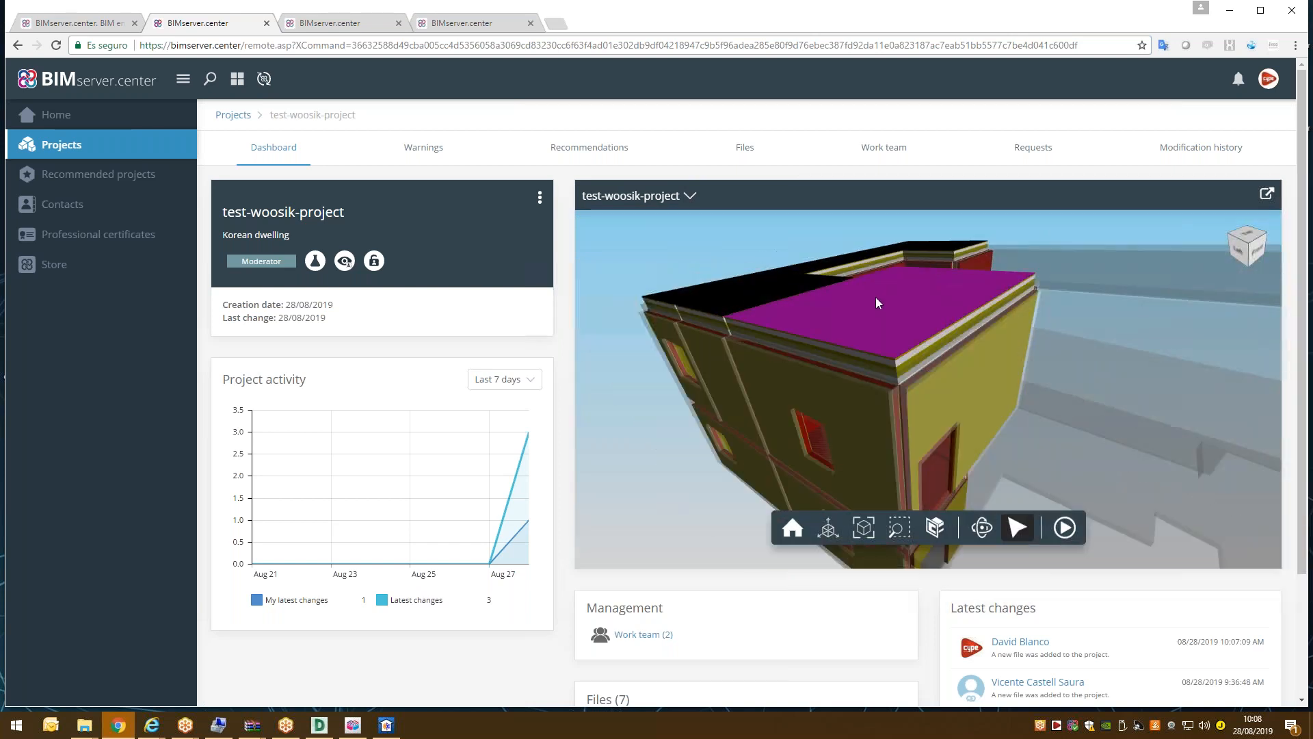
pyautogui.moveTo(883, 358); pyautogui.dragTo(870, 340)
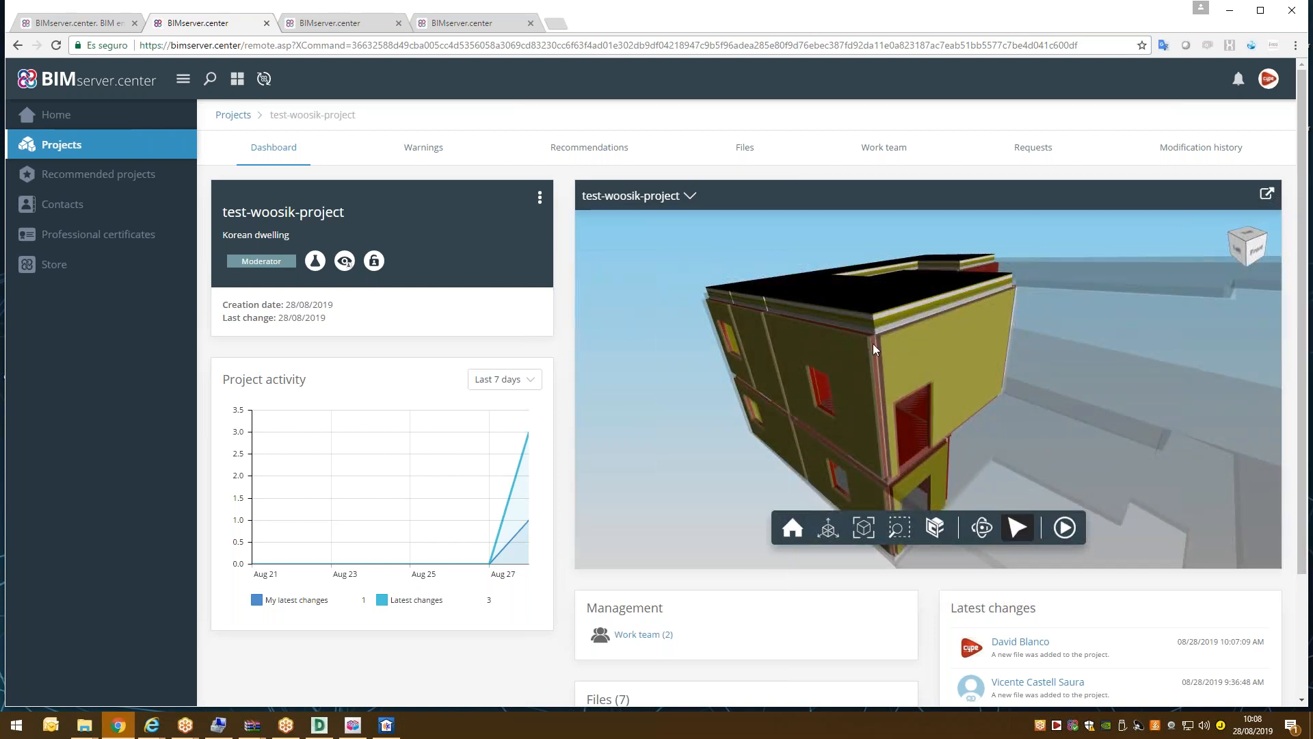
pyautogui.scroll(5, 873, 342)
pyautogui.click(882, 277)
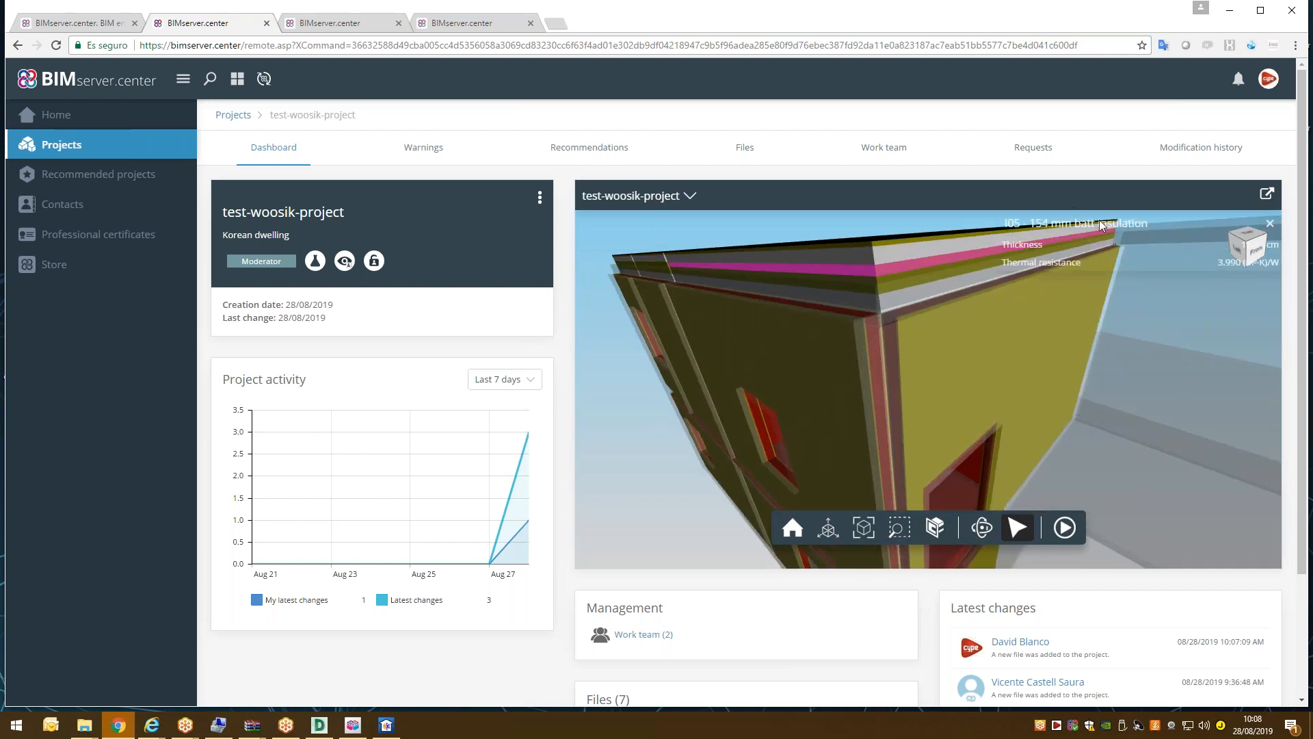
pyautogui.click(872, 255)
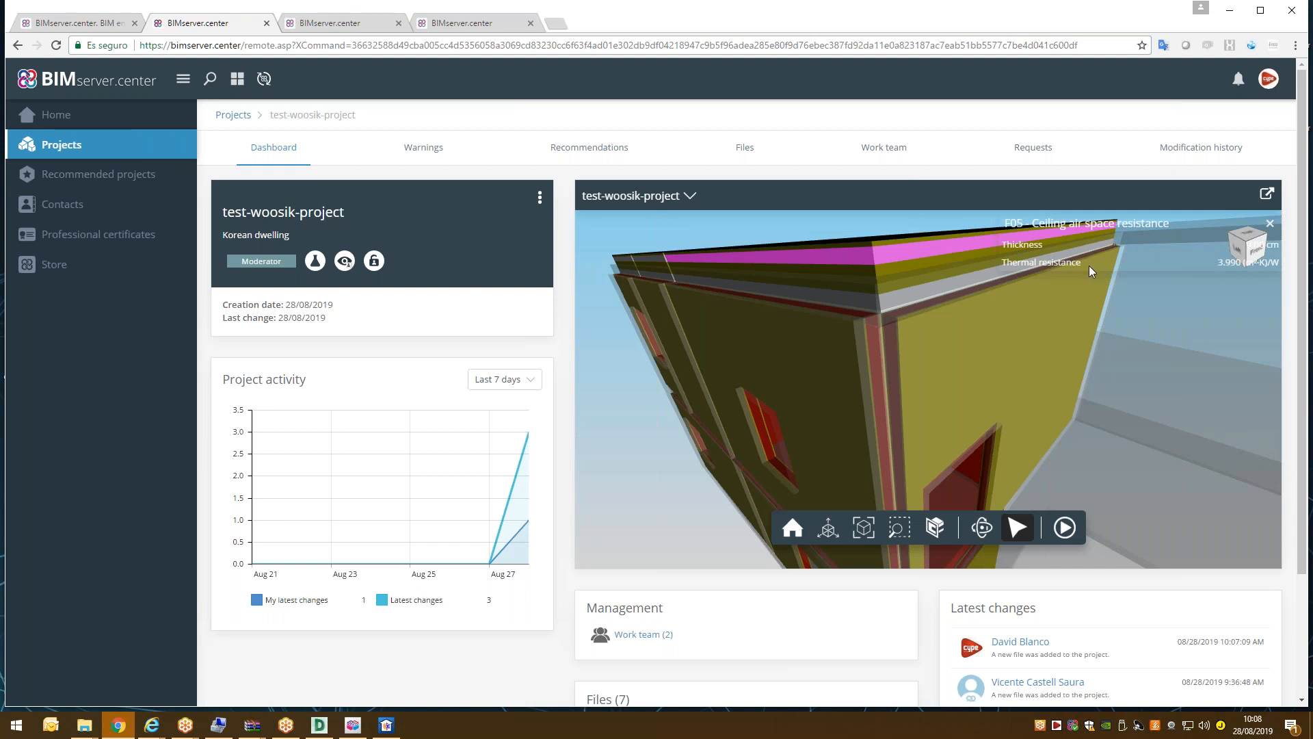
pyautogui.click(873, 240)
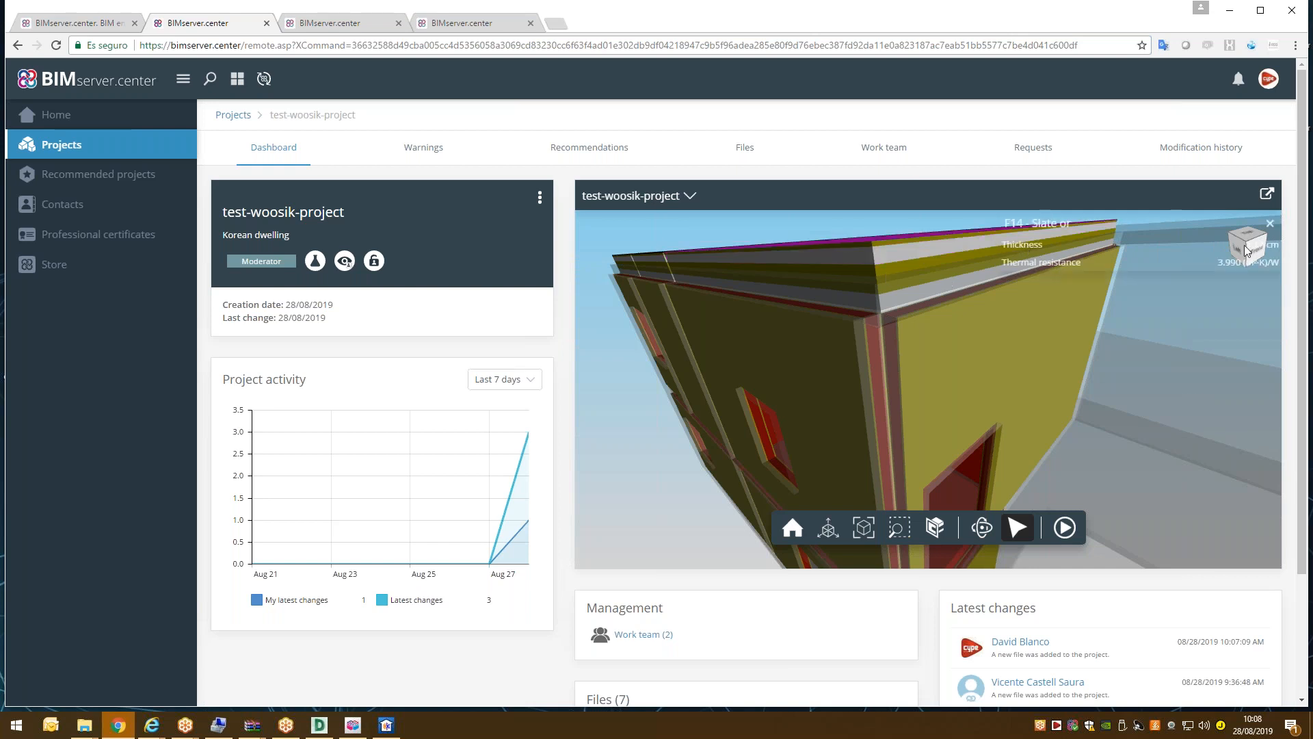
pyautogui.click(1272, 224)
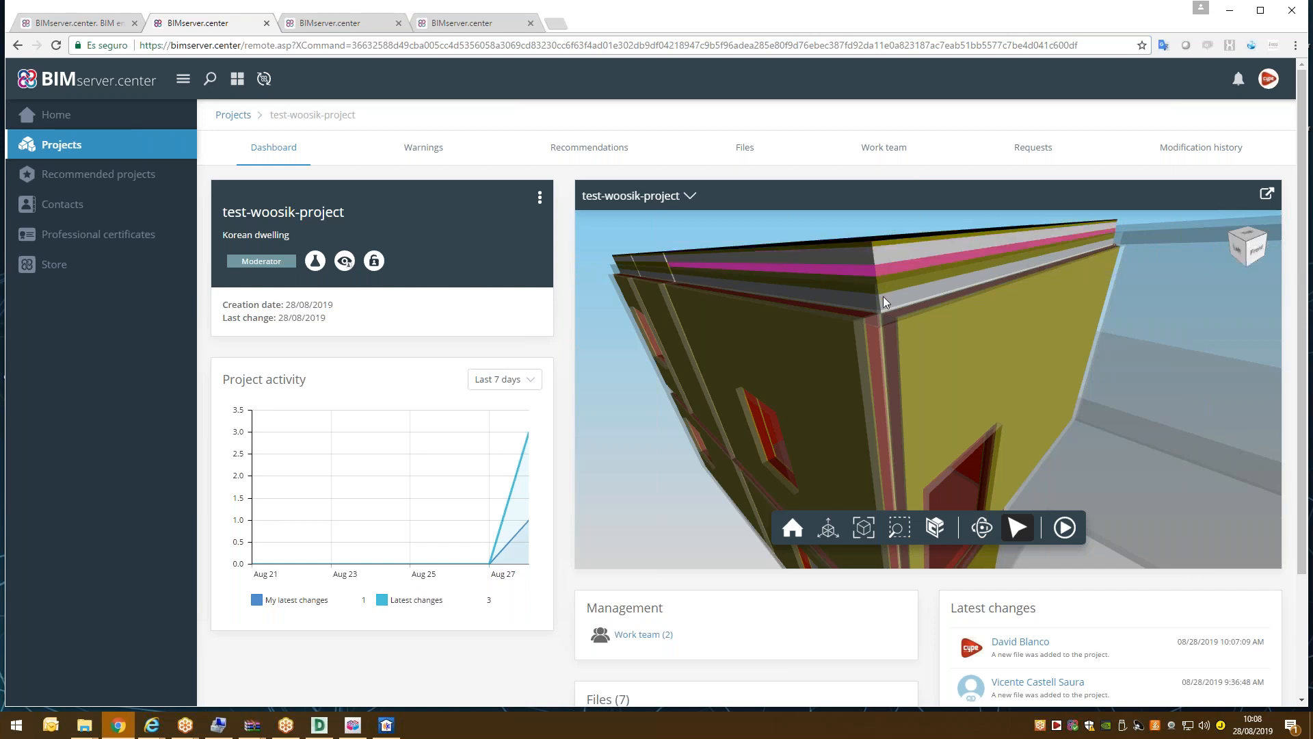
pyautogui.scroll(-2, 864, 323)
pyautogui.moveTo(867, 331)
pyautogui.mouseDown(button='middle')
pyautogui.moveTo(901, 346)
pyautogui.moveTo(878, 311)
pyautogui.mouseUp(button='middle')
pyautogui.scroll(-4, 916, 309)
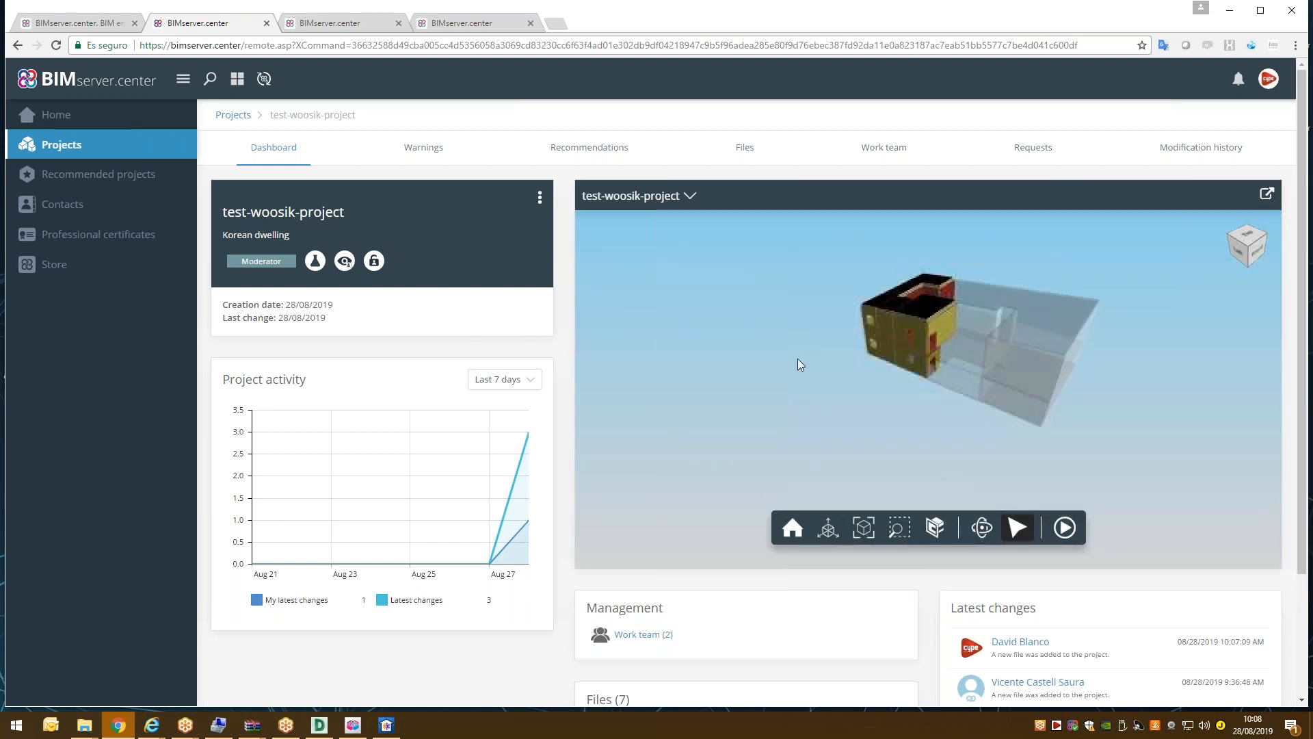
# Orbit the house closer and make 'Thermal model, by elements' visible in the viewer.
pyautogui.scroll(-2, 515, 438)
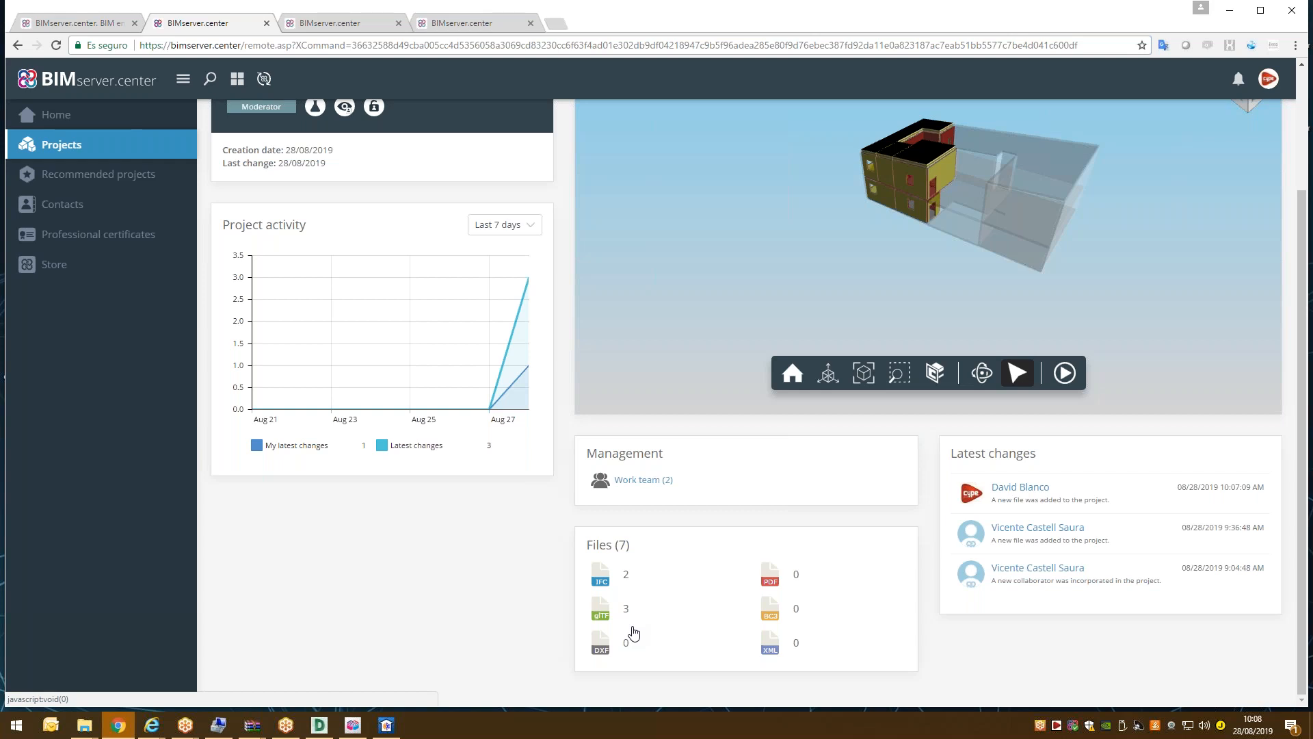
pyautogui.scroll(3, 835, 184)
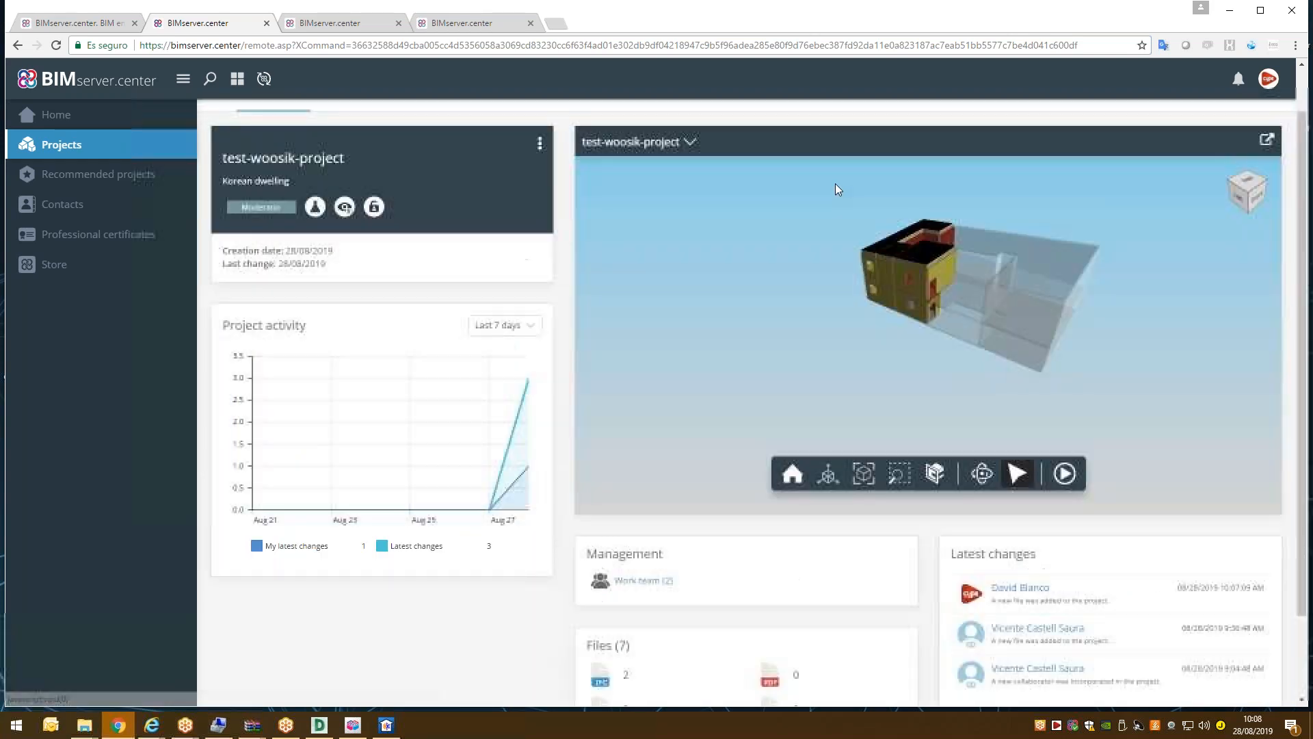
pyautogui.scroll(4, 943, 311)
pyautogui.moveTo(942, 310)
pyautogui.mouseDown(button='middle')
pyautogui.moveTo(938, 342)
pyautogui.moveTo(928, 308)
pyautogui.mouseUp(button='middle')
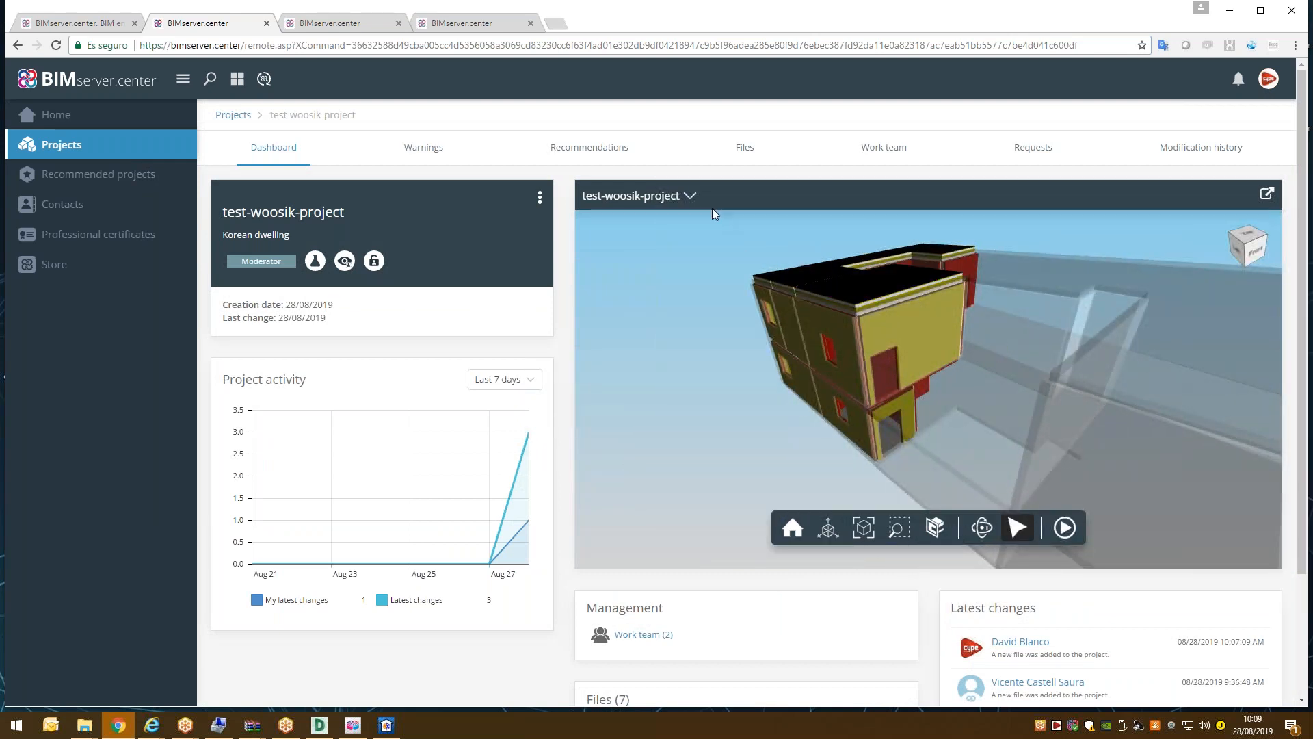
pyautogui.click(692, 197)
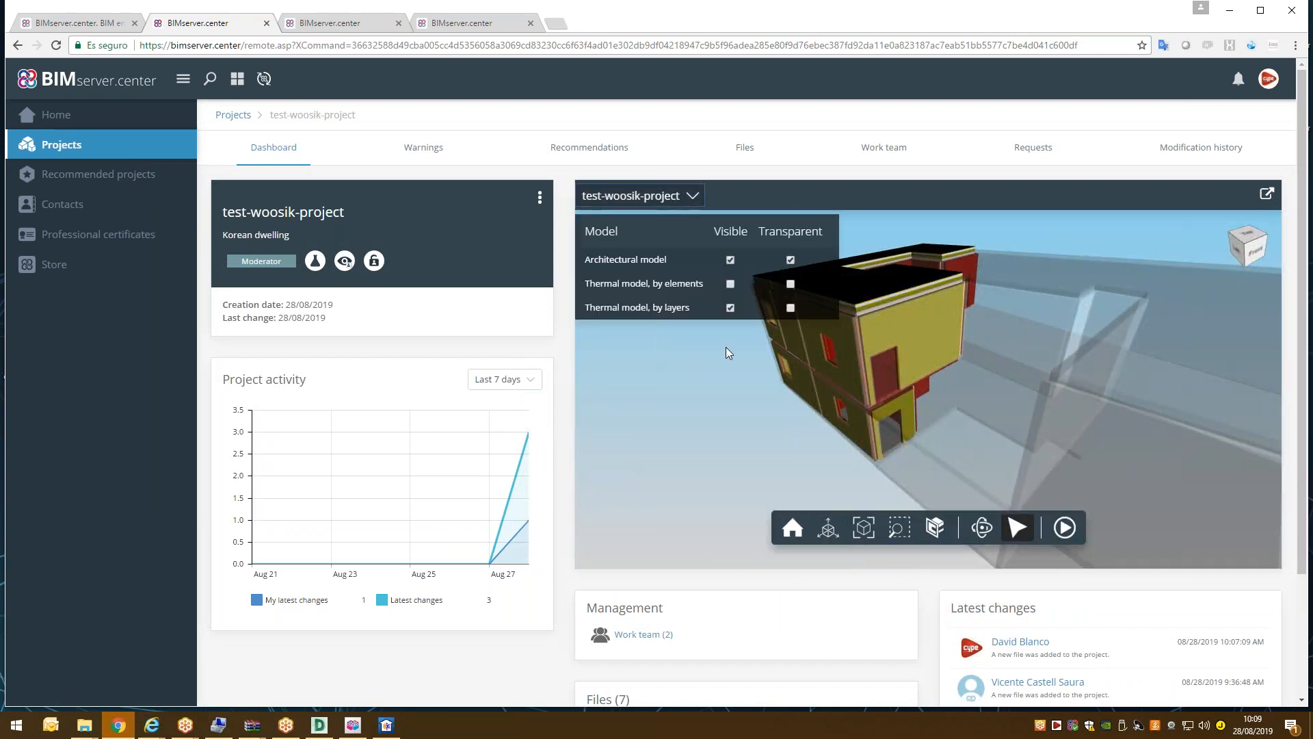
pyautogui.click(731, 282)
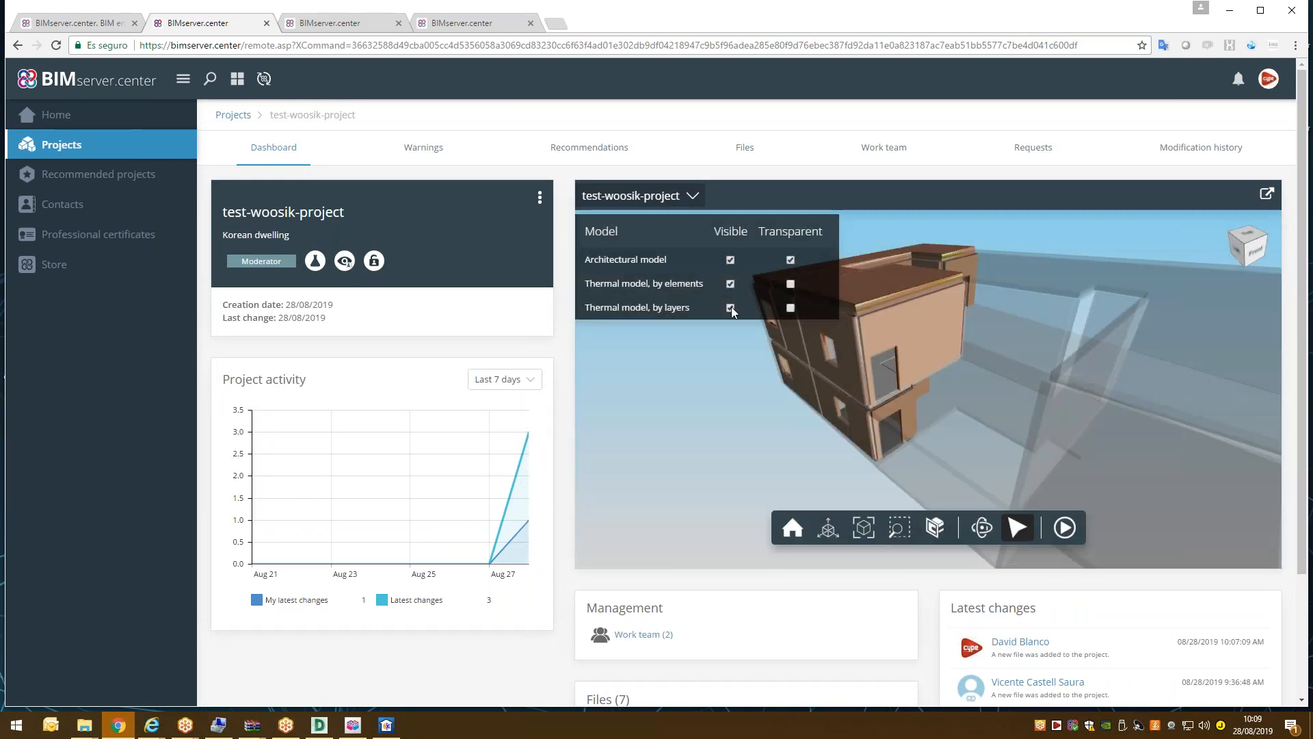
pyautogui.click(701, 193)
# Inspect the SR1 roof slab properties, then bring up the CYPE 2020 launcher.
pyautogui.click(864, 293)
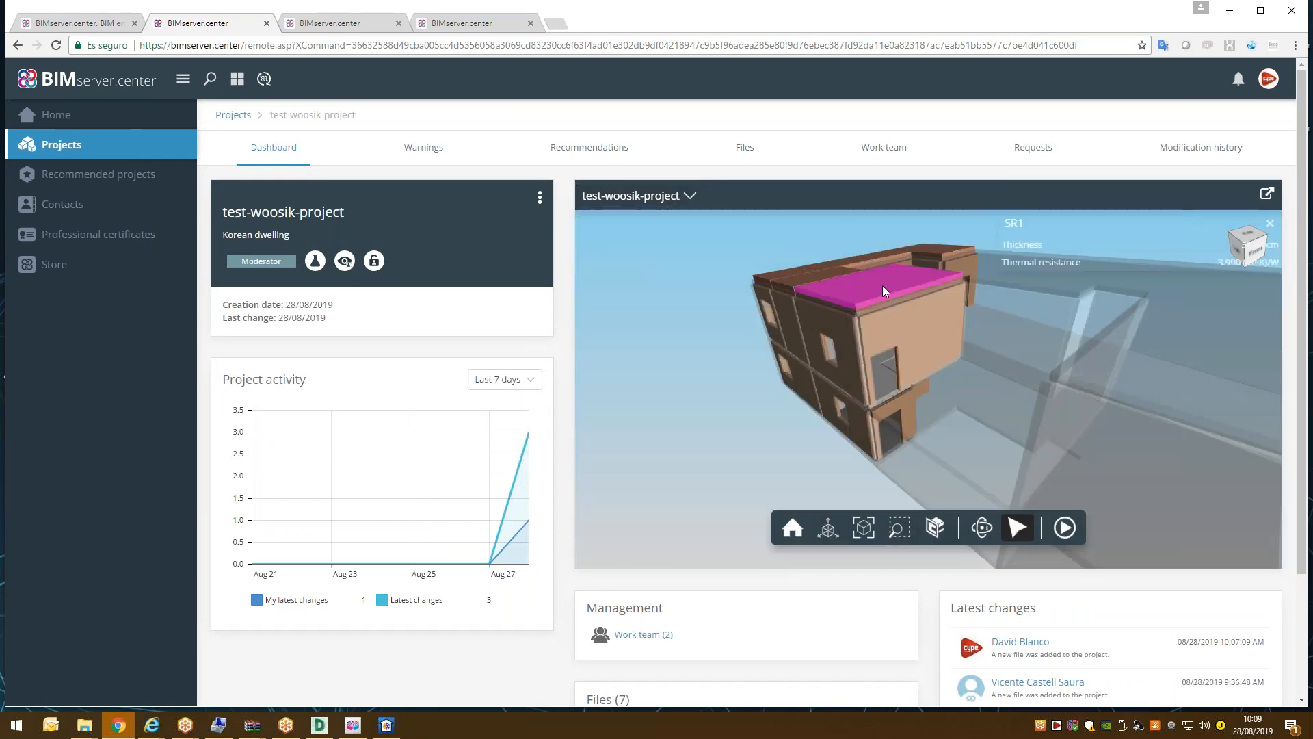
pyautogui.click(1268, 223)
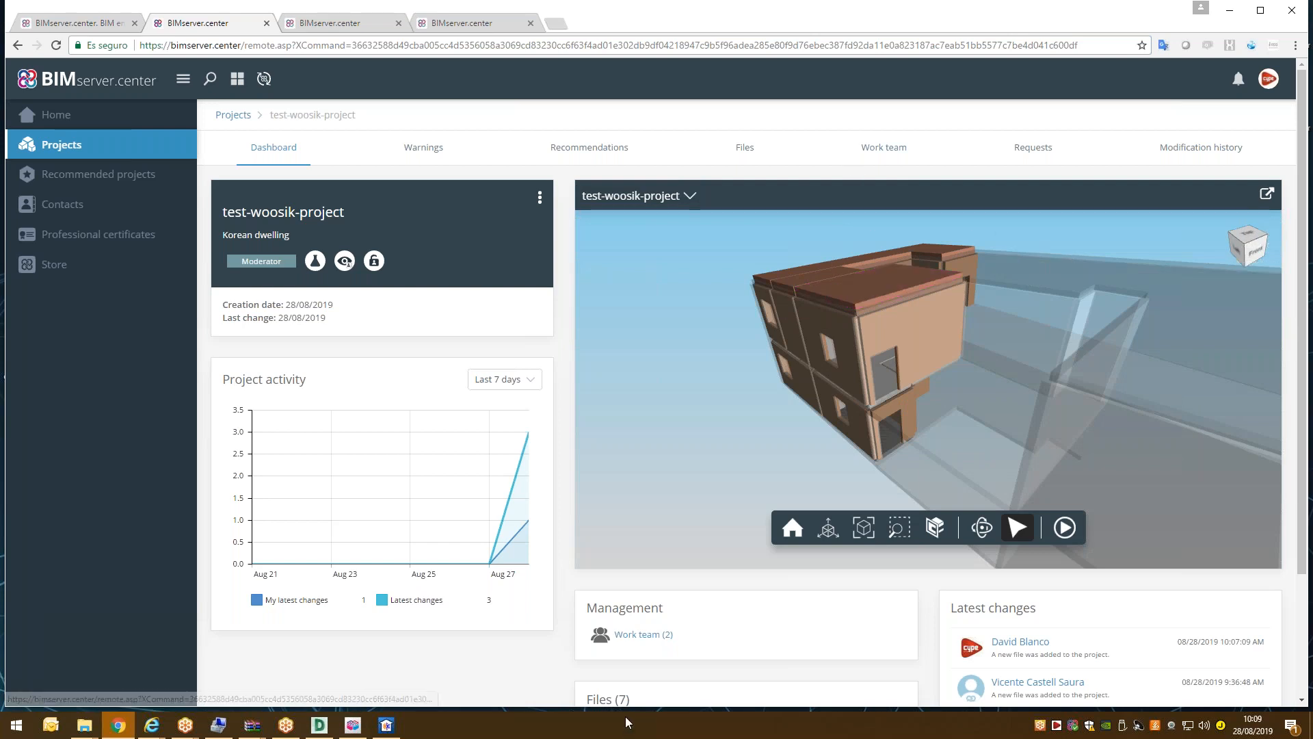
pyautogui.click(1063, 727)
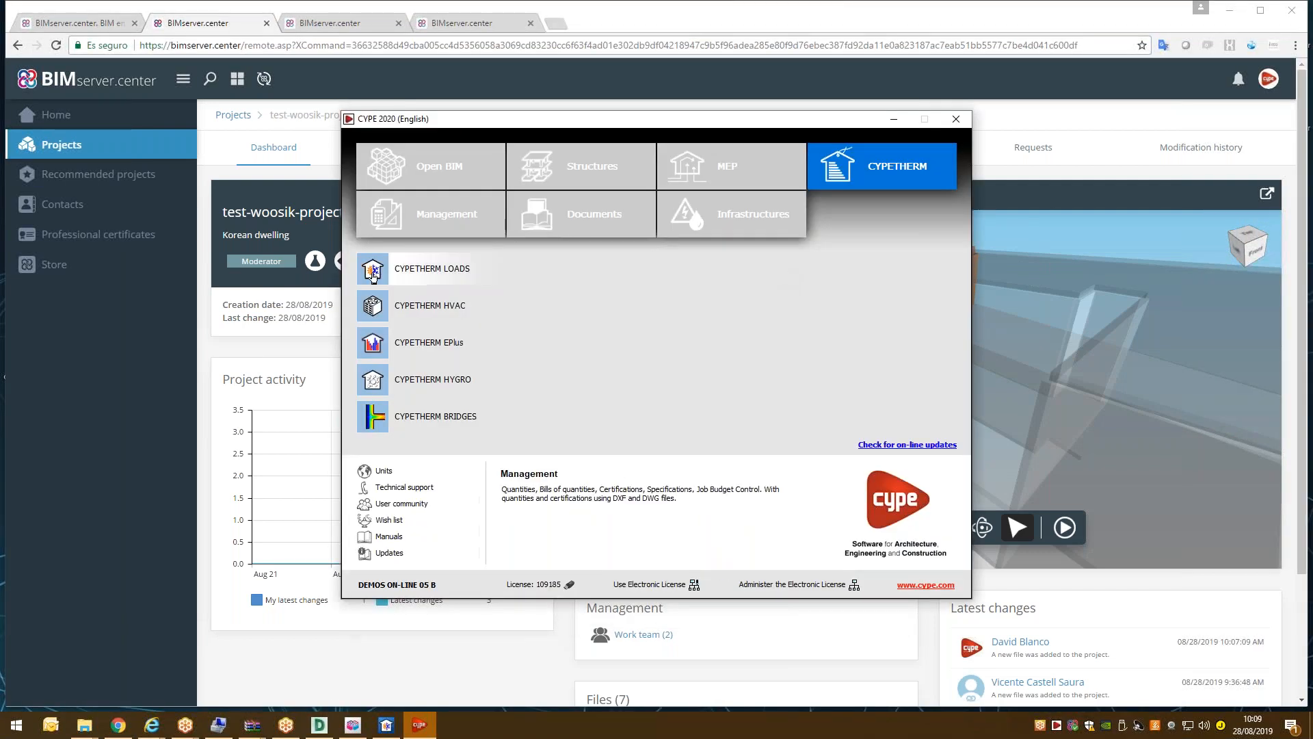
# Launch CYPETHERM HVAC from the CYPE launcher, glance at CYPETHERM LOADS, and return to the HVAC start window.
pyautogui.click(421, 309)
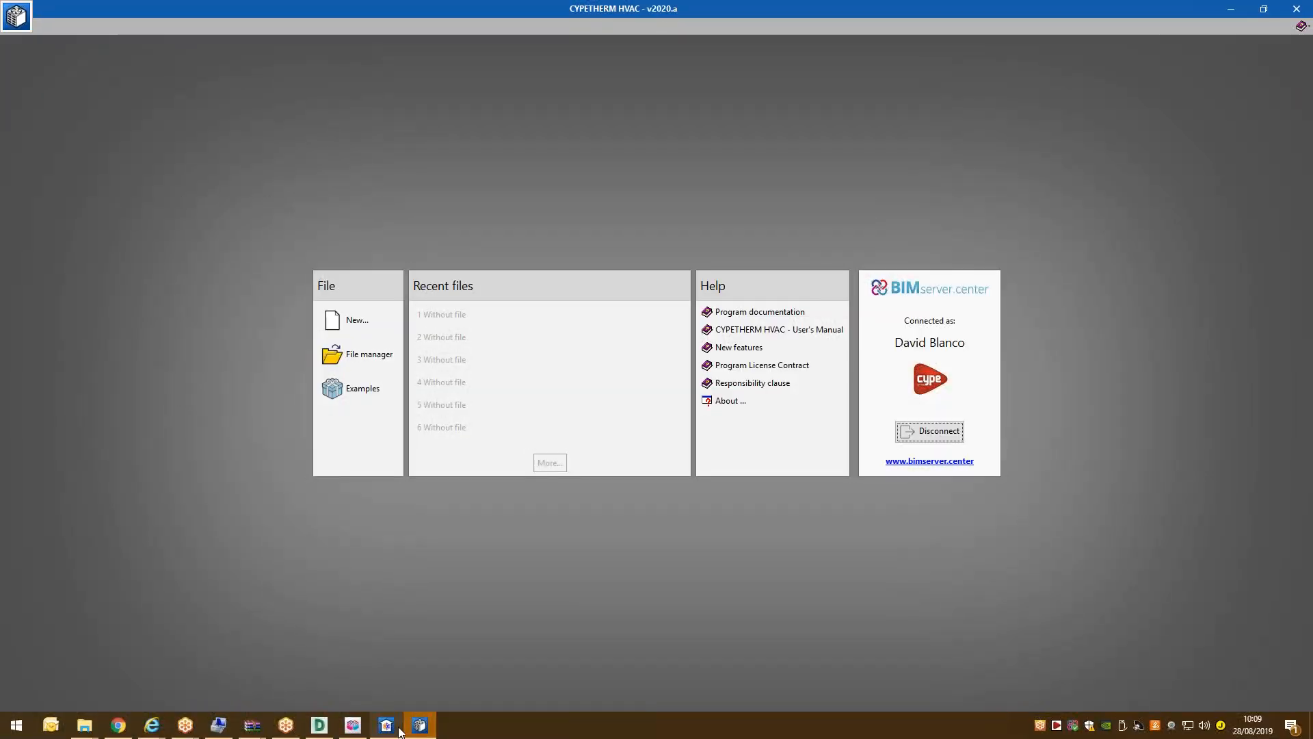
pyautogui.click(399, 731)
pyautogui.moveTo(408, 735)
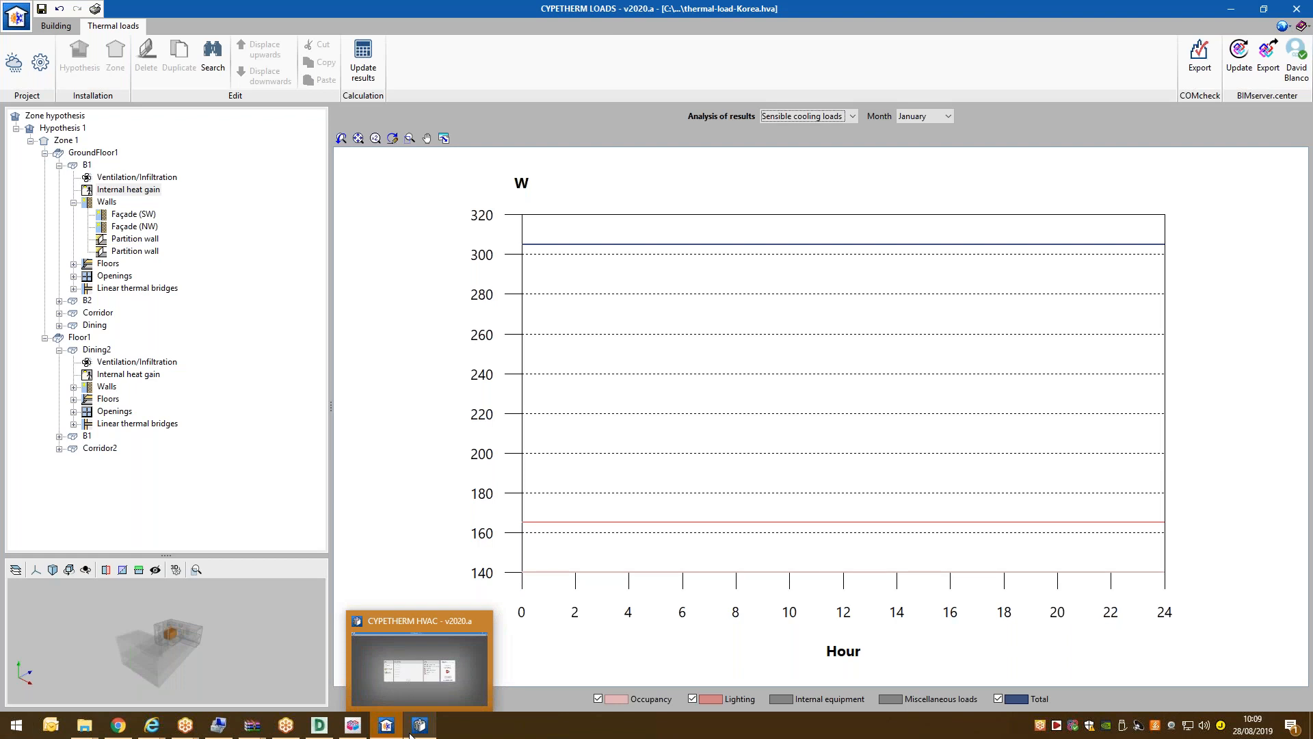
pyautogui.moveTo(324, 719)
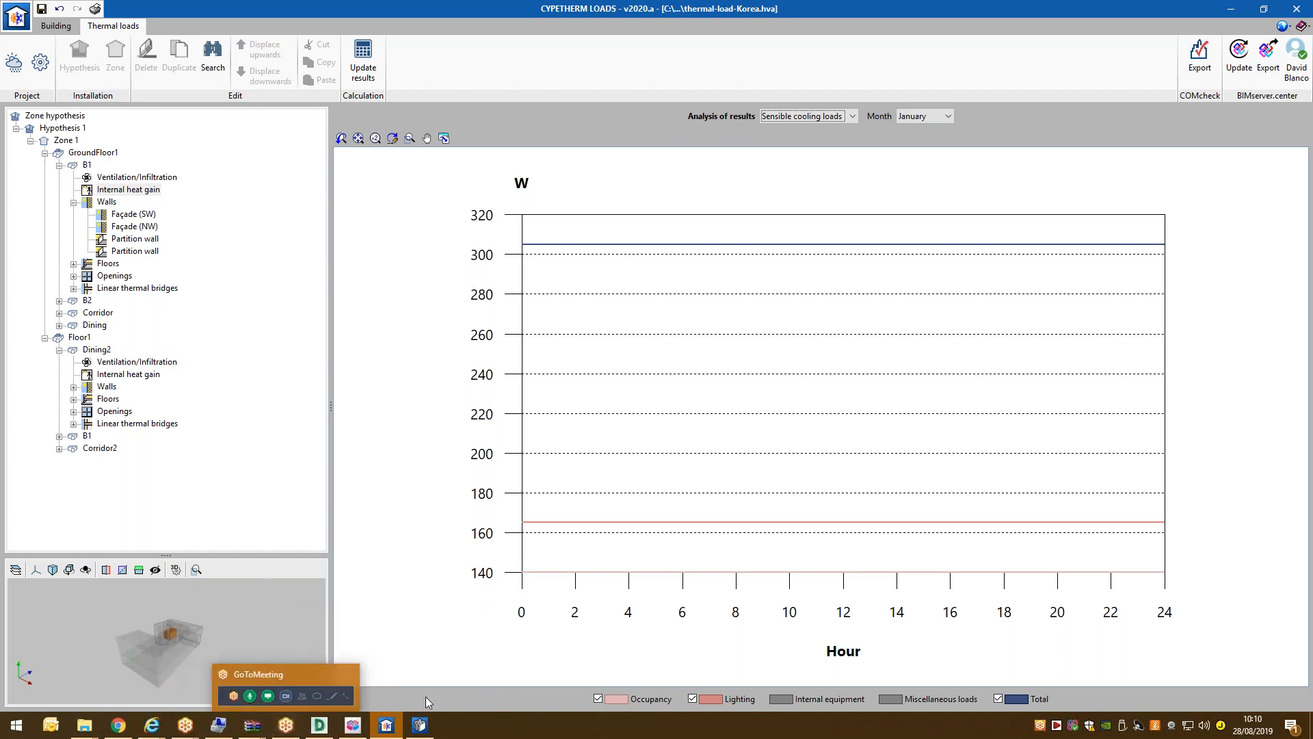
pyautogui.click(419, 725)
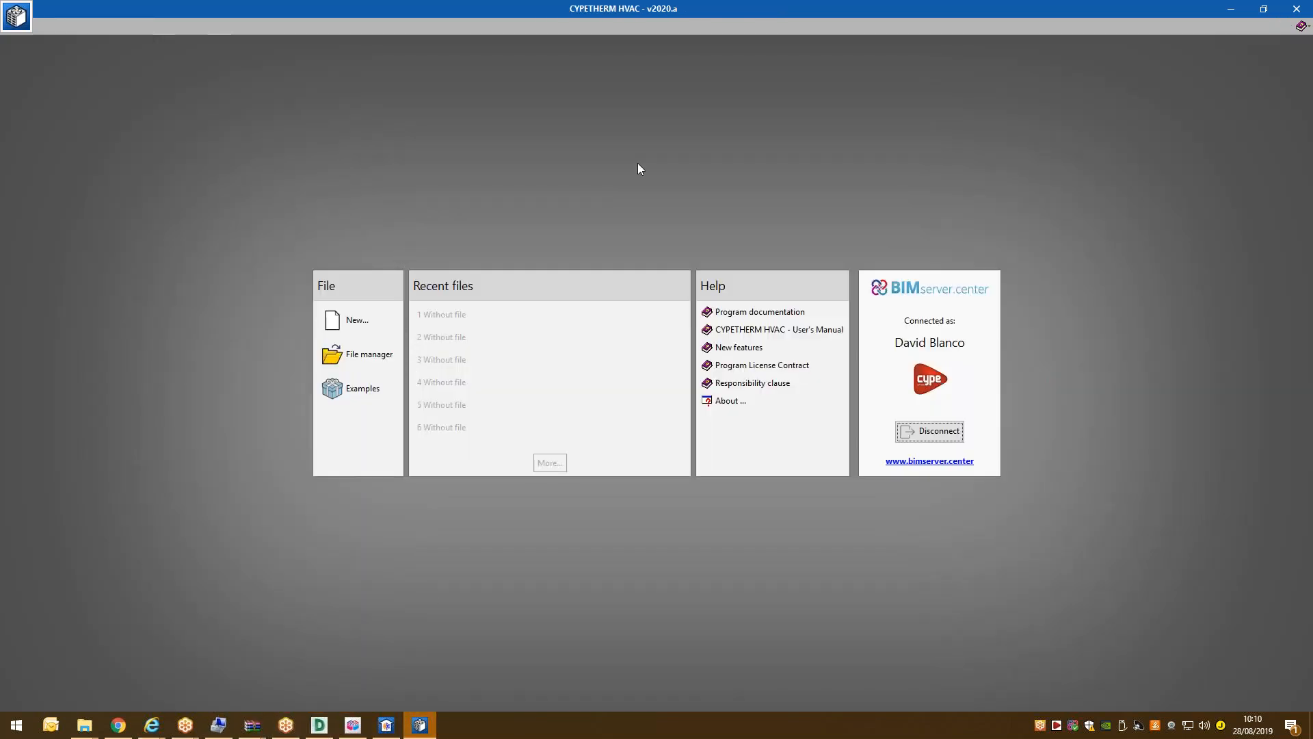
# Create a new CYPETHERM HVAC project named ducting-korea.
pyautogui.click(383, 319)
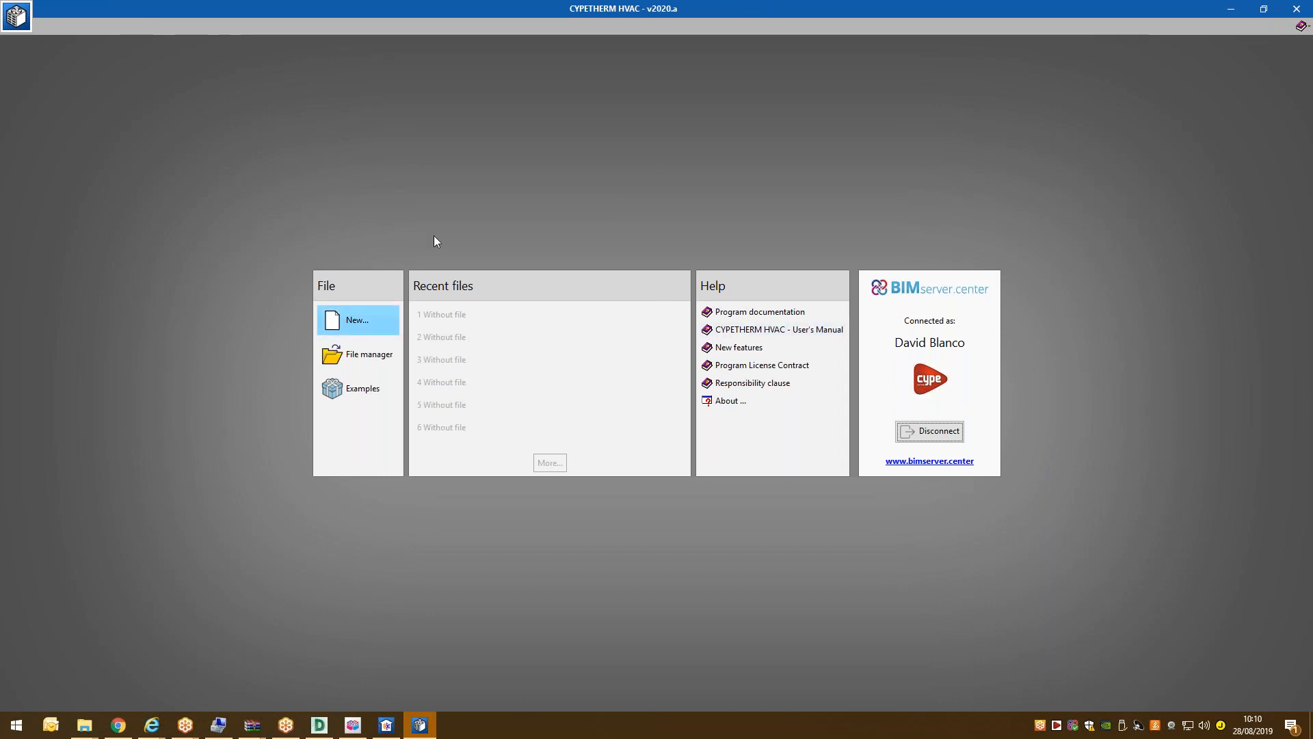
pyautogui.click(369, 326)
pyautogui.write('hucting-korea')
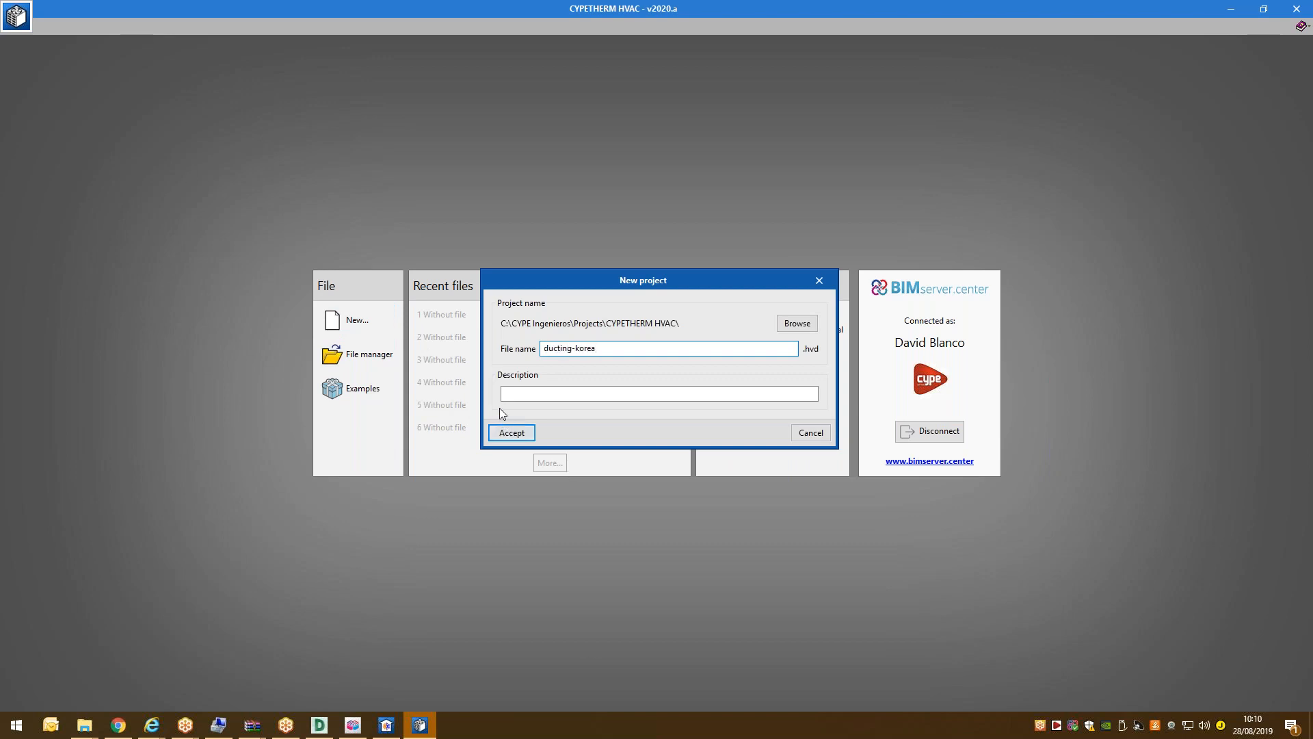
pyautogui.click(506, 431)
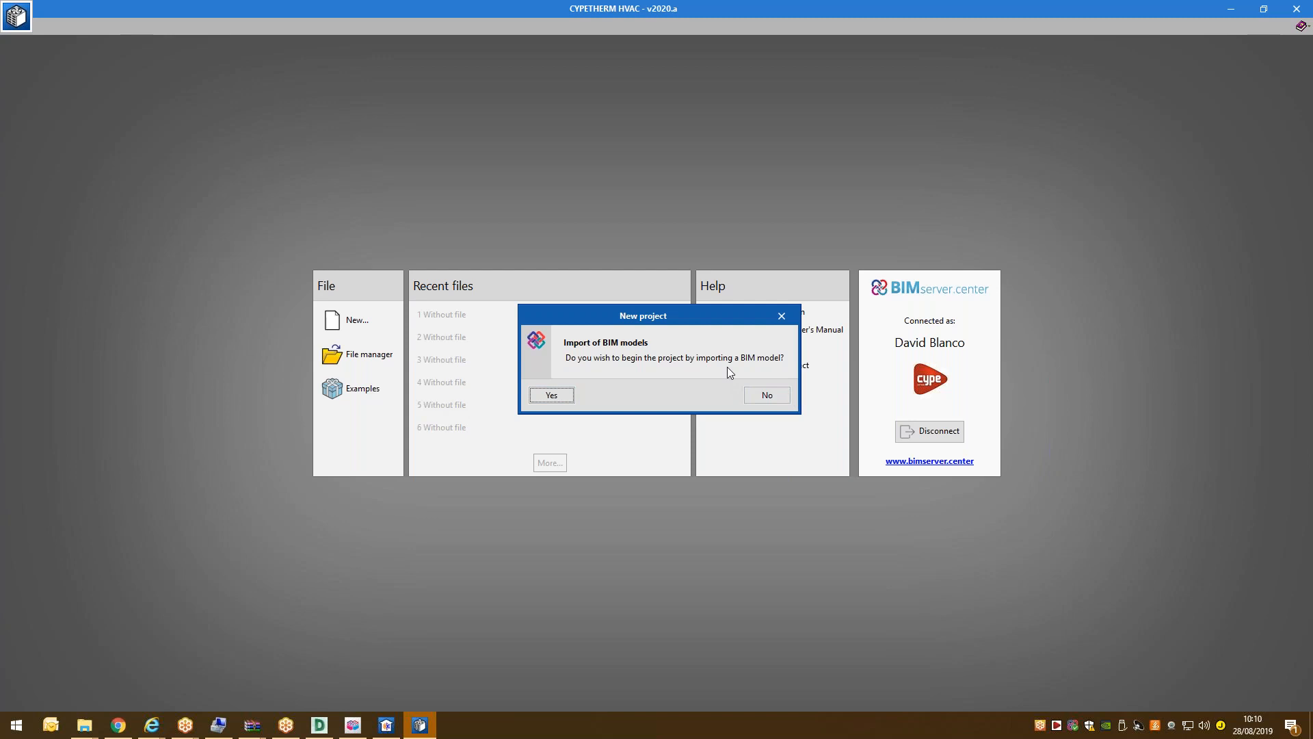
# Start from a BIM model, link the BIMserver.center project test-woosik-project, and load its BIM file list.
pyautogui.click(564, 396)
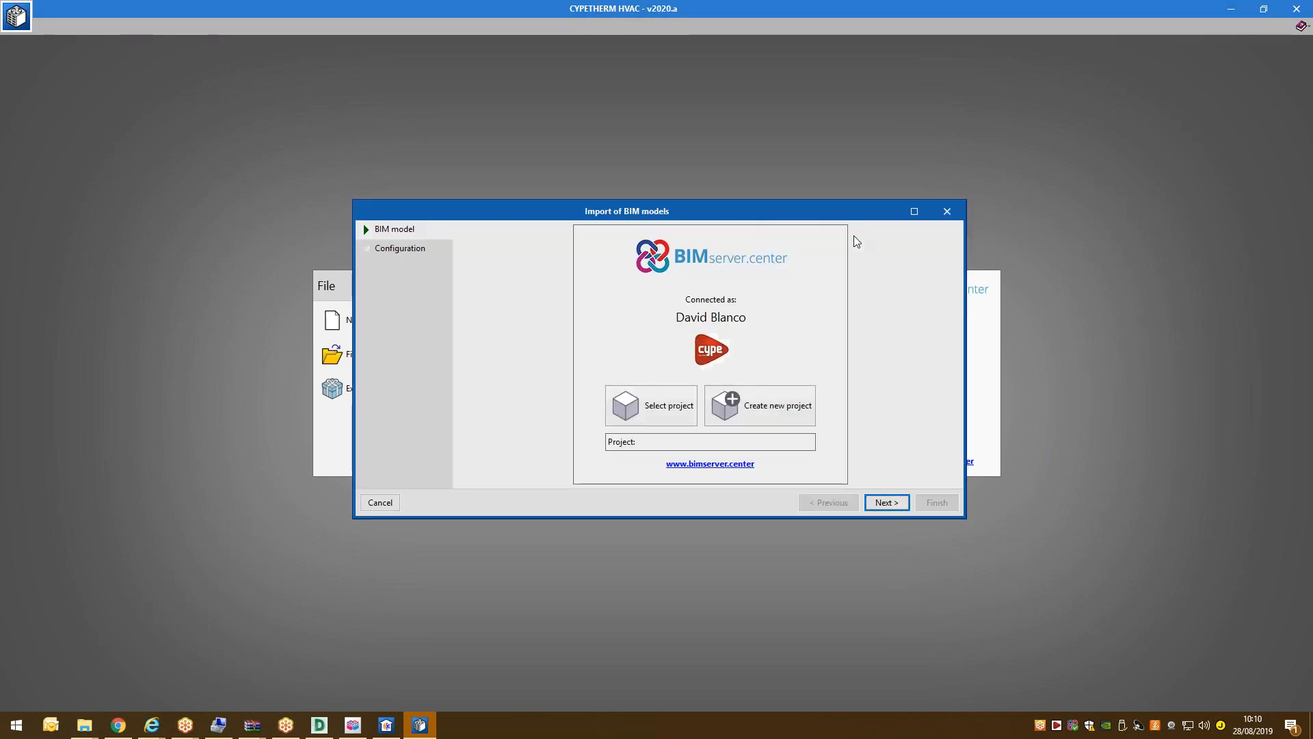
pyautogui.click(913, 211)
pyautogui.click(761, 522)
pyautogui.click(661, 402)
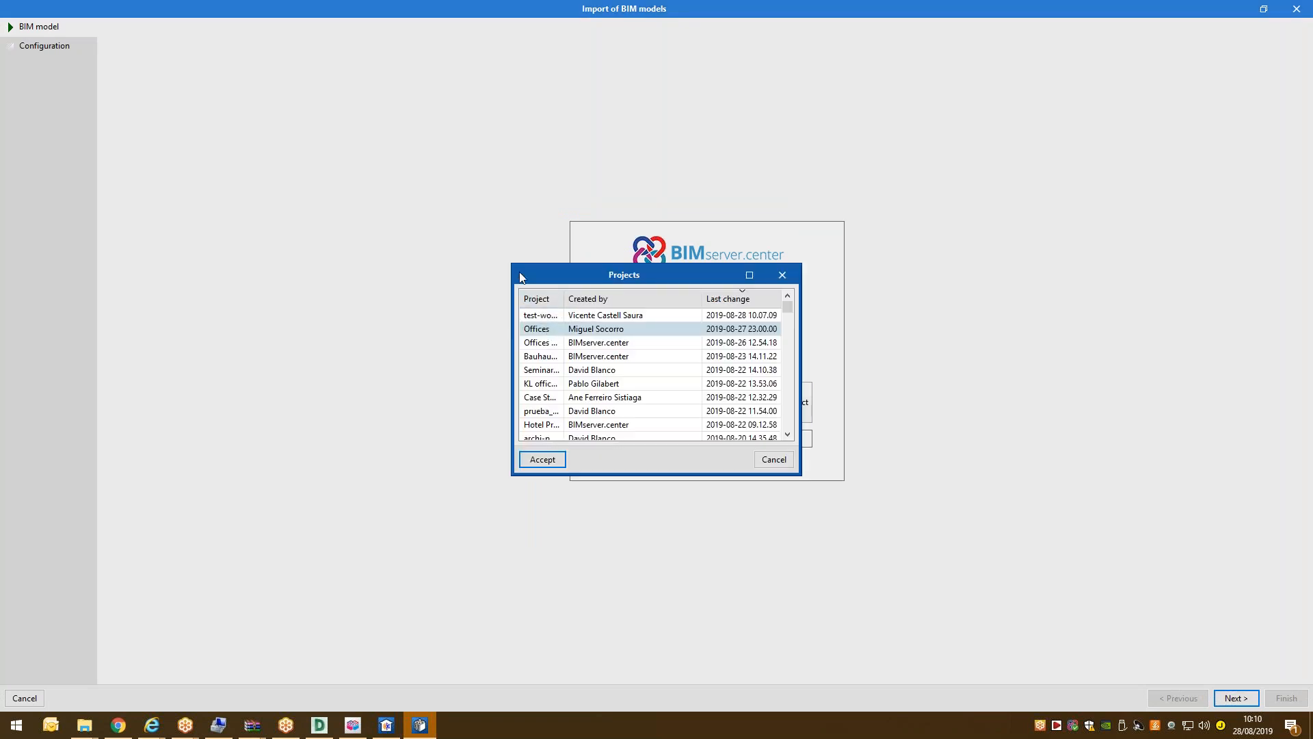
pyautogui.moveTo(513, 266); pyautogui.dragTo(80, 157)
pyautogui.click(167, 198)
pyautogui.click(103, 460)
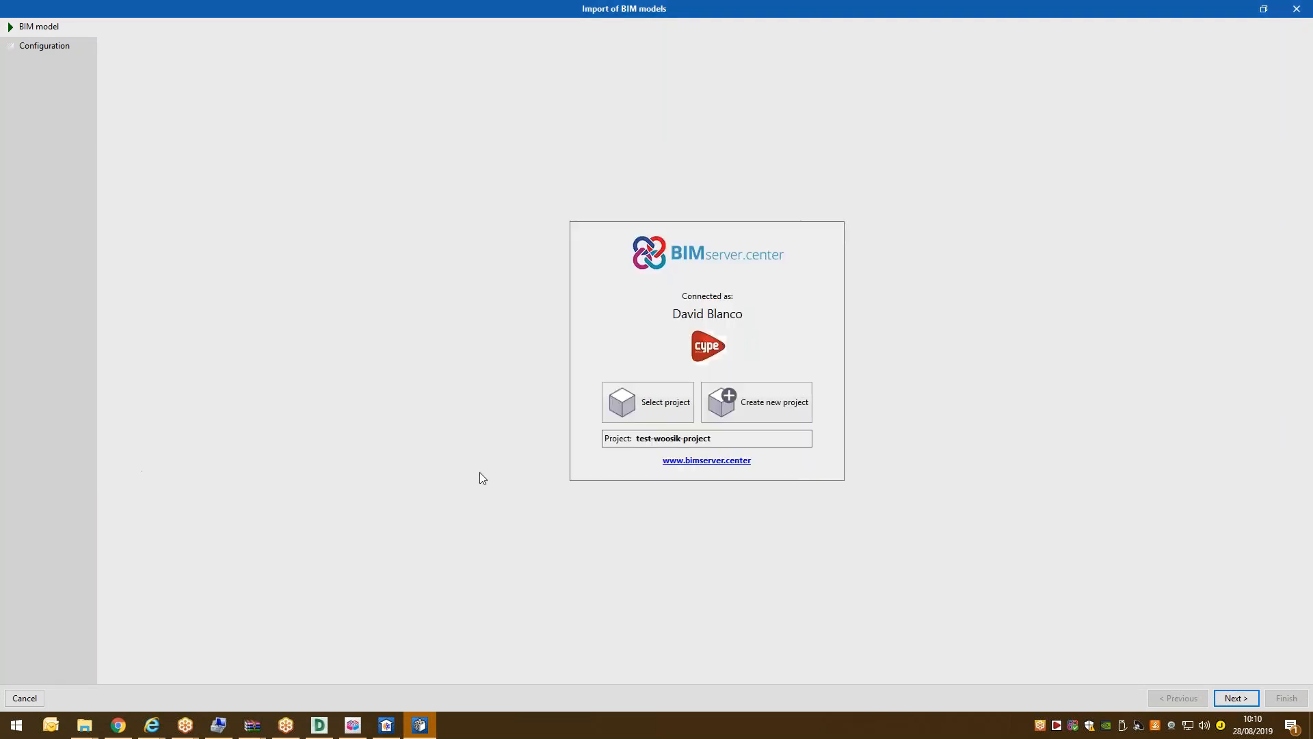
pyautogui.click(1238, 698)
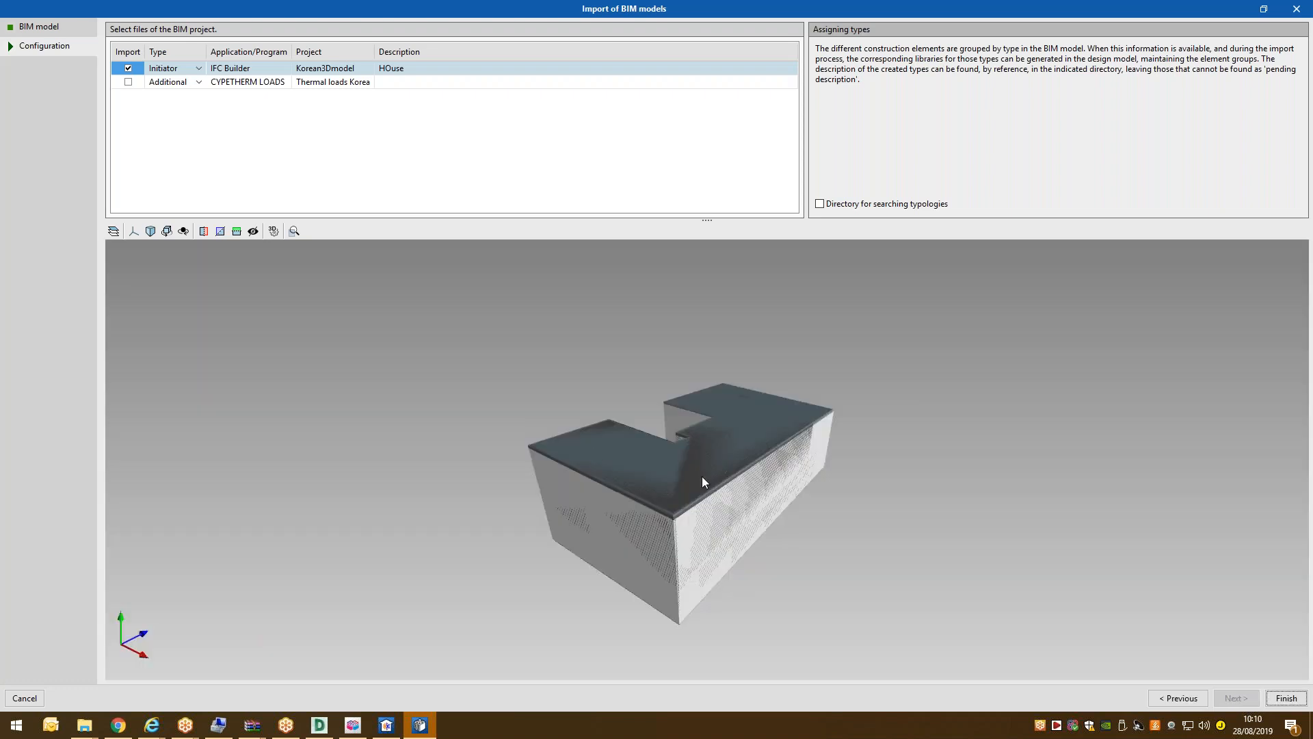
pyautogui.moveTo(1008, 409); pyautogui.dragTo(1122, 441)
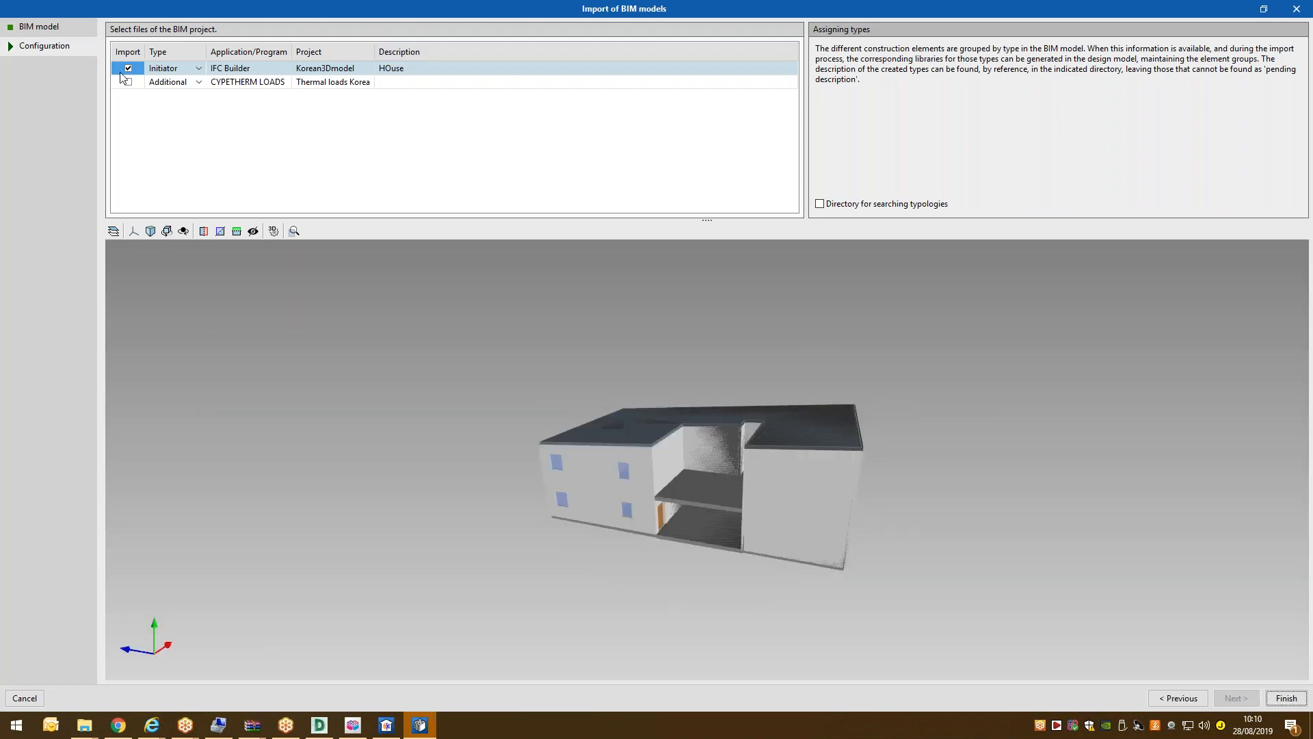
# Include Korean3Dmodel and the Thermal loads Korea file, then review Roof, Floor 1 and Ground floor for import.
pyautogui.click(128, 81)
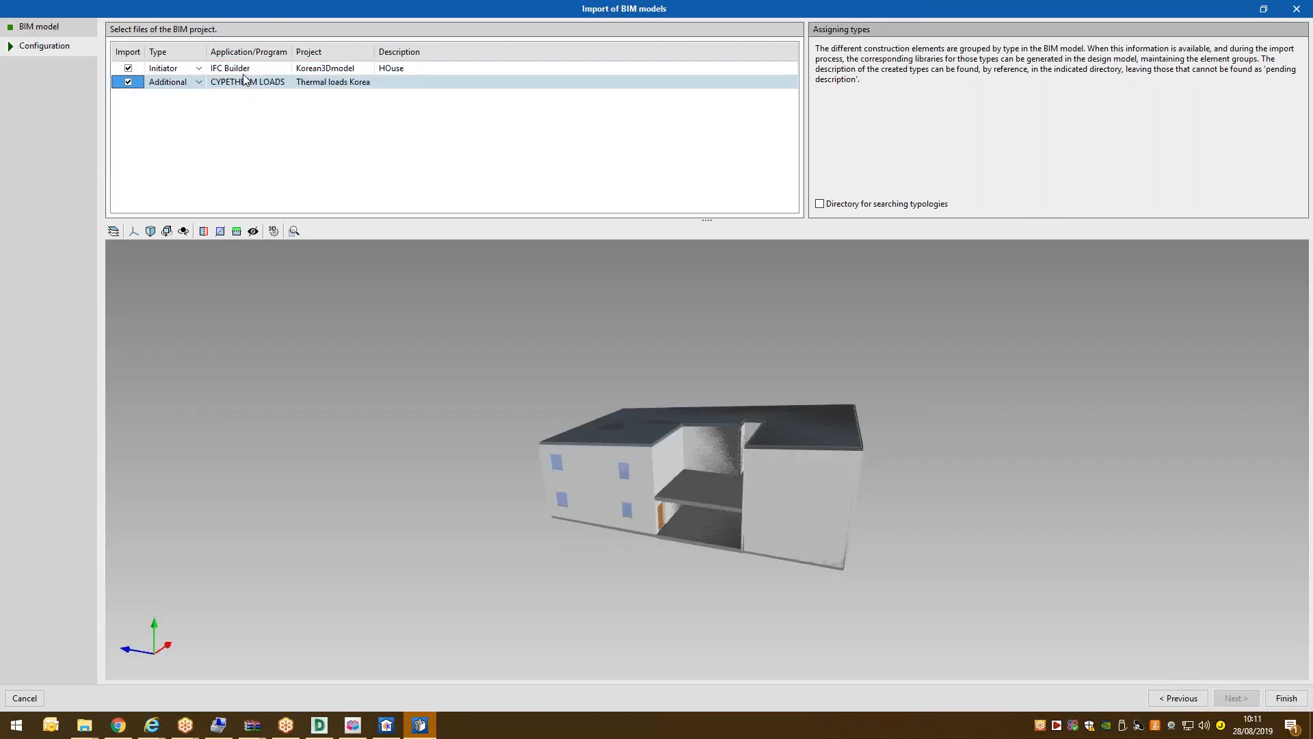
pyautogui.click(310, 69)
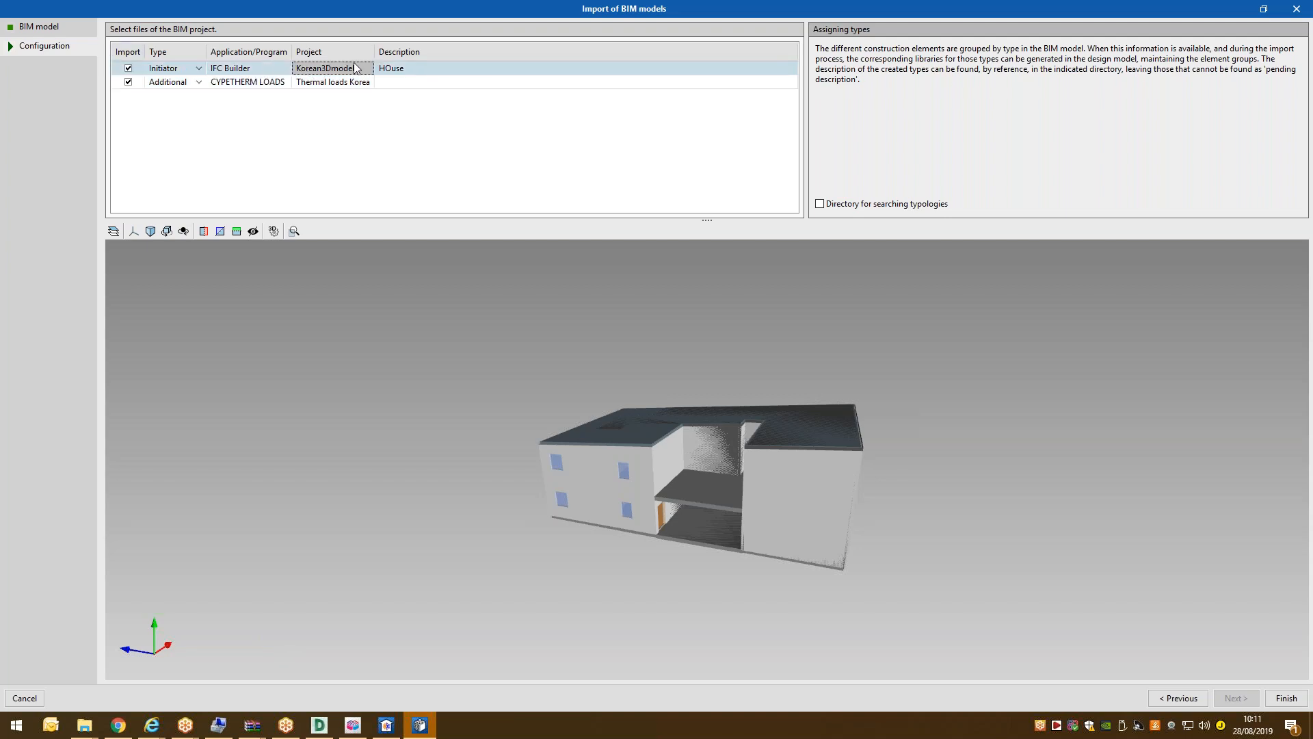
pyautogui.click(232, 74)
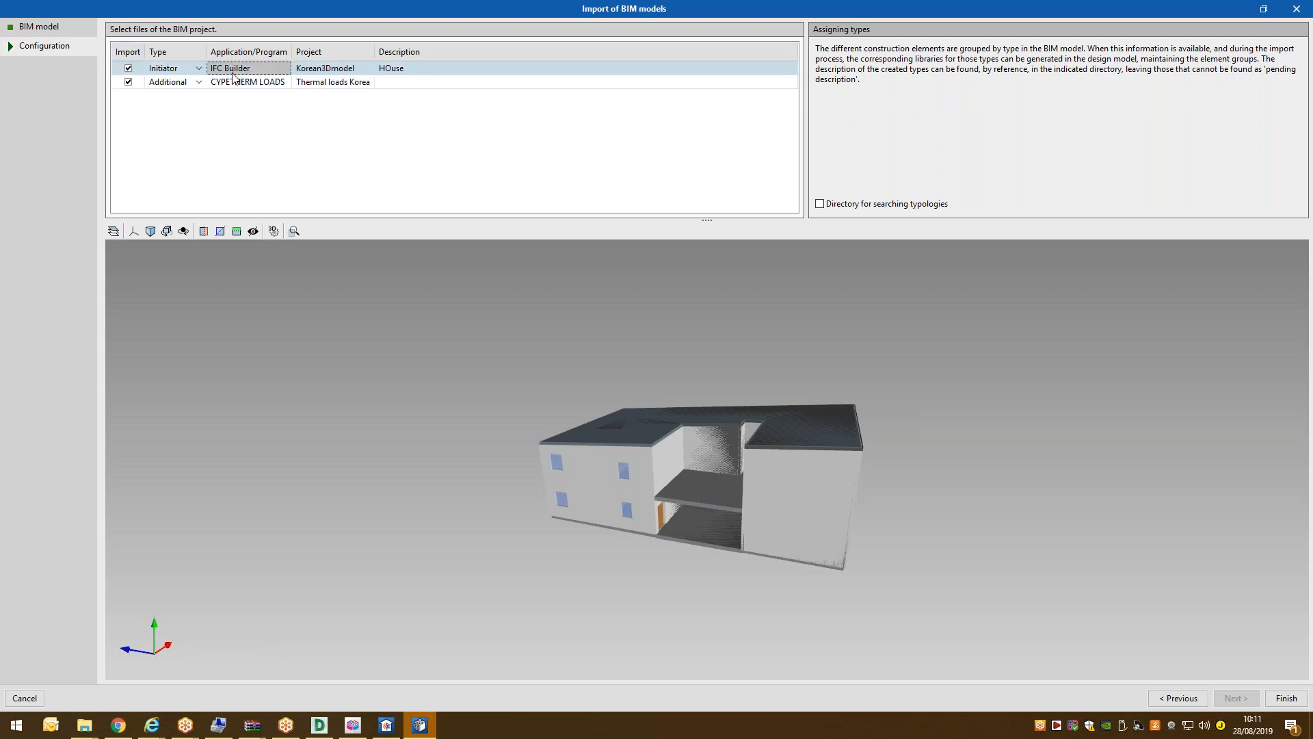
pyautogui.click(246, 83)
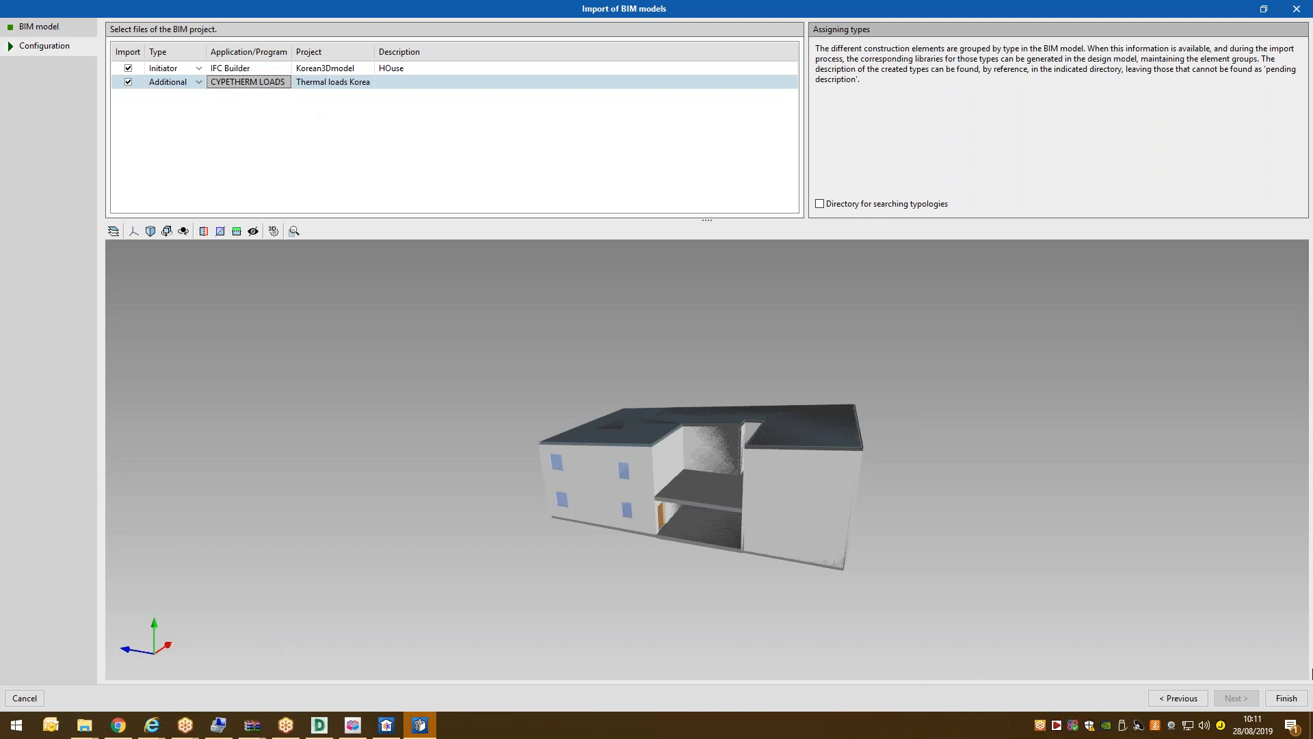
pyautogui.click(1282, 699)
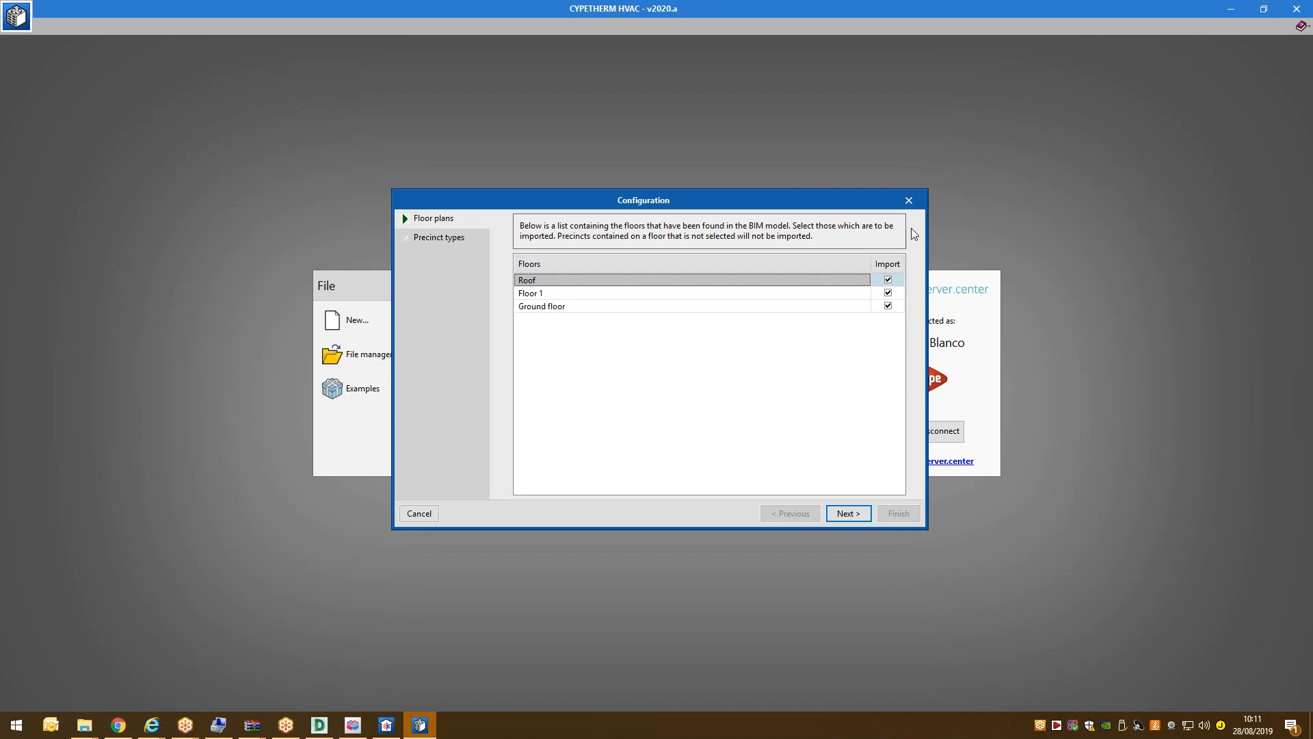
pyautogui.click(588, 294)
pyautogui.click(602, 305)
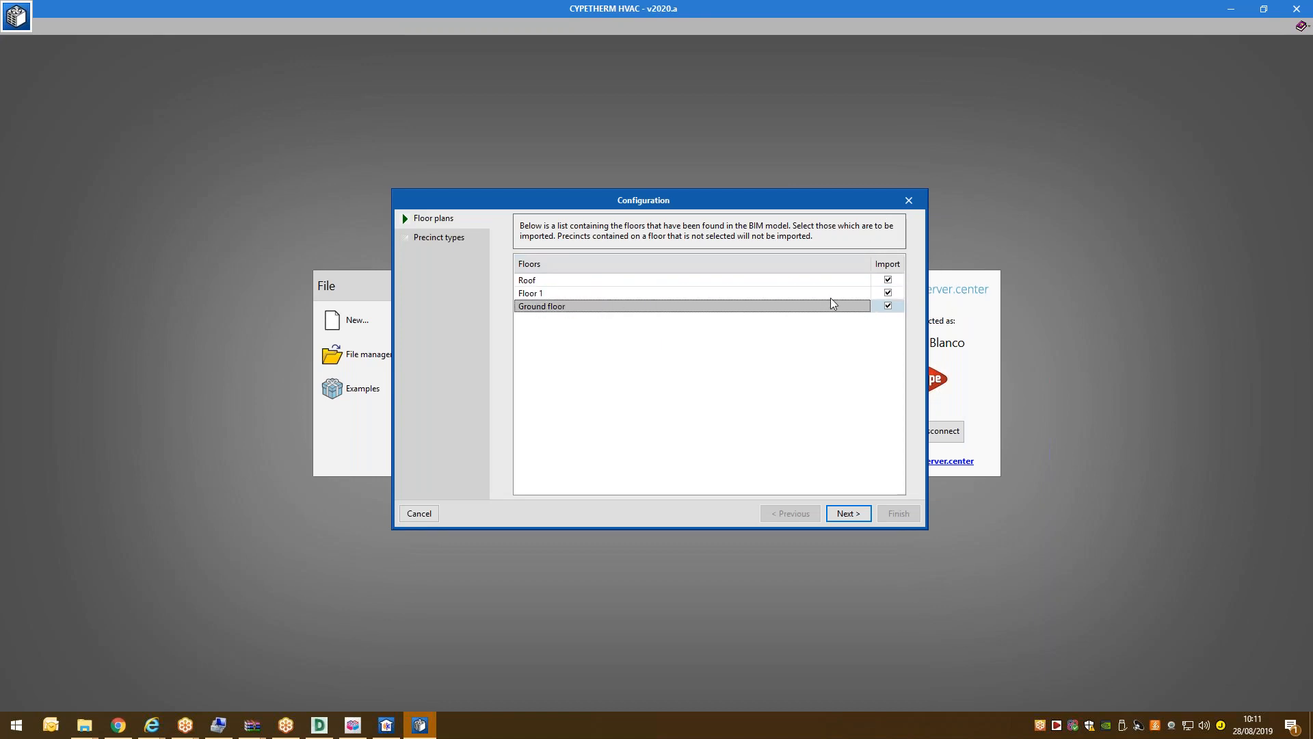
# Accept all precinct types, finish the import, and dismiss the import summary.
pyautogui.click(849, 514)
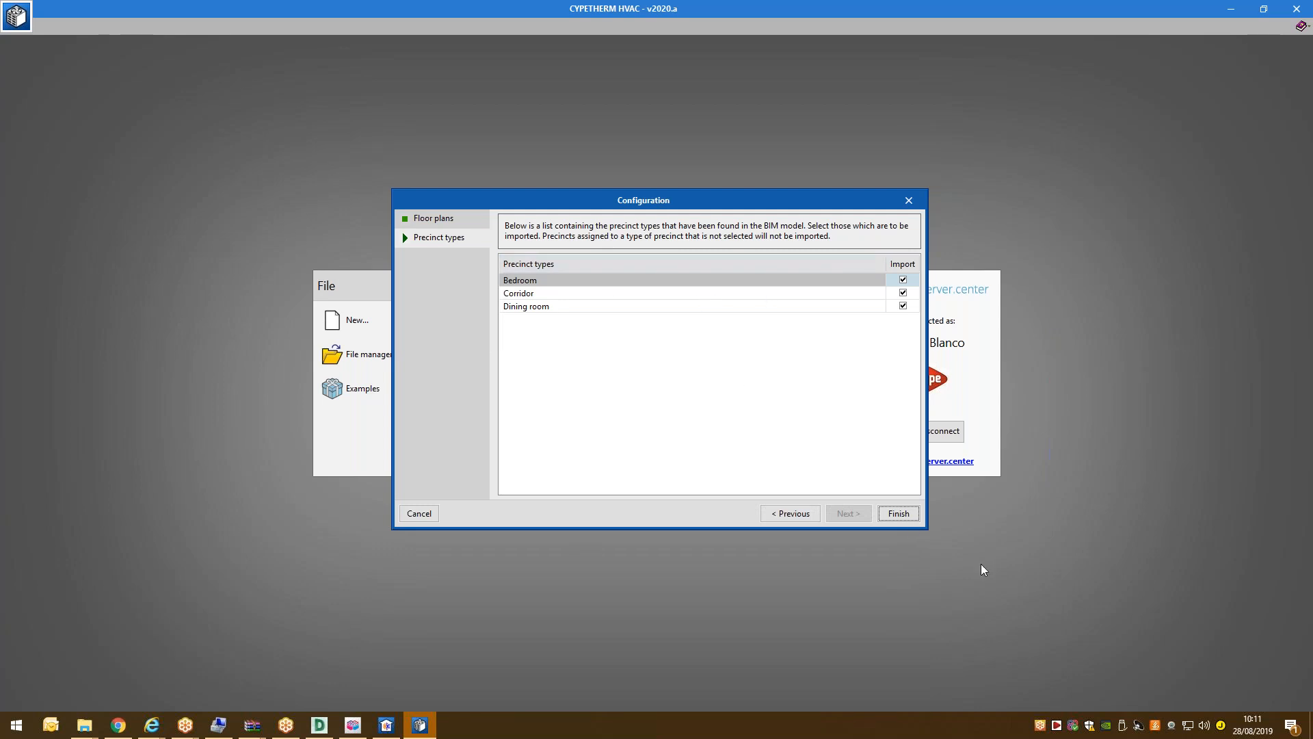
pyautogui.click(889, 517)
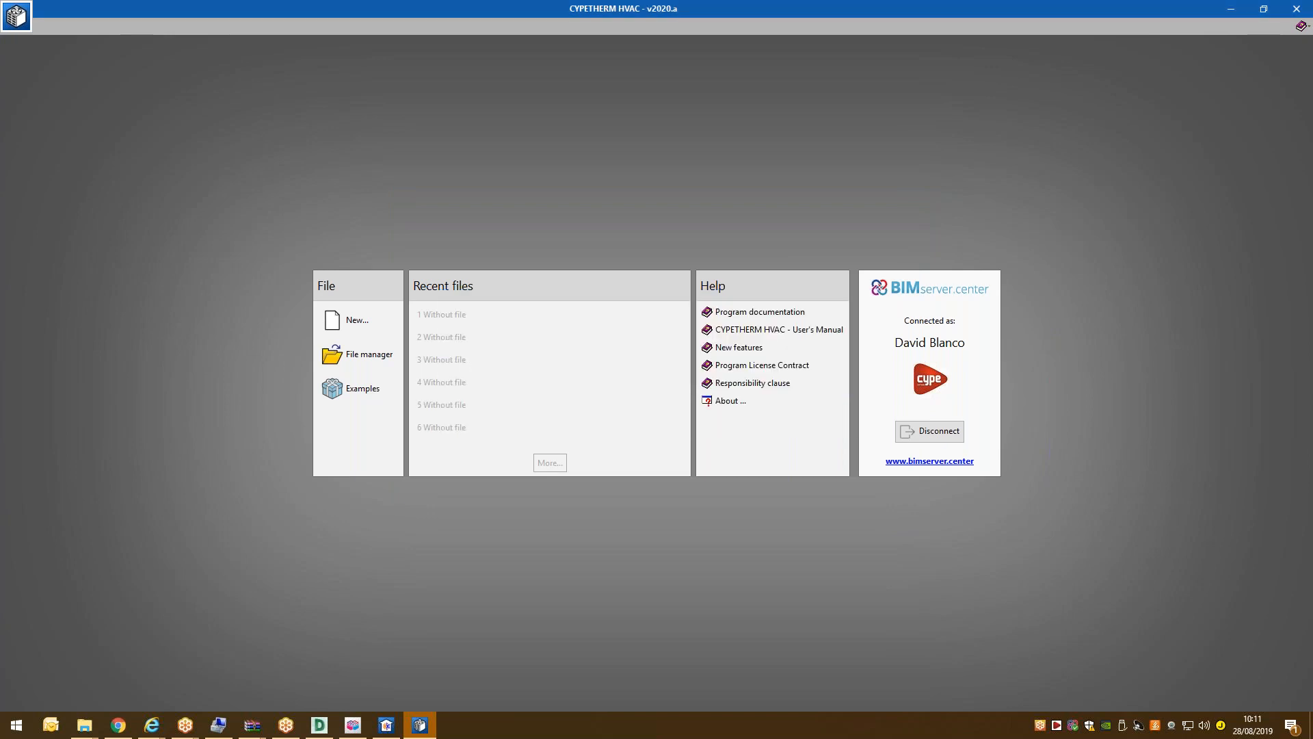
pyautogui.click(656, 490)
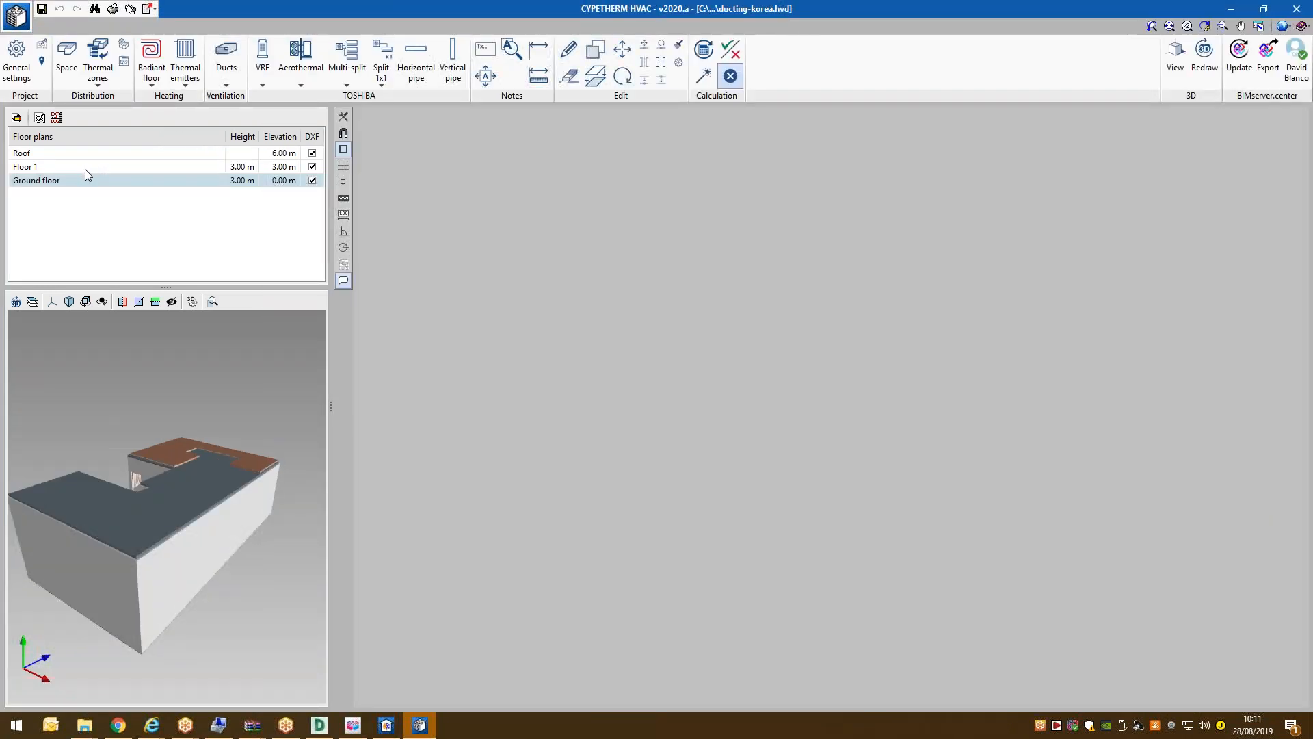
# Hide the DXF drawings on Roof, Floor 1 and Ground floor, and browse each floor plan.
pyautogui.click(74, 167)
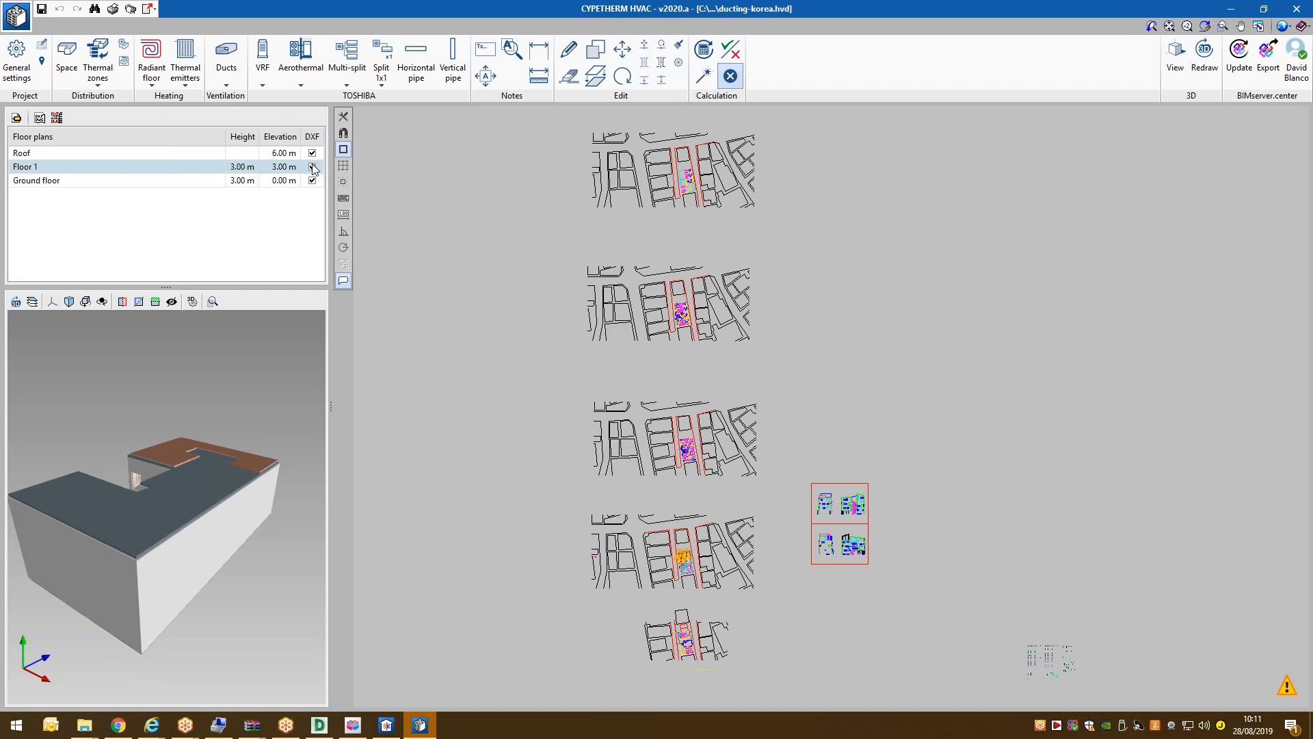
pyautogui.click(313, 154)
pyautogui.click(312, 167)
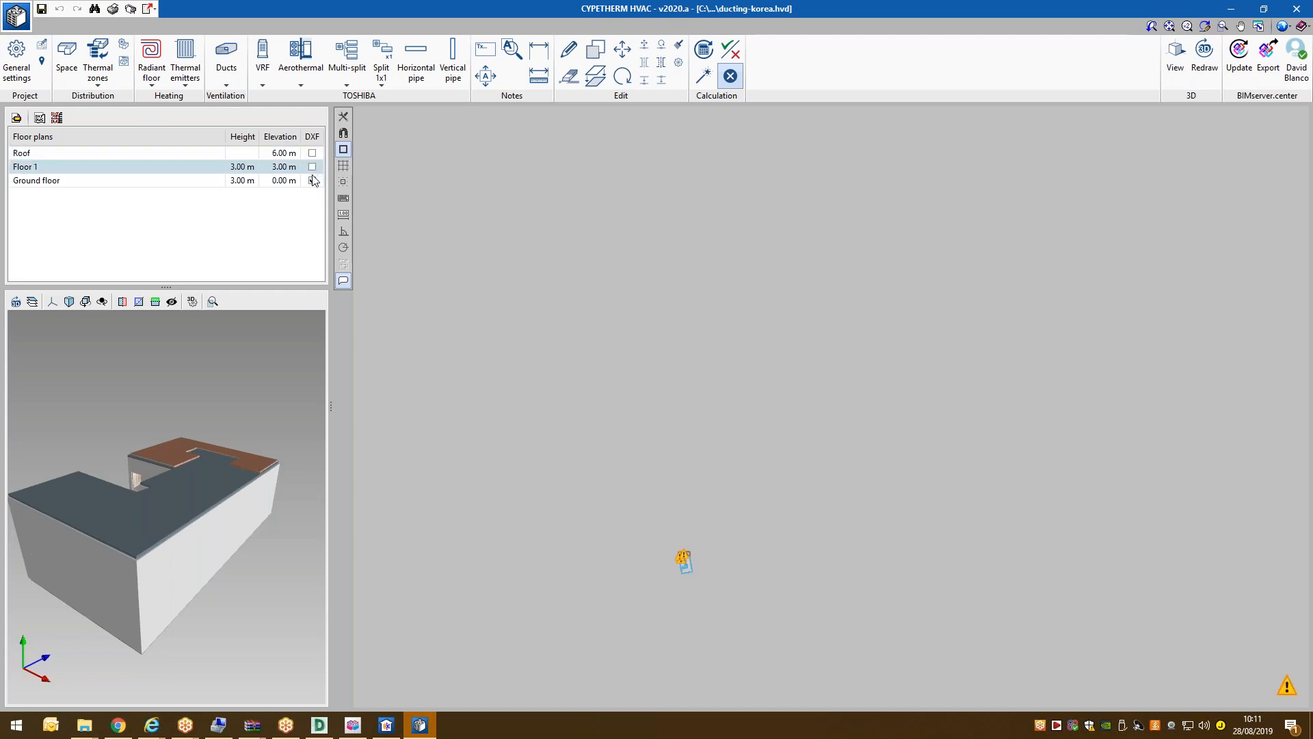
pyautogui.click(313, 180)
pyautogui.click(156, 167)
pyautogui.click(1169, 27)
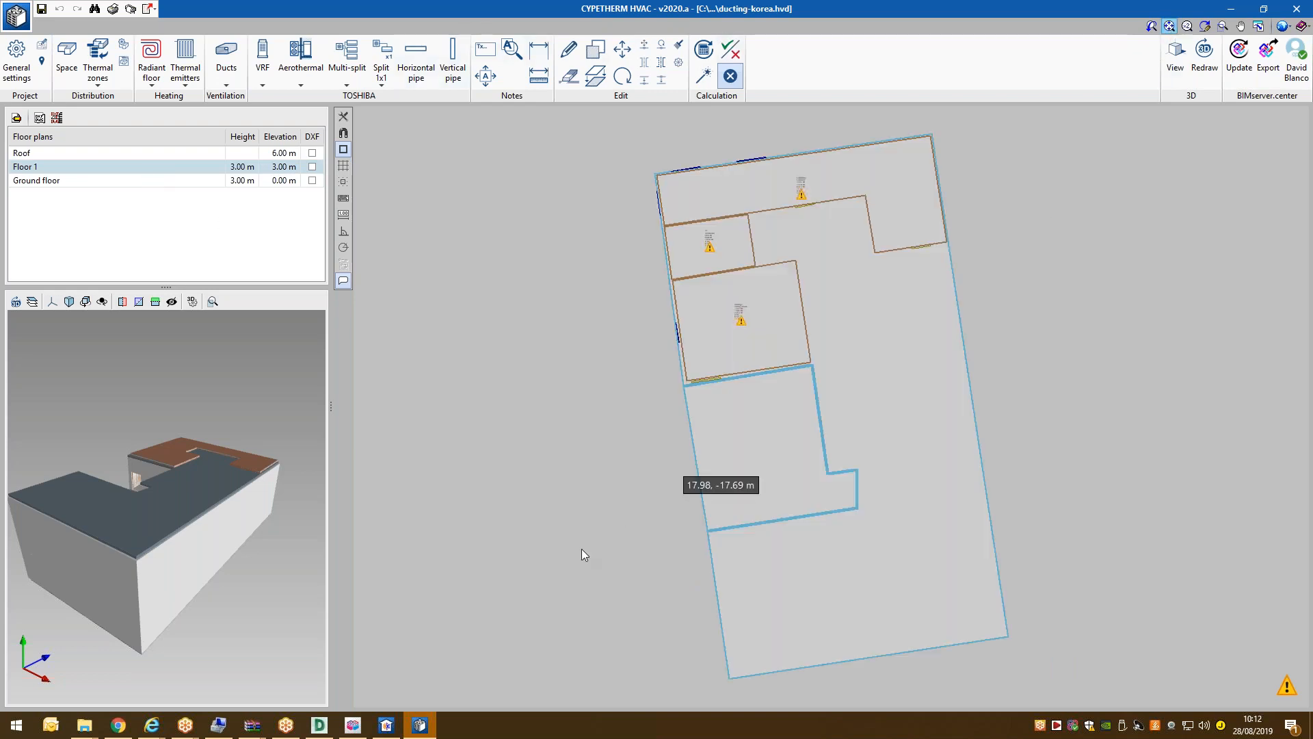
pyautogui.click(79, 181)
pyautogui.click(84, 167)
pyautogui.click(85, 157)
pyautogui.click(85, 169)
pyautogui.click(83, 178)
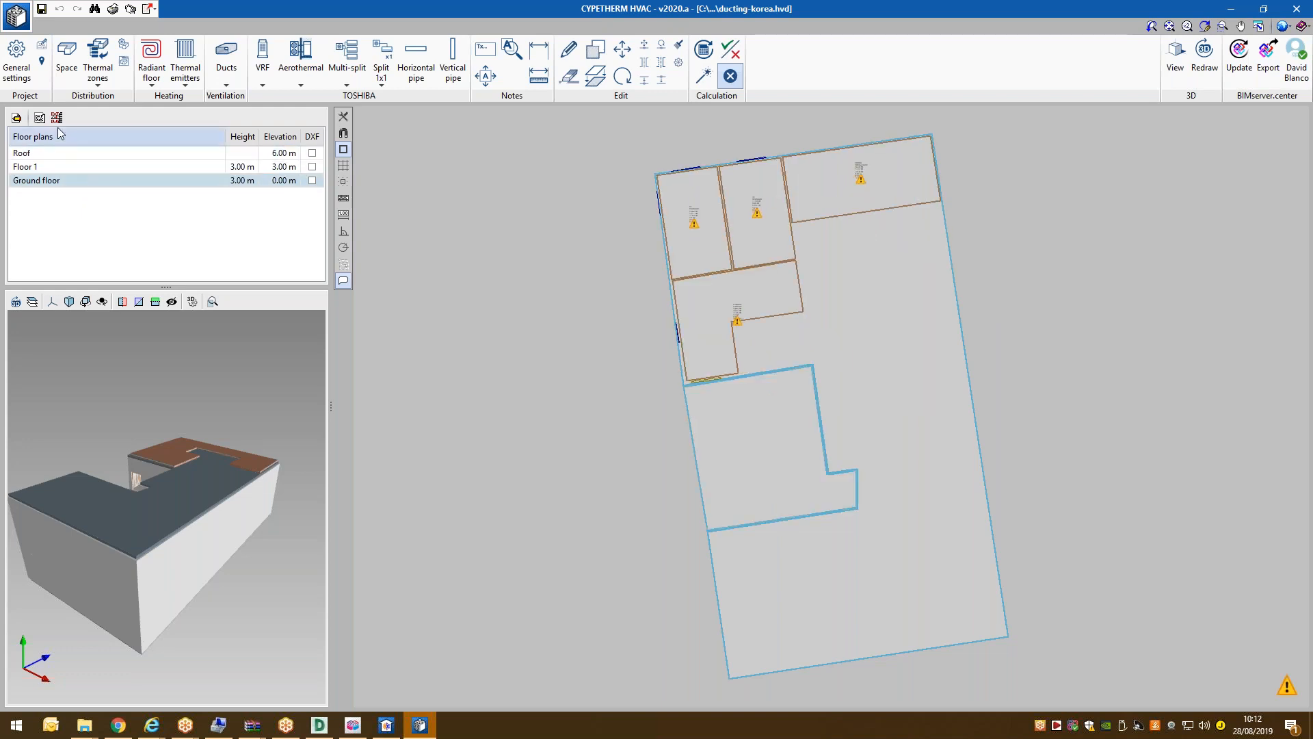
# Check the Ground floor and Floor 1 level properties without changing anything.
pyautogui.click(16, 118)
pyautogui.click(753, 405)
pyautogui.click(27, 168)
pyautogui.click(16, 117)
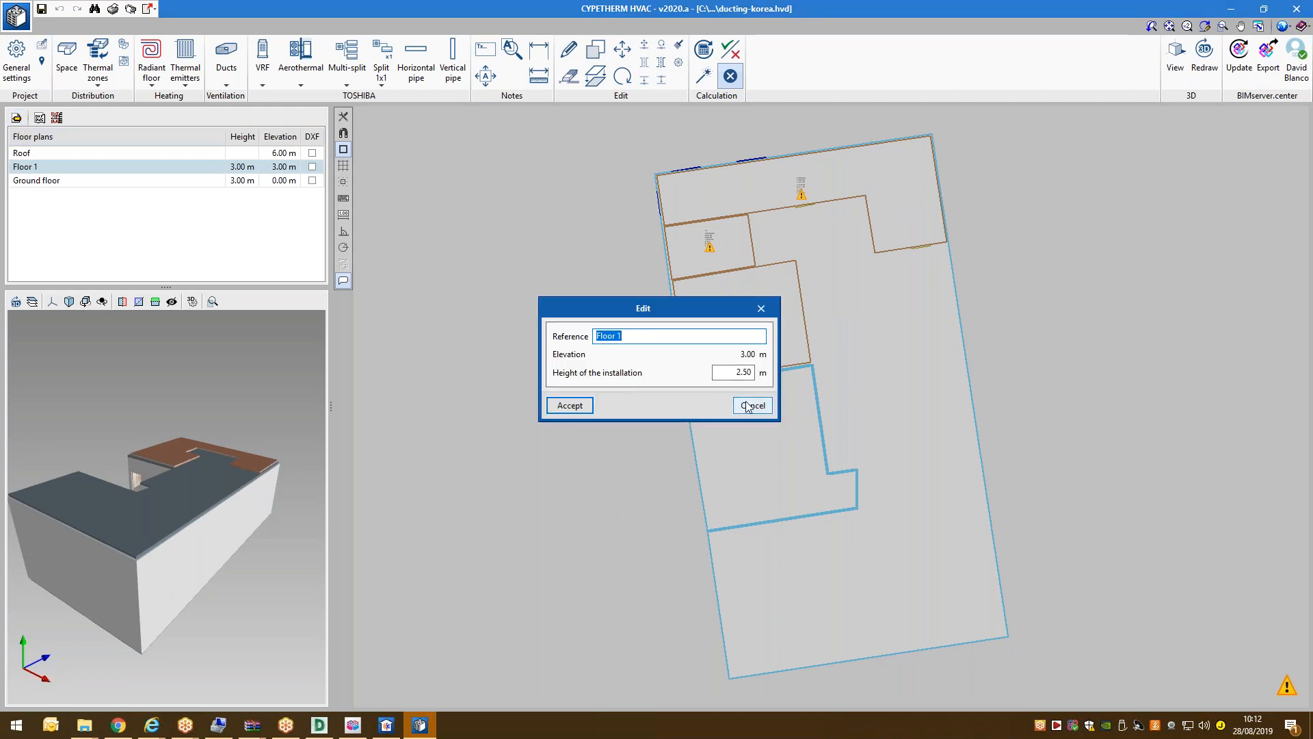
pyautogui.click(750, 406)
pyautogui.click(81, 182)
# Rotate the 3D building and inspect the Thermal loads Korea models in the elements window.
pyautogui.moveTo(87, 441); pyautogui.dragTo(203, 439)
pyautogui.scroll(4, 203, 440)
pyautogui.scroll(-6, 18, 436)
pyautogui.scroll(3, 45, 438)
pyautogui.click(35, 306)
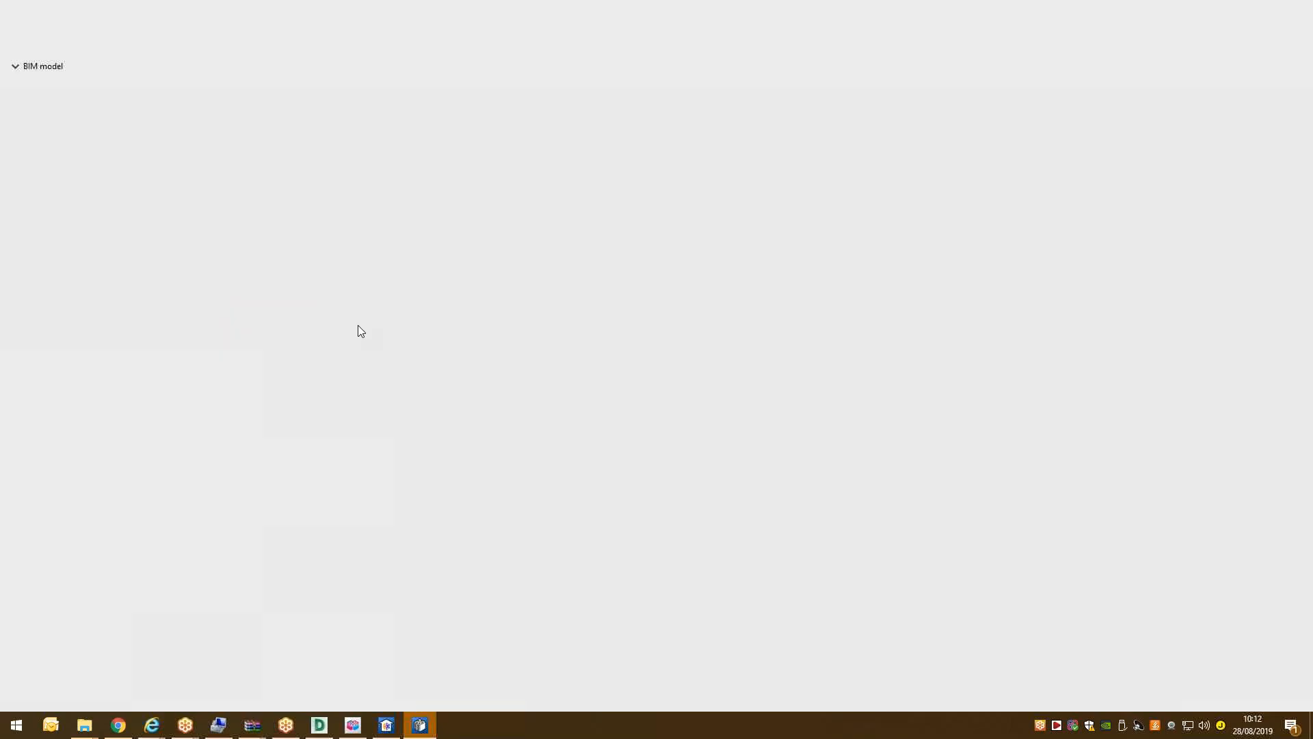
pyautogui.click(29, 97)
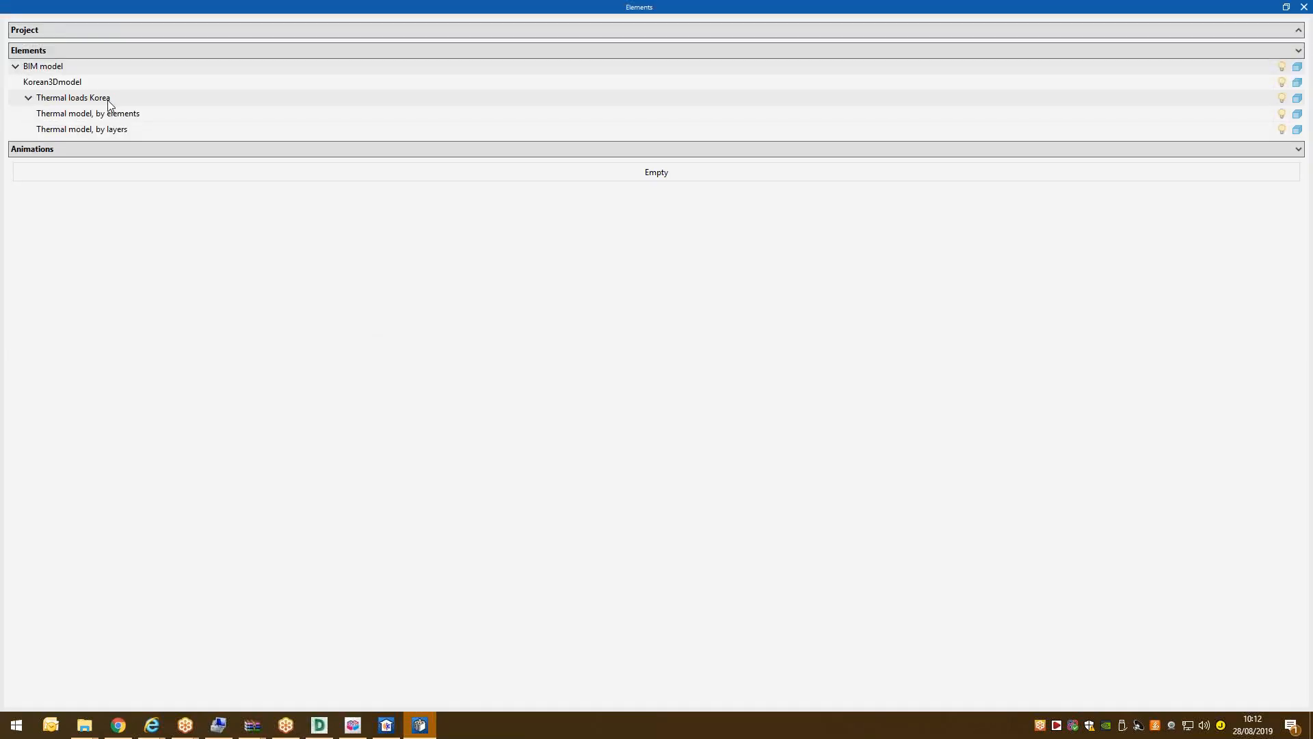
pyautogui.click(1285, 7)
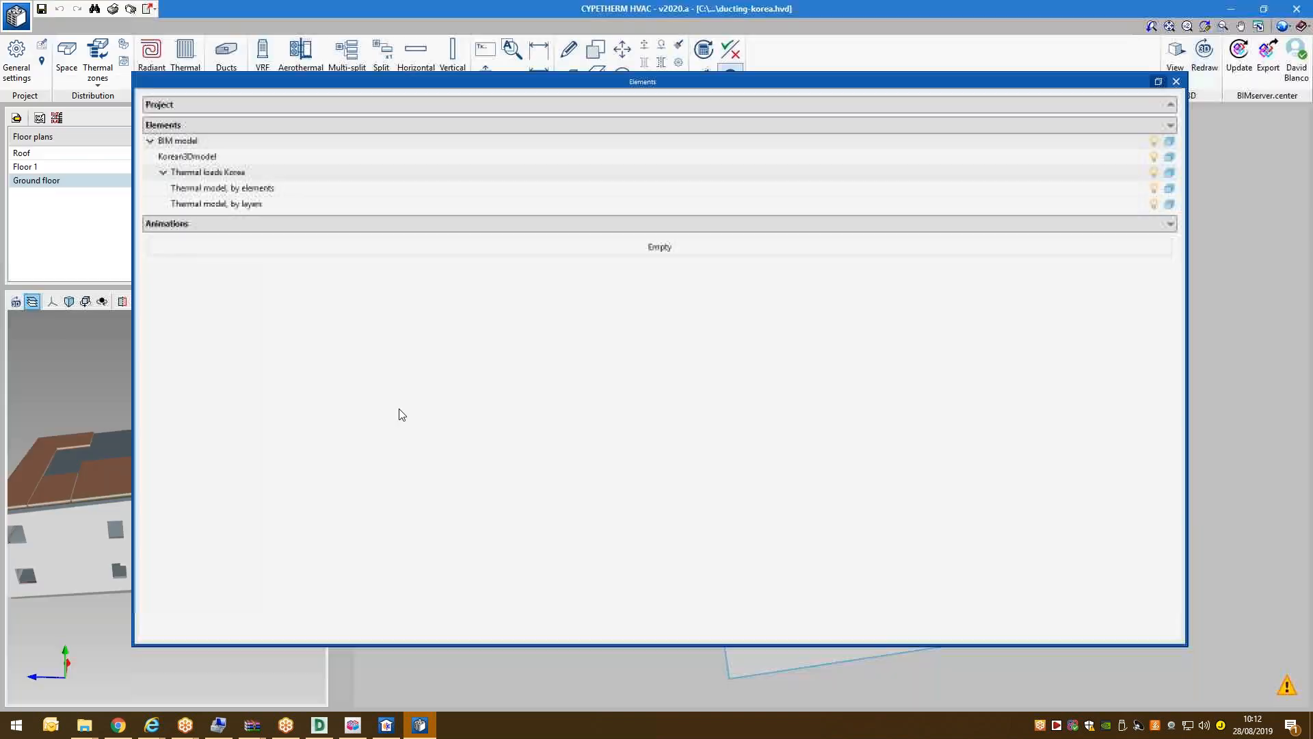
pyautogui.click(1177, 81)
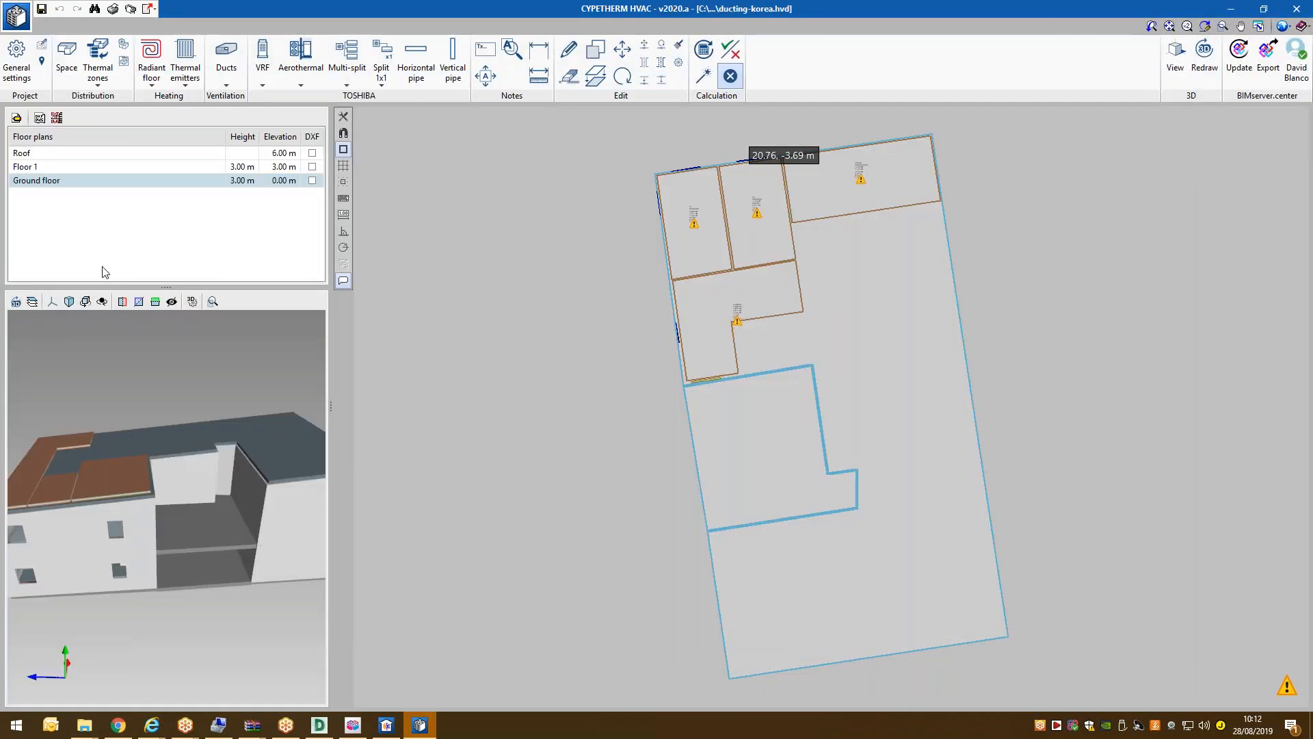
pyautogui.moveTo(92, 410); pyautogui.dragTo(115, 412)
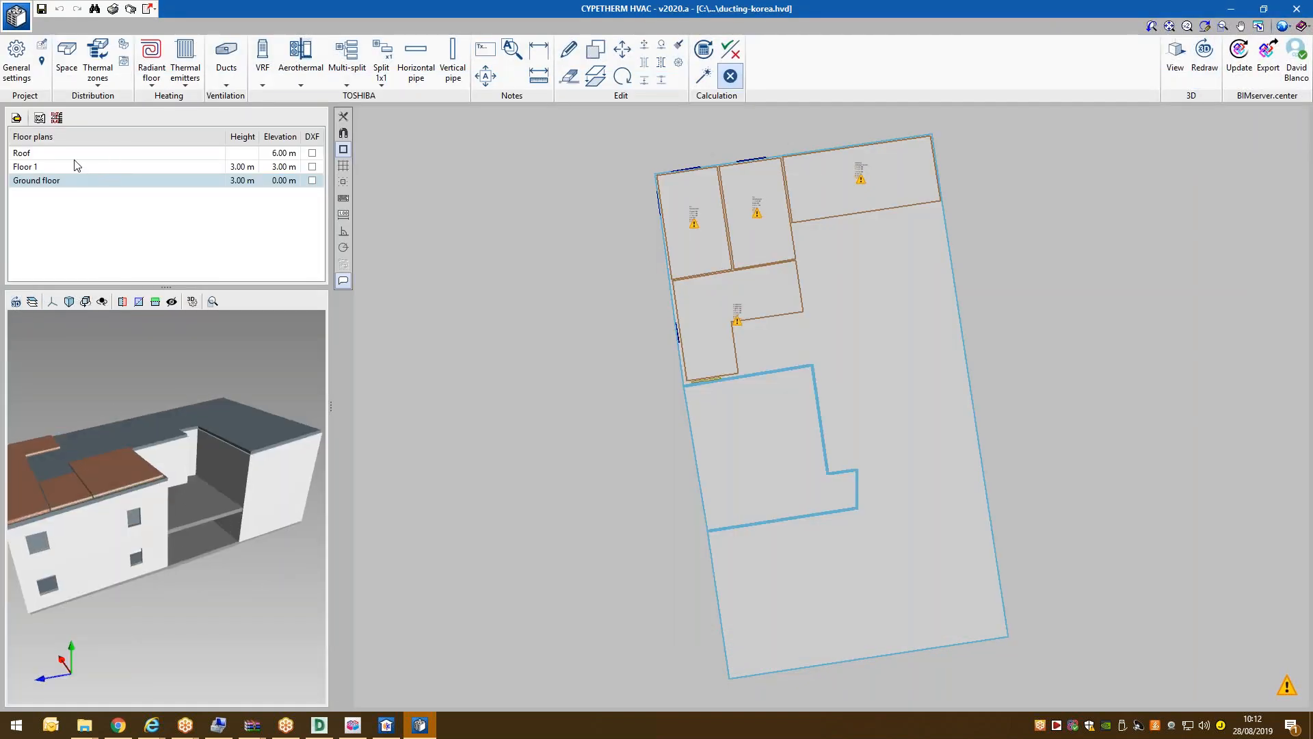
# In the Space types library, accept Bedroom, Corridor and Dining room at 24.0 °C cooling, 21.0 °C heating.
pyautogui.click(9, 77)
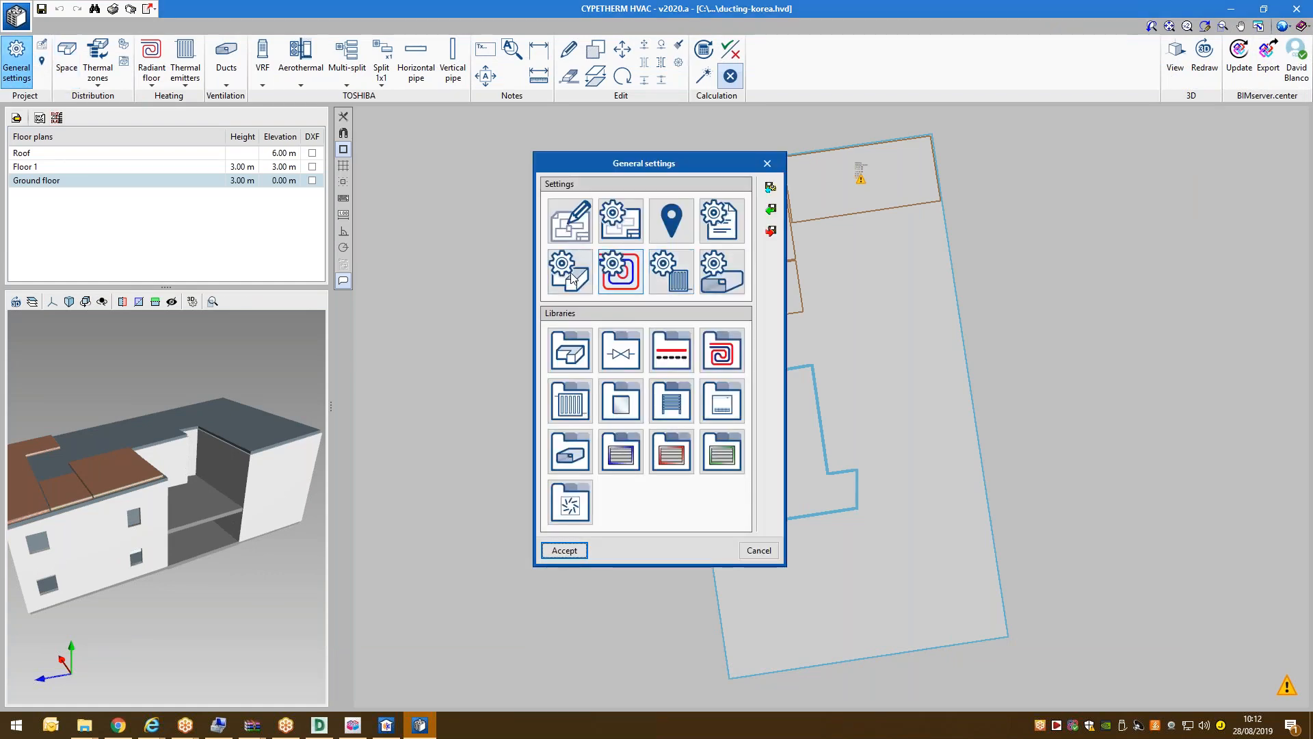
pyautogui.click(578, 344)
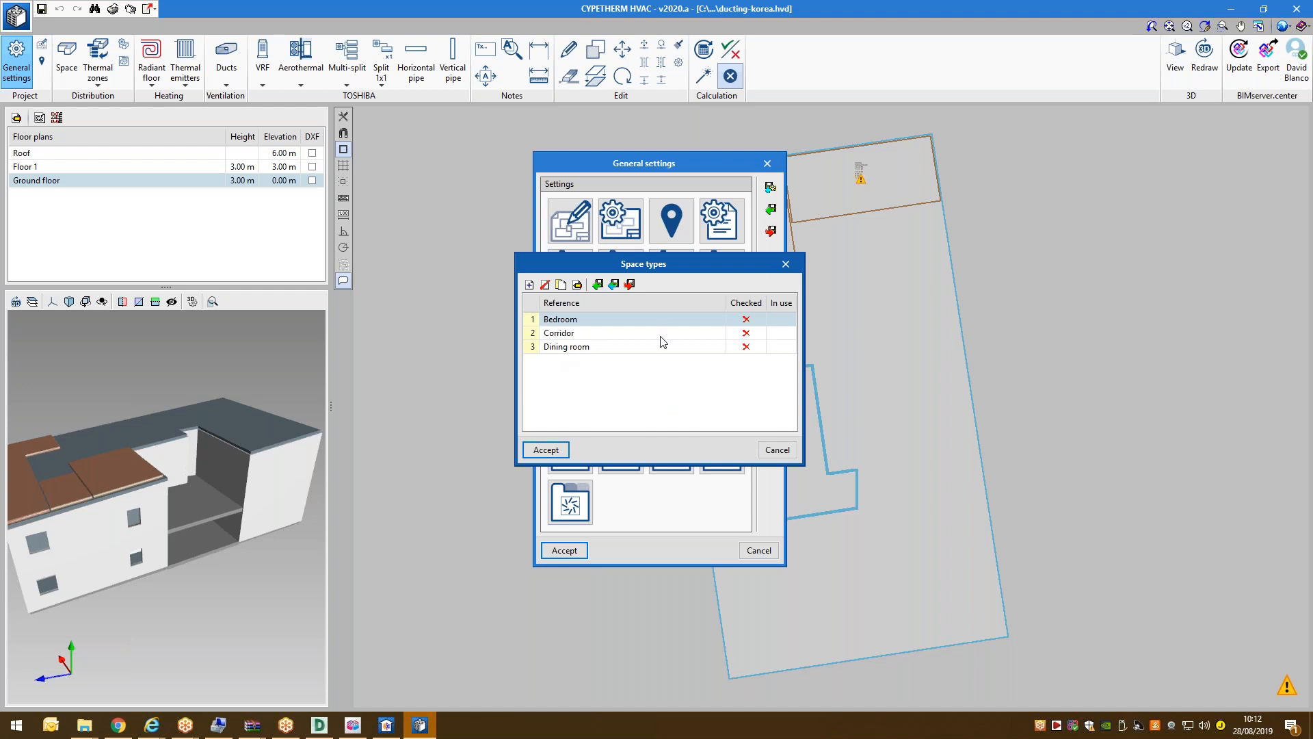
pyautogui.doubleClick(573, 321)
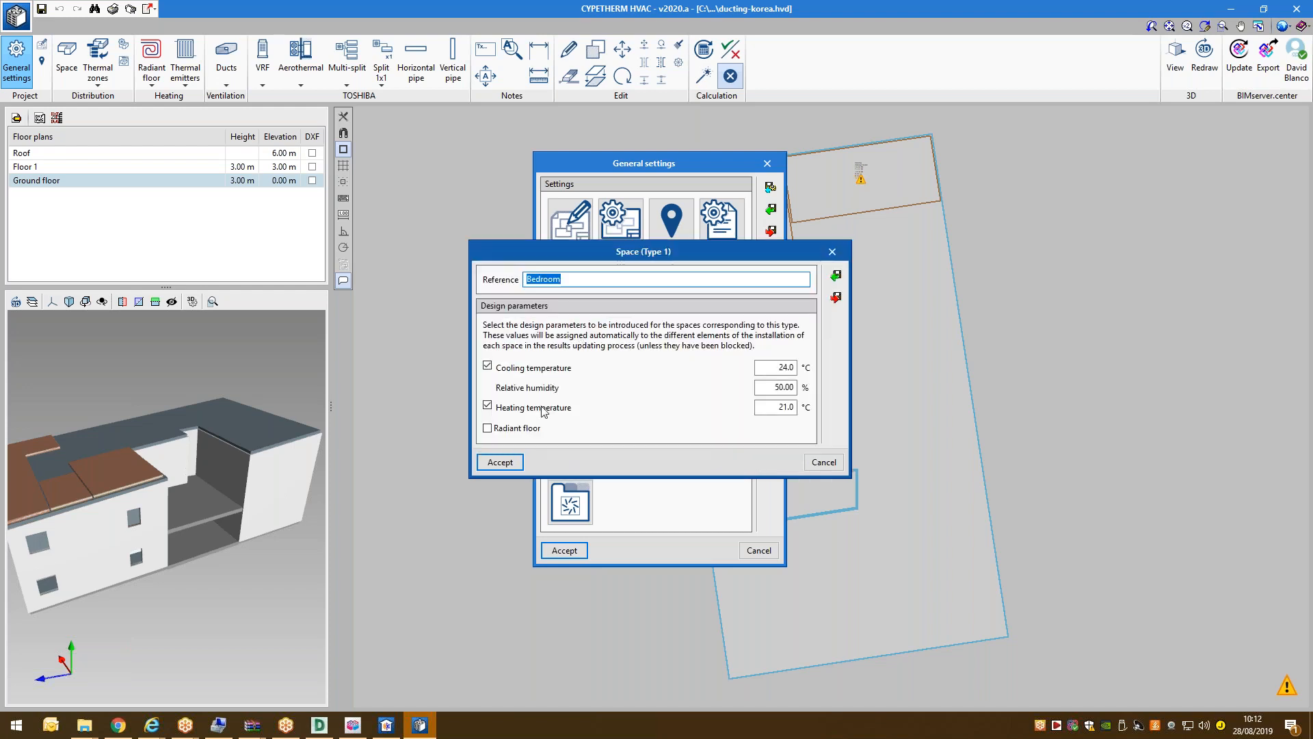
pyautogui.click(509, 463)
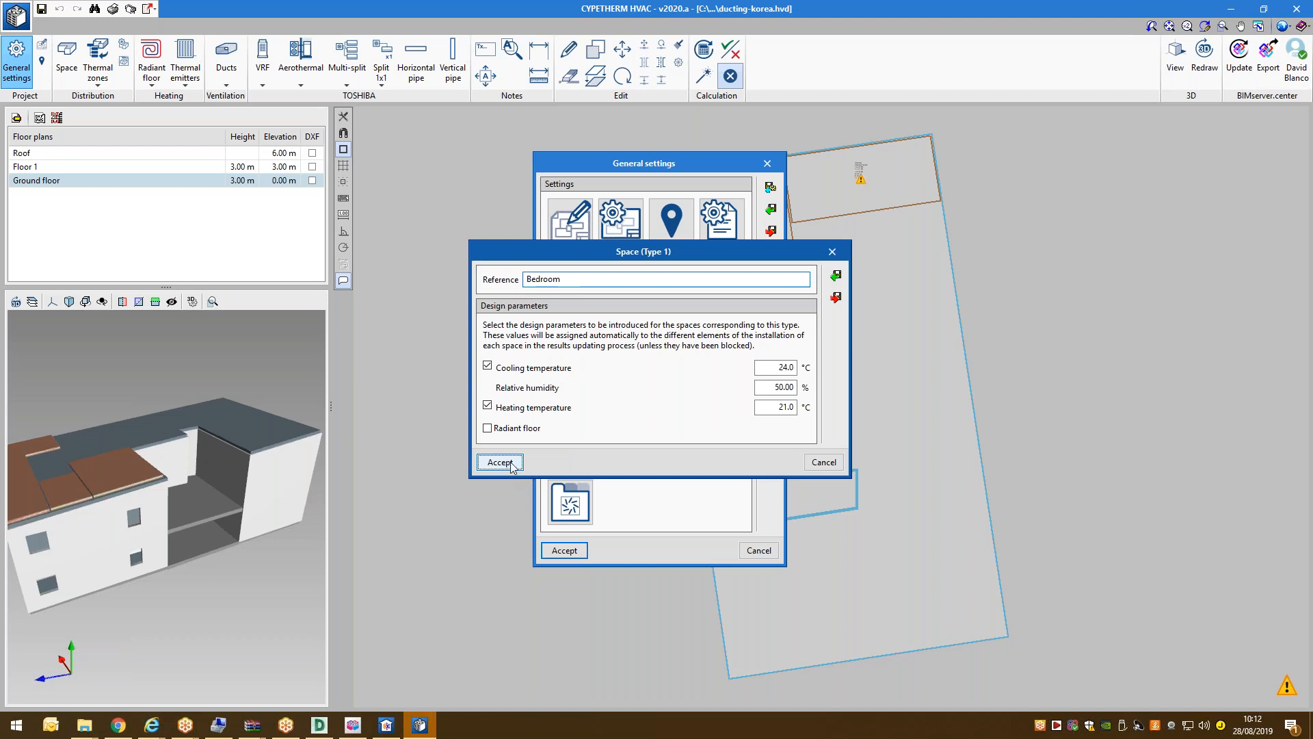
pyautogui.doubleClick(575, 334)
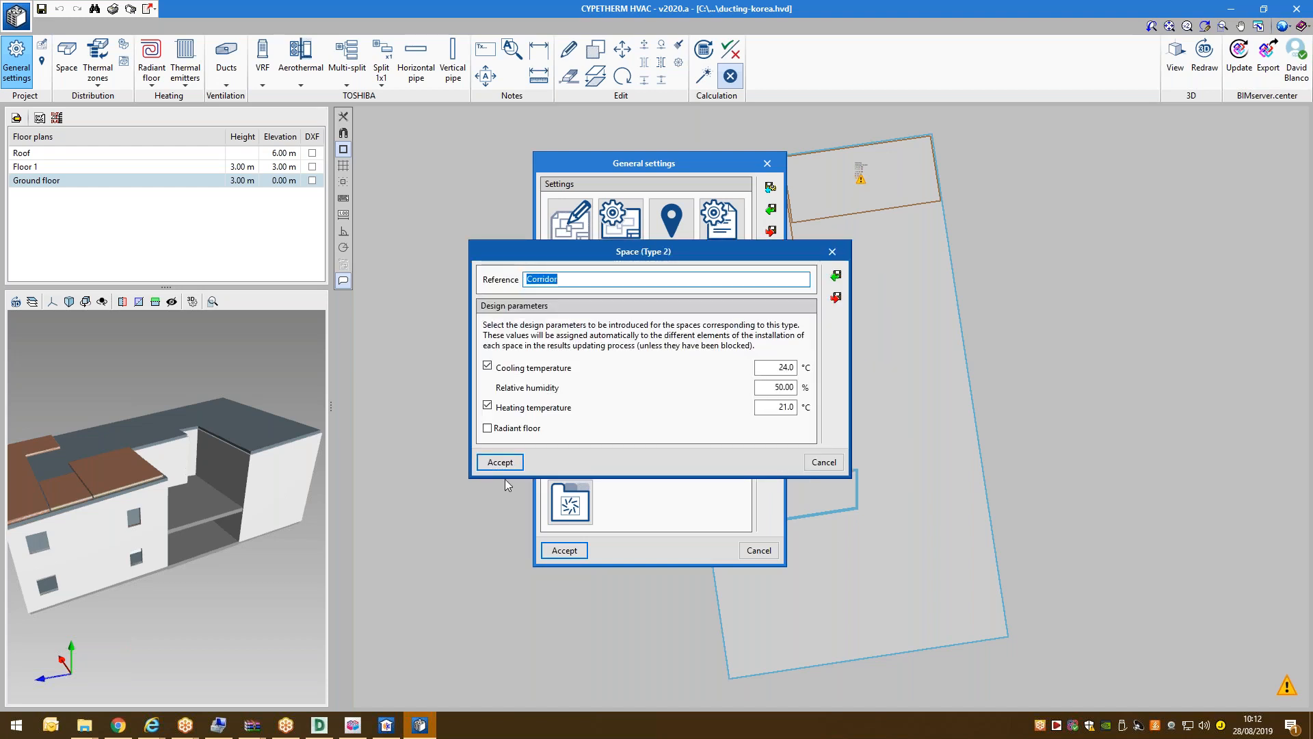
pyautogui.click(504, 463)
pyautogui.doubleClick(590, 347)
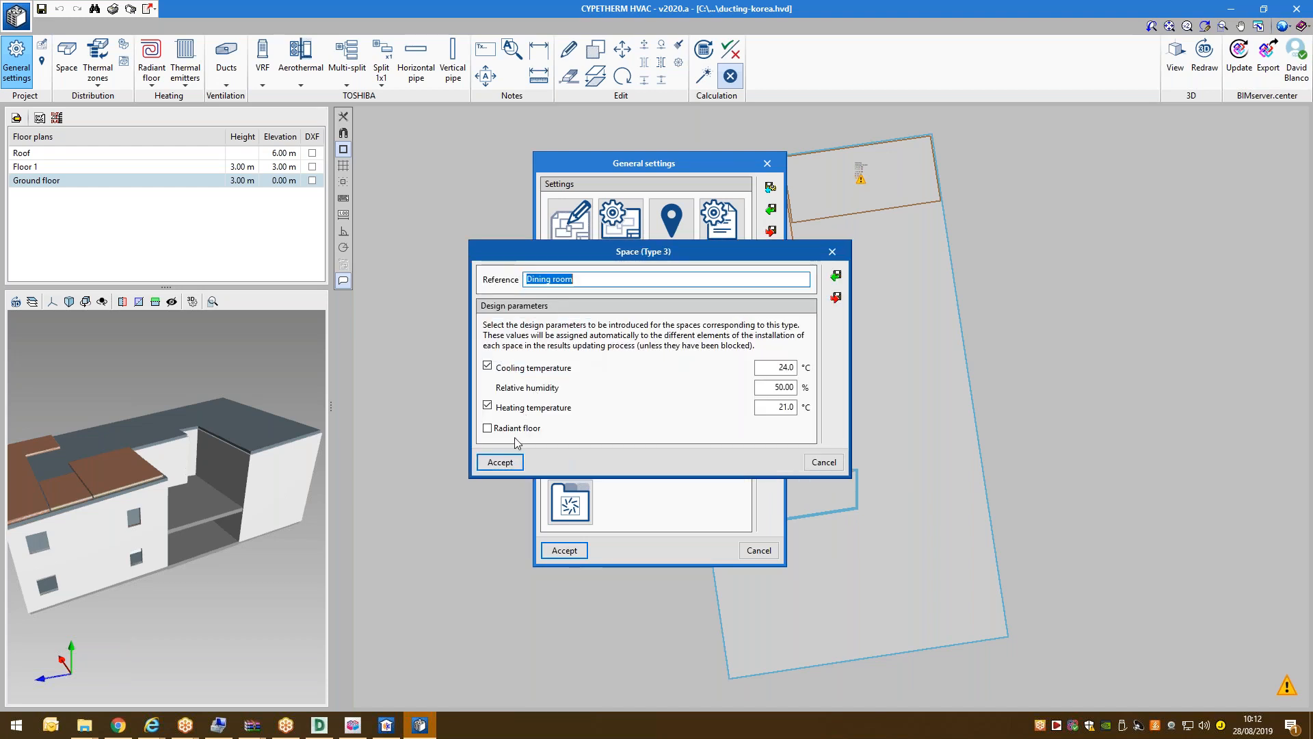
pyautogui.click(509, 463)
pyautogui.click(565, 449)
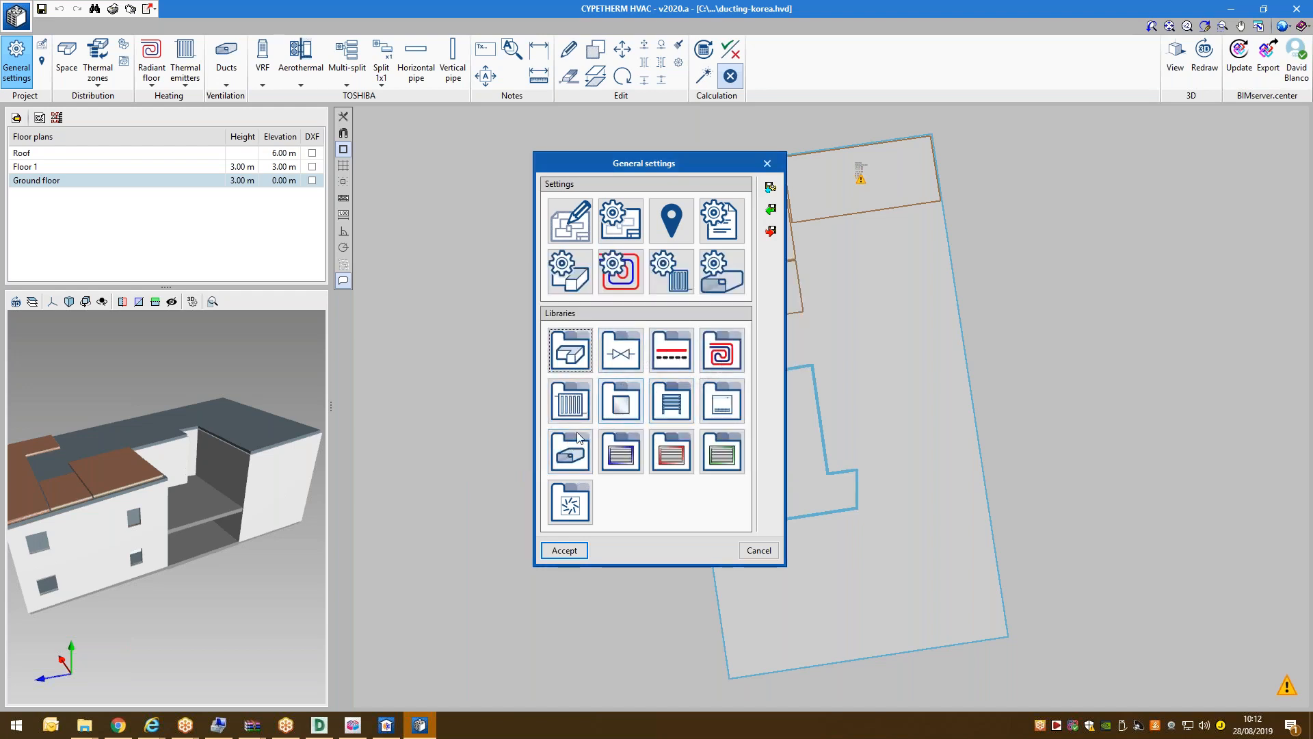
# Import Glass fibre (0.90 mm roughness, 2.50 cm rectangular thickness) into the duct material types library.
pyautogui.click(570, 451)
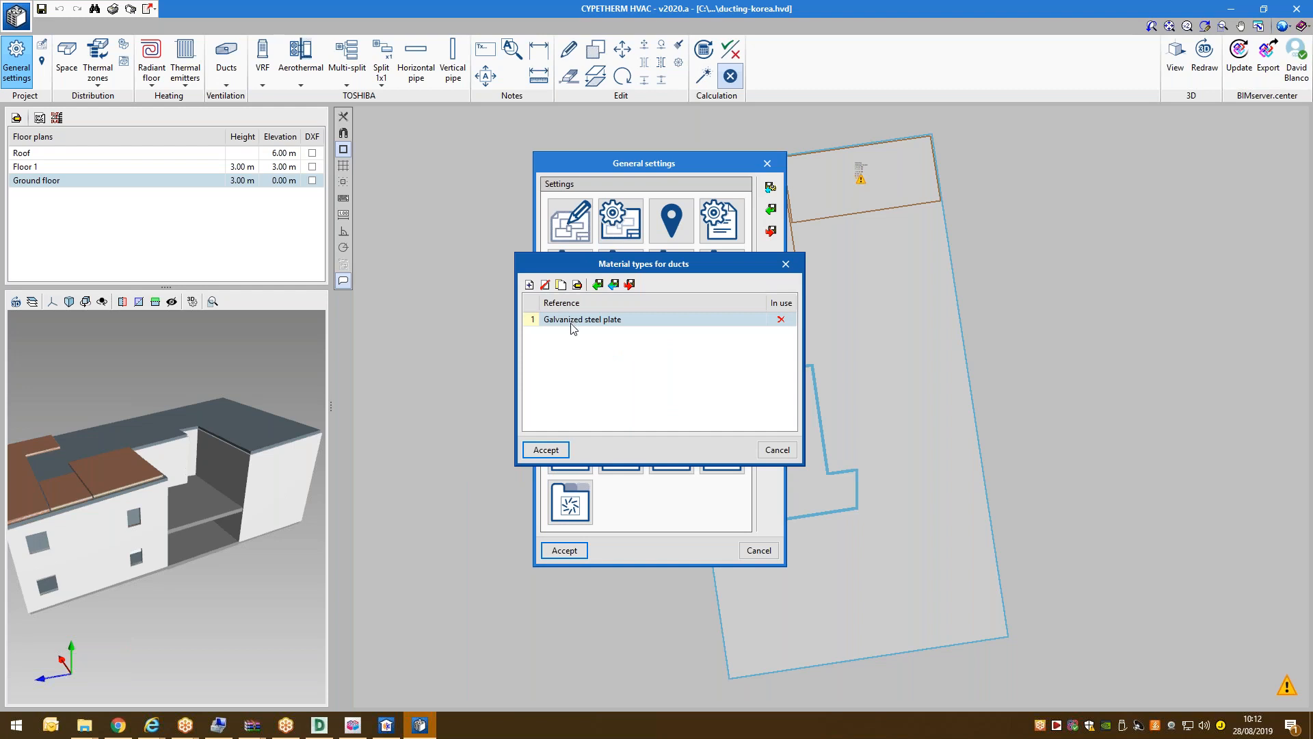
pyautogui.click(529, 285)
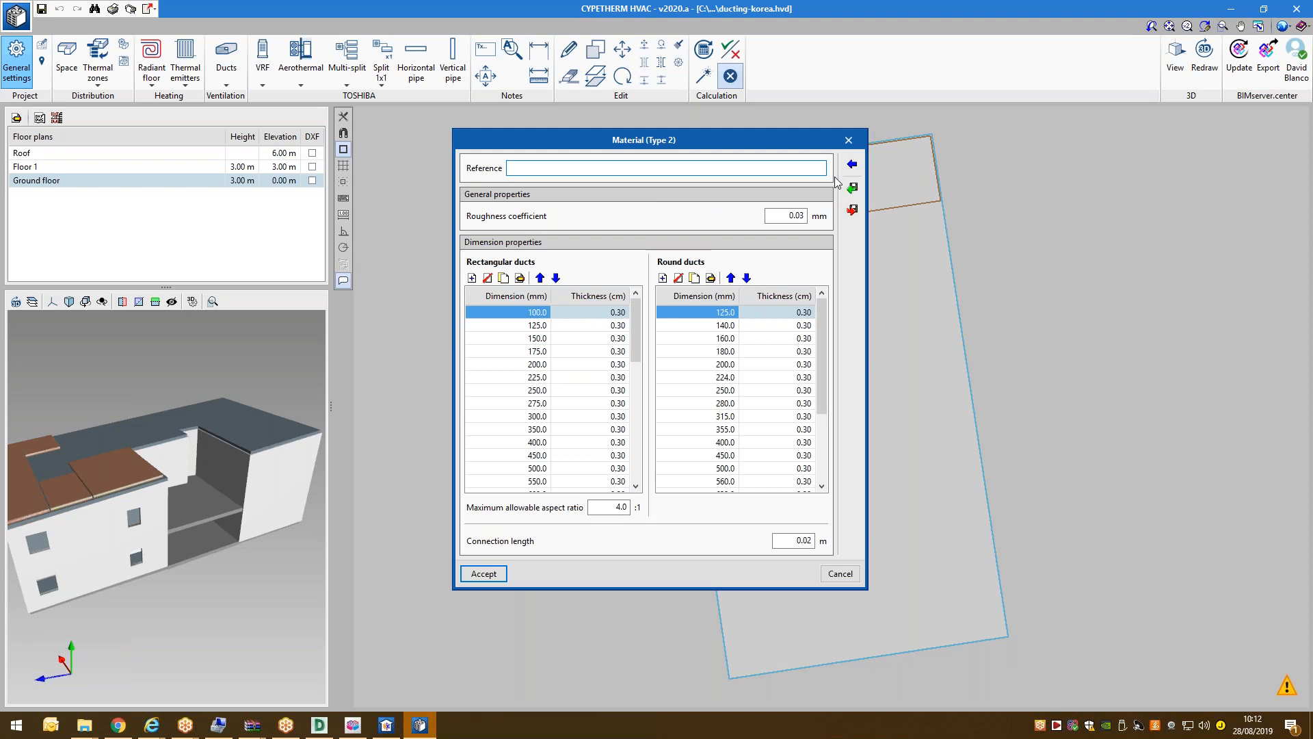
pyautogui.click(608, 339)
pyautogui.click(619, 413)
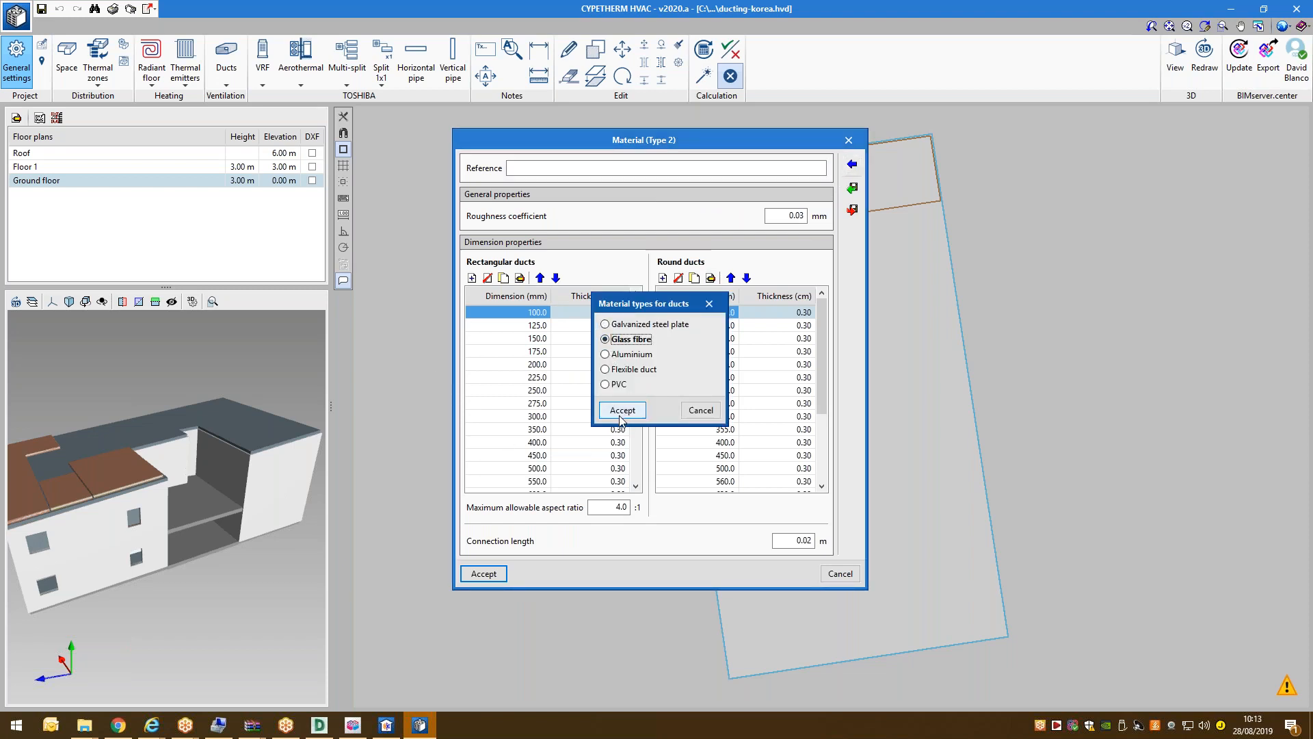
pyautogui.click(651, 400)
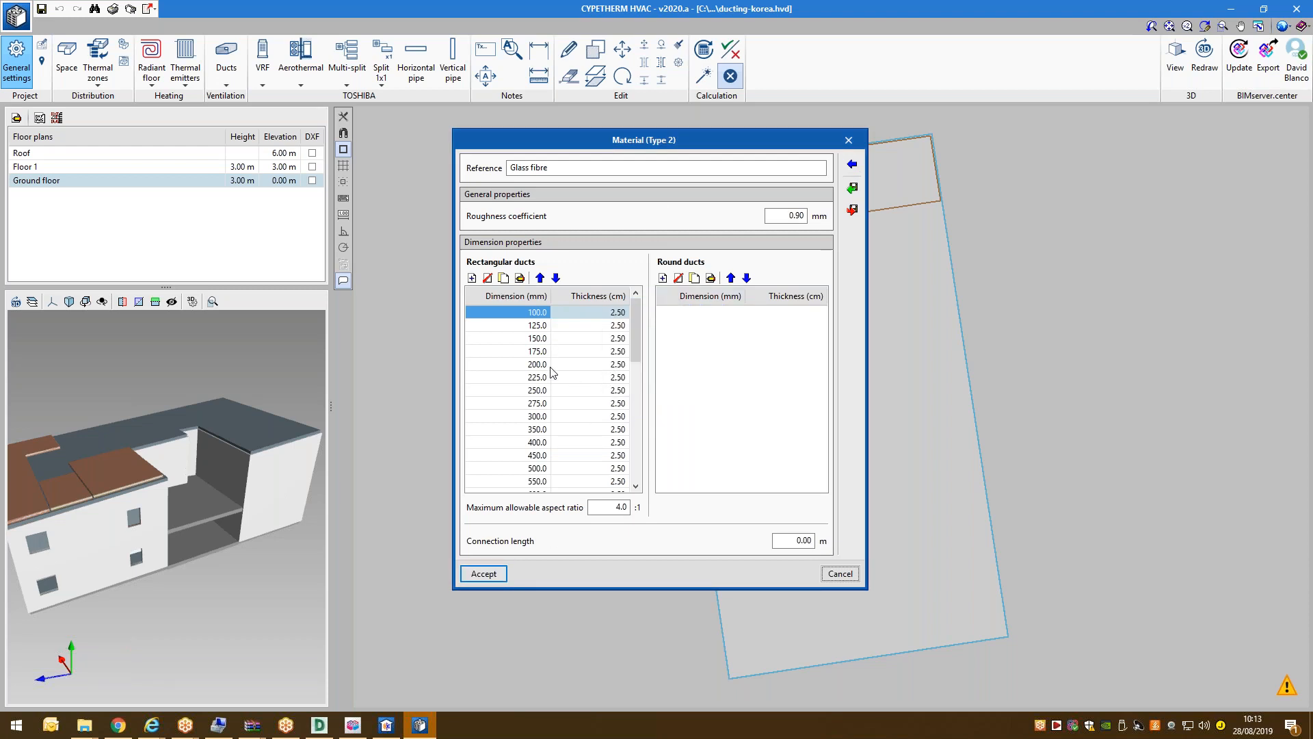
pyautogui.click(491, 575)
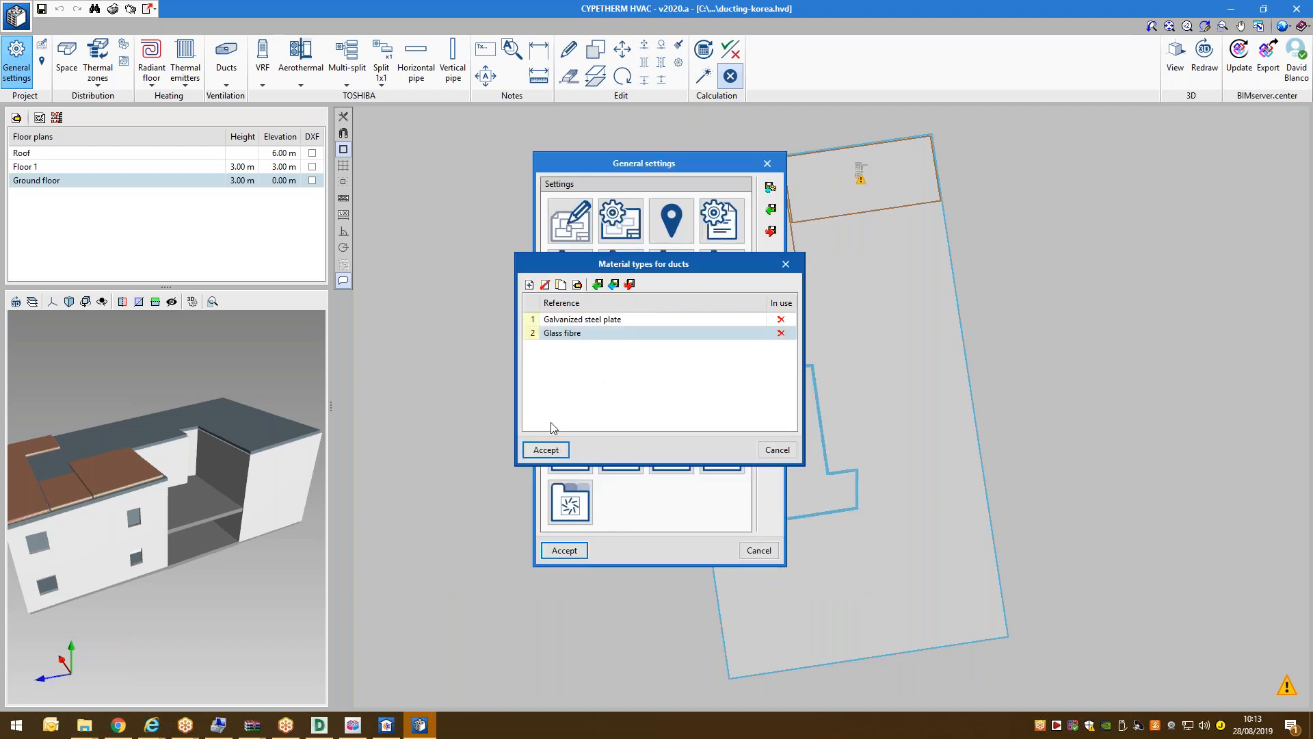
pyautogui.click(556, 448)
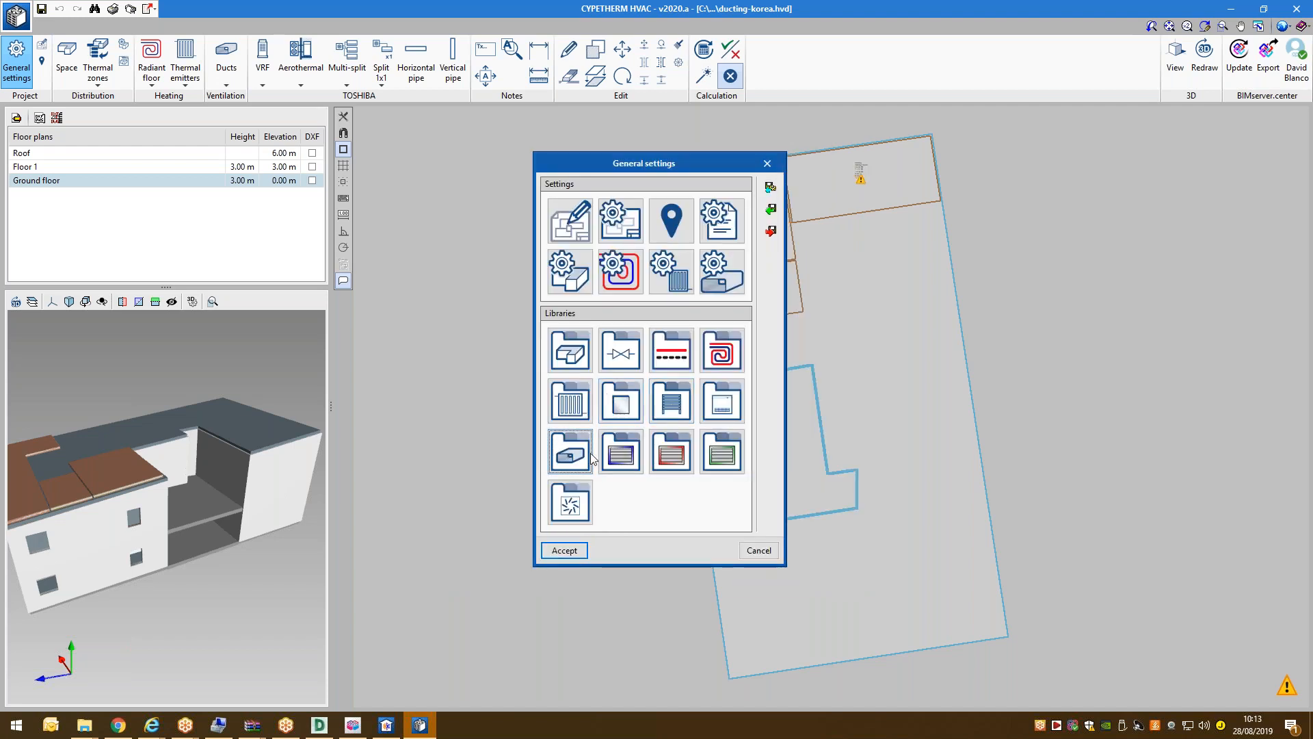
# Import the 390 m³/h diffuser into the supply diffuser types library.
pyautogui.click(570, 504)
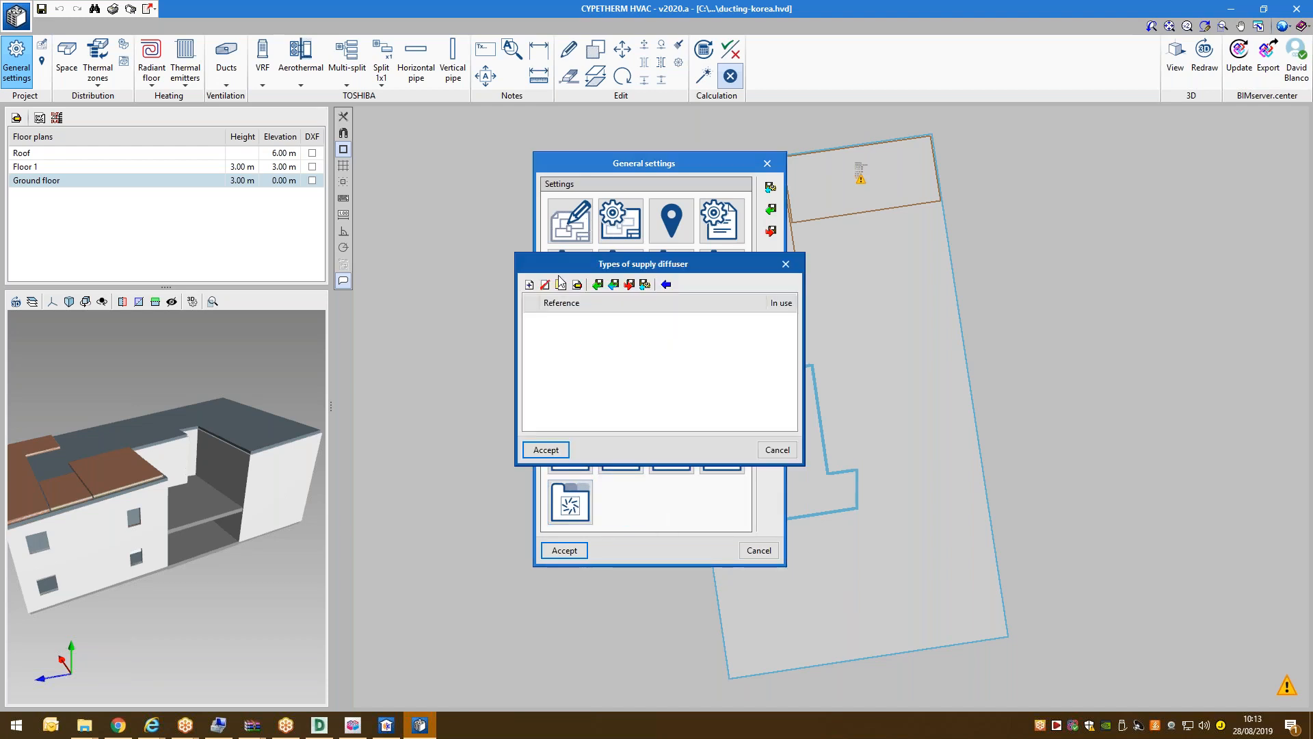
pyautogui.click(666, 283)
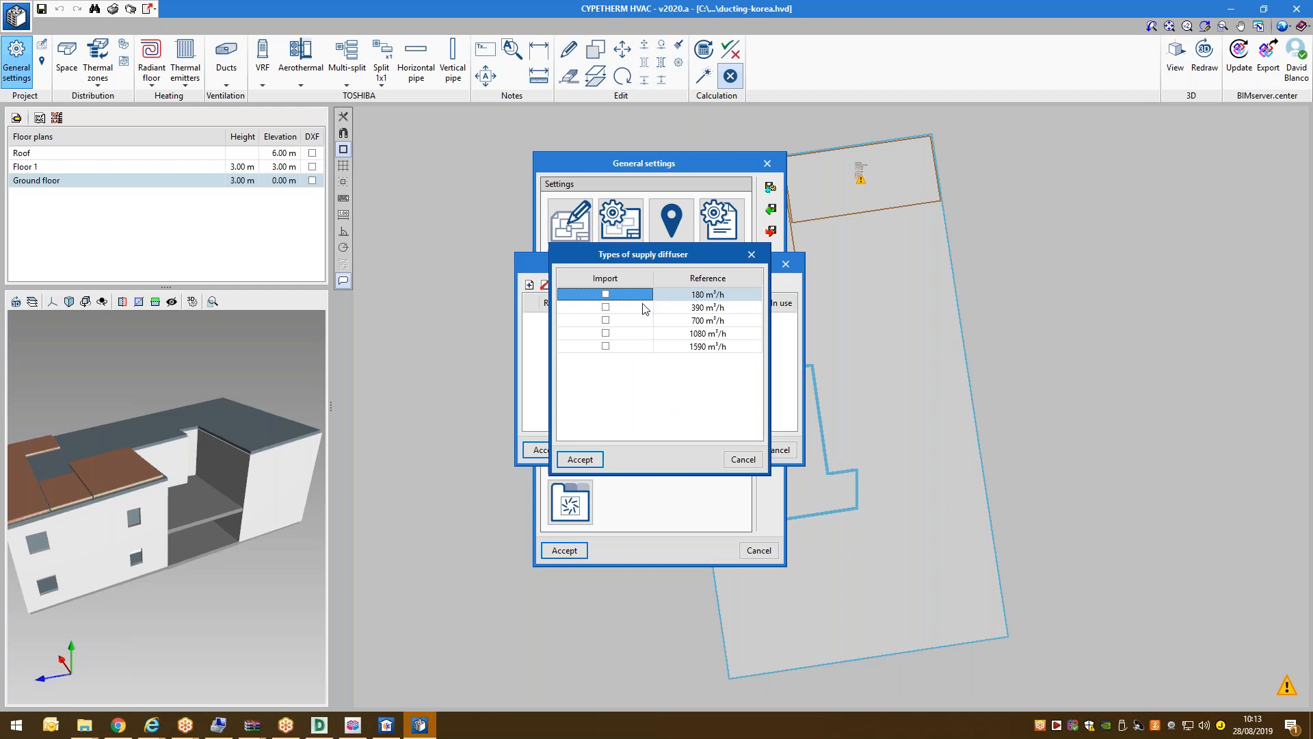
pyautogui.click(606, 307)
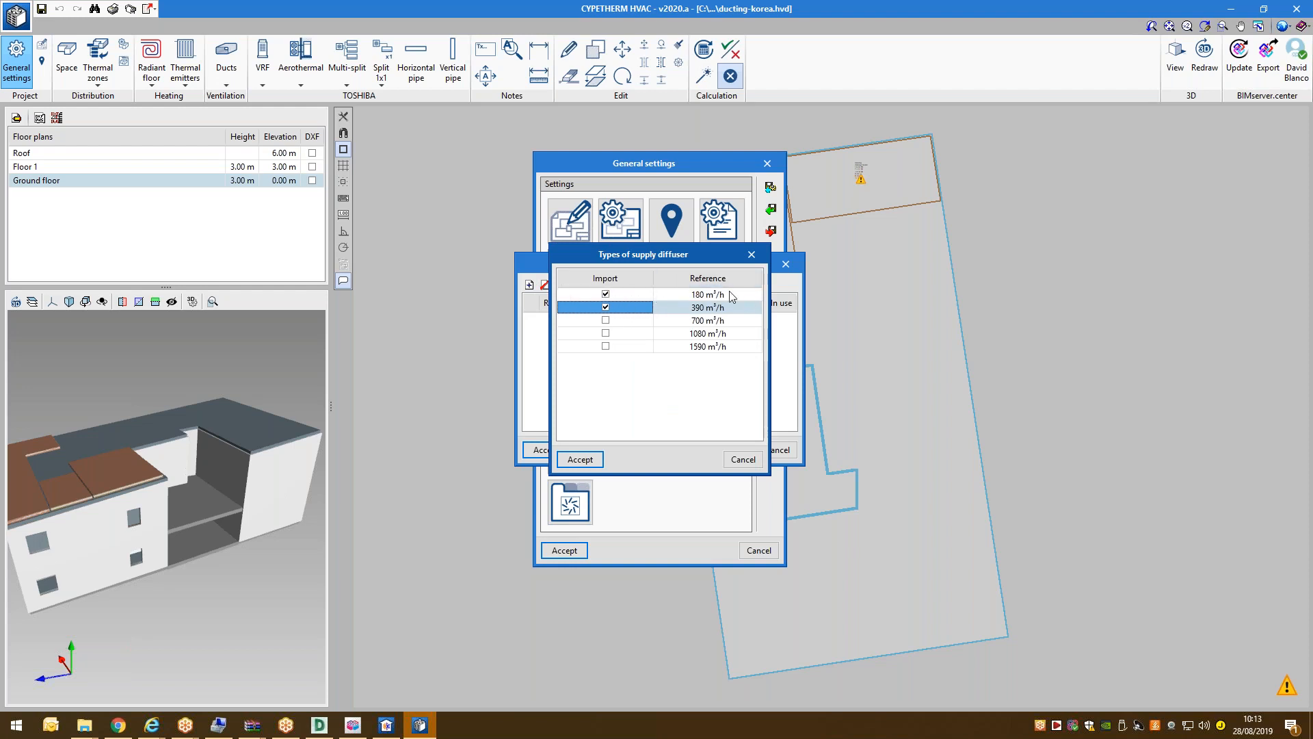
pyautogui.click(580, 459)
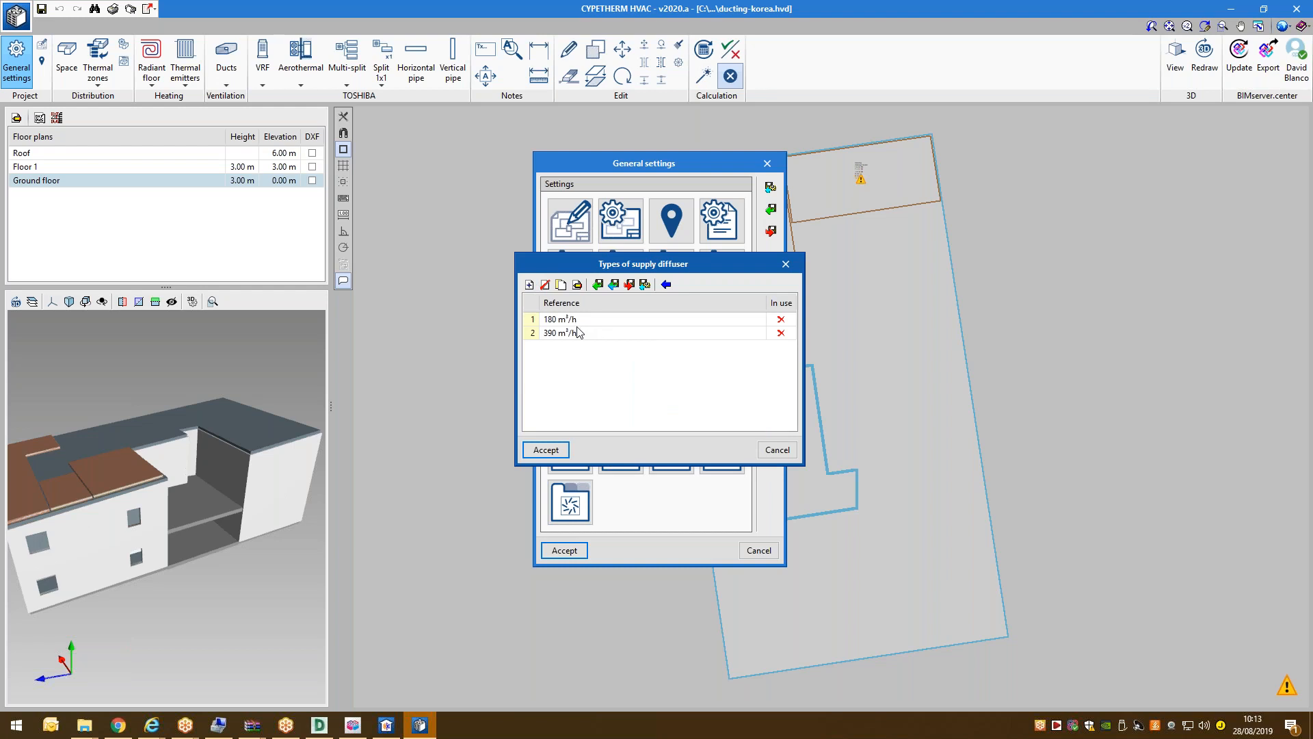
pyautogui.click(554, 451)
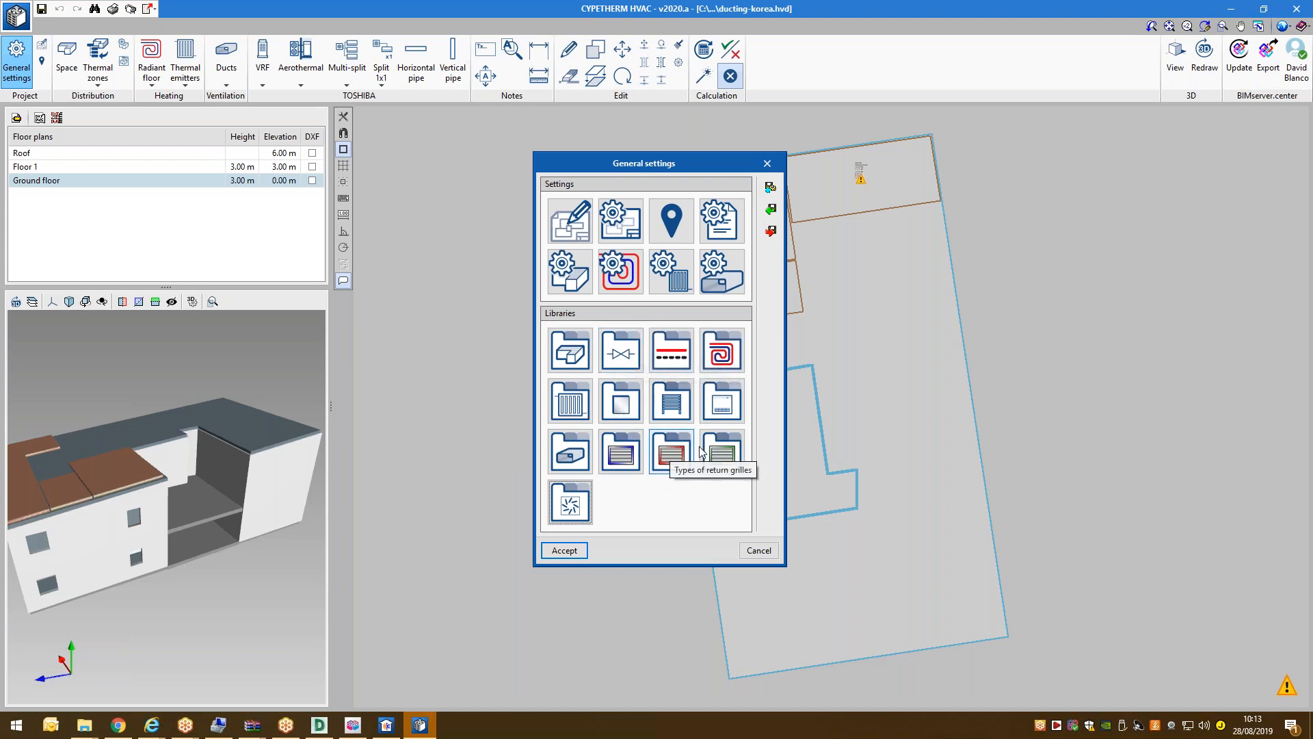
# Import SG-125x125mm and SG-200x125mm into the exhaust grille types library.
pyautogui.click(723, 452)
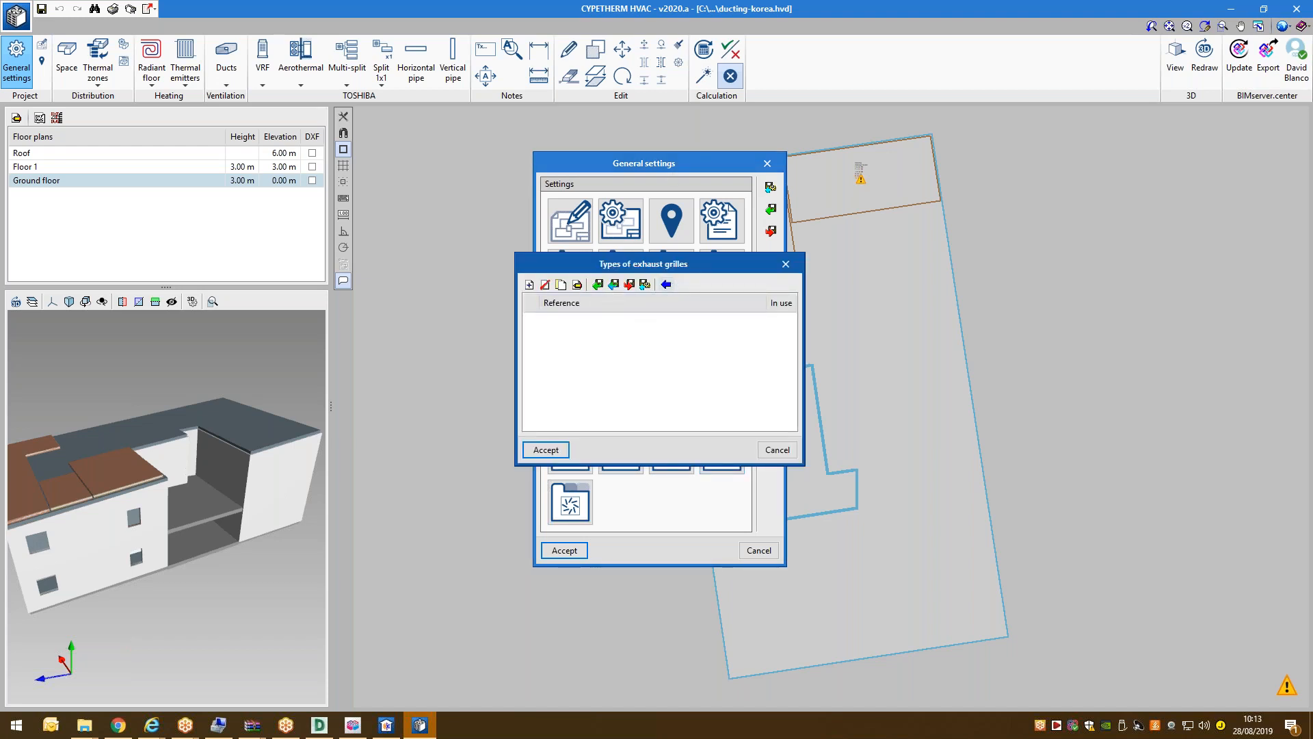
pyautogui.click(666, 285)
pyautogui.click(602, 294)
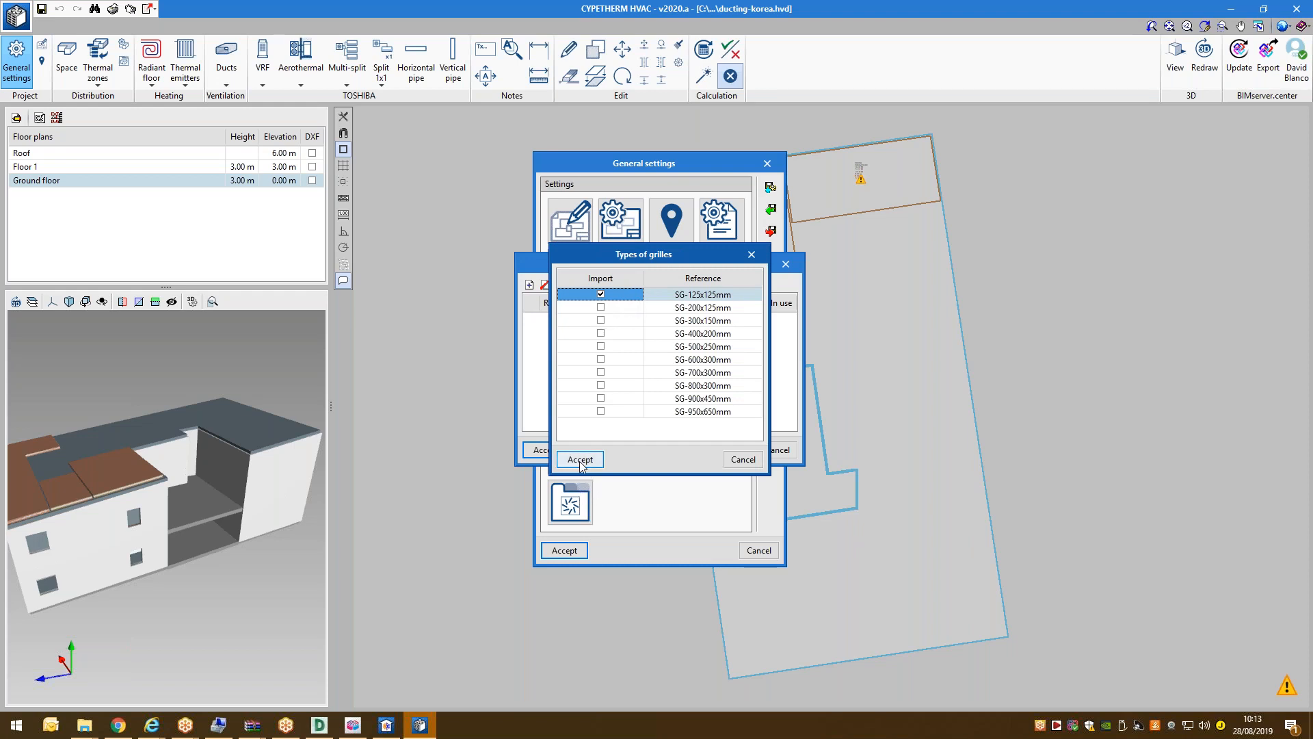
pyautogui.click(612, 307)
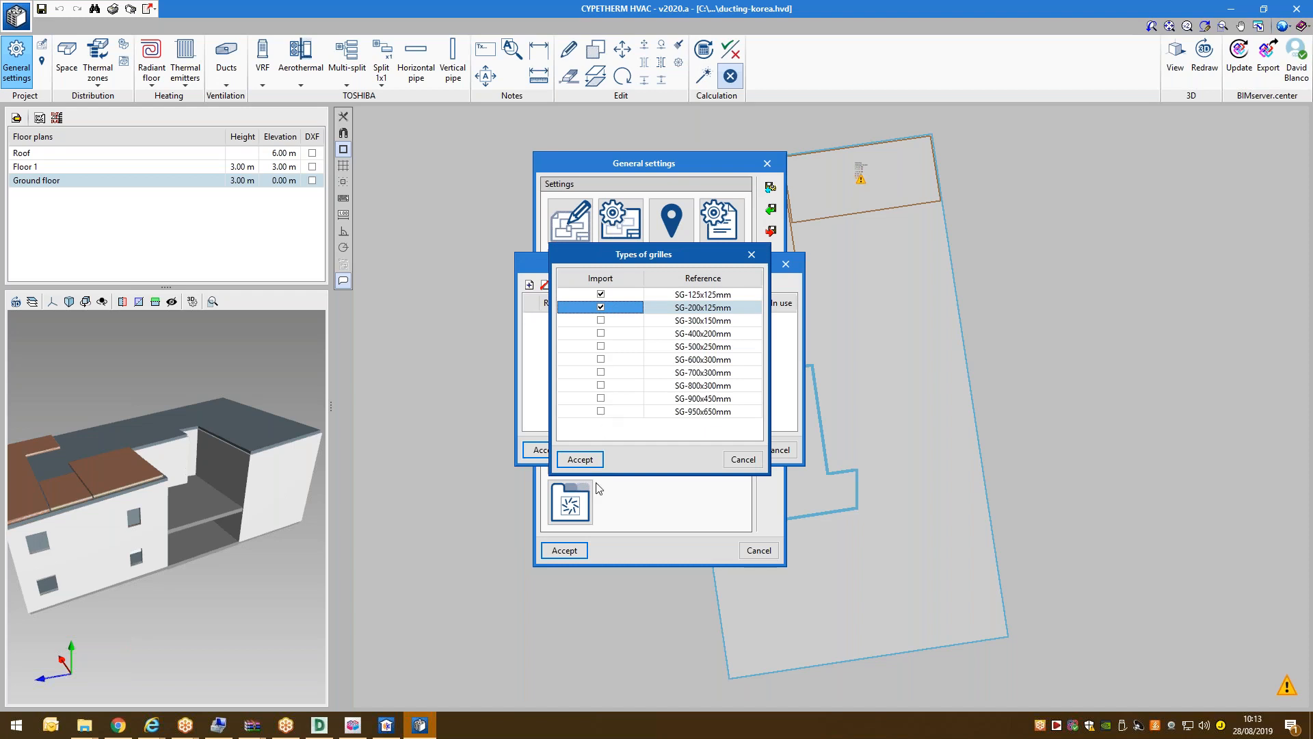
pyautogui.click(580, 459)
pyautogui.click(545, 451)
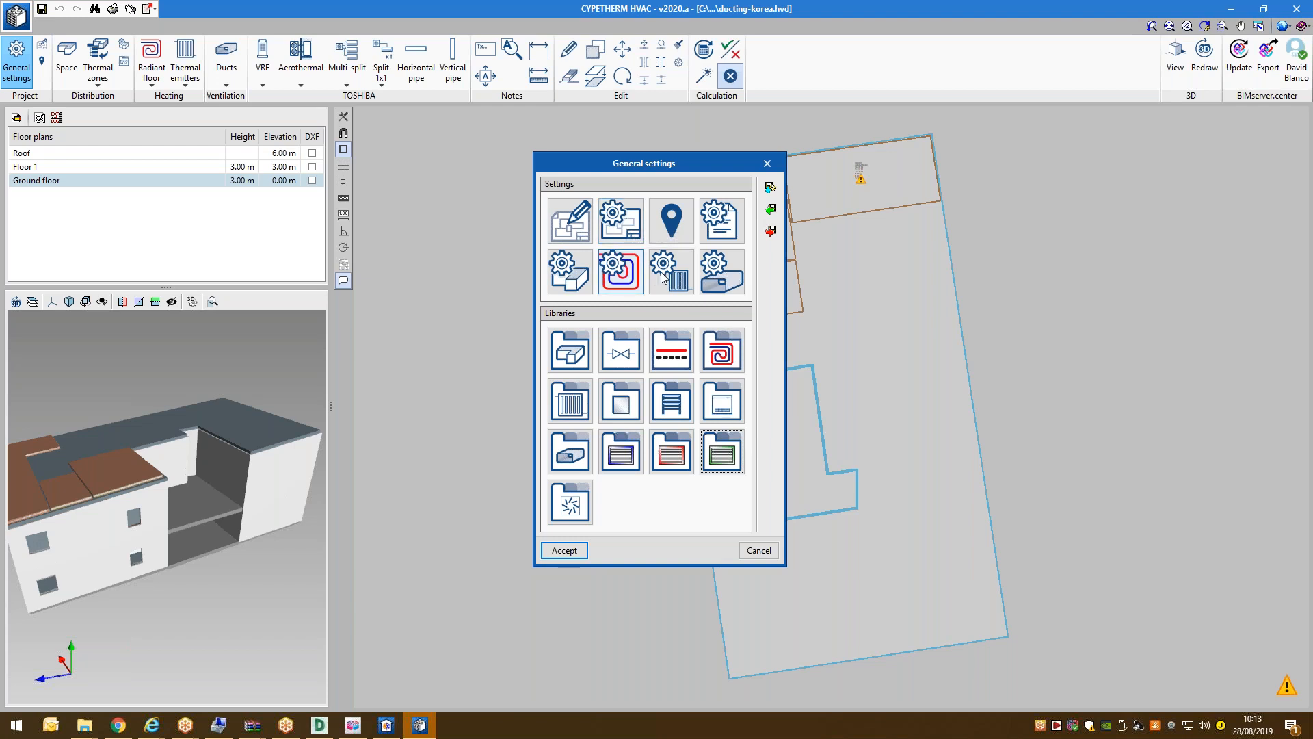
# Close the general settings and read the ground-floor room loads on the plan.
pyautogui.click(562, 551)
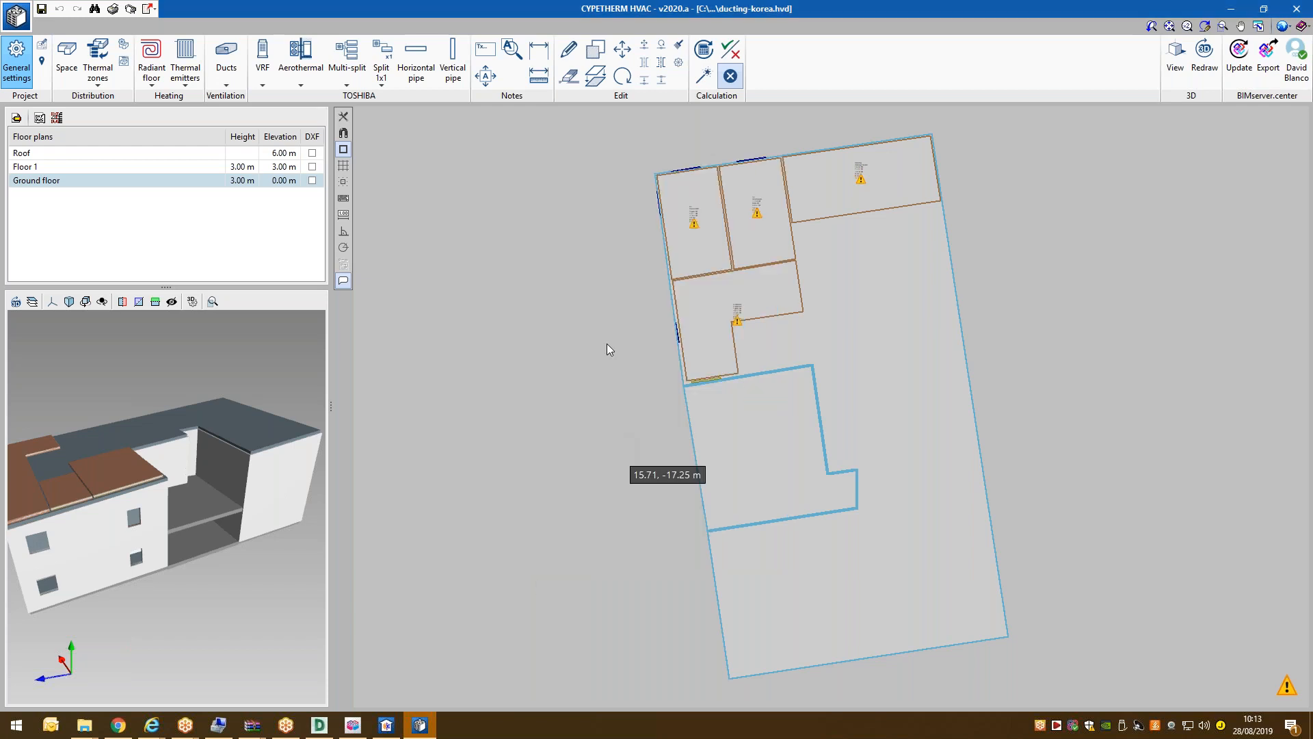
pyautogui.scroll(3, 678, 287)
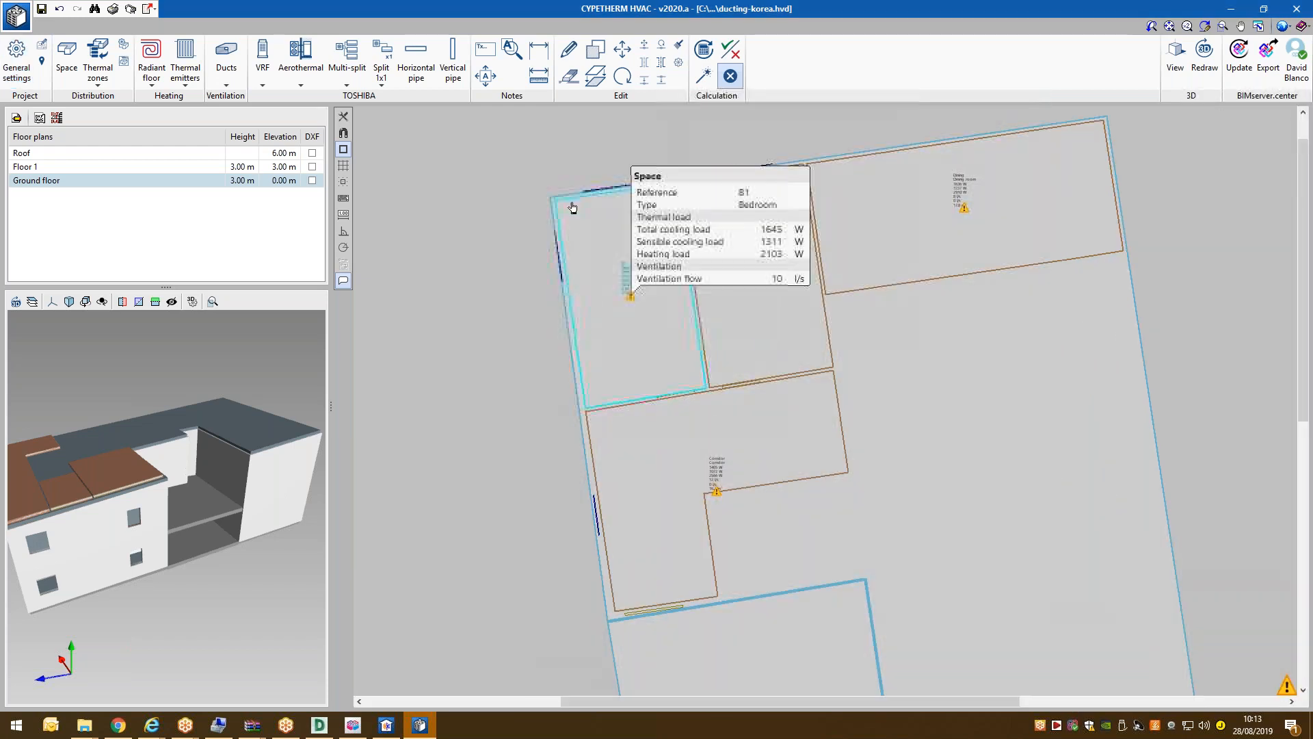
pyautogui.scroll(2, 705, 301)
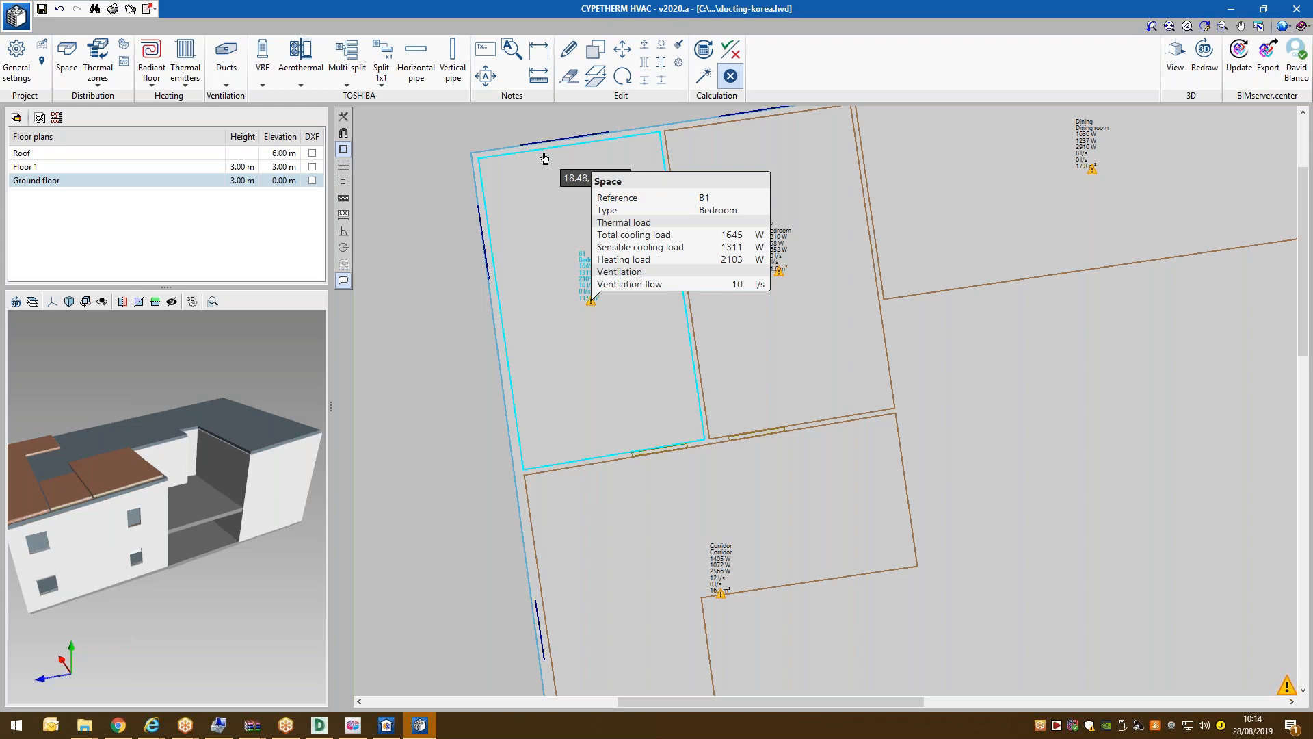
pyautogui.moveTo(1063, 288)
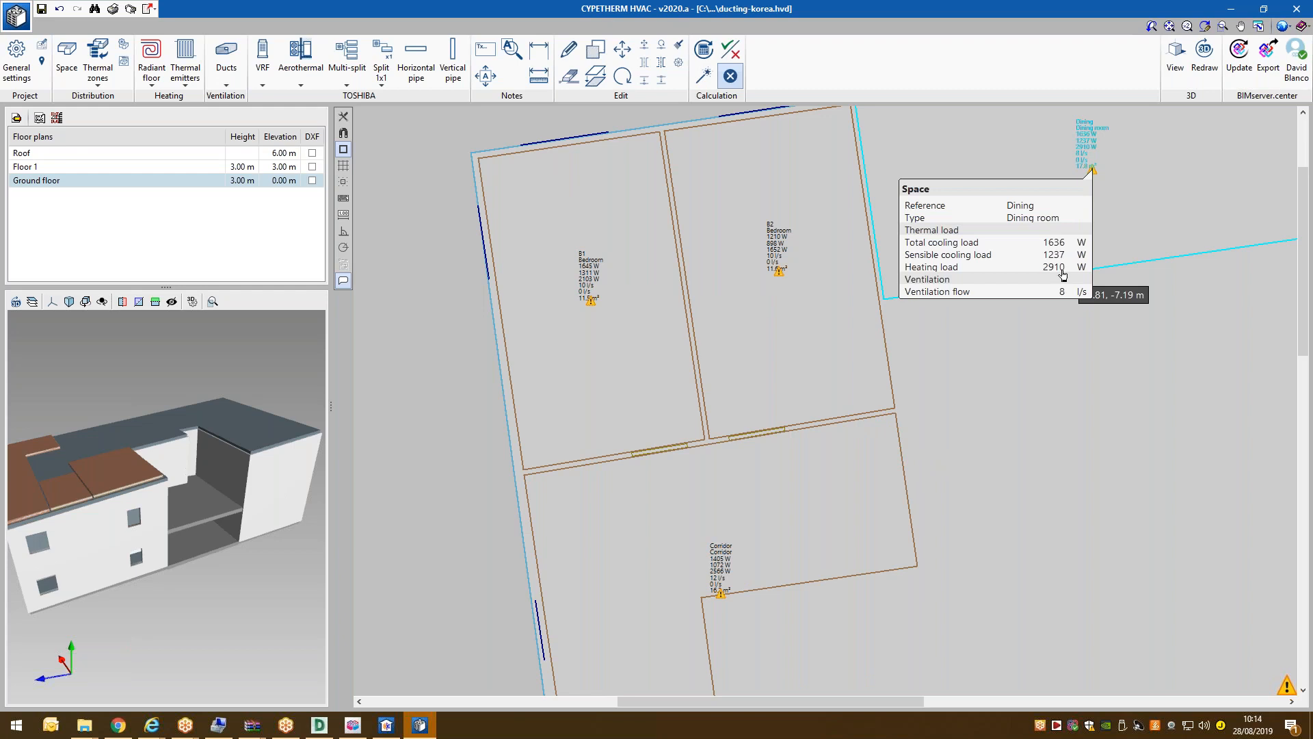
pyautogui.scroll(-1, 684, 260)
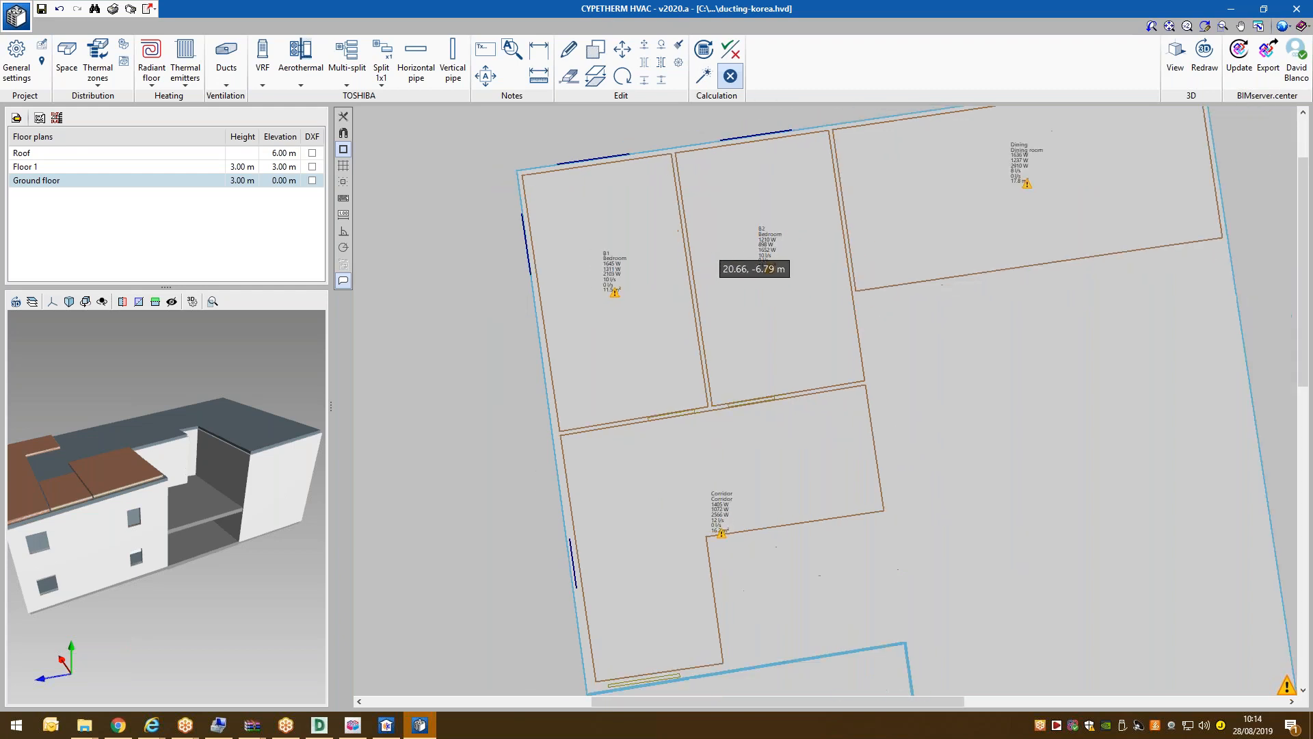
pyautogui.moveTo(682, 262)
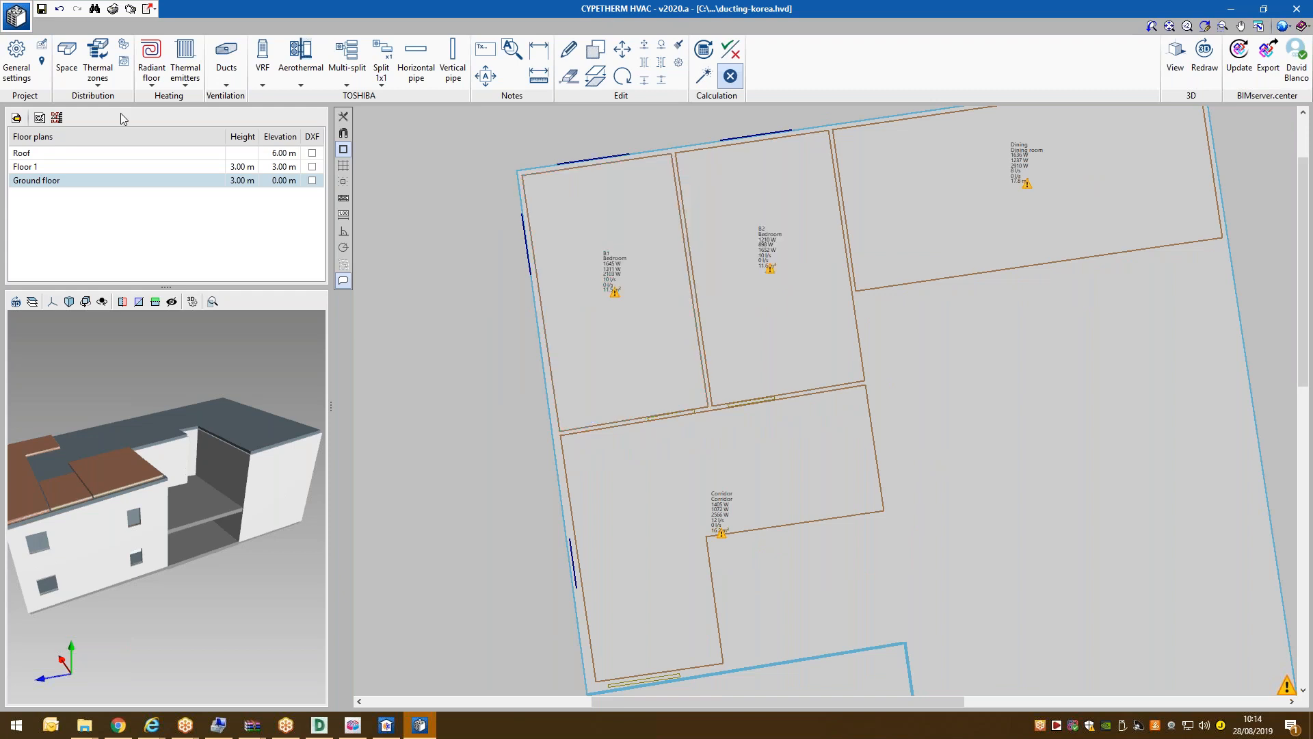
# Switch to the Floor 1 plan and inspect its Corridor2, B1 and Dining2 spaces.
pyautogui.click(115, 166)
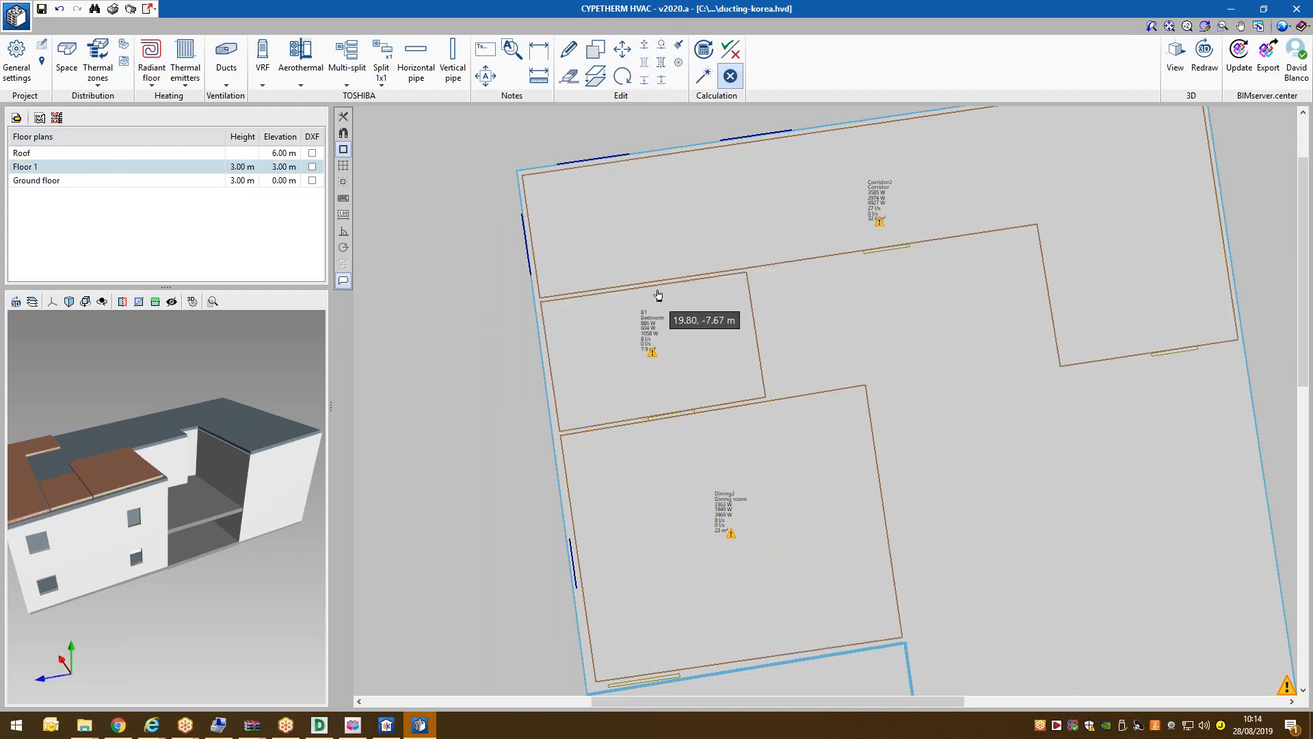
pyautogui.moveTo(663, 285)
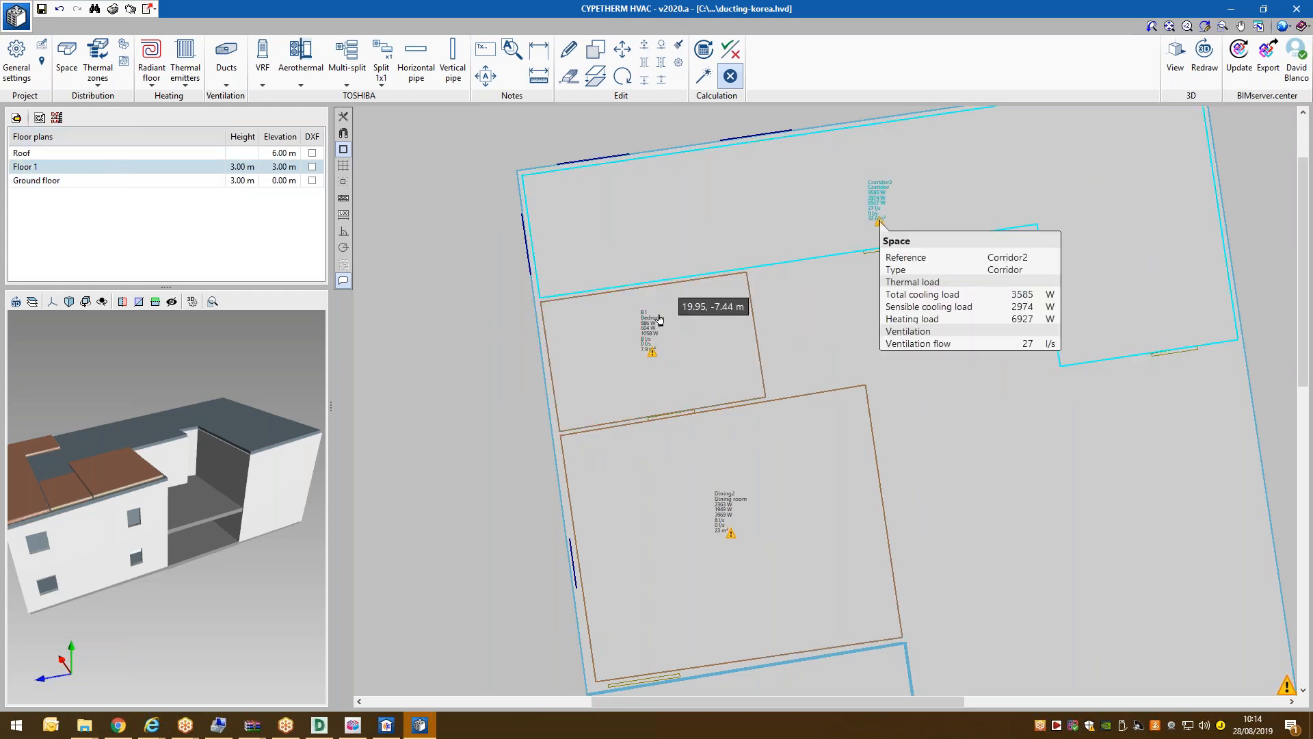
pyautogui.moveTo(580, 483)
pyautogui.scroll(-2, 580, 482)
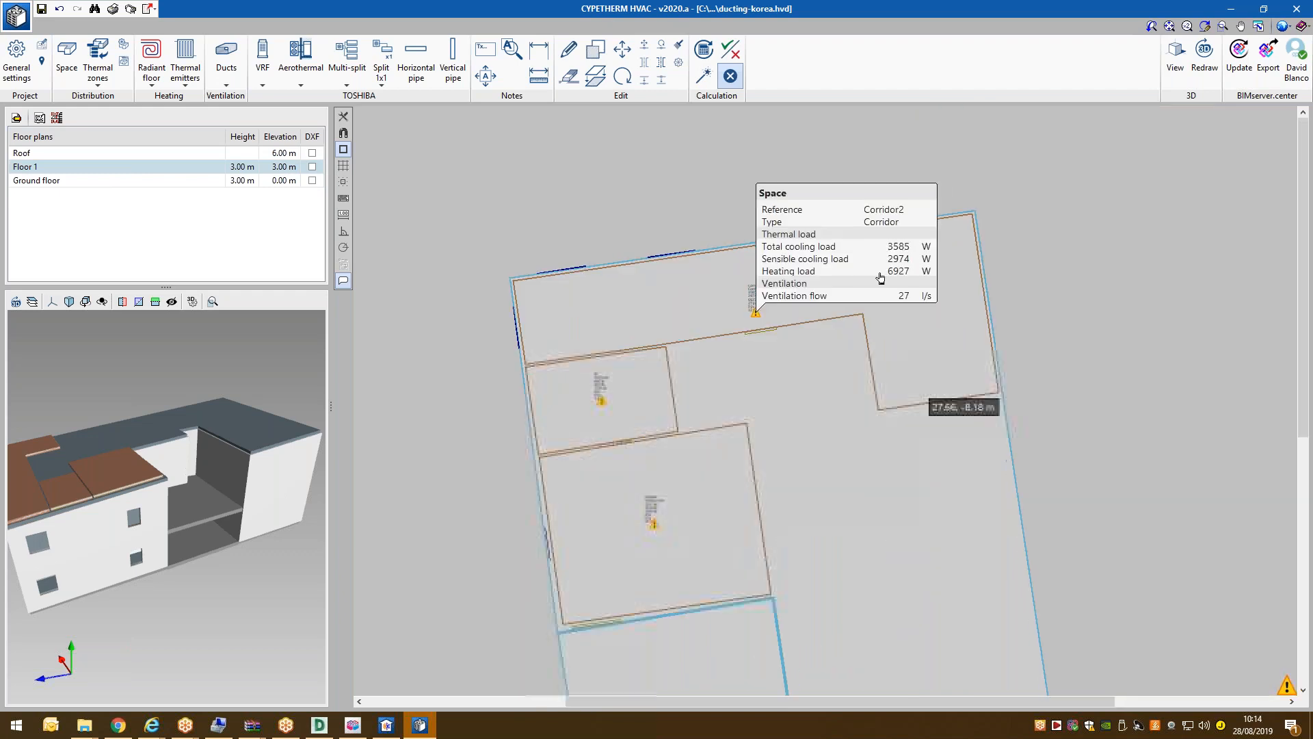
pyautogui.scroll(3, 881, 284)
pyautogui.scroll(-1, 924, 286)
pyautogui.scroll(-1, 784, 313)
pyautogui.scroll(1, 481, 387)
pyautogui.scroll(4, 481, 387)
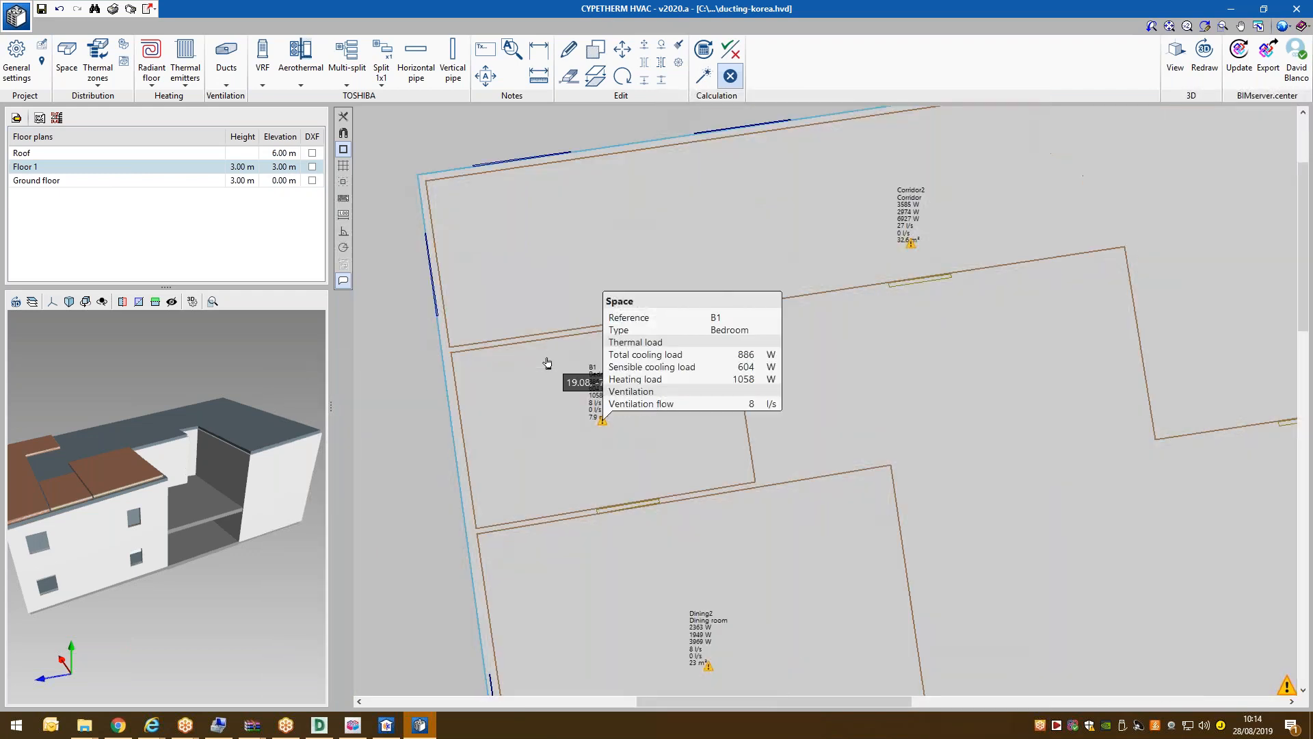
pyautogui.scroll(-3, 441, 417)
pyautogui.scroll(-1, 528, 301)
pyautogui.scroll(-3, 527, 296)
pyautogui.scroll(1, 592, 332)
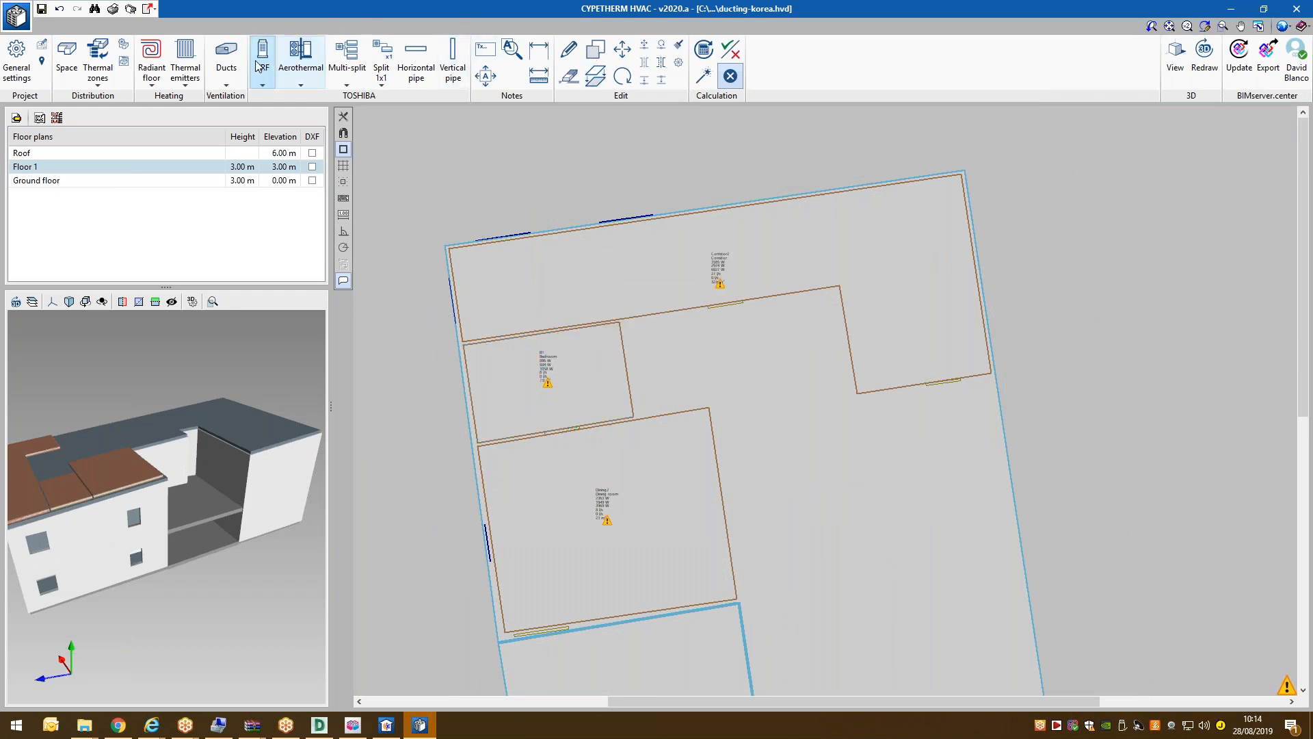
# Dock the Ducts toolbar and start a straight duct using 2: Glass fibre as the material.
pyautogui.click(226, 56)
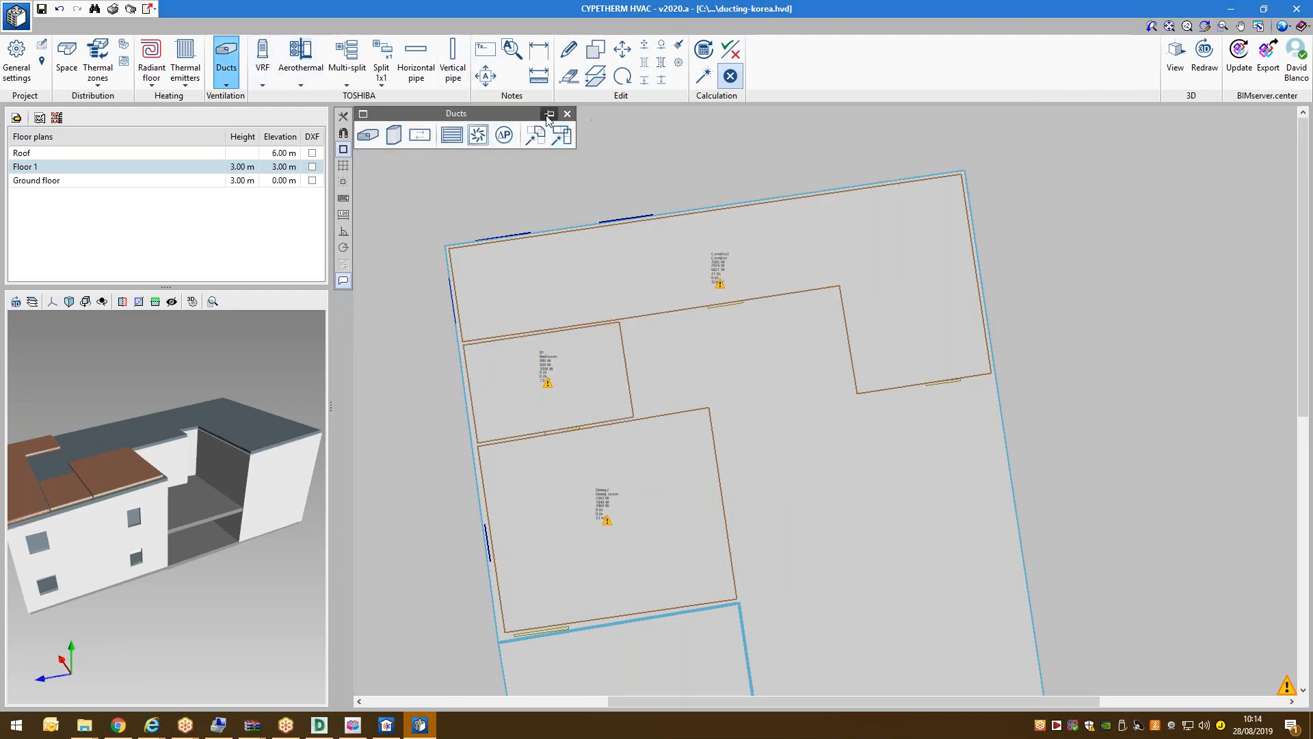
pyautogui.moveTo(524, 119); pyautogui.dragTo(327, 121)
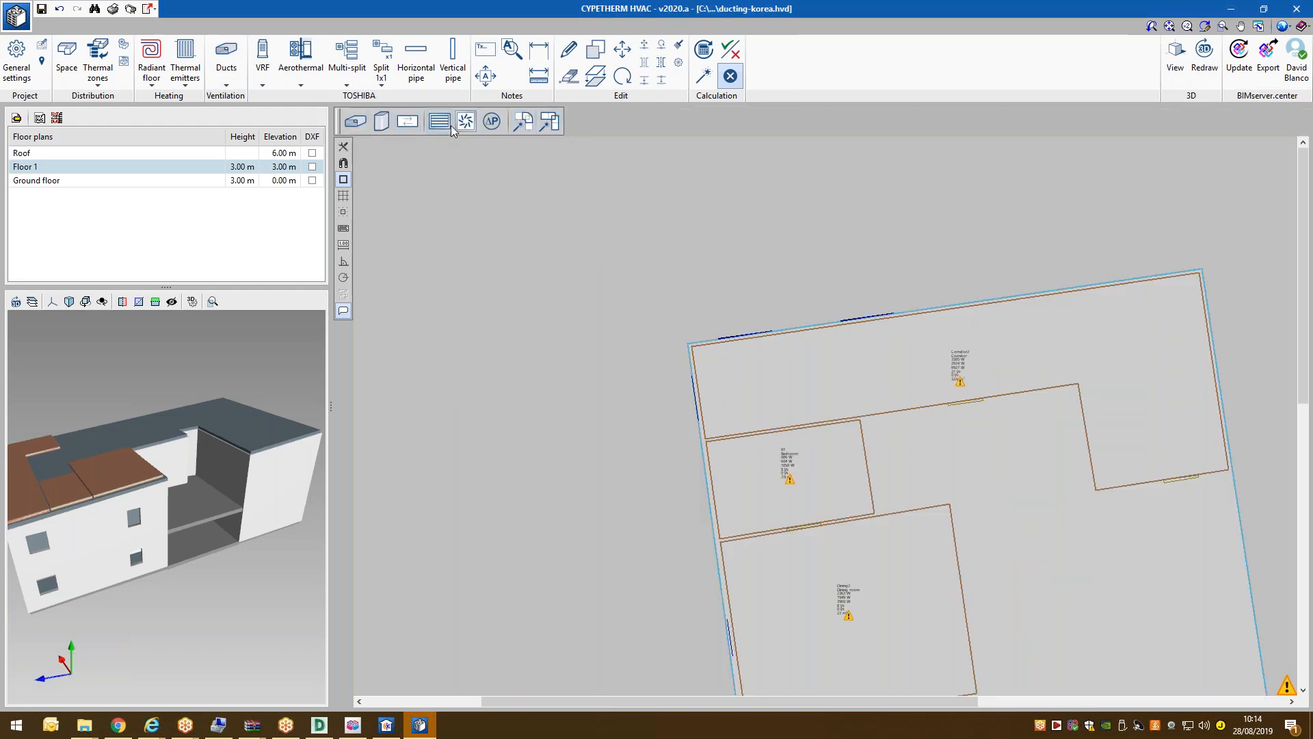
pyautogui.click(355, 121)
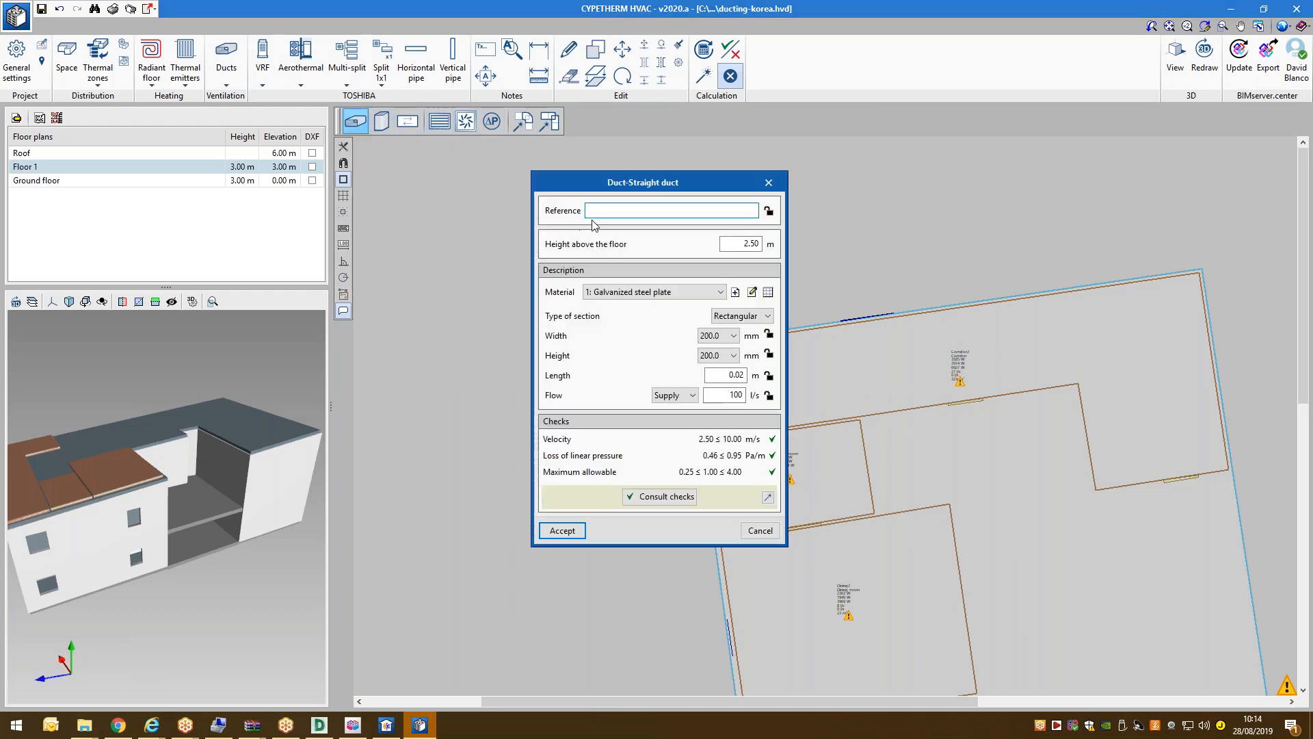
pyautogui.click(681, 292)
pyautogui.click(643, 319)
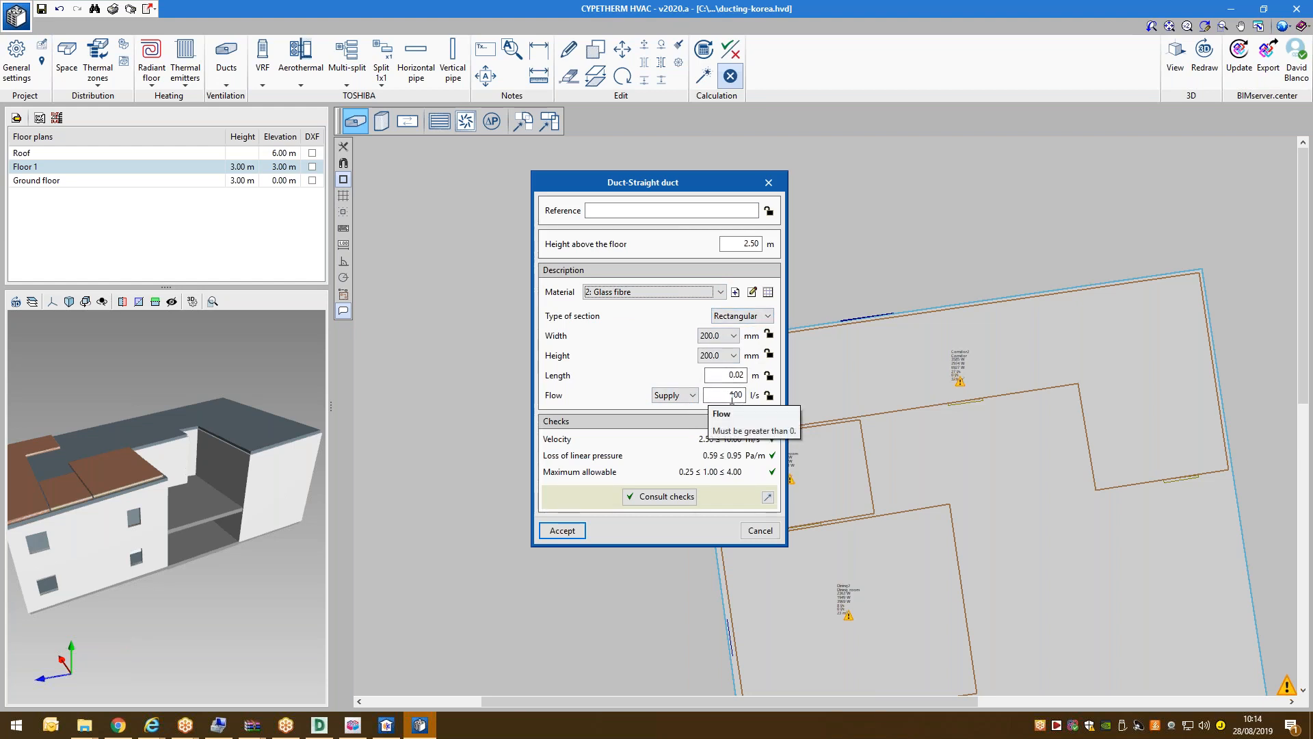
# Accept the 200×200 mm duct settings and draw the main run from beside B1 up along Corridor2.
pyautogui.click(562, 531)
pyautogui.scroll(-2, 581, 287)
pyautogui.scroll(2, 896, 332)
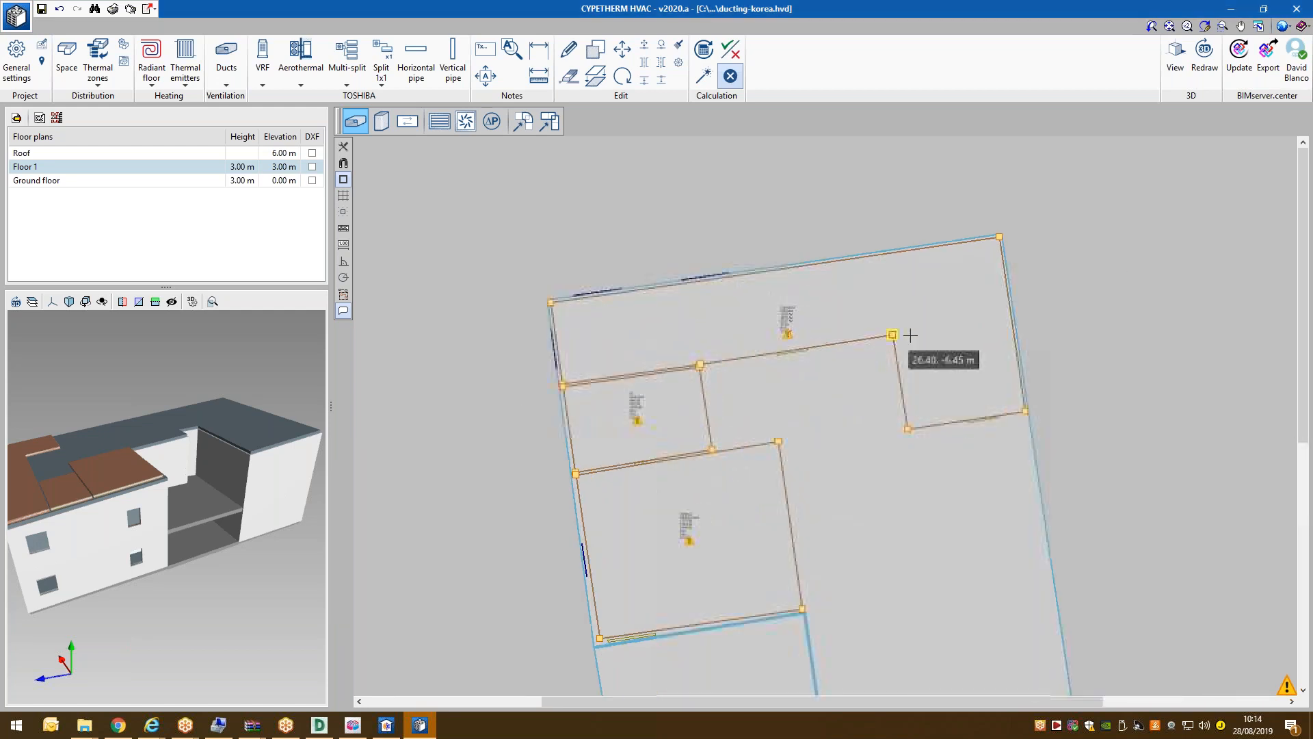
pyautogui.scroll(2, 783, 399)
pyautogui.click(764, 390)
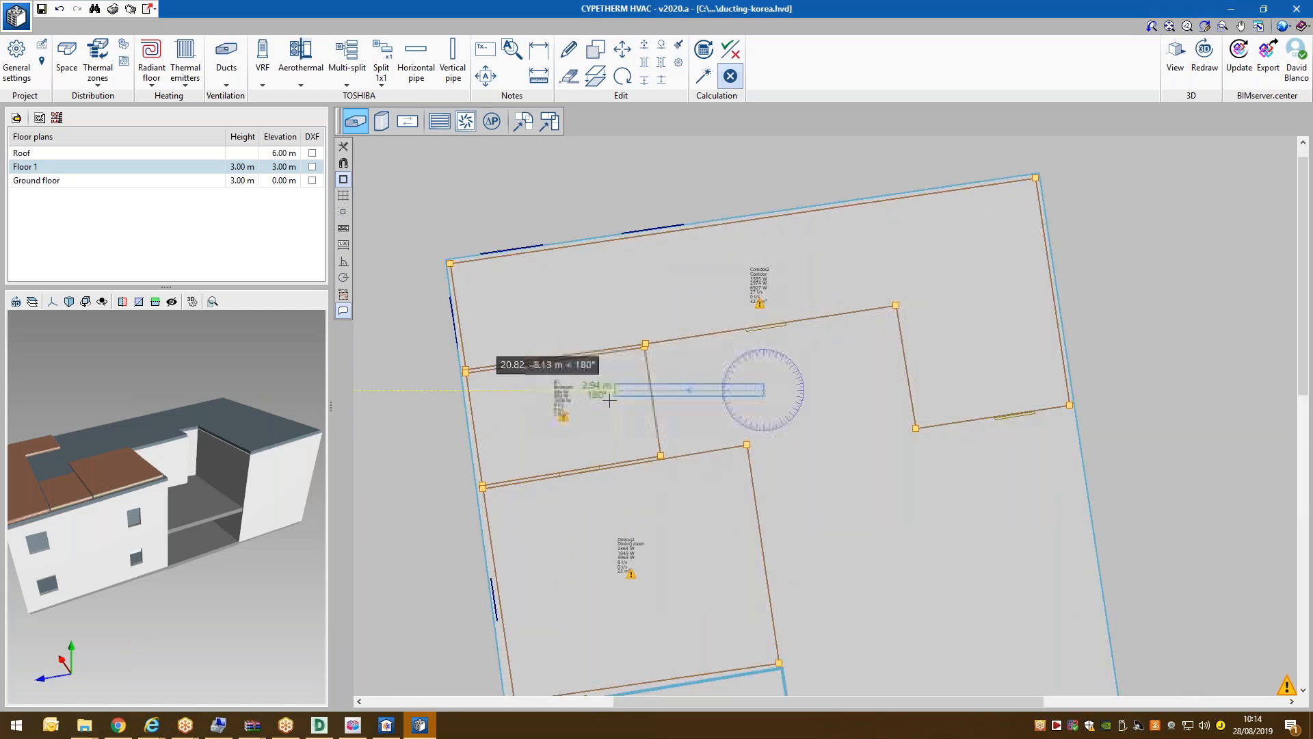
pyautogui.click(608, 411)
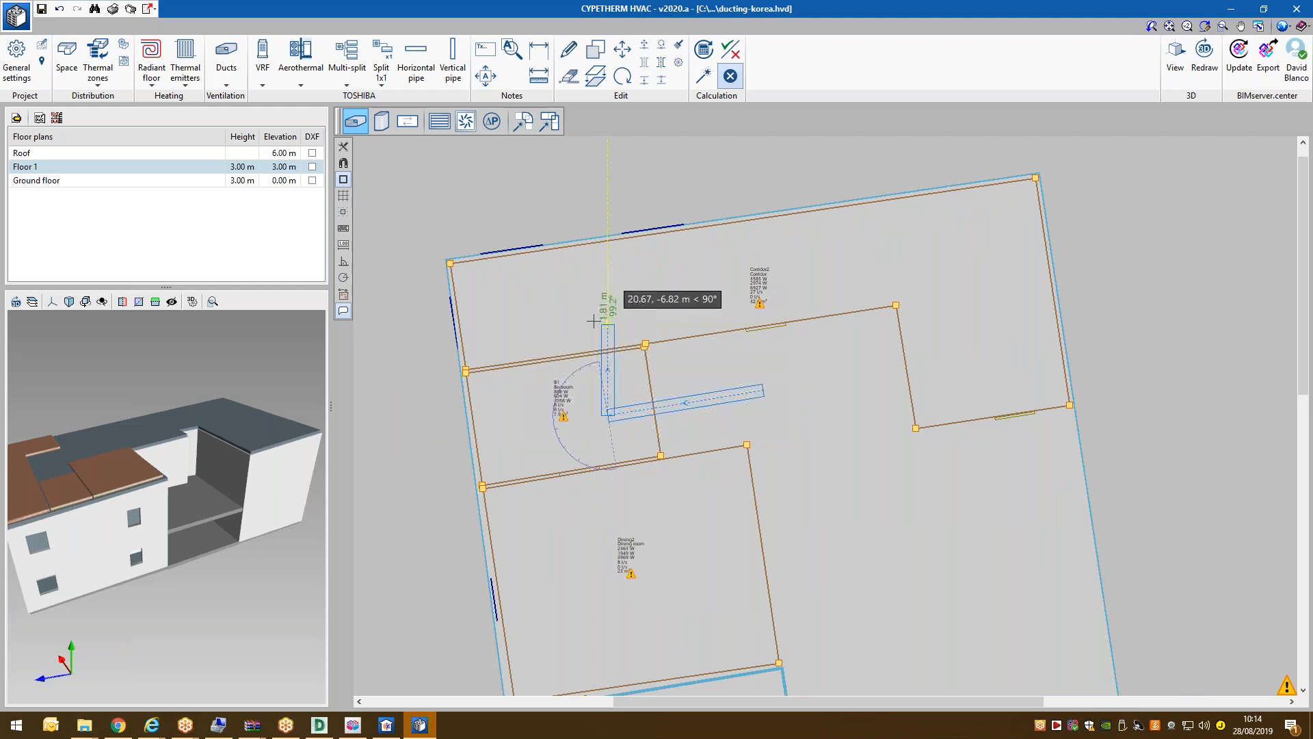
pyautogui.click(588, 296)
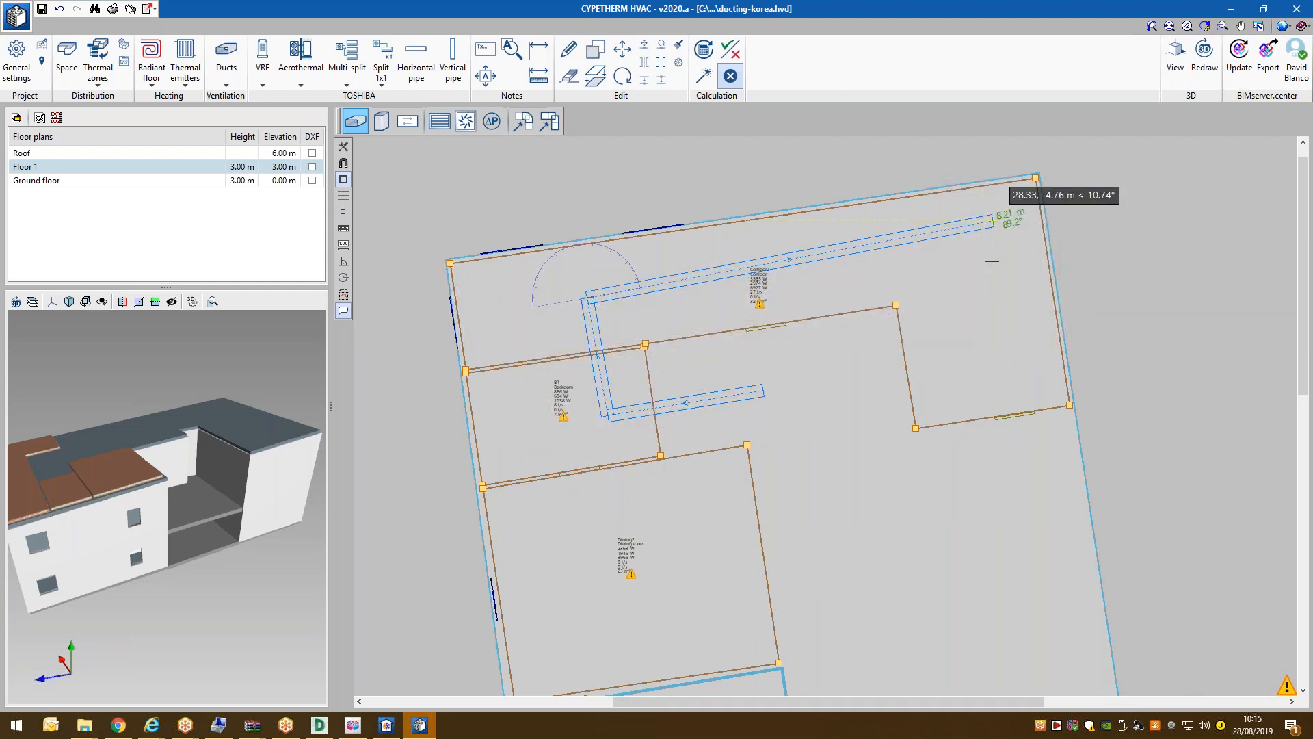
pyautogui.click(974, 291)
pyautogui.rightClick(974, 291)
# Add a short branch in Corridor2 and extend the main duct into Dining2 with left and right branches.
pyautogui.click(830, 255)
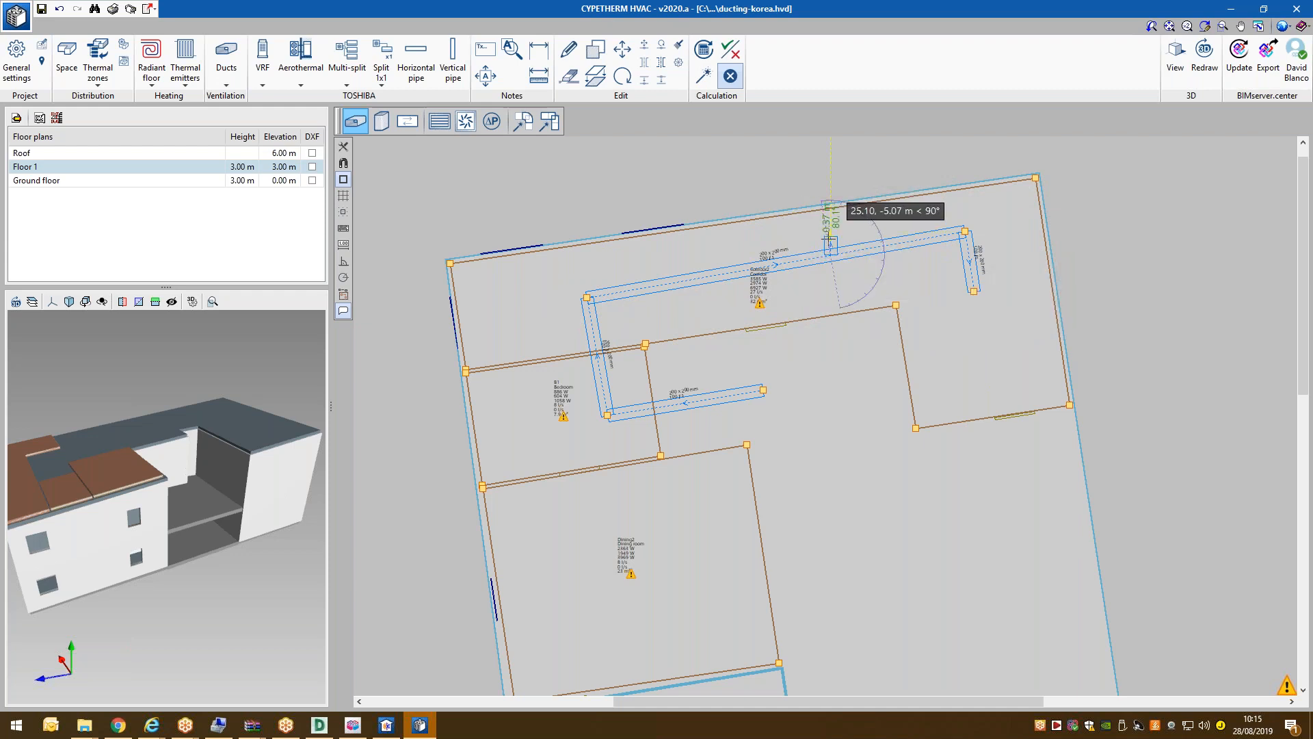
pyautogui.scroll(2, 839, 280)
pyautogui.click(838, 281)
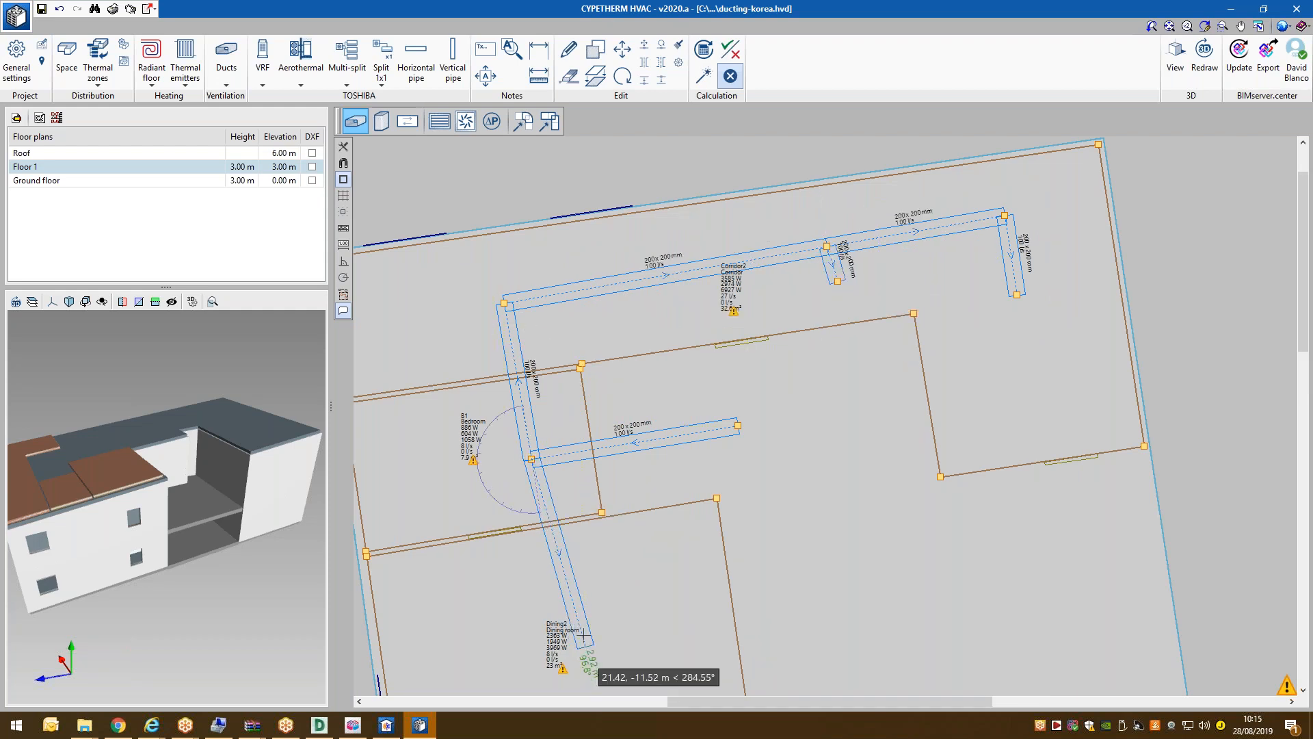
pyautogui.click(564, 593)
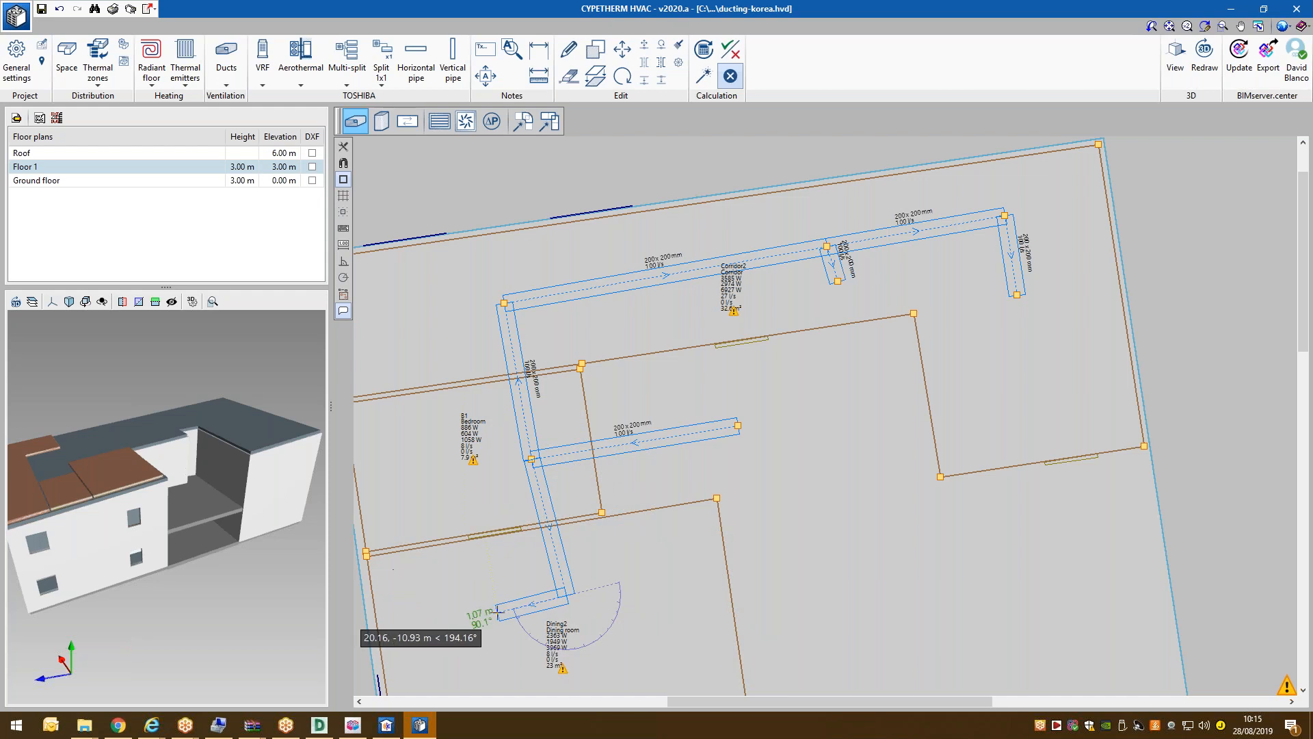
pyautogui.click(484, 615)
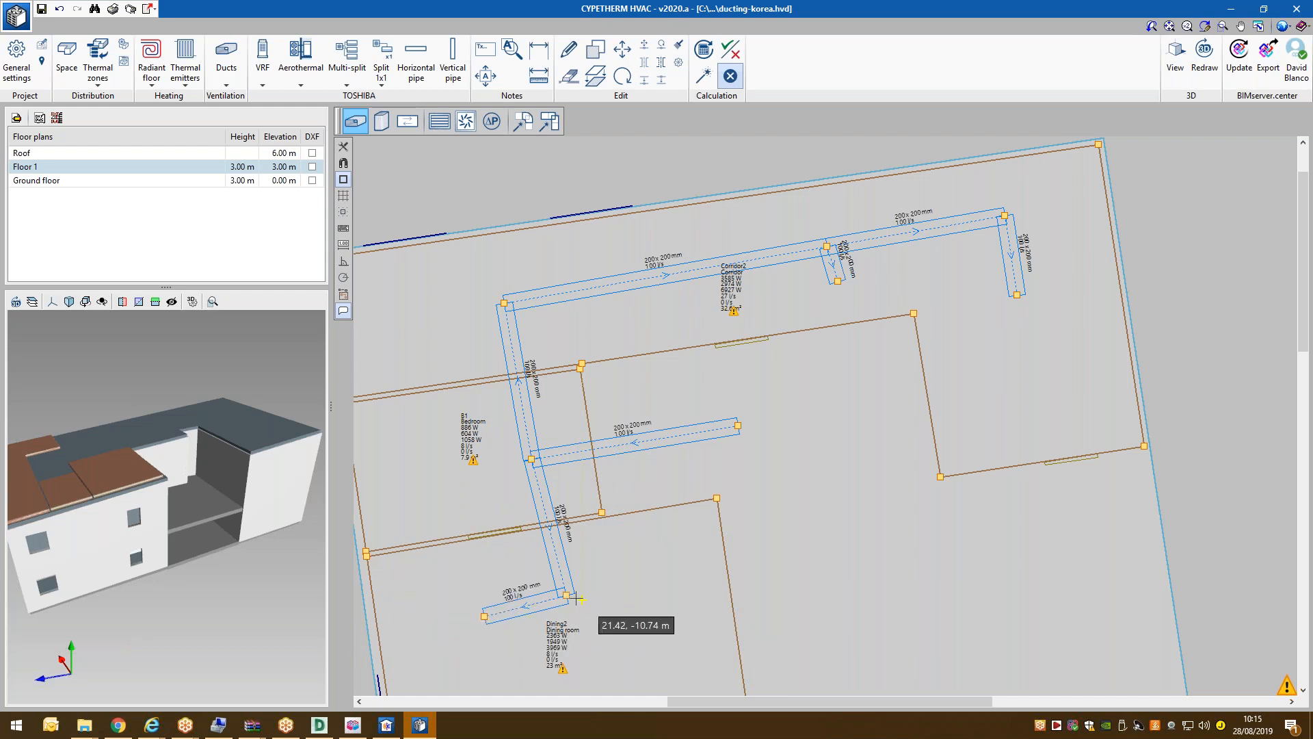
pyautogui.click(664, 569)
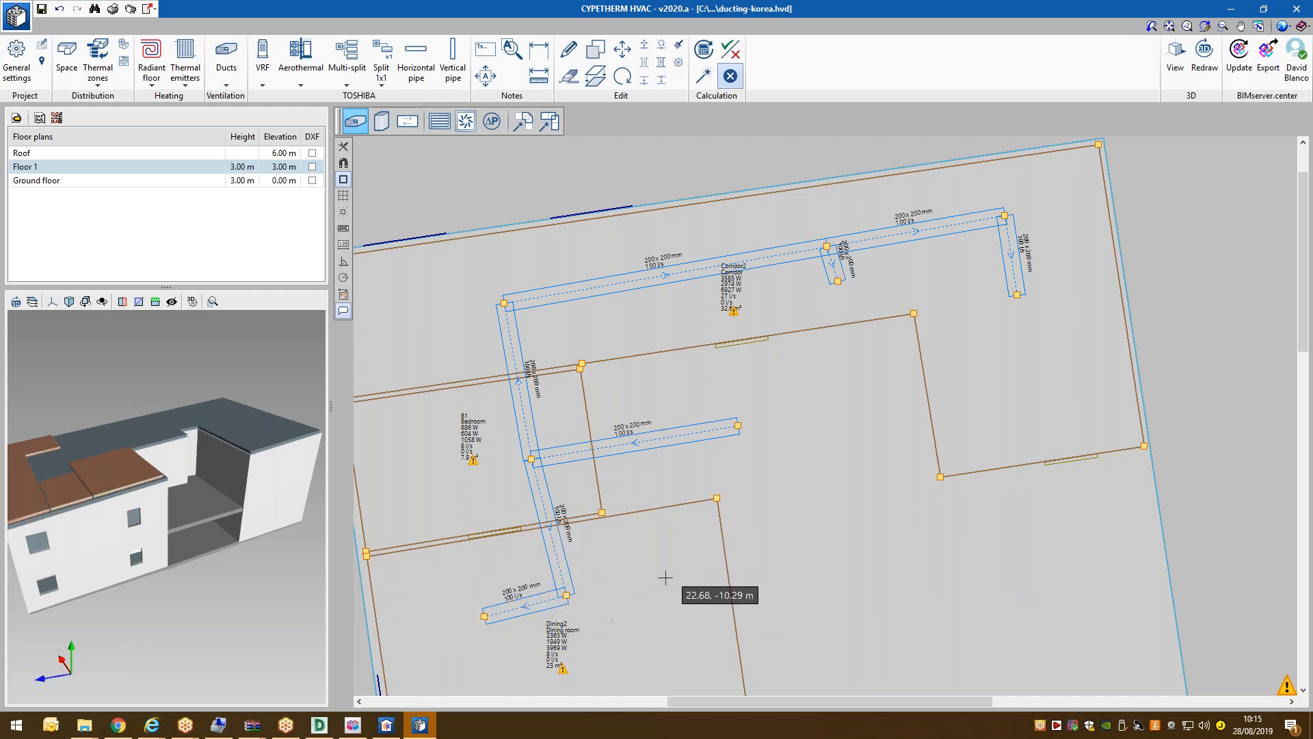
# Draw a leftward branch along the corridor and a branch duct into bedroom B1.
pyautogui.click(504, 302)
pyautogui.click(408, 319)
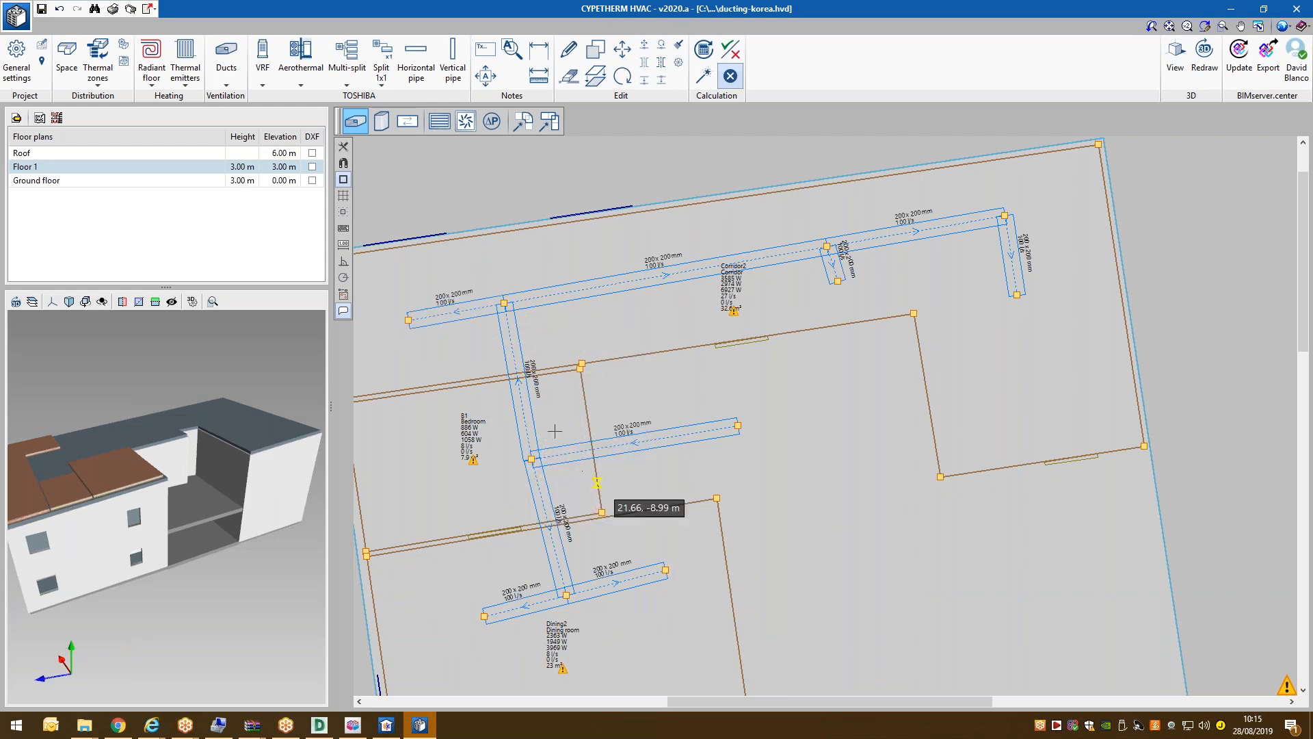
pyautogui.click(524, 414)
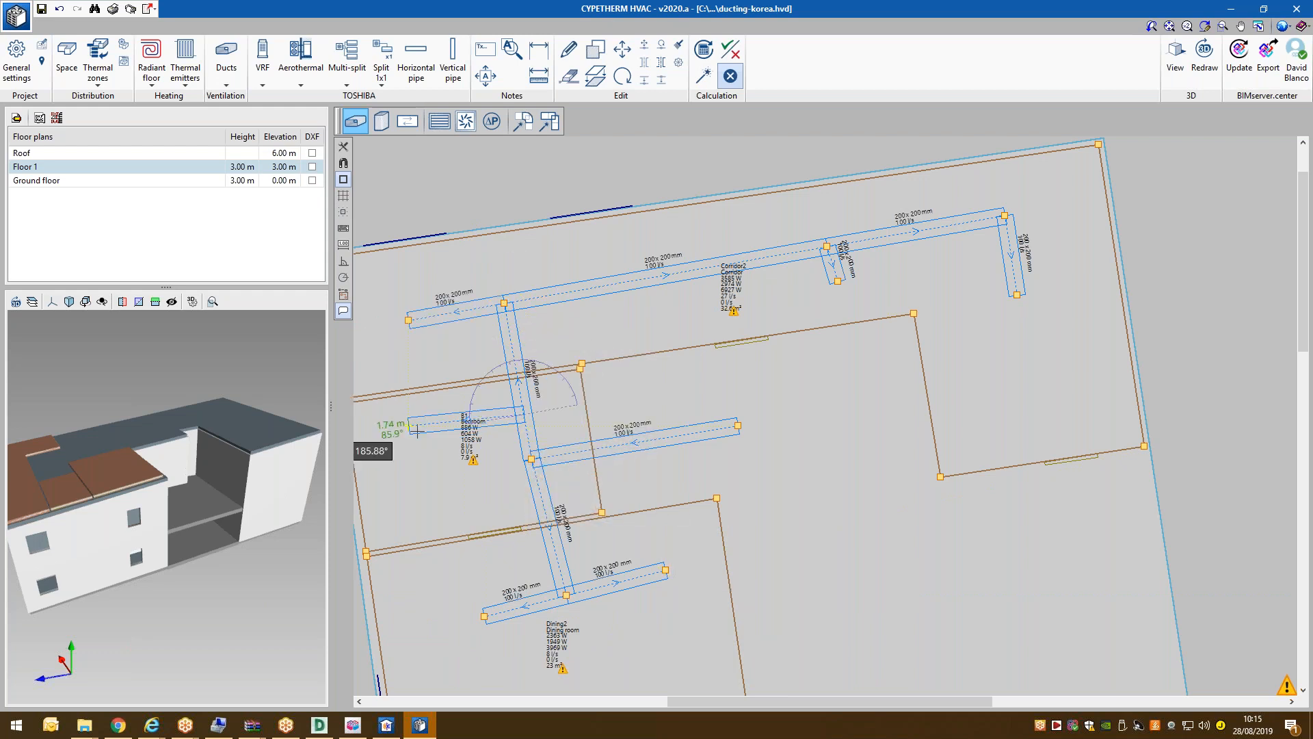
pyautogui.click(428, 425)
pyautogui.scroll(-2, 541, 298)
pyautogui.scroll(1, 540, 297)
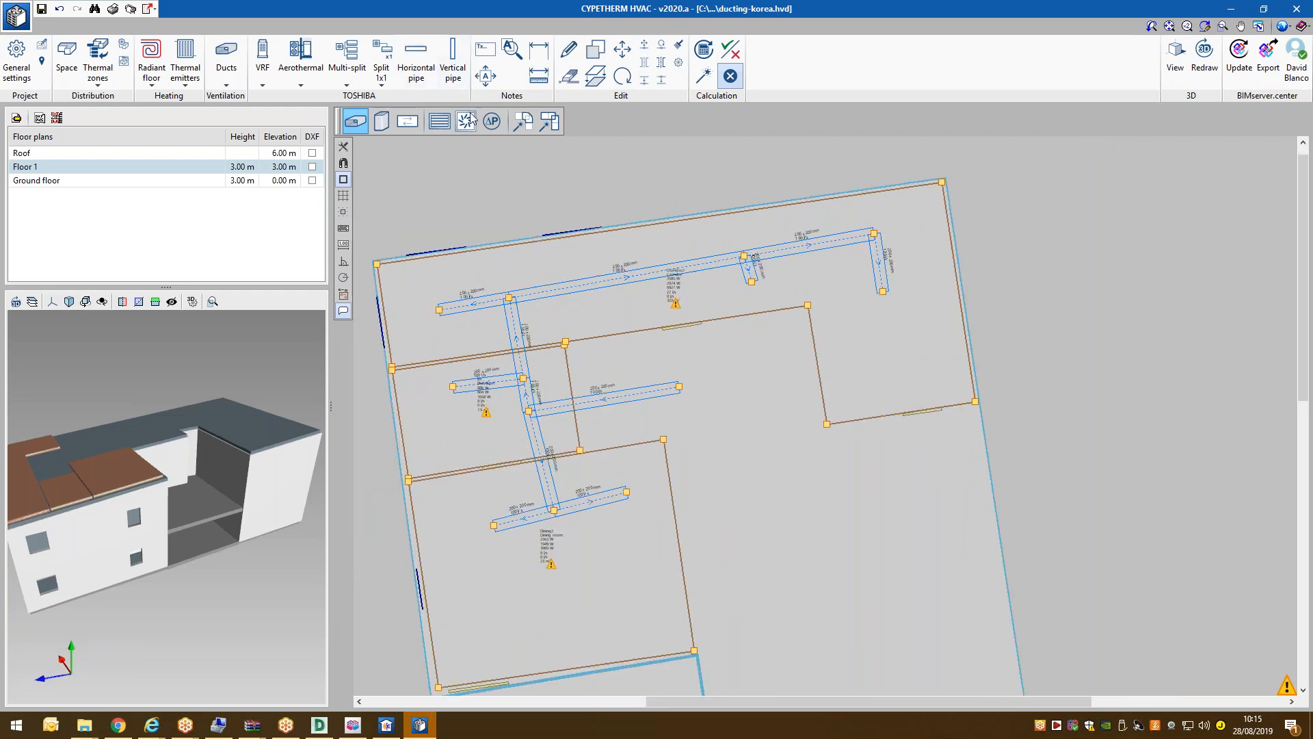
# Set up a supply diffuser of type 2: 390 m³/h with a flow of 60 l/s.
pyautogui.click(469, 121)
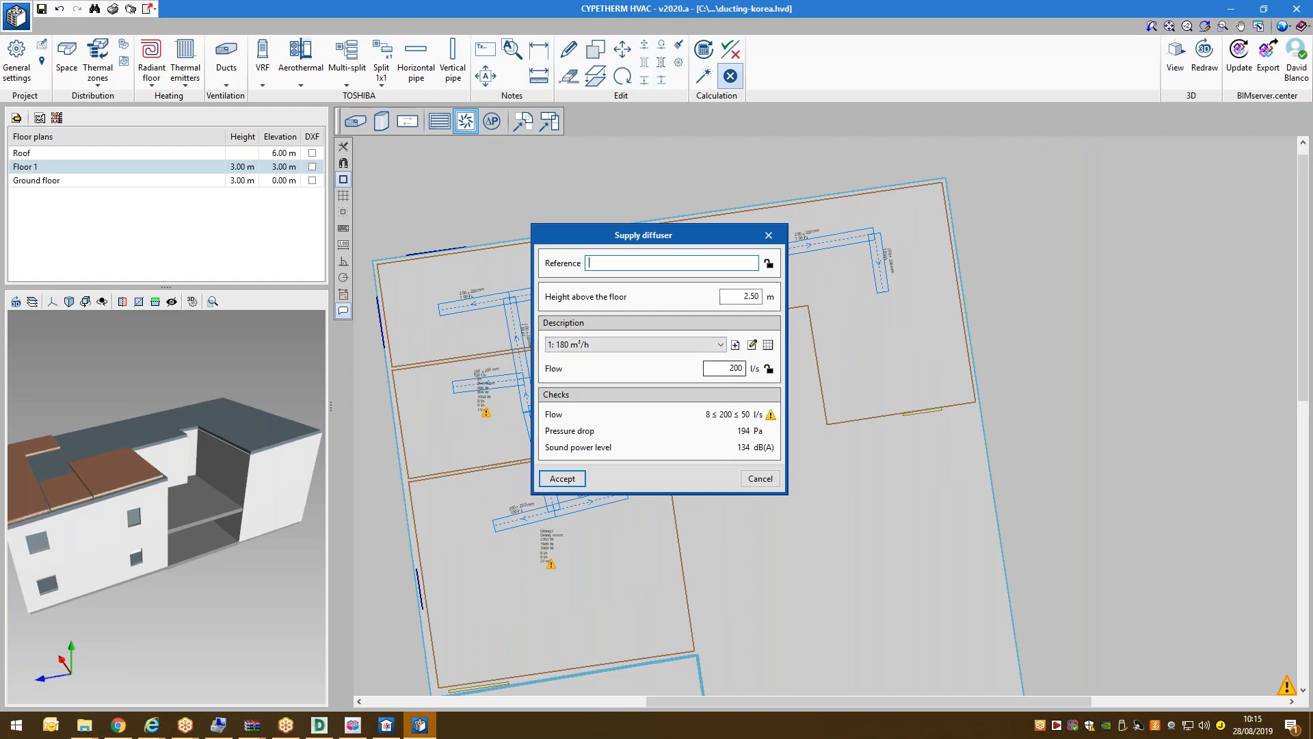
pyautogui.click(717, 342)
pyautogui.click(625, 366)
pyautogui.doubleClick(741, 368)
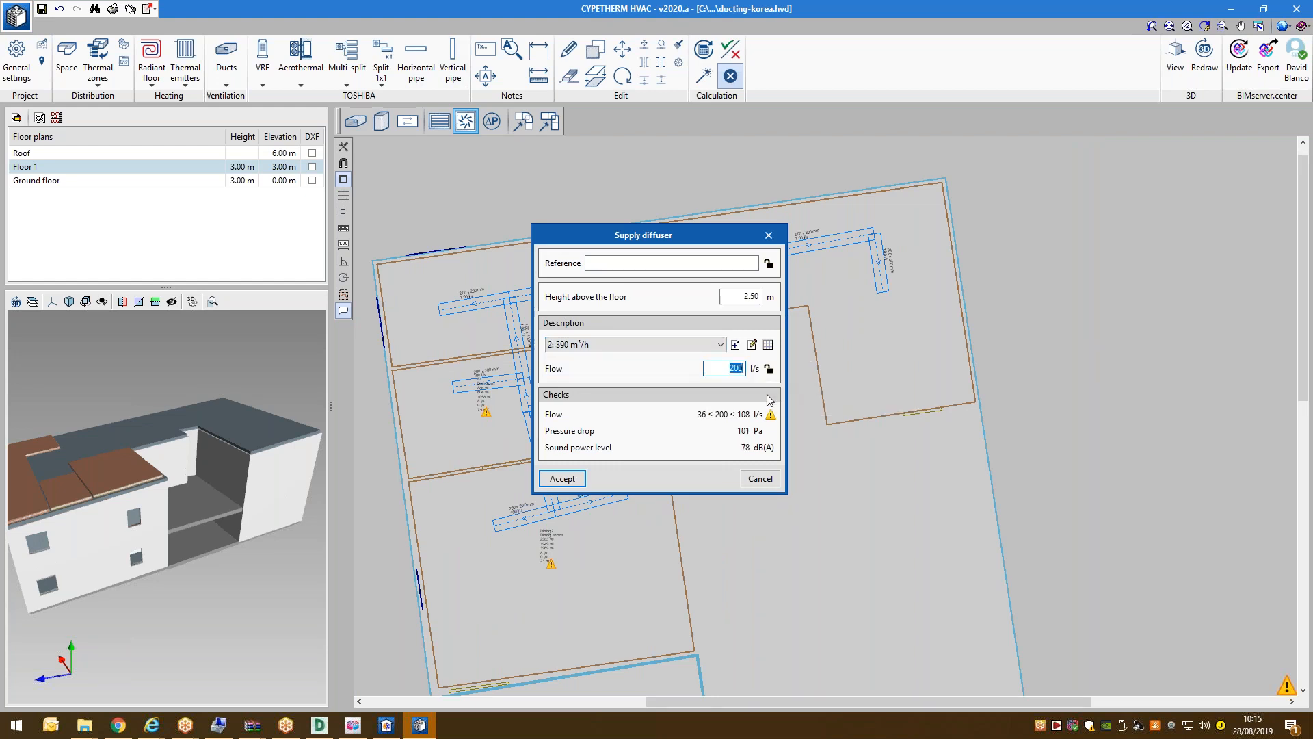
pyautogui.write('60')
pyautogui.press('Tab')
pyautogui.doubleClick(736, 367)
pyautogui.click(564, 478)
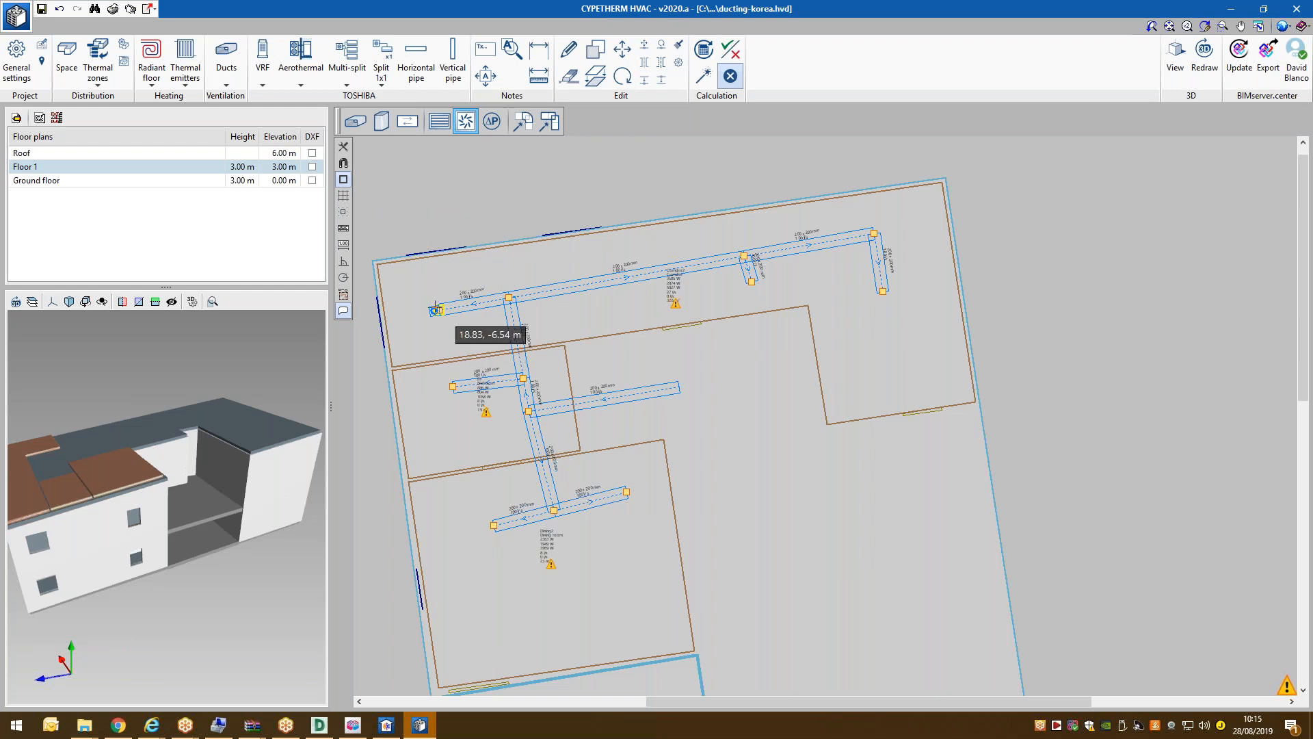
# Place diffusers at the lower, upper-middle and upper-right duct ends, then save the project.
pyautogui.scroll(4, 436, 312)
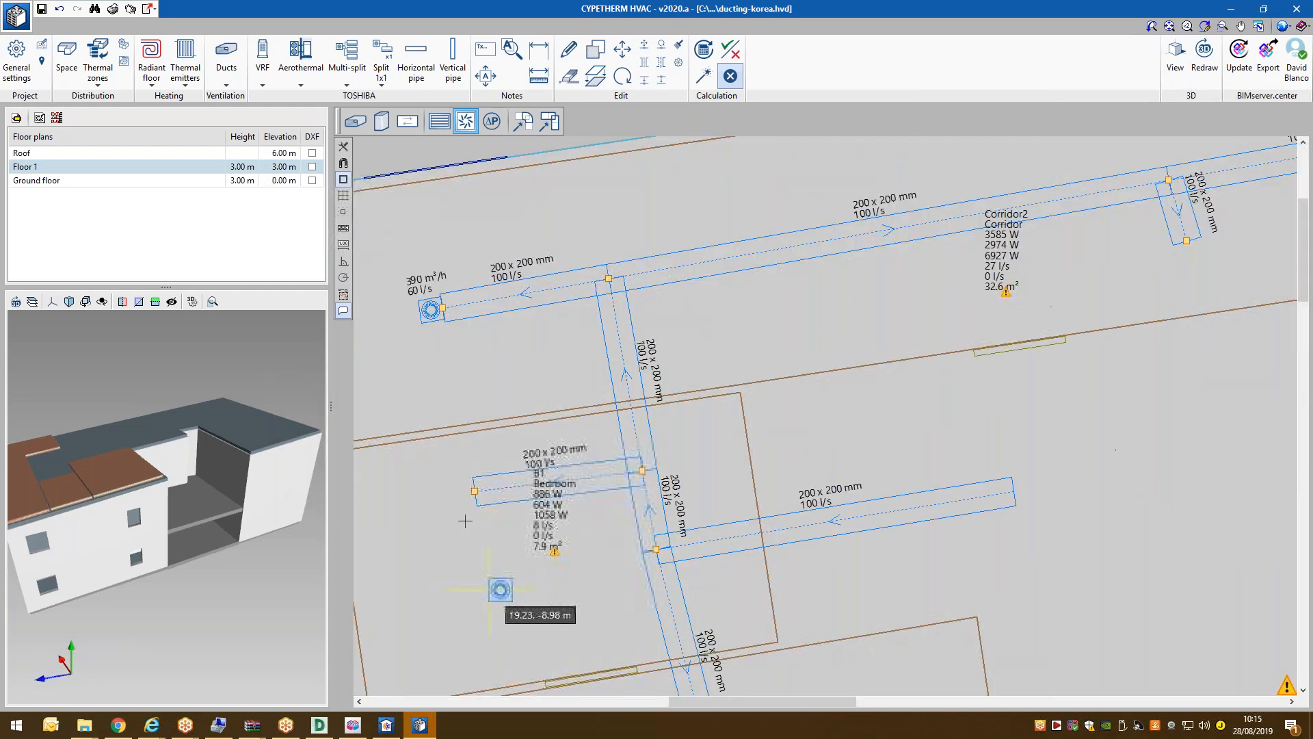
pyautogui.scroll(-4, 482, 290)
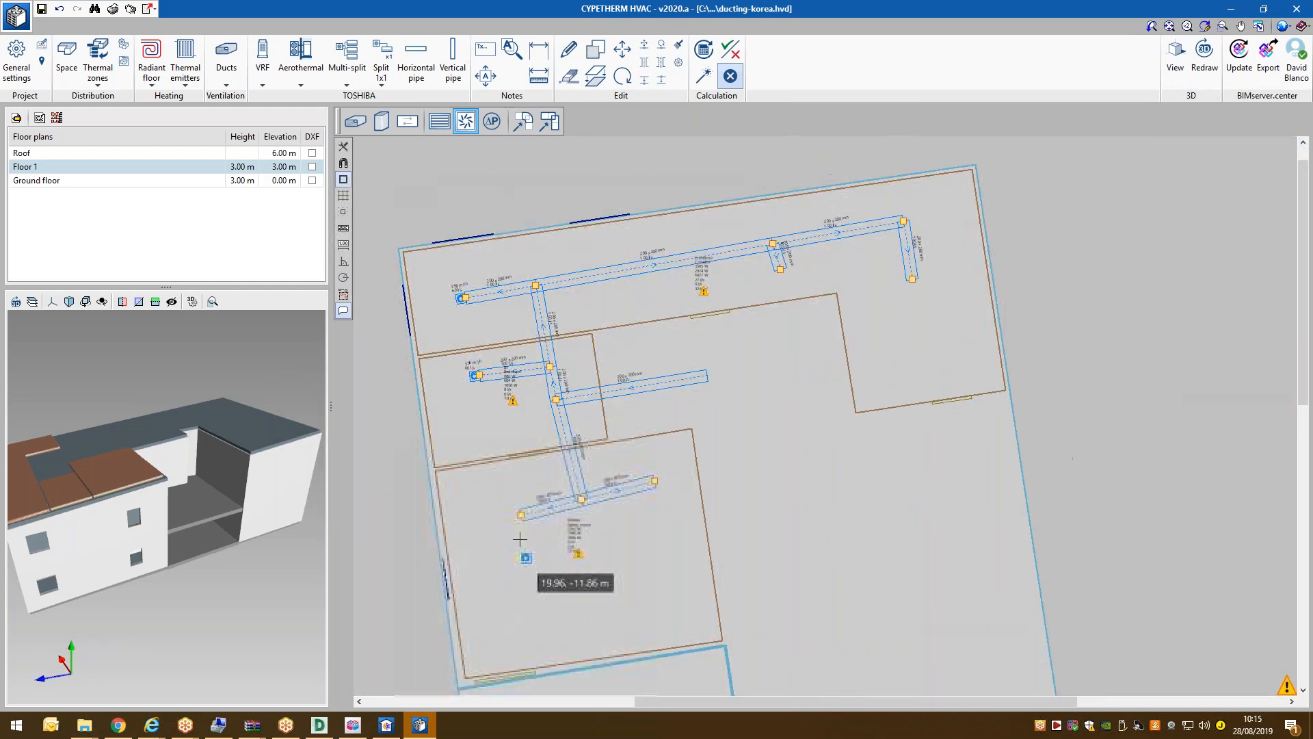
pyautogui.click(655, 481)
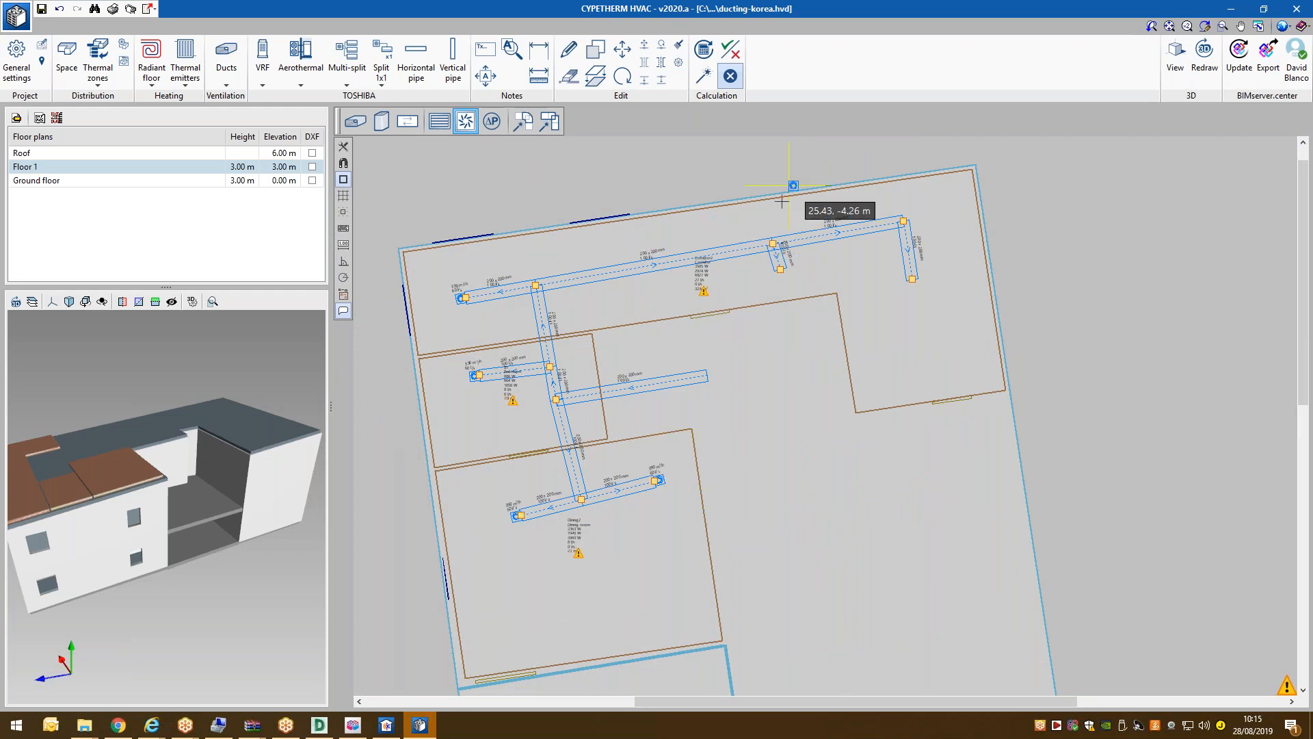
pyautogui.click(780, 271)
pyautogui.click(914, 280)
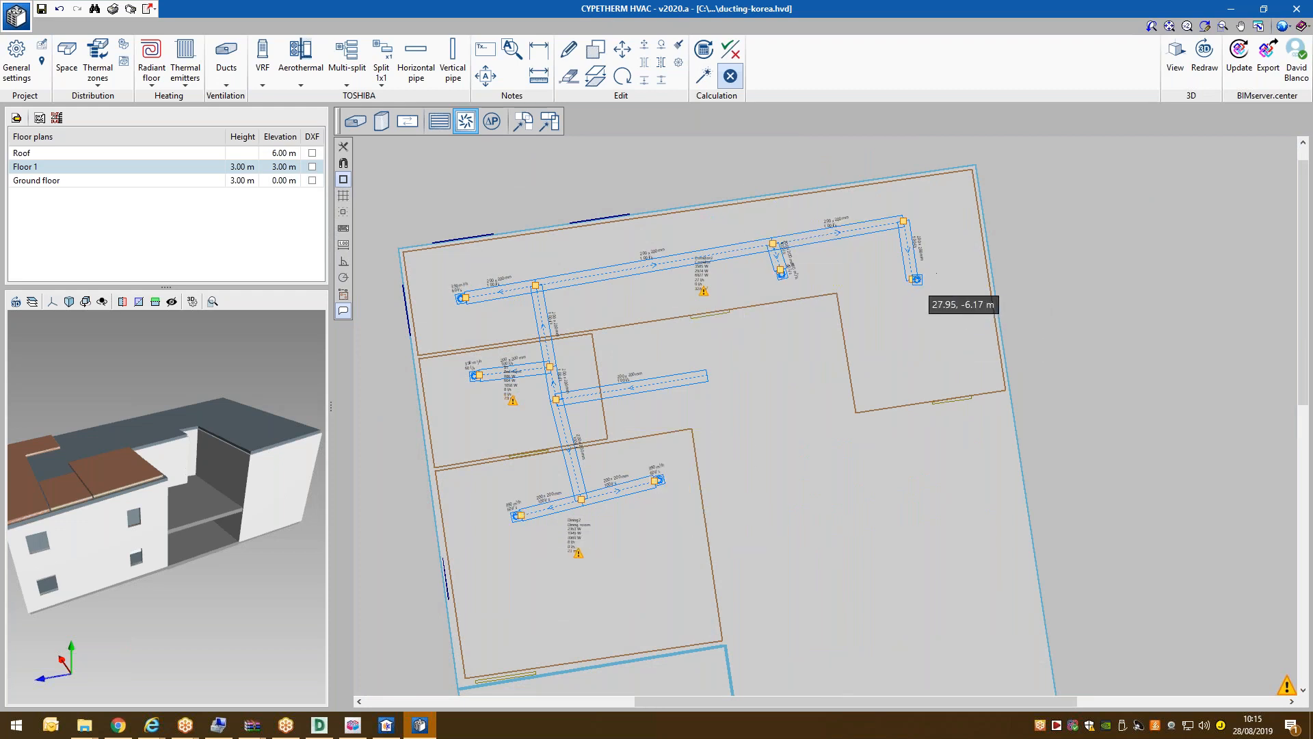
pyautogui.rightClick(1083, 425)
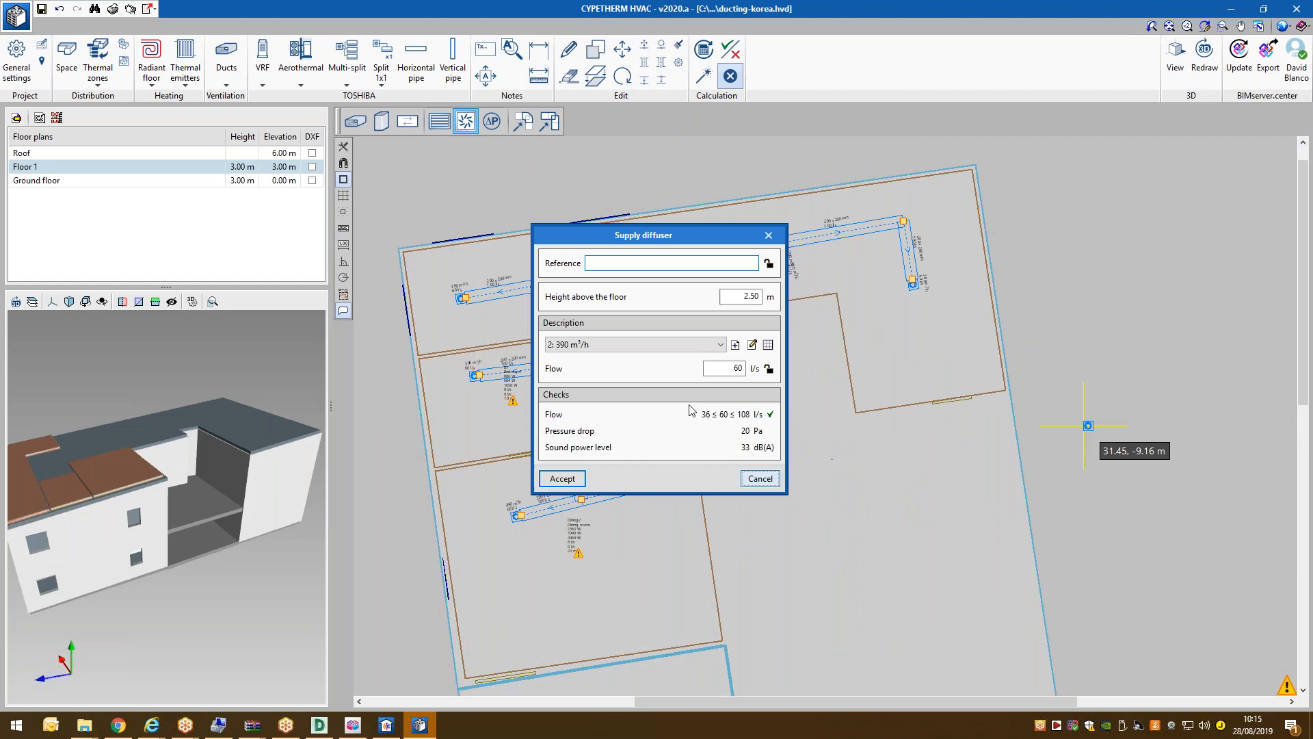
pyautogui.click(766, 479)
pyautogui.click(42, 9)
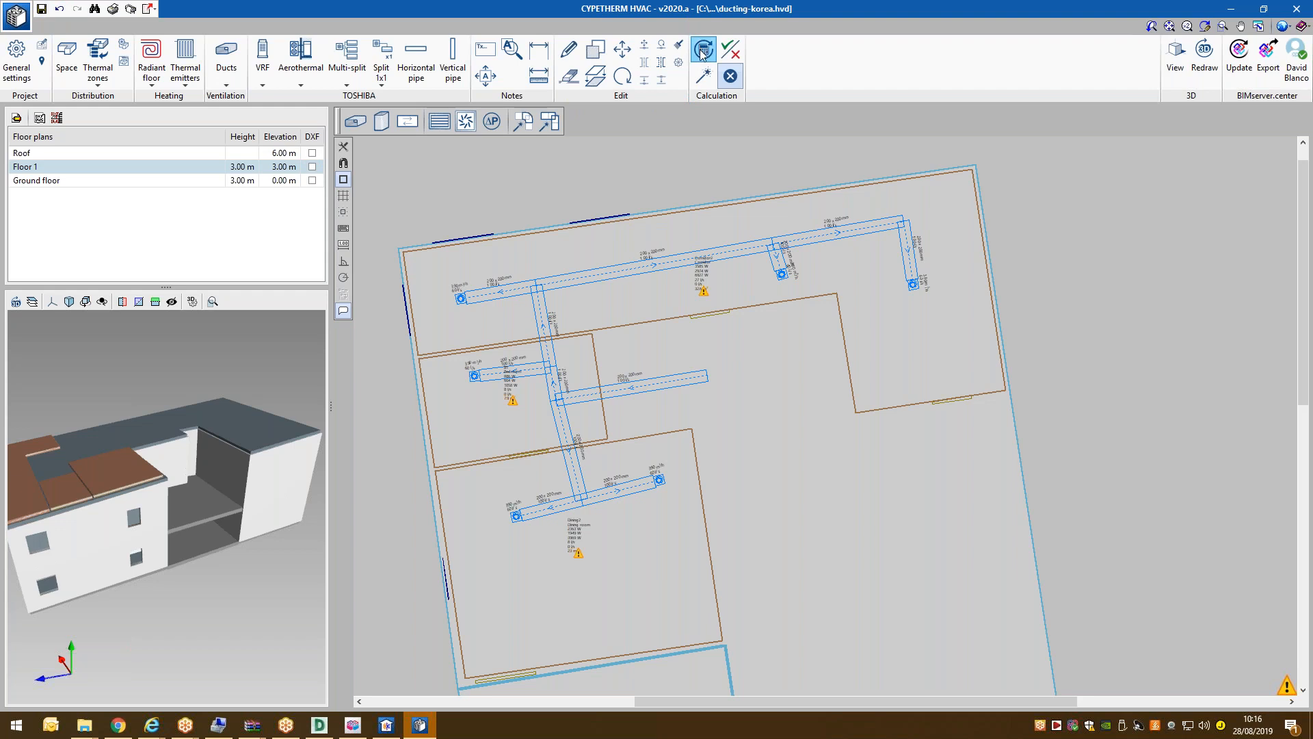
# Update the results, then run the Design wand to auto-size the Floor 1 supply ducts.
pyautogui.click(702, 80)
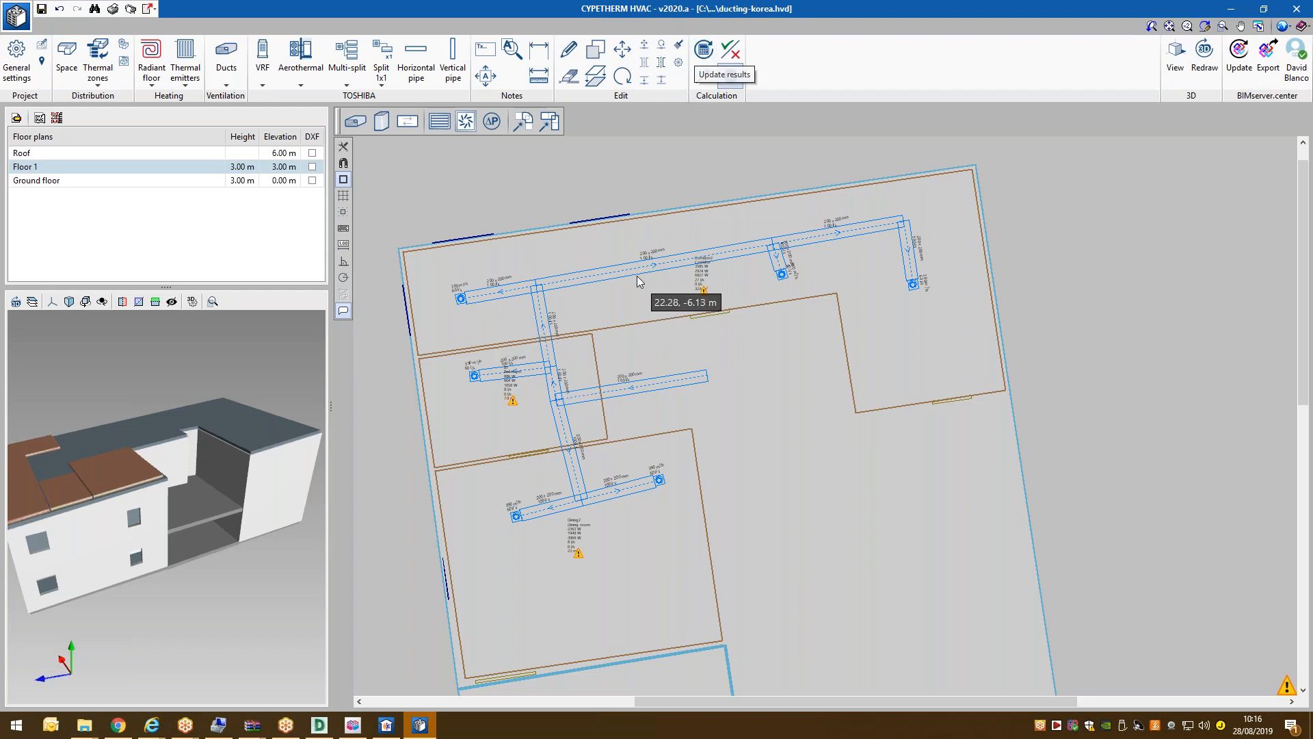
pyautogui.moveTo(636, 277)
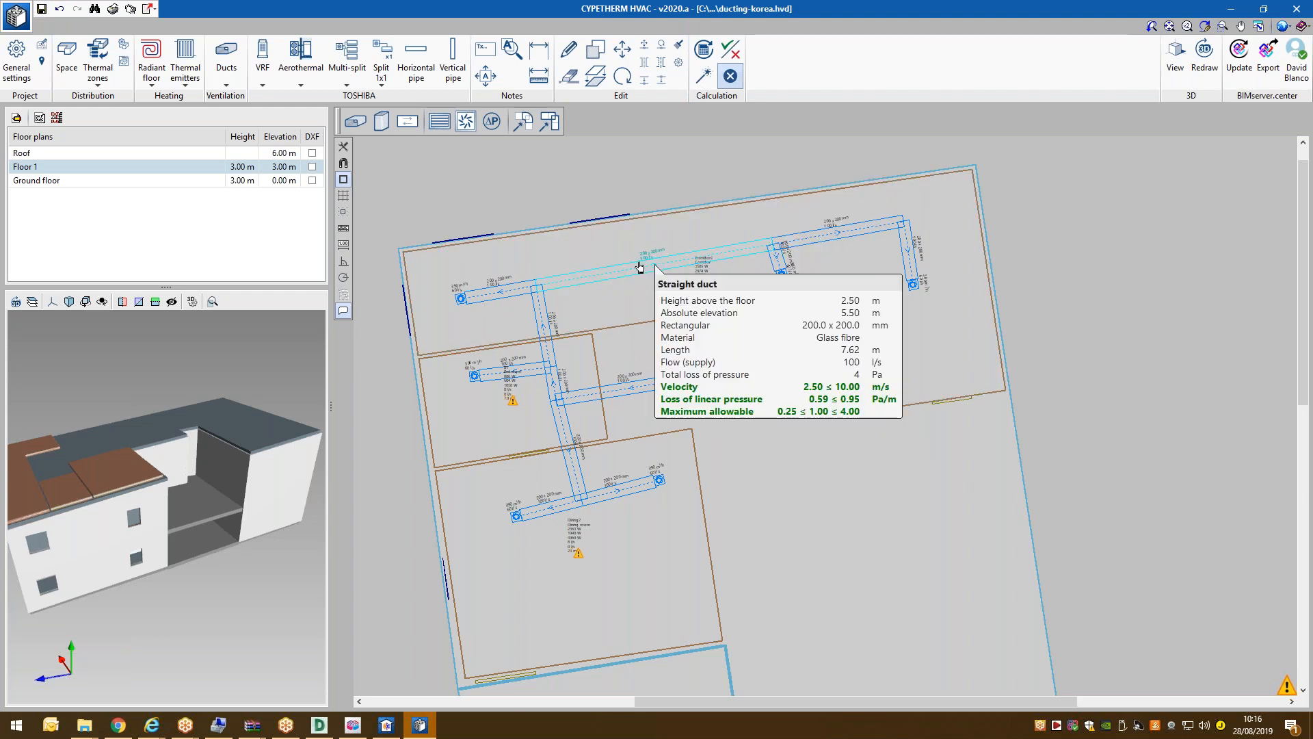
pyautogui.click(702, 92)
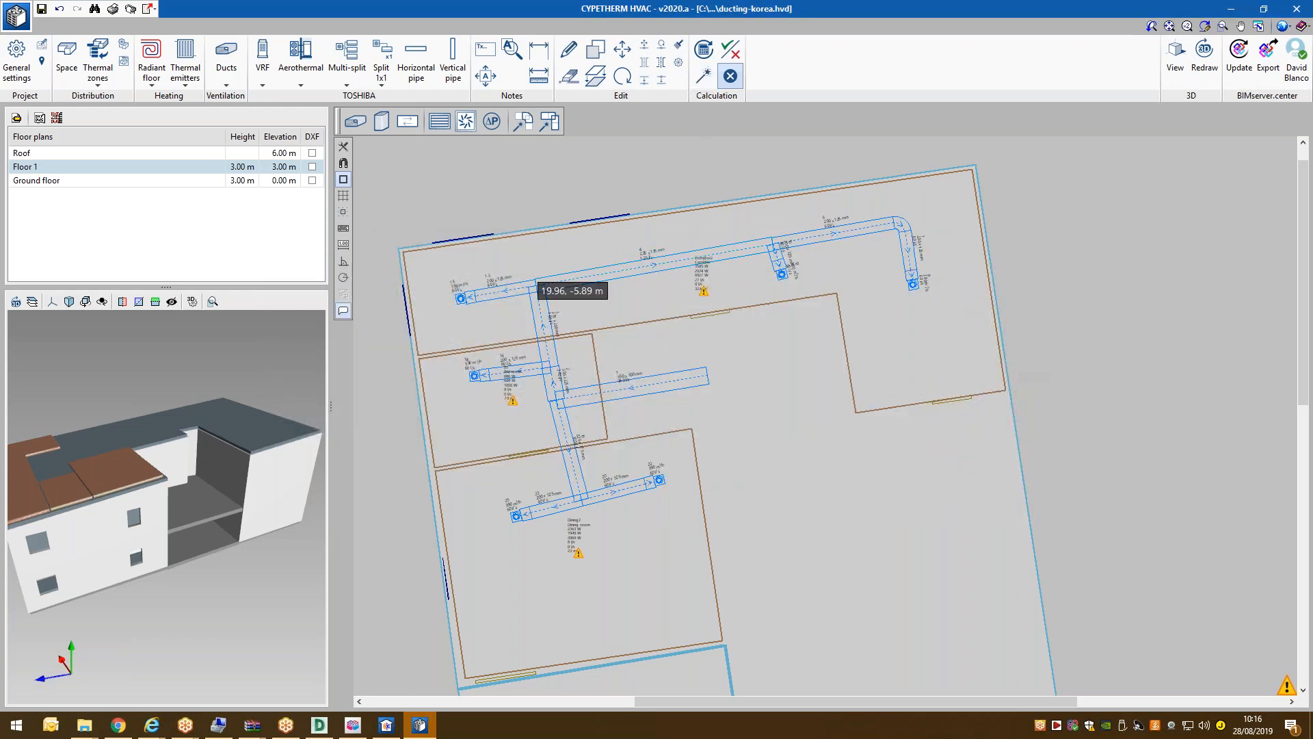
pyautogui.scroll(1, 589, 445)
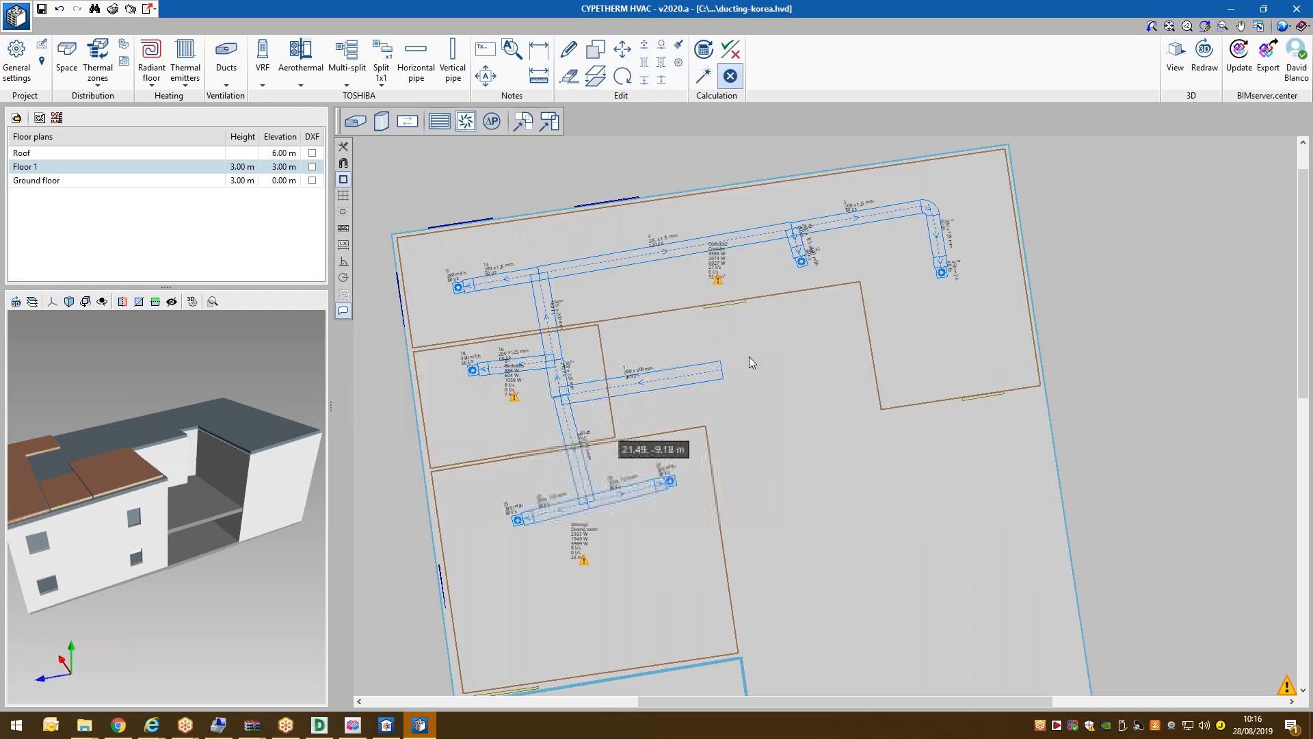
pyautogui.click(1175, 62)
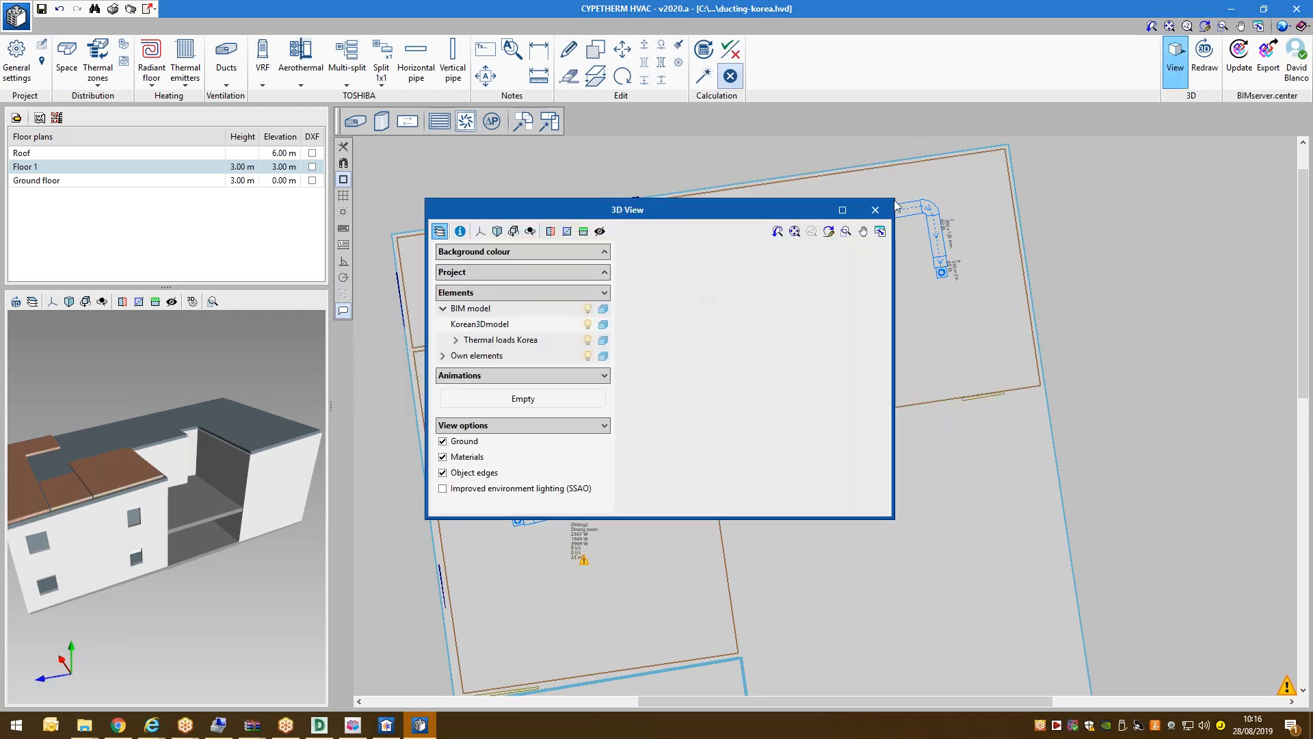
pyautogui.click(842, 210)
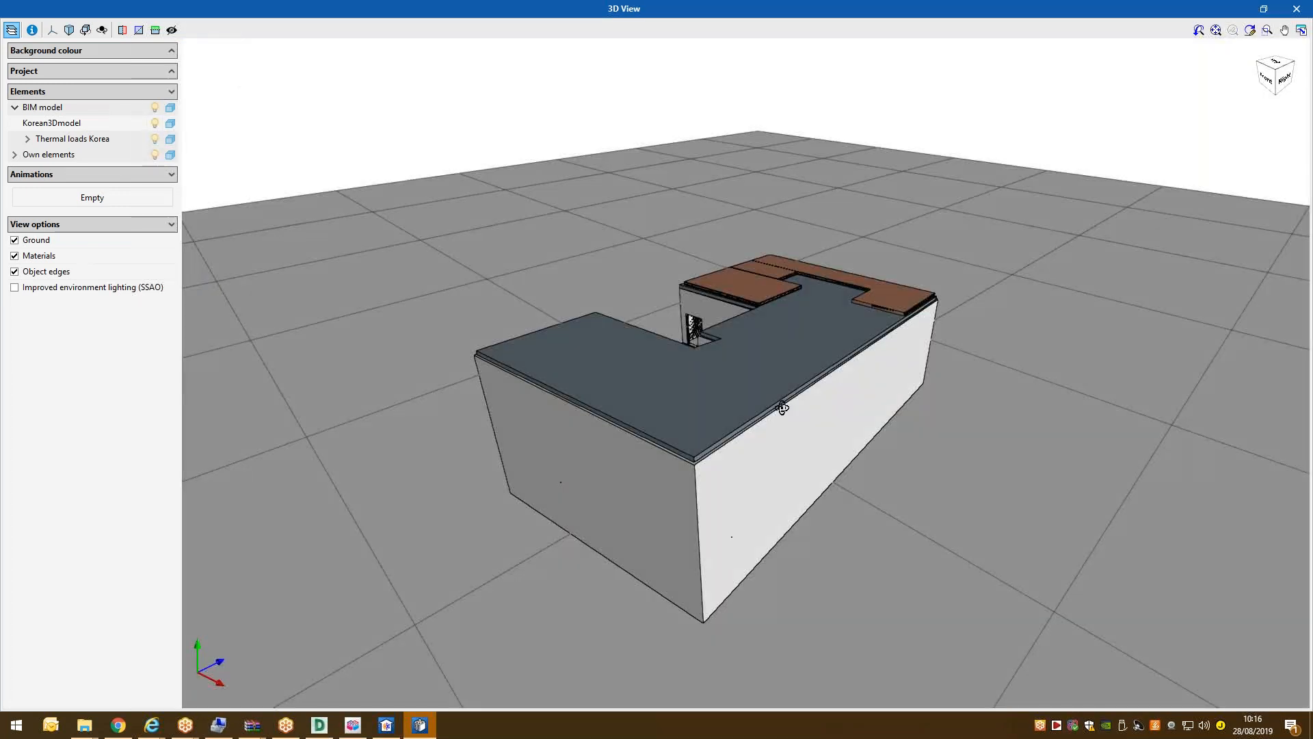
pyautogui.moveTo(783, 409); pyautogui.dragTo(682, 368)
pyautogui.scroll(4, 681, 368)
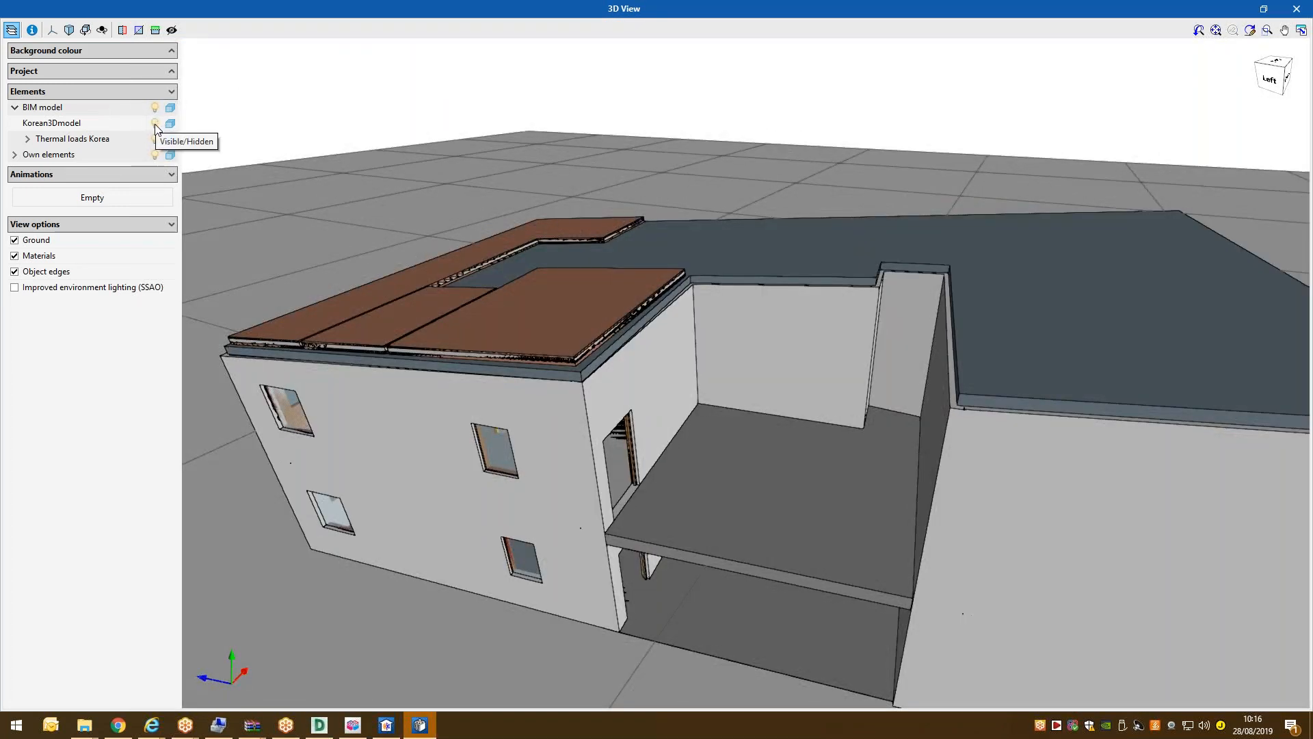
pyautogui.click(156, 125)
pyautogui.click(155, 122)
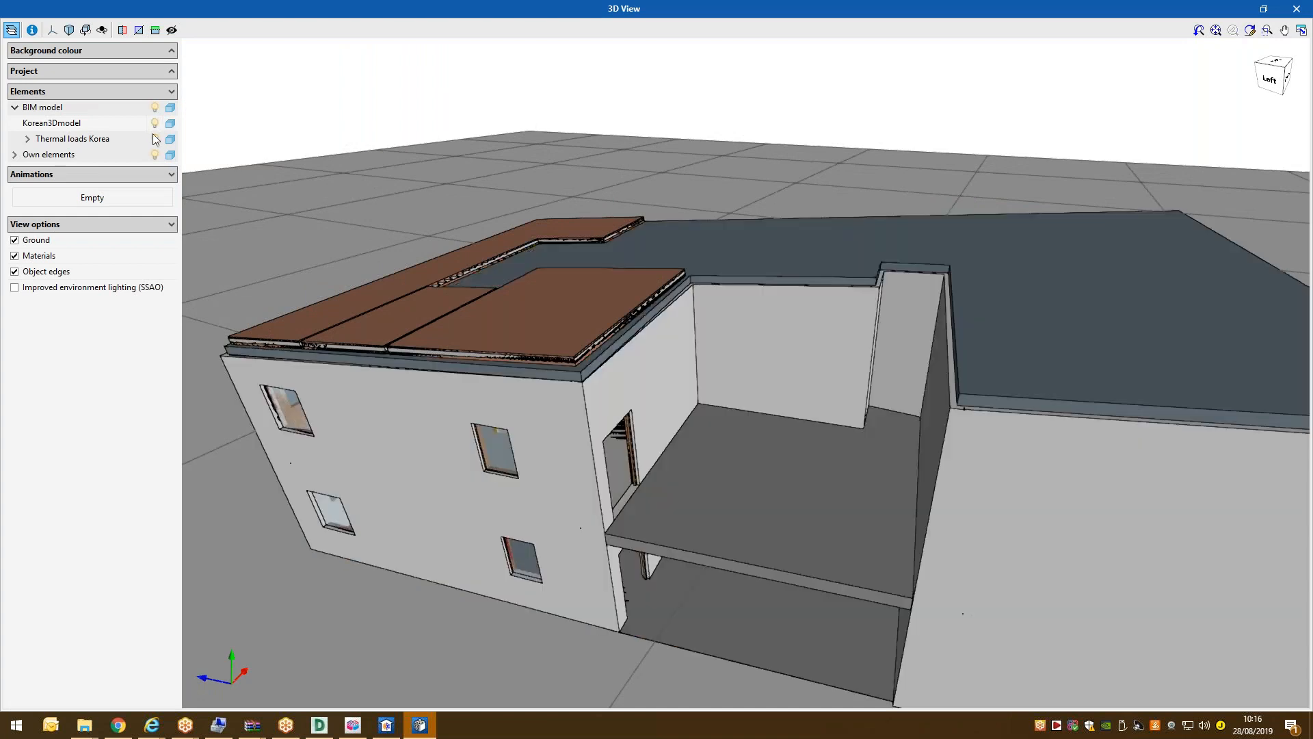
pyautogui.click(154, 138)
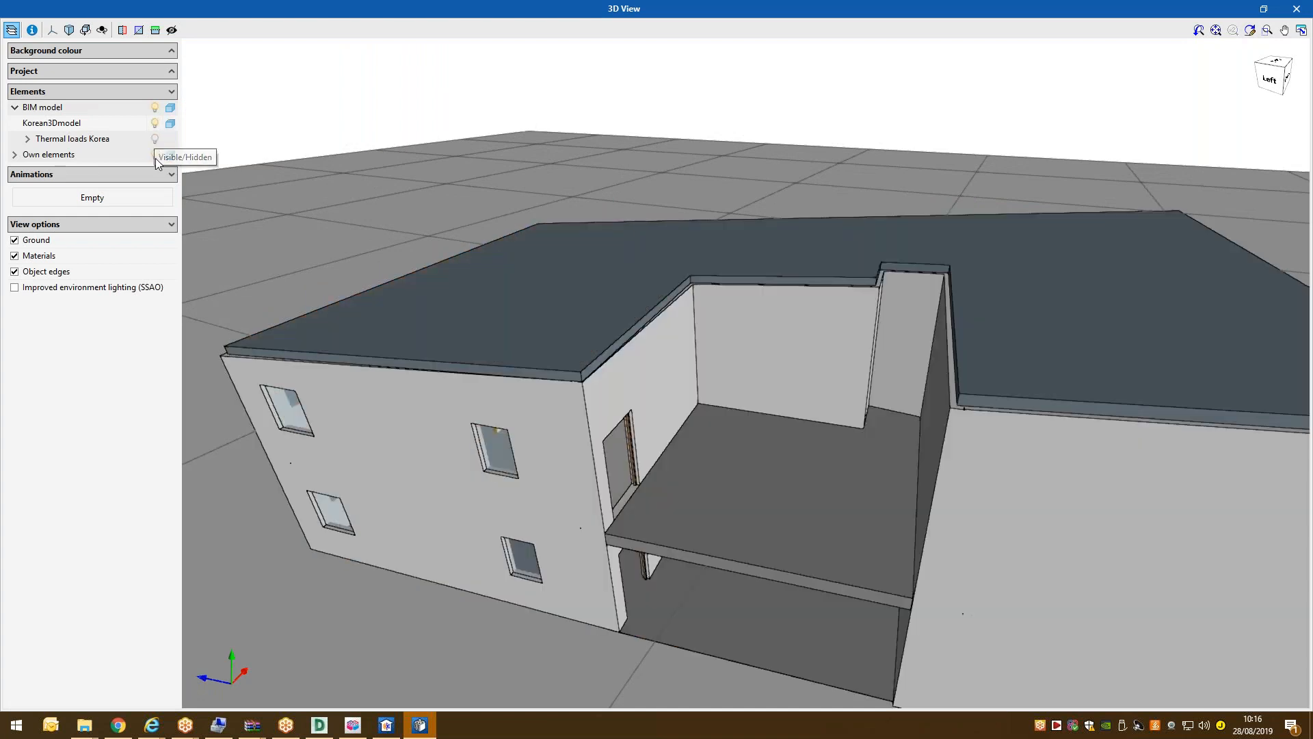
pyautogui.click(171, 125)
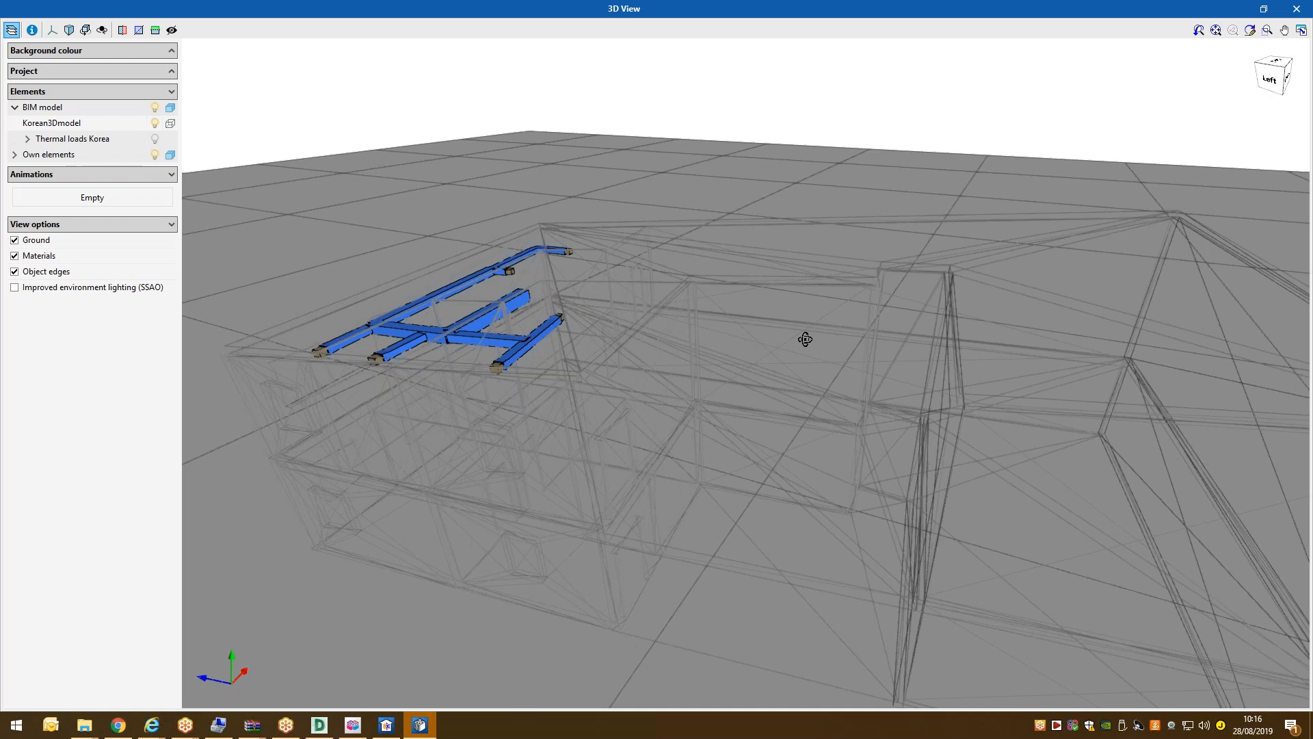
pyautogui.moveTo(805, 340); pyautogui.dragTo(486, 383, button='middle')
pyautogui.scroll(-5, 612, 343)
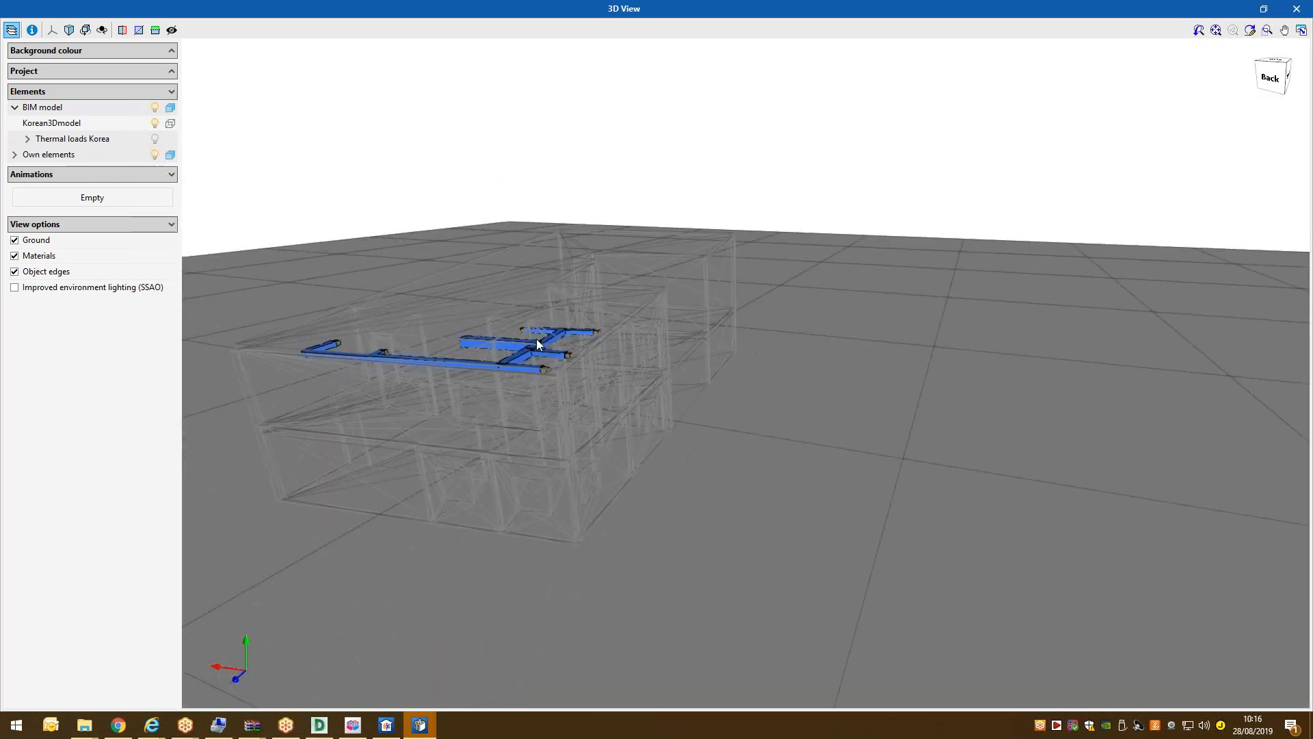
pyautogui.scroll(2, 539, 345)
pyautogui.moveTo(540, 349)
pyautogui.mouseDown(button='middle')
pyautogui.moveTo(498, 379)
pyautogui.moveTo(456, 361)
pyautogui.moveTo(648, 494)
pyautogui.moveTo(601, 454)
pyautogui.moveTo(625, 457)
pyautogui.moveTo(594, 413)
pyautogui.moveTo(655, 449)
pyautogui.mouseUp(button='middle')
pyautogui.scroll(3, 653, 450)
pyautogui.moveTo(576, 438); pyautogui.dragTo(608, 492, button='middle')
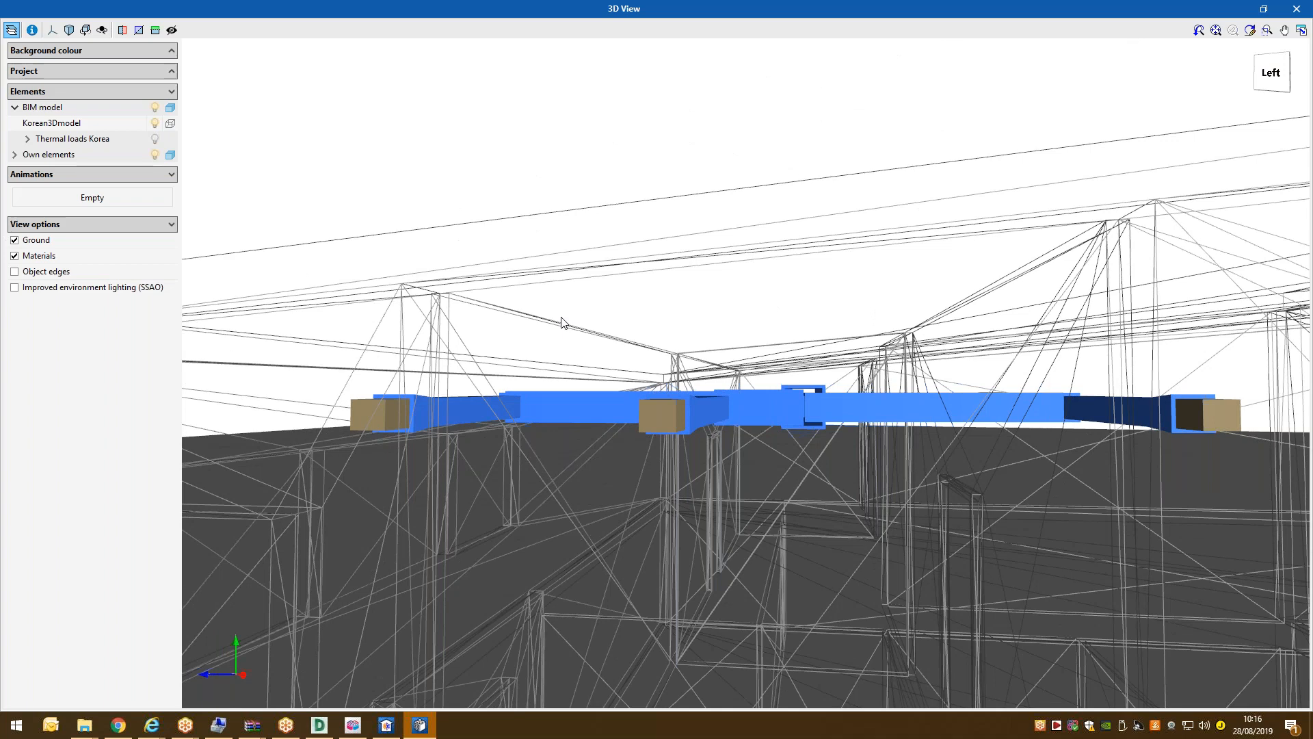
pyautogui.moveTo(499, 414); pyautogui.dragTo(526, 279, button='middle')
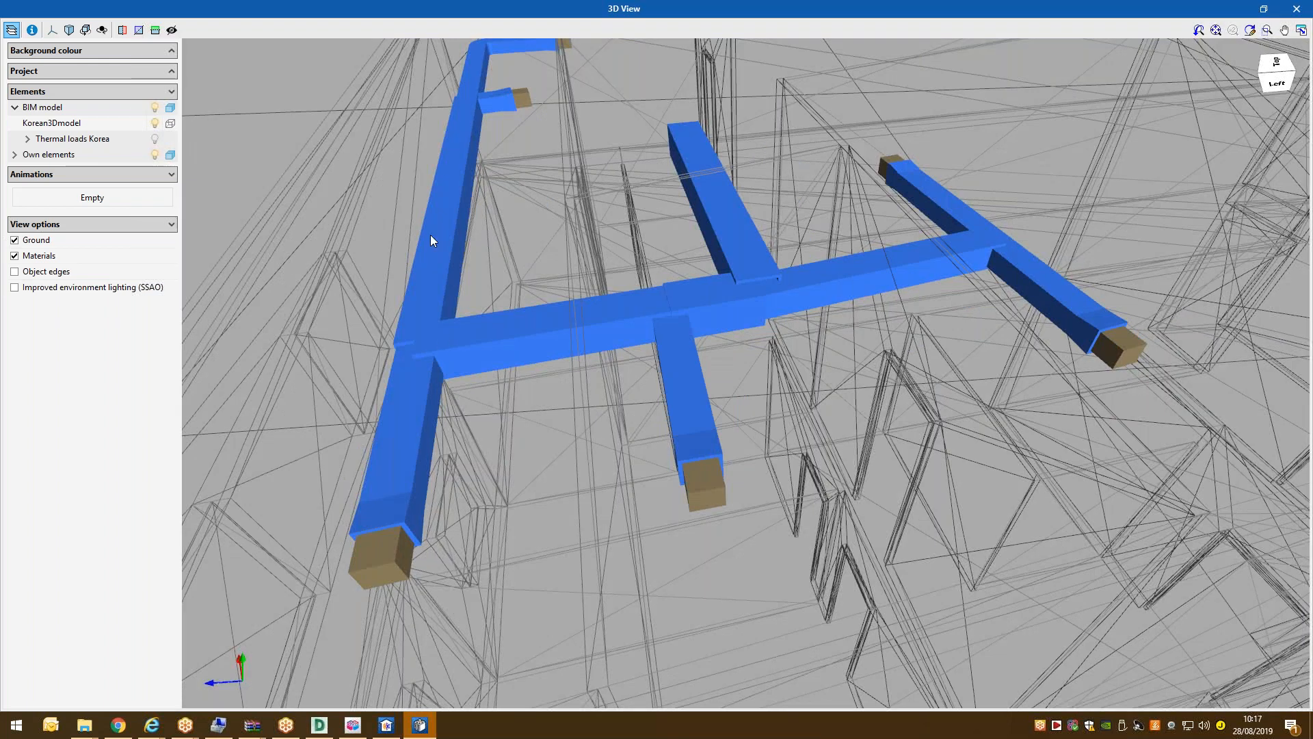
pyautogui.scroll(-2, 431, 260)
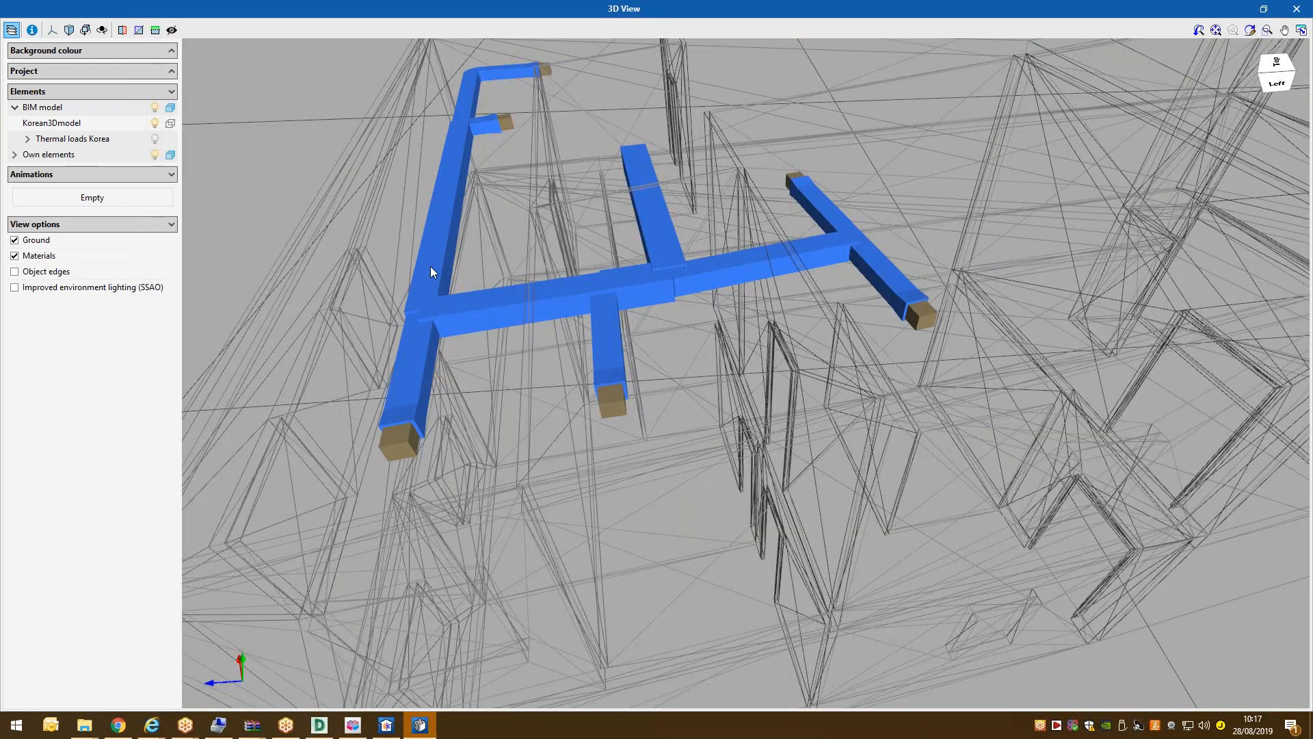
pyautogui.scroll(1, 430, 272)
pyautogui.click(1296, 8)
pyautogui.moveTo(506, 281)
pyautogui.scroll(2, 505, 279)
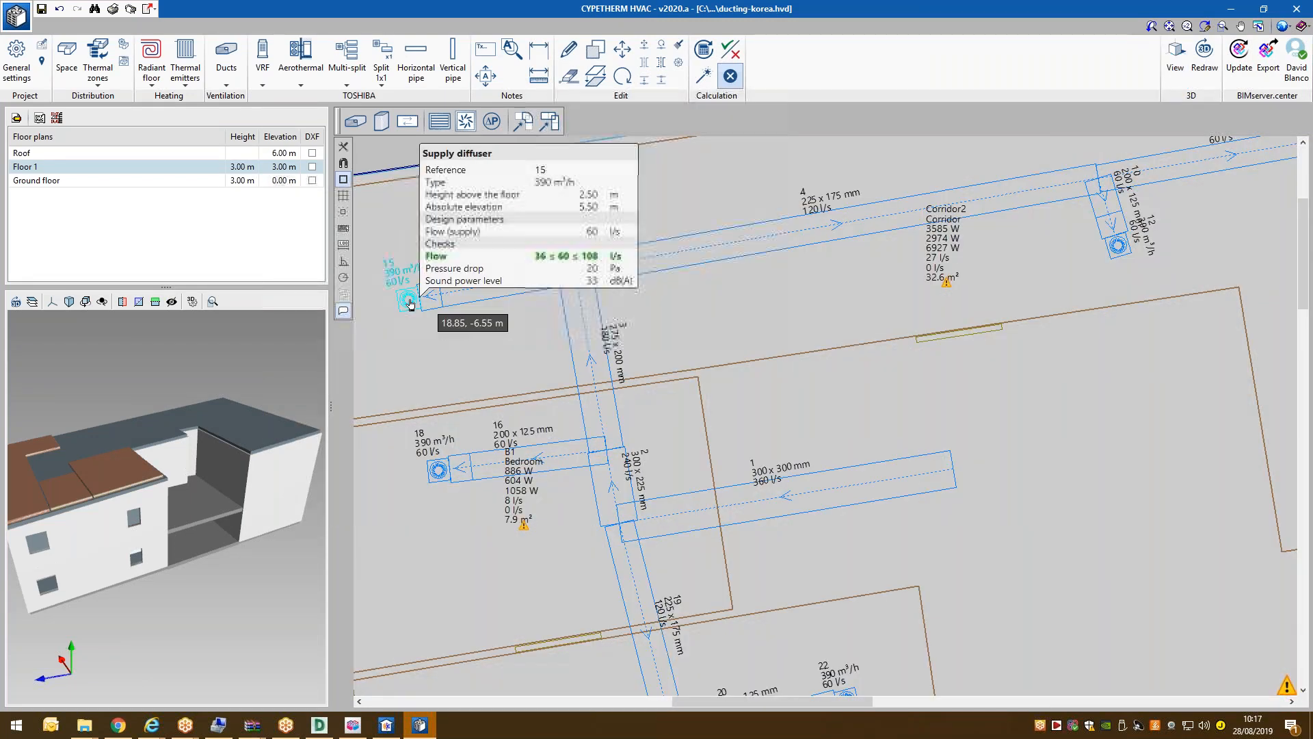
pyautogui.moveTo(428, 297)
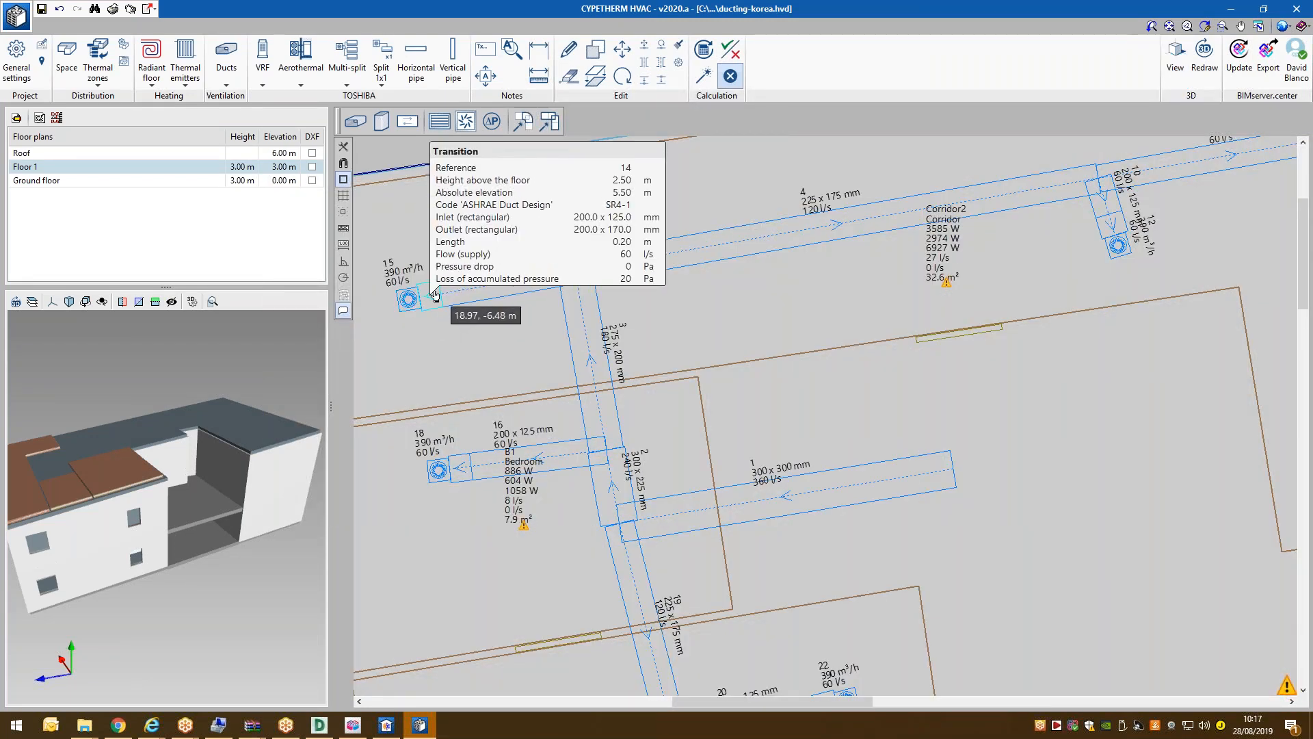
pyautogui.click(731, 63)
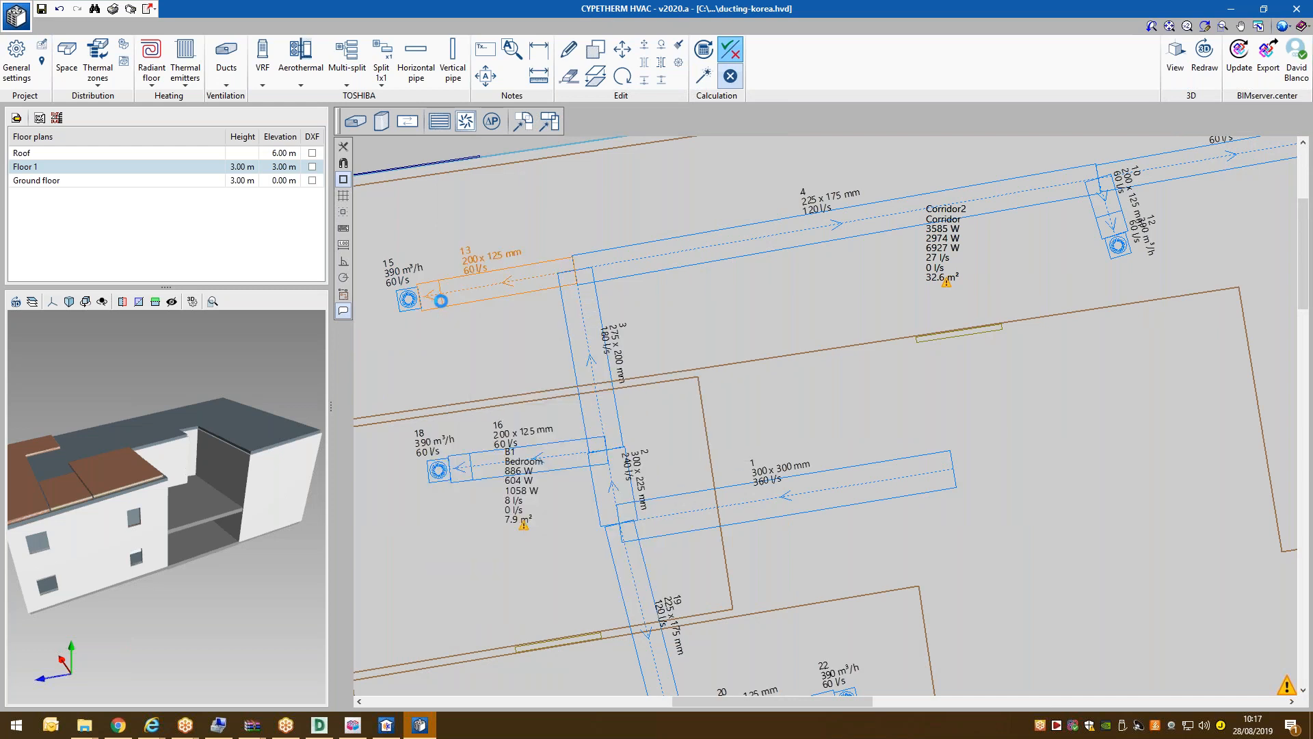
pyautogui.click(440, 301)
pyautogui.click(452, 310)
pyautogui.scroll(-2, 650, 258)
pyautogui.scroll(2, 650, 259)
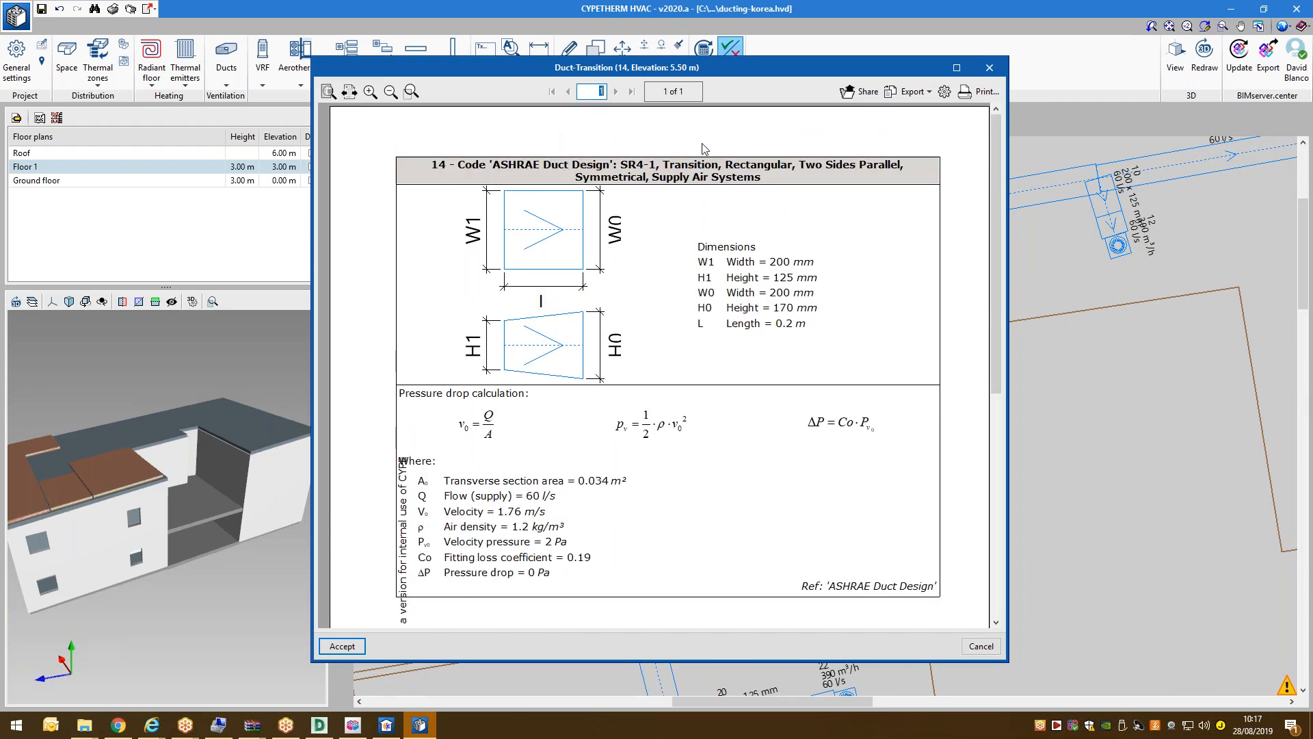
pyautogui.scroll(-2, 749, 277)
pyautogui.scroll(1, 745, 359)
pyautogui.scroll(1, 828, 506)
pyautogui.scroll(-2, 633, 301)
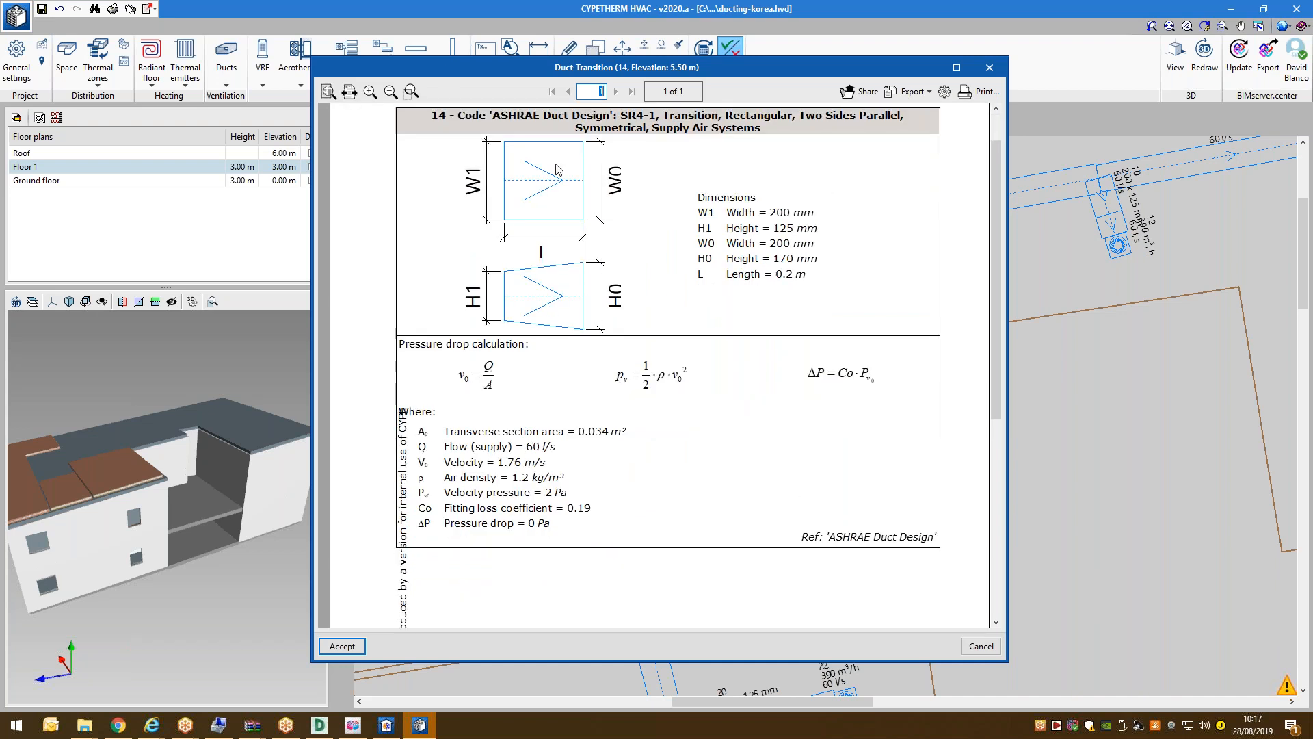
pyautogui.scroll(2, 729, 240)
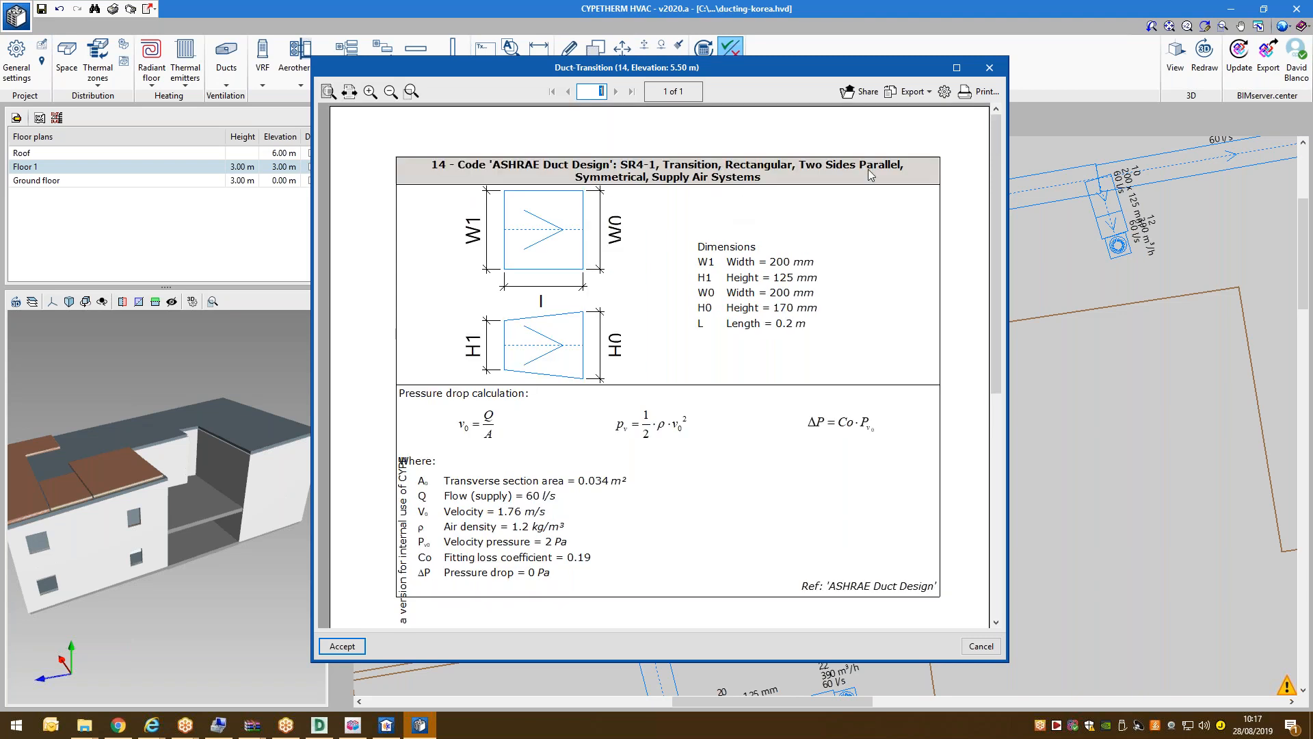
pyautogui.click(990, 67)
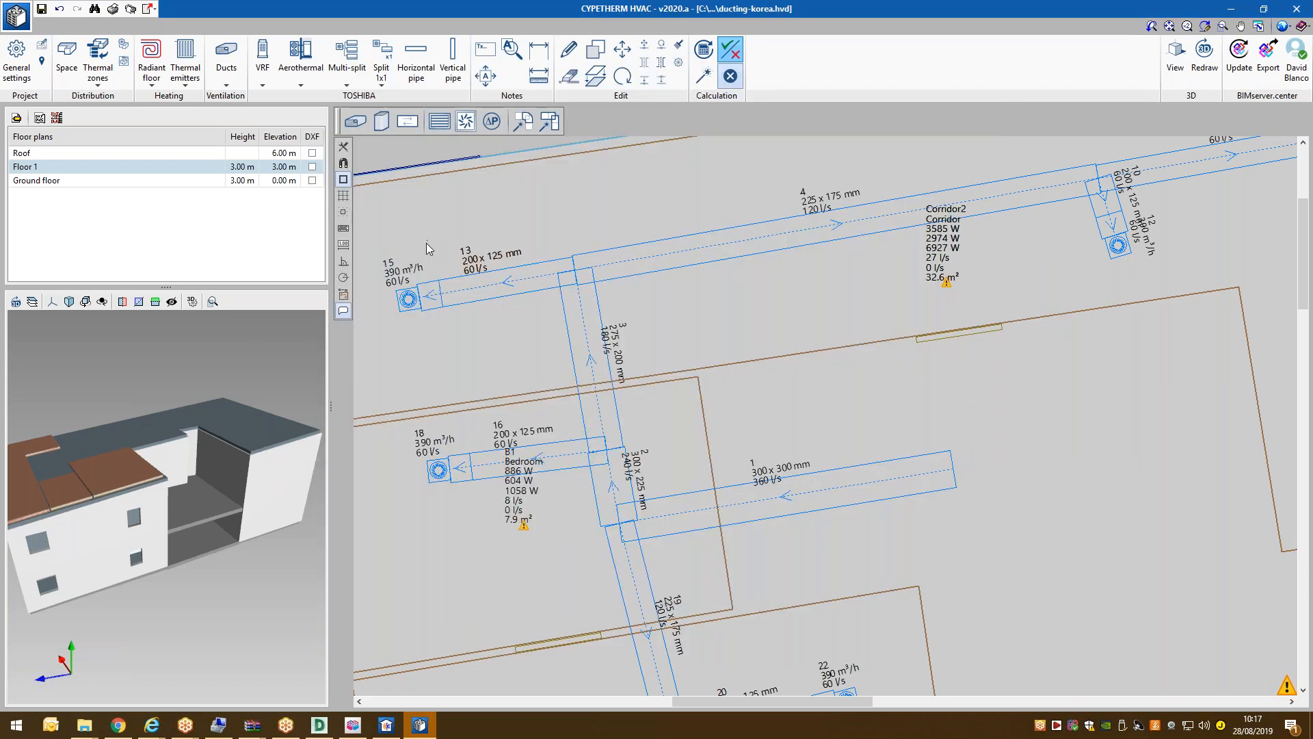
# Review the pressure-drop report for elbow 6, then close it.
pyautogui.scroll(-1, 426, 243)
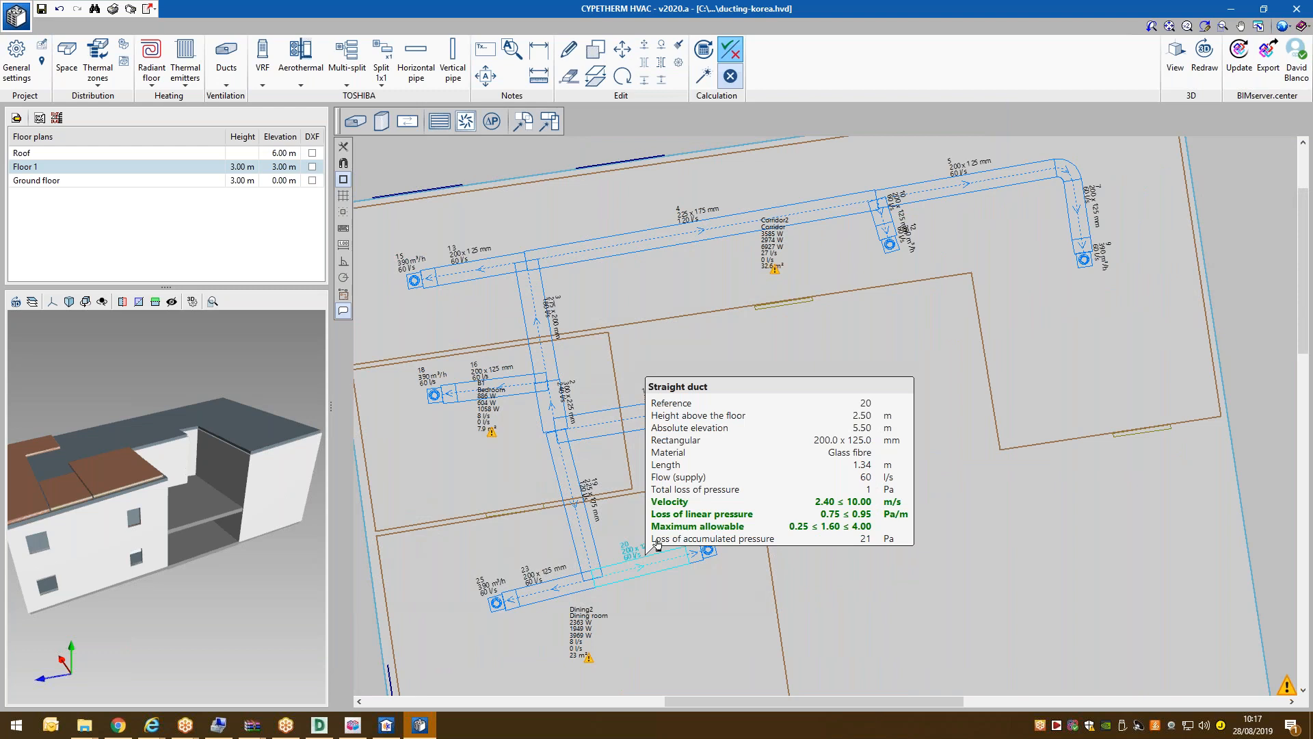
pyautogui.scroll(2, 1095, 152)
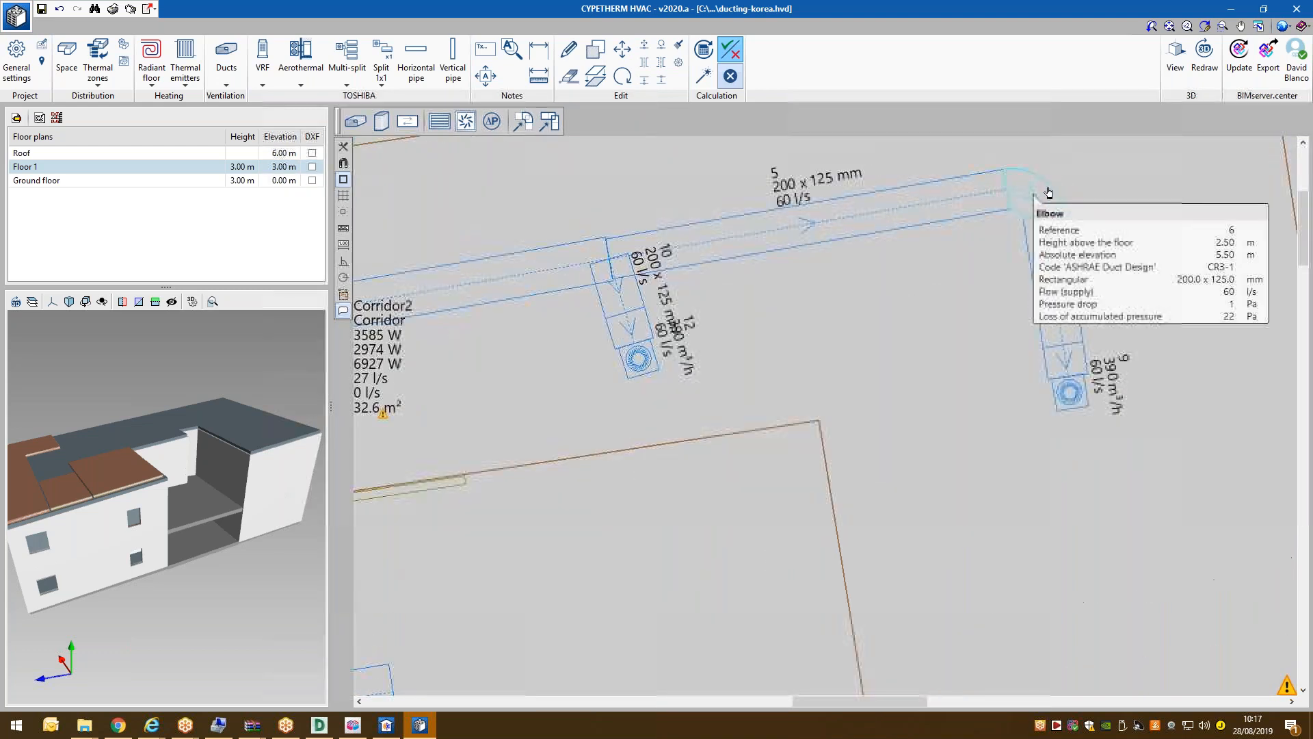
pyautogui.click(1014, 200)
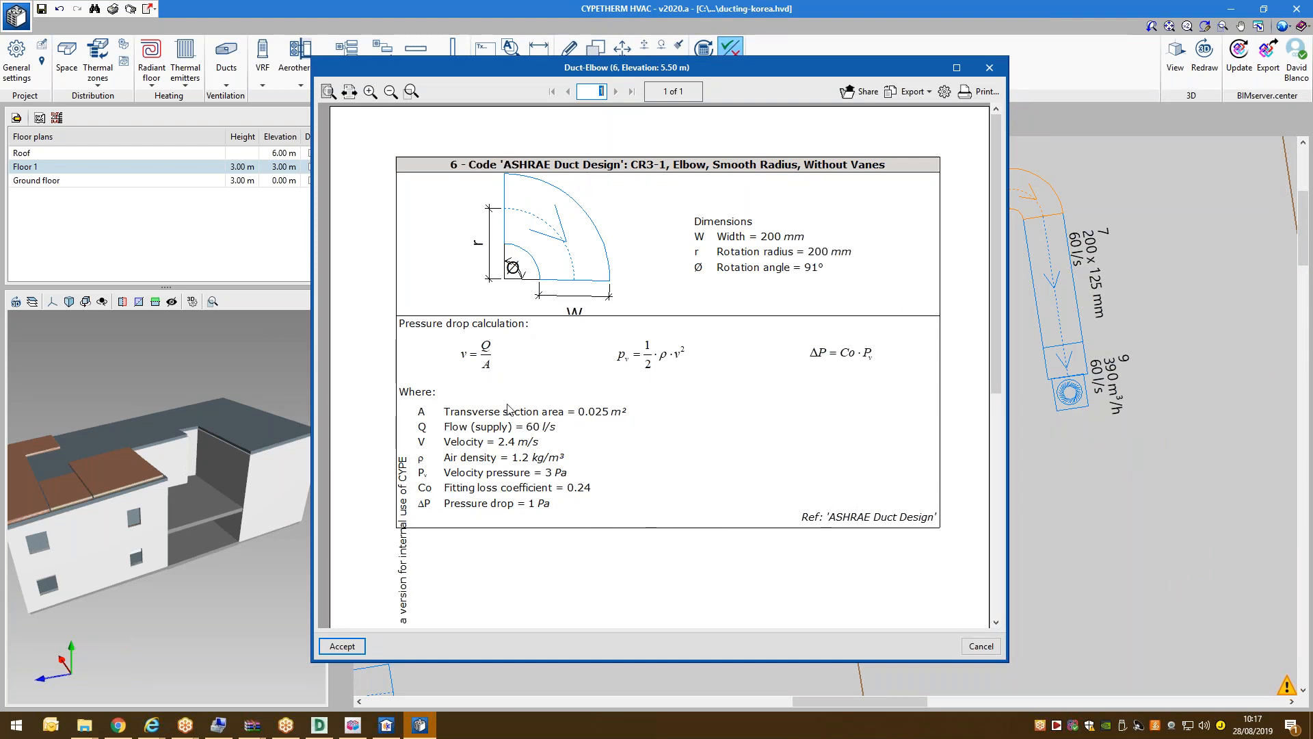
pyautogui.click(991, 68)
# Read both pages of straight duct 7's report full screen, then close the viewer.
pyautogui.moveTo(1072, 397)
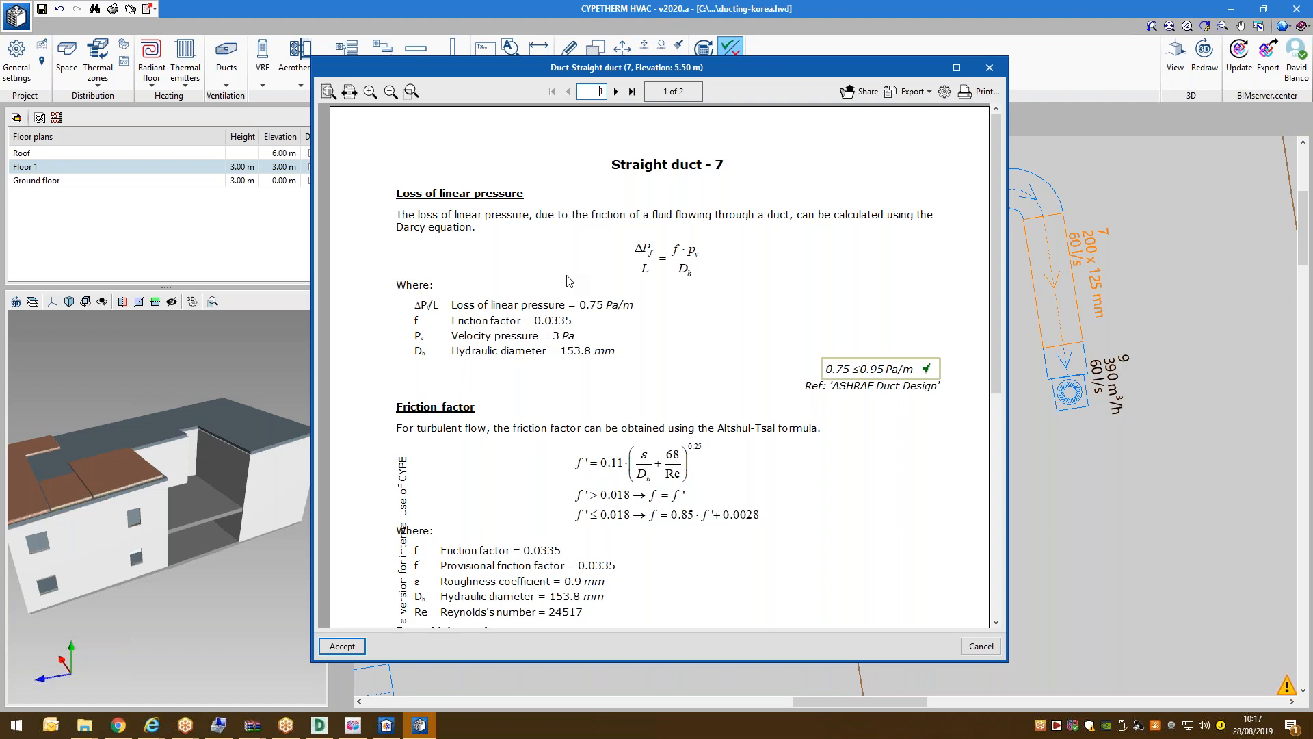
pyautogui.scroll(-5, 567, 280)
pyautogui.scroll(4, 501, 311)
pyautogui.scroll(-5, 502, 311)
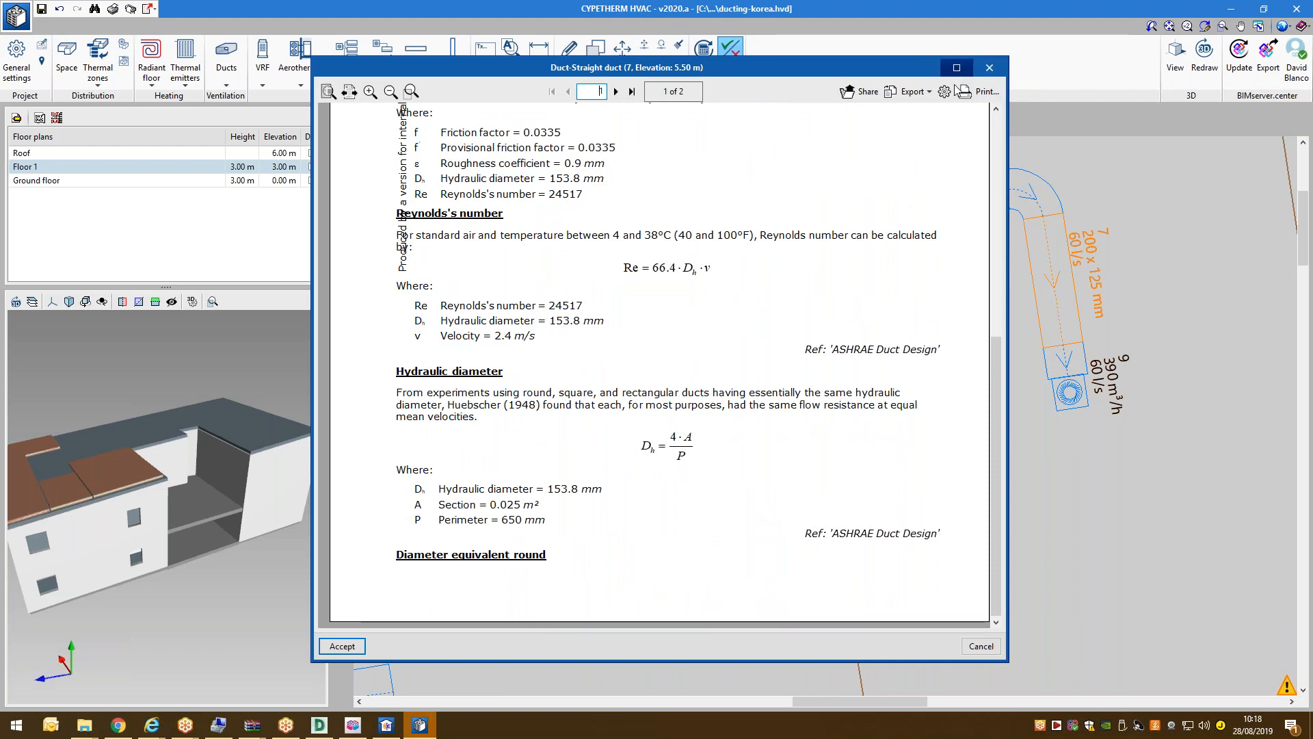
pyautogui.click(957, 67)
pyautogui.click(613, 33)
pyautogui.scroll(3, 623, 190)
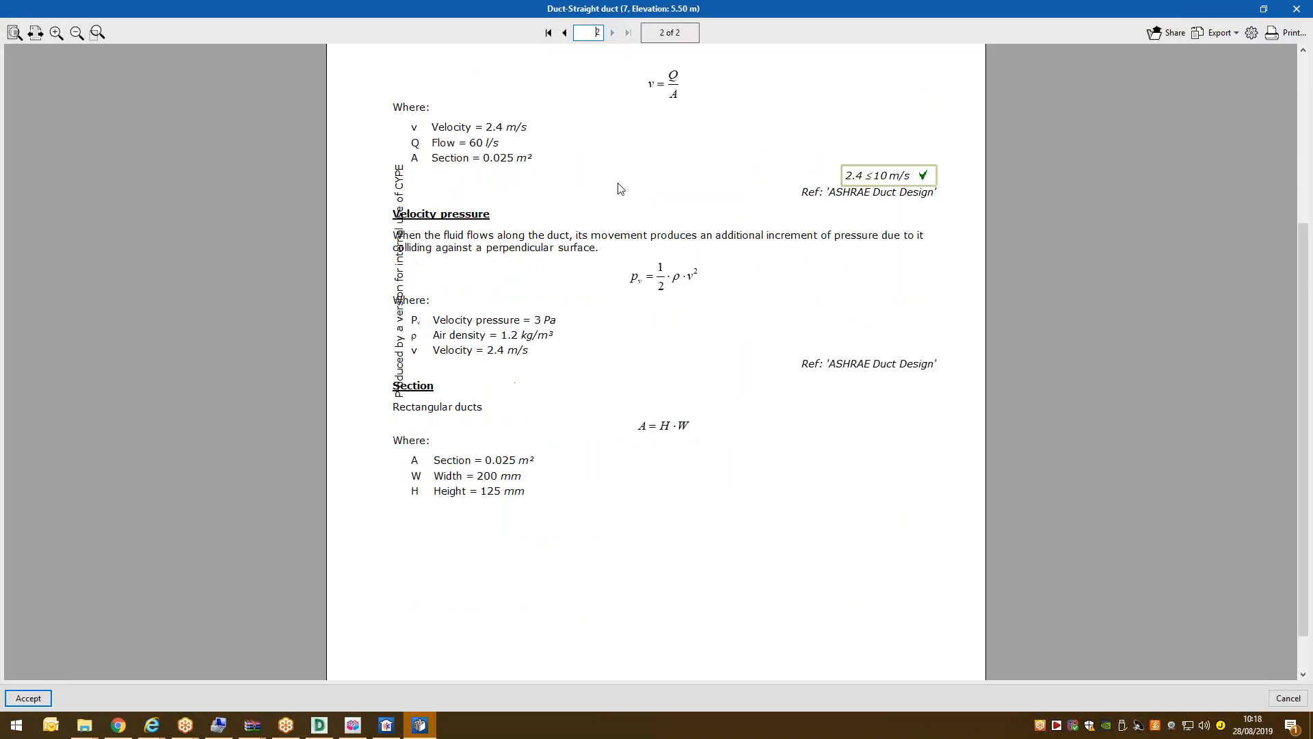
pyautogui.scroll(-2, 628, 193)
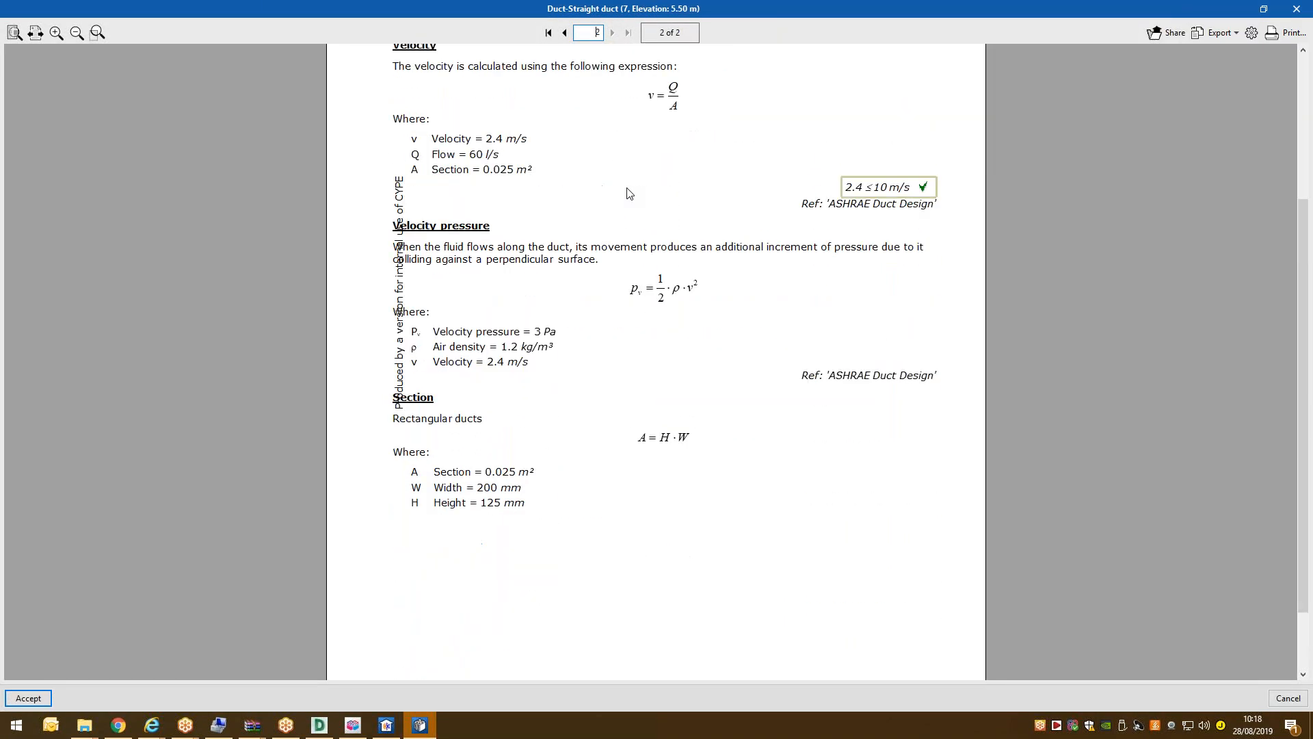
pyautogui.scroll(4, 640, 197)
pyautogui.click(564, 33)
pyautogui.scroll(-5, 626, 204)
pyautogui.click(1297, 9)
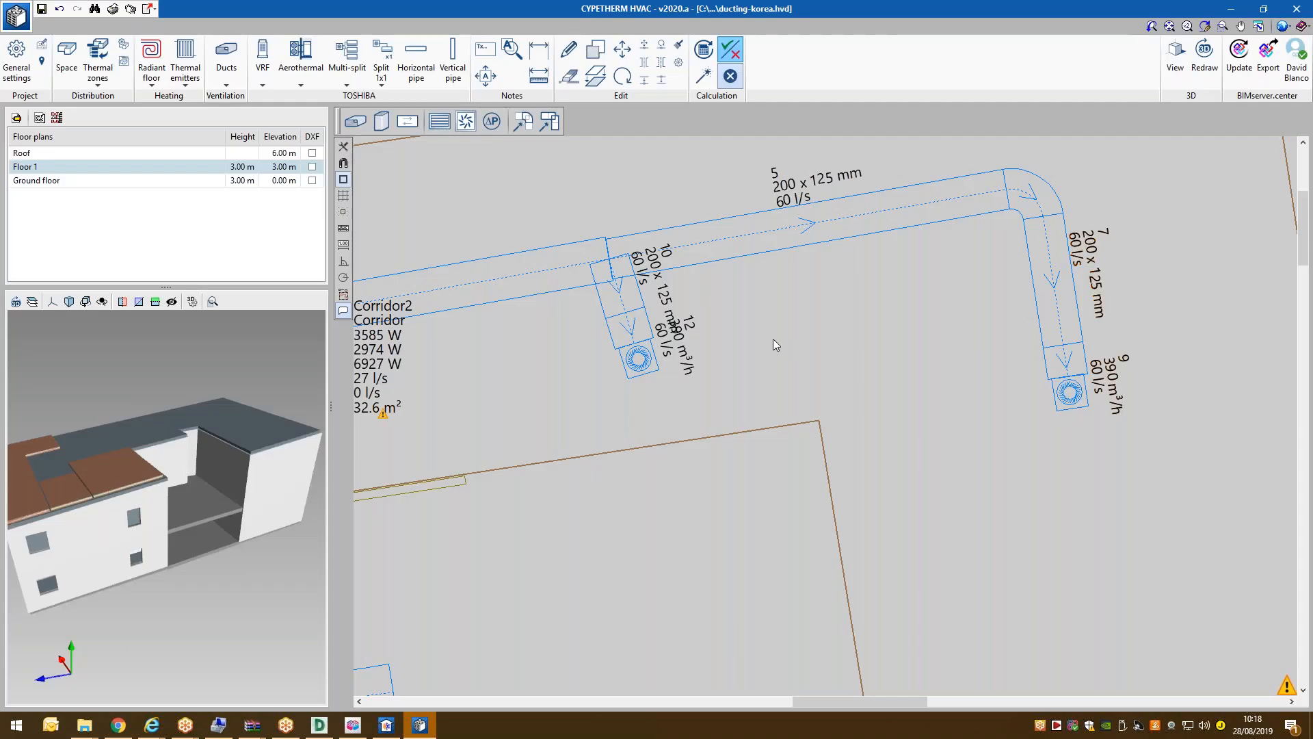
pyautogui.moveTo(1043, 285)
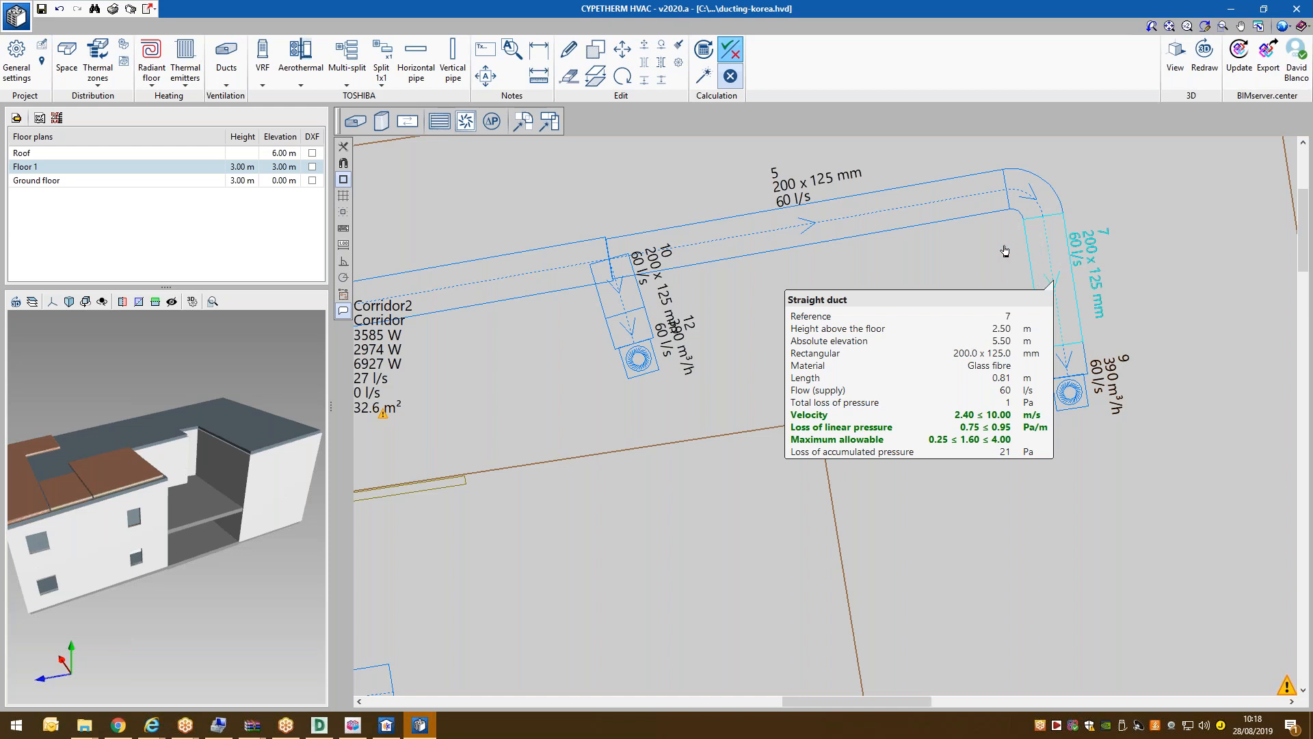
pyautogui.scroll(-2, 1022, 254)
pyautogui.click(1024, 258)
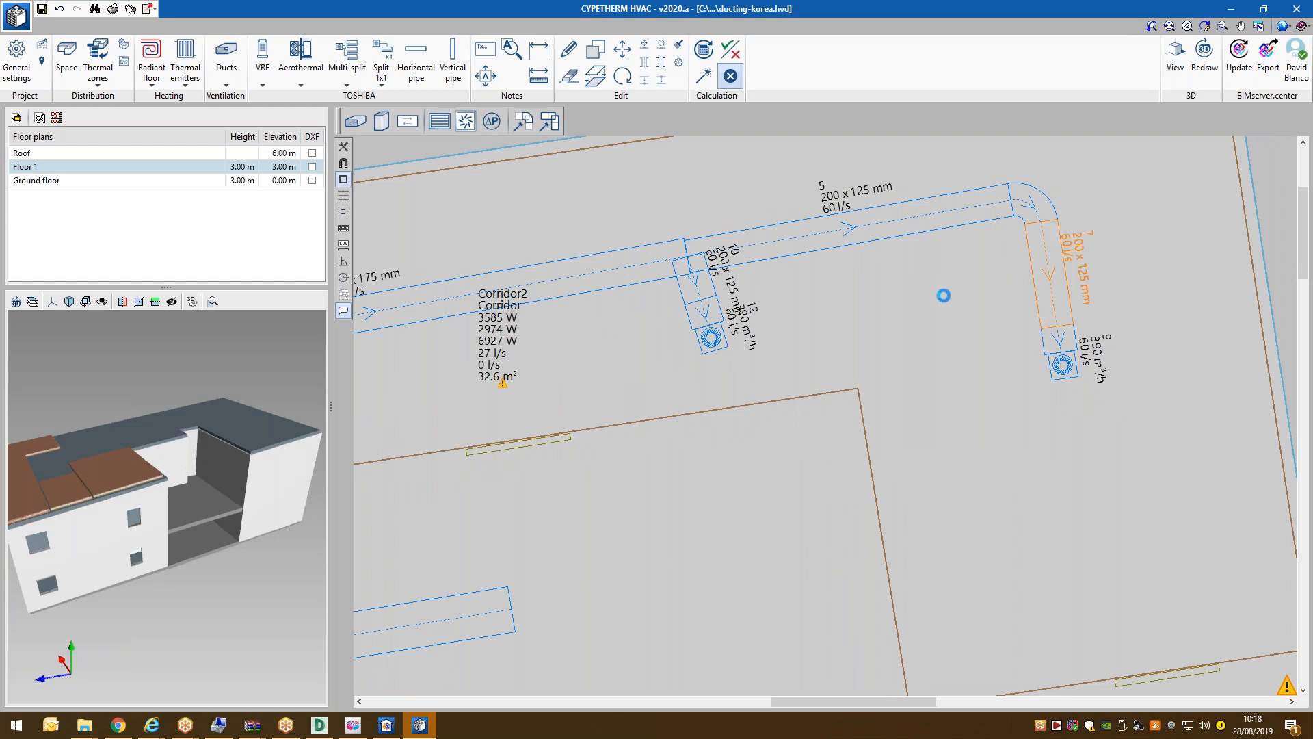
pyautogui.click(768, 334)
pyautogui.click(732, 335)
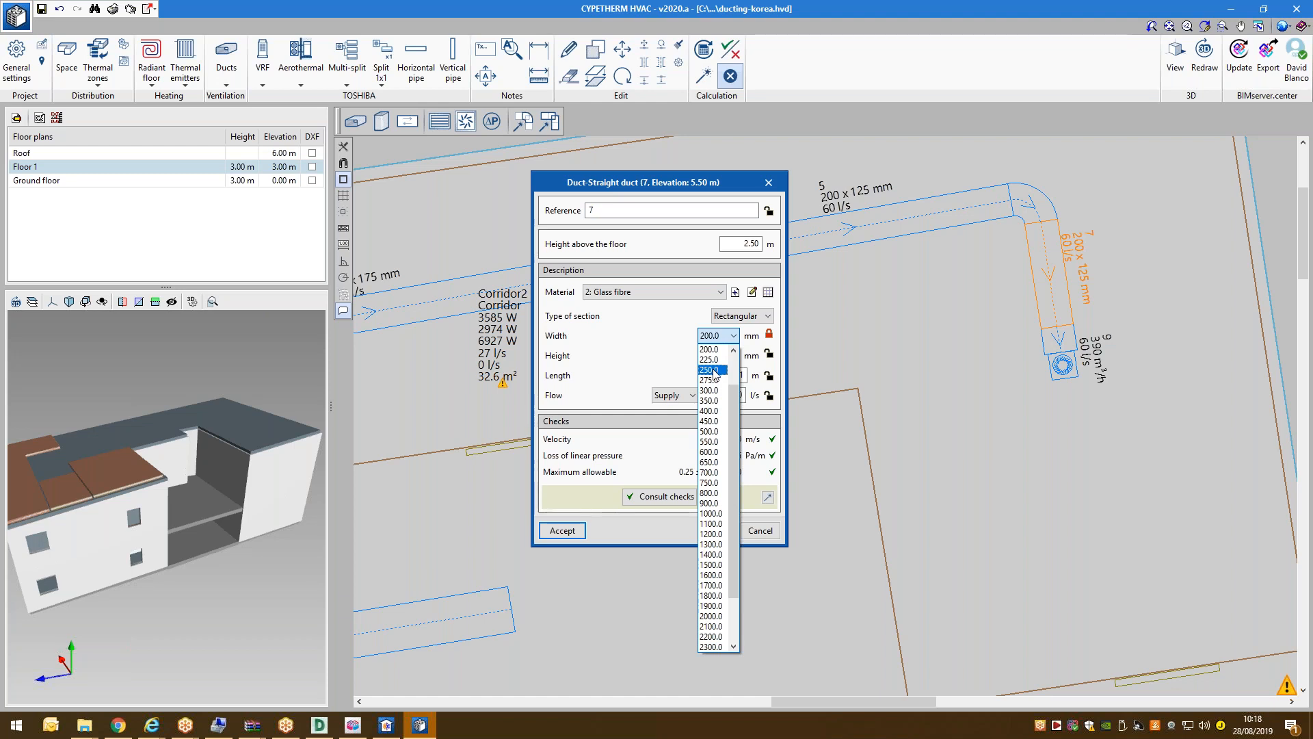
pyautogui.click(772, 342)
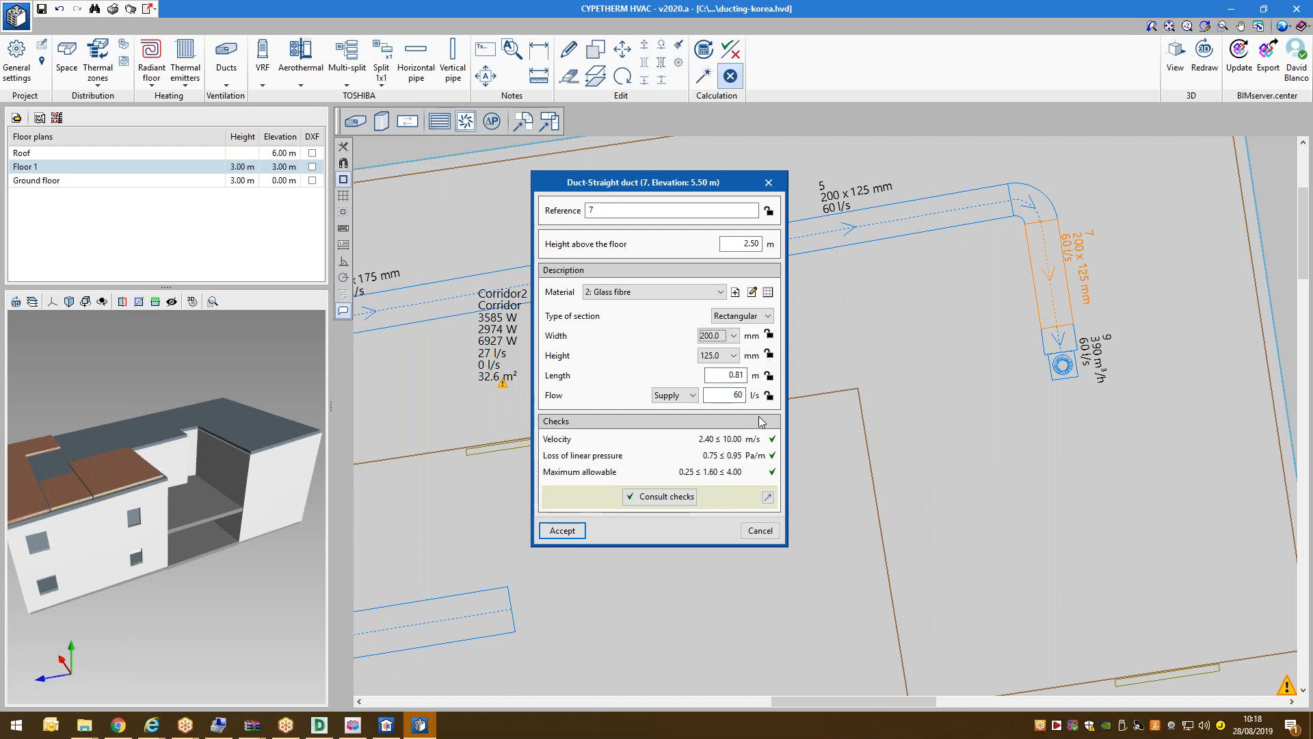
pyautogui.click(660, 497)
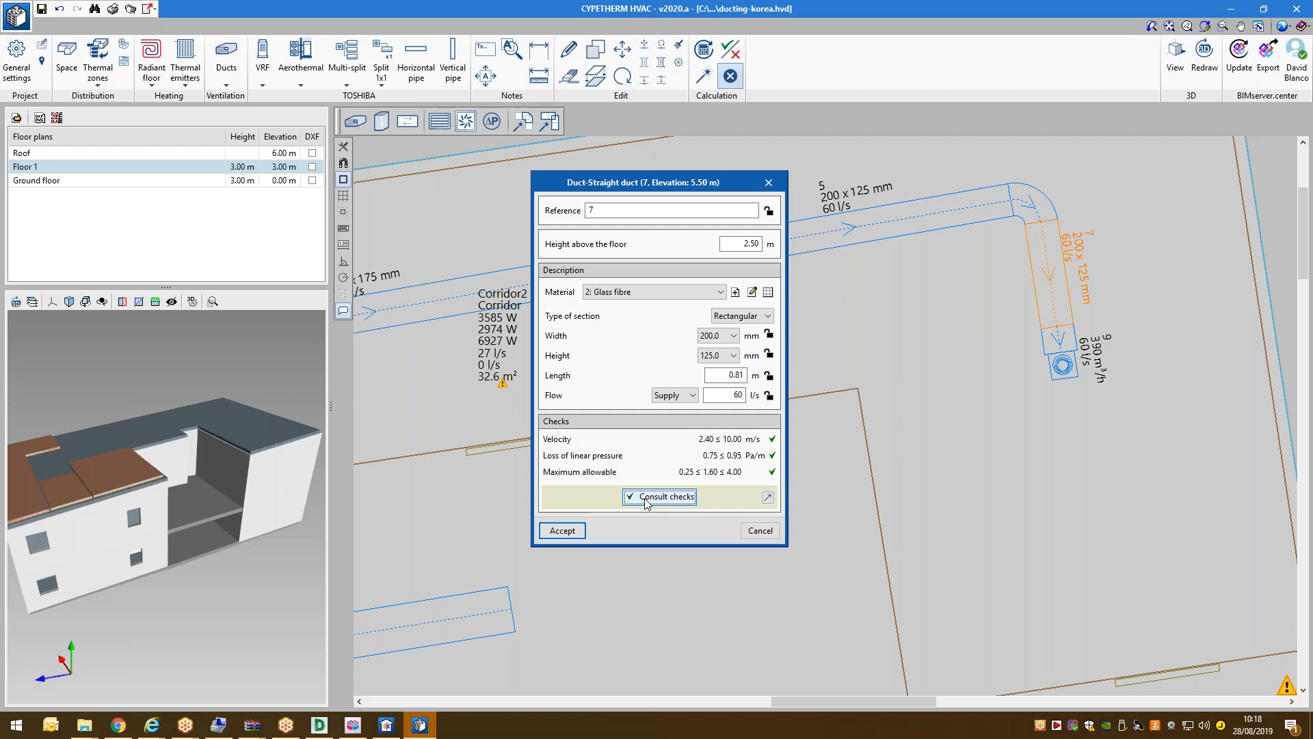
pyautogui.scroll(-5, 959, 445)
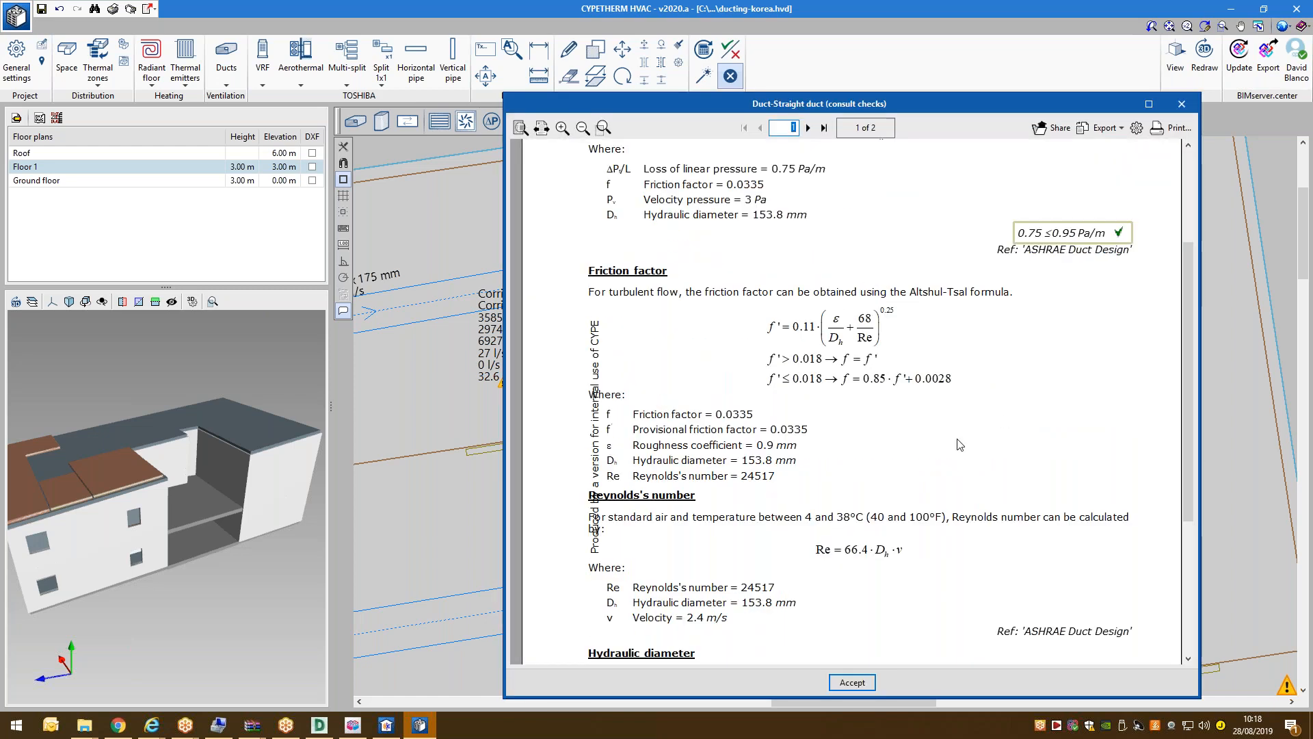
pyautogui.click(1183, 104)
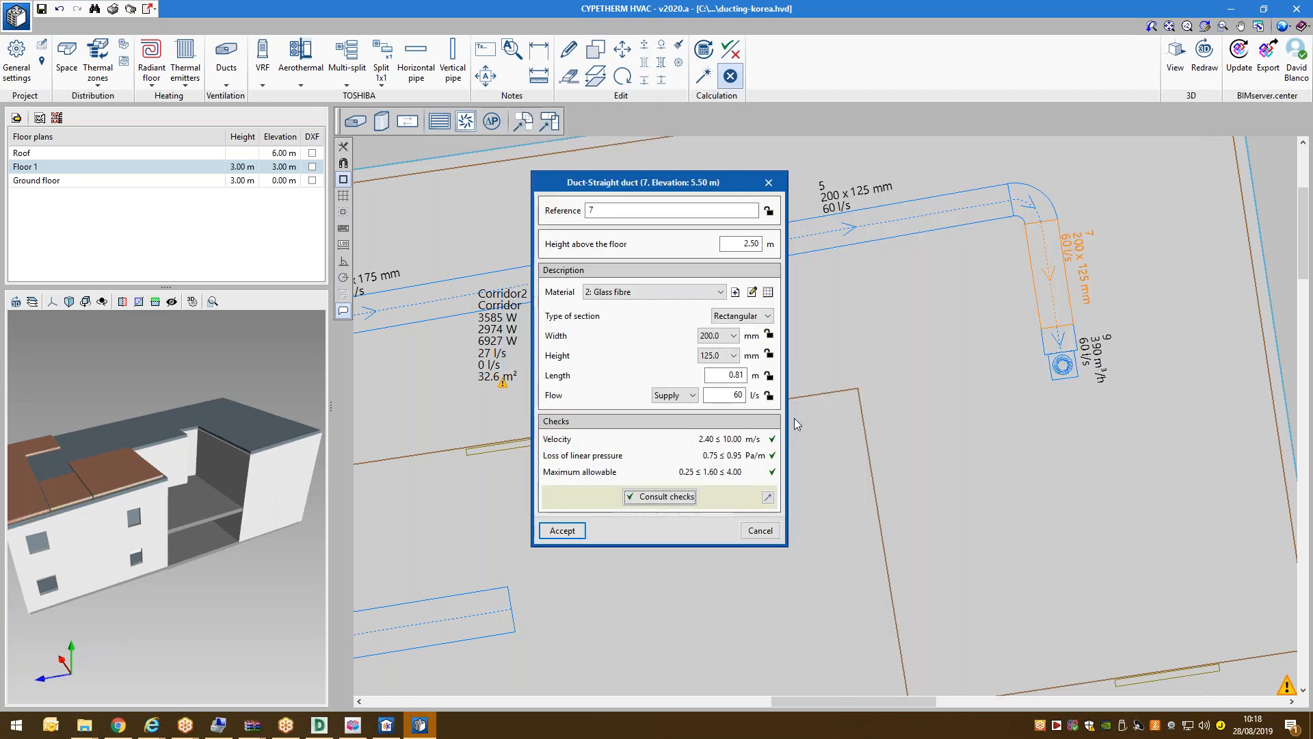
pyautogui.click(760, 530)
# Zoom out on the plan, recalculate the duct network results and open the Reports dialog.
pyautogui.scroll(-2, 786, 269)
pyautogui.scroll(-3, 786, 270)
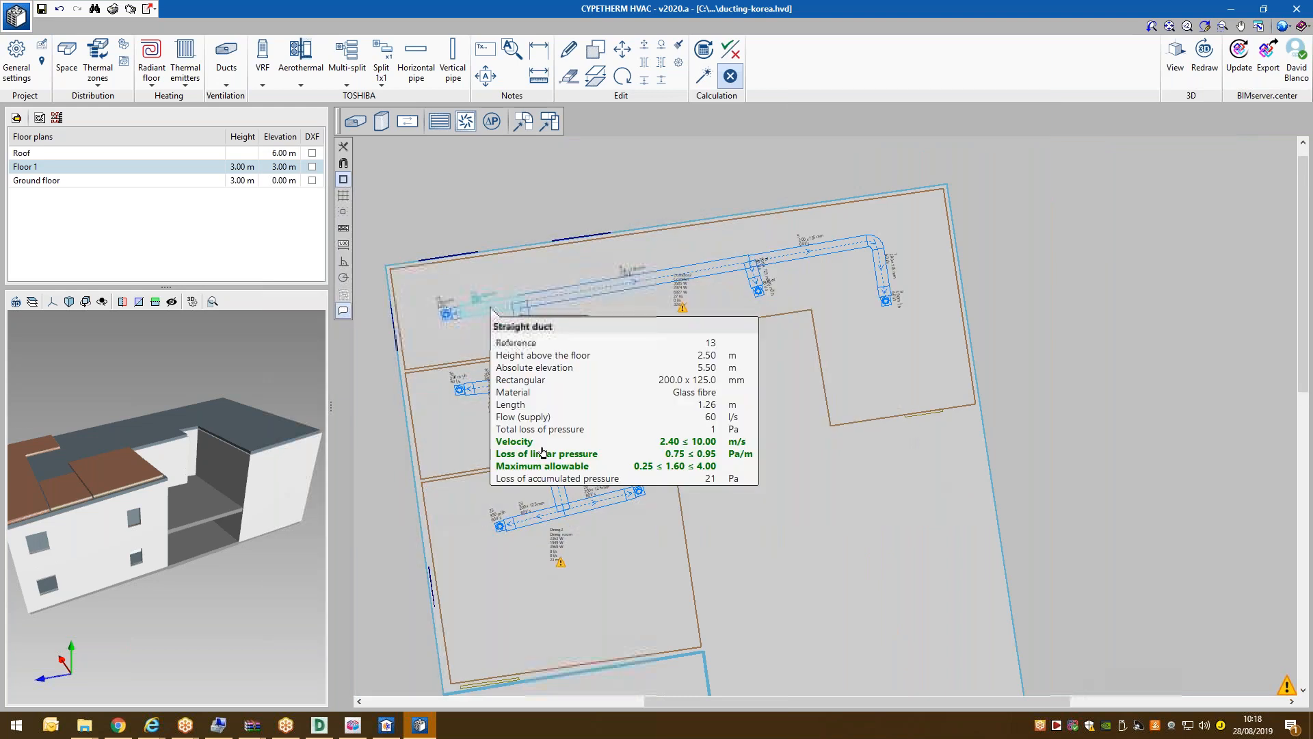
pyautogui.scroll(2, 544, 420)
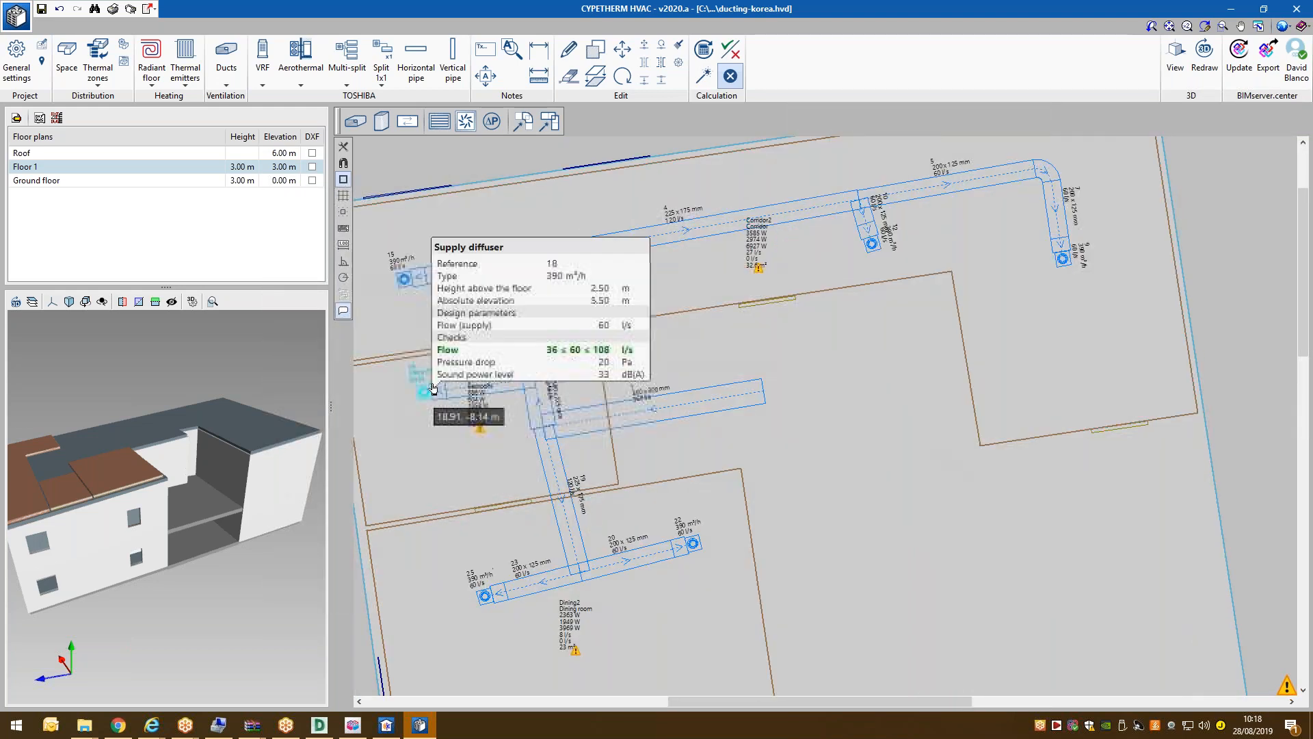
pyautogui.scroll(-2, 464, 372)
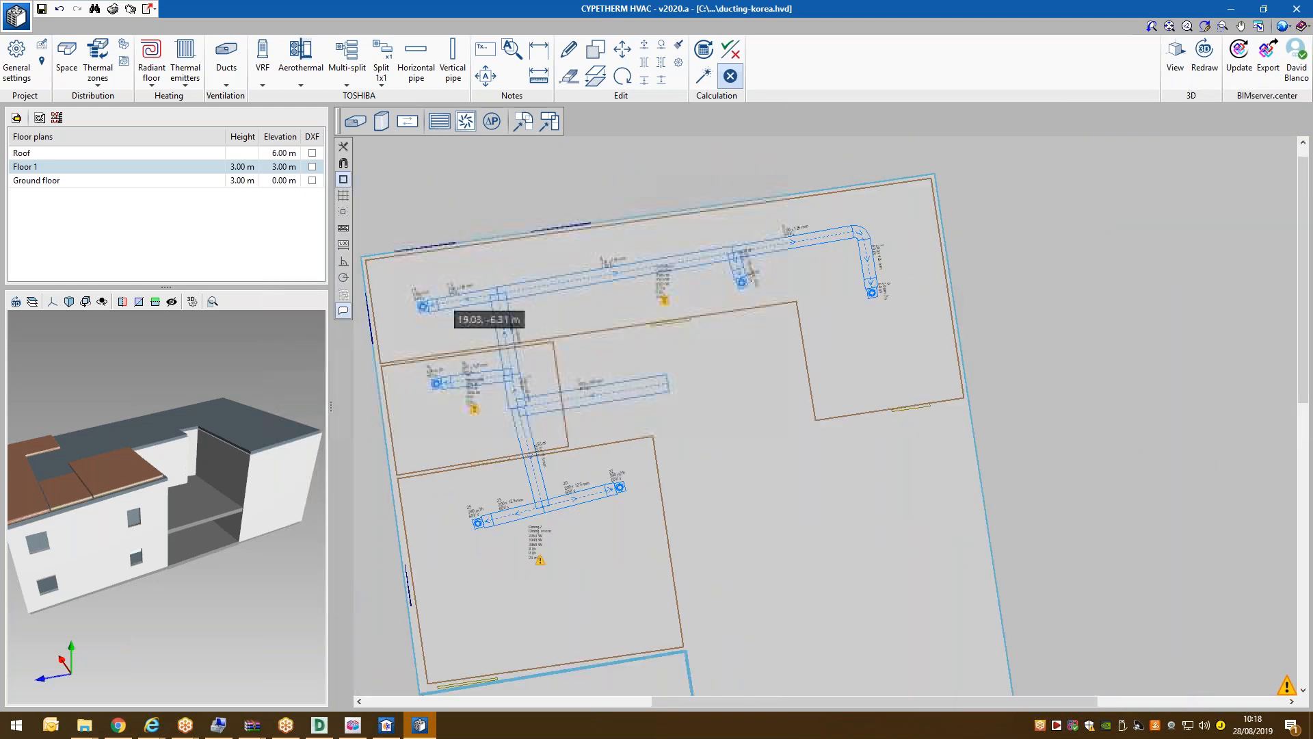
pyautogui.scroll(-1, 474, 248)
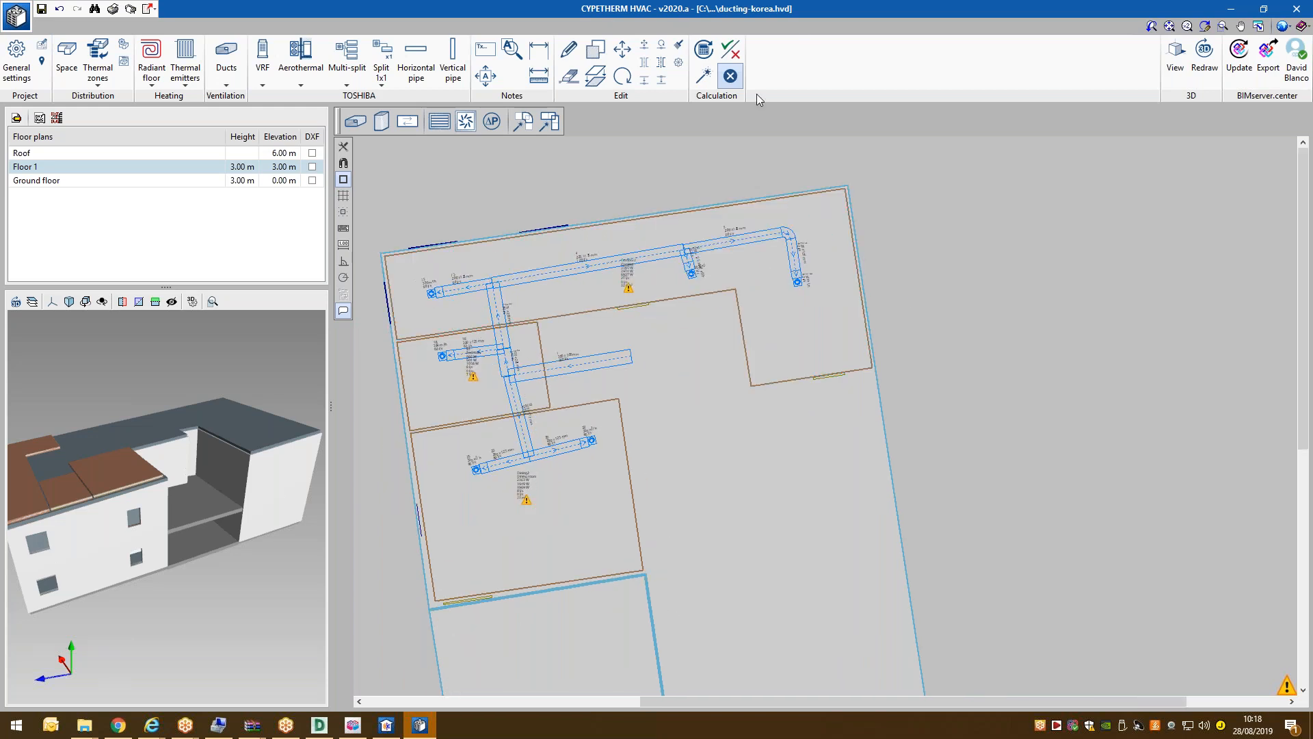
pyautogui.click(702, 59)
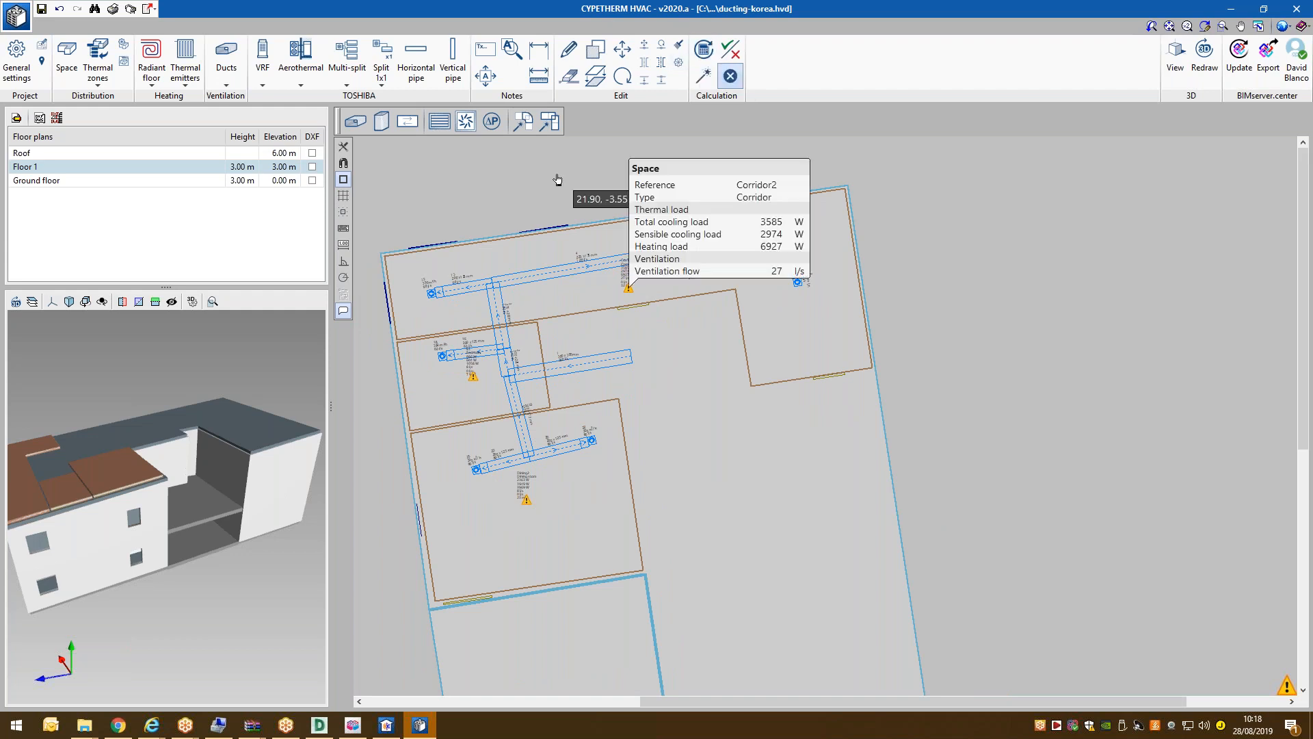
pyautogui.scroll(1, 455, 205)
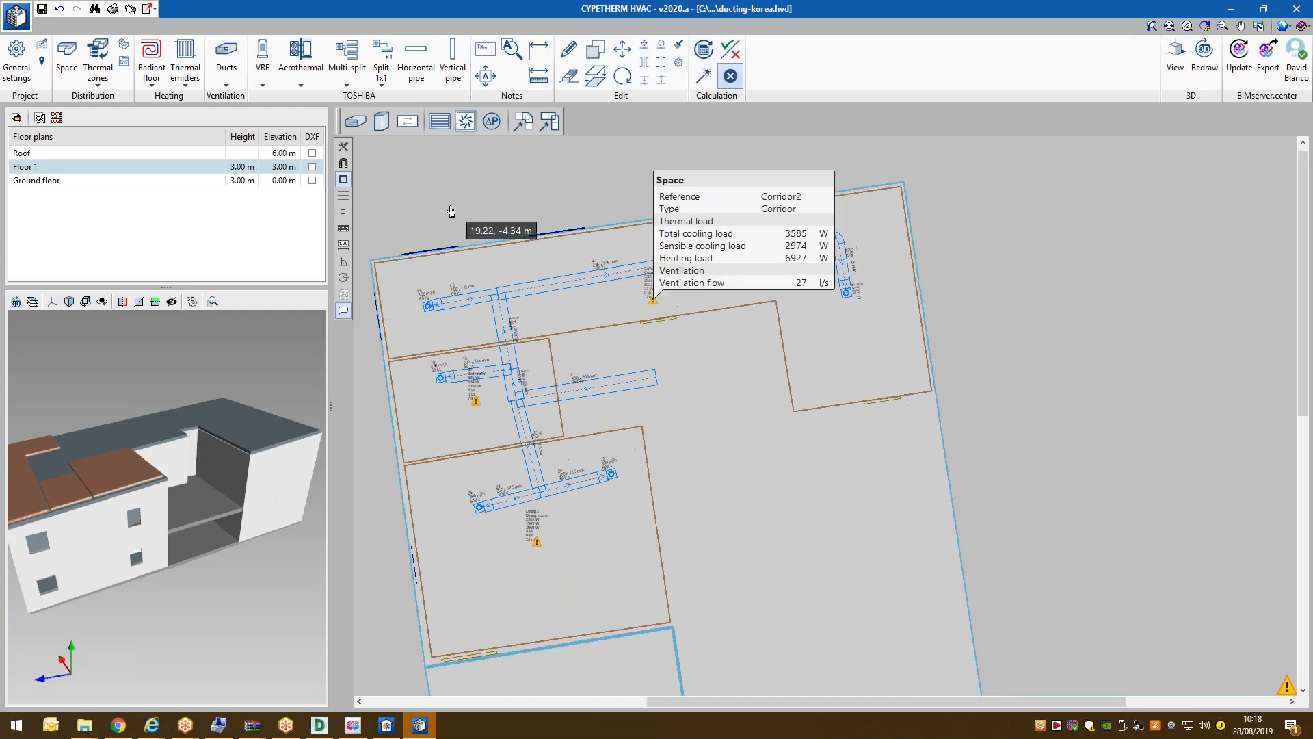
pyautogui.click(113, 9)
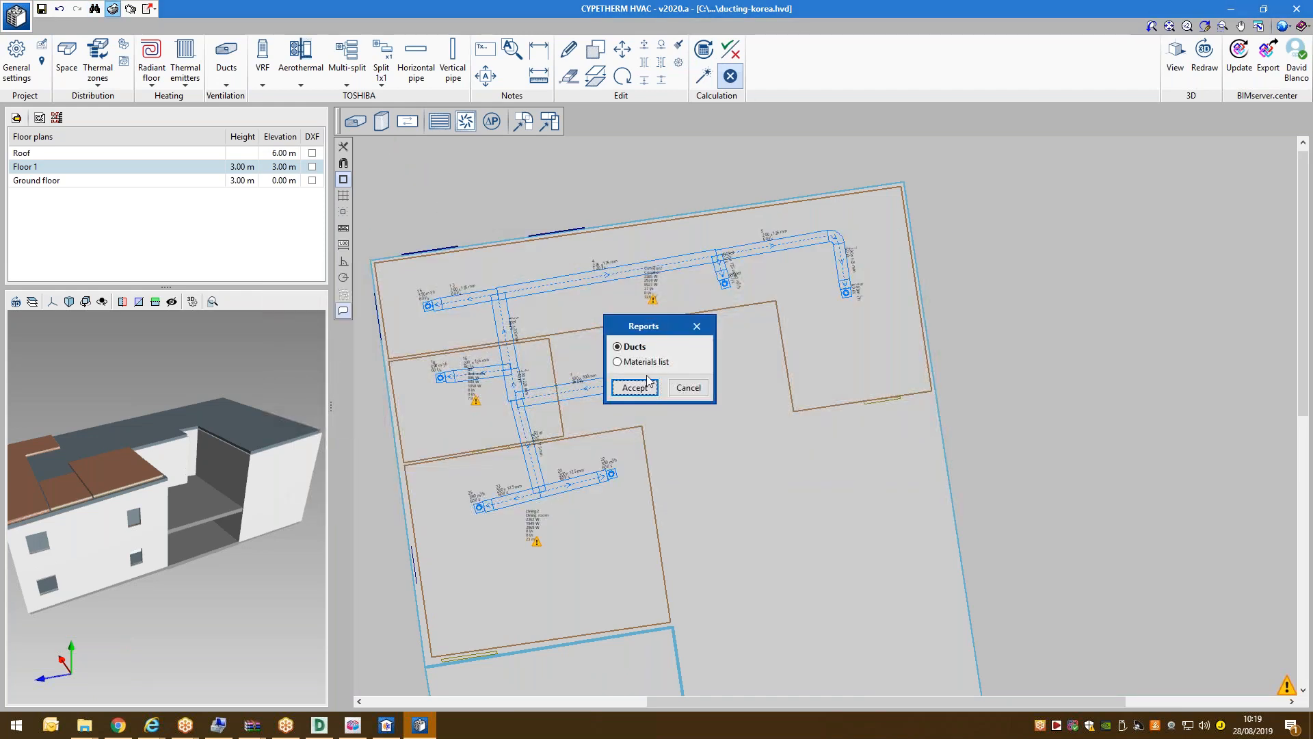
# Generate the Ducts report, view it full screen at page width, scroll its tables, then close it.
pyautogui.click(643, 384)
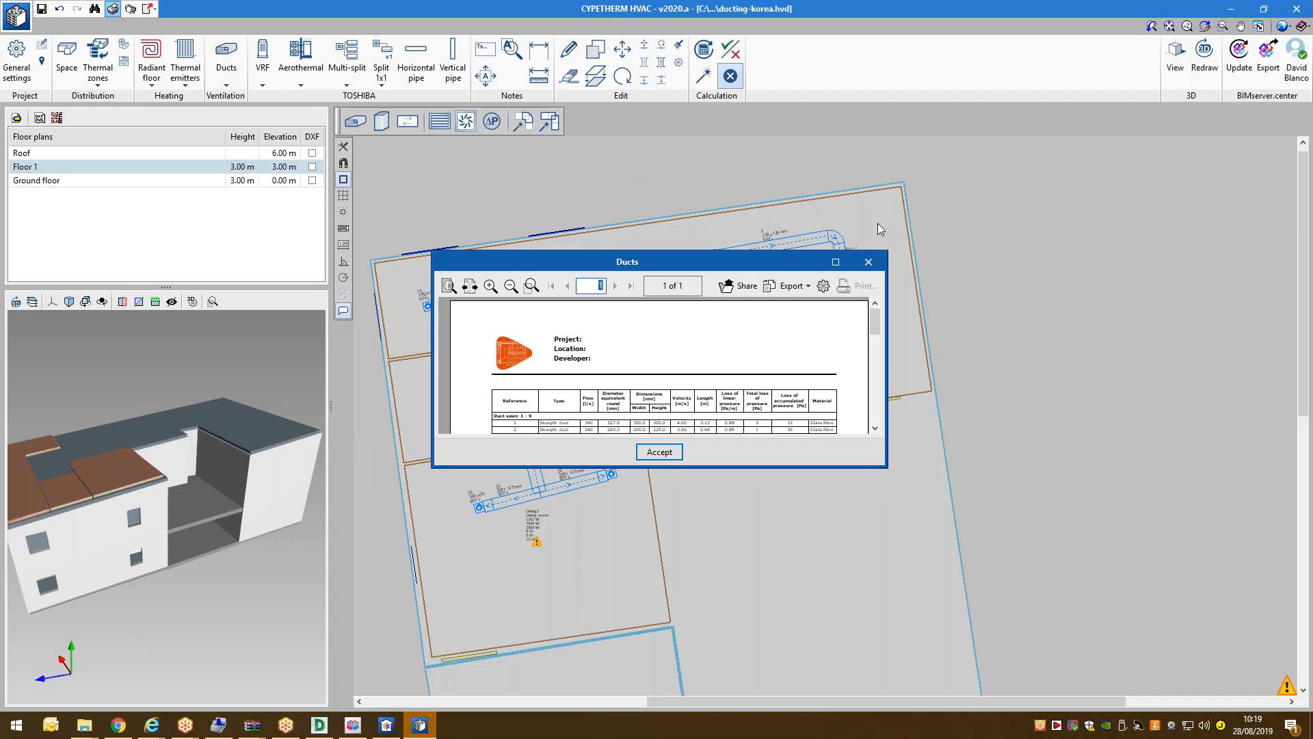
pyautogui.click(835, 262)
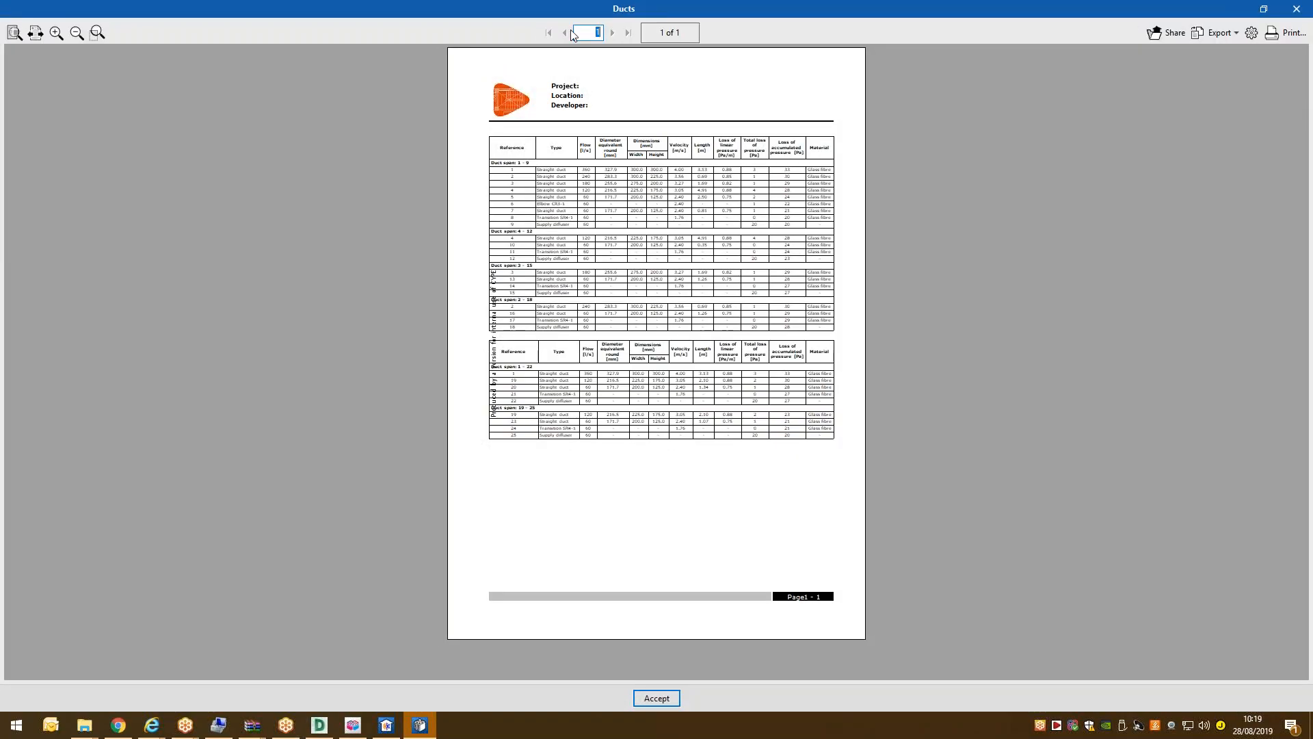
pyautogui.click(35, 36)
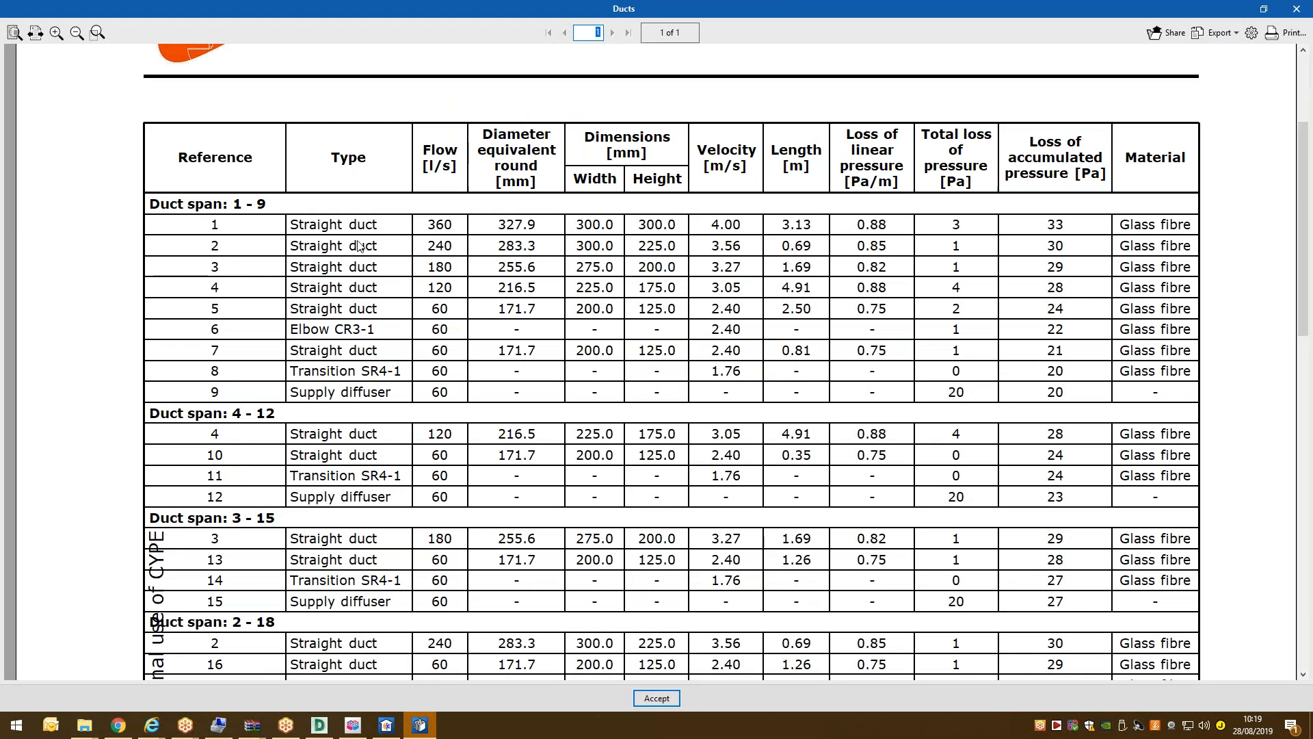
pyautogui.scroll(-5, 241, 487)
pyautogui.scroll(5, 243, 485)
pyautogui.scroll(-6, 1140, 301)
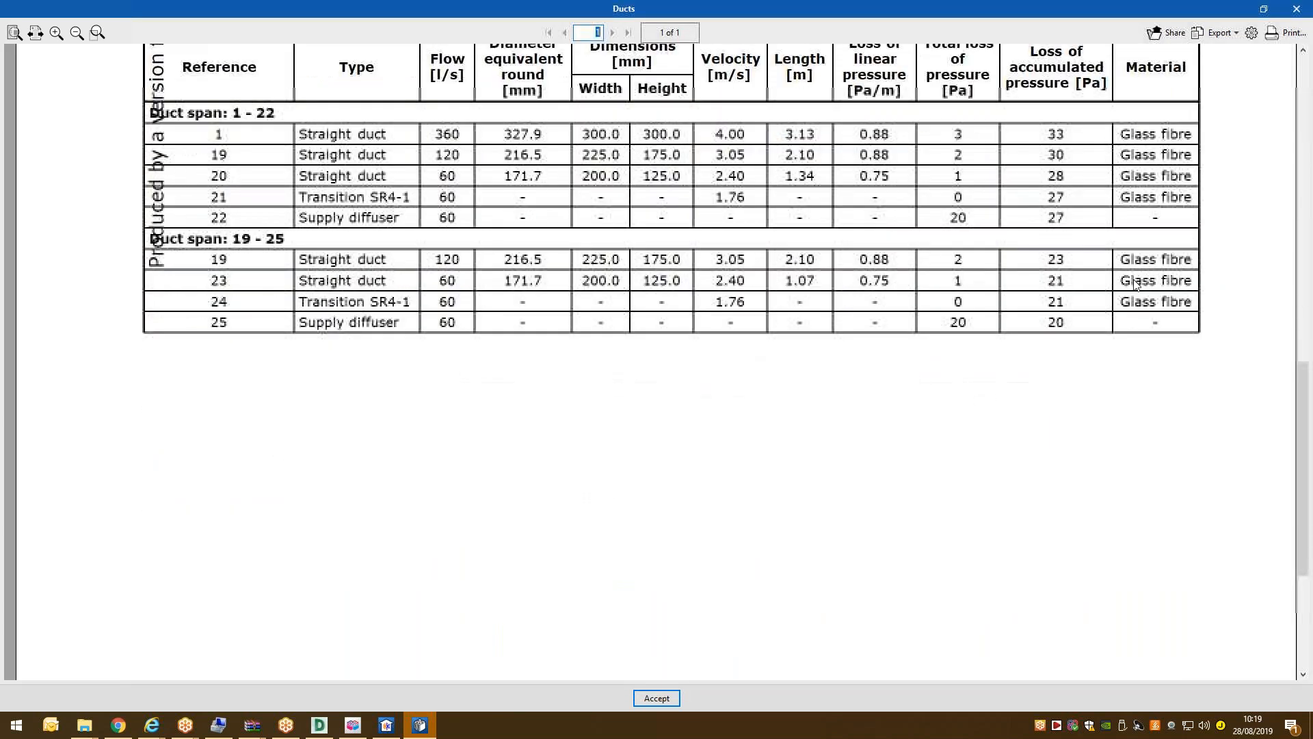
pyautogui.scroll(3, 438, 164)
pyautogui.scroll(4, 441, 301)
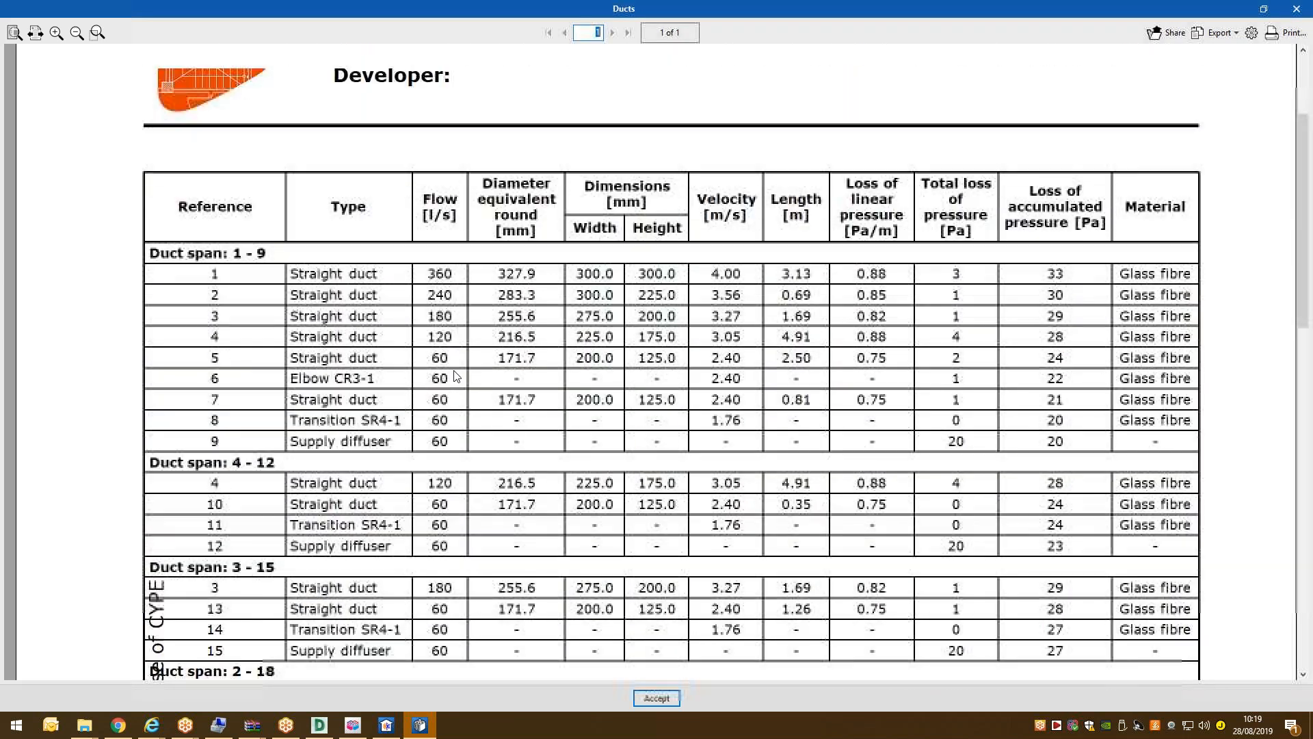
pyautogui.scroll(2, 429, 346)
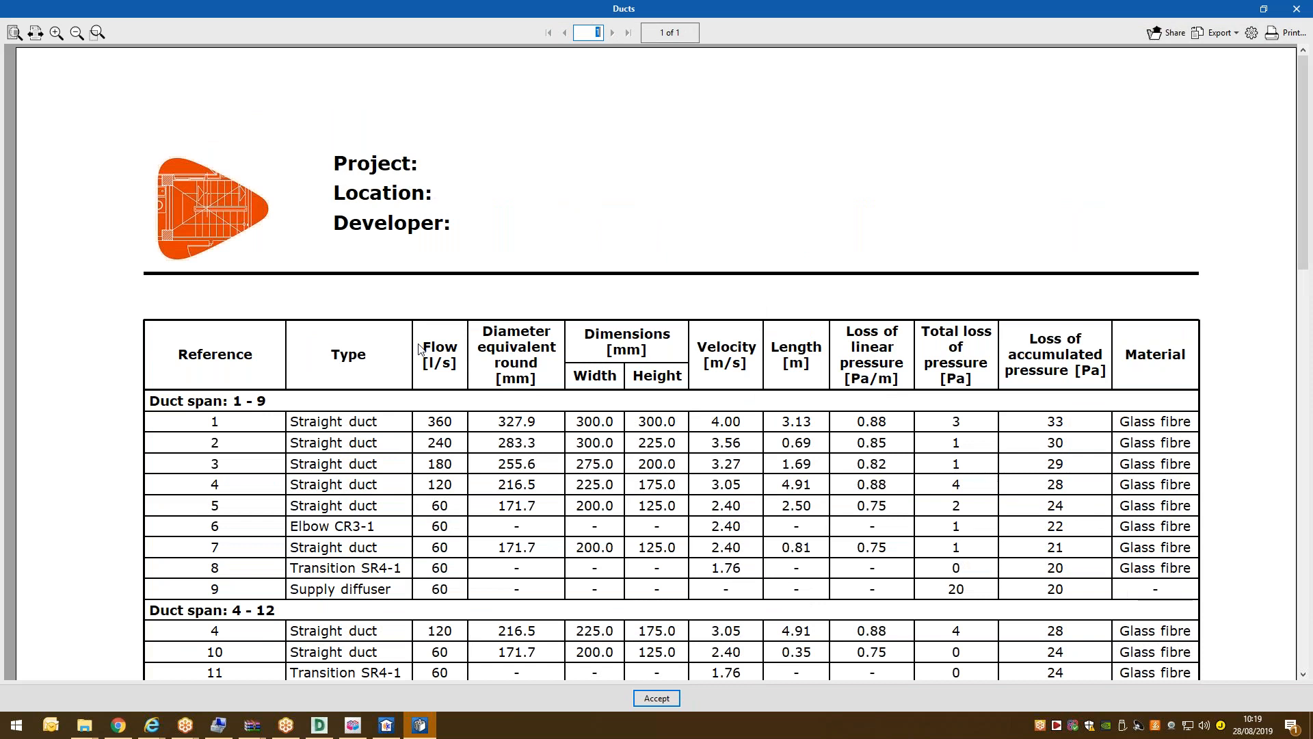
pyautogui.click(669, 699)
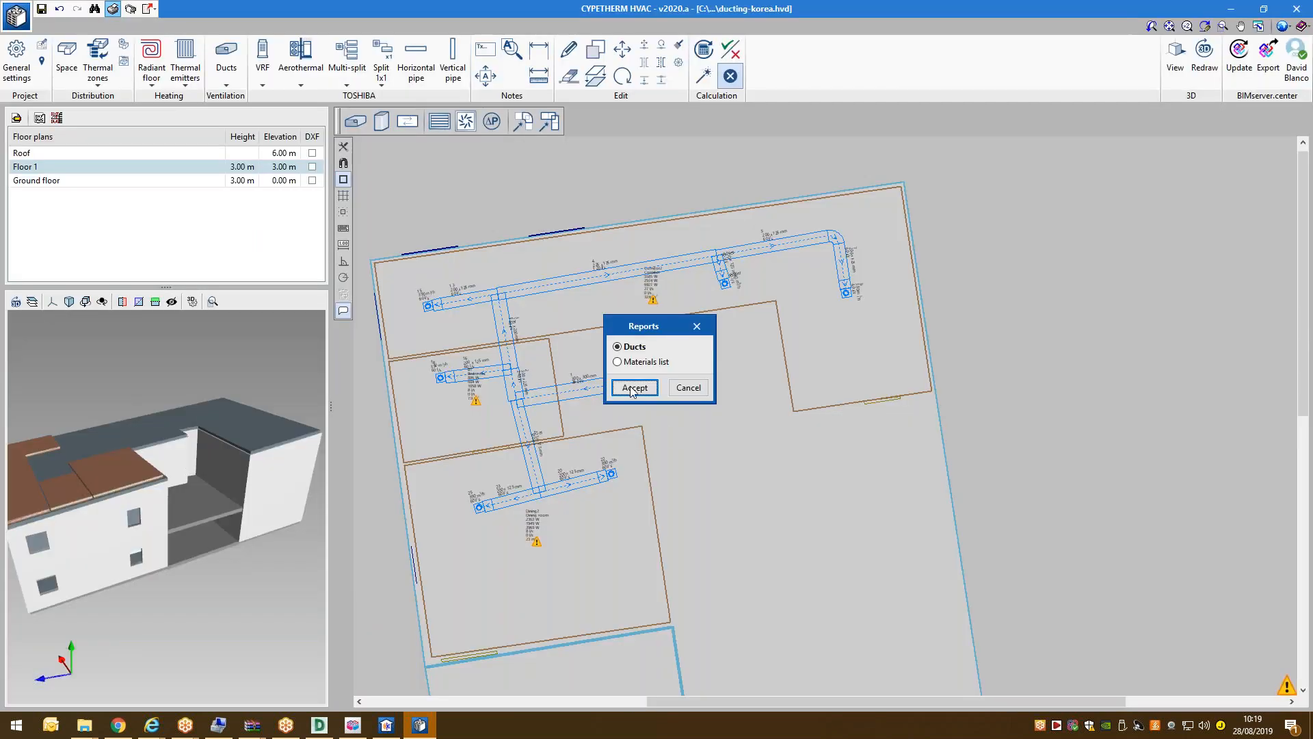
# Generate the Materials list report and view it full screen fitted to page width.
pyautogui.click(643, 361)
pyautogui.click(635, 387)
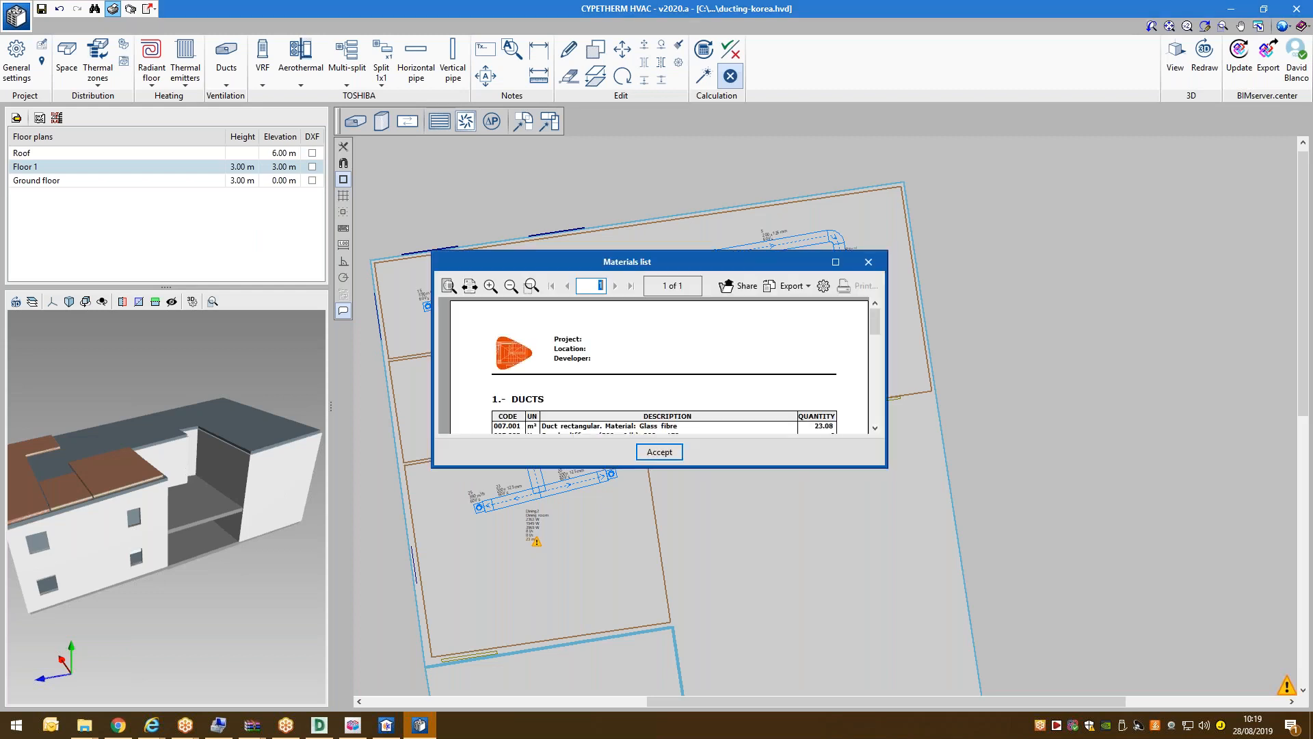
pyautogui.click(836, 261)
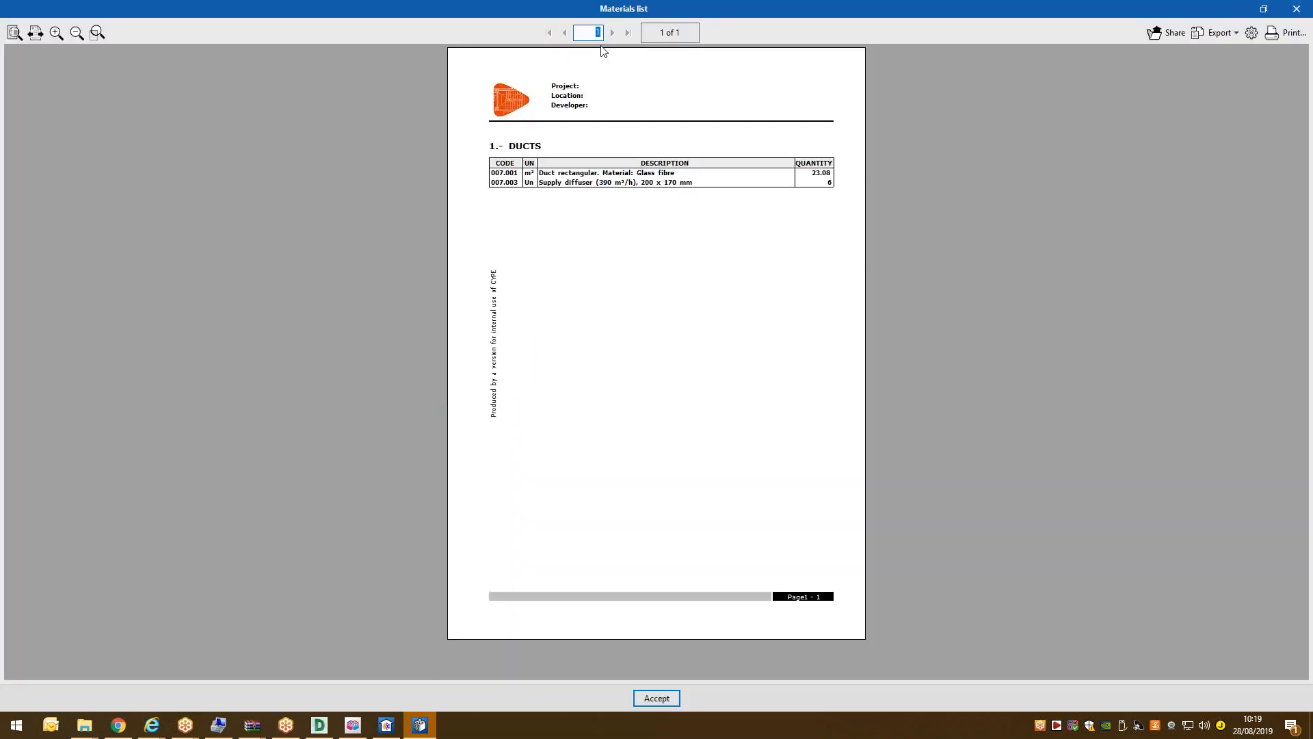
pyautogui.click(35, 32)
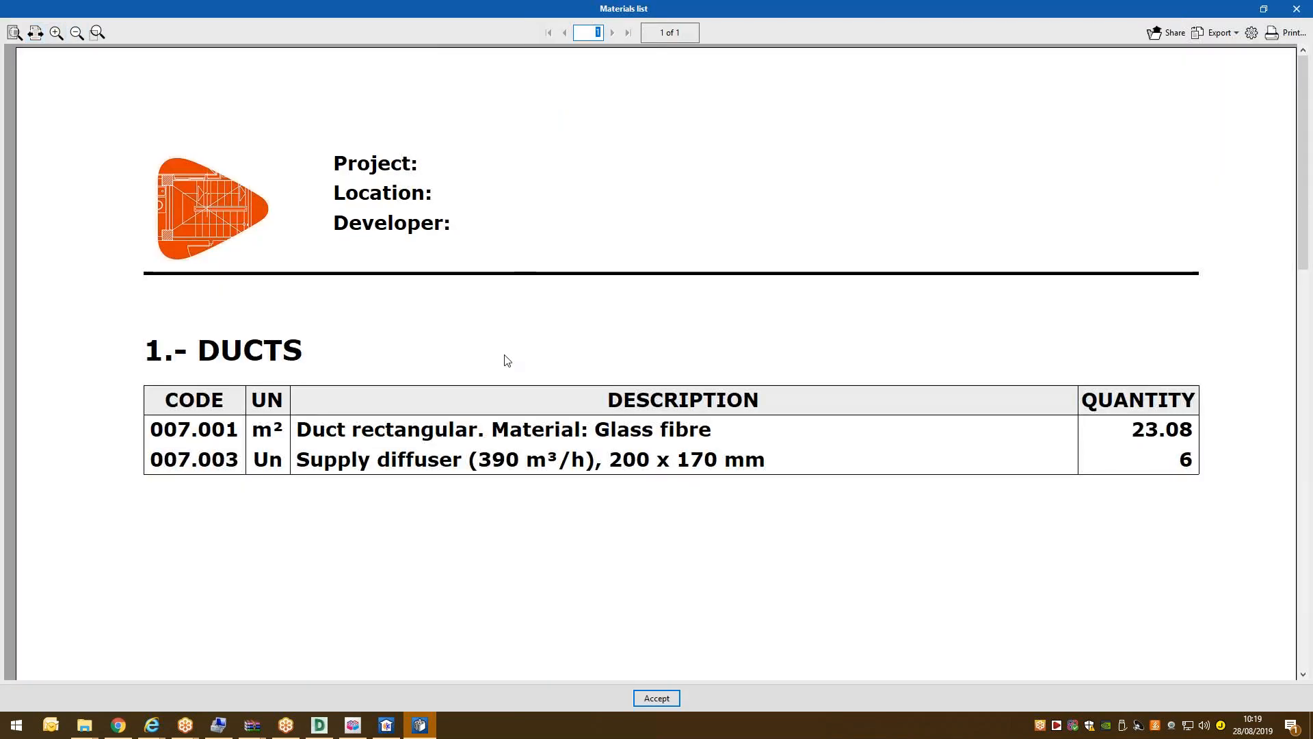
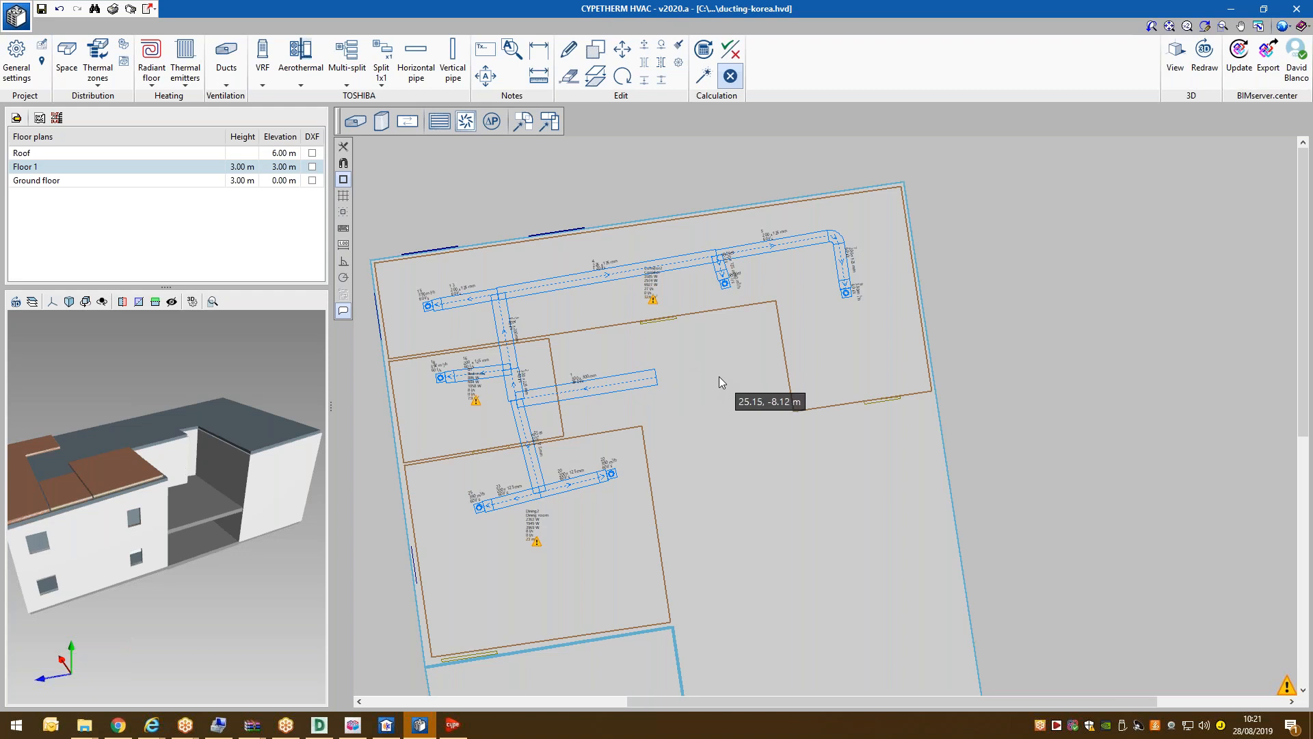
# On the Ground floor, draw a 200 x 200 mm glass-fibre exhaust duct across bedroom B1.
pyautogui.scroll(-4, 719, 377)
pyautogui.scroll(1, 559, 278)
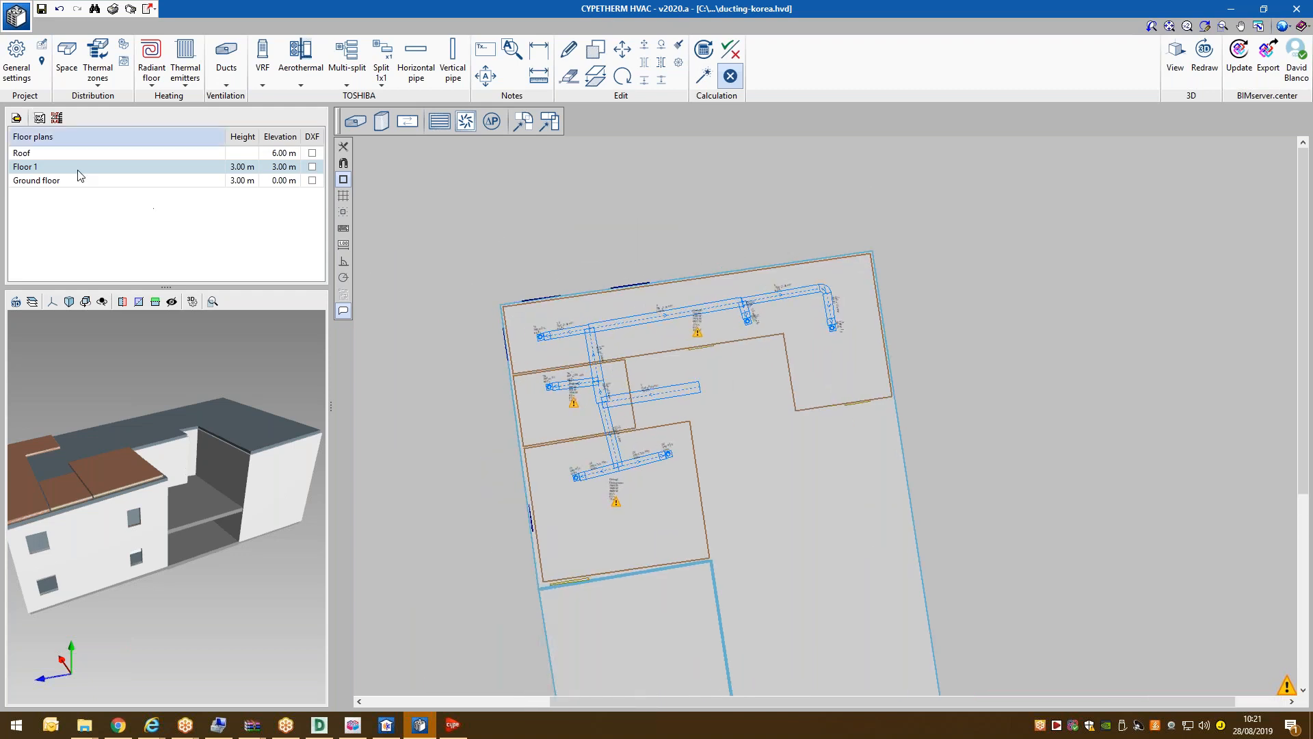
pyautogui.click(123, 179)
pyautogui.scroll(4, 632, 460)
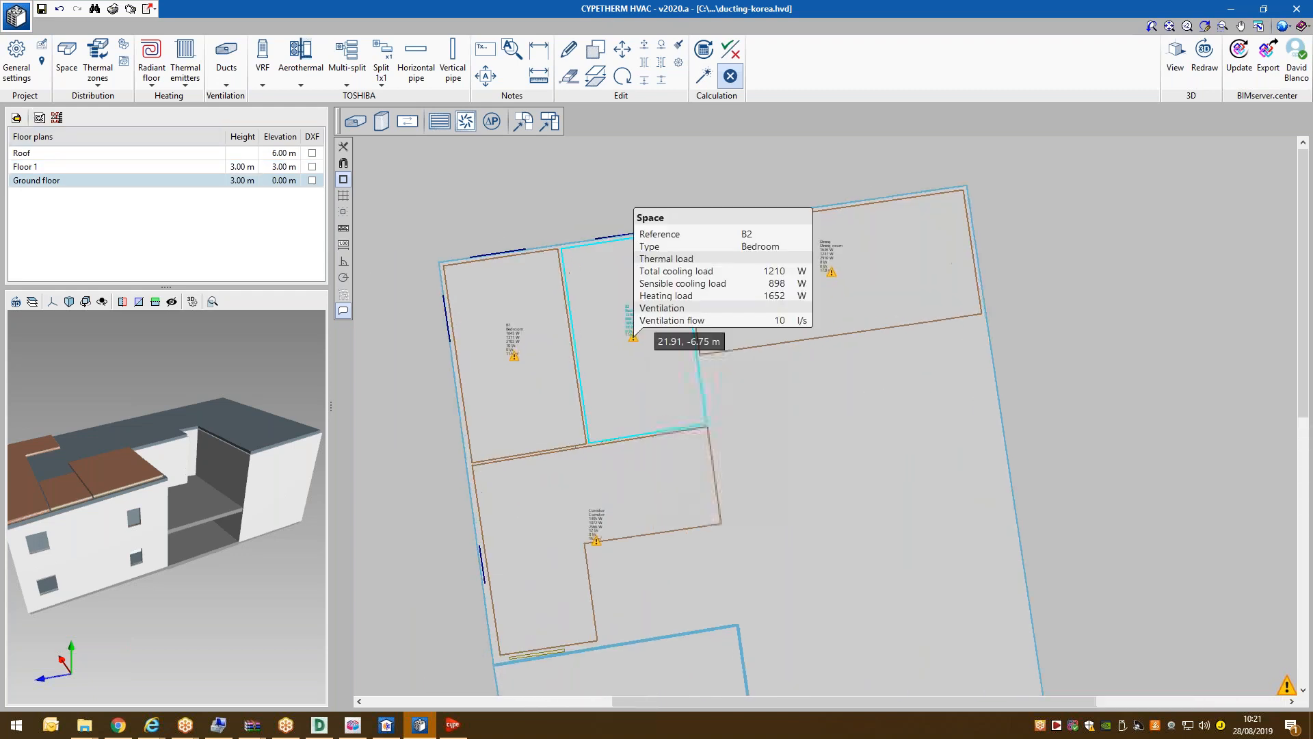
pyautogui.scroll(1, 484, 306)
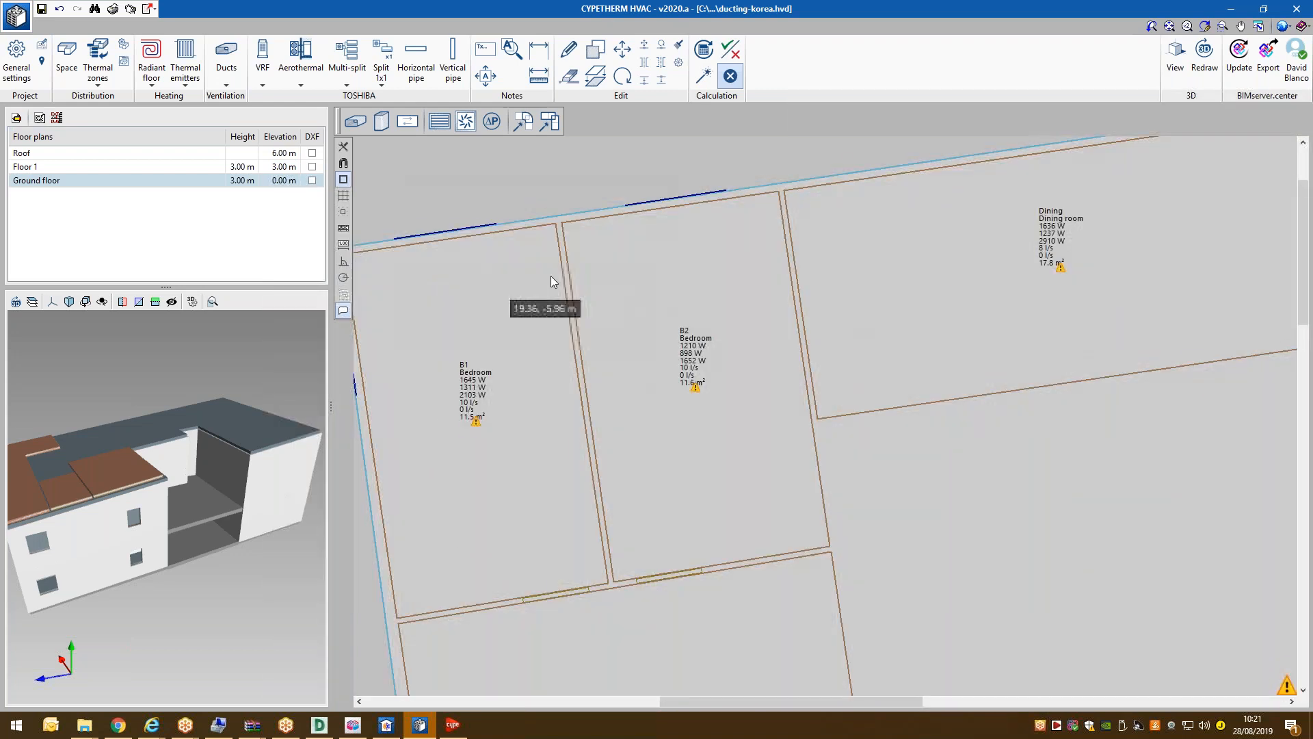
pyautogui.scroll(-1, 708, 293)
pyautogui.scroll(2, 441, 145)
pyautogui.click(357, 117)
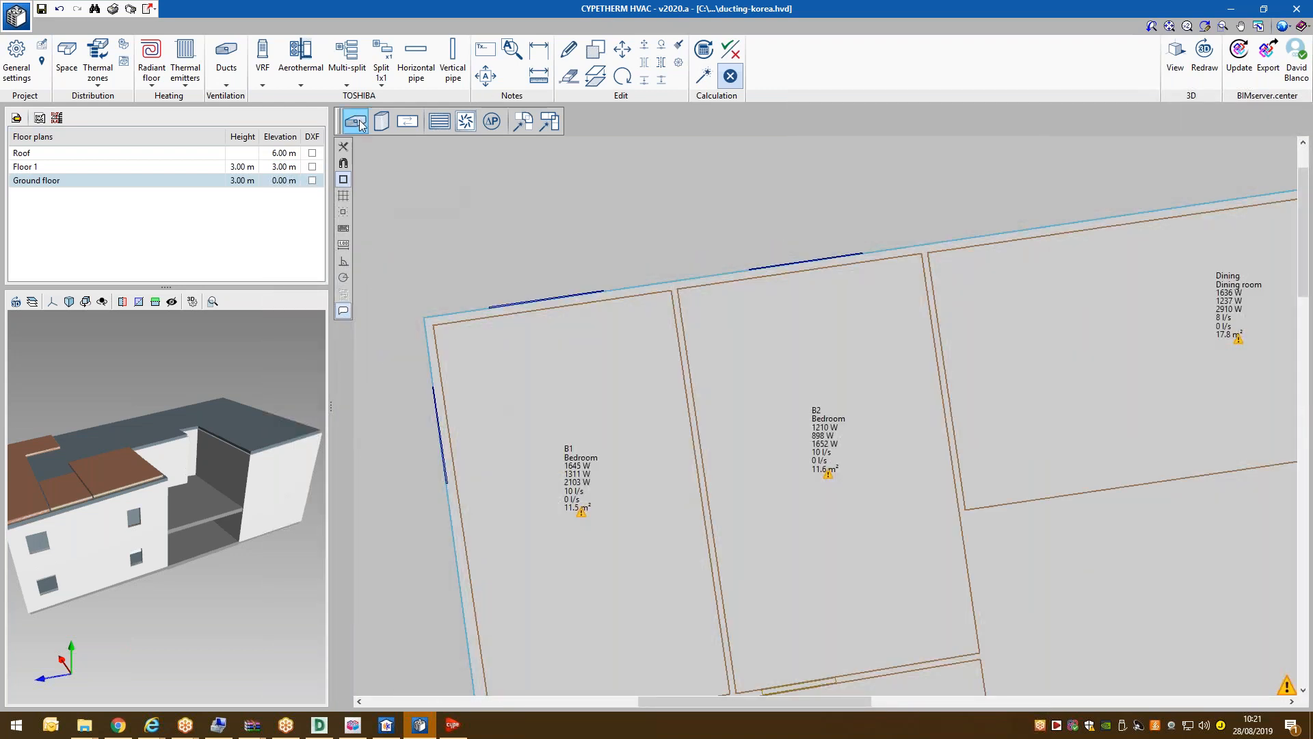
pyautogui.click(556, 364)
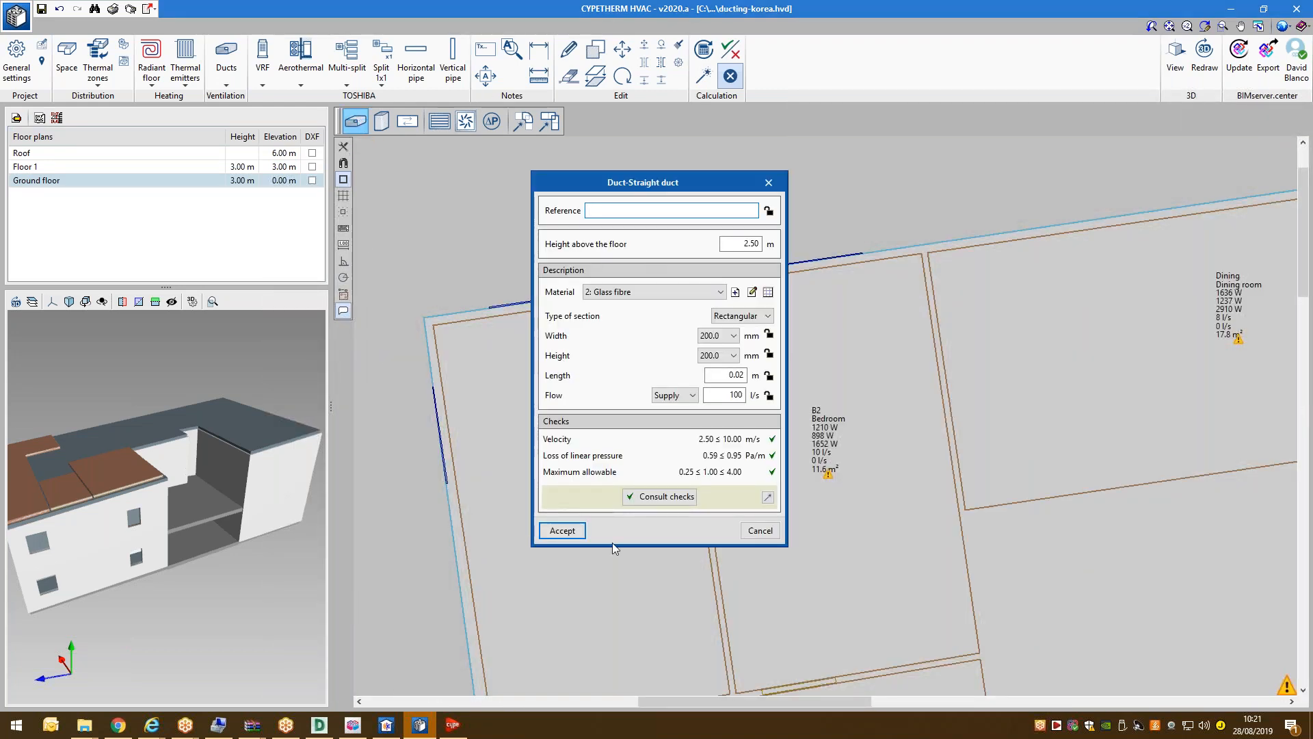
pyautogui.click(675, 395)
pyautogui.click(671, 413)
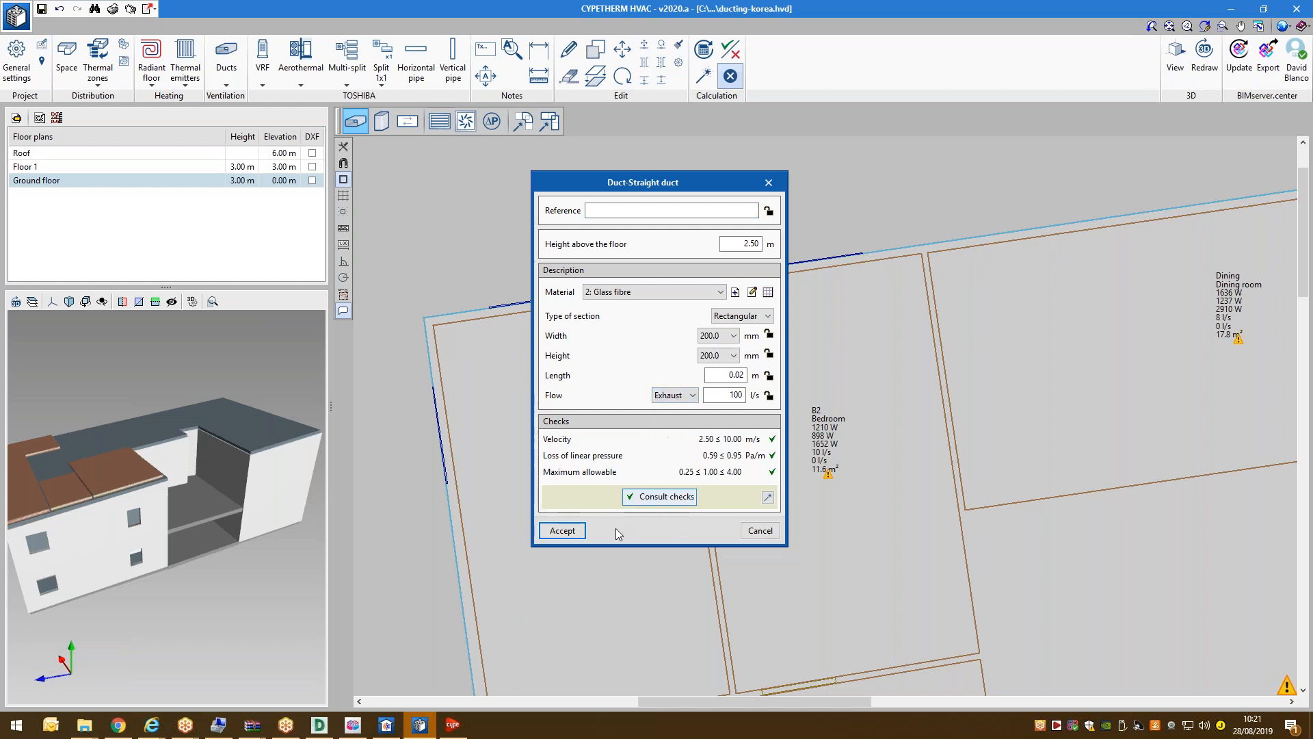
pyautogui.click(562, 530)
pyautogui.click(643, 344)
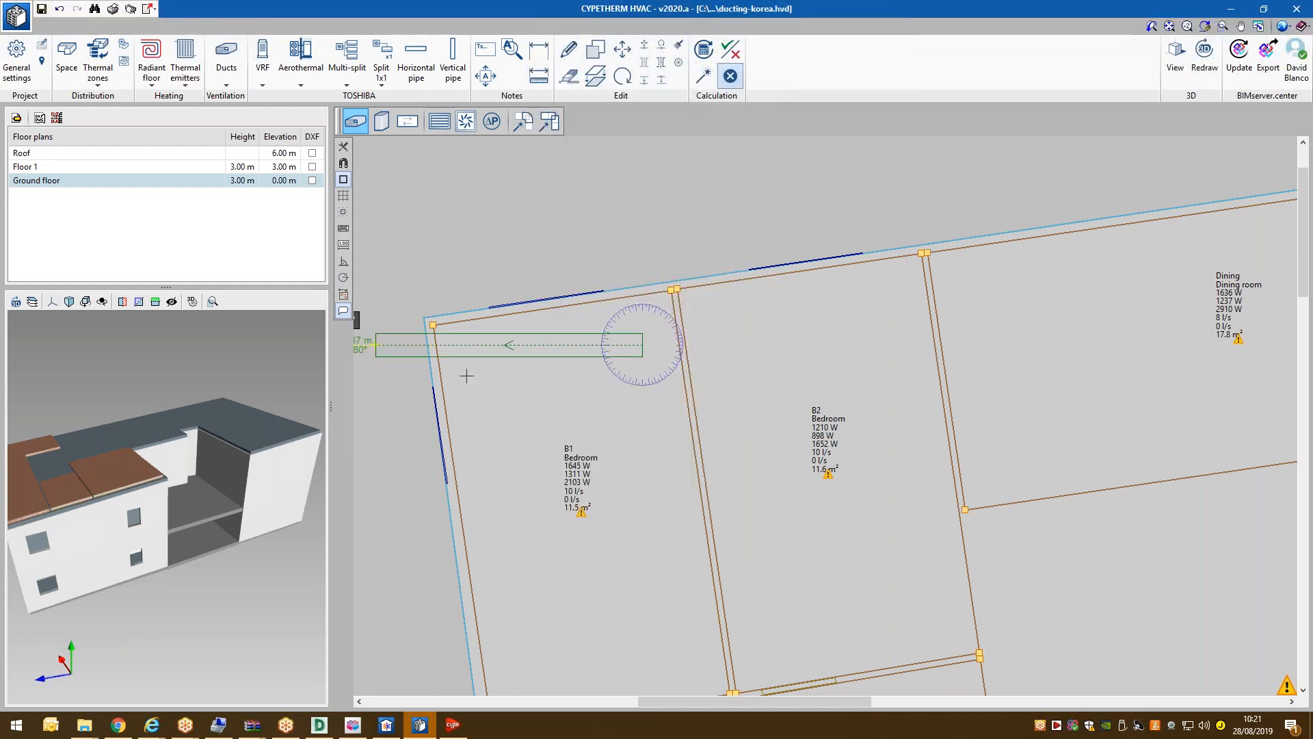
pyautogui.click(479, 372)
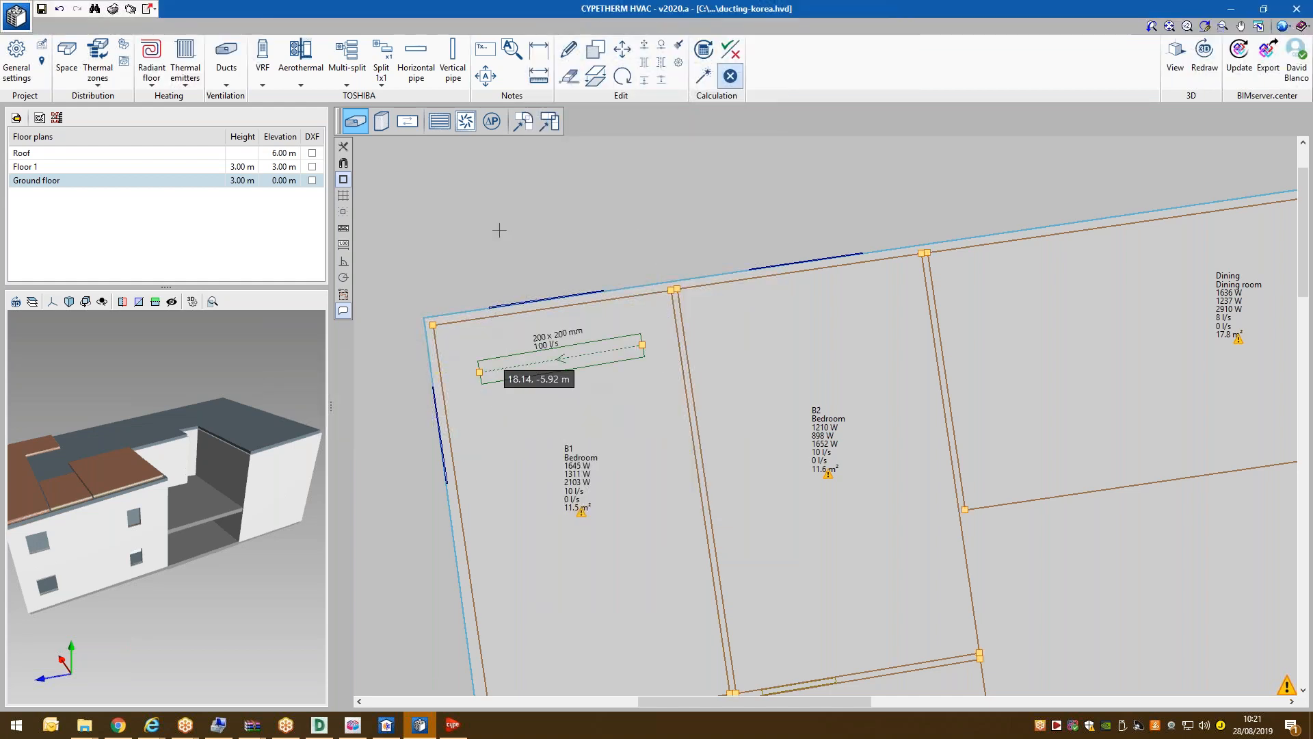
# Set up an SG-200x125mm exhaust grille with a 60 l/s flow.
pyautogui.click(441, 126)
pyautogui.click(646, 368)
pyautogui.click(649, 403)
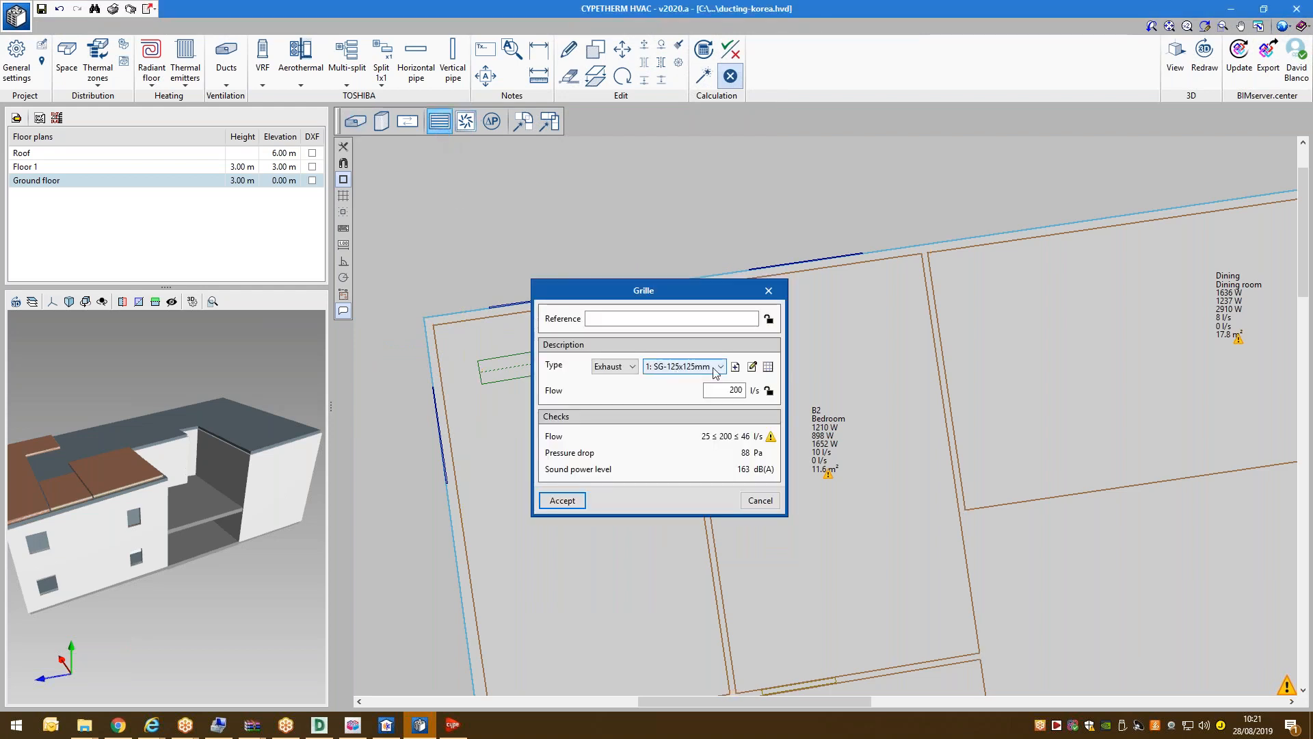
pyautogui.press('Tab')
pyautogui.click(720, 367)
pyautogui.click(684, 388)
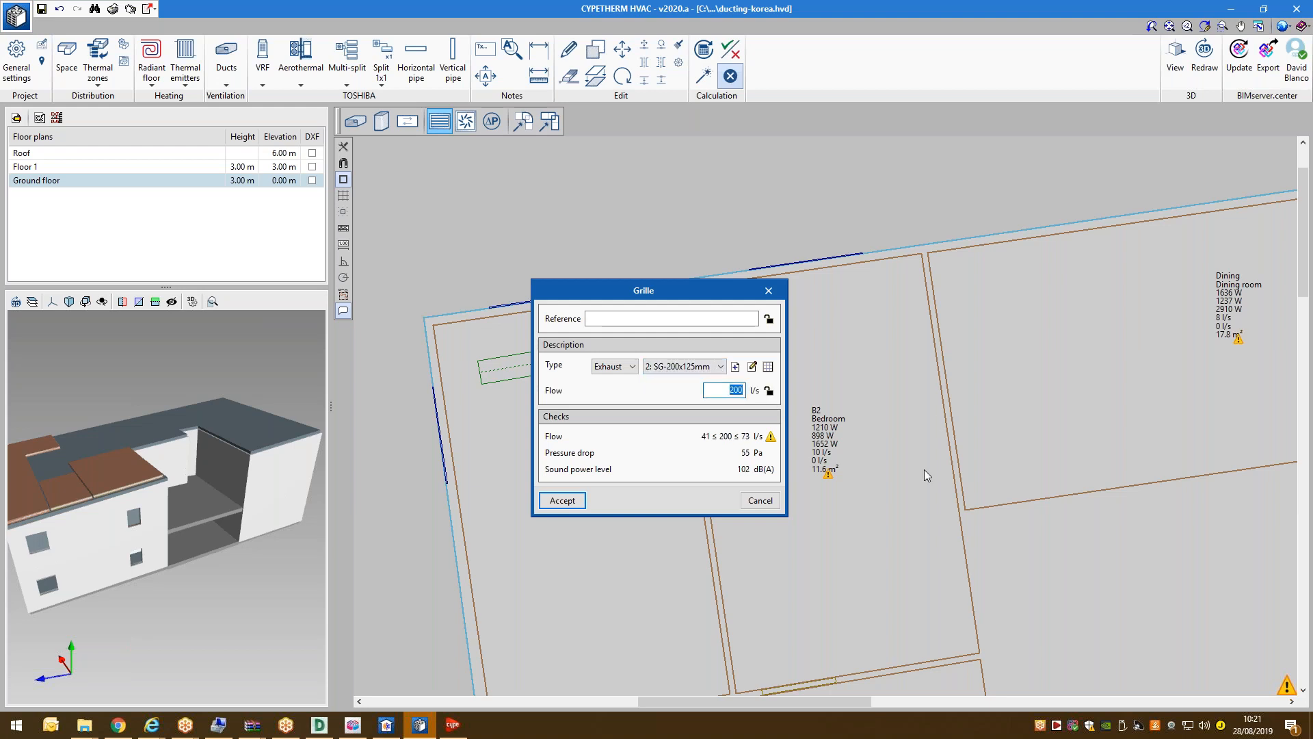
pyautogui.write('6')
pyautogui.press('Return')
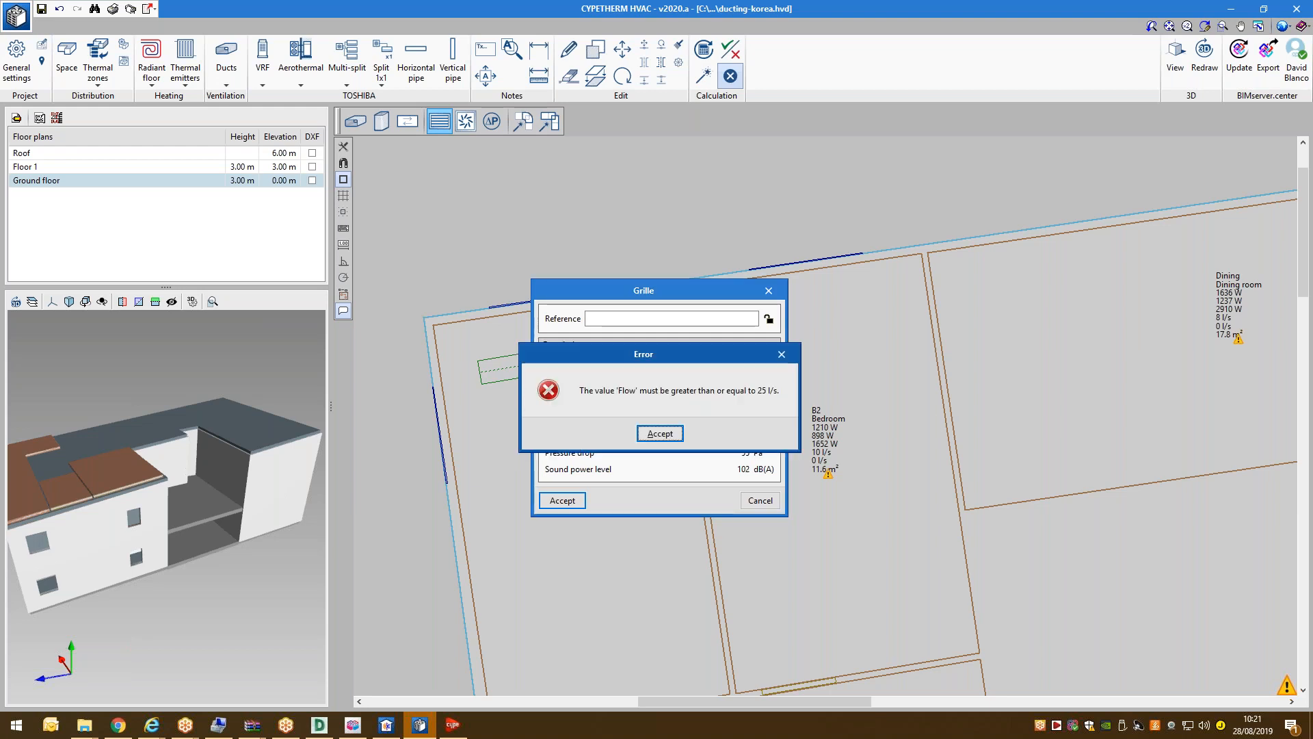
pyautogui.press('Return')
pyautogui.write('0')
pyautogui.press('Return')
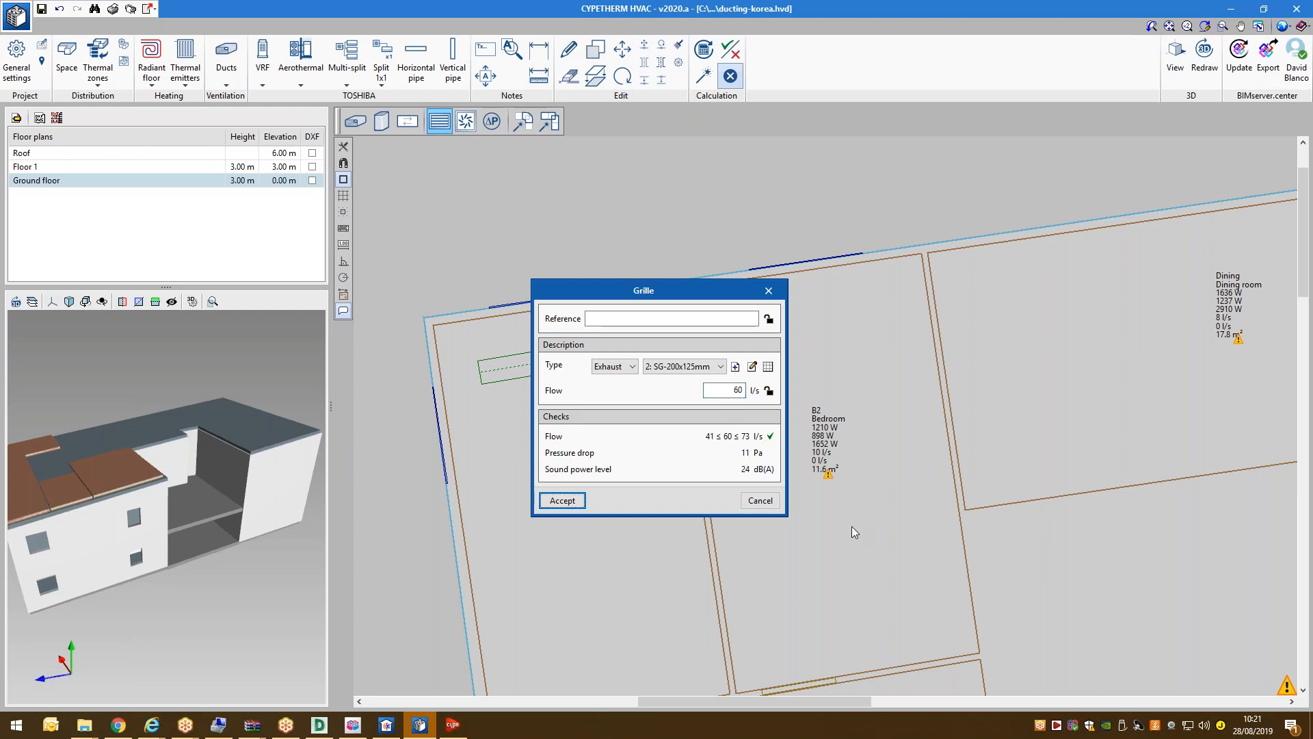
pyautogui.click(563, 500)
# Attach the exhaust grille at the right end of B1's duct.
pyautogui.click(643, 343)
pyautogui.scroll(3, 642, 343)
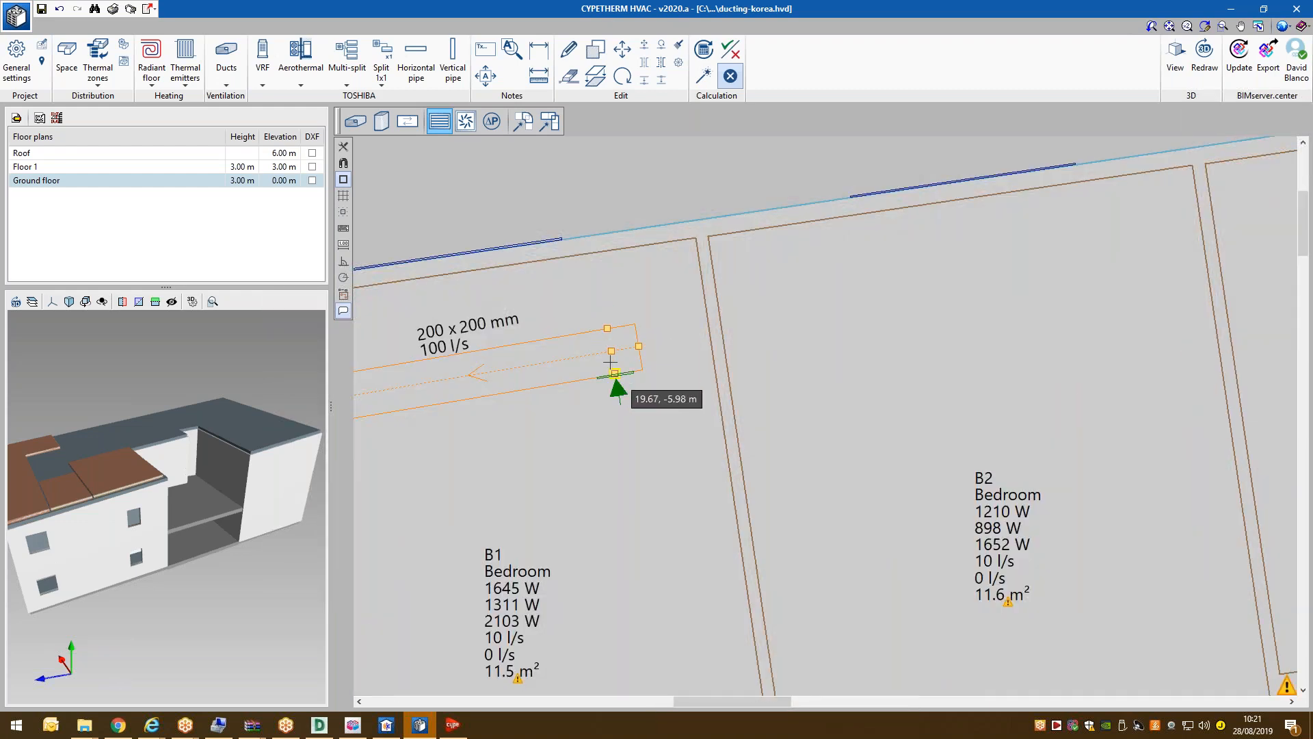
pyautogui.click(634, 351)
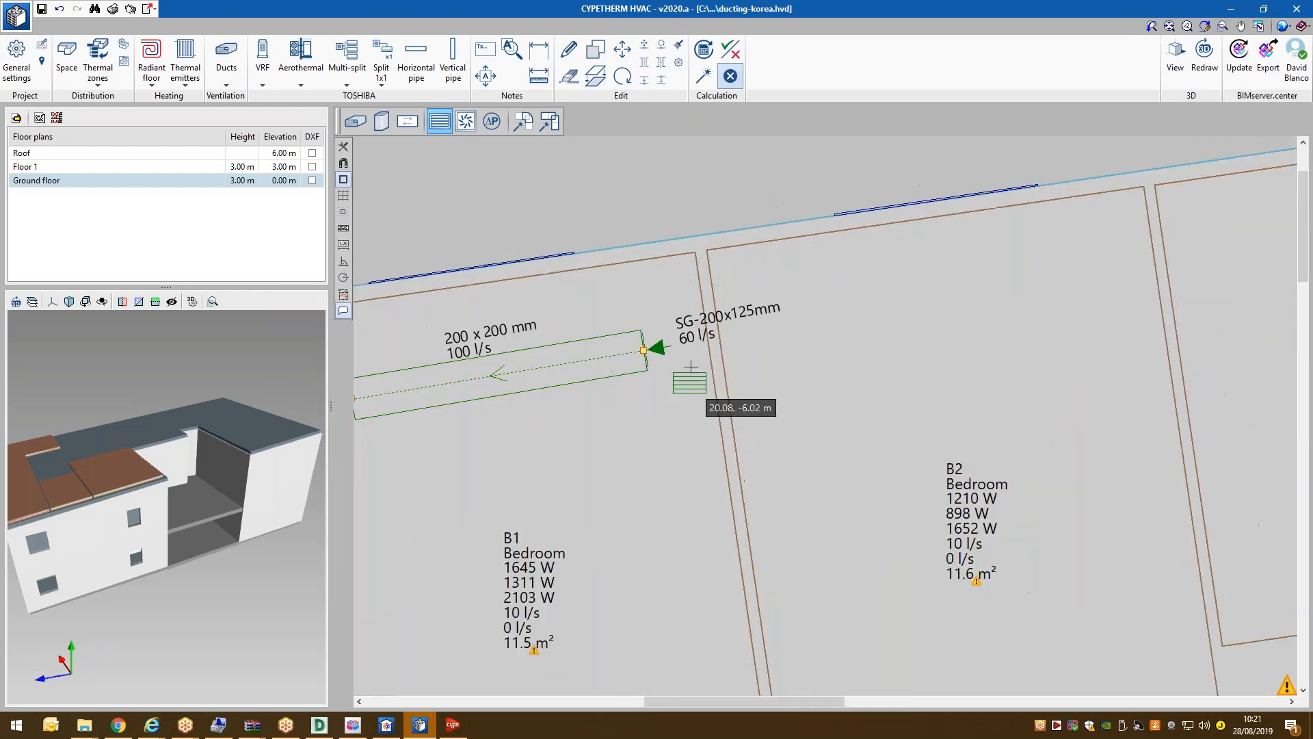
pyautogui.scroll(-3, 680, 360)
pyautogui.scroll(2, 454, 211)
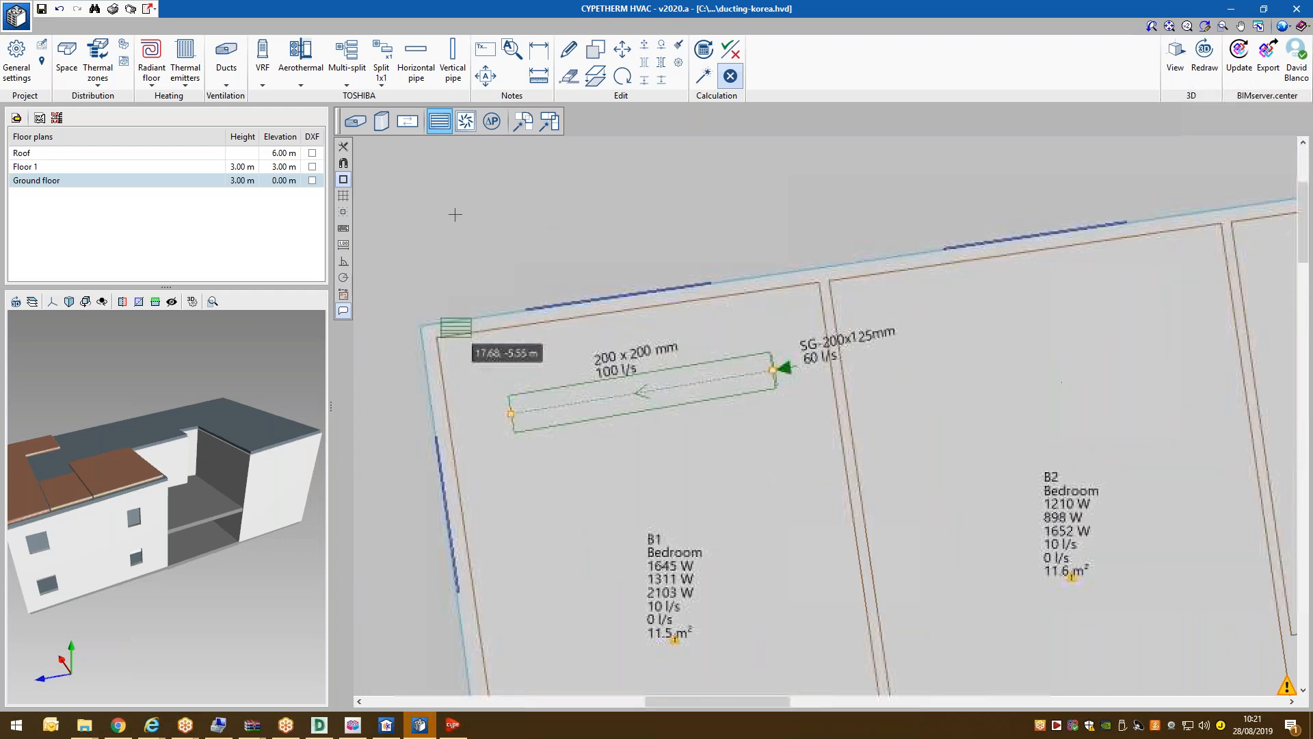
# Set up a glass-fibre exhaust riser from Ground floor at 2.50 m to Roof at 0.50 m.
pyautogui.click(382, 121)
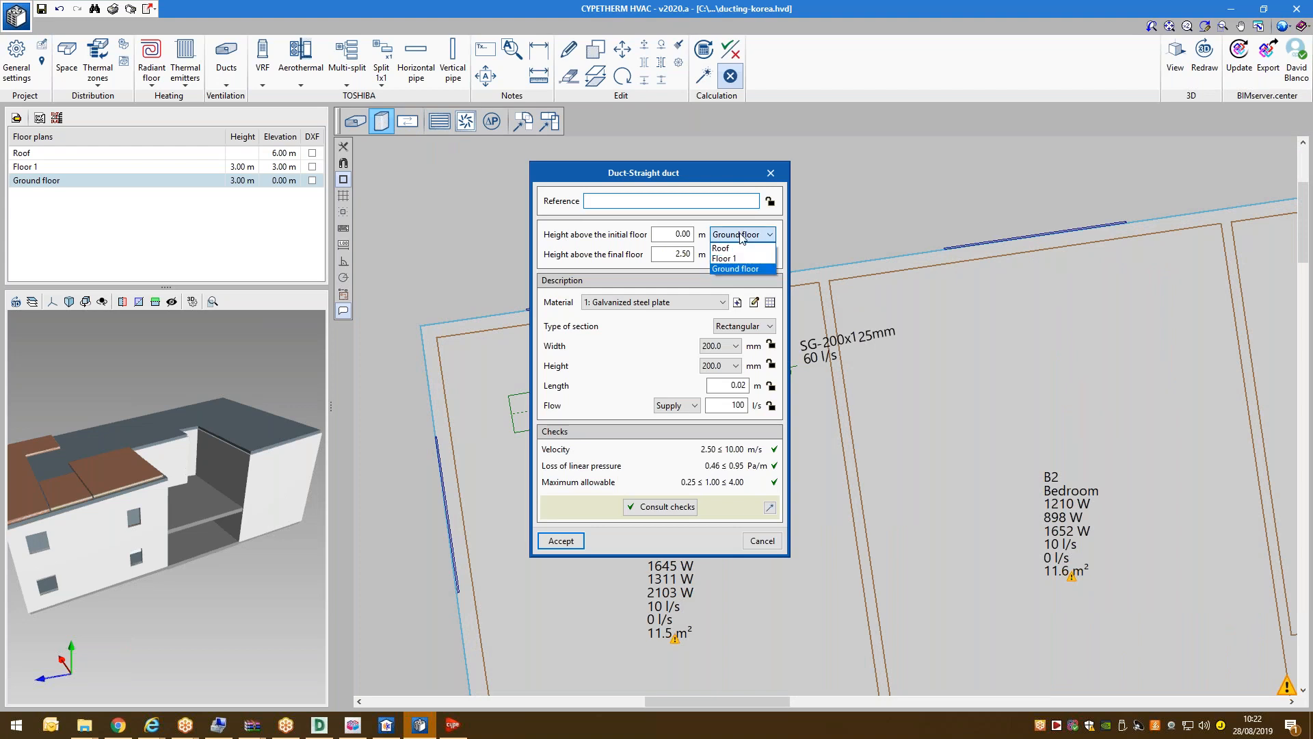
pyautogui.click(741, 237)
pyautogui.click(678, 234)
pyautogui.write('2.50')
pyautogui.press('Tab')
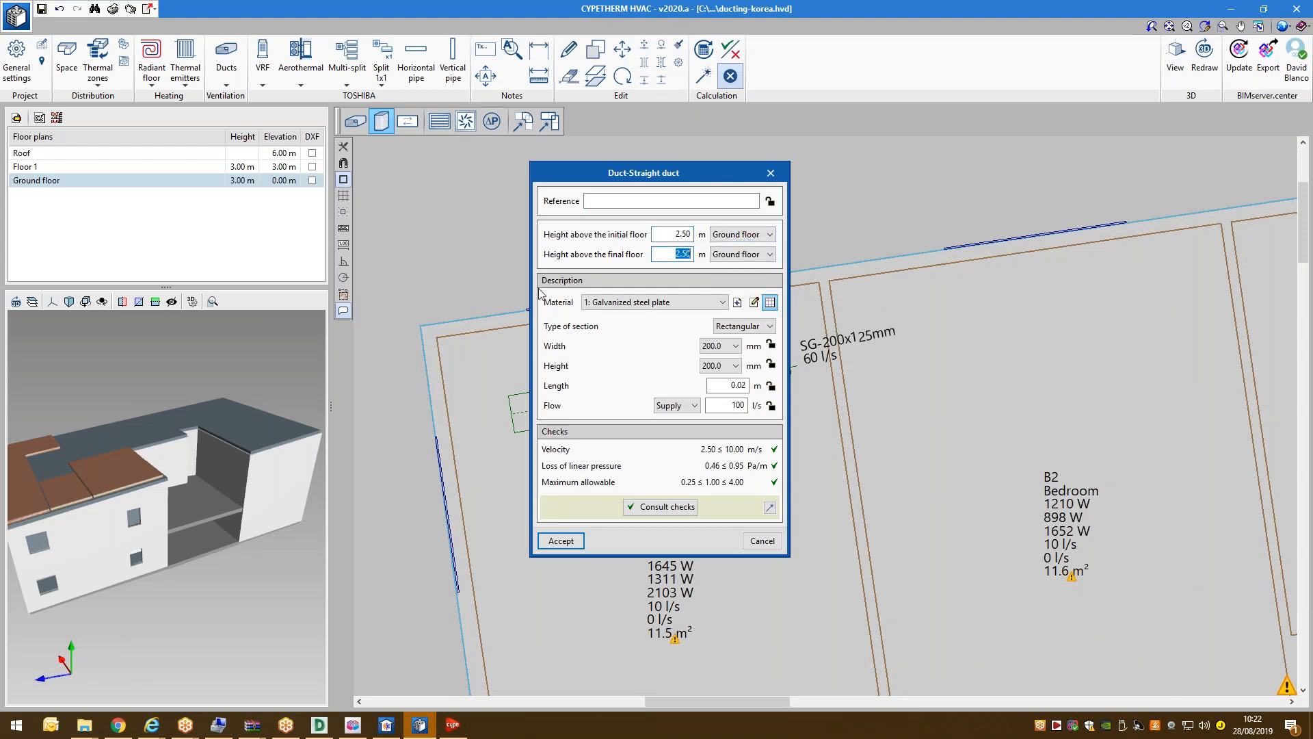
pyautogui.click(741, 253)
pyautogui.click(704, 266)
pyautogui.hotkey('shift', 'Tab')
pyautogui.write('0')
pyautogui.press('Tab')
pyautogui.click(653, 306)
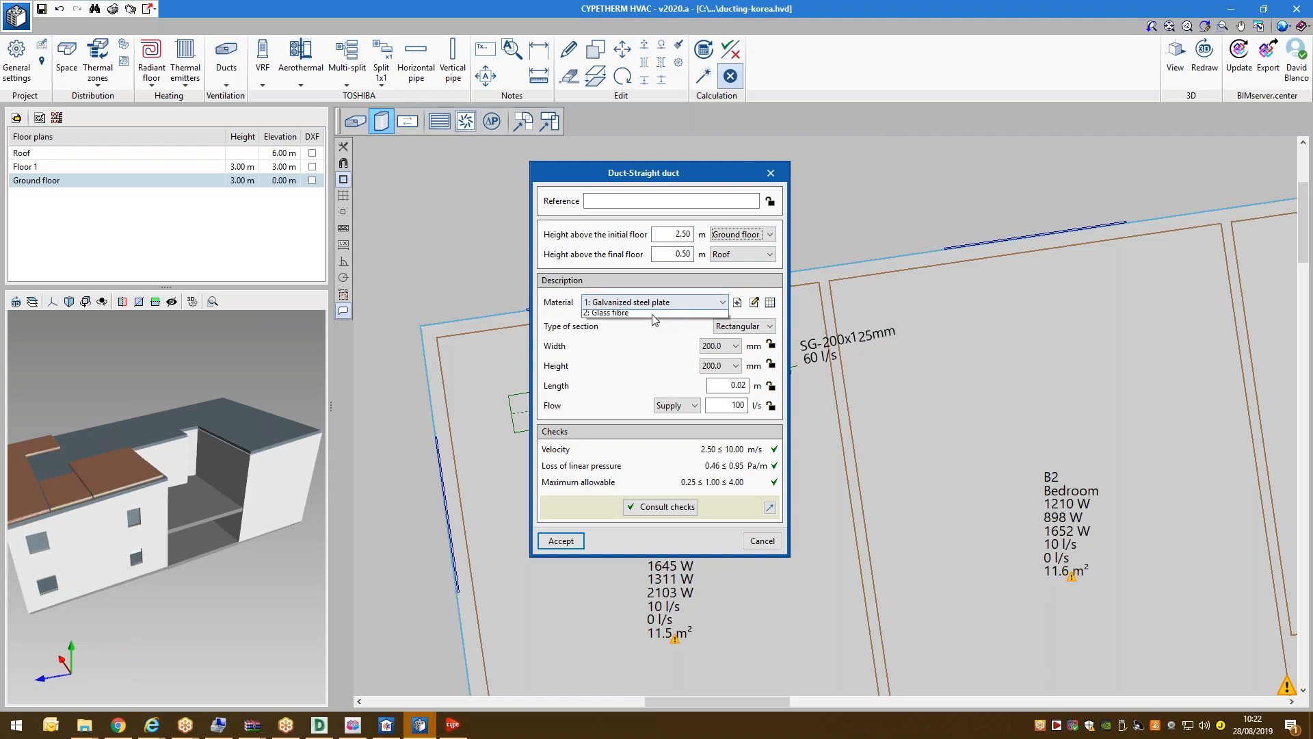
pyautogui.click(653, 316)
pyautogui.click(679, 404)
pyautogui.click(674, 422)
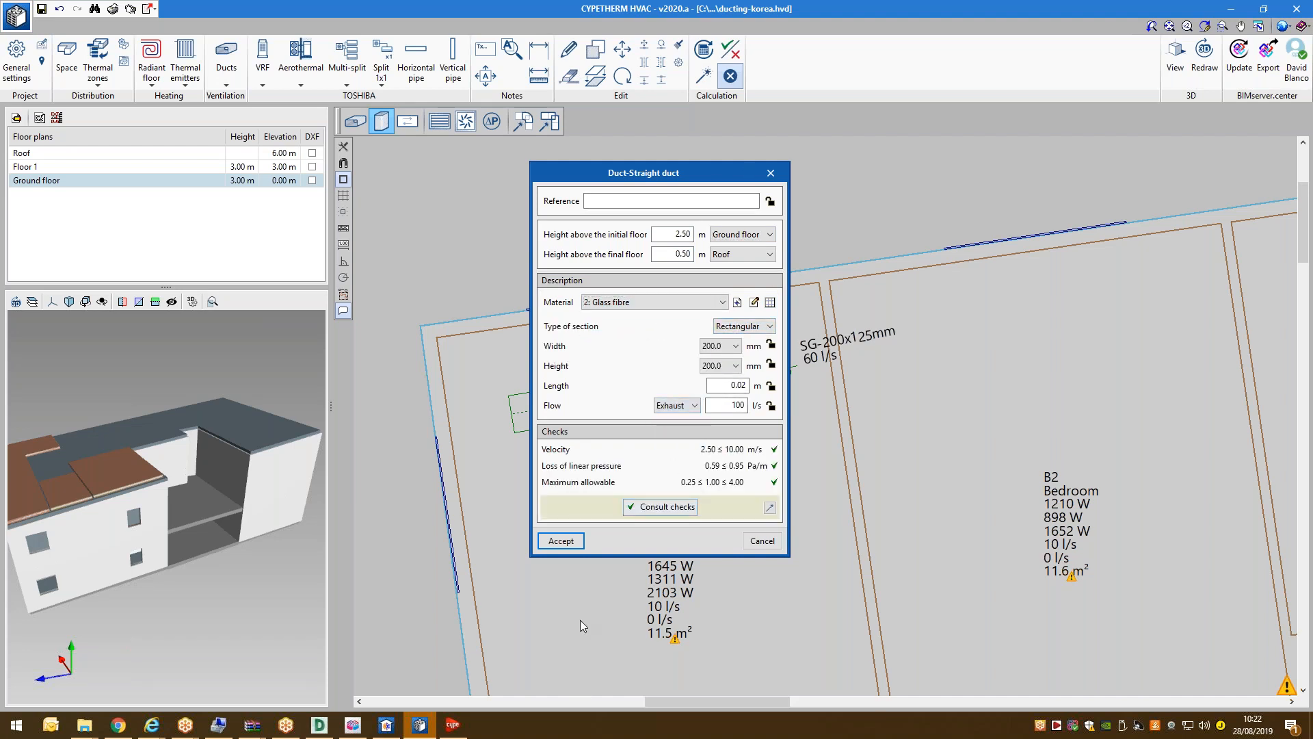
pyautogui.click(568, 545)
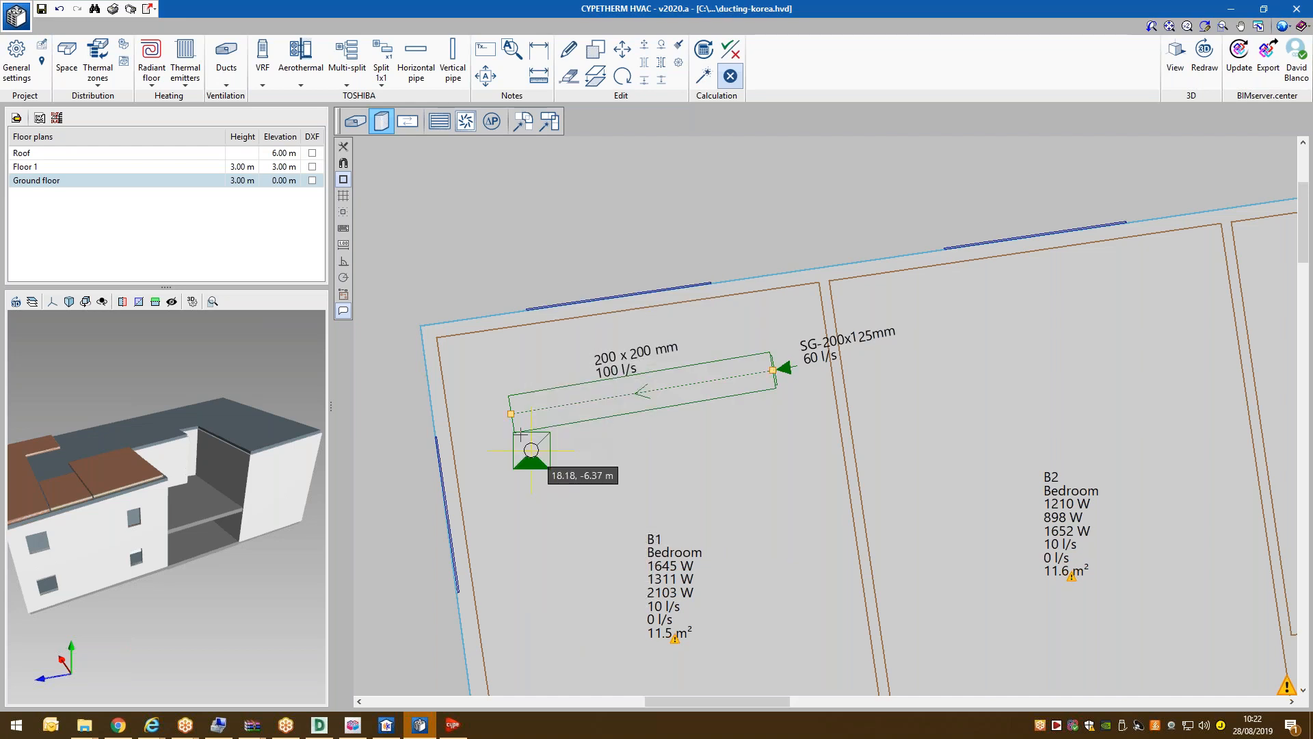
# Place the riser at the B1 duct's left end and check it on the Roof and Floor 1 plans.
pyautogui.click(511, 414)
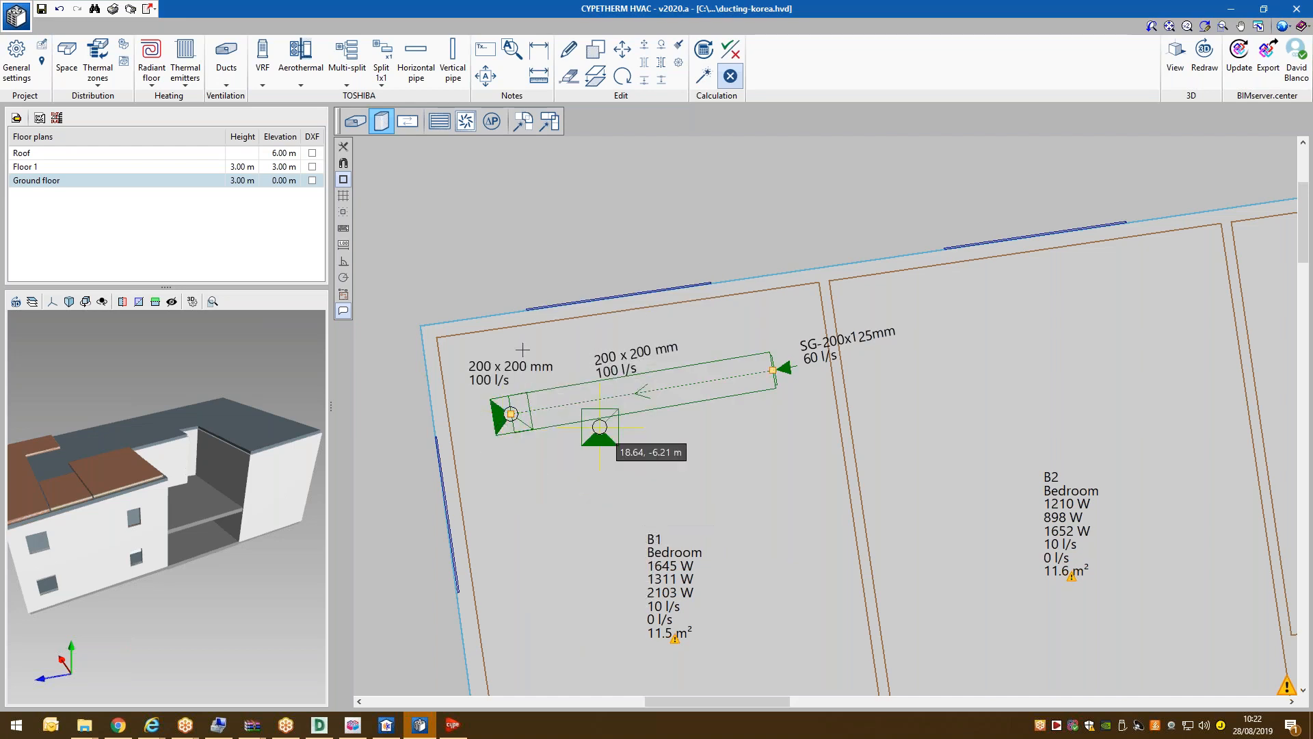
pyautogui.scroll(2, 524, 351)
pyautogui.rightClick(525, 205)
pyautogui.click(760, 544)
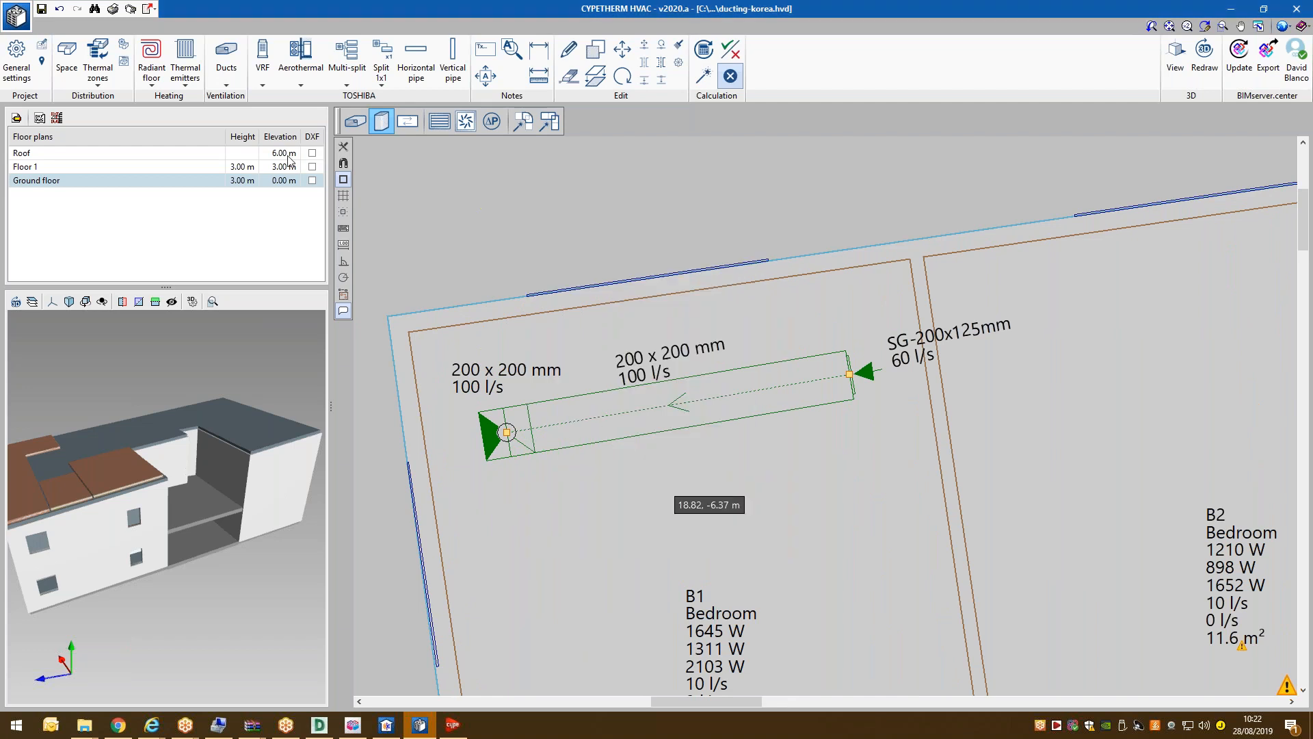
pyautogui.click(128, 153)
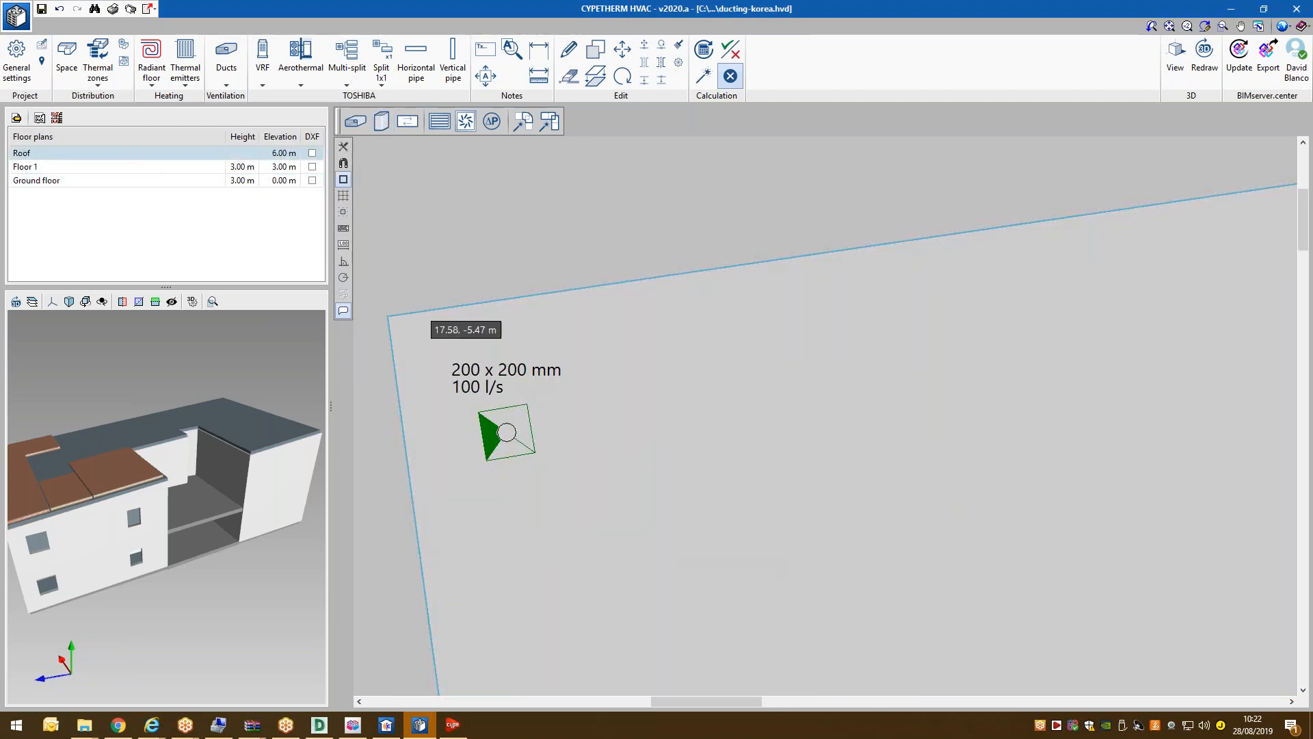
pyautogui.click(107, 170)
pyautogui.click(108, 180)
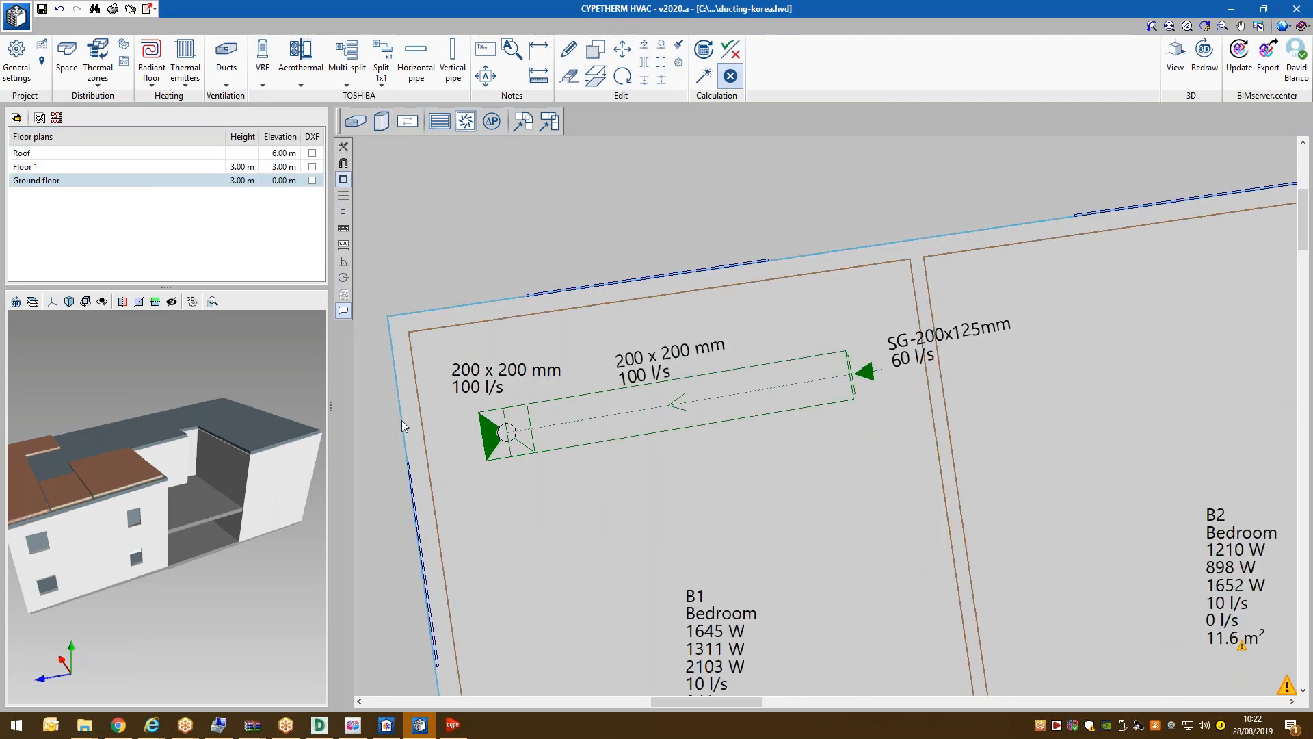
# Recalculate the duct network, resizing B1's exhaust duct to 200 x 125 mm, and view it in 3D.
pyautogui.click(703, 76)
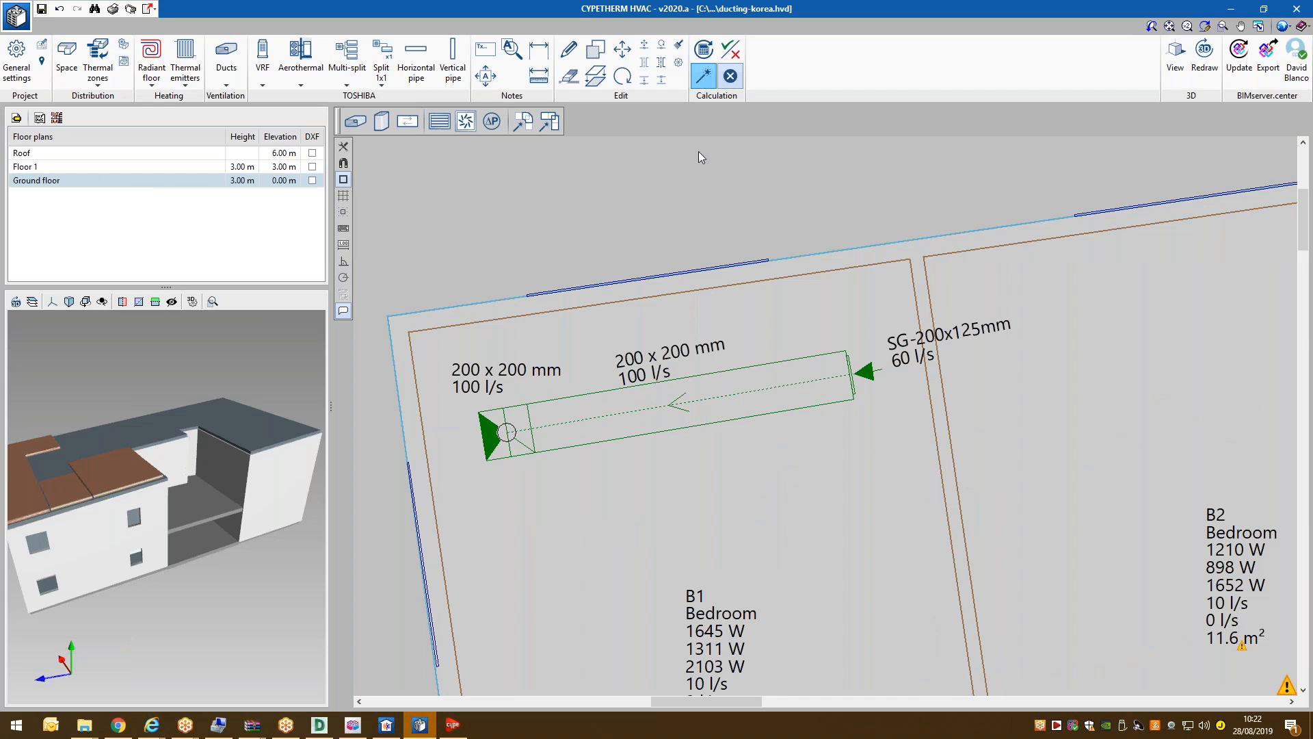
pyautogui.click(699, 207)
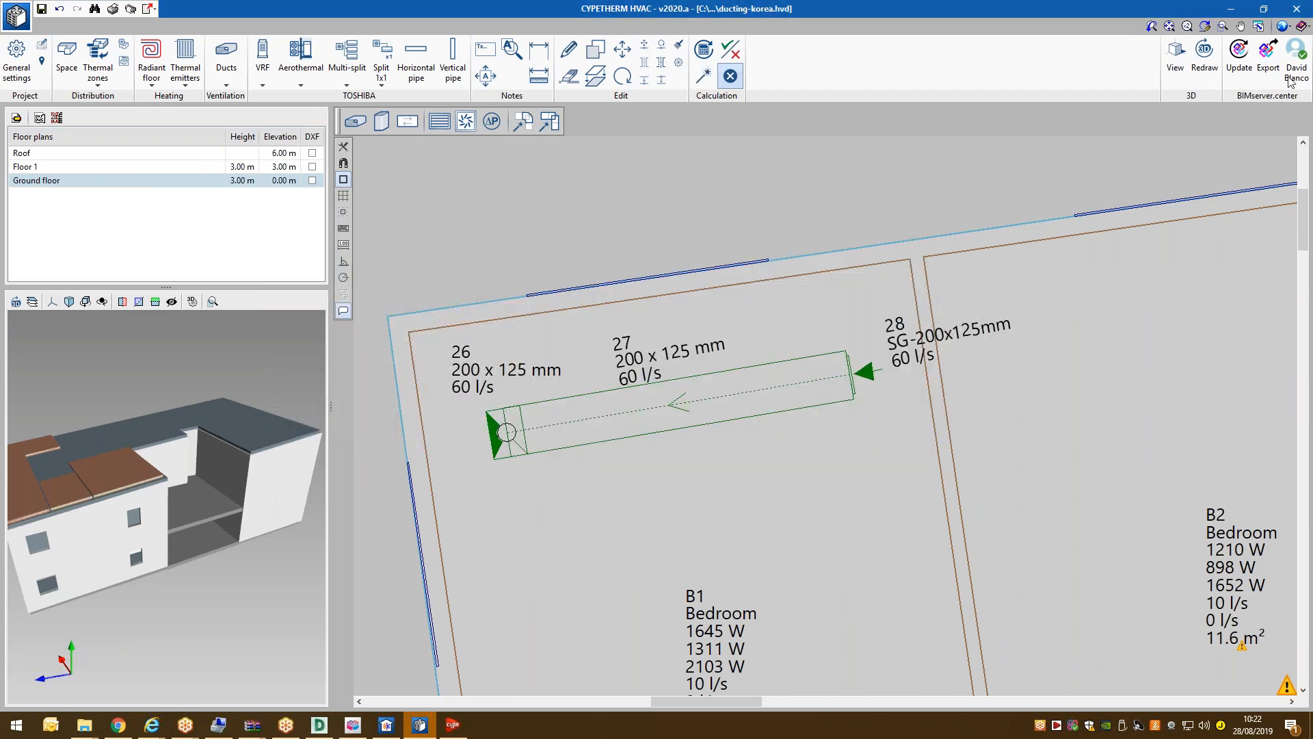
pyautogui.click(1175, 58)
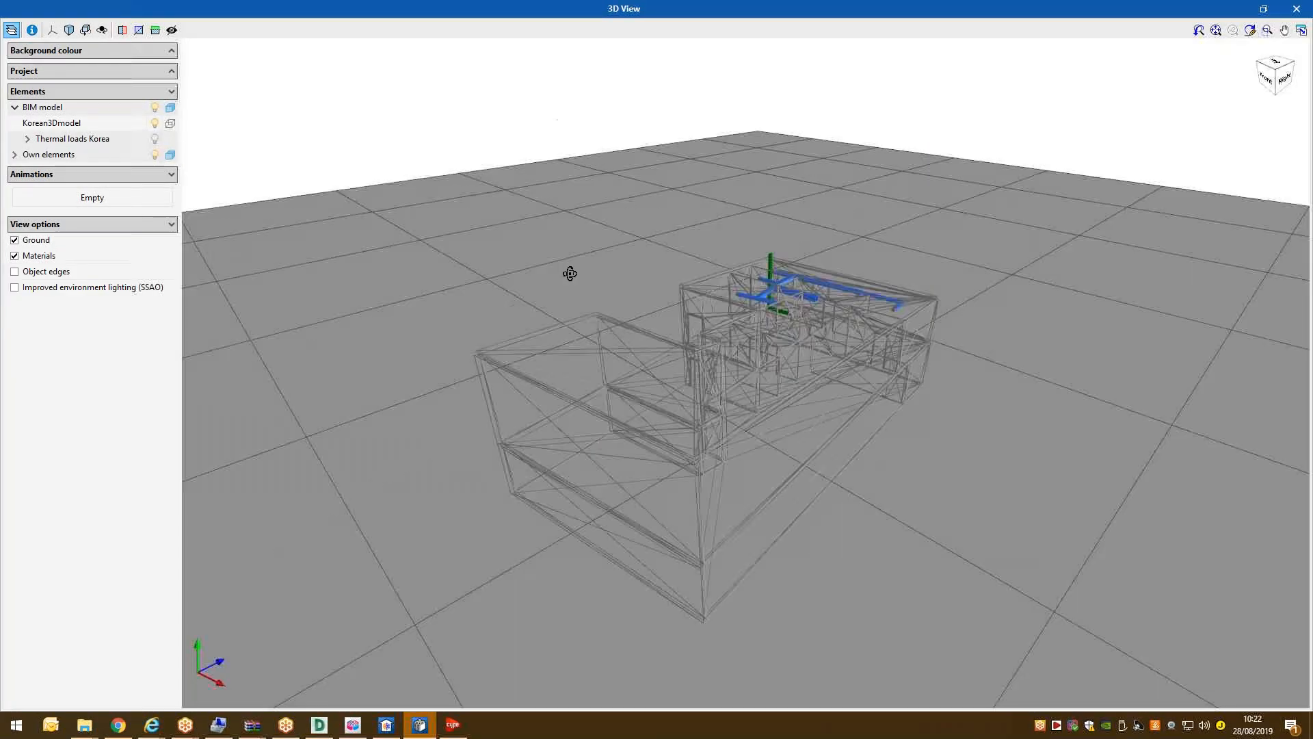
# Orbit and zoom the 3D model with object edges shown to inspect the green riser and ducts, then close it.
pyautogui.moveTo(570, 273); pyautogui.dragTo(563, 288)
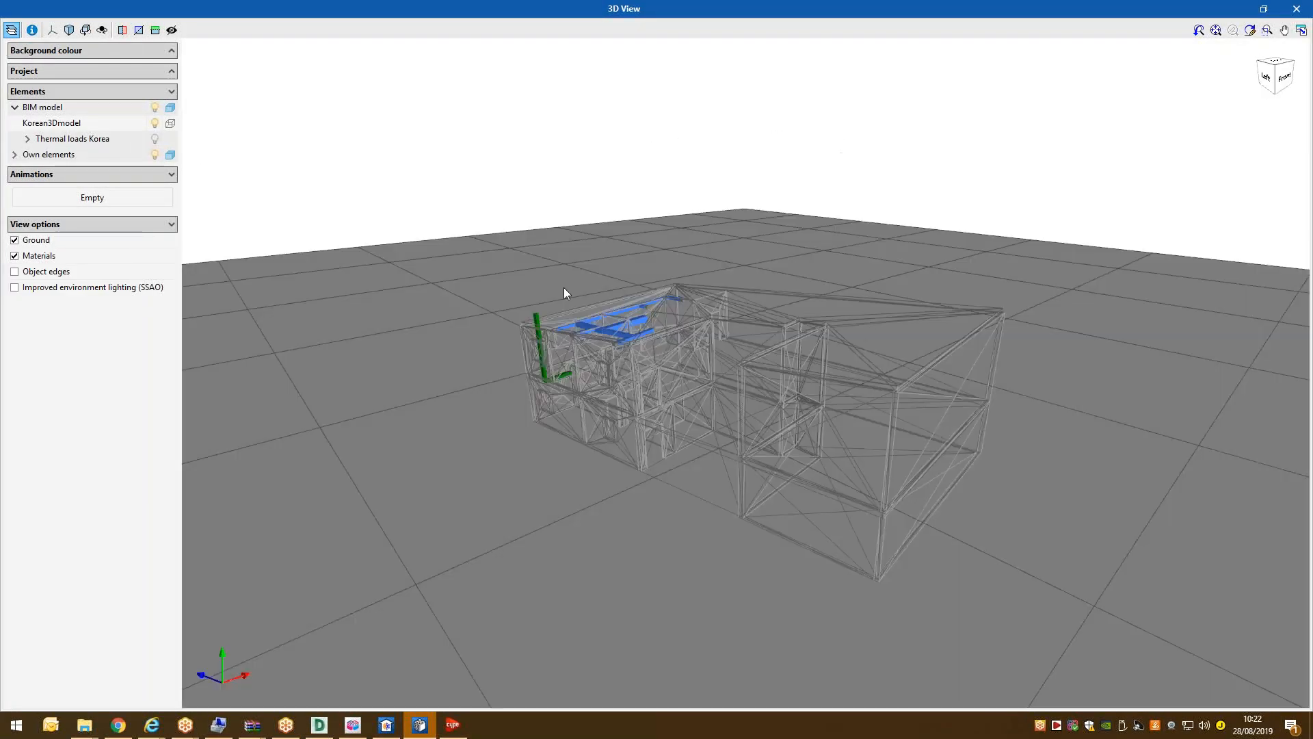
pyautogui.scroll(10, 564, 287)
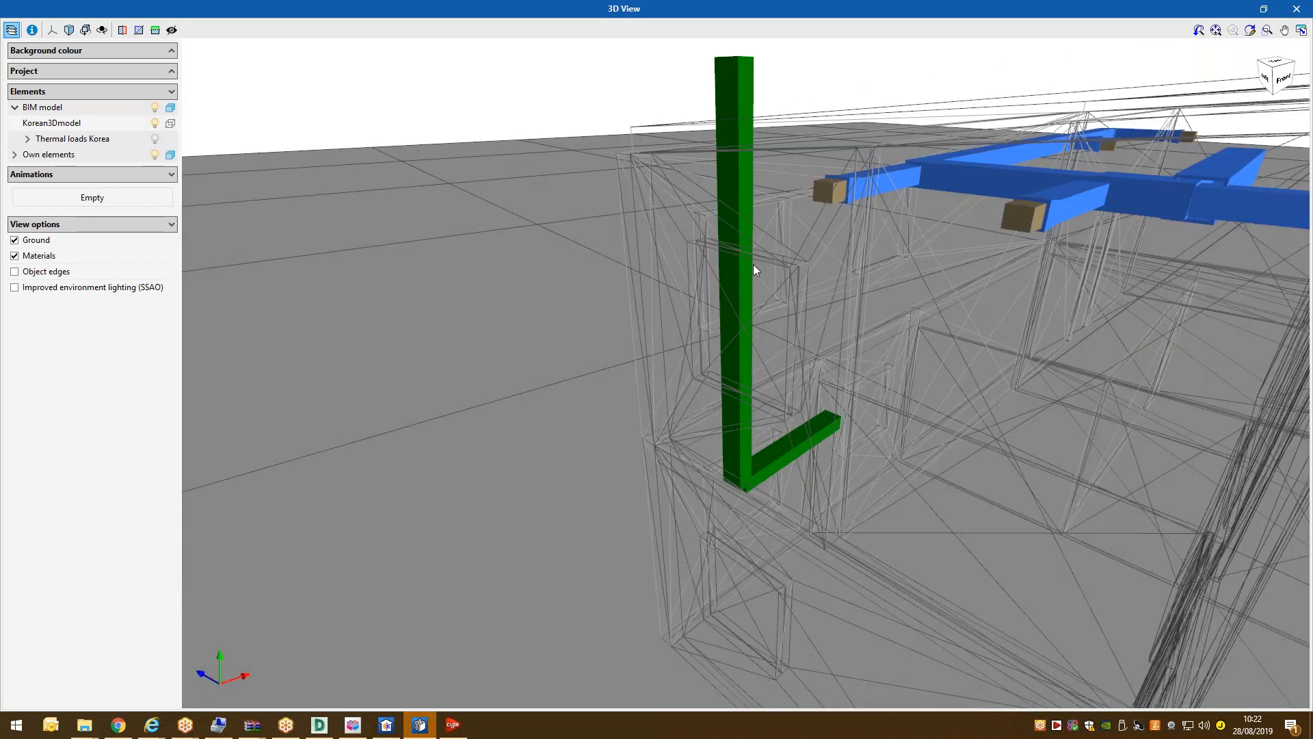
pyautogui.moveTo(756, 273)
pyautogui.mouseDown()
pyautogui.moveTo(983, 279)
pyautogui.moveTo(847, 385)
pyautogui.mouseUp()
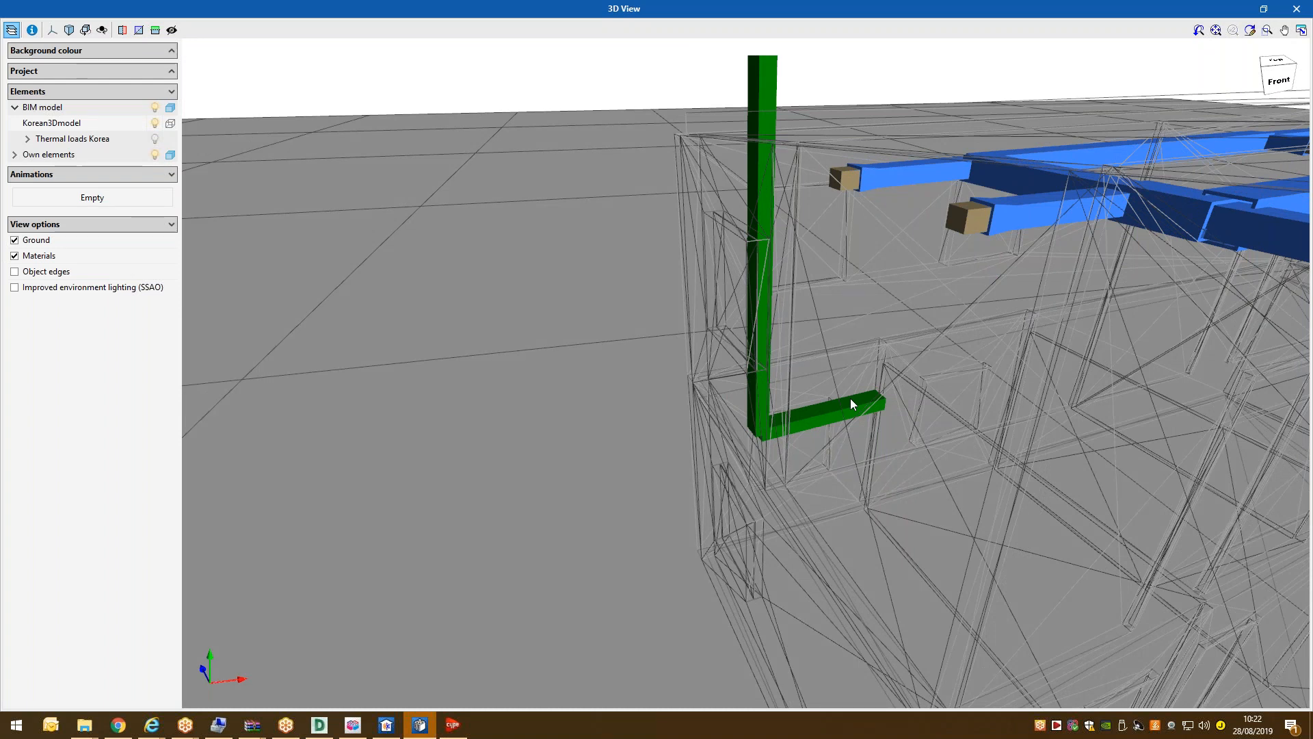
pyautogui.moveTo(831, 379); pyautogui.dragTo(955, 422)
pyautogui.click(29, 274)
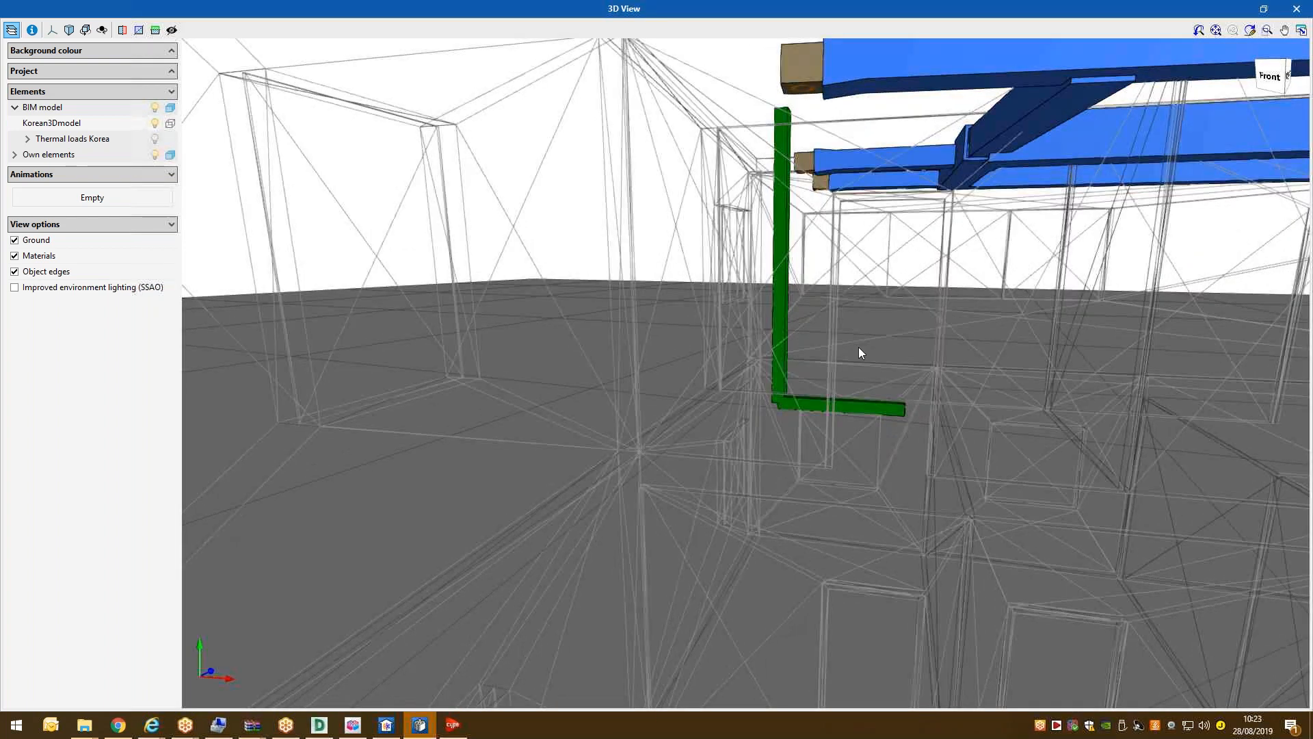
pyautogui.scroll(2, 953, 390)
pyautogui.scroll(2, 887, 406)
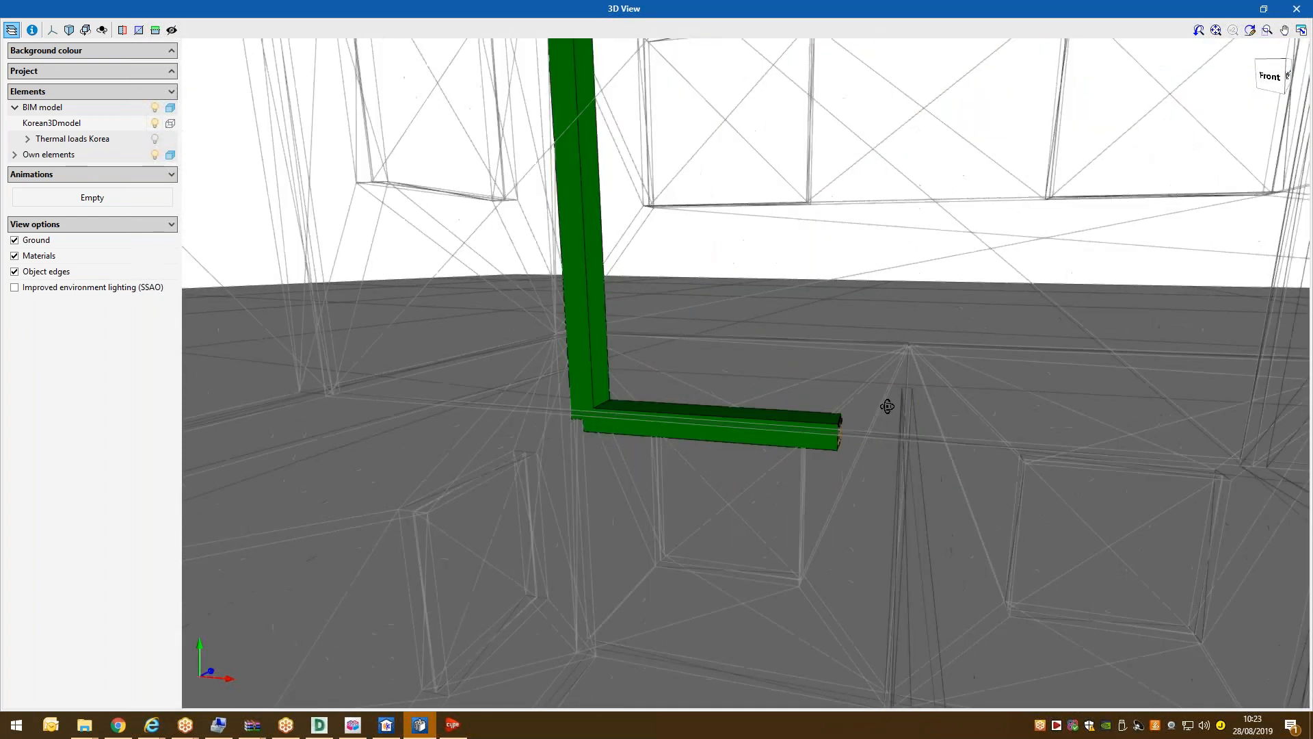
pyautogui.scroll(-6, 887, 406)
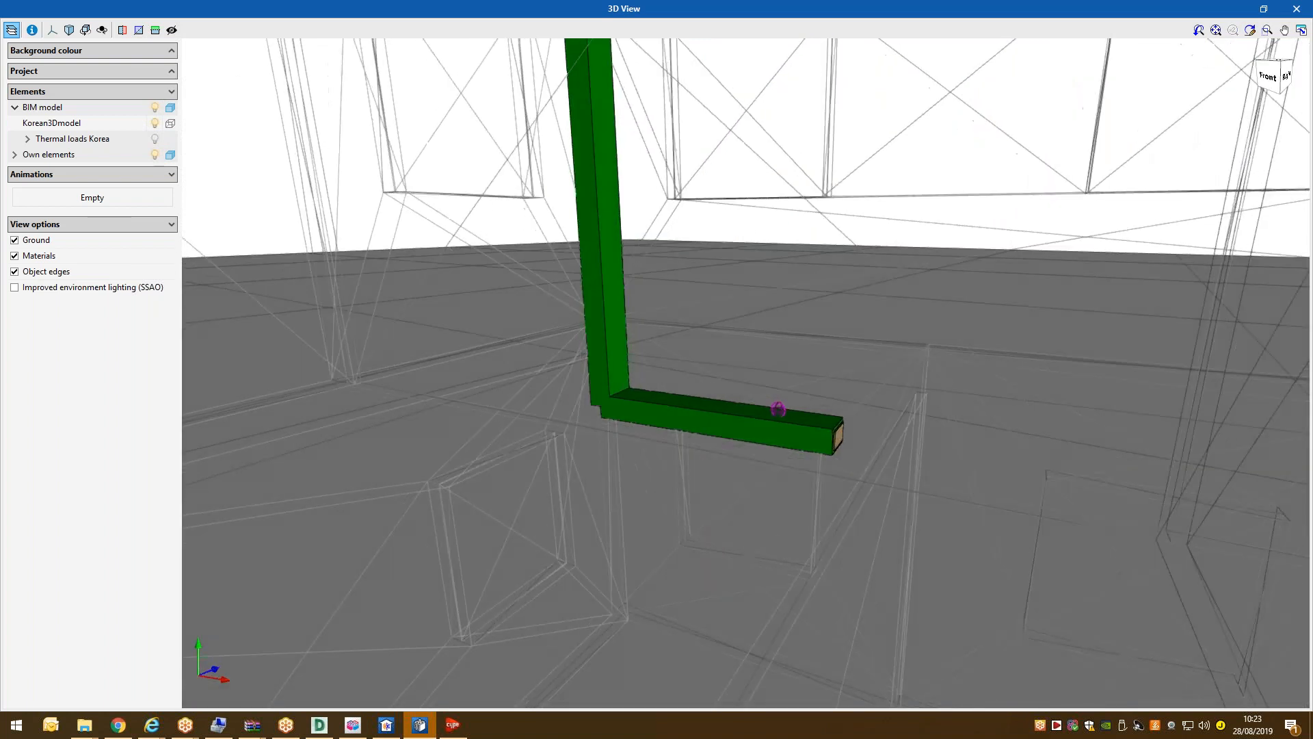
pyautogui.moveTo(1032, 407); pyautogui.dragTo(829, 303)
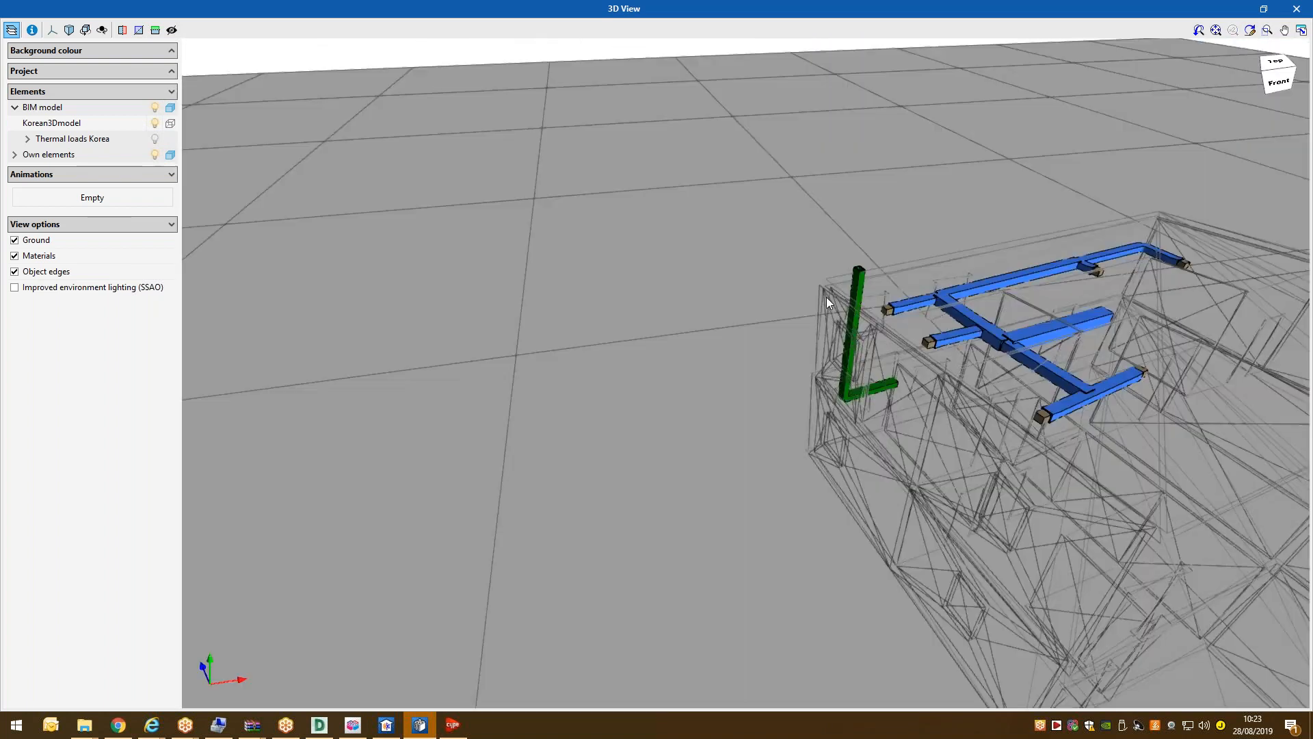
pyautogui.scroll(2, 851, 330)
pyautogui.click(1296, 8)
pyautogui.scroll(-2, 666, 251)
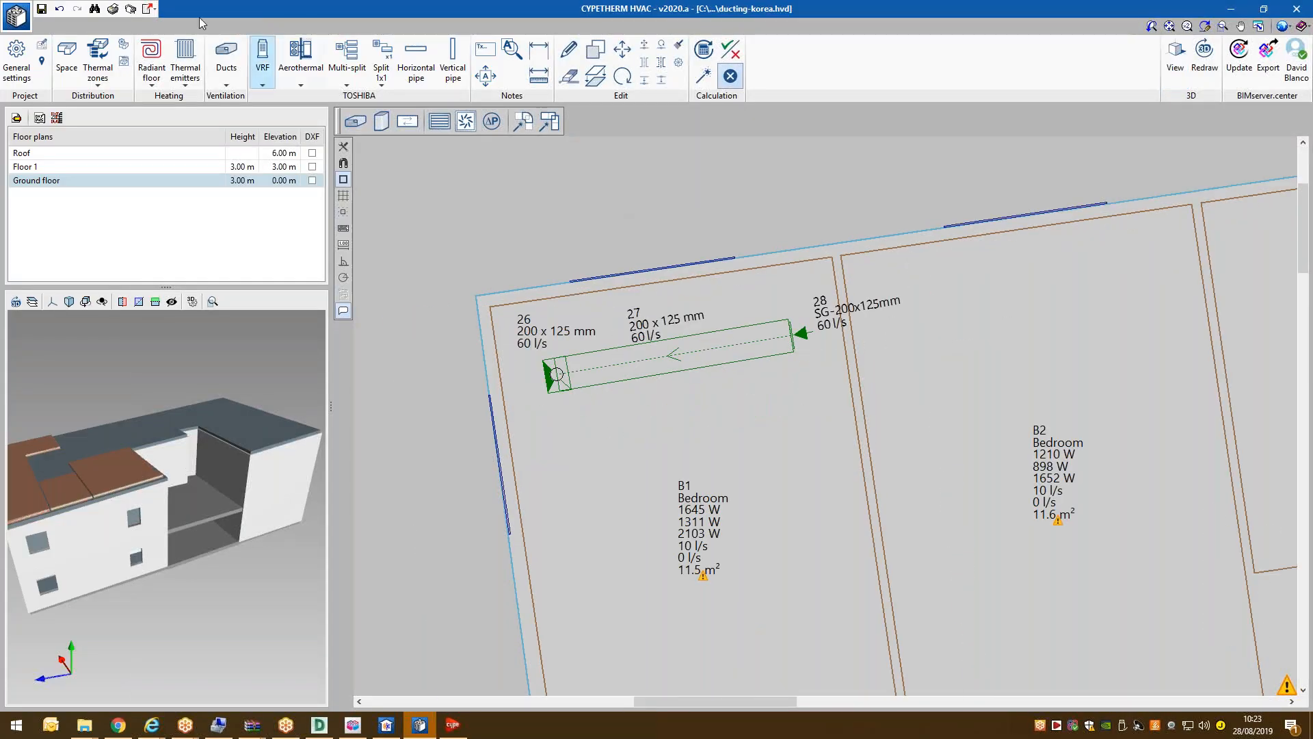
# Add a drawing of Floor 1 and Ground floor and generate it for DWG output on A3 sheets.
pyautogui.click(131, 10)
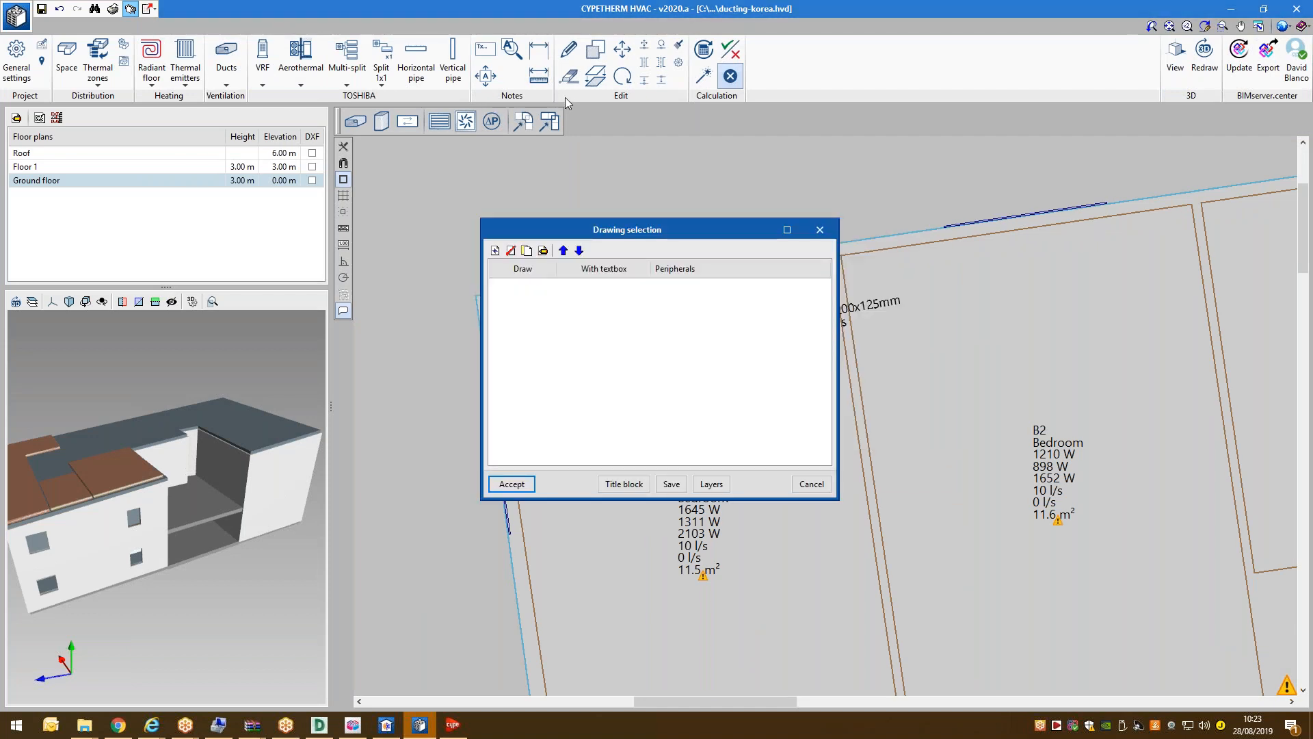
pyautogui.click(495, 251)
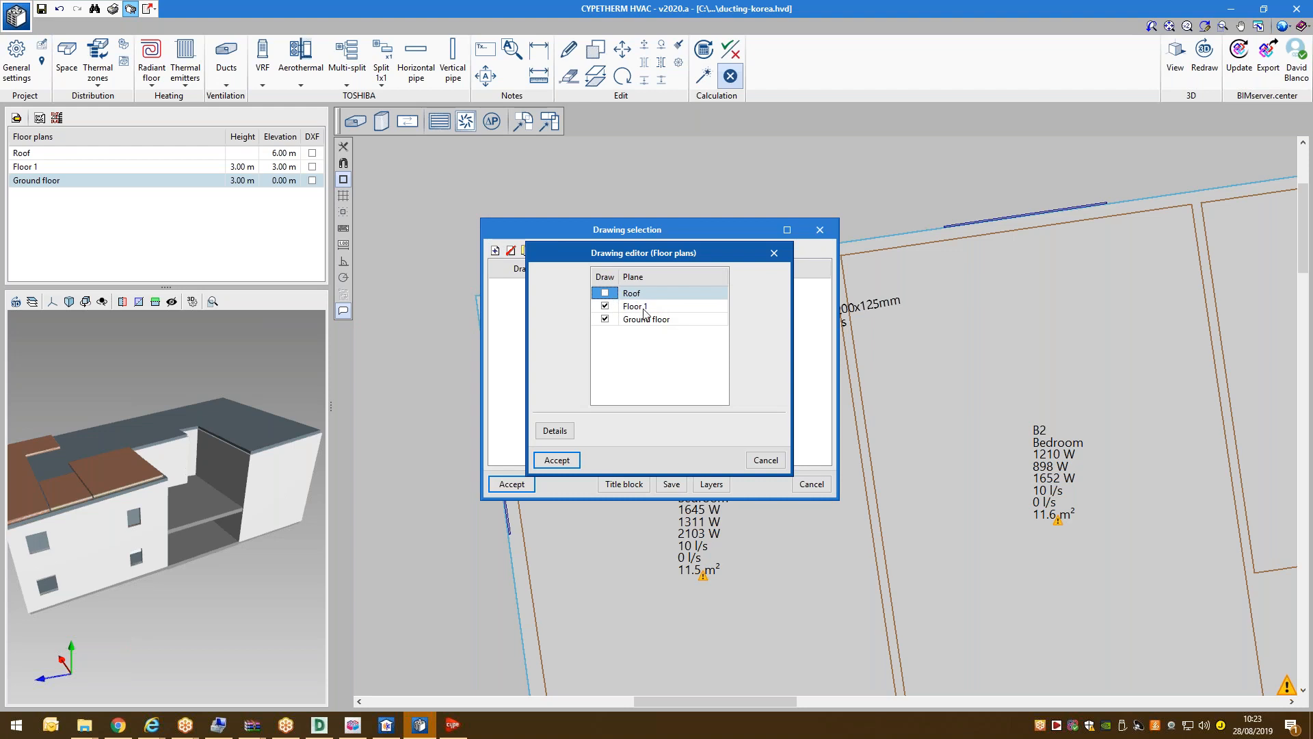
pyautogui.click(643, 310)
pyautogui.click(647, 320)
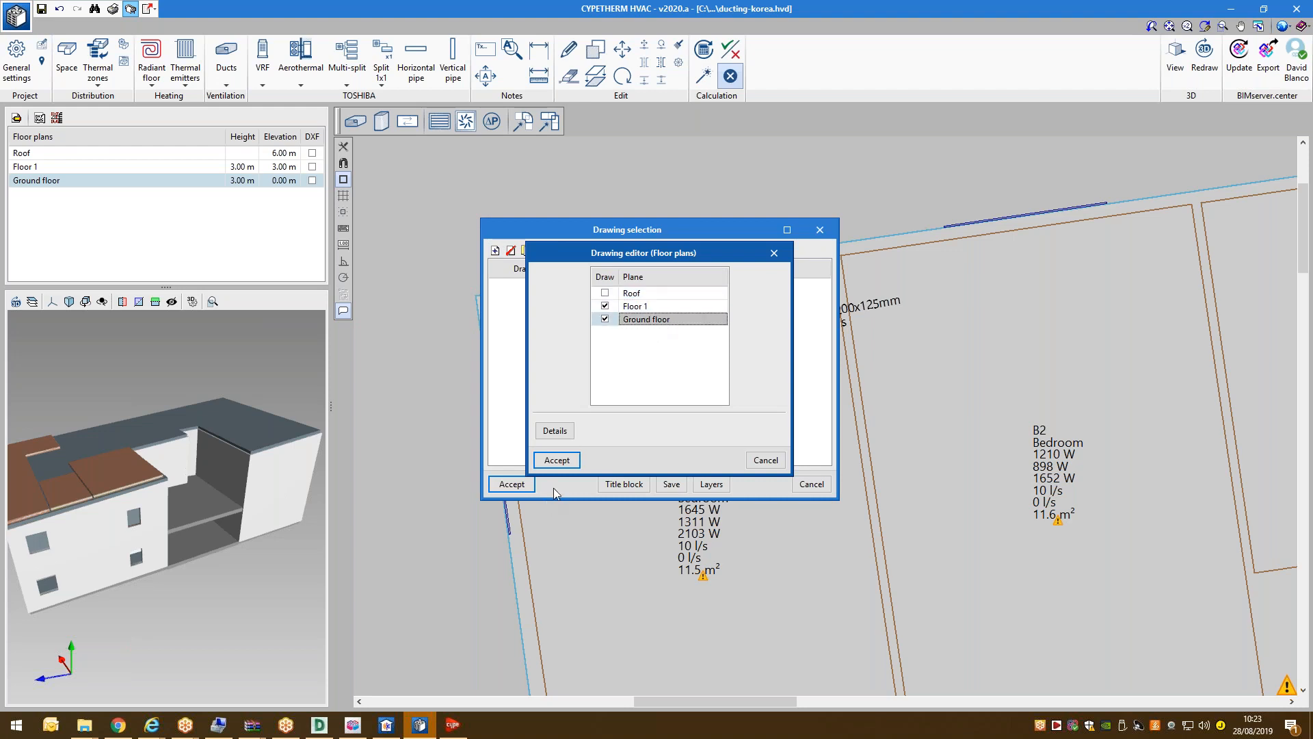
pyautogui.click(558, 461)
pyautogui.click(828, 286)
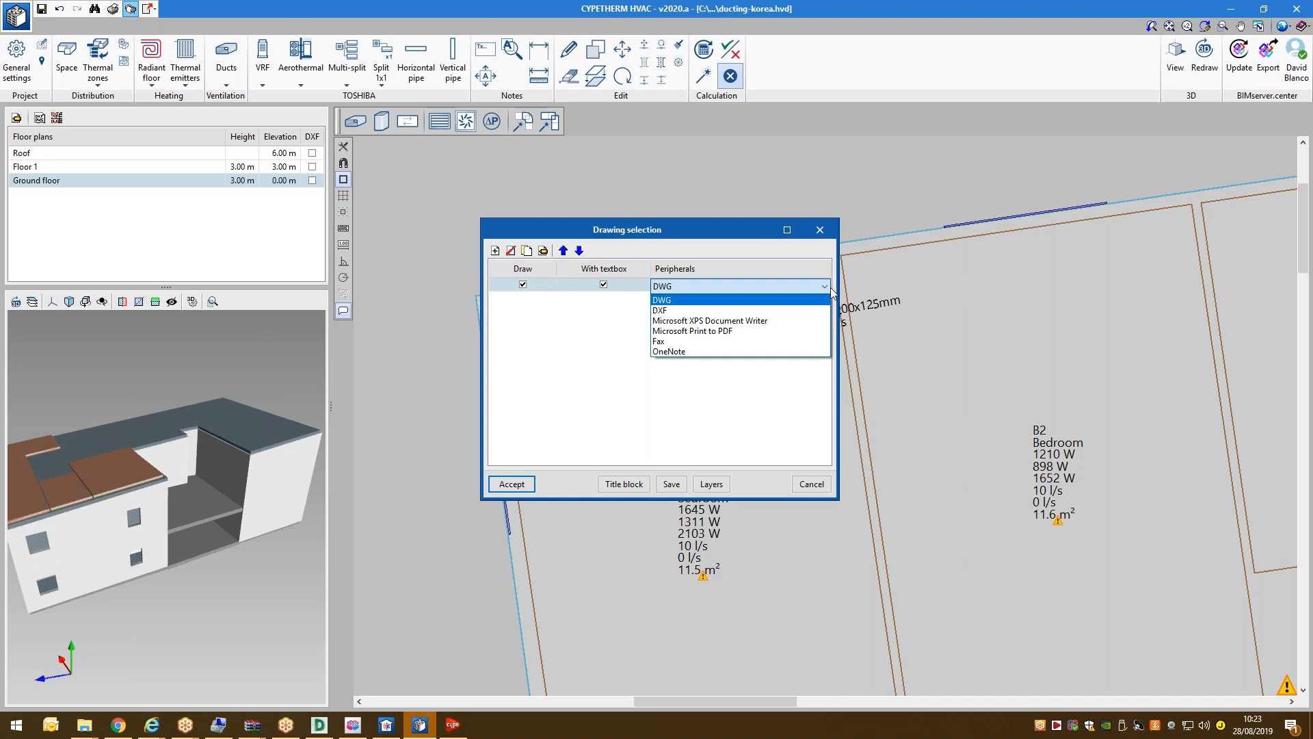
pyautogui.click(680, 301)
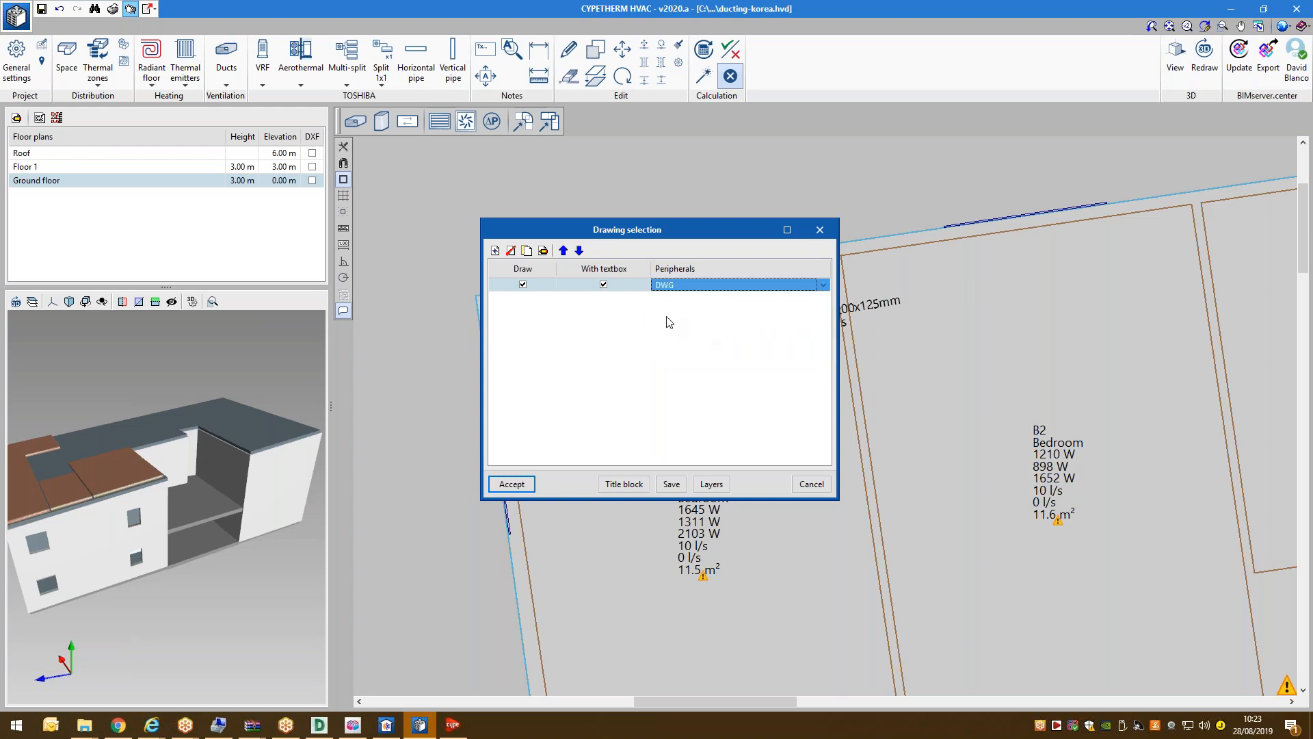
pyautogui.click(498, 484)
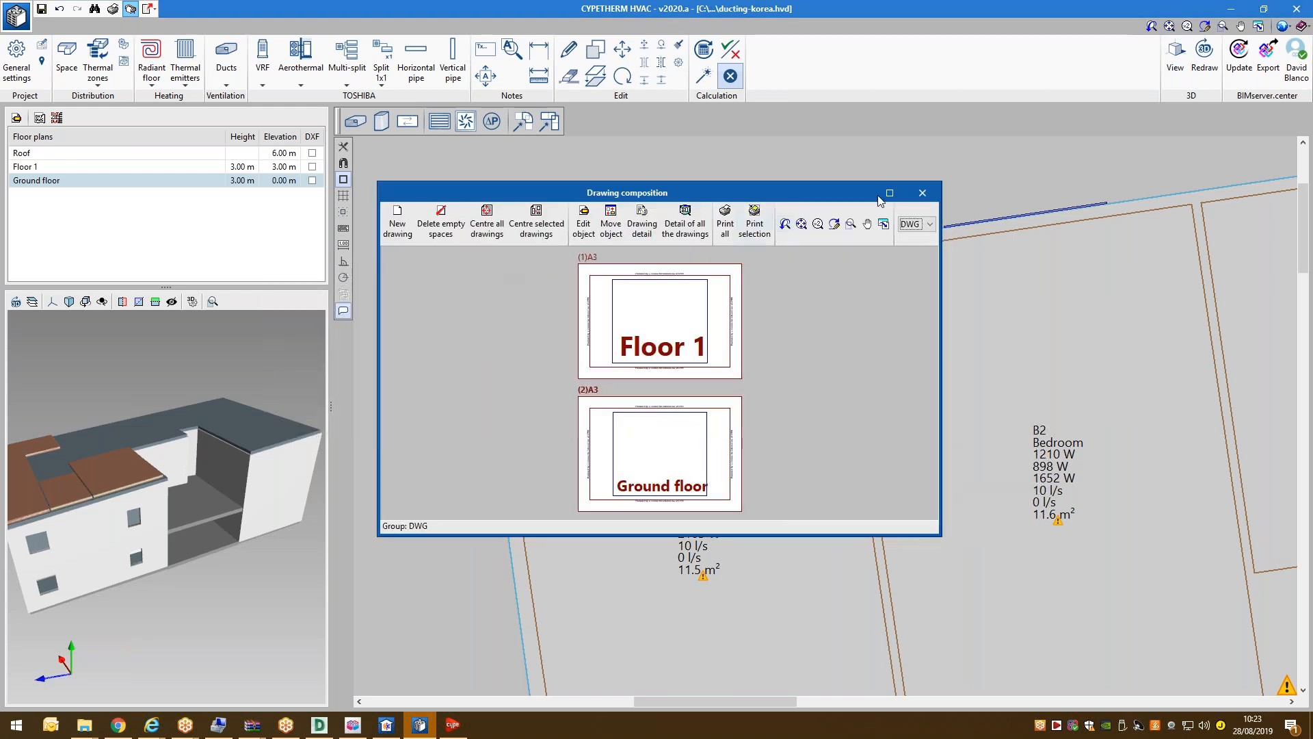
# Maximize the drawing composition, render full detail, and zoom around both A3 sheets' duct runs and labels.
pyautogui.click(889, 194)
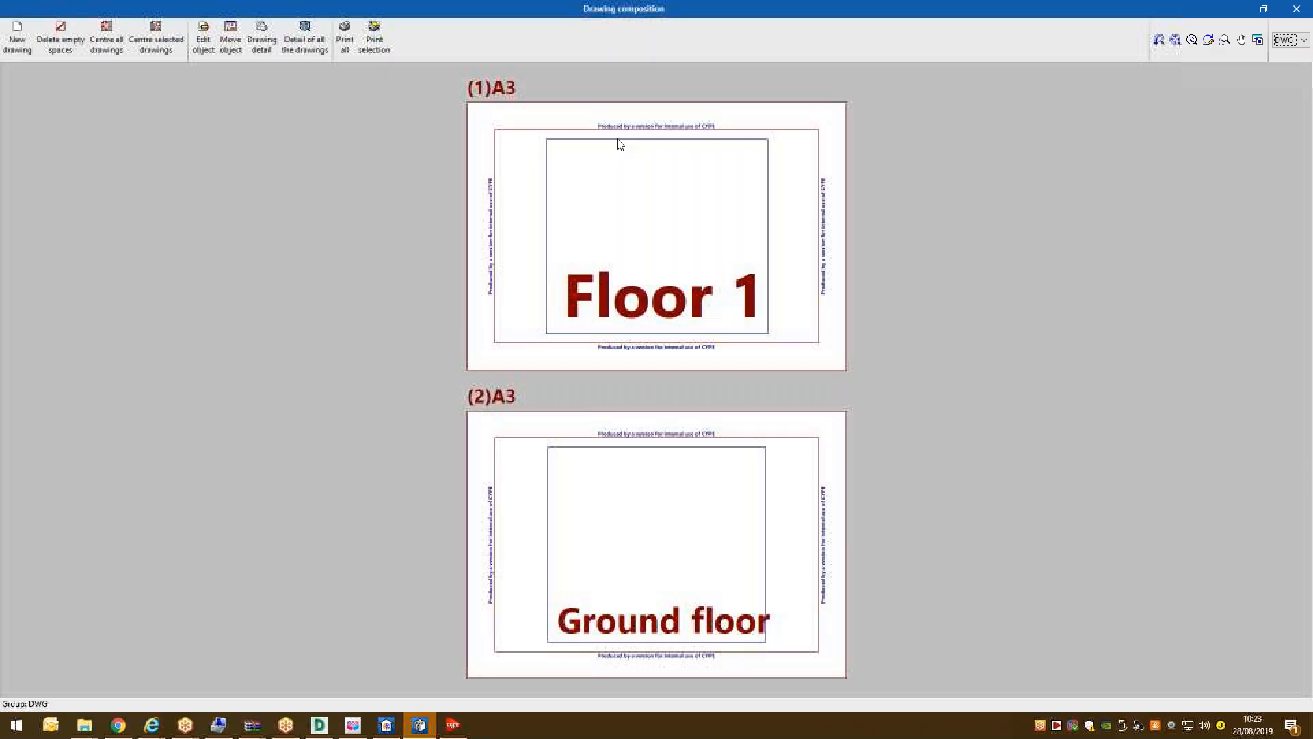
pyautogui.click(306, 47)
pyautogui.scroll(6, 640, 241)
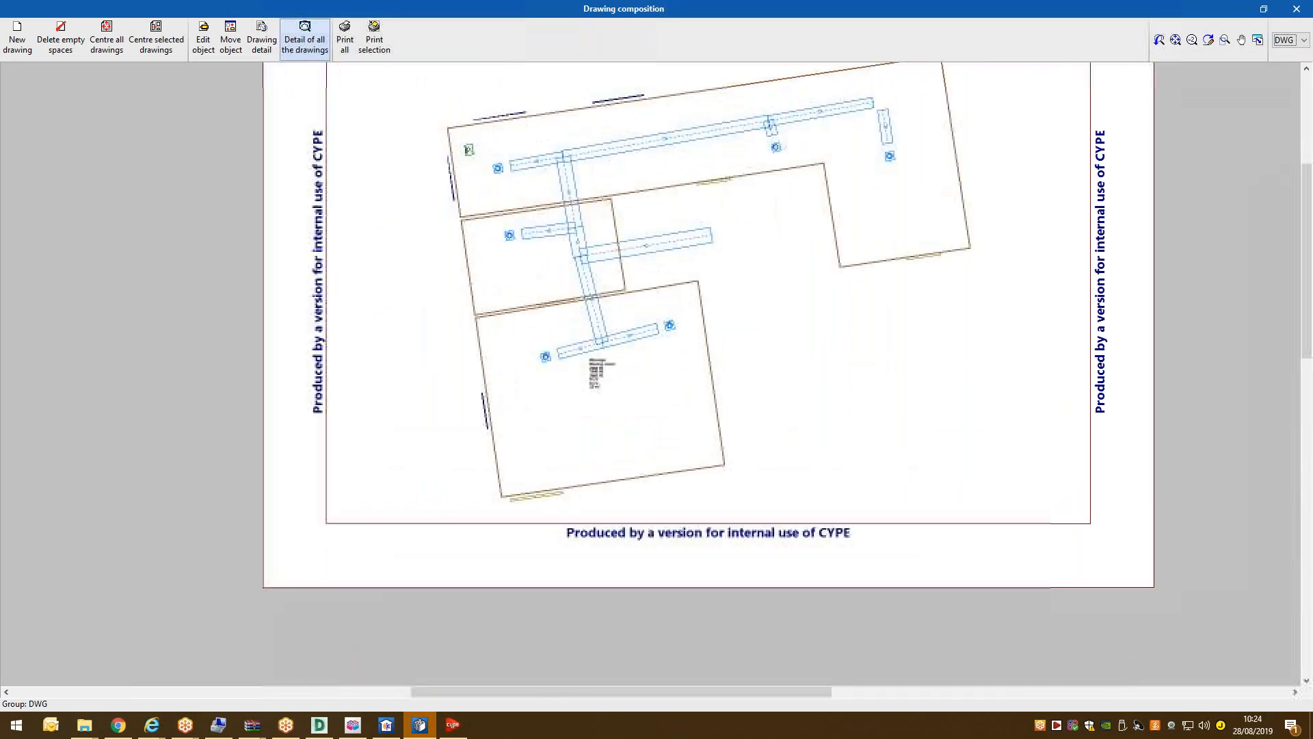
pyautogui.scroll(2, 517, 220)
pyautogui.scroll(-2, 438, 349)
pyautogui.scroll(2, 446, 369)
pyautogui.scroll(-2, 437, 375)
pyautogui.scroll(1, 366, 229)
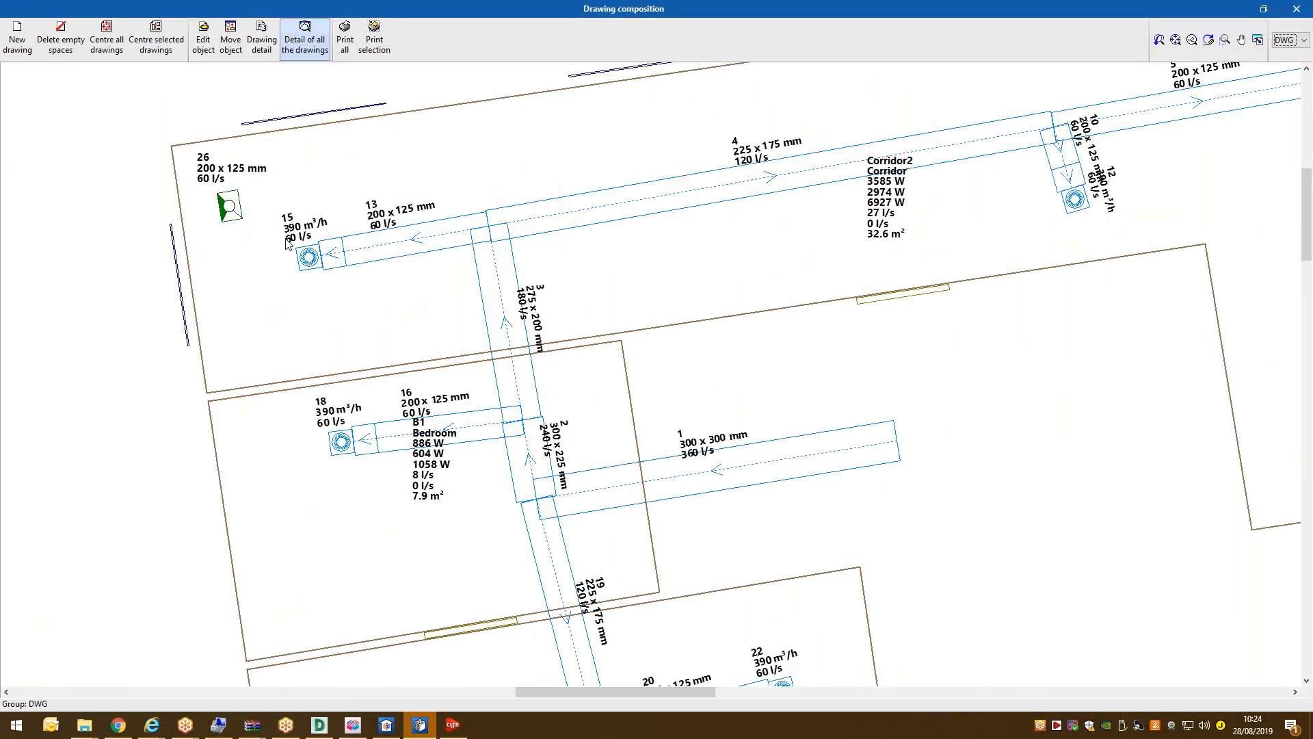
pyautogui.scroll(-1, 287, 243)
pyautogui.scroll(-1, 472, 254)
pyautogui.scroll(-3, 472, 255)
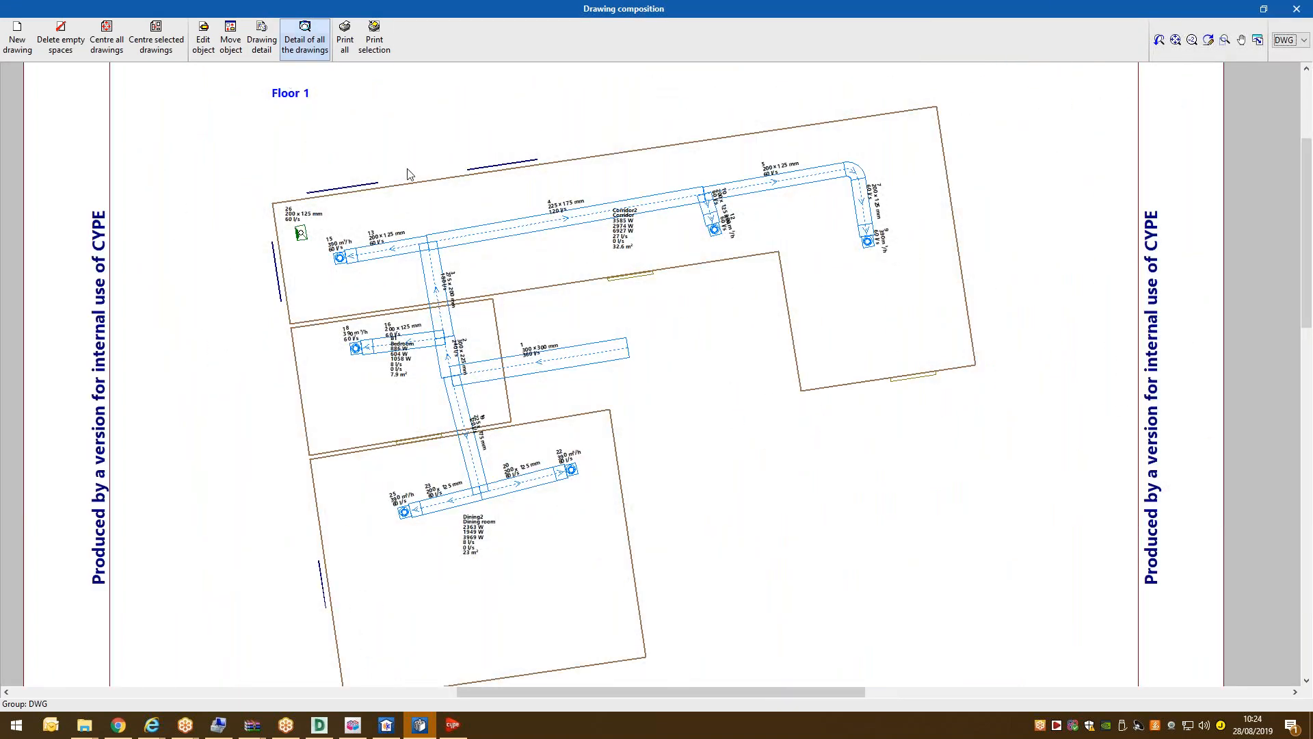
pyautogui.scroll(1, 409, 173)
pyautogui.scroll(2, 704, 236)
pyautogui.scroll(-3, 914, 390)
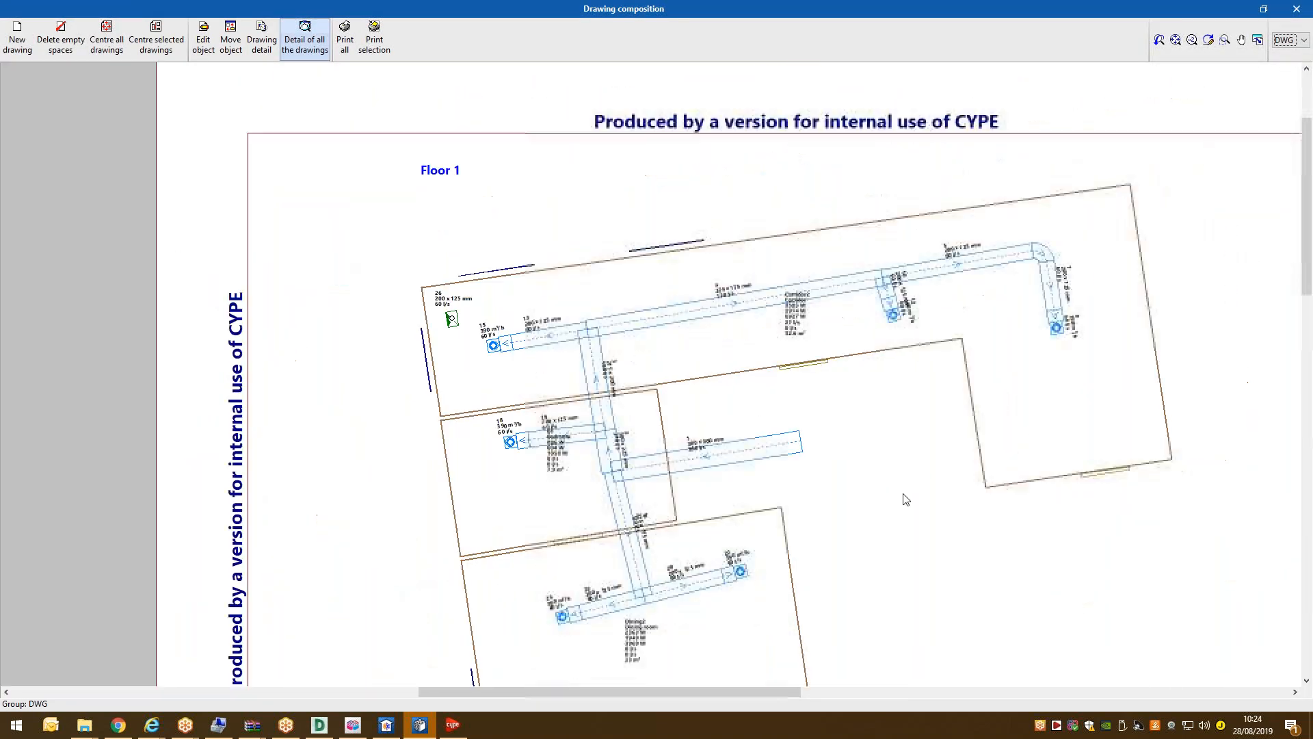
pyautogui.scroll(4, 595, 246)
pyautogui.scroll(2, 429, 441)
pyautogui.scroll(1, 463, 422)
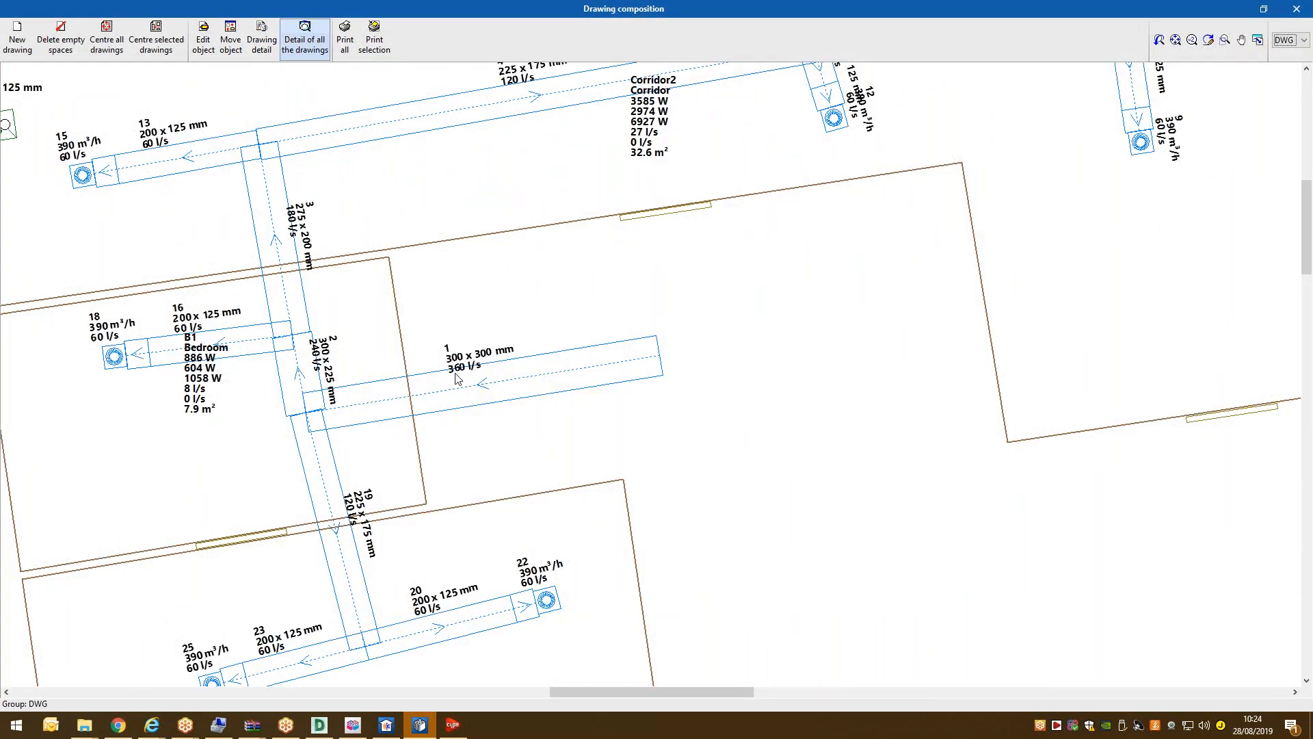
pyautogui.scroll(-1, 437, 299)
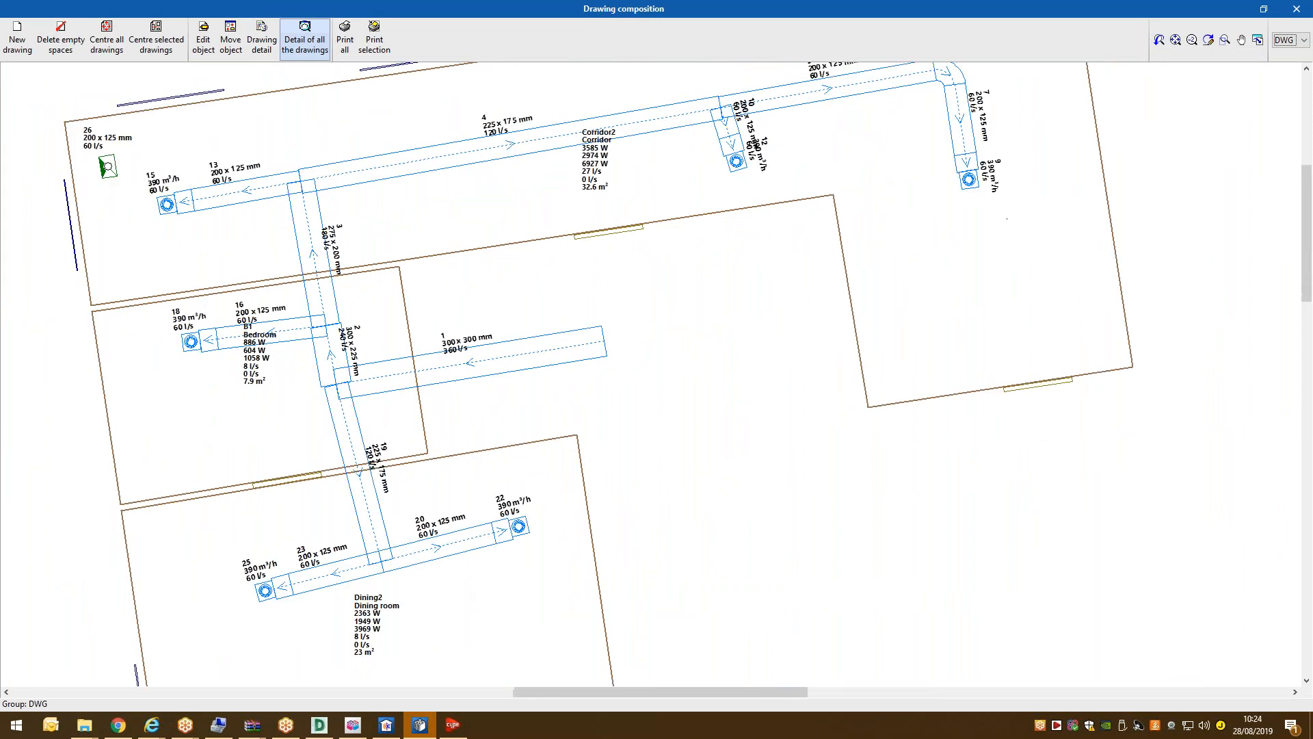
pyautogui.scroll(-5, 710, 182)
pyautogui.scroll(4, 595, 520)
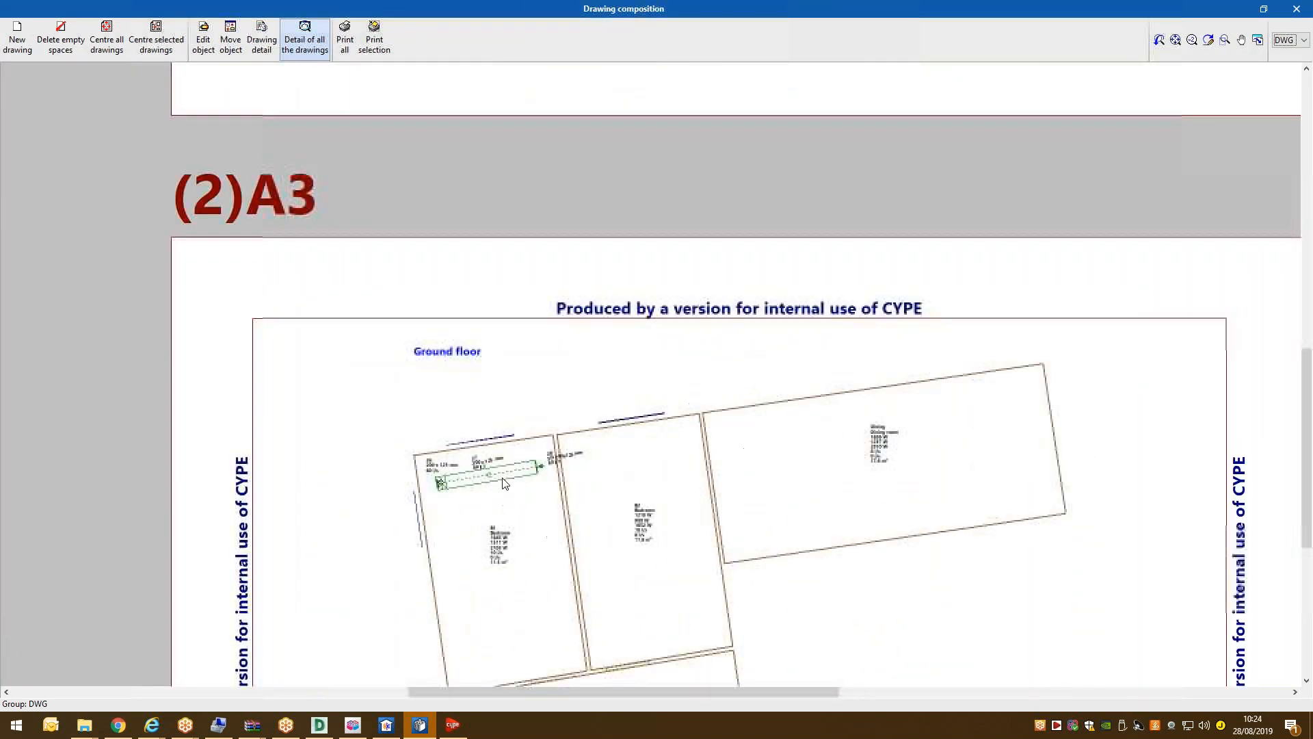
pyautogui.scroll(-4, 370, 247)
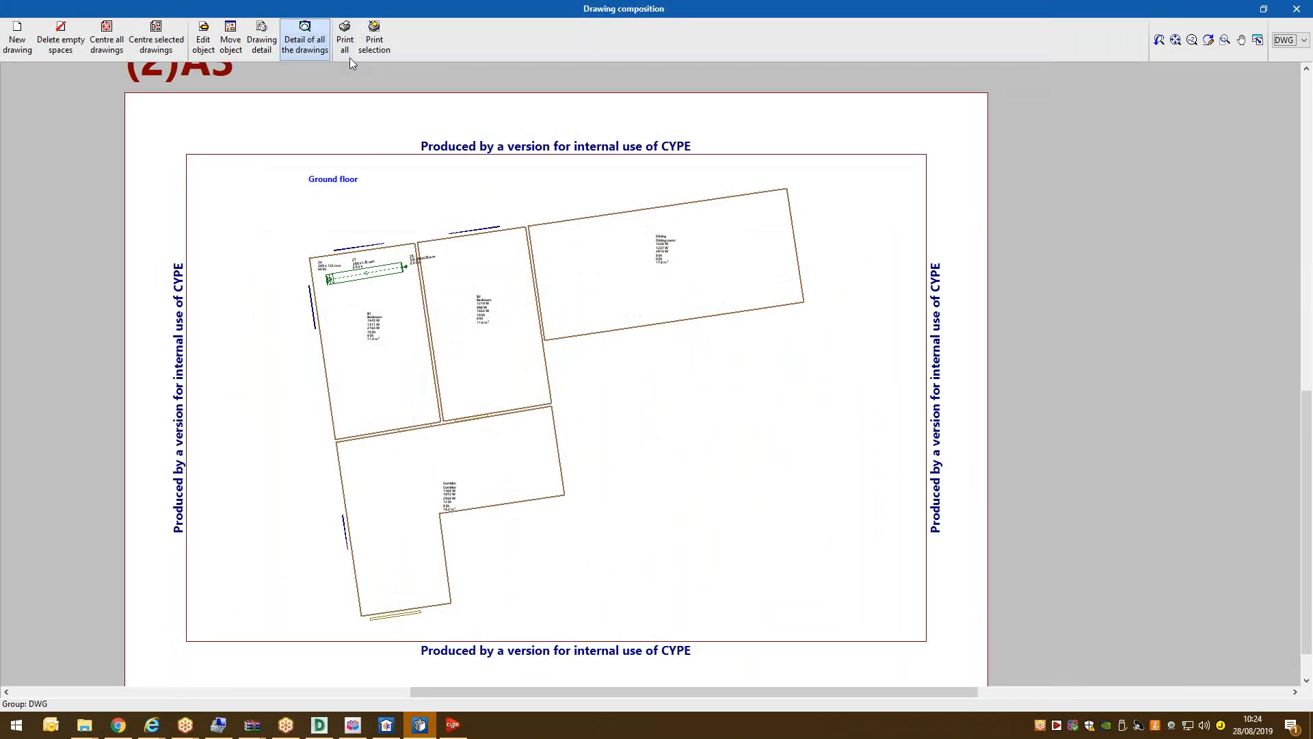
pyautogui.click(344, 39)
# Export all drawings into a single DWG file named hvac-design, creating the output folder.
pyautogui.click(532, 334)
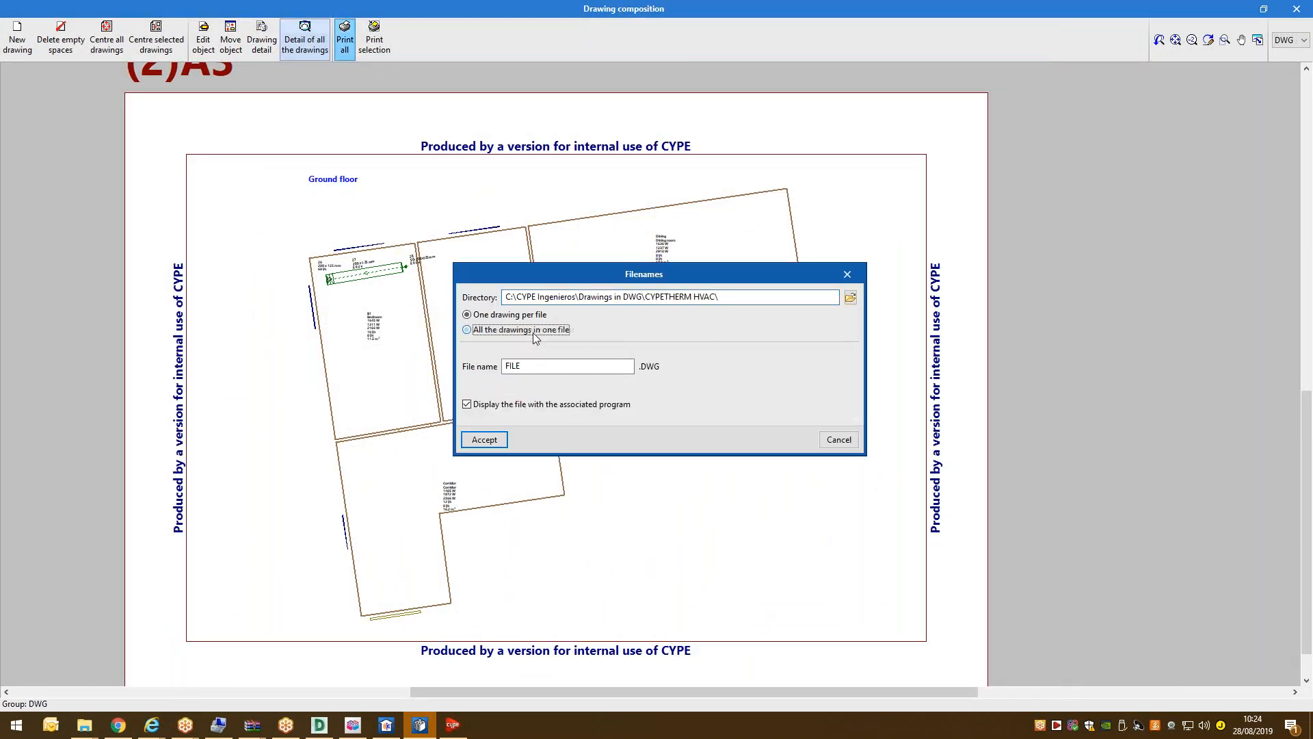
pyautogui.doubleClick(537, 366)
pyautogui.write('hvac-design')
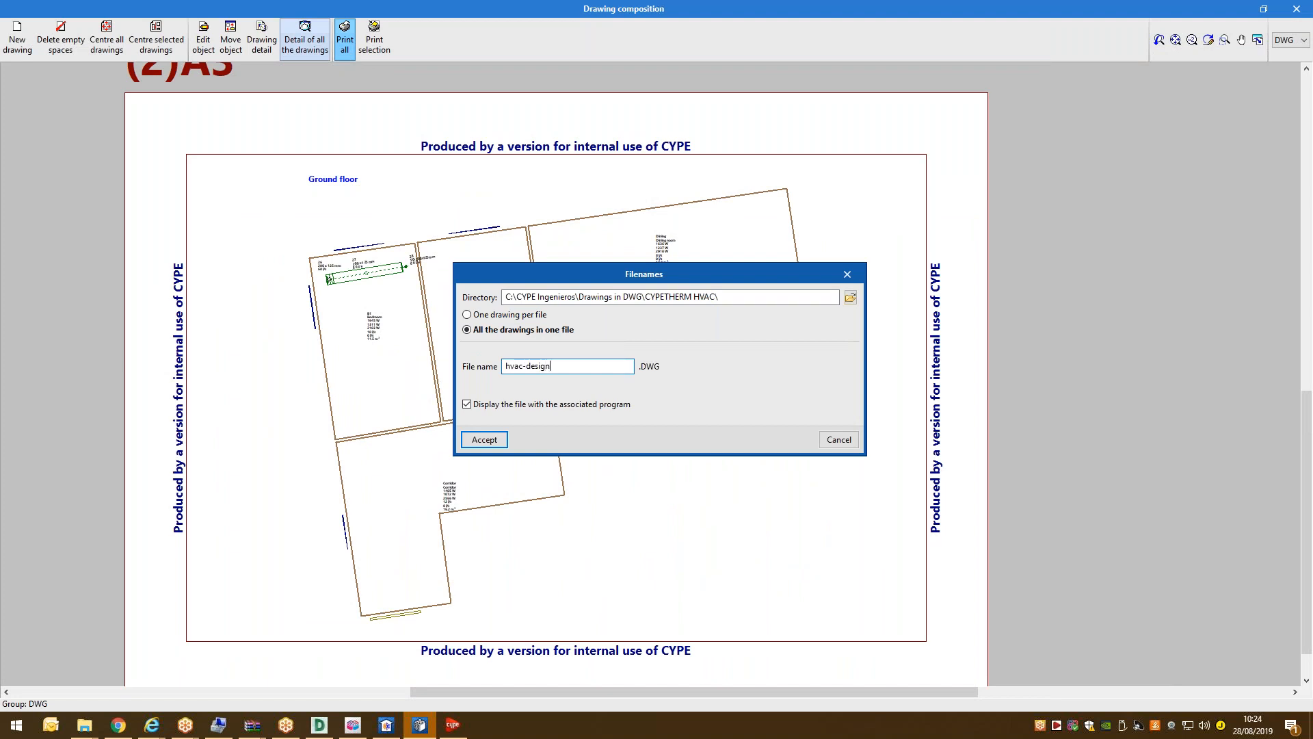
pyautogui.click(472, 440)
pyautogui.click(471, 396)
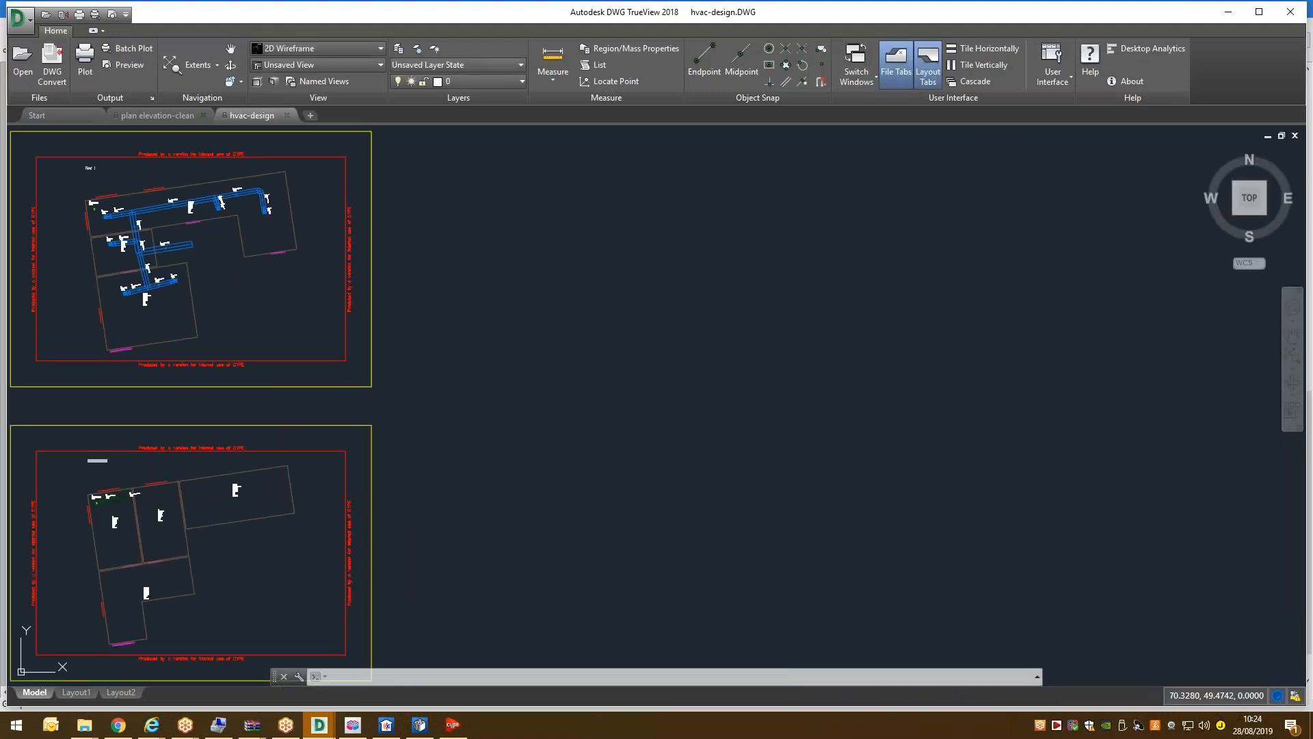
# Pan and zoom around hvac-design.DWG to check grilles 26–28 and Floor 1's duct network.
pyautogui.moveTo(262, 264); pyautogui.dragTo(220, 394, button='middle')
pyautogui.scroll(2, 276, 214)
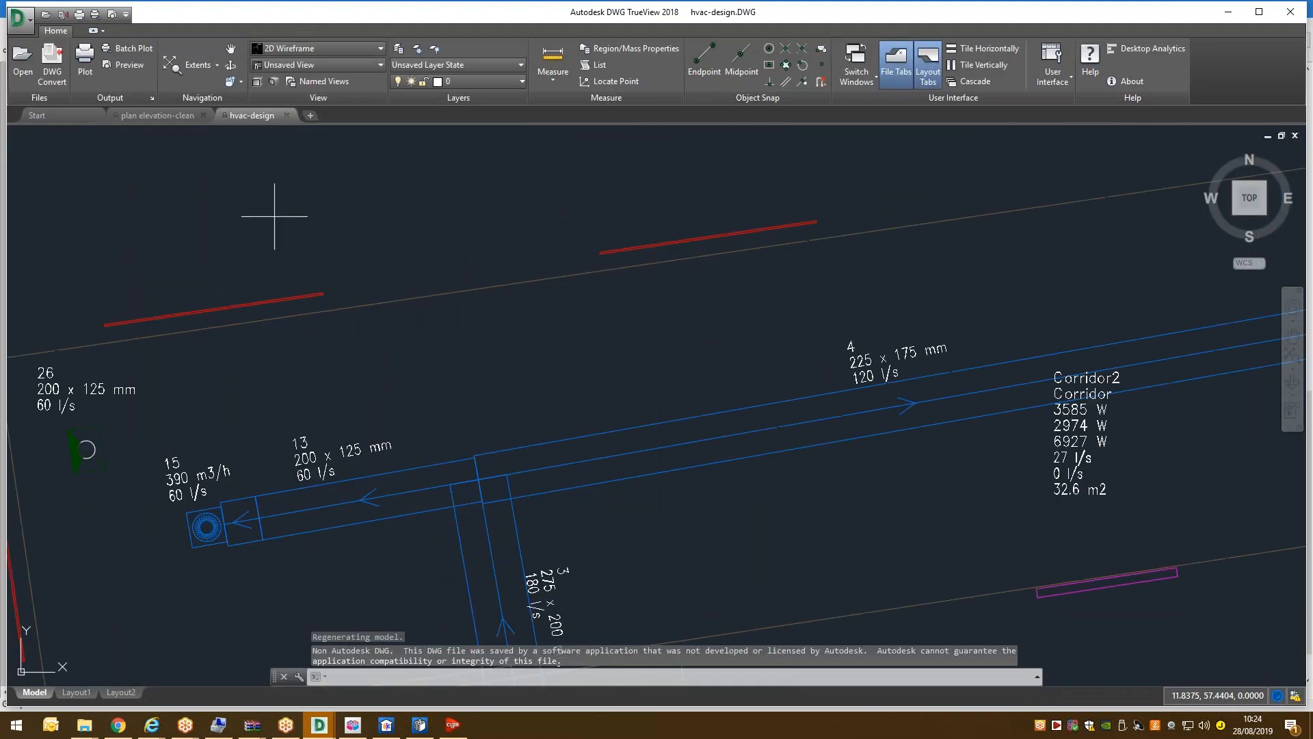
pyautogui.scroll(-4, 288, 253)
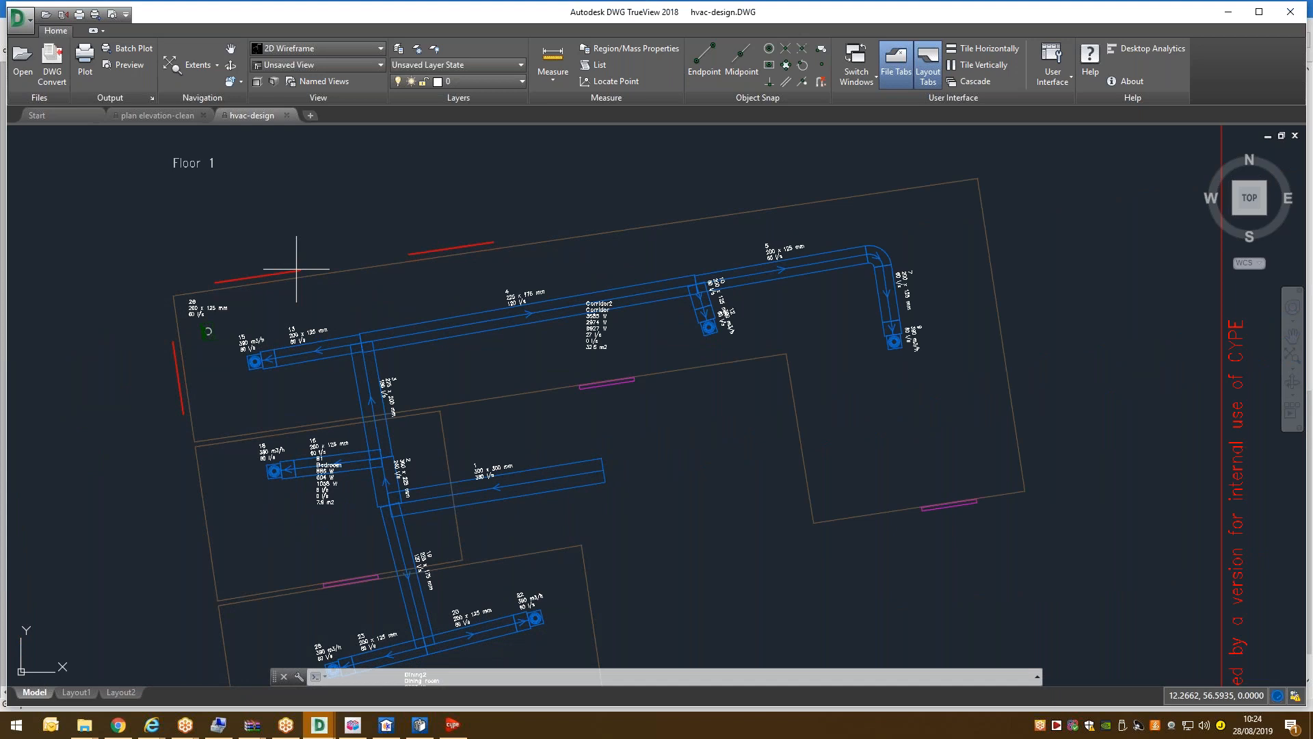
pyautogui.scroll(2, 374, 339)
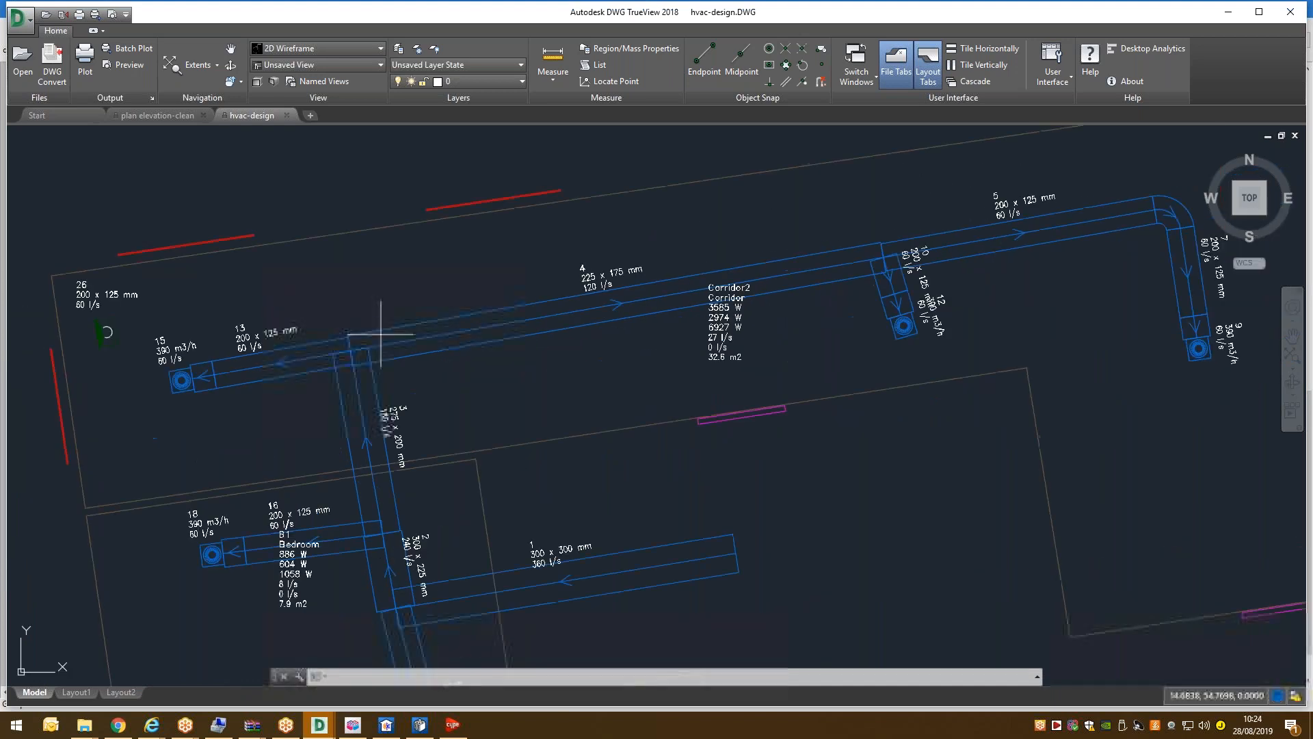
pyautogui.scroll(-4, 373, 339)
pyautogui.scroll(-4, 373, 339)
pyautogui.scroll(2, 381, 438)
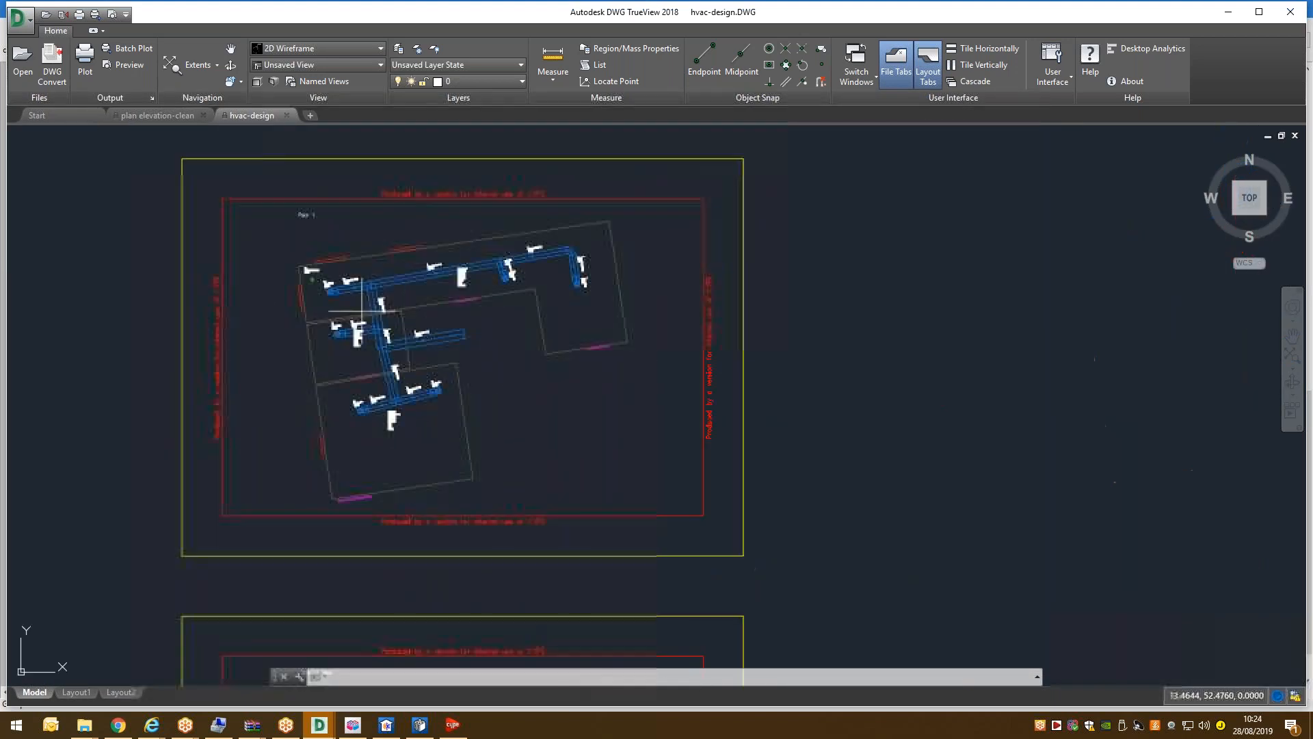
pyautogui.scroll(-4, 378, 312)
pyautogui.scroll(5, 352, 425)
pyautogui.scroll(-2, 473, 410)
pyautogui.scroll(-4, 369, 383)
pyautogui.scroll(4, 375, 375)
pyautogui.scroll(-5, 368, 419)
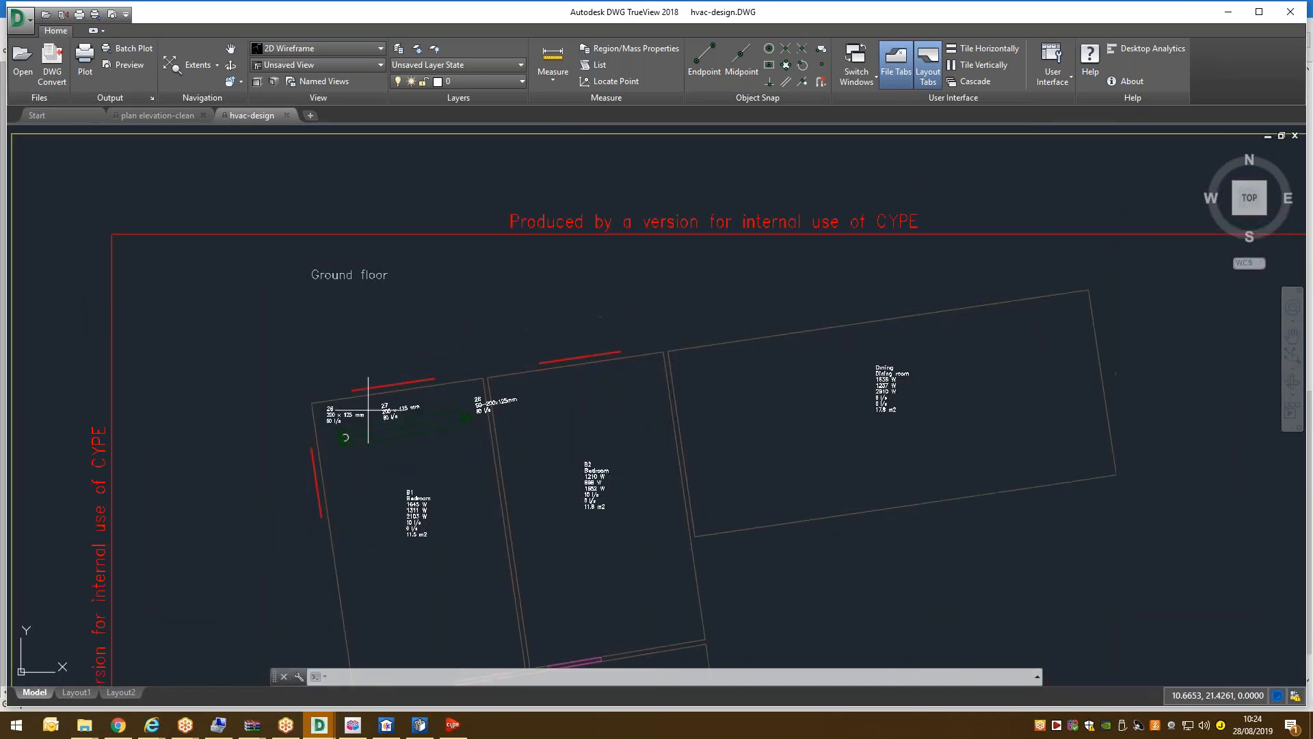
pyautogui.scroll(6, 367, 418)
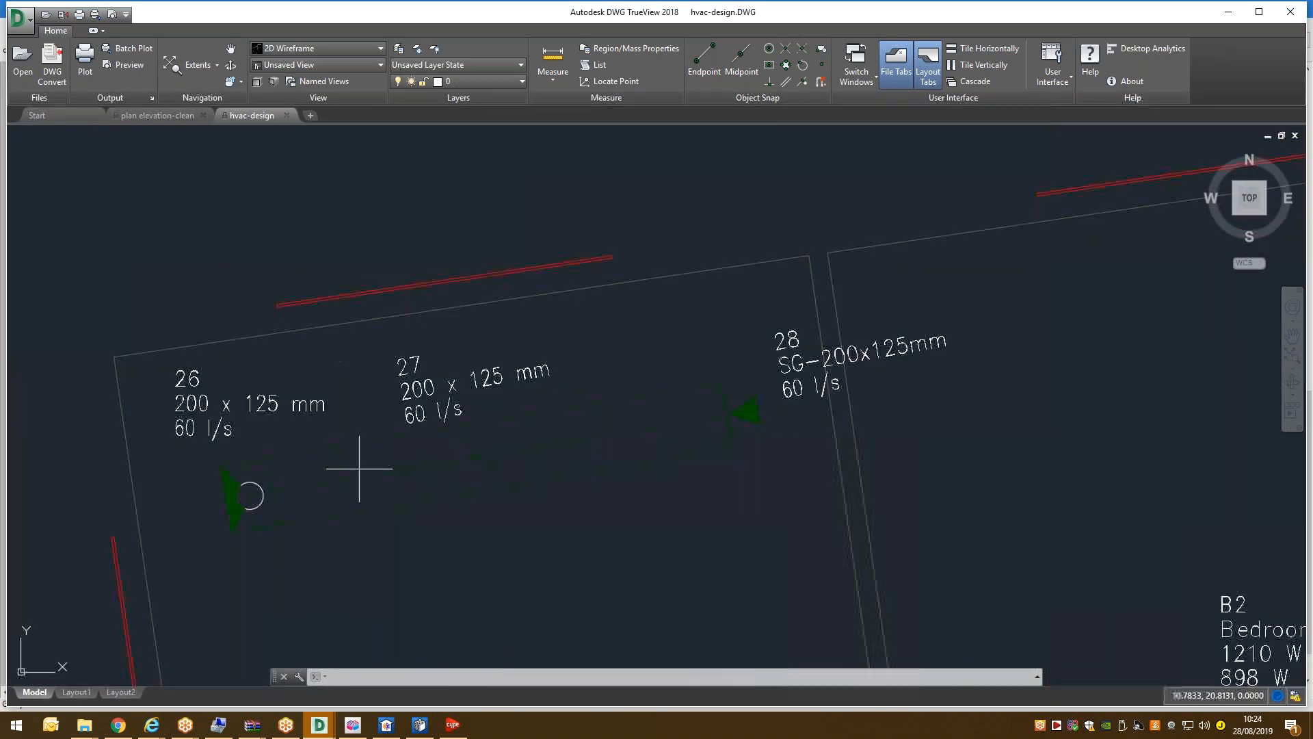
pyautogui.scroll(-5, 438, 404)
pyautogui.scroll(5, 425, 369)
pyautogui.scroll(-5, 417, 321)
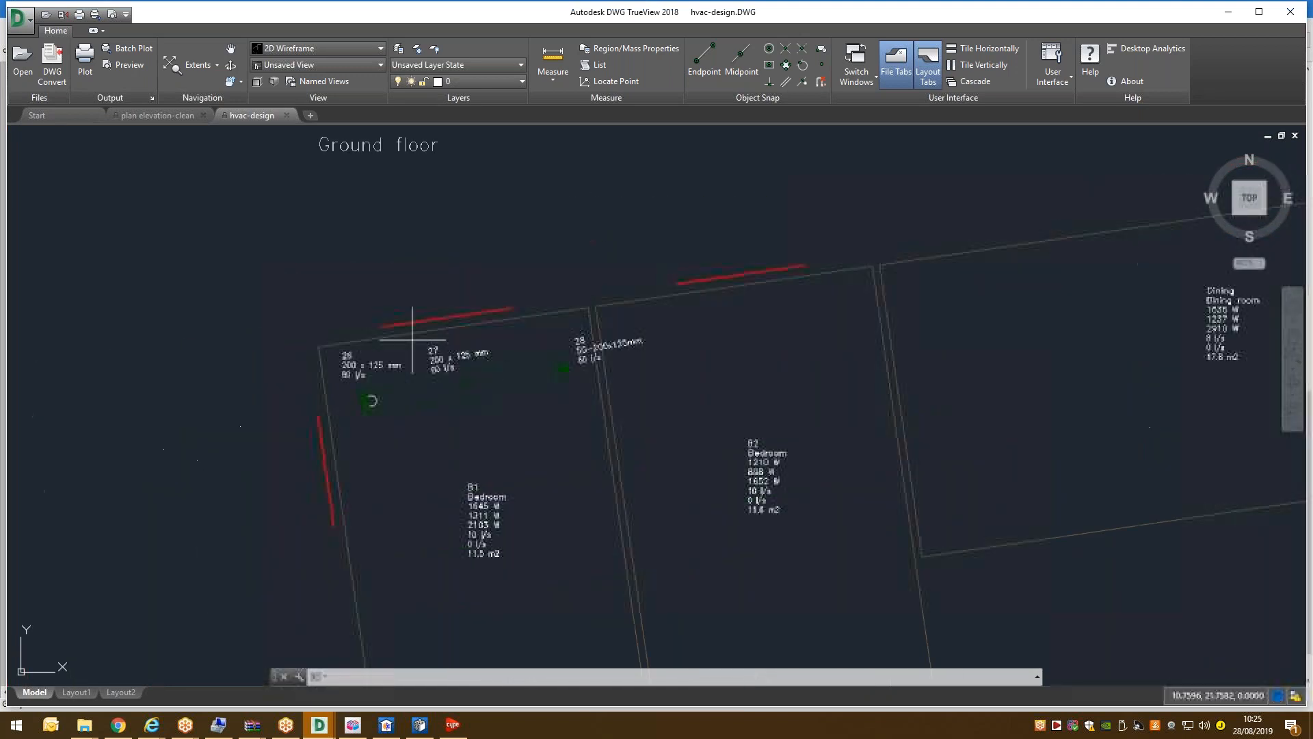
pyautogui.scroll(5, 419, 349)
pyautogui.scroll(-8, 411, 356)
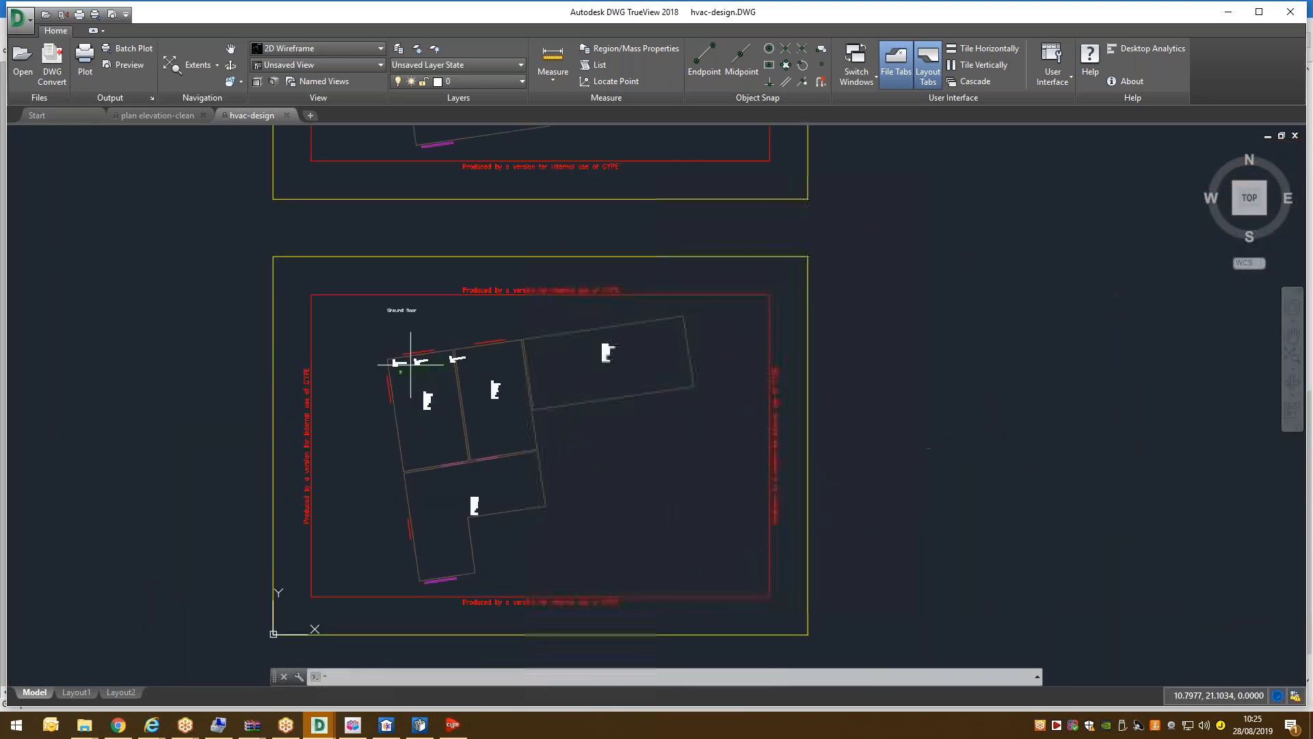
pyautogui.scroll(8, 420, 301)
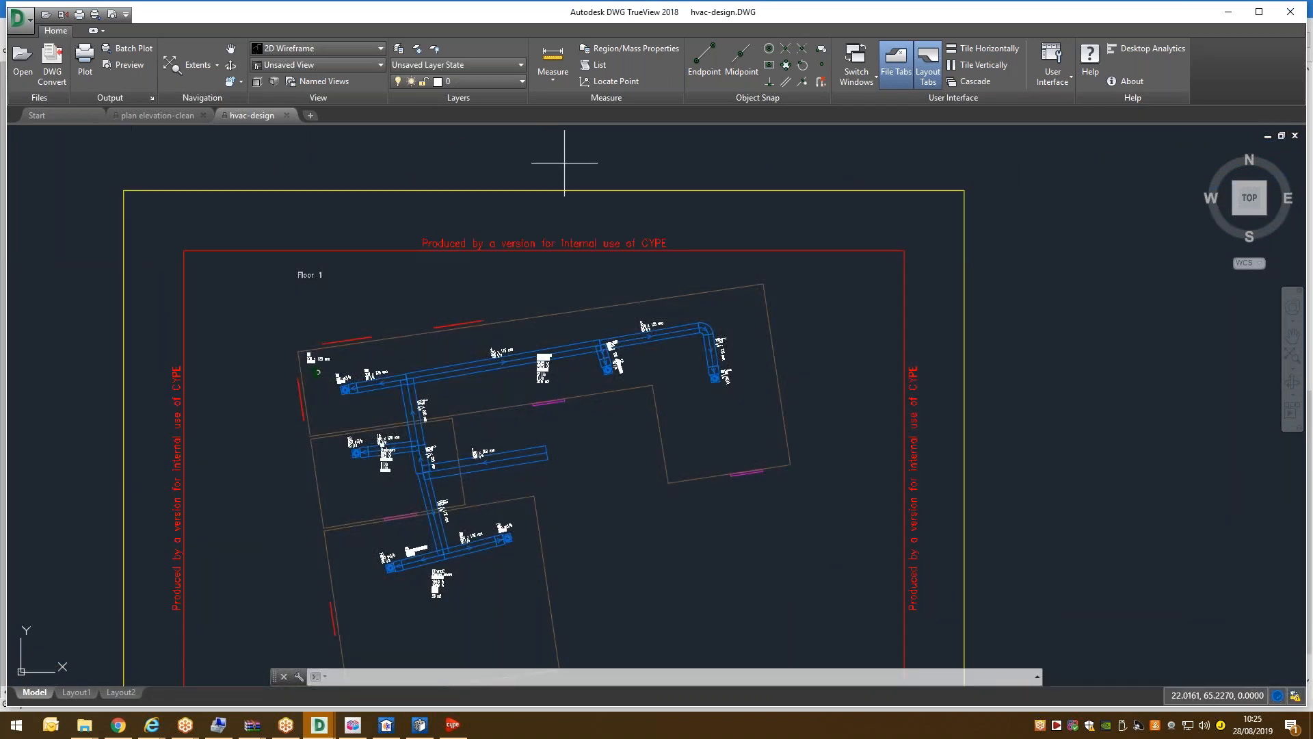
pyautogui.scroll(-4, 564, 163)
pyautogui.scroll(6, 565, 259)
pyautogui.scroll(-2, 565, 263)
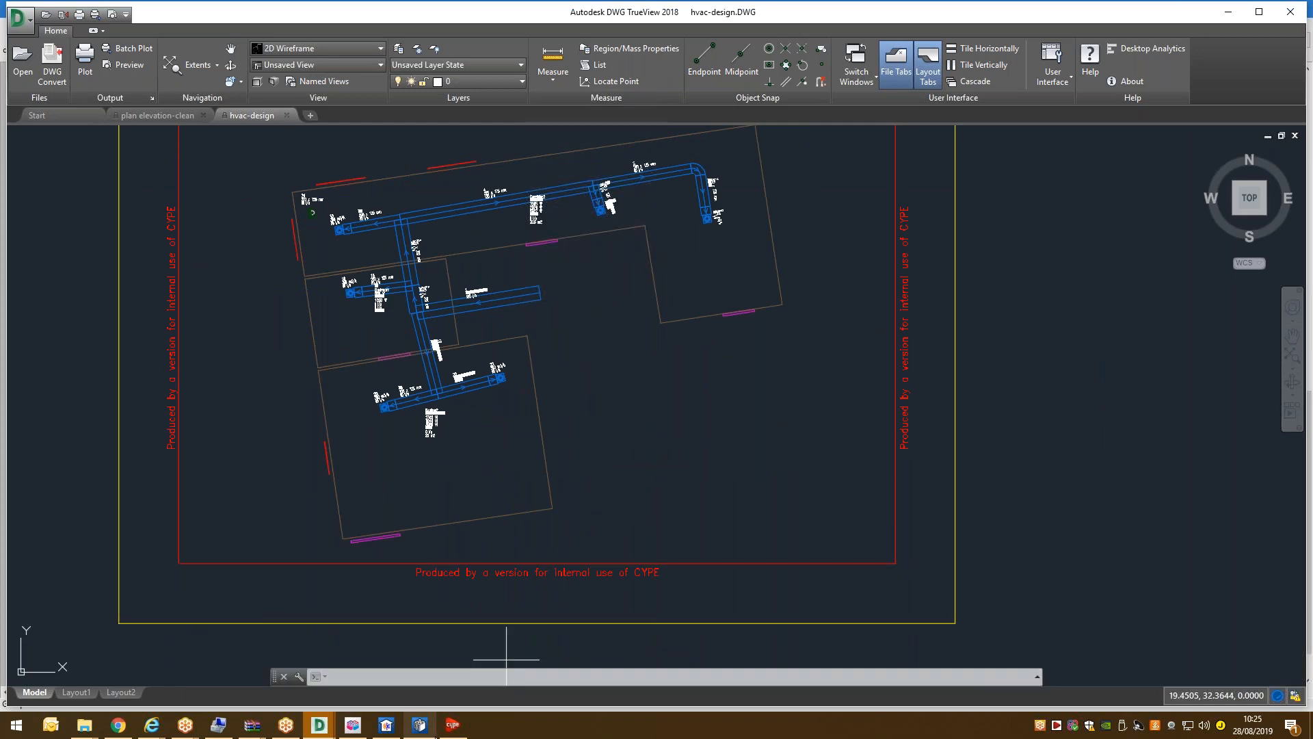
# Return to CYPETHERM HVAC and close the drawing composition preview and Drawing selection dialog.
pyautogui.click(419, 724)
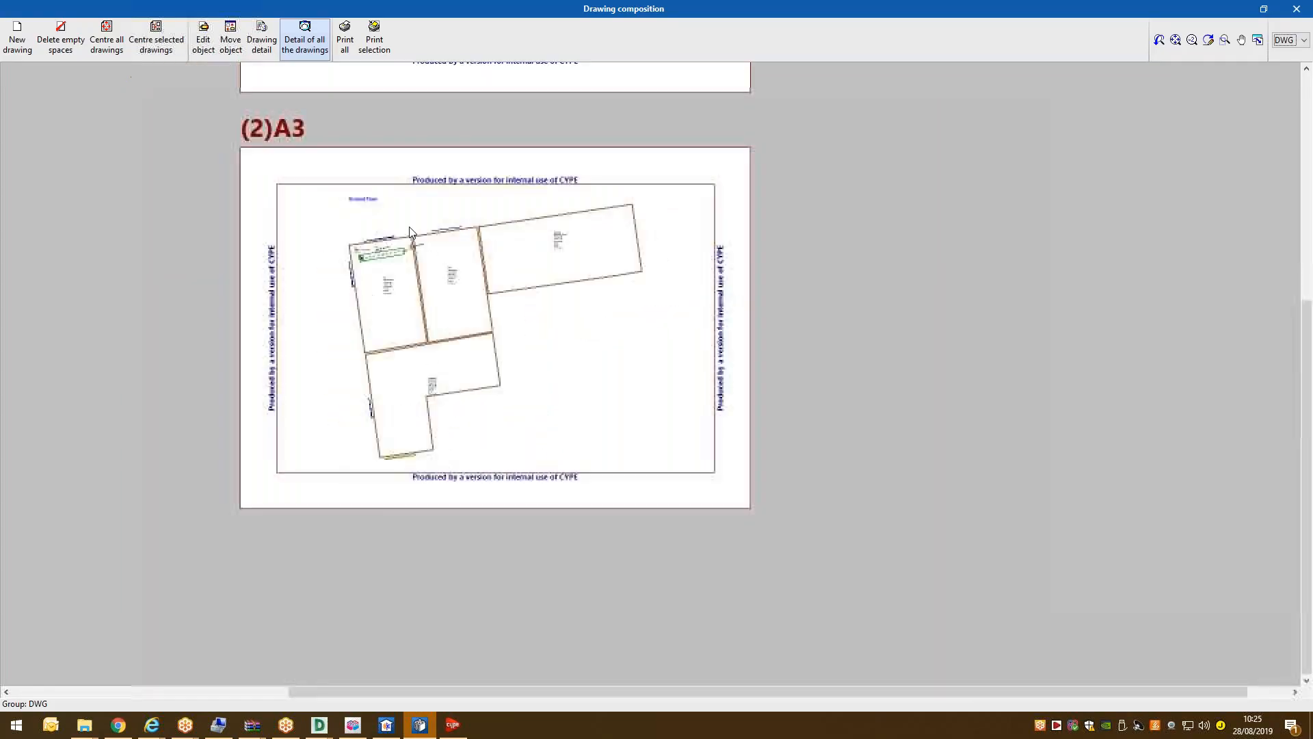
pyautogui.scroll(-3, 410, 232)
pyautogui.scroll(2, 449, 270)
pyautogui.scroll(-1, 449, 270)
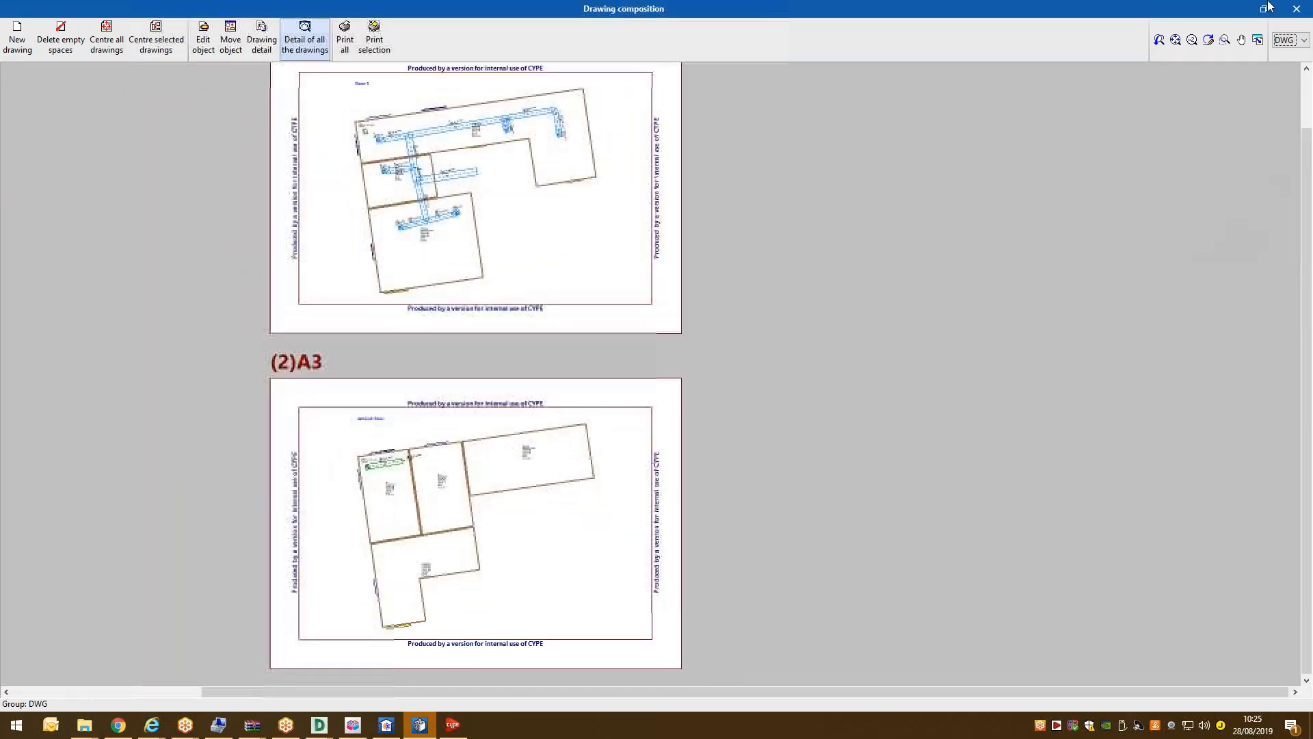
pyautogui.click(1296, 9)
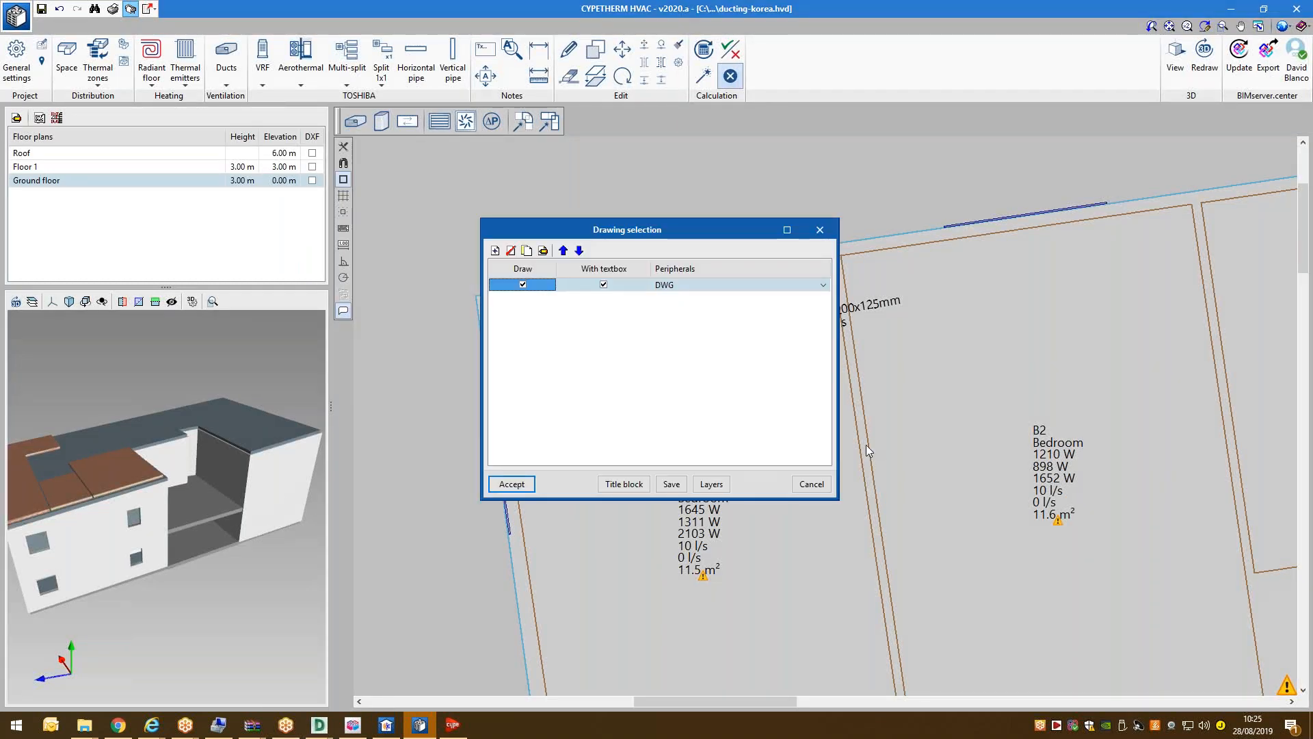
pyautogui.click(812, 484)
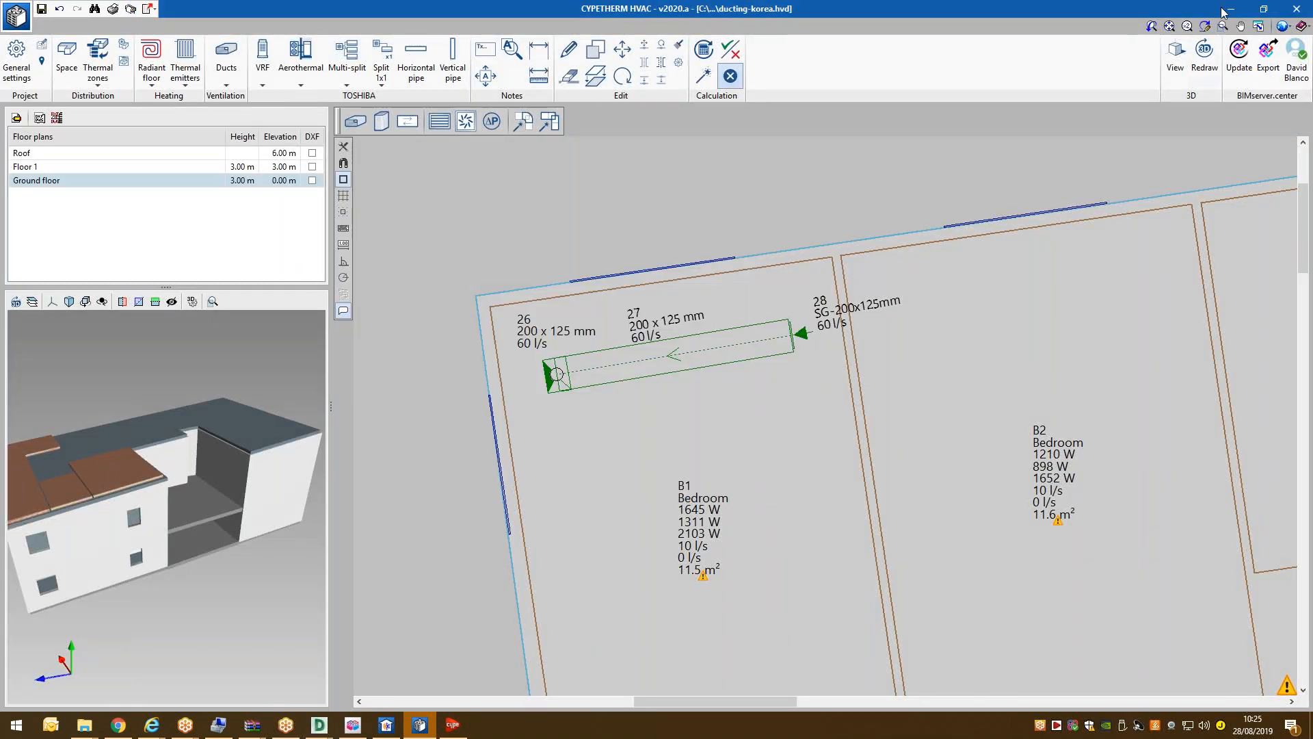
# Export the model to BIMserver.center as the IFC file 'HVAC installation Korea'.
pyautogui.click(1269, 55)
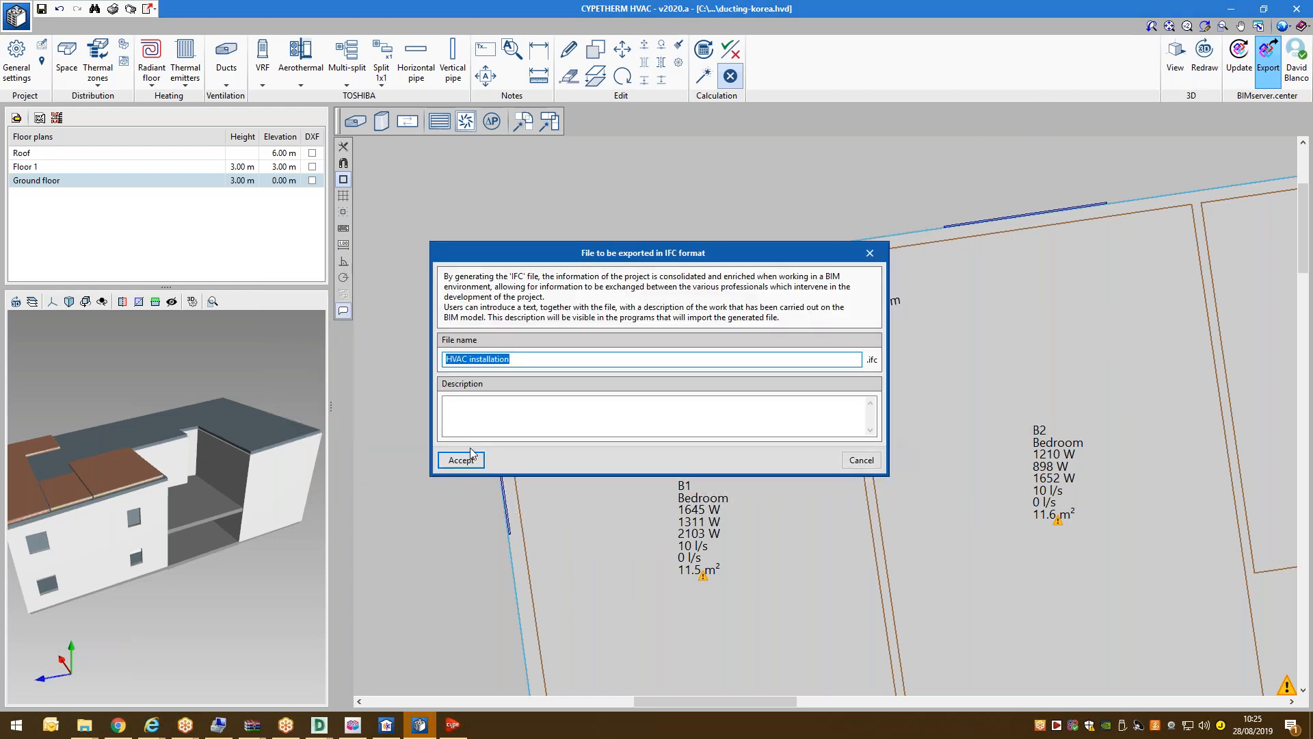
pyautogui.click(525, 360)
pyautogui.click(472, 462)
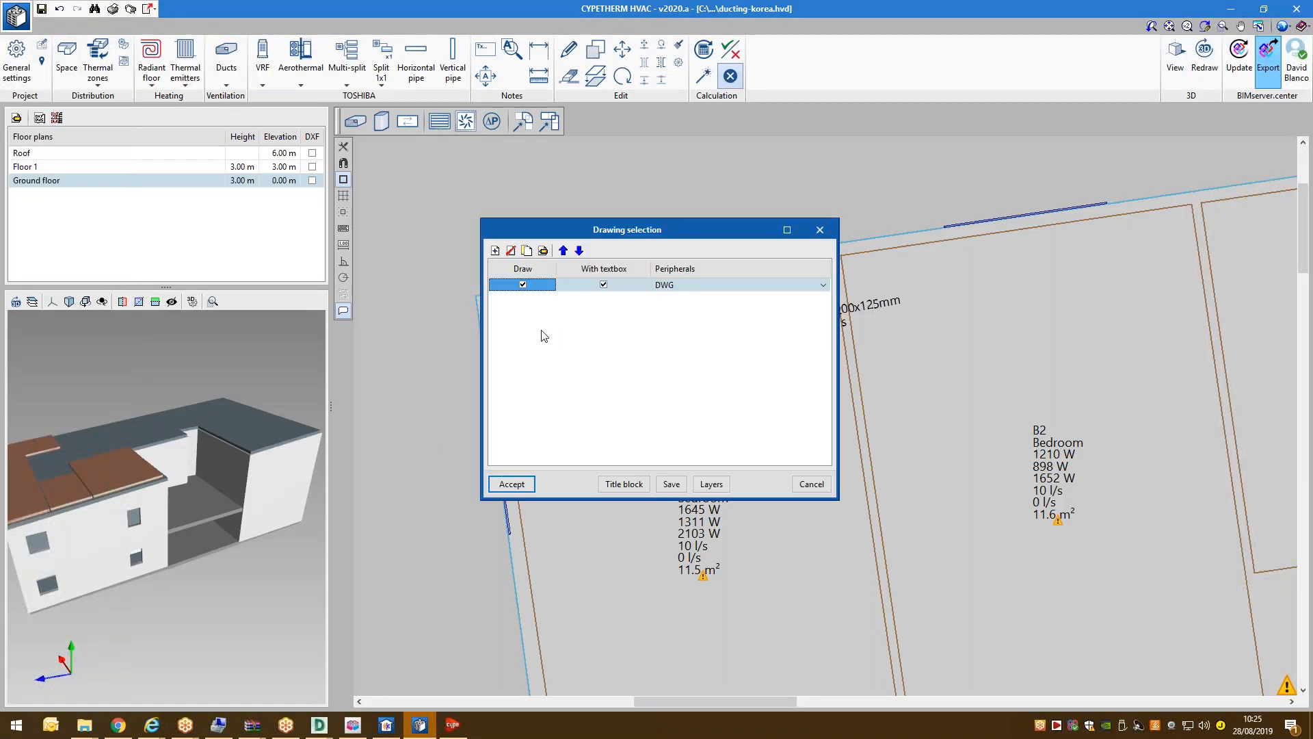
pyautogui.click(511, 483)
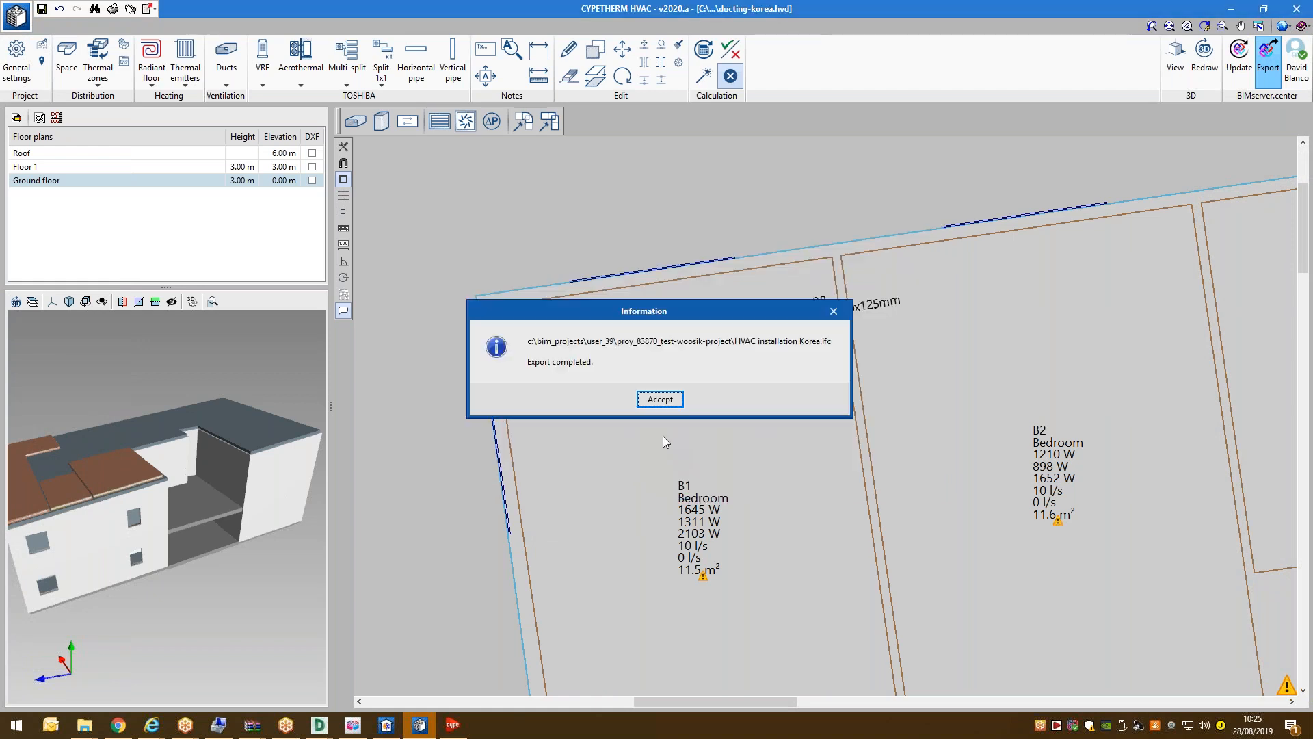
pyautogui.click(662, 397)
pyautogui.scroll(-2, 521, 330)
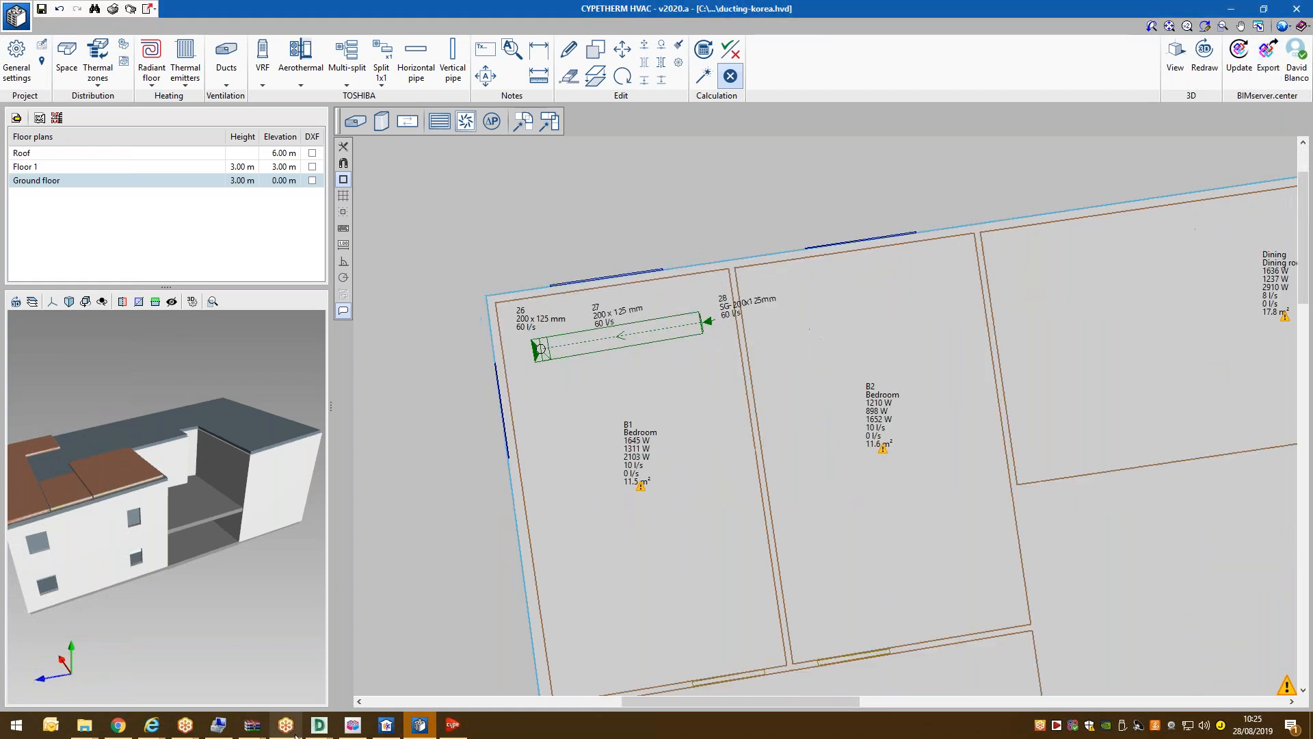
pyautogui.click(1231, 9)
pyautogui.click(1229, 10)
# Close the CYPE launcher, sync test-woosik-project in BIMserver.center Sync, and return to the dashboard.
pyautogui.click(1228, 10)
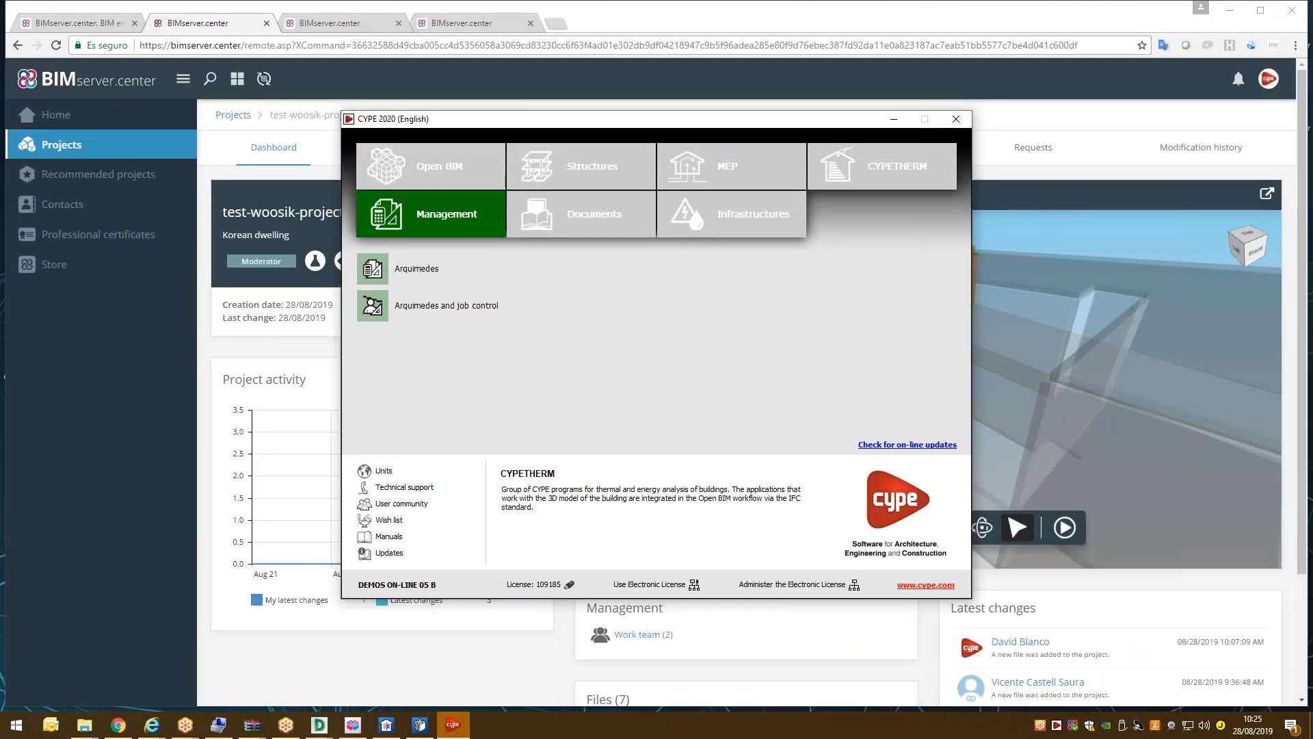
pyautogui.click(893, 119)
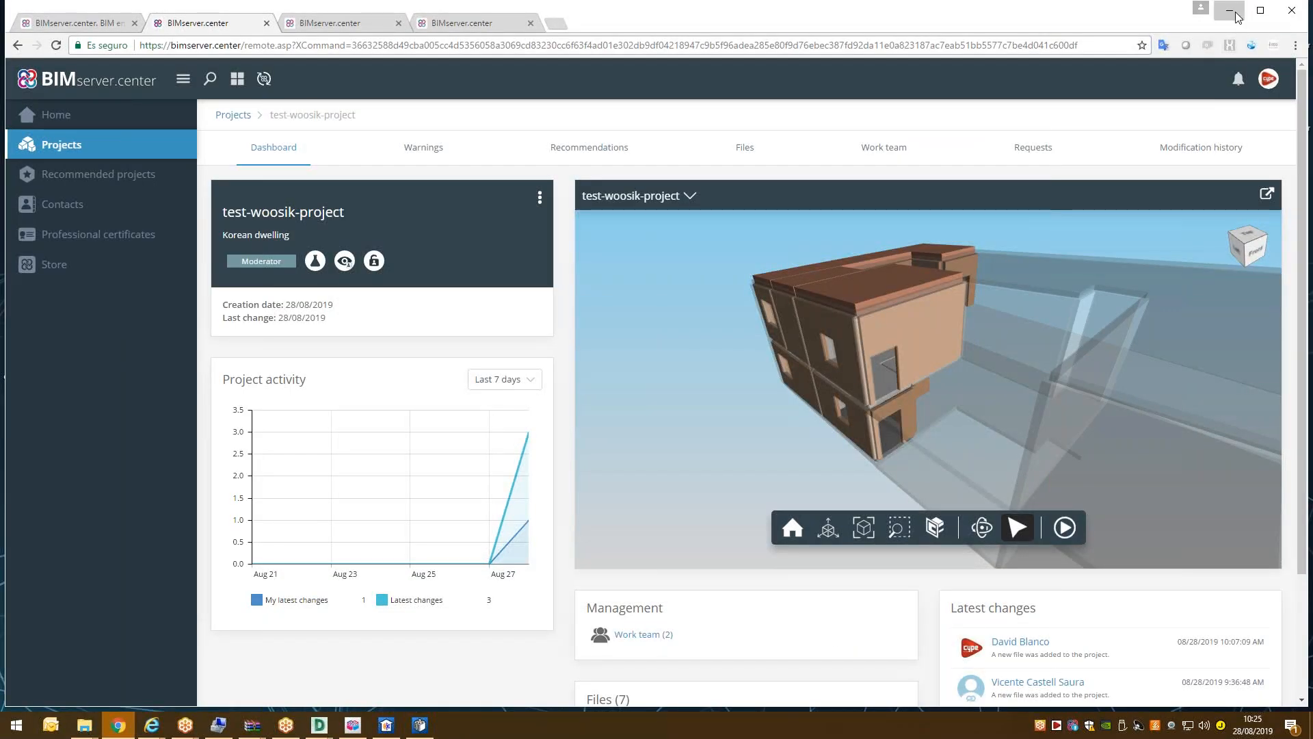
pyautogui.hotkey('alt', 'Tab')
pyautogui.hotkey('alt', 'Tab')
pyautogui.hotkey('alt', 'Tab')
pyautogui.hotkey('alt', 'Tab')
pyautogui.hotkey('alt', 'Tab')
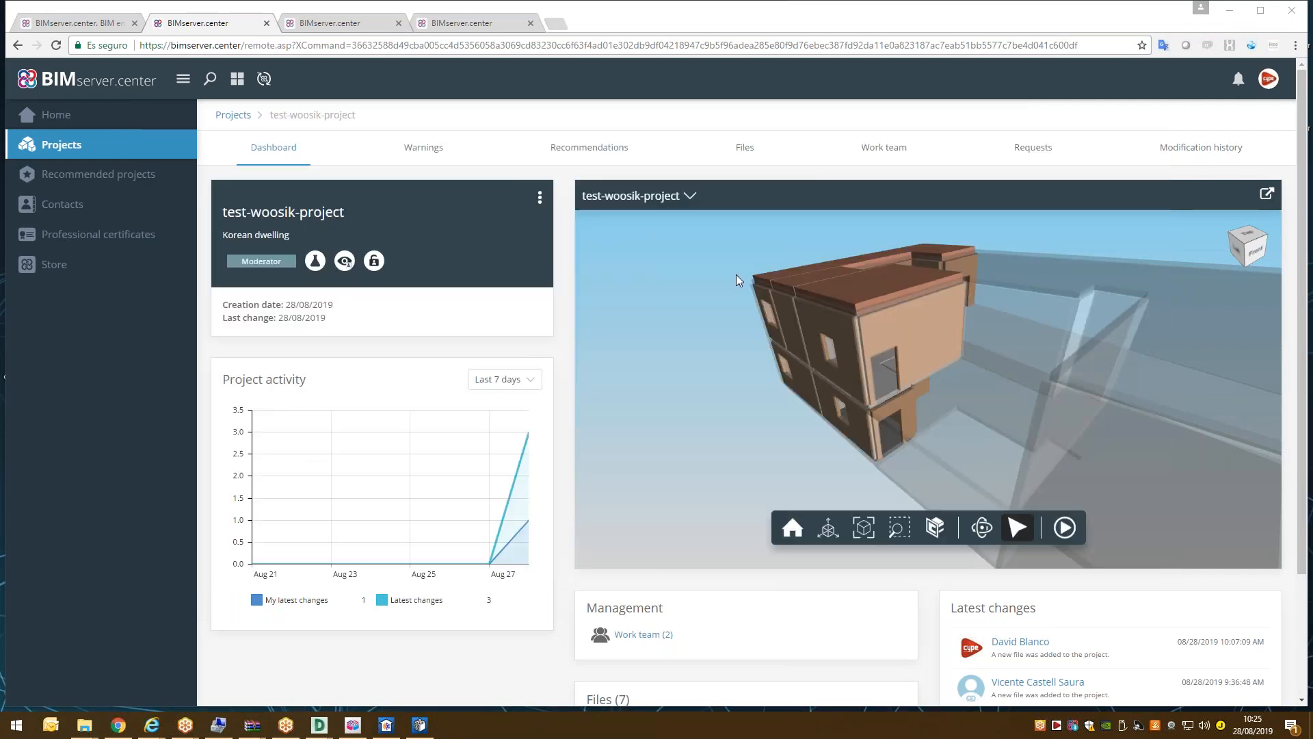
pyautogui.click(701, 150)
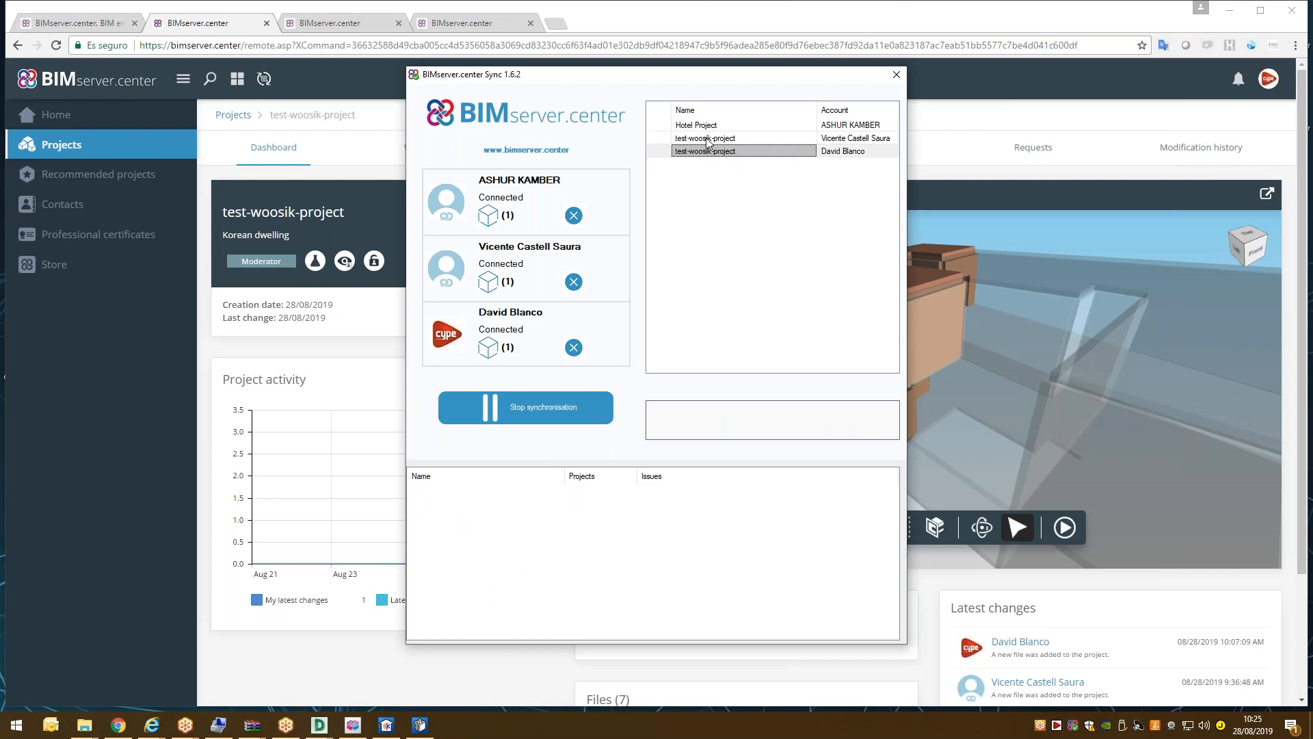
pyautogui.click(612, 16)
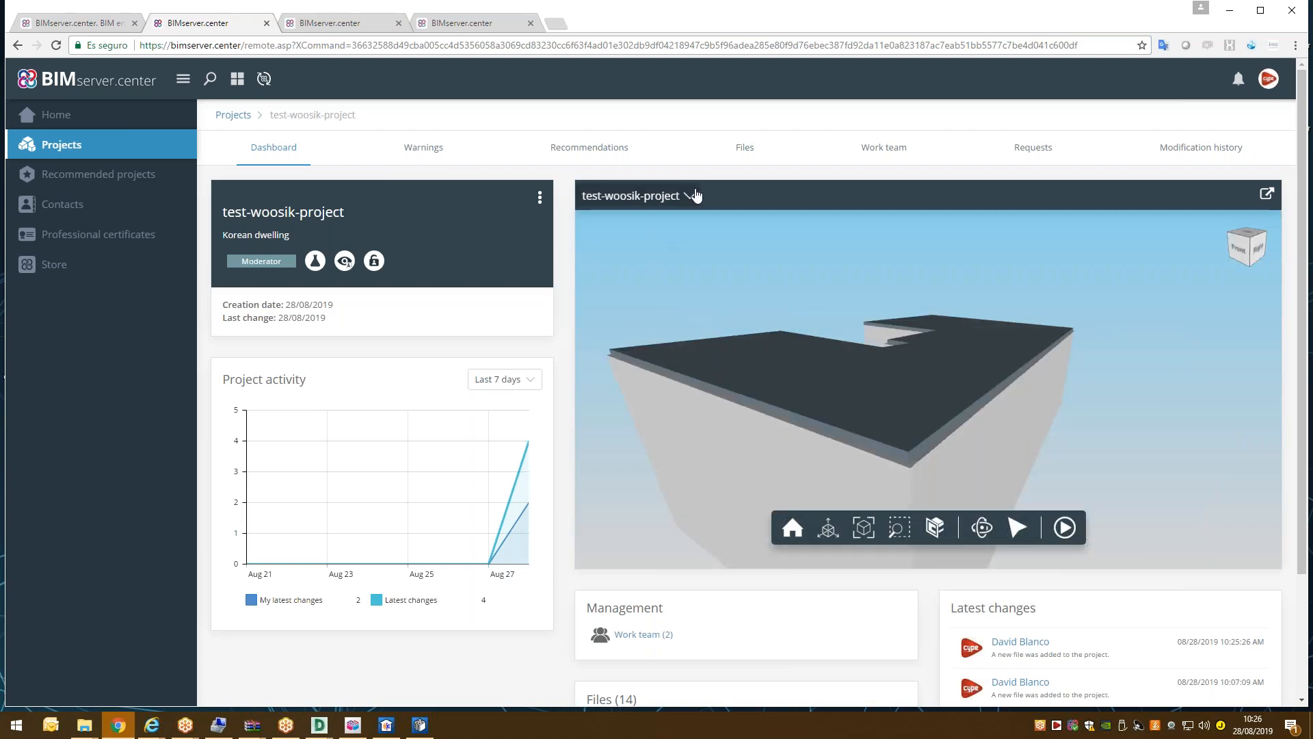
# Make HVAC installation Korea visible and the Architectural model transparent in the viewer.
pyautogui.click(693, 195)
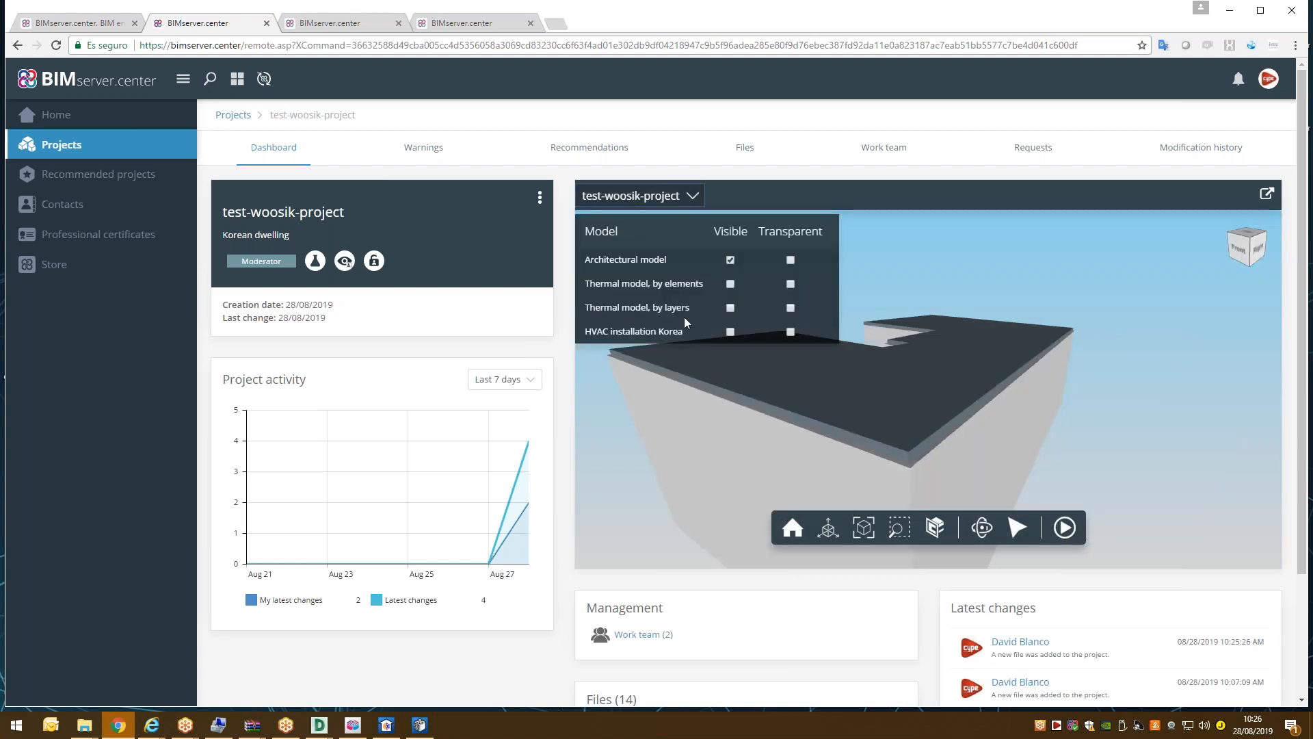
pyautogui.click(730, 333)
pyautogui.click(789, 261)
pyautogui.moveTo(764, 427); pyautogui.dragTo(730, 425)
pyautogui.scroll(3, 720, 424)
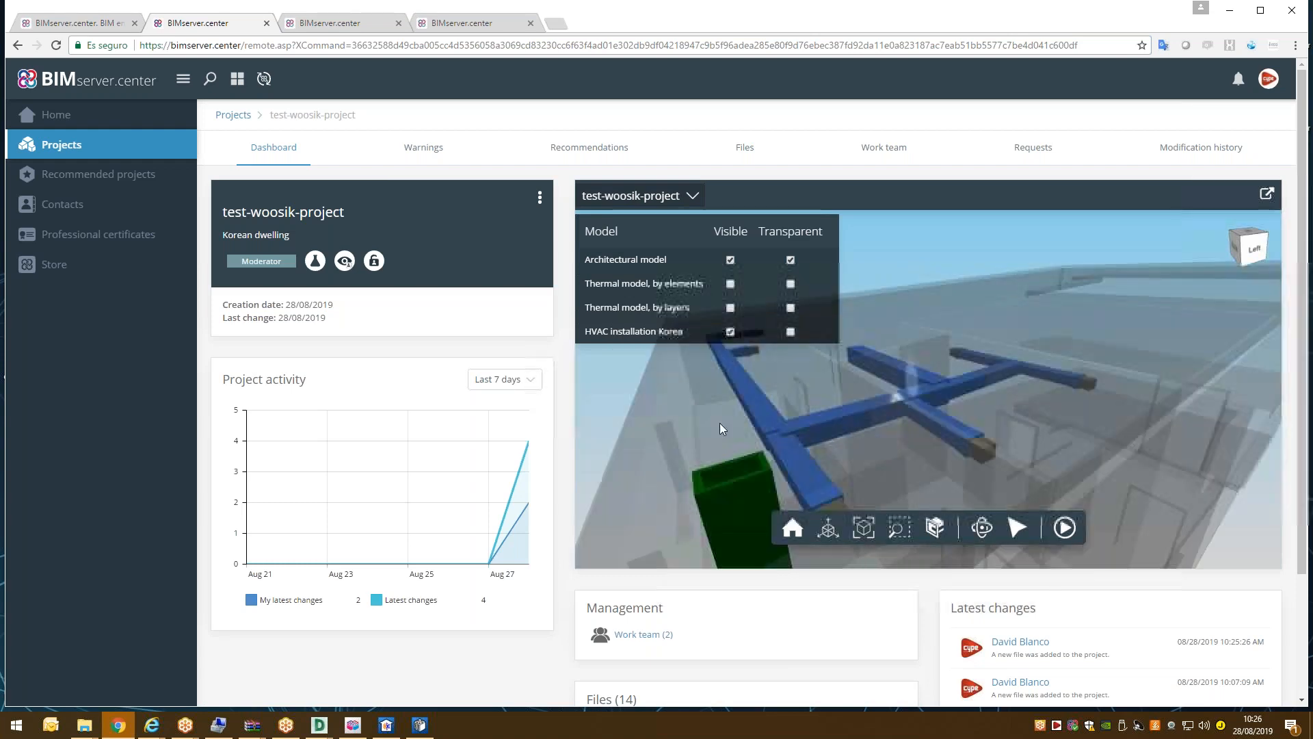
pyautogui.scroll(-5, 719, 423)
pyautogui.click(684, 198)
pyautogui.moveTo(740, 468); pyautogui.dragTo(746, 418)
pyautogui.scroll(4, 745, 417)
pyautogui.scroll(-4, 745, 418)
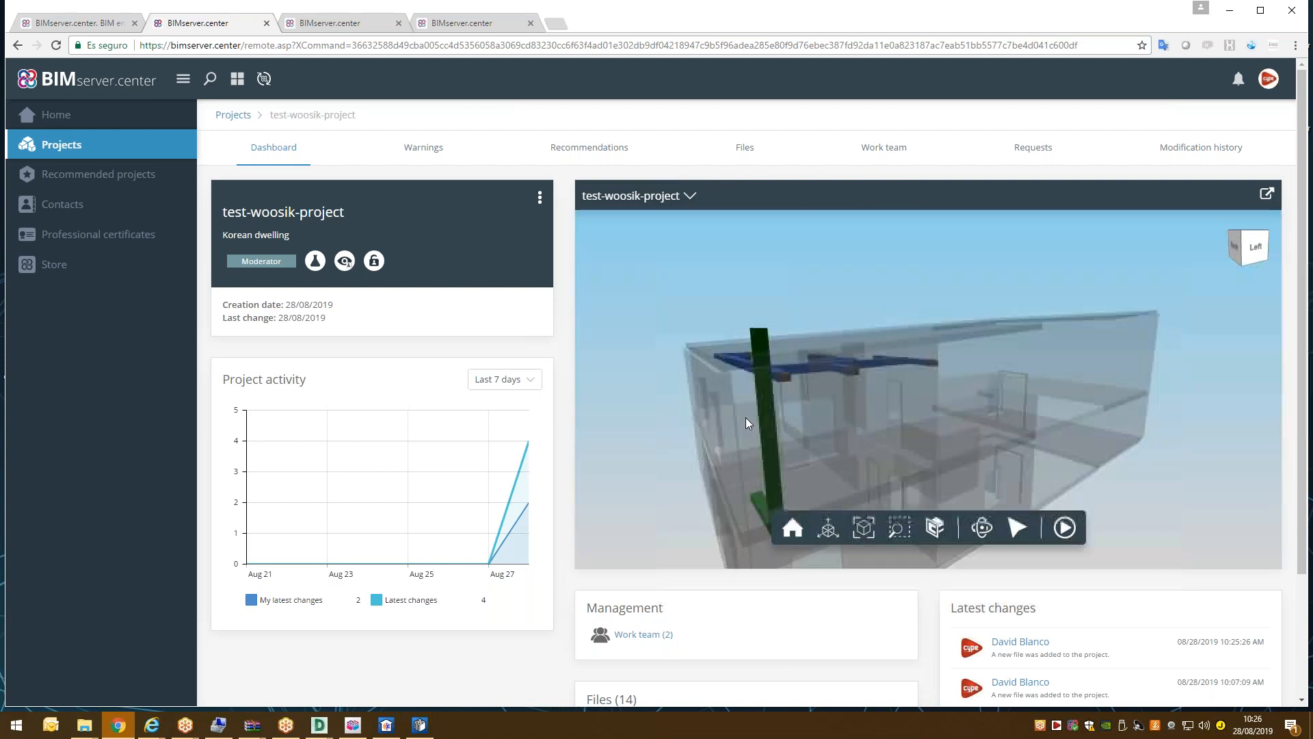
pyautogui.scroll(-3, 840, 435)
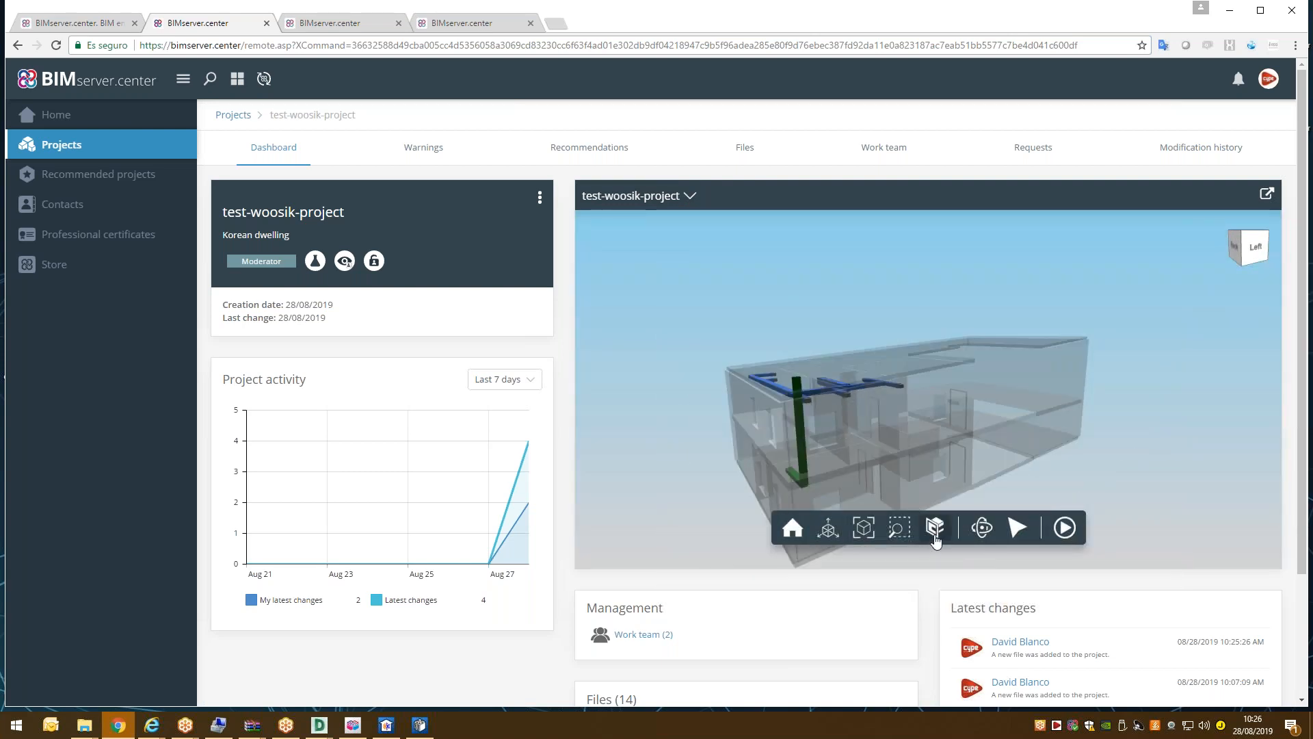
# Add an X clipping plane and slide it through the building.
pyautogui.click(934, 532)
pyautogui.click(884, 379)
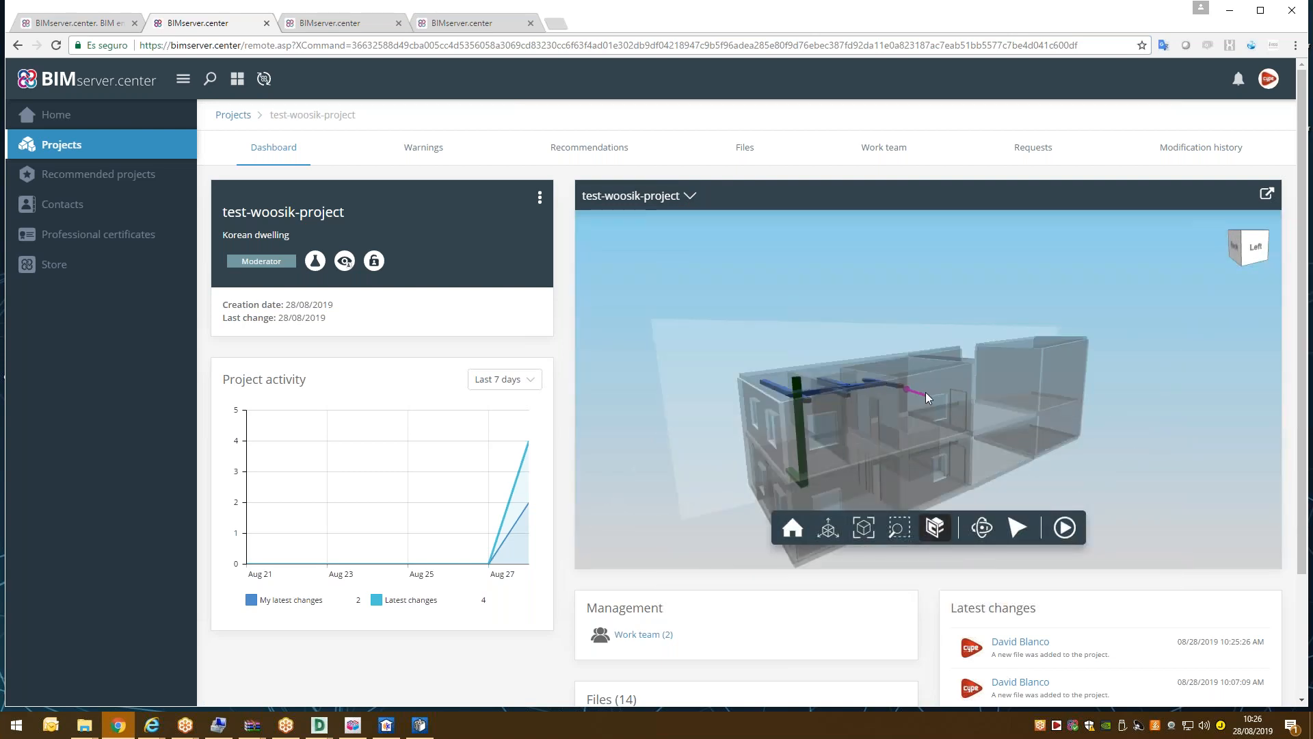
pyautogui.moveTo(946, 405); pyautogui.dragTo(952, 432)
pyautogui.moveTo(855, 430); pyautogui.dragTo(1030, 319)
pyautogui.scroll(5, 999, 364)
pyautogui.scroll(4, 1054, 301)
pyautogui.scroll(-5, 950, 328)
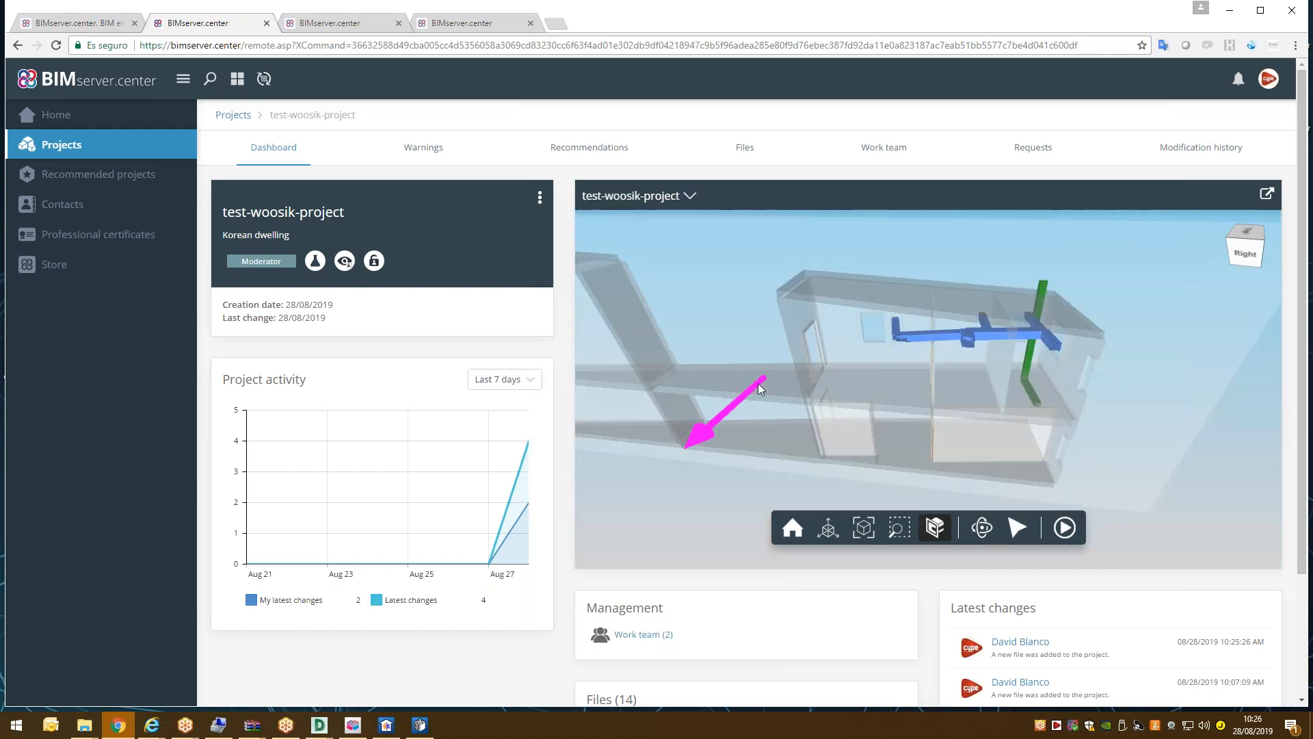
pyautogui.moveTo(737, 400)
pyautogui.mouseDown()
pyautogui.moveTo(749, 392)
pyautogui.moveTo(739, 402)
pyautogui.mouseUp()
pyautogui.moveTo(1128, 379); pyautogui.dragTo(680, 446)
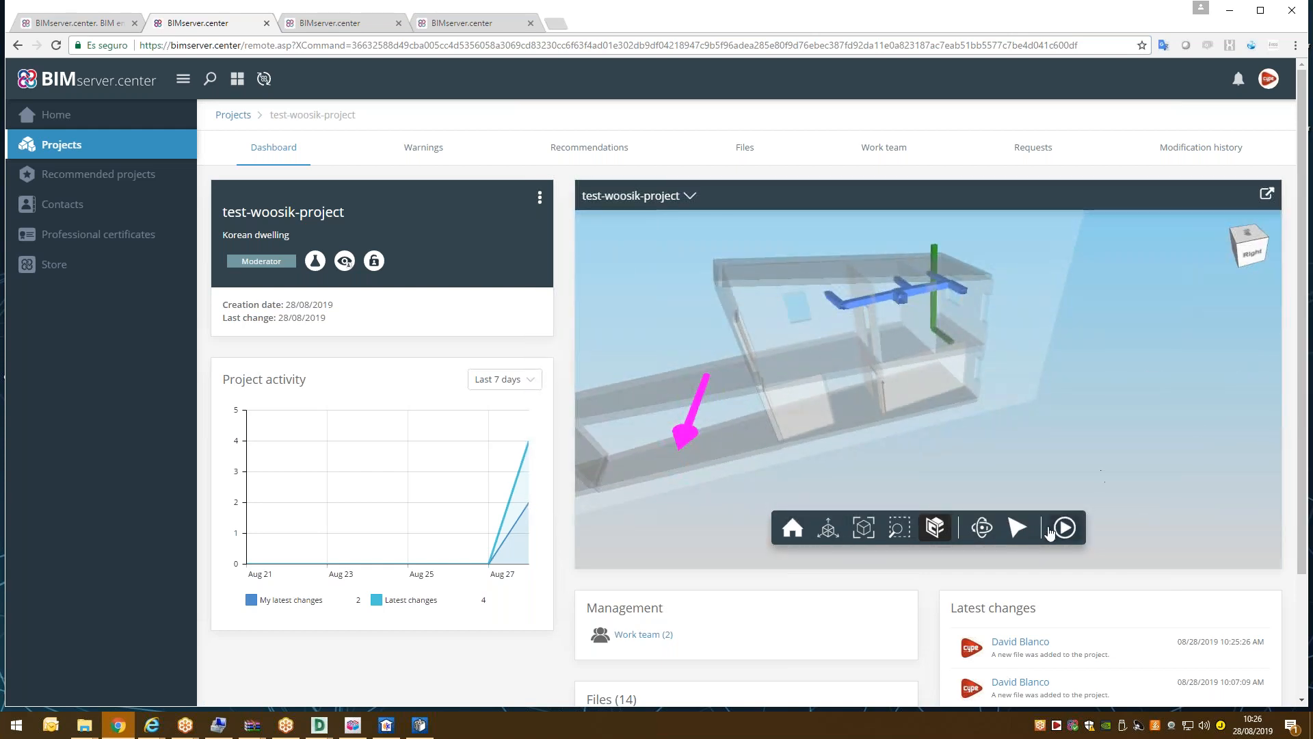
# Inspect the properties of the straight and left horizontal ducts, then clear the selection.
pyautogui.click(1017, 527)
pyautogui.scroll(5, 909, 282)
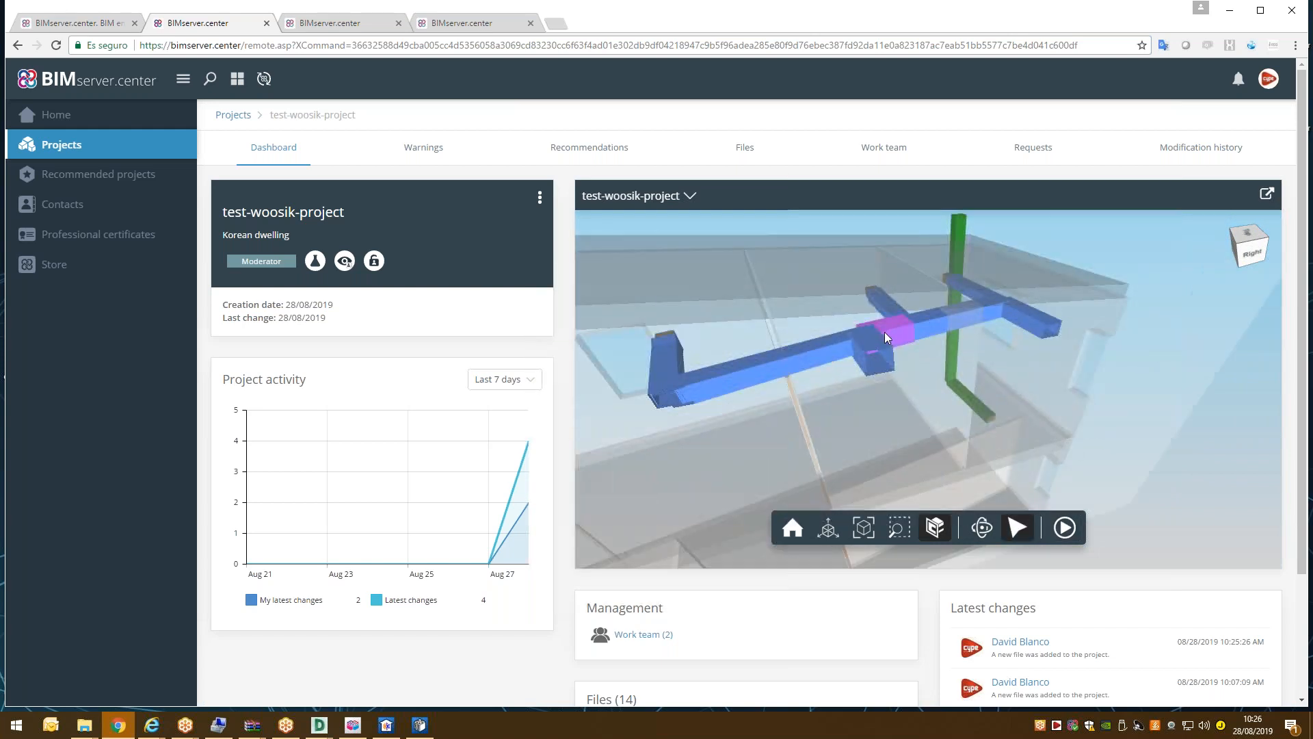
pyautogui.click(873, 346)
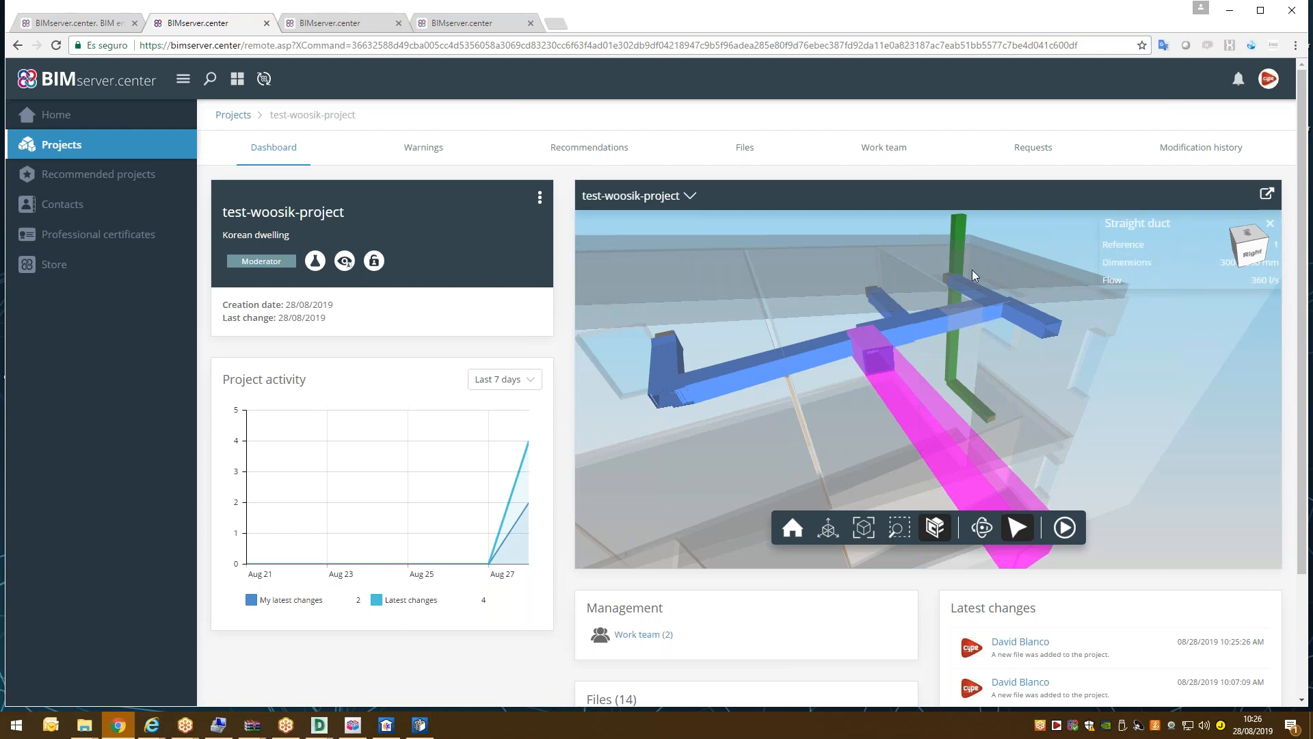
pyautogui.click(809, 348)
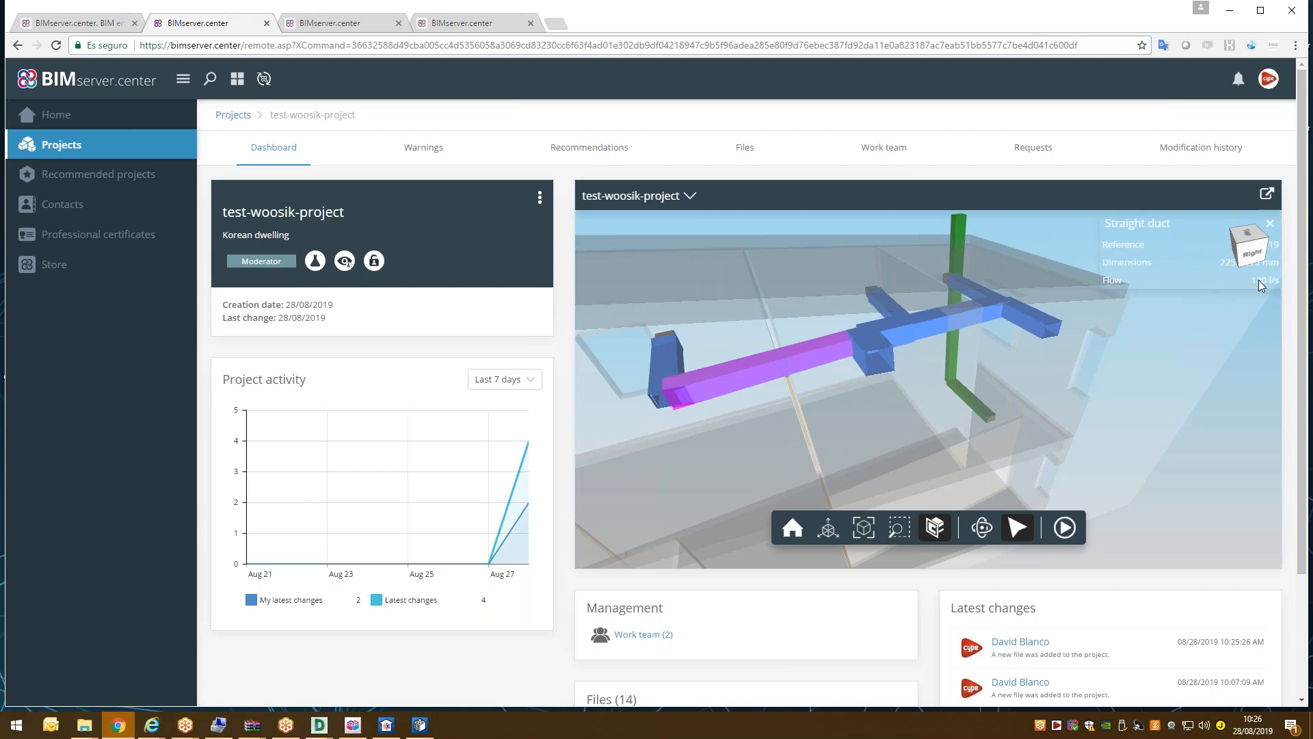
pyautogui.click(661, 334)
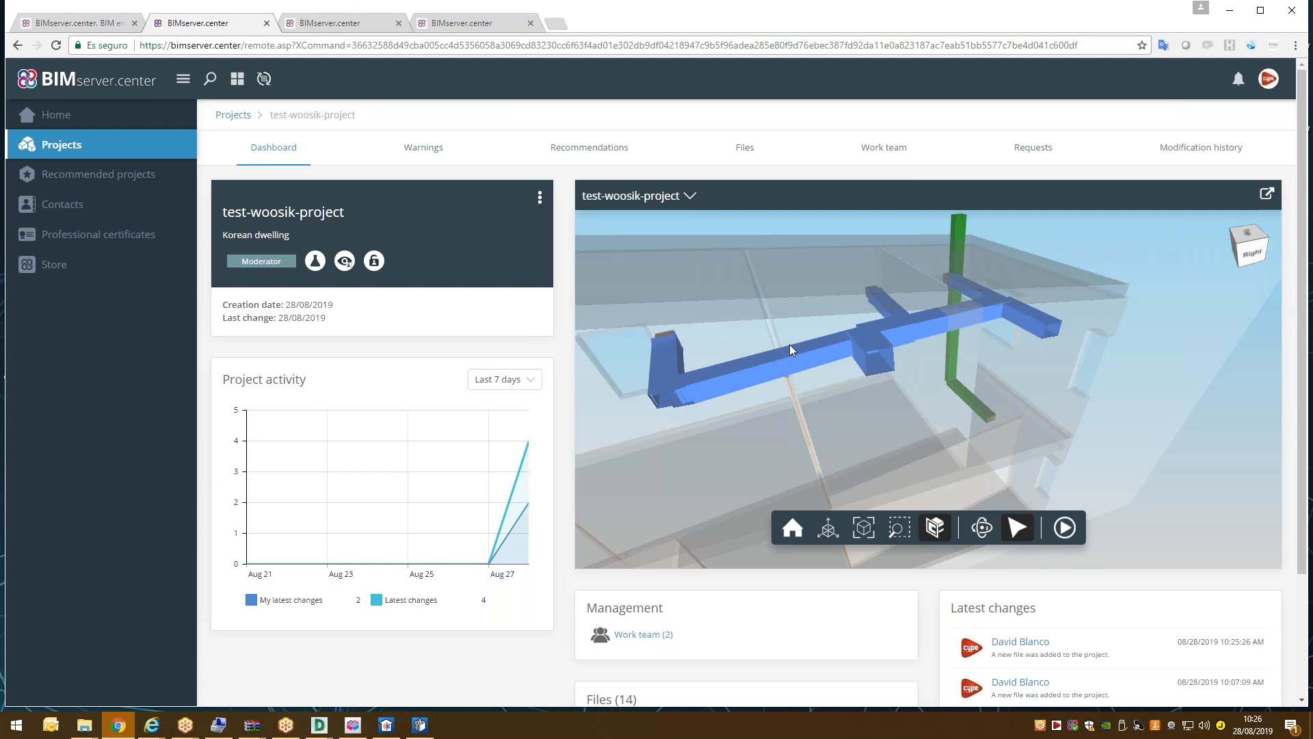
# Turn off the section cut and orbit the whole building toward its right side.
pyautogui.moveTo(789, 344); pyautogui.dragTo(856, 352)
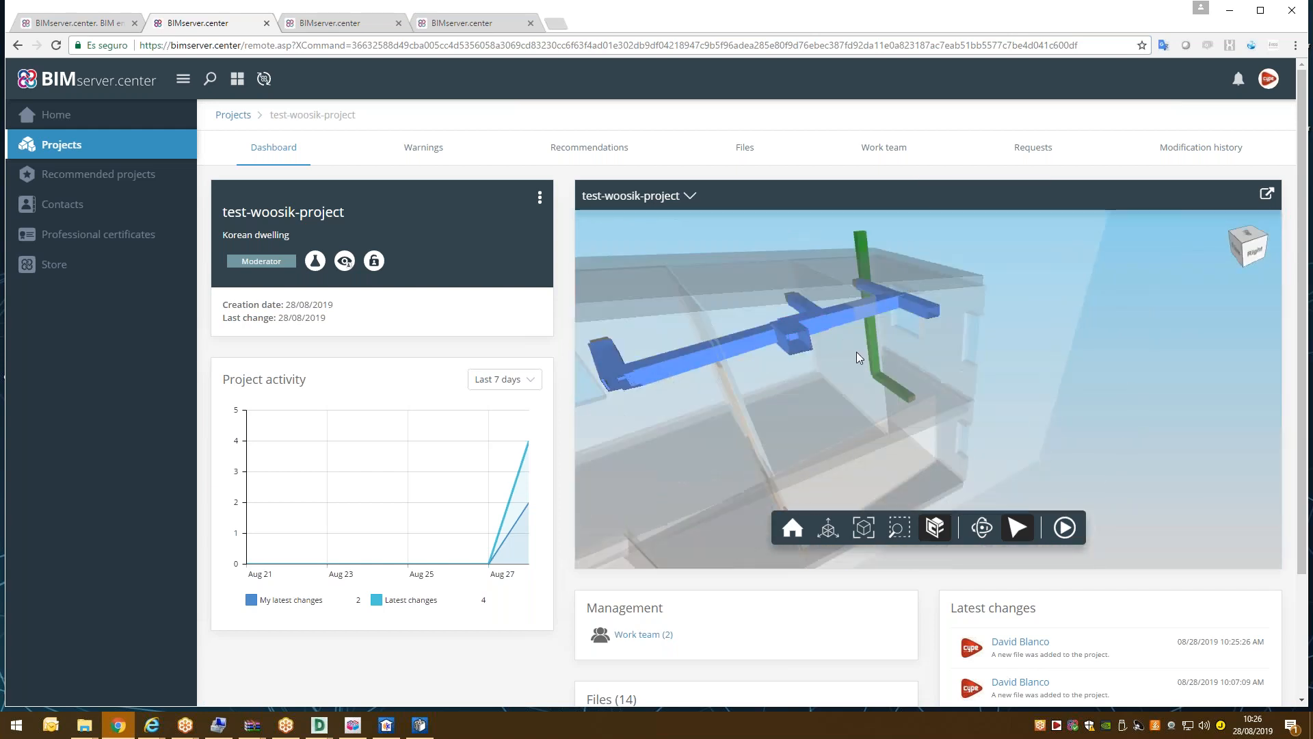
pyautogui.scroll(-5, 856, 349)
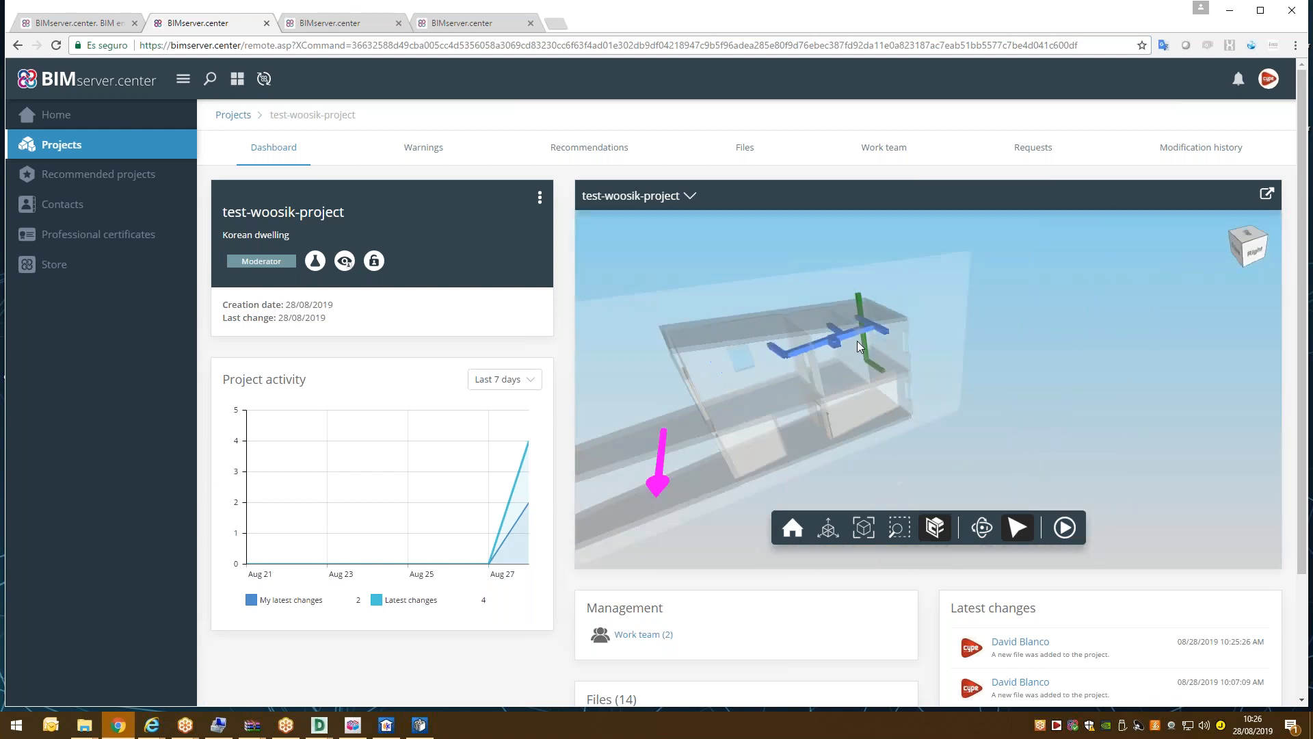
pyautogui.click(942, 538)
pyautogui.scroll(2, 910, 343)
pyautogui.moveTo(910, 344); pyautogui.dragTo(745, 305)
pyautogui.scroll(2, 1008, 313)
pyautogui.scroll(-3, 1007, 314)
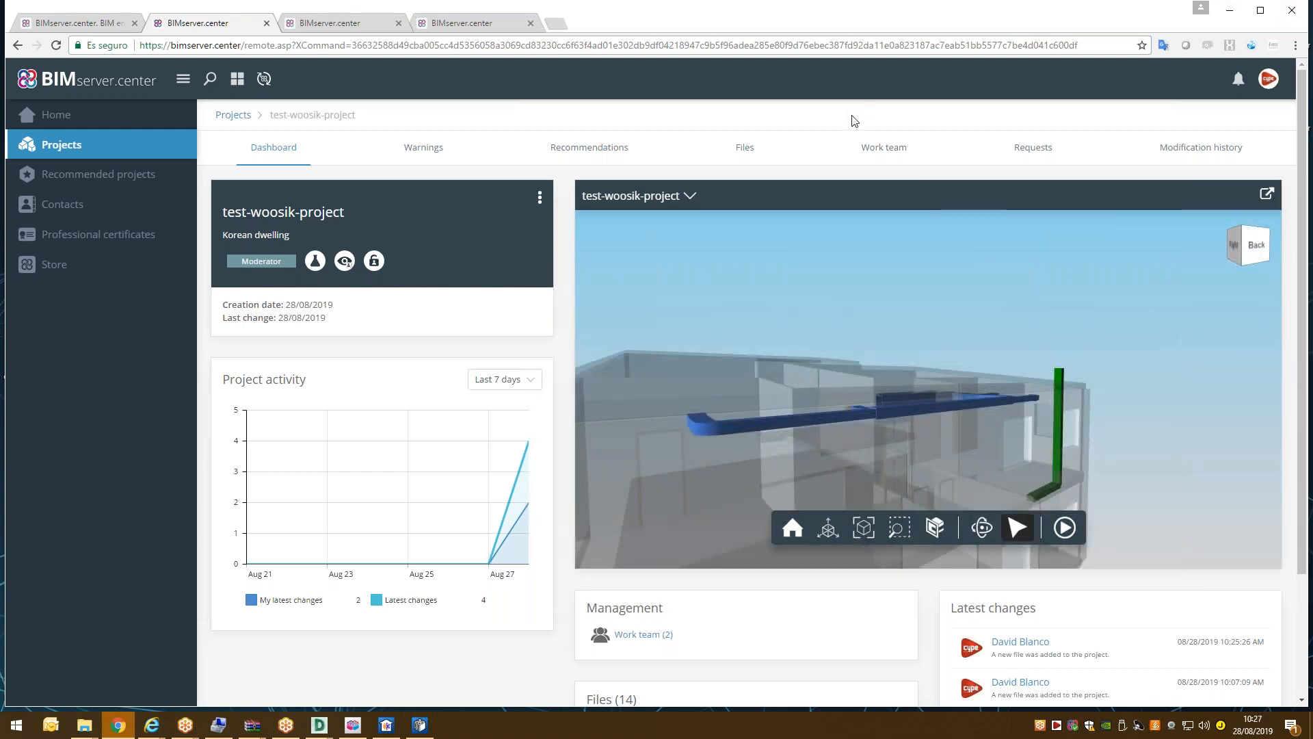
# Open the project file list and view the HVAC installation Korea file details.
pyautogui.click(752, 148)
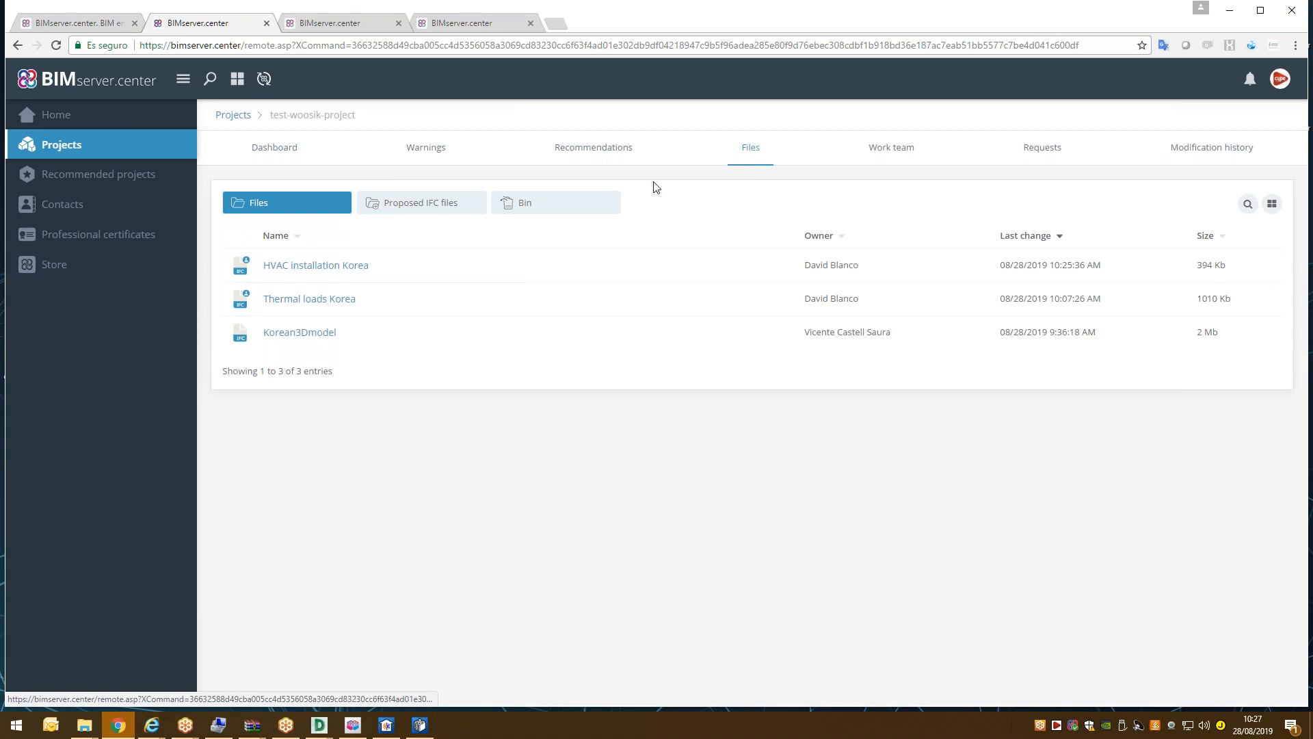
pyautogui.click(317, 272)
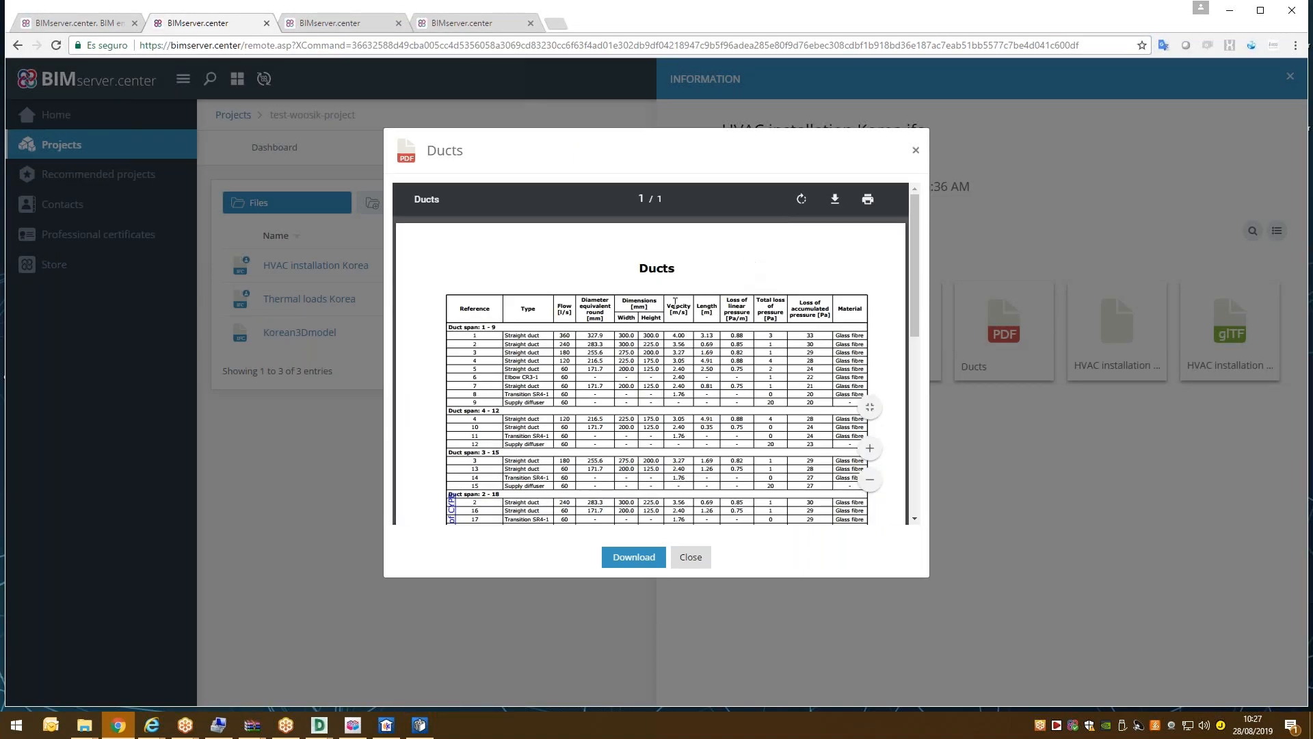
pyautogui.scroll(-3, 768, 305)
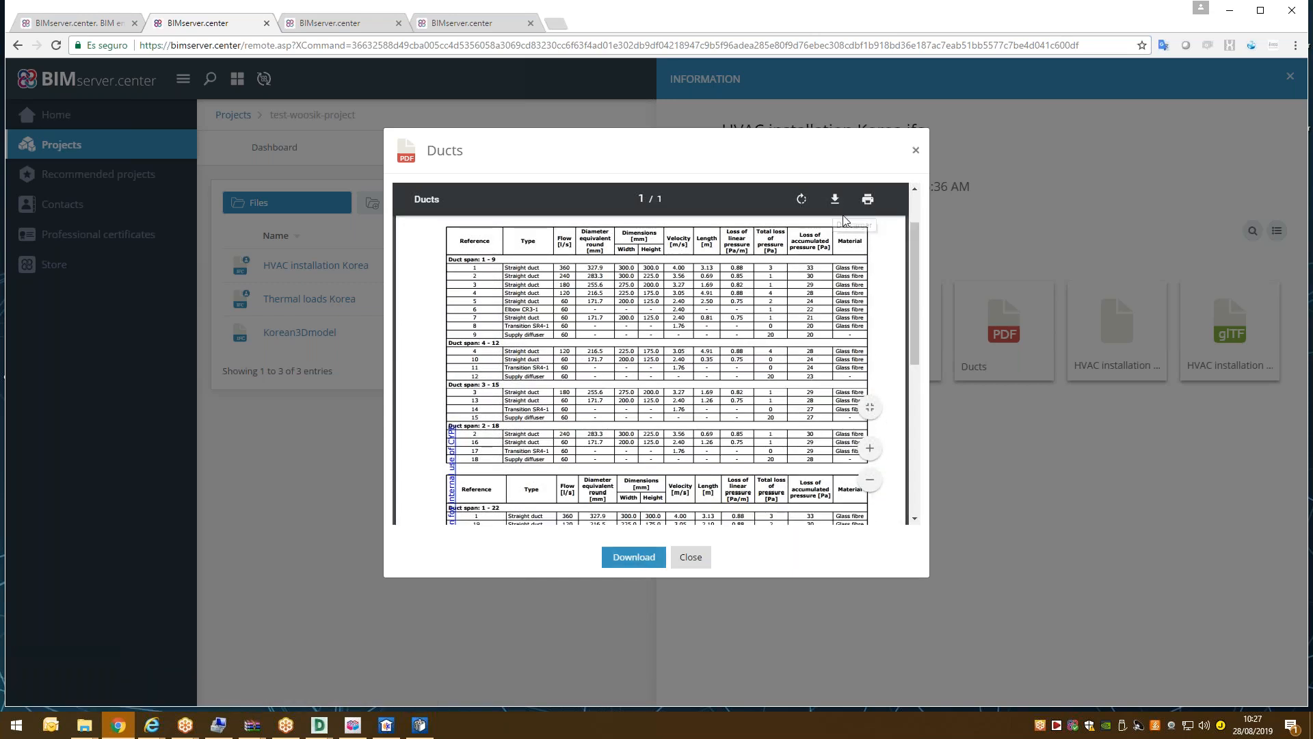
pyautogui.scroll(-5, 802, 294)
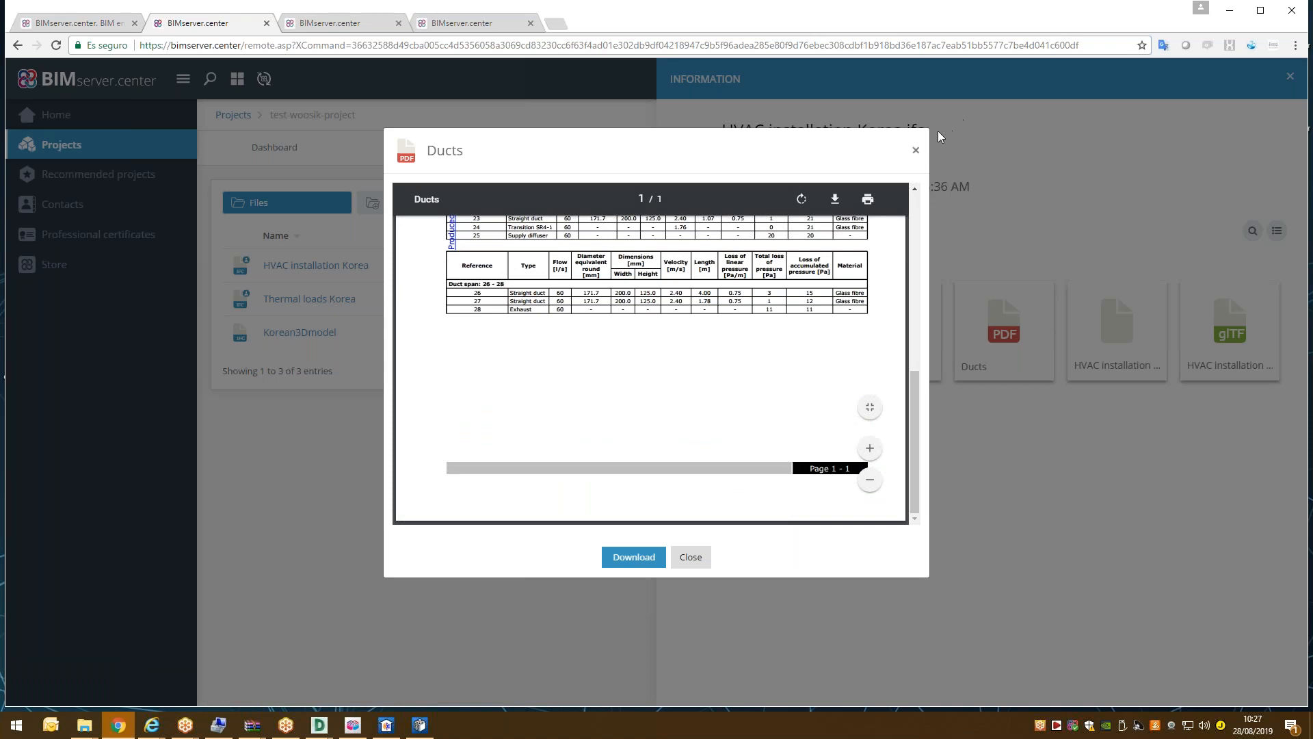
# Close the Ducts PDF preview, then preview and close the Materials list PDF.
pyautogui.click(916, 149)
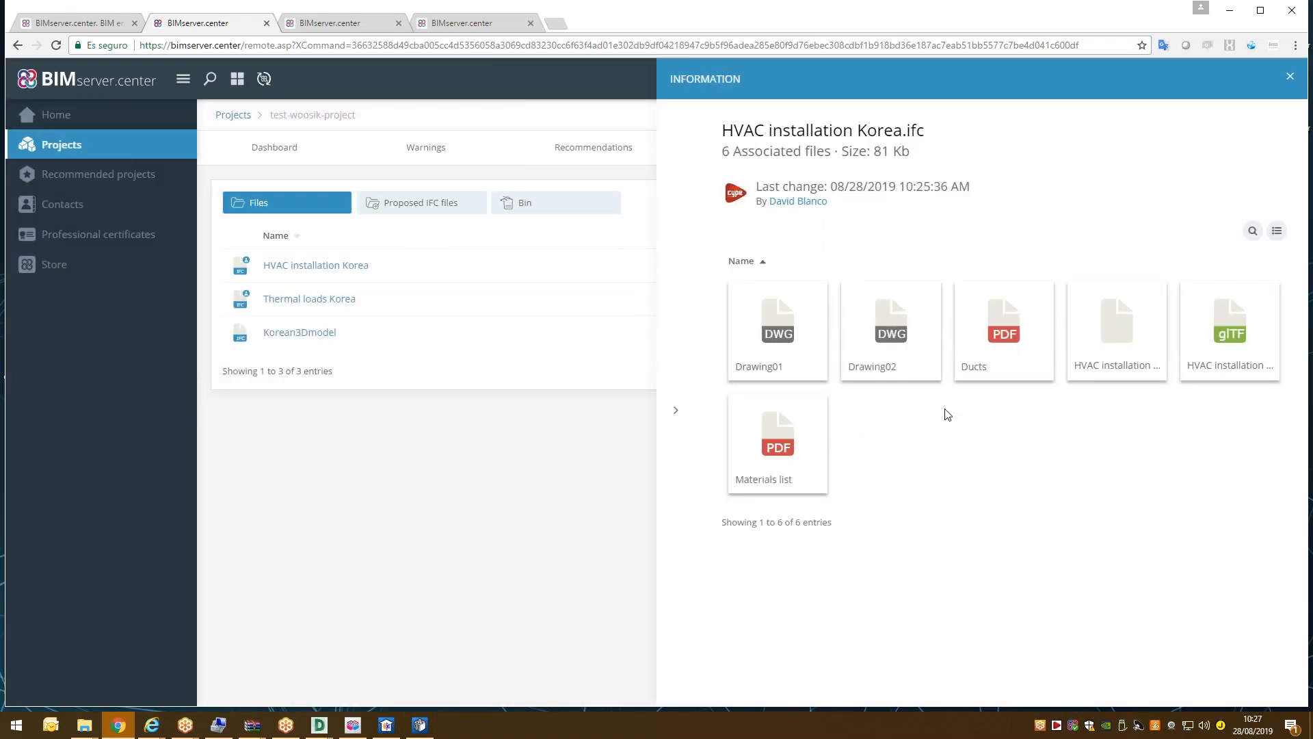
pyautogui.click(778, 444)
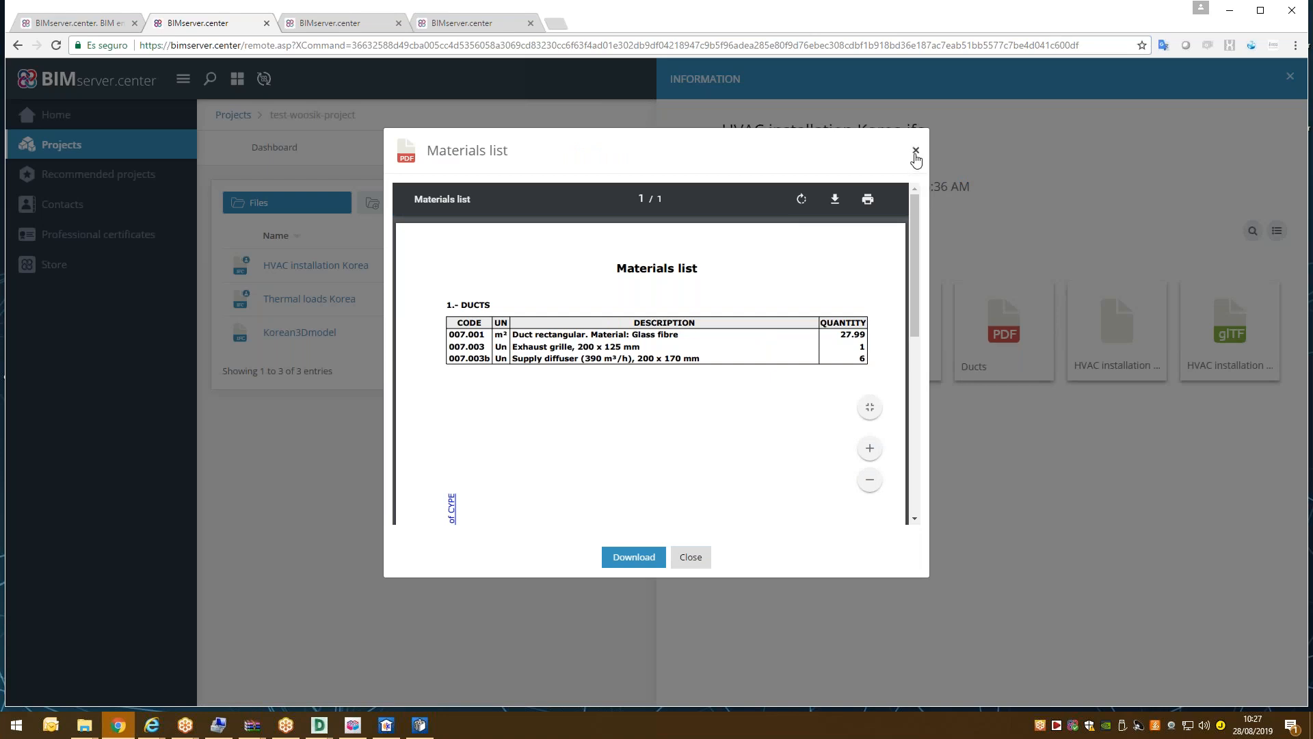
pyautogui.click(917, 151)
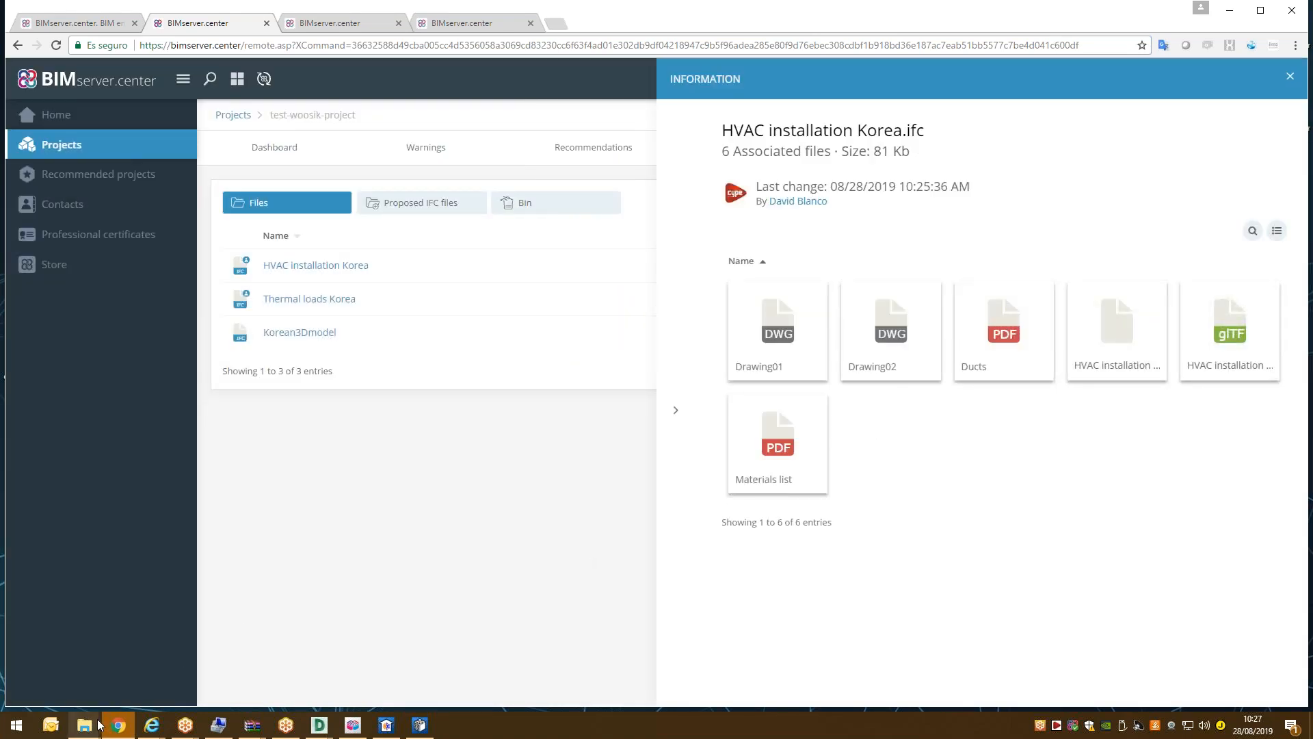
pyautogui.moveTo(84, 724)
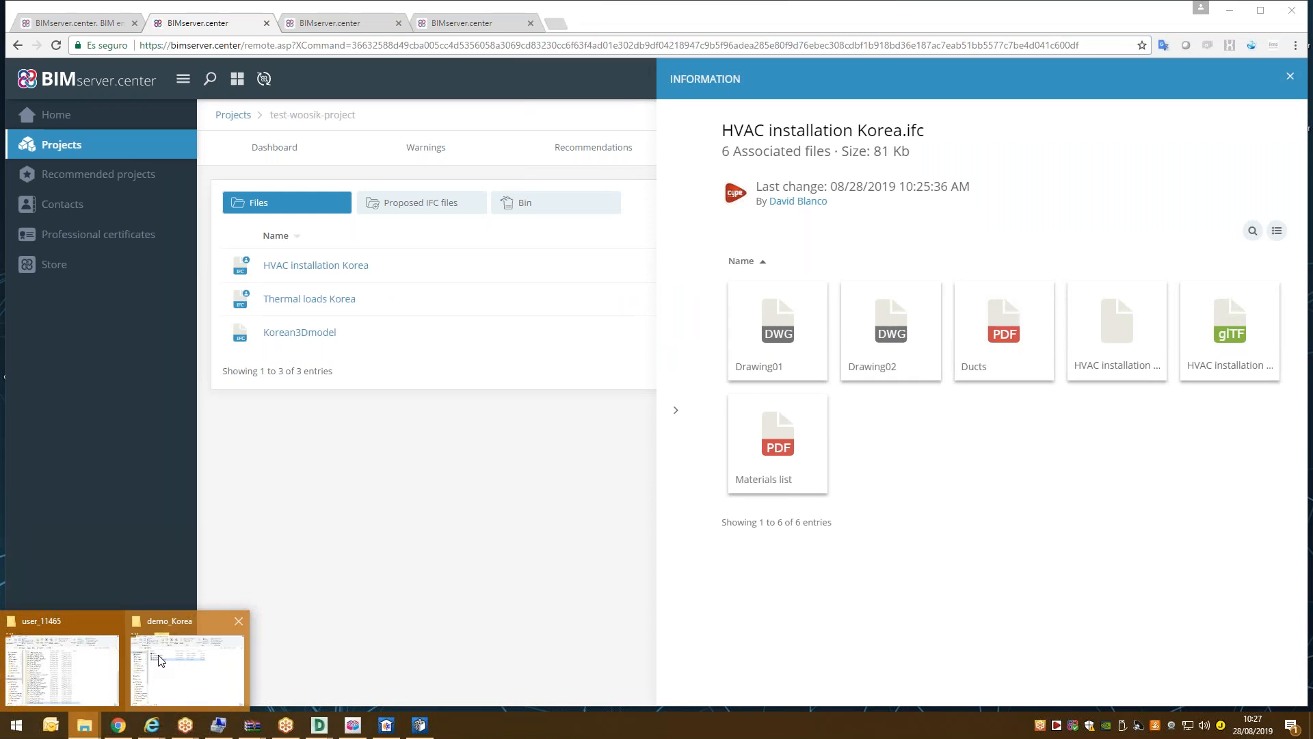
# Browse bim_projects > user_39 > proy_83870_test-woosik-project > HVAC installation Korea and maximise File Explorer.
pyautogui.click(115, 656)
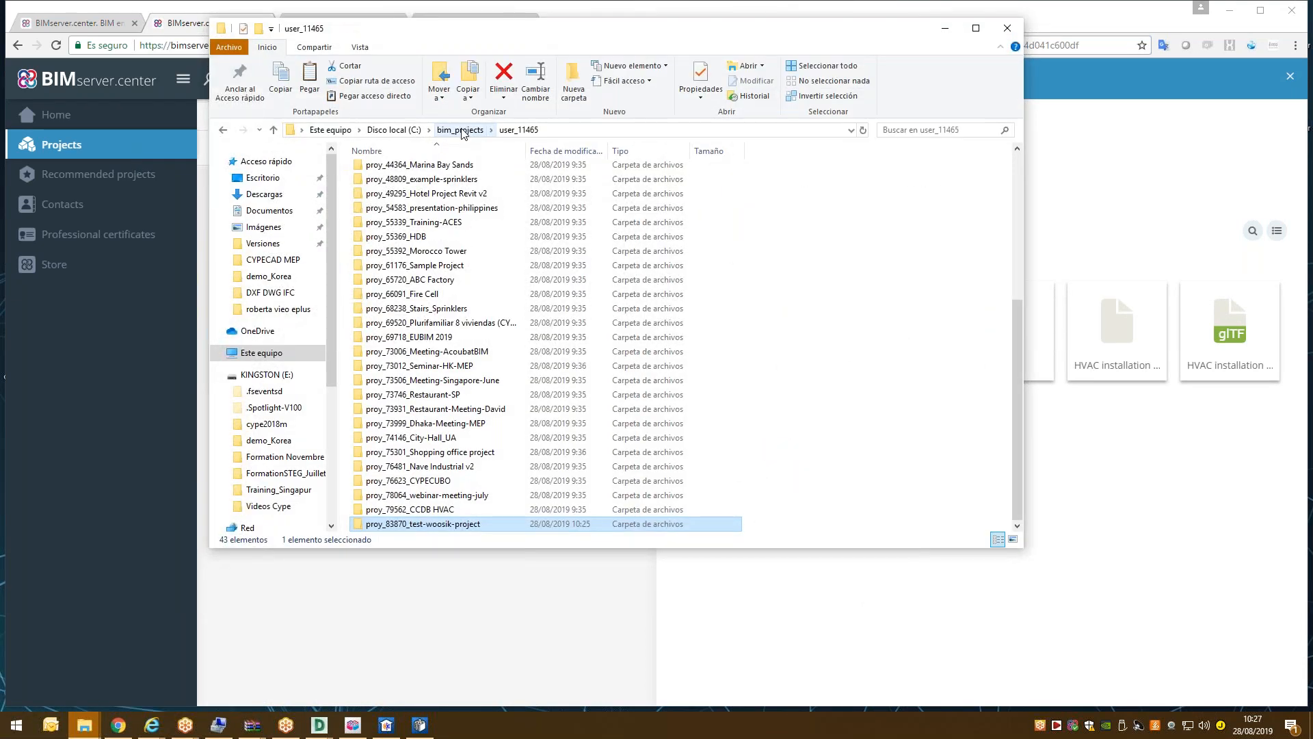
pyautogui.click(456, 130)
pyautogui.click(418, 189)
pyautogui.doubleClick(419, 189)
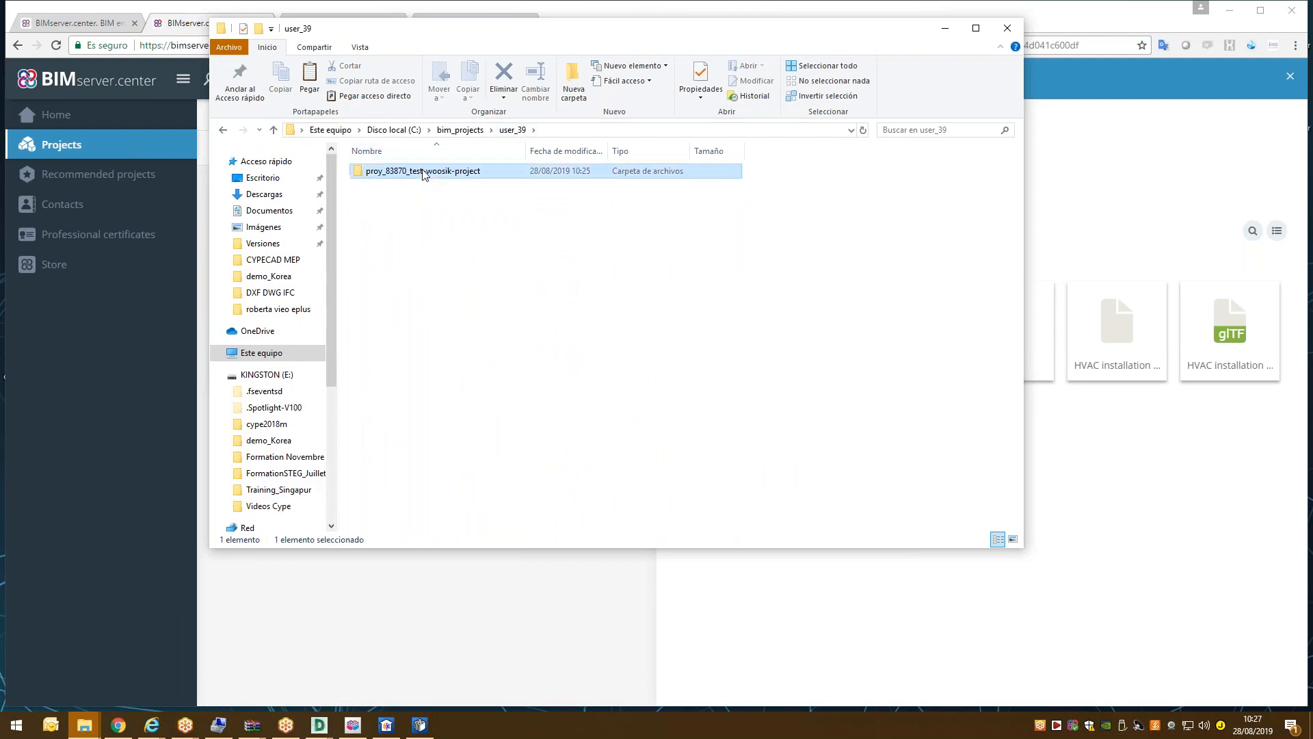
pyautogui.doubleClick(427, 171)
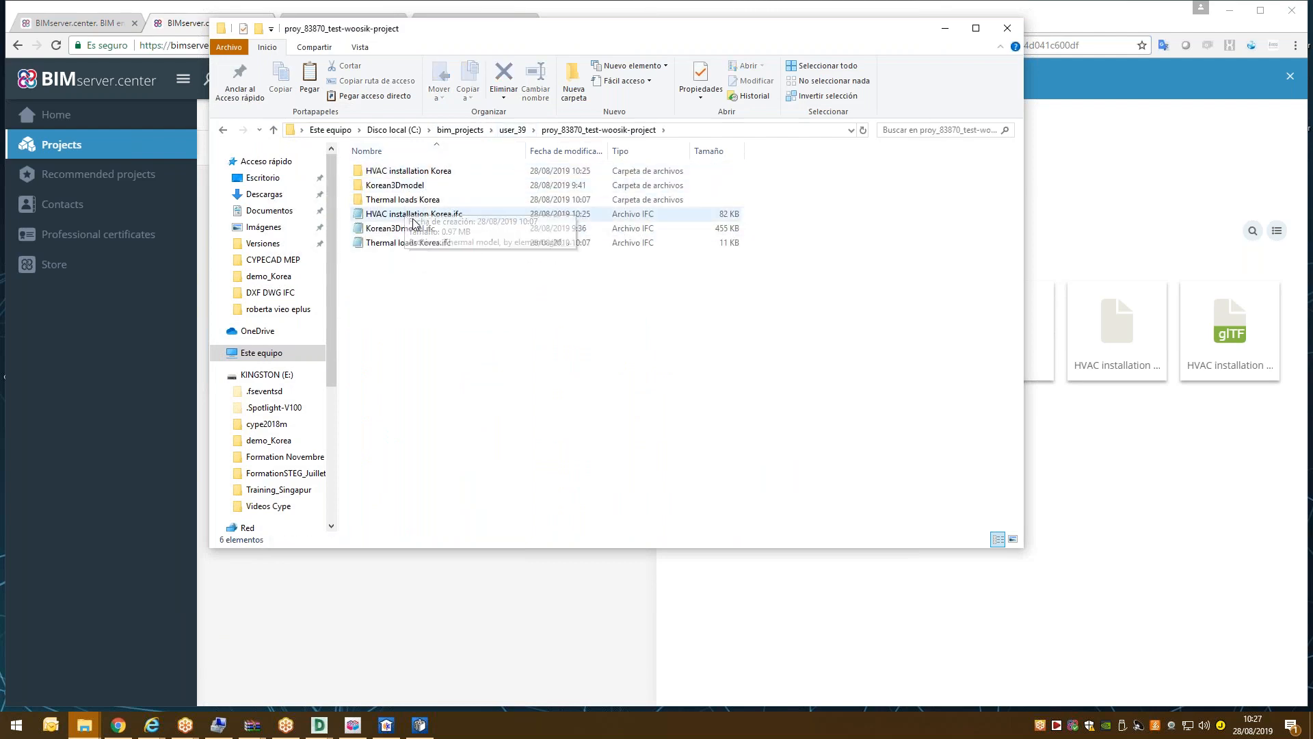
pyautogui.click(414, 176)
pyautogui.doubleClick(414, 176)
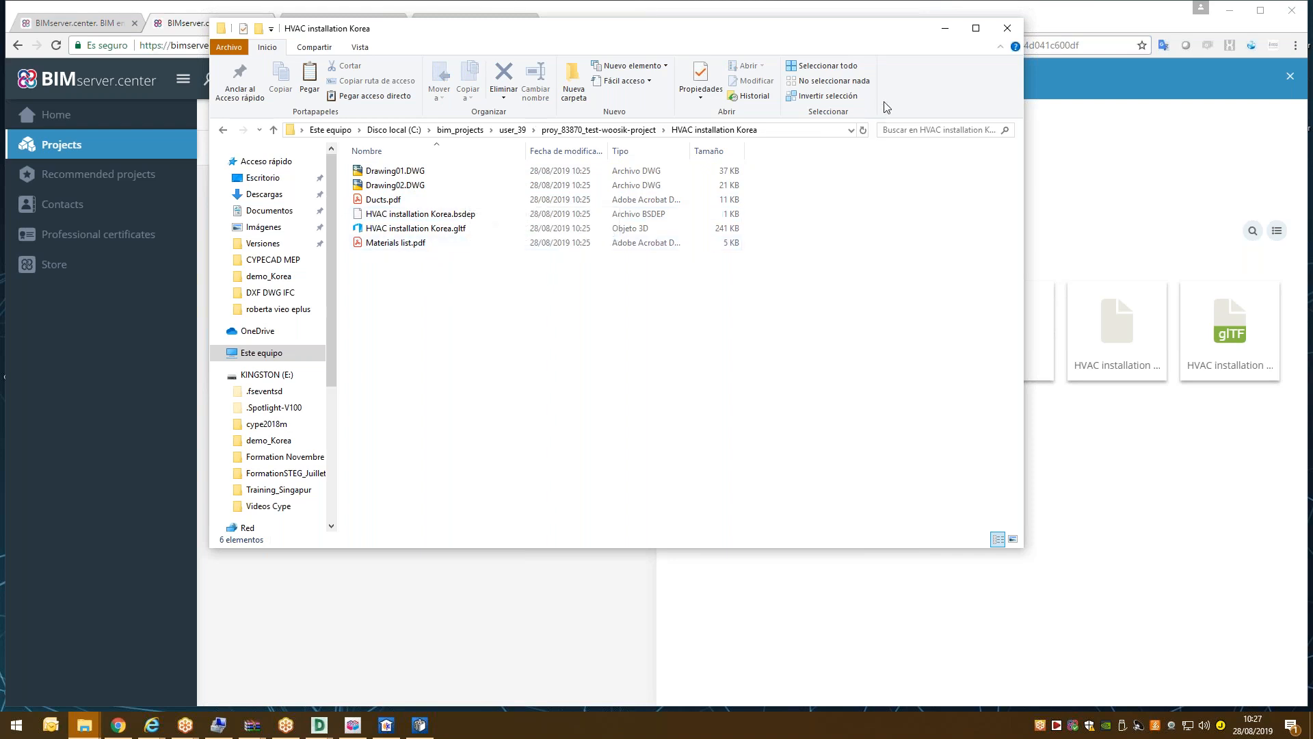
pyautogui.click(975, 29)
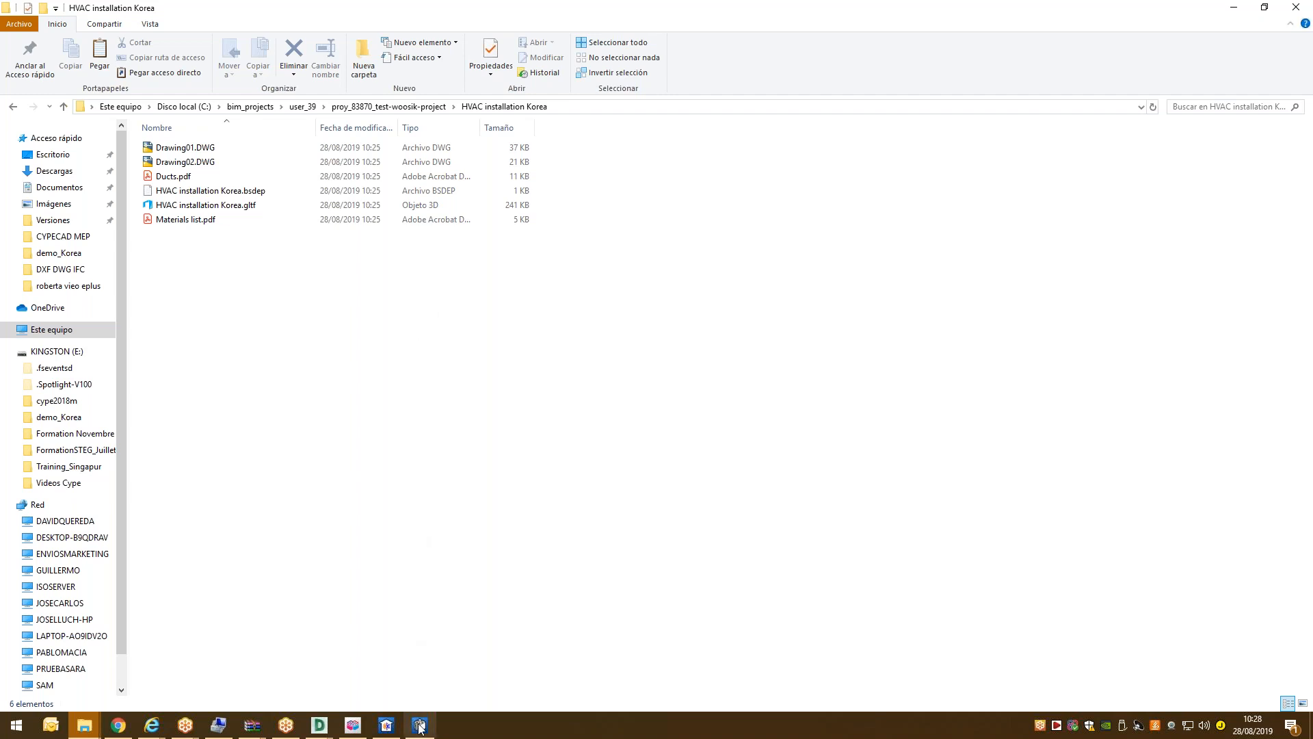
# Close the file information panel and minimise the browser, CYPETHERM HVAC and file windows.
pyautogui.moveTo(418, 734)
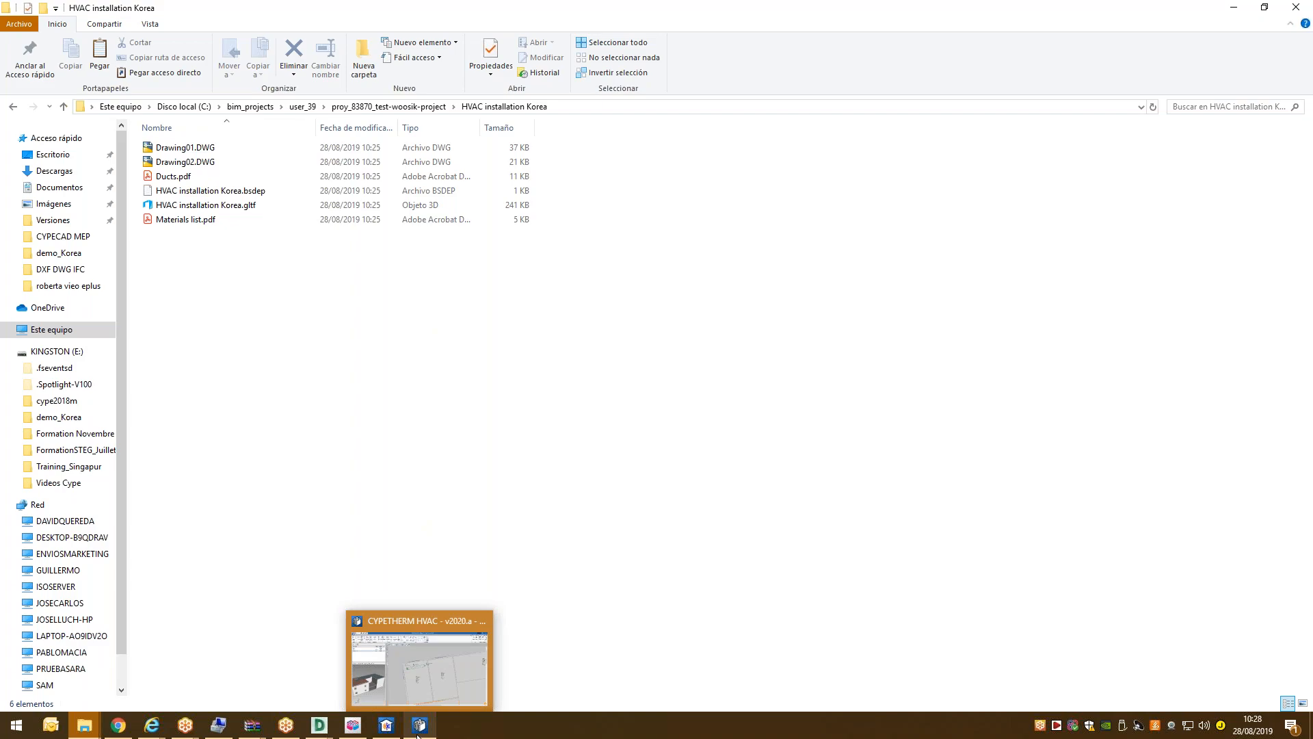
pyautogui.click(424, 697)
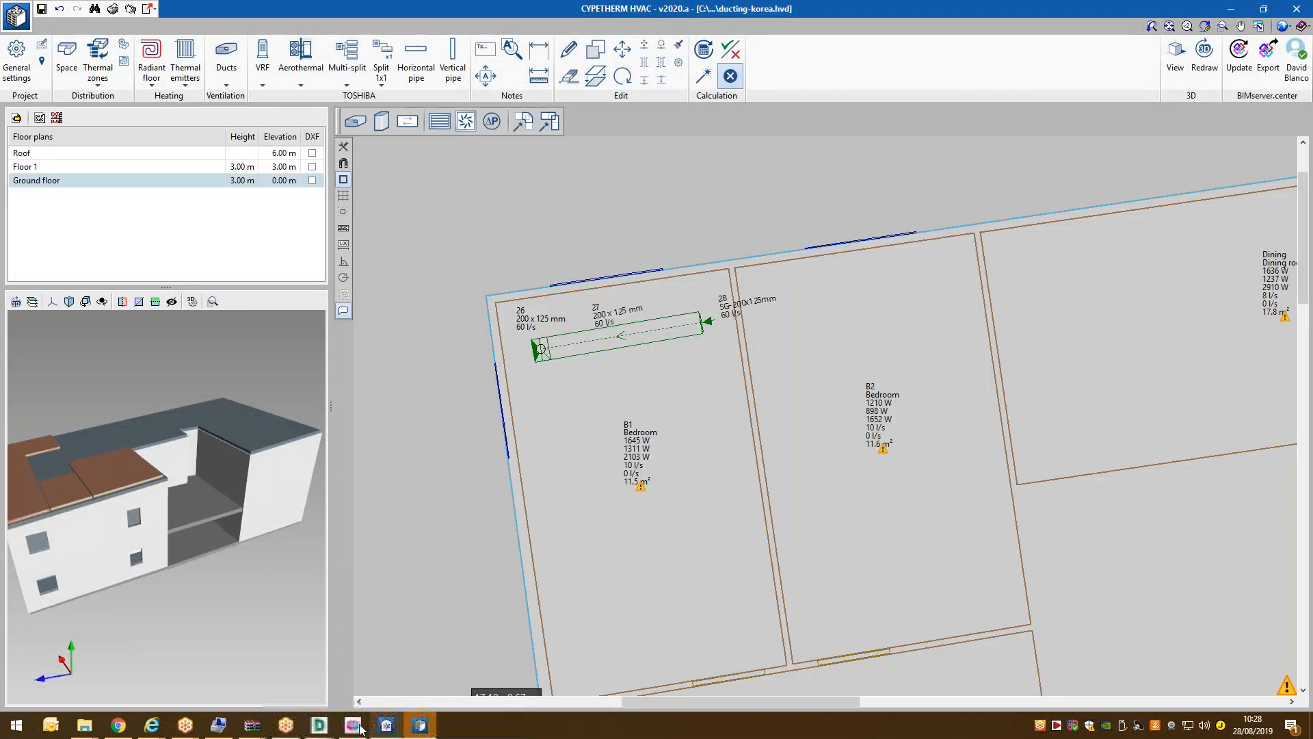
pyautogui.click(118, 725)
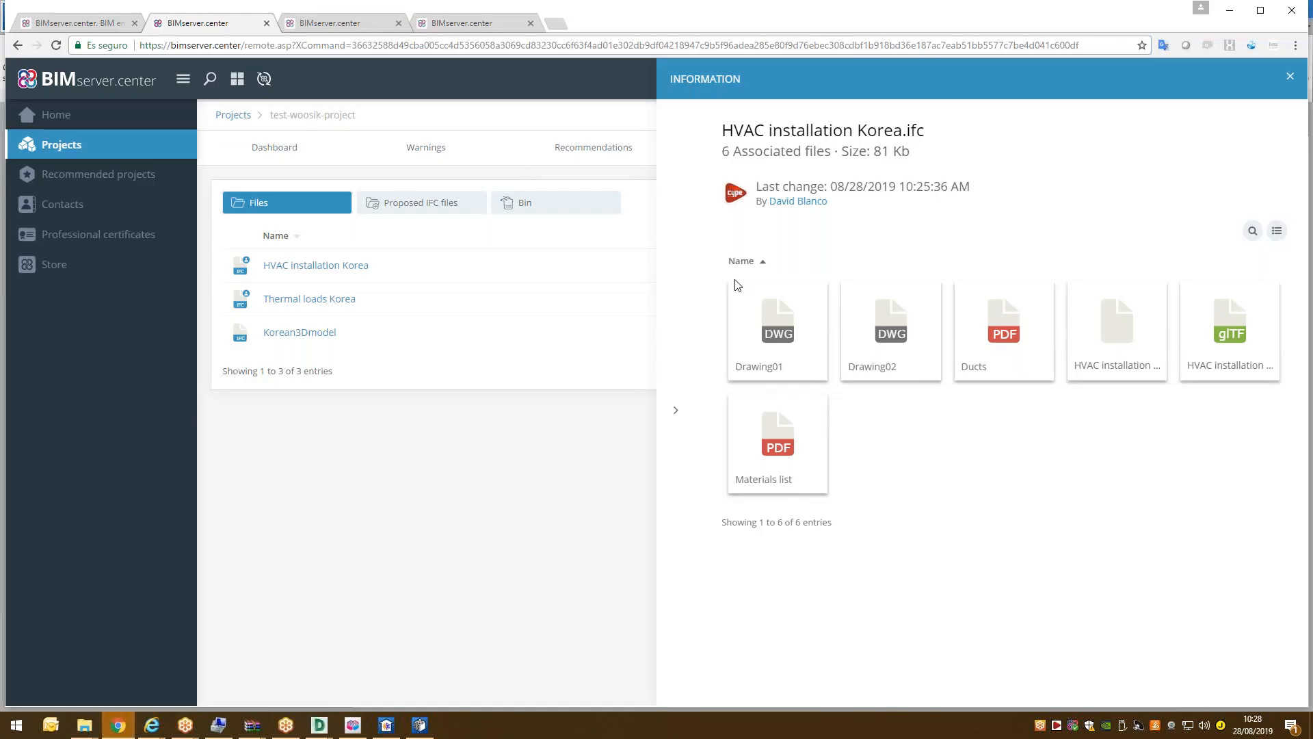
pyautogui.click(442, 441)
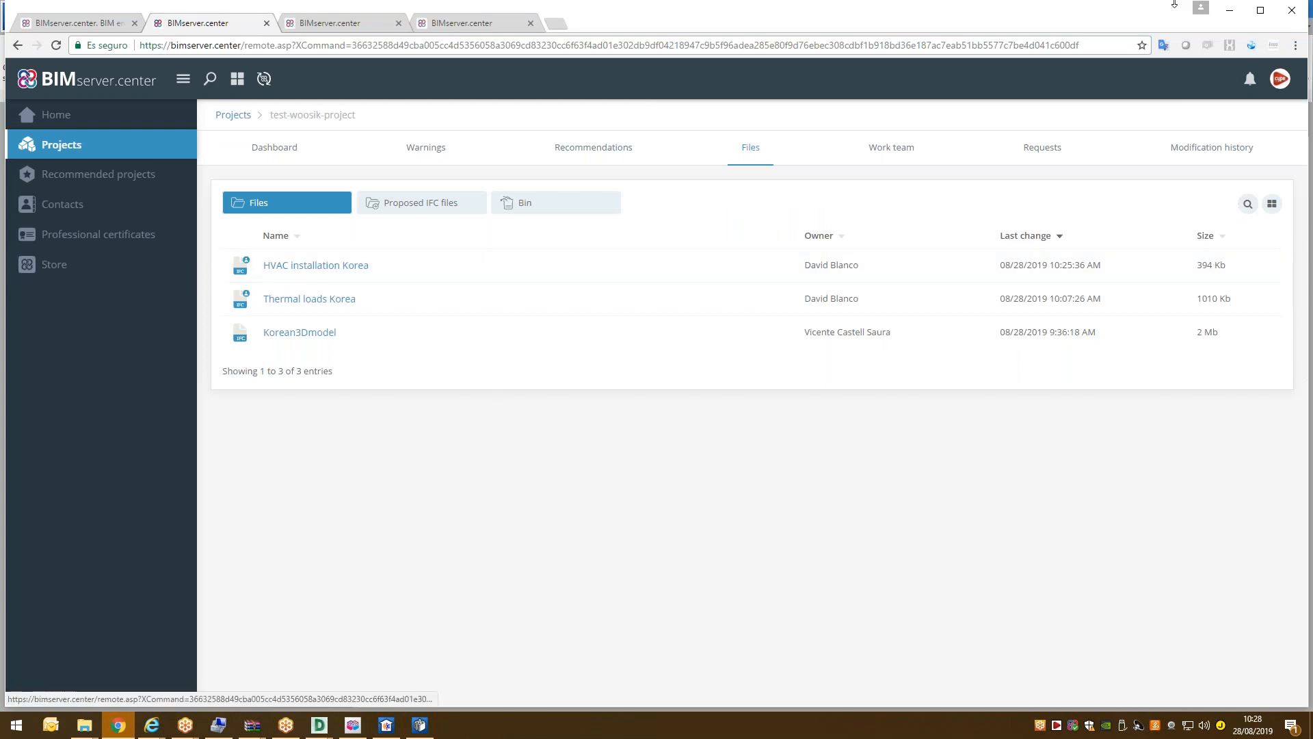
pyautogui.click(1263, 12)
pyautogui.click(1235, 8)
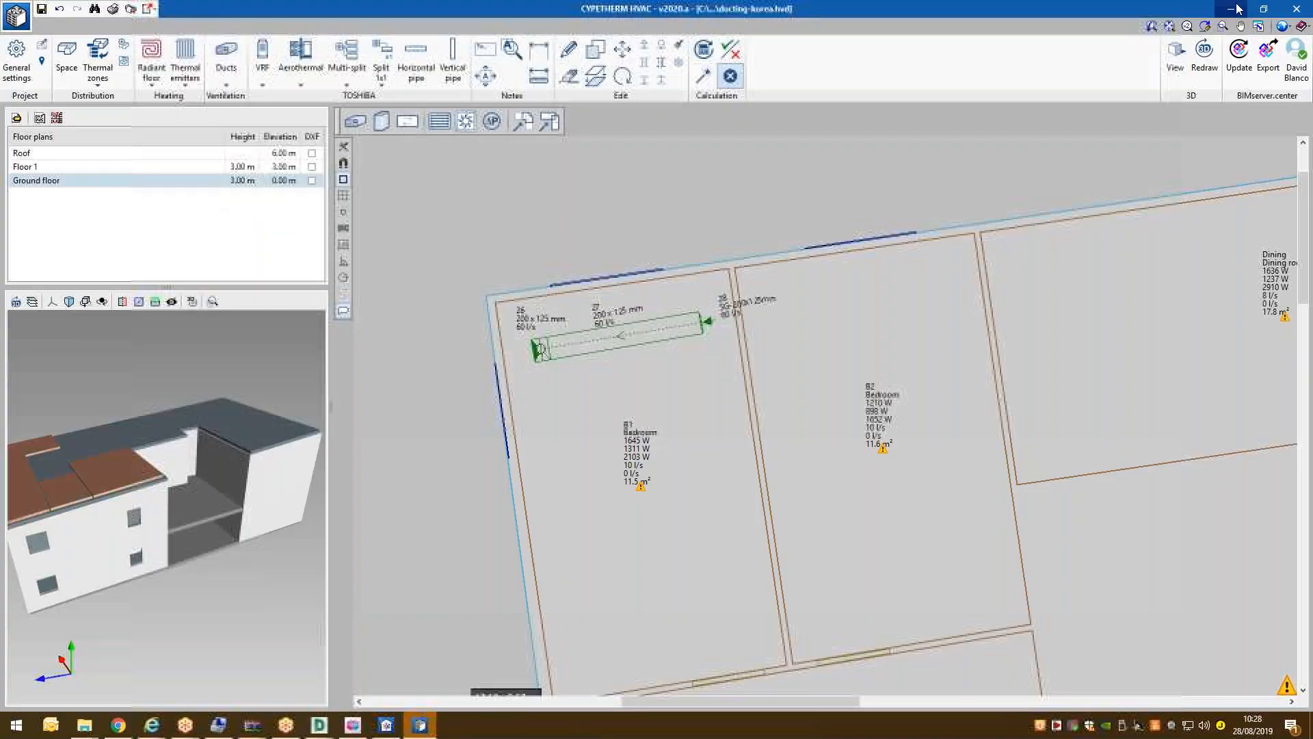
pyautogui.click(1235, 9)
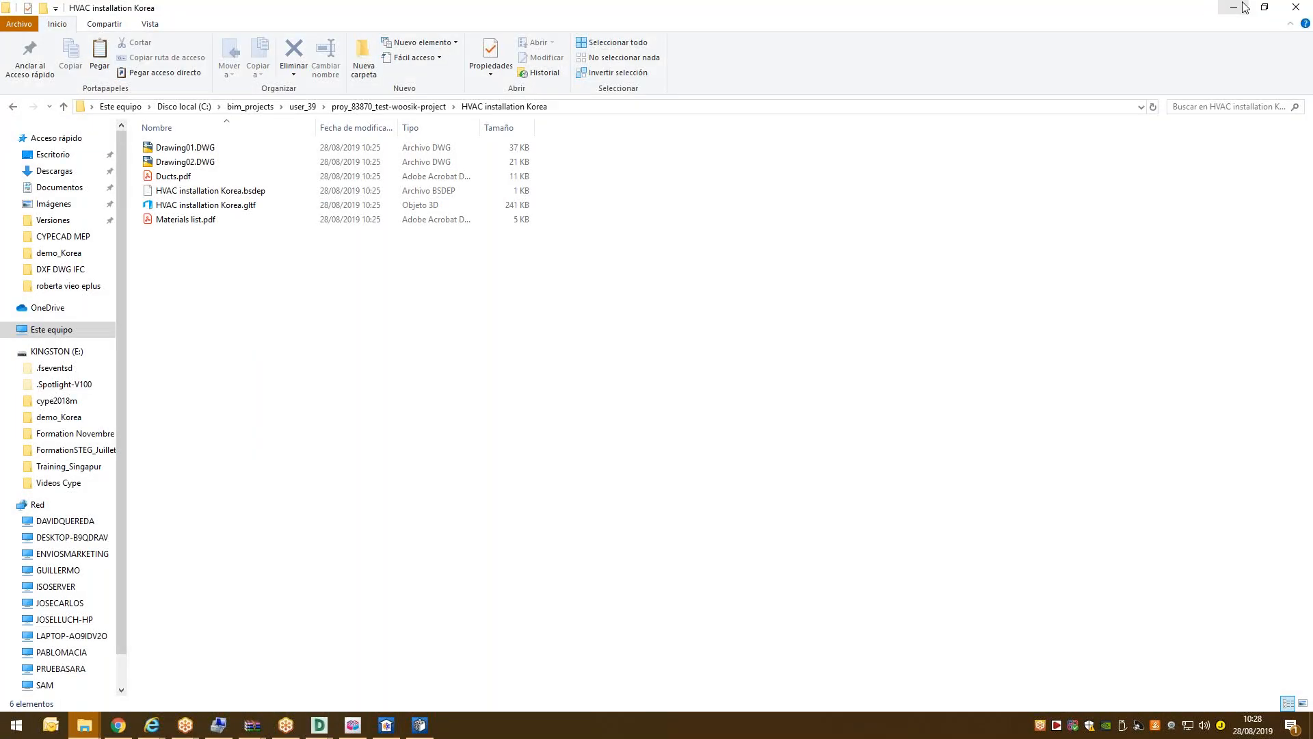
pyautogui.click(1231, 8)
# Reposition the Sync window, then open the BIMserver.center Store in the browser.
pyautogui.moveTo(813, 78); pyautogui.dragTo(943, 196)
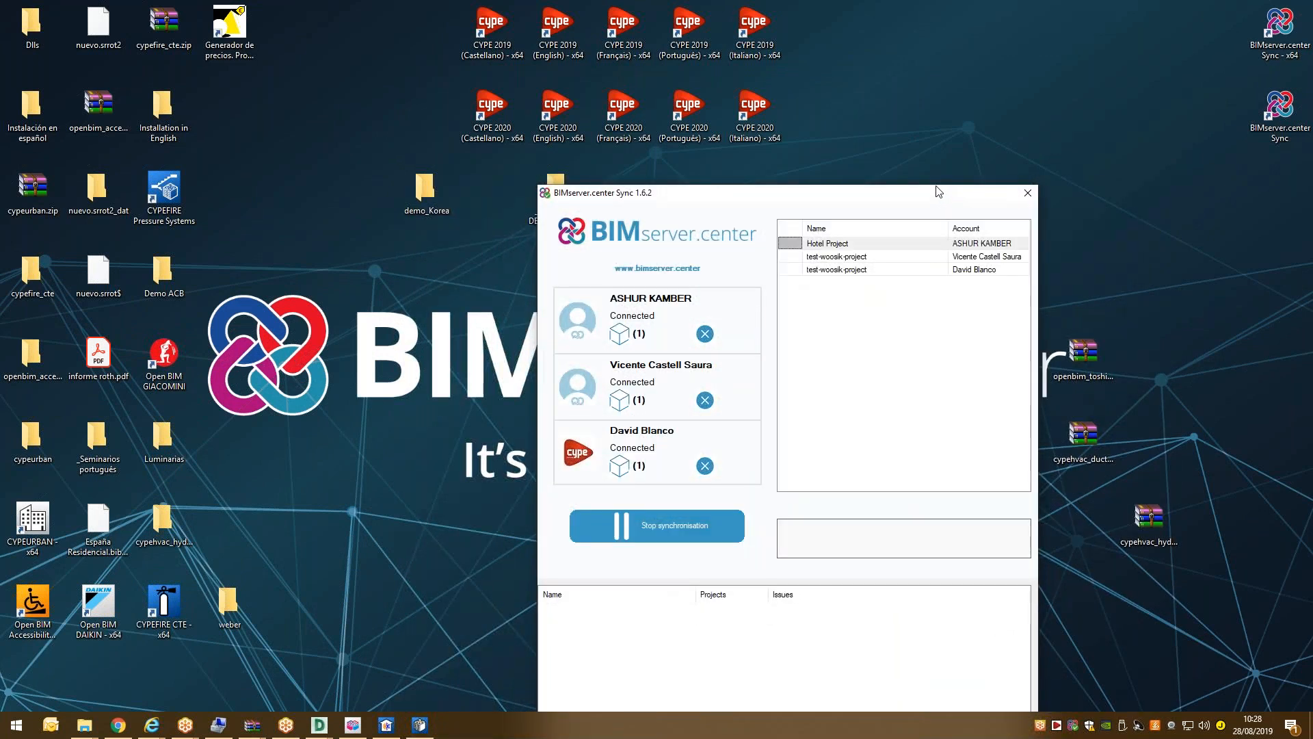
pyautogui.moveTo(764, 191); pyautogui.dragTo(675, 167)
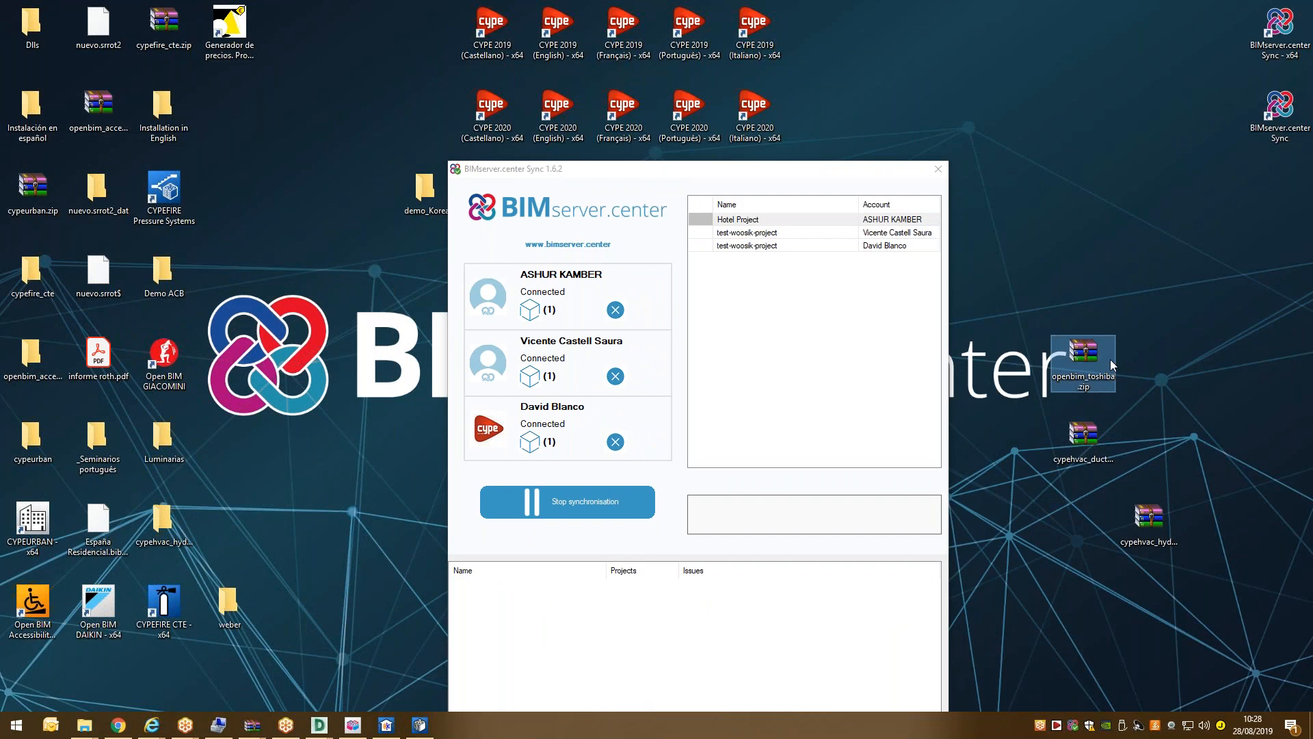
pyautogui.click(130, 727)
pyautogui.click(59, 253)
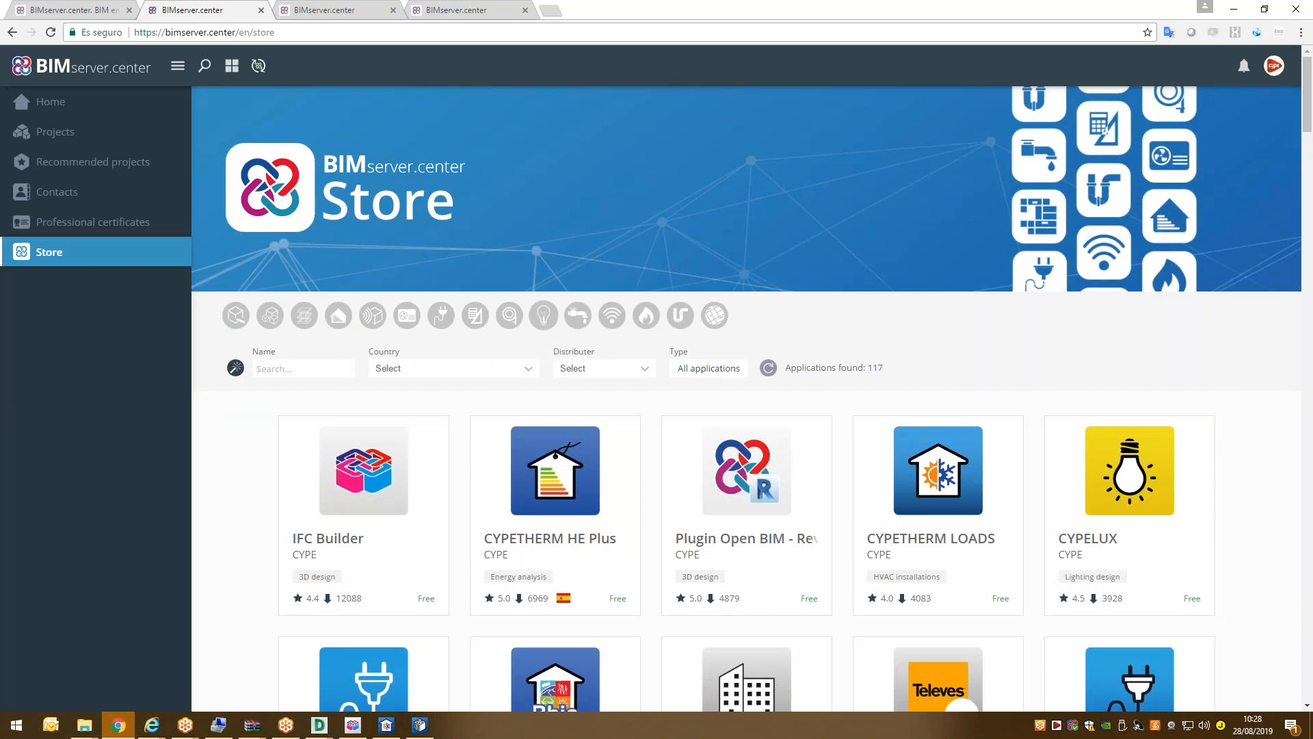
# Filter the Store to HVAC apps, scroll to Open BIM TOSHIBA, then minimise the browser.
pyautogui.scroll(-1, 533, 356)
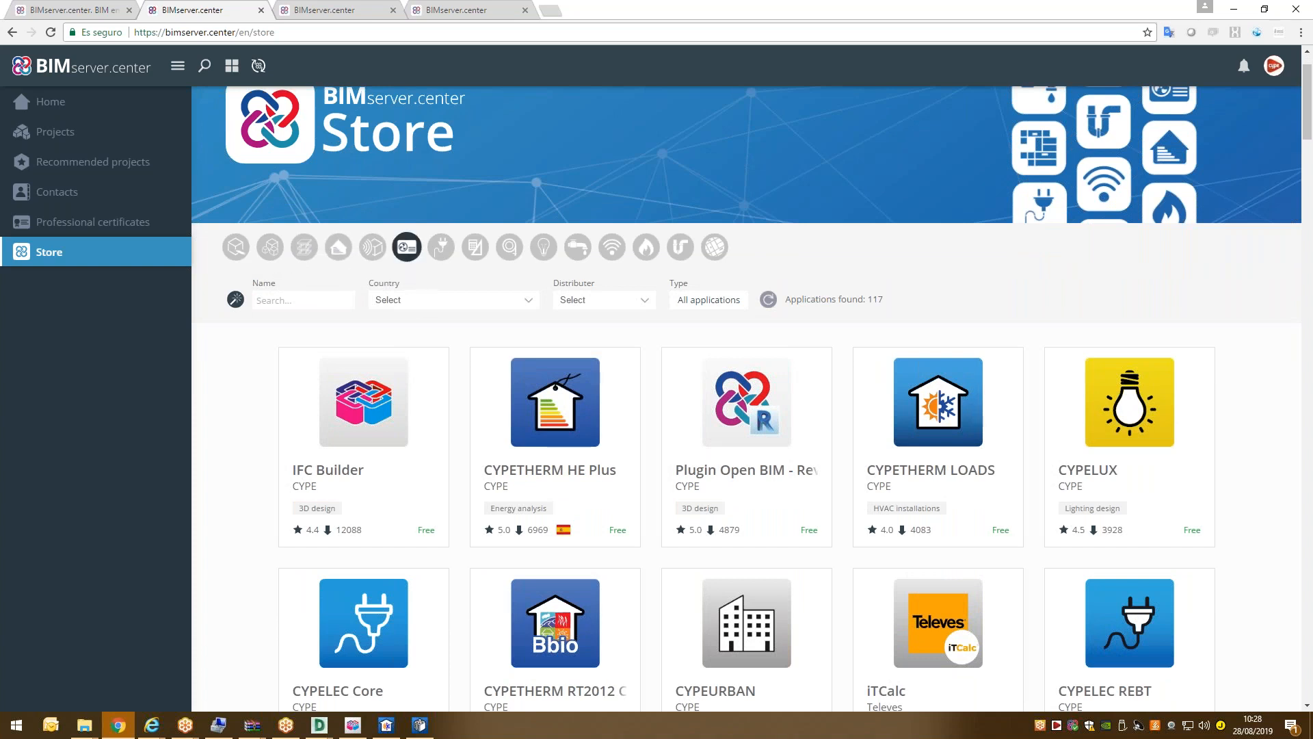
pyautogui.click(407, 247)
pyautogui.scroll(-3, 680, 393)
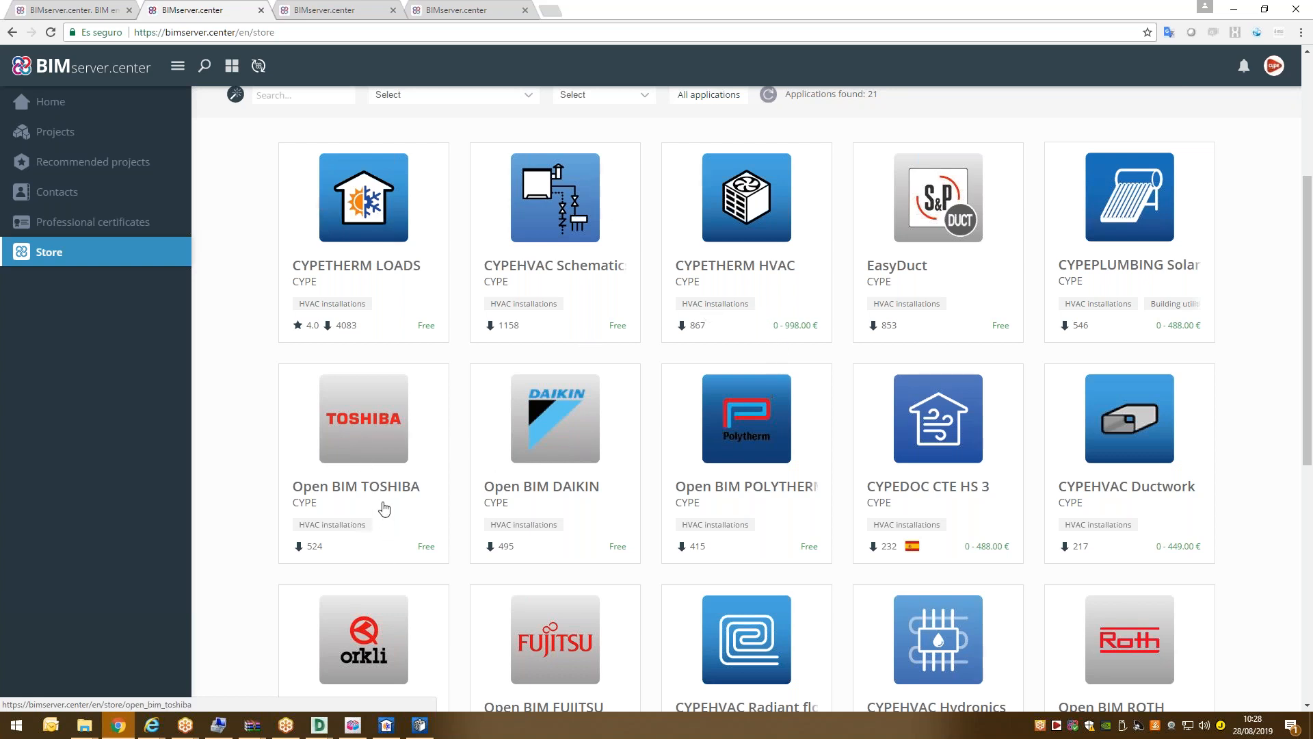
pyautogui.scroll(-1, 438, 395)
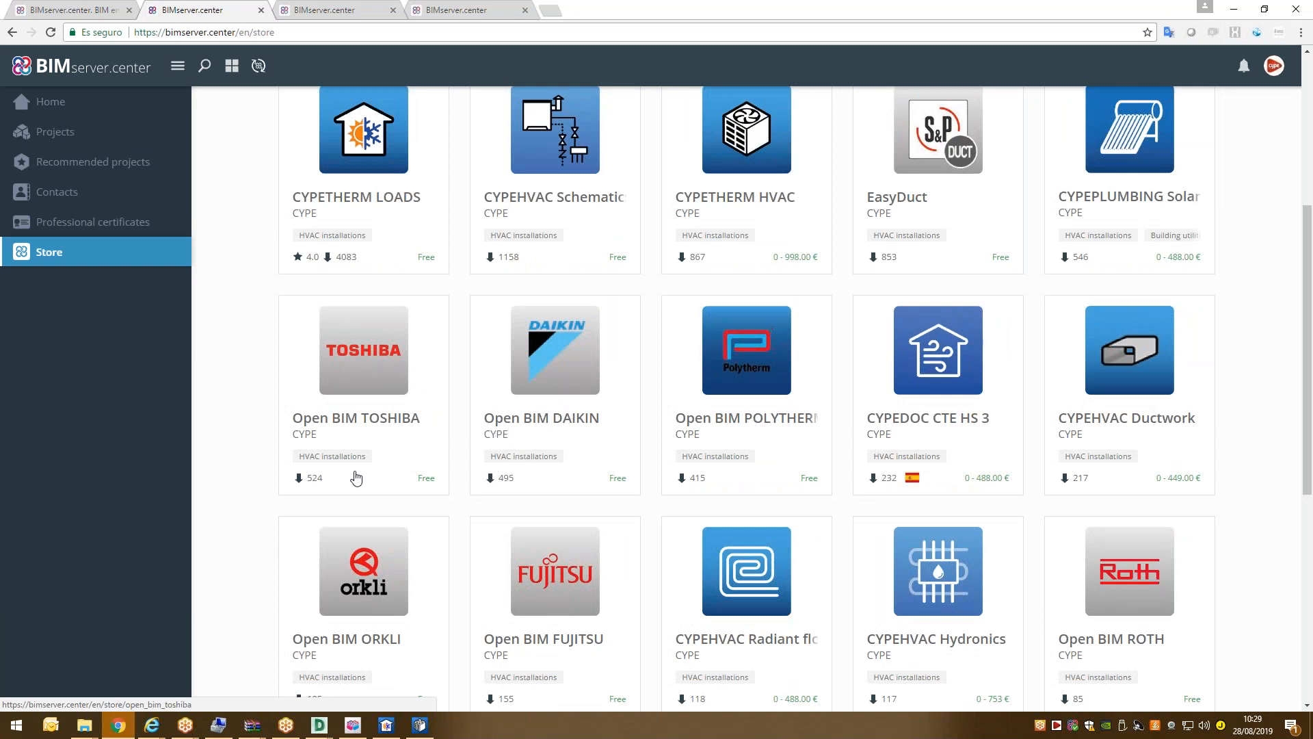
pyautogui.scroll(-2, 460, 478)
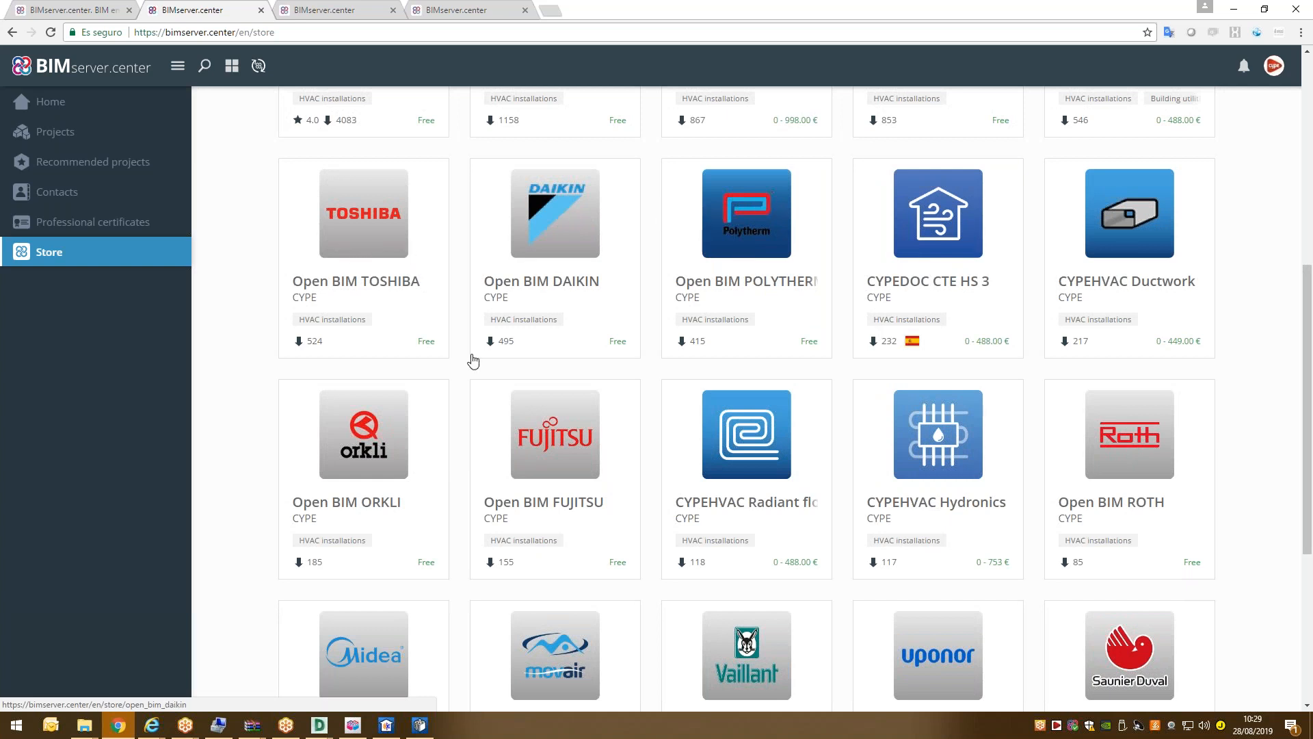
pyautogui.click(1235, 11)
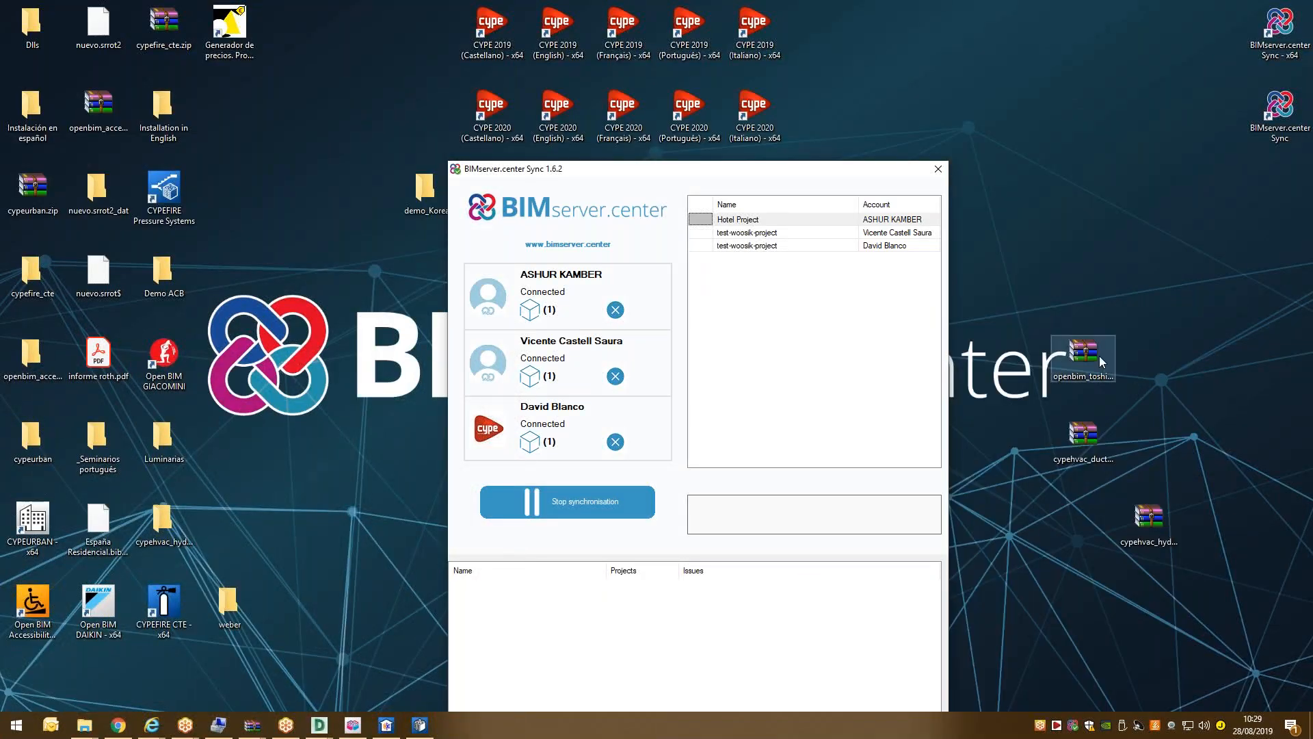
# Extract openbim_toshiba.zip into an openbim_toshiba folder.
pyautogui.click(1093, 363)
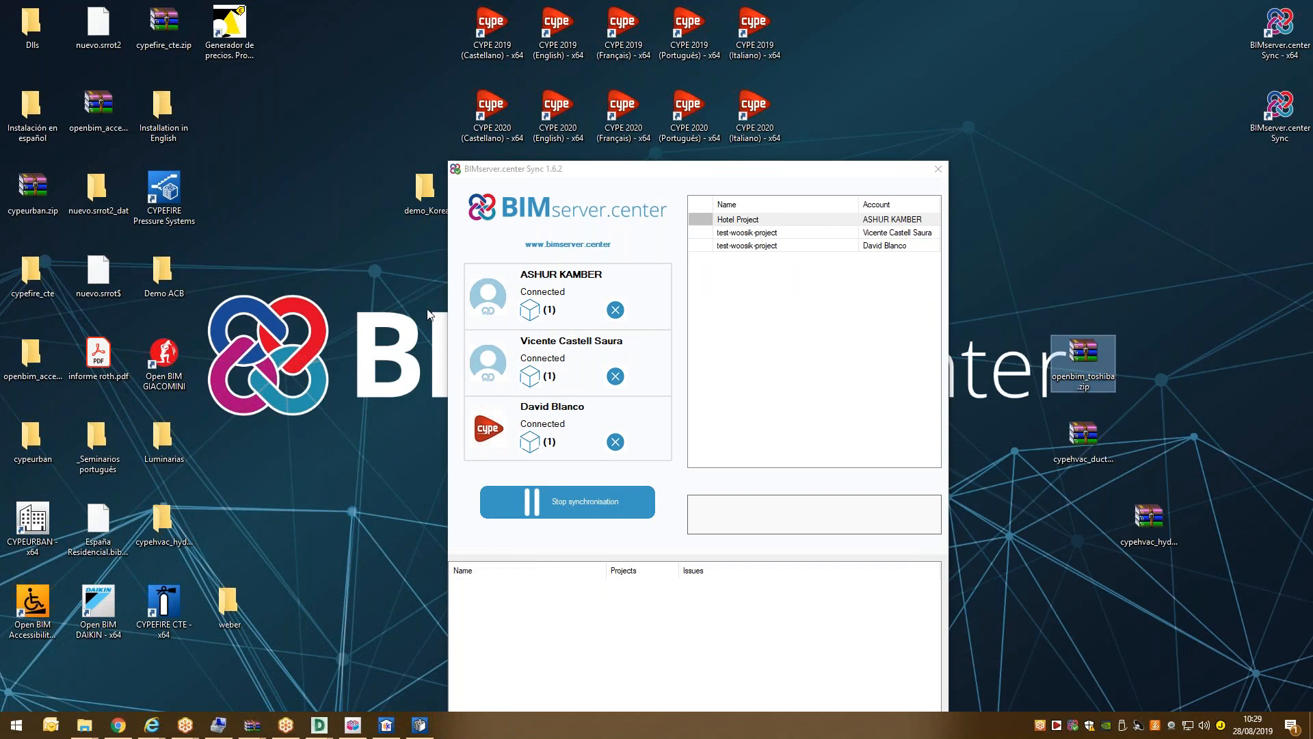
pyautogui.rightClick(1078, 375)
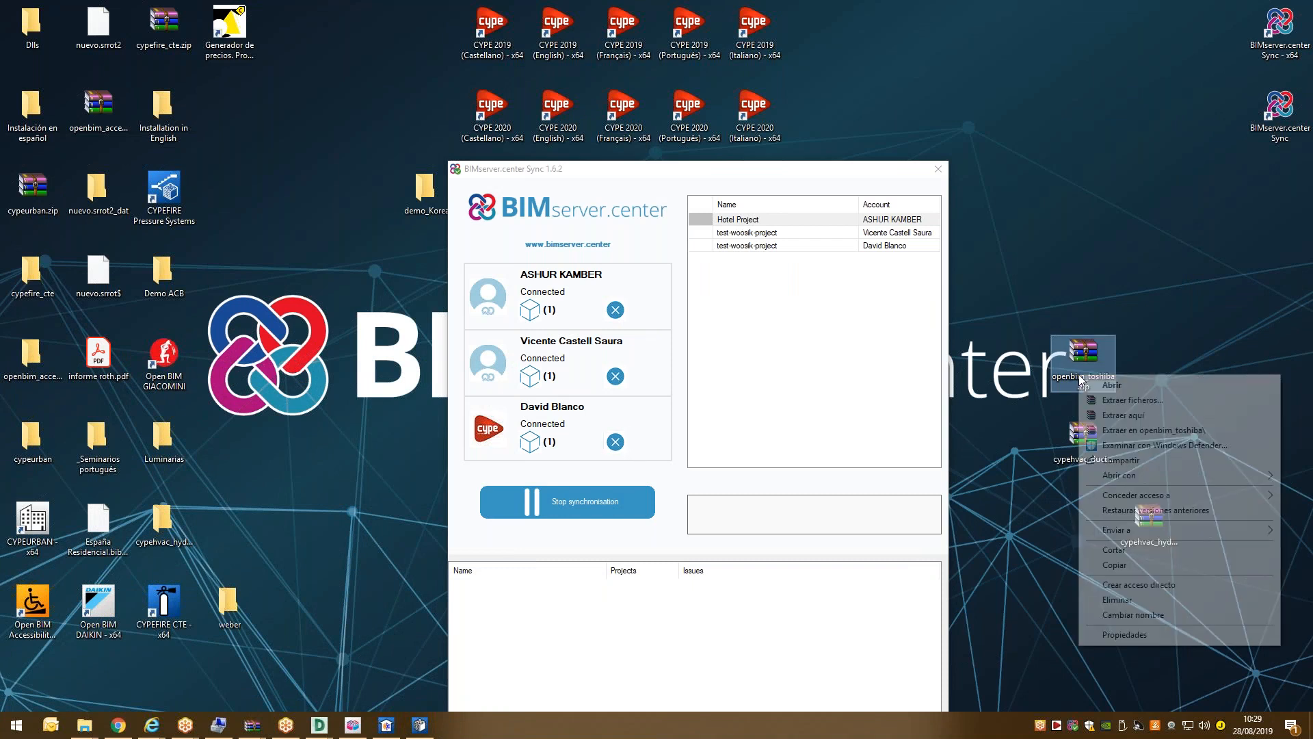
pyautogui.click(1138, 434)
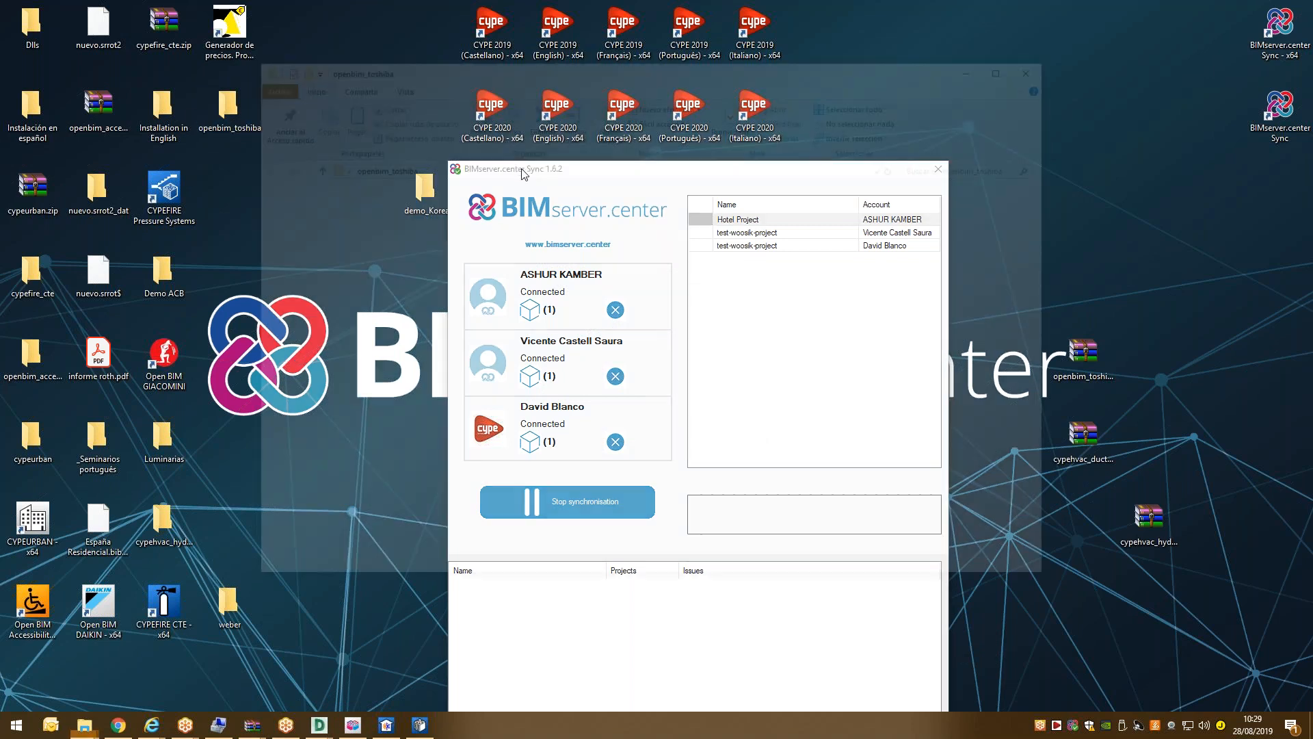
# Run Install Open BIM TOSHIBA.exe from Installation in English as administrator.
pyautogui.doubleClick(445, 235)
pyautogui.click(465, 221)
pyautogui.rightClick(465, 223)
pyautogui.click(536, 263)
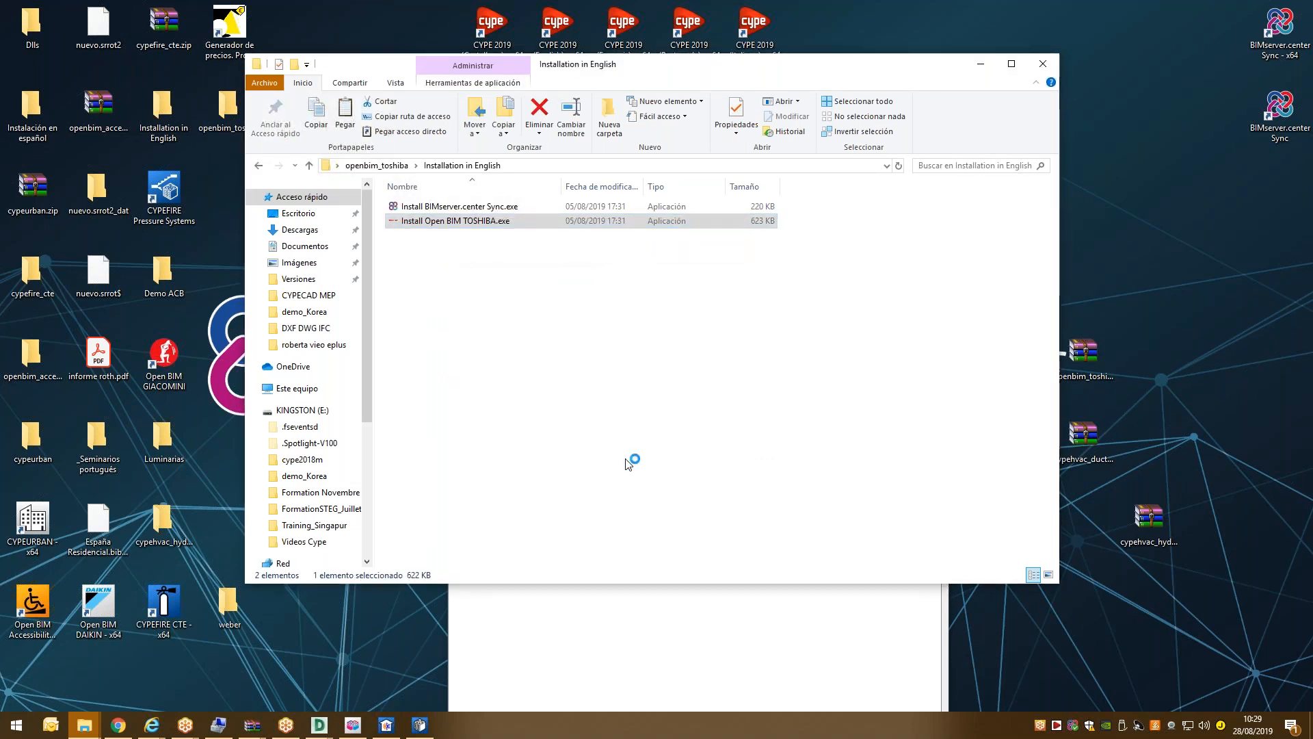
# Answer the save prompts in the CYPETHERM HVAC and CYPETHERM LOADS projects.
pyautogui.click(423, 727)
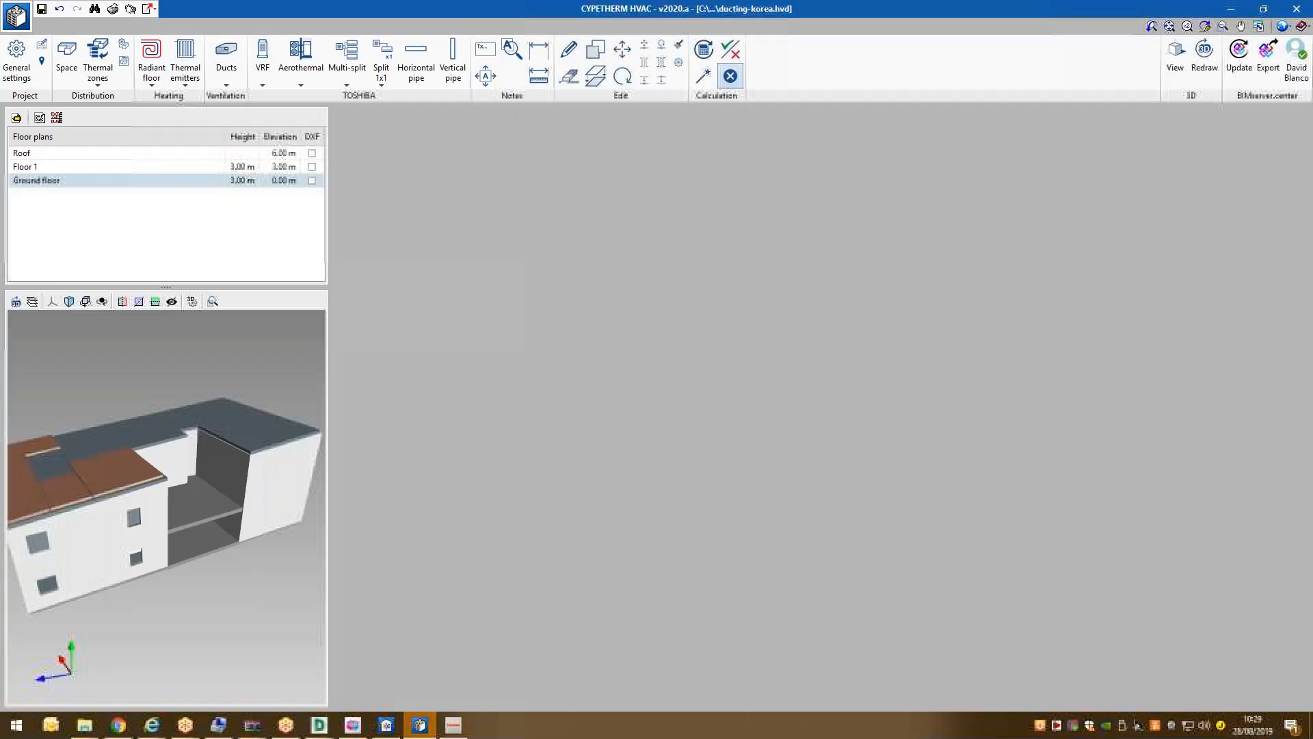
pyautogui.click(566, 395)
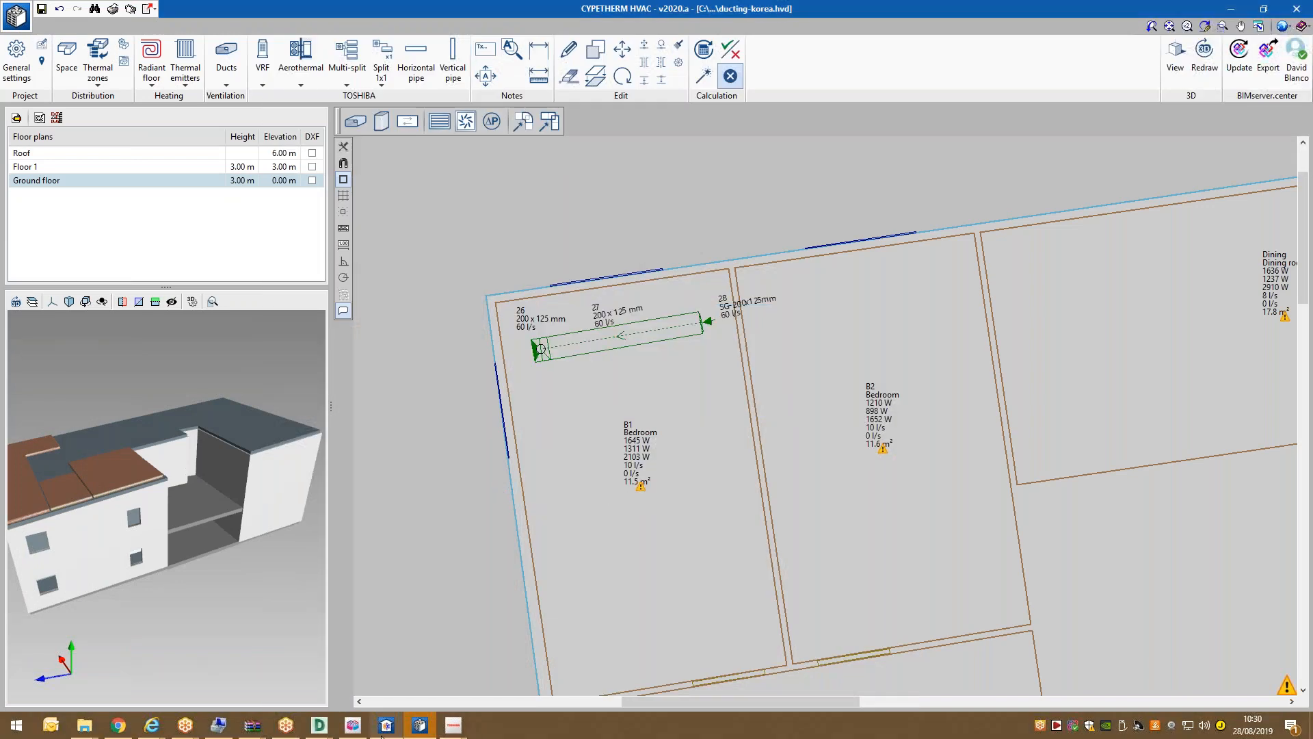
pyautogui.click(386, 727)
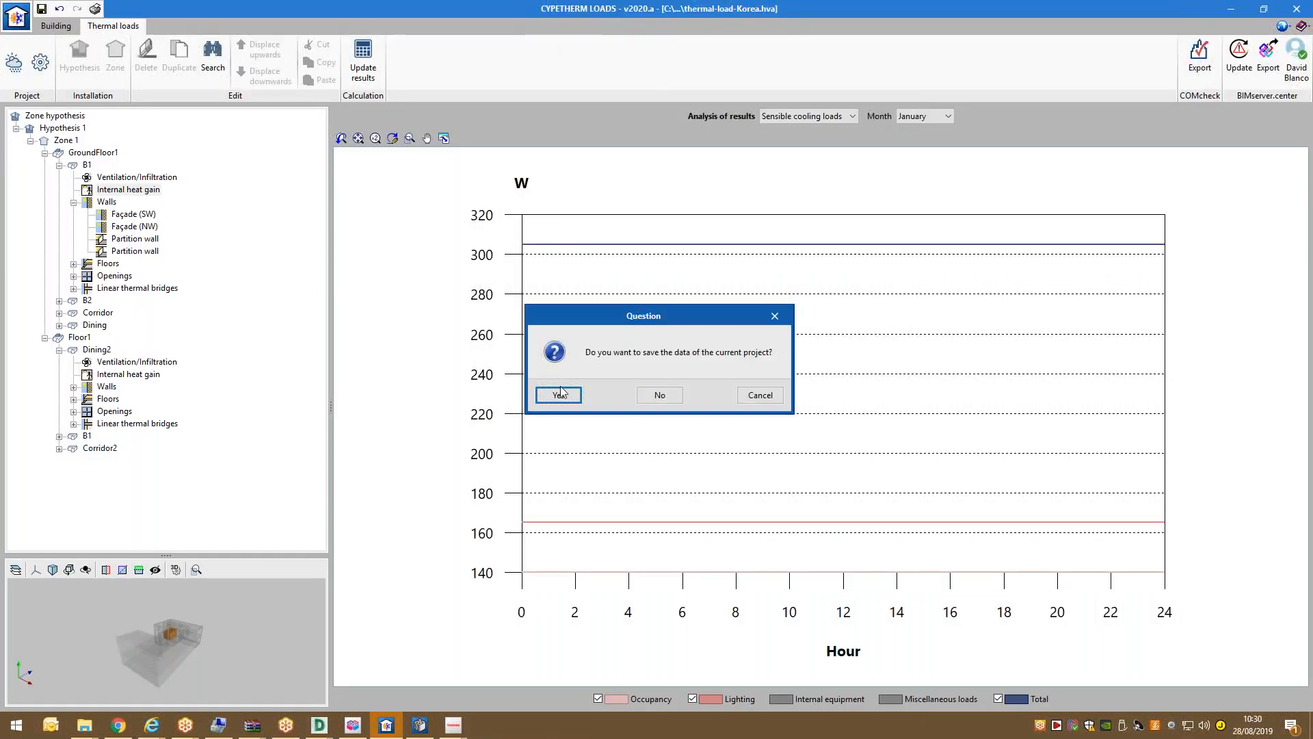
pyautogui.click(560, 396)
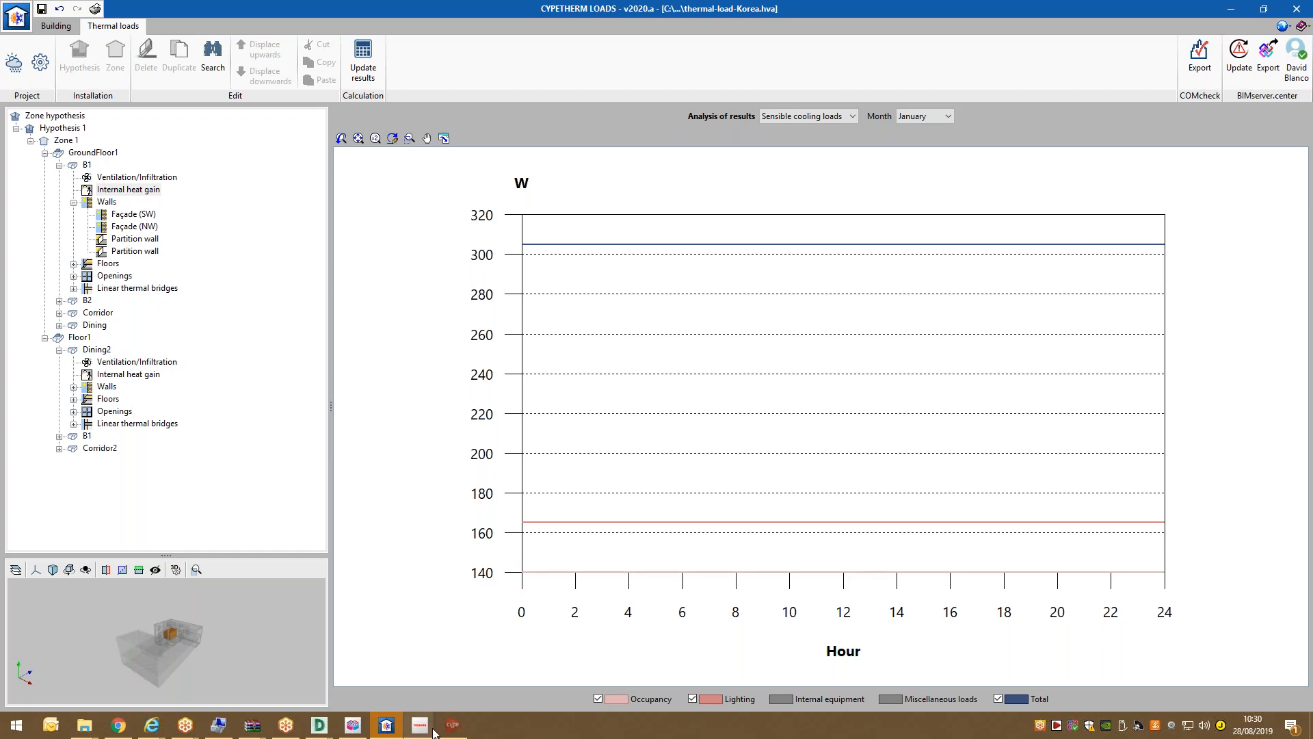
# Accept the licence and responsibility clause, and install without the BIMserver.center synchroniser.
pyautogui.moveTo(452, 726)
pyautogui.click(468, 693)
pyautogui.click(504, 530)
pyautogui.click(524, 563)
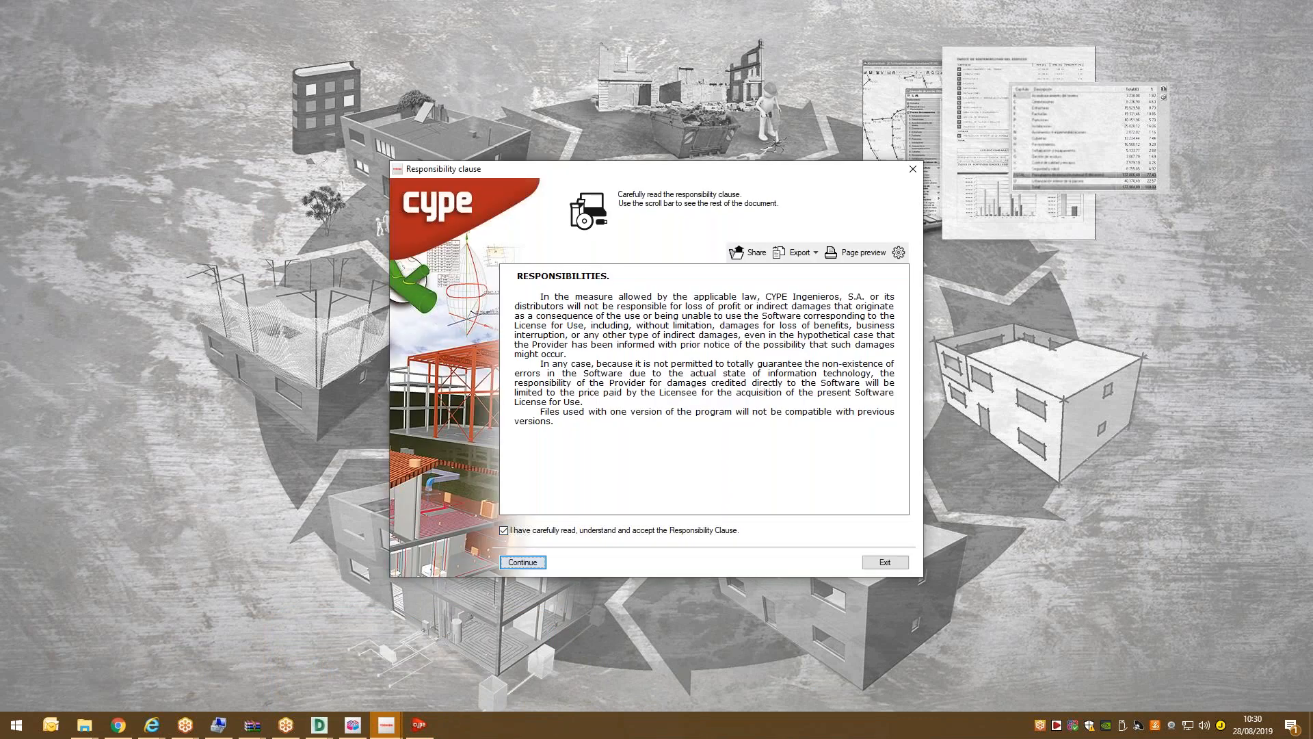
pyautogui.click(524, 562)
pyautogui.click(831, 552)
pyautogui.click(685, 424)
pyautogui.click(874, 554)
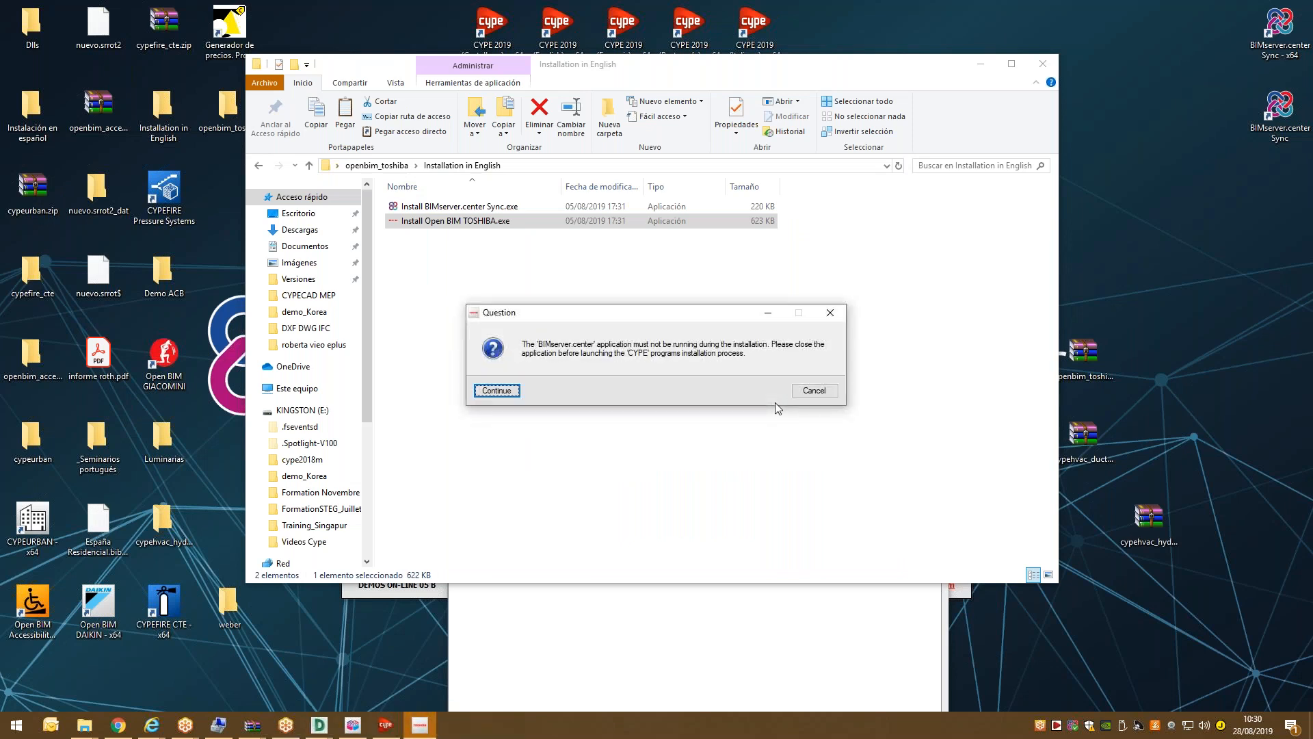
# Close the CYPE 2020 launcher, save and close IFC Builder, and exit BIMserver.center Sync.
pyautogui.click(1078, 729)
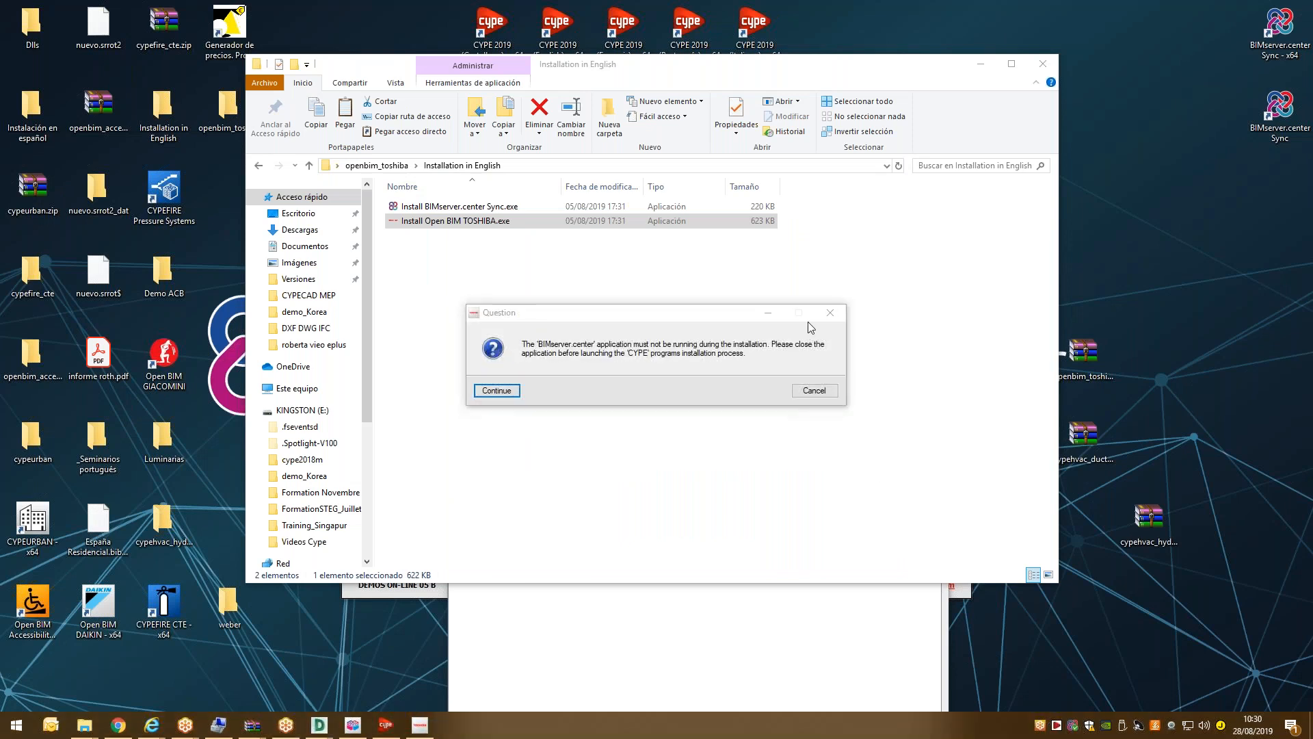
pyautogui.click(375, 582)
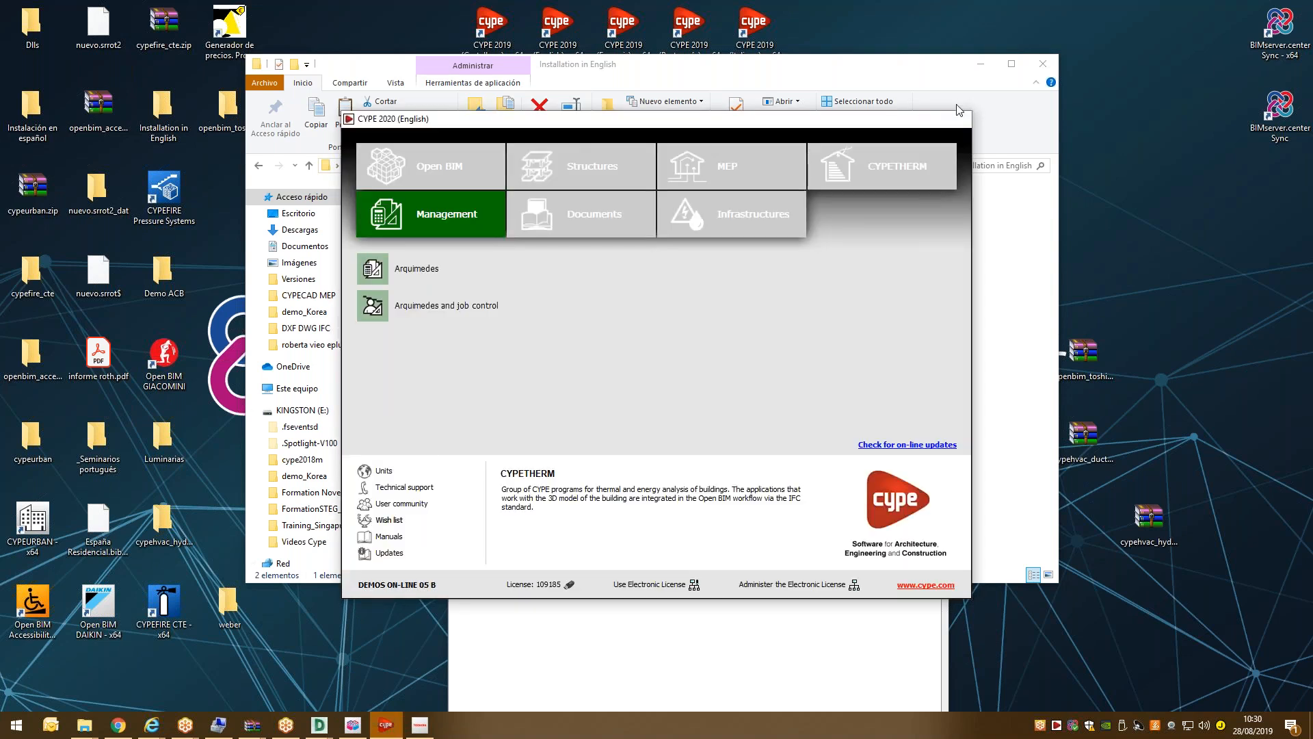
pyautogui.click(959, 115)
pyautogui.click(973, 67)
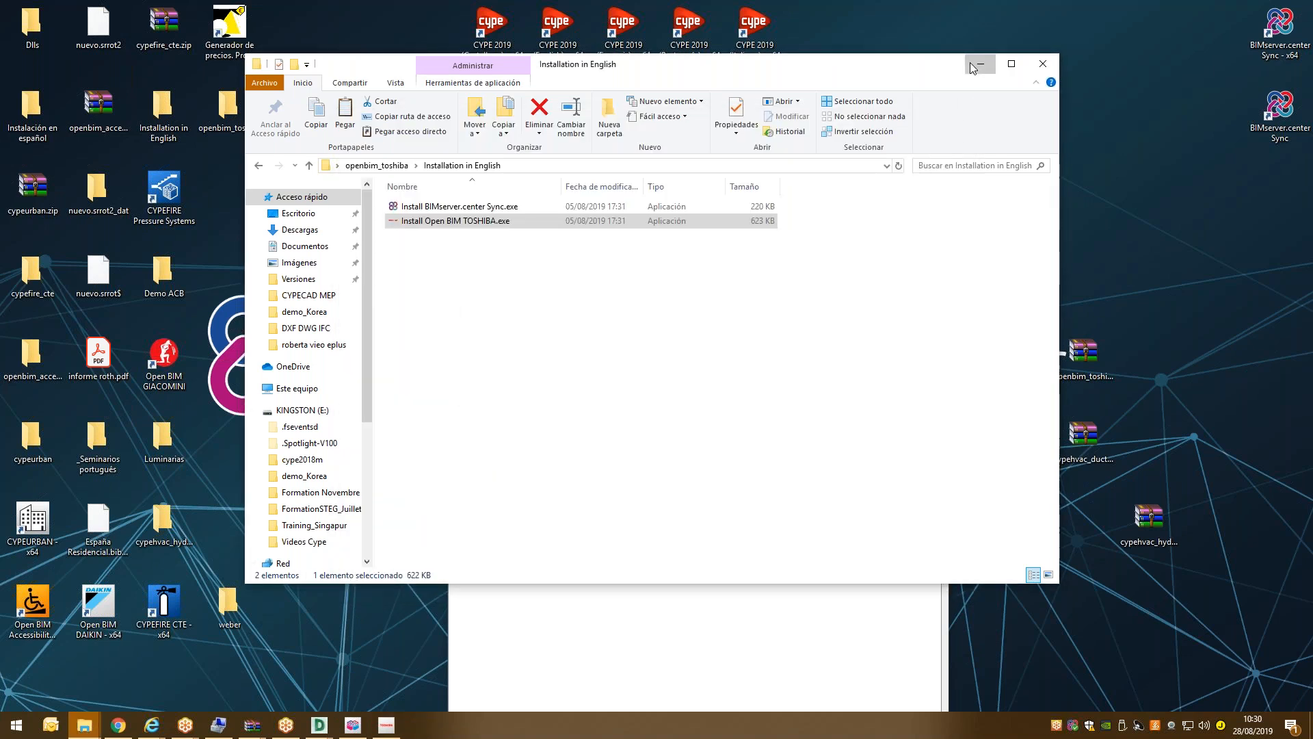
pyautogui.click(980, 65)
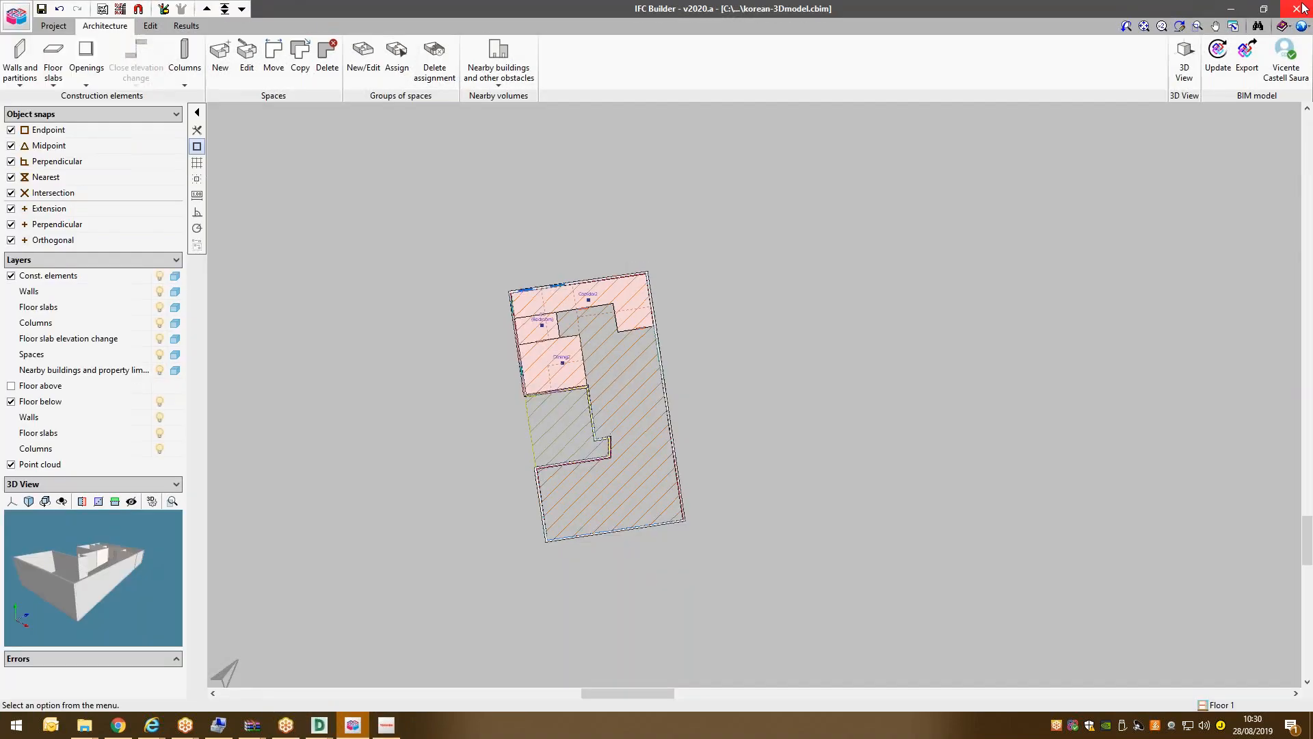
pyautogui.click(1298, 8)
pyautogui.click(595, 390)
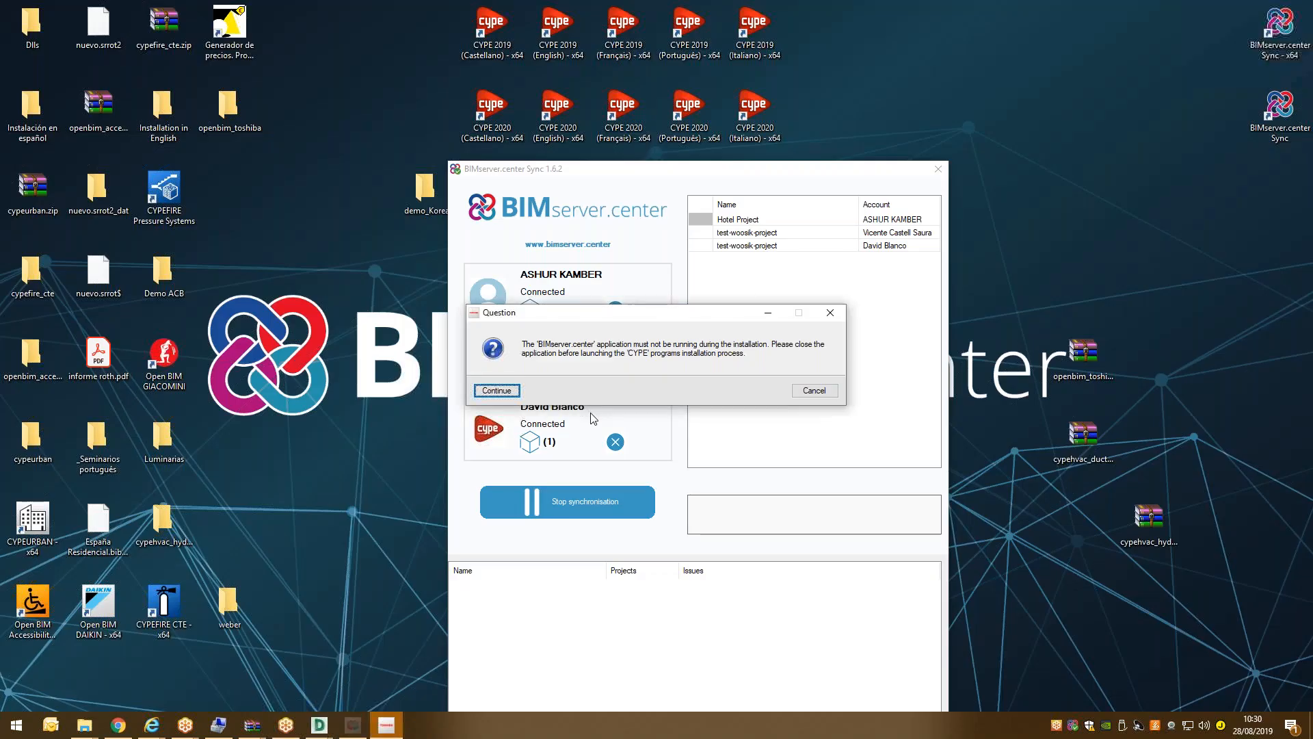
pyautogui.click(493, 392)
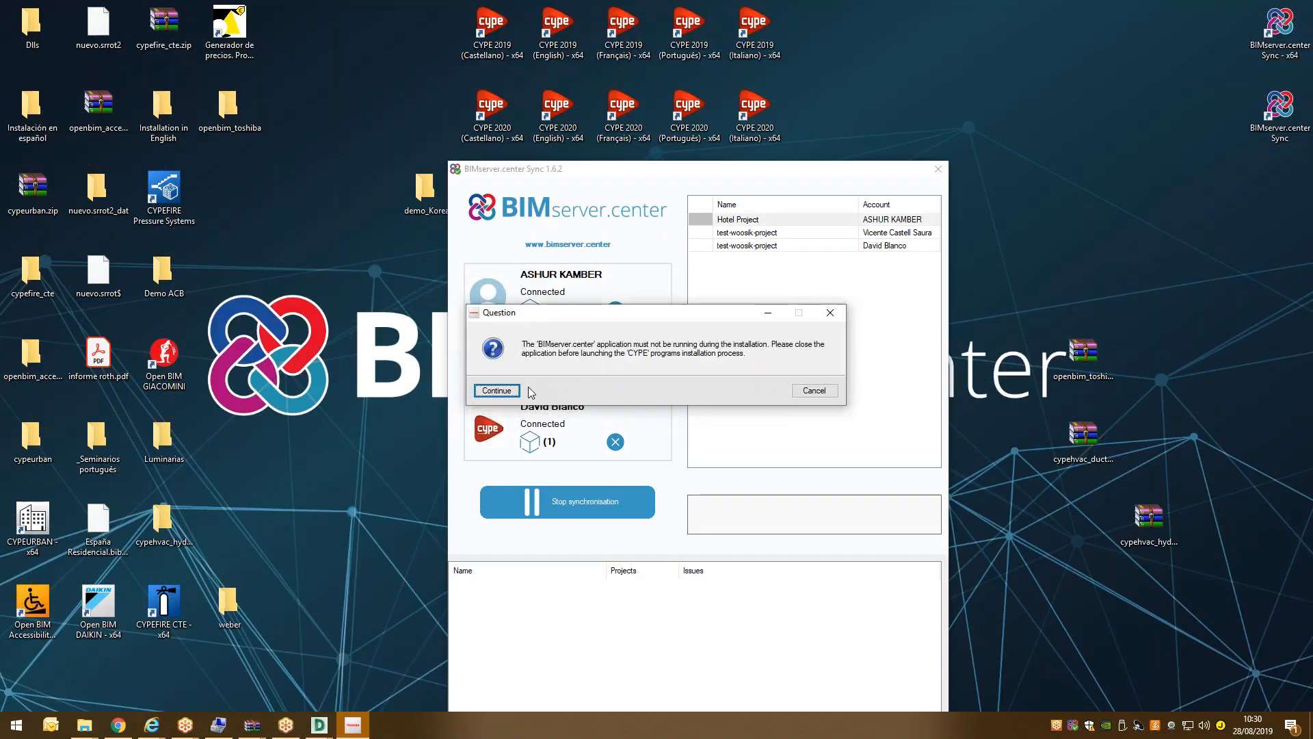
pyautogui.click(512, 392)
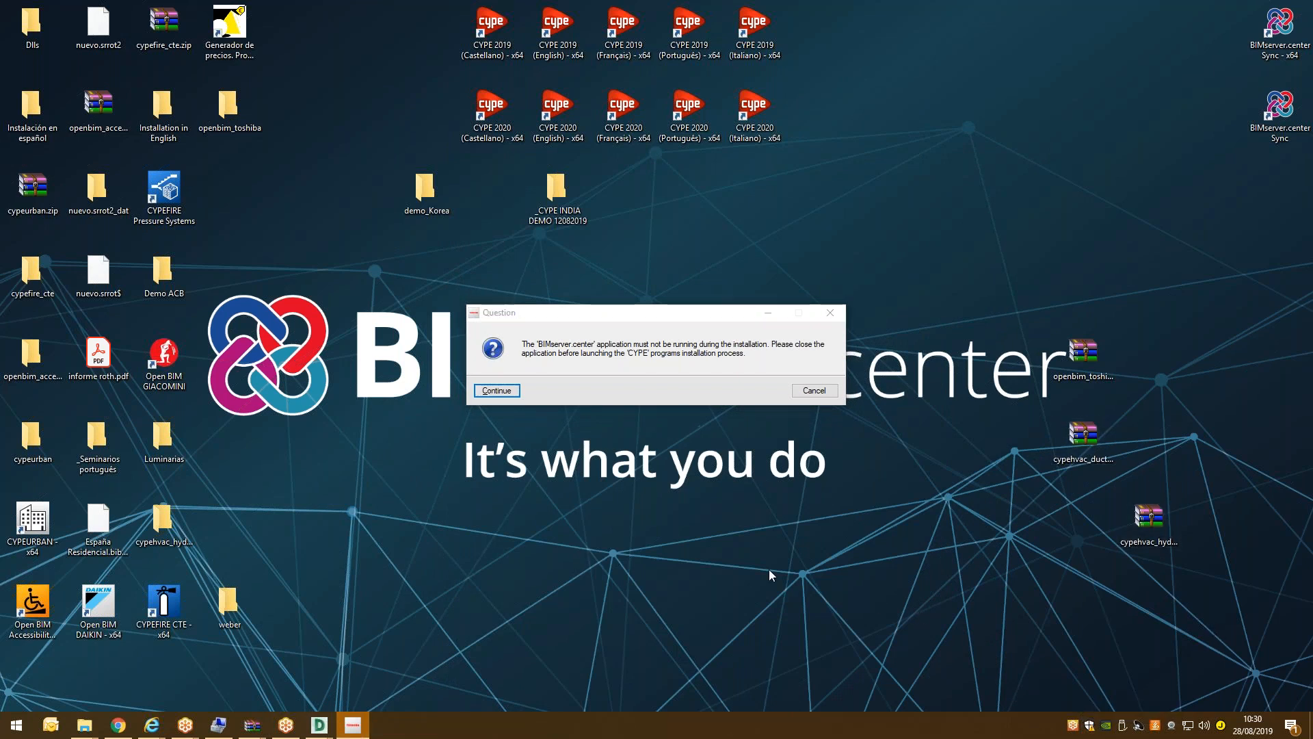
pyautogui.hotkey('alt', 'Tab')
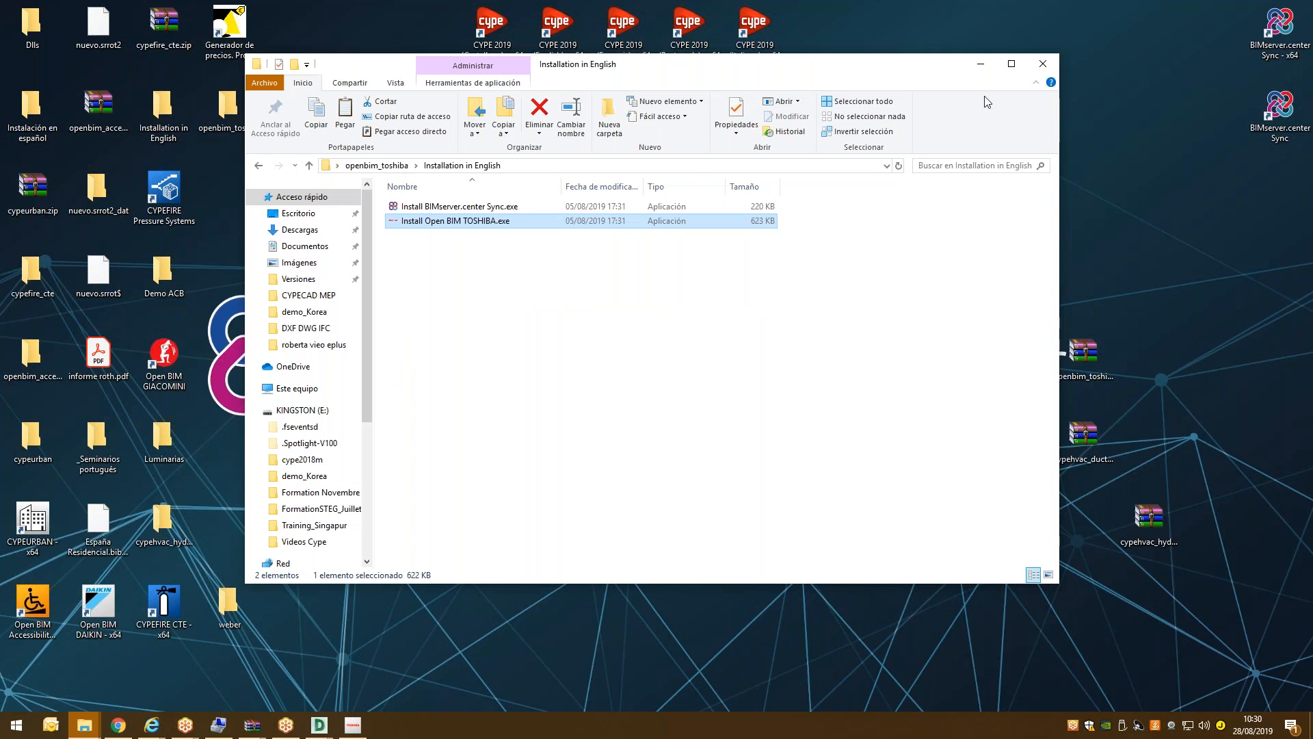
pyautogui.click(981, 76)
# Continue past the warning so the Open BIM TOSHIBA installation completes.
pyautogui.click(498, 385)
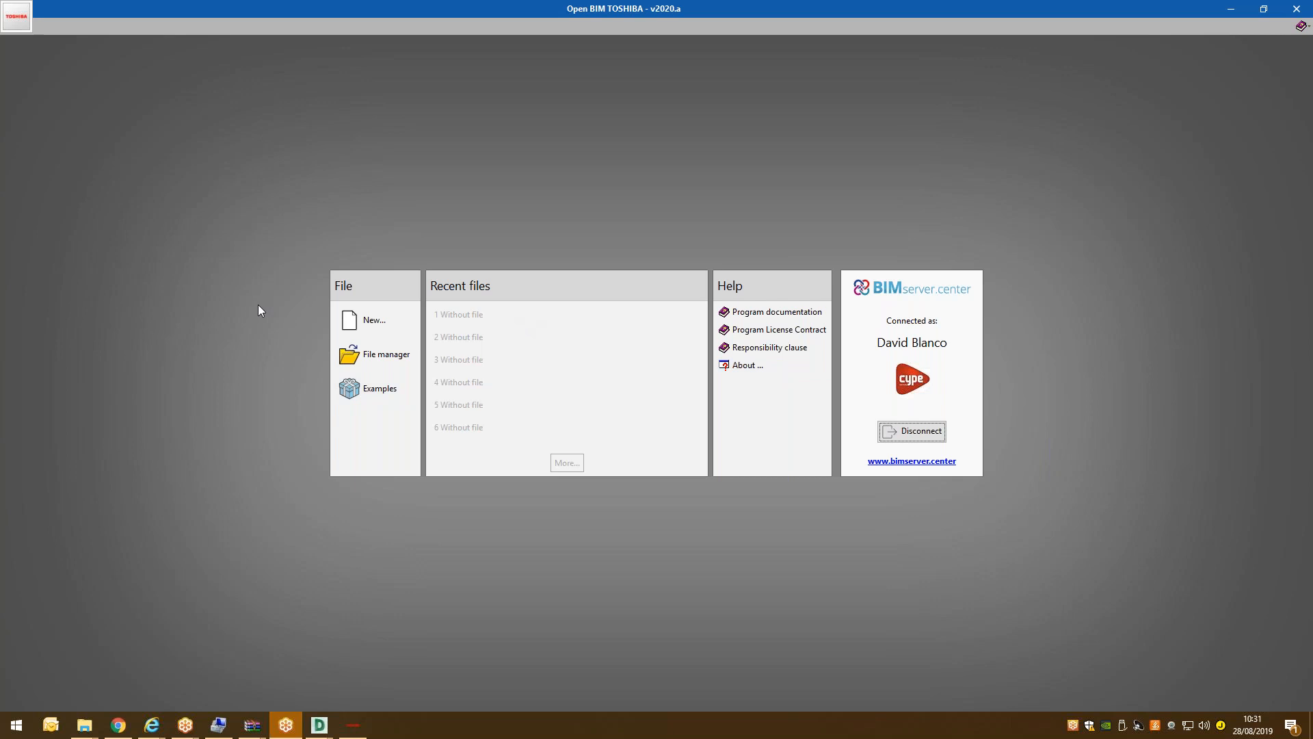
# Create the new project VRF-design-Korea linked to the BIMserver.center project.
pyautogui.click(369, 320)
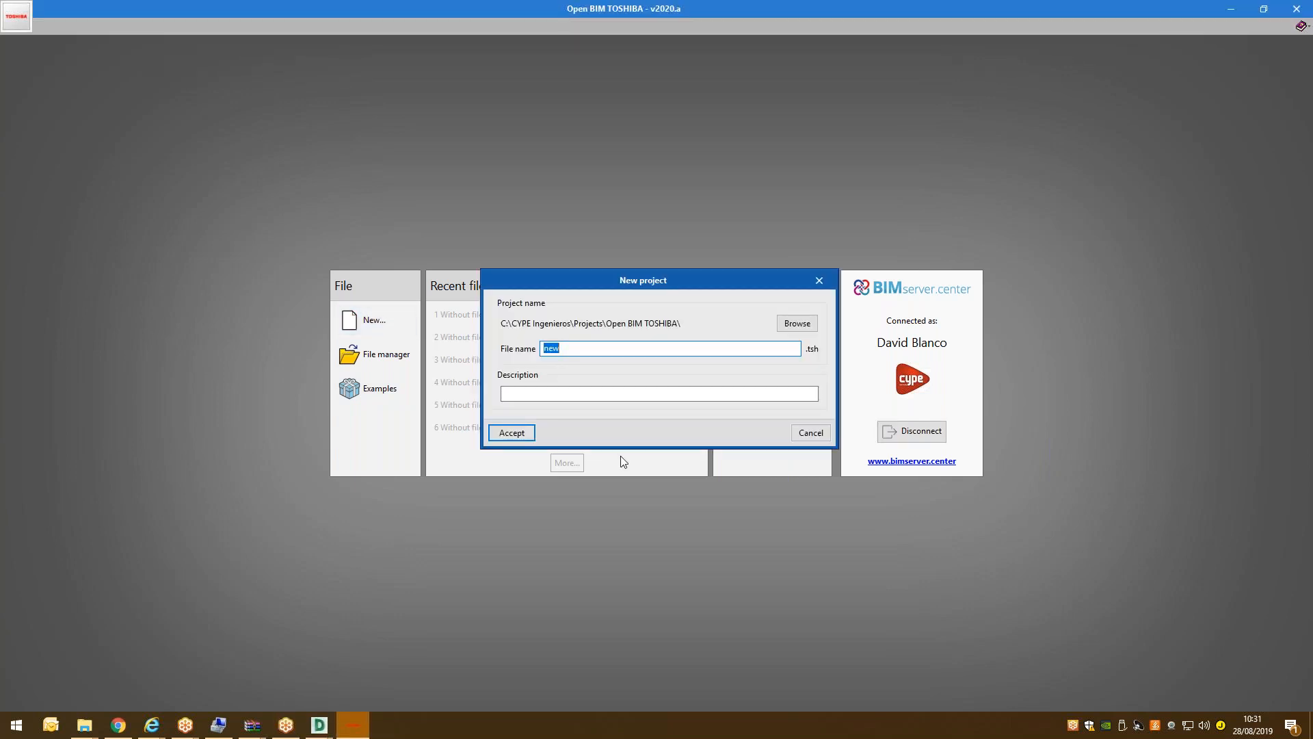
pyautogui.write('VRF-design-Korea')
pyautogui.press('End')
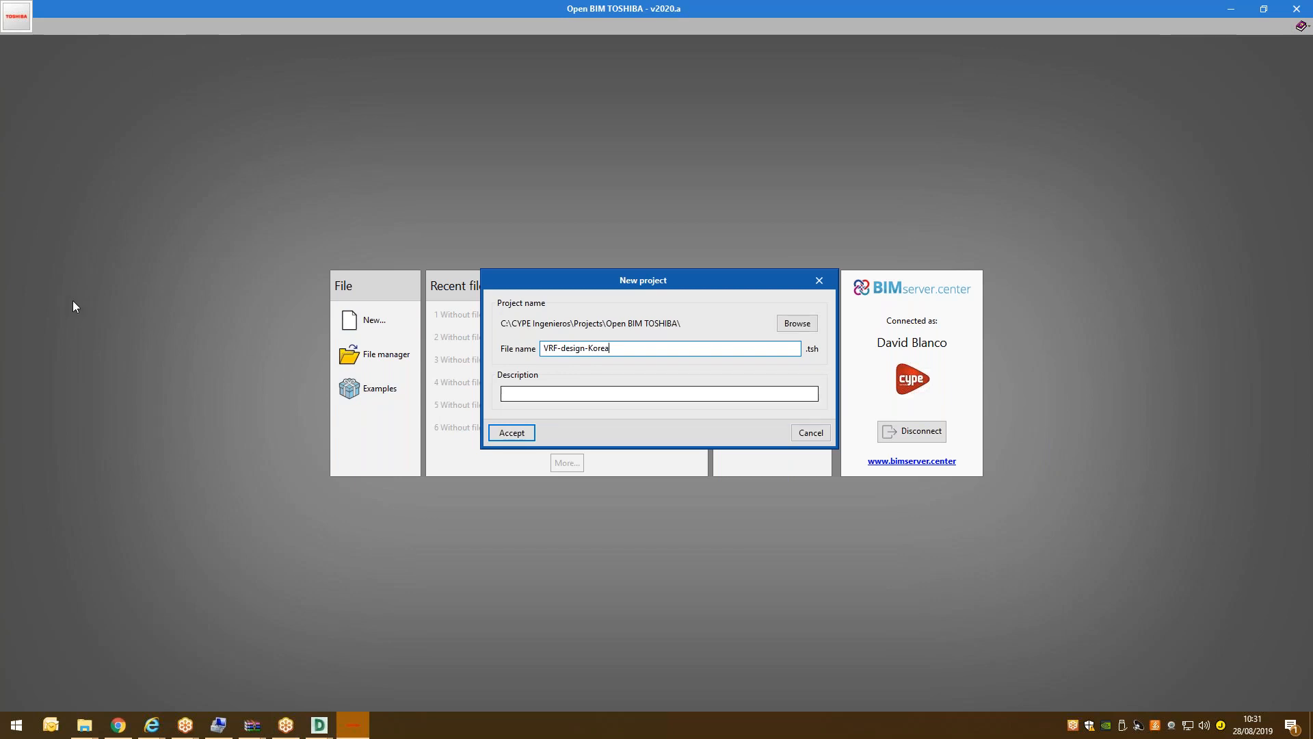
pyautogui.click(511, 433)
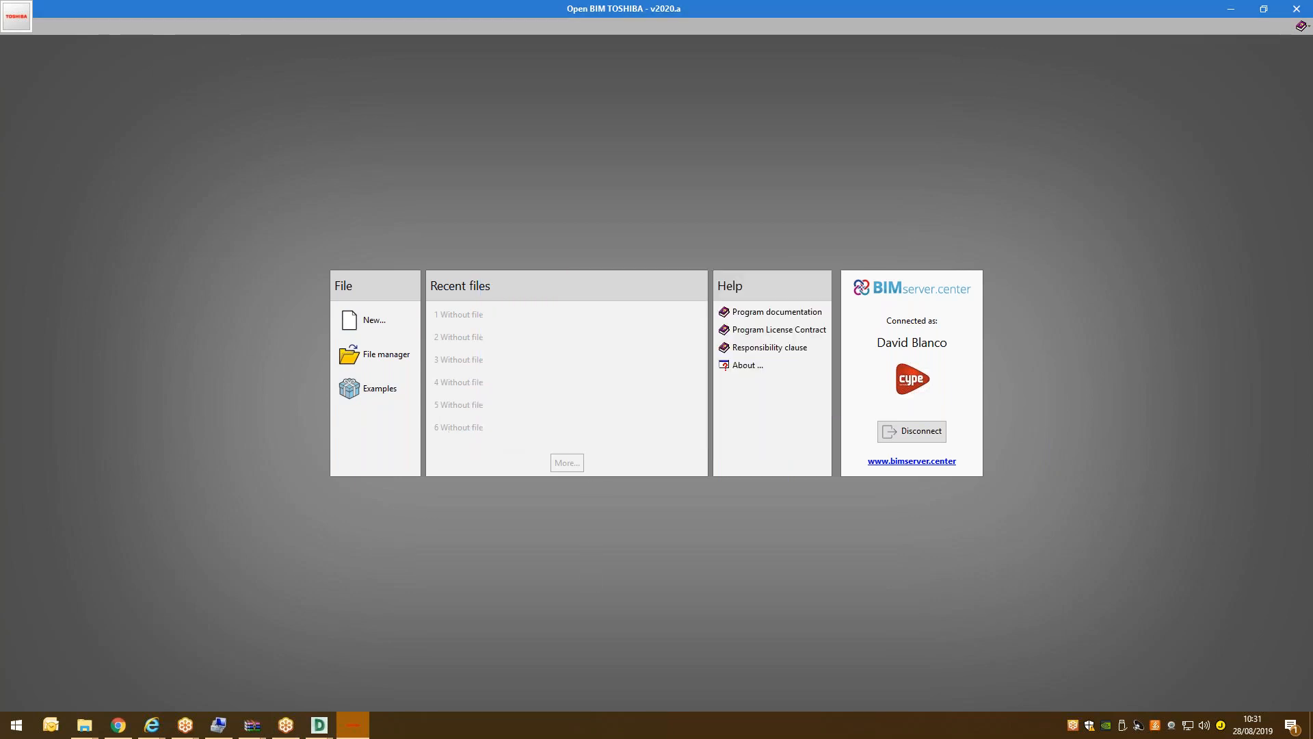
pyautogui.click(658, 396)
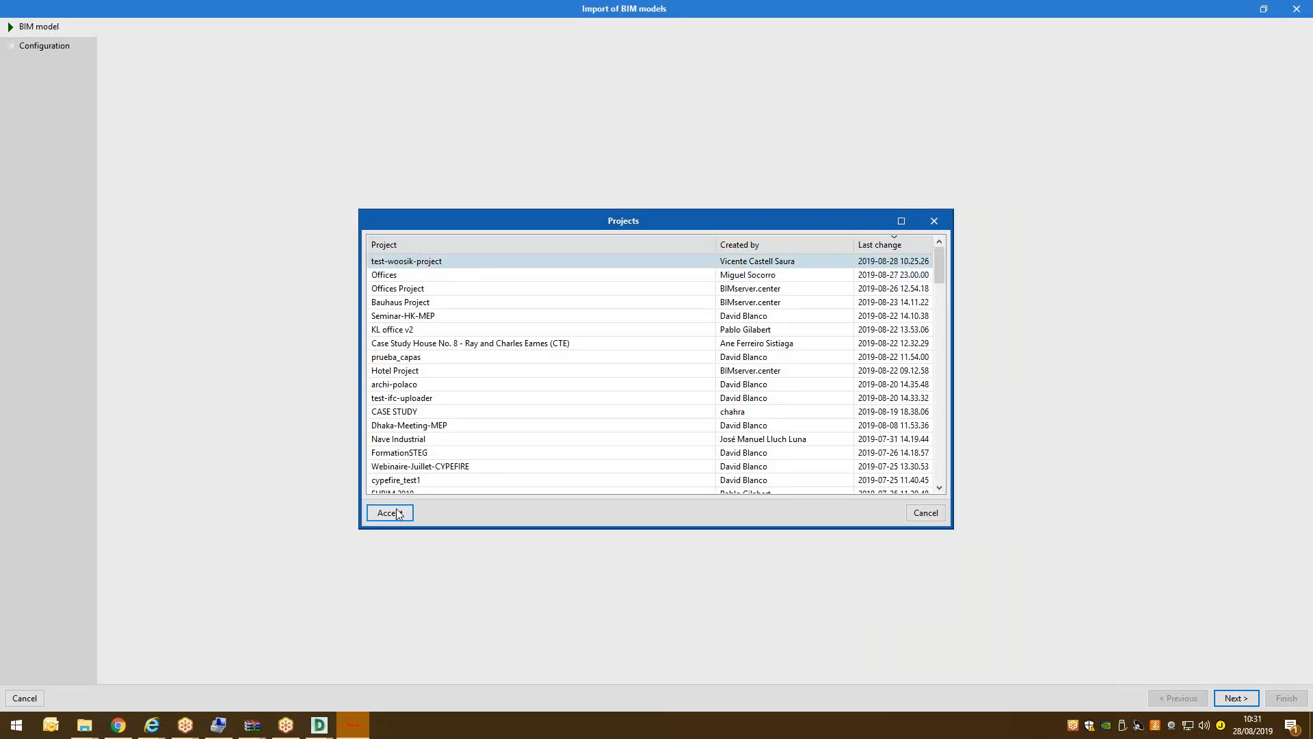
pyautogui.click(399, 514)
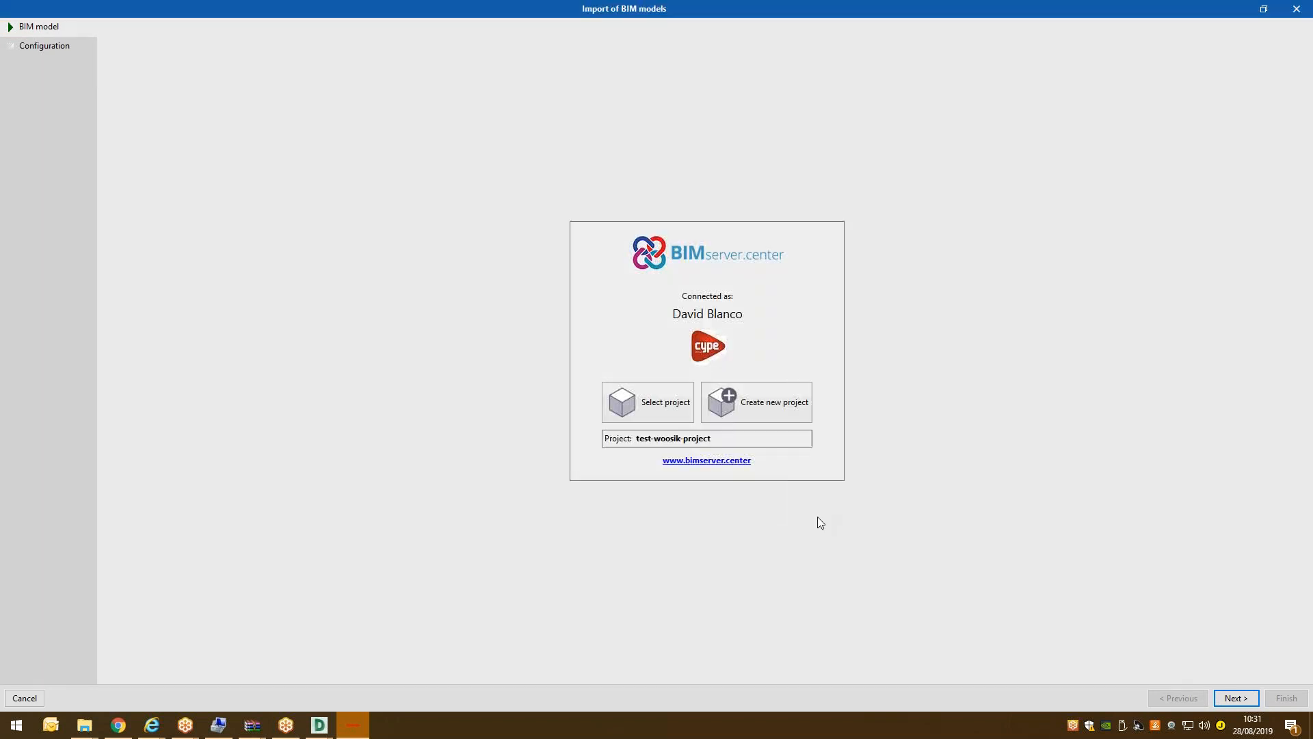
pyautogui.click(1237, 698)
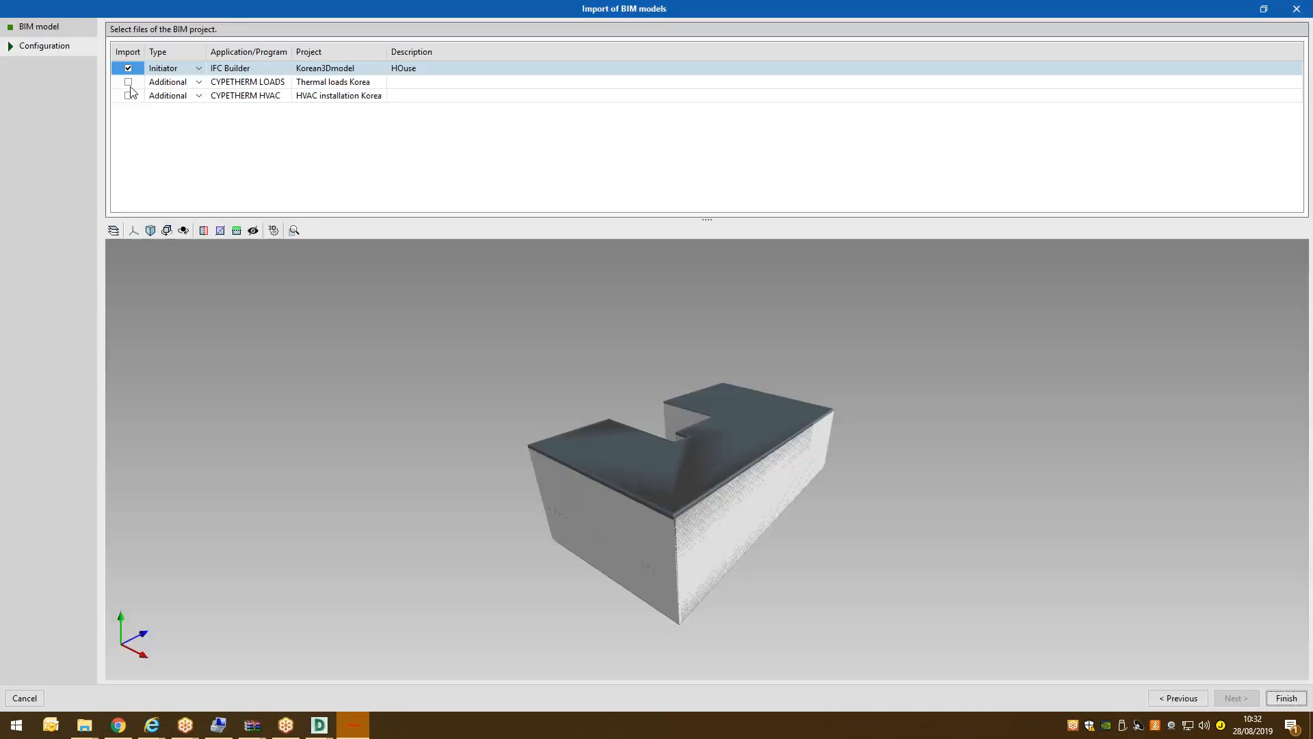
# Import the CYPETHERM LOADS and HVAC files, accepting floors and precinct types.
pyautogui.click(128, 82)
pyautogui.click(129, 96)
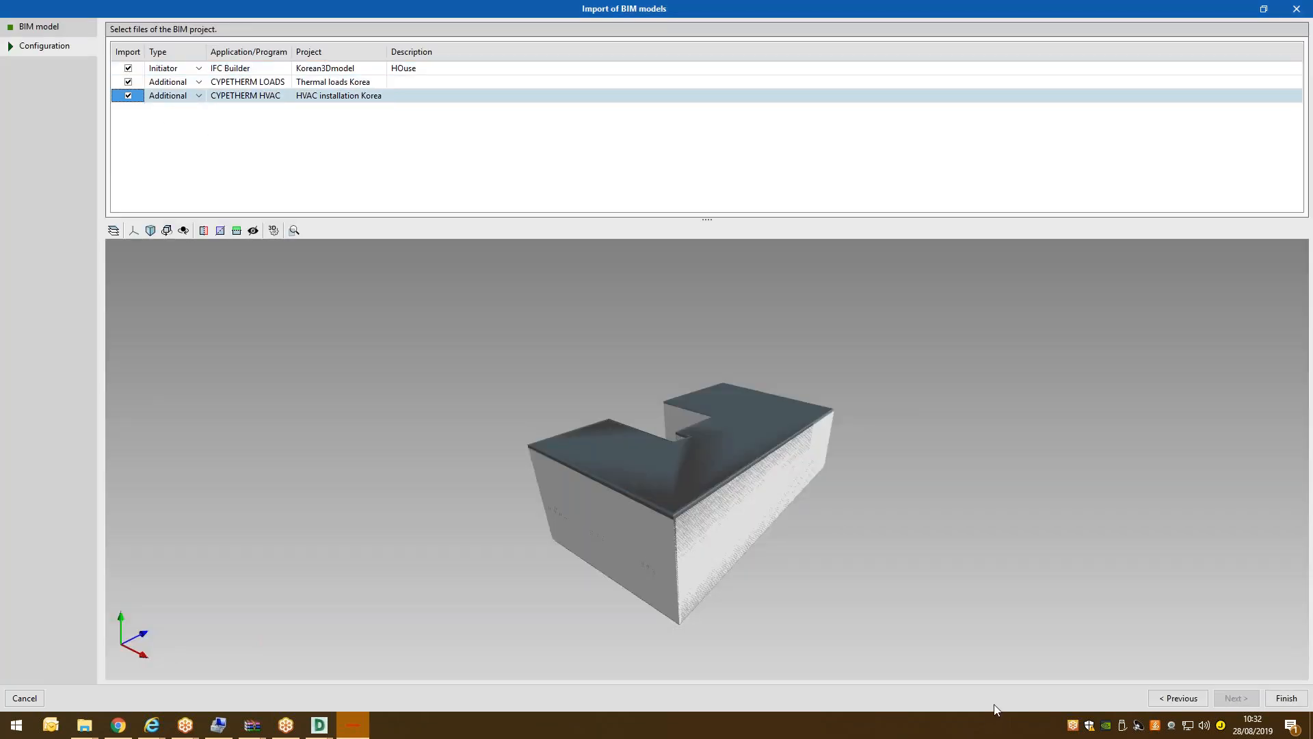
pyautogui.click(1272, 699)
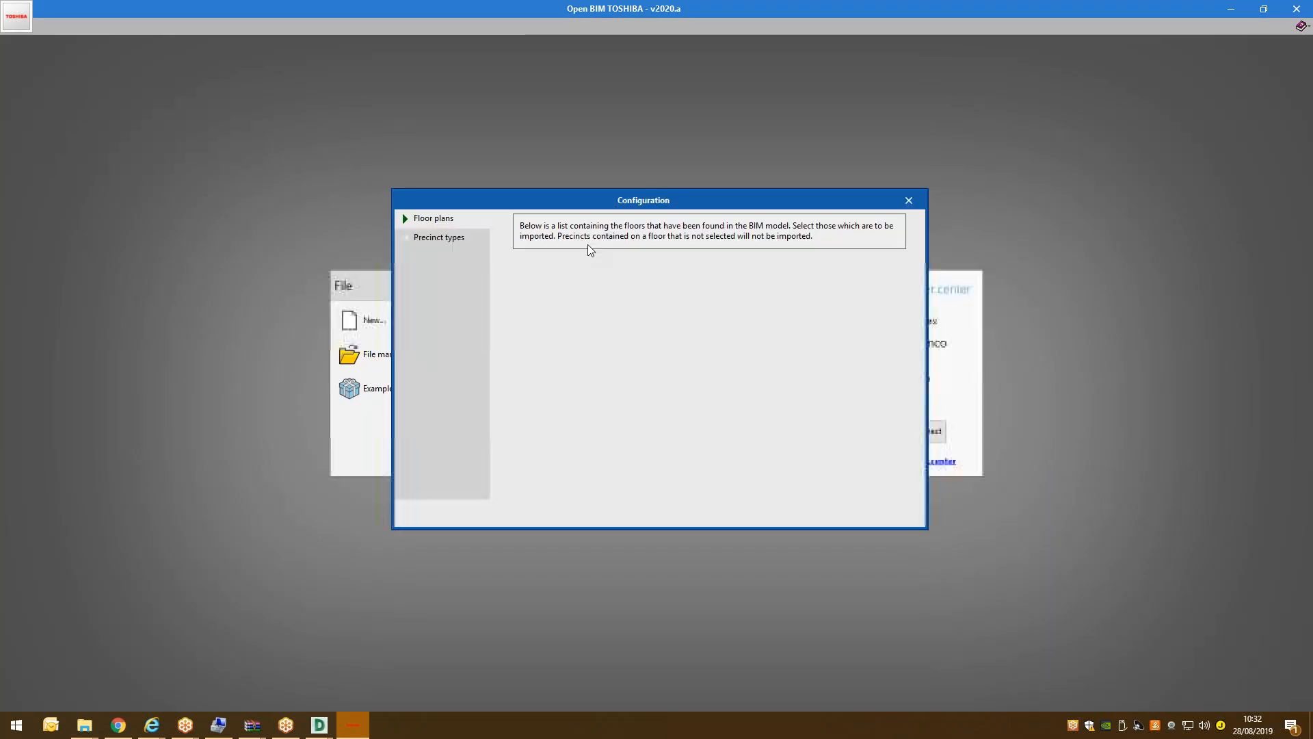
pyautogui.click(856, 516)
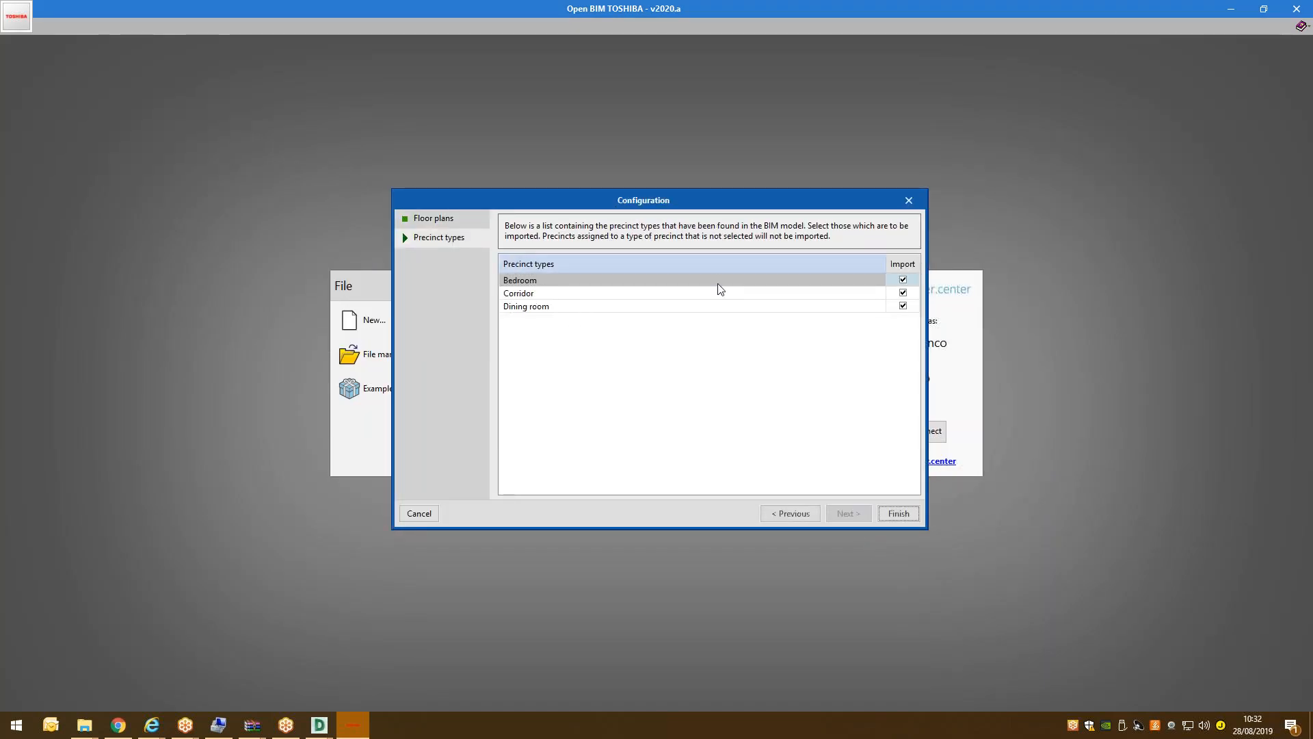
pyautogui.click(893, 516)
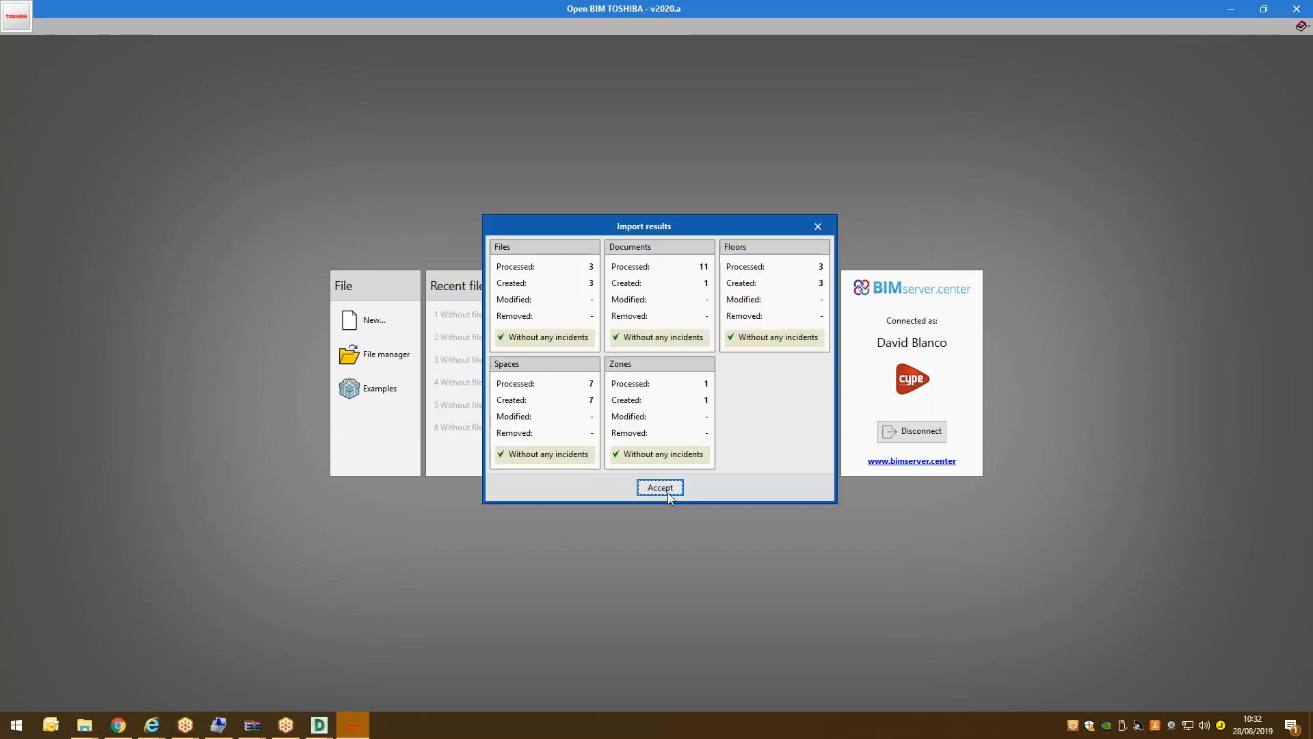
pyautogui.click(666, 490)
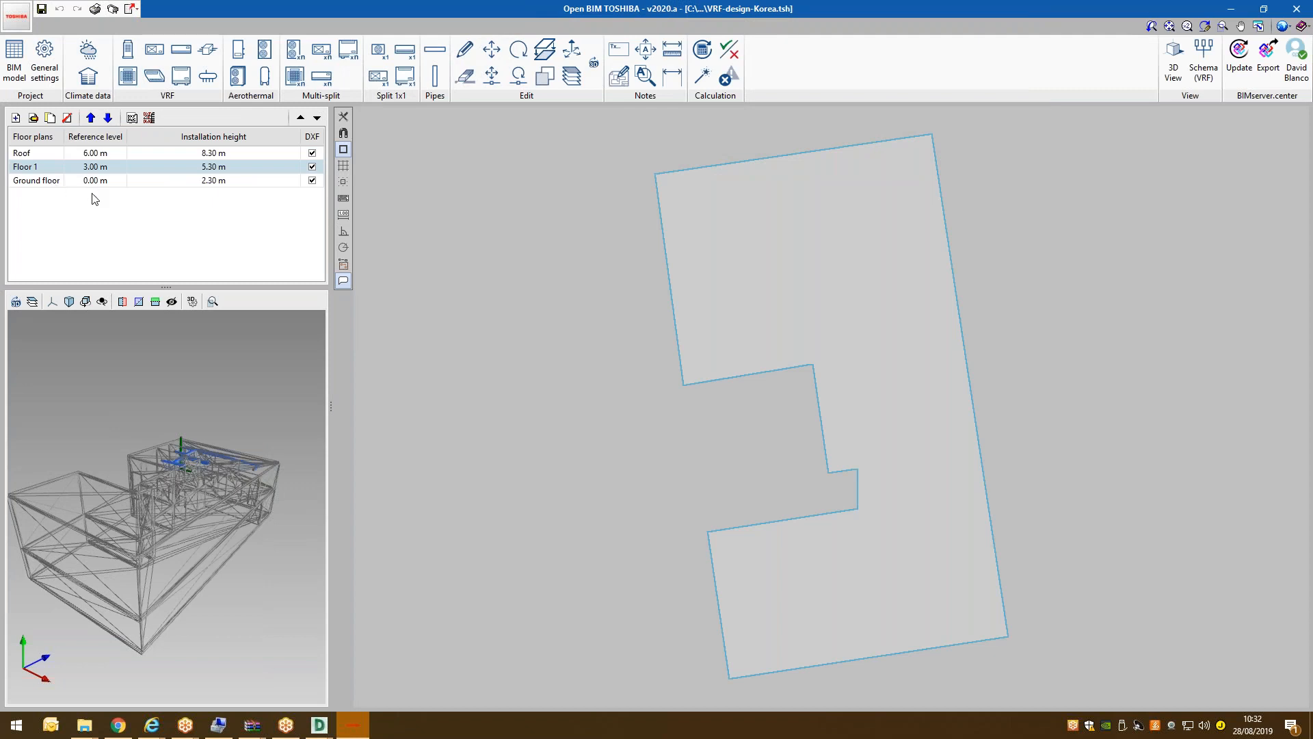
# Hide the DXF plans on the Ground floor, Floor 1 and Roof.
pyautogui.click(282, 182)
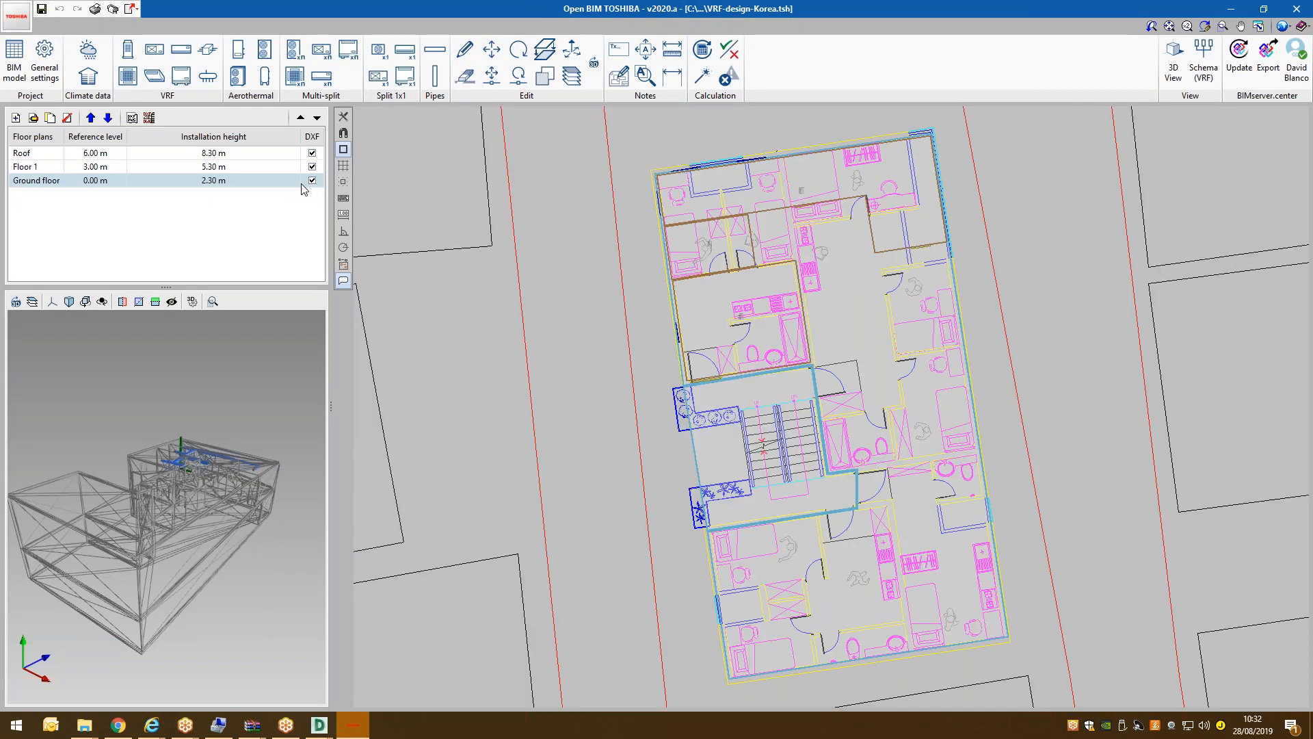
pyautogui.click(314, 179)
pyautogui.click(313, 167)
pyautogui.click(312, 153)
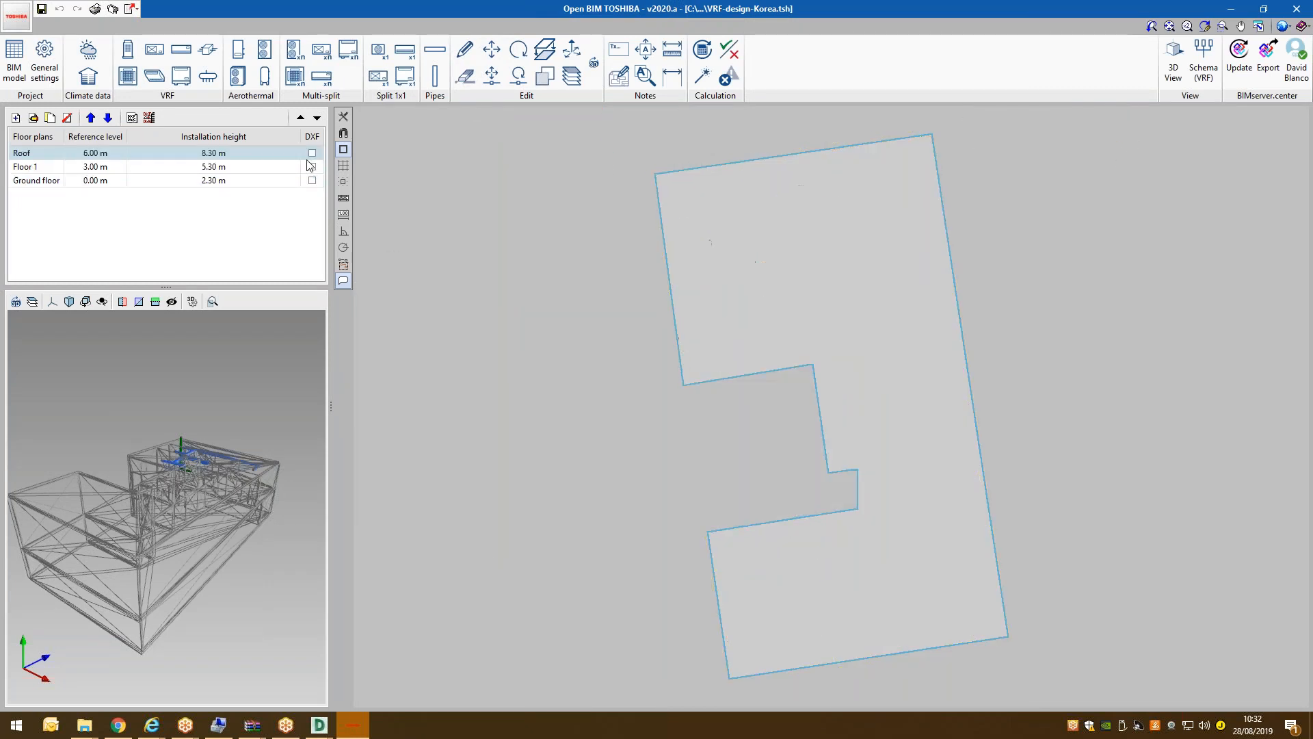
# Show the Ground floor plan with its spaces and open the Climate data settings.
pyautogui.click(195, 179)
pyautogui.moveTo(892, 182)
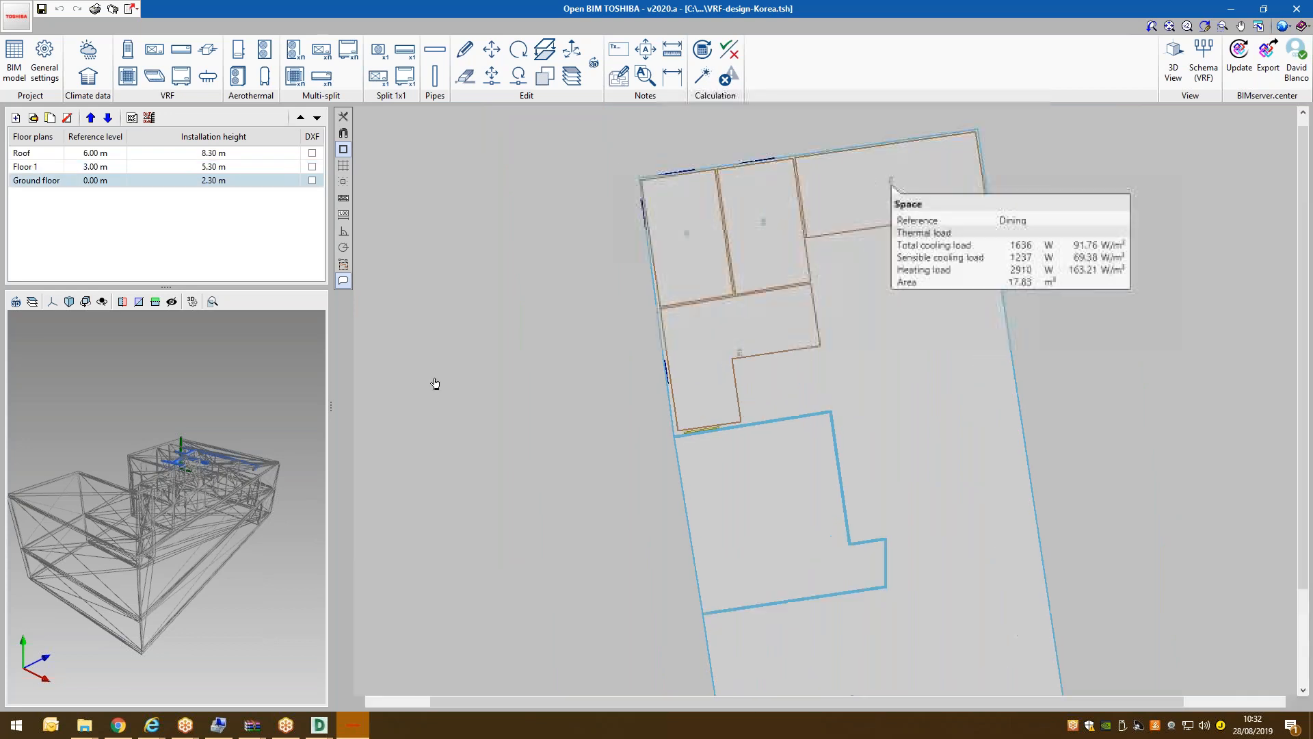
pyautogui.moveTo(175, 504); pyautogui.dragTo(150, 479)
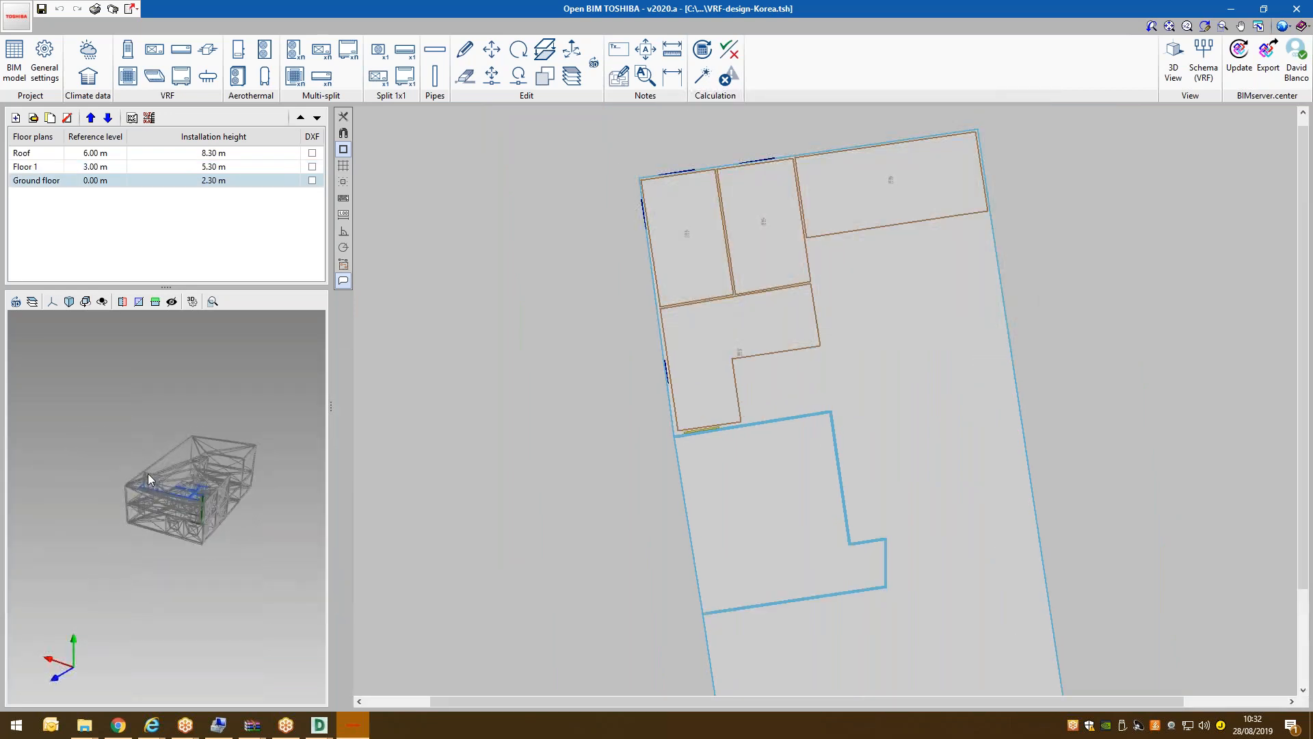
pyautogui.scroll(5, 214, 471)
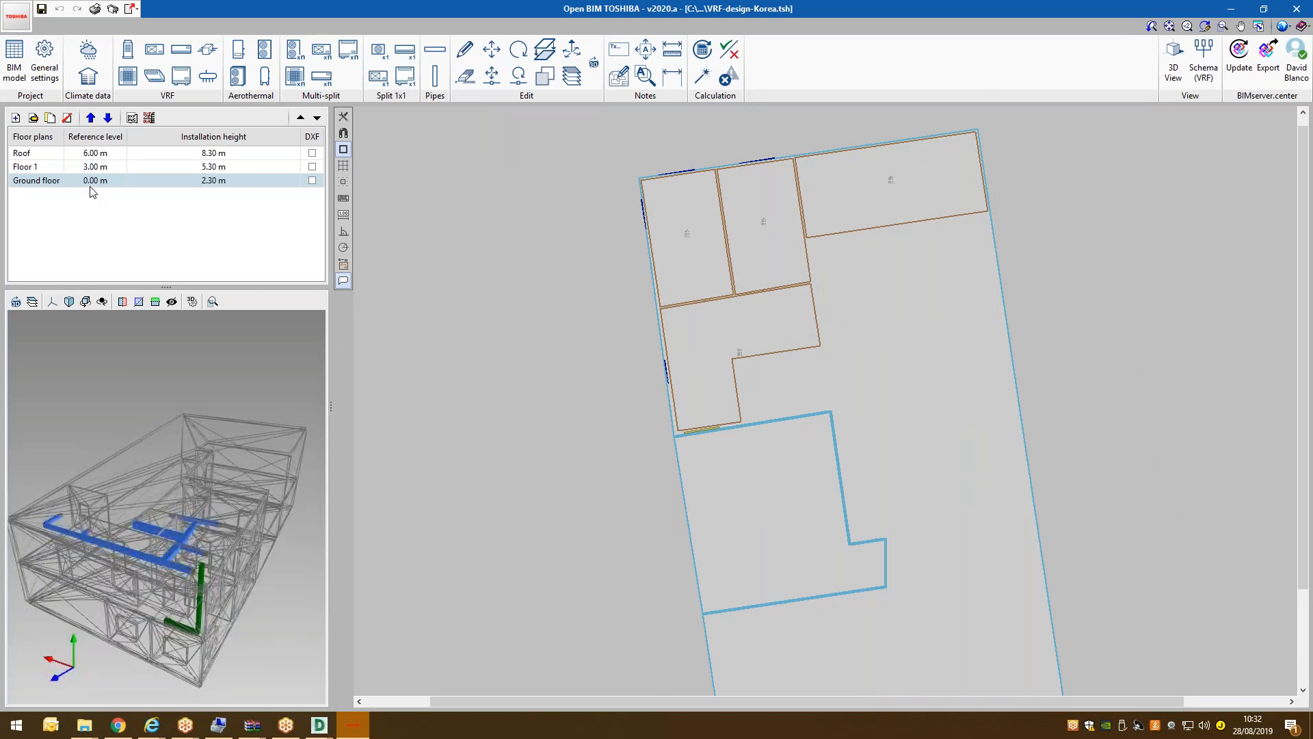
pyautogui.click(88, 51)
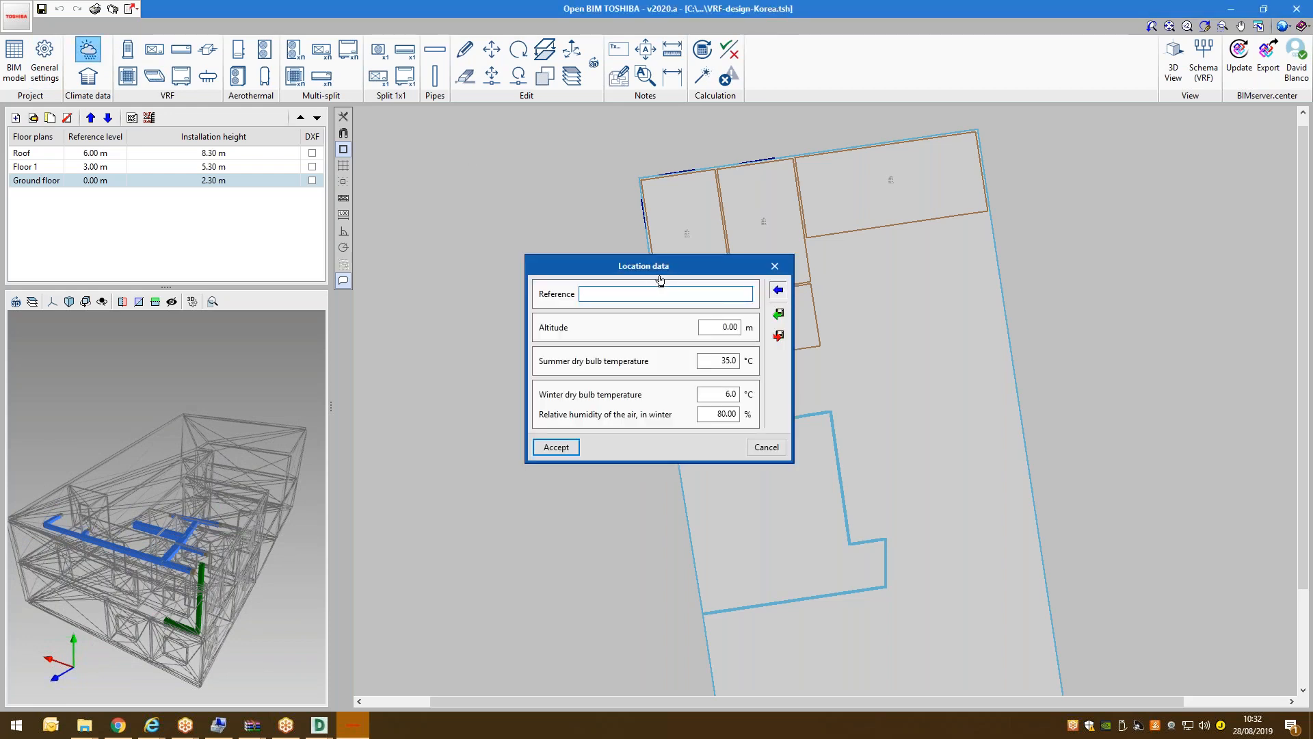
# Import climate data from an ASHRAE Seoul station (Asia, Korea, Republic of).
pyautogui.click(773, 249)
pyautogui.click(753, 268)
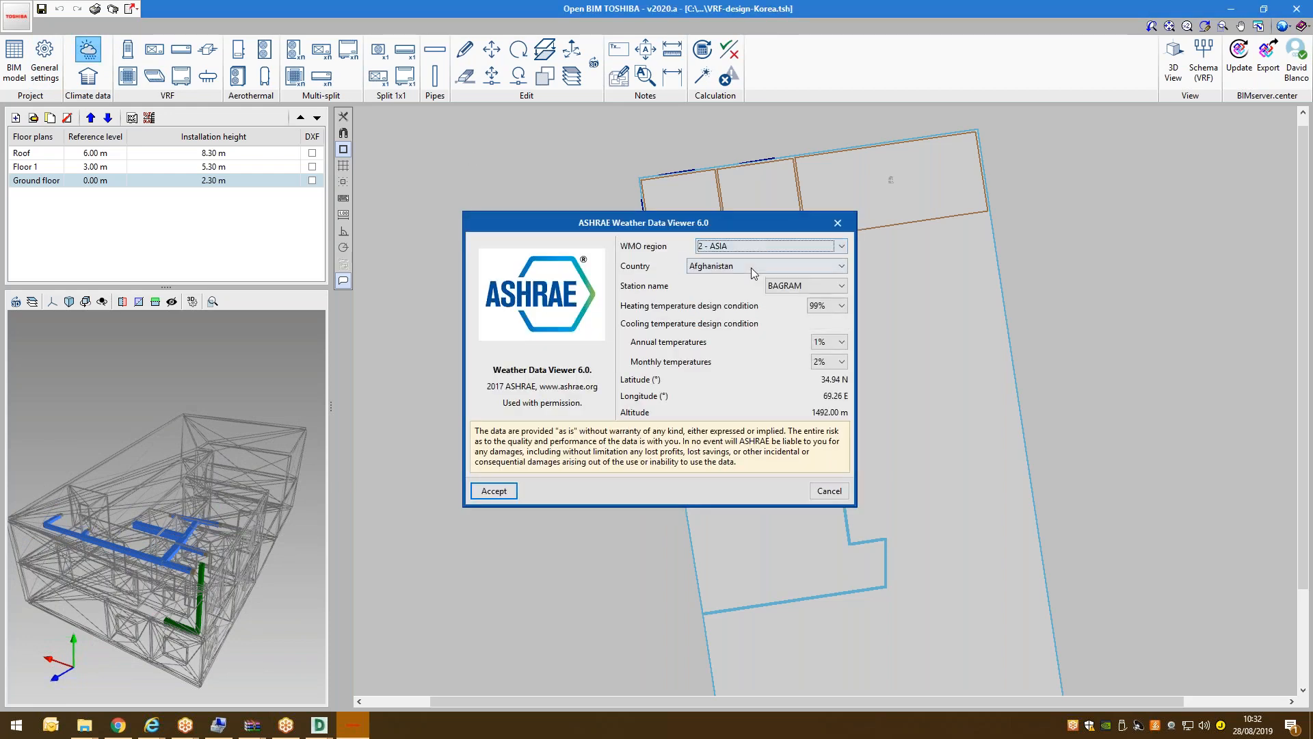
pyautogui.click(753, 268)
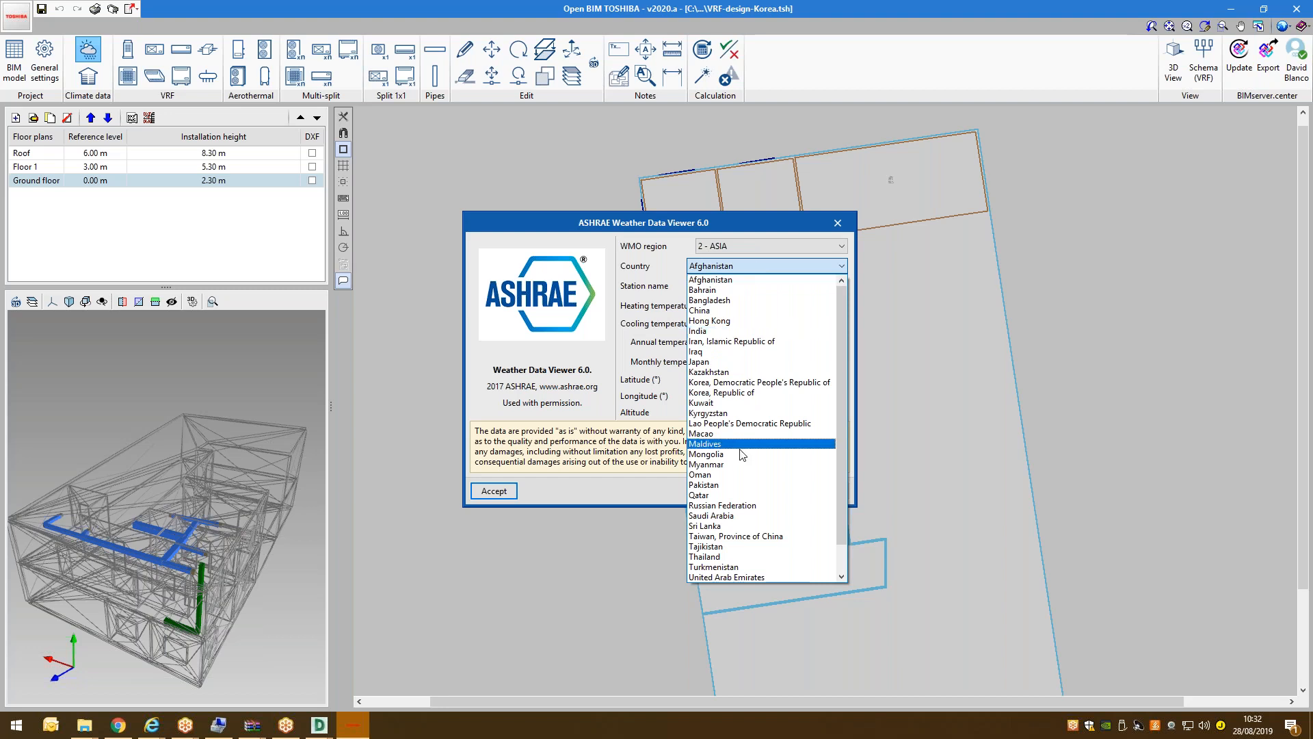
pyautogui.click(744, 395)
pyautogui.click(797, 286)
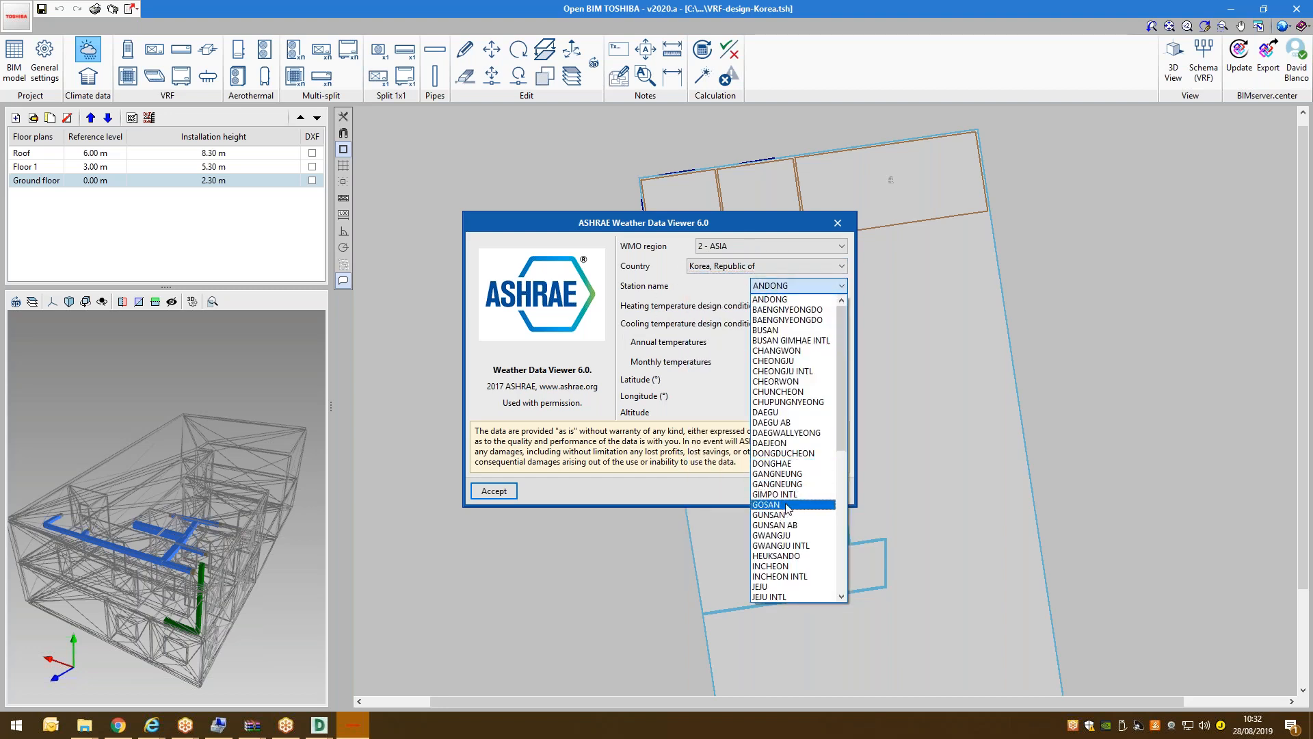
pyautogui.scroll(-9, 788, 509)
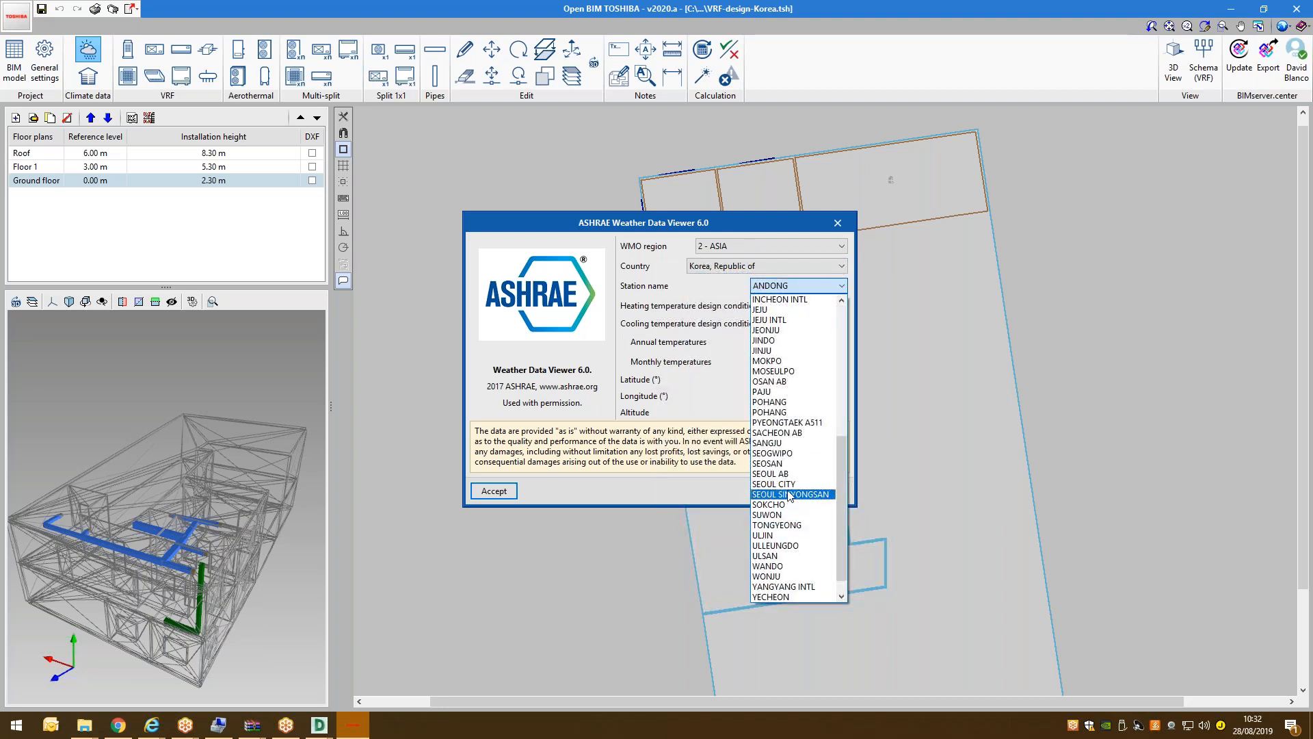
pyautogui.click(786, 473)
pyautogui.click(493, 490)
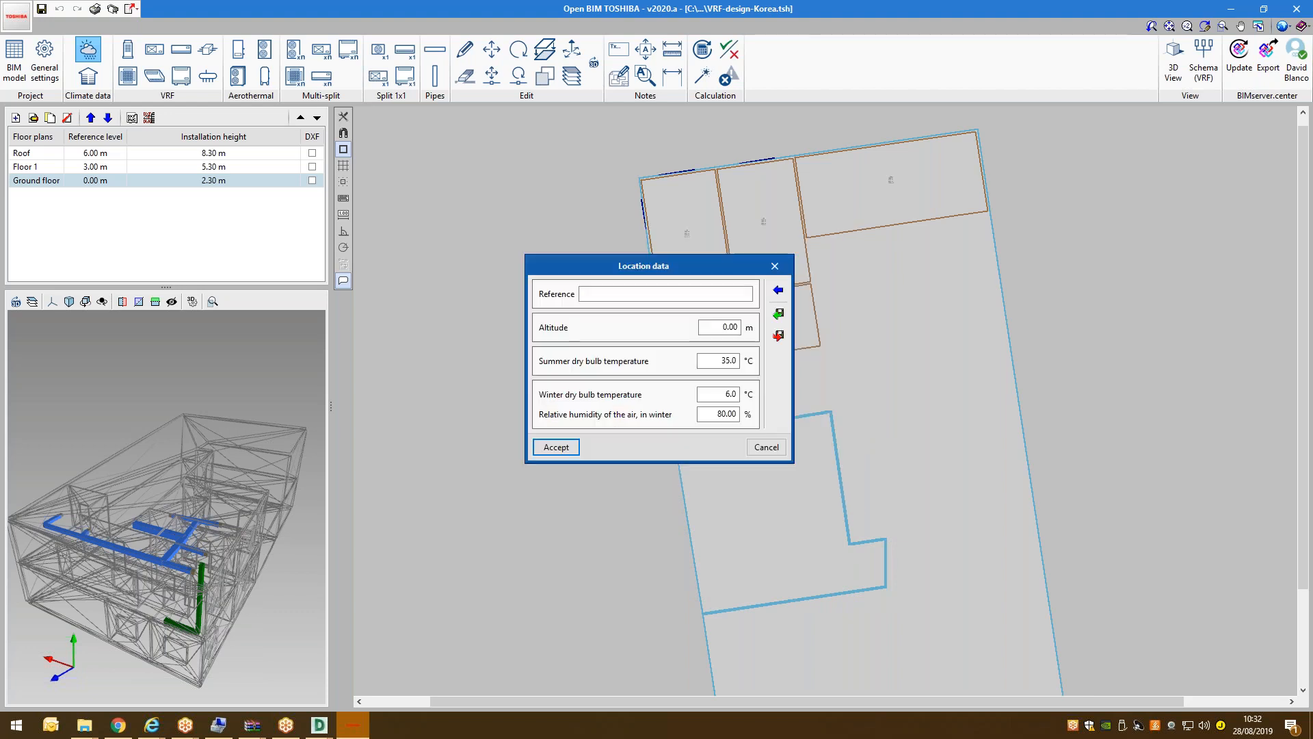
pyautogui.click(653, 391)
# Accept the Seoul location data and read the thermal loads of the ground-floor rooms.
pyautogui.click(559, 444)
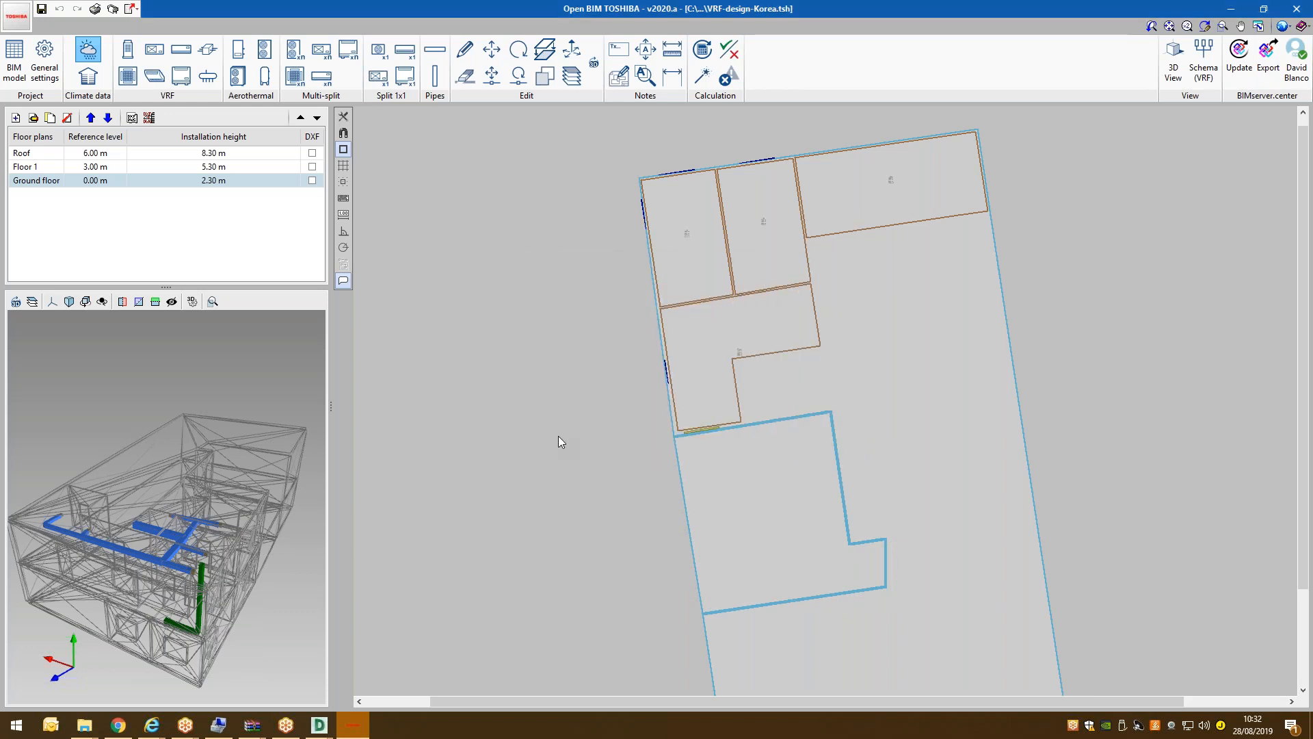
pyautogui.moveTo(717, 176)
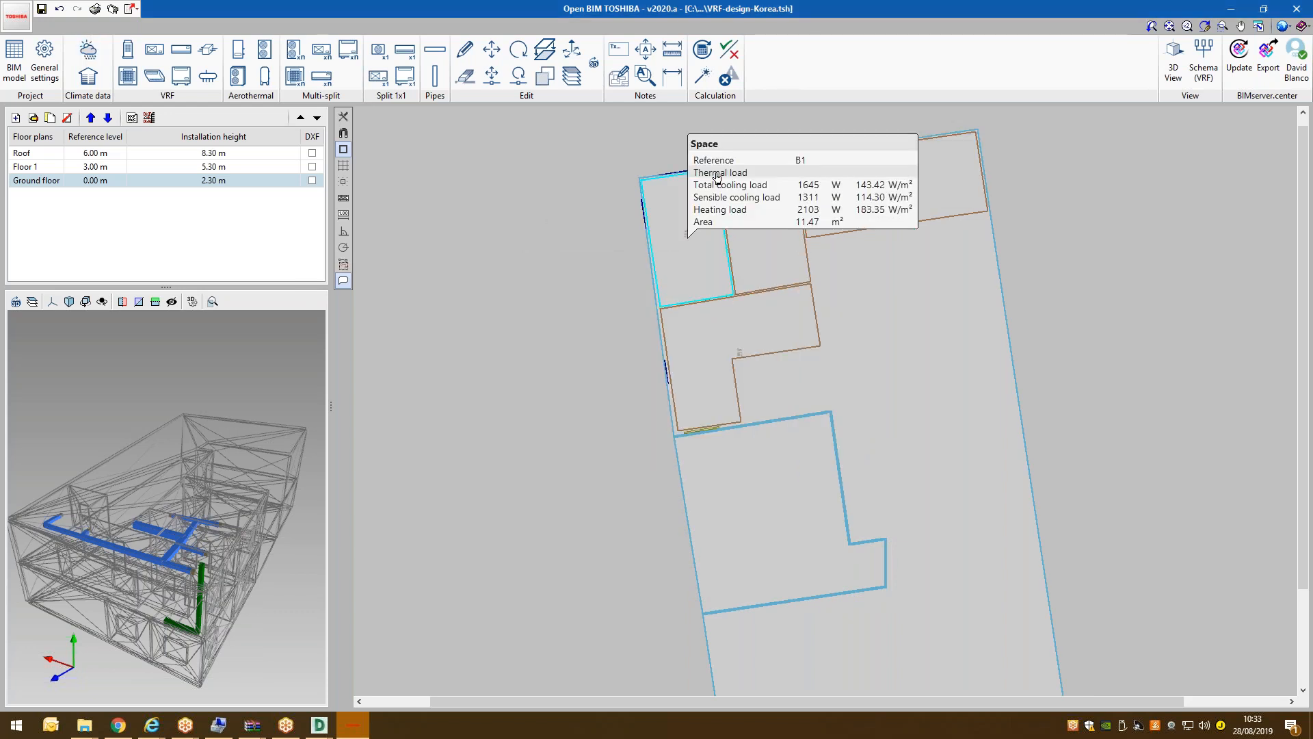
pyautogui.moveTo(801, 164)
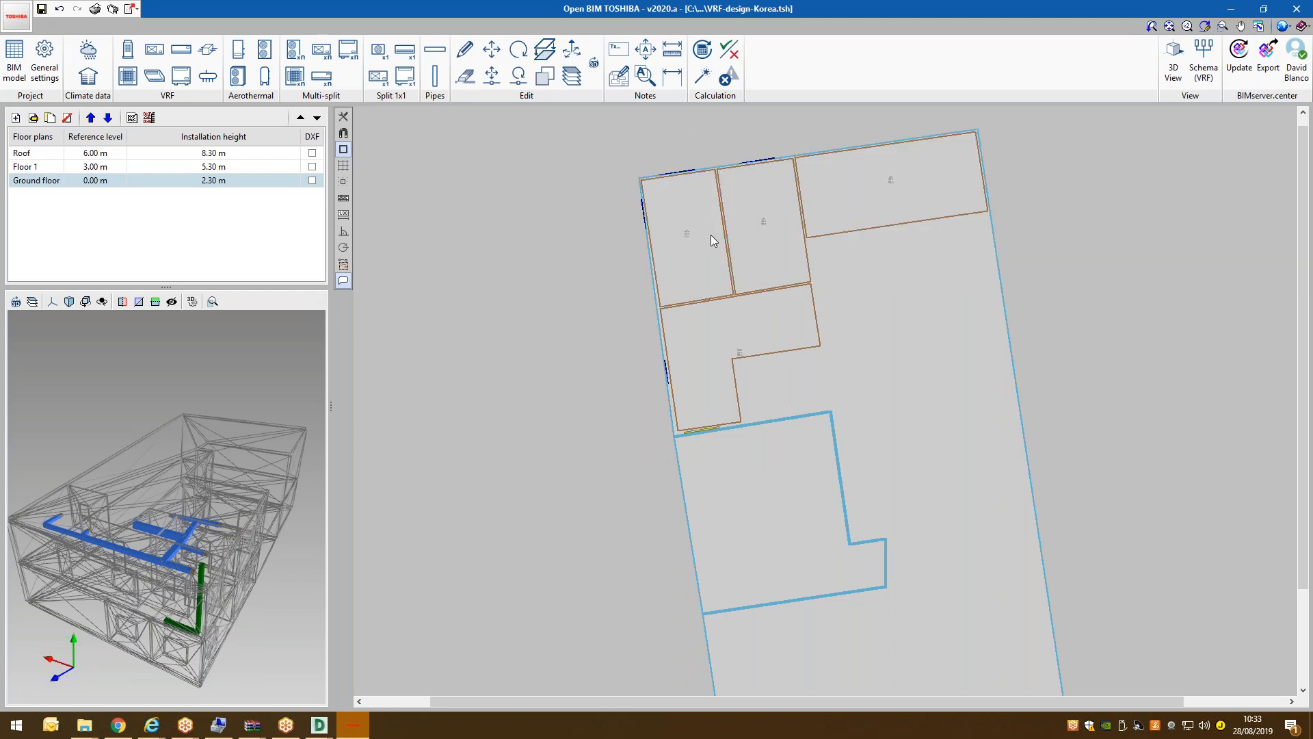
pyautogui.moveTo(704, 306)
# Adjust the 3D and plan views to frame the rooms, then show the Roof floor plan.
pyautogui.moveTo(200, 573); pyautogui.dragTo(145, 546)
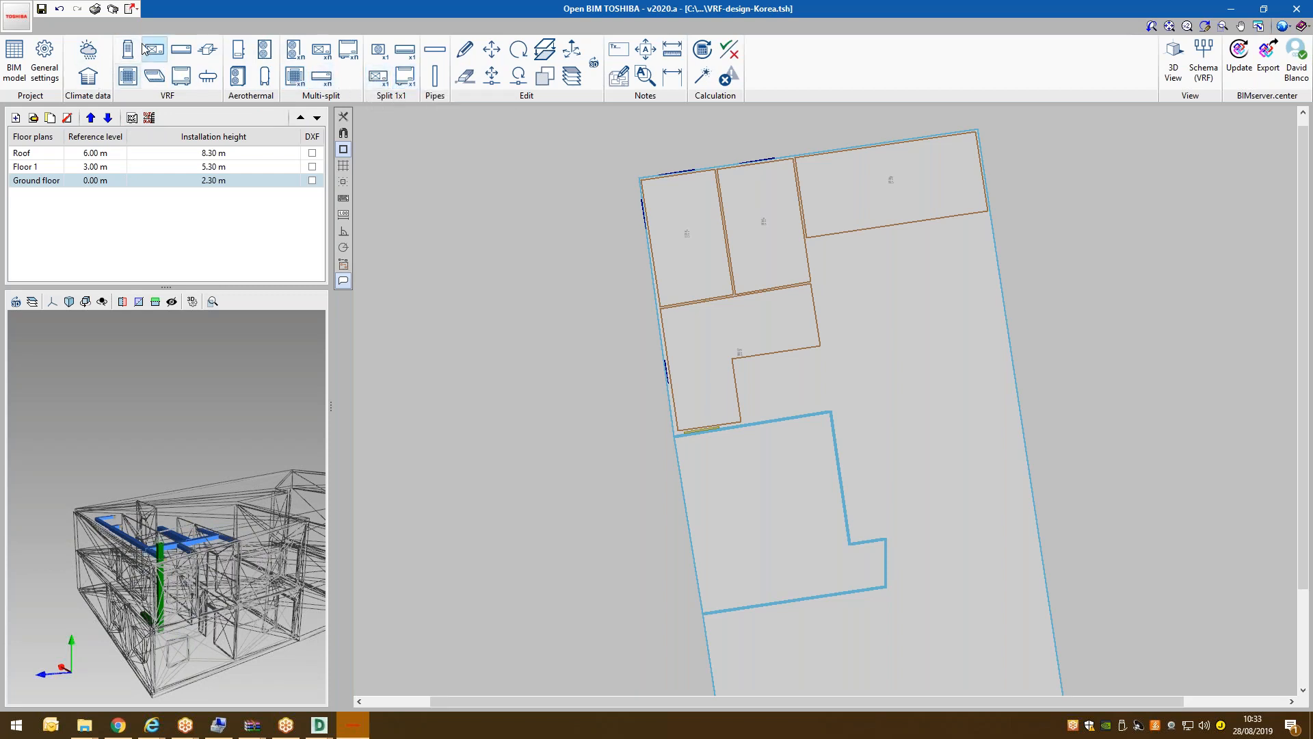
pyautogui.scroll(3, 590, 308)
pyautogui.moveTo(553, 342); pyautogui.dragTo(505, 421, button='middle')
pyautogui.scroll(-1, 554, 300)
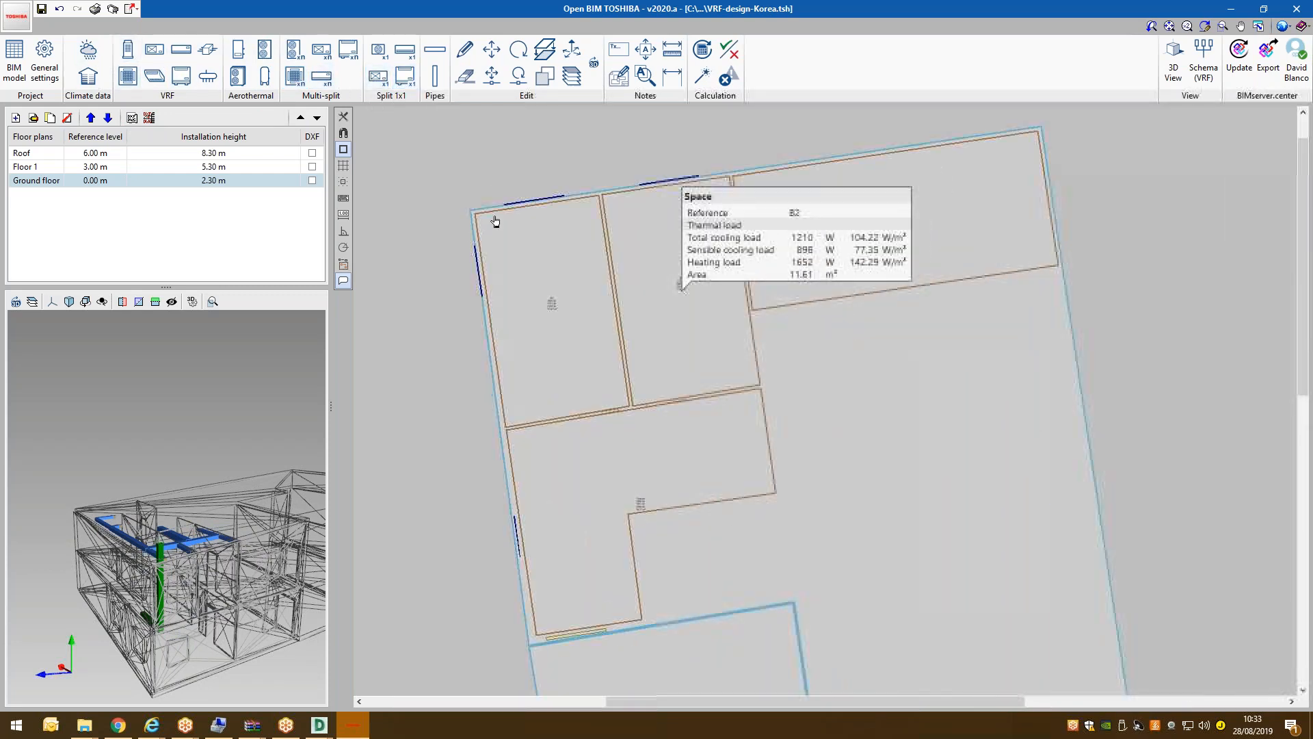
pyautogui.scroll(2, 495, 220)
pyautogui.scroll(2, 425, 156)
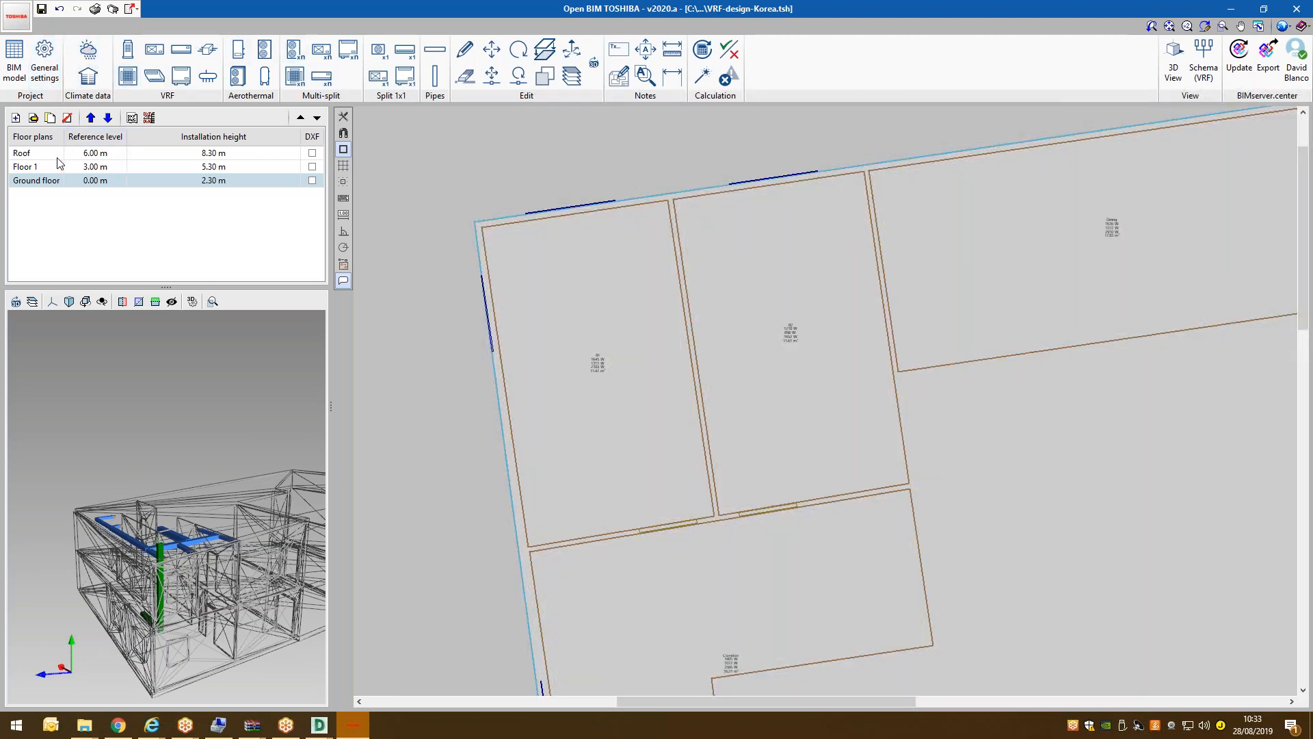
pyautogui.scroll(-1, 440, 182)
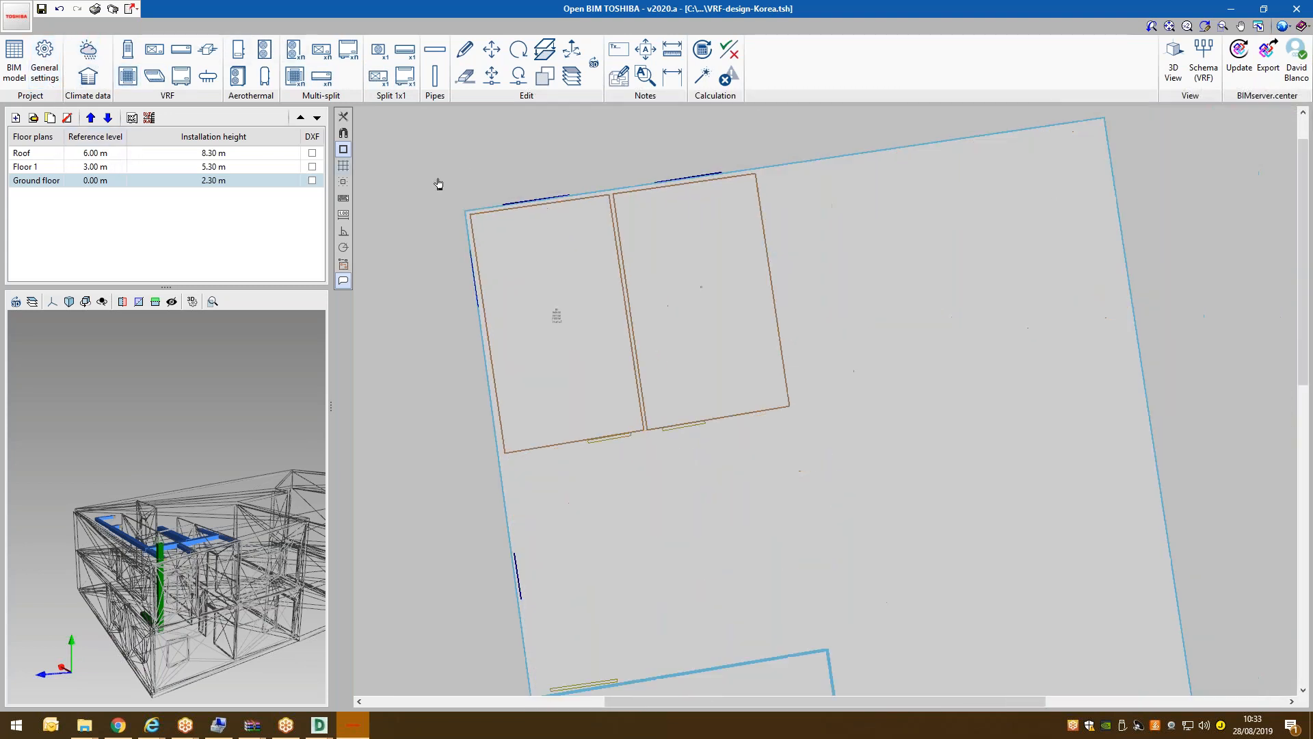
pyautogui.click(55, 155)
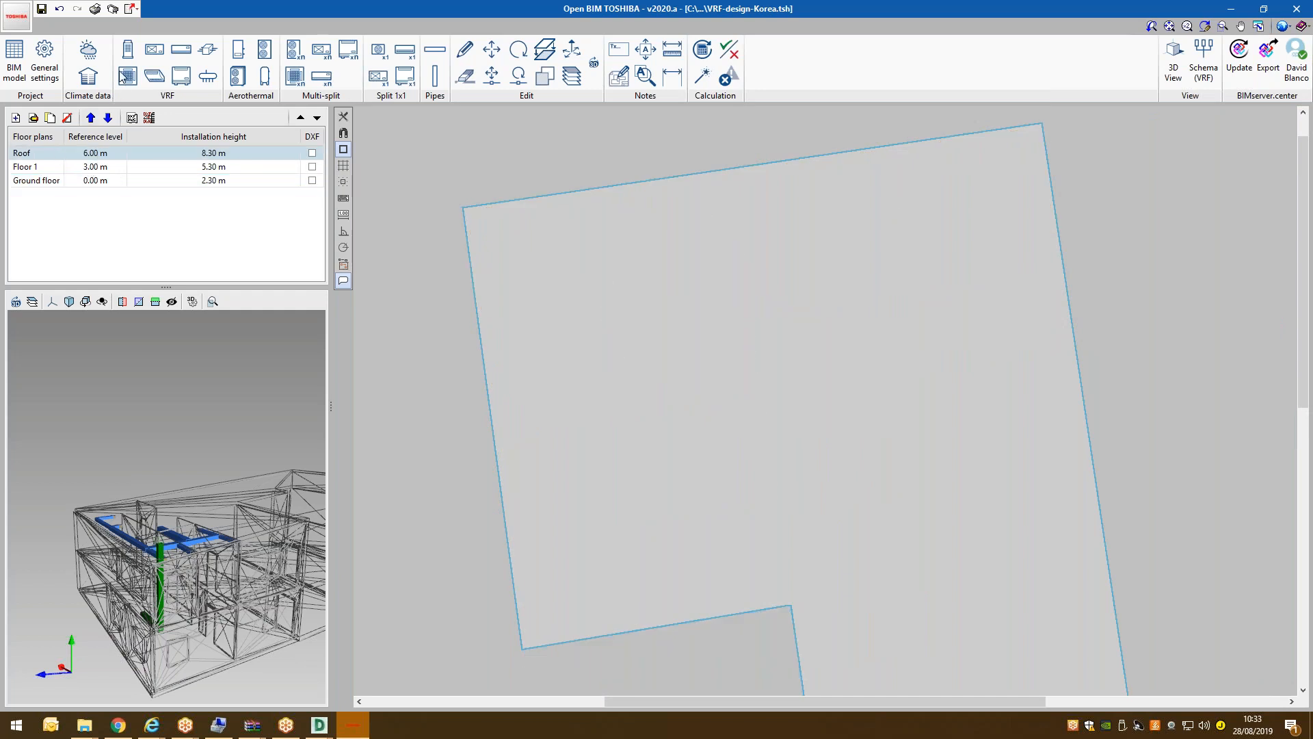
# Place an MCY-MHP0404HS-E heat-pump outdoor unit near the roof's top-left corner, then show Ground floor.
pyautogui.click(125, 55)
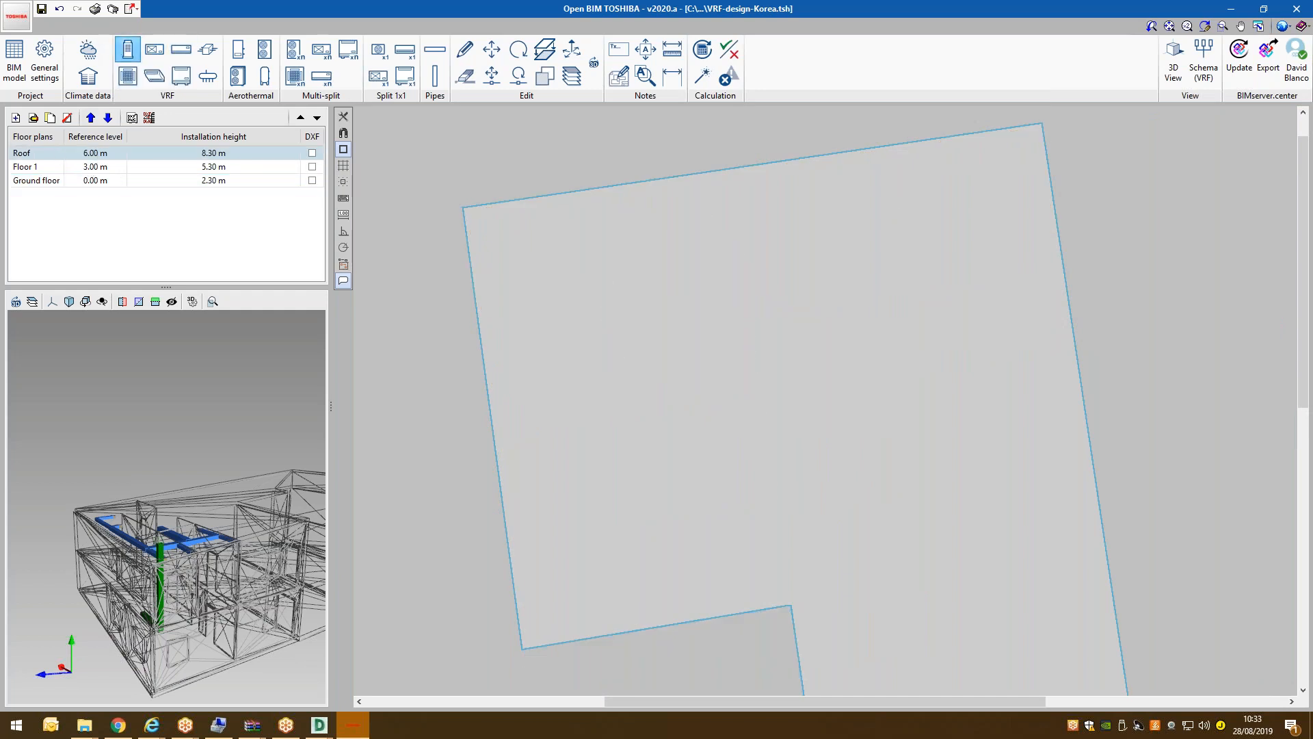
pyautogui.click(438, 174)
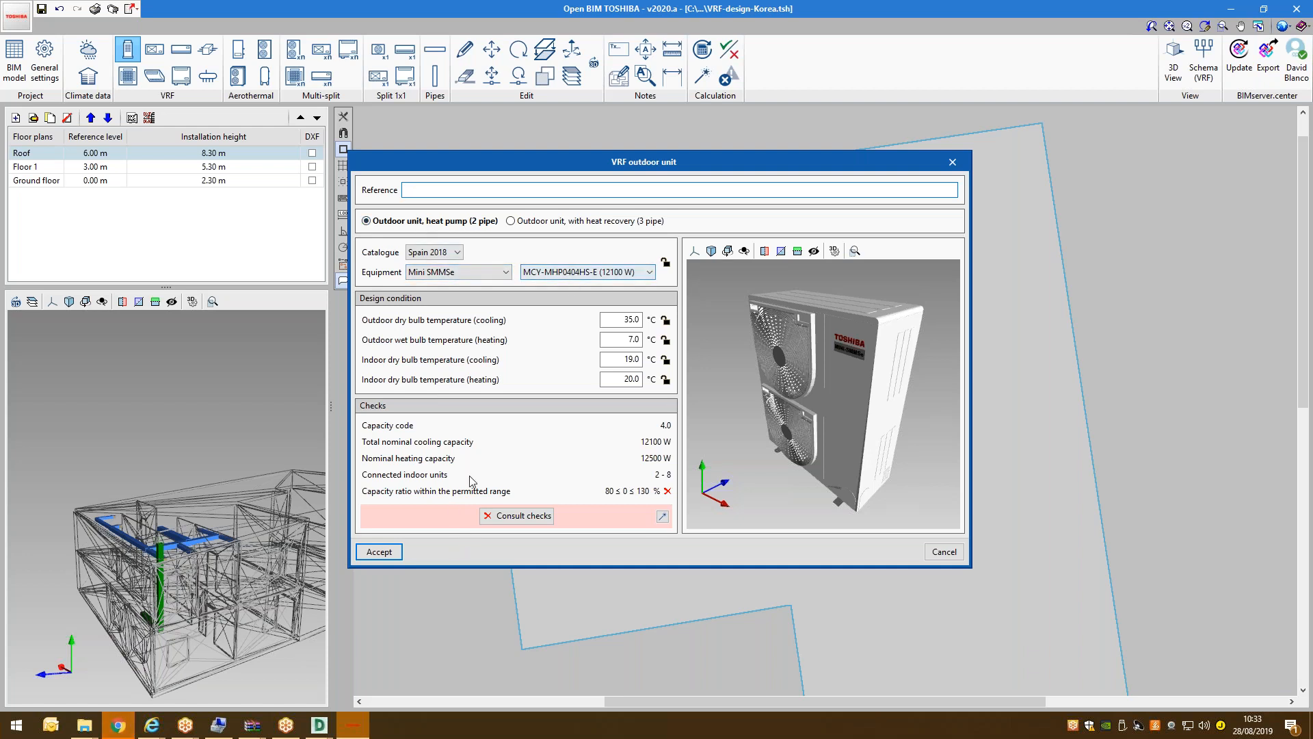
pyautogui.click(380, 552)
pyautogui.click(532, 227)
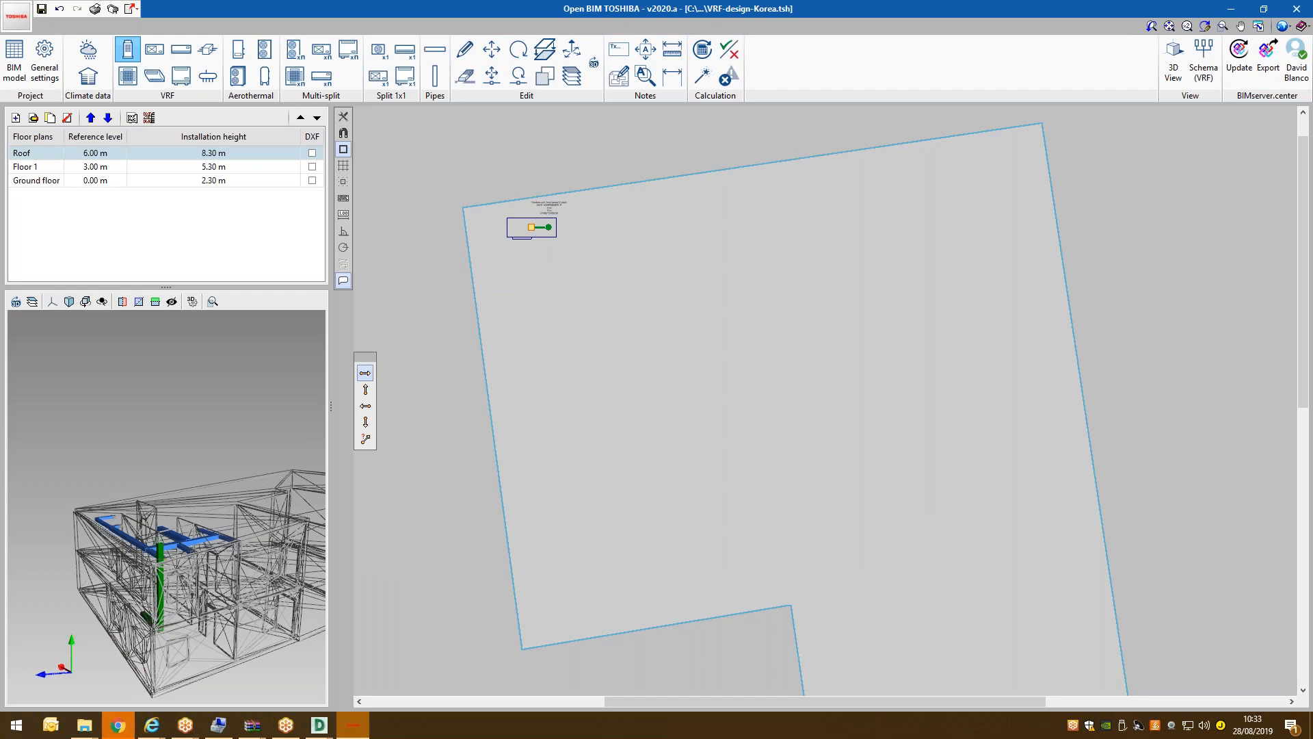
pyautogui.scroll(2, 581, 197)
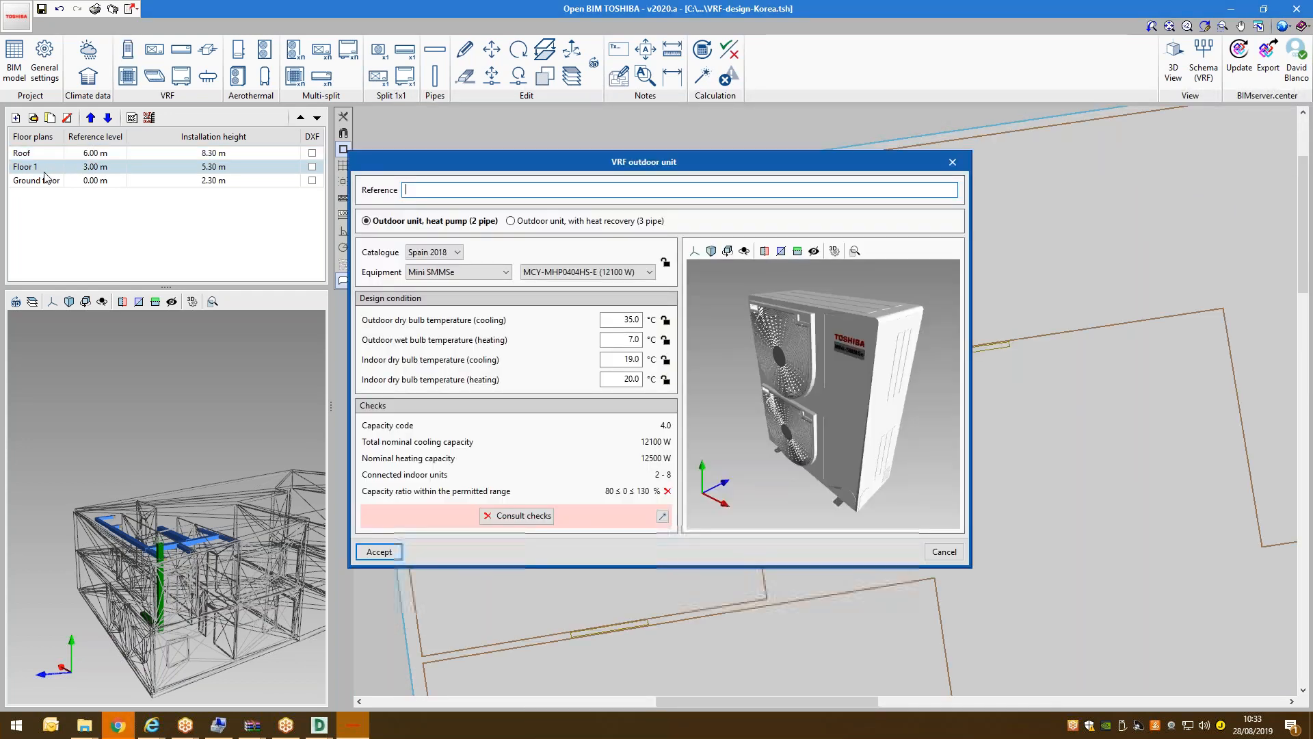
pyautogui.click(955, 554)
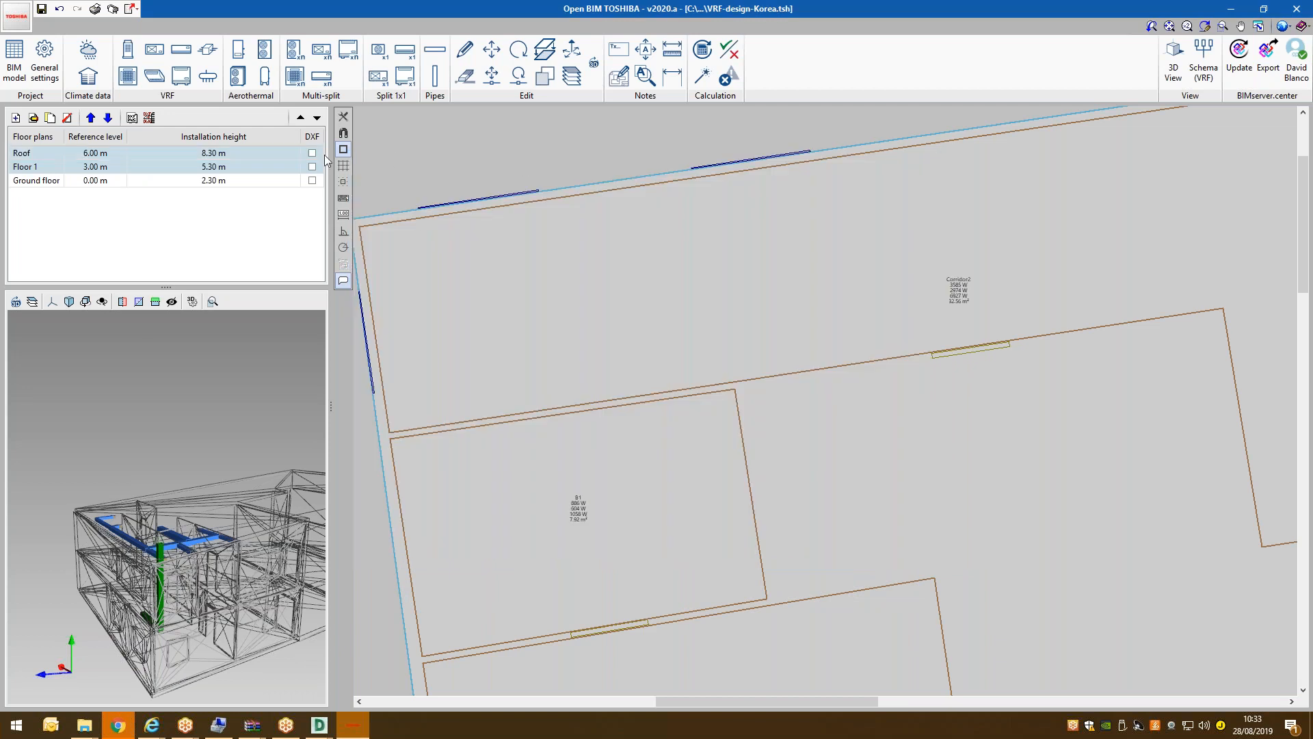
pyautogui.click(57, 180)
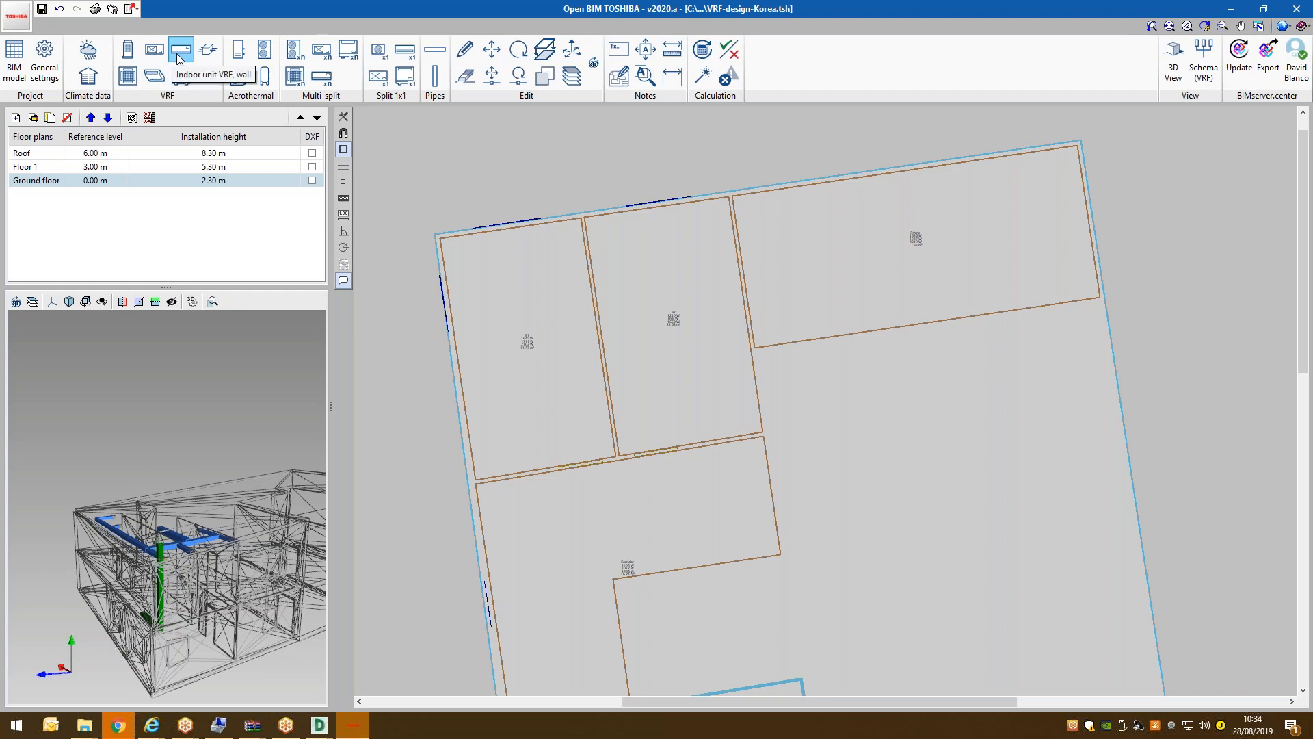
# Set up a 2-way cassette indoor unit.
pyautogui.click(127, 76)
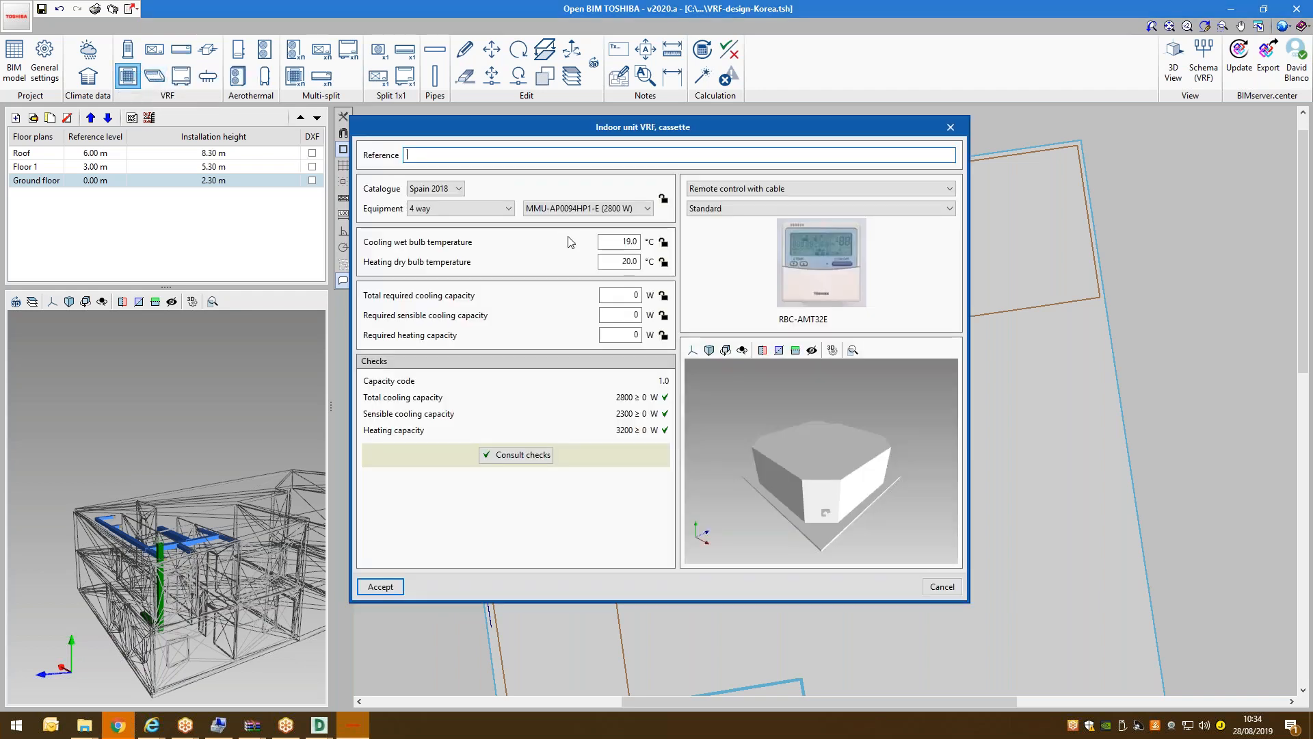
pyautogui.click(508, 208)
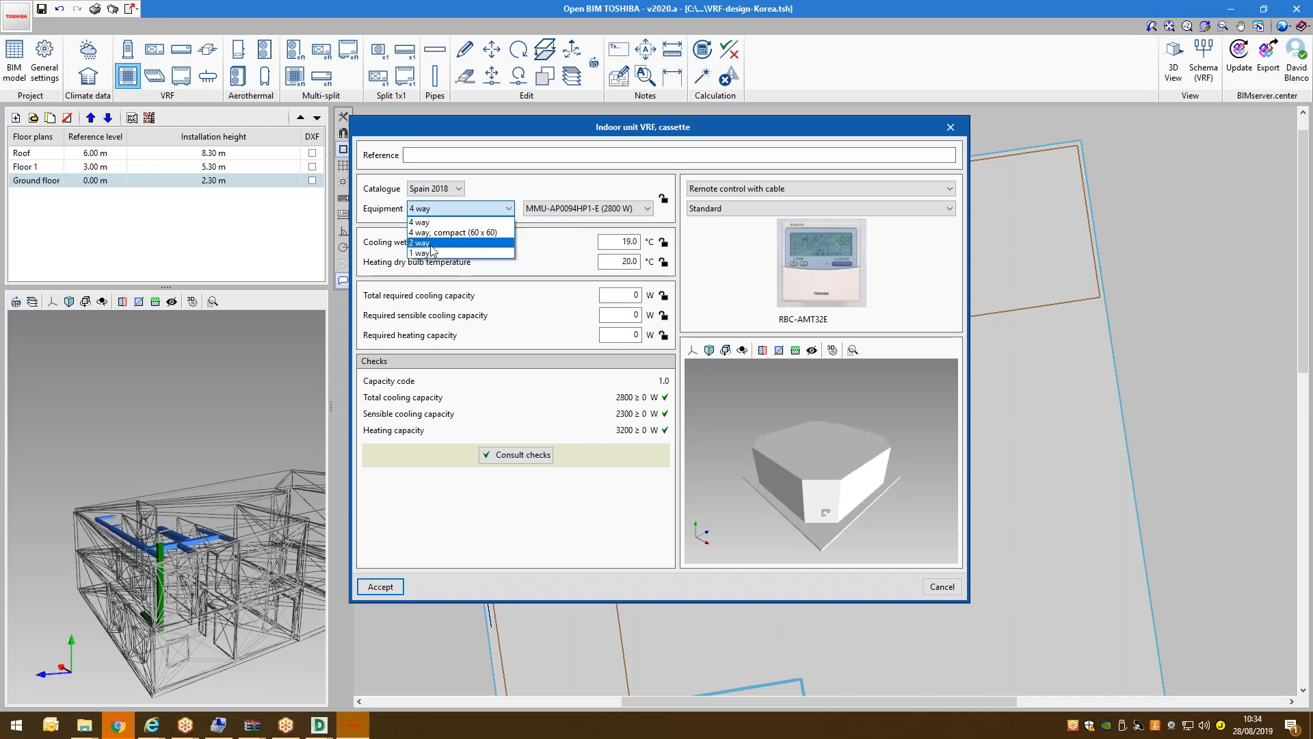
pyautogui.click(427, 243)
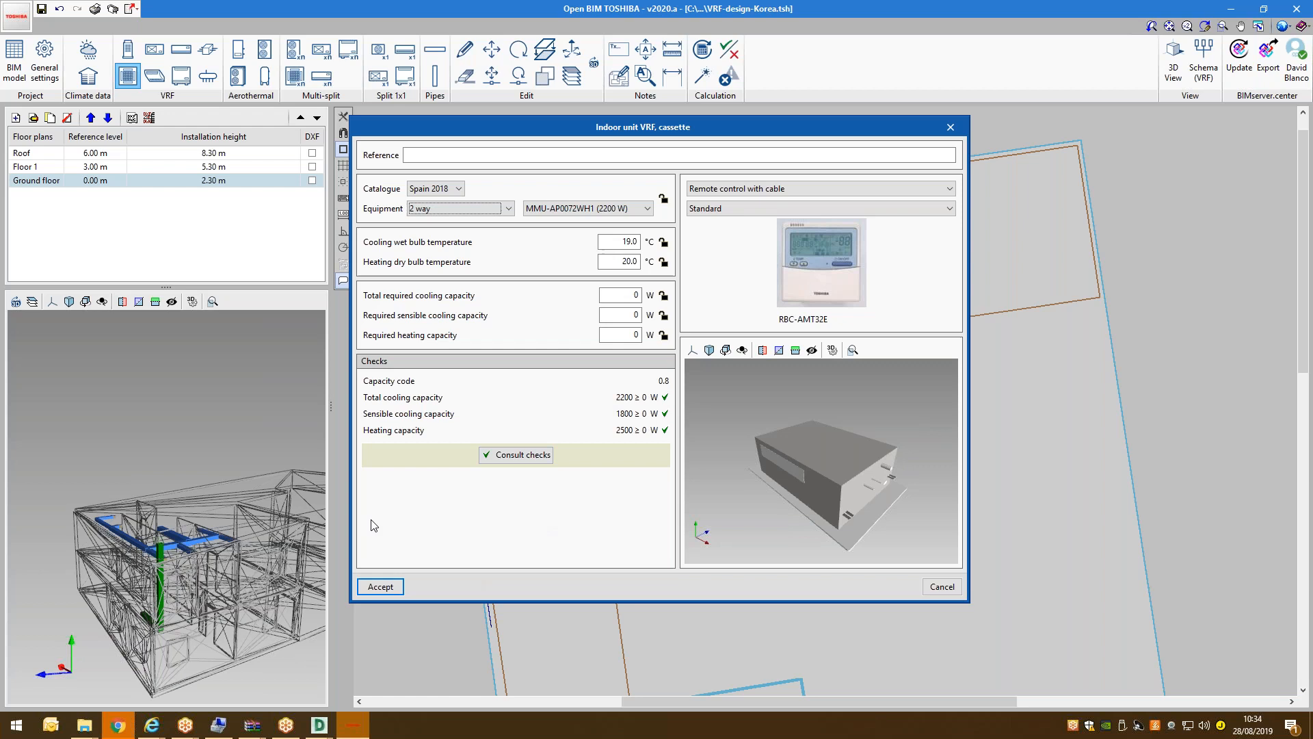
pyautogui.click(378, 589)
# Place 2-way cassettes in the lower-left room and the large upper-right room.
pyautogui.scroll(-3, 541, 335)
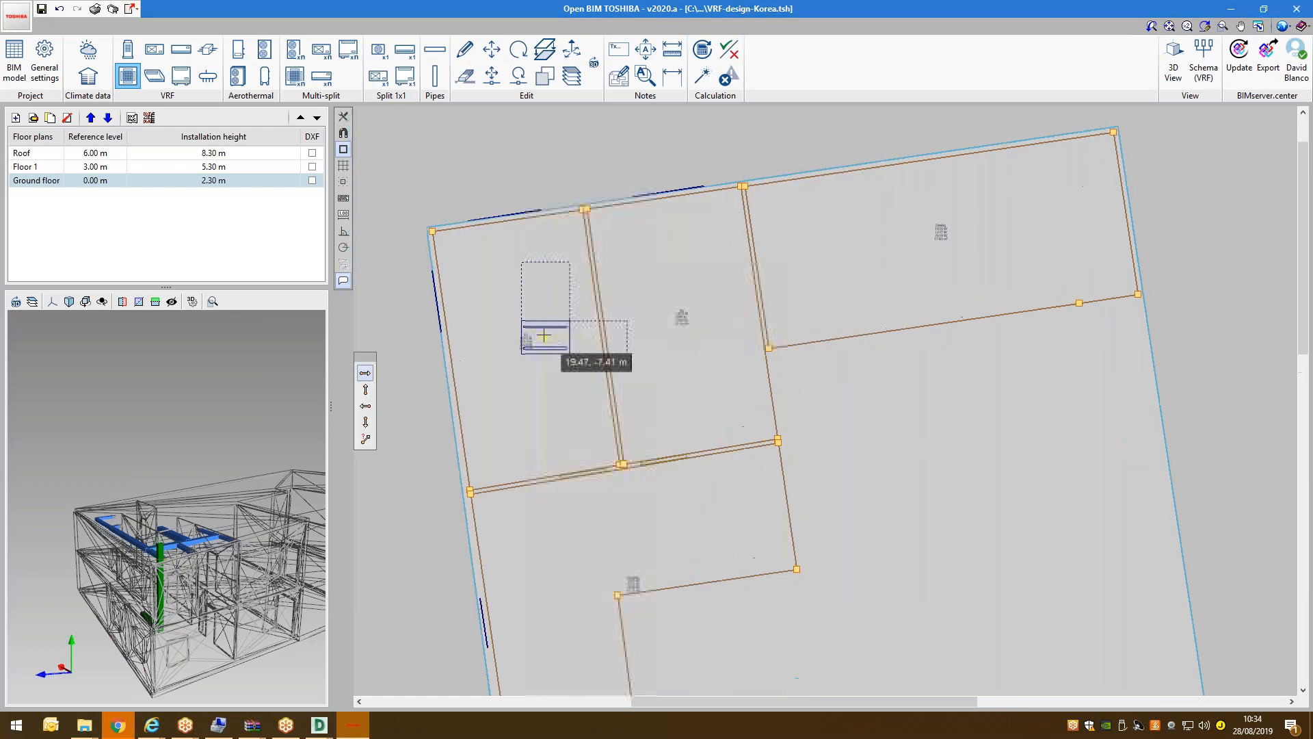
pyautogui.scroll(3, 548, 478)
pyautogui.click(549, 478)
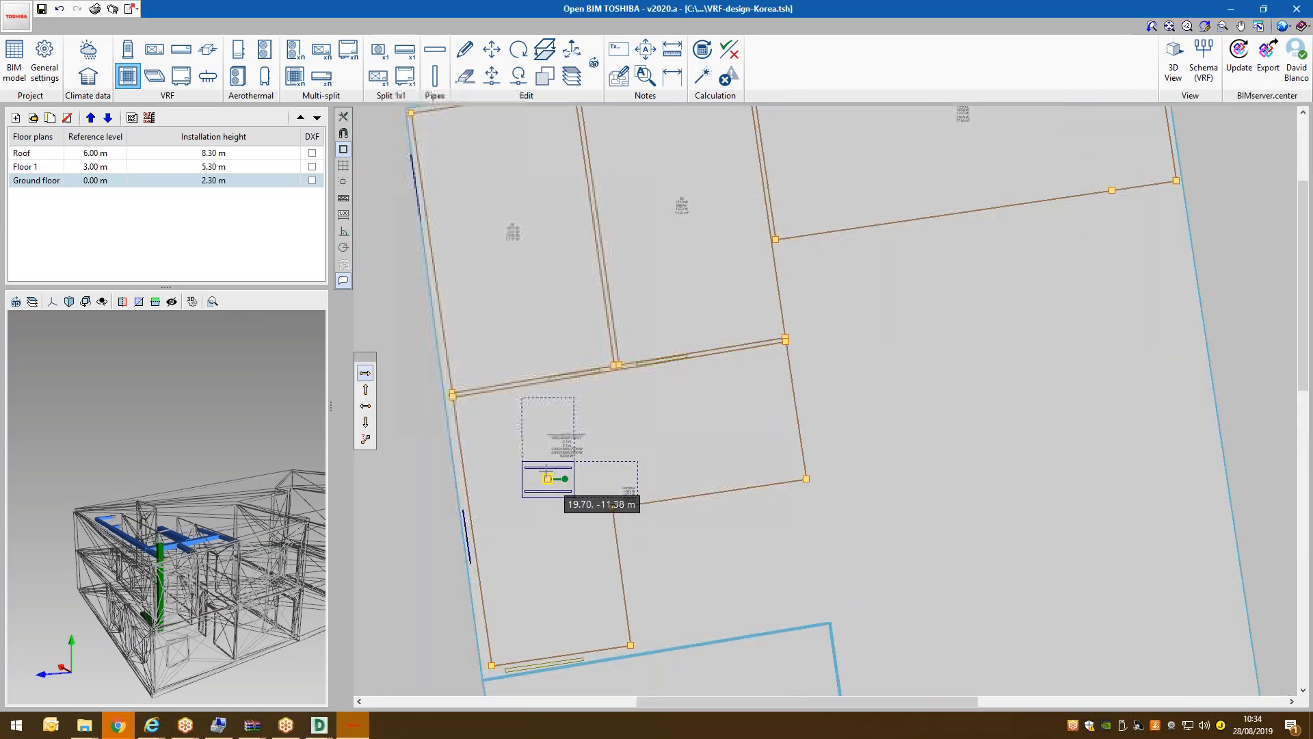
pyautogui.scroll(-3, 630, 354)
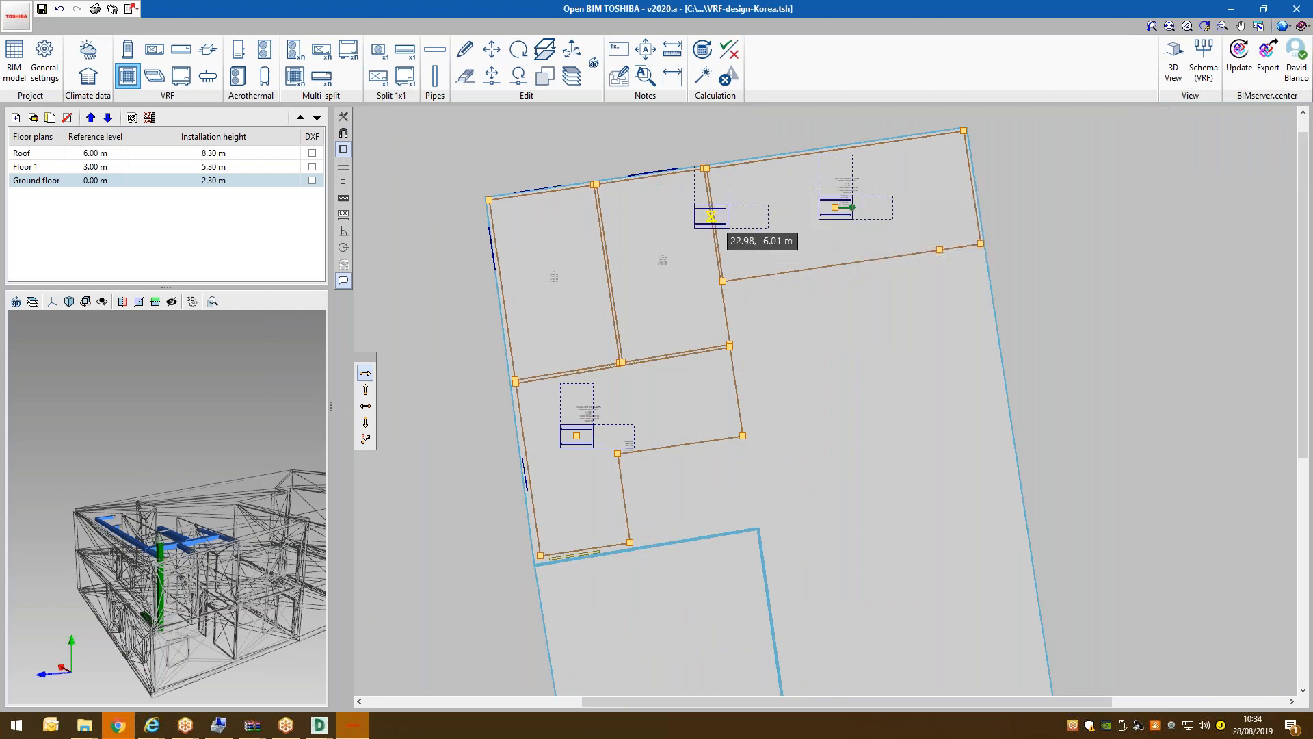
pyautogui.click(662, 227)
pyautogui.click(937, 587)
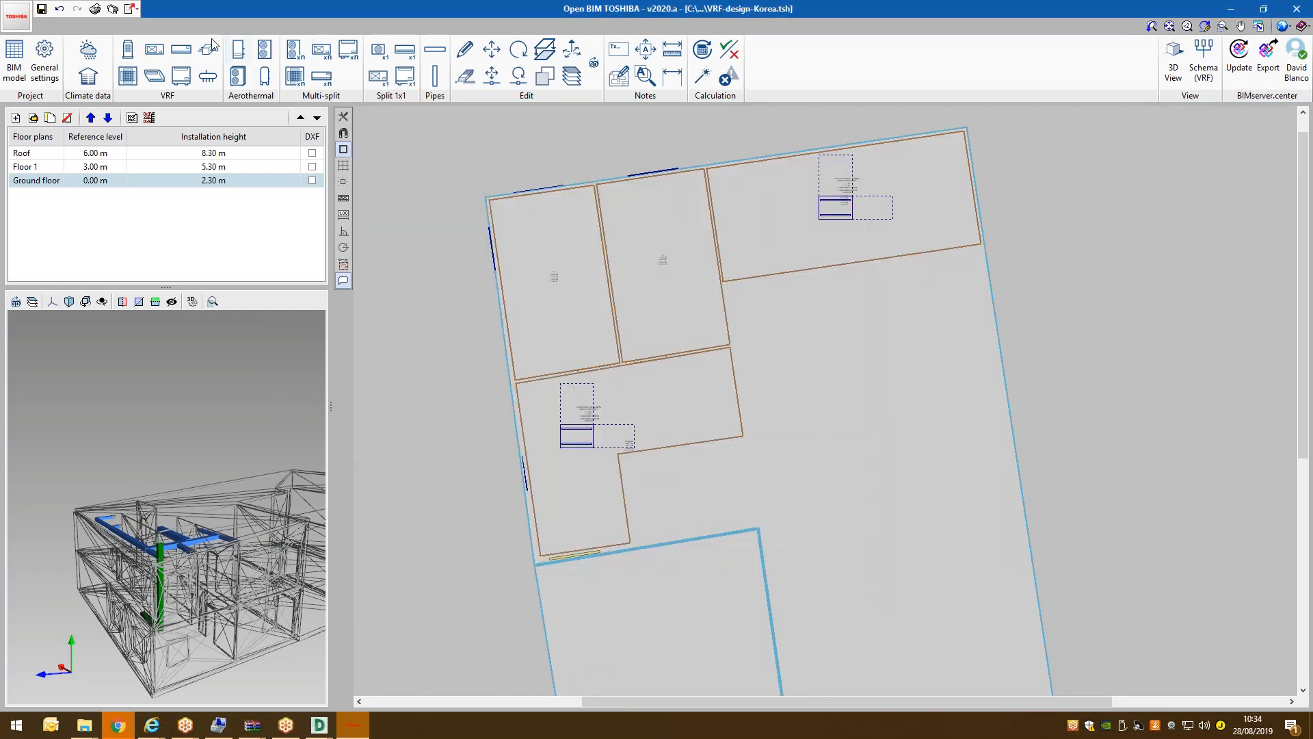
pyautogui.click(181, 48)
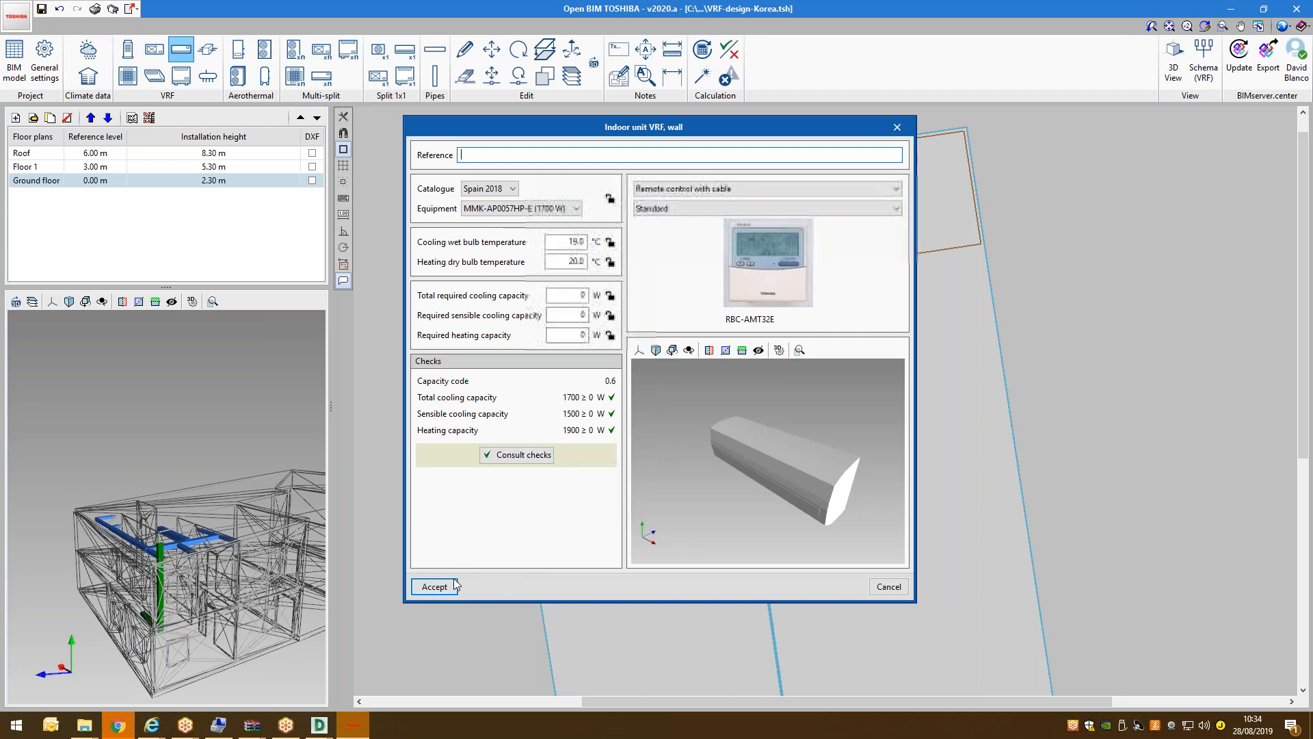
# Place wall indoor units on the top wall and in the left room.
pyautogui.click(443, 587)
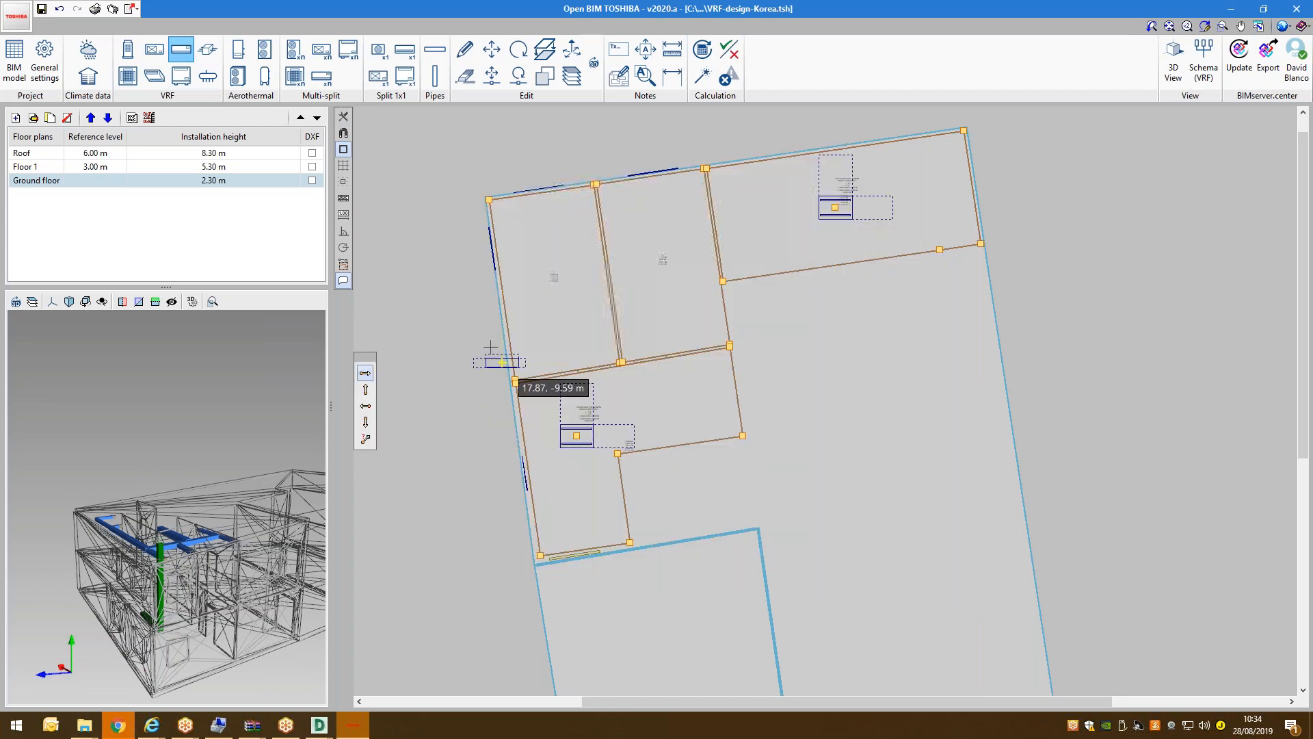
pyautogui.scroll(3, 536, 294)
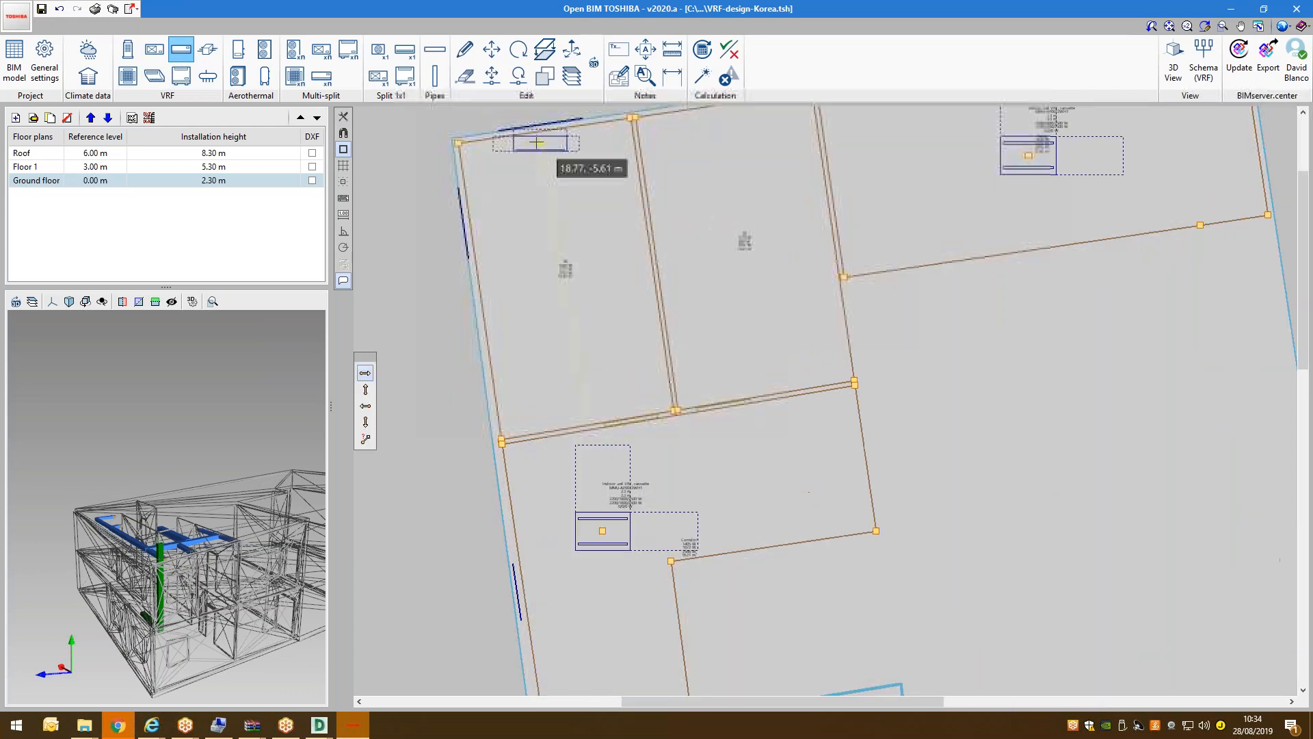
pyautogui.click(542, 132)
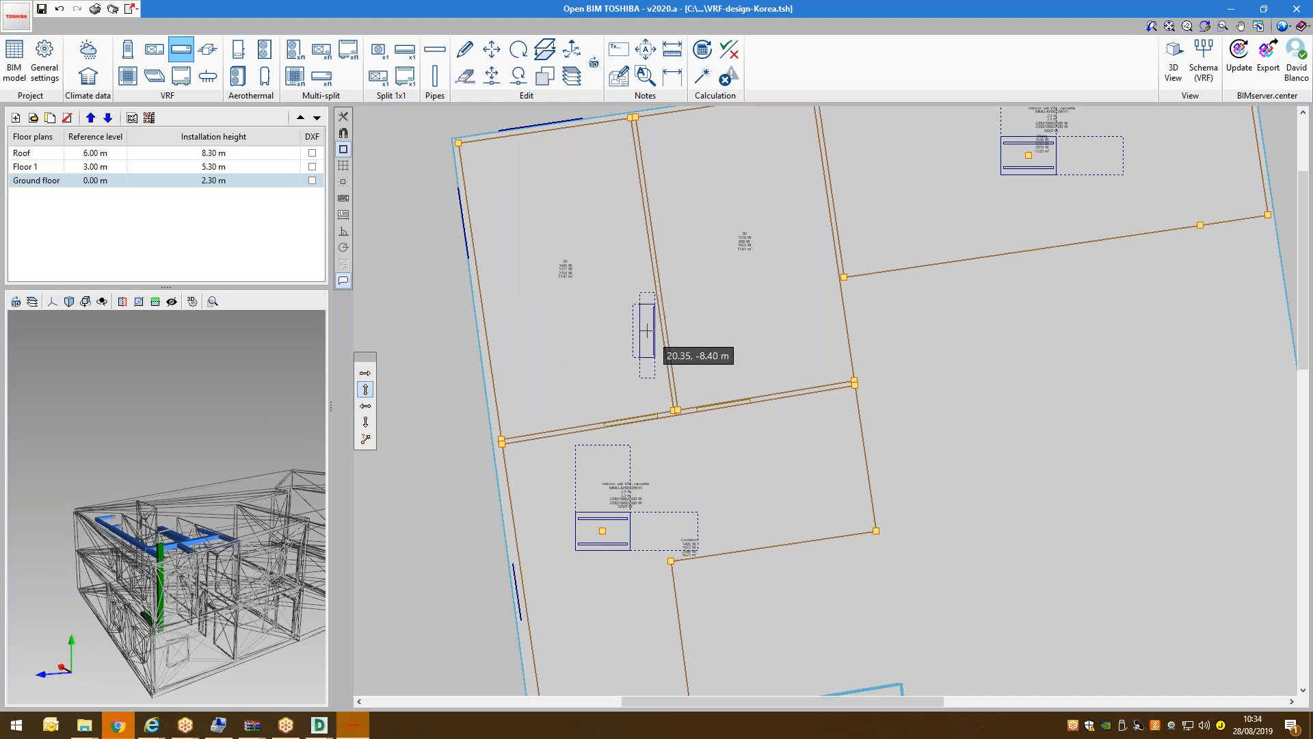
pyautogui.click(677, 325)
pyautogui.click(829, 315)
# Place a wall unit in room B2 and fix its rotation.
pyautogui.scroll(-2, 517, 376)
pyautogui.scroll(2, 684, 240)
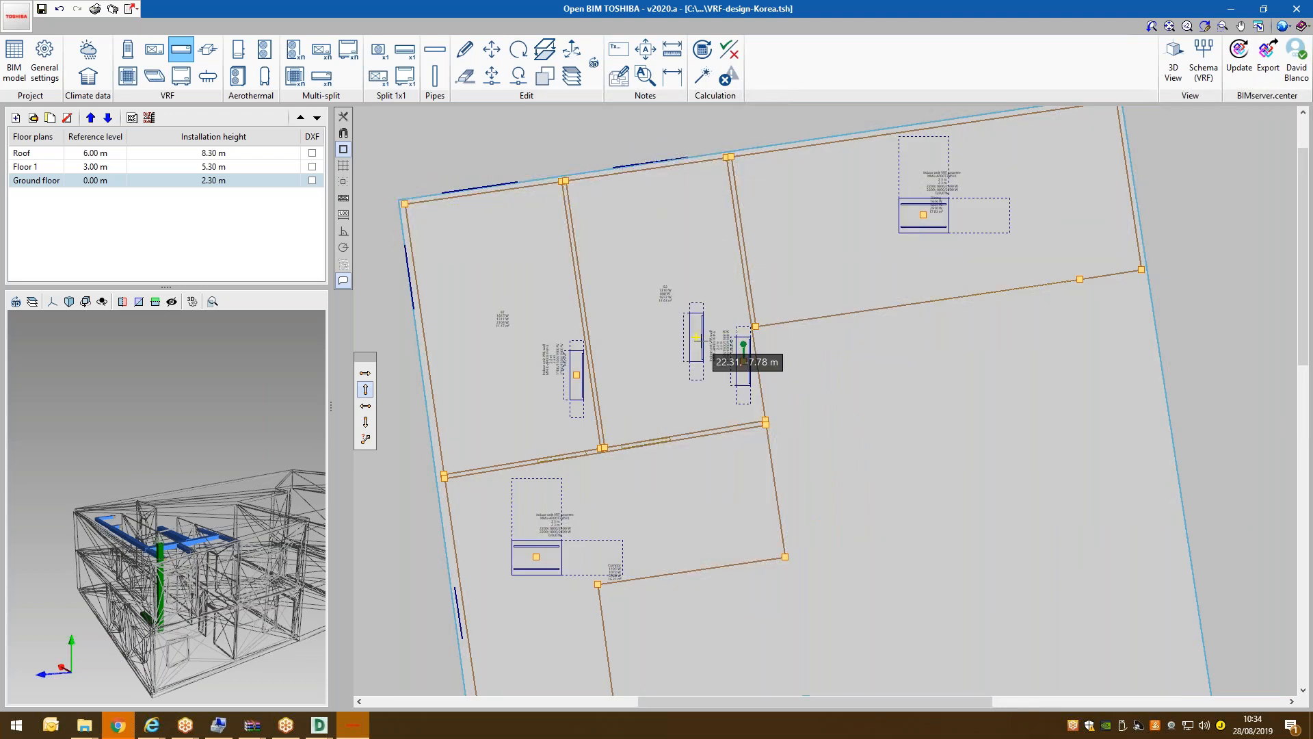
pyautogui.scroll(1, 746, 344)
pyautogui.scroll(2, 745, 344)
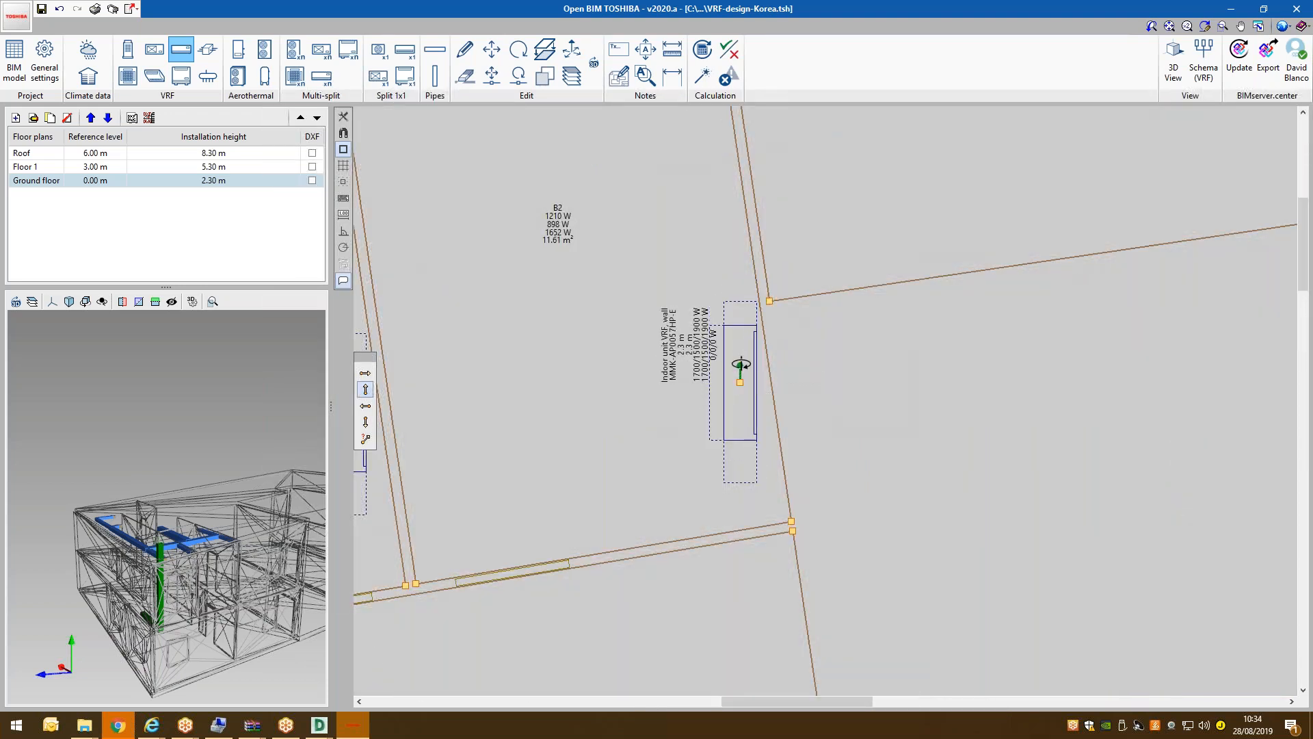
pyautogui.click(740, 380)
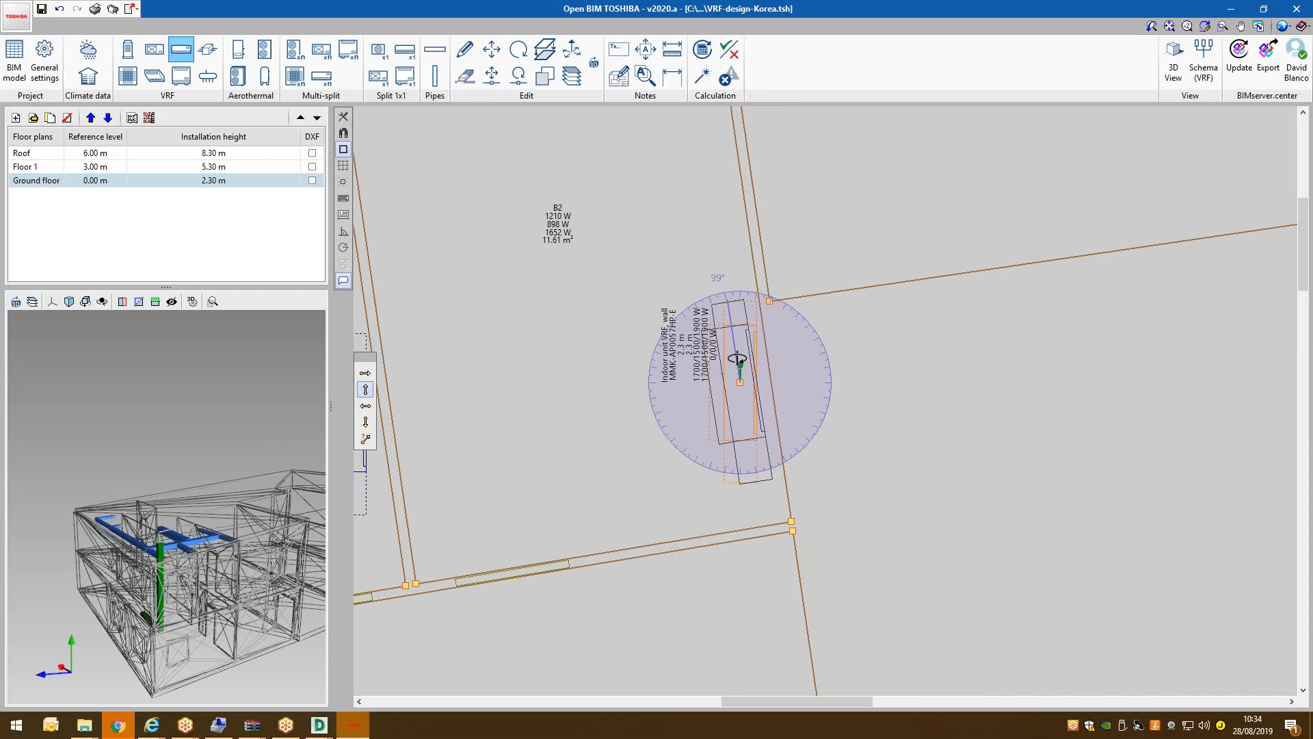
pyautogui.click(737, 361)
pyautogui.scroll(-2, 630, 337)
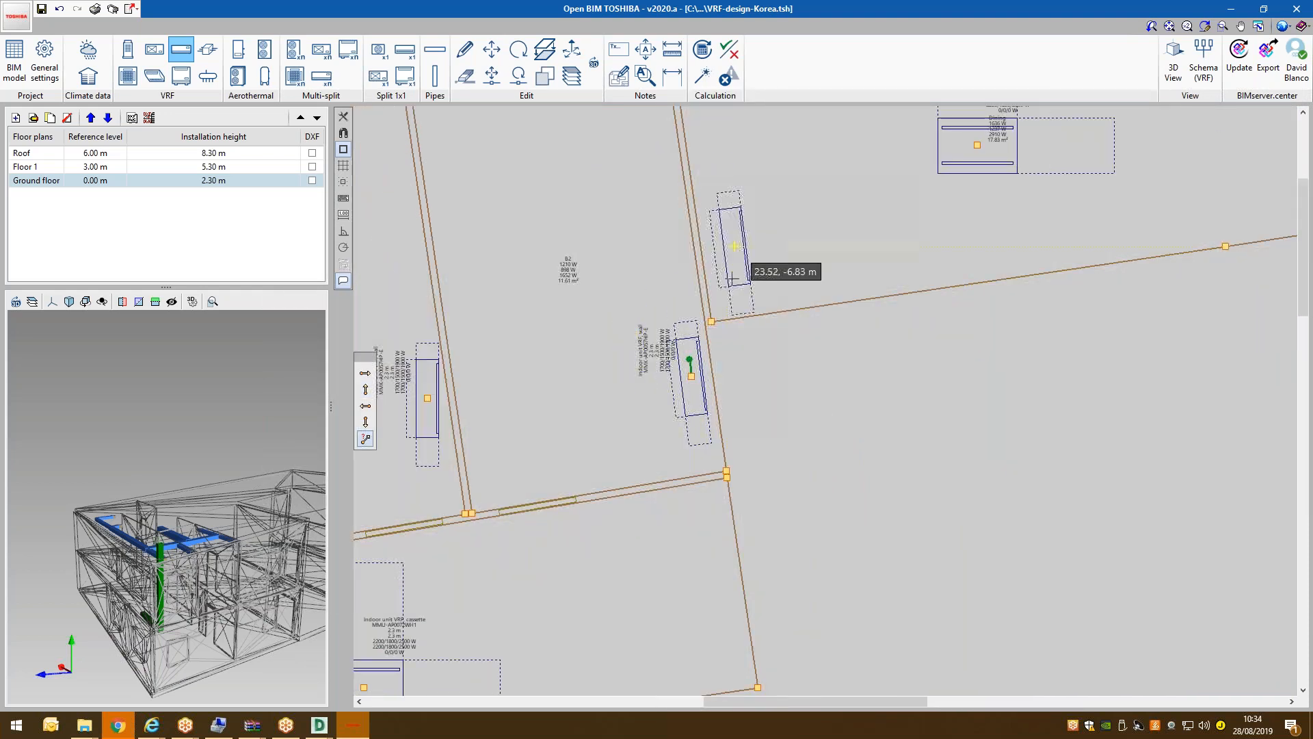
pyautogui.scroll(-2, 731, 275)
# Switch to Floor 1, discard the pending wall unit, and start a ducted VRF indoor unit.
pyautogui.click(68, 167)
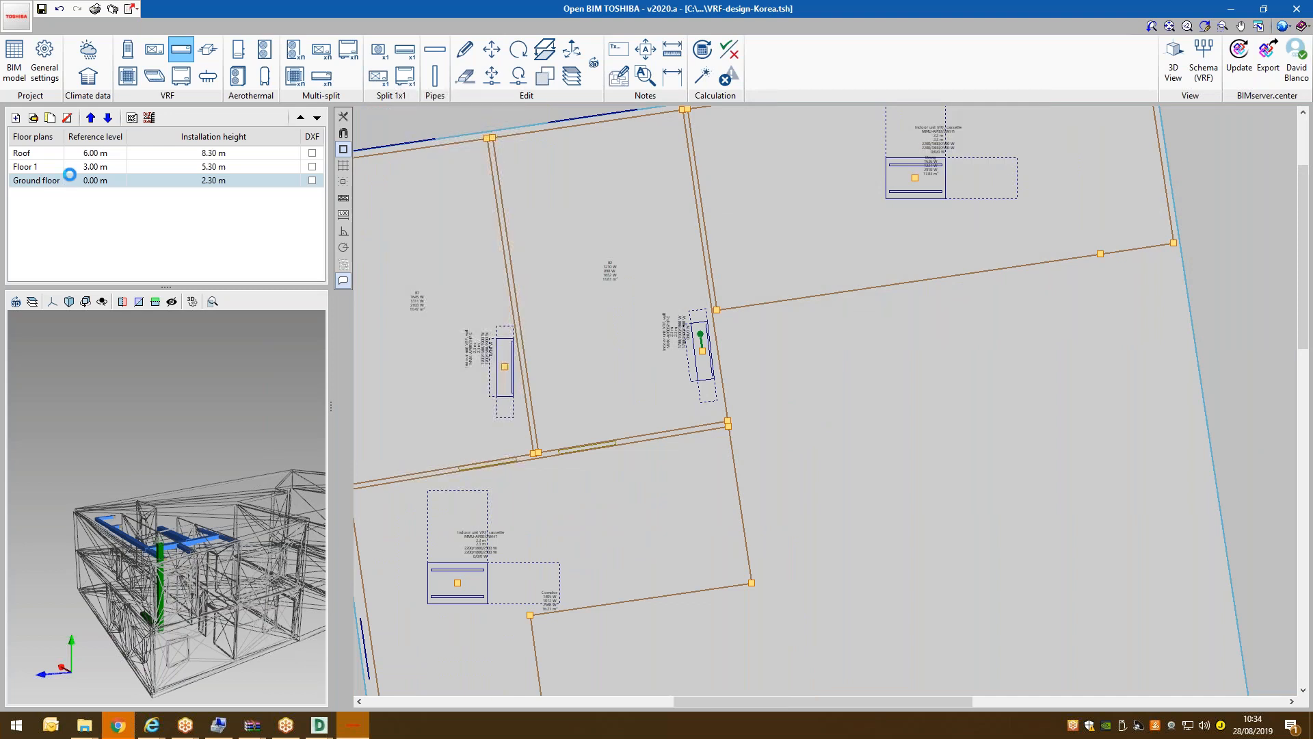
pyautogui.click(889, 586)
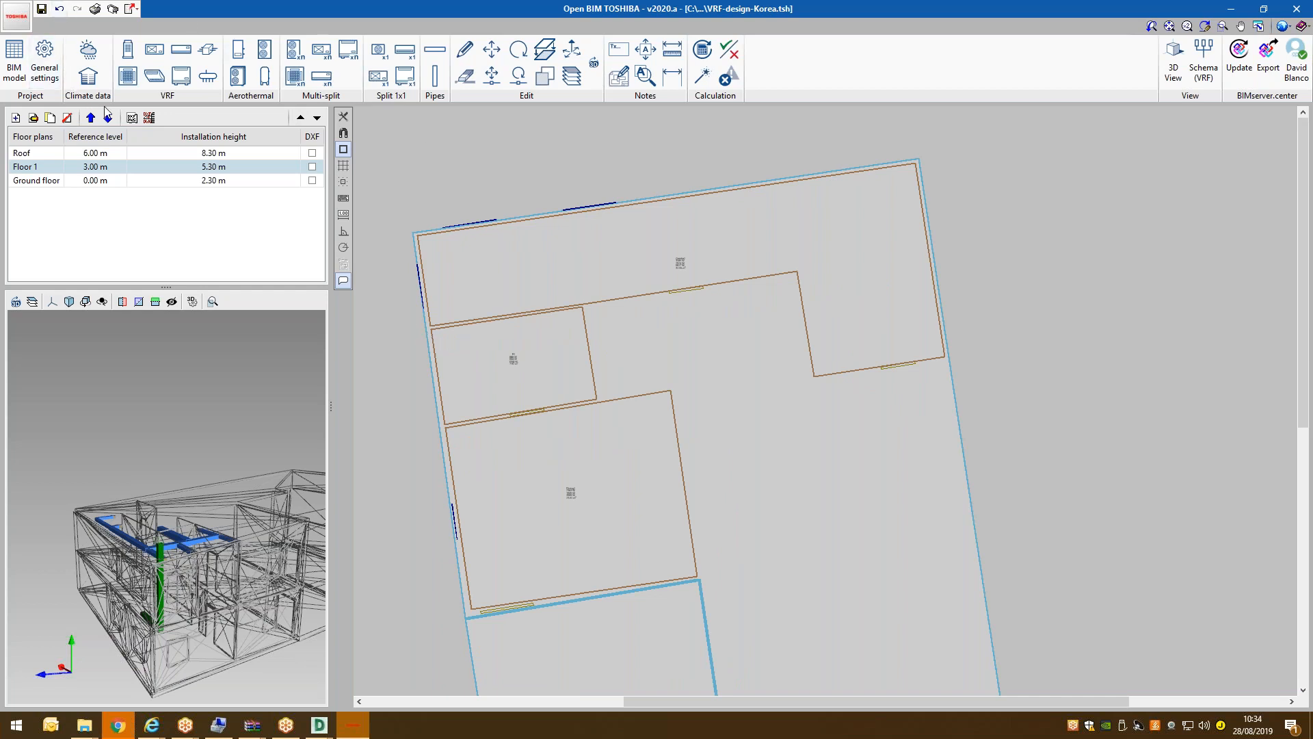
pyautogui.click(152, 52)
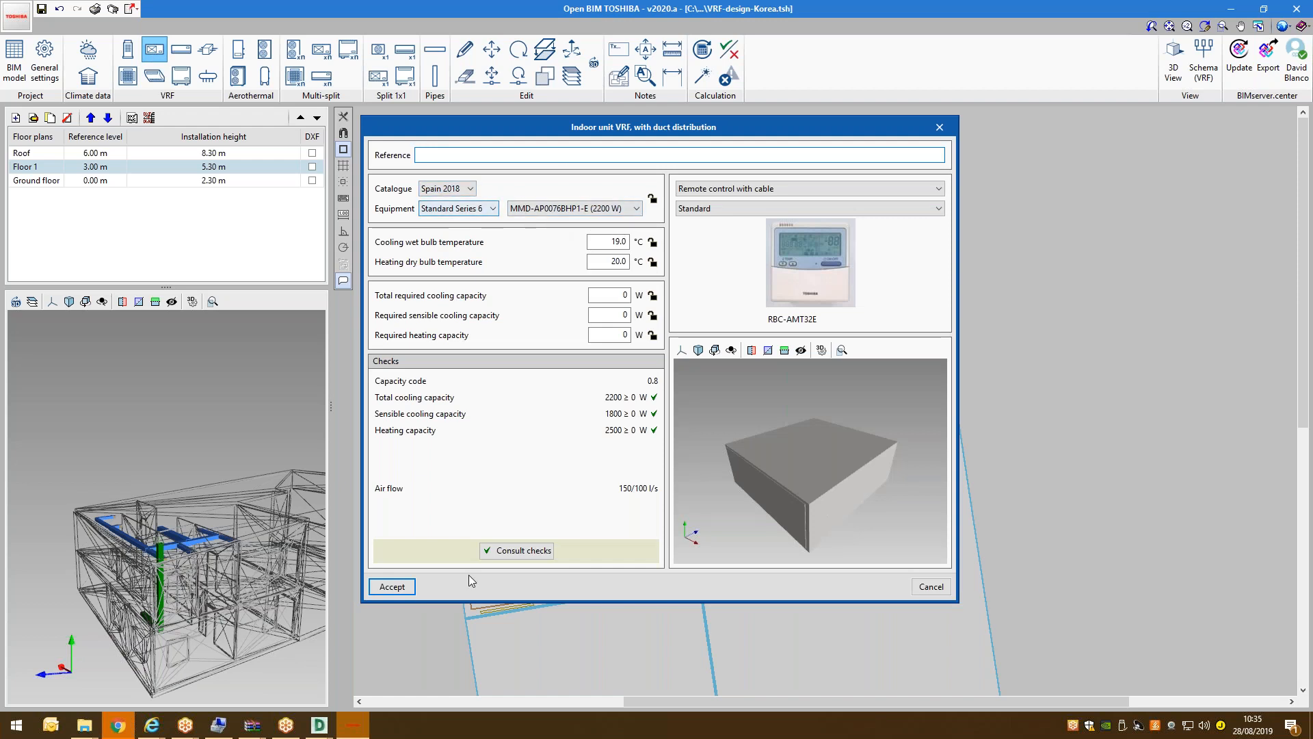
# Choose Standard Series 6 and the MMD-AP0186BHP1-E (5600 W) ducted model.
pyautogui.click(484, 207)
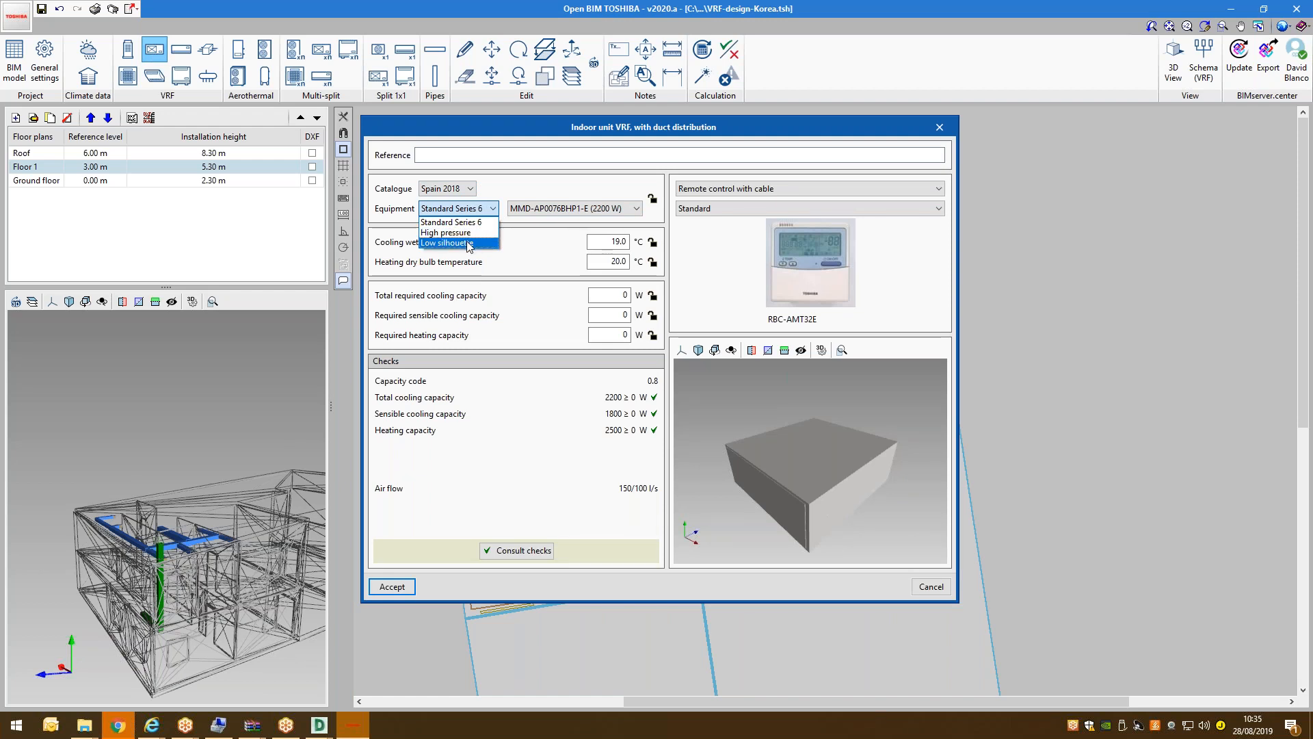
pyautogui.click(472, 224)
pyautogui.click(535, 213)
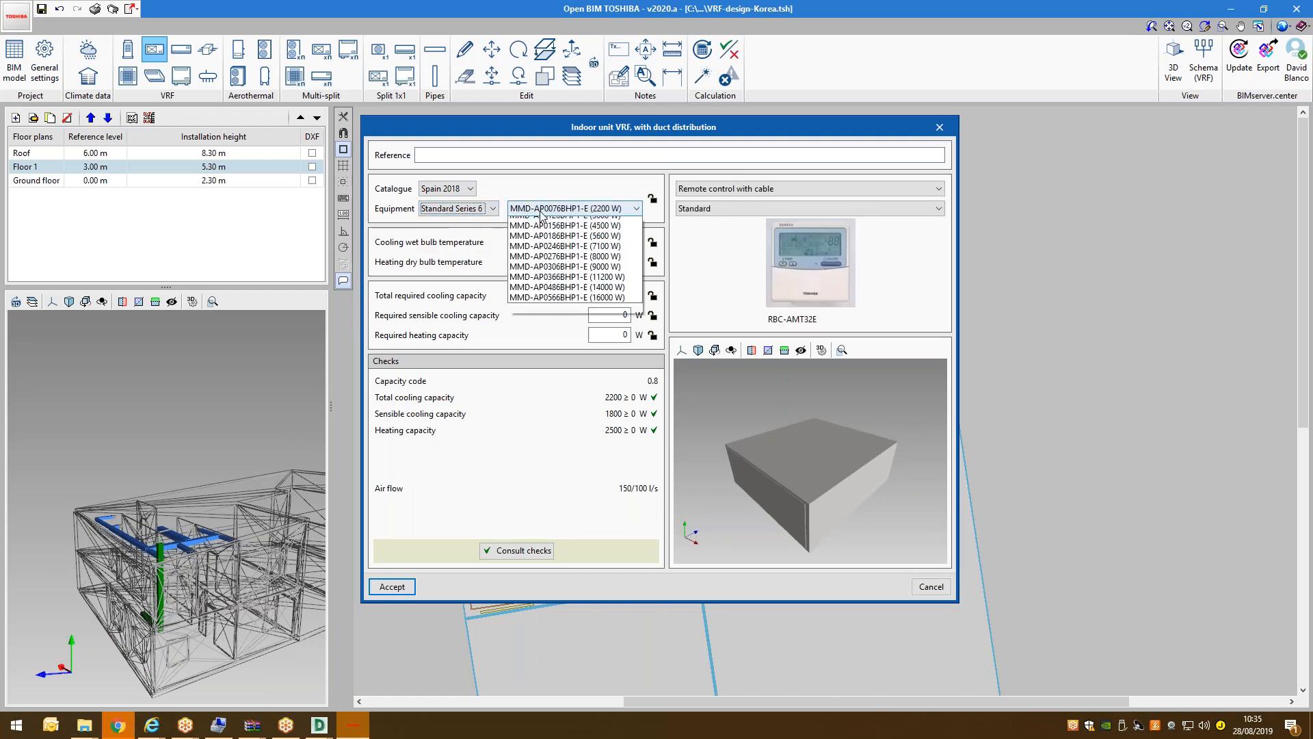
pyautogui.click(571, 268)
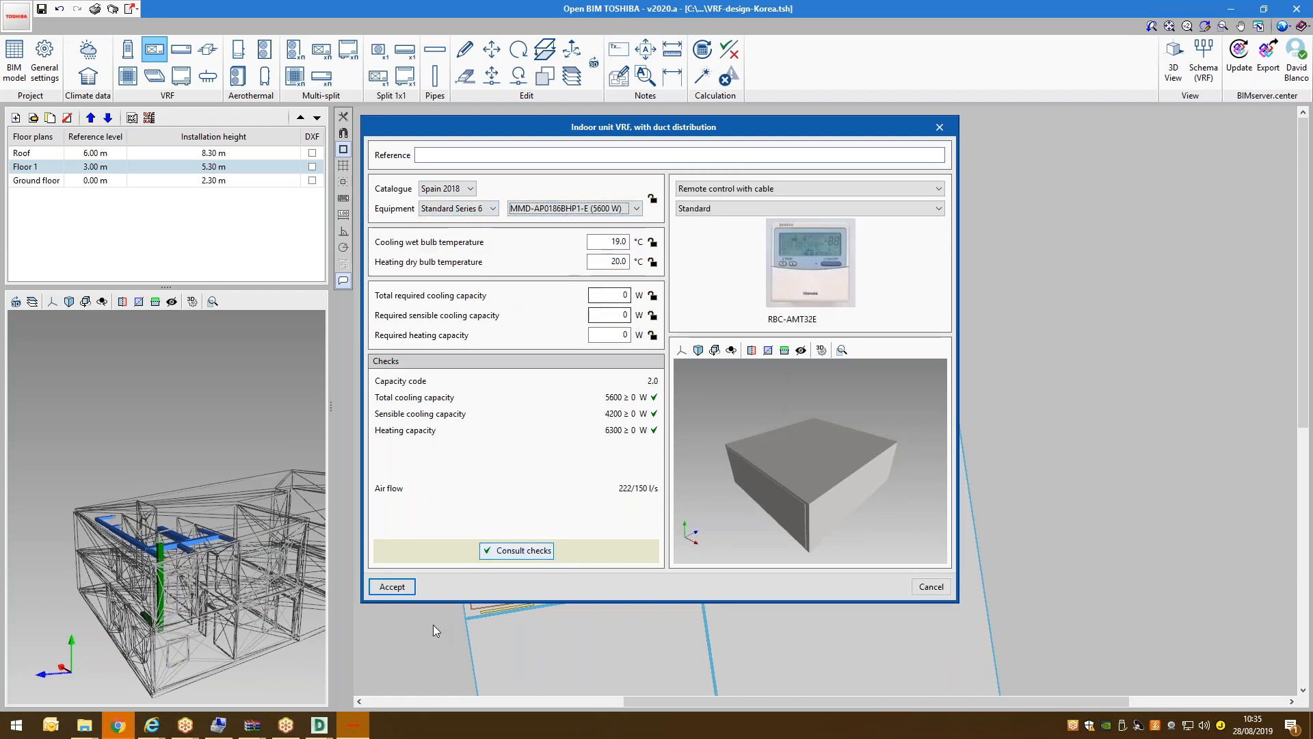
pyautogui.click(392, 586)
# Place the ducted unit on Floor 1 and move it into the upper-right room.
pyautogui.scroll(3, 543, 356)
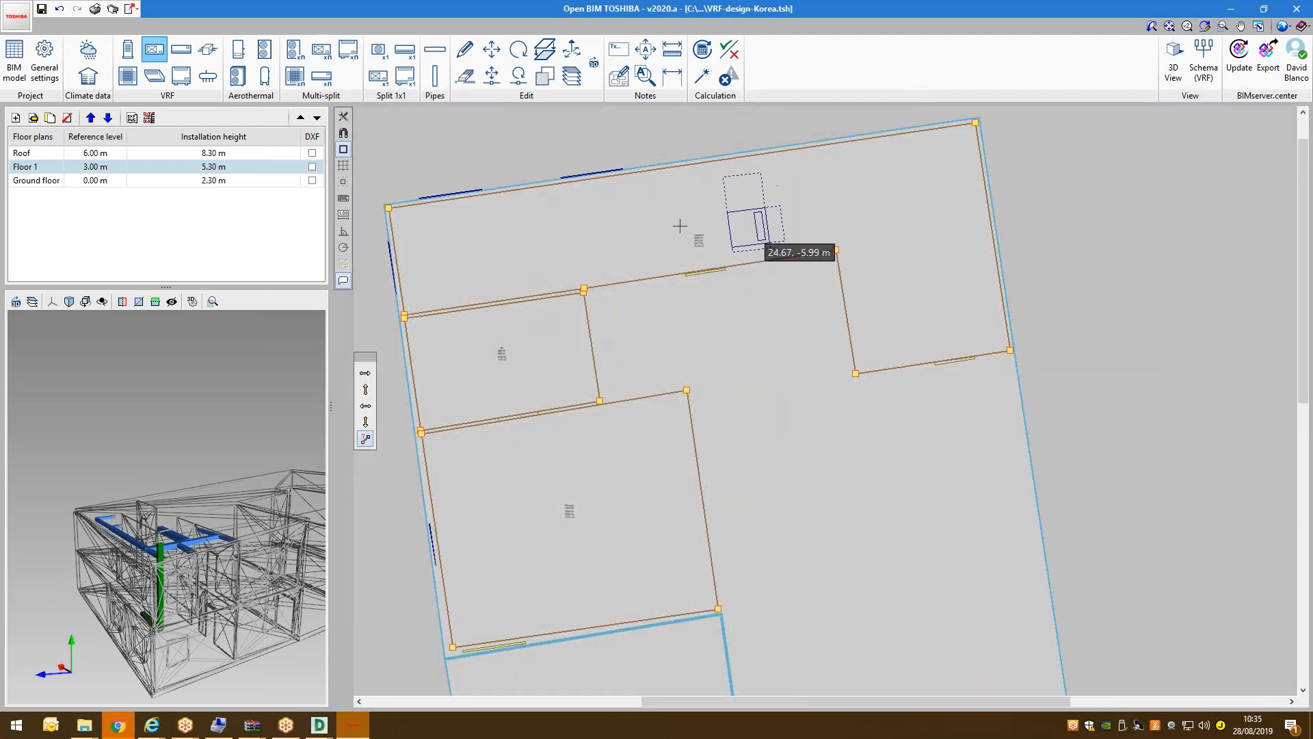
pyautogui.click(592, 233)
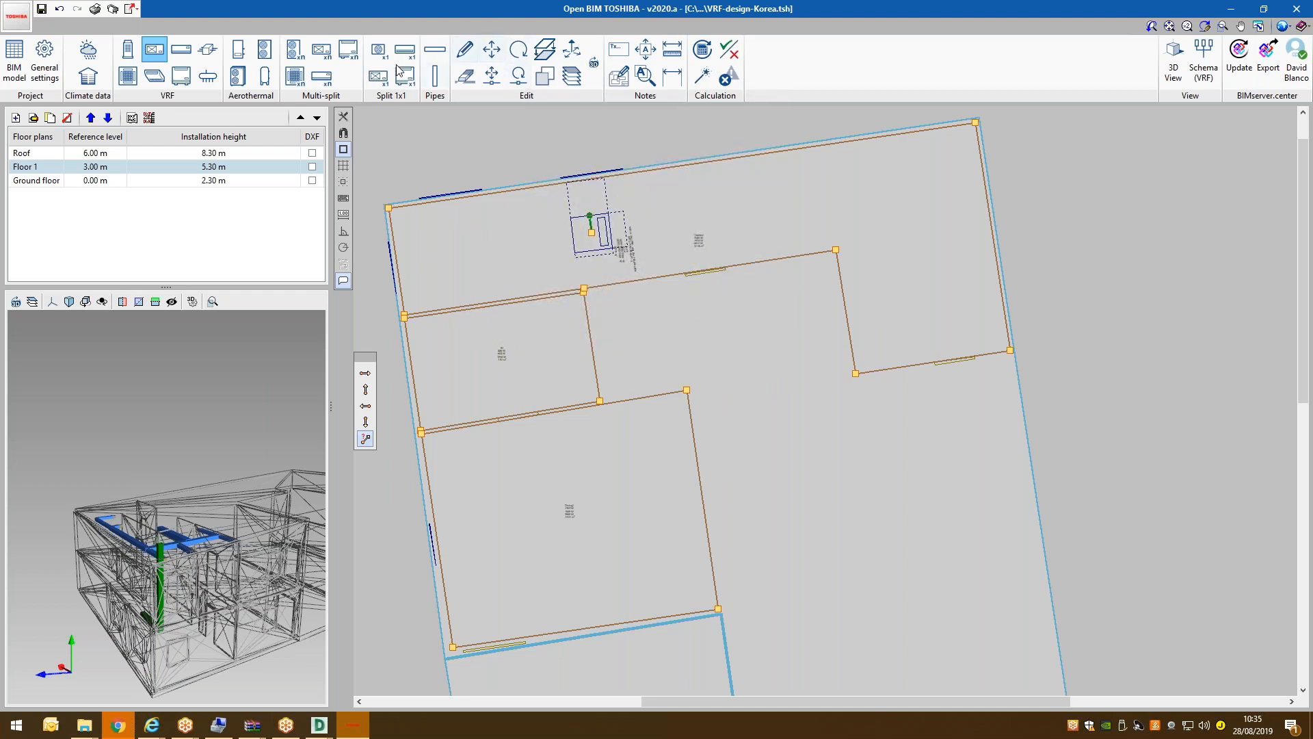
pyautogui.click(492, 75)
pyautogui.click(591, 232)
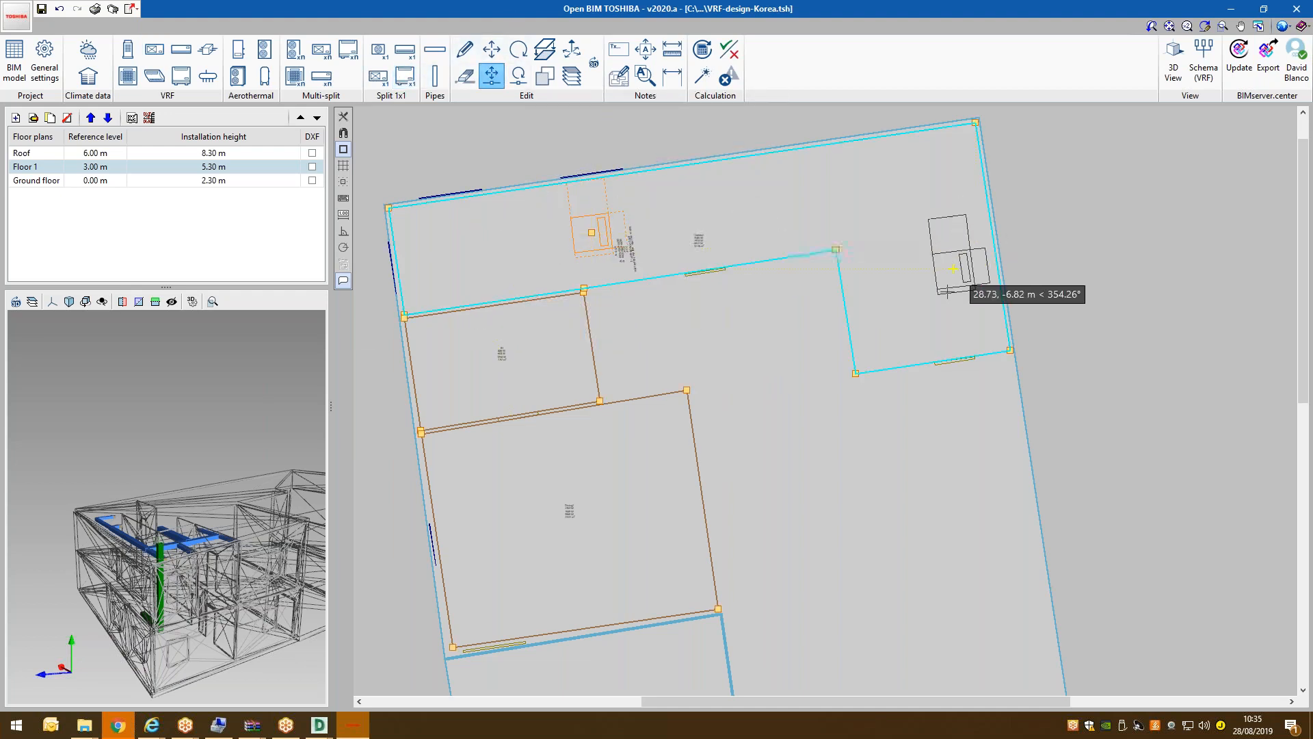
pyautogui.click(909, 312)
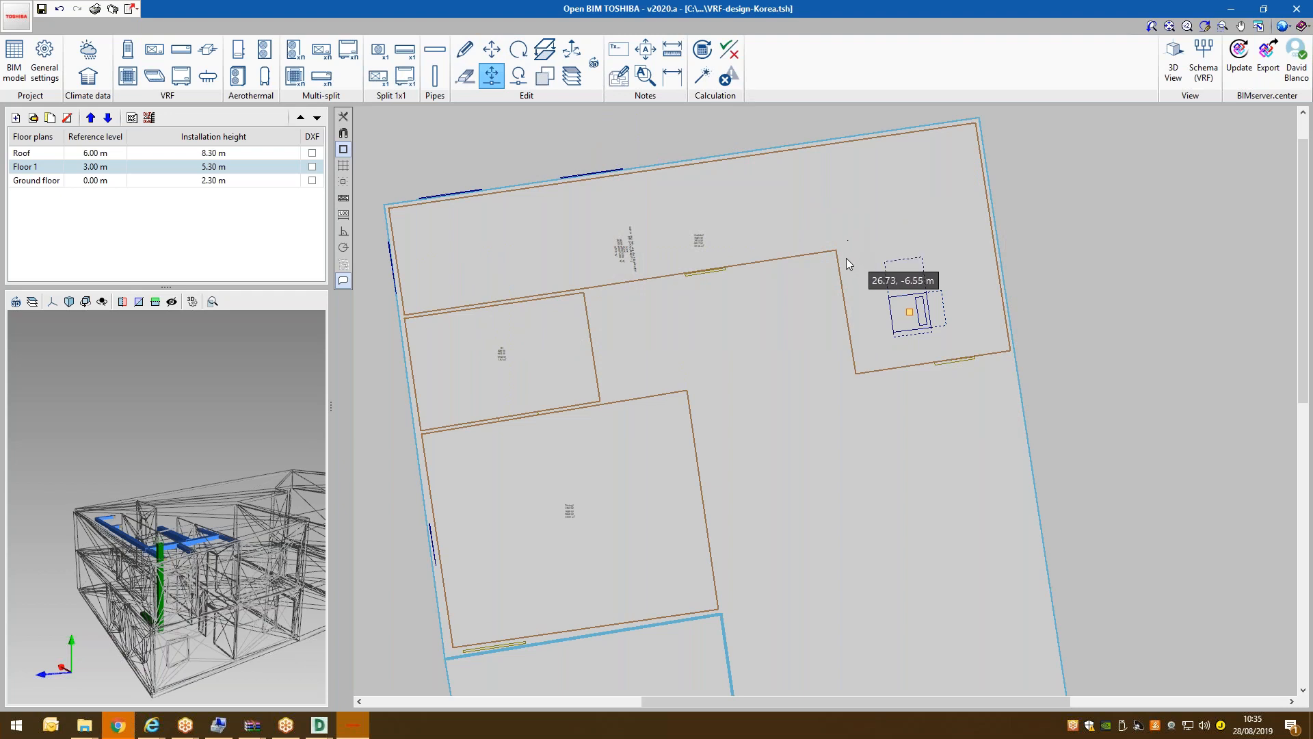
pyautogui.scroll(-3, 712, 228)
pyautogui.scroll(-2, 707, 208)
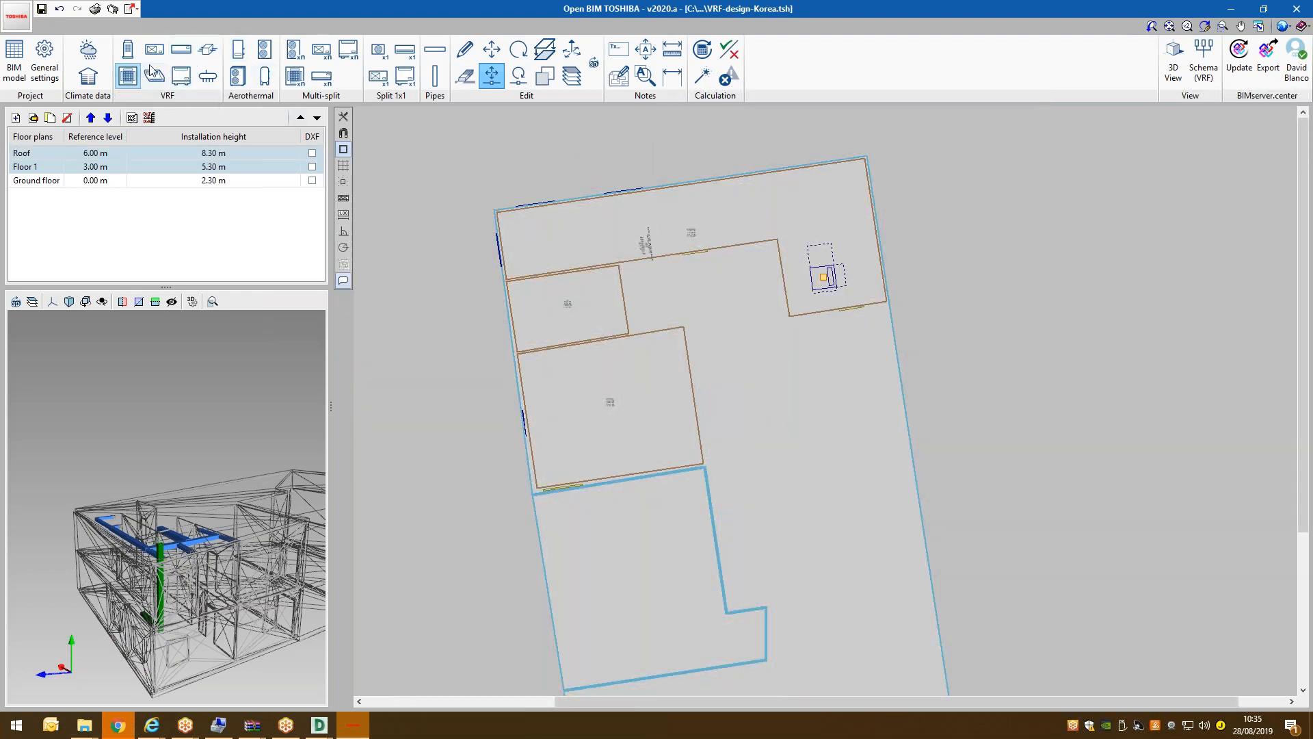
# Place wall-mounted indoor units in the two left-hand rooms of Floor 1.
pyautogui.click(182, 50)
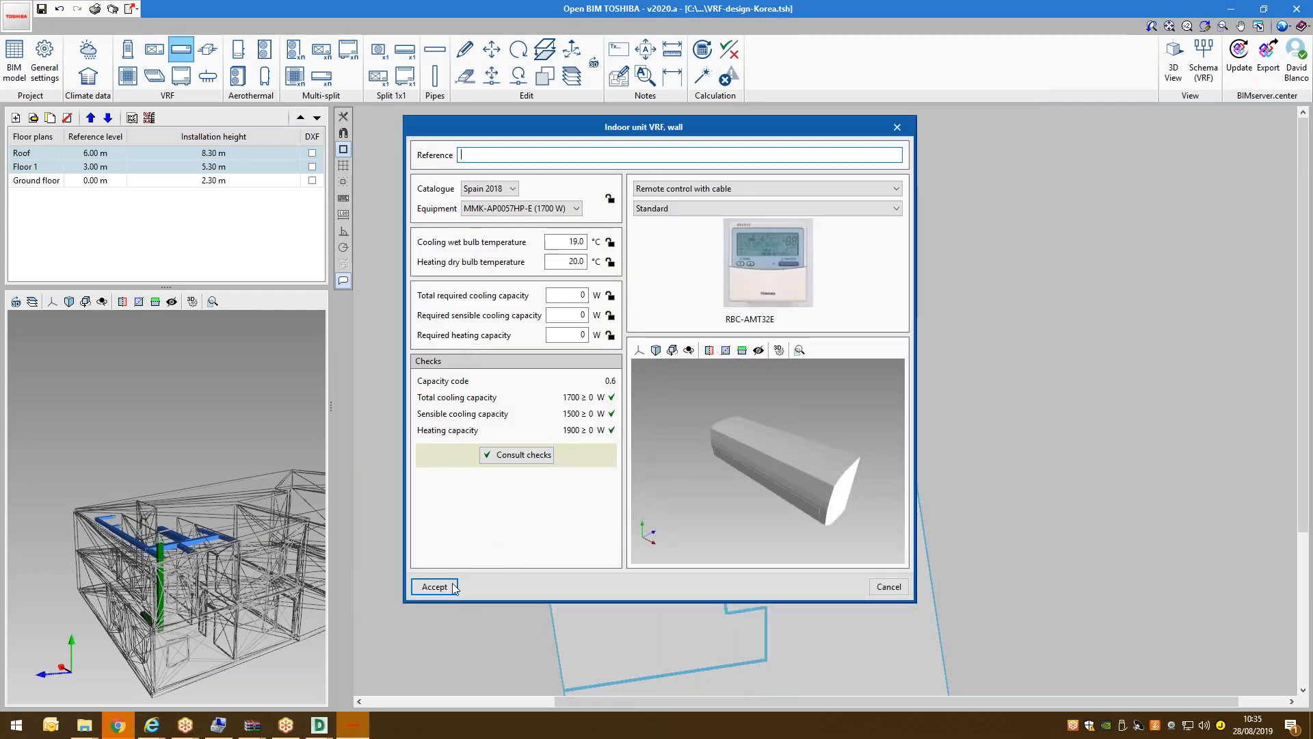
pyautogui.click(435, 586)
pyautogui.click(681, 397)
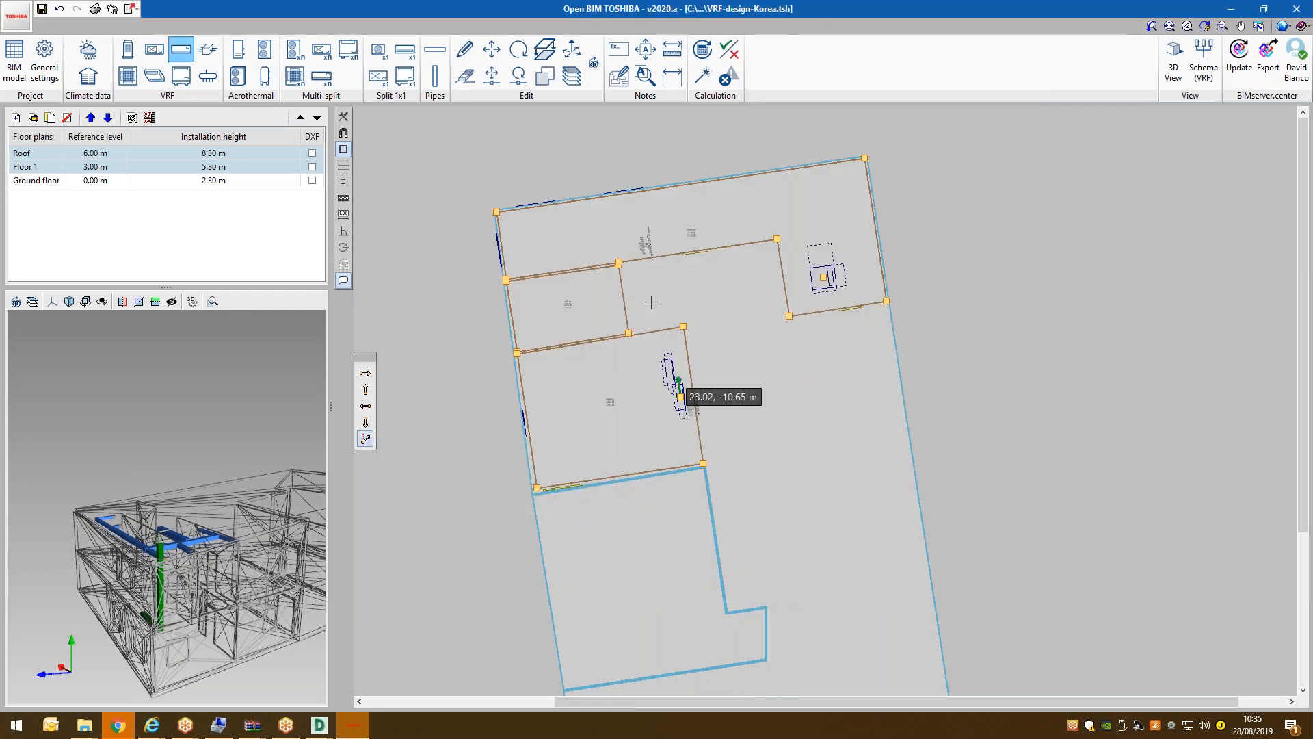
pyautogui.scroll(2, 619, 298)
pyautogui.click(621, 297)
pyautogui.scroll(-2, 387, 255)
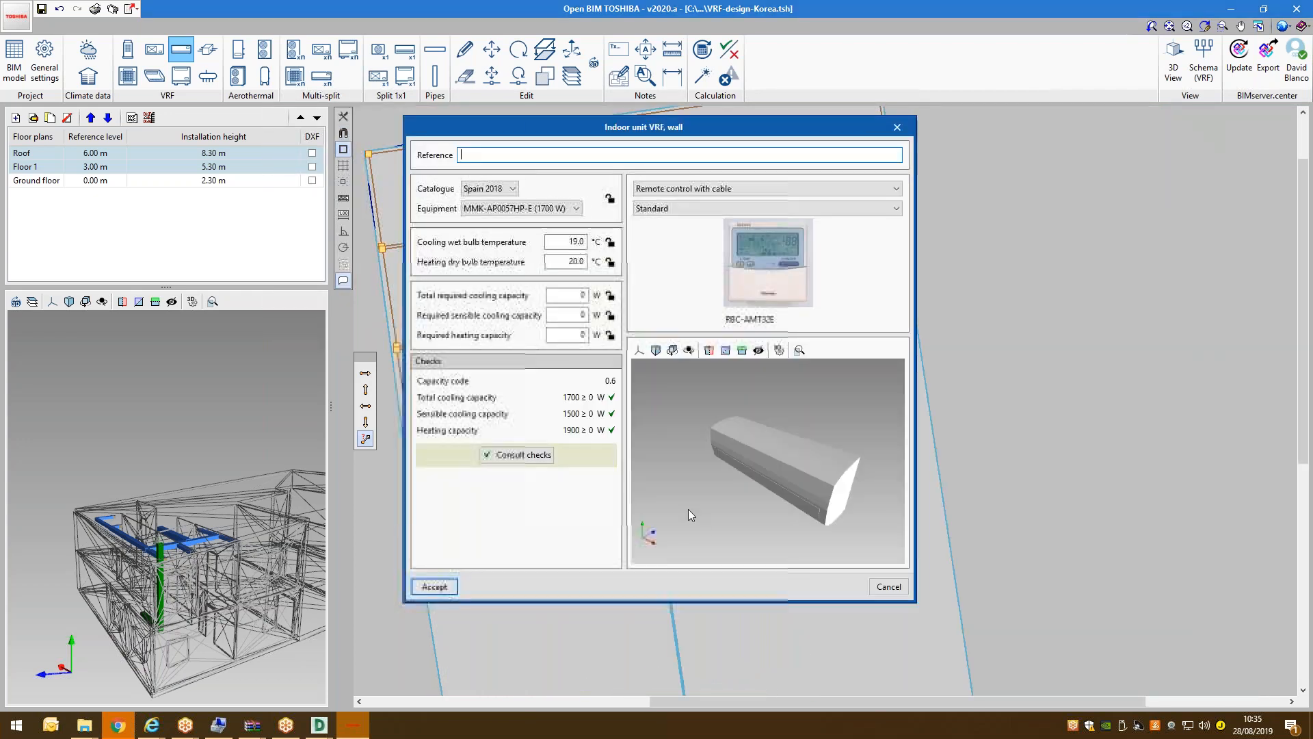
pyautogui.click(884, 586)
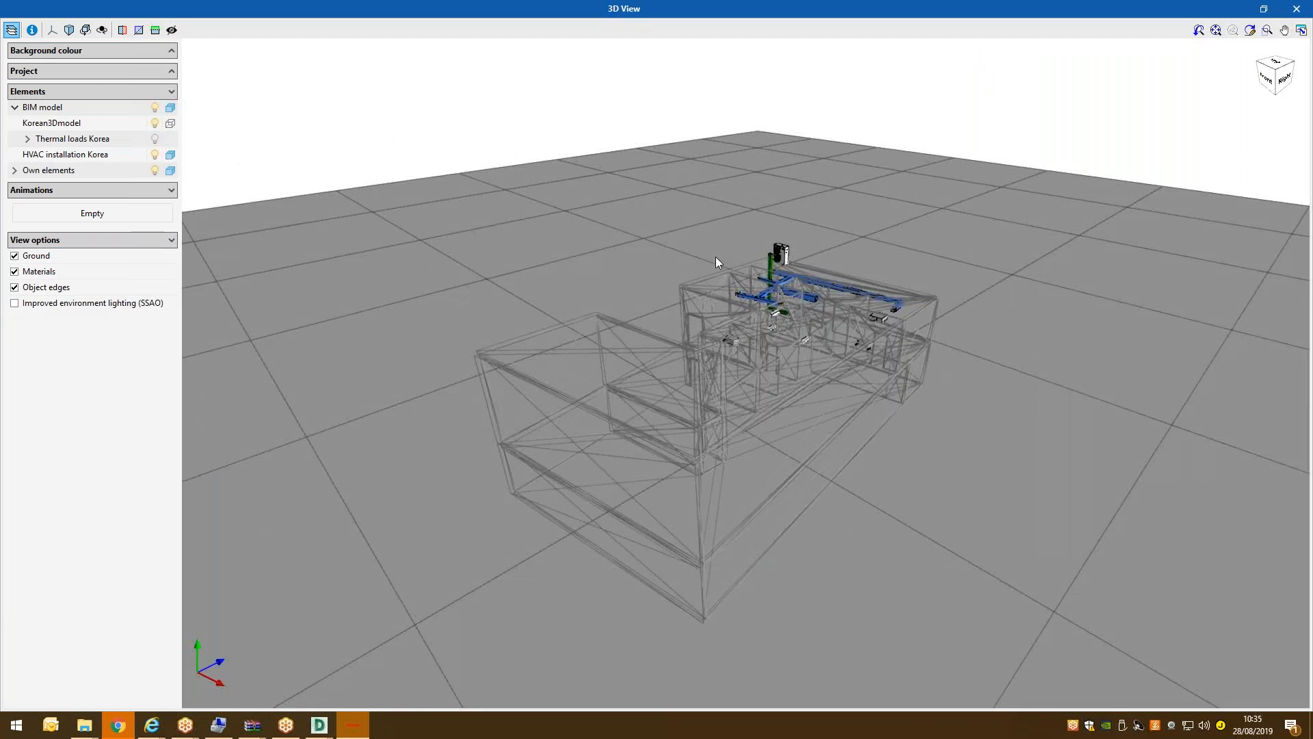
# Turn off object edges in the 3D View.
pyautogui.moveTo(799, 263); pyautogui.dragTo(547, 301)
pyautogui.scroll(3, 537, 308)
pyautogui.click(34, 289)
pyautogui.scroll(4, 330, 301)
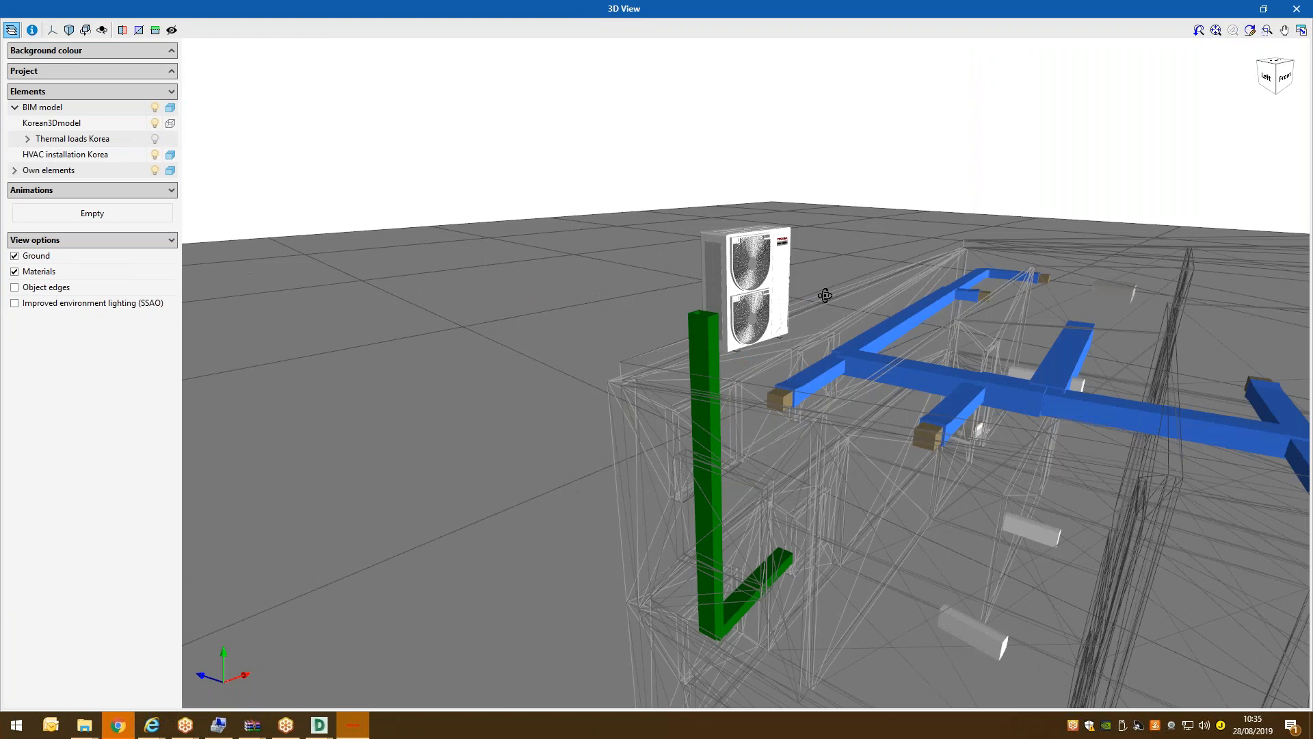
# Orbit and zoom around the ducts and units, then close the 3D View.
pyautogui.moveTo(825, 295); pyautogui.dragTo(815, 242)
pyautogui.scroll(-4, 815, 247)
pyautogui.scroll(2, 943, 369)
pyautogui.scroll(2, 940, 370)
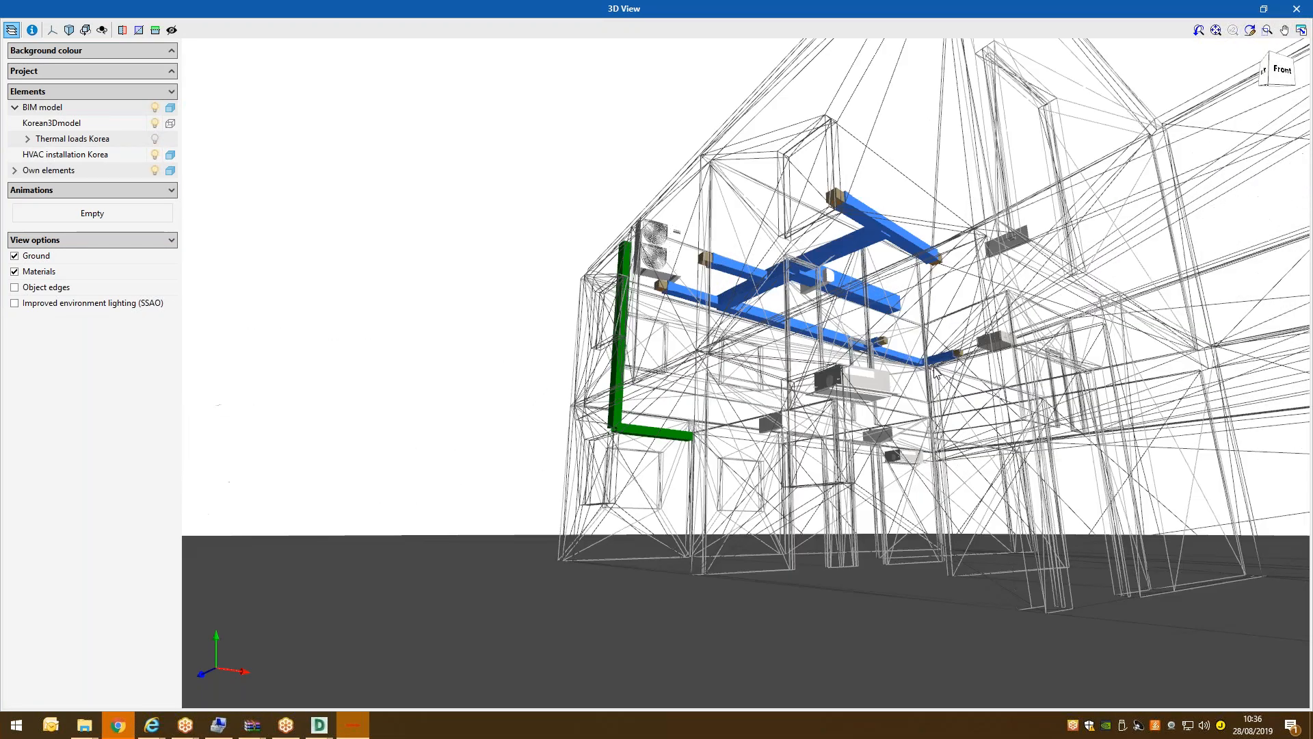
pyautogui.scroll(3, 937, 372)
pyautogui.moveTo(853, 363)
pyautogui.mouseDown()
pyautogui.moveTo(1000, 392)
pyautogui.moveTo(799, 380)
pyautogui.moveTo(803, 360)
pyautogui.mouseUp()
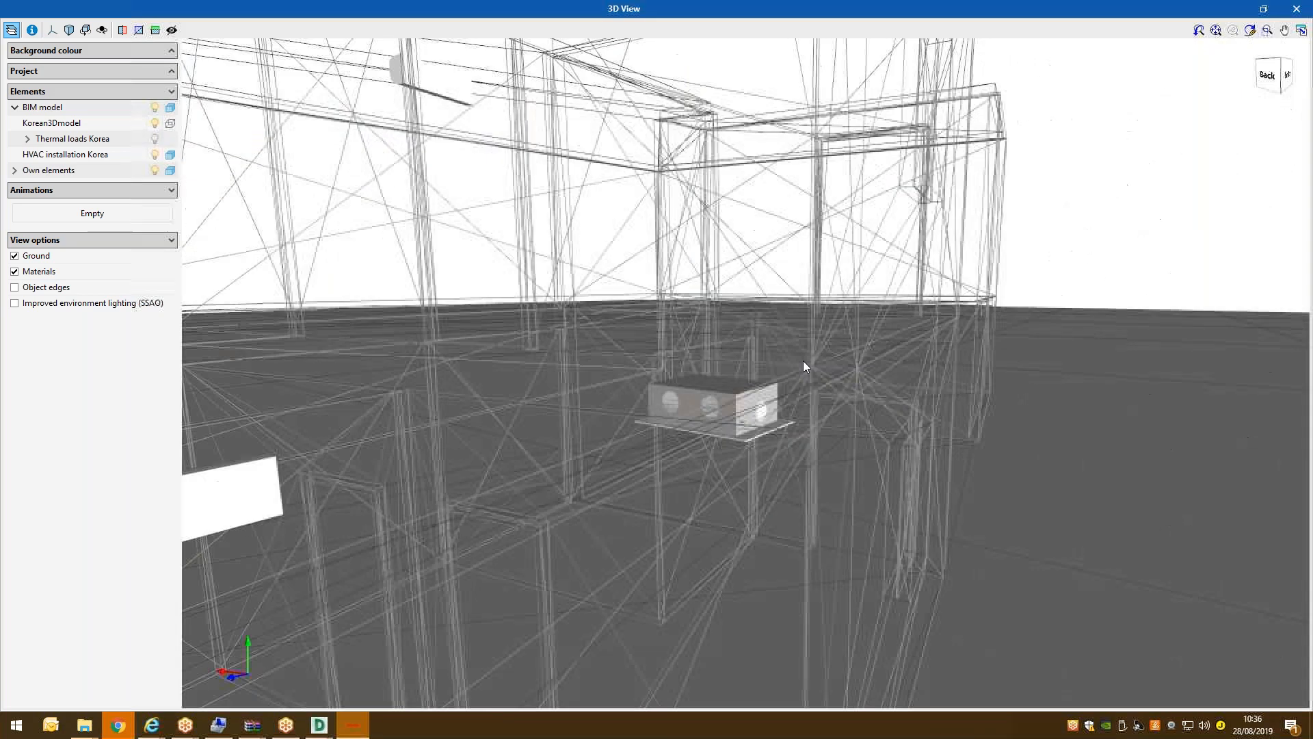
pyautogui.scroll(-5, 777, 360)
pyautogui.click(1297, 9)
# On the Roof plan, draw a horizontal refrigerant pipe from the outdoor unit down and right.
pyautogui.scroll(4, 539, 236)
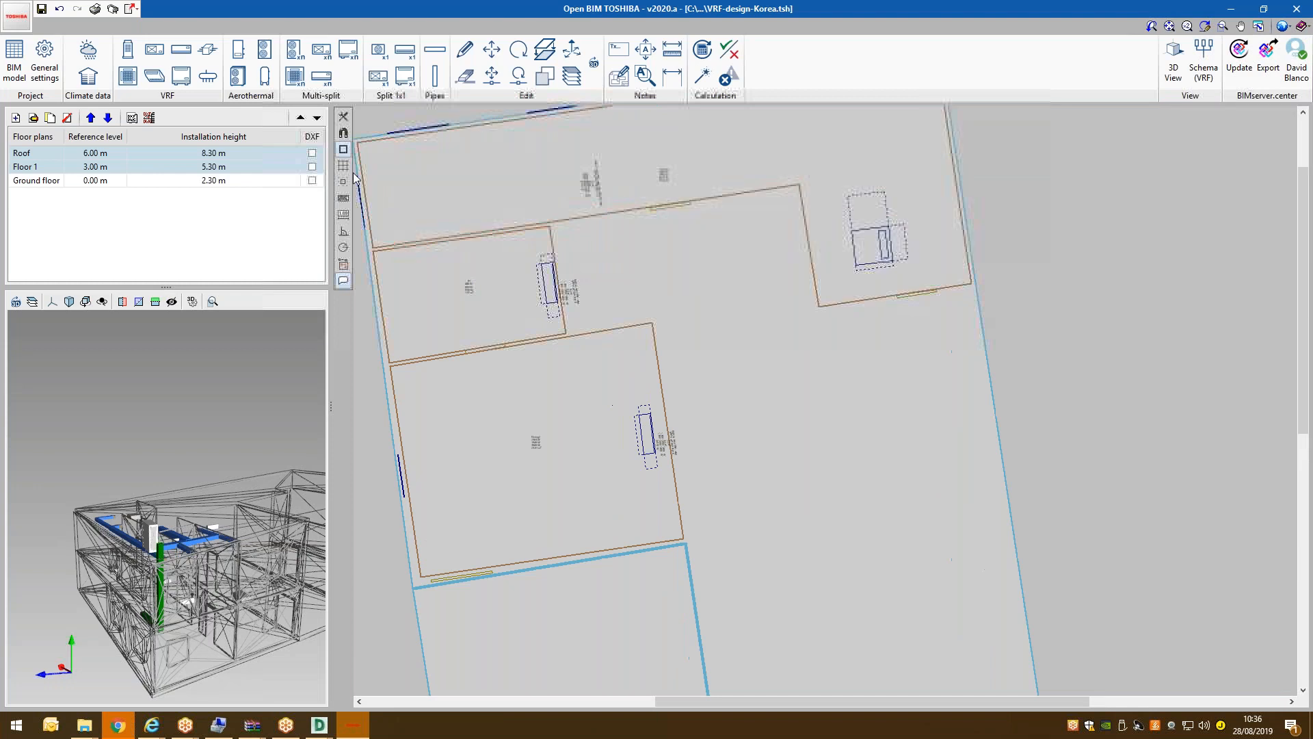
pyautogui.scroll(-3, 457, 298)
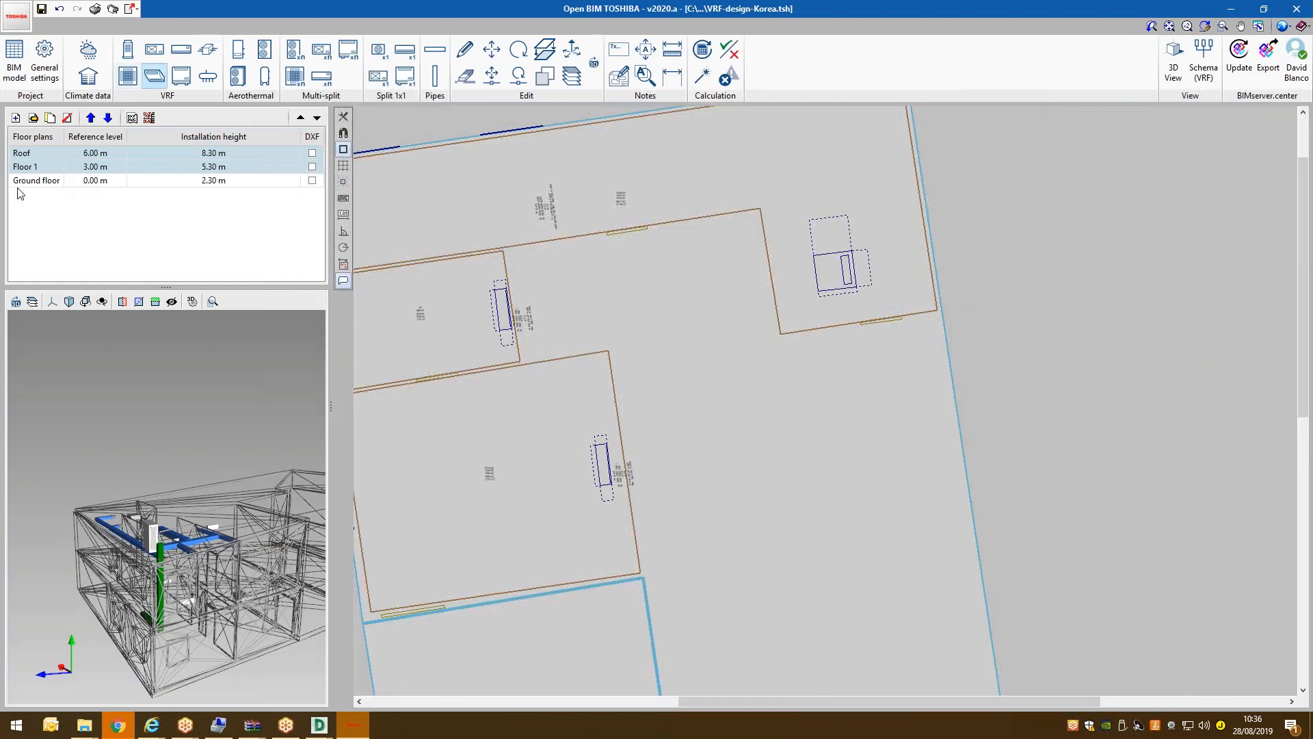
pyautogui.click(45, 179)
pyautogui.click(47, 161)
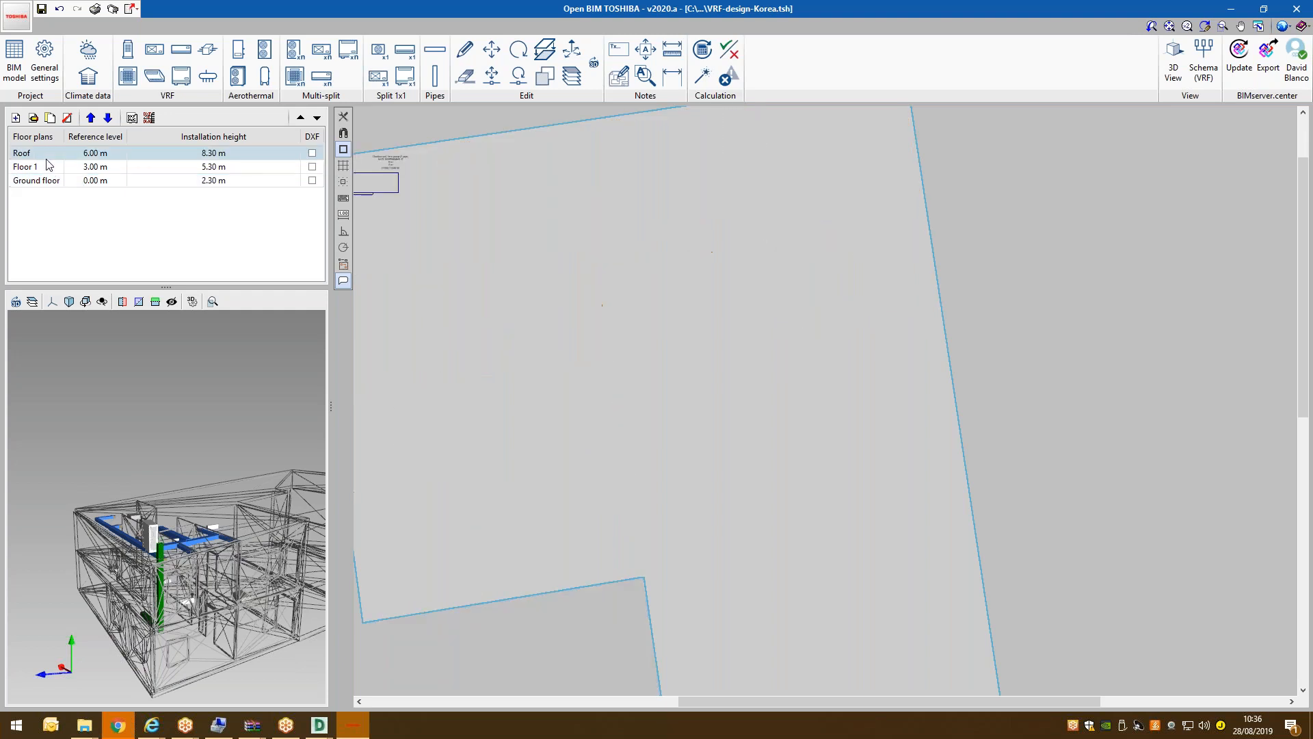
pyautogui.scroll(-3, 468, 212)
pyautogui.scroll(4, 483, 188)
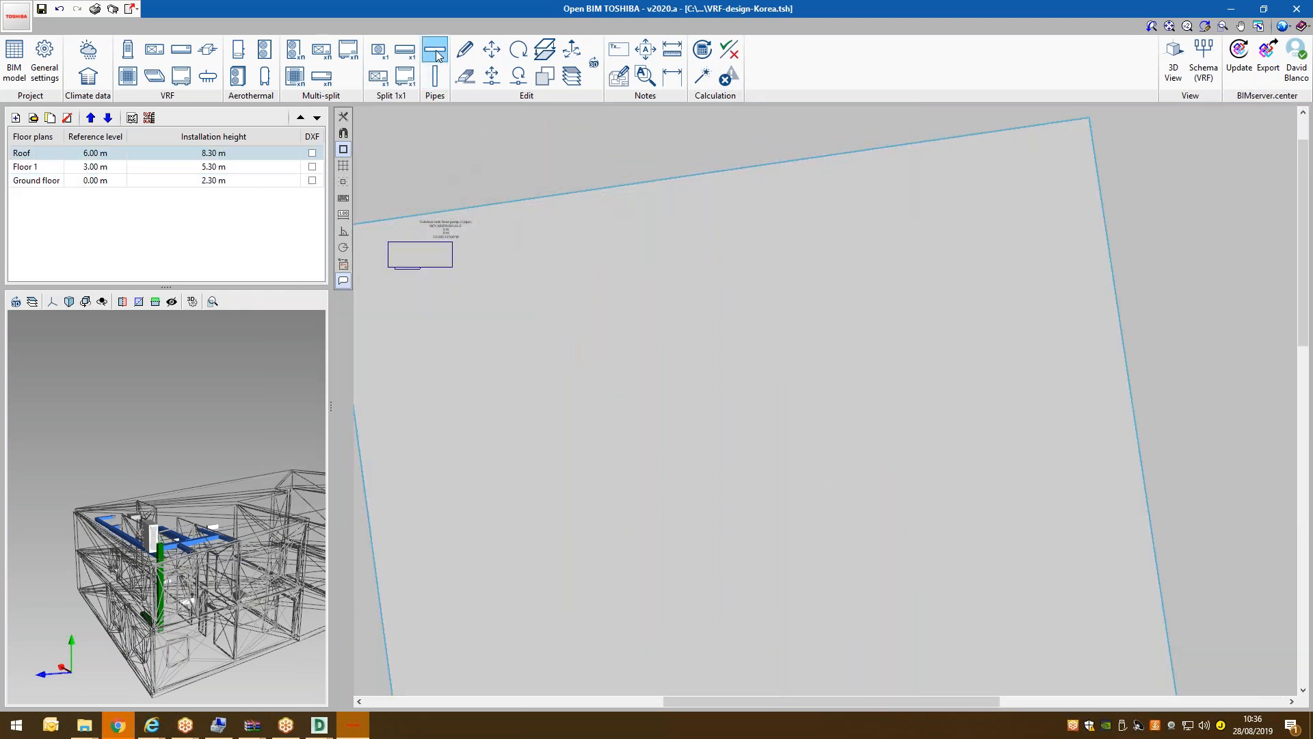
pyautogui.click(435, 51)
pyautogui.click(570, 387)
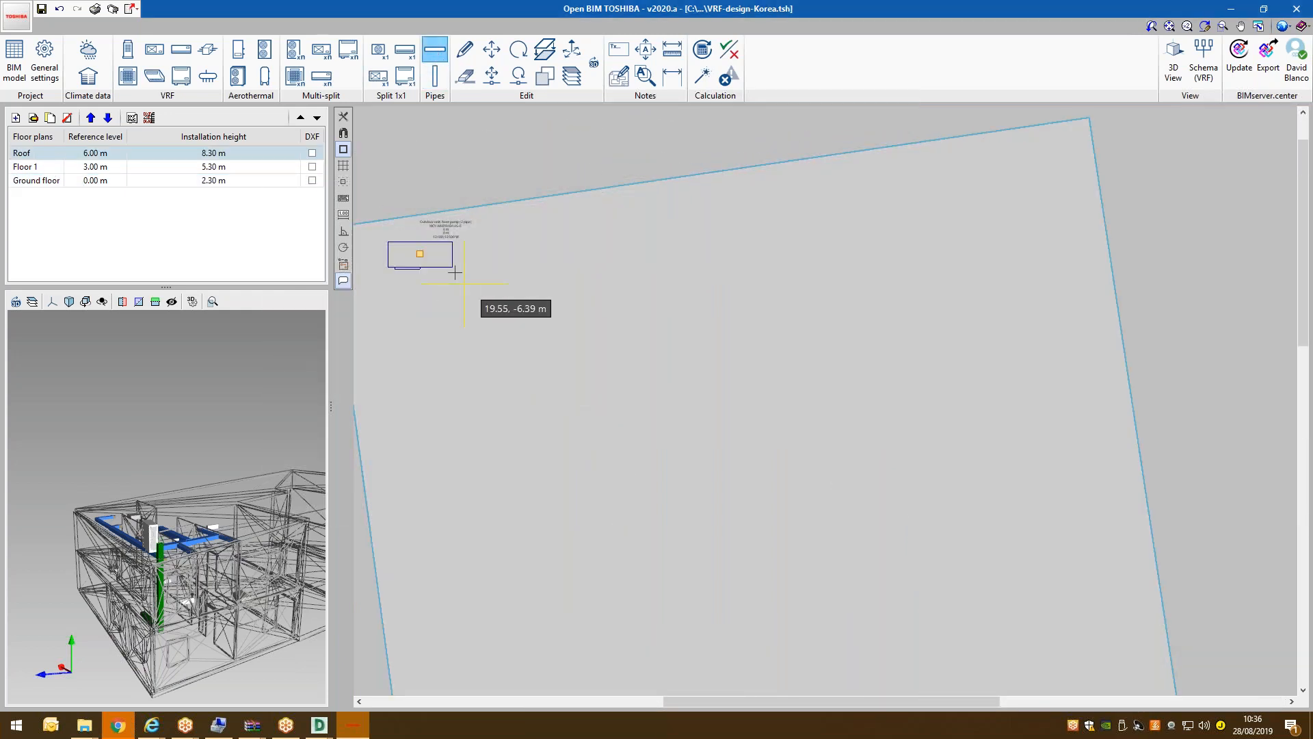
pyautogui.click(420, 254)
pyautogui.click(432, 387)
pyautogui.click(606, 385)
pyautogui.rightClick(660, 331)
# Switch to Floor 1 and make the Roof plan visible beneath it.
pyautogui.scroll(3, 578, 392)
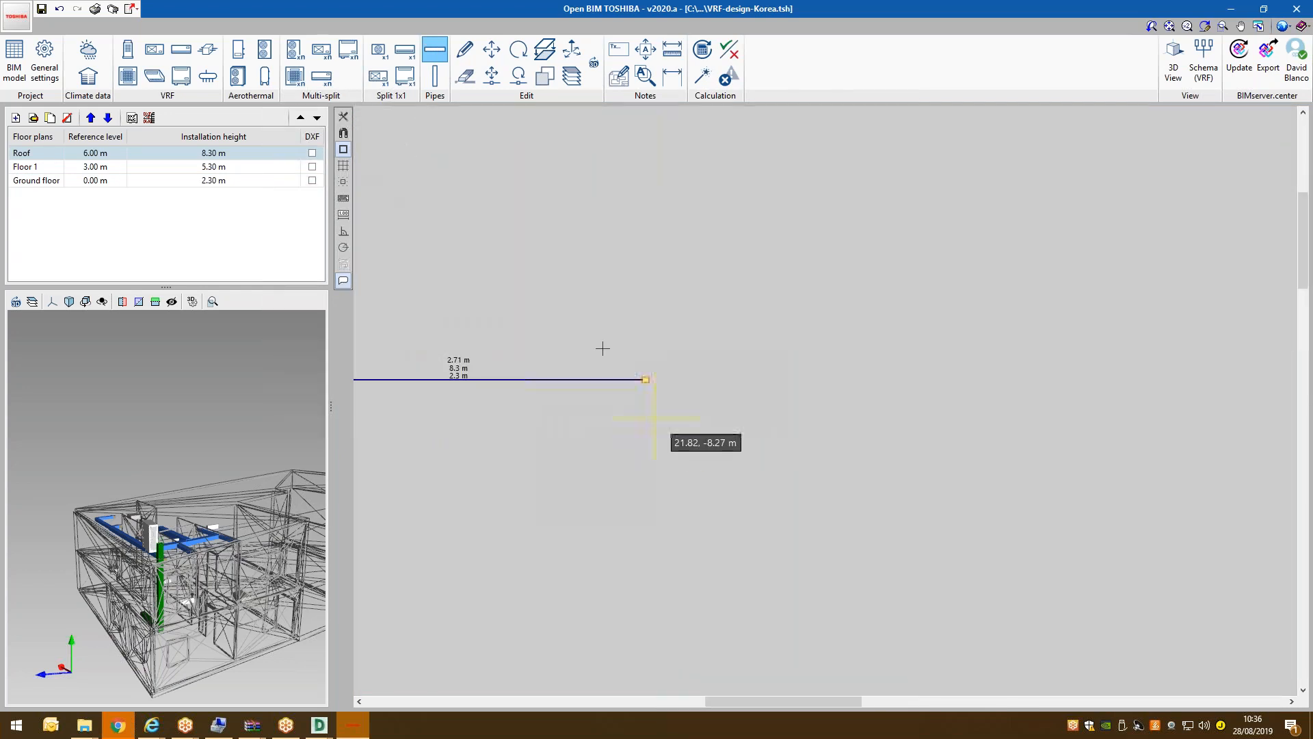
pyautogui.click(50, 168)
pyautogui.click(753, 387)
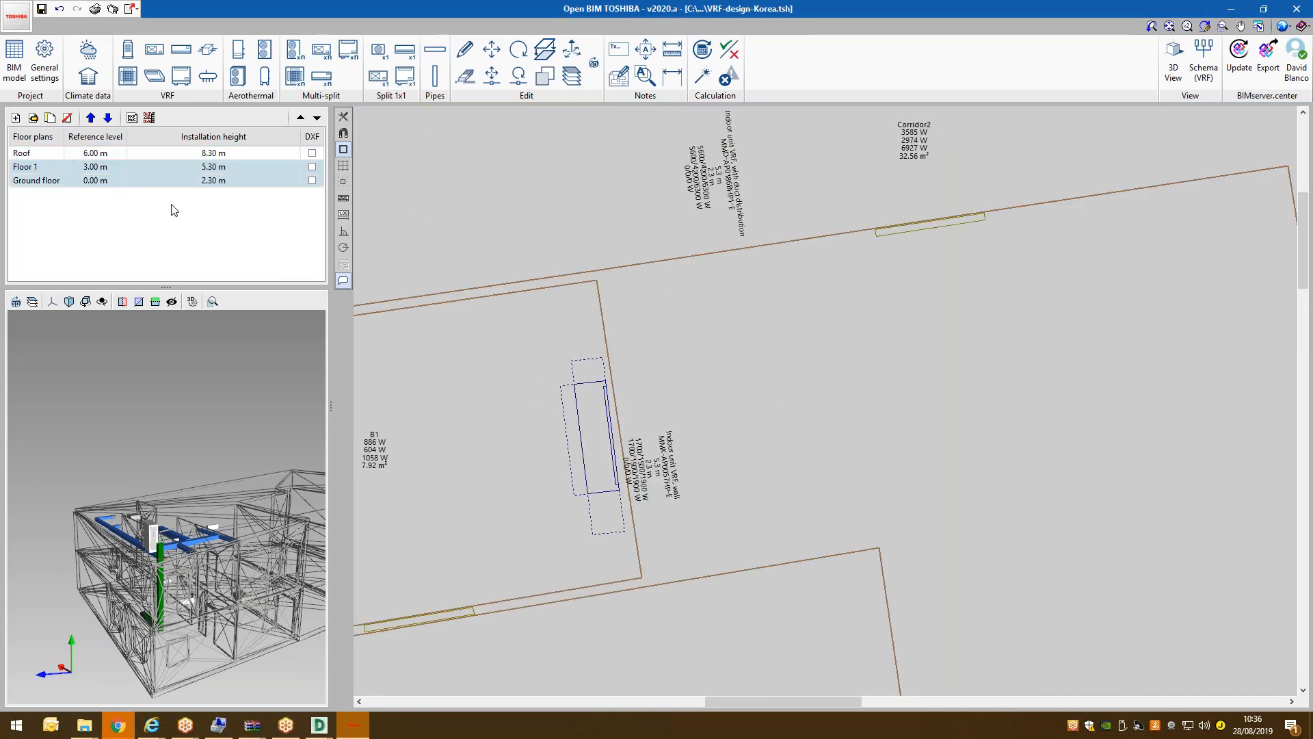
pyautogui.click(54, 168)
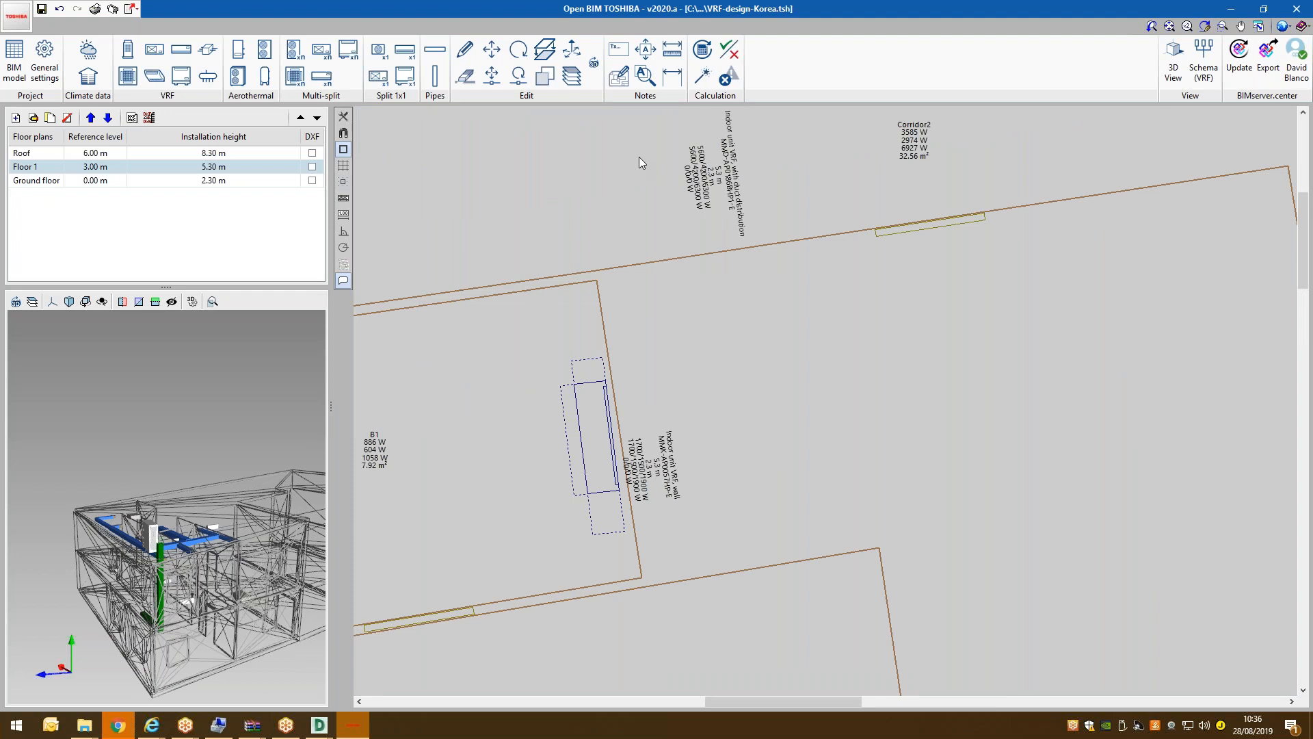
pyautogui.scroll(-1, 641, 162)
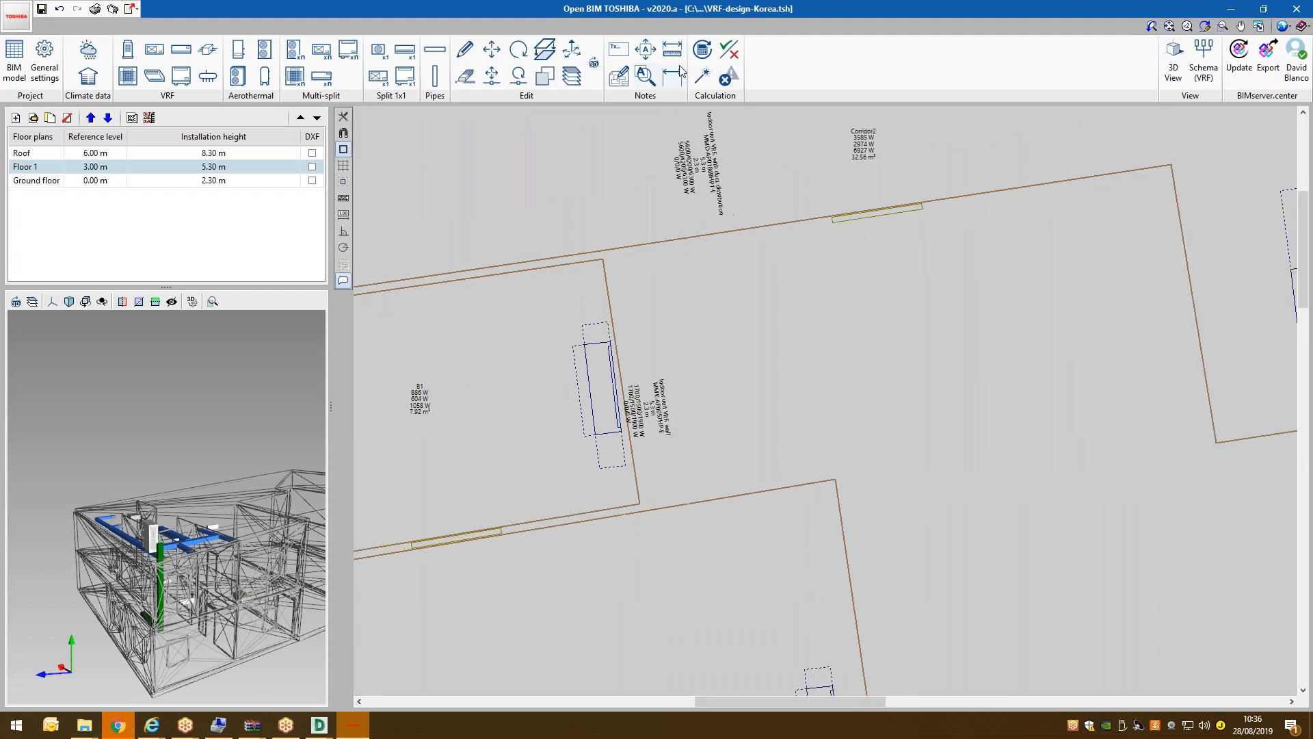
pyautogui.click(571, 76)
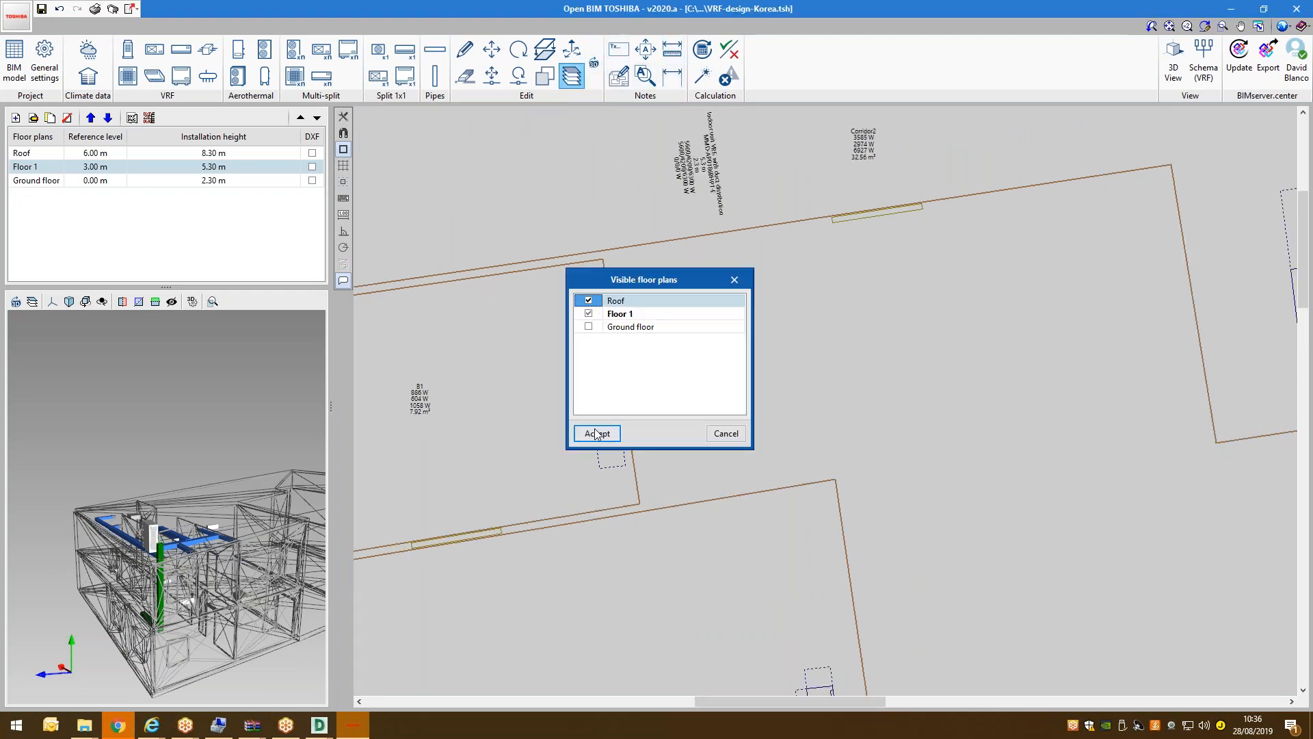
pyautogui.click(595, 434)
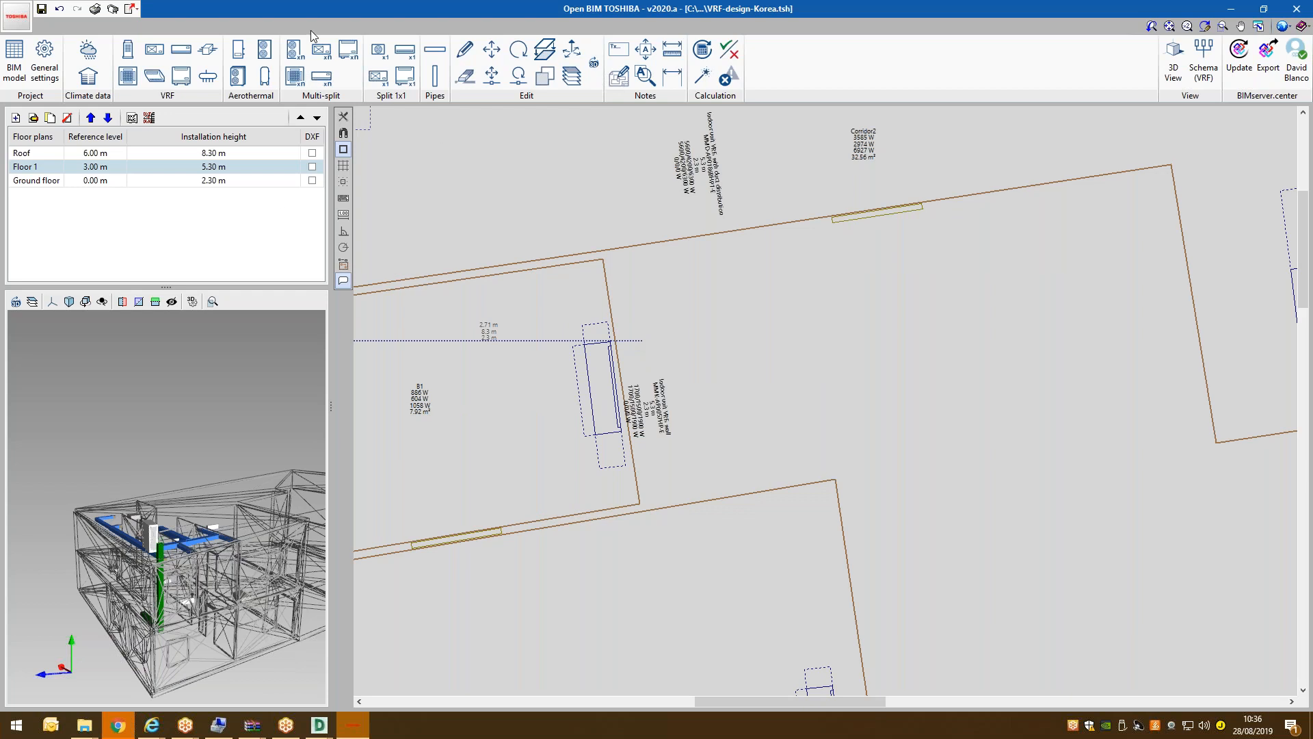
# Draw a horizontal pipe from the wall unit, across the wall and up to the existing node.
pyautogui.click(434, 49)
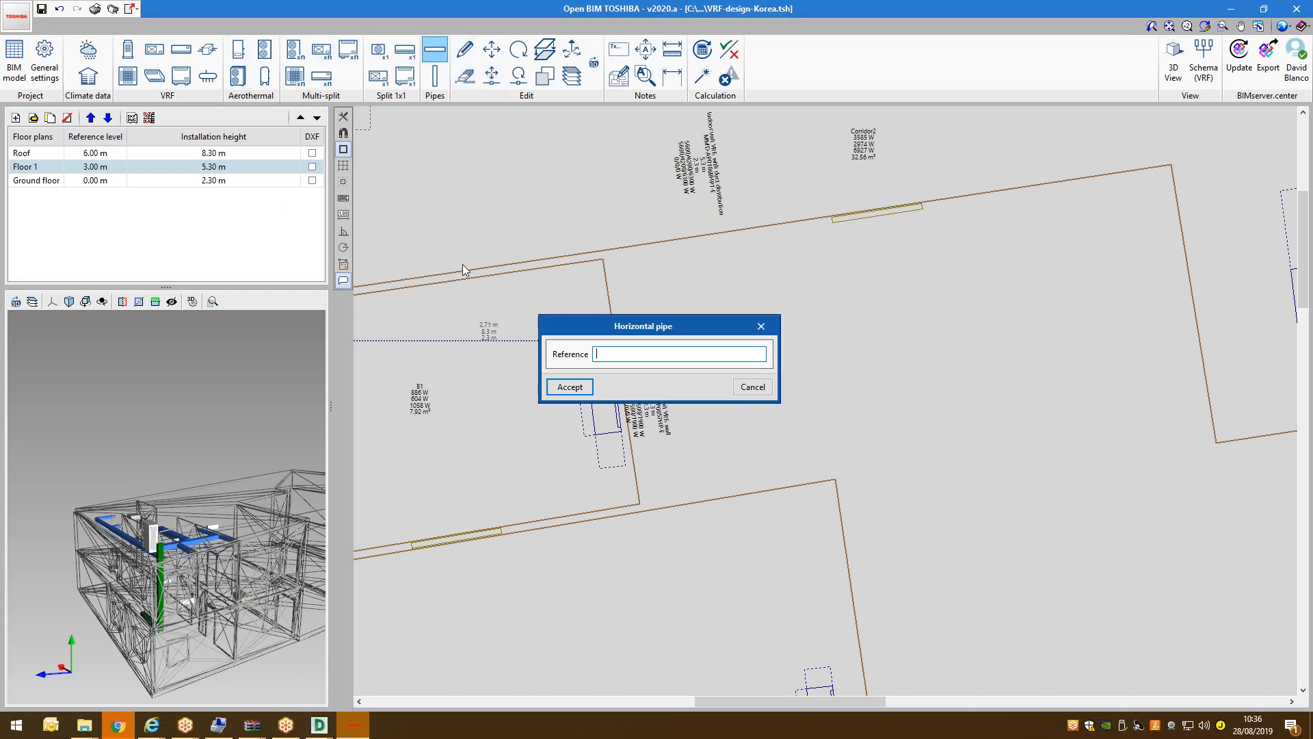
pyautogui.click(569, 390)
pyautogui.click(602, 388)
pyautogui.scroll(-2, 605, 391)
pyautogui.scroll(4, 609, 393)
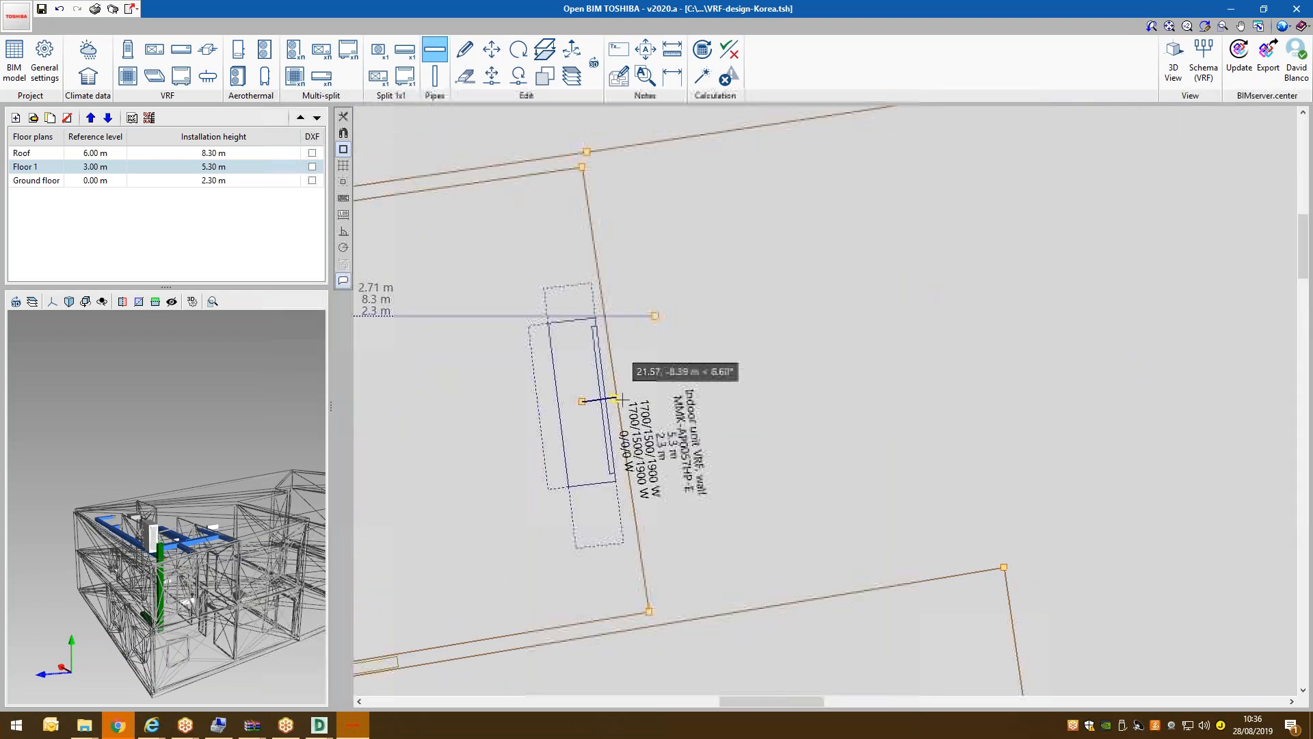
pyautogui.click(642, 401)
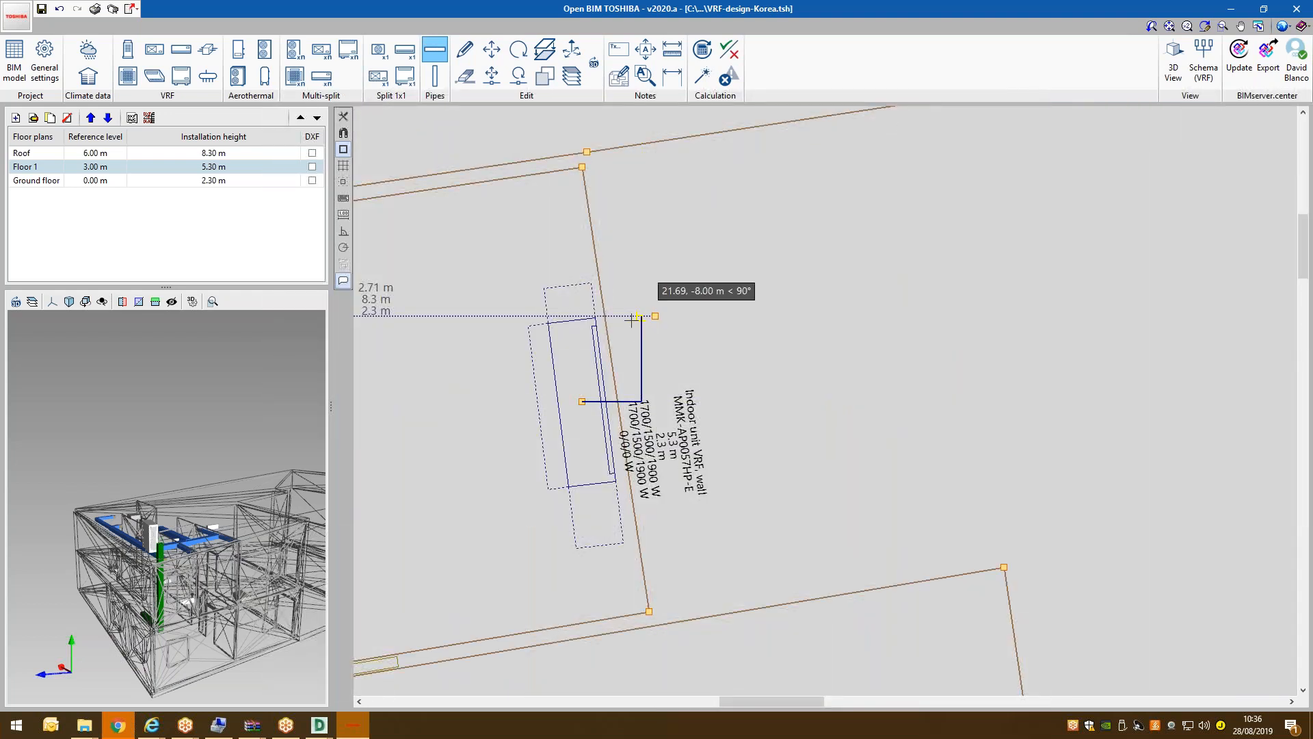
pyautogui.click(642, 335)
pyautogui.click(654, 317)
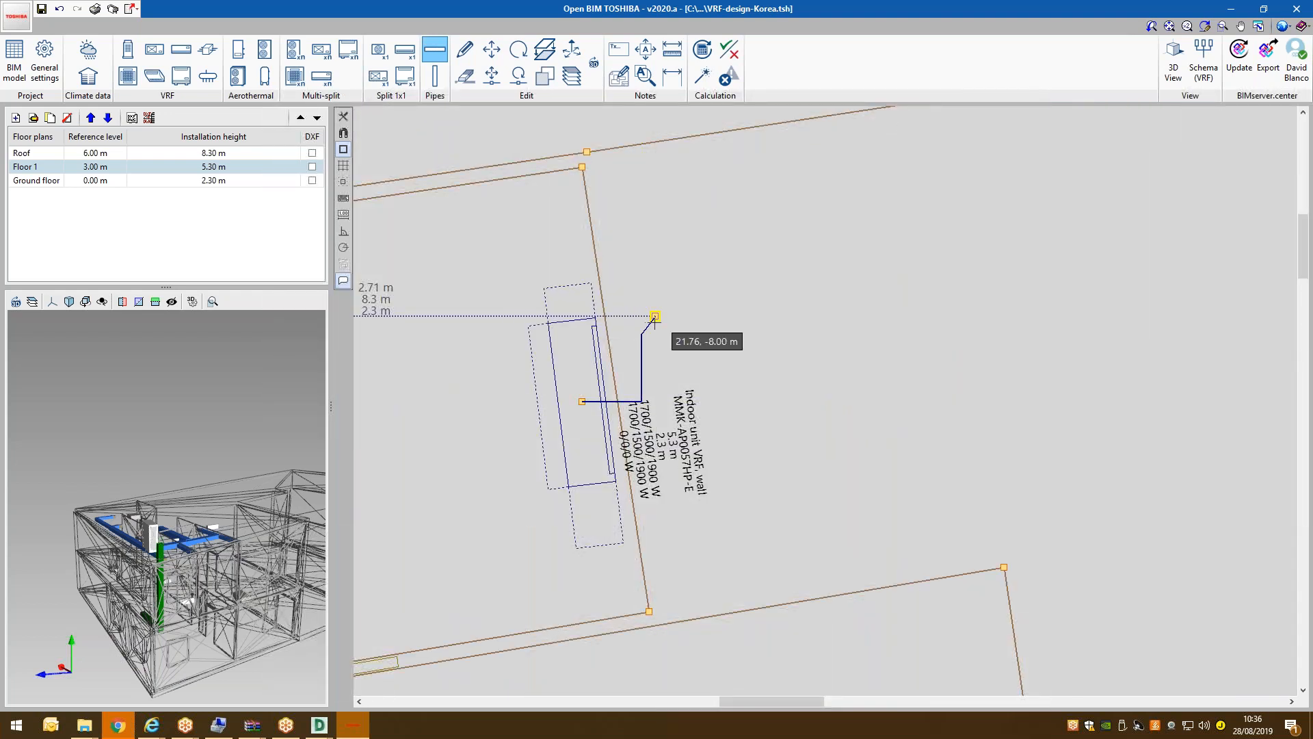
# Run pipes from the junction to the top-left unit and rightward to the right indoor unit.
pyautogui.scroll(-4, 642, 335)
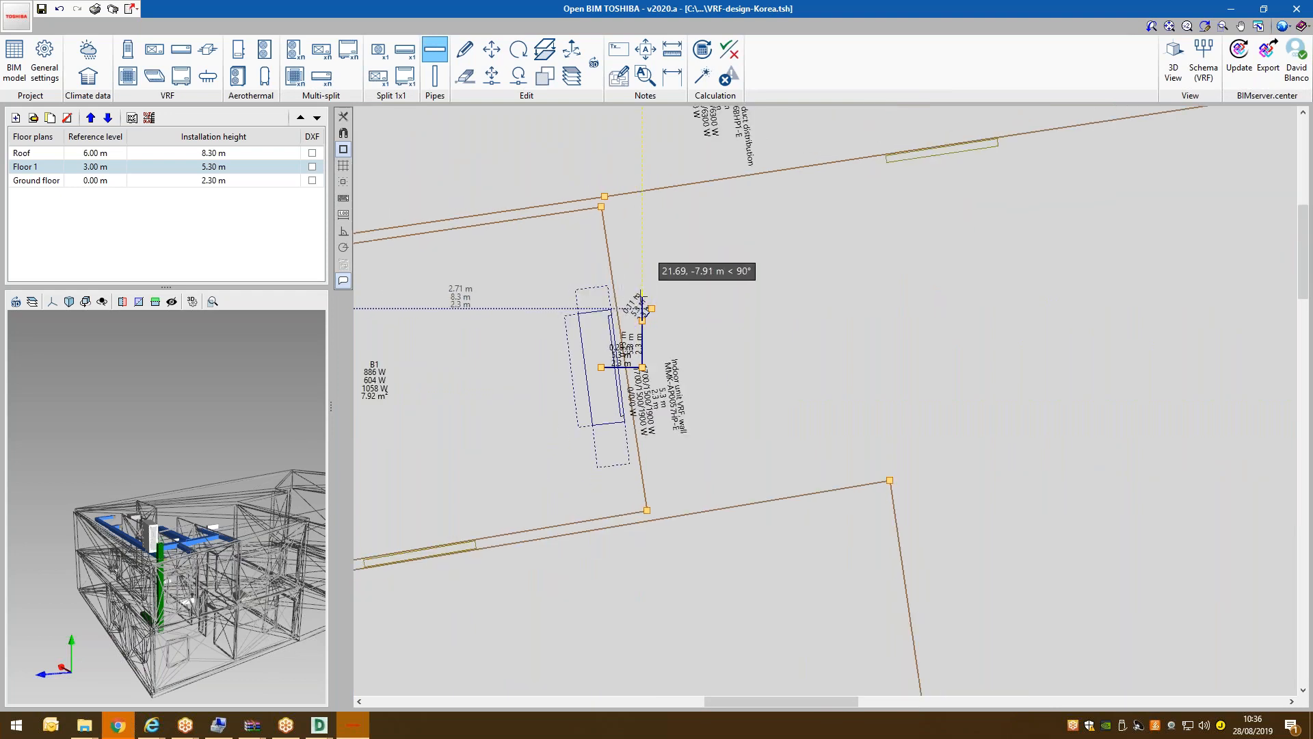
pyautogui.scroll(-1, 637, 294)
pyautogui.click(642, 164)
pyautogui.click(385, 118)
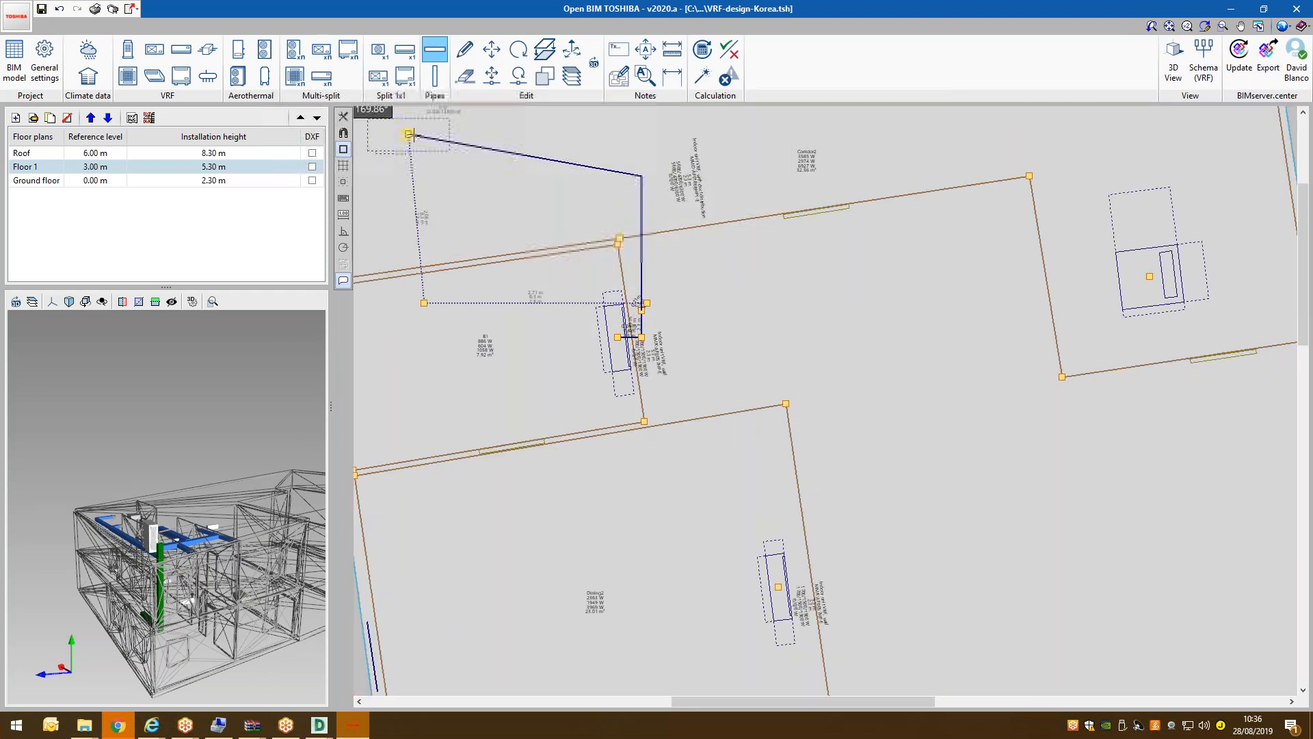
pyautogui.click(642, 176)
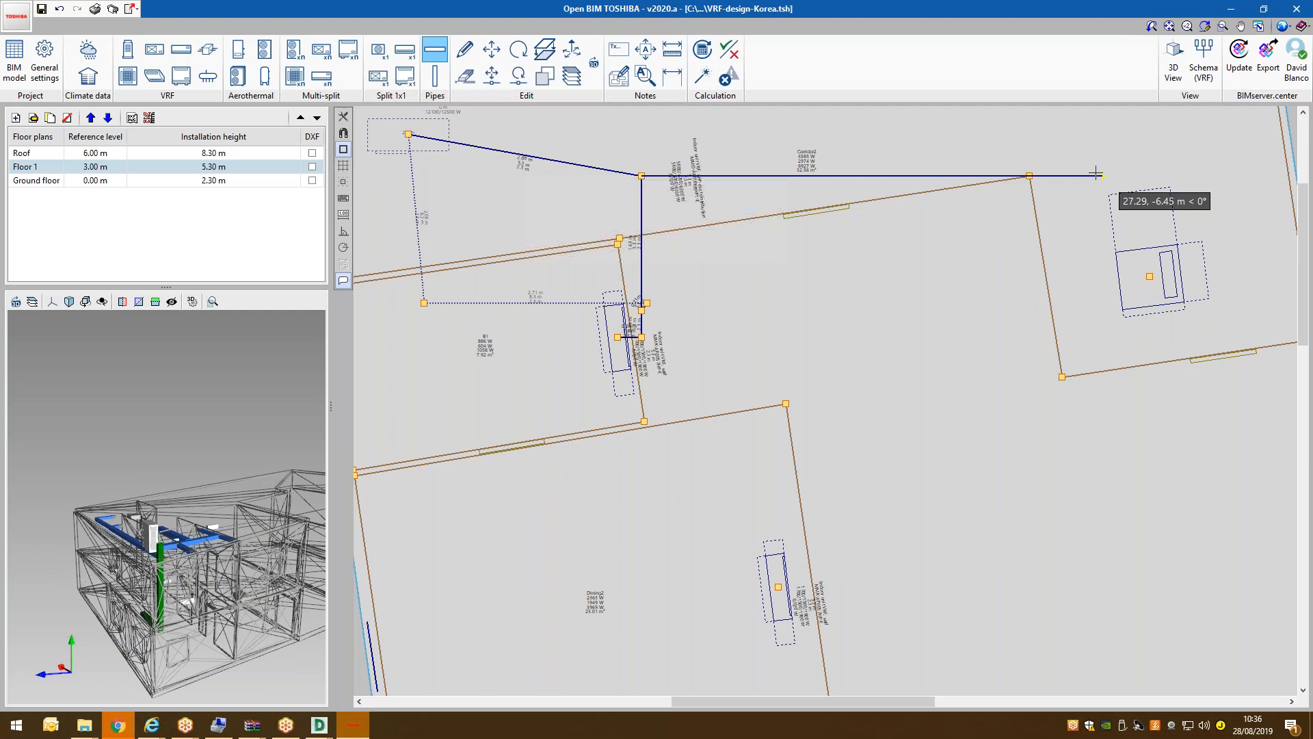
pyautogui.click(1103, 156)
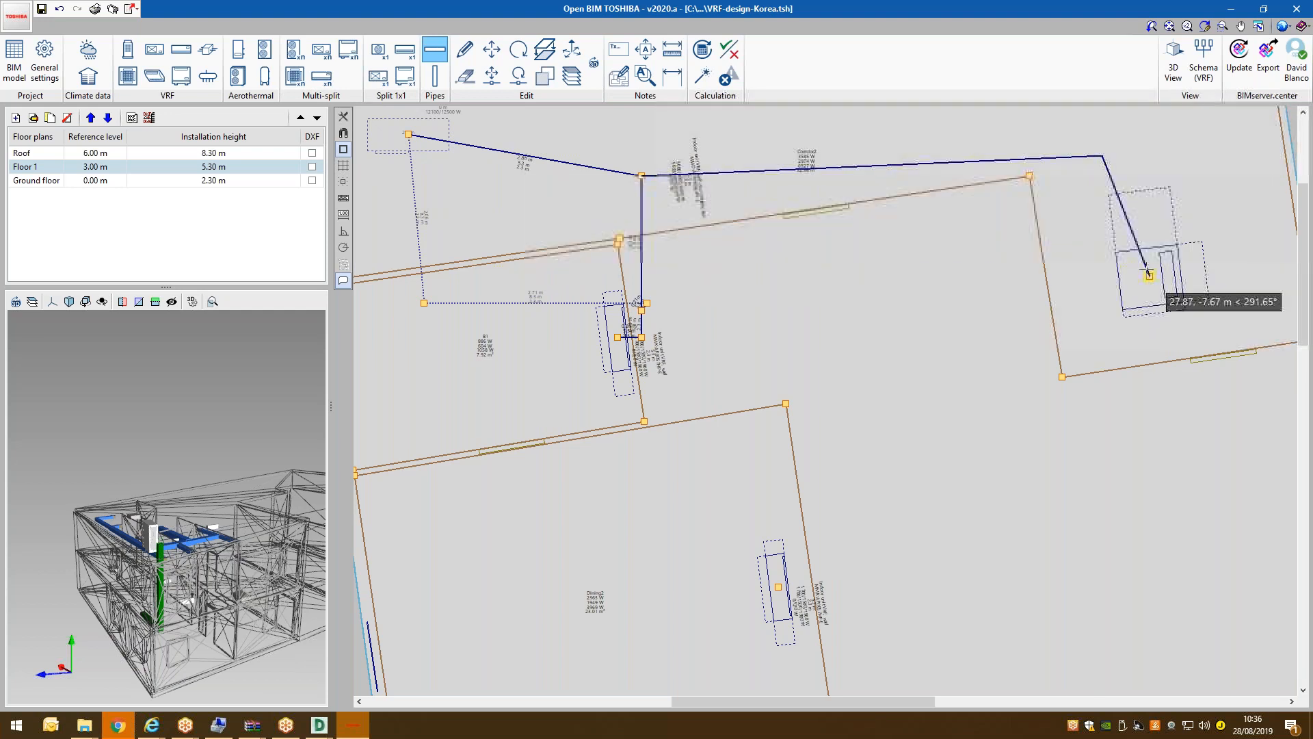
pyautogui.click(1150, 276)
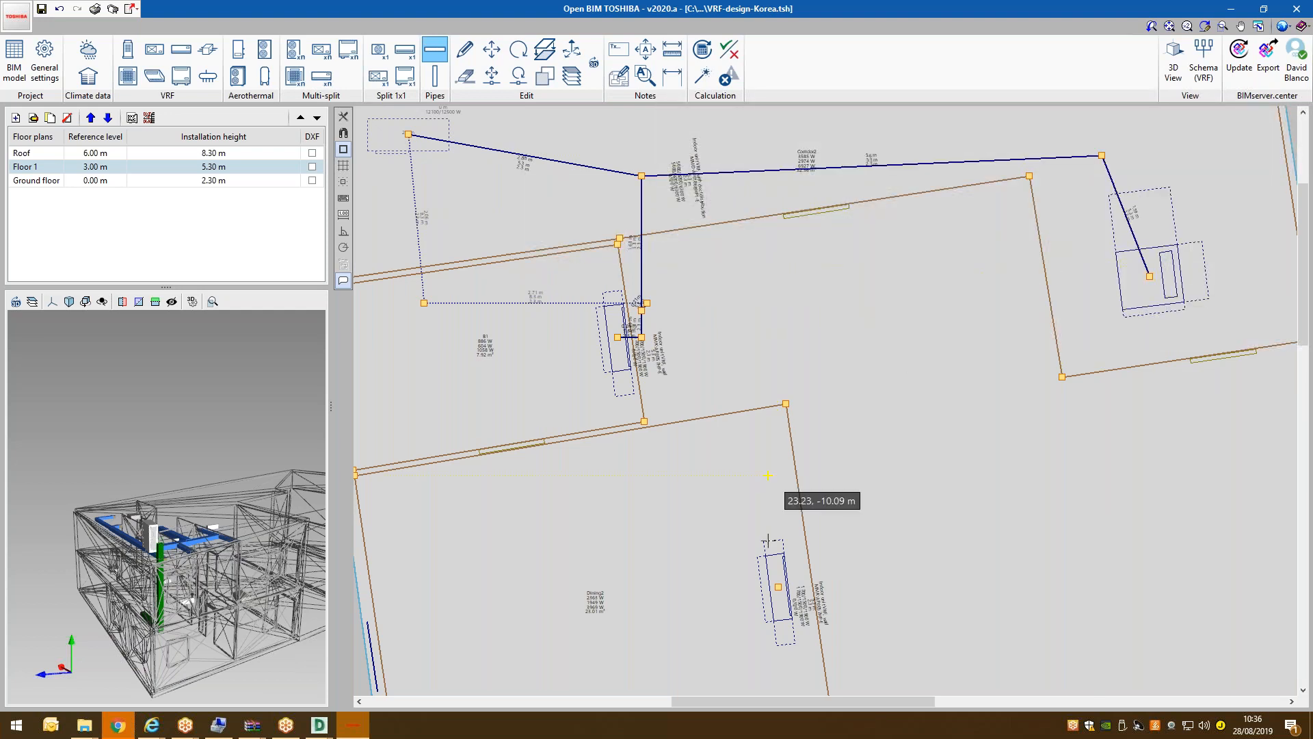
# Route the lower indoor unit's pipe through one bend to the junction.
pyautogui.click(778, 587)
pyautogui.click(672, 586)
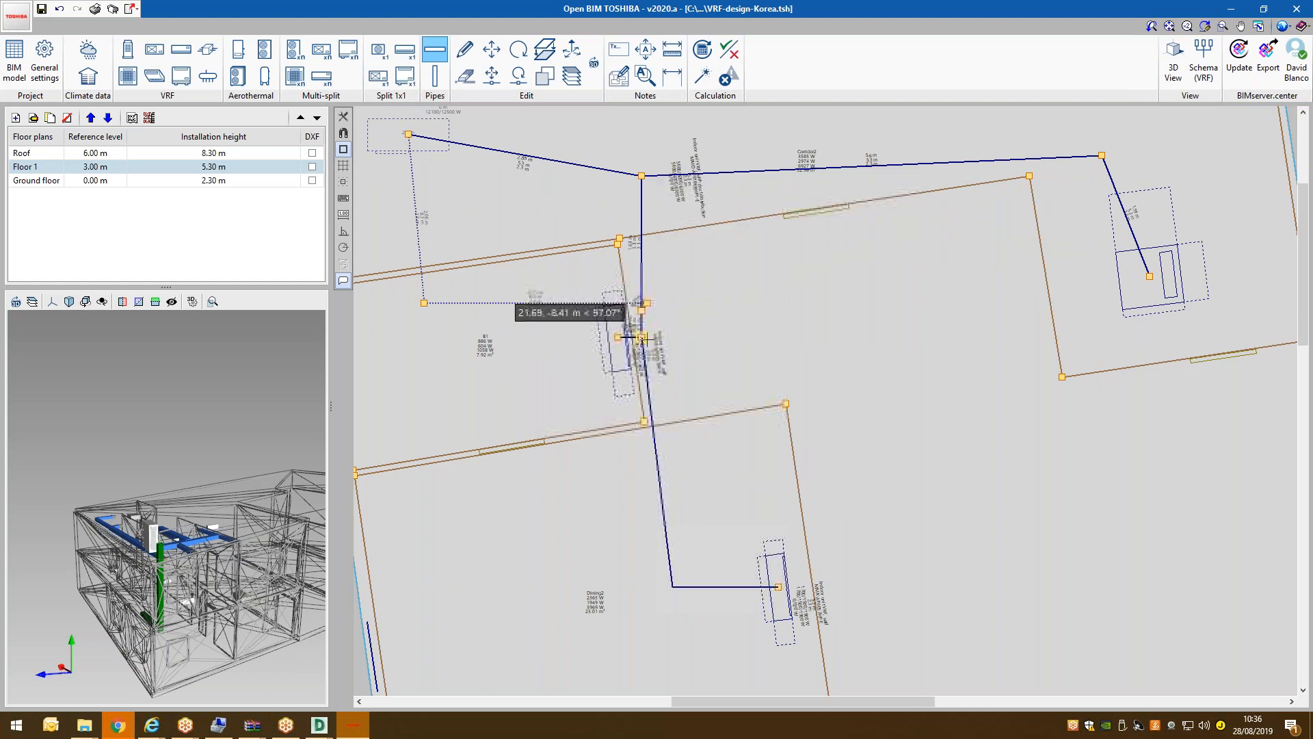
pyautogui.click(641, 337)
pyautogui.scroll(4, 636, 315)
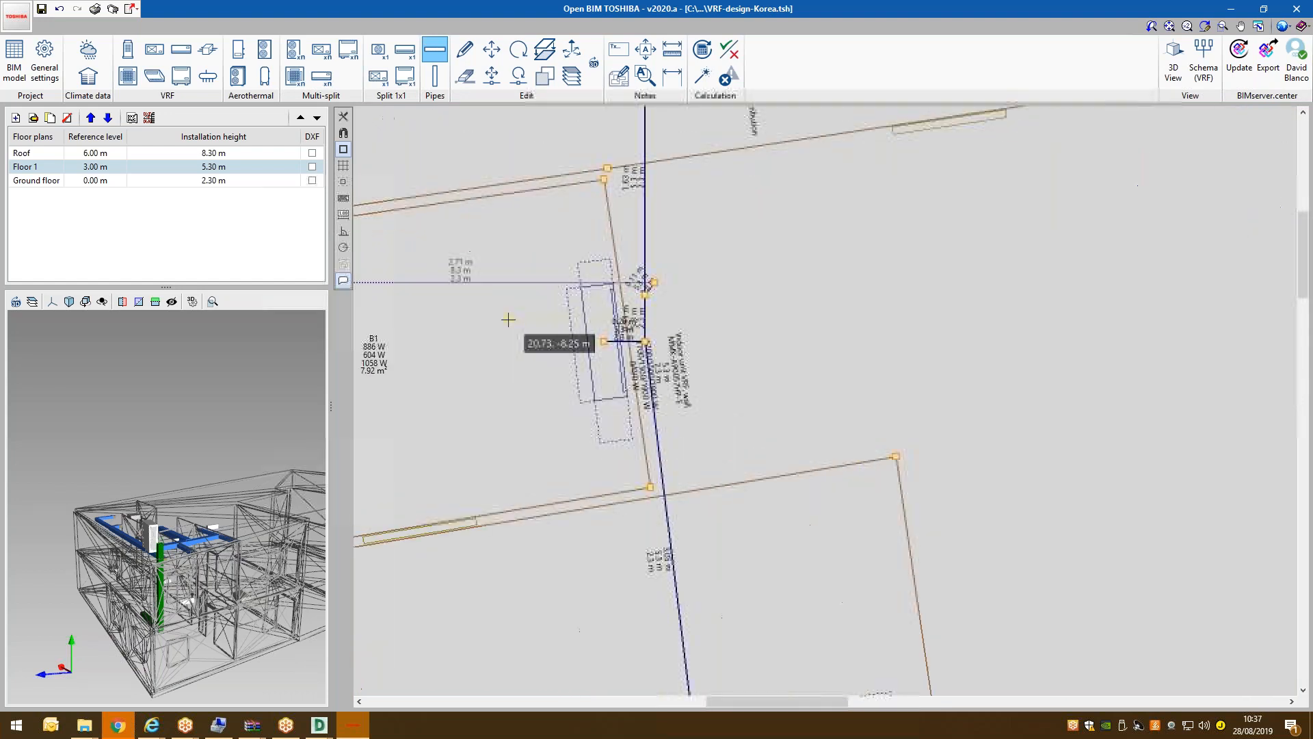
pyautogui.scroll(4, 673, 284)
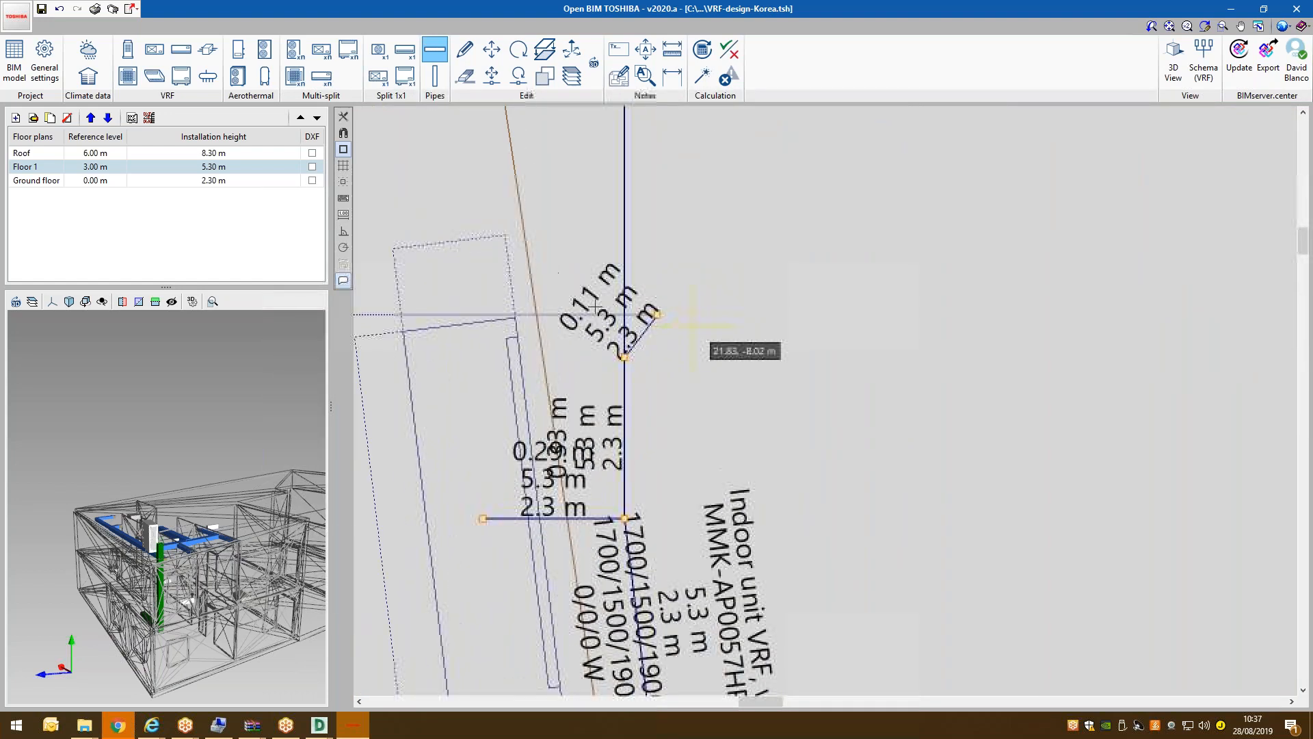
# Try a vertical pipe at the Floor 1 junction node, then cancel the unwanted one.
pyautogui.click(434, 81)
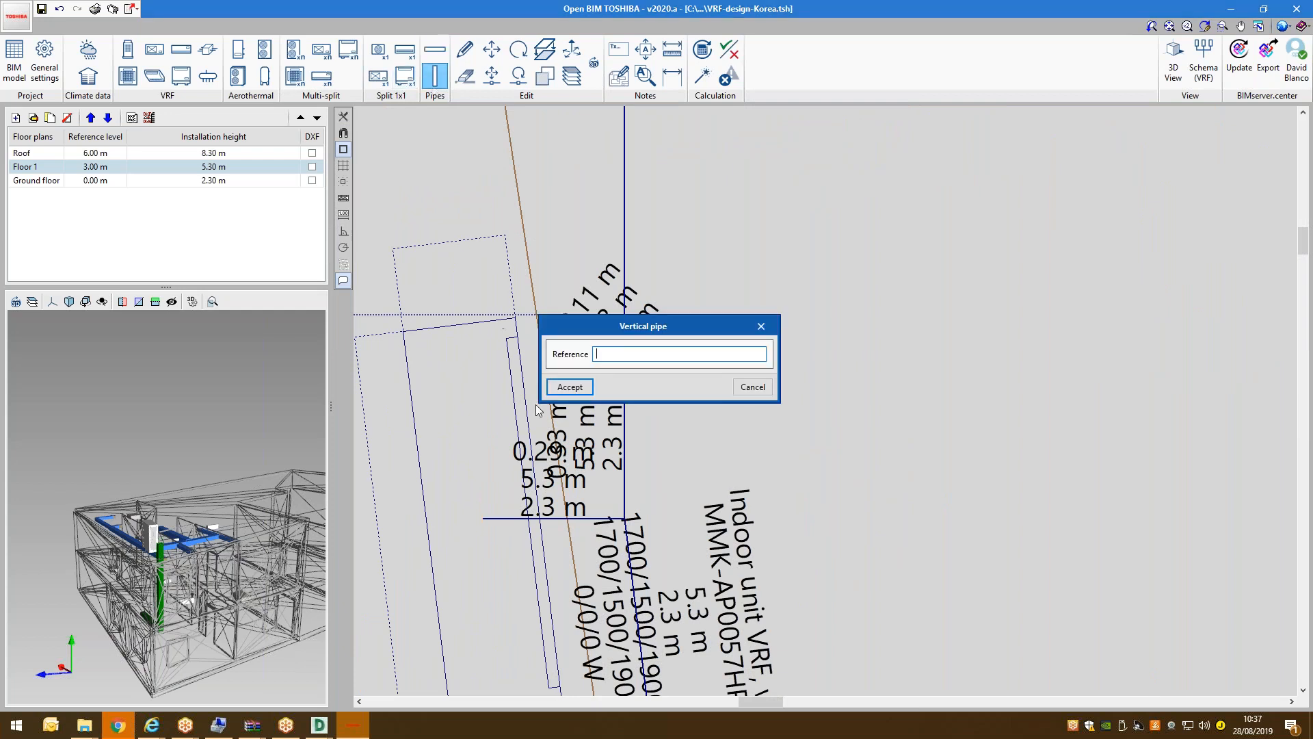
pyautogui.click(555, 393)
pyautogui.click(657, 315)
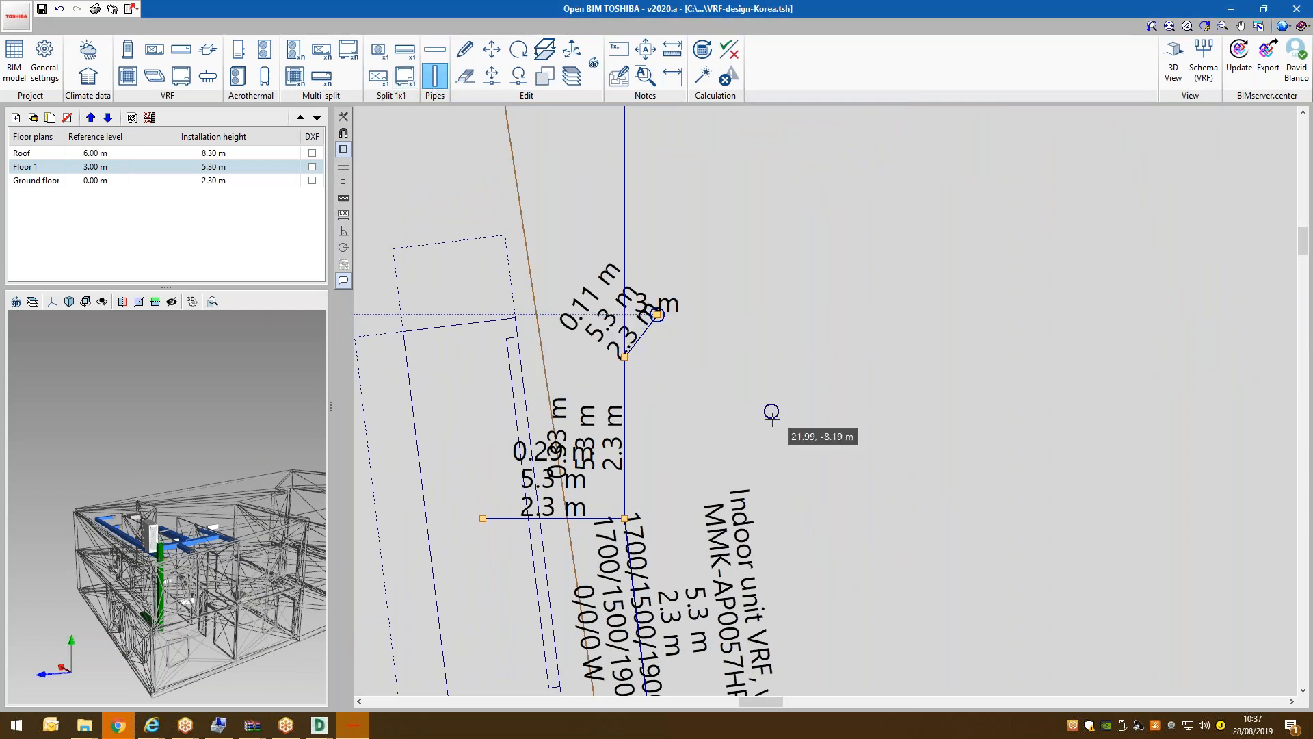
pyautogui.click(77, 156)
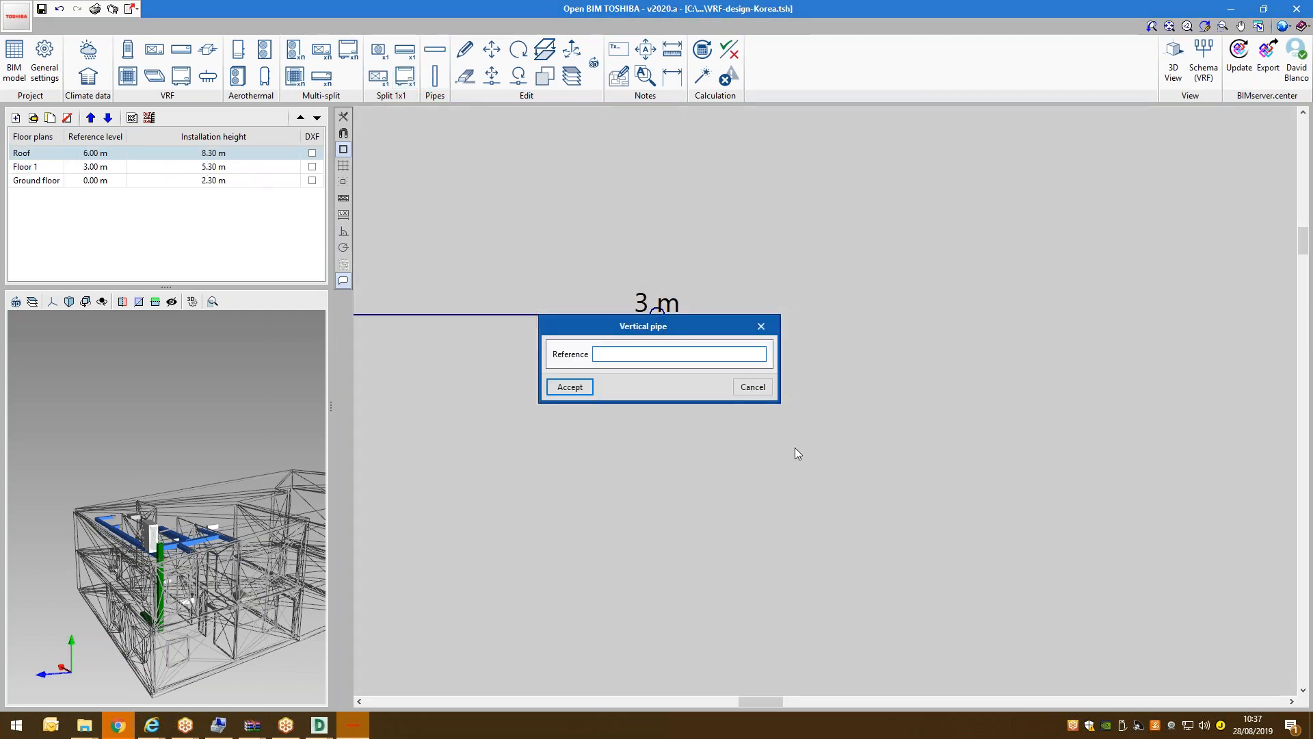
pyautogui.click(764, 393)
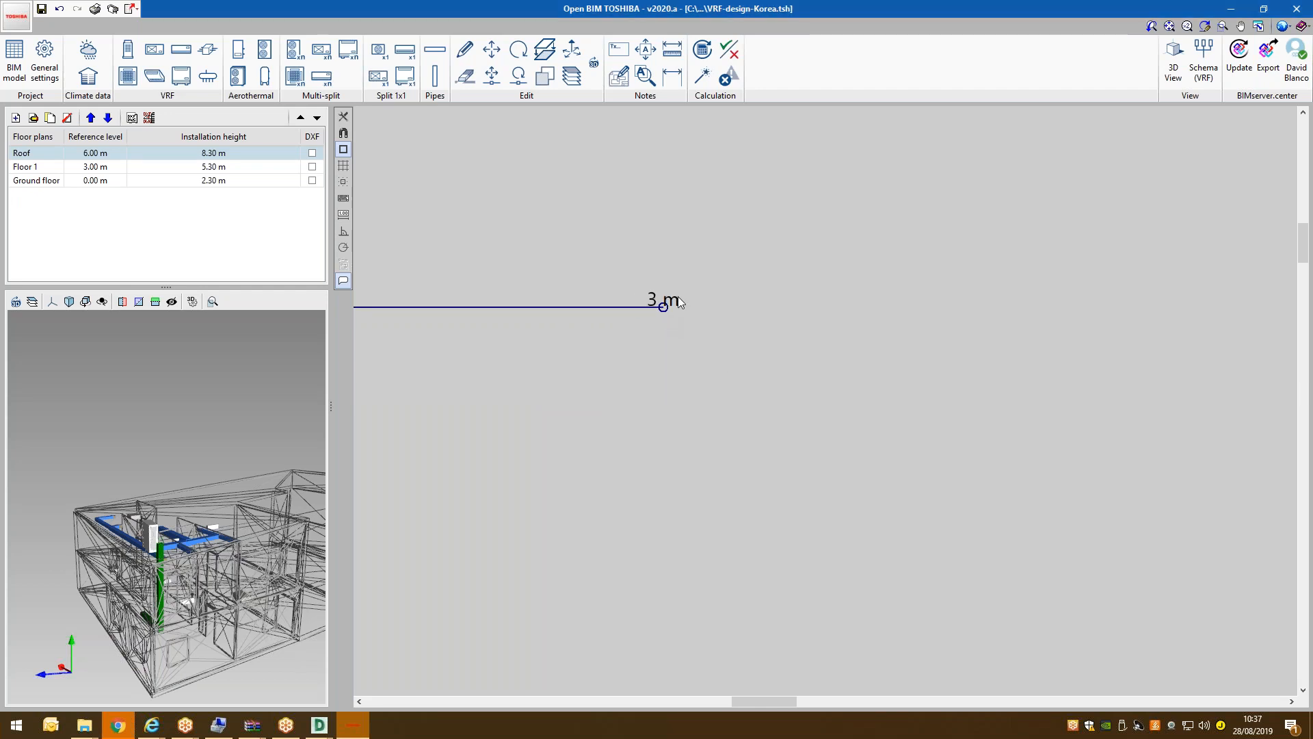
pyautogui.scroll(-5, 742, 335)
pyautogui.scroll(2, 570, 140)
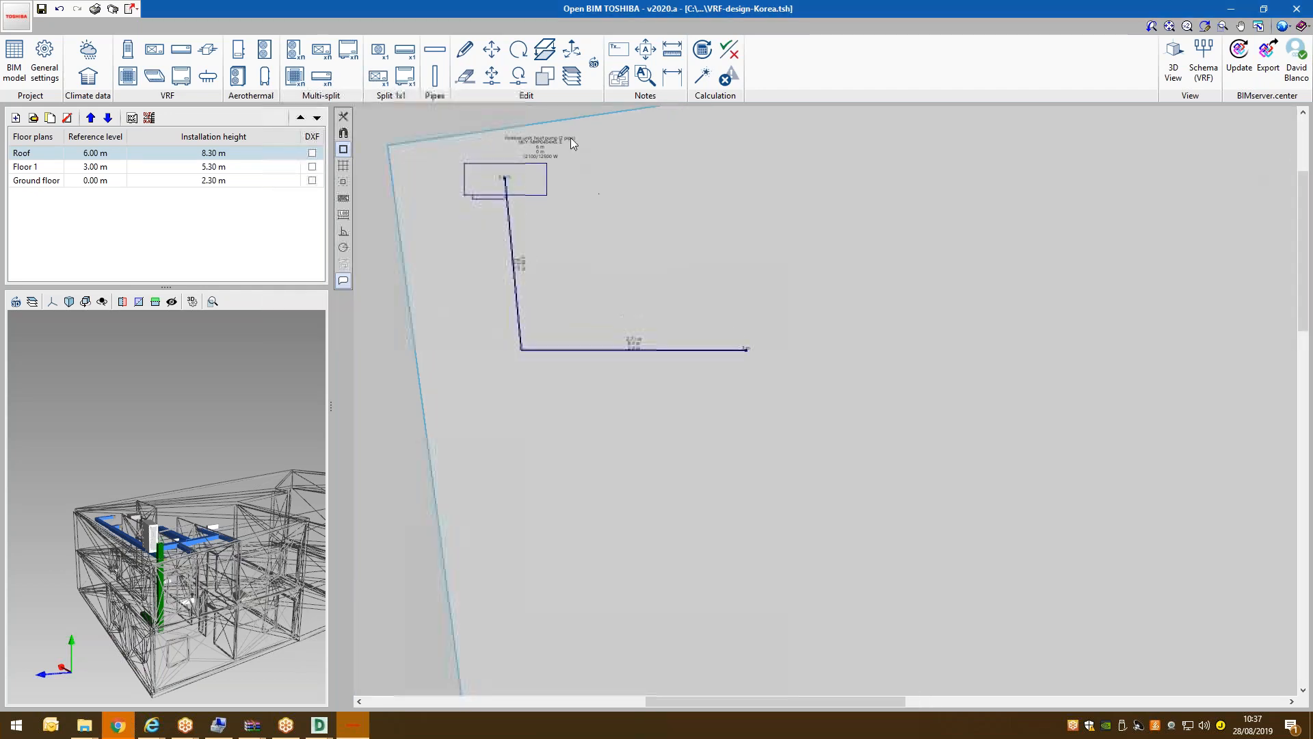
# Switch to the Ground floor plan and set its visible floor plans, ticking Floor 1.
pyautogui.click(25, 170)
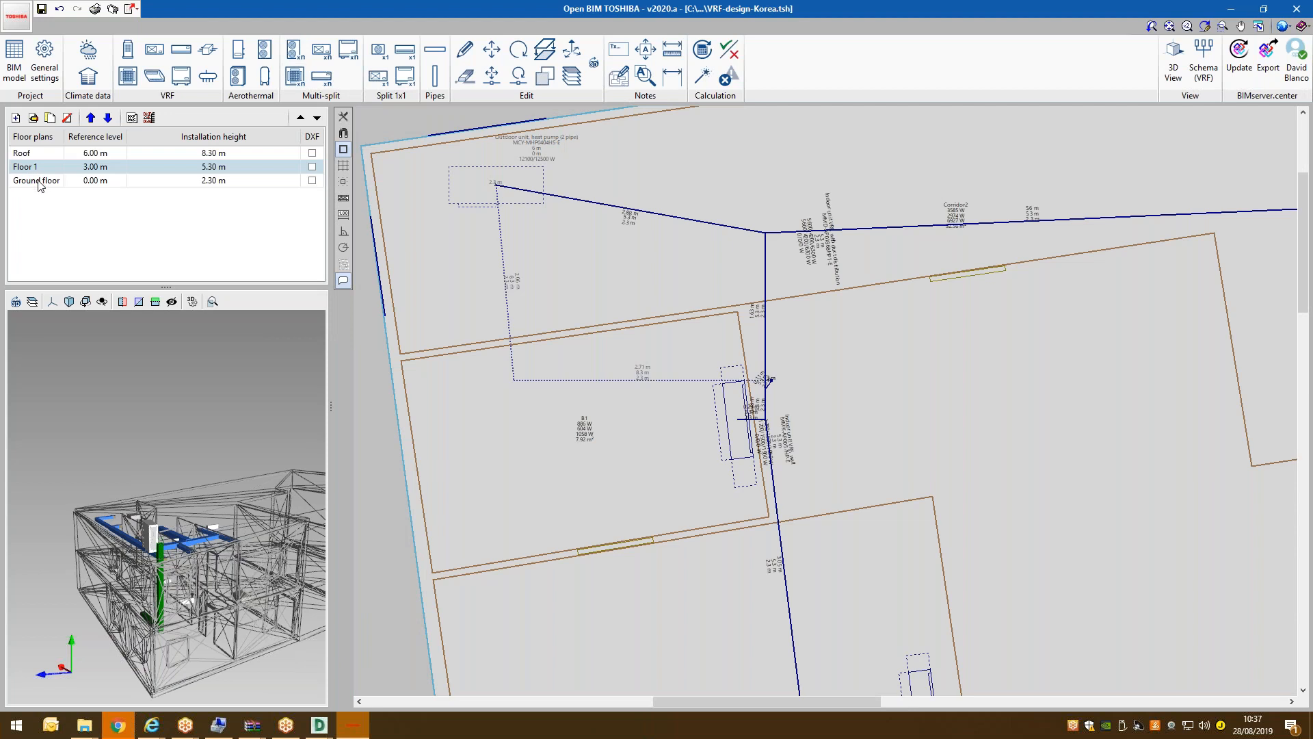
pyautogui.click(37, 180)
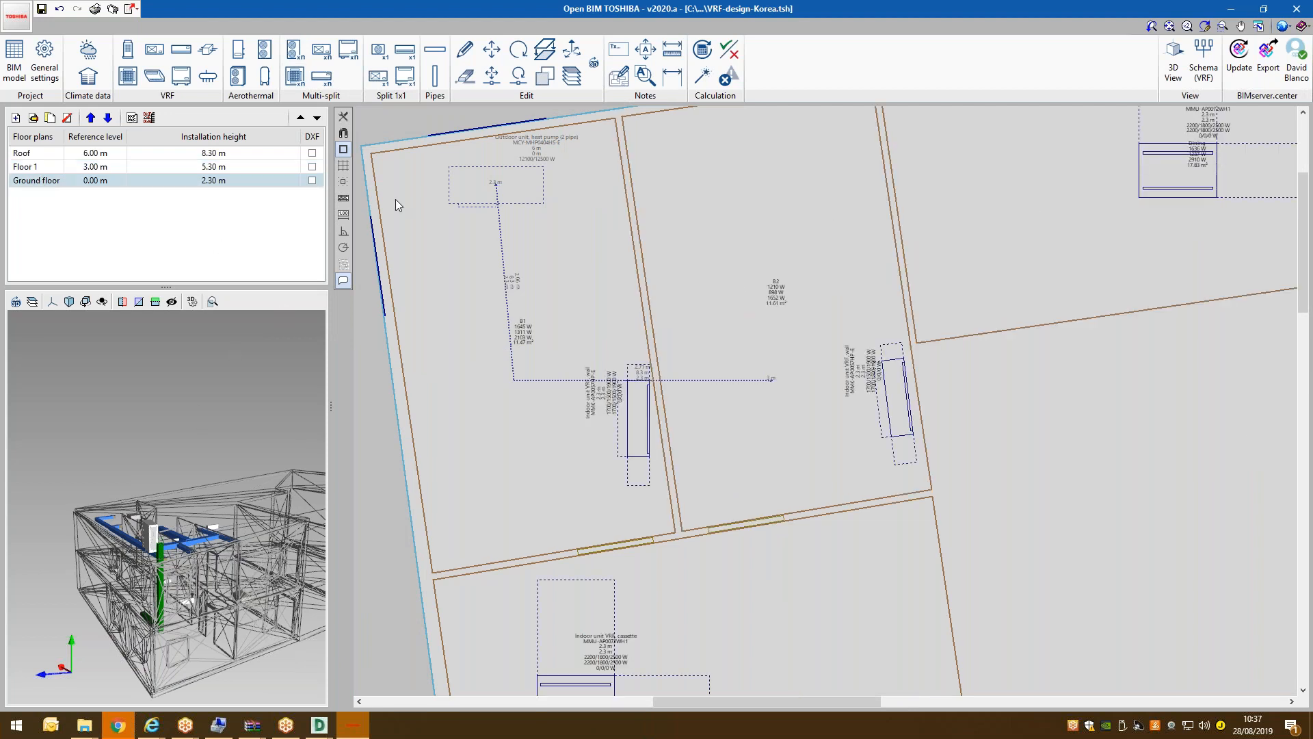
pyautogui.click(572, 76)
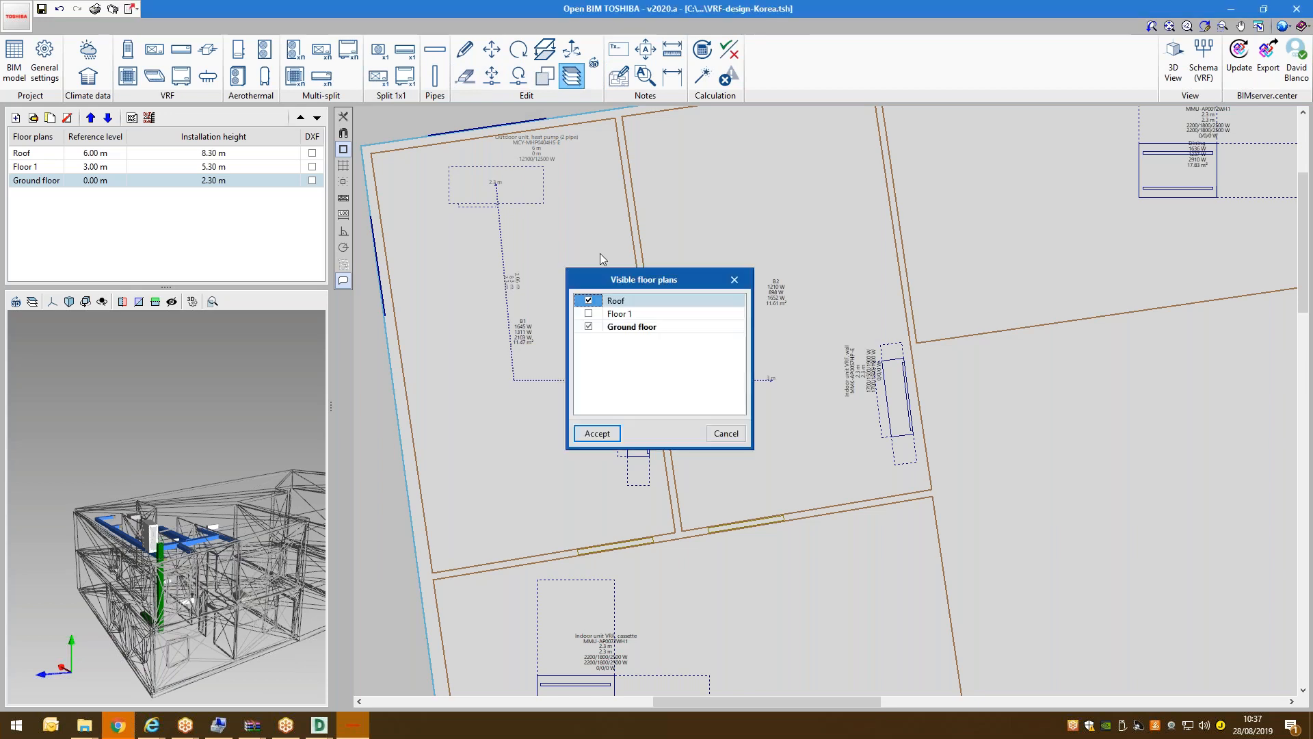
pyautogui.click(610, 329)
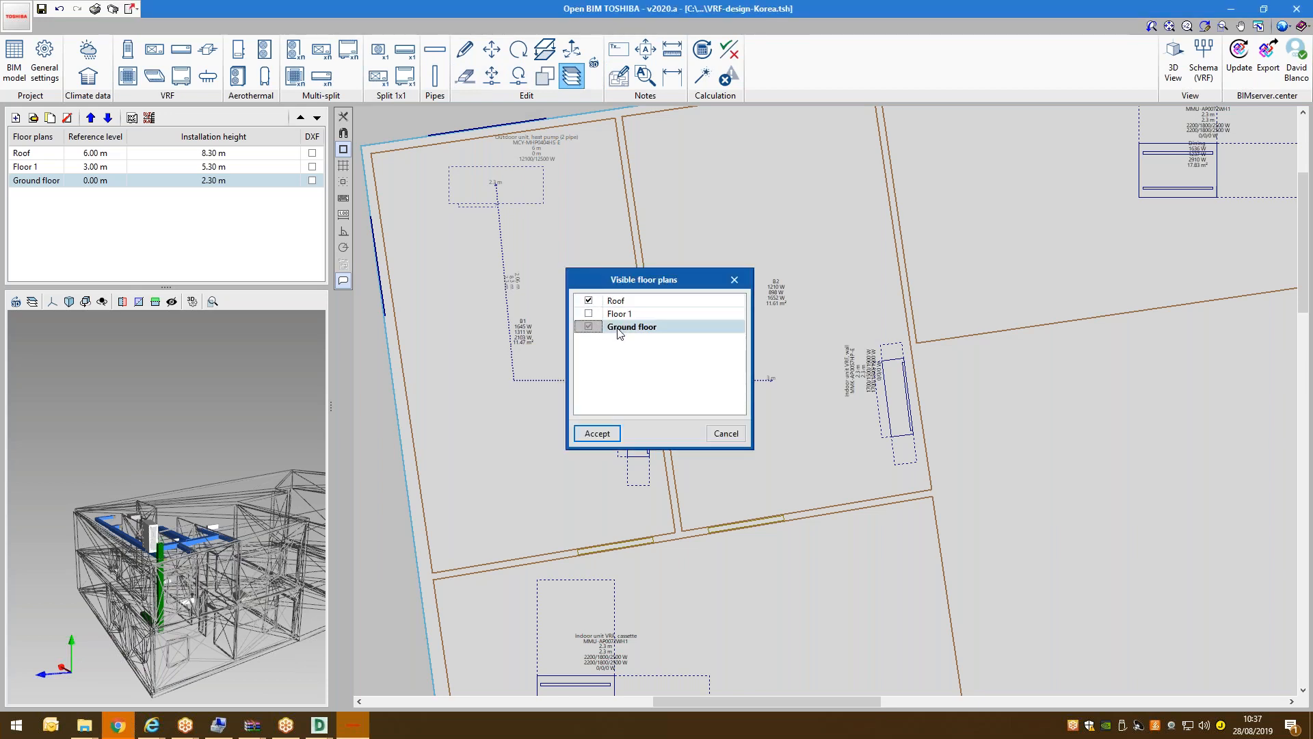
pyautogui.click(589, 314)
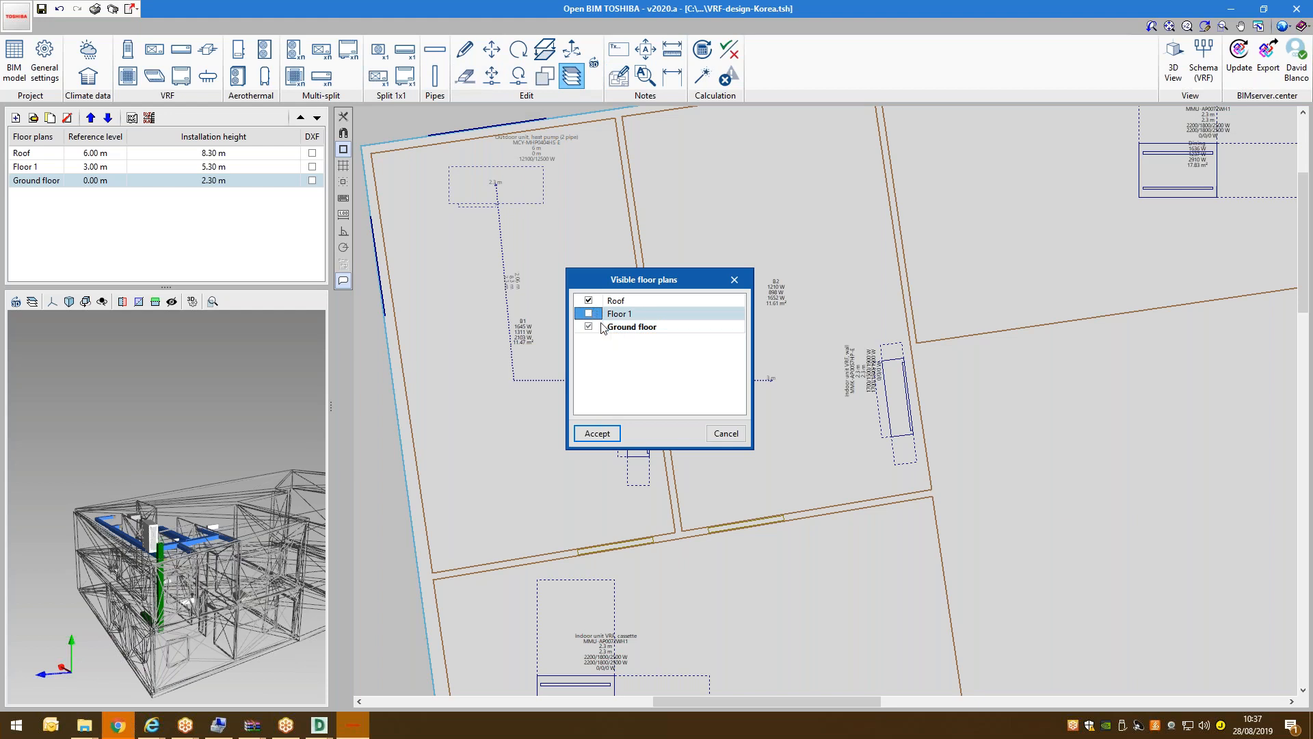
pyautogui.click(647, 329)
pyautogui.click(595, 433)
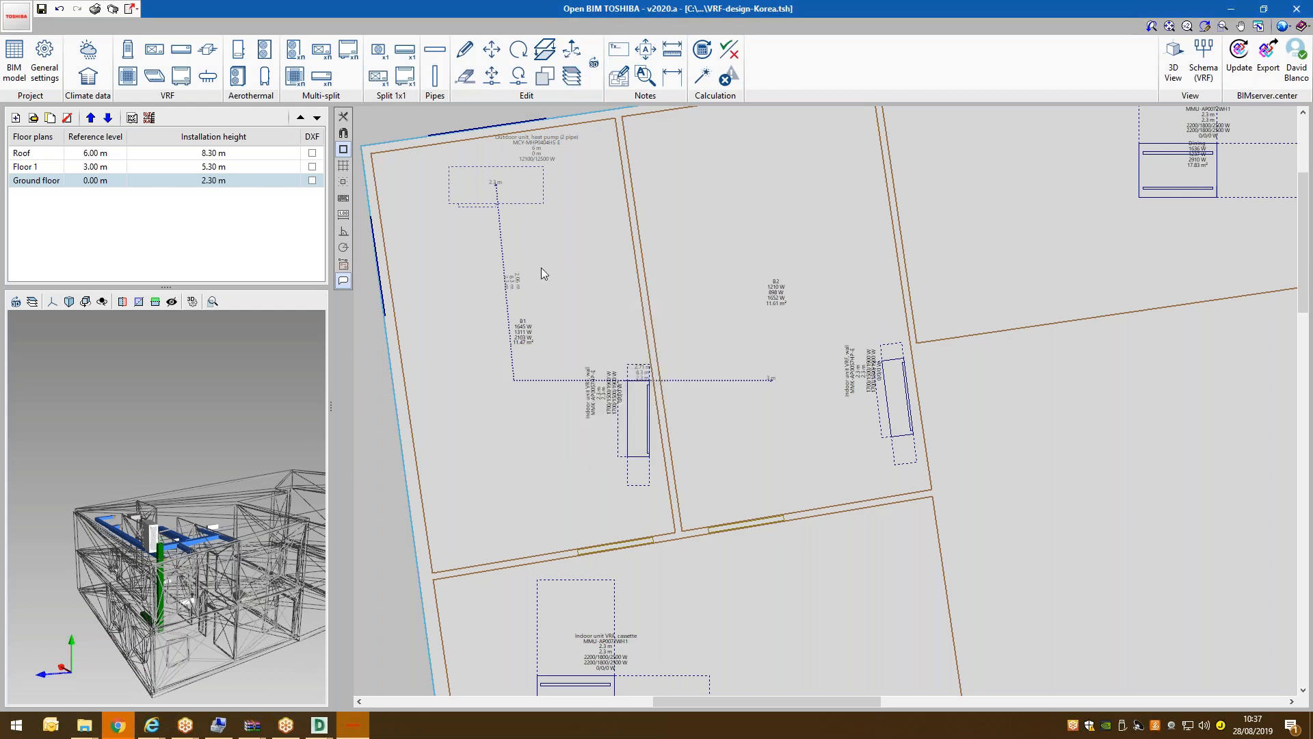
pyautogui.scroll(-2, 645, 347)
pyautogui.scroll(4, 644, 348)
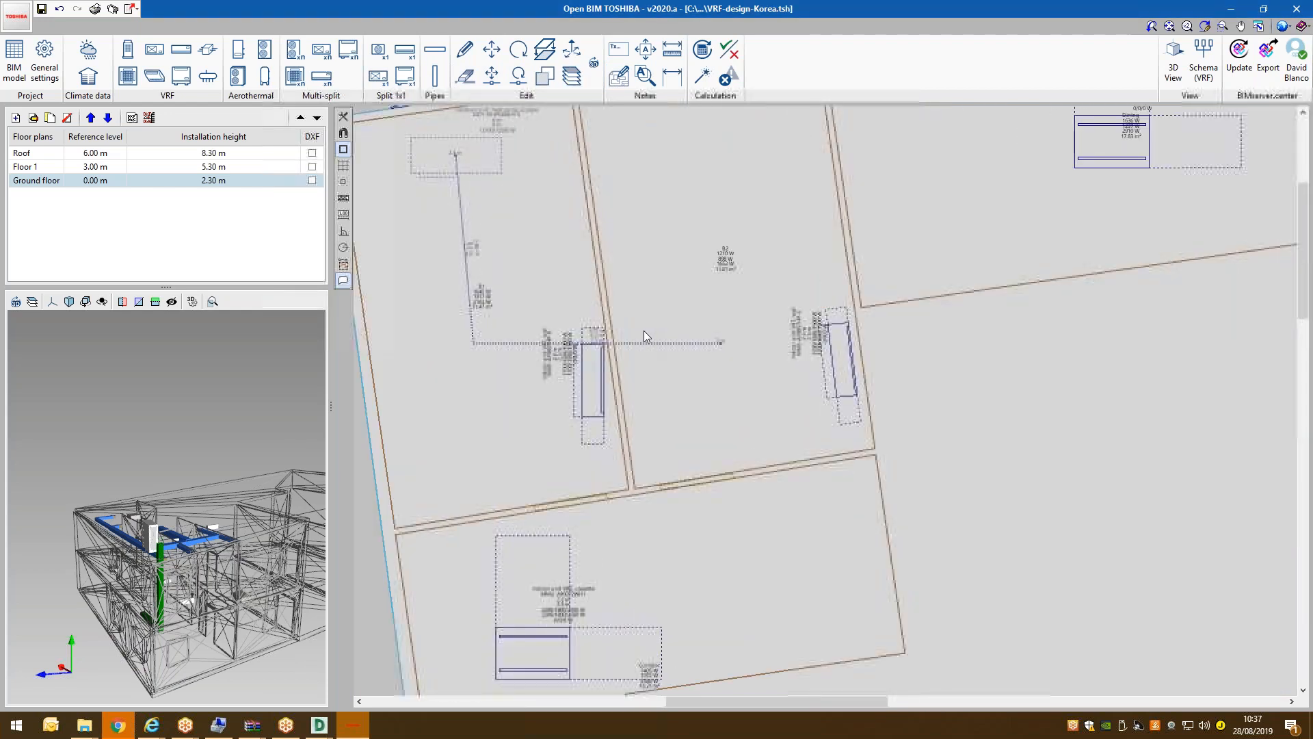
# Draw a horizontal pipe from the ground-floor wall unit, with two bends, to the riser's node.
pyautogui.click(435, 49)
pyautogui.click(575, 387)
pyautogui.click(578, 411)
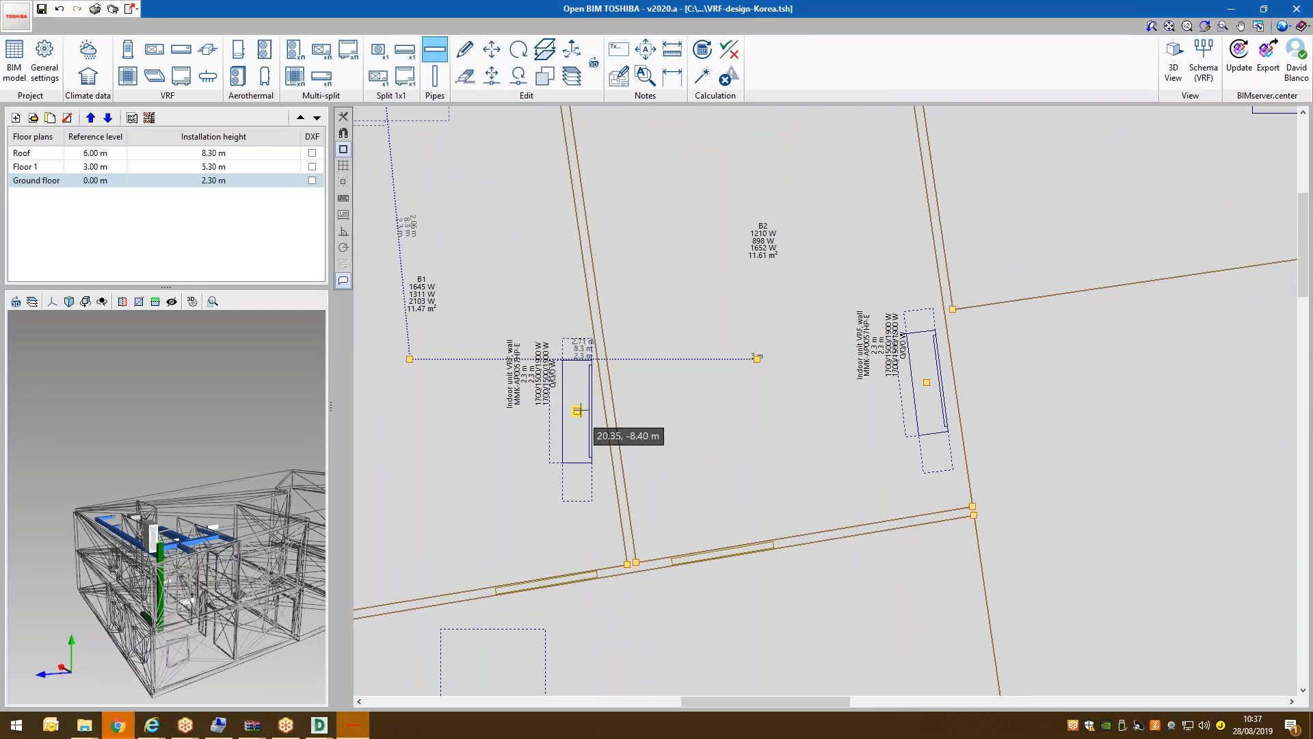
pyautogui.click(717, 411)
pyautogui.click(716, 372)
pyautogui.click(758, 358)
# Route the lower indoor unit's pipe through a bend to the existing node.
pyautogui.scroll(-2, 636, 376)
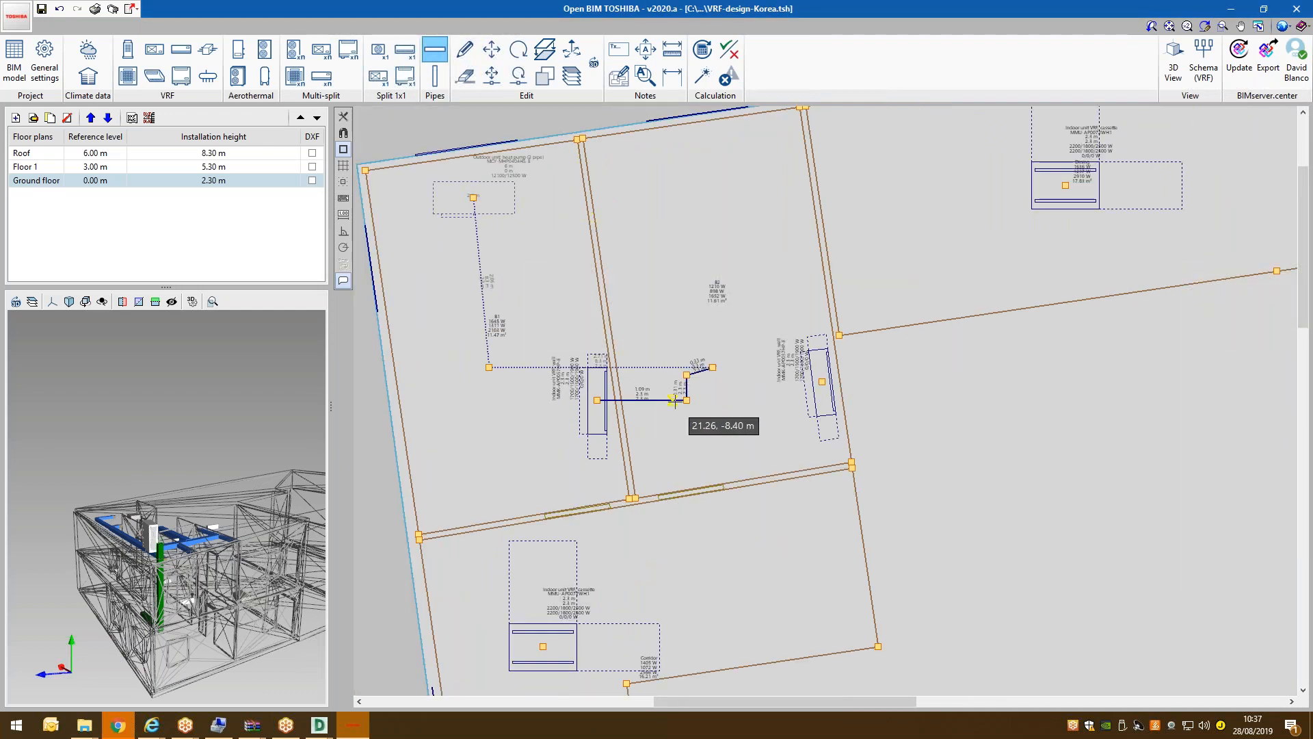
pyautogui.click(720, 594)
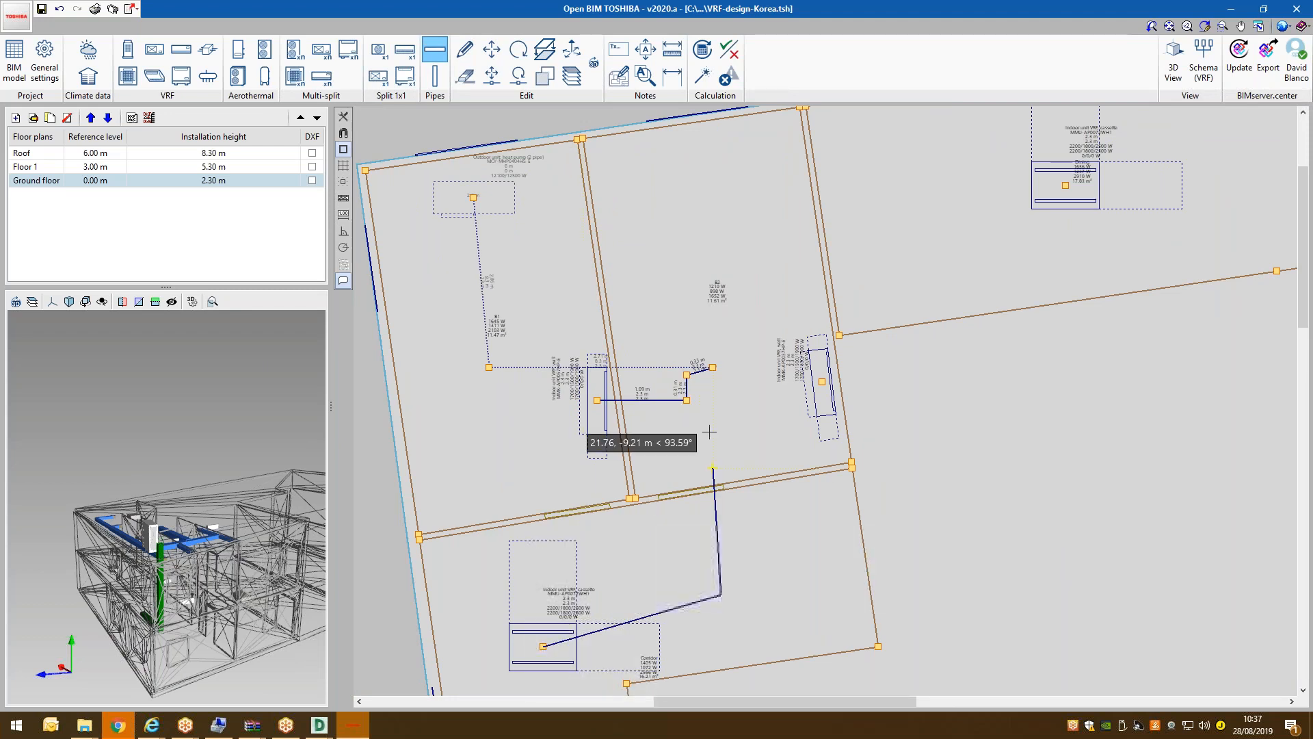
pyautogui.click(687, 400)
pyautogui.scroll(-3, 773, 399)
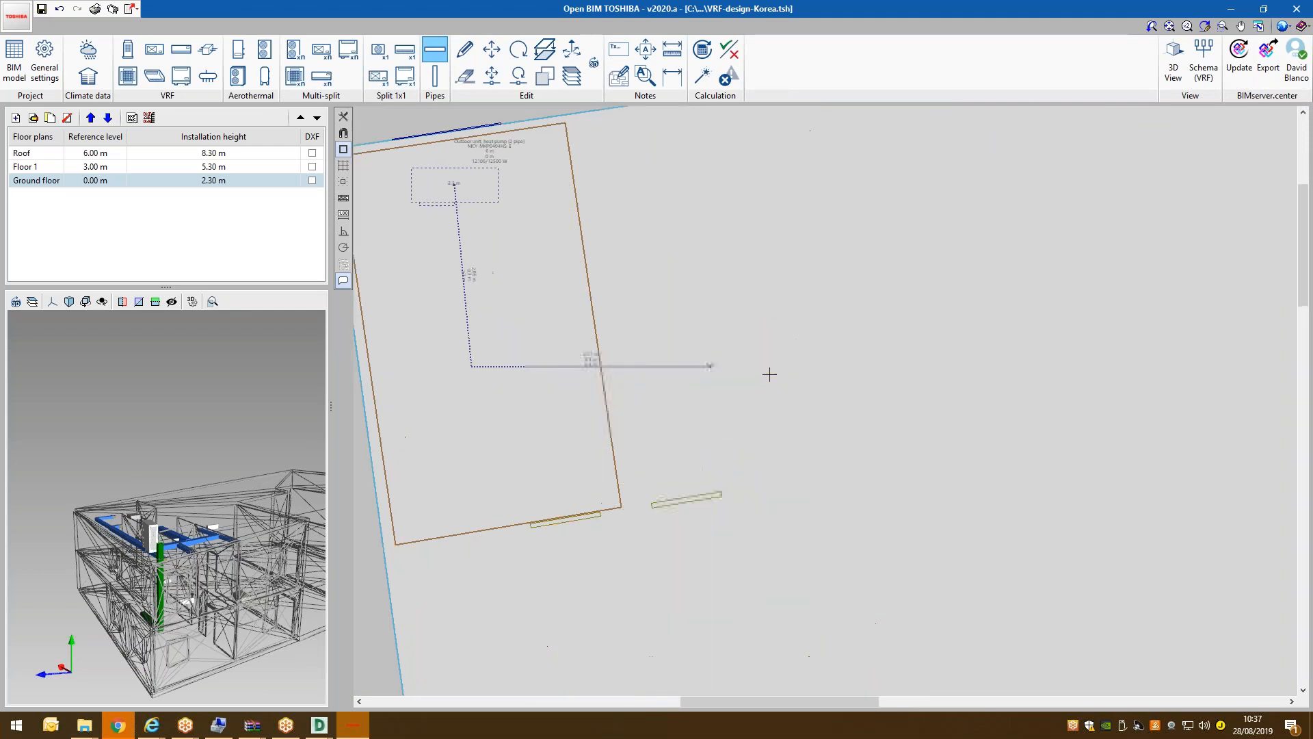
pyautogui.scroll(5, 768, 373)
# Draw a pipe from the right indoor unit with one bend, then stop pipe drawing.
pyautogui.click(852, 381)
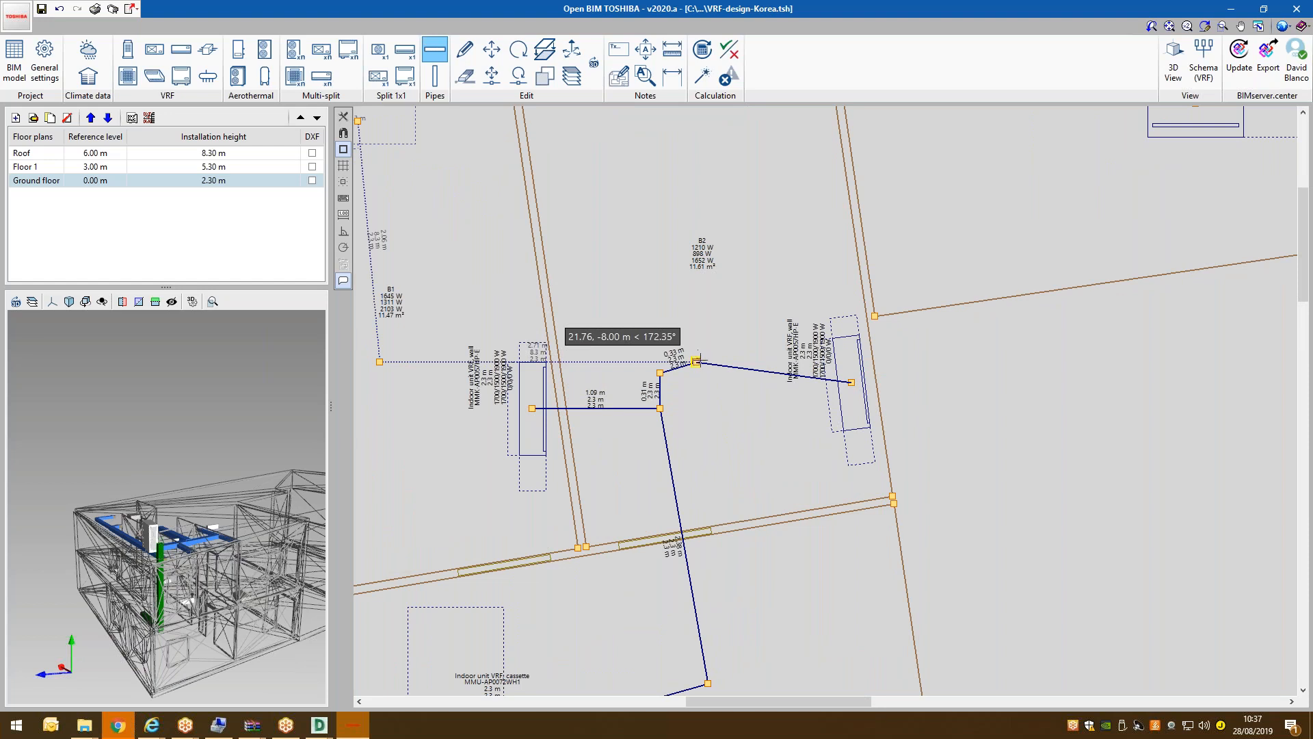
pyautogui.scroll(-4, 697, 369)
pyautogui.scroll(2, 849, 296)
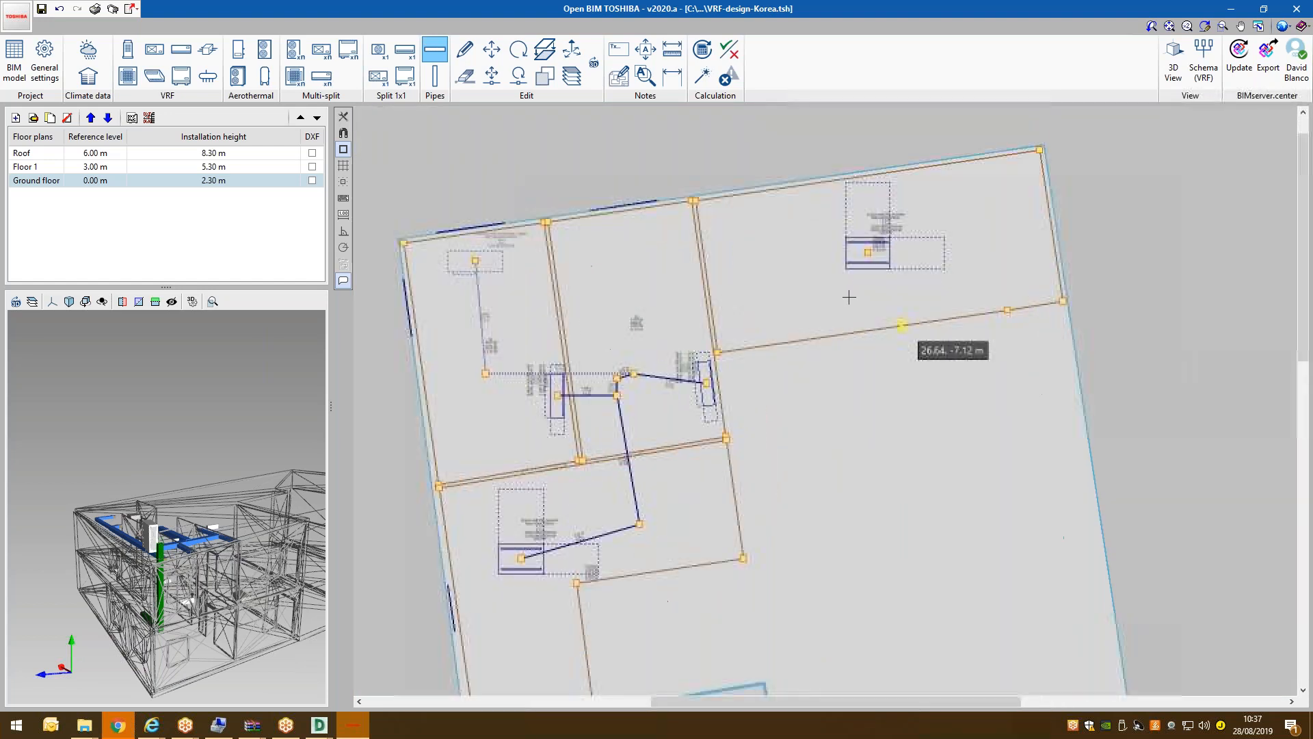
pyautogui.scroll(2, 849, 297)
pyautogui.click(654, 276)
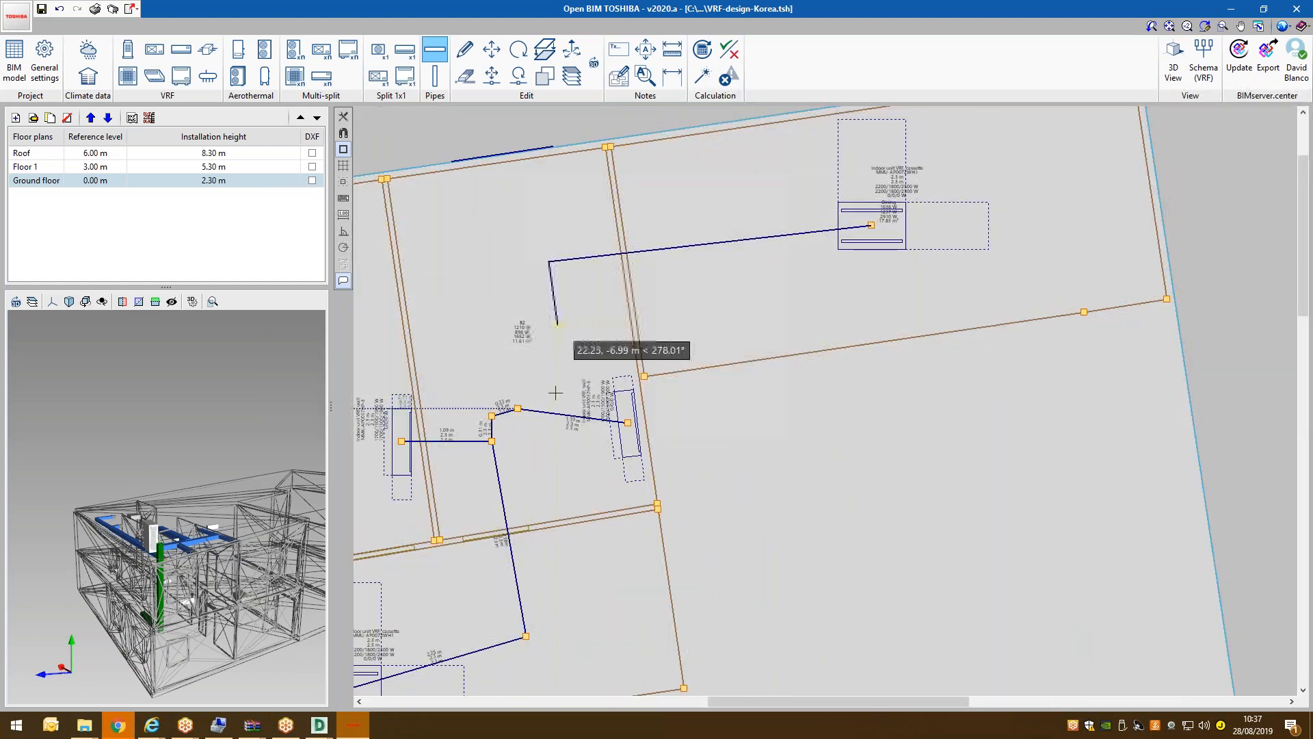
pyautogui.scroll(5, 807, 367)
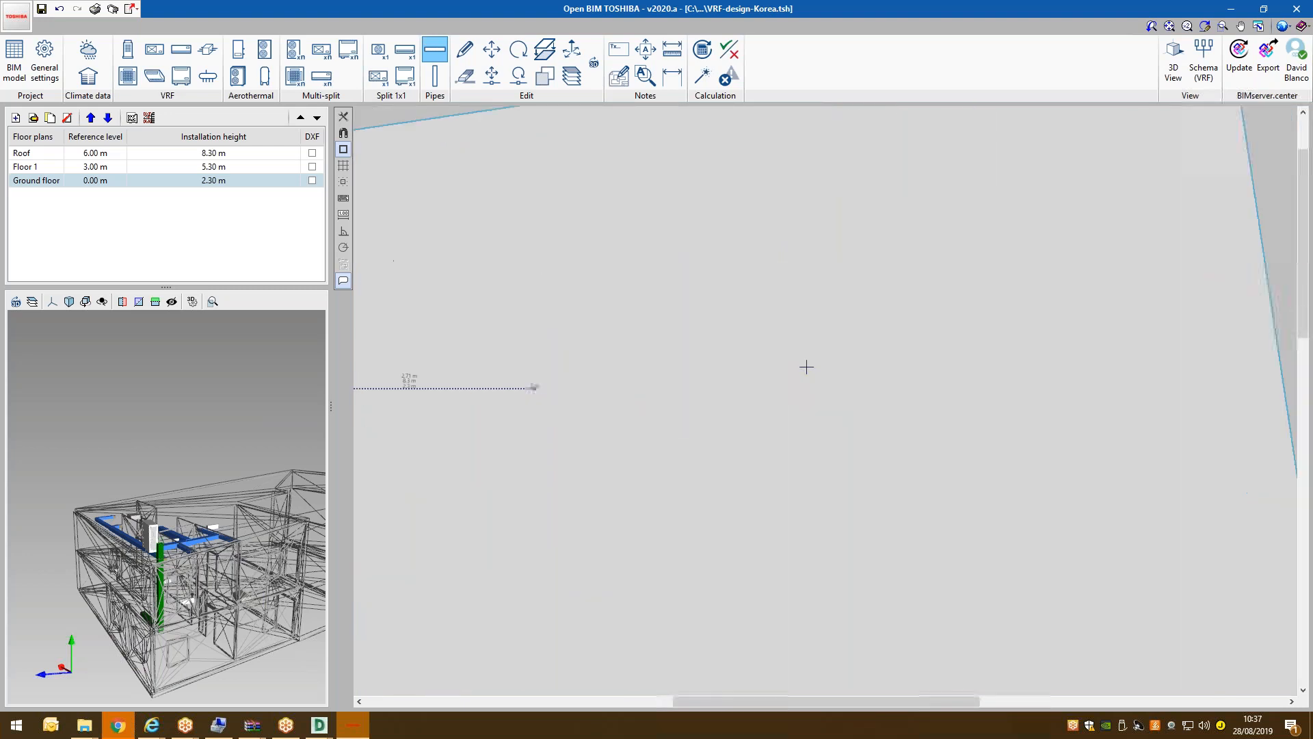
pyautogui.scroll(-1, 806, 368)
pyautogui.rightClick(777, 438)
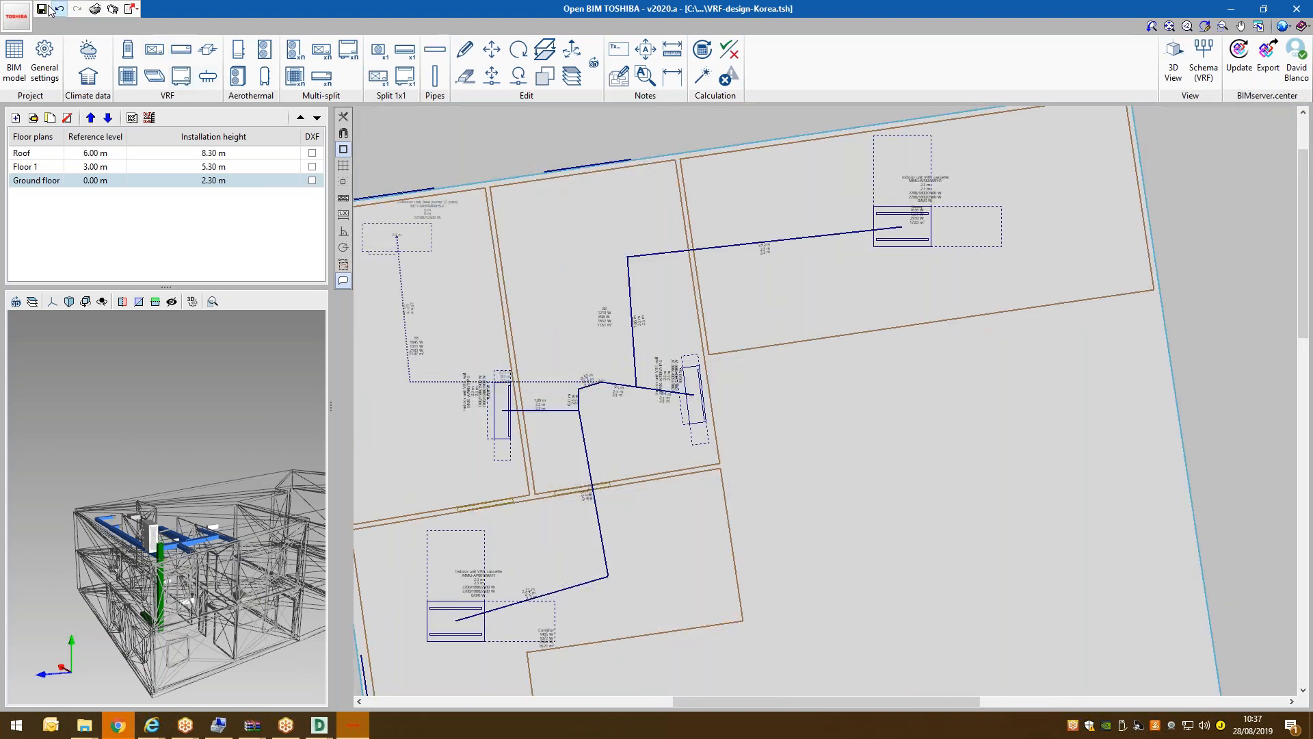
# Run the Design calculation to check the pipe installation.
pyautogui.scroll(1, 675, 116)
pyautogui.scroll(-2, 717, 112)
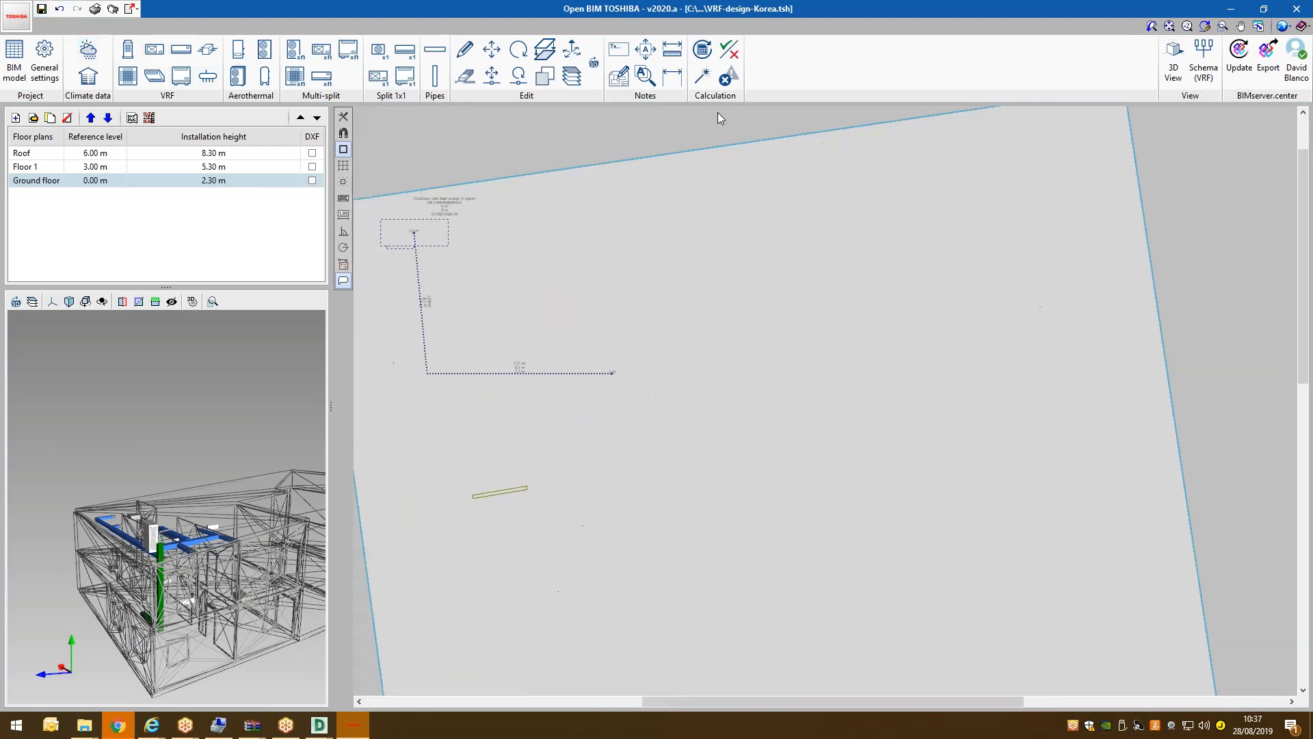
pyautogui.click(705, 82)
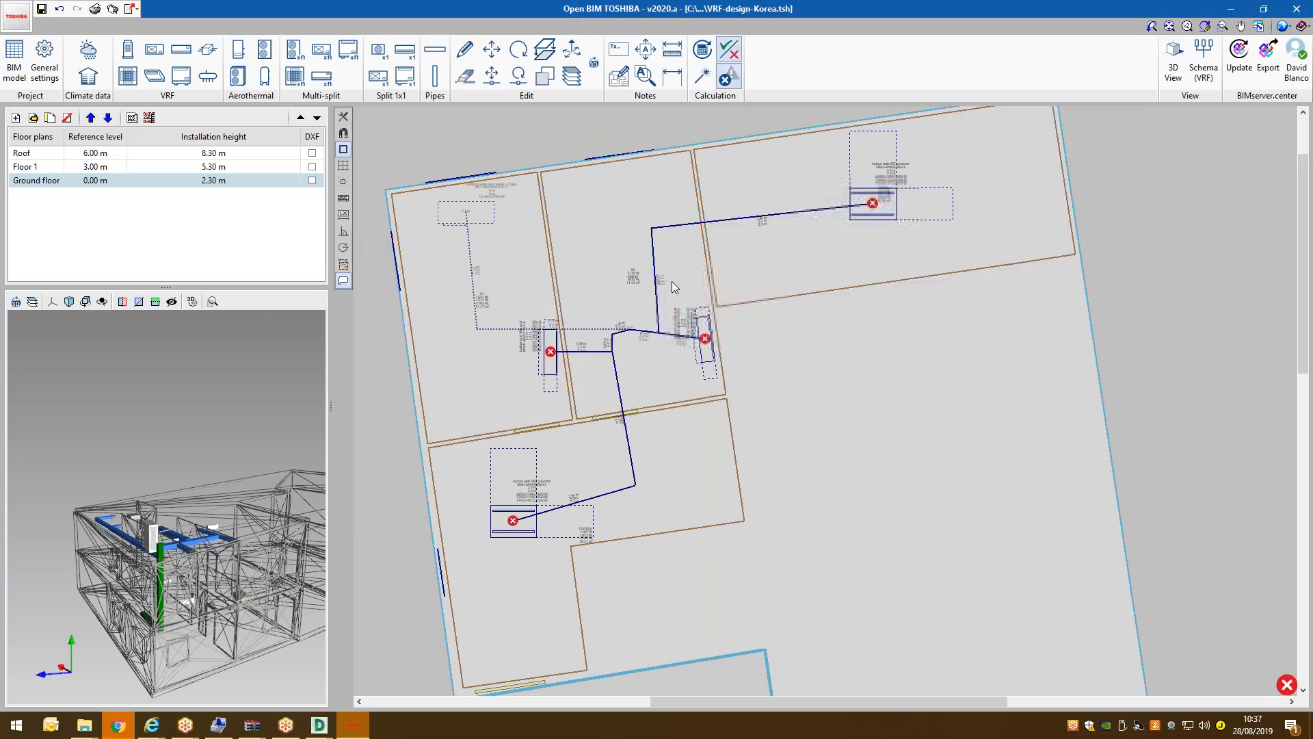
# Read the wall unit's not-connected error, orbit the small preview, and open the full 3D View.
pyautogui.scroll(1, 675, 287)
pyautogui.moveTo(717, 370)
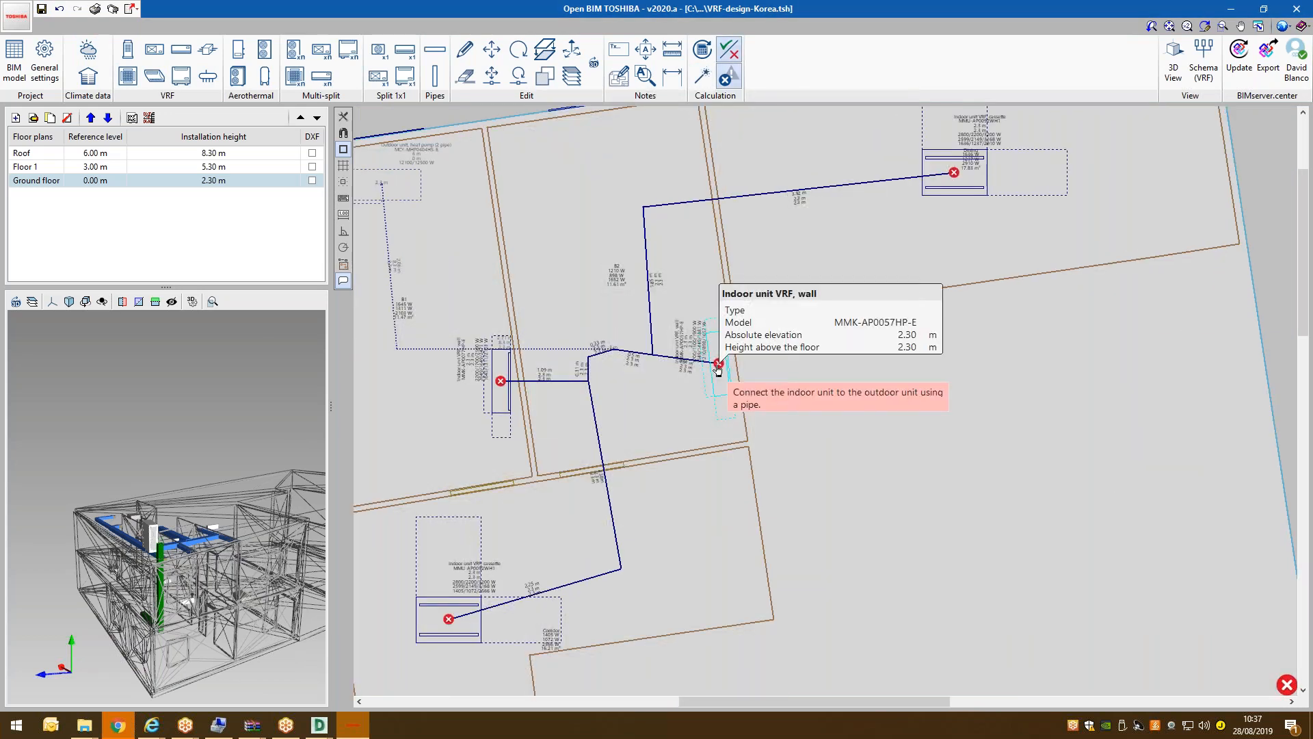
pyautogui.scroll(1, 718, 368)
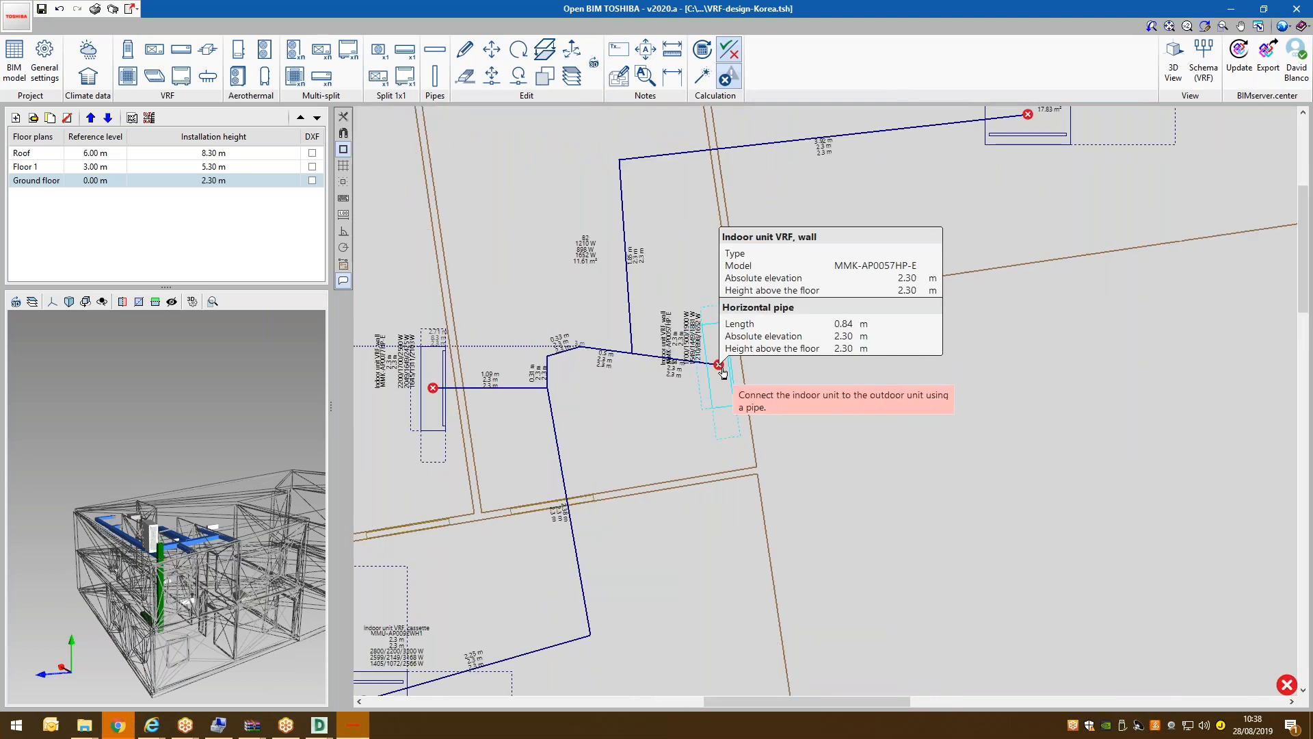
pyautogui.scroll(1, 723, 371)
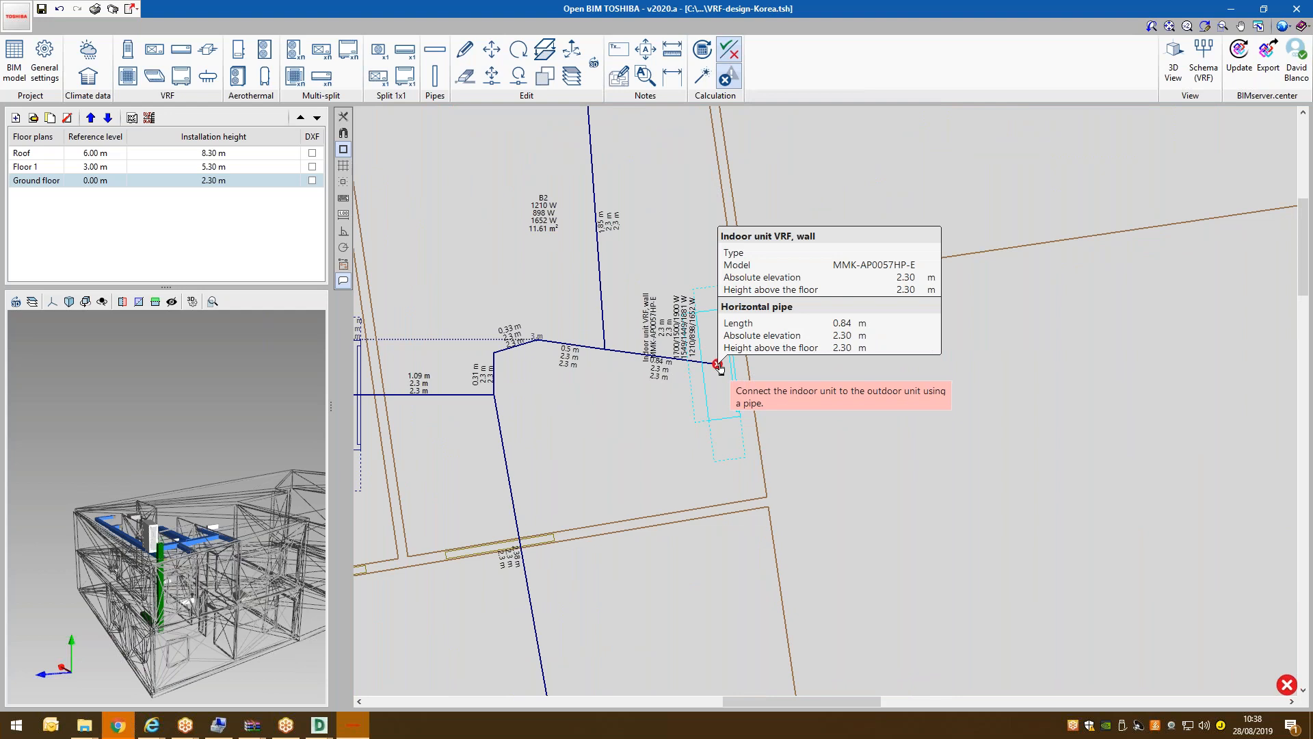
pyautogui.scroll(3, 554, 329)
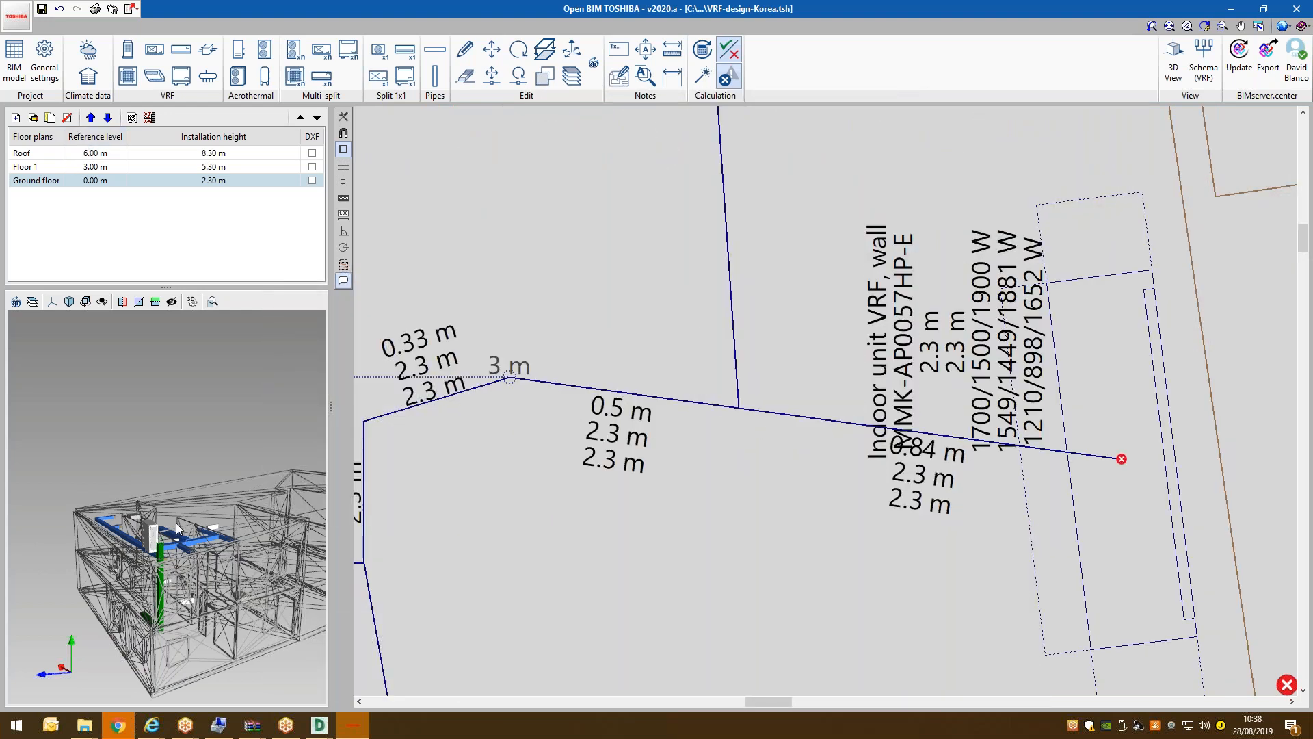
pyautogui.moveTo(173, 564)
pyautogui.mouseDown()
pyautogui.moveTo(233, 542)
pyautogui.moveTo(196, 548)
pyautogui.moveTo(190, 578)
pyautogui.mouseUp()
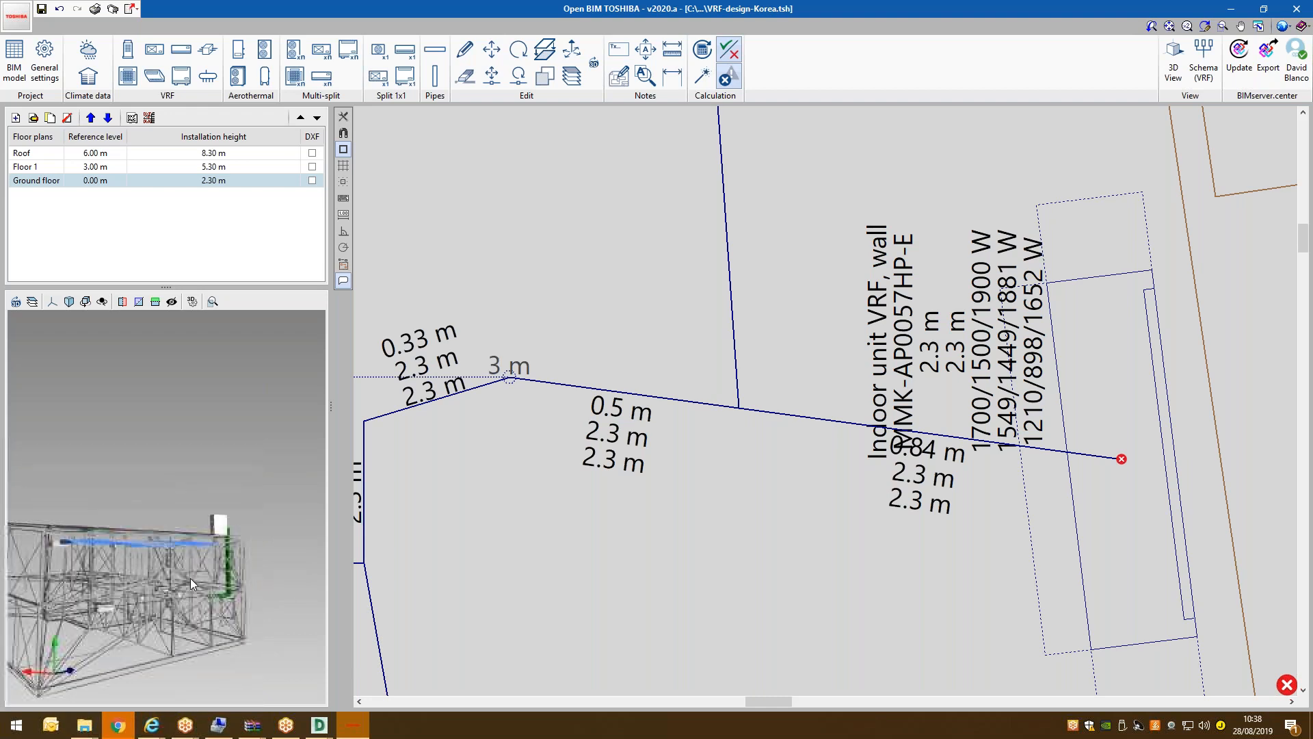
pyautogui.click(1176, 63)
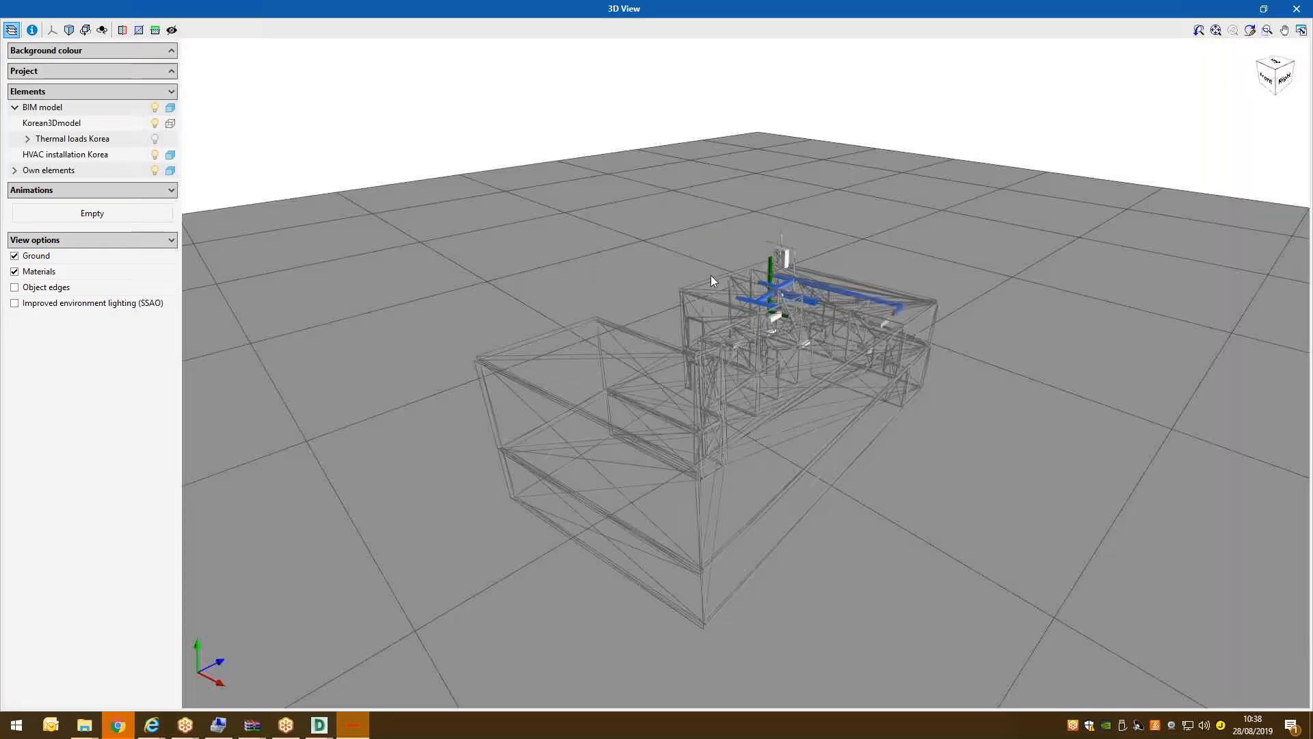
# Orbit and zoom the 3D View to inspect pipe runs from the right side and back corner.
pyautogui.scroll(4, 890, 323)
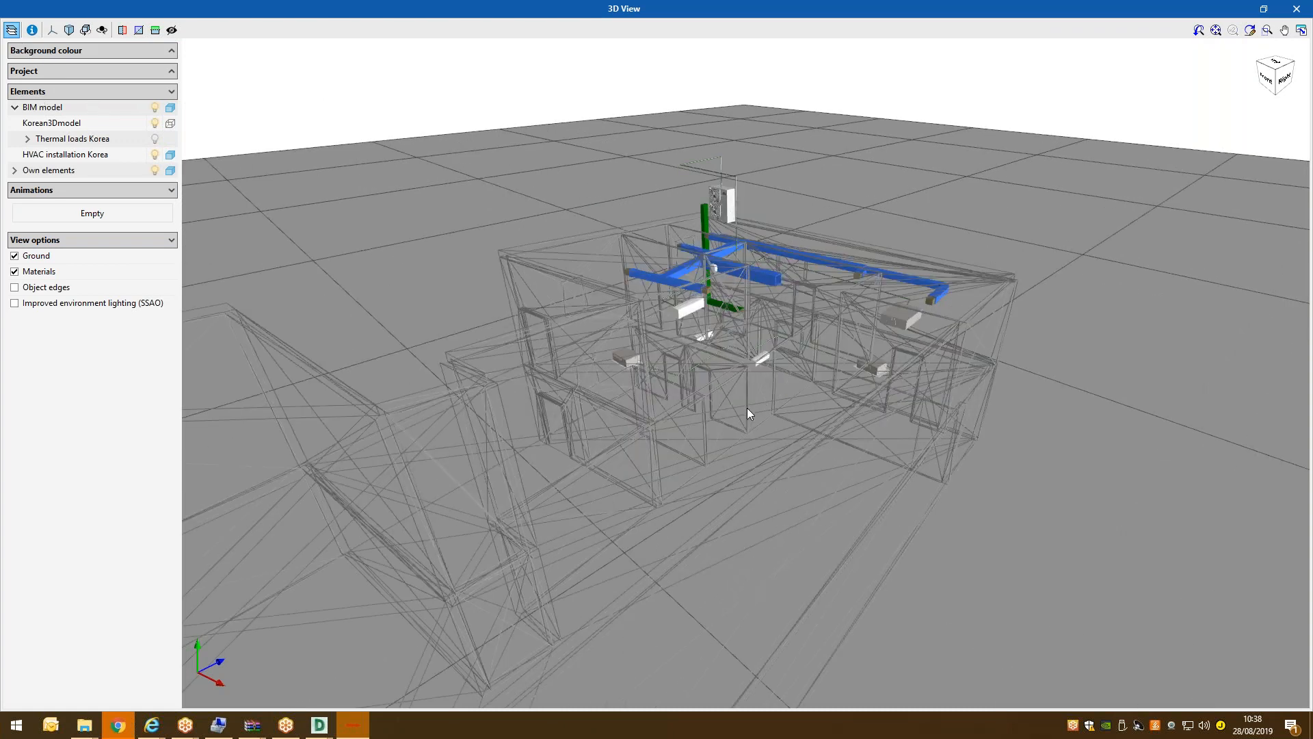
pyautogui.moveTo(747, 408); pyautogui.dragTo(636, 405)
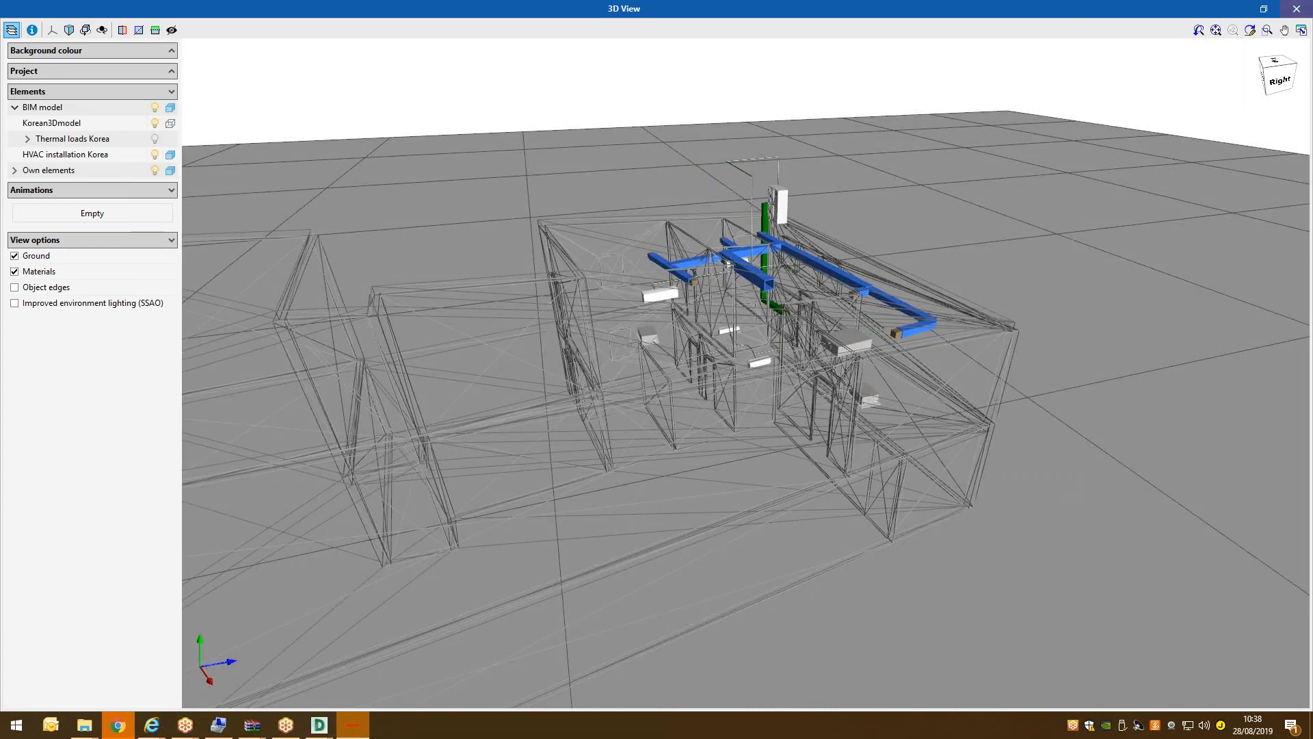
pyautogui.moveTo(834, 249); pyautogui.dragTo(762, 243)
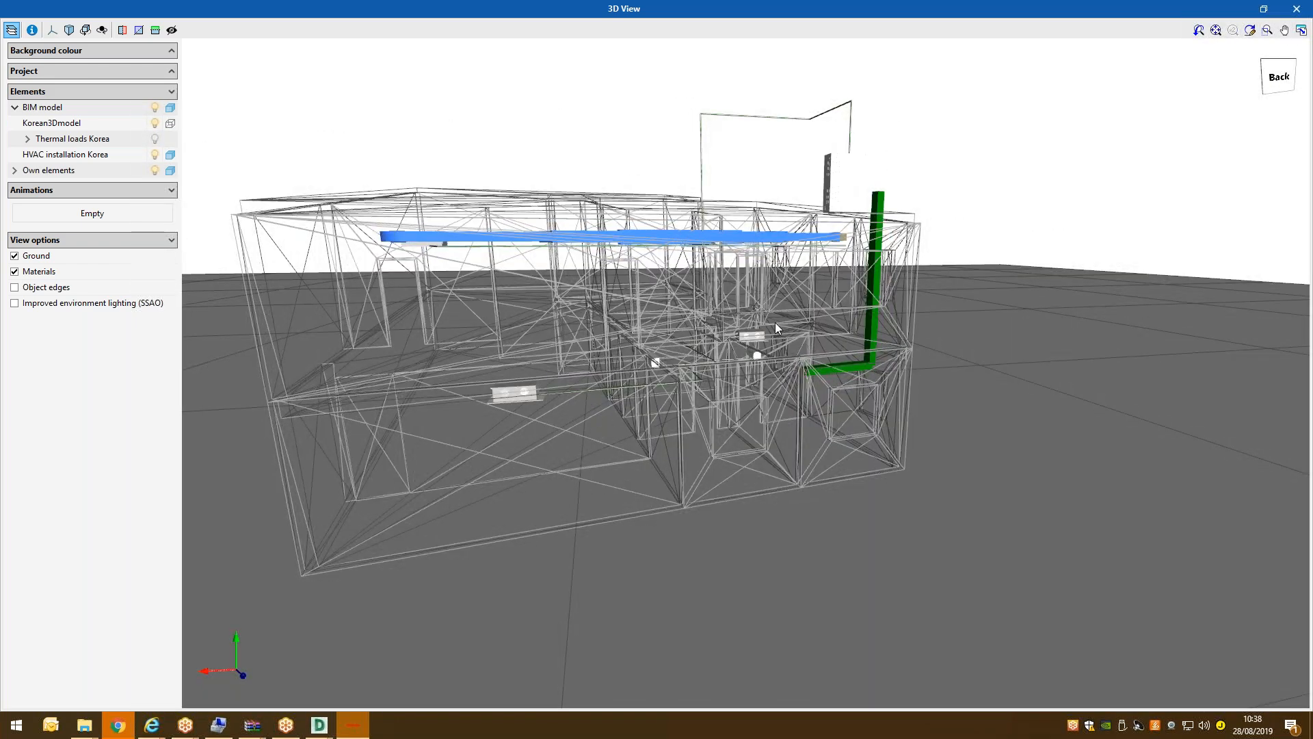
pyautogui.scroll(3, 758, 333)
pyautogui.scroll(5, 652, 376)
pyautogui.scroll(3, 653, 376)
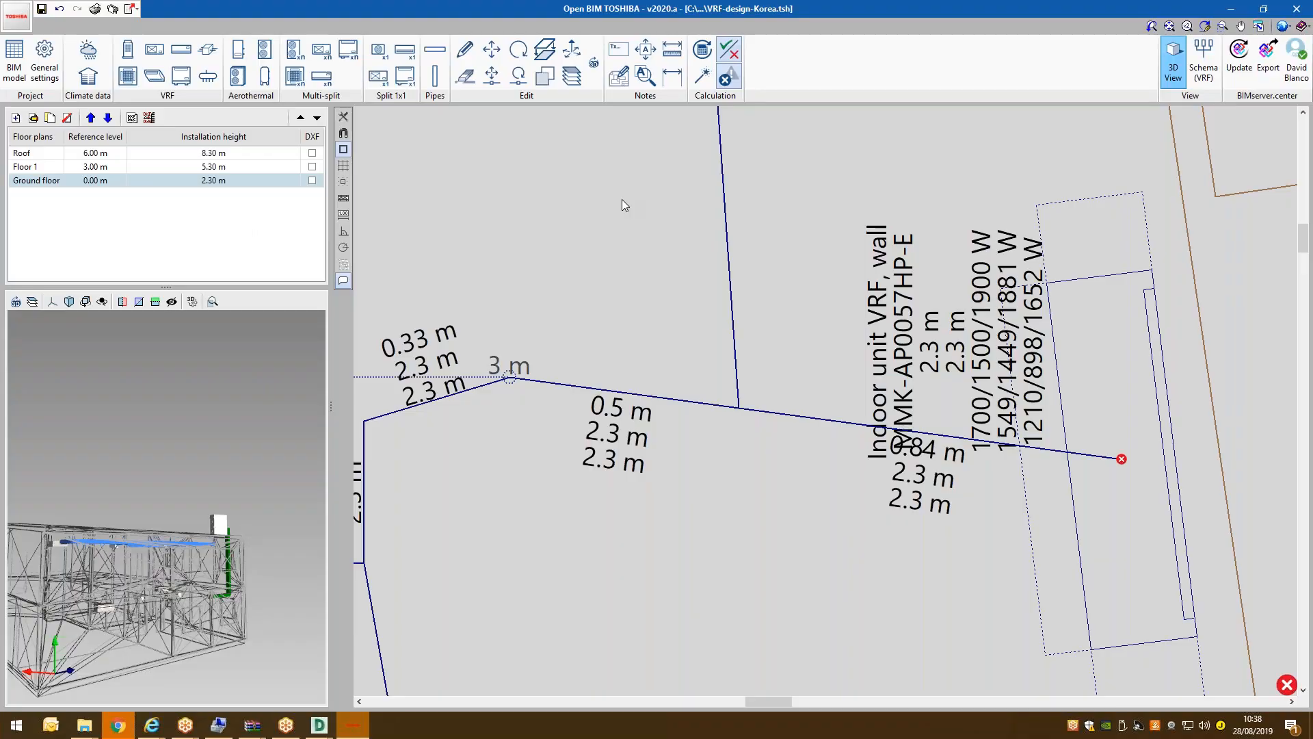
pyautogui.scroll(2, 572, 339)
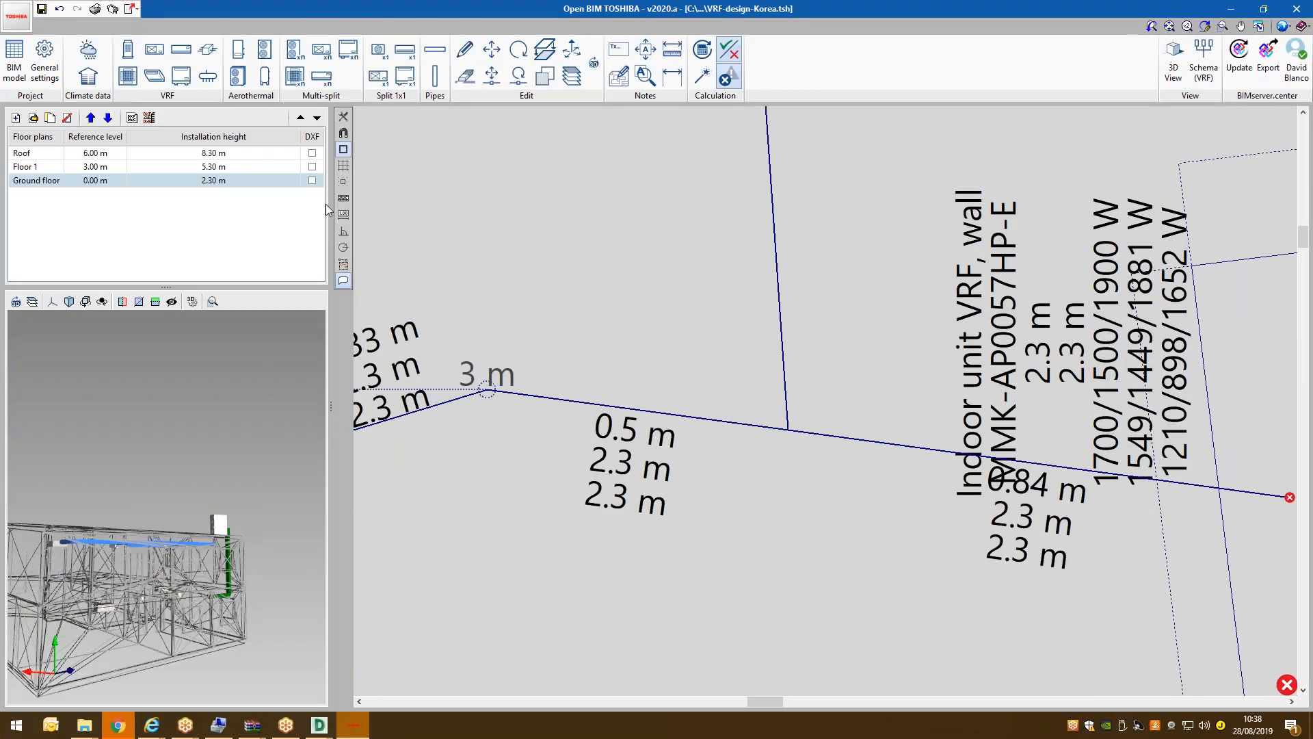
# Delete the 3 m vertical pipe on the Floor 1 plan.
pyautogui.click(76, 166)
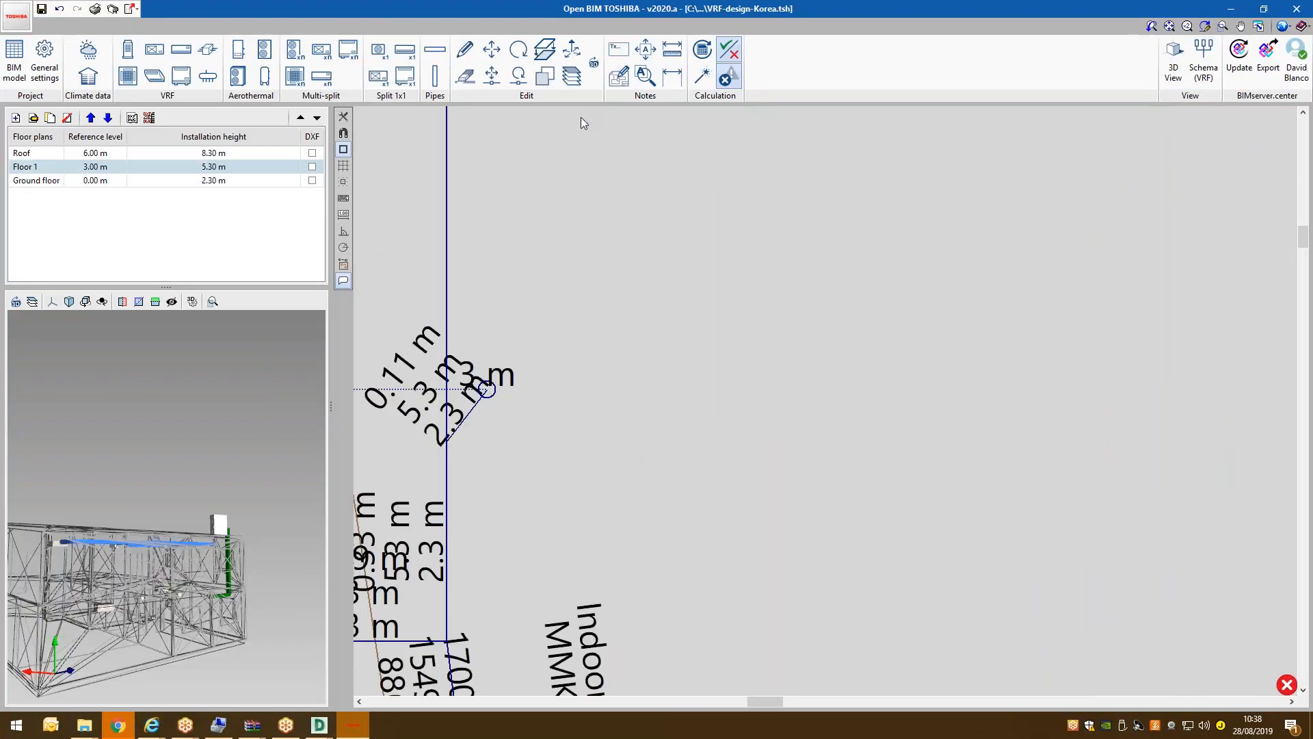
pyautogui.click(465, 75)
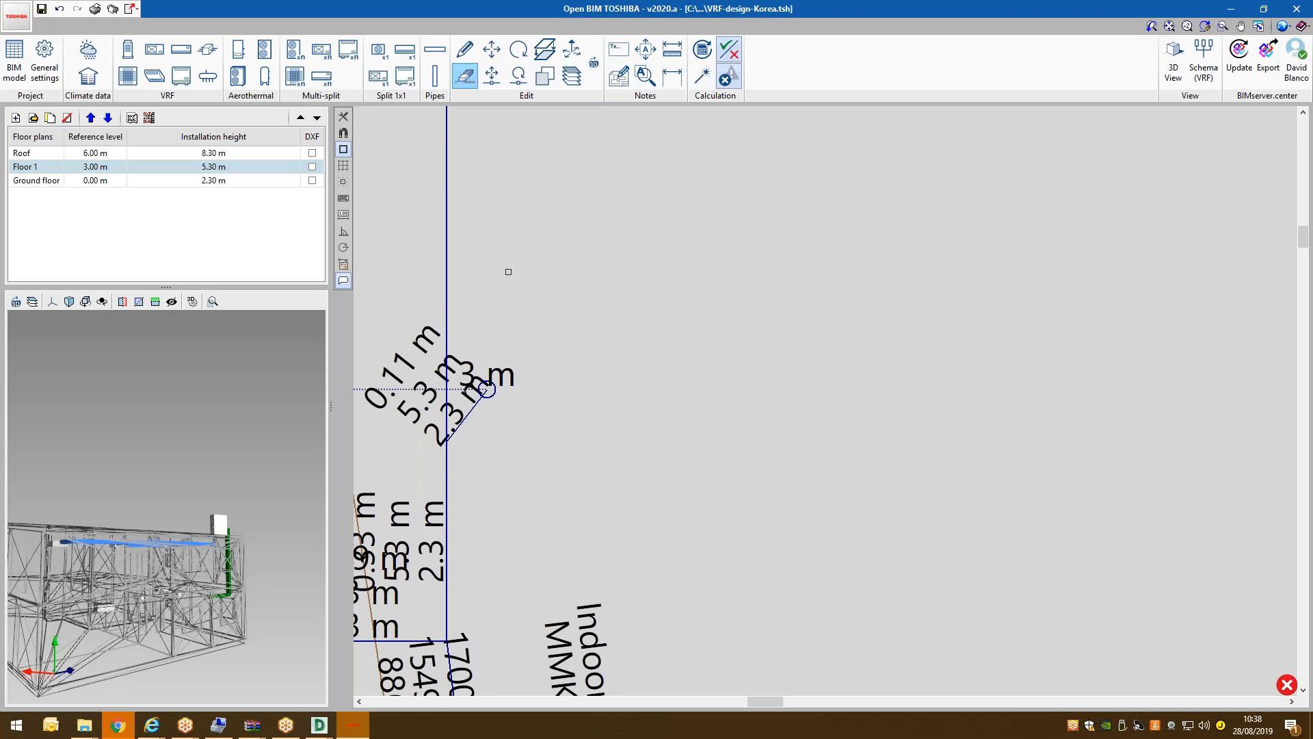
pyautogui.click(493, 388)
# Place a vertical pipe at the ground-floor pipe bend, cancelling the extra one on Floor 1.
pyautogui.click(48, 183)
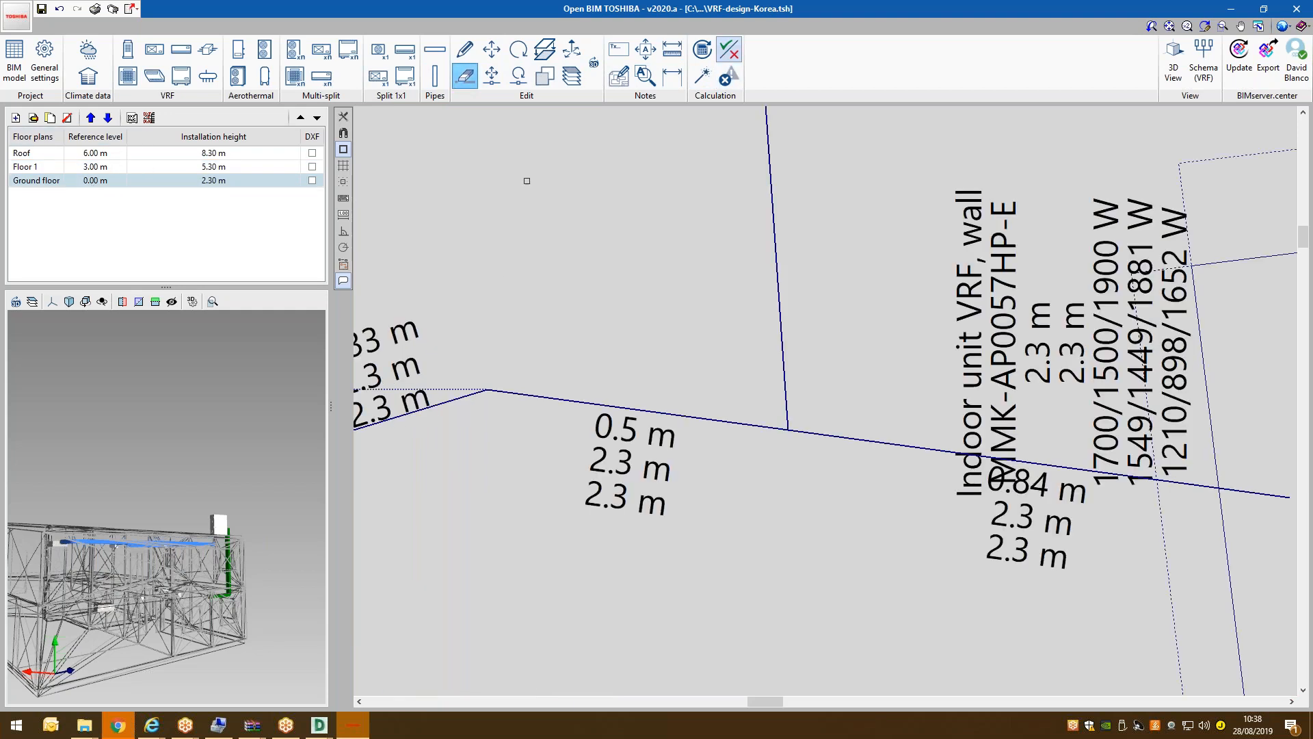
pyautogui.click(435, 76)
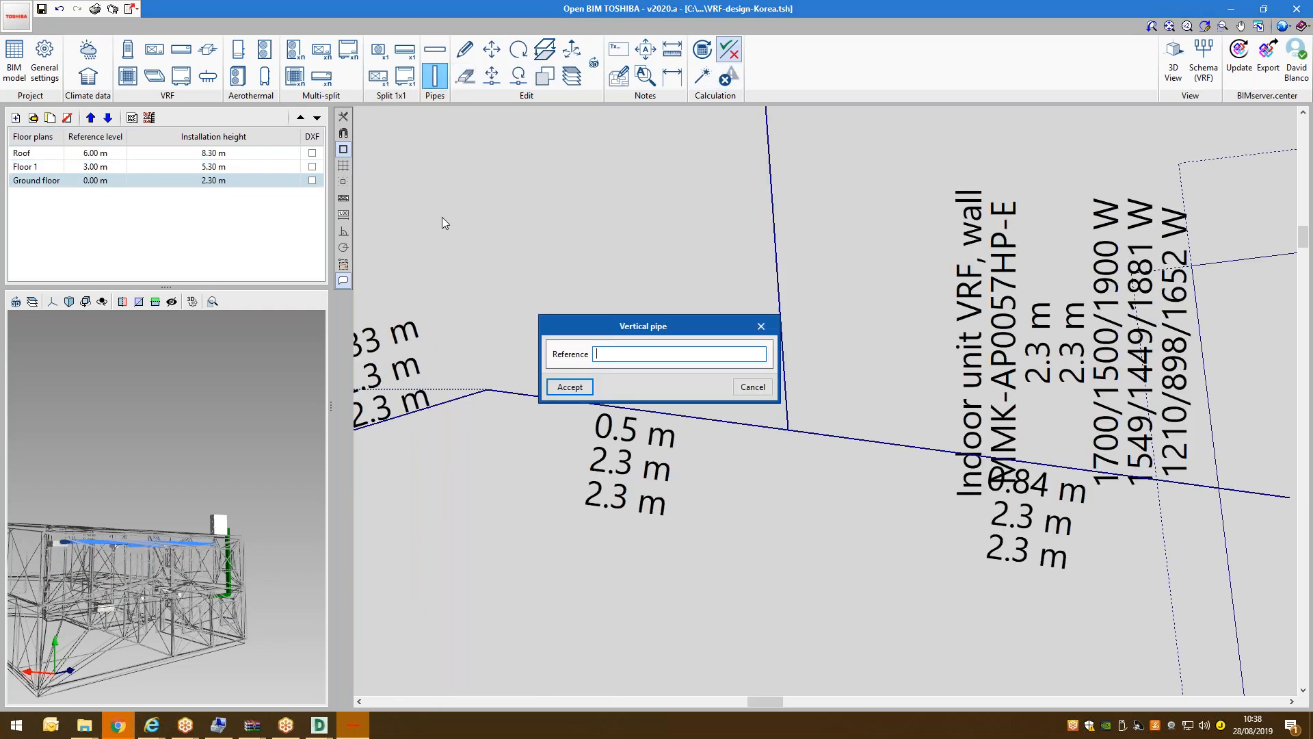
pyautogui.press('Return')
pyautogui.click(487, 389)
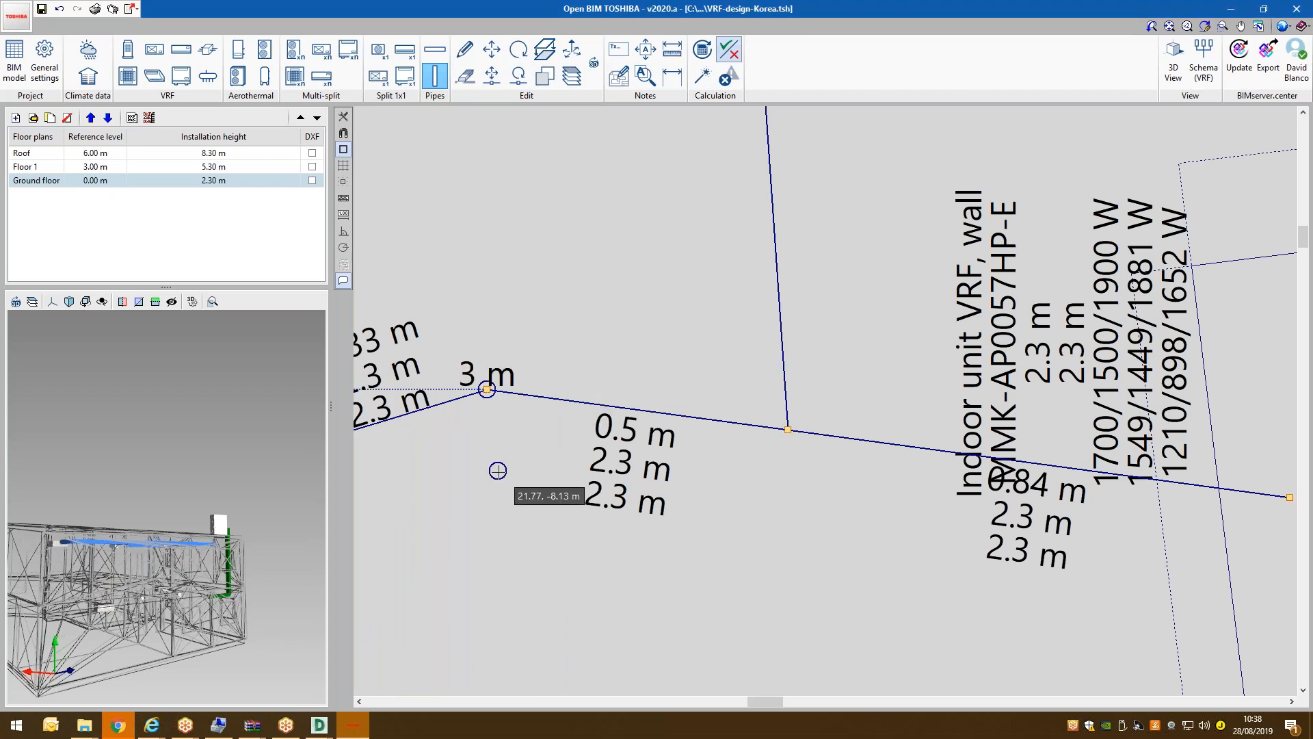
pyautogui.click(43, 172)
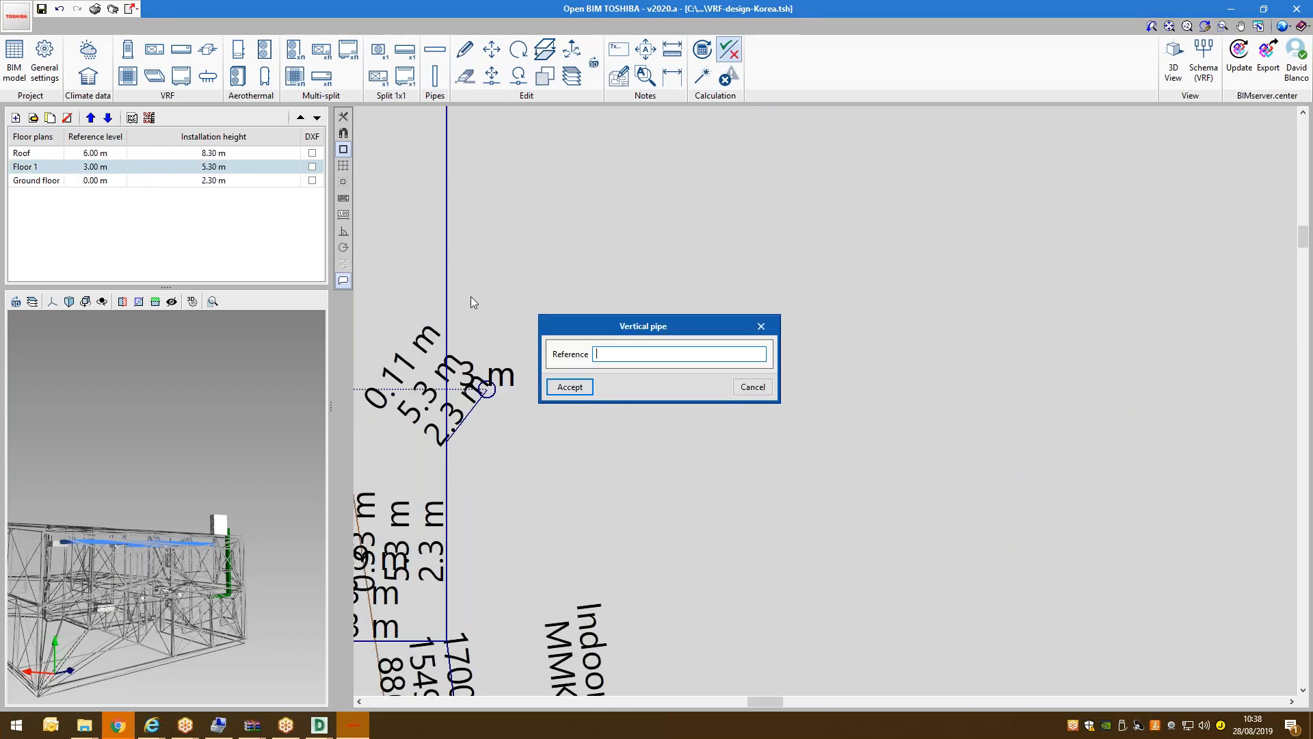
pyautogui.click(739, 384)
# Check the Roof plan, recalculate the installation, and return to Floor 1.
pyautogui.click(42, 152)
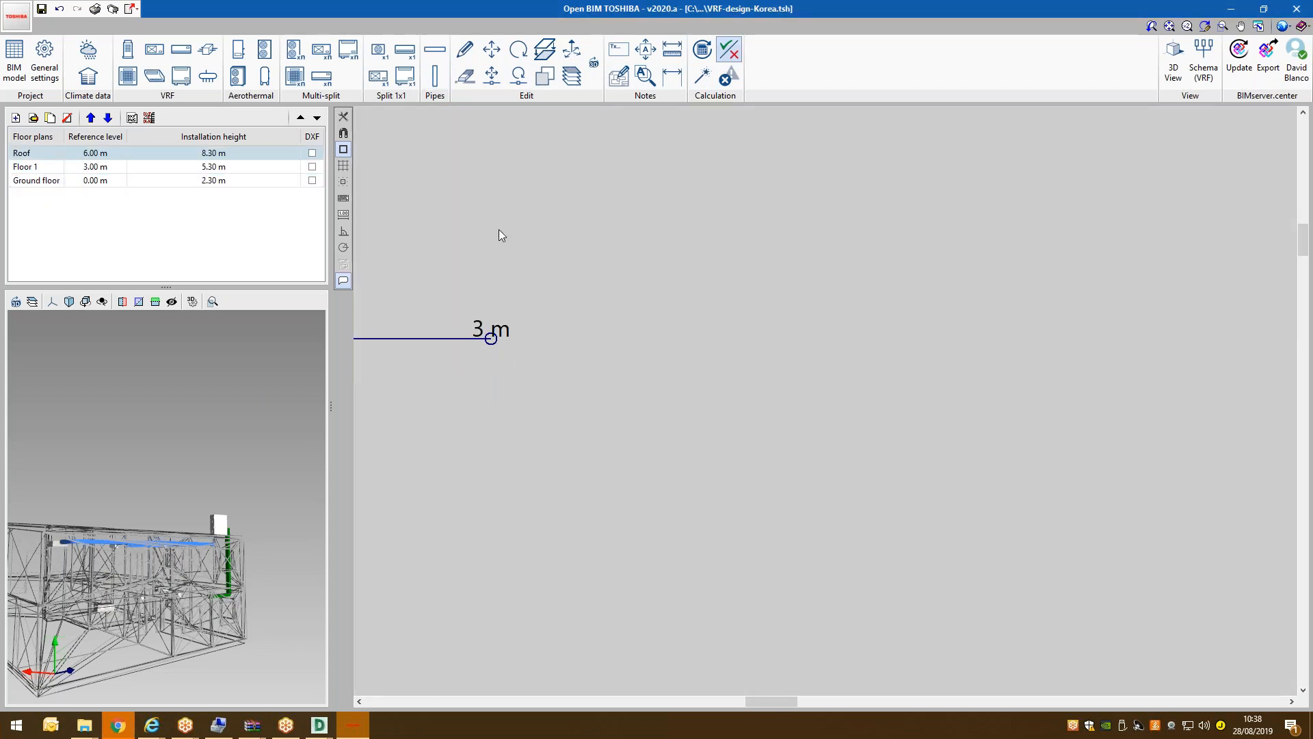
pyautogui.scroll(-2, 502, 234)
pyautogui.click(729, 76)
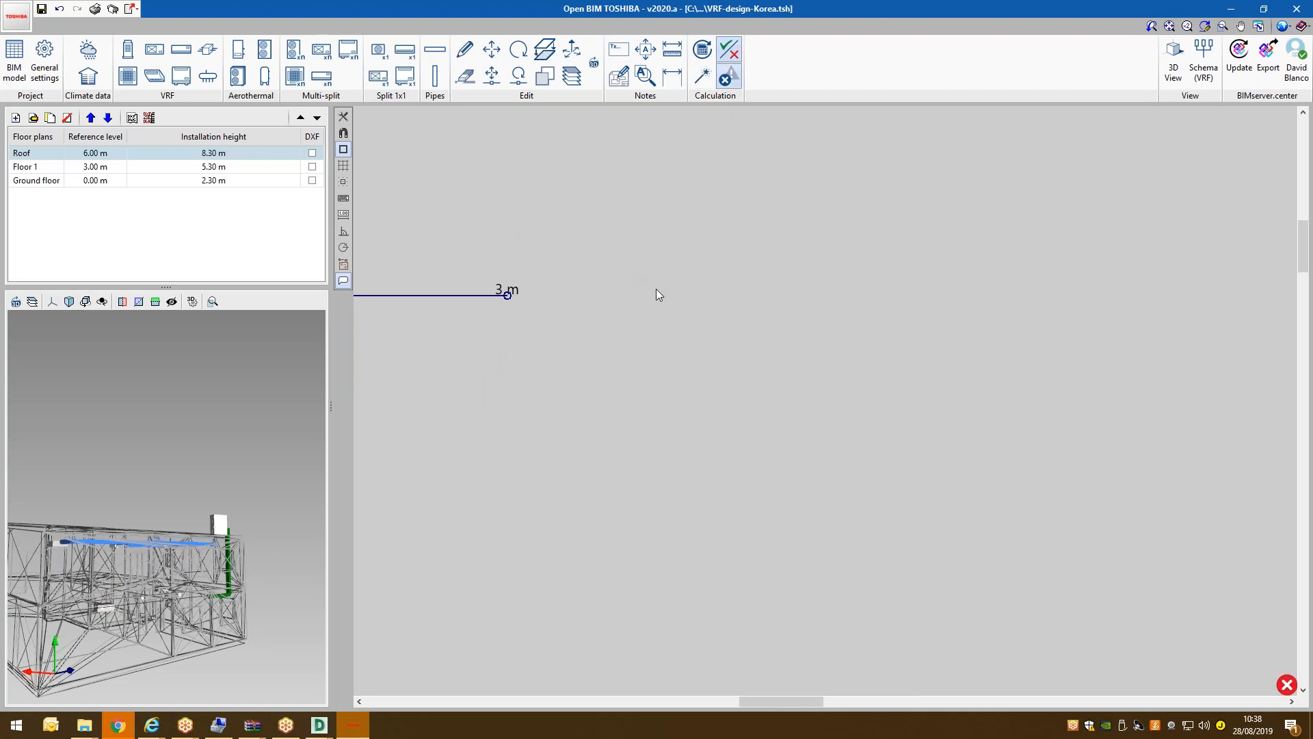
pyautogui.click(83, 166)
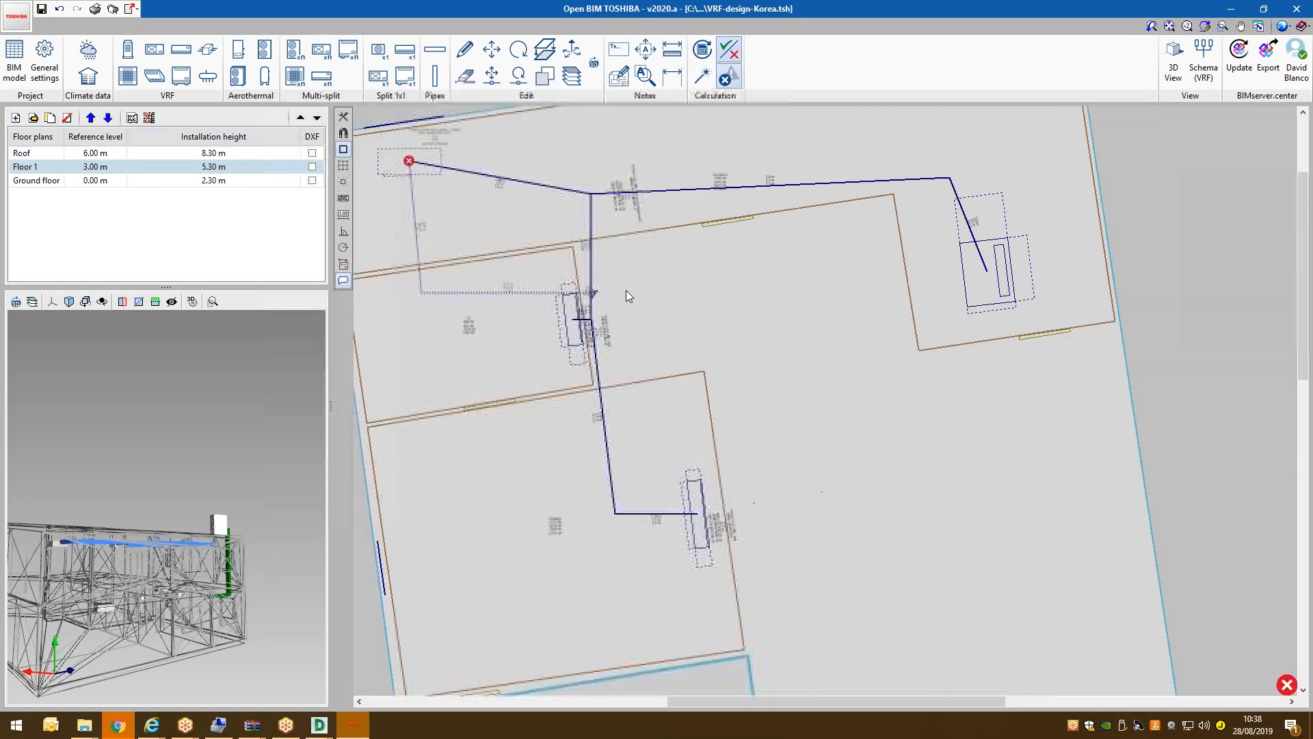
# Inspect the disconnected 2.88 m Floor 1 pipe, compare with the Ground floor, then choose Delete.
pyautogui.scroll(-2, 503, 244)
pyautogui.moveTo(439, 188)
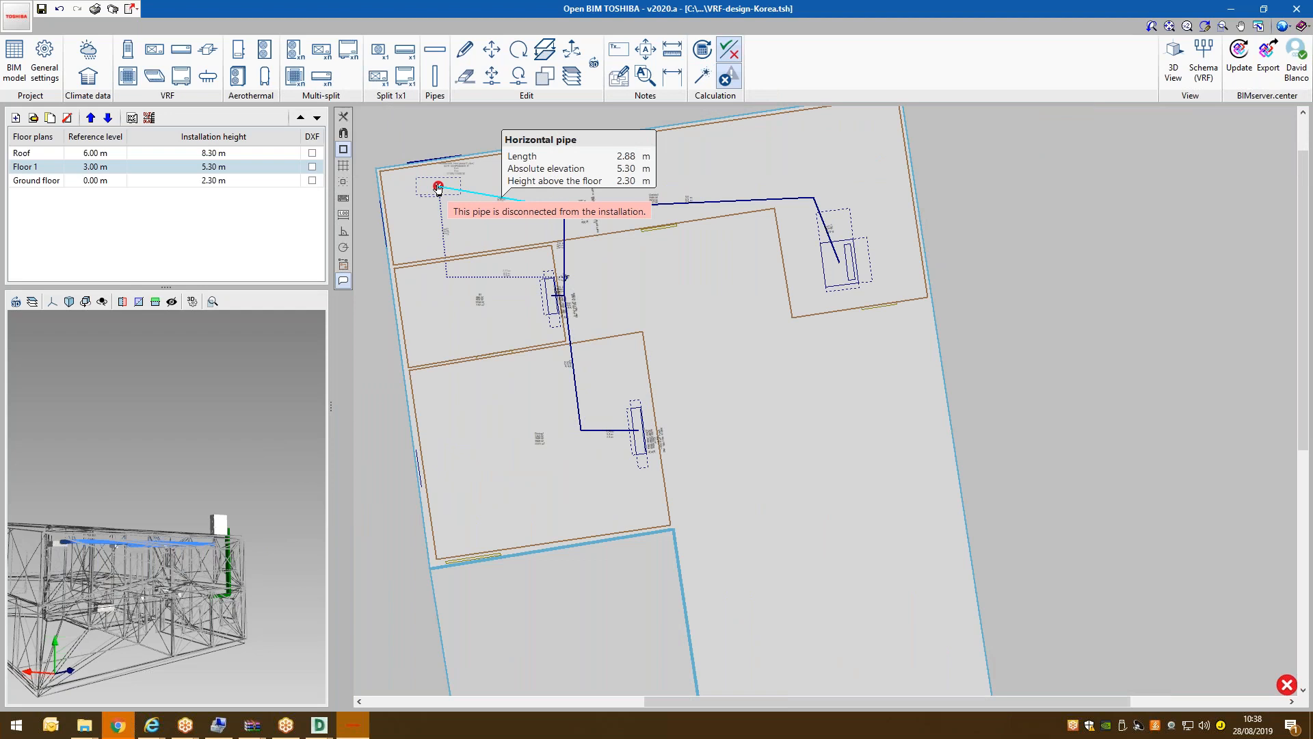
pyautogui.scroll(4, 441, 175)
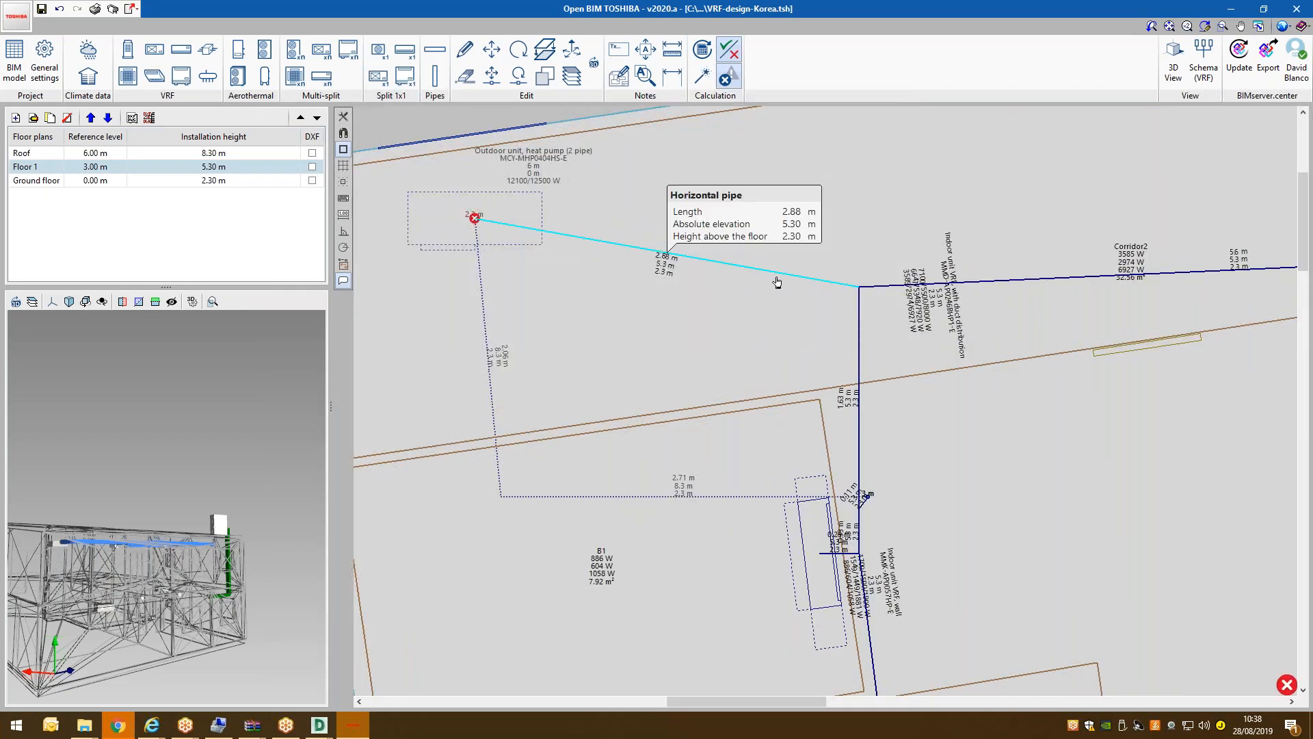
pyautogui.scroll(-2, 469, 222)
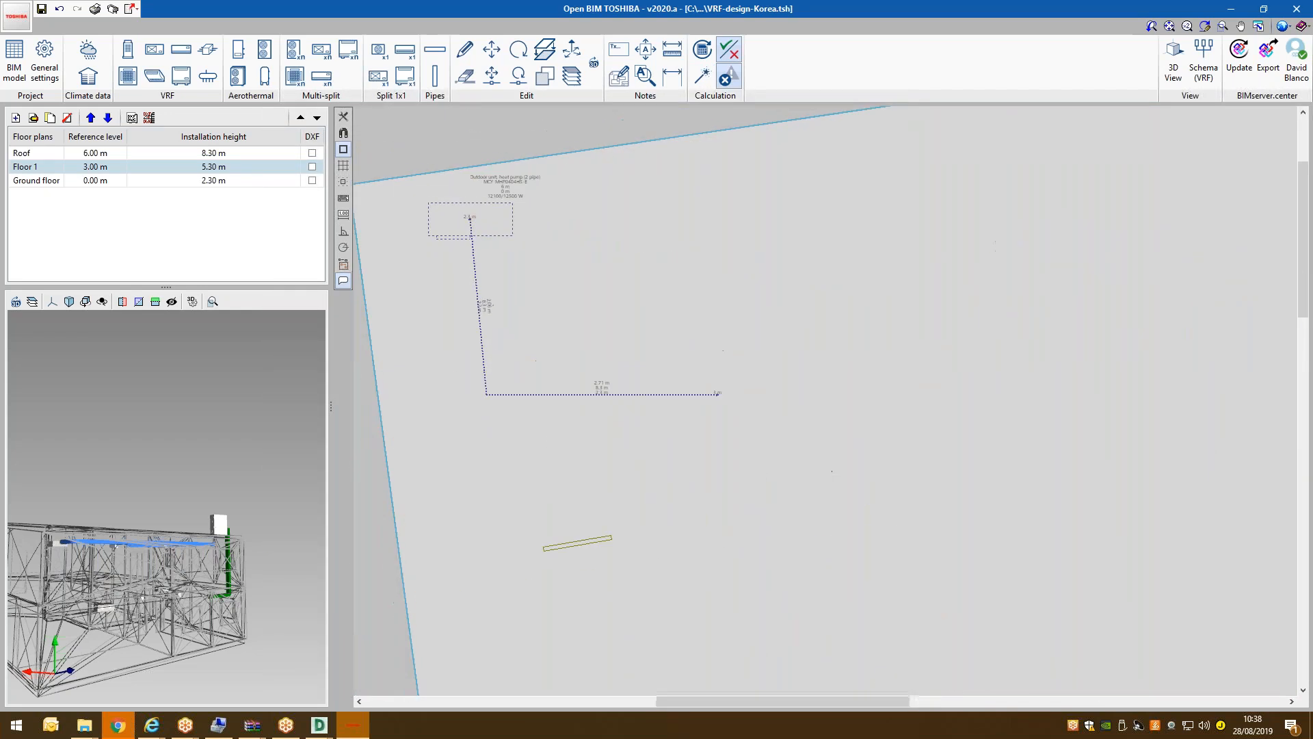
pyautogui.scroll(-1, 465, 219)
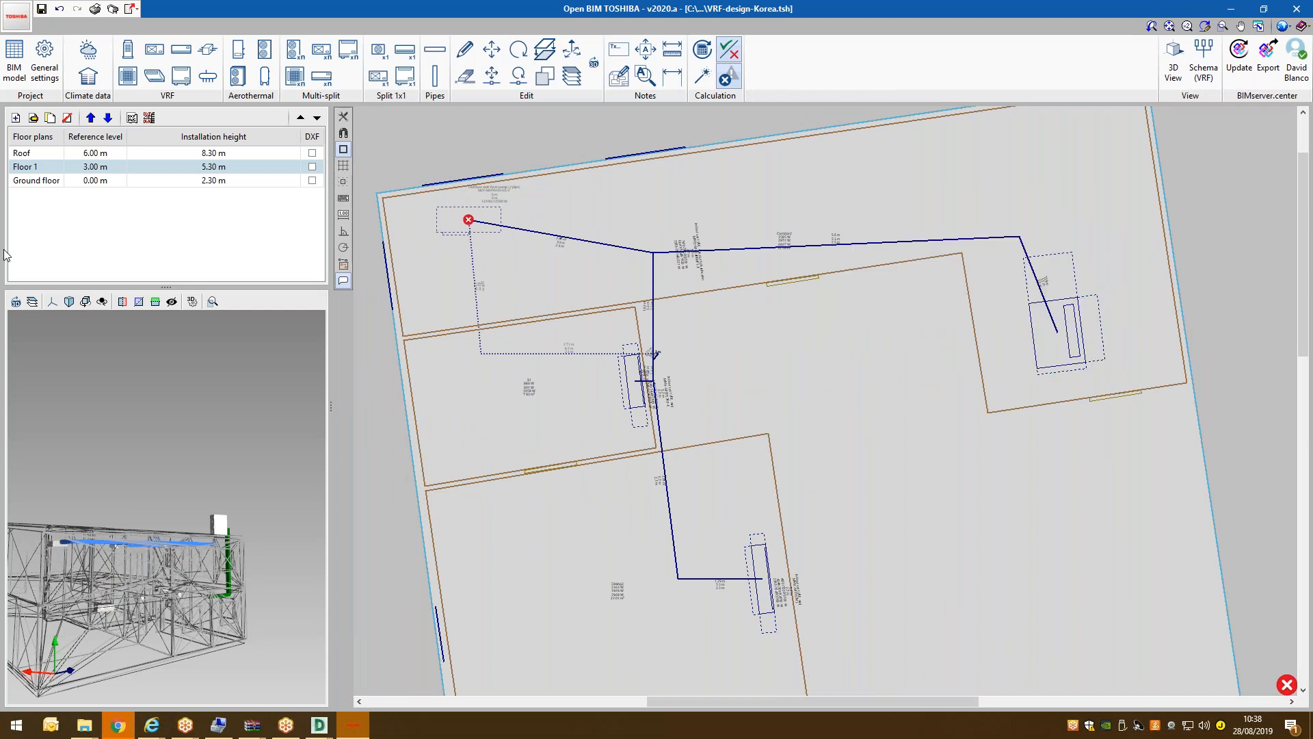
pyautogui.click(19, 301)
pyautogui.click(57, 183)
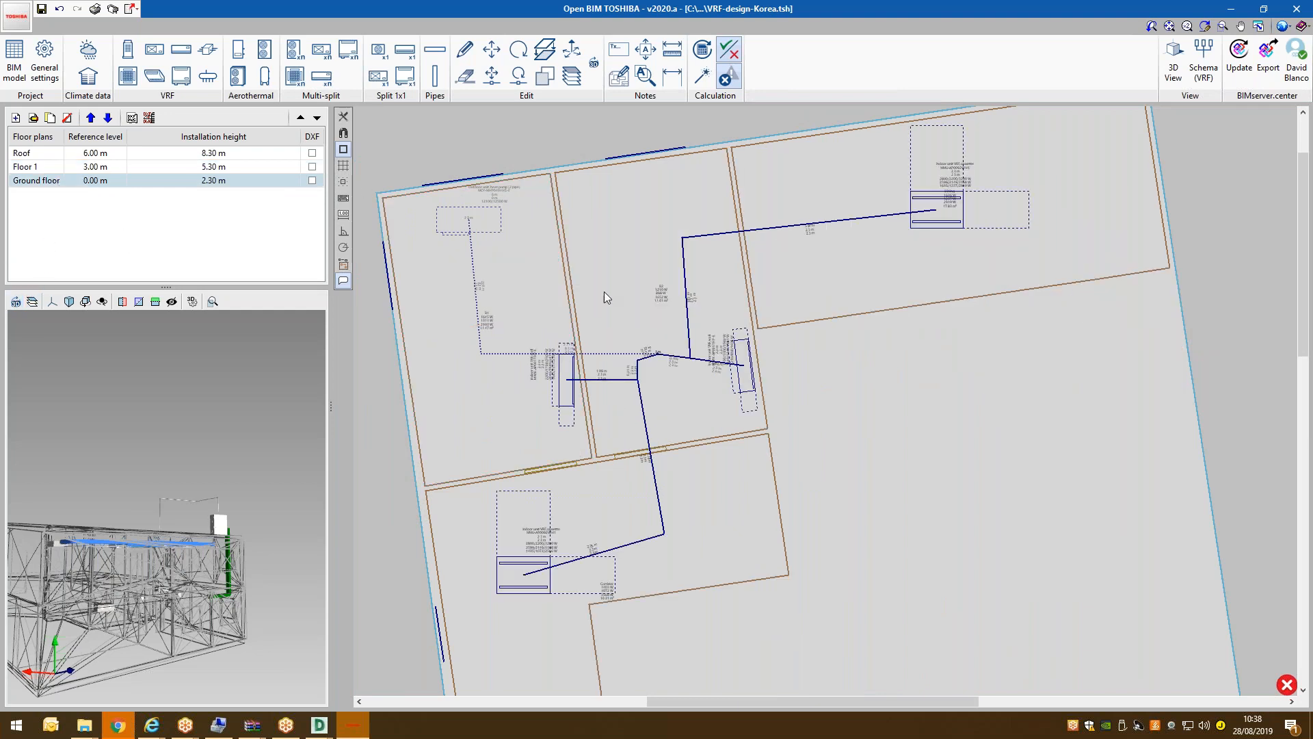
pyautogui.click(35, 166)
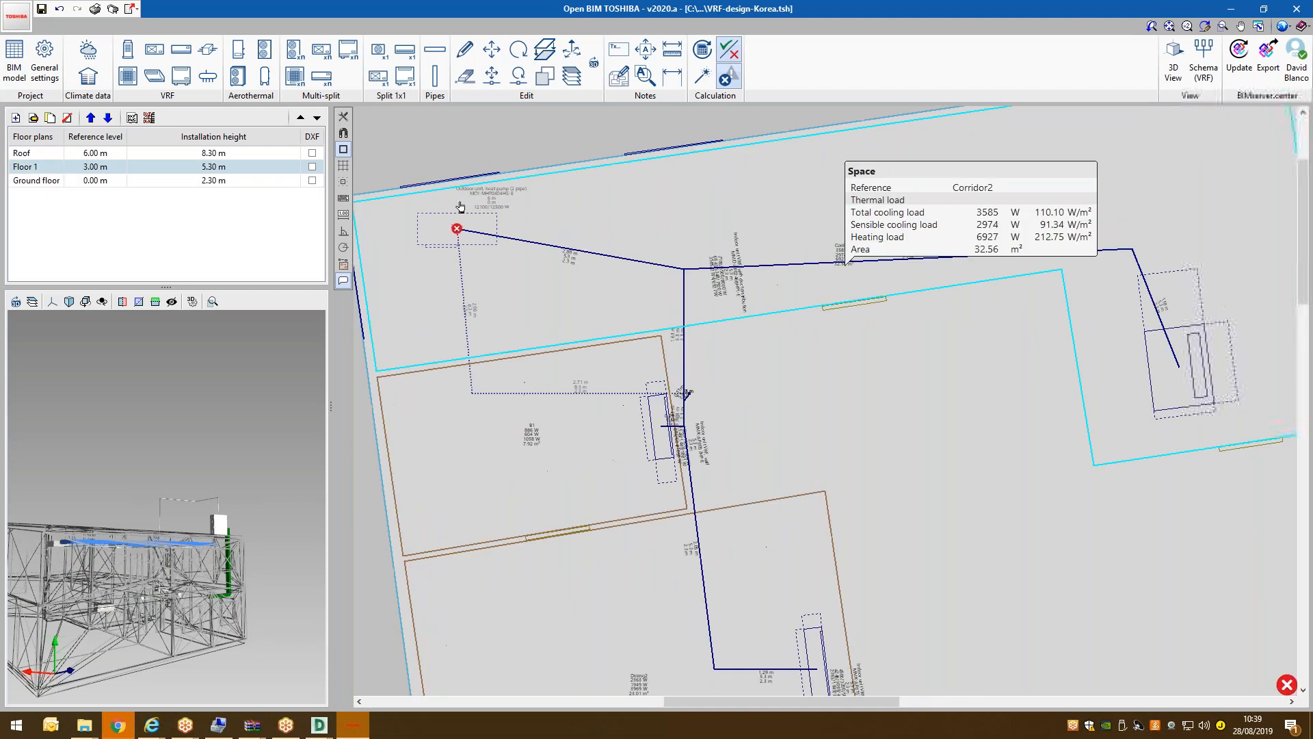
pyautogui.scroll(3, 460, 207)
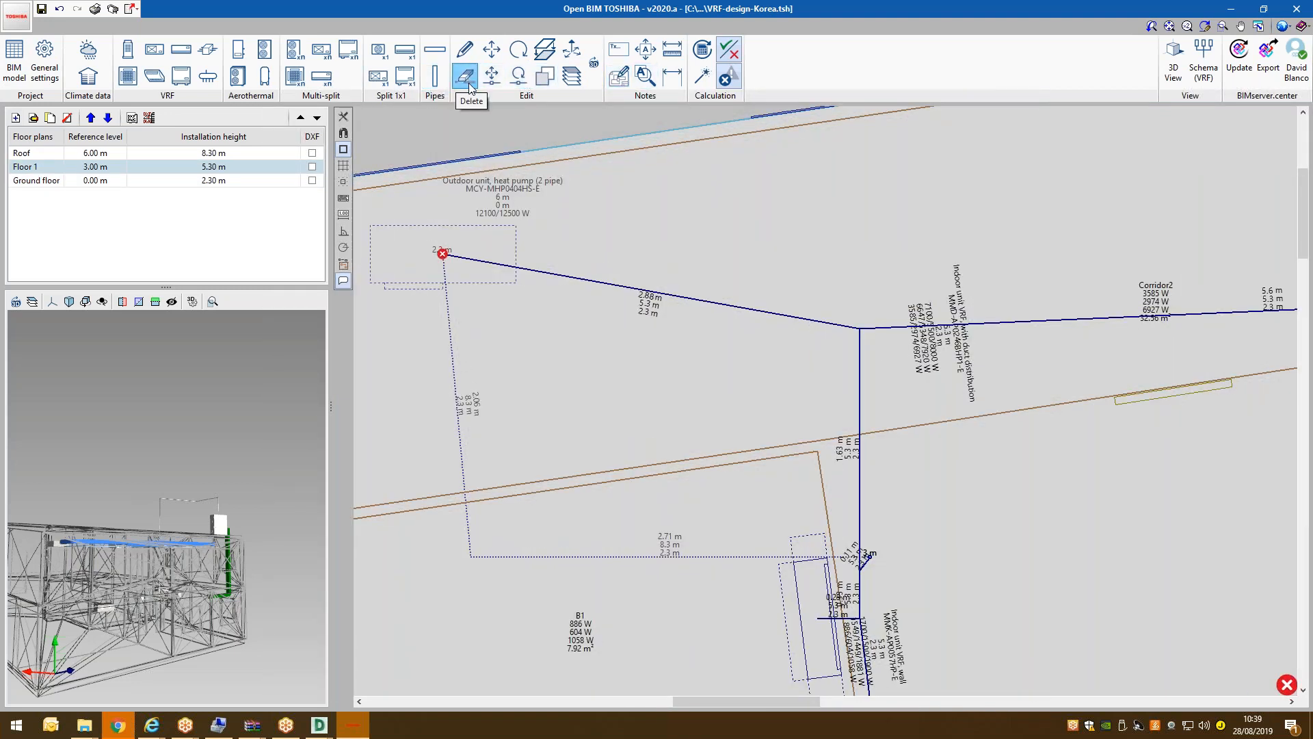
pyautogui.click(470, 87)
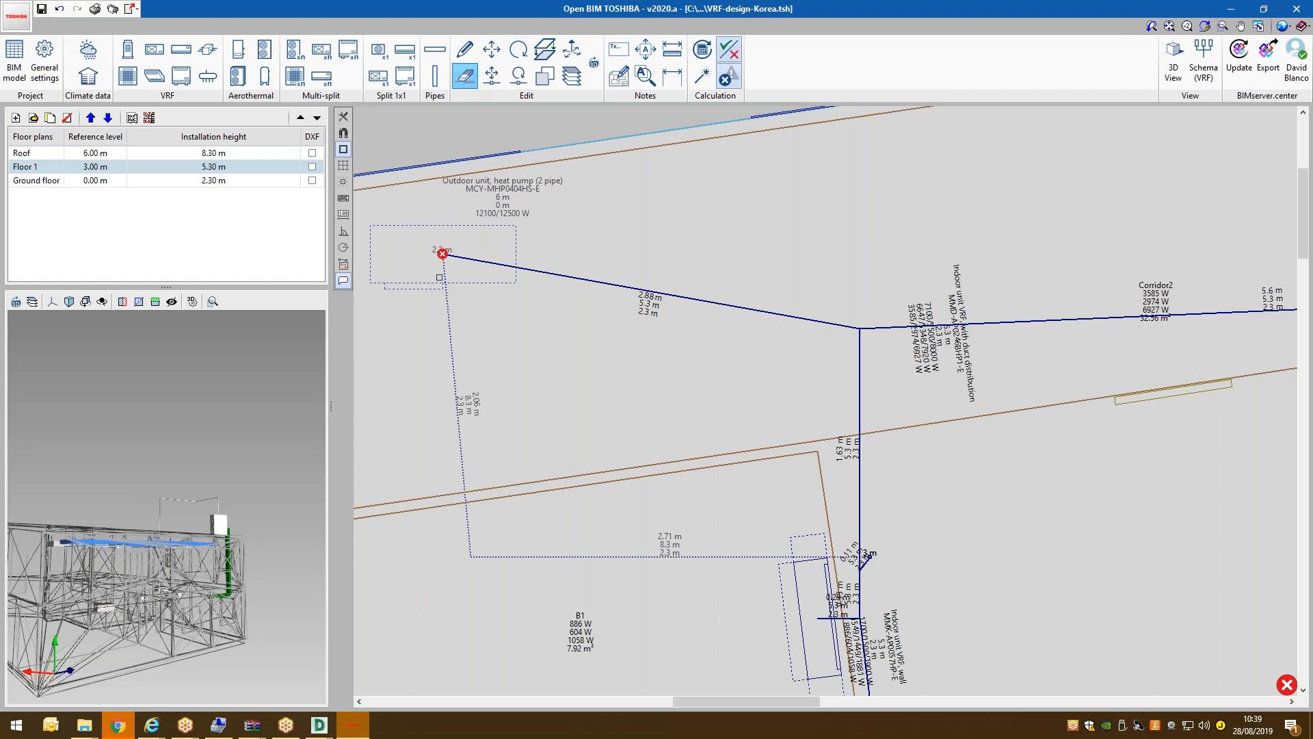
# Delete the disconnected pipe and draw a new horizontal pipe from the unit connection to the riser.
pyautogui.moveTo(442, 255)
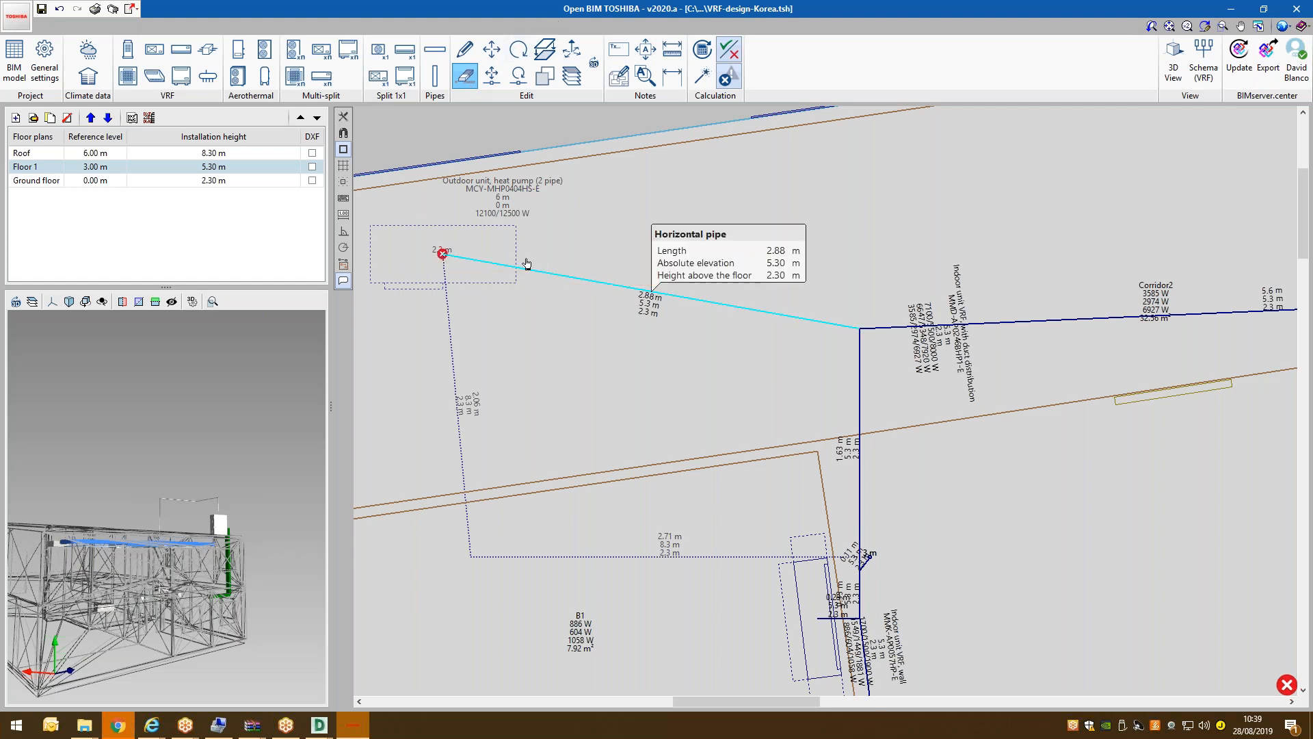
pyautogui.click(586, 281)
pyautogui.click(435, 51)
pyautogui.click(573, 387)
pyautogui.click(444, 254)
pyautogui.click(777, 353)
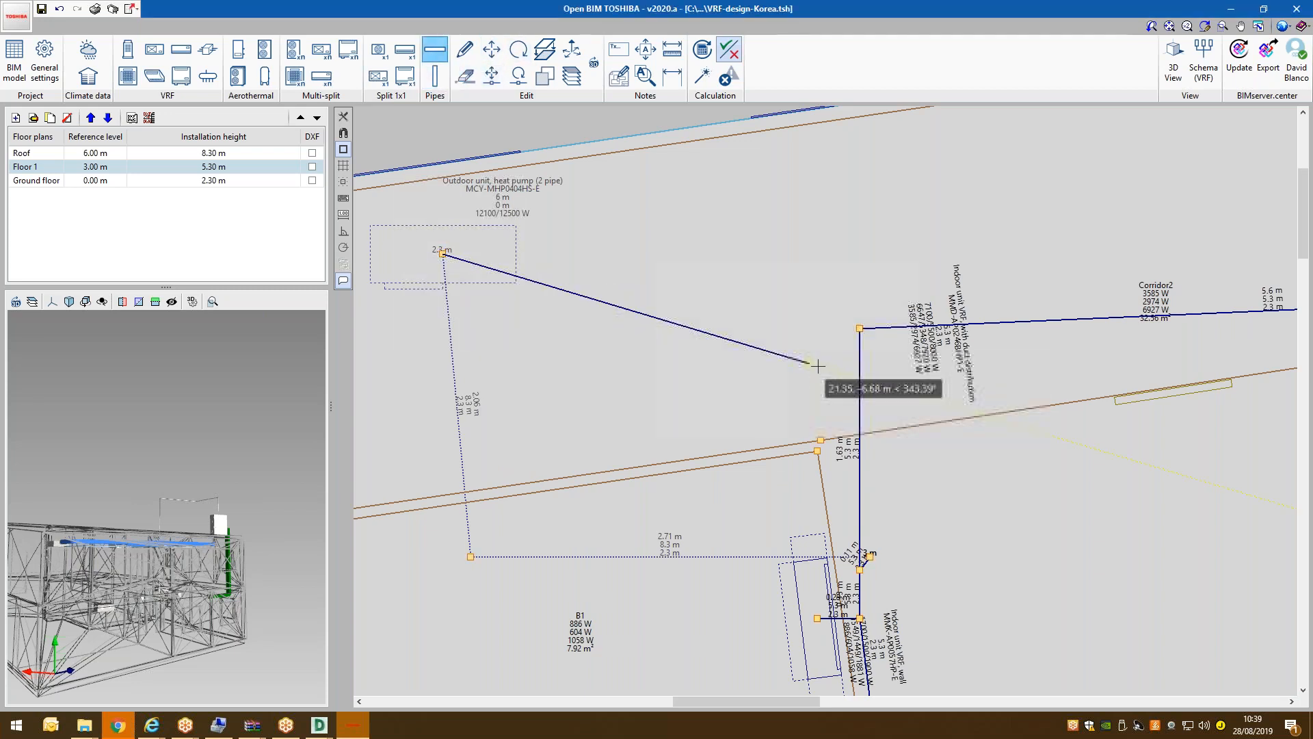
pyautogui.click(860, 398)
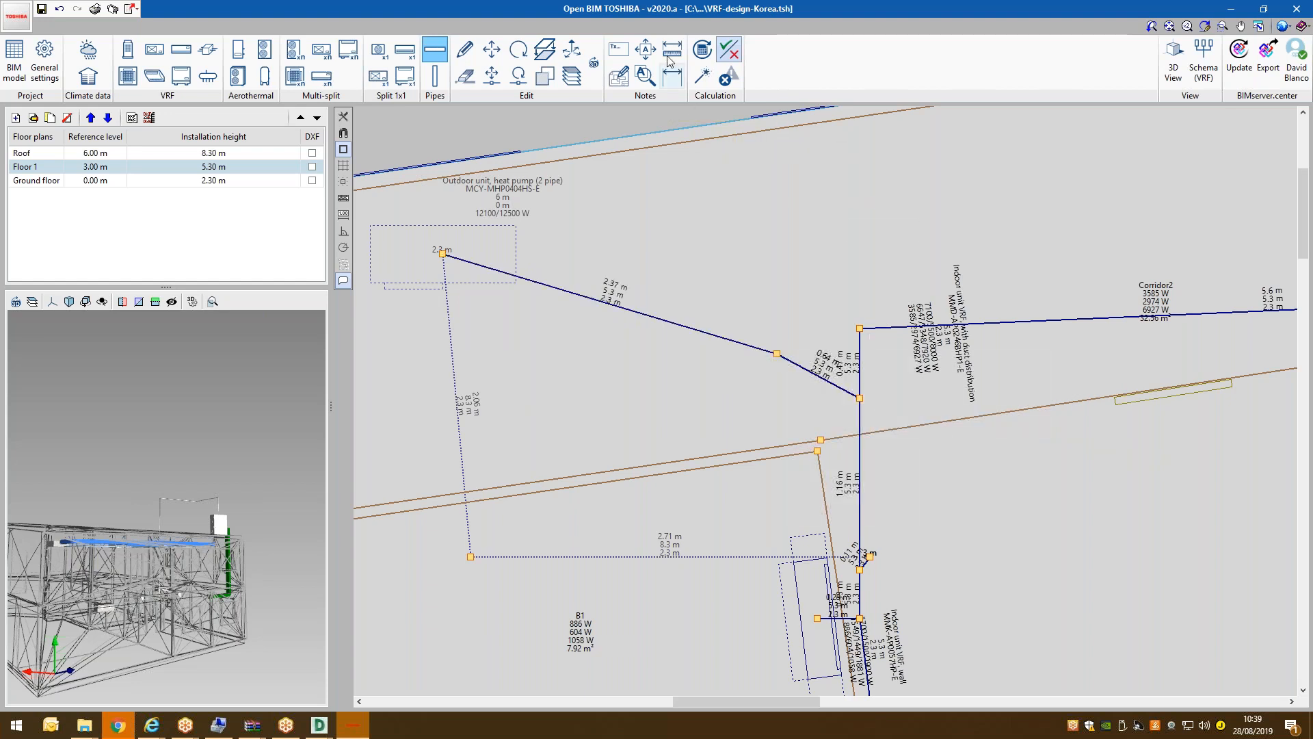
# Check the installation, then delete the 2.37 m pipe from the outdoor unit to the junction.
pyautogui.click(729, 75)
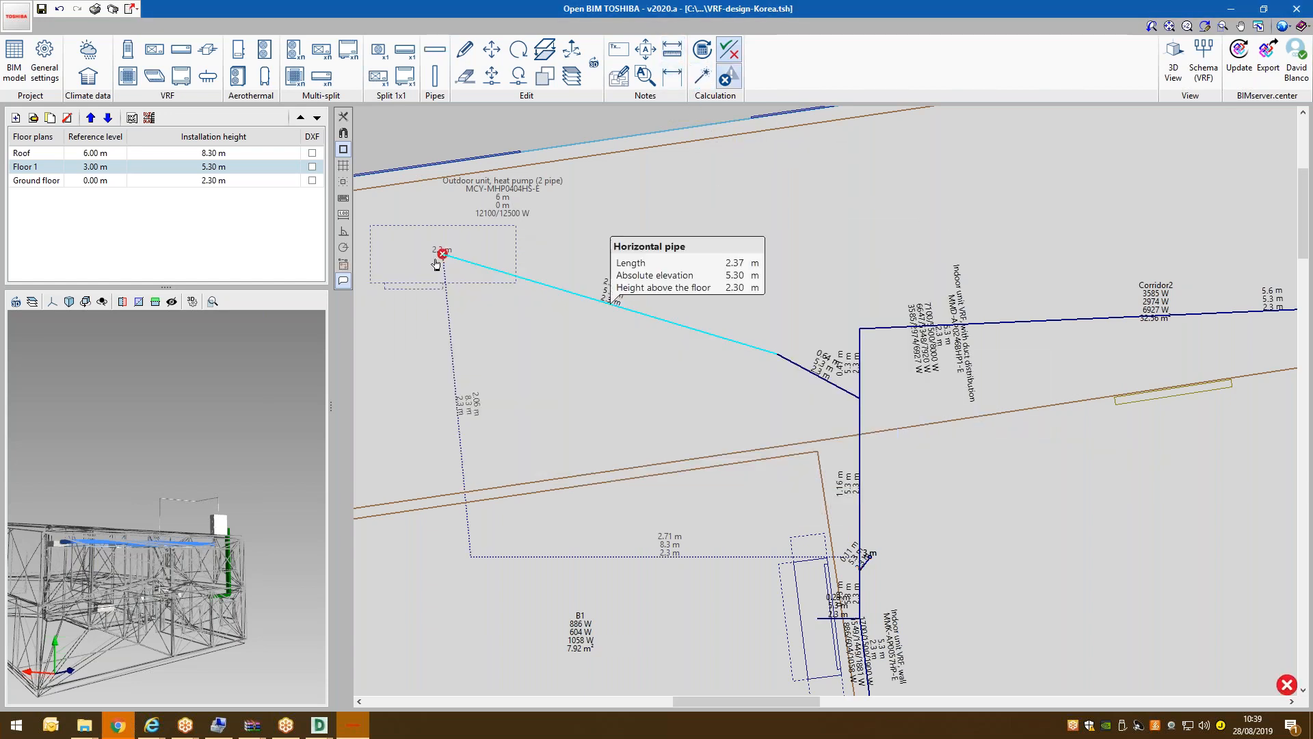
pyautogui.scroll(-2, 492, 259)
pyautogui.scroll(2, 493, 259)
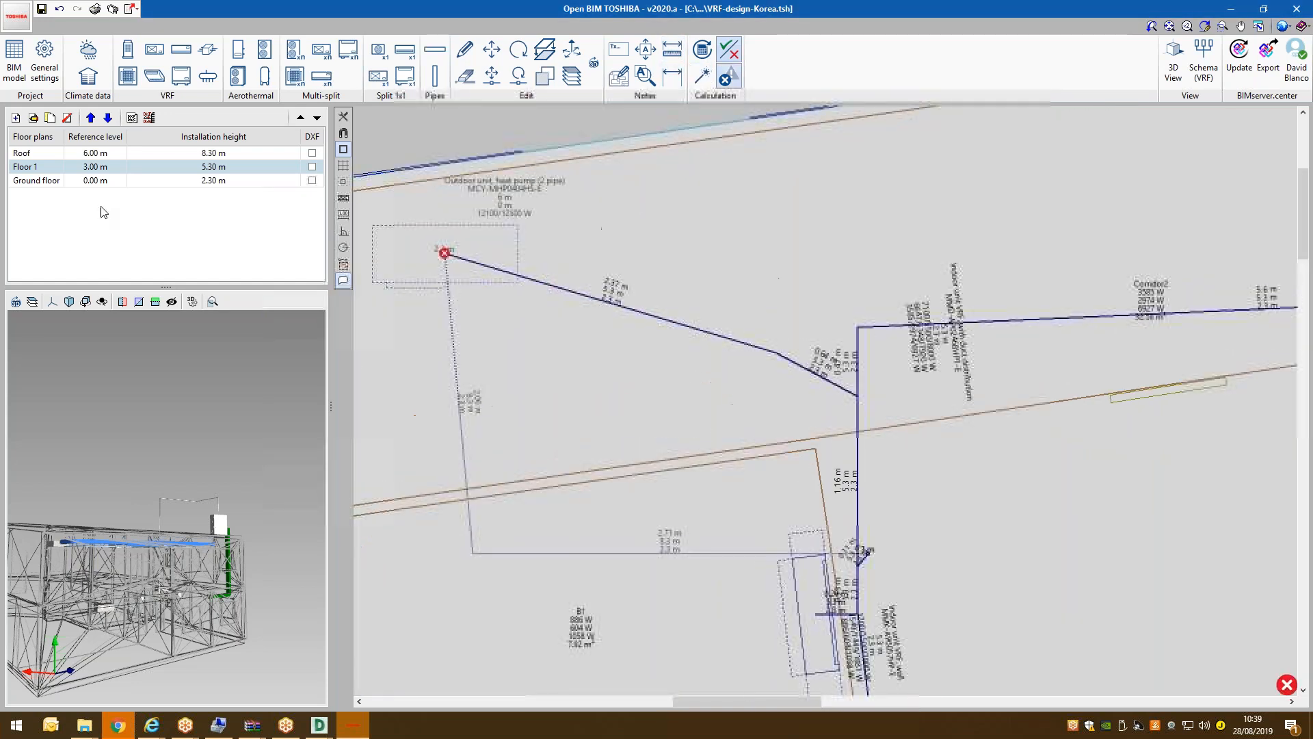
pyautogui.scroll(-3, 536, 260)
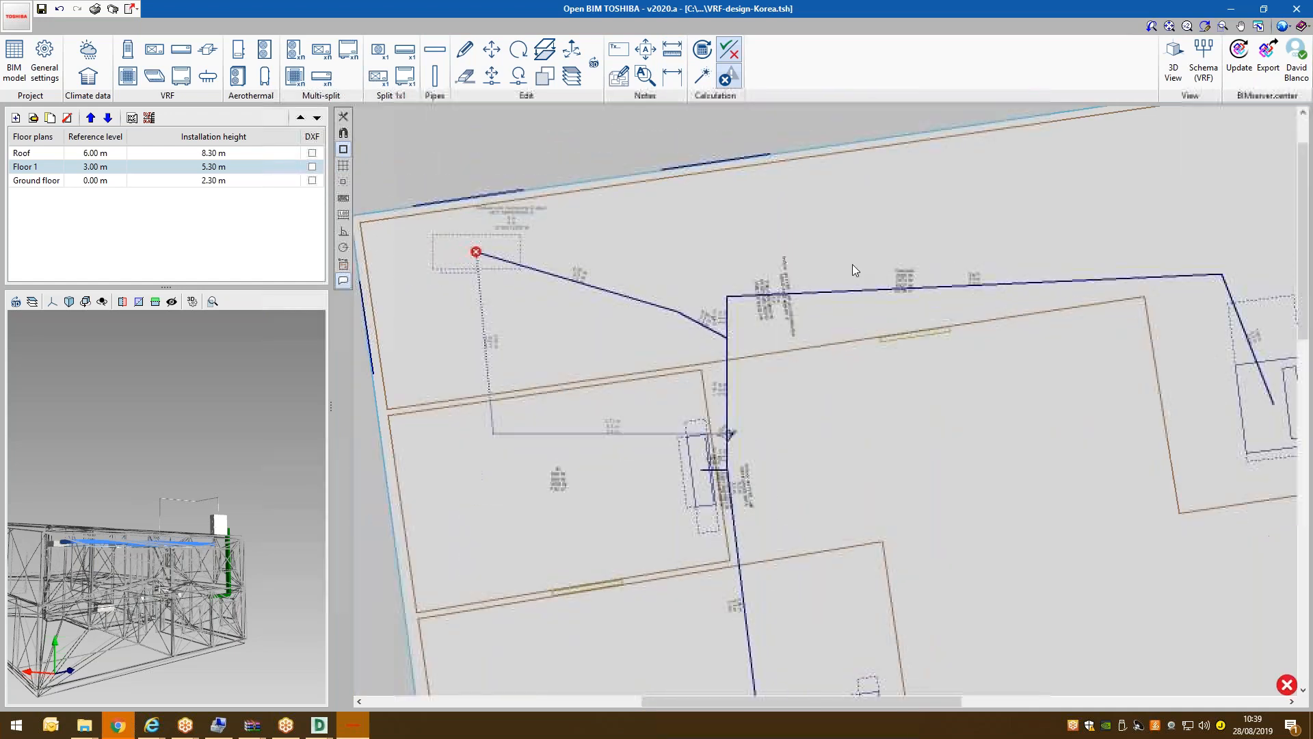
pyautogui.scroll(2, 677, 222)
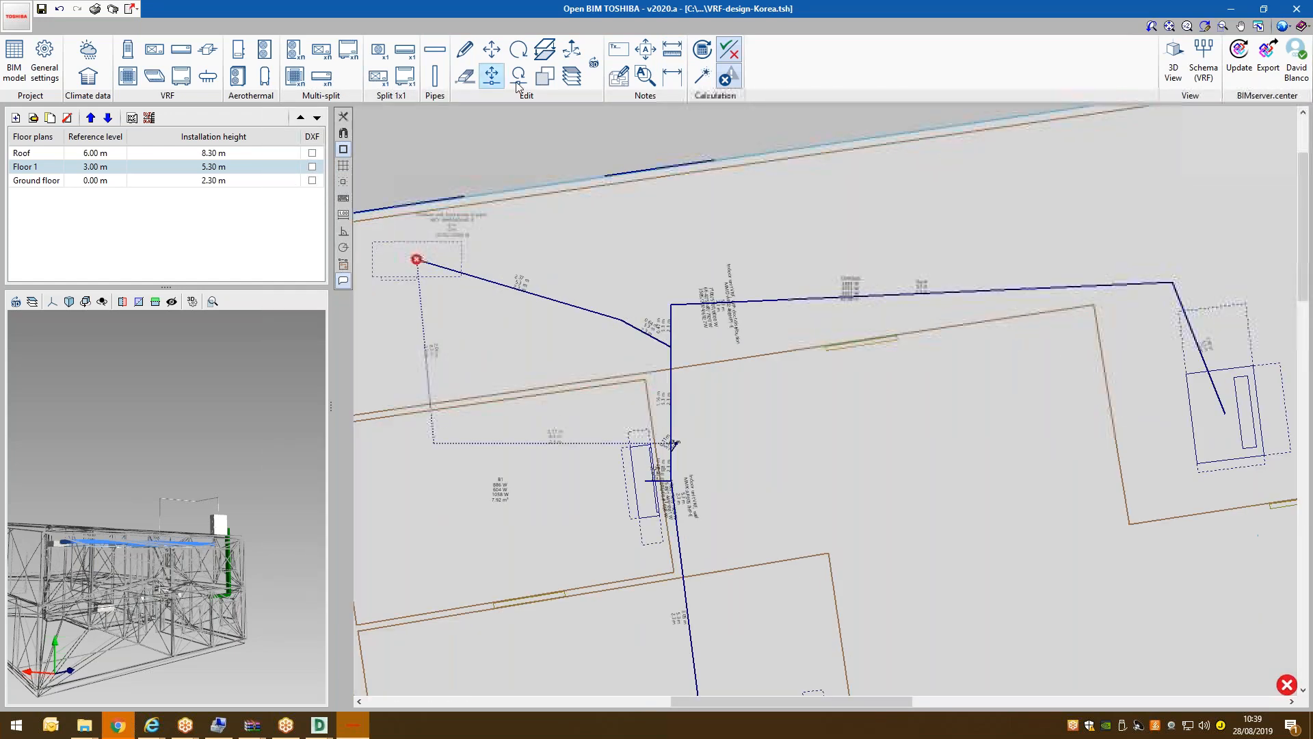
pyautogui.click(466, 76)
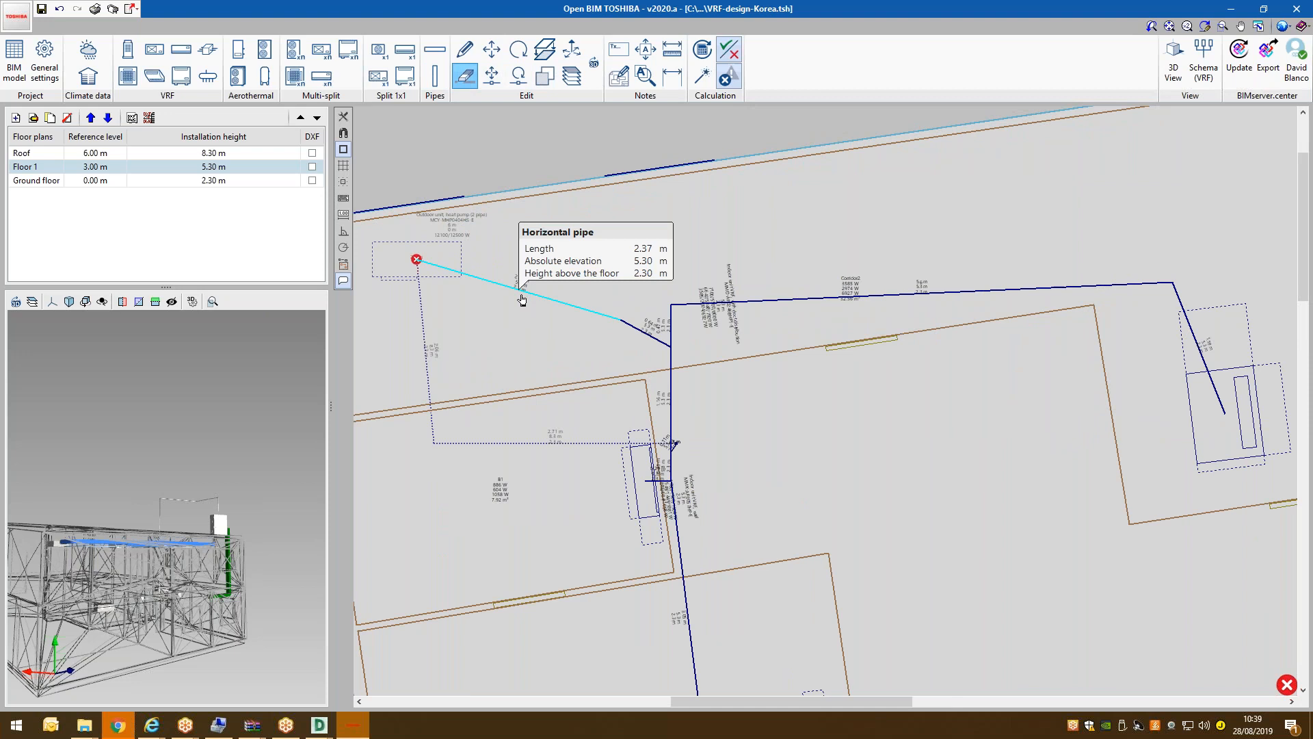
pyautogui.click(595, 310)
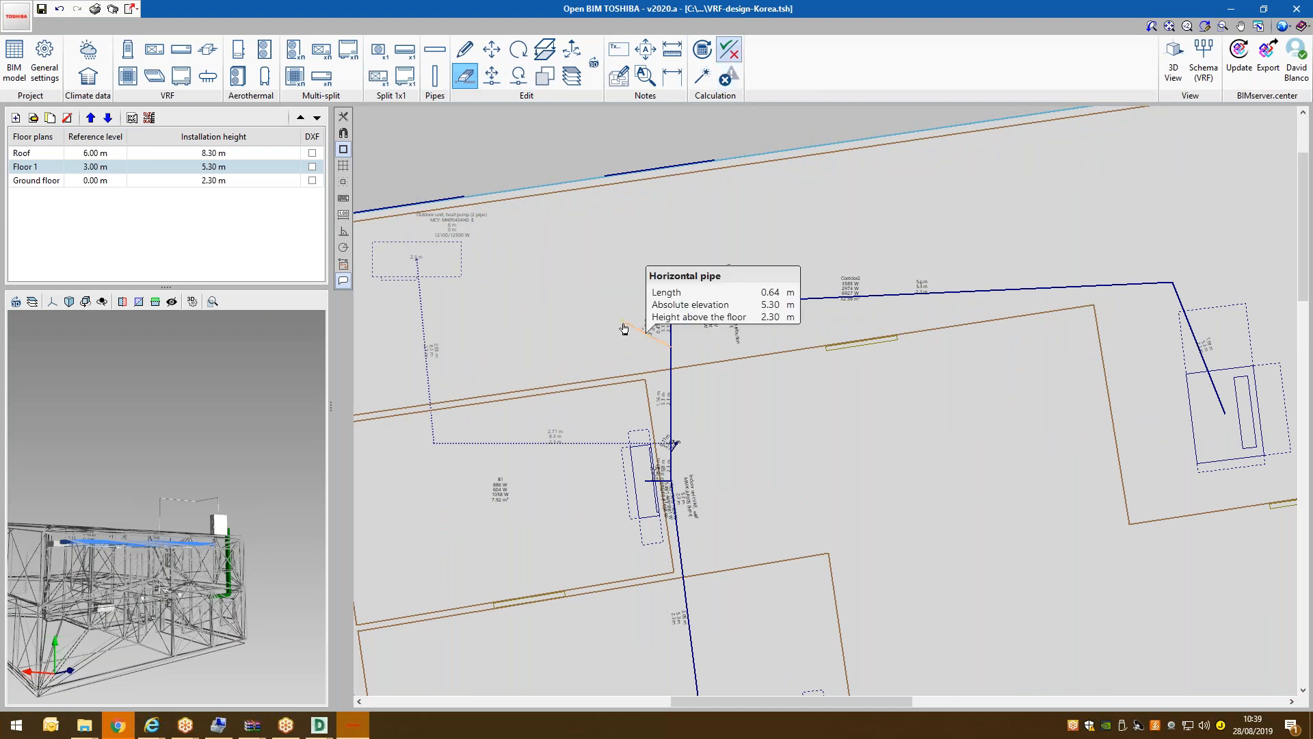
pyautogui.scroll(-2, 604, 246)
# Recalculate the installation and orbit the 3D view around the outdoor unit and ducts.
pyautogui.click(702, 76)
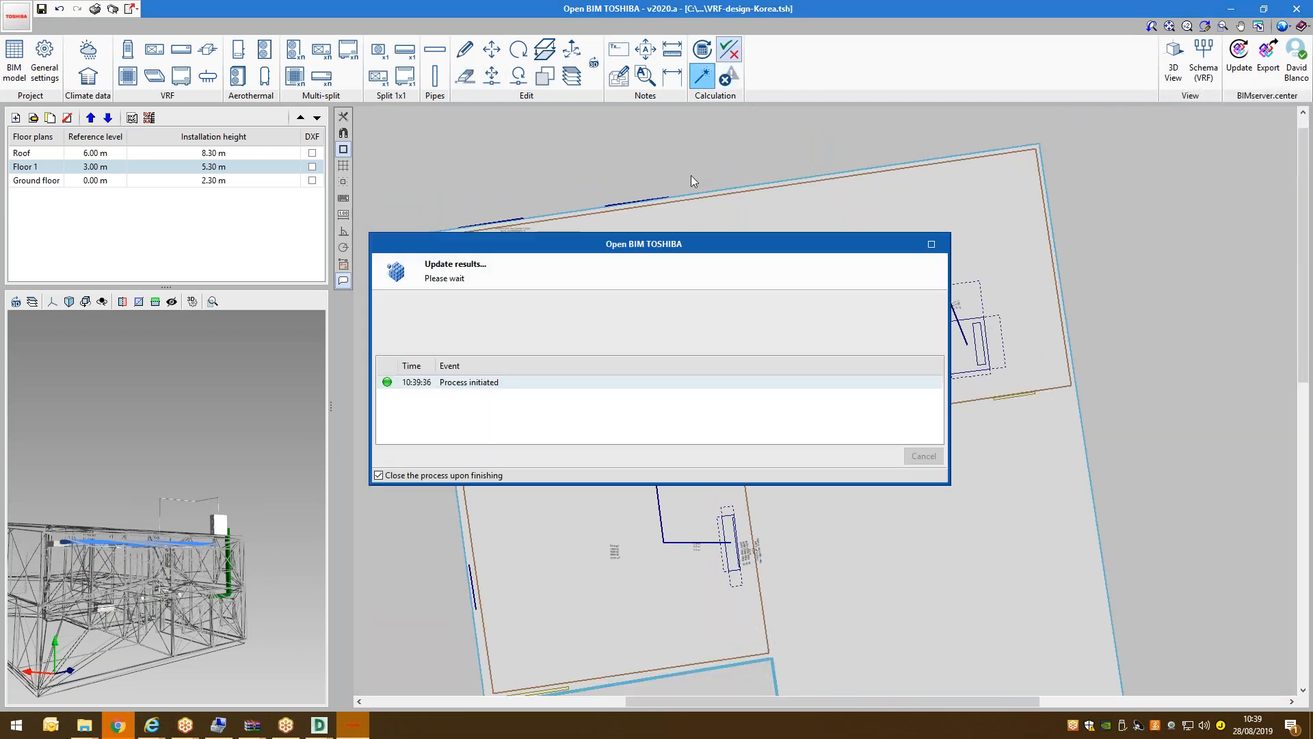
pyautogui.scroll(-2, 606, 240)
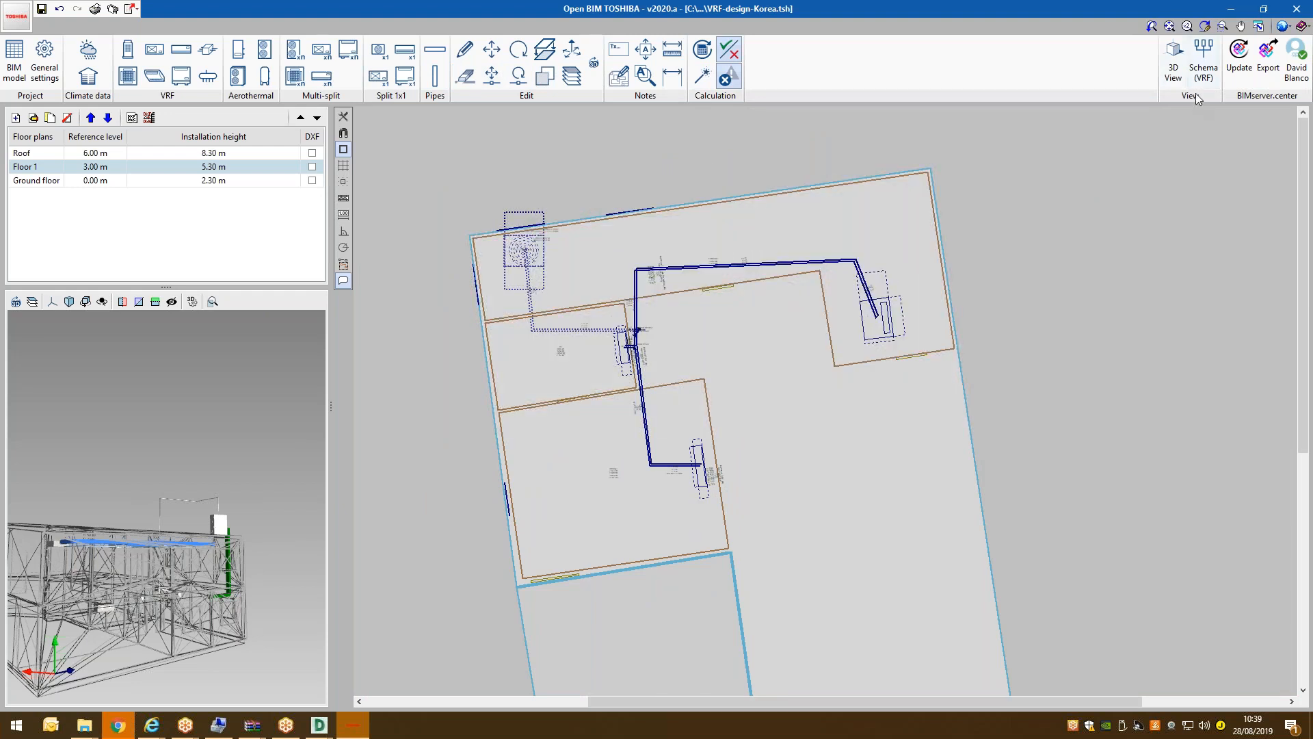
pyautogui.click(1173, 61)
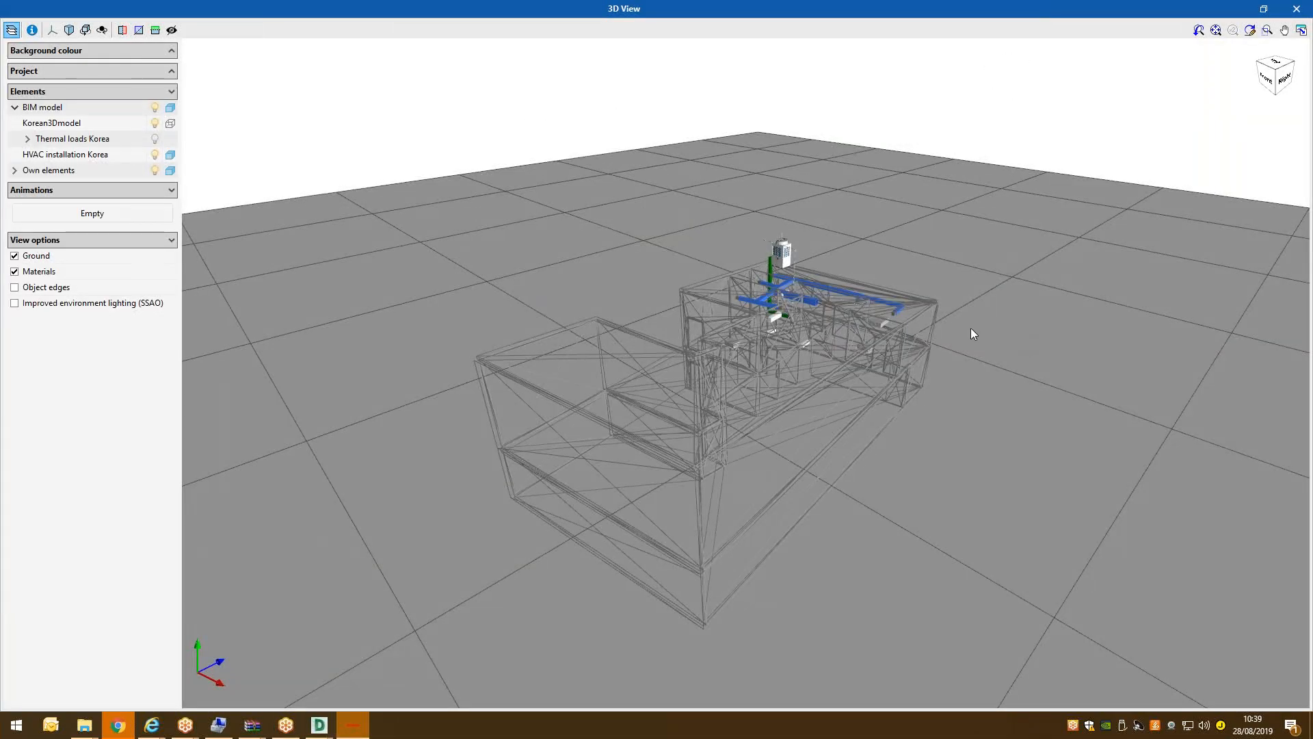
pyautogui.moveTo(891, 325); pyautogui.dragTo(1237, 404)
pyautogui.scroll(3, 1237, 404)
pyautogui.scroll(5, 967, 411)
pyautogui.moveTo(766, 380); pyautogui.dragTo(602, 373)
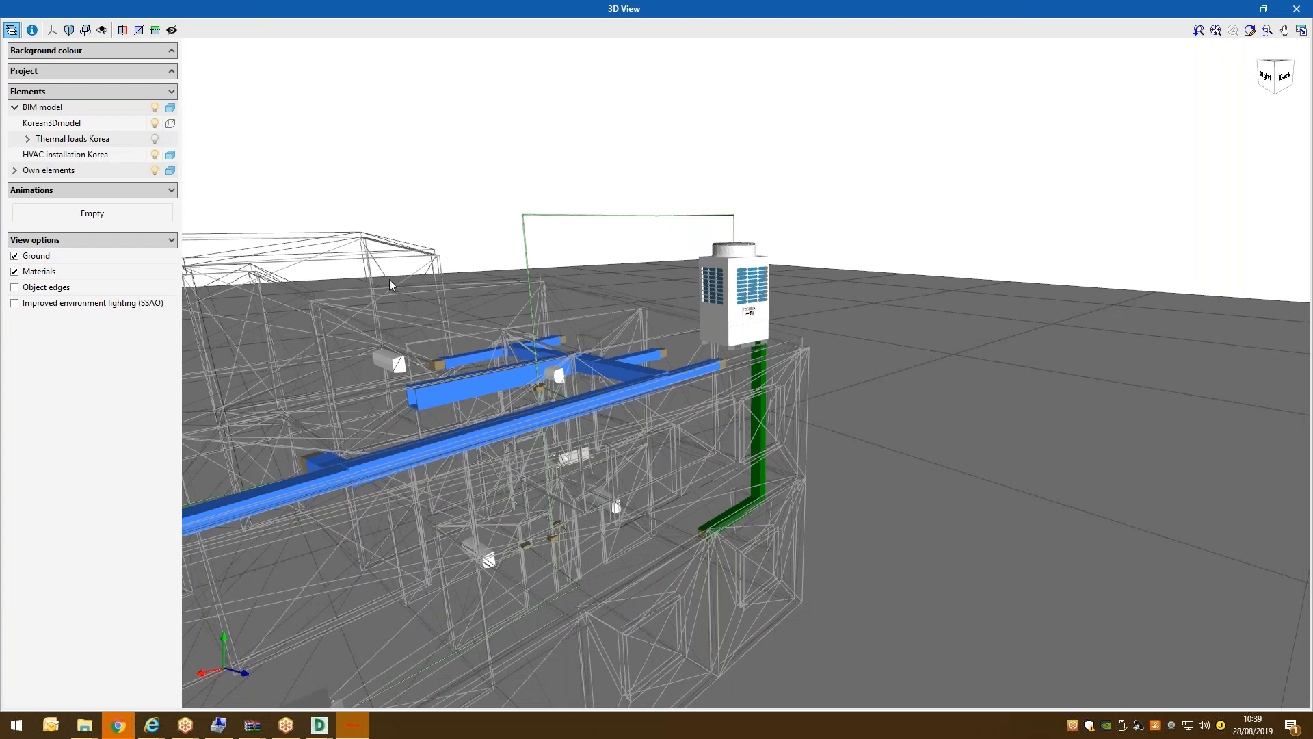
pyautogui.moveTo(439, 317); pyautogui.dragTo(457, 354)
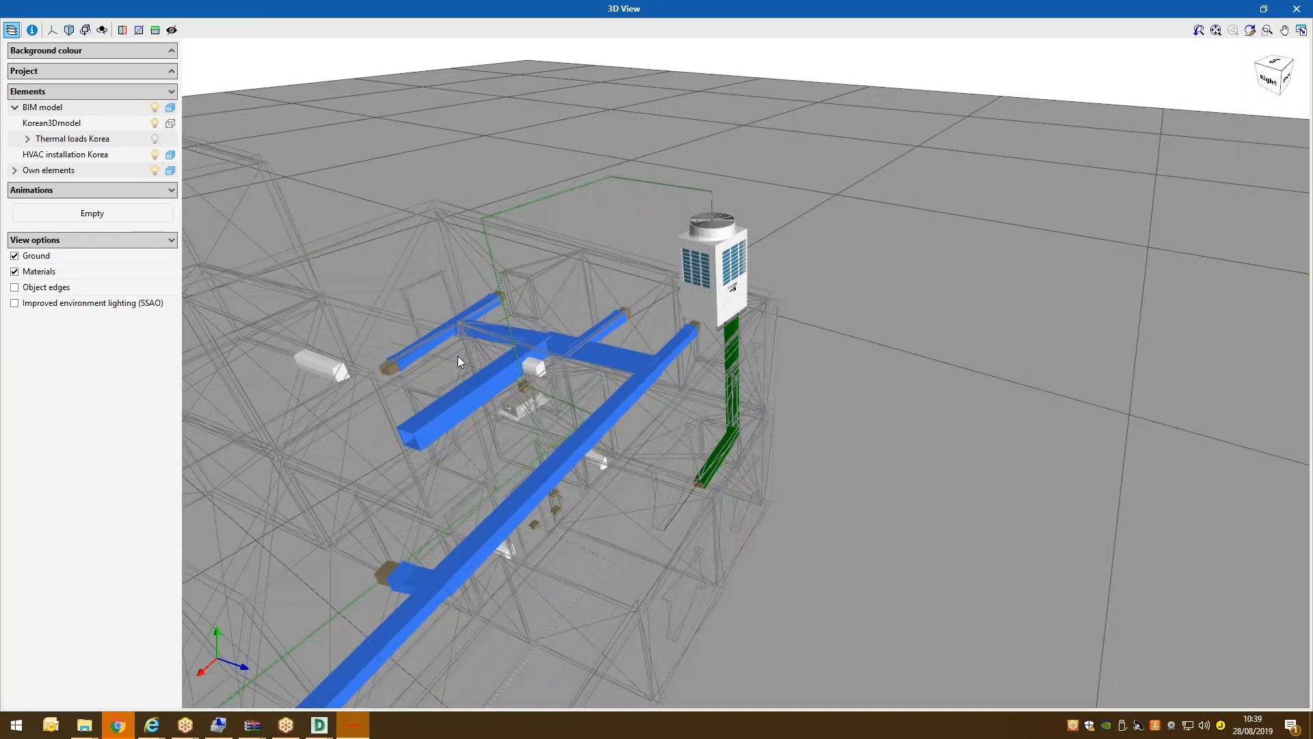
pyautogui.scroll(6, 458, 356)
pyautogui.scroll(-5, 549, 351)
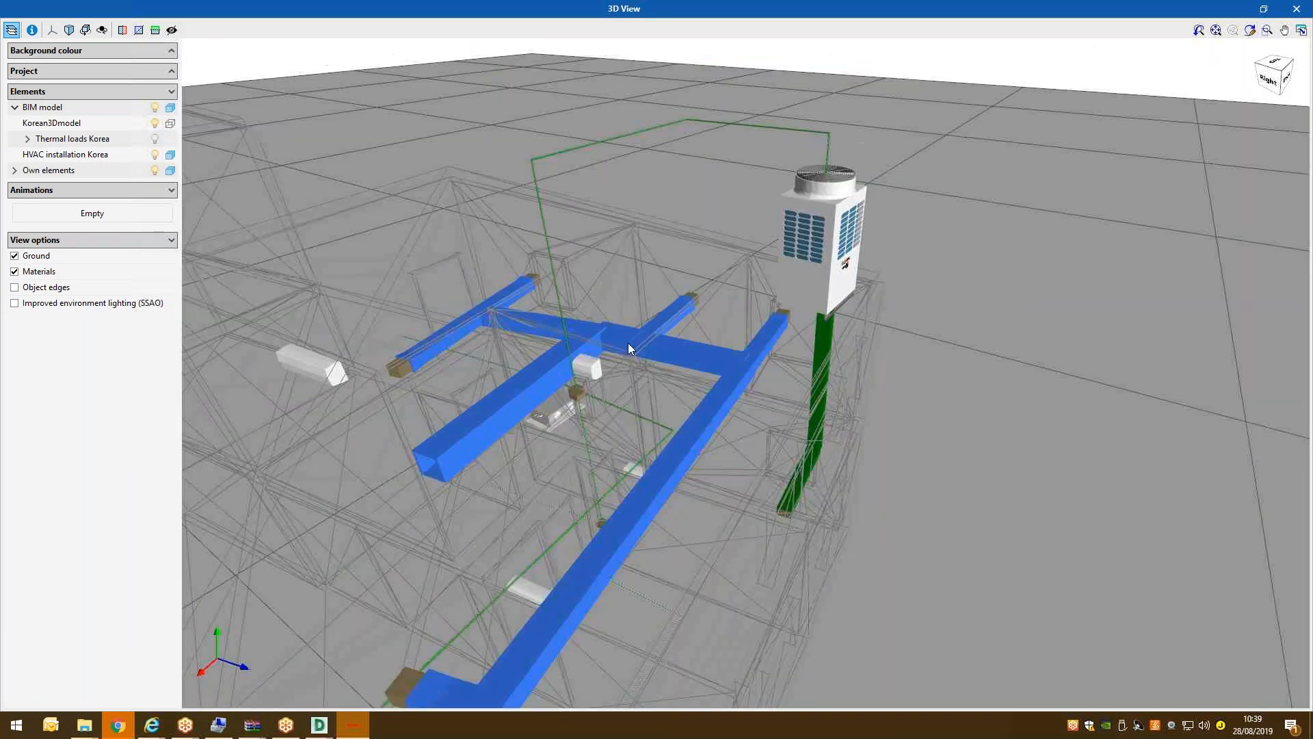
pyautogui.moveTo(492, 298); pyautogui.dragTo(407, 332)
pyautogui.scroll(5, 632, 409)
pyautogui.scroll(-5, 647, 335)
pyautogui.scroll(2, 541, 318)
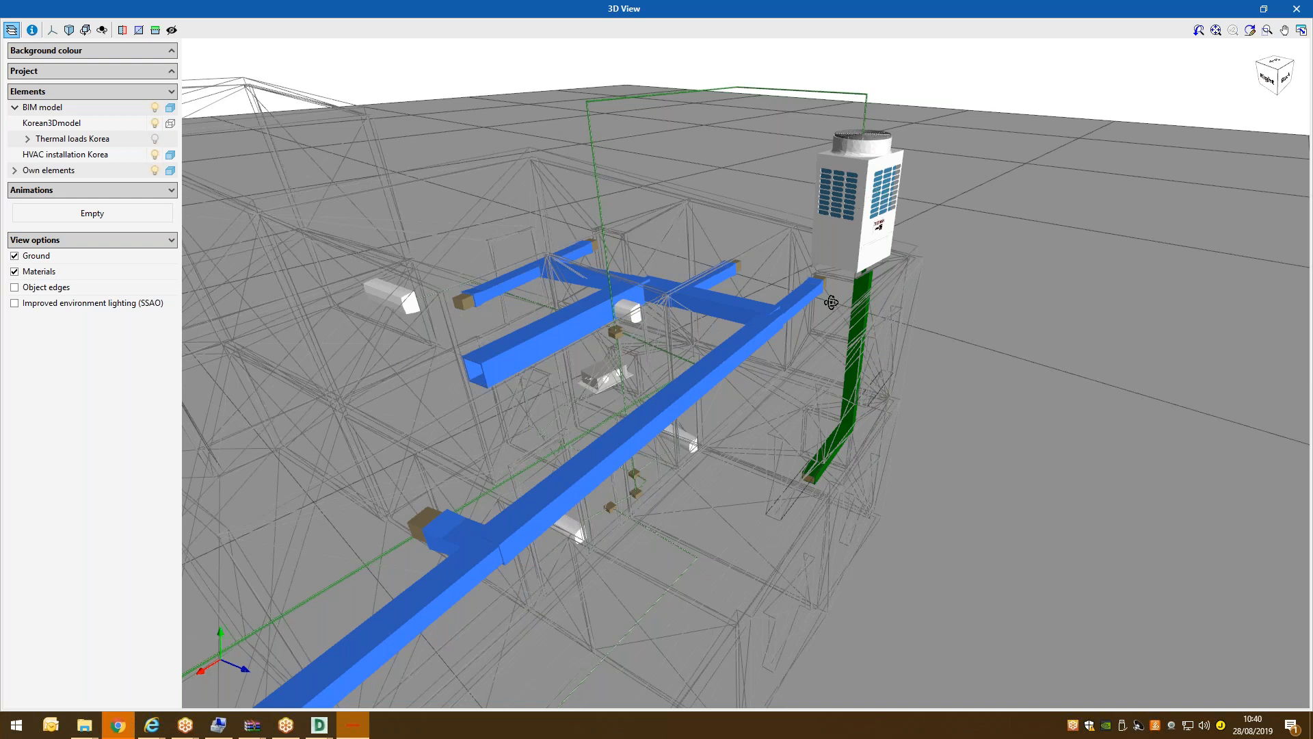
# Inspect the building's ductwork from higher, lower and steeper angles, then close the 3D view.
pyautogui.moveTo(832, 303); pyautogui.dragTo(782, 292)
pyautogui.scroll(-5, 782, 292)
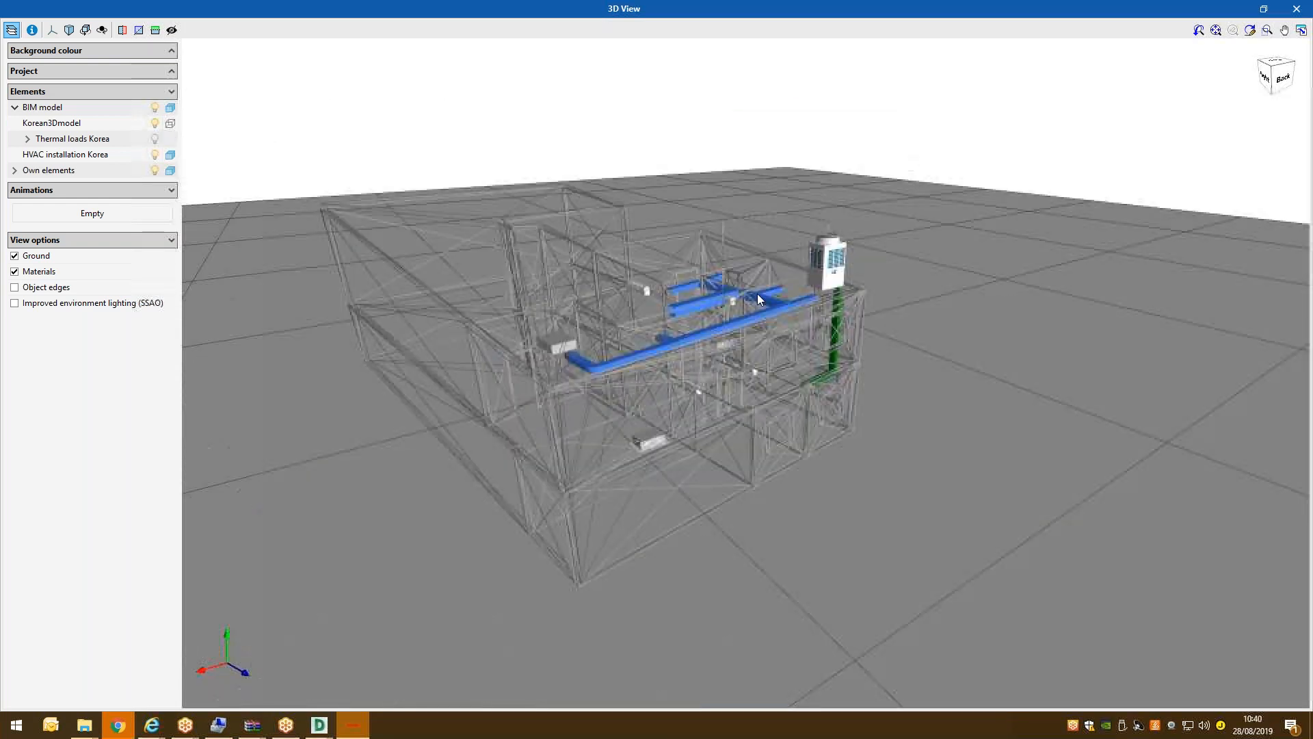
pyautogui.scroll(5, 756, 292)
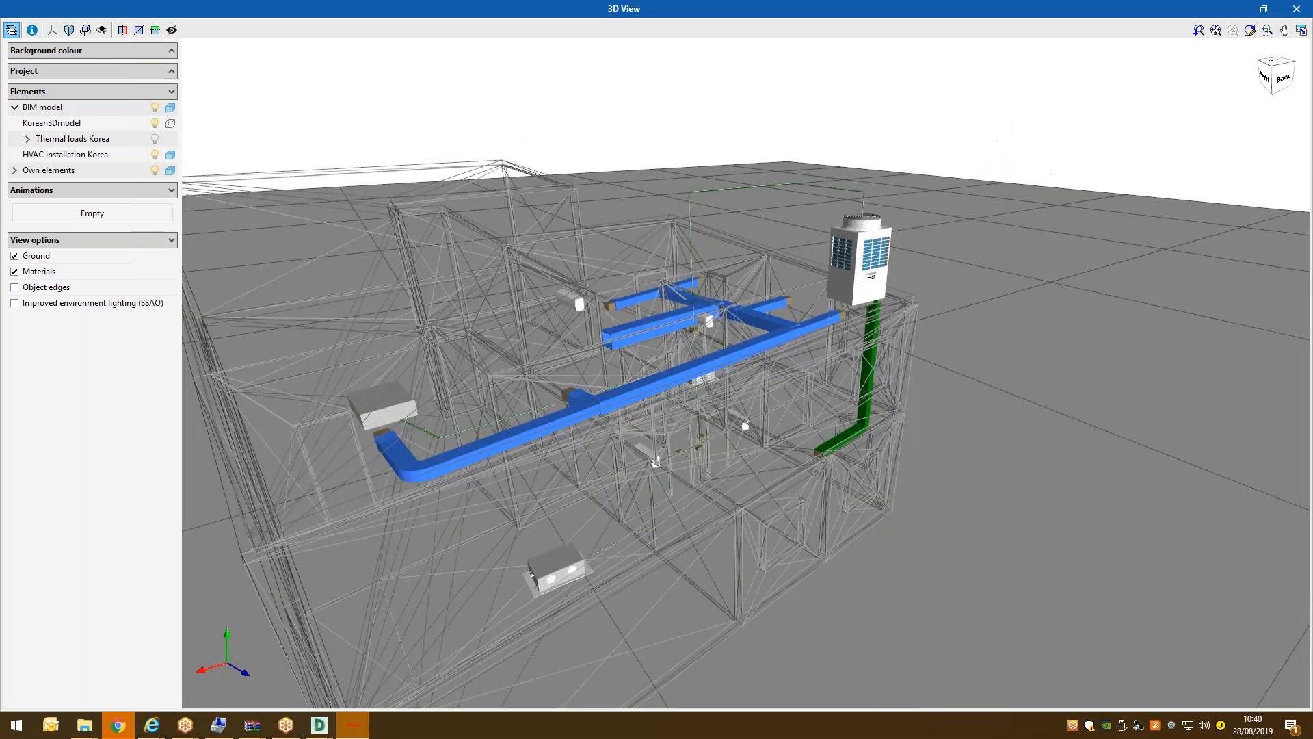
pyautogui.moveTo(675, 328); pyautogui.dragTo(592, 347)
pyautogui.moveTo(614, 501); pyautogui.dragTo(631, 439)
pyautogui.scroll(3, 631, 439)
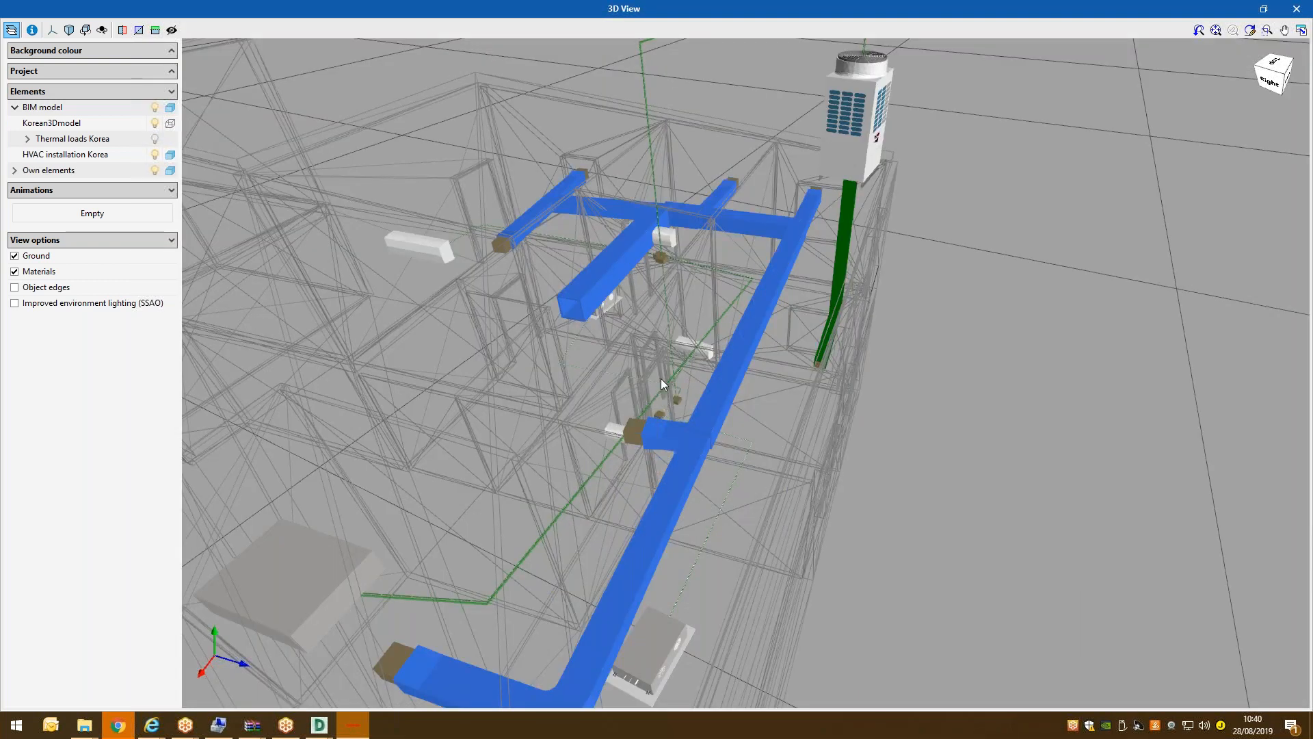
pyautogui.scroll(2, 661, 379)
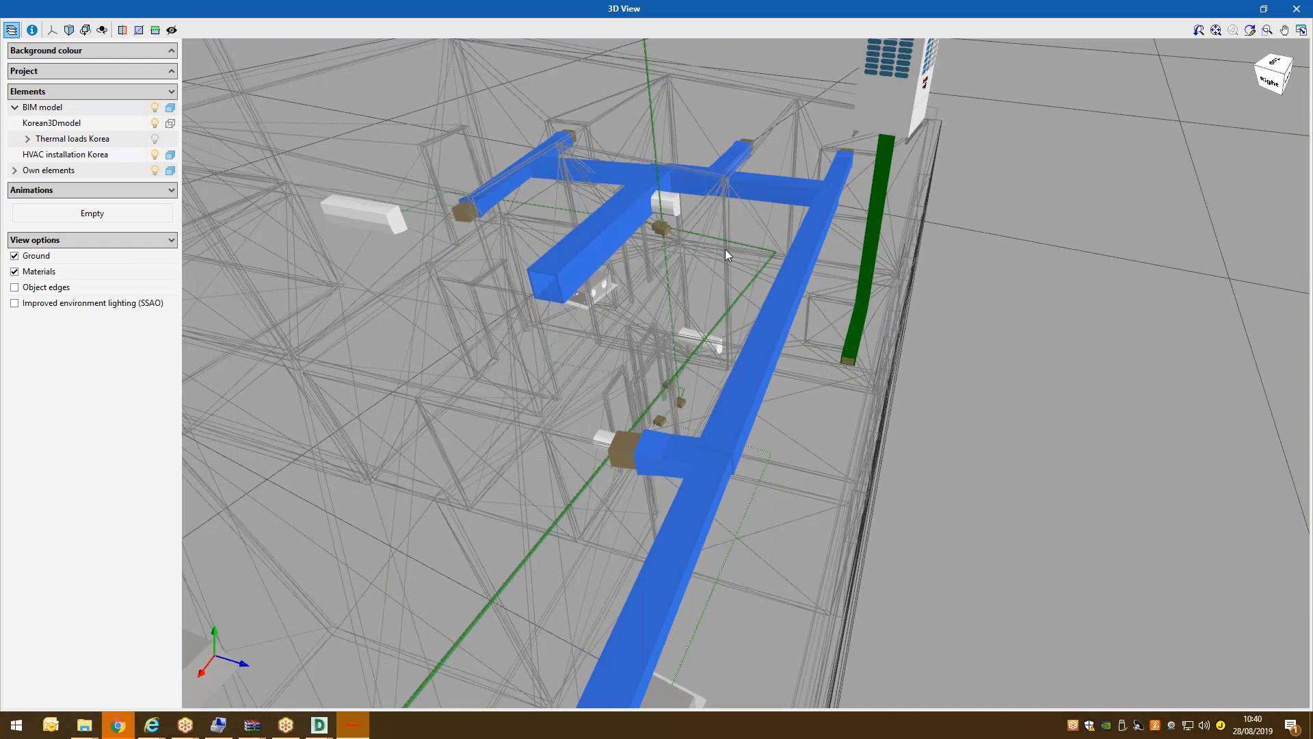
pyautogui.moveTo(664, 215); pyautogui.dragTo(748, 289, button='middle')
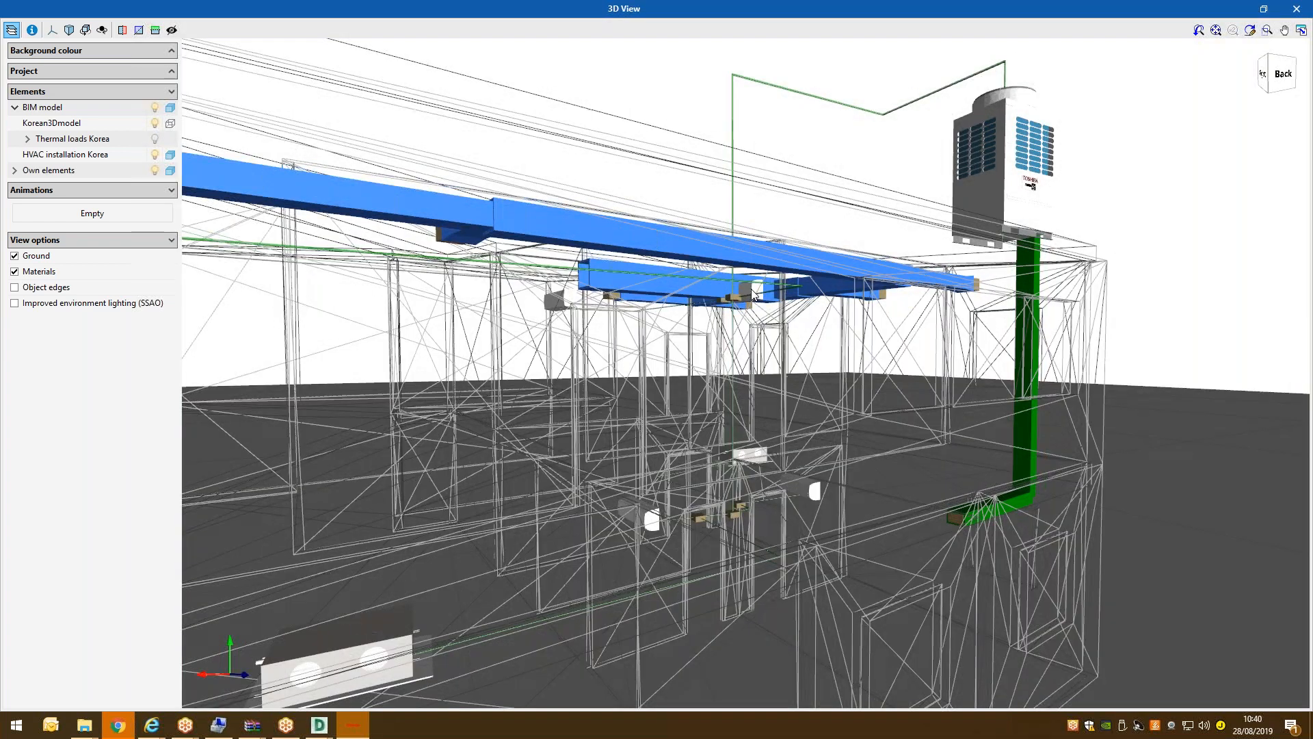
pyautogui.scroll(3, 752, 294)
pyautogui.scroll(2, 724, 281)
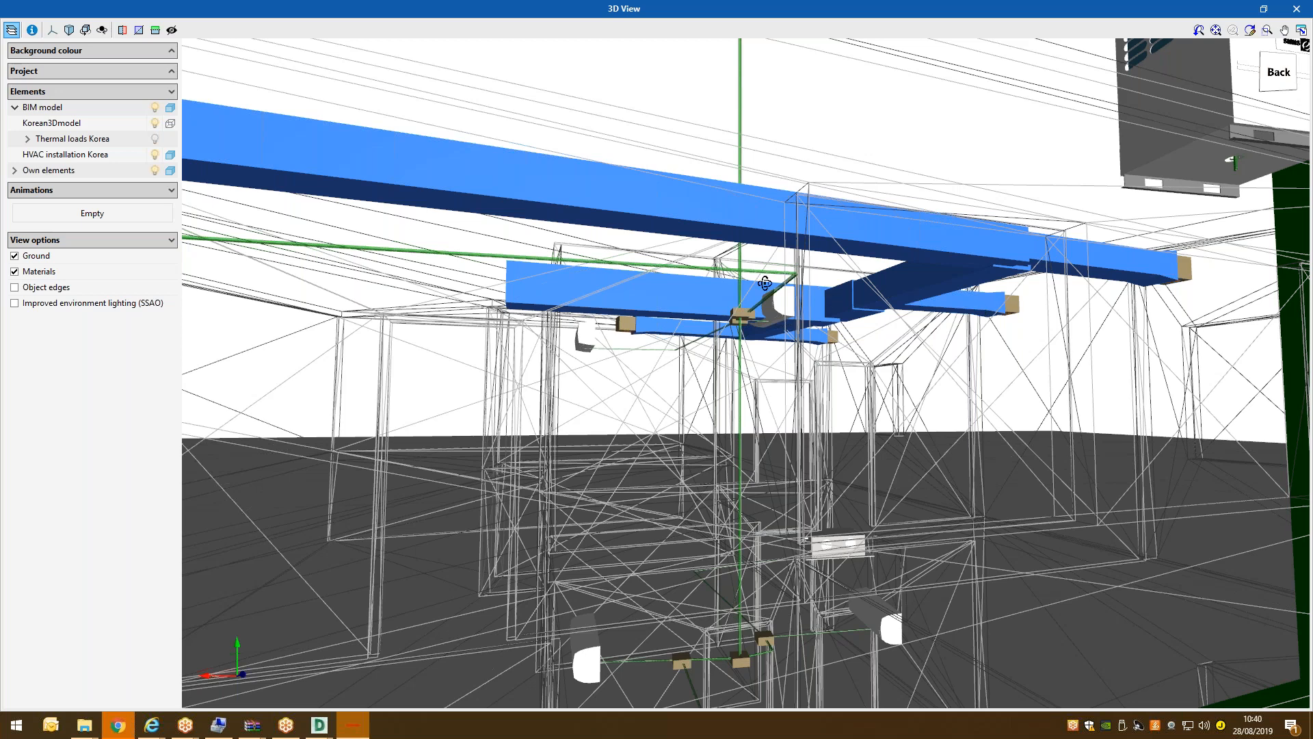
pyautogui.moveTo(765, 282); pyautogui.dragTo(708, 238)
pyautogui.moveTo(705, 325); pyautogui.dragTo(777, 394)
pyautogui.scroll(-5, 774, 388)
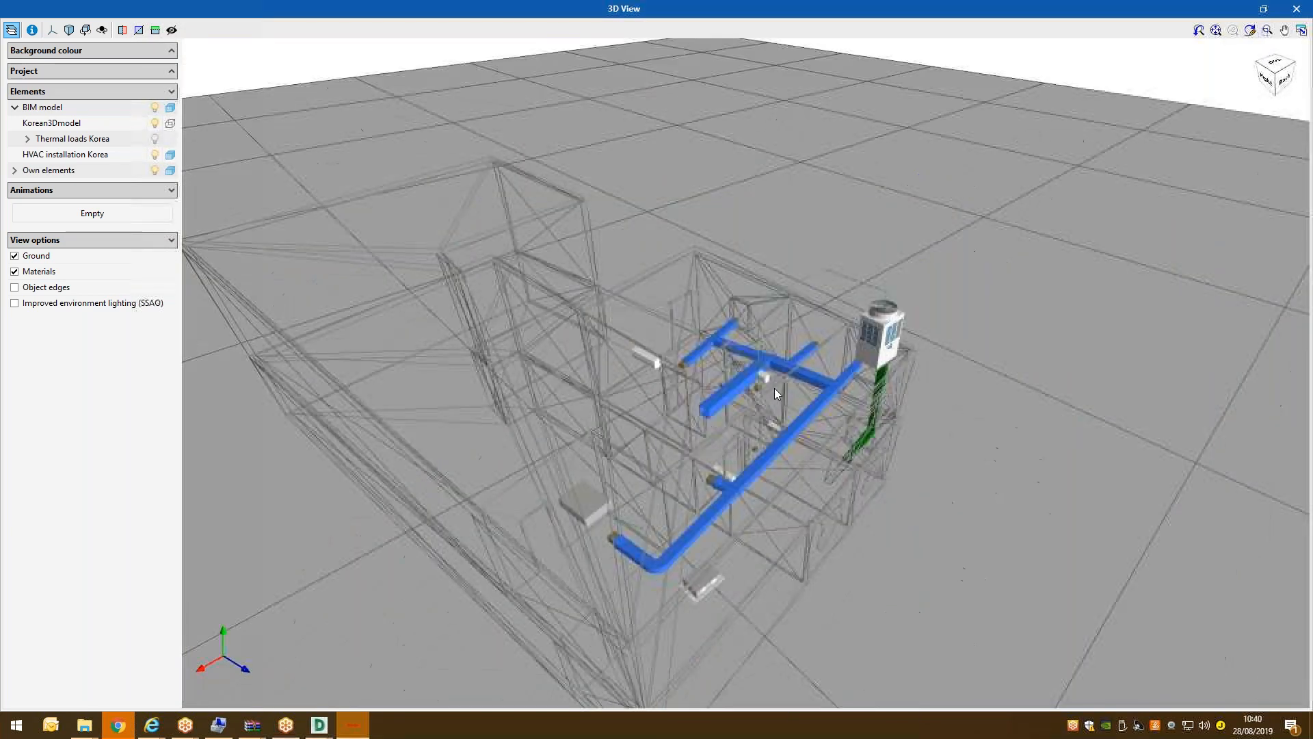
pyautogui.scroll(8, 766, 368)
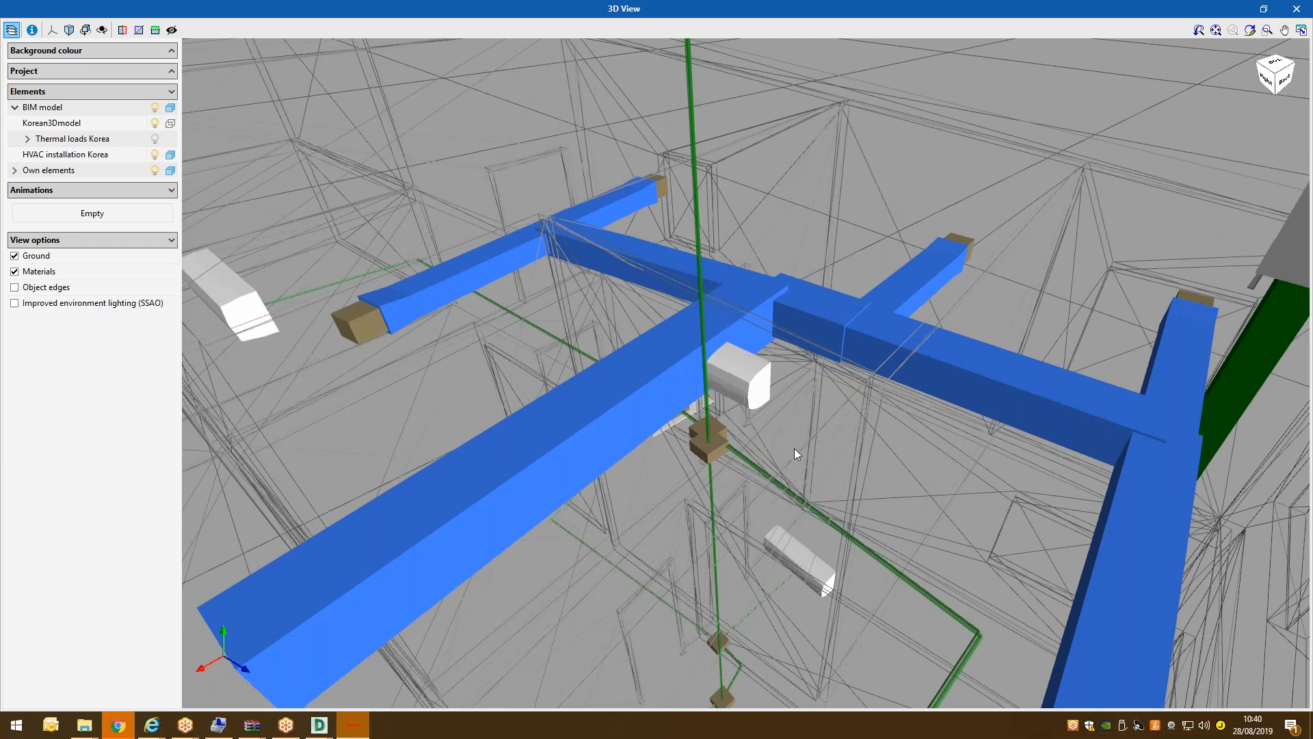
pyautogui.scroll(-4, 794, 449)
pyautogui.click(1300, 8)
pyautogui.scroll(2, 722, 269)
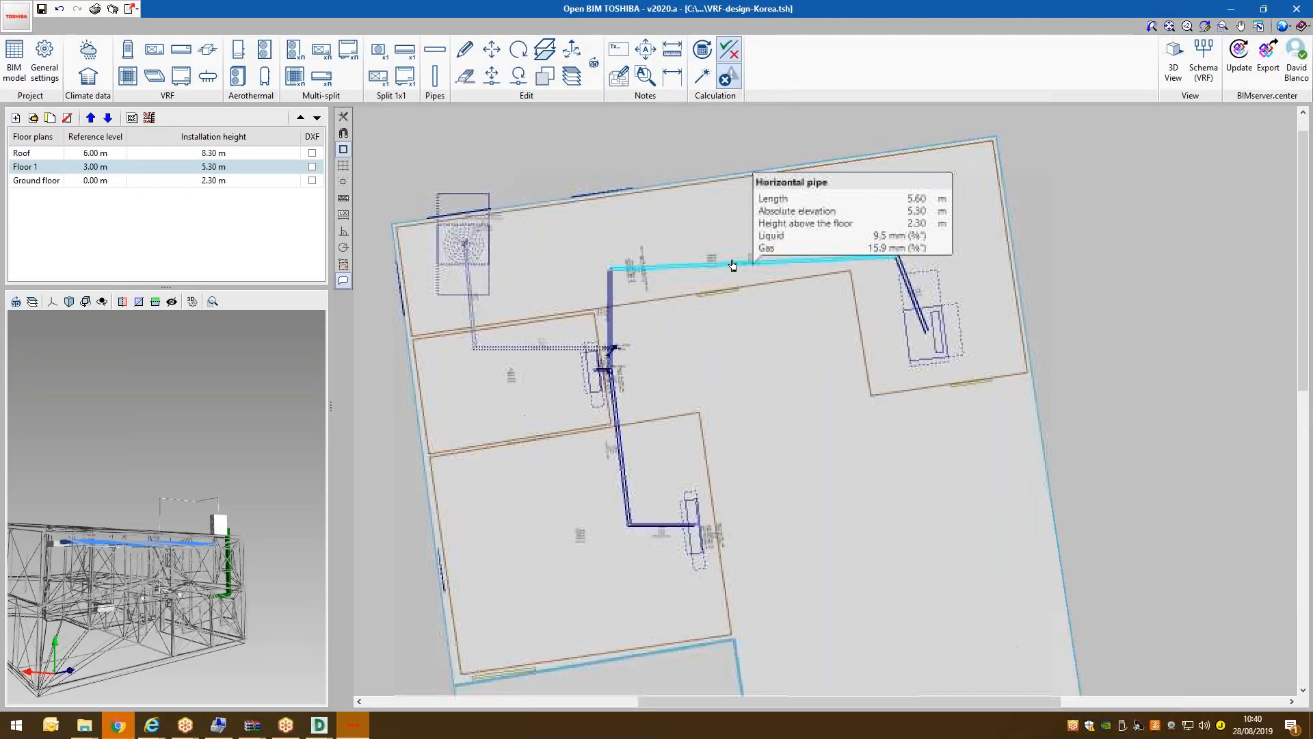
# Generate the VRF report, page through to page 4 and back to the index, then close it.
pyautogui.click(96, 9)
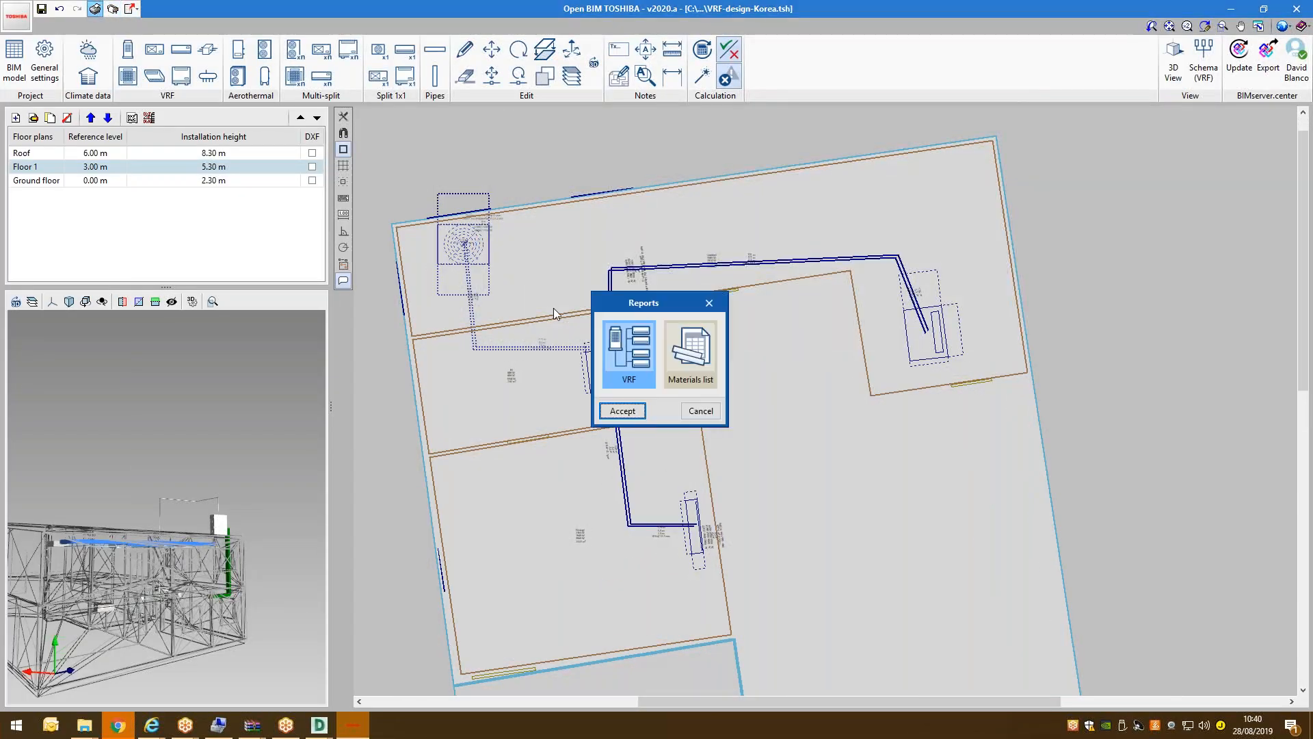
pyautogui.click(632, 411)
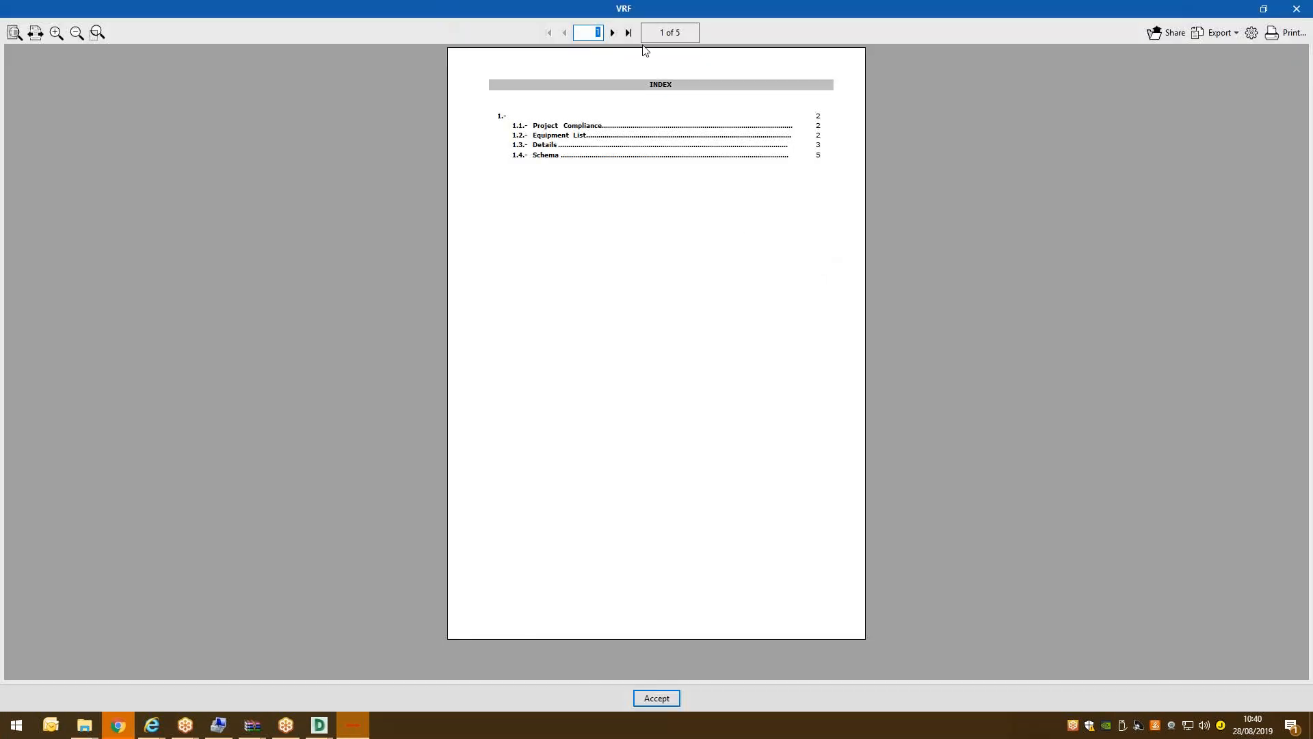
pyautogui.click(612, 33)
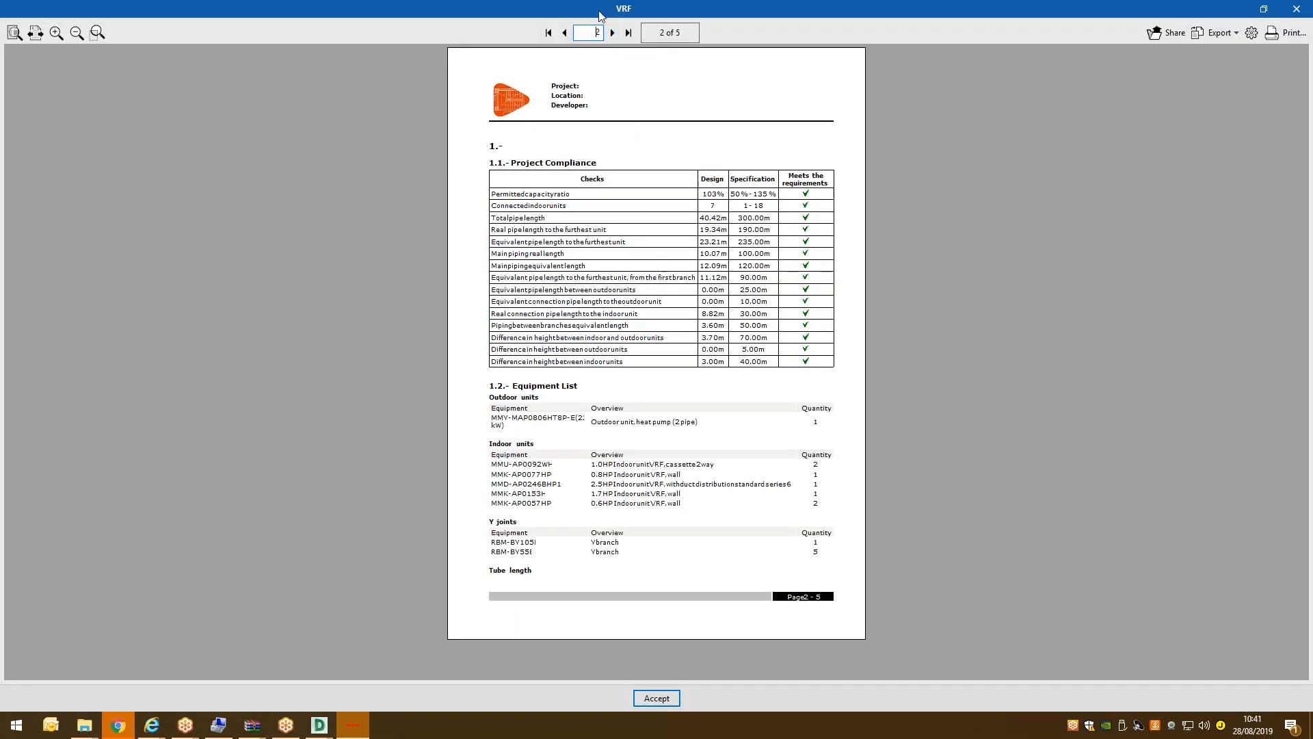
pyautogui.click(613, 33)
pyautogui.click(613, 33)
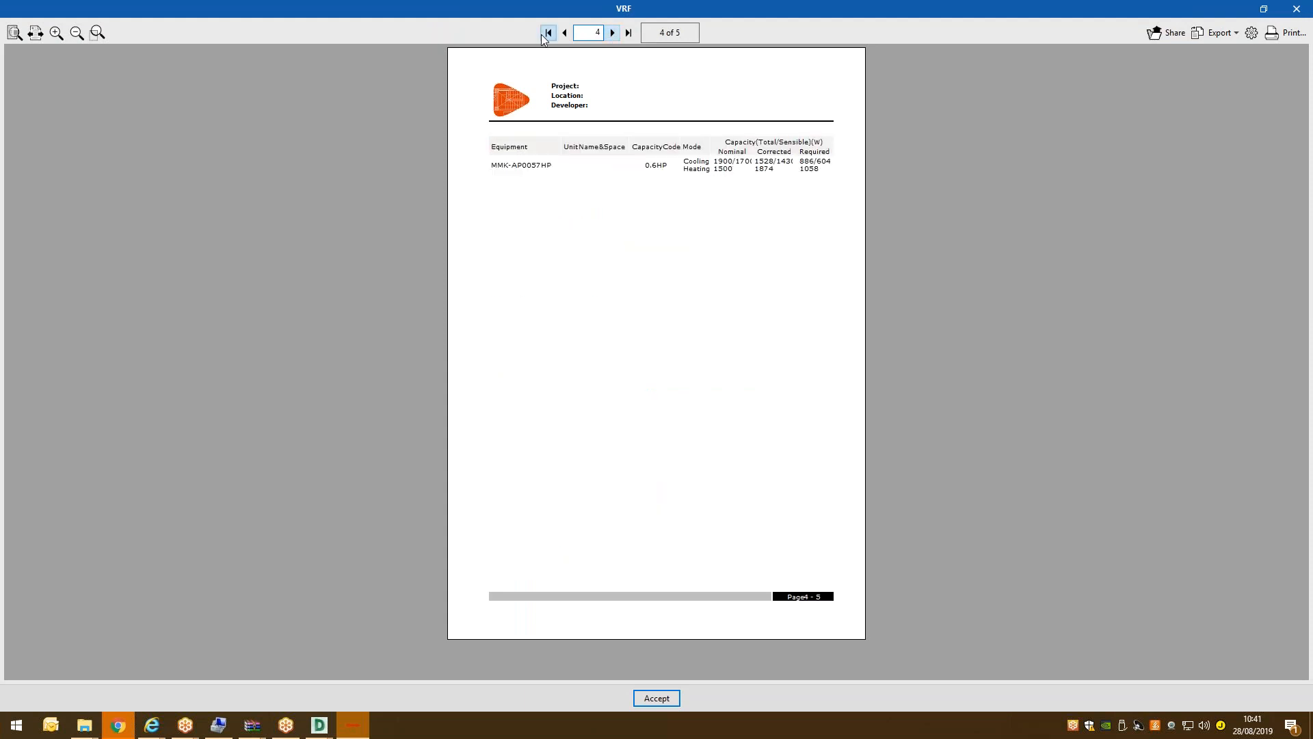
pyautogui.click(565, 32)
pyautogui.click(565, 33)
pyautogui.click(566, 33)
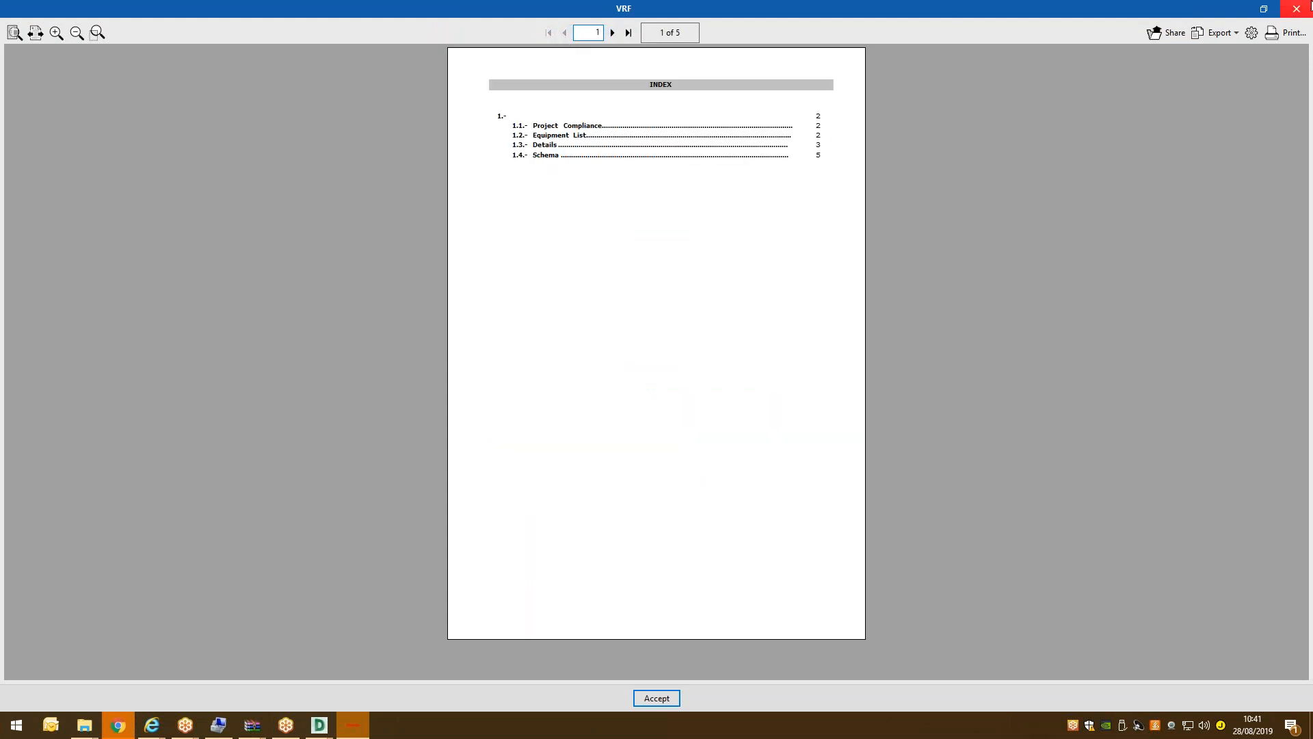
pyautogui.click(1311, 6)
# Open the Materials list report full-screen, fitted to the window width.
pyautogui.click(691, 352)
pyautogui.click(623, 410)
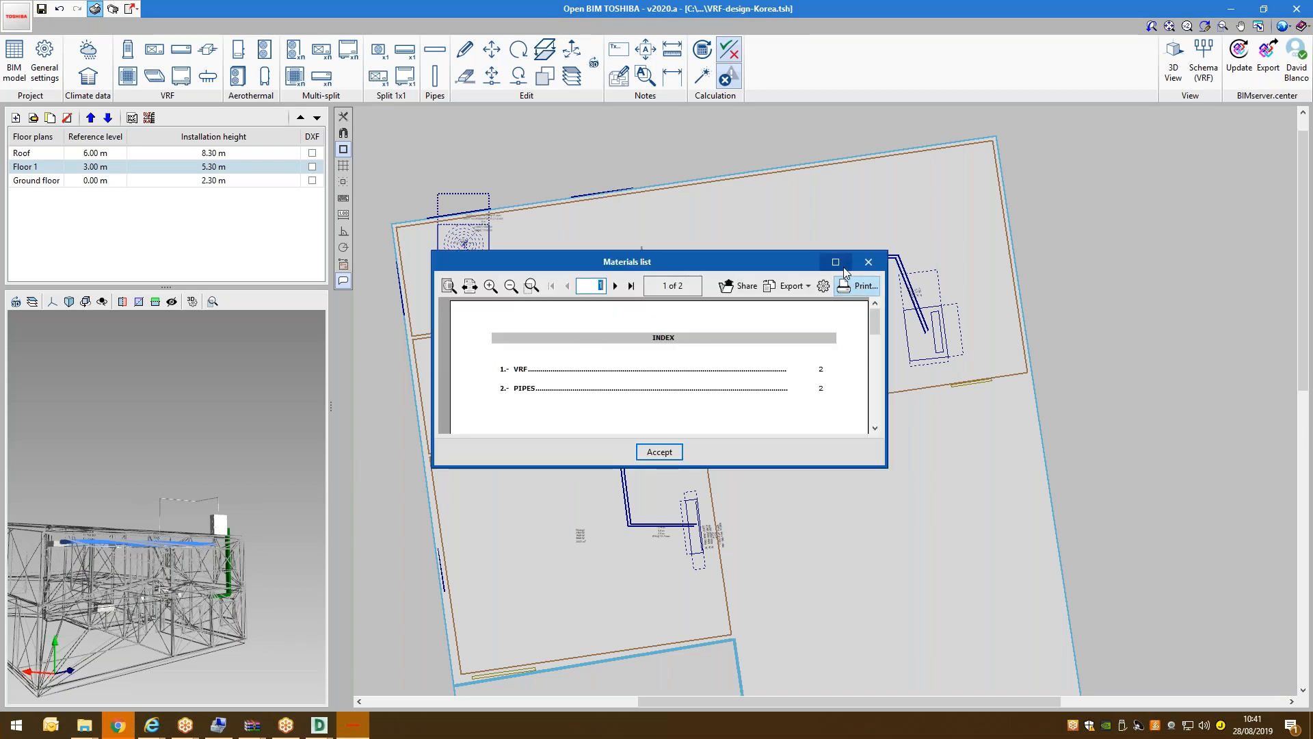
pyautogui.click(835, 262)
pyautogui.click(34, 33)
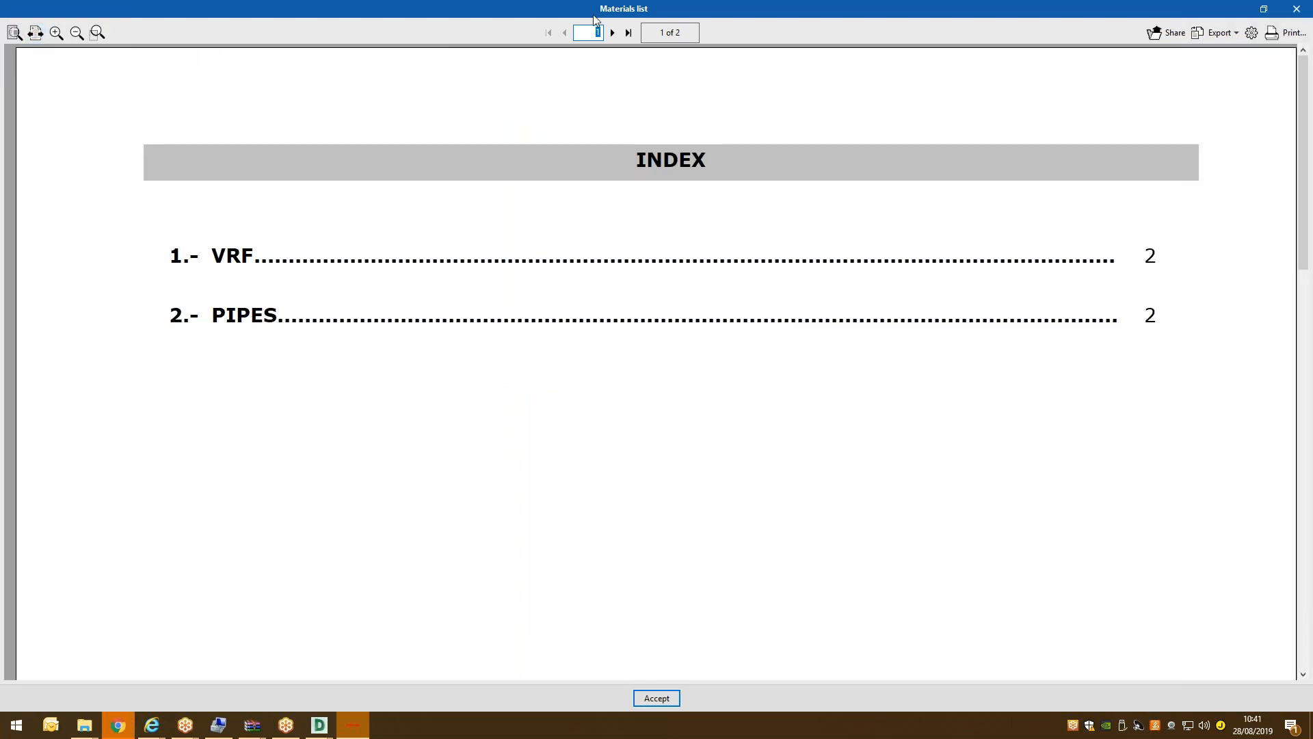
pyautogui.click(616, 33)
# Scroll through the VRF unit and refrigerant pipe tables, then close the reports.
pyautogui.scroll(-4, 651, 366)
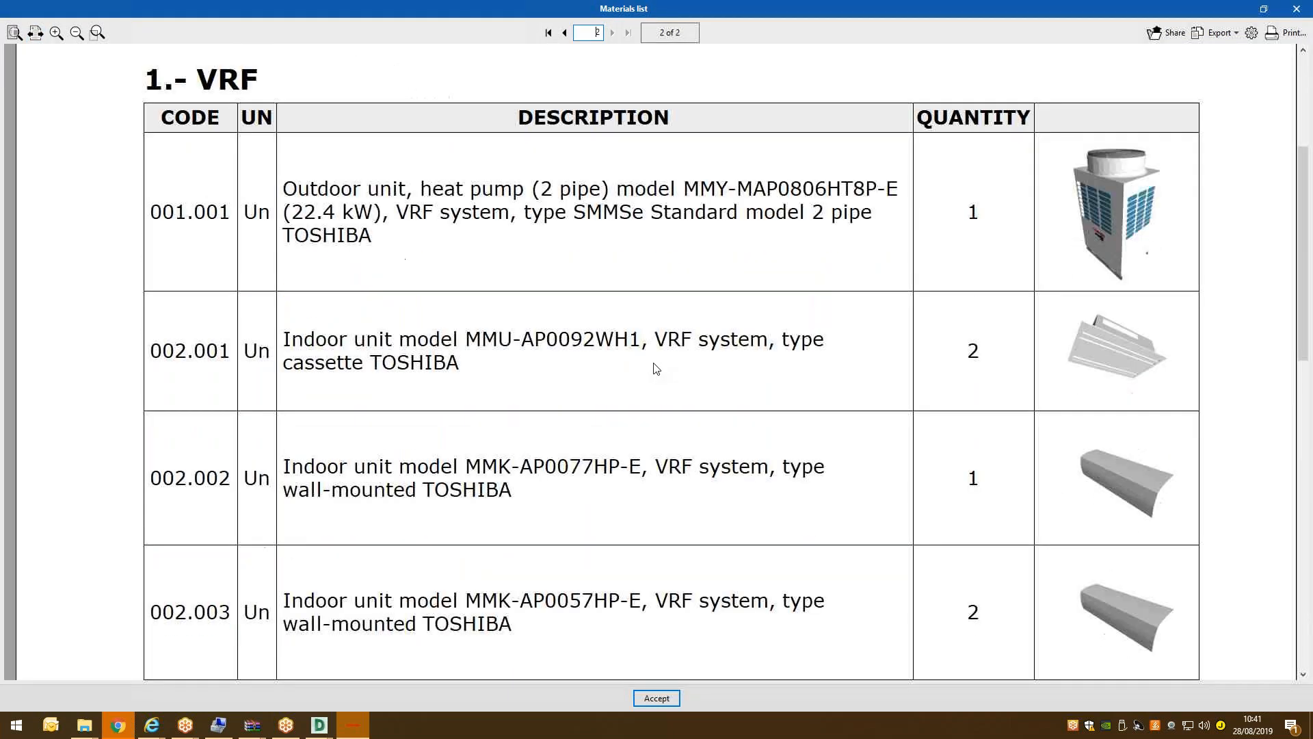
pyautogui.scroll(-4, 804, 366)
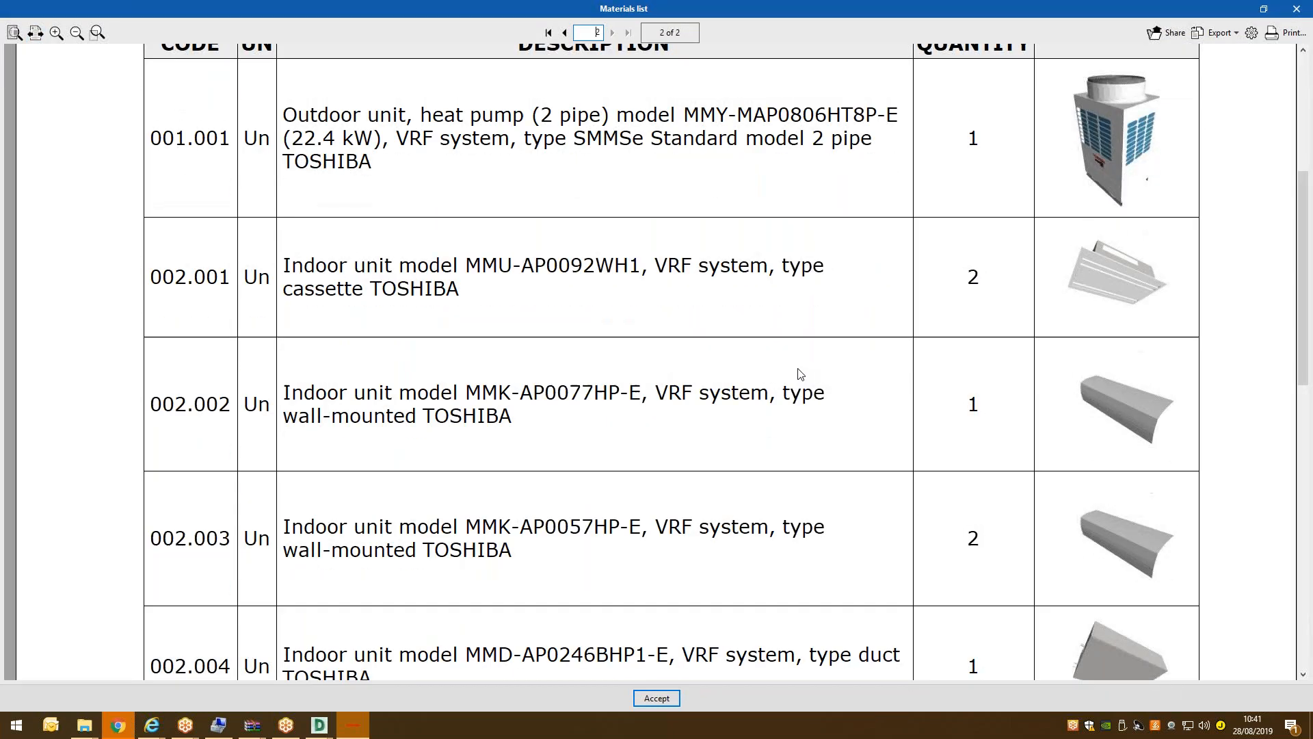
pyautogui.scroll(3, 800, 369)
pyautogui.scroll(-10, 802, 361)
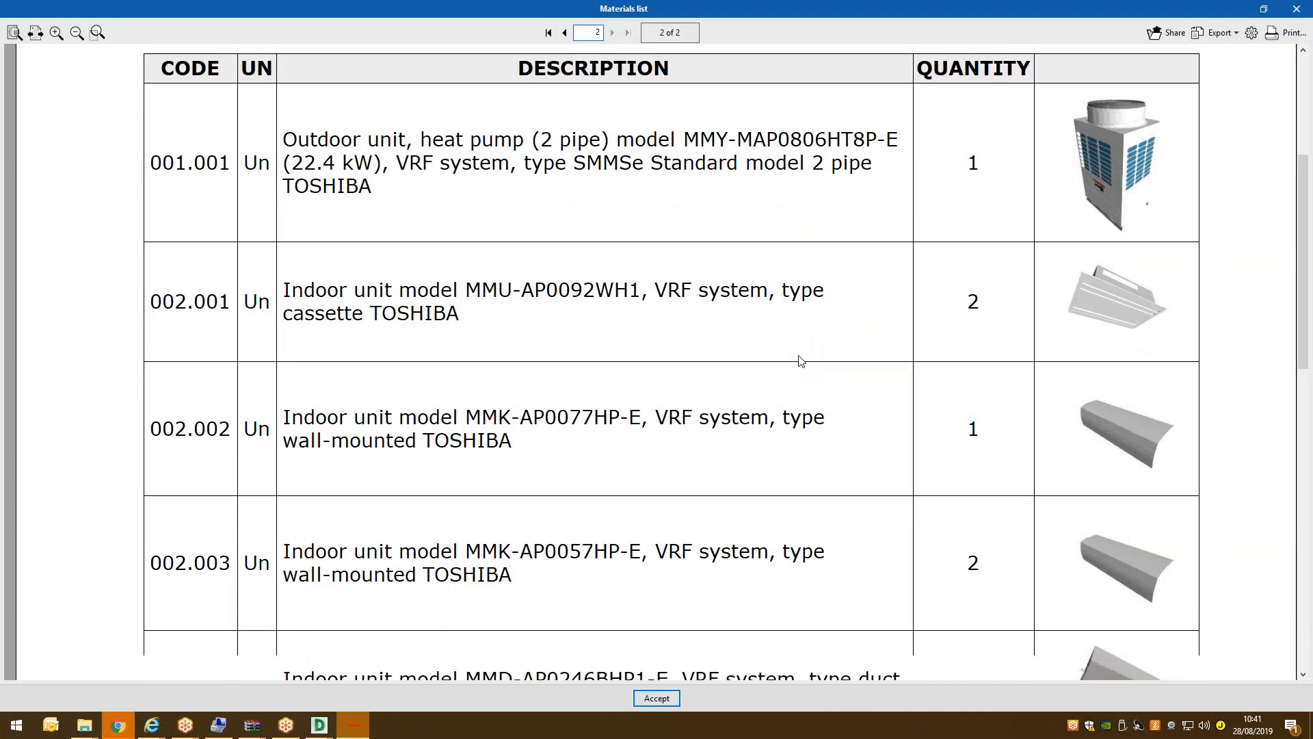
pyautogui.scroll(-5, 799, 362)
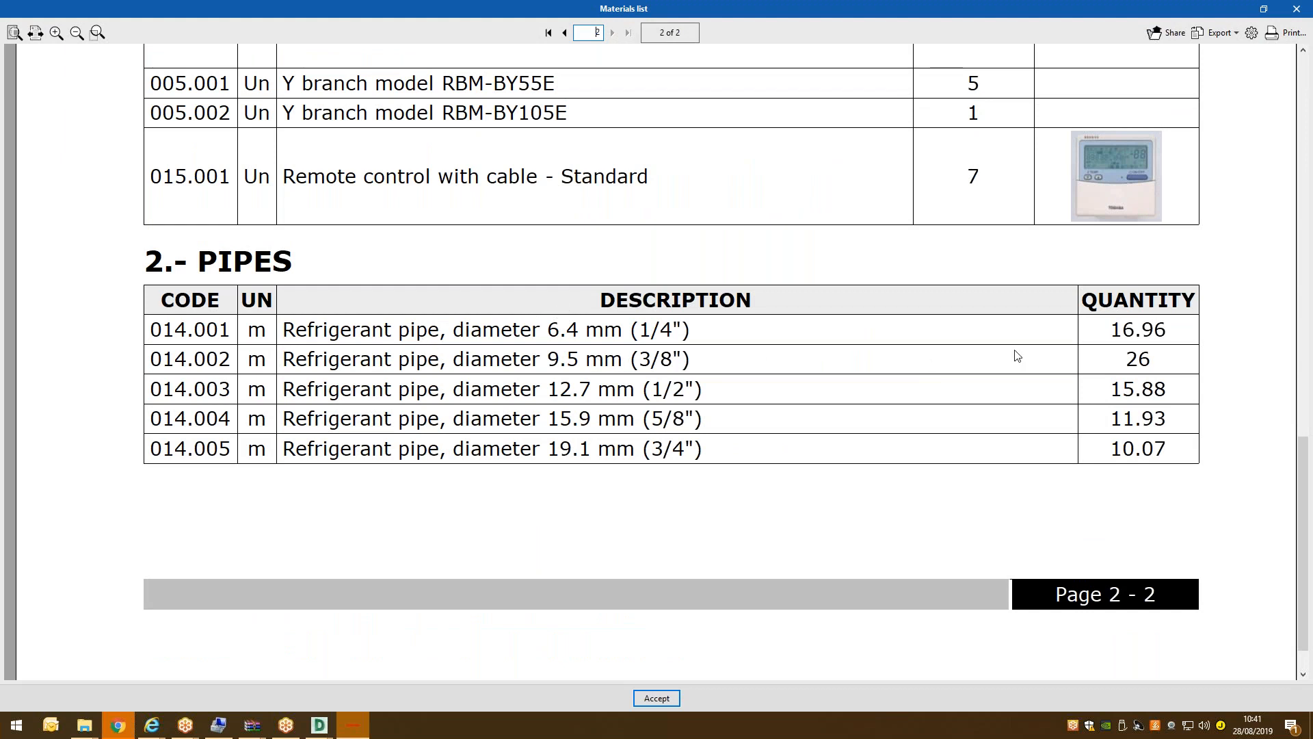
pyautogui.scroll(10, 1017, 355)
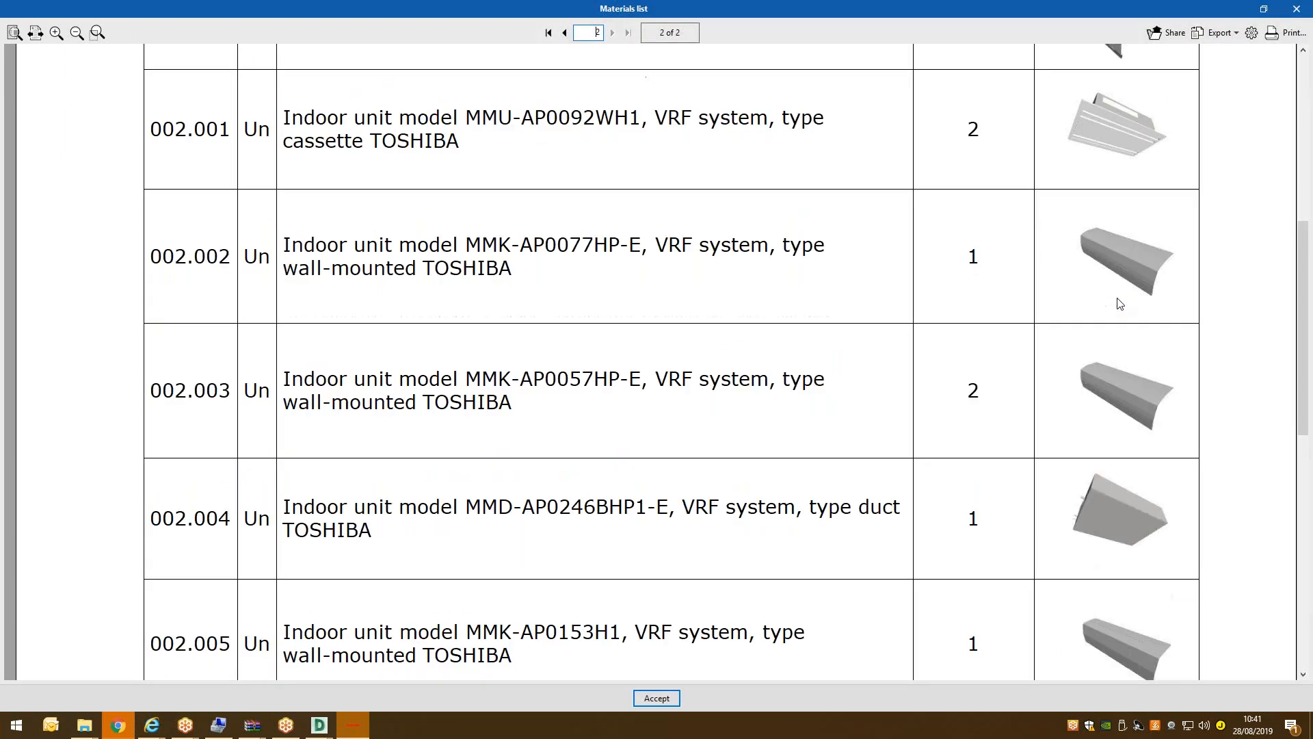
pyautogui.scroll(5, 1185, 145)
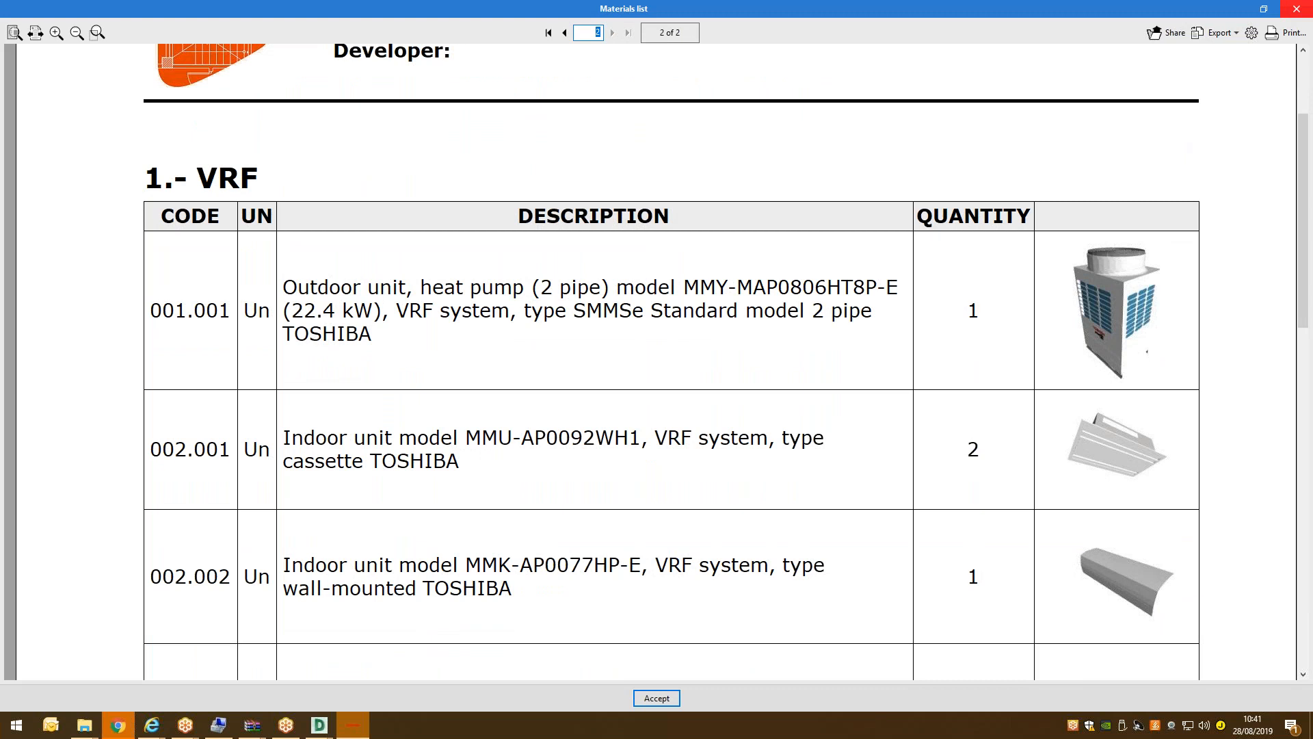
pyautogui.click(1296, 8)
pyautogui.click(687, 407)
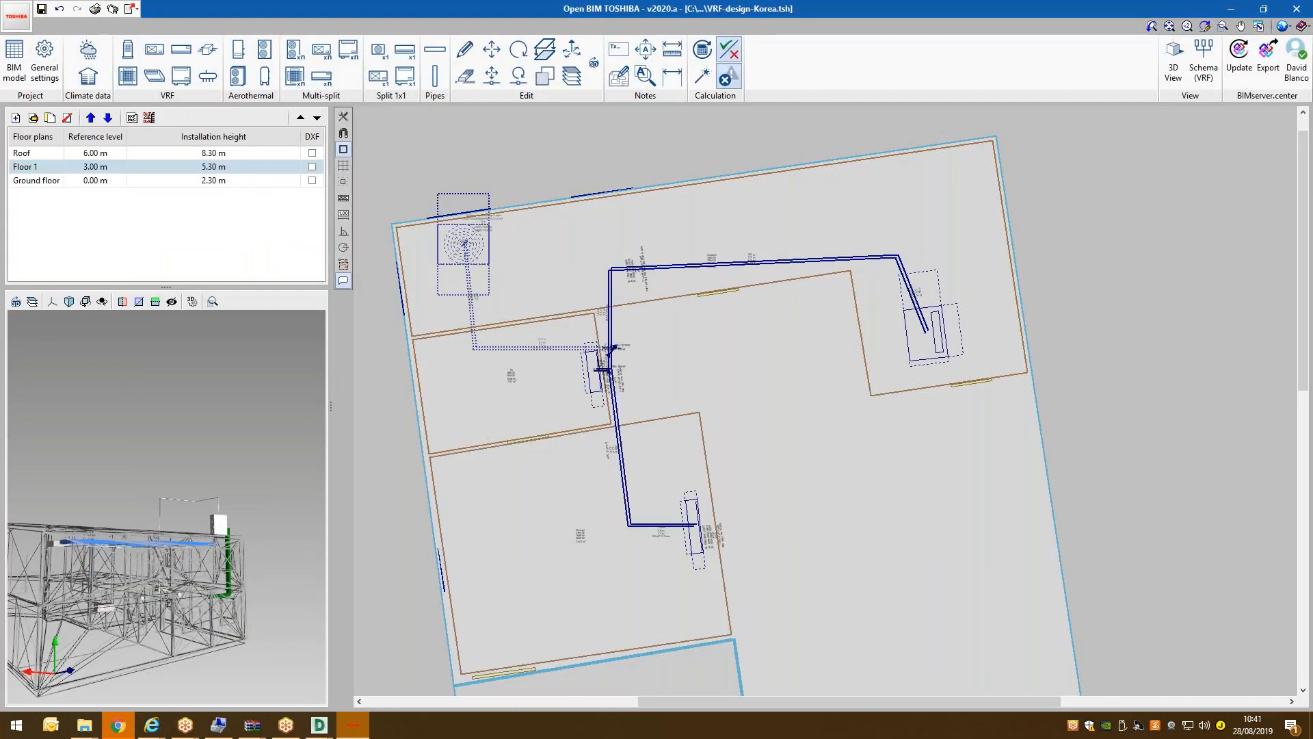
pyautogui.click(1204, 60)
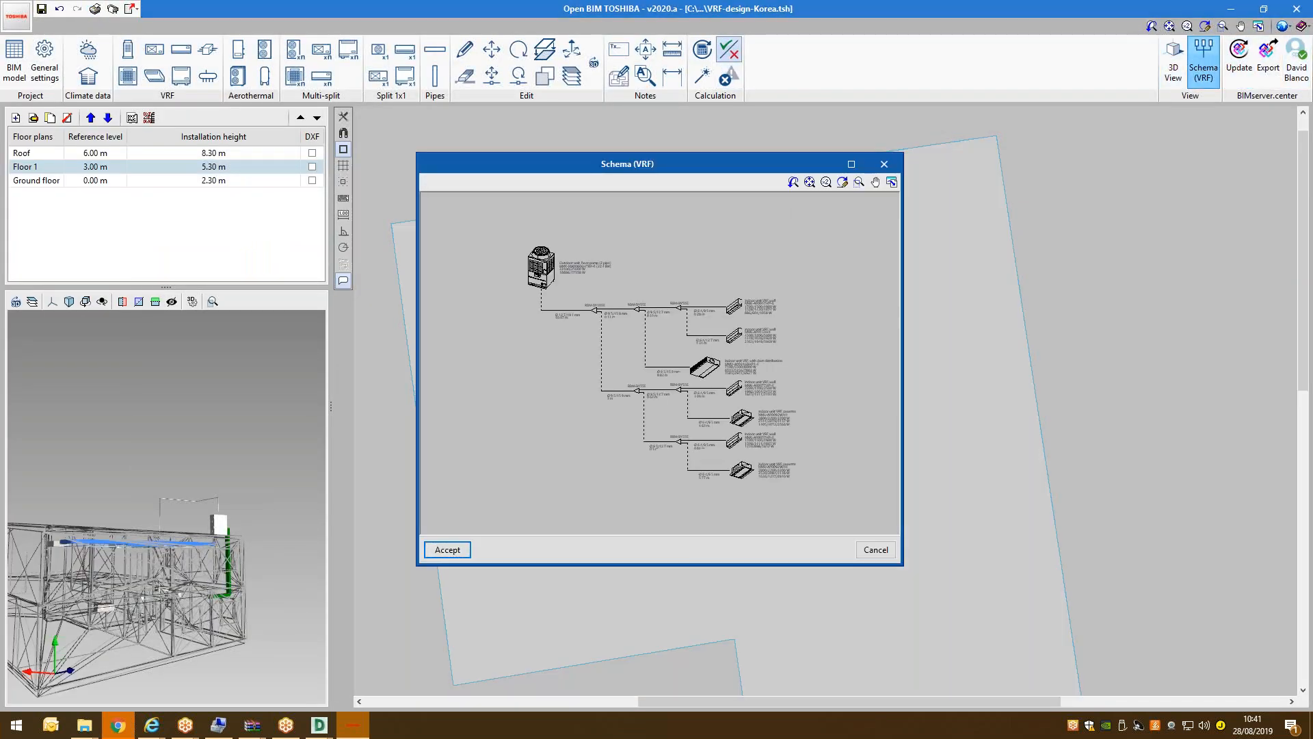
pyautogui.click(860, 167)
pyautogui.scroll(3, 502, 214)
pyautogui.scroll(-5, 777, 469)
pyautogui.scroll(5, 844, 566)
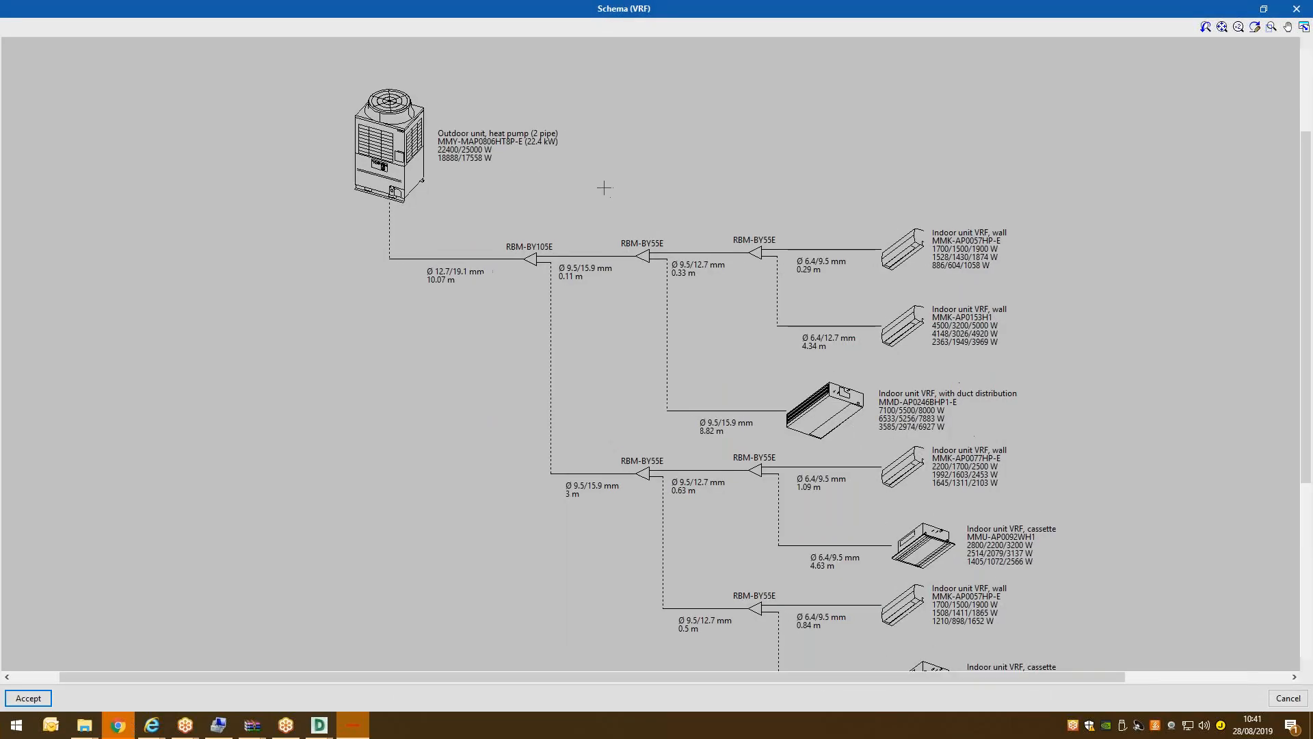
pyautogui.scroll(5, 269, 130)
pyautogui.scroll(-5, 269, 130)
pyautogui.scroll(2, 557, 282)
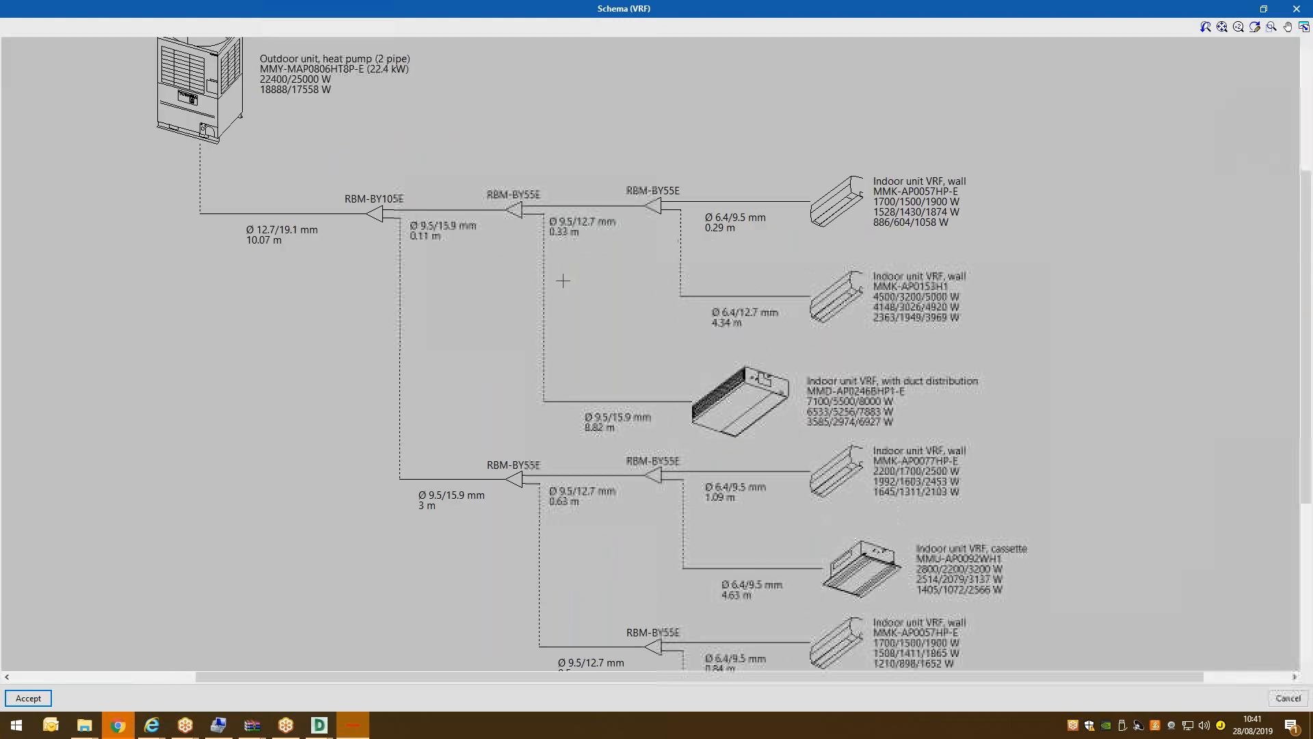
pyautogui.scroll(-3, 628, 230)
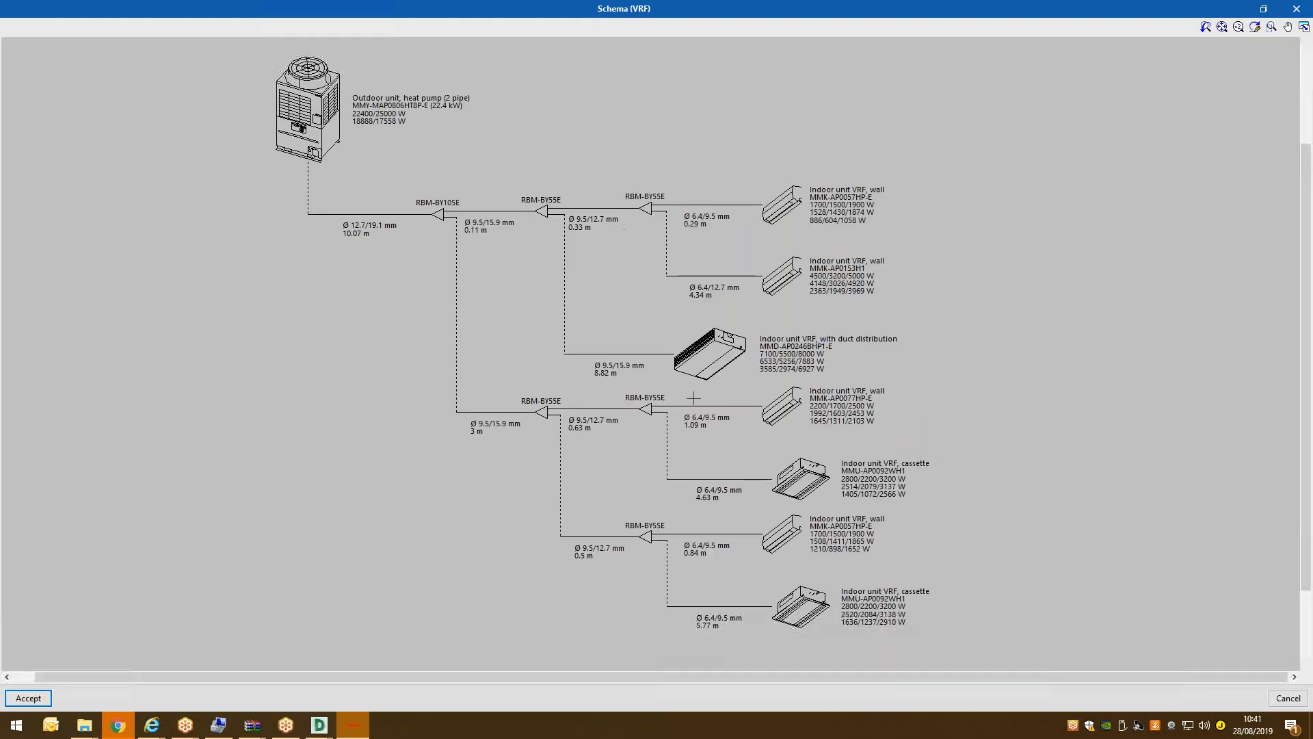
pyautogui.scroll(2, 695, 398)
pyautogui.scroll(-3, 712, 363)
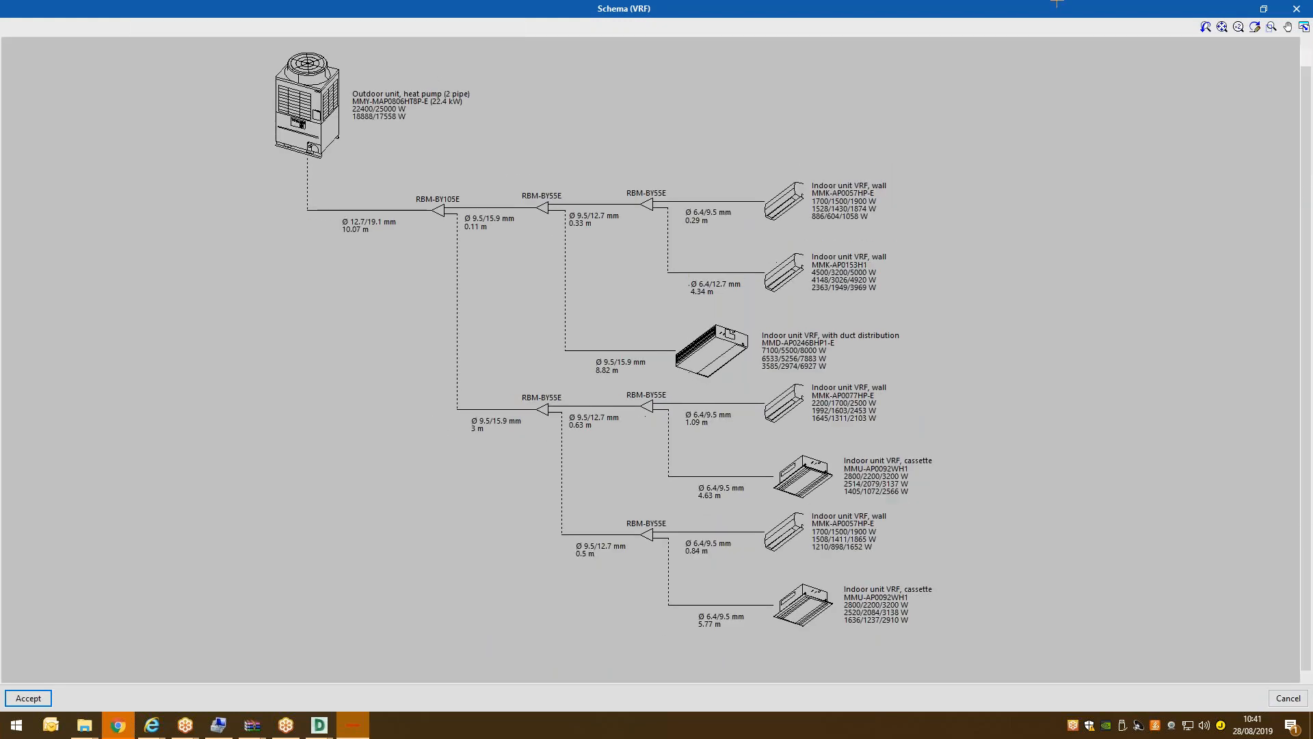
pyautogui.click(1297, 9)
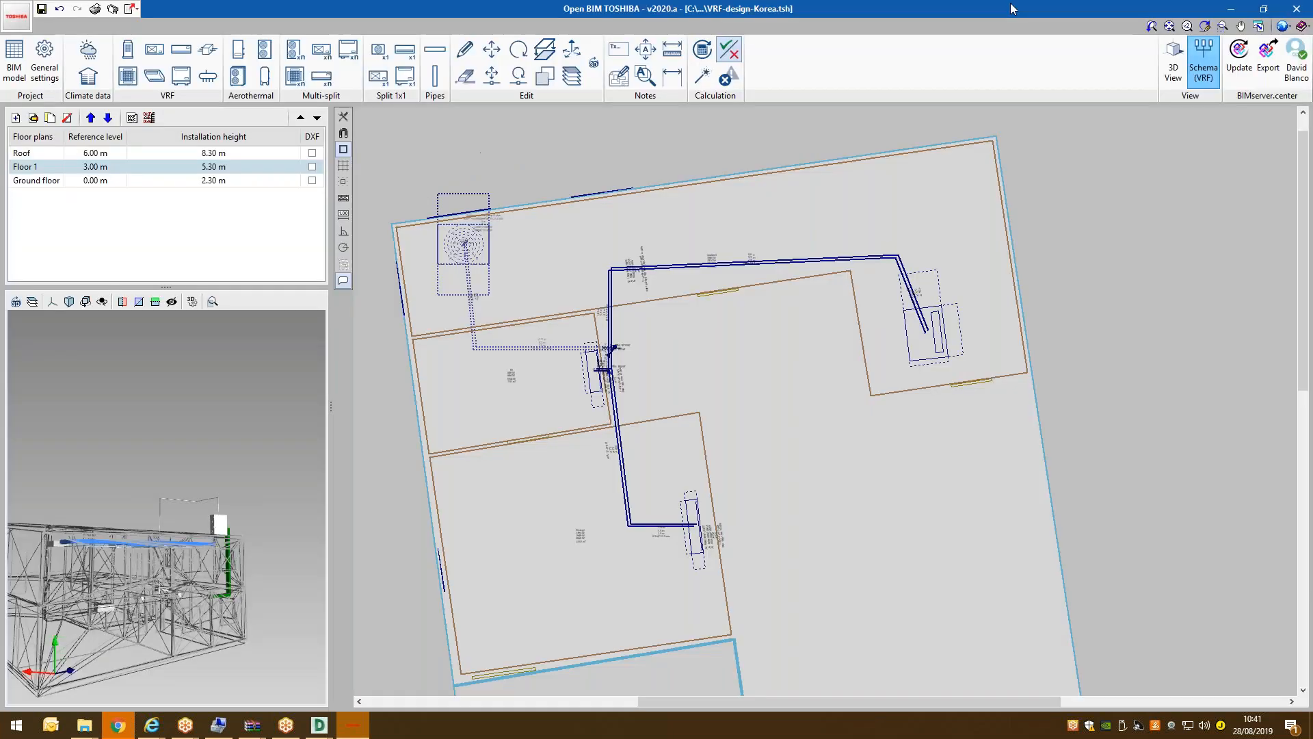
# Add a 1:100 Floor plans drawing showing Roof, Floor 1 and Ground floor, and accept it.
pyautogui.click(114, 9)
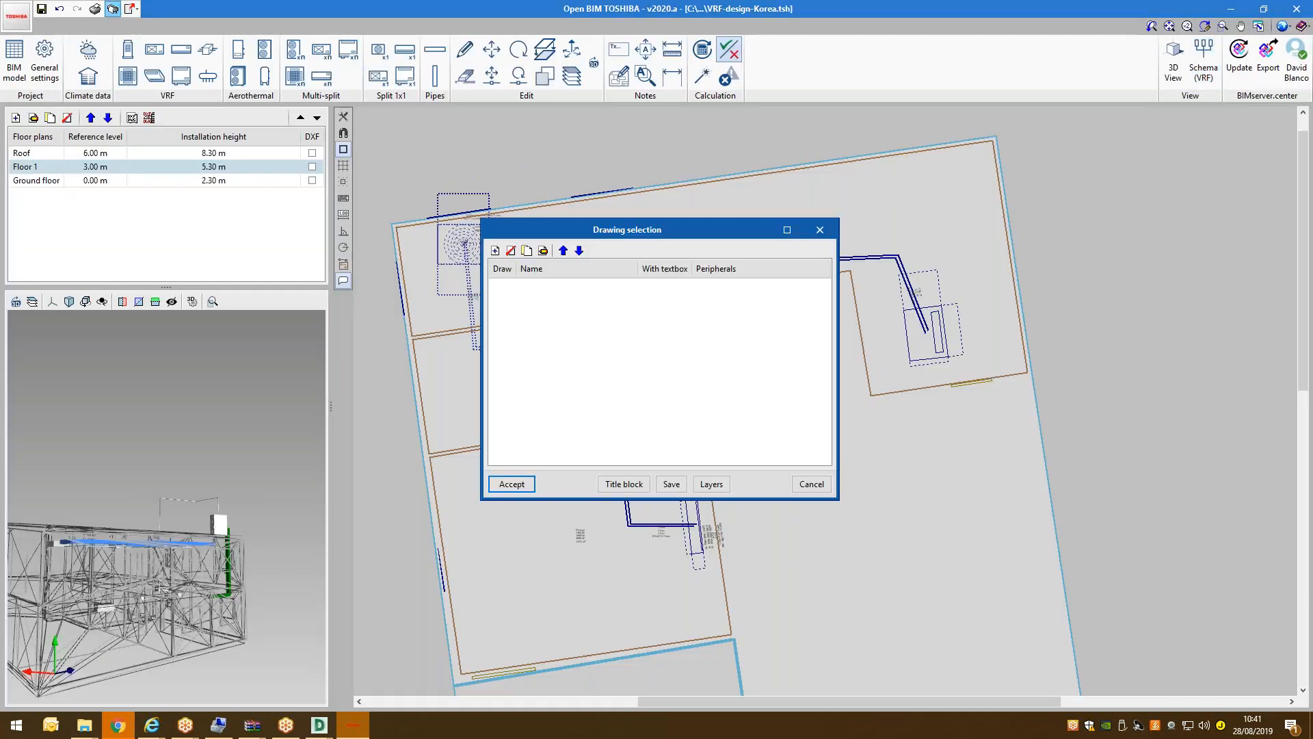
pyautogui.click(495, 250)
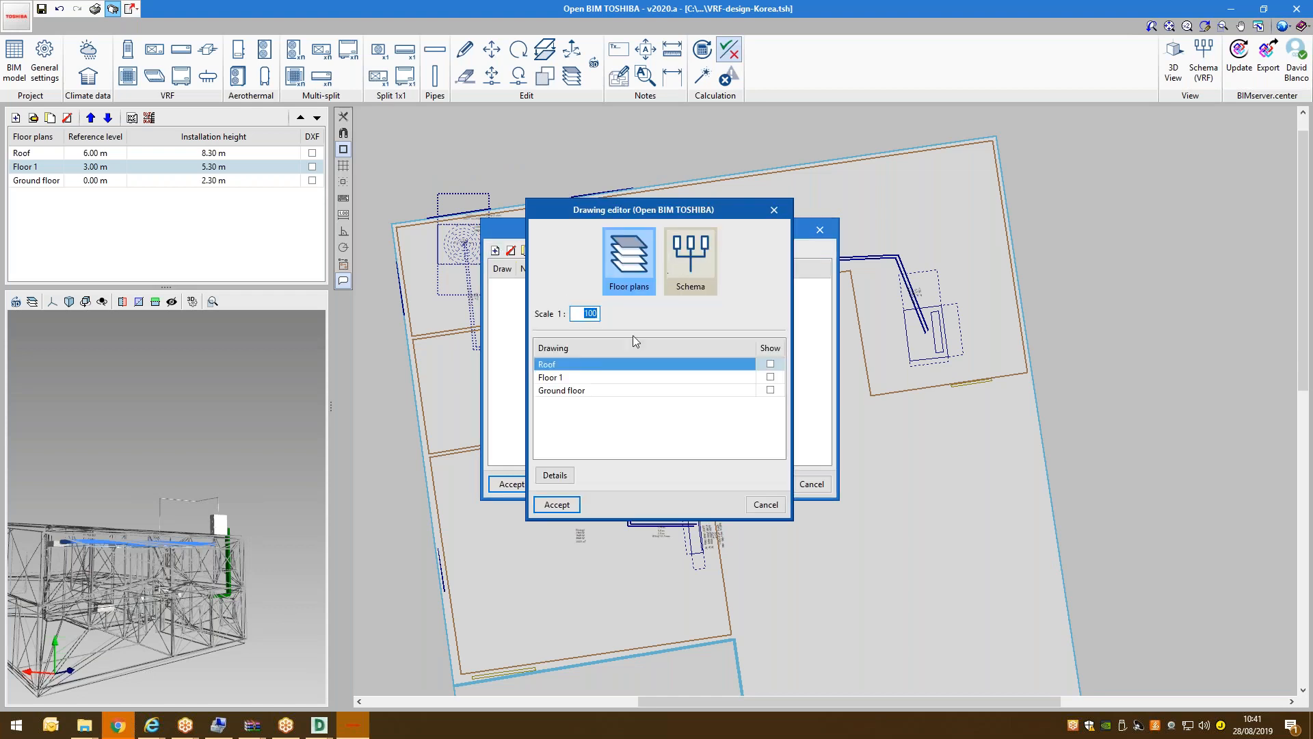
pyautogui.click(770, 363)
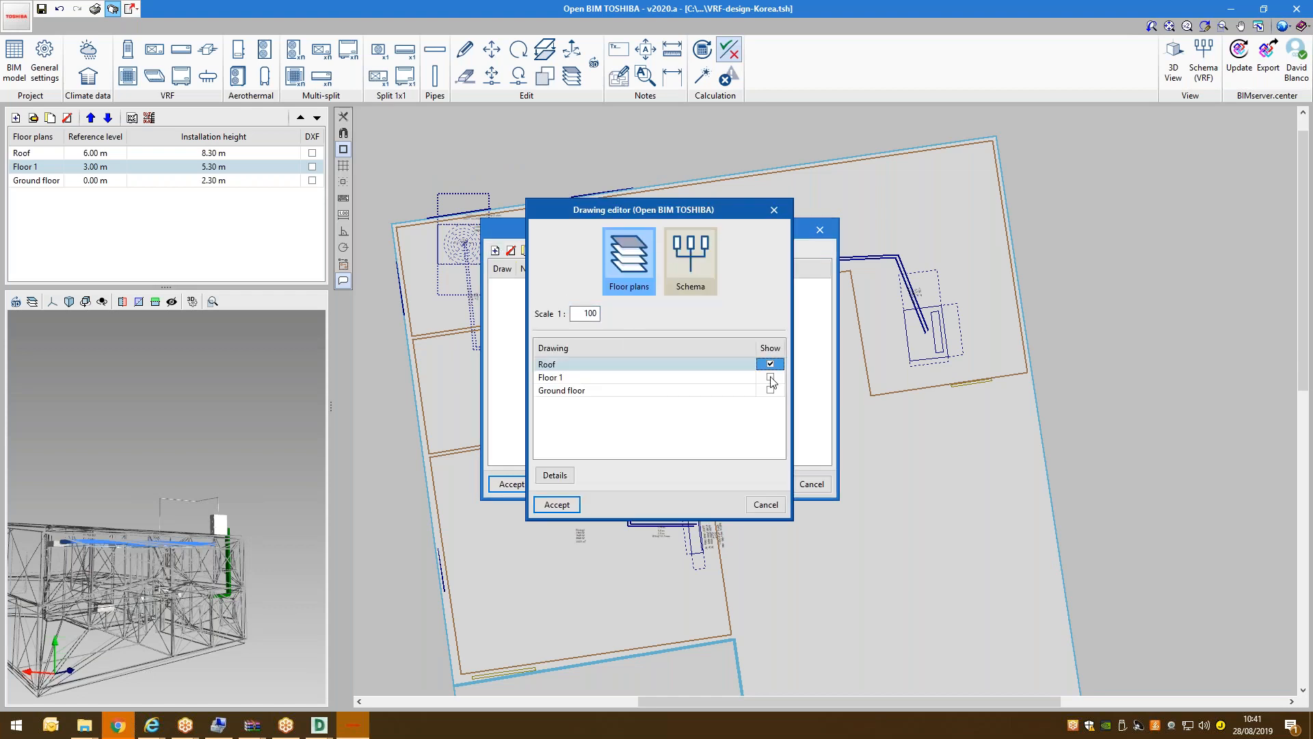
pyautogui.click(770, 376)
pyautogui.click(771, 390)
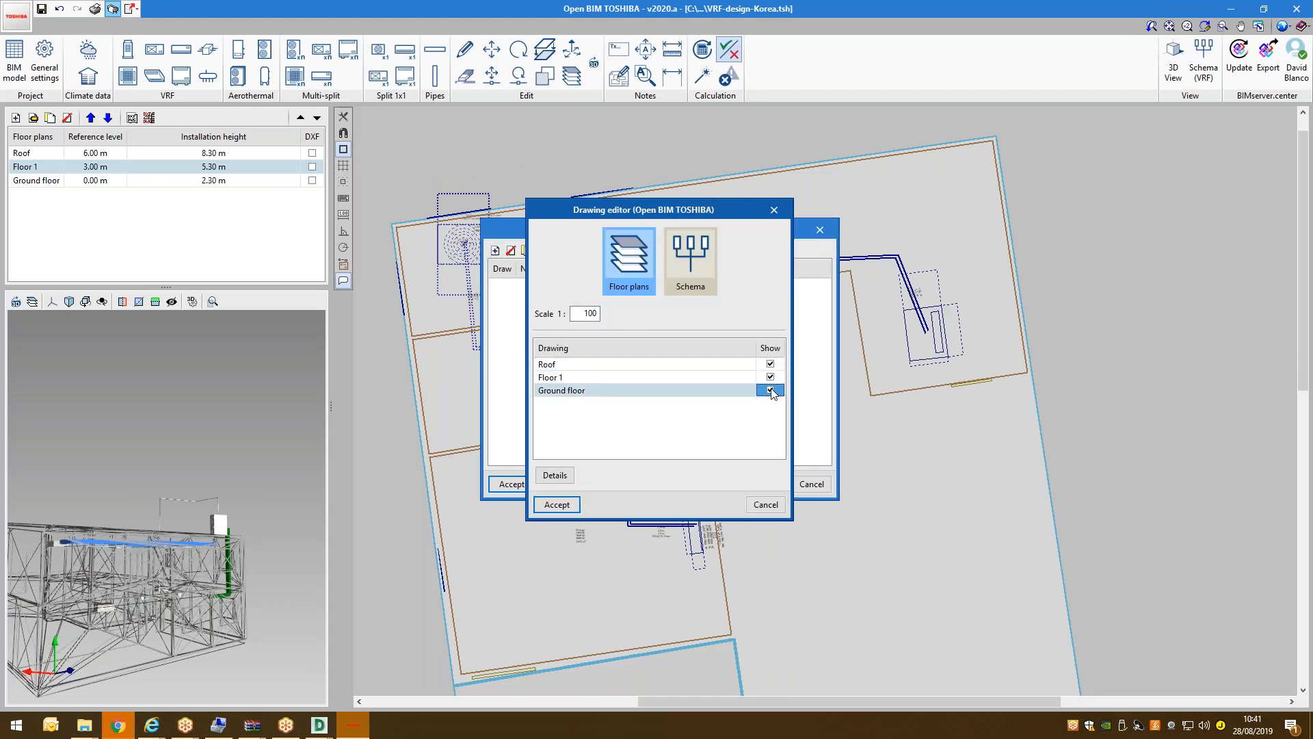
pyautogui.click(557, 504)
pyautogui.click(509, 483)
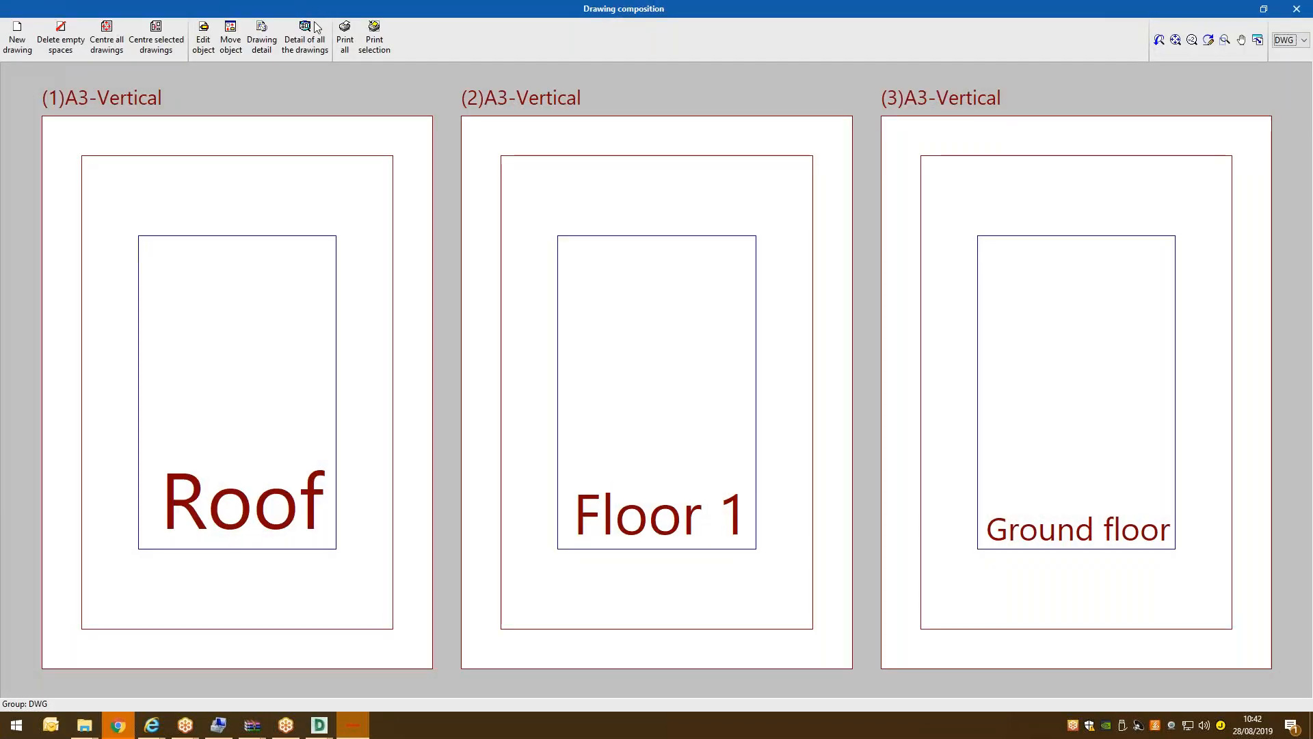
# Show full detail on the three plan sheets and zoom in to inspect them.
pyautogui.click(316, 28)
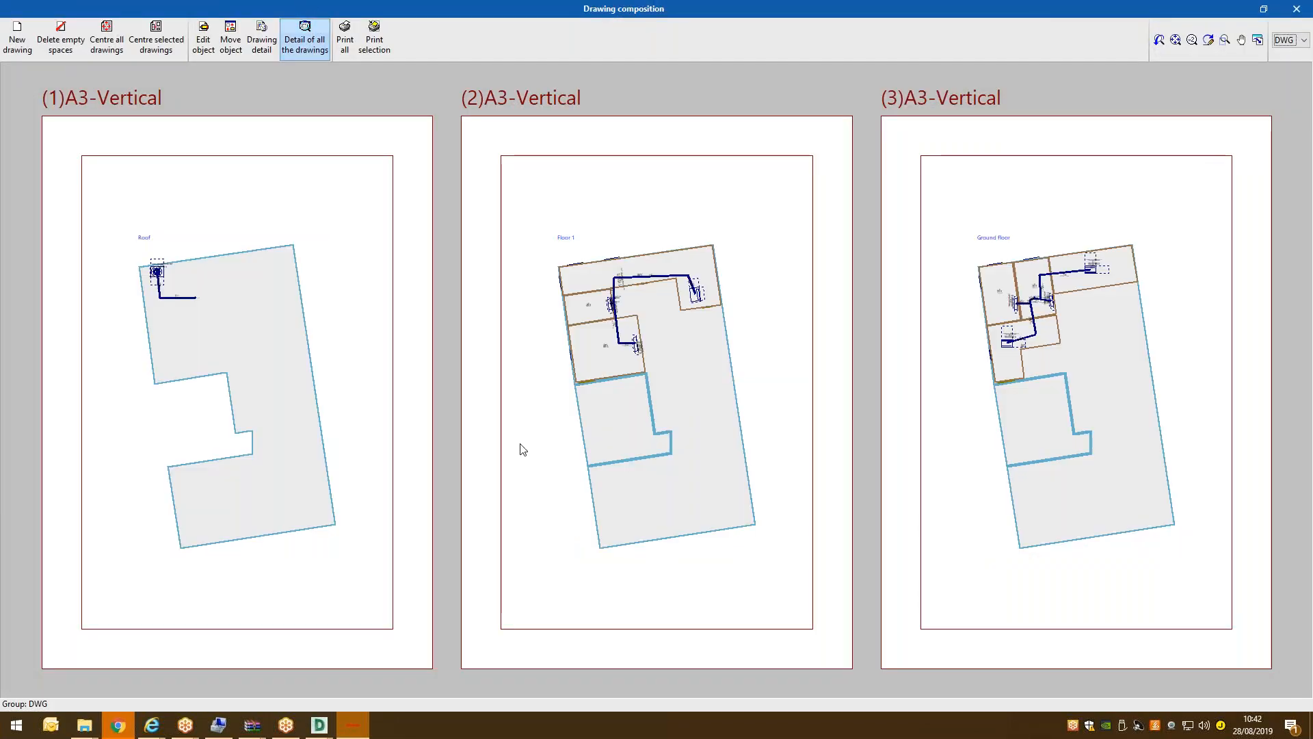
pyautogui.scroll(3, 517, 276)
pyautogui.scroll(-4, 518, 276)
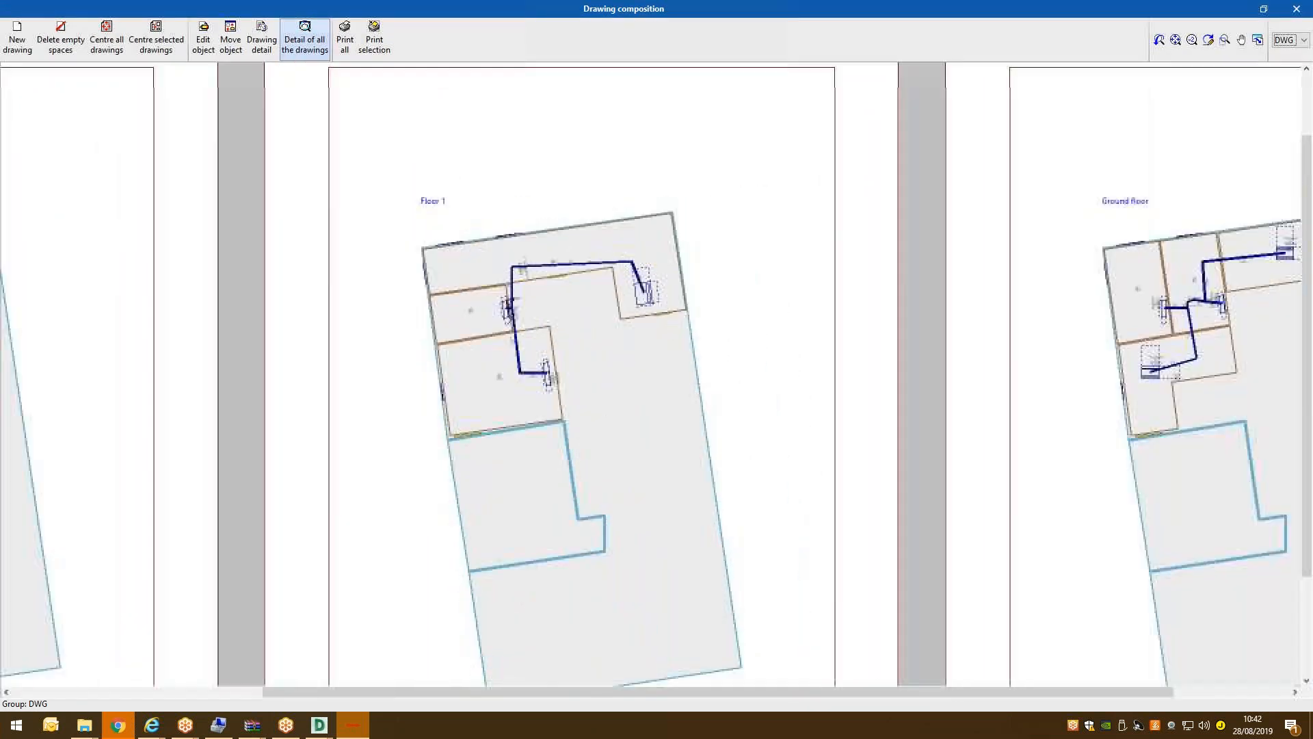
pyautogui.scroll(4, 978, 296)
pyautogui.scroll(5, 762, 336)
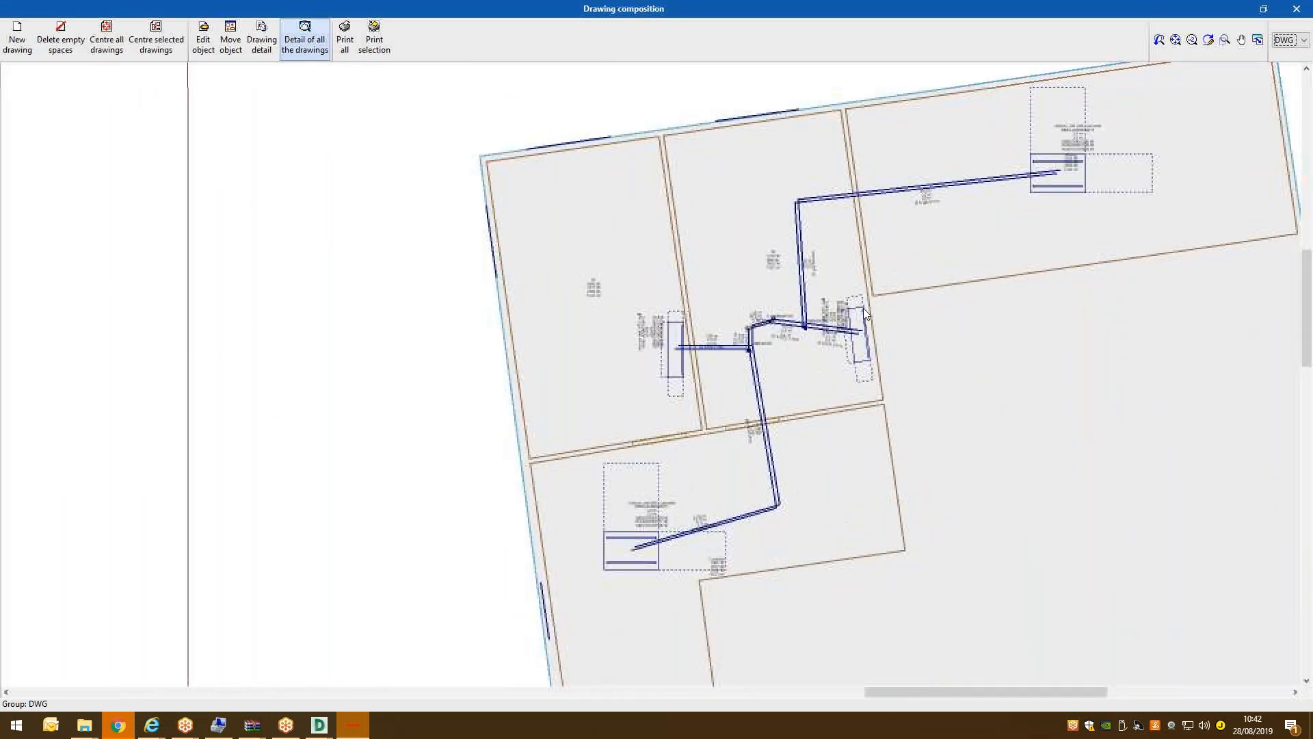
pyautogui.scroll(-4, 786, 222)
pyautogui.scroll(3, 787, 222)
pyautogui.scroll(-5, 783, 328)
pyautogui.scroll(-5, 785, 314)
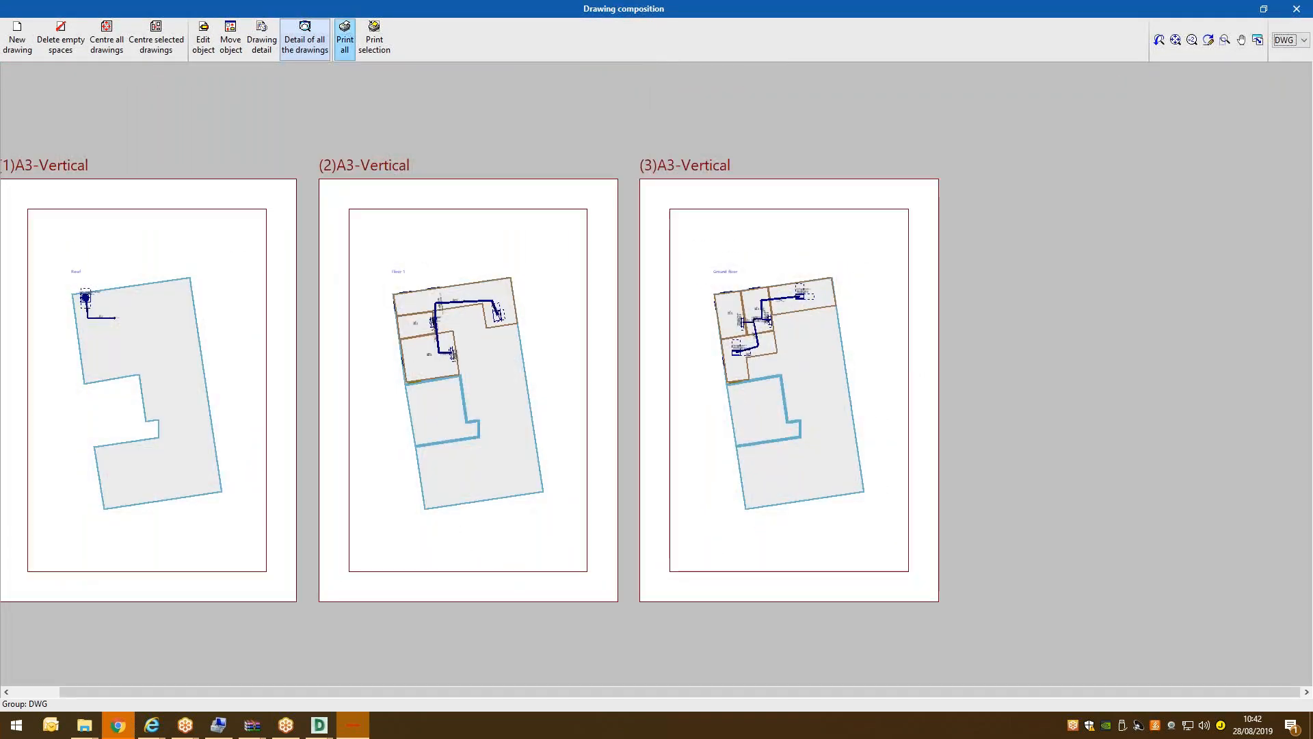
# Export all sheets into one DWG file named vrf-design.
pyautogui.click(345, 37)
pyautogui.doubleClick(534, 365)
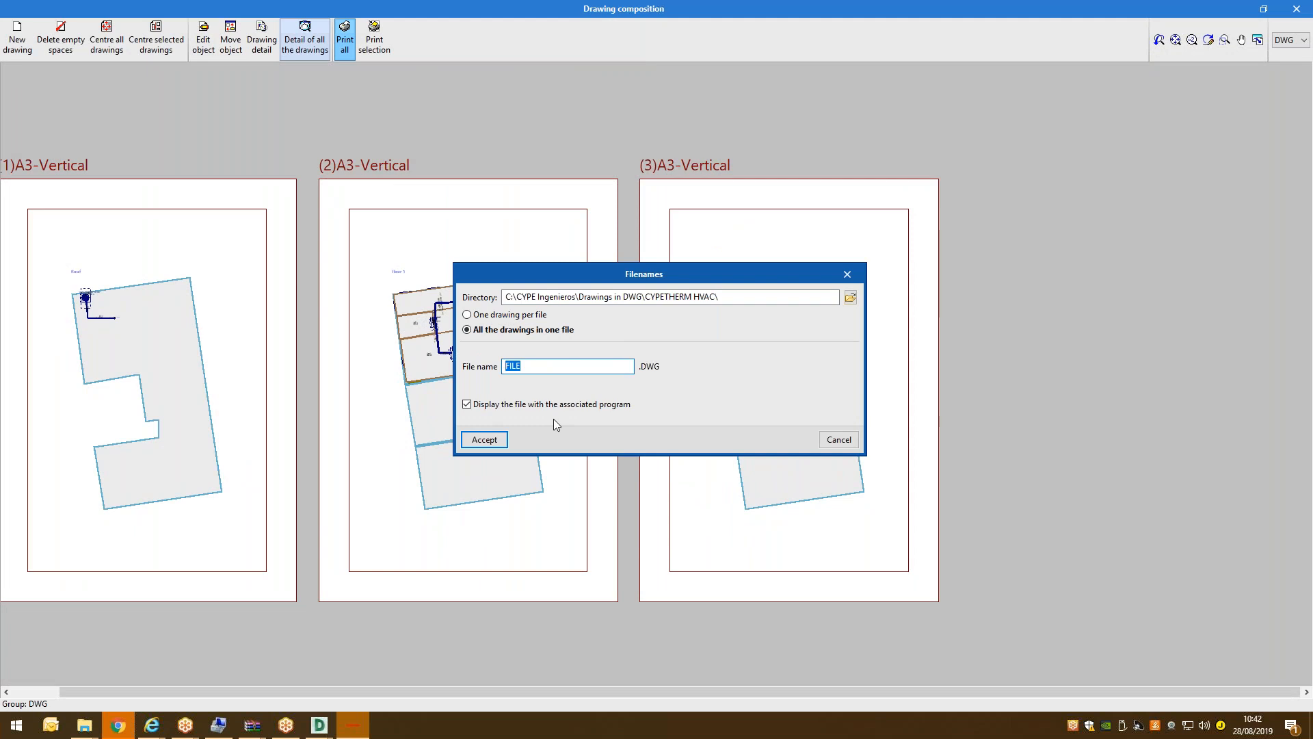
pyautogui.write('vrf-design')
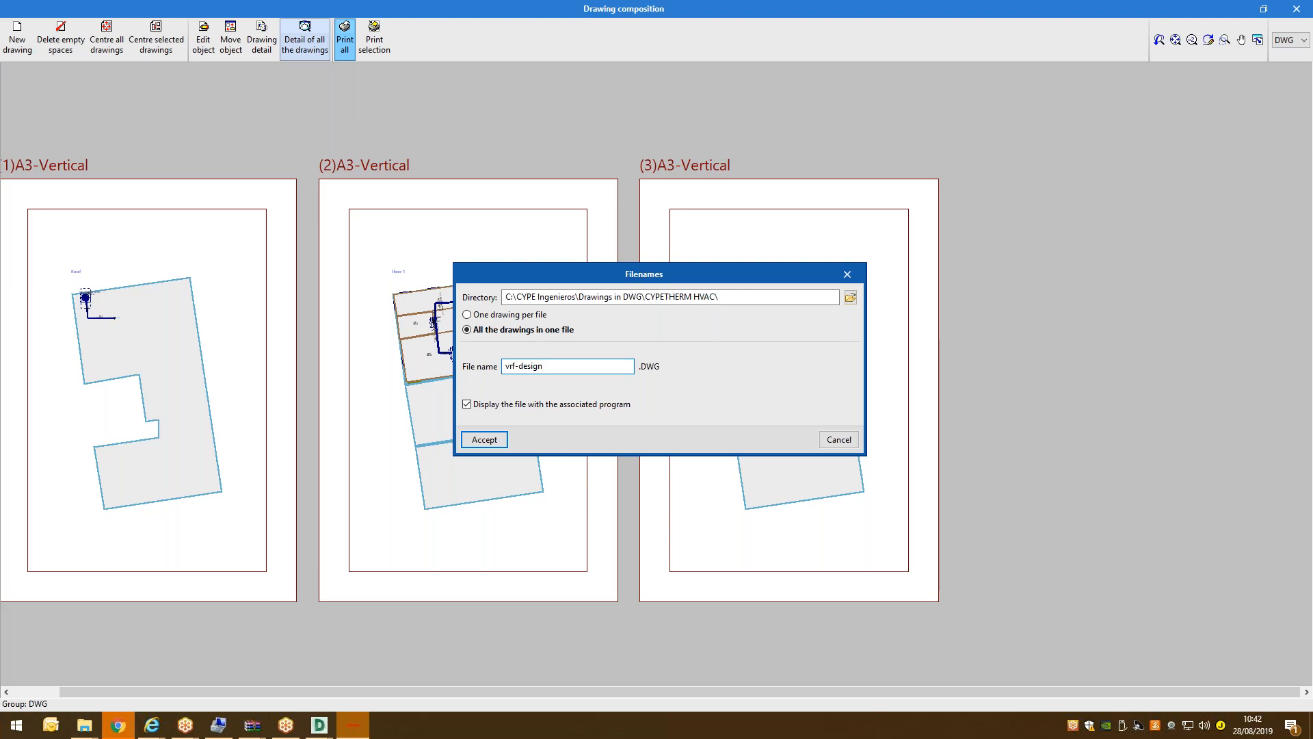
pyautogui.click(504, 439)
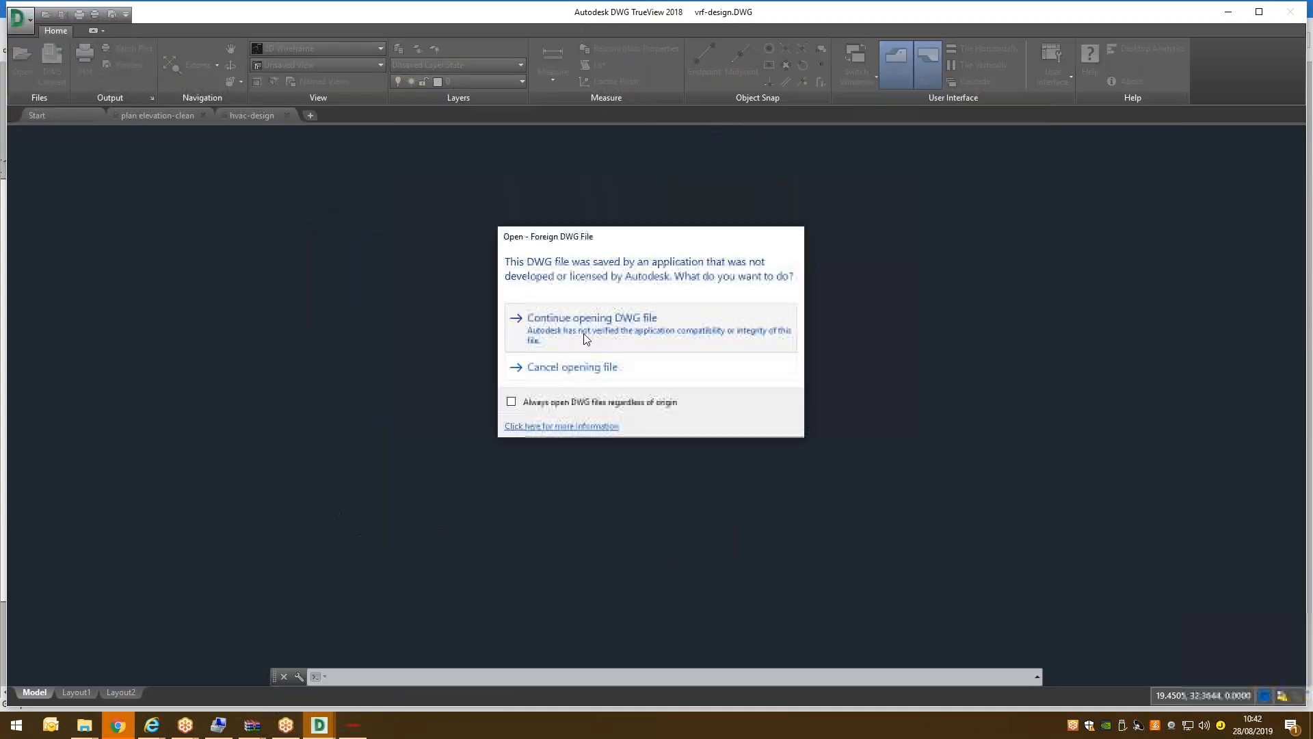
# Check the exported vrf-design drawing, then close the drawing composition.
pyautogui.click(584, 342)
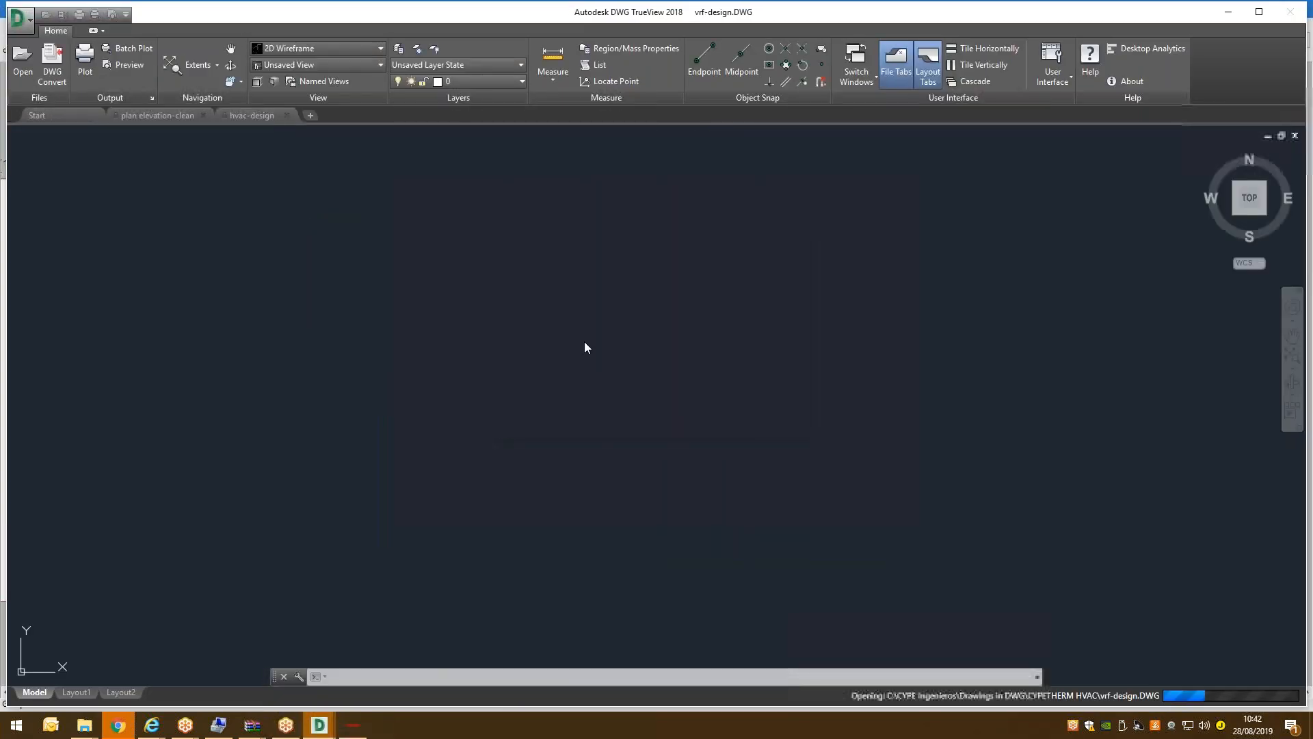
pyautogui.scroll(6, 602, 336)
pyautogui.scroll(-7, 585, 332)
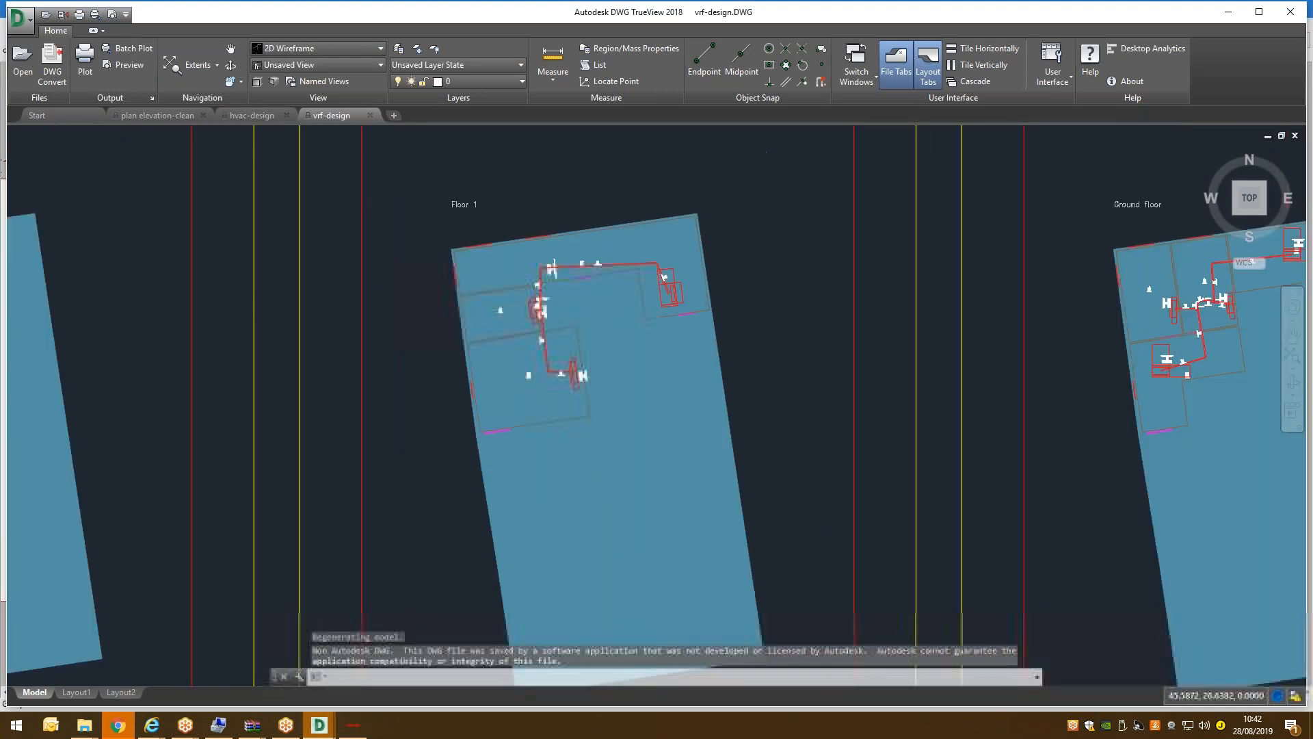
pyautogui.click(353, 725)
pyautogui.click(1307, 7)
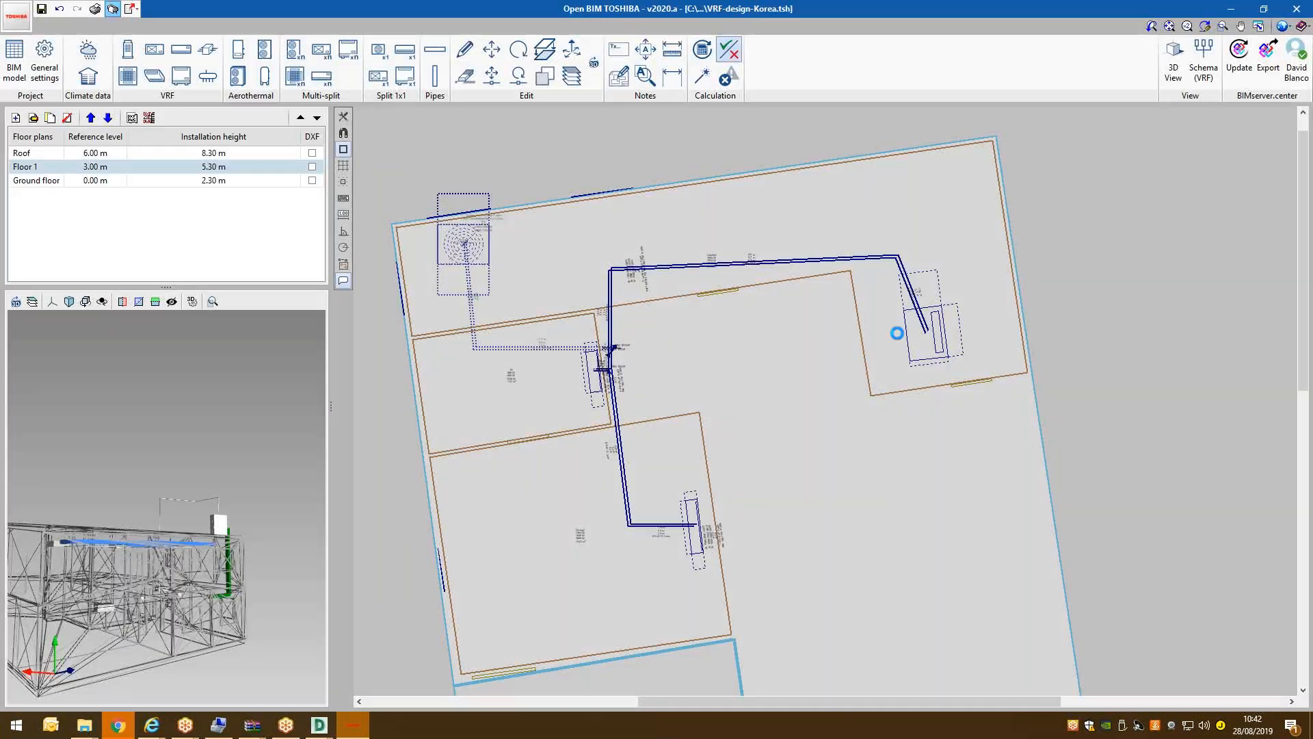
# Export the project to BIMserver.center, renaming the IFC file to Toshiba VRF design Korea.
pyautogui.click(814, 484)
pyautogui.click(1268, 58)
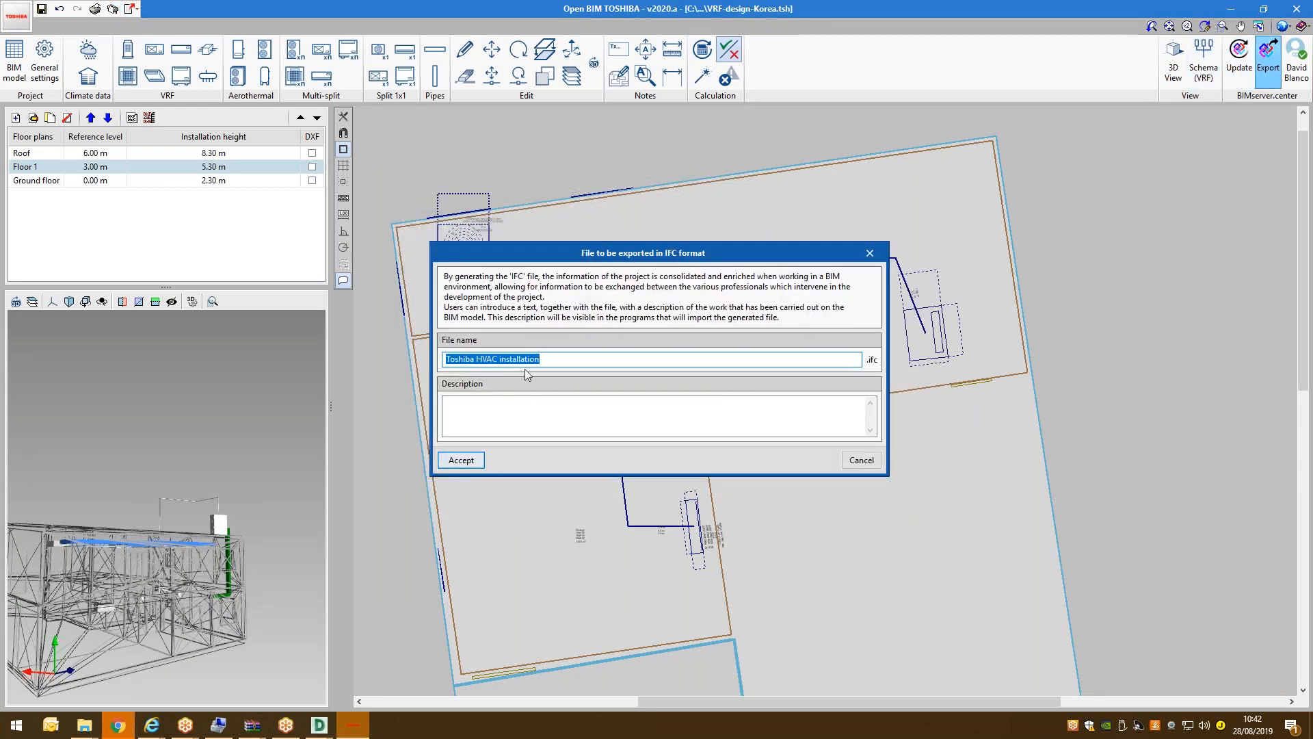
pyautogui.click(580, 364)
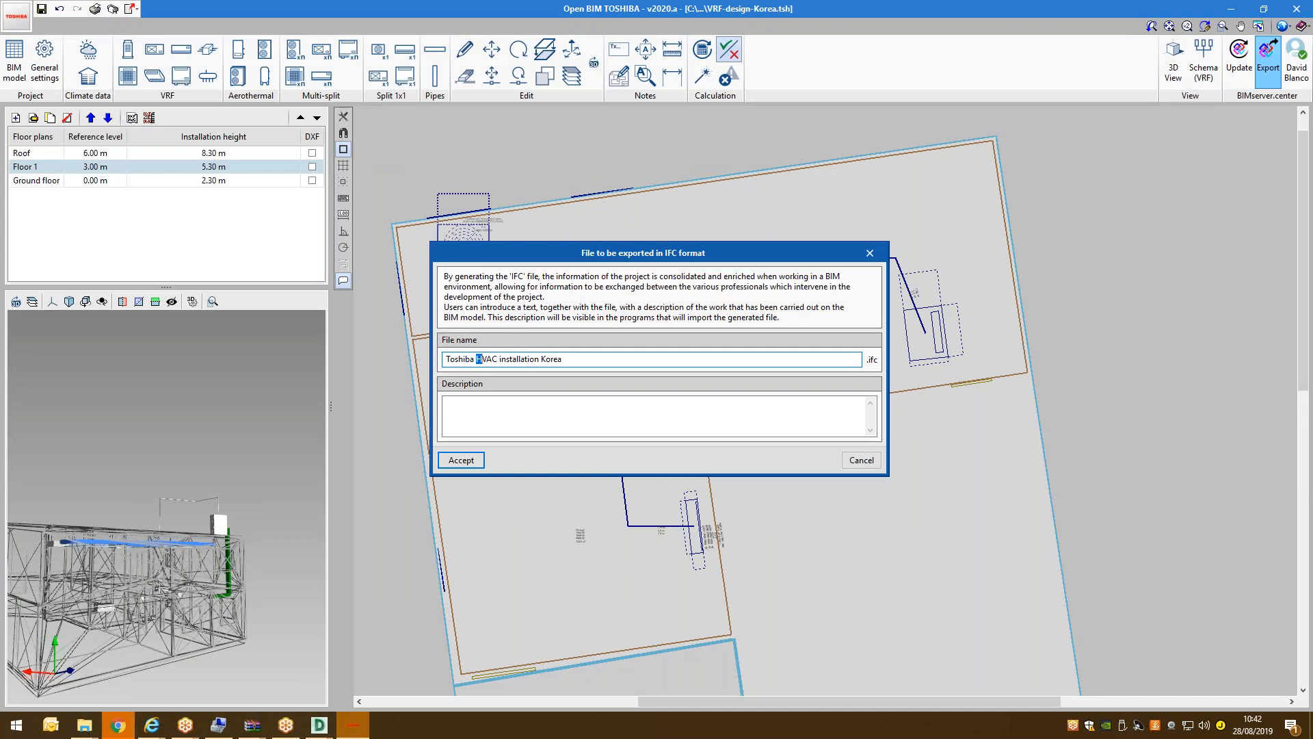
pyautogui.moveTo(531, 358); pyautogui.dragTo(541, 361)
pyautogui.write('VRV')
pyautogui.click(459, 460)
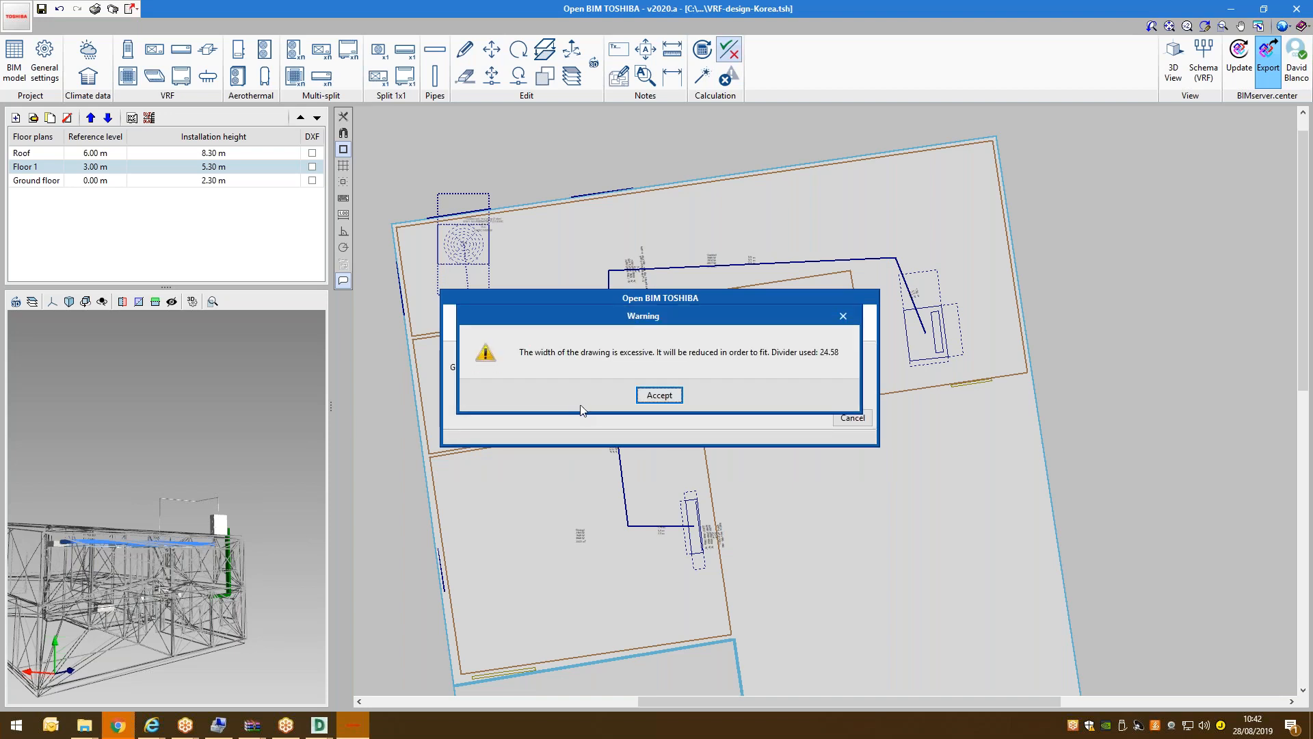
# Accept the drawing width warning and floor-plan drawings, finish the export, and minimize the program.
pyautogui.click(659, 395)
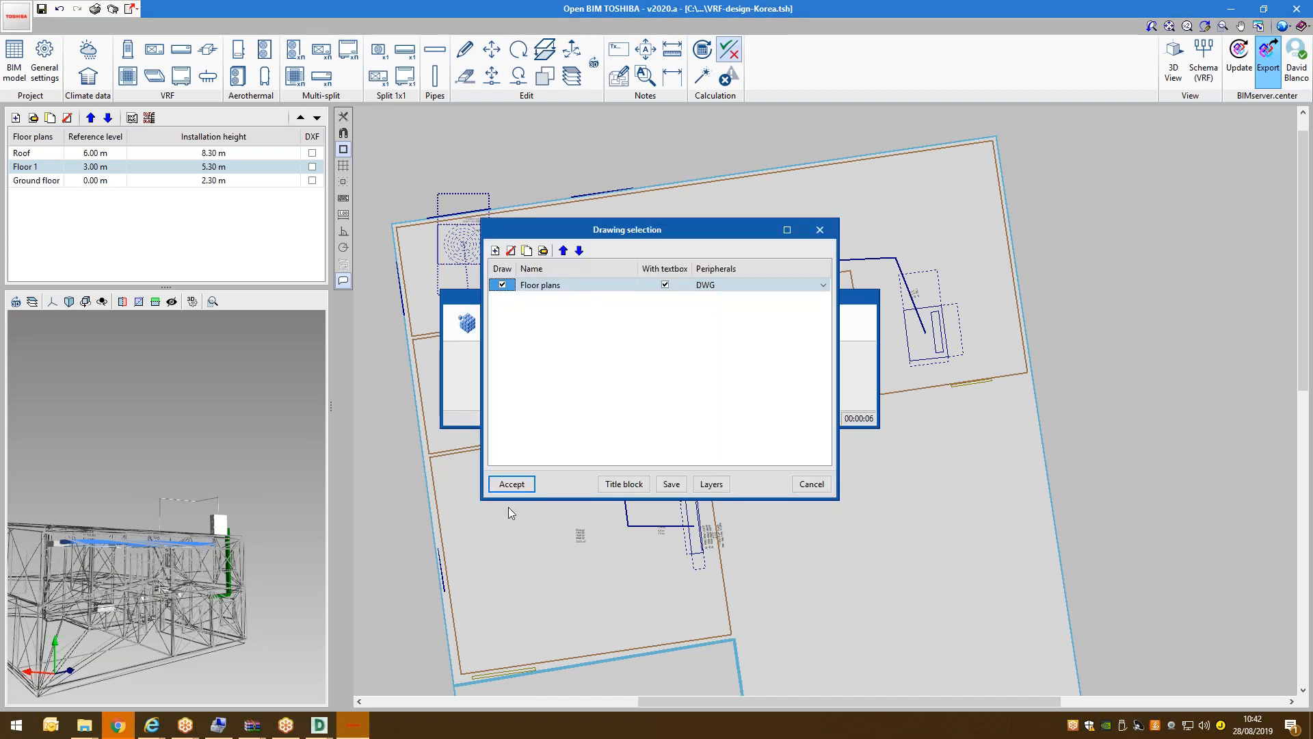
pyautogui.click(515, 485)
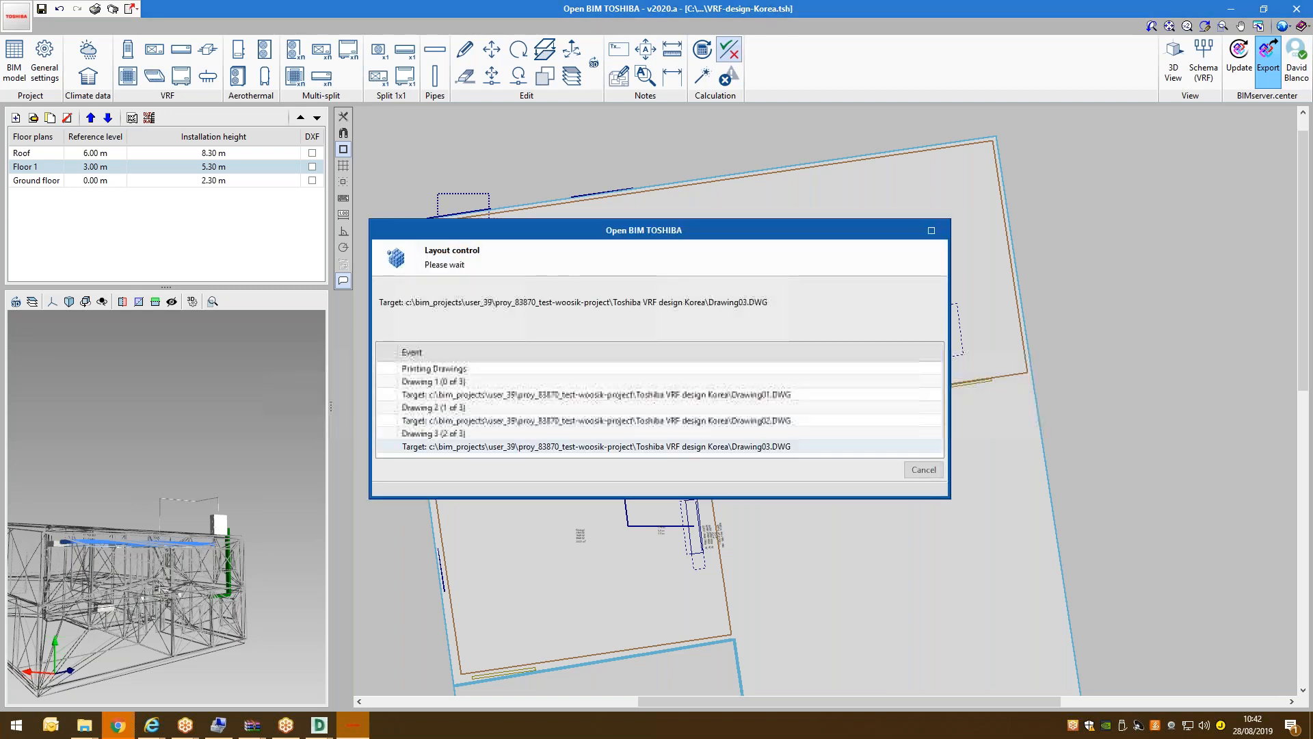
pyautogui.click(656, 394)
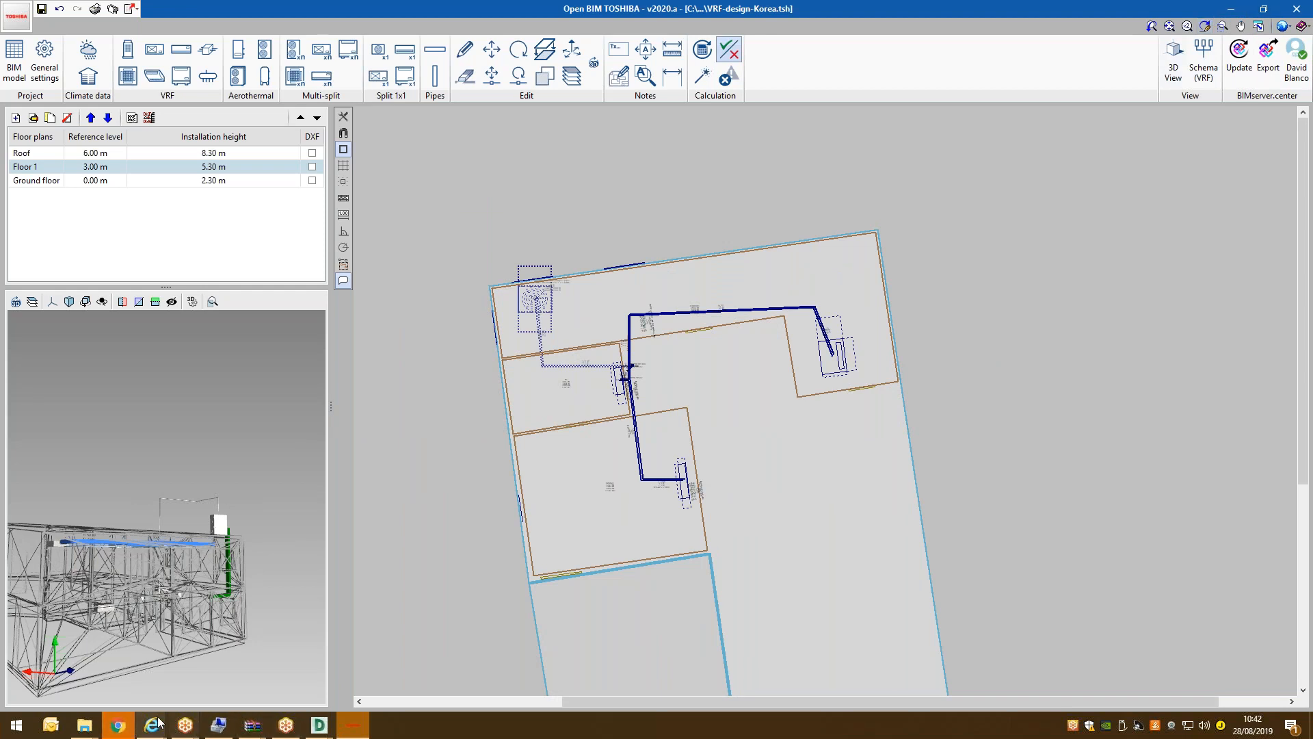
pyautogui.click(1230, 9)
# Run BIMserver.center Sync as administrator to upload the IFC file and show its window.
pyautogui.click(1229, 9)
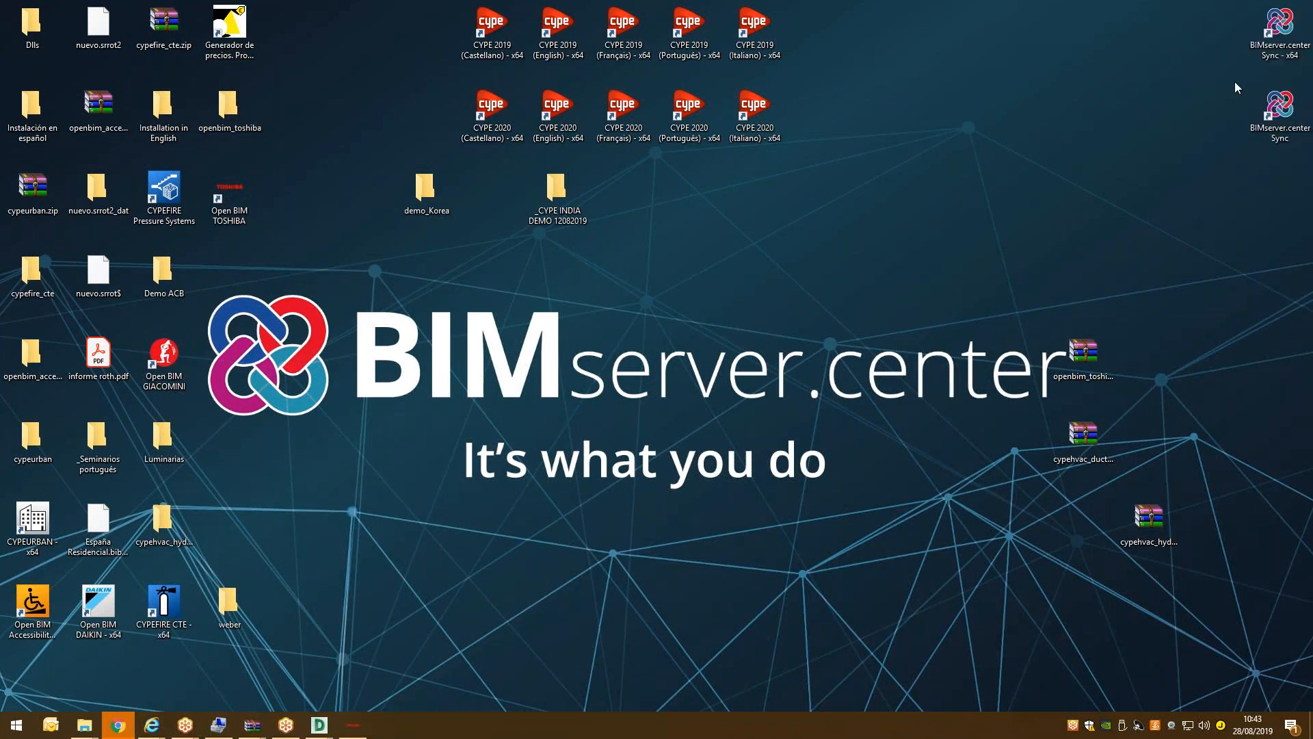
pyautogui.rightClick(1281, 31)
pyautogui.click(1128, 86)
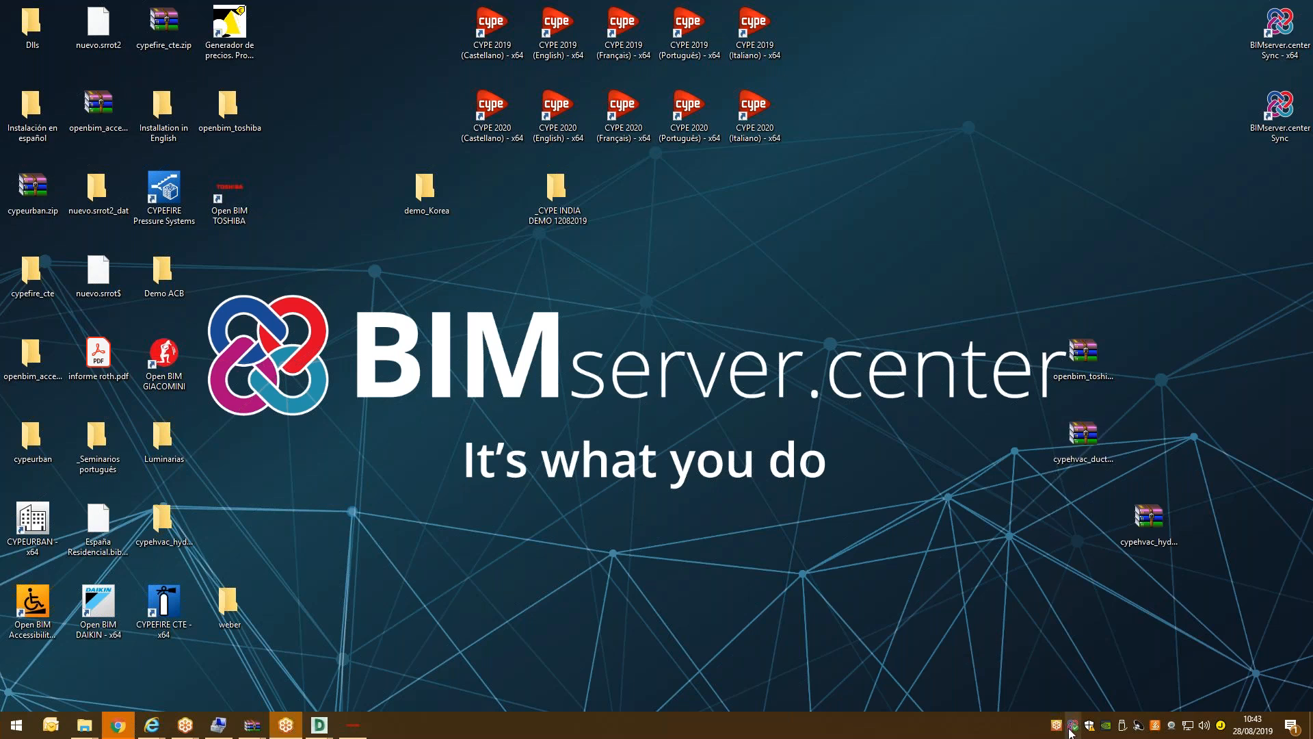
pyautogui.click(1073, 726)
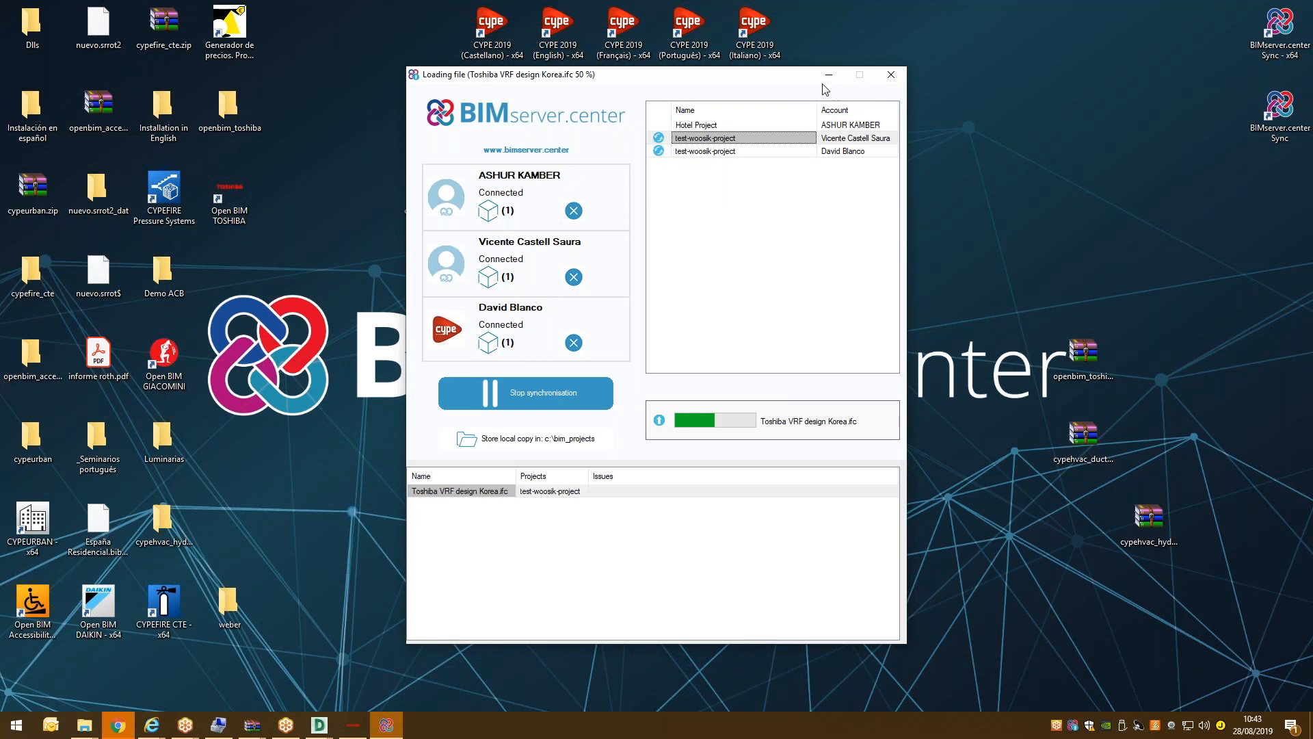
# Bring the browser's BIMserver.center projects page forward.
pyautogui.moveTo(120, 731)
pyautogui.click(119, 730)
pyautogui.click(56, 131)
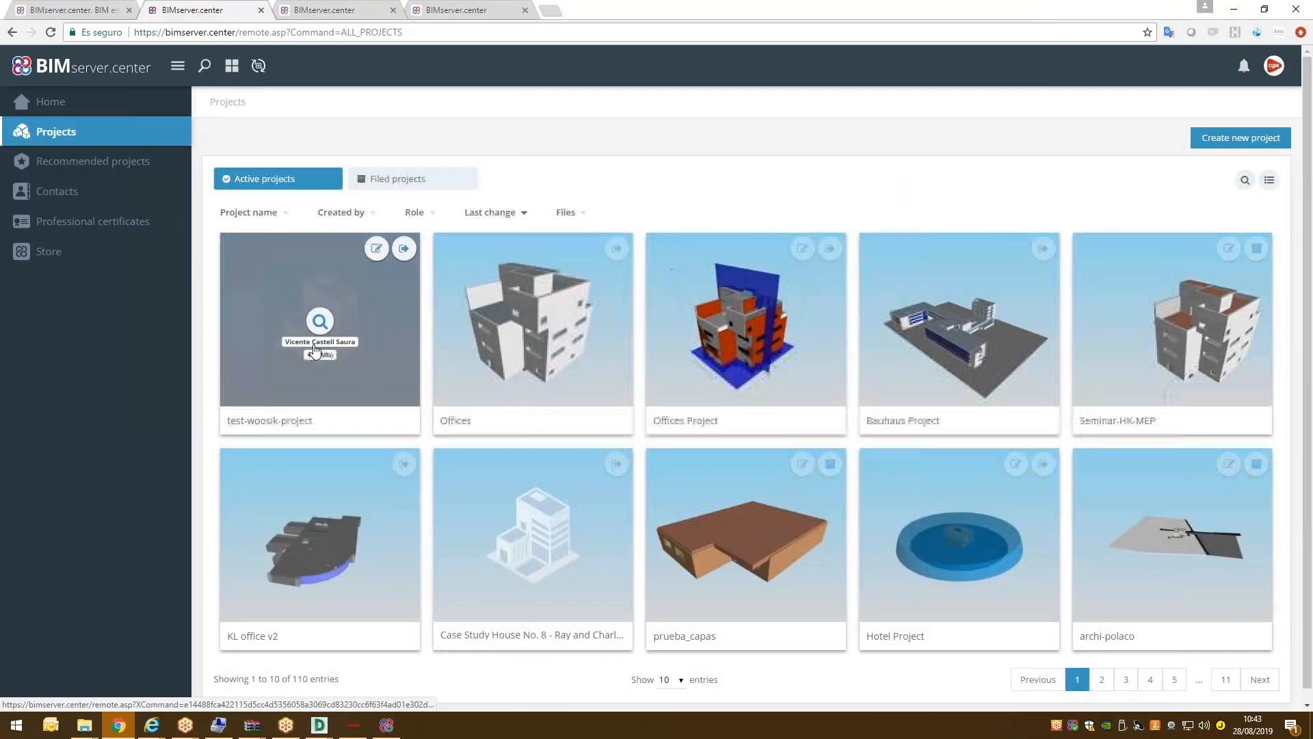
# Open test-woosik-project's Files list, check Toshiba VRF design Korea's details, and return to the dashboard.
pyautogui.click(320, 336)
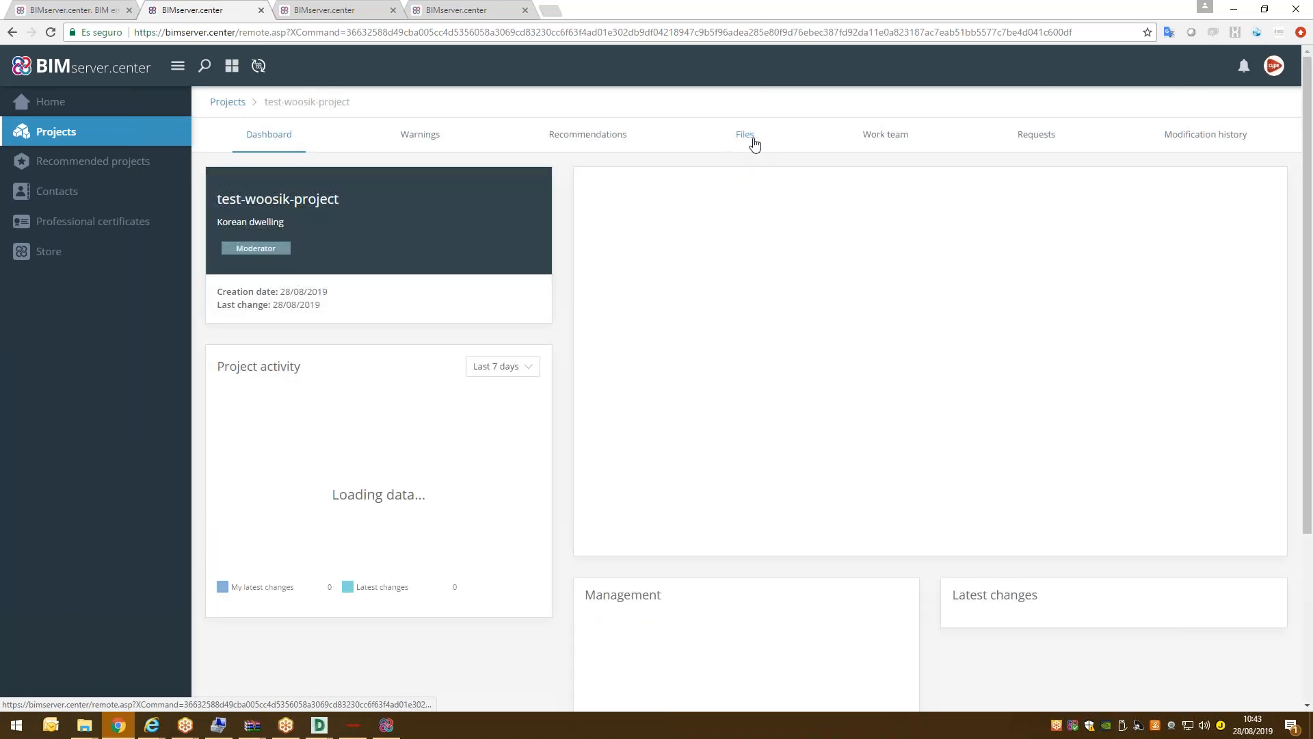
pyautogui.click(753, 141)
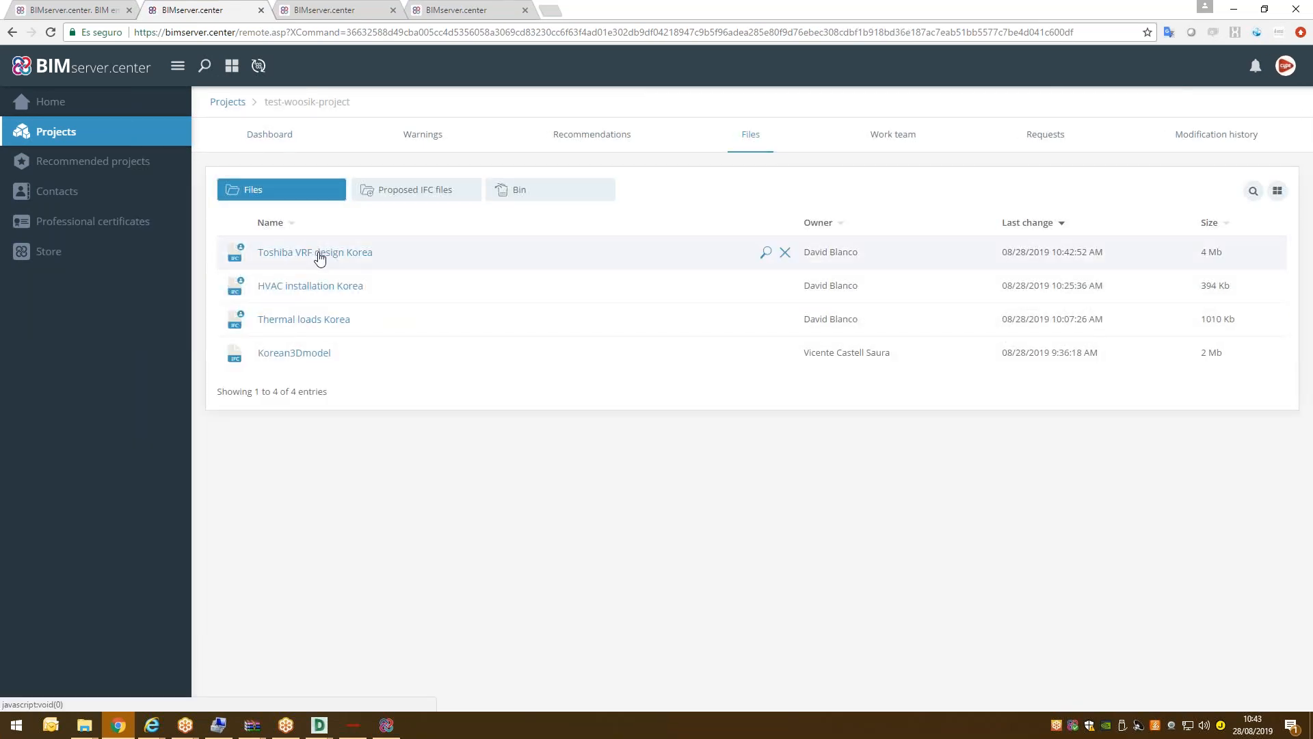
pyautogui.click(394, 261)
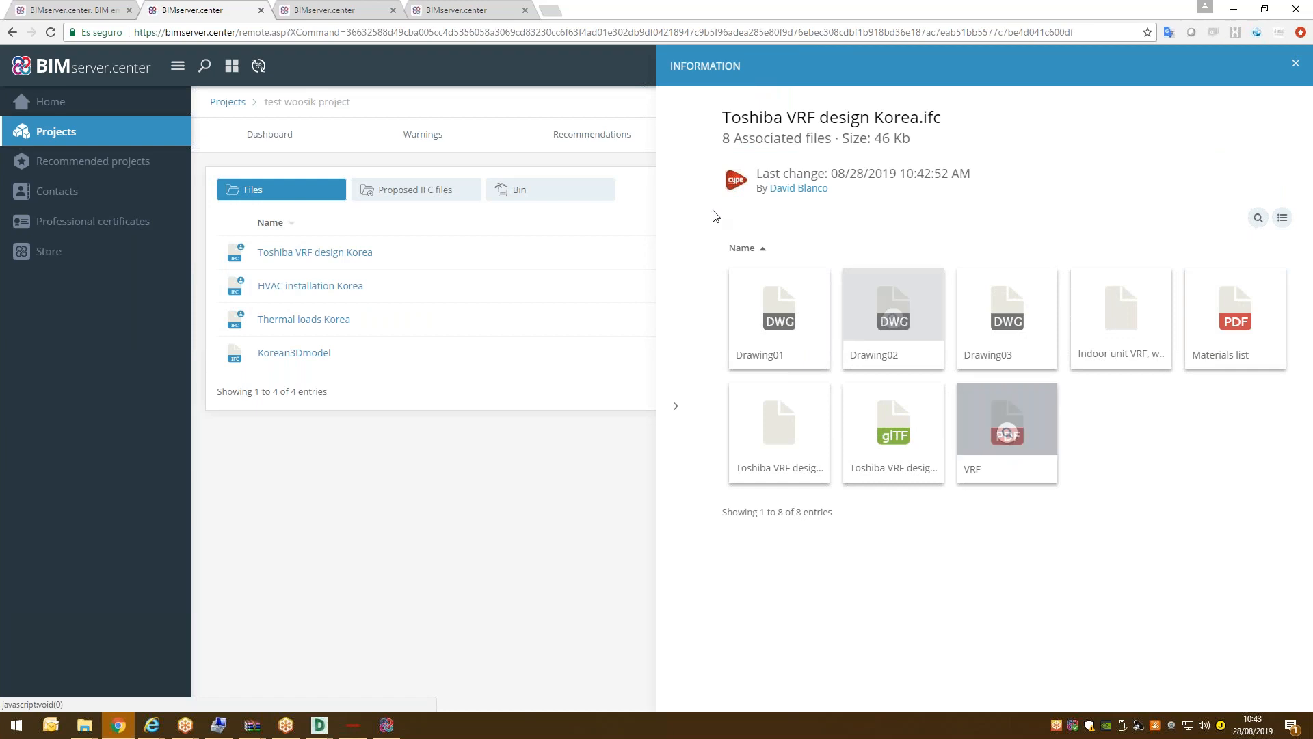
pyautogui.click(248, 135)
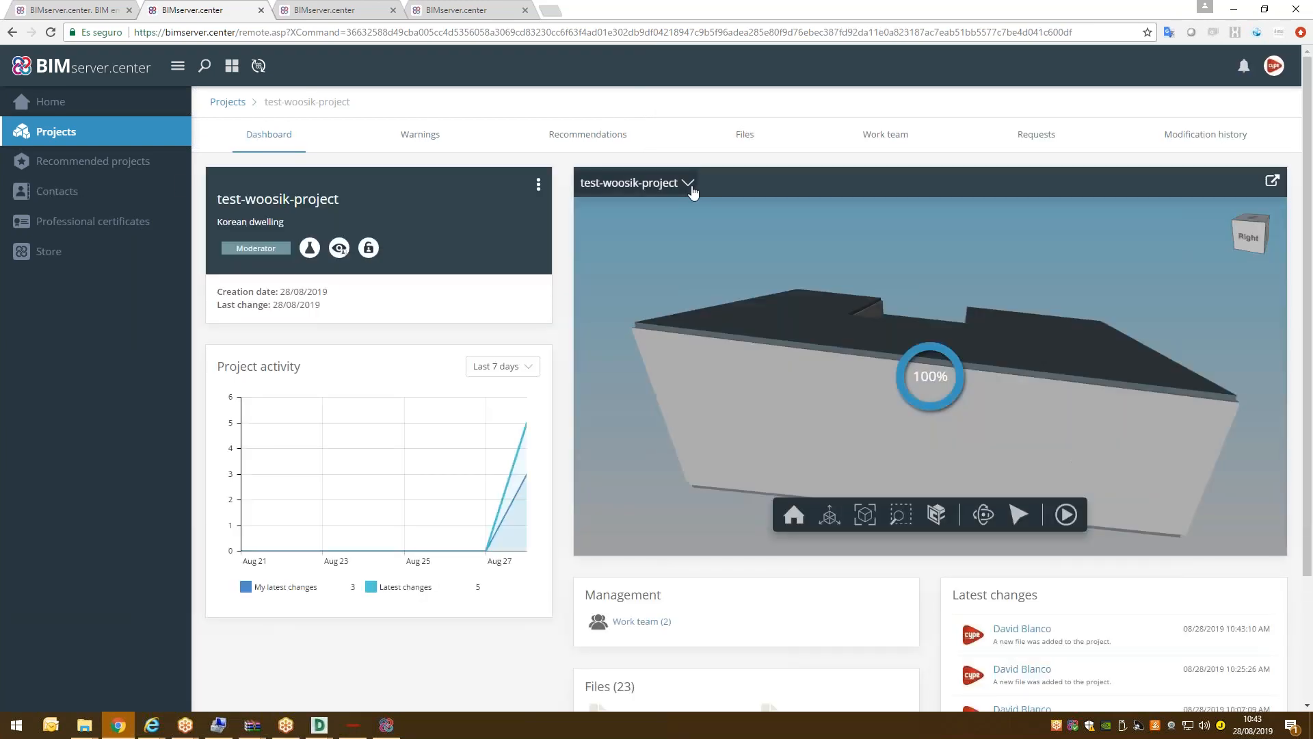
# Make the Architectural model transparent and show the Toshiba VRF design Korea model.
pyautogui.click(690, 183)
pyautogui.click(789, 247)
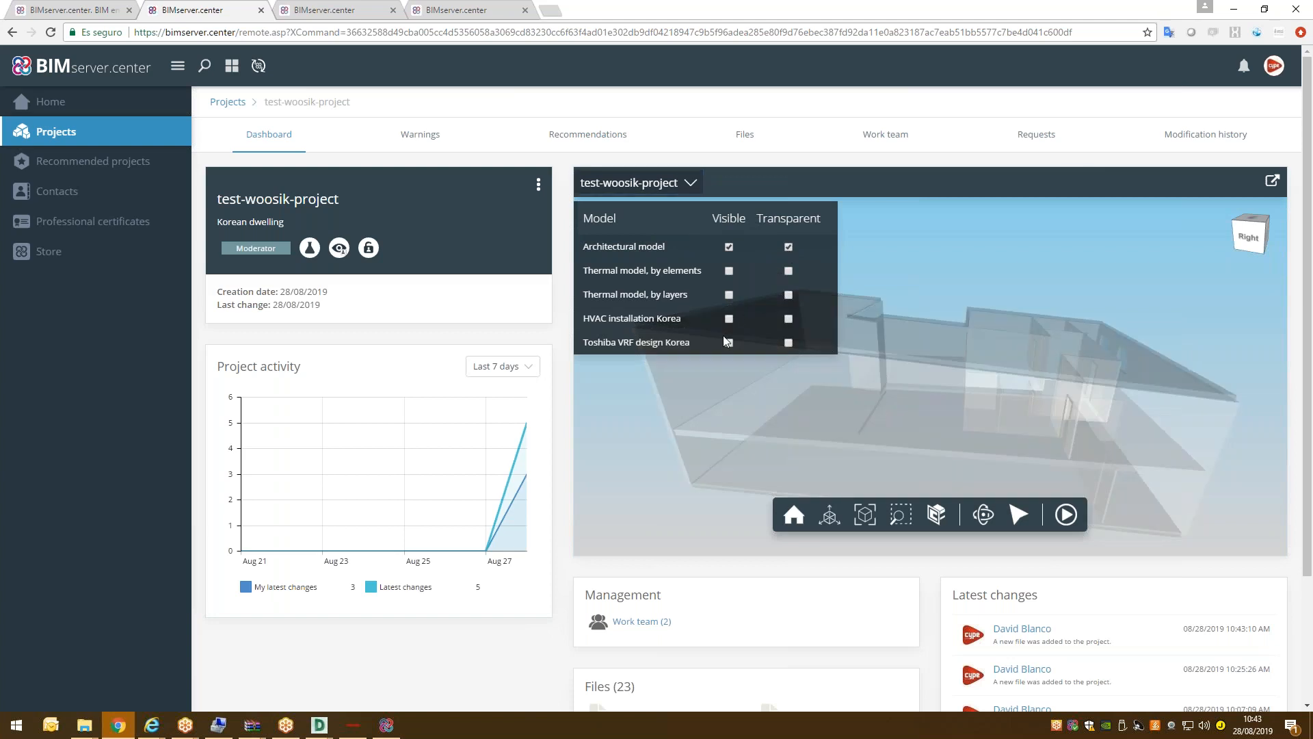
pyautogui.click(729, 343)
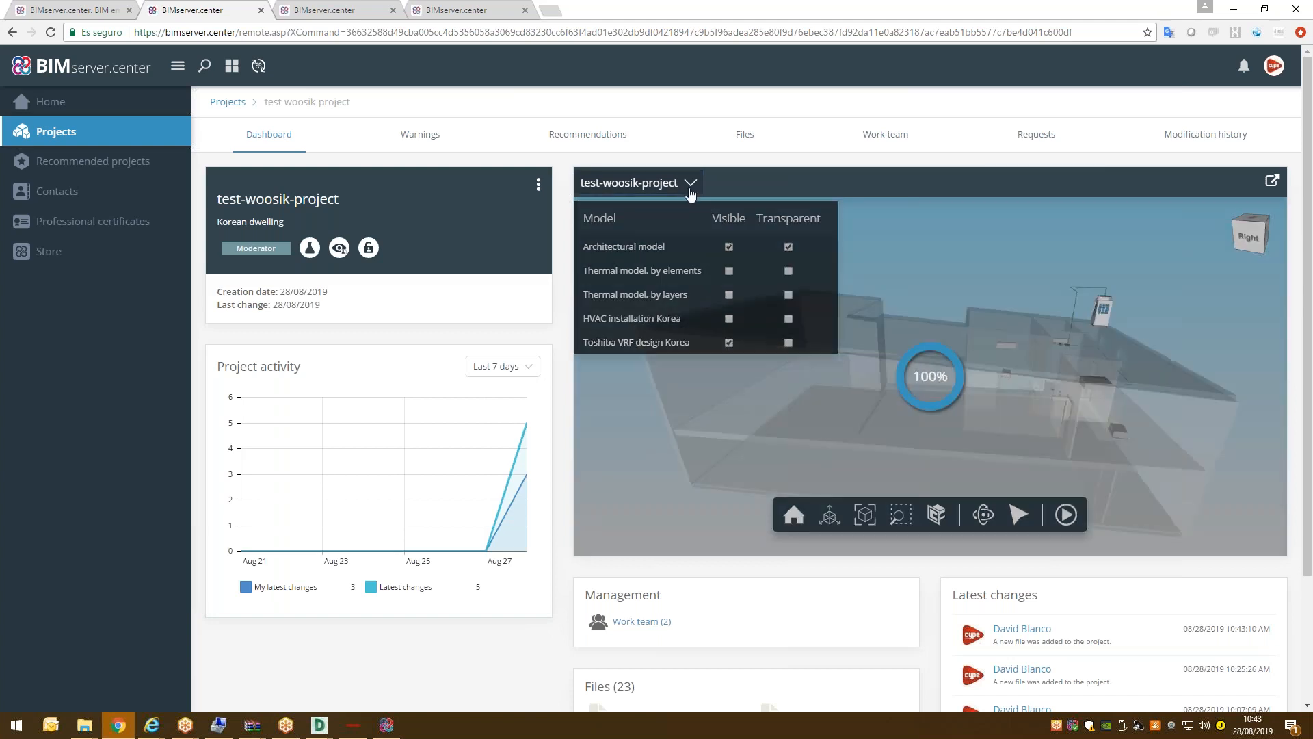
# View the outdoor unit and refrigerant pipes from several angles, then open the section cut options.
pyautogui.moveTo(921, 371); pyautogui.dragTo(583, 298)
pyautogui.moveTo(661, 308); pyautogui.dragTo(1102, 310)
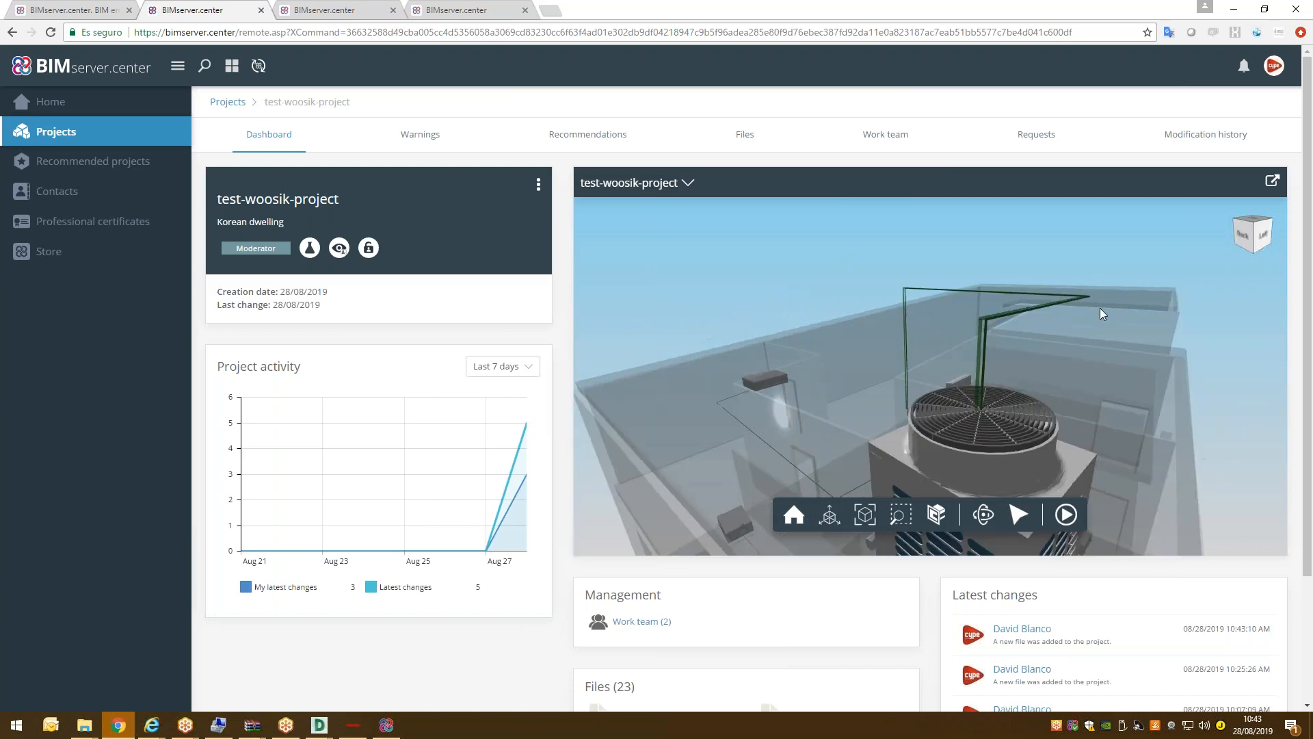
pyautogui.moveTo(999, 311); pyautogui.dragTo(832, 308)
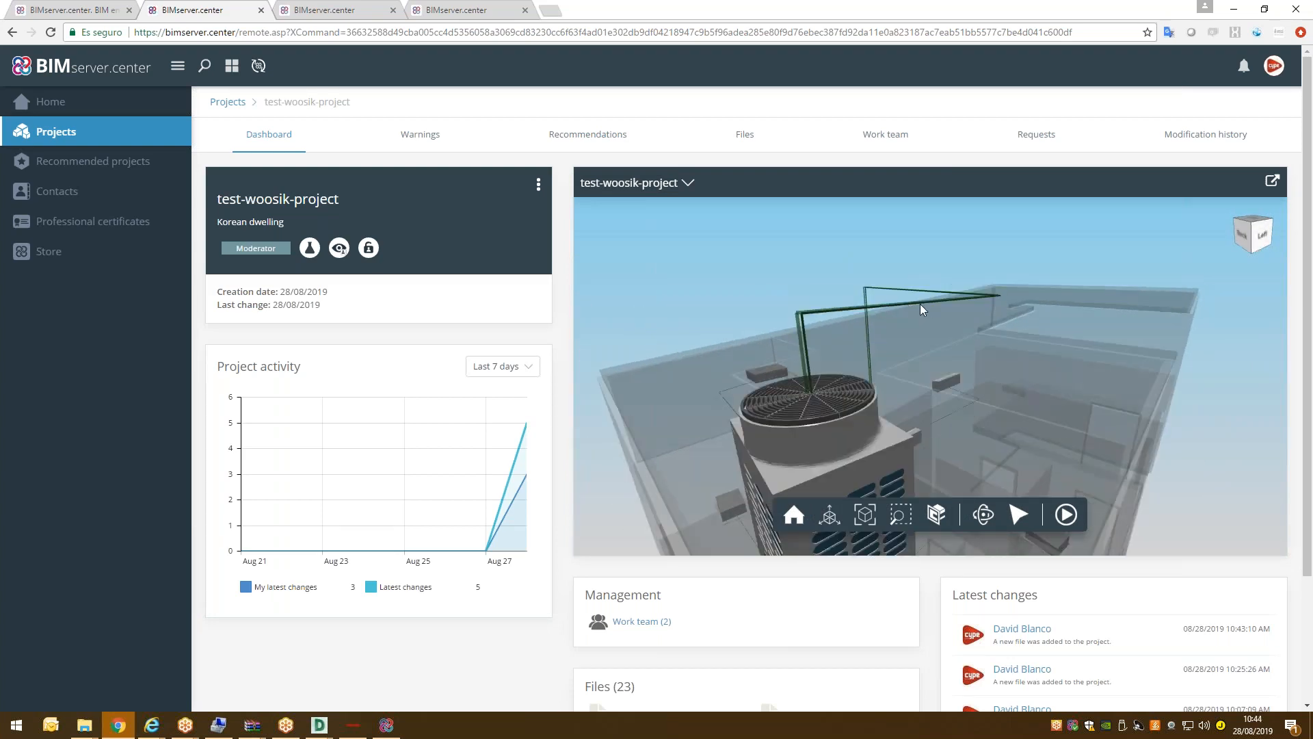
pyautogui.scroll(-5, 865, 296)
pyautogui.scroll(3, 864, 301)
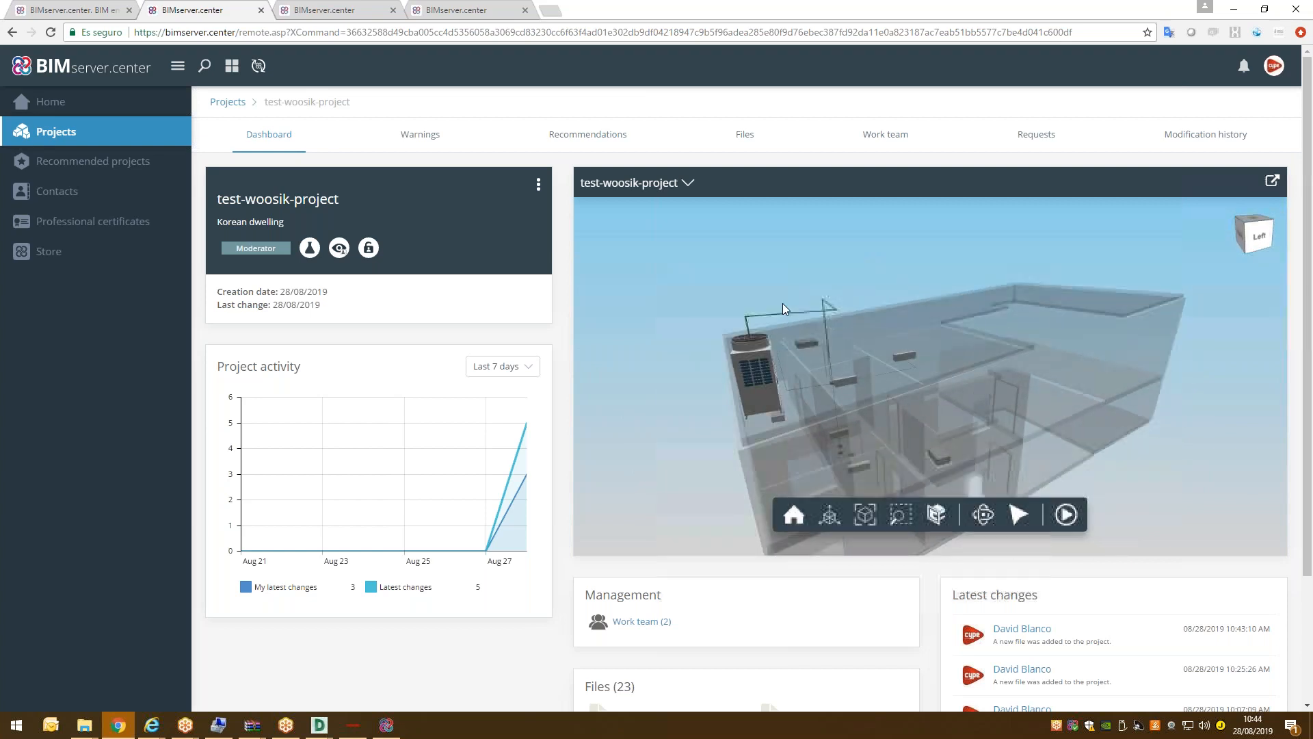
pyautogui.scroll(4, 785, 314)
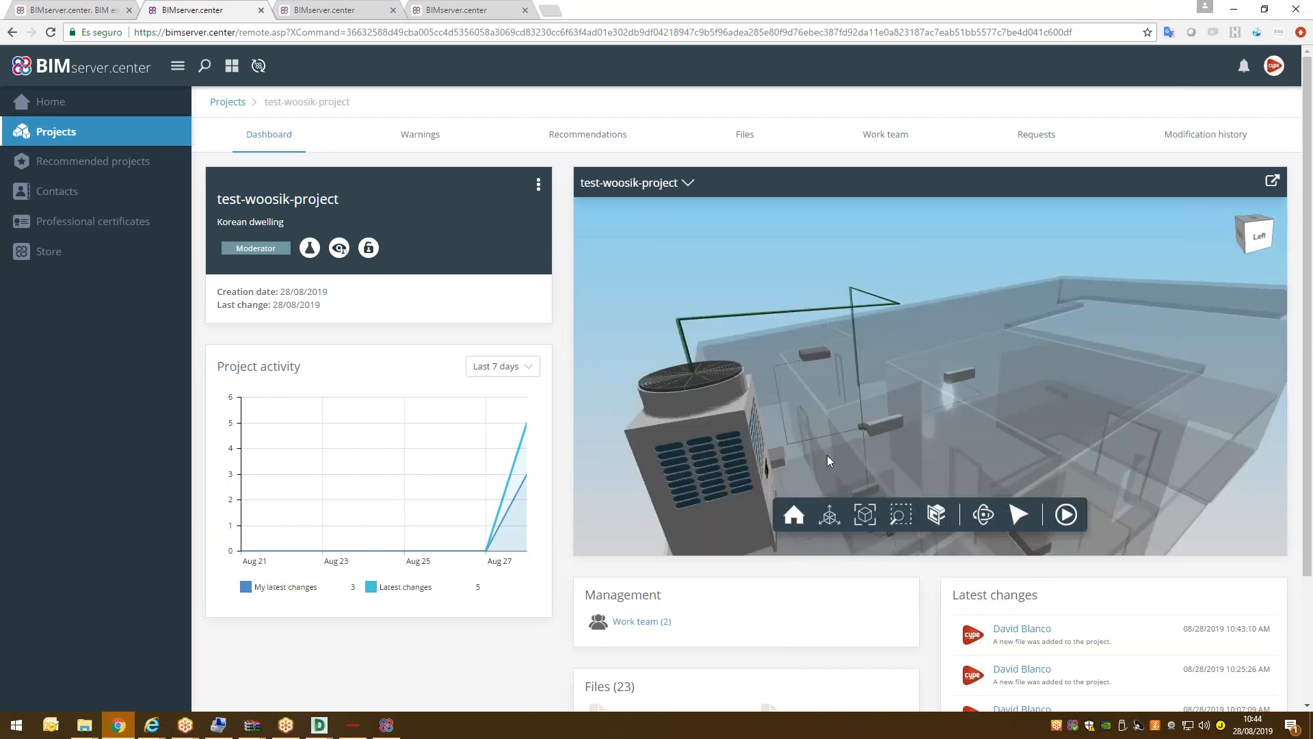
pyautogui.moveTo(827, 454); pyautogui.dragTo(800, 411)
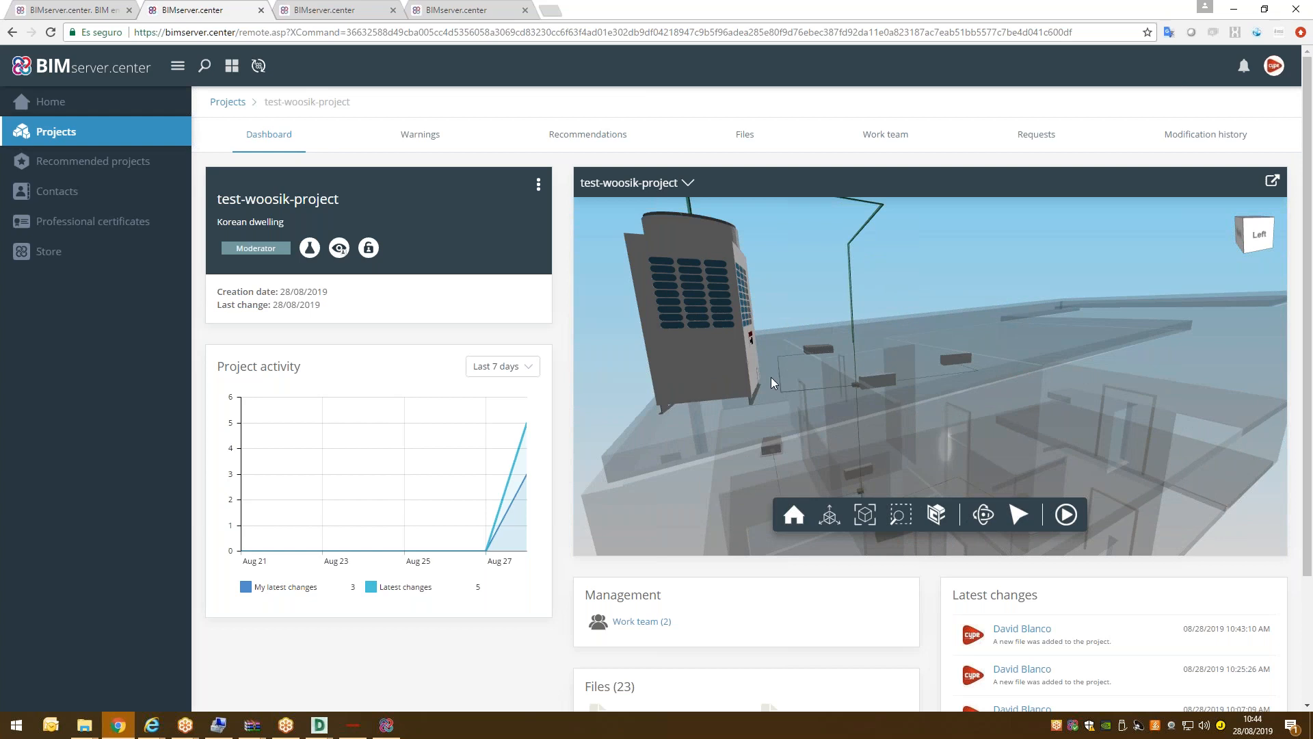
pyautogui.moveTo(790, 317)
pyautogui.mouseDown()
pyautogui.moveTo(836, 245)
pyautogui.moveTo(855, 275)
pyautogui.moveTo(841, 243)
pyautogui.moveTo(848, 294)
pyautogui.moveTo(770, 351)
pyautogui.moveTo(845, 358)
pyautogui.mouseUp()
pyautogui.scroll(-3, 988, 396)
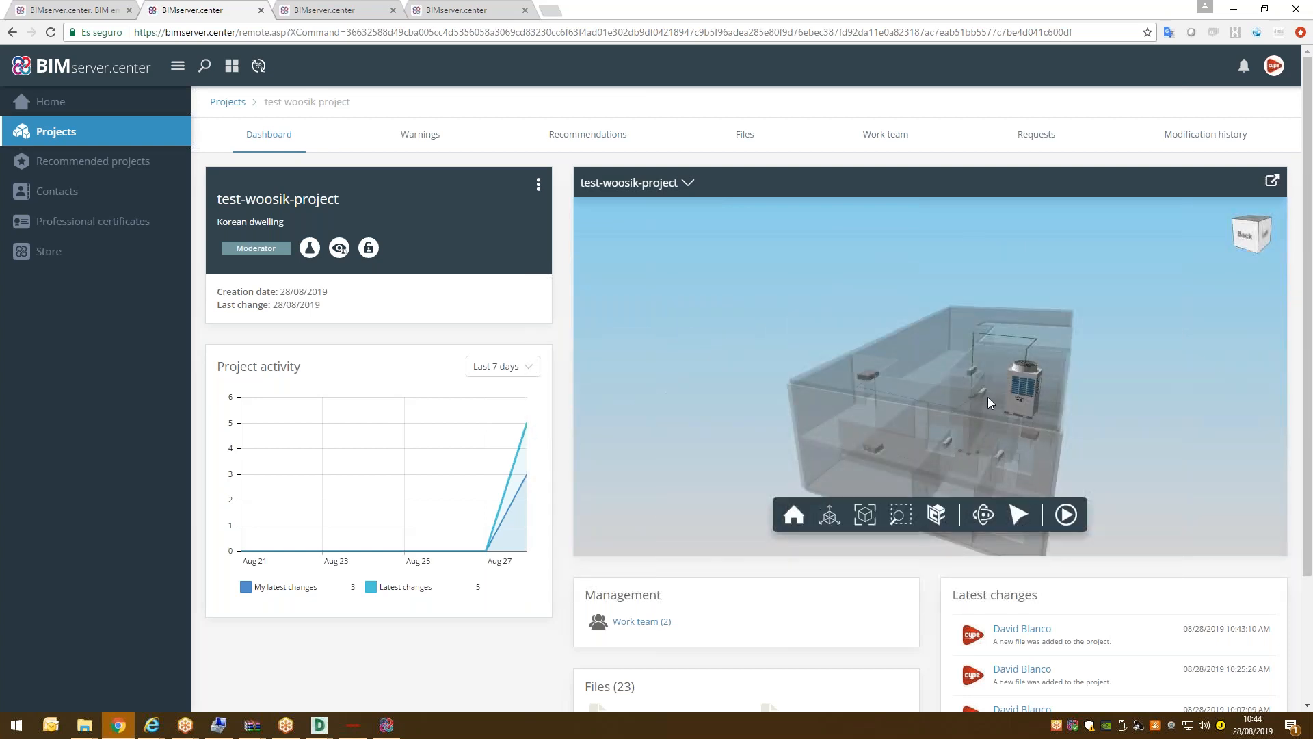
pyautogui.scroll(5, 990, 400)
pyautogui.scroll(-5, 906, 398)
pyautogui.moveTo(905, 403); pyautogui.dragTo(851, 438)
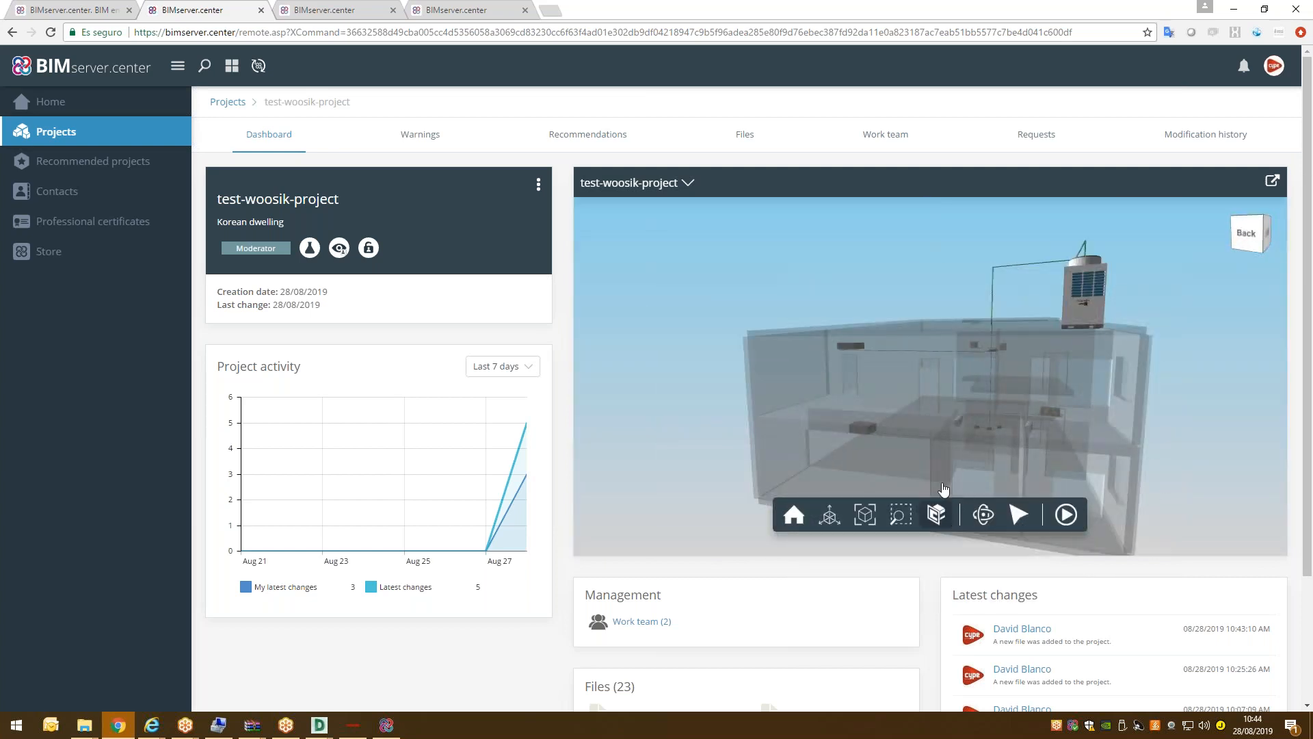
pyautogui.click(936, 513)
# Add an X-axis section plane to cut away the building, then orbit the sectioned model.
pyautogui.click(900, 361)
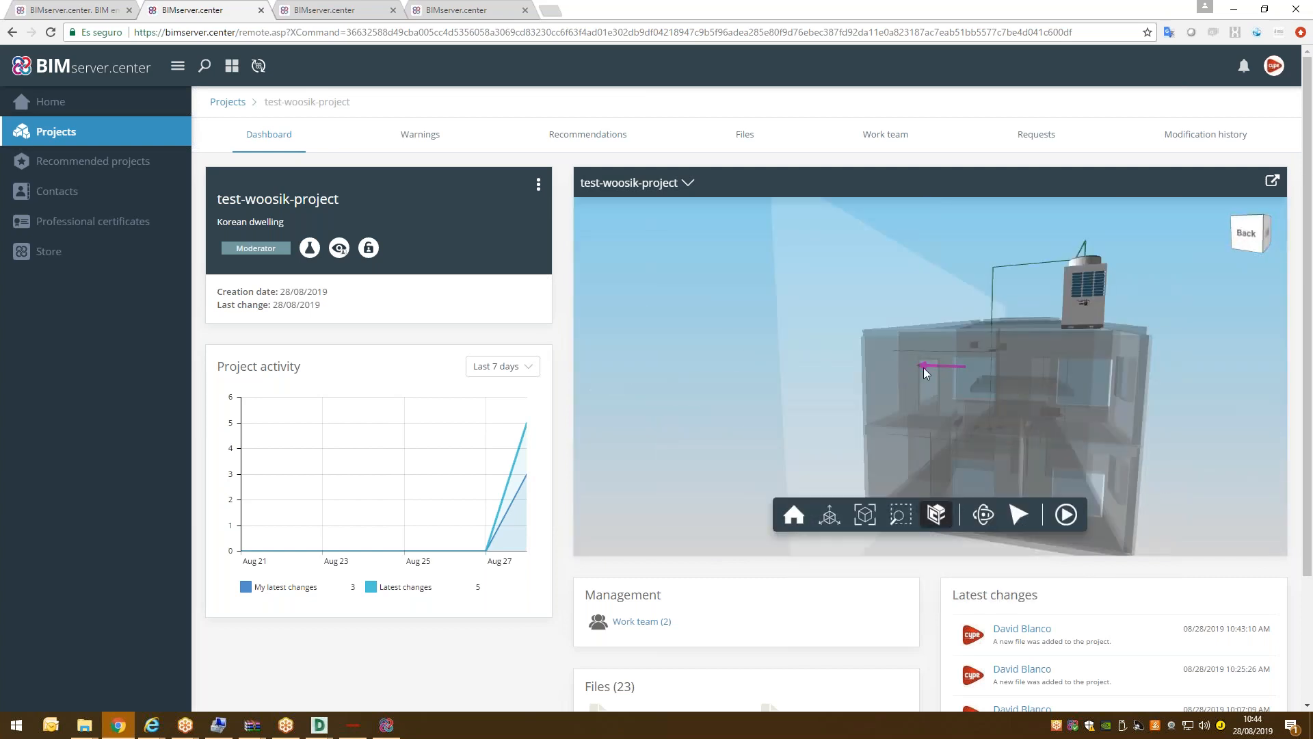
pyautogui.moveTo(930, 366); pyautogui.dragTo(1040, 363)
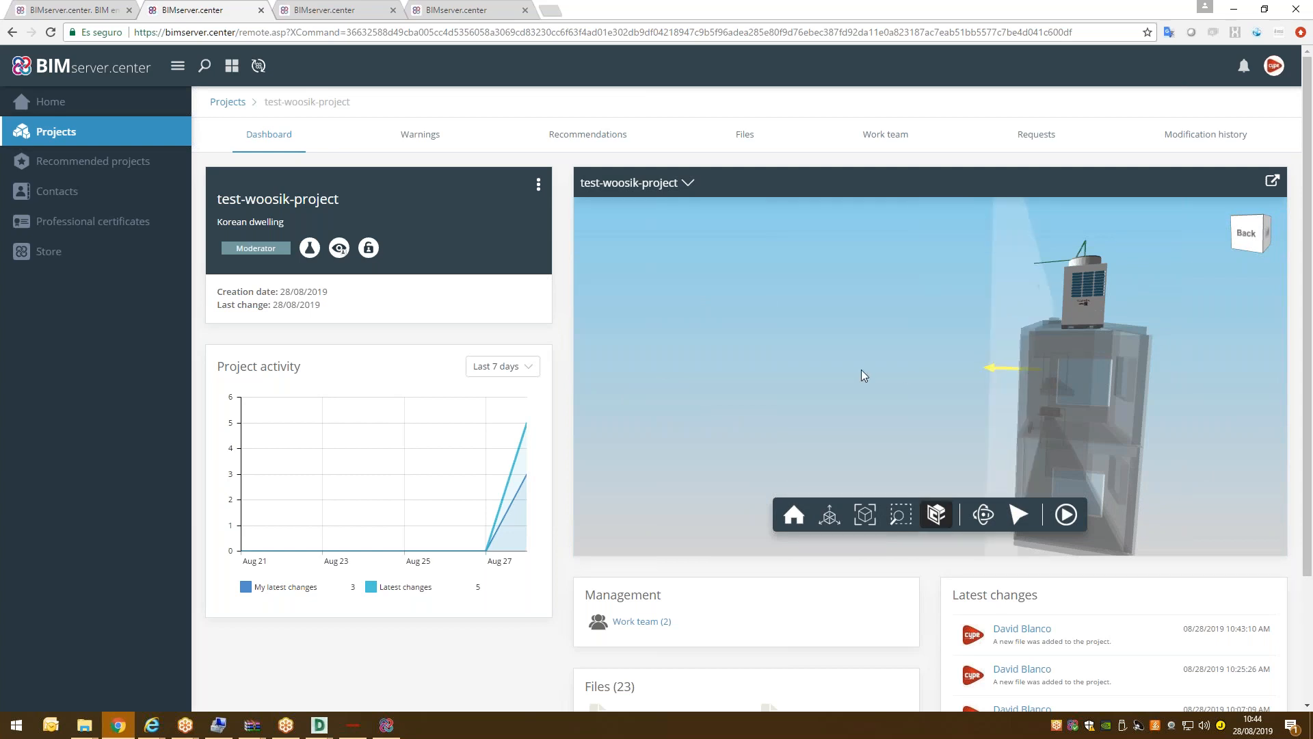
pyautogui.moveTo(892, 371); pyautogui.dragTo(963, 373)
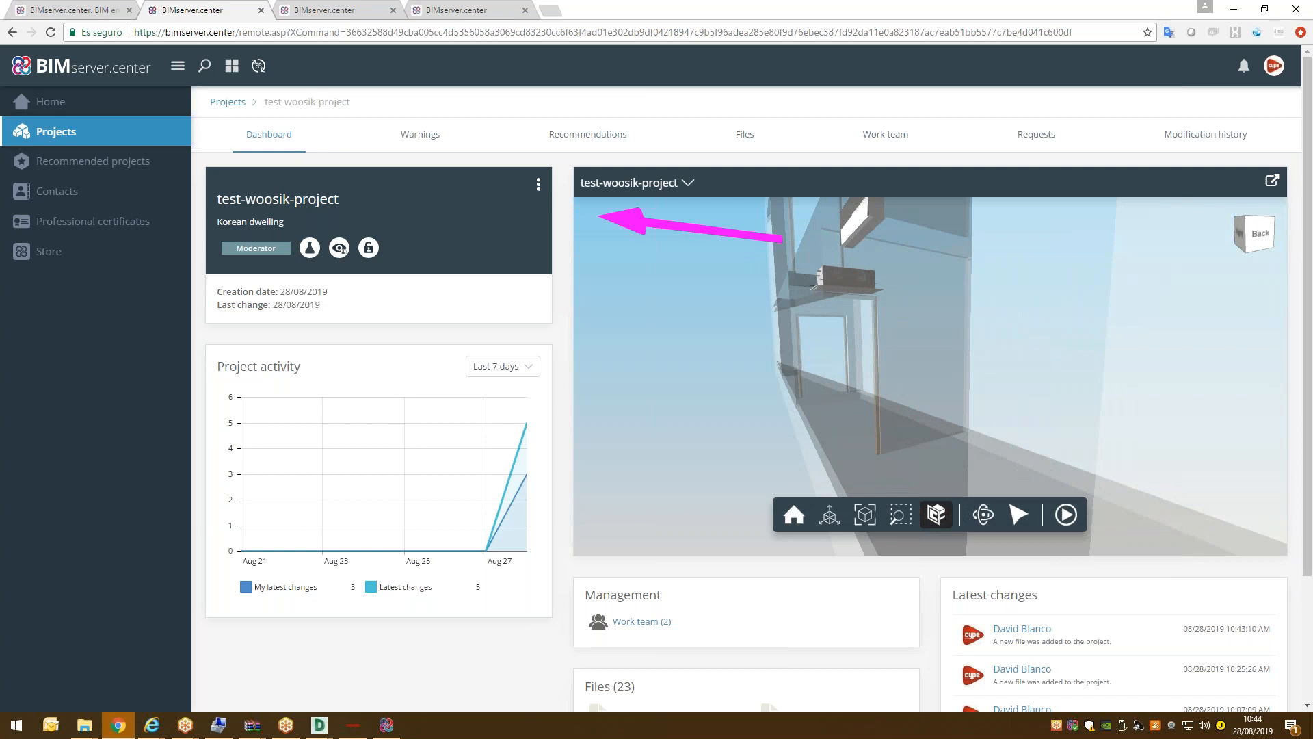
# Inspect the properties of an indoor cassette unit and the outdoor unit.
pyautogui.click(1019, 515)
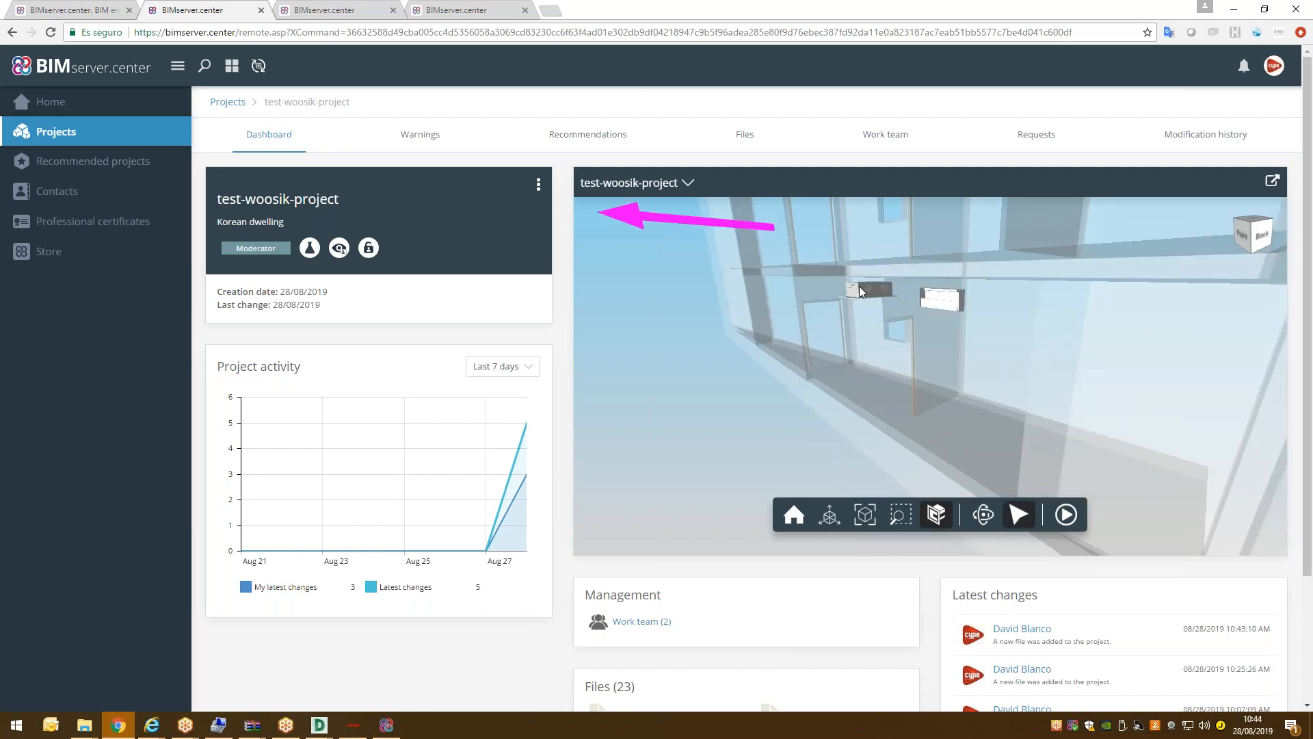
pyautogui.click(860, 288)
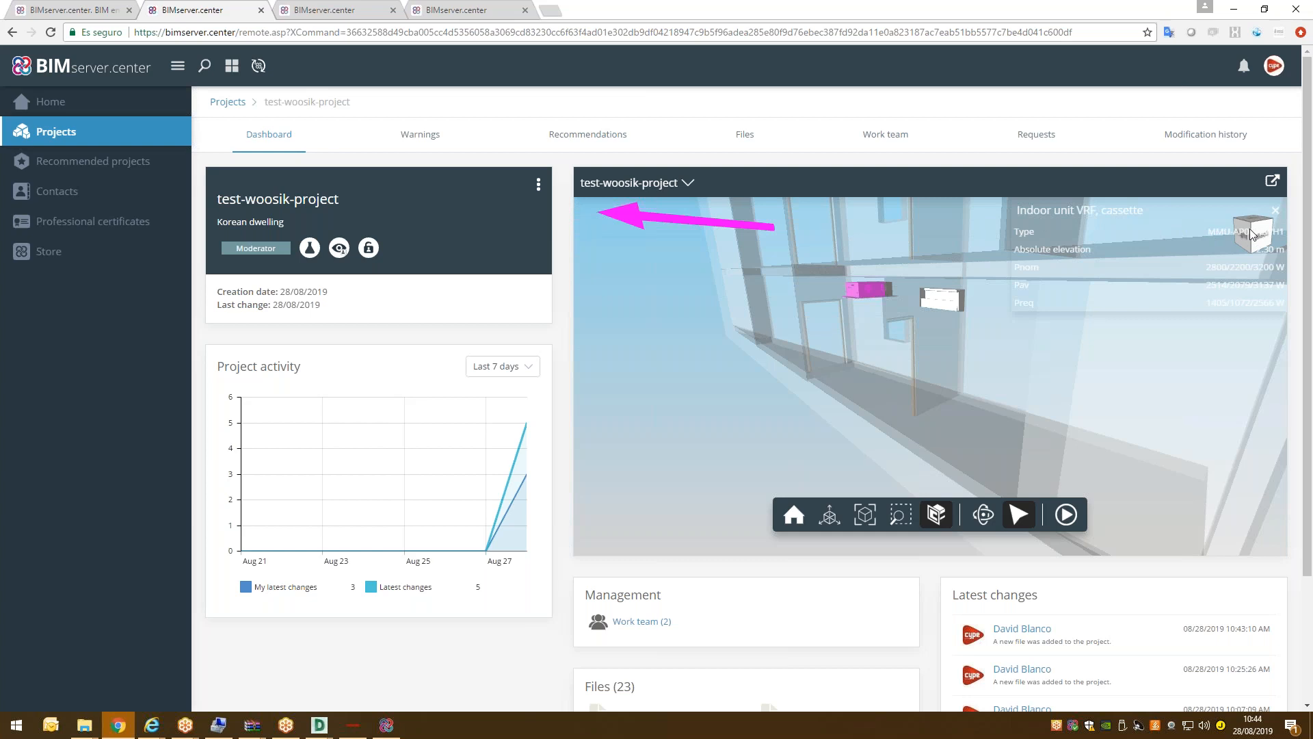
pyautogui.click(1275, 210)
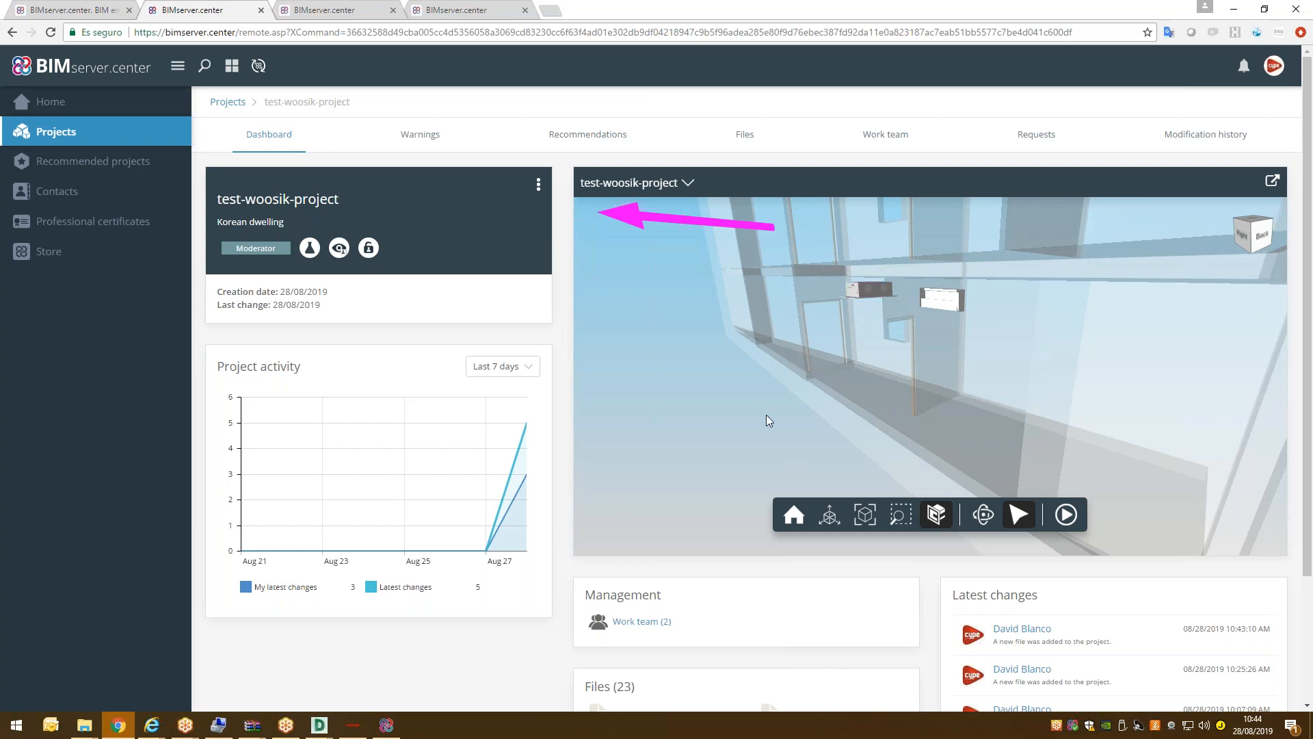
pyautogui.scroll(-5, 766, 415)
pyautogui.click(877, 256)
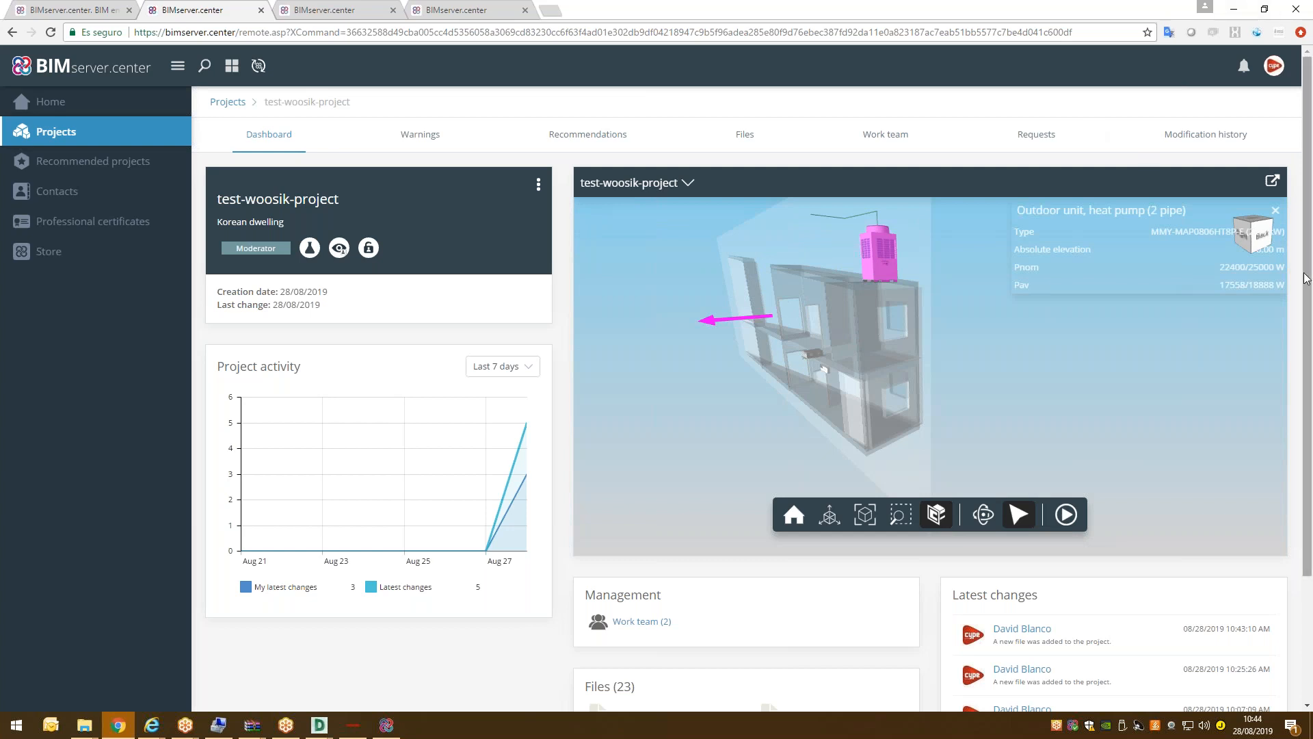
pyautogui.click(1275, 210)
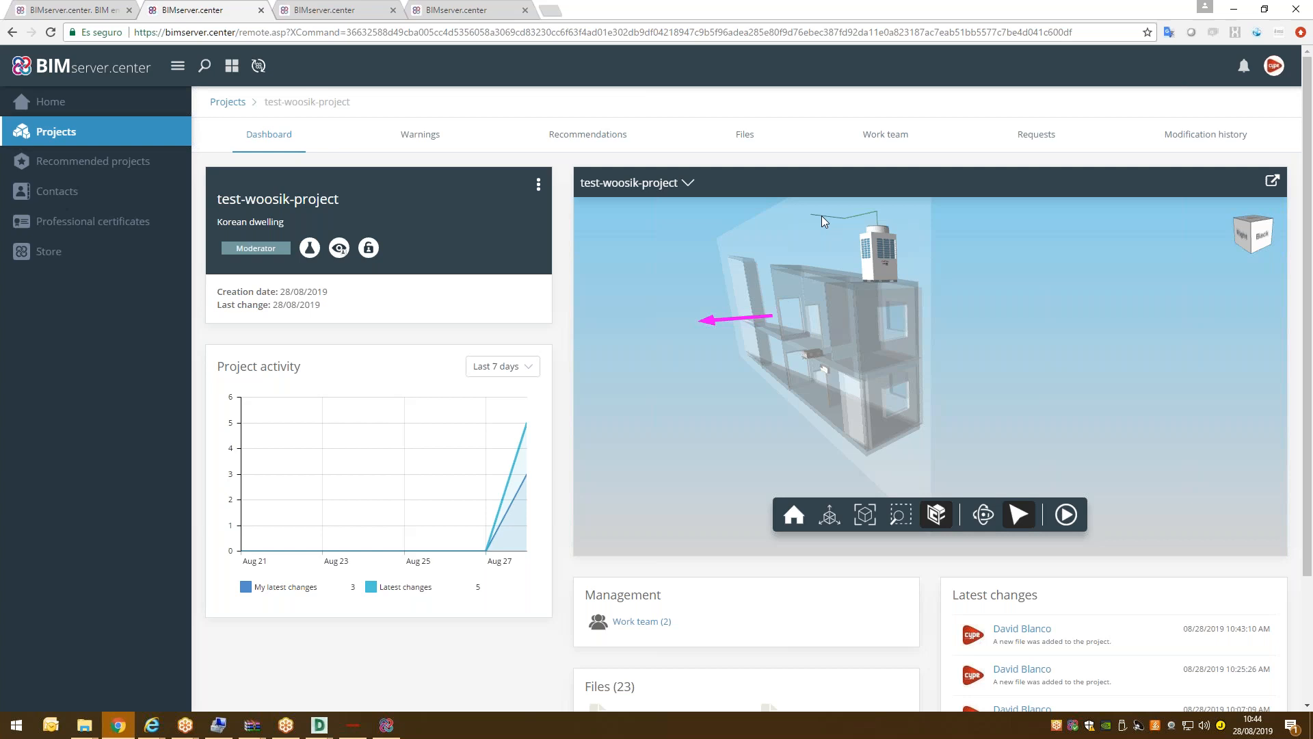
# Inspect a pipe's properties, including its 12.7/19.1 mm diameter, then minimize the browser.
pyautogui.scroll(5, 812, 207)
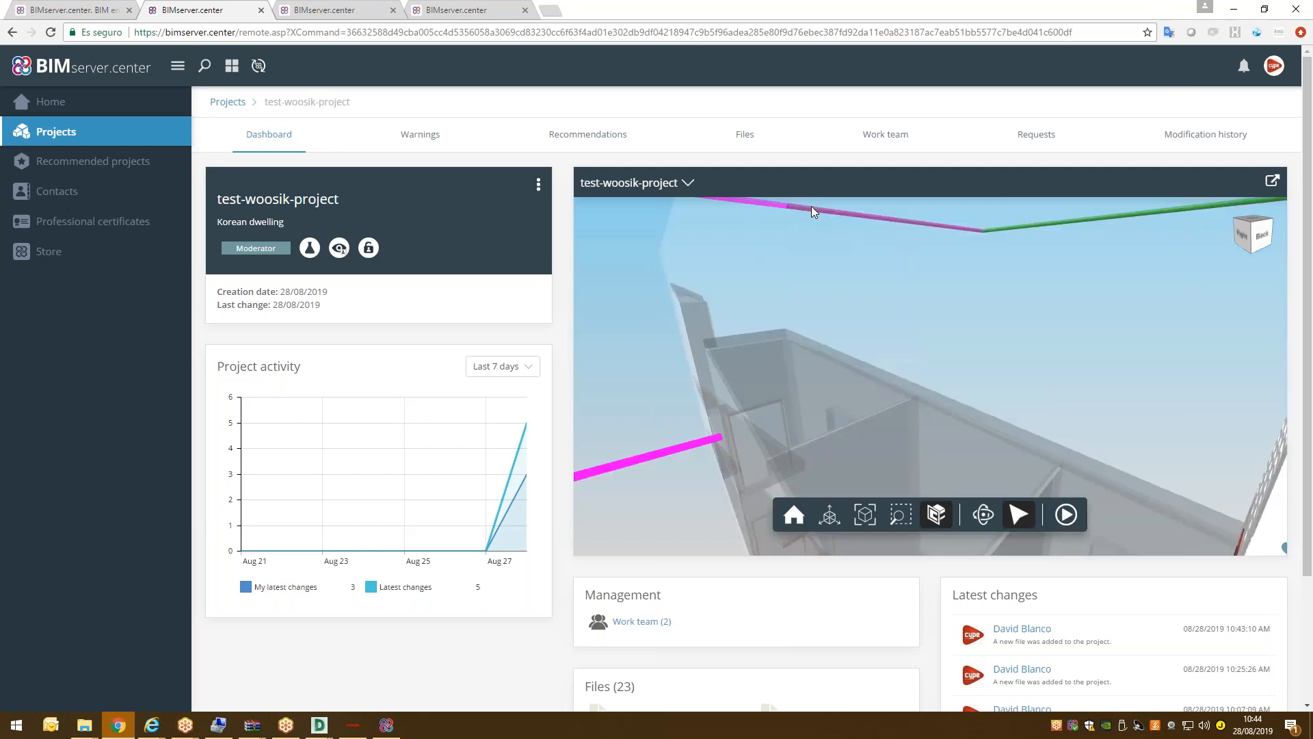
pyautogui.click(876, 226)
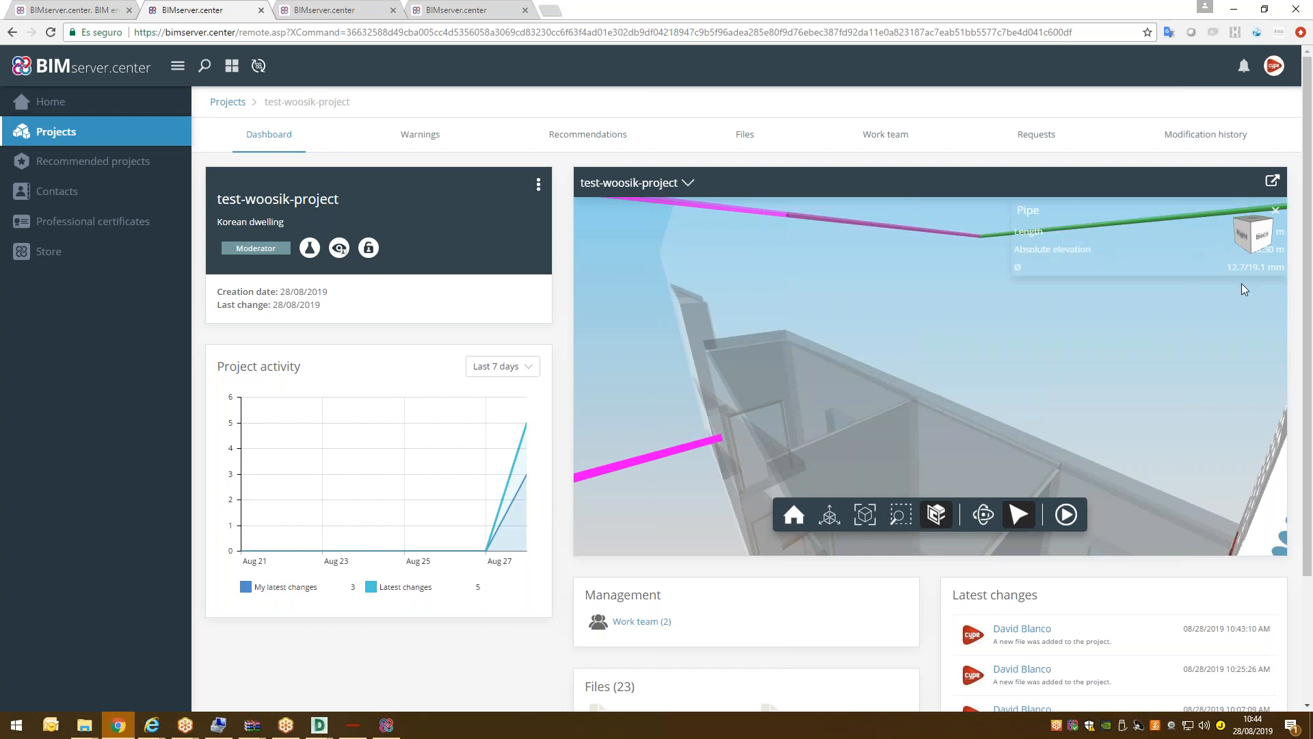
pyautogui.click(1276, 210)
pyautogui.scroll(-5, 963, 316)
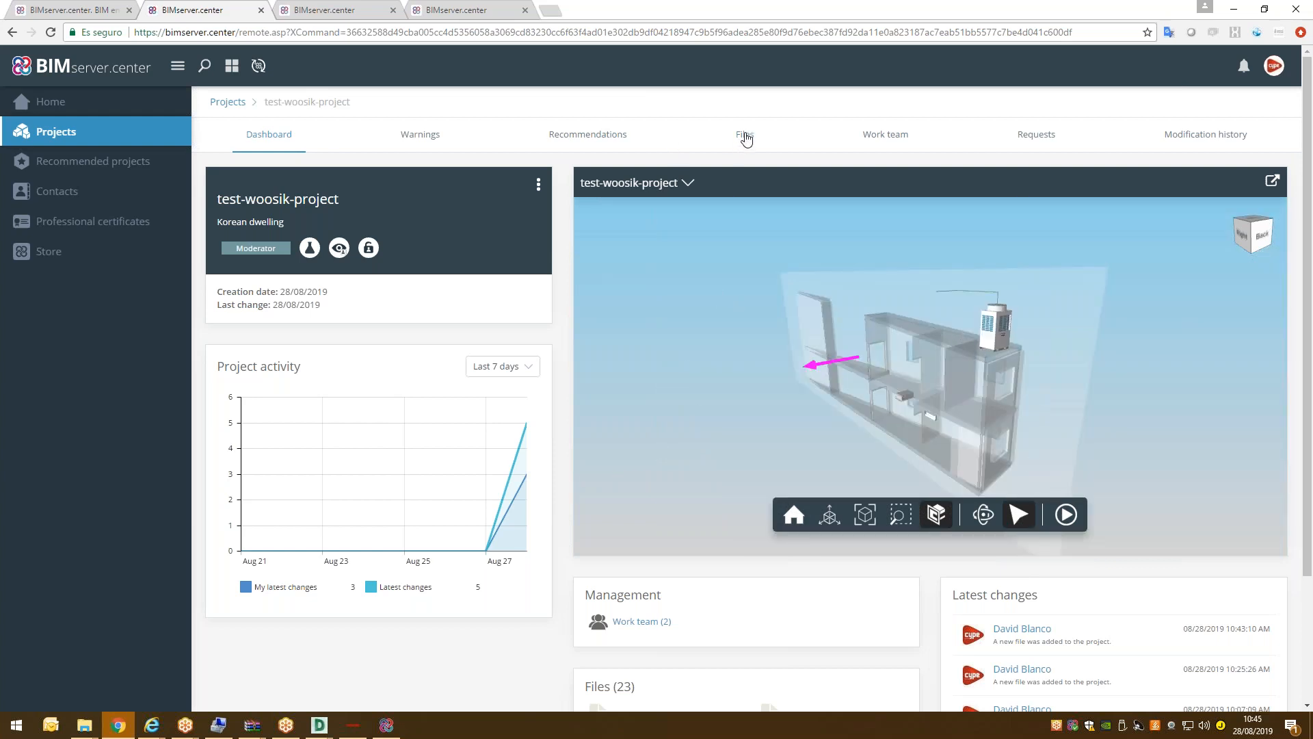
pyautogui.click(1231, 12)
# Close Sync, launch CYPE 2020 and open korean-3Dmodel.cbim from IFC Builder's recent files.
pyautogui.click(829, 75)
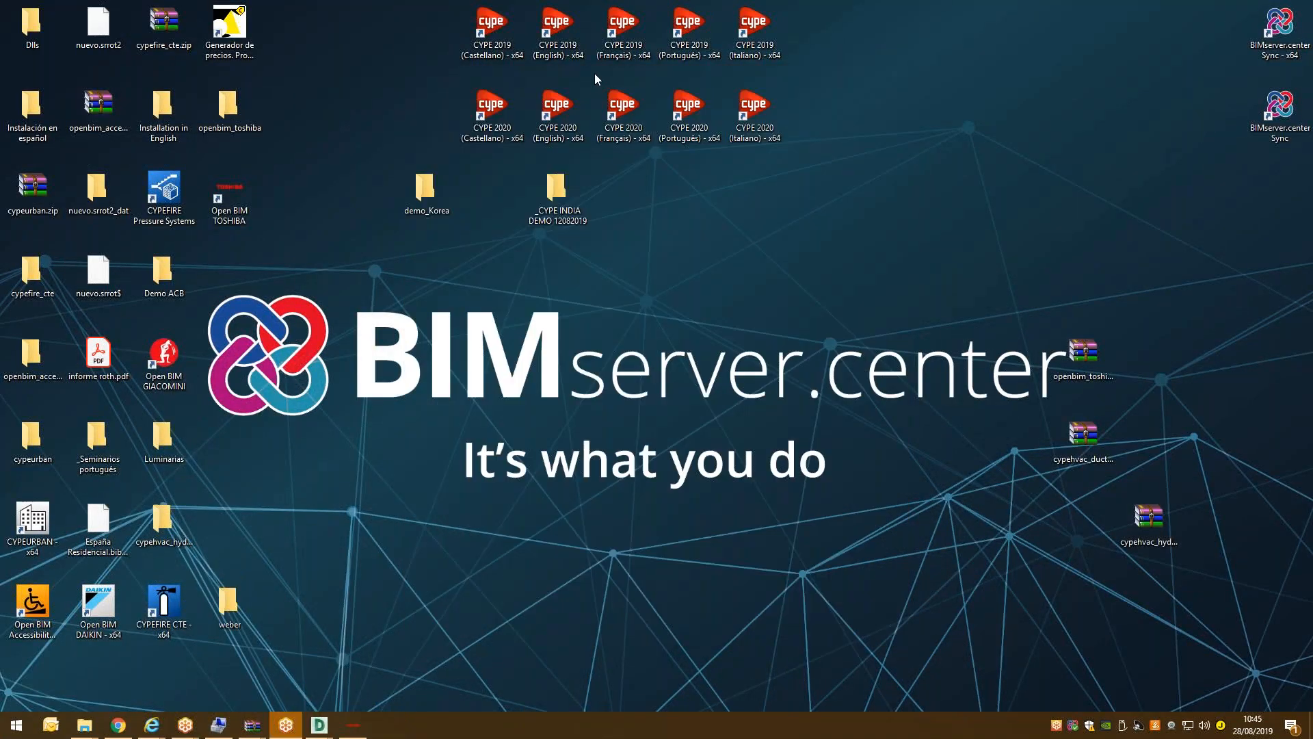
pyautogui.doubleClick(565, 114)
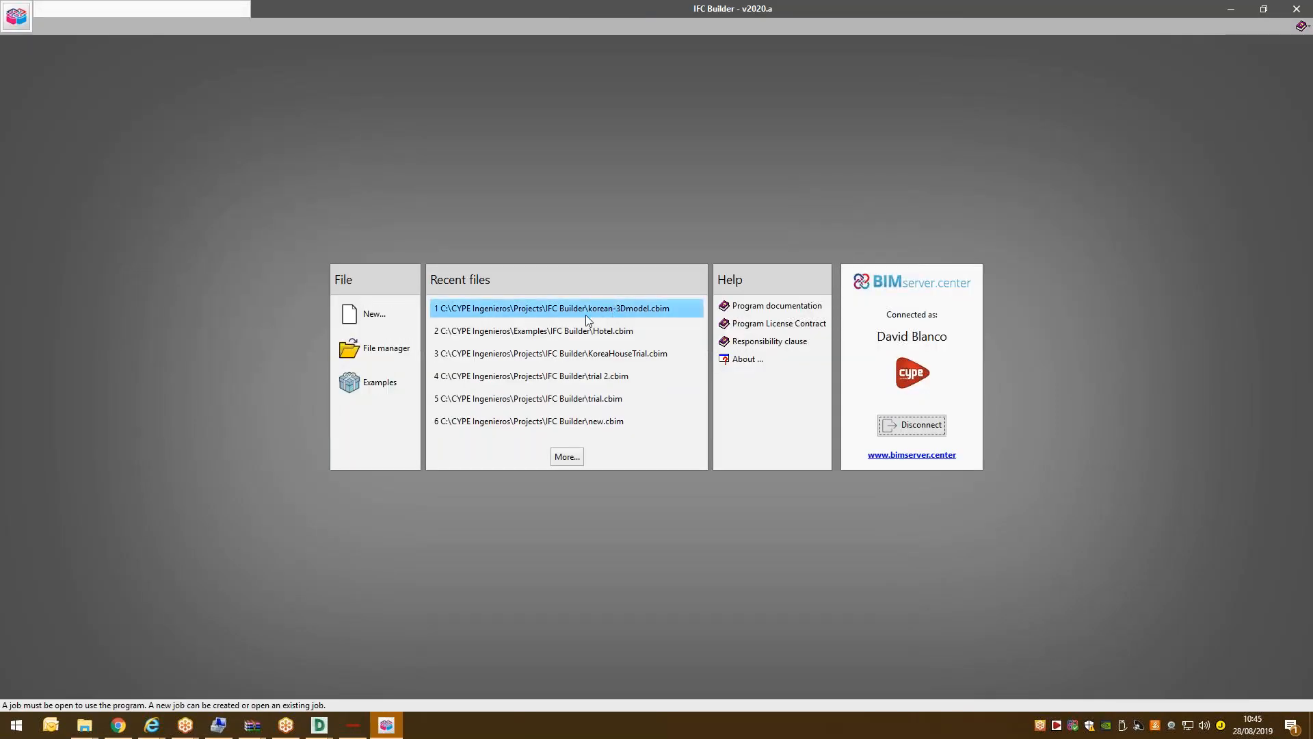
pyautogui.click(630, 312)
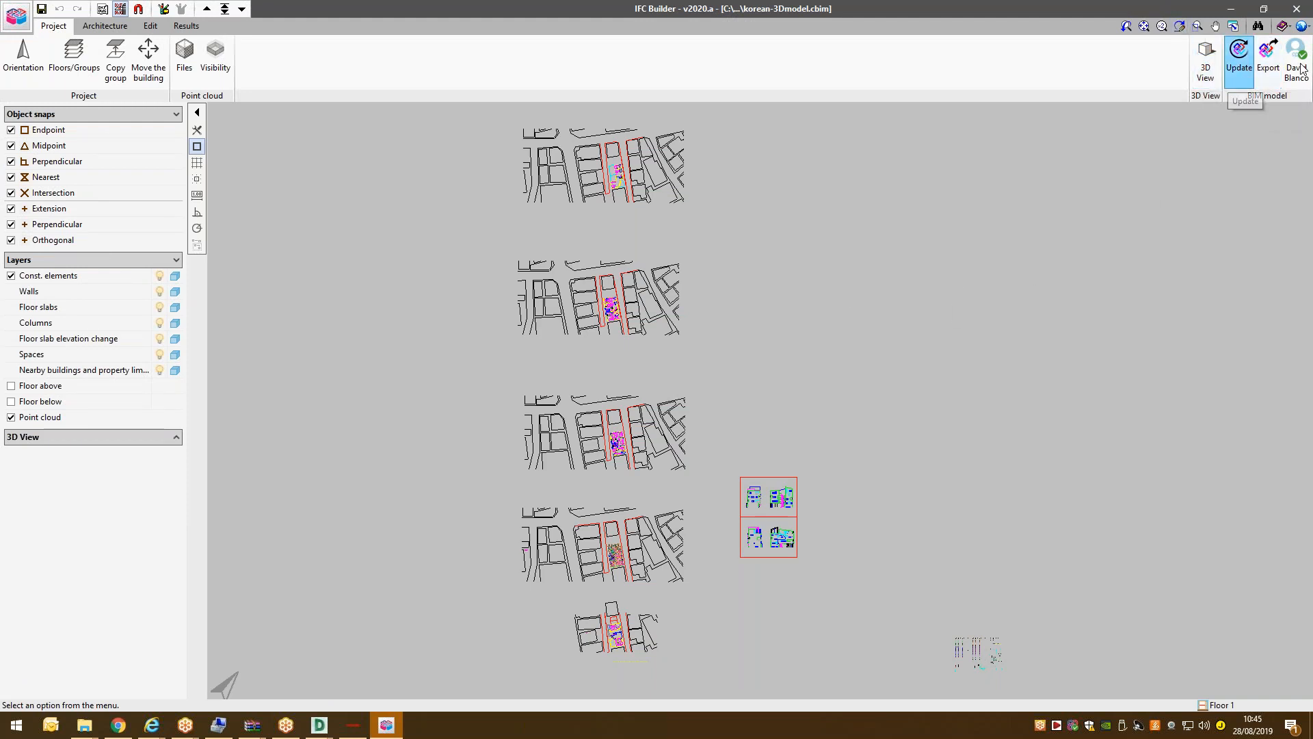
# Update the BIM model, importing the CYPETHERM HVAC, CYPETHERM LOADS and Open BIM TOSHIBA IFC files.
pyautogui.click(1295, 12)
pyautogui.click(723, 394)
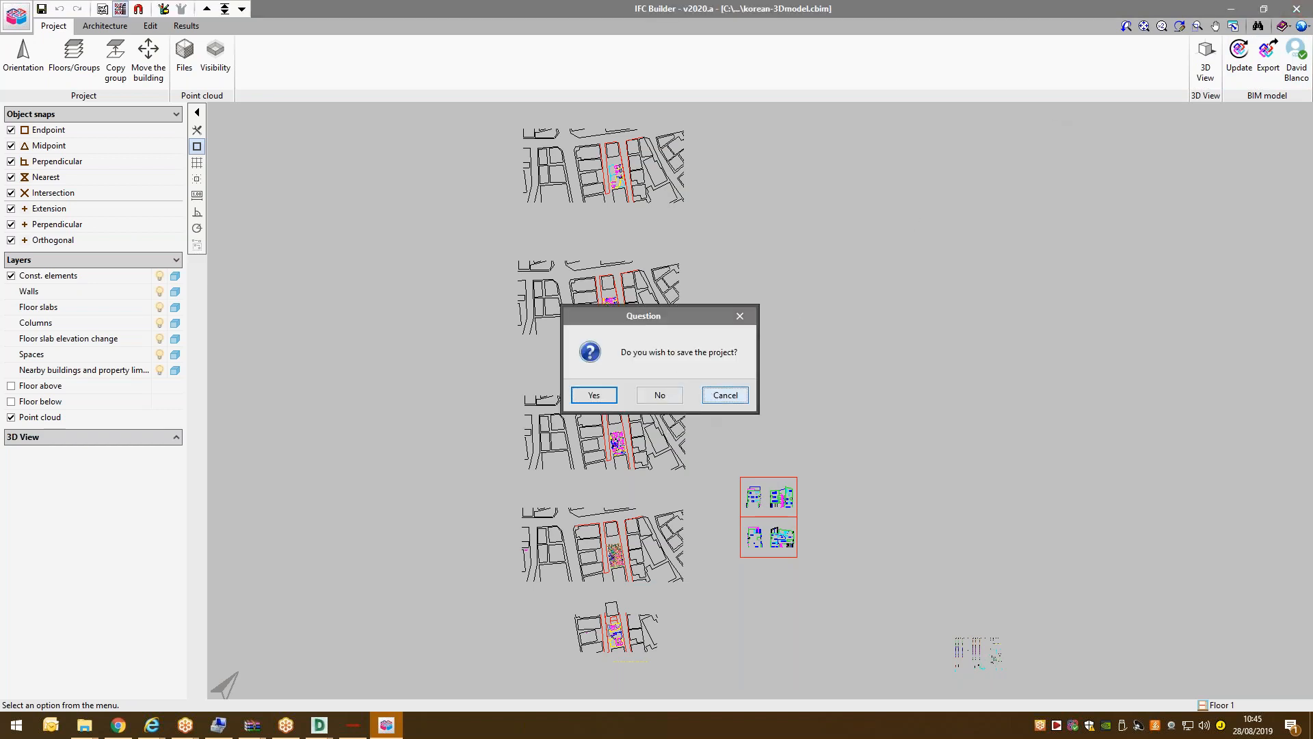
pyautogui.click(1239, 54)
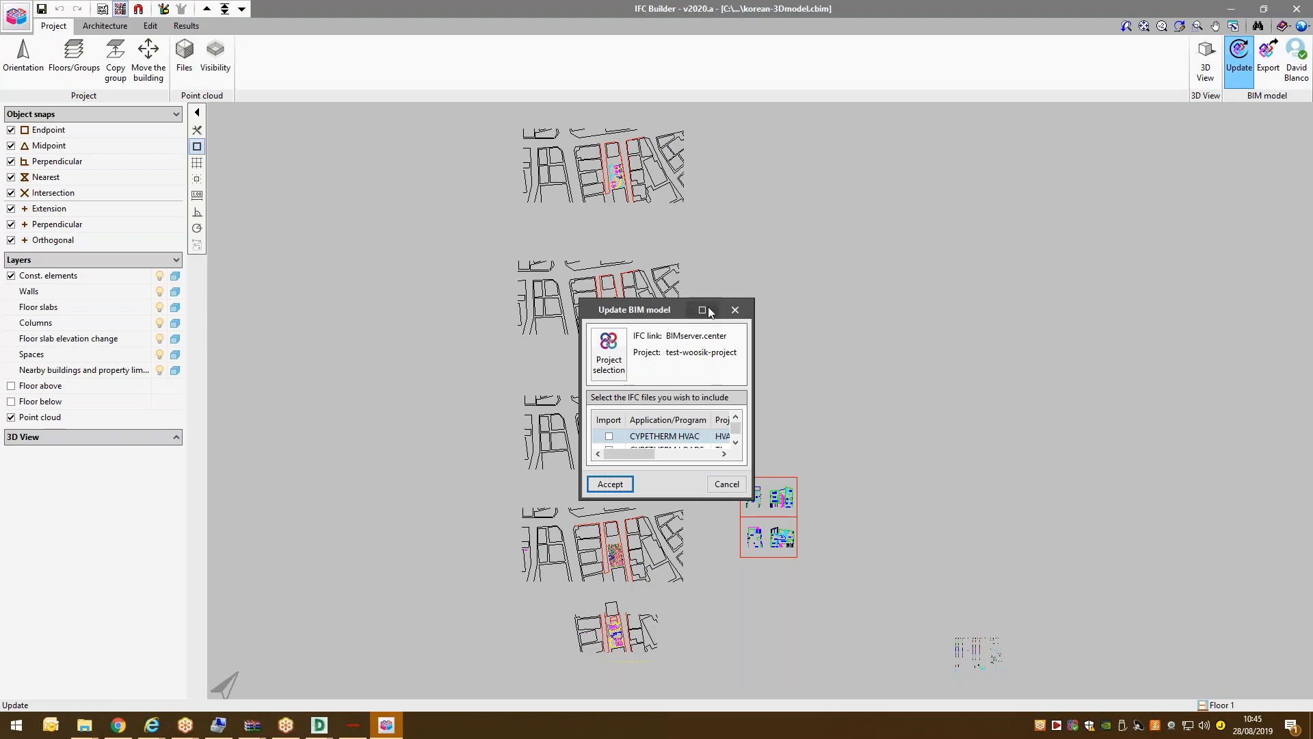
pyautogui.click(706, 309)
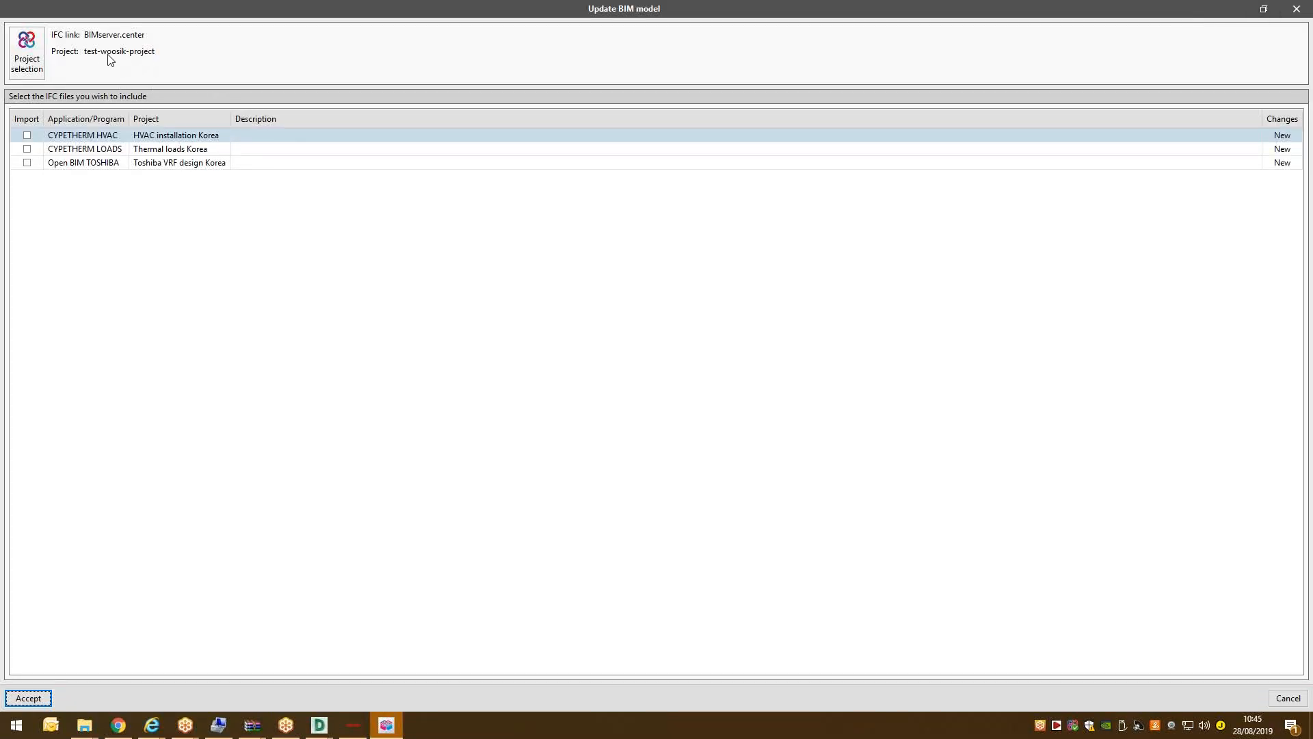
pyautogui.click(27, 135)
pyautogui.click(27, 149)
pyautogui.click(27, 162)
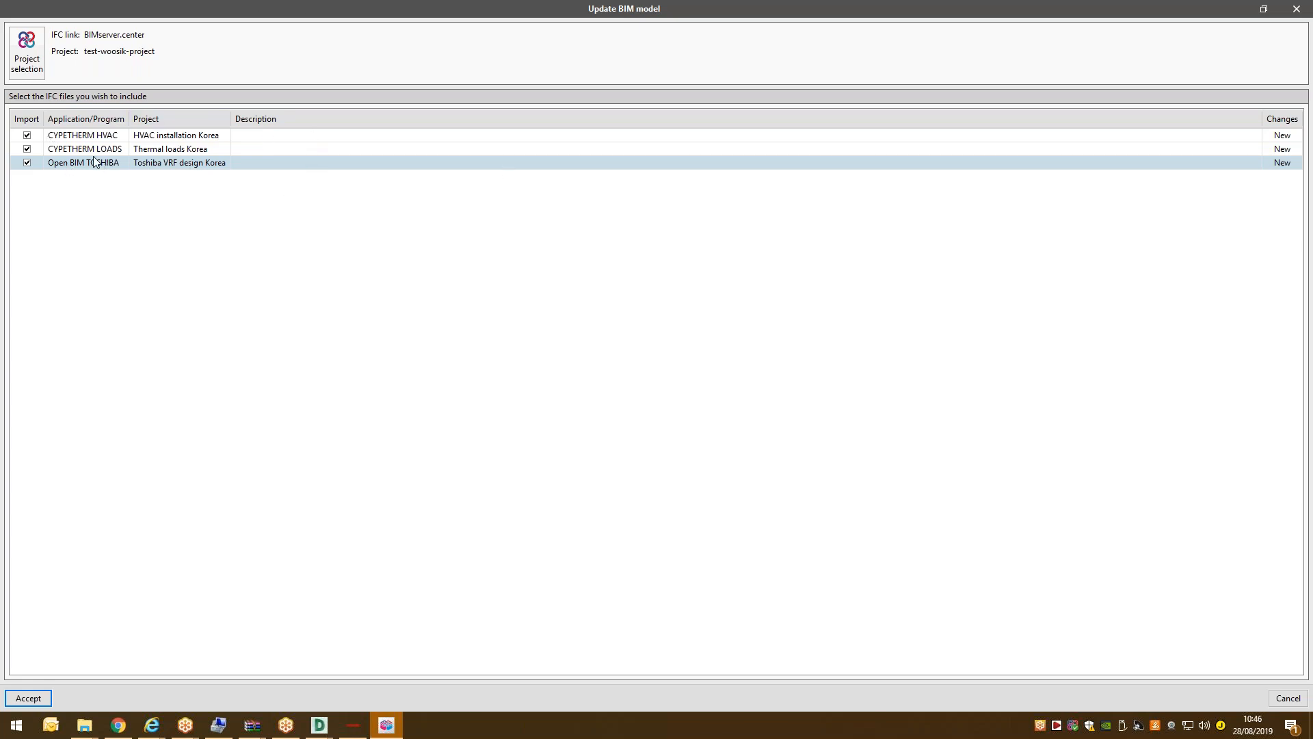
pyautogui.click(28, 698)
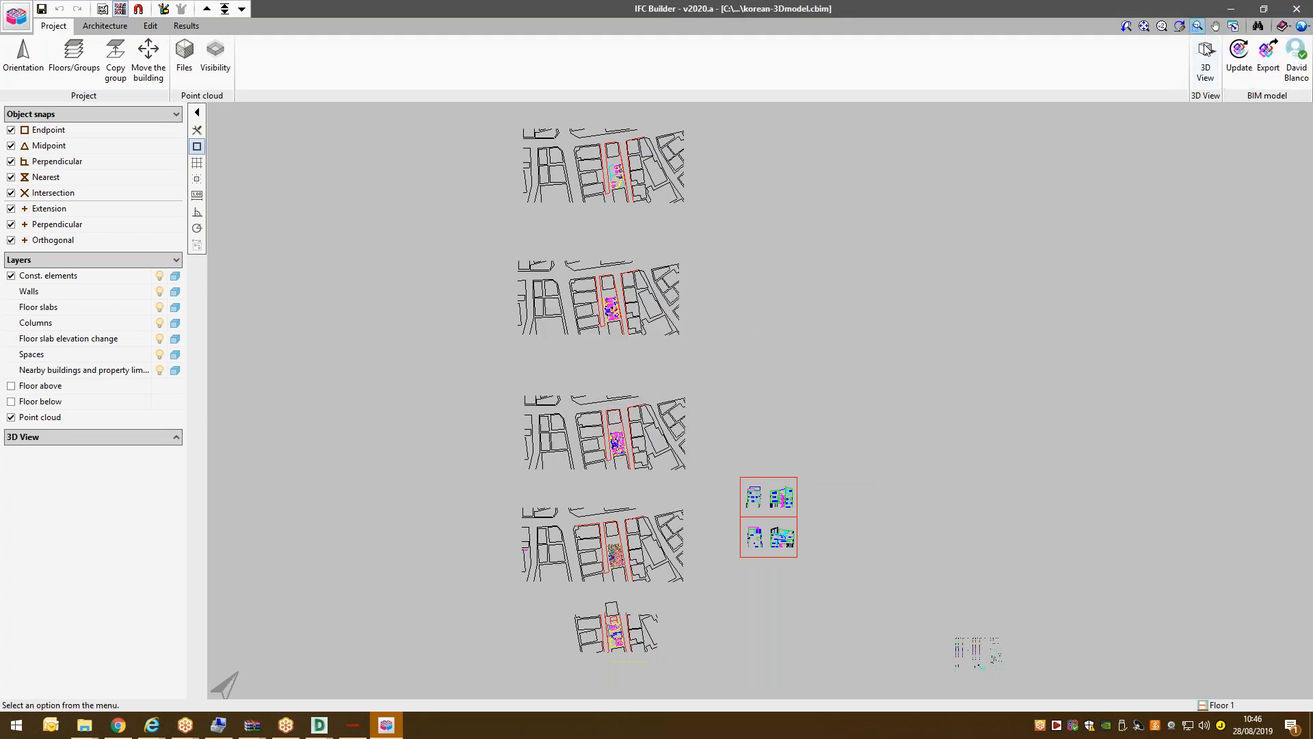
pyautogui.click(1206, 60)
# Show the model in 3D with object outlines on and walls and floor slabs hidden.
pyautogui.click(569, 387)
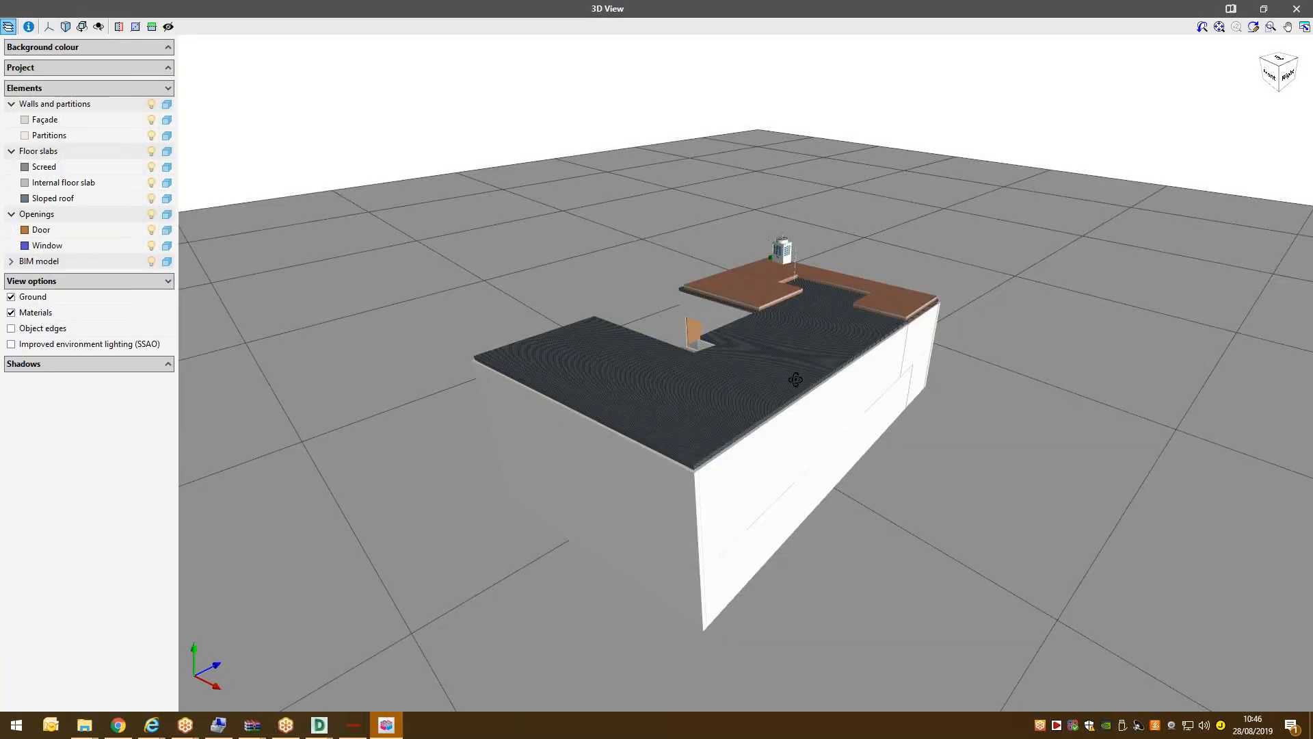
pyautogui.moveTo(796, 379); pyautogui.dragTo(835, 301)
pyautogui.scroll(3, 561, 168)
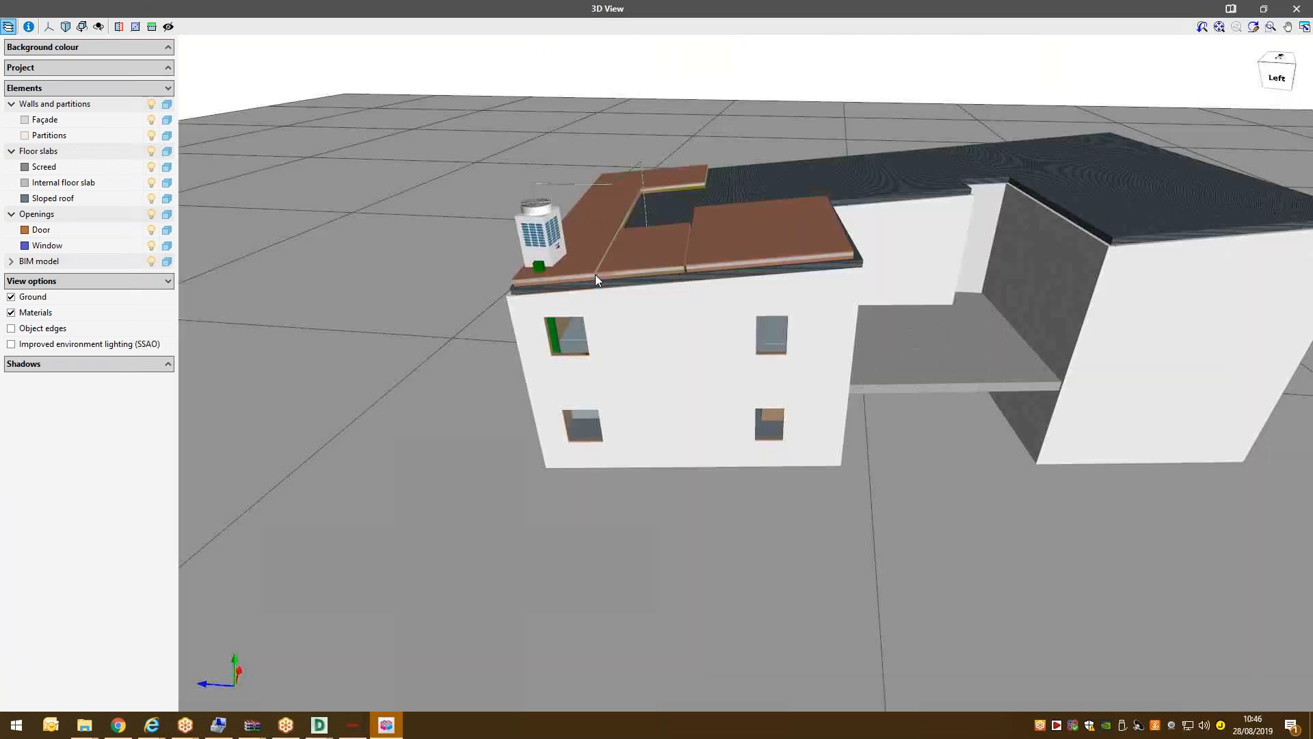
pyautogui.scroll(1, 517, 297)
pyautogui.click(16, 329)
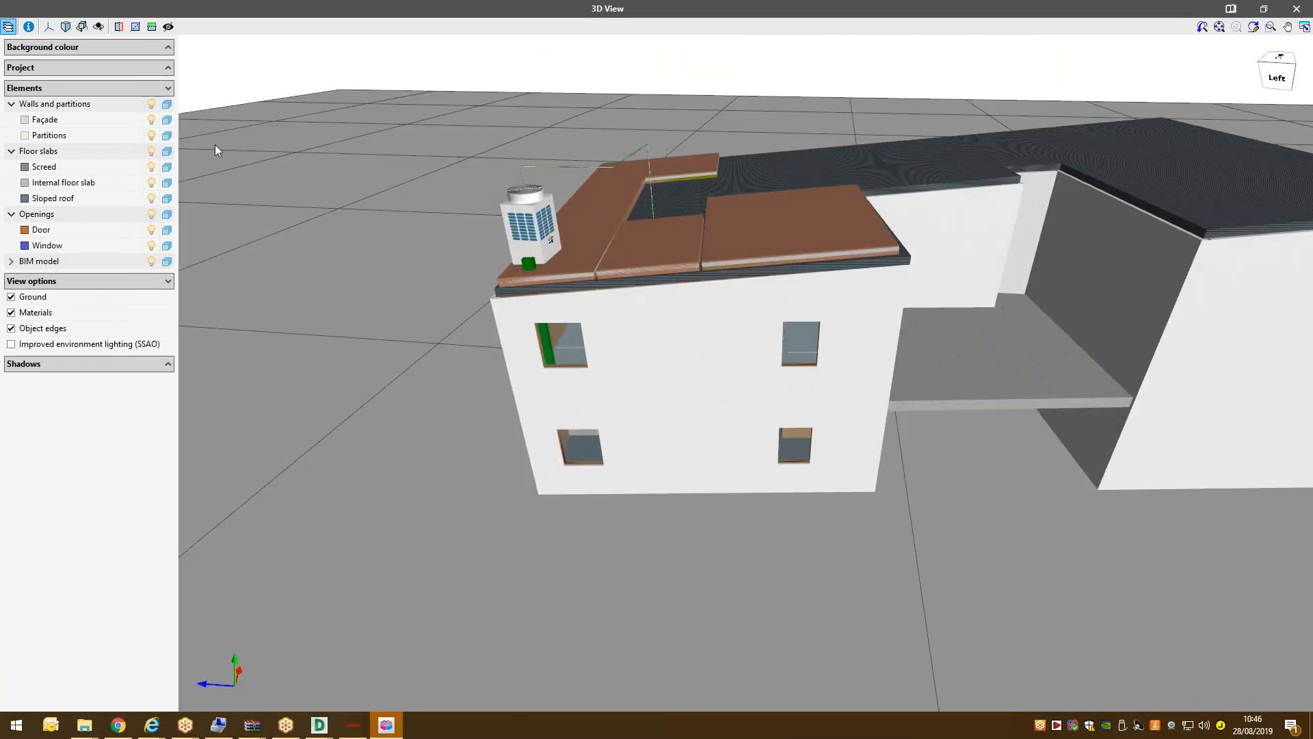
pyautogui.click(152, 106)
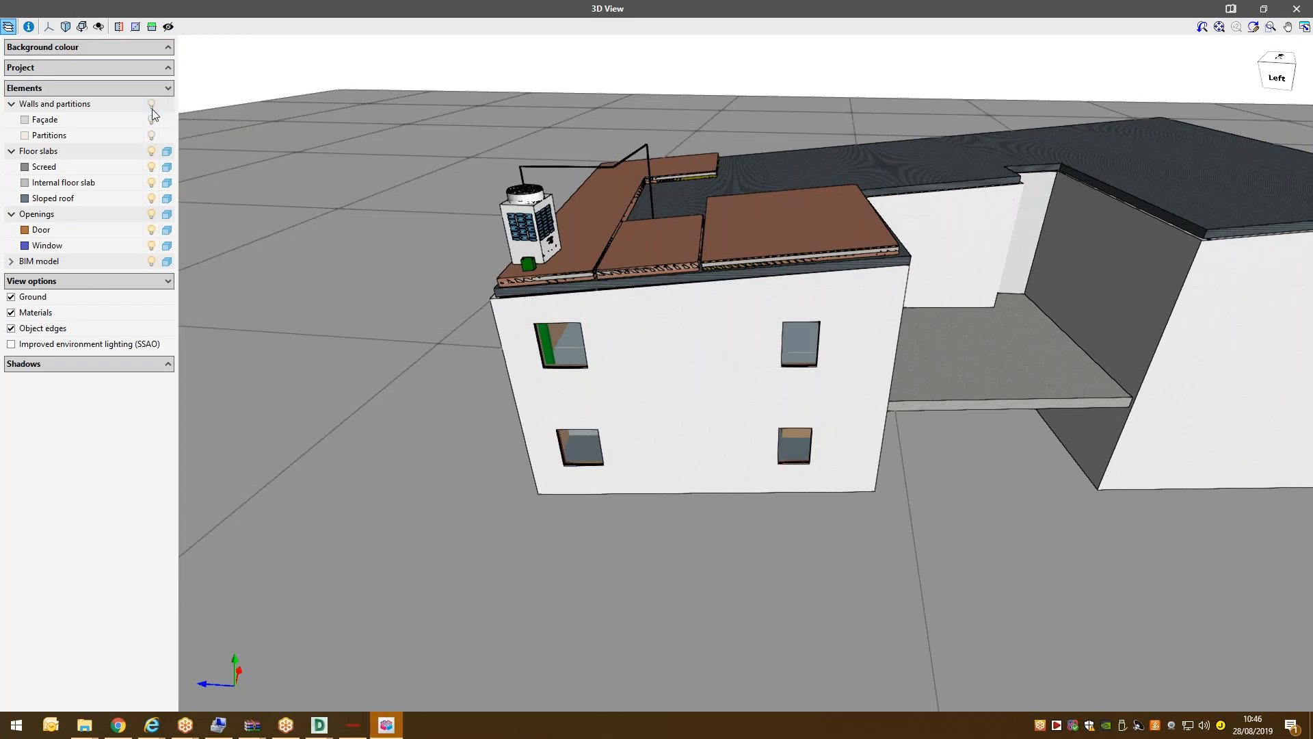
pyautogui.click(153, 152)
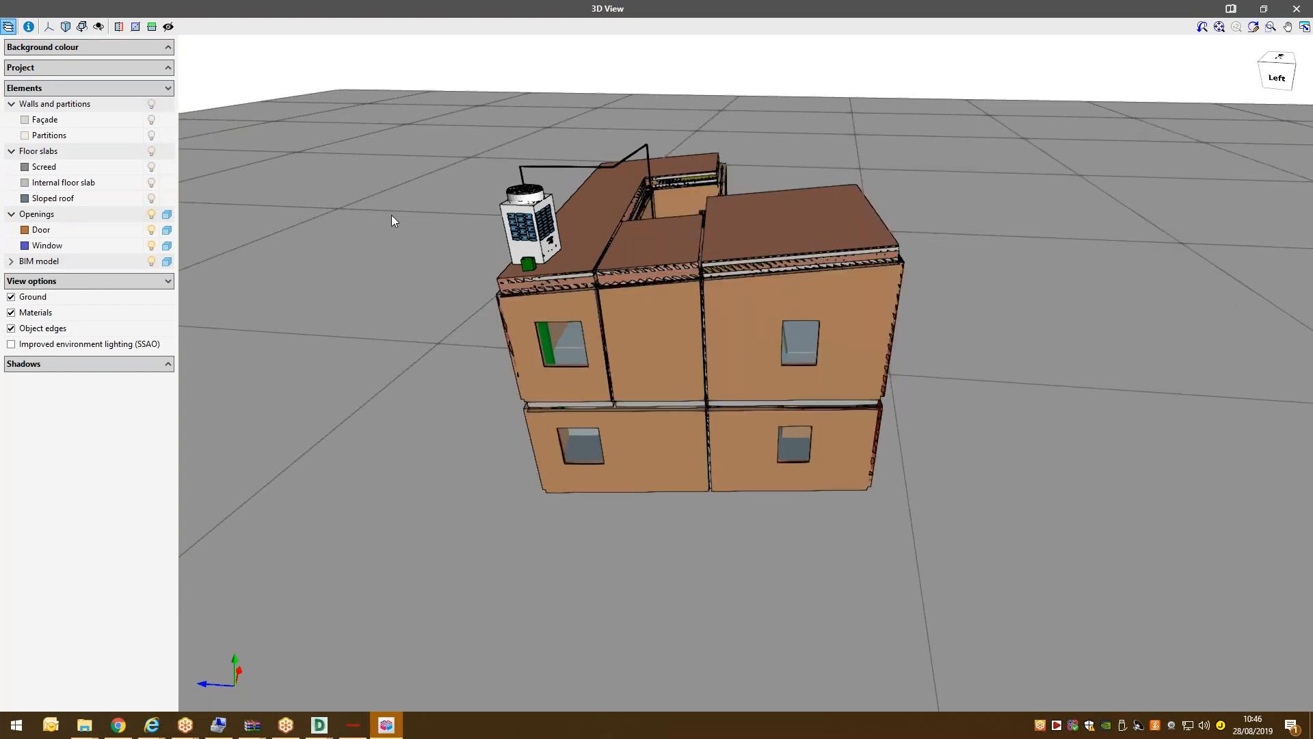
pyautogui.moveTo(615, 238); pyautogui.dragTo(644, 257)
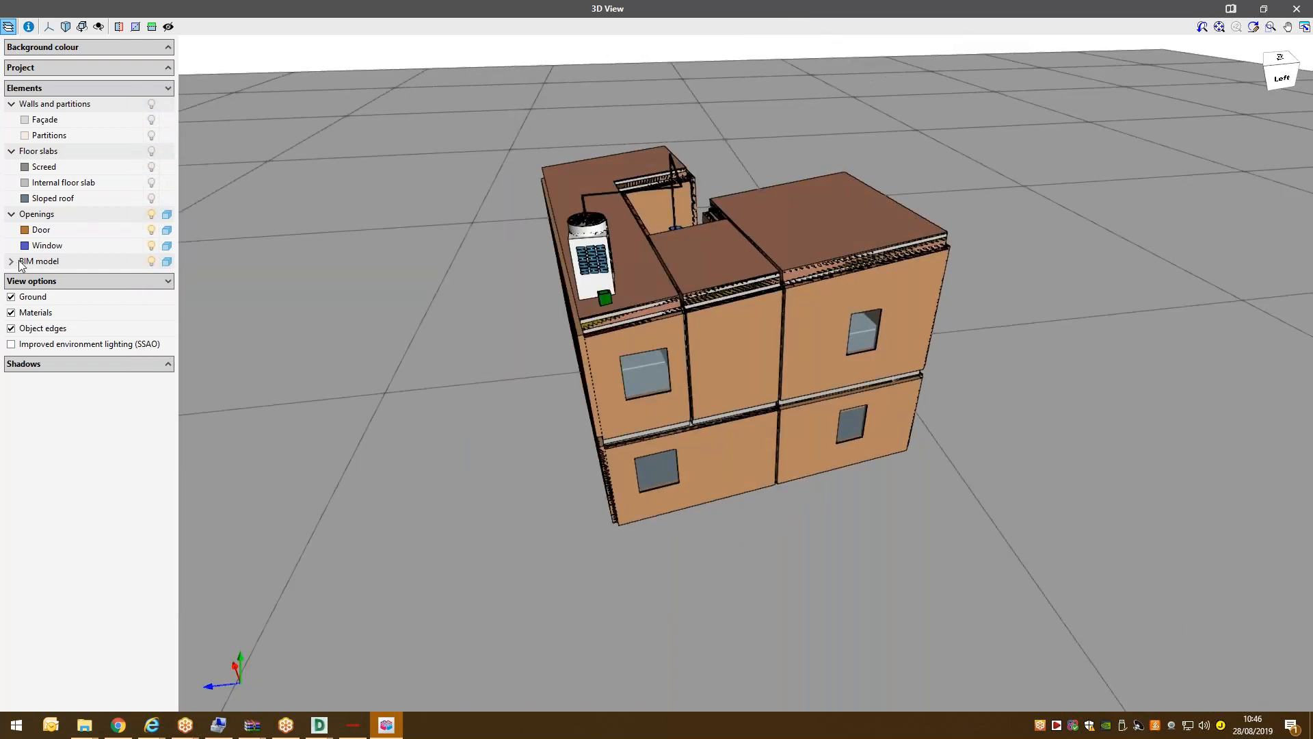
# Hide the Thermal loads Korea model and turn outlines off, then close the 3D view.
pyautogui.click(17, 264)
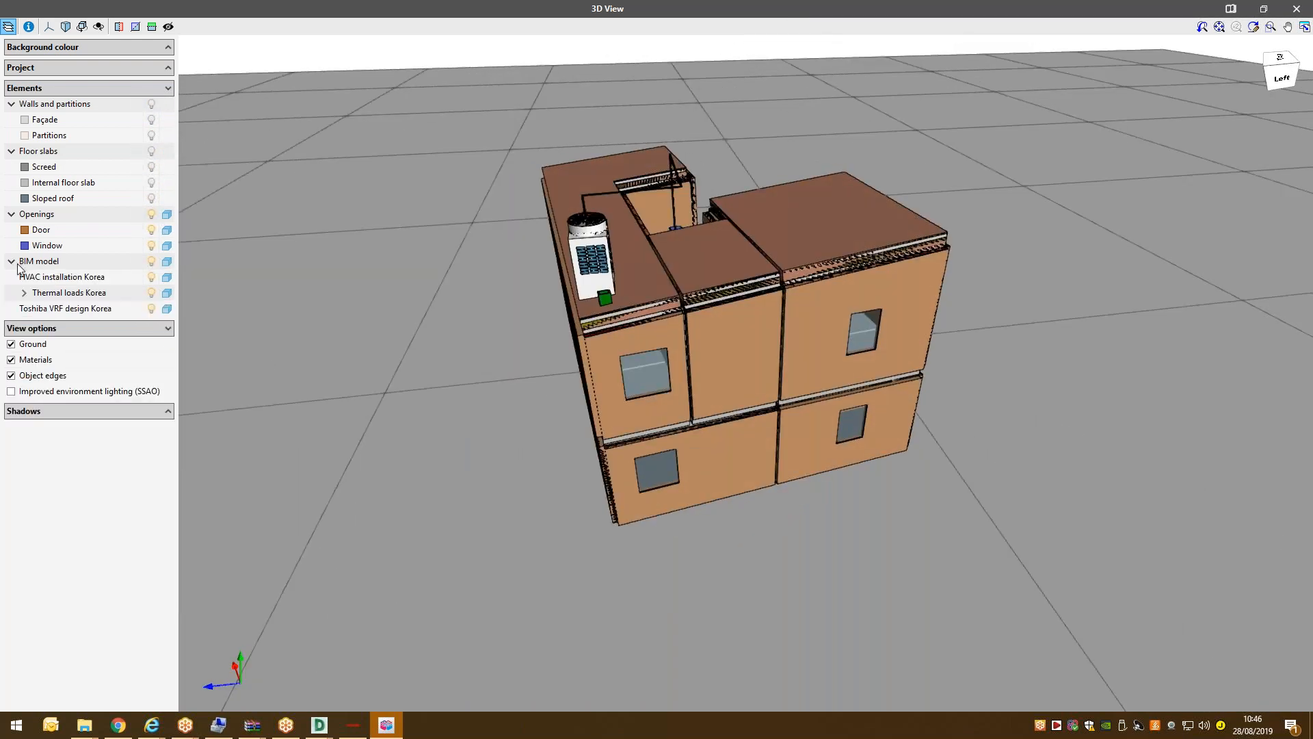
pyautogui.click(151, 294)
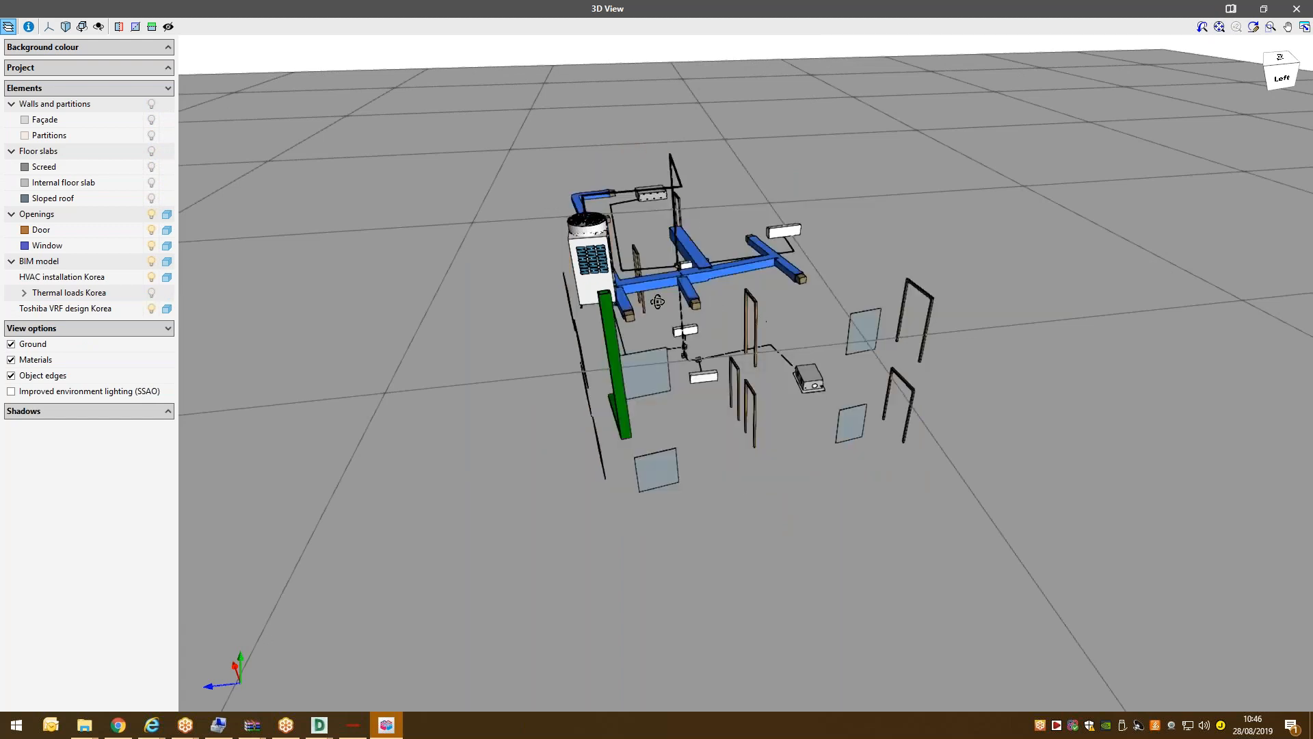
pyautogui.moveTo(658, 302); pyautogui.dragTo(804, 289)
pyautogui.click(11, 375)
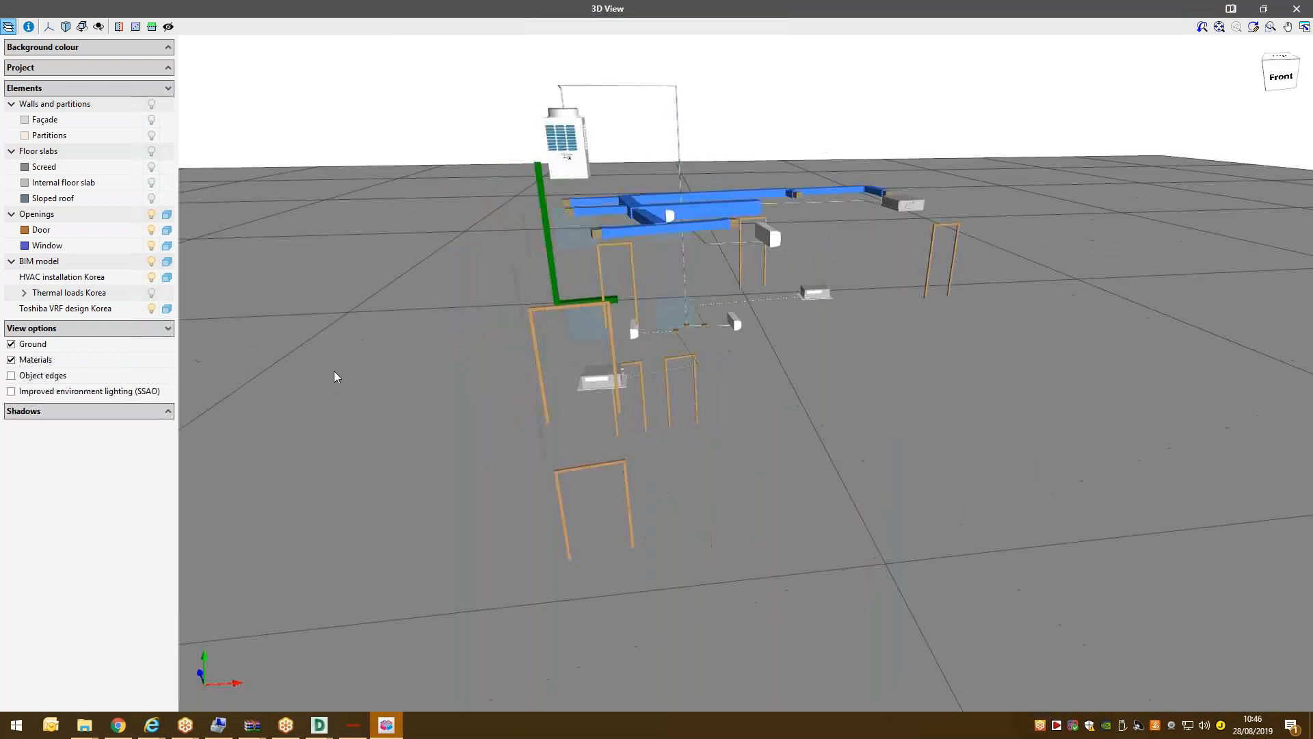
pyautogui.moveTo(598, 299)
pyautogui.mouseDown()
pyautogui.moveTo(536, 264)
pyautogui.moveTo(832, 387)
pyautogui.moveTo(670, 315)
pyautogui.moveTo(657, 342)
pyautogui.mouseUp()
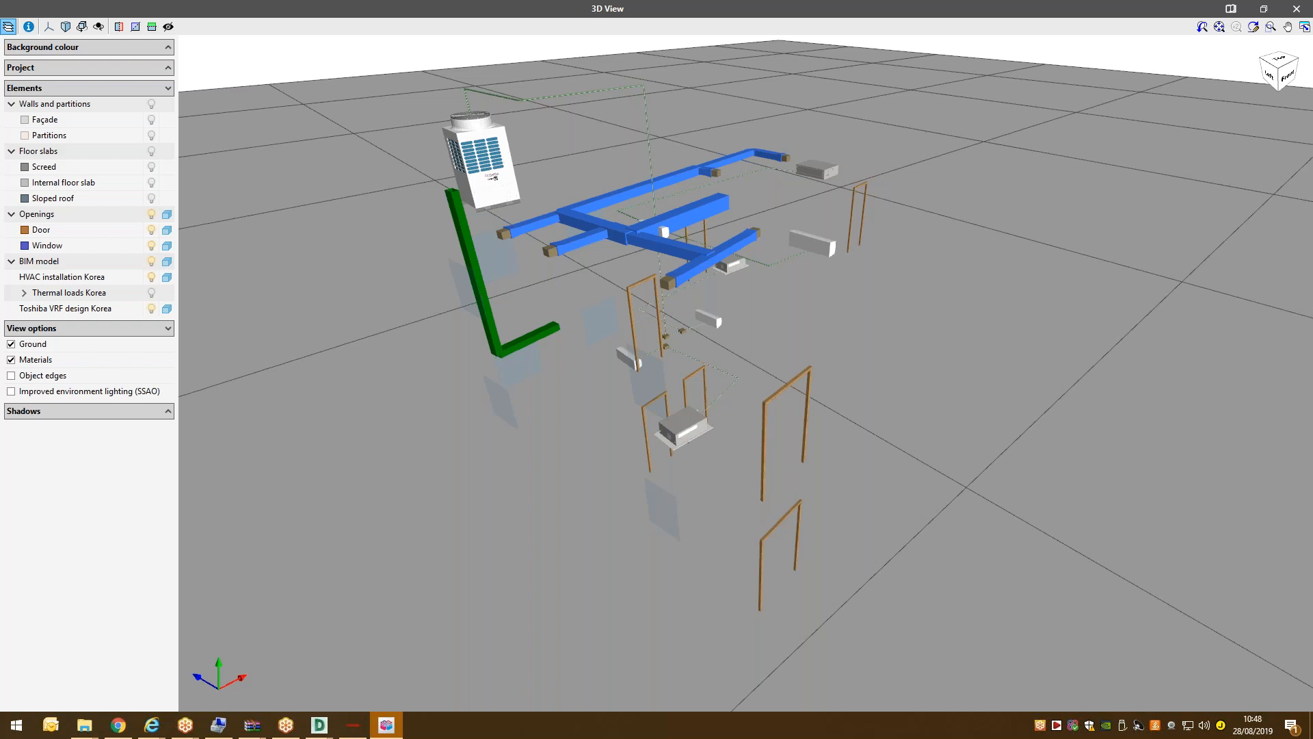
pyautogui.click(1297, 8)
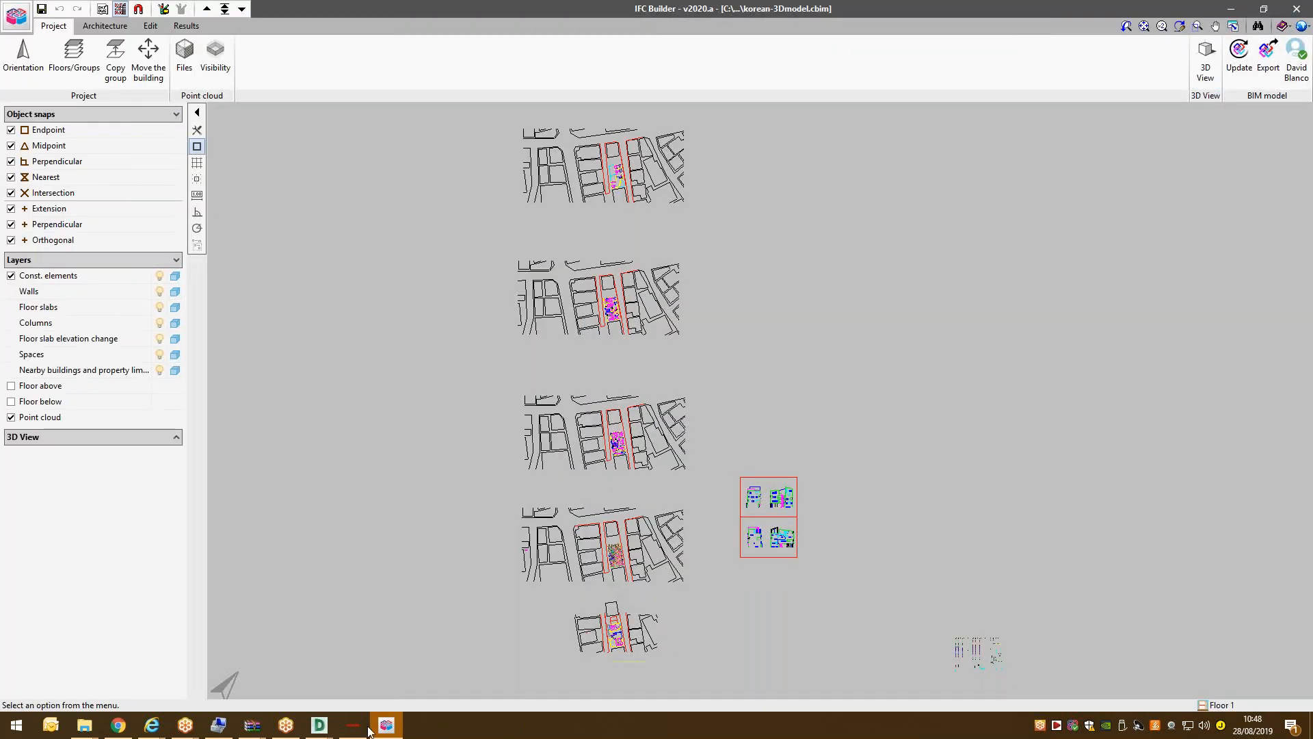
pyautogui.click(118, 724)
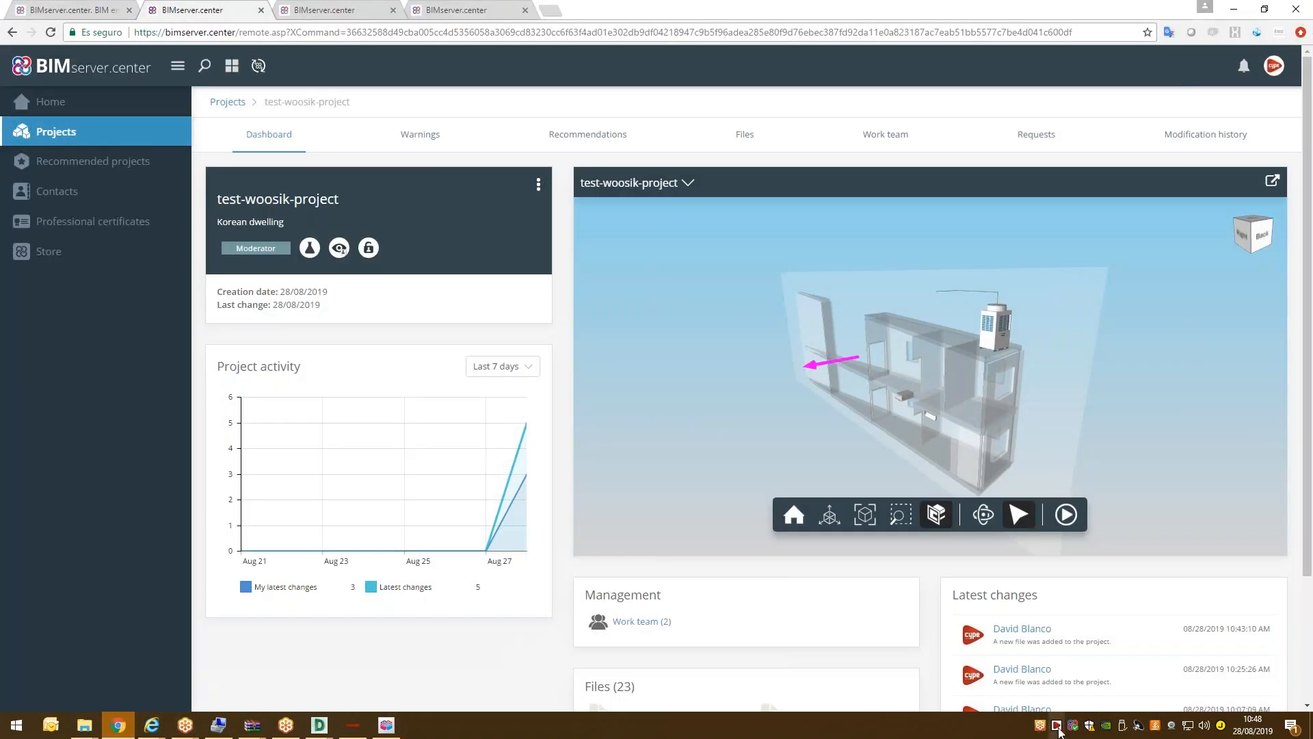
pyautogui.click(1057, 726)
# List the CYPE 2020 MEP programs, such as CYPELUX and CYPEFIRE Hydraulic Systems.
pyautogui.click(764, 179)
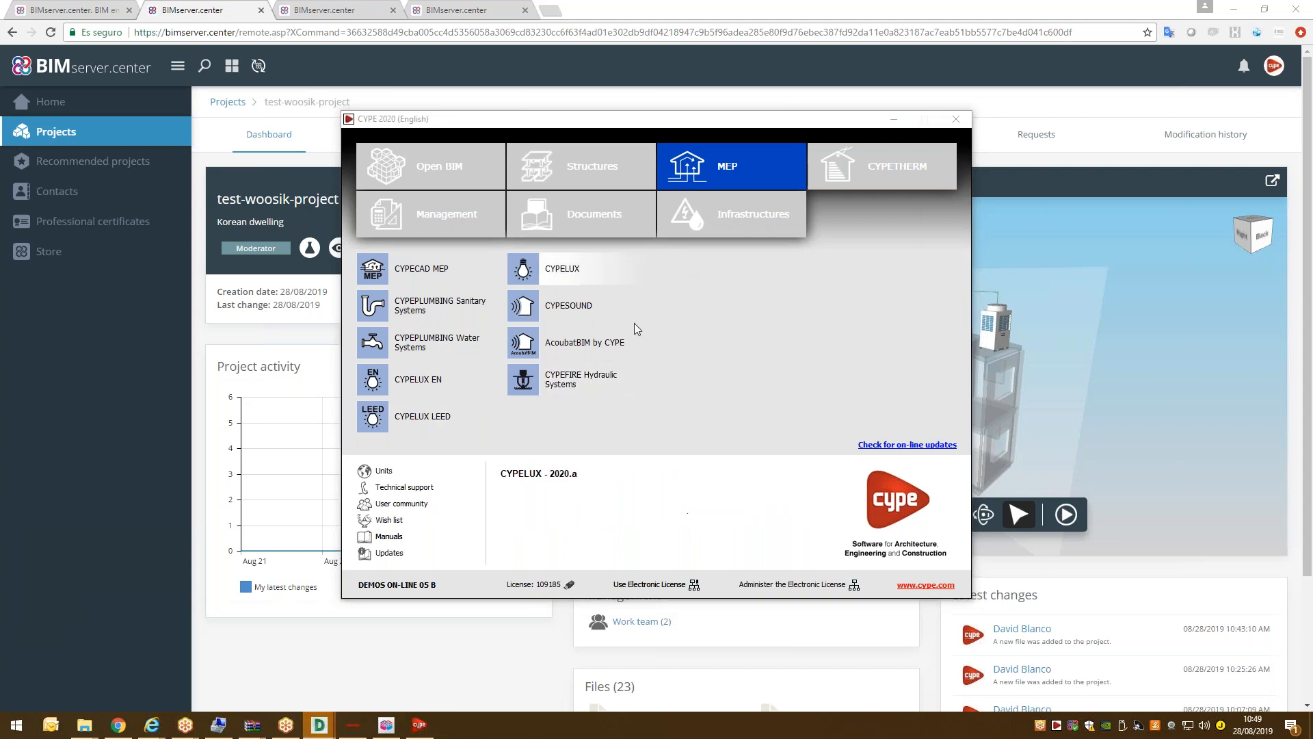
pyautogui.scroll(-6, 595, 250)
pyautogui.scroll(3, 445, 254)
pyautogui.scroll(-6, 472, 191)
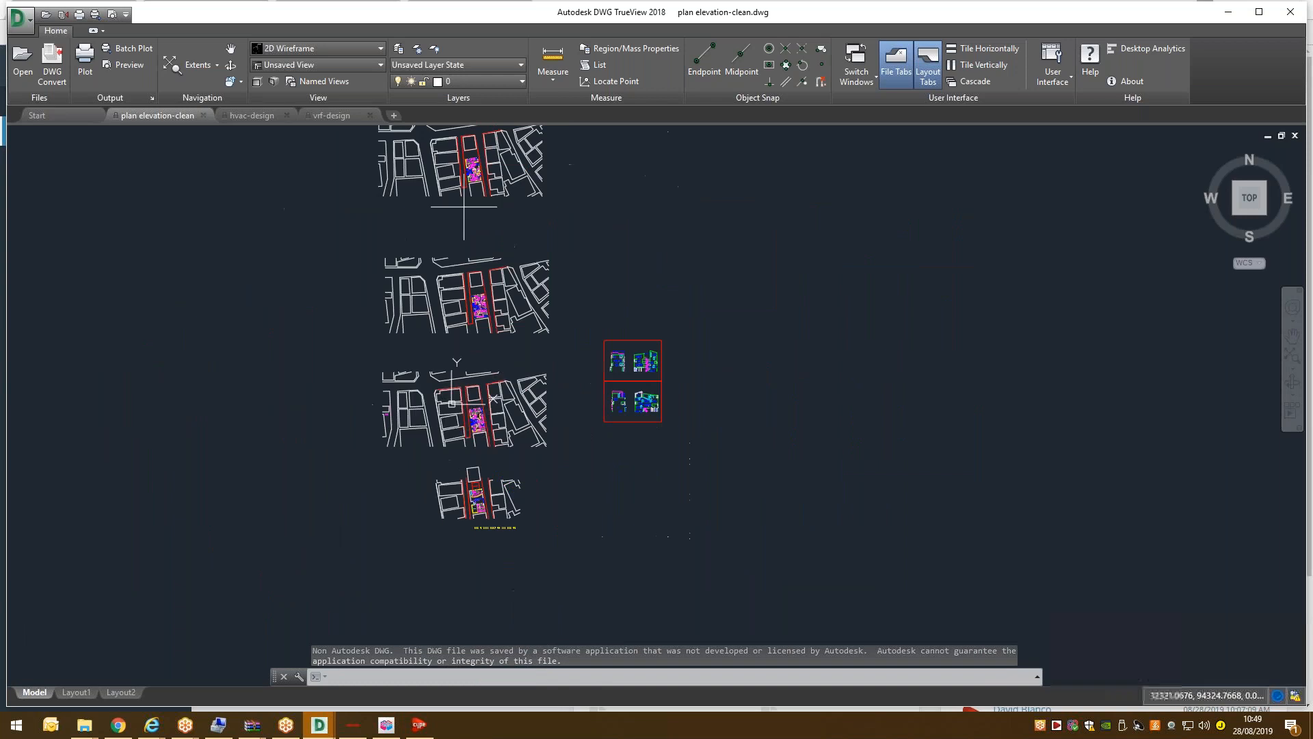
pyautogui.scroll(2, 472, 195)
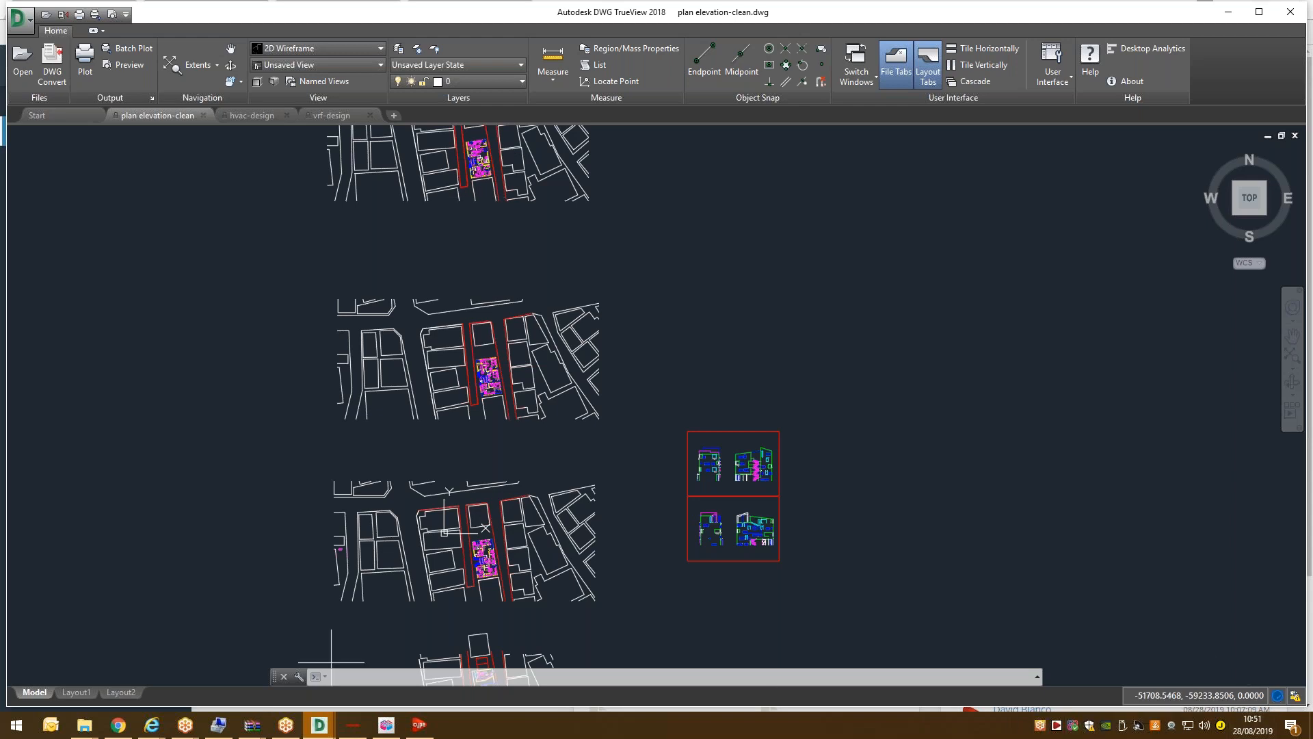
pyautogui.click(118, 724)
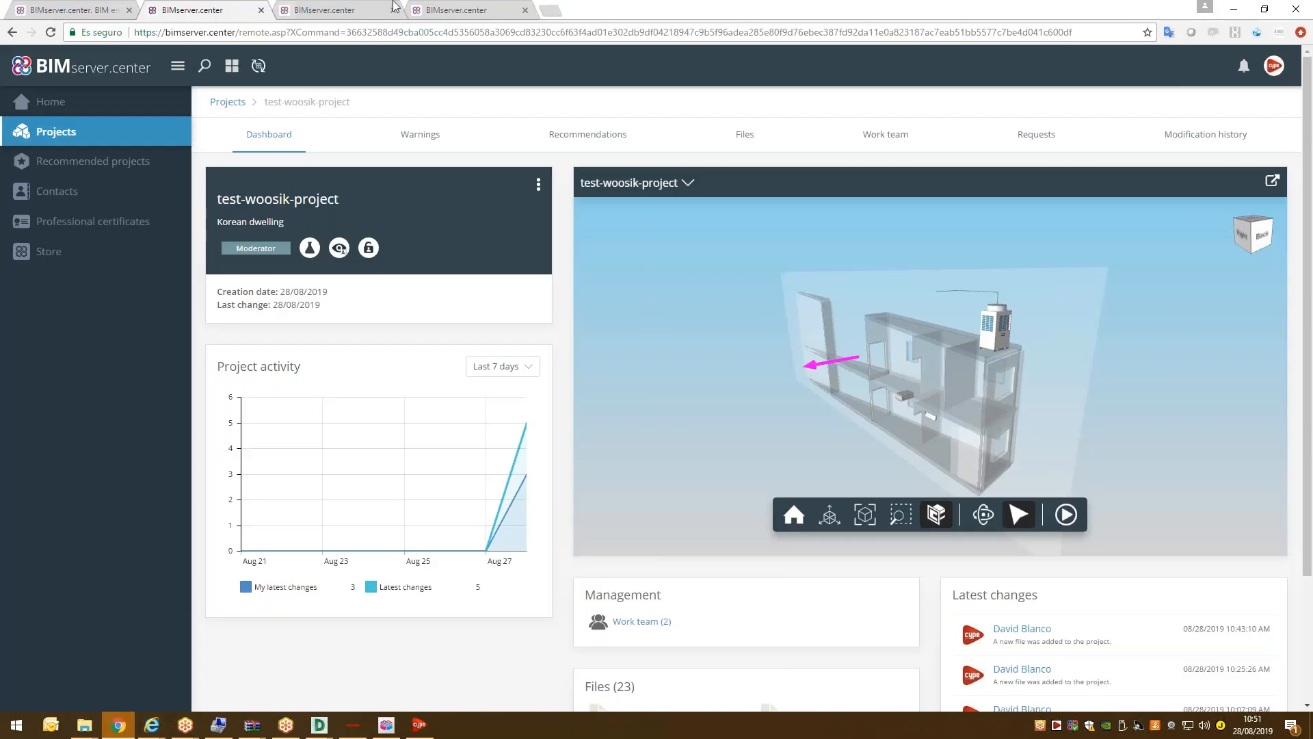
pyautogui.click(551, 10)
pyautogui.write('ww')
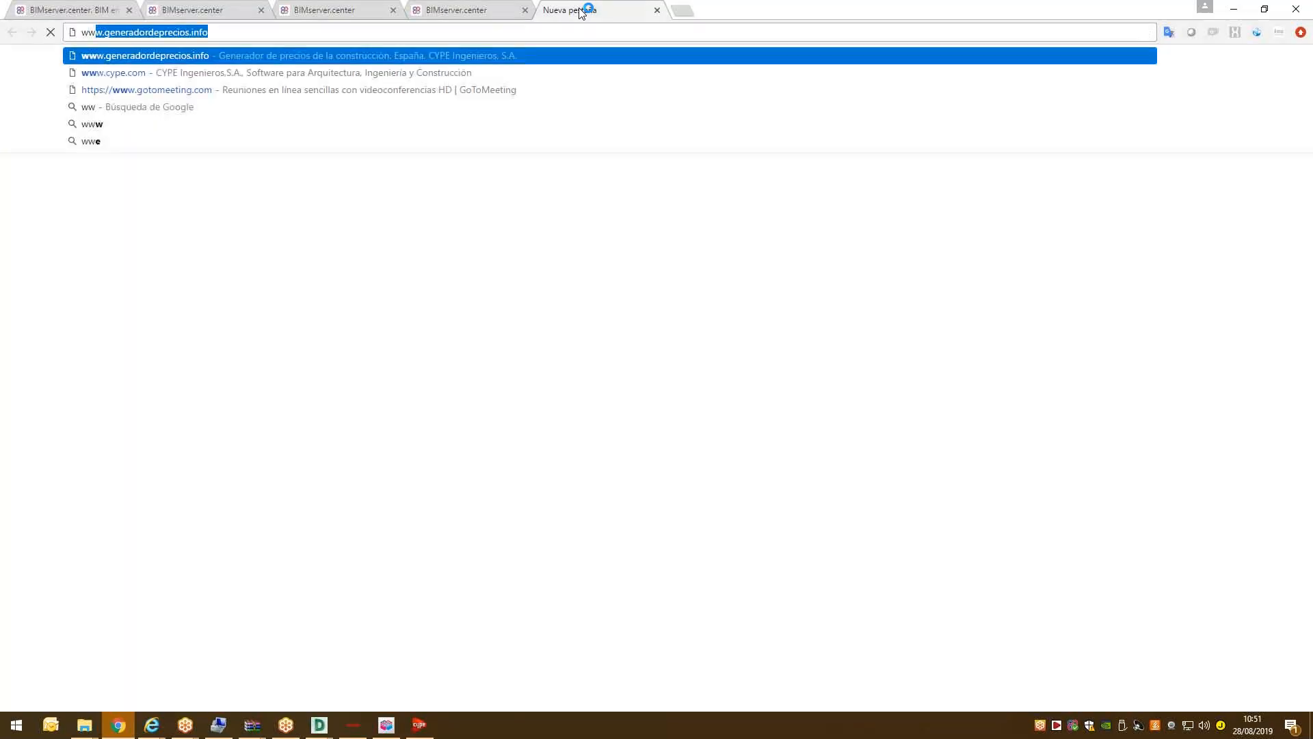
pyautogui.write('w.cype.us')
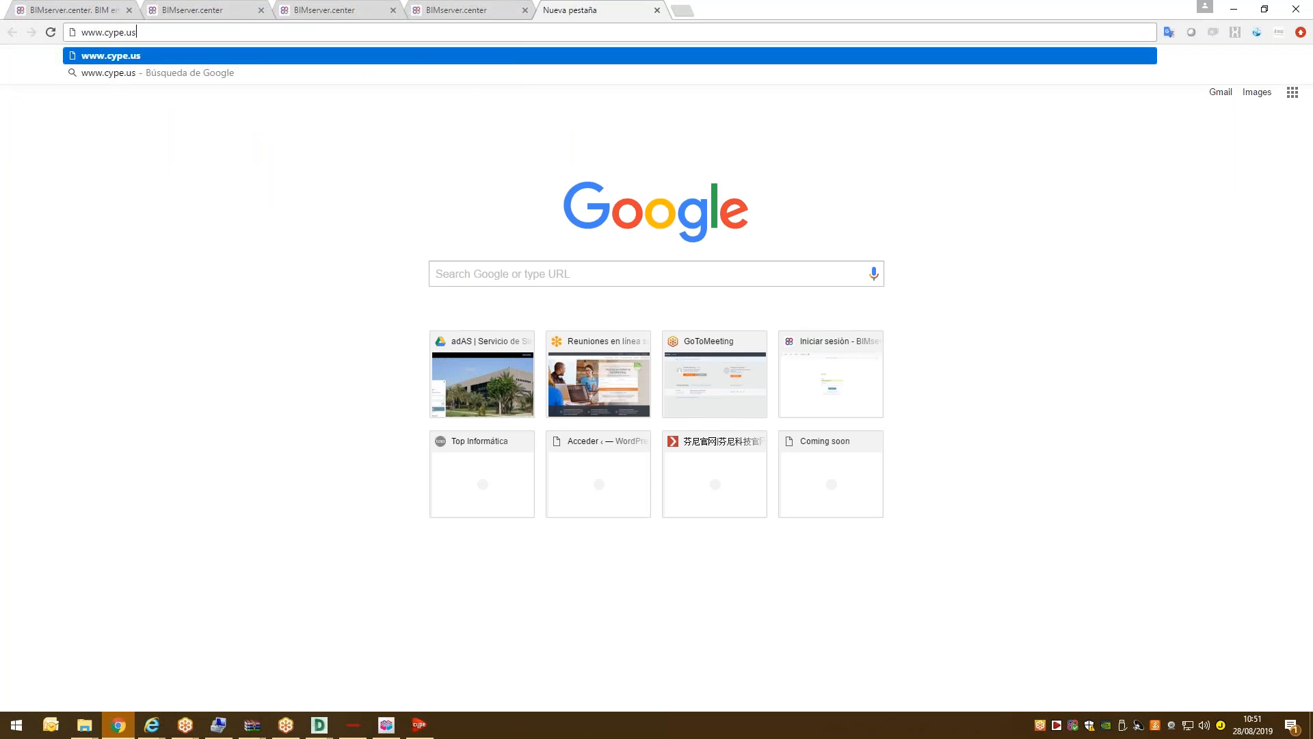
pyautogui.press('Return')
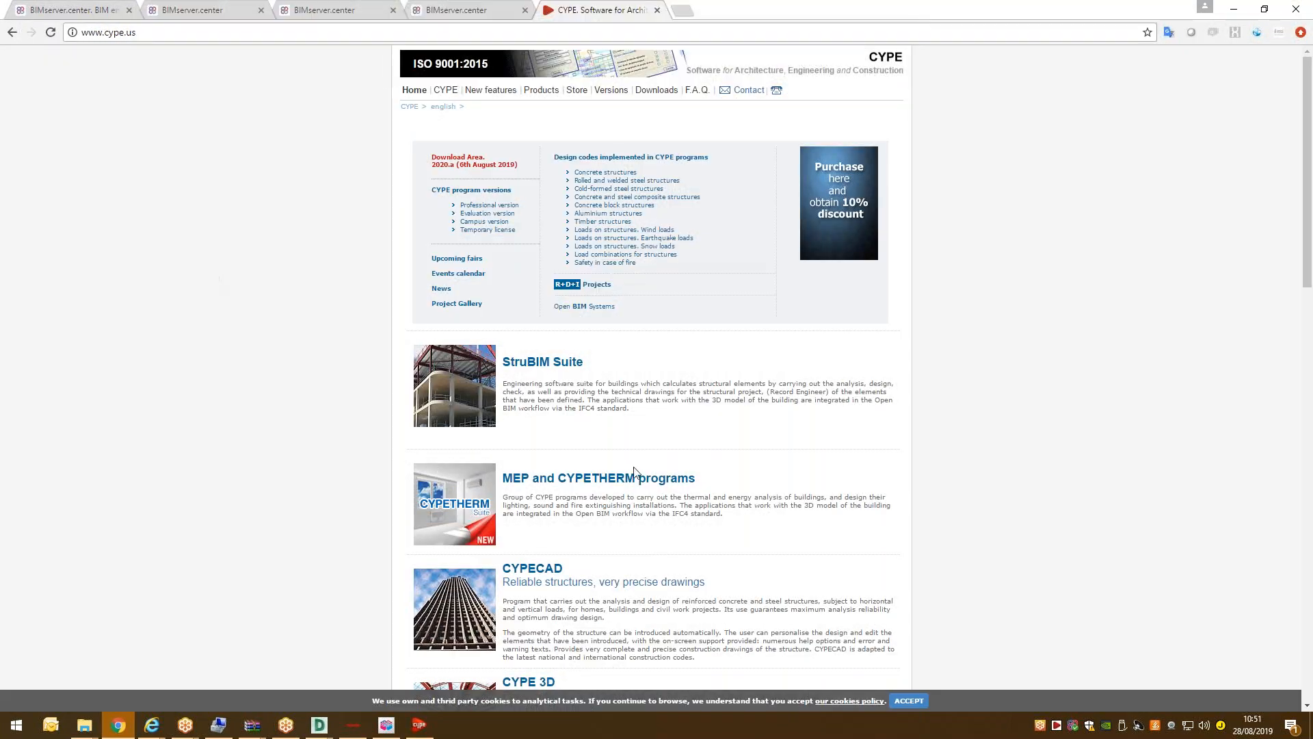
# Visit the CYPE contact page, then switch back to the BIMserver.center project dashboard tab.
pyautogui.click(749, 90)
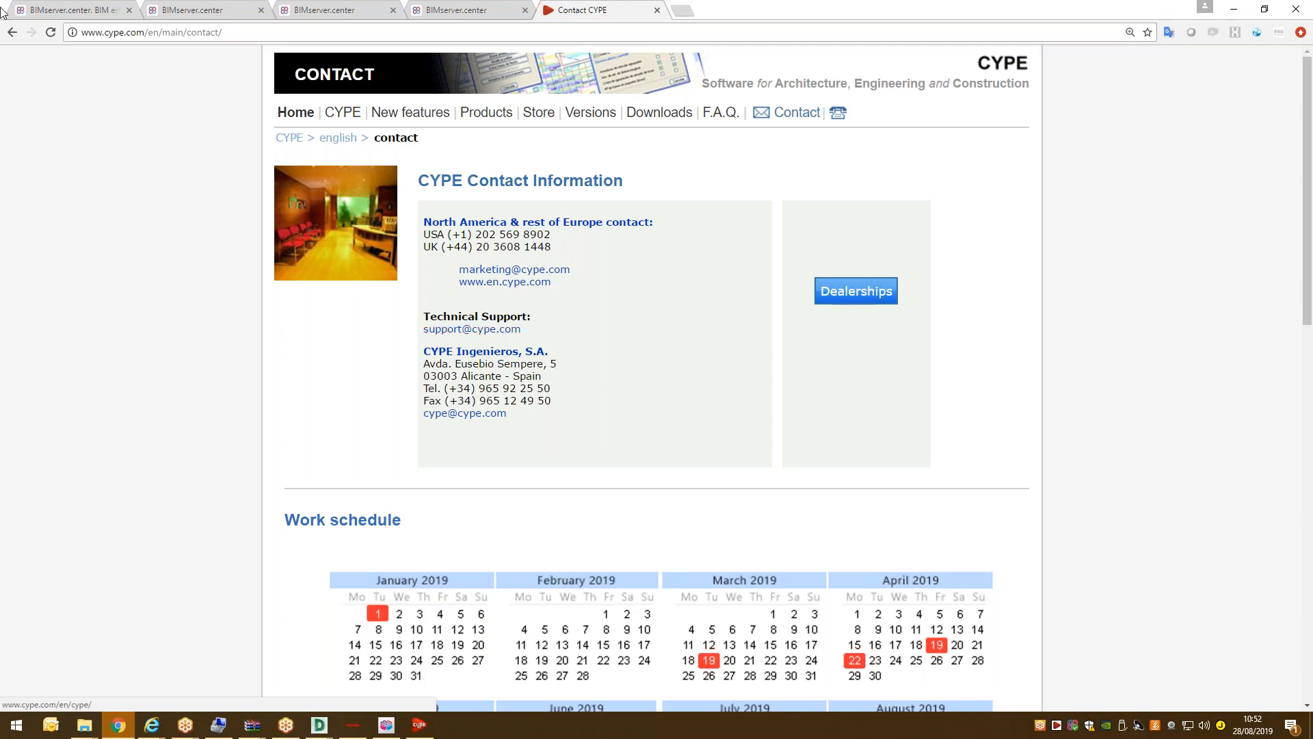
pyautogui.click(185, 8)
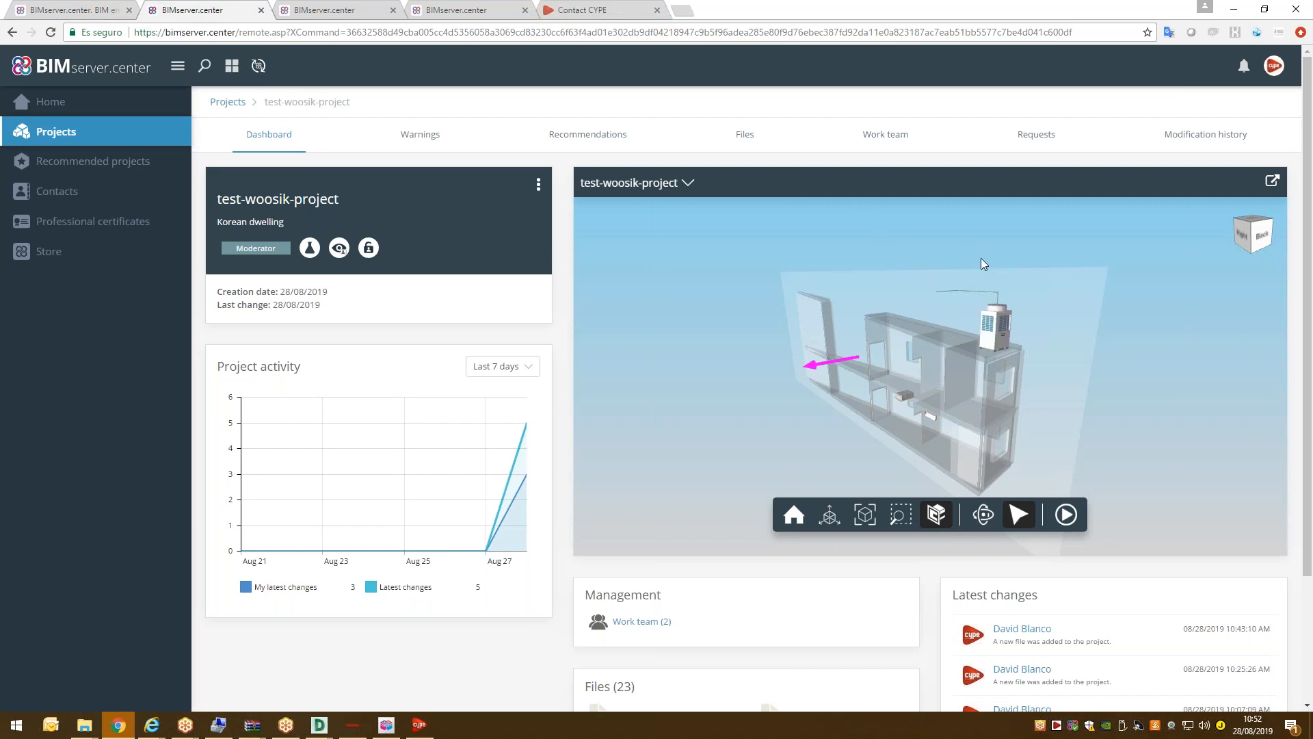
# Show the test project's Work team tab with its Owner and Moderator.
pyautogui.click(894, 140)
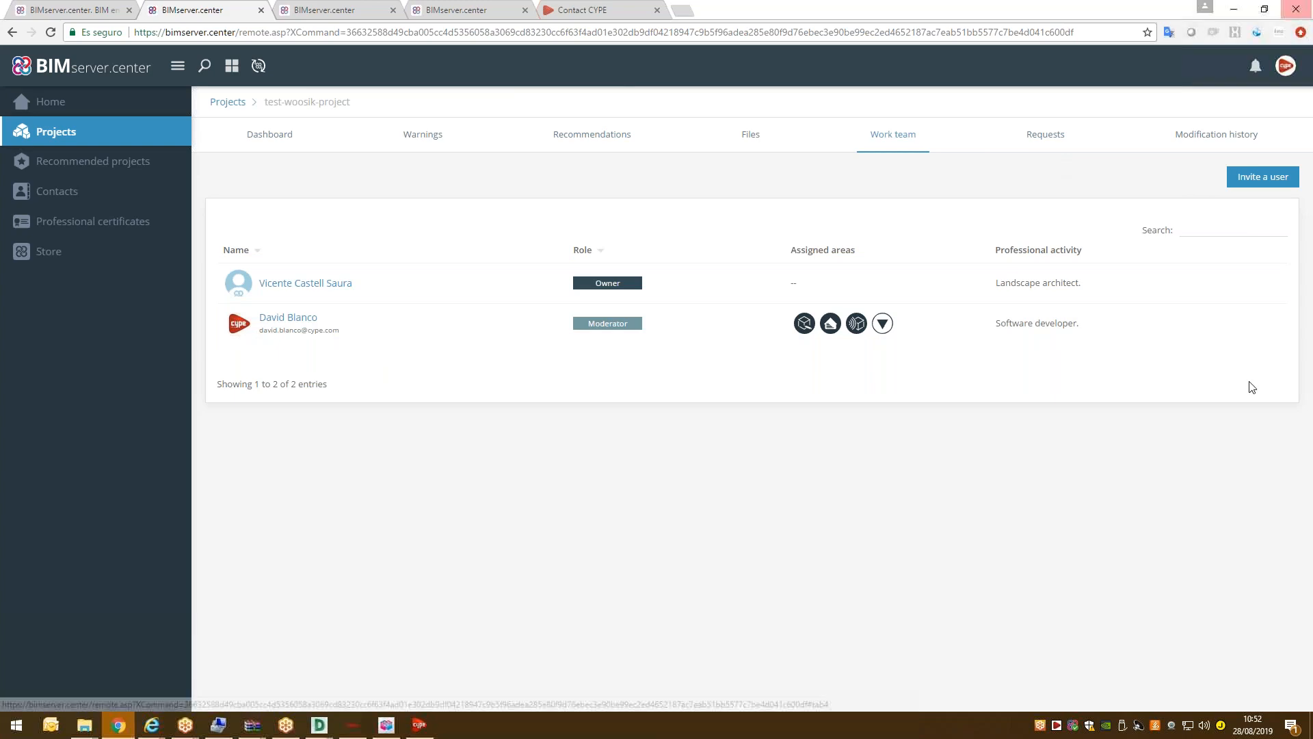
# Start a user invitation, search the User list for the collaborator, then open the site-wide search.
pyautogui.click(1239, 180)
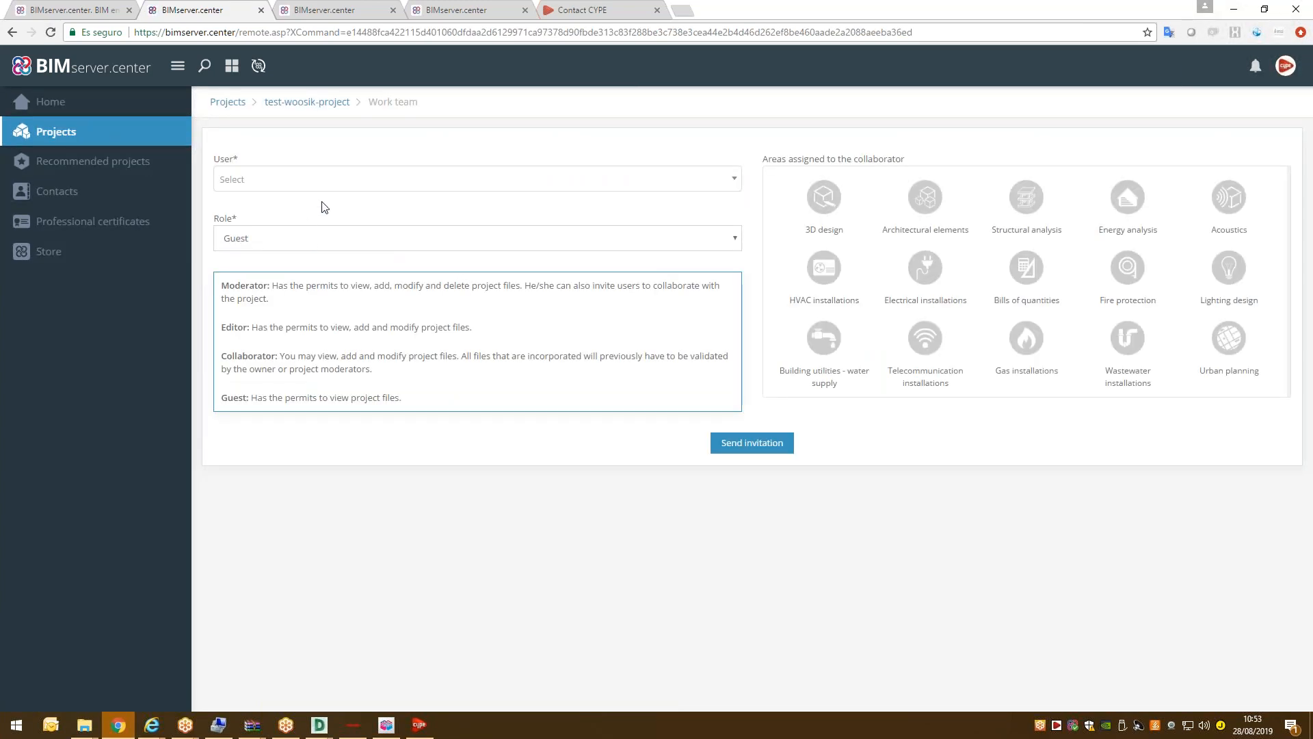
pyautogui.click(388, 180)
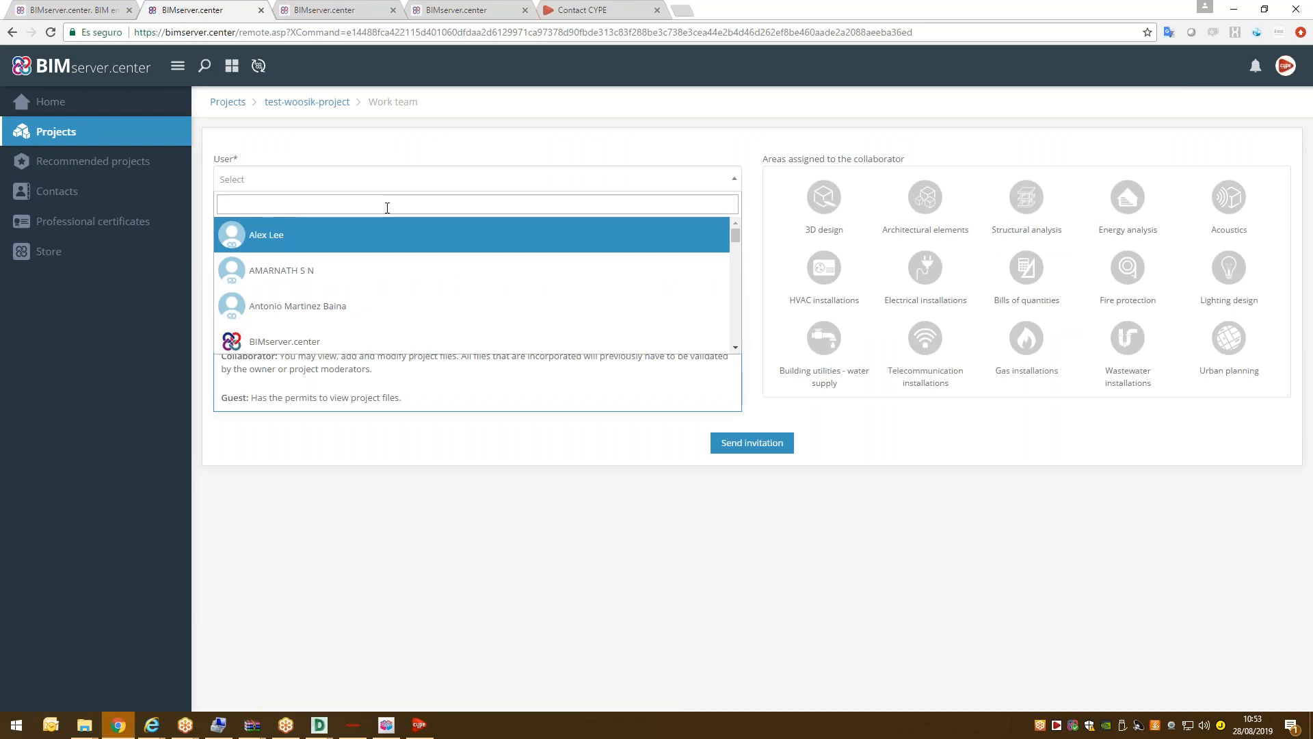
pyautogui.write('wpp')
pyautogui.press('BackSpace')
pyautogui.press('BackSpace')
pyautogui.write('oo')
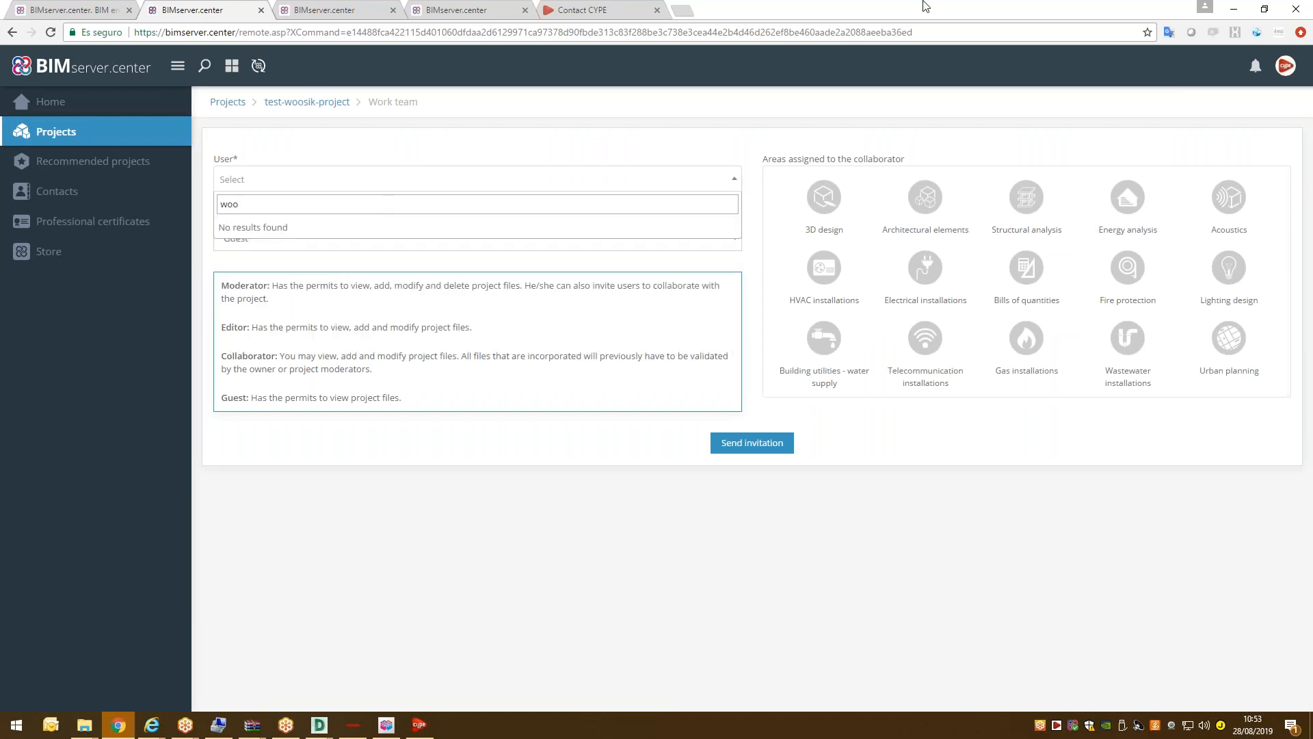
pyautogui.click(210, 79)
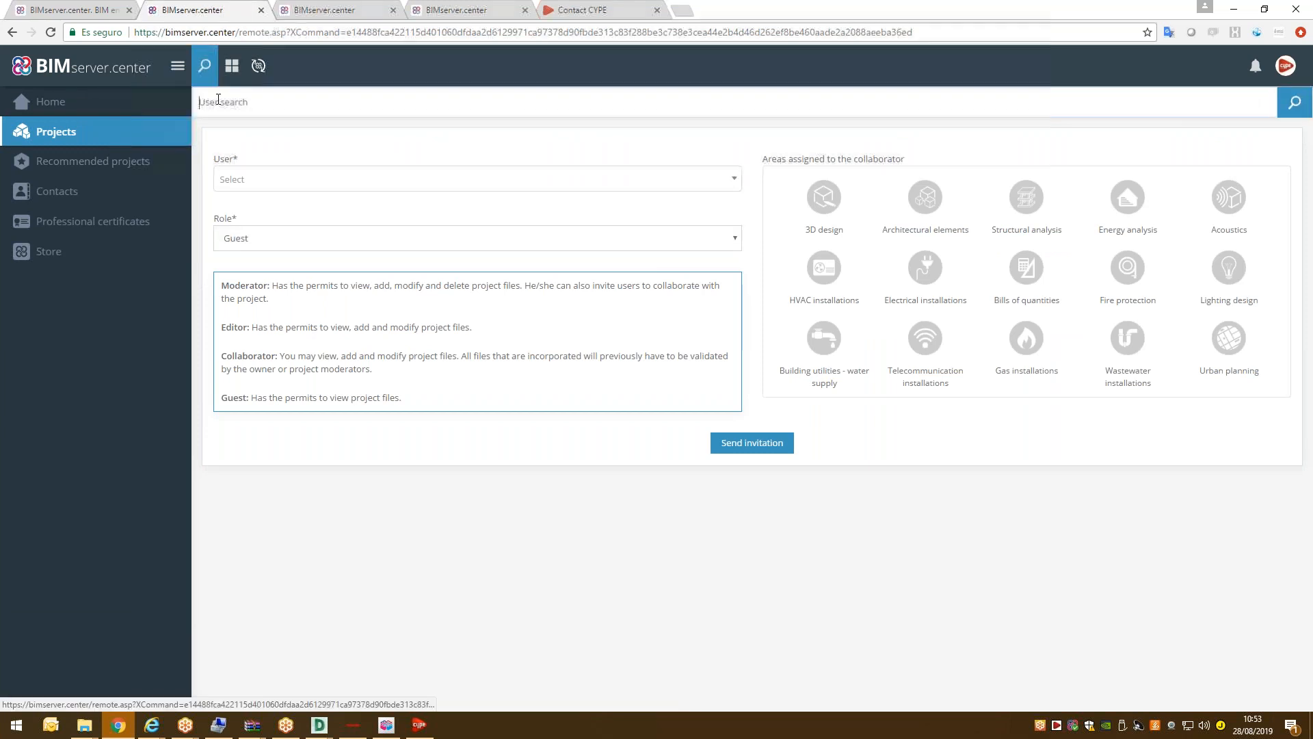
# Search for the collaborator by name, open their profile and add them to contacts.
pyautogui.click(244, 104)
pyautogui.write('woos')
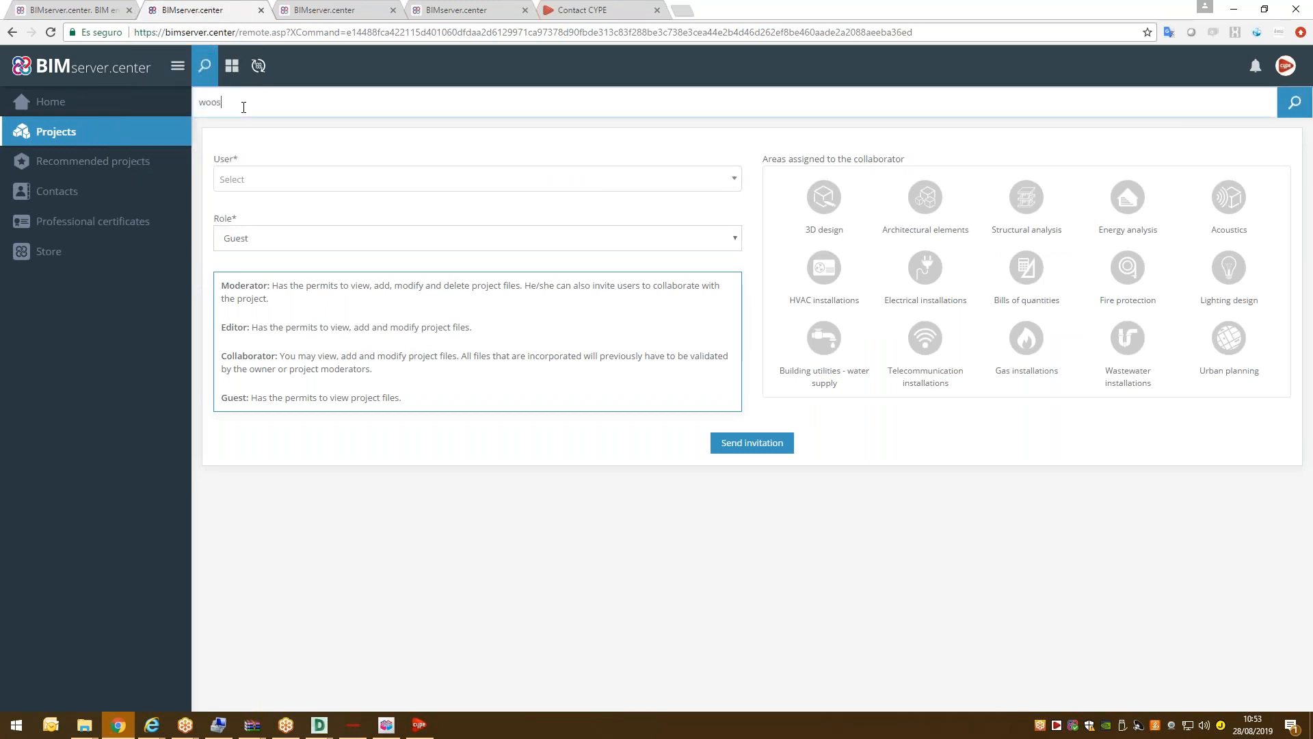
pyautogui.write('ik')
pyautogui.press('Return')
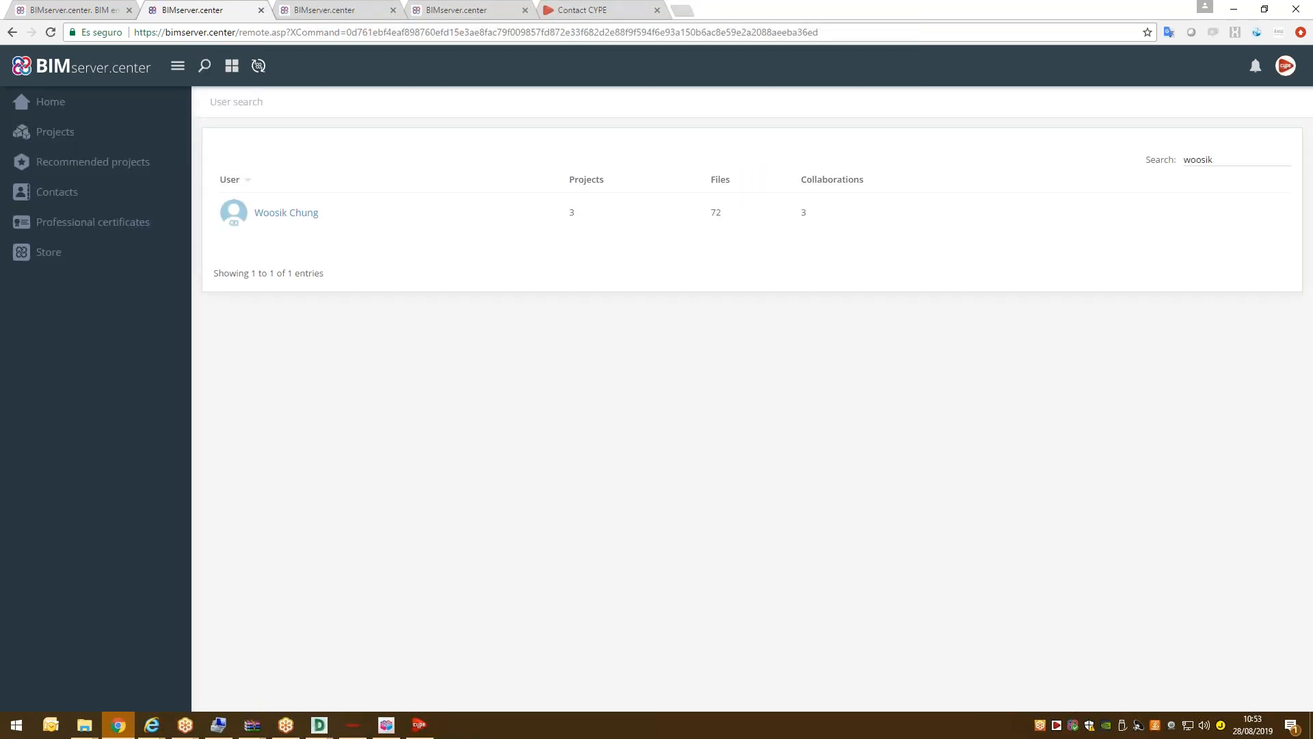
pyautogui.moveTo(299, 212)
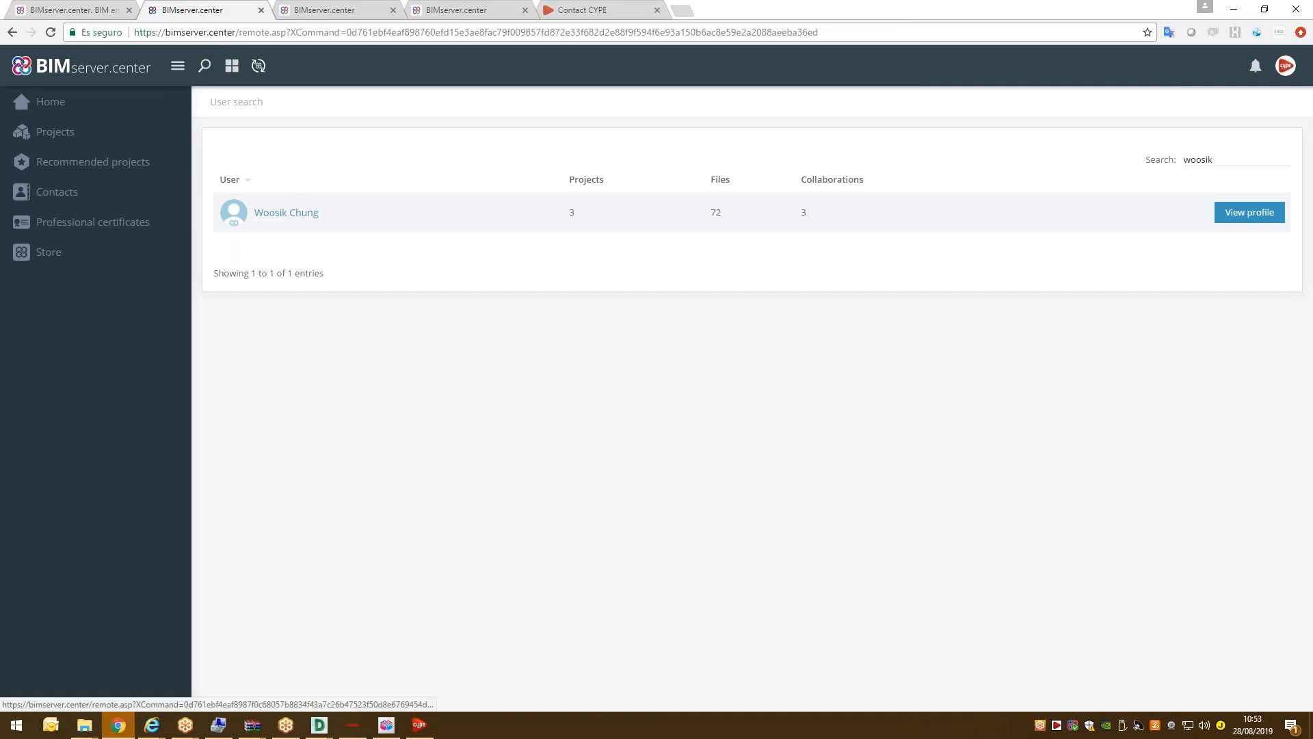
pyautogui.click(1262, 221)
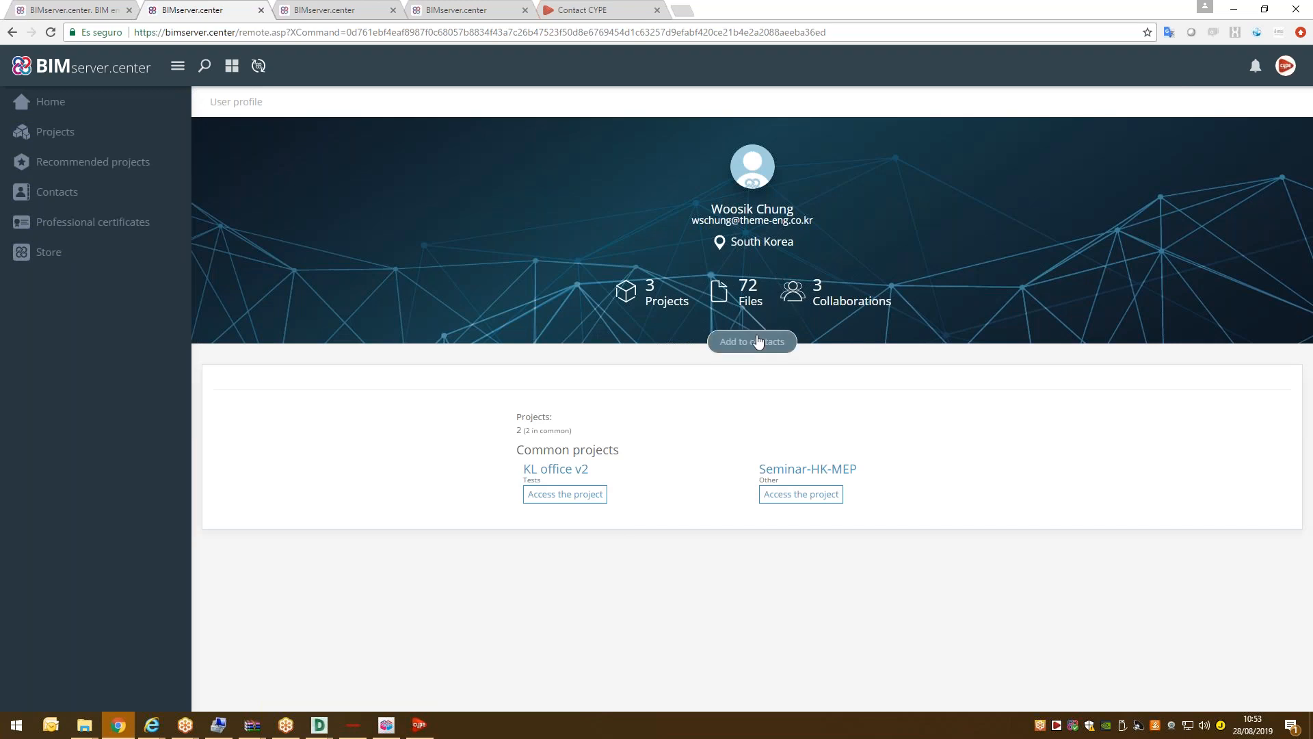
pyautogui.click(754, 341)
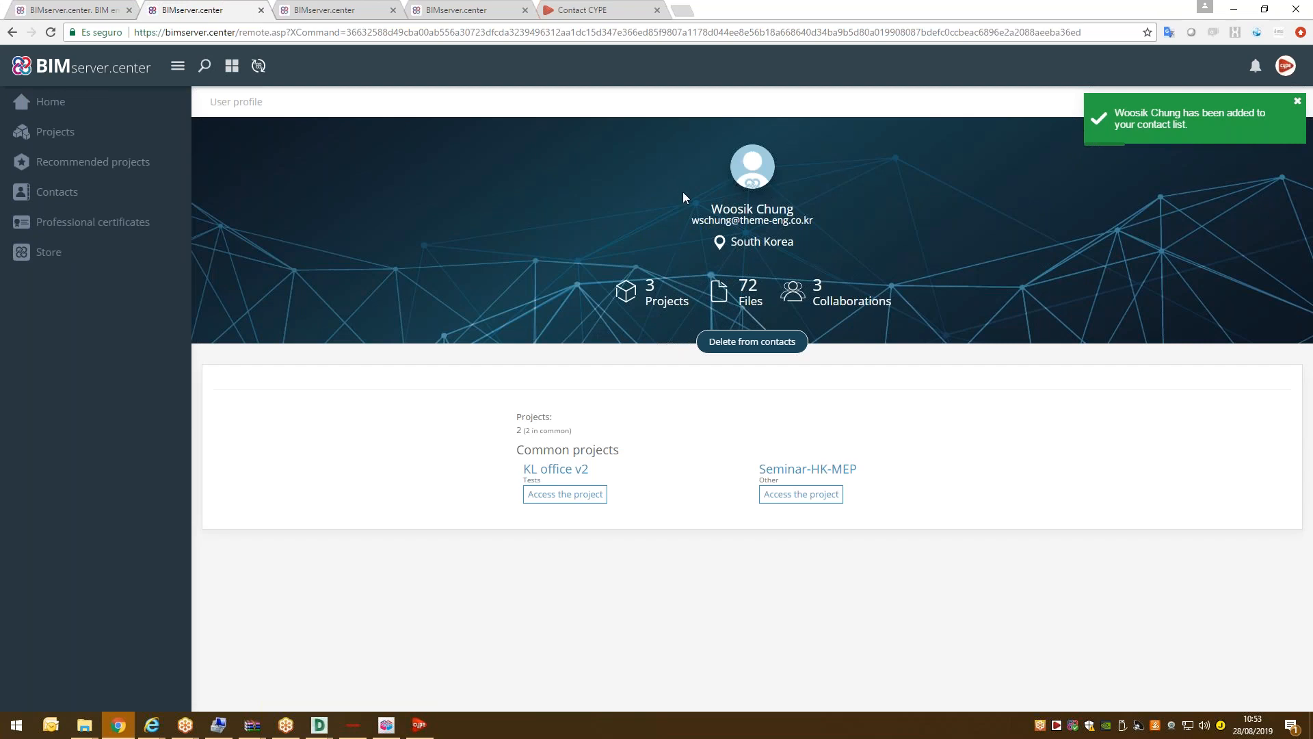
pyautogui.click(63, 137)
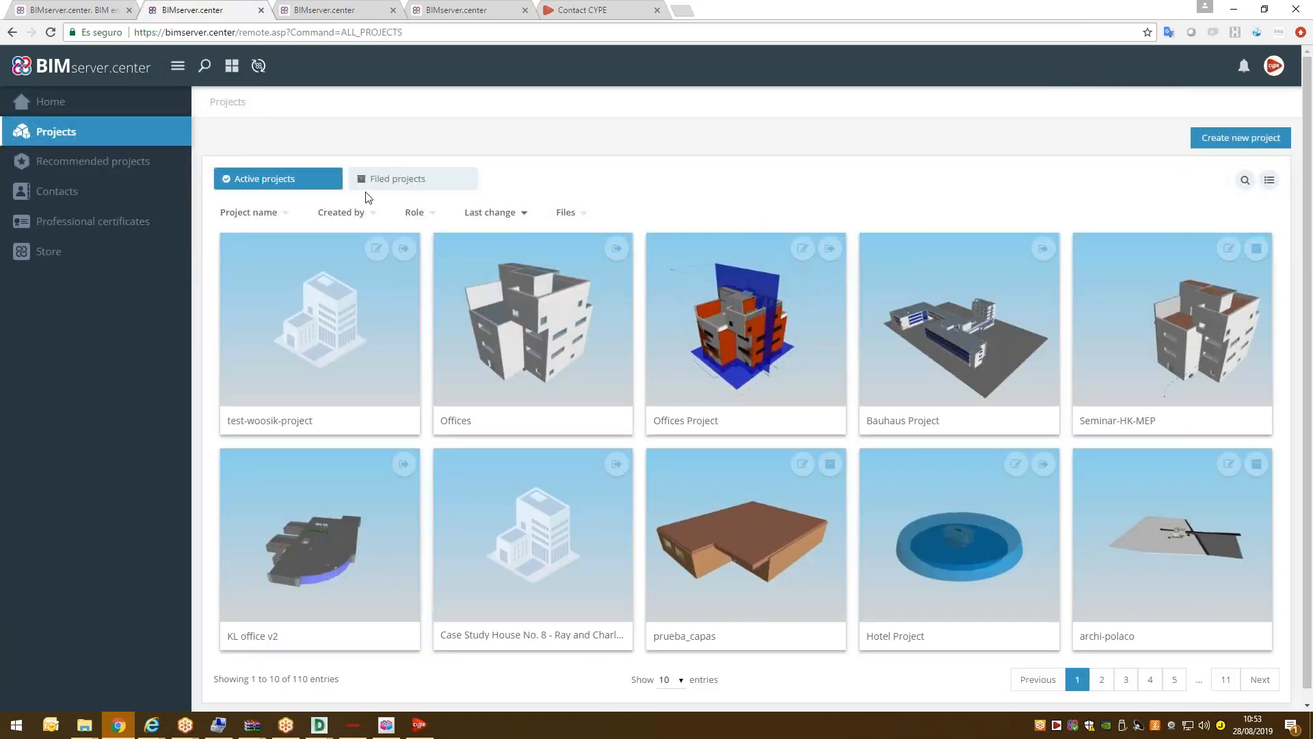
# On the test project's work team, choose the collaborator as user, assign the Moderator role, and send the invitation.
pyautogui.click(319, 320)
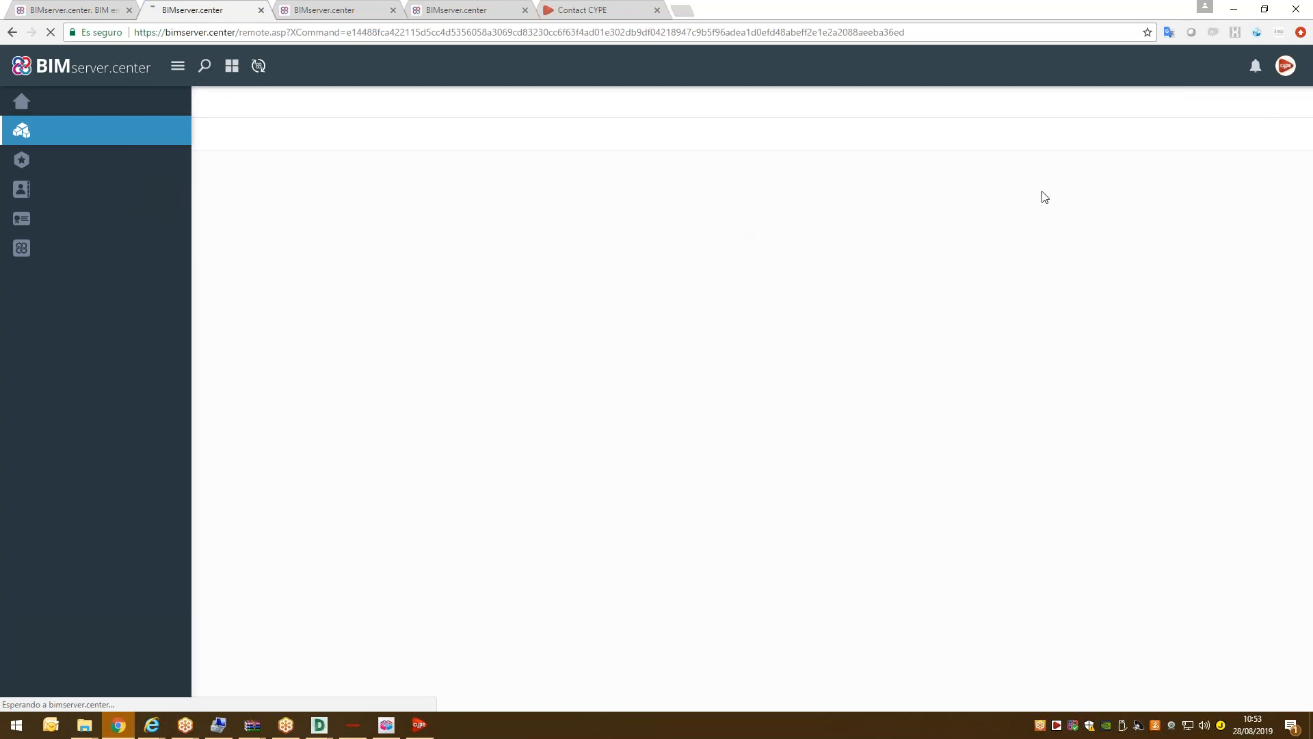
pyautogui.click(870, 140)
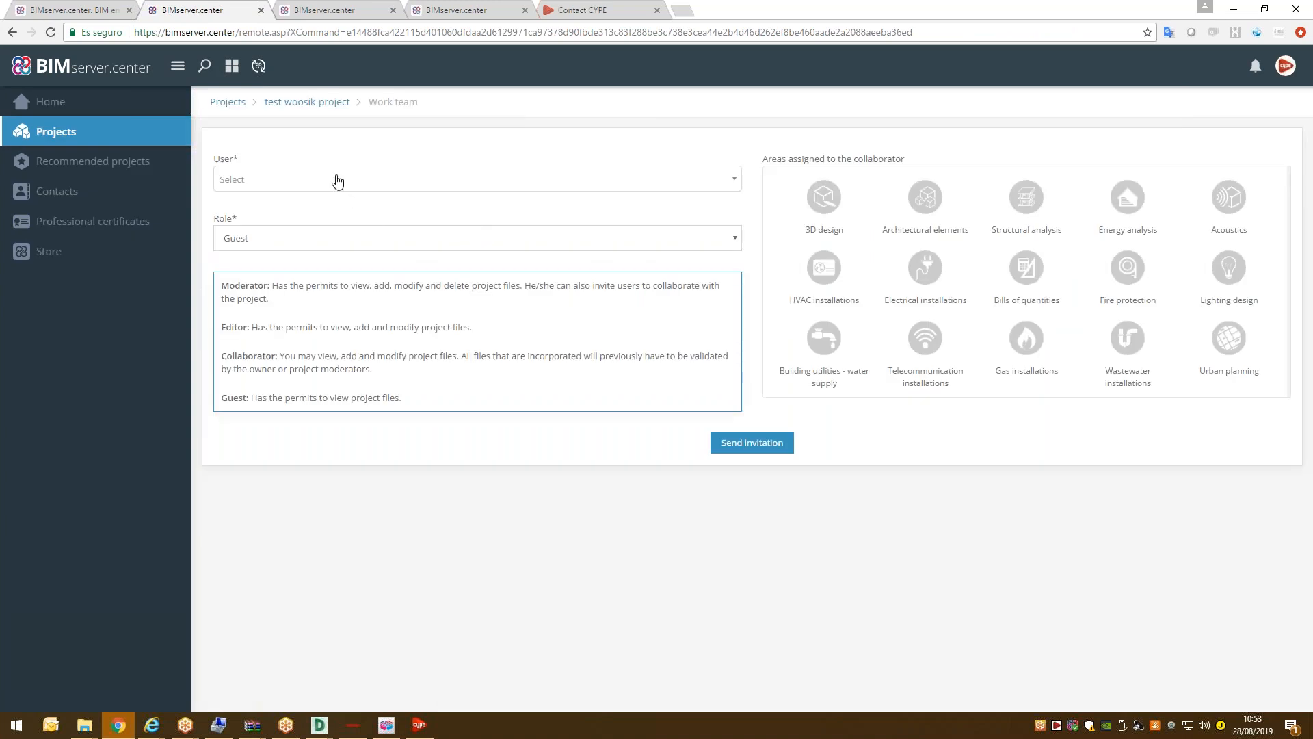
pyautogui.click(331, 180)
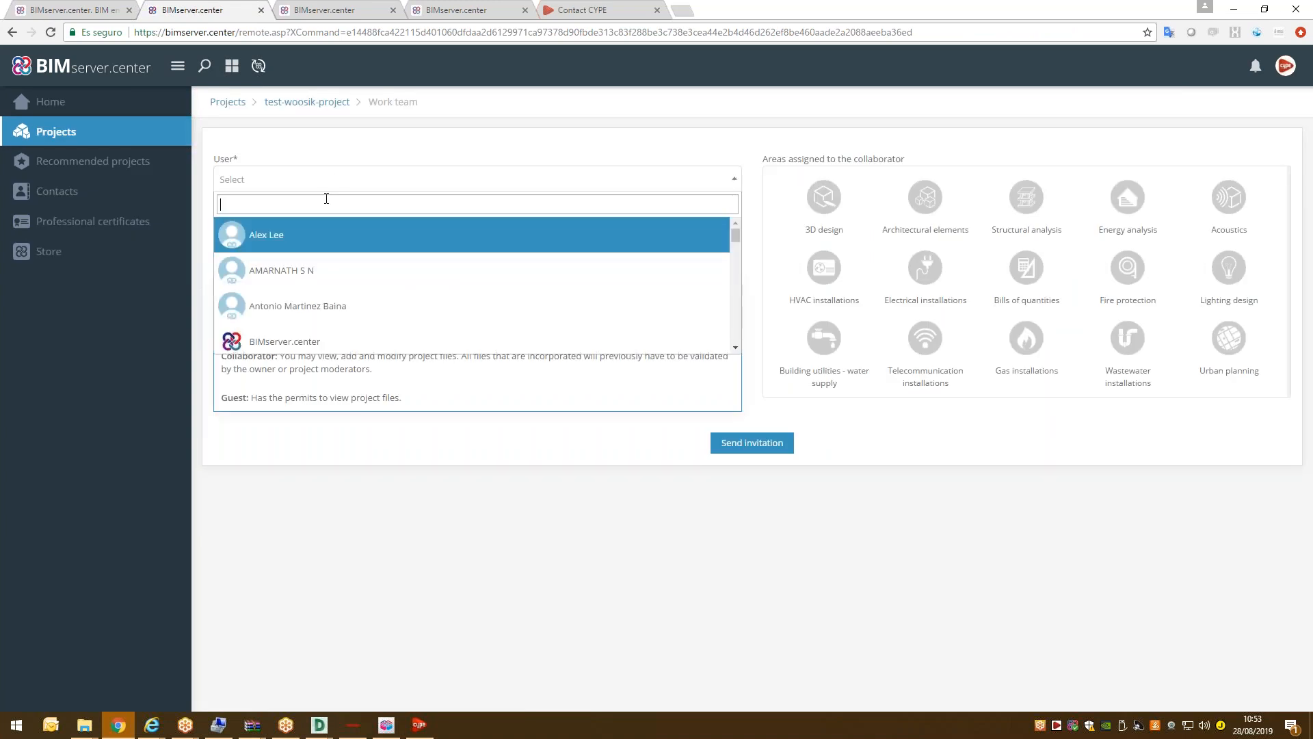
pyautogui.write('woo')
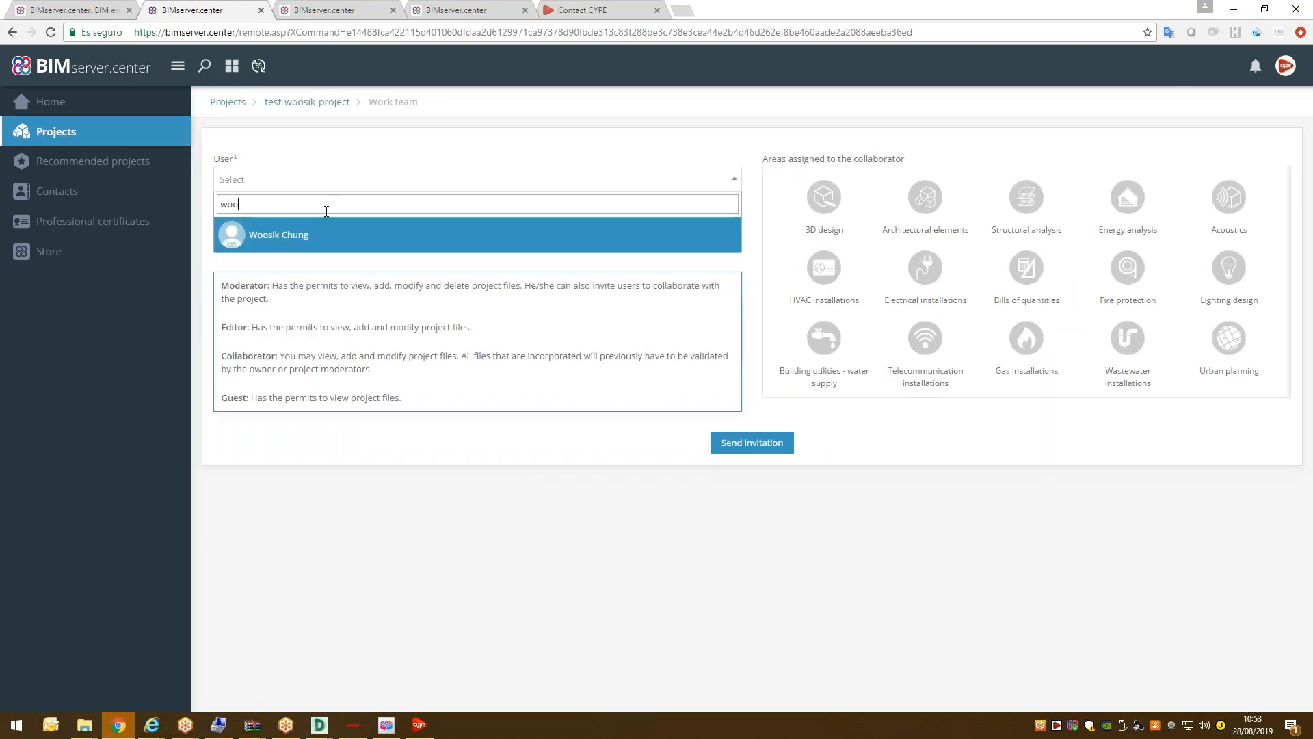
pyautogui.click(321, 240)
pyautogui.click(322, 236)
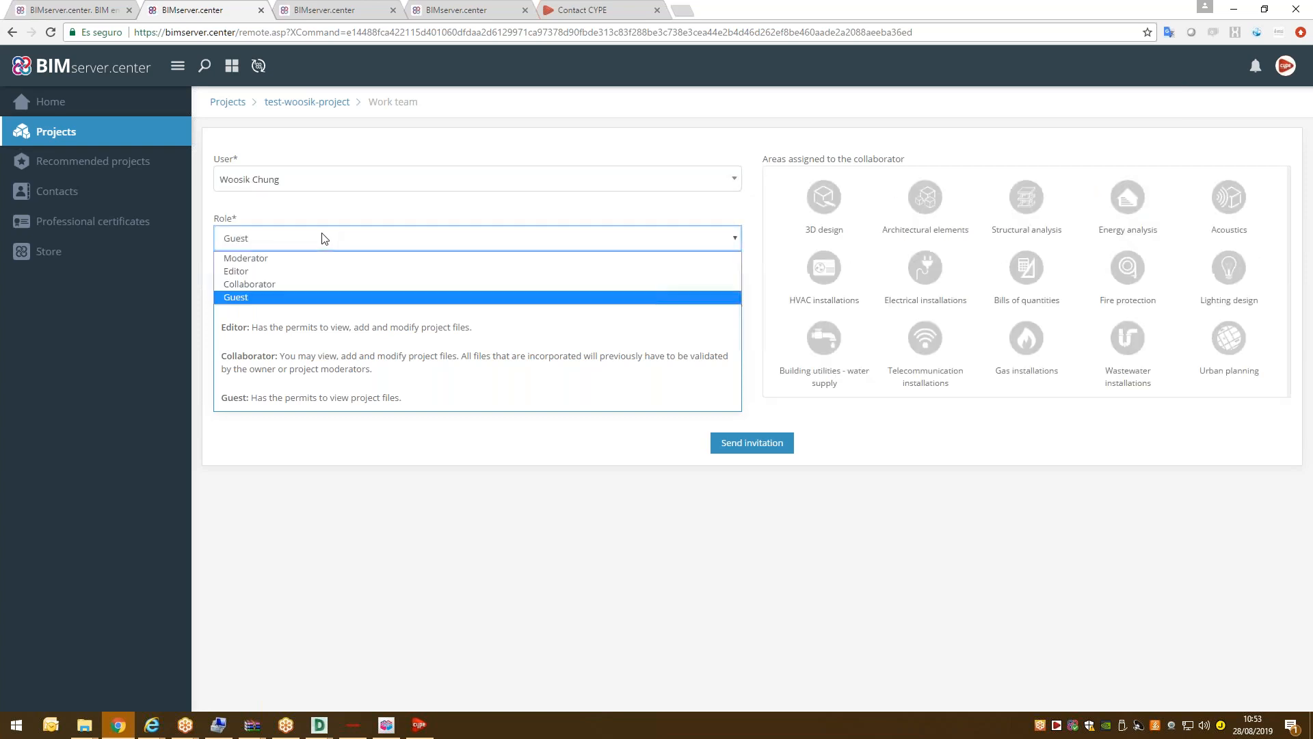
pyautogui.click(293, 260)
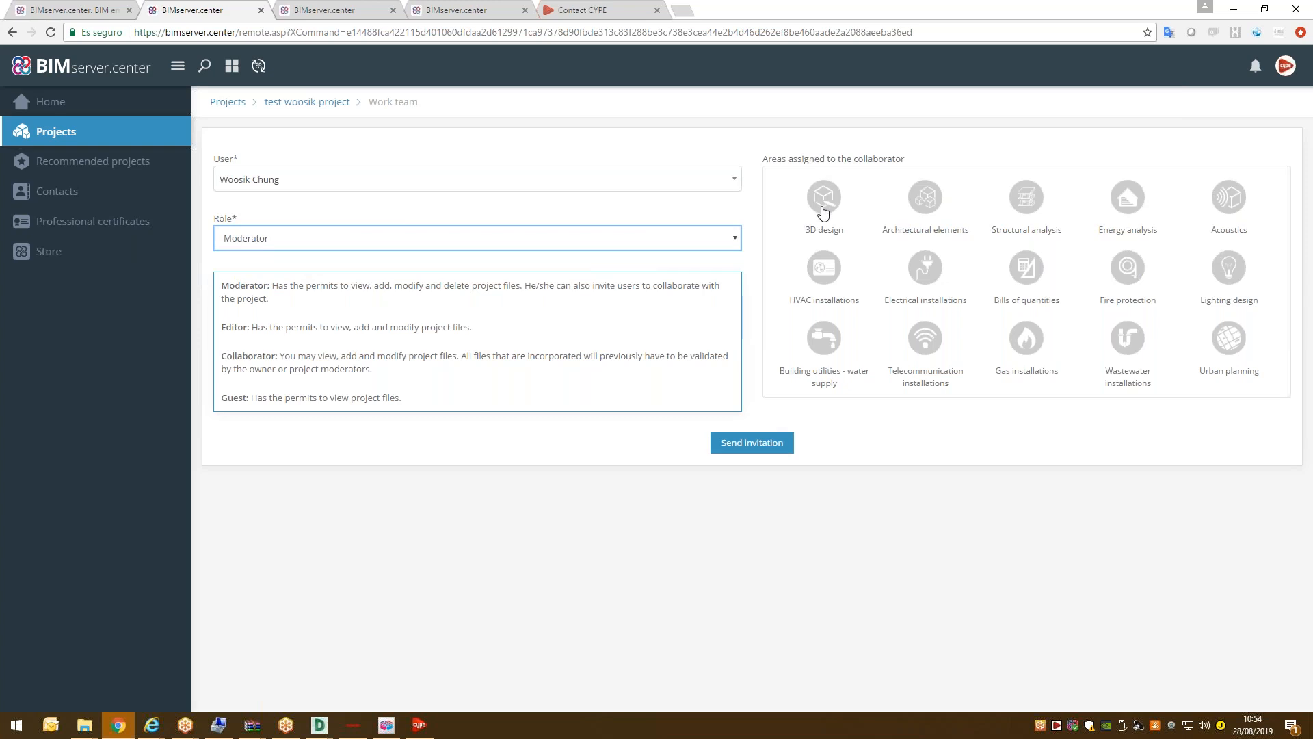
pyautogui.click(742, 443)
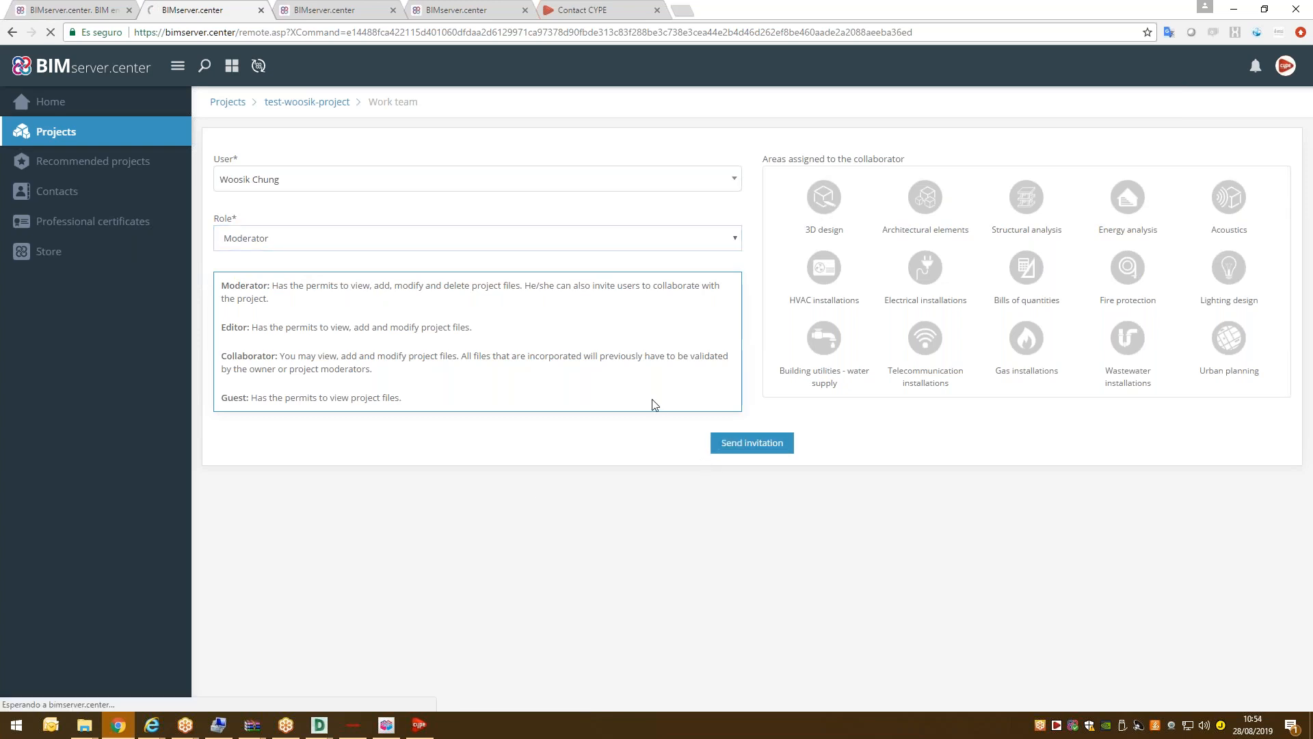